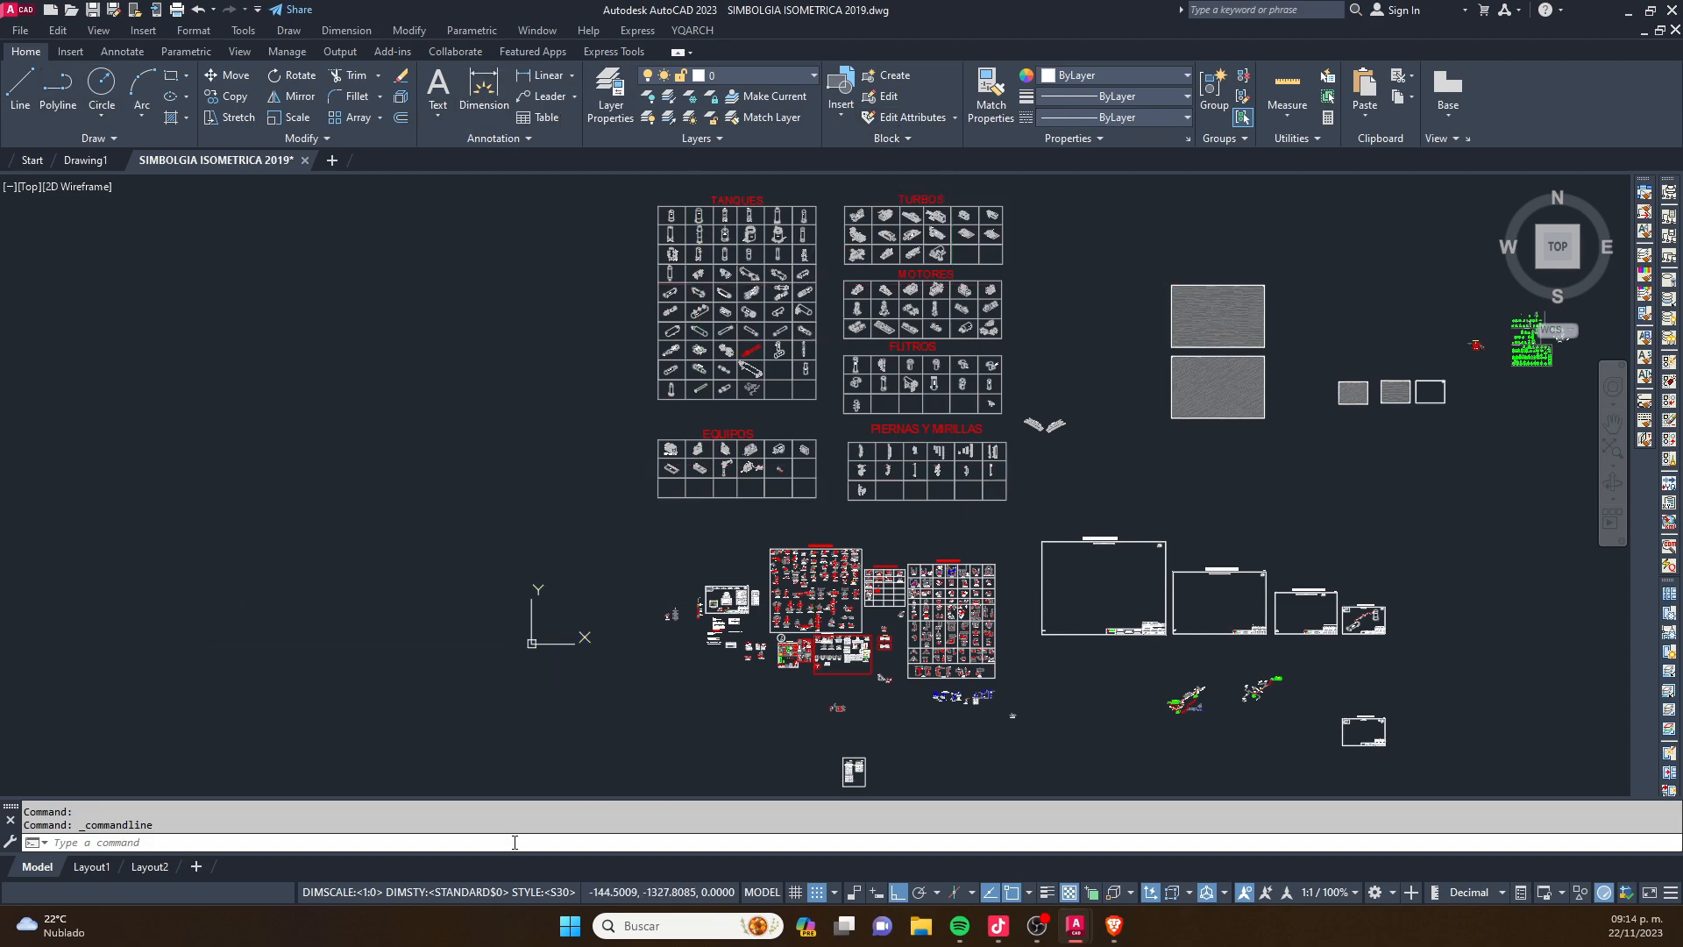
- Turn on Clean Screen and hide the command line to enlarge the drawing area
key(ctrl+0)
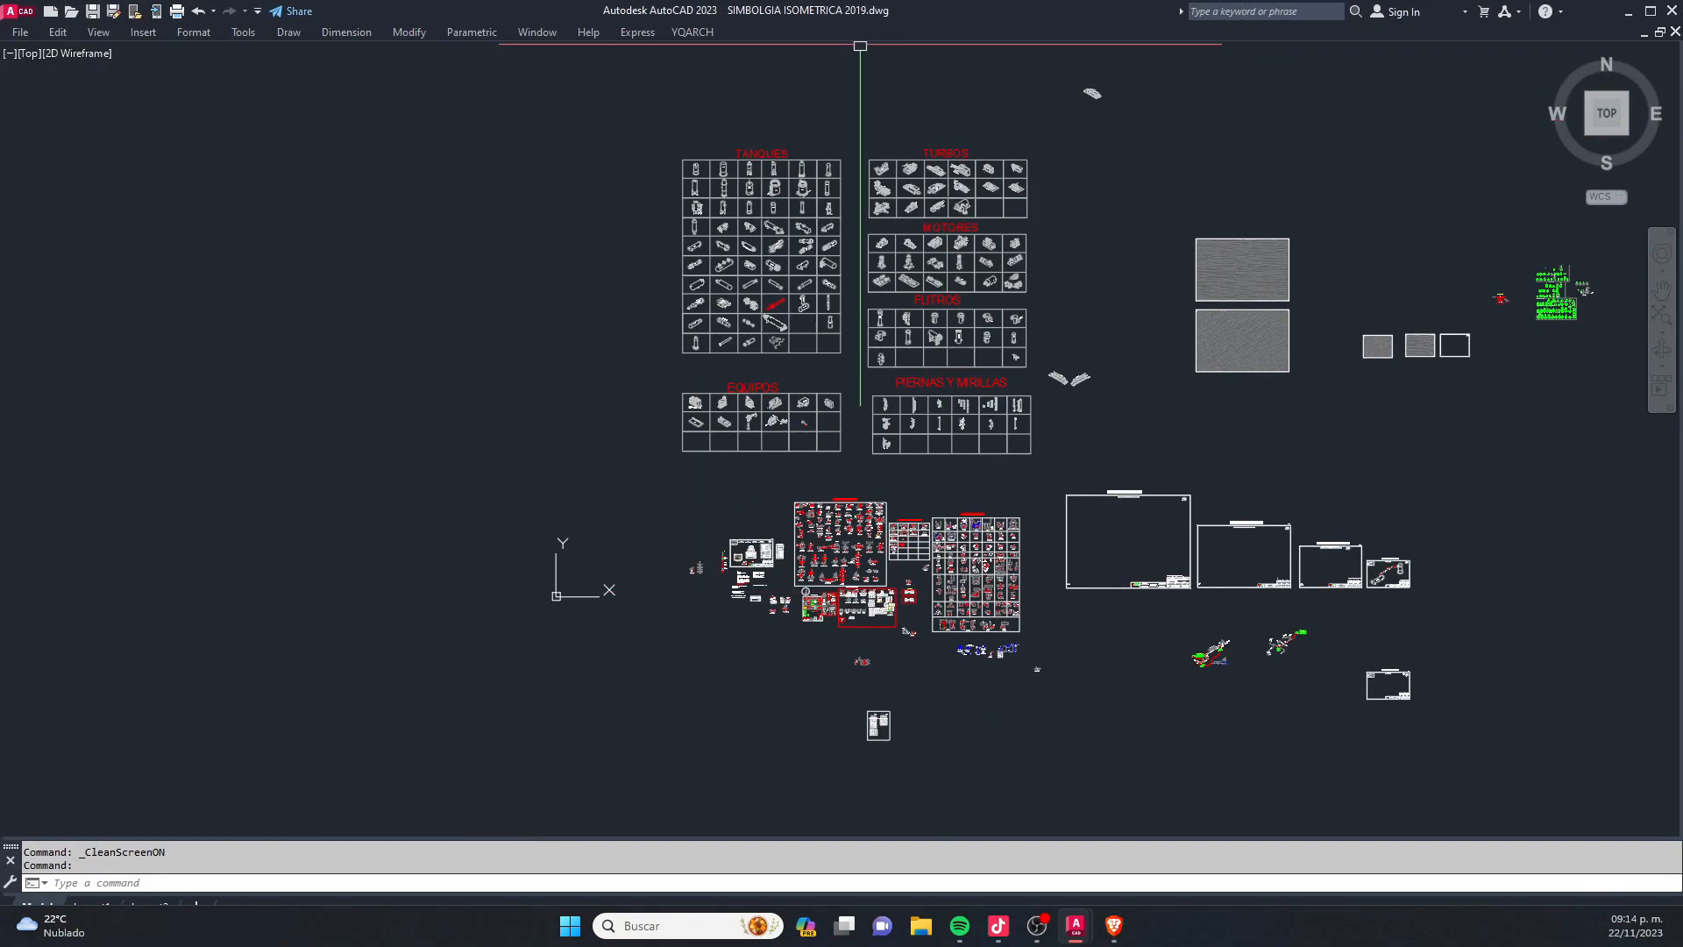
key(ctrl+9)
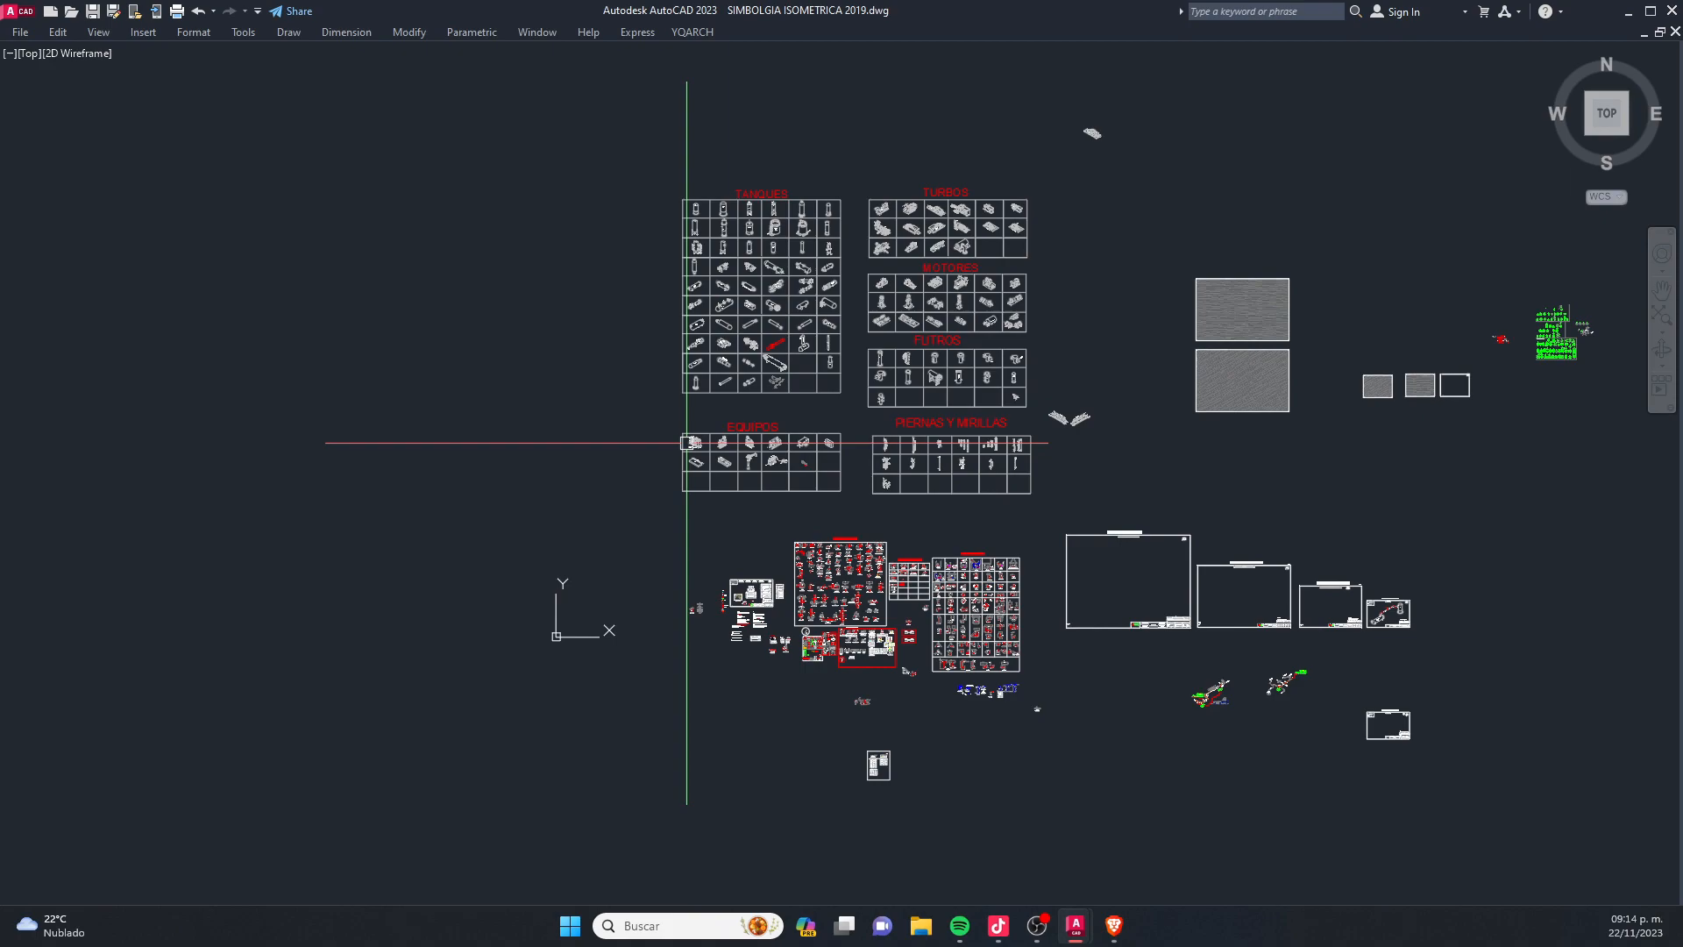
text(L)
key(Escape)
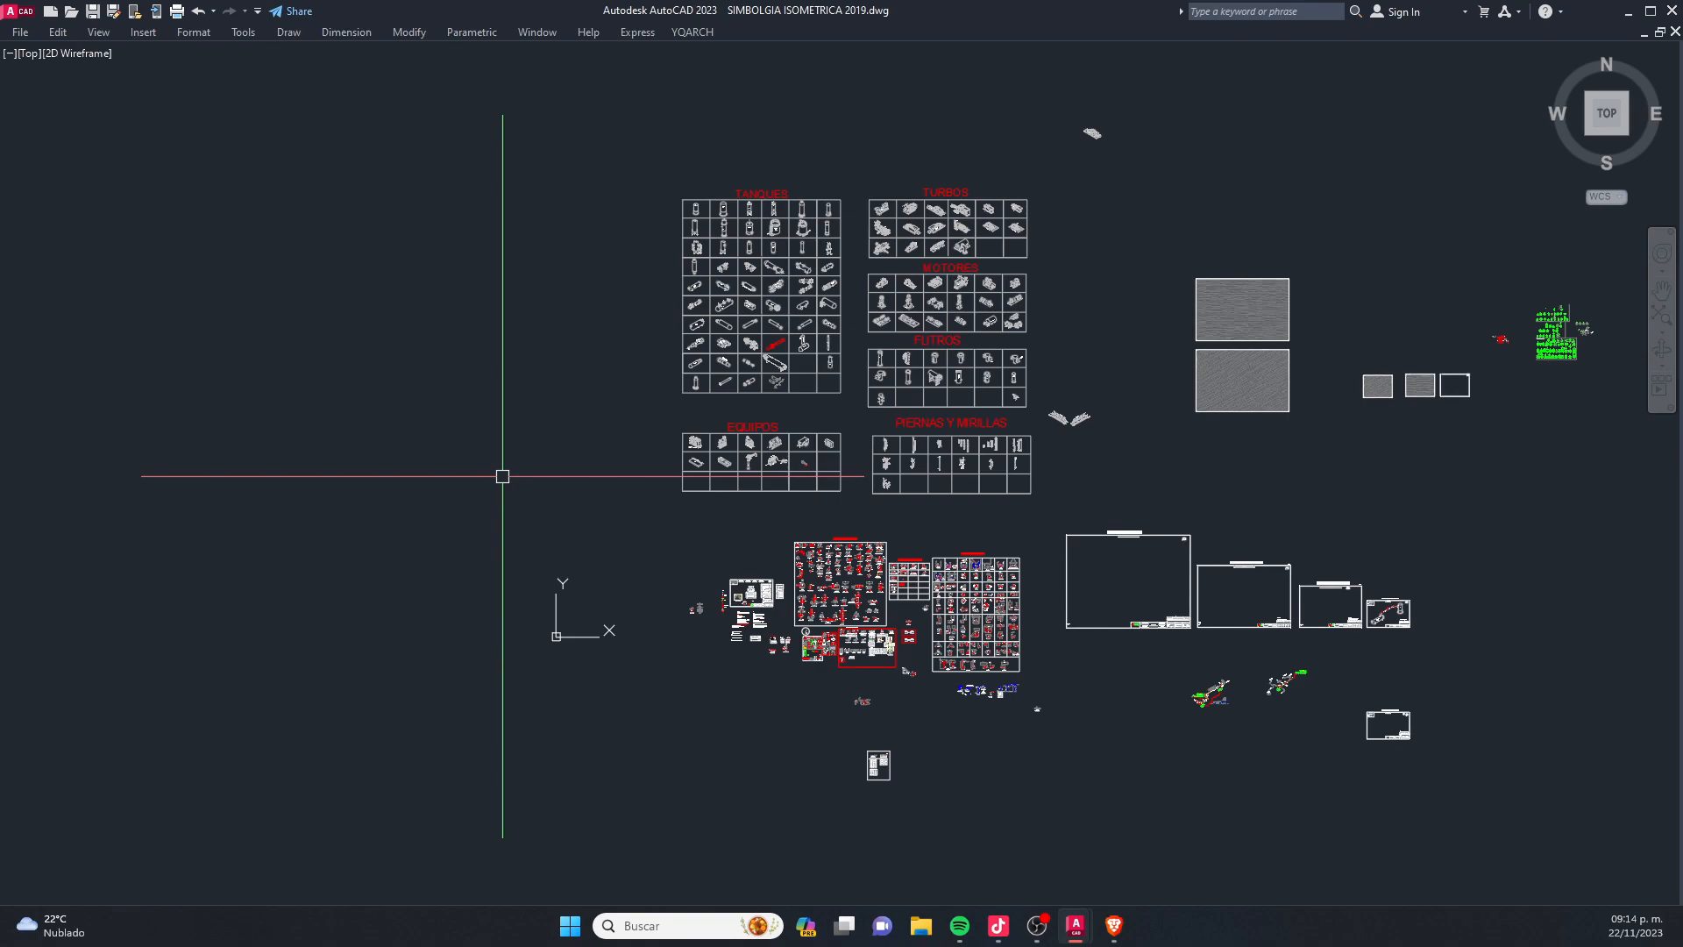
text(D)
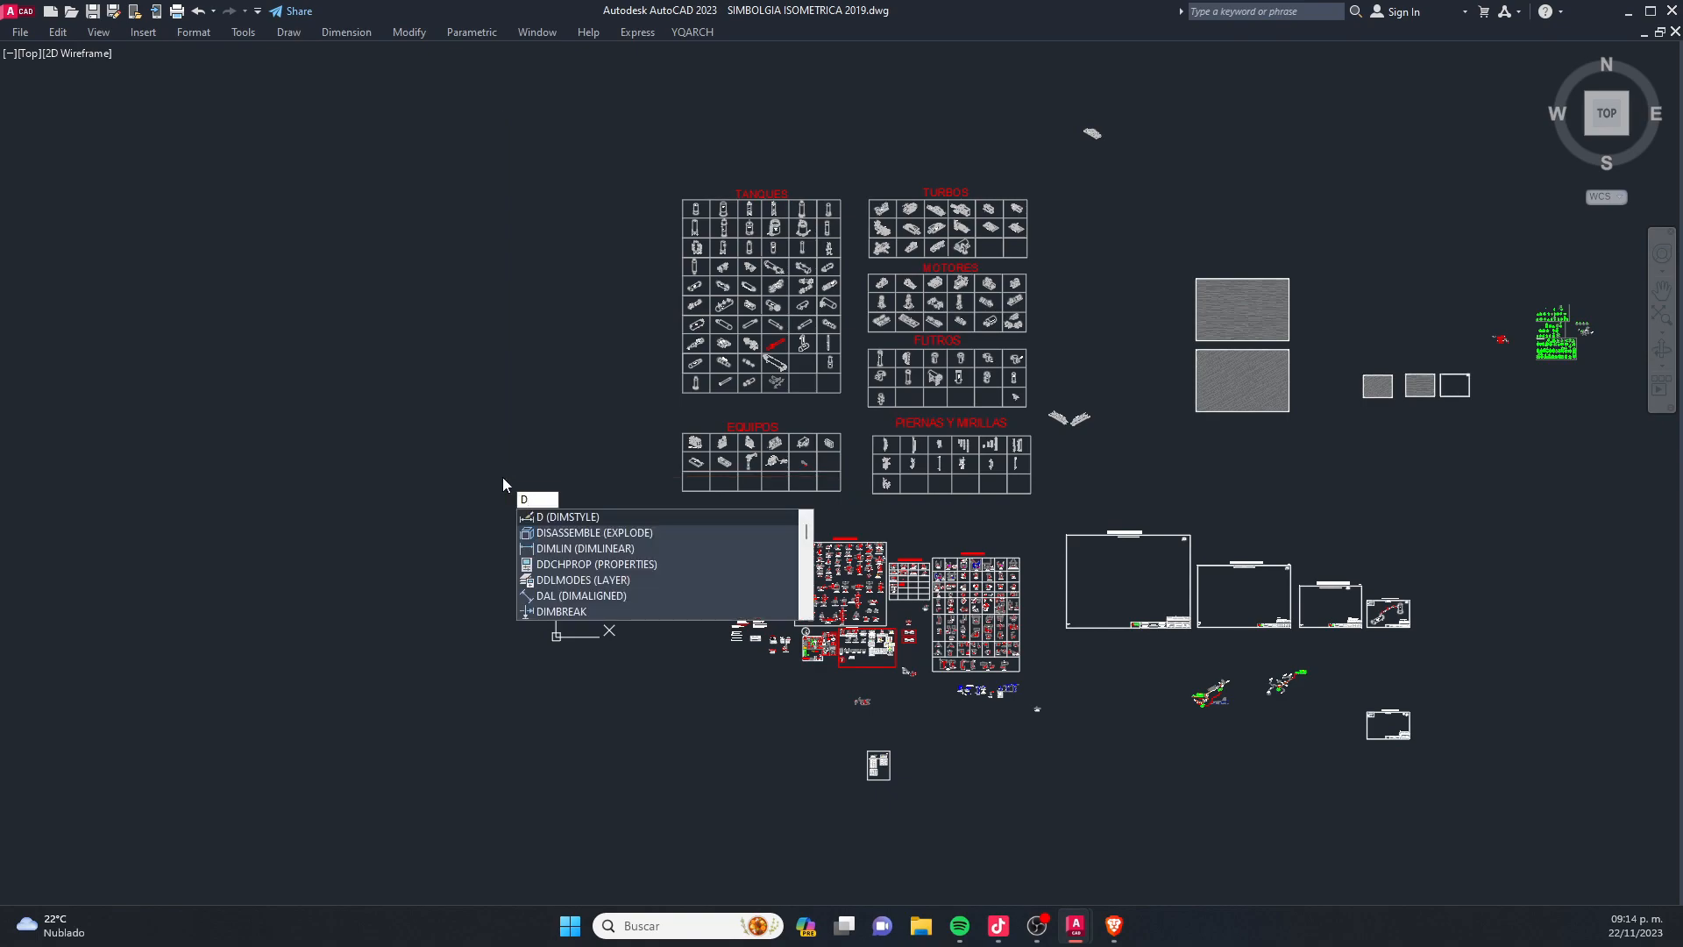
key(Escape)
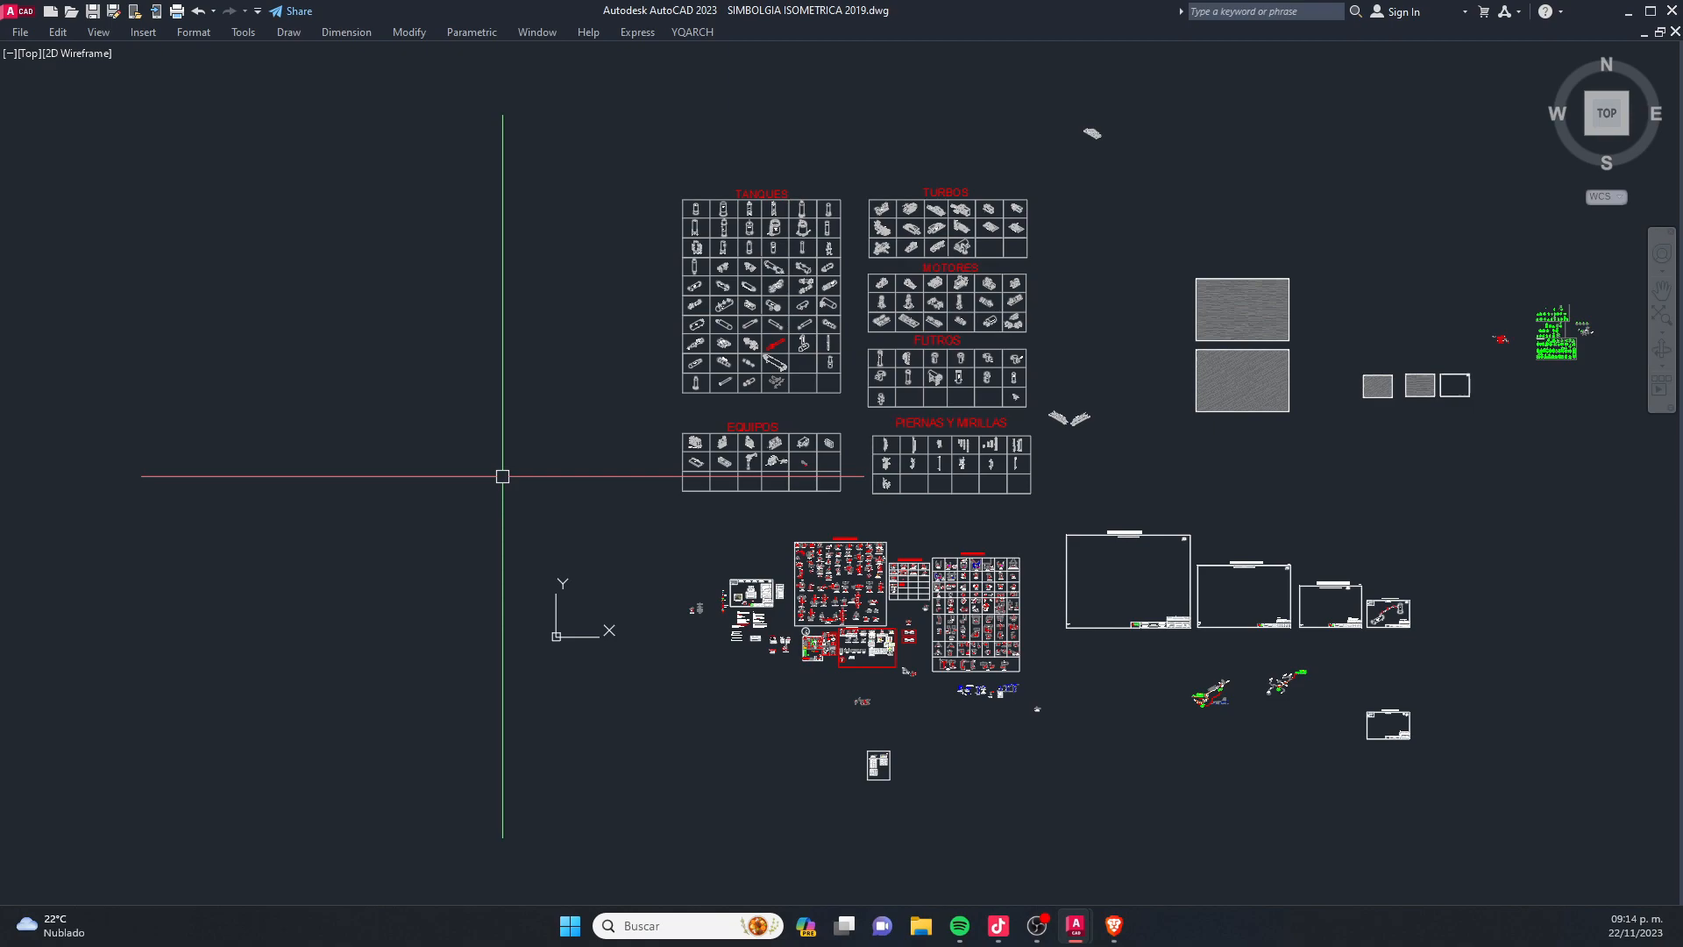
- Open the Viewports dialog with the VPORT command
scroll(789, 464, down, 4)
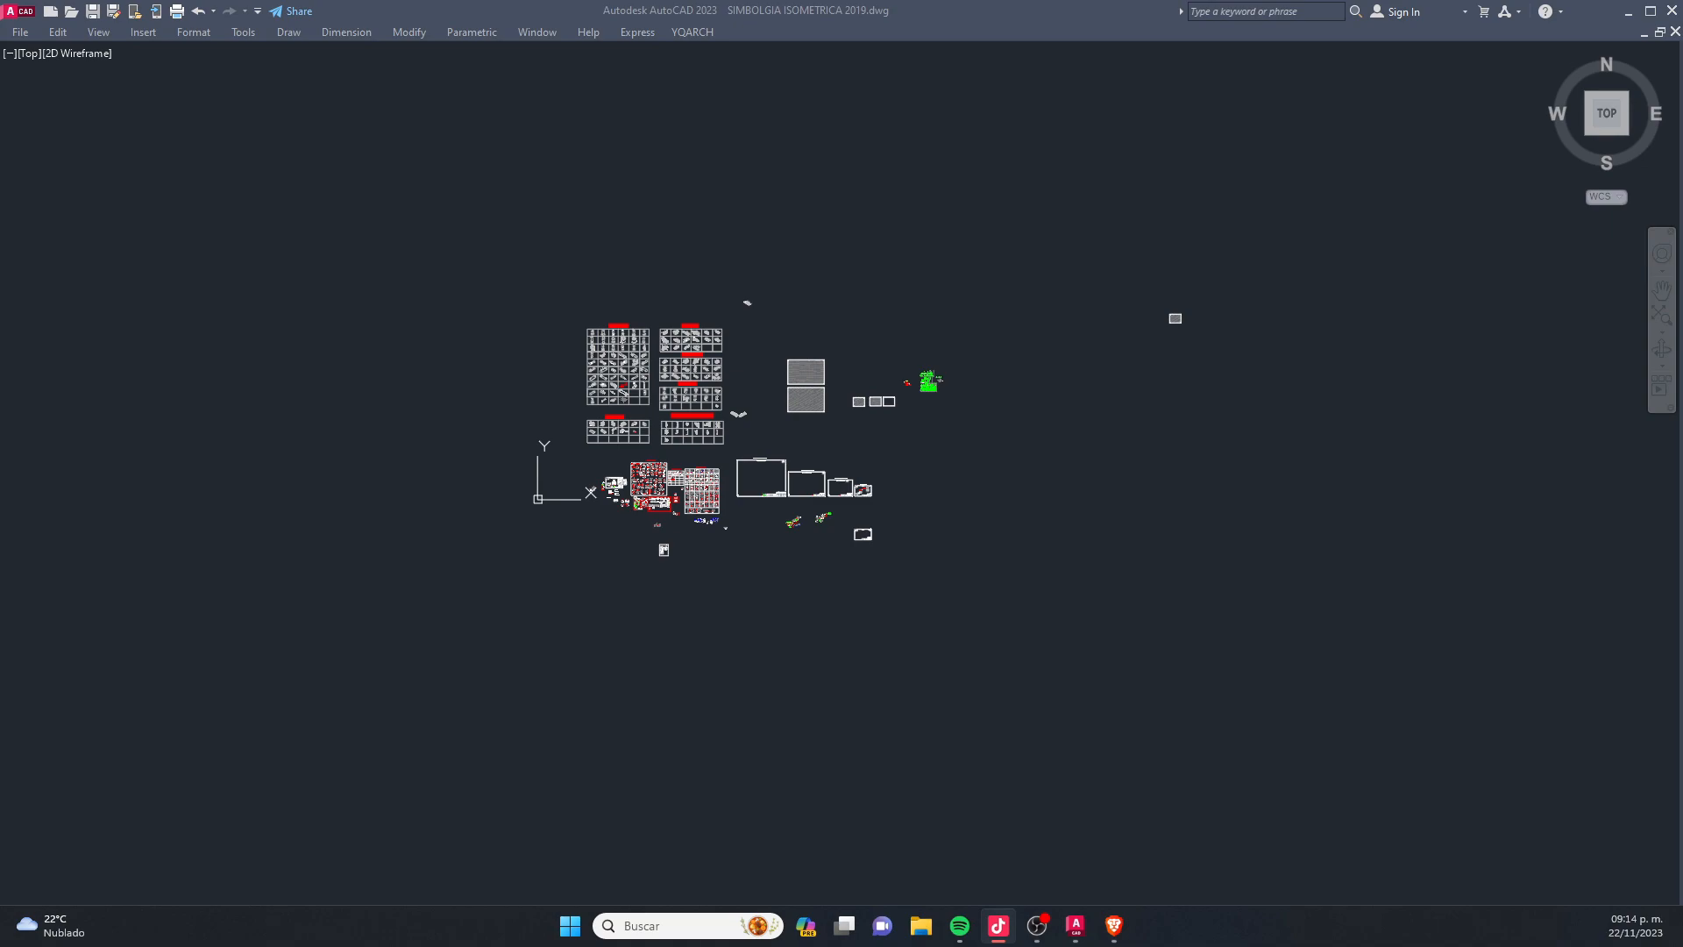
click(856, 664)
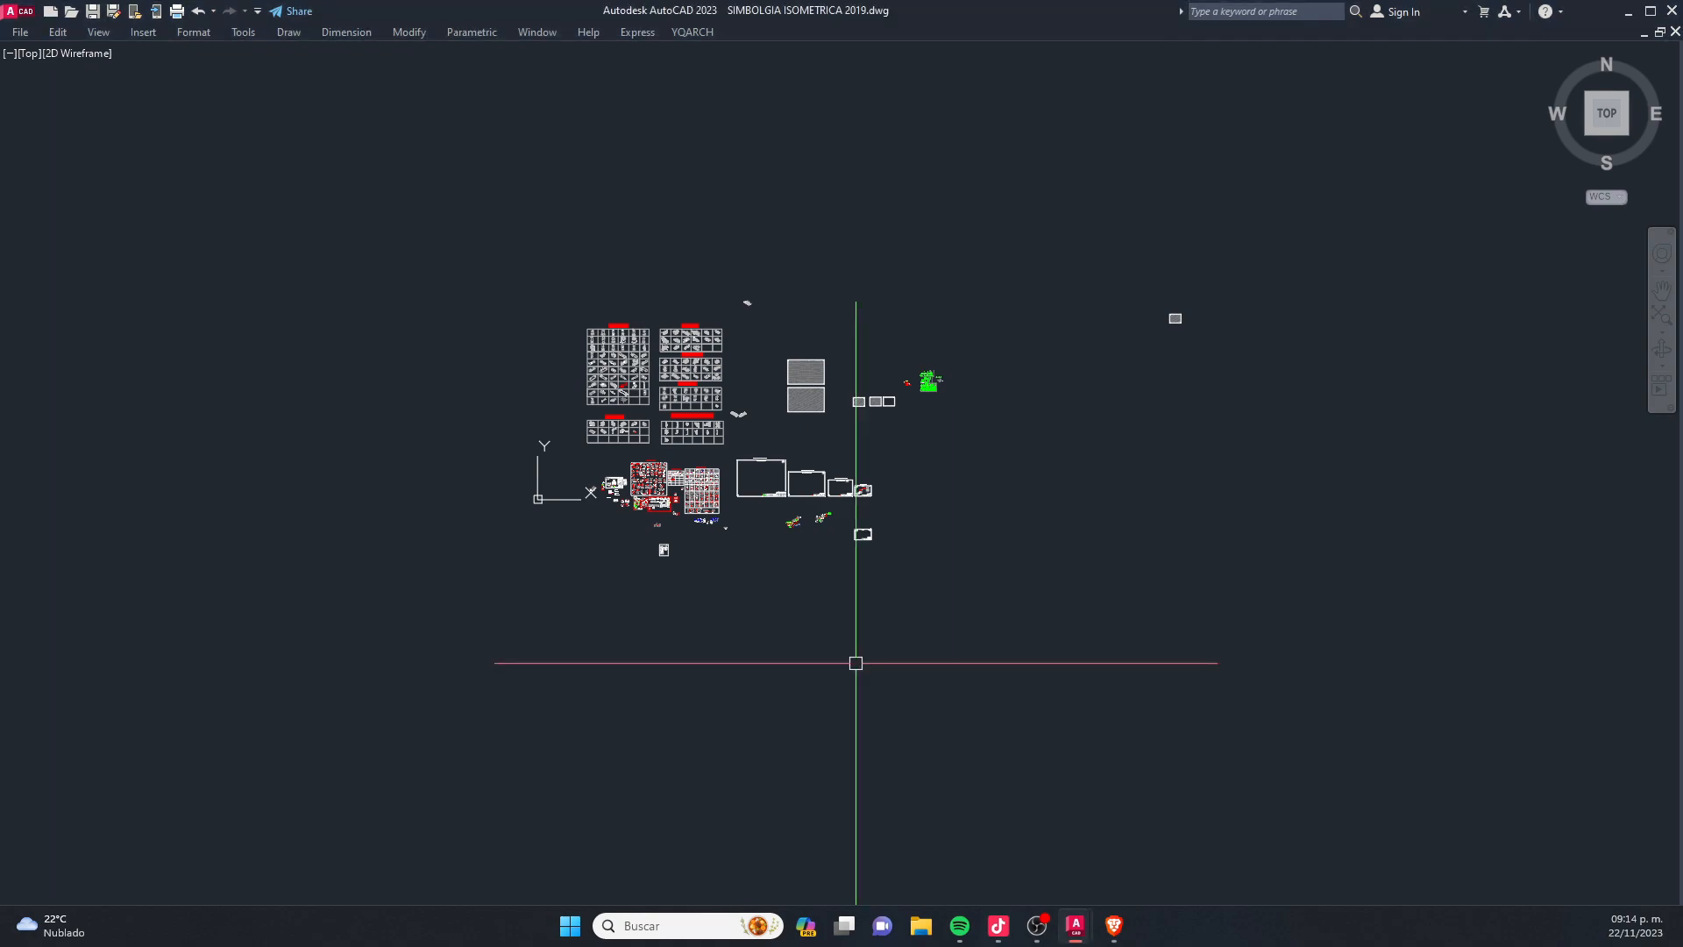
text(vpor)
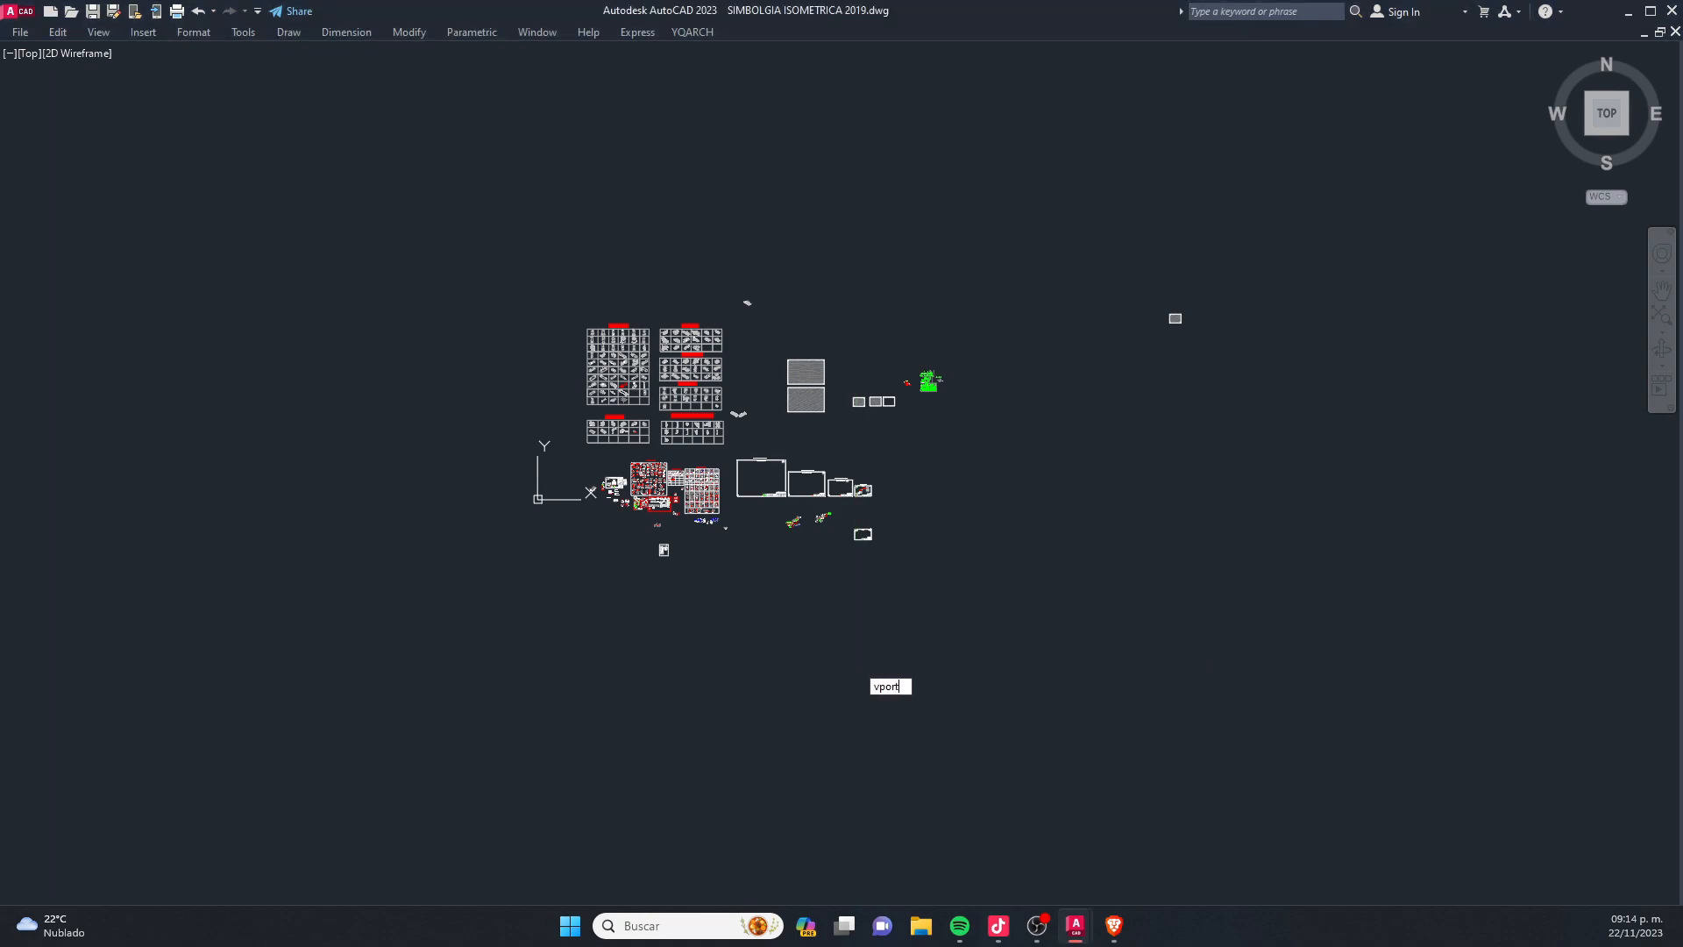
text(t)
key(Return)
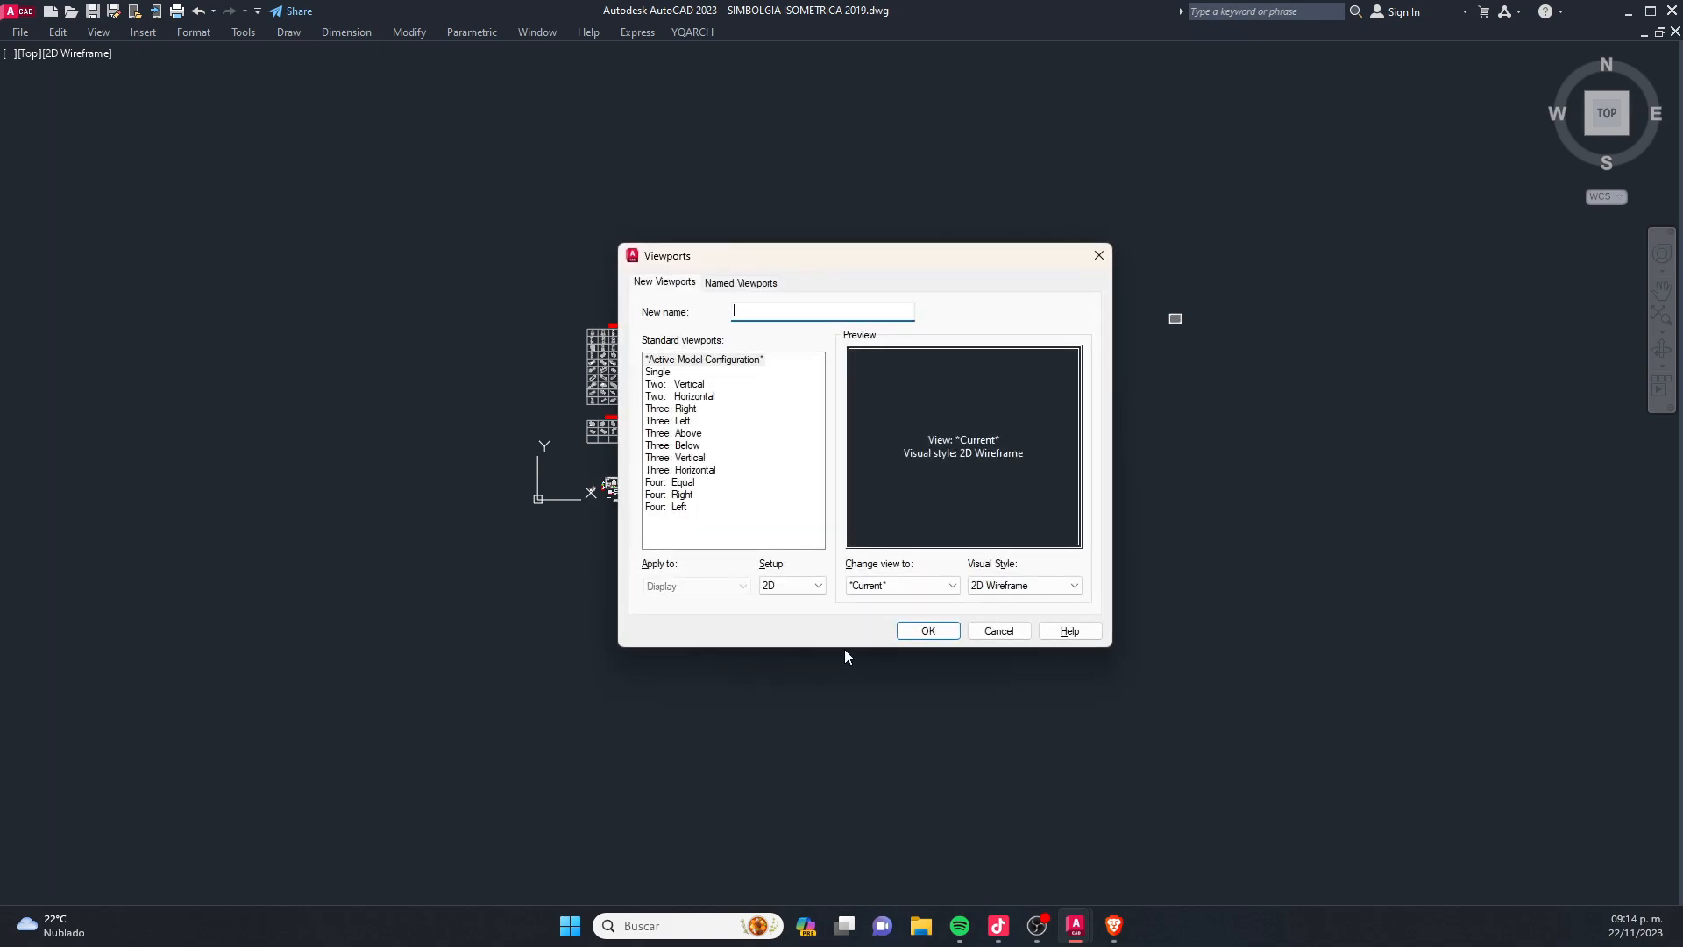
- Preview the standard two- and three-viewport configurations, from Two: Vertical through Three: Vertical and Three: Below
click(689, 385)
click(707, 397)
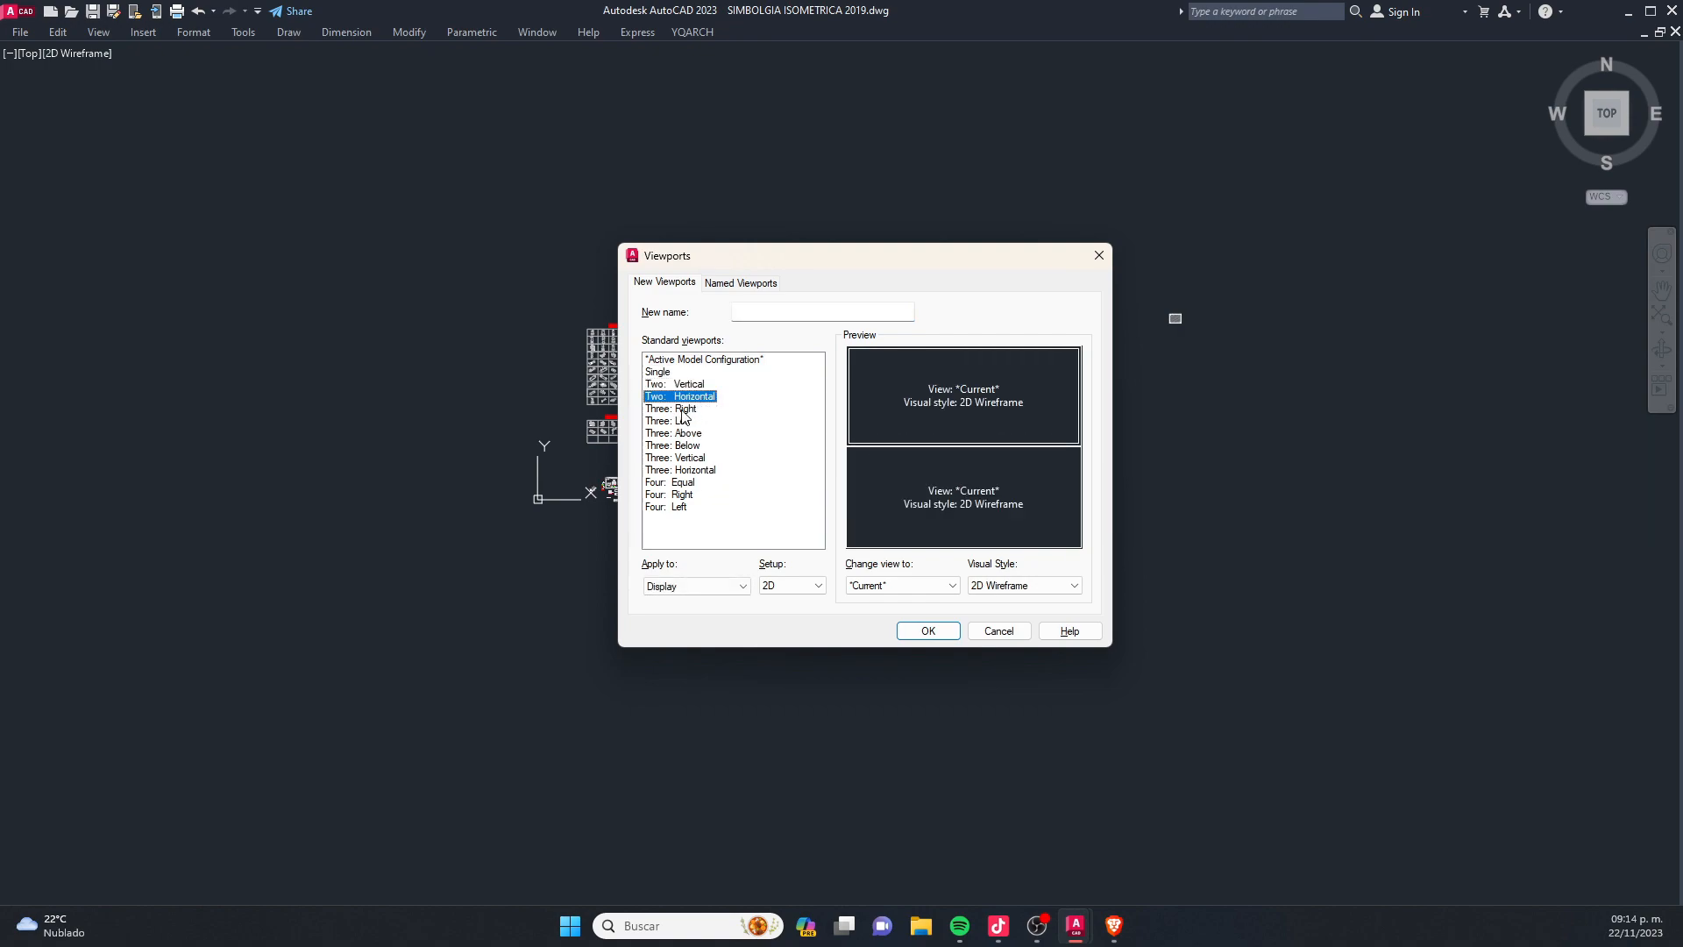
click(683, 410)
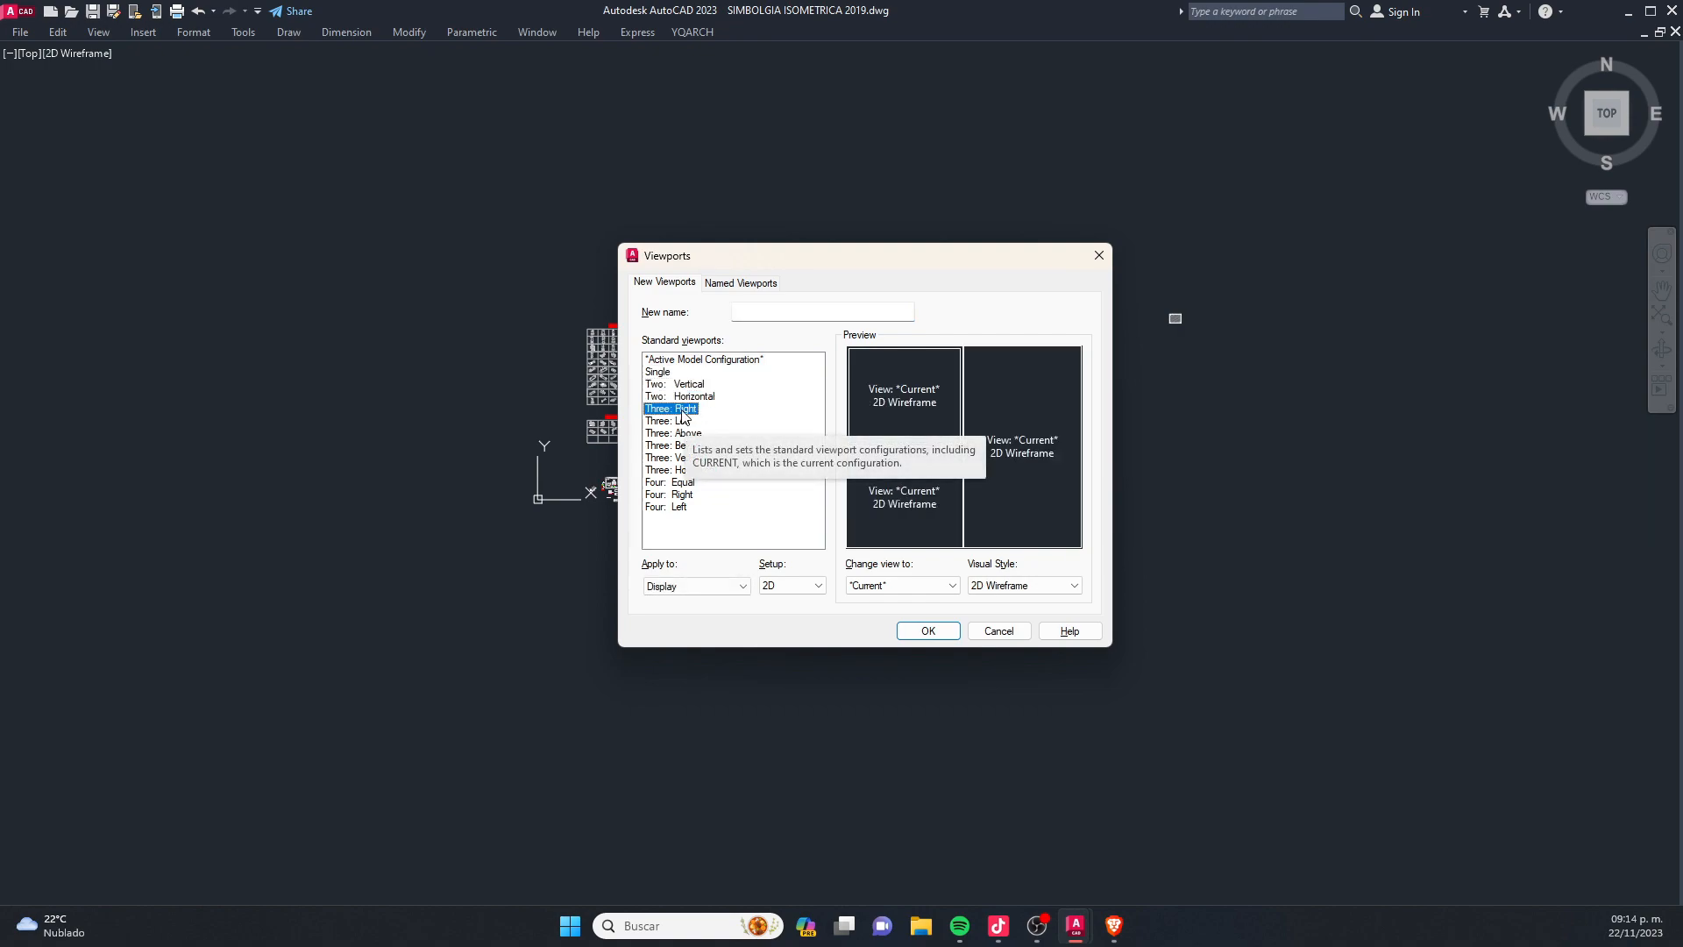
click(683, 422)
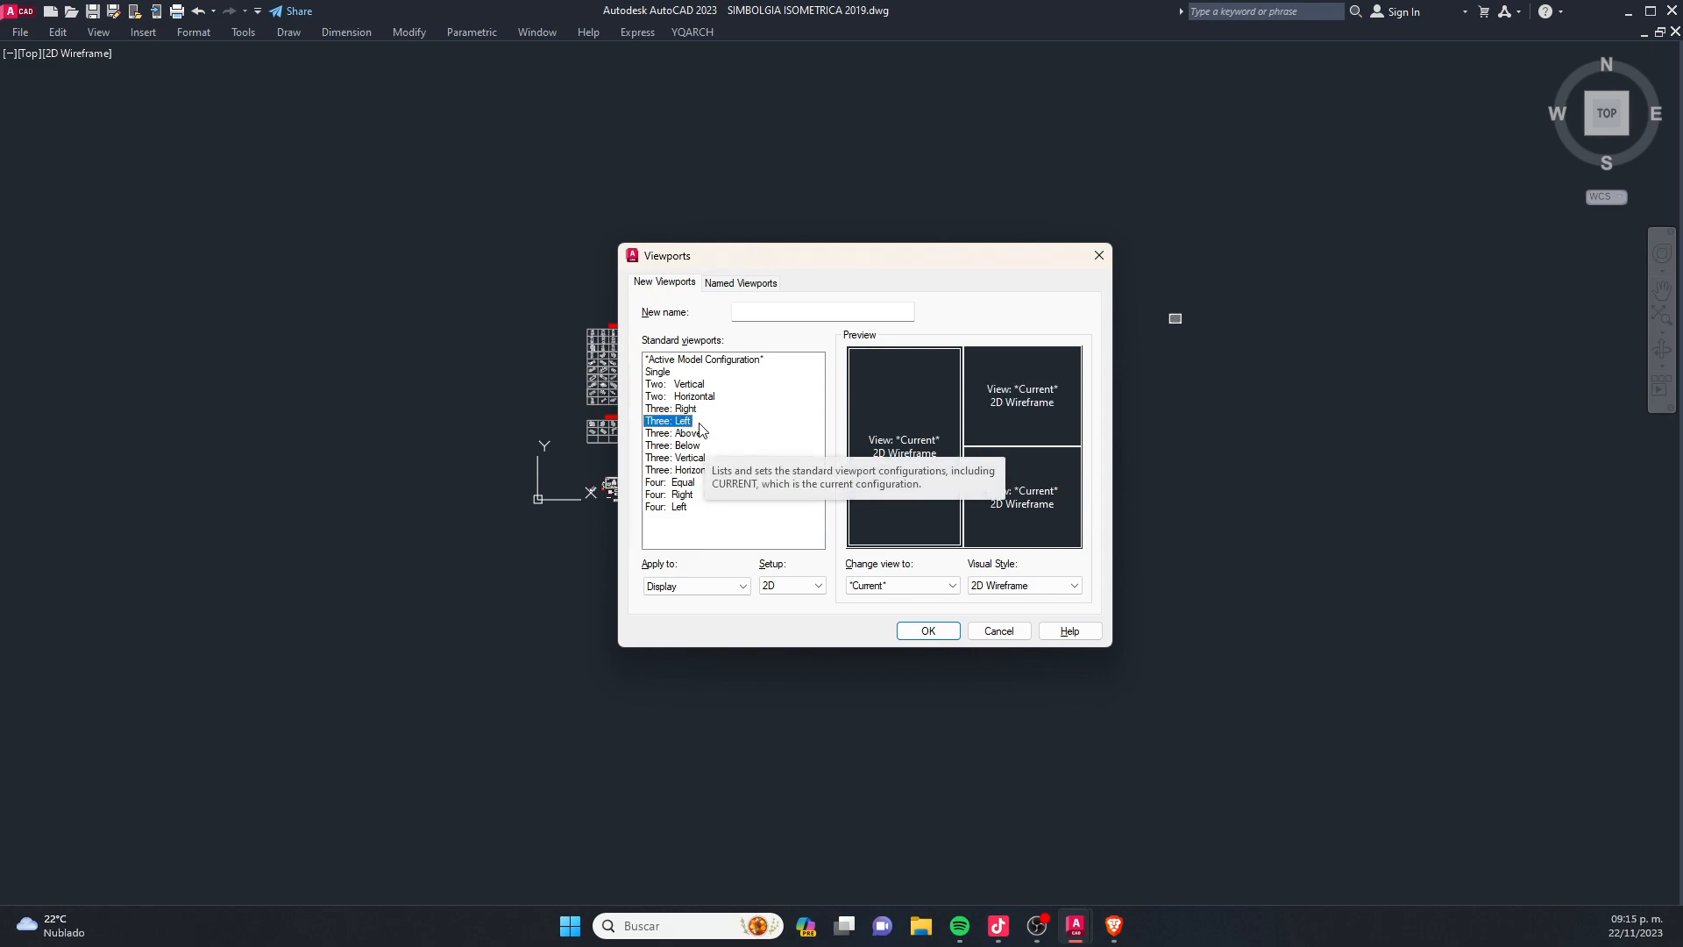
click(690, 434)
click(697, 460)
click(695, 447)
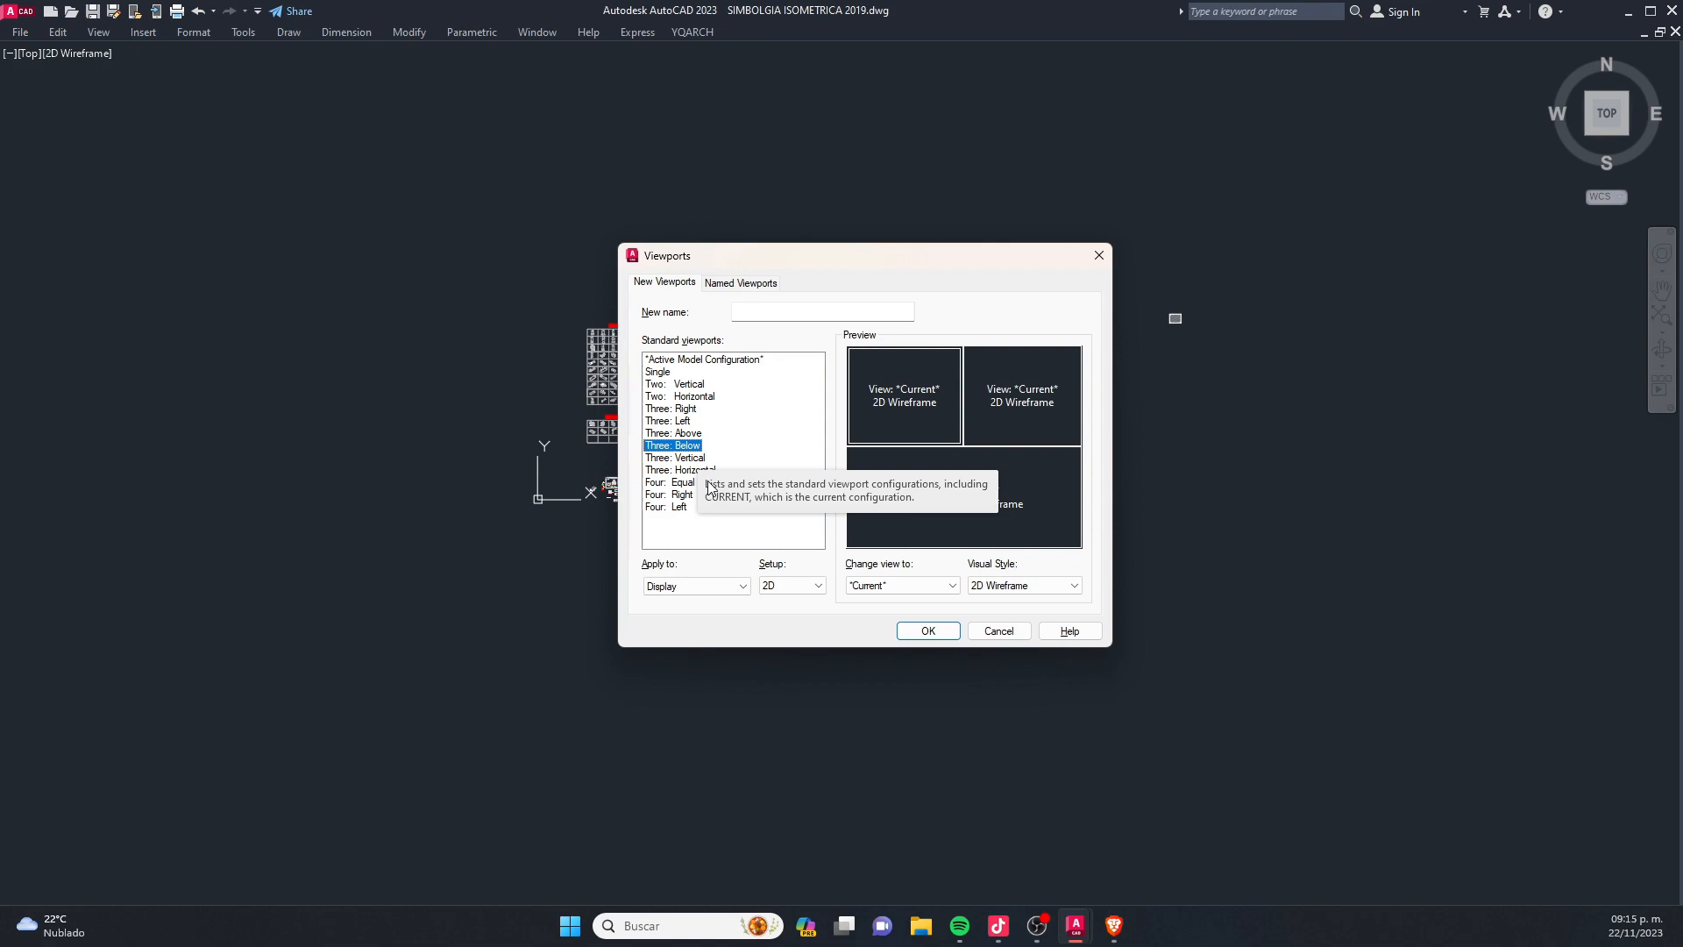
- Apply the Two: Vertical viewport configuration and narrow the left viewport to about a third of the display
click(684, 385)
click(951, 633)
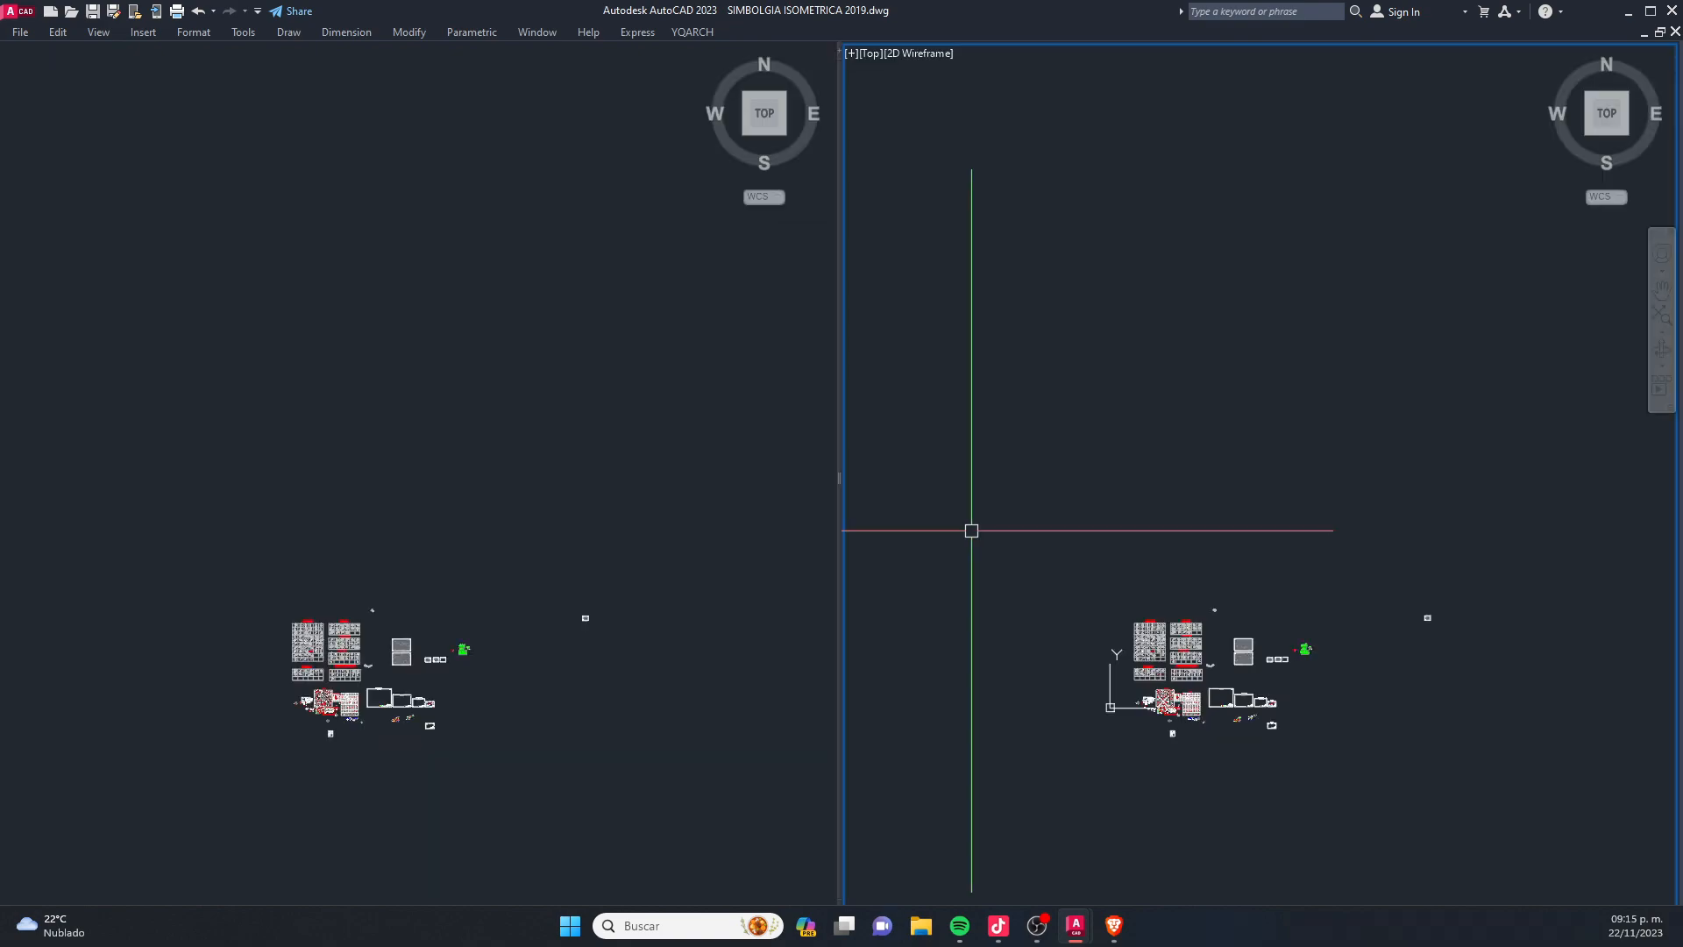
drag(839, 478, 1160, 541)
- Show the empty FORMATO DOBLE CARTA sheet enlarged in the wide right viewport
click(1160, 540)
middle_drag(1121, 652, 1147, 473)
click(187, 868)
click(1112, 593)
scroll(1112, 593, up, 10)
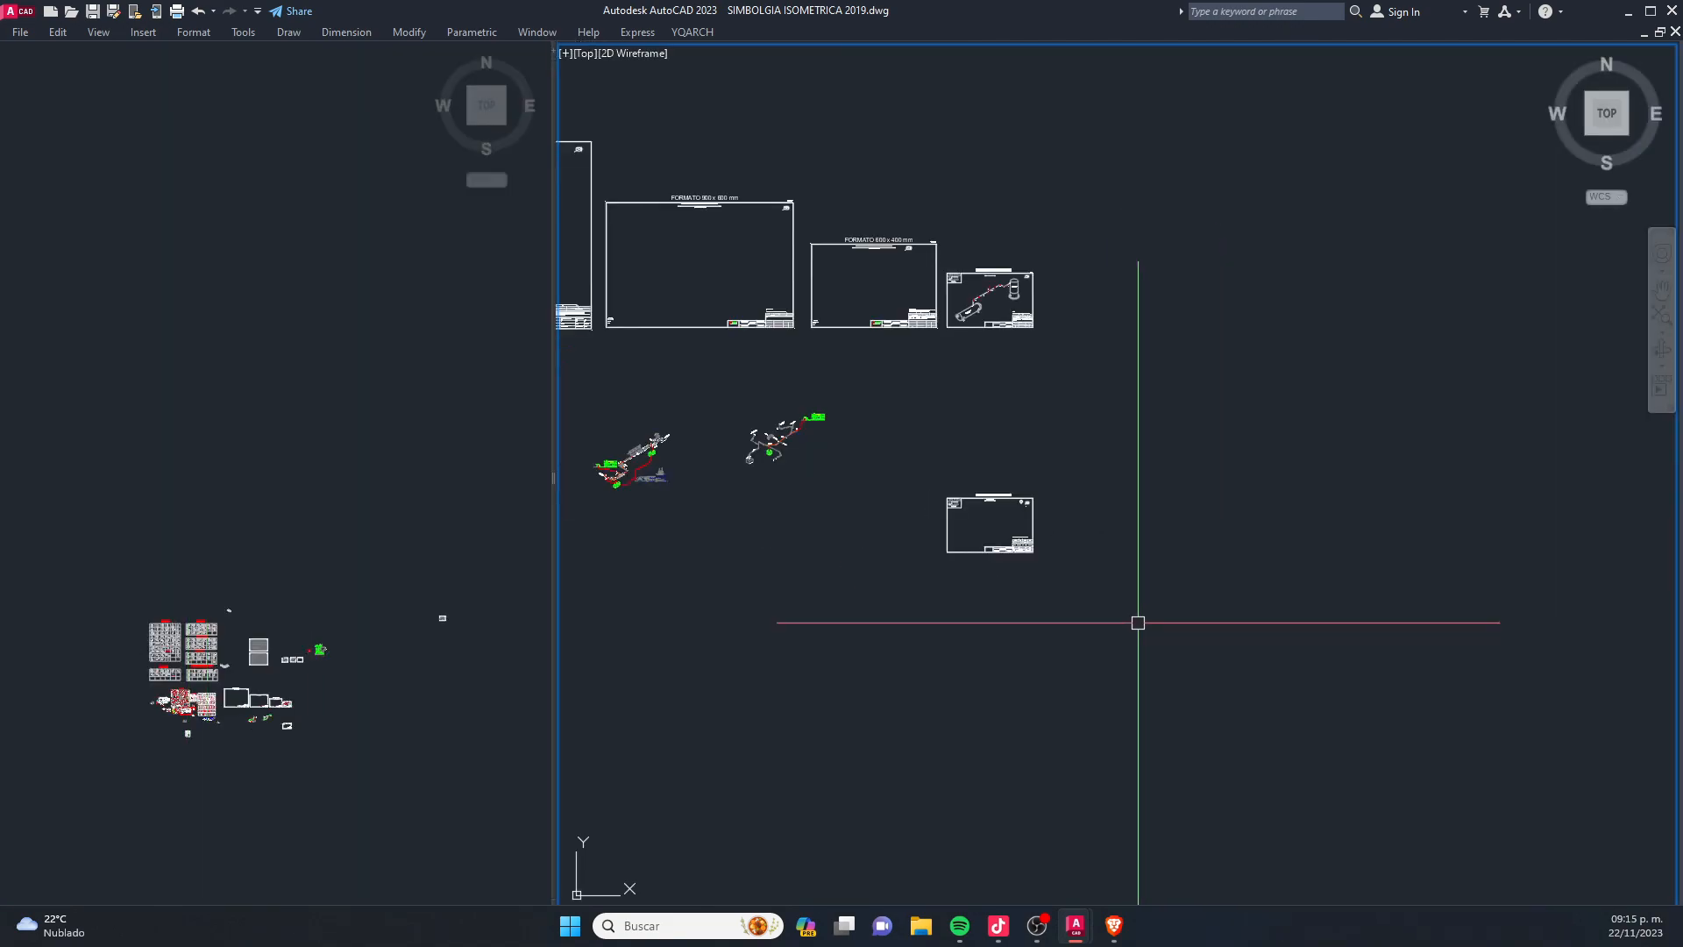
middle_drag(901, 497, 801, 312)
mouse_move(884, 357)
middle_down()
mouse_move(887, 406)
mouse_move(972, 409)
middle_up()
- Activate the narrow left viewport and show the SIMBOLOGIA symbol table enlarged in it
click(289, 480)
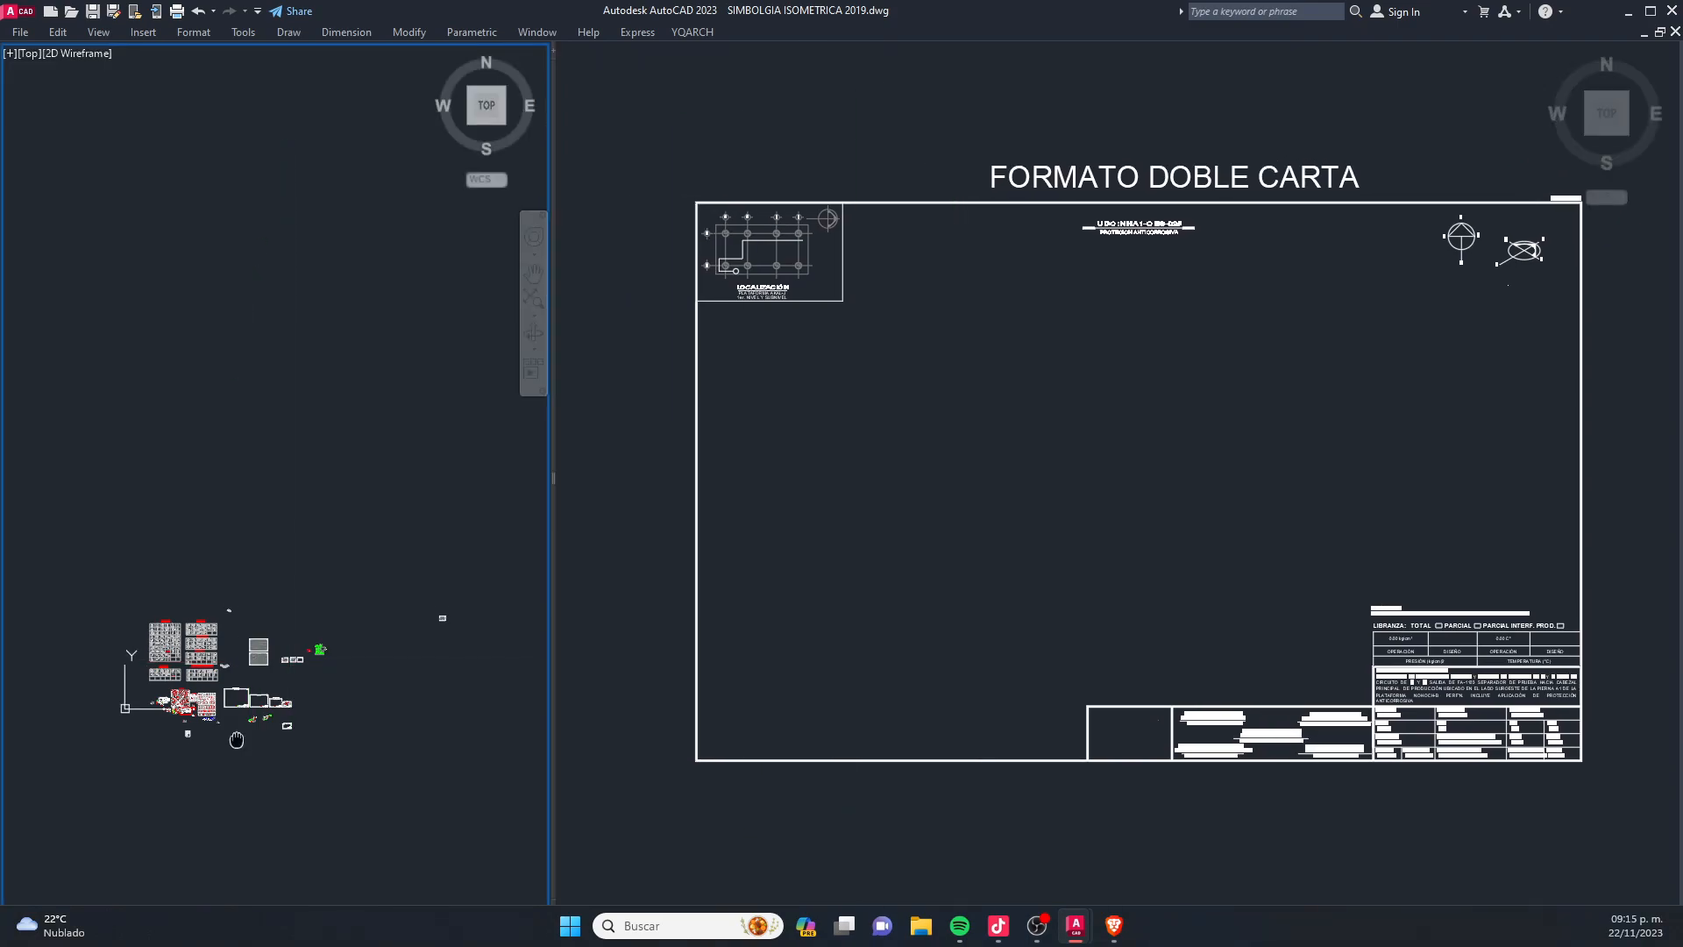
scroll(263, 623, up, 5)
scroll(283, 624, up, 5)
middle_drag(514, 578, 396, 552)
scroll(321, 540, up, 5)
middle_drag(266, 509, 263, 470)
scroll(119, 568, up, 10)
scroll(268, 407, down, 10)
middle_drag(245, 357, 282, 420)
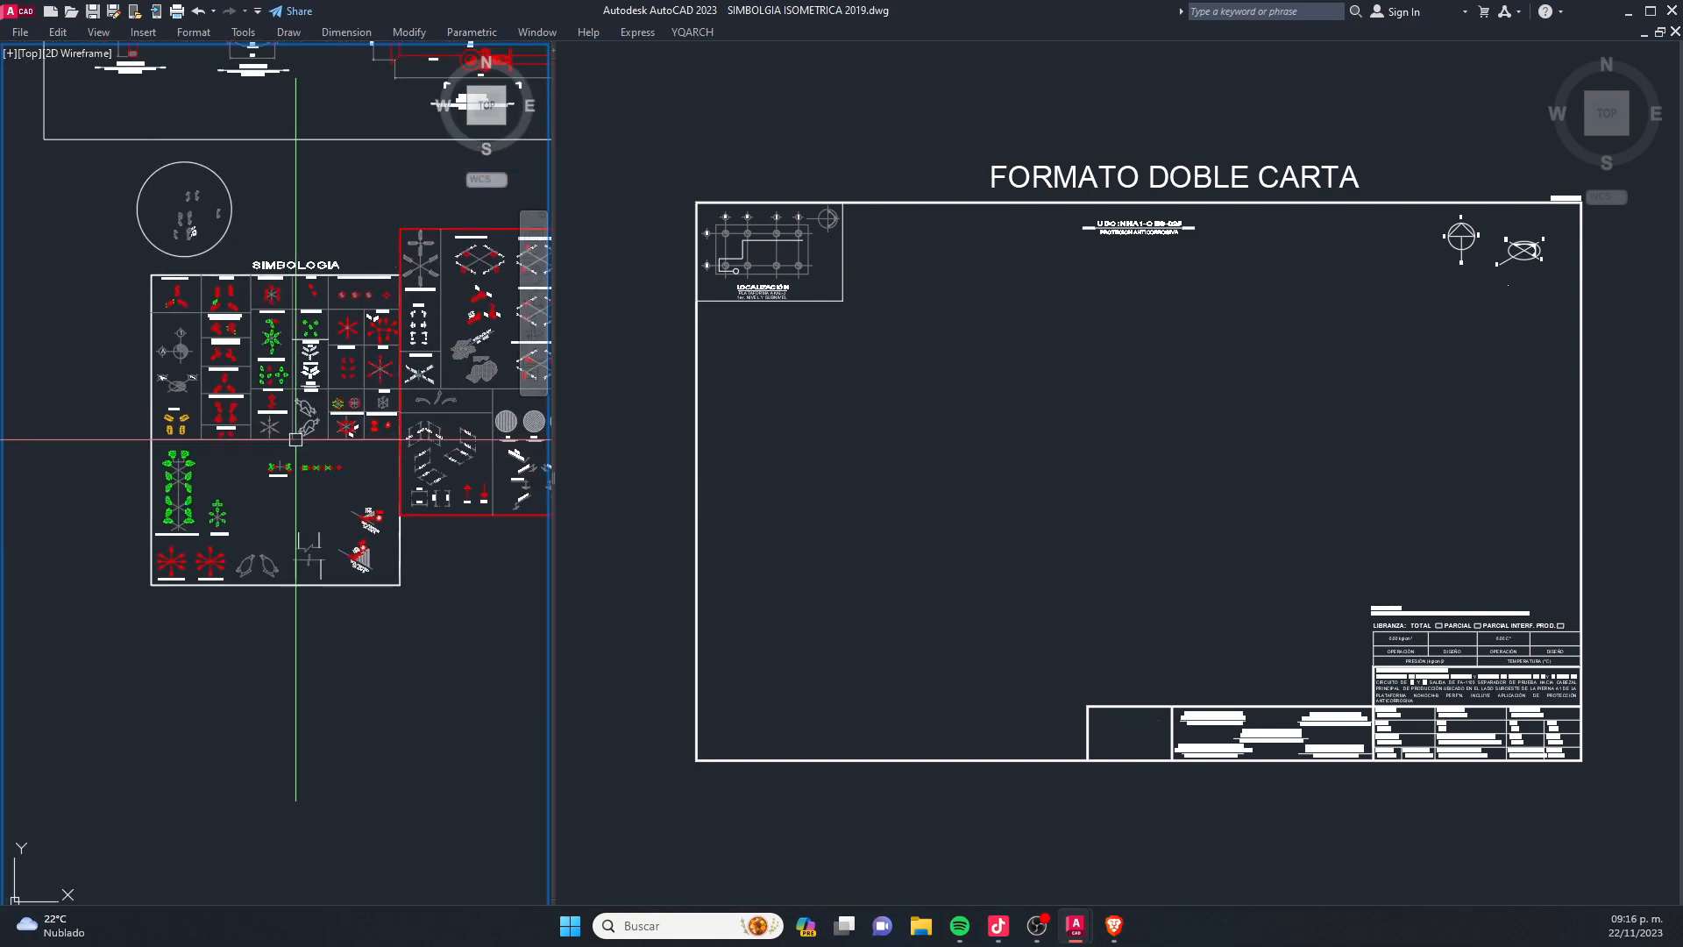
- Apply the Three: Right viewport configuration and widen the right viewport to about two thirds of the display
text(PORT)
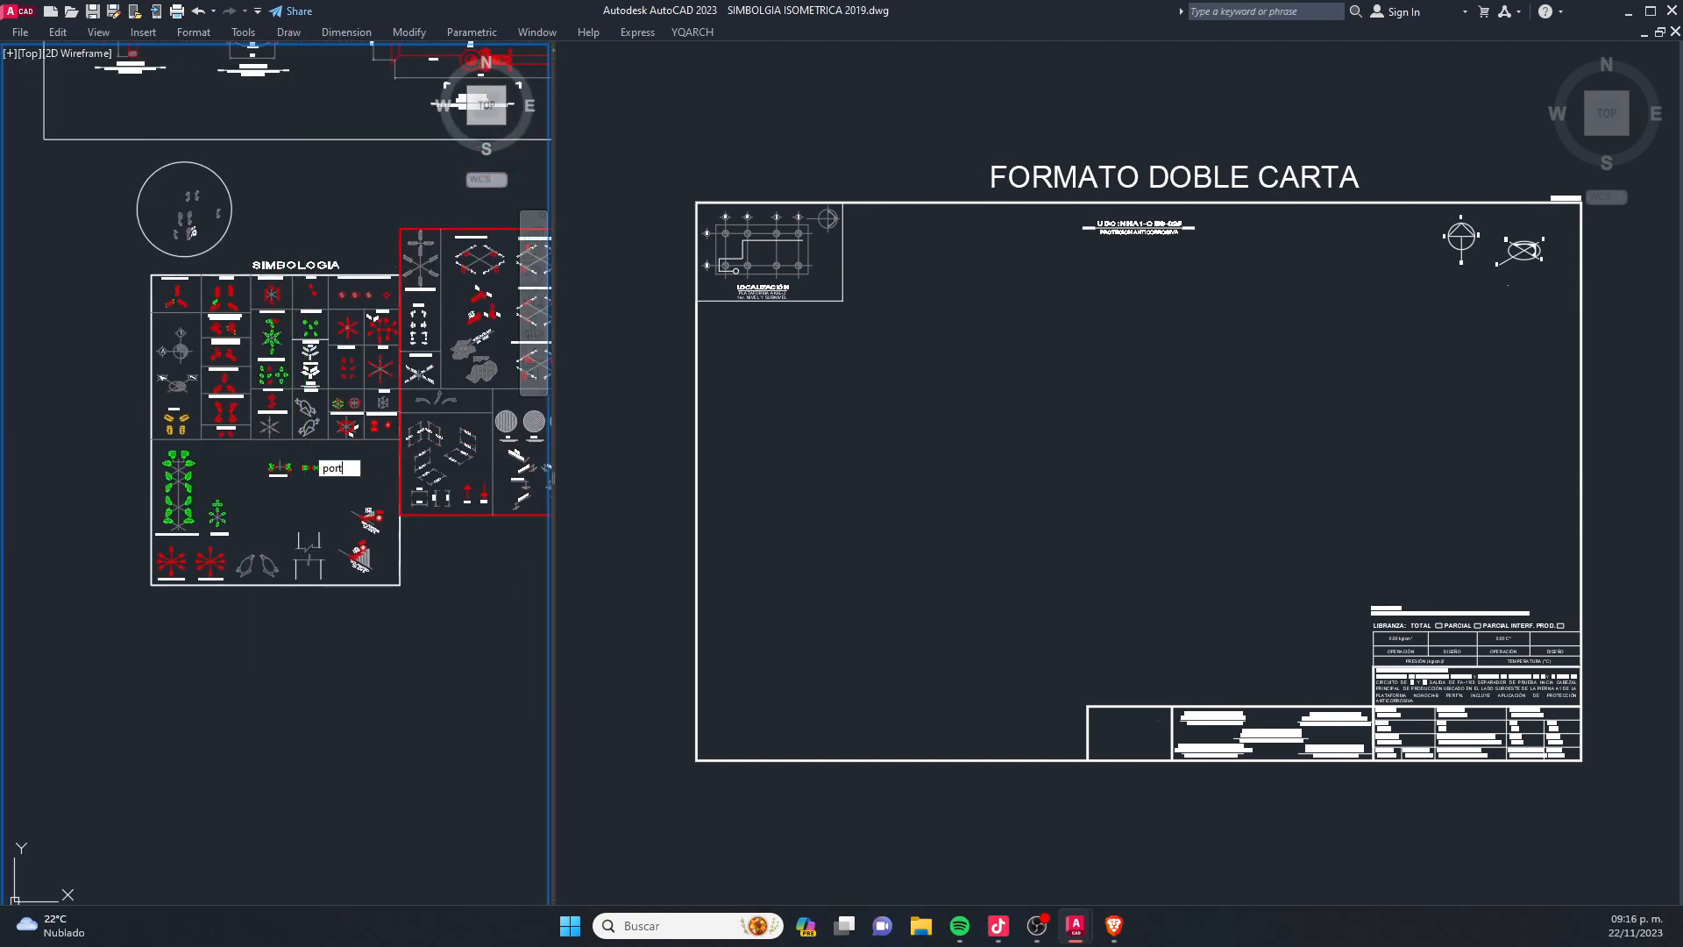
key(Return)
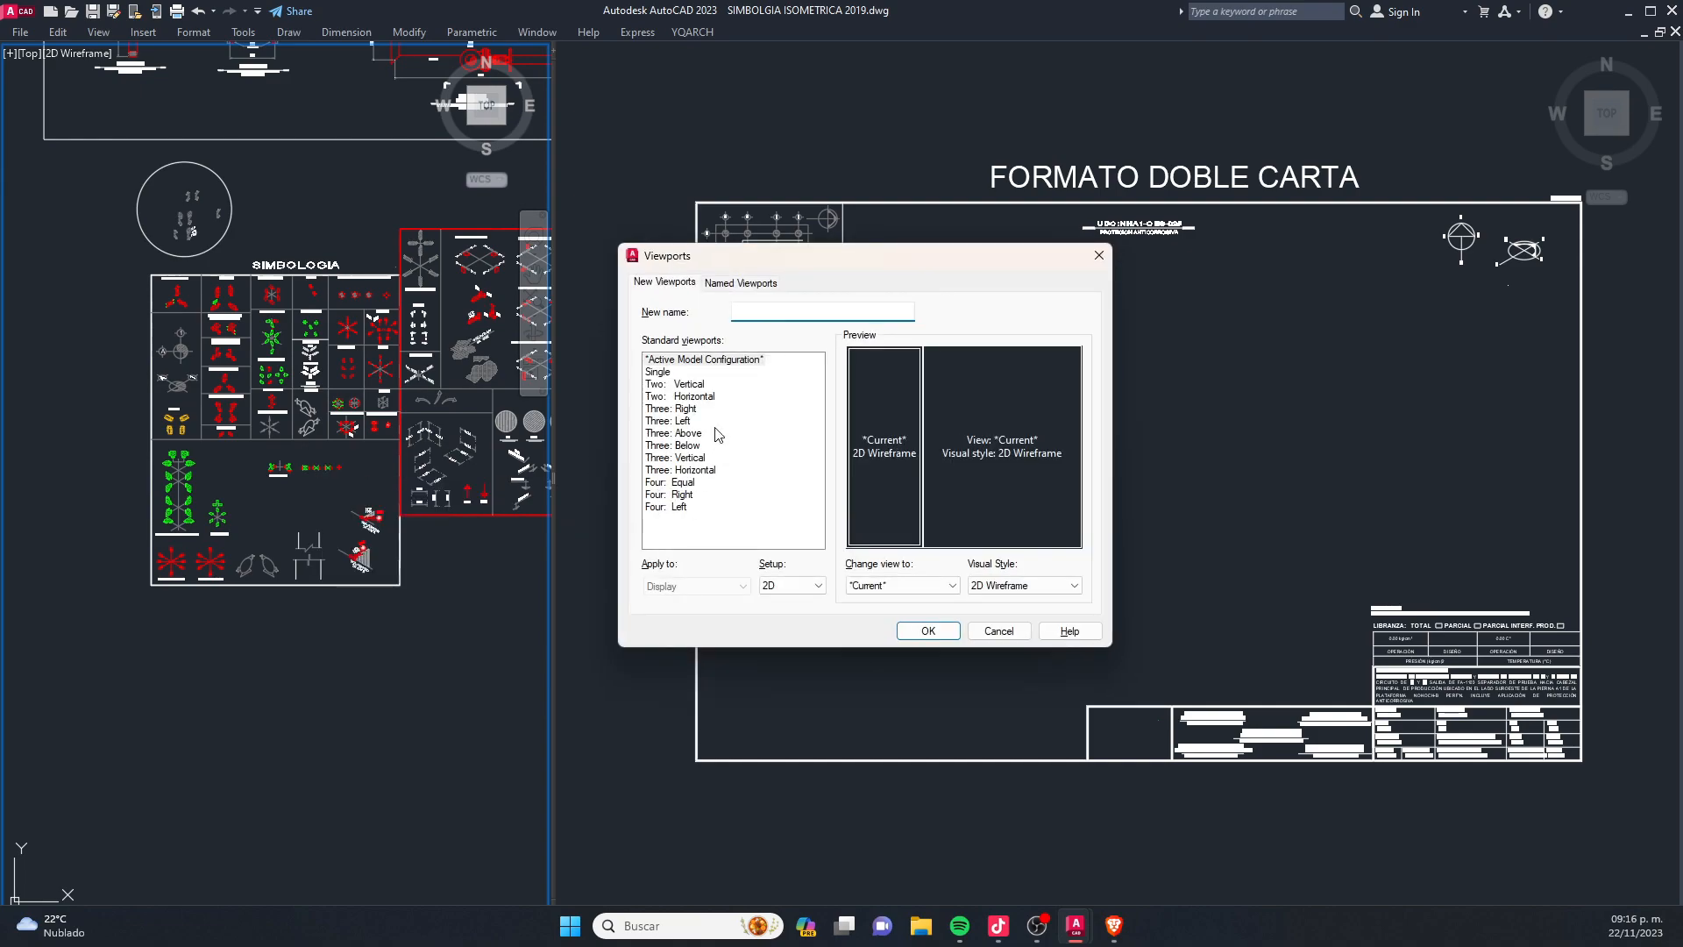
click(693, 409)
click(928, 632)
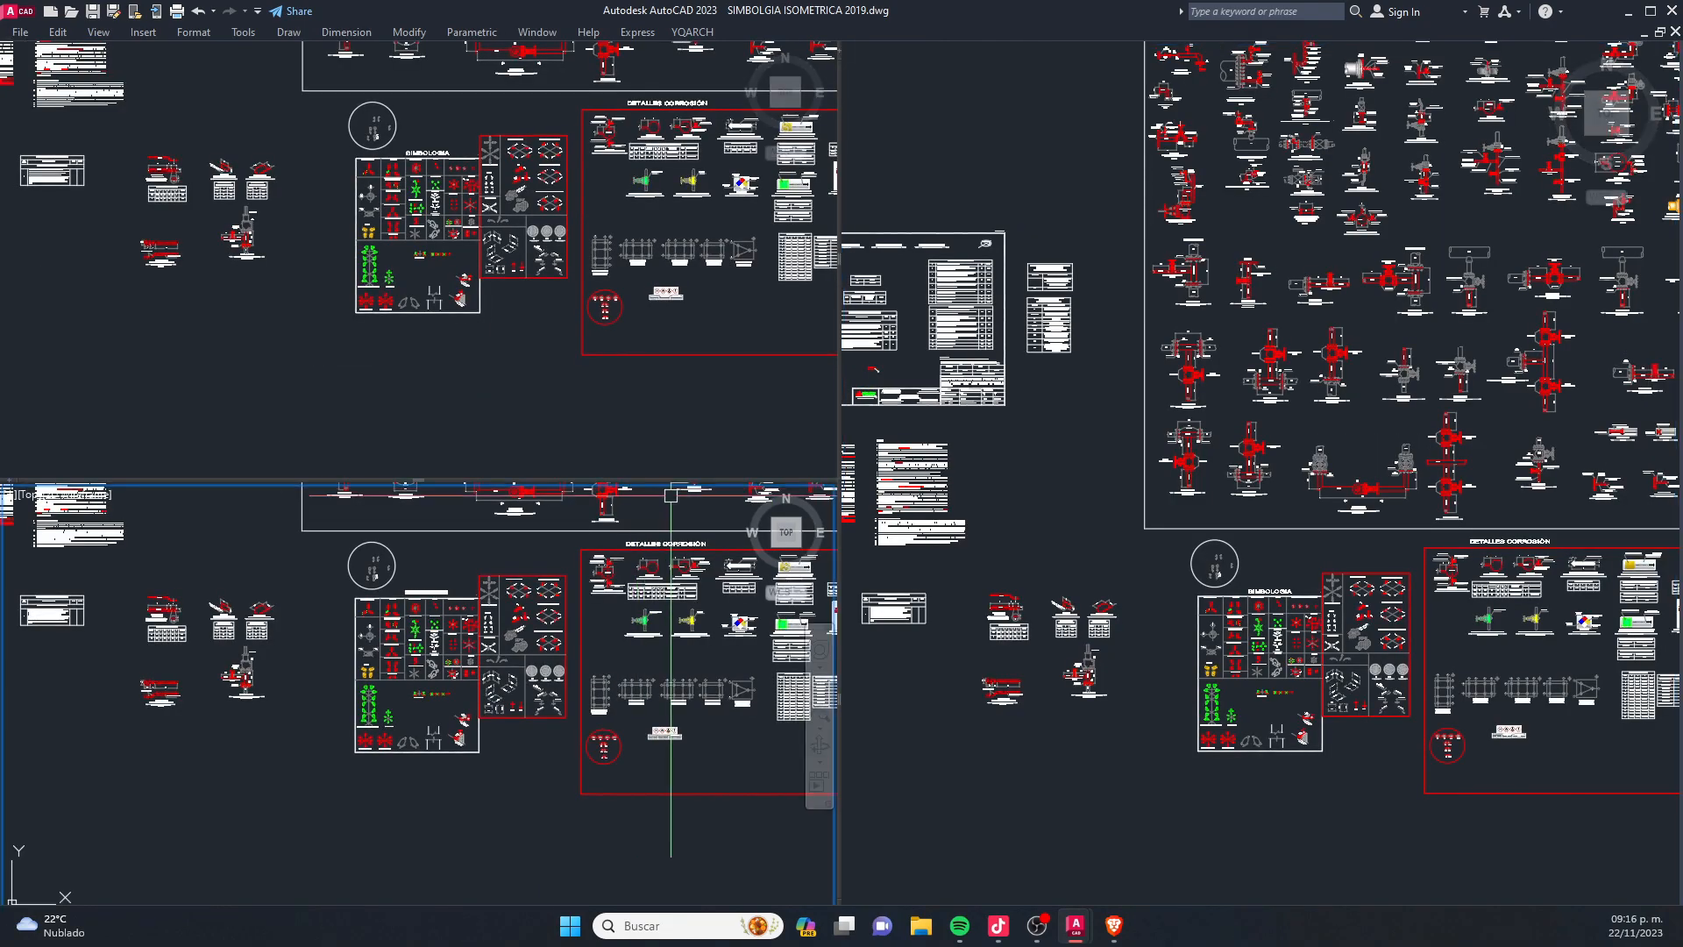
drag(833, 456, 548, 469)
middle_drag(1164, 572, 555, 362)
middle_drag(1121, 518, 567, 324)
- Show the FORMATO DOBLE CARTA sheet enlarged in the large right viewport
scroll(652, 338, down, 8)
middle_drag(1098, 388, 959, 460)
scroll(976, 473, up, 6)
scroll(881, 491, up, 6)
middle_drag(797, 466, 853, 466)
scroll(855, 460, up, 2)
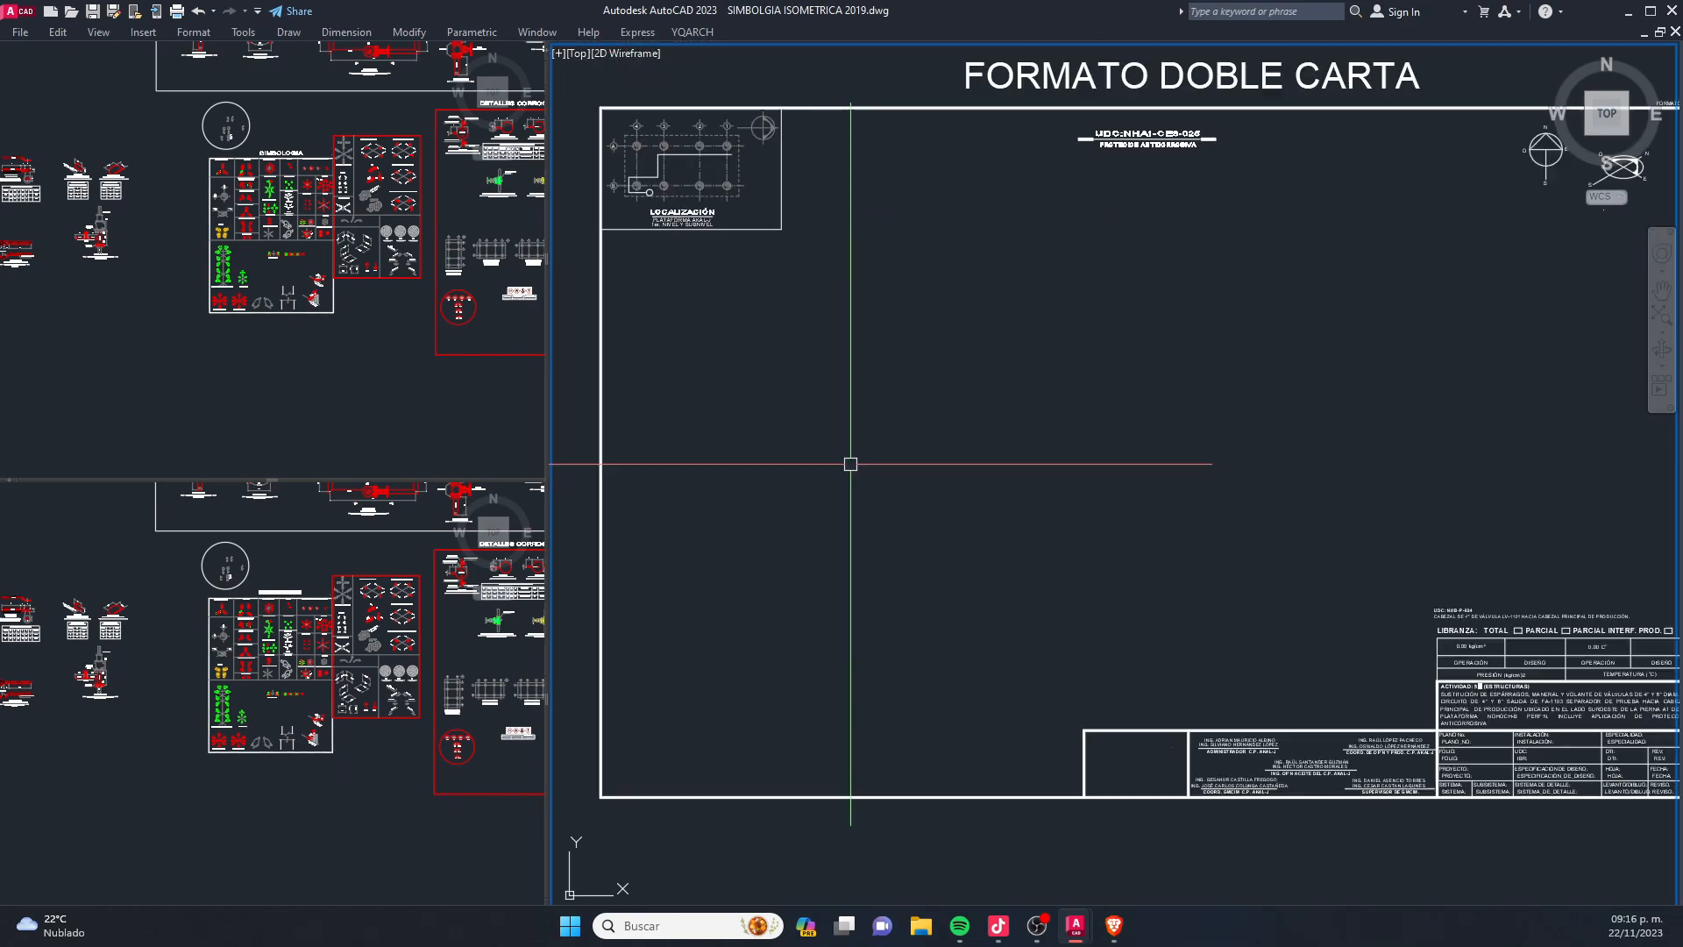
- Toggle Clean Screen off and on again, and fit the whole sheet inside the large viewport
key(ctrl+0)
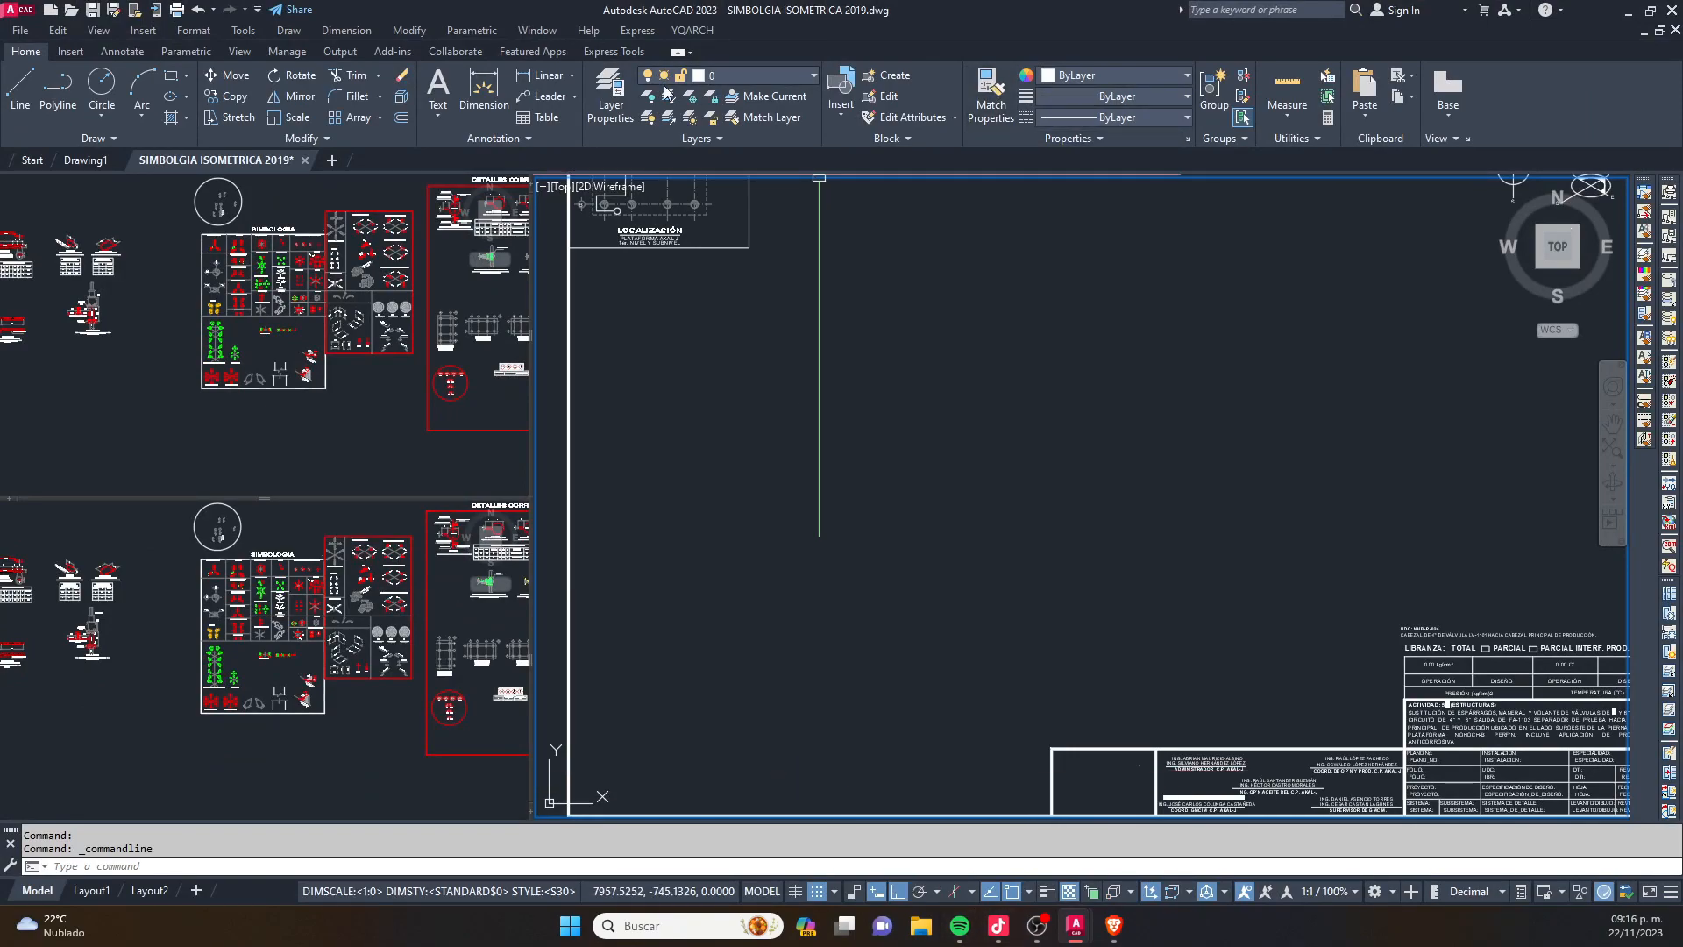
key(ctrl+0)
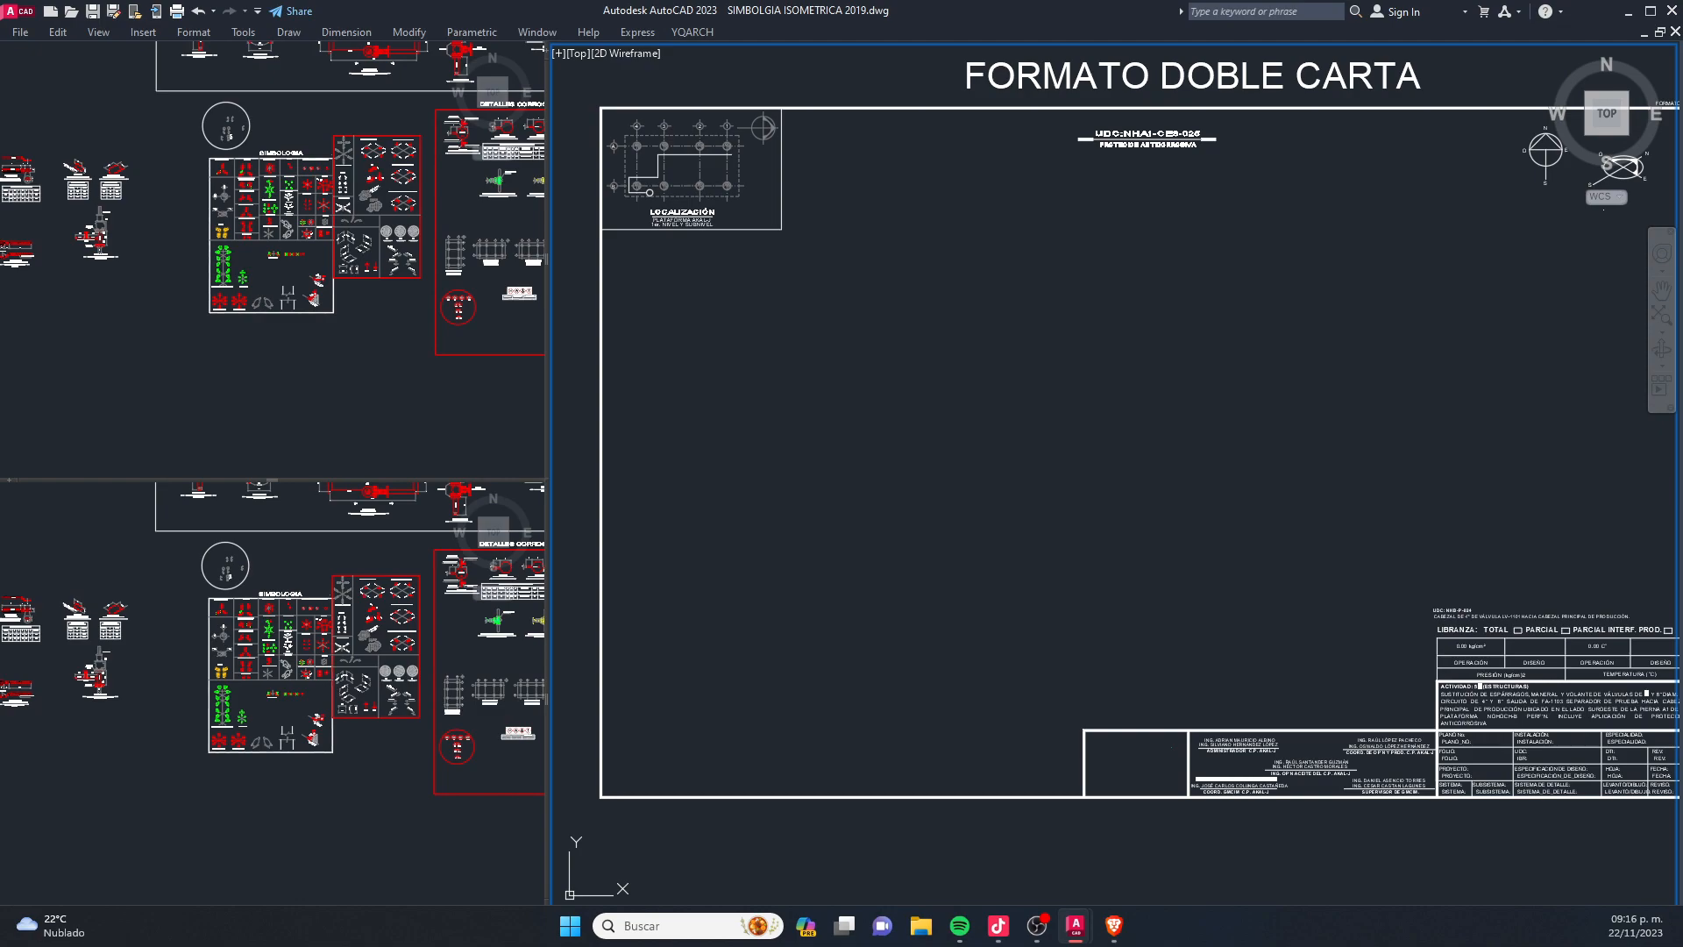
click(942, 531)
mouse_move(966, 503)
middle_down()
mouse_move(951, 513)
mouse_move(1043, 432)
middle_up()
scroll(903, 524, down, 3)
scroll(1022, 438, up, 2)
- Show the valve symbols in the upper-left viewport, the text samples in the lower-left one, and the sheet smaller in the right one
click(303, 312)
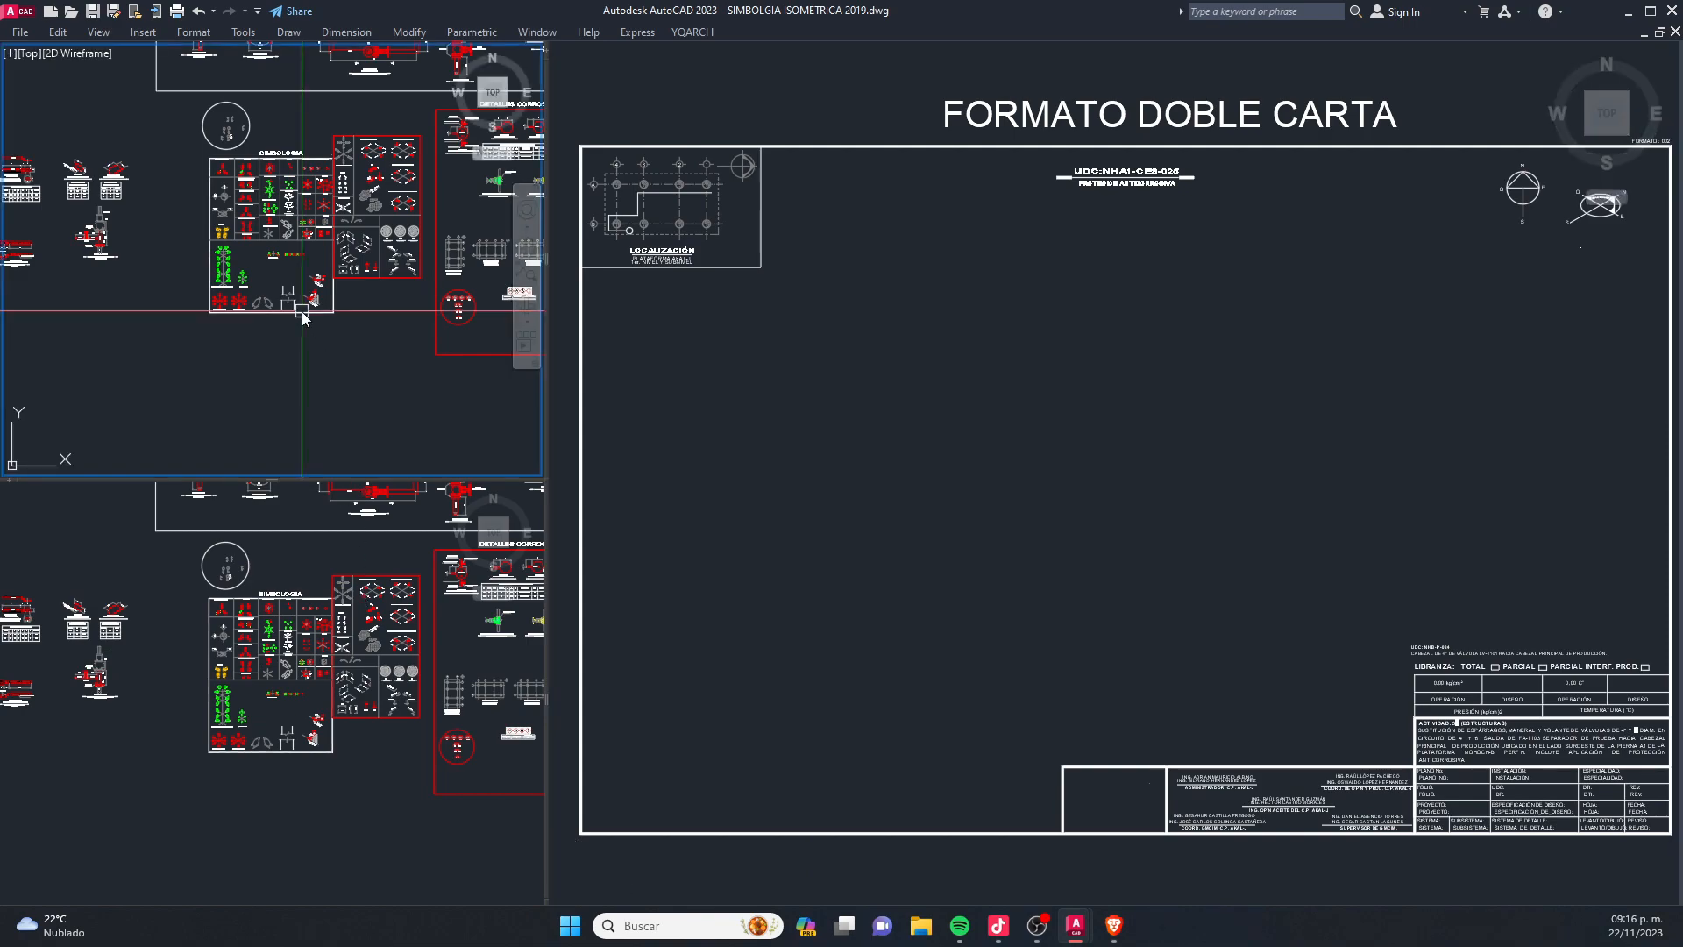
scroll(272, 245, up, 8)
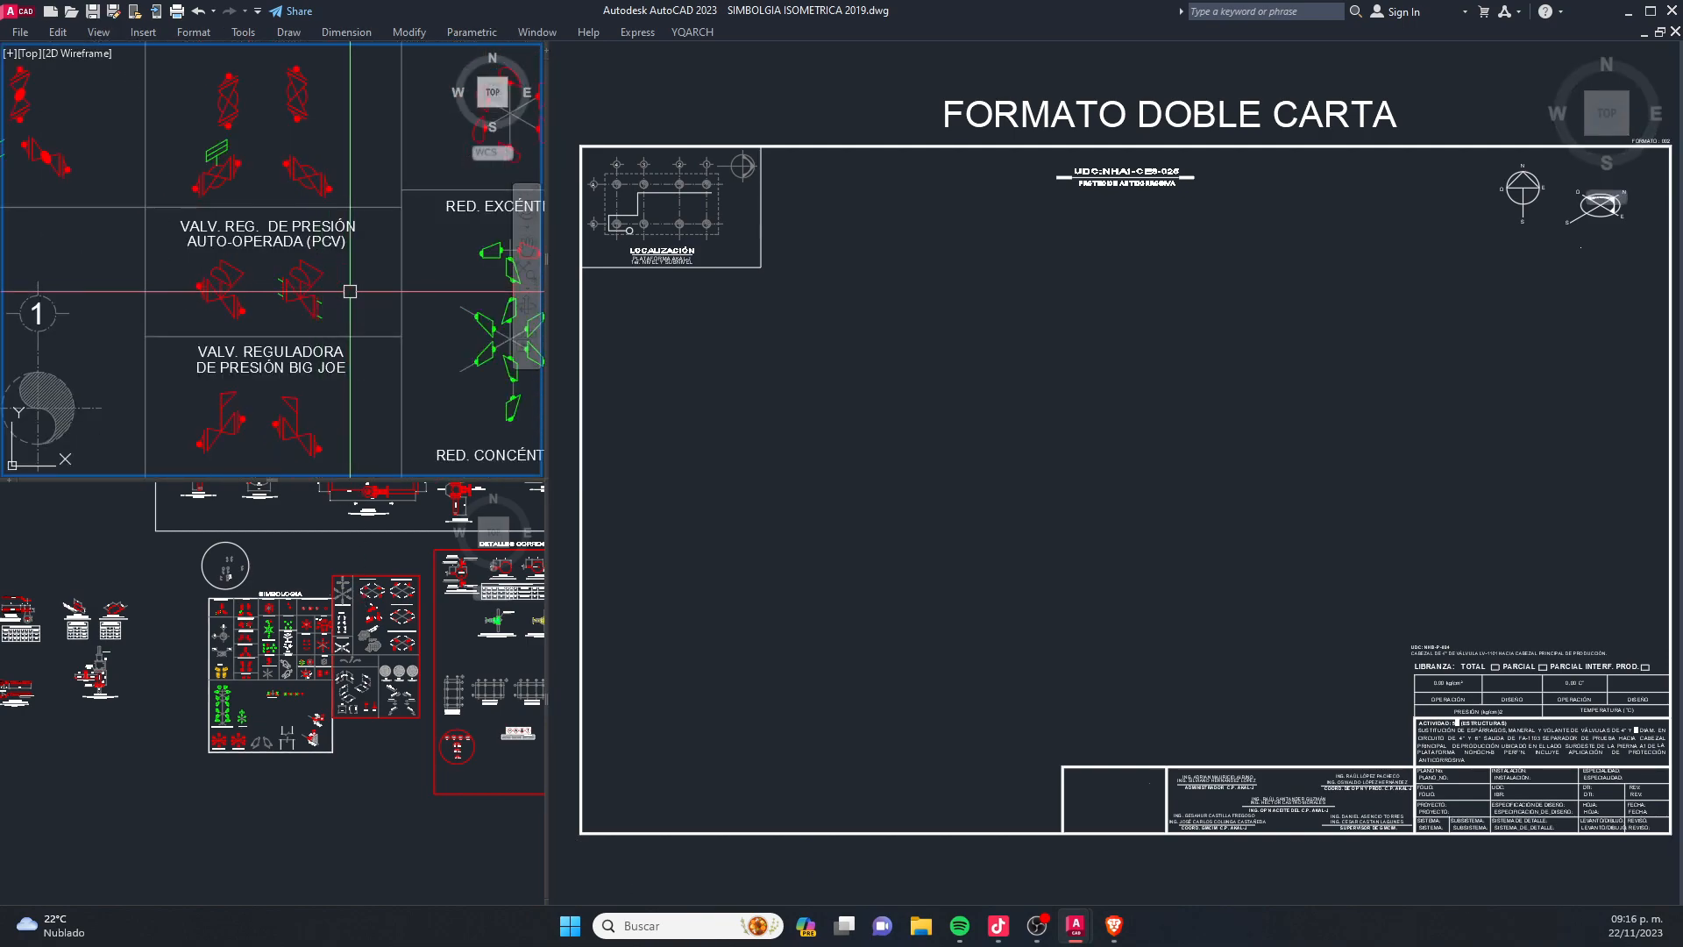
click(233, 770)
scroll(232, 770, up, 10)
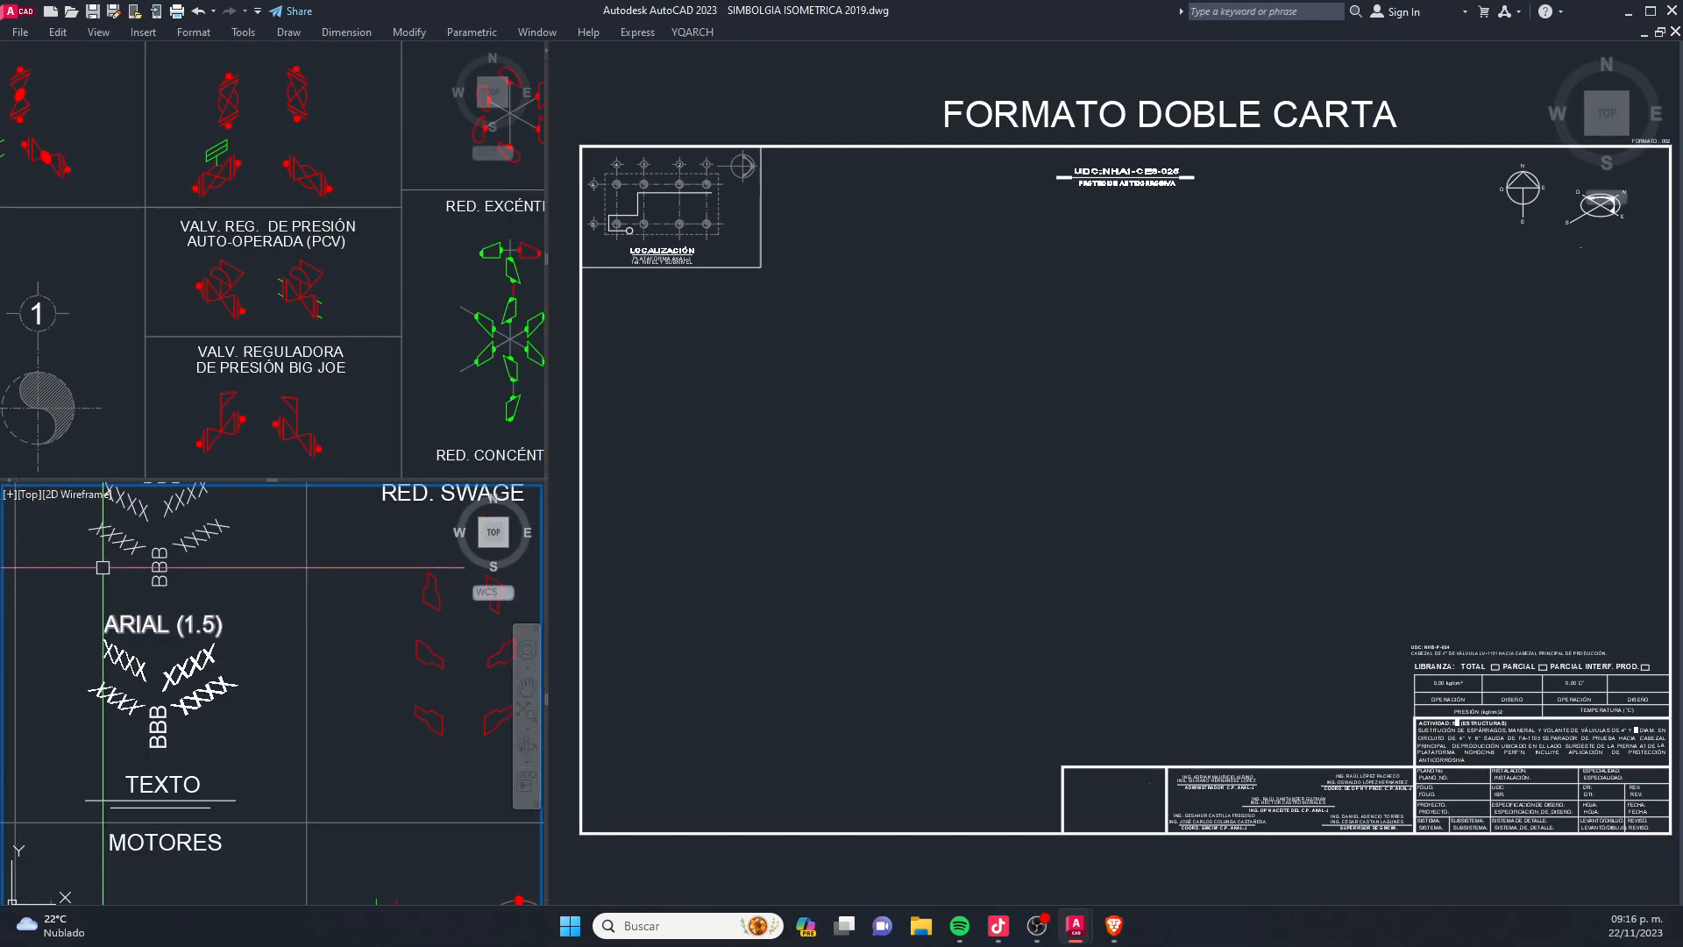
scroll(263, 701, down, 2)
click(1229, 401)
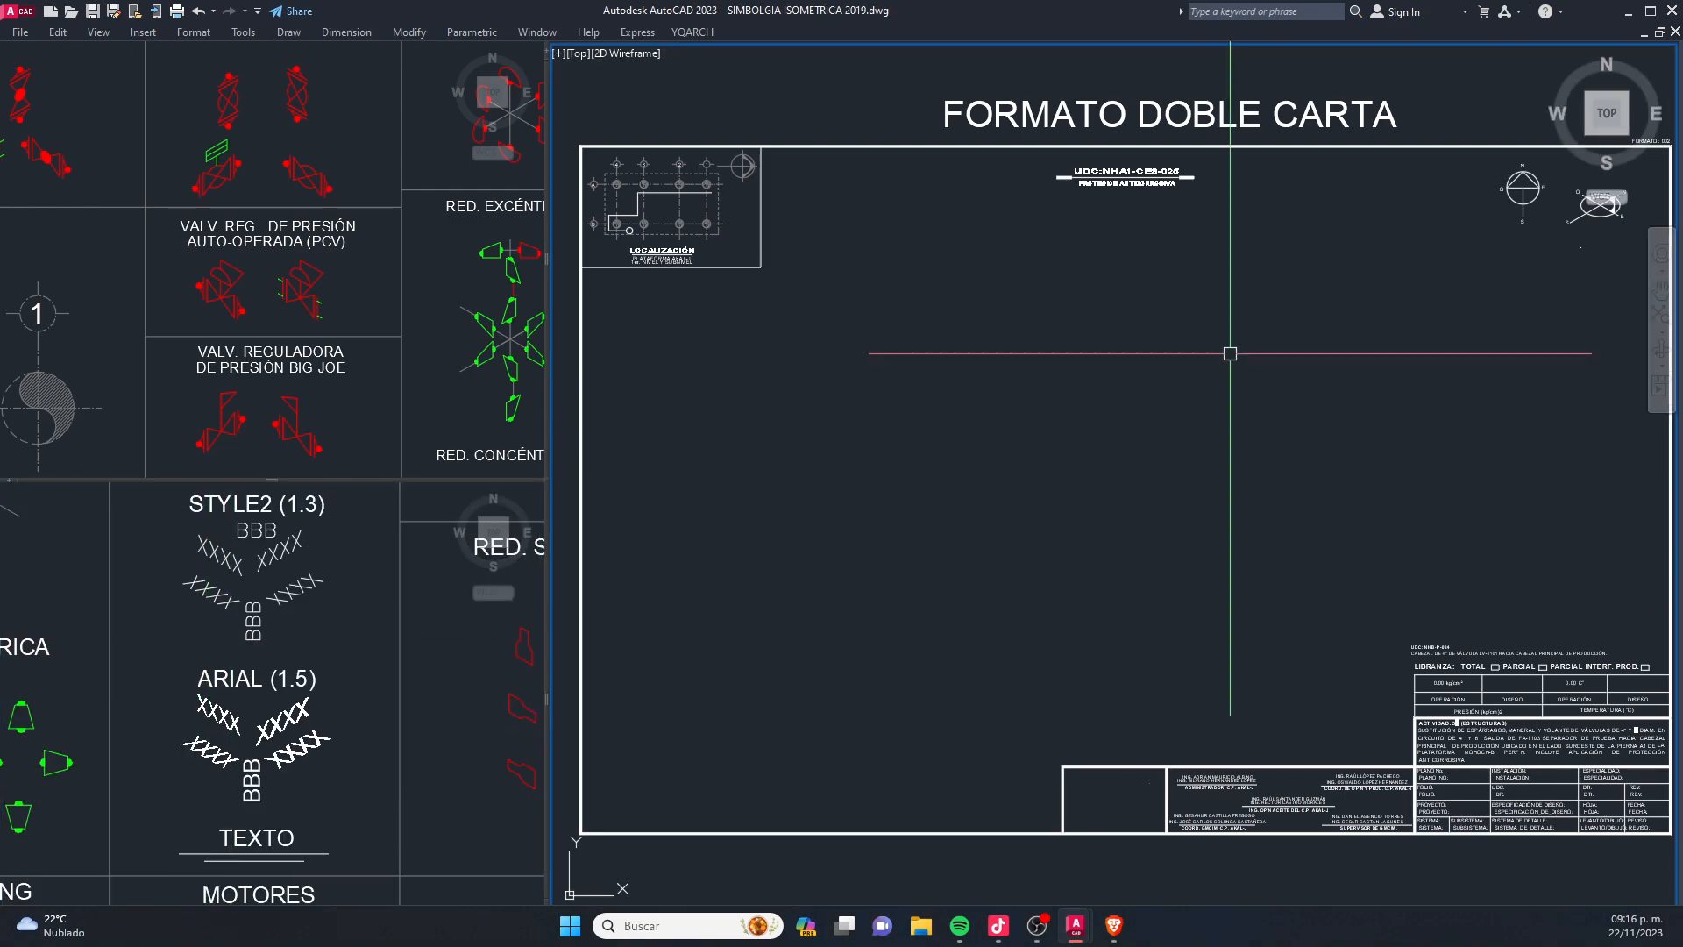
scroll(1003, 402, down, 4)
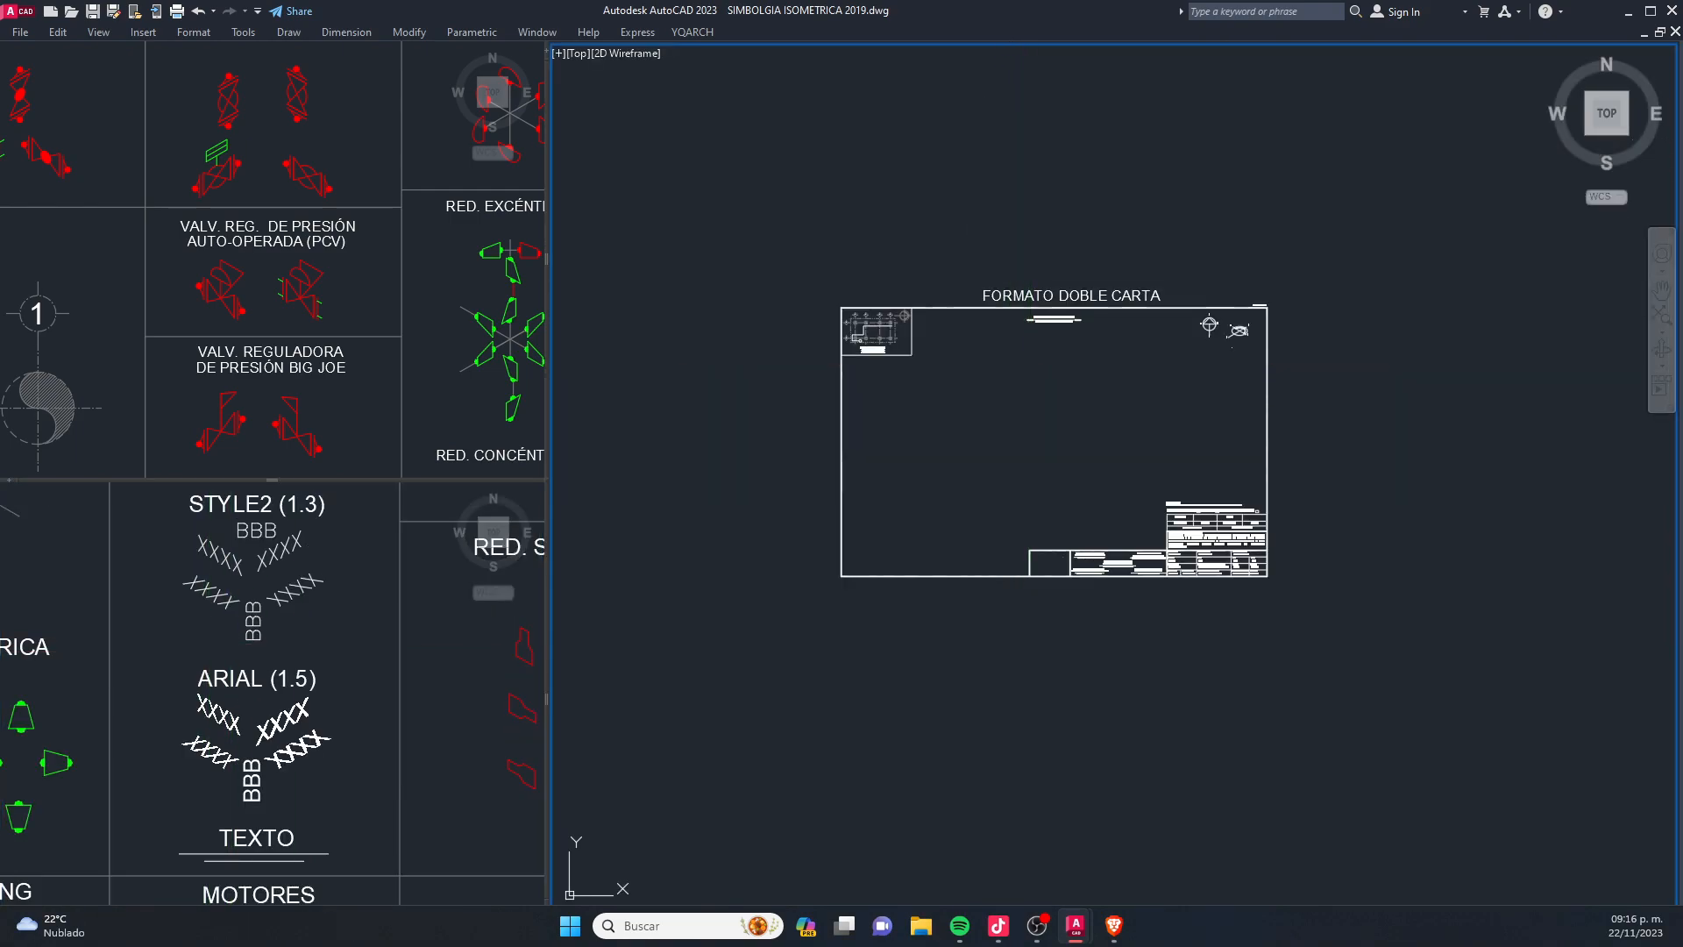
- Turn off Clean Screen, restore the command line, and enable isometric drafting on the right isoplane
key(ctrl+0)
key(ctrl+9)
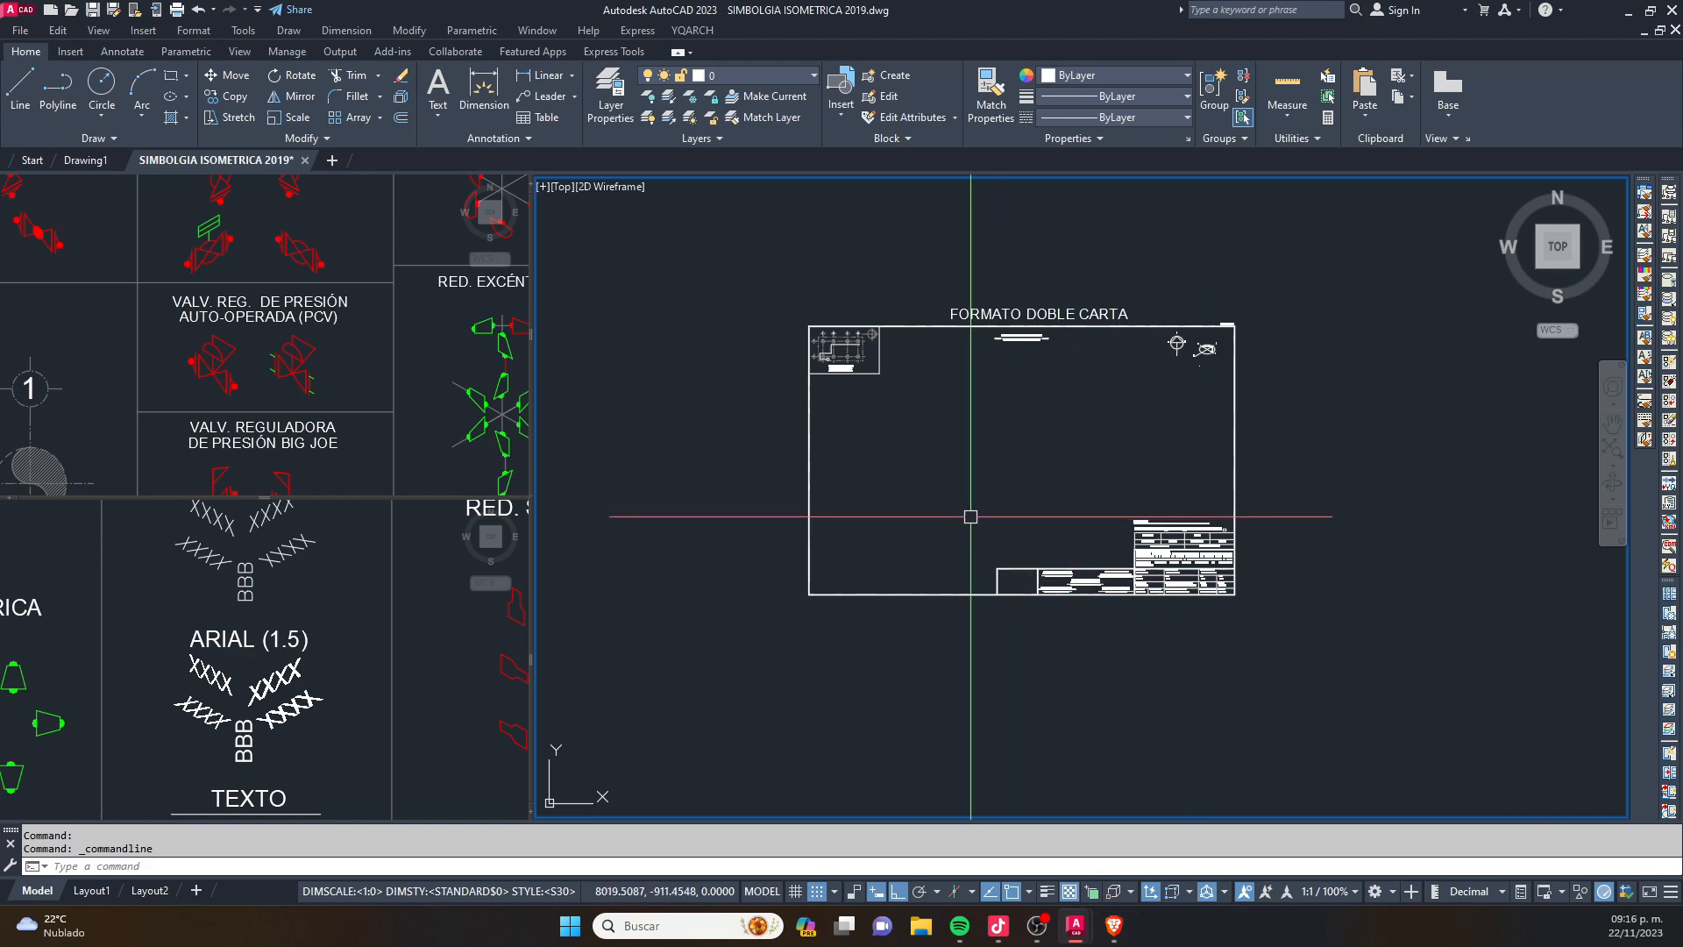
click(958, 895)
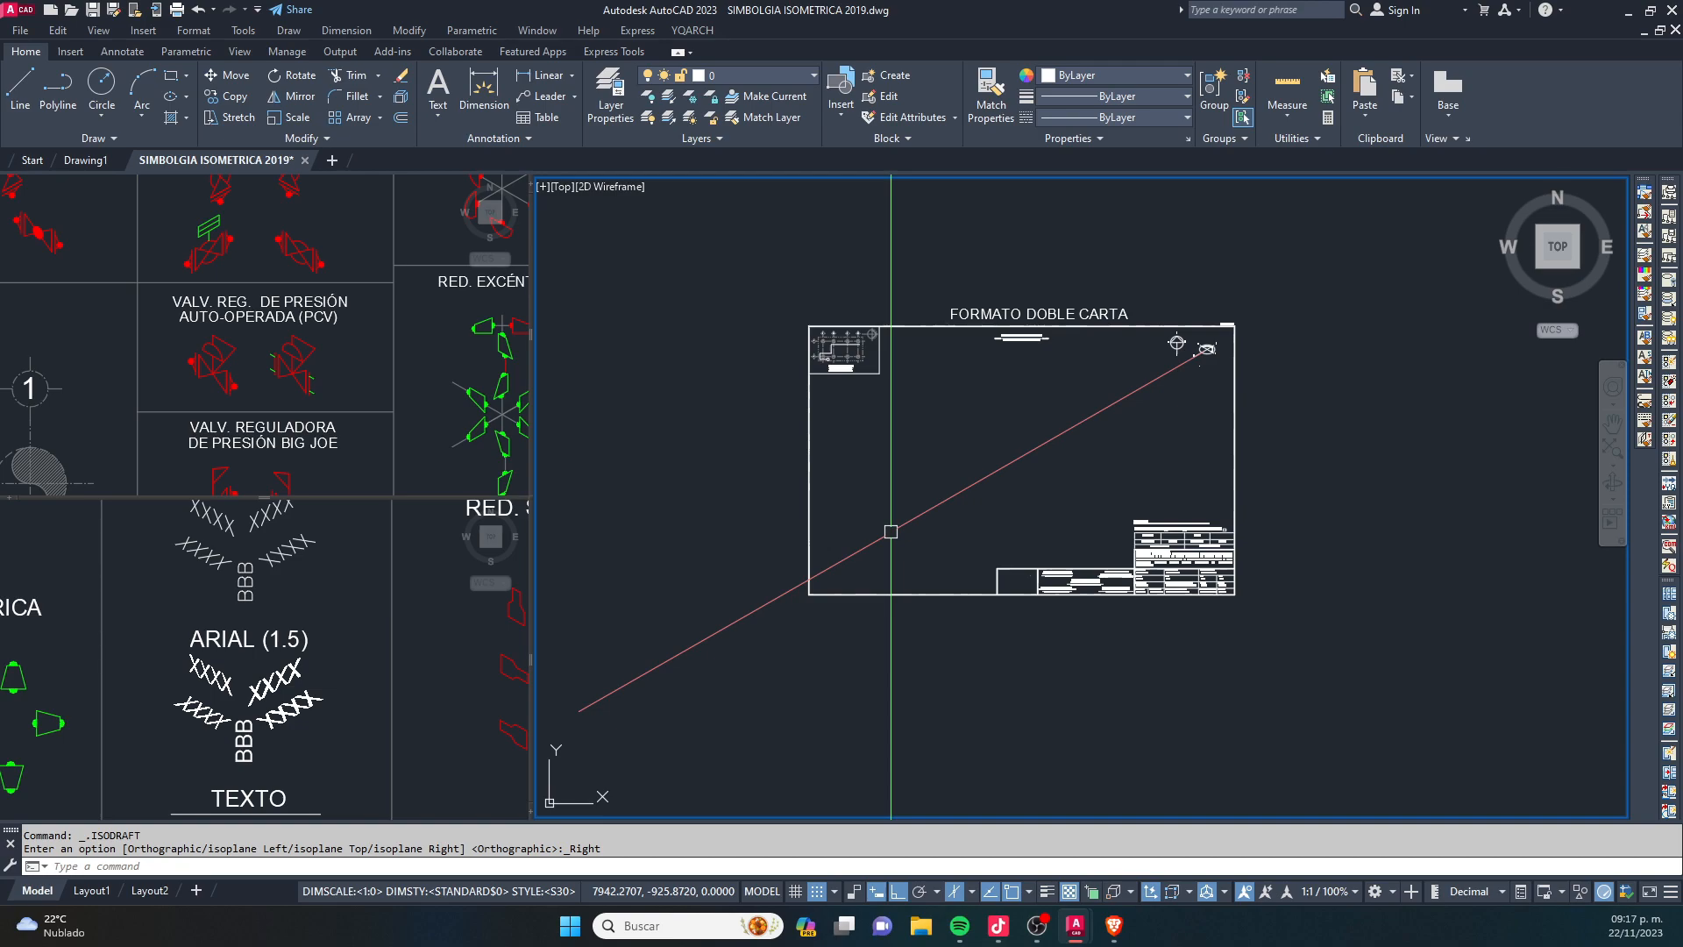
scroll(891, 532, up, 5)
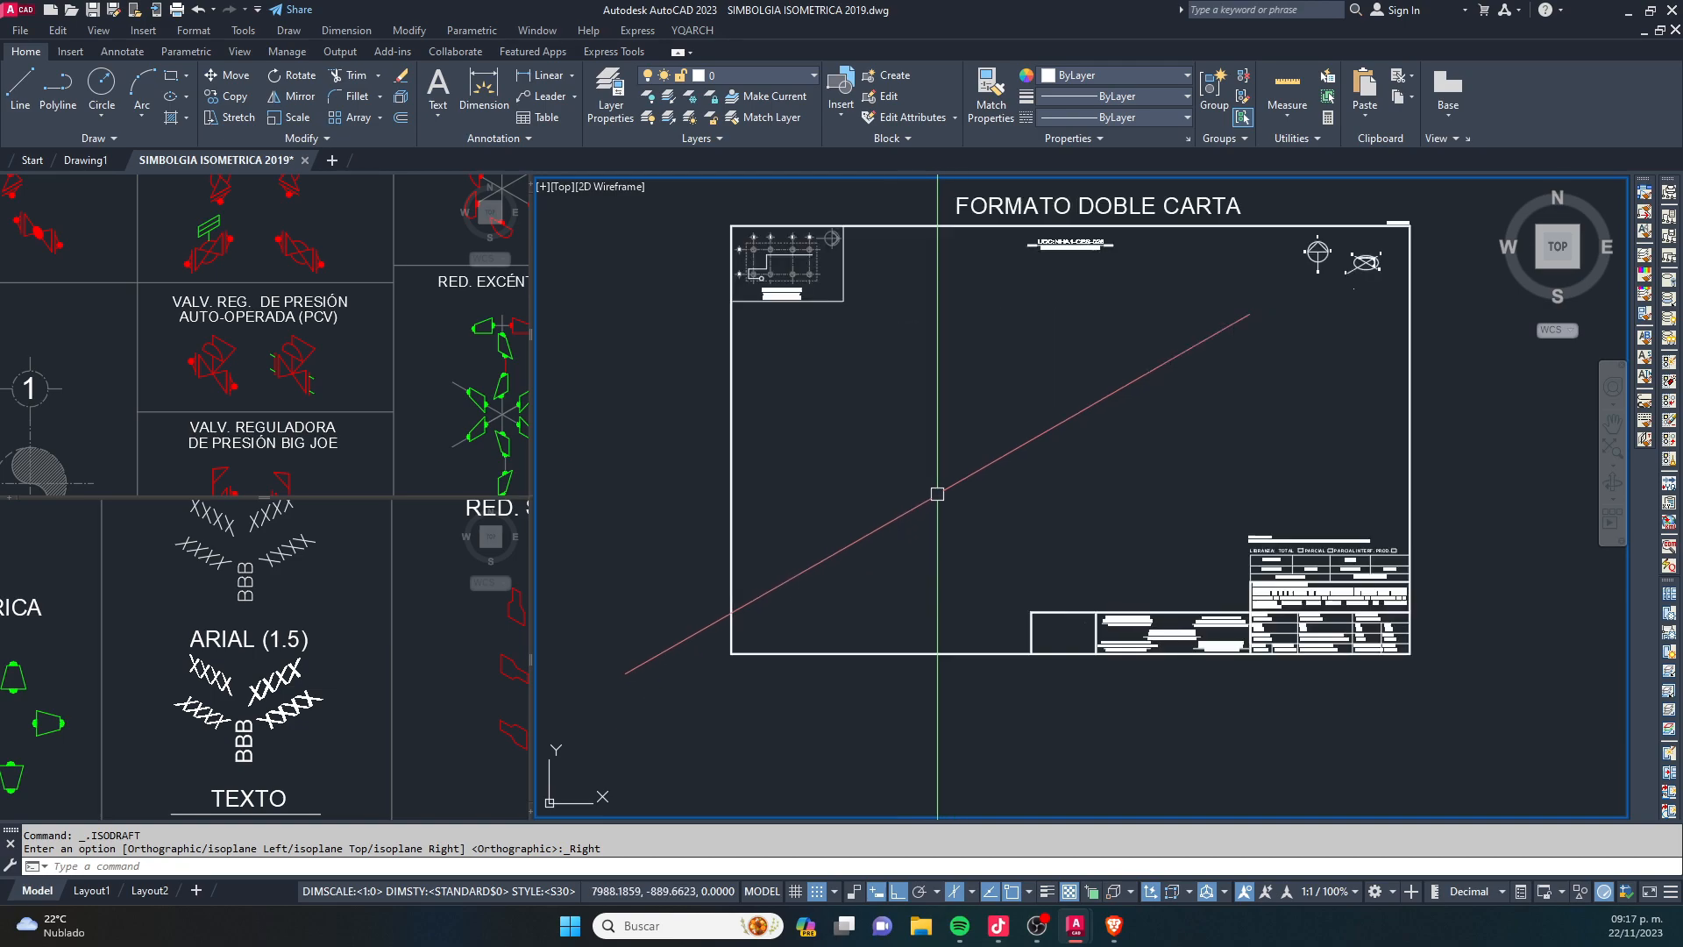
- Draw a line rising at 30° inside the sheet along the right isoplane
text(l)
key(Return)
click(747, 656)
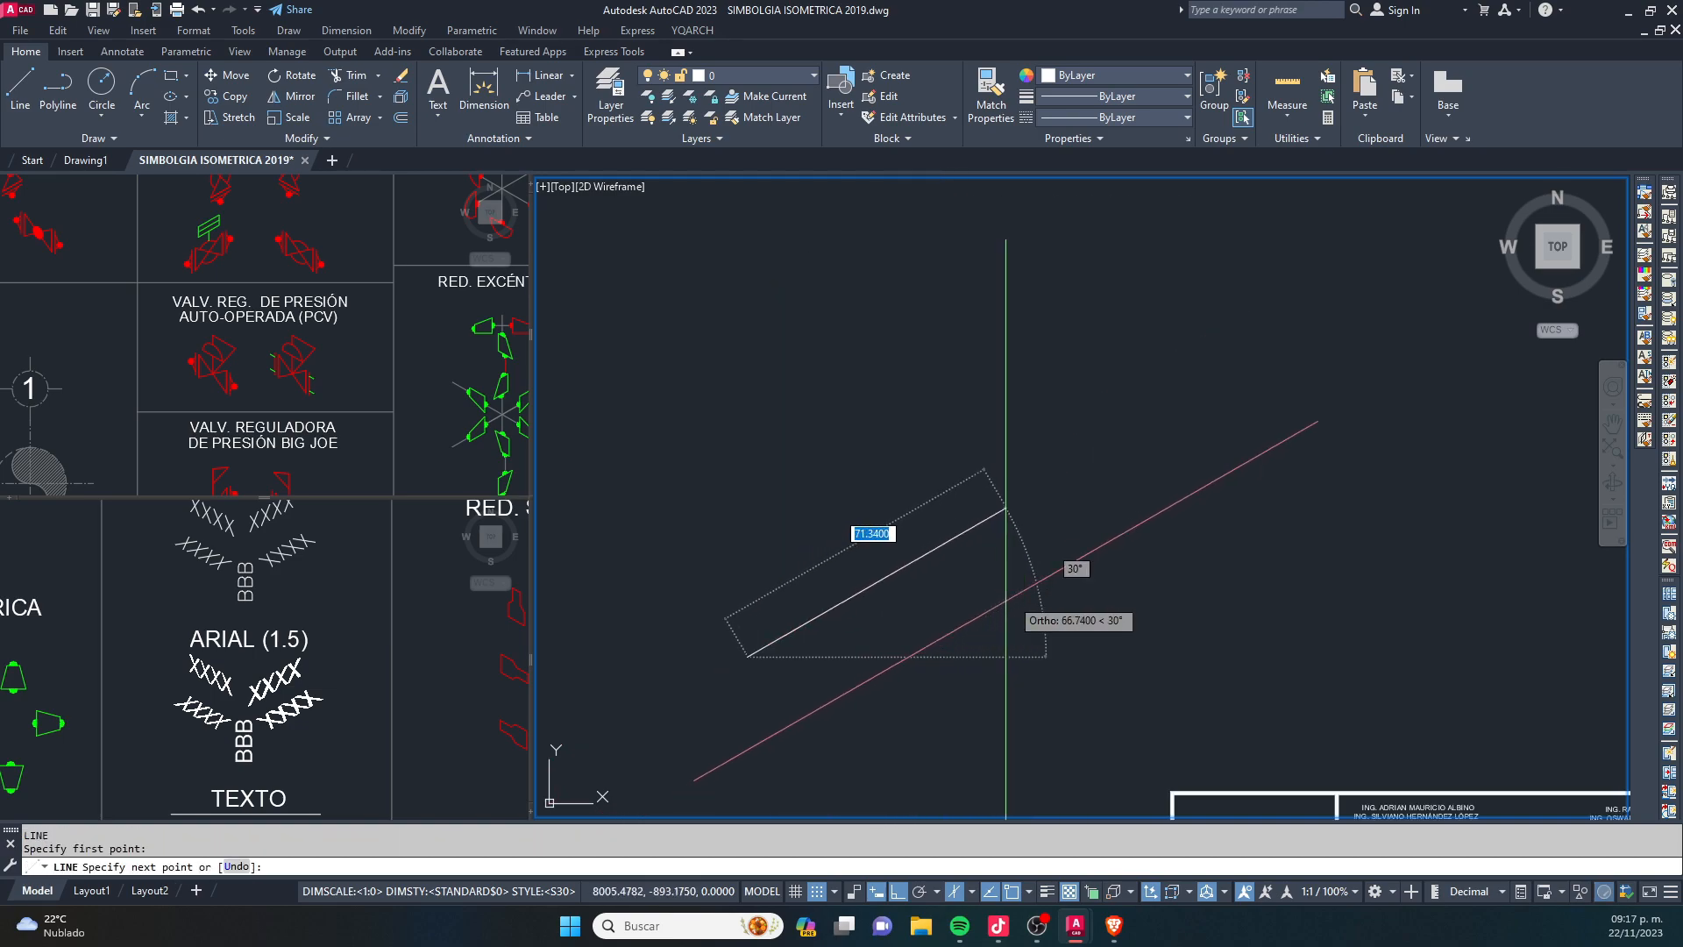
click(1098, 454)
key(Escape)
middle_drag(736, 722, 805, 642)
- Draw a vertical line upward from the lower end of the 30° line
text(l)
key(Return)
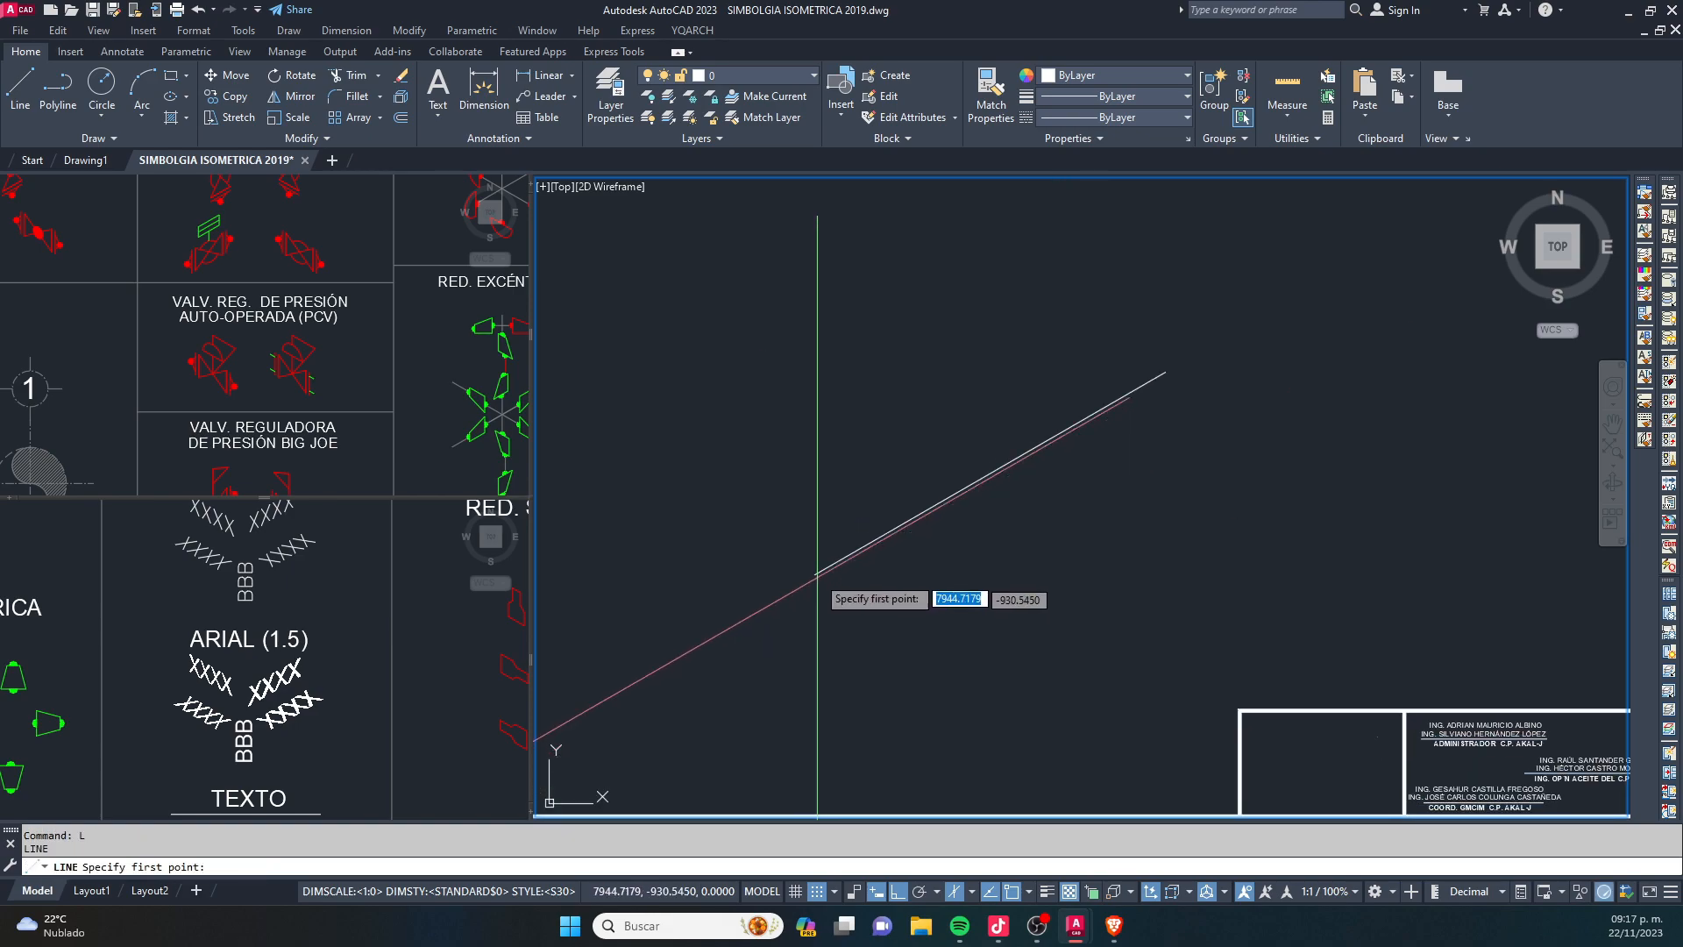
click(814, 574)
click(815, 337)
key(Escape)
key(Escape)
text(do)
key(Return)
key(Return)
key(Return)
key(Escape)
key(Escape)
- Extend the 30° line beyond its lower end and delete the vertical line
click(826, 567)
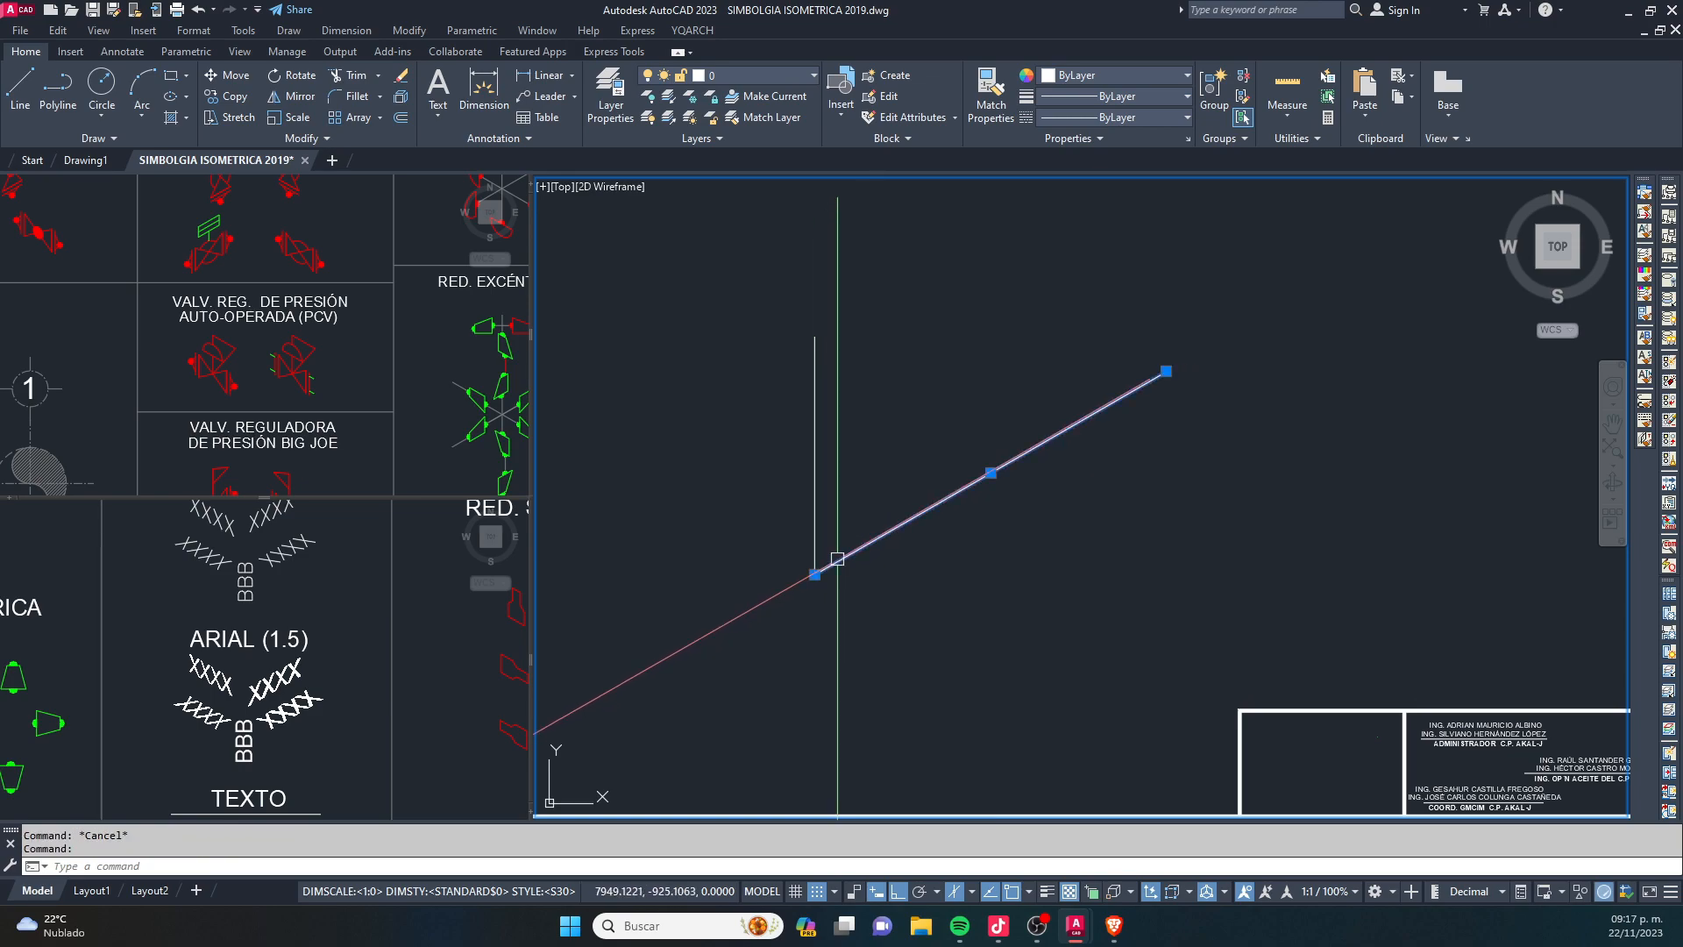
click(815, 575)
click(816, 472)
key(Delete)
middle_drag(820, 488, 808, 470)
- Switch to the left isoplane and draw a line sloping down at 30° across the first line
key(F5)
text(l)
key(Return)
click(680, 419)
key(Escape)
click(1121, 602)
click(1008, 657)
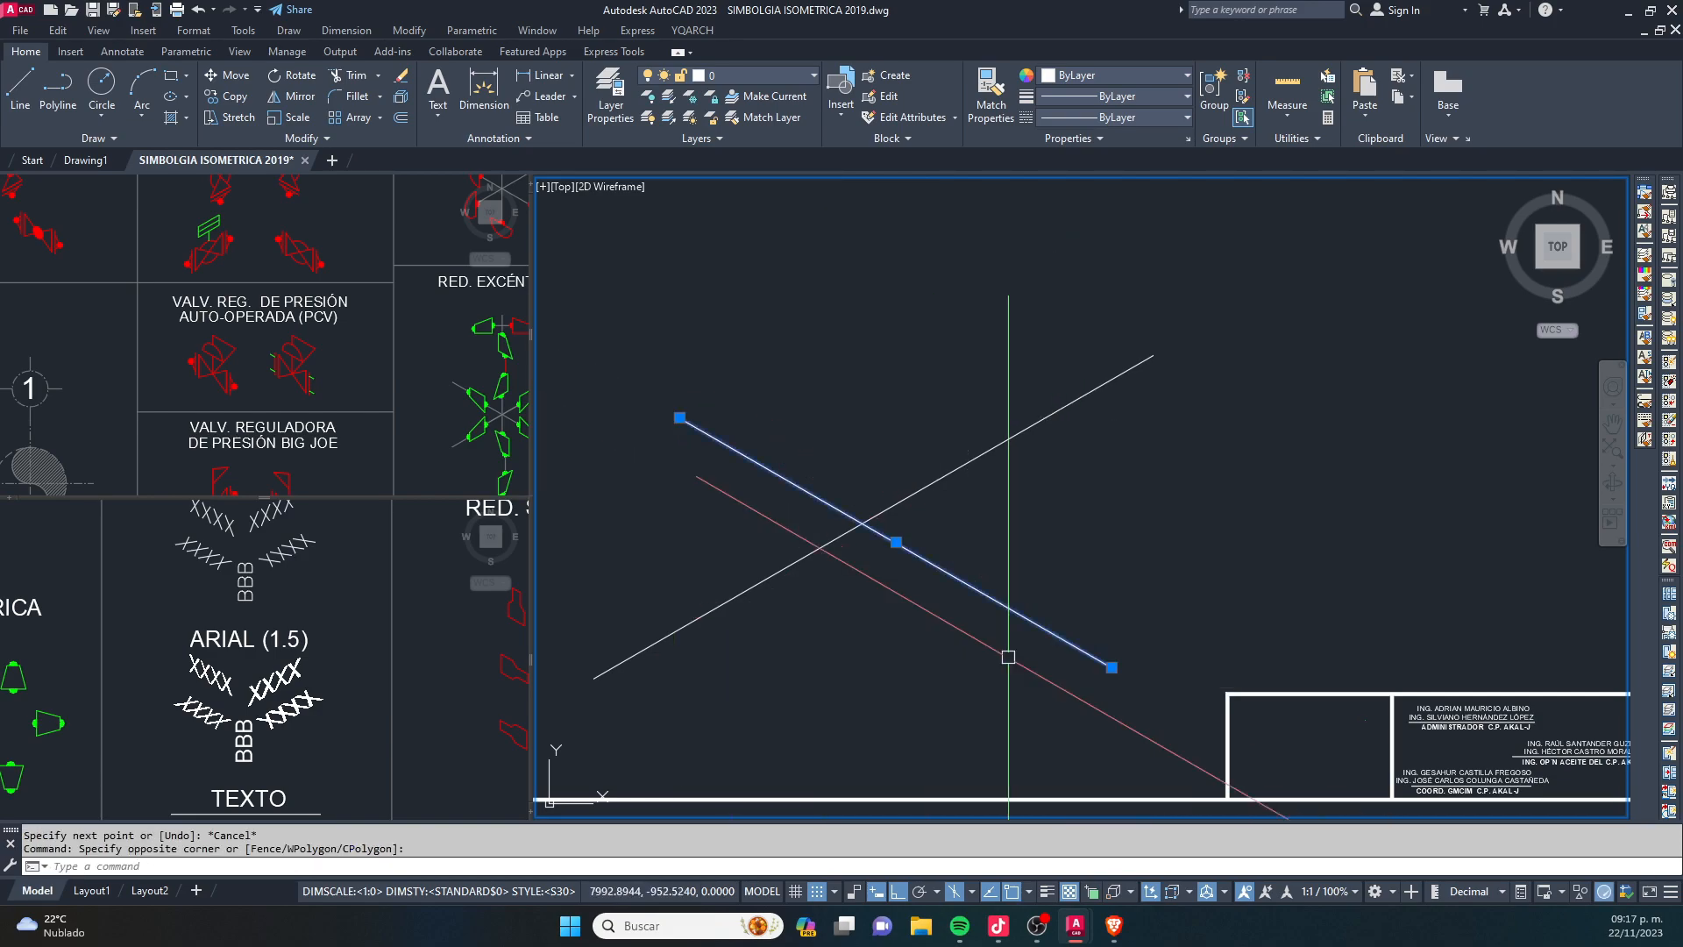
- Move the downward-sloping line by its midpoint onto the rising 30° line so the two cross
text(m)
key(Return)
click(896, 541)
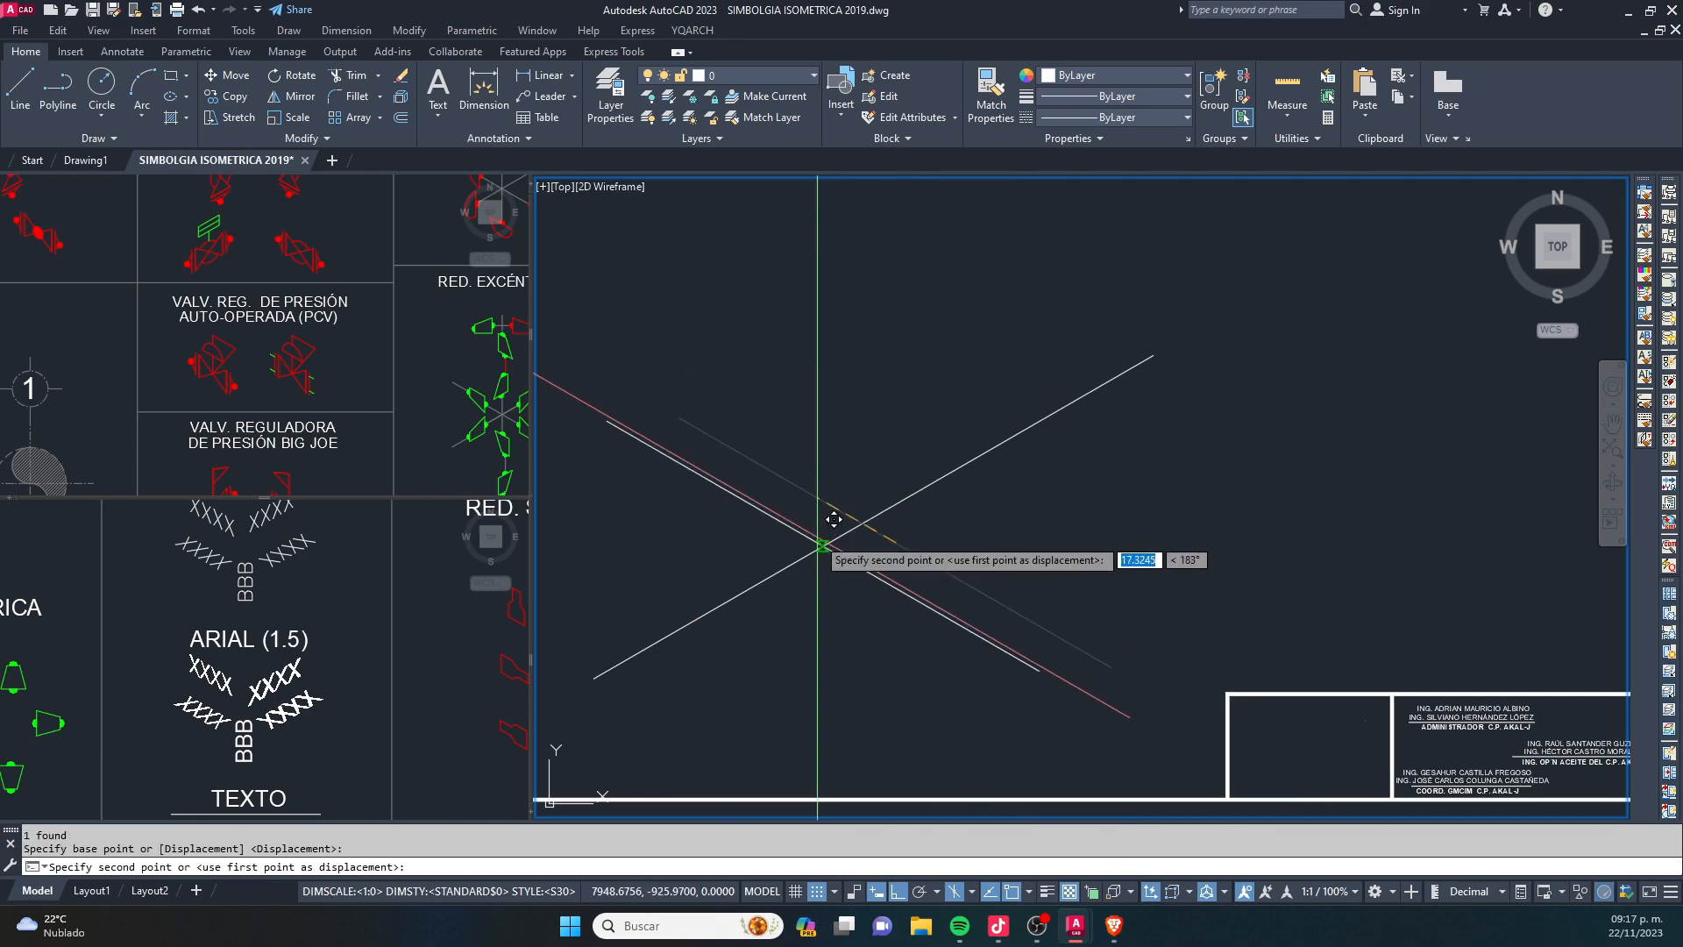
click(842, 526)
key(Escape)
key(Escape)
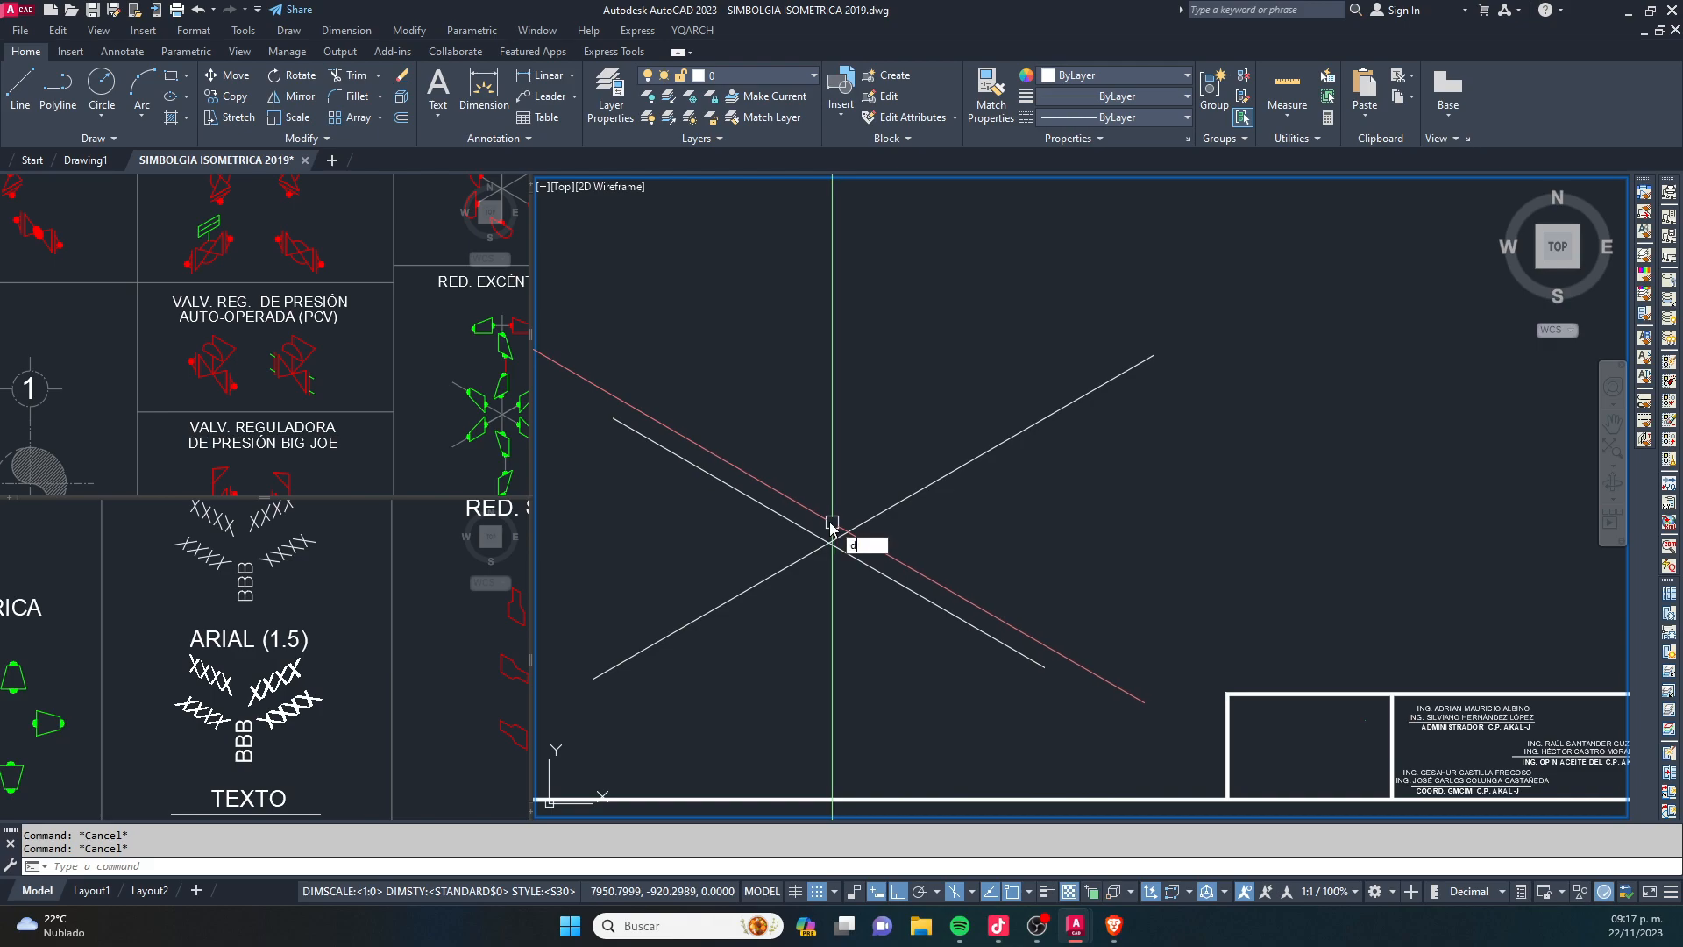
- Add angular dimensions between the two crossing lines for the angles to the right of and above their intersection
key(Return)
click(861, 523)
click(903, 584)
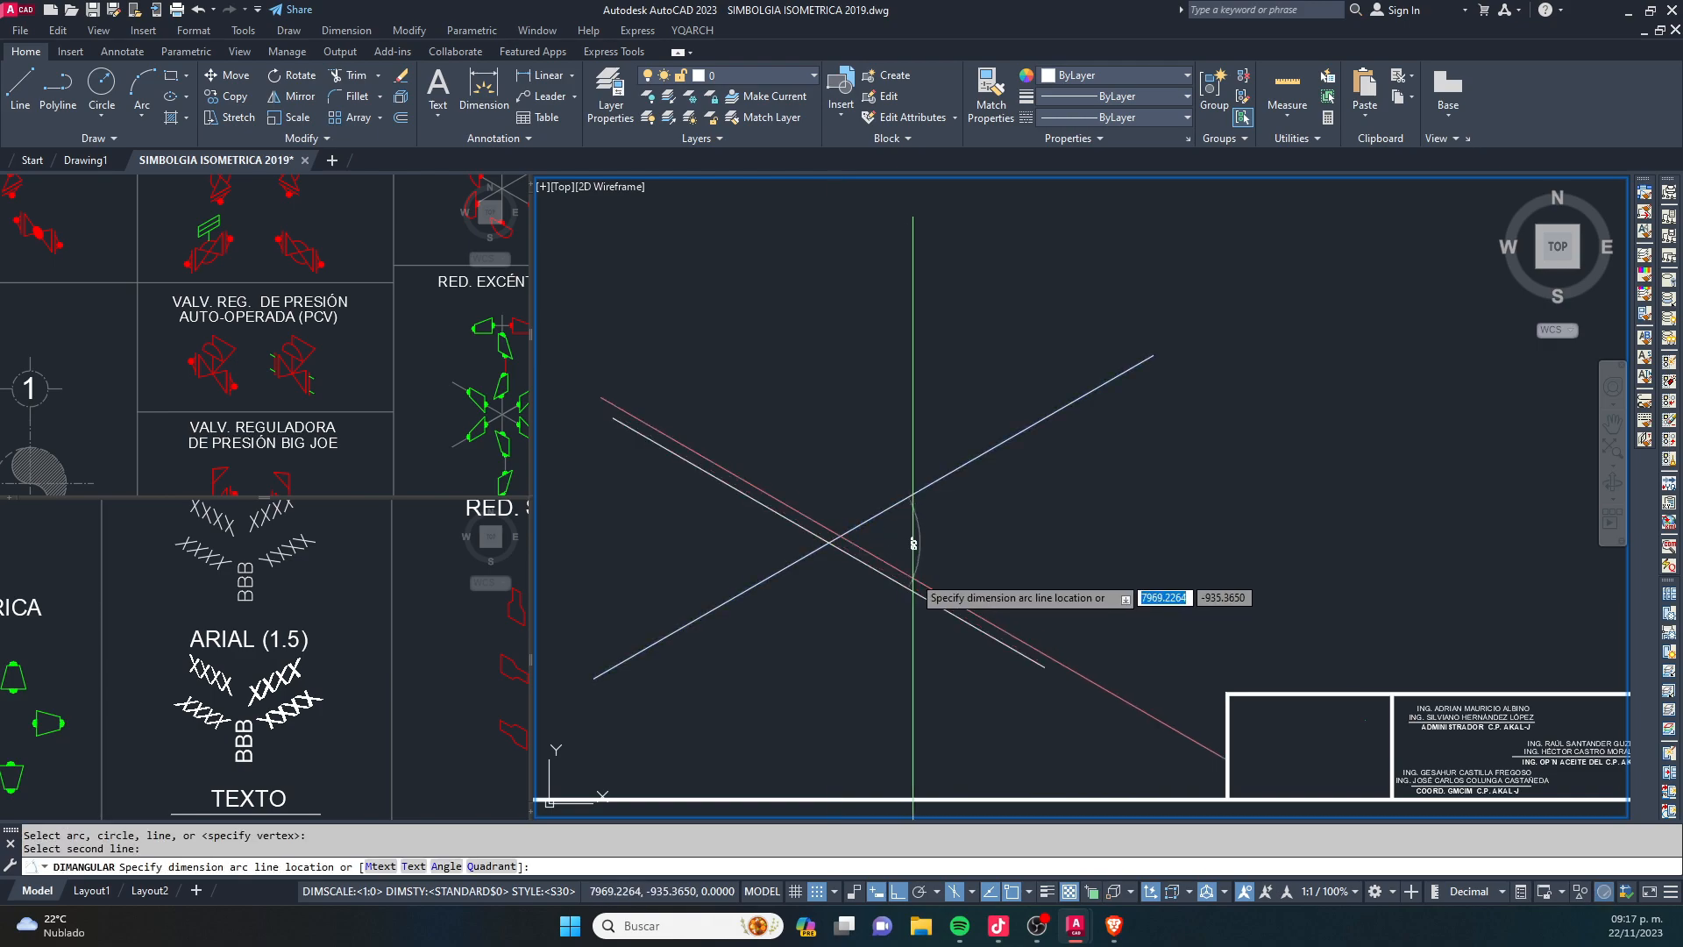
scroll(923, 552, up, 2)
click(945, 536)
key(Return)
click(903, 462)
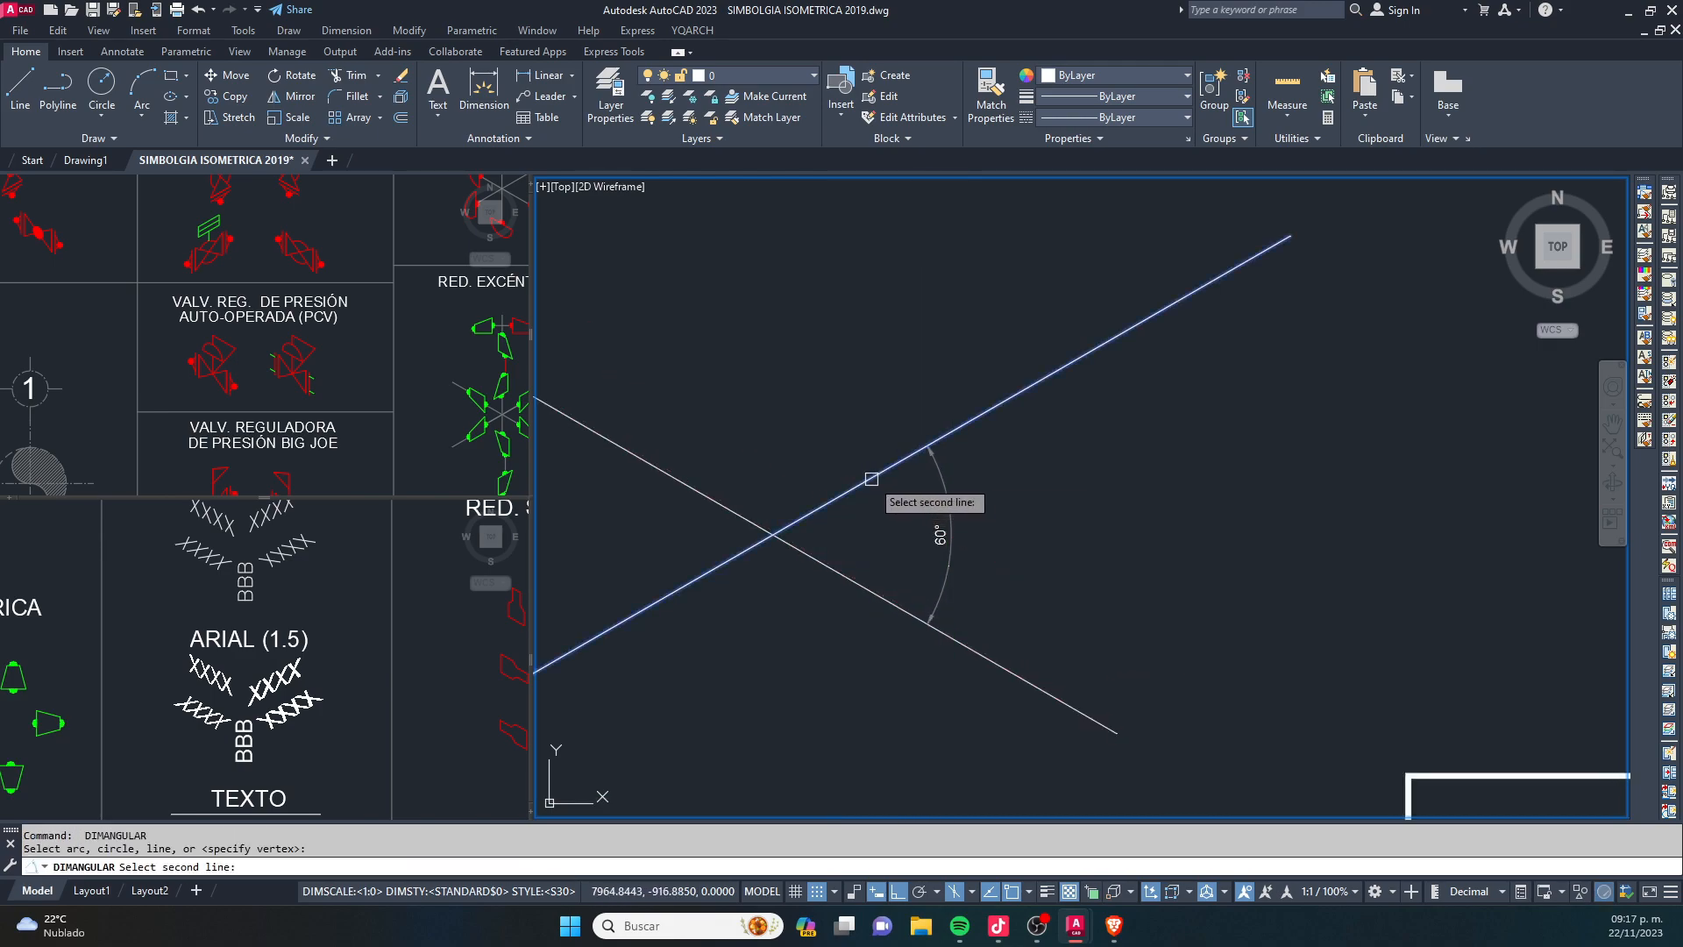
click(740, 514)
click(696, 420)
key(Escape)
- Add angular dimensions between the two crossing lines for the angles to the left of and below their intersection
scroll(886, 519, down, 2)
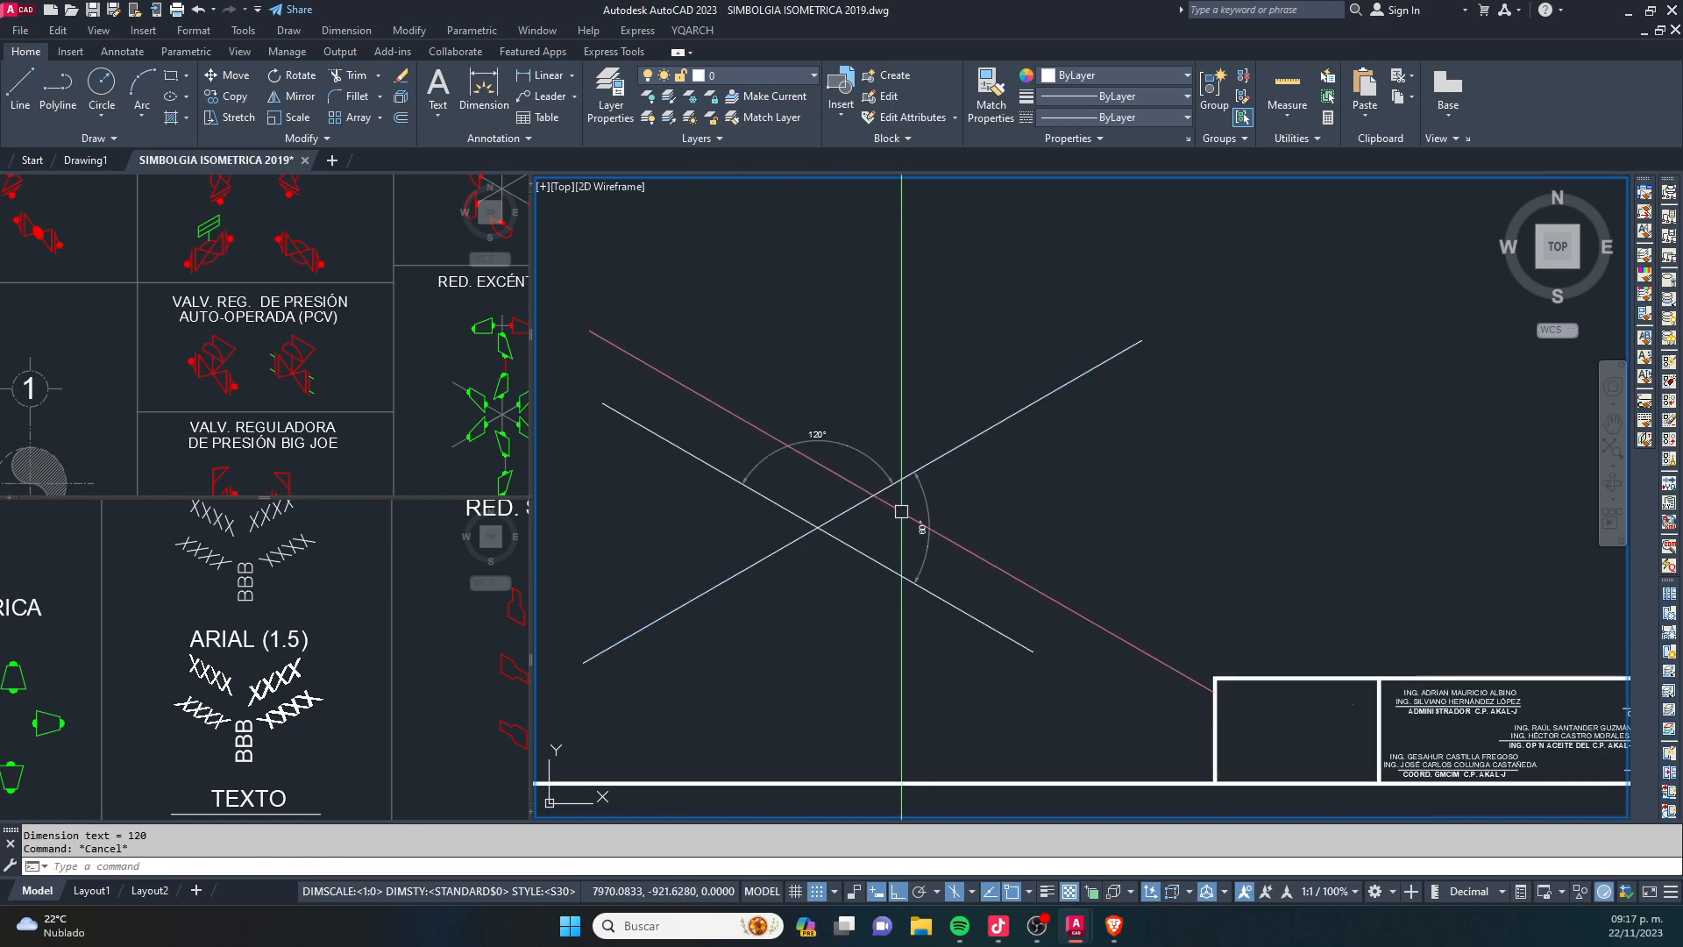
middle_drag(840, 517, 957, 460)
scroll(947, 434, up, 3)
key(Return)
click(849, 547)
click(834, 449)
click(741, 503)
key(Escape)
key(Return)
click(874, 536)
click(984, 534)
click(879, 632)
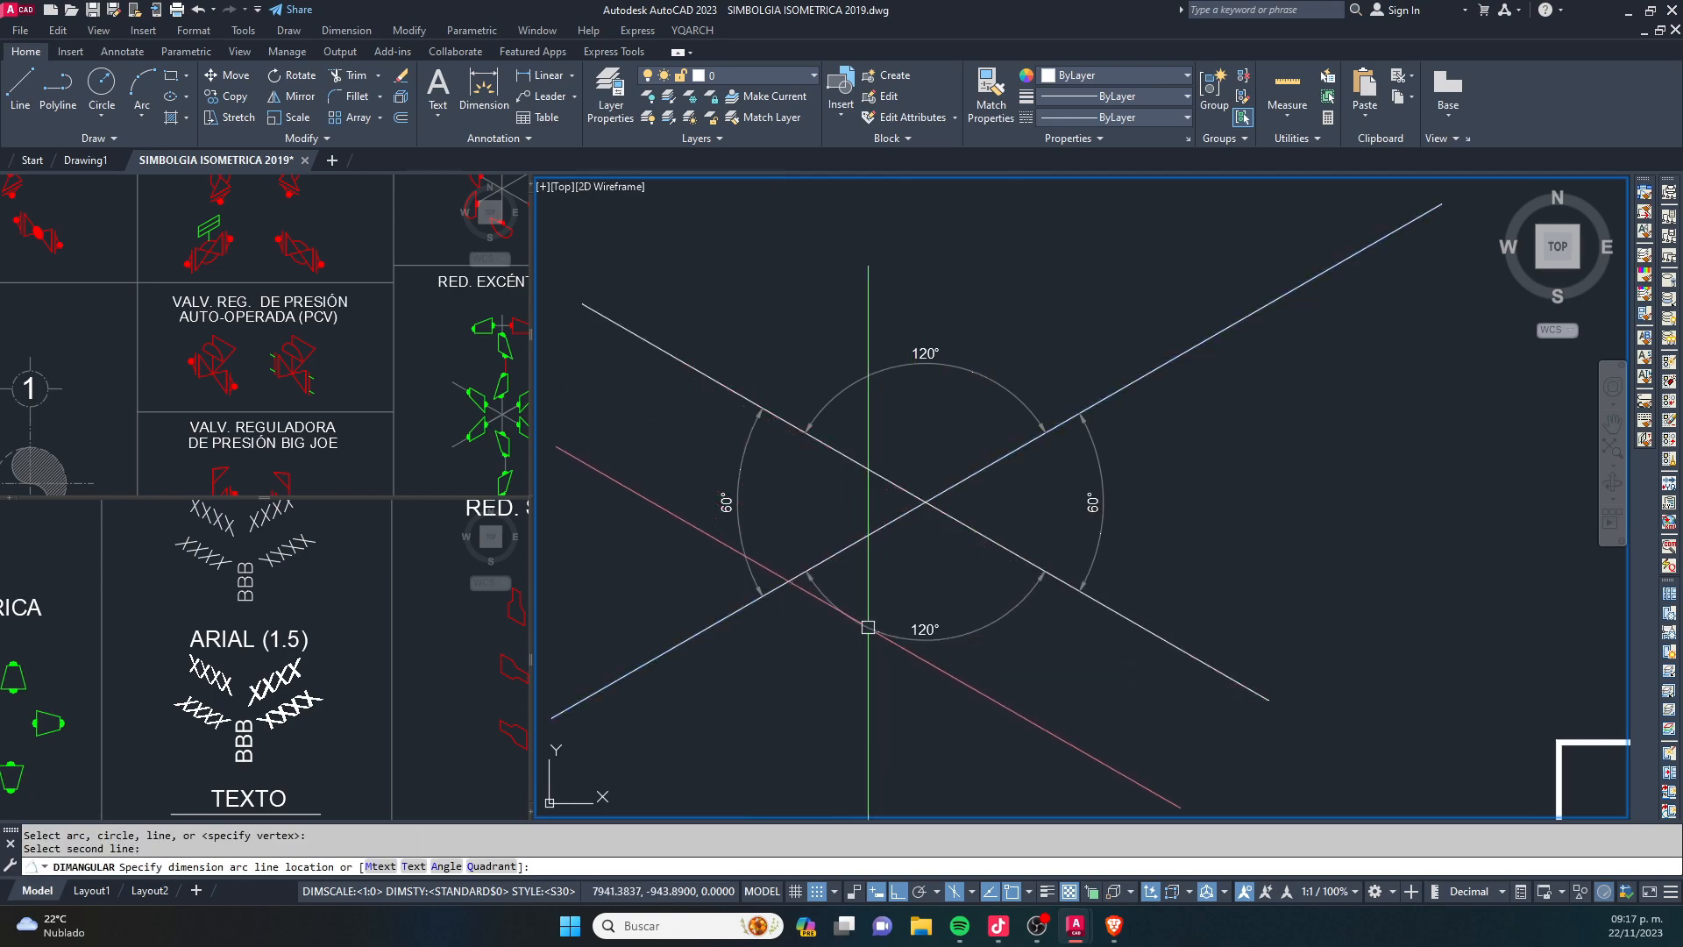
key(Escape)
scroll(756, 606, down, 2)
click(726, 418)
click(1029, 716)
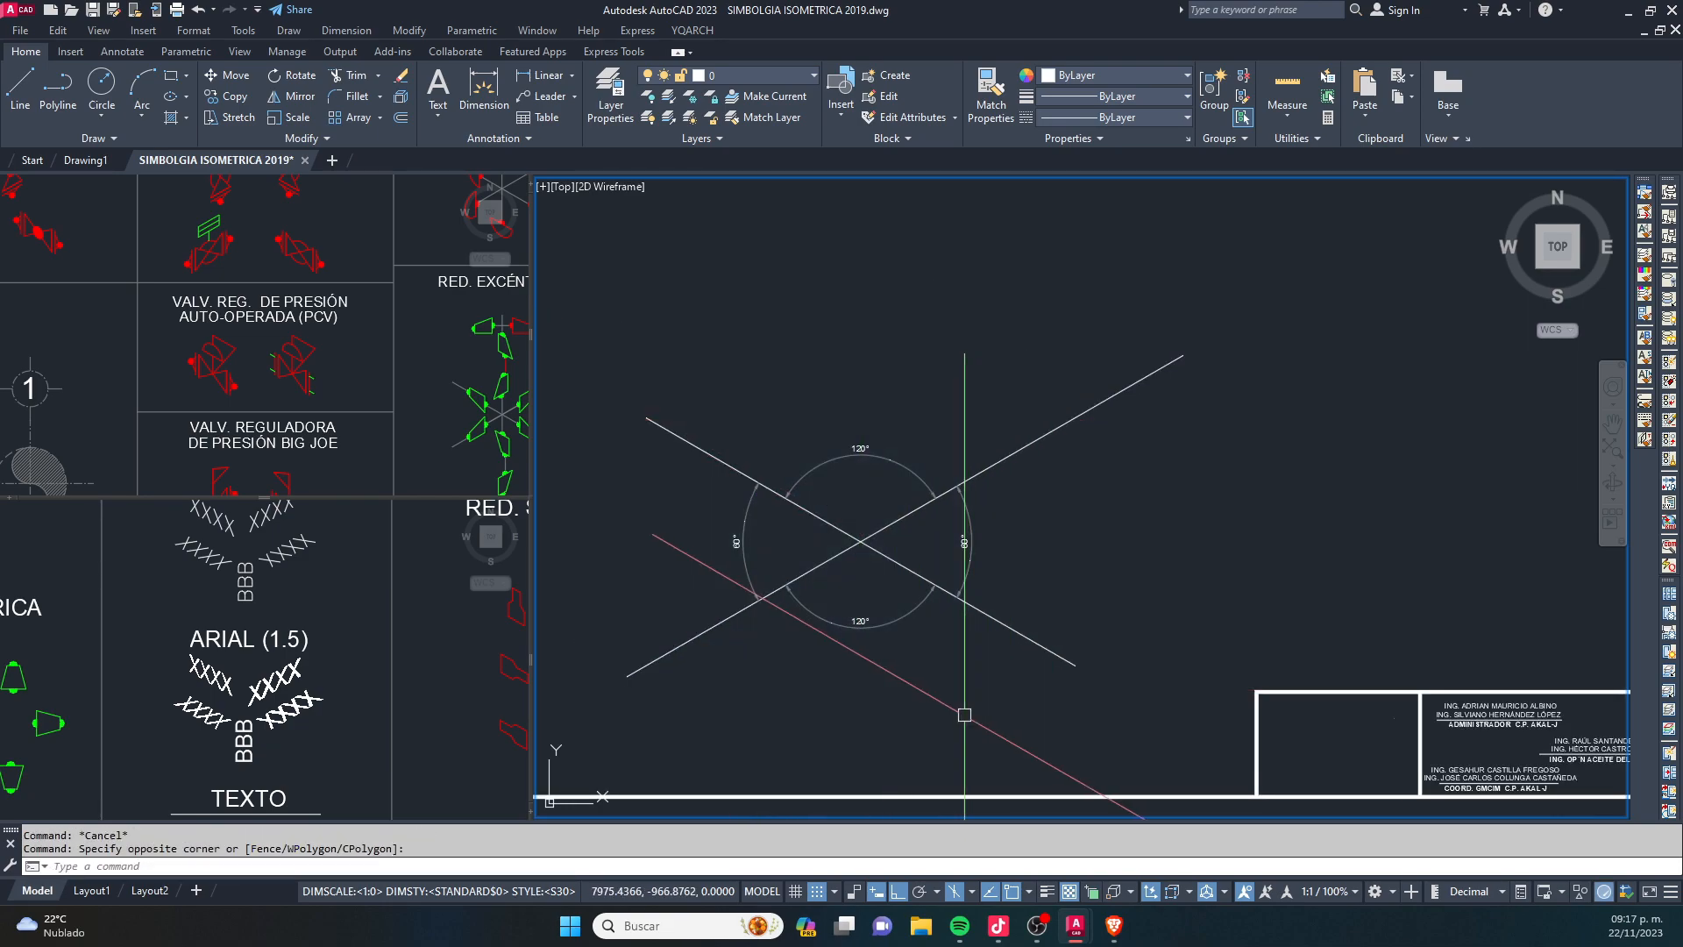
click(756, 386)
click(938, 618)
click(676, 365)
click(1000, 699)
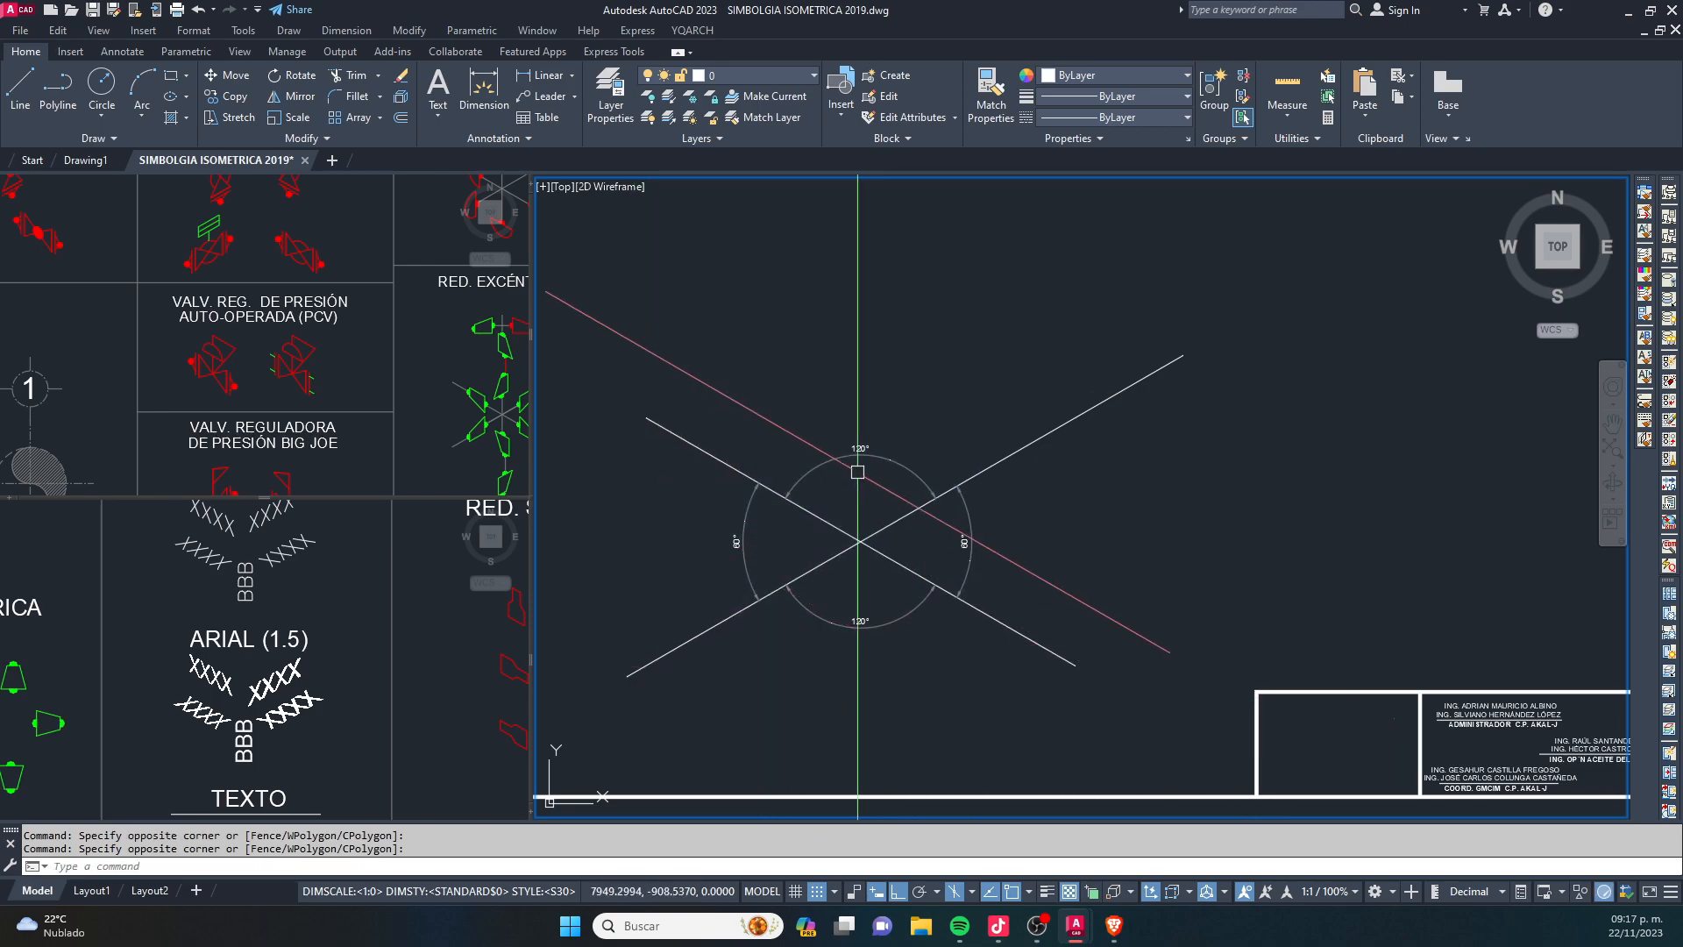
- Draw a vertical line upward from the intersection of the two crossing lines
text(l)
key(Return)
click(861, 542)
click(896, 326)
key(Escape)
key(Escape)
key(Escape)
text(do)
key(Return)
key(Return)
key(Return)
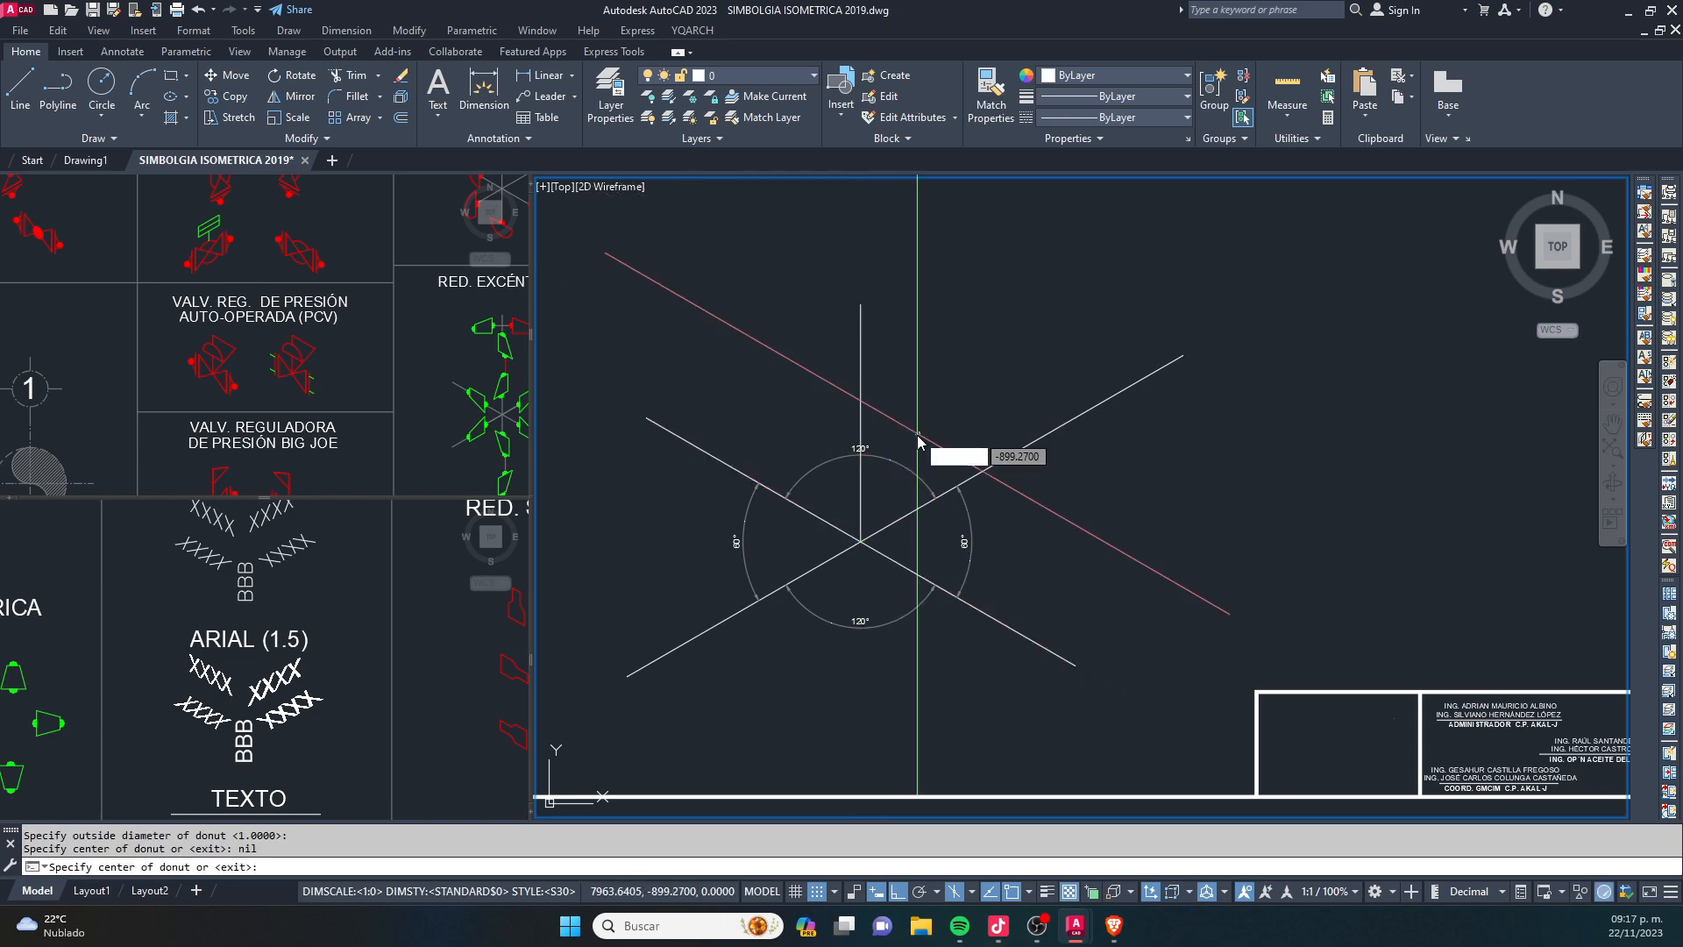
key(Escape)
key(Escape)
key(Escape)
- Add an angular dimension between the vertical line and the rising 30° line
text(dran)
key(Return)
click(1015, 448)
click(860, 402)
scroll(912, 392, up, 4)
click(937, 384)
scroll(1075, 411, down, 4)
middle_drag(1168, 479, 1056, 451)
scroll(929, 519, up, 2)
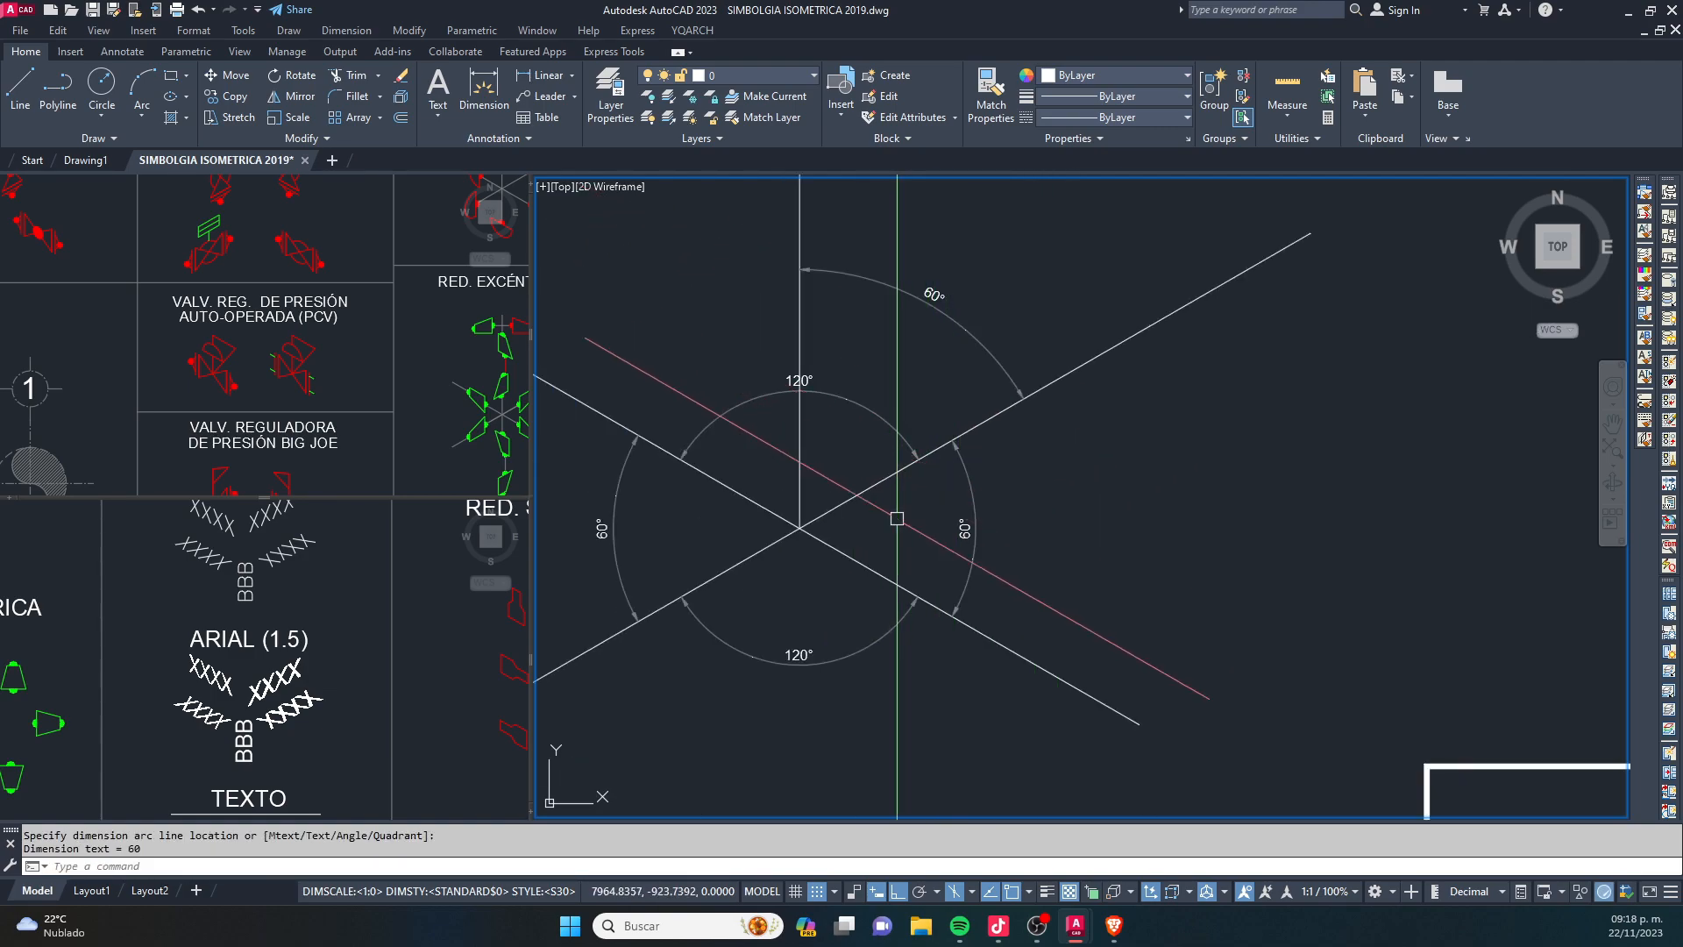
scroll(897, 518, down, 2)
key(Escape)
key(Escape)
- Delete the crossing lines, the vertical line and all their angular dimensions, and switch to the top isoplane
click(1224, 219)
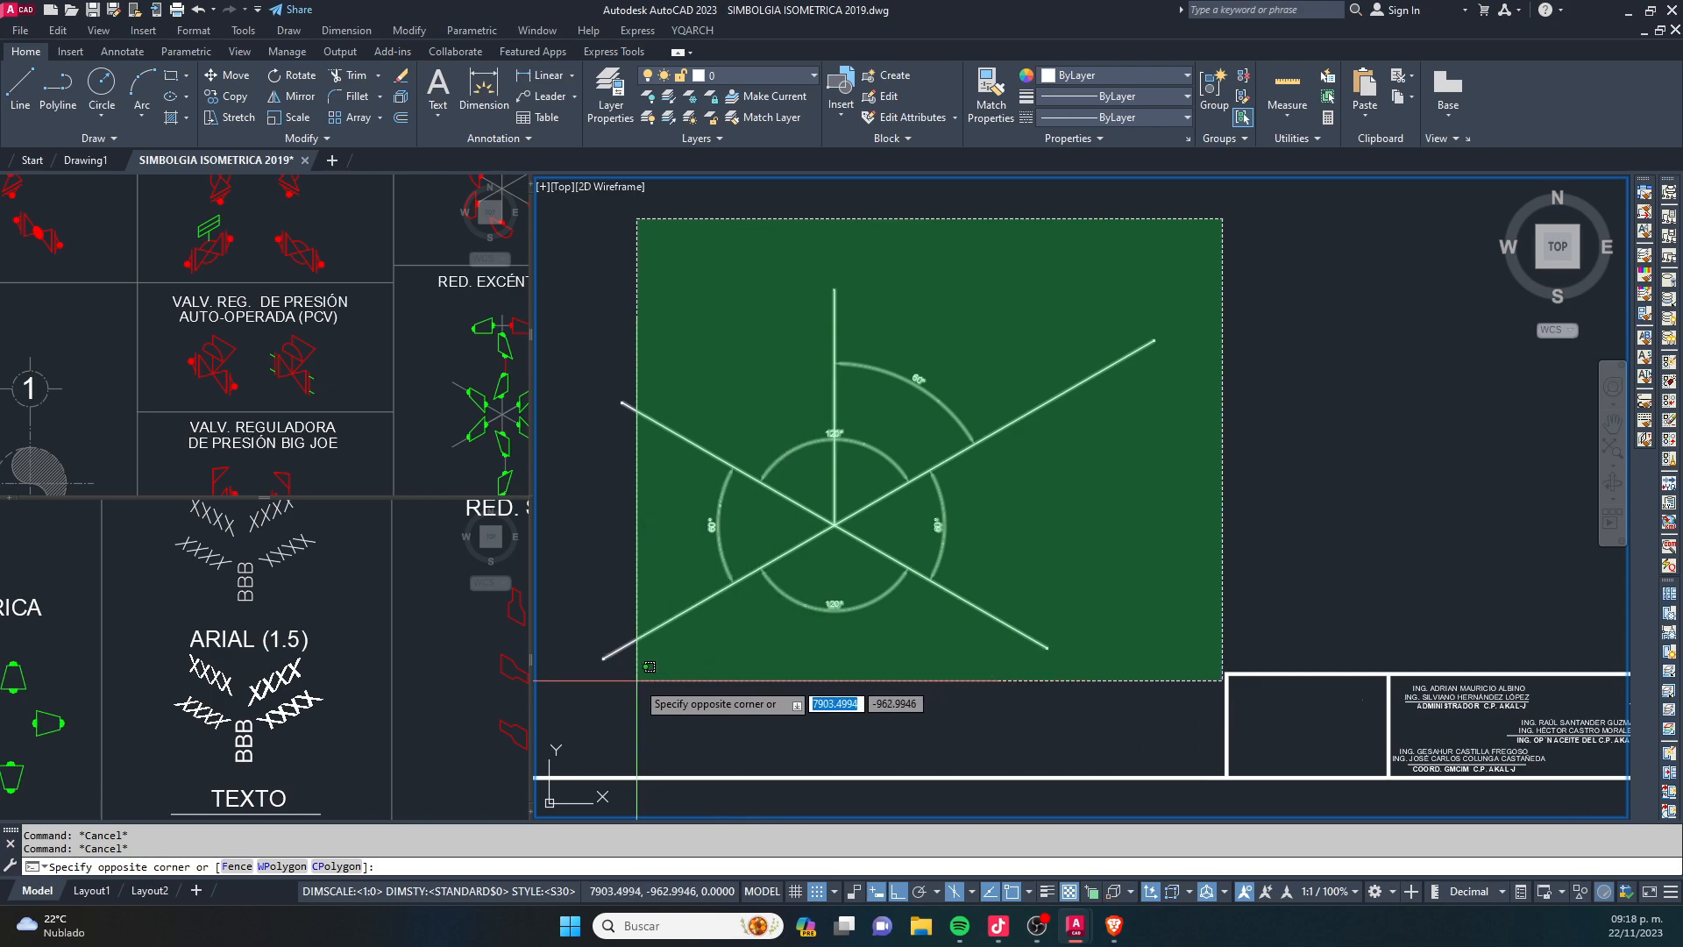
click(655, 667)
key(Delete)
scroll(789, 587, down, 3)
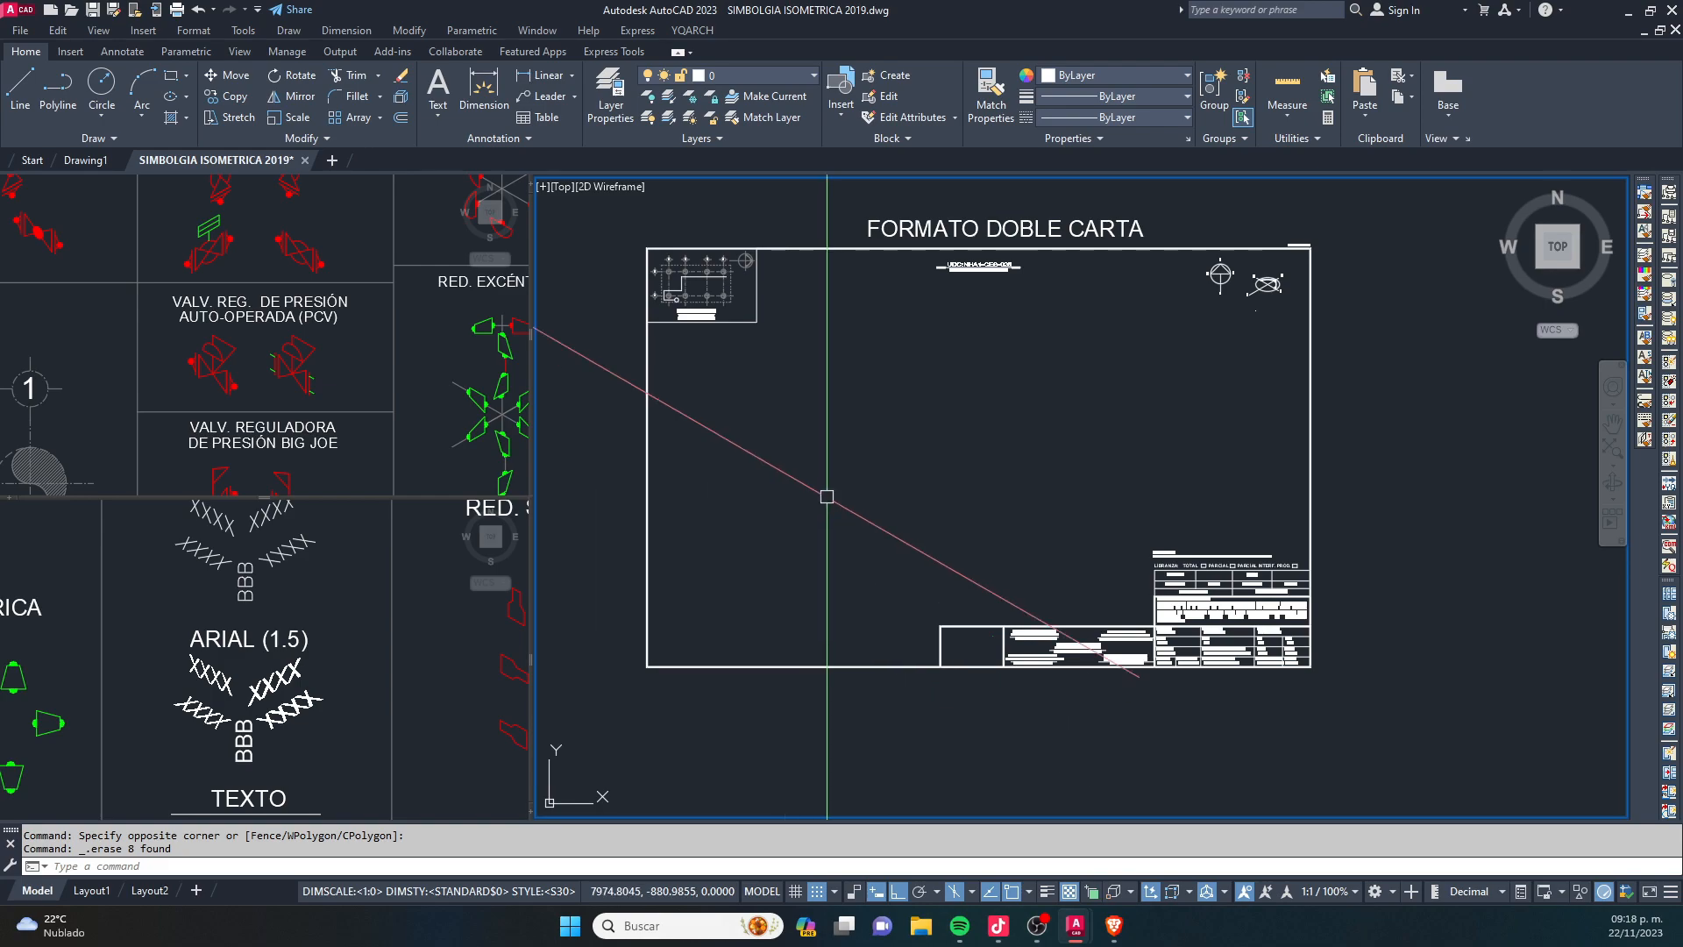
key(F5)
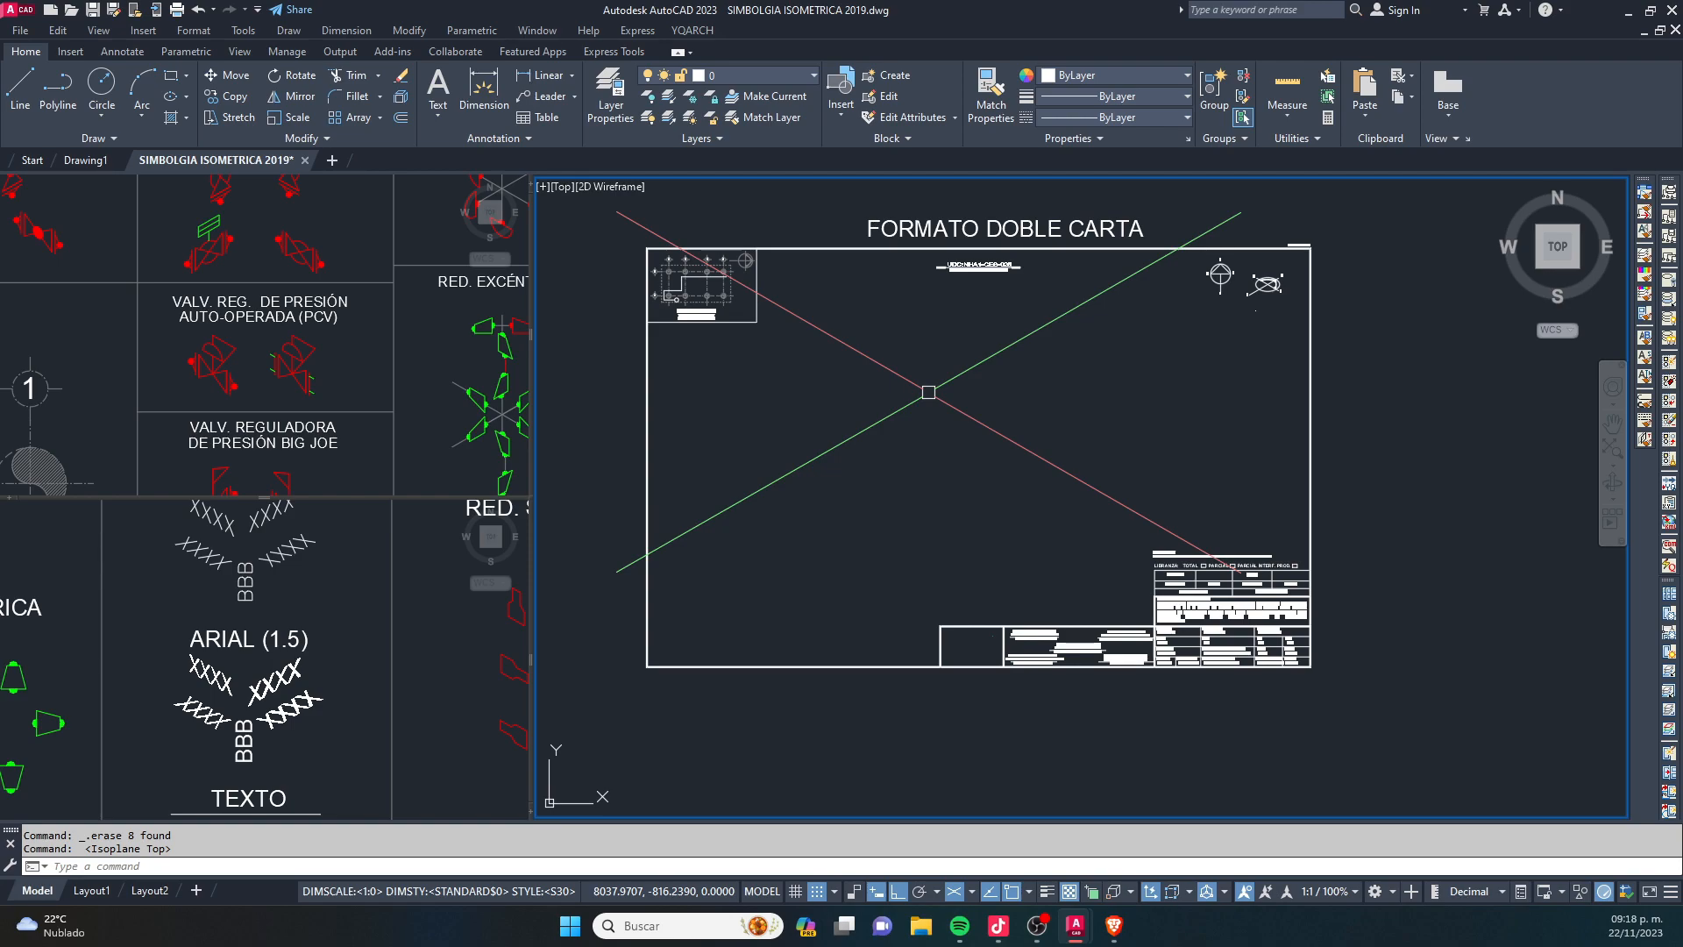
middle_drag(932, 365, 967, 403)
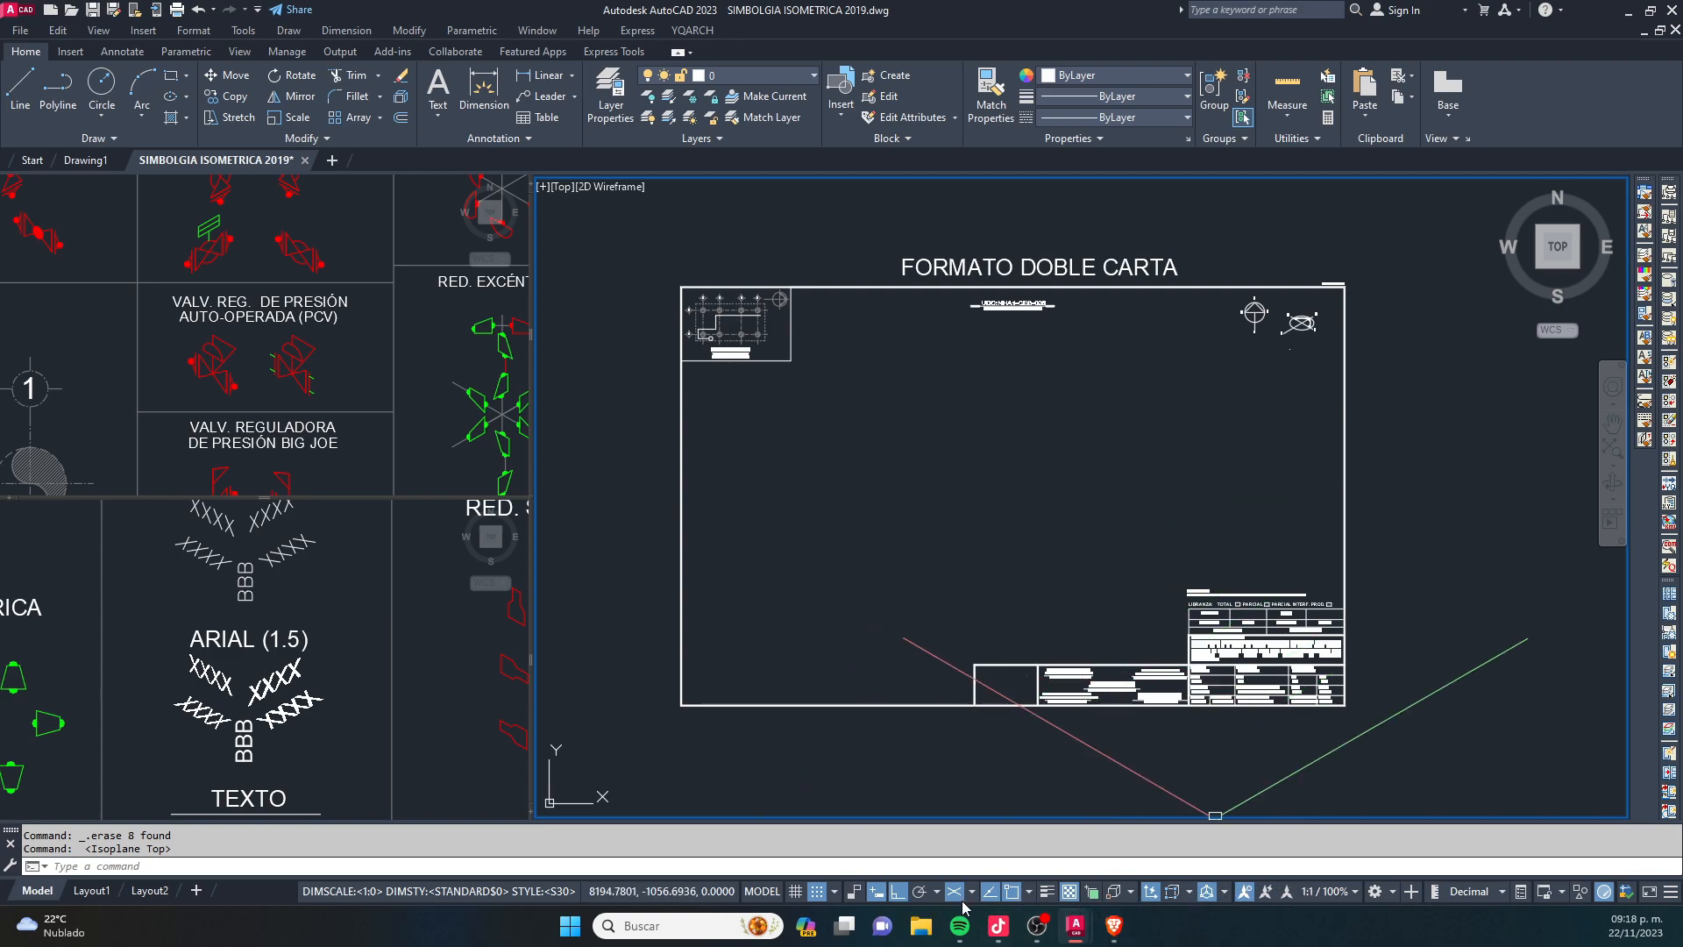
click(1353, 761)
key(Escape)
key(Escape)
key(Escape)
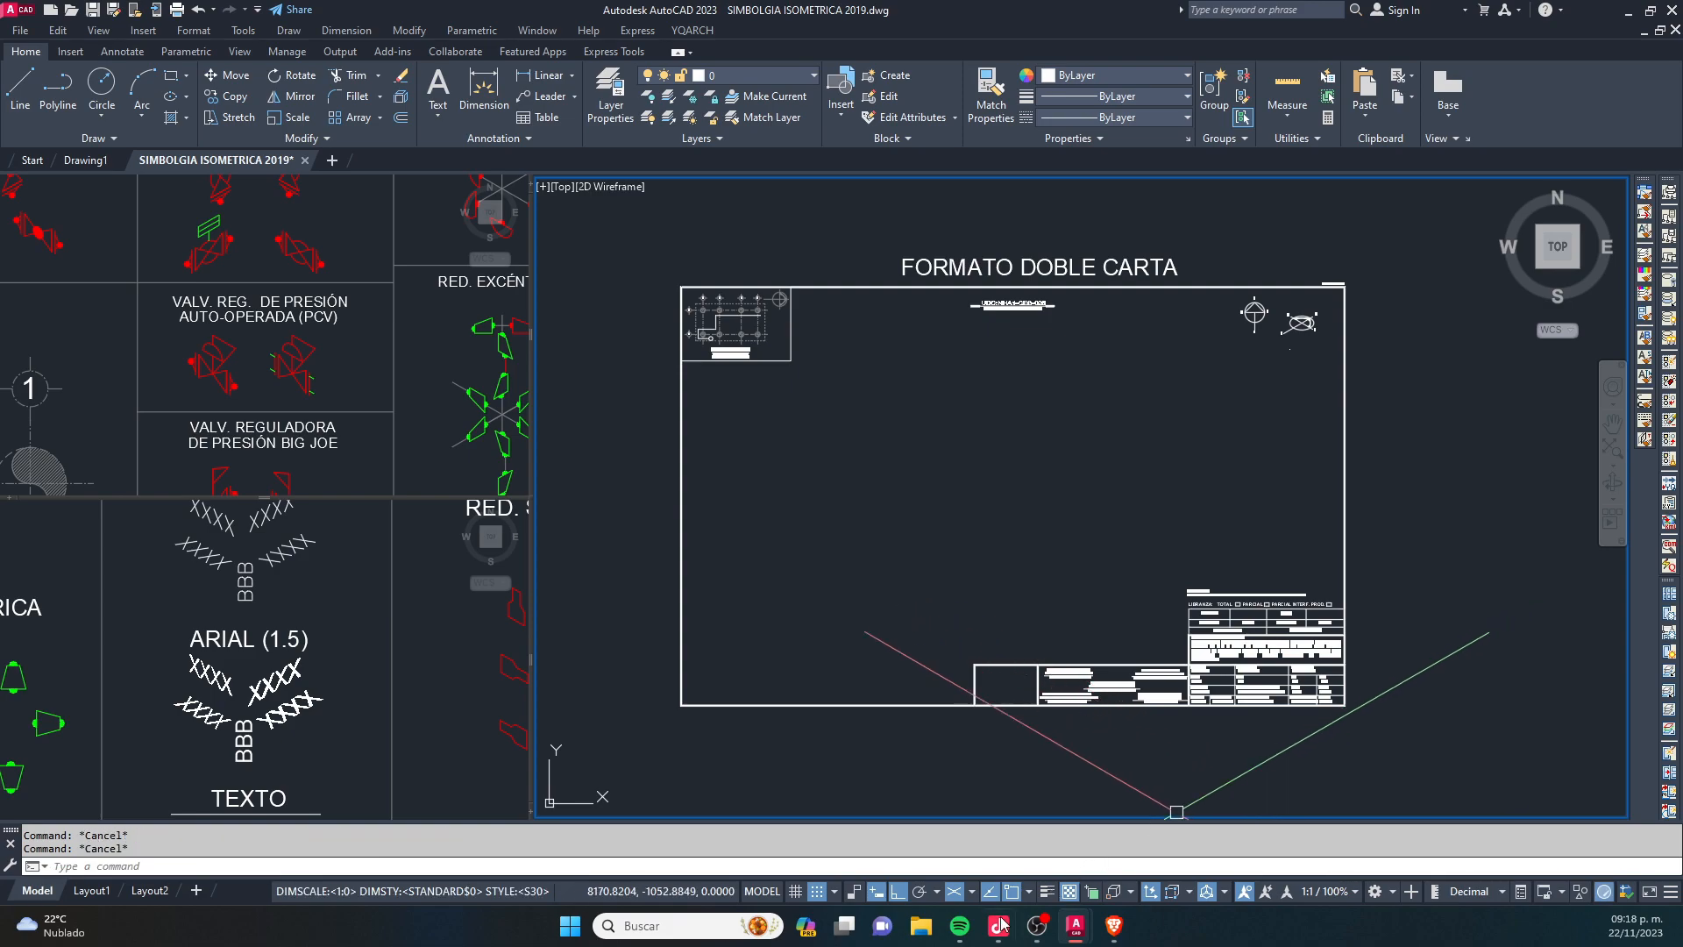
mouse_move(997, 916)
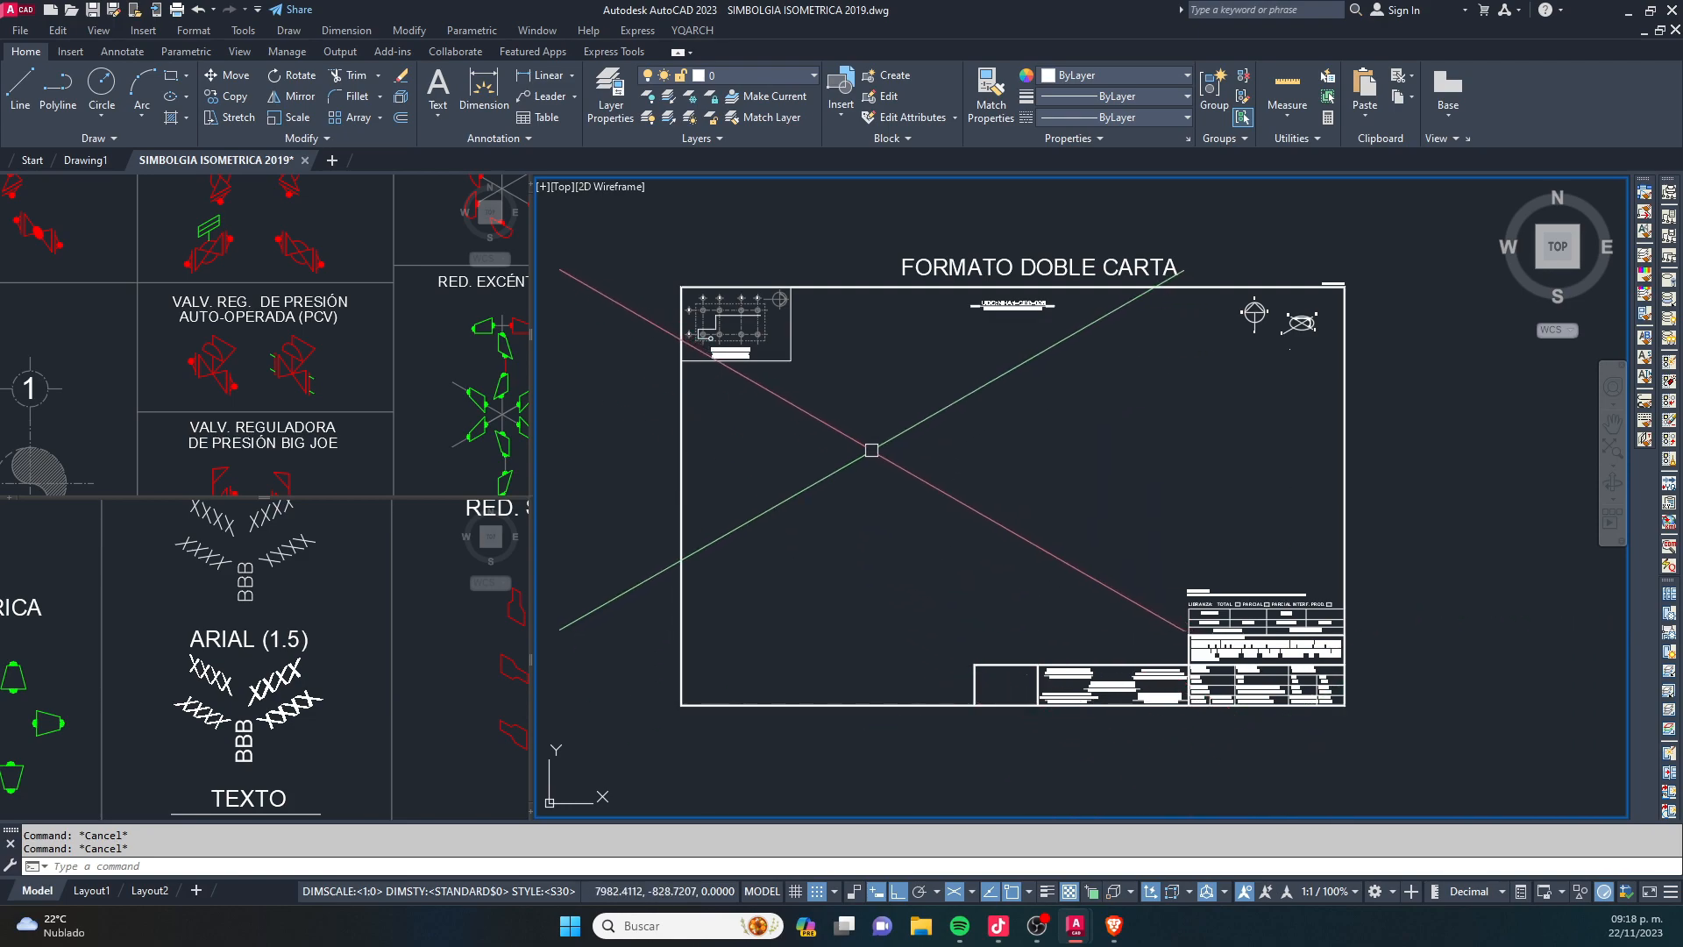
middle_drag(722, 463, 791, 408)
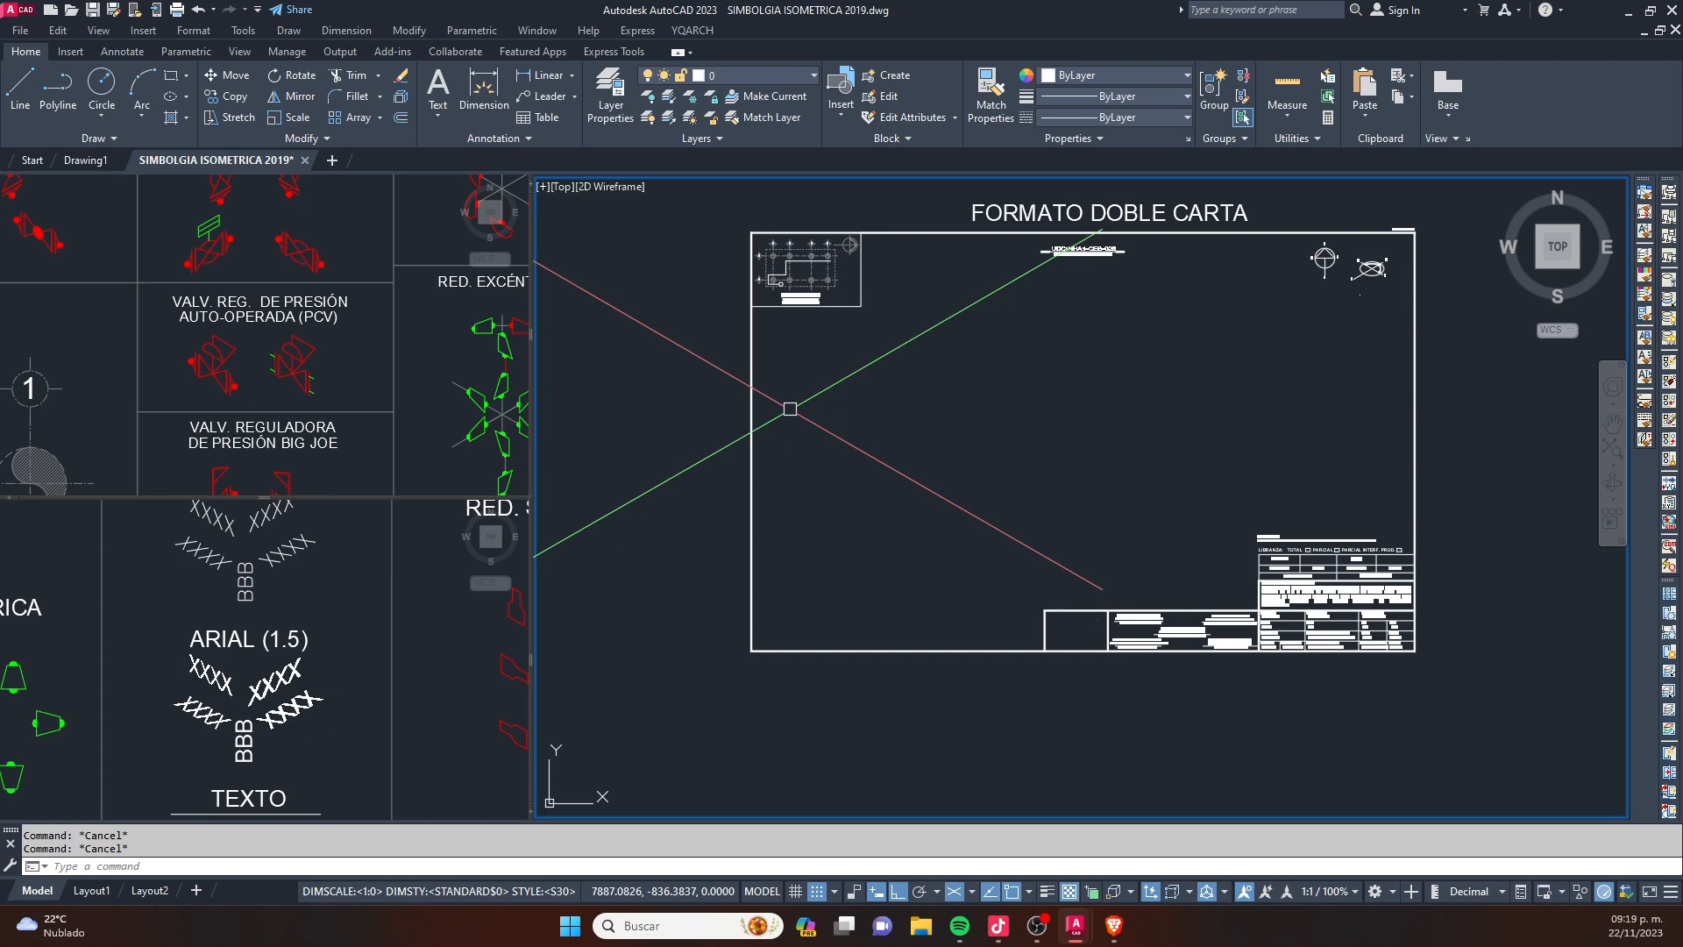
click(1053, 398)
key(Escape)
click(1053, 397)
key(Escape)
key(Escape)
middle_drag(1026, 375, 951, 492)
middle_drag(924, 581, 962, 460)
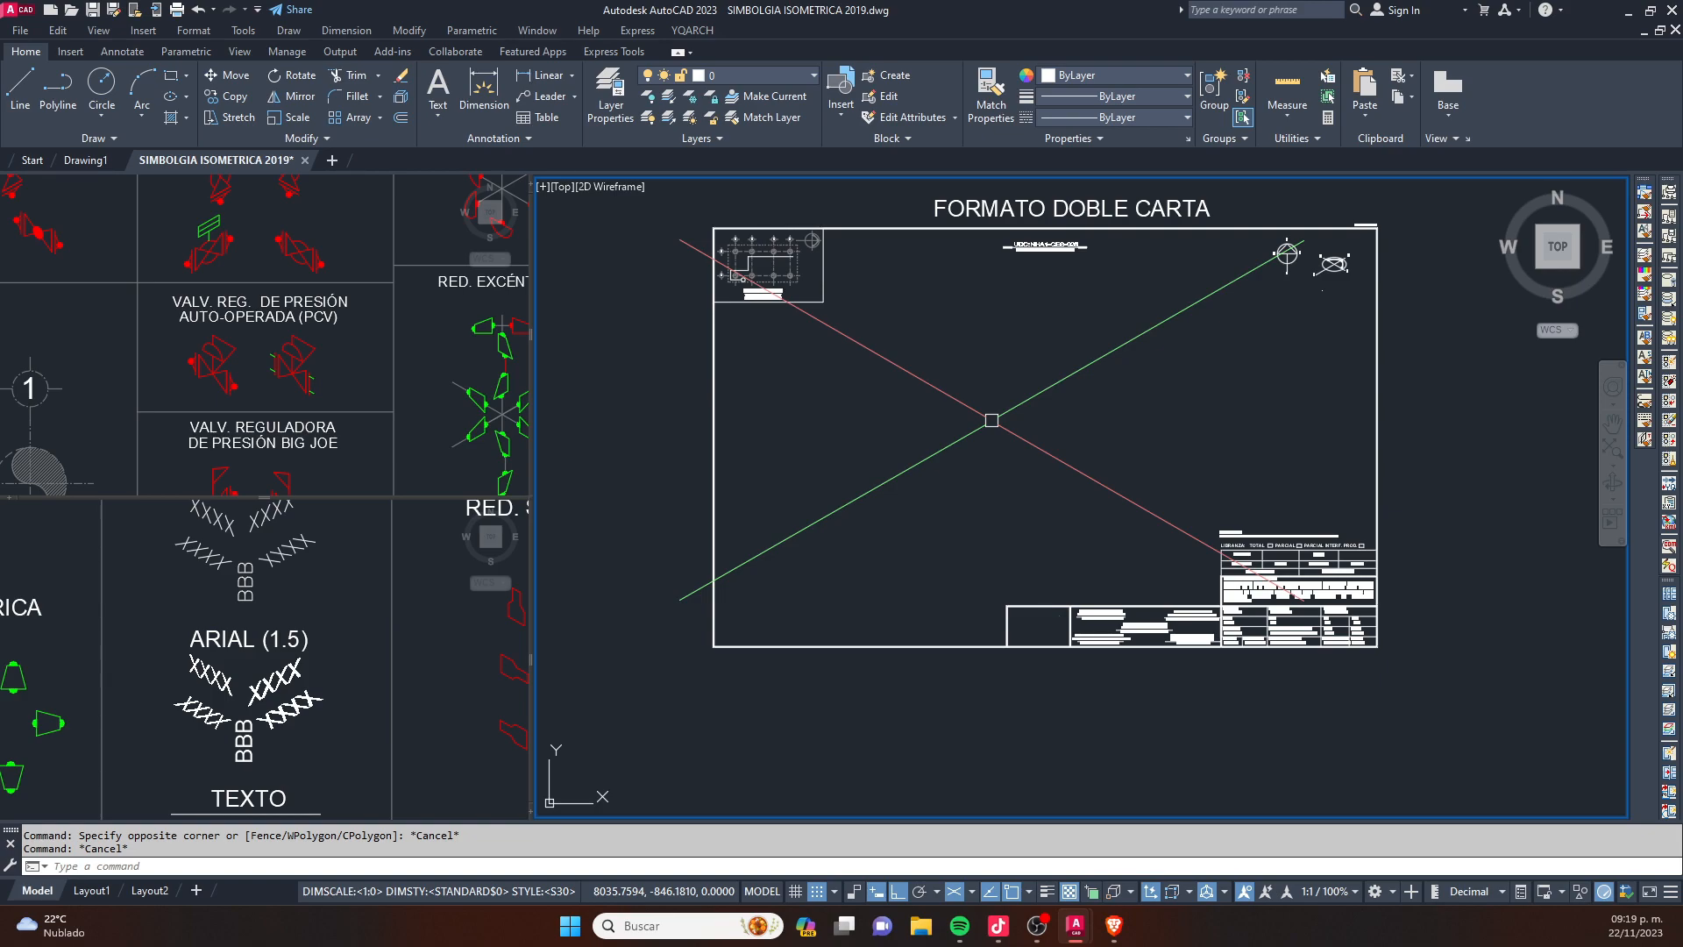
- Cycle repeatedly through the right, left and top isoplanes, ending on the top isoplane
key(F5)
key(F5)
key(F5)
key(F5)
key(F5)
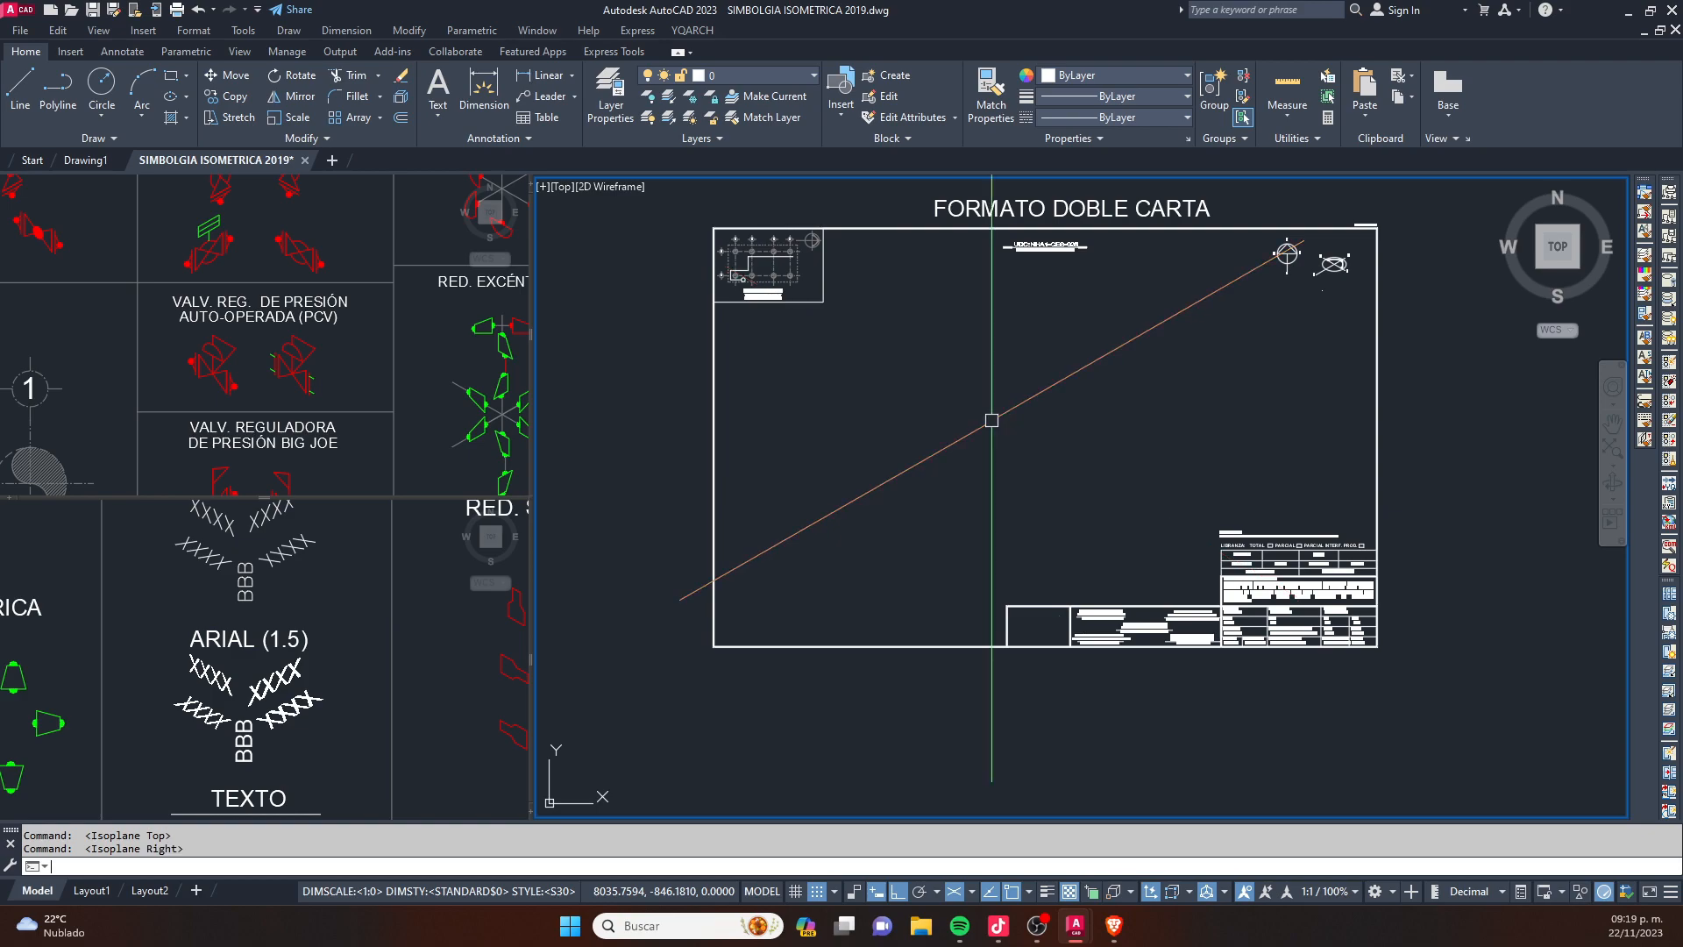
key(F5)
key(F5)
key(F5)
key(F5)
key(F5)
key(F5)
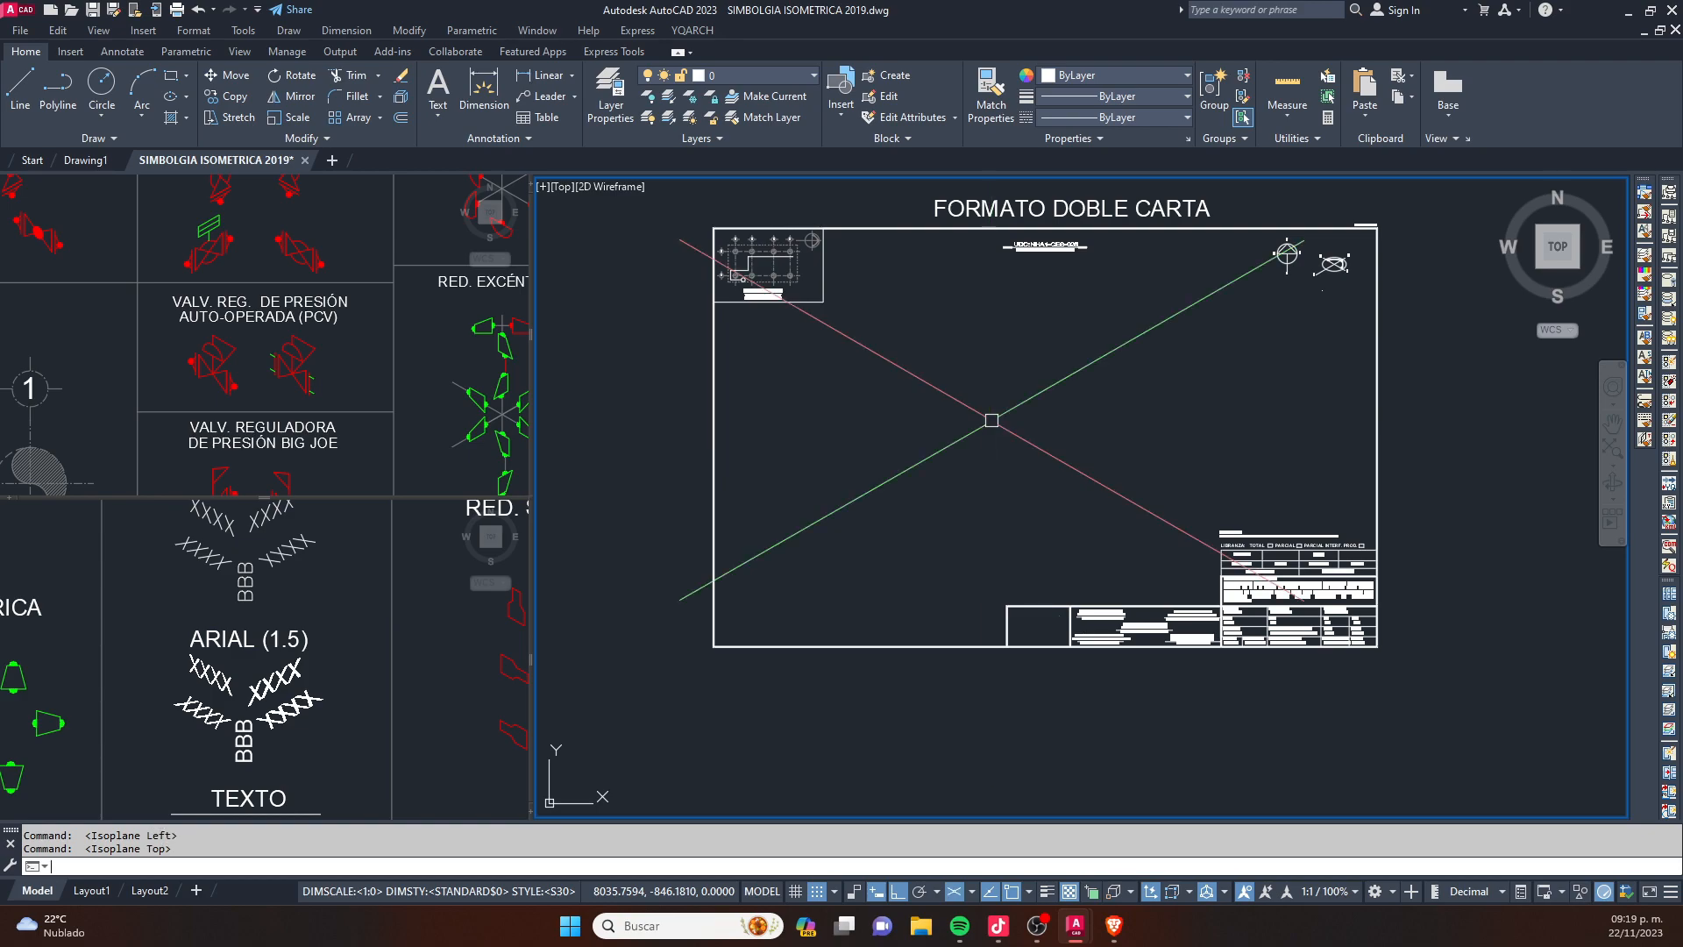
key(F5)
key(F5)
key(F5)
key(F5)
- Draw a line rising at 30° in the sheet's left part and continue it vertically upward in the right isoplane
text(l)
key(Return)
click(723, 565)
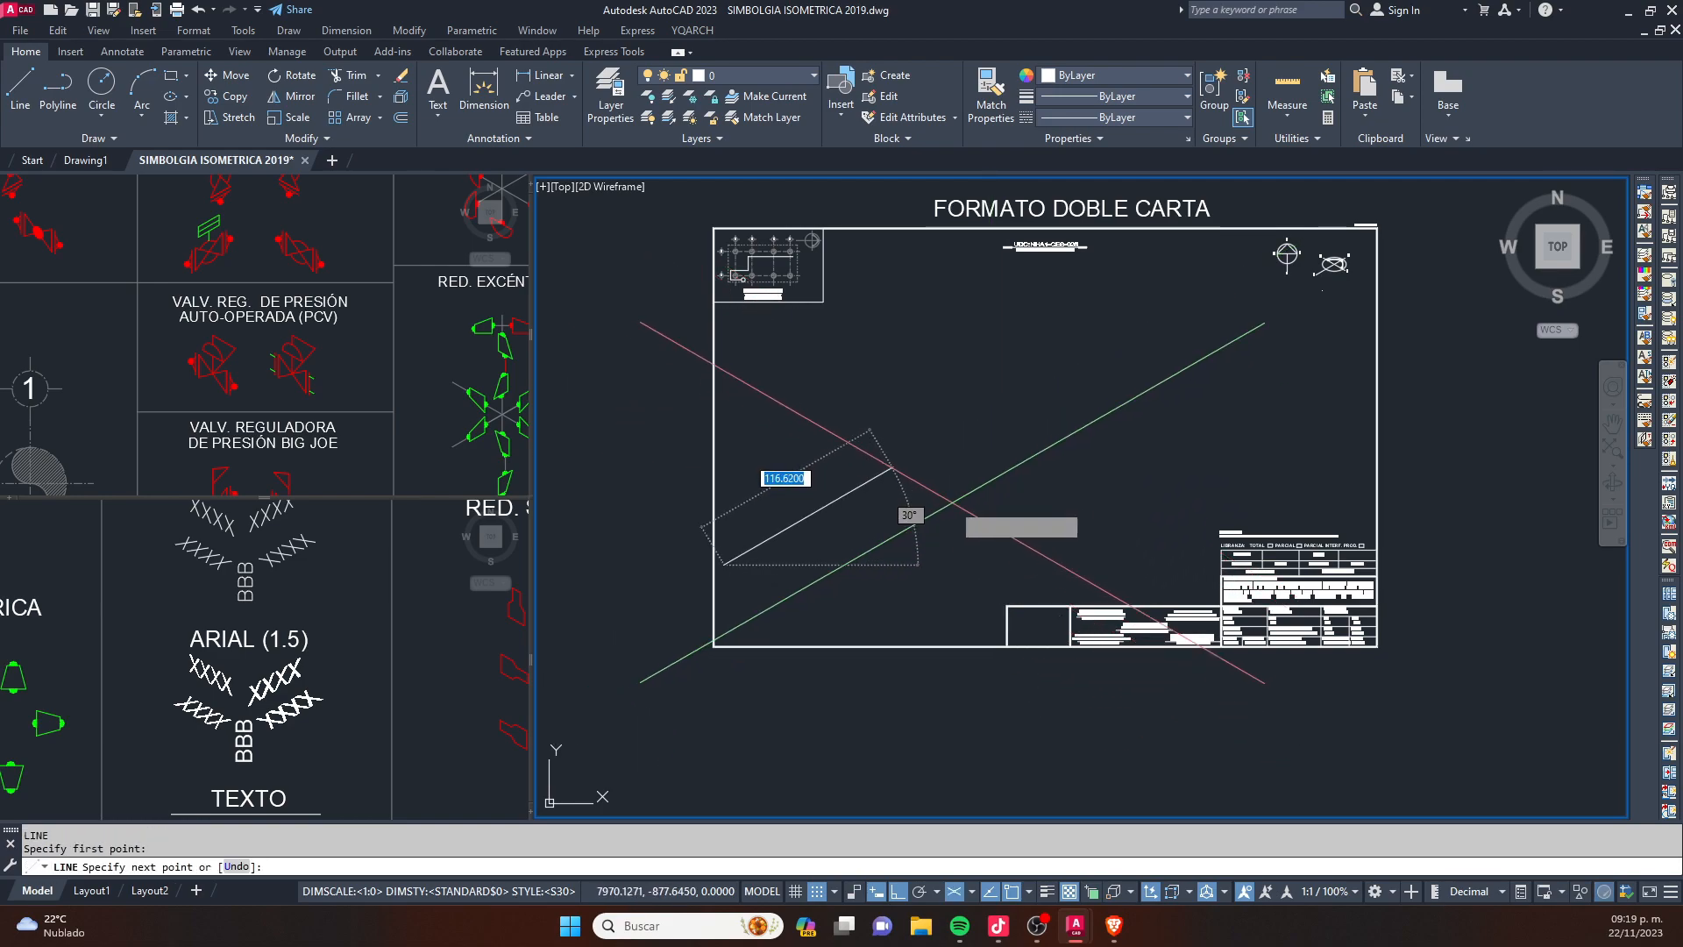
scroll(920, 474, up, 4)
click(1051, 446)
middle_drag(1096, 363, 993, 487)
scroll(993, 484, down, 2)
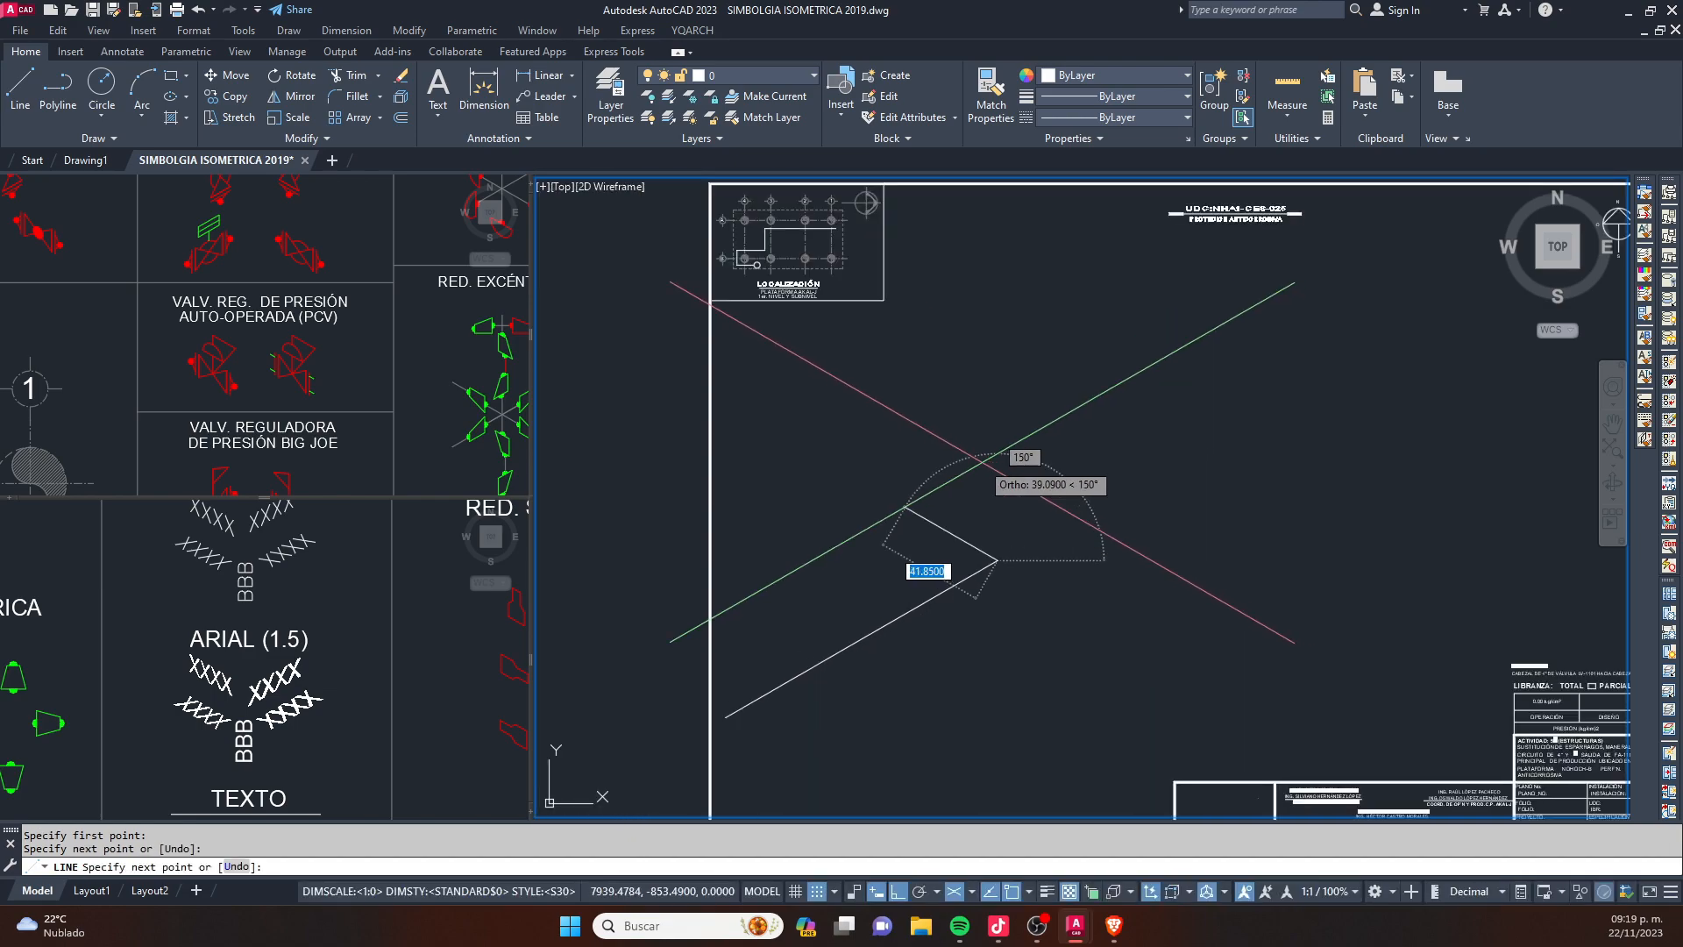
key(F5)
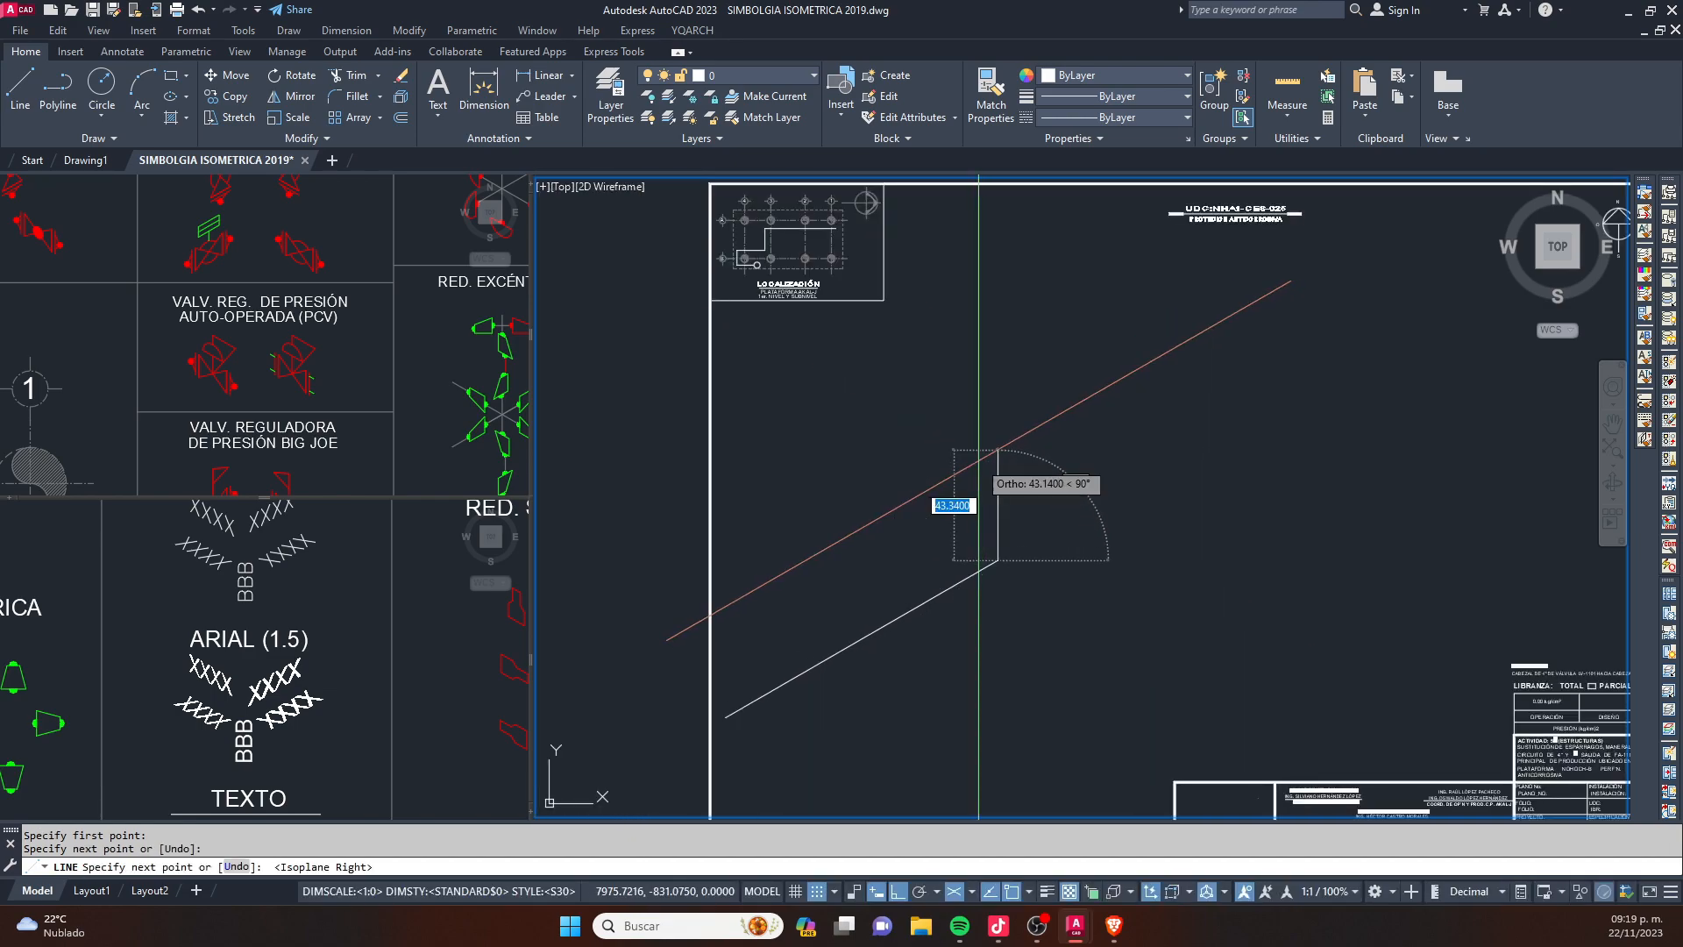
click(1004, 333)
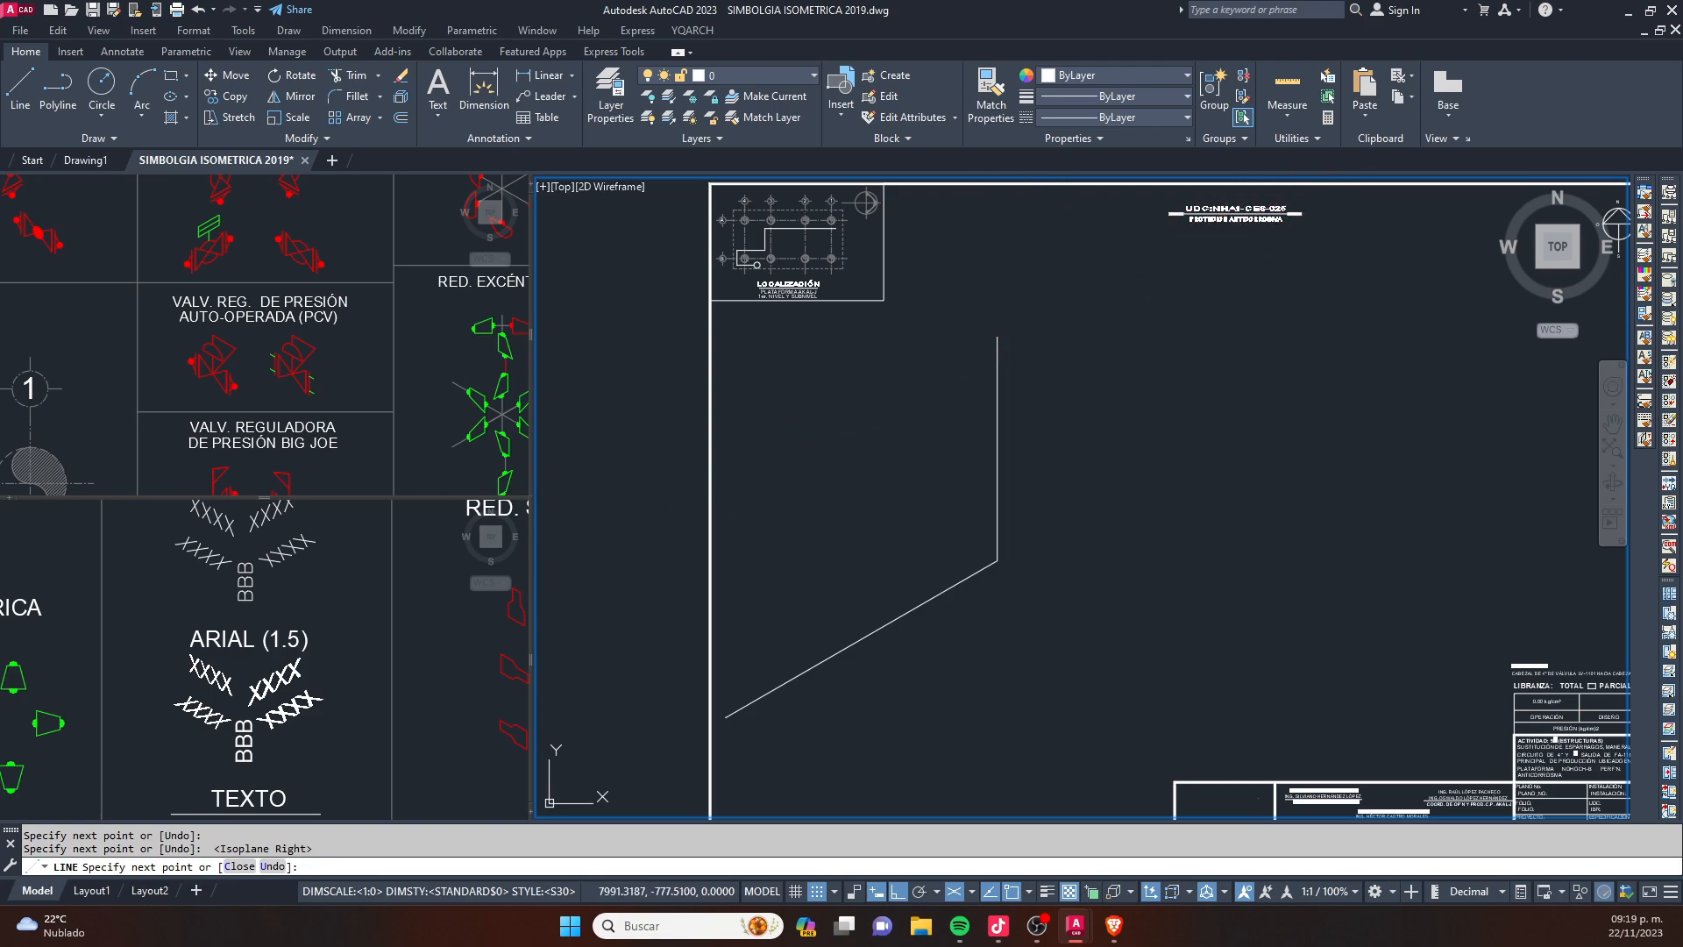
key(Escape)
- Start a line at the vertical line's upper end, switch to the left isoplane, and cancel the line
middle_drag(989, 377, 893, 350)
text(l)
key(Return)
click(901, 308)
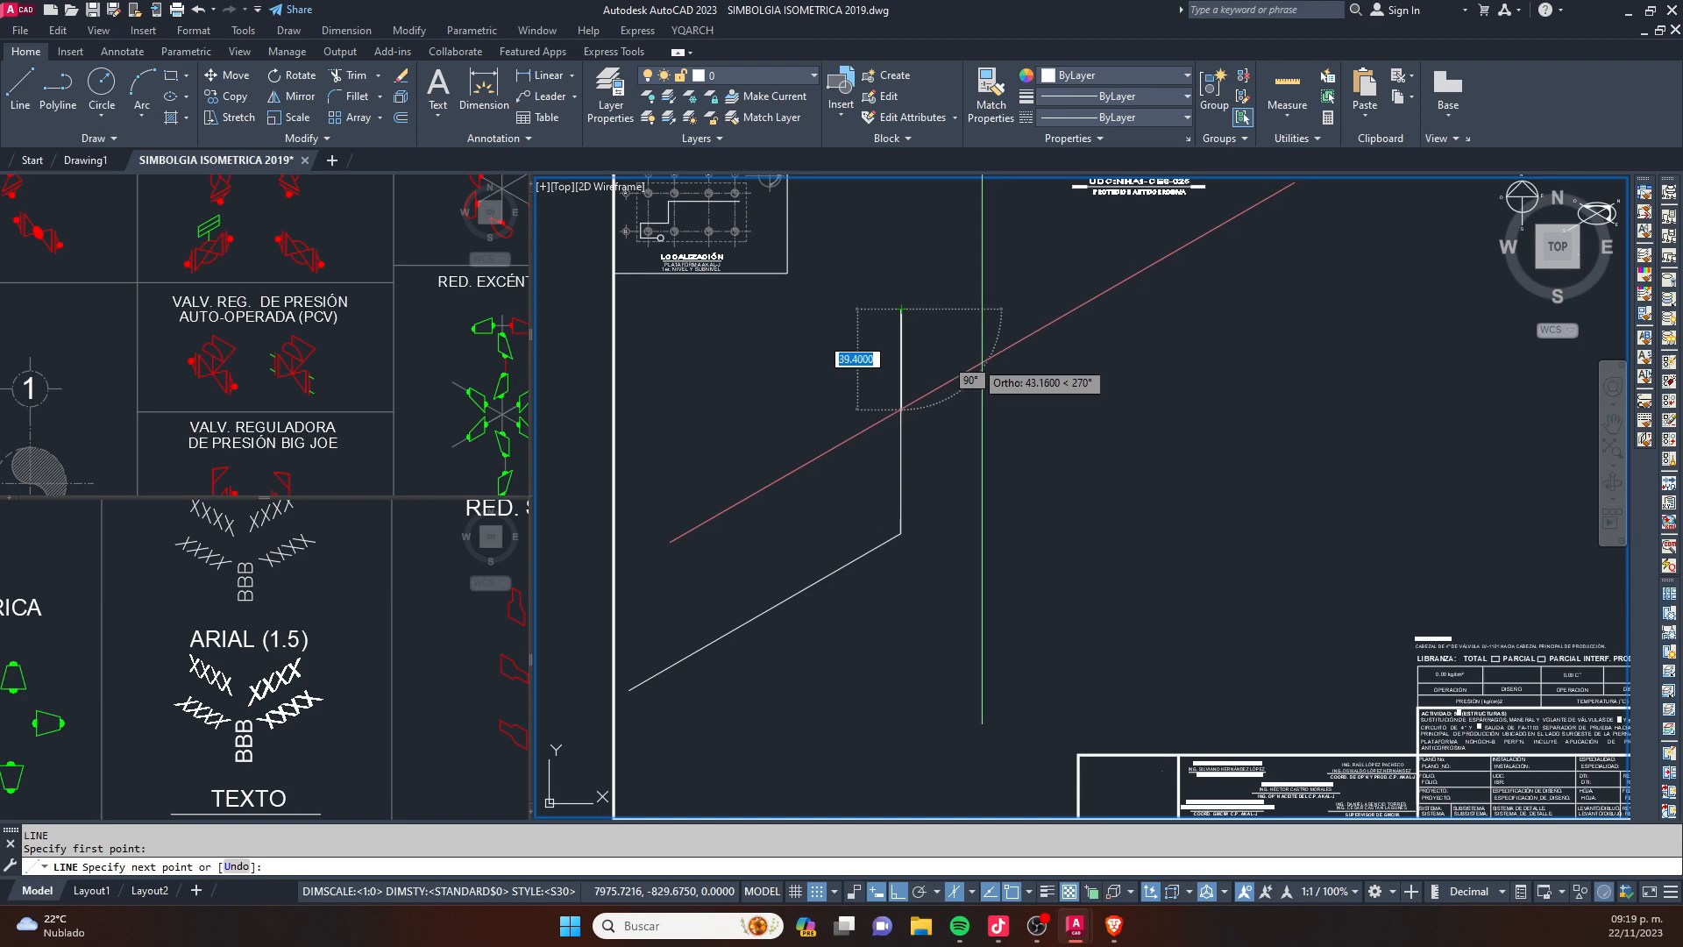
key(F5)
key(Escape)
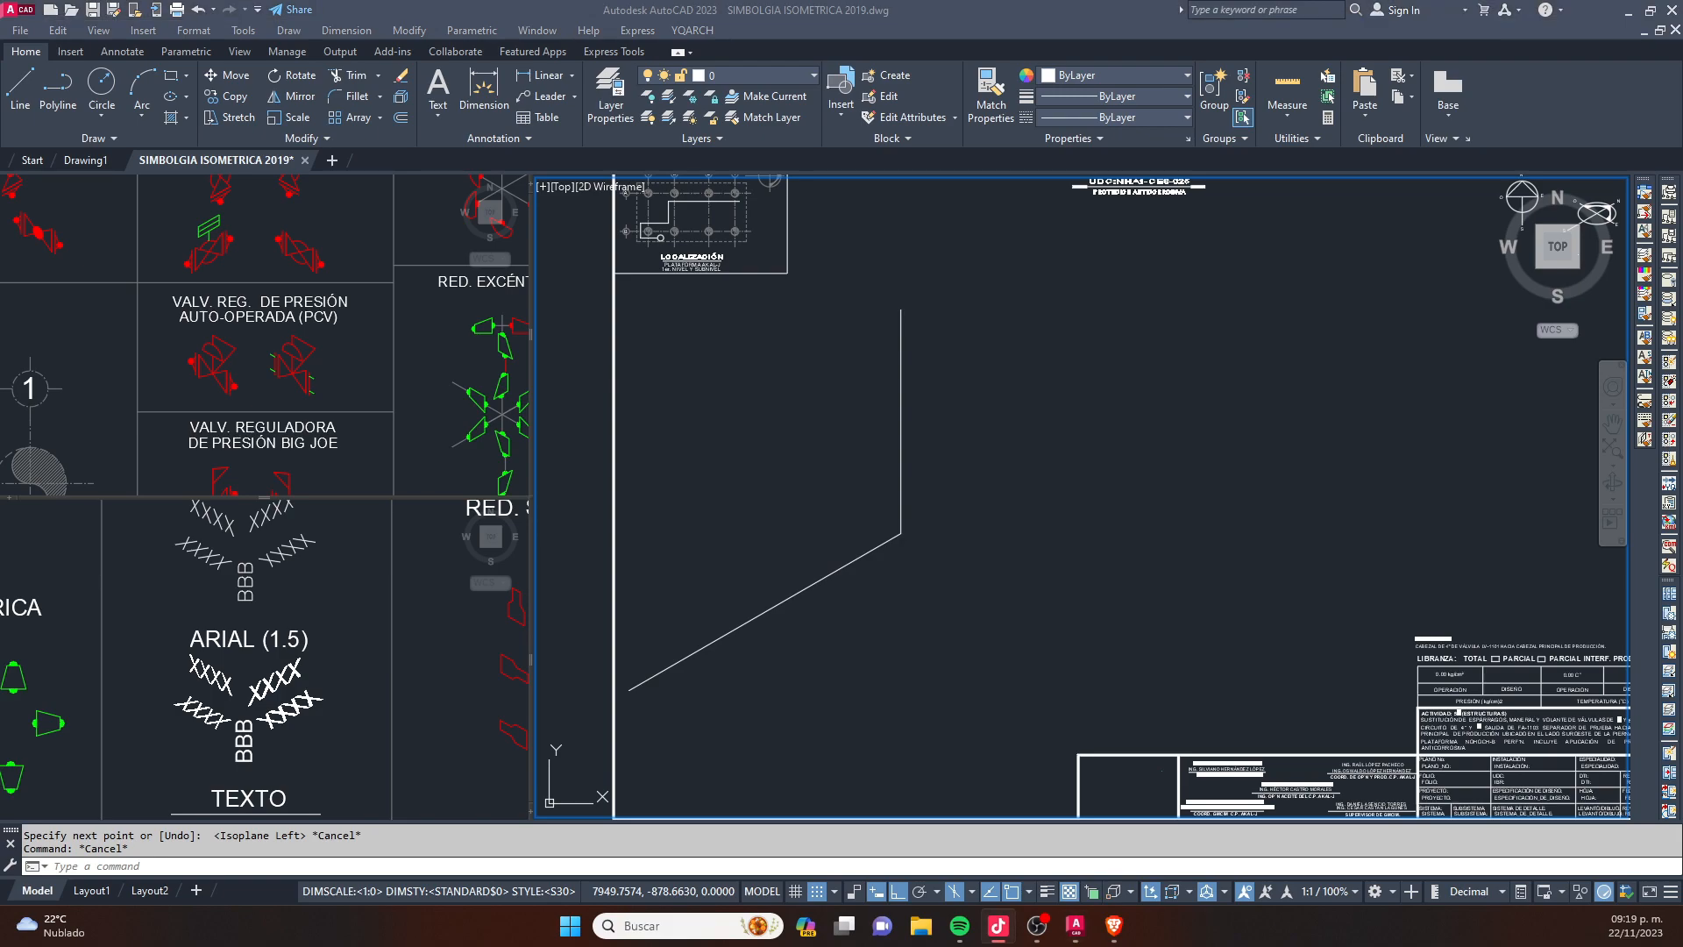
click(1045, 377)
key(Escape)
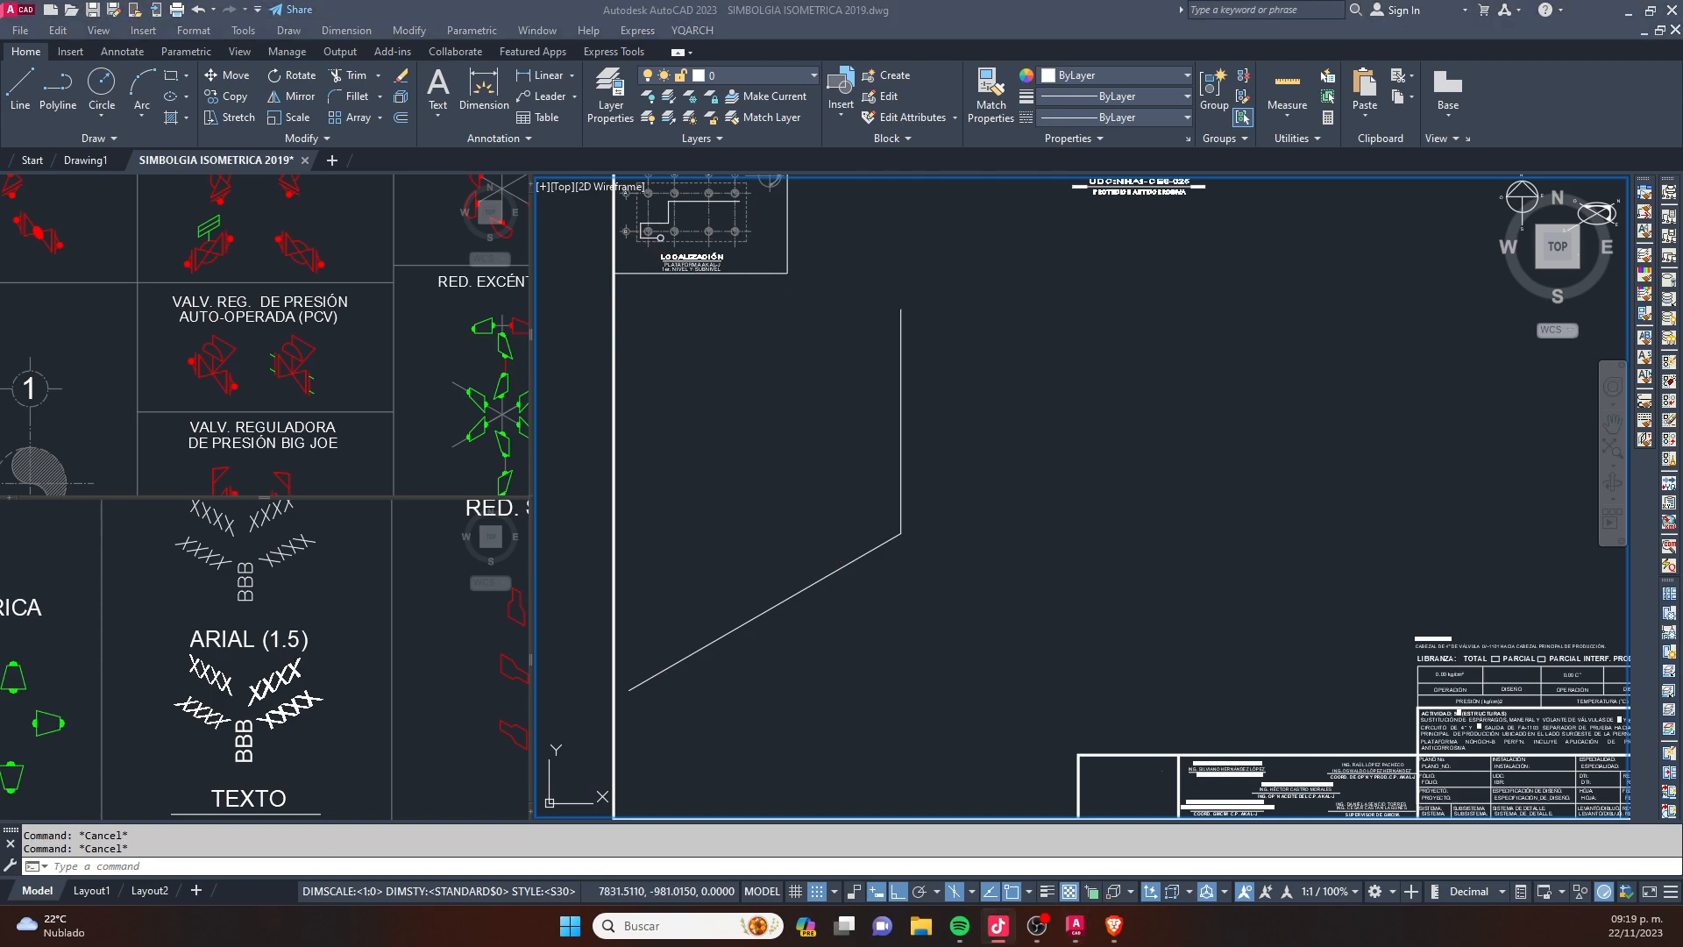
click(1257, 465)
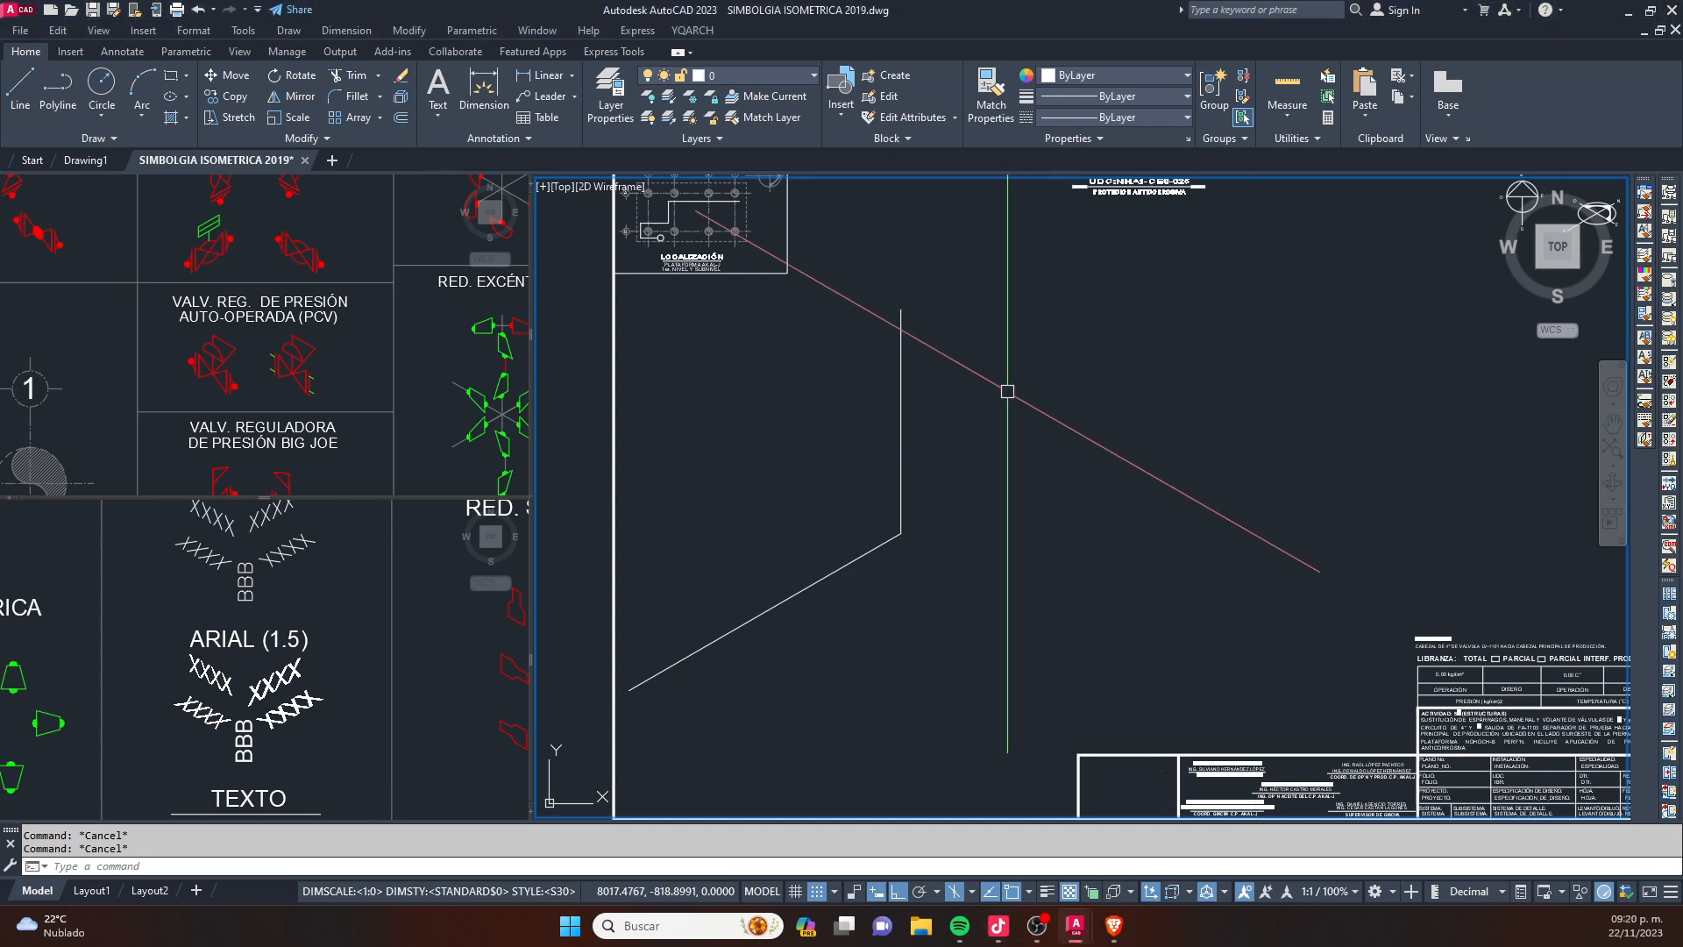
middle_drag(980, 367, 979, 377)
- Move the two connected lines toward the middle of the sheet along the 330° isometric direction
click(953, 580)
click(808, 461)
scroll(807, 461, down, 5)
text(m)
key(space)
click(948, 488)
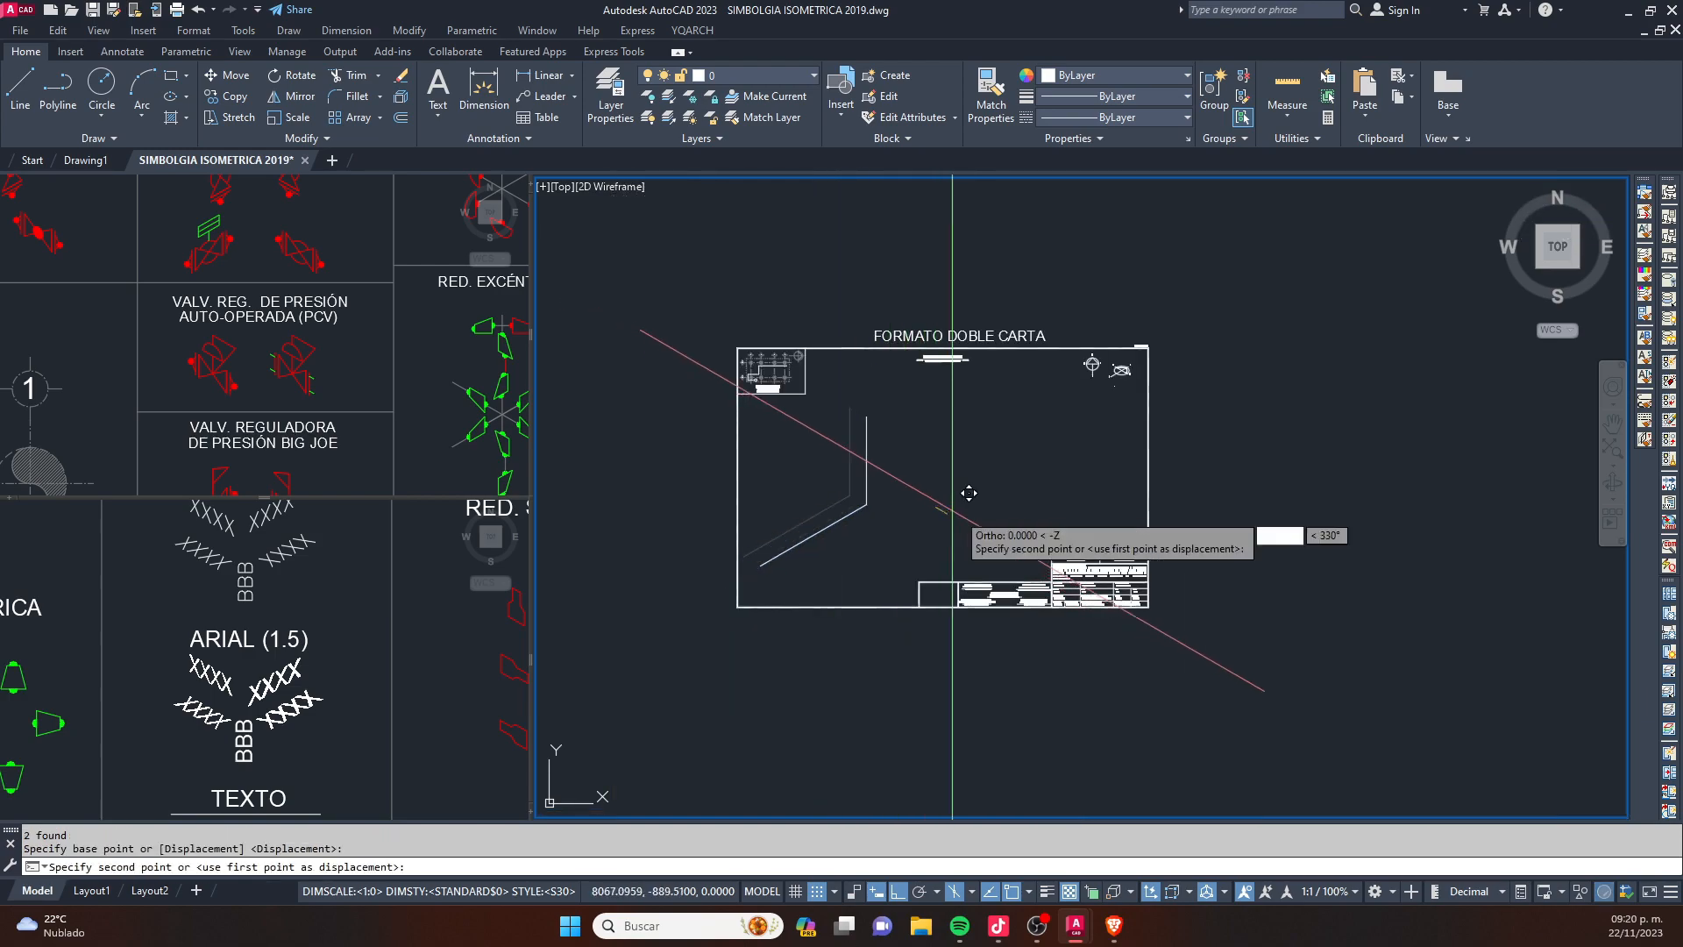
click(1030, 502)
key(Escape)
- Move the two connected lines straight up within the sheet
scroll(911, 519, up, 5)
click(963, 587)
click(836, 423)
text(m)
key(space)
click(977, 530)
click(1011, 431)
key(Escape)
- Extend the route from the vertical line's upper end with a segment descending at 30°, a vertical rise and another segment descending at 30°
middle_drag(998, 365, 840, 614)
text(l)
key(space)
click(795, 497)
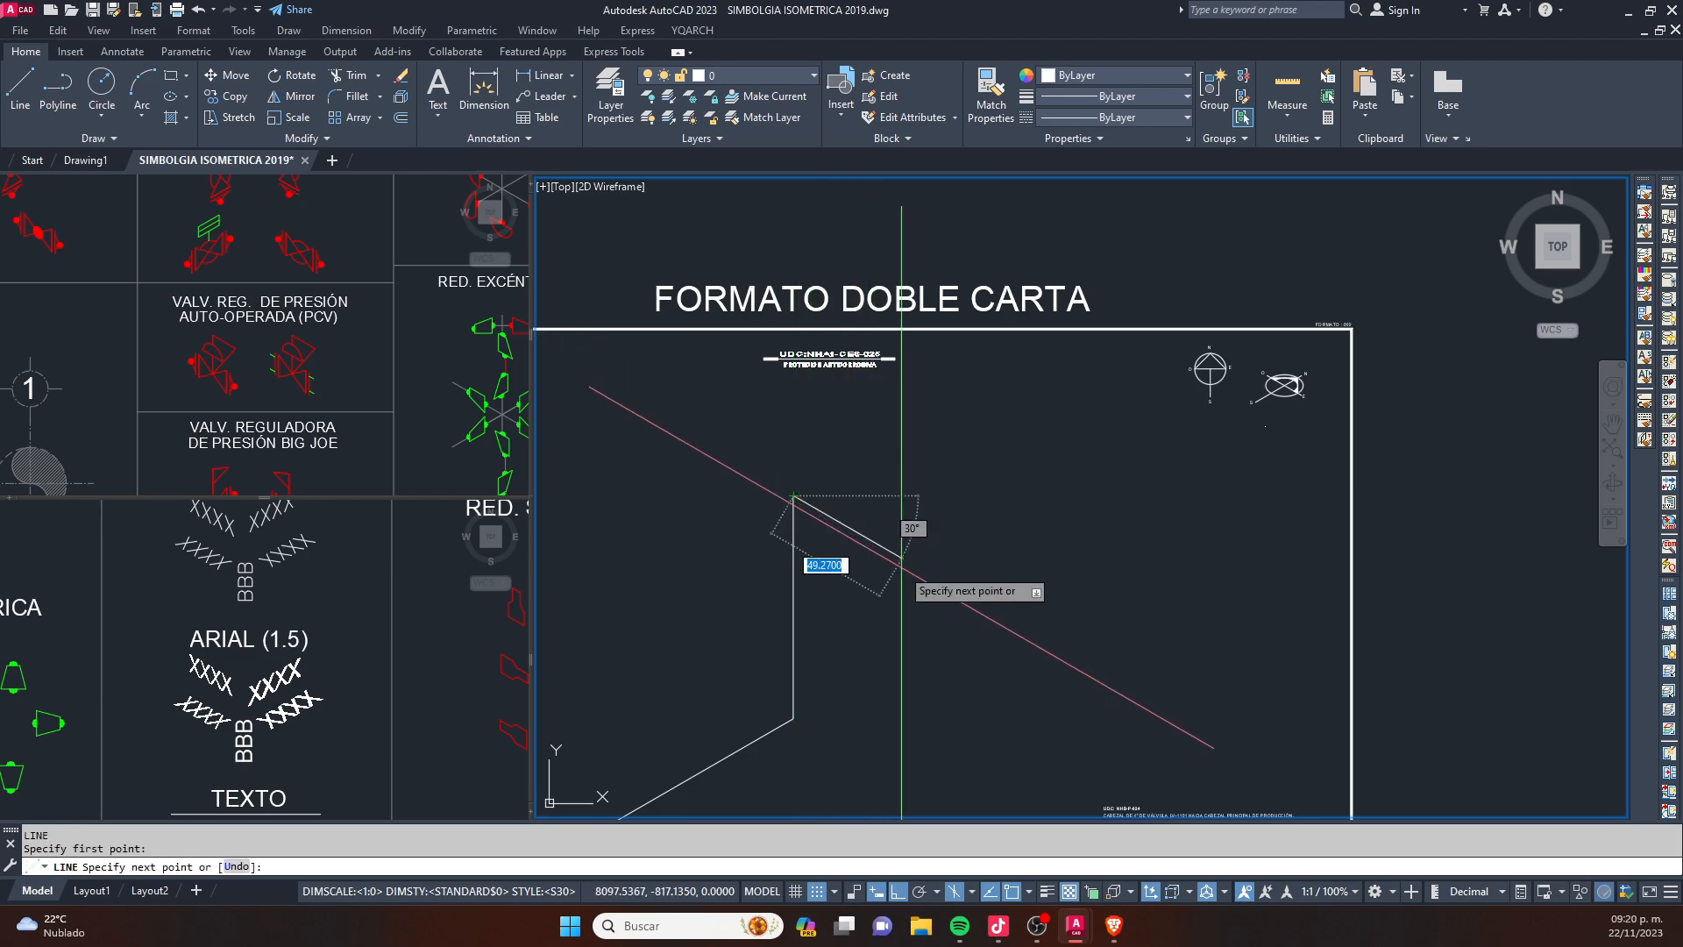
key(F8)
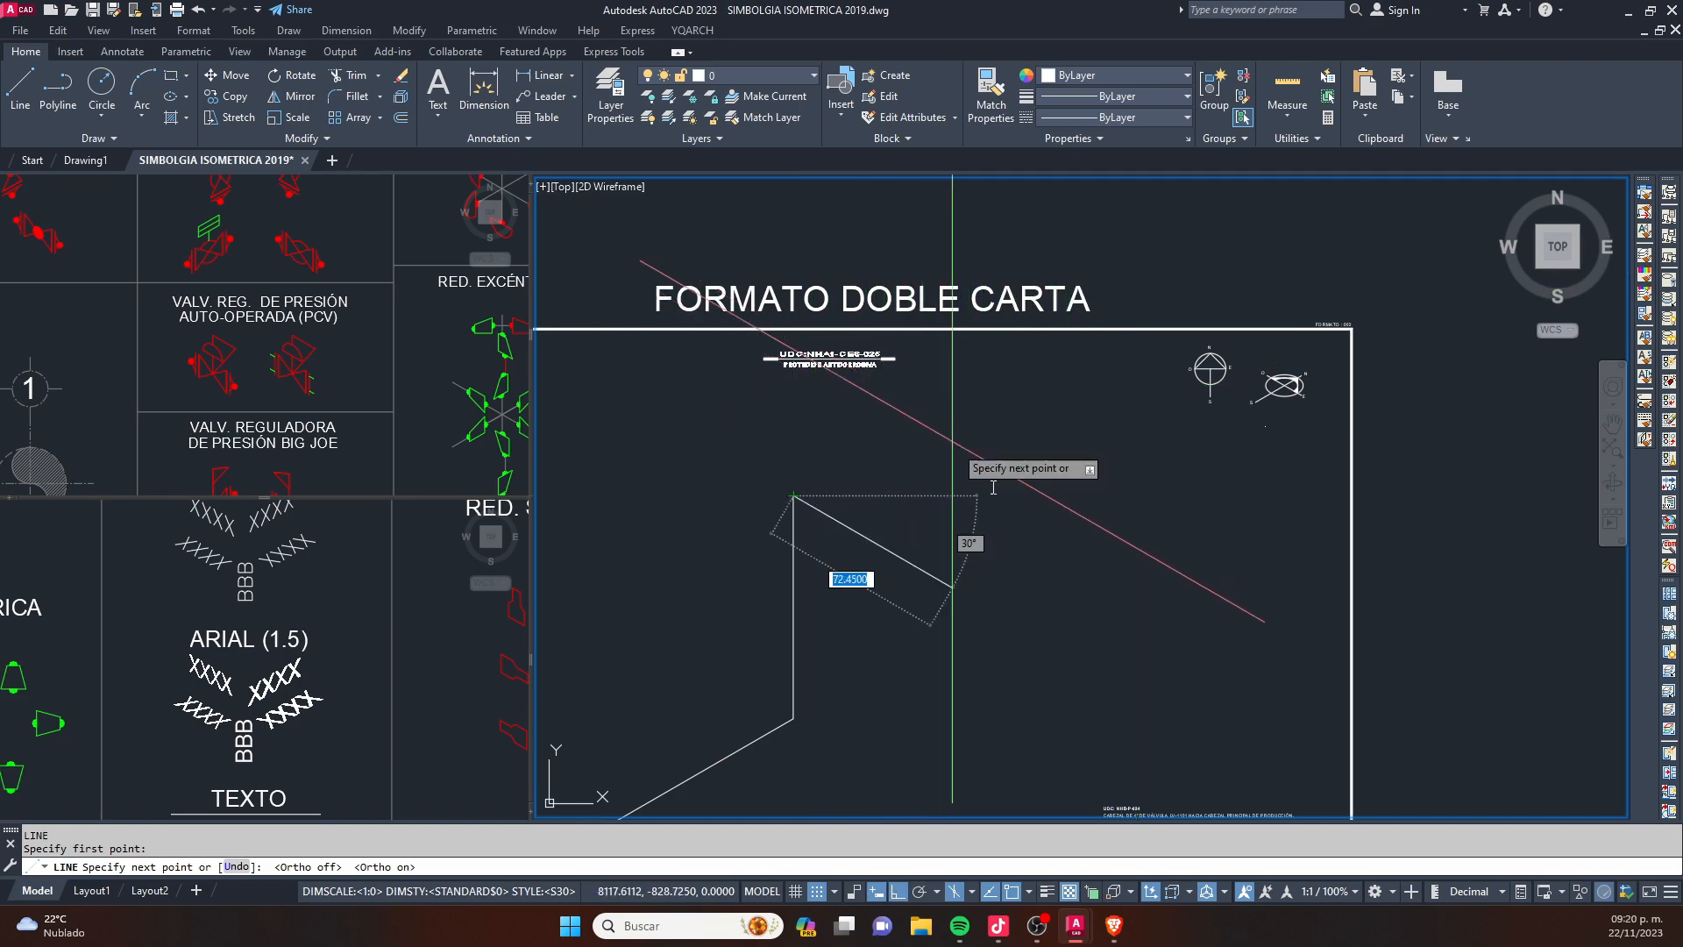
click(1015, 623)
click(1070, 470)
middle_drag(1223, 555, 1030, 502)
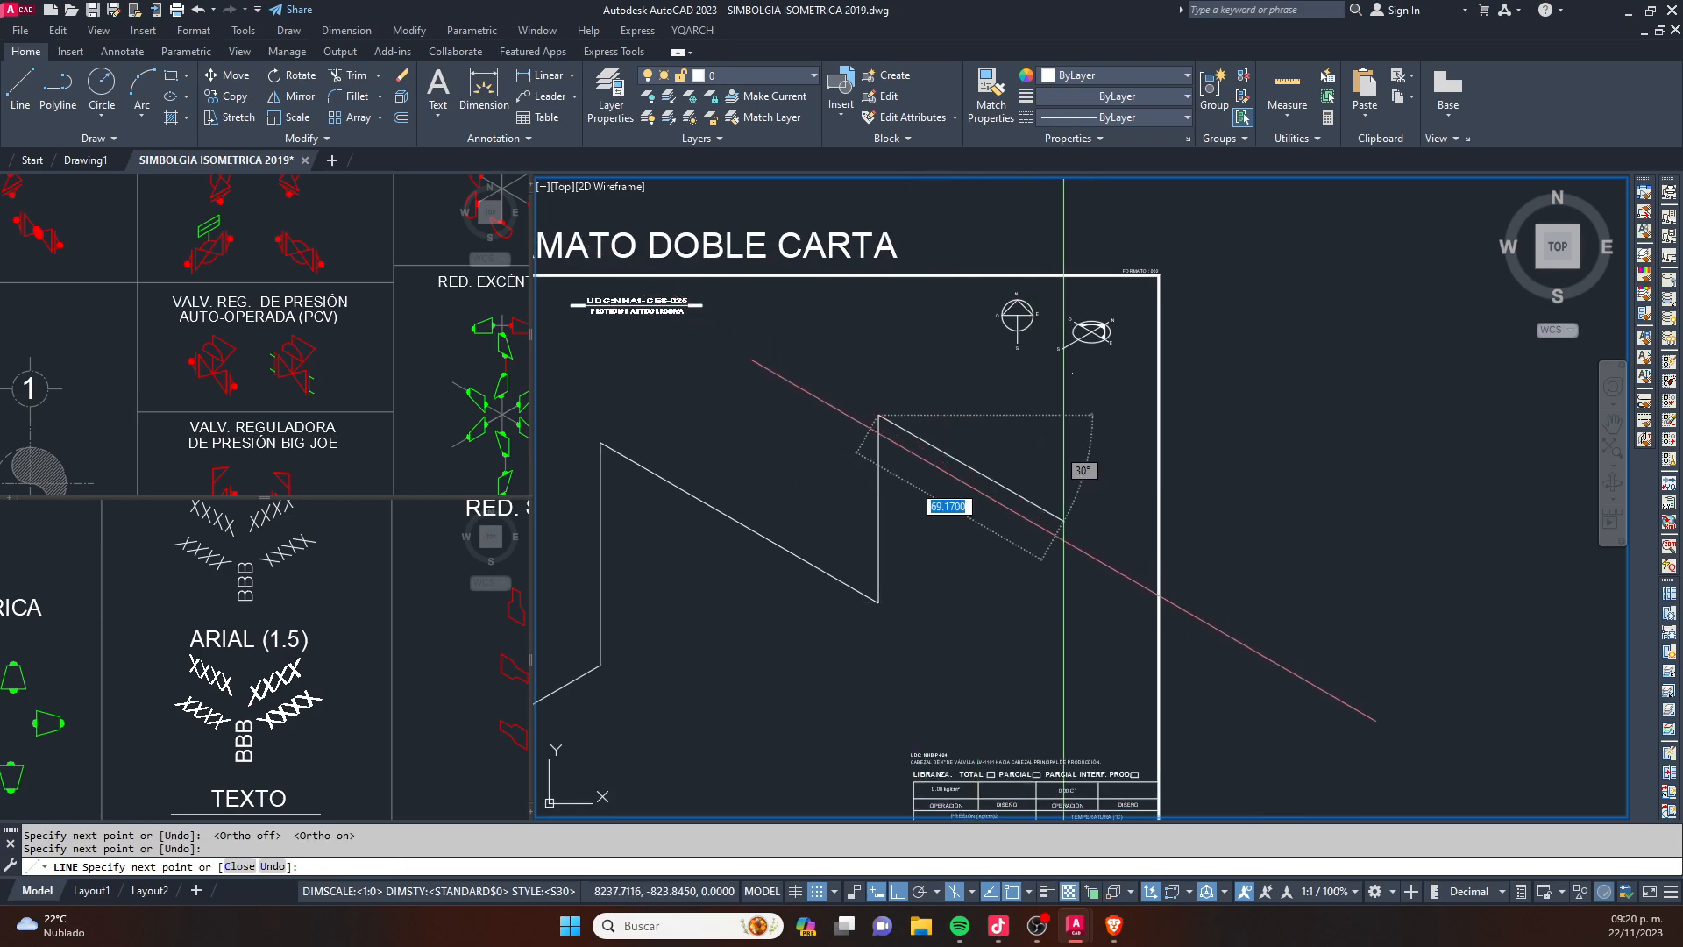
click(1029, 496)
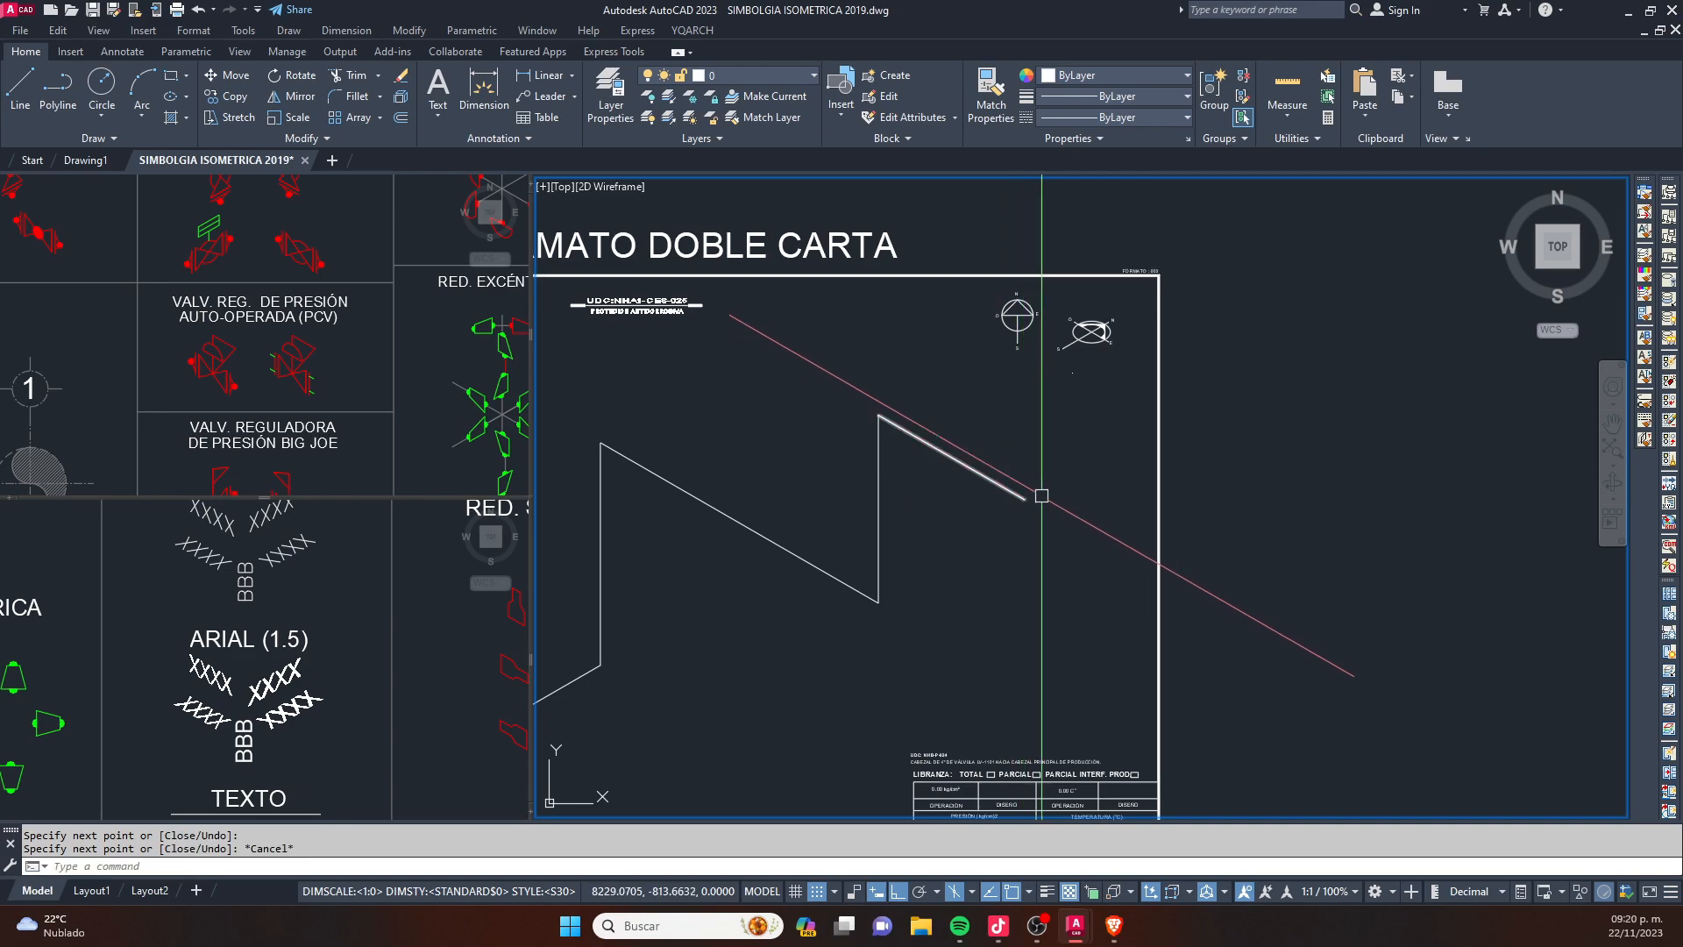
scroll(1000, 499, down, 4)
key(Escape)
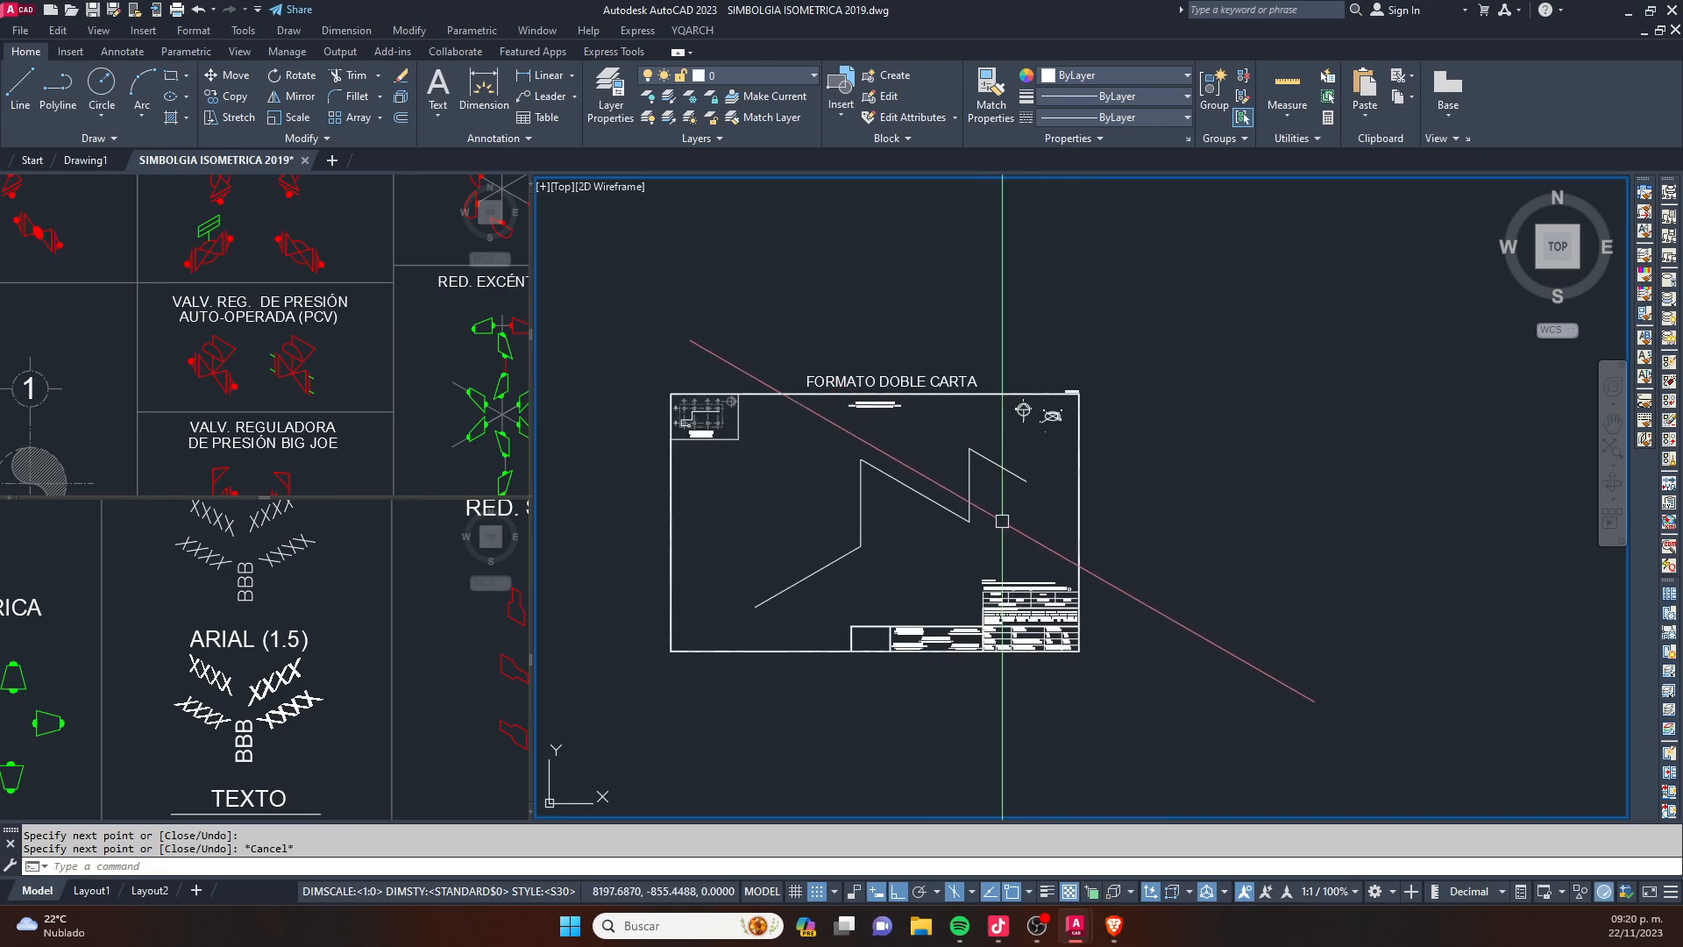
- Delete all the connected isometric route lines from the sheet
scroll(1002, 521, up, 4)
click(1120, 697)
click(646, 360)
scroll(883, 454, down, 4)
key(Delete)
key(Escape)
key(Escape)
scroll(855, 421, up, 3)
scroll(1075, 300, up, 4)
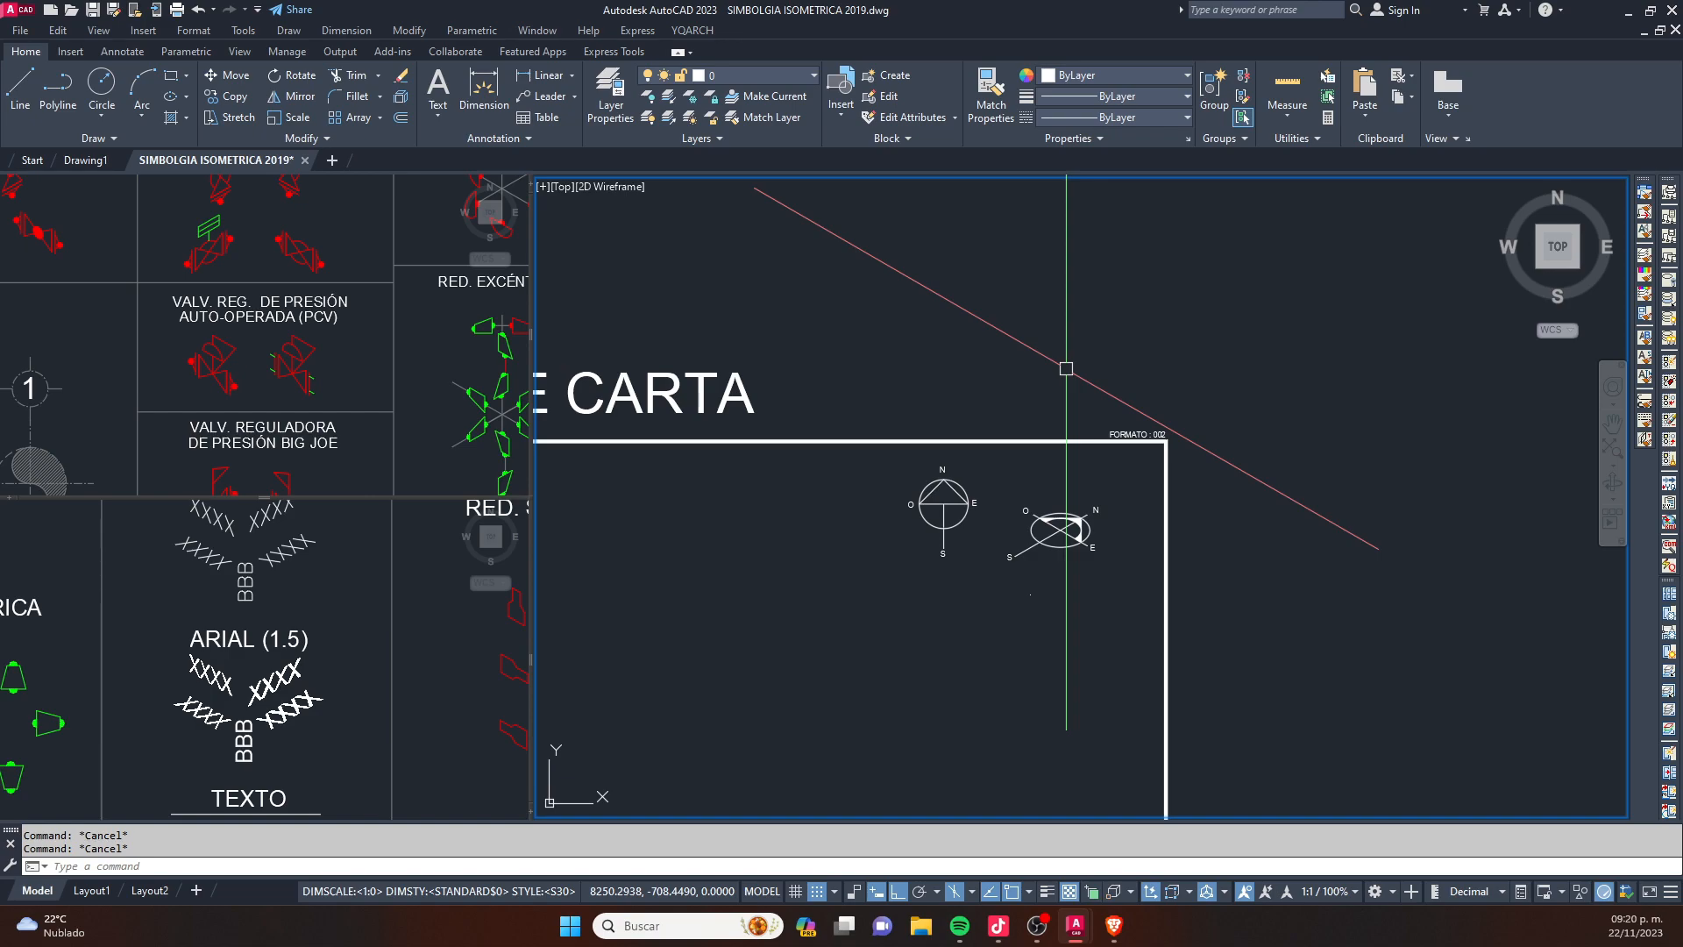
- Switch the sheet viewport's snap style from isometric to standard rectangular so the crosshair is orthogonal
middle_drag(927, 488, 909, 370)
text(ss)
key(space)
middle_drag(854, 492, 883, 413)
middle_drag(819, 541, 909, 477)
text(l)
key(space)
click(854, 399)
middle_drag(921, 635, 989, 530)
scroll(951, 385, down, 3)
scroll(985, 487, up, 2)
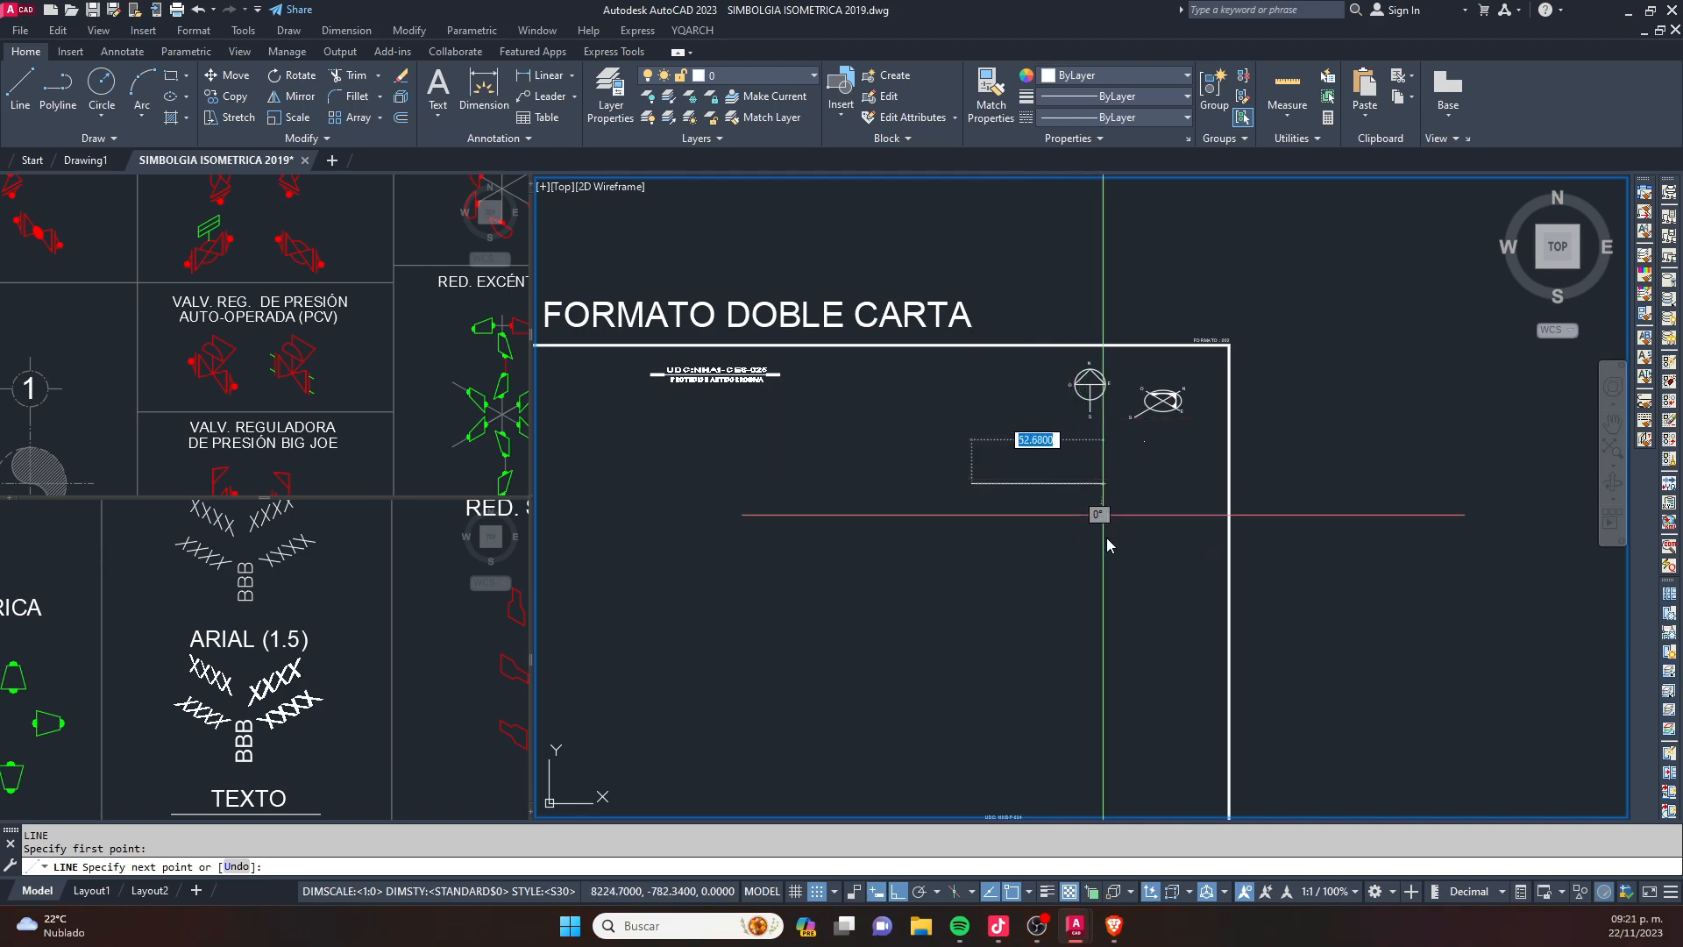
scroll(965, 504, up, 4)
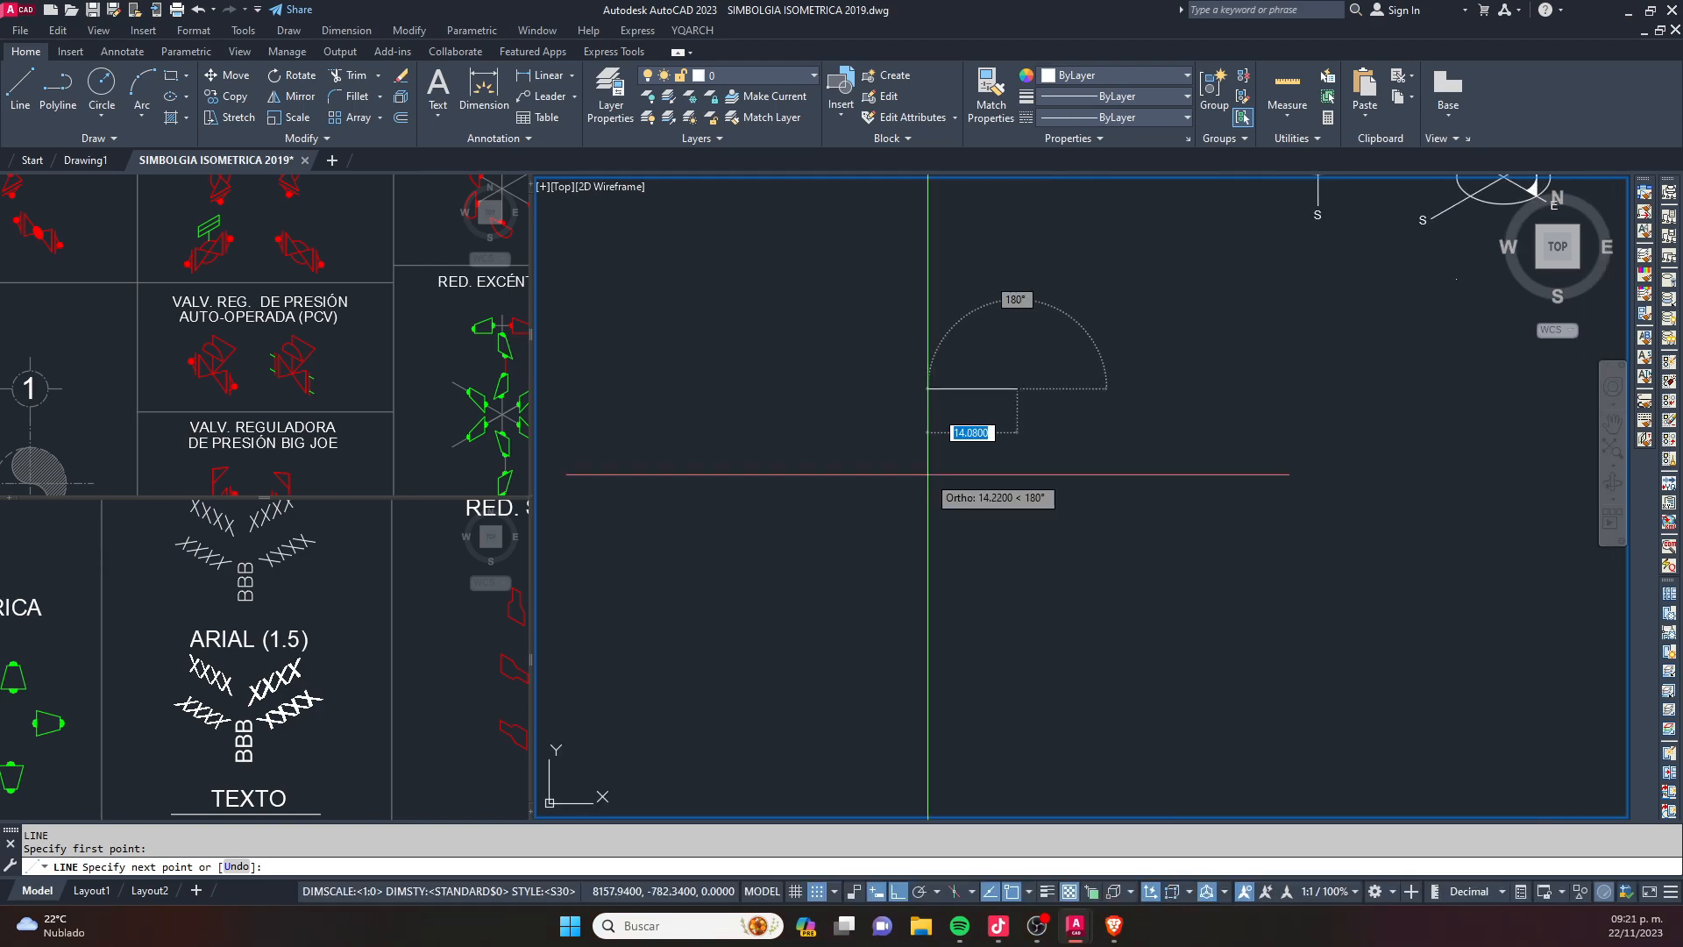
scroll(965, 518, down, 5)
key(Escape)
key(Escape)
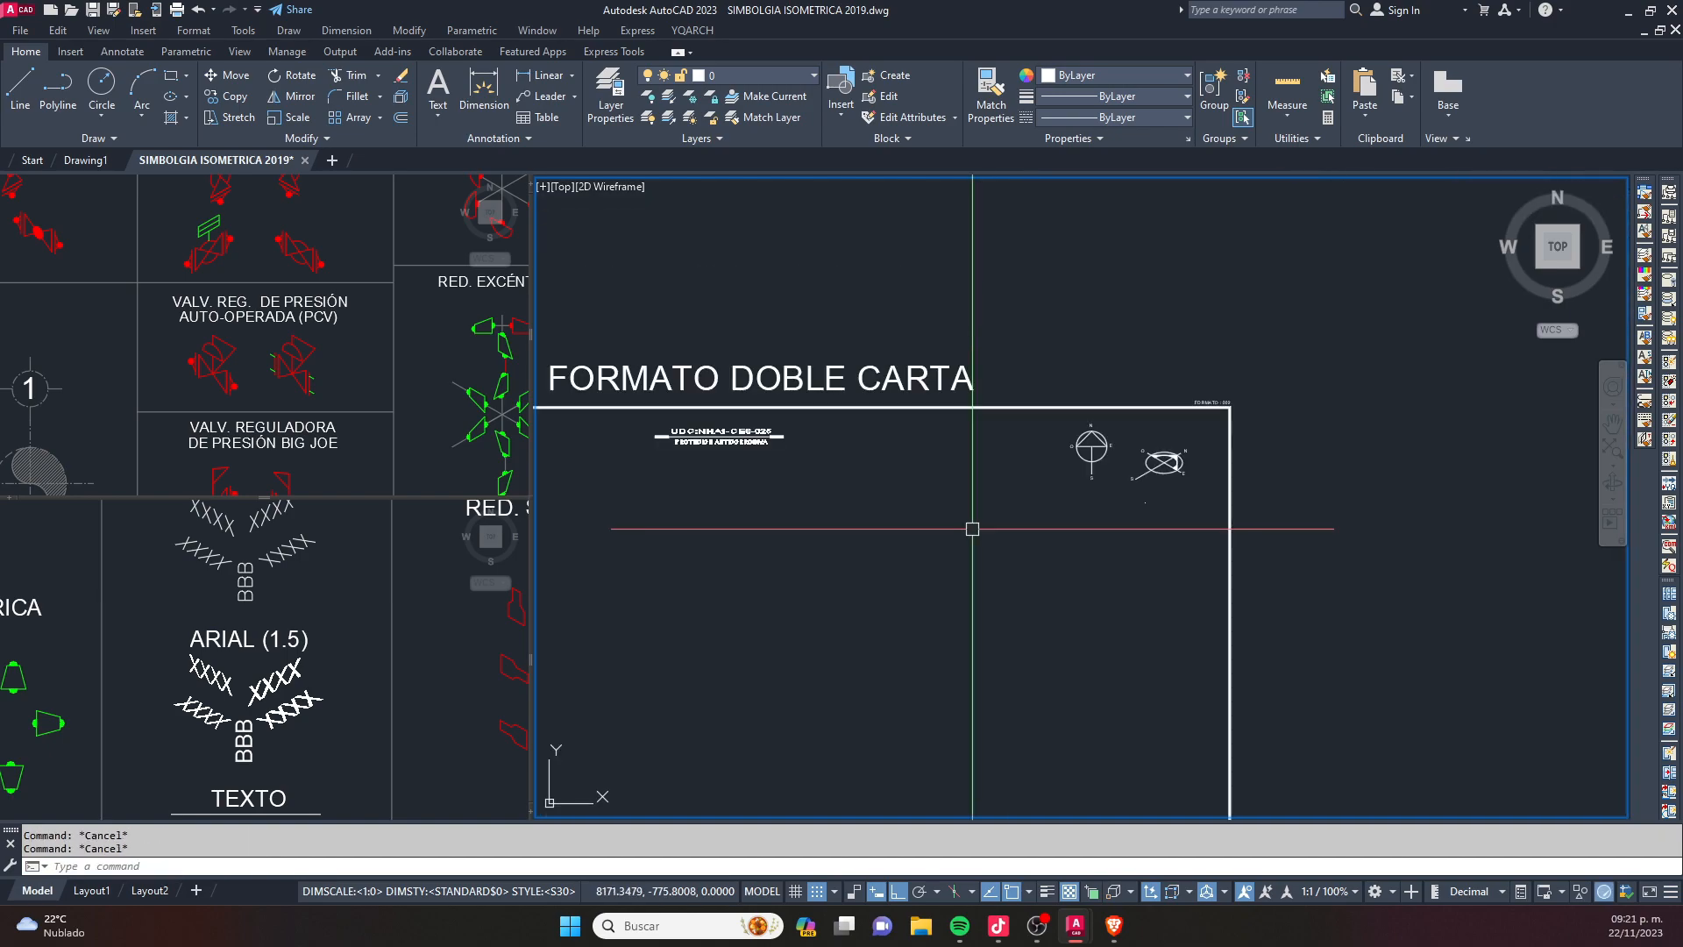
middle_drag(972, 528, 1144, 284)
text(l)
key(Return)
click(812, 324)
middle_drag(854, 287, 859, 450)
key(Escape)
- Draw a horizontal line across the middle of the double-letter sheet
text(l)
key(Return)
click(664, 580)
click(1001, 580)
key(Escape)
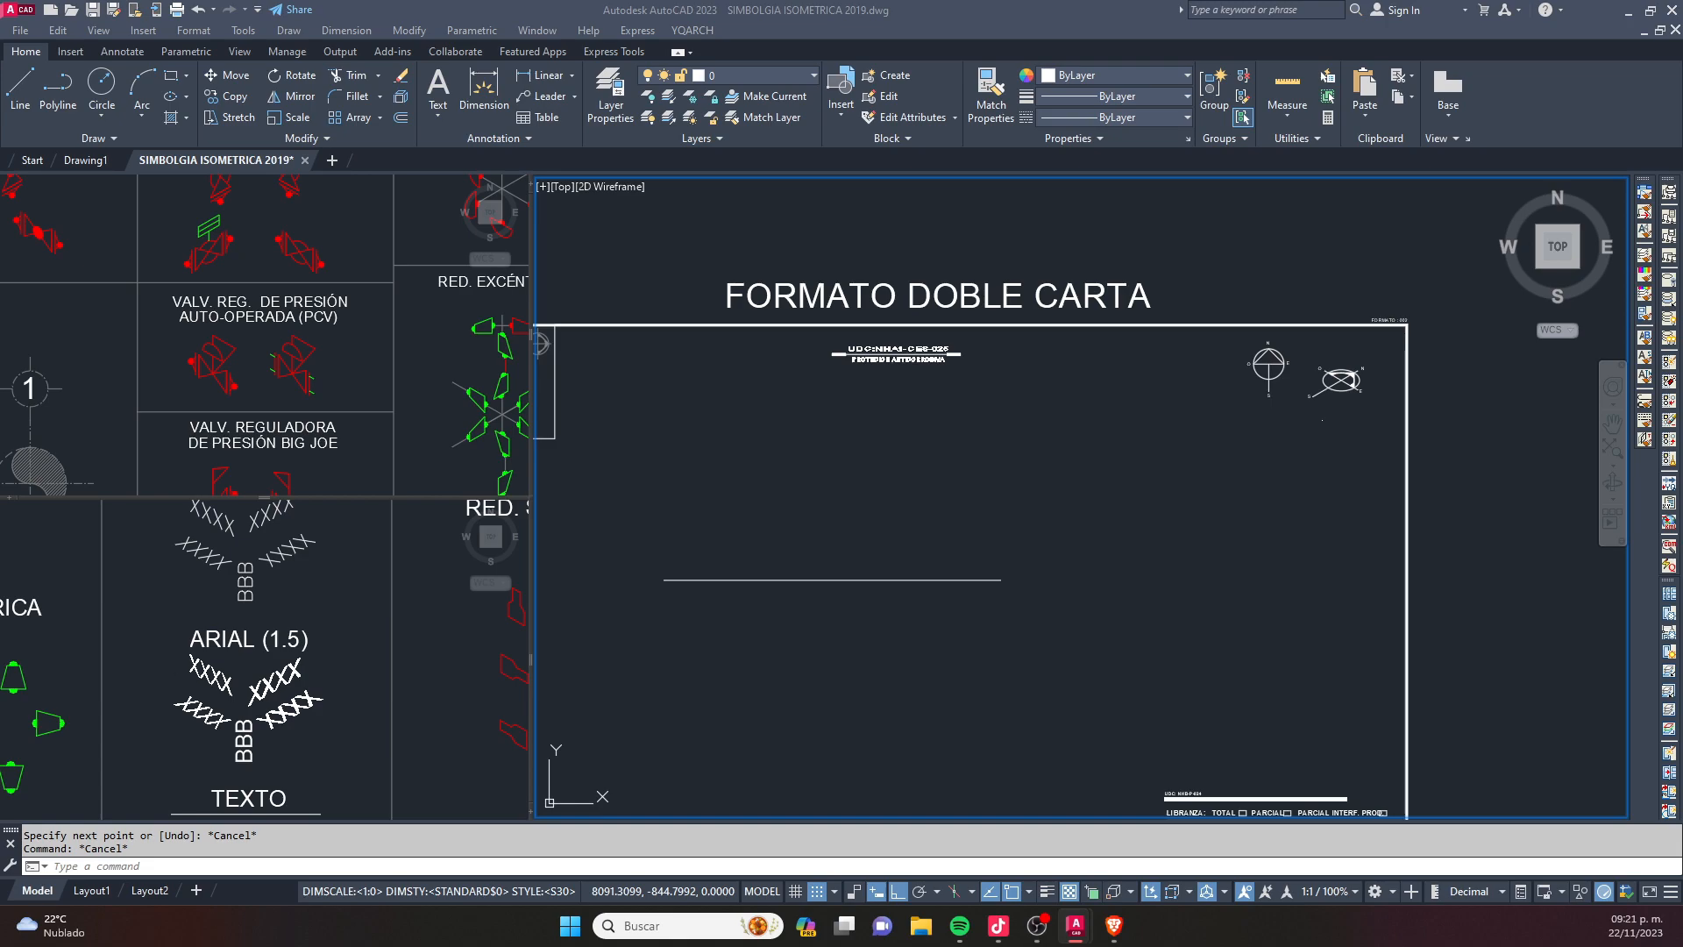
click(984, 481)
key(Escape)
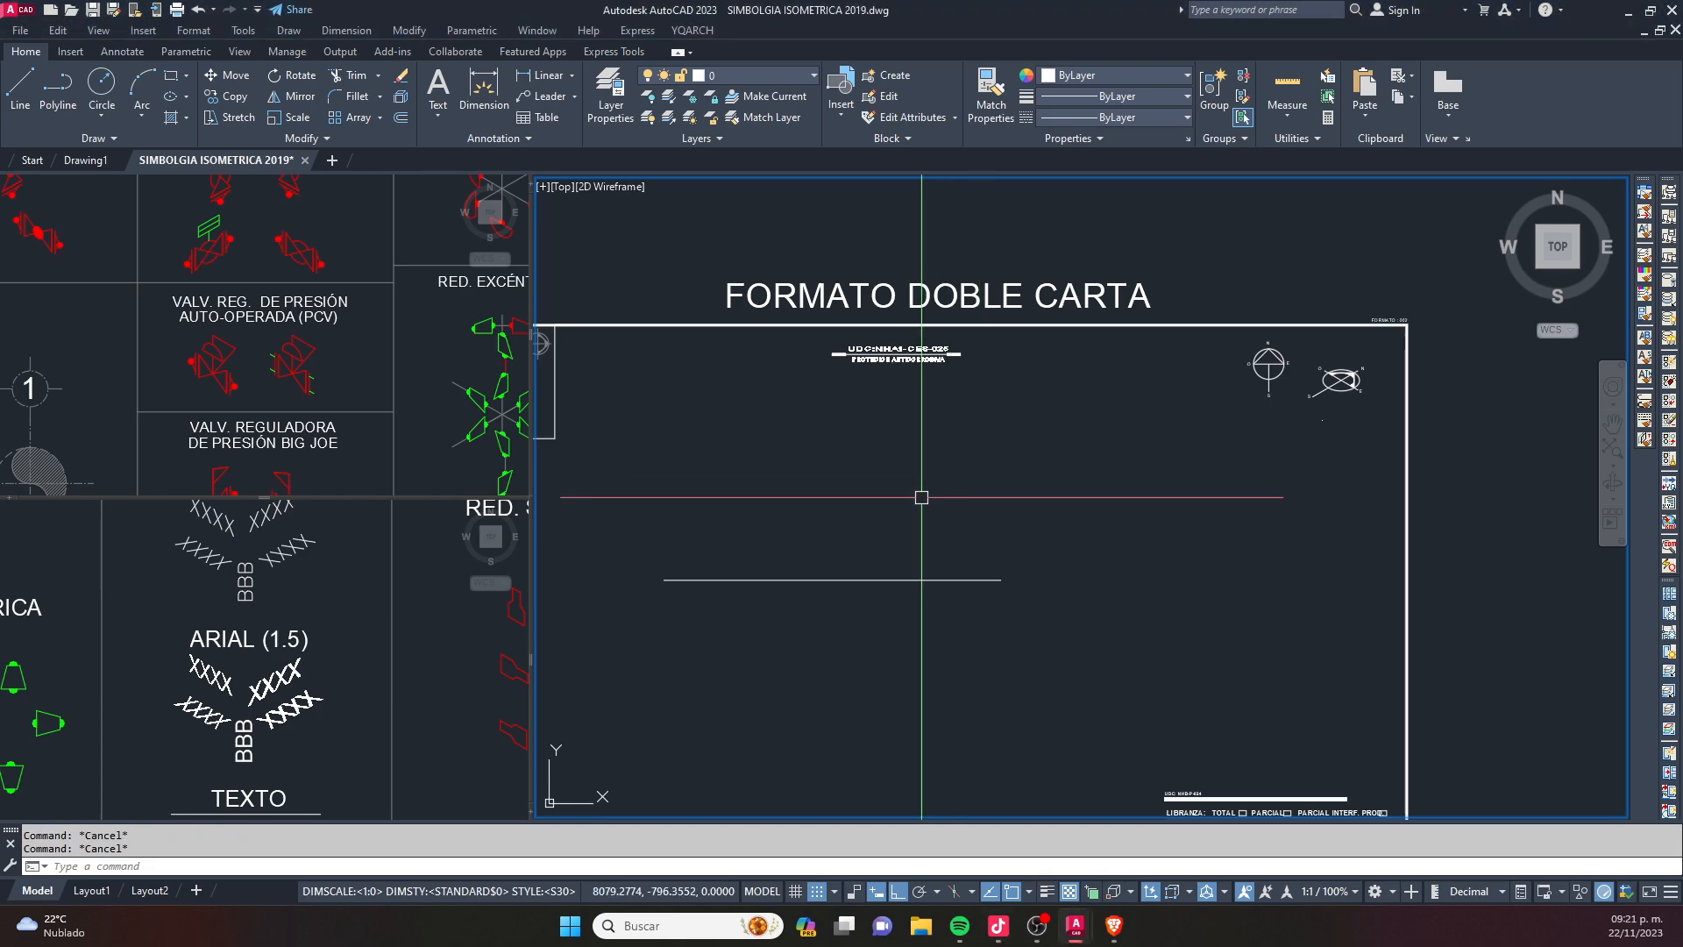
- Move the horizontal line straight down within the sheet, to just above the level of the title block
click(922, 497)
click(776, 702)
middle_drag(776, 702, 824, 488)
text(m)
key(space)
click(846, 452)
click(856, 623)
key(Escape)
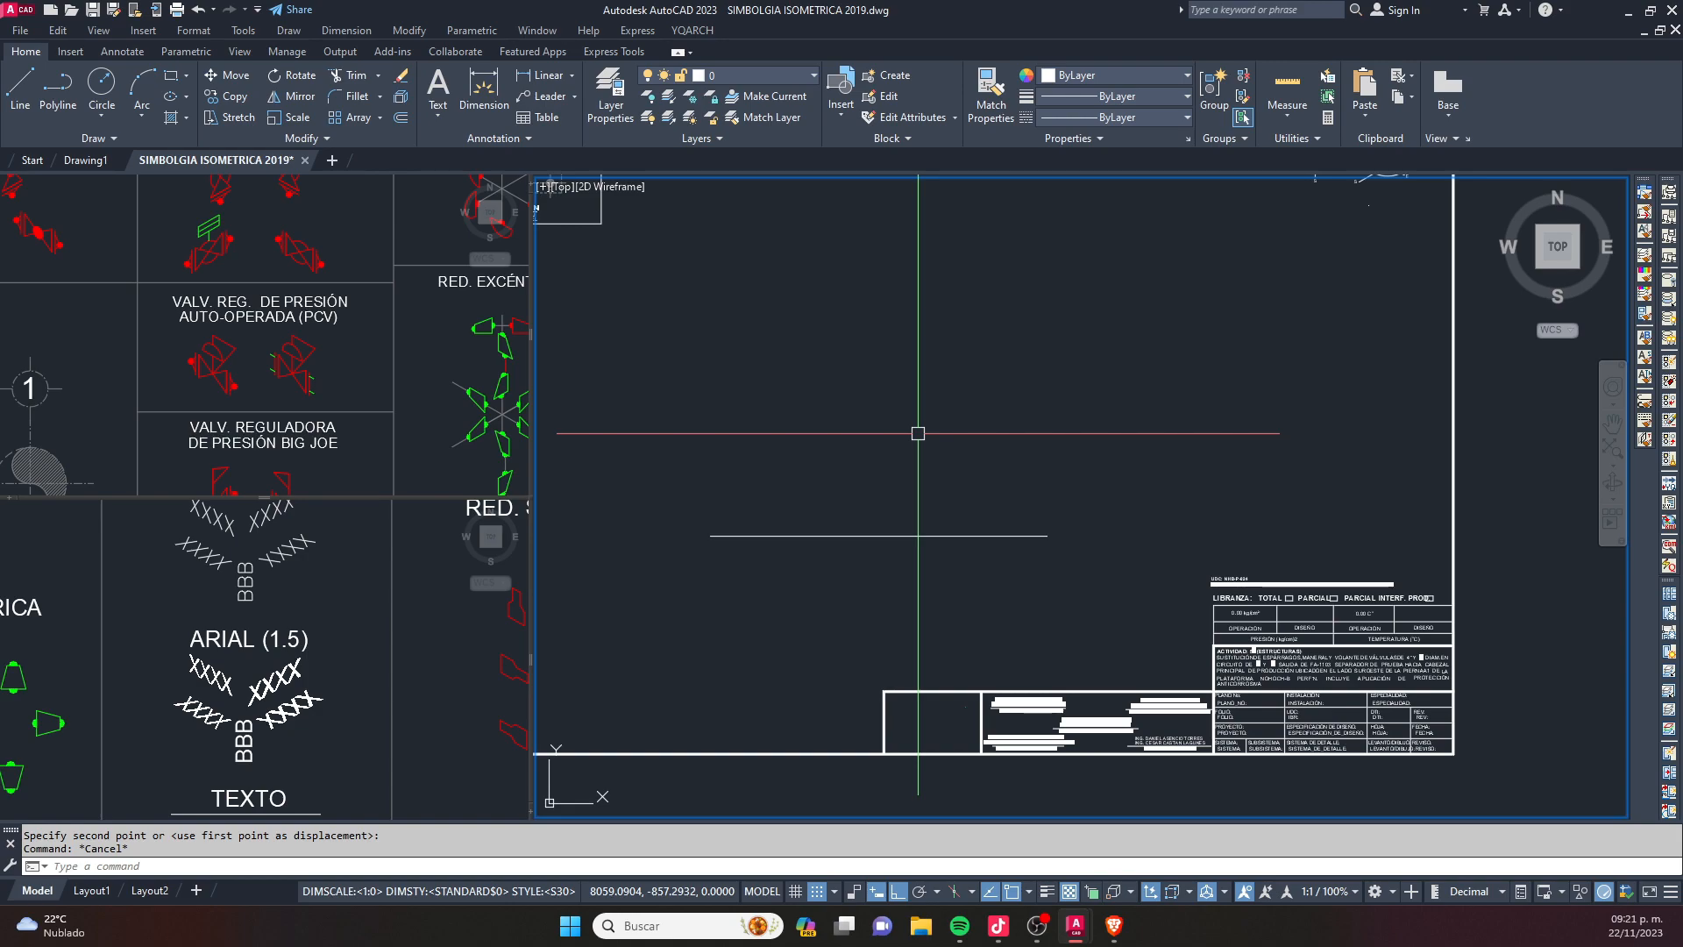
- Try to rotate the horizontal line about its left endpoint, turning Ortho off and polar tracking on
text(ro)
key(Return)
click(805, 536)
key(Return)
click(711, 536)
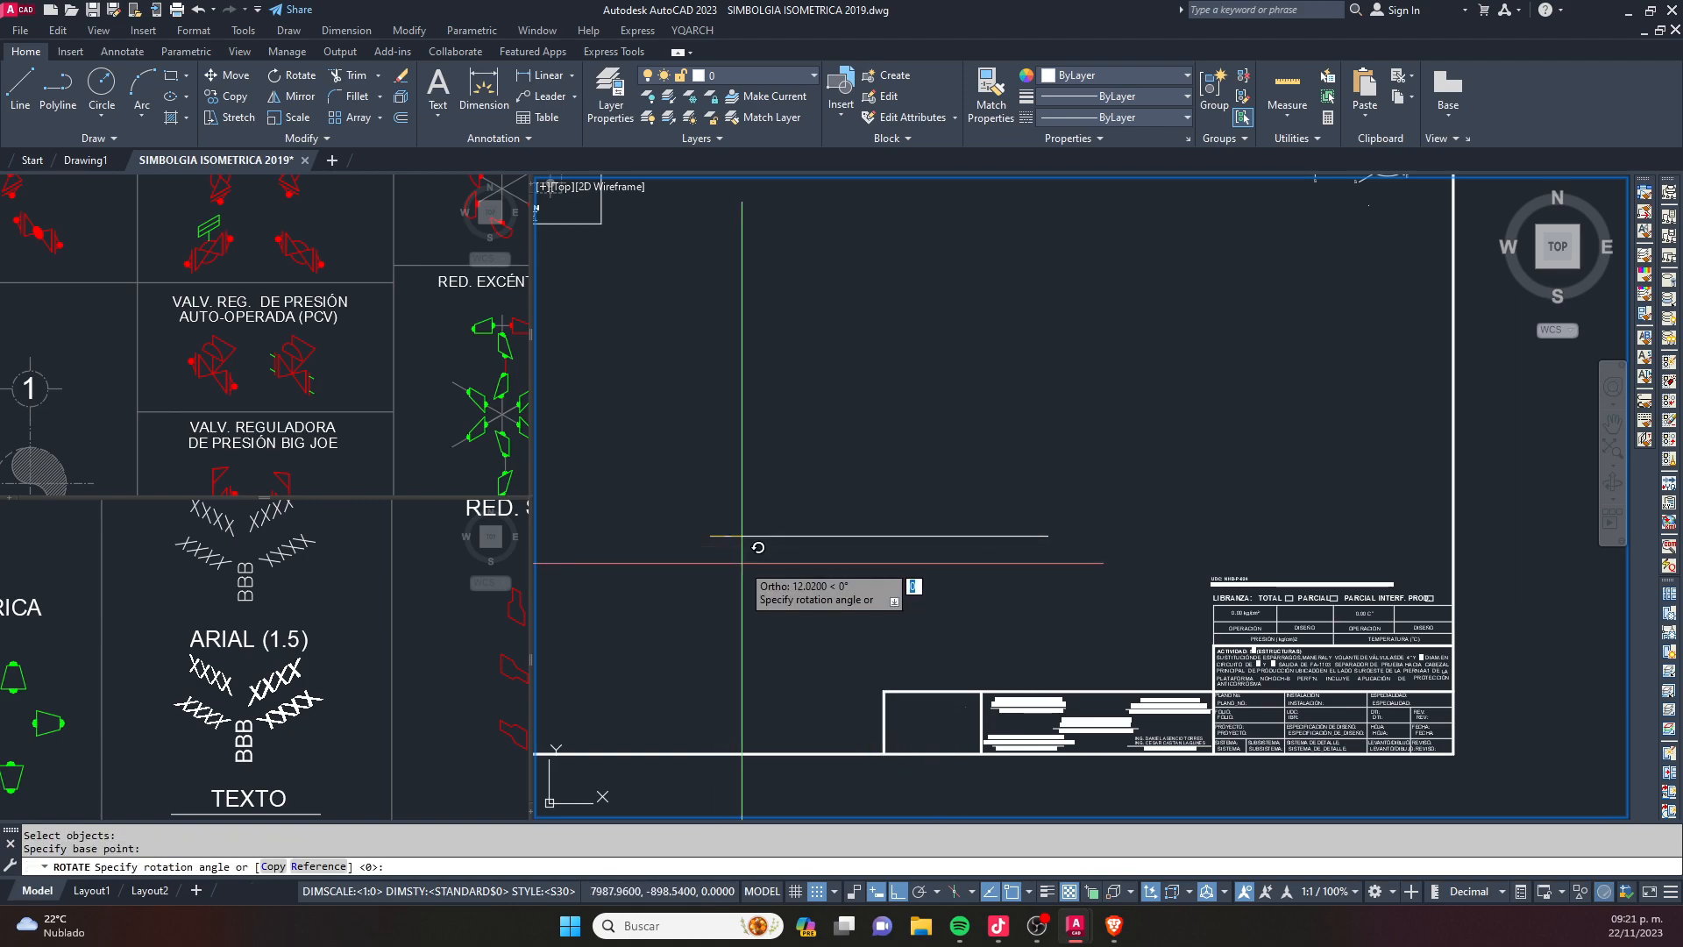
key(F8)
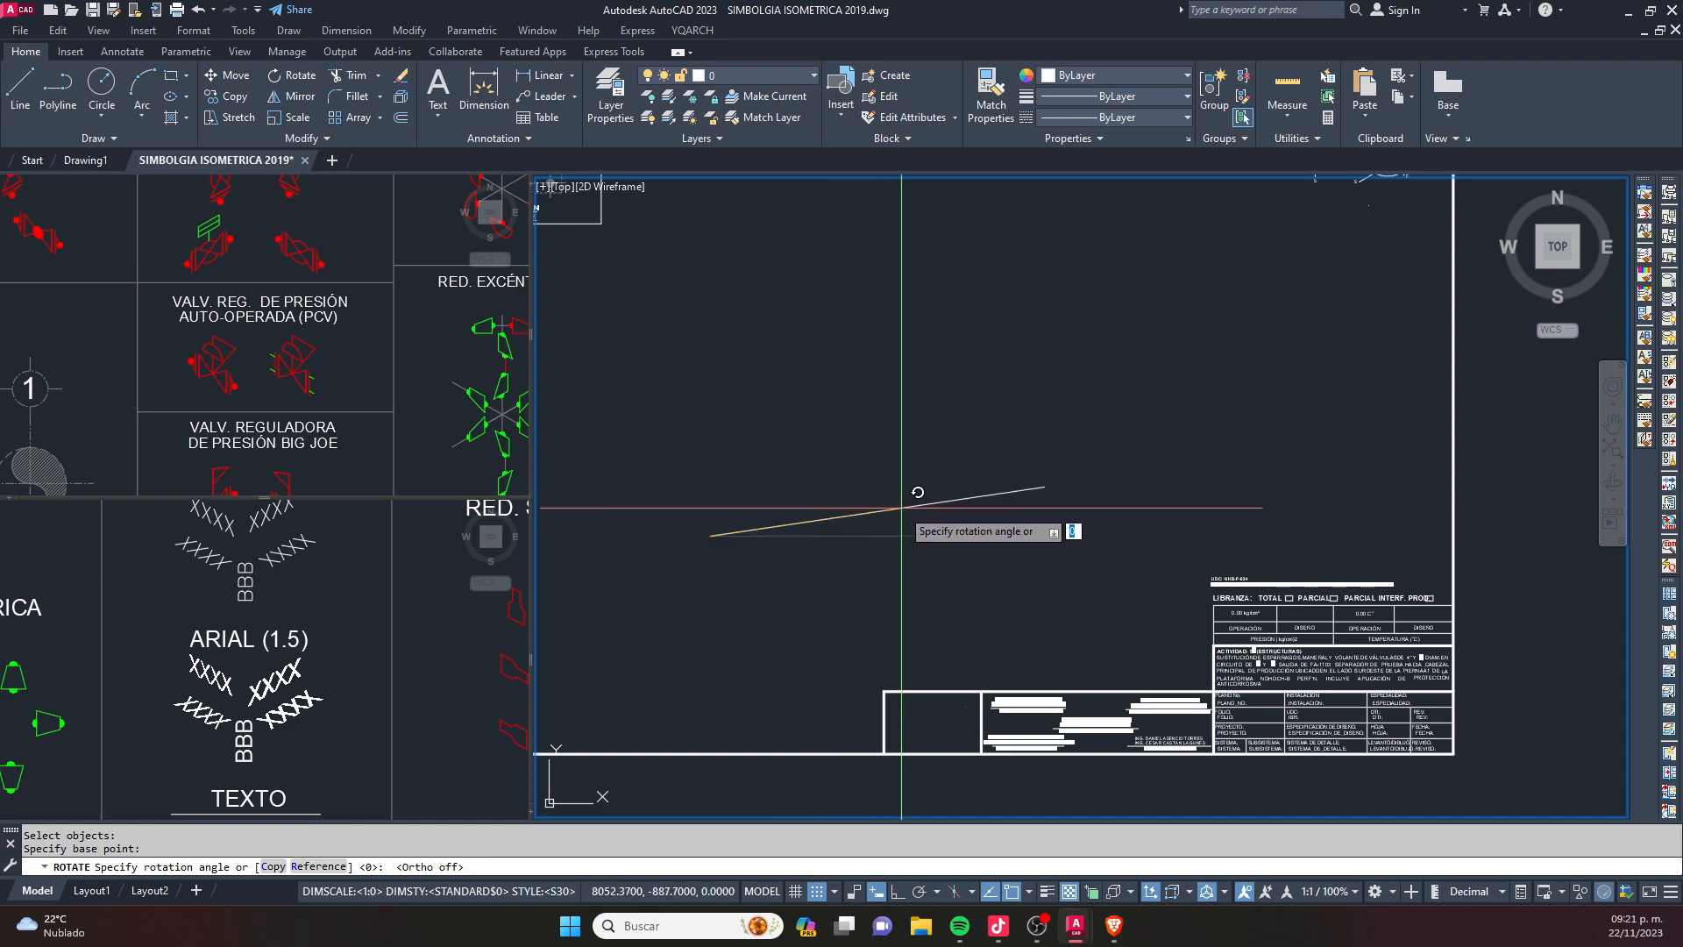
key(F10)
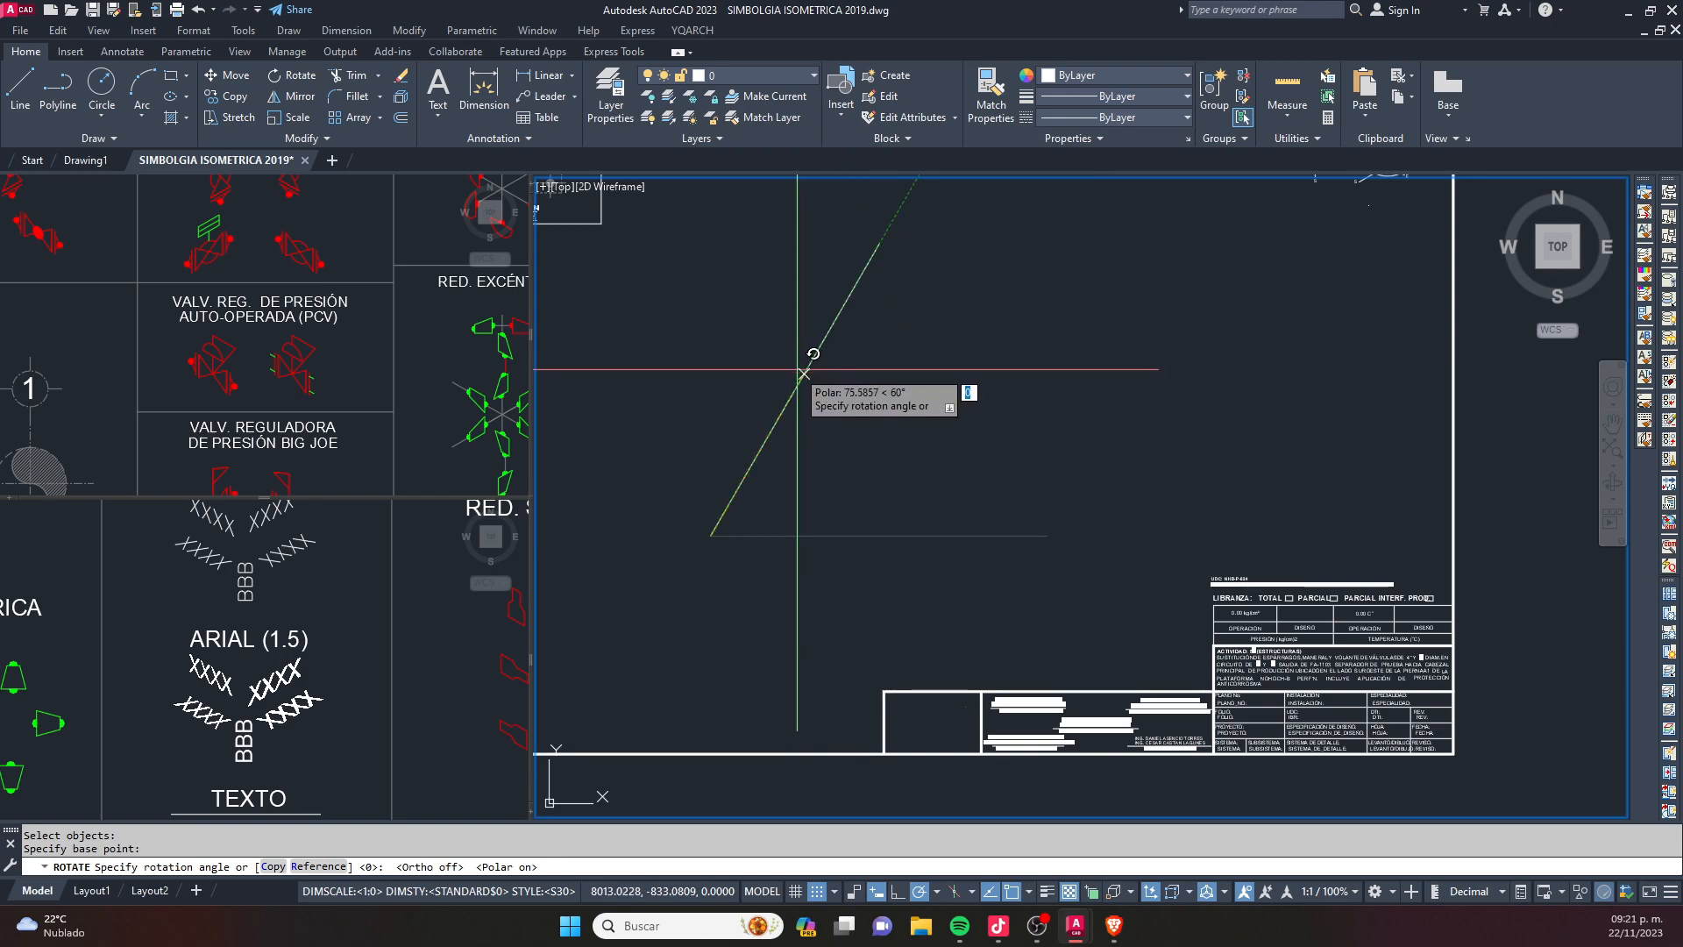
key(Escape)
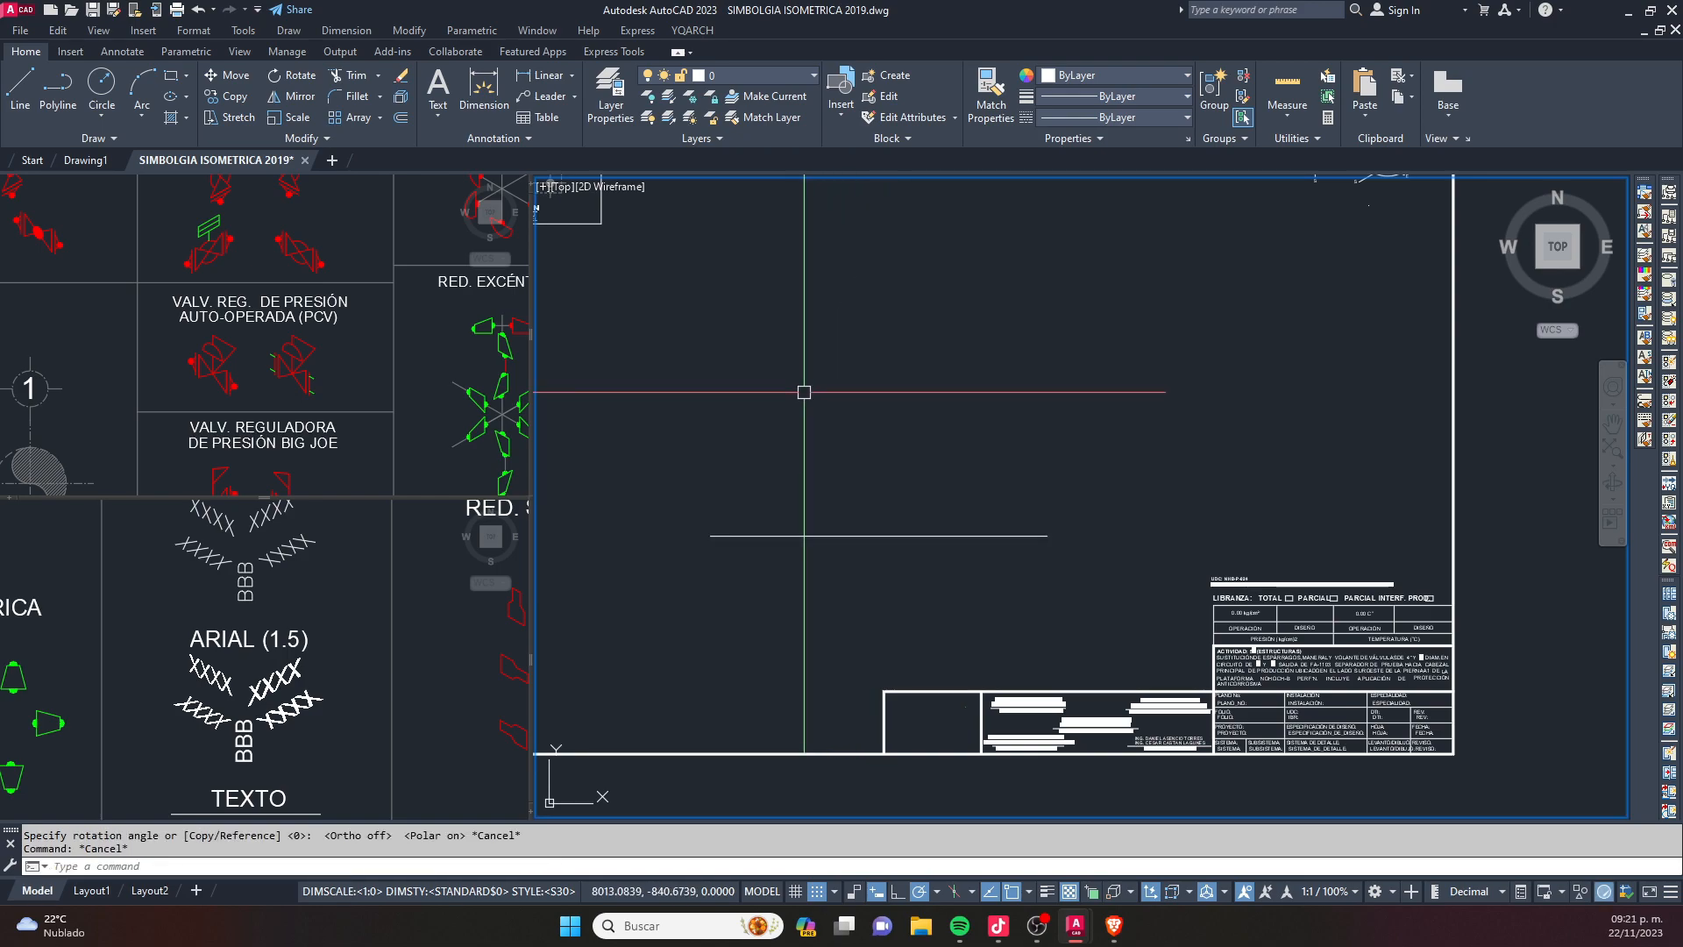
text(r)
key(Escape)
text(r)
key(Return)
click(792, 535)
key(Return)
click(823, 534)
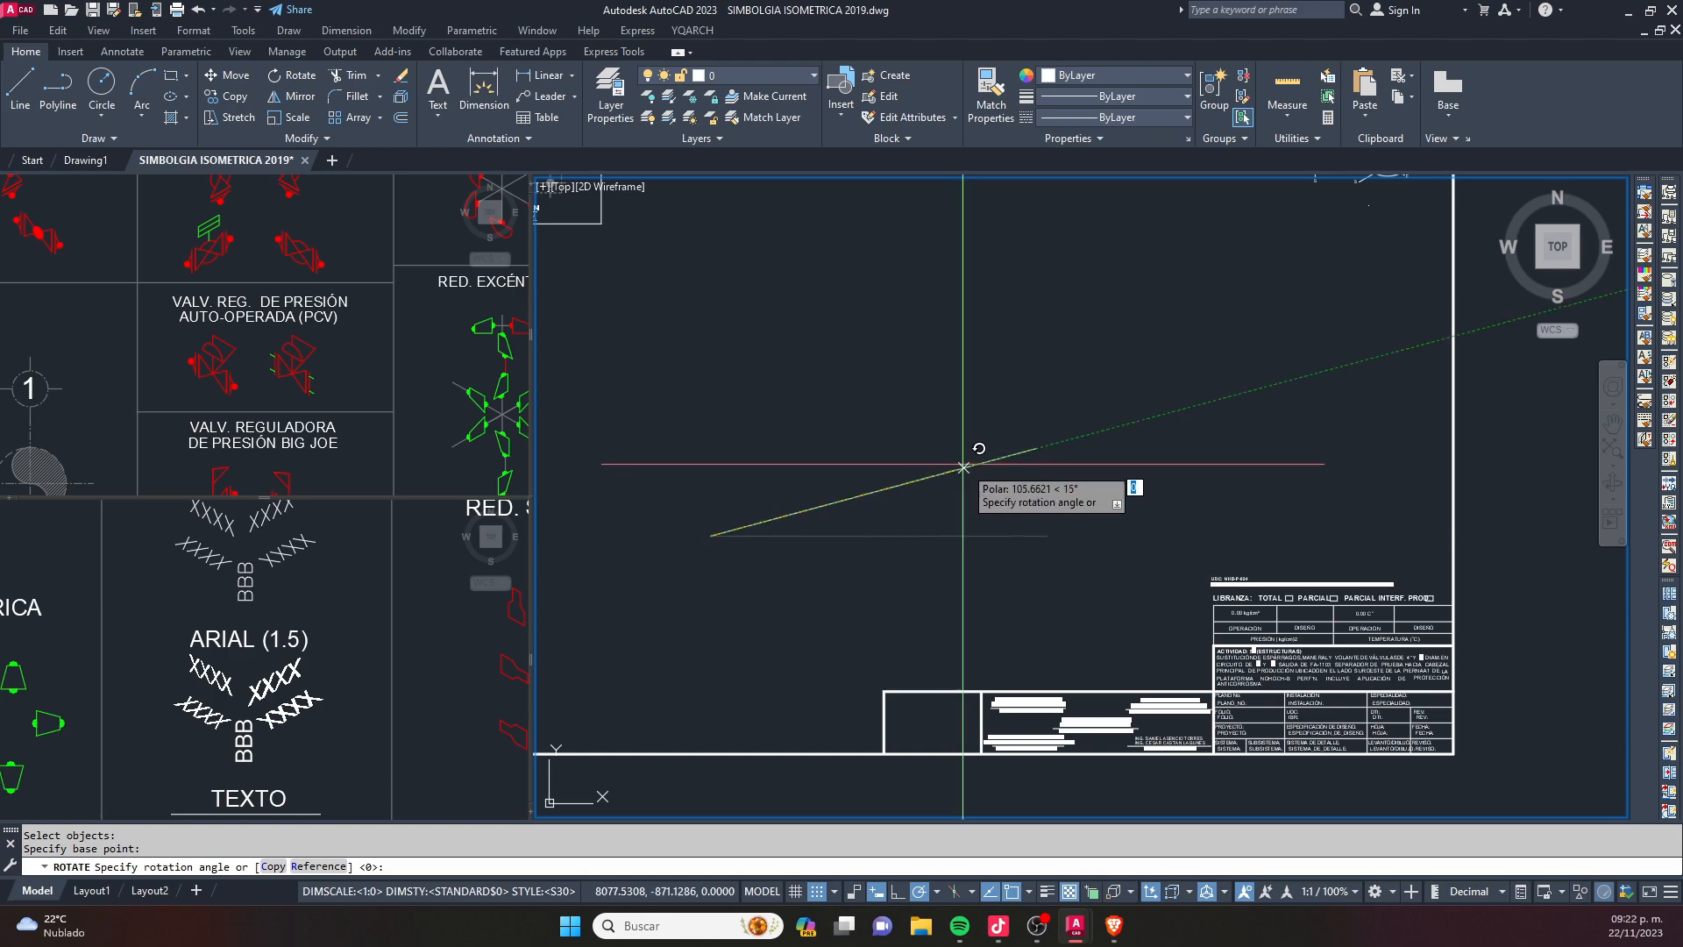
key(Escape)
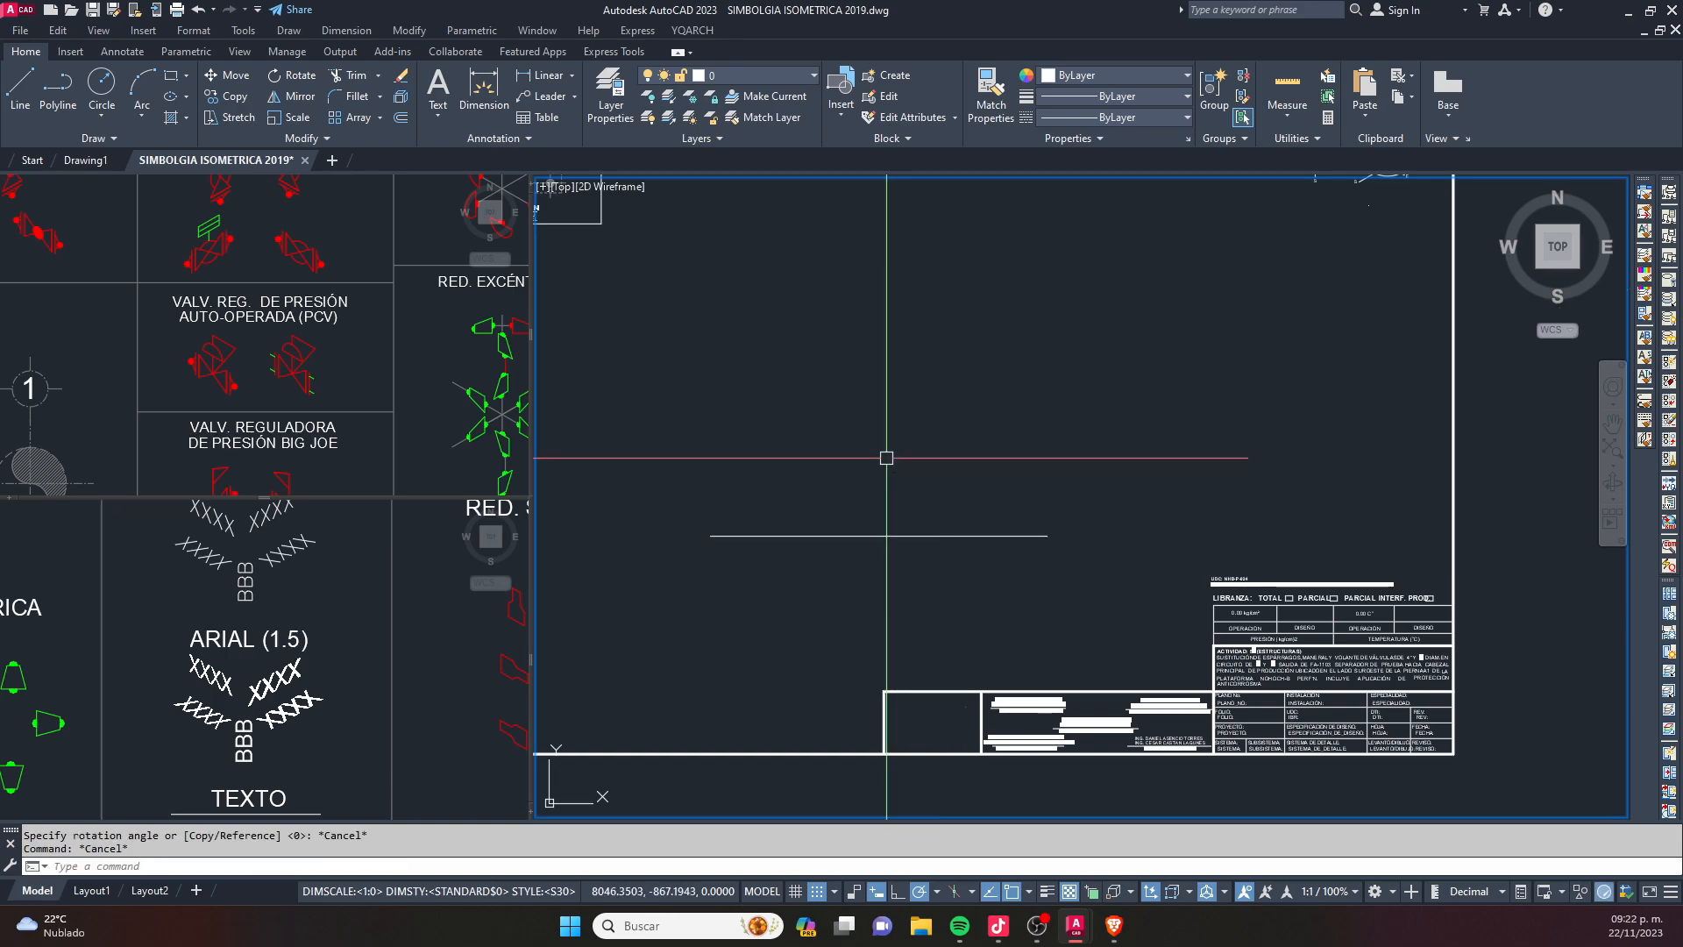
text(ds)
key(Escape)
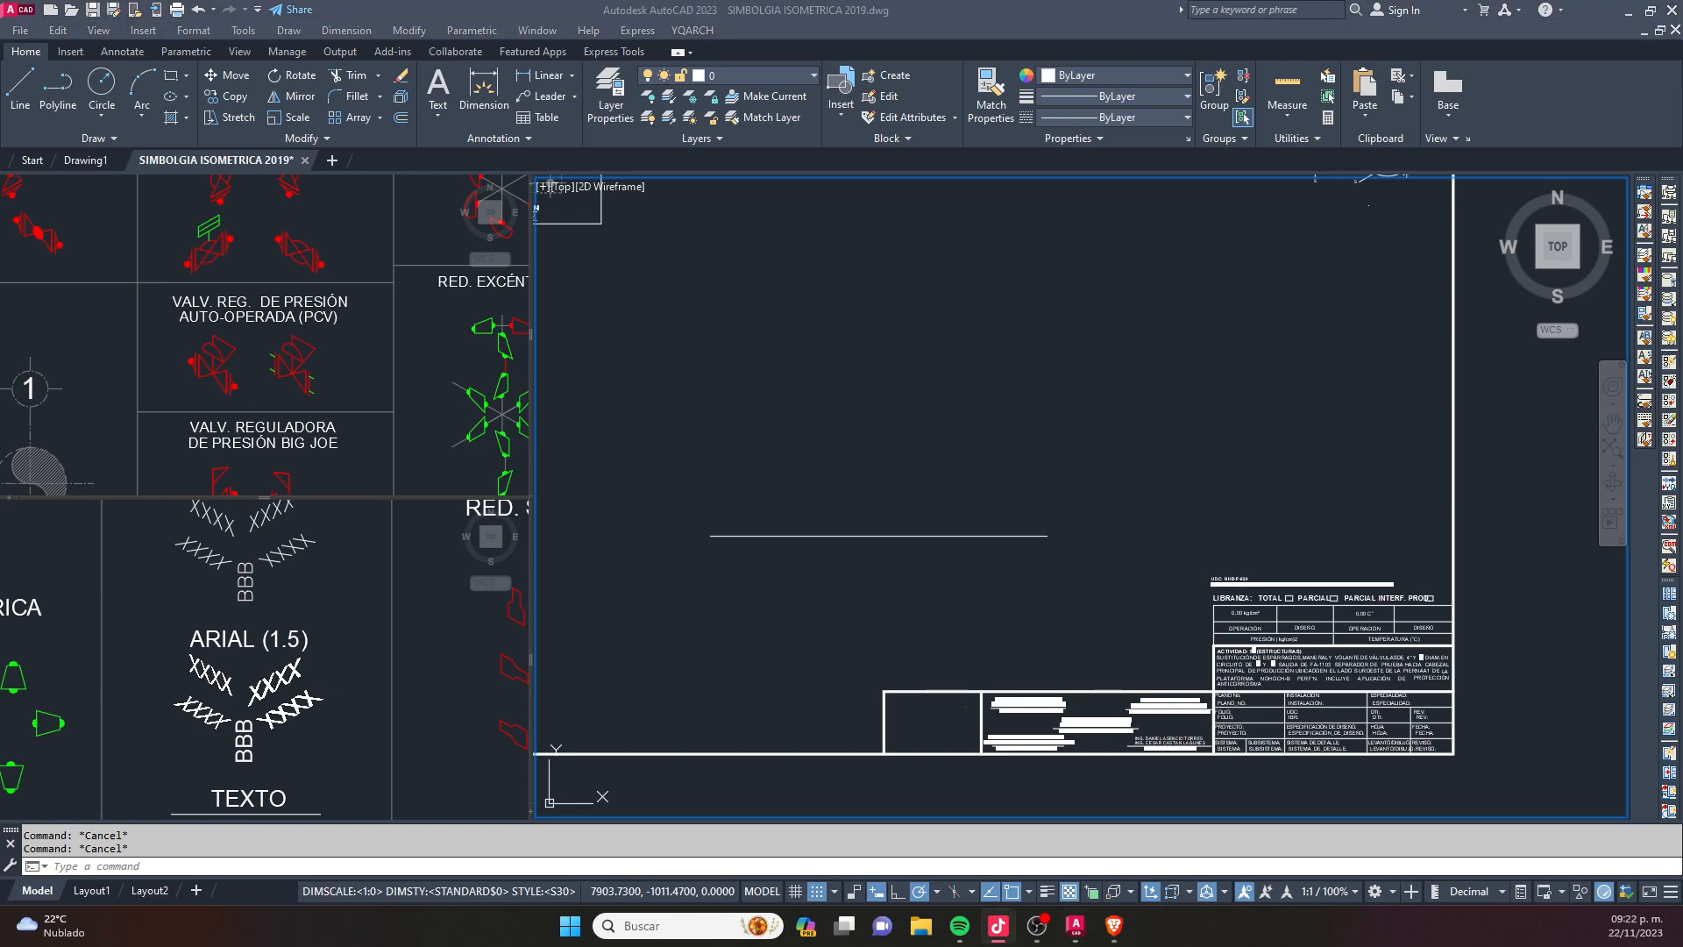
- Set the snap type to Isometric snap in the drafting settings and apply it
click(896, 415)
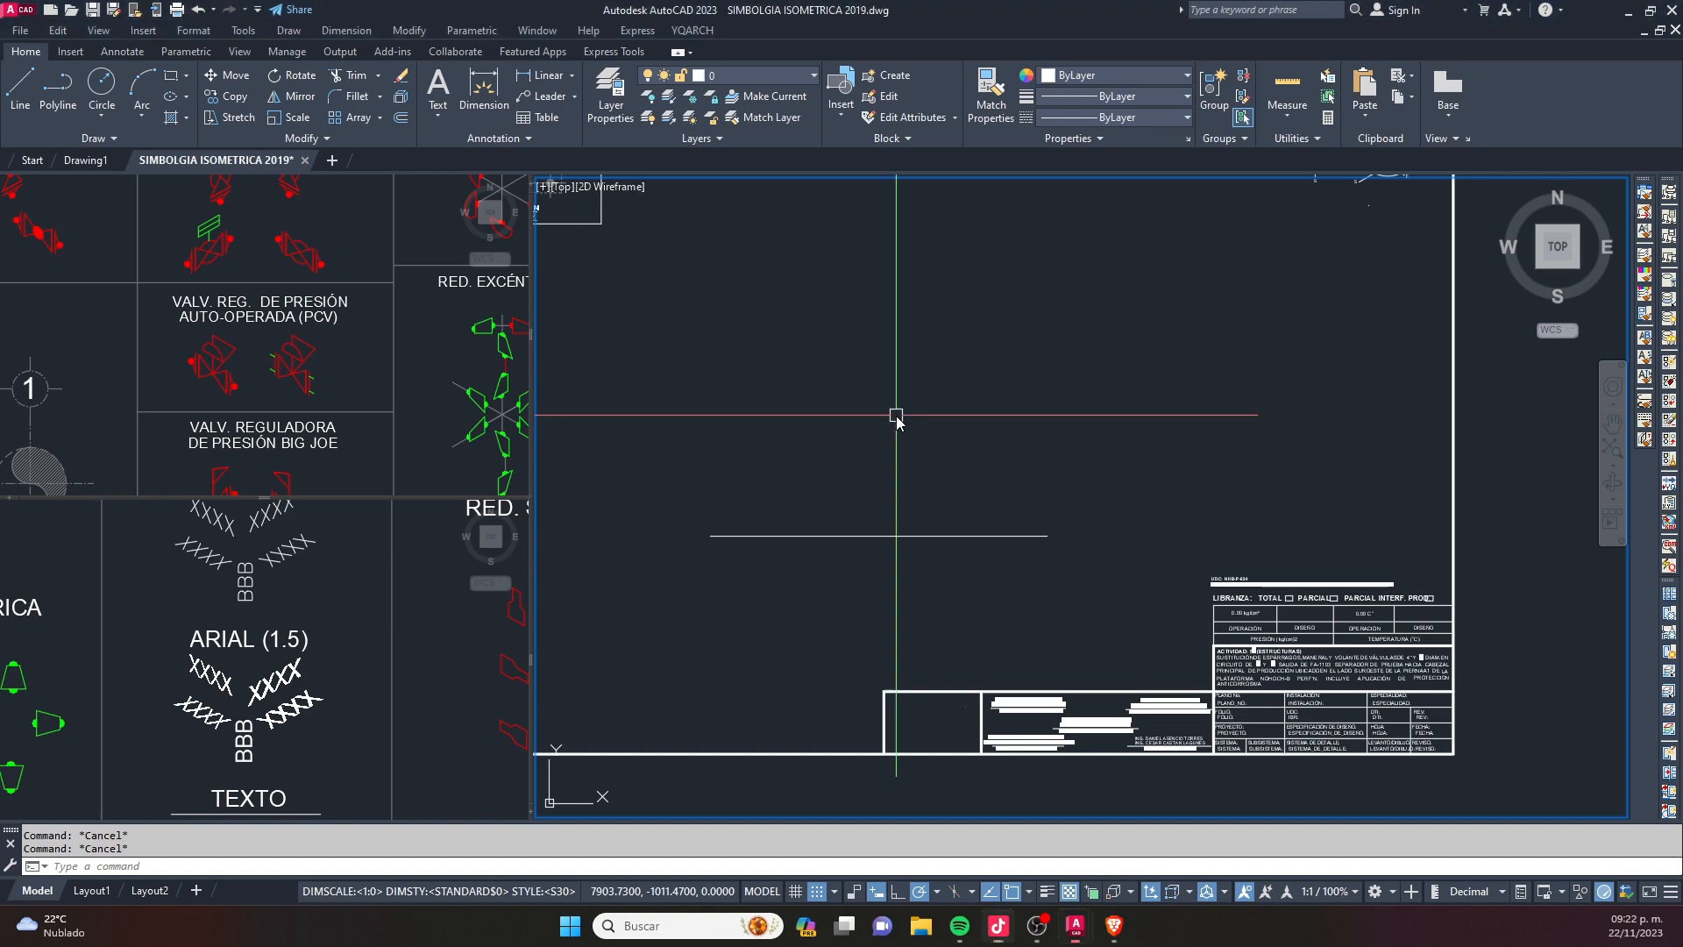
text(ds)
key(Return)
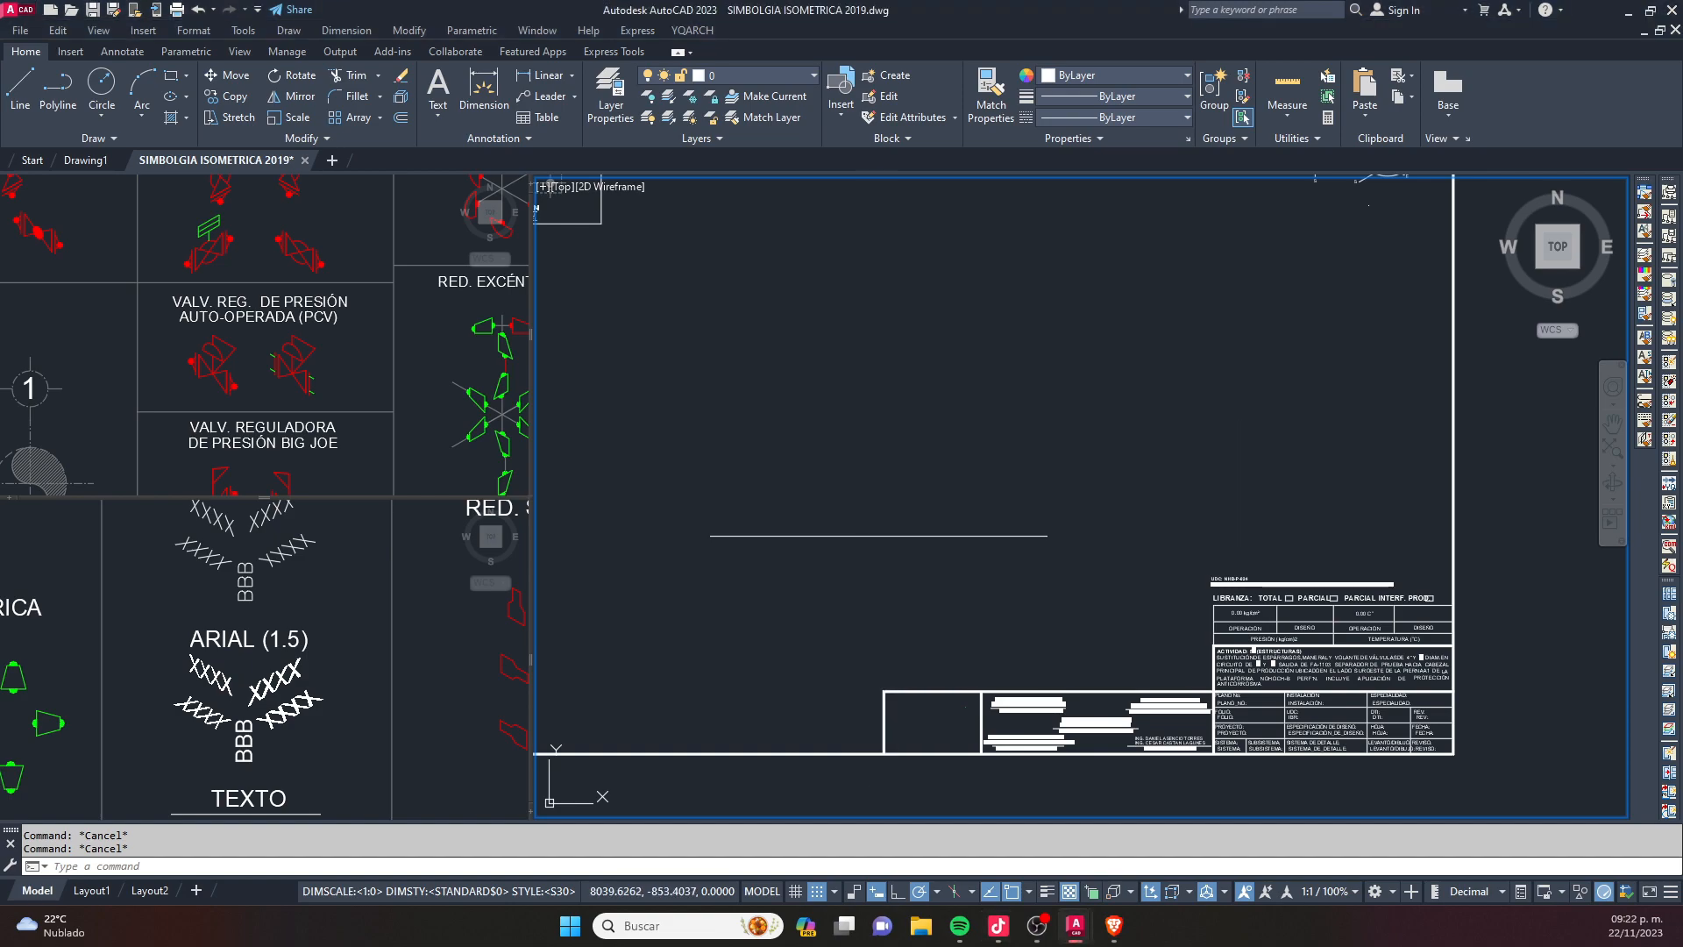
drag(749, 282, 844, 251)
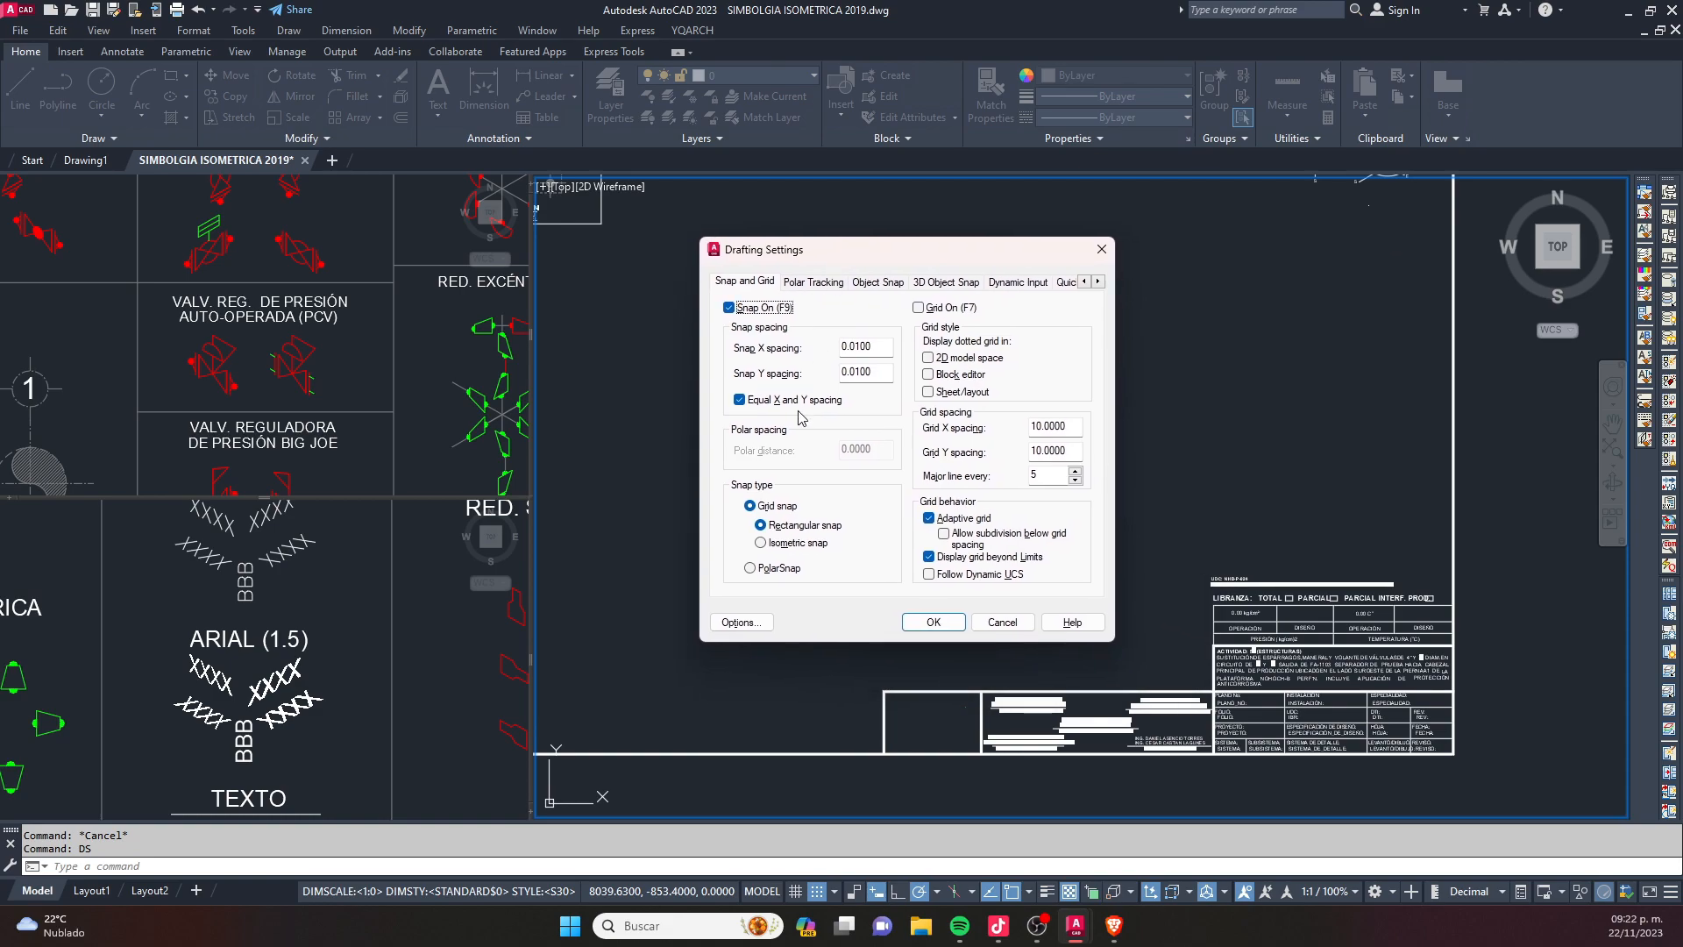
click(760, 544)
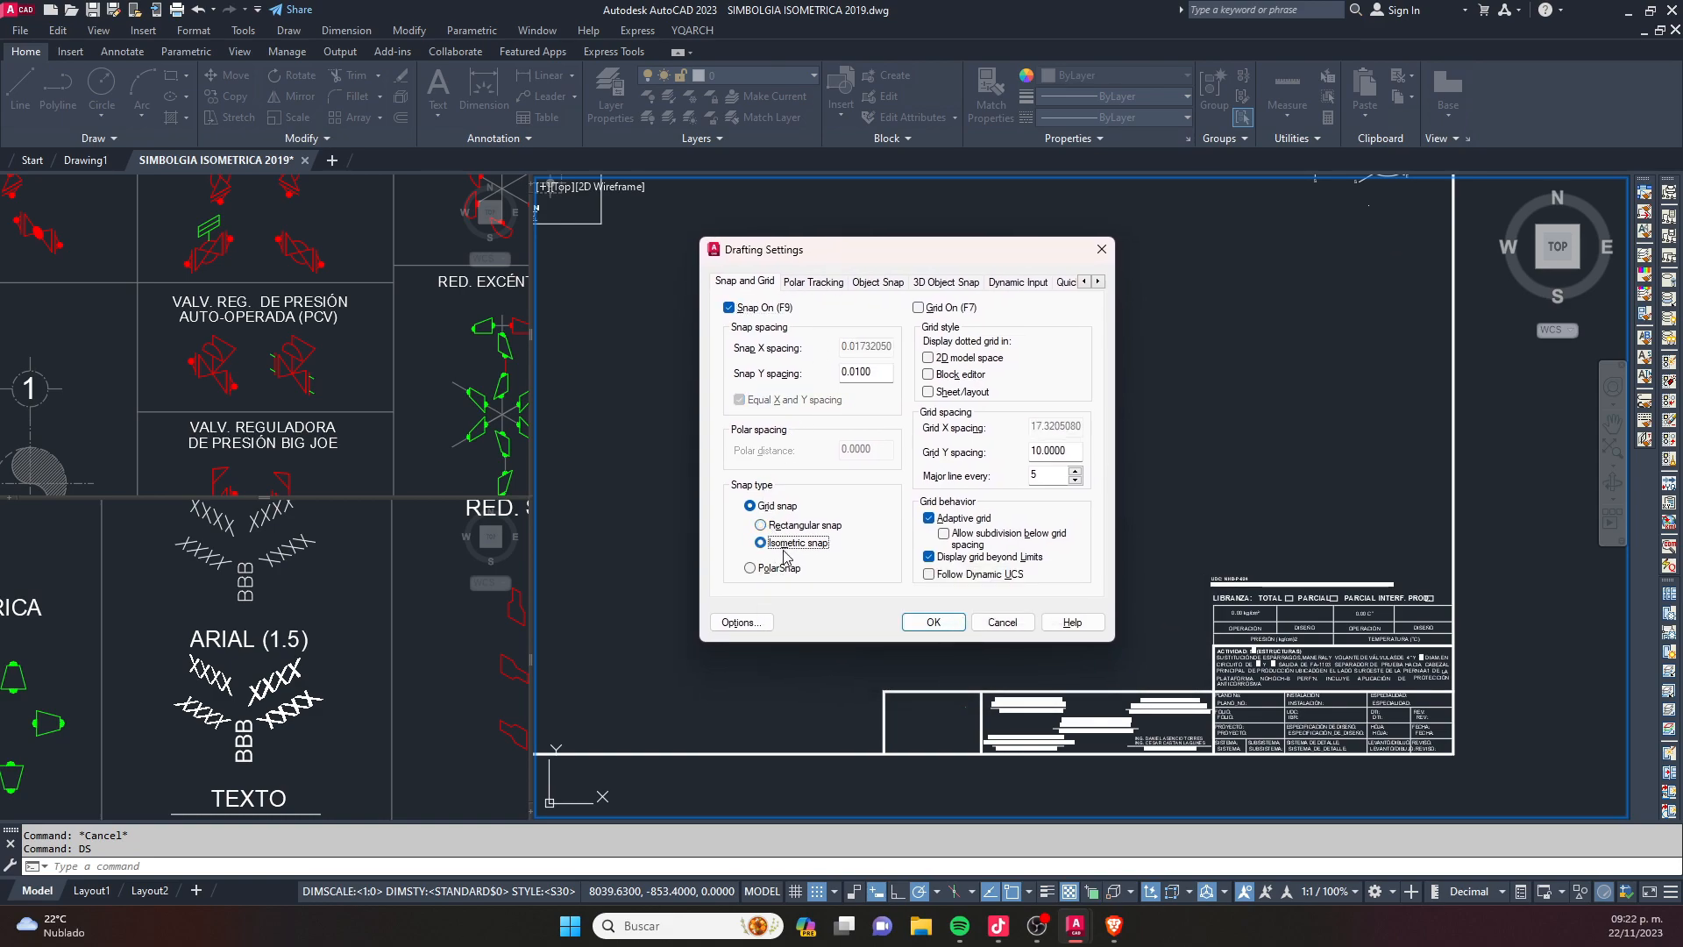
click(932, 623)
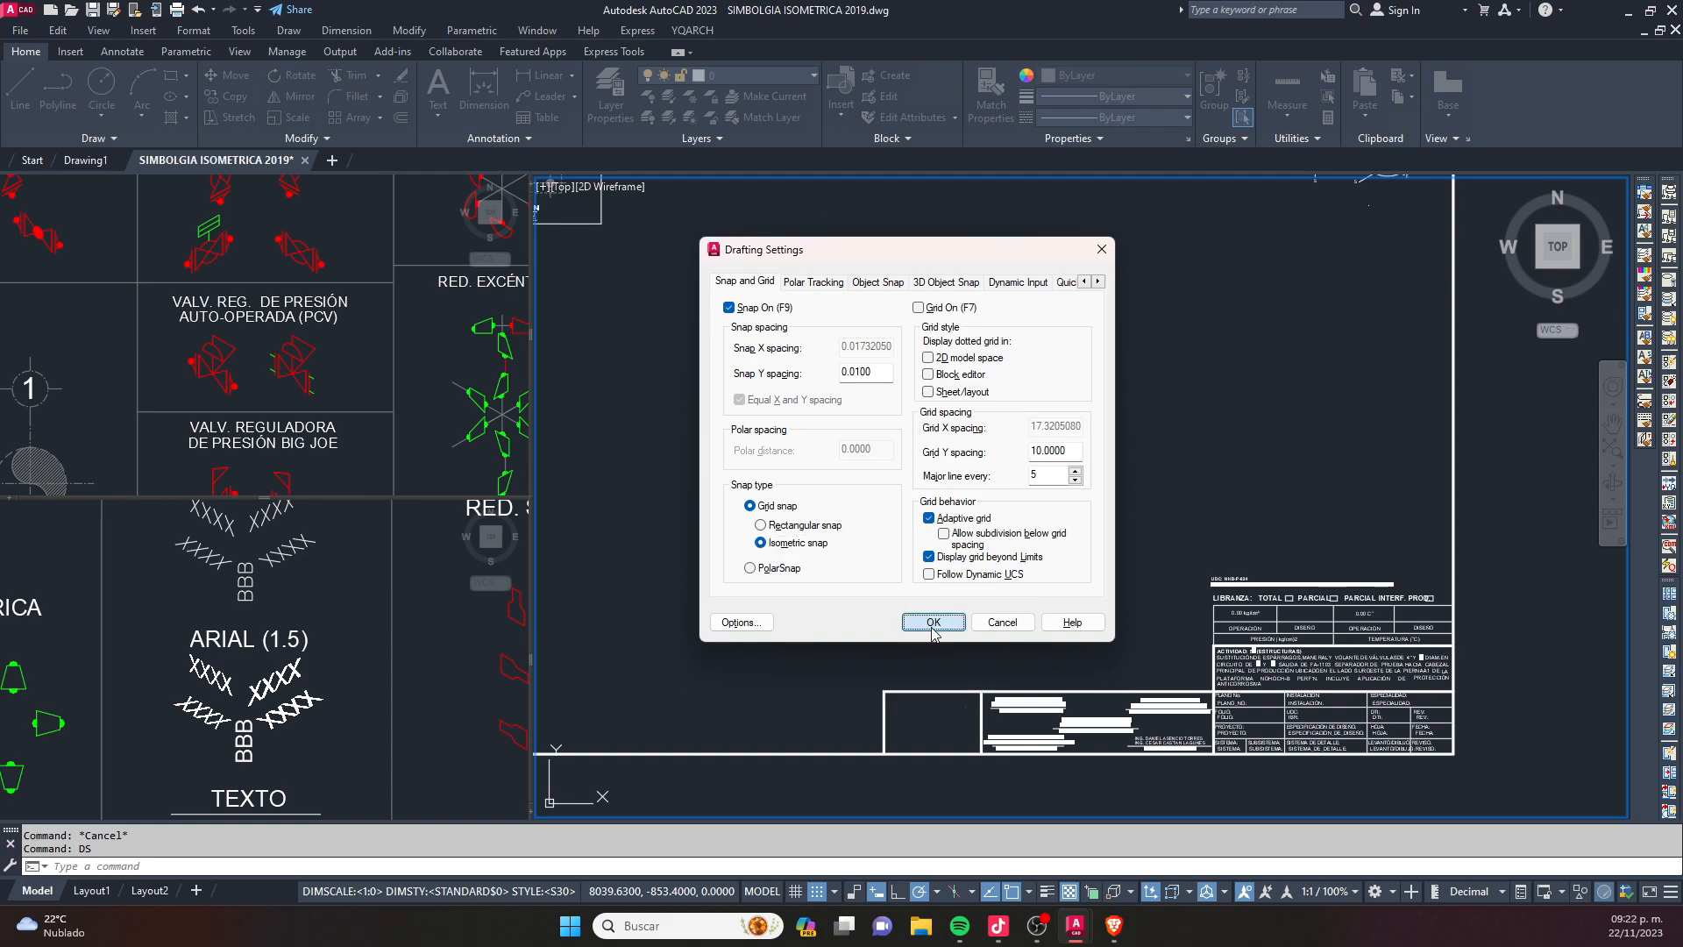
- Reopen the drafting settings and set the snap type to Rectangular snap
key(Return)
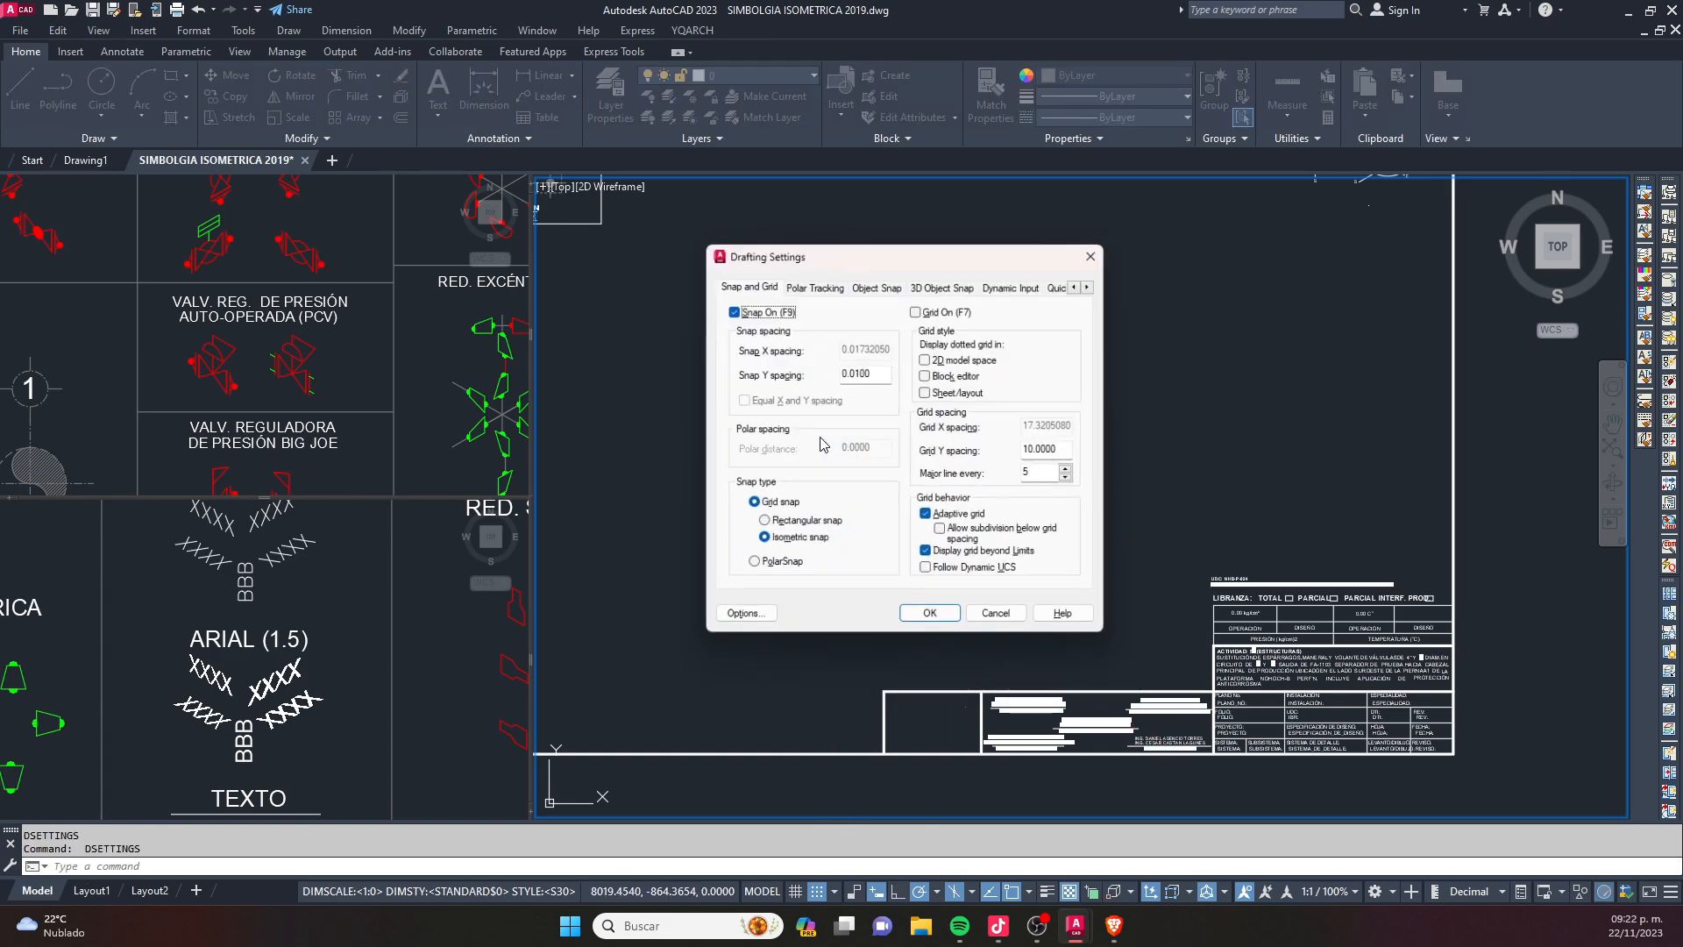
click(761, 525)
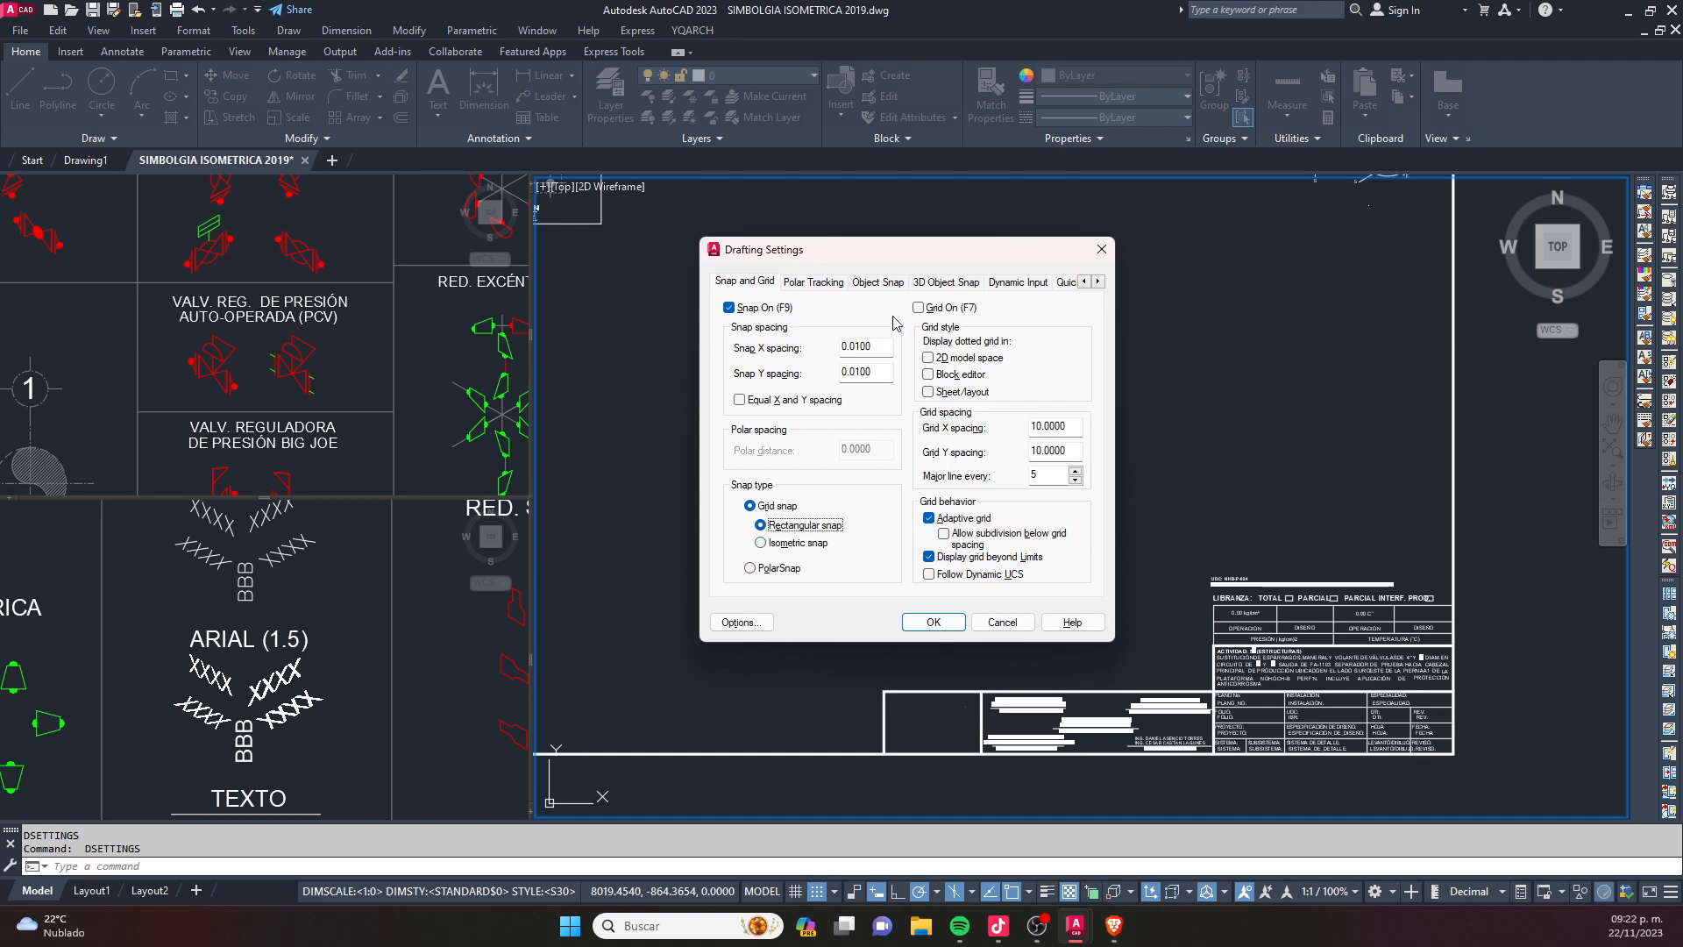
- Delete the 75° entry from the additional polar tracking angles
click(815, 282)
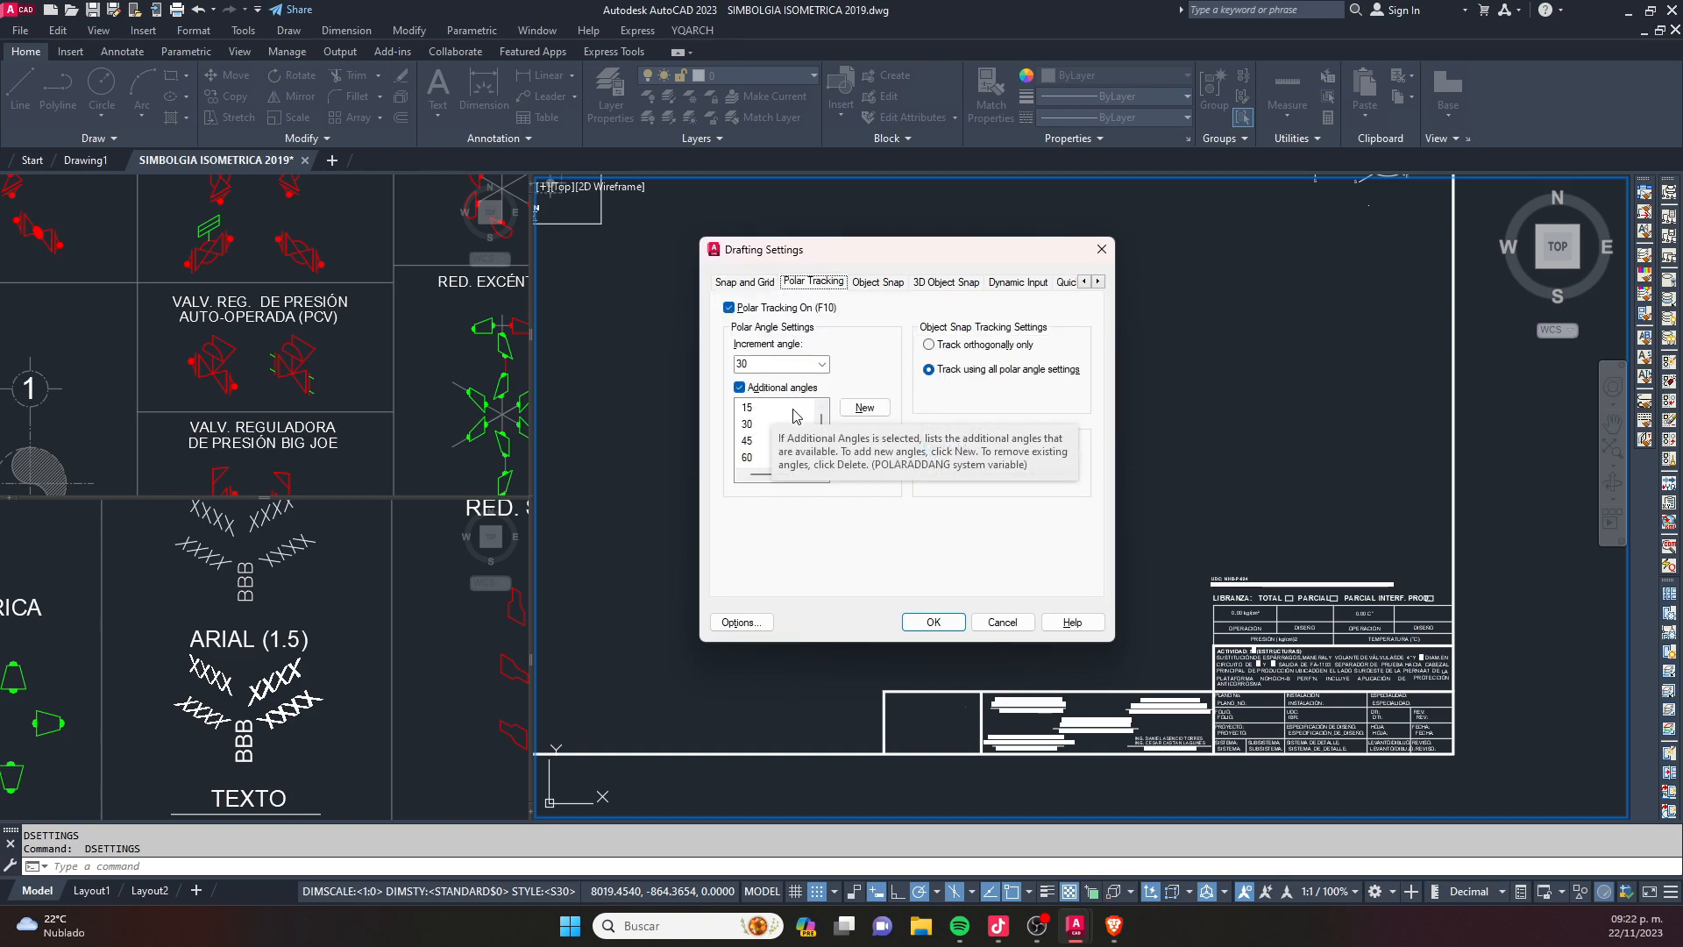
click(783, 408)
click(762, 440)
scroll(761, 443, down, 1)
click(761, 441)
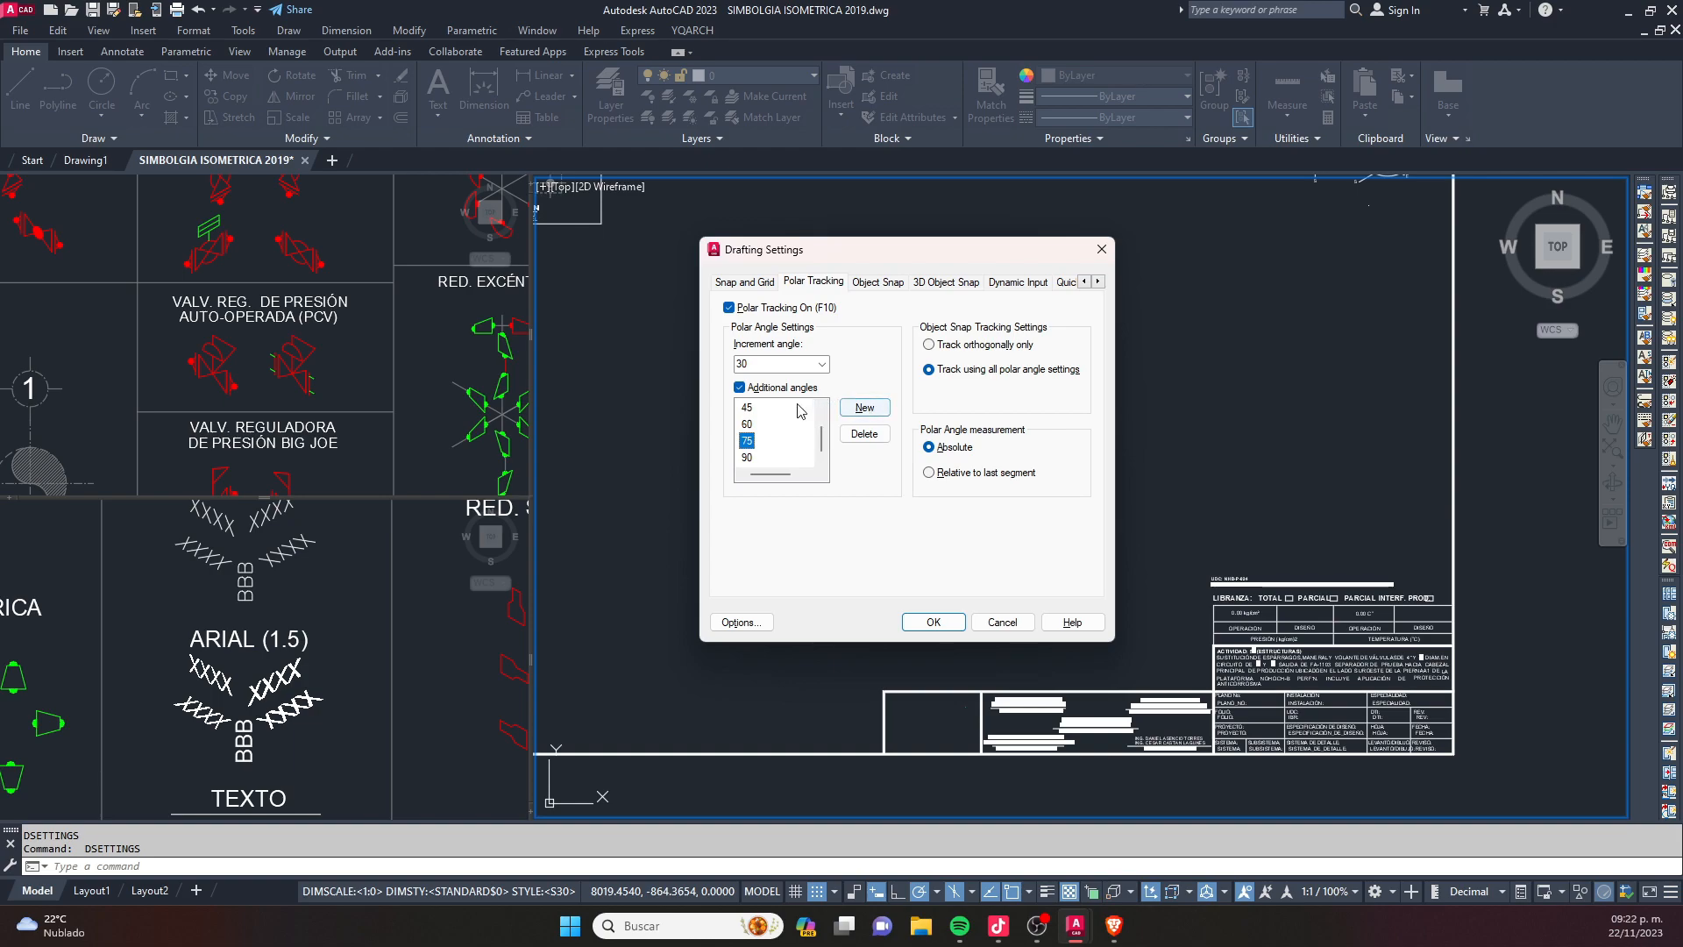
click(864, 433)
- Set the polar tracking increment angle to 15° and apply the drafting settings
click(822, 364)
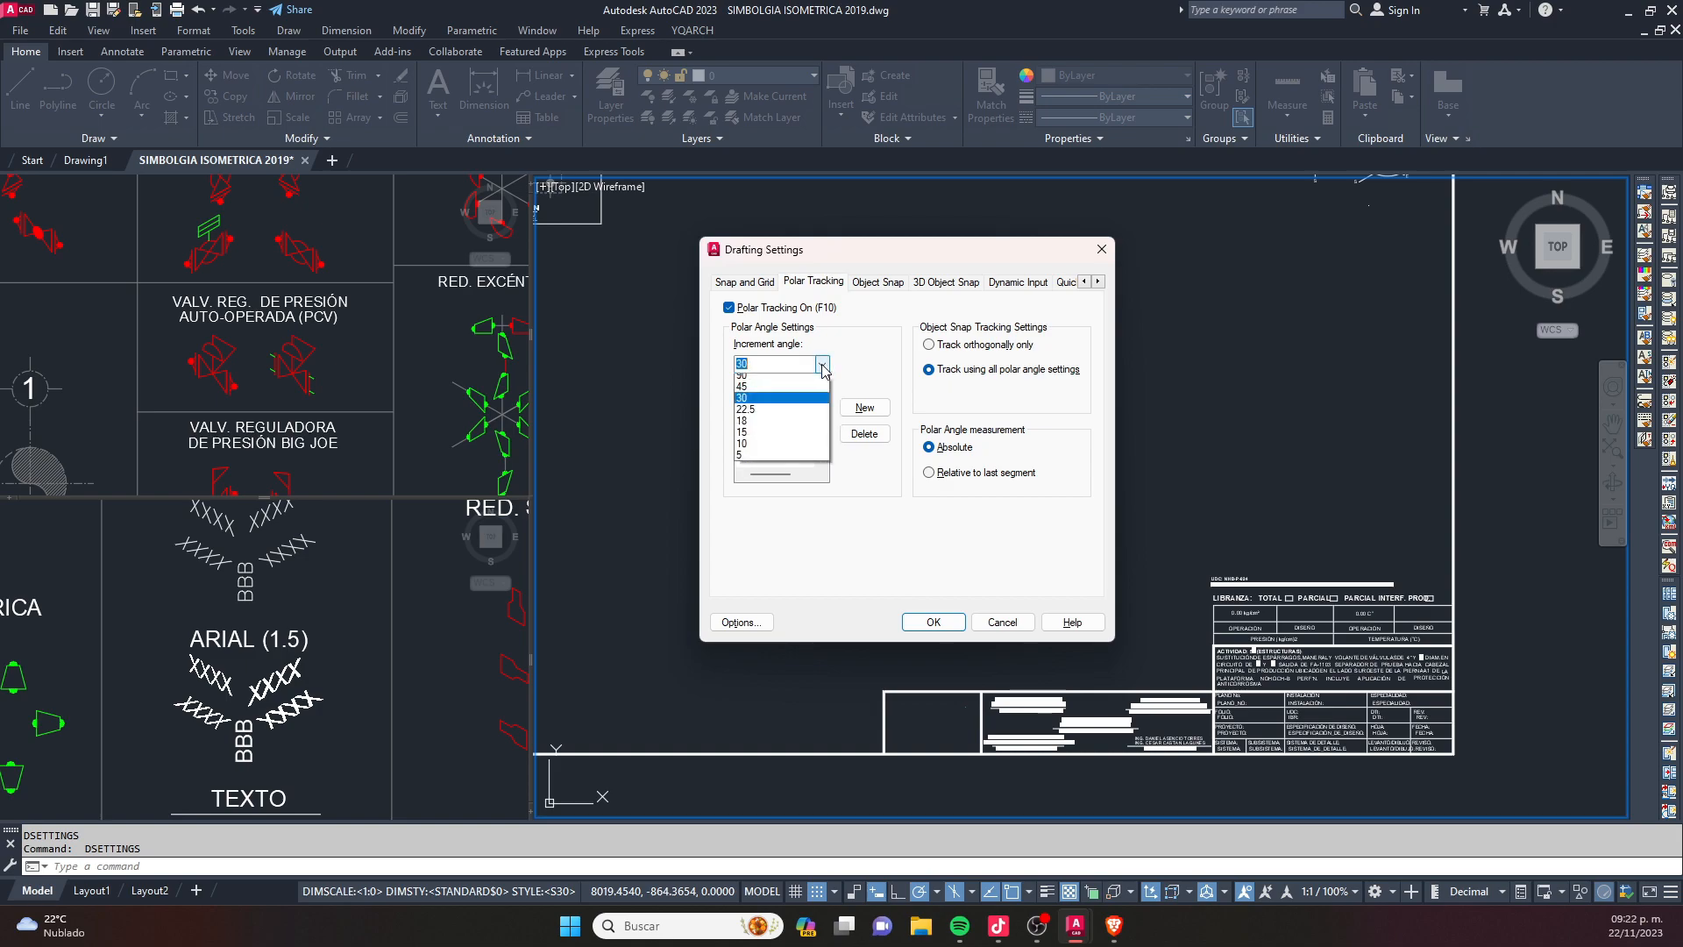
click(770, 437)
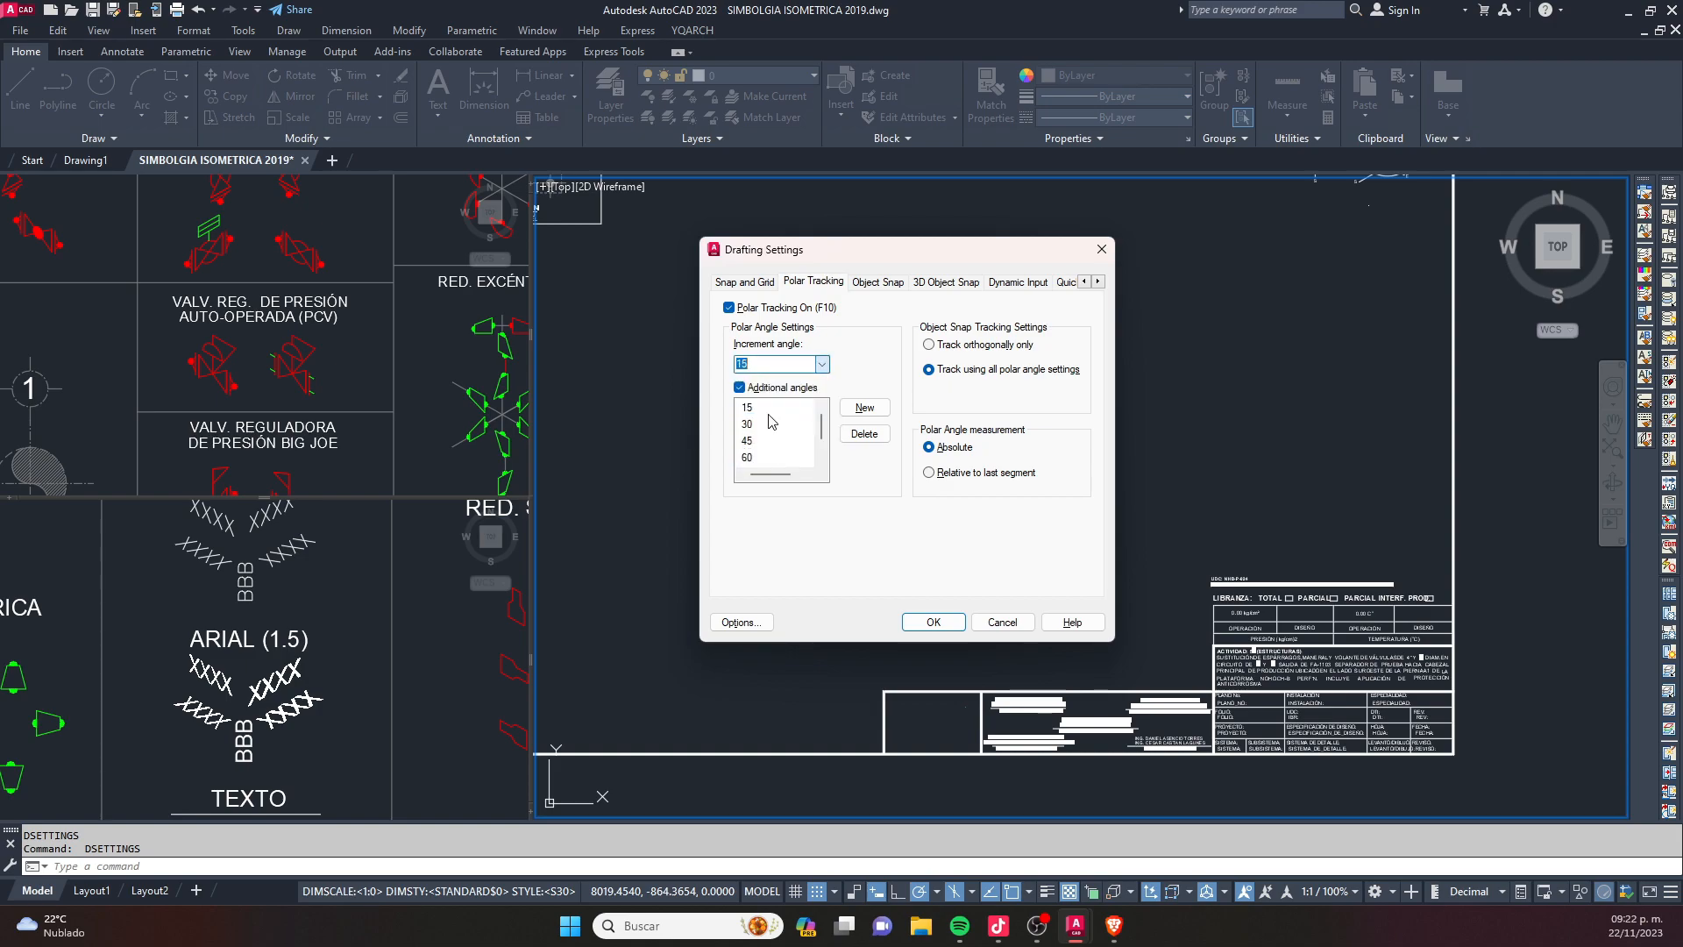
click(940, 628)
- Draw a line rising at 30° from the left endpoint of the horizontal line
text(l)
key(Return)
click(711, 536)
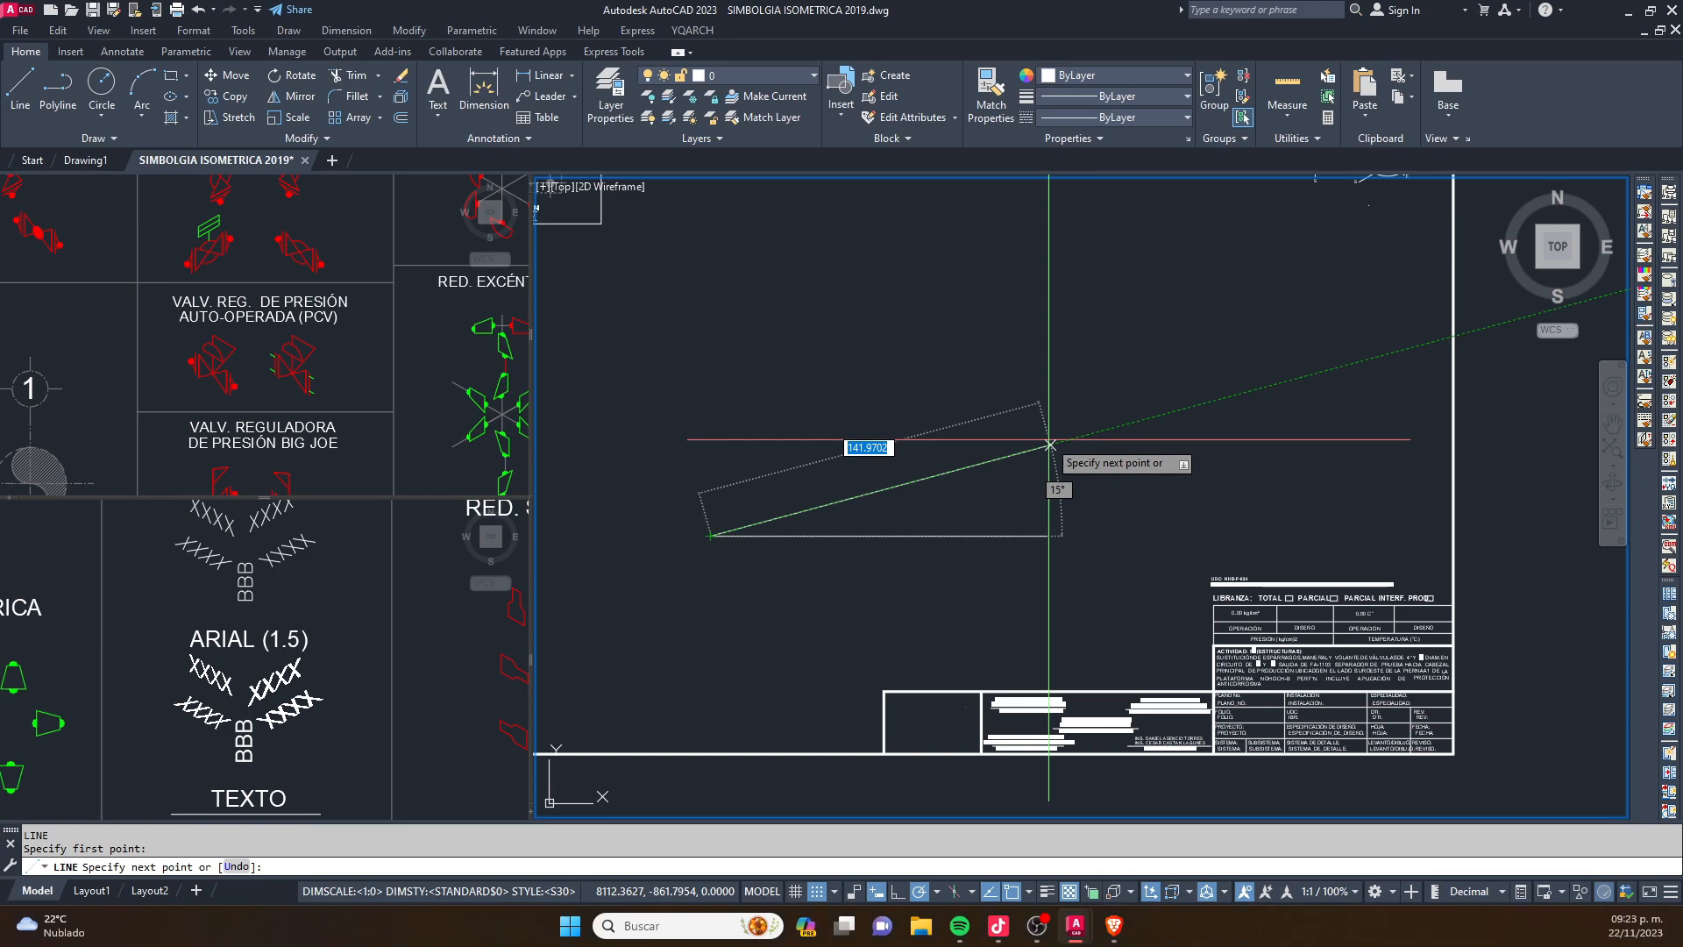
click(1006, 365)
key(Escape)
key(Escape)
- Add an angular dimension between the inclined line and the horizontal line, placing its arc inside the angle
text(DIMA)
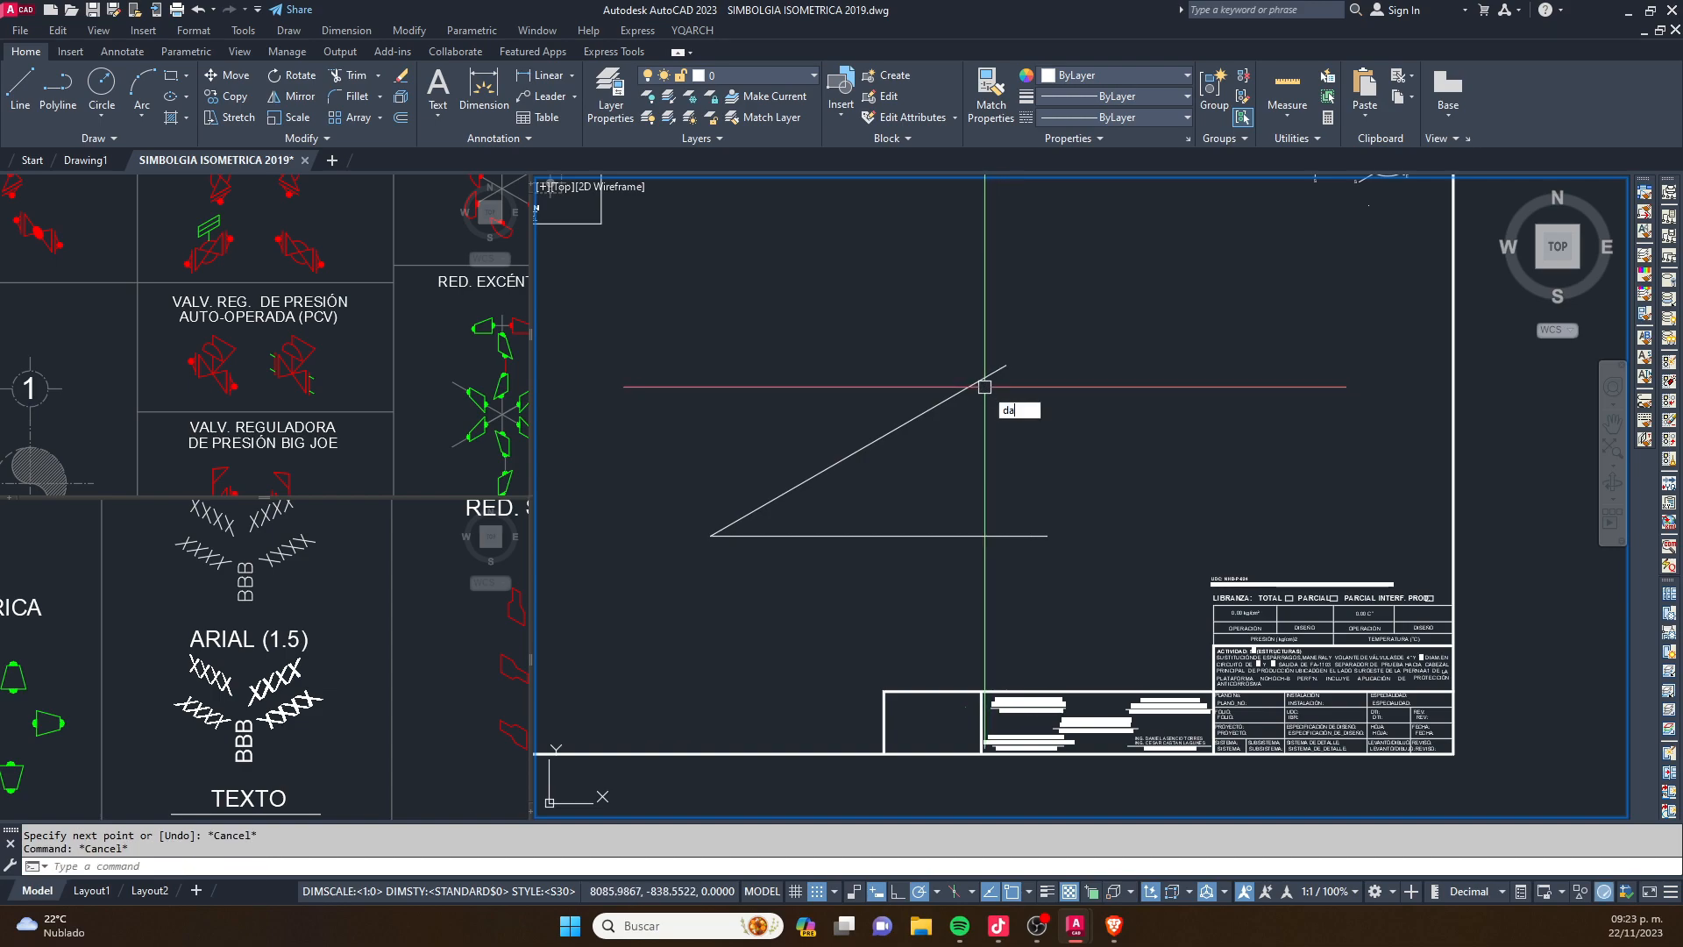
text(N)
key(Return)
click(983, 385)
click(944, 536)
click(840, 517)
scroll(839, 516, up, 7)
scroll(879, 384, down, 2)
scroll(879, 381, down, 1)
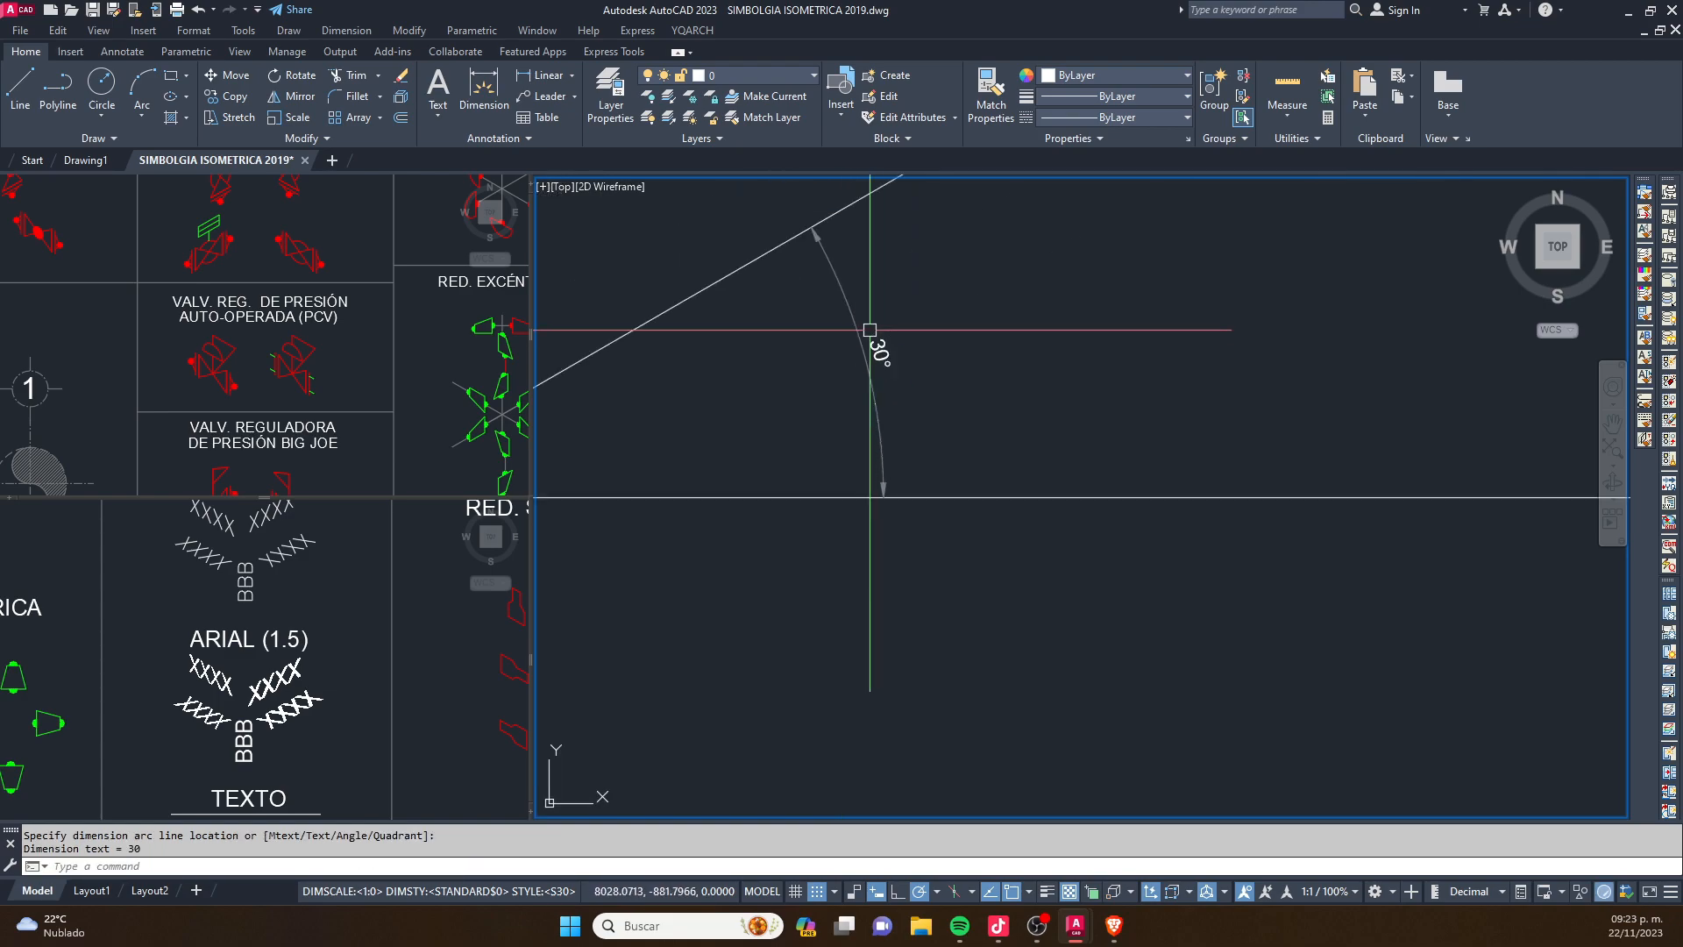
scroll(907, 452, down, 2)
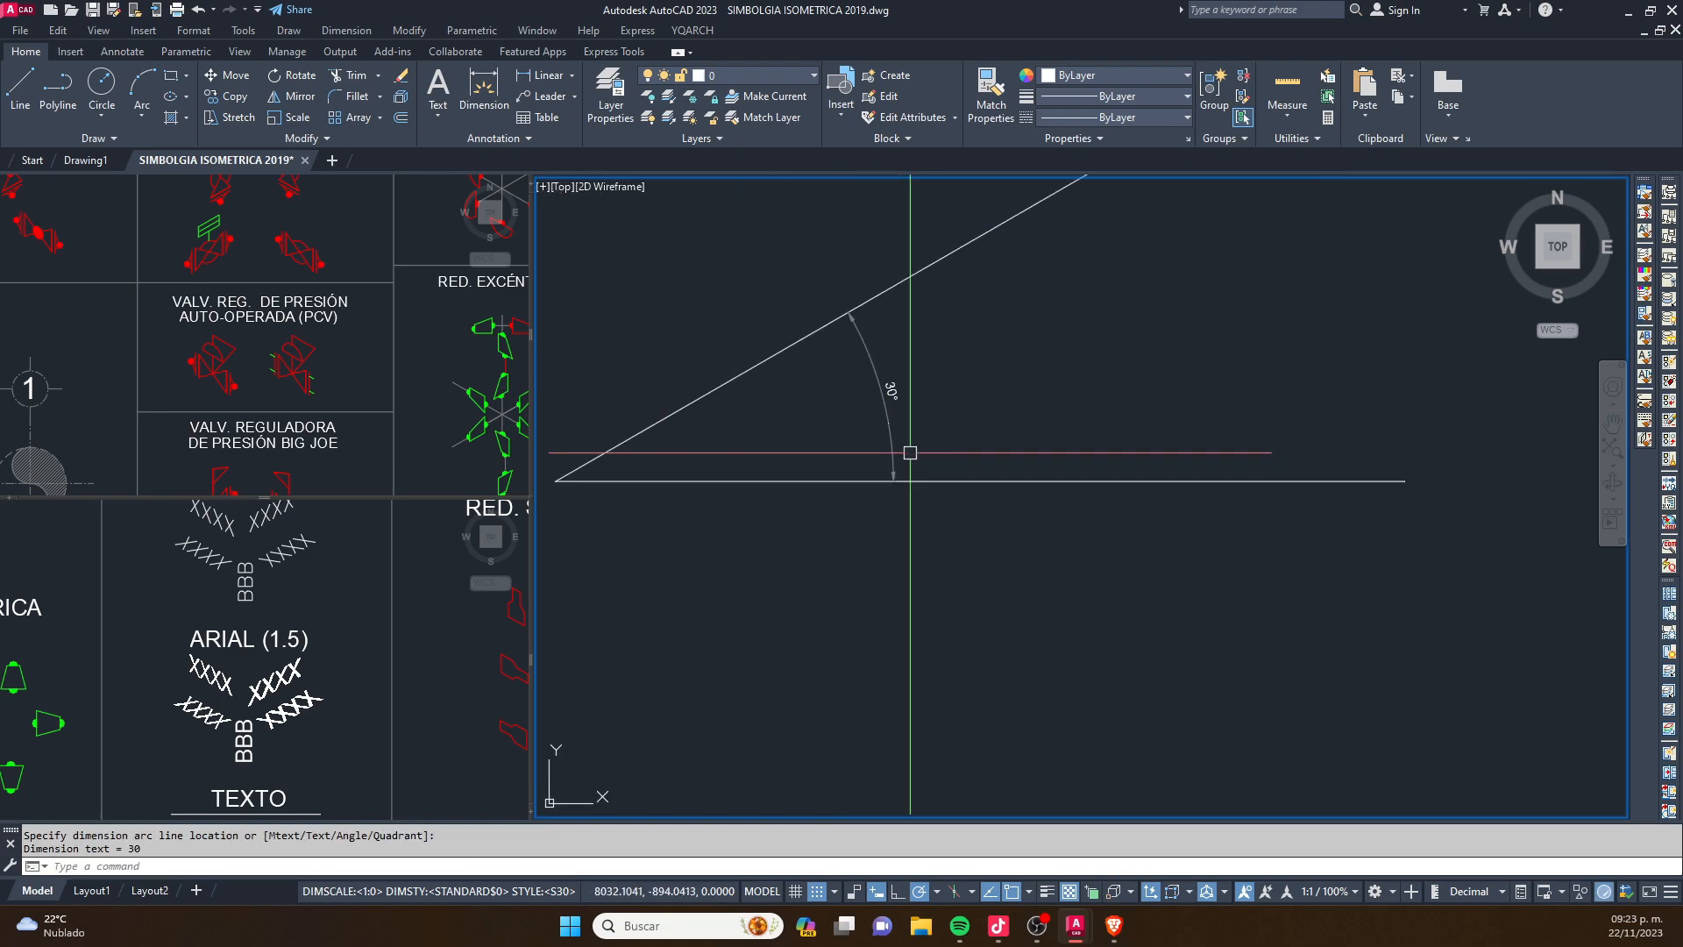
scroll(1043, 417, down, 1)
key(Escape)
key(Escape)
scroll(964, 469, down, 3)
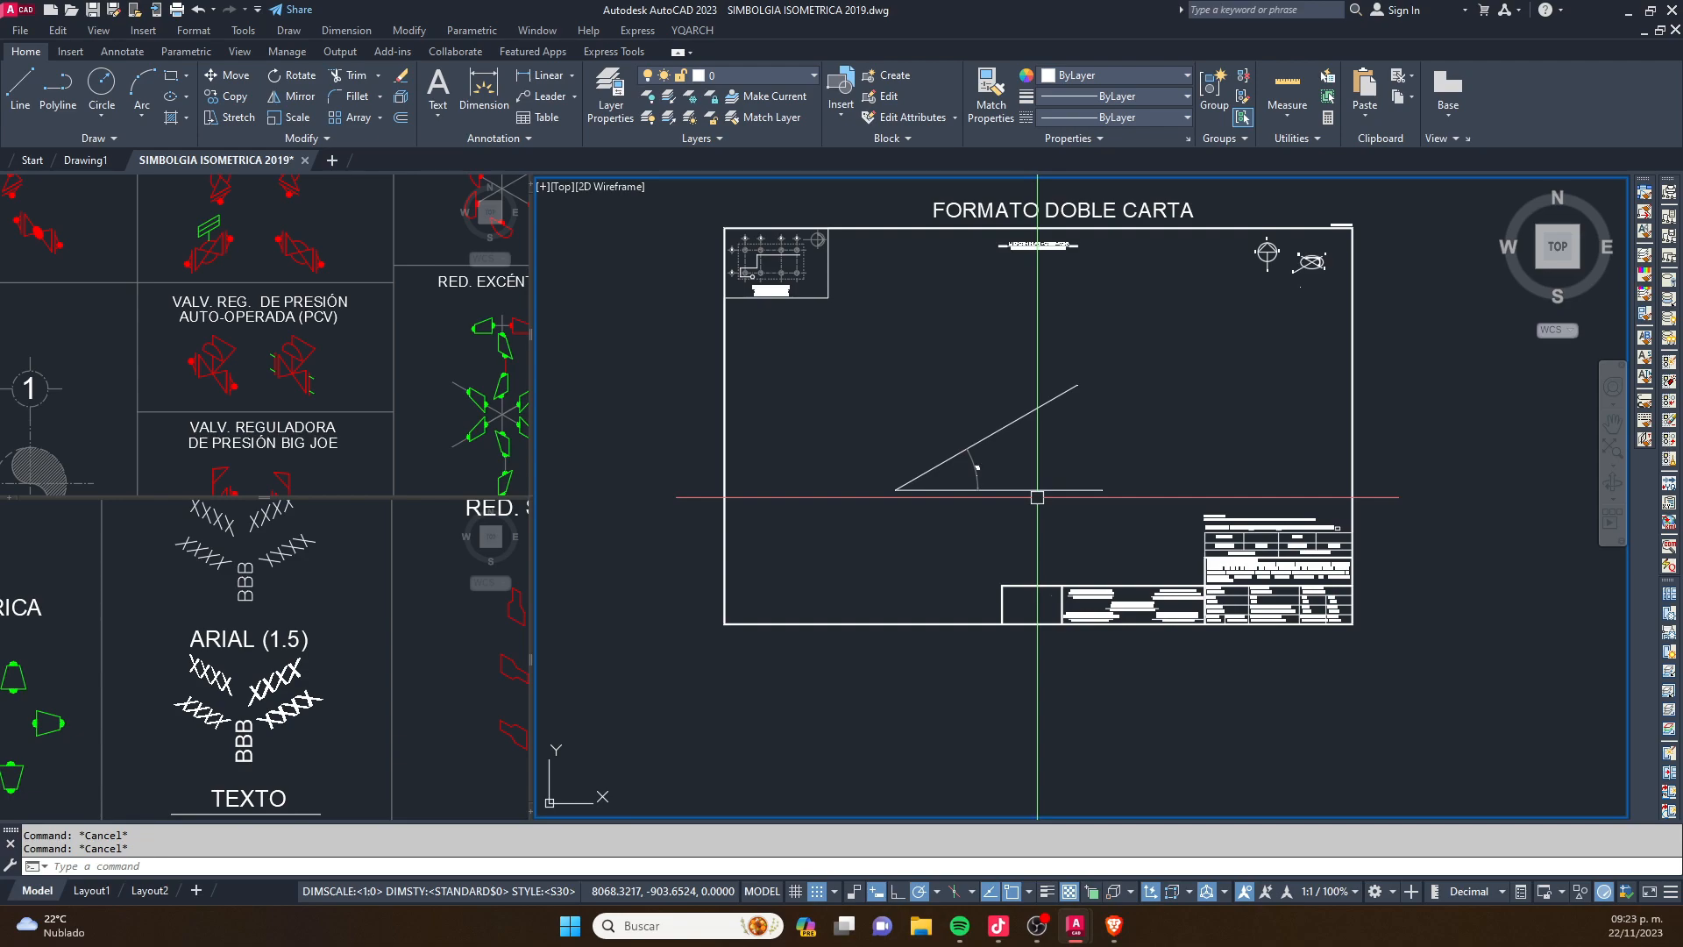
scroll(1010, 434, up, 4)
click(1024, 554)
click(1015, 590)
key(Escape)
click(1006, 576)
key(Escape)
text(L)
key(Return)
middle_drag(973, 587, 958, 534)
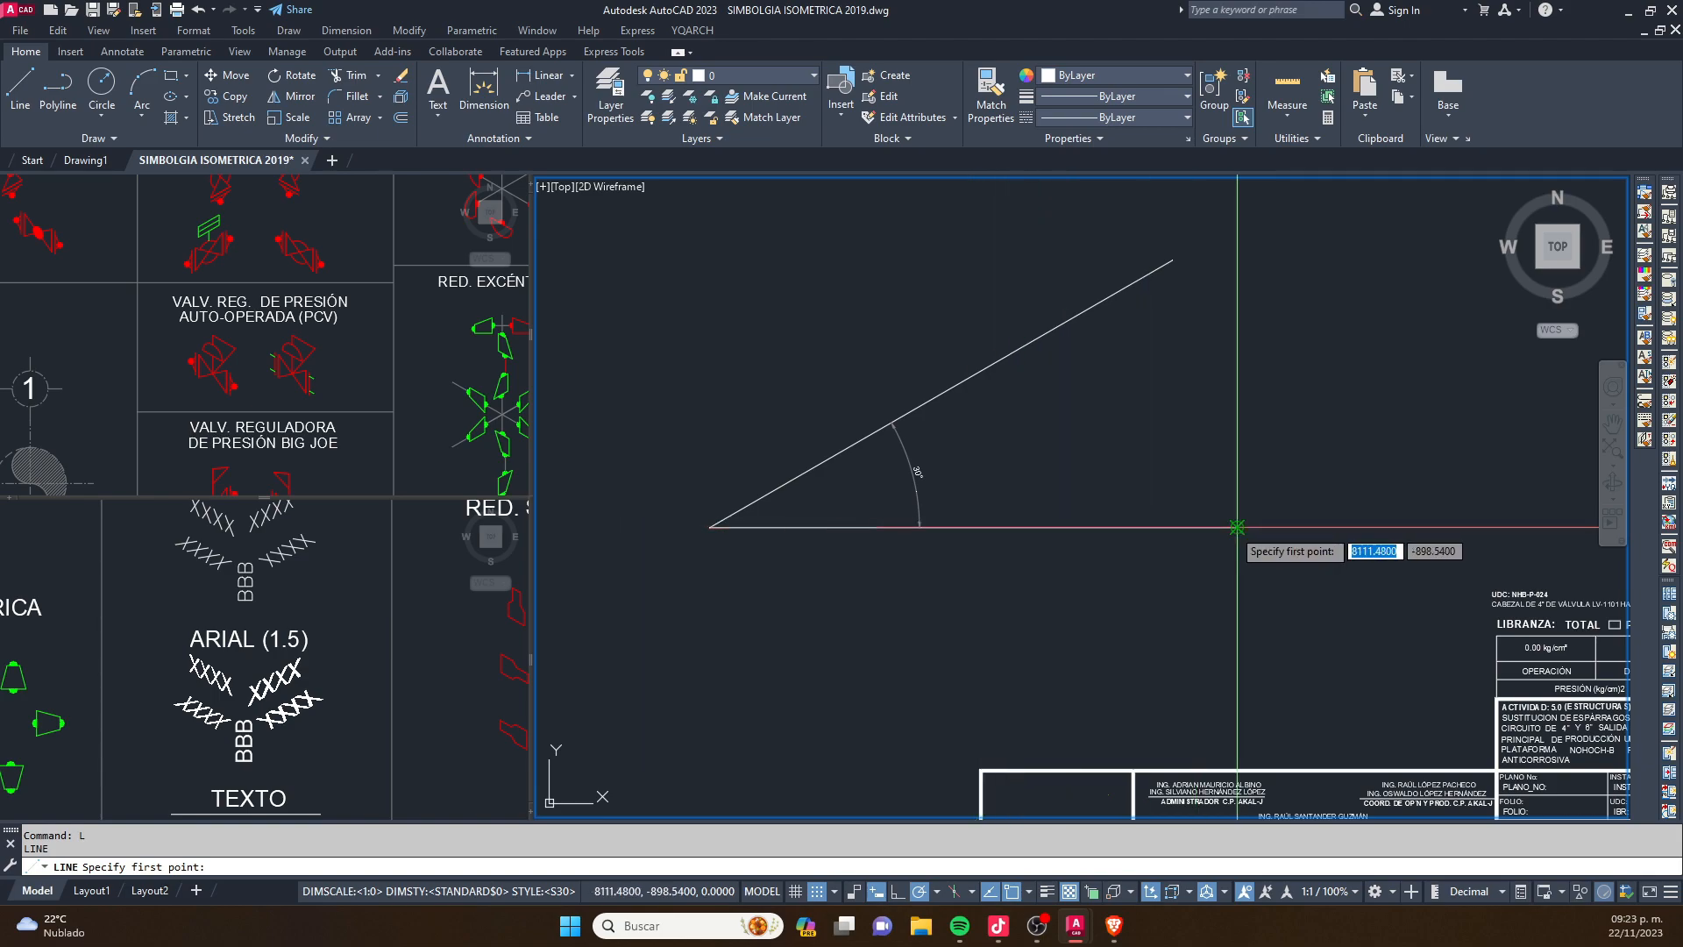
key(Escape)
key(Escape)
- Draw a circle with a radius of about 25 units above the left part of the two angled lines
scroll(831, 603, down, 4)
text(c)
key(space)
click(791, 483)
click(818, 510)
key(Escape)
scroll(779, 465, up, 2)
key(Escape)
text(l)
key(space)
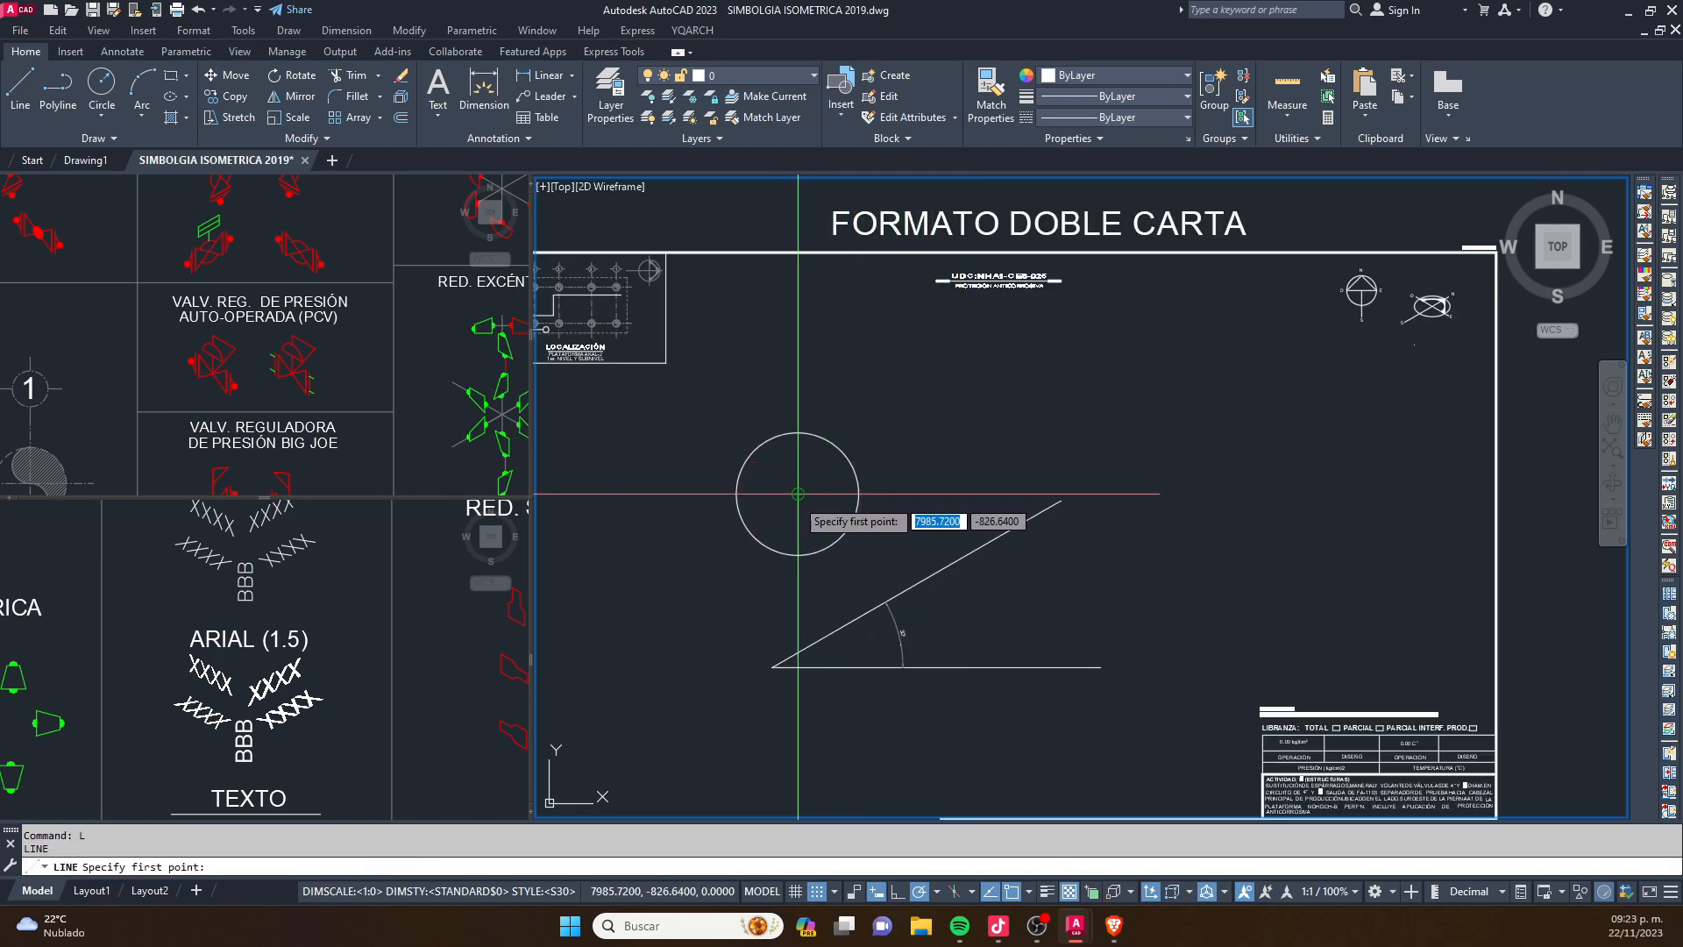
scroll(772, 491, up, 3)
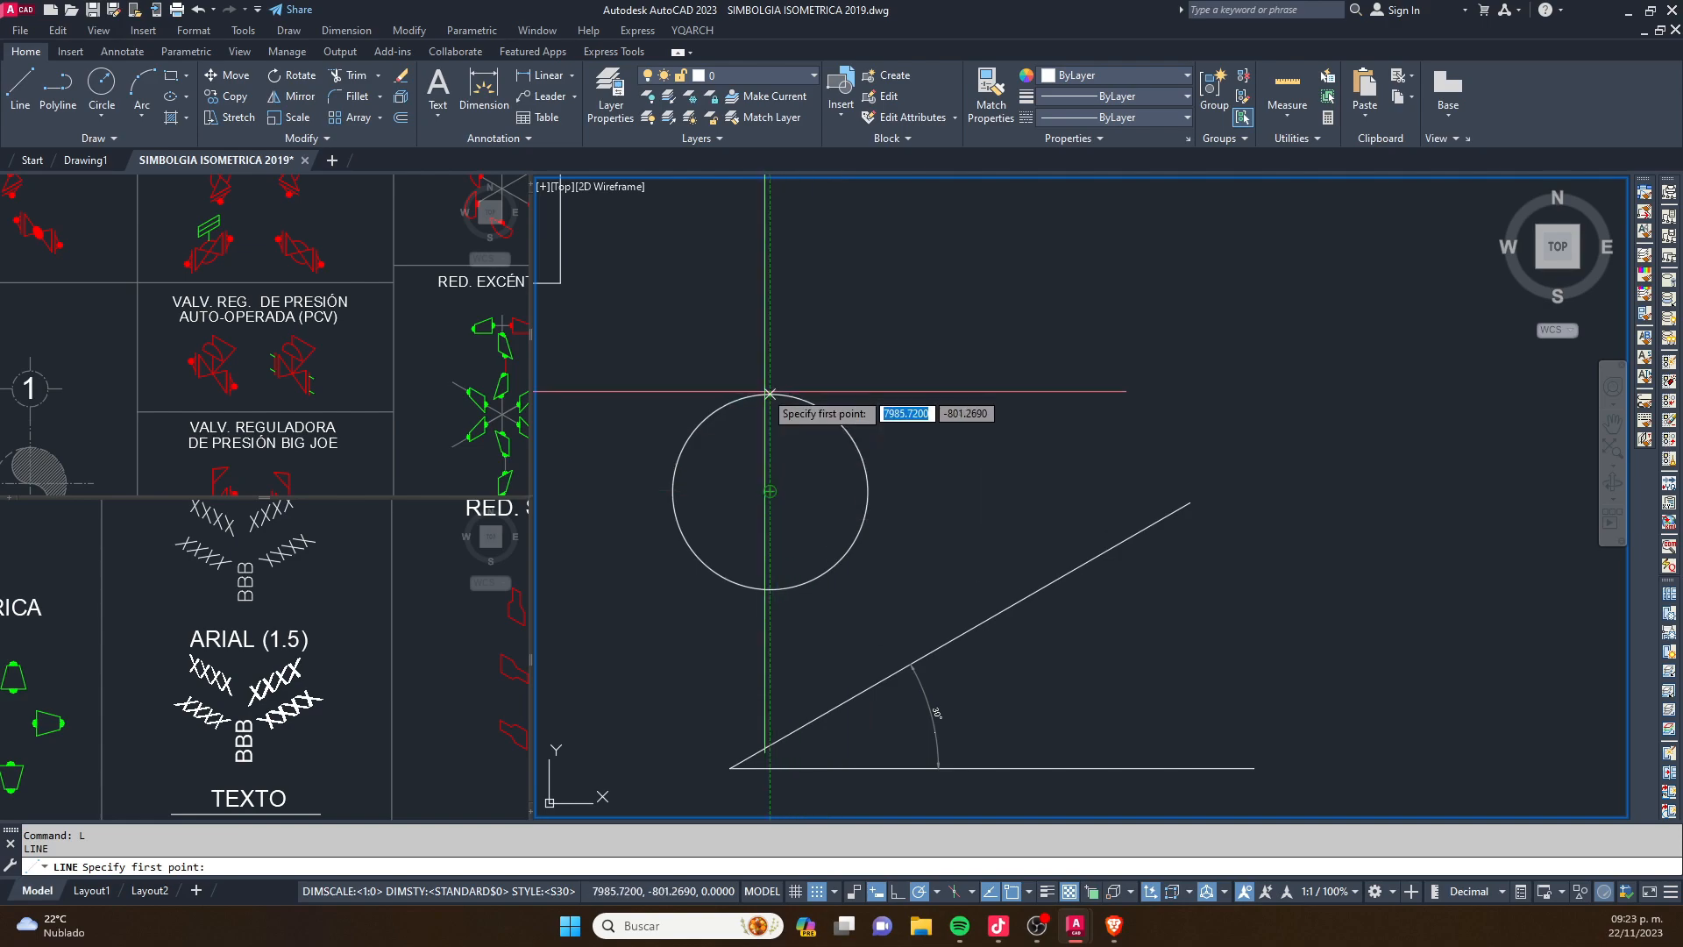
key(Escape)
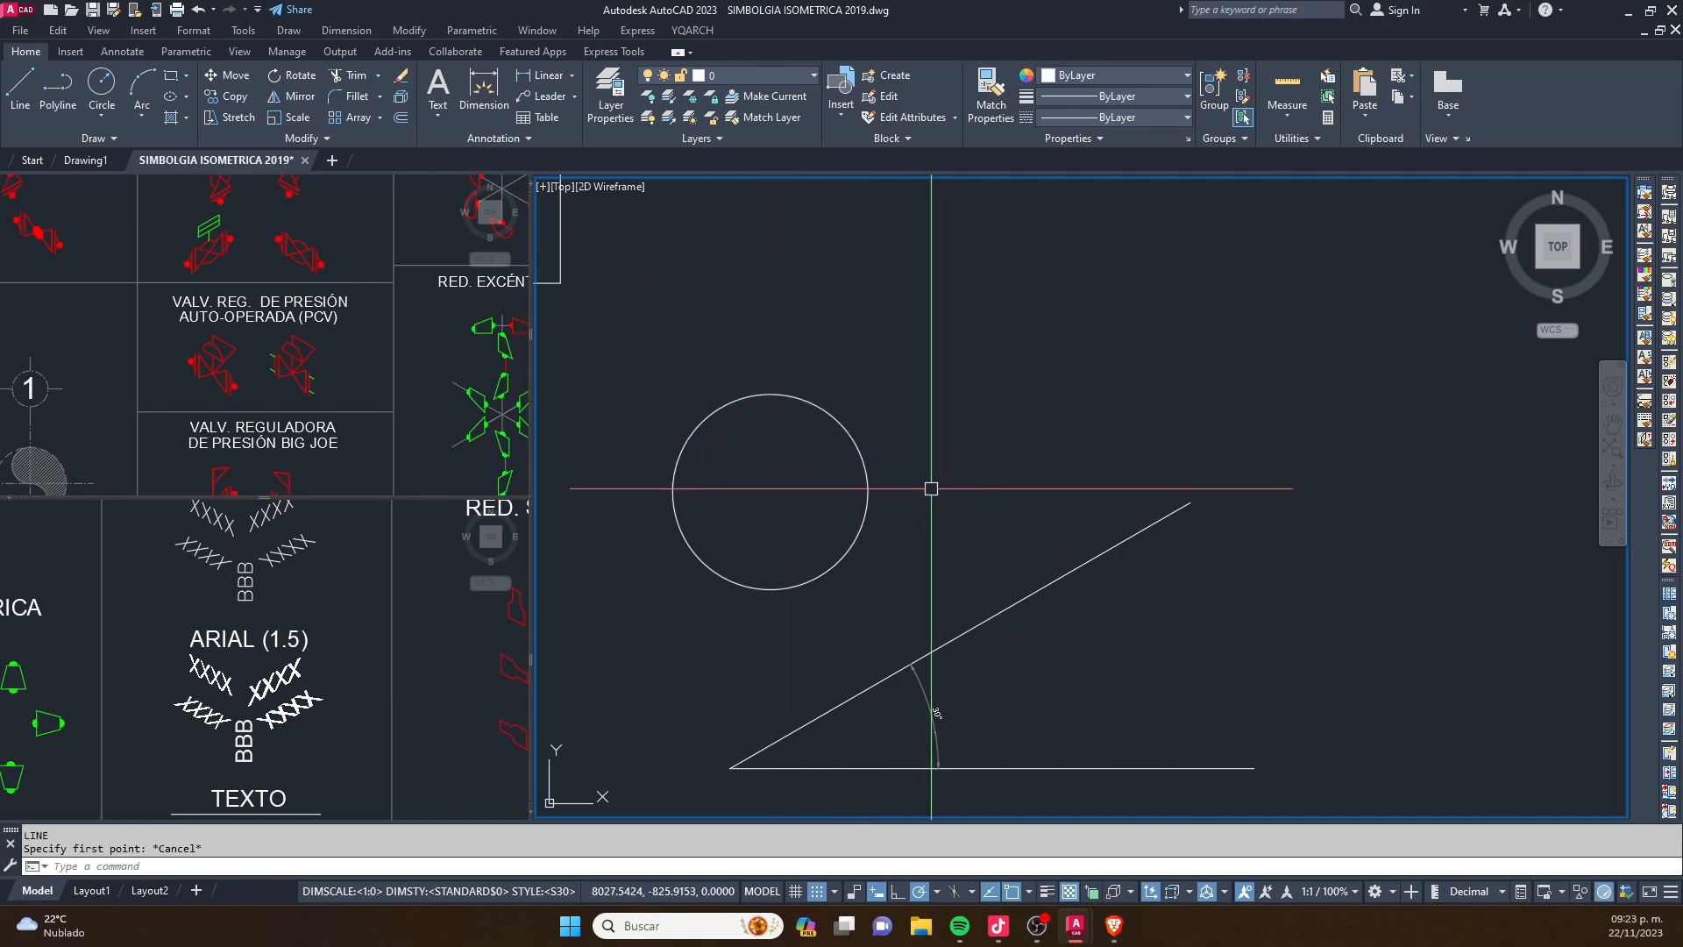
- Clear all object snap modes and all 3D object snap modes, and apply the drafting settings
text(DS)
key(Return)
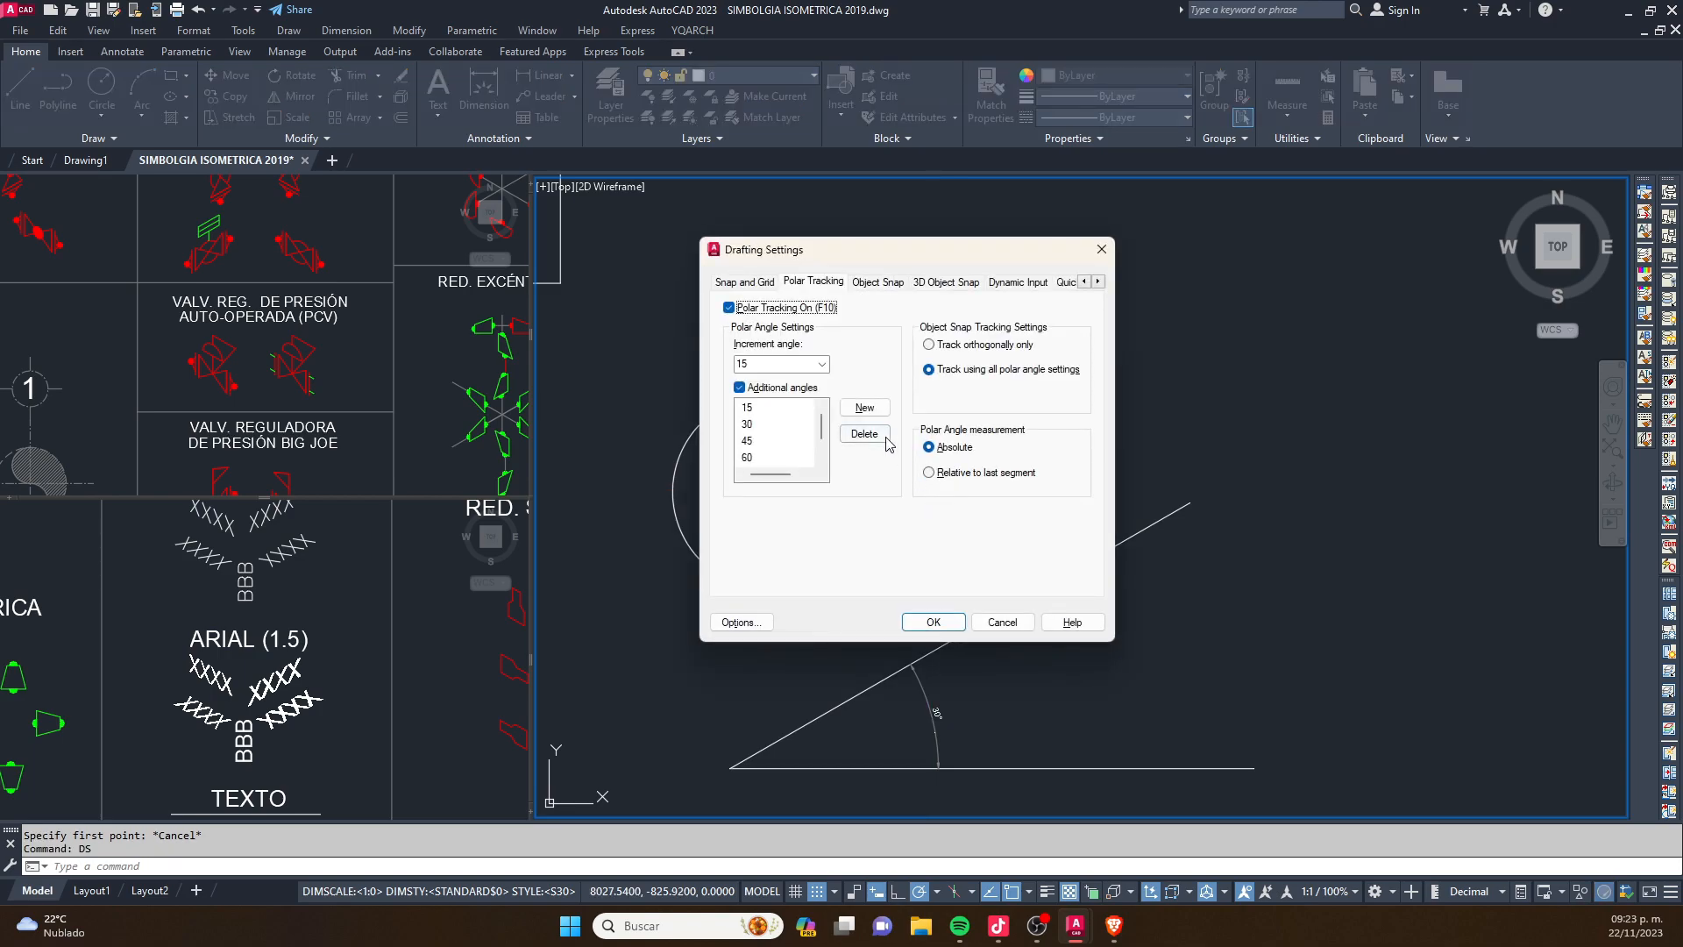
click(878, 281)
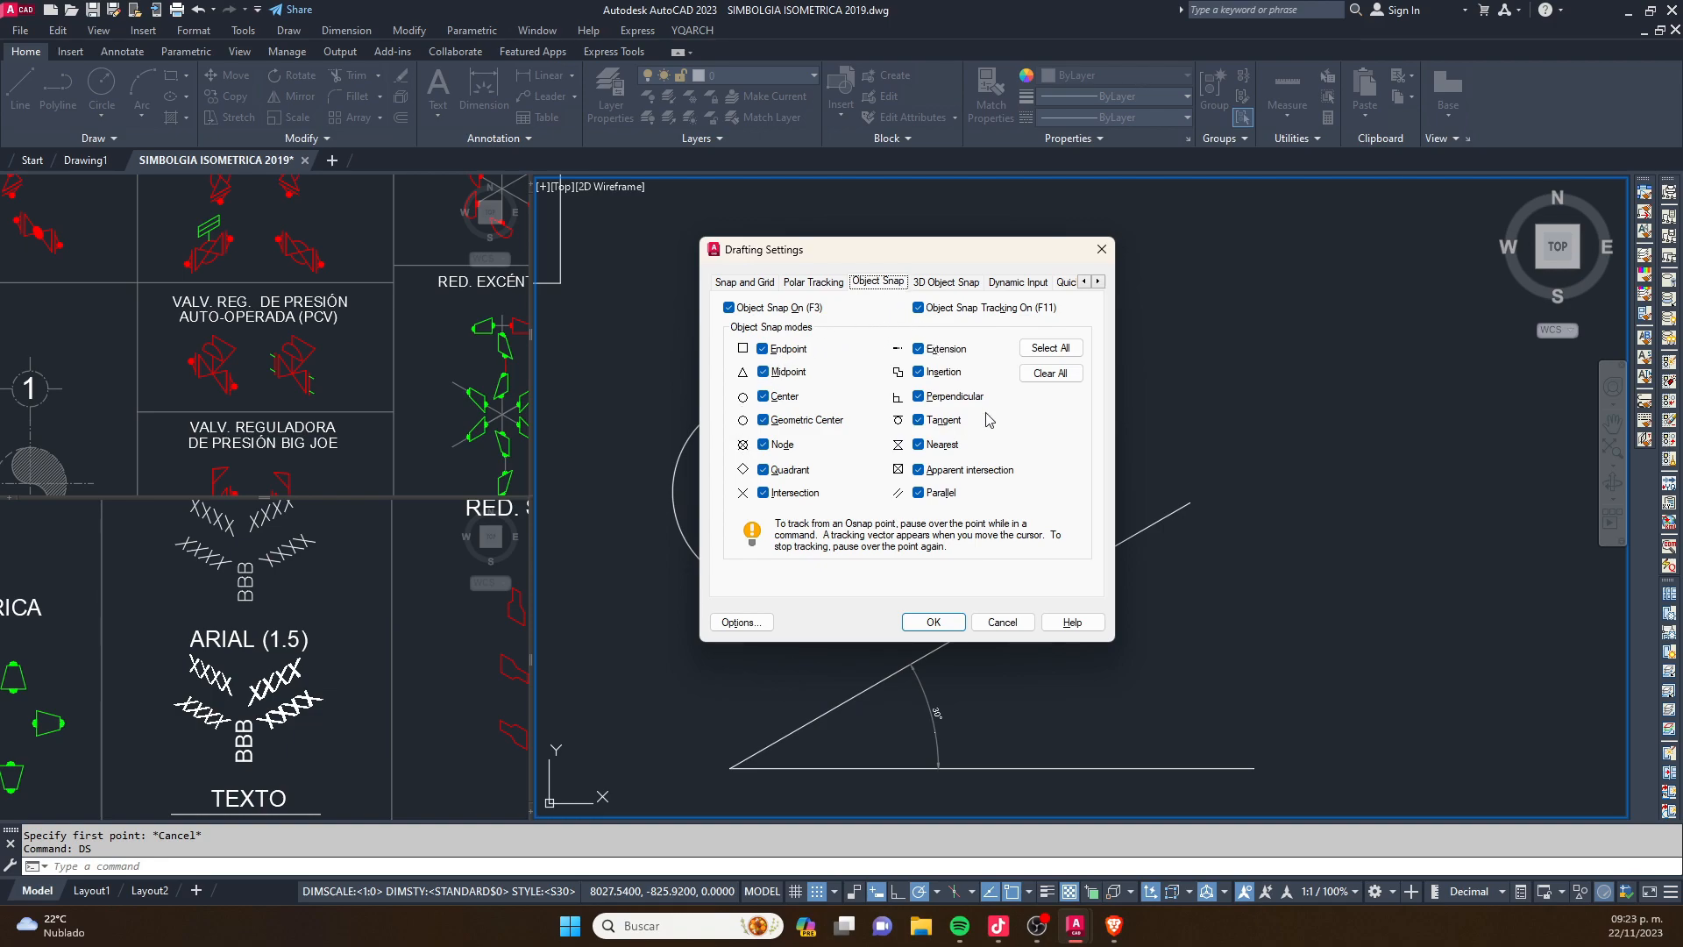
click(1052, 374)
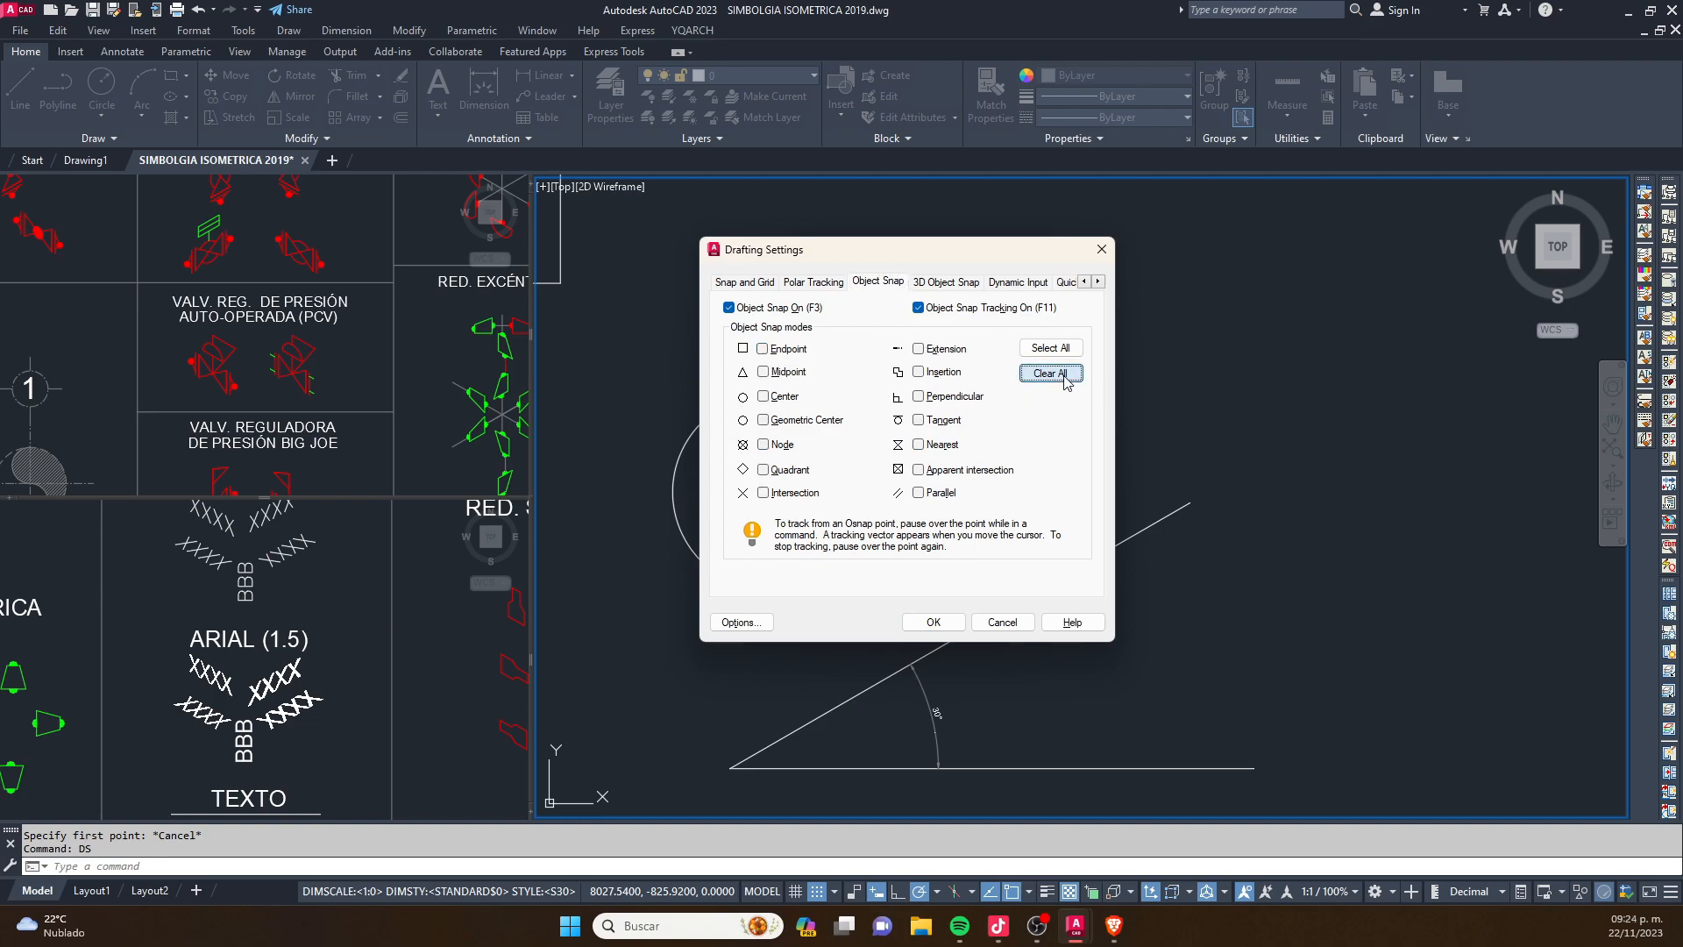
click(955, 284)
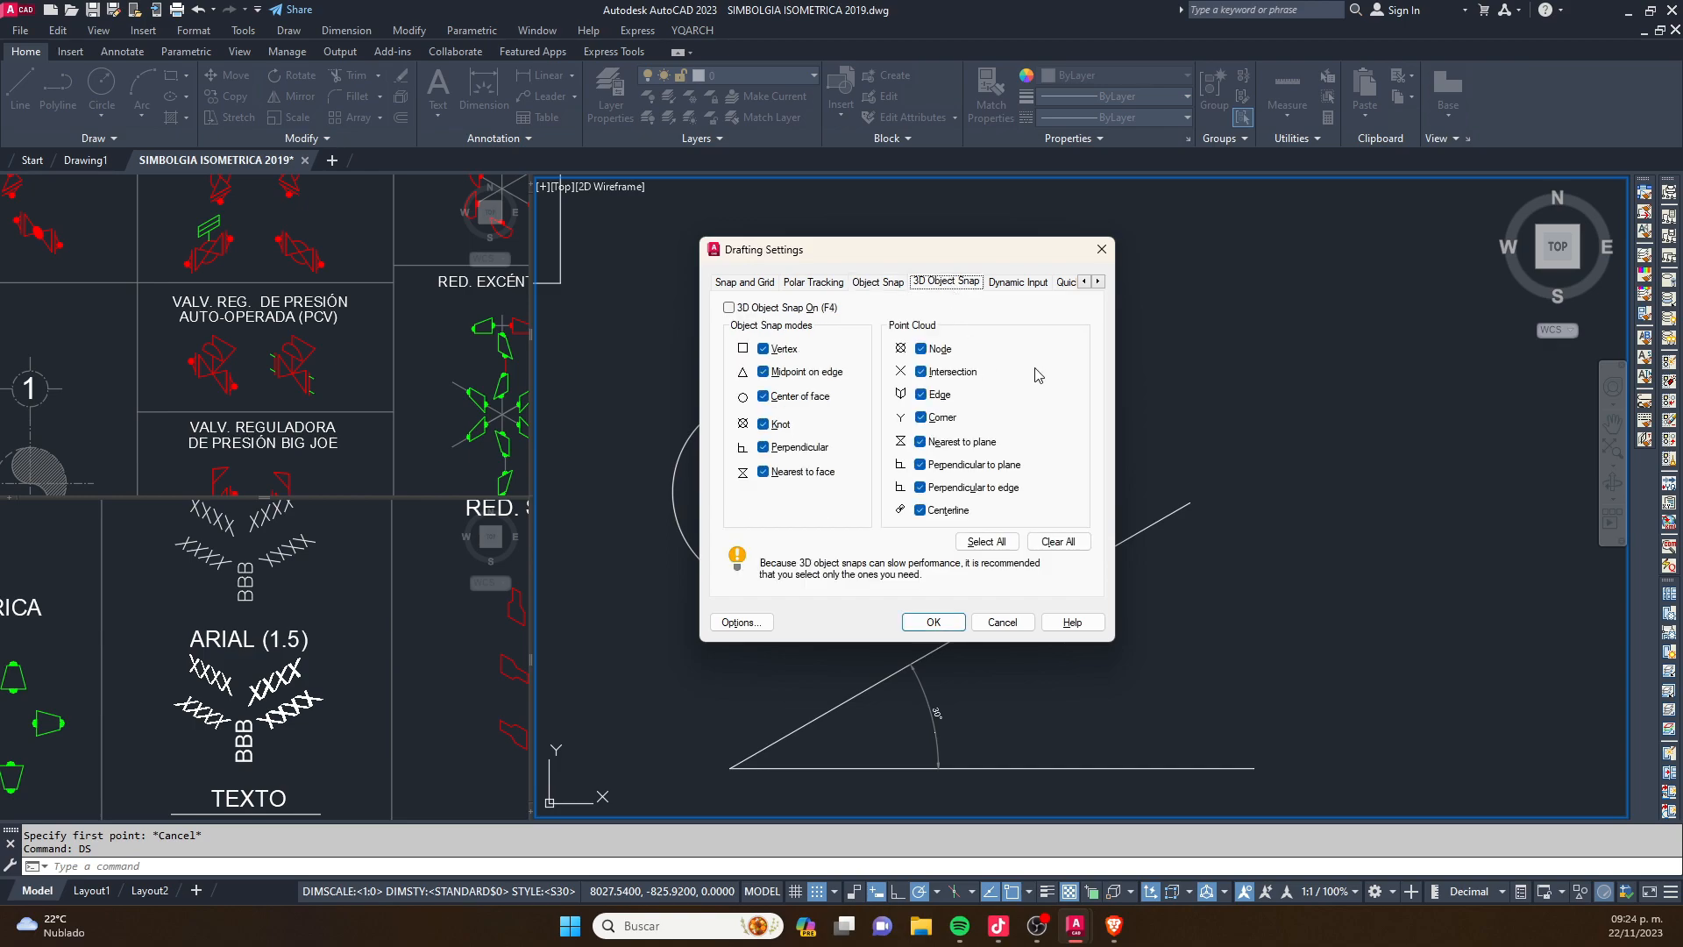
click(1005, 538)
click(1059, 541)
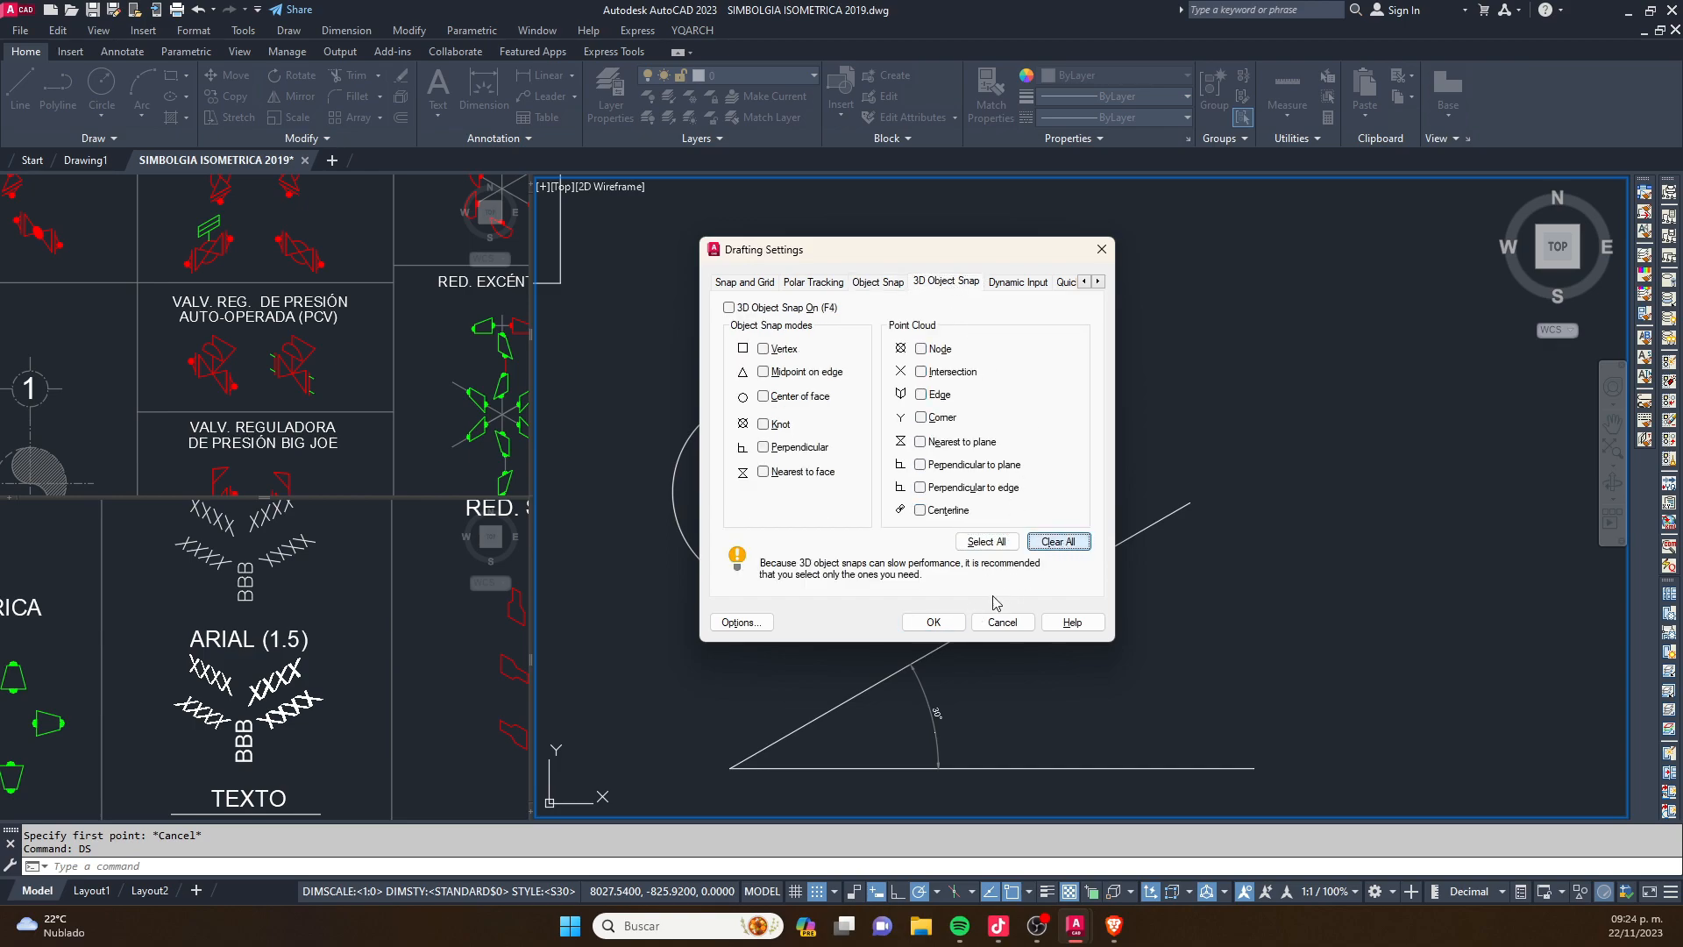
click(934, 622)
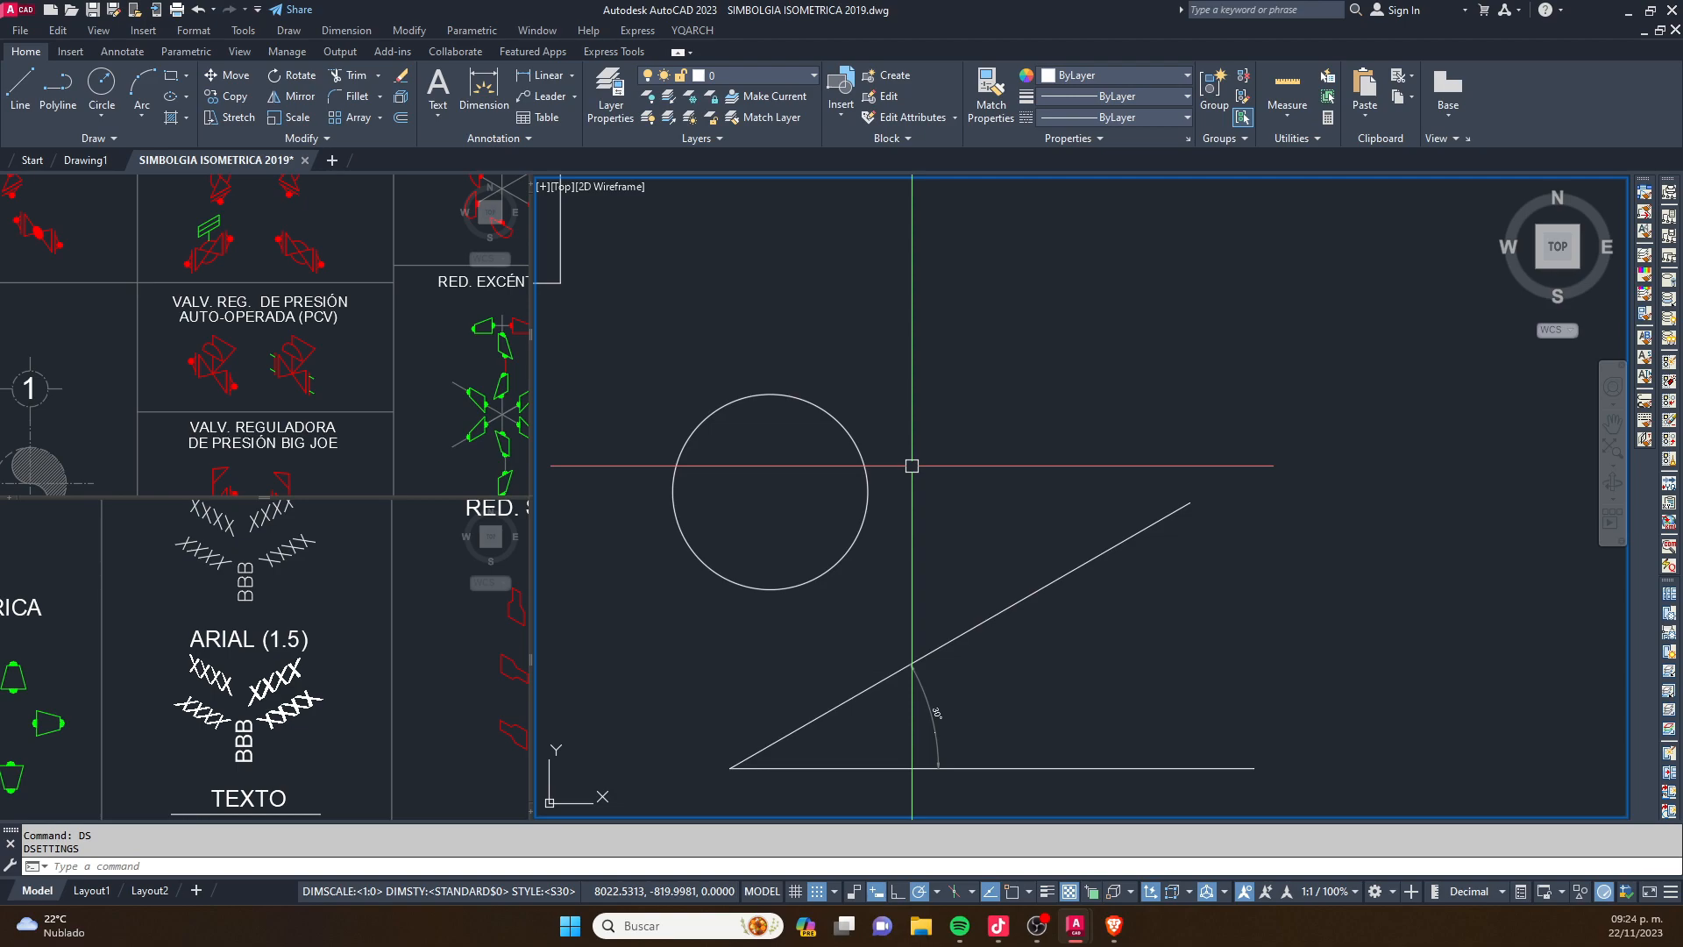
- Check how the Line command picks points around the circle and angled lines with every object snap mode off
middle_drag(912, 465, 923, 469)
middle_drag(918, 434, 854, 316)
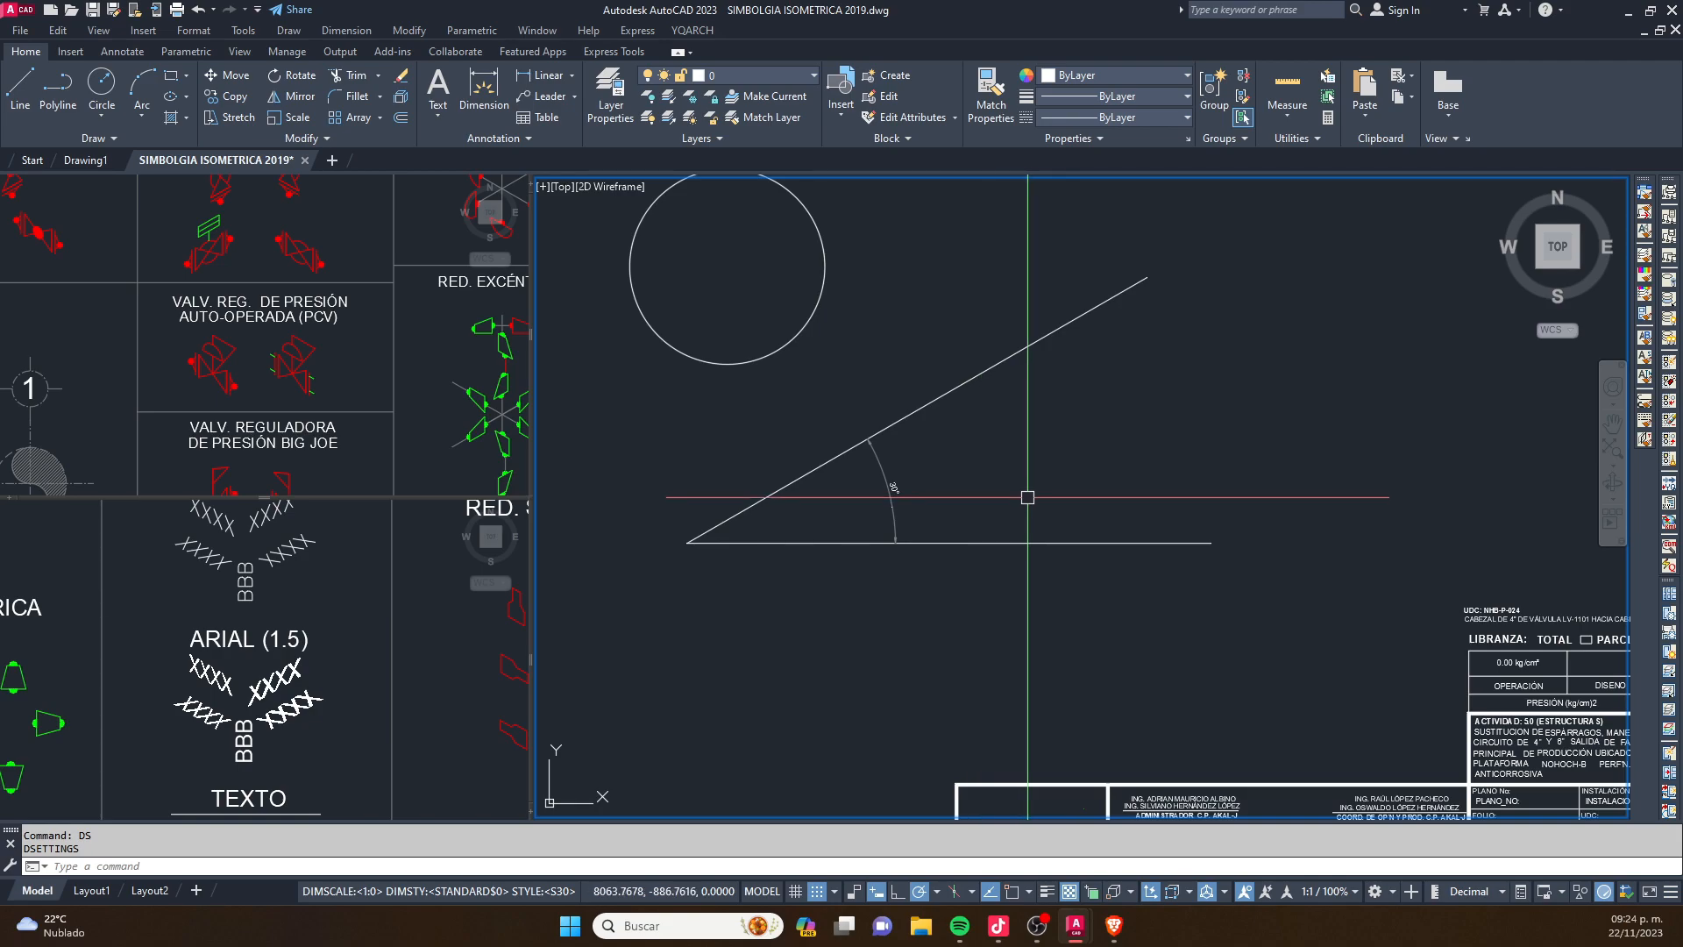
click(996, 527)
key(Escape)
key(Escape)
text(L)
key(Return)
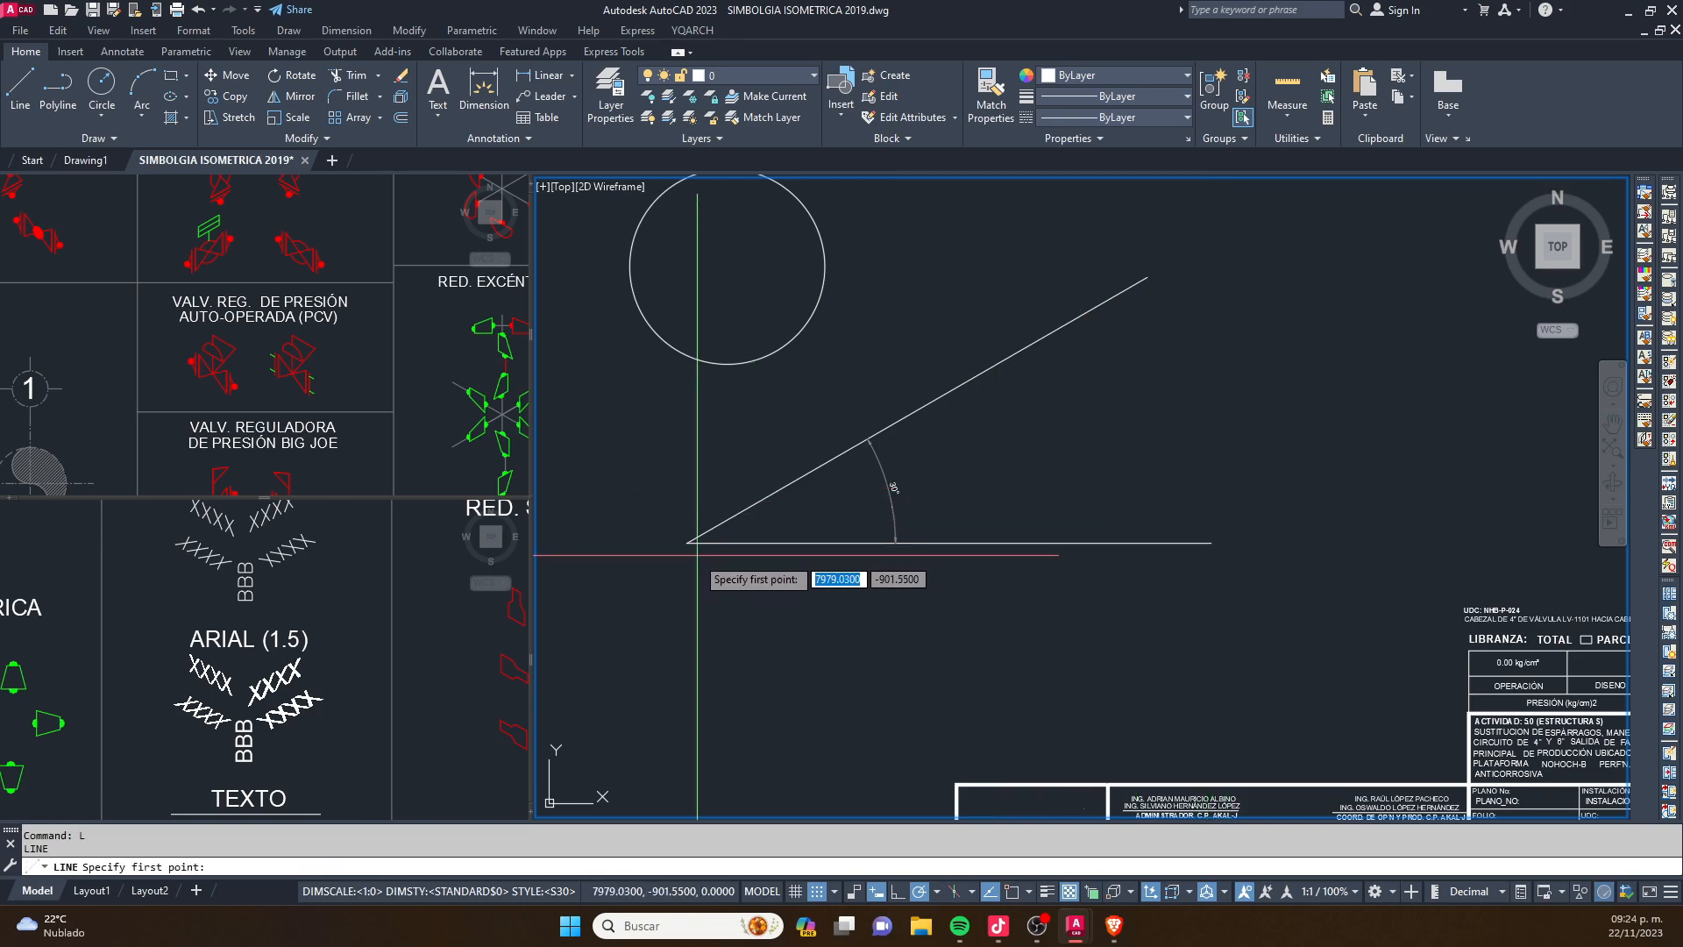
middle_drag(749, 359, 880, 509)
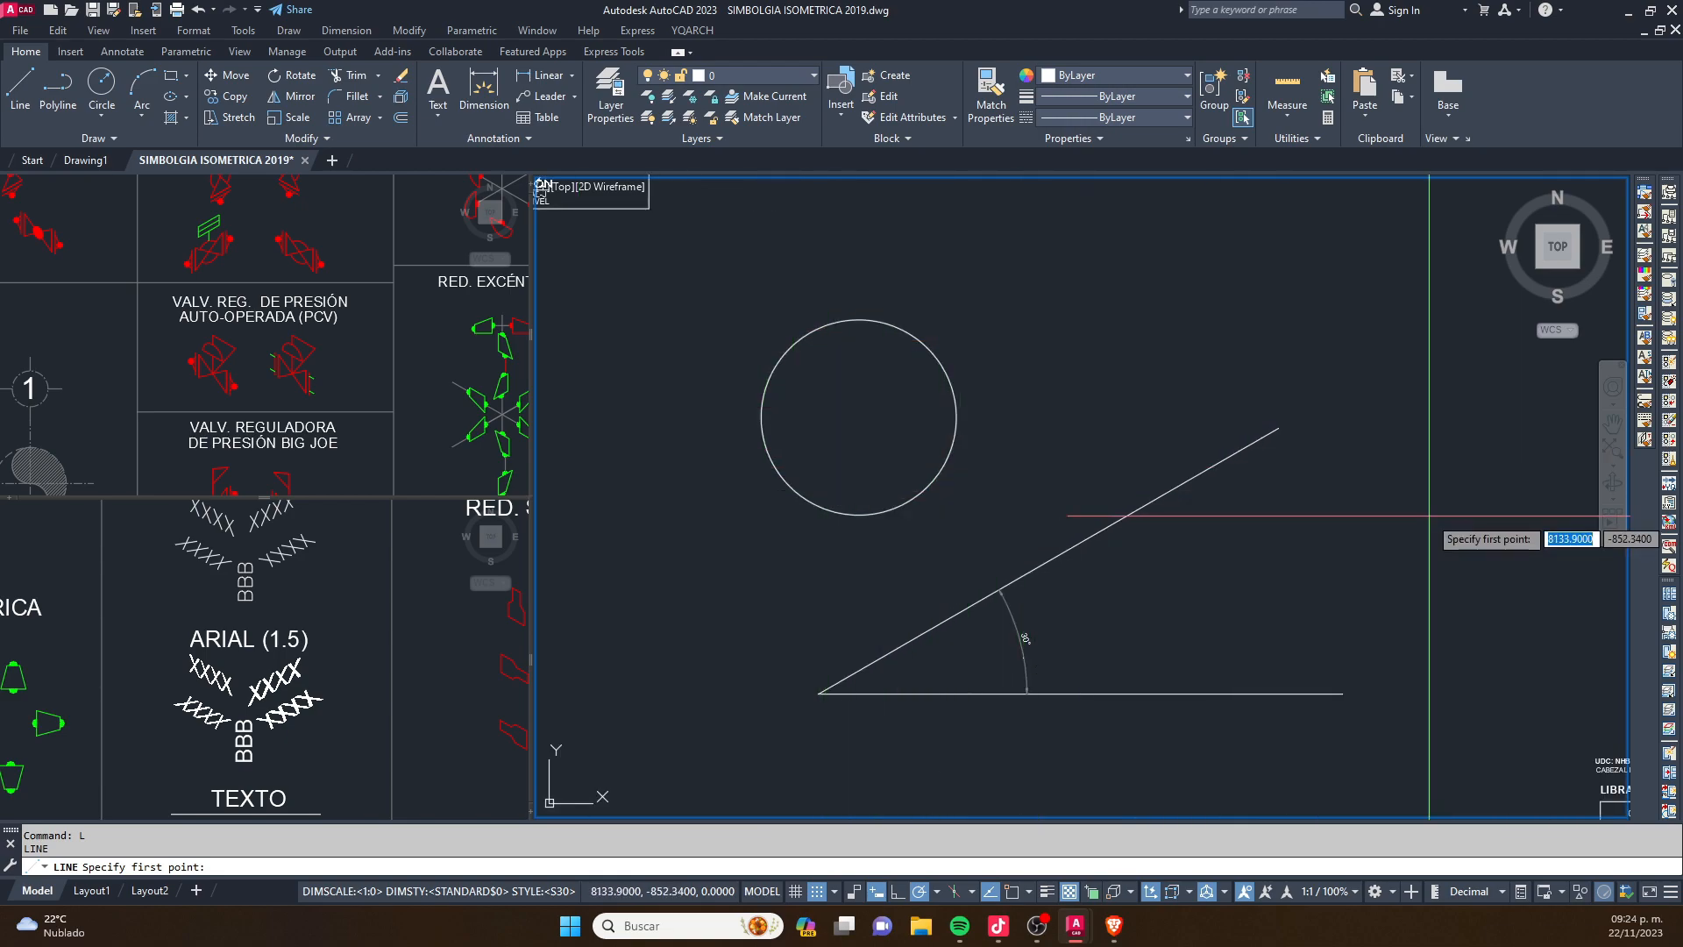
key(Escape)
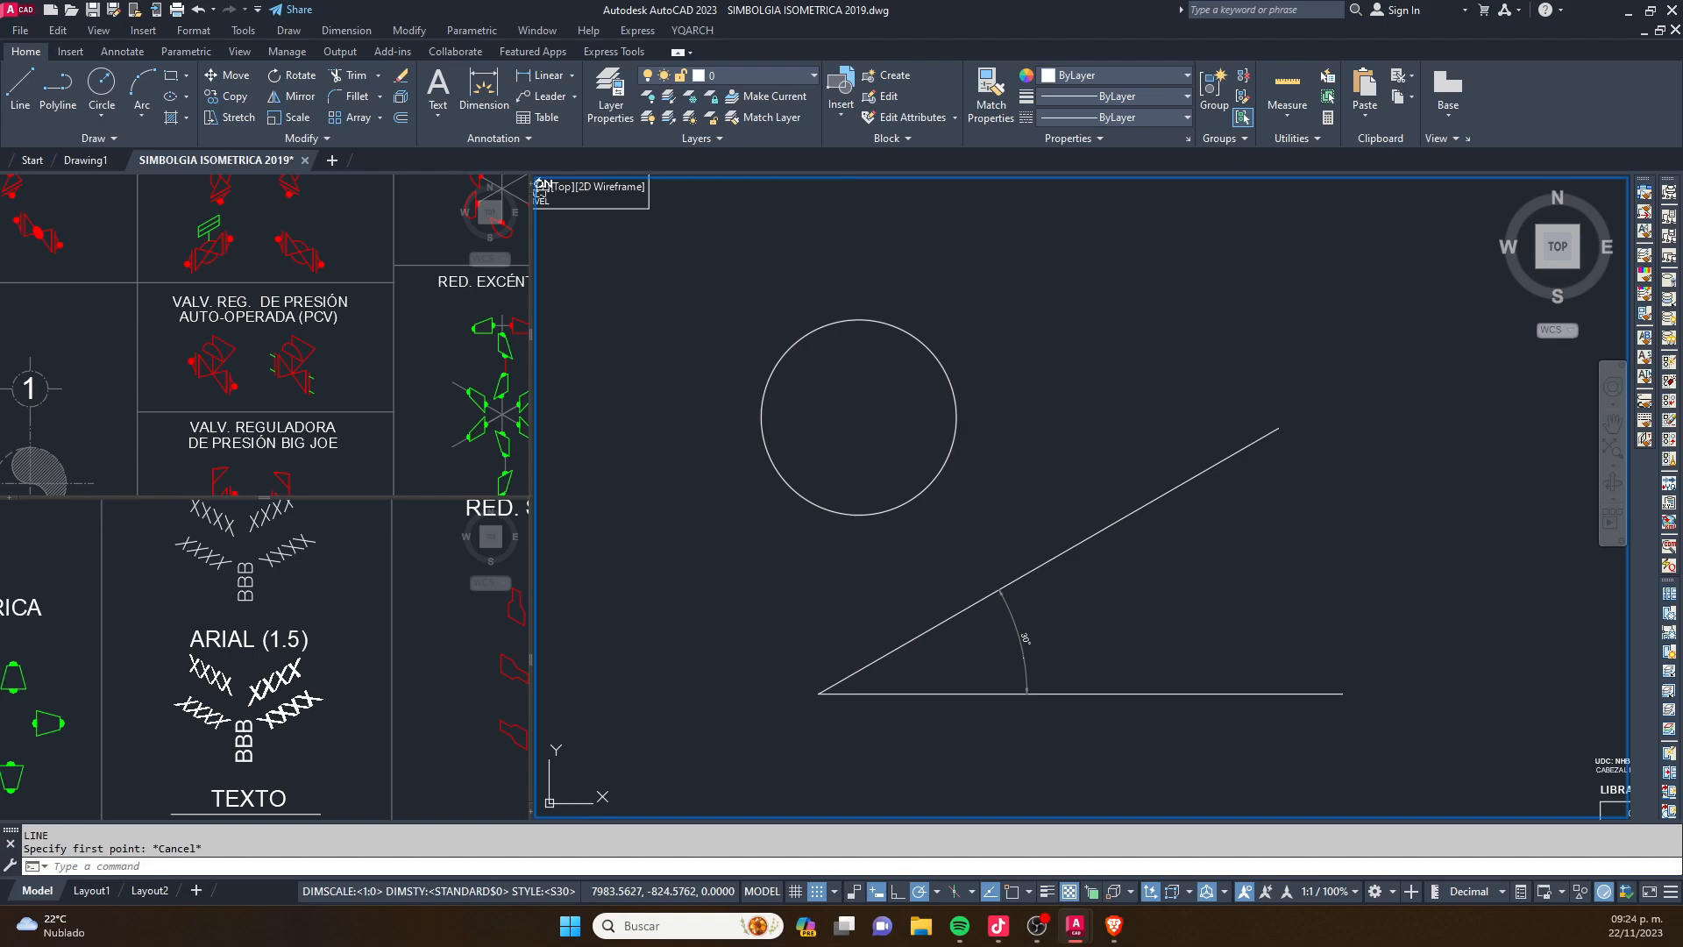
- Enable 3D object snap with all object modes plus Perpendicular to plane and edge, and the Endpoint, Midpoint, Center, Geometric Center, Node and Intersection object snaps
text(DS)
key(Return)
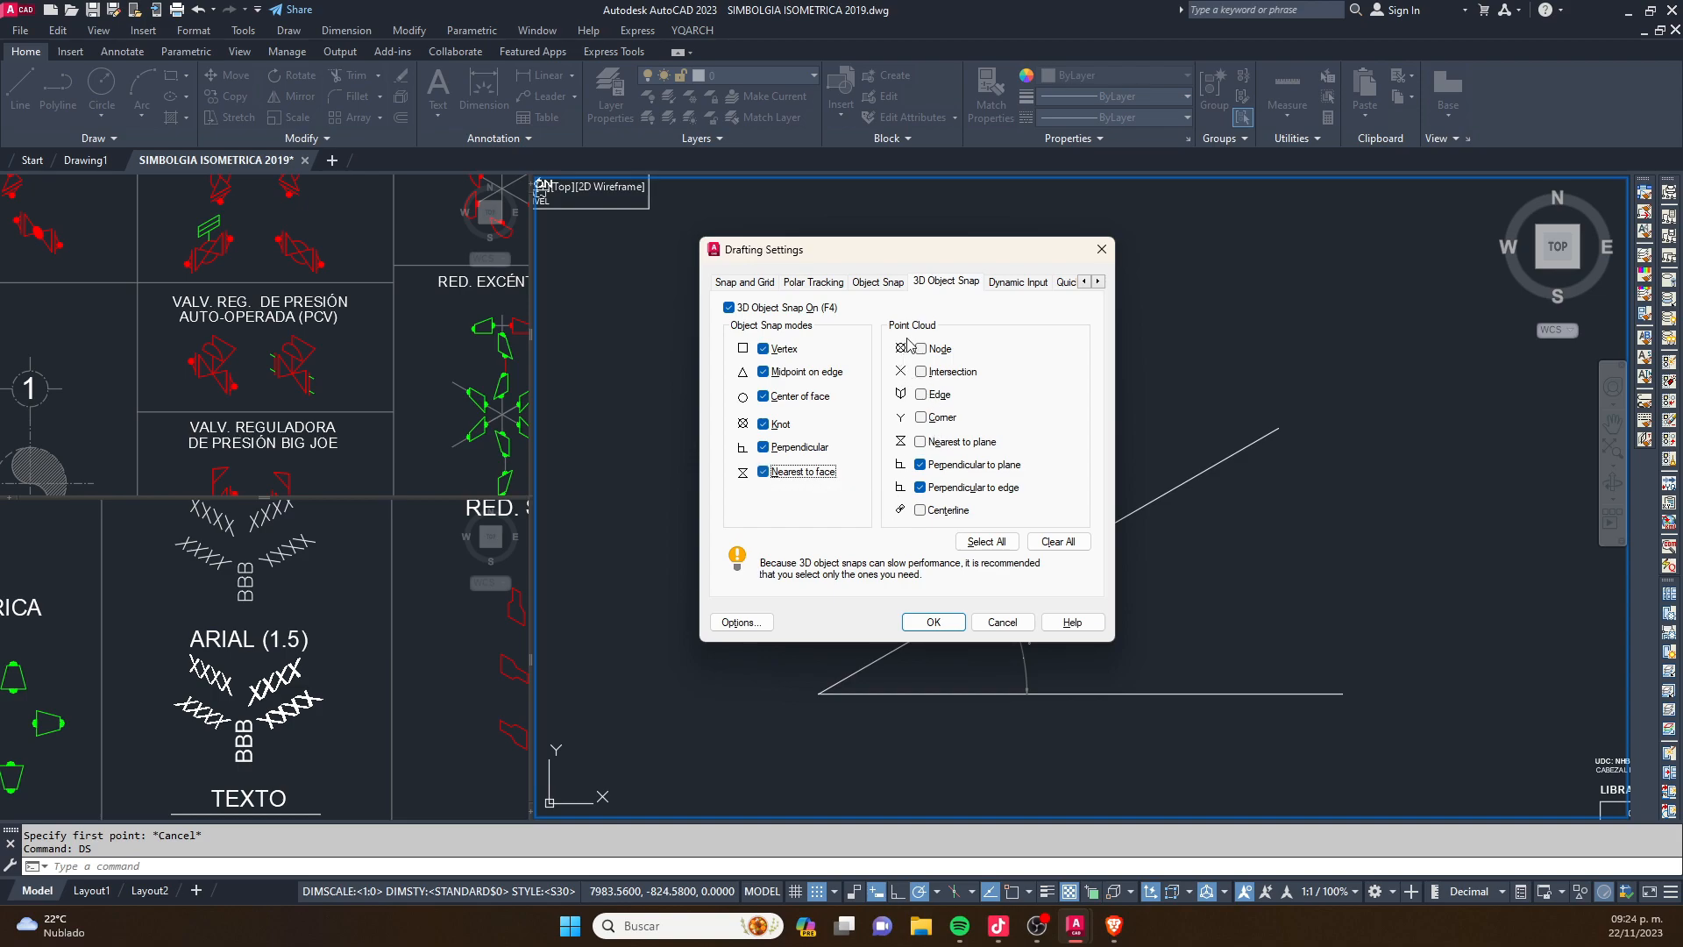
click(881, 282)
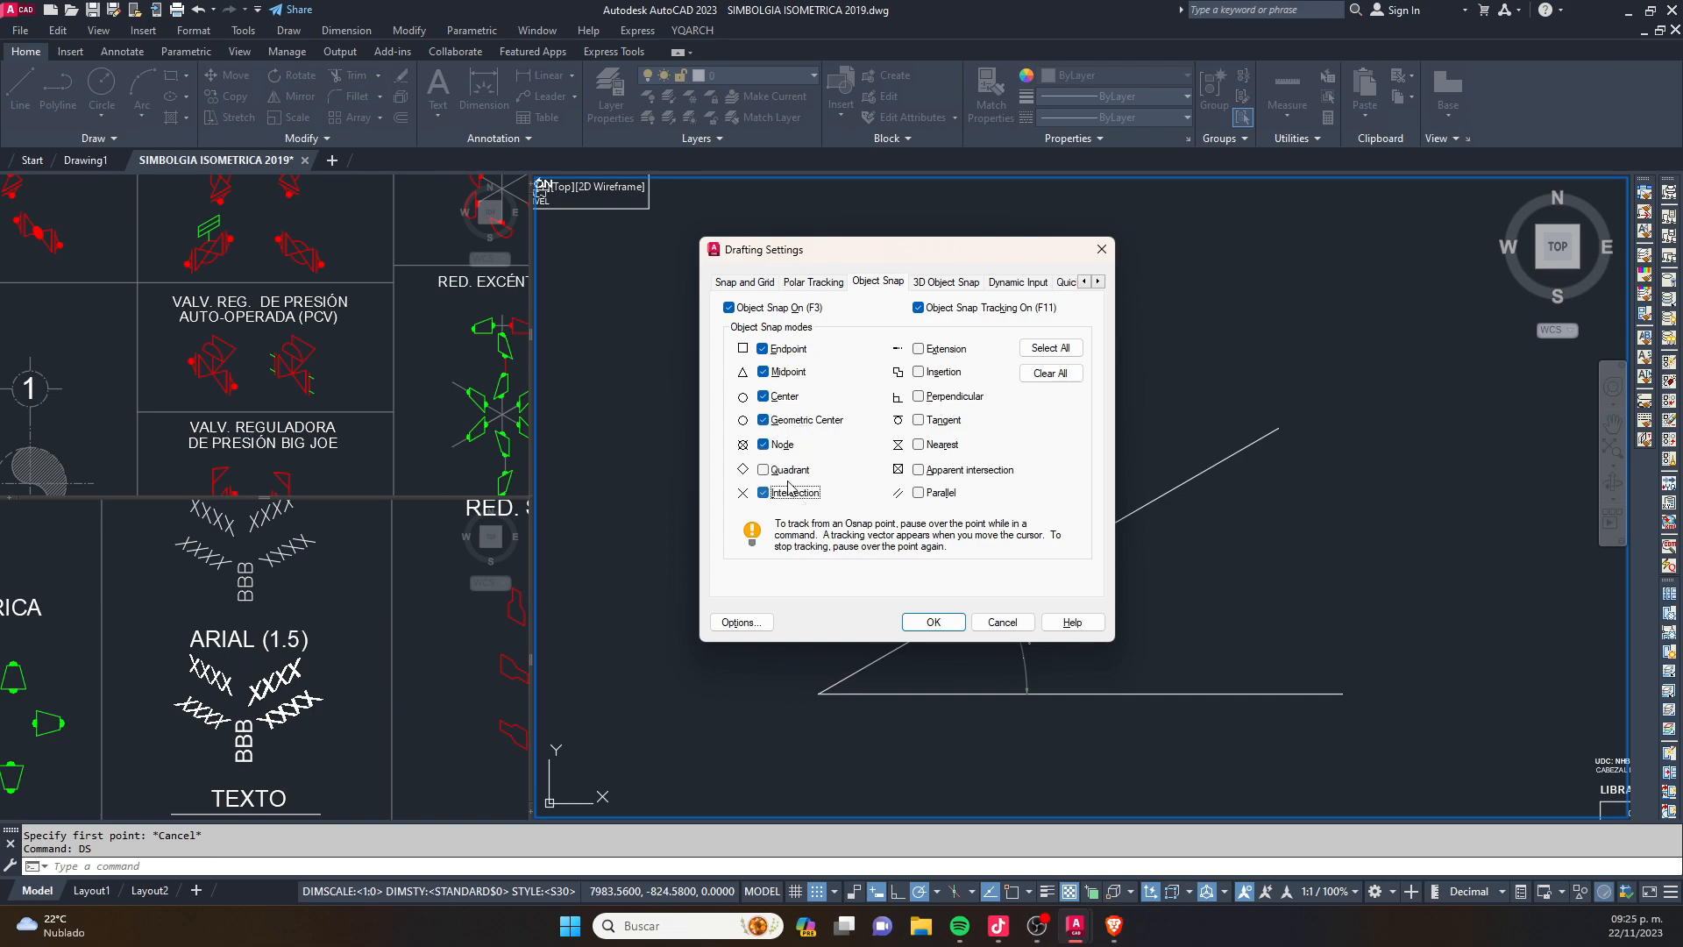
click(934, 623)
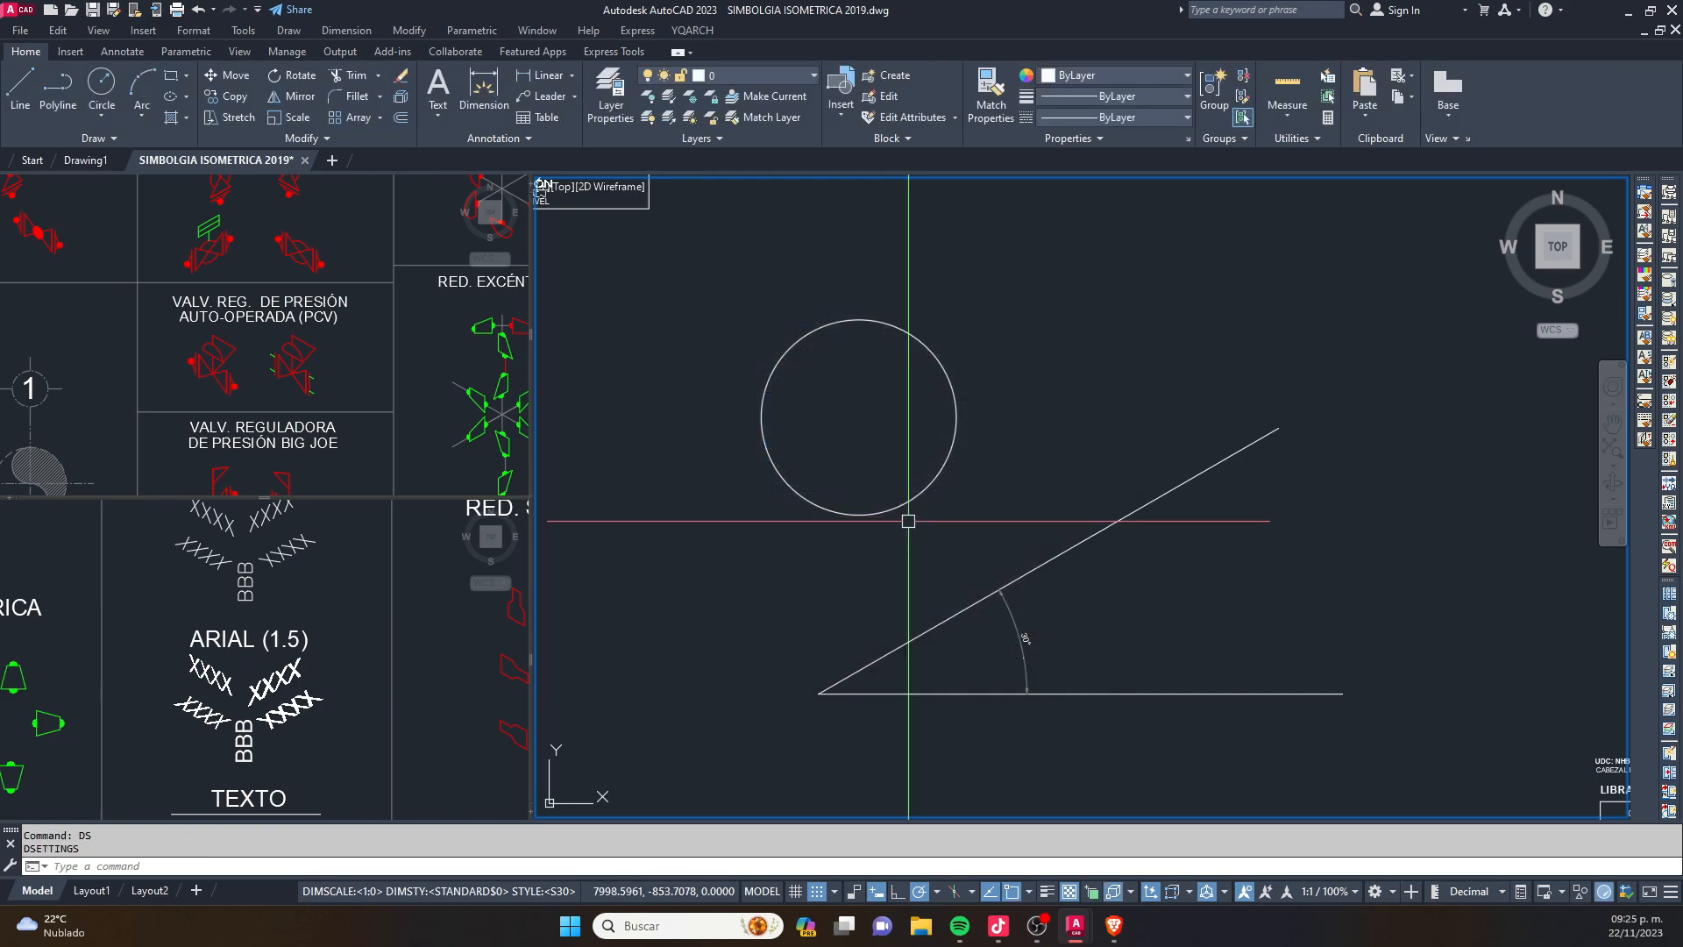
- Test the active object snaps by starting a line at the circle's center and cancelling it
text(L)
key(Return)
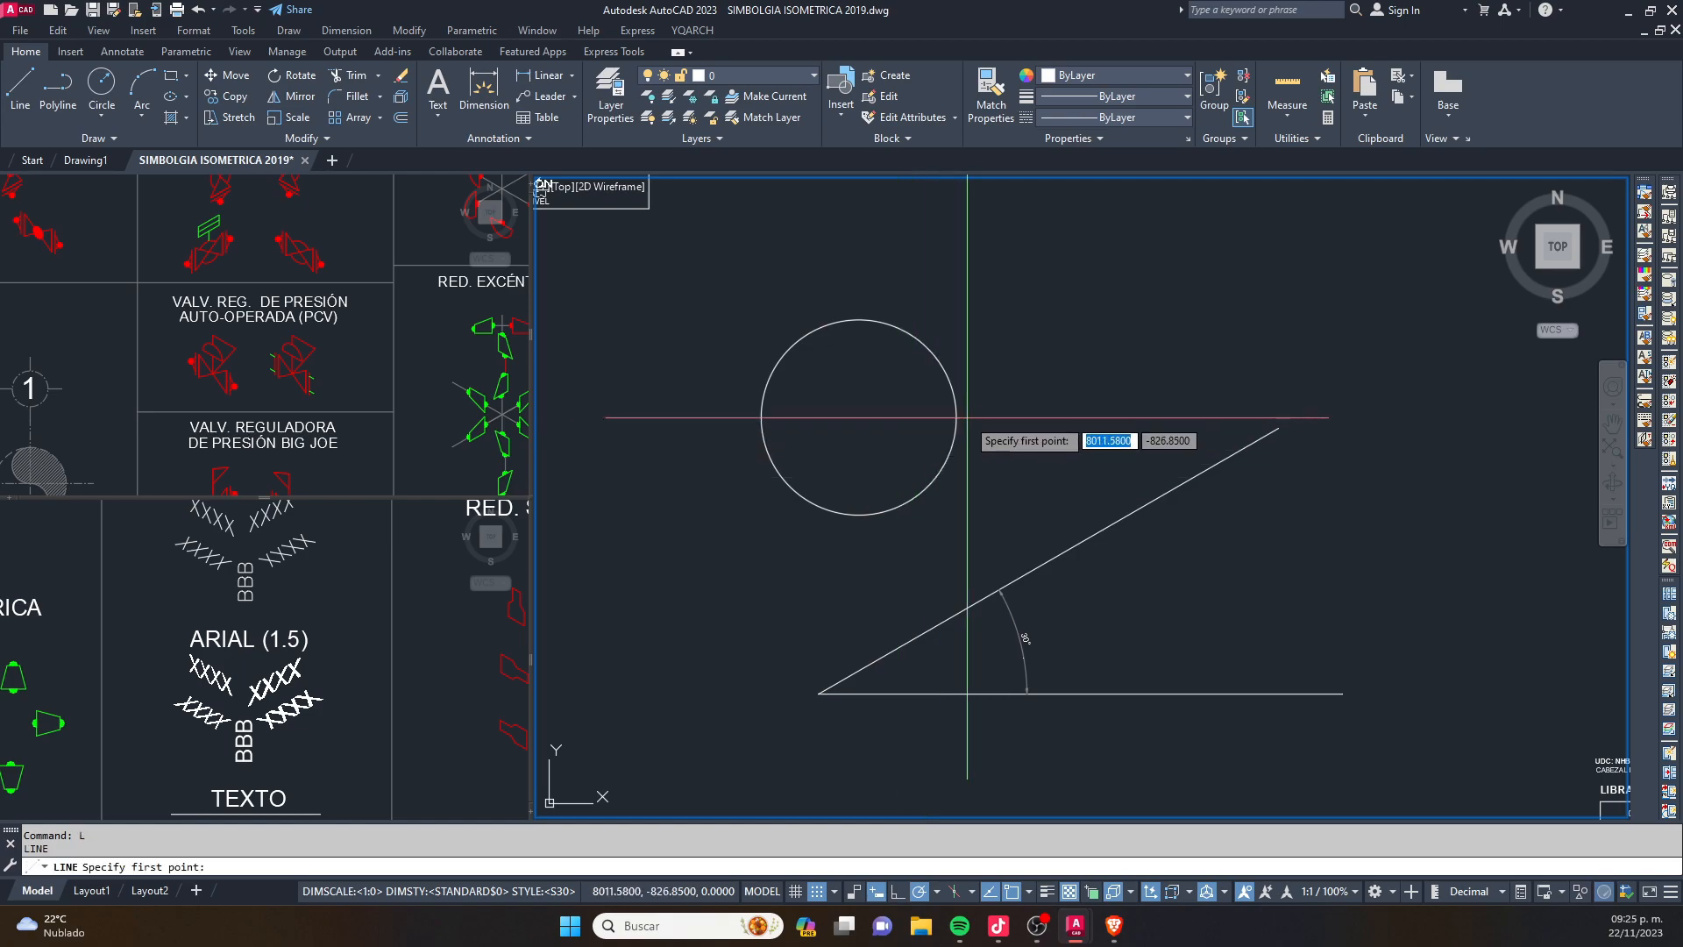
click(861, 408)
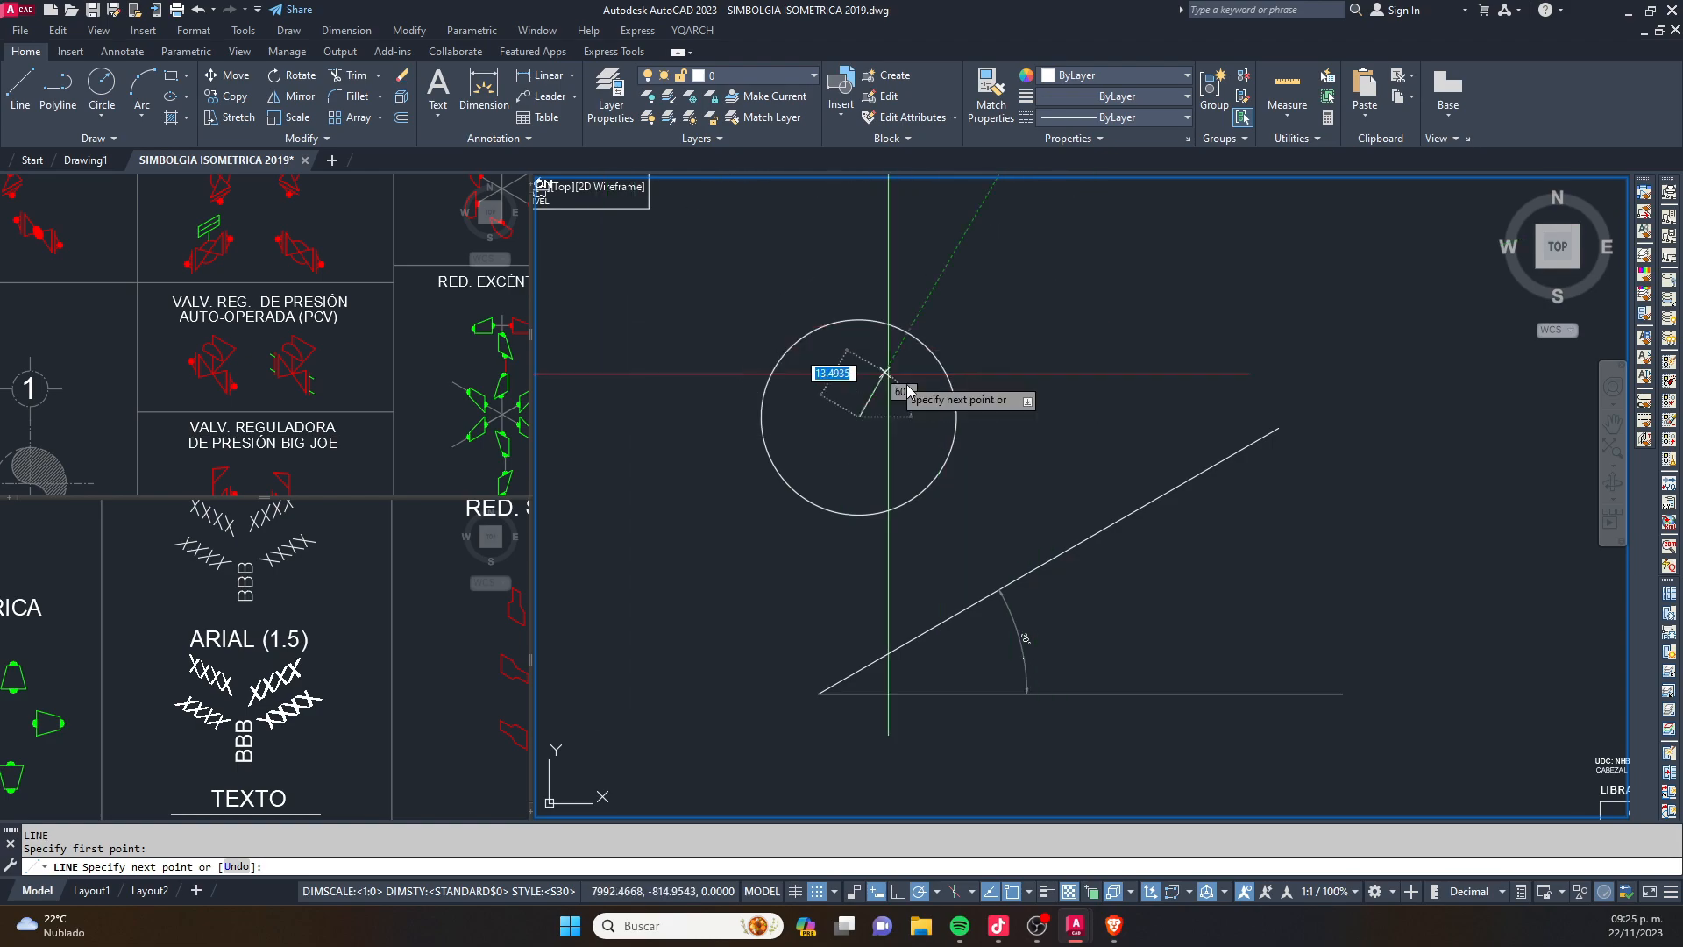
key(Escape)
key(Return)
key(Escape)
key(Return)
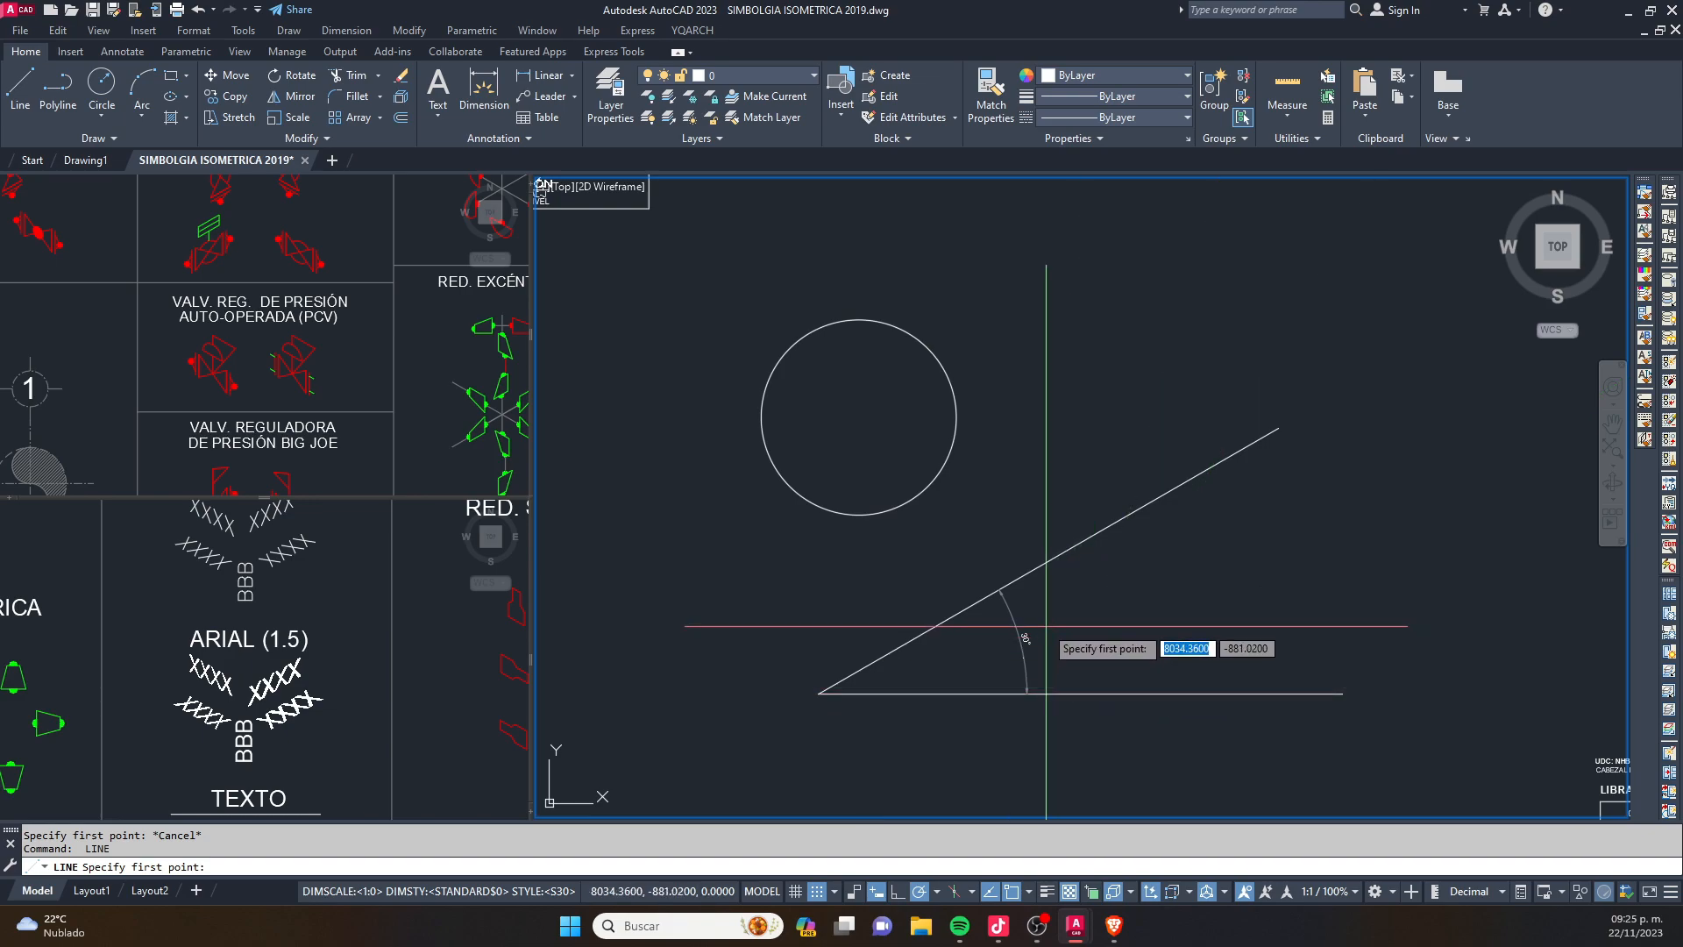
key(Escape)
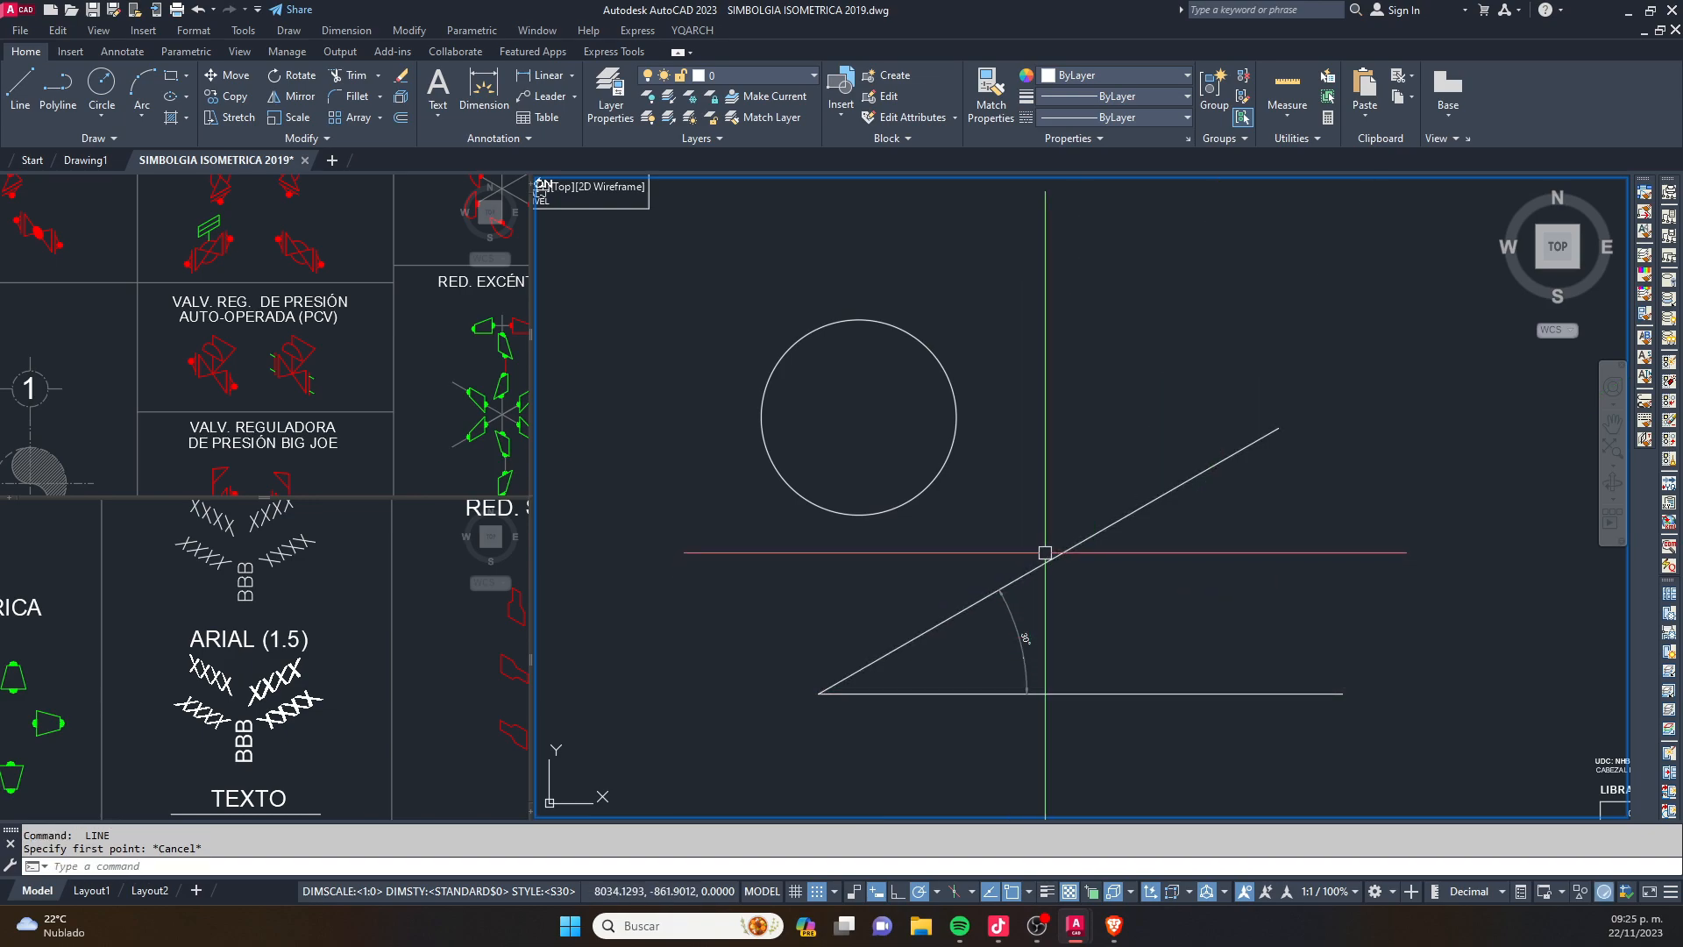
- Erase the practice circle, both angled lines and their angular dimension from the double-letter sheet
scroll(1045, 552, down, 3)
click(1146, 631)
click(936, 487)
key(Delete)
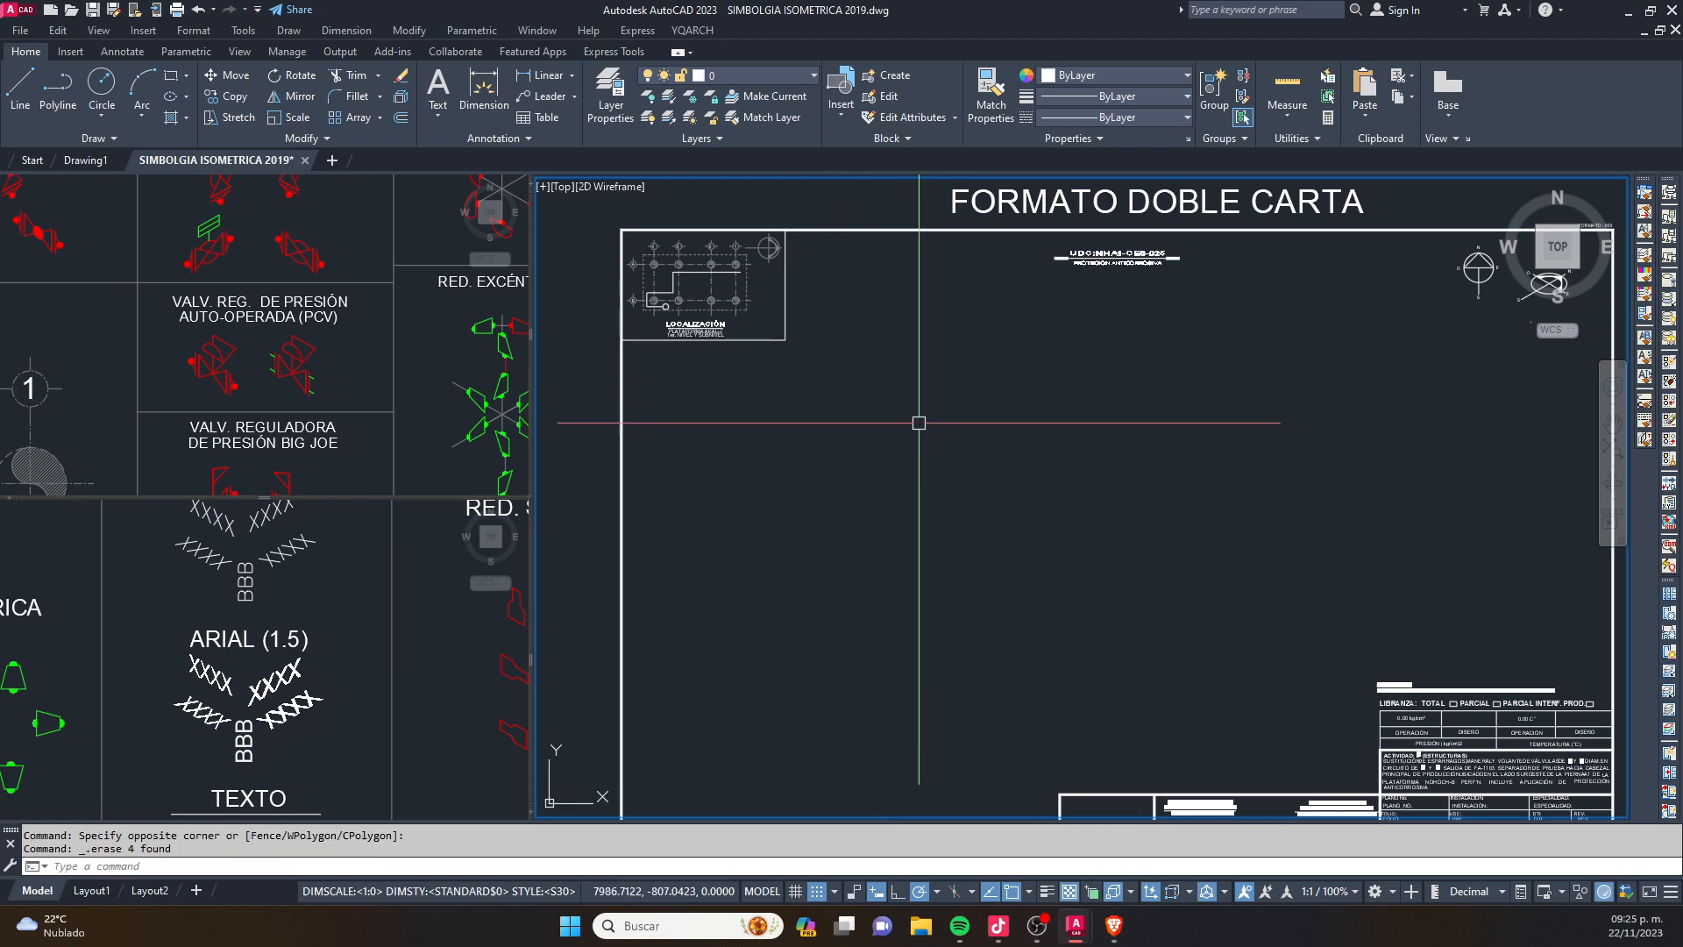
middle_drag(992, 486, 917, 424)
key(Escape)
key(Escape)
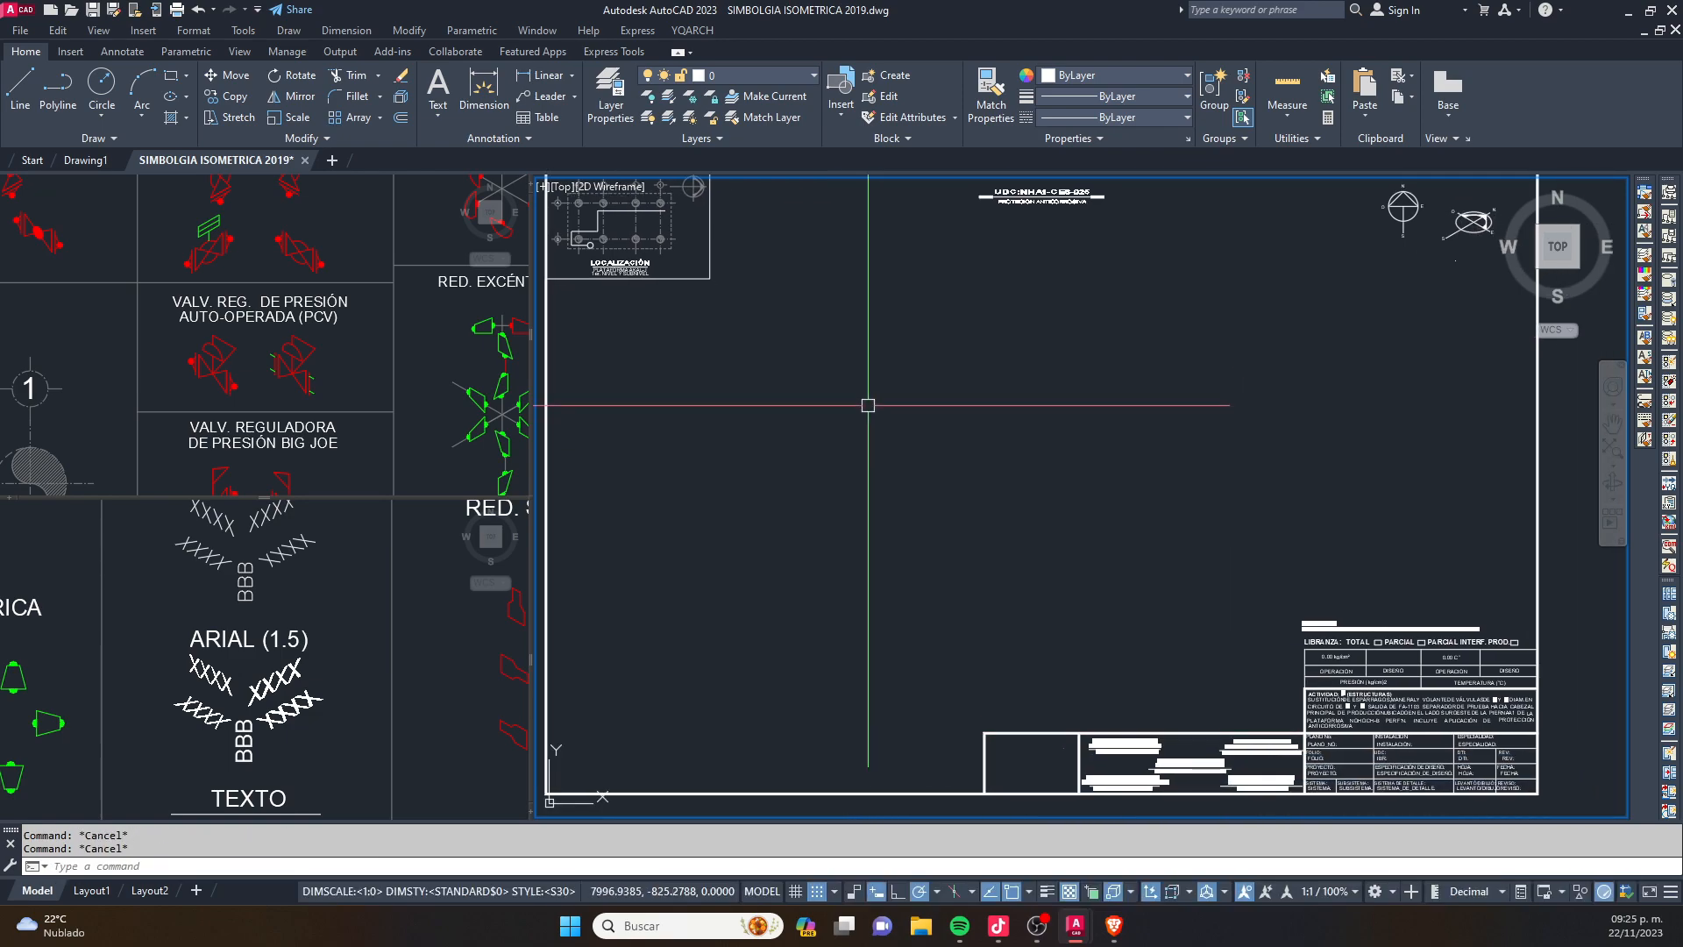
- Turn on isometric drafting and switch the crosshair to the top isoplane
middle_drag(865, 516, 958, 488)
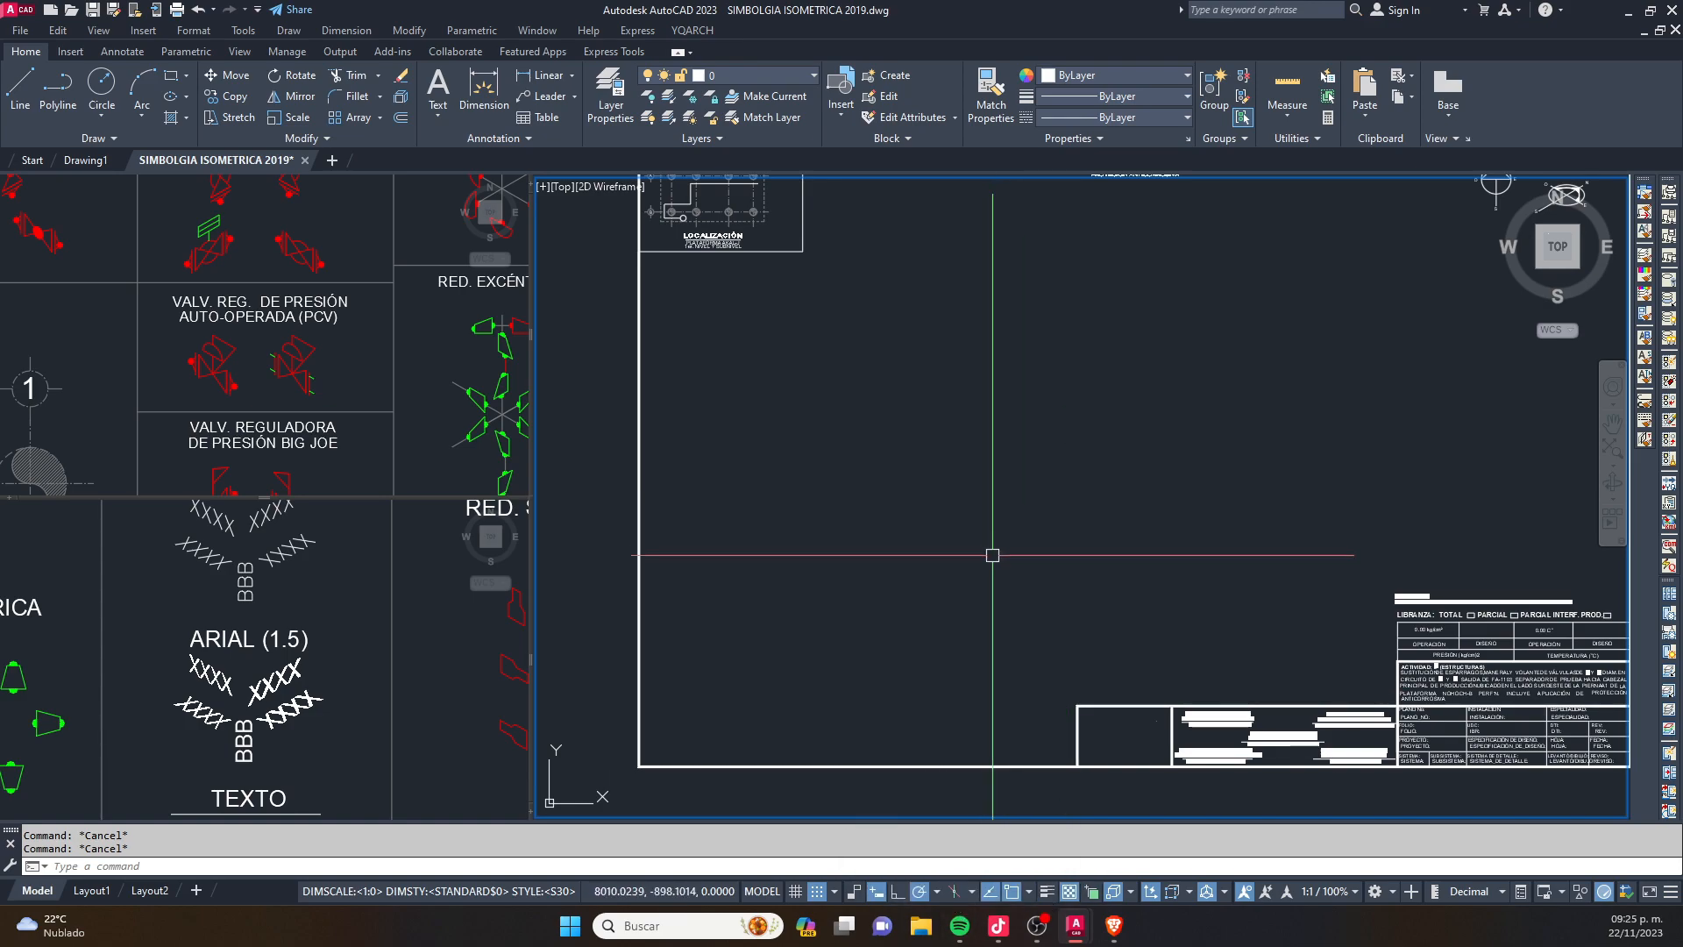
click(957, 891)
key(F5)
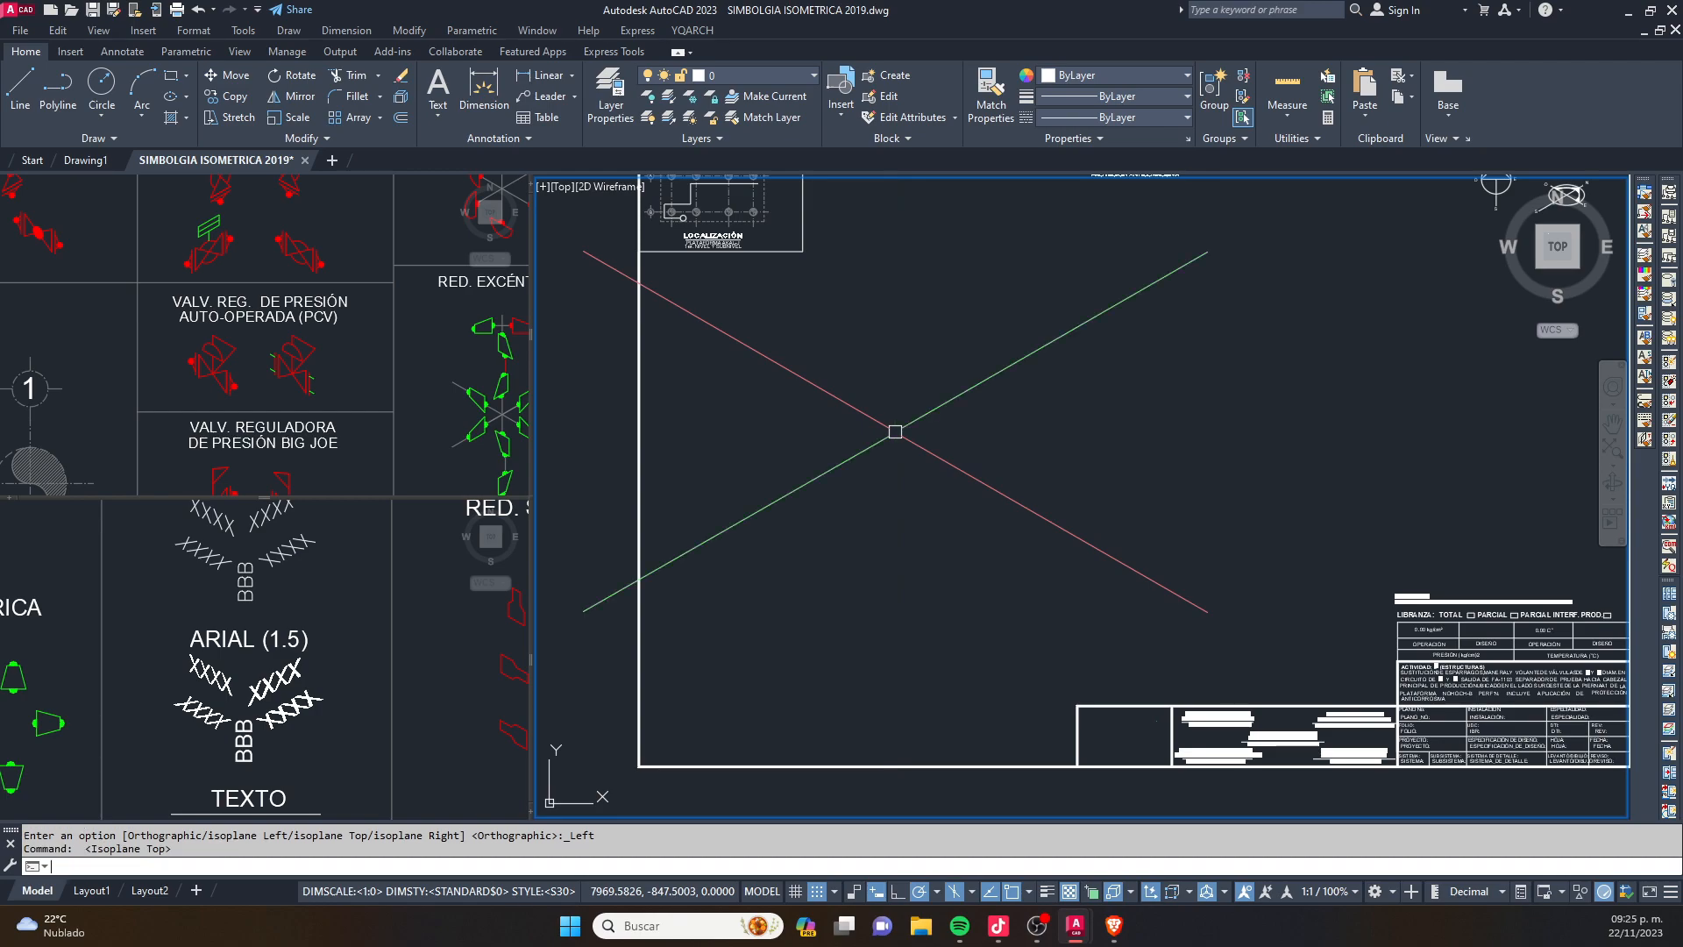
- Erase the stray object below the isometric north symbol in the sheet's upper-right corner
scroll(877, 439, down, 3)
scroll(1046, 360, up, 4)
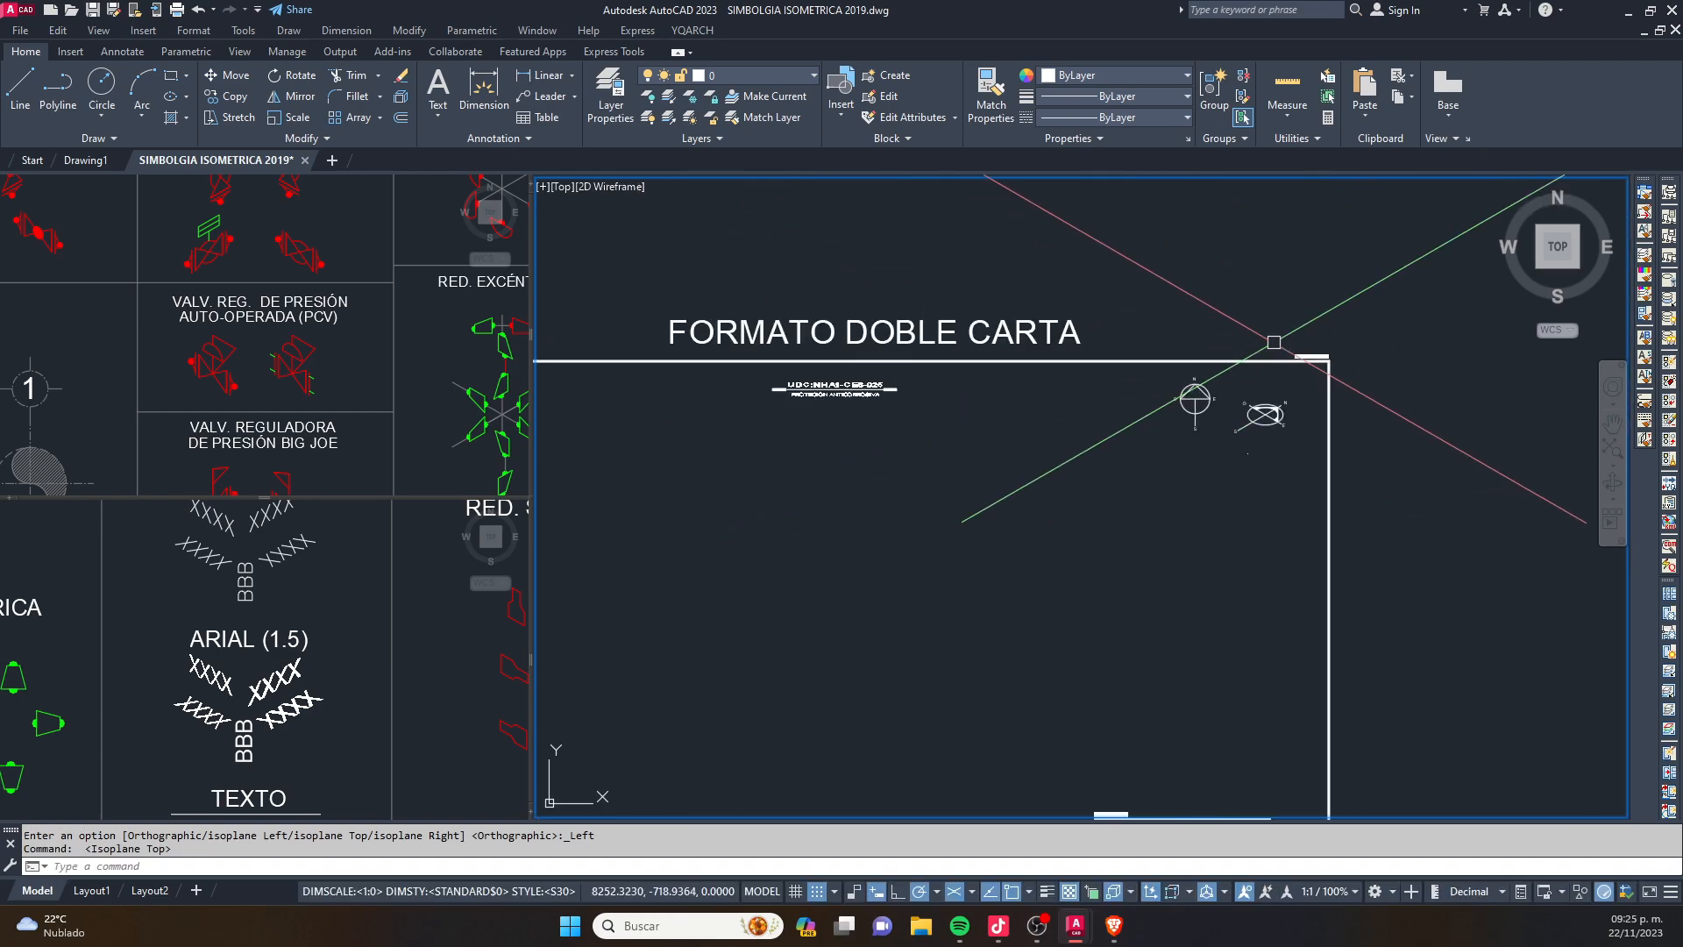
scroll(1262, 412, up, 2)
click(1233, 545)
click(1112, 590)
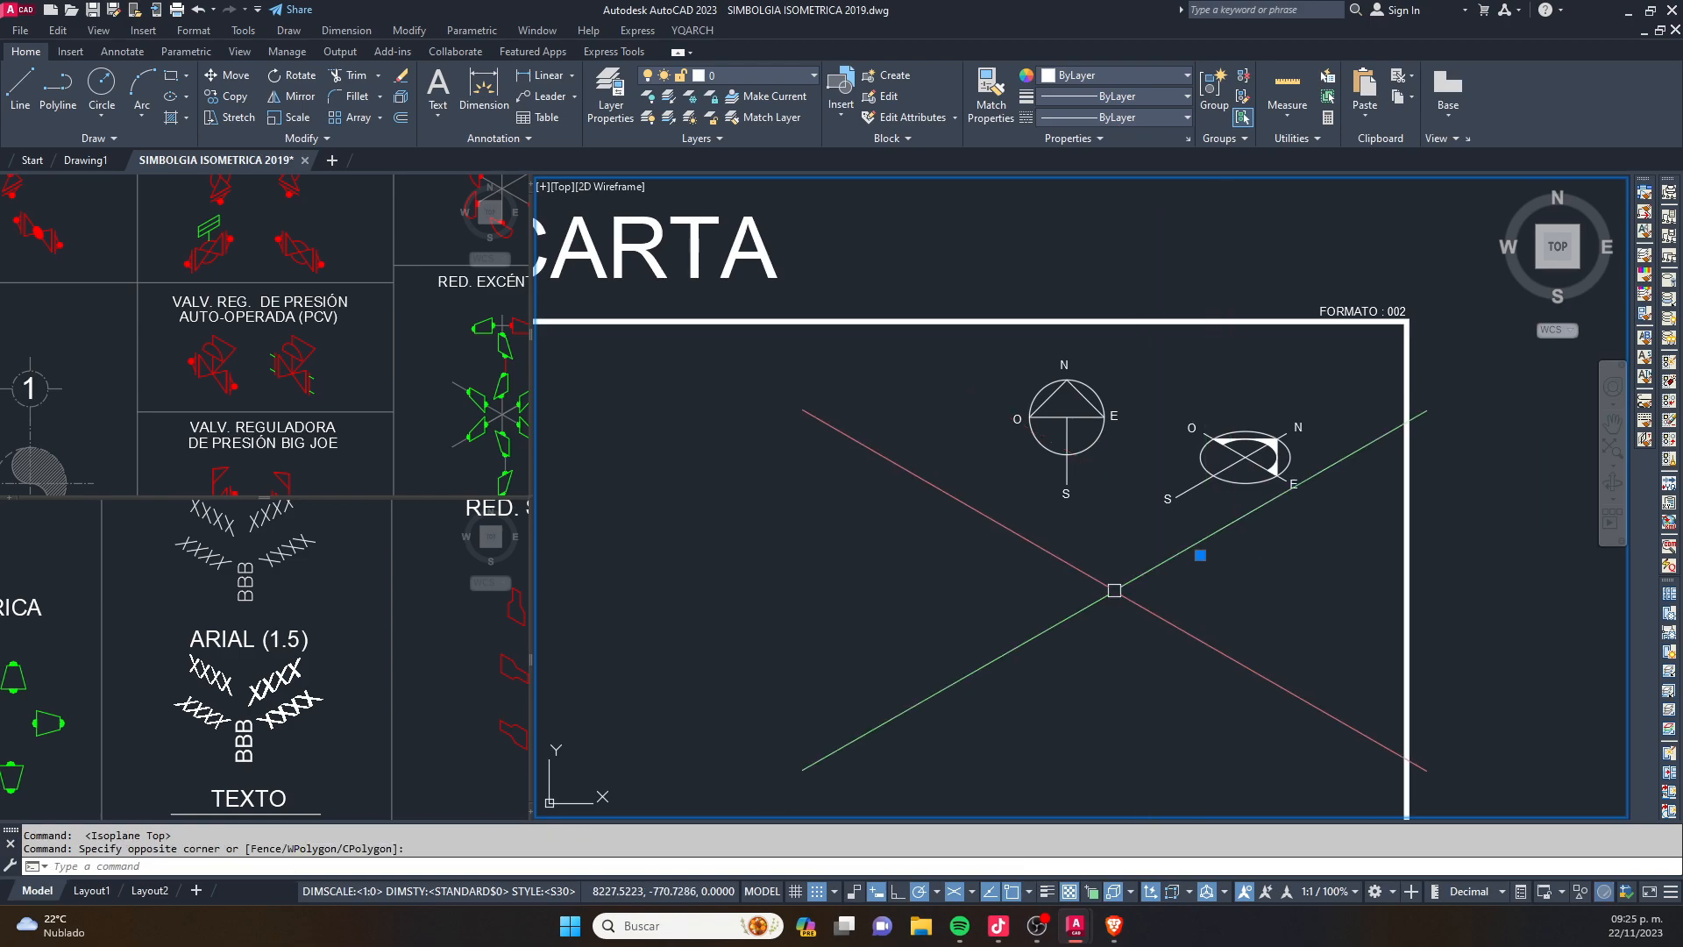
key(Delete)
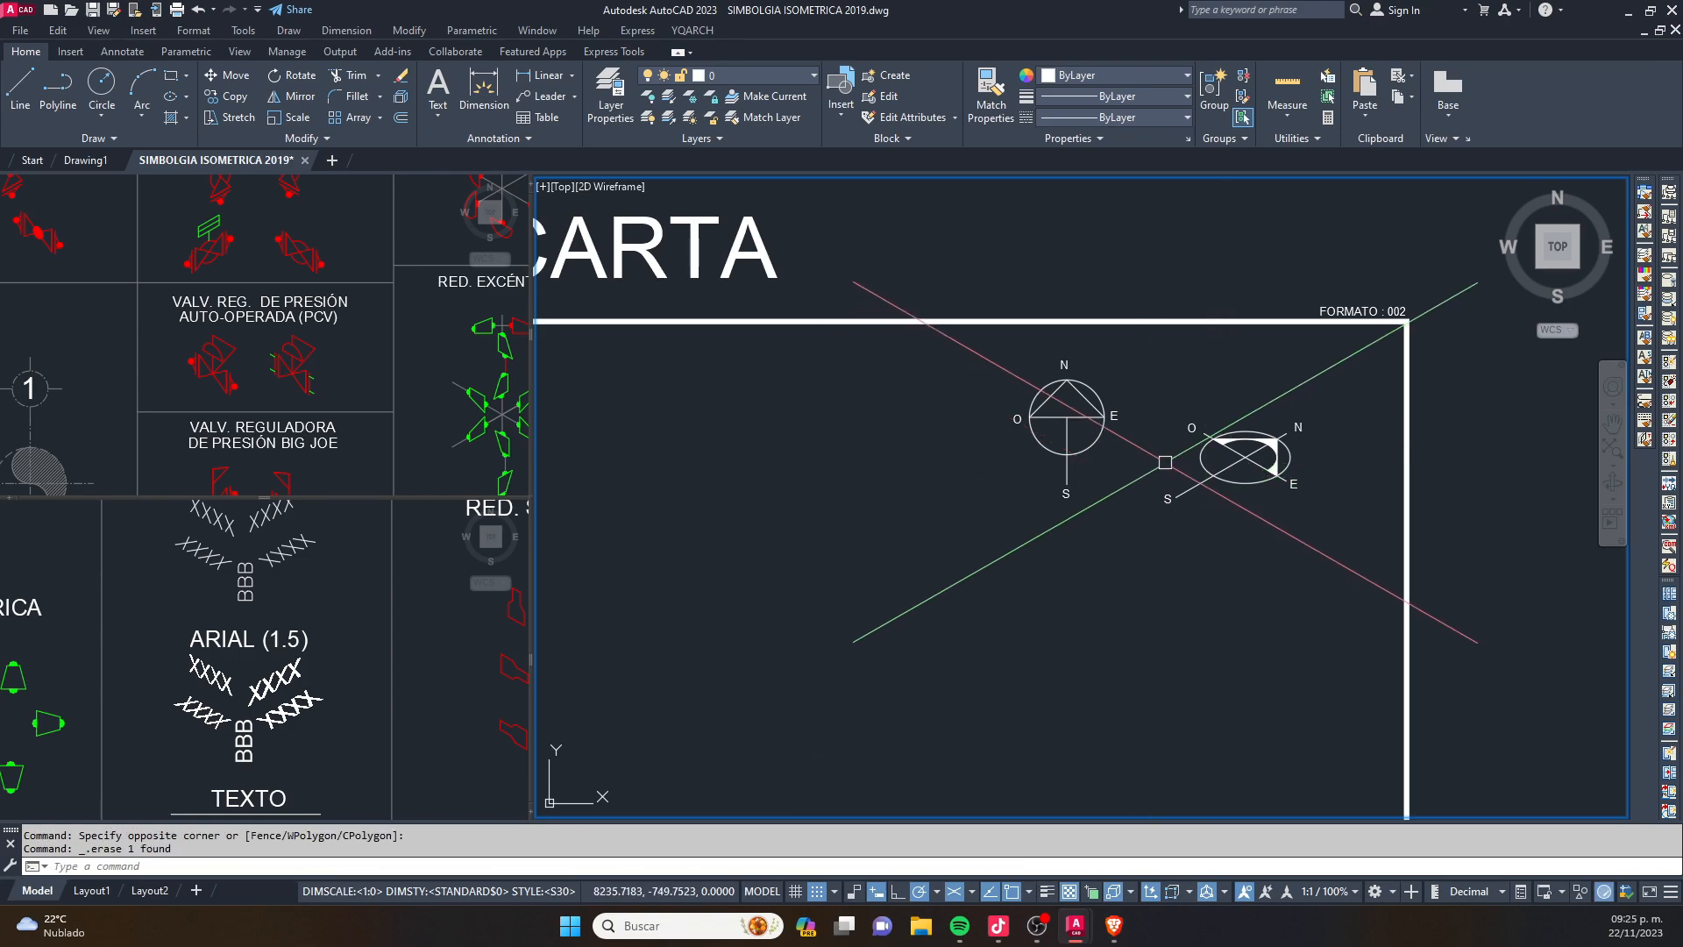
- Move the plan north symbol farther left and slightly down, away from the isometric north symbol
scroll(1162, 443, up, 2)
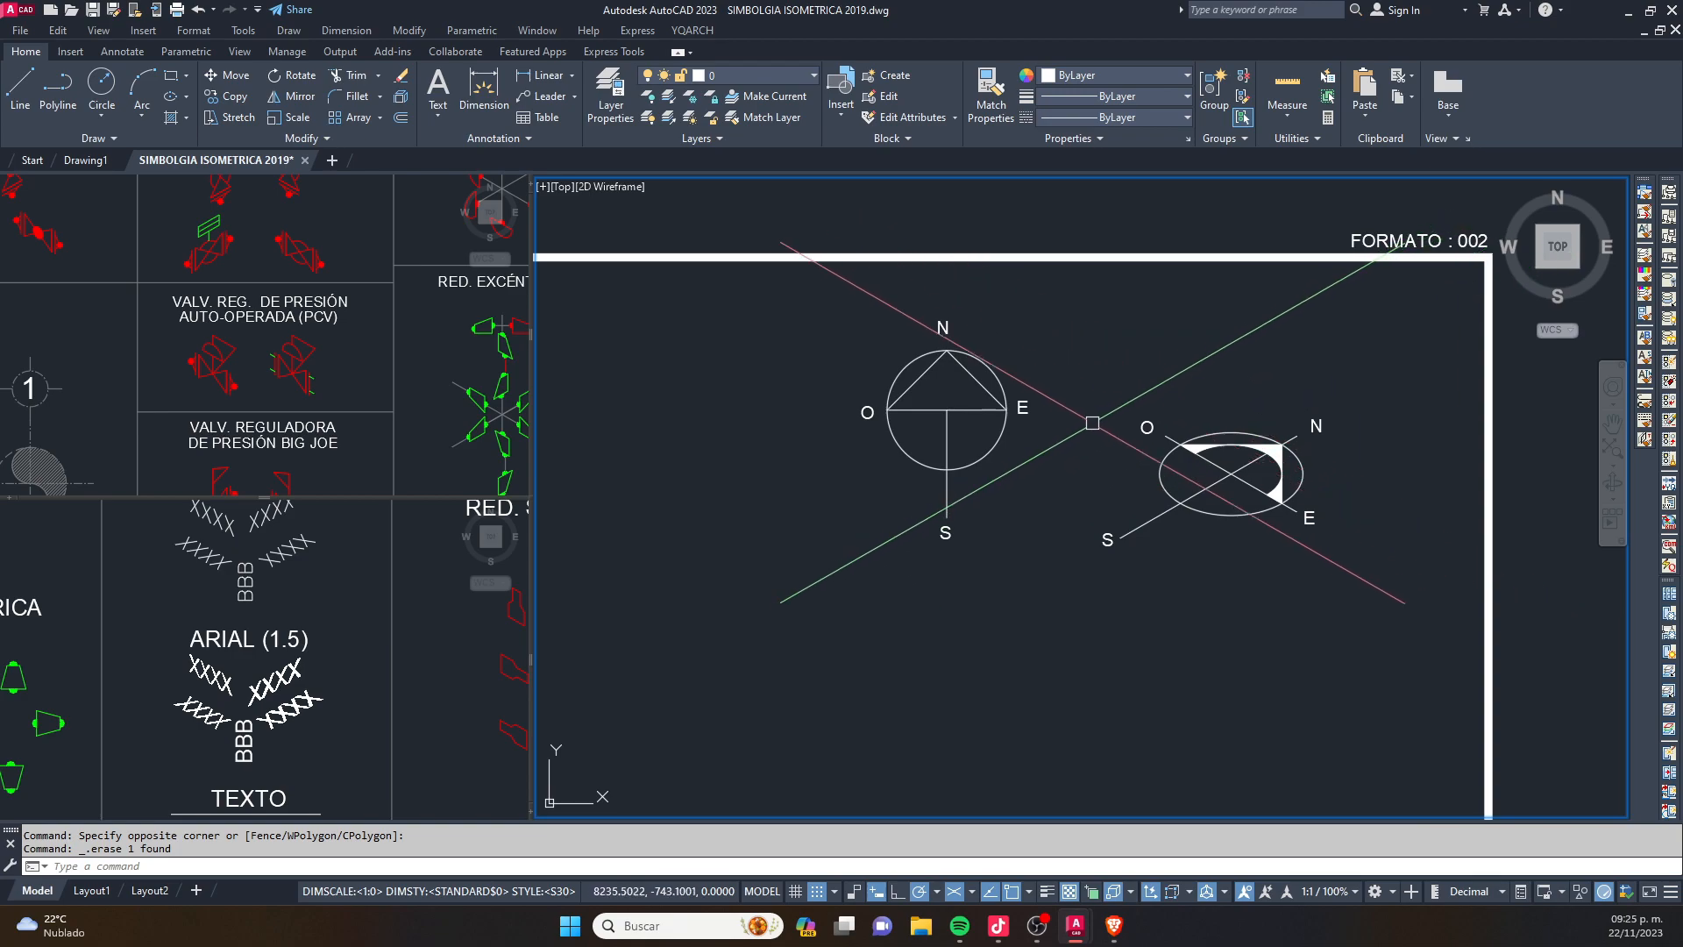
click(1050, 301)
click(759, 582)
middle_drag(839, 507, 936, 439)
scroll(939, 438, up, 2)
text(m)
key(space)
click(1047, 469)
click(775, 669)
key(Escape)
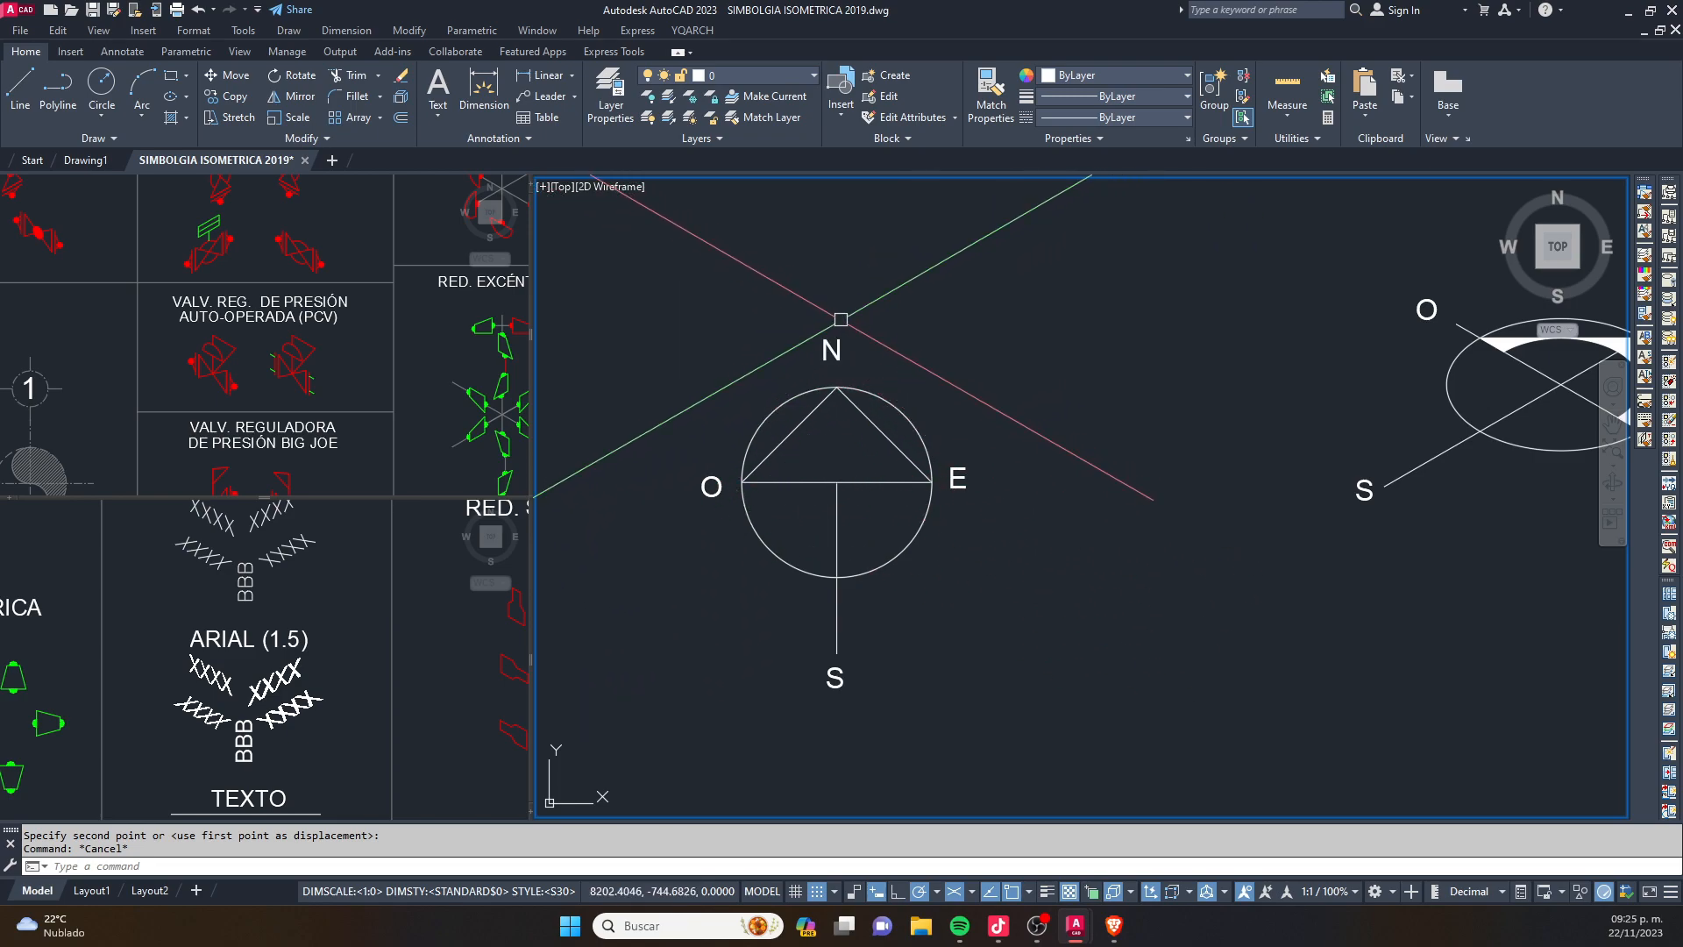
- Switch the crosshair to the right isoplane near the isometric north symbol
scroll(1074, 501, down, 4)
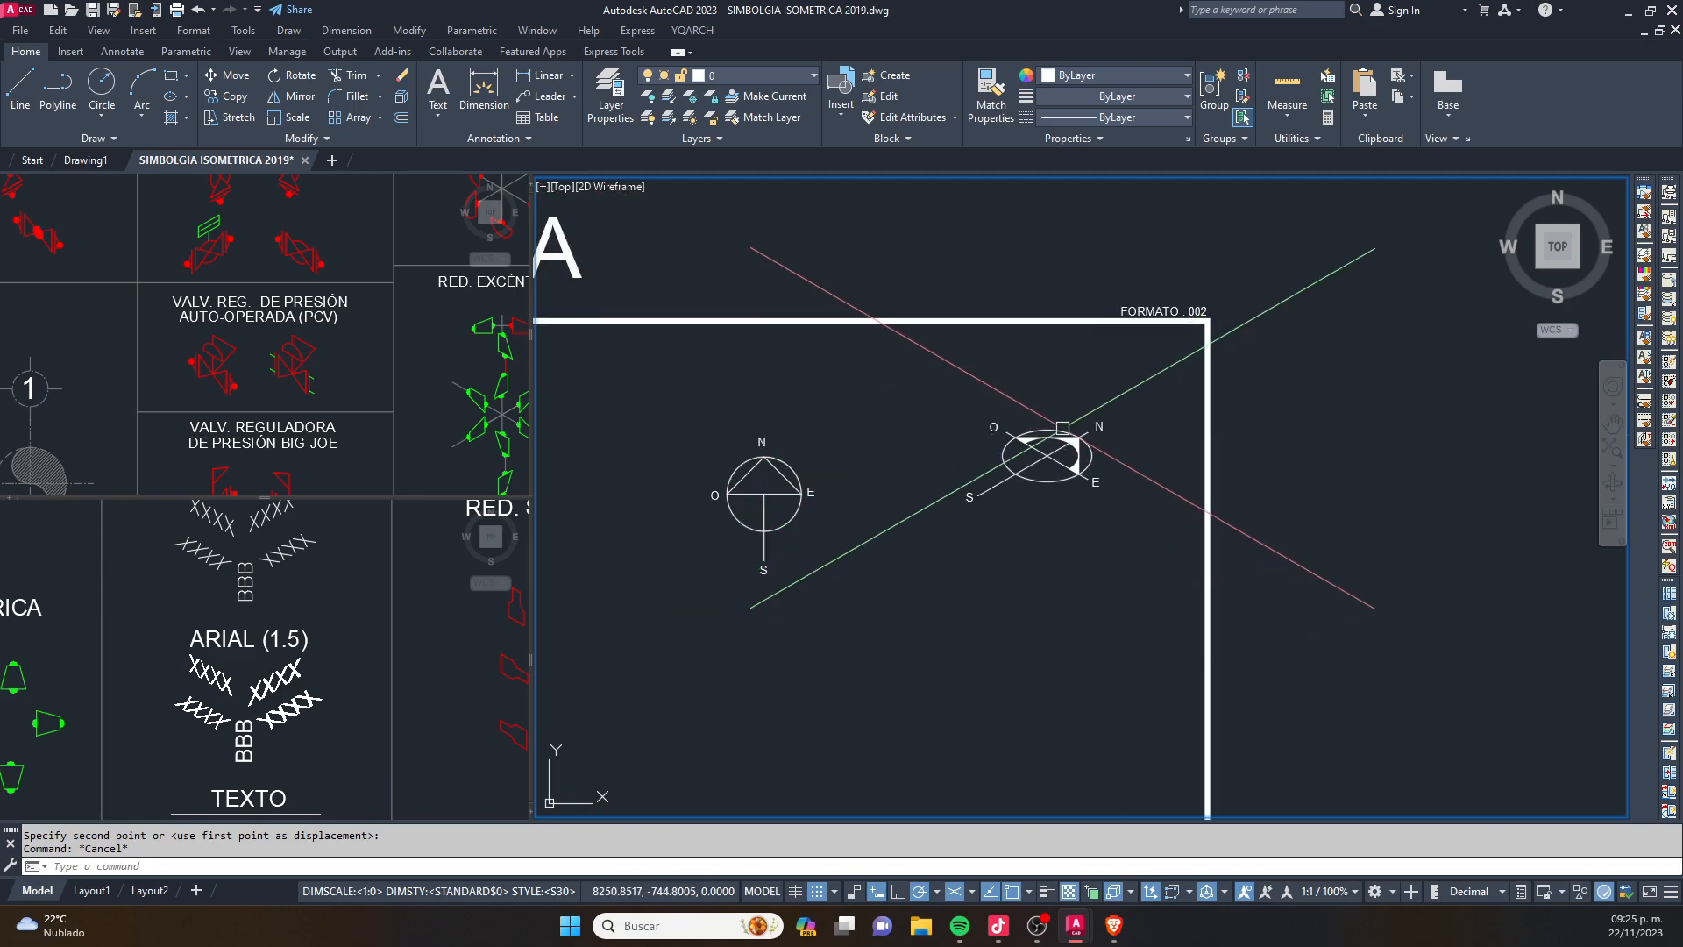
scroll(1043, 399, up, 2)
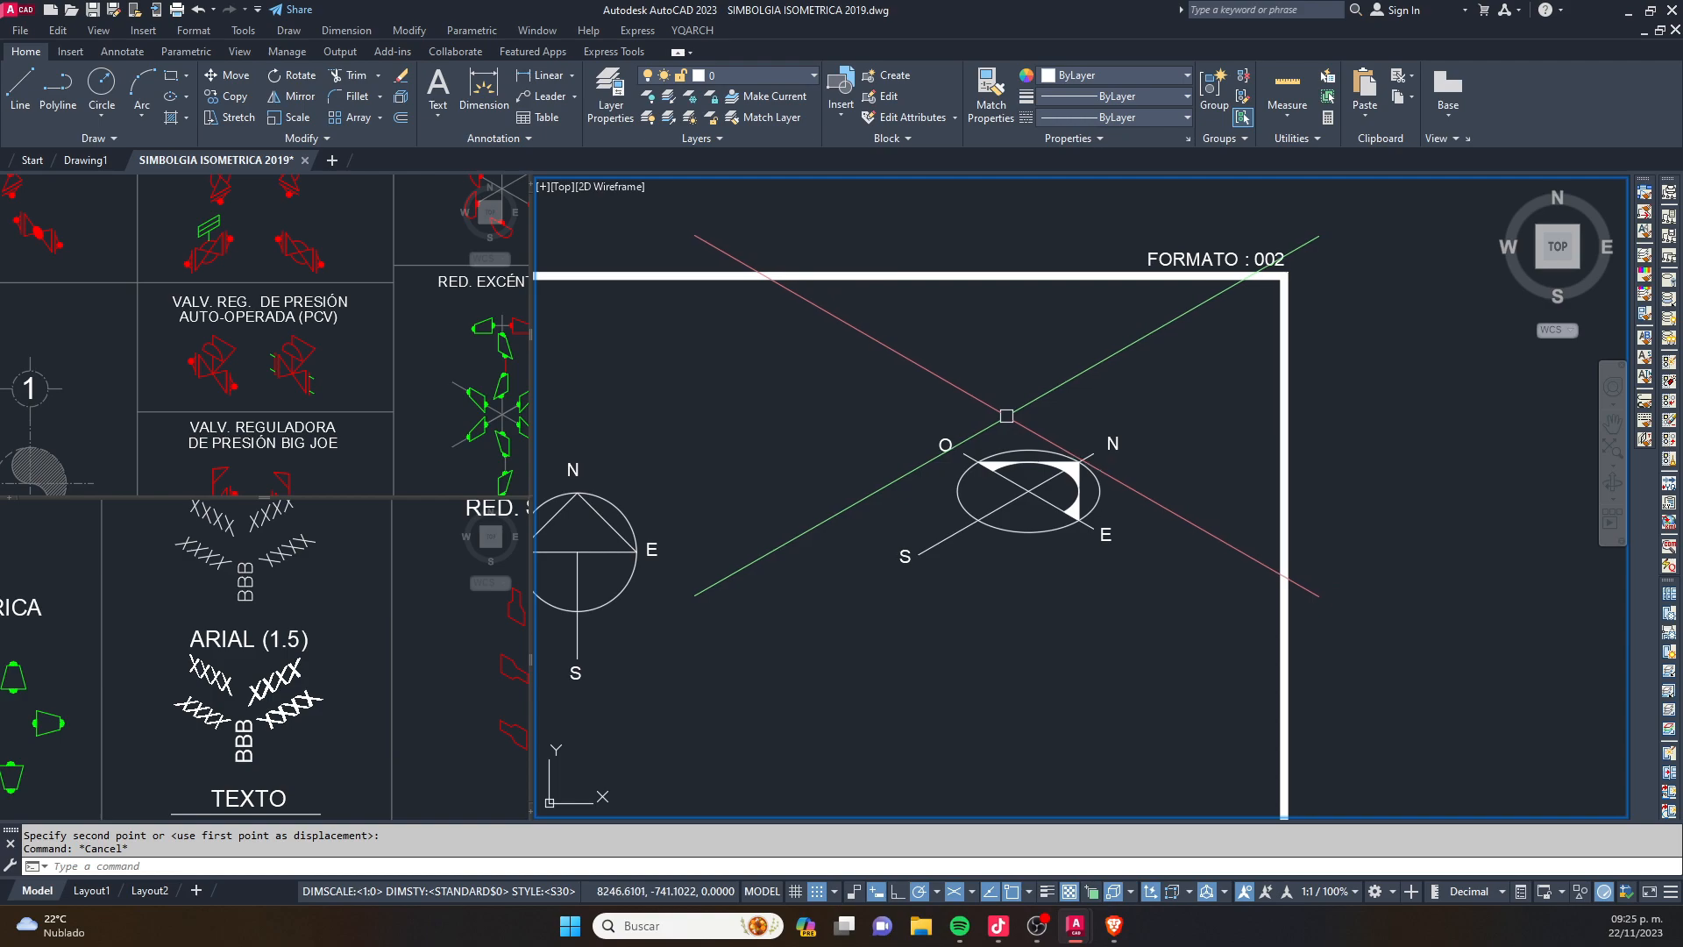
key(F5)
key(space)
click(1162, 338)
click(819, 668)
key(space)
click(830, 579)
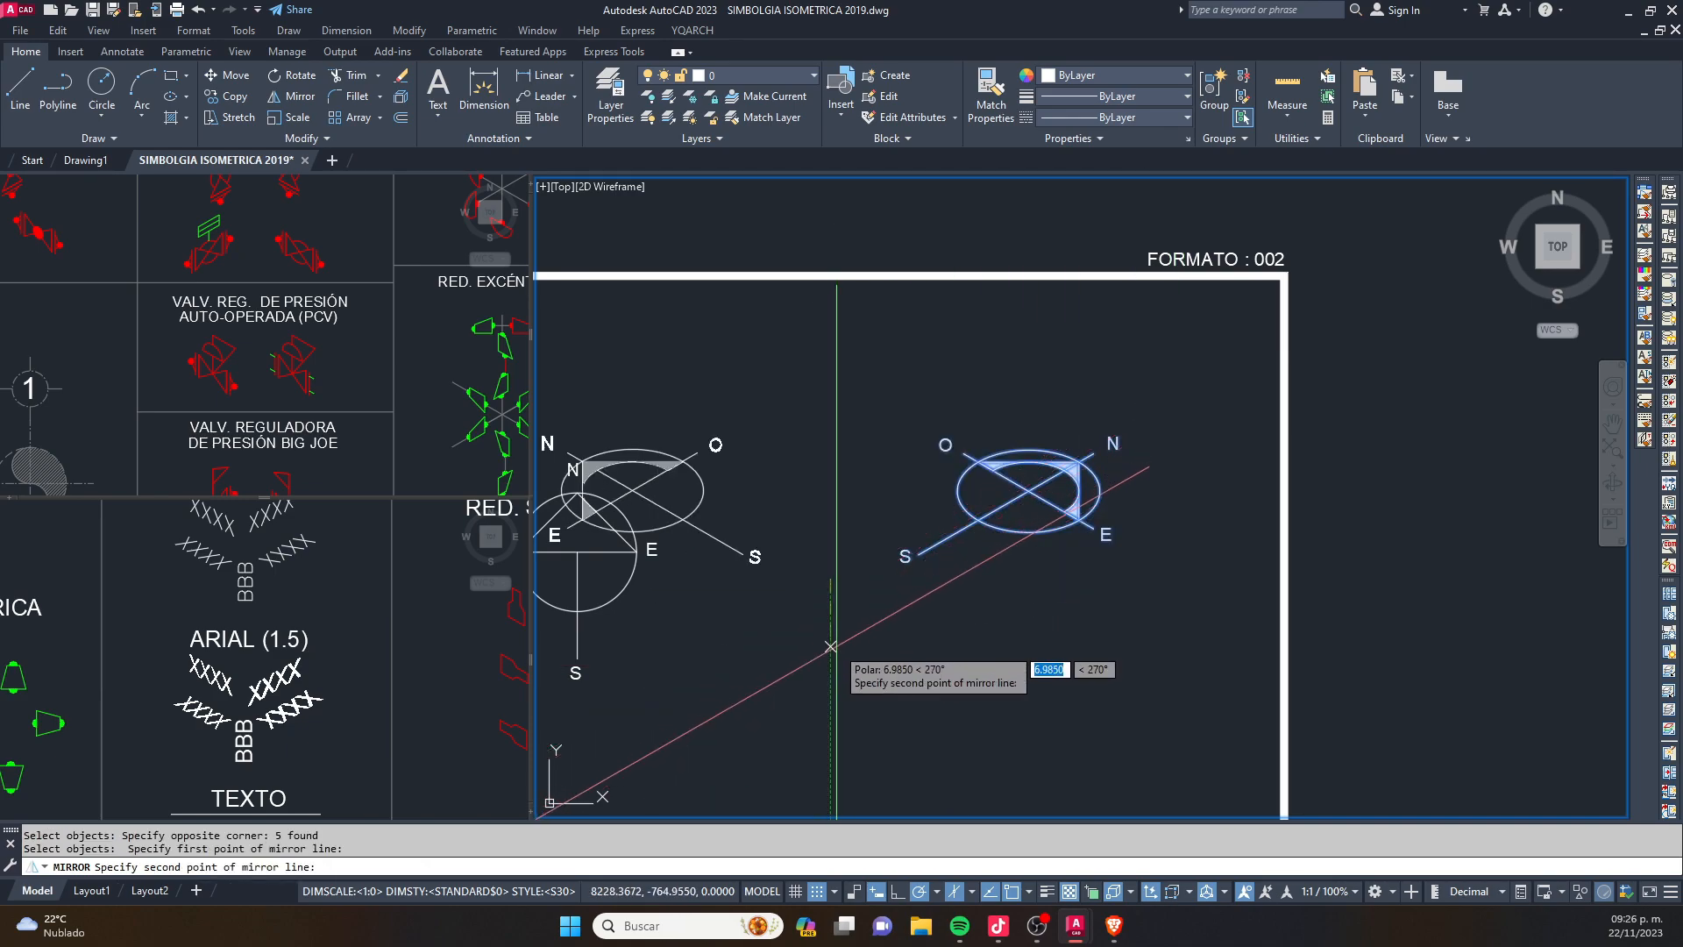
key(Escape)
- Move the isometric north symbol to the right and slightly up, toward the sheet's corner
click(1306, 377)
click(886, 657)
text(m)
key(space)
click(885, 657)
click(966, 635)
- Mirror the isometric north symbol about a vertical line on its left side, keeping the original
text(mi)
key(space)
click(1214, 387)
click(936, 627)
key(space)
click(923, 554)
click(920, 596)
right_click(923, 603)
click(972, 608)
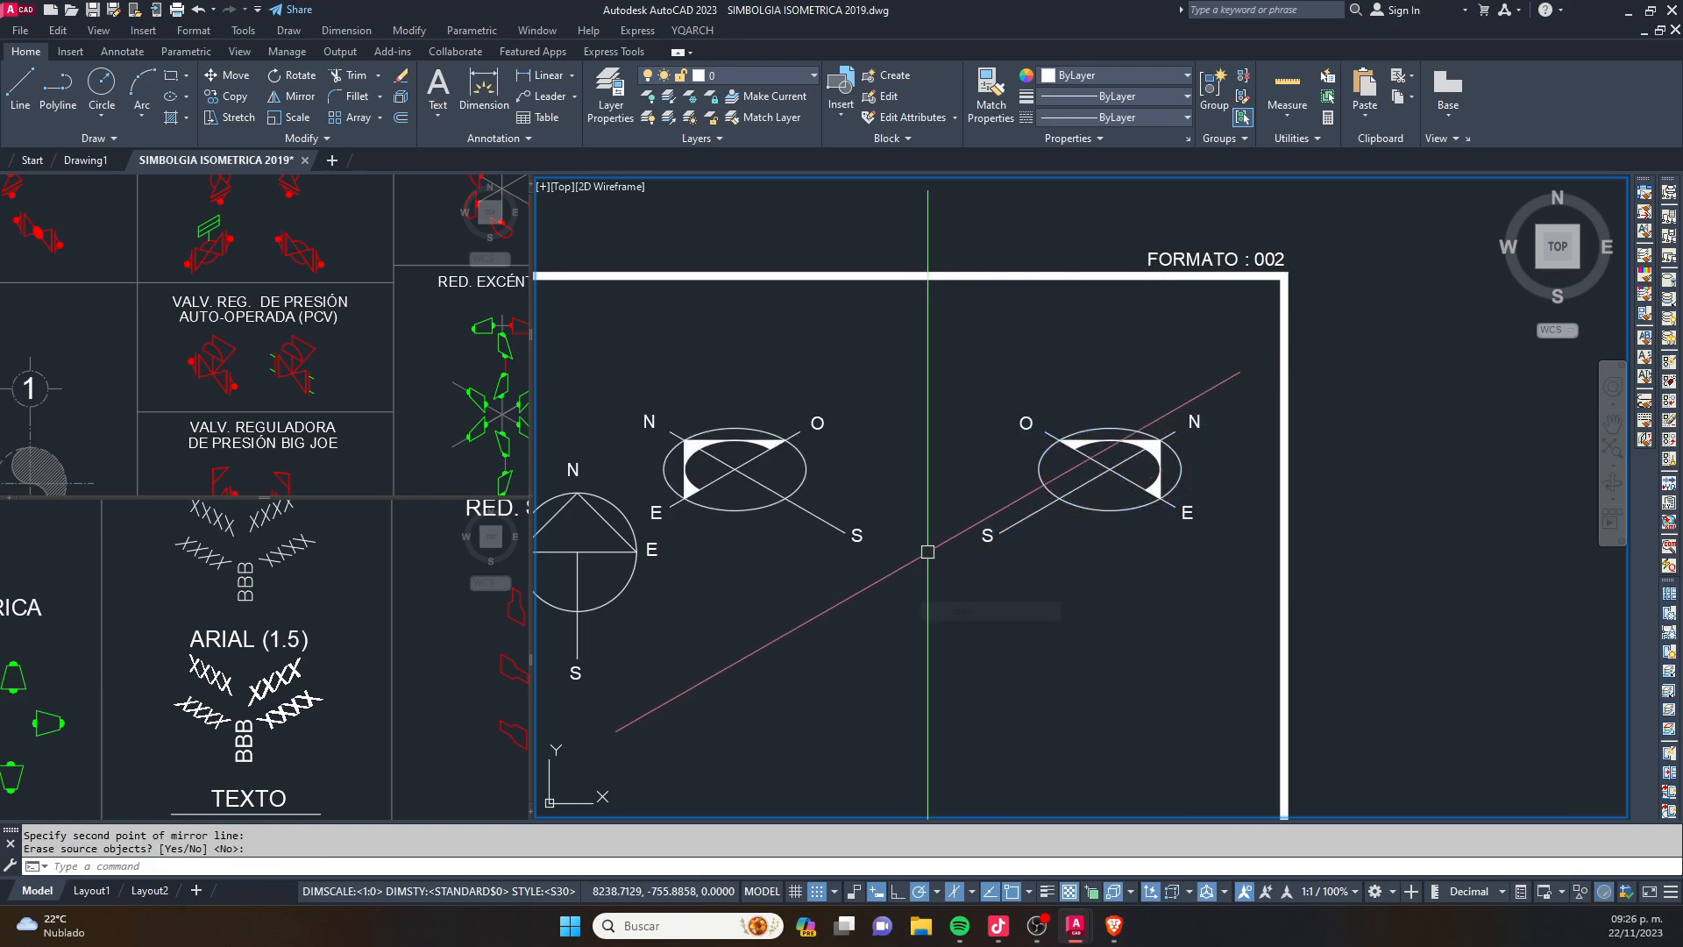
key(Escape)
- Move the mirrored isometric north symbol with its labels about 7 units to the right, clear of the plan north symbol
click(944, 392)
click(749, 602)
click(870, 355)
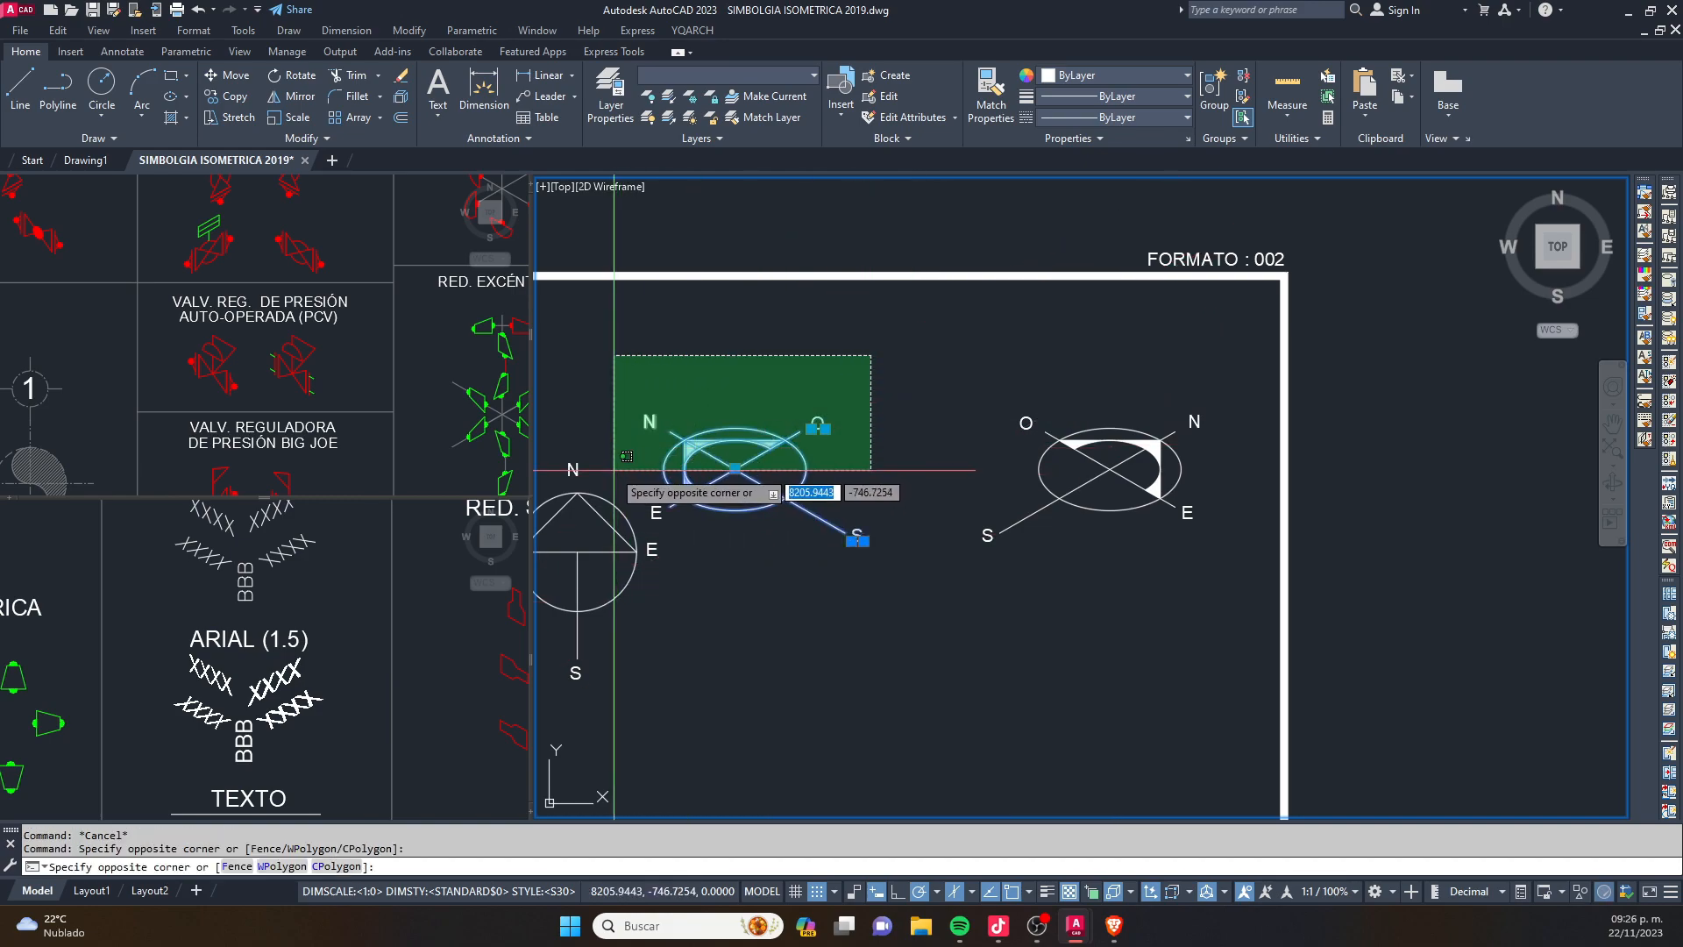
click(605, 470)
scroll(667, 529, up, 2)
click(744, 564)
click(669, 460)
scroll(702, 474, down, 2)
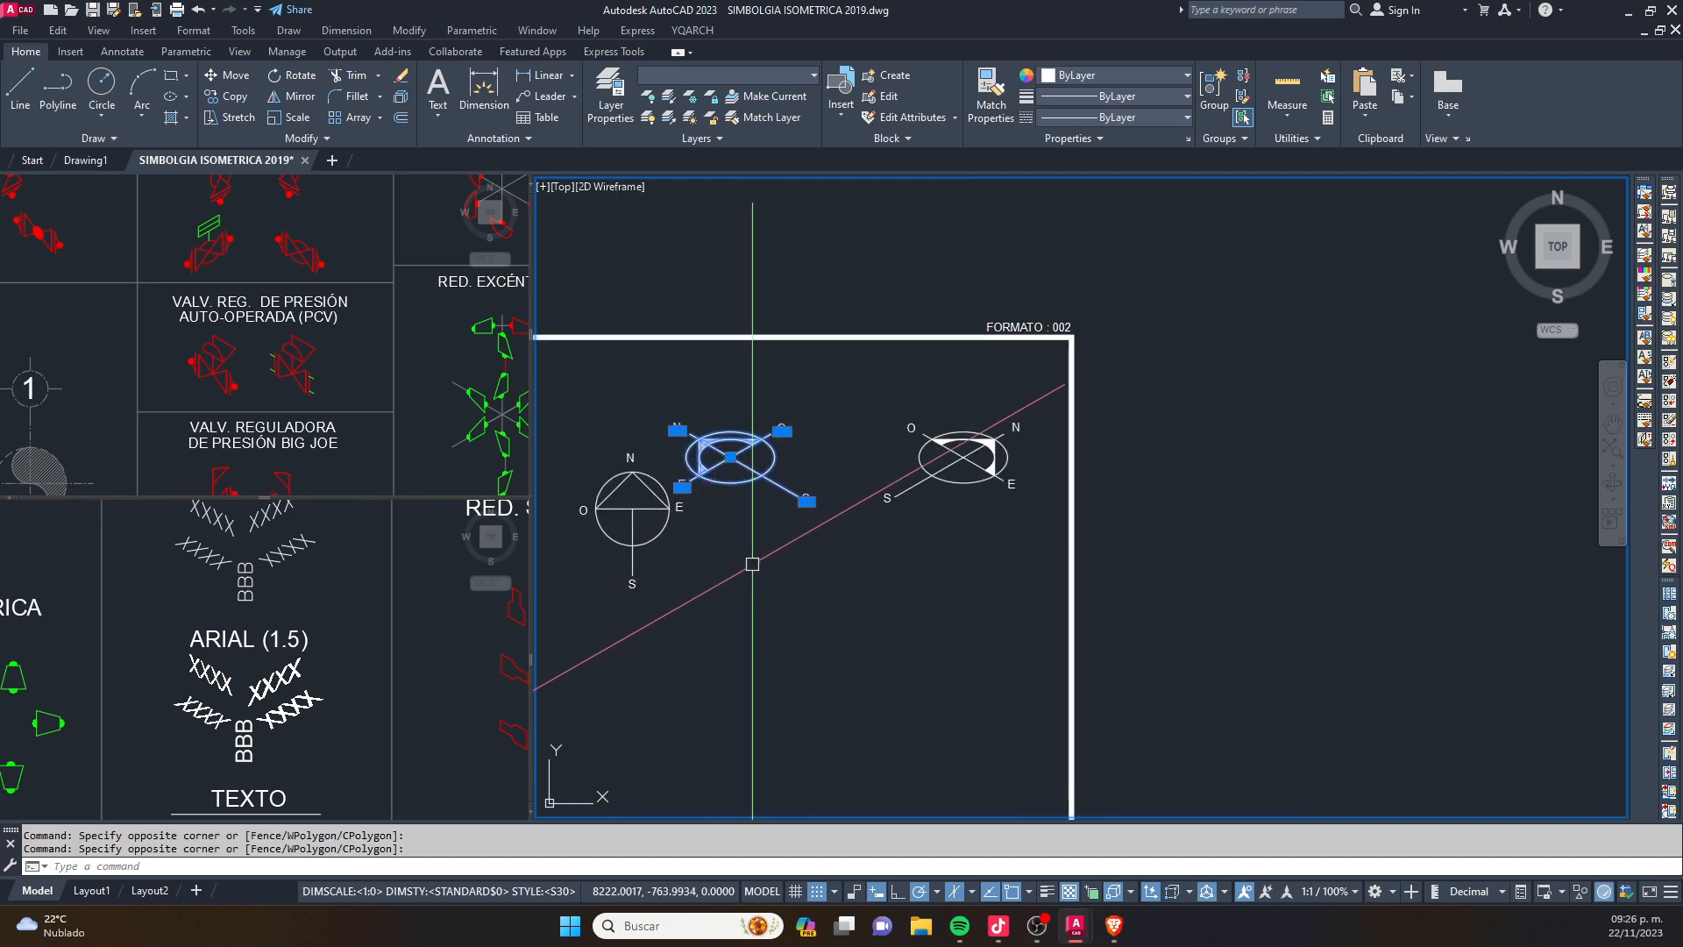
text(m)
key(space)
click(770, 603)
key(F8)
key(F8)
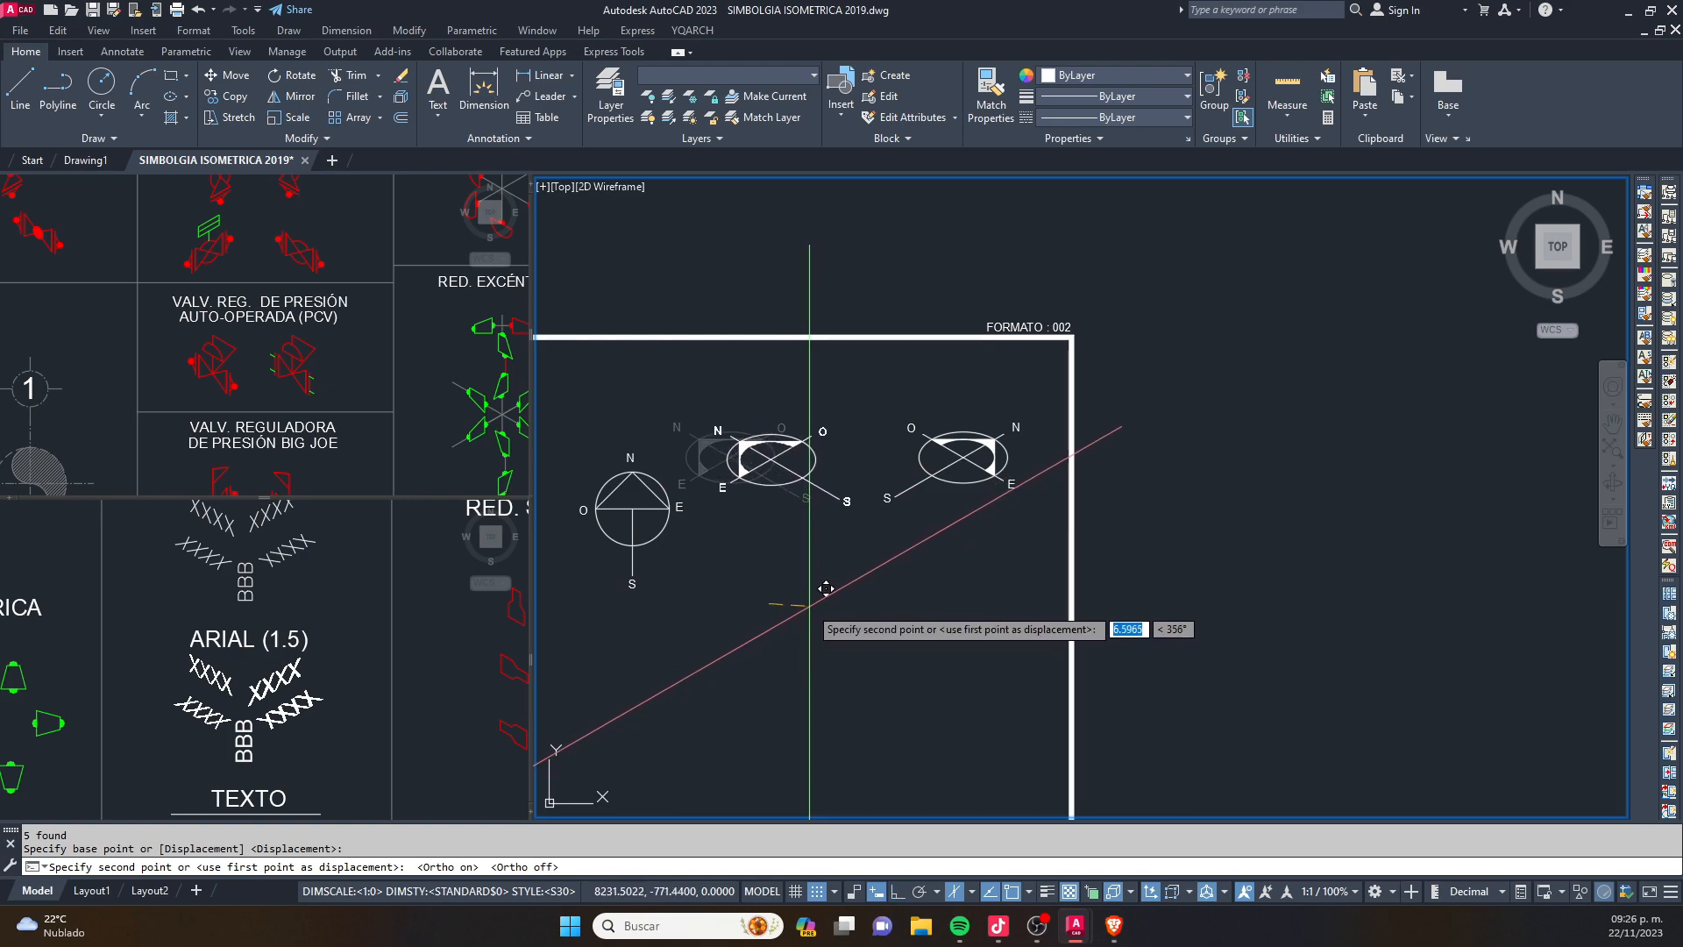
click(812, 601)
key(Escape)
scroll(649, 480, up, 3)
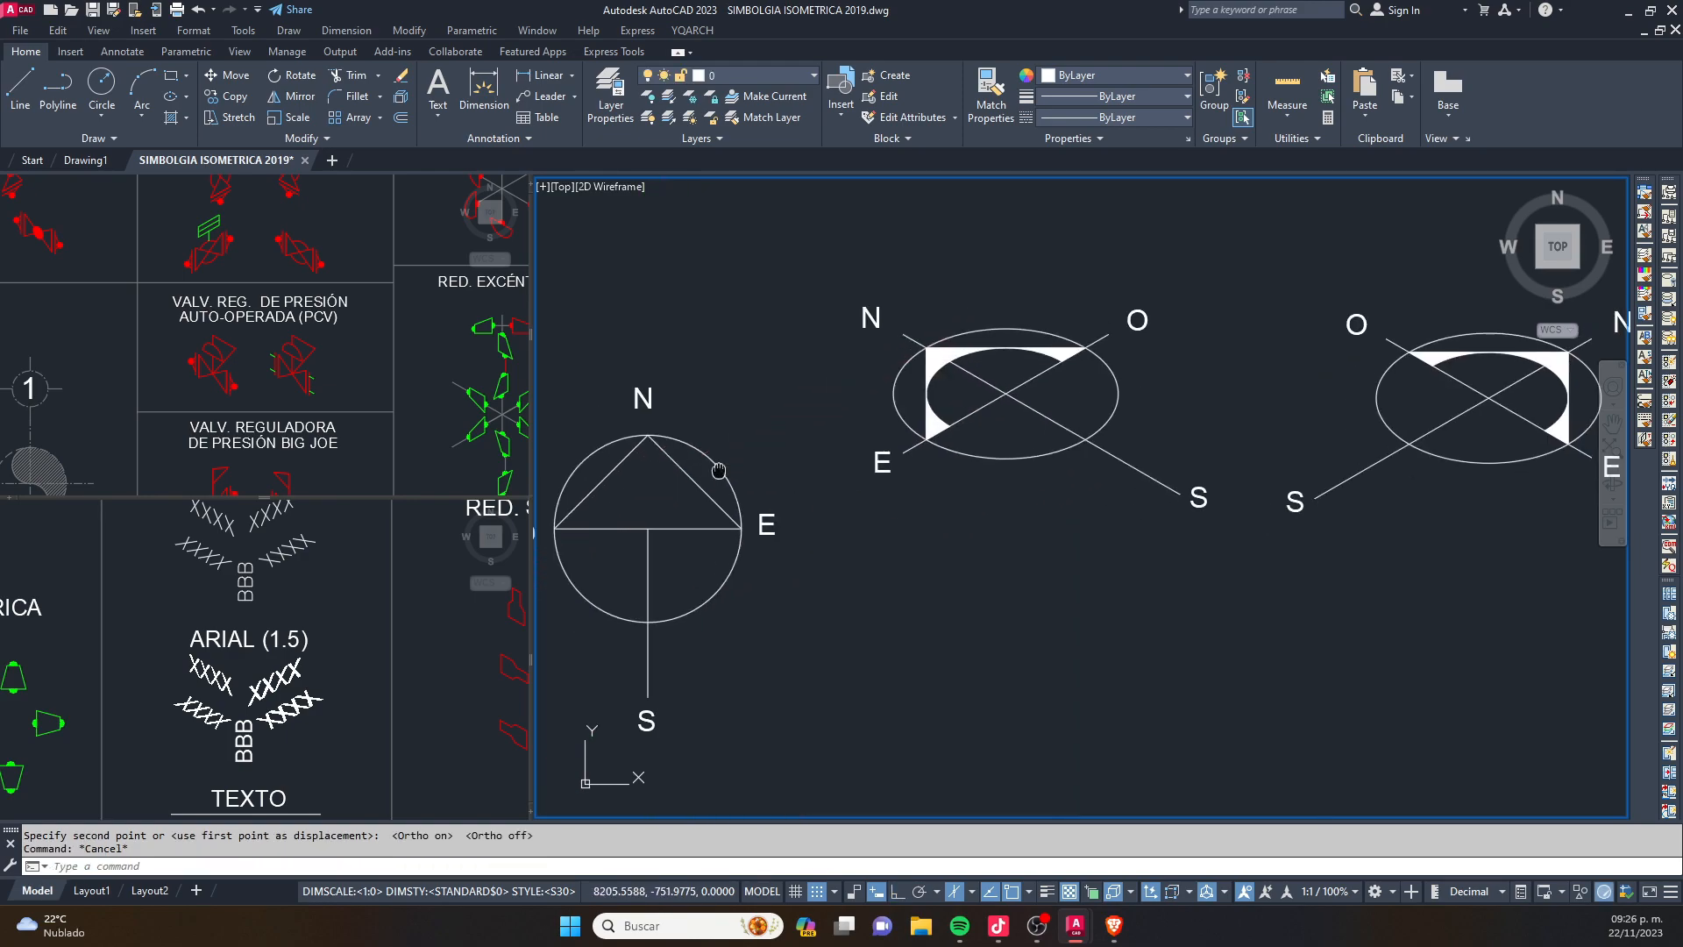
middle_drag(1132, 364, 1021, 420)
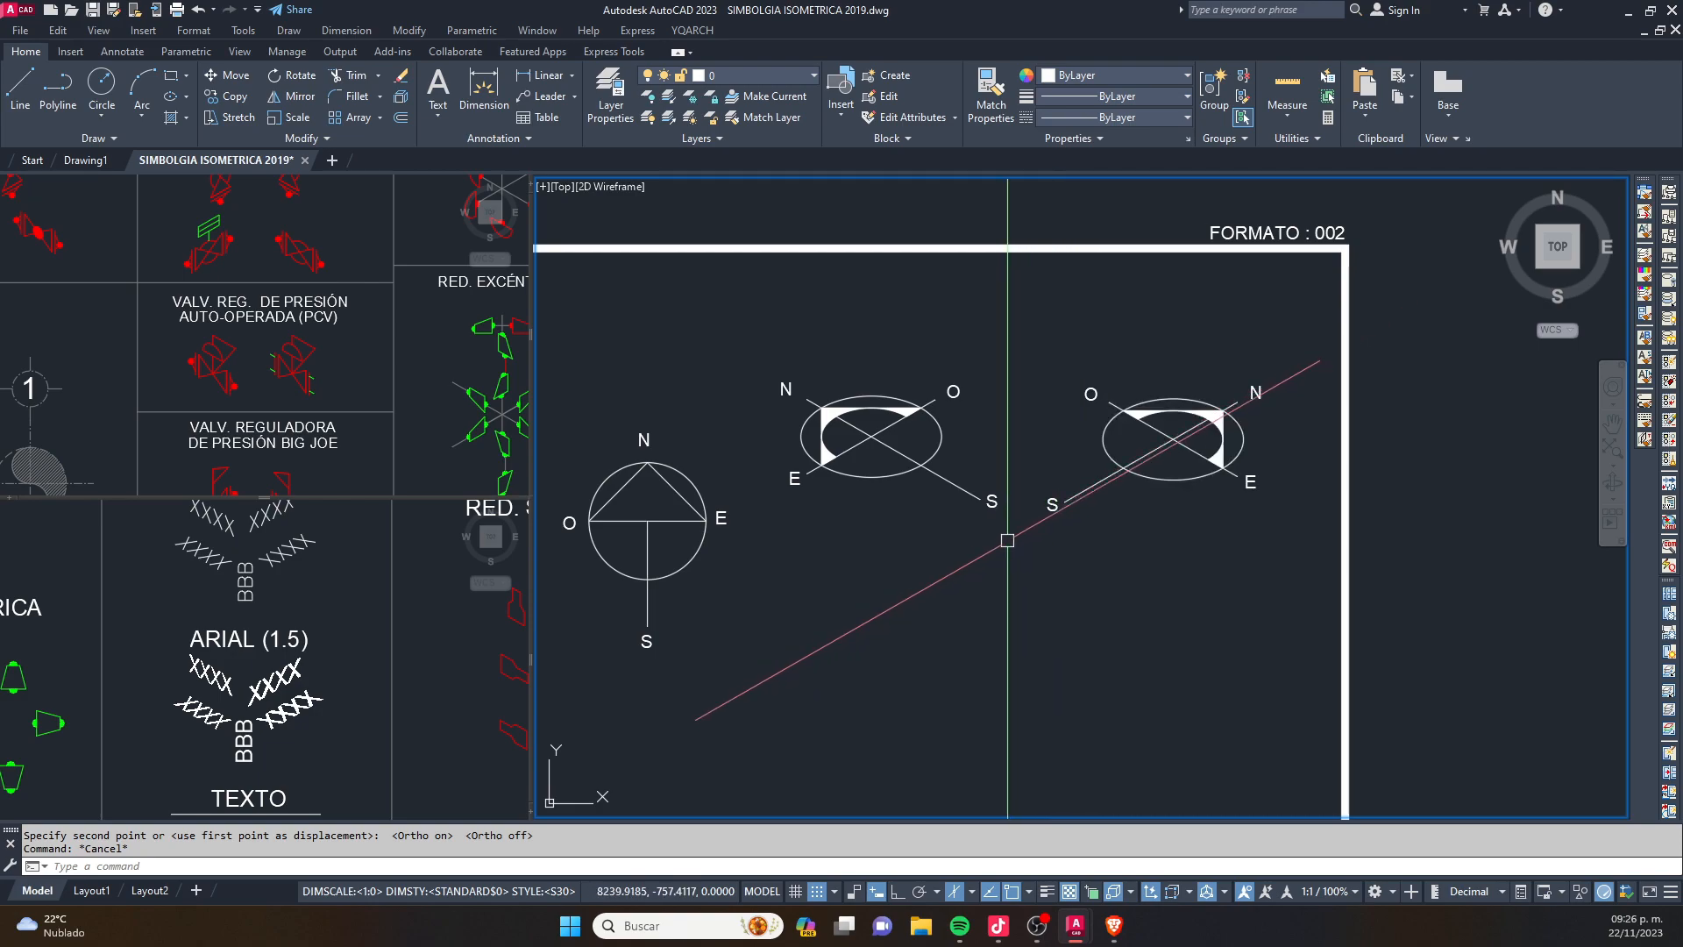
- Switch the crosshair to the top isoplane beside the two isometric north symbols
scroll(1171, 445, up, 2)
middle_drag(1171, 445, 1053, 476)
key(F5)
key(F5)
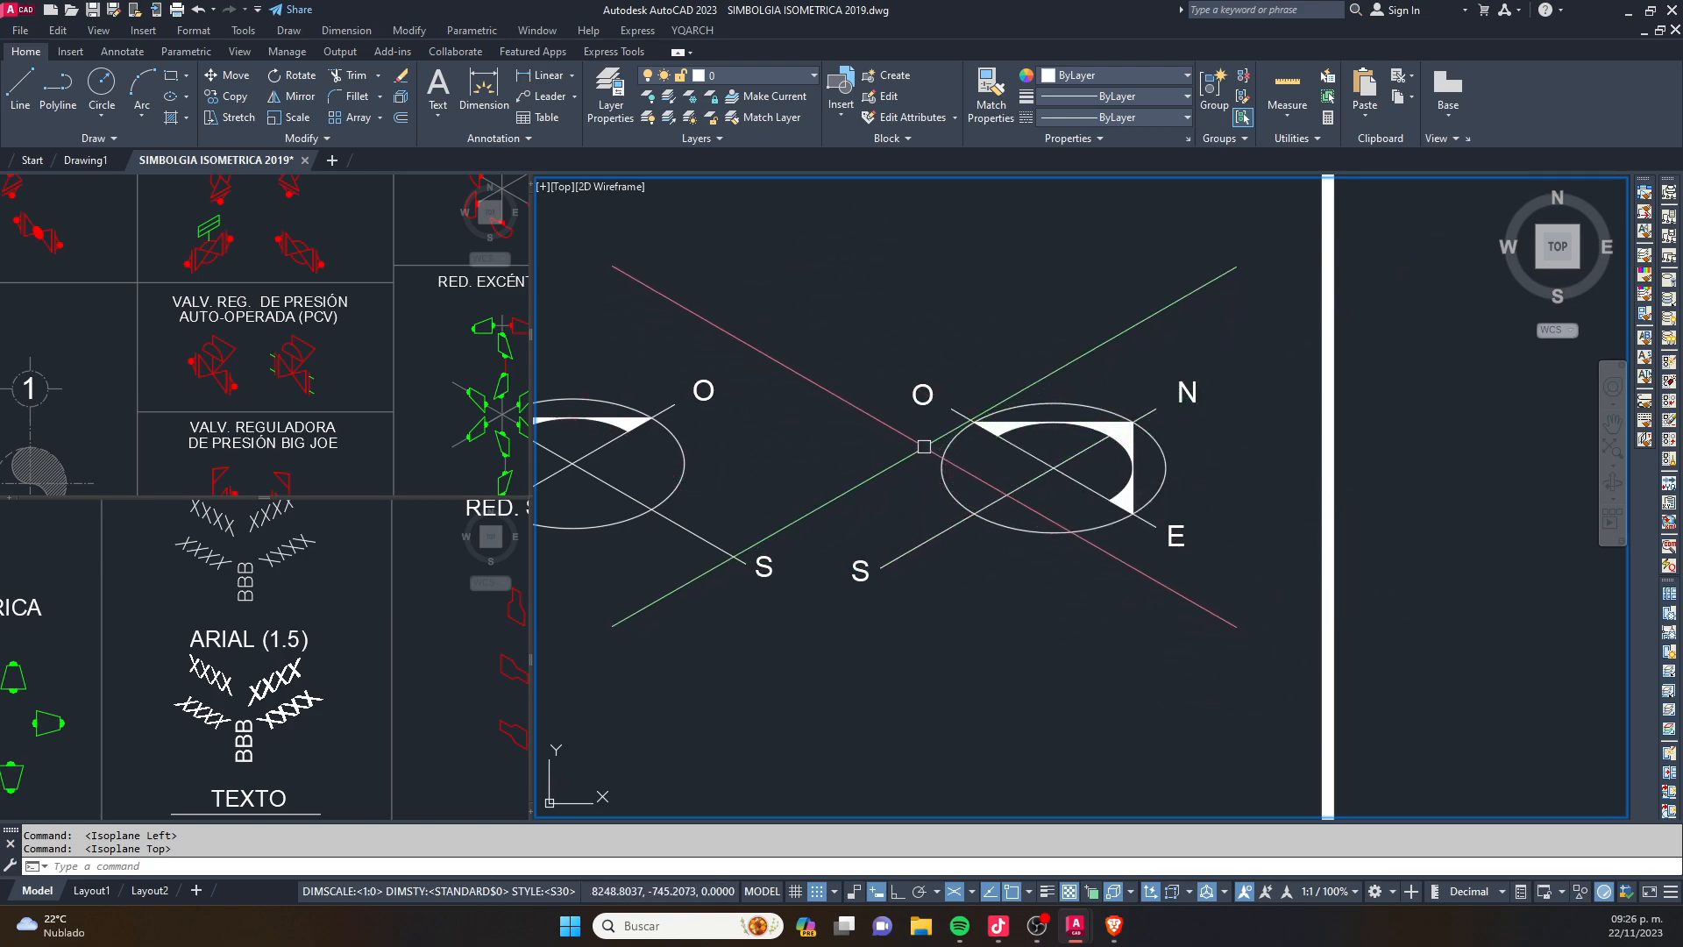
scroll(1247, 539, down, 1)
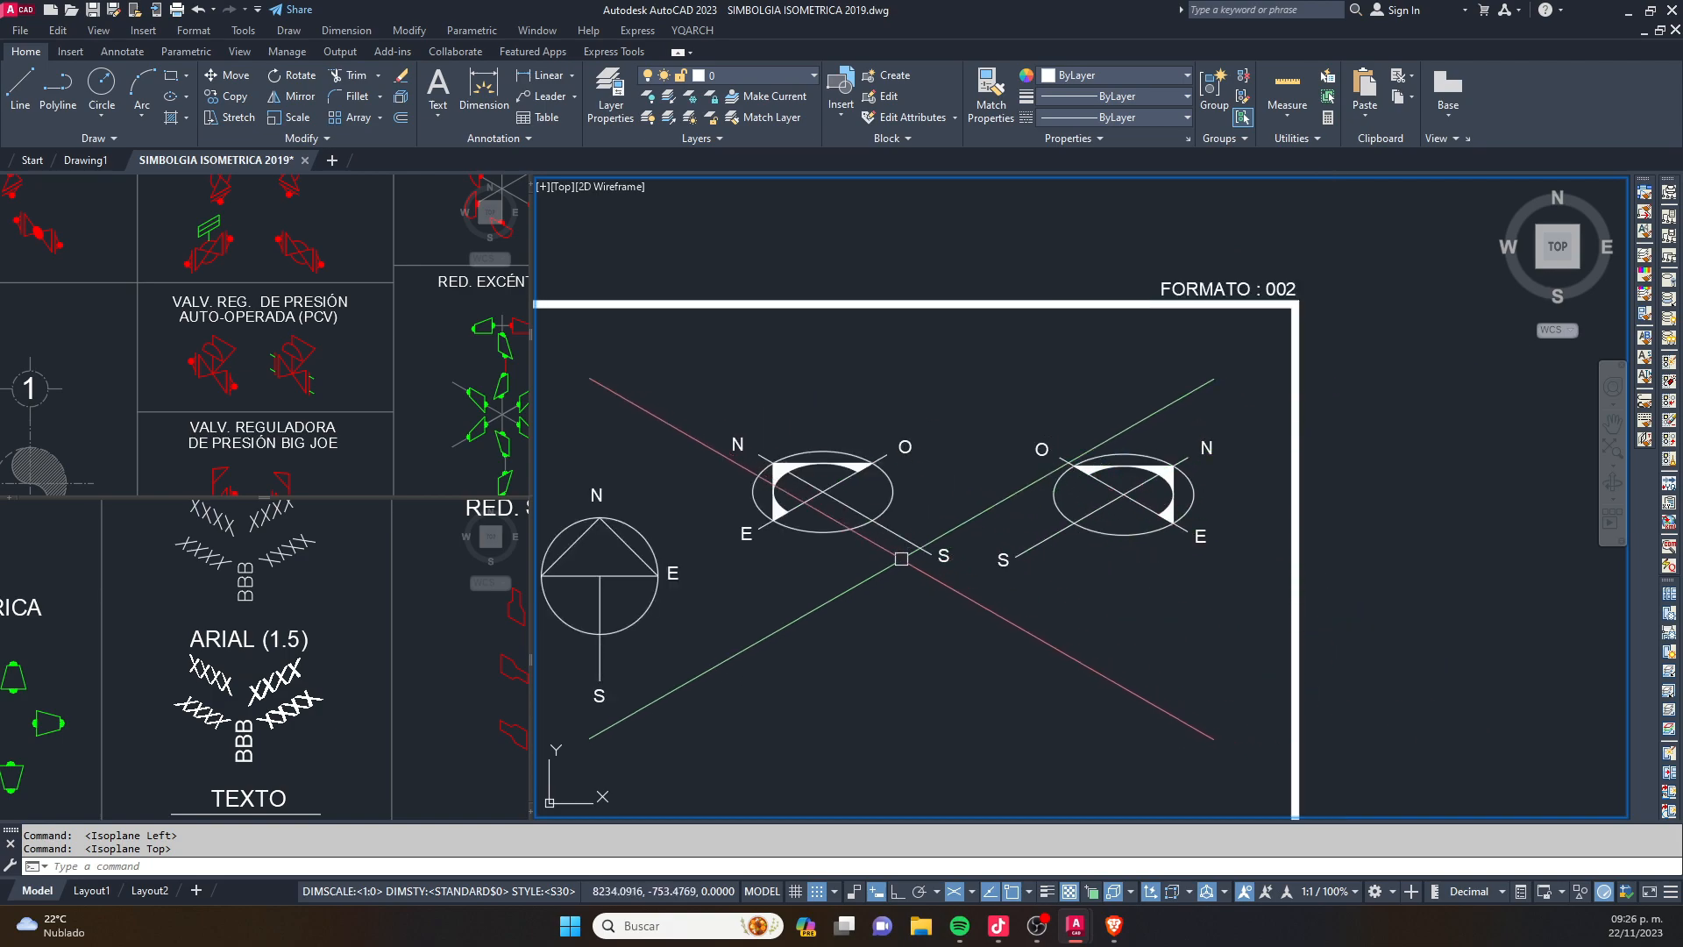
scroll(798, 466, up, 2)
mouse_move(798, 467)
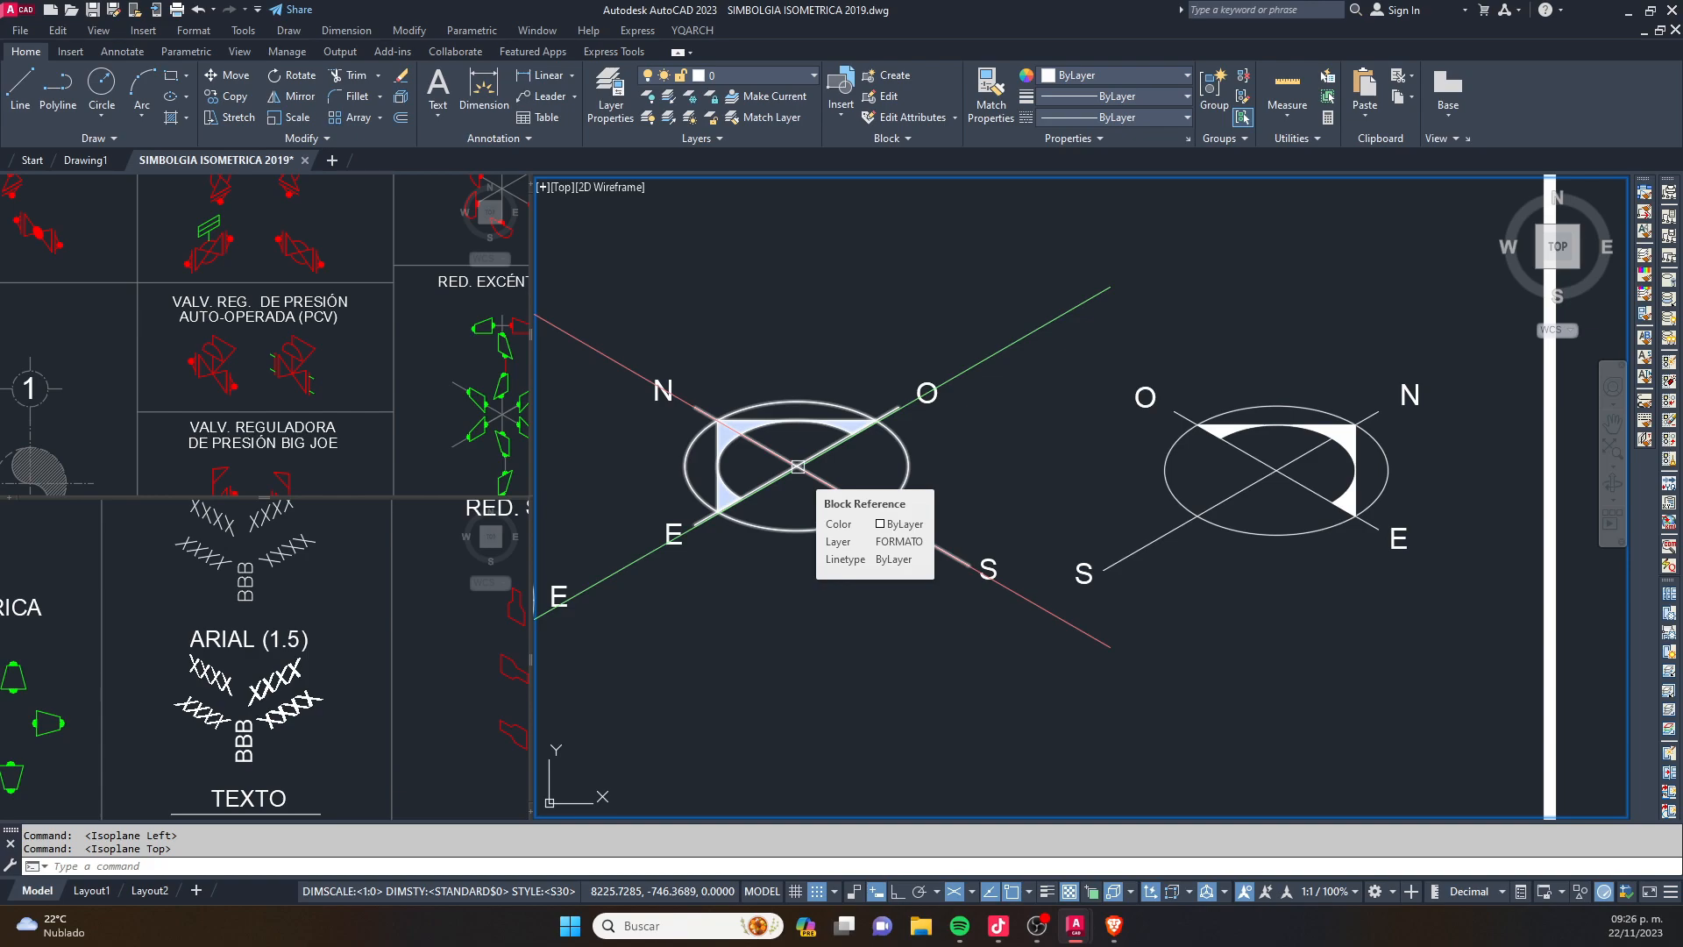
- Delete the isometric north symbol nearest the plan north symbol, together with its direction labels
scroll(955, 435, down, 2)
key(Escape)
click(999, 362)
click(744, 591)
scroll(767, 587, down, 2)
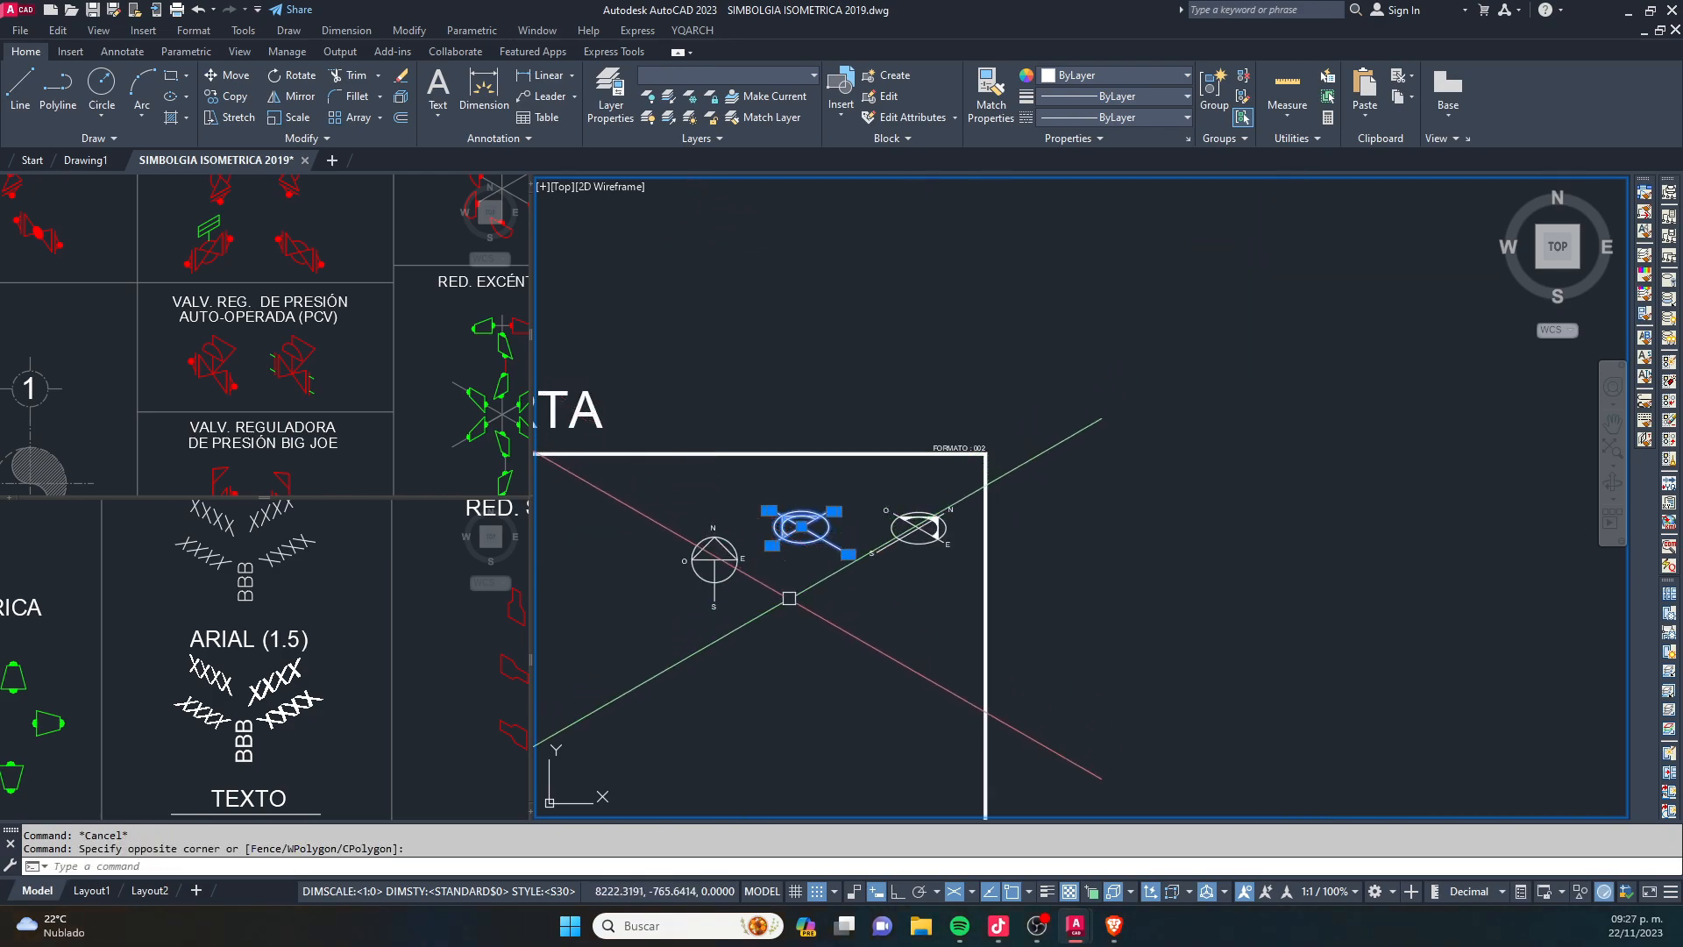
scroll(789, 594, up, 1)
key(Delete)
middle_drag(789, 594, 1014, 477)
click(948, 583)
key(Escape)
scroll(939, 537, down, 2)
scroll(917, 508, up, 1)
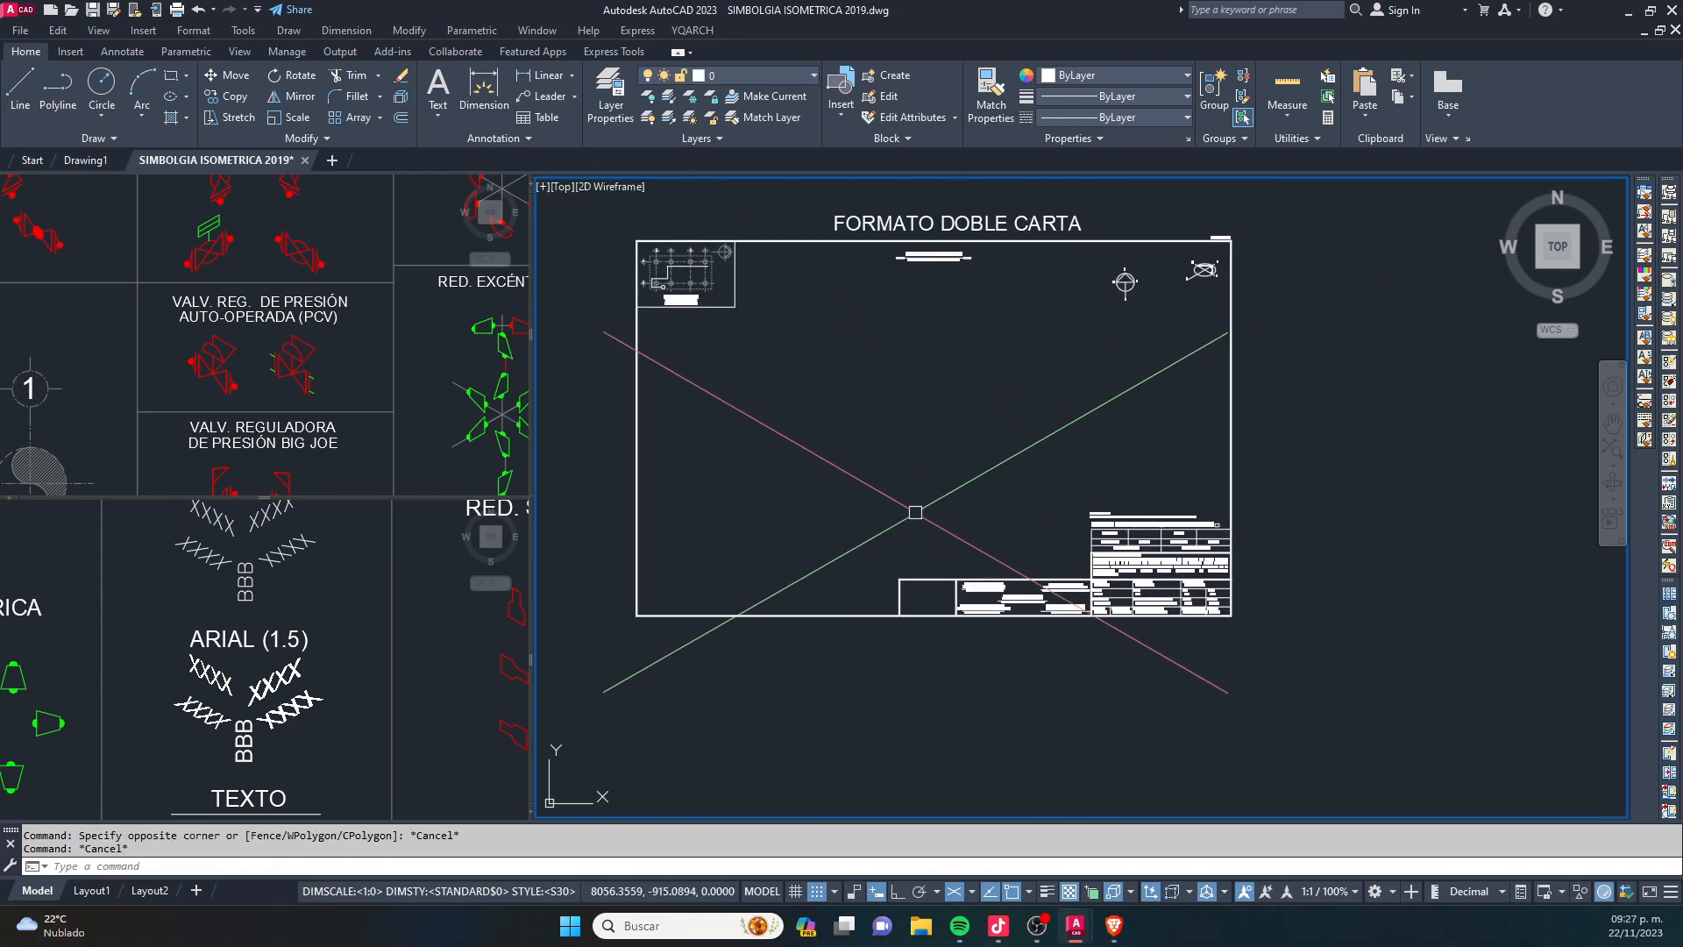
scroll(898, 507, up, 2)
scroll(674, 573, down, 2)
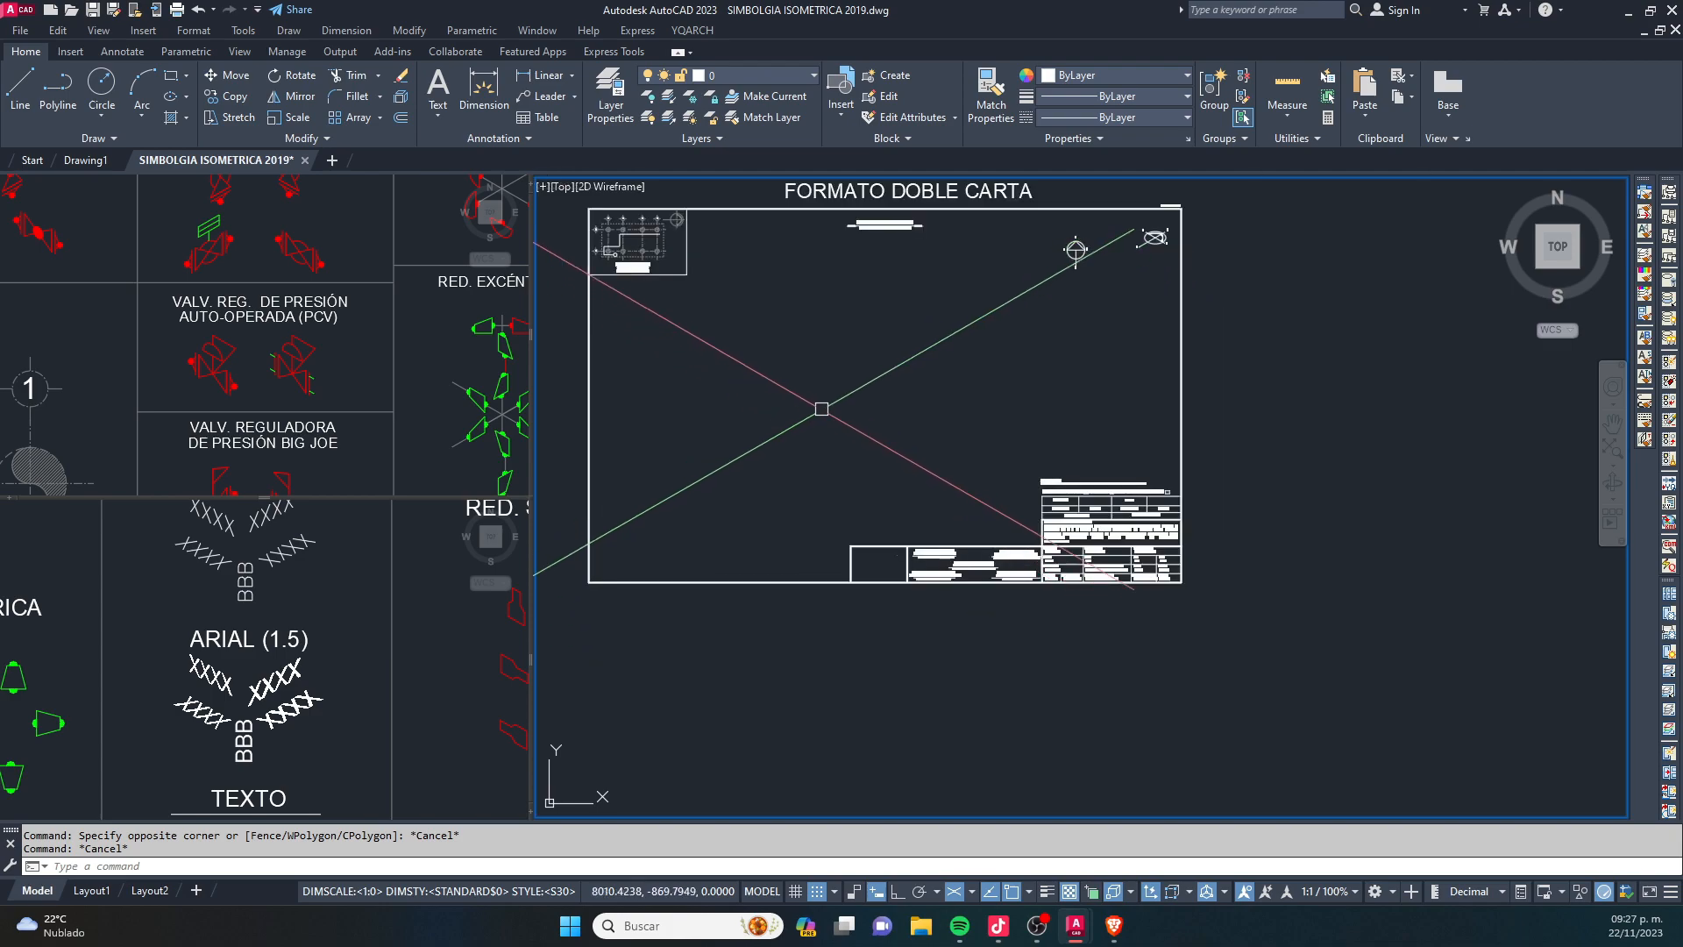
- Examine the valve and TAPÓN CACHUCHA symbols in the isometric symbol library
key(Escape)
click(263, 346)
scroll(267, 351, down, 4)
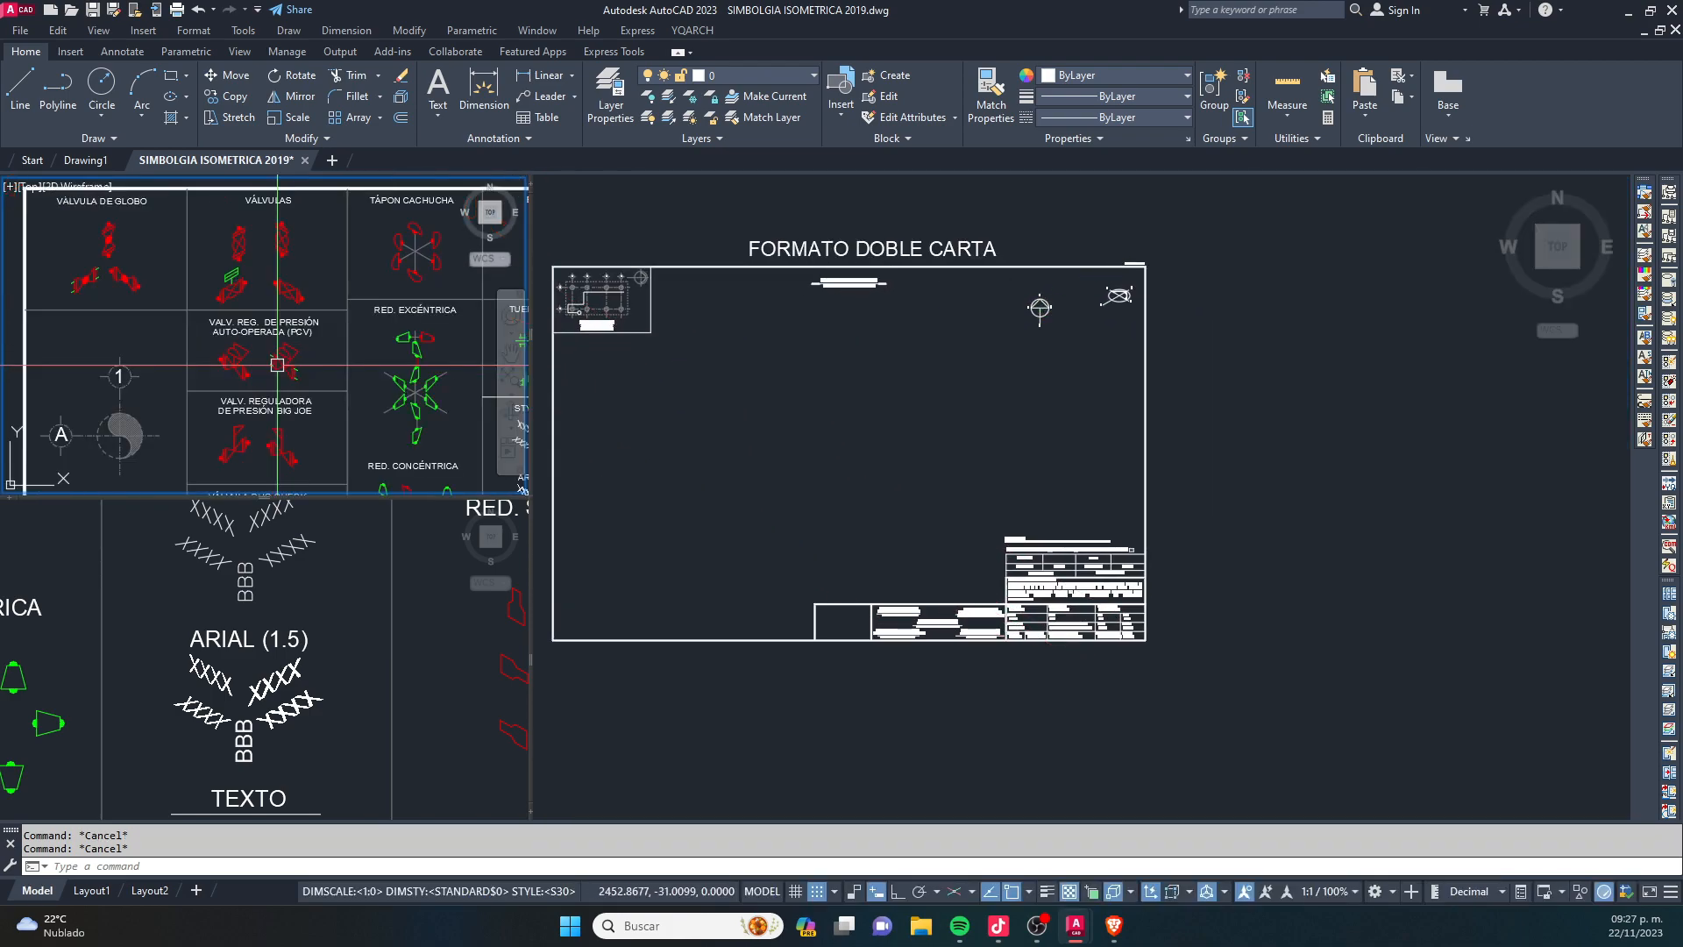
scroll(257, 273, up, 4)
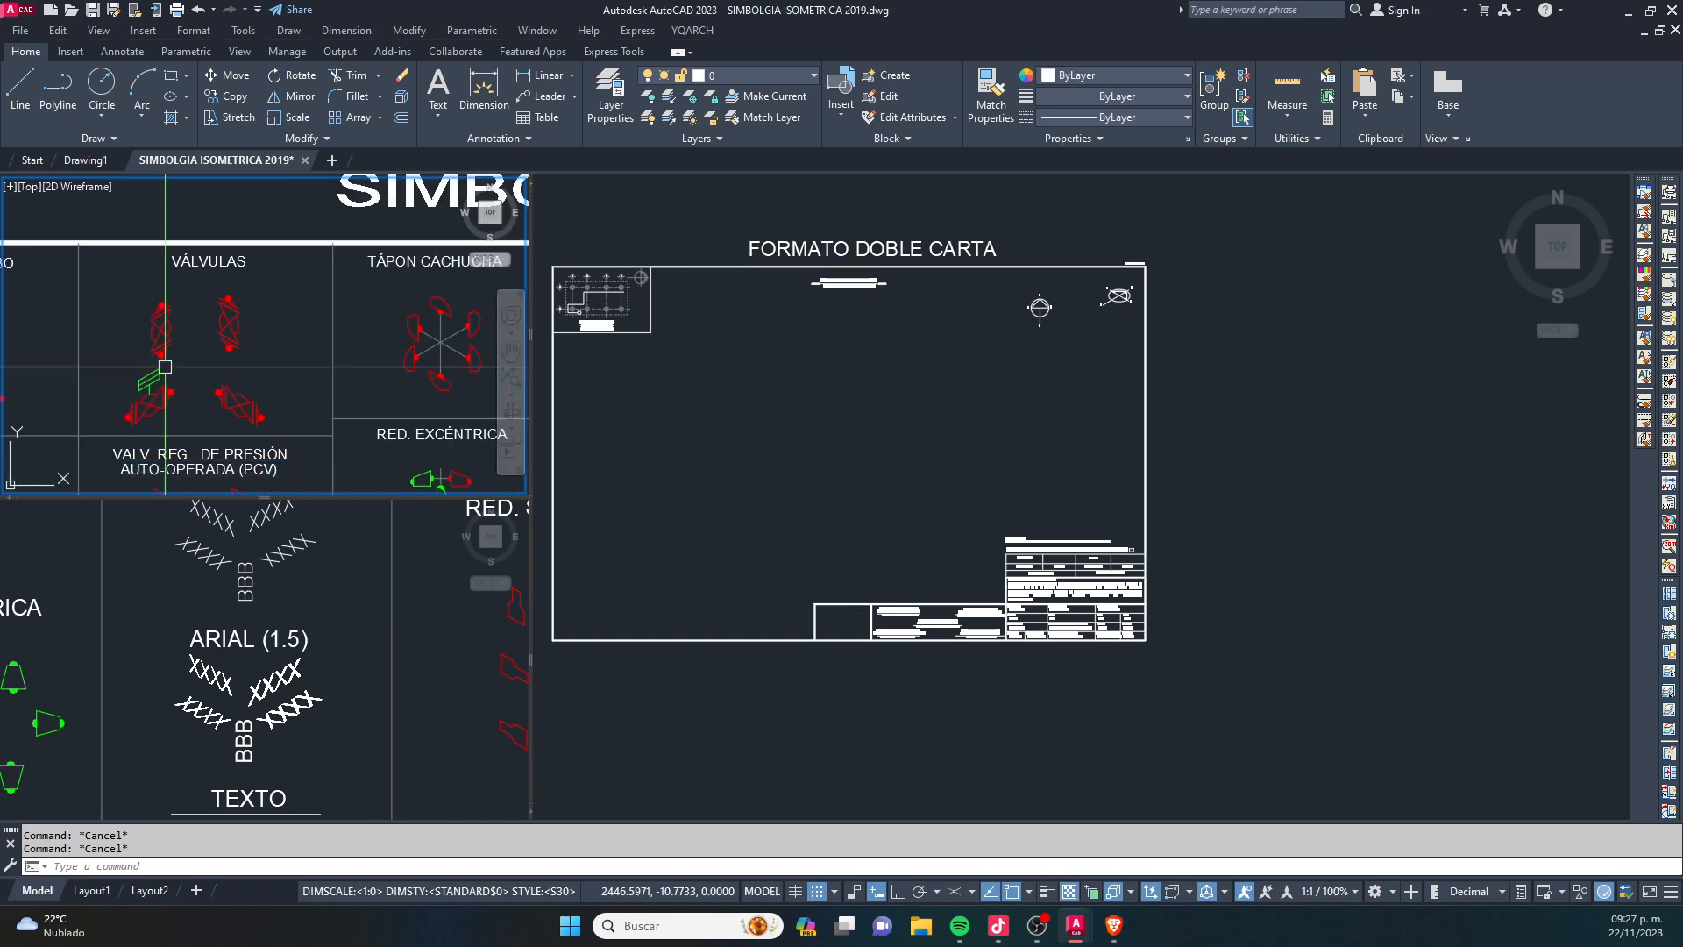
middle_drag(355, 376, 321, 390)
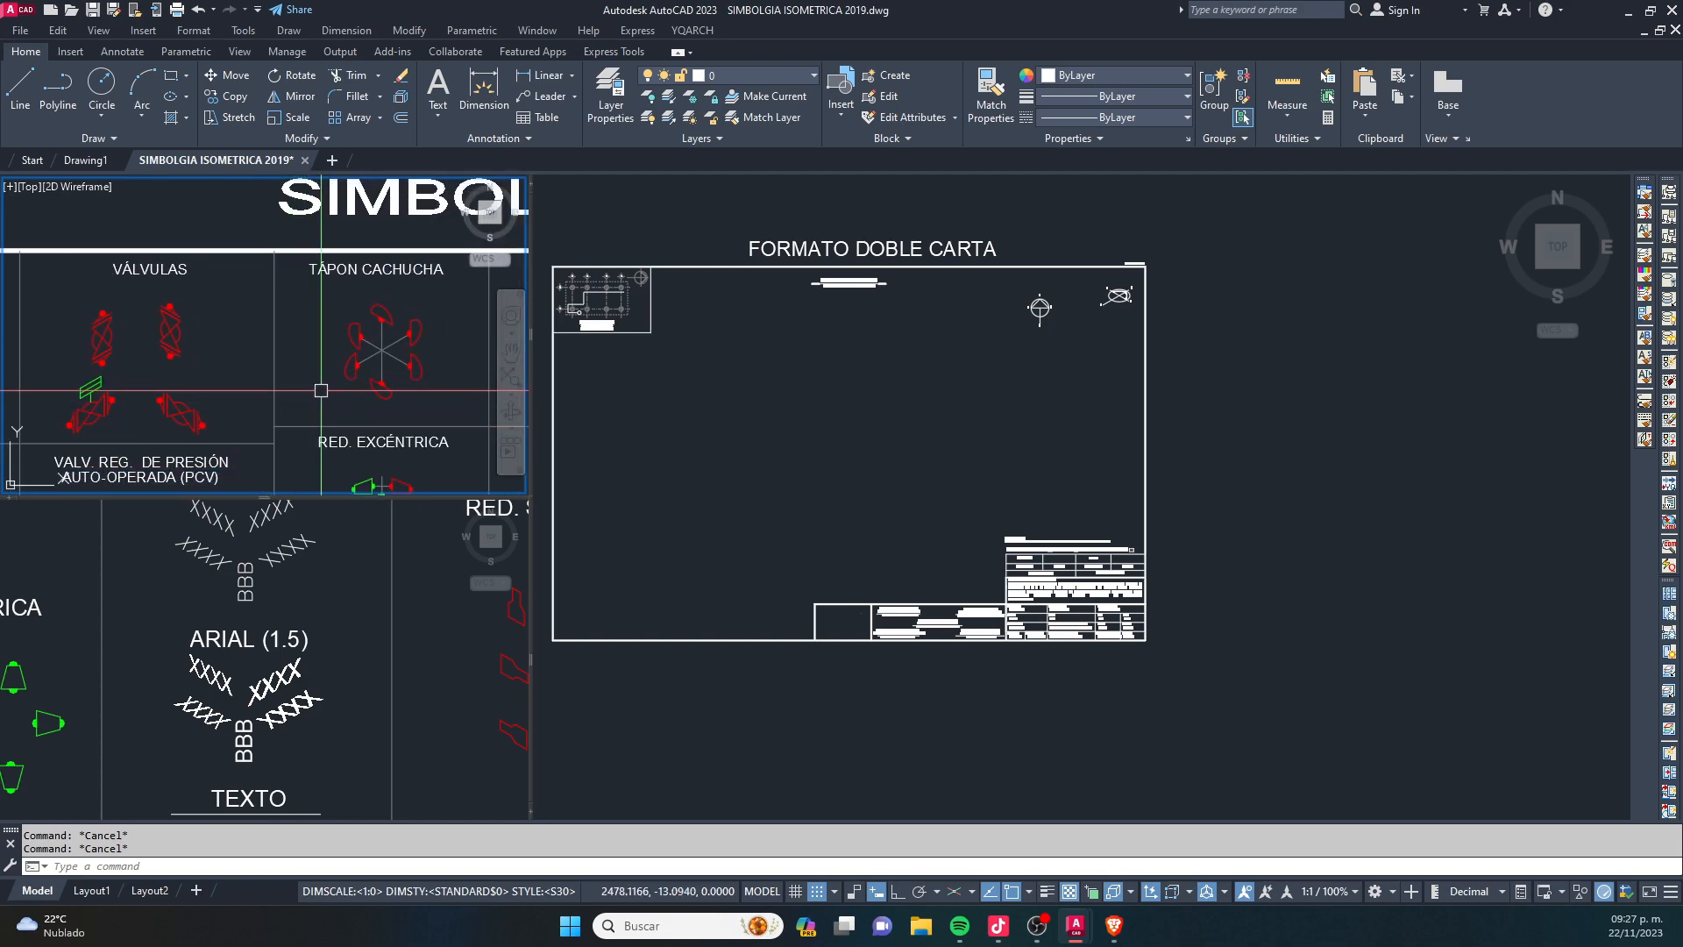
scroll(213, 466, down, 2)
scroll(372, 398, down, 3)
middle_drag(371, 399, 314, 356)
scroll(287, 341, up, 5)
scroll(287, 341, down, 4)
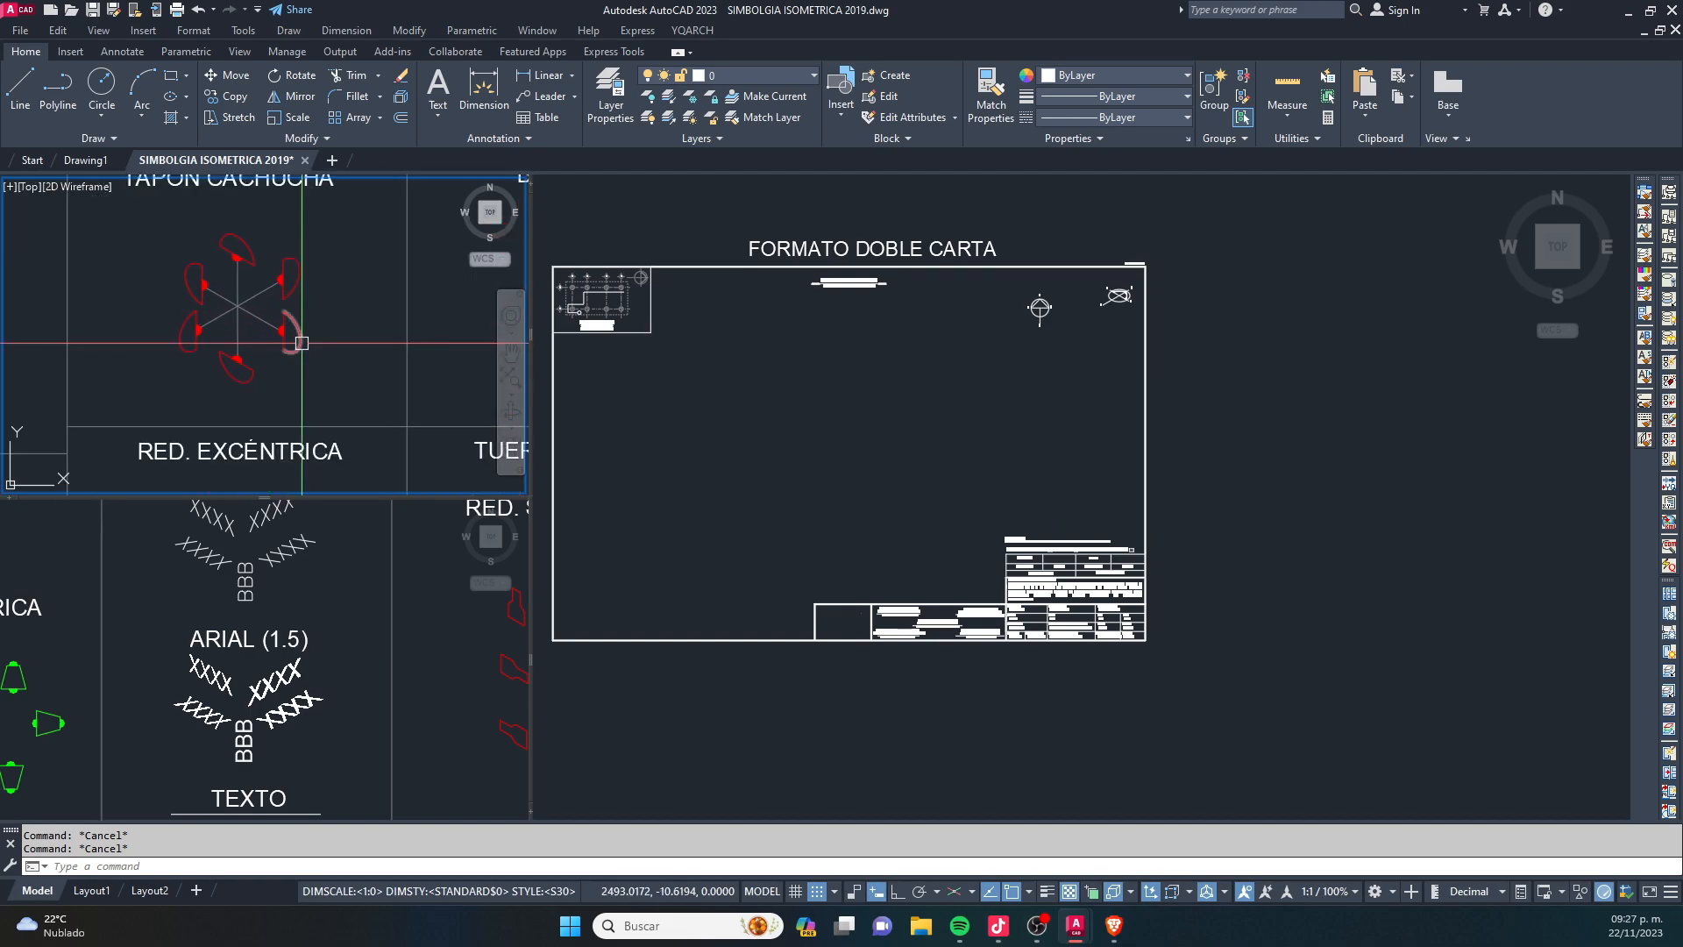
scroll(313, 314, up, 4)
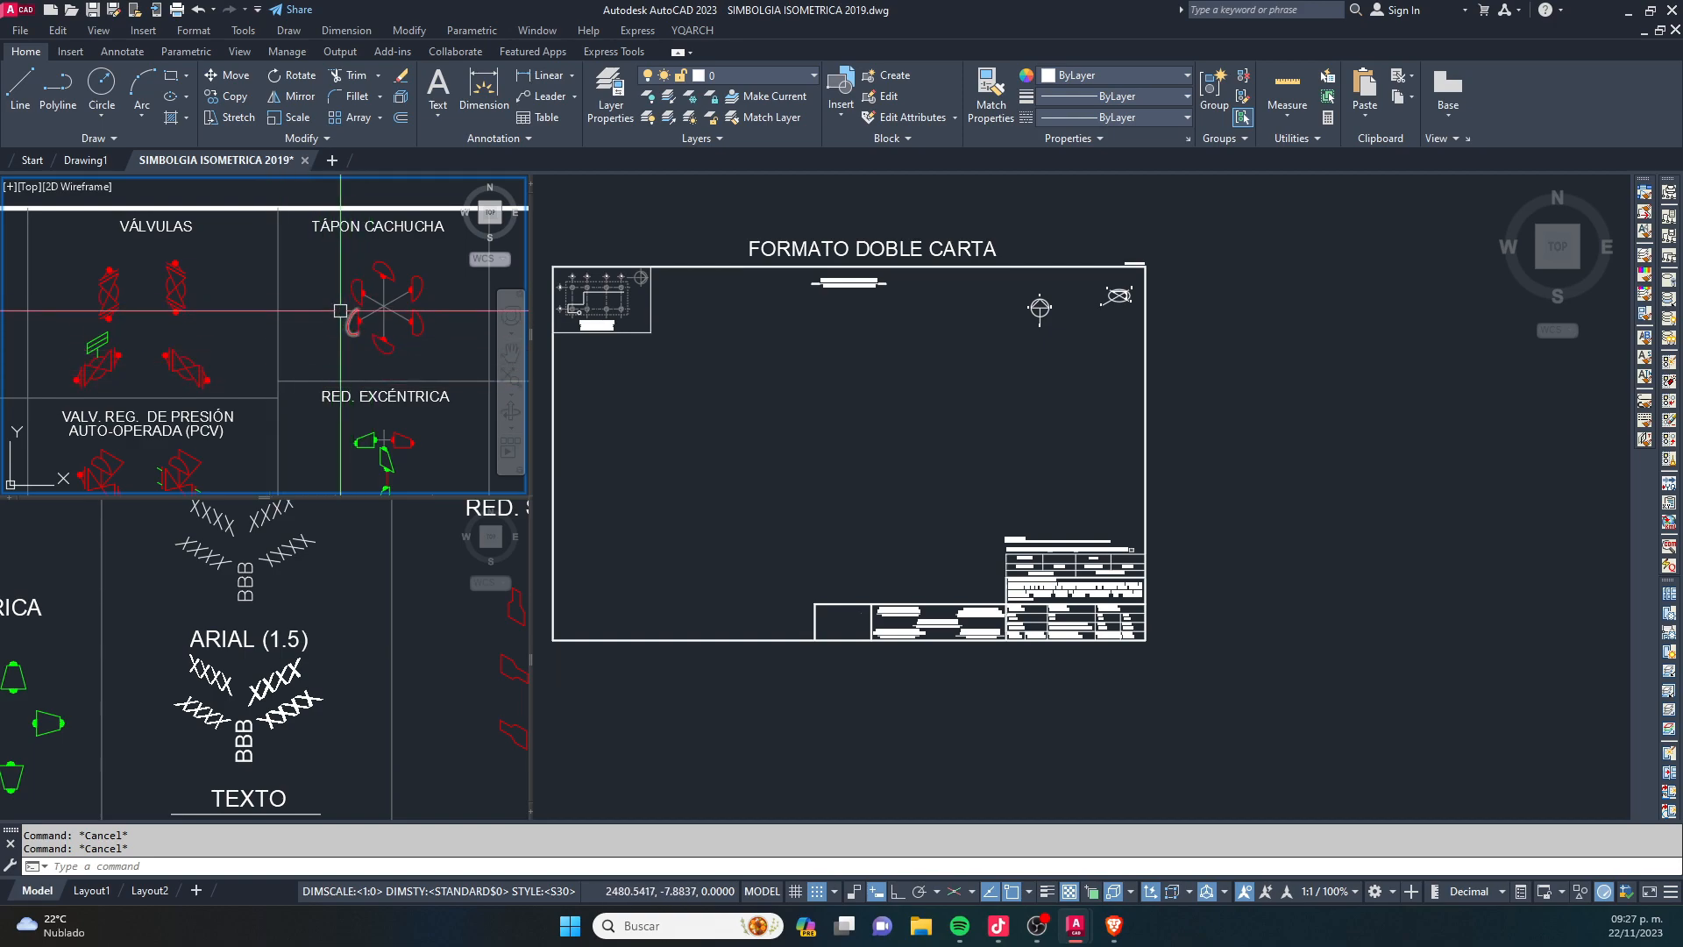
- Copy the lower-left TAPÓN CACHUCHA cap from the symbol library to the lower-left area of the double-letter sheet
scroll(391, 342, up, 5)
click(388, 341)
scroll(328, 351, down, 4)
key(Escape)
click(297, 297)
click(388, 403)
scroll(368, 360, up, 4)
text(co)
key(Return)
click(350, 321)
click(875, 559)
scroll(638, 580, up, 2)
middle_drag(638, 581, 748, 535)
scroll(715, 552, up, 2)
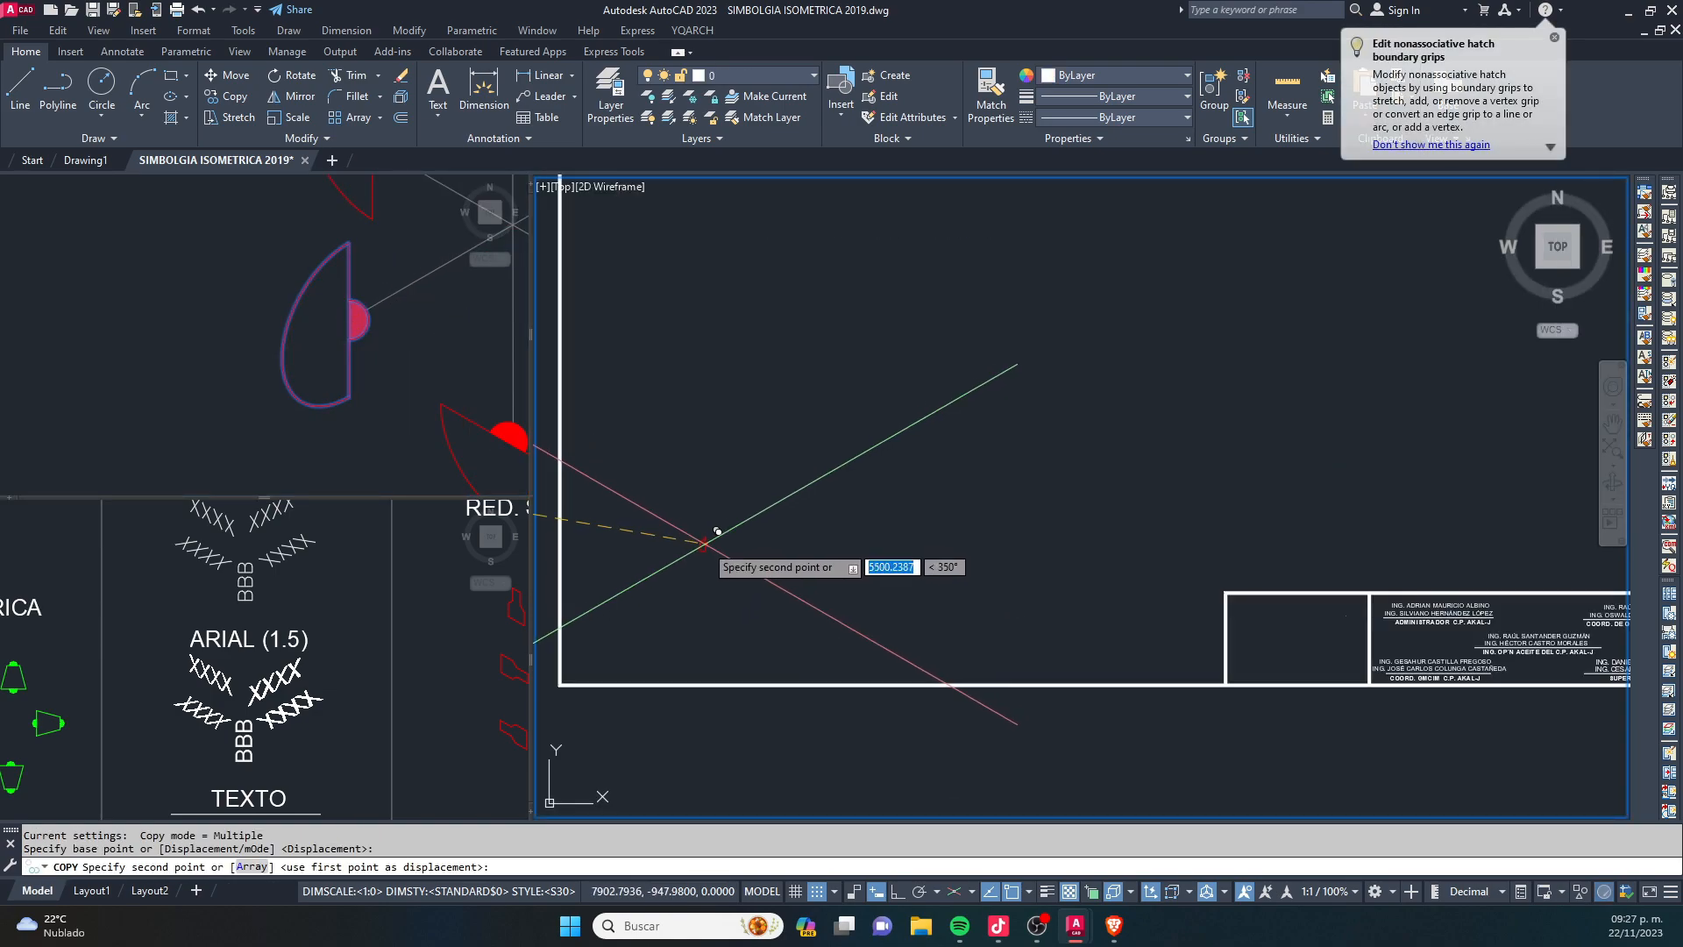
click(748, 552)
key(Escape)
scroll(700, 531, up, 4)
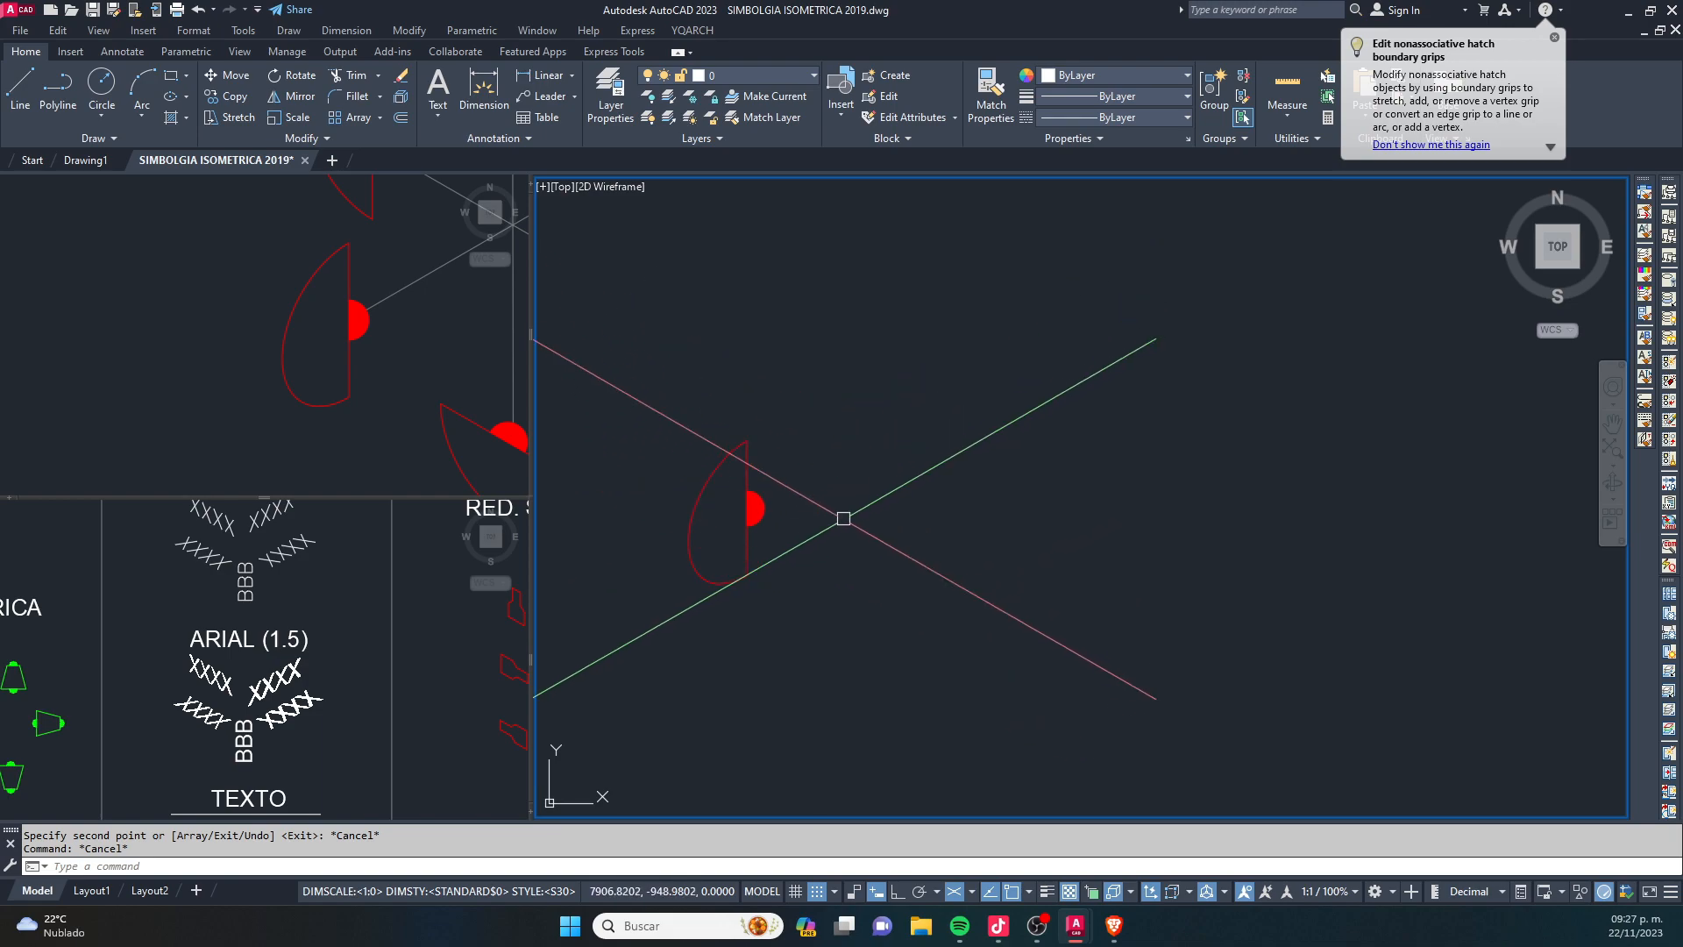
- Draw a pipe line at 30° up to the right from the copied cap's weld dot, with Ortho on
text(l)
key(Return)
scroll(689, 573, up, 5)
scroll(706, 570, down, 8)
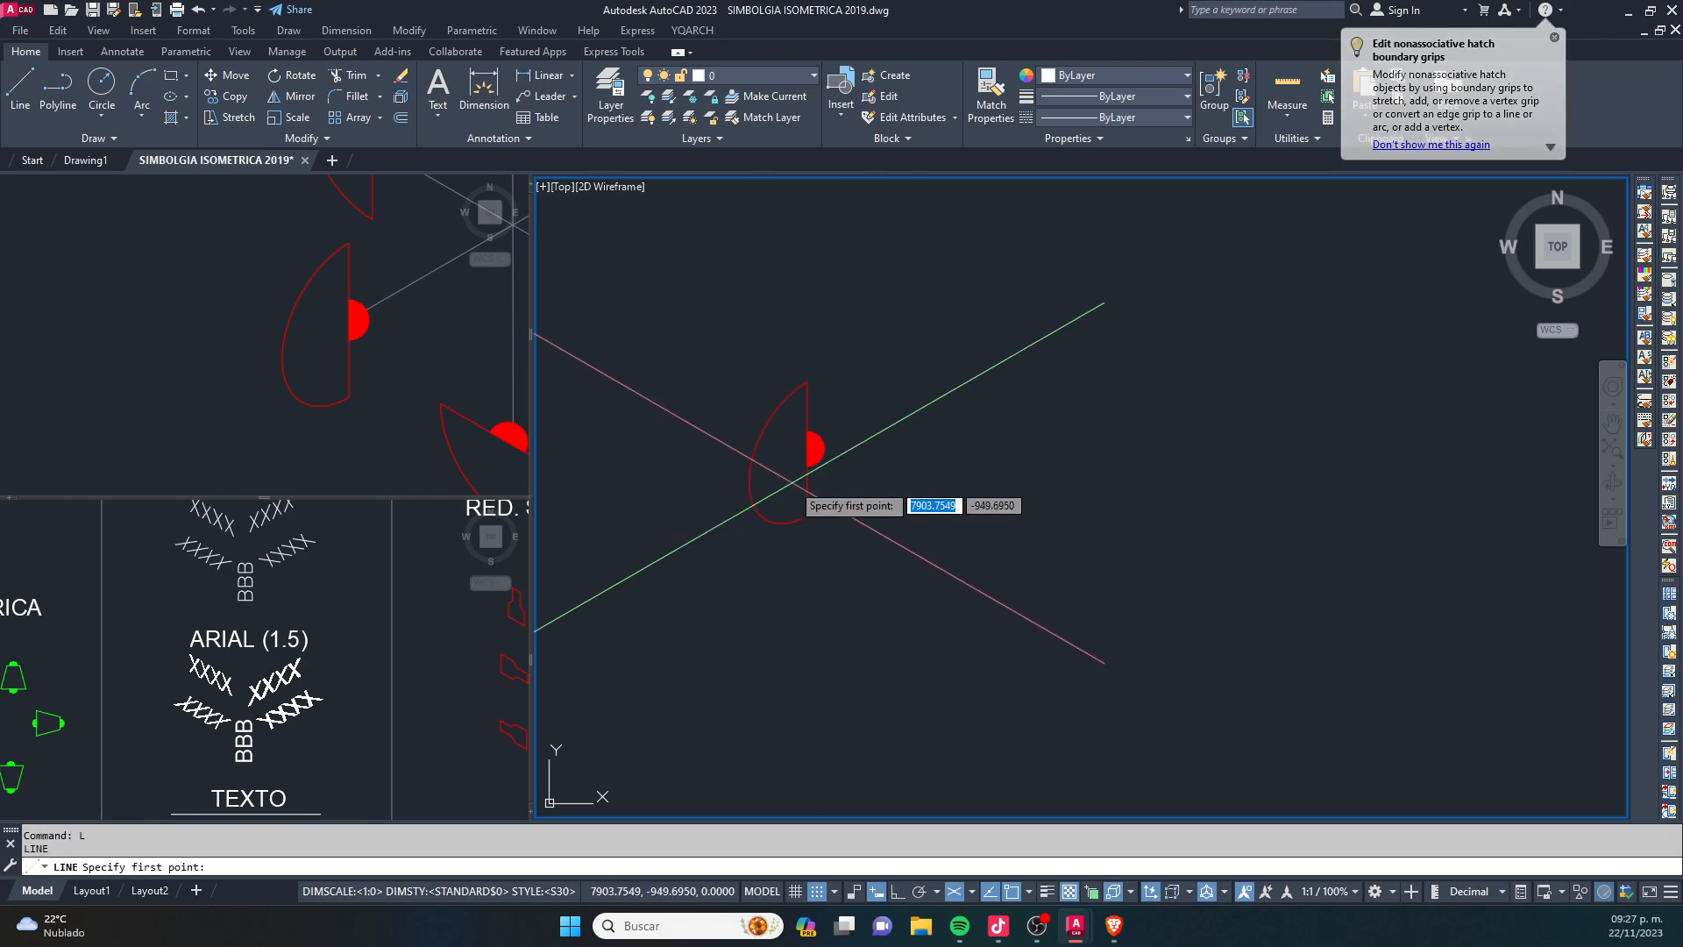
click(750, 555)
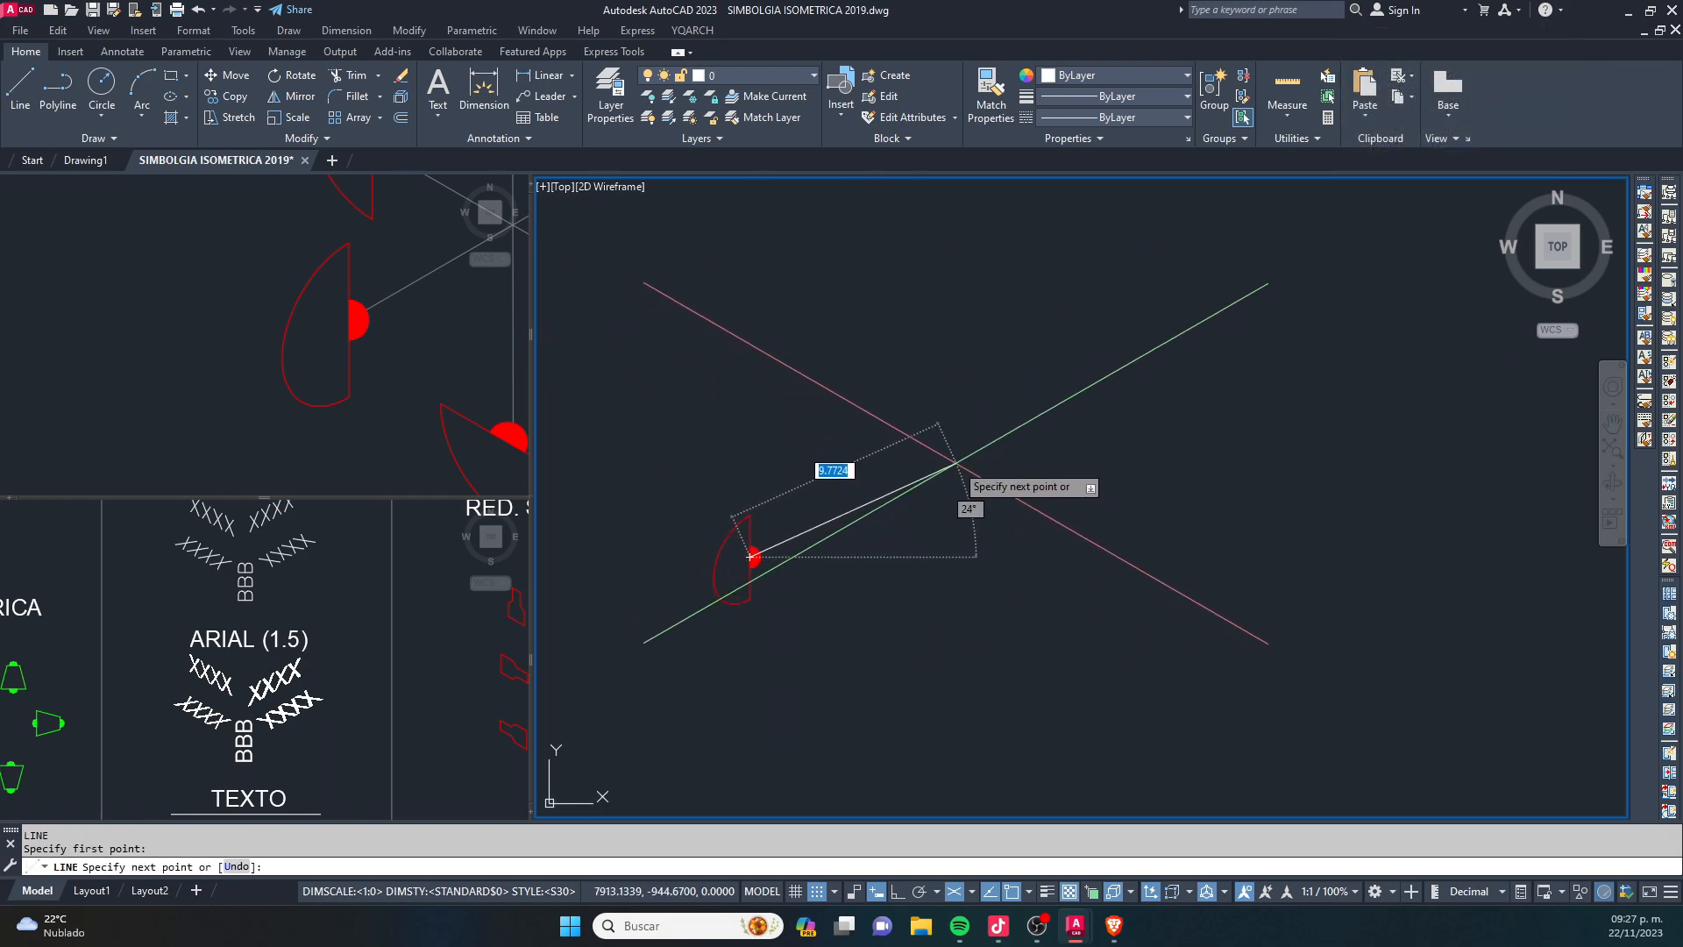
scroll(734, 583, down, 2)
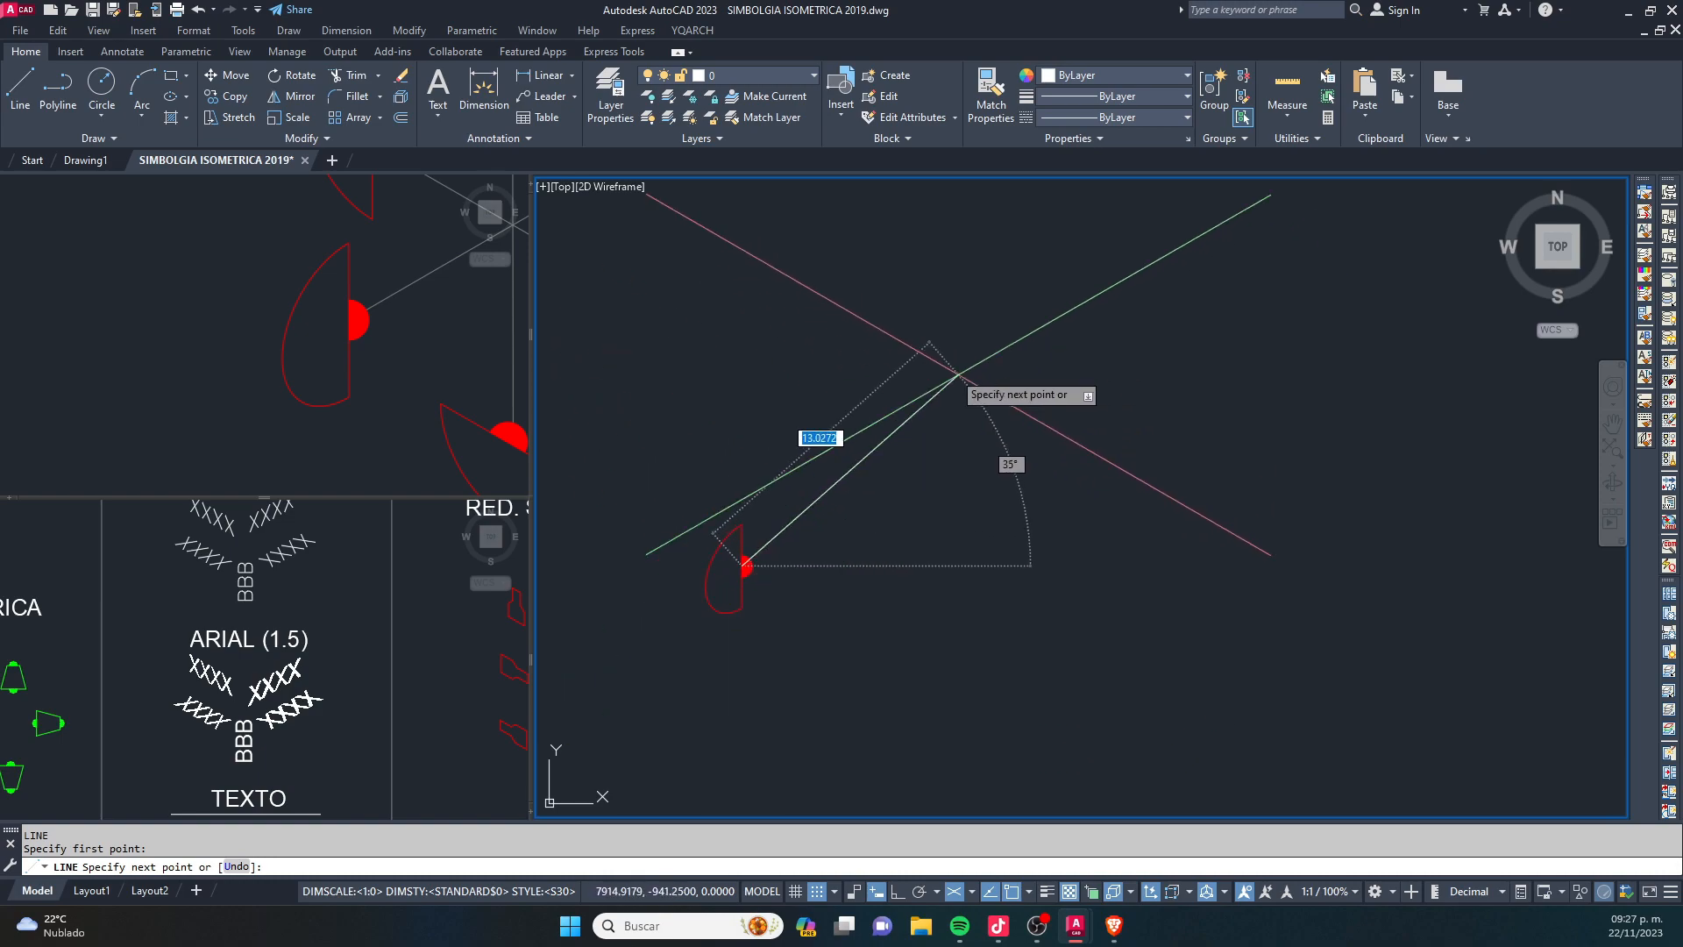
key(F8)
scroll(614, 640, down, 2)
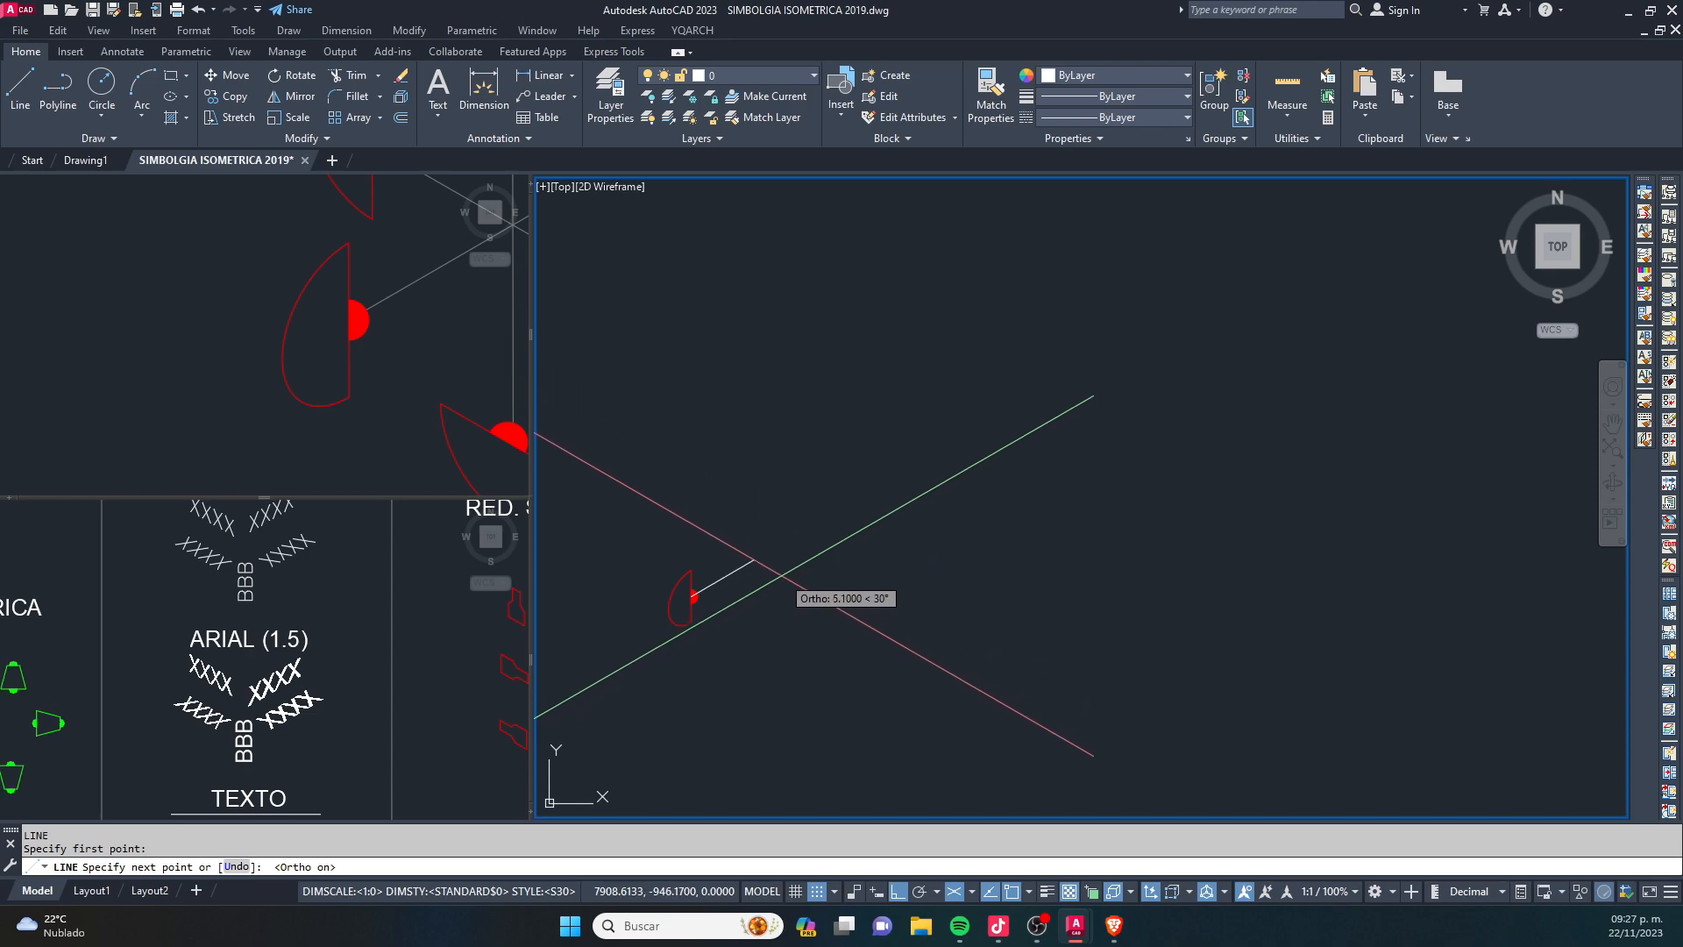
scroll(827, 540, down, 3)
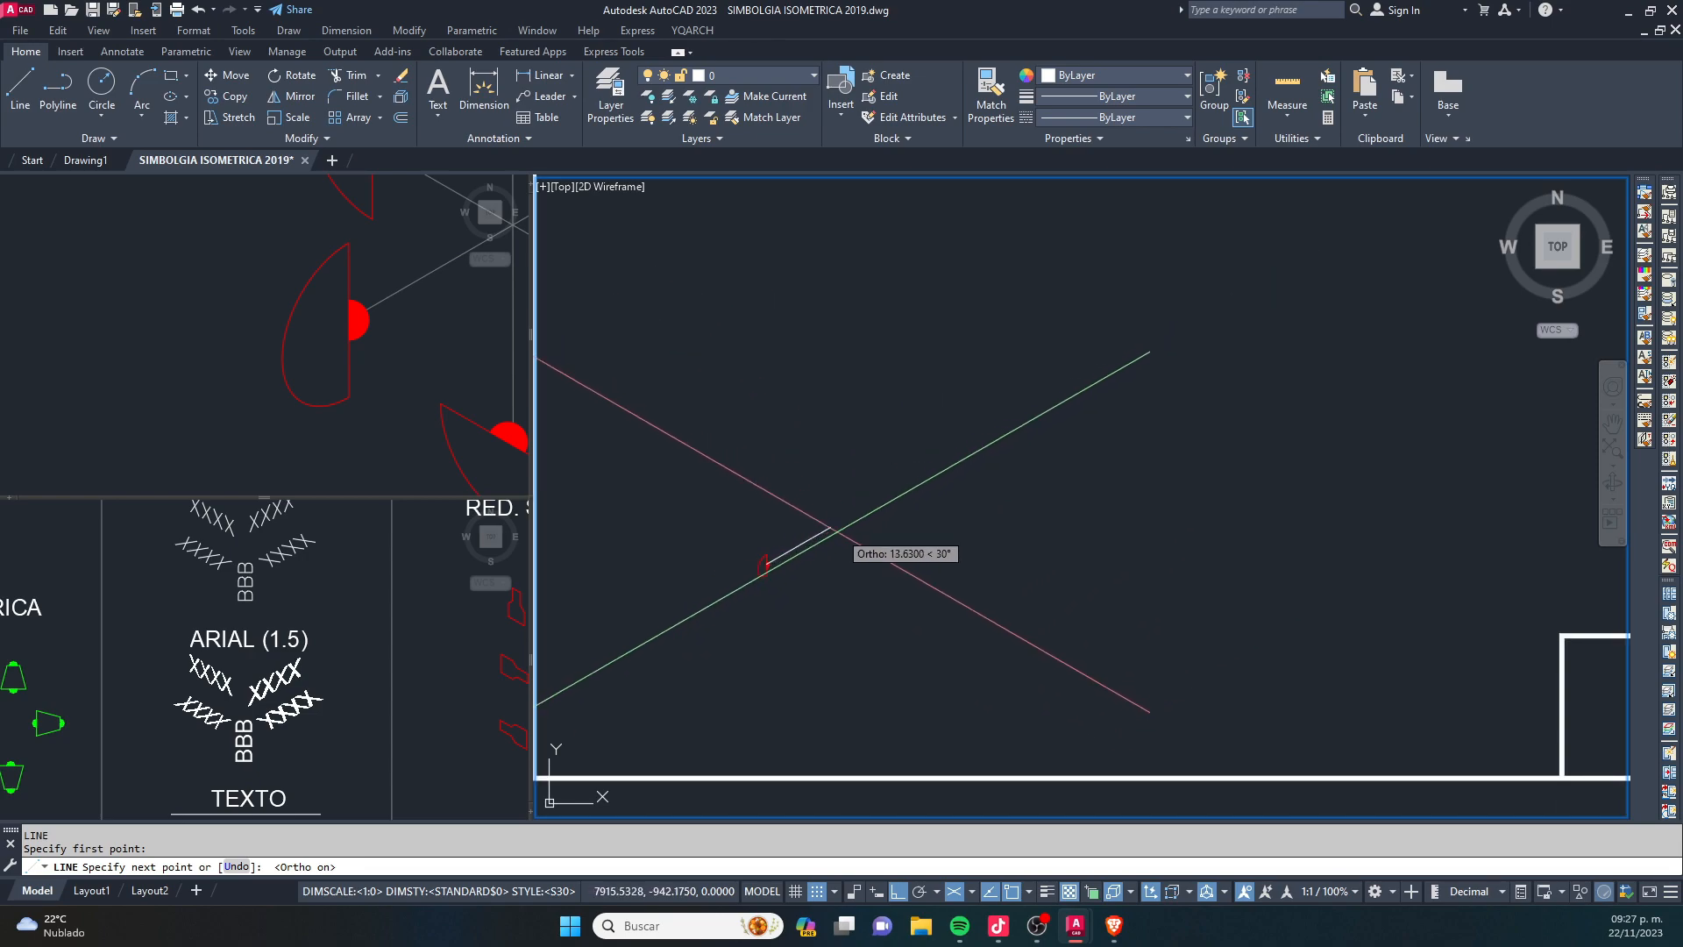
scroll(724, 583, up, 2)
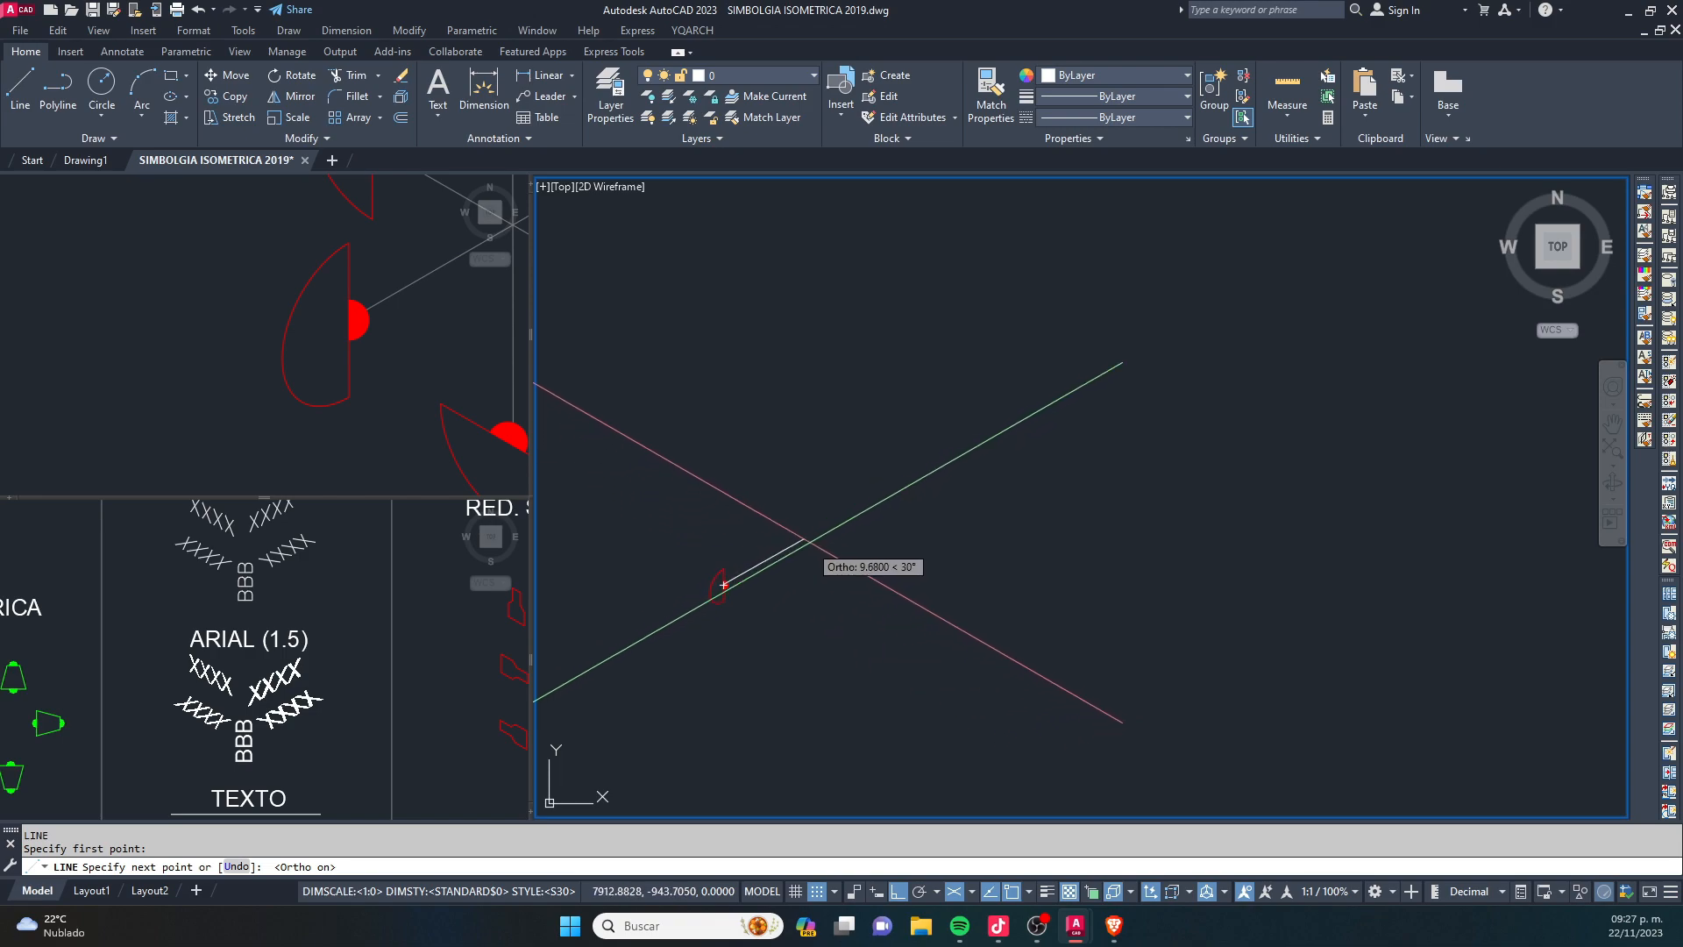
click(916, 476)
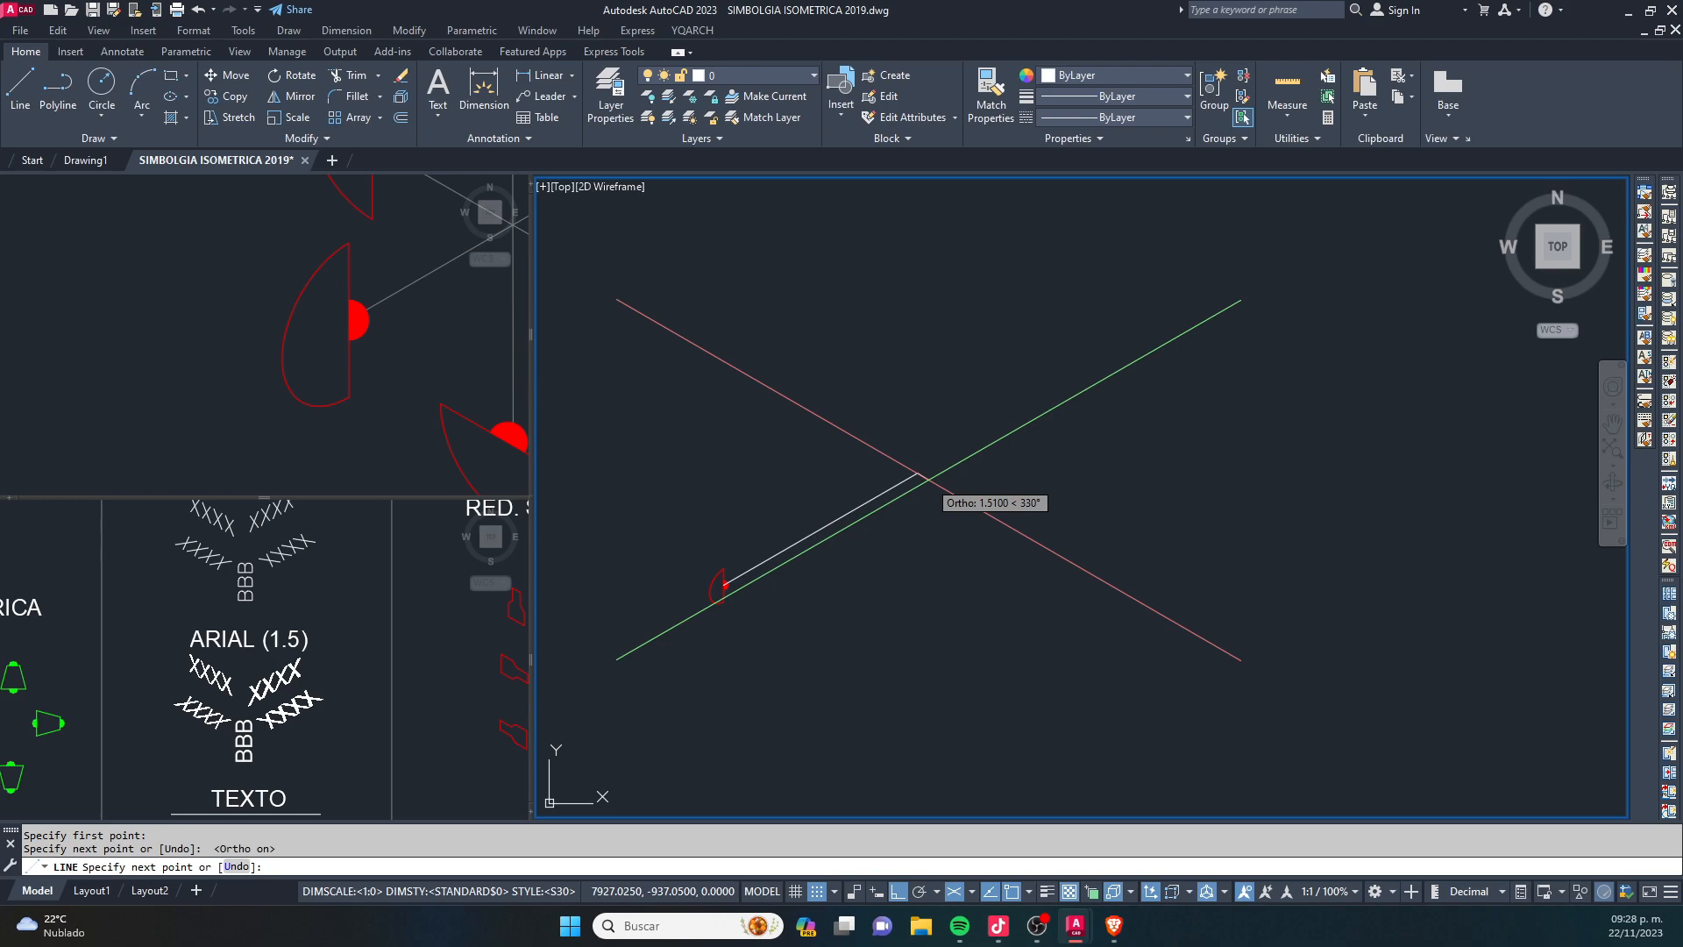
key(Escape)
key(Escape)
- Switch to the right isoplane and draw a vertical pipe line upward from the upper end of the 30° line
mouse_move(904, 469)
middle_down()
mouse_move(878, 508)
mouse_move(883, 568)
middle_up()
key(F5)
text(L)
key(Return)
click(866, 627)
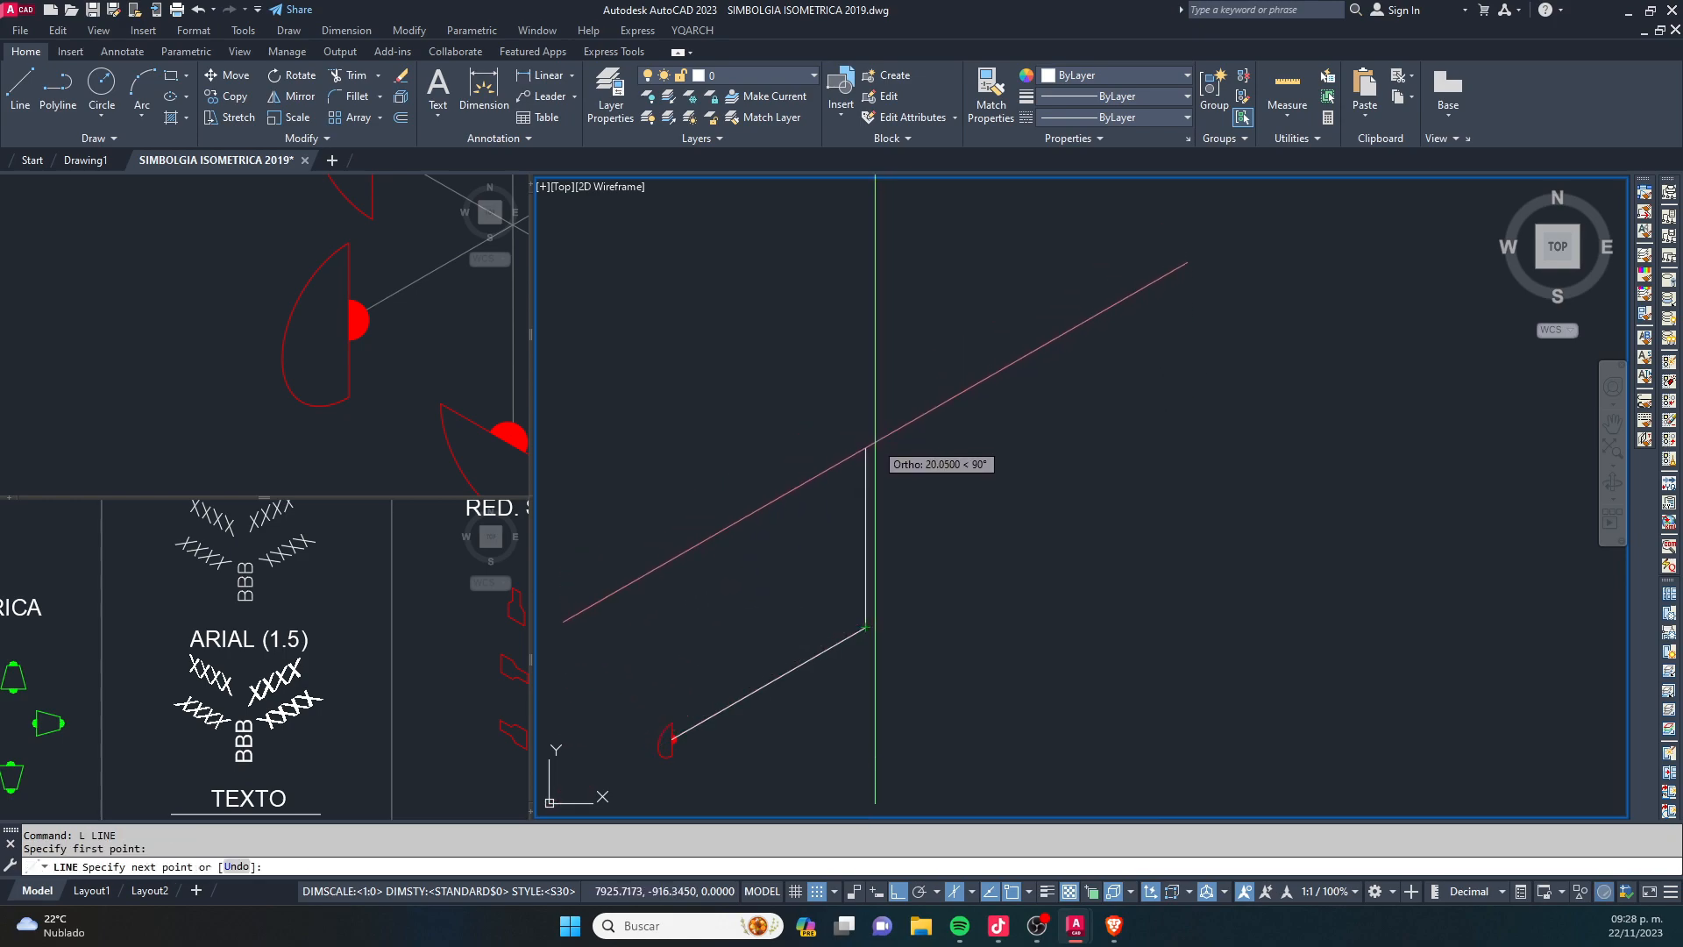
click(872, 389)
key(Escape)
key(Escape)
- Copy the SDV valve with the green actuator from the symbol library by its centre onto the middle of the 30° pipe line
click(375, 327)
scroll(329, 325, down, 9)
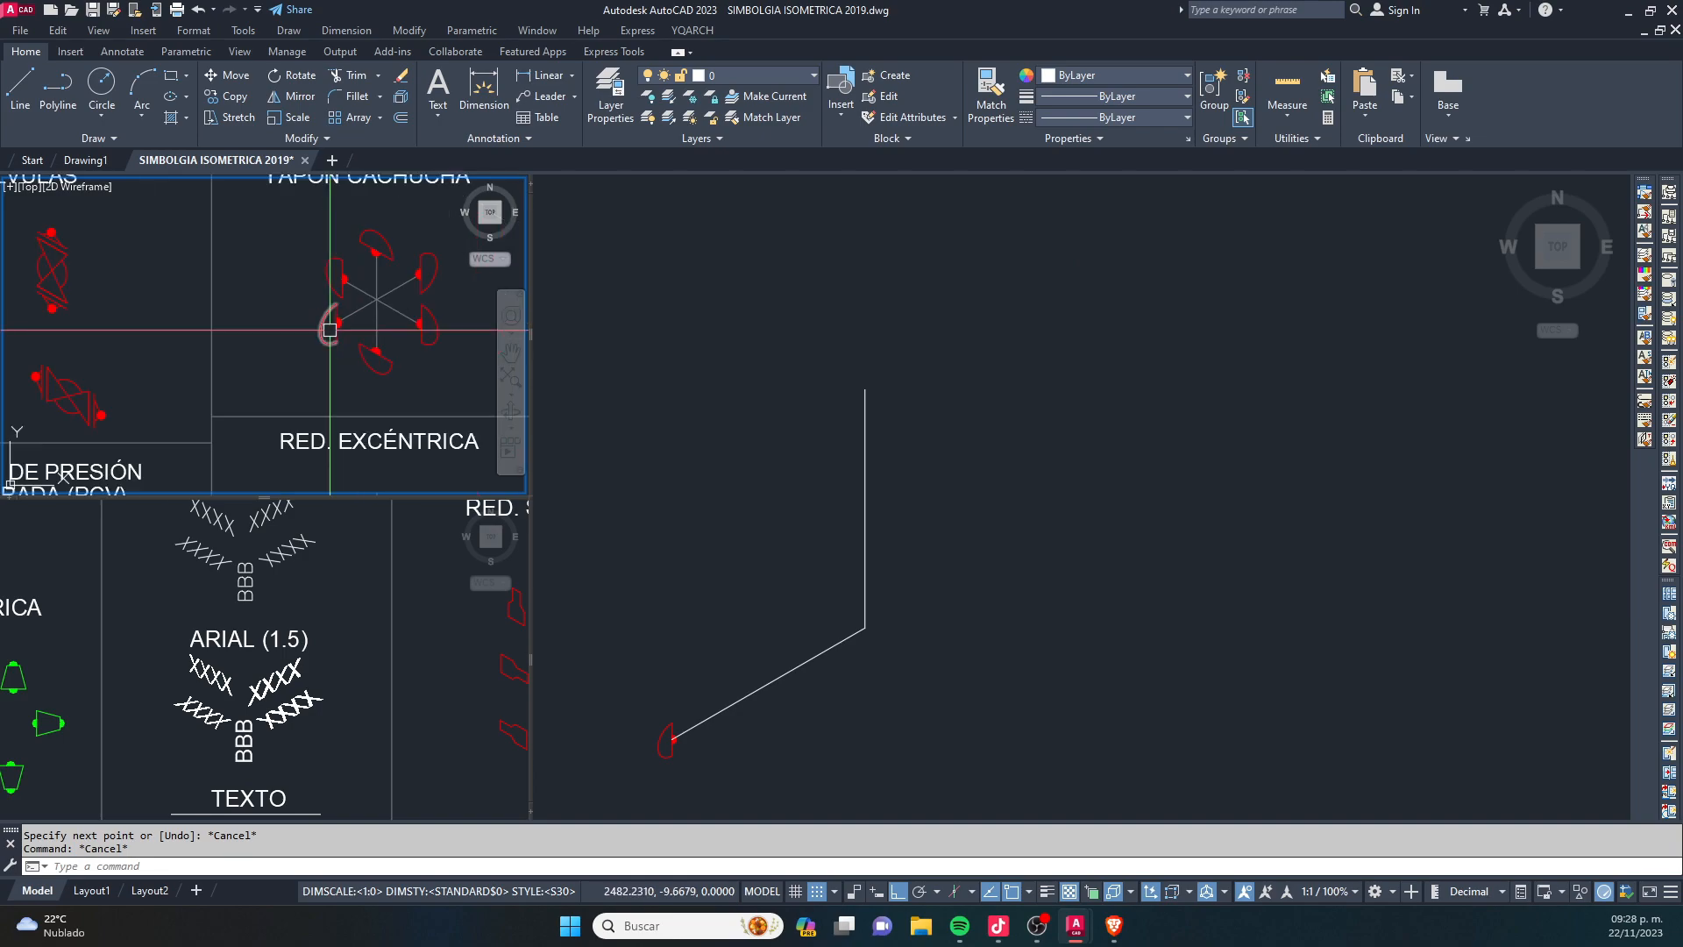
middle_drag(336, 253, 410, 295)
scroll(251, 384, up, 5)
click(251, 335)
scroll(231, 359, up, 7)
text(co)
key(space)
click(320, 302)
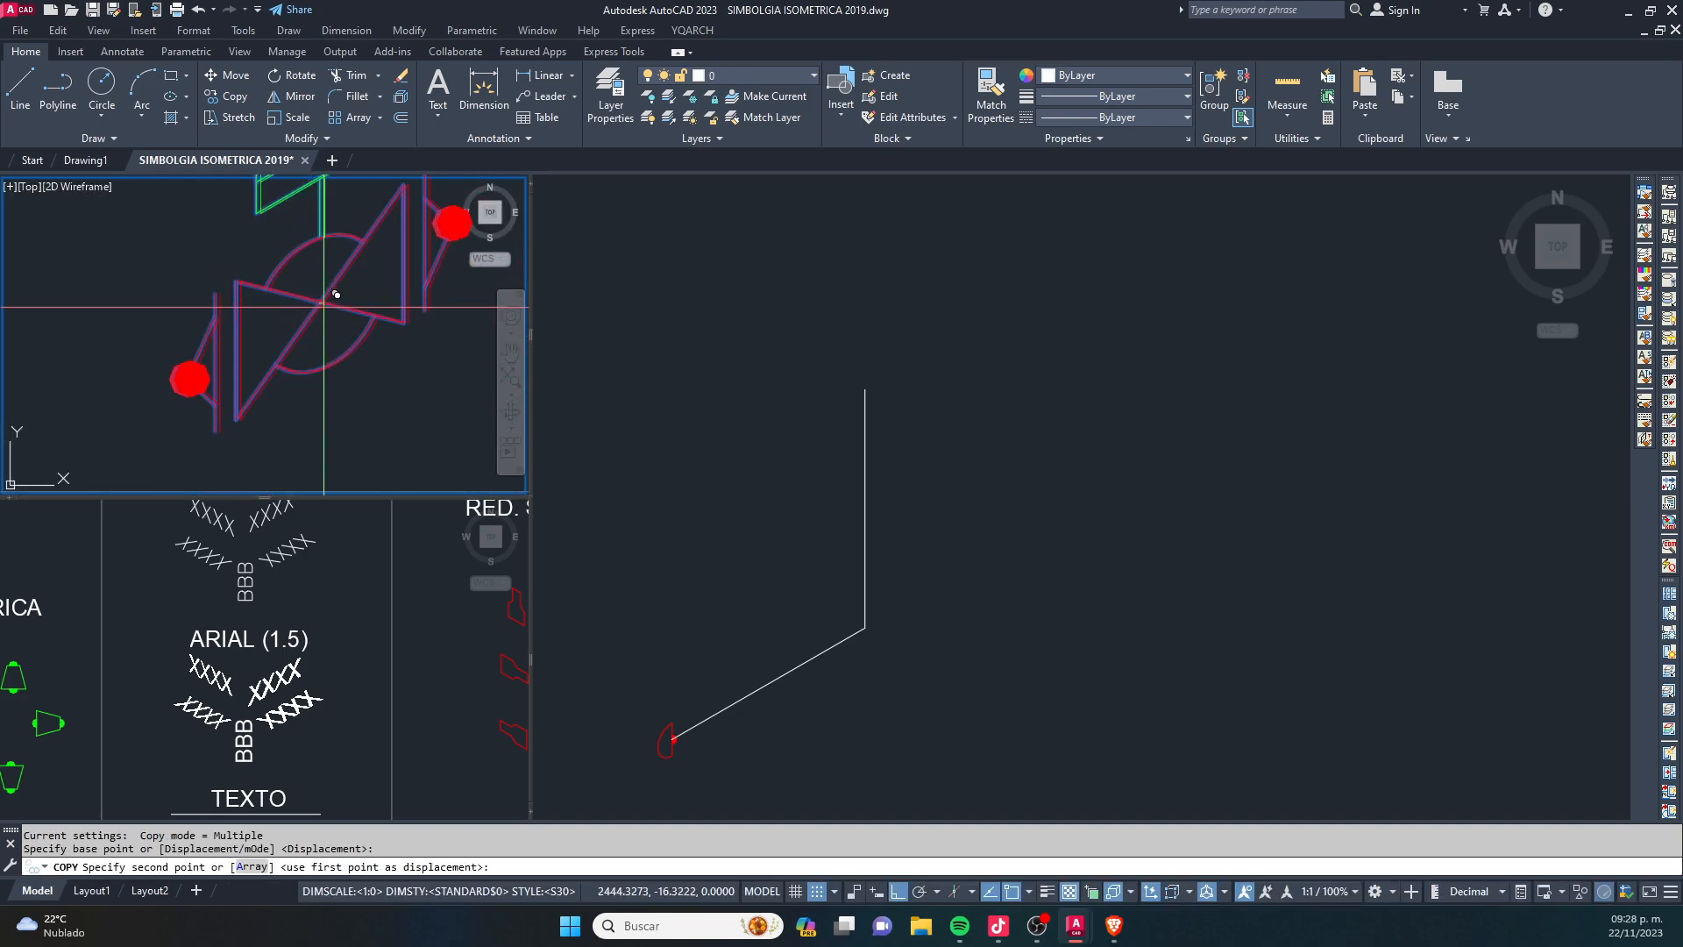
click(618, 522)
scroll(733, 674, up, 3)
click(813, 673)
scroll(813, 673, up, 6)
key(Escape)
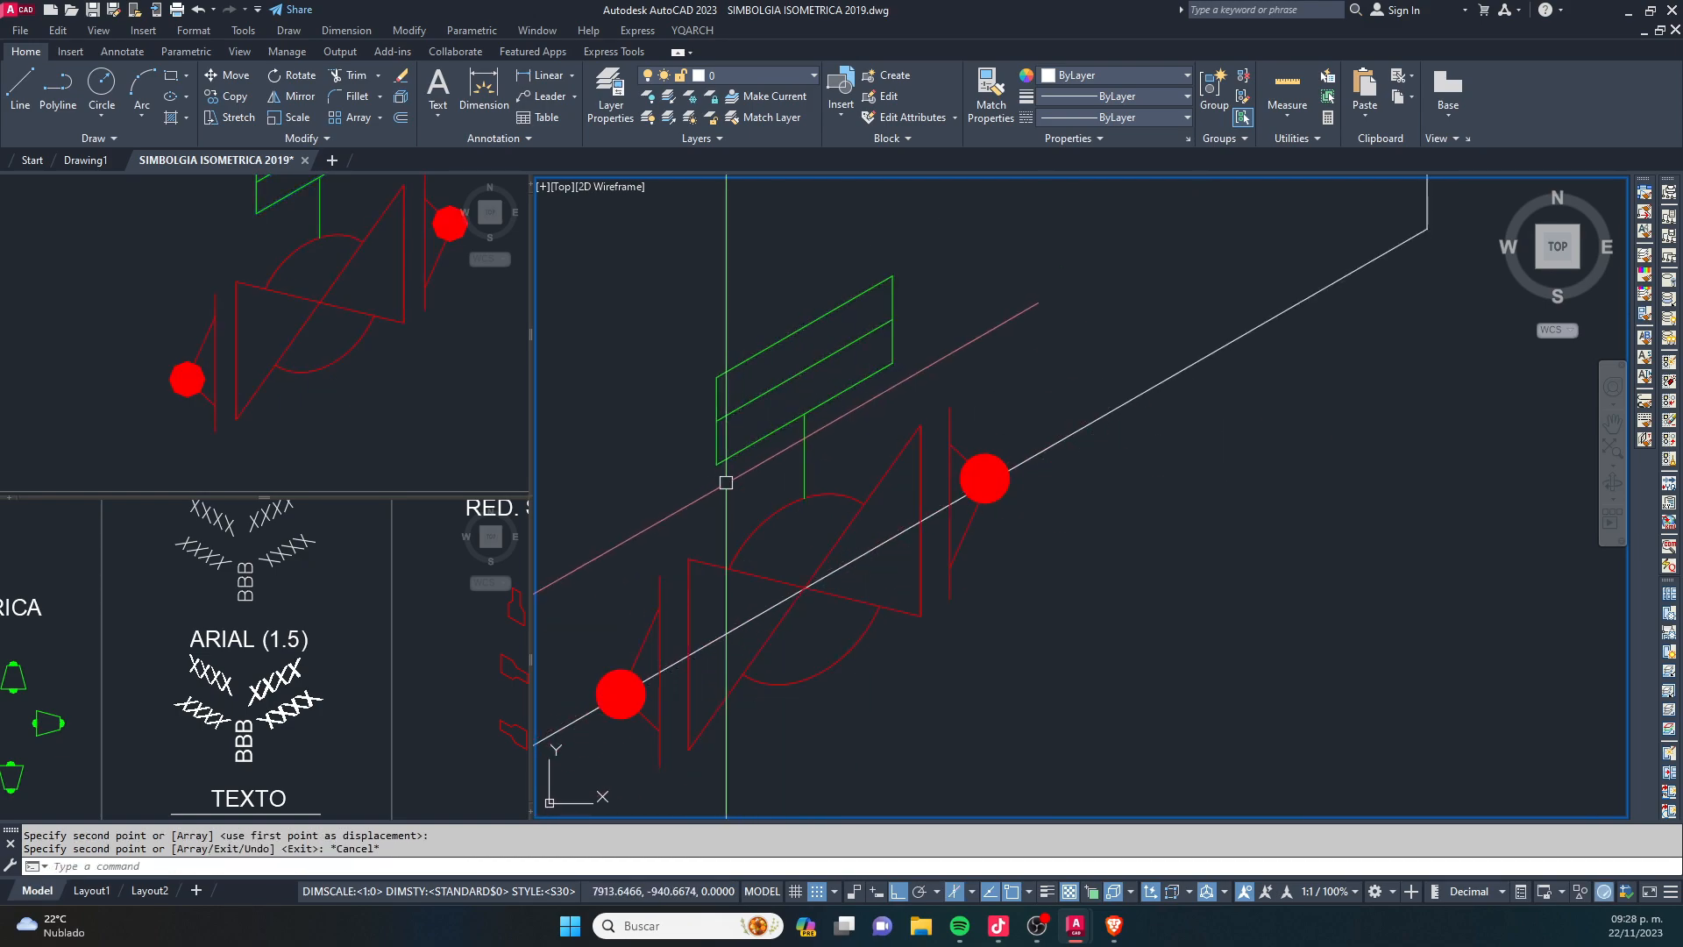
middle_drag(826, 524, 862, 473)
key(Escape)
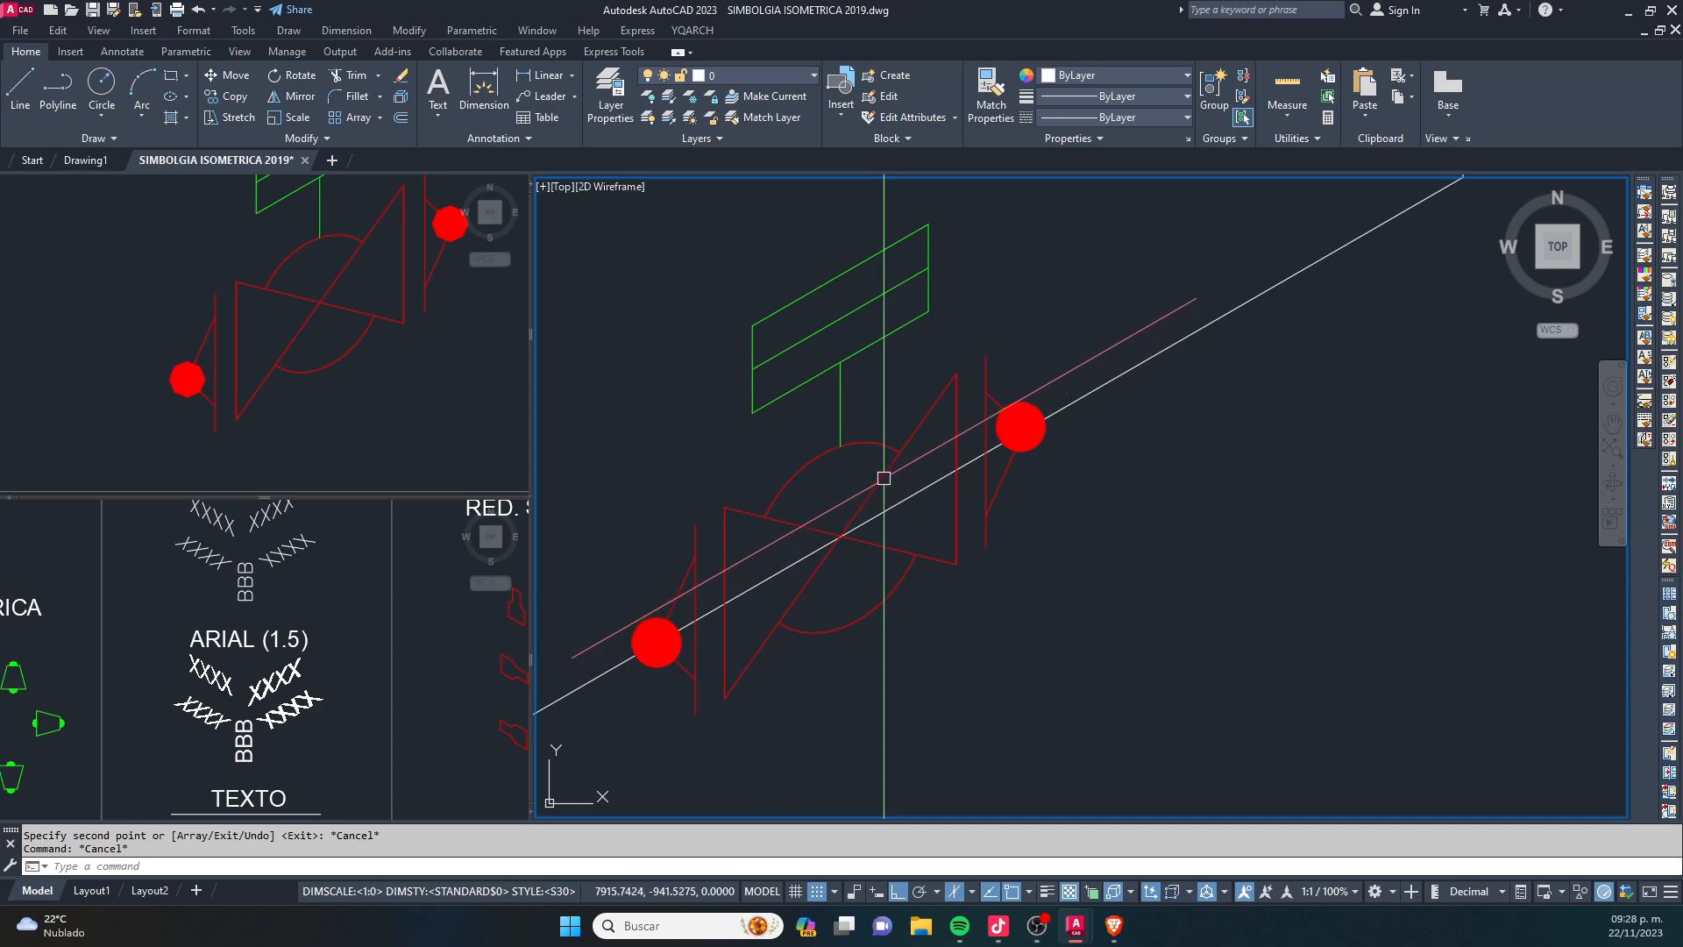
- Show the copied valve as VÁLVULA ESFÉRICA W.N. and as VÁLVULA COMPUERTA W.N. using its visibility states
click(875, 481)
scroll(877, 478, down, 2)
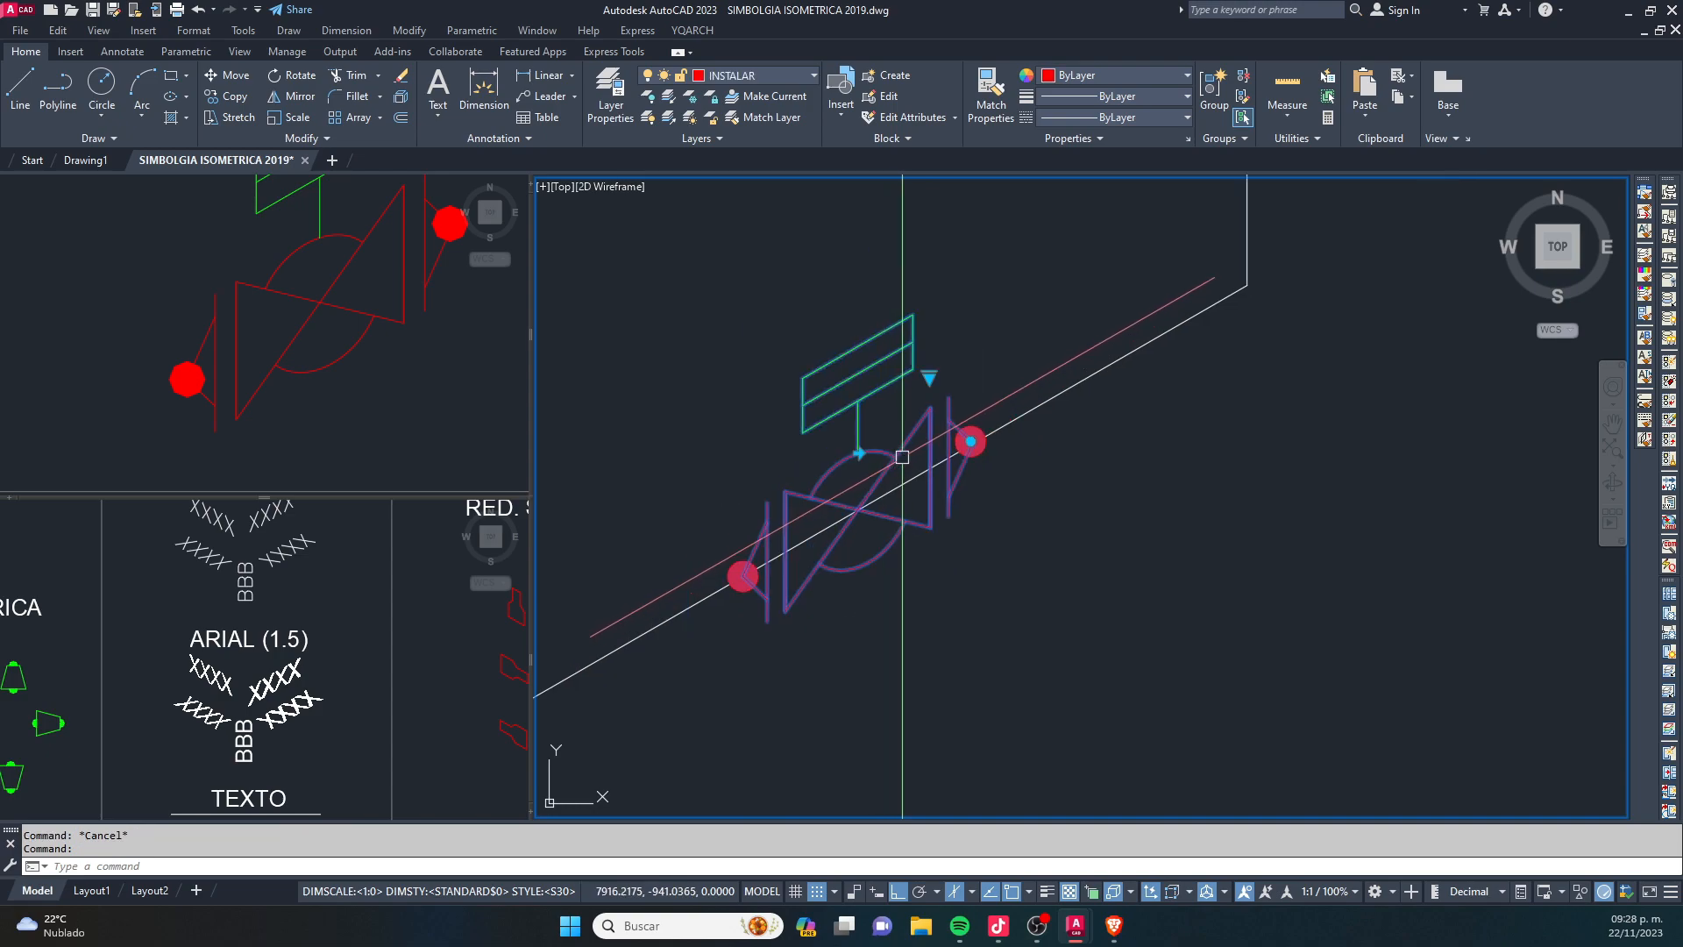
click(929, 377)
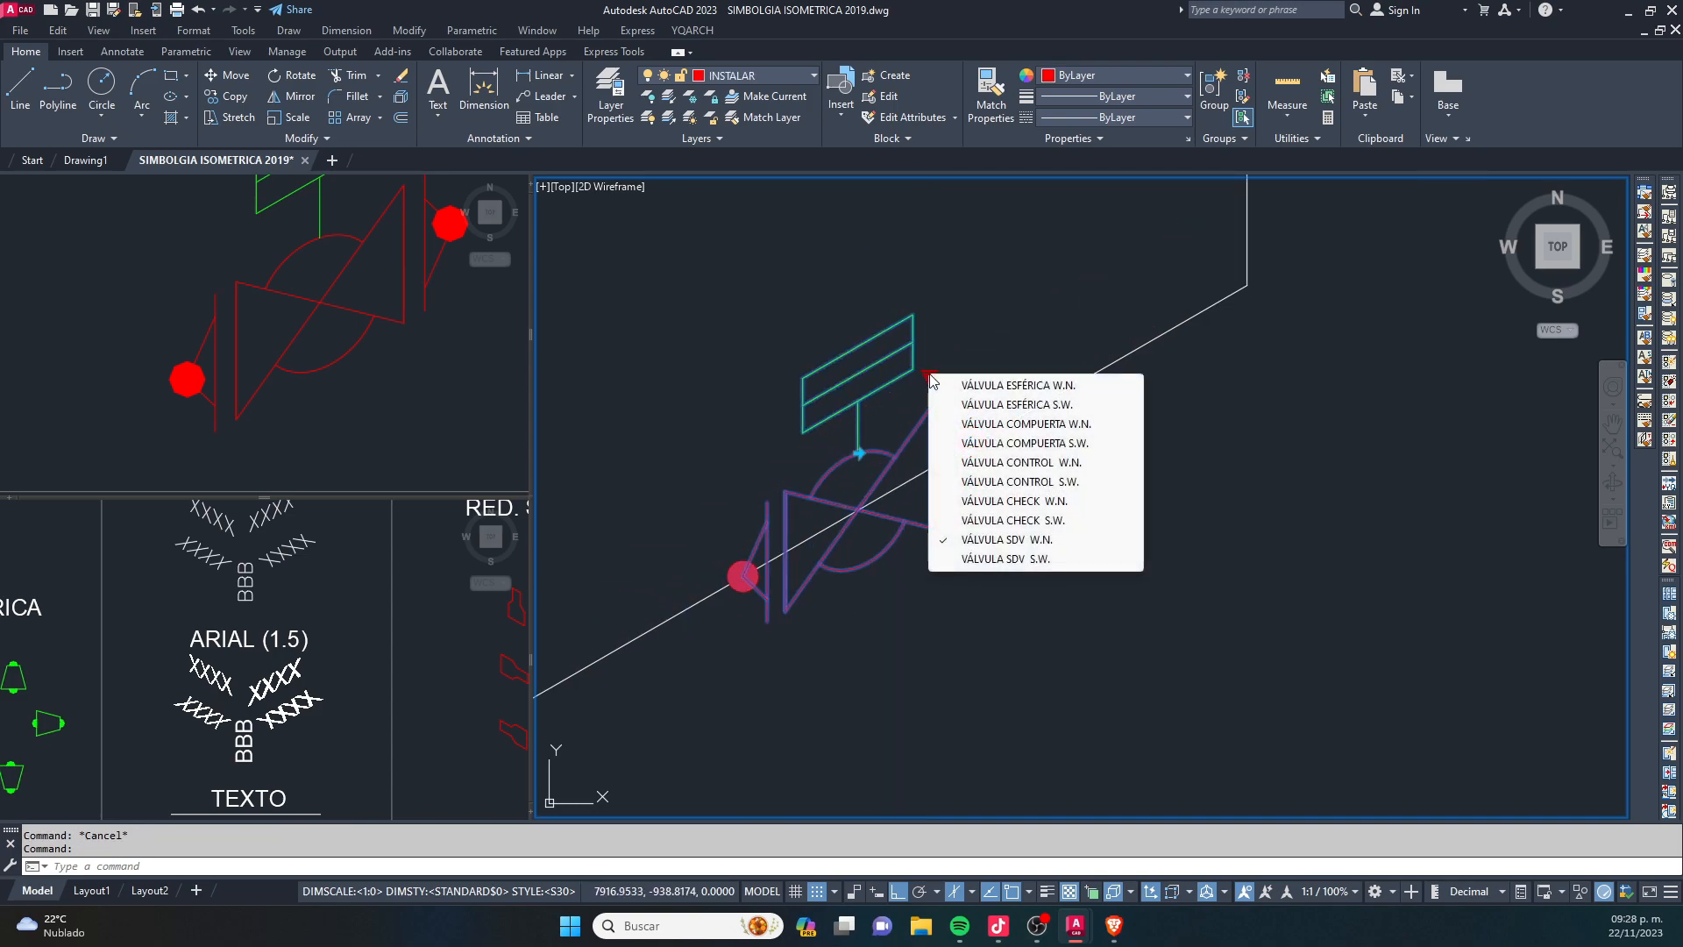
click(965, 387)
click(928, 376)
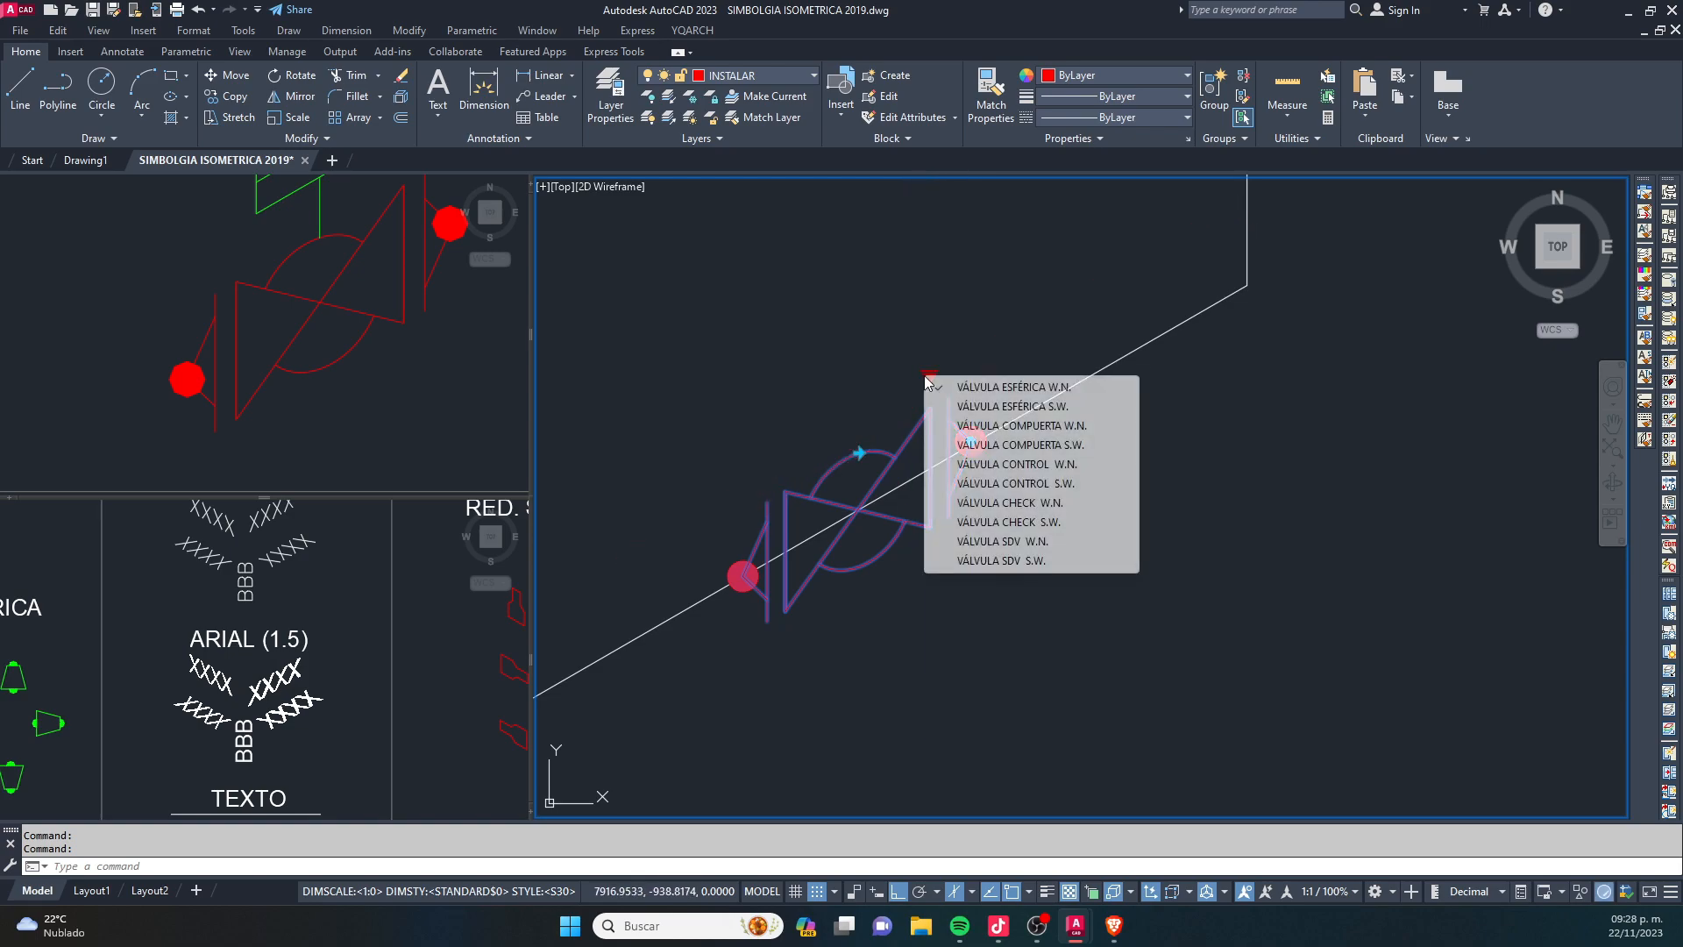
click(1023, 445)
click(928, 372)
click(961, 383)
- Show the copied valve as VÁLVULA CONTROL W.N. and as VÁLVULA CHECK W.N
click(930, 377)
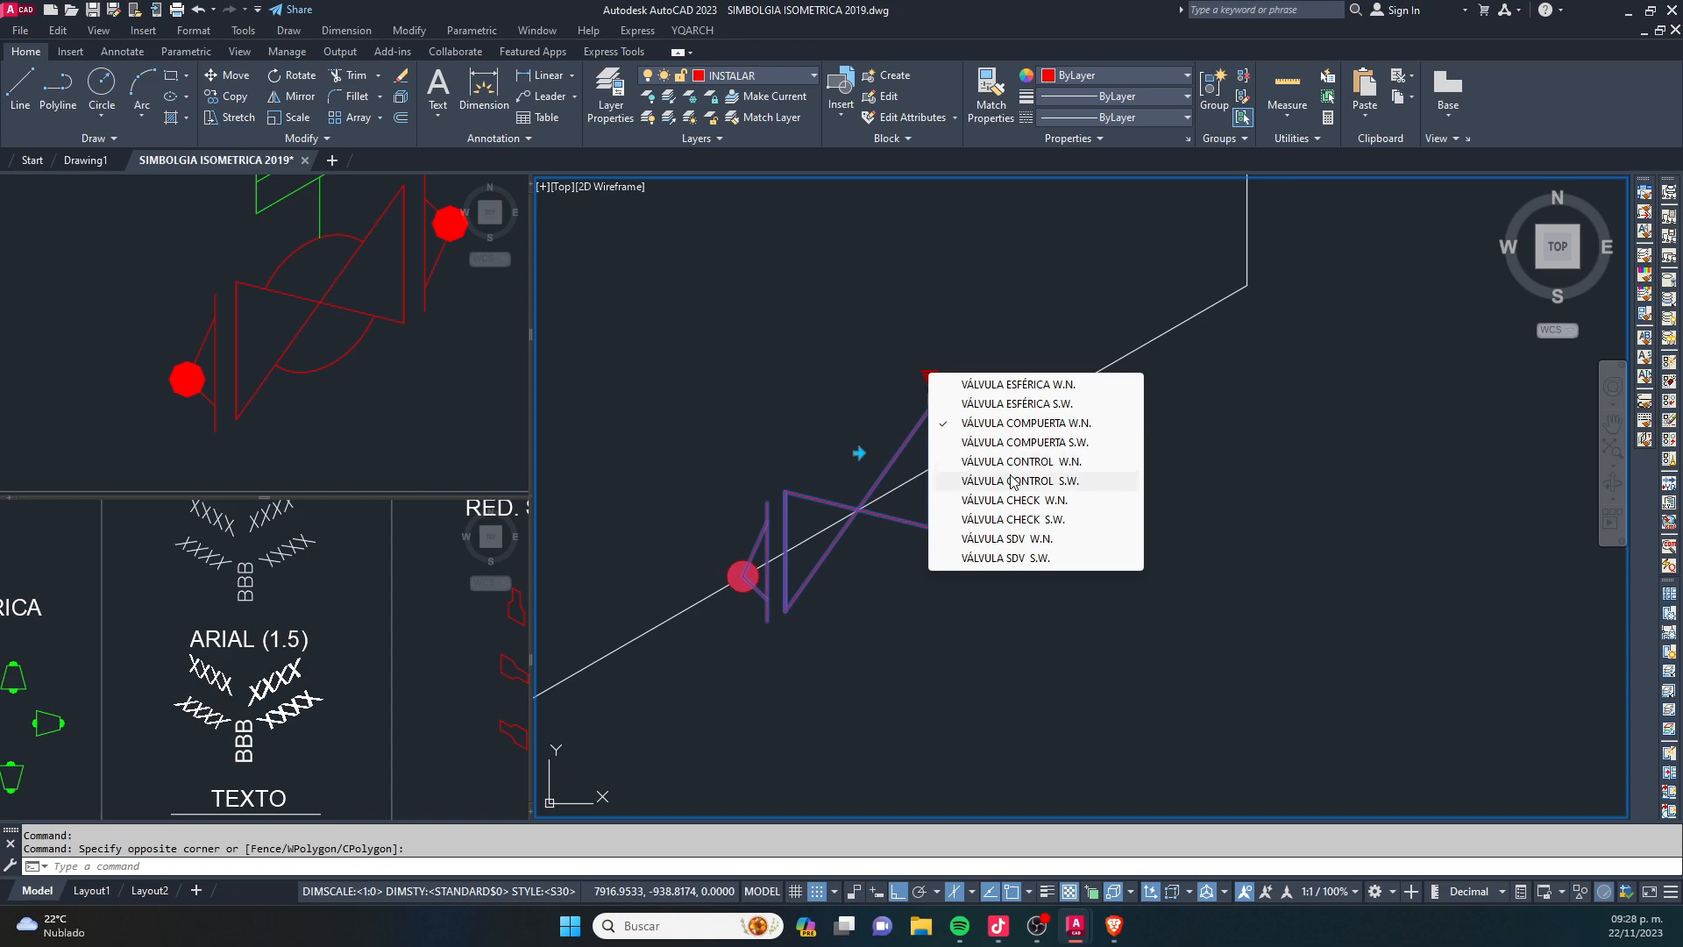
click(1005, 459)
click(929, 378)
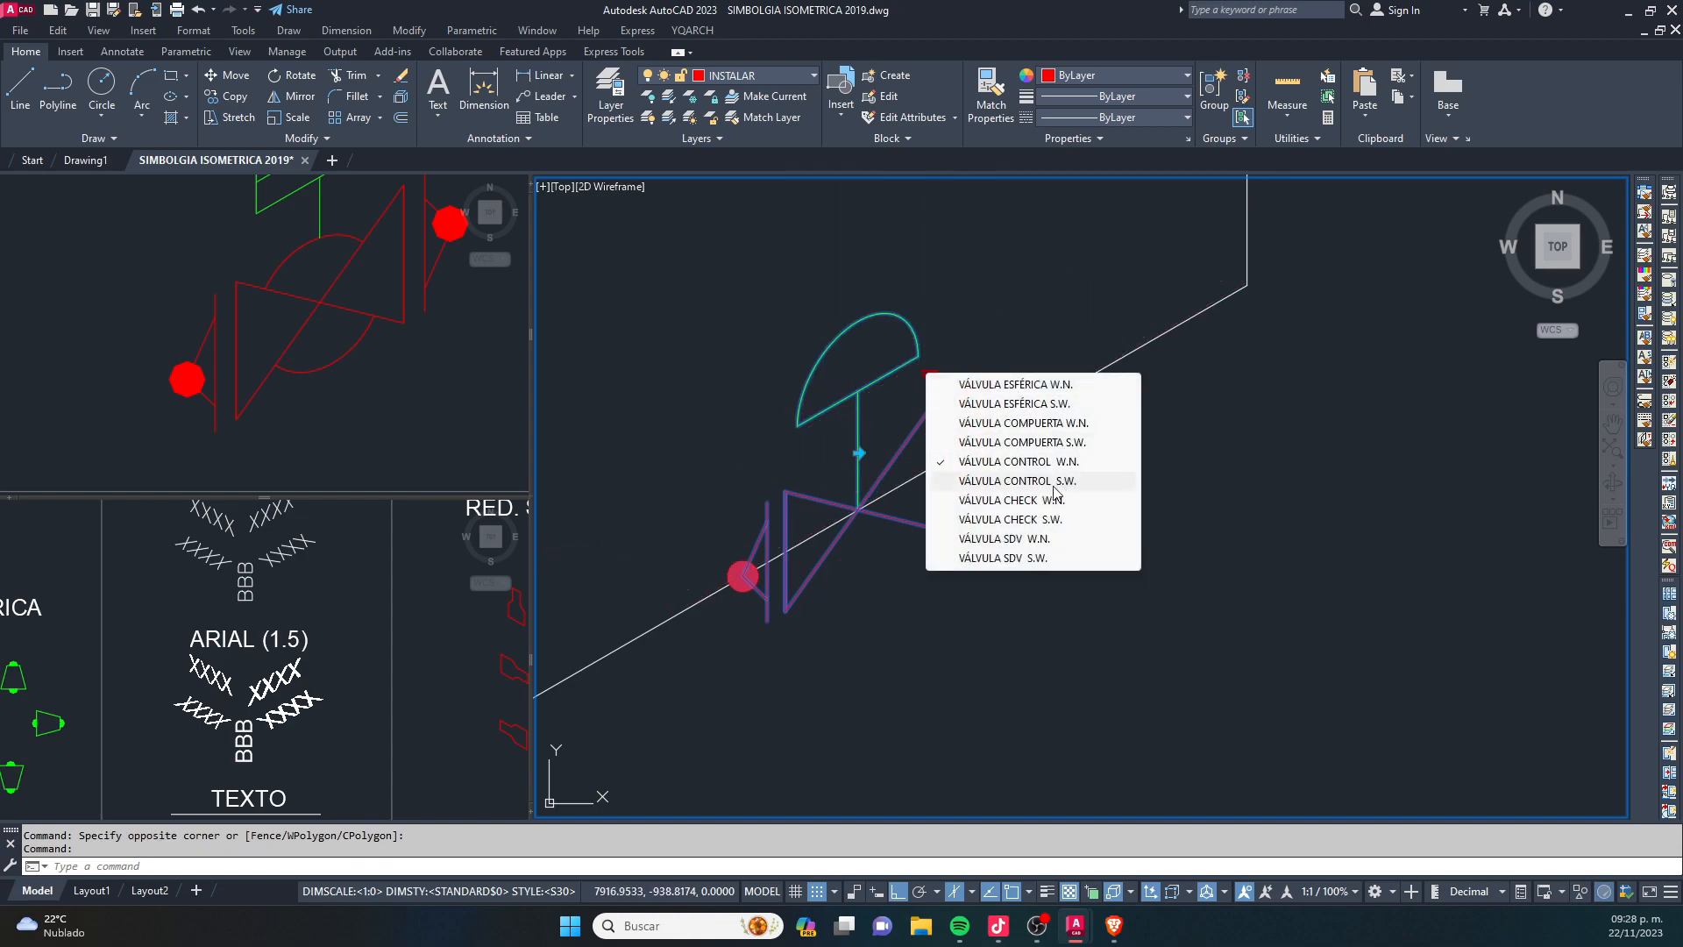
click(1031, 501)
- Set the copied valve's visibility state to VÁLVULA SDV W.N. and clear the selection
click(929, 377)
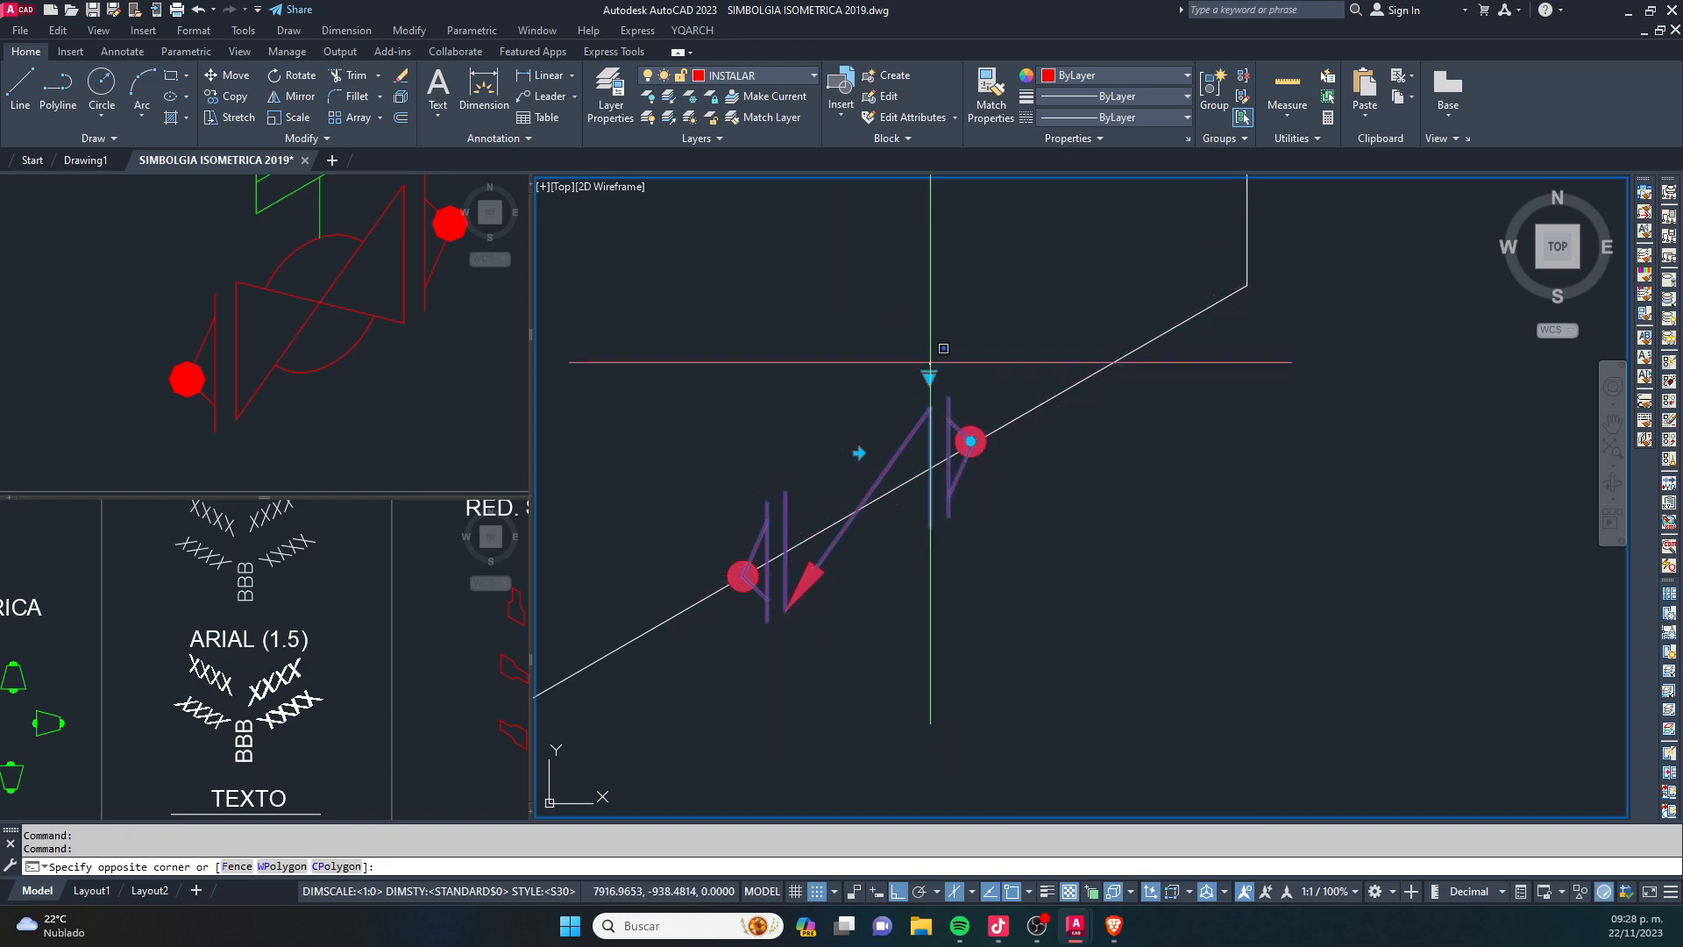
click(929, 378)
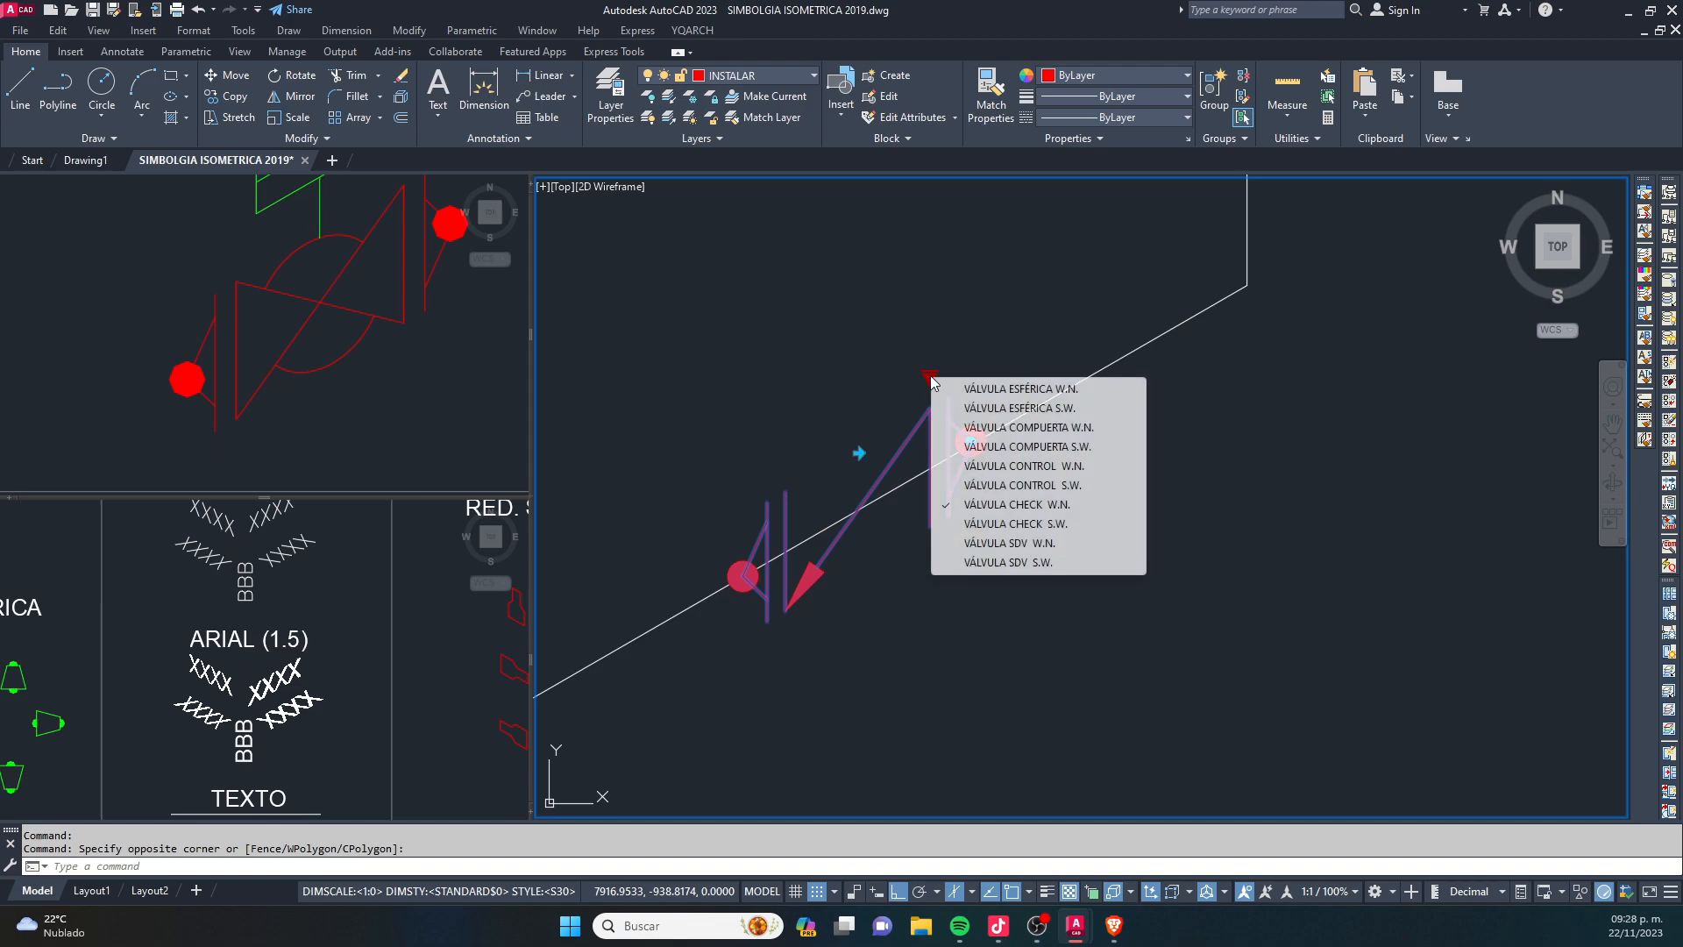
click(1008, 551)
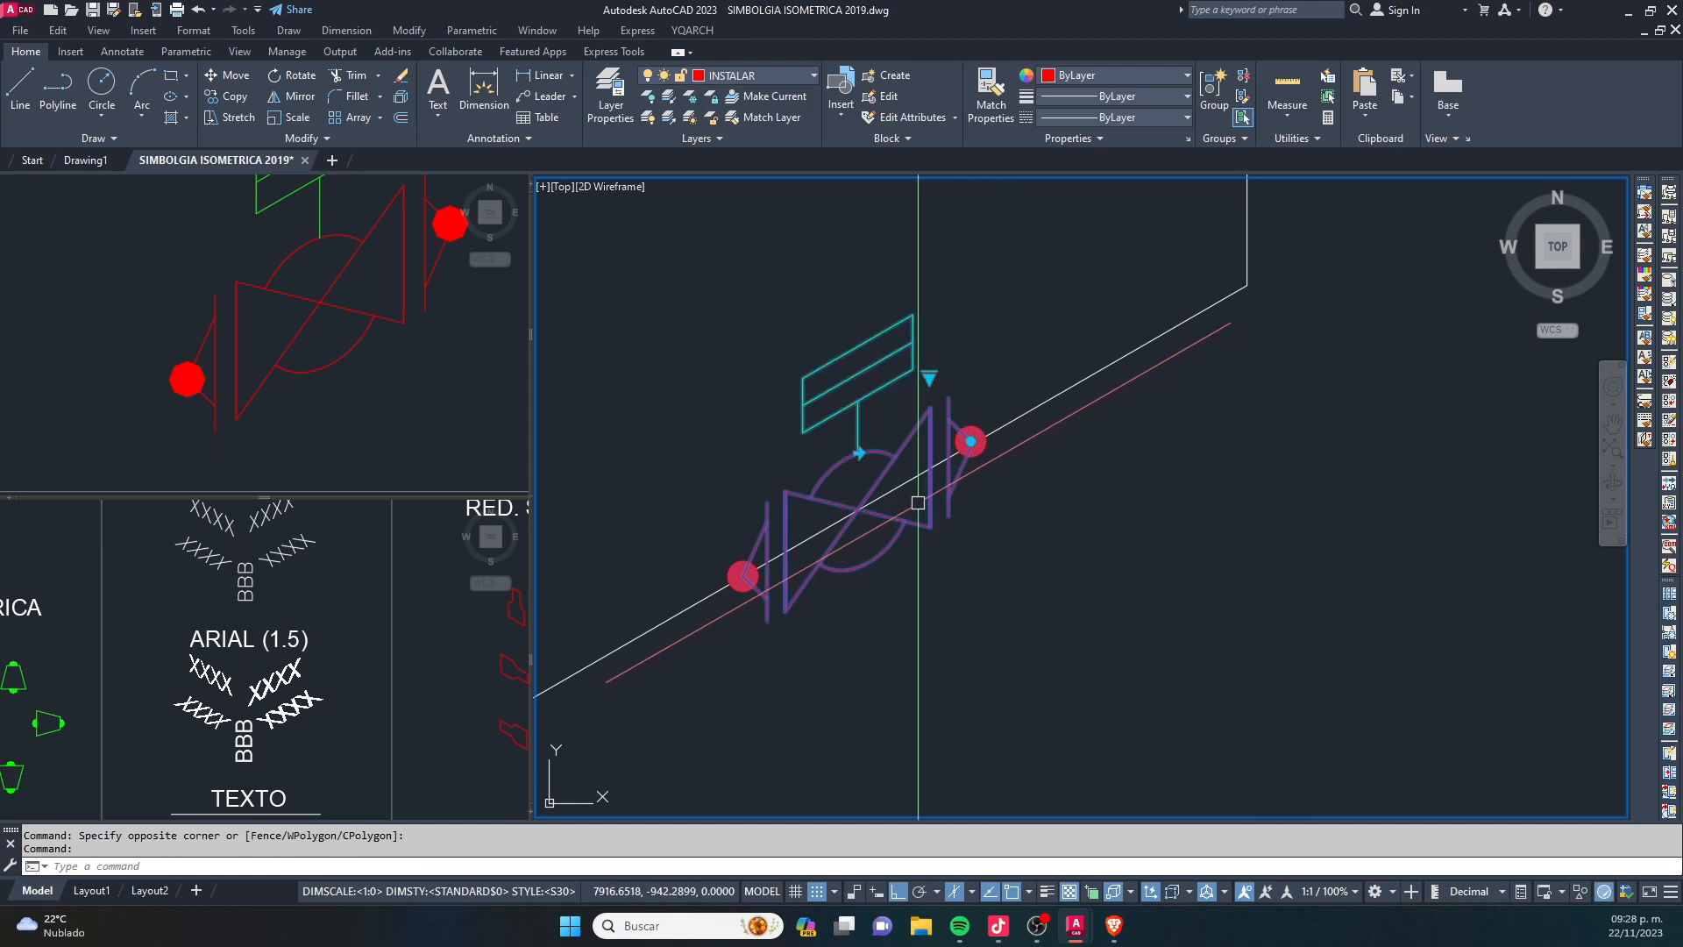
key(Escape)
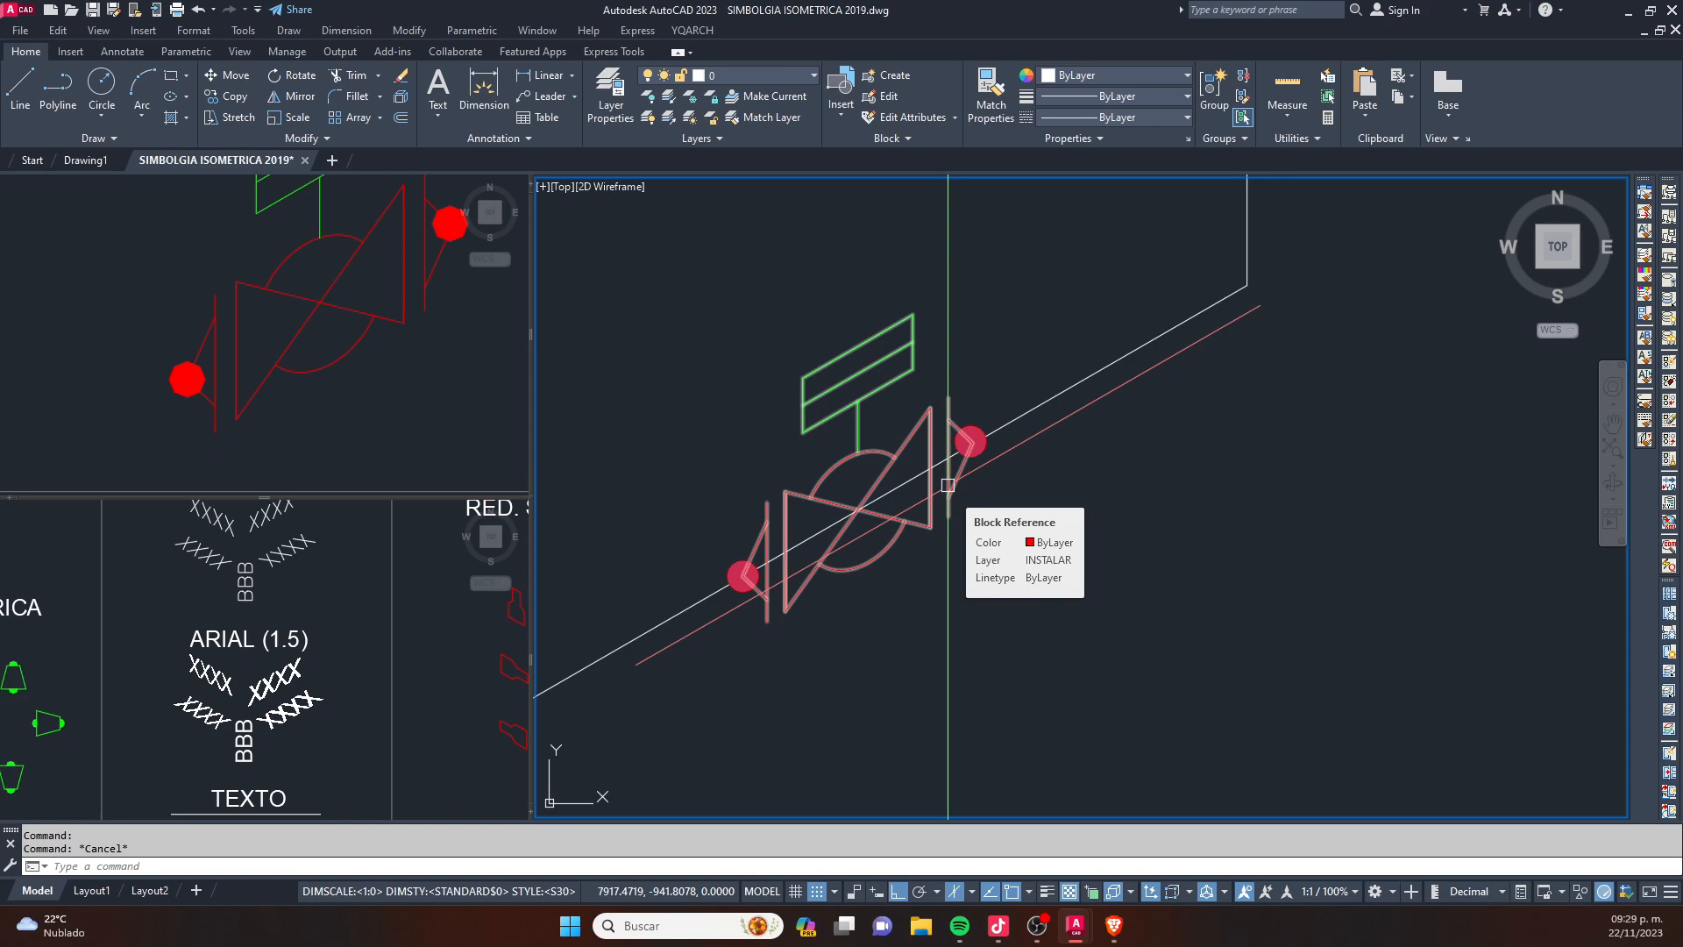
click(868, 403)
scroll(888, 649, down, 6)
key(Escape)
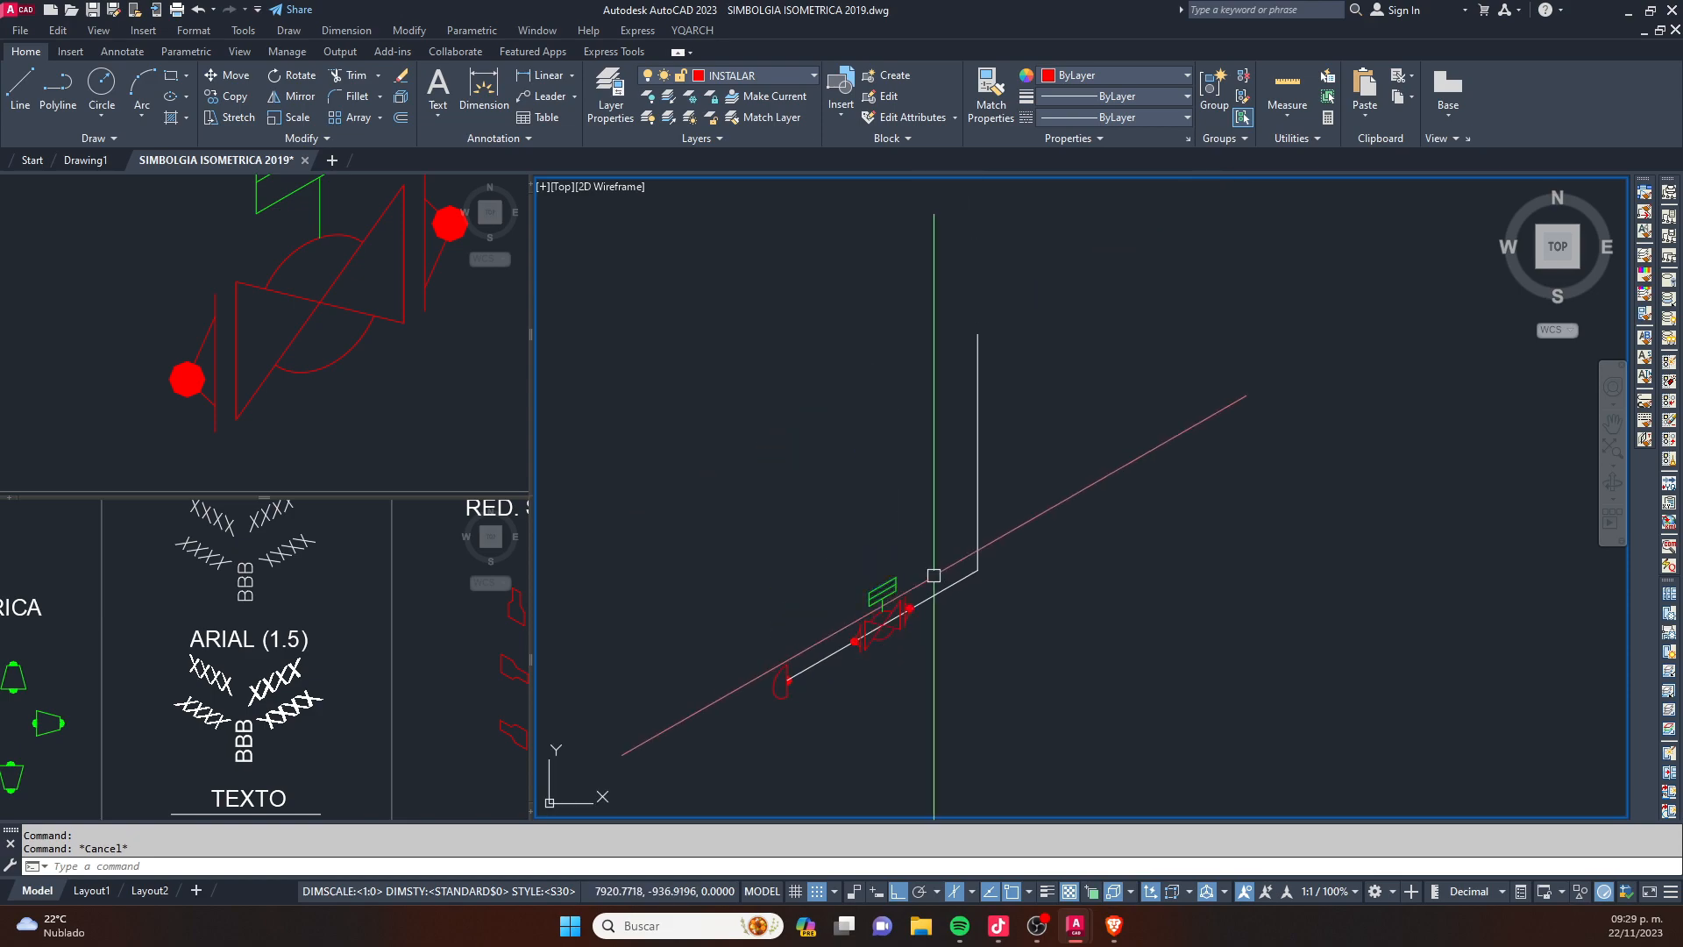
- Copy the vertical valve symbol from the library's VÁLVULAS cell by its centre onto the middle of the vertical pipe line
click(253, 345)
scroll(253, 346, down, 7)
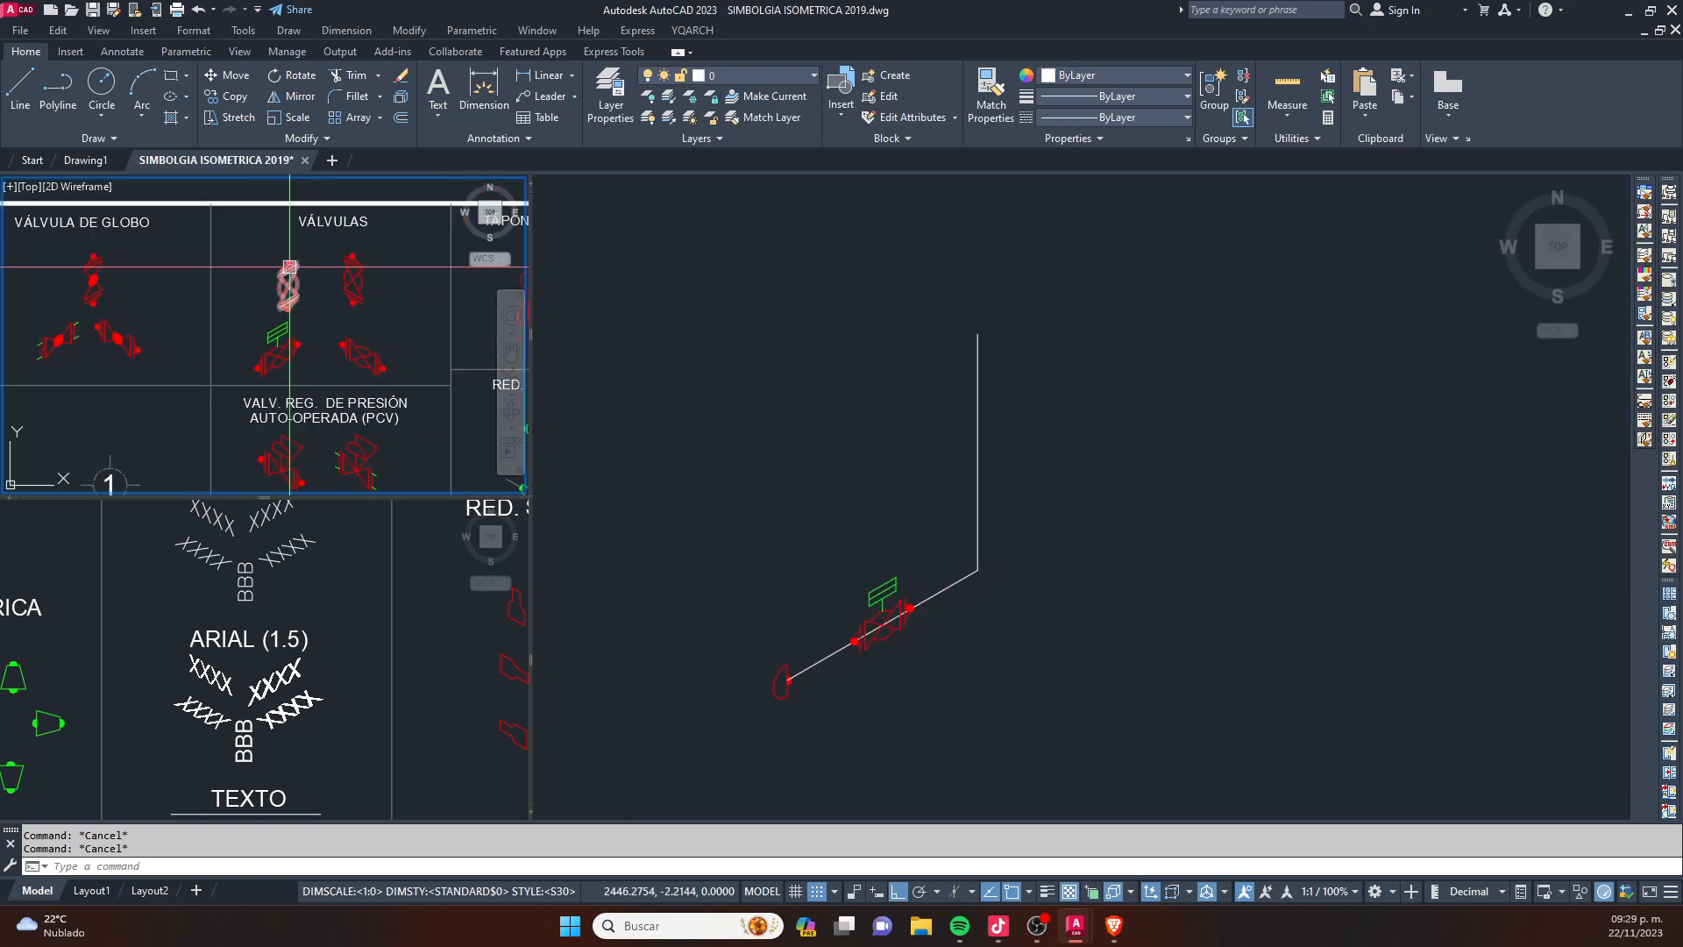
scroll(290, 286, up, 5)
click(309, 297)
text(co)
key(space)
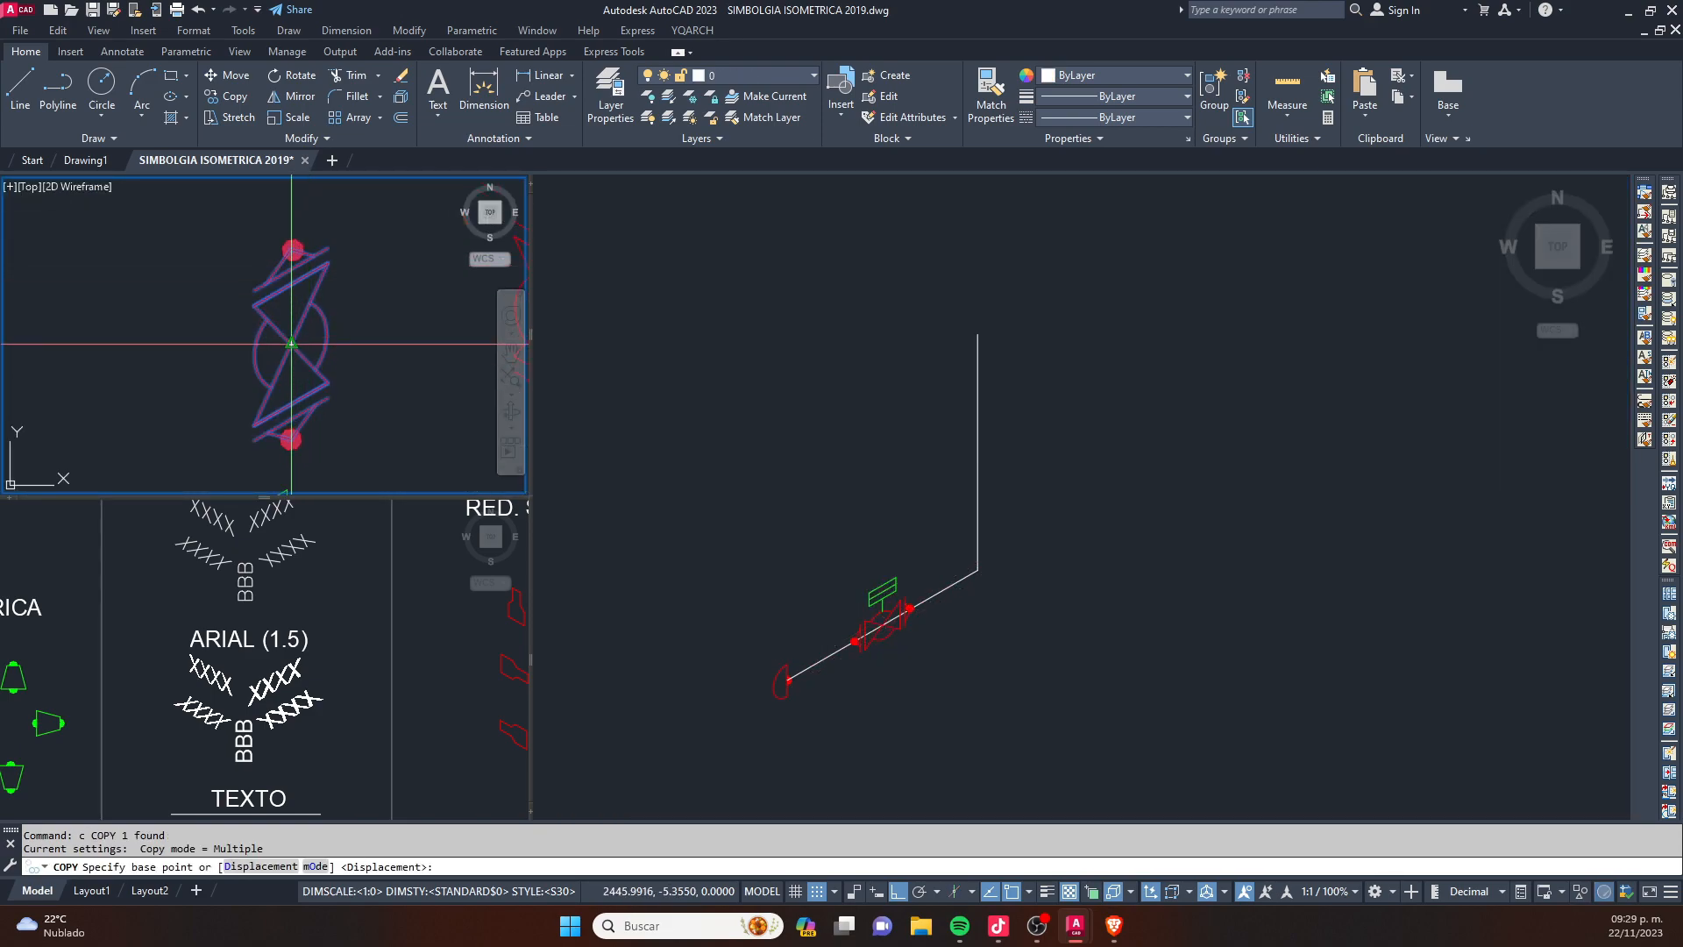
click(291, 344)
click(995, 411)
scroll(998, 411, up, 2)
click(973, 430)
key(Escape)
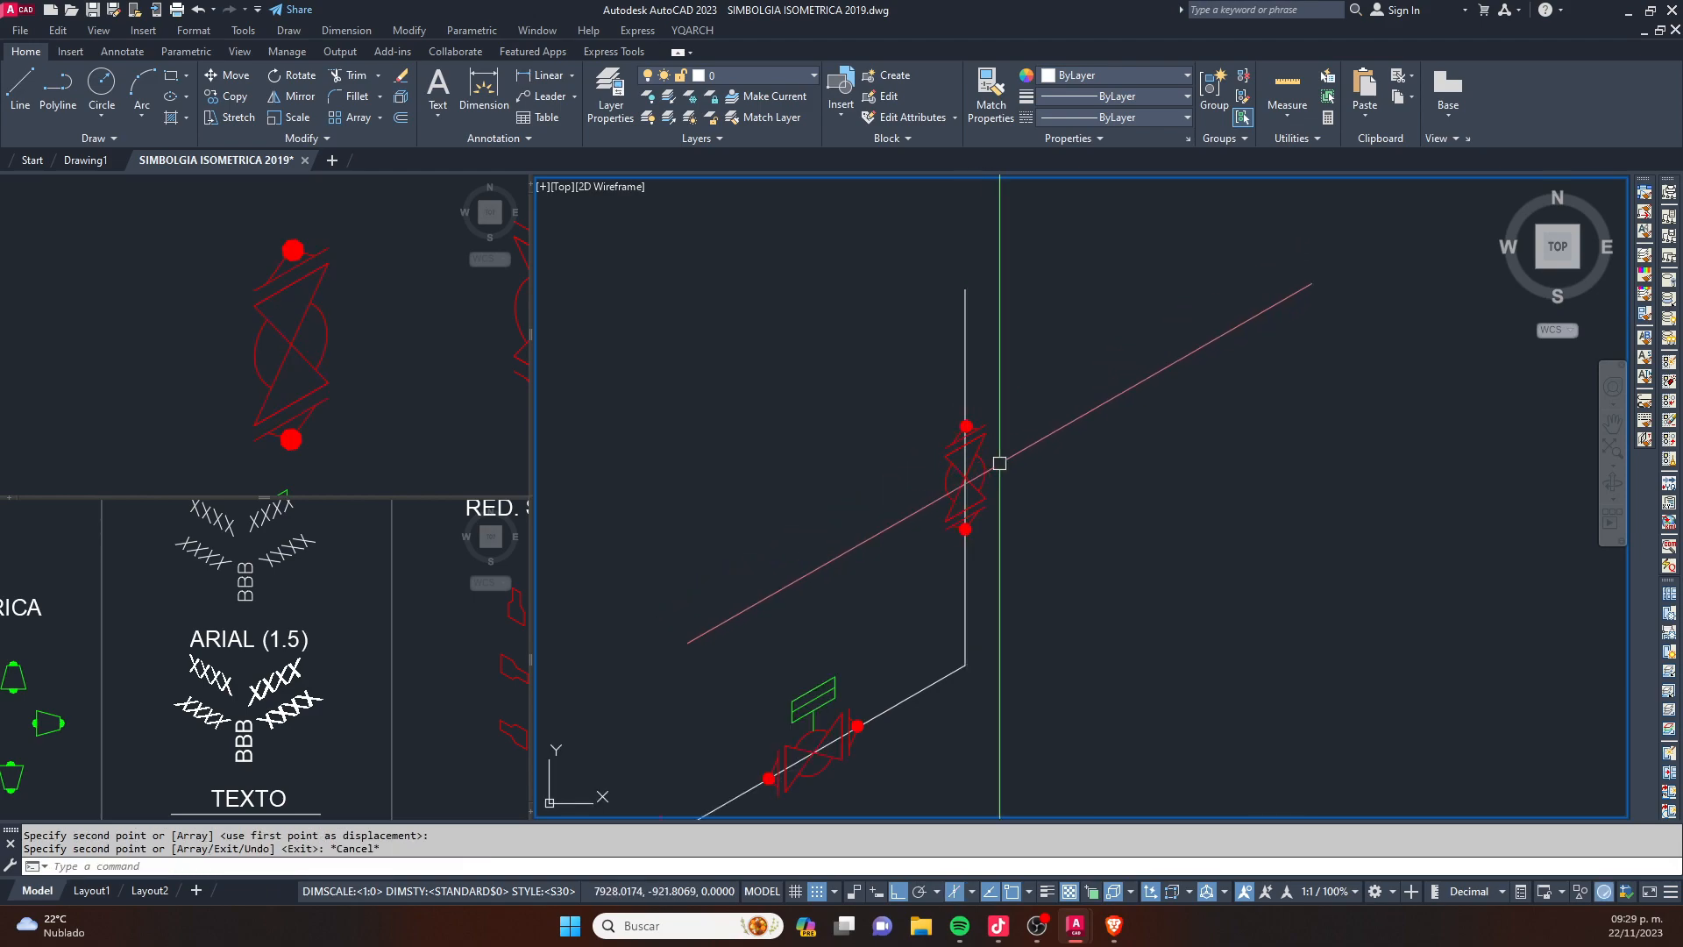
scroll(1000, 456, up, 3)
click(988, 416)
click(994, 395)
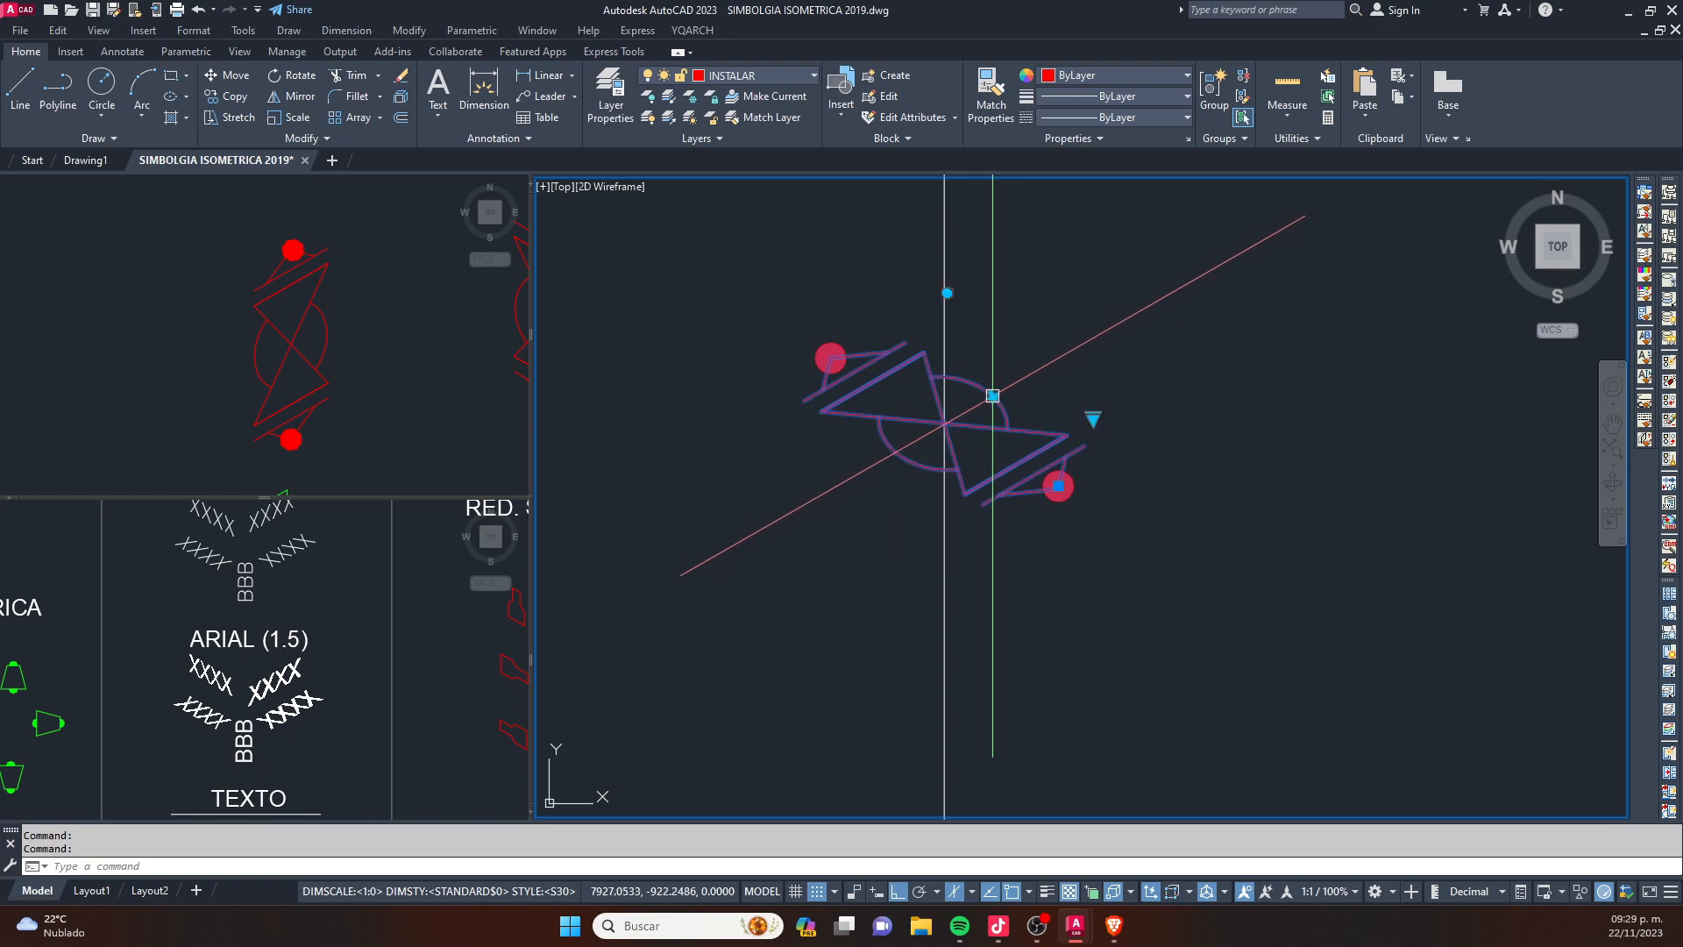
click(992, 395)
key(Escape)
key(Escape)
scroll(978, 392, down, 2)
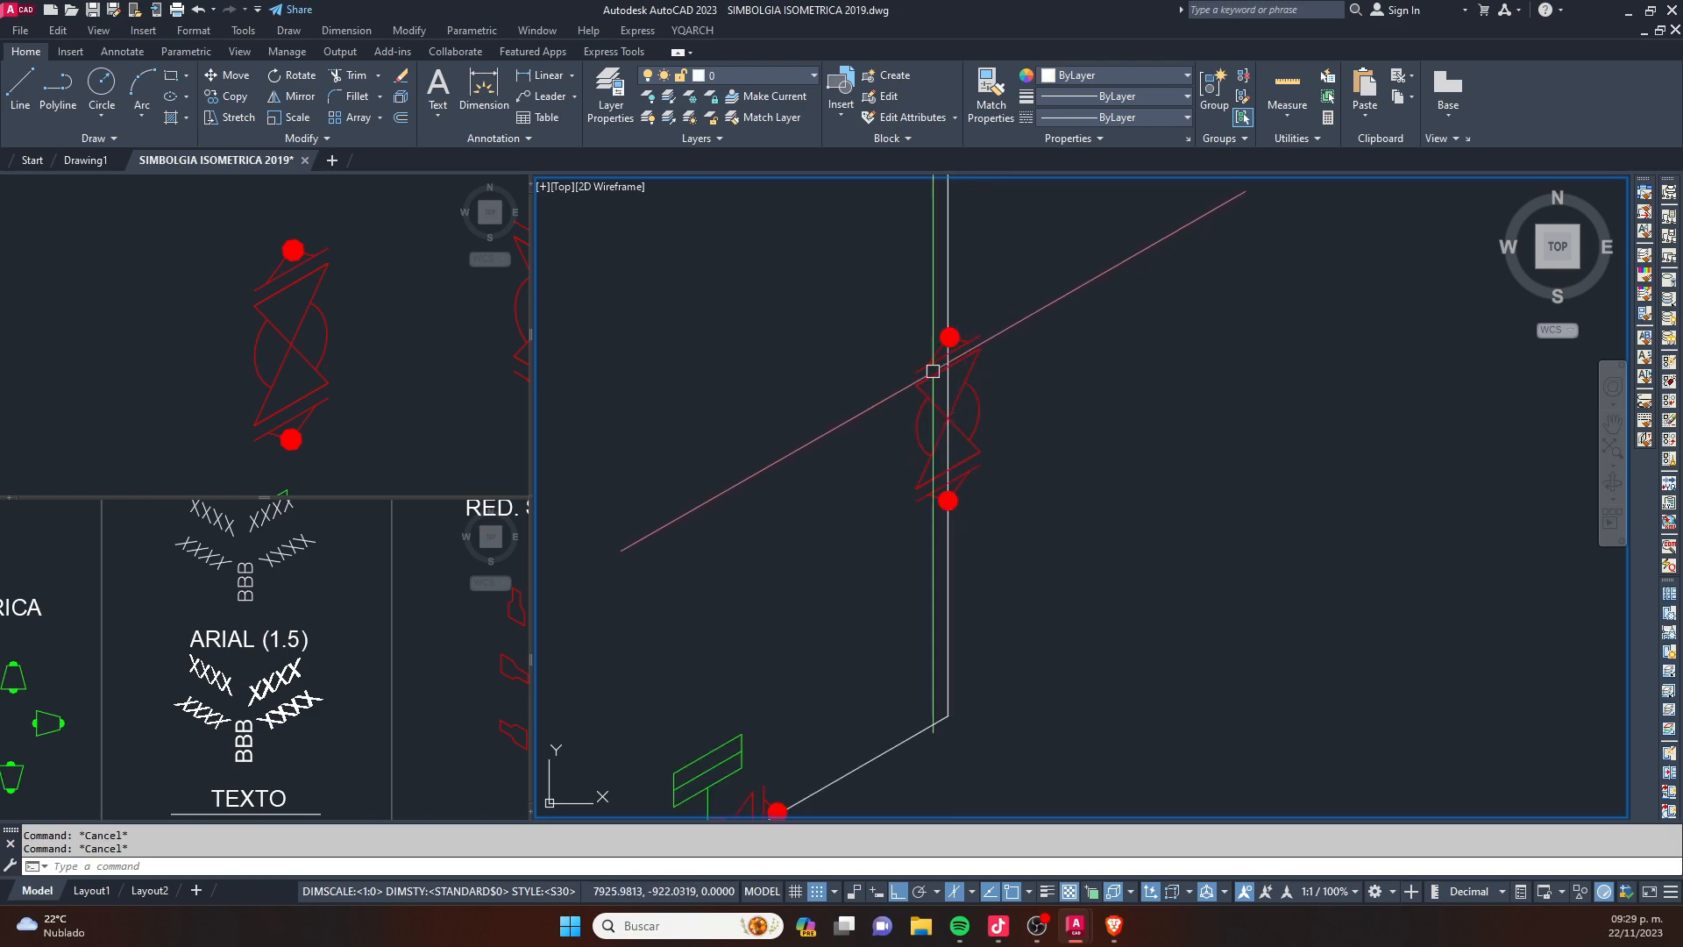
- Set the visibility state of the valve on the vertical pipe to VÁLVULA COMPUERTA W.N. and clear the selection
click(996, 343)
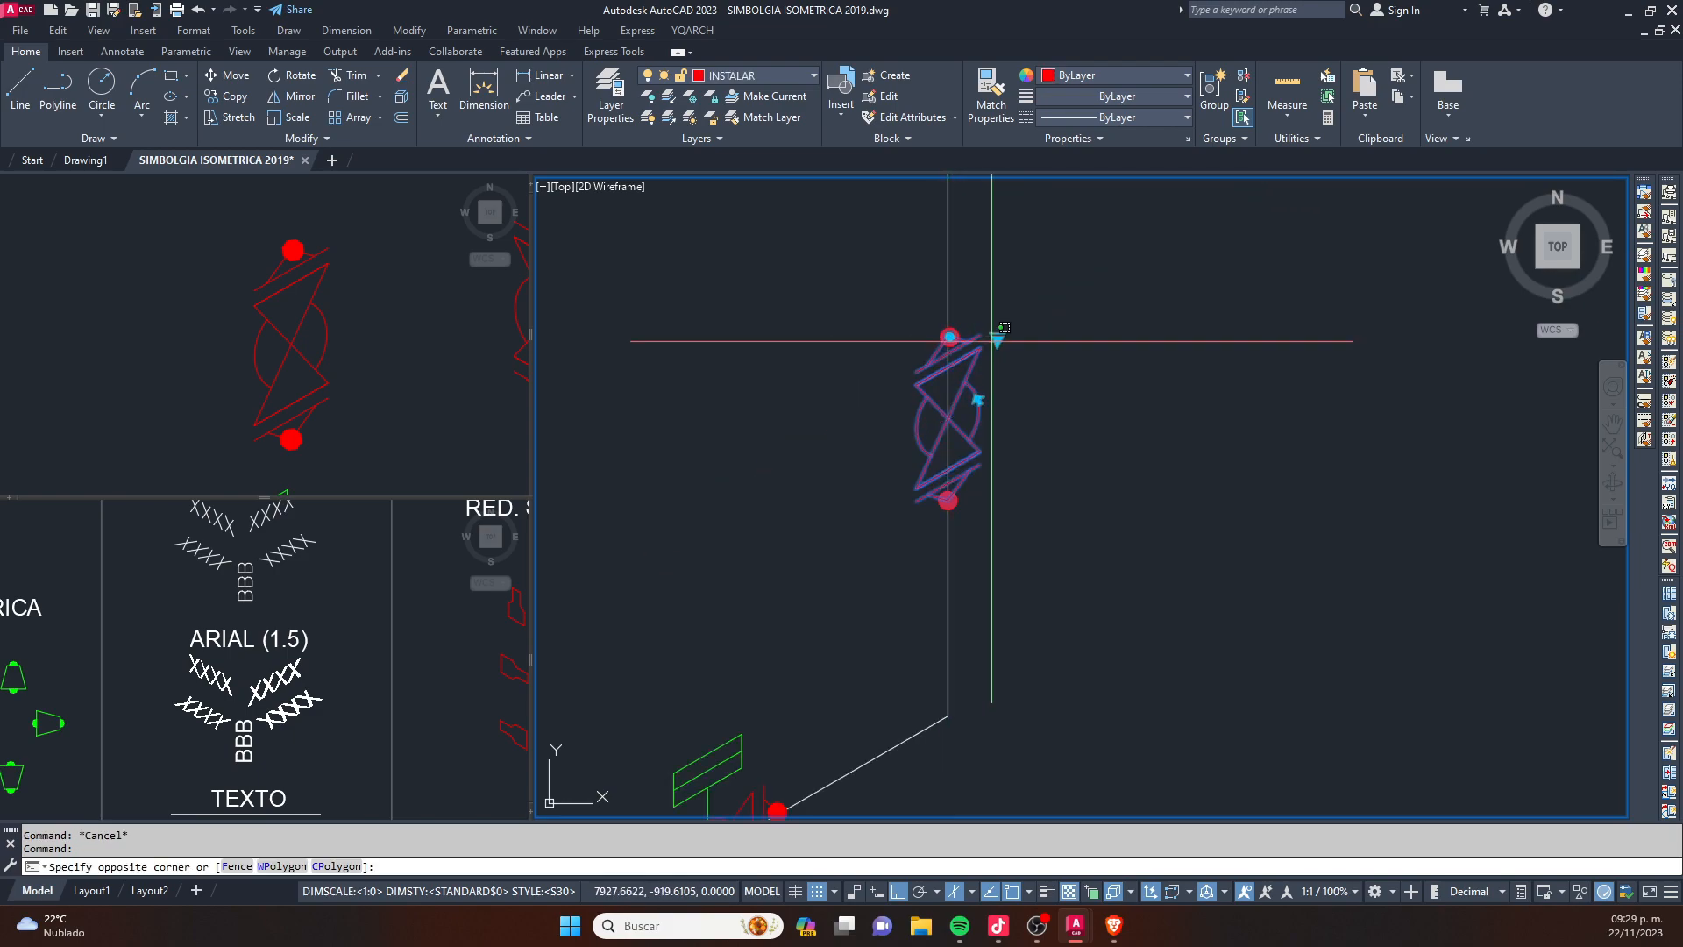
click(998, 353)
click(997, 339)
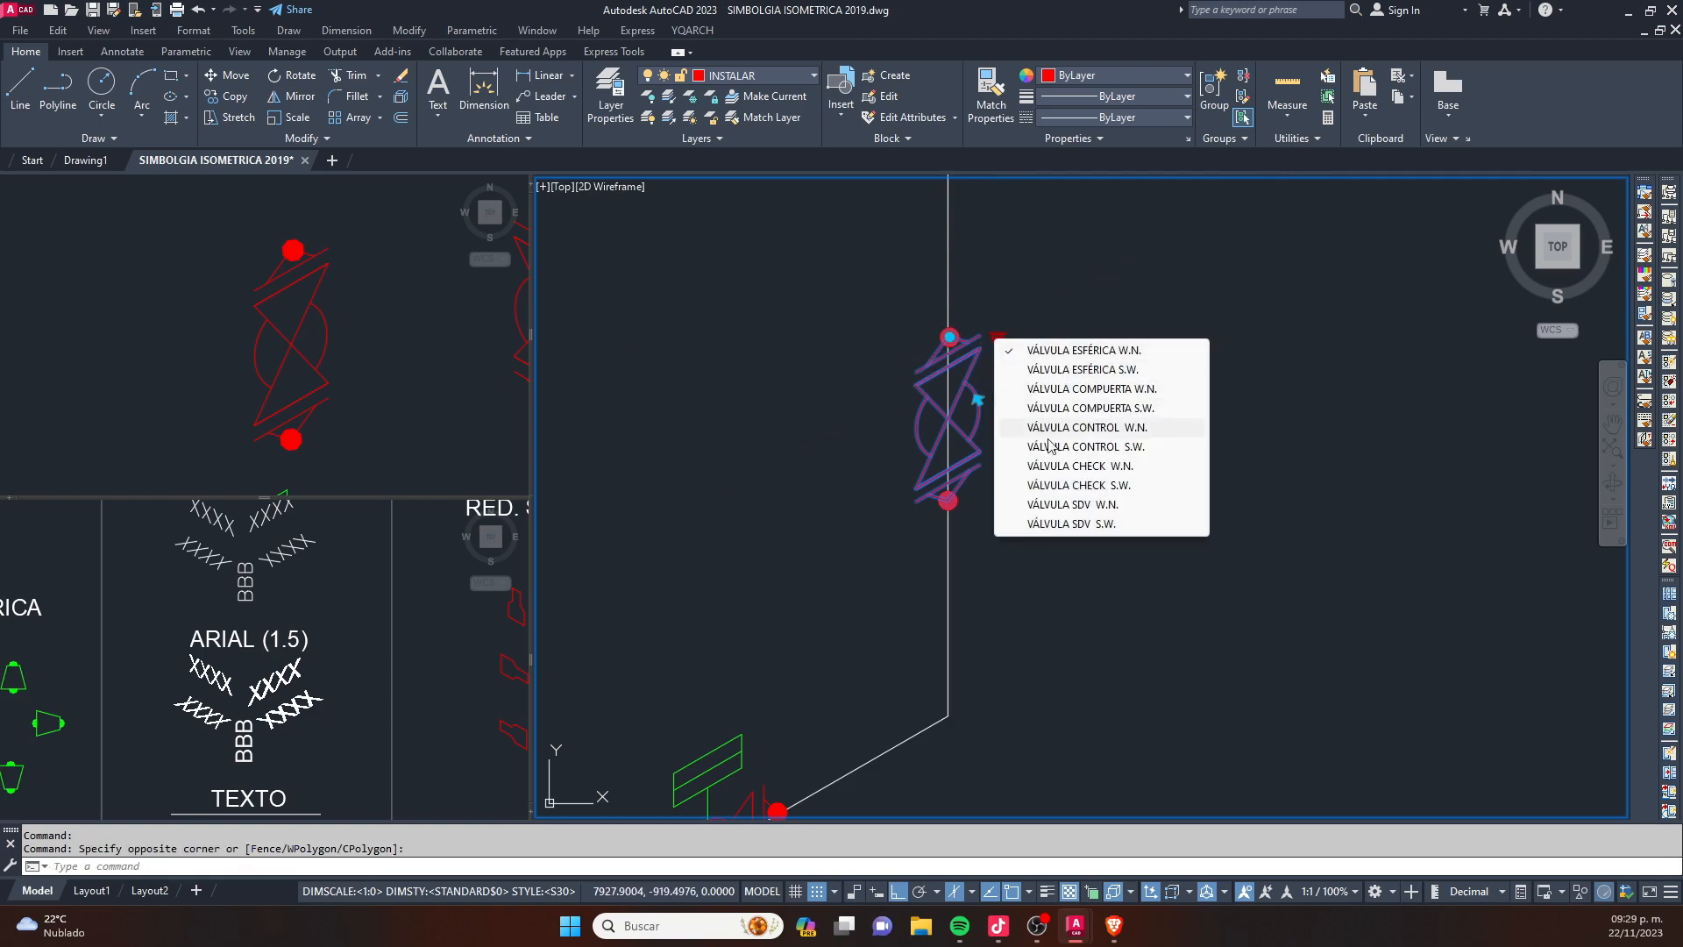
click(1089, 388)
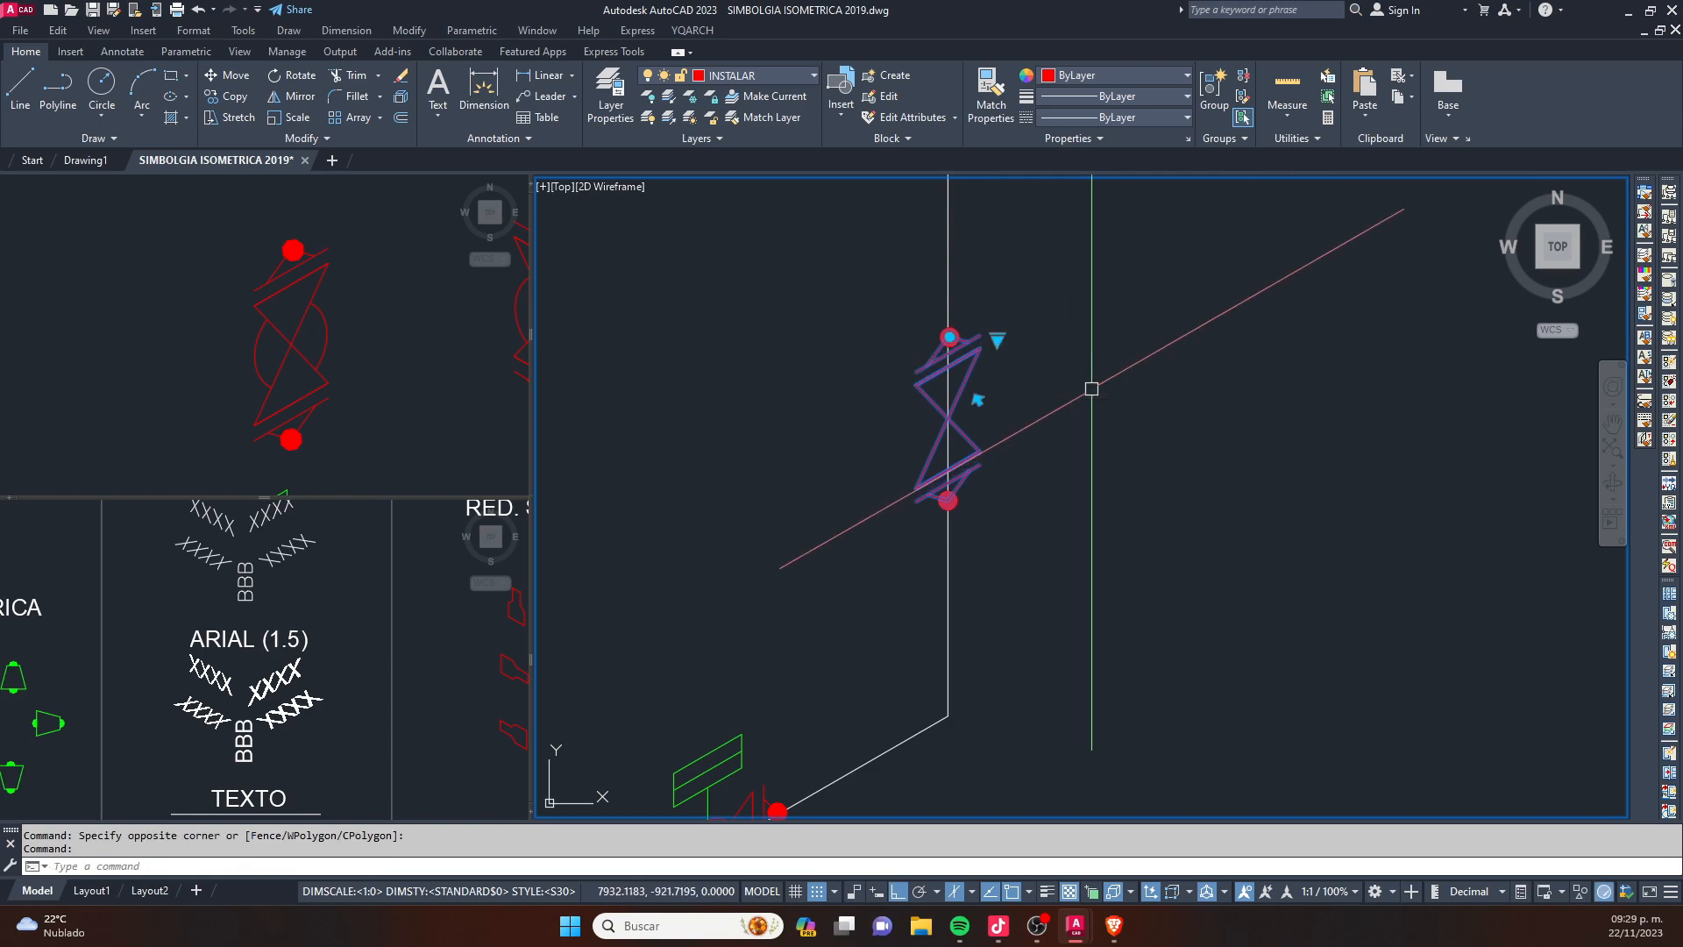
scroll(982, 399, down, 2)
key(Escape)
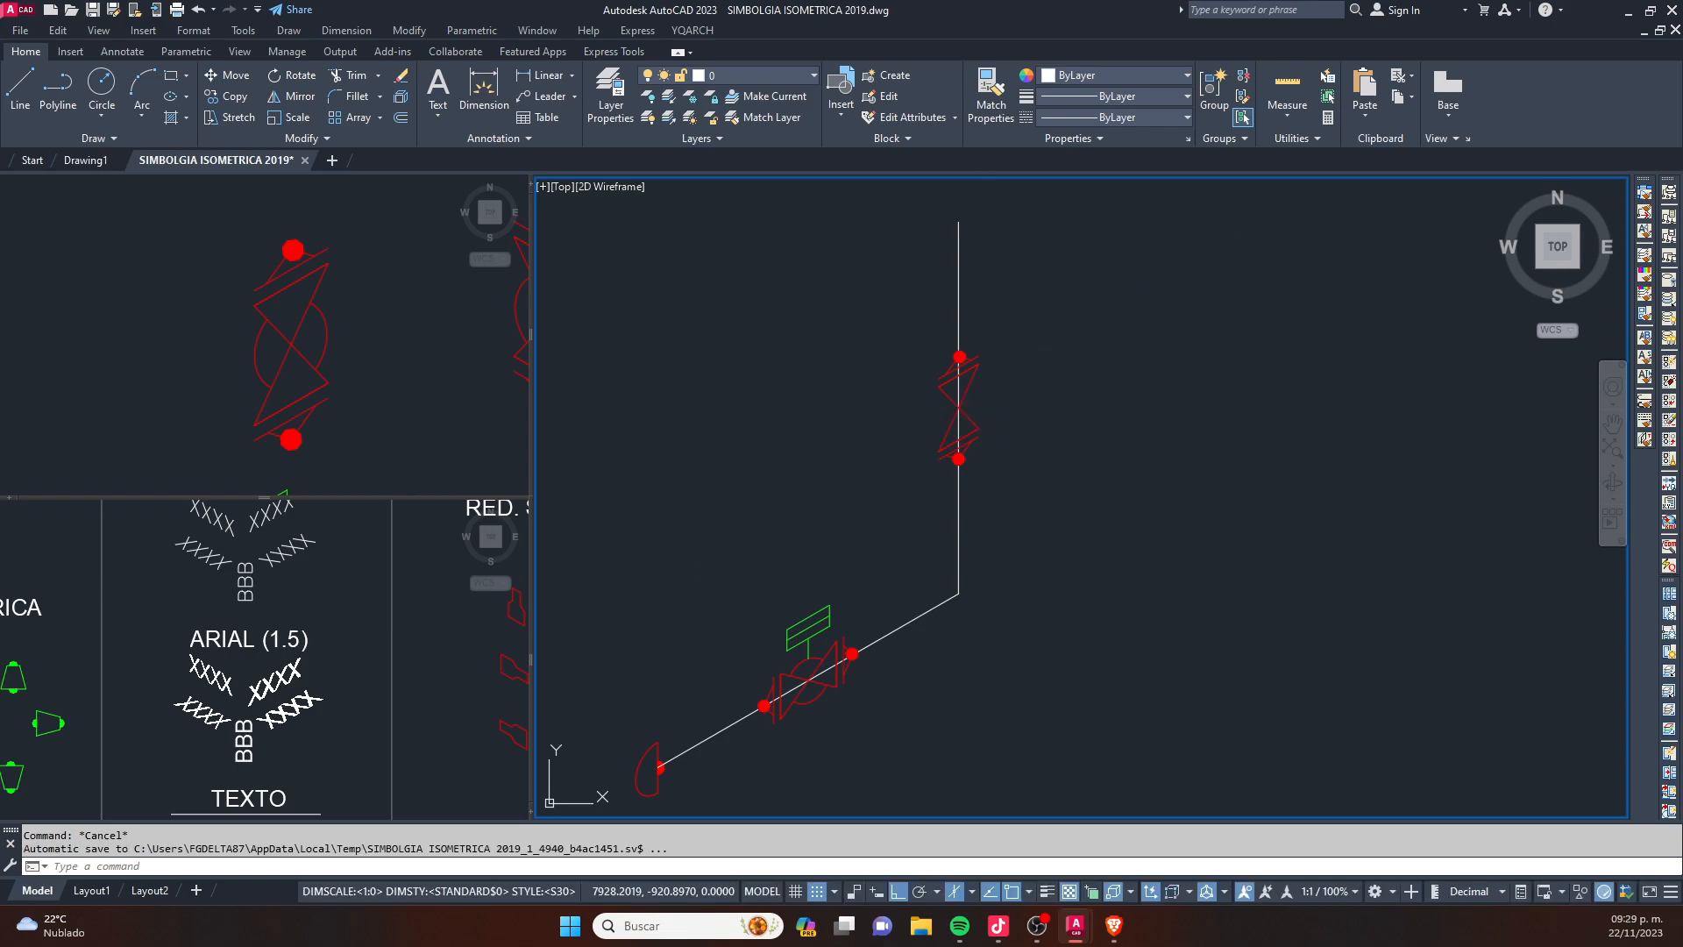
key(Escape)
click(339, 339)
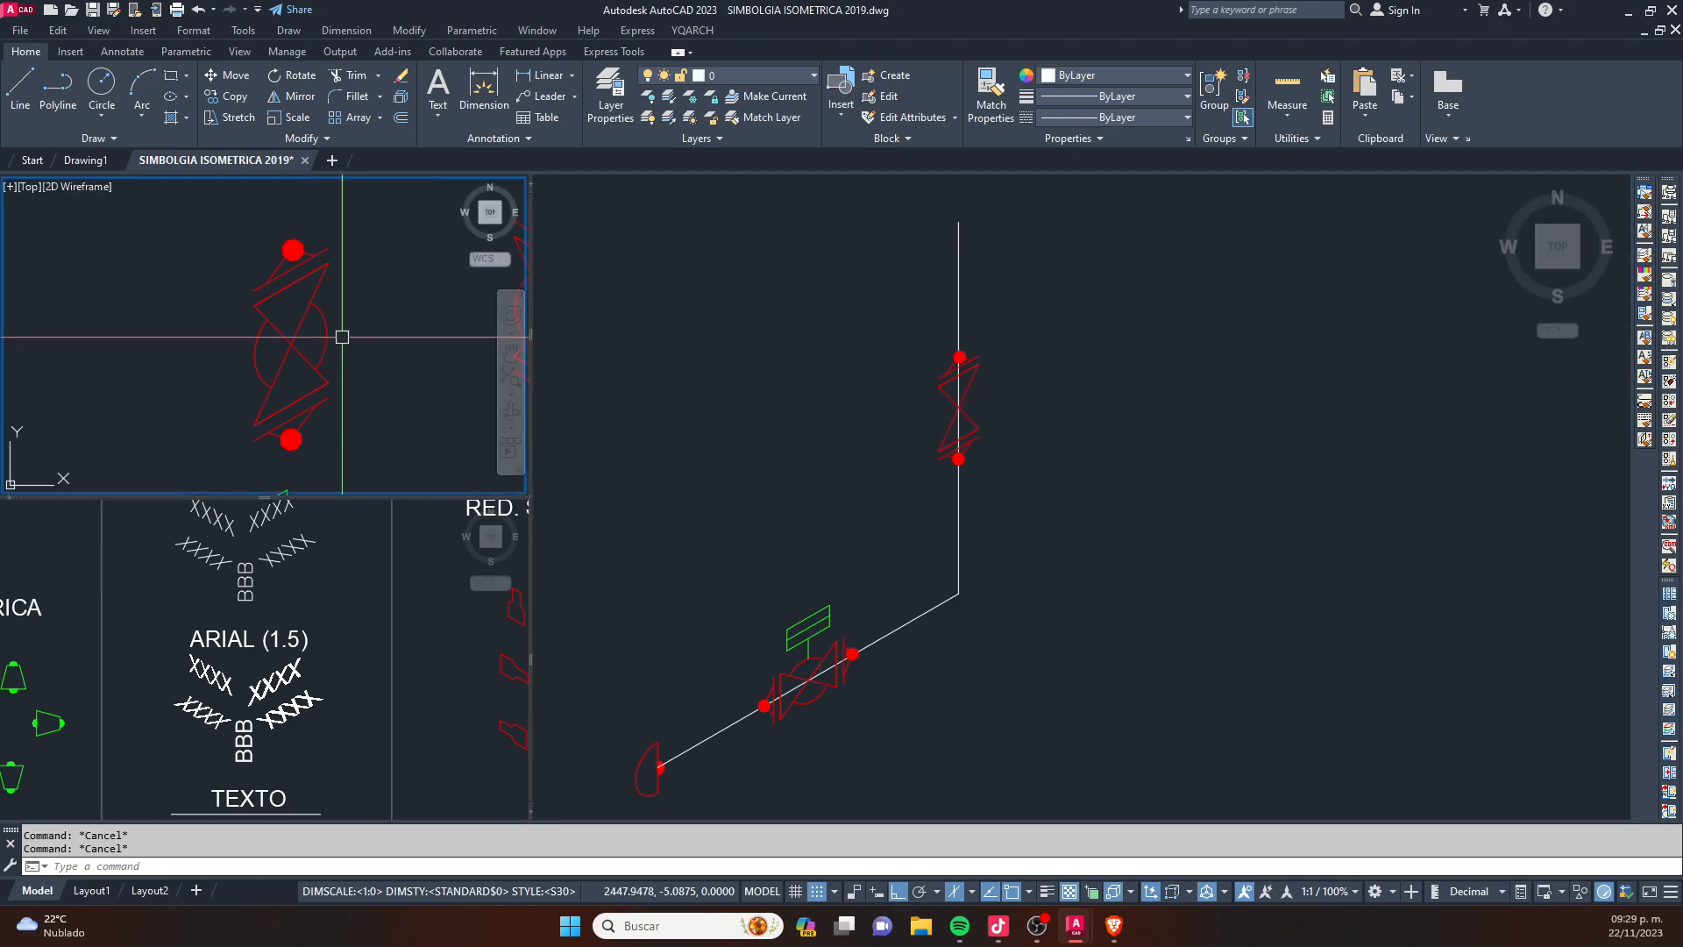
scroll(339, 338, down, 3)
click(1005, 571)
scroll(956, 596, up, 3)
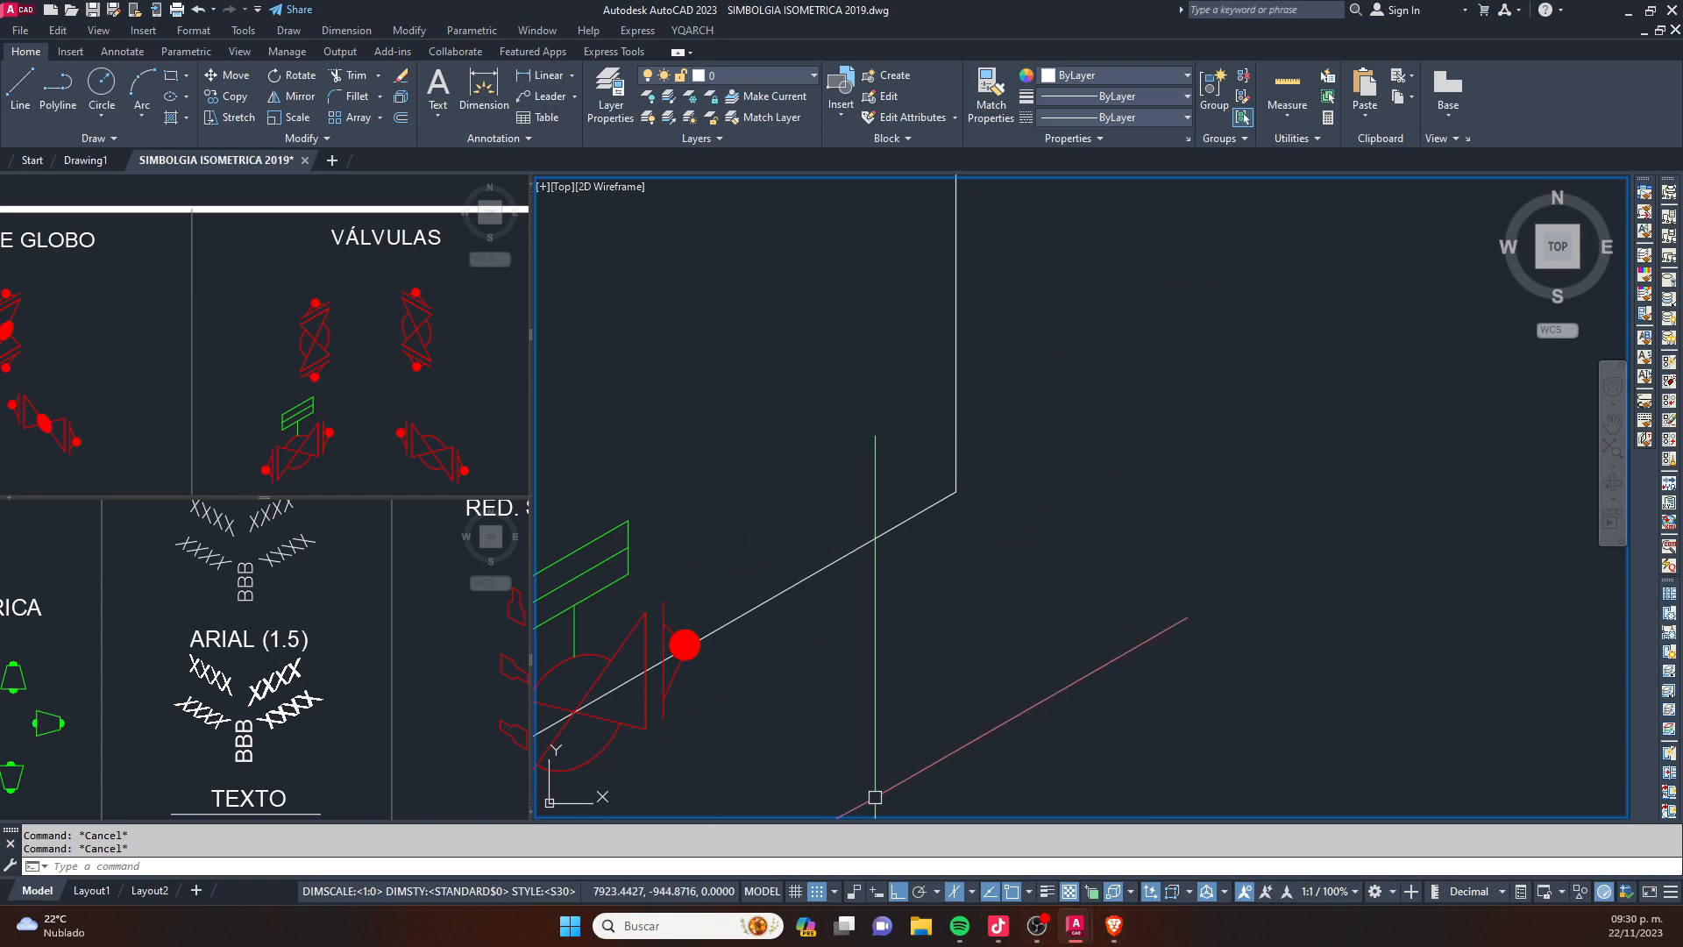
- Switch to the Kick creator dashboard in the browser to check the live stream and chat, and return to the AutoCAD drawing
key(alt+Tab)
drag(0, 210, 549, 15)
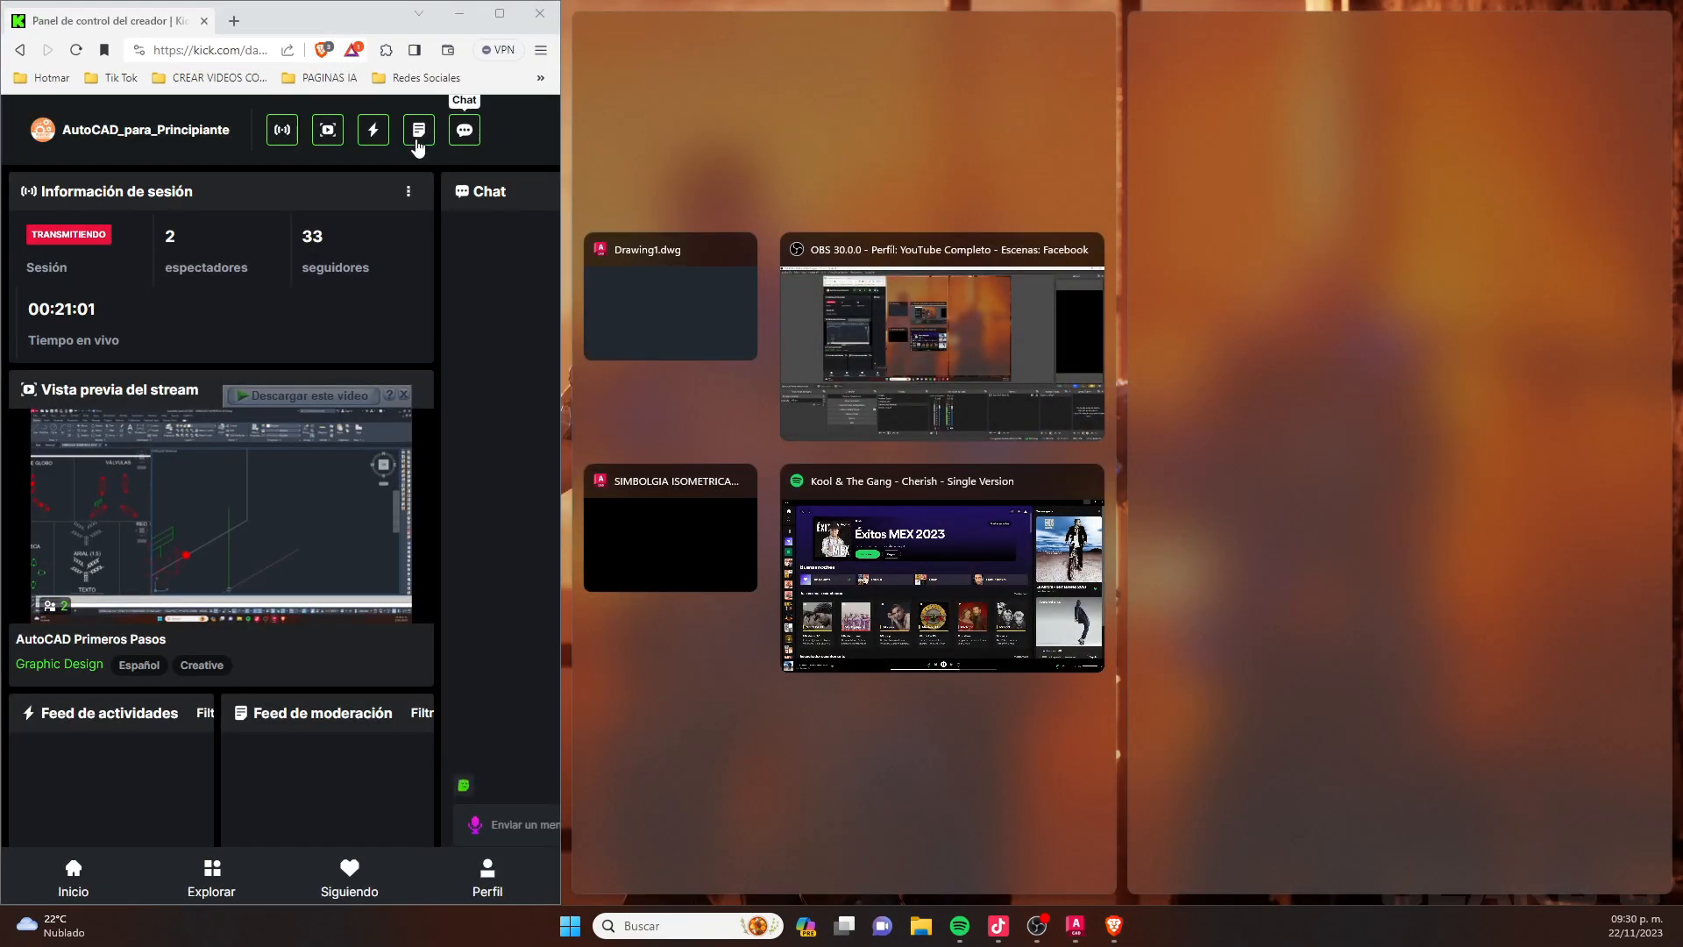
click(478, 160)
click(512, 11)
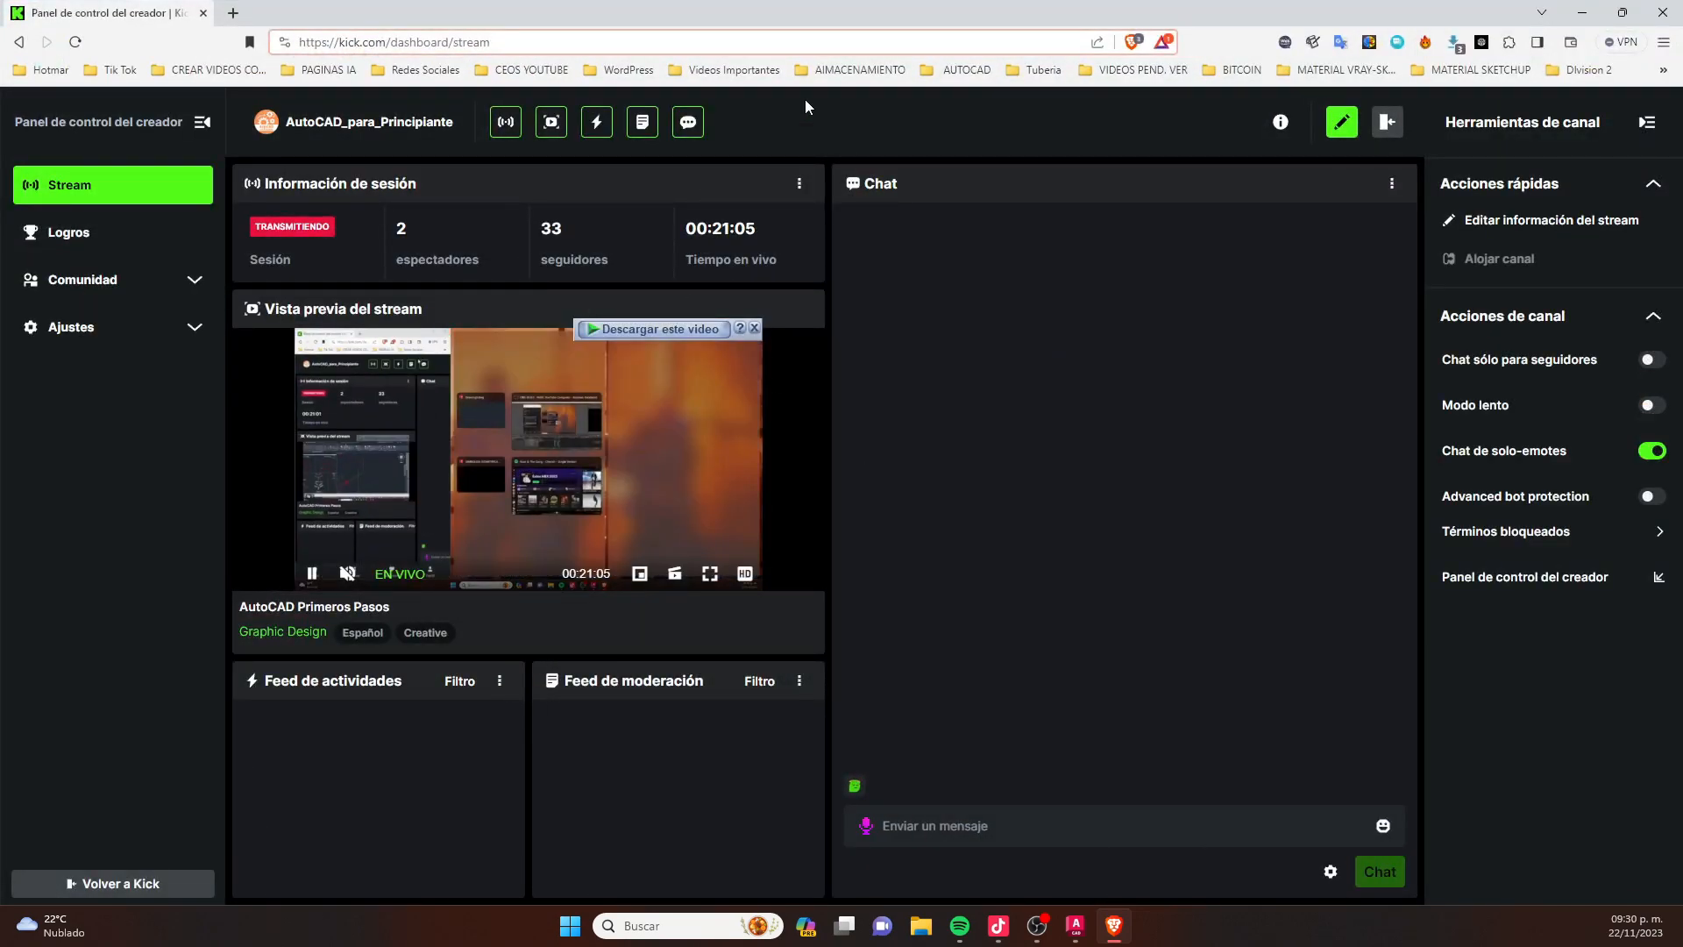
drag(821, 18, 0, 517)
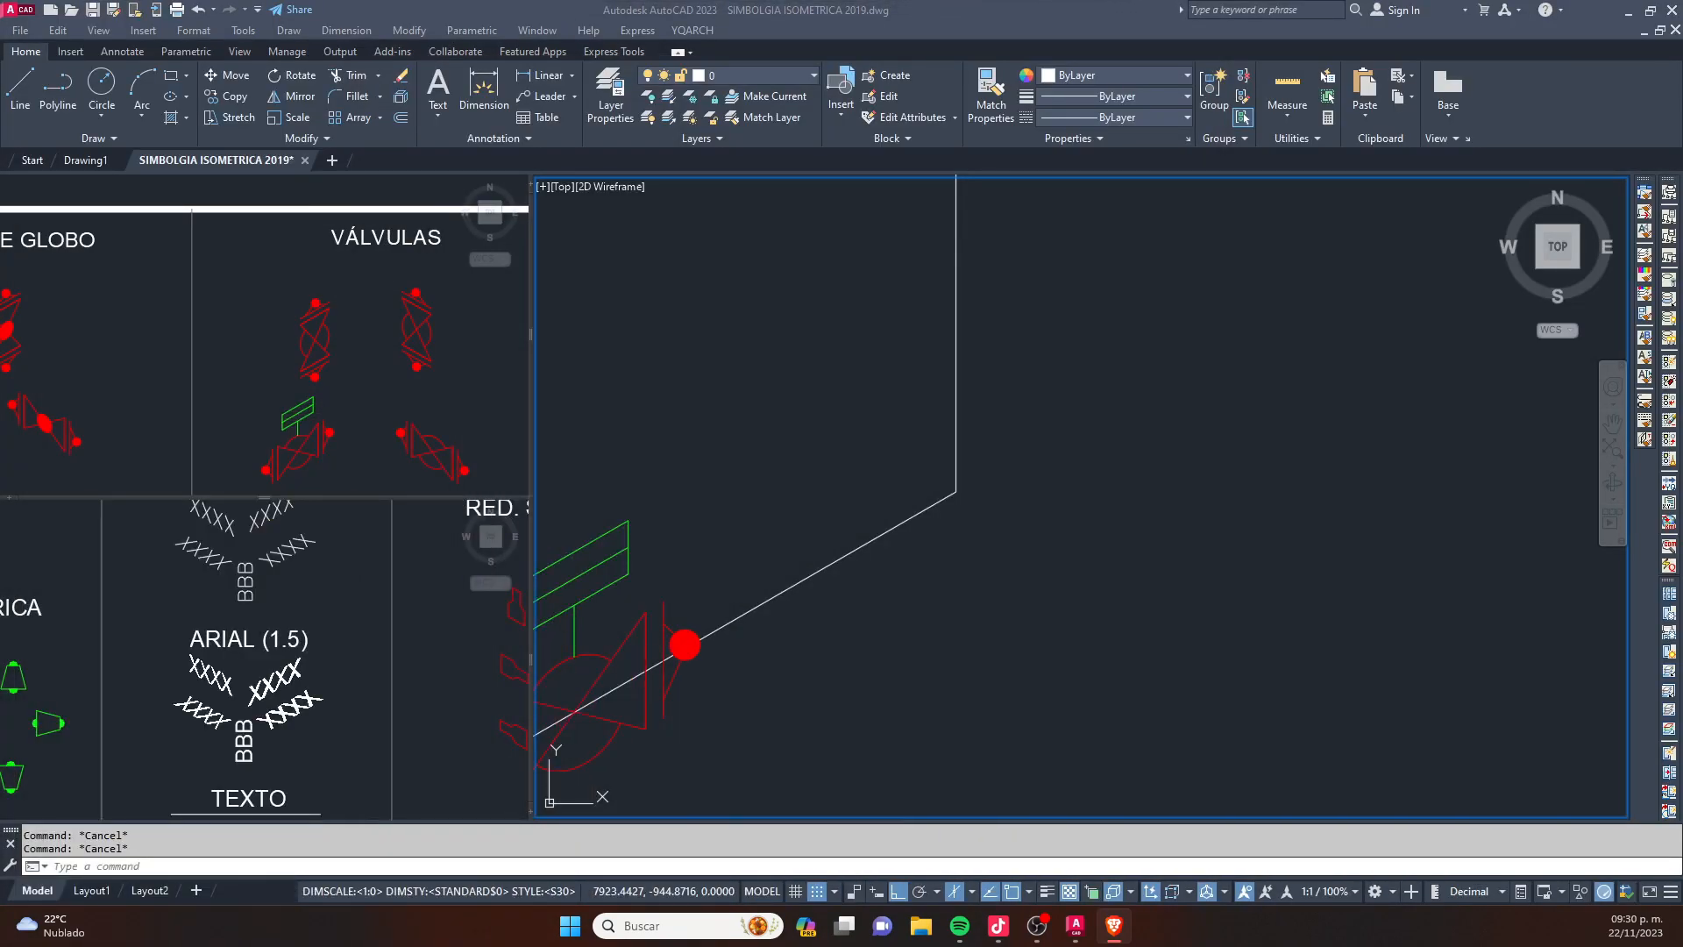
key(alt+Tab)
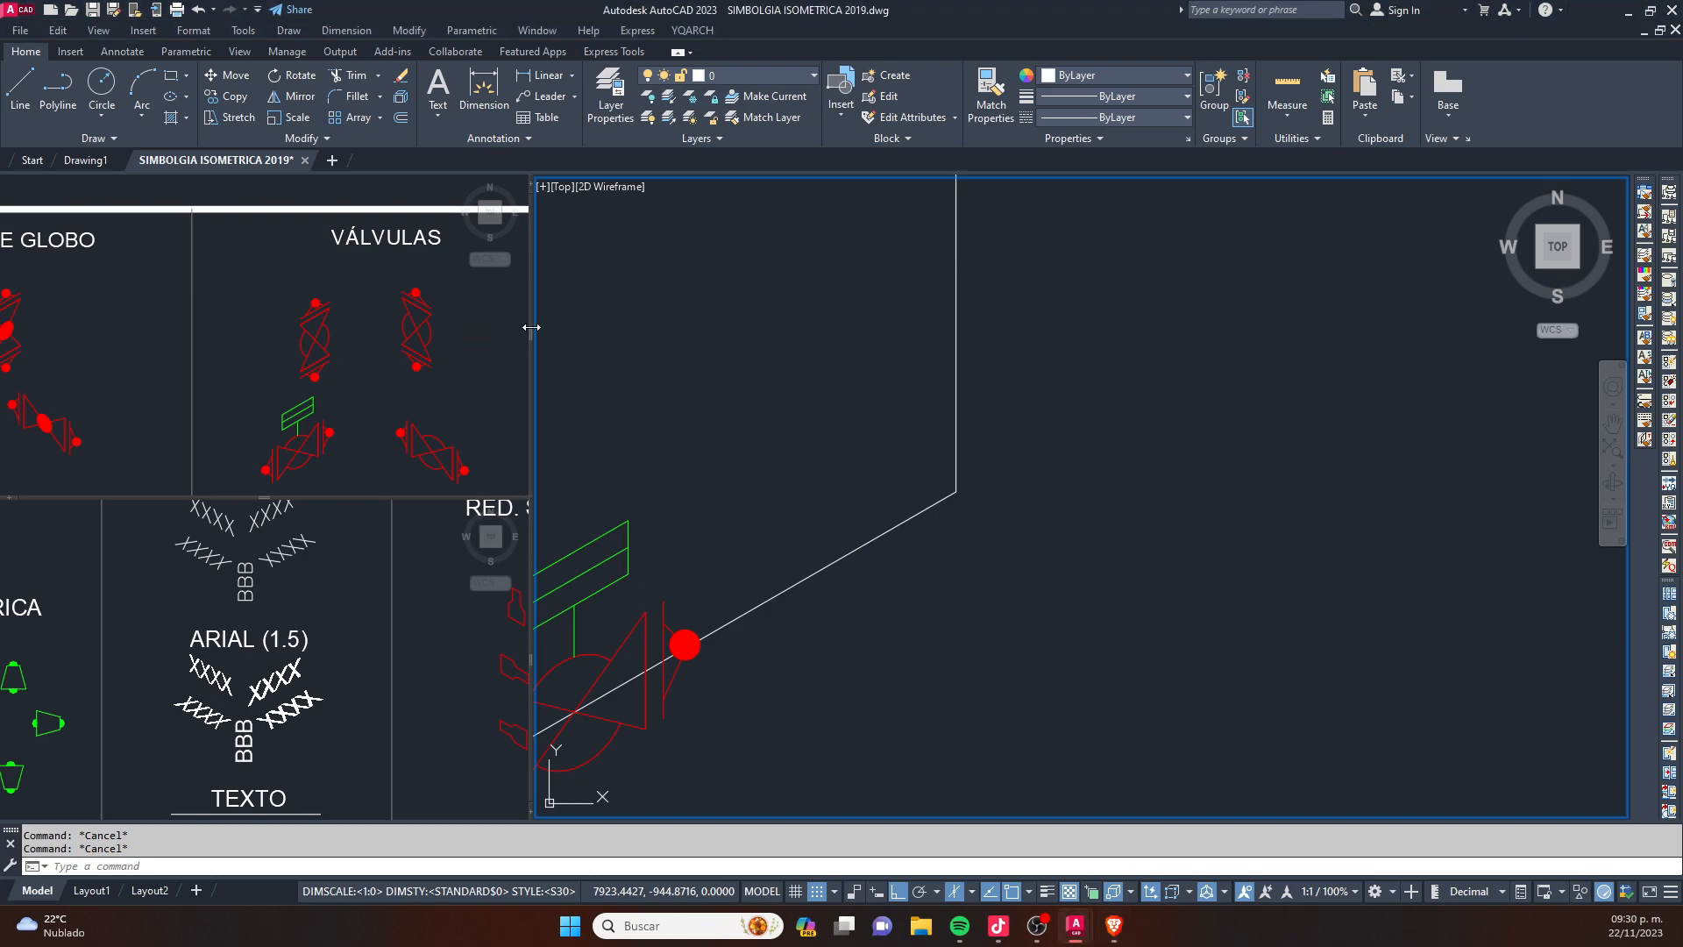
click(920, 463)
middle_drag(807, 484, 1202, 324)
key(Escape)
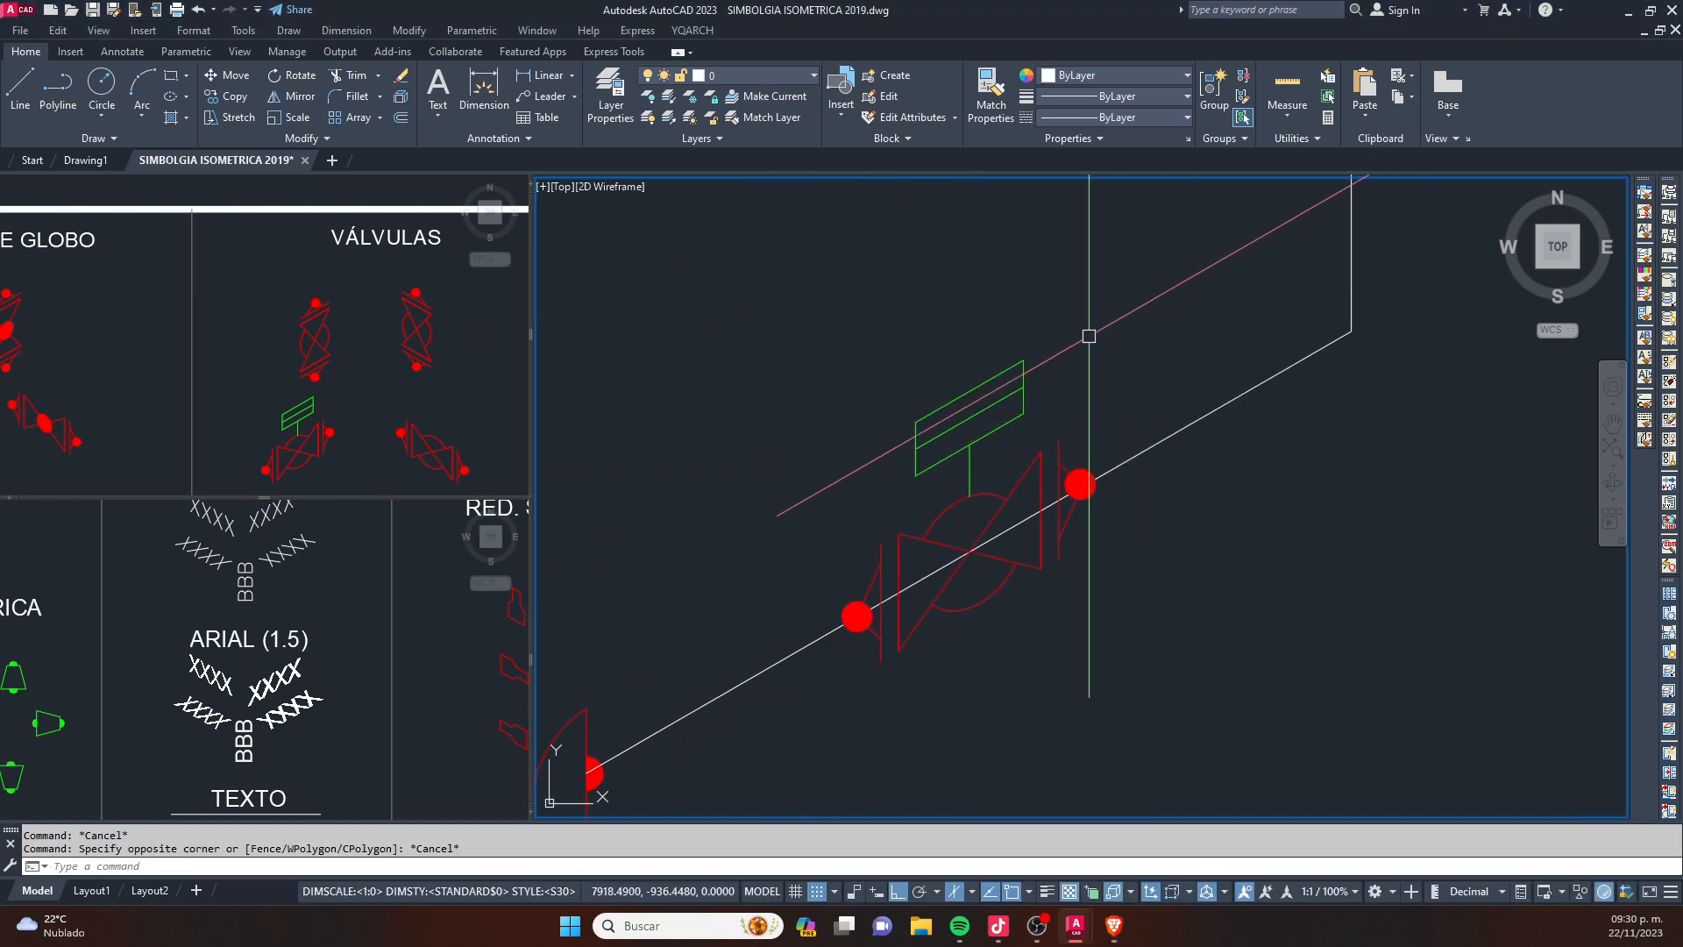
scroll(1086, 340, down, 2)
middle_drag(1077, 333, 1047, 442)
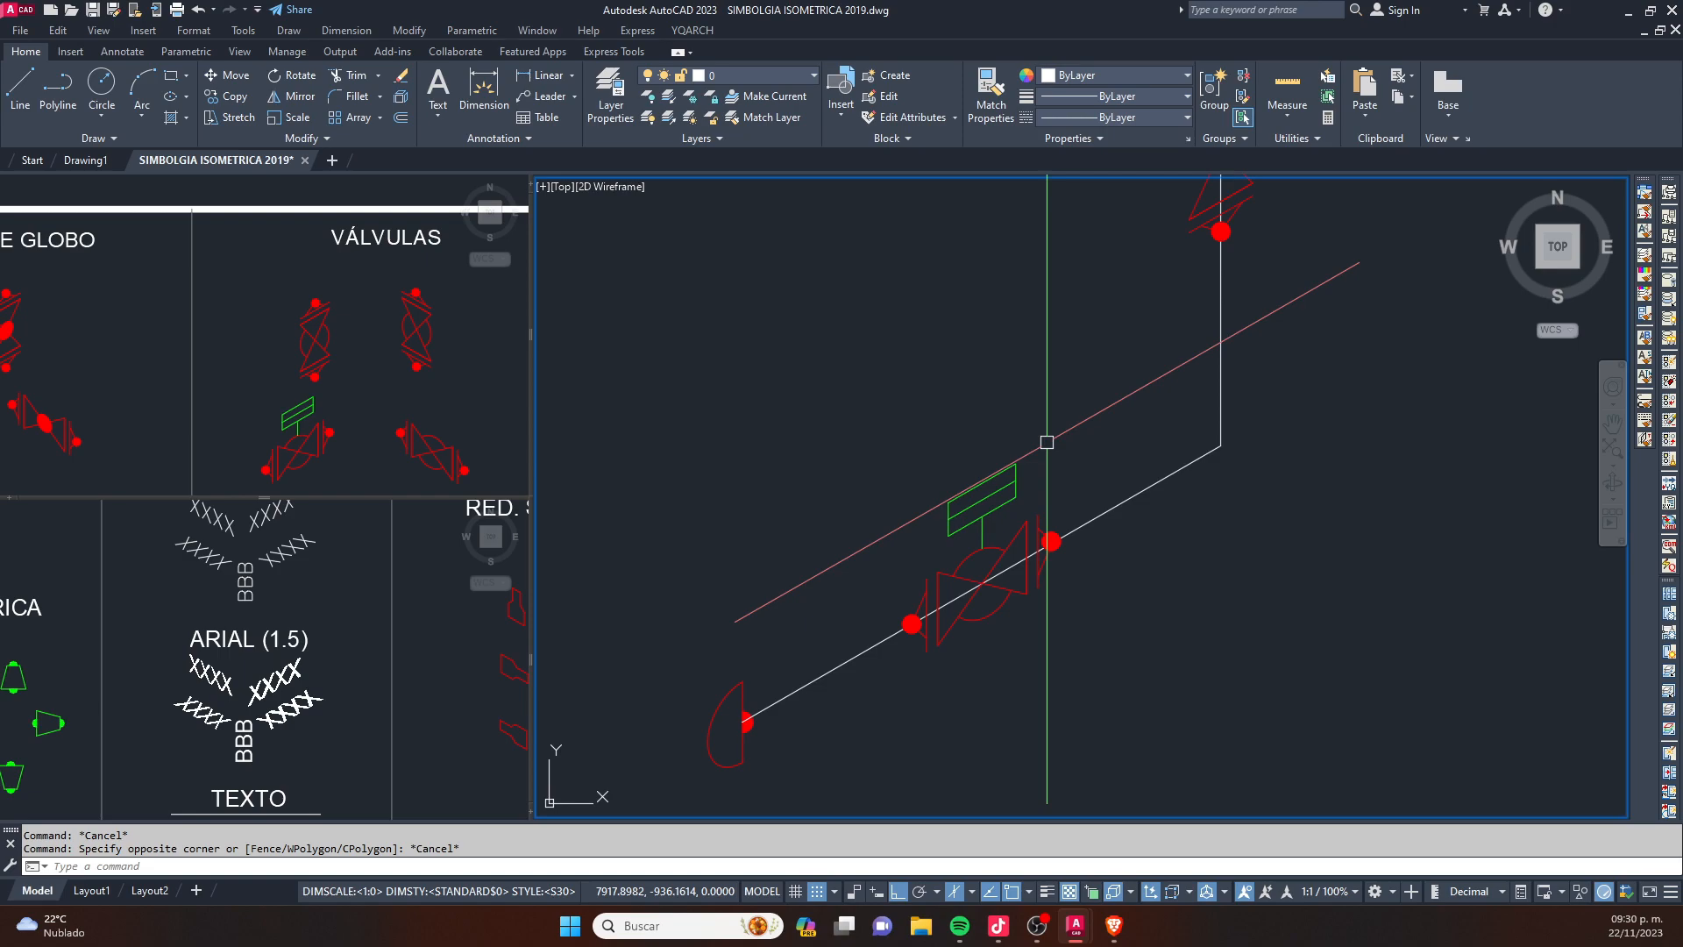
scroll(1047, 442, down, 5)
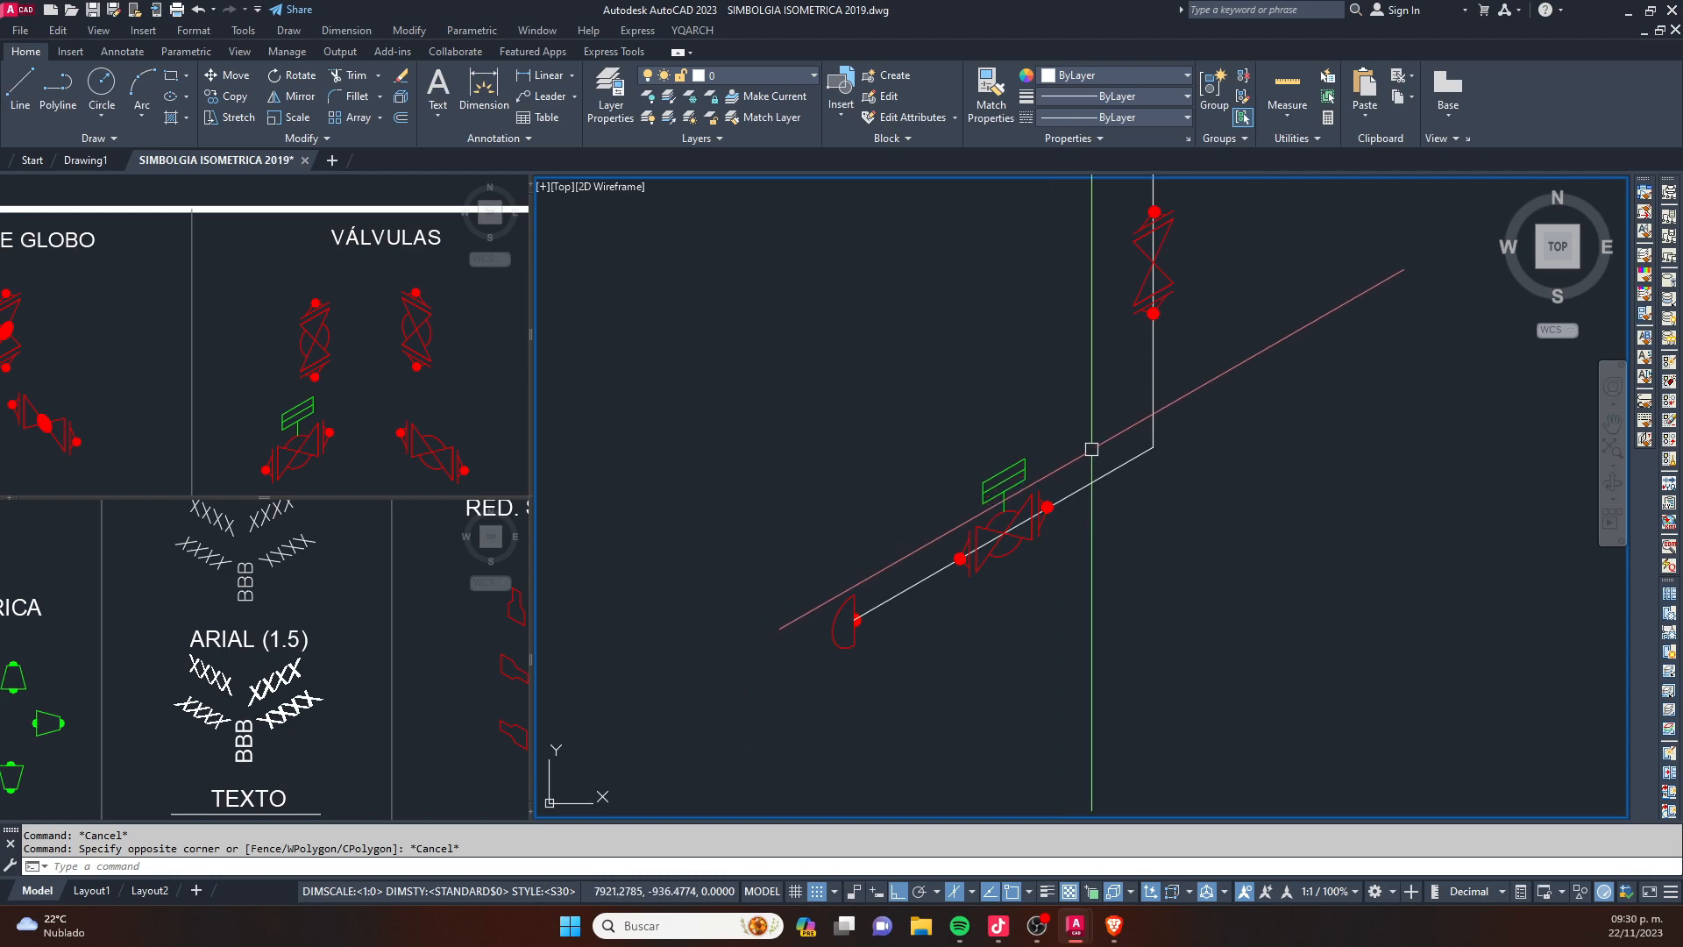
middle_drag(1072, 413, 944, 426)
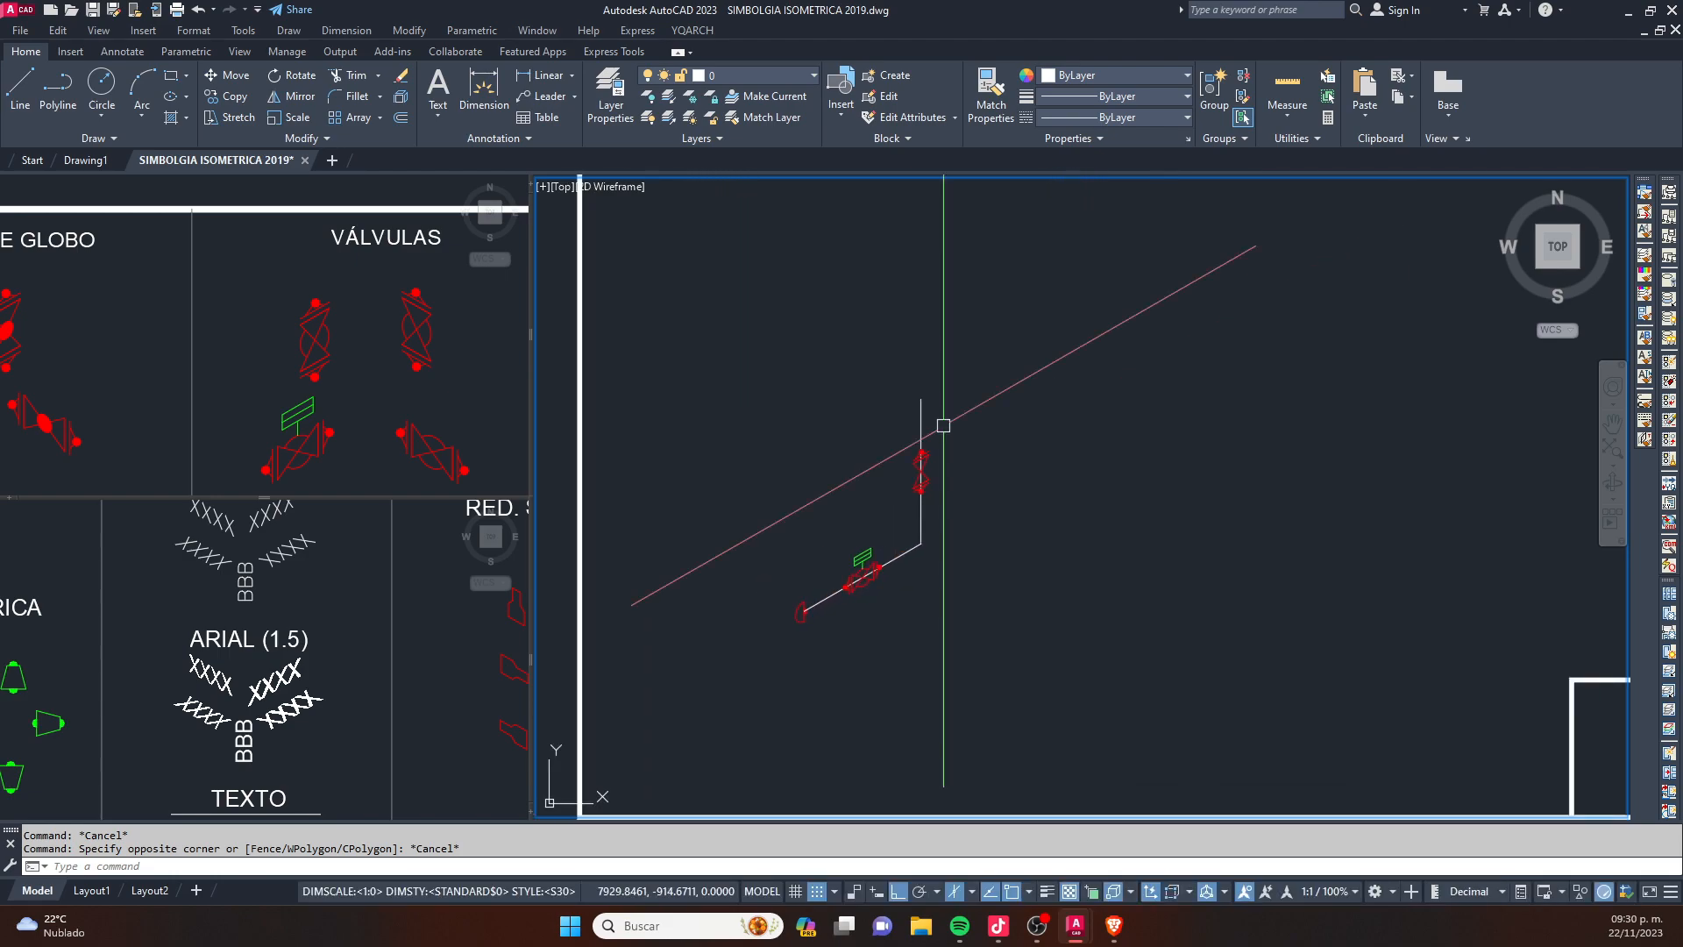
scroll(943, 425, down, 8)
key(Escape)
scroll(880, 404, up, 2)
scroll(860, 458, up, 3)
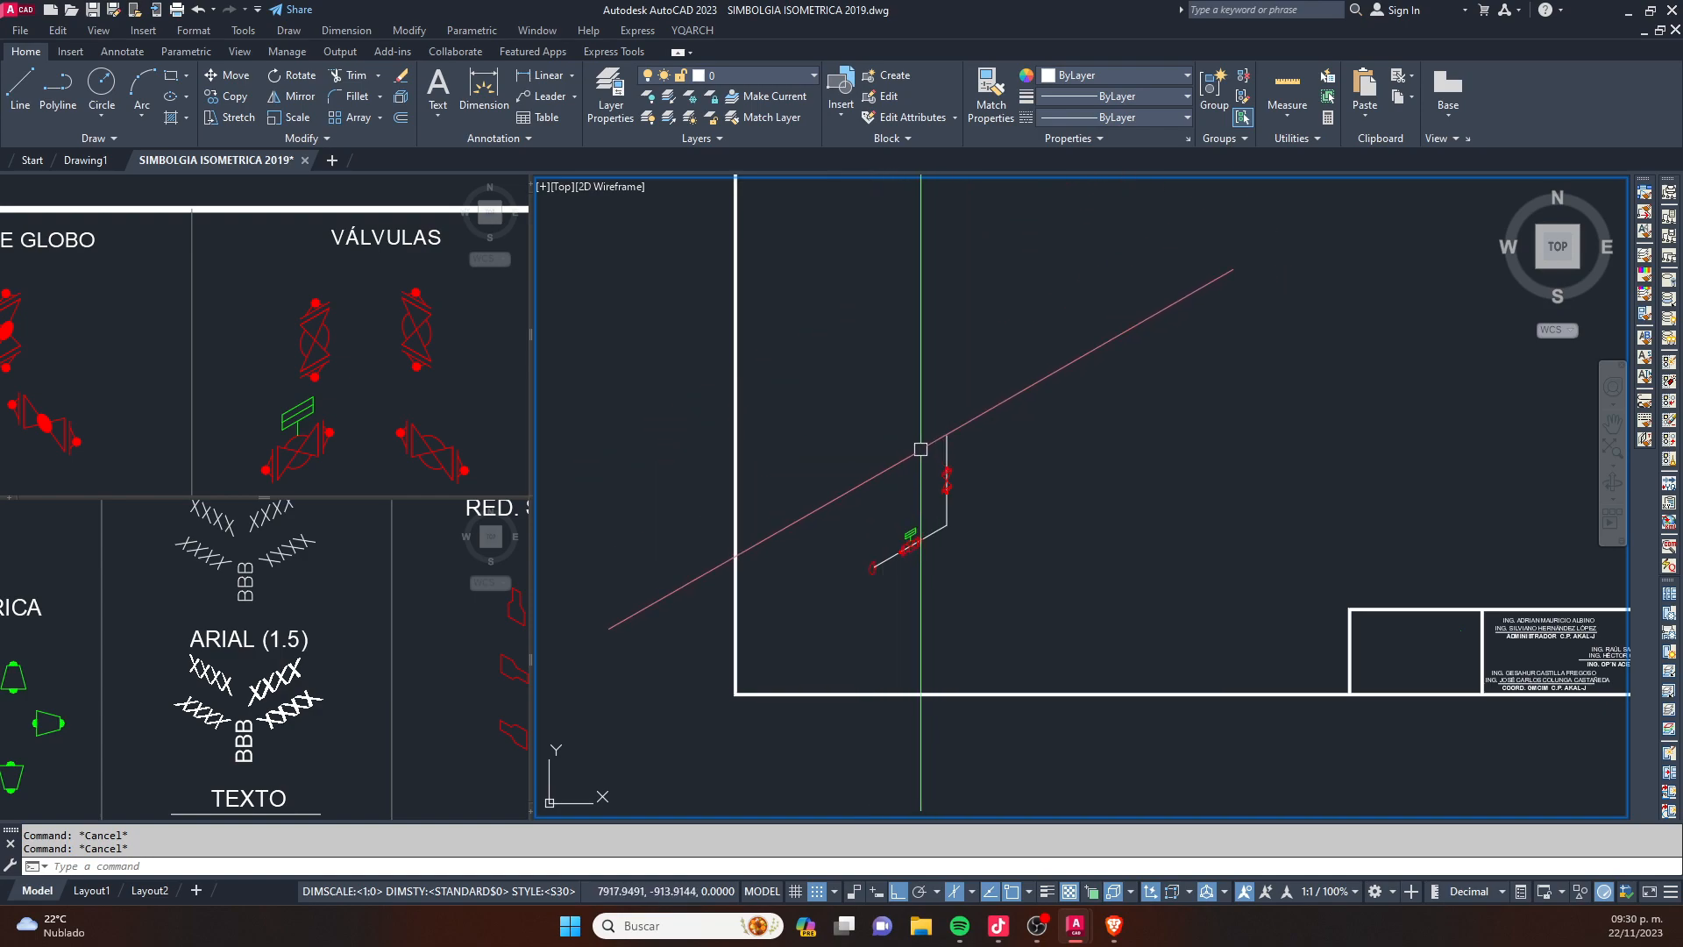
scroll(974, 508, up, 4)
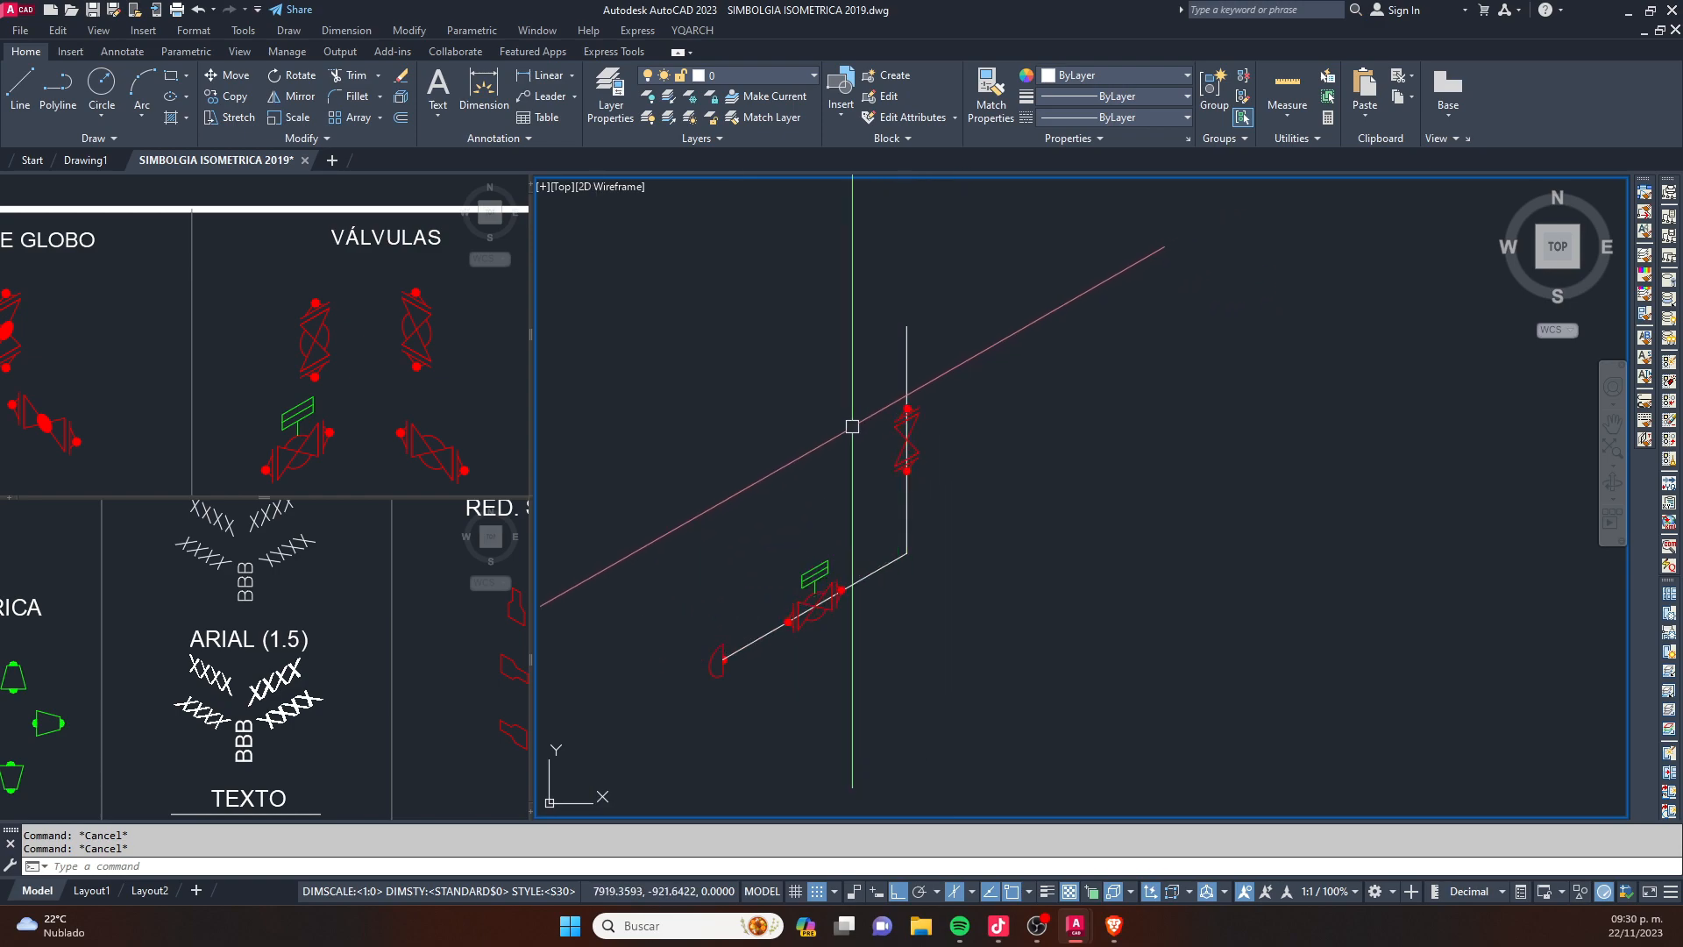
click(800, 76)
click(1015, 339)
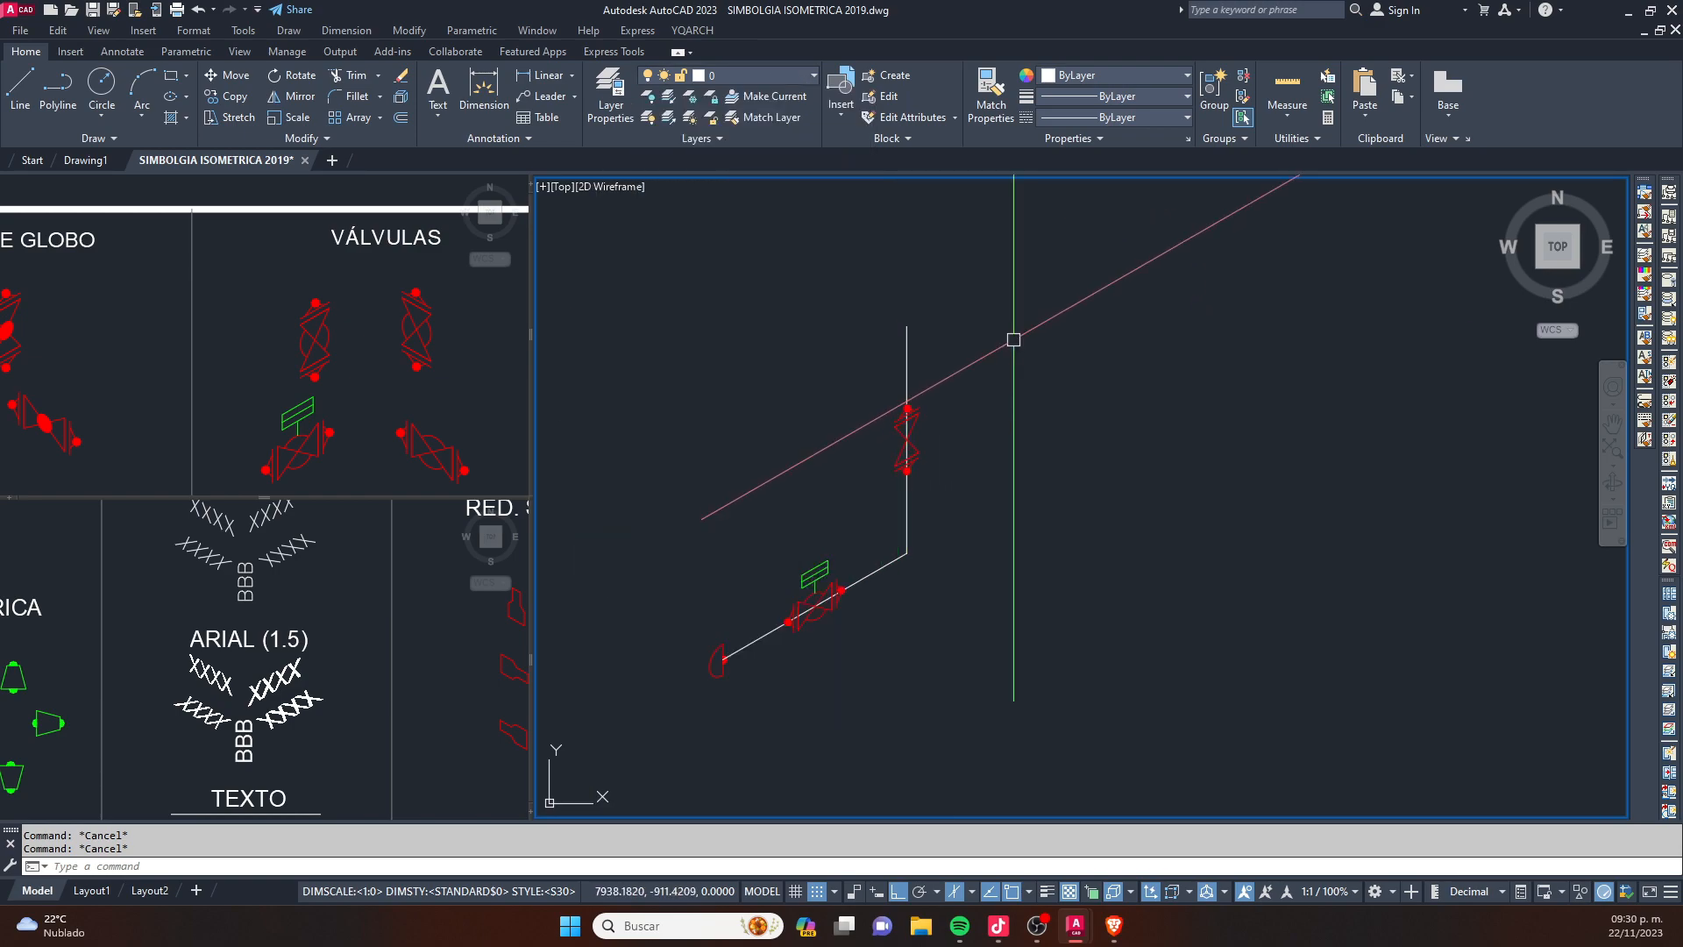
click(1023, 308)
click(1011, 341)
key(Escape)
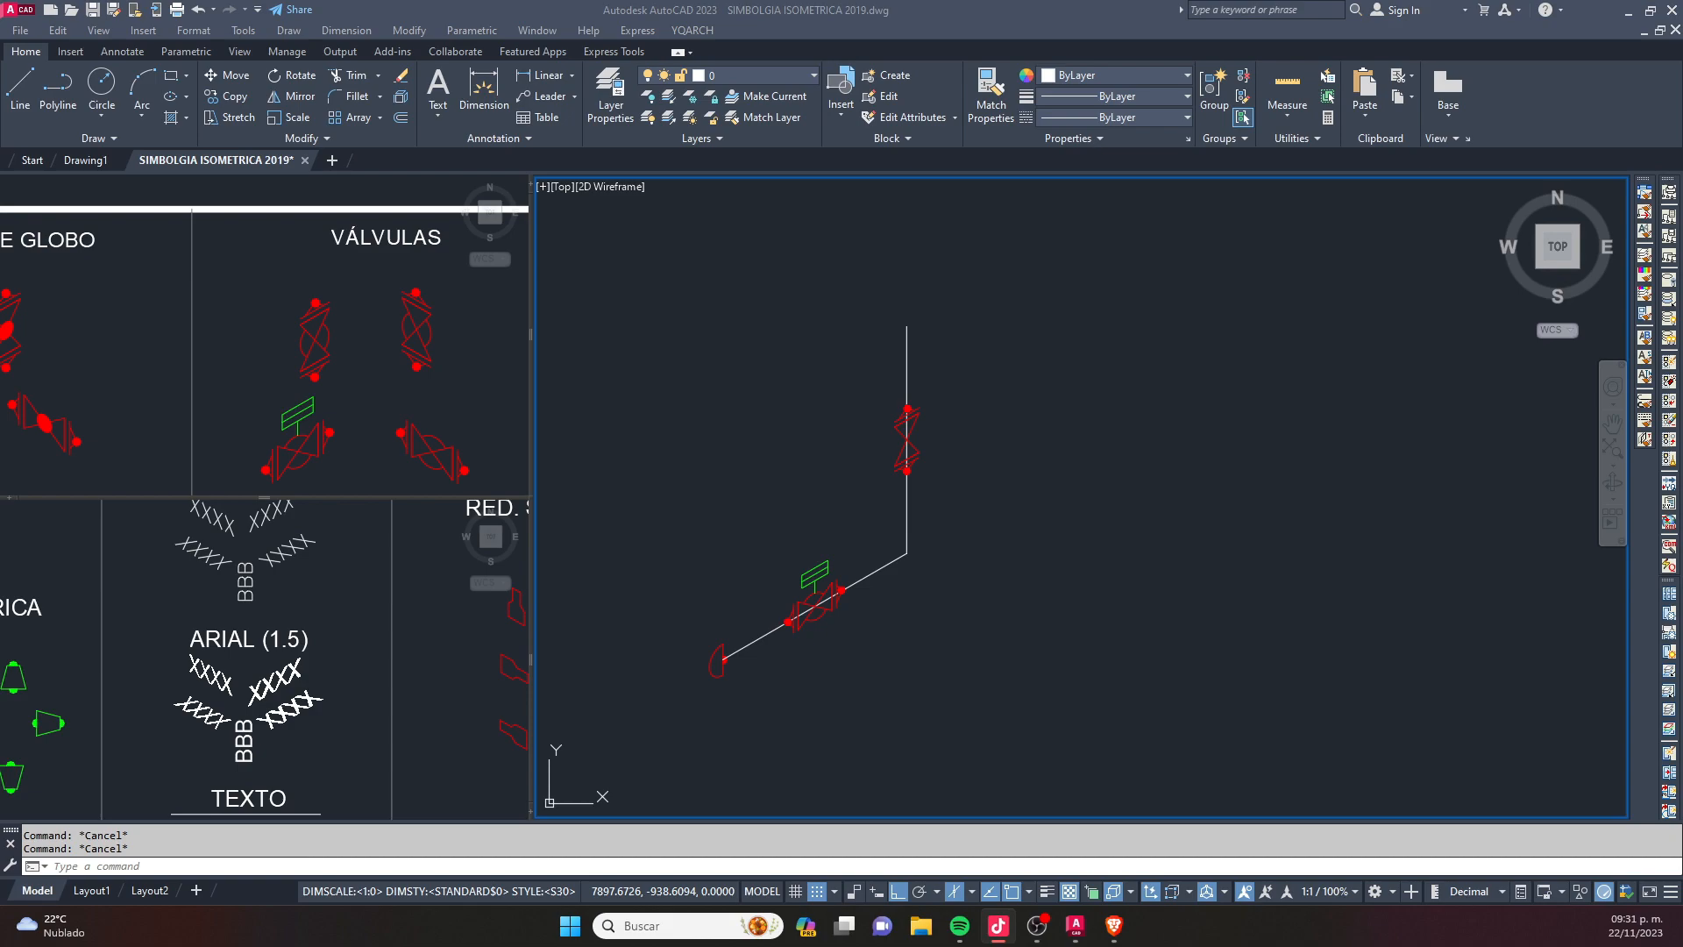
click(717, 449)
click(1067, 271)
key(Escape)
- Review the drawing's full list of layers with their colours and linetypes, and close the Layer Properties Manager
text(la)
key(Return)
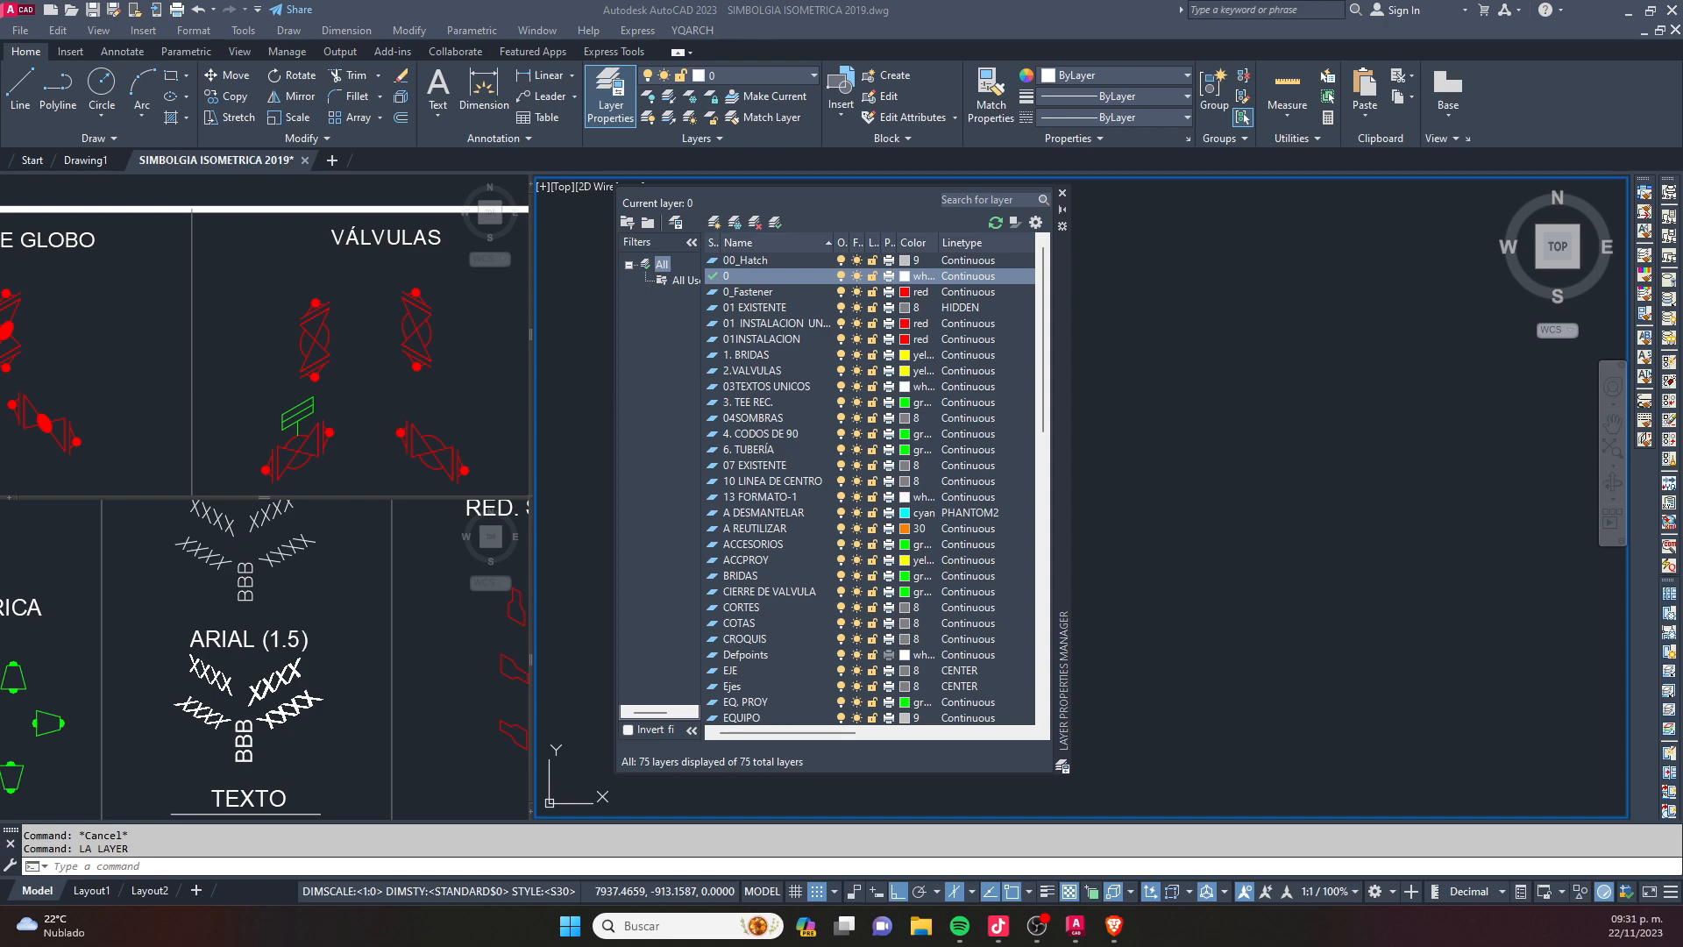
click(959, 449)
key(Escape)
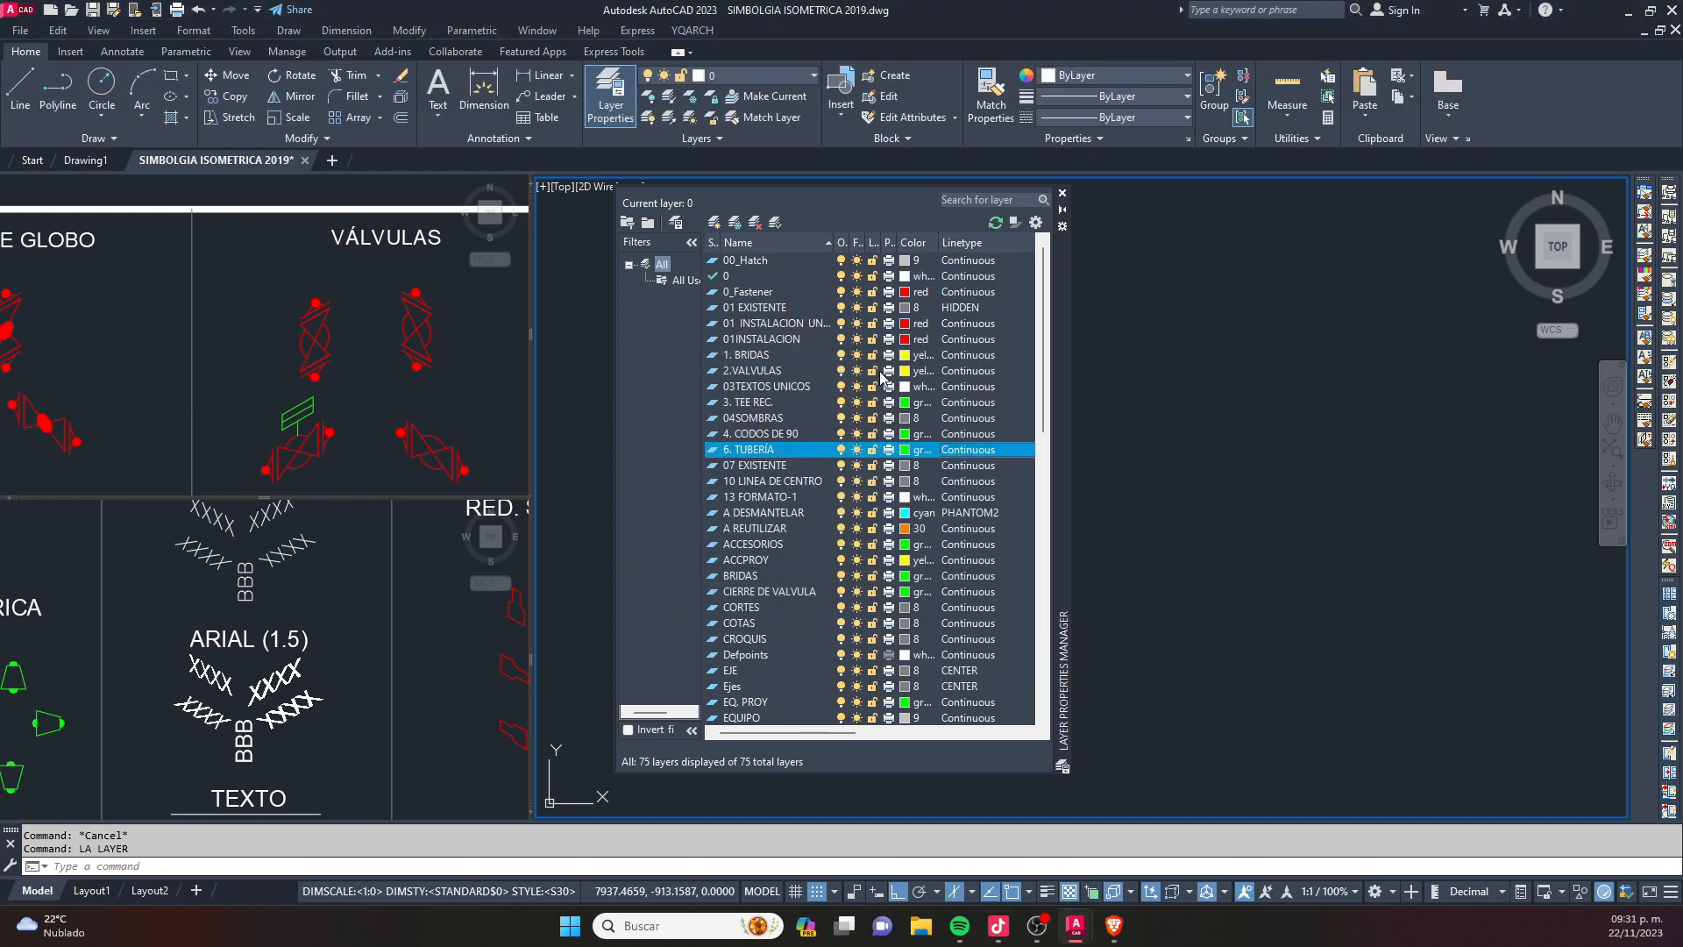
scroll(875, 396, down, 15)
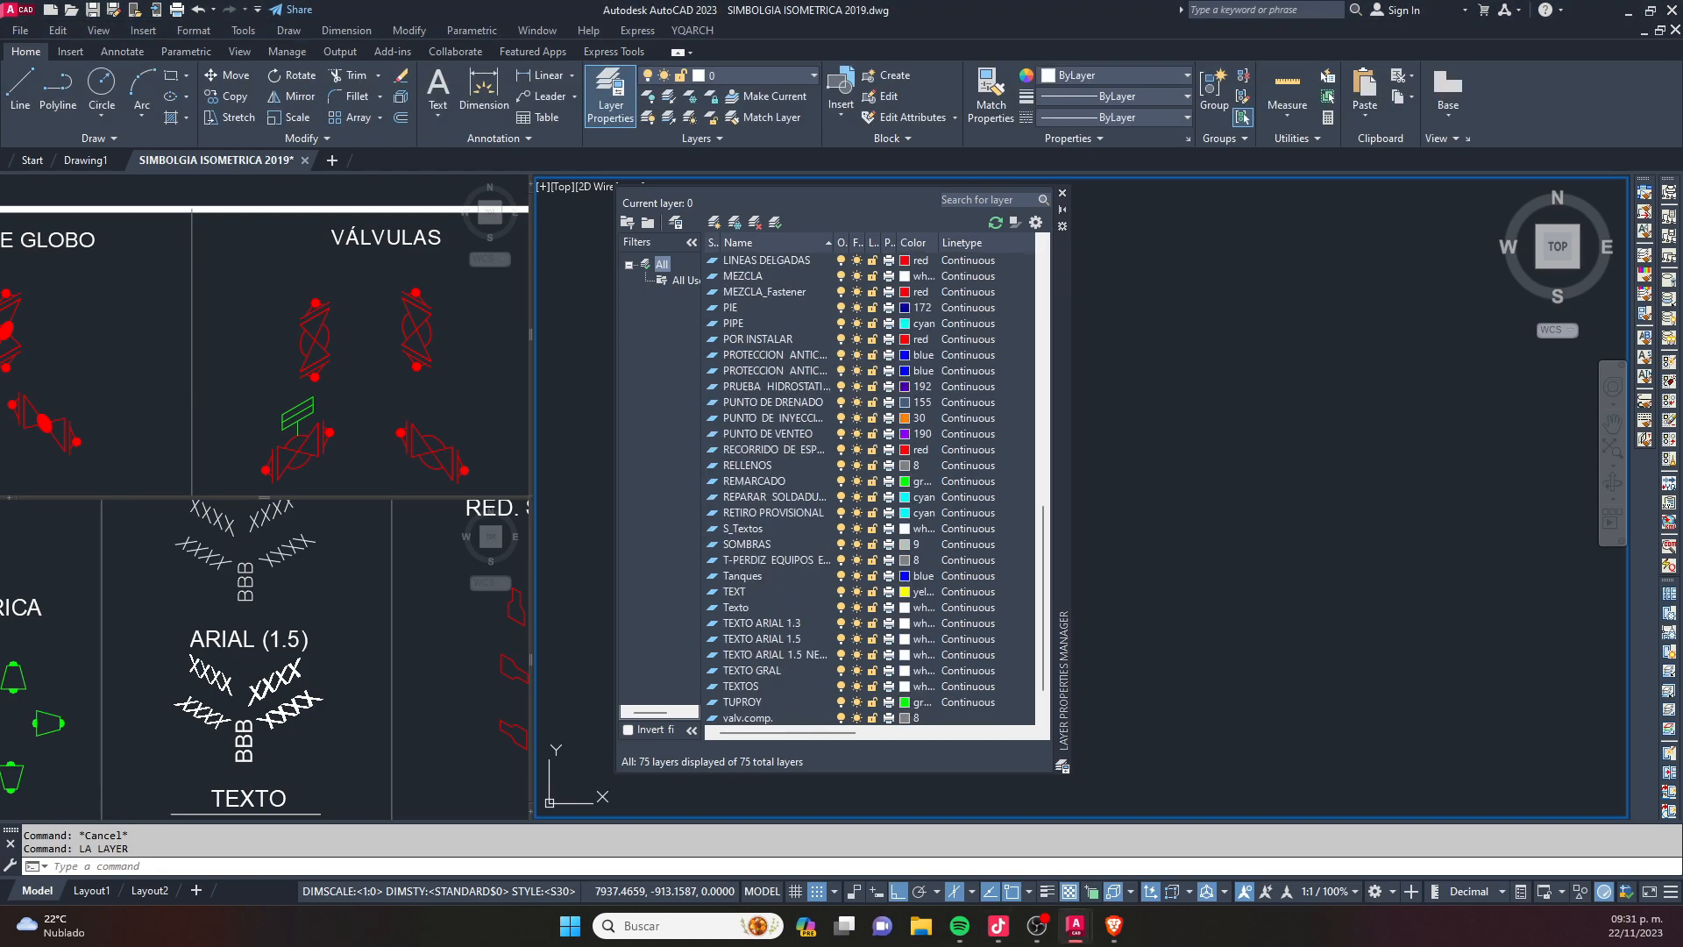
scroll(1039, 539, down, 2)
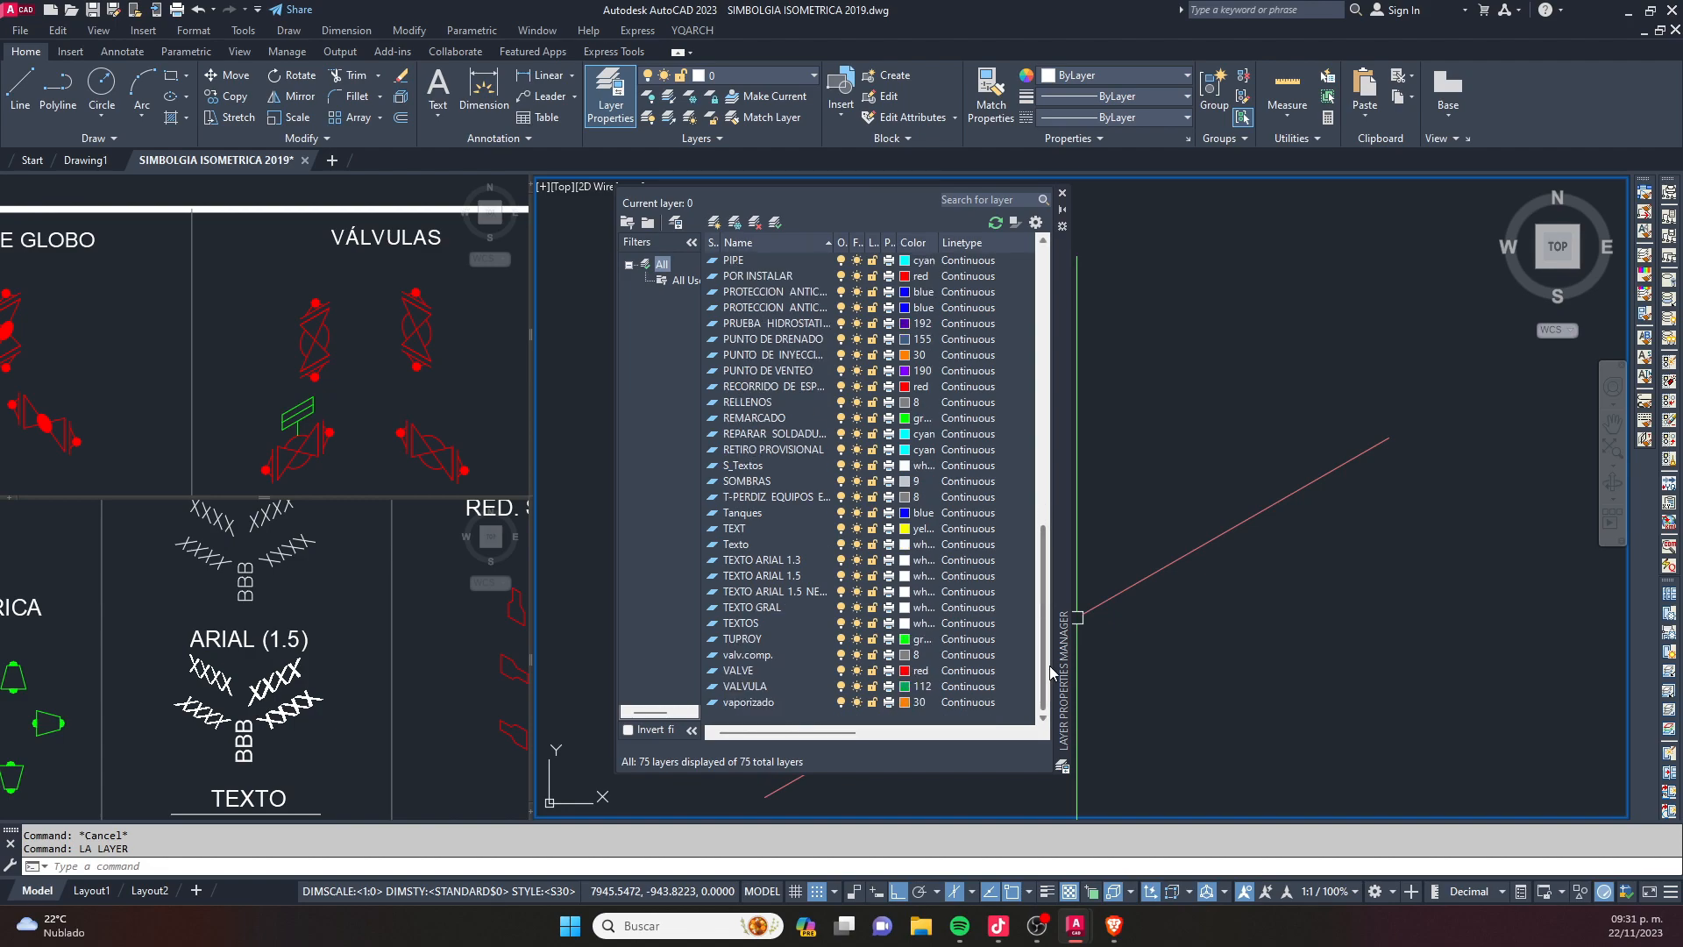
drag(1044, 559, 1044, 249)
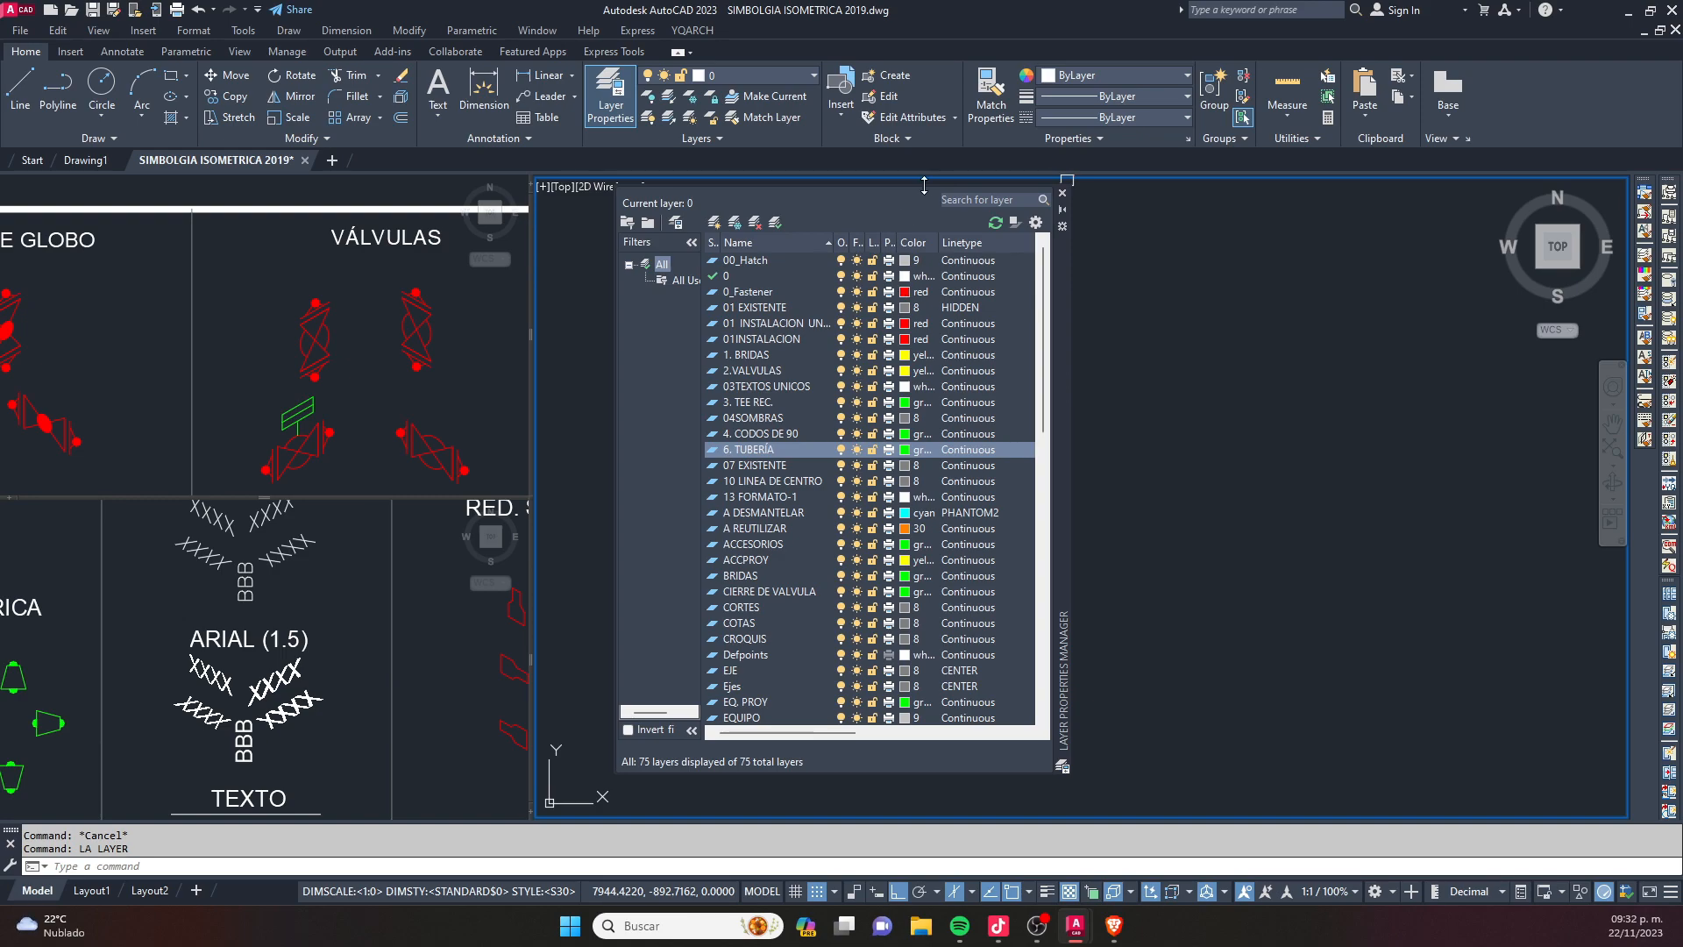
click(1064, 194)
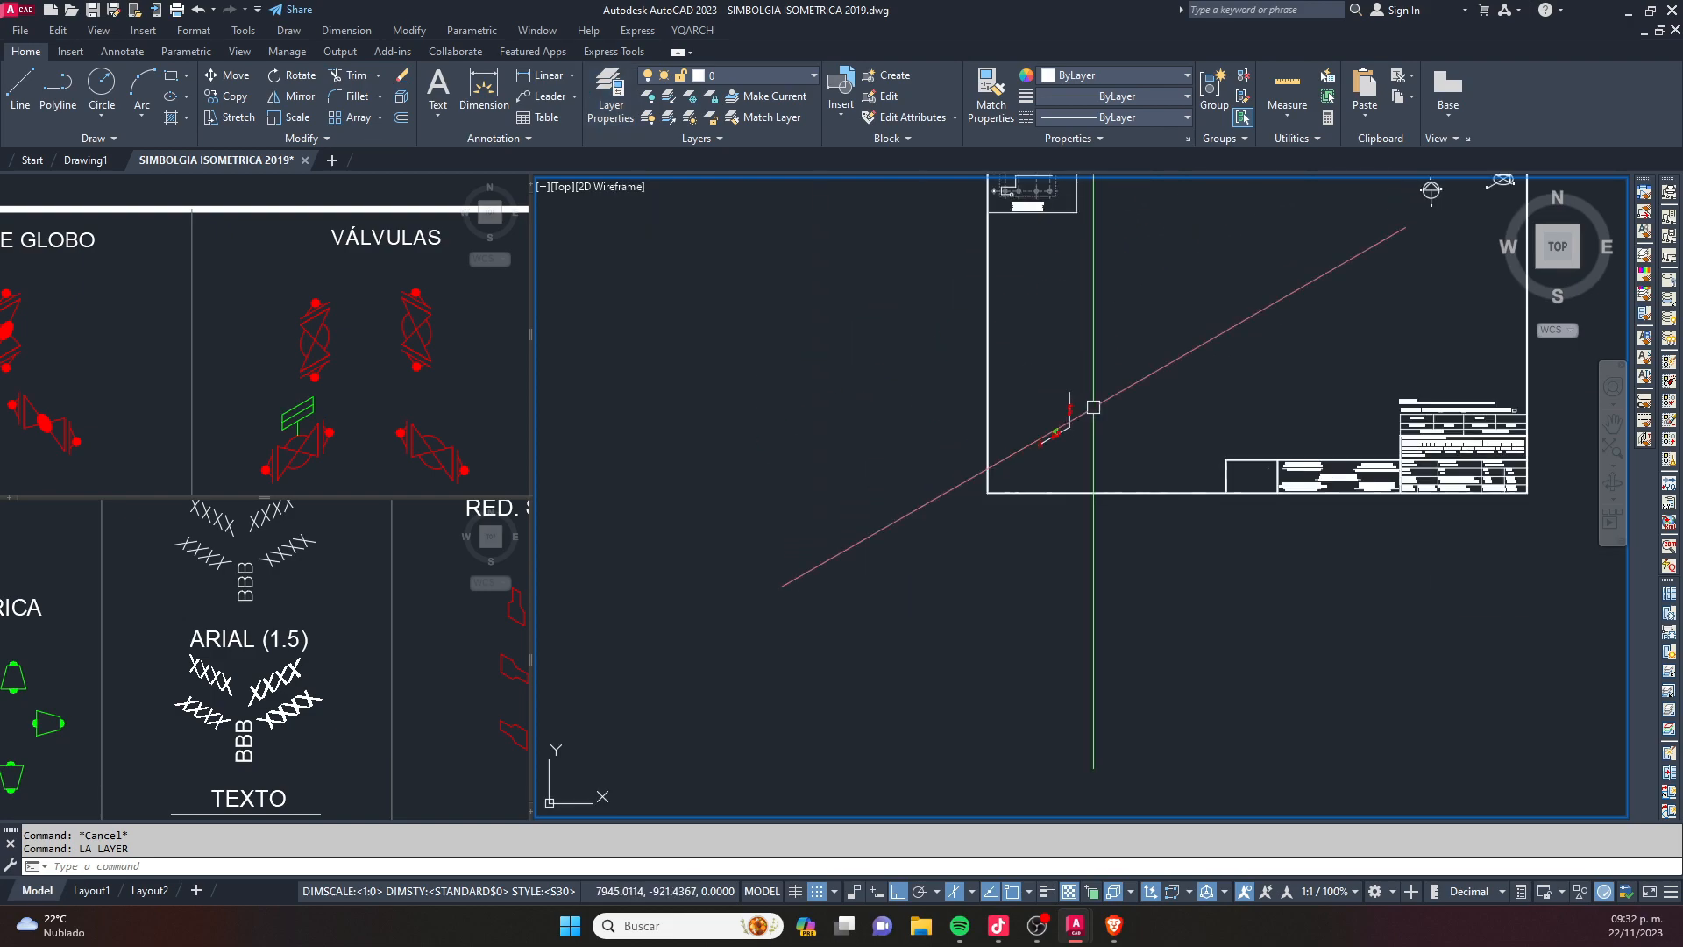
scroll(1090, 403, down, 3)
click(1162, 353)
click(942, 505)
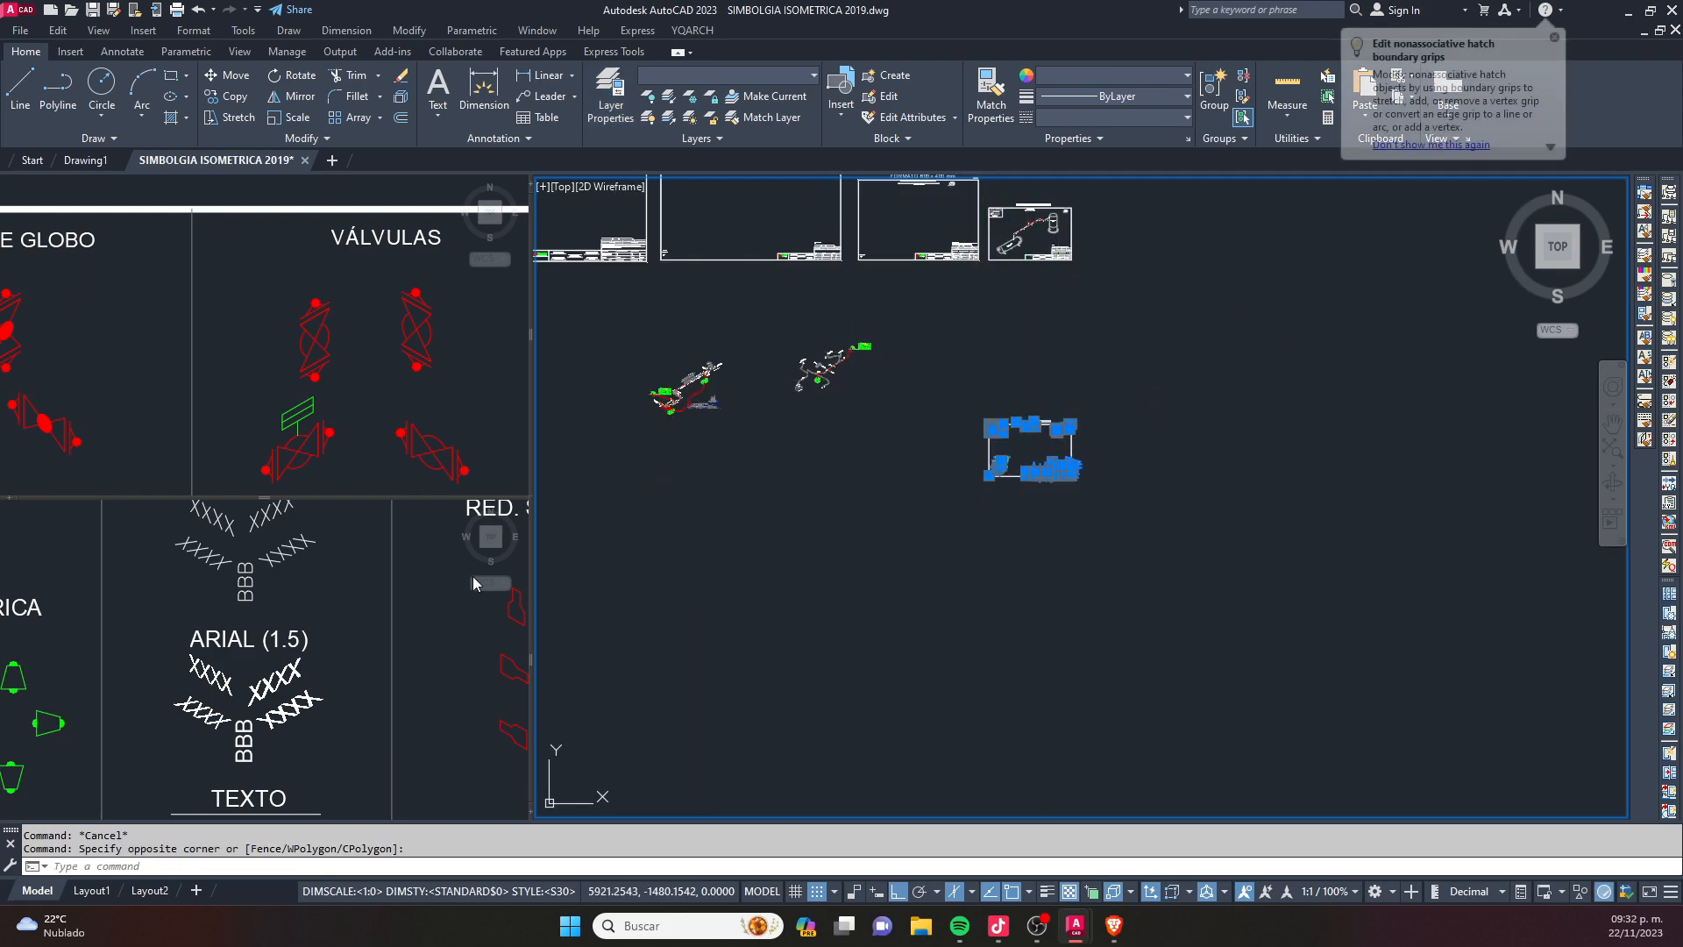
key(Escape)
scroll(849, 529, up, 8)
scroll(692, 666, up, 5)
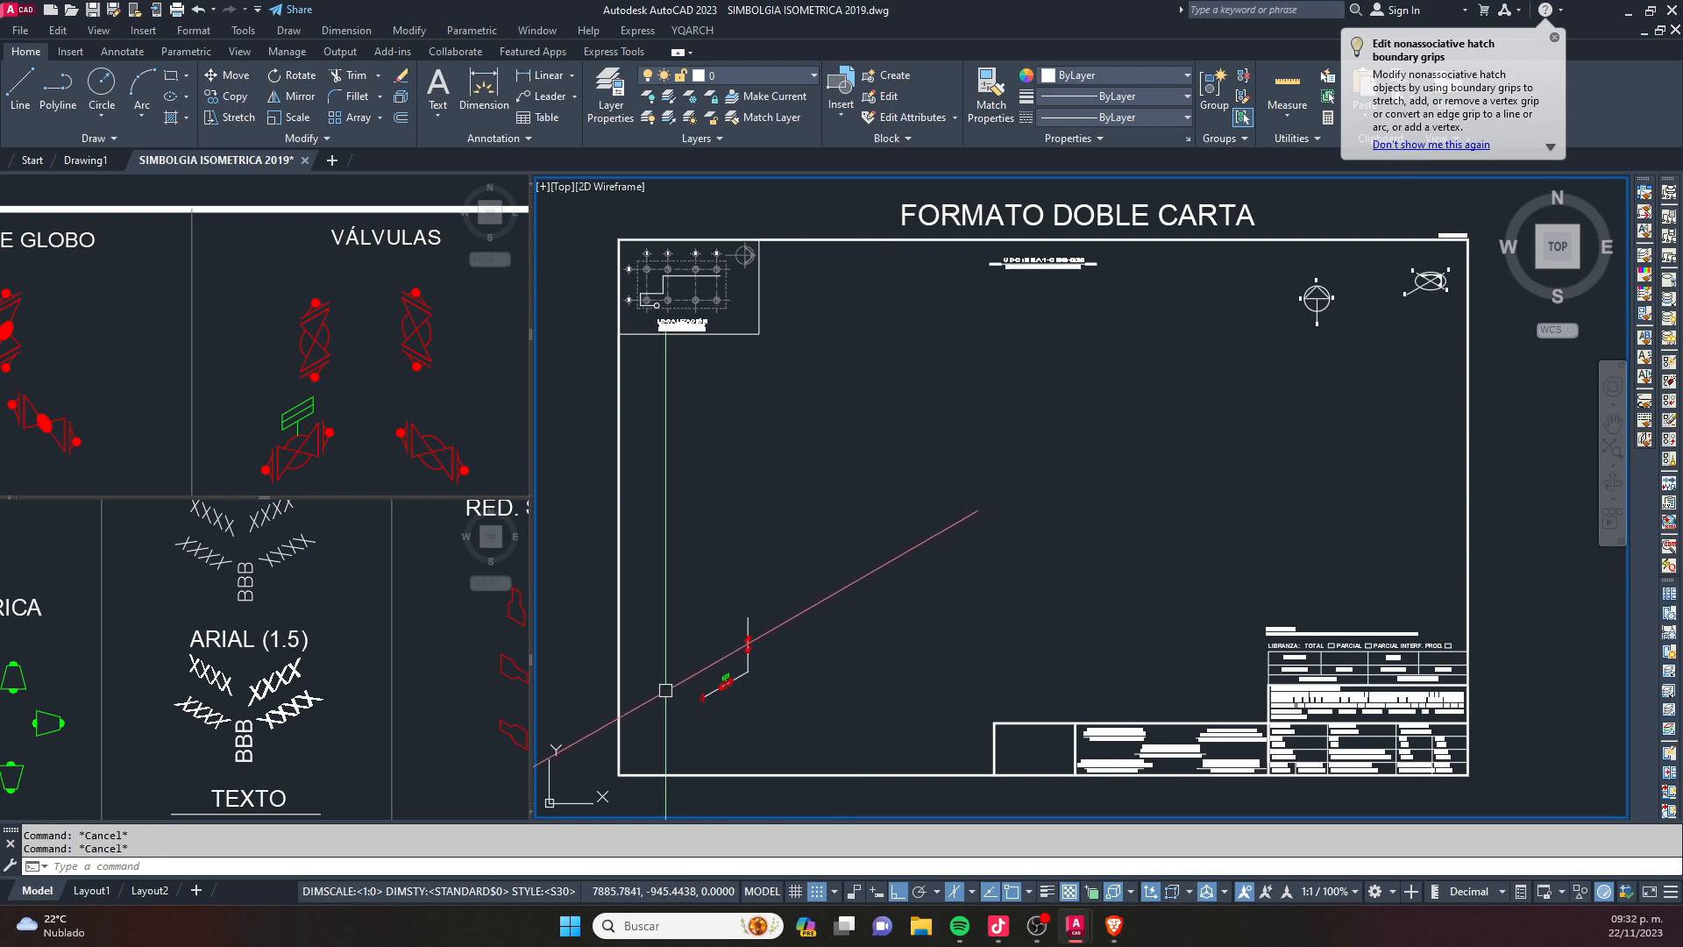
- Create a new layer named "0.001 INSTALCION TIKTOK" in the Layer Properties Manager
text(la)
key(Return)
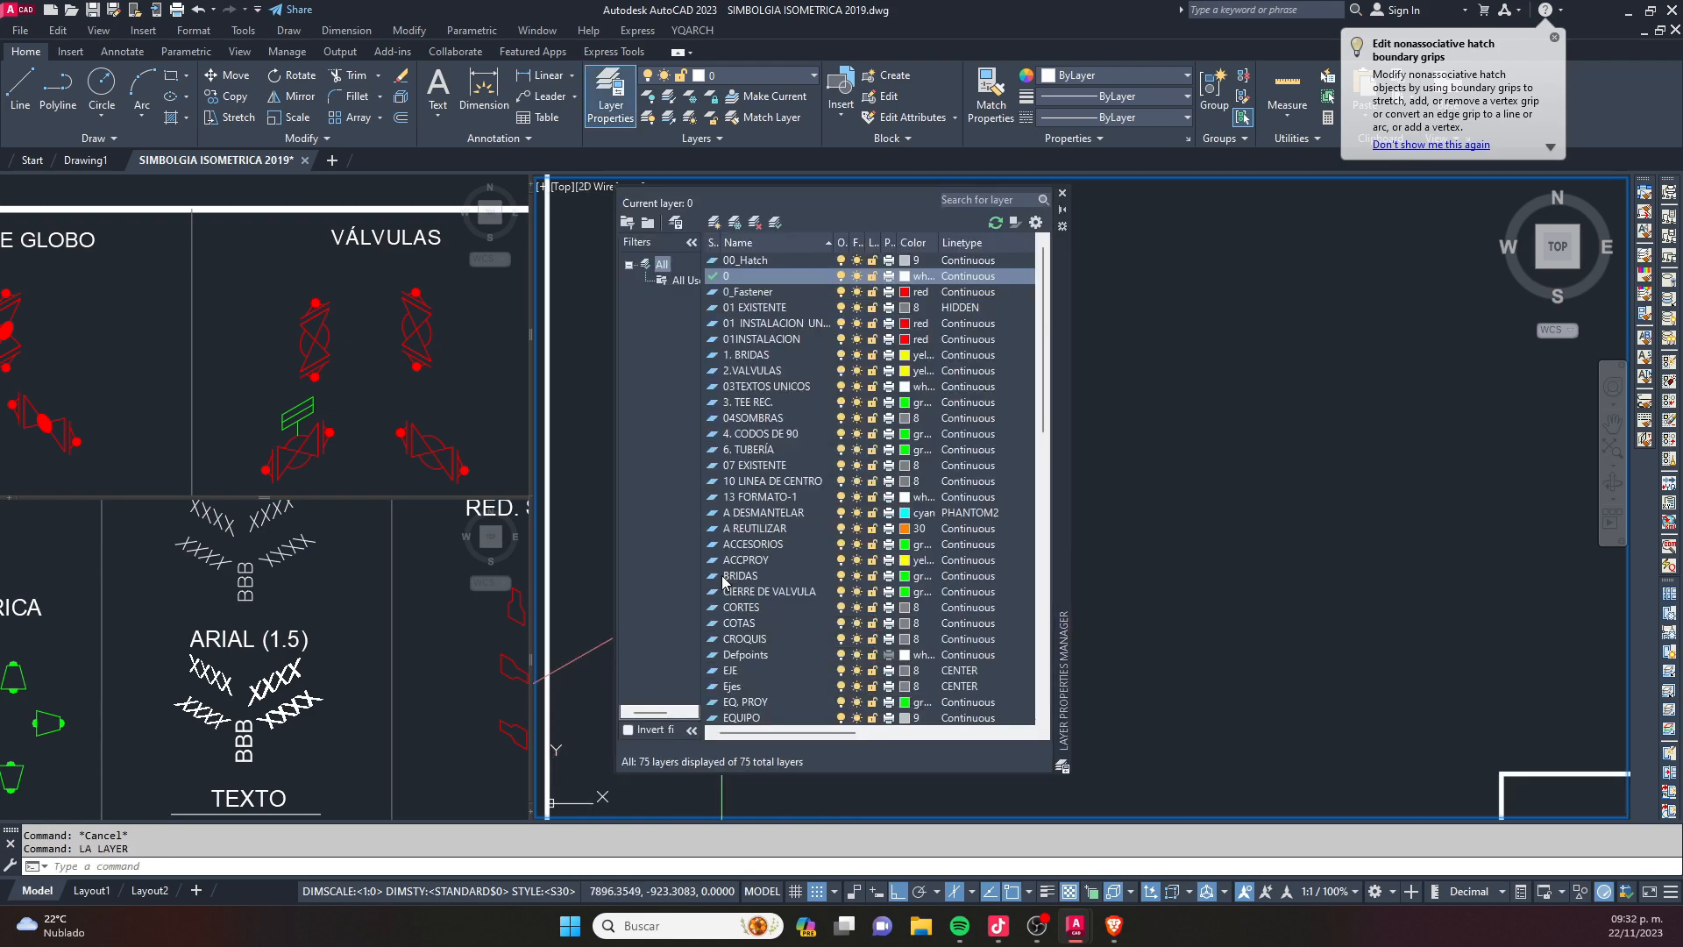
click(715, 222)
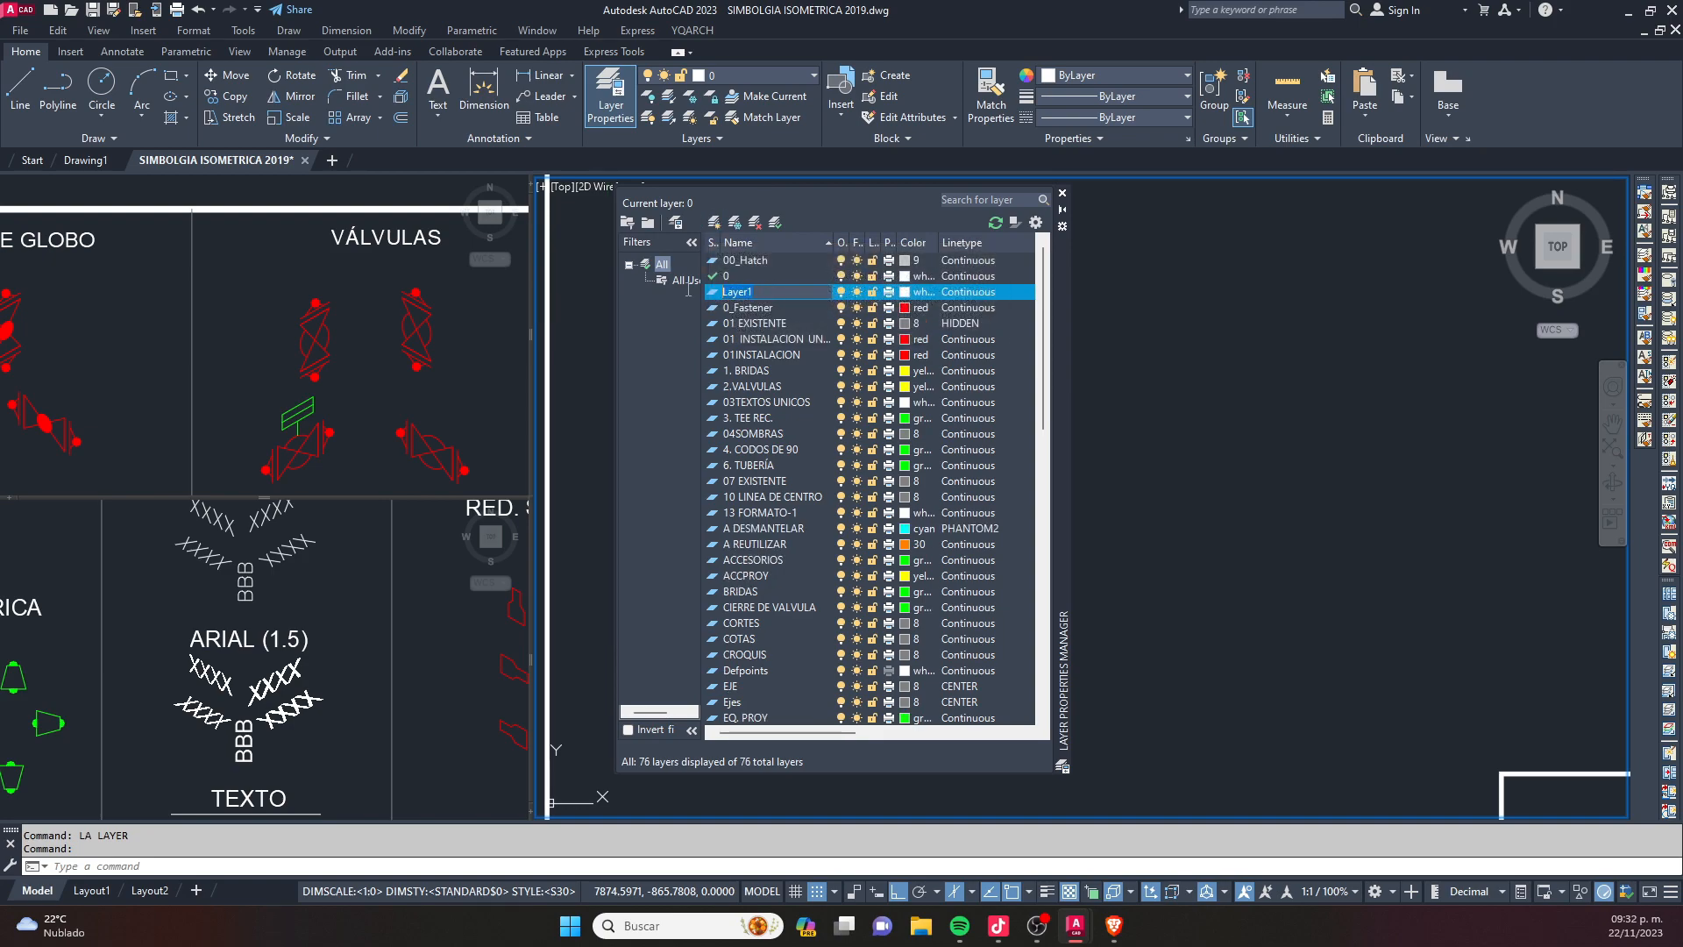
text(0)
text(.001 inst)
key(BackSpace)
key(BackSpace)
text(INST)
text(ALCION)
text( TIKTOK)
- Set the colour of the layer 0.001 INSTALCION TIKTOK to red and make it the current layer
click(906, 296)
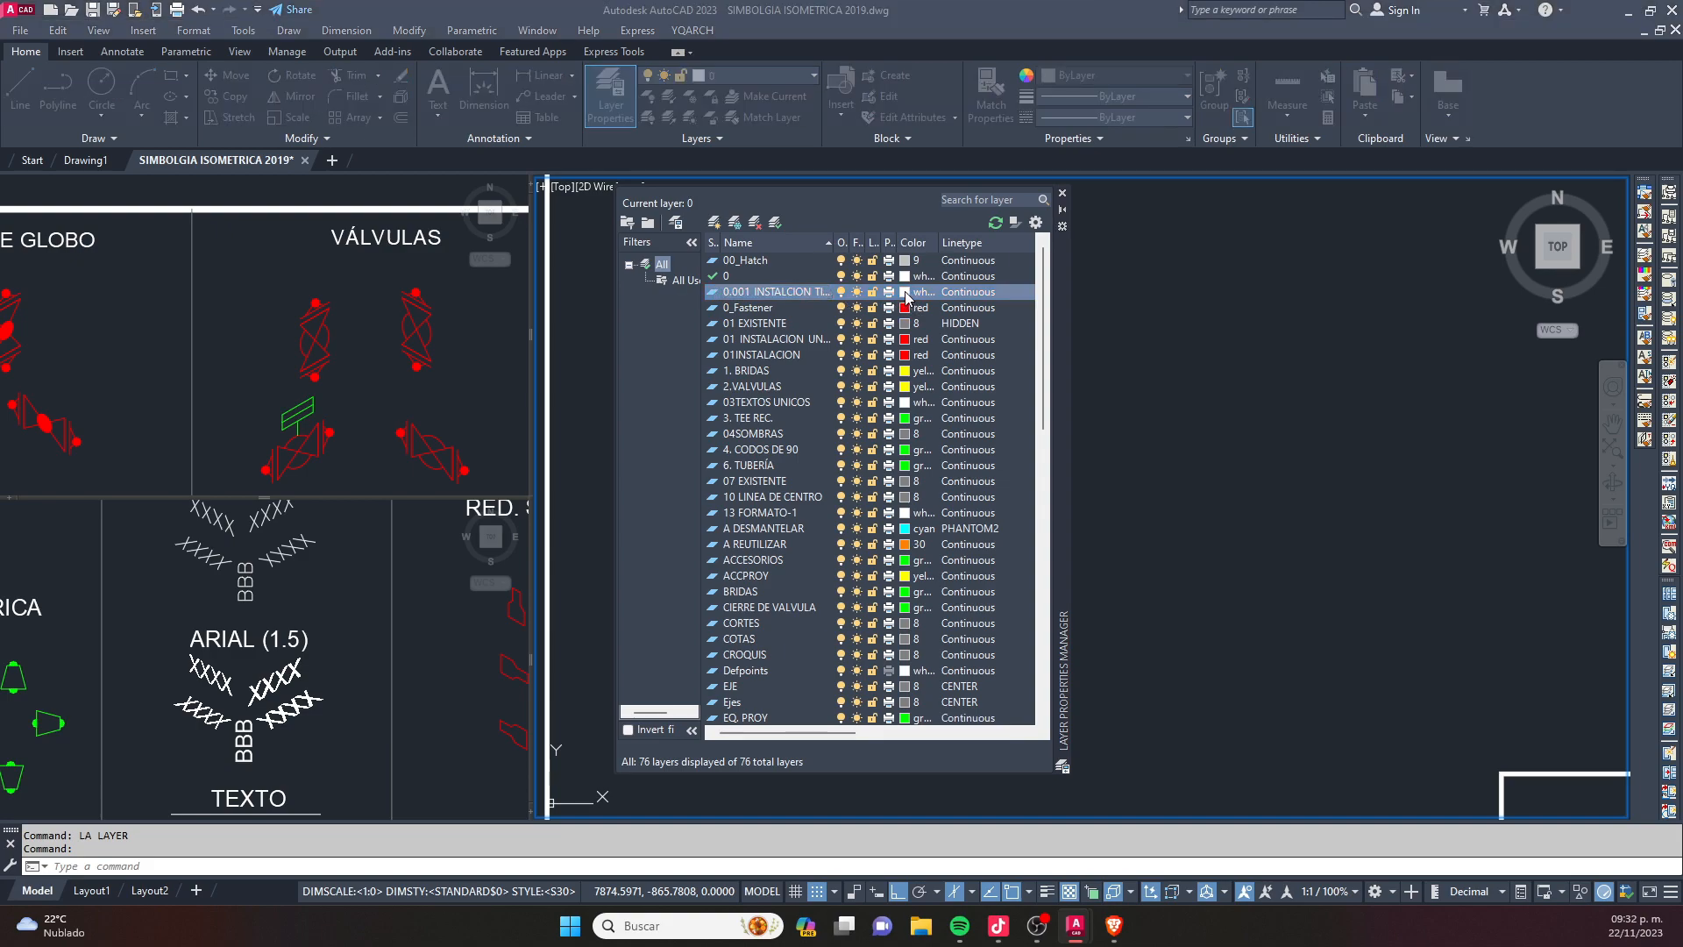
click(906, 301)
click(411, 452)
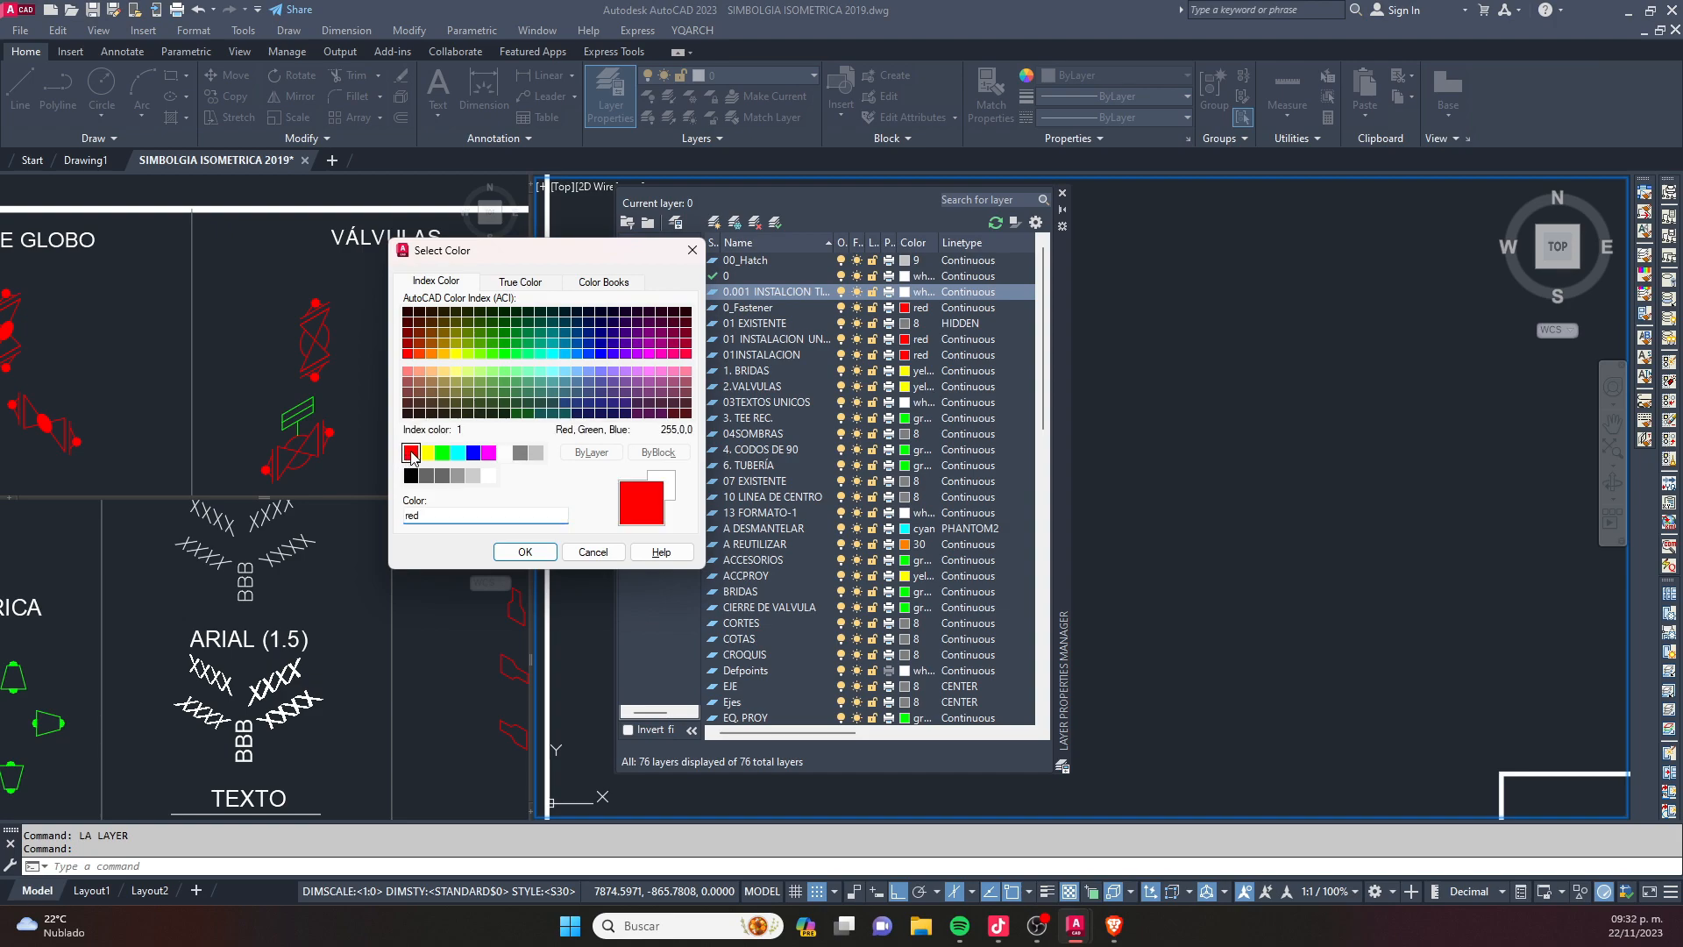
click(525, 551)
click(771, 227)
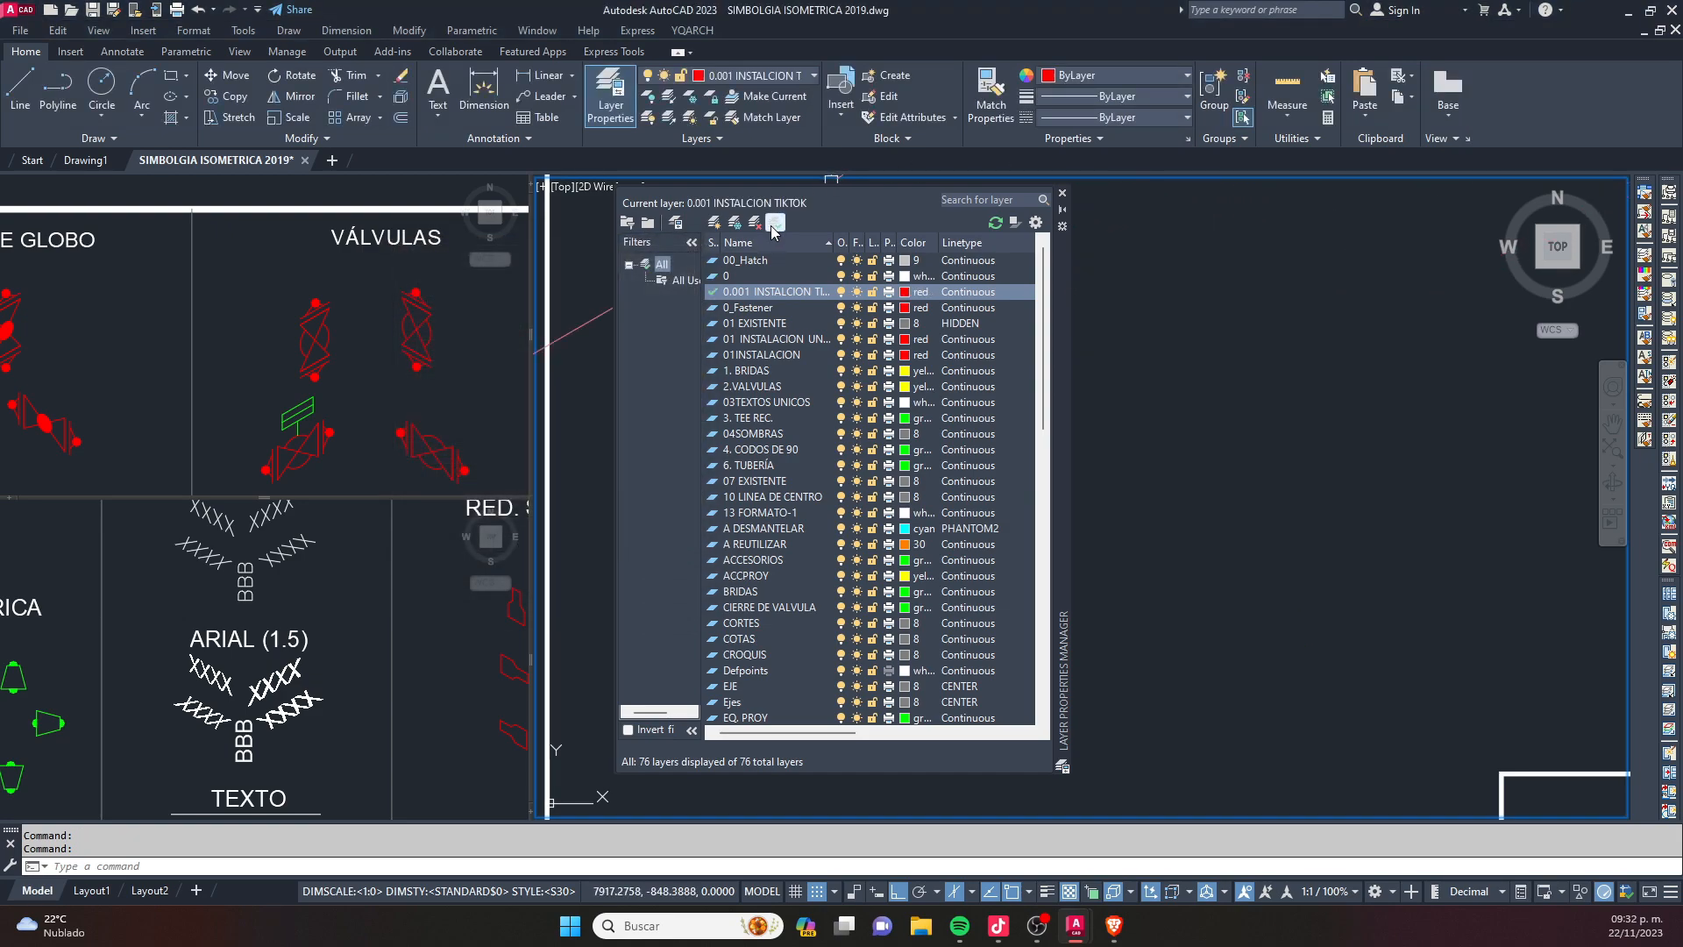
click(1063, 193)
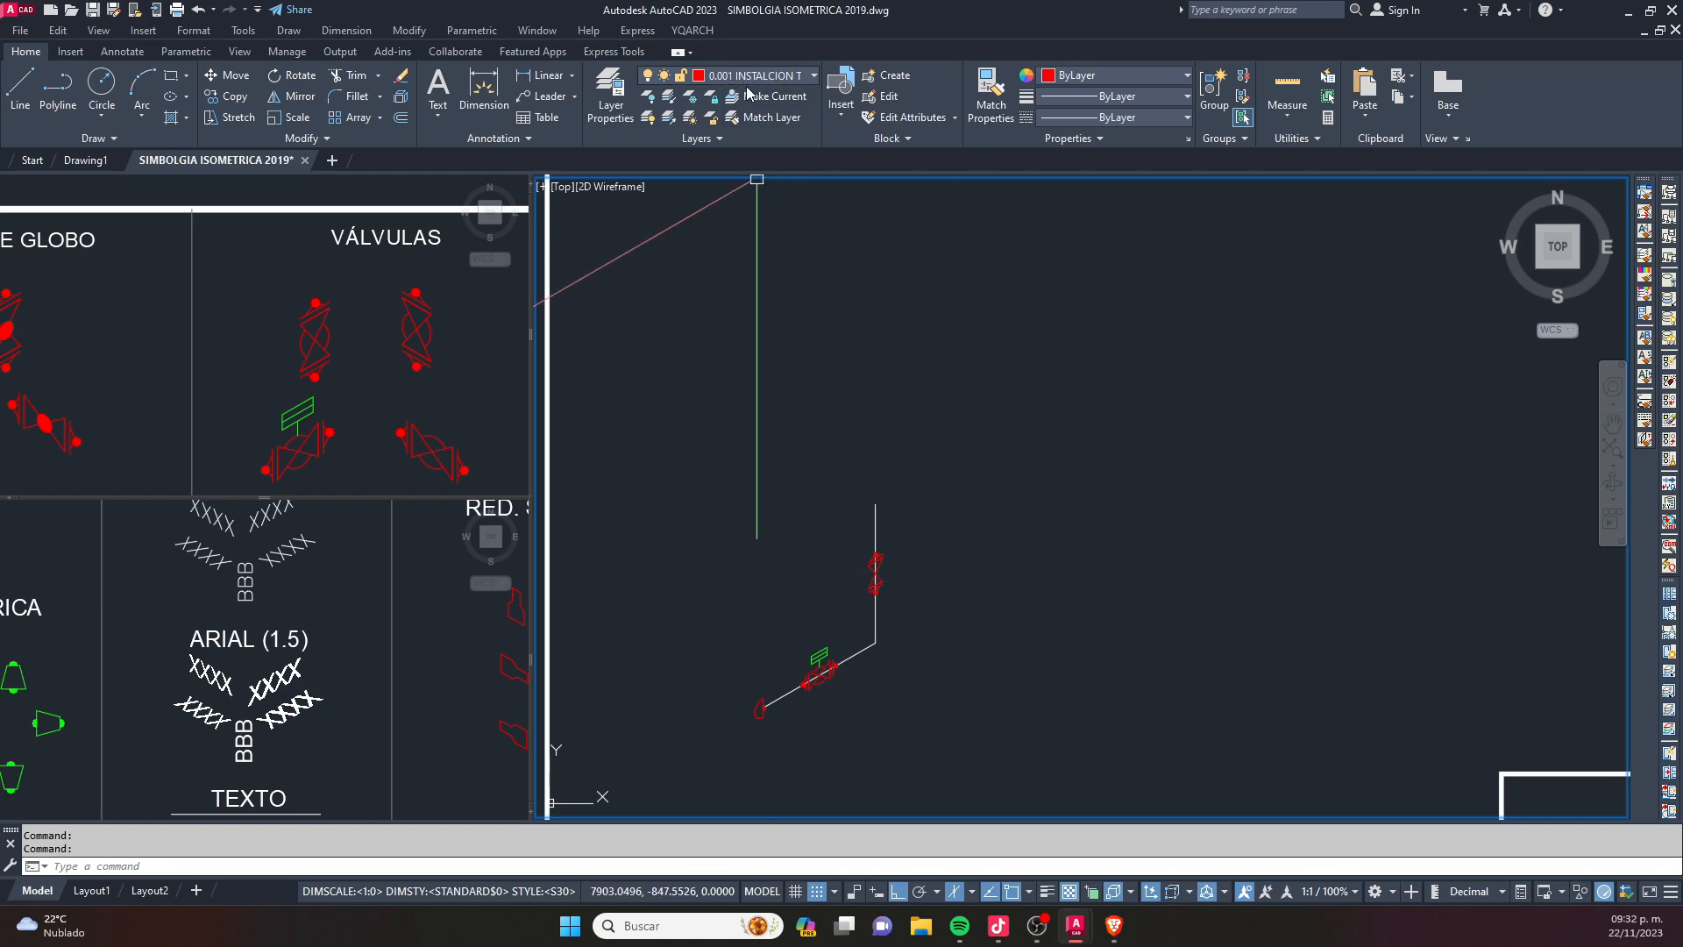
- Move the vertical and inclined pipe lines to the layer 0.001 INSTALCION TIKTOK and clear the selection
scroll(877, 644, up, 2)
click(964, 674)
click(865, 618)
middle_drag(871, 646, 985, 531)
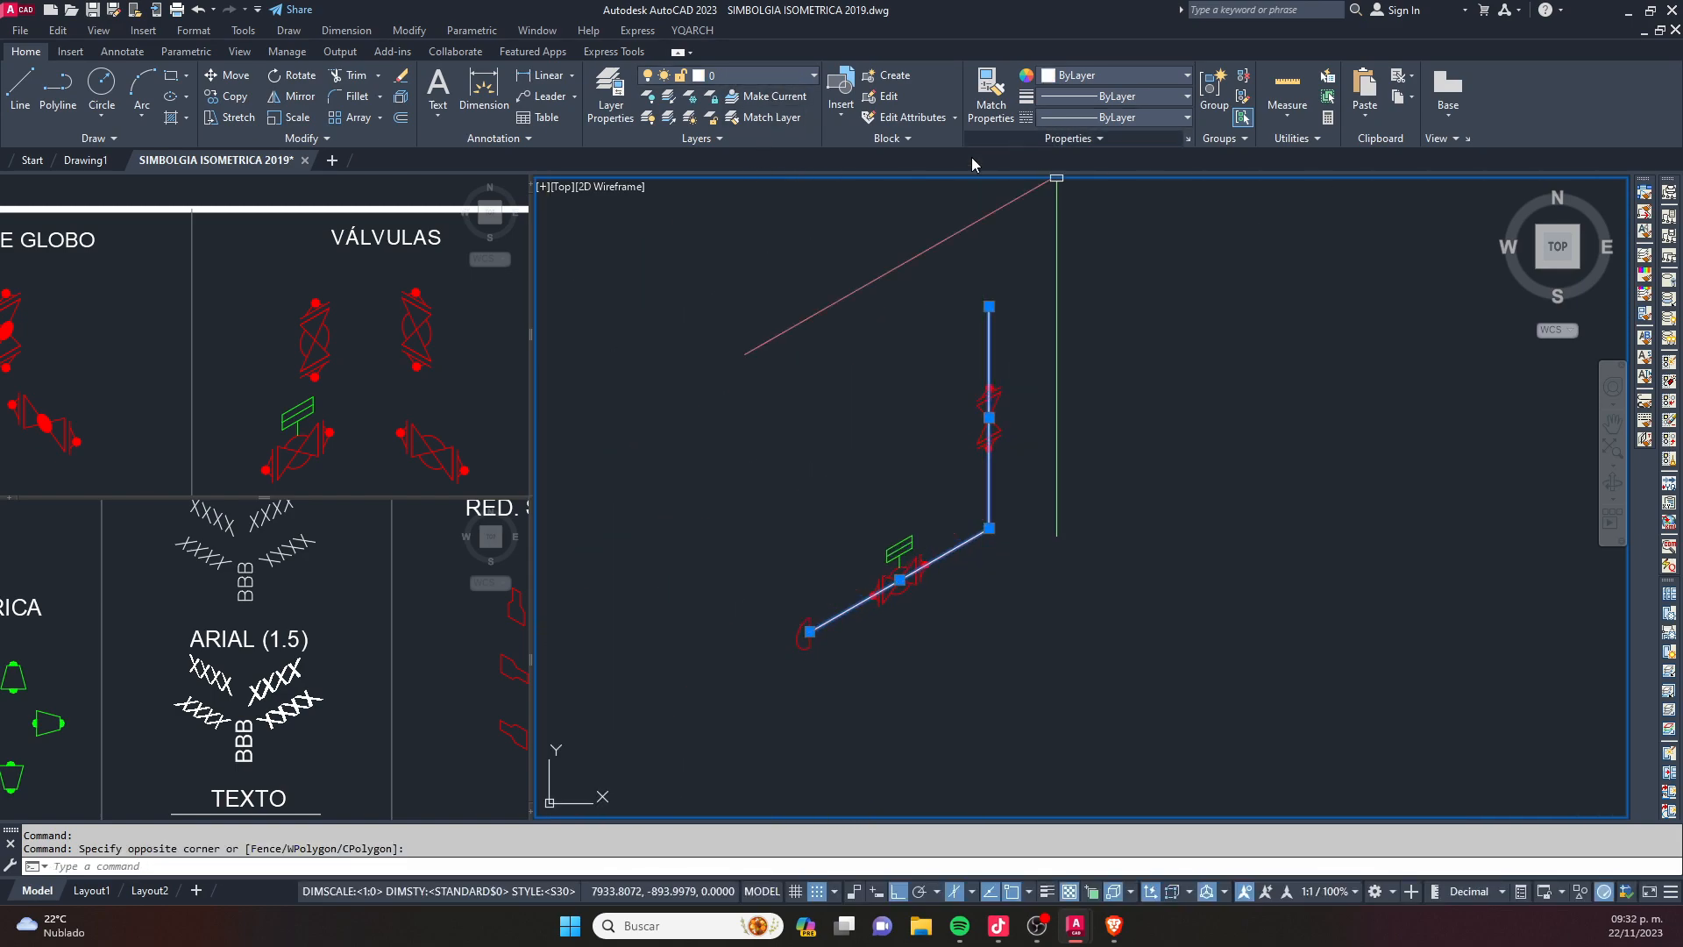
text(PRO)
key(Return)
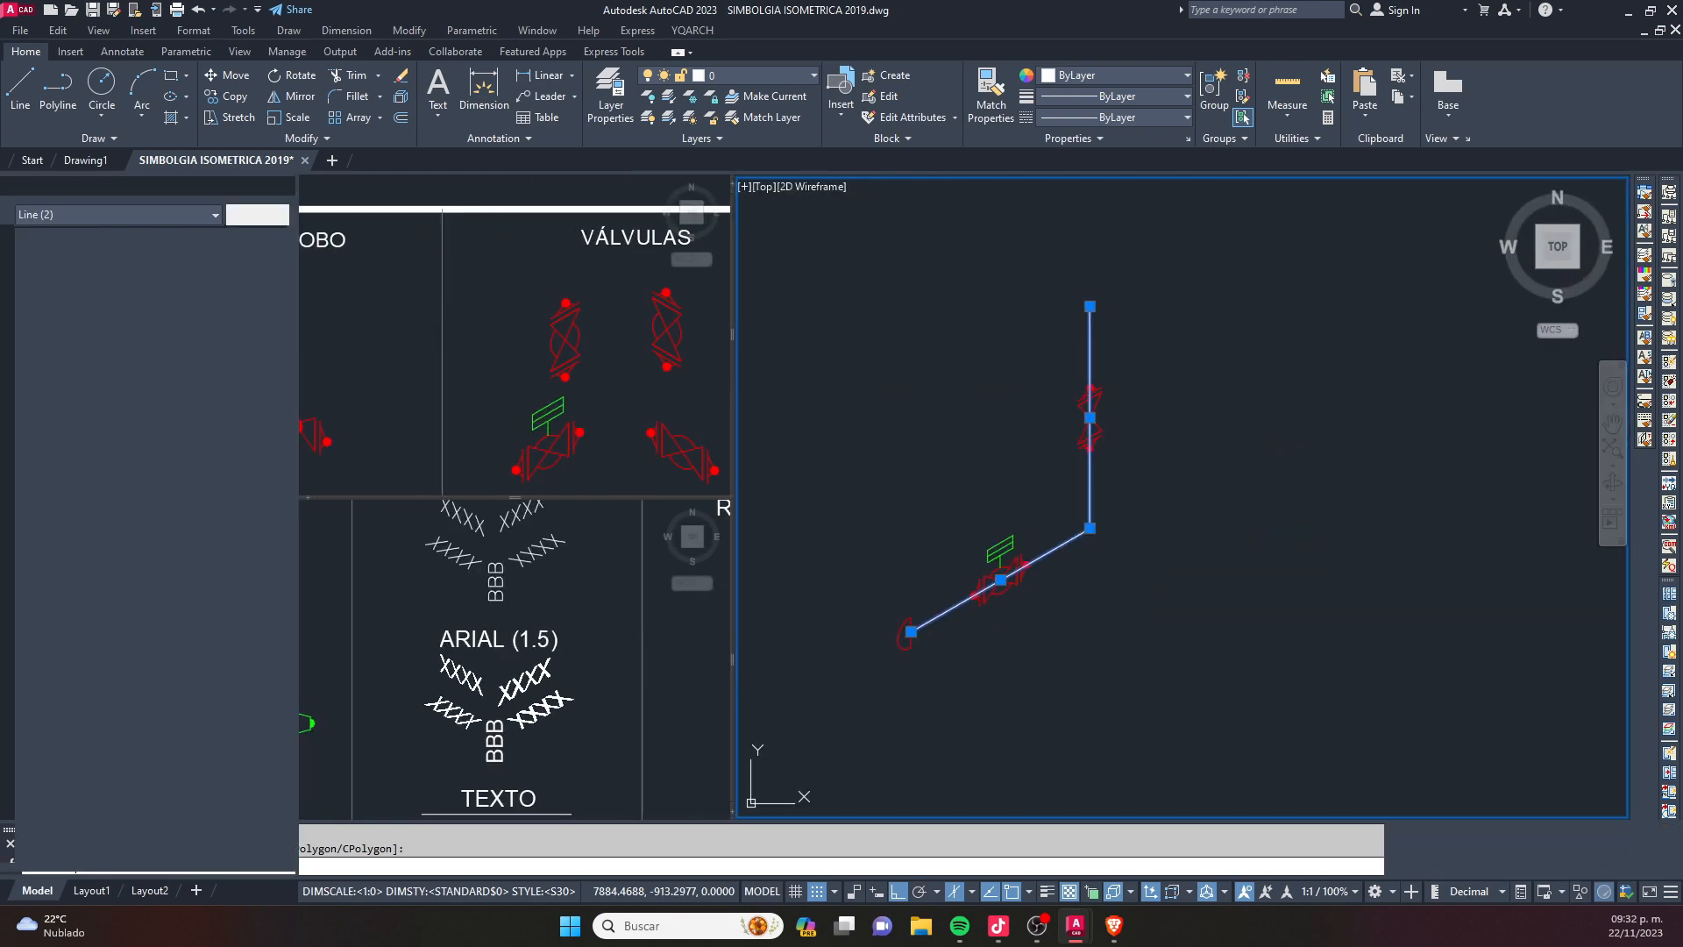
click(197, 270)
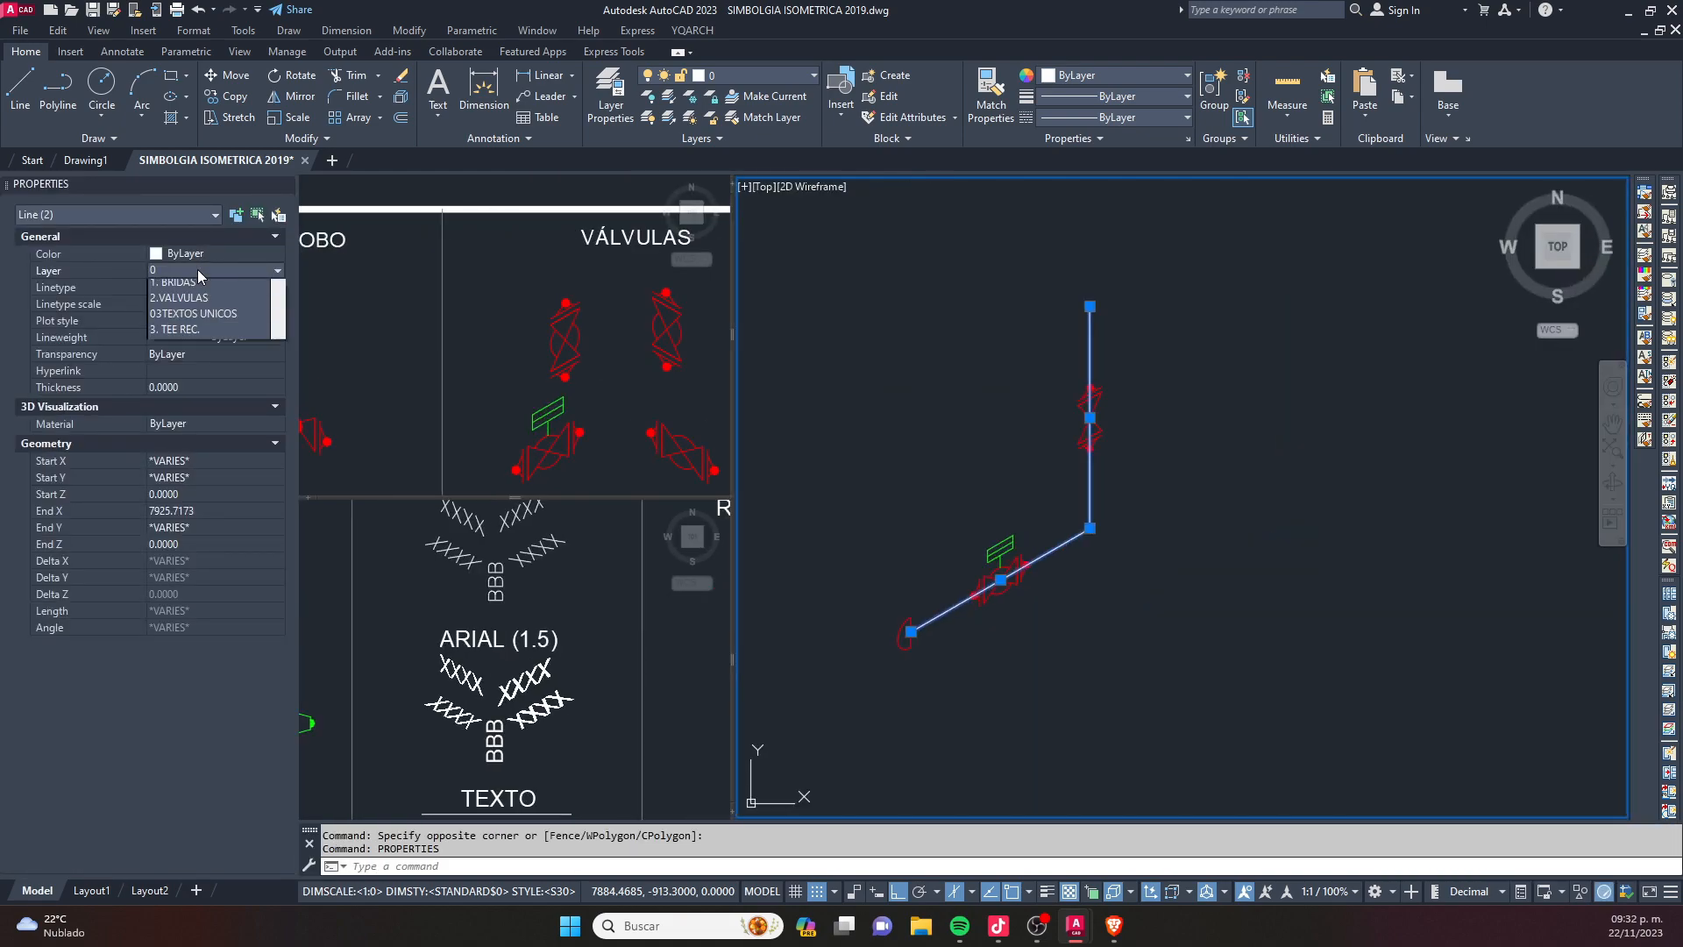
click(207, 302)
scroll(1062, 530, up, 2)
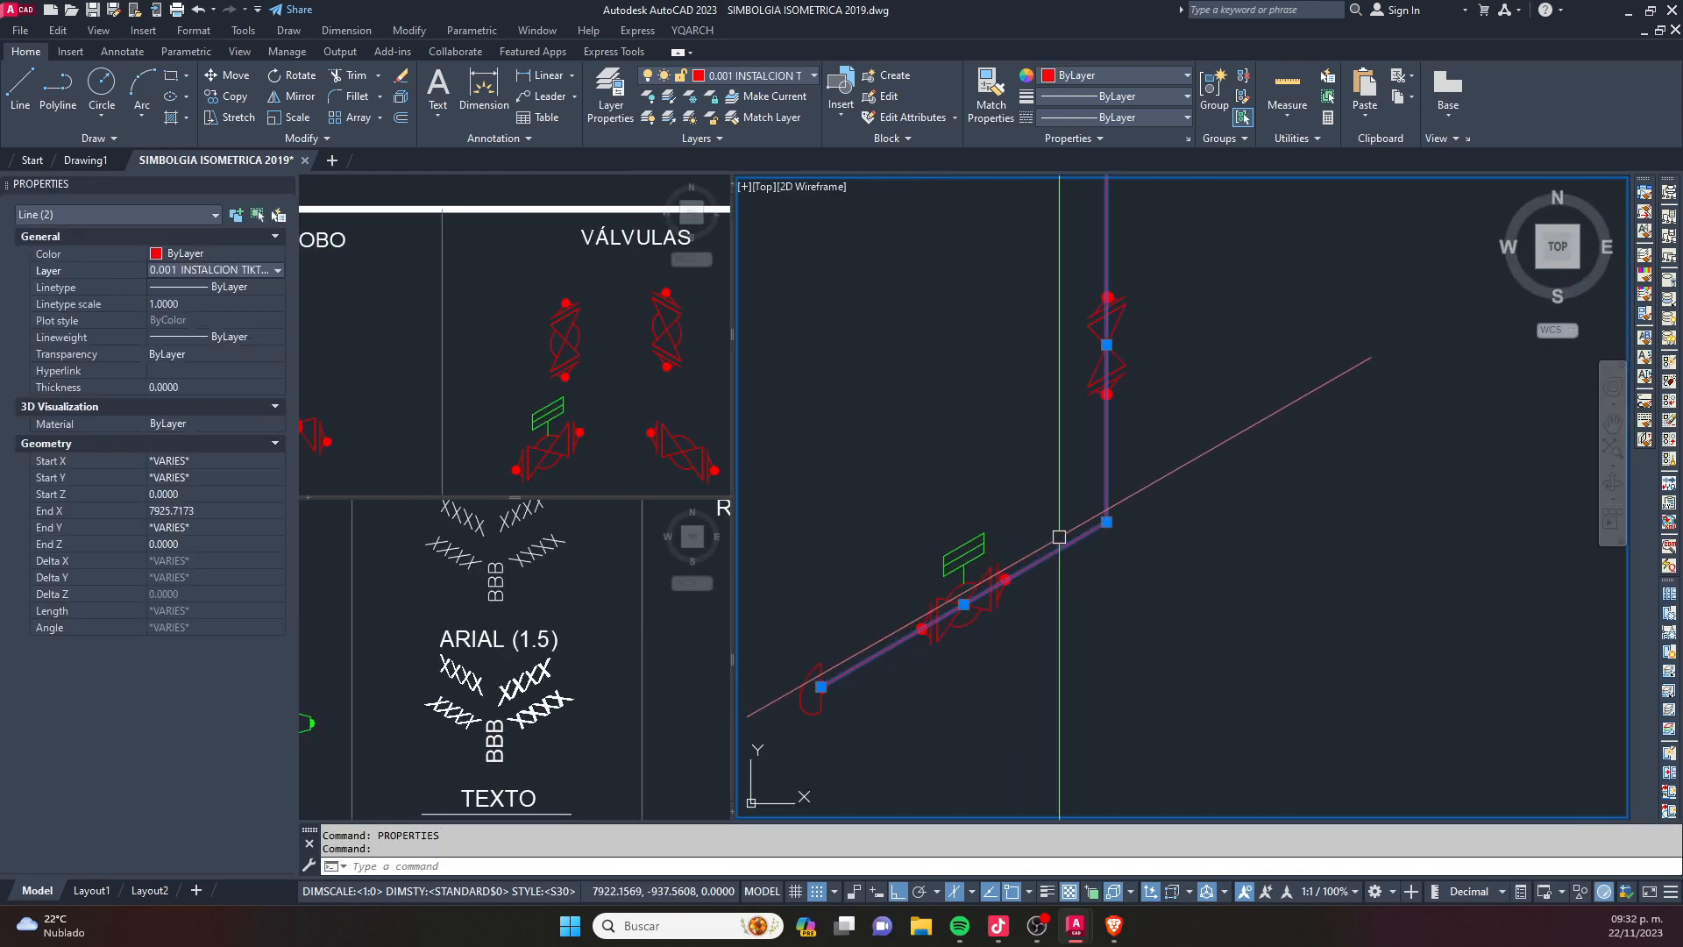
key(Escape)
key(Escape)
click(872, 463)
click(1062, 712)
click(1037, 251)
click(1252, 484)
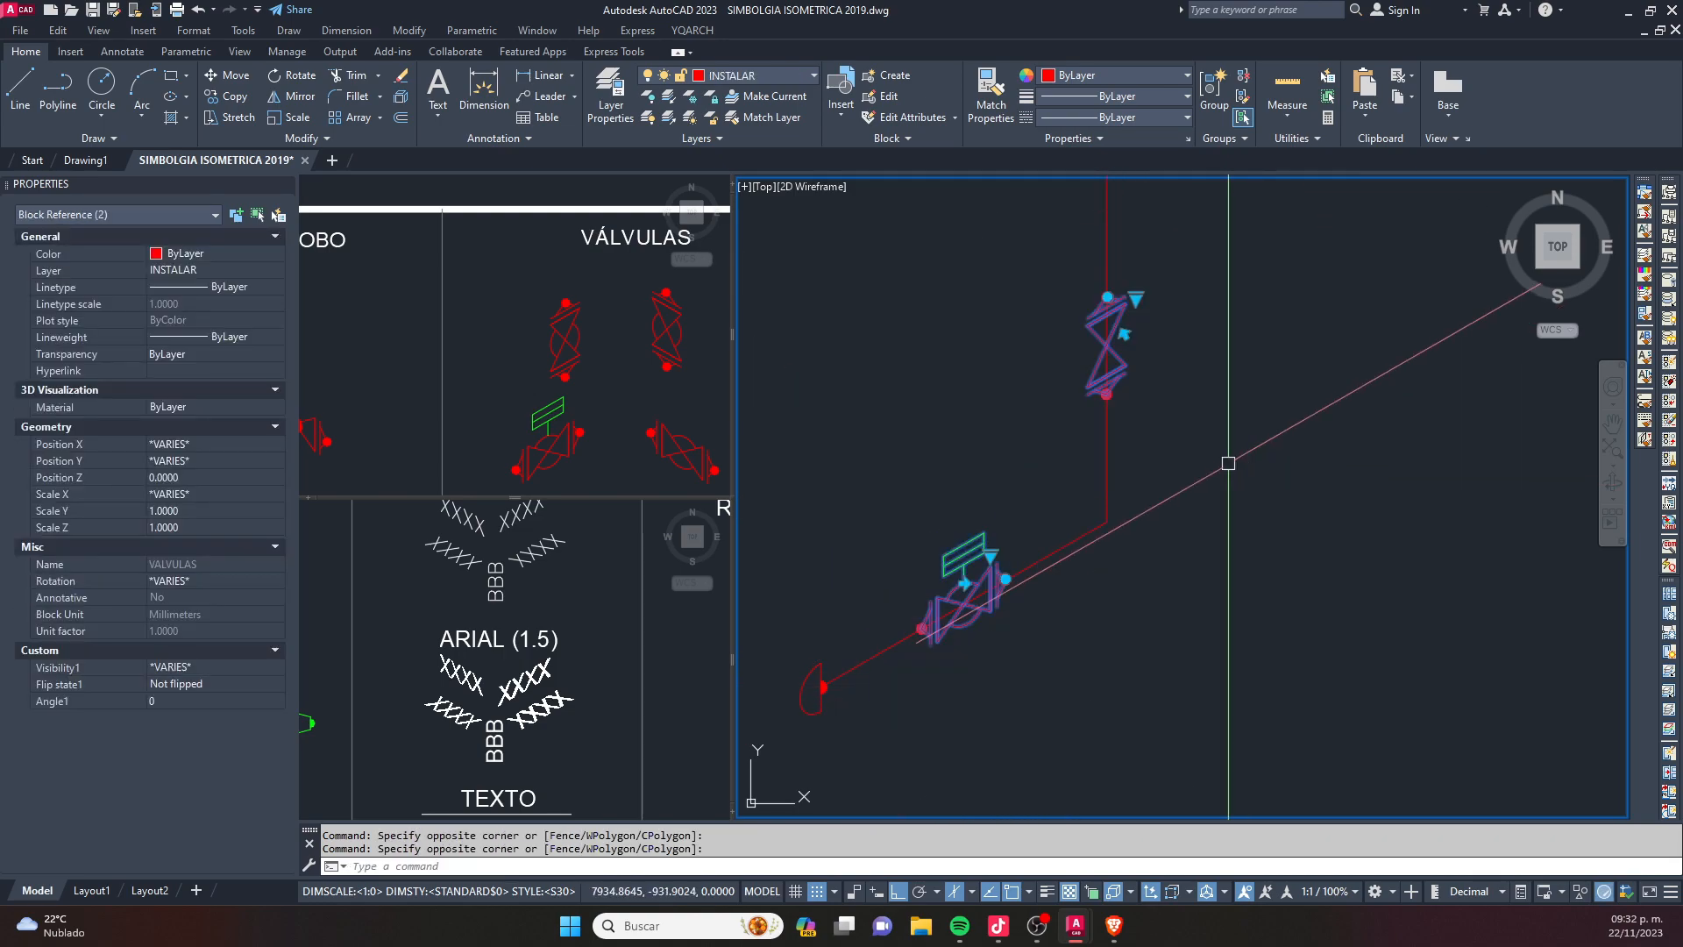
key(Escape)
key(Escape)
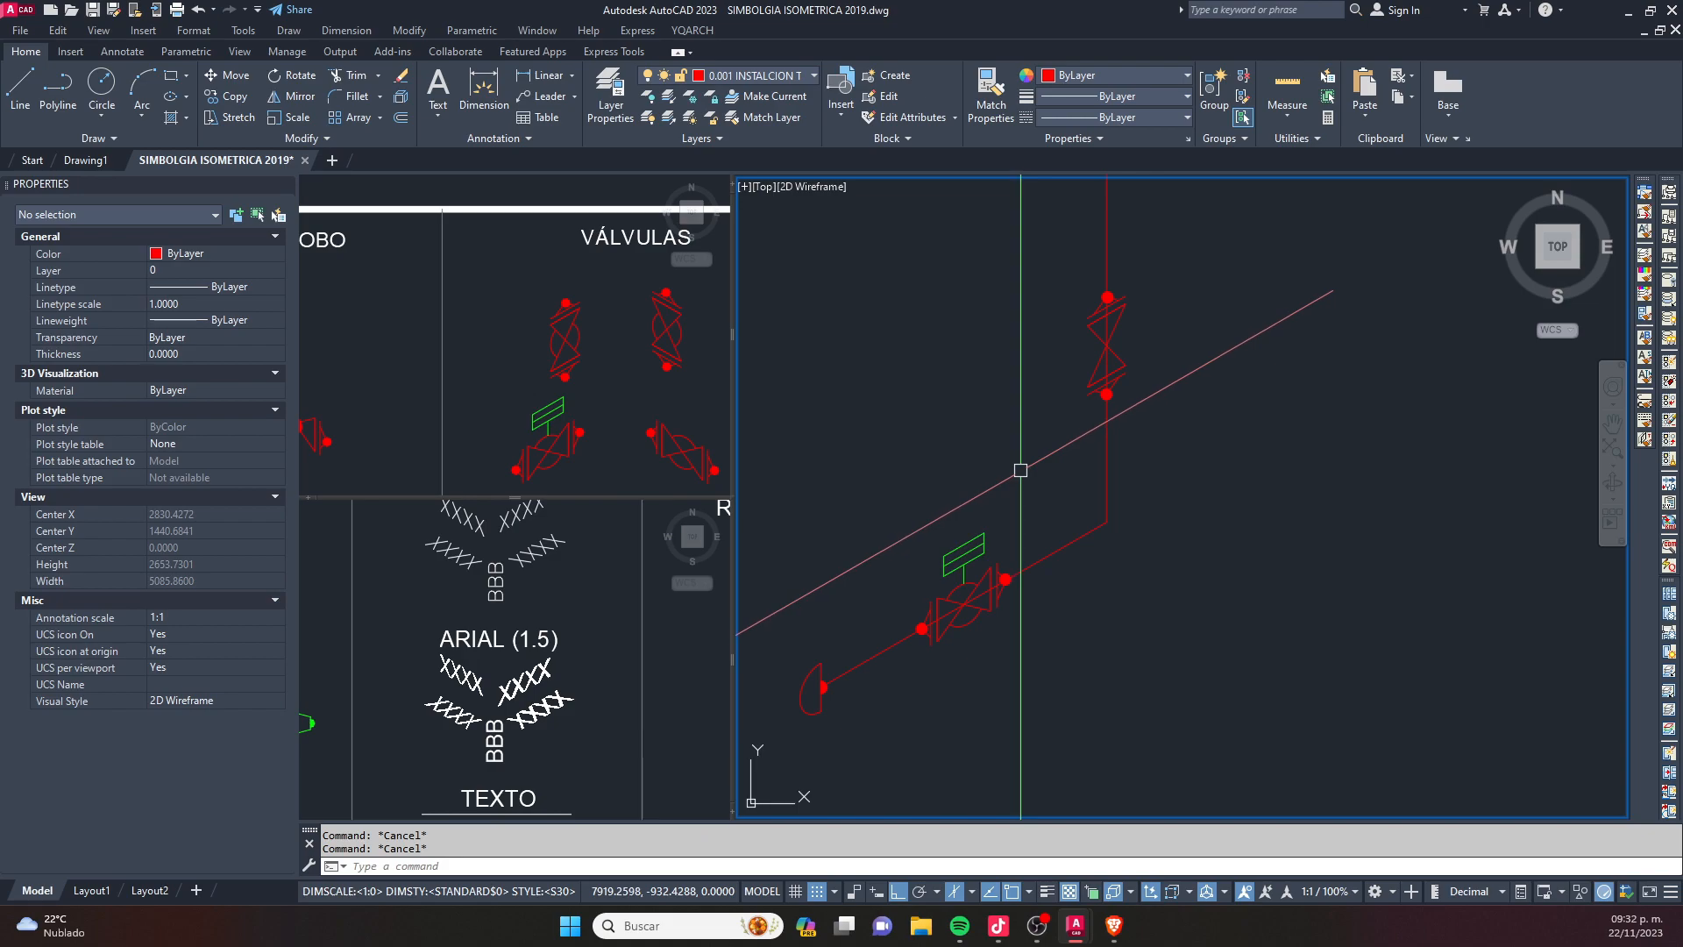
- Create a new layer named "0.002 VALVULAS" in the Layer Properties Manager
text(LA)
key(Return)
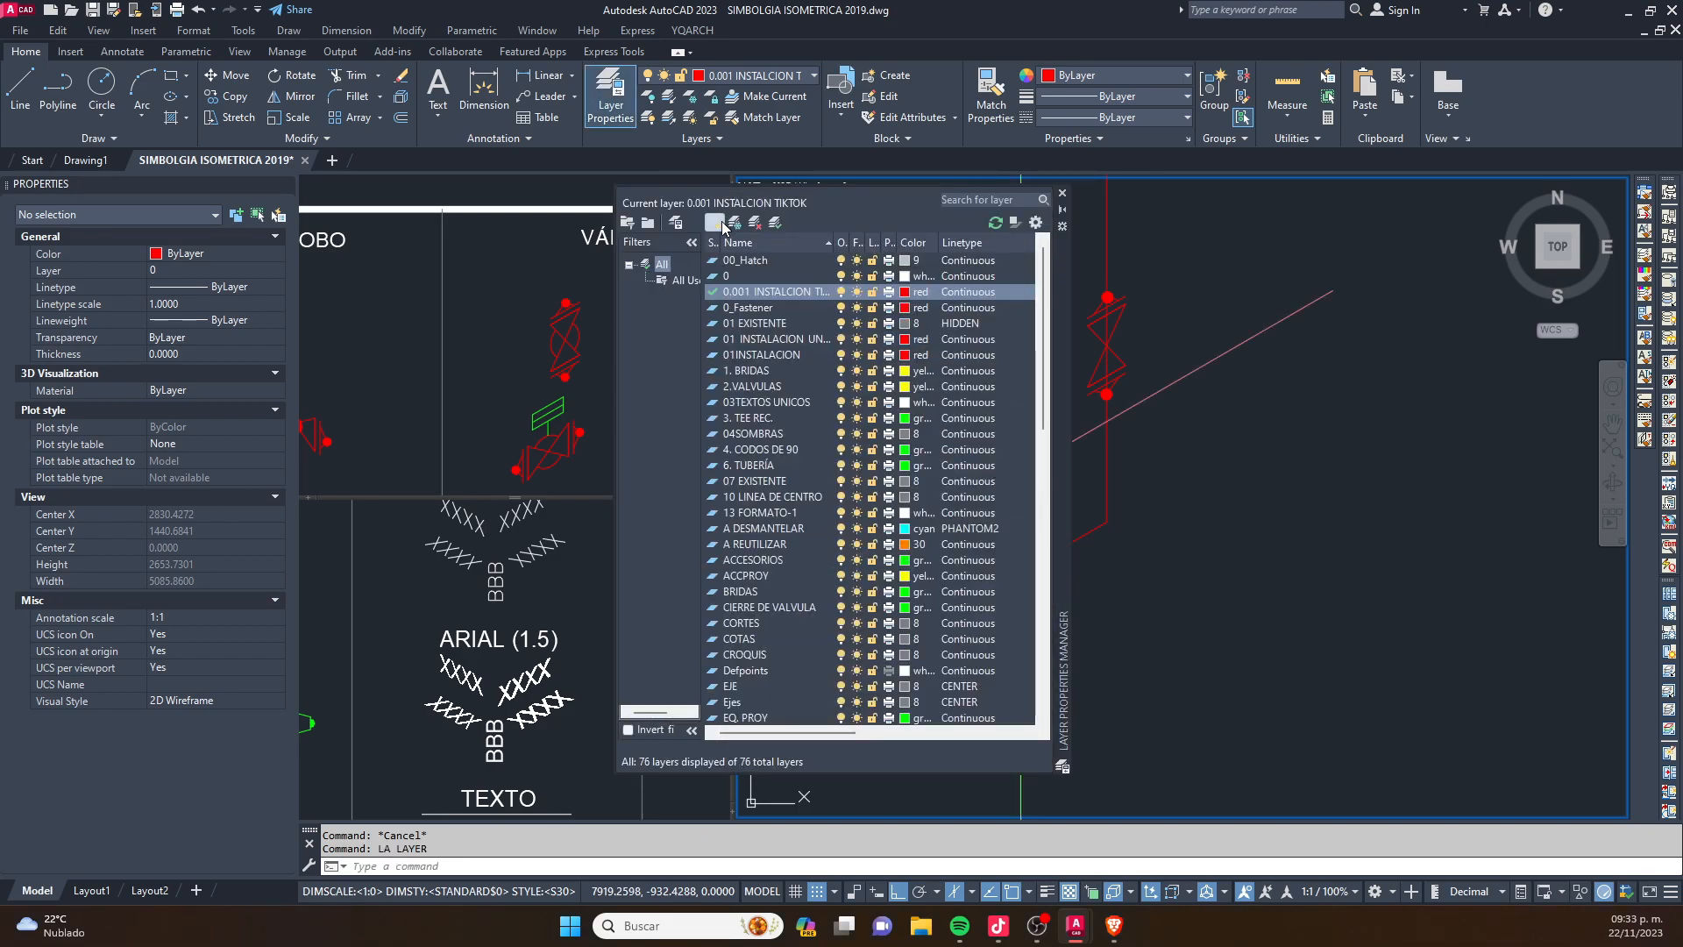
click(716, 223)
text(0.002 VA)
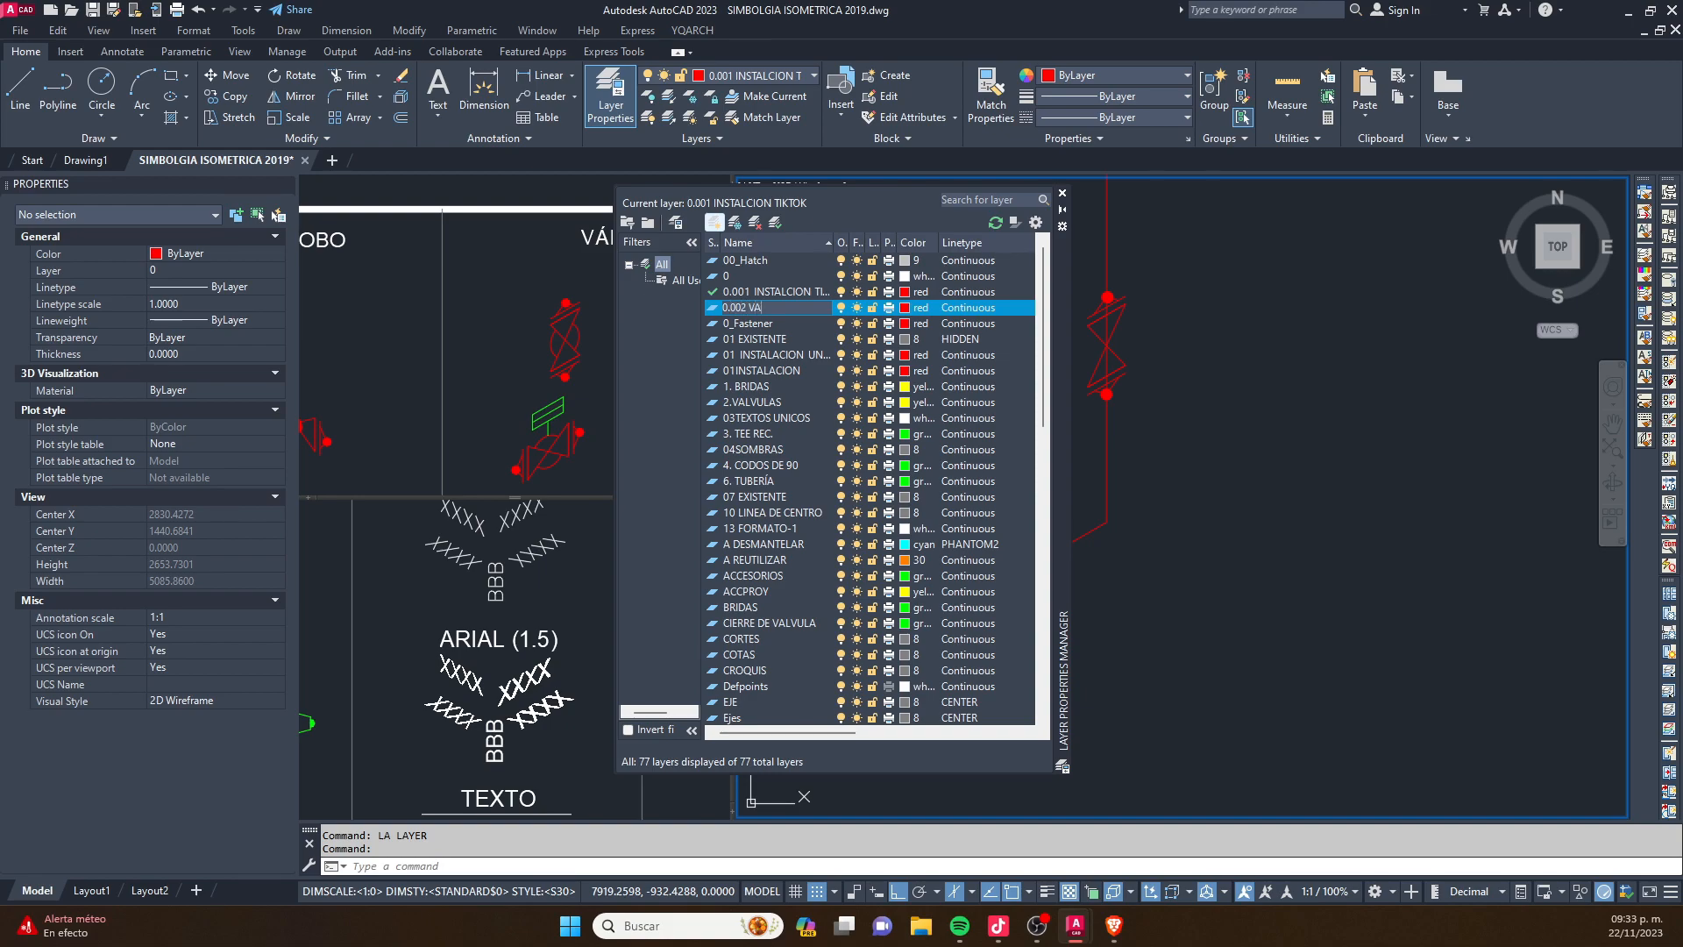
text(LVUKLA)
text(LAS)
- Set the colour of the layer 0.002 VALVULAS to yellow, make it current, and close the Layer Properties Manager
click(905, 308)
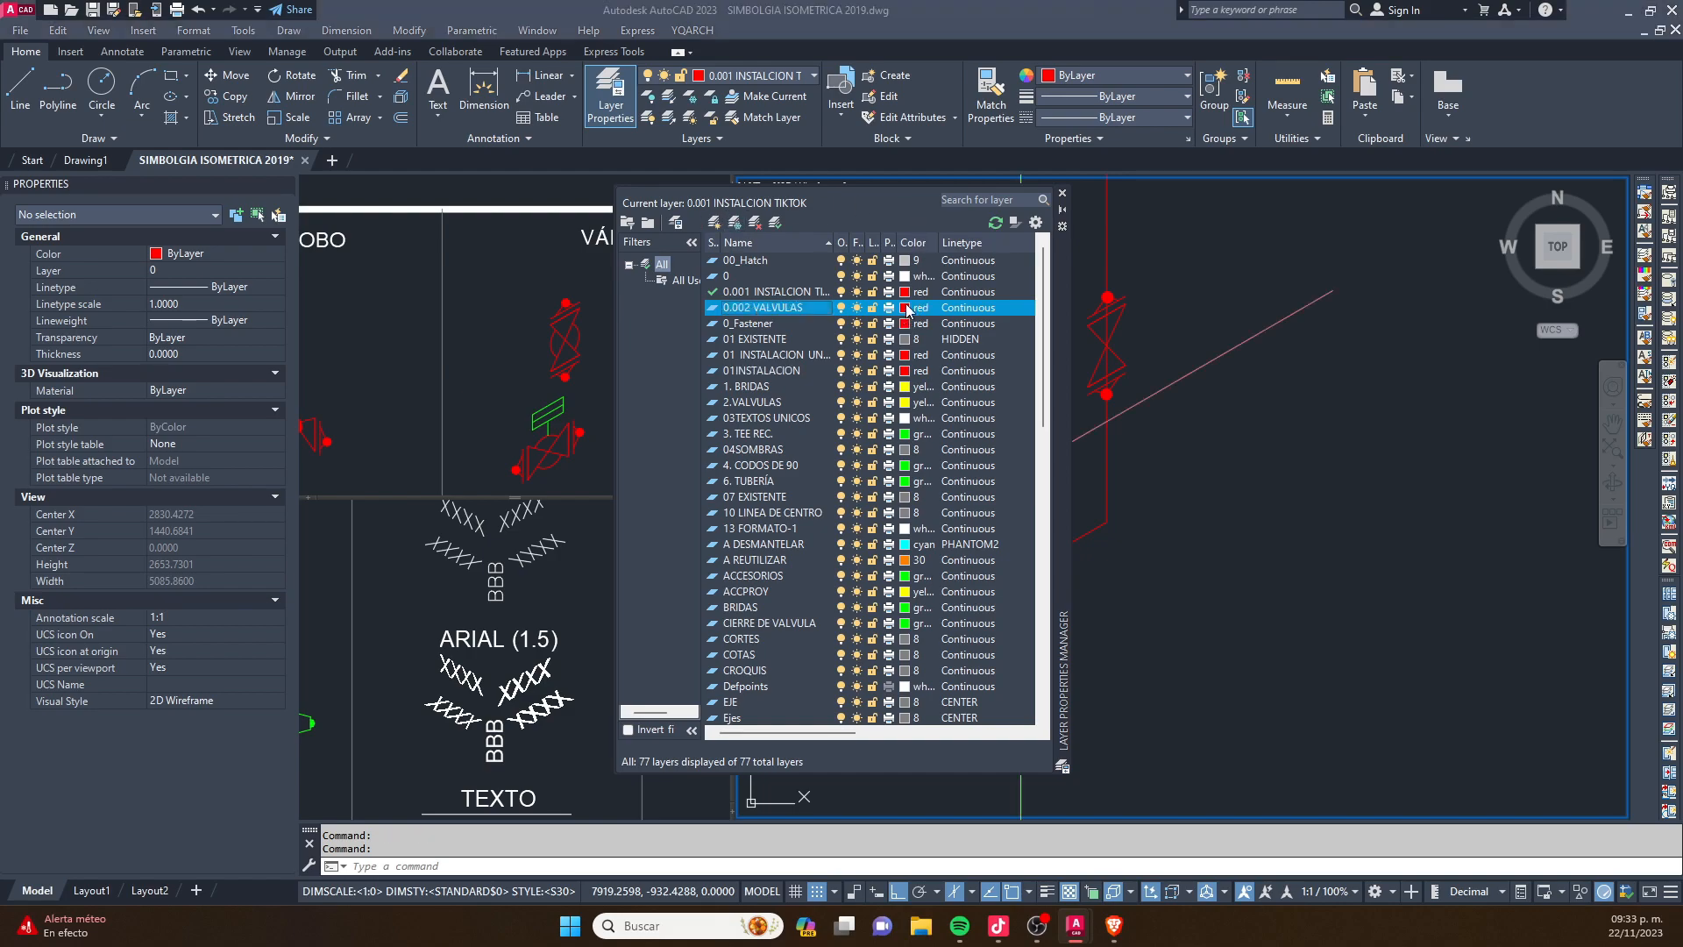
click(442, 453)
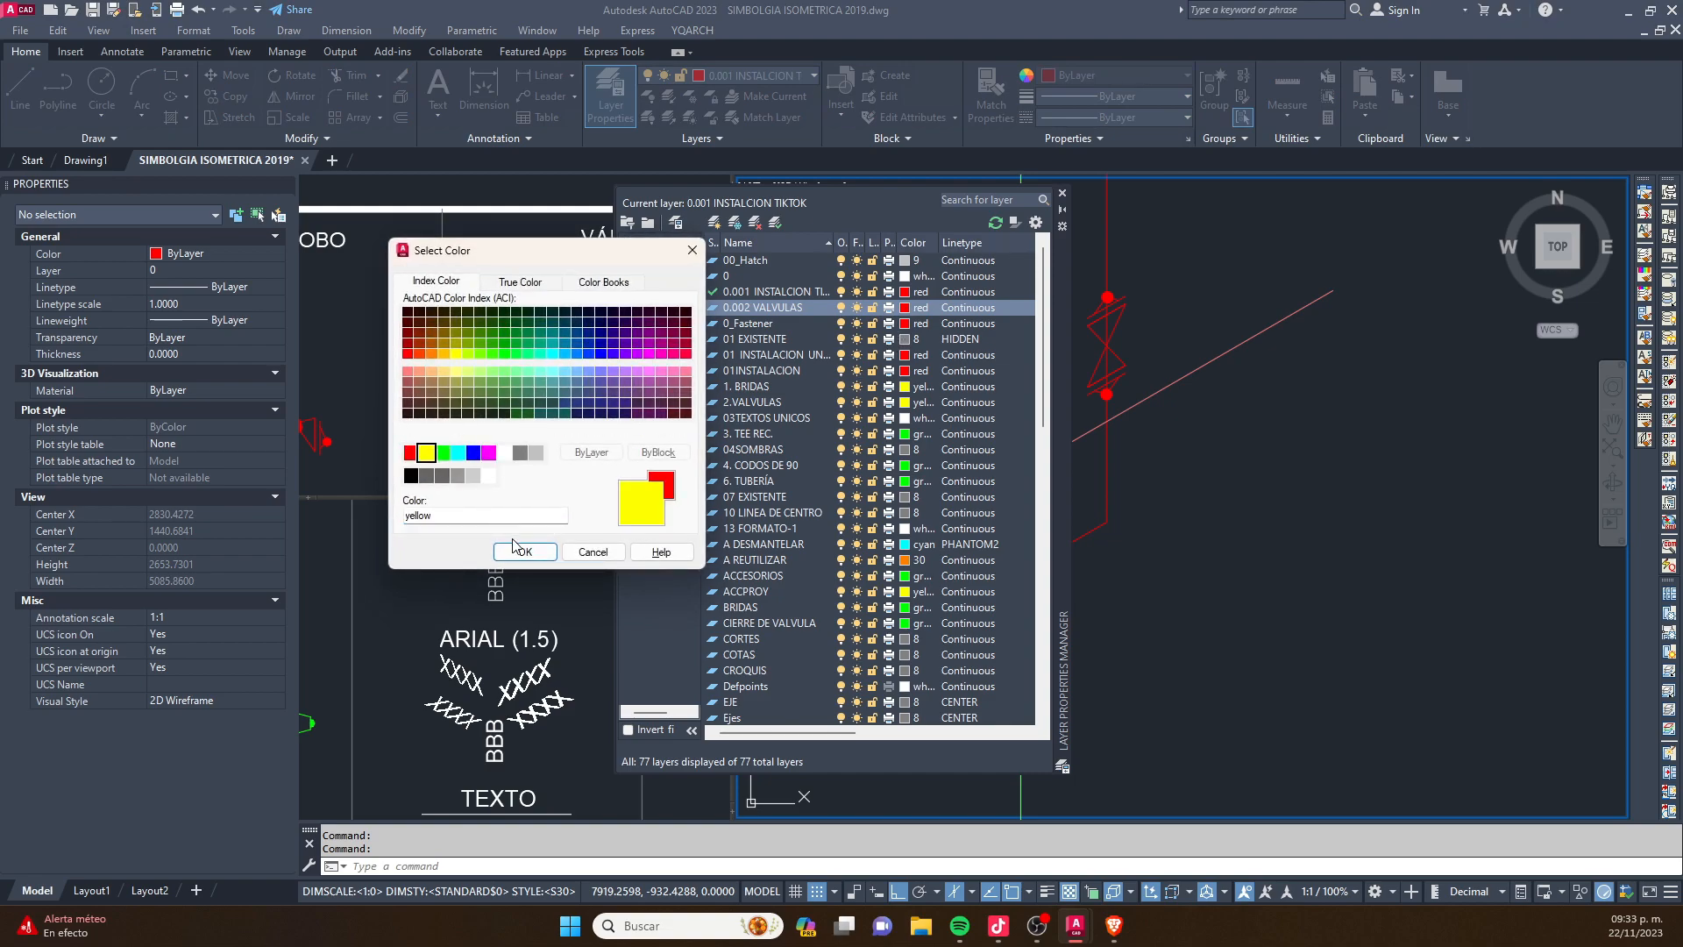
click(515, 548)
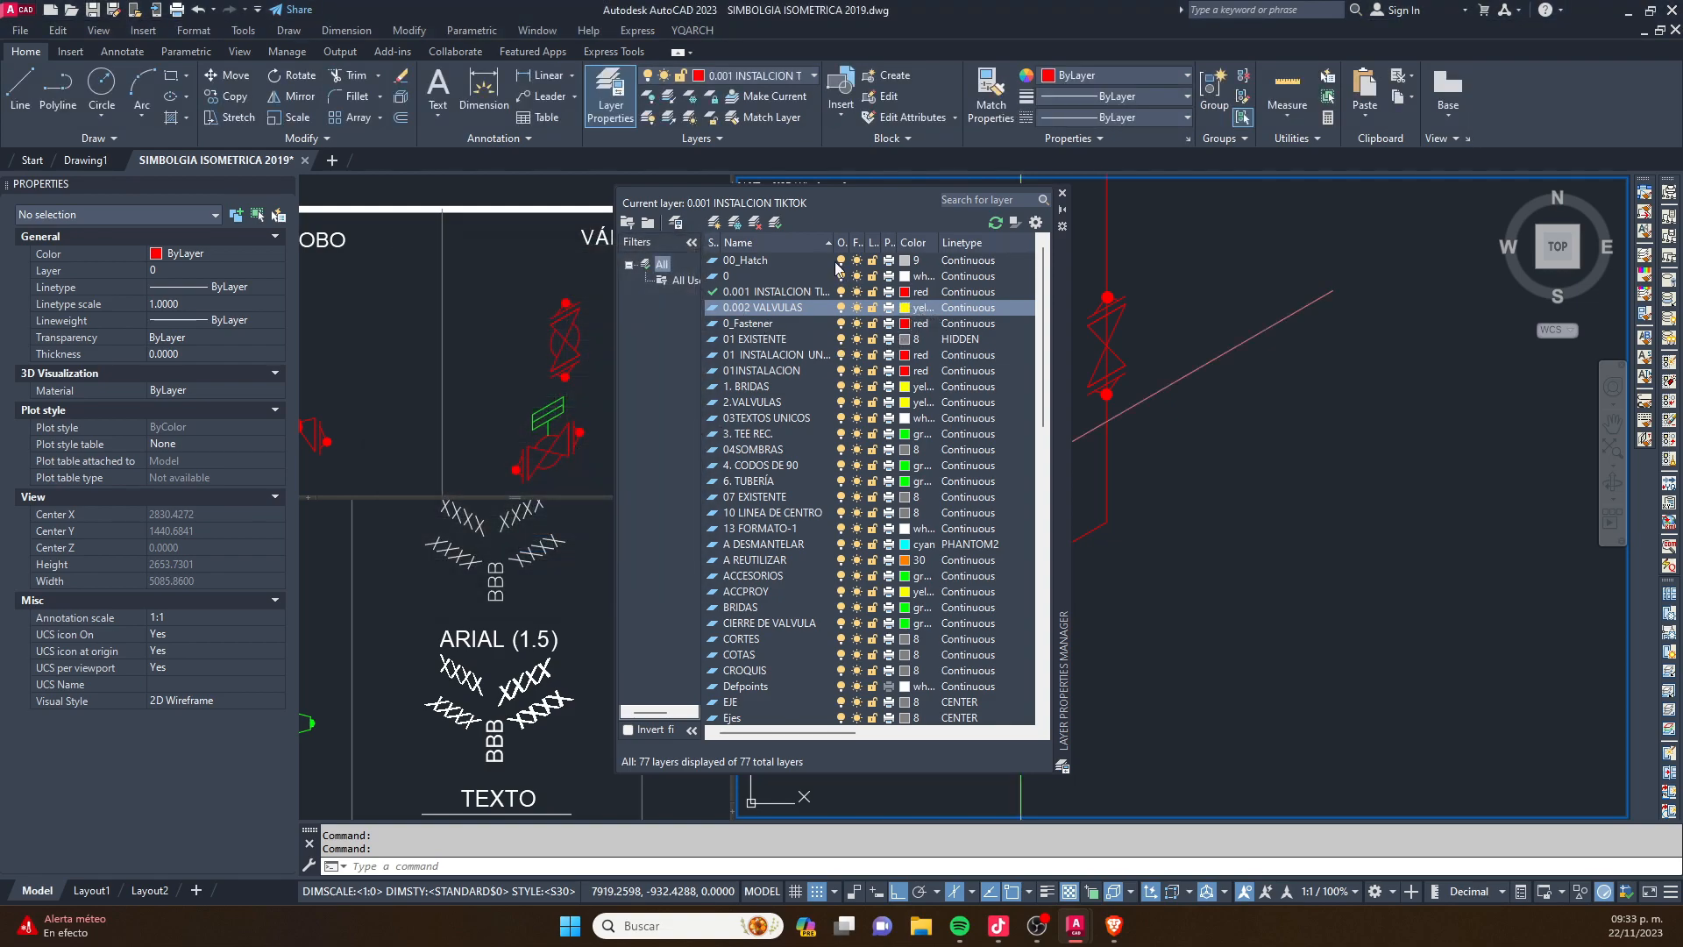
click(775, 222)
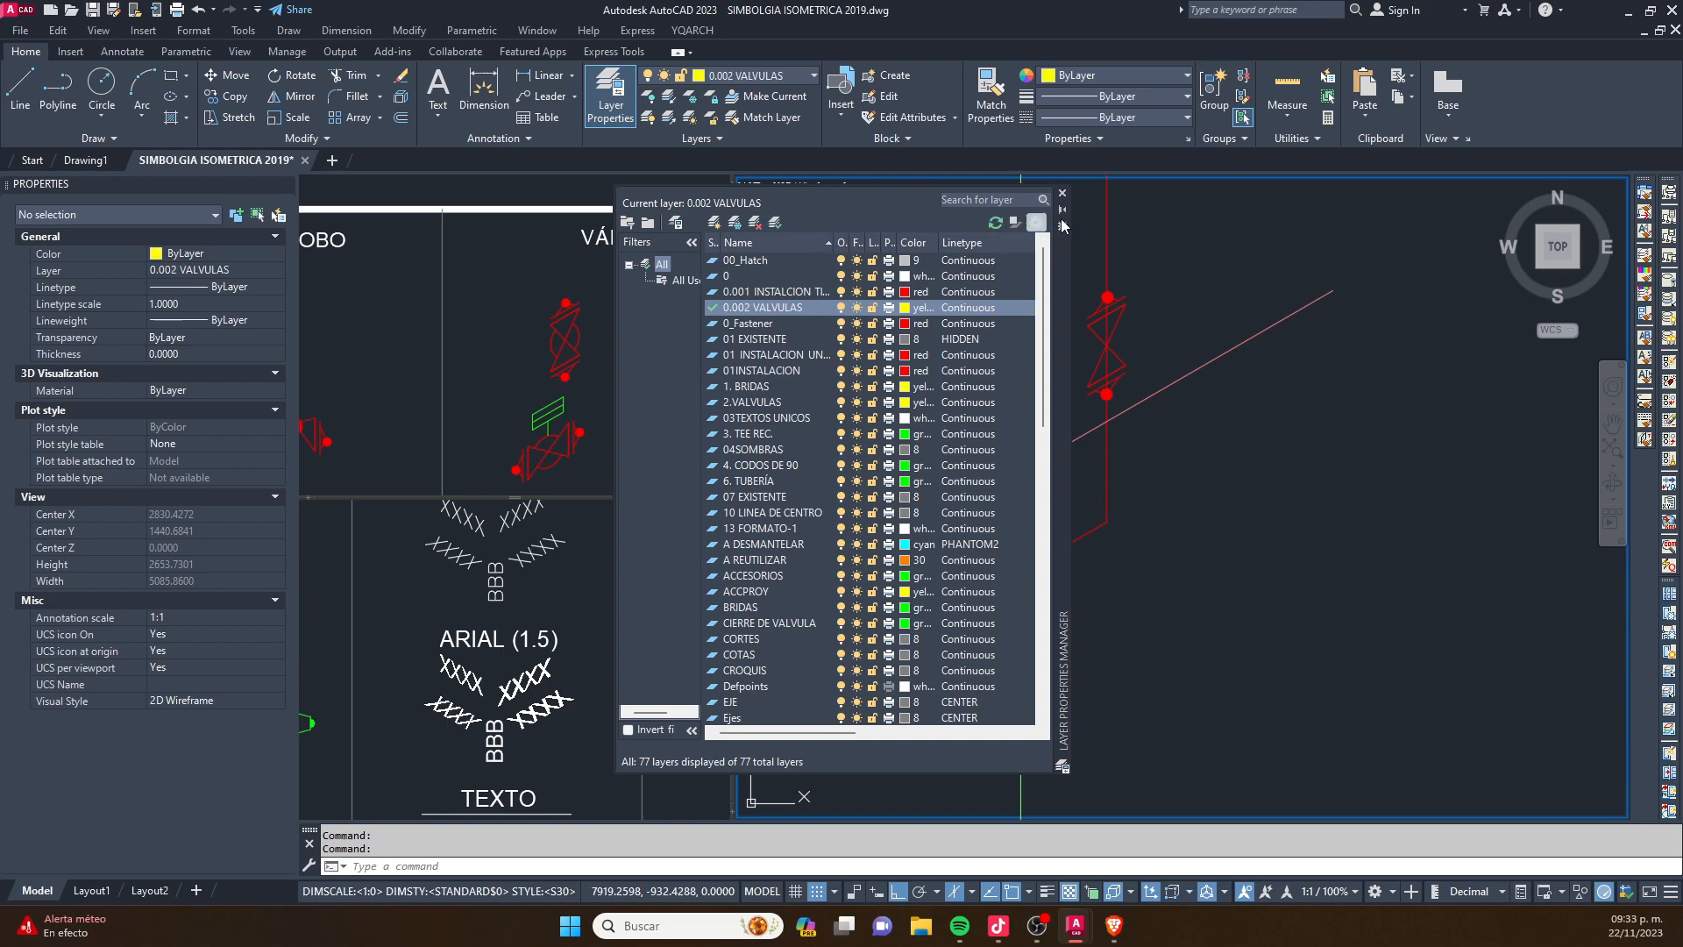
click(1063, 194)
- Explode the two valve symbols on the pipe into separate objects and clear the selection
click(903, 439)
click(1022, 657)
click(1046, 256)
click(1143, 386)
click(213, 267)
key(Escape)
key(Escape)
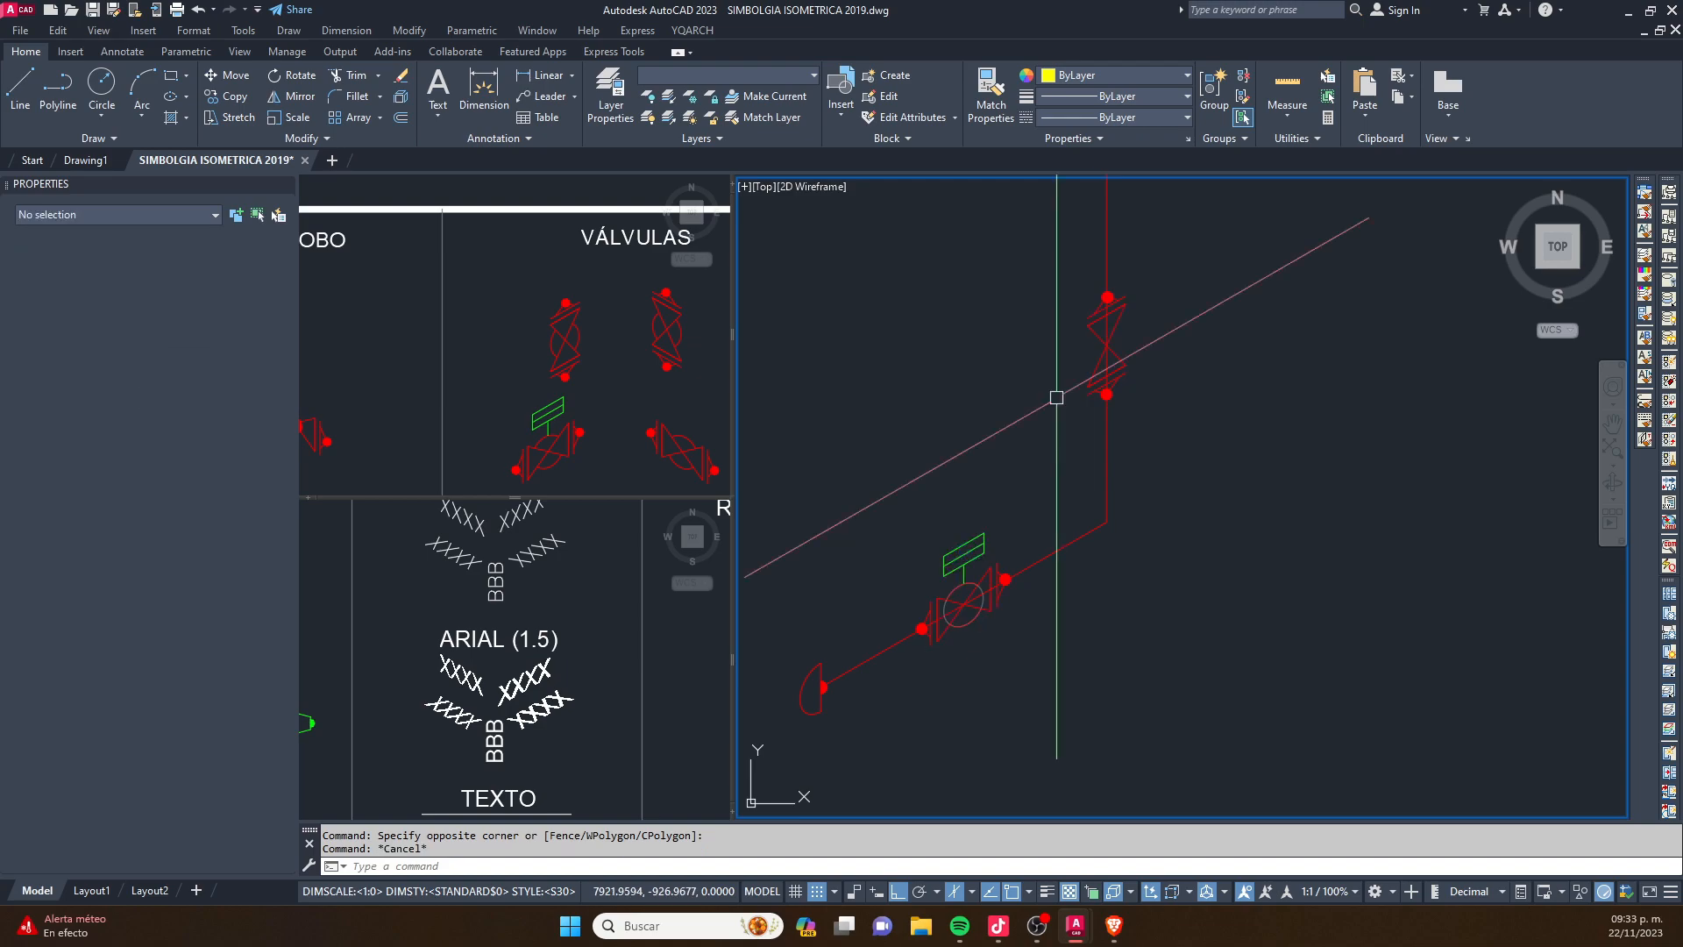
- Assign all the exploded objects of both valves to the layer 0.002 VALVULAS and clear the selection
click(1003, 234)
click(1240, 470)
click(877, 452)
click(1155, 794)
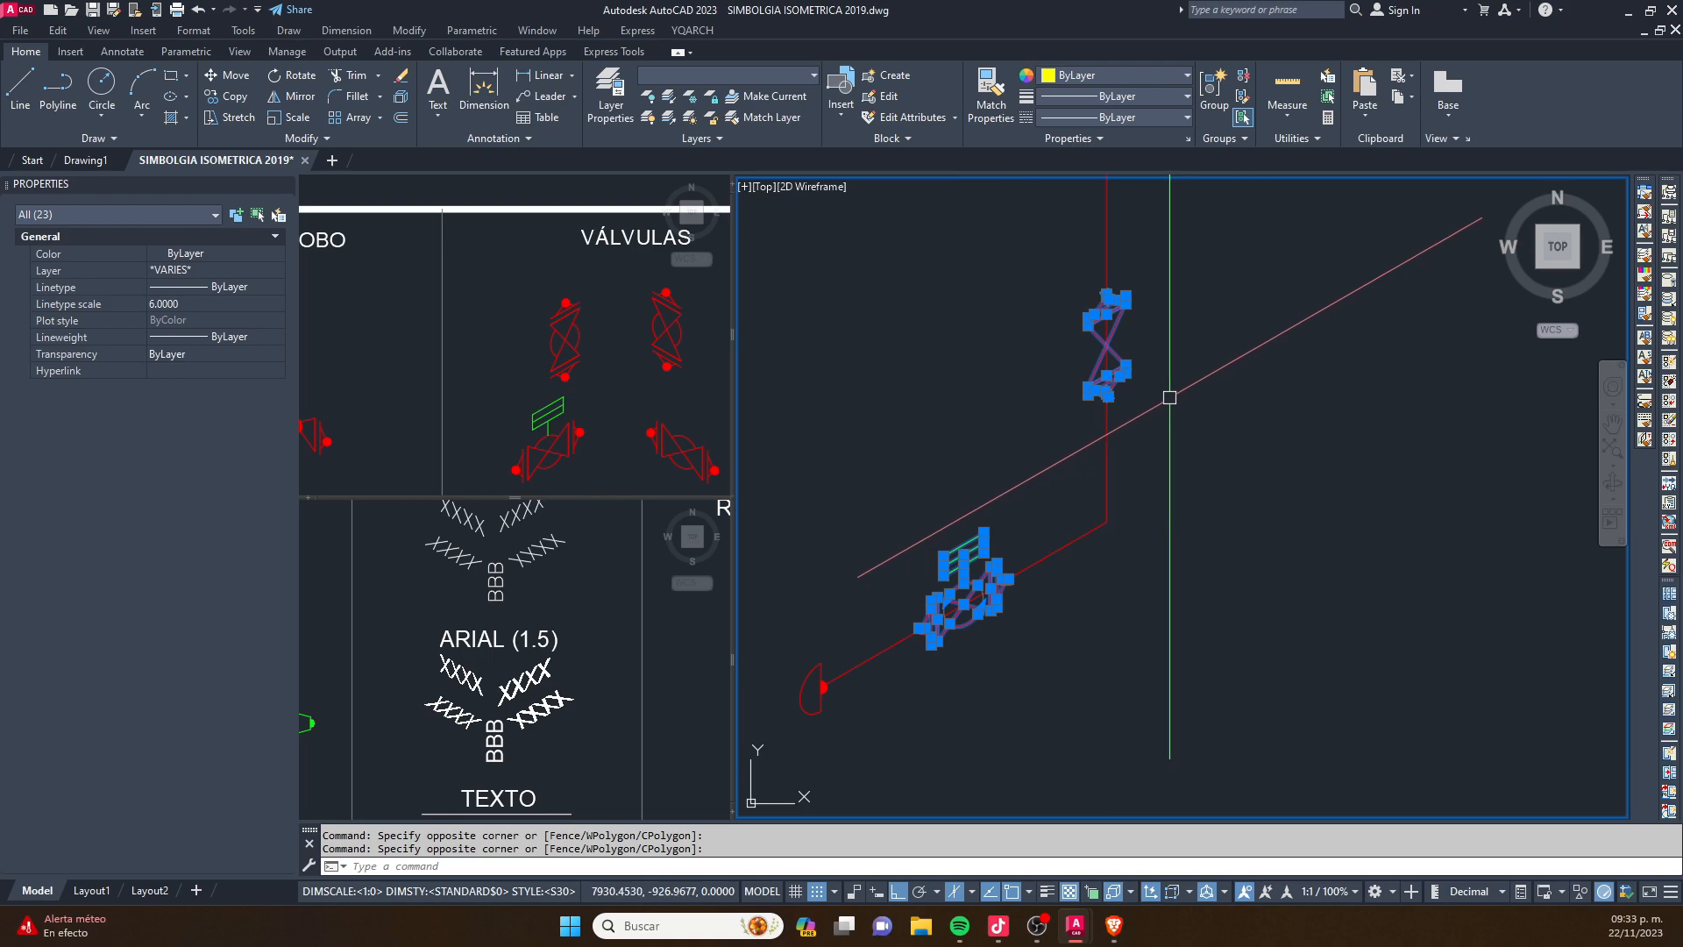
click(804, 73)
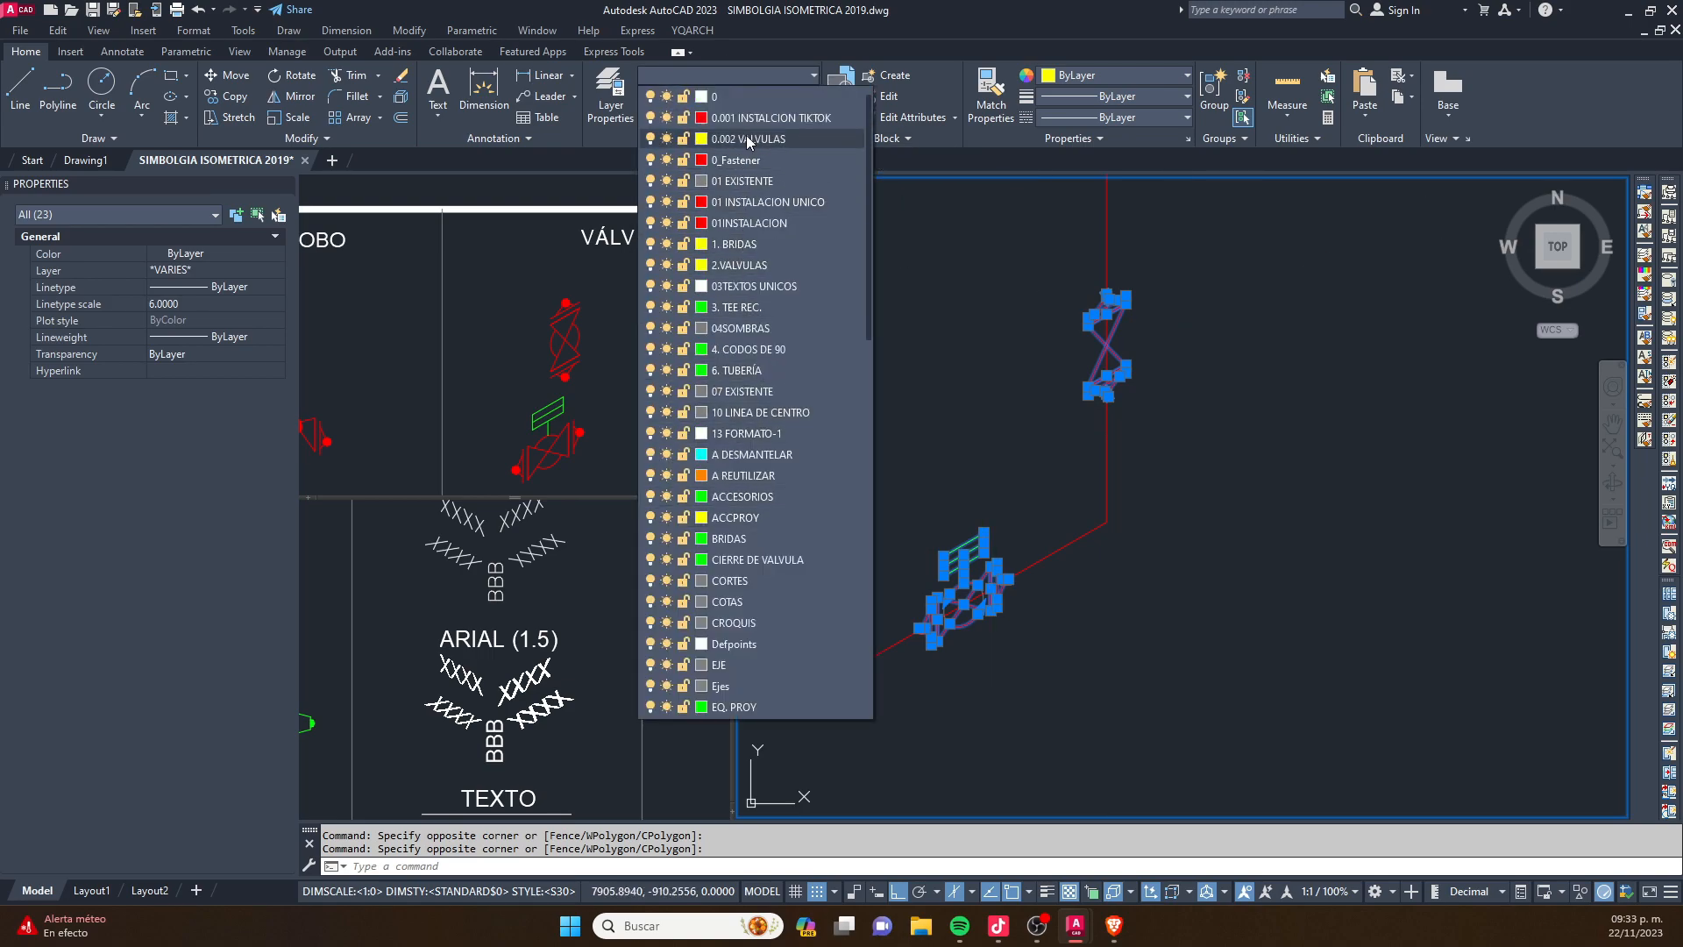
click(784, 137)
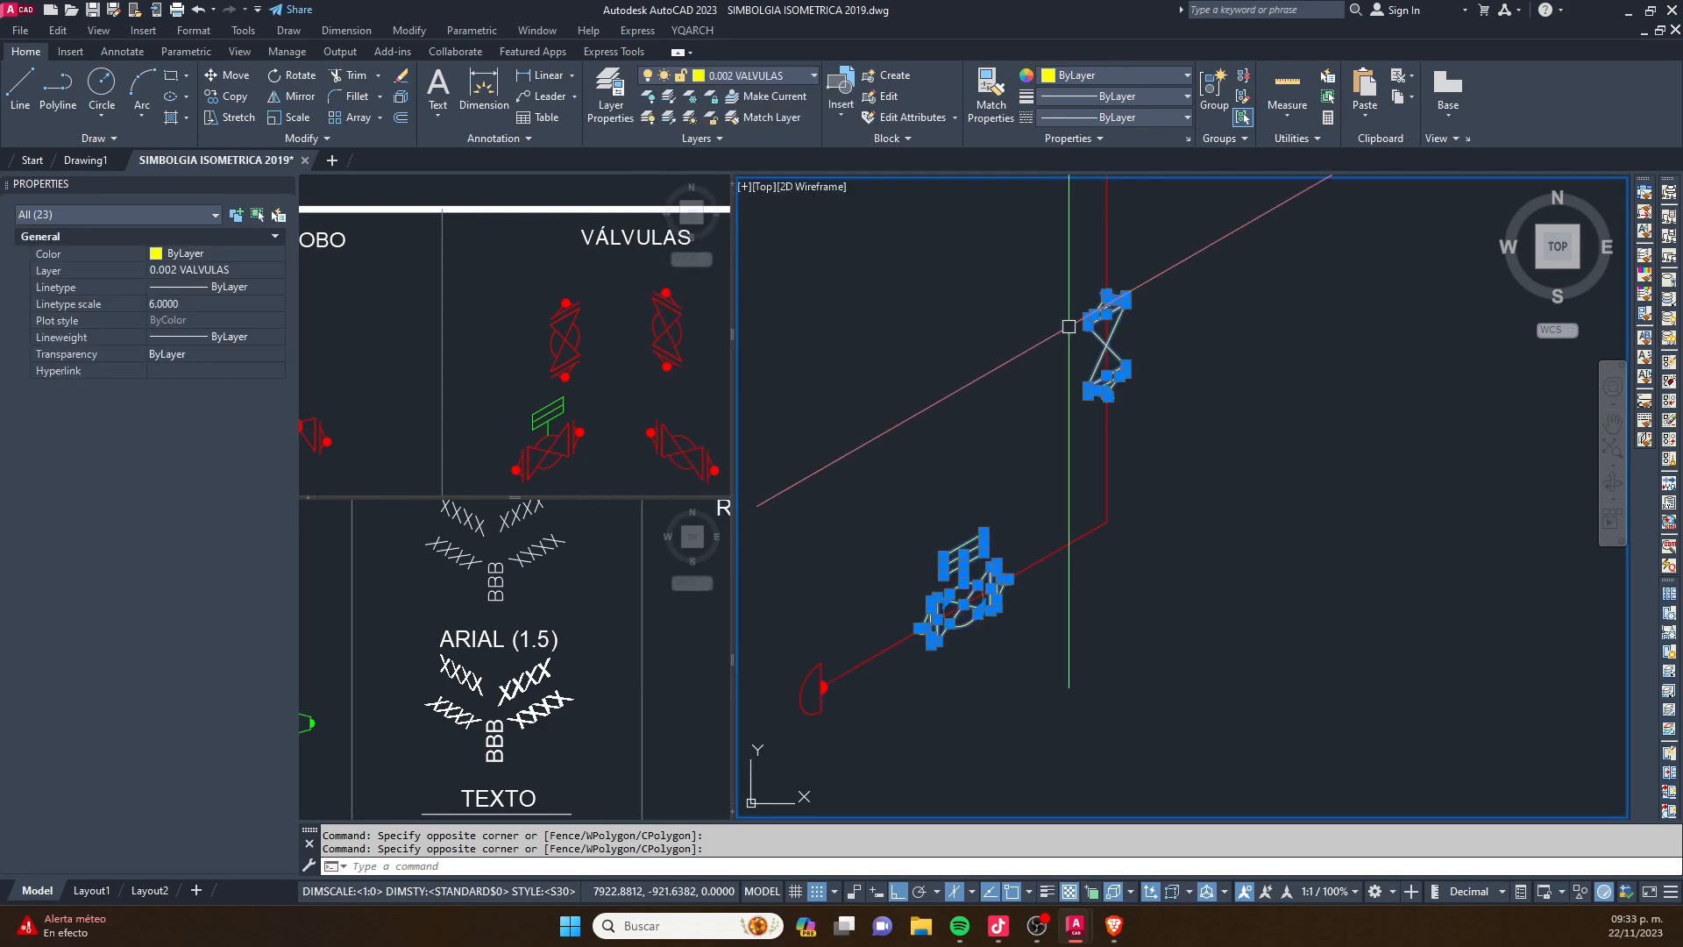
key(Escape)
scroll(1086, 273, down, 4)
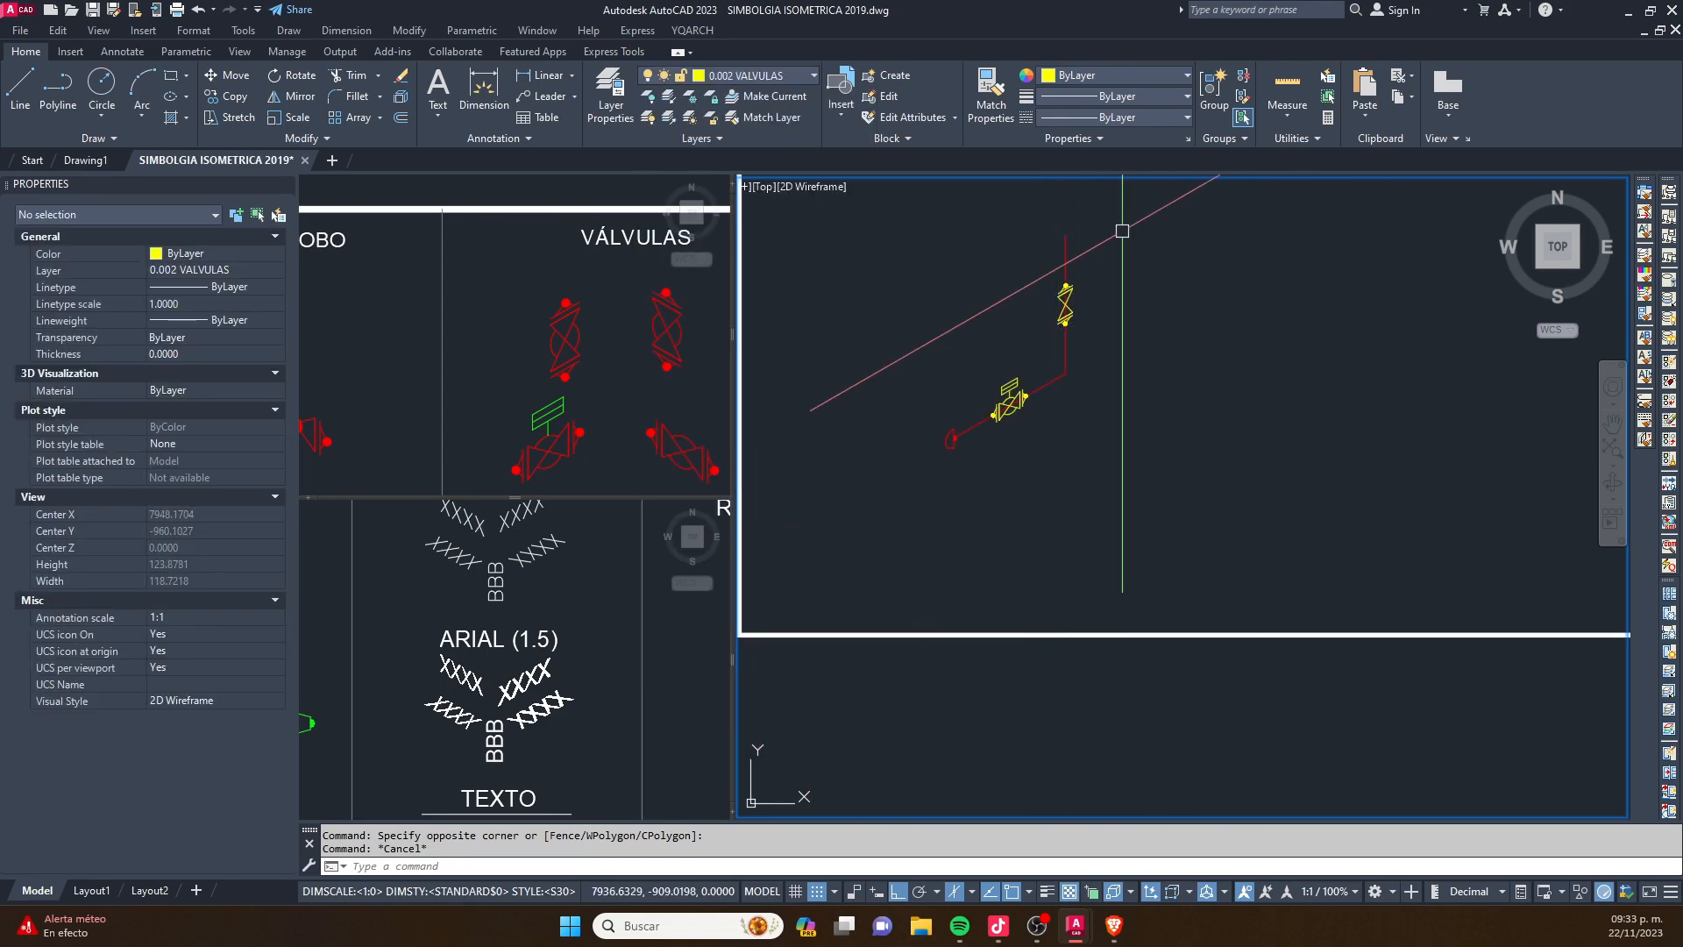
- Stretch the vertical pipe to lengthen its run above the valve
scroll(1070, 312, up, 4)
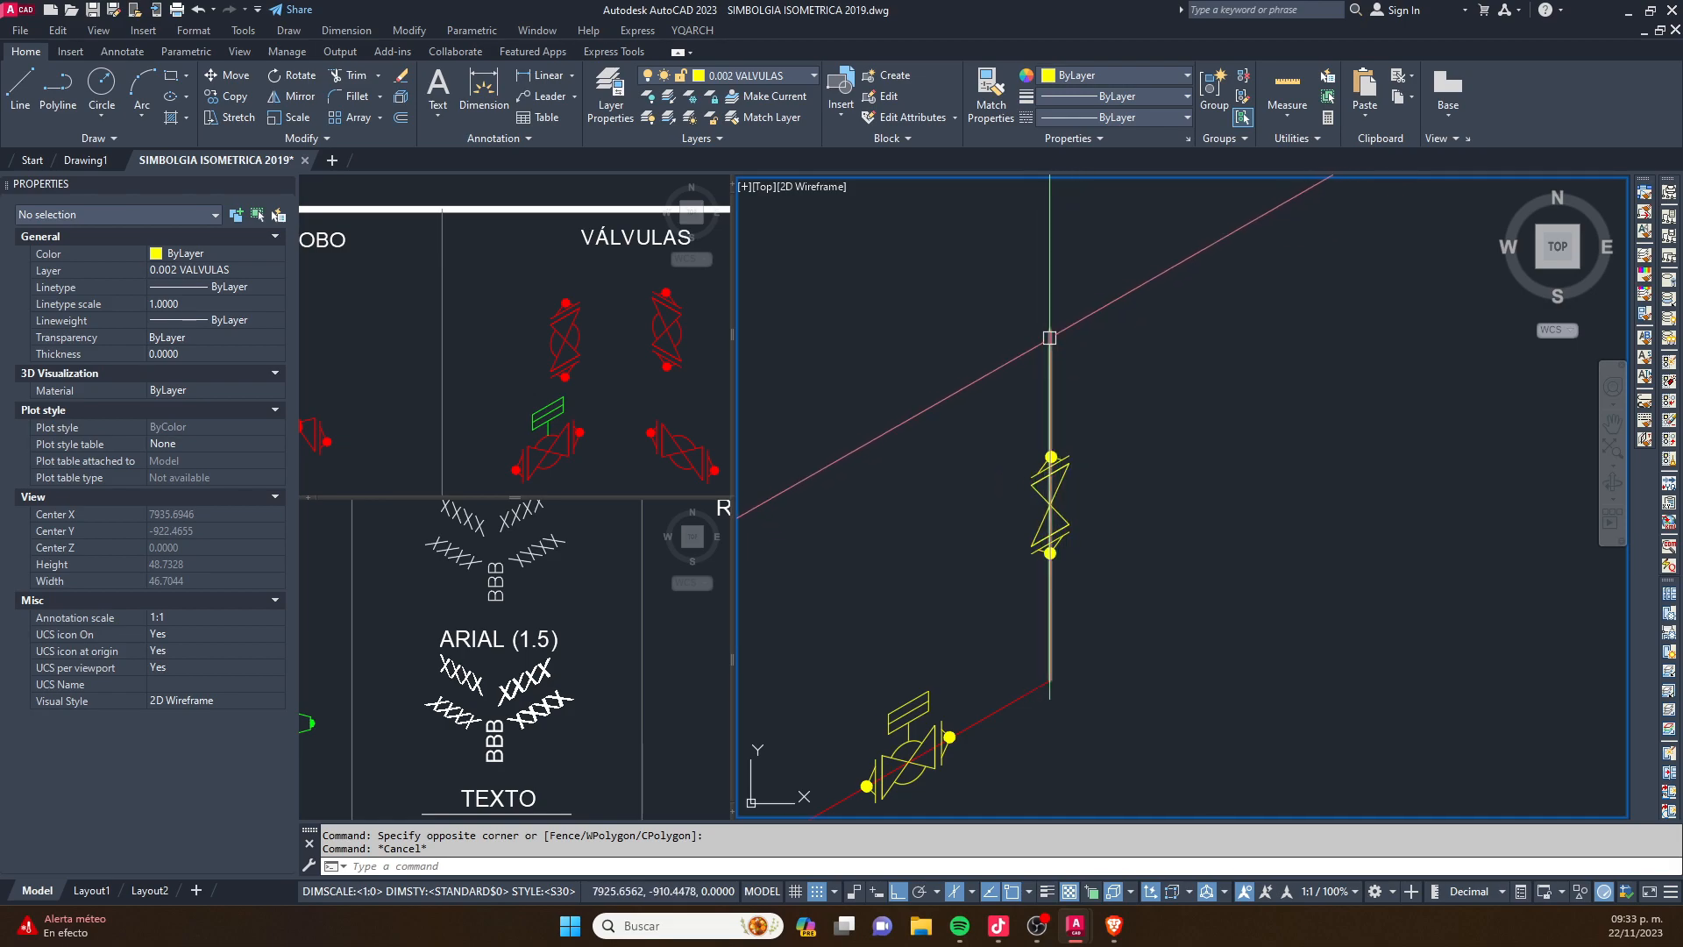
middle_drag(1050, 675, 1103, 574)
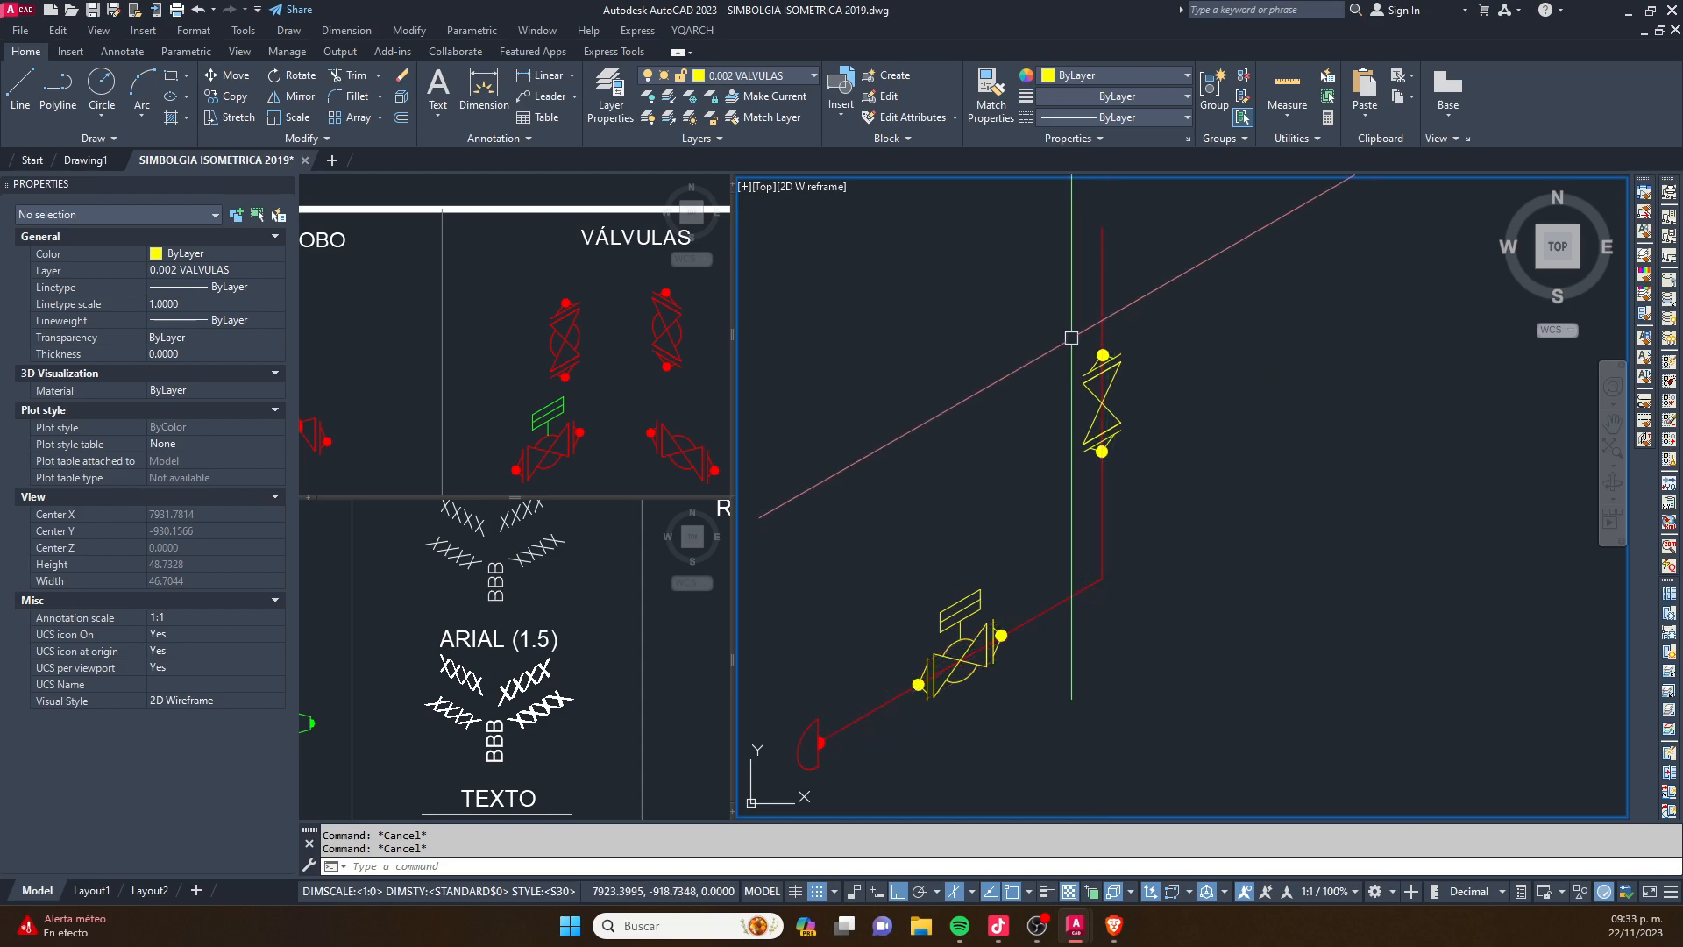
middle_drag(1071, 339, 1034, 450)
middle_drag(1082, 383, 1010, 529)
text(s)
key(space)
click(1090, 377)
click(954, 537)
key(space)
click(1134, 612)
key(Escape)
key(Escape)
scroll(1156, 478, up, 10)
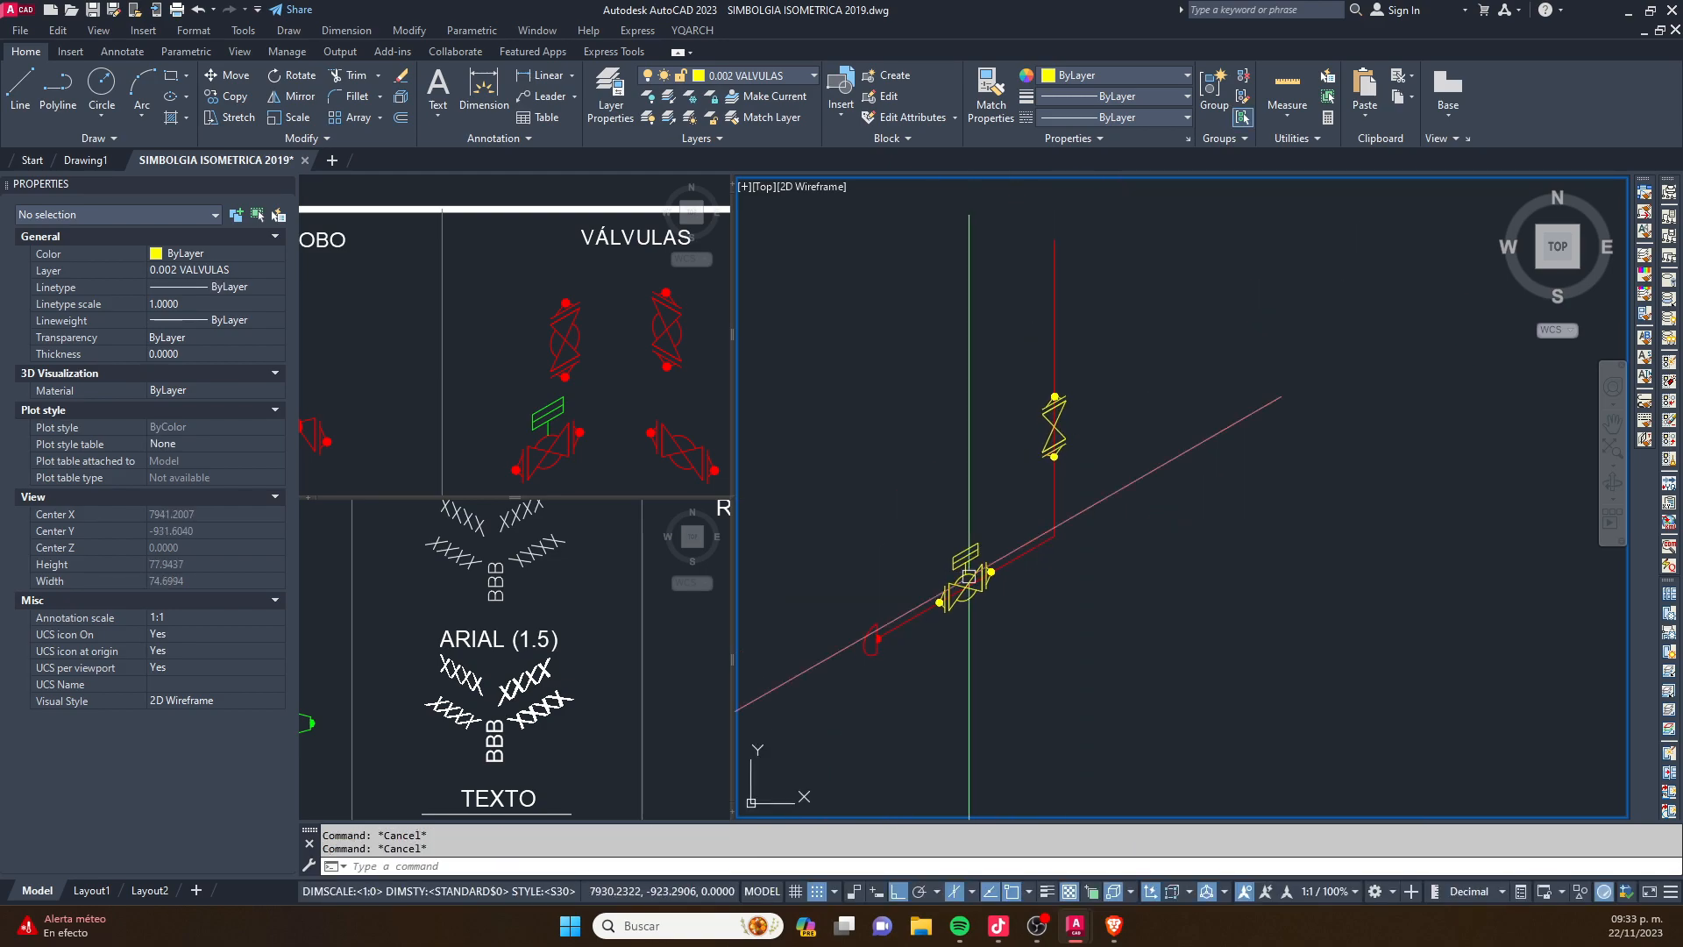
scroll(961, 561, down, 4)
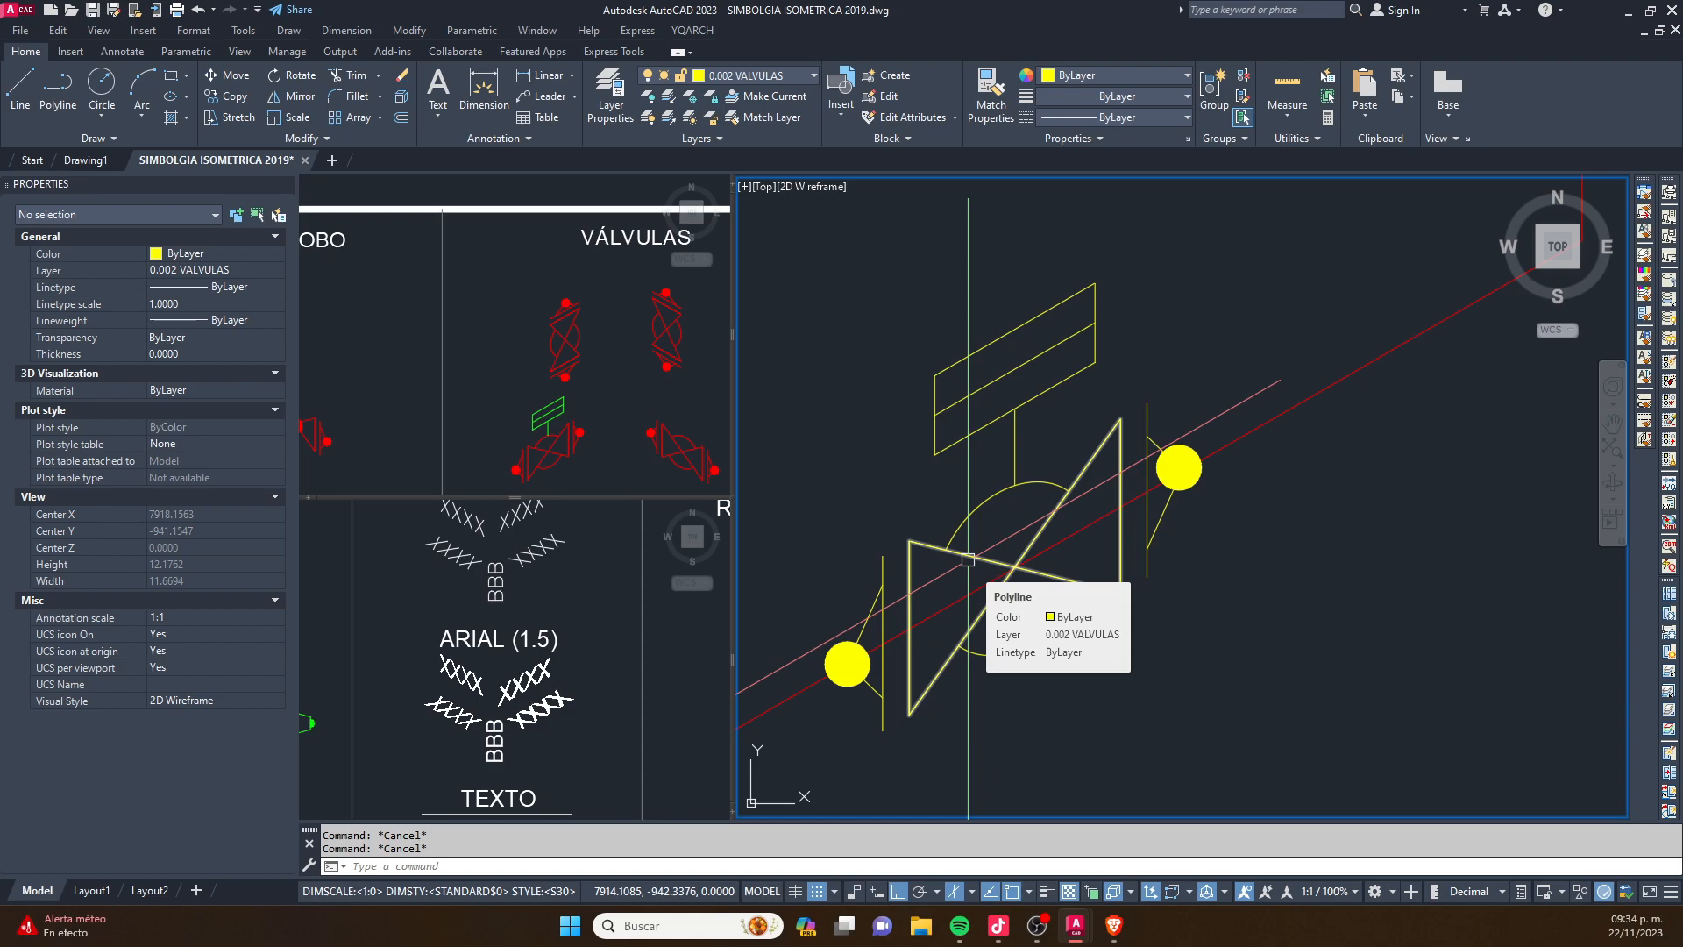
scroll(1096, 509, down, 3)
scroll(1140, 474, up, 3)
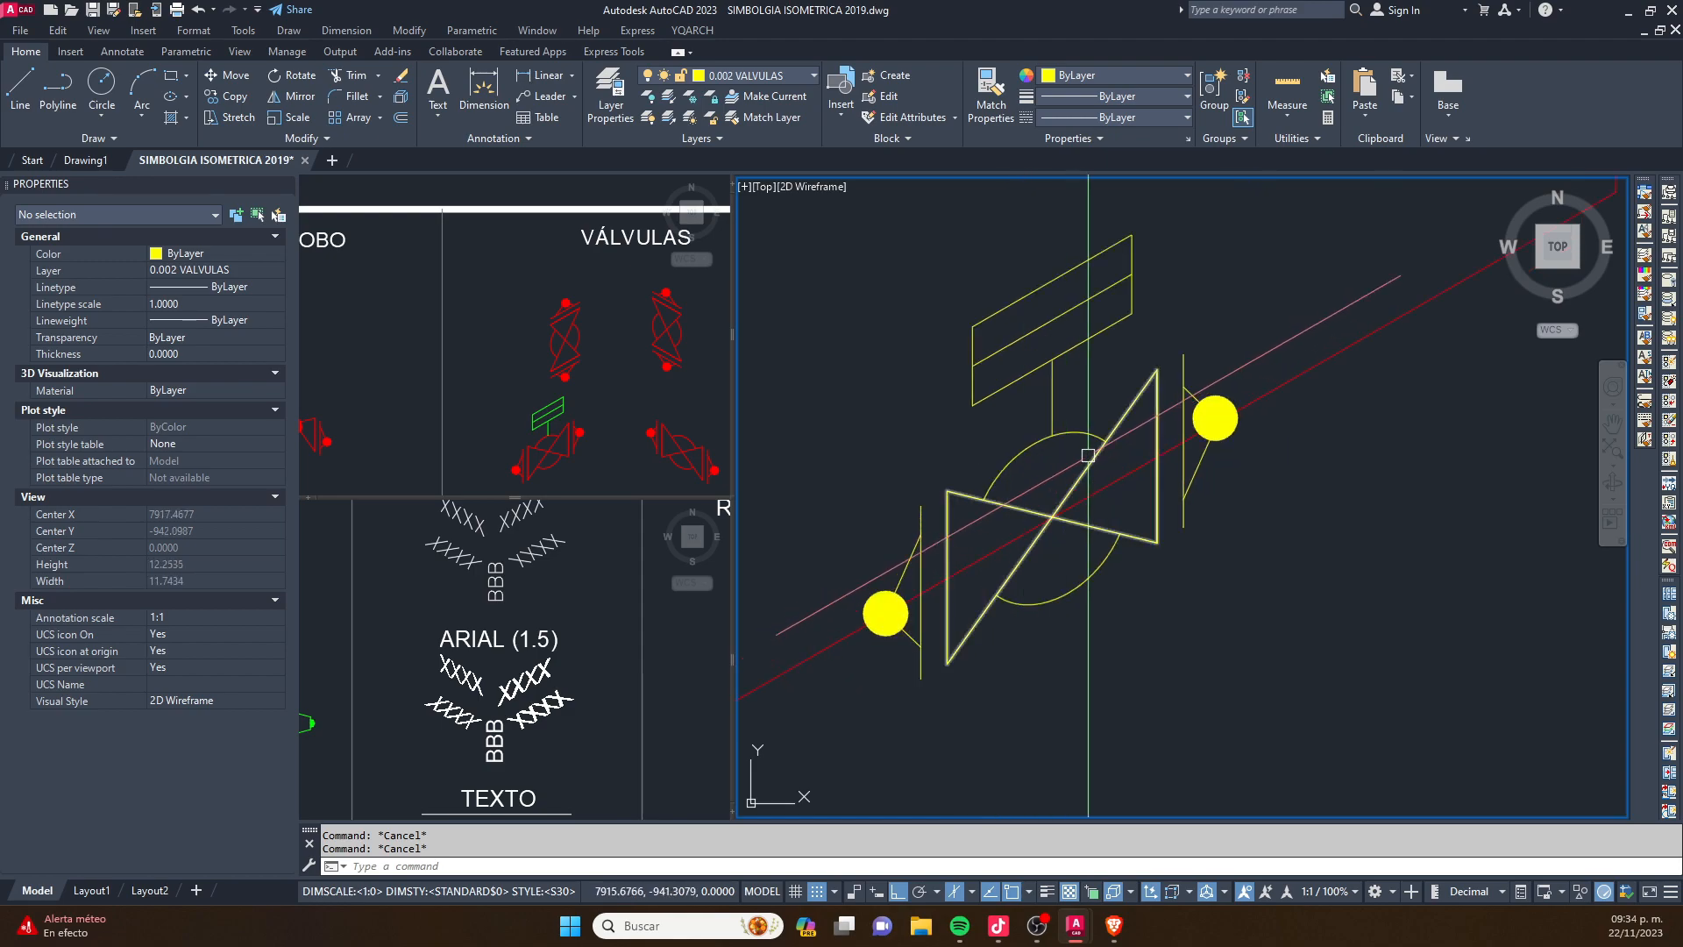
scroll(1153, 468, up, 2)
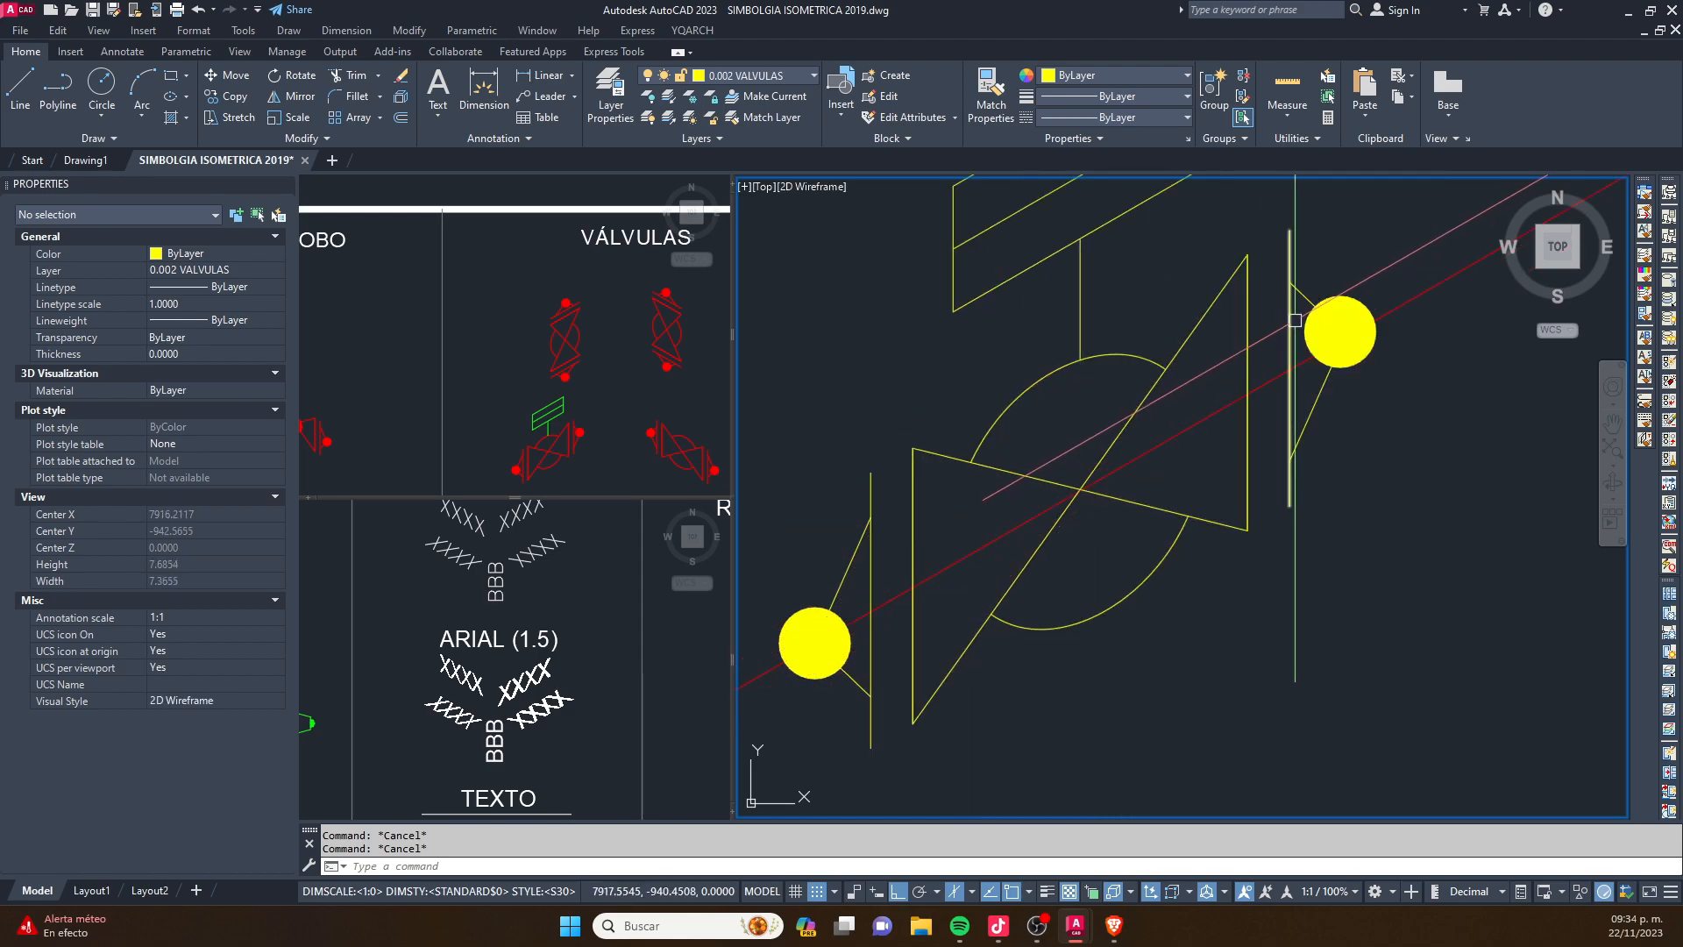
scroll(1165, 322, down, 2)
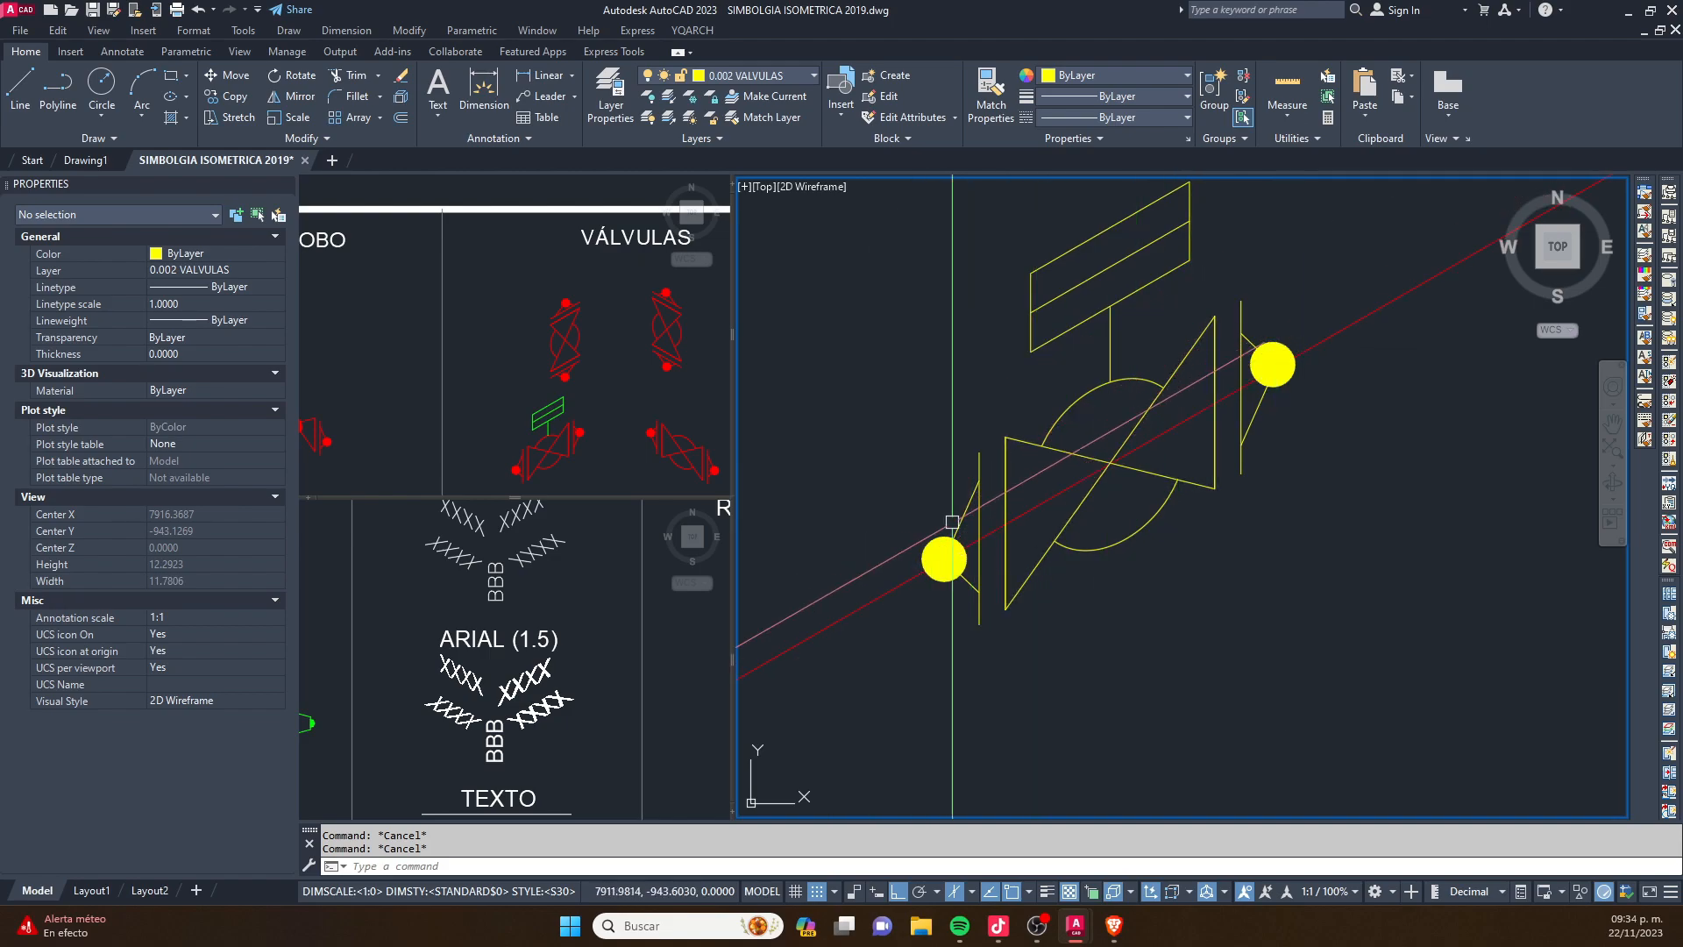
click(962, 518)
scroll(1265, 384, up, 2)
click(1265, 384)
scroll(1272, 368, down, 3)
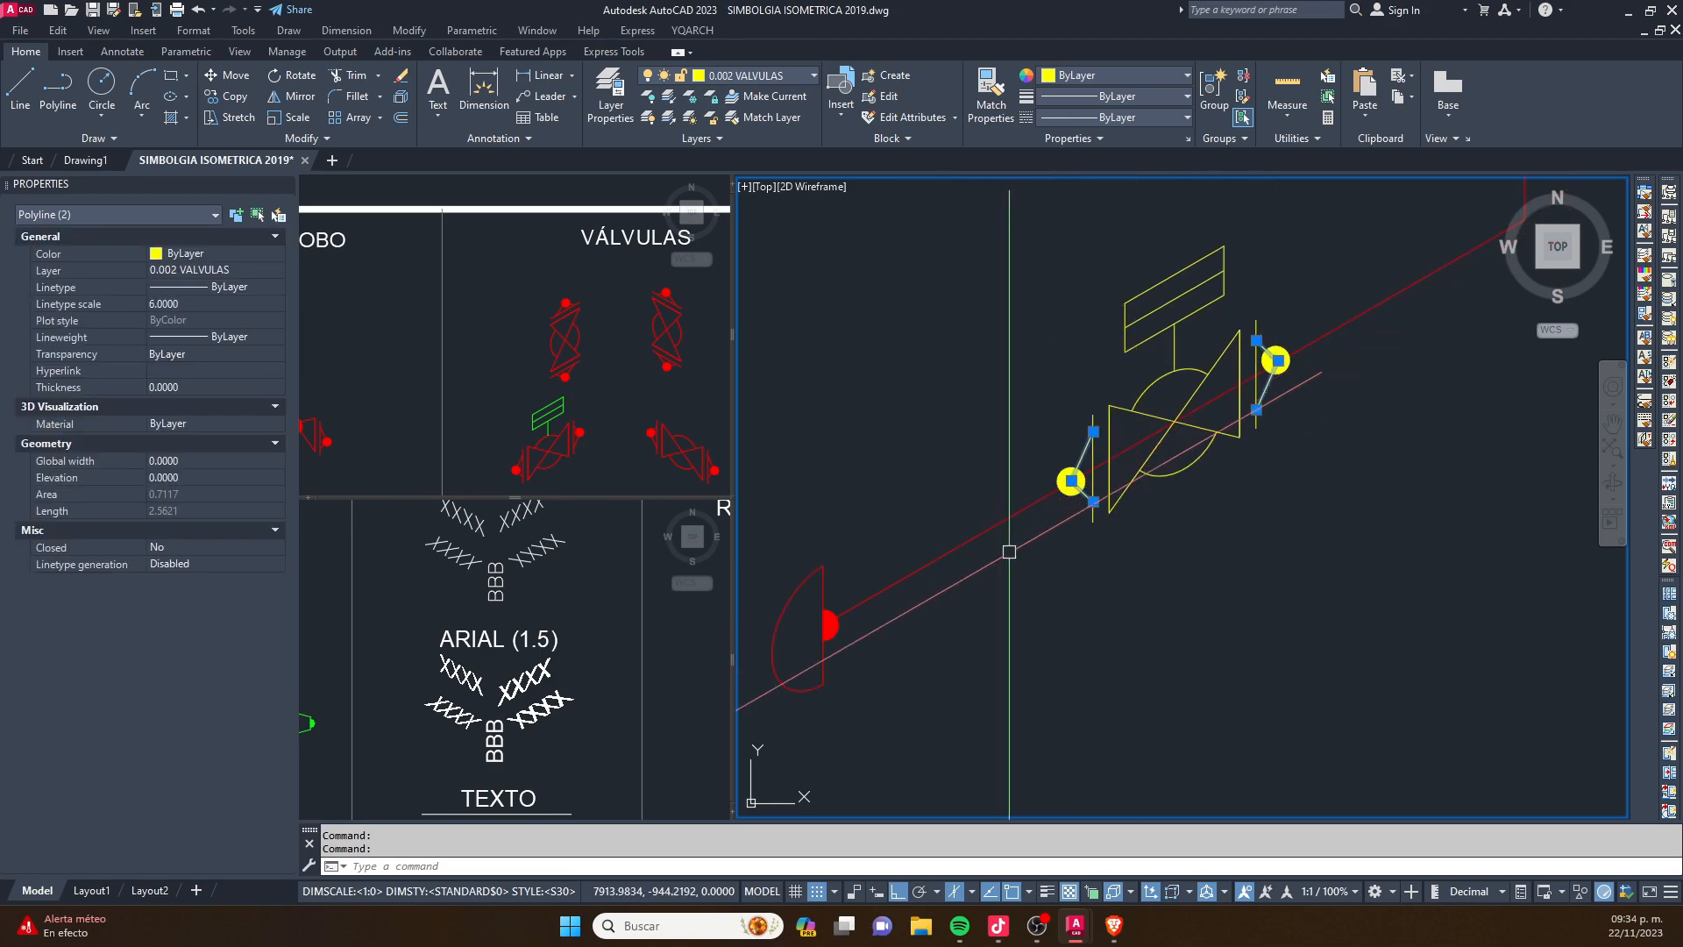
scroll(1282, 337, up, 2)
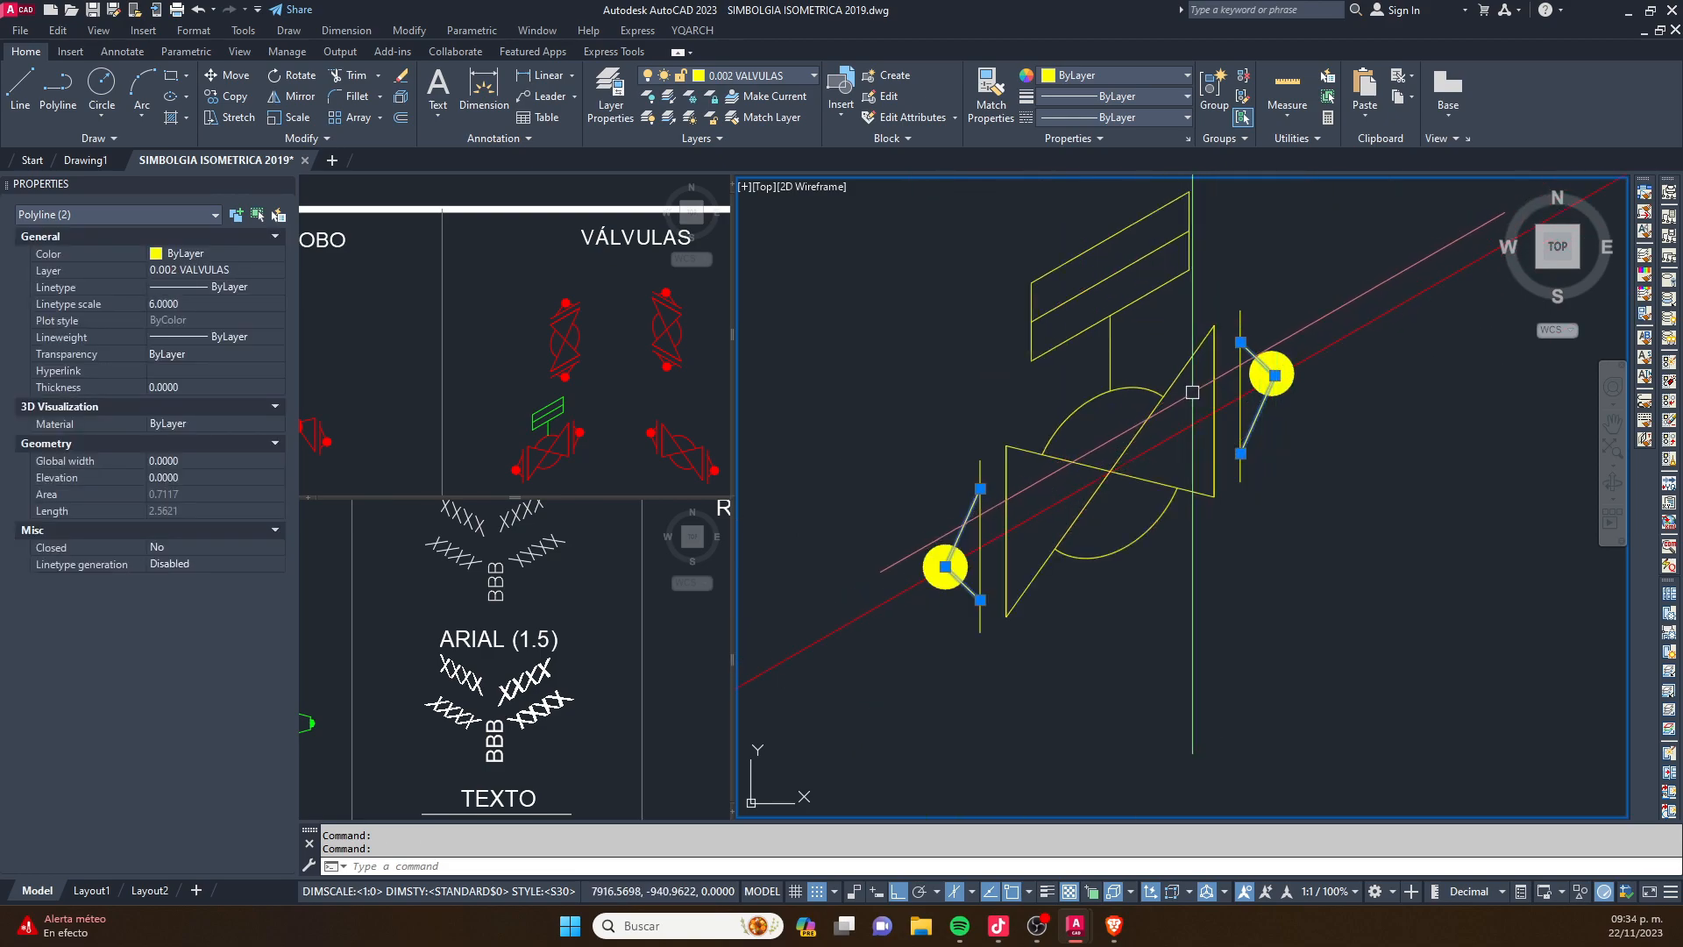
text(TR)
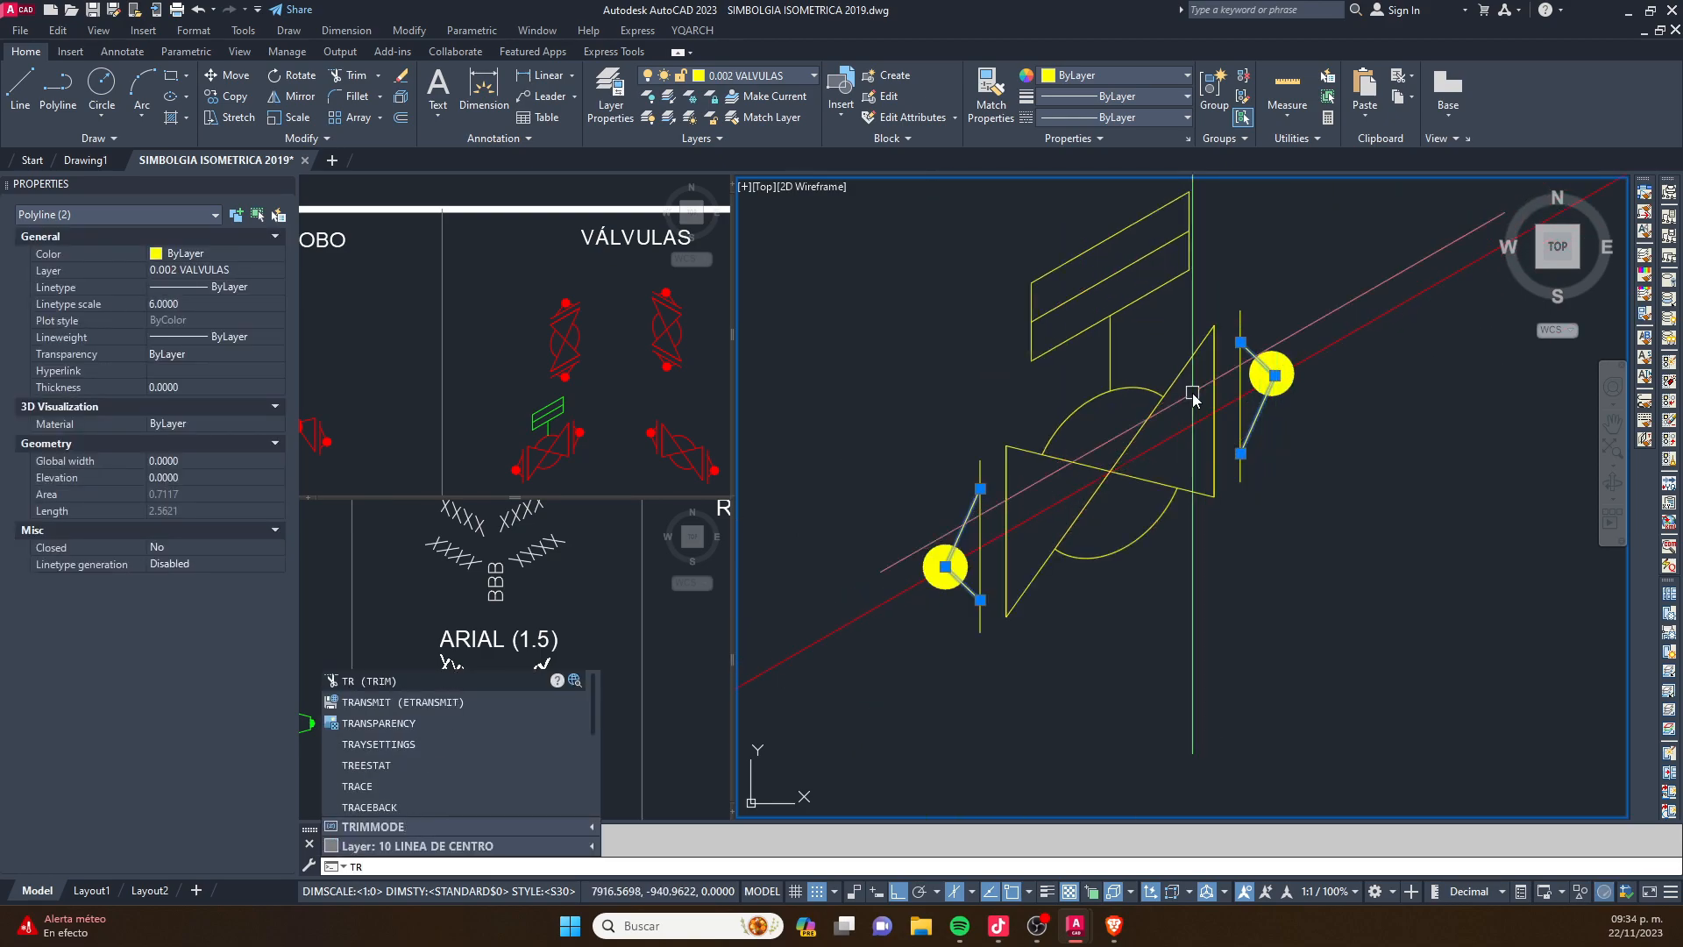
key(Return)
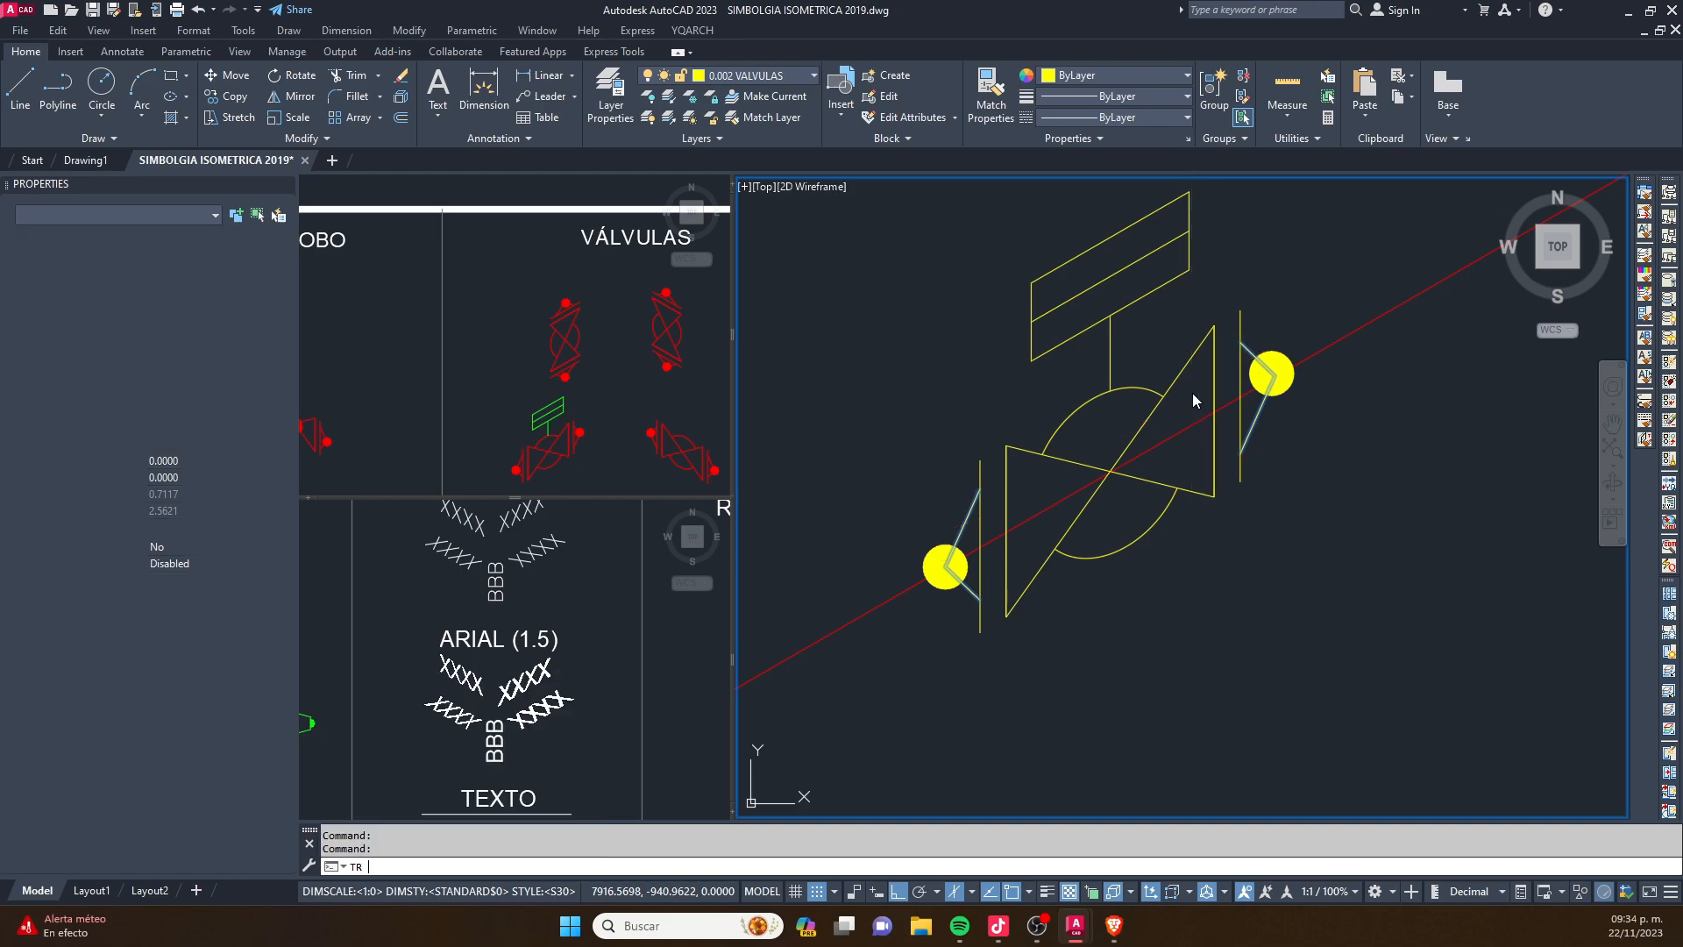
key(Escape)
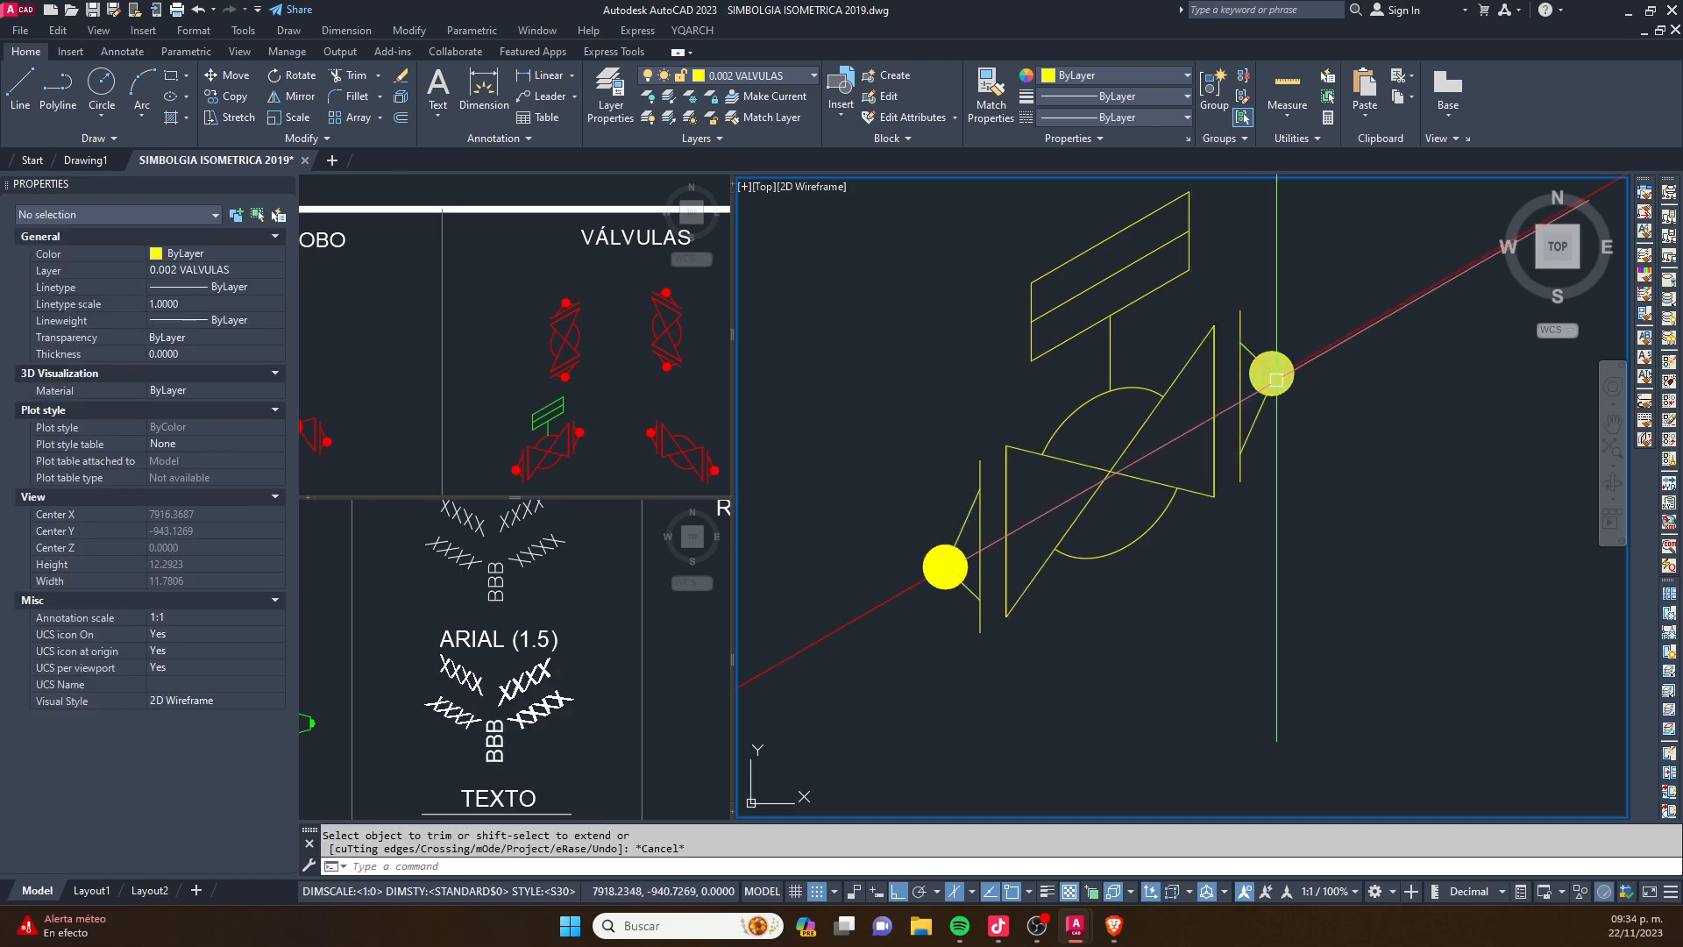
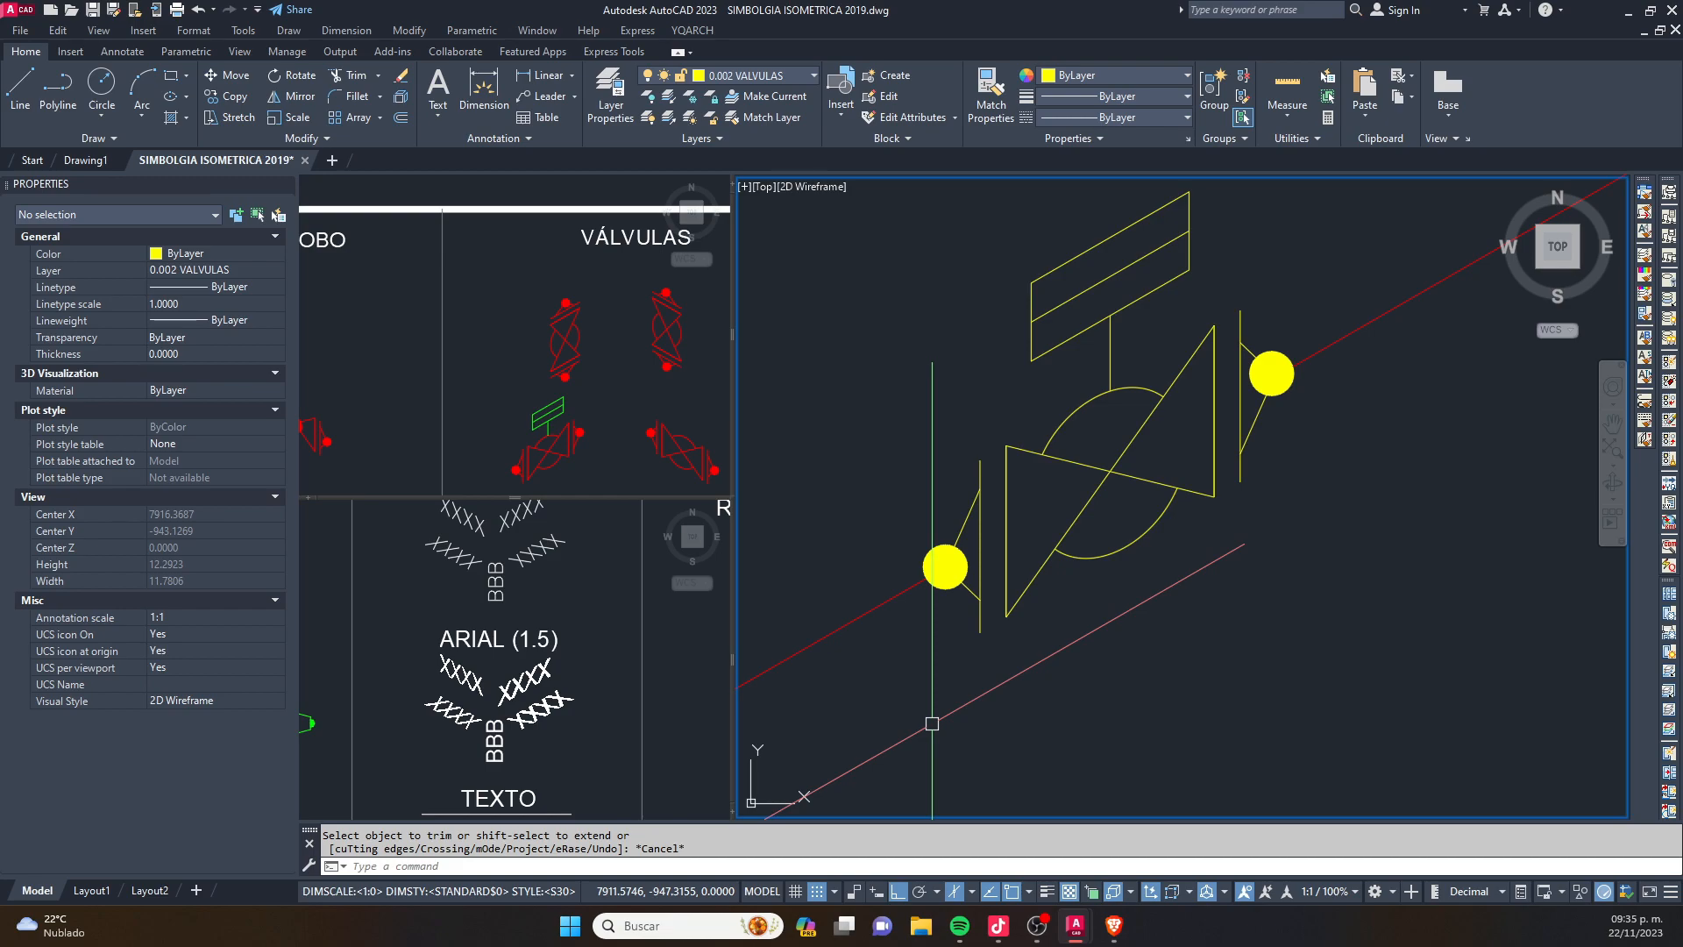
- Trim the vertical pipe inside the upper valve, using the two end polylines of the valve symbol as cutting edges
scroll(932, 725, down, 2)
scroll(927, 729, down, 3)
scroll(1079, 570, up, 4)
click(1103, 663)
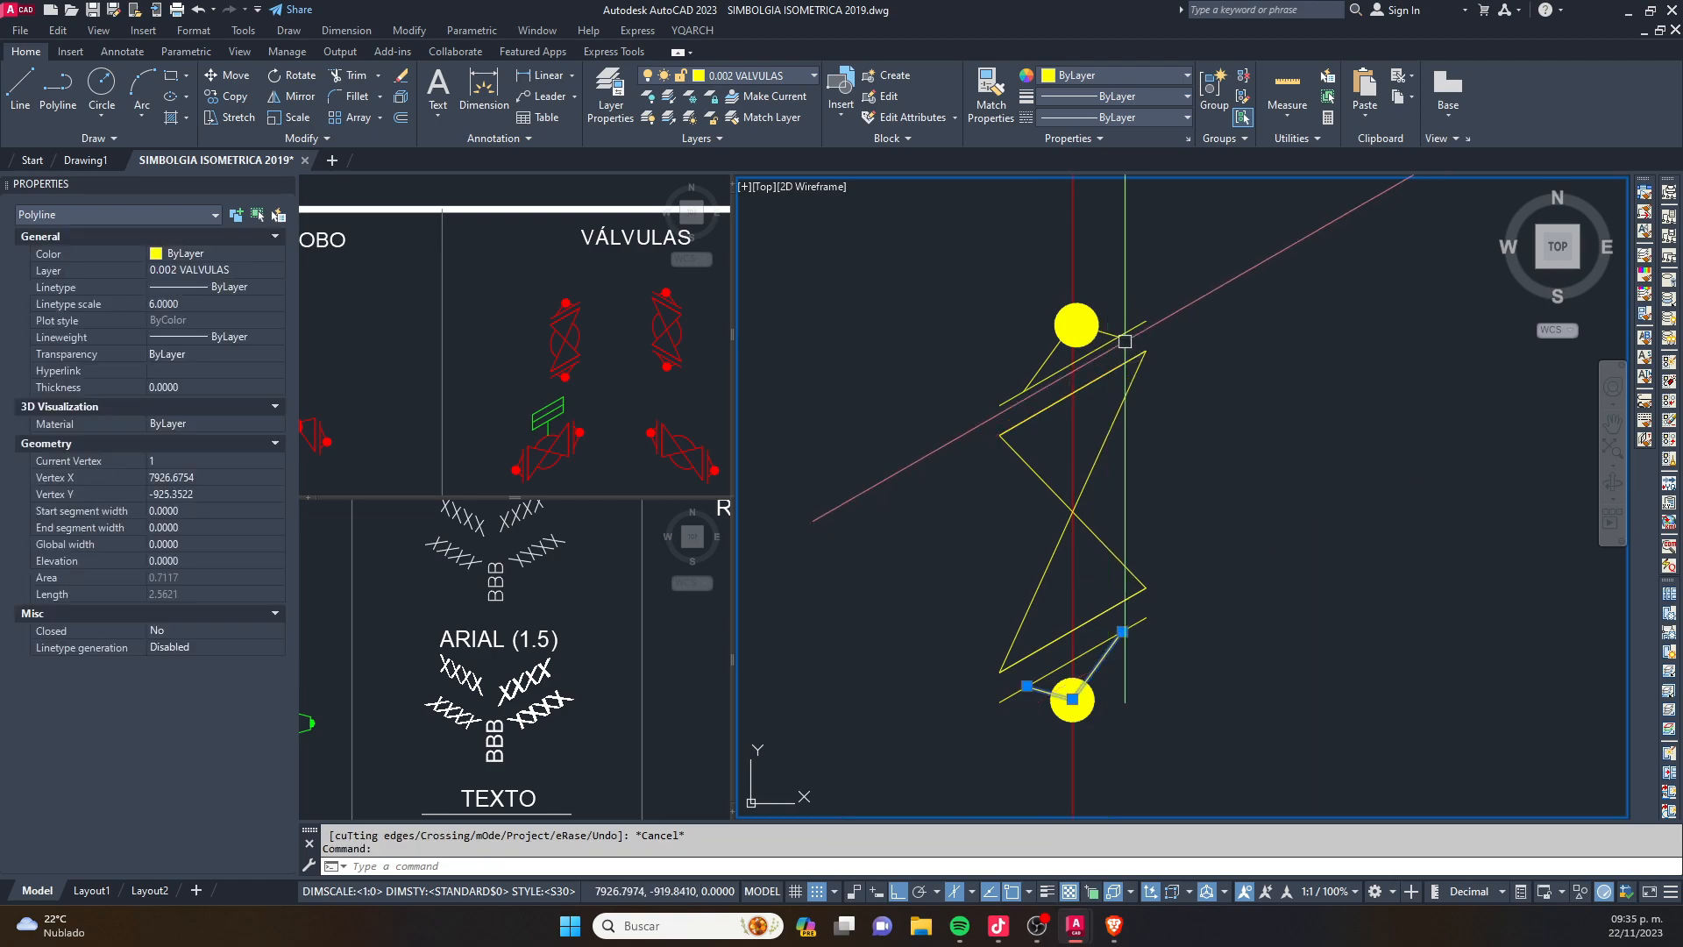
click(1094, 328)
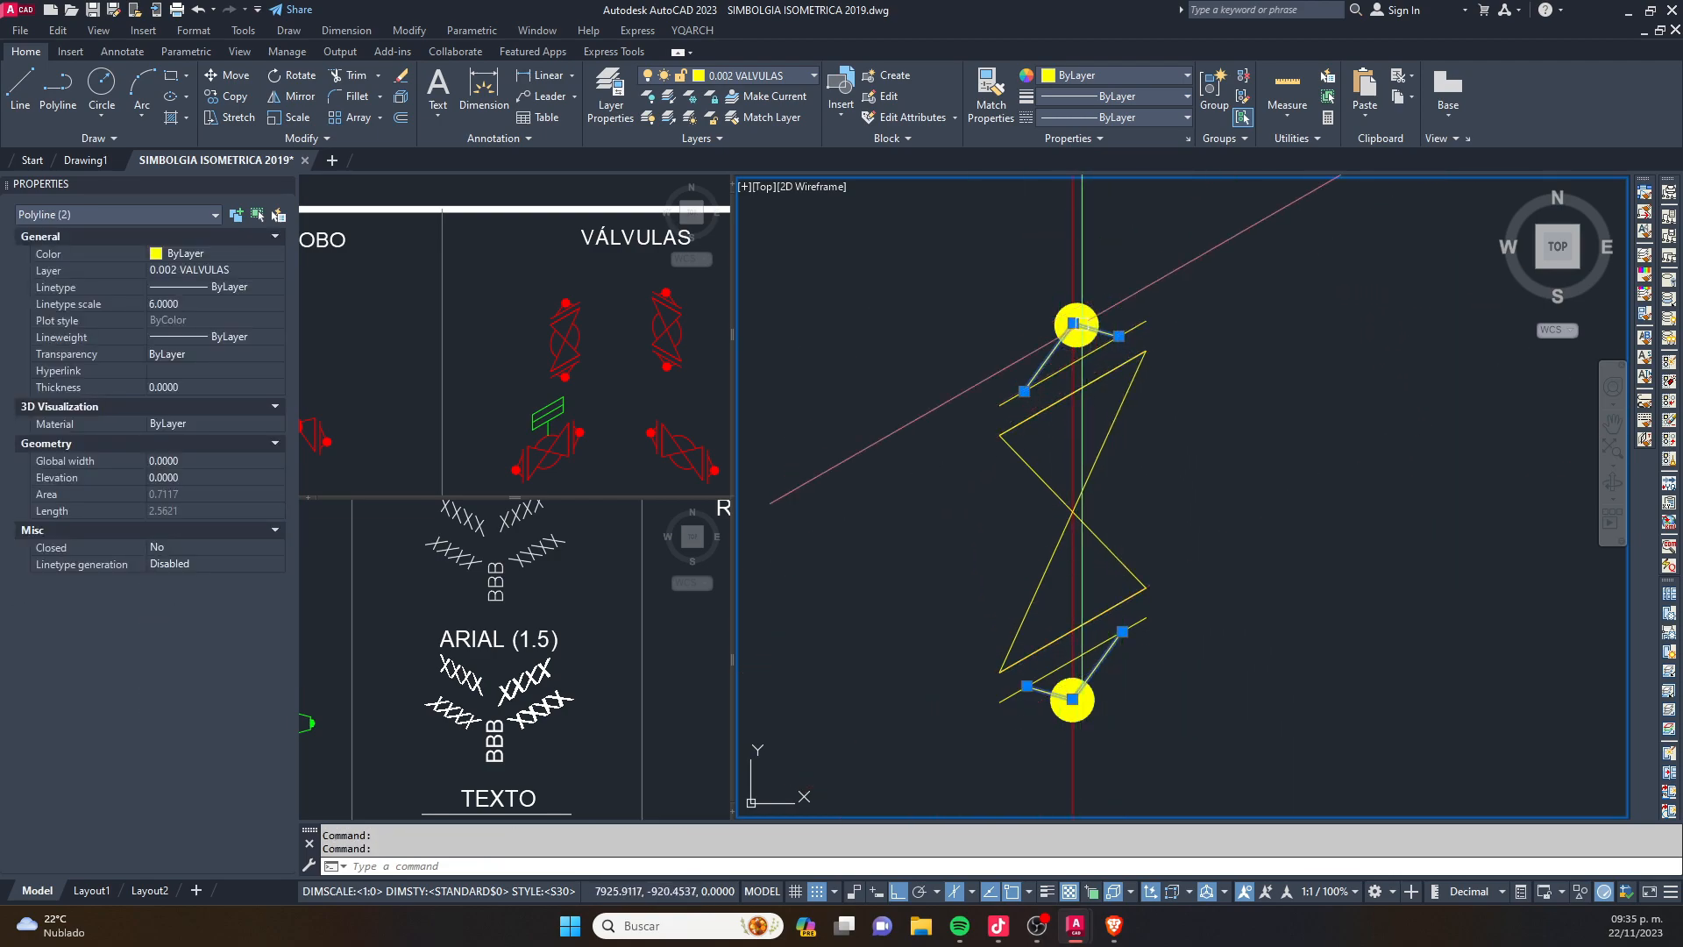
key(Return)
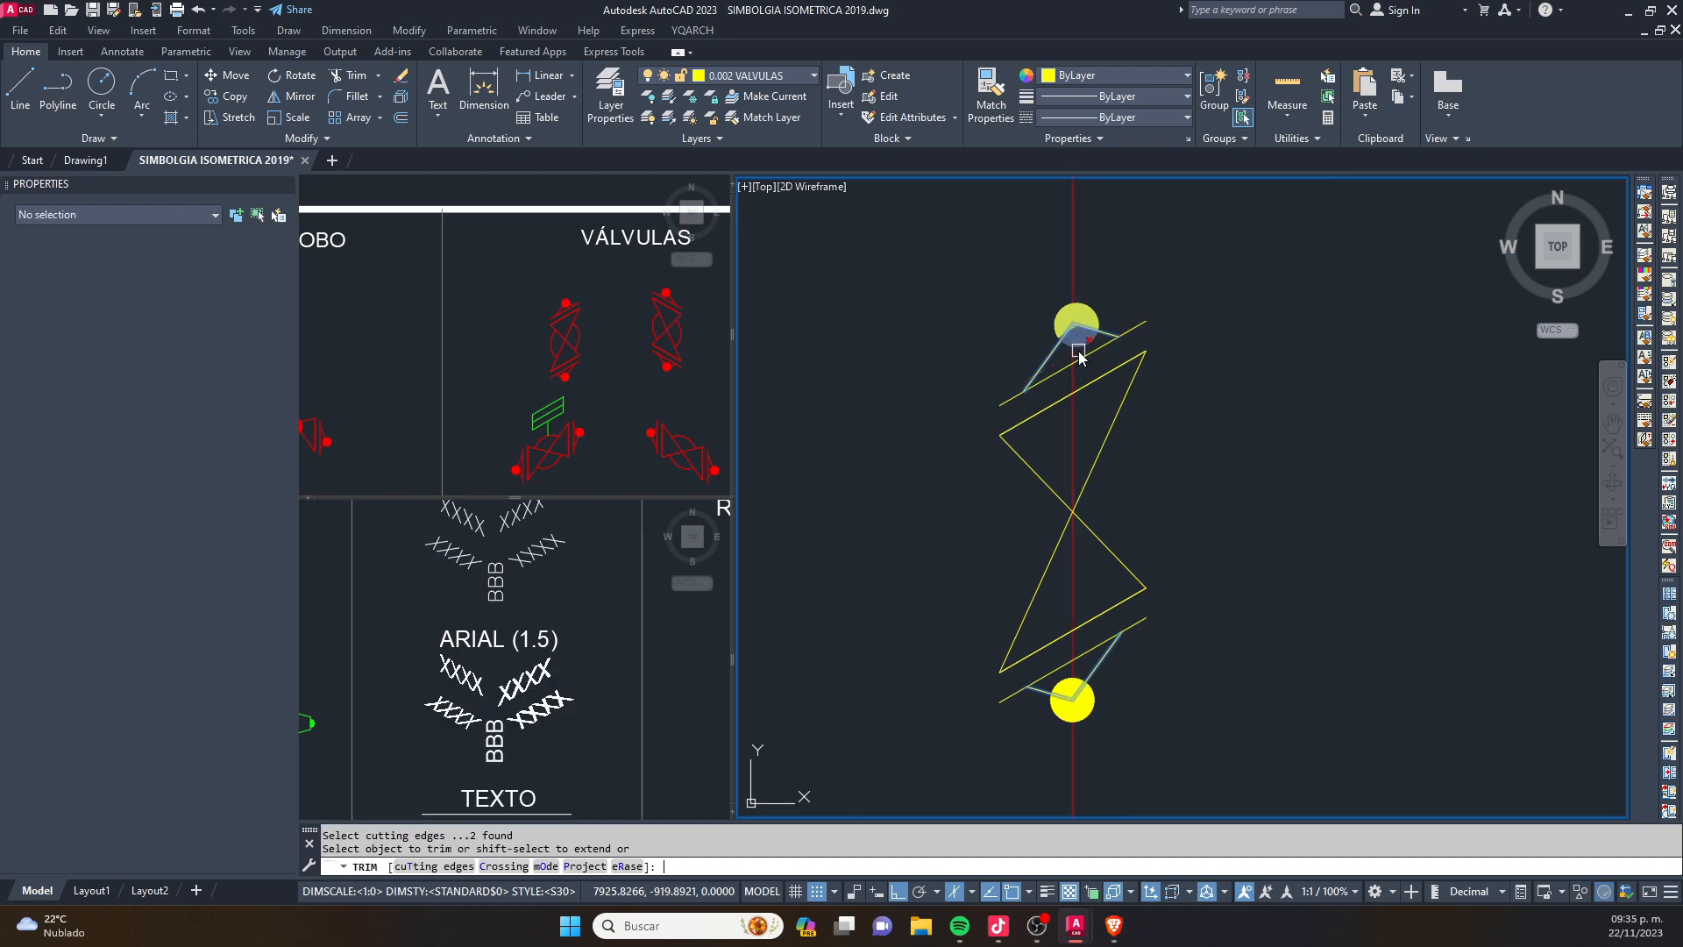
key(Escape)
scroll(1065, 550, down, 6)
key(Escape)
key(Escape)
- Copy the circle of the round weld symbol from the symbol library, by its centre, onto the lower corner of the pipe
middle_drag(1076, 683, 1116, 506)
scroll(1116, 505, down, 2)
click(624, 545)
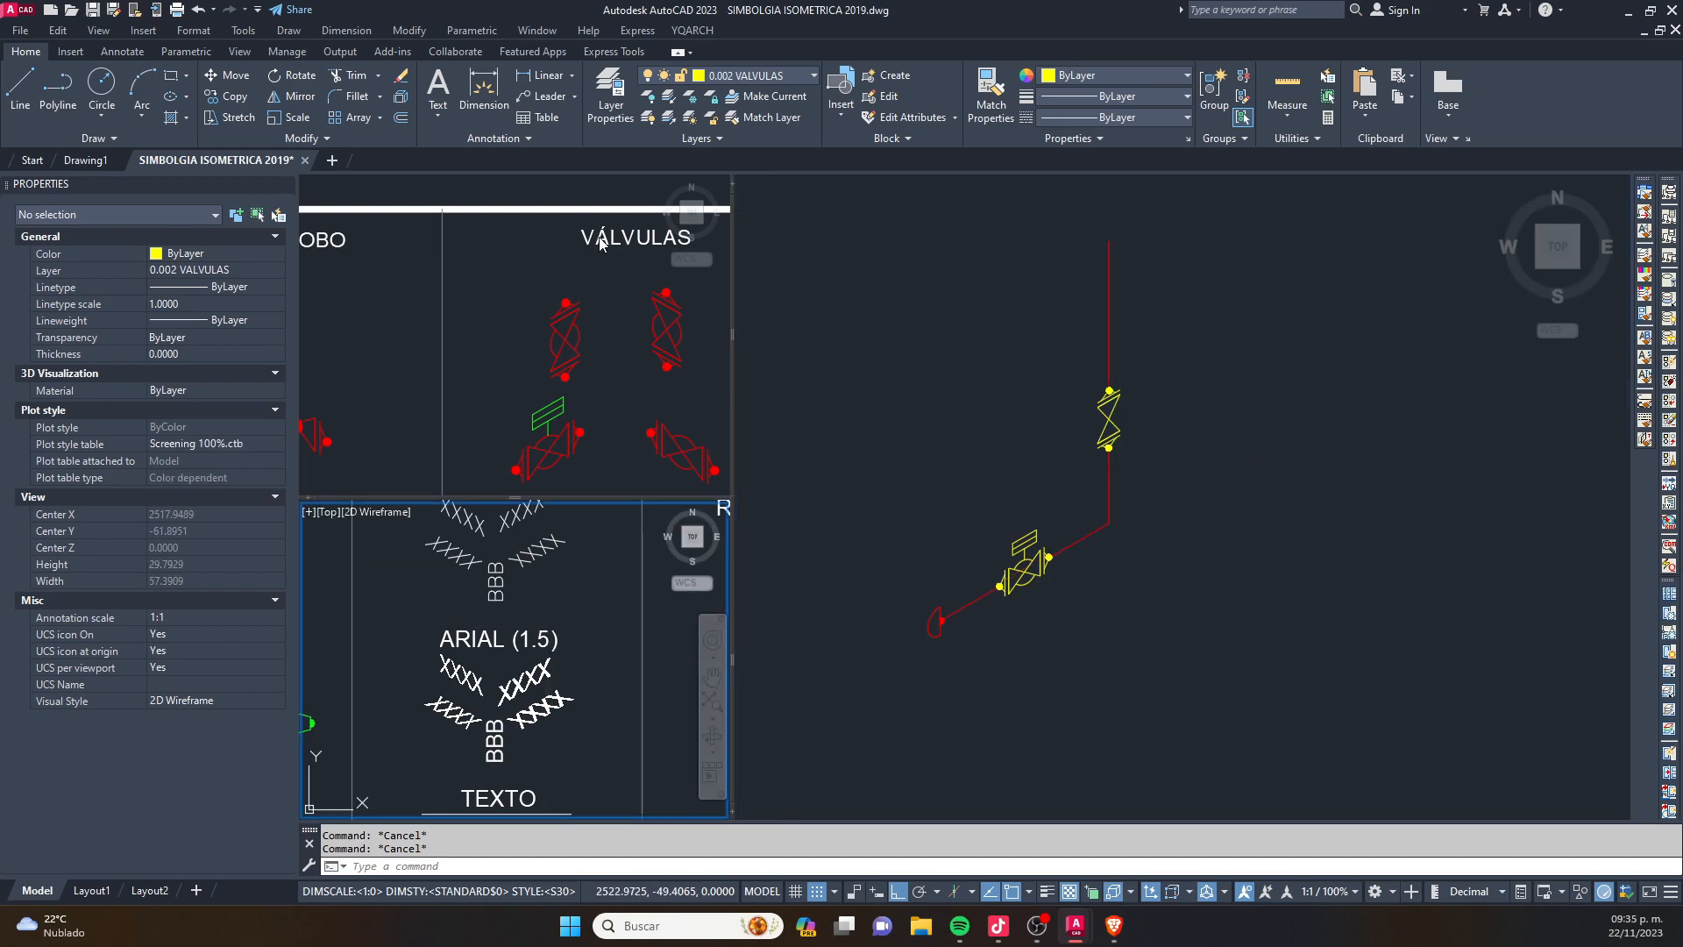
click(596, 243)
scroll(567, 314, down, 4)
middle_drag(594, 358, 514, 314)
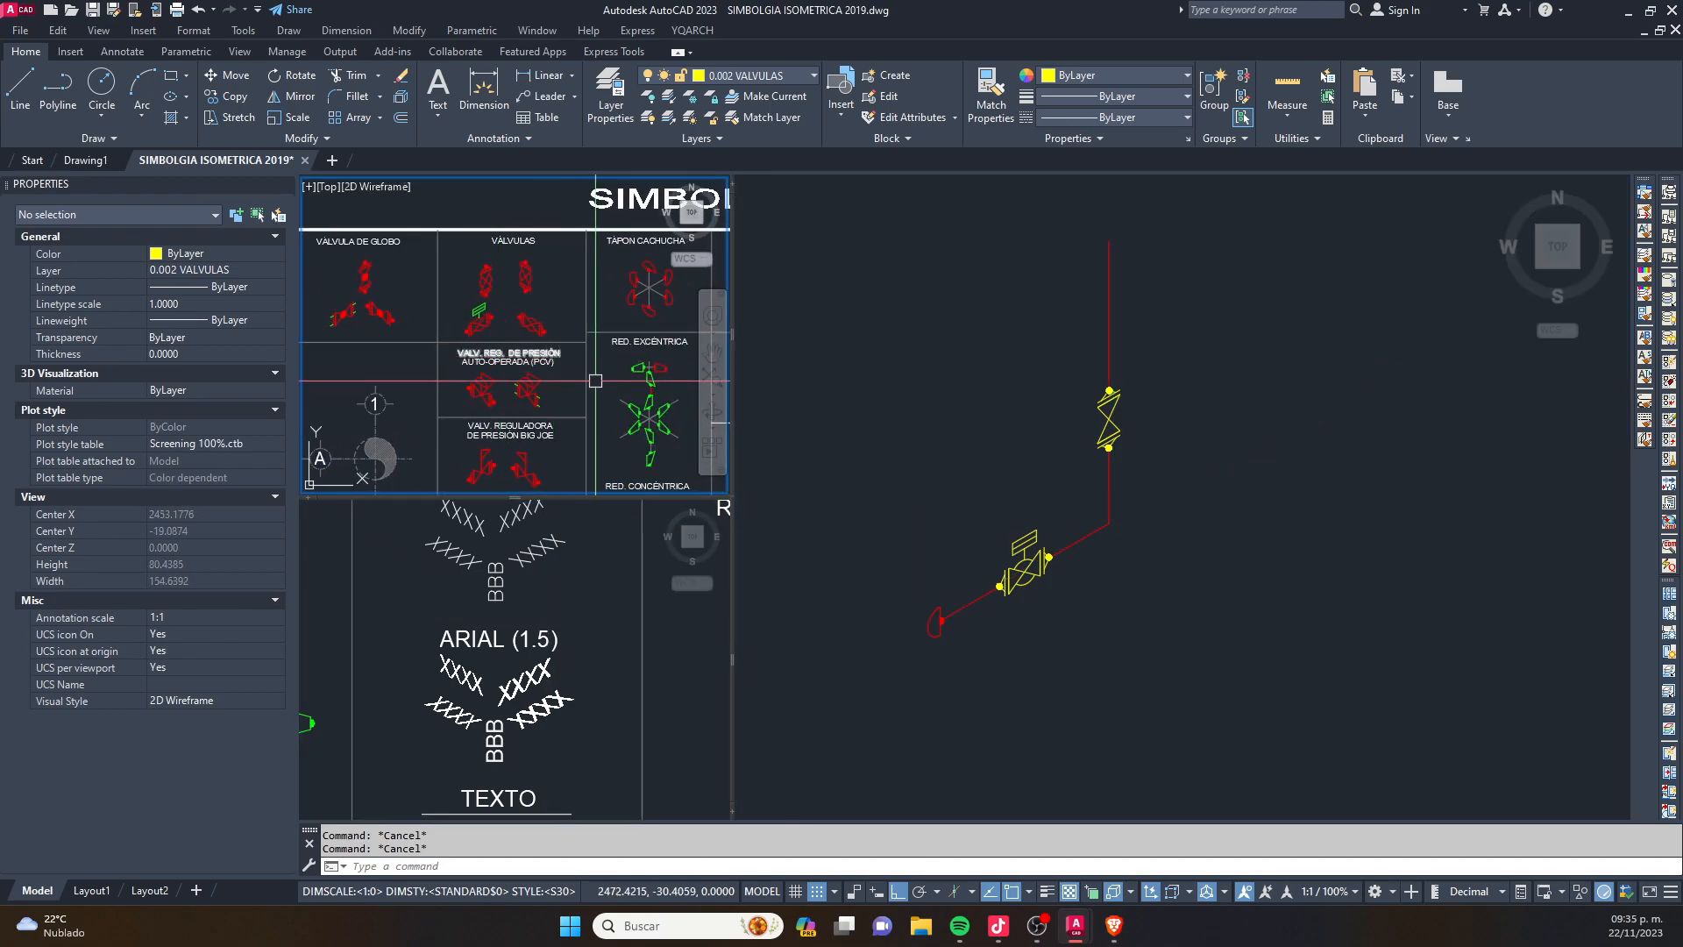
mouse_move(569, 430)
middle_down()
mouse_move(556, 304)
mouse_move(496, 320)
middle_up()
scroll(557, 305, down, 5)
scroll(508, 237, up, 5)
middle_drag(504, 241, 474, 458)
click(268, 185)
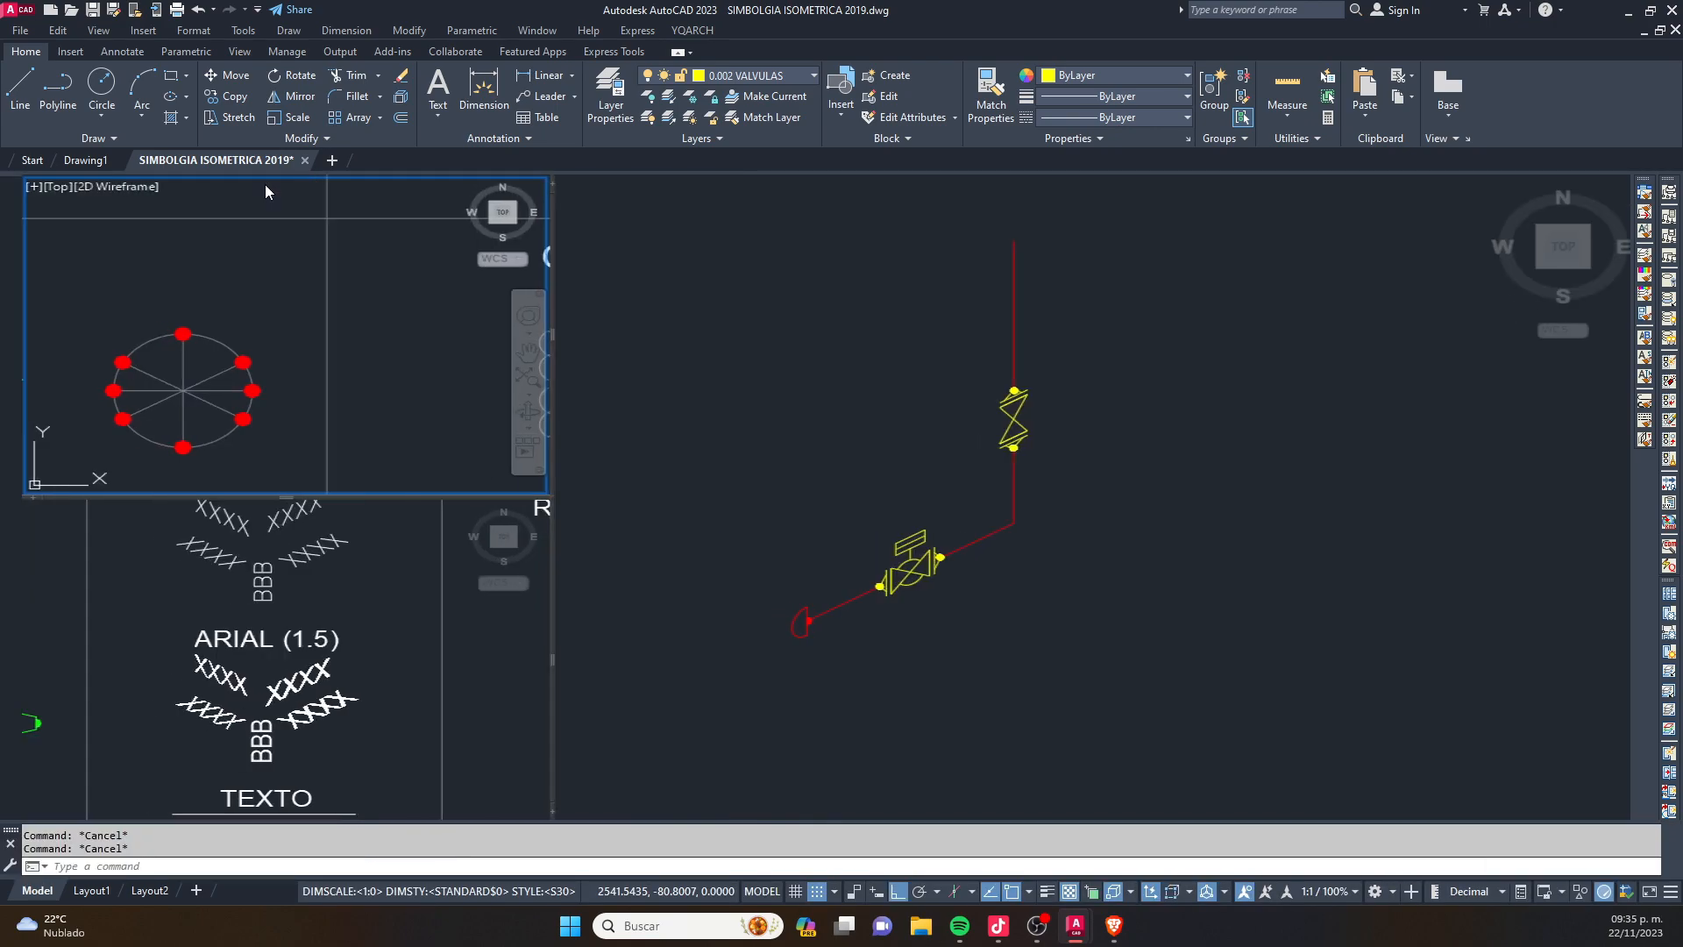
scroll(417, 290, up, 2)
click(417, 290)
text(co)
key(space)
click(369, 370)
click(1408, 501)
click(1016, 522)
key(Escape)
- Draw two isometric line segments from the vertical pipe's upper end, the first rising to the right and the second rising to the left
middle_drag(1108, 308, 1089, 548)
key(Escape)
scroll(1086, 504, up, 2)
middle_drag(1084, 501, 973, 539)
text(l)
key(space)
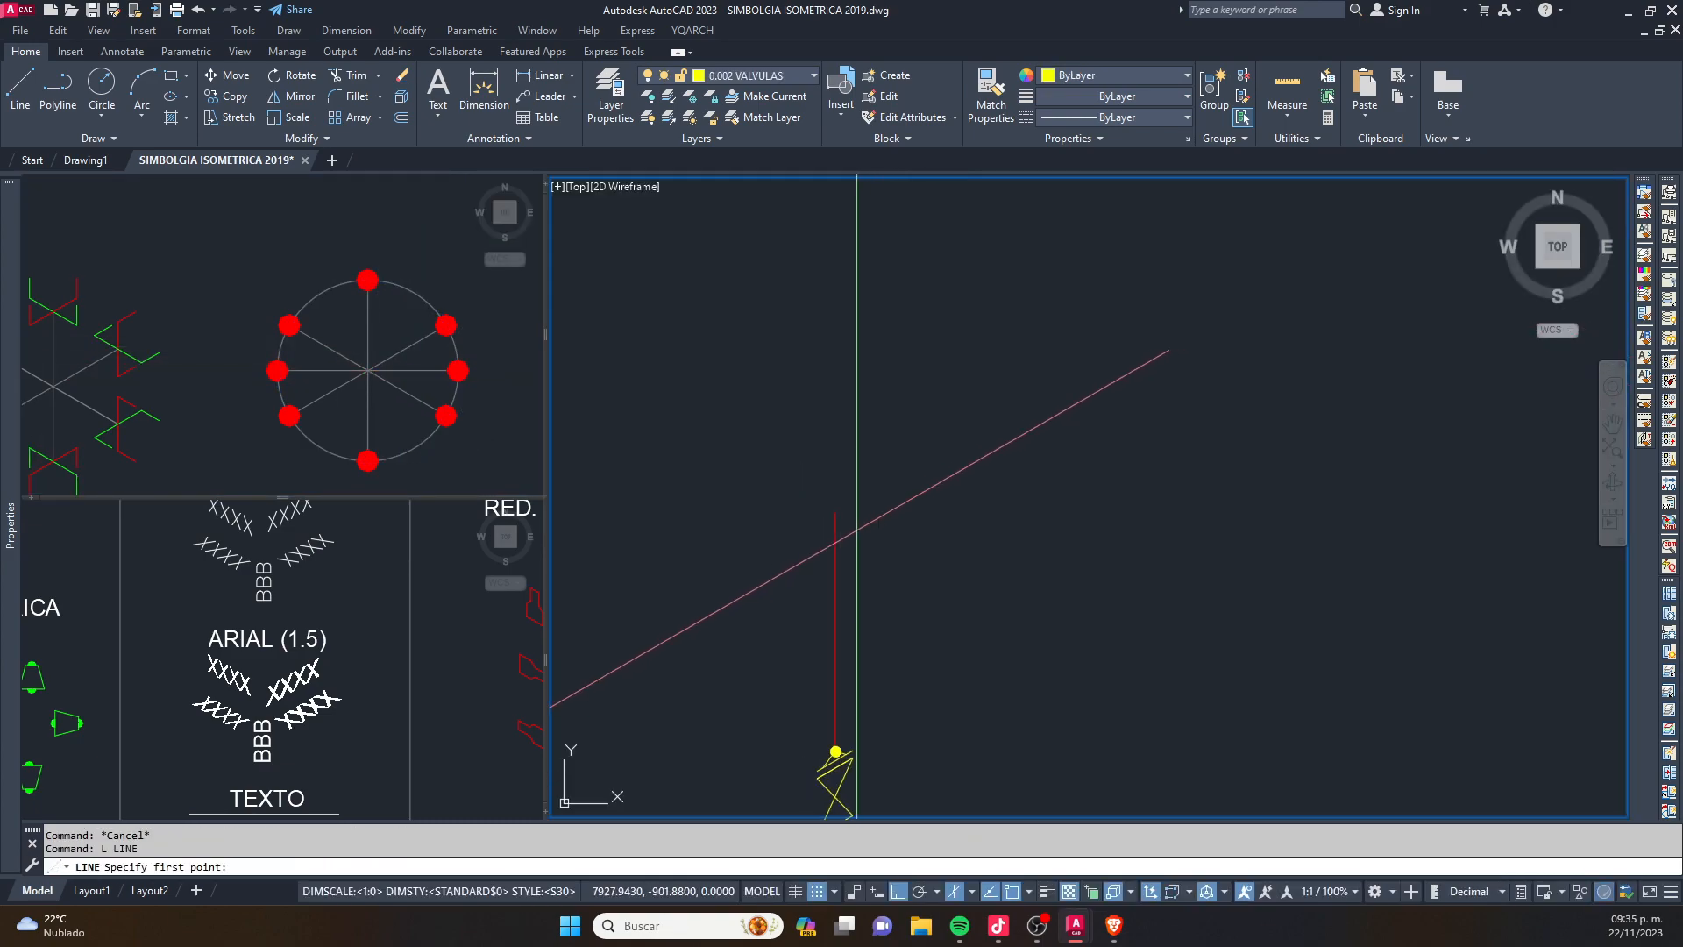
click(835, 513)
scroll(1045, 430, down, 2)
middle_drag(1096, 376, 1102, 379)
key(F5)
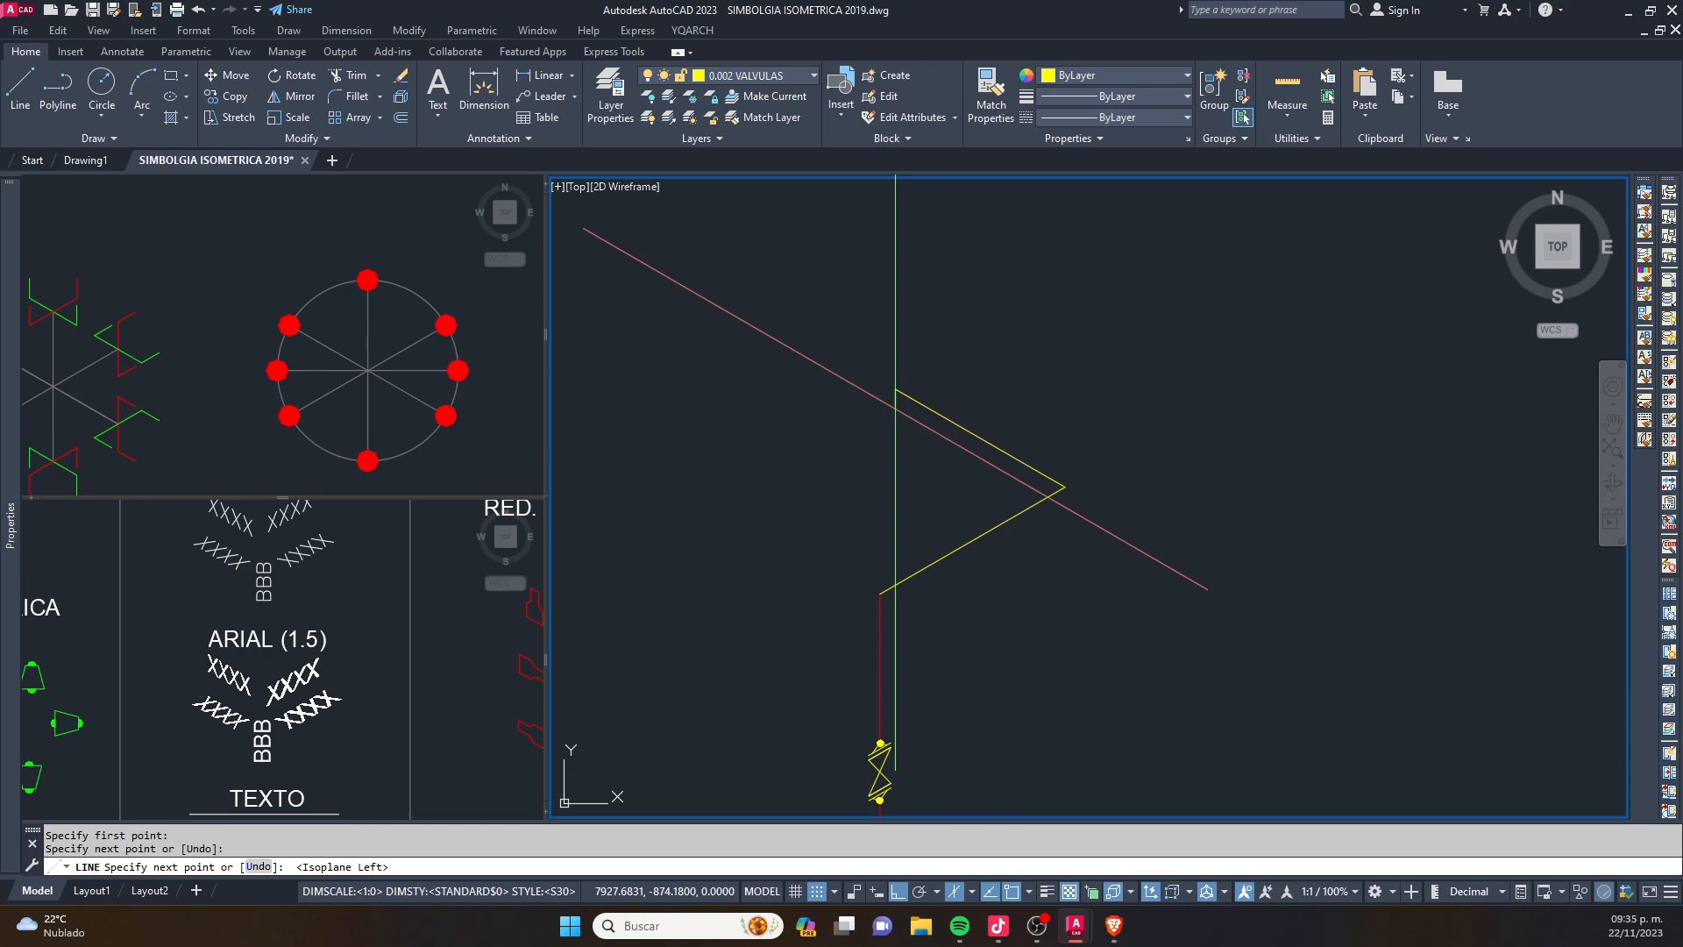
click(895, 390)
- Continue the line with a segment rising to the right, one straight down, and one about 34.5 units long descending to the right
key(F5)
middle_drag(1017, 349, 928, 409)
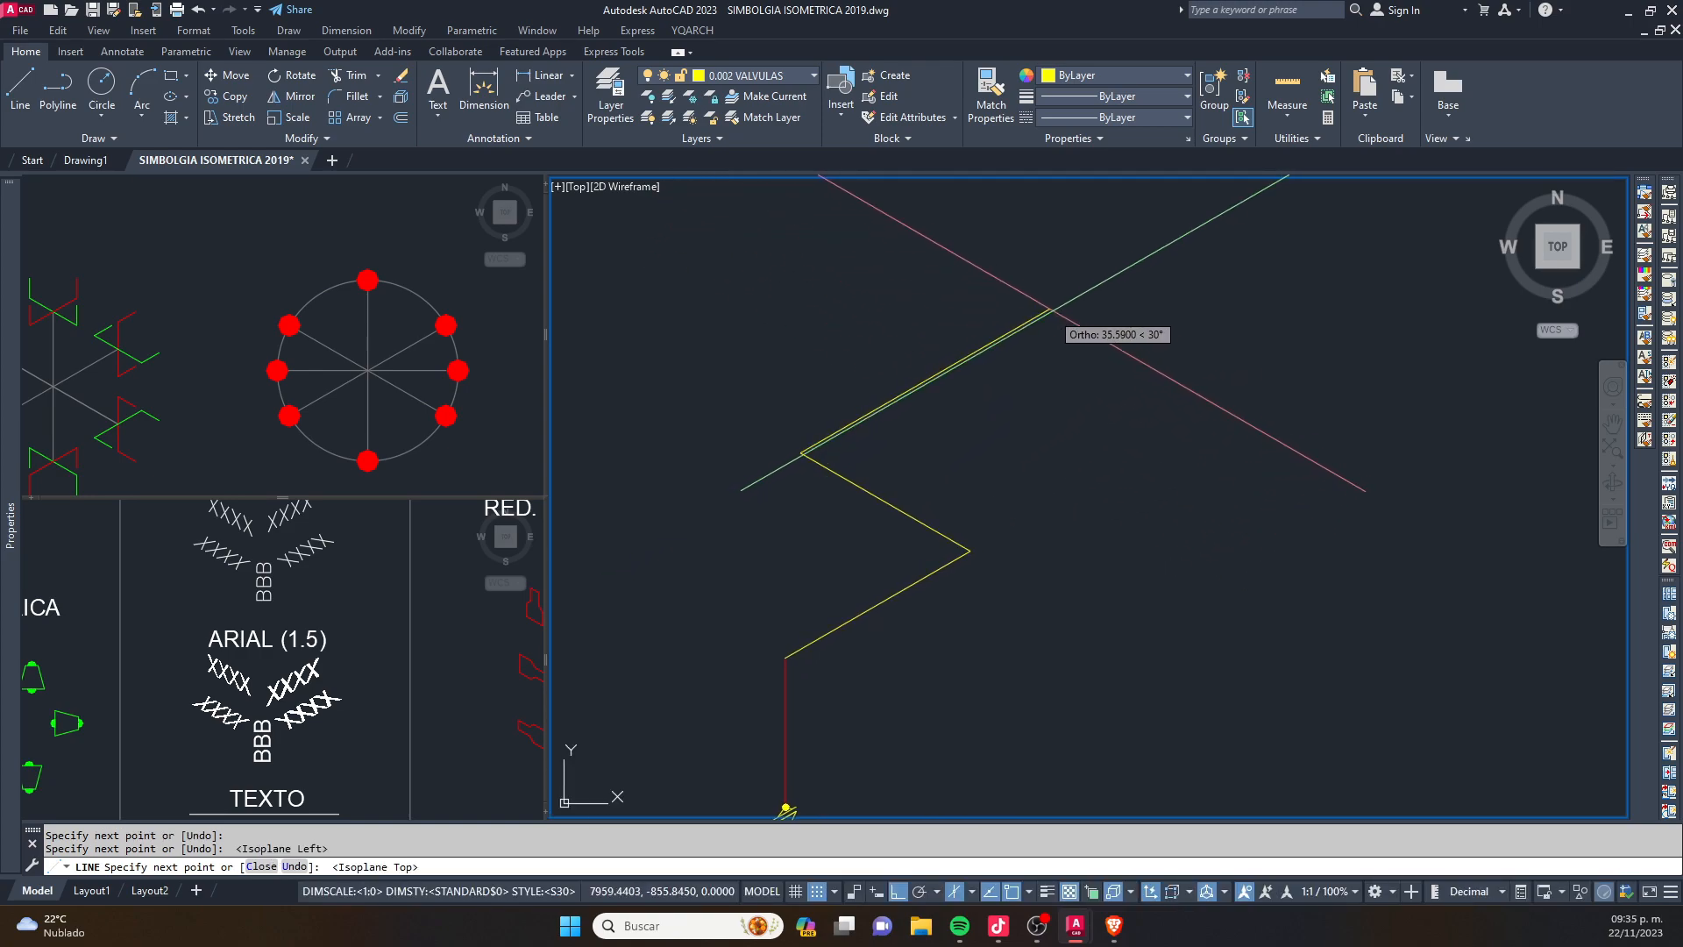
click(1103, 277)
key(F5)
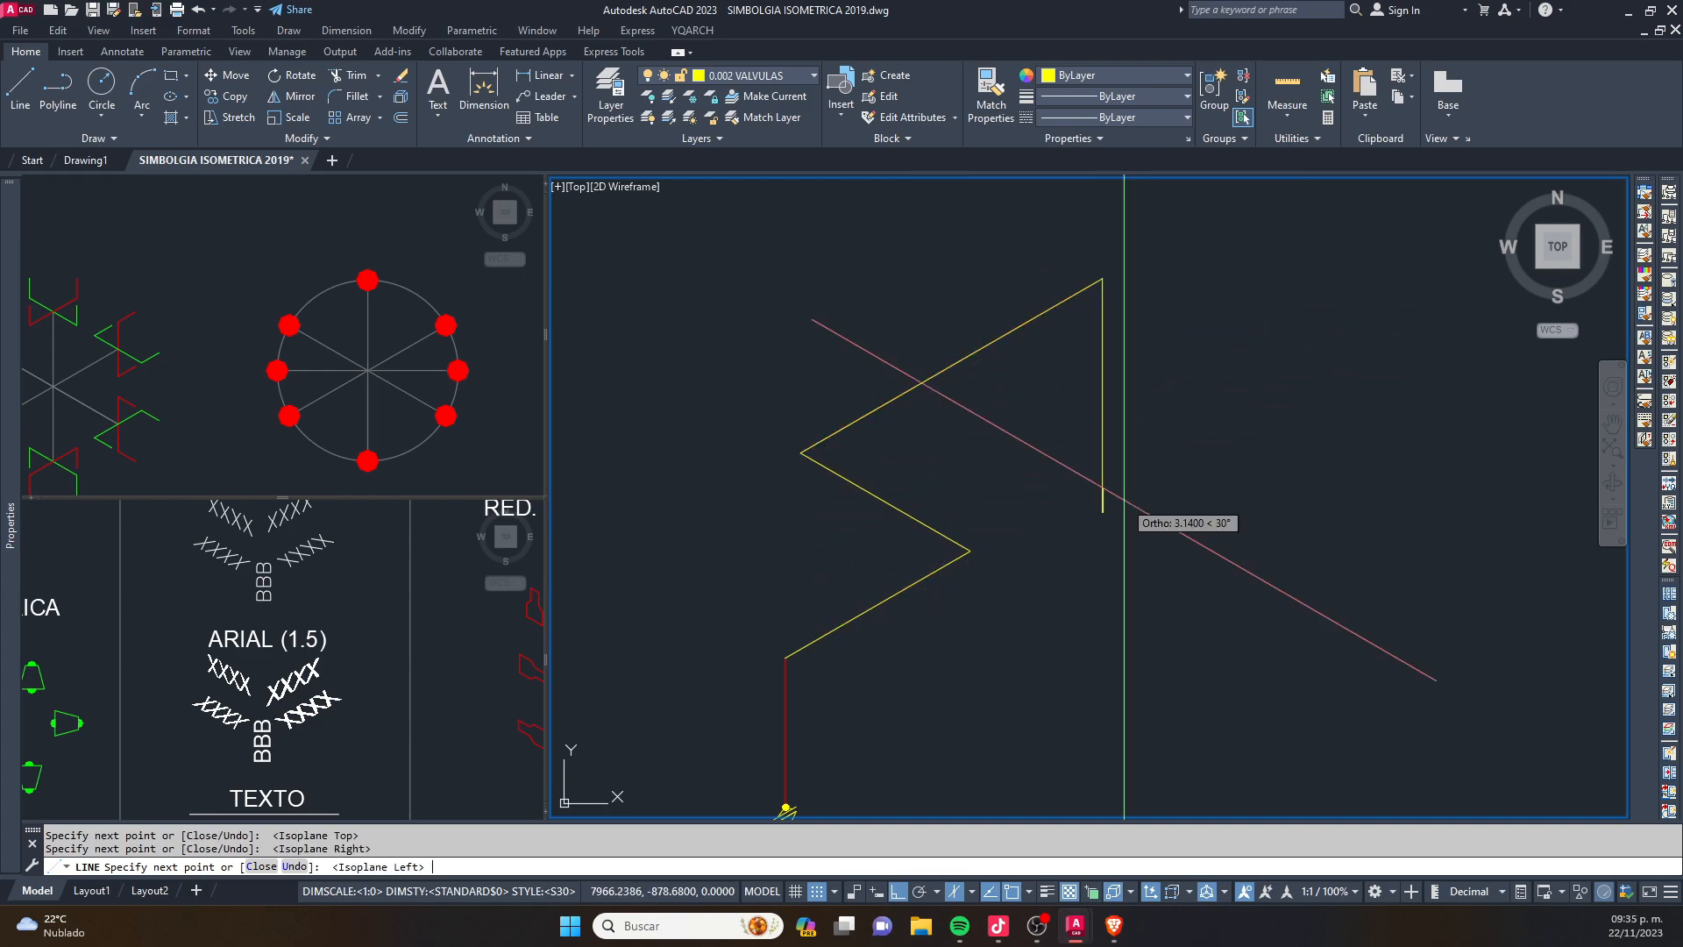
scroll(1124, 500, down, 4)
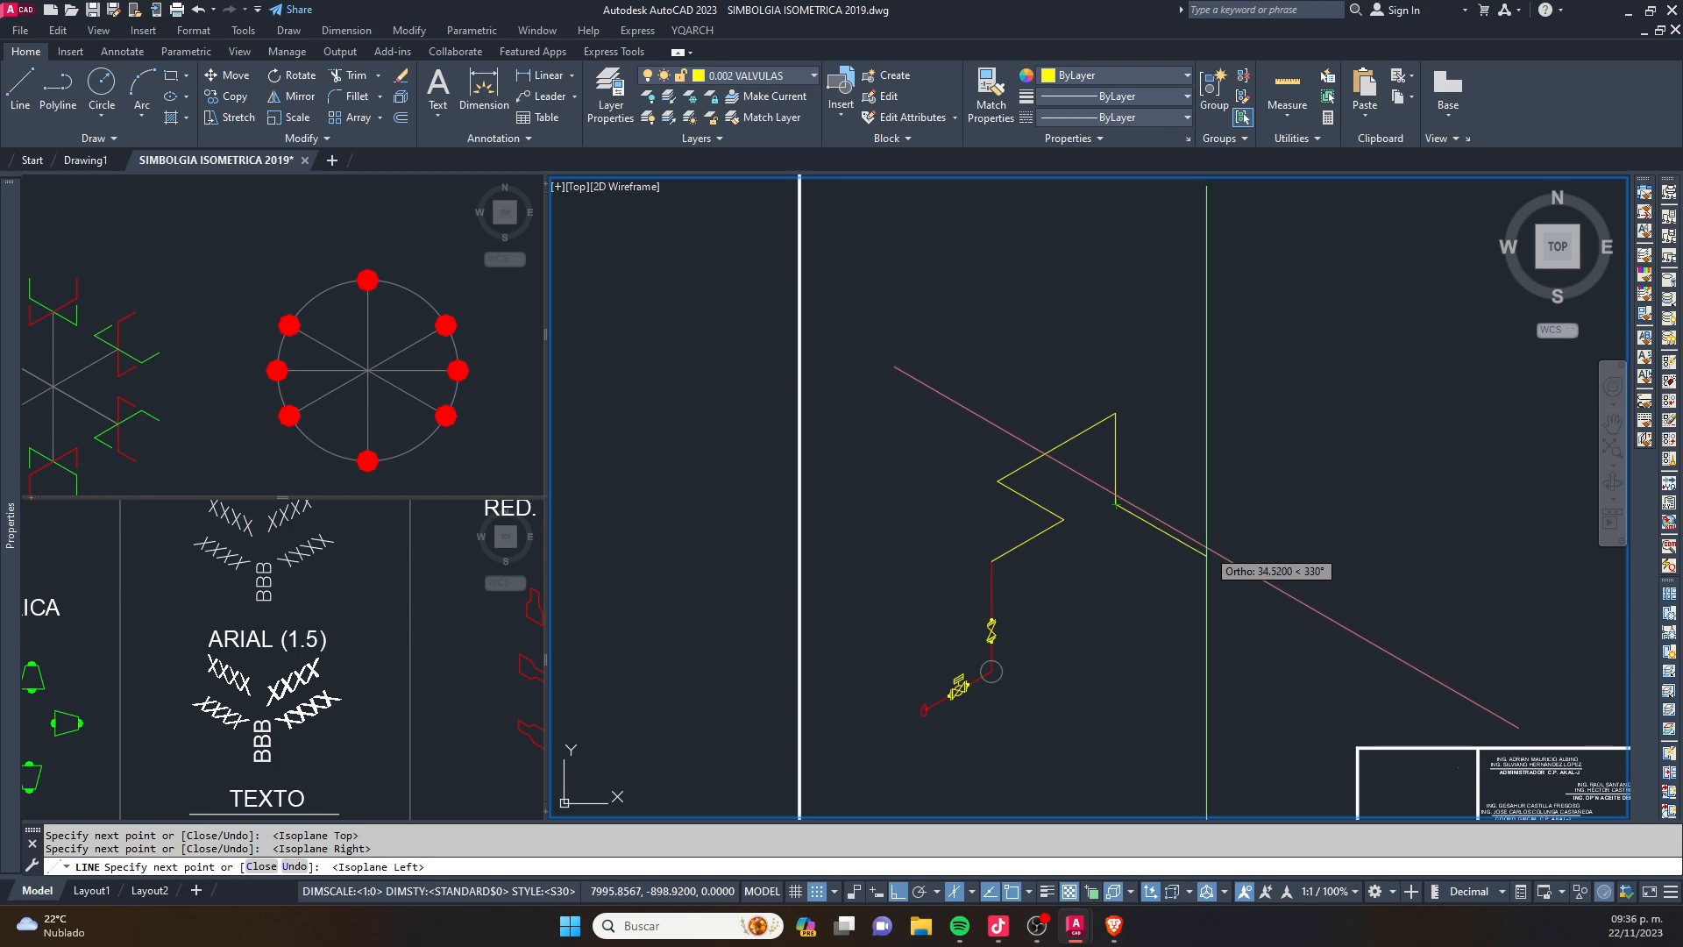
key(Escape)
- Copy the circle from the pipe's lower corner, by its centre, to the upper end of the vertical pipe
scroll(1082, 549, up, 4)
click(959, 565)
scroll(947, 574, up, 4)
text(c)
key(Return)
click(902, 565)
middle_drag(996, 202, 908, 576)
click(822, 223)
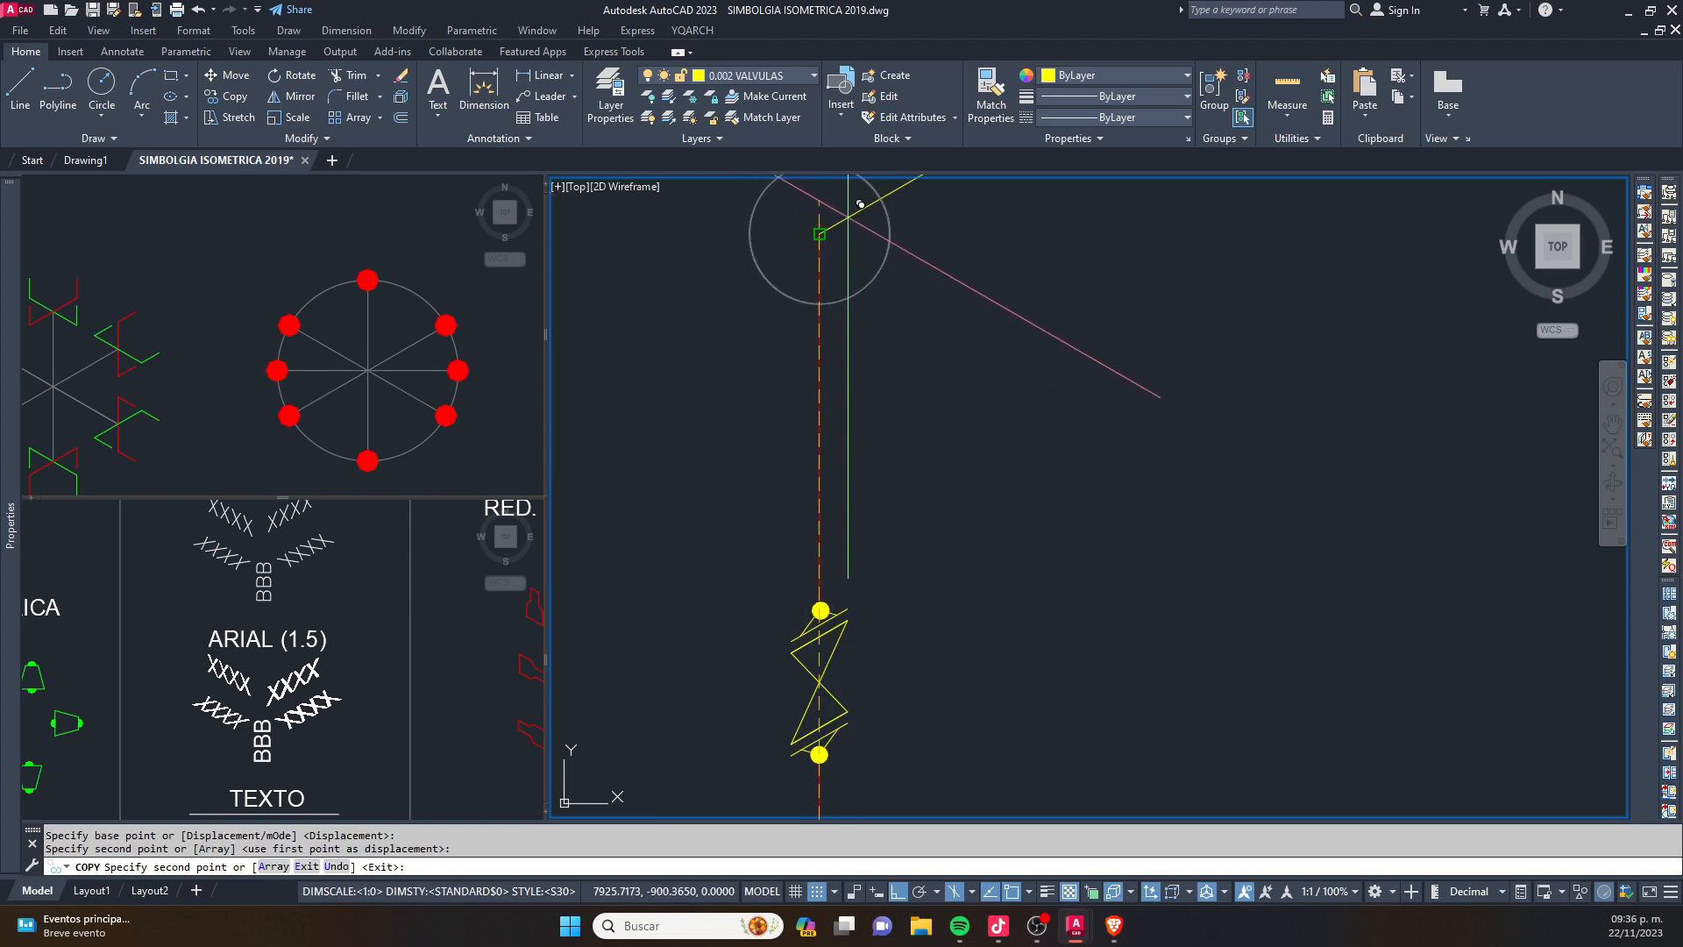
- Place further copies of the circle, centred on the remaining four corners of the yellow line
middle_drag(930, 198, 780, 690)
click(1142, 458)
middle_drag(870, 317, 908, 592)
click(751, 485)
scroll(1052, 386, down, 2)
middle_drag(1140, 353, 899, 498)
click(1093, 320)
middle_drag(1165, 646, 1157, 427)
click(936, 515)
scroll(1107, 430, down, 2)
key(Escape)
key(Escape)
key(Escape)
- Copy the red weld dot from the library's round symbol to both crossings of the lower corner circle with the pipe
click(387, 578)
scroll(348, 505, up, 2)
click(336, 262)
scroll(341, 255, up, 2)
click(342, 256)
click(425, 352)
scroll(424, 337, up, 2)
text(c)
key(space)
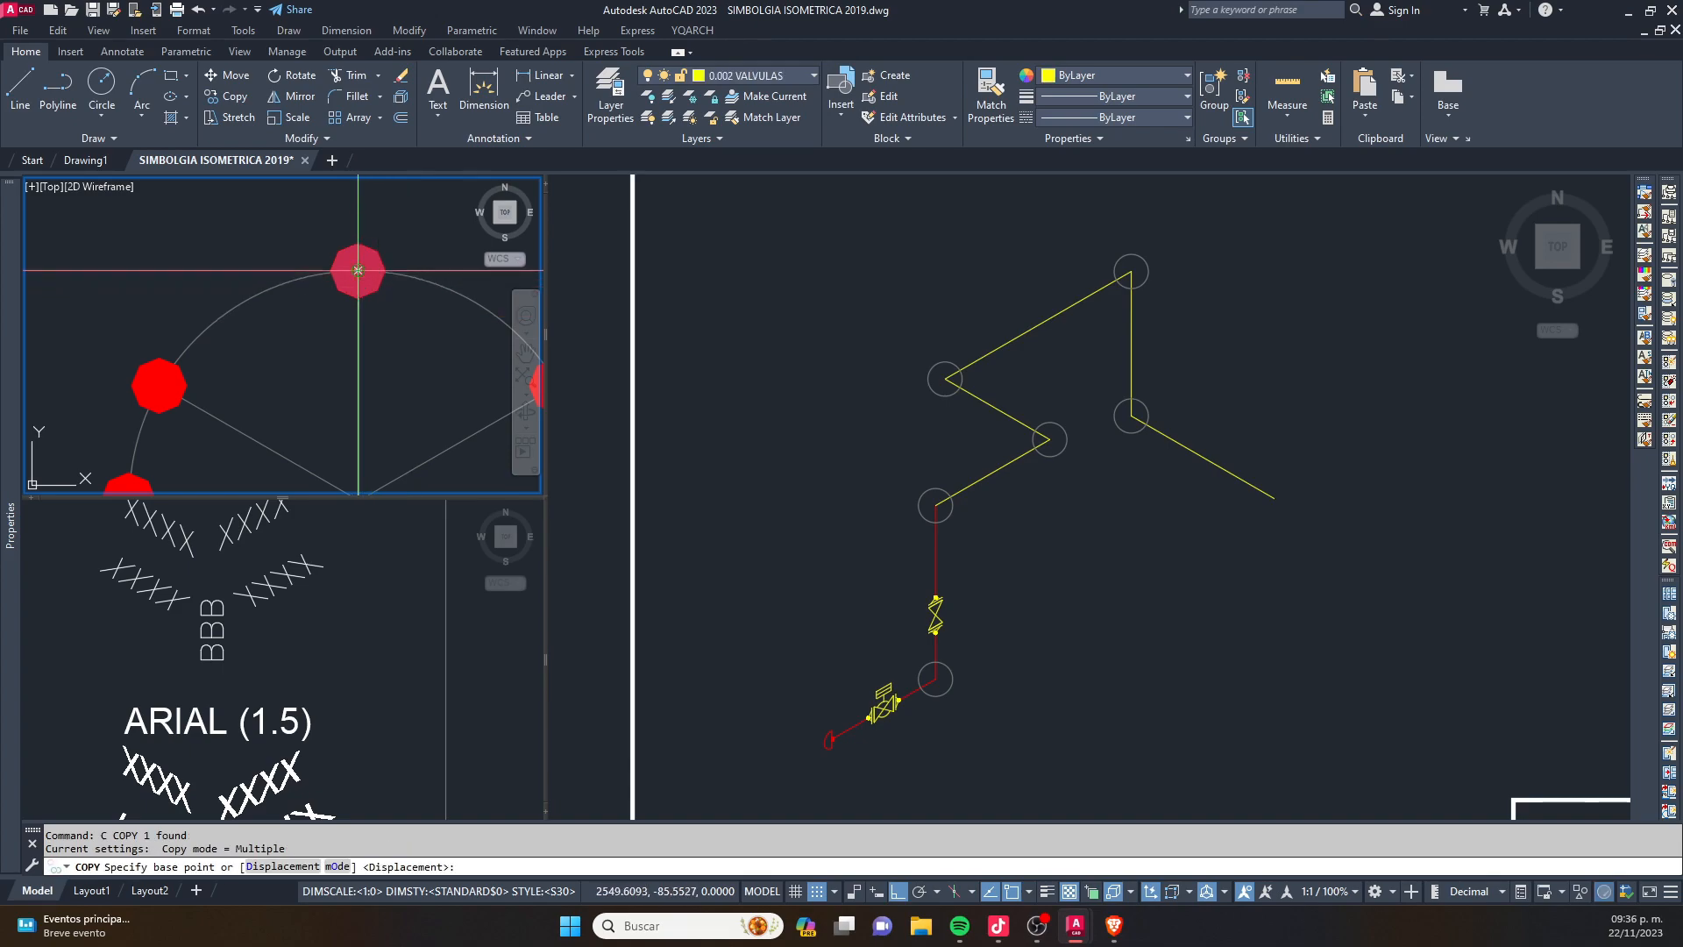
click(358, 270)
click(1055, 689)
scroll(954, 706, up, 3)
click(821, 639)
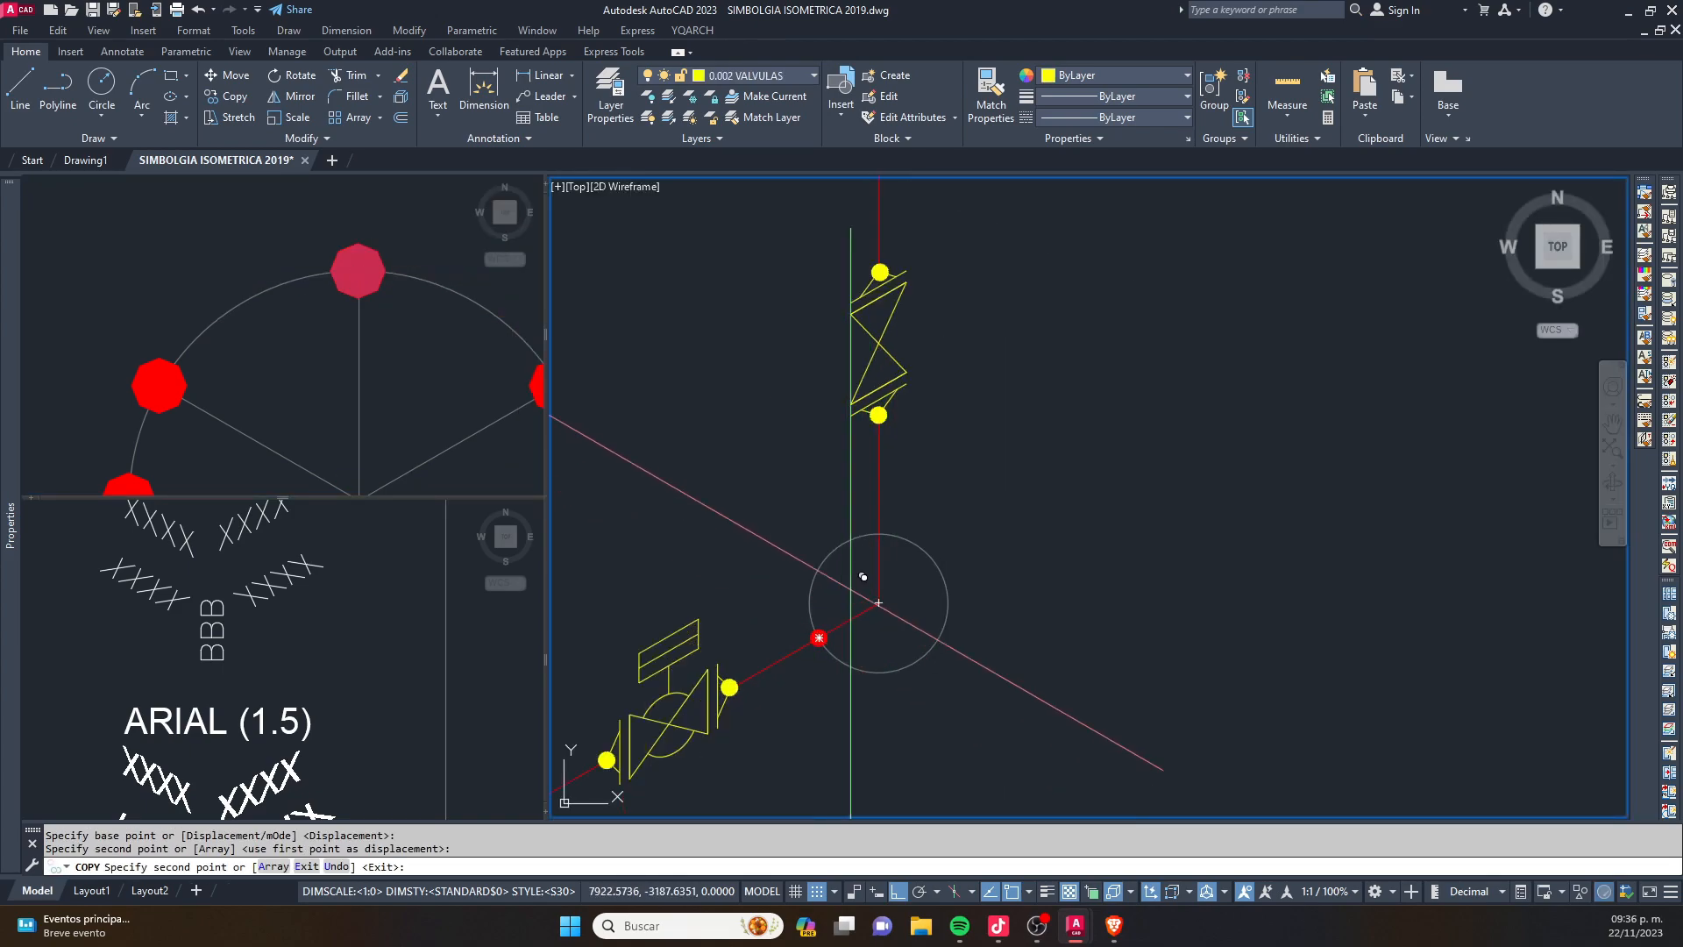
click(883, 530)
- Place weld dots where the circles at the vertical pipe's upper end and at the next corner cross the lines
scroll(970, 266, down, 3)
middle_drag(975, 254, 935, 645)
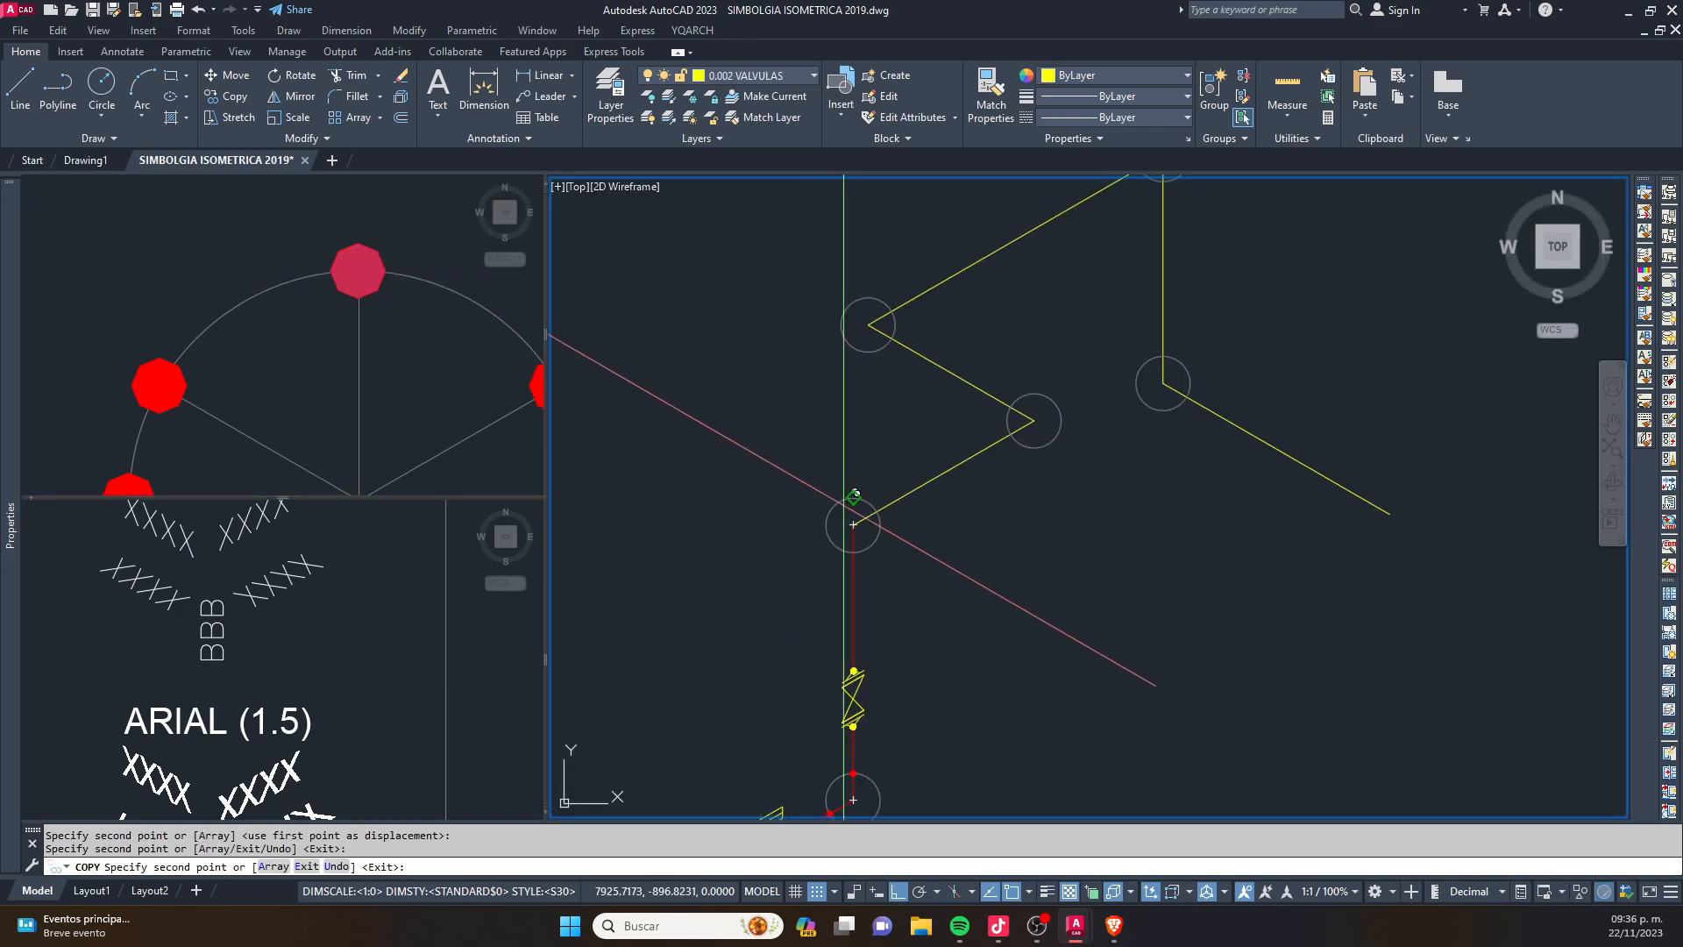
scroll(862, 551, up, 4)
click(826, 554)
click(921, 388)
scroll(822, 592, down, 4)
middle_drag(1112, 365, 1009, 454)
scroll(1013, 452, up, 4)
click(898, 526)
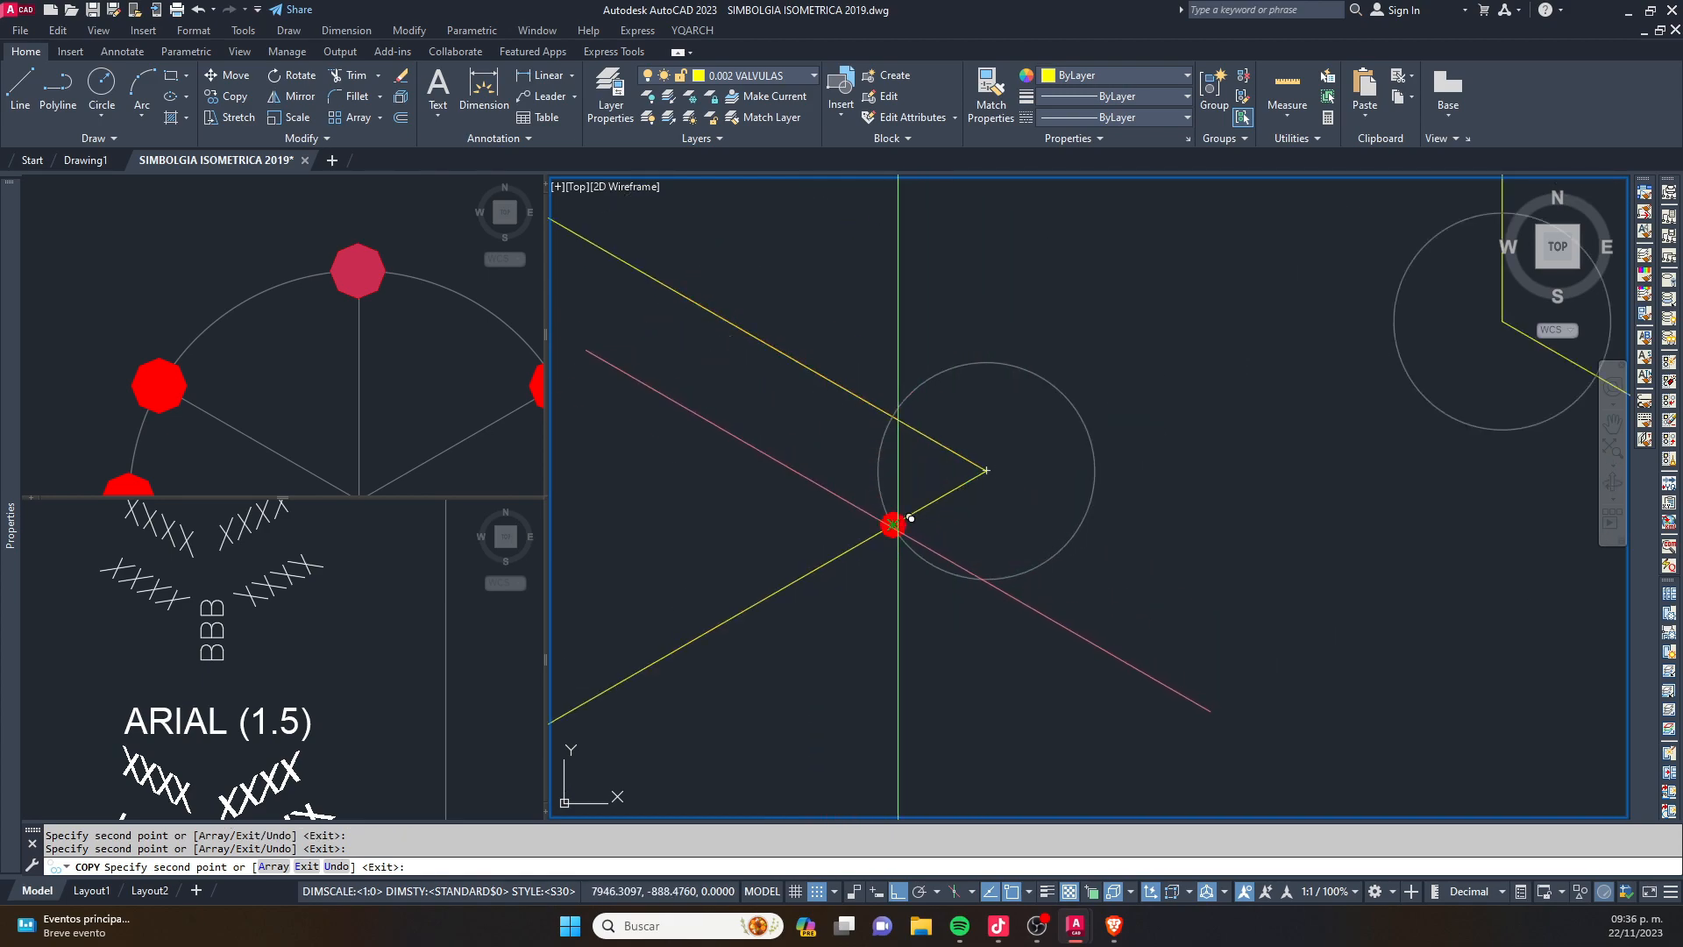
click(893, 414)
- Place weld dots where the circles at the remaining three corners cross the yellow line, and finish copying
middle_drag(753, 313, 1041, 602)
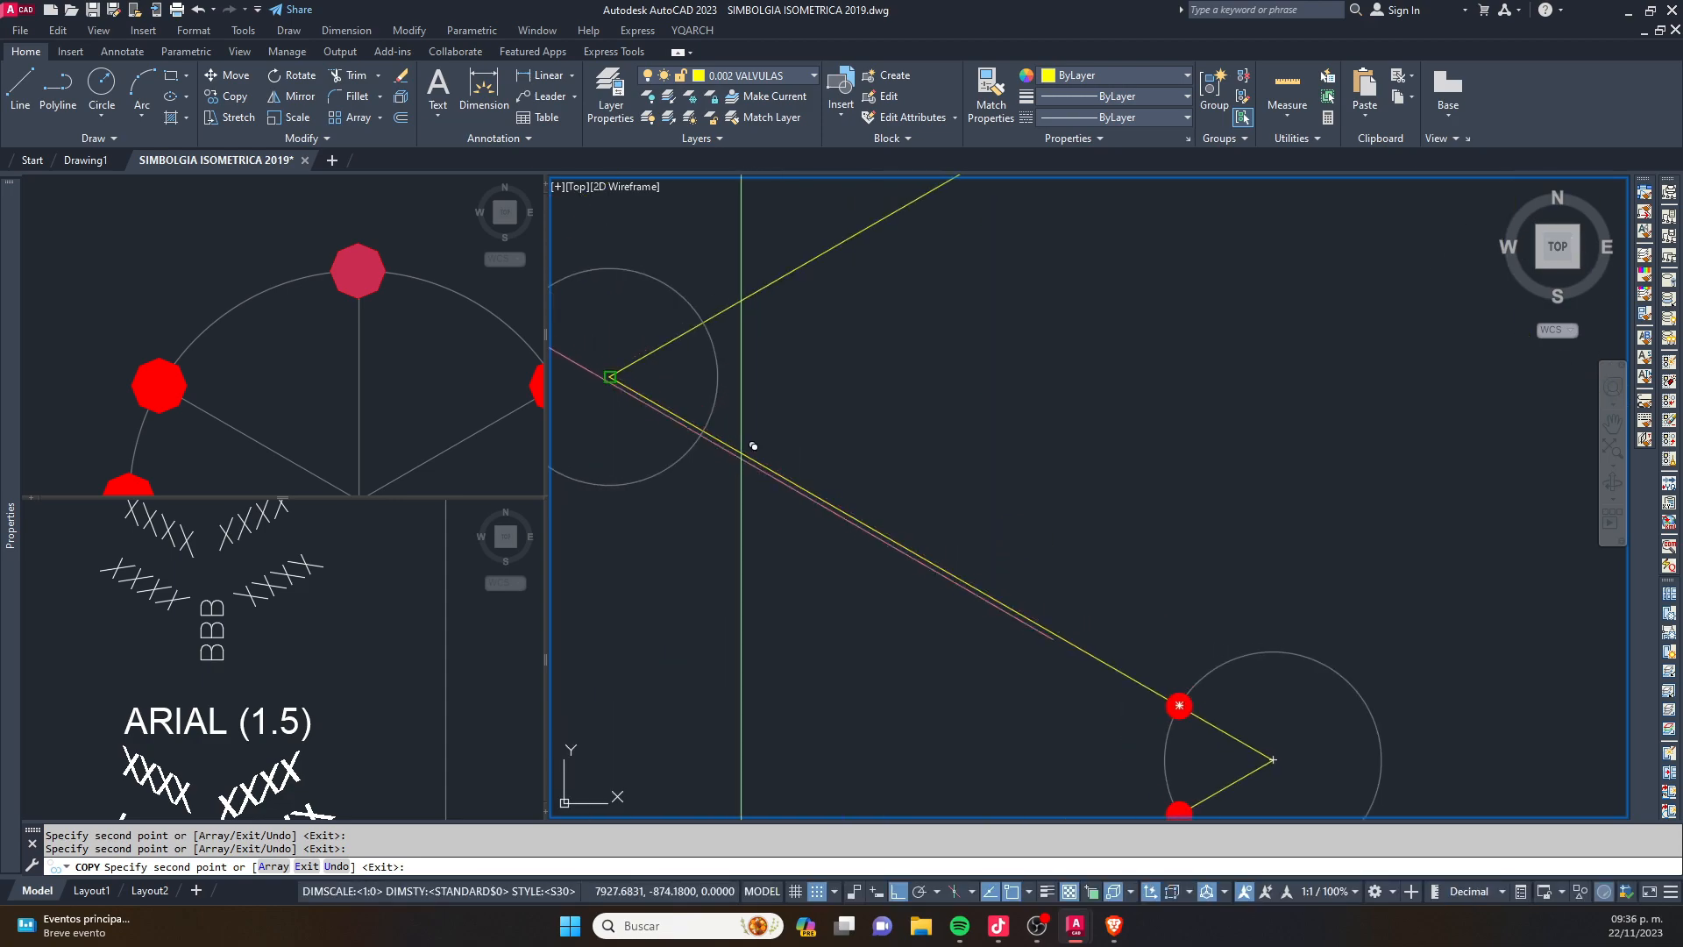
click(704, 432)
click(704, 322)
scroll(704, 323, down, 4)
middle_drag(990, 258, 841, 628)
click(942, 470)
middle_drag(999, 701, 960, 487)
click(942, 549)
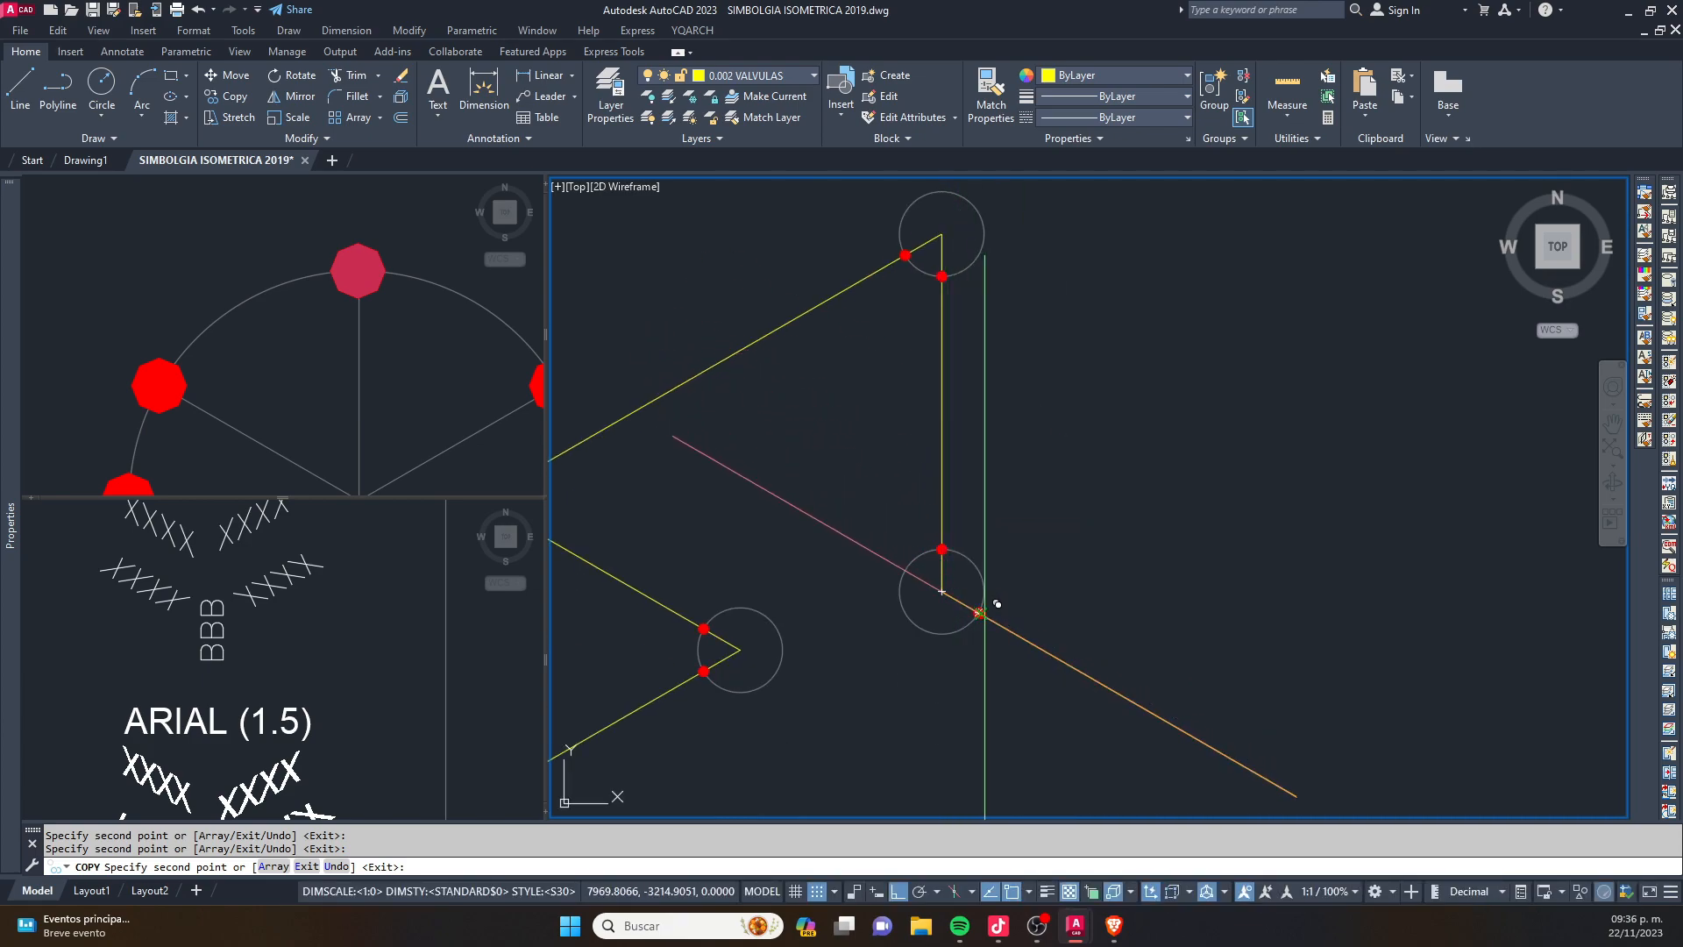
click(985, 616)
key(Escape)
- Erase the construction circles at the vertical pipe's upper end and at all the yellow line's corners
click(985, 590)
scroll(986, 570, down, 5)
key(Delete)
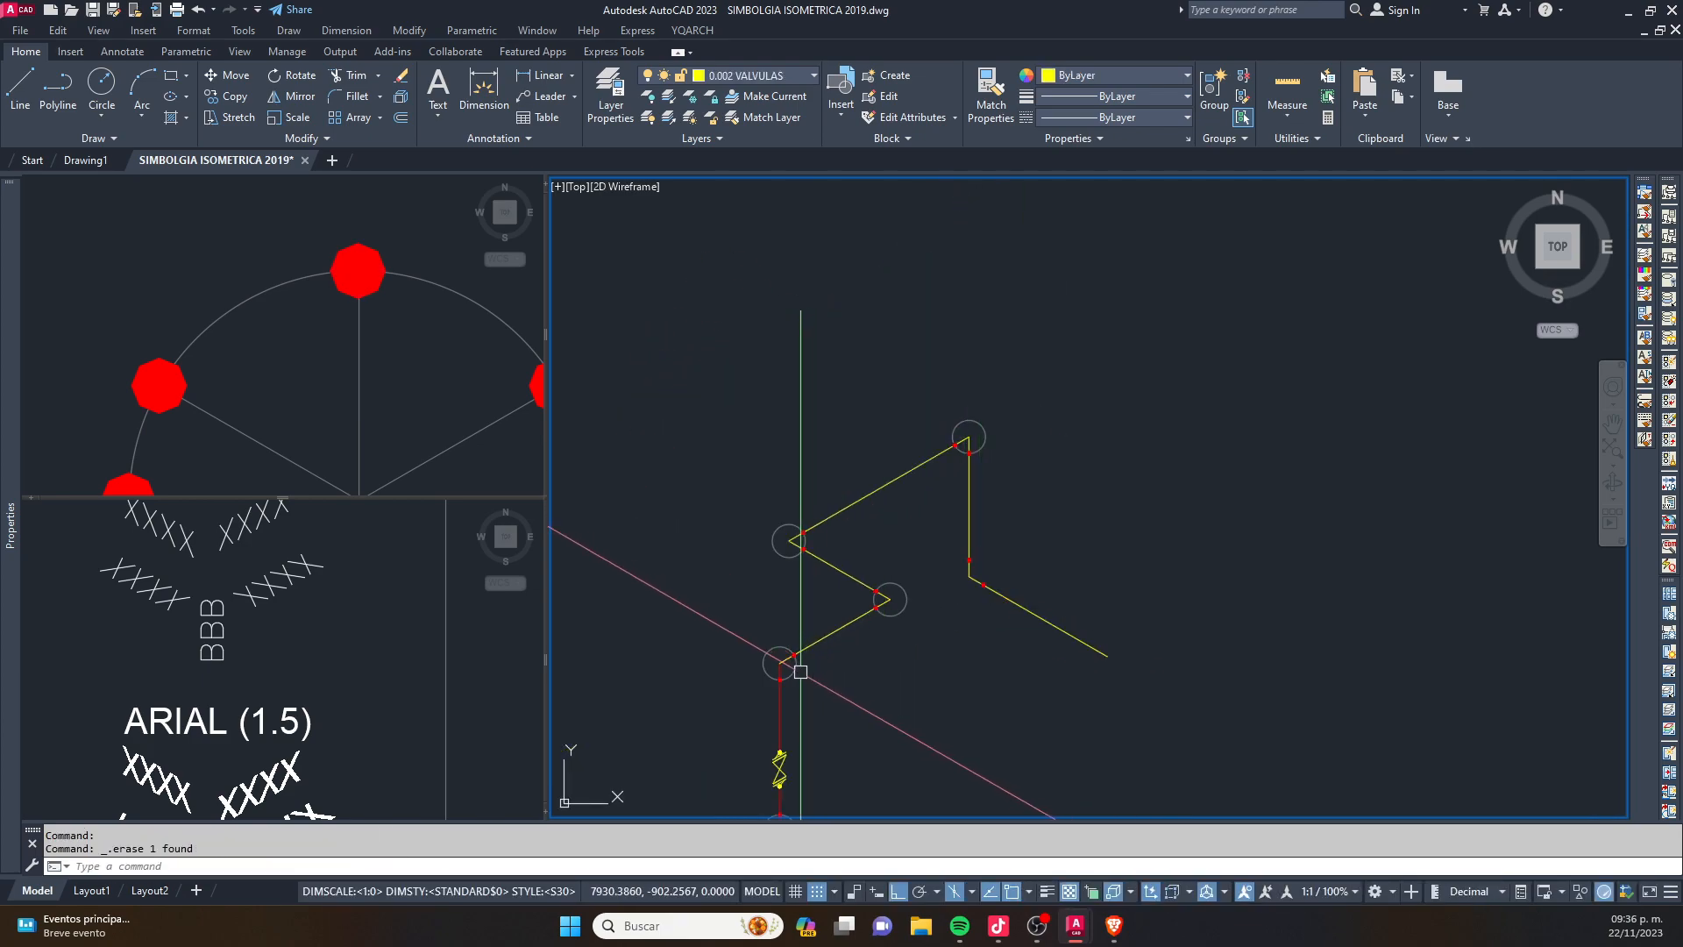
click(789, 540)
key(Delete)
click(981, 423)
key(Delete)
scroll(919, 642, up, 4)
scroll(1070, 395, down, 2)
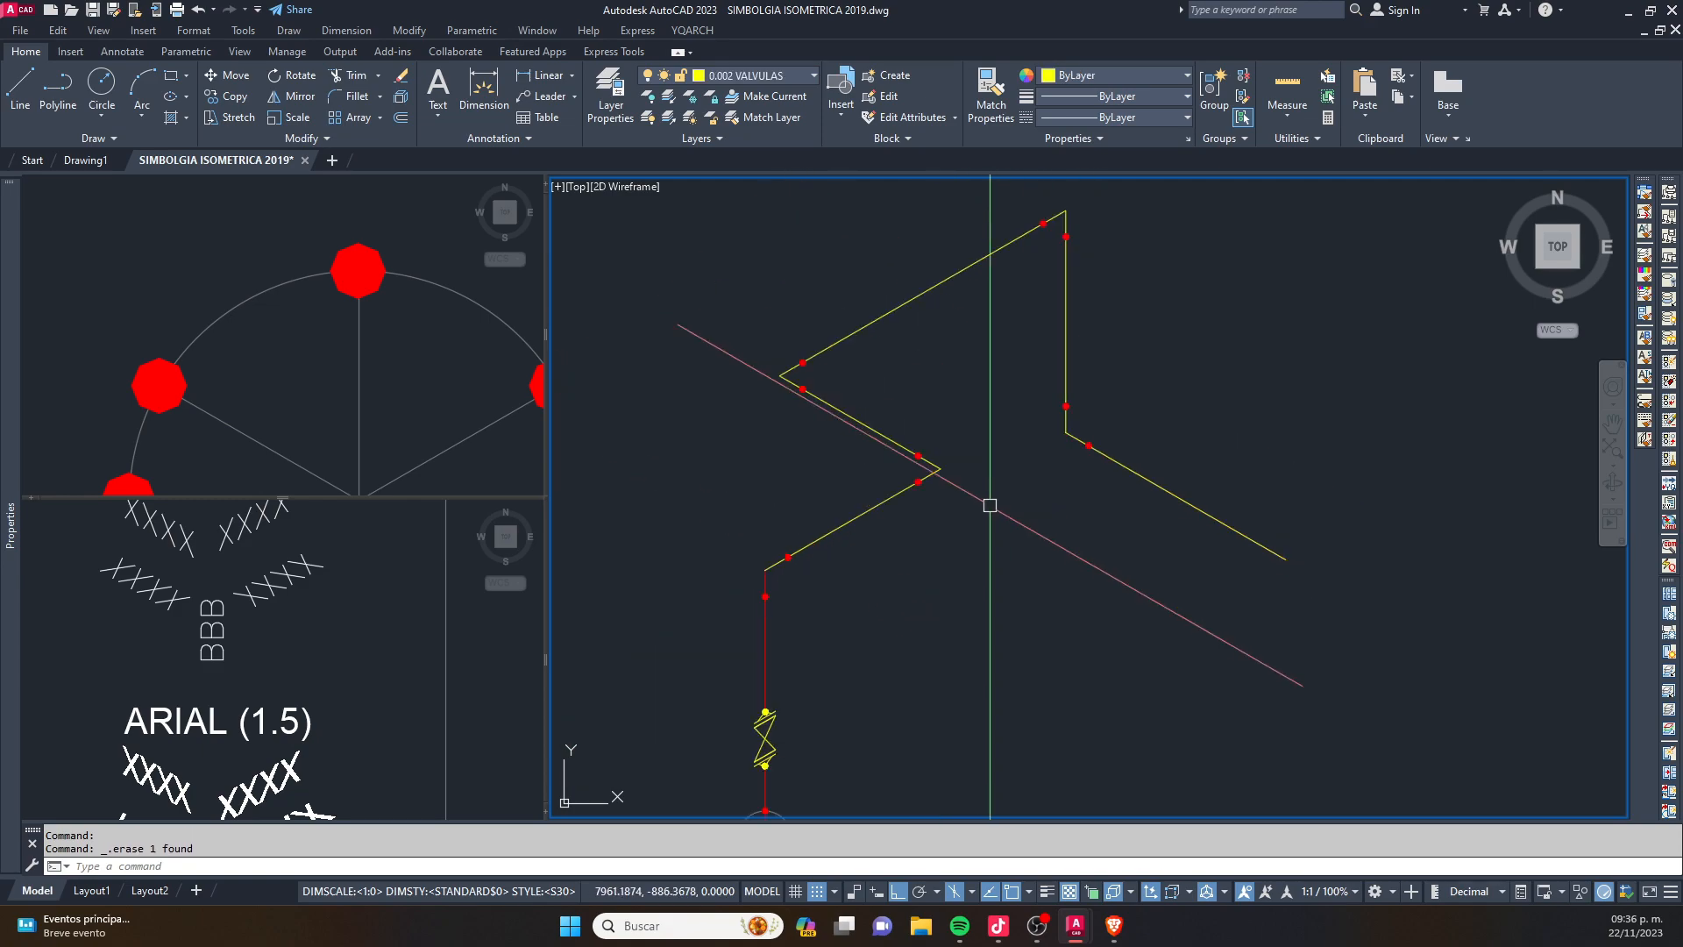
middle_drag(1011, 486, 1075, 349)
scroll(1075, 349, down, 2)
middle_drag(943, 538, 936, 583)
key(Escape)
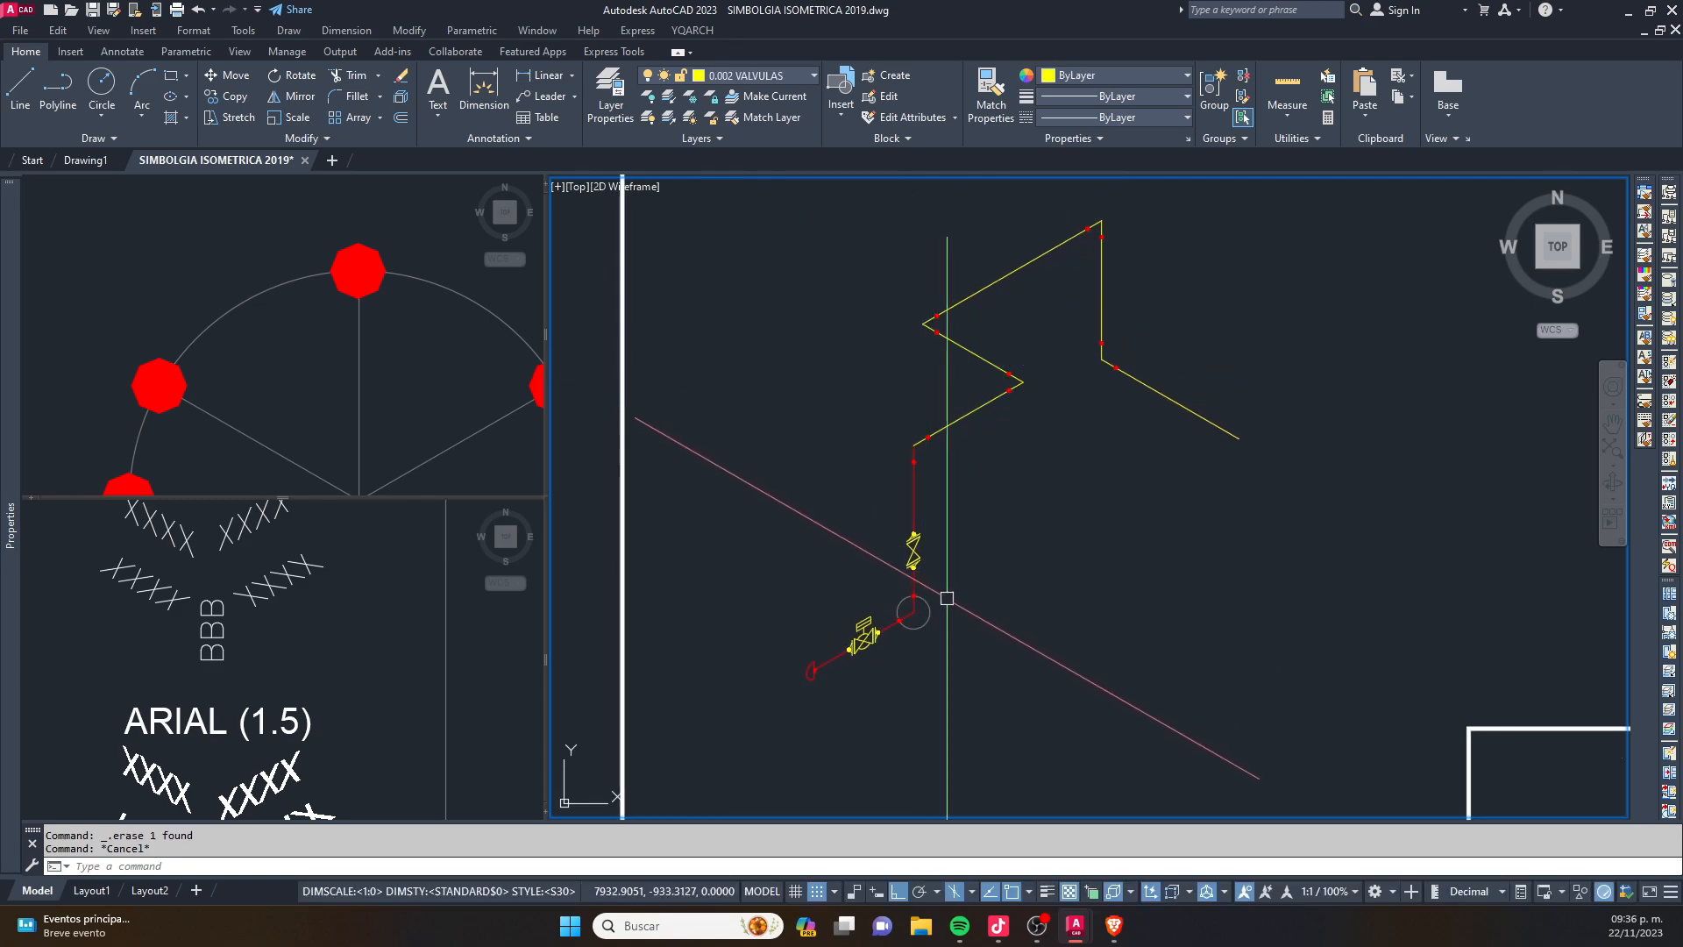
click(383, 625)
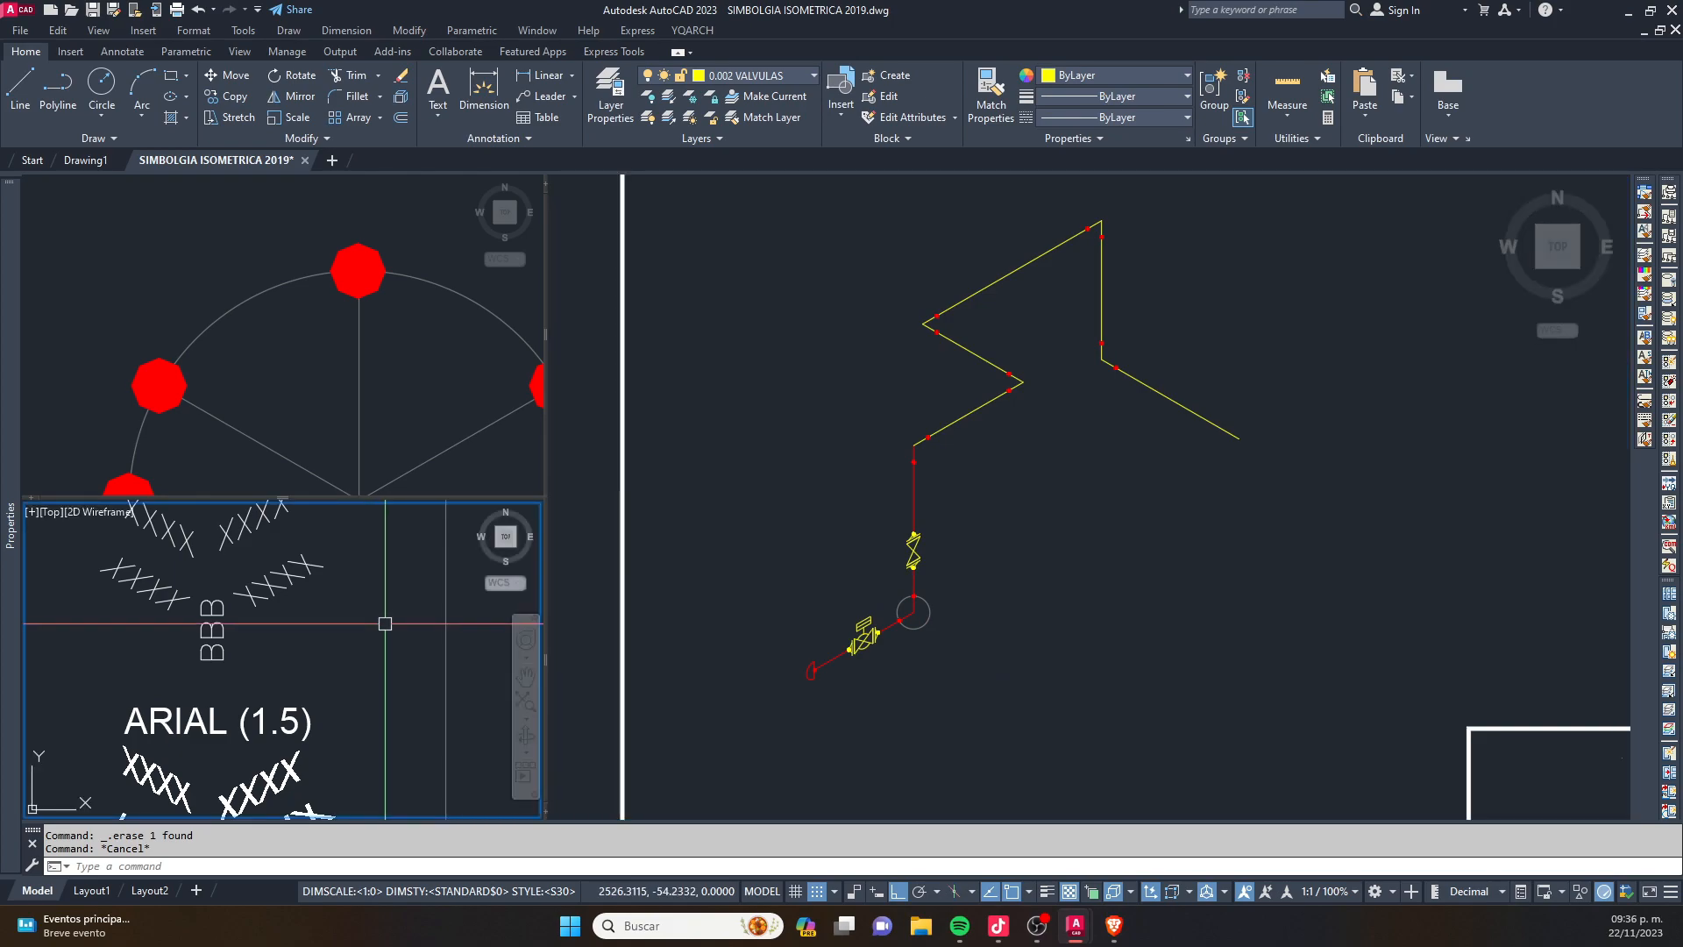
scroll(352, 593, down, 5)
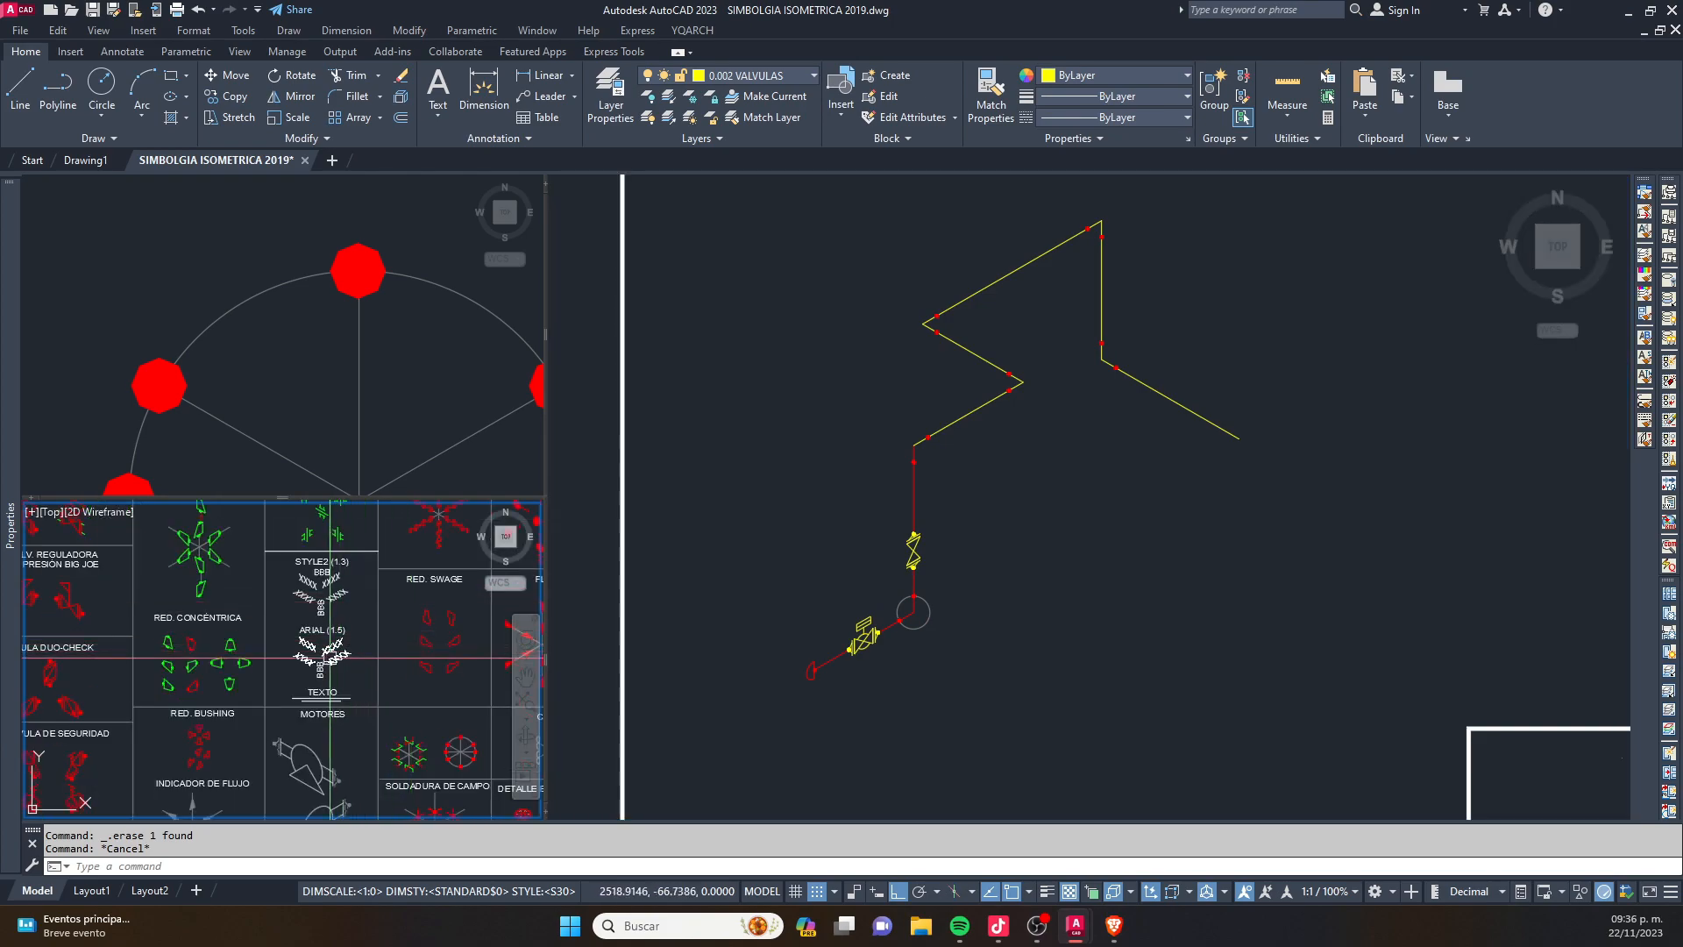
scroll(331, 658, up, 5)
click(360, 587)
text(c)
key(Return)
key(Escape)
key(Escape)
- Copy the upper-right slanted XXXX sample of the ARIAL (1.5) text to just below the valve on the inclined pipe, with ortho off
click(355, 604)
scroll(287, 628, down, 2)
text(c)
key(Return)
click(299, 618)
click(913, 596)
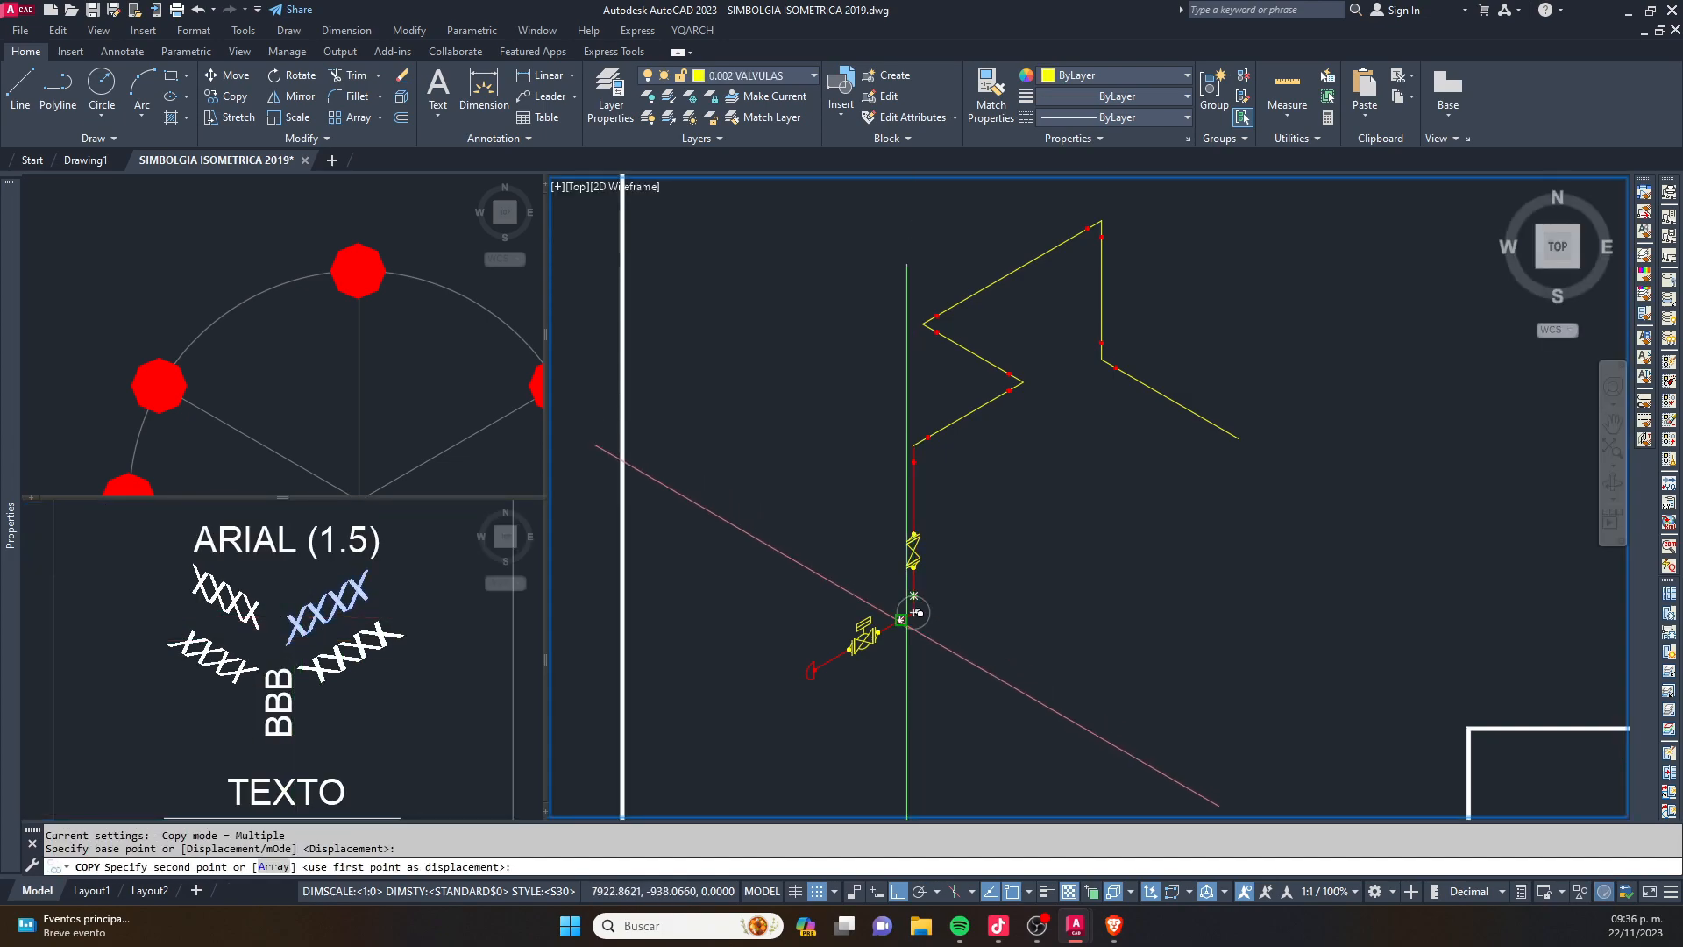
scroll(912, 614, up, 5)
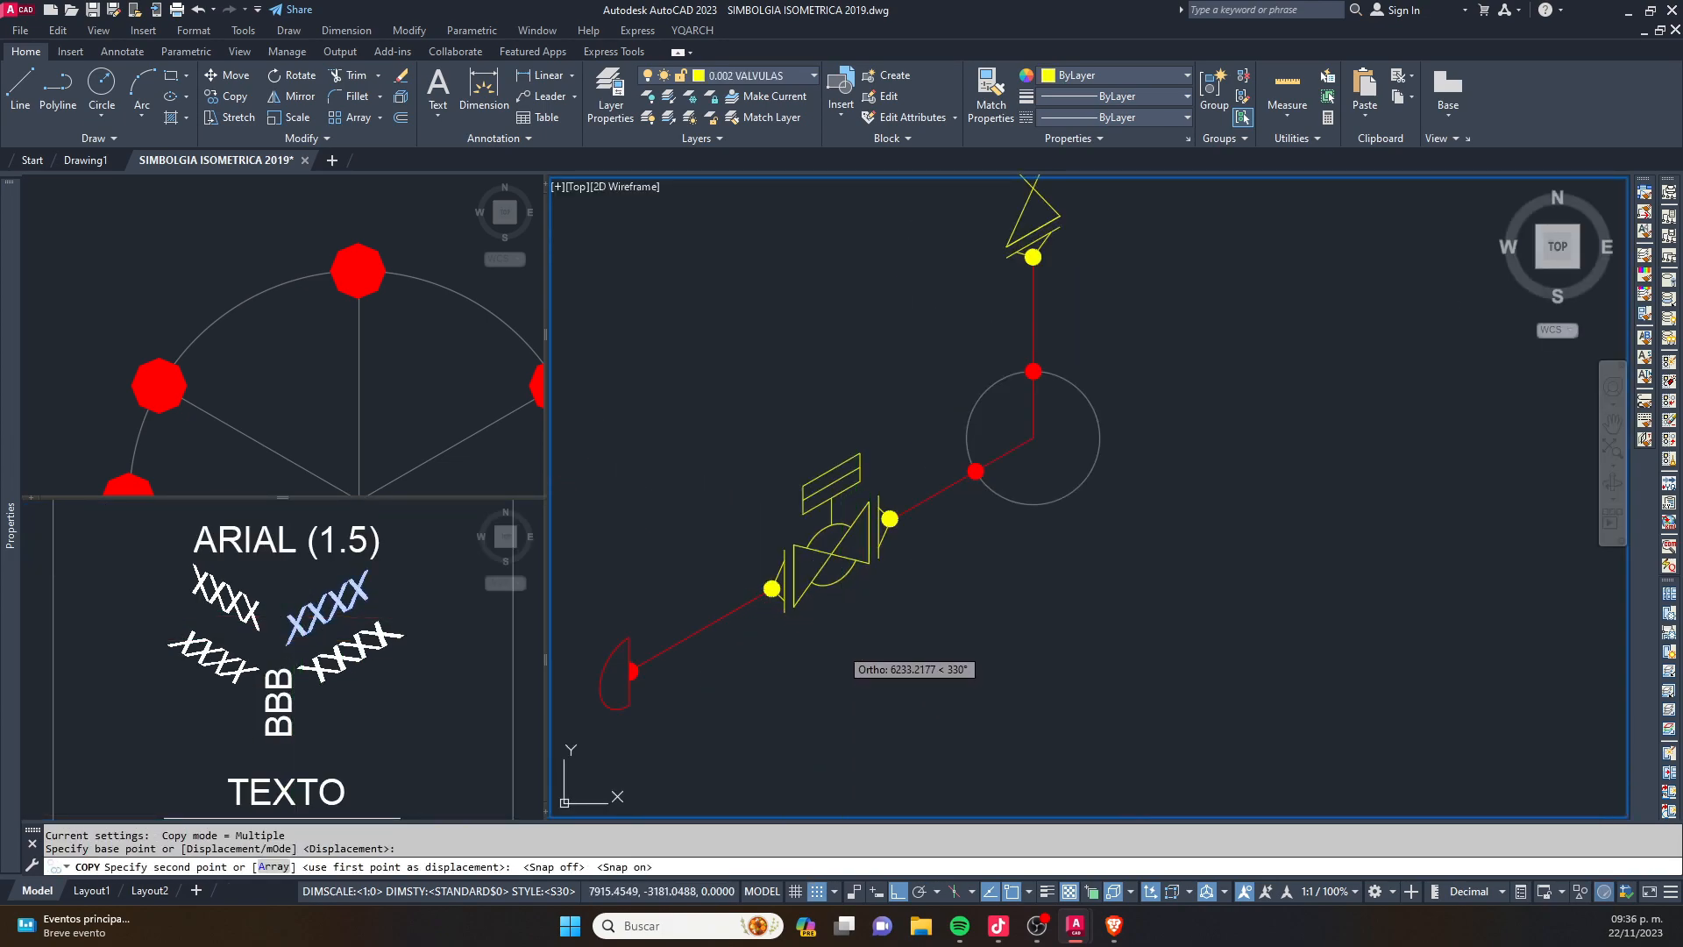
key(F8)
scroll(824, 614, up, 2)
click(814, 596)
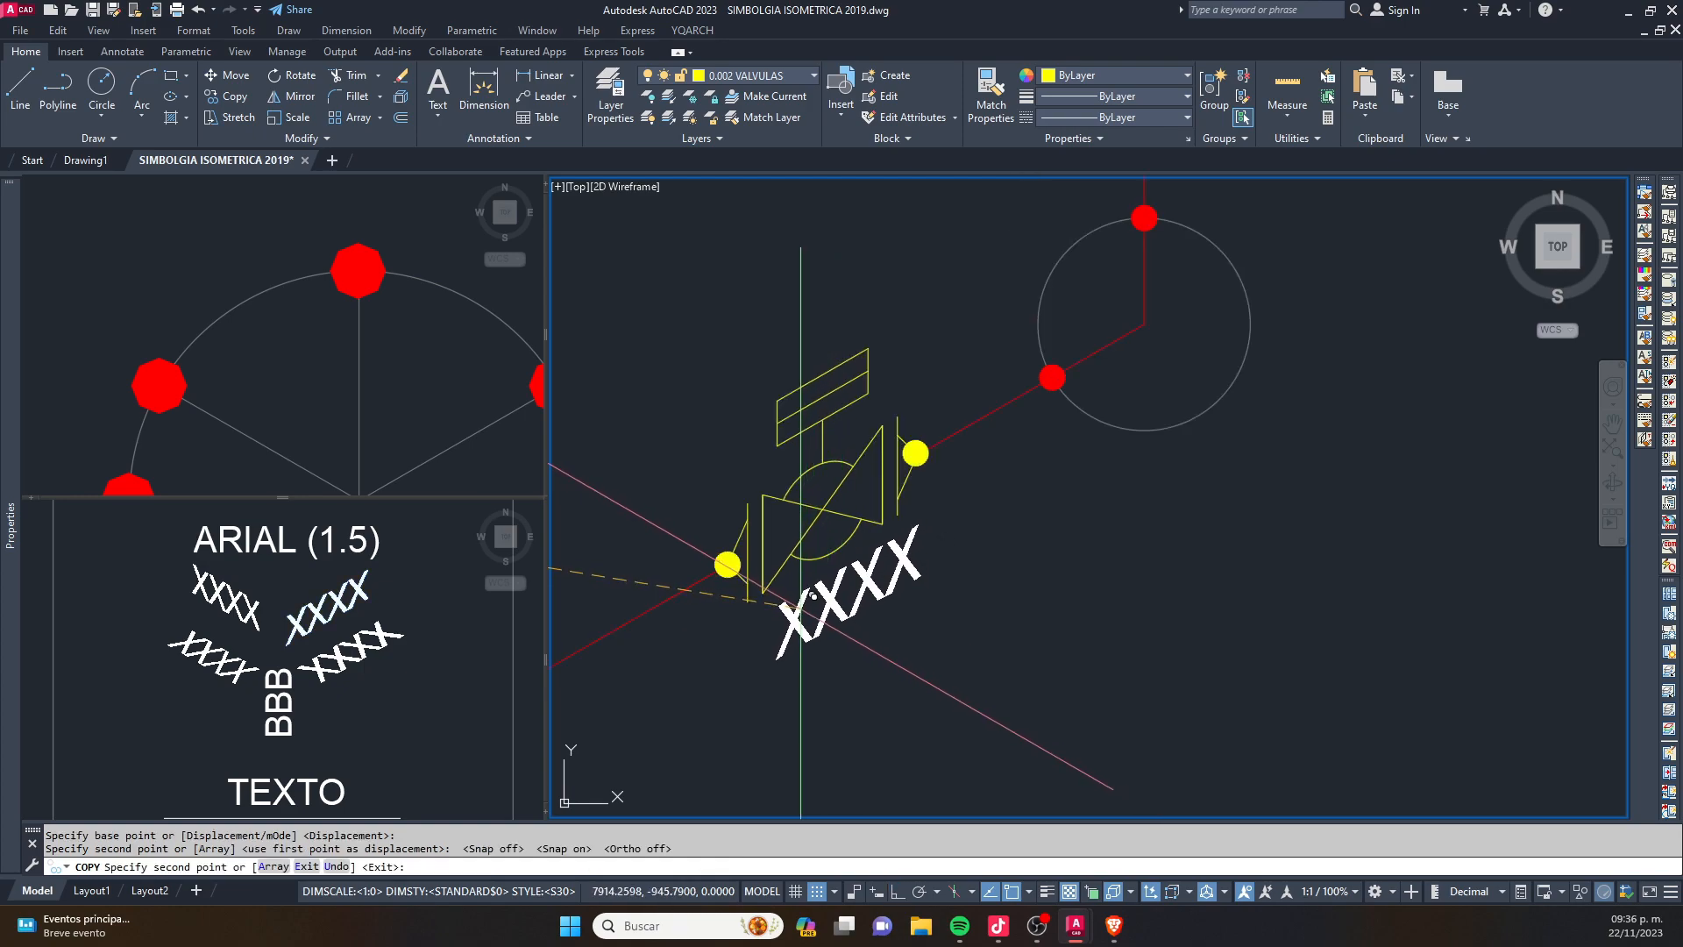
key(Escape)
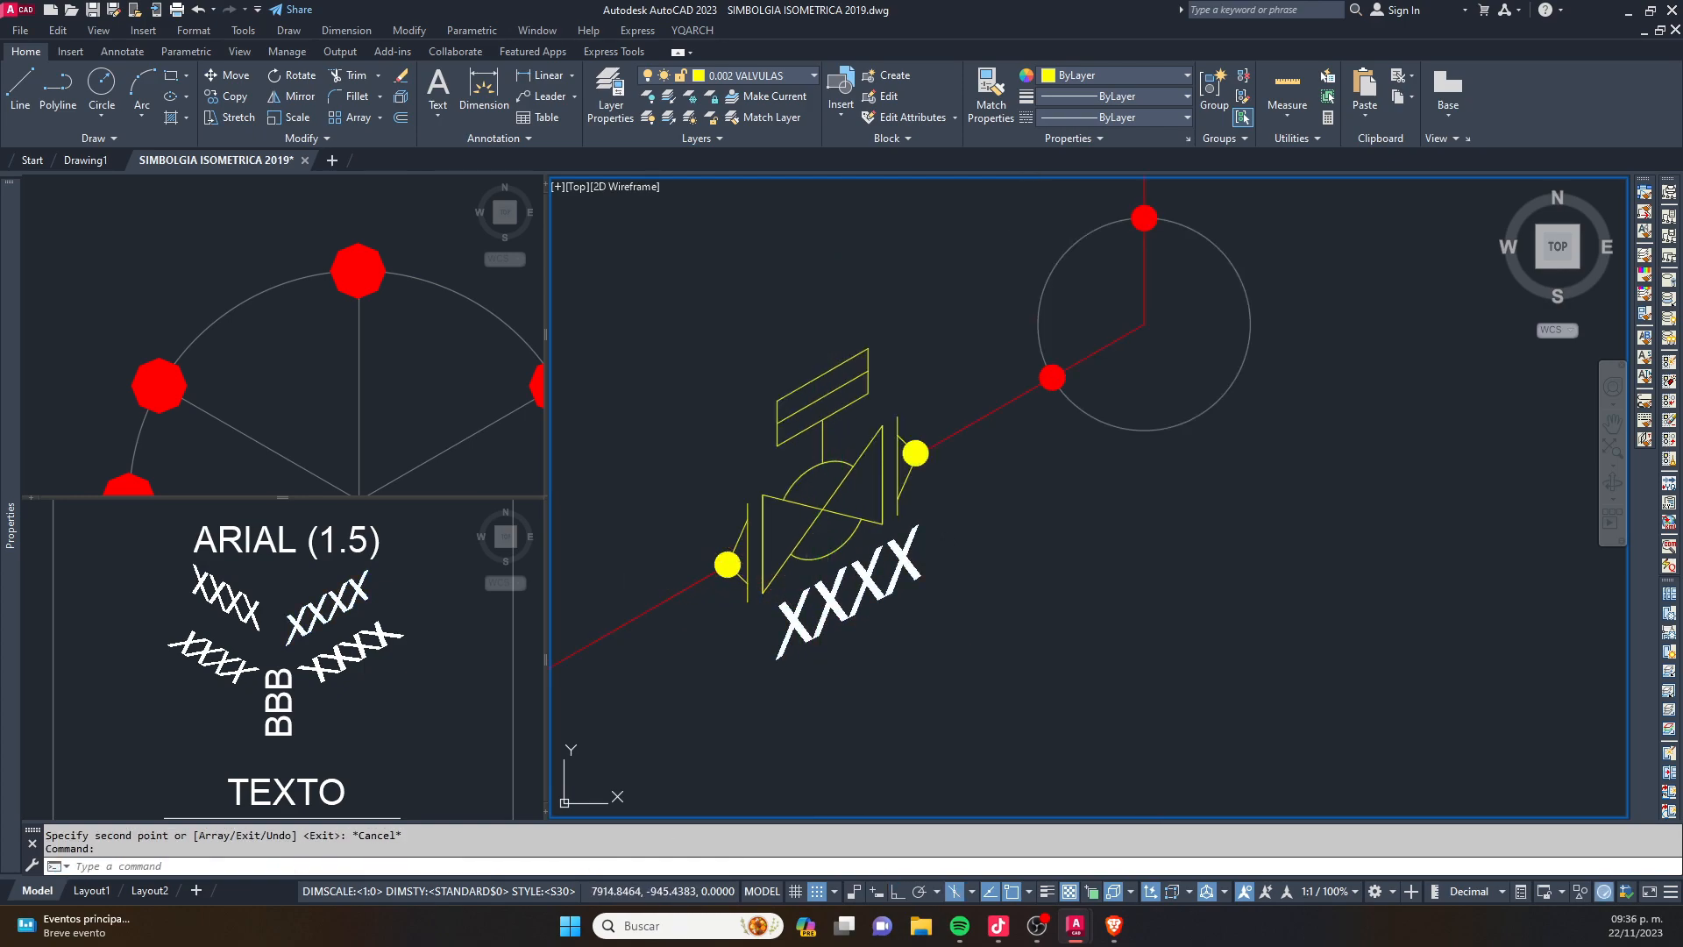
- Change the copied XXXX text below the valve to 10"
double_click(850, 596)
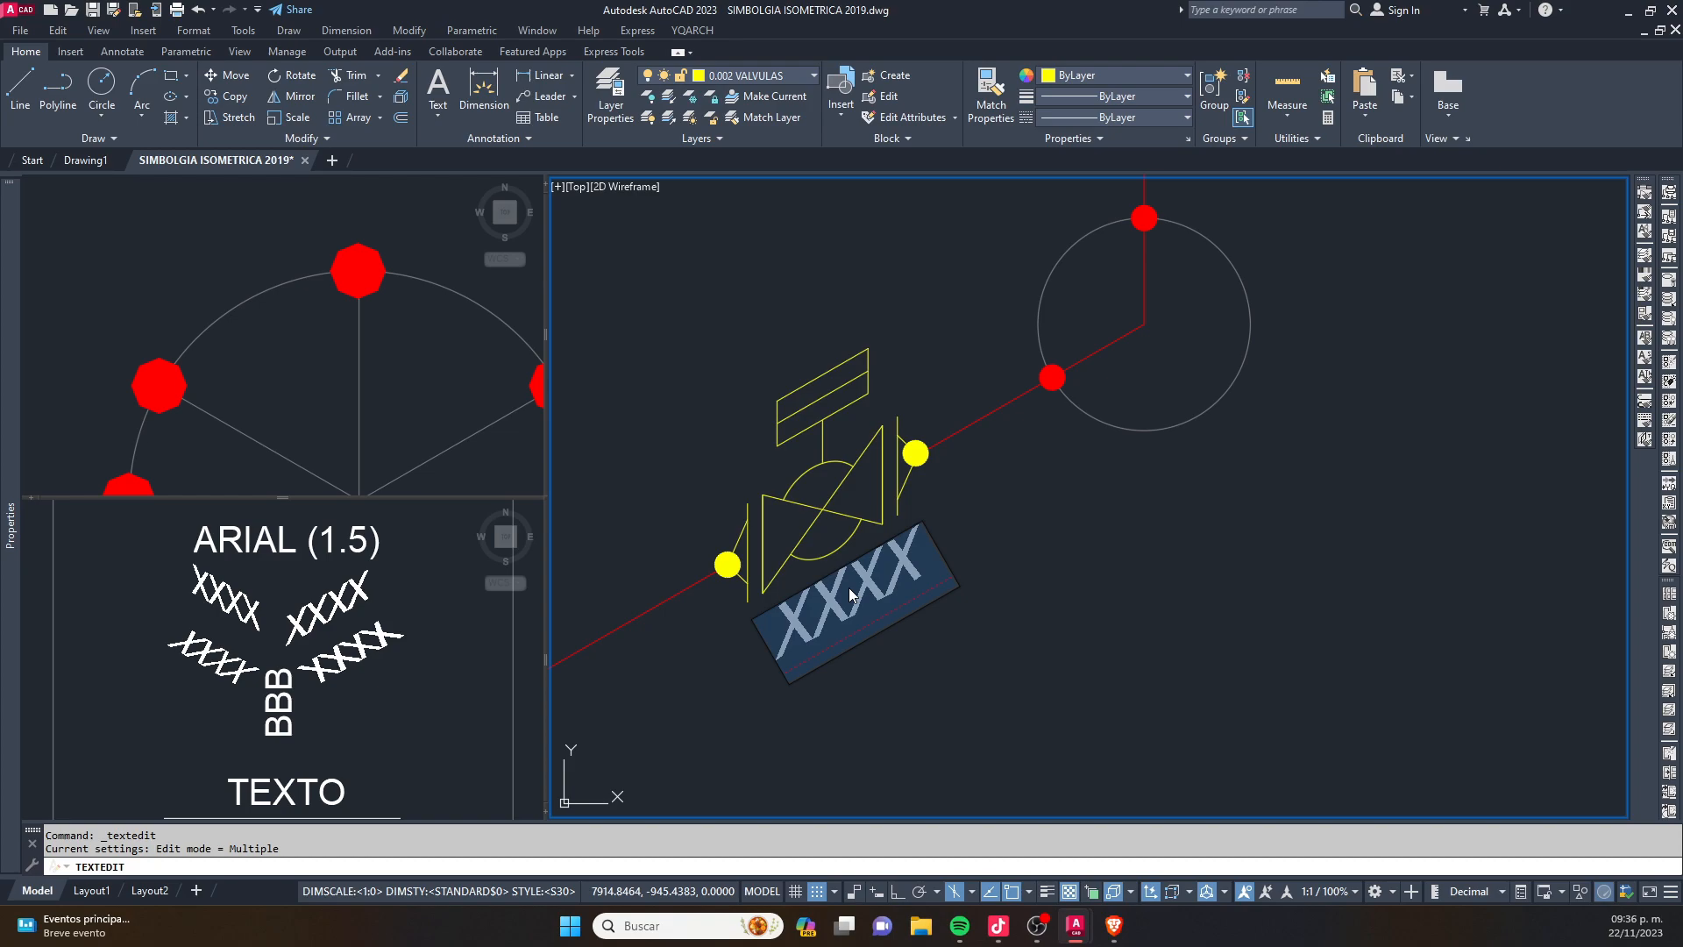
text(10)
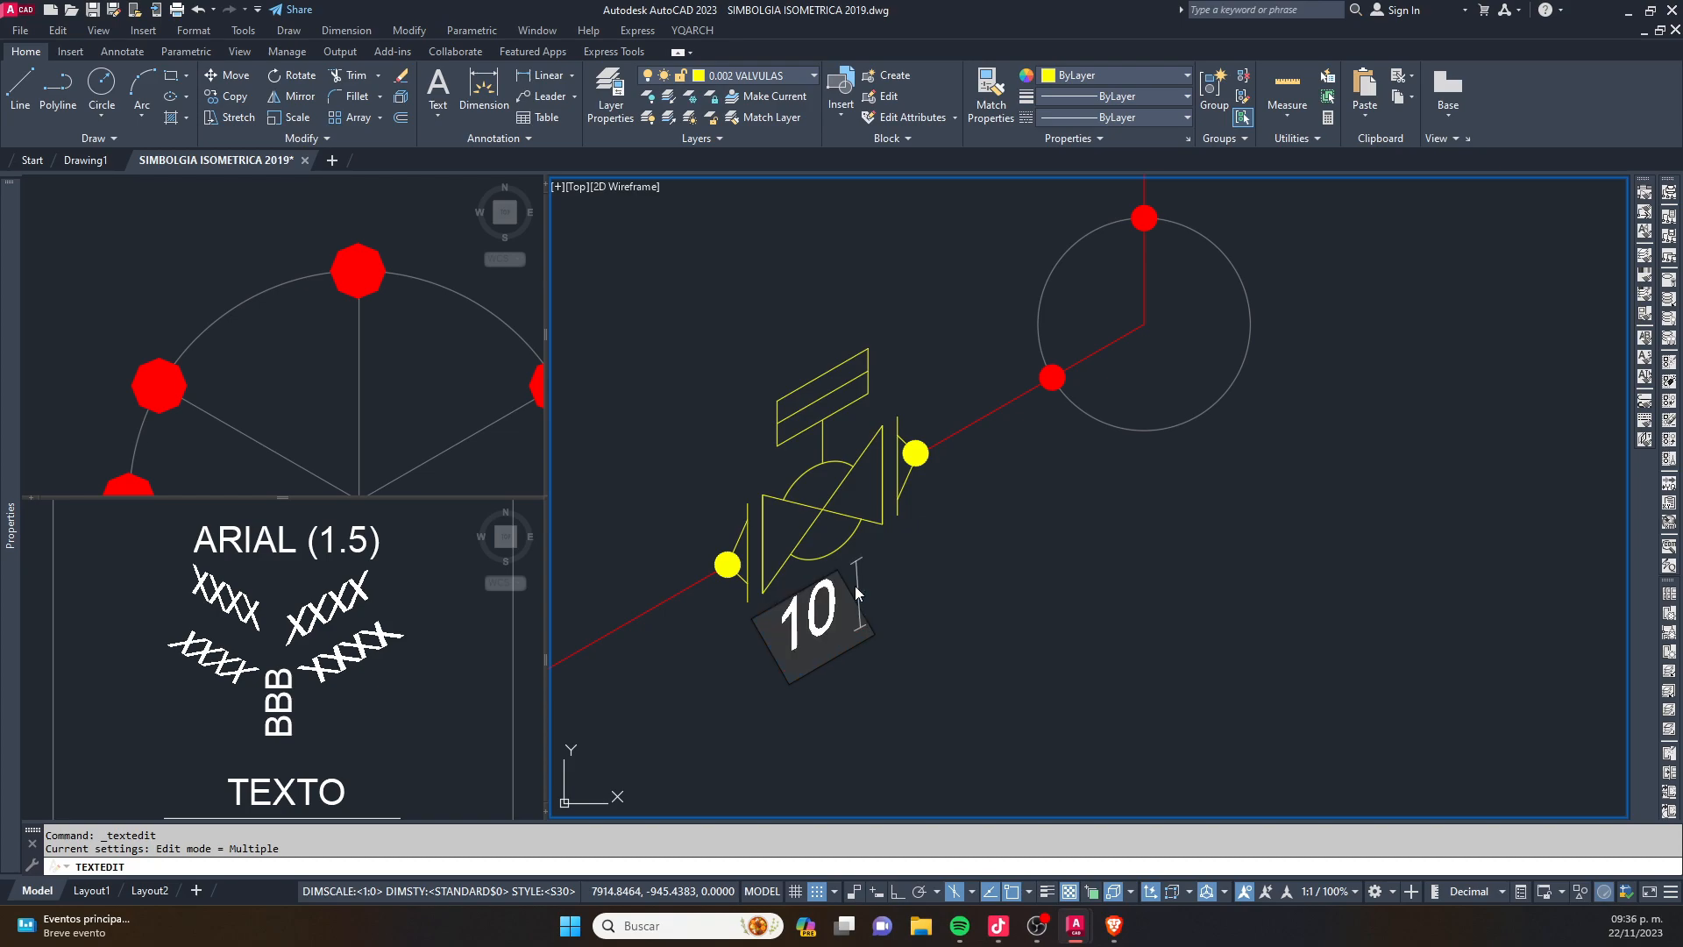
text(")
key(Escape)
key(Escape)
- Move the 10" label slightly up and to the right so it sits centred beneath the valve
click(806, 622)
text(m)
key(space)
click(933, 697)
click(954, 684)
key(Escape)
- Copy the 10" label to a second line directly below the original and clear the selection
click(811, 632)
text(co)
key(space)
click(1016, 539)
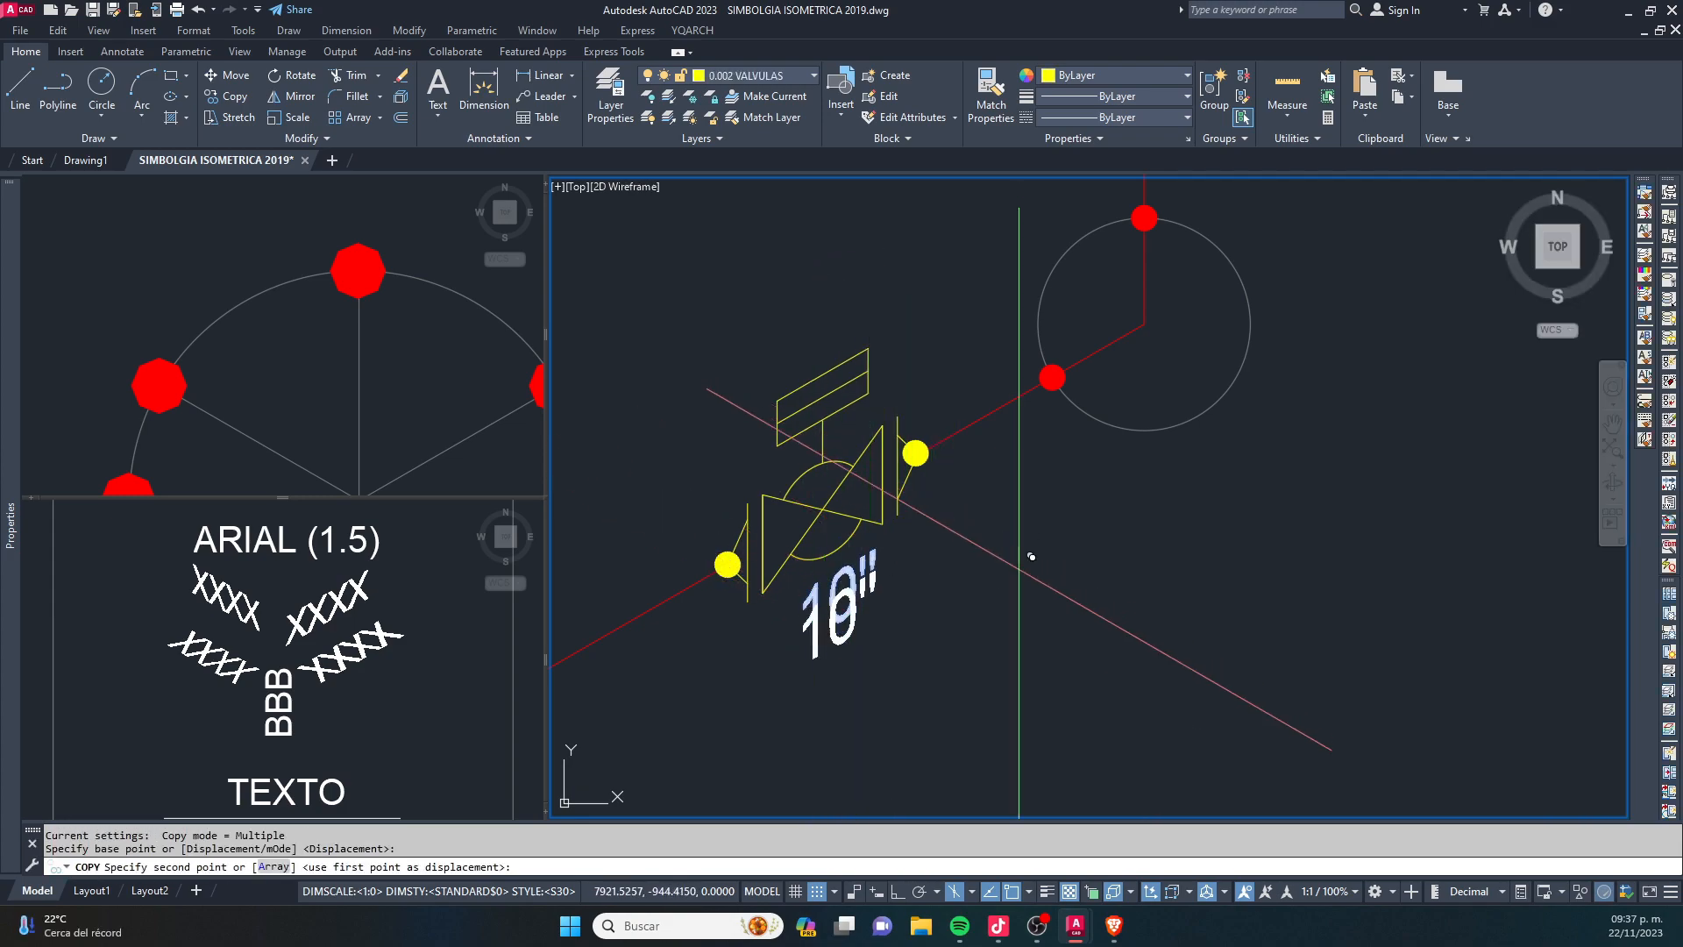
click(1022, 601)
key(Escape)
key(Escape)
click(870, 662)
key(Escape)
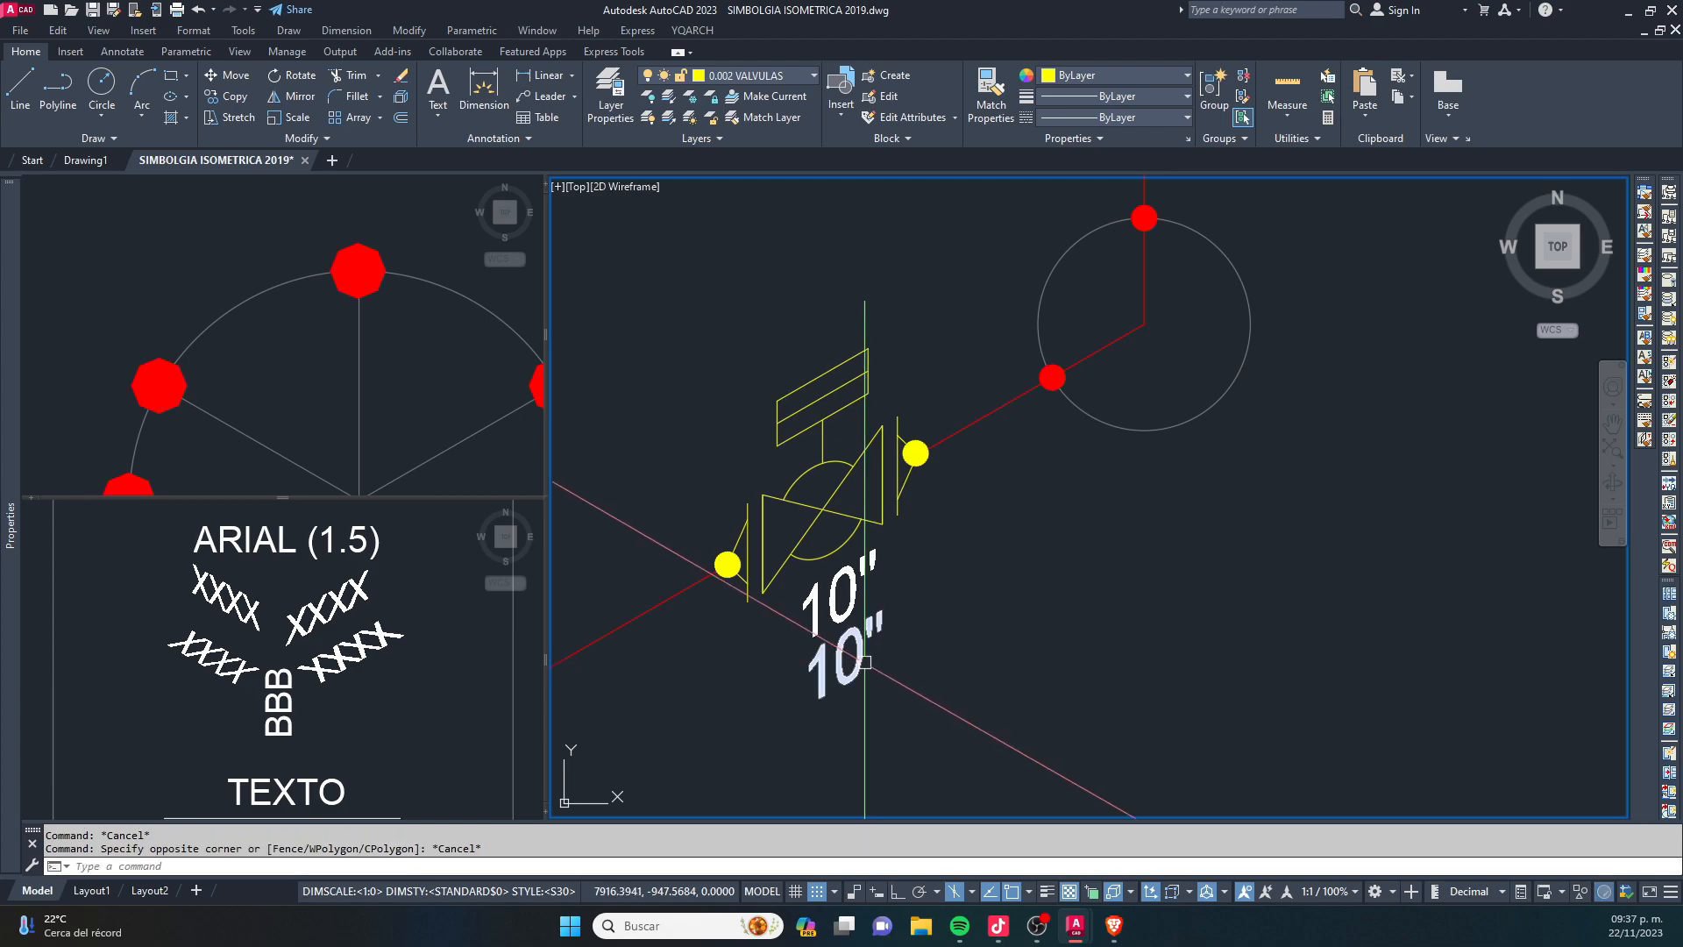
- Change the text of the lower label copy to 150#
double_click(864, 664)
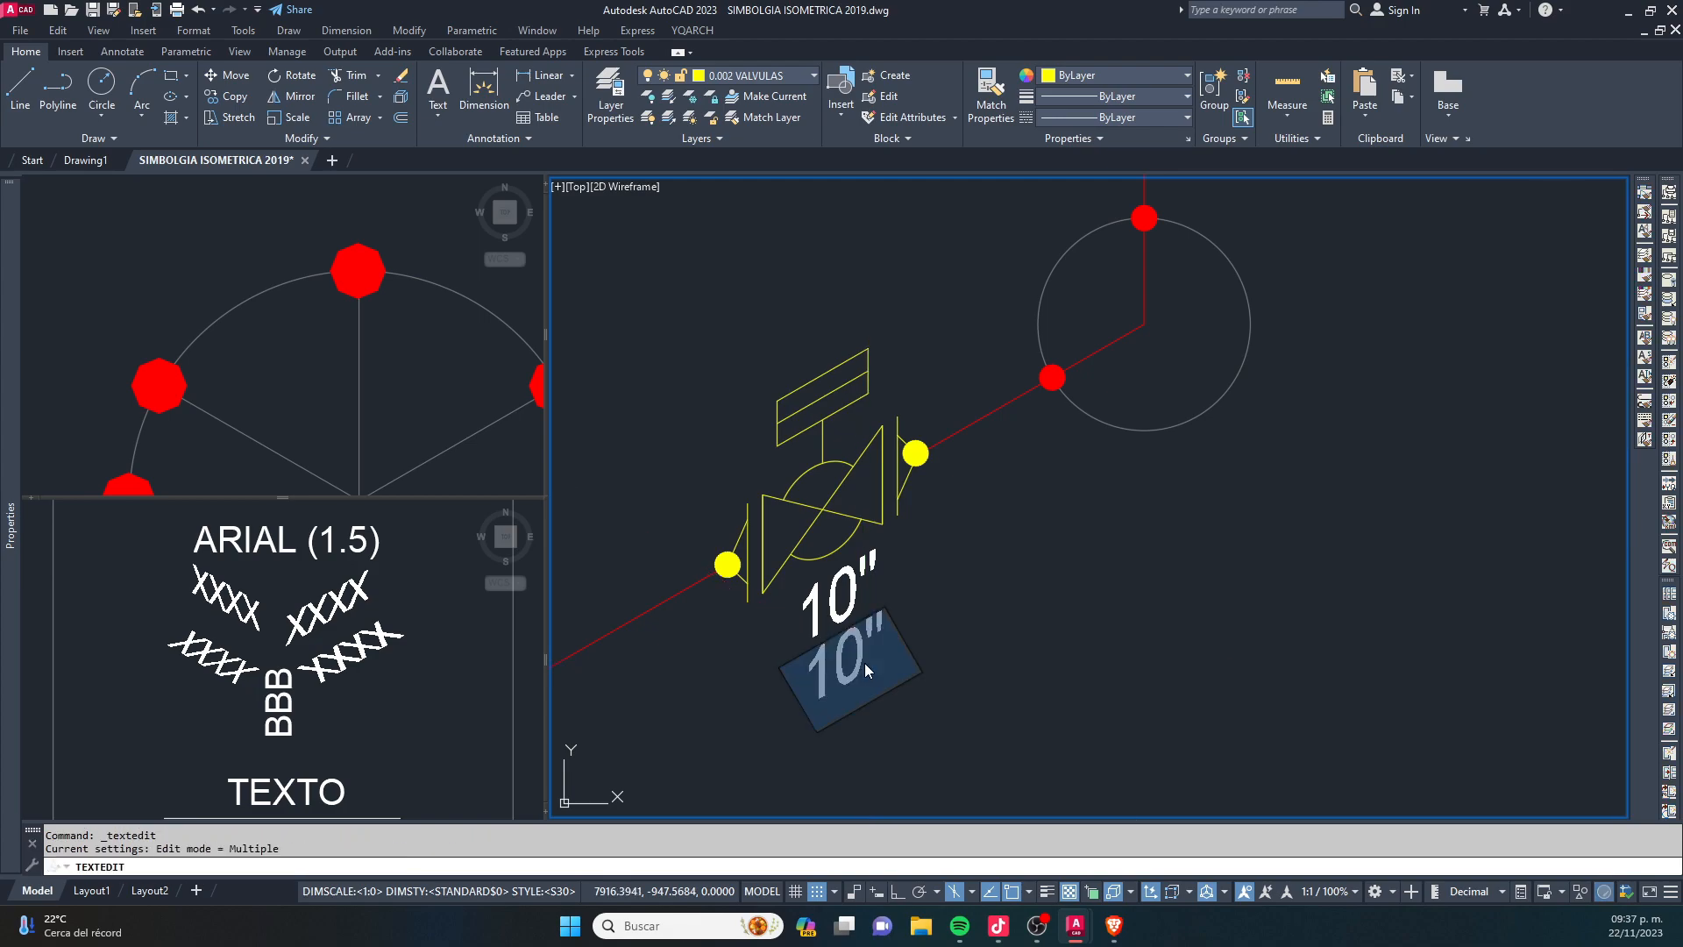
text(150)
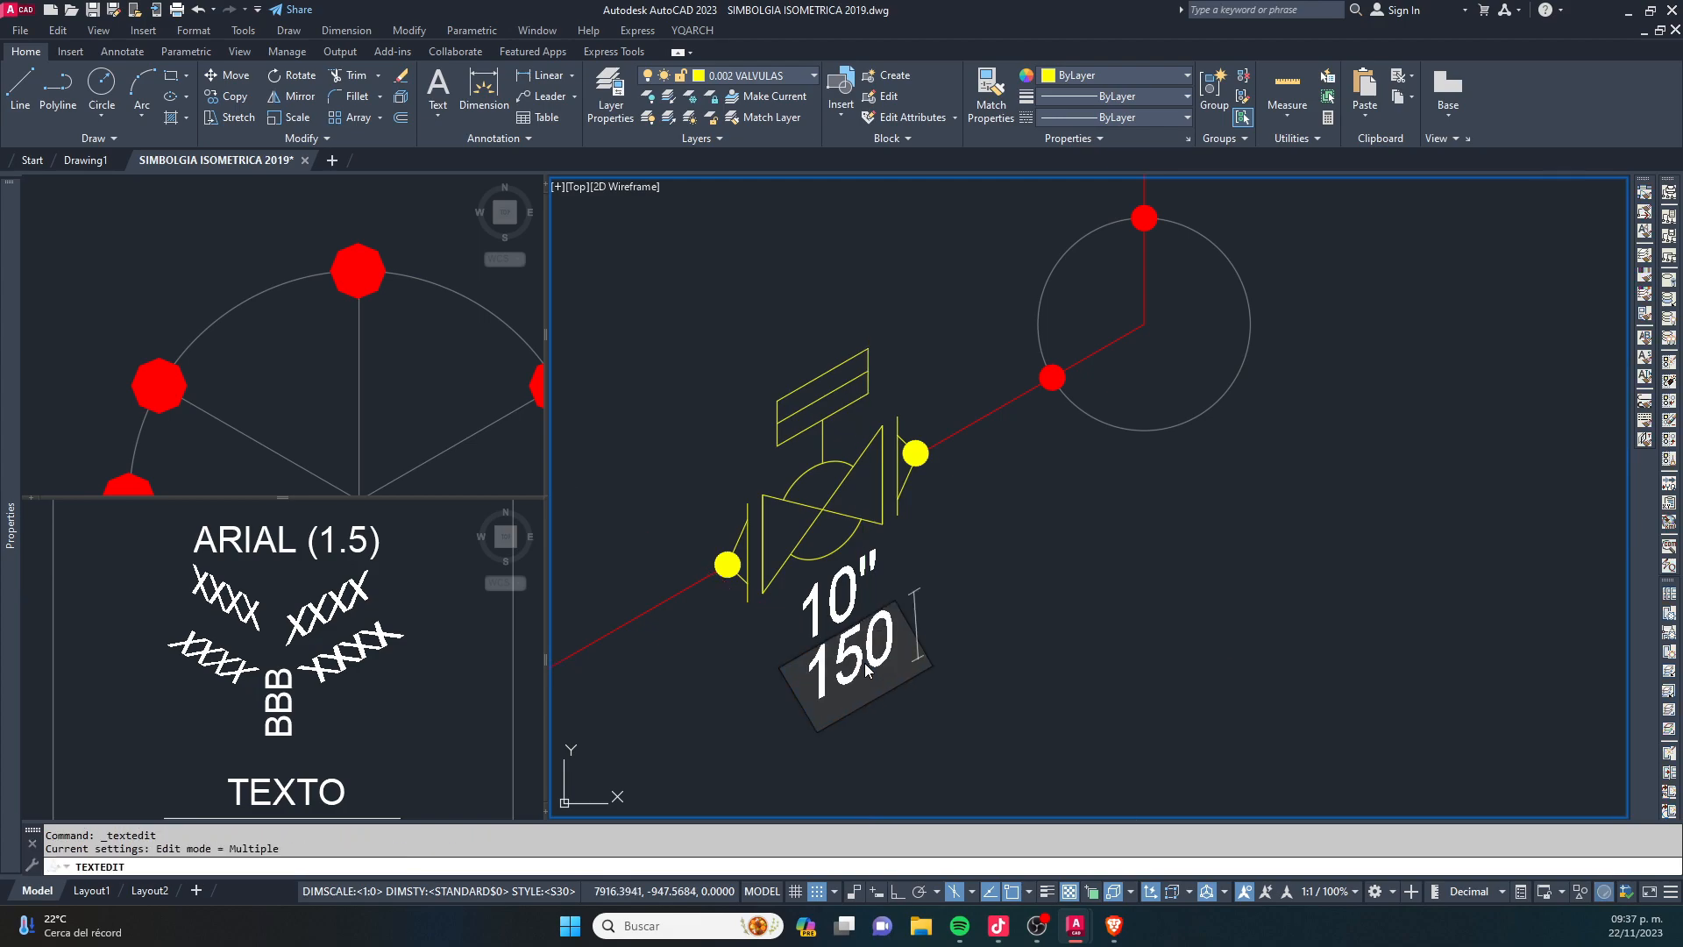
key(Return)
key(Escape)
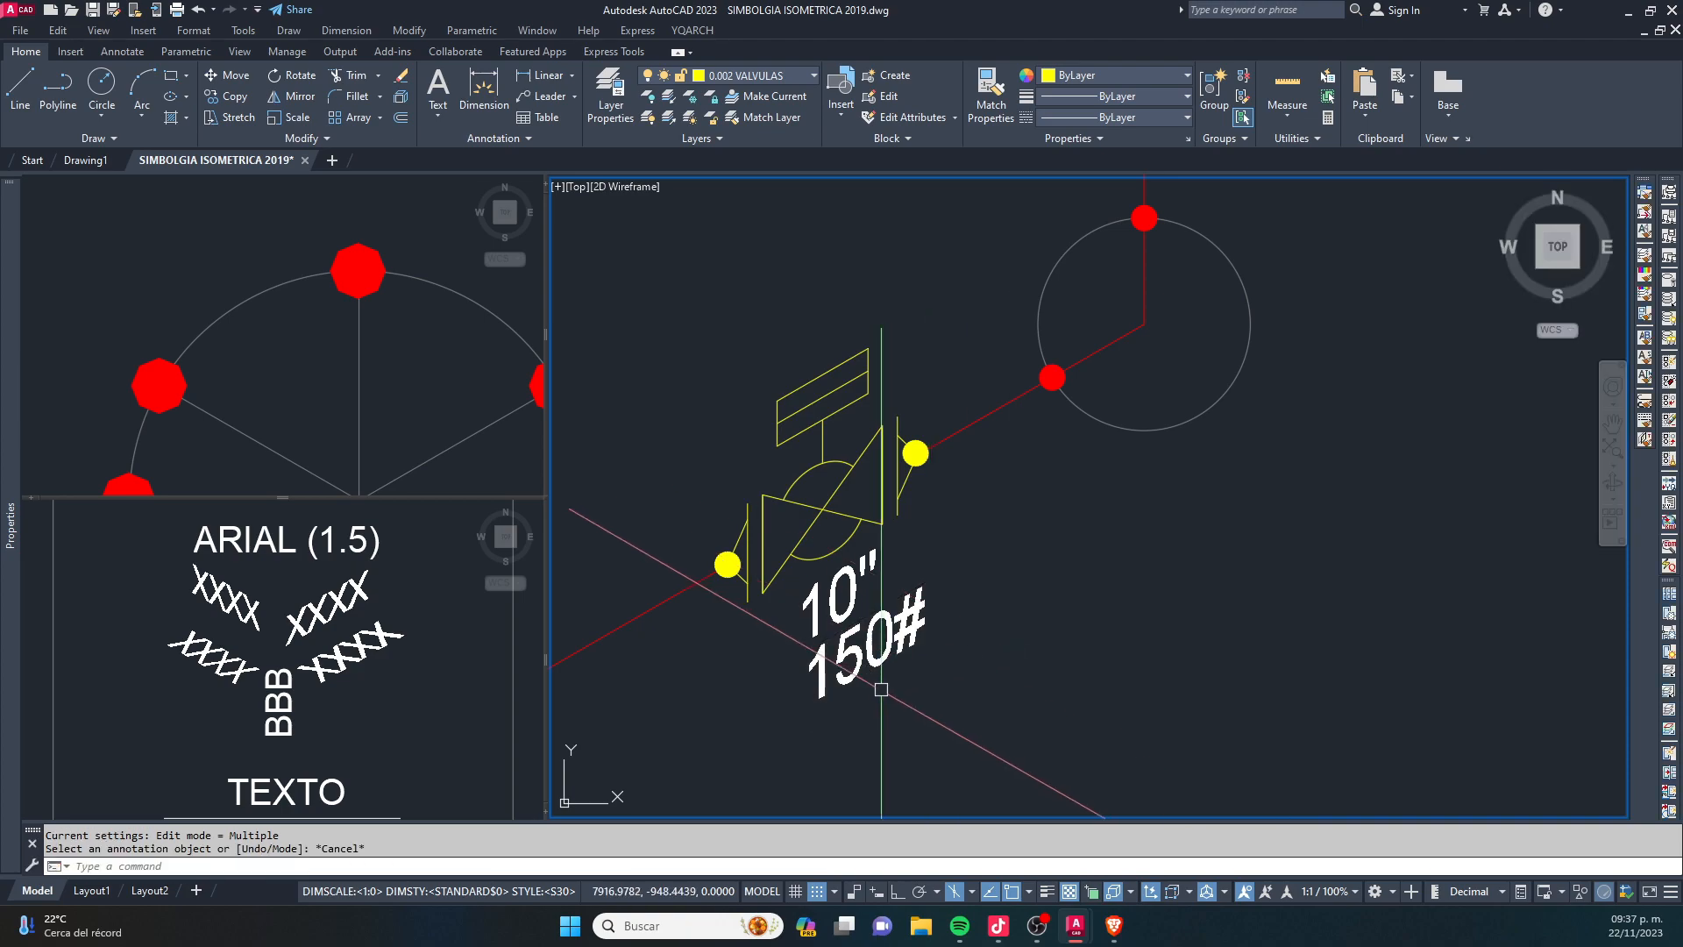
- Nudge the 10" label slightly to the right so it lines up above the 150# label
key(Escape)
scroll(855, 707, up, 2)
click(860, 565)
text(m)
key(space)
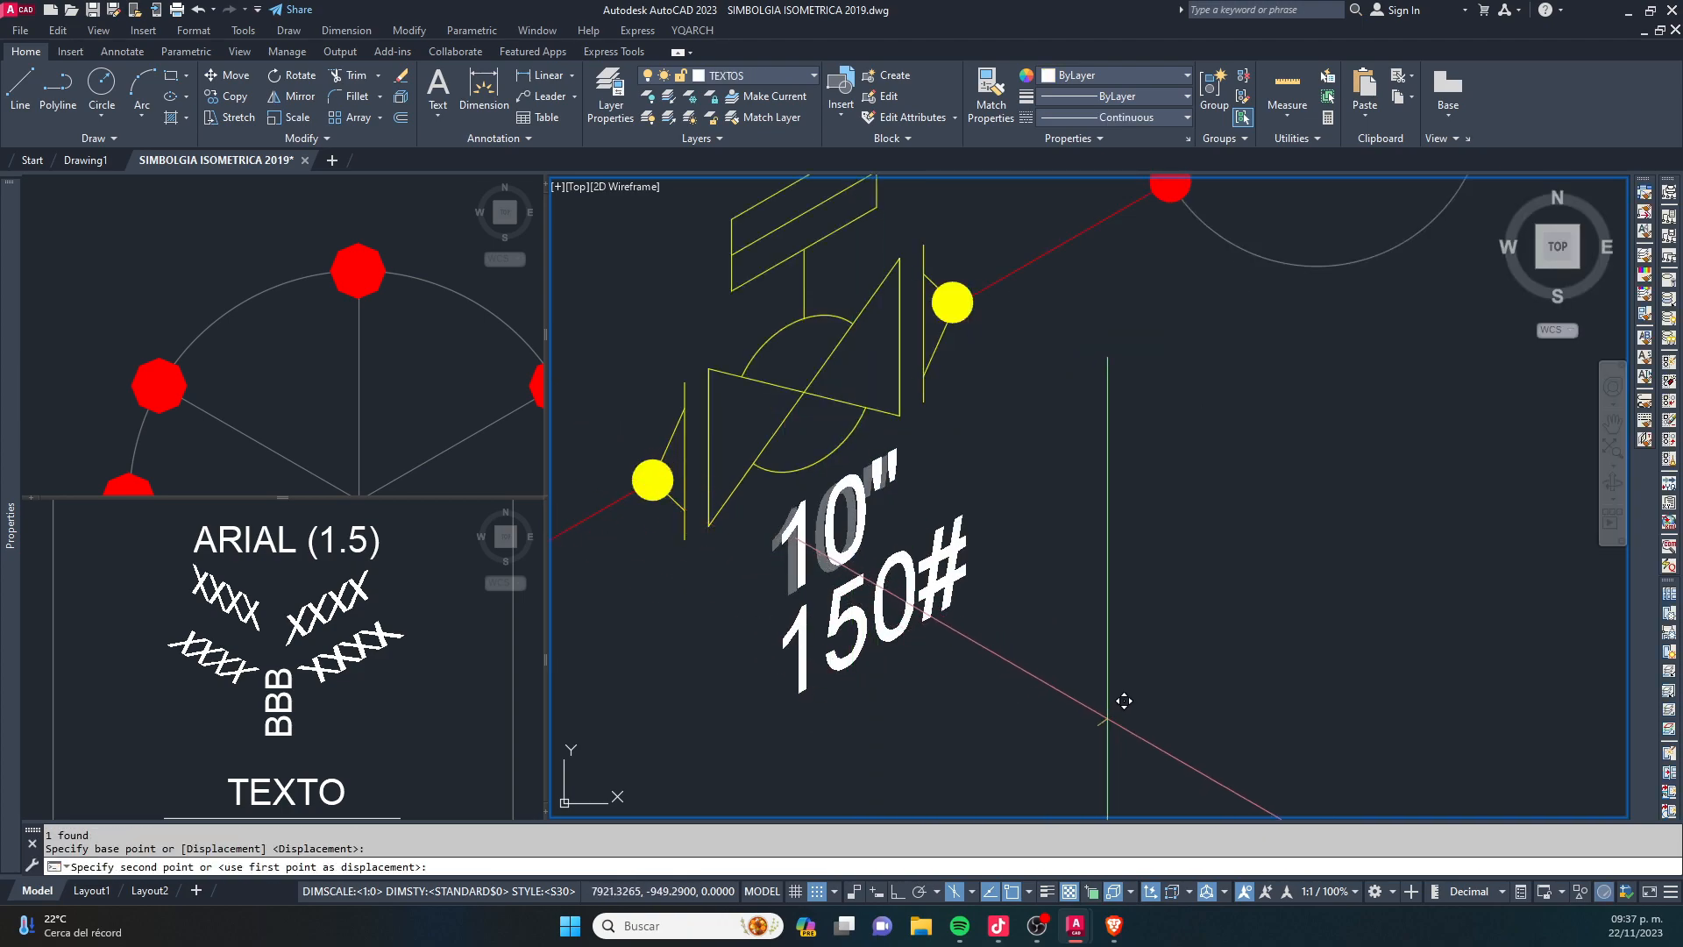
key(Escape)
- Move the 10" and 150# labels together slightly to adjust their position beneath the valve
click(988, 695)
text(m)
key(space)
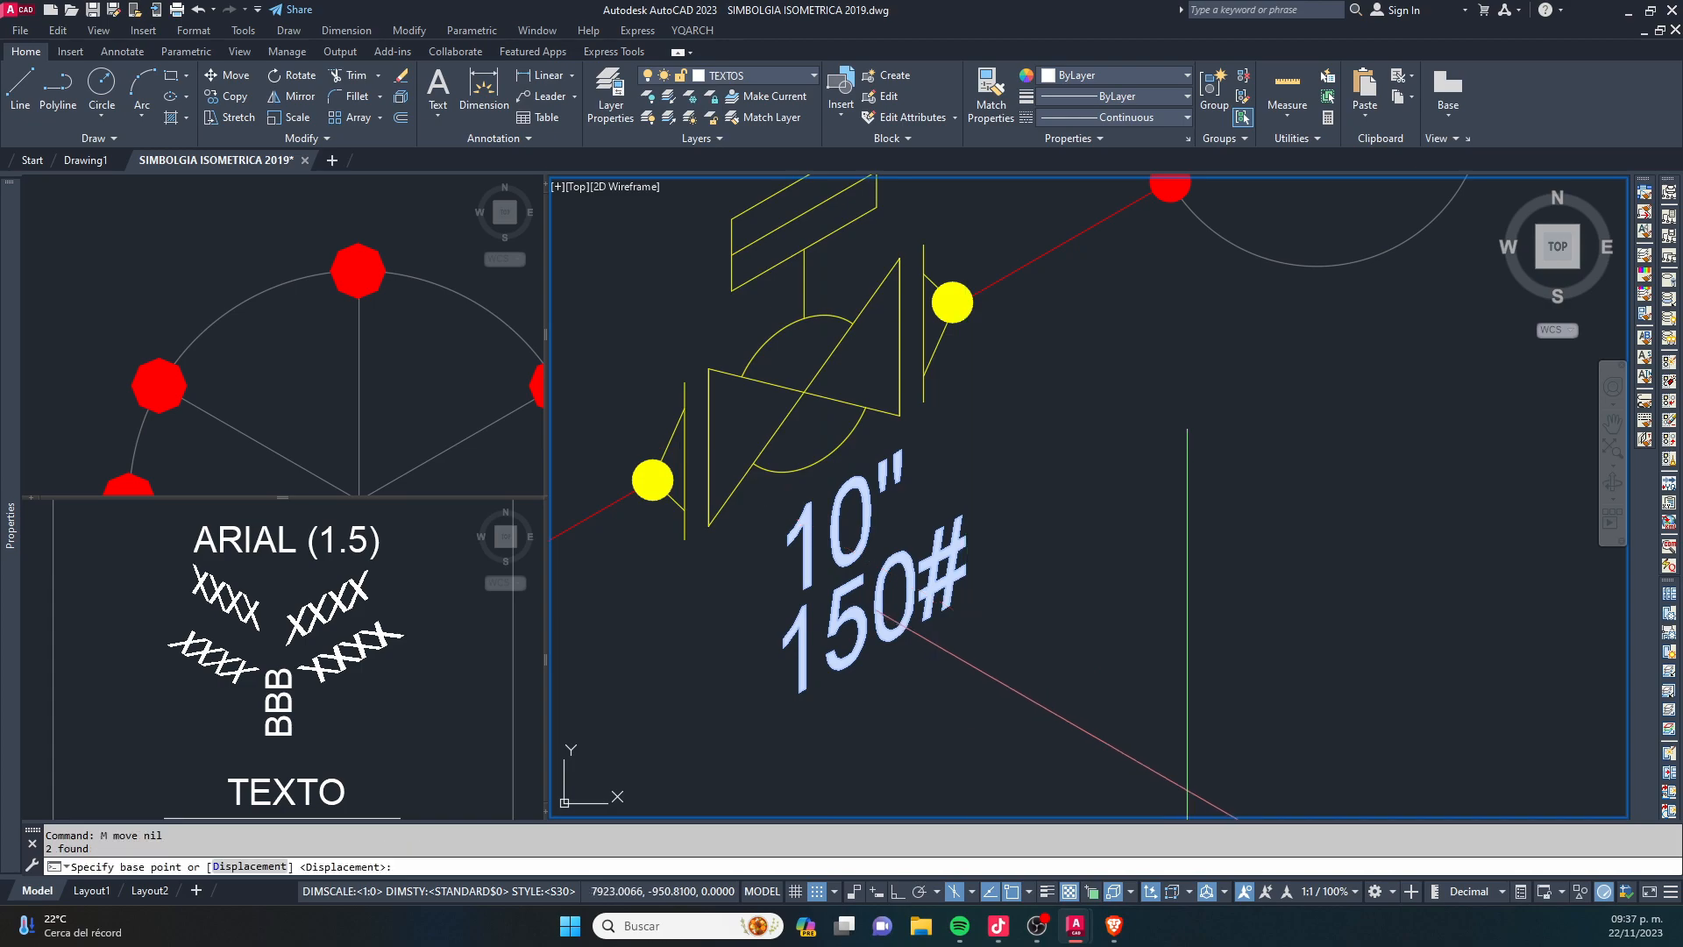
click(1188, 786)
click(1174, 783)
key(Escape)
- Copy the 10" and 150# labels beside the valve on the vertical red pipe
click(1041, 777)
click(797, 498)
text(co)
key(space)
click(923, 616)
scroll(906, 675, down, 4)
middle_drag(1131, 428, 973, 726)
scroll(1013, 502, up, 2)
click(987, 480)
key(Escape)
key(Escape)
- Copy the isometric concentric reducer symbol from the symbol library into the free space above the inclined yellow pipe
click(344, 449)
scroll(419, 466, down, 4)
scroll(419, 466, down, 4)
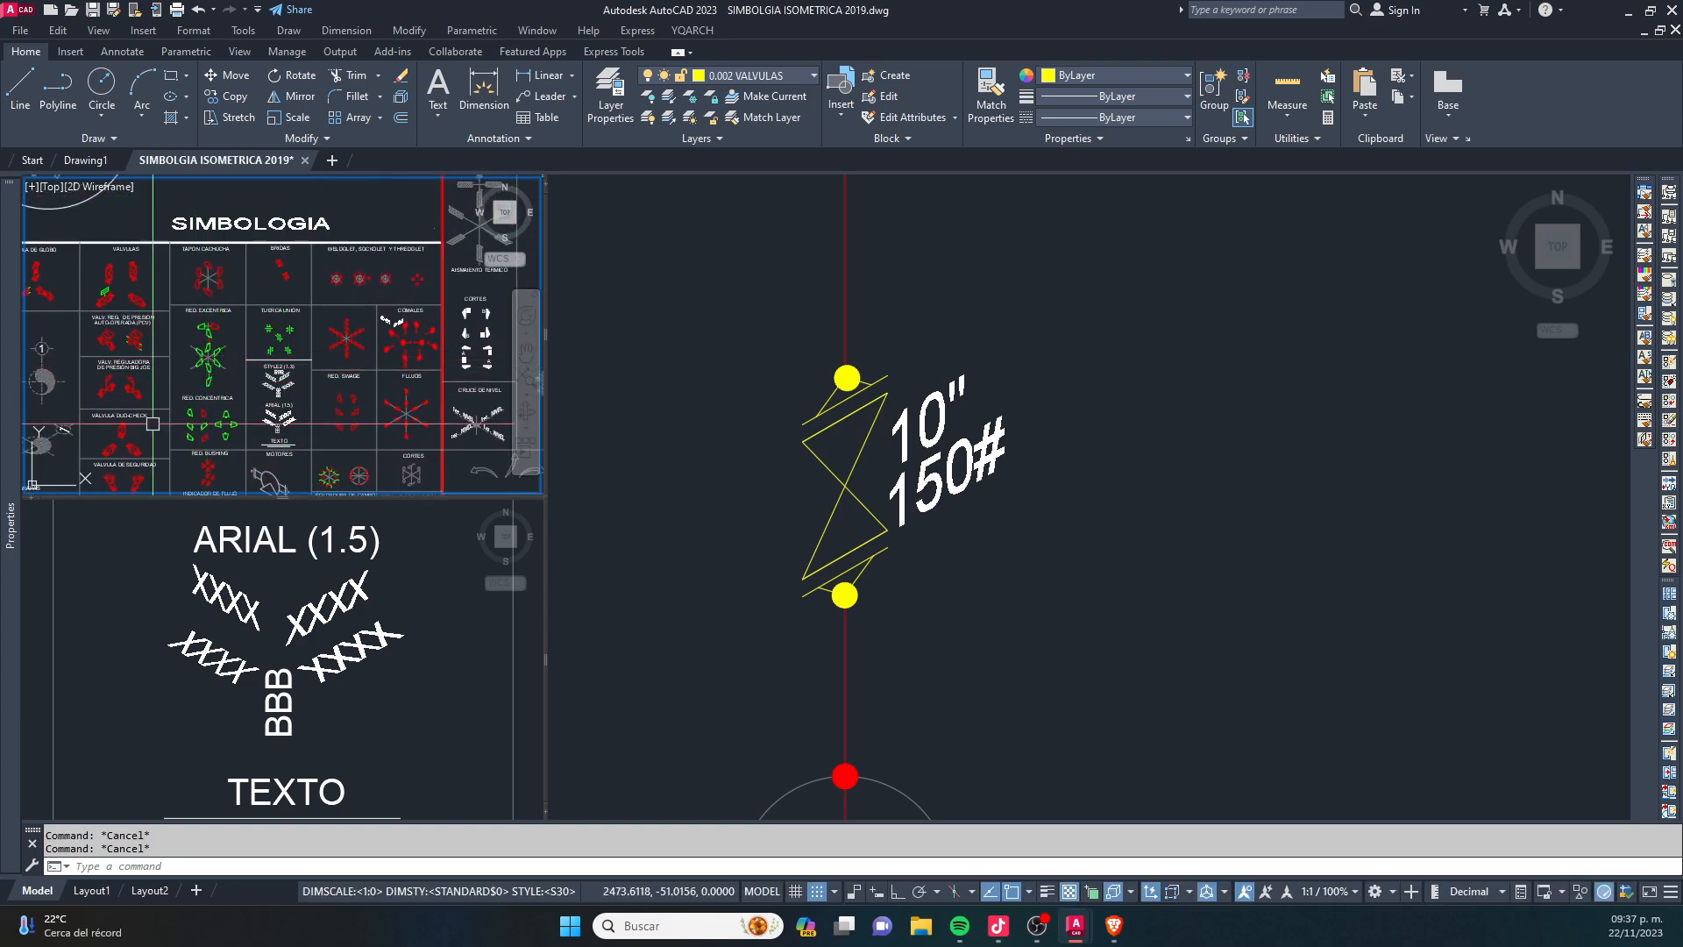
scroll(65, 412, up, 4)
scroll(366, 403, up, 4)
click(429, 410)
click(342, 286)
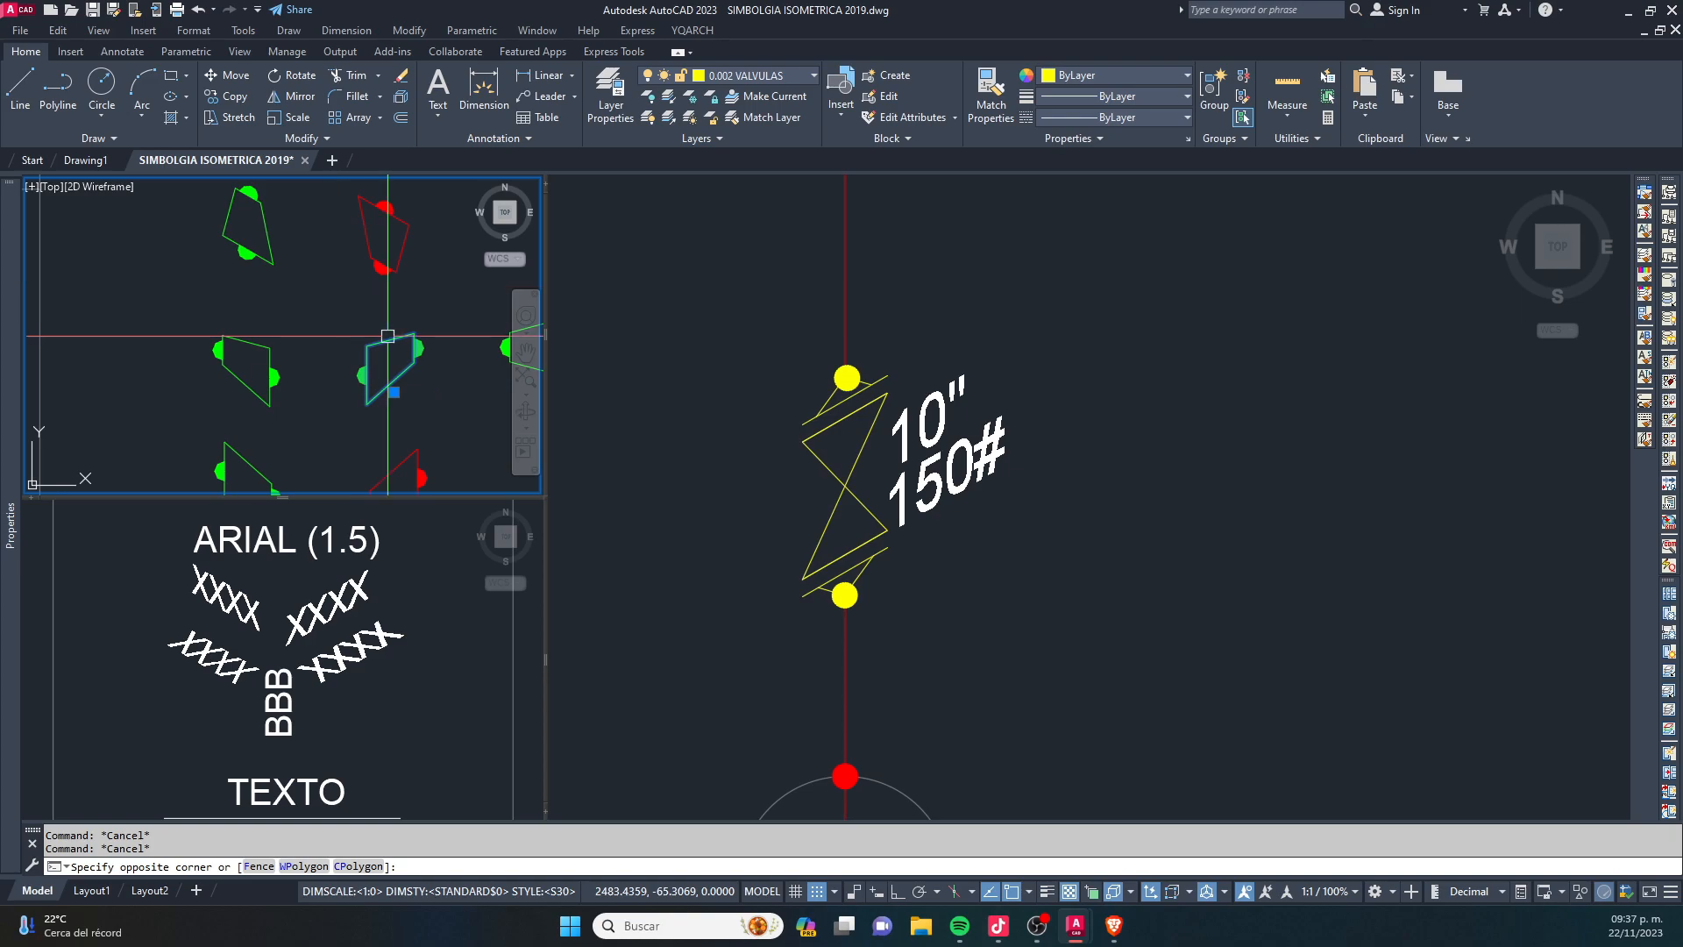
key(Escape)
middle_drag(433, 408, 400, 412)
click(403, 413)
click(314, 309)
scroll(925, 478, down, 4)
middle_drag(1044, 305, 857, 544)
scroll(863, 373, up, 6)
click(766, 321)
key(Escape)
- Move the concentric reducer by its large end's centre onto the inclined yellow pipe
click(791, 332)
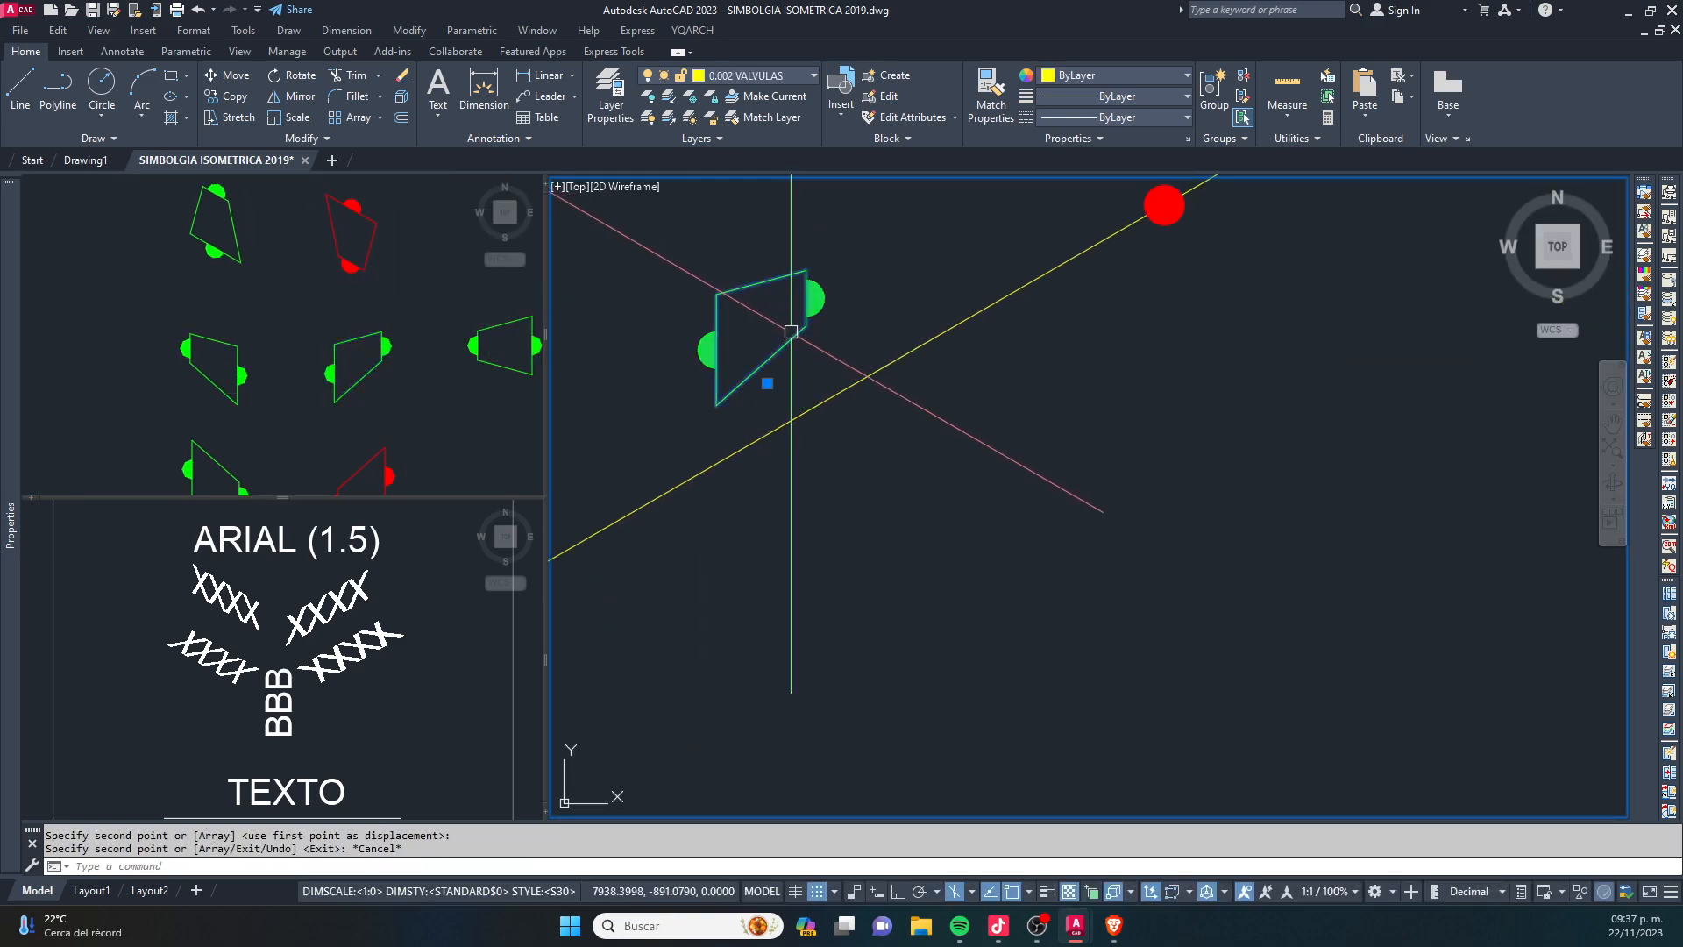
text(m)
key(space)
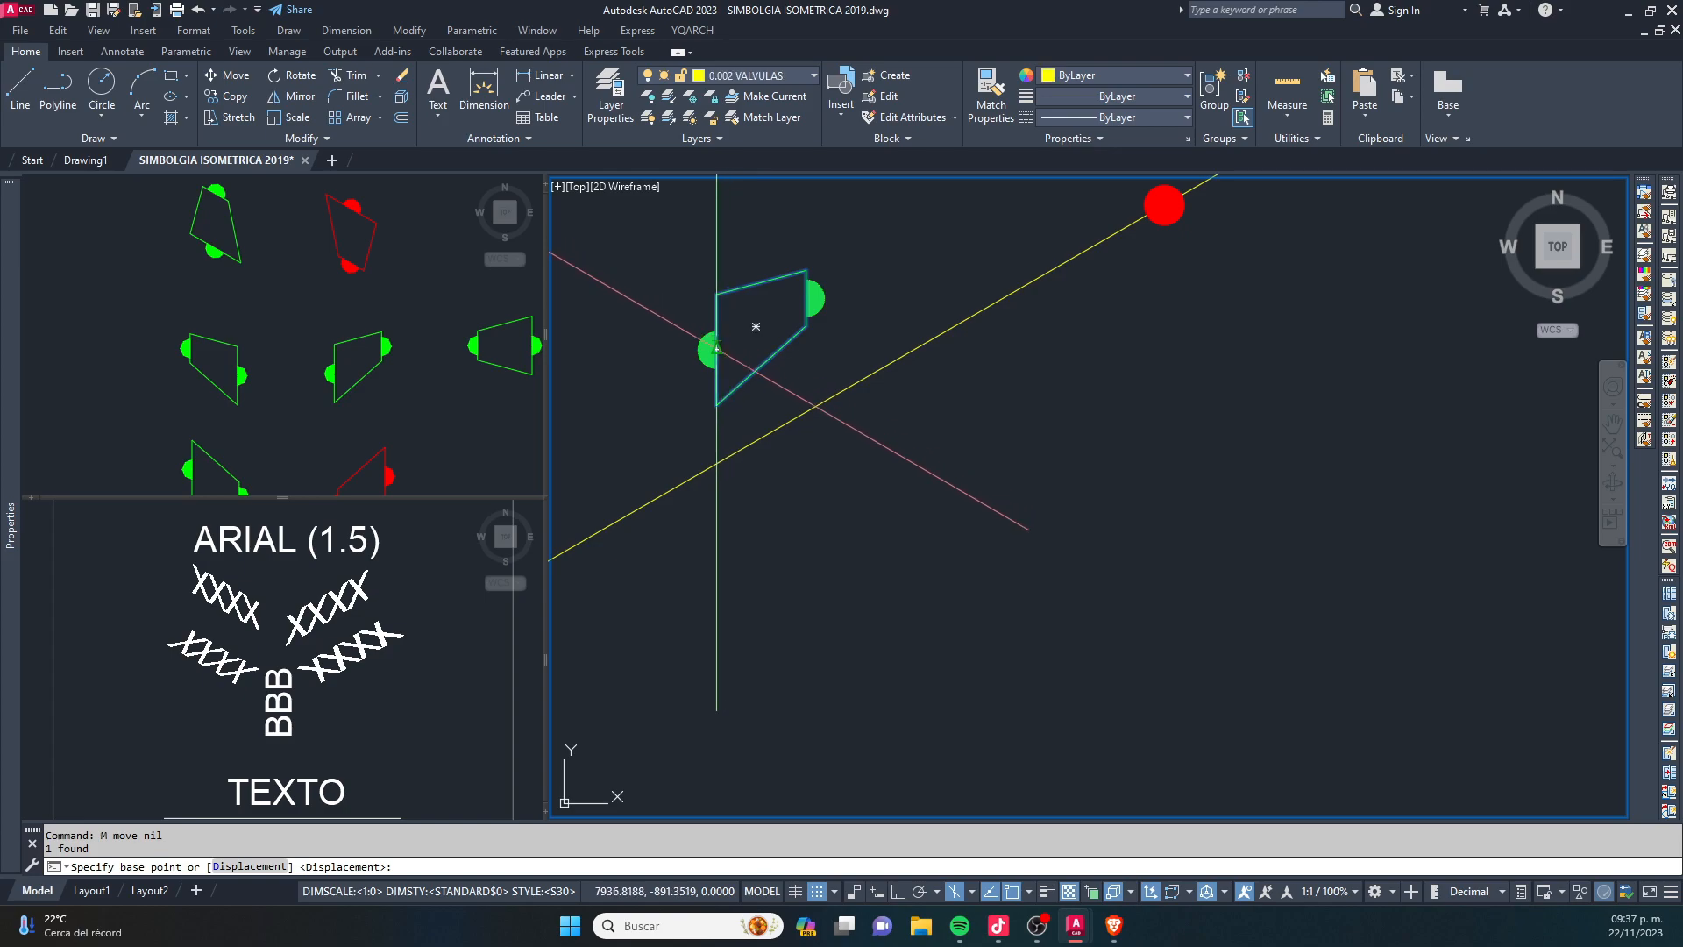
click(716, 344)
click(752, 442)
key(Escape)
key(Escape)
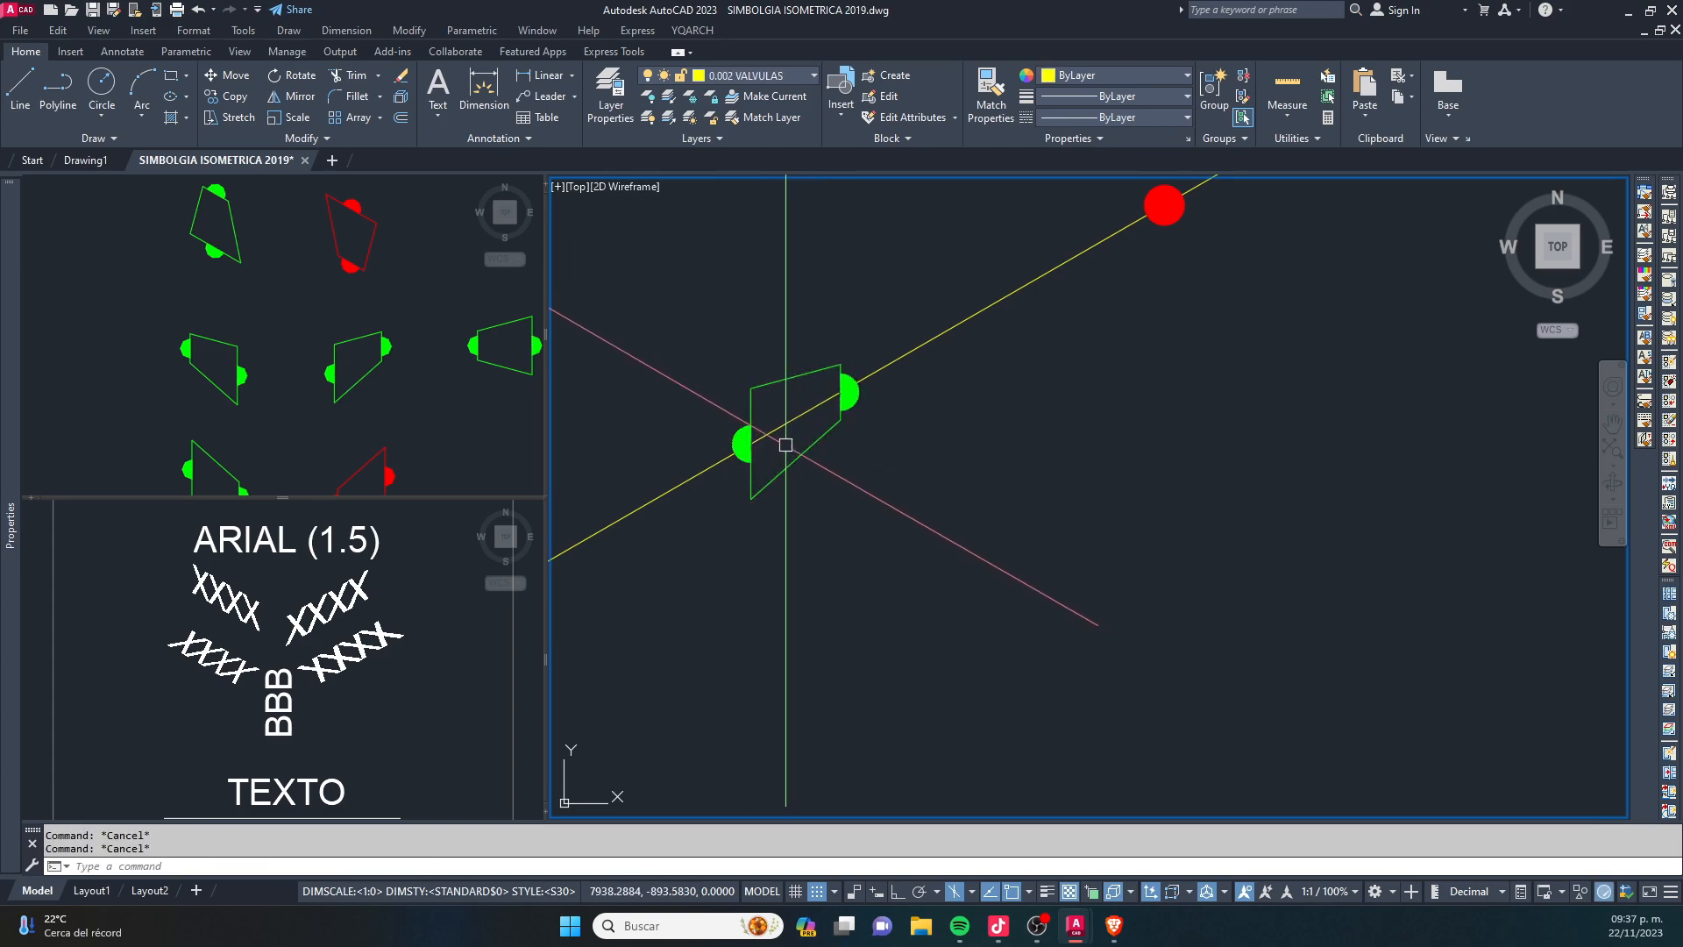
- Explode the concentric reducer block on the yellow pipe into separate objects
click(679, 279)
click(886, 526)
text(x)
key(space)
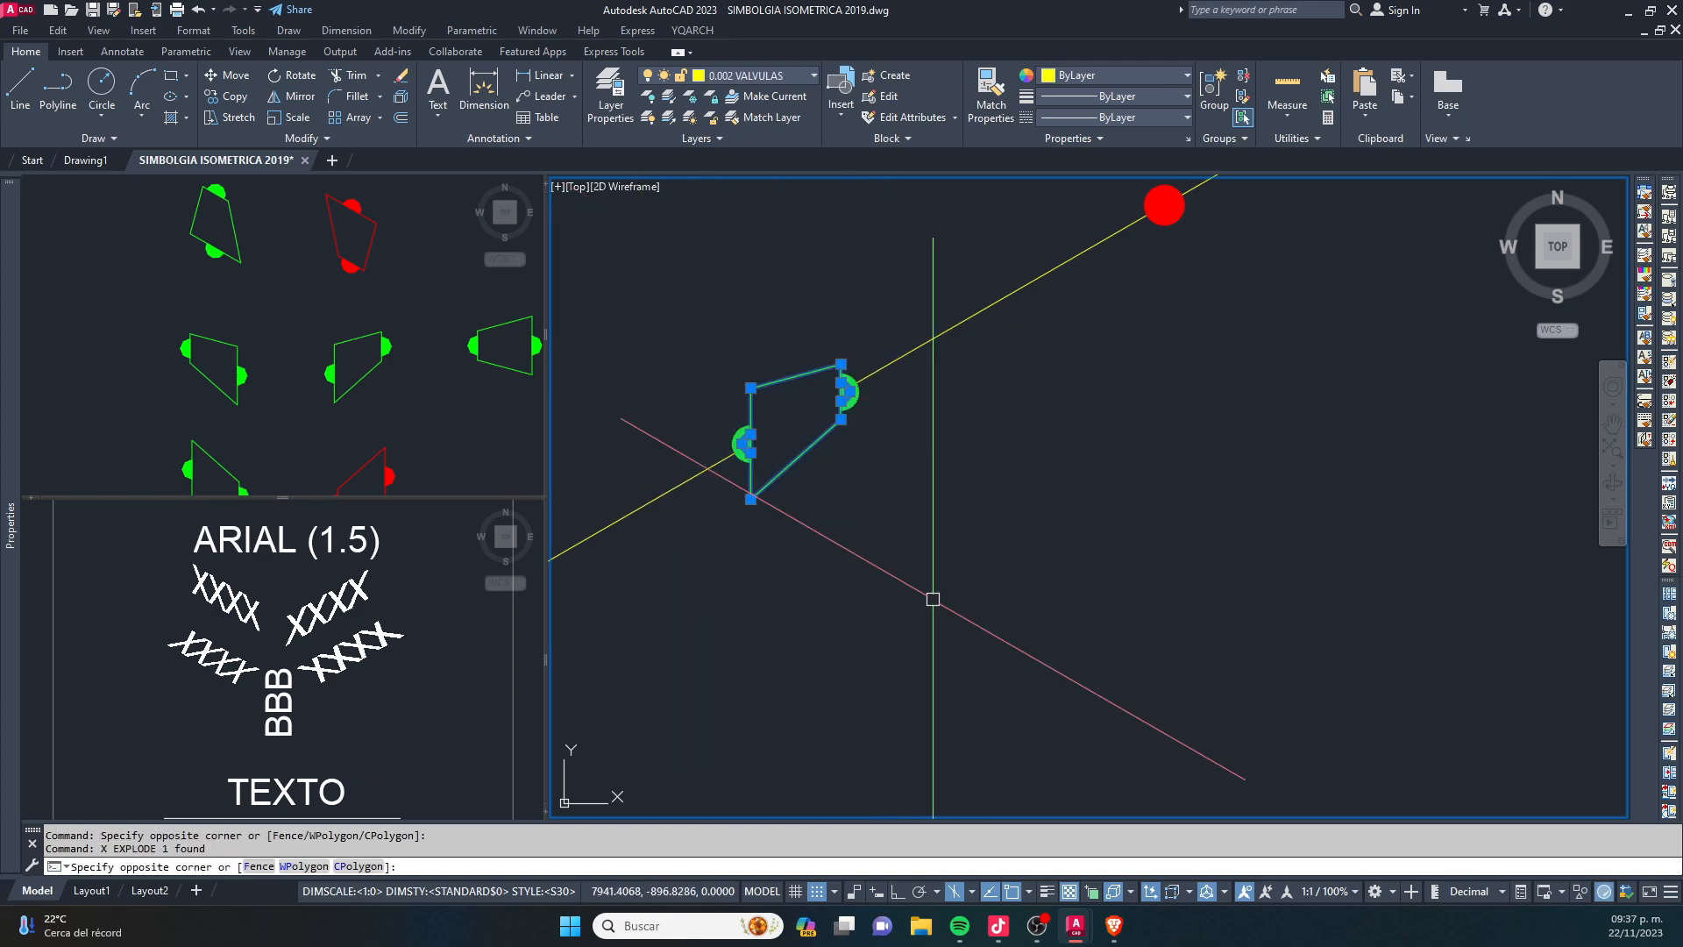
click(776, 68)
click(785, 91)
scroll(793, 75, up, 4)
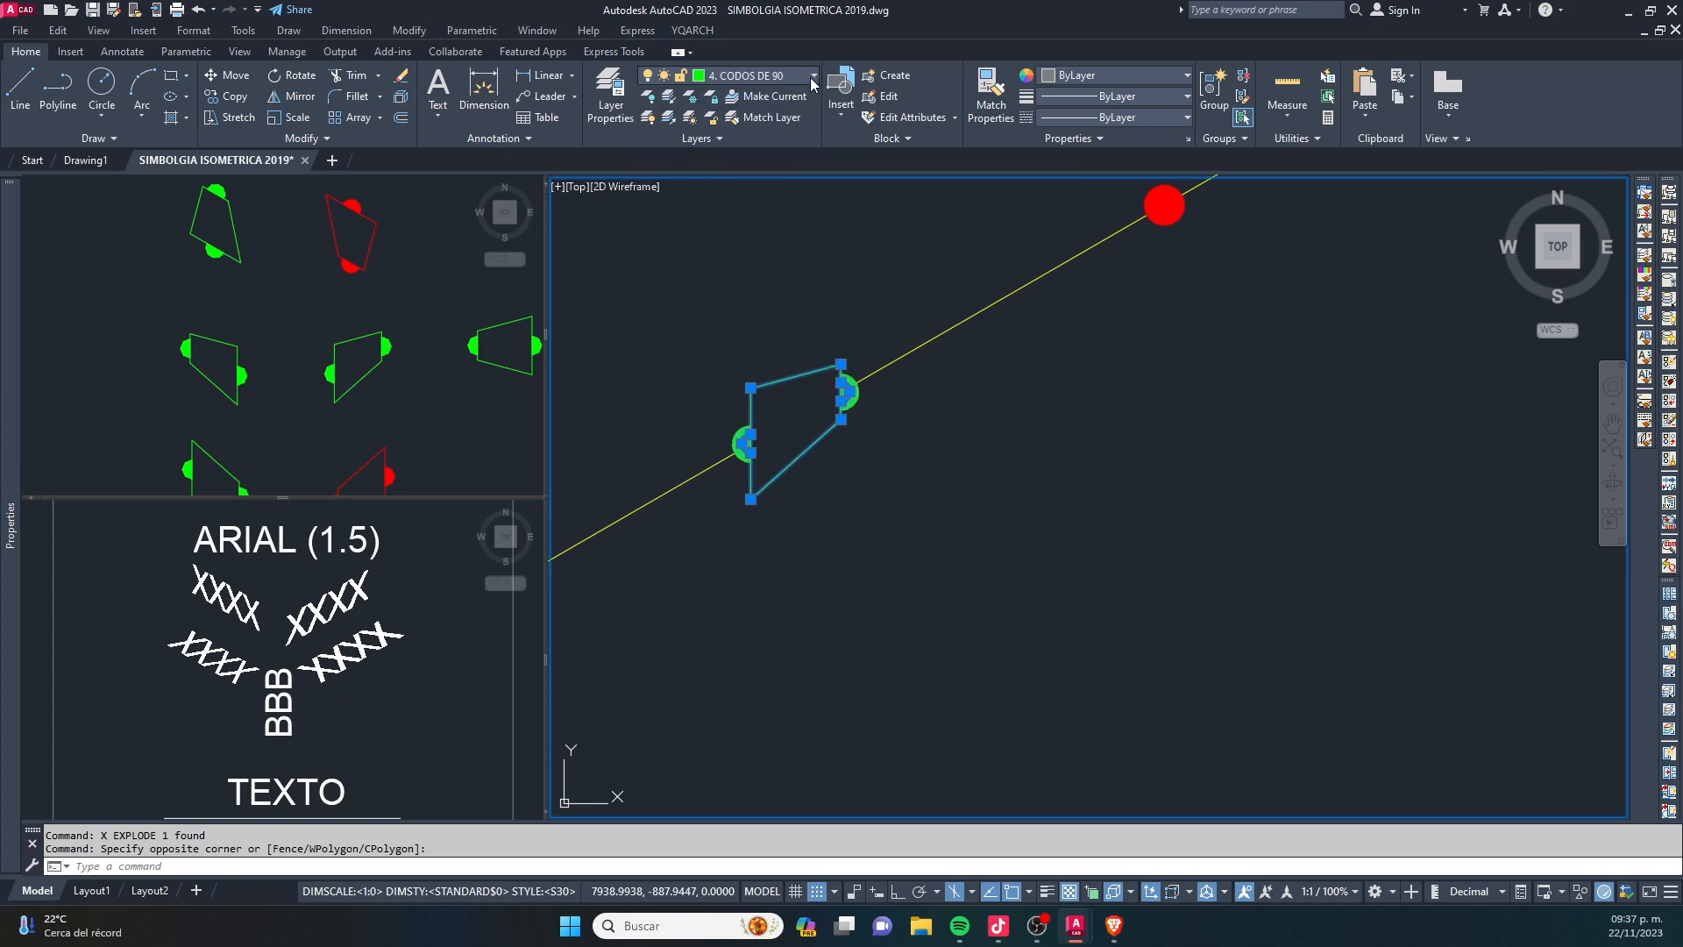
click(812, 81)
scroll(770, 97, up, 3)
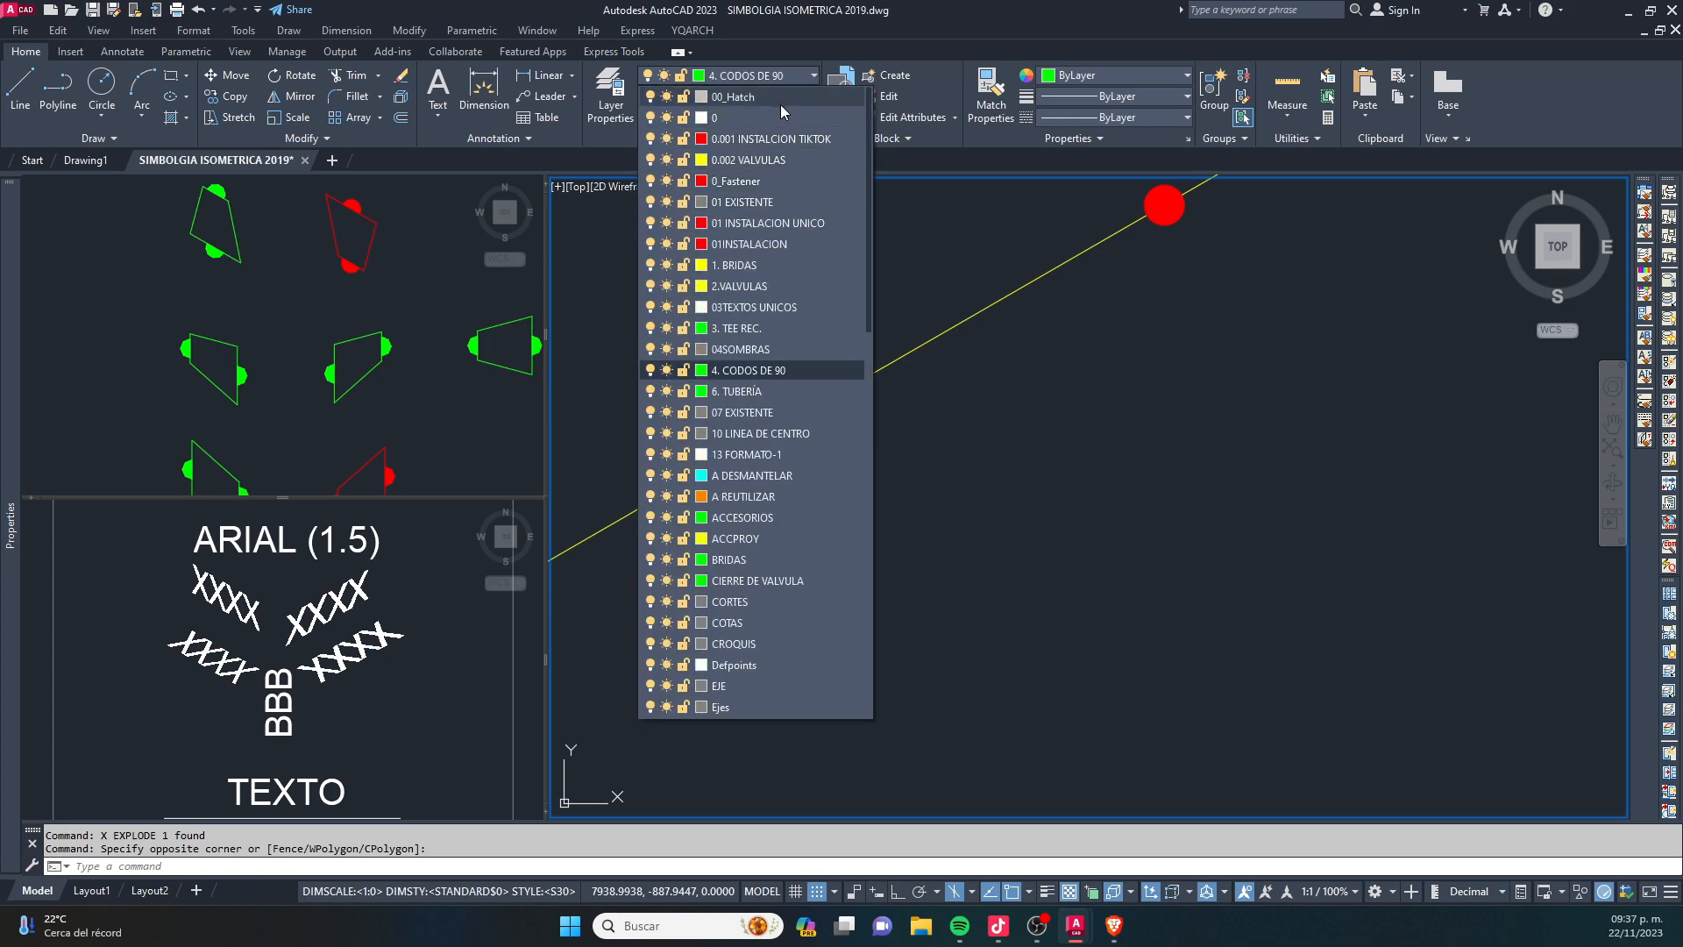
click(789, 163)
key(Escape)
key(Escape)
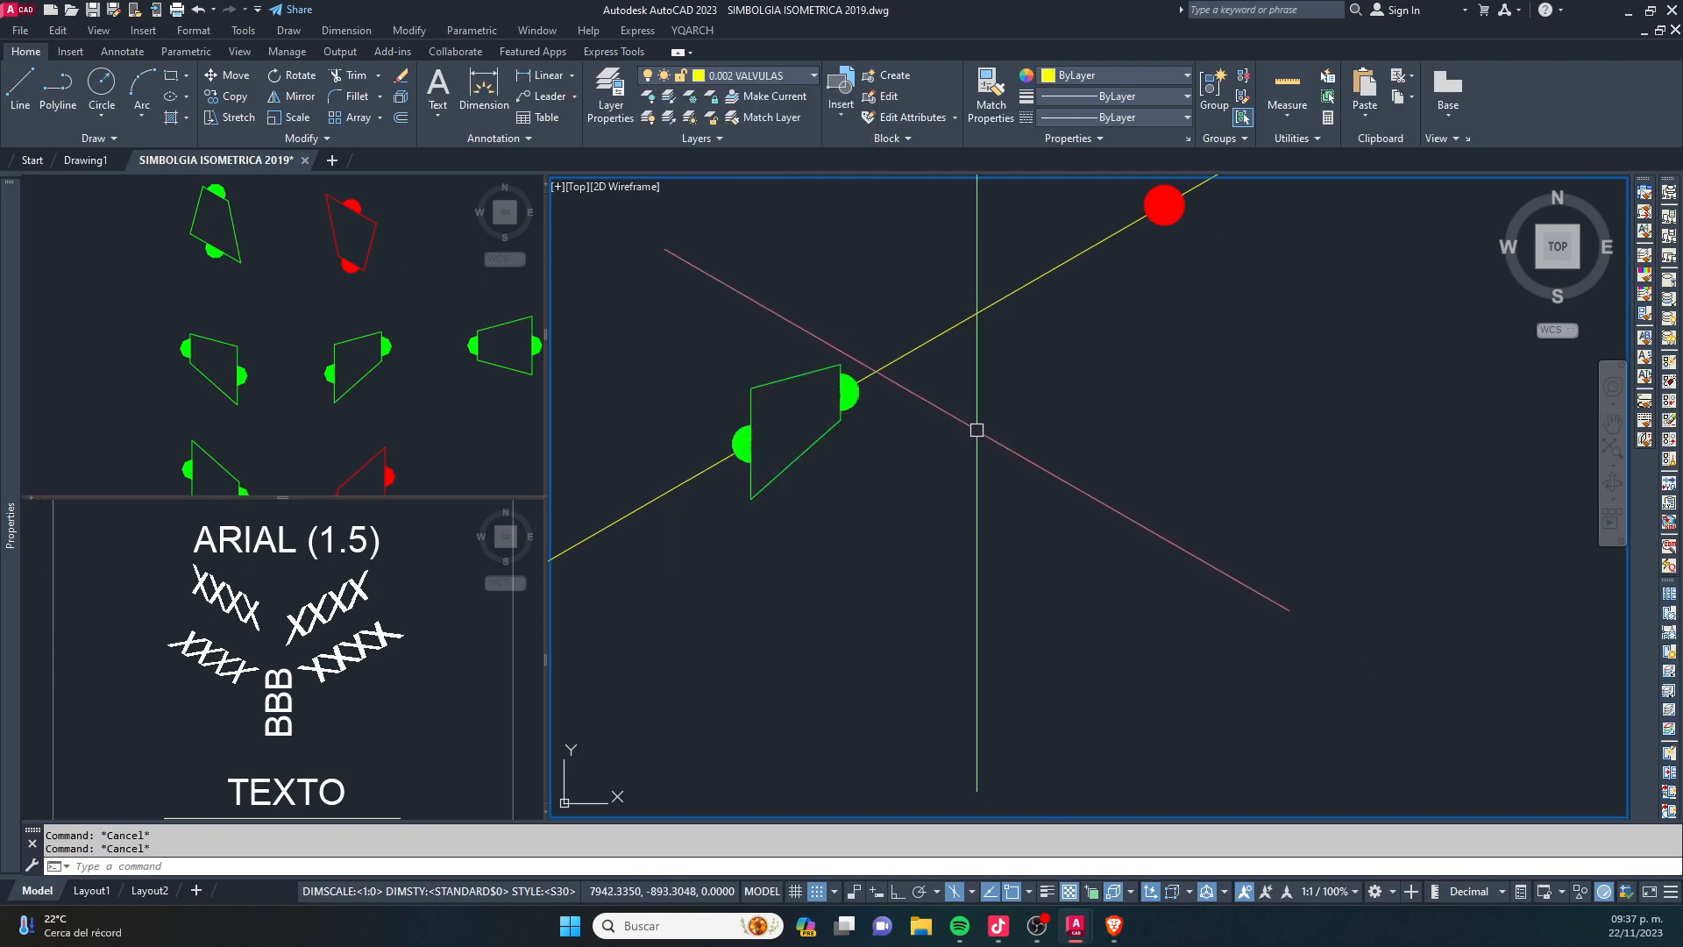
- Create a green layer named 0.003 ACCESORIOS and make it the current layer
text(LA)
key(Return)
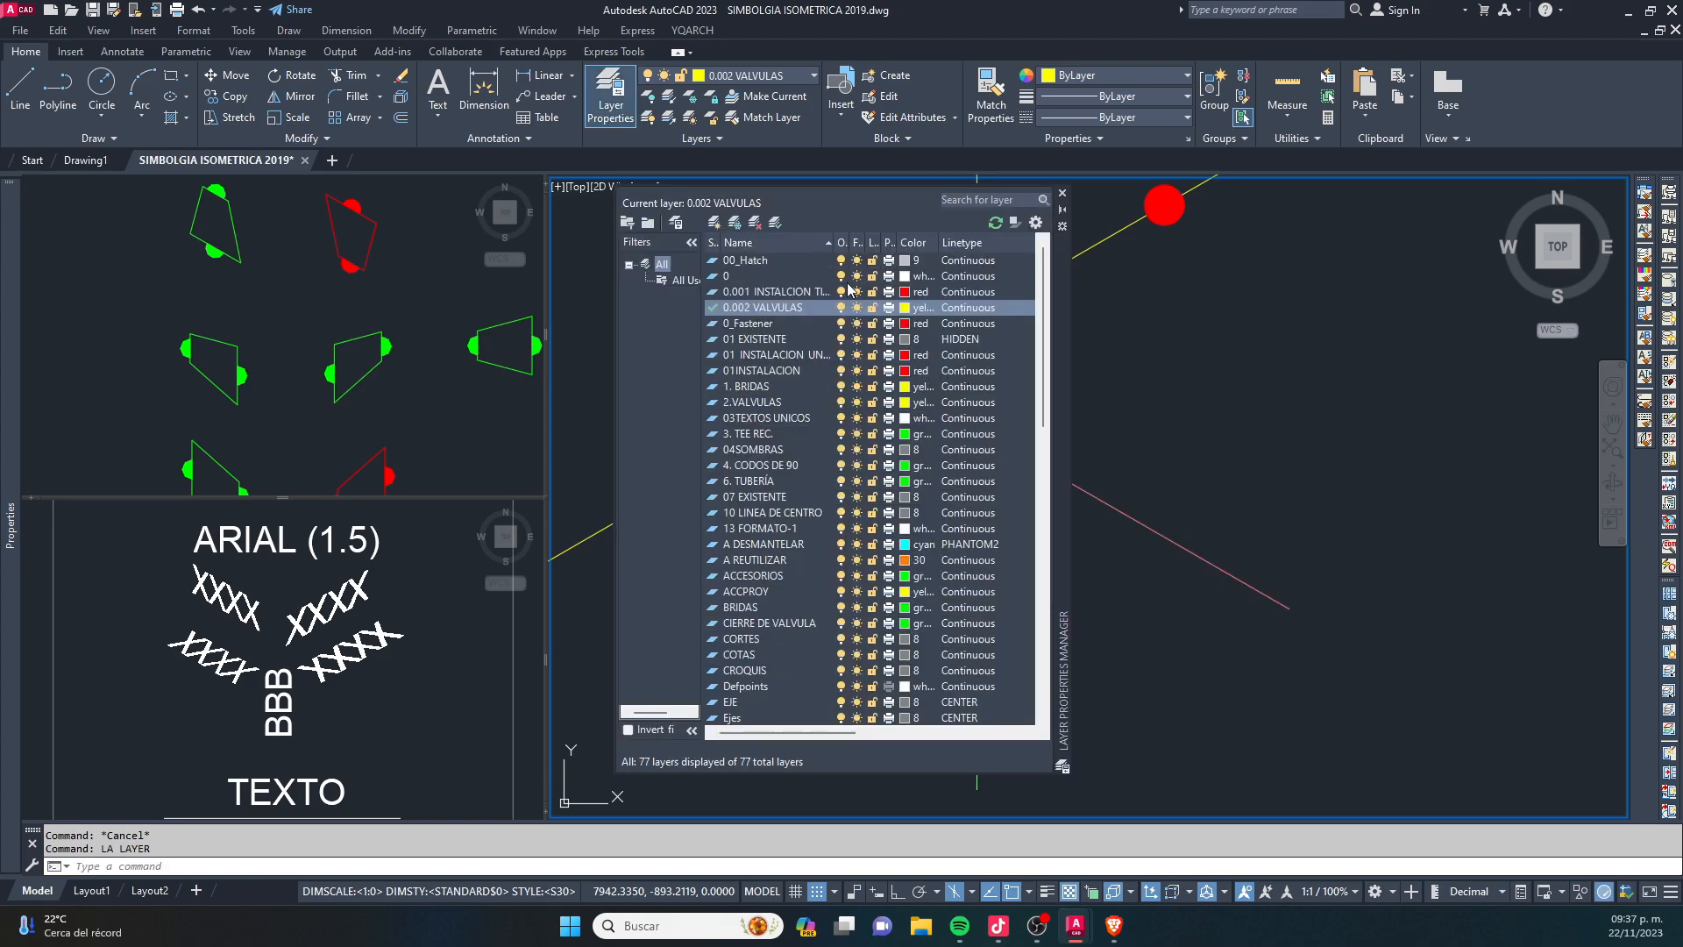
click(720, 227)
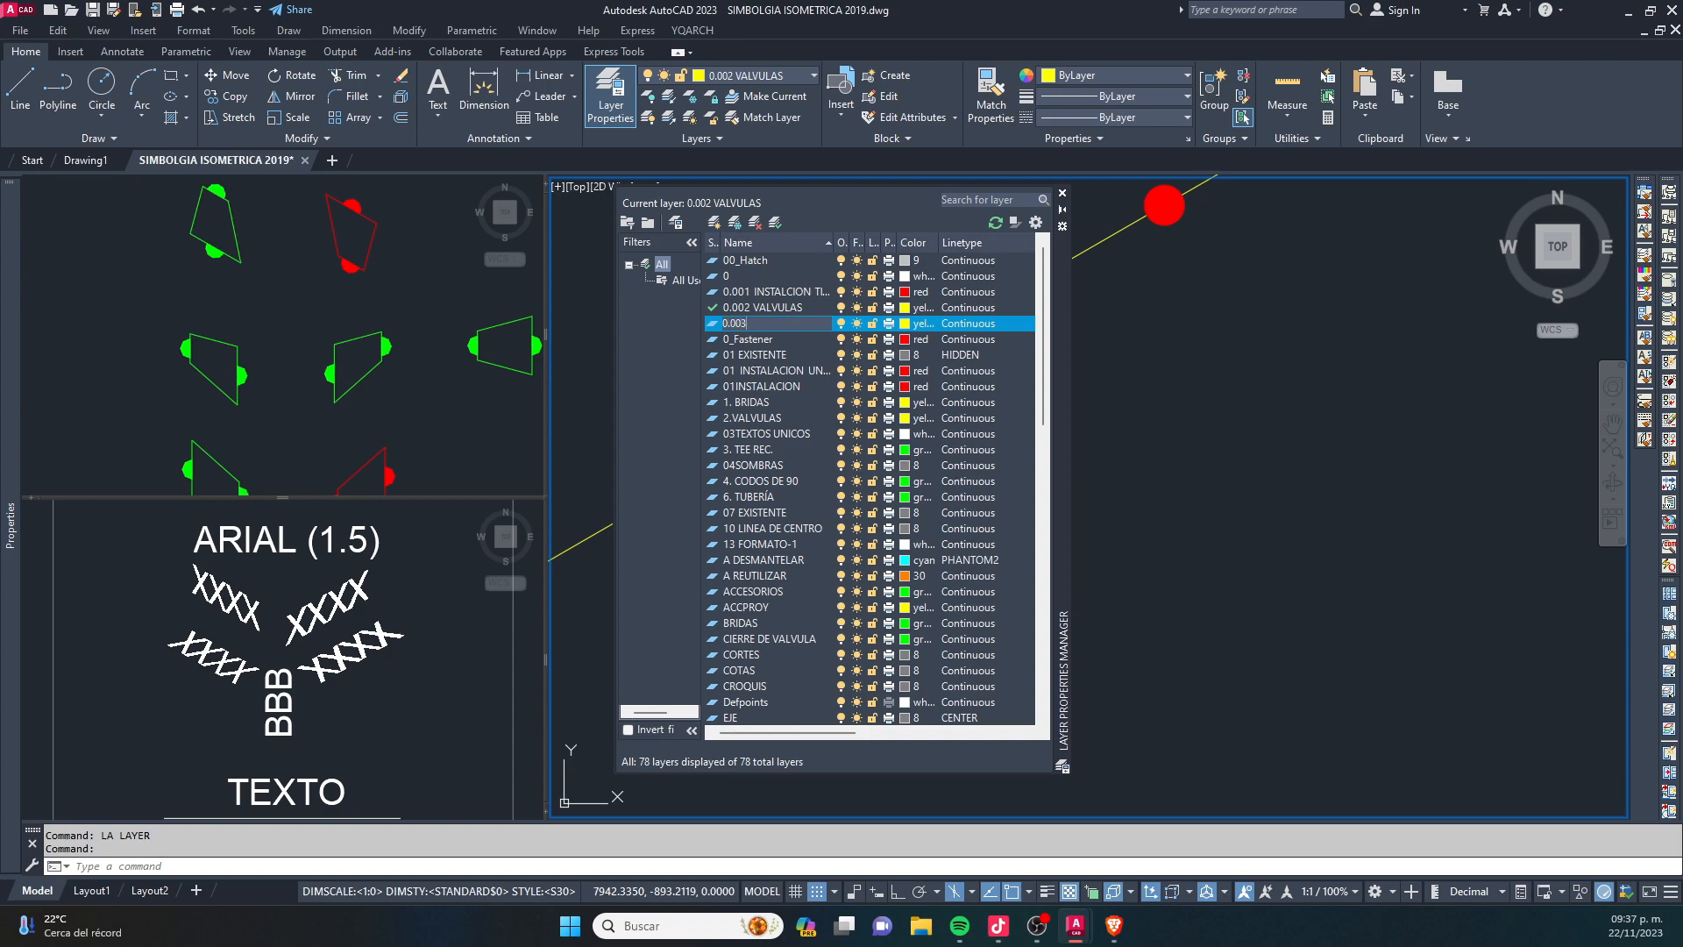
text(0.003 ACCESORIOS)
click(915, 324)
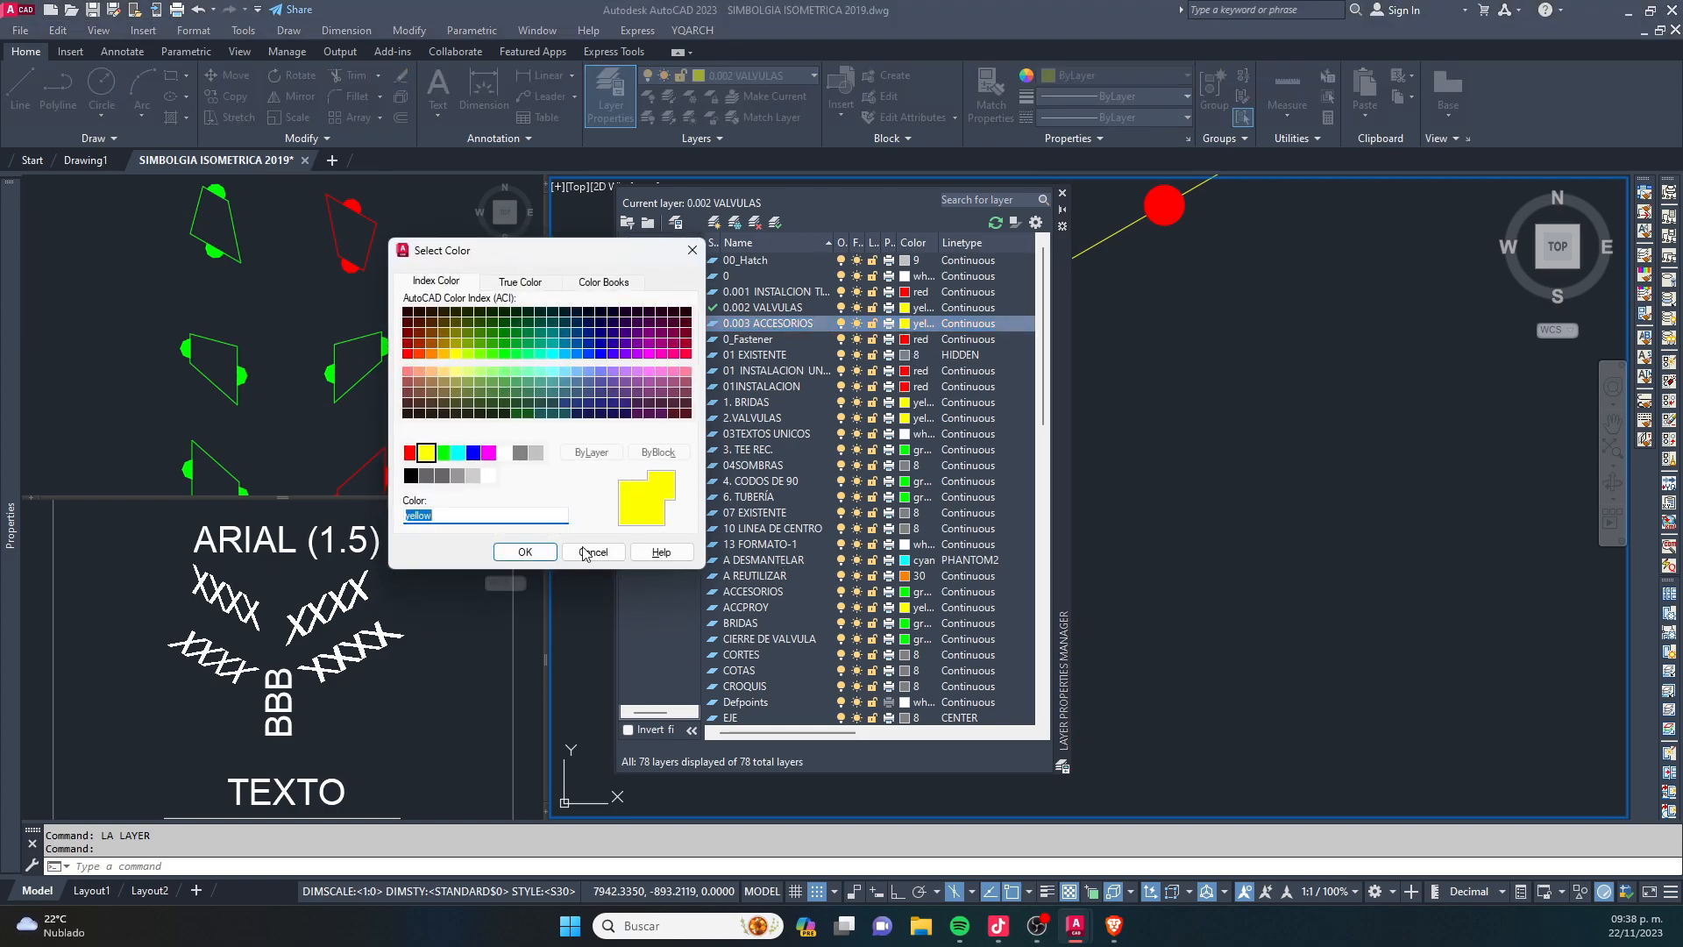
click(443, 452)
click(525, 552)
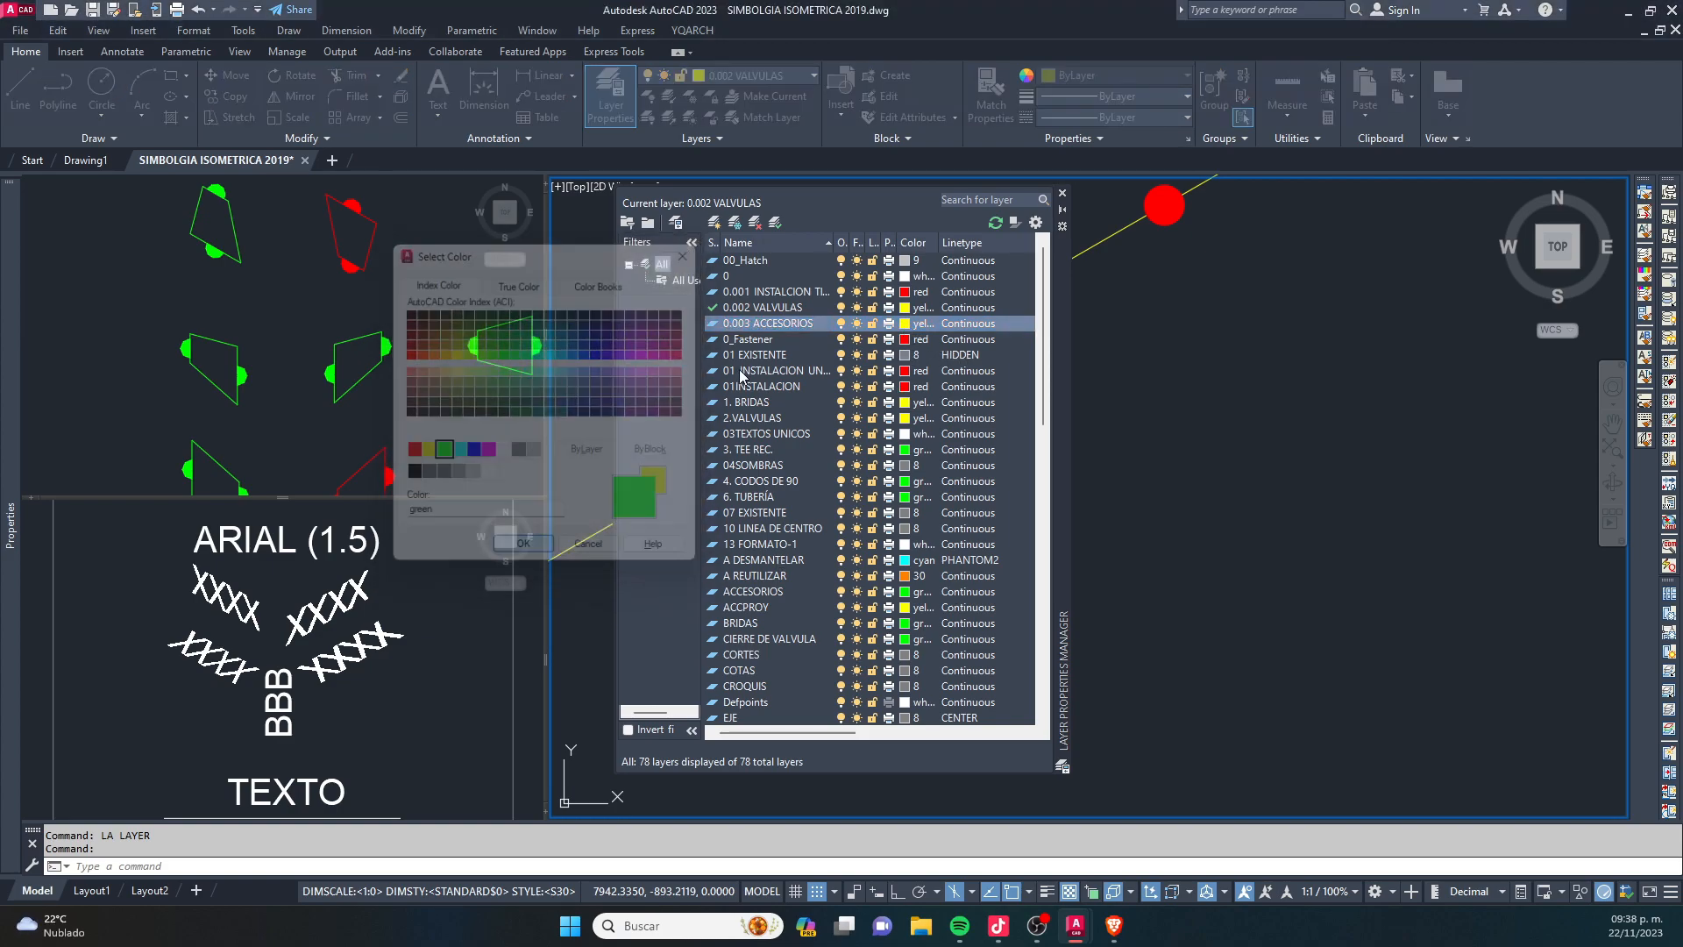
click(776, 222)
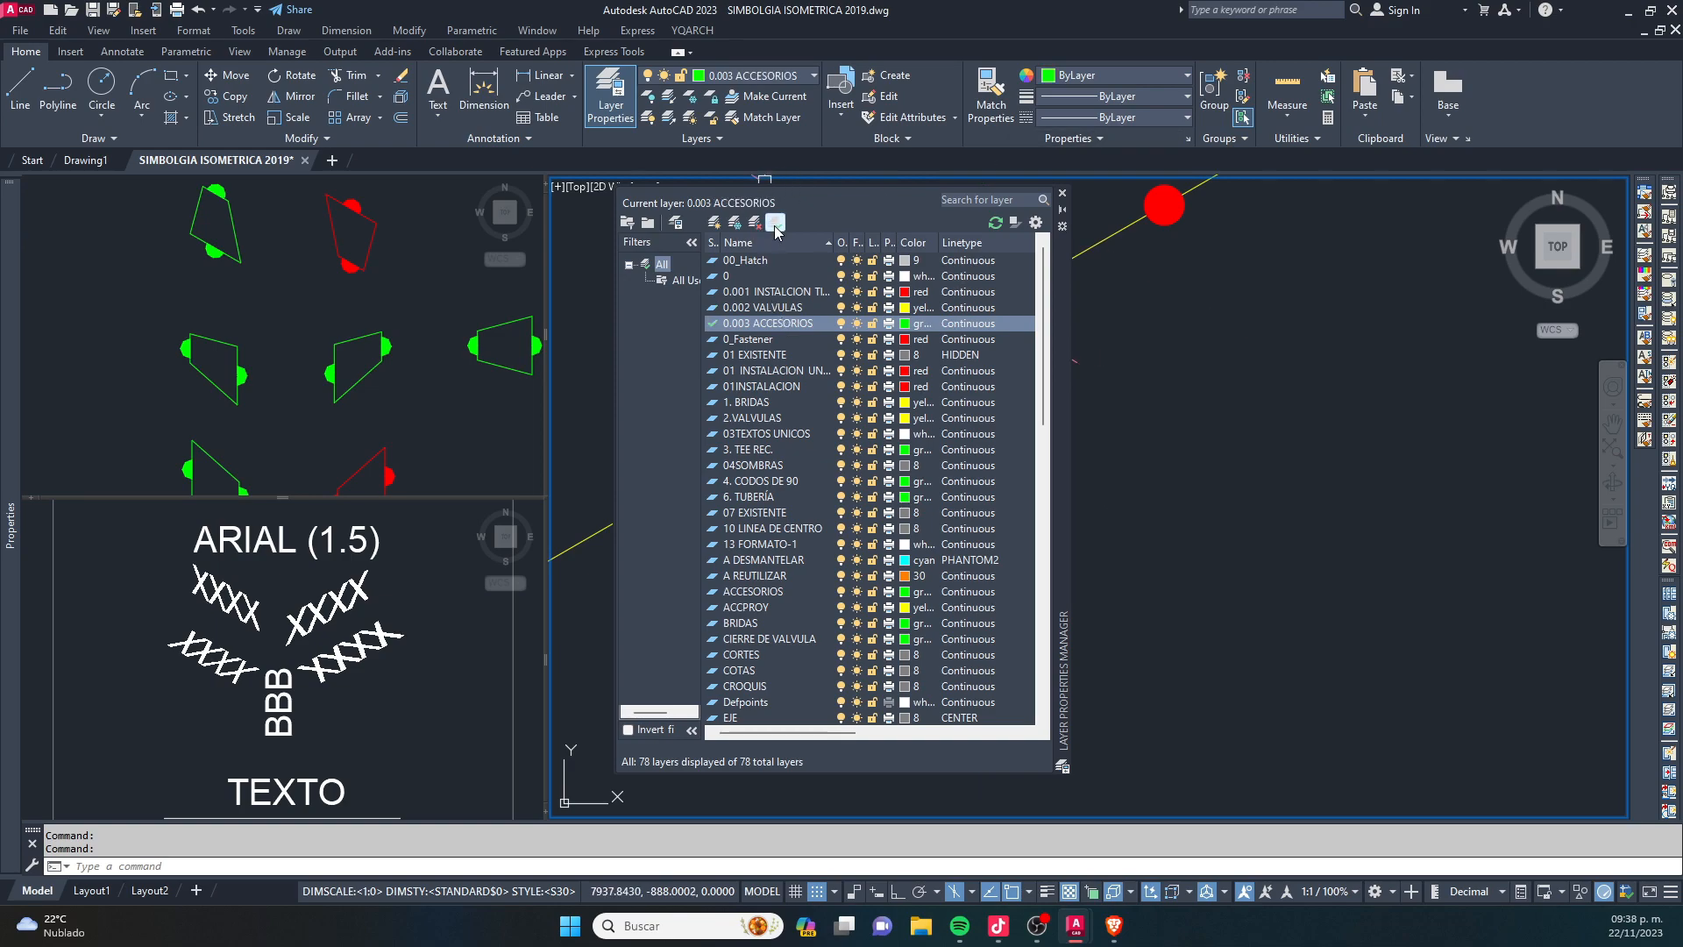
click(1063, 192)
- Assign the exploded concentric reducer's objects to the 0.003 ACCESORIOS layer
scroll(887, 483, down, 5)
key(Escape)
click(834, 469)
click(789, 376)
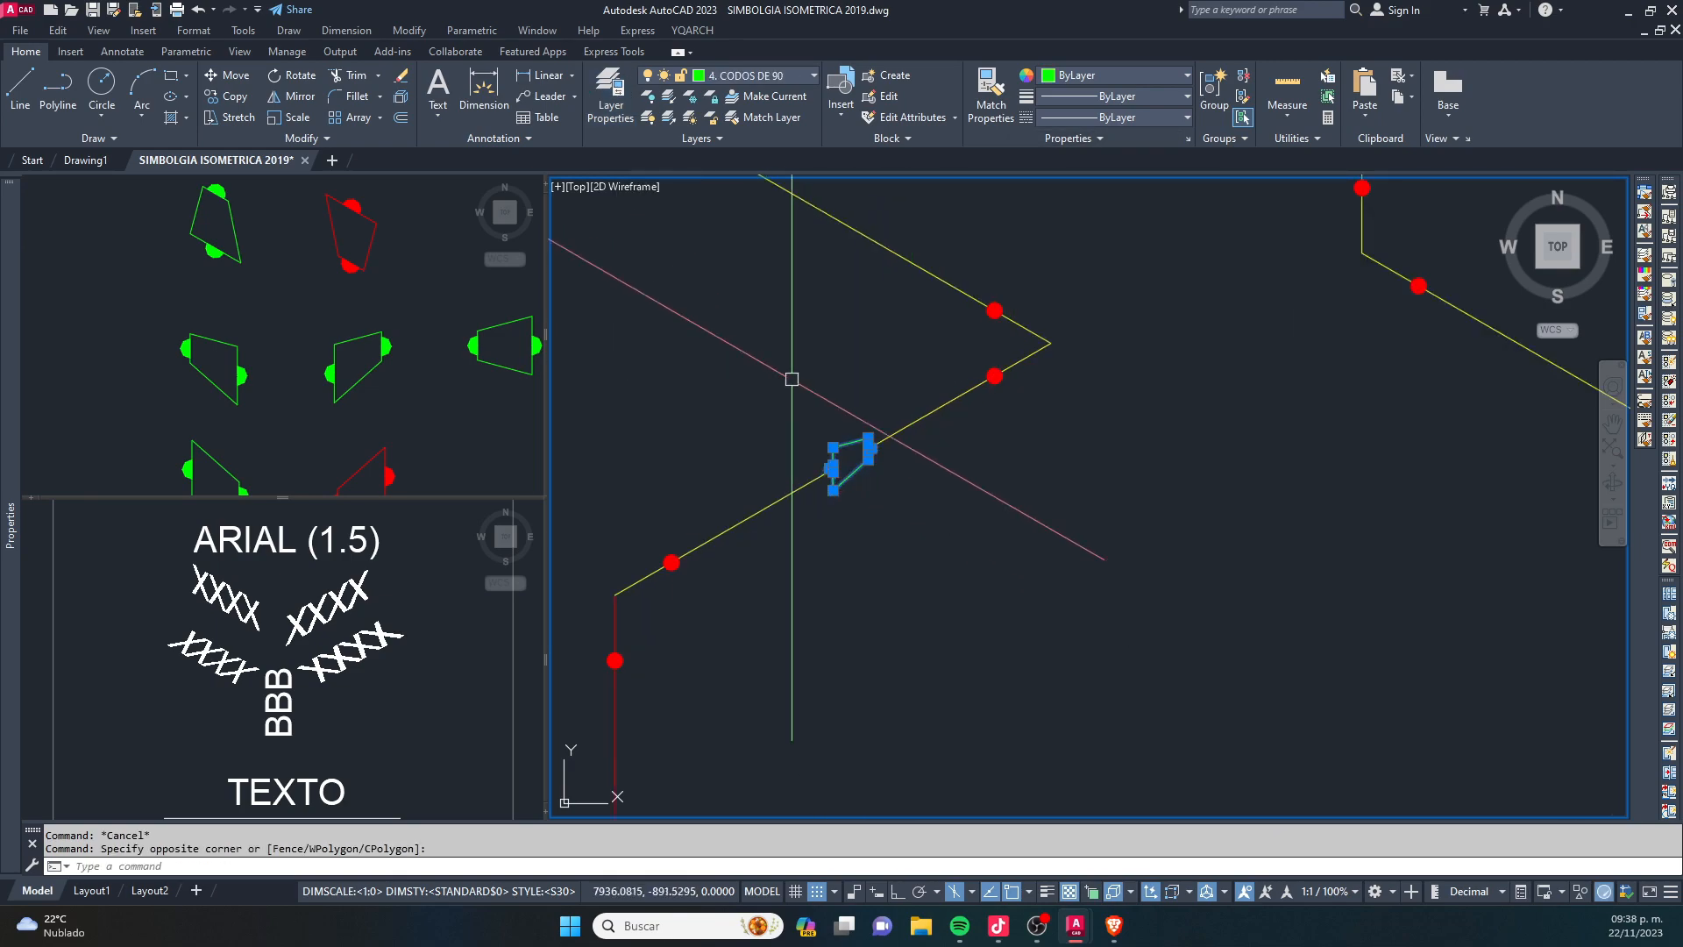
click(802, 76)
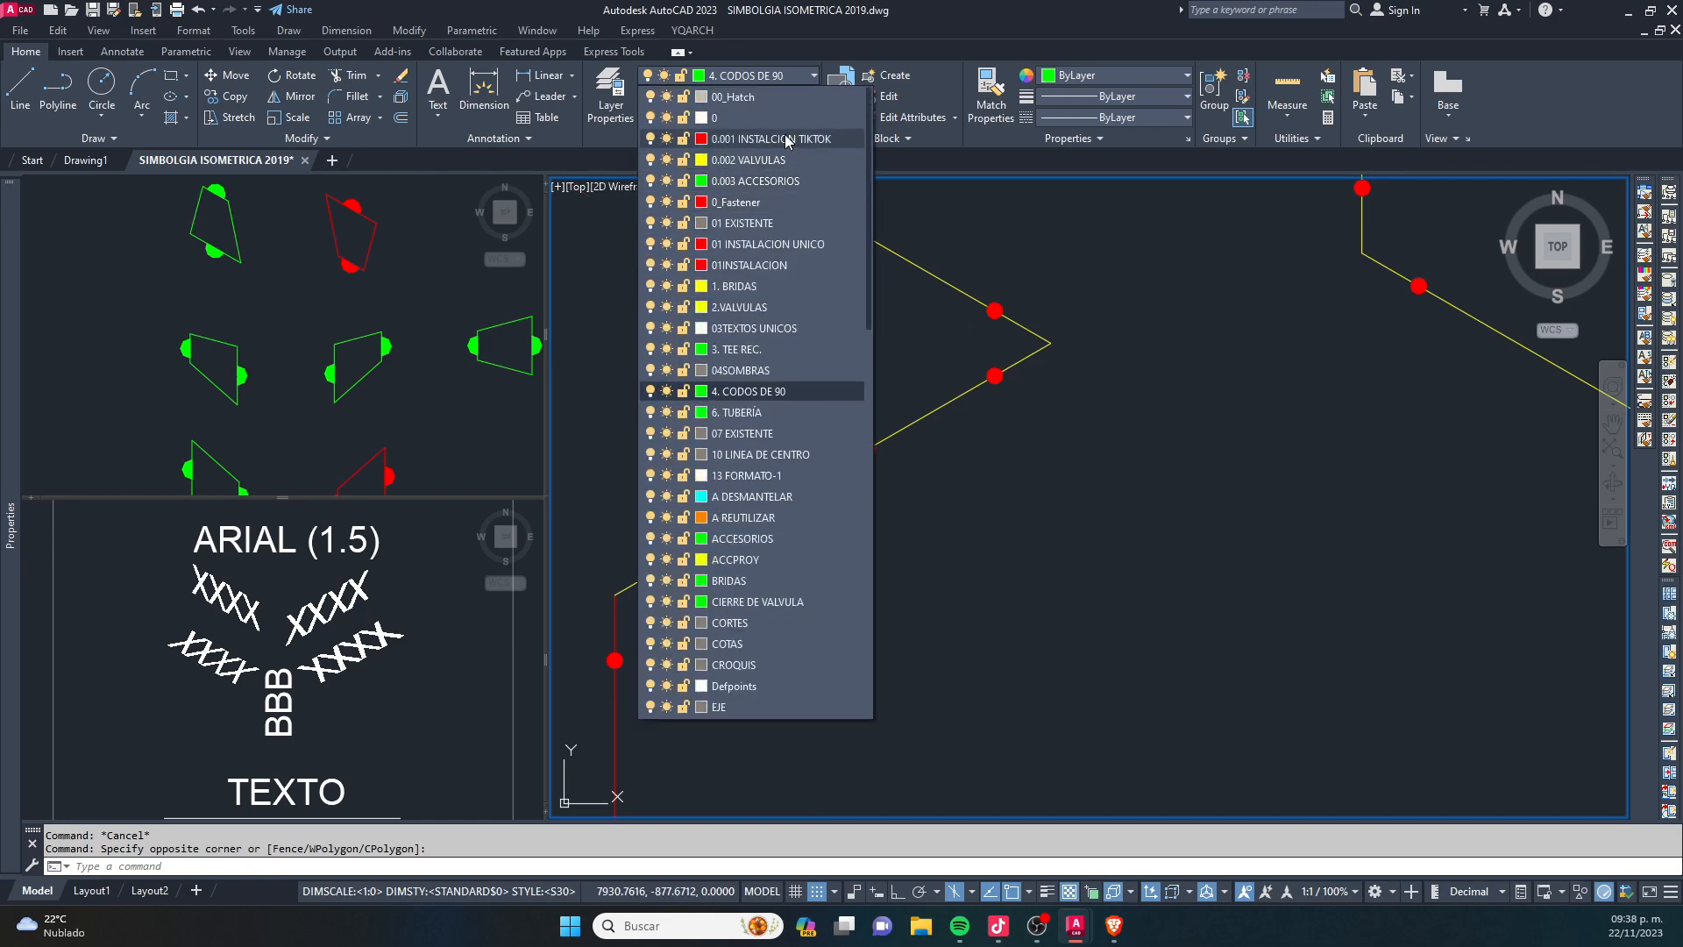
click(780, 182)
key(Escape)
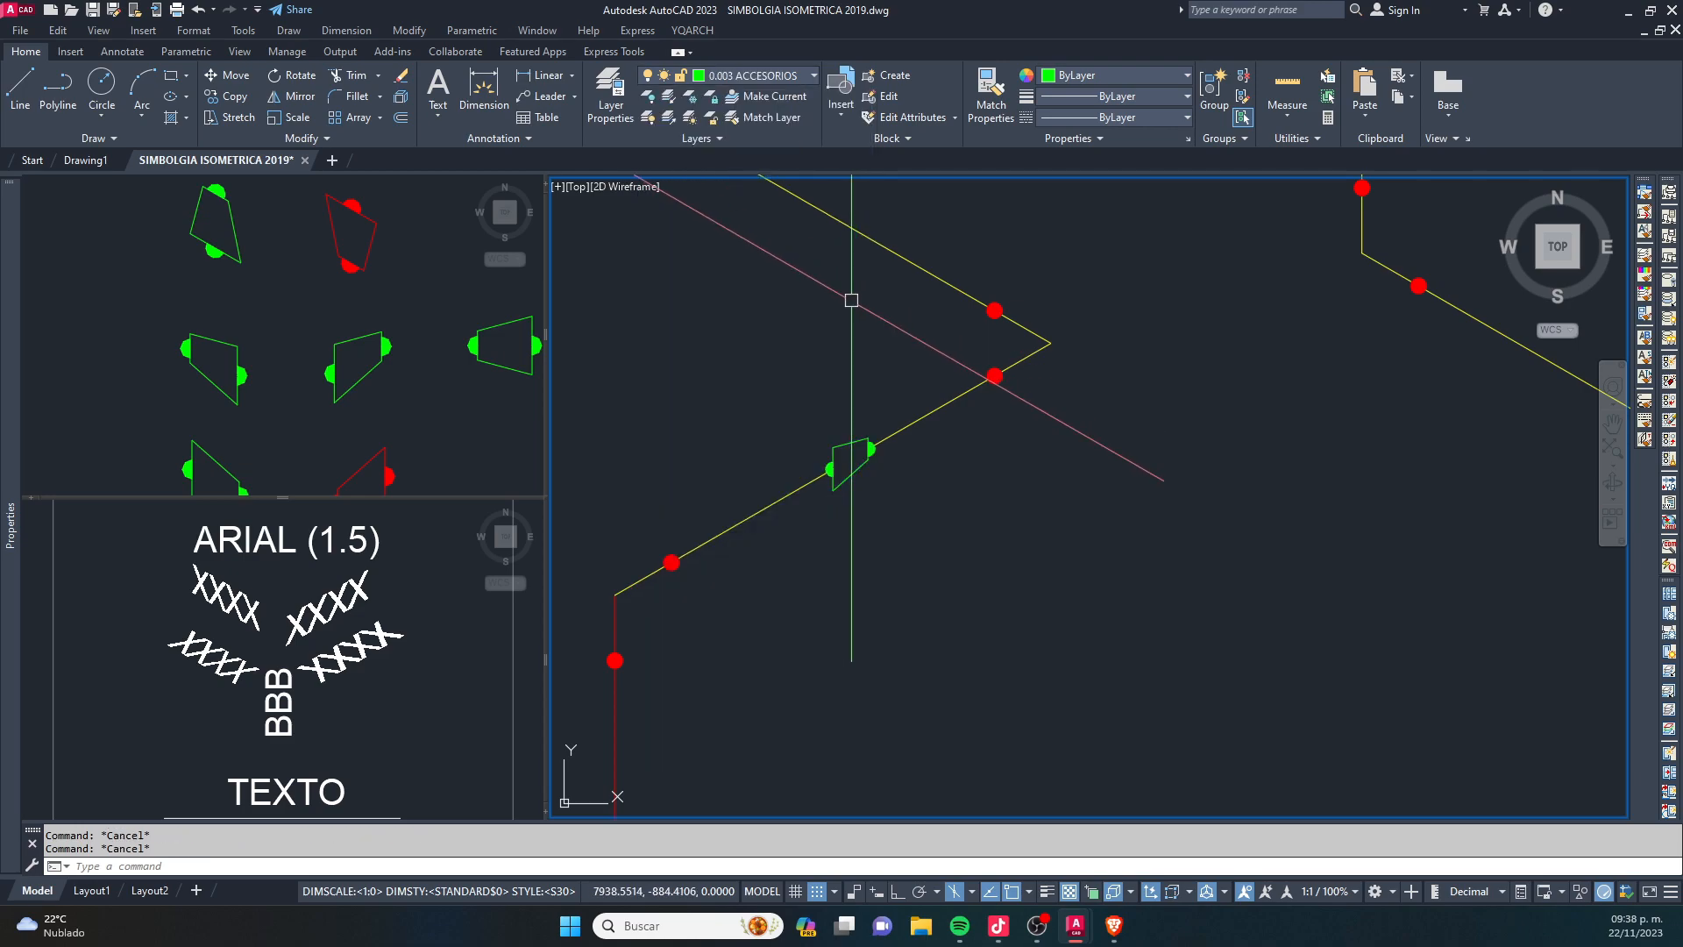
- Rename the 0.003 ACCESORIOS layer to 0.003 RED. CON
key(Return)
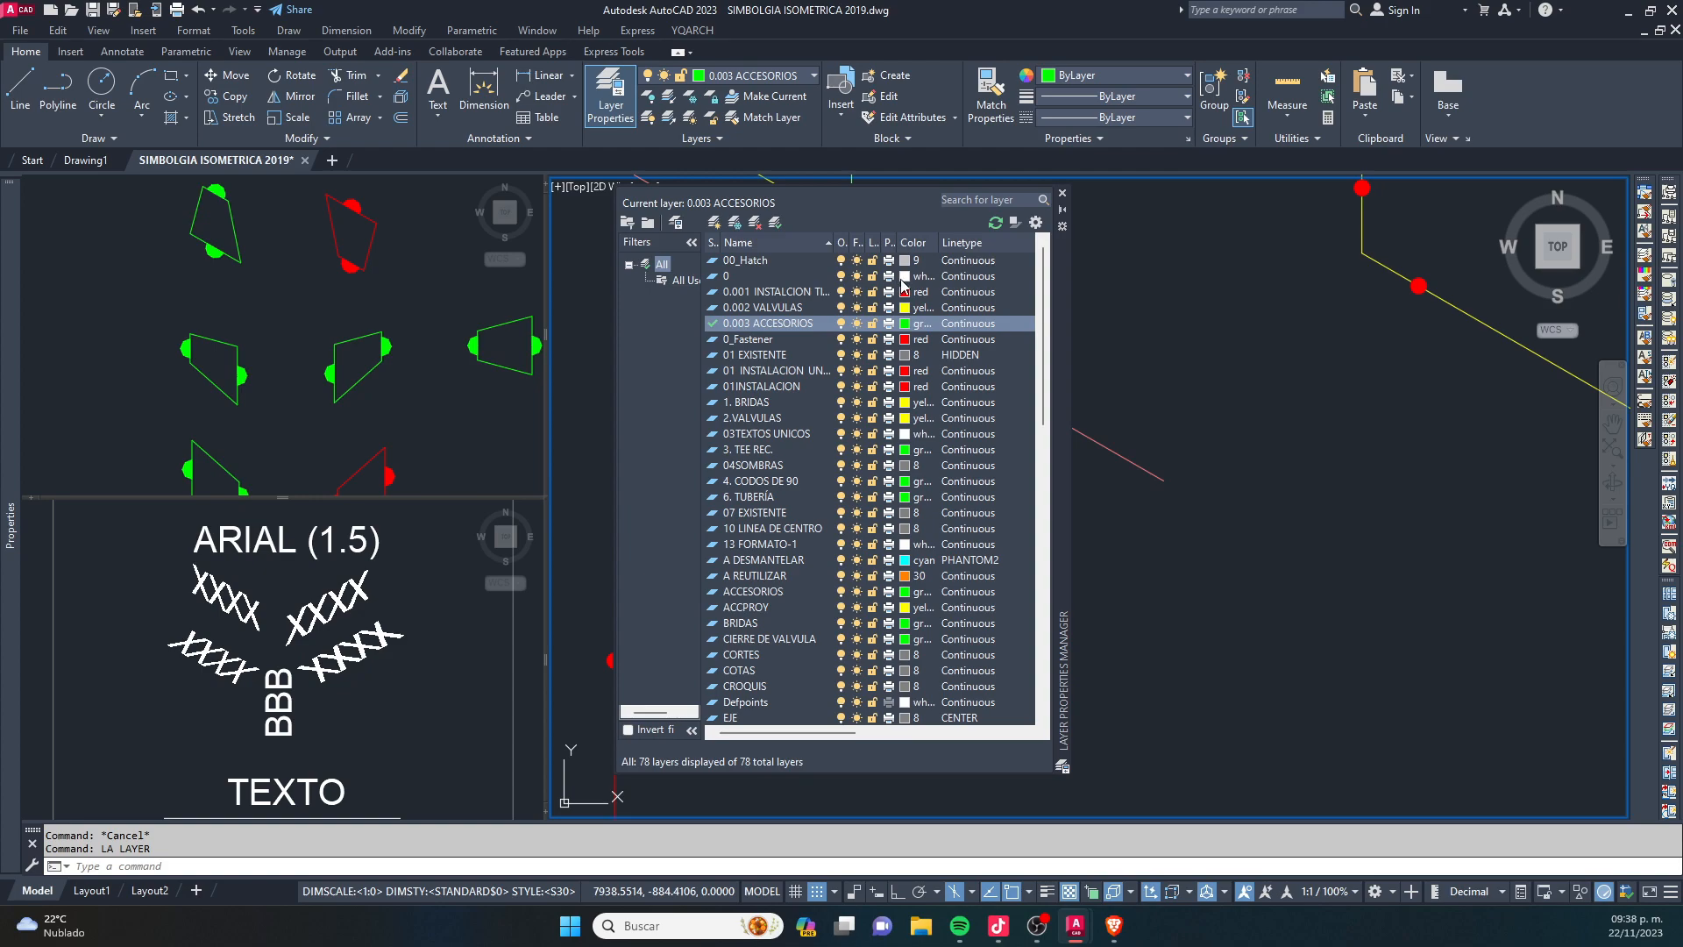
click(920, 324)
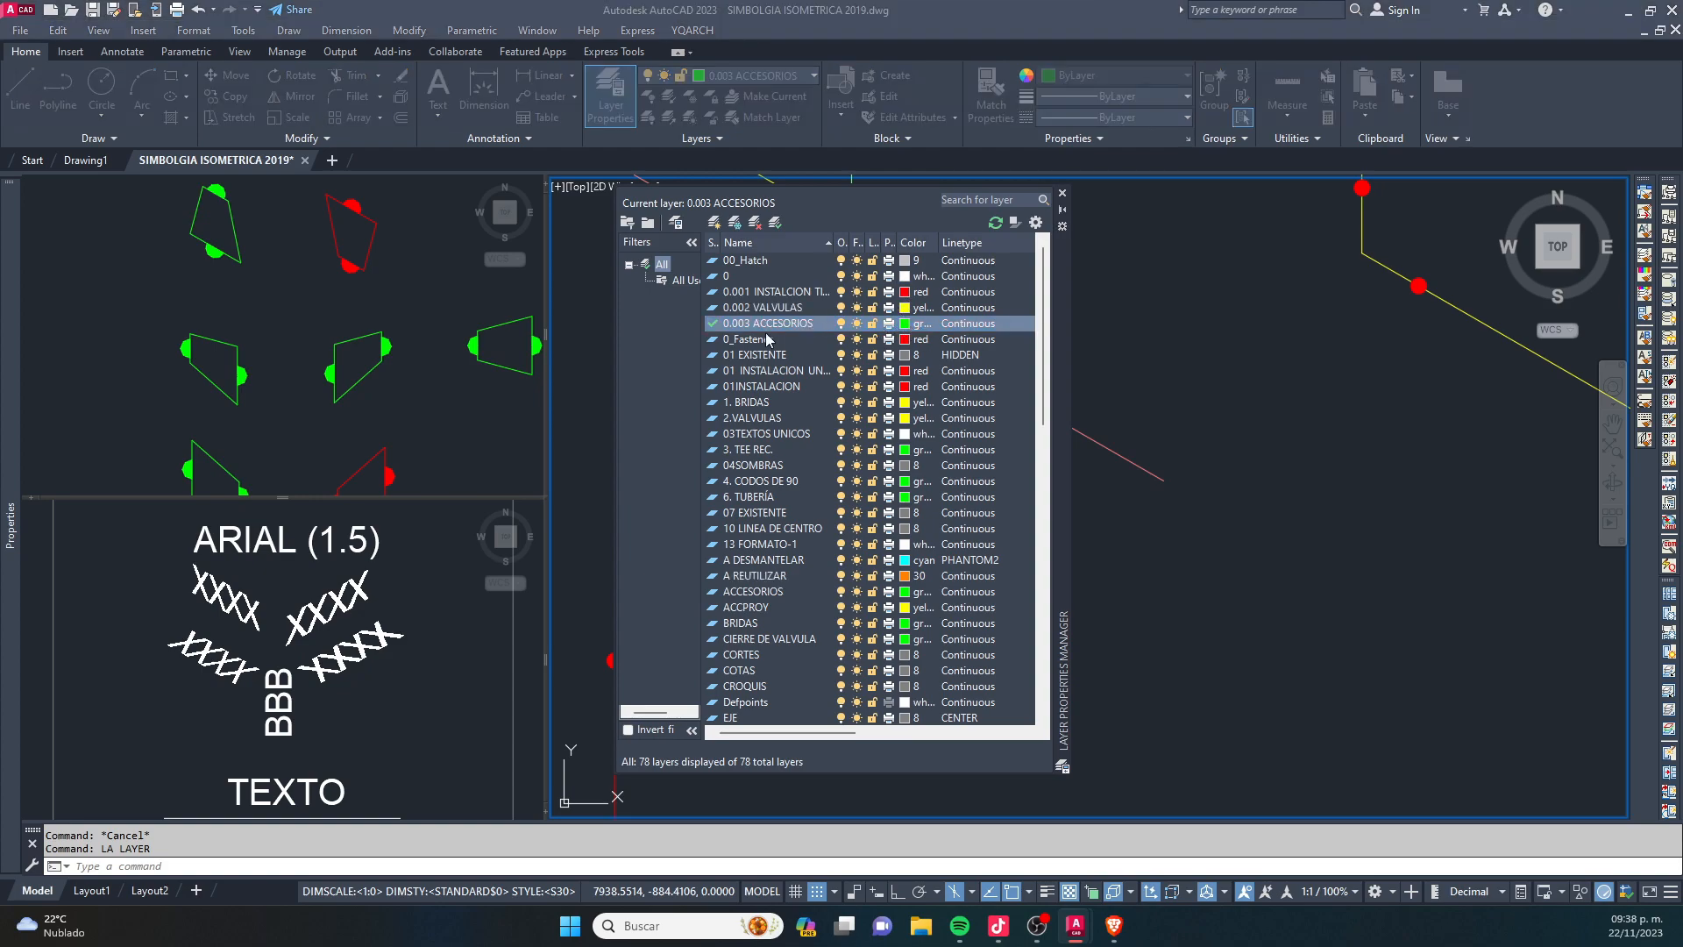
click(774, 323)
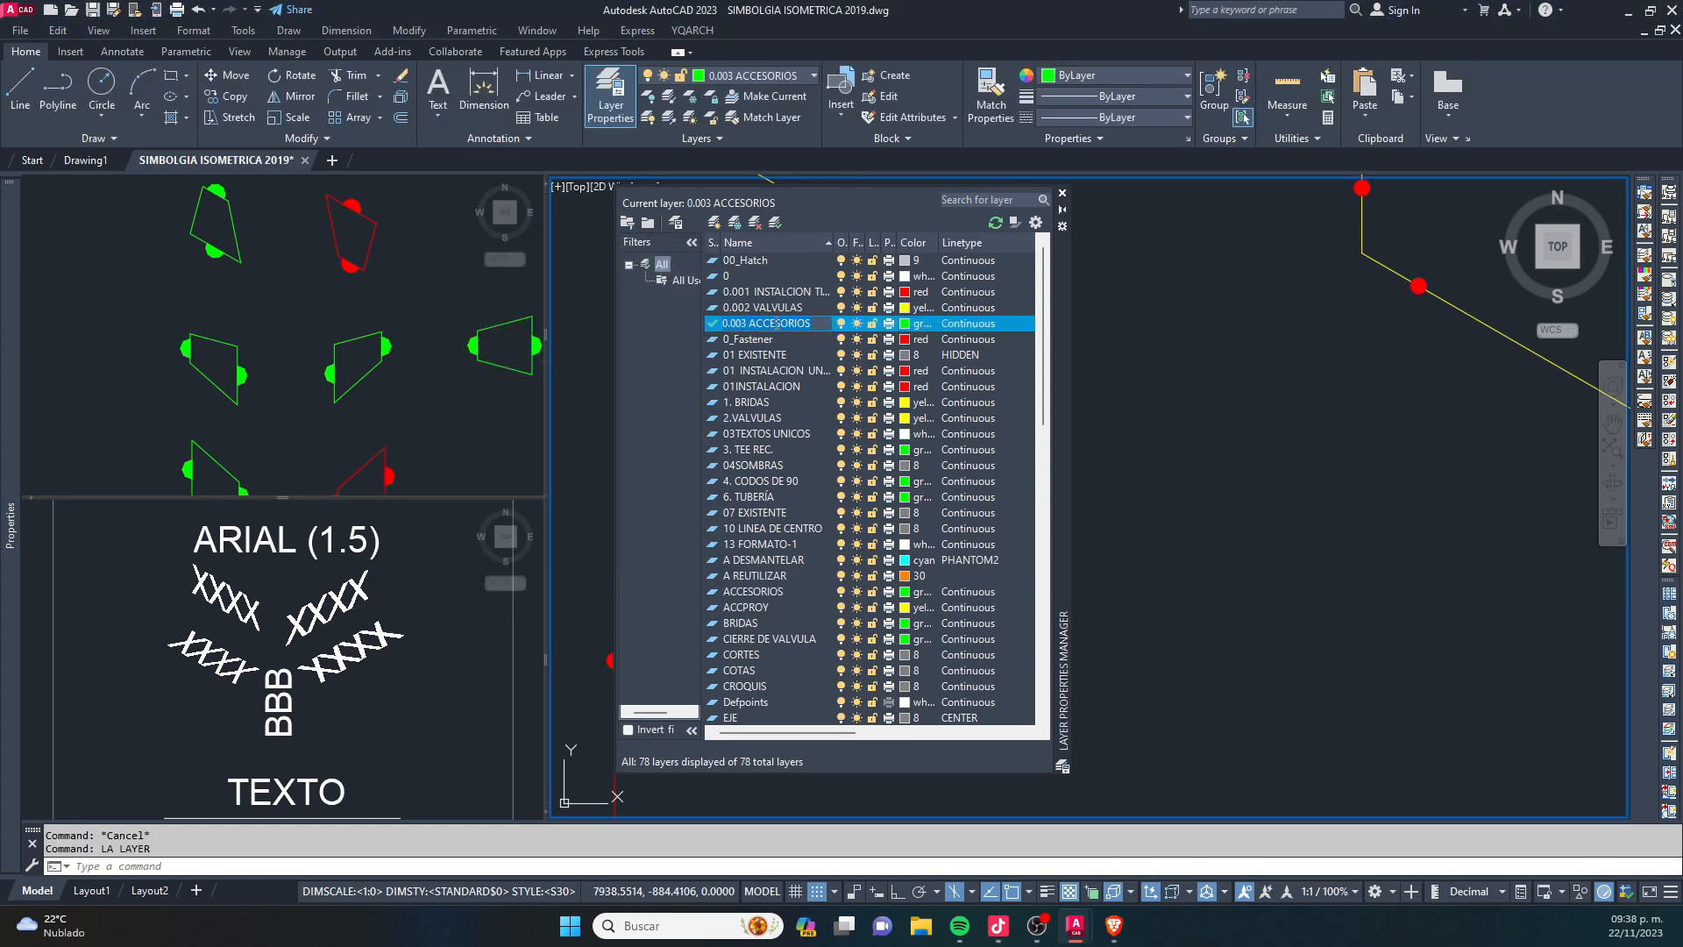
click(821, 324)
click(789, 386)
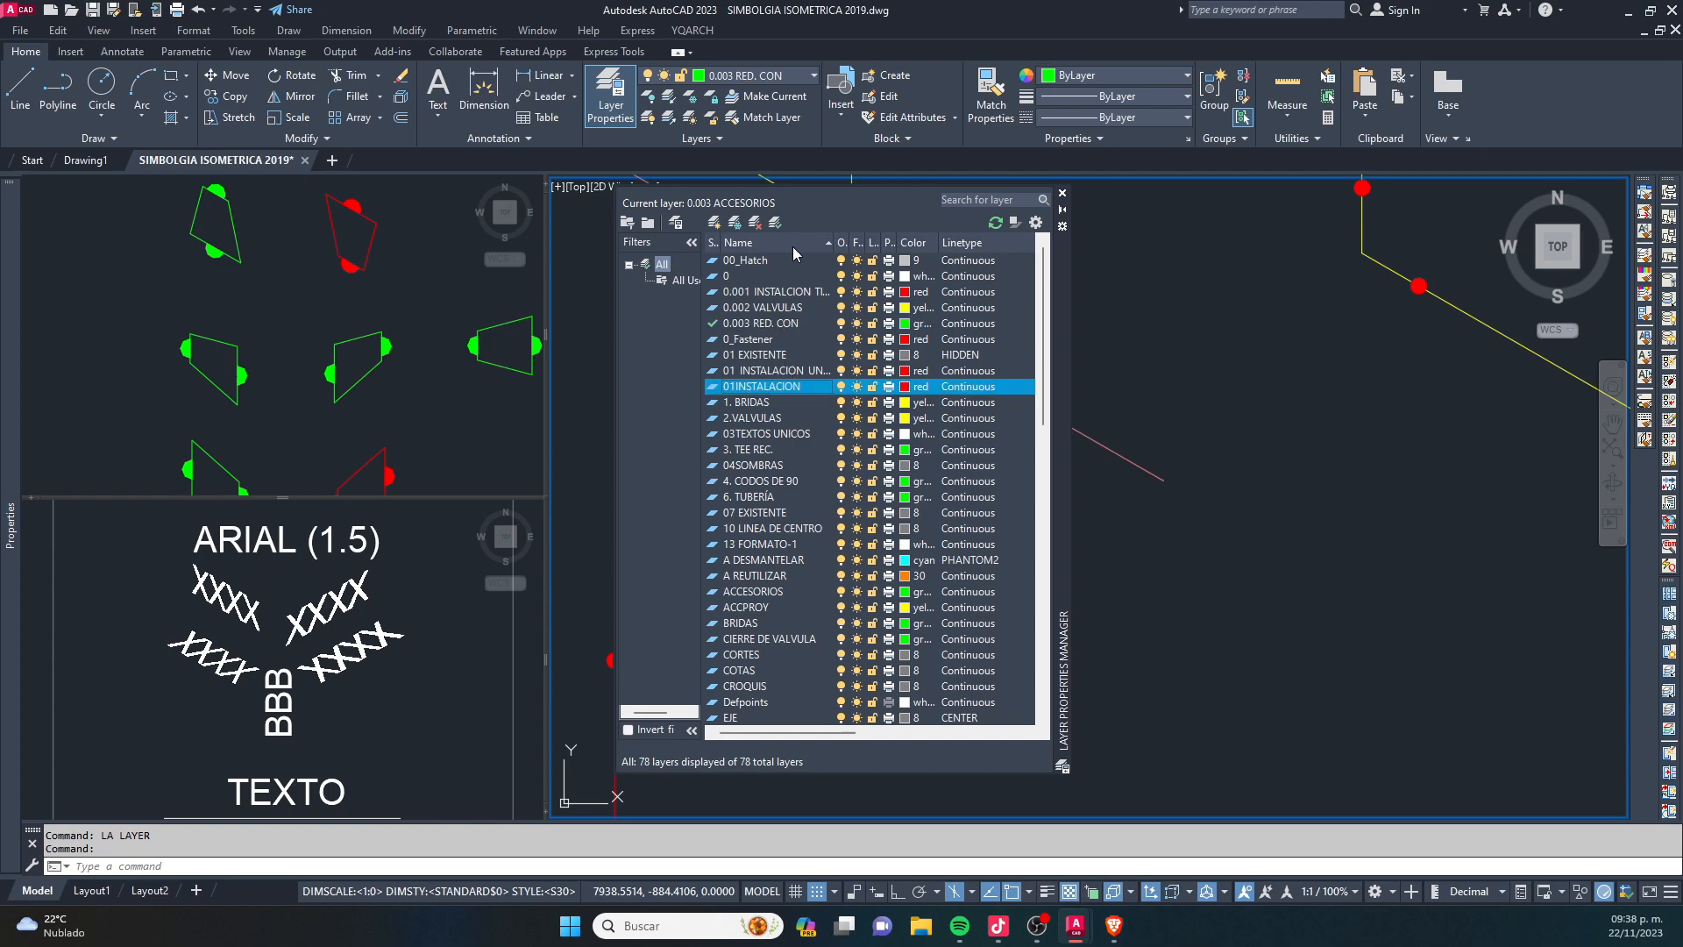
- Create a cyan layer named 0.004 RED. EXC. and close the layer manager
click(715, 223)
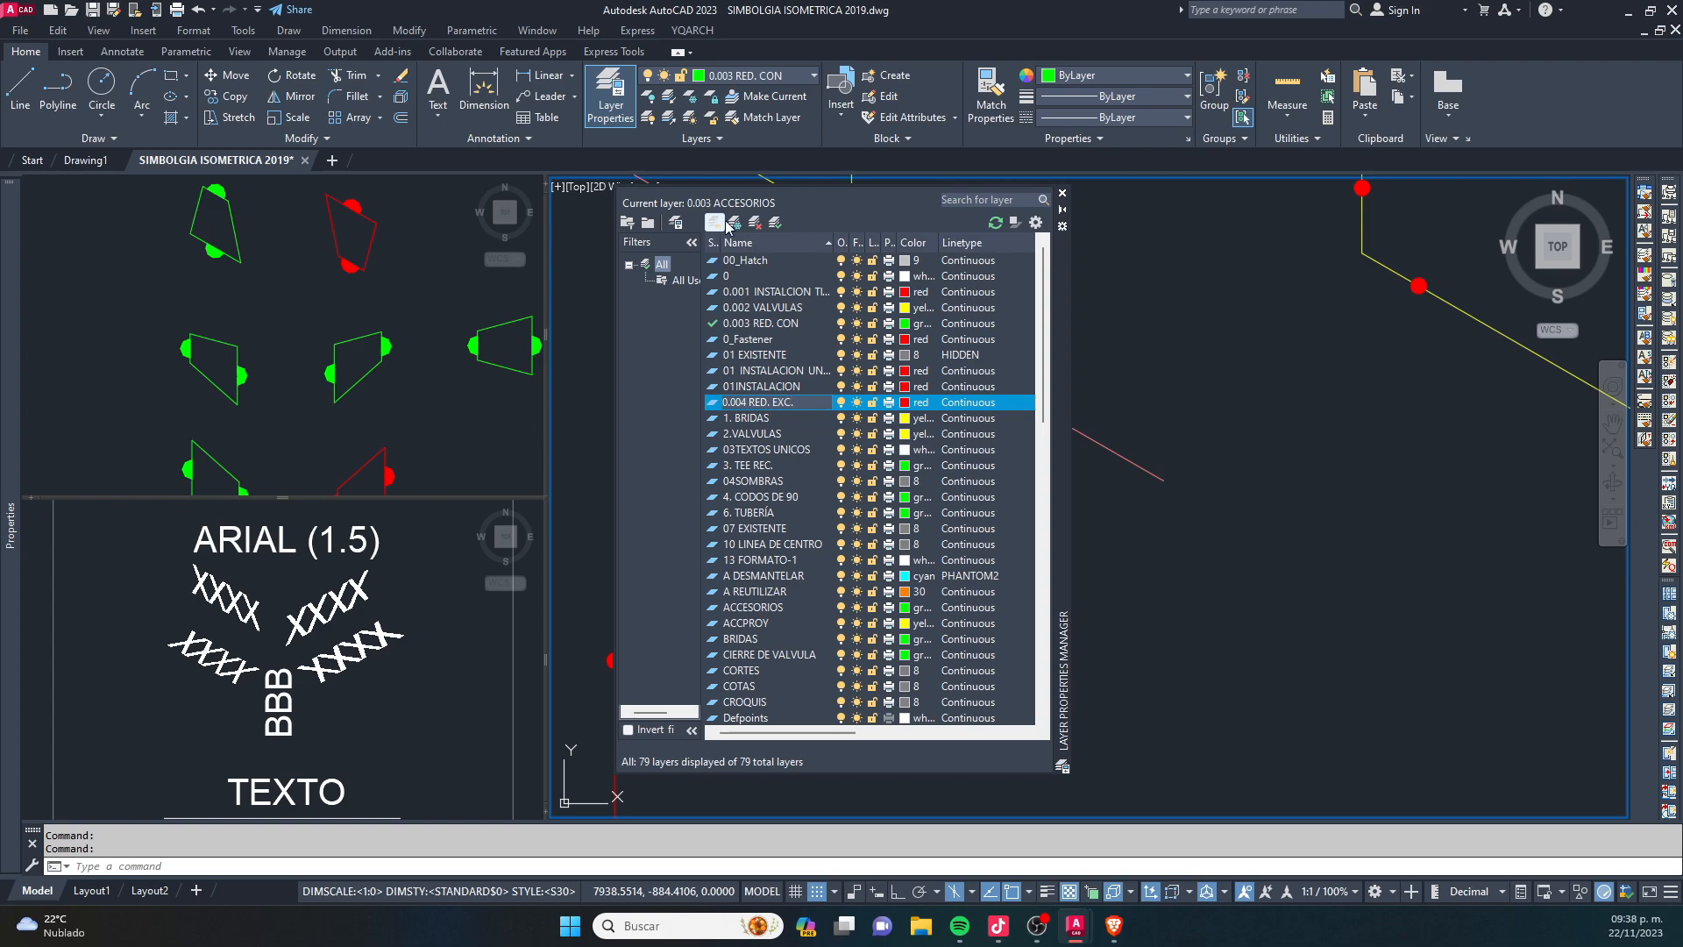
click(906, 403)
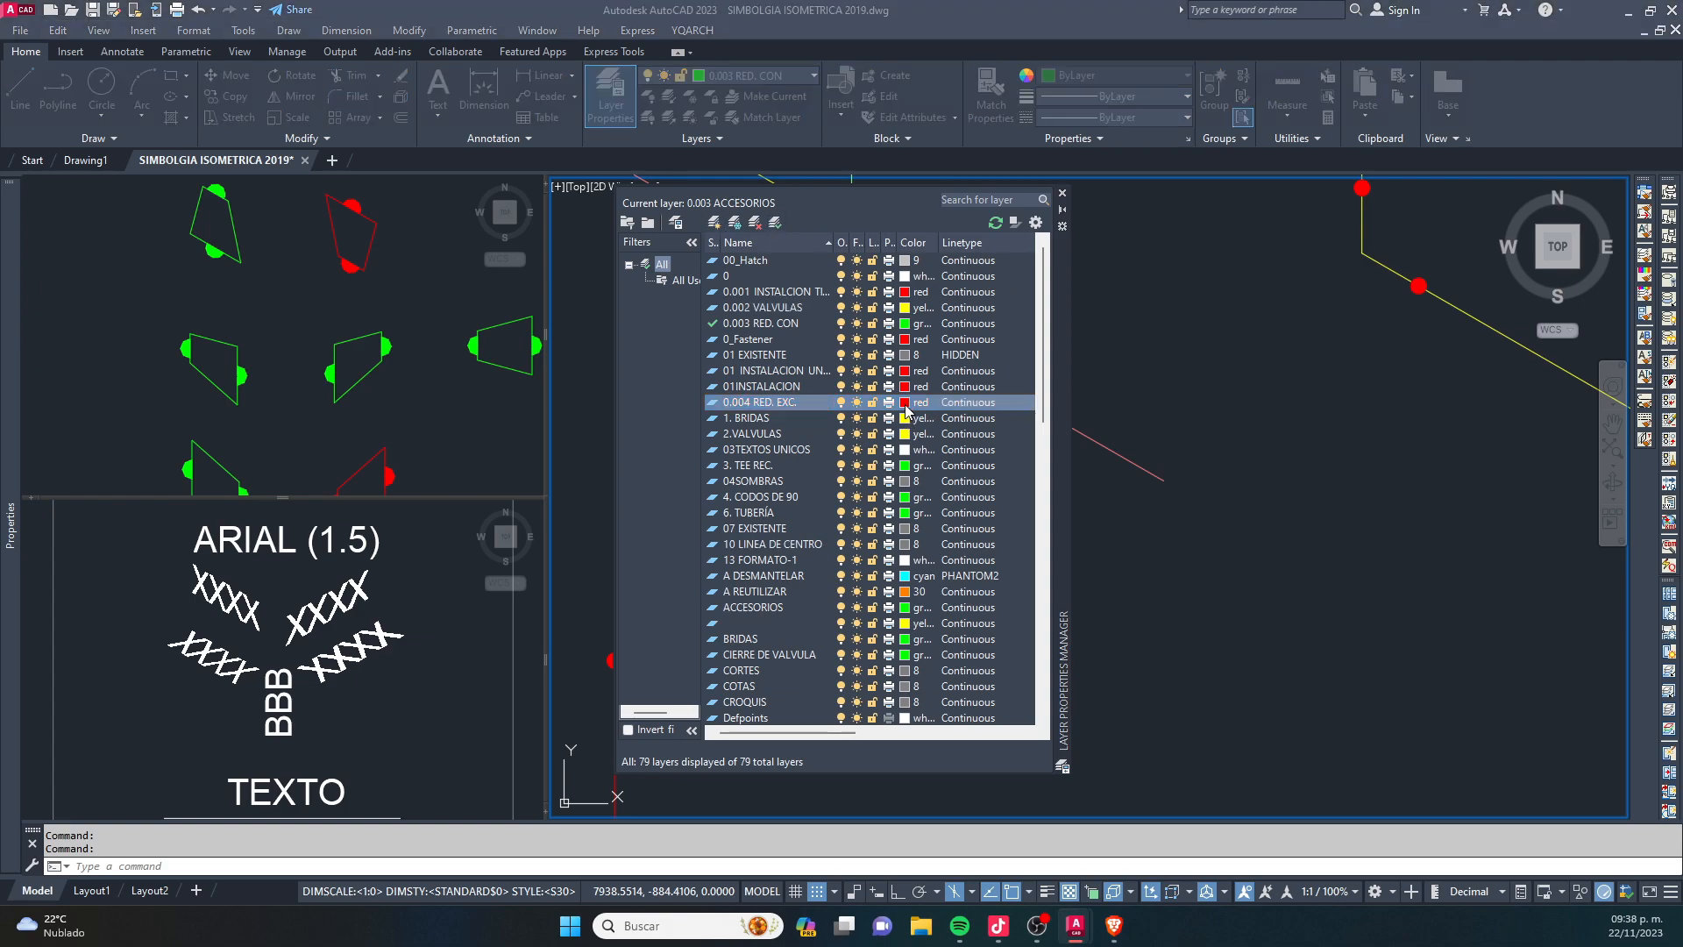
click(458, 452)
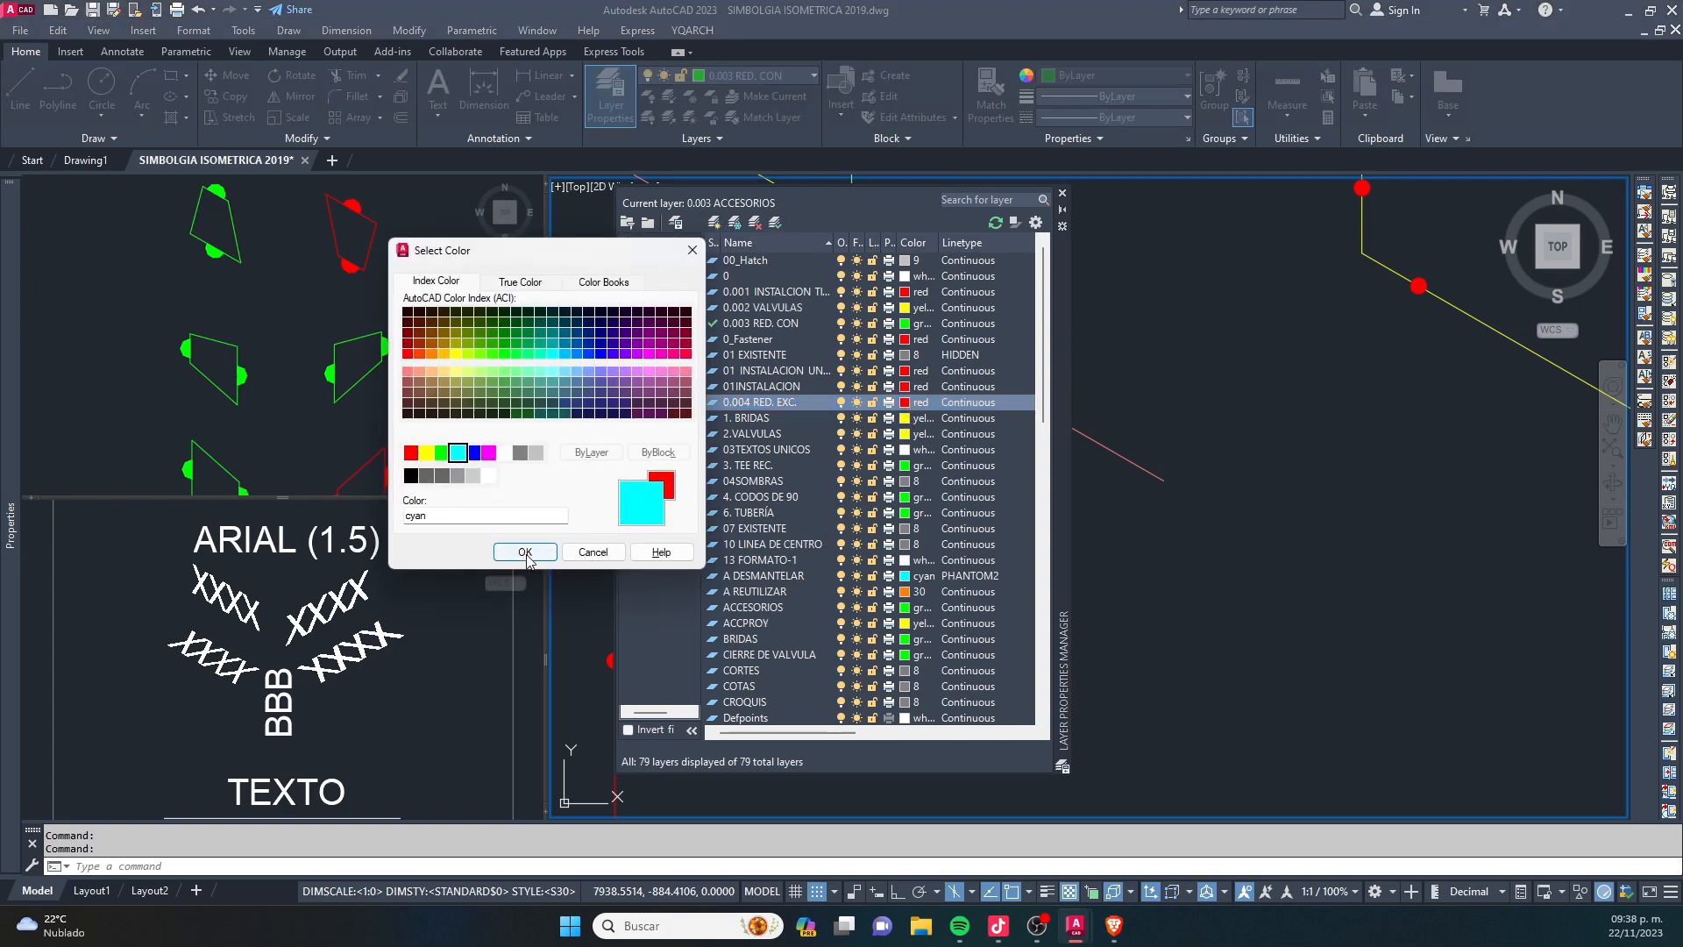
click(525, 552)
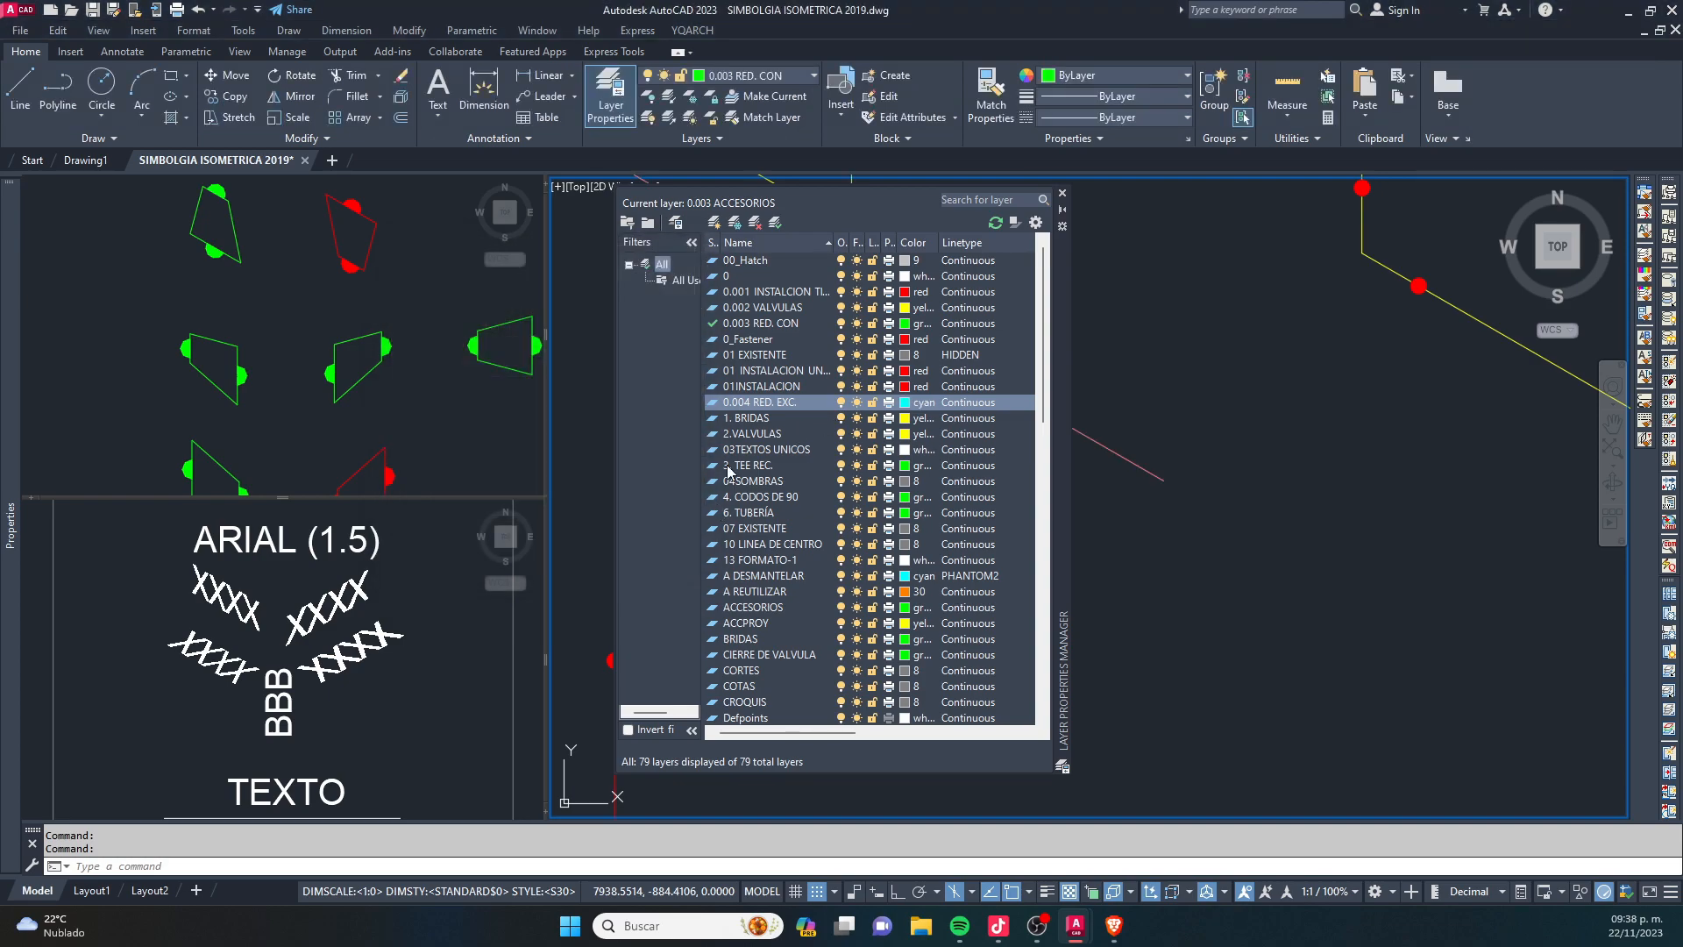
click(1063, 193)
scroll(909, 413, up, 5)
key(Escape)
key(Escape)
click(870, 411)
click(979, 565)
key(Escape)
key(Escape)
scroll(701, 556, down, 4)
- Copy the matching isometric eccentric reducer symbol from the symbol library onto the upper inclined yellow pipe
click(386, 406)
scroll(384, 406, down, 6)
middle_drag(415, 483, 383, 435)
middle_drag(351, 303, 379, 358)
scroll(354, 257, up, 6)
middle_drag(354, 257, 364, 409)
click(297, 237)
click(406, 379)
key(space)
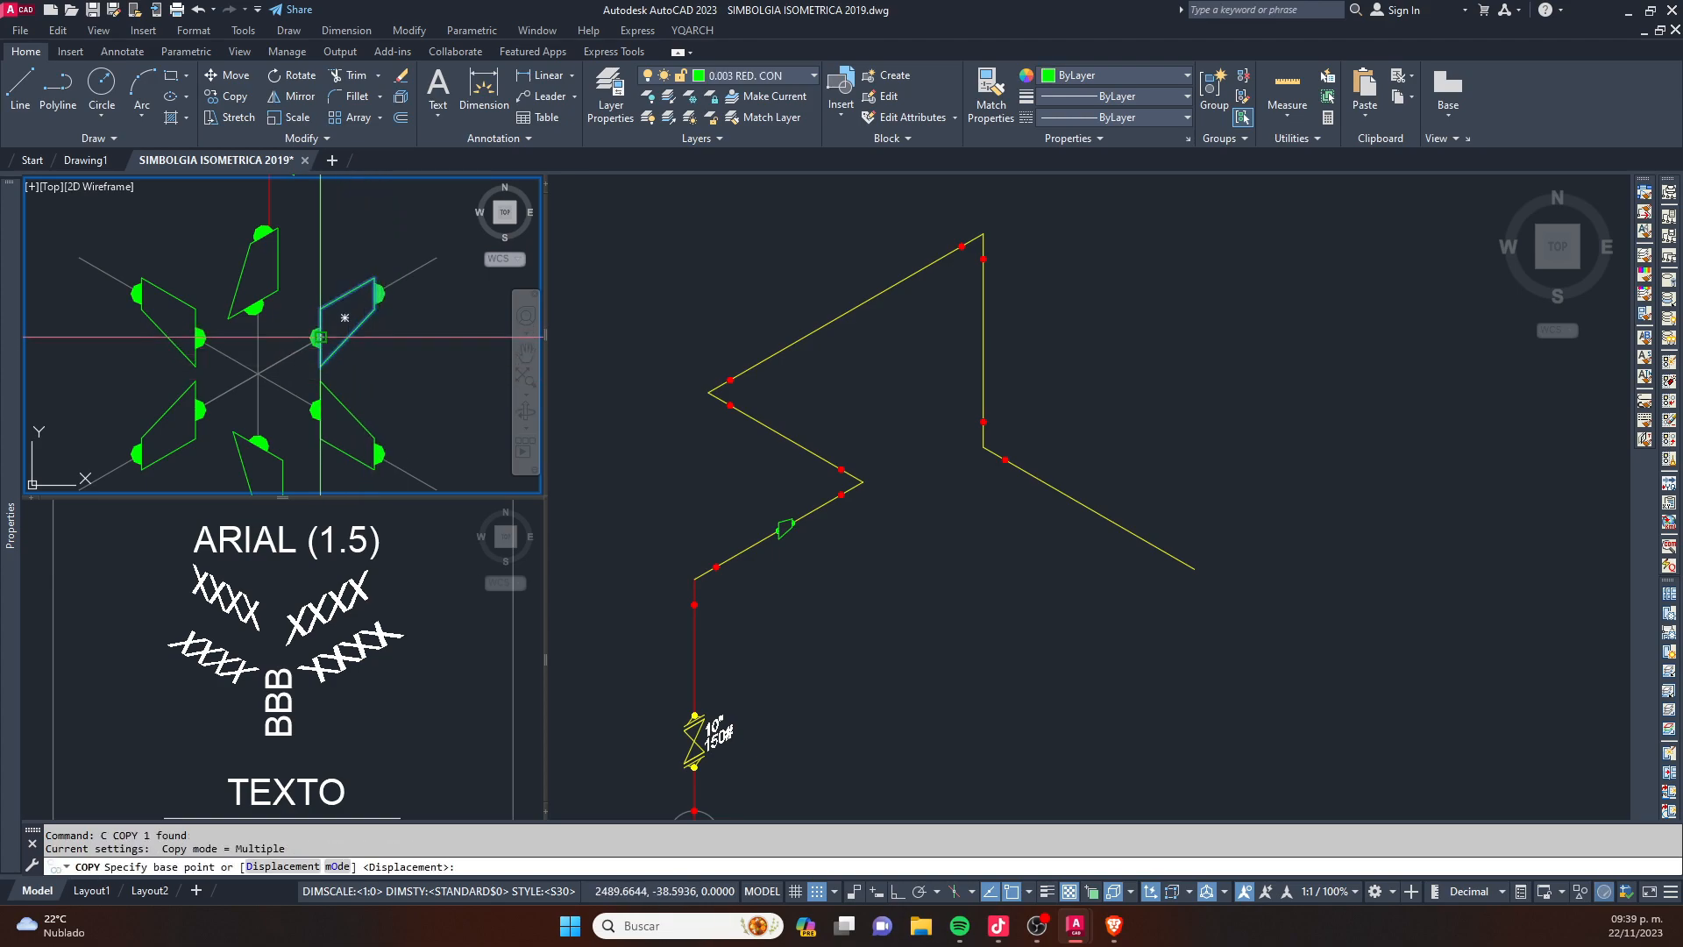
click(320, 337)
click(859, 313)
scroll(860, 289, up, 5)
key(Escape)
- Trim away the yellow pipe segment that runs through the eccentric reducer
text(tr)
key(space)
click(787, 383)
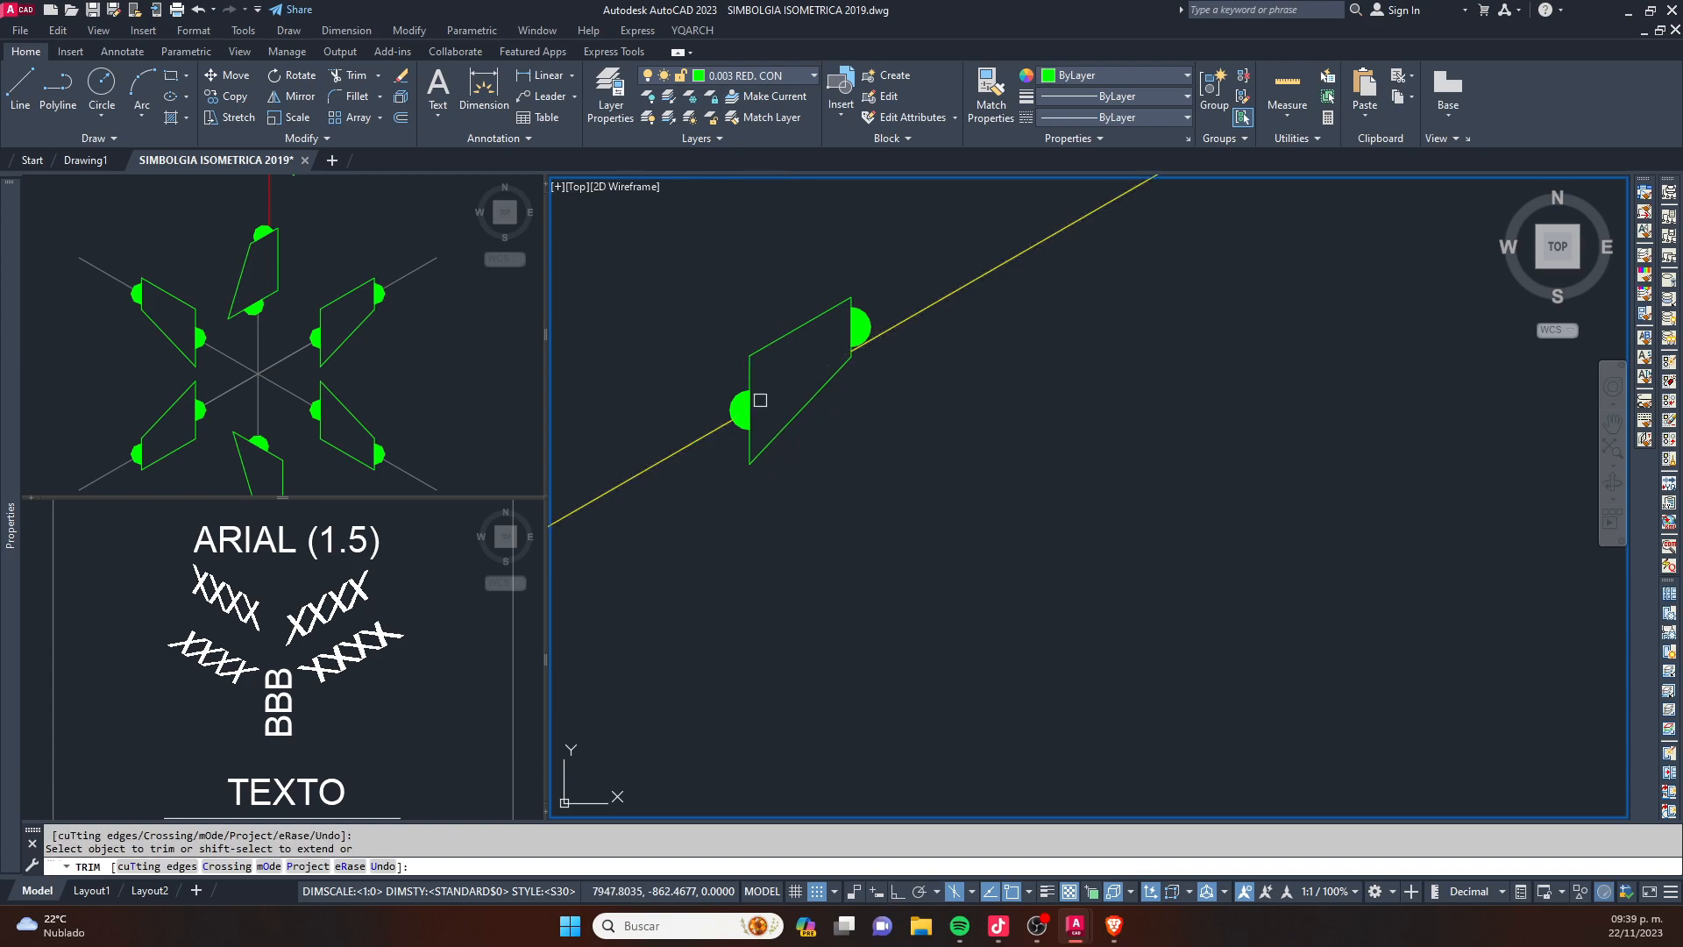
key(Escape)
- Move the whole pipe run beyond the eccentric reducer so it starts at the centre of the small-end weld dot
scroll(791, 383, down, 5)
middle_drag(965, 465, 904, 507)
key(Escape)
click(1152, 718)
click(796, 289)
scroll(747, 451, up, 8)
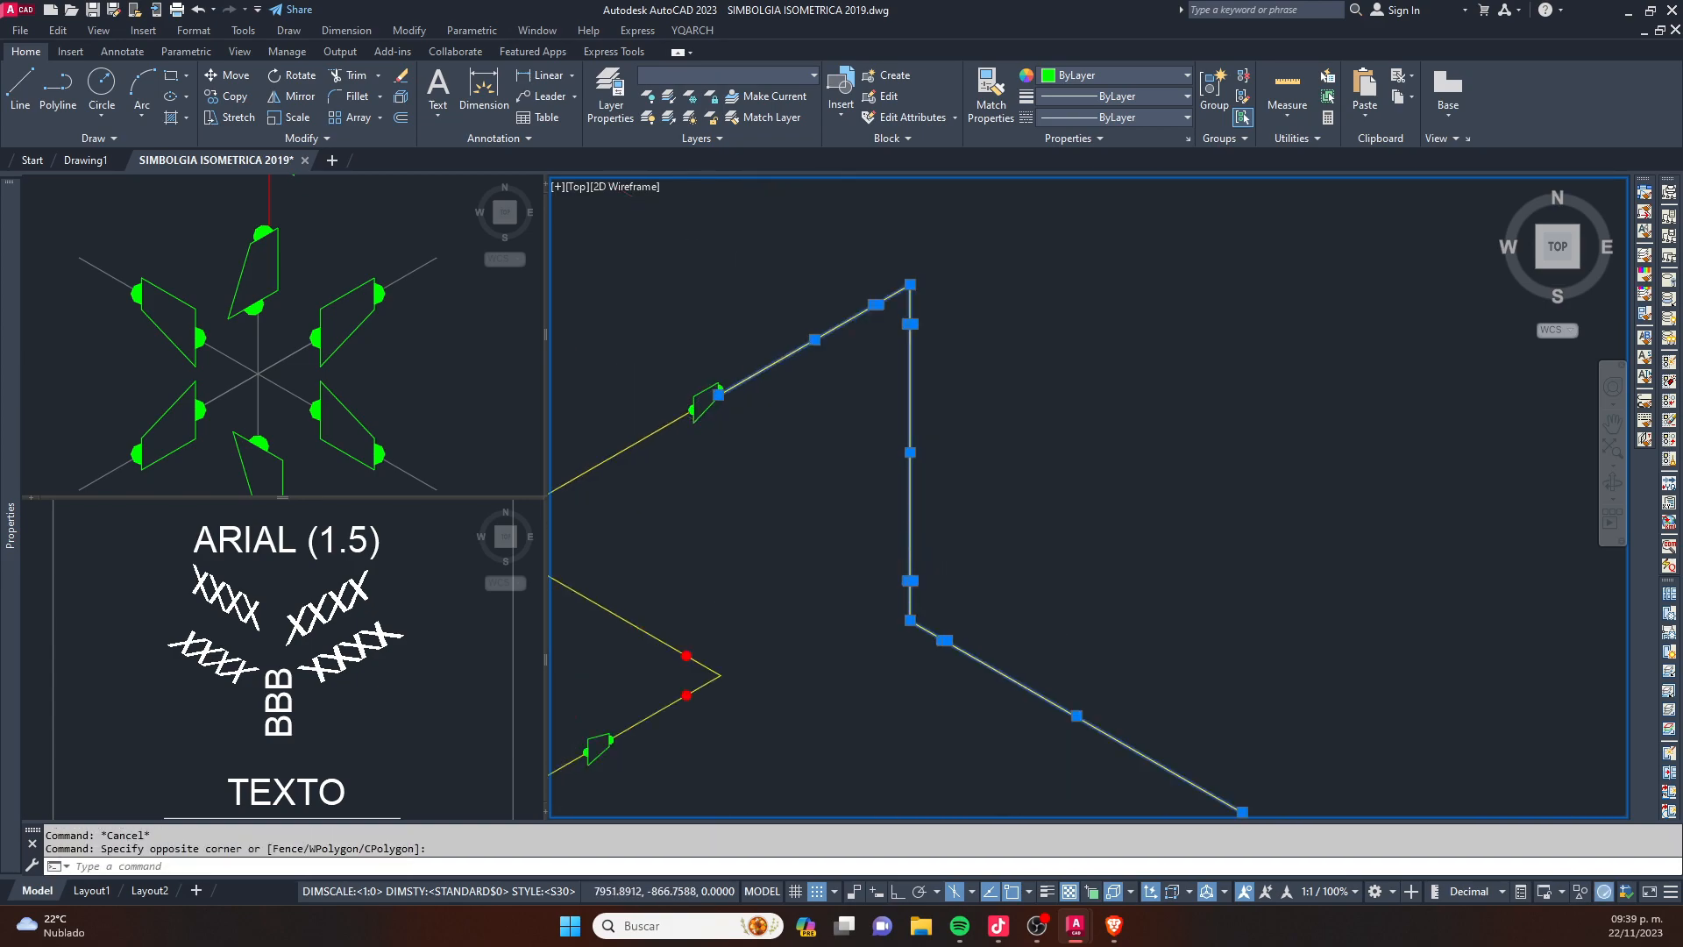
text(m)
key(space)
click(652, 220)
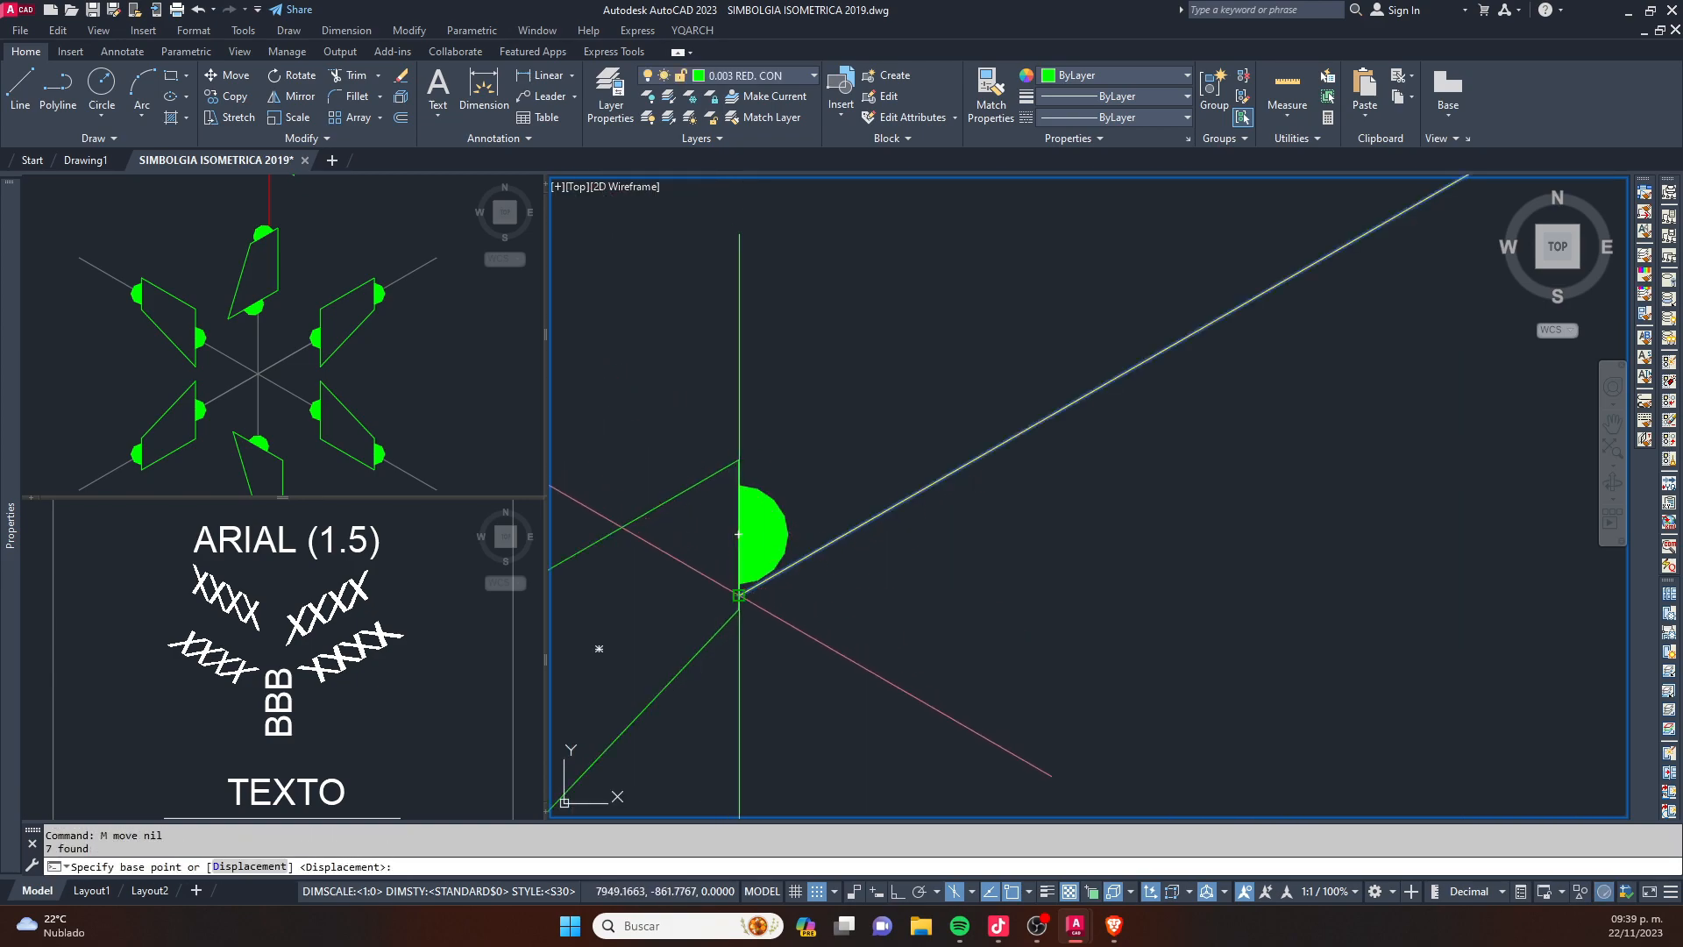
click(735, 527)
key(Escape)
scroll(851, 427, down, 6)
scroll(778, 485, up, 2)
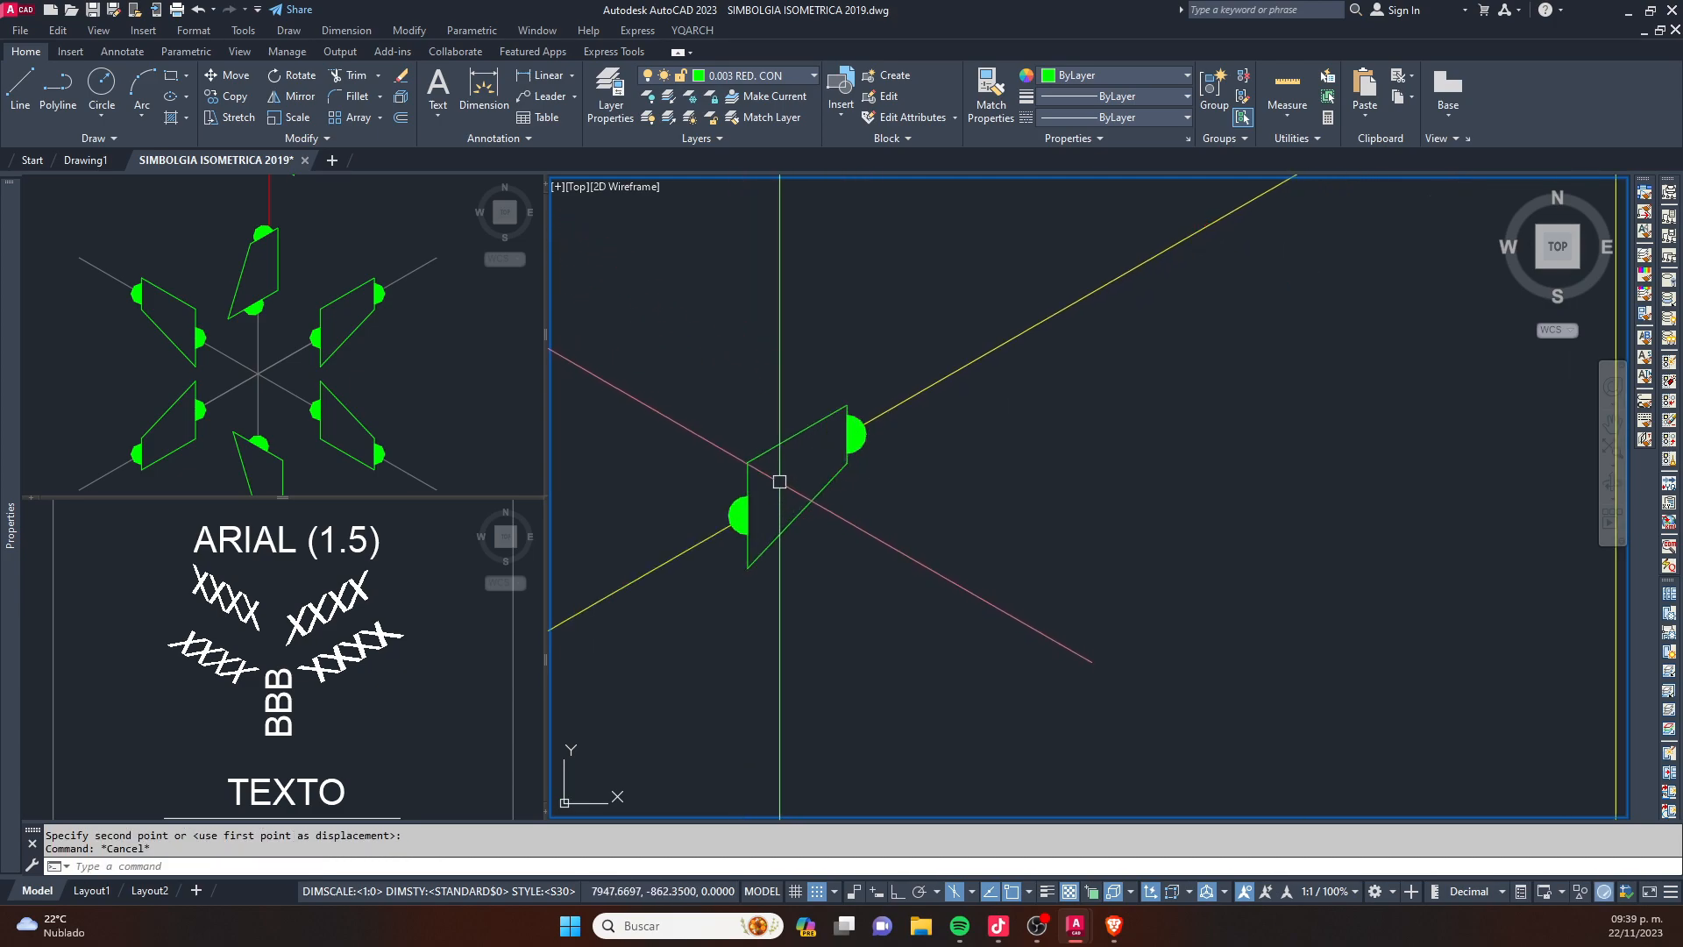
scroll(868, 412, down, 2)
scroll(859, 403, up, 4)
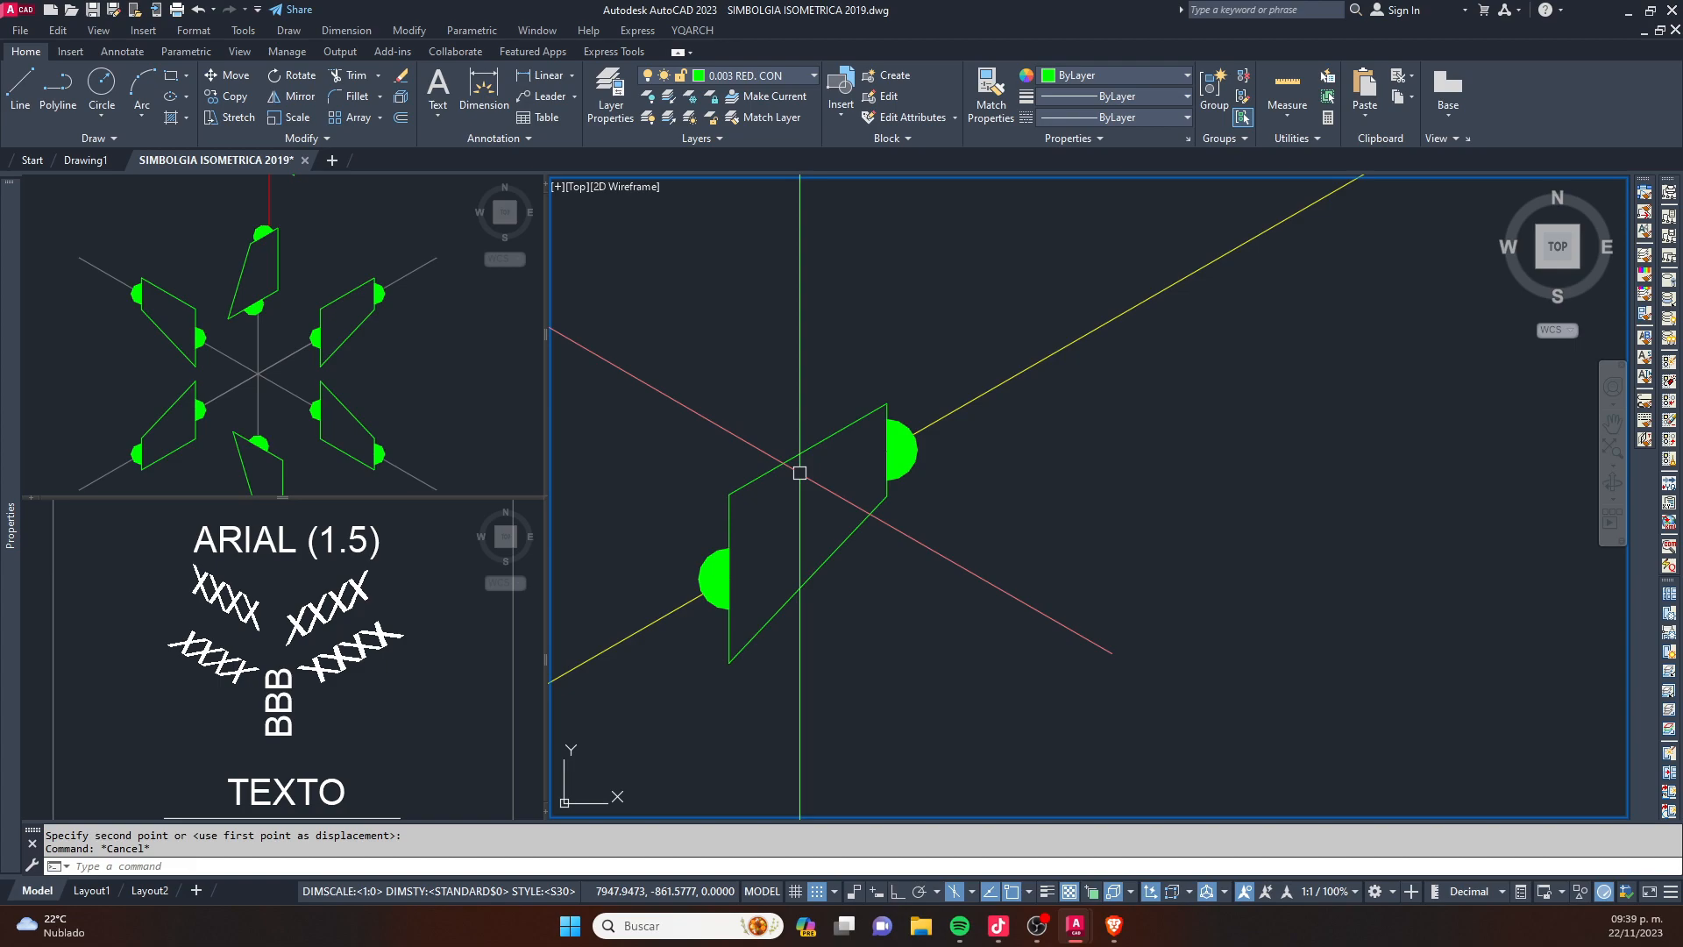
- Look over the text samples and neighbouring reducer symbols in the symbol library and check the overall pipe run
scroll(883, 446, down, 2)
key(F5)
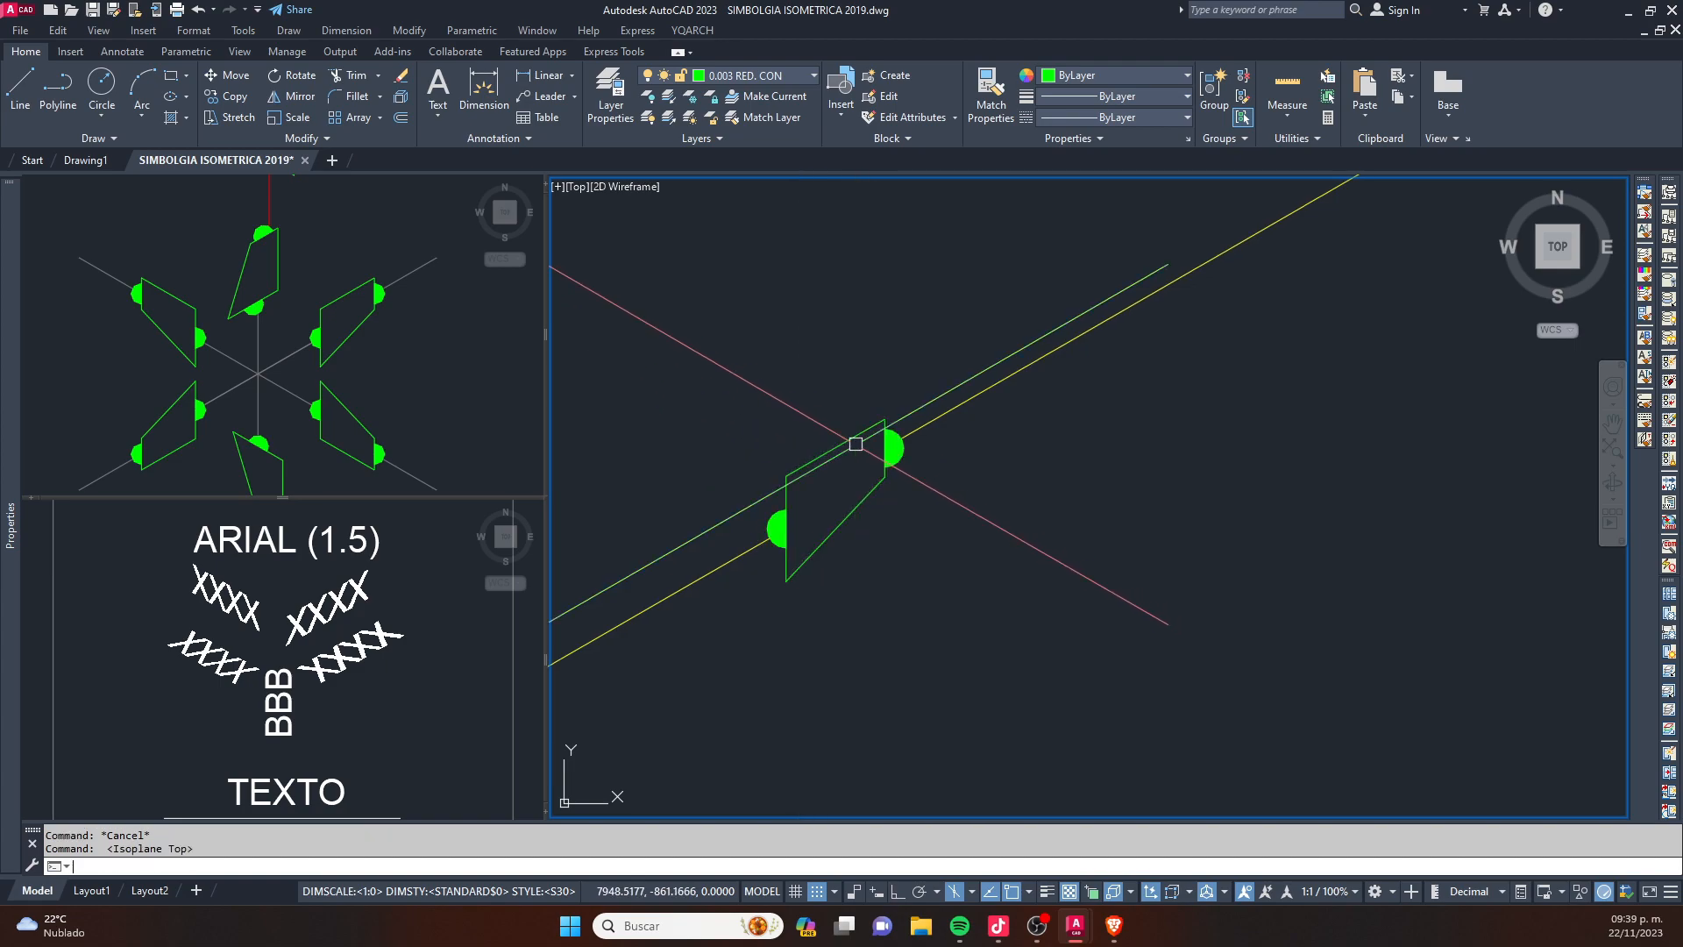
click(301, 552)
scroll(301, 549, down, 2)
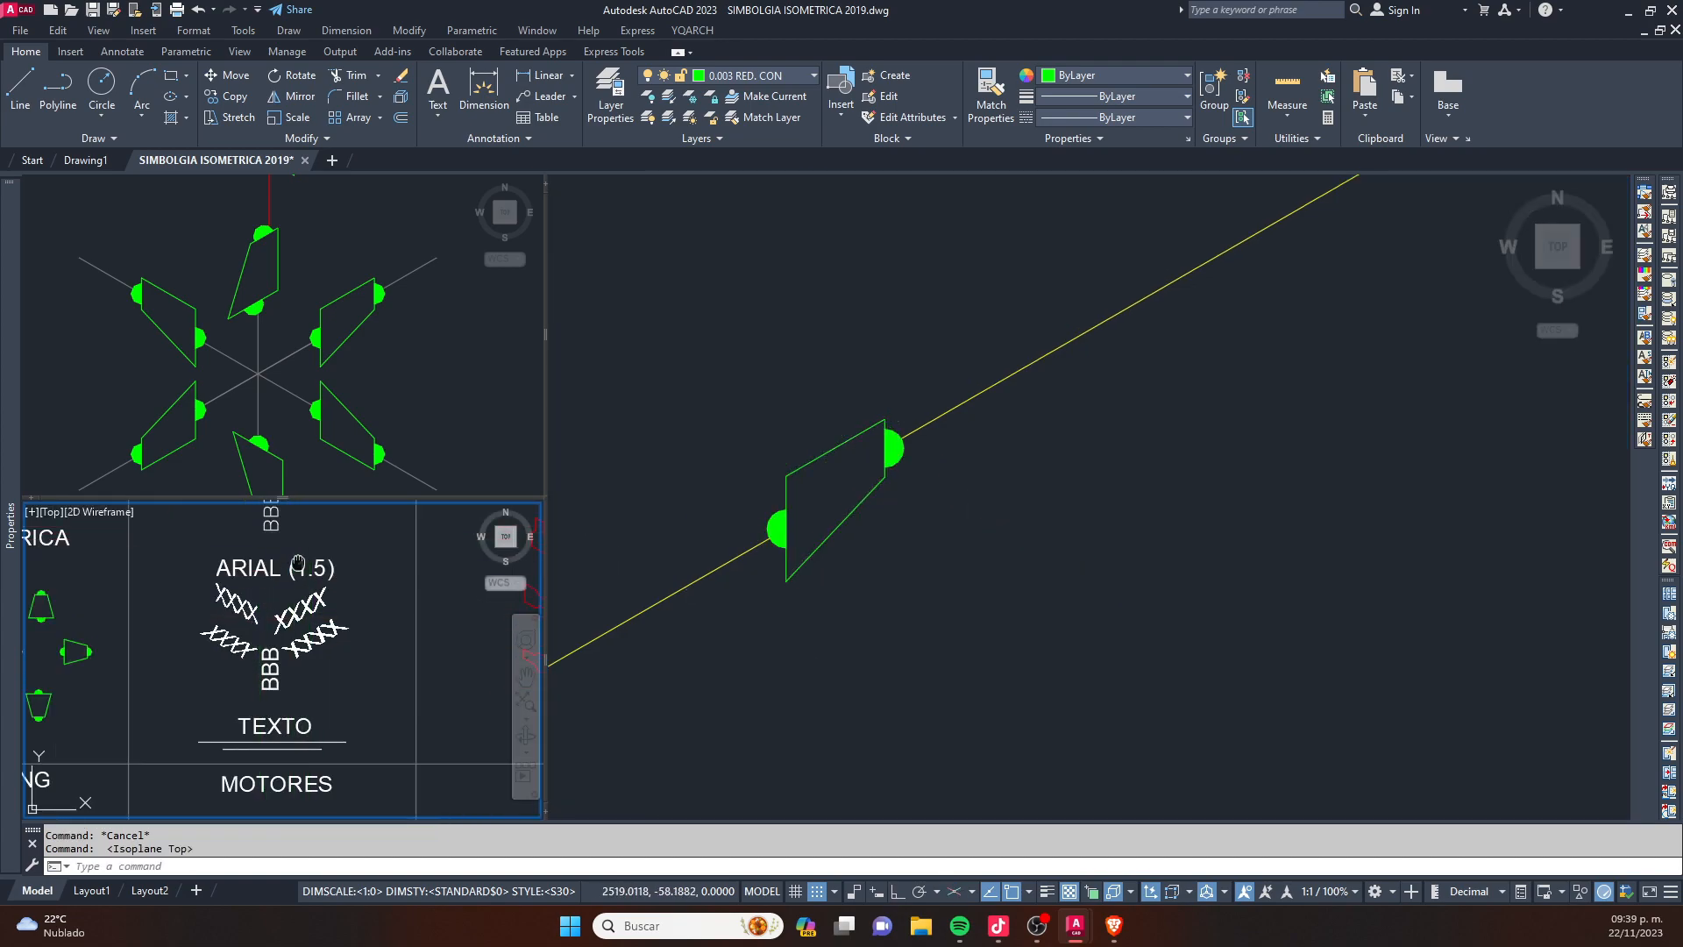
middle_drag(301, 549, 286, 605)
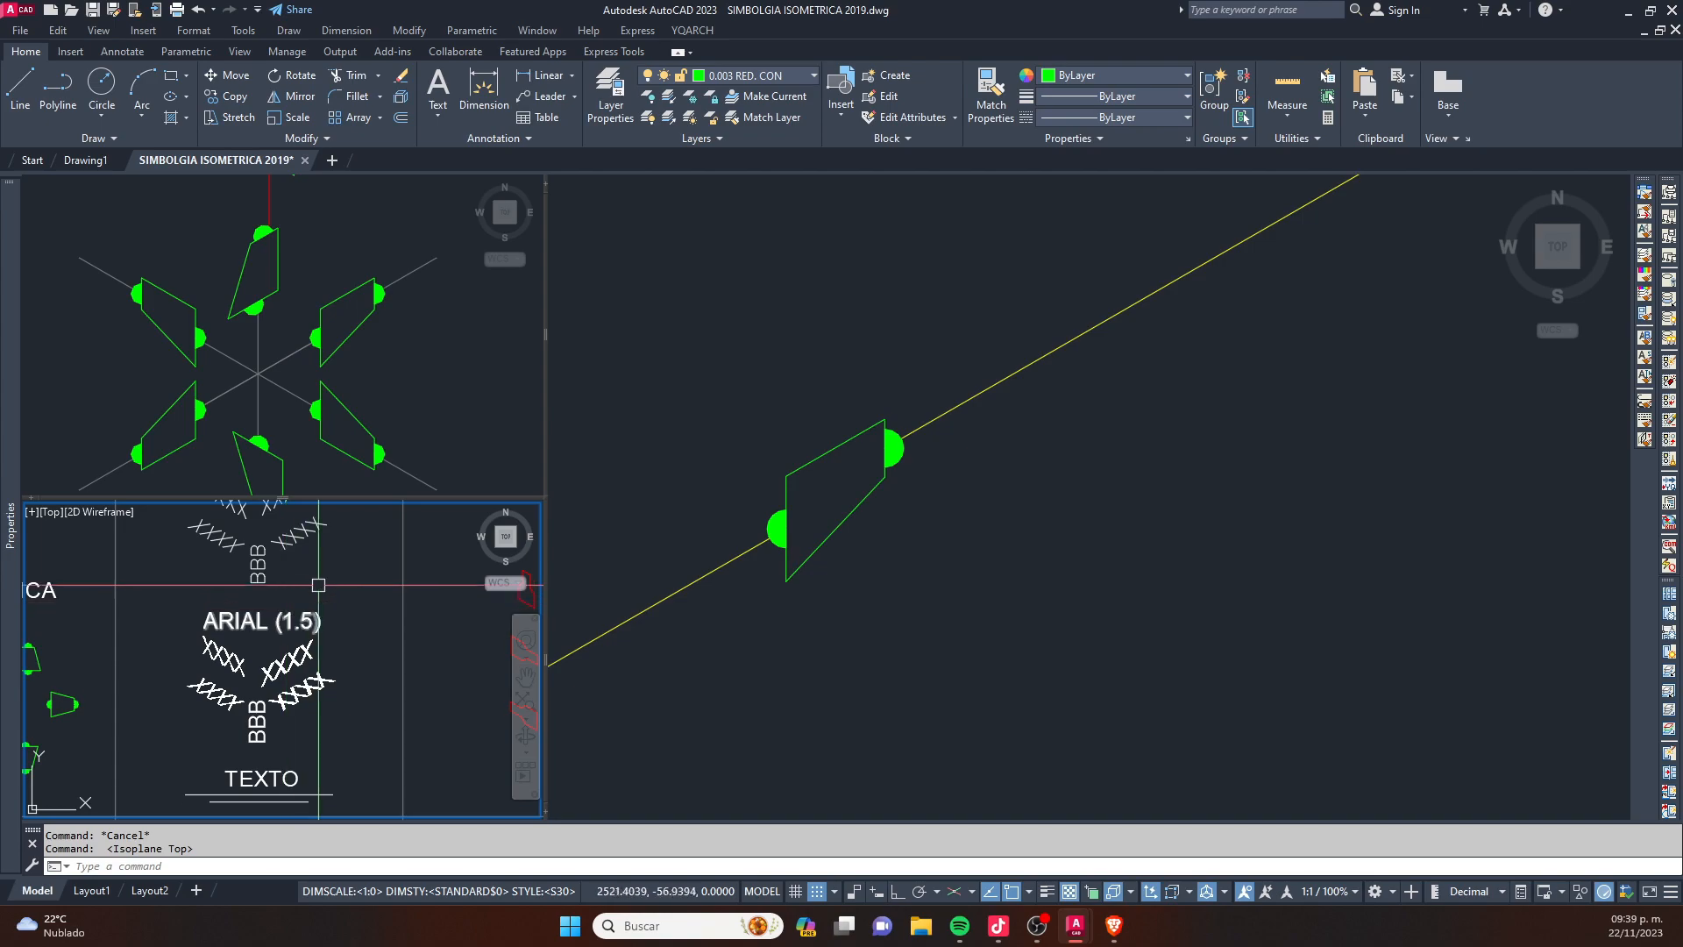
scroll(286, 605, down, 2)
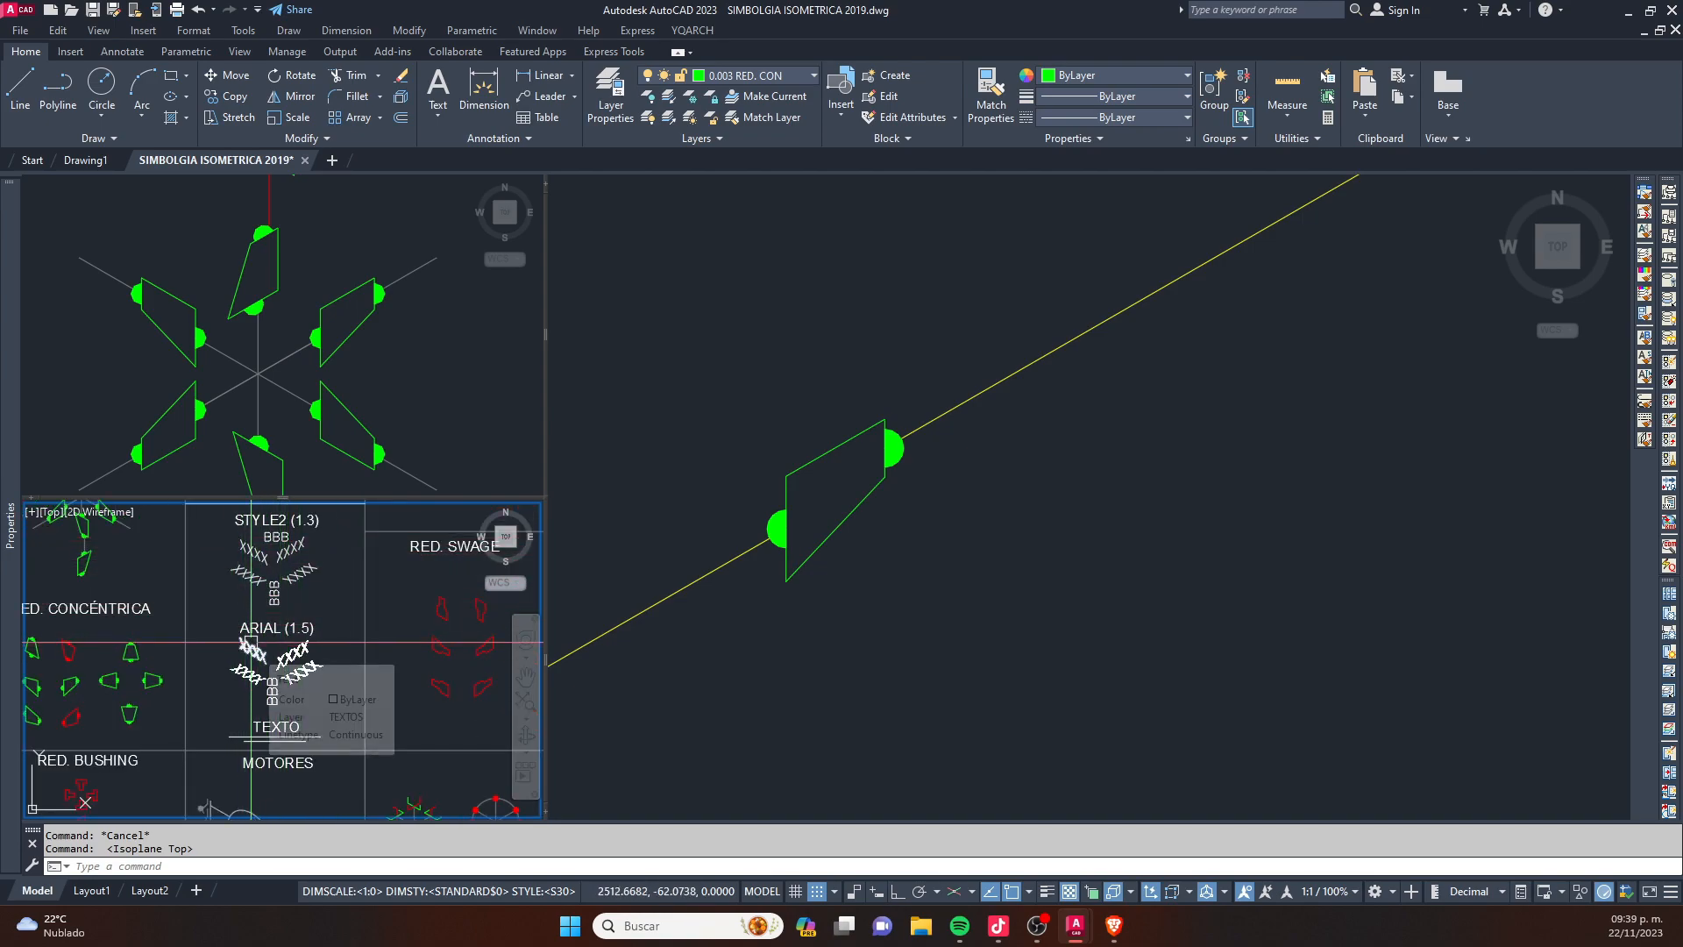
click(789, 526)
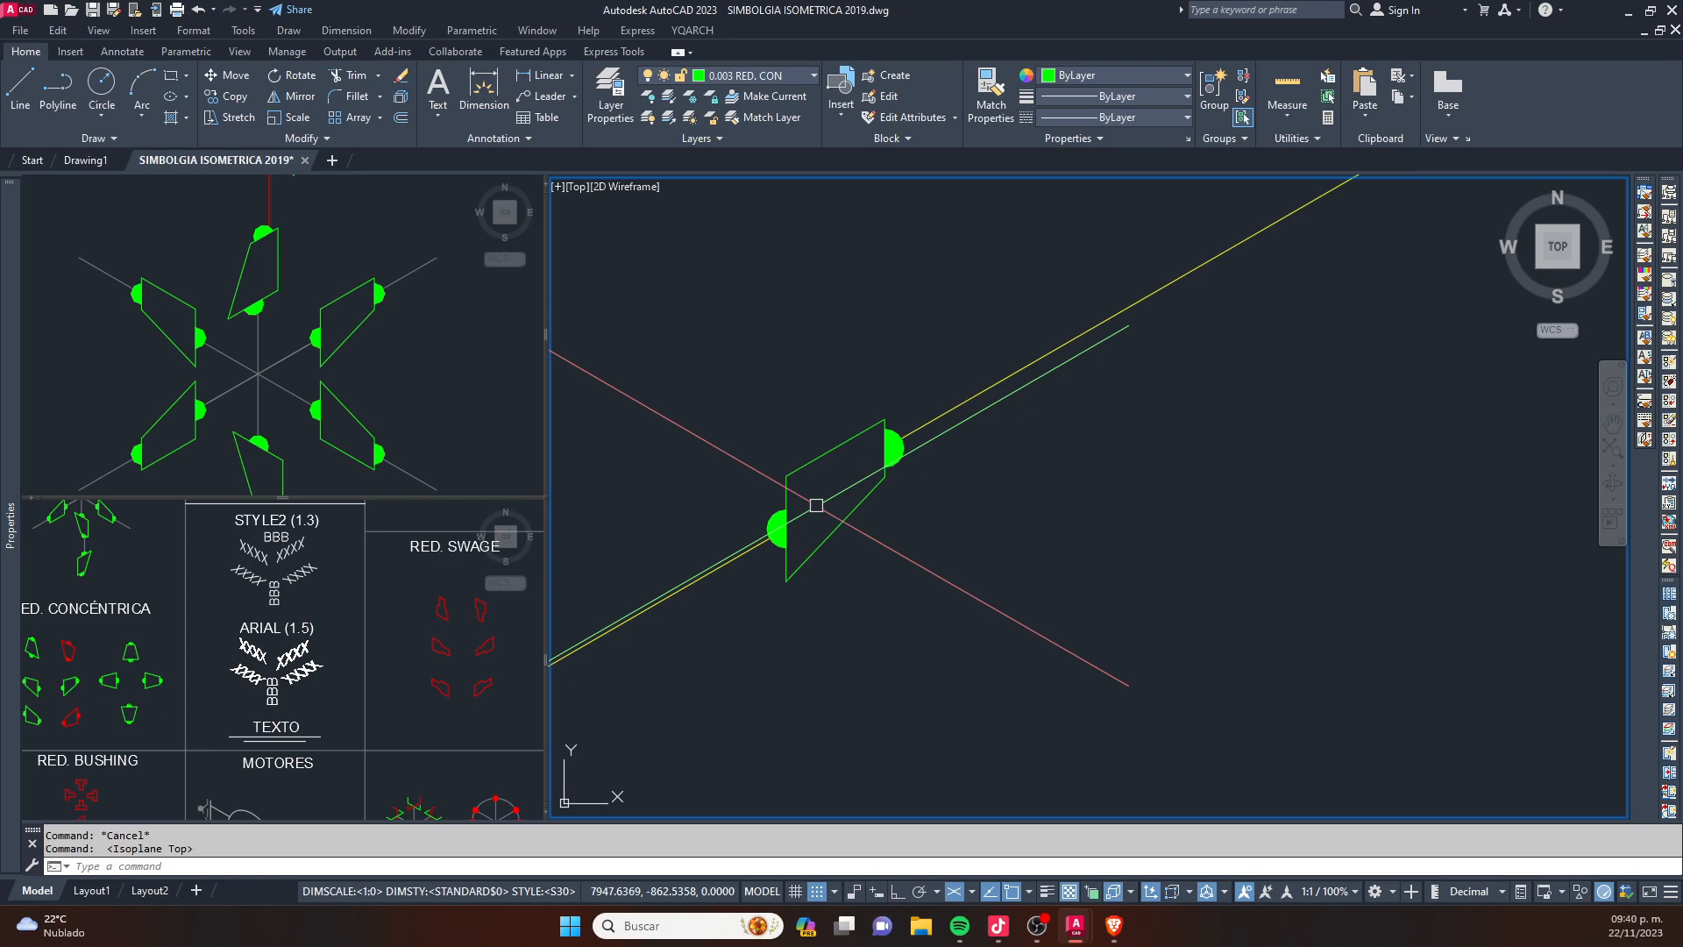
scroll(816, 505, down, 5)
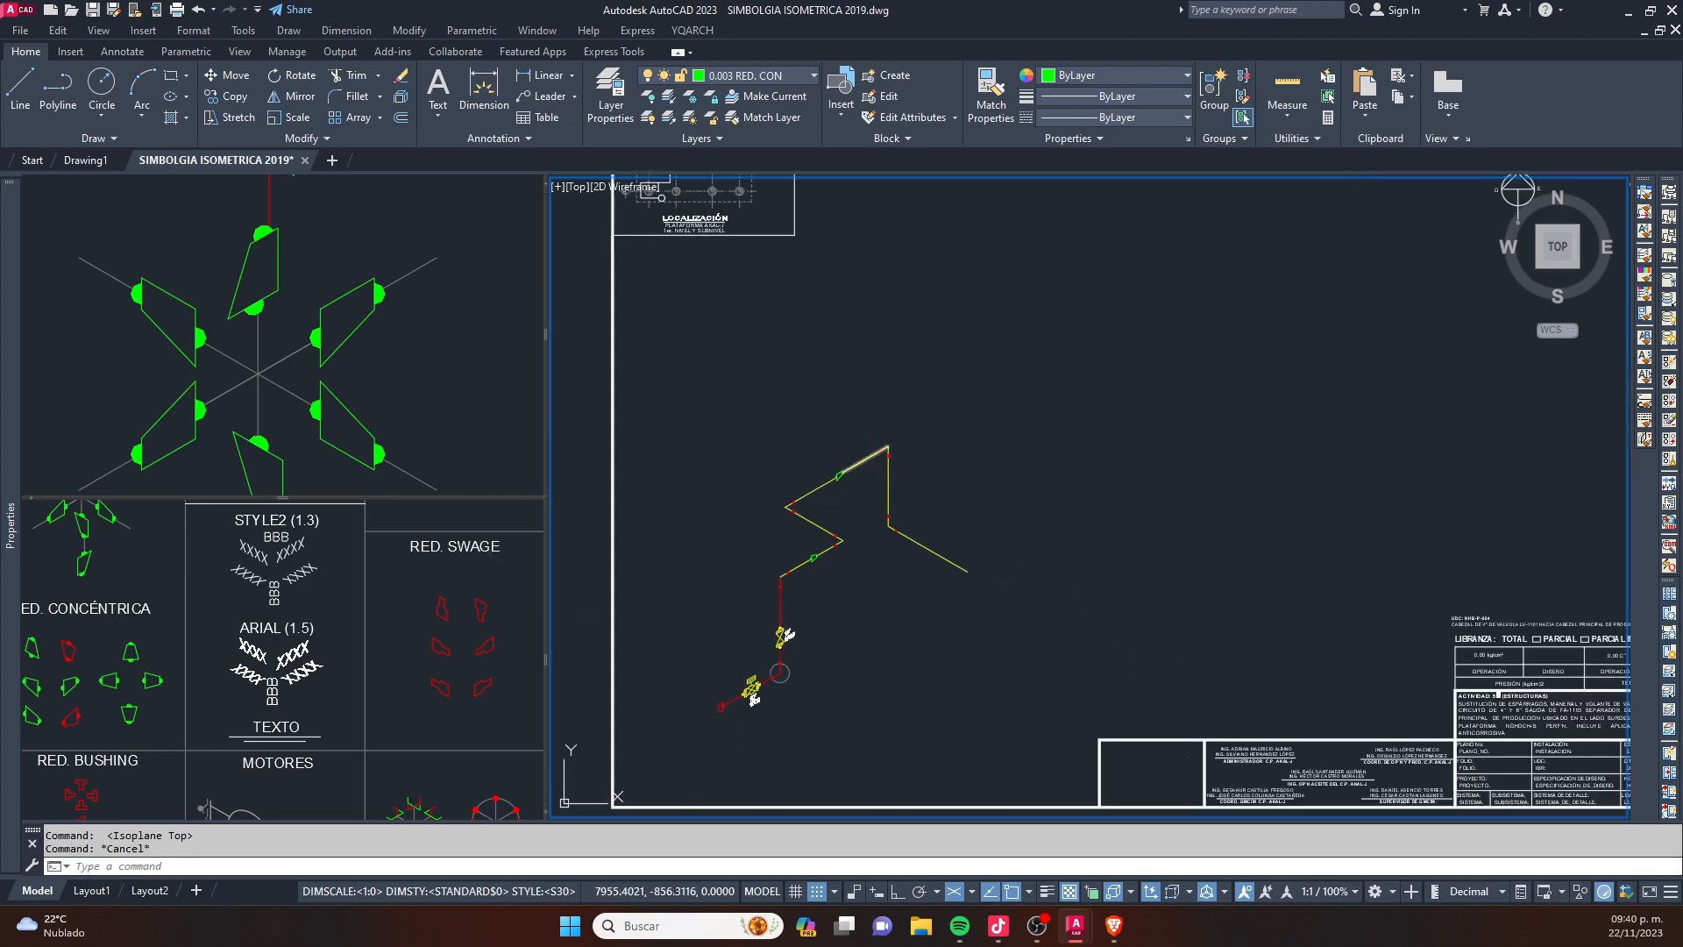
- Erase the stray FORMATO-layer object beside the lower part of the pipe run
scroll(752, 695, up, 2)
click(845, 623)
key(Delete)
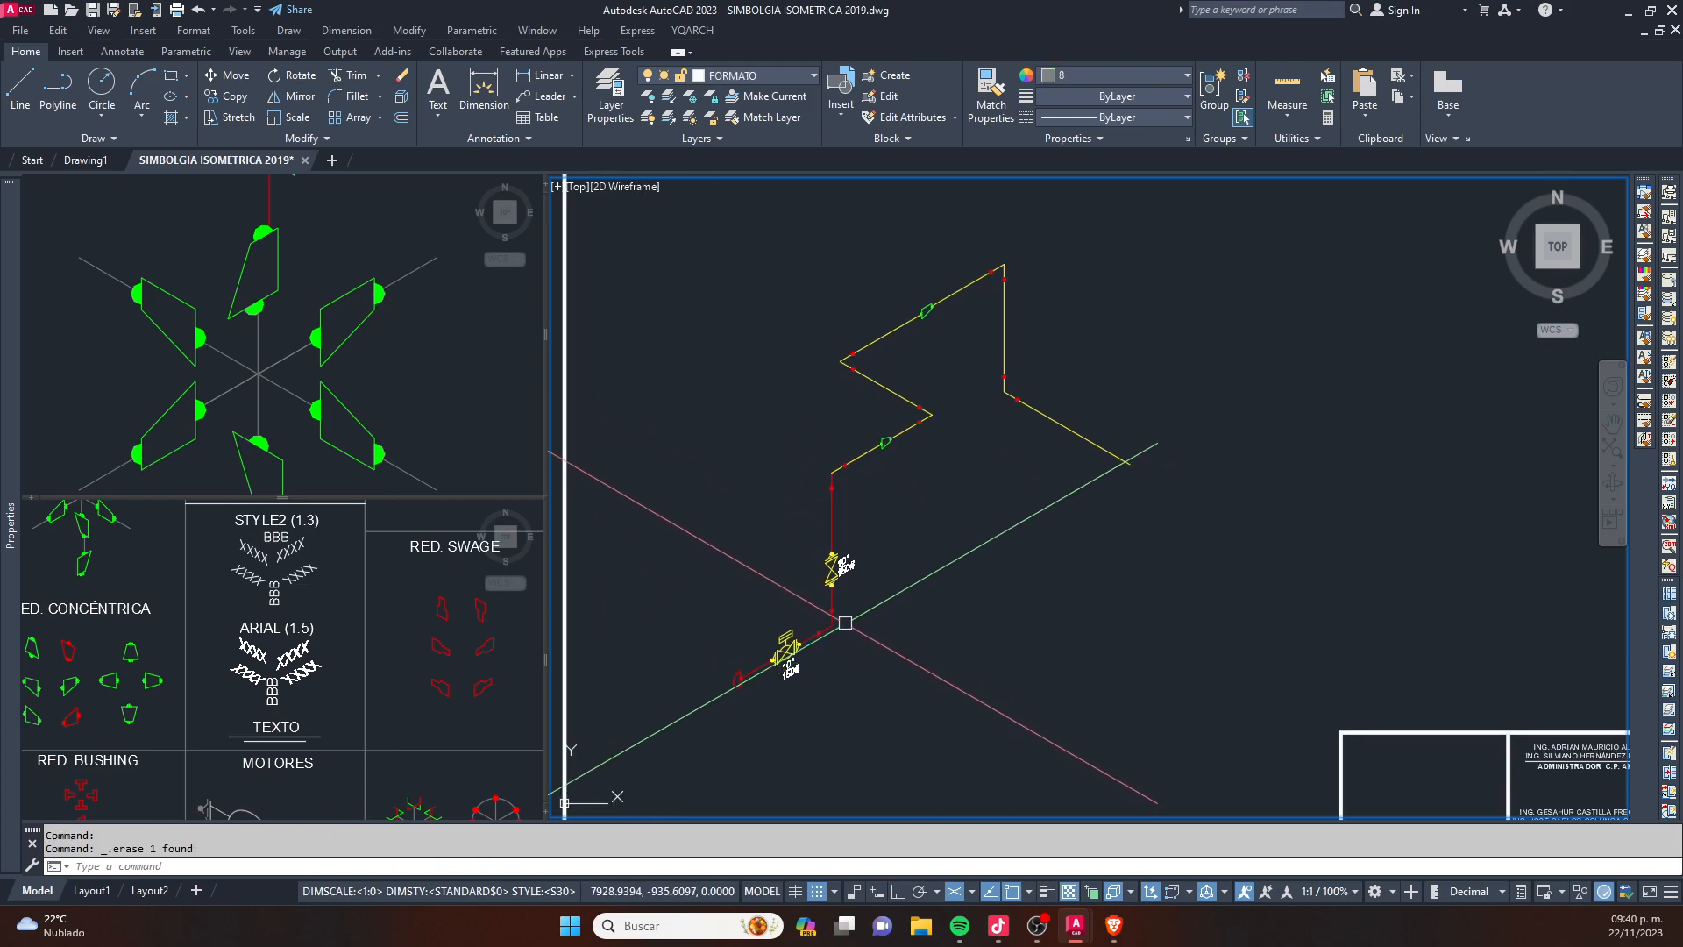
- Match the properties of the red vertical pipe onto all the yellow pipe segments of the run
scroll(845, 623, up, 3)
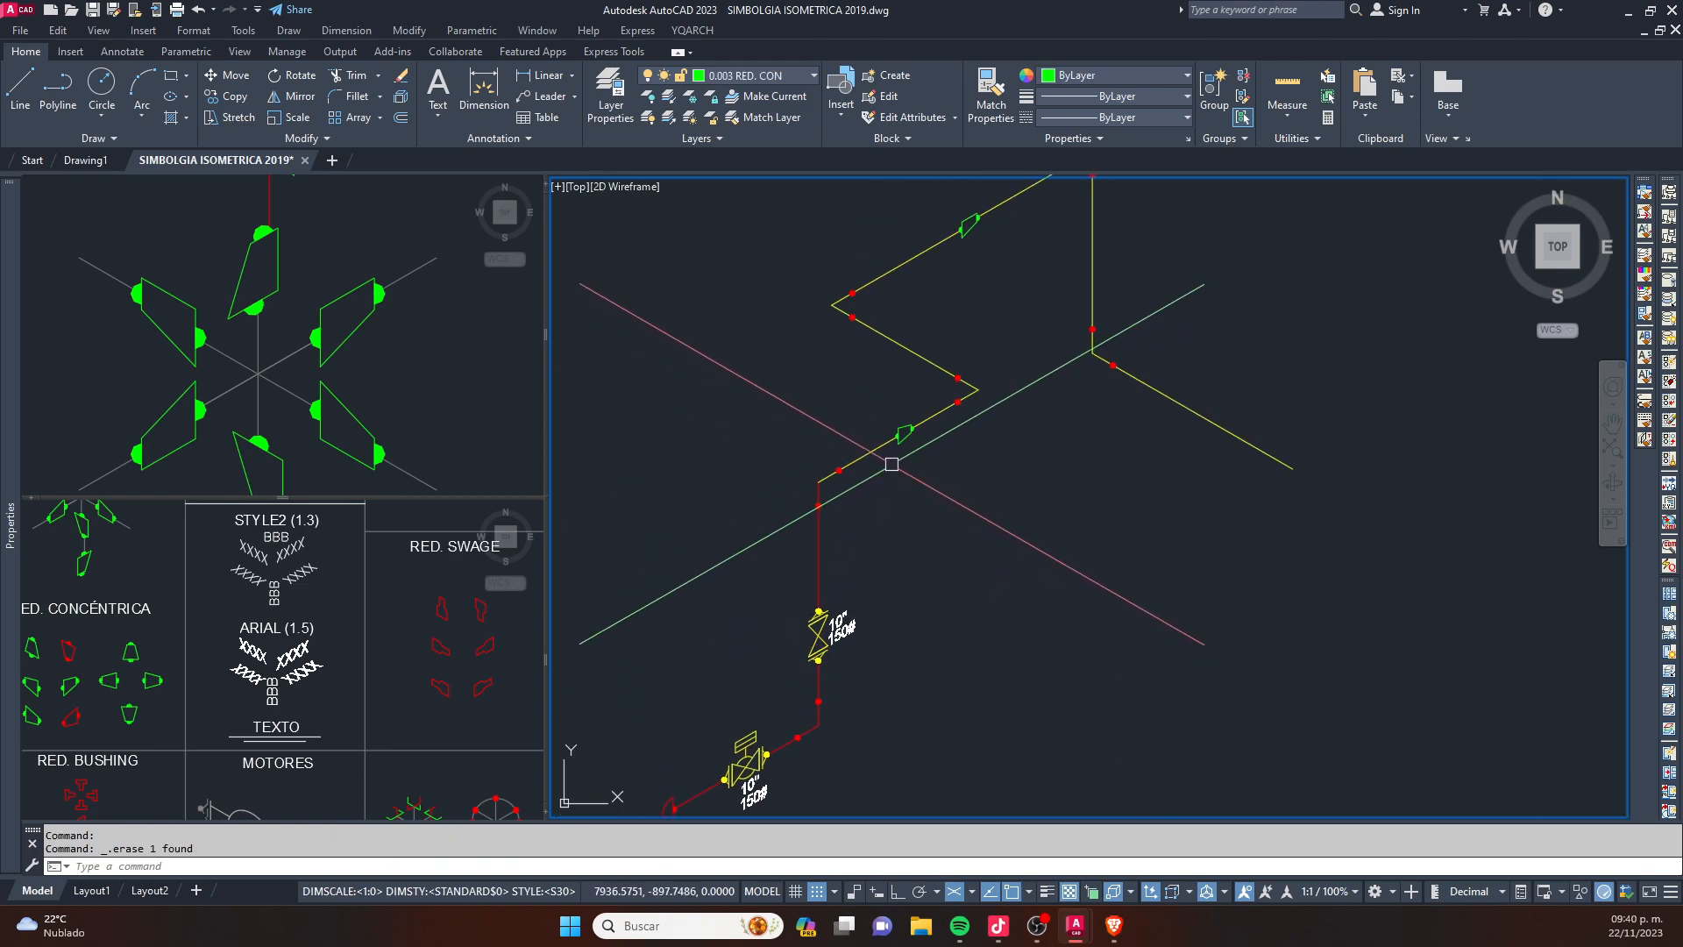
text(MA)
key(Return)
click(818, 558)
click(911, 342)
click(1127, 281)
click(1086, 351)
click(1259, 333)
click(1193, 460)
click(1066, 315)
click(956, 433)
scroll(924, 497, down, 4)
click(1075, 386)
click(958, 324)
scroll(962, 398, up, 4)
key(Escape)
key(Escape)
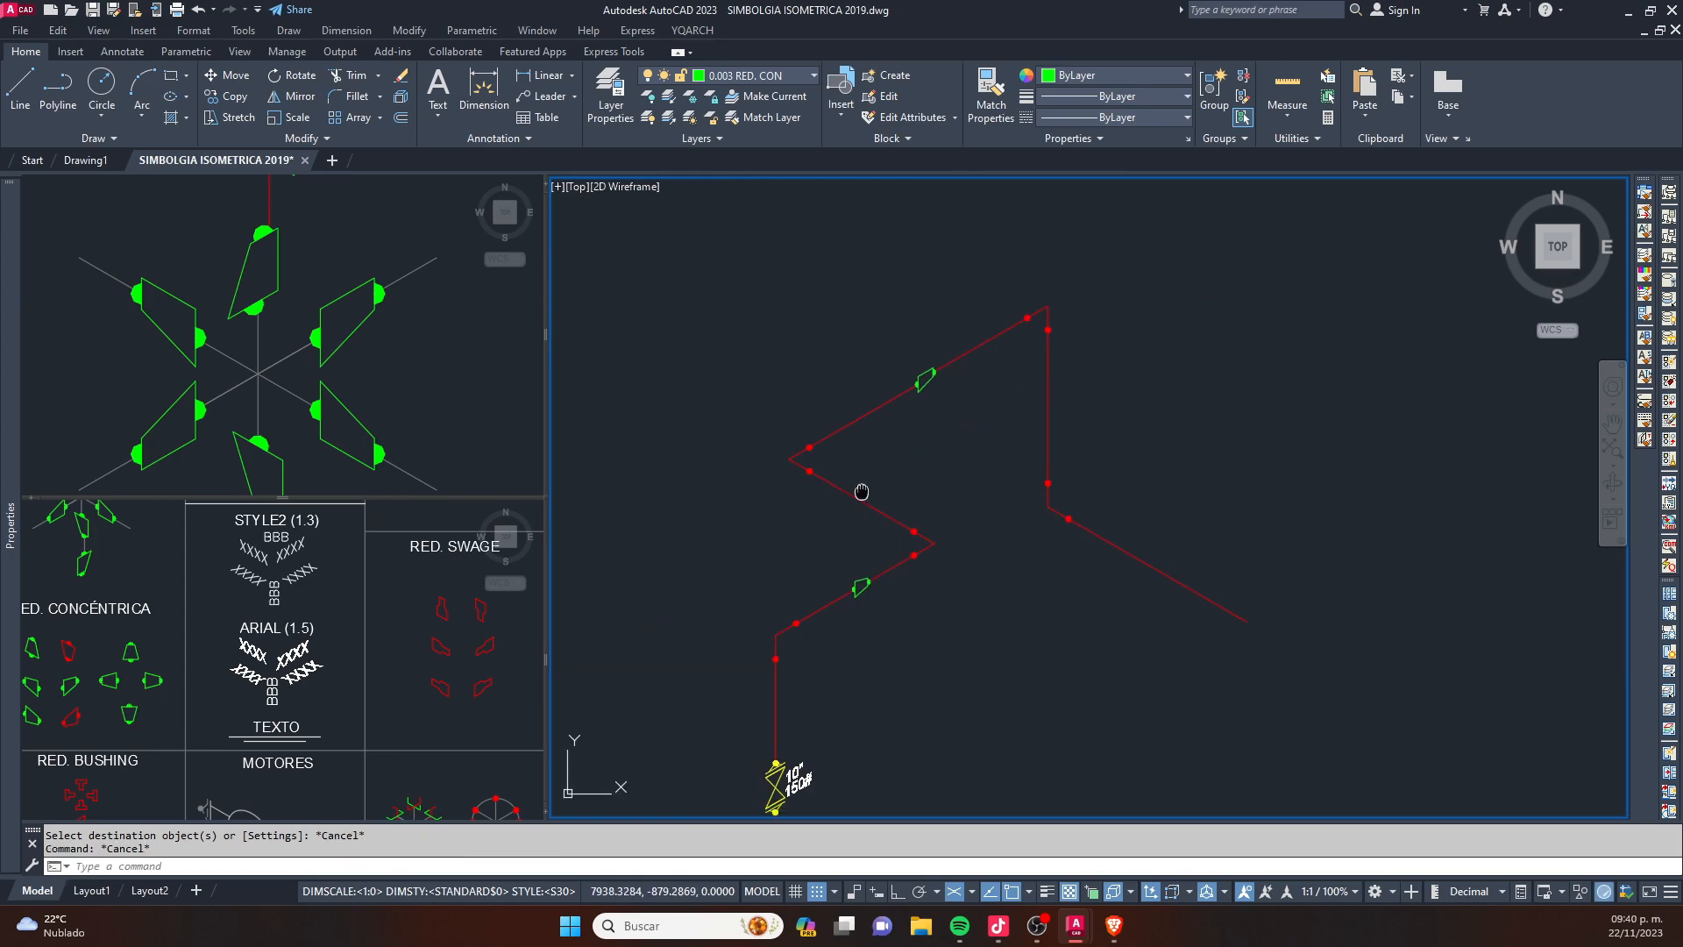
- Copy the 10" 150# label from the upper valve to just below the concentric reducer
scroll(880, 569, down, 2)
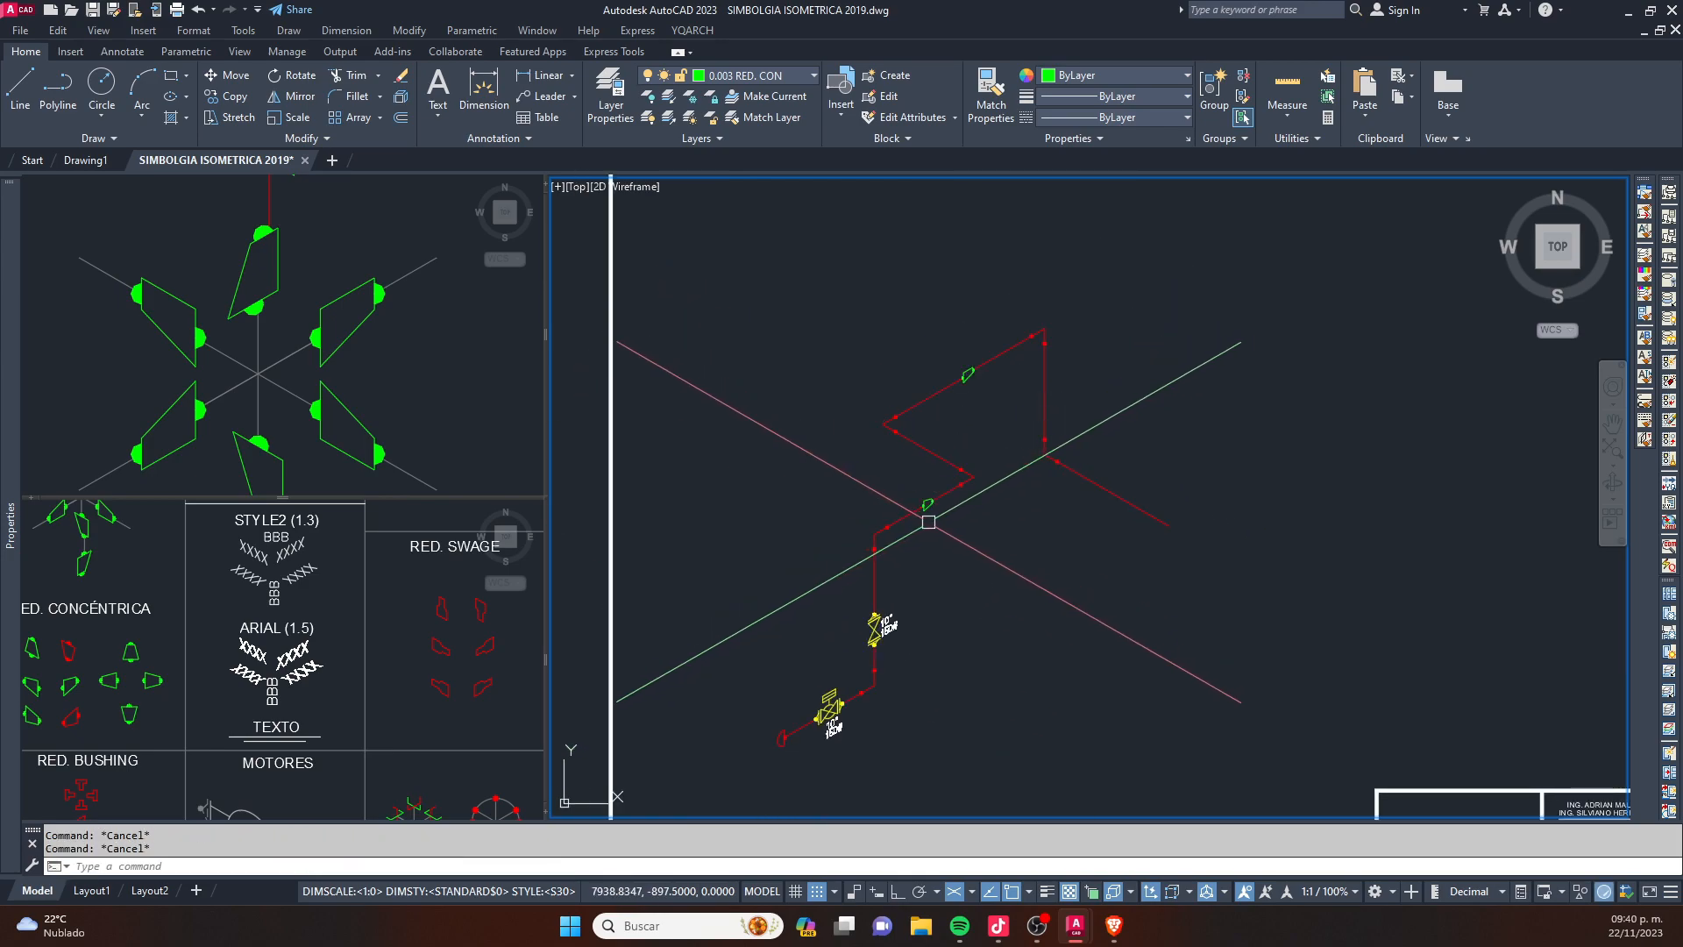
scroll(928, 515, up, 3)
scroll(962, 432, down, 1)
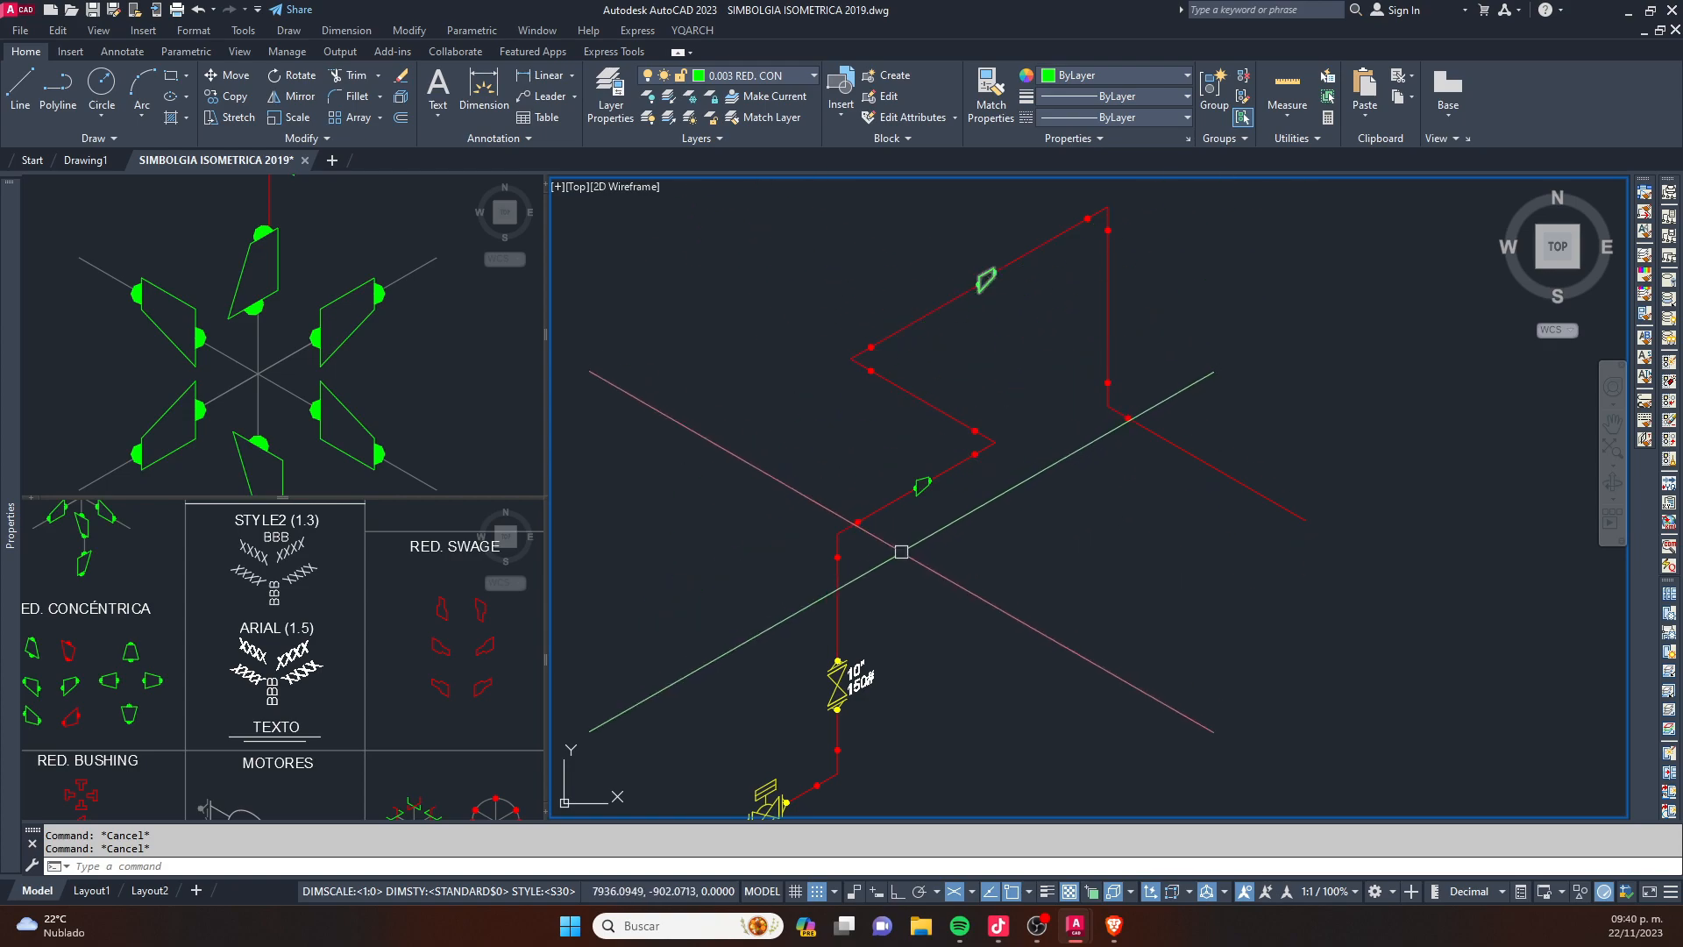
middle_drag(867, 654, 901, 559)
scroll(900, 570, up, 4)
click(912, 532)
click(900, 624)
text(co)
key(space)
click(945, 591)
middle_drag(1037, 374, 948, 698)
click(1026, 491)
scroll(979, 484, up, 2)
key(Escape)
key(Escape)
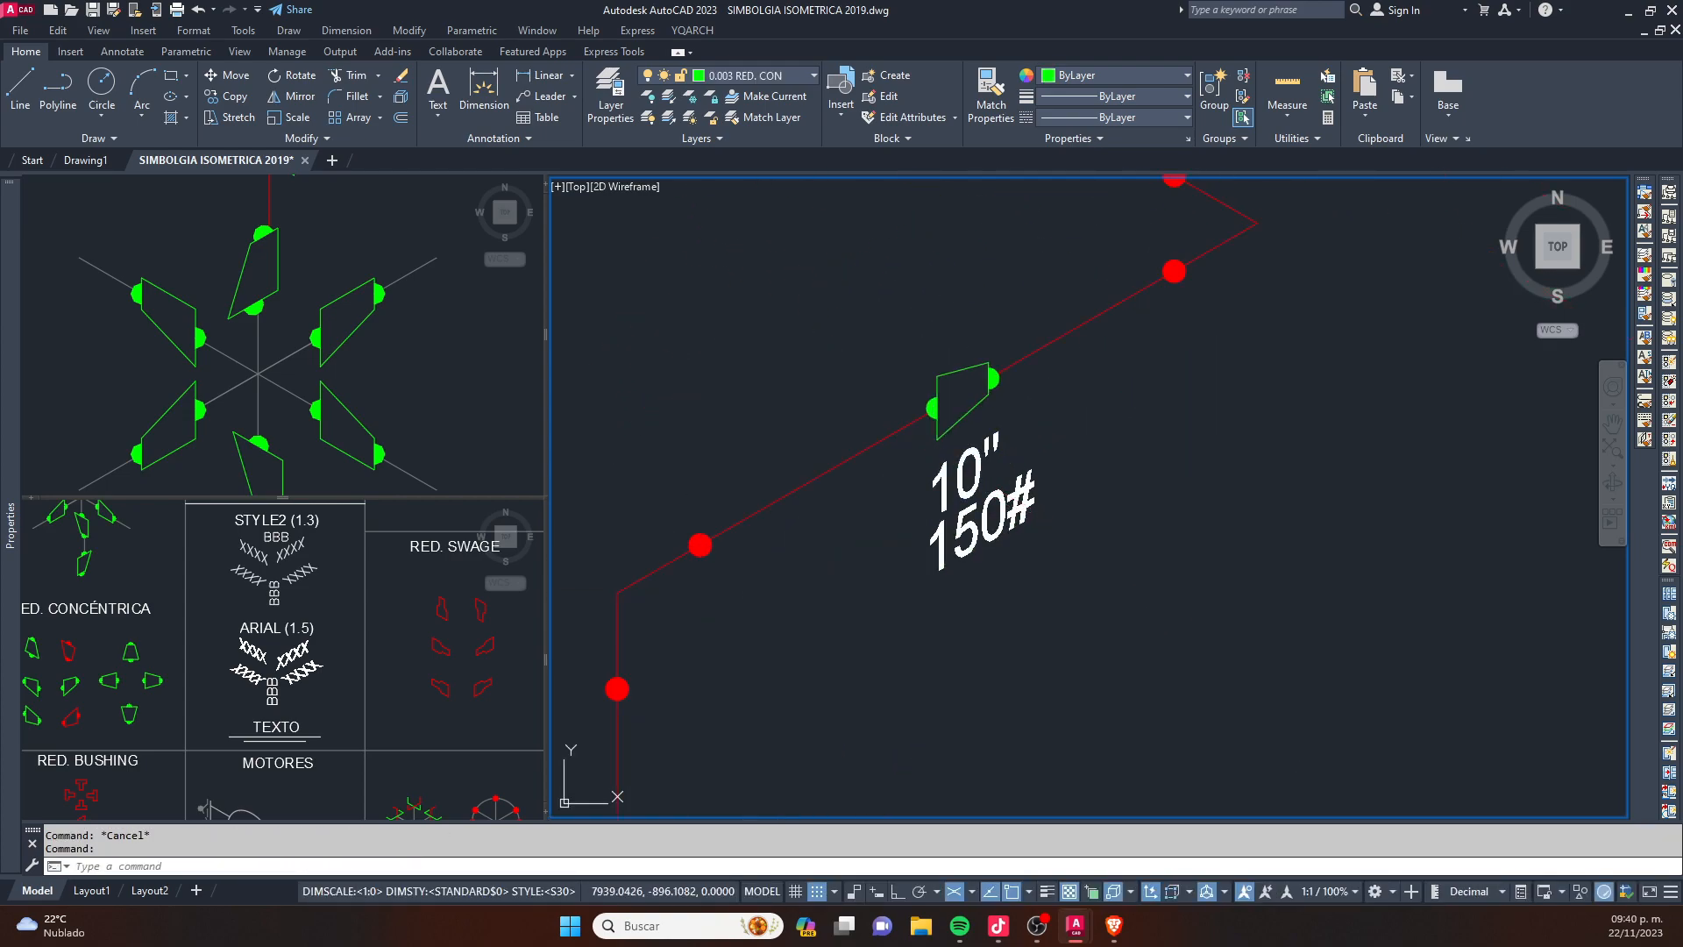
- Change the two lines of the copied label to RED. CONC. and 10"x8"
double_click(979, 485)
text(RE)
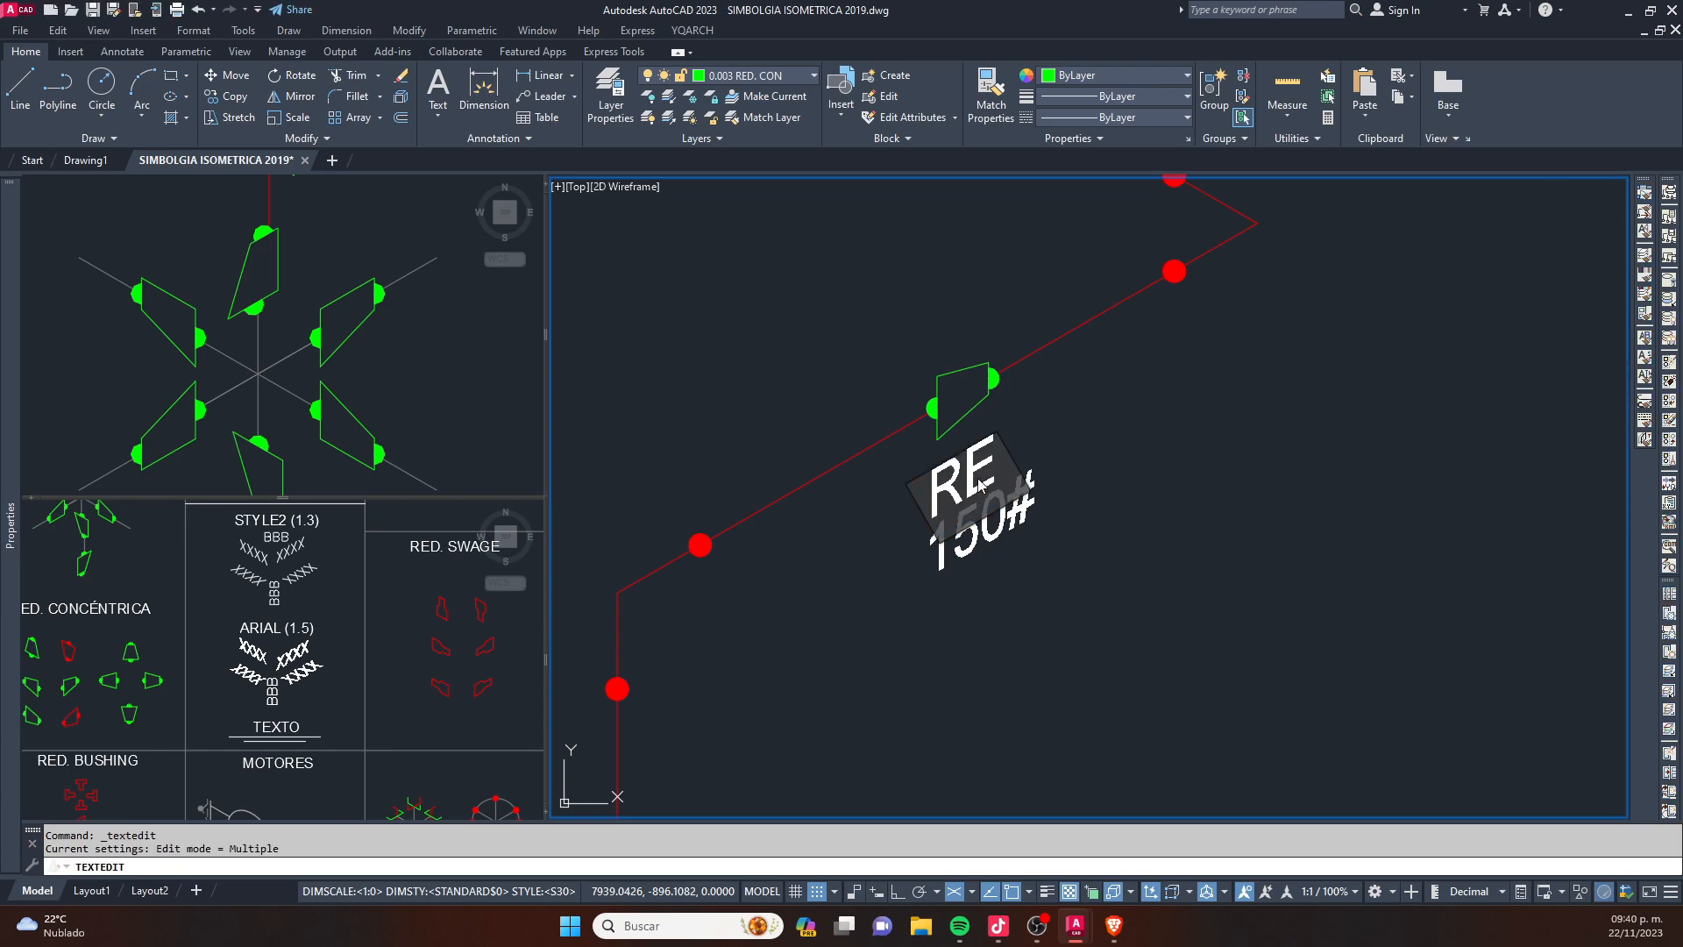
text(D. CONC.)
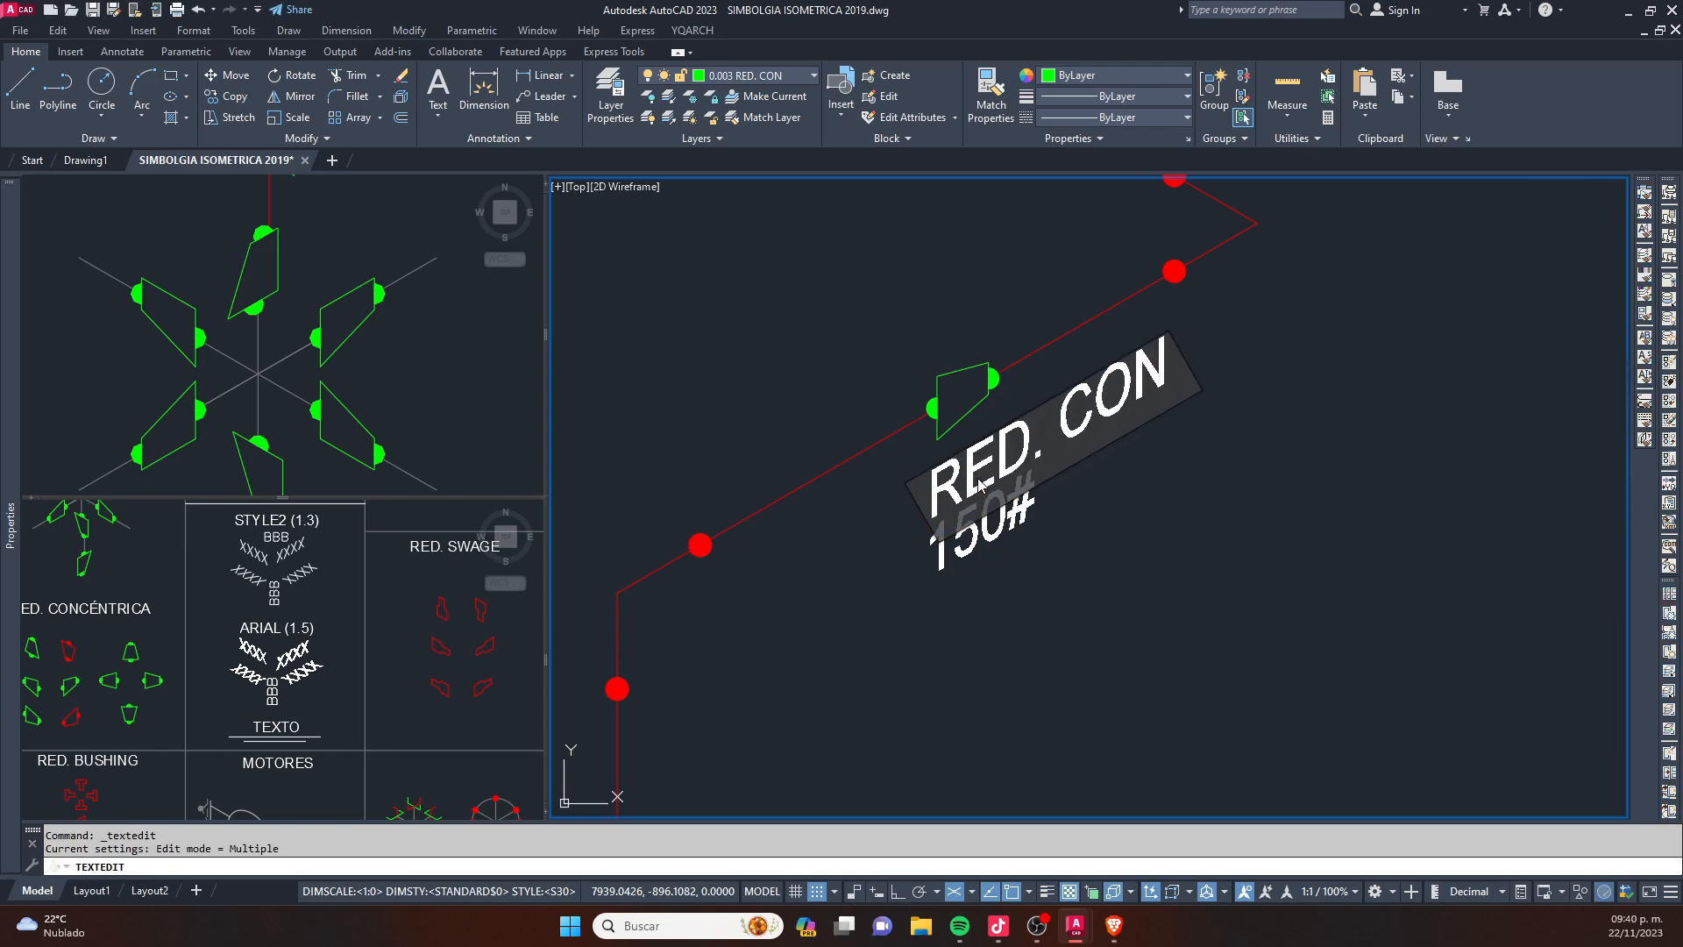
key(Return)
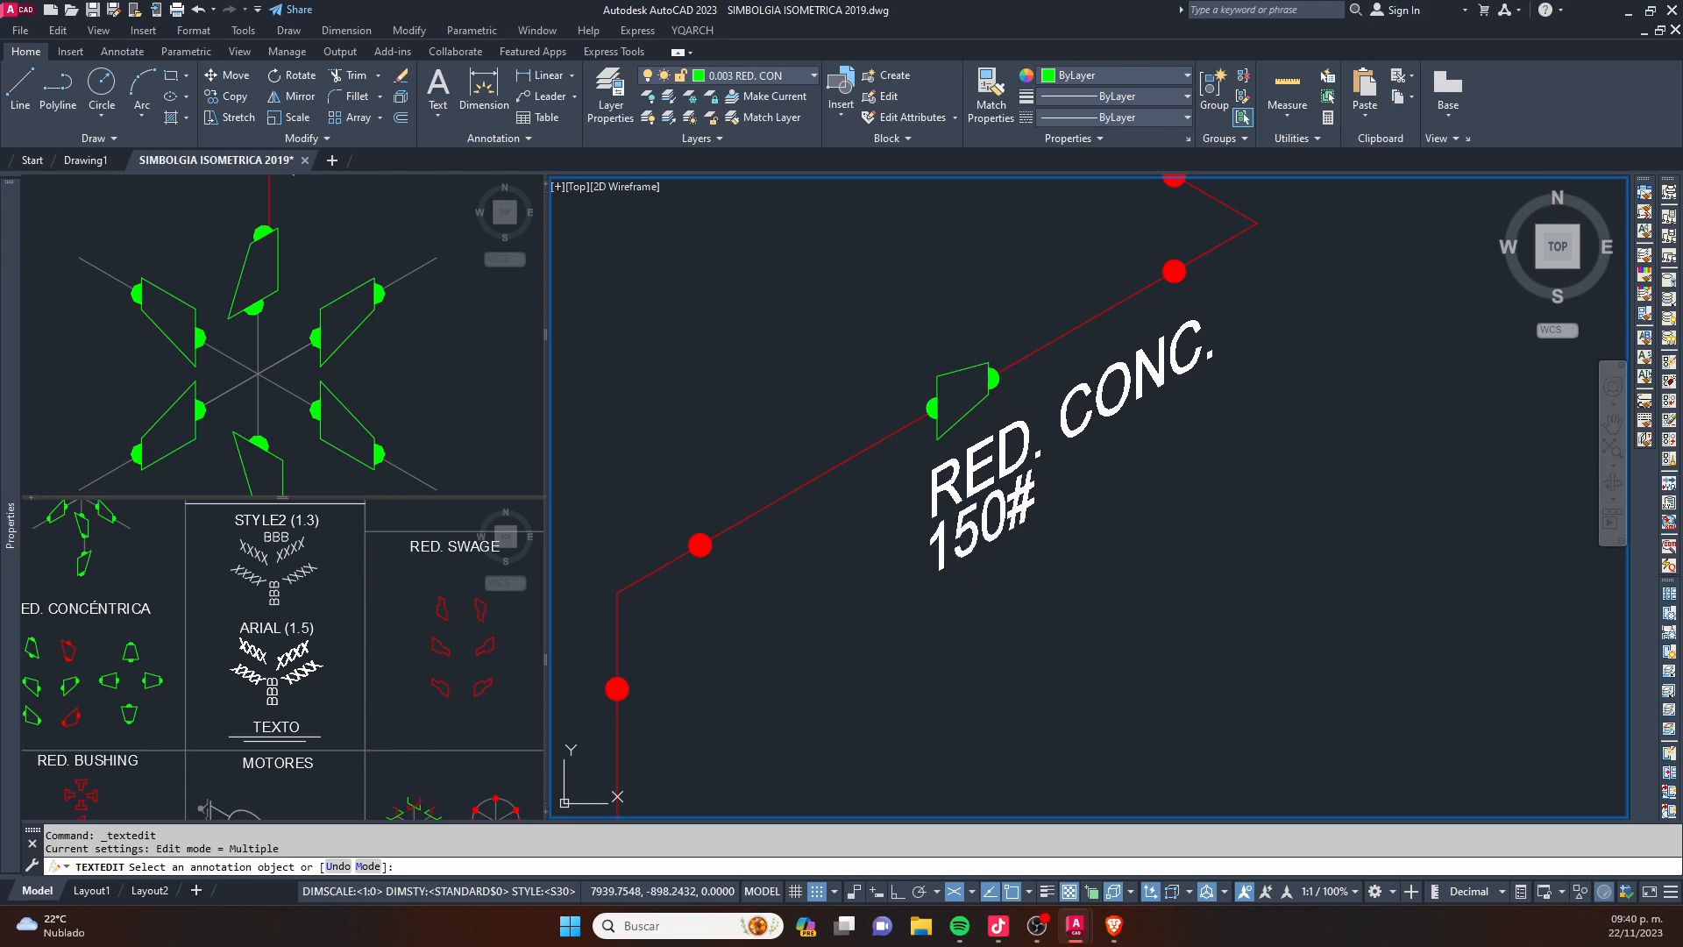
click(997, 537)
text(10)
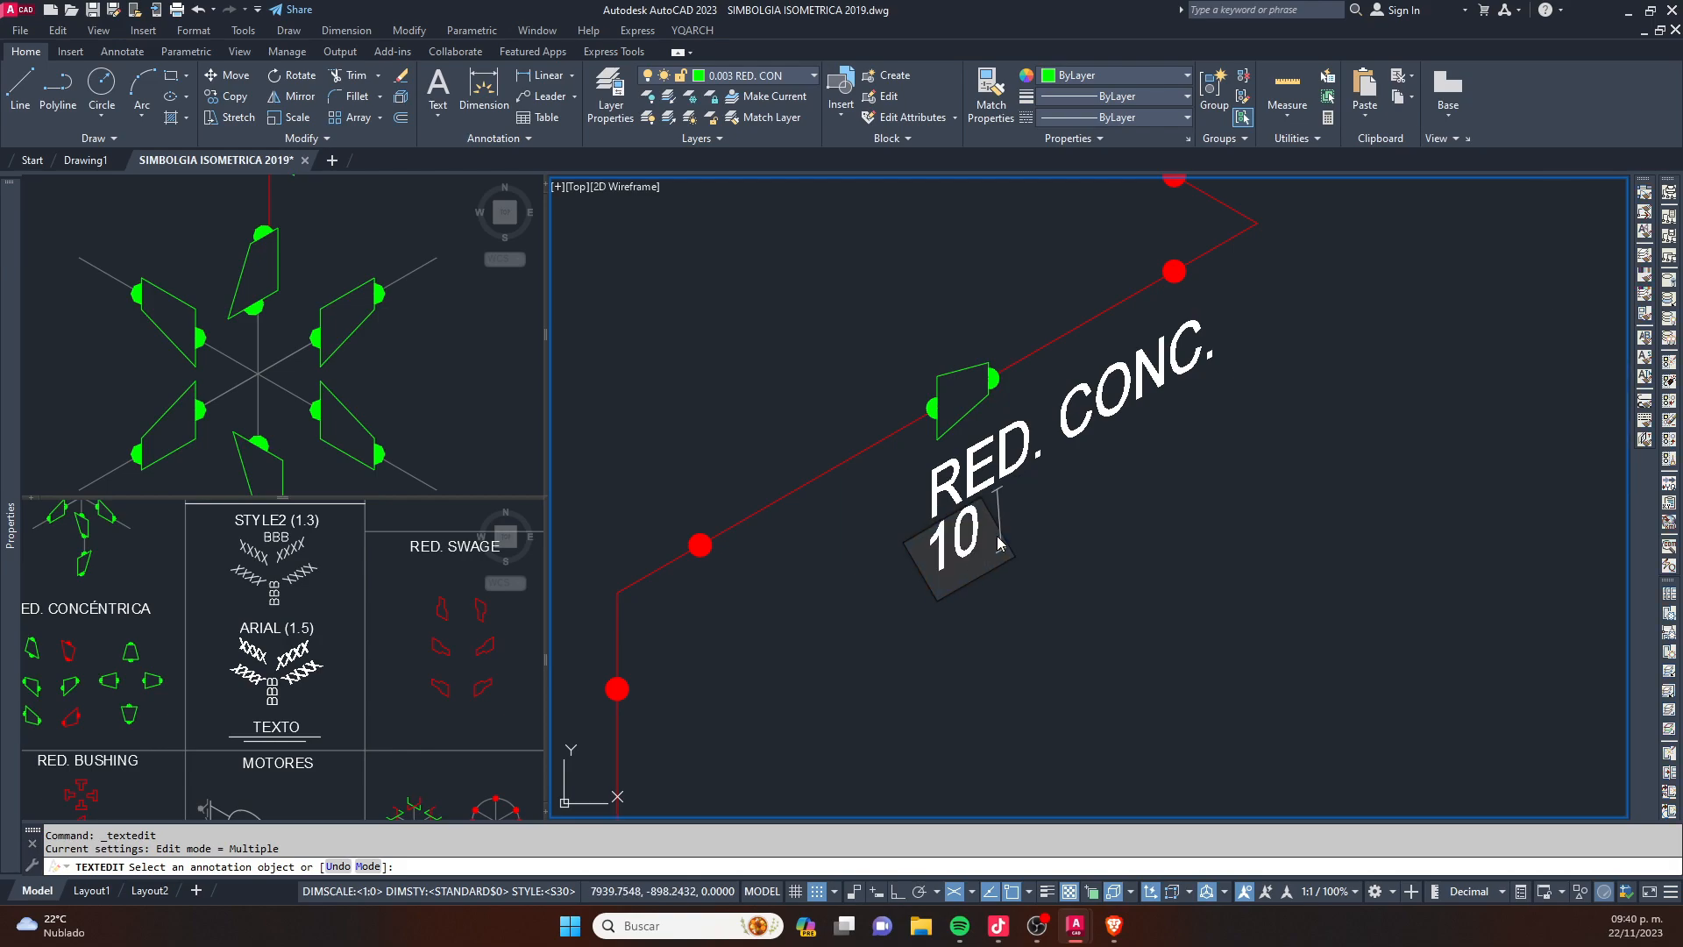
text("X)
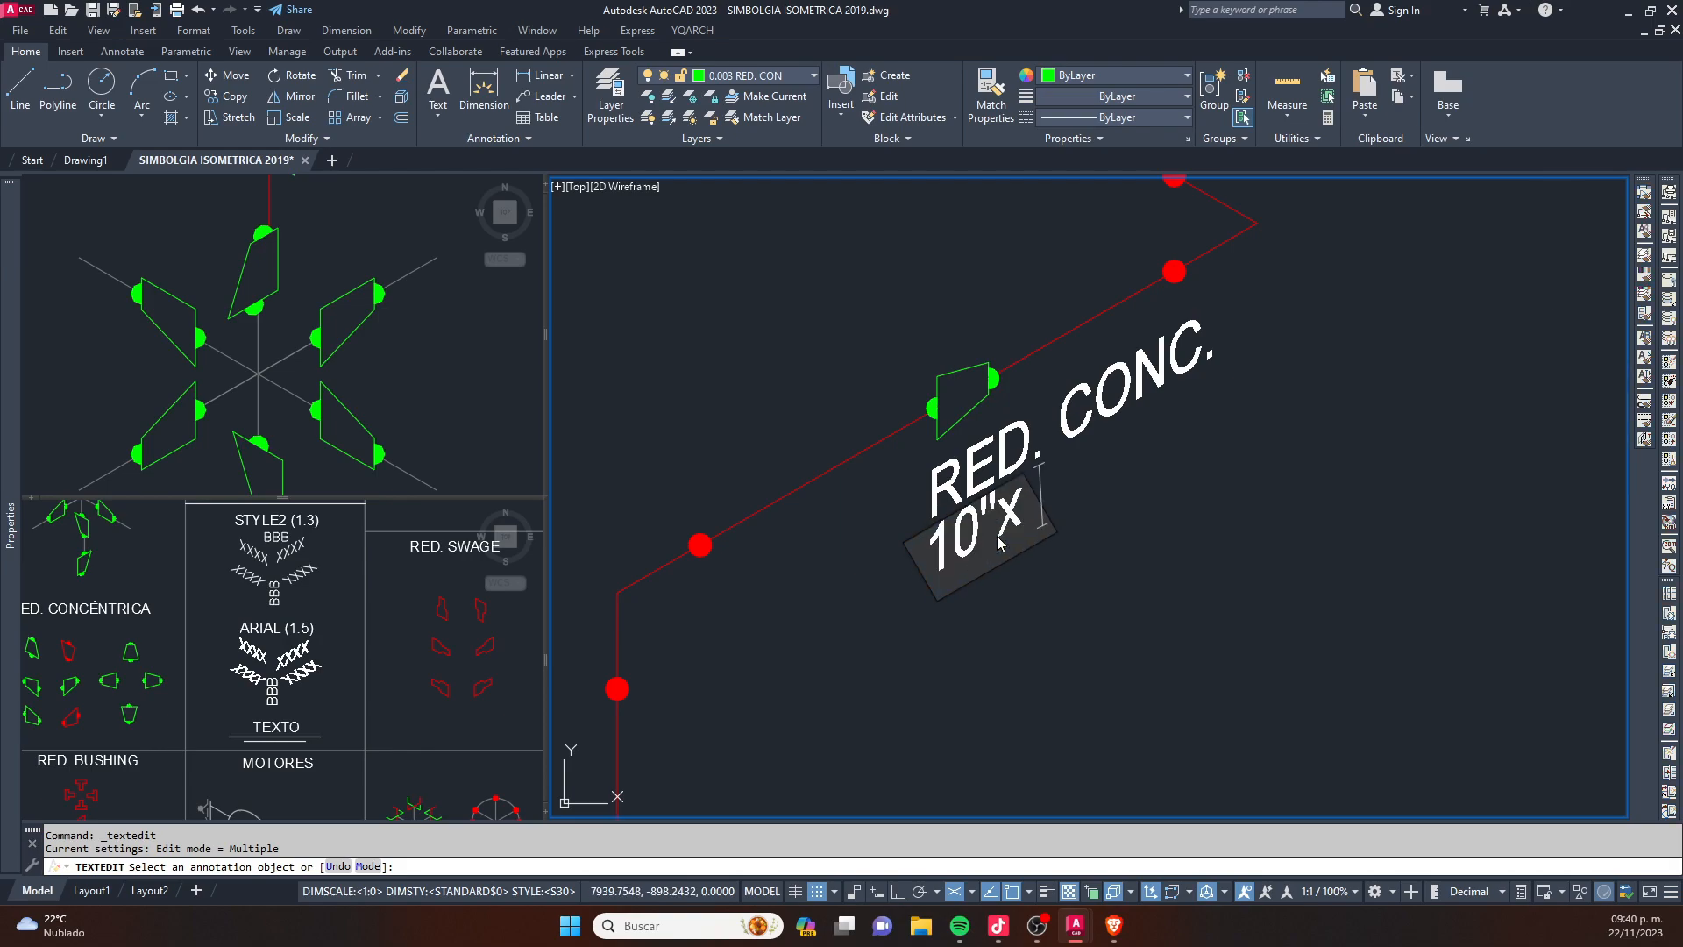
text(8")
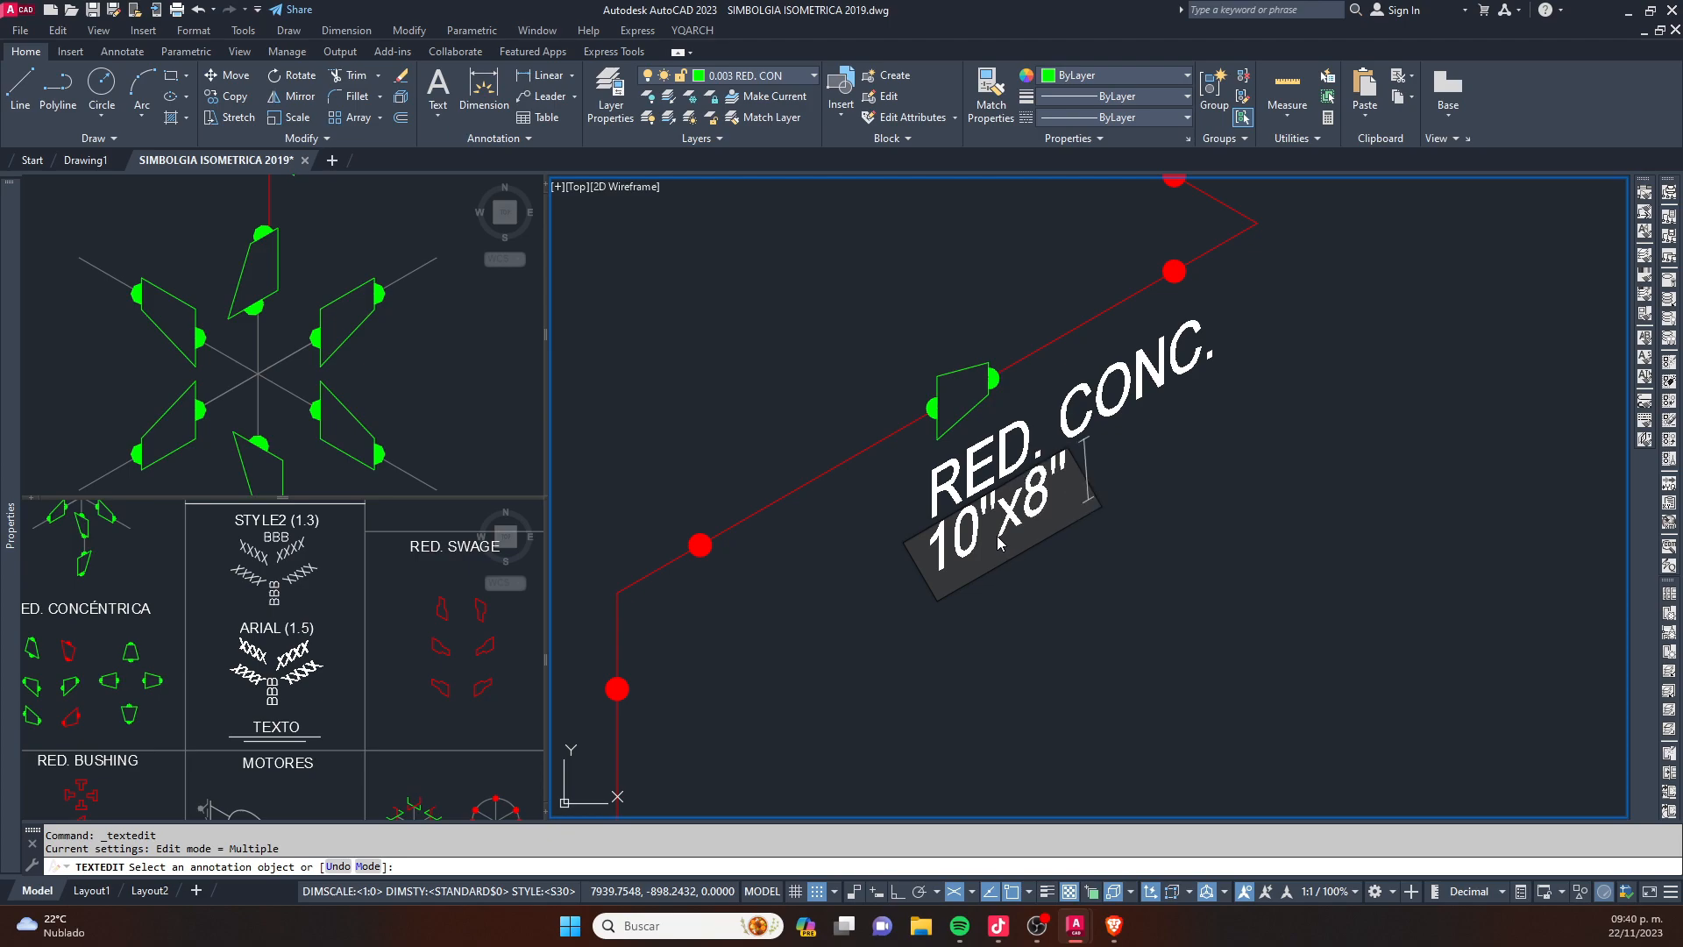
click(1071, 582)
key(Escape)
- Move the 10"x8" text along the isometric direction to centre it under RED. CONC
click(1014, 512)
text(m)
key(space)
click(1058, 647)
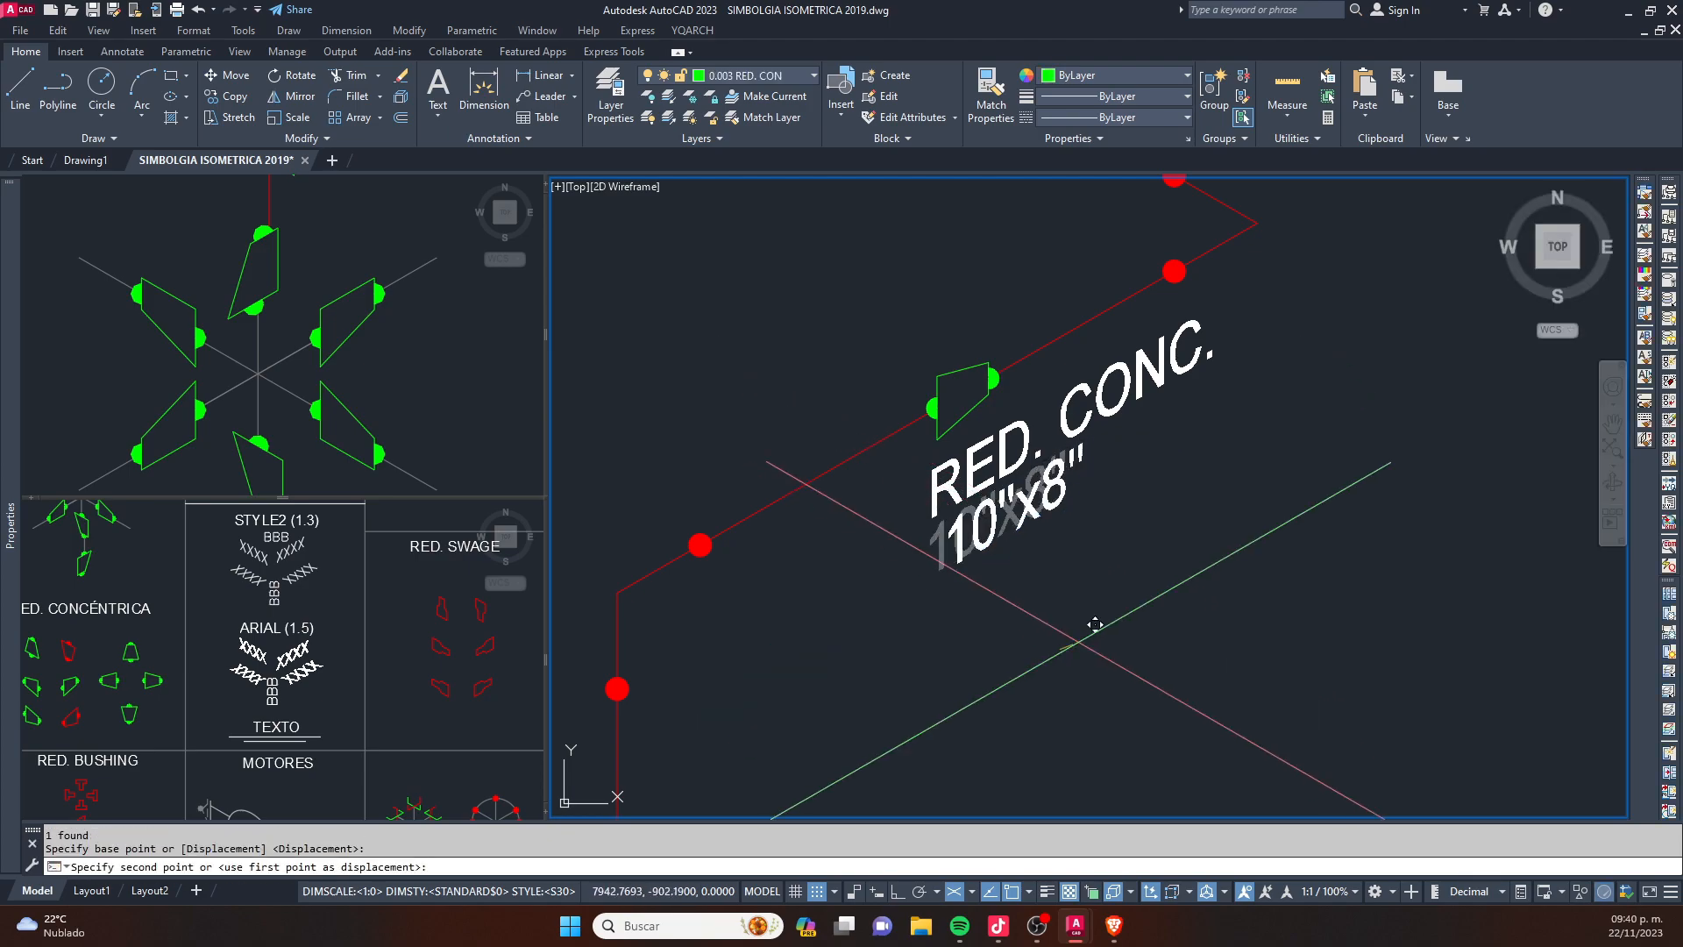
click(1123, 625)
key(Escape)
- Move both lines of the concentric reducer label together so they sit more centrally beneath the symbol
click(1149, 602)
click(1021, 432)
text(m)
key(space)
click(1276, 607)
click(1215, 631)
key(Escape)
- Copy the two-line concentric reducer label to just below the eccentric reducer on the upper inclined pipe
click(1169, 624)
click(927, 487)
text(co)
click(1090, 558)
scroll(1026, 645, down, 3)
scroll(1037, 632, down, 3)
scroll(1007, 556, up, 5)
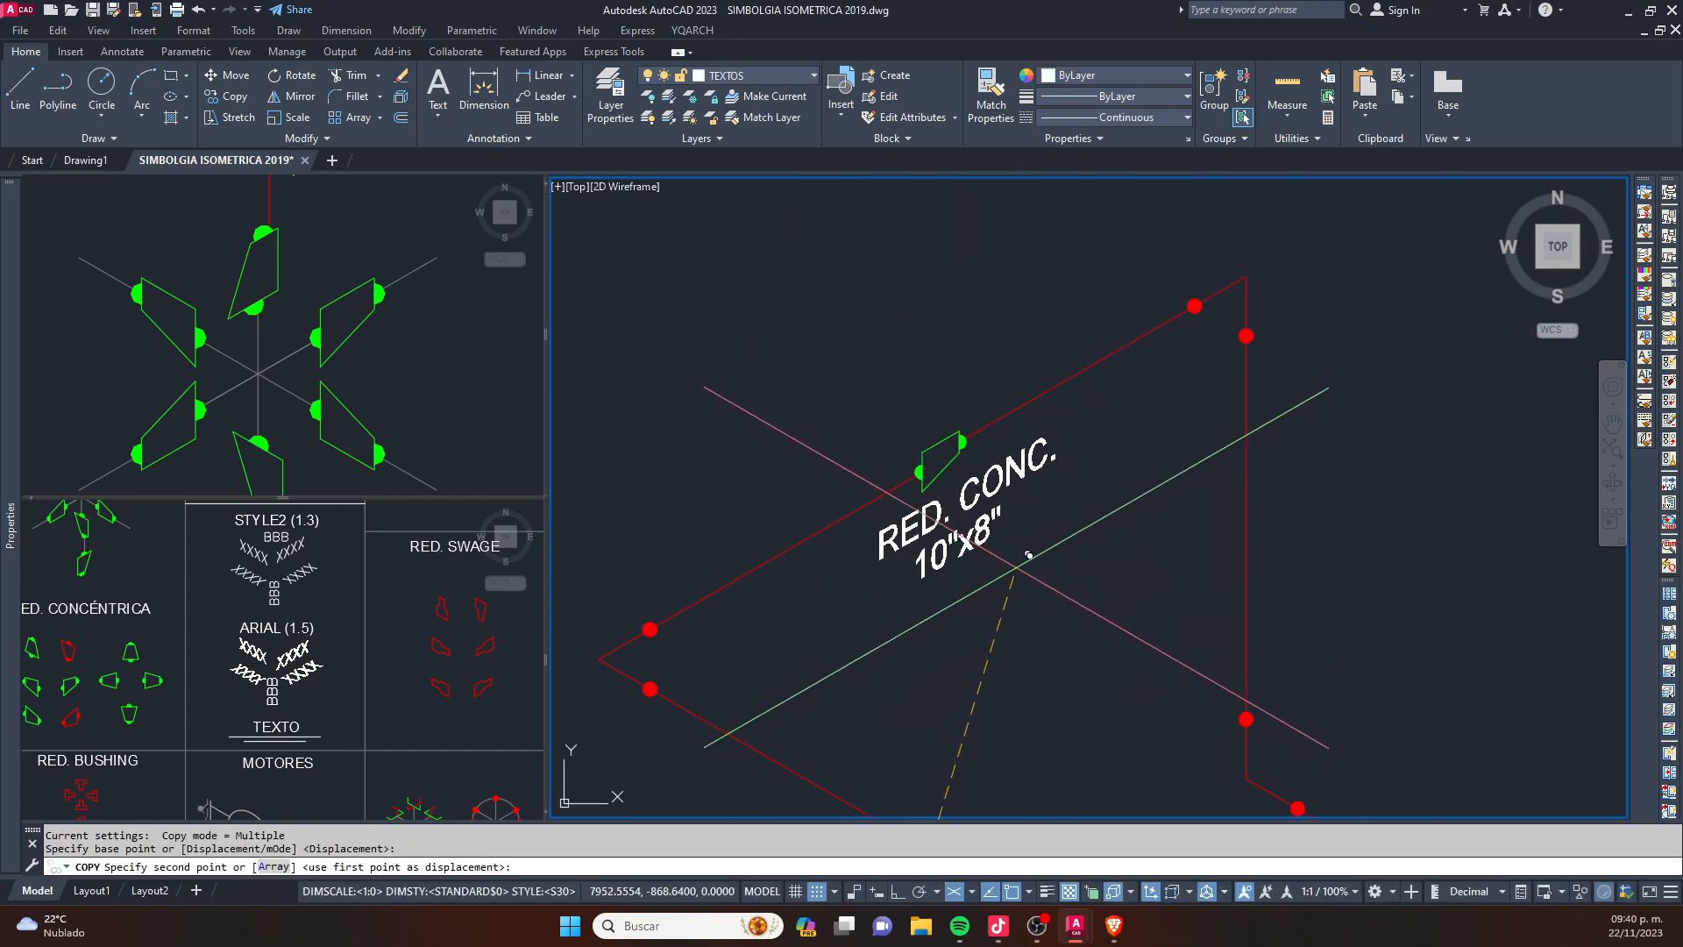
key(Escape)
- Change the size text of the label under the eccentric reducer to 8"x6"
scroll(950, 557, up, 2)
double_click(930, 553)
scroll(930, 553, up, 1)
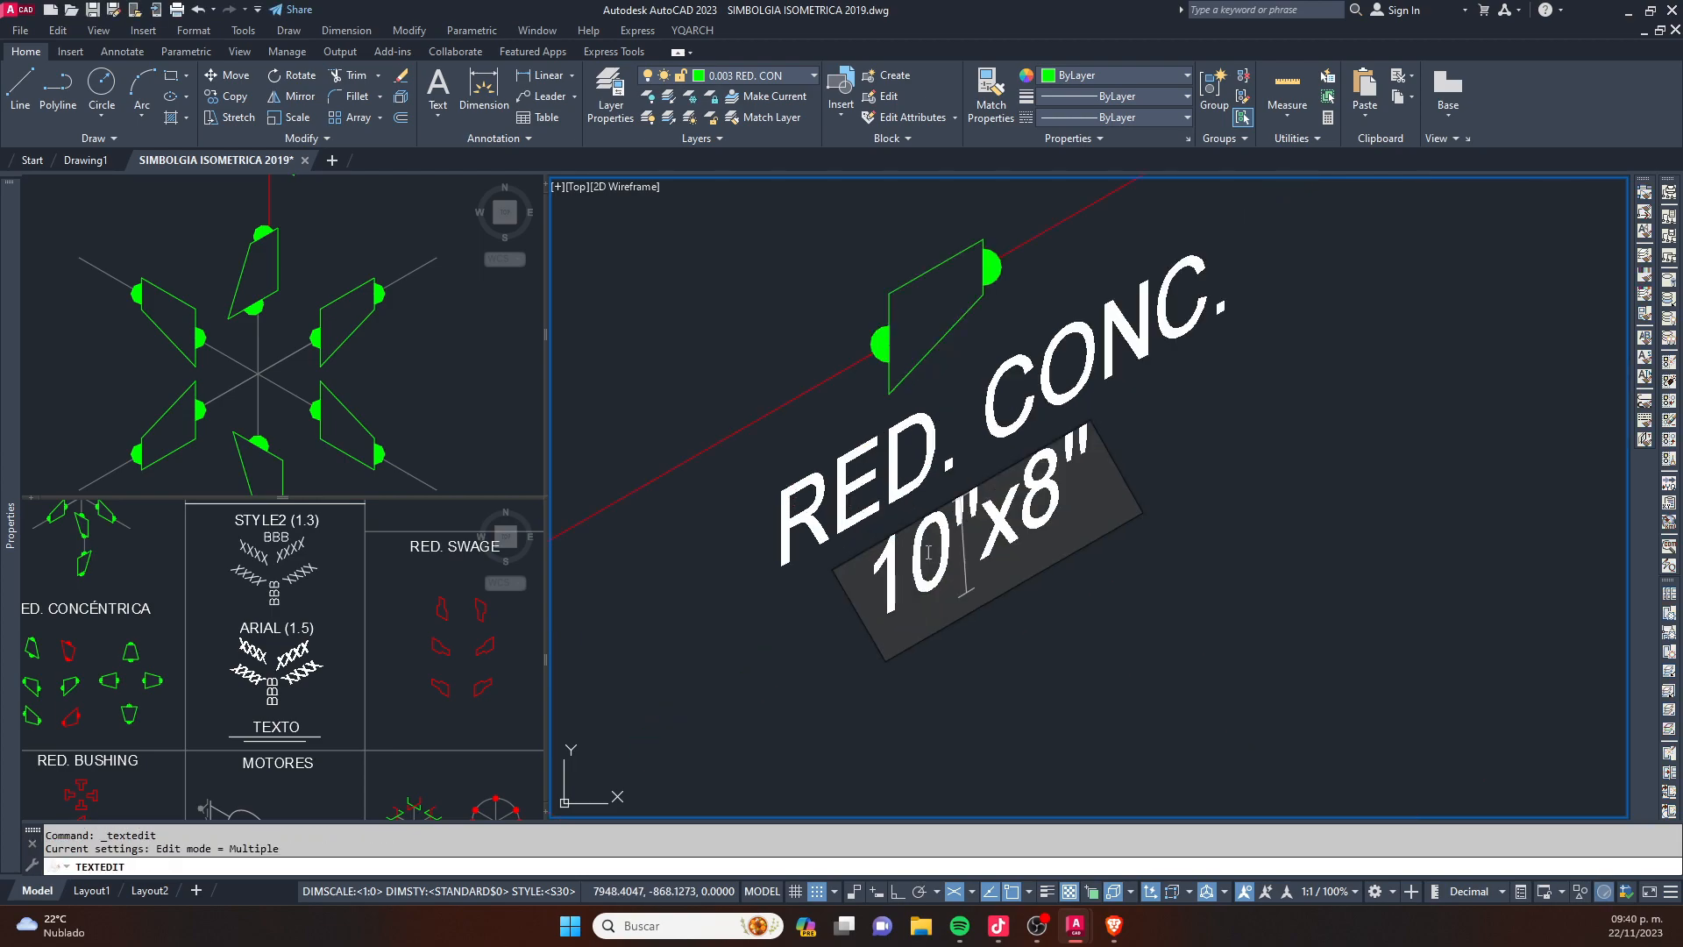
text(8"x)
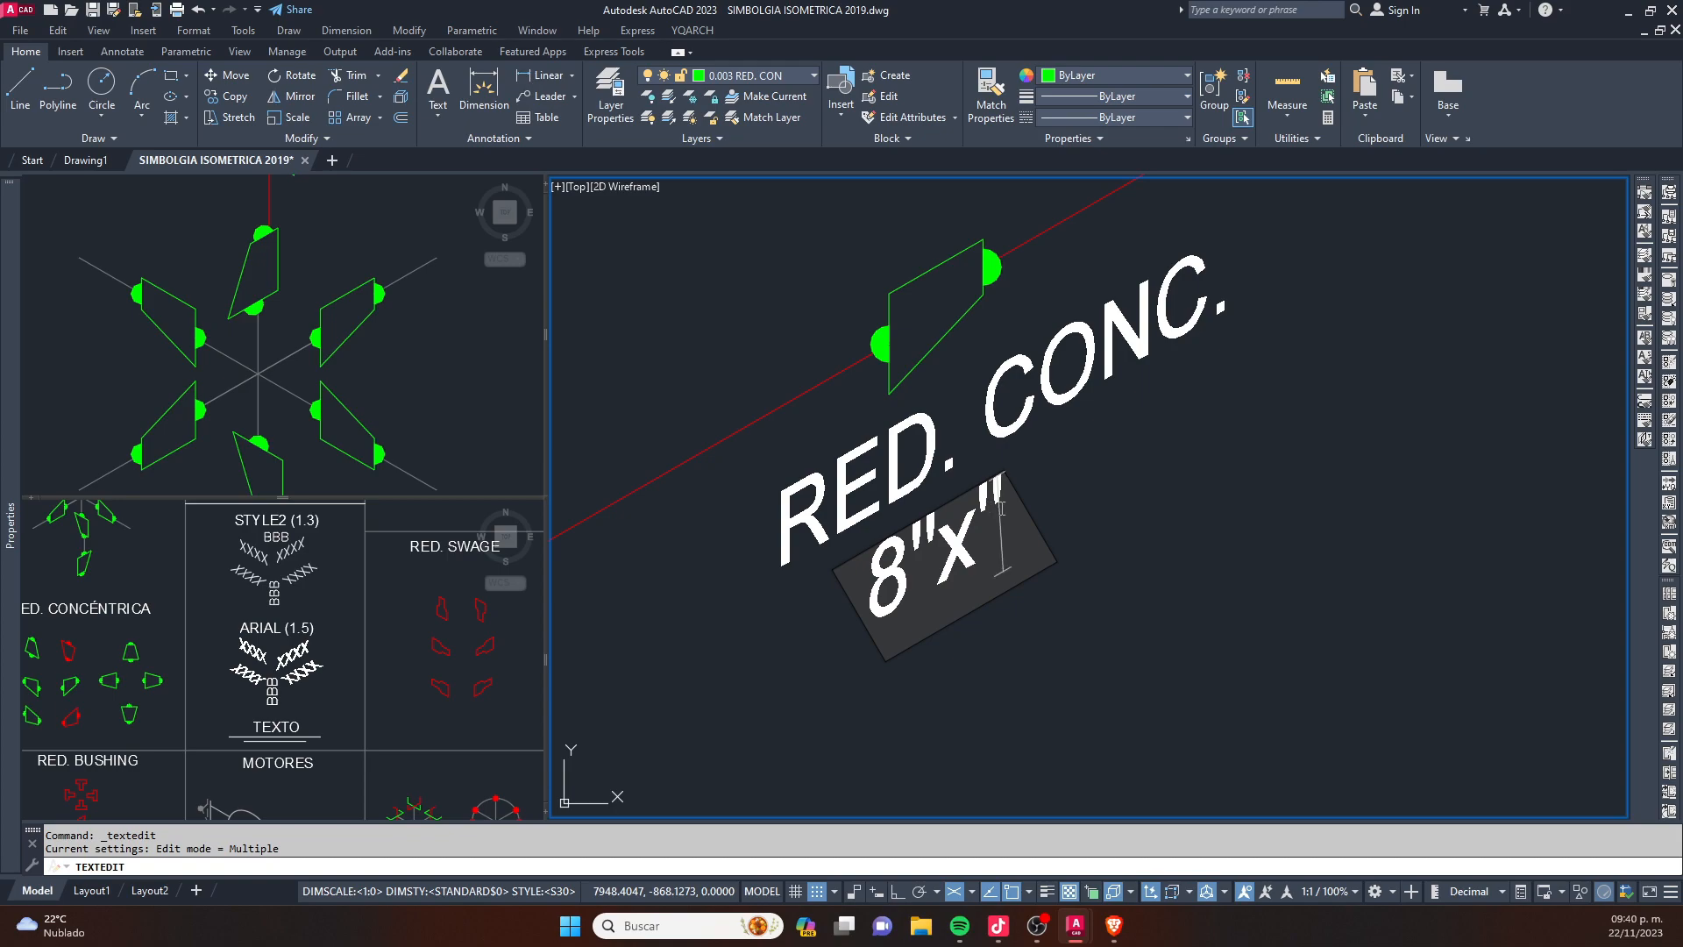
text(6)
key(Escape)
scroll(1009, 526, down, 2)
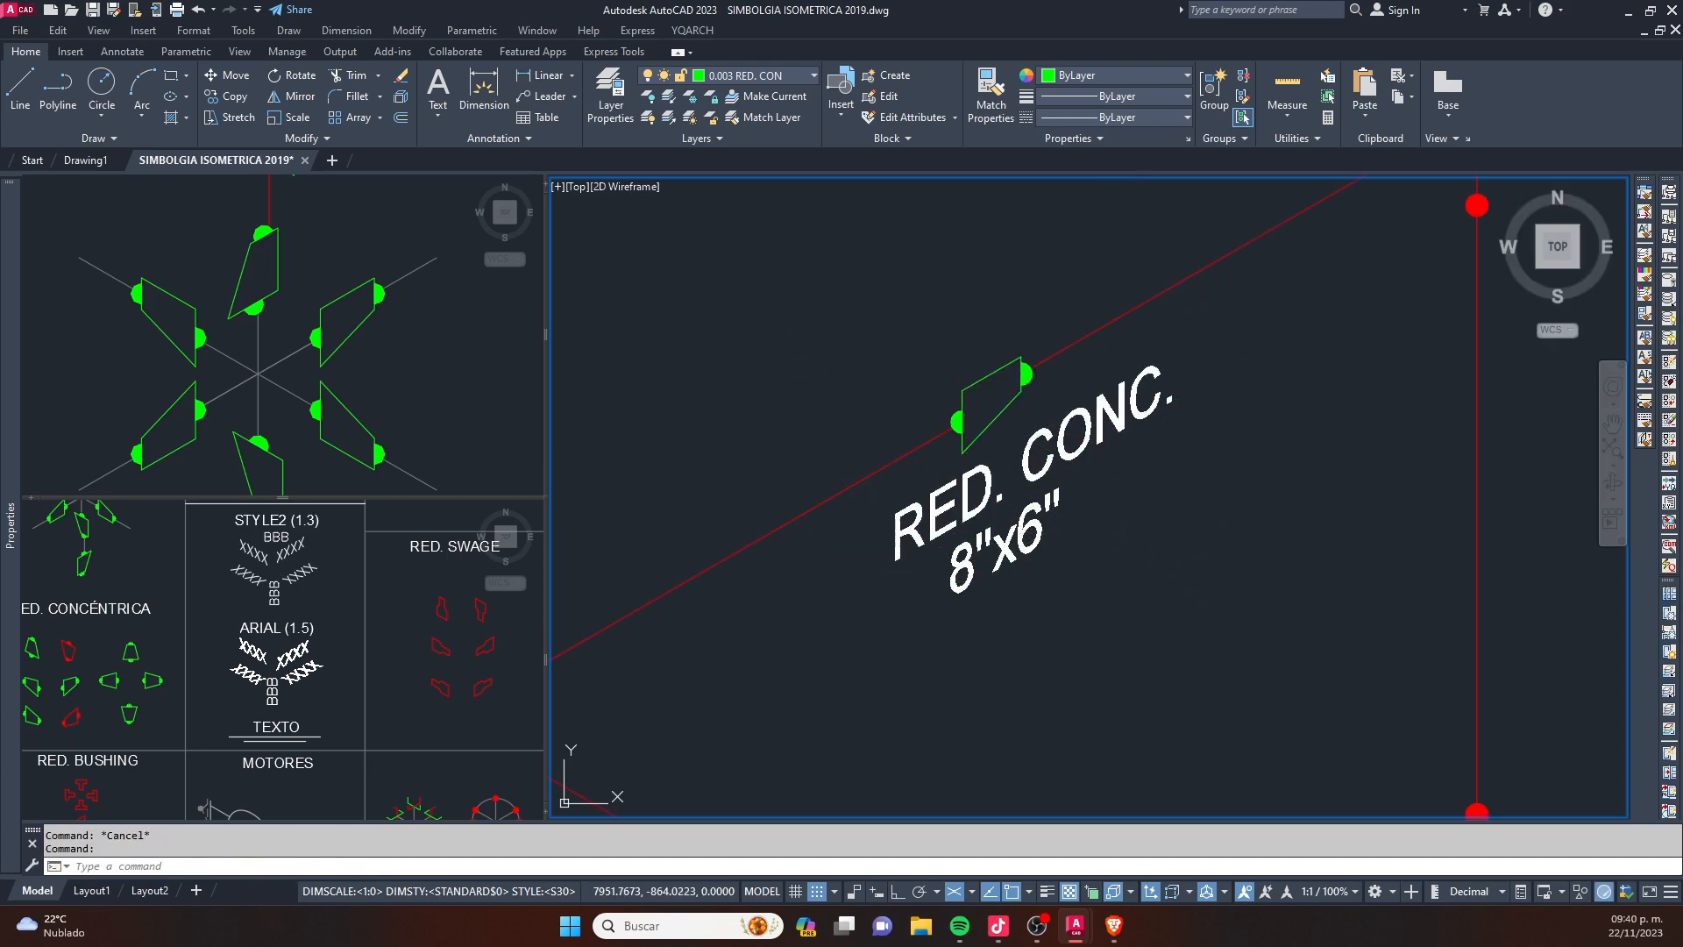
- Change the type text of the label under the upper reducer to RED. EXC
double_click(1049, 447)
scroll(1050, 447, up, 2)
double_click(1052, 447)
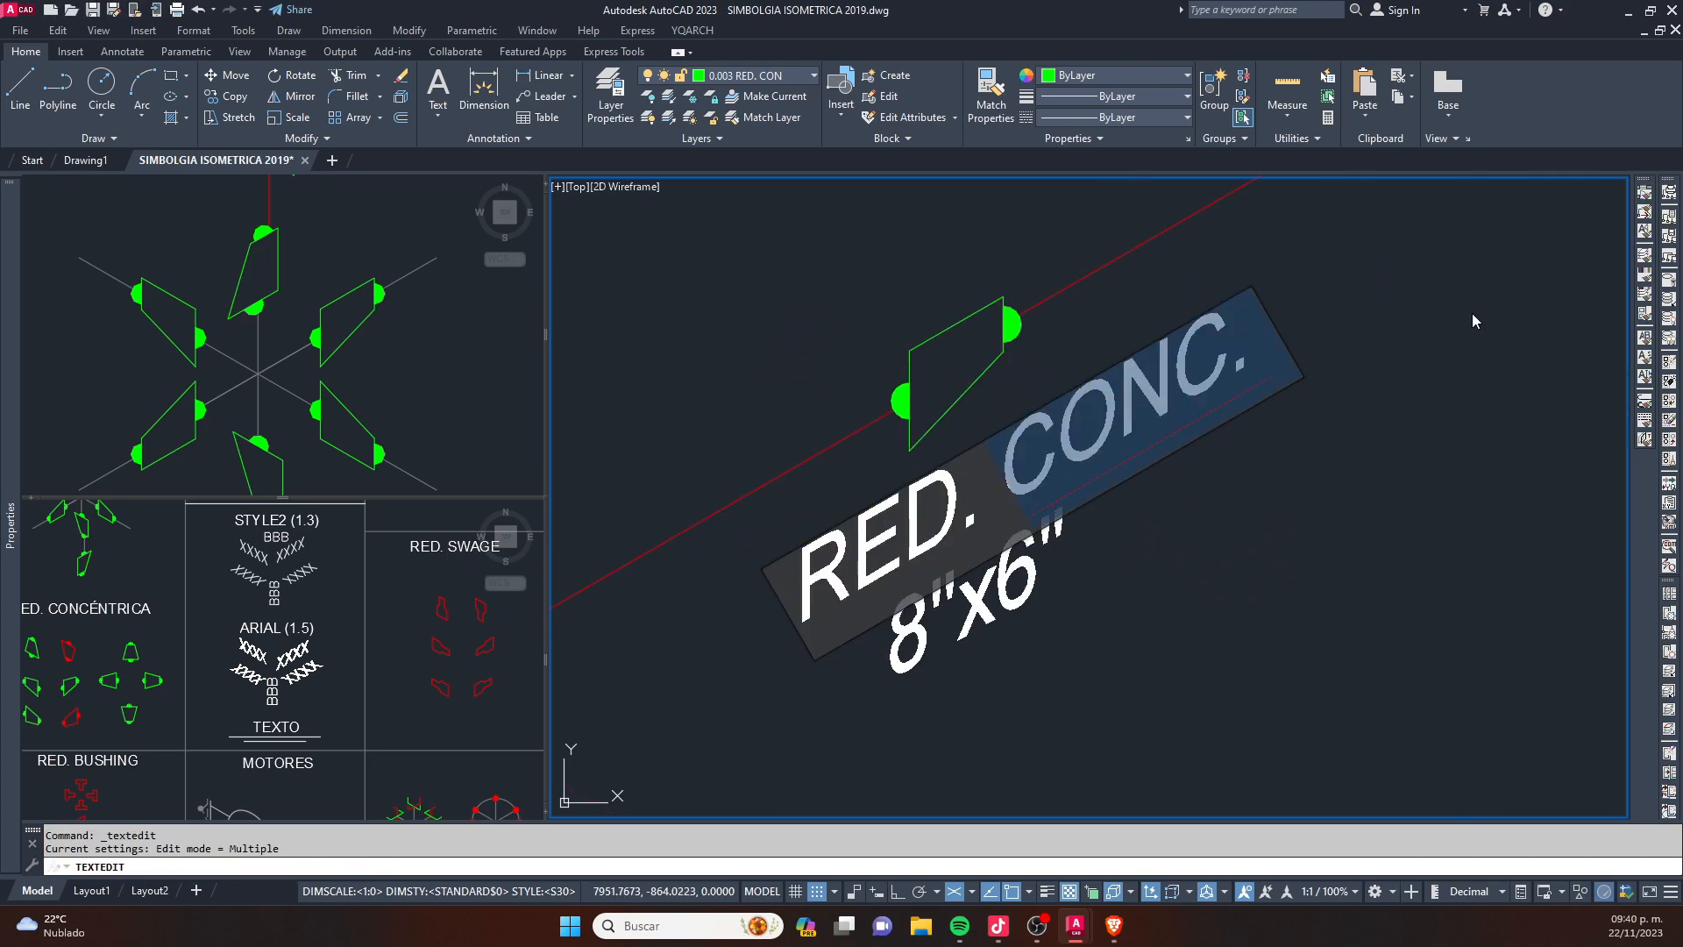
text(EXC.)
click(1391, 488)
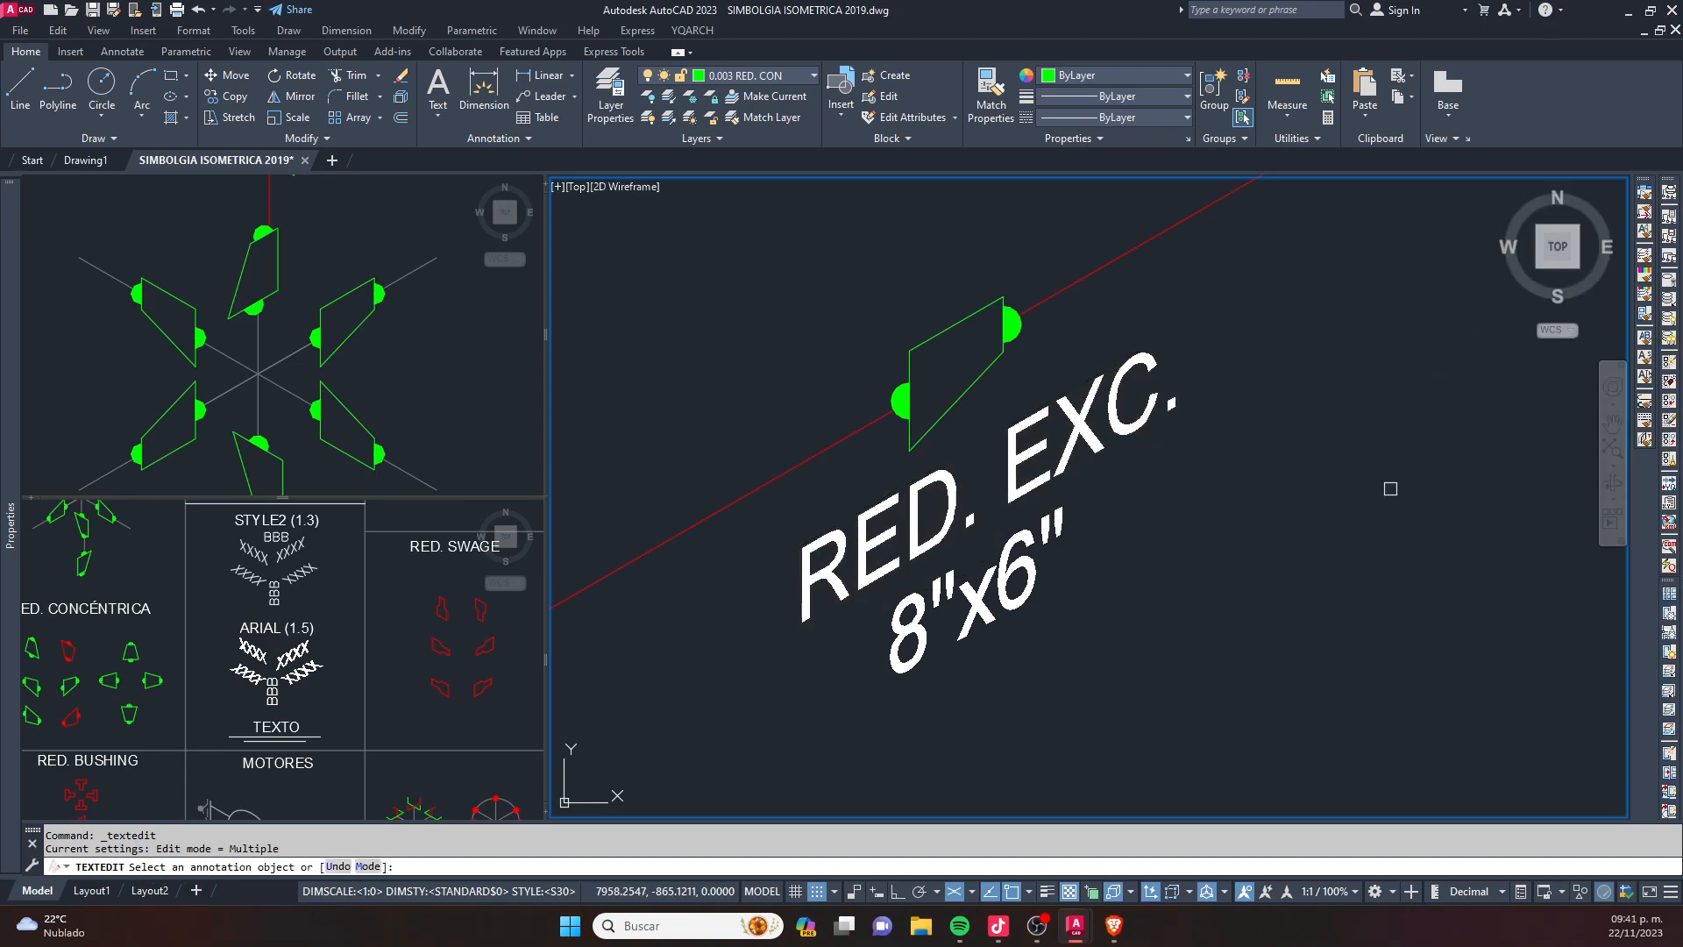
key(Escape)
- Draw a line with ortho on from the free end of the pipe run, rising along the isometric axis to the right
scroll(1162, 465, down, 5)
key(Escape)
key(Escape)
middle_drag(1180, 594, 1000, 421)
middle_drag(1056, 339, 1023, 433)
middle_drag(1087, 444, 933, 506)
text(l)
key(Return)
click(968, 585)
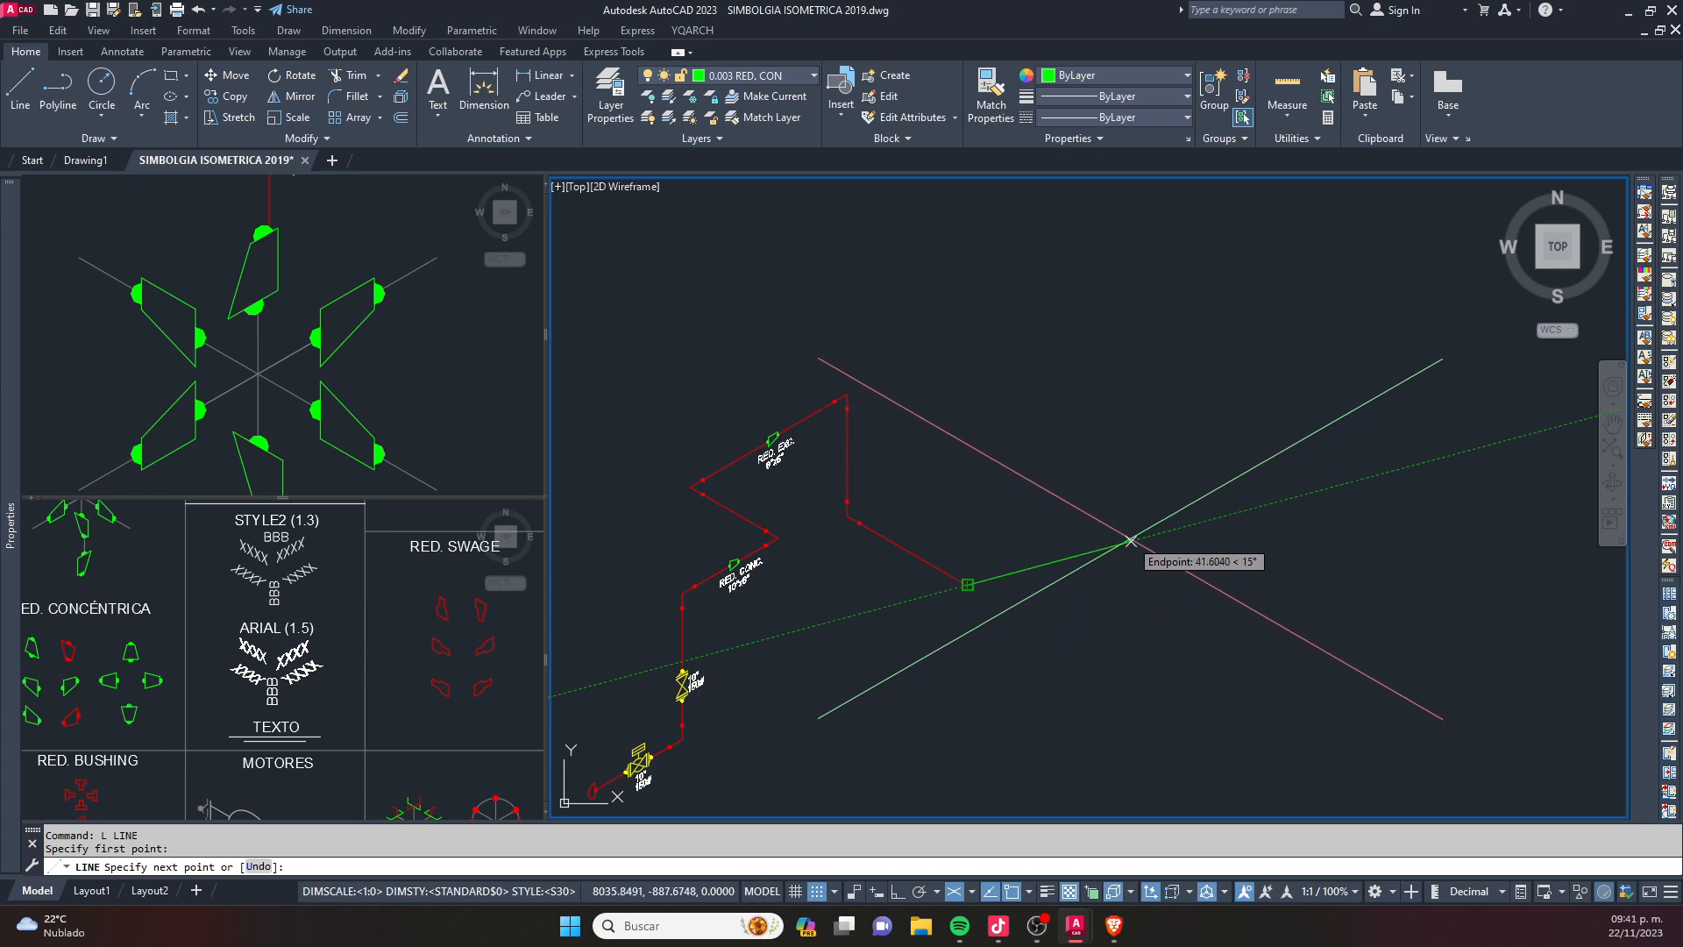
key(F8)
key(Escape)
mouse_move(978, 579)
middle_down()
mouse_move(1020, 501)
mouse_move(1064, 475)
middle_up()
key(Escape)
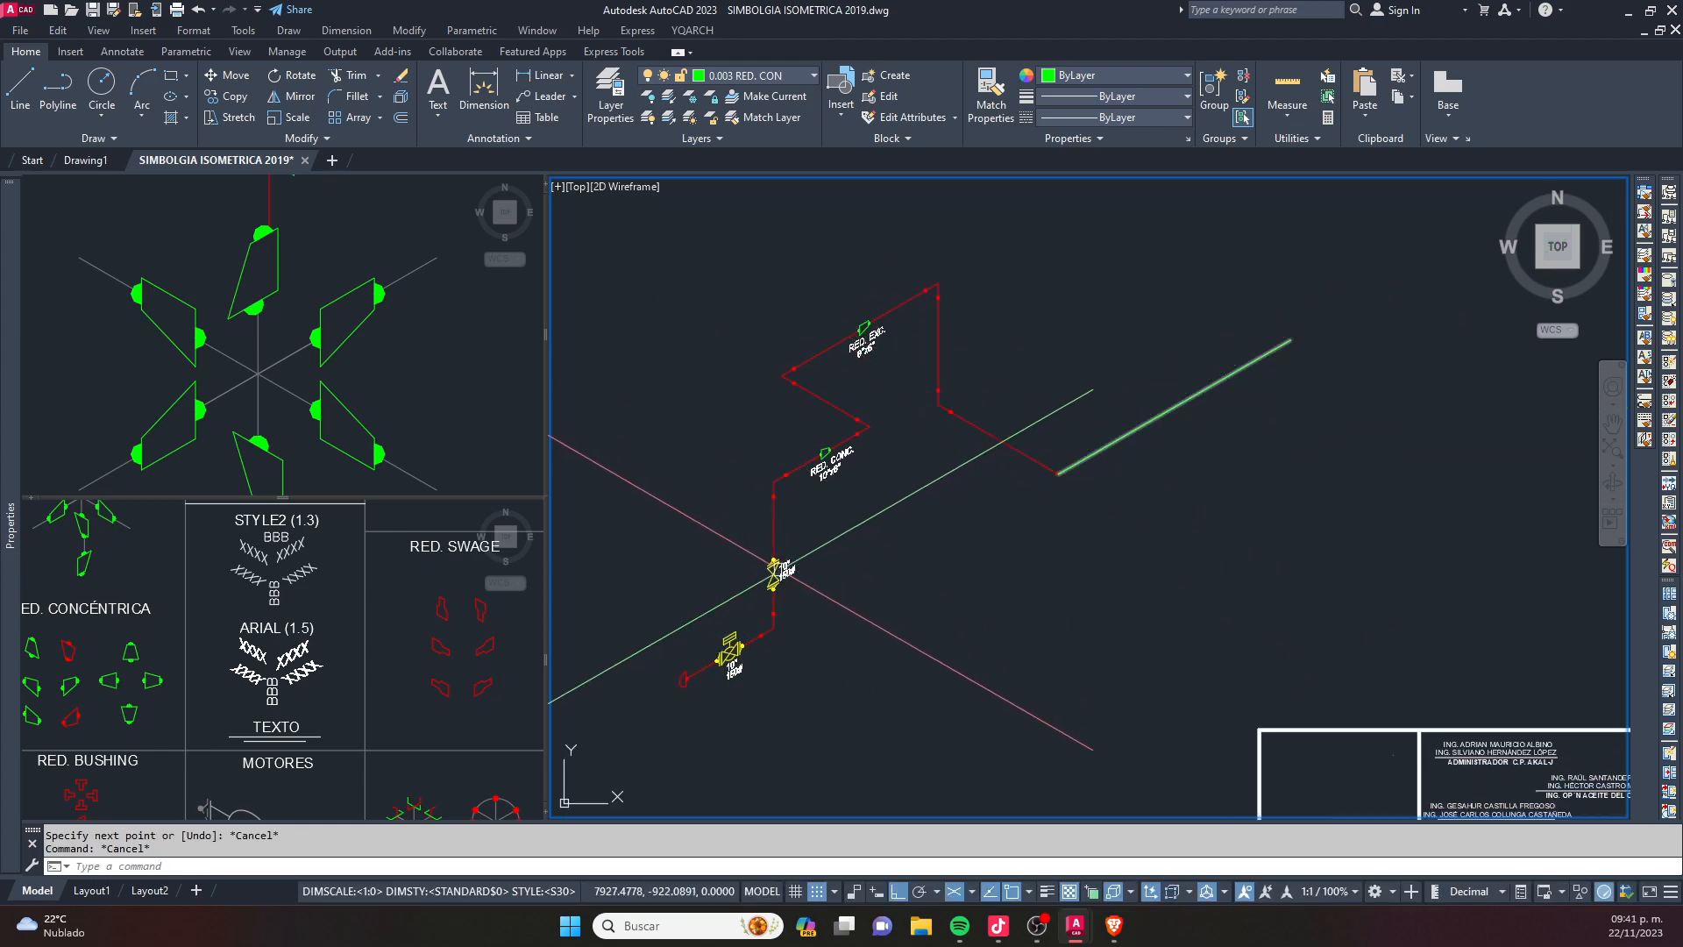
- Create a blue layer named 0.004 TEXTO and close the layer manager
scroll(780, 570, up, 4)
text(la)
key(Return)
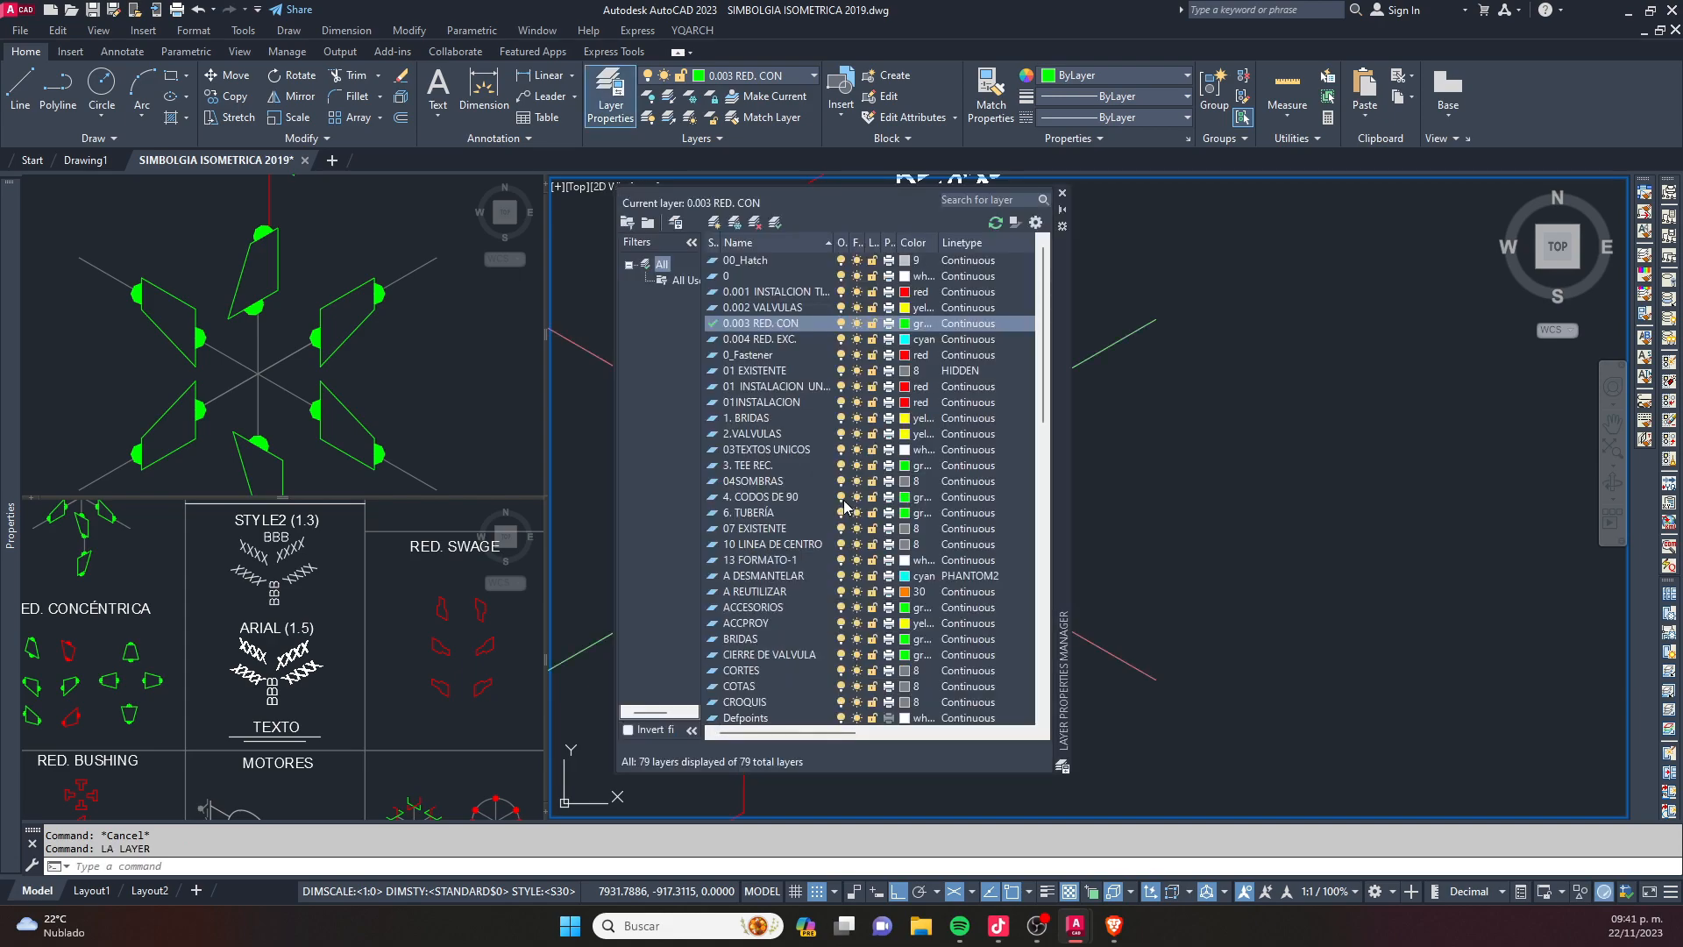
click(715, 225)
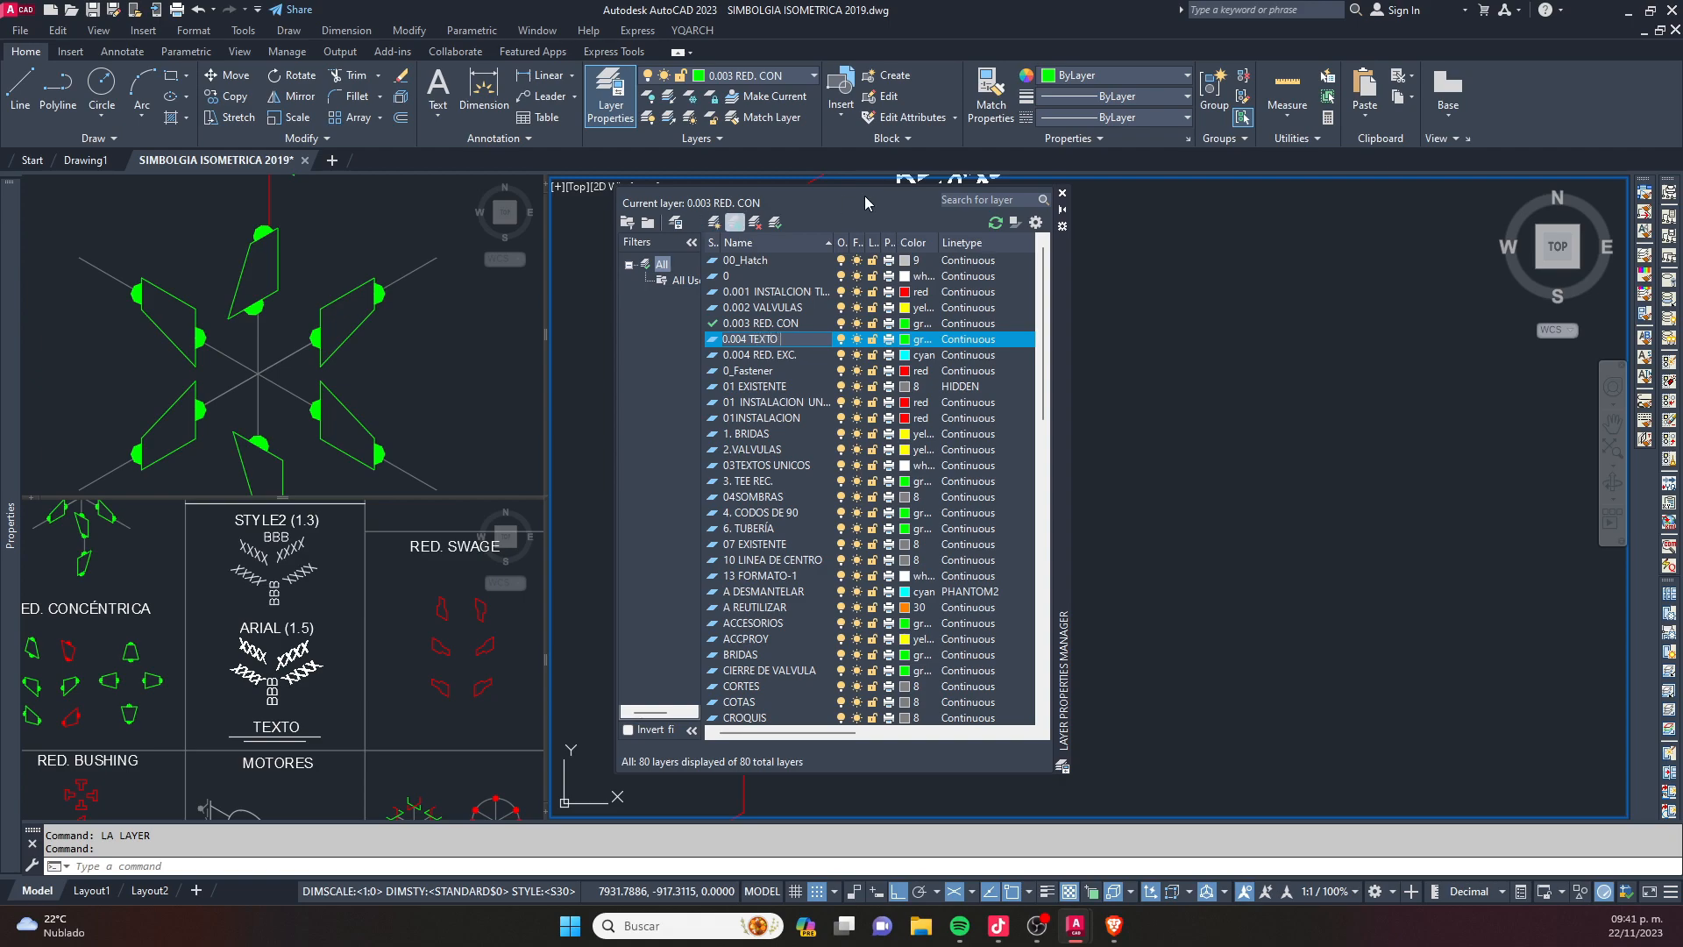
click(906, 340)
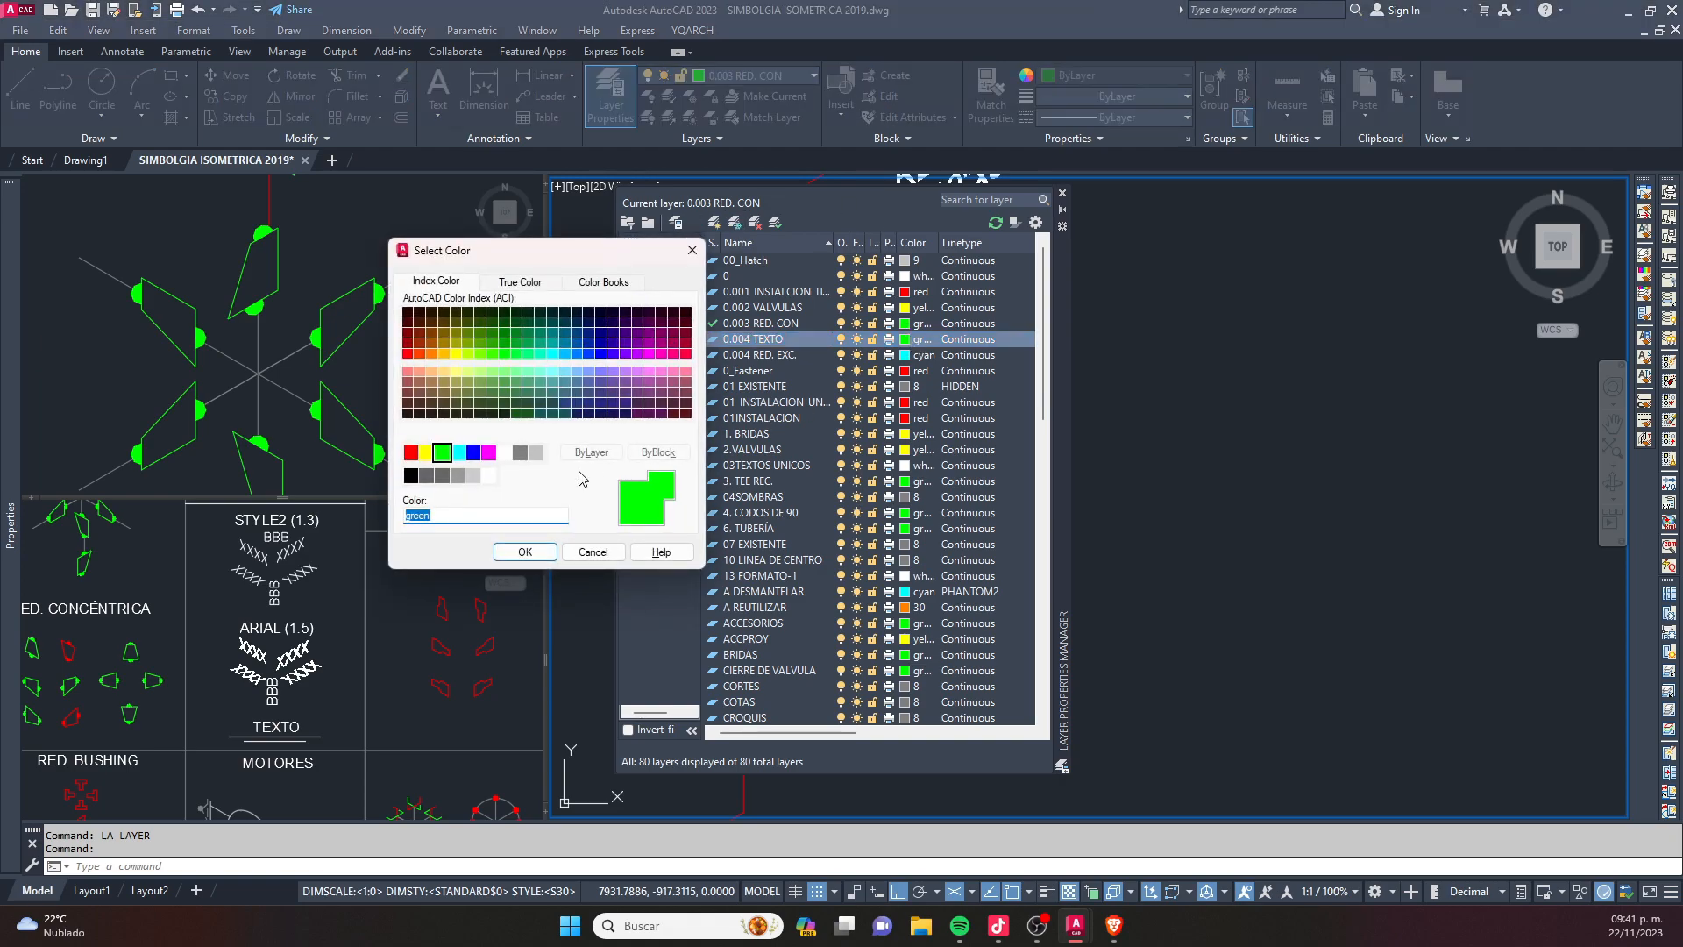
click(473, 454)
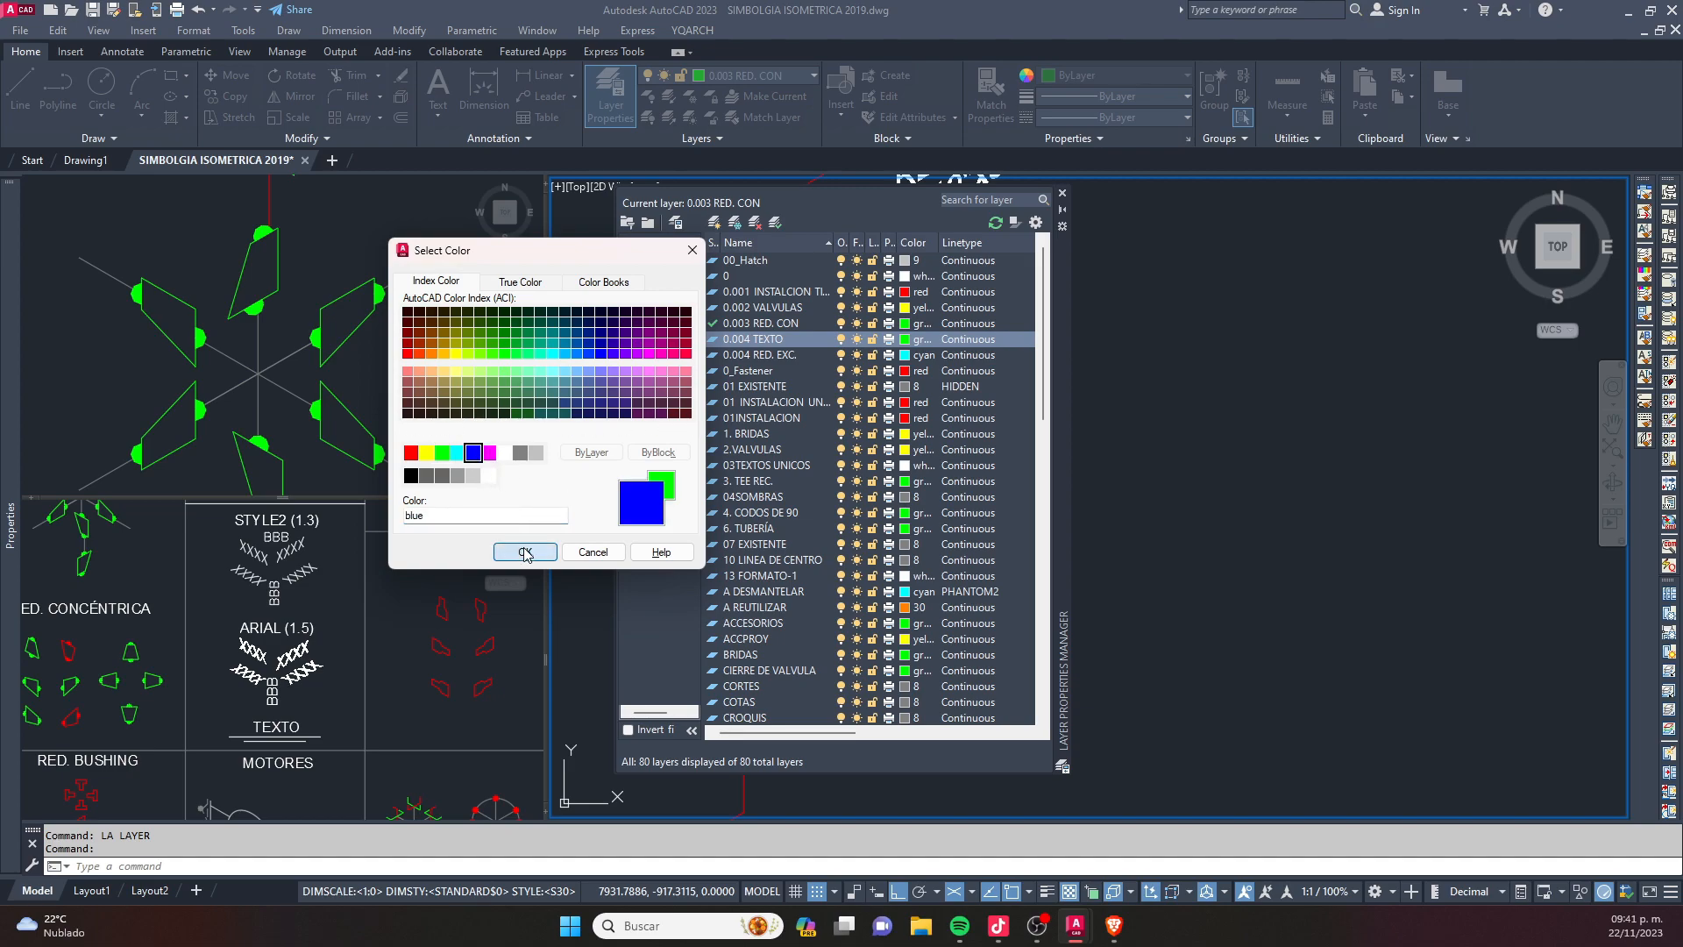
click(524, 552)
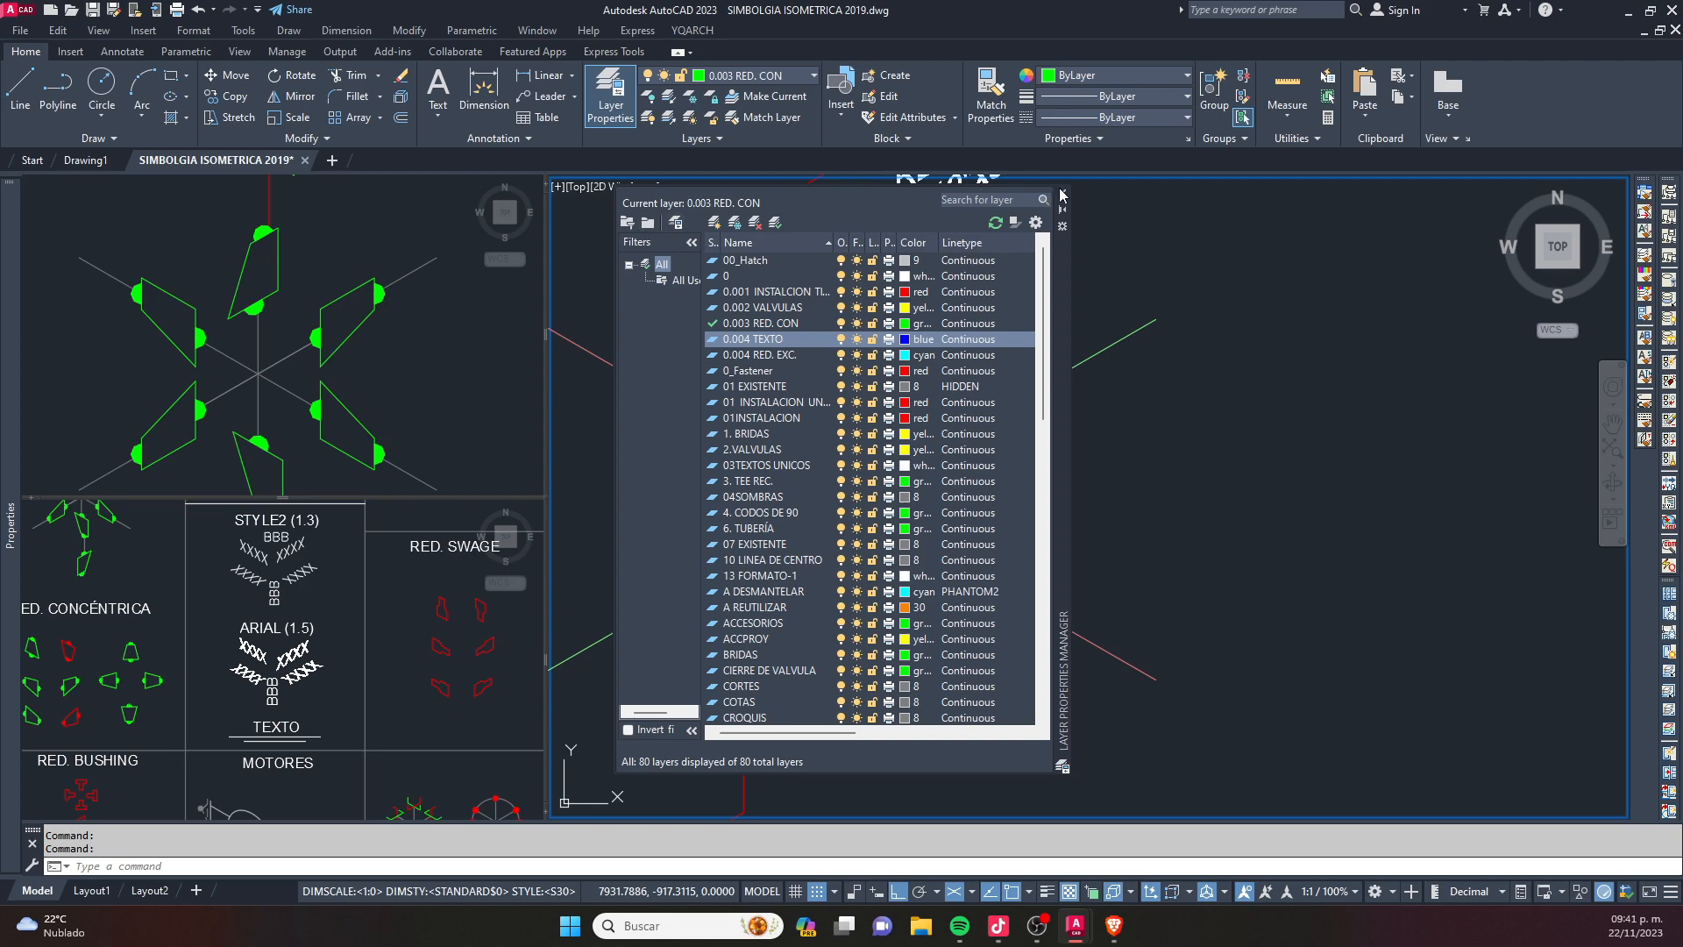
click(1062, 193)
- Assign the valve and reducer text labels along the pipe run to the layer 0.004 TEXTO
scroll(1017, 493, down, 5)
scroll(969, 518, up, 5)
click(1003, 523)
click(970, 426)
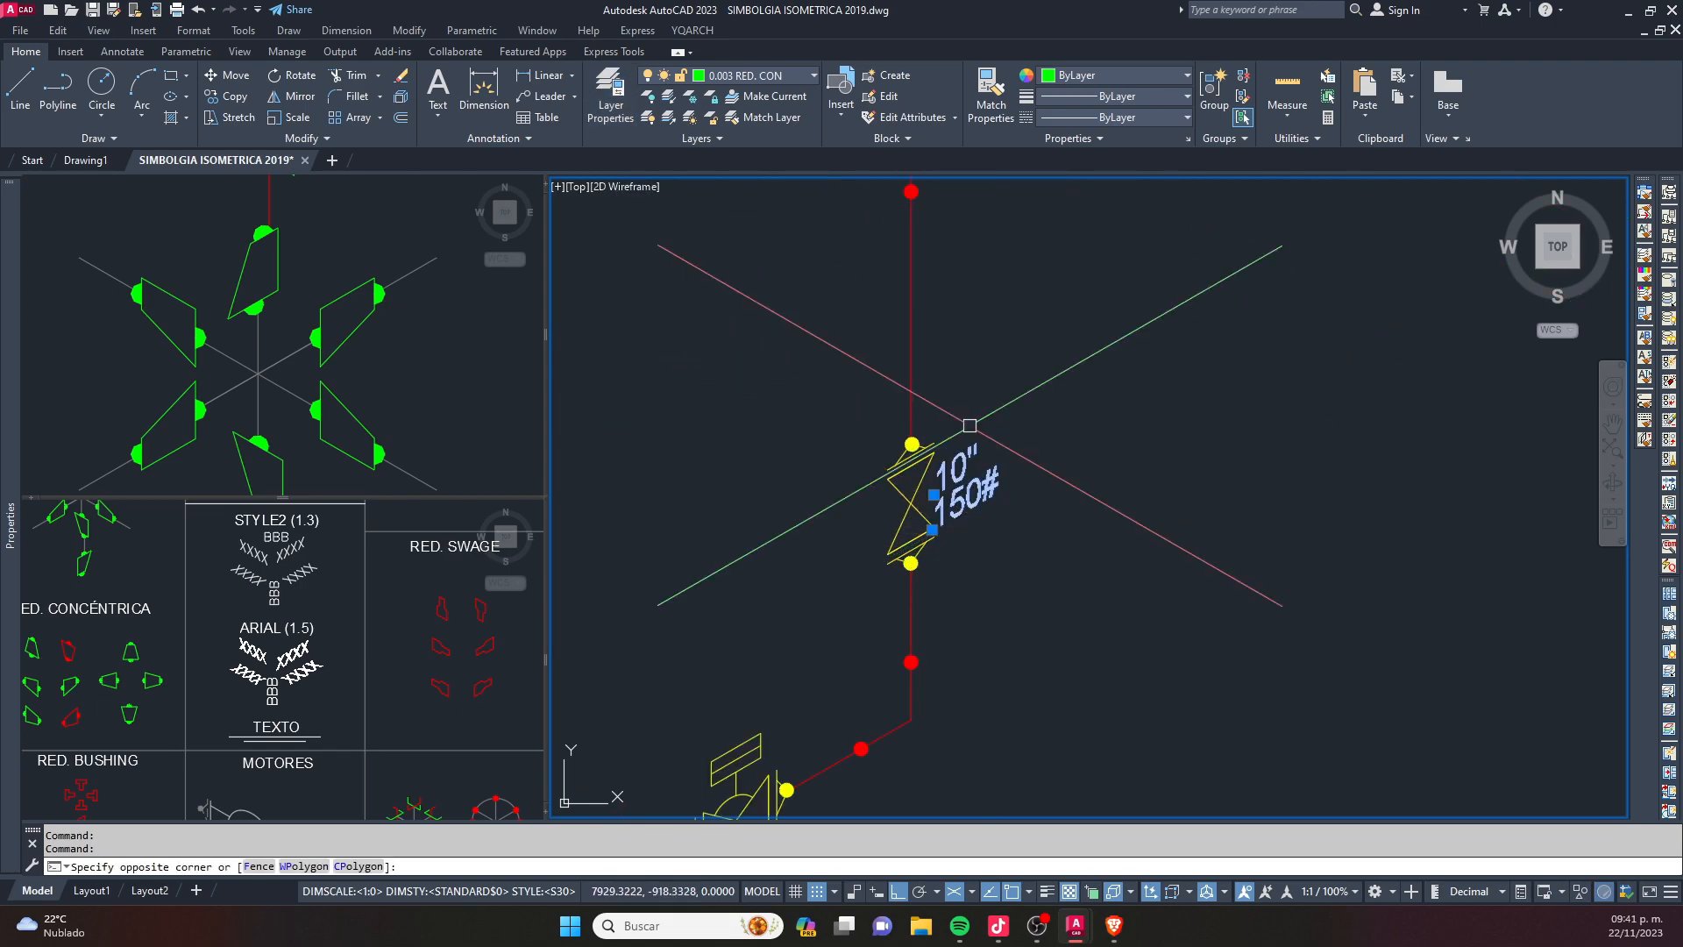
scroll(953, 598, down, 2)
click(837, 773)
click(827, 760)
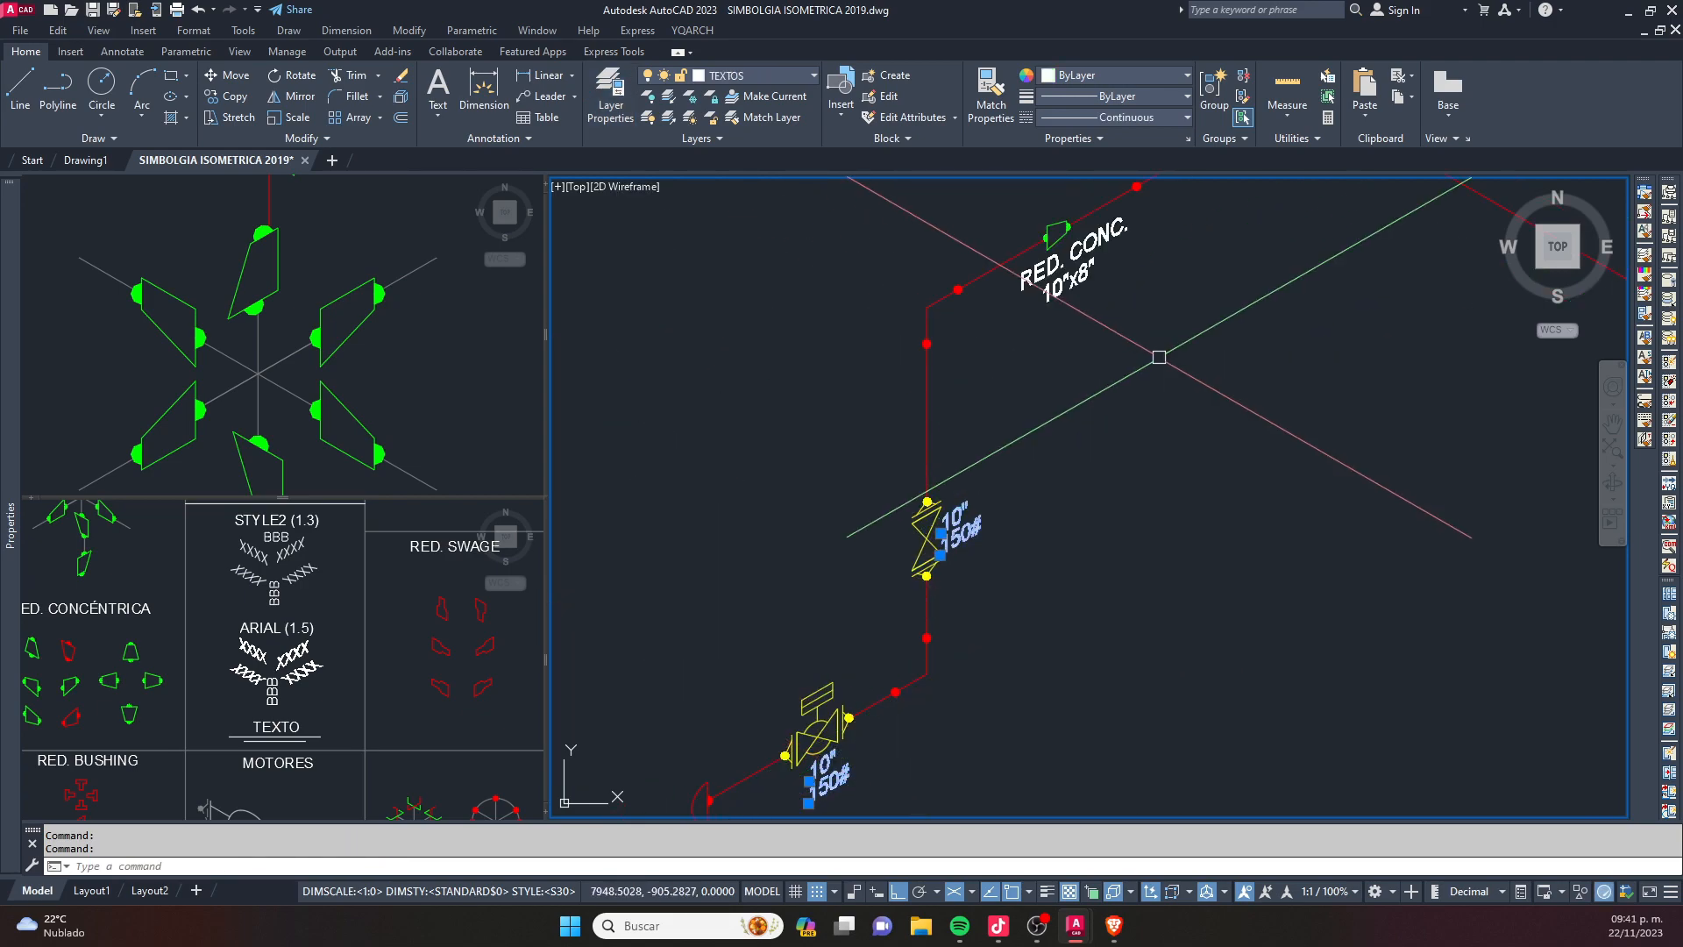
middle_drag(1159, 357, 1001, 599)
click(1003, 575)
click(925, 481)
click(1055, 285)
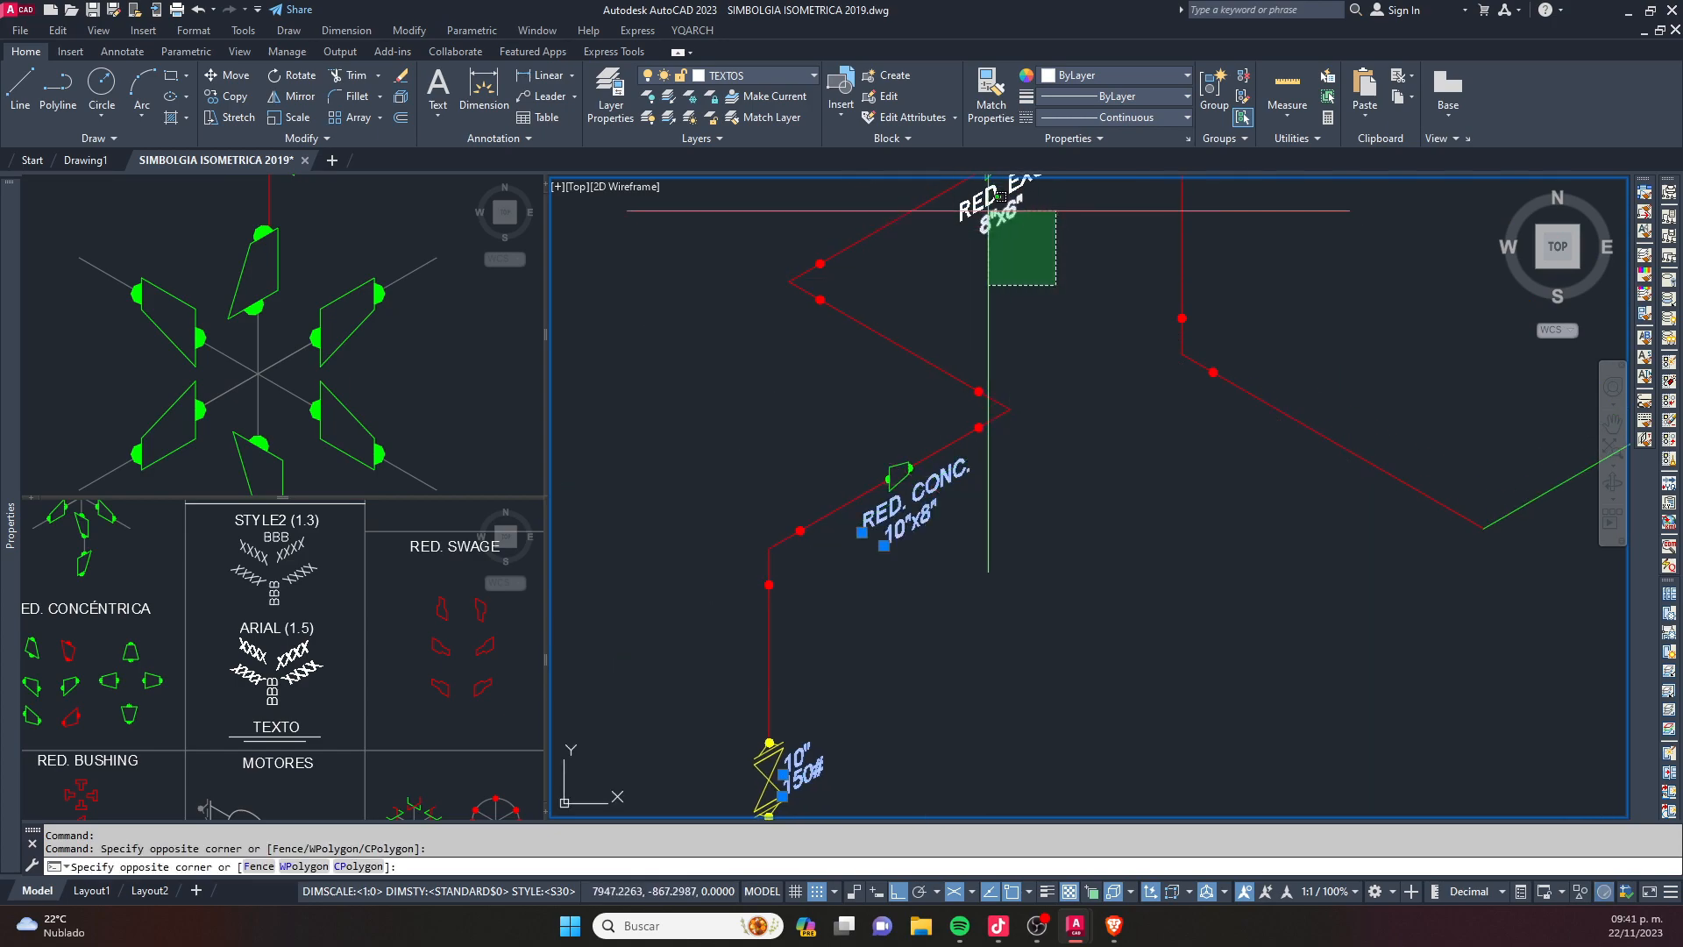
click(990, 212)
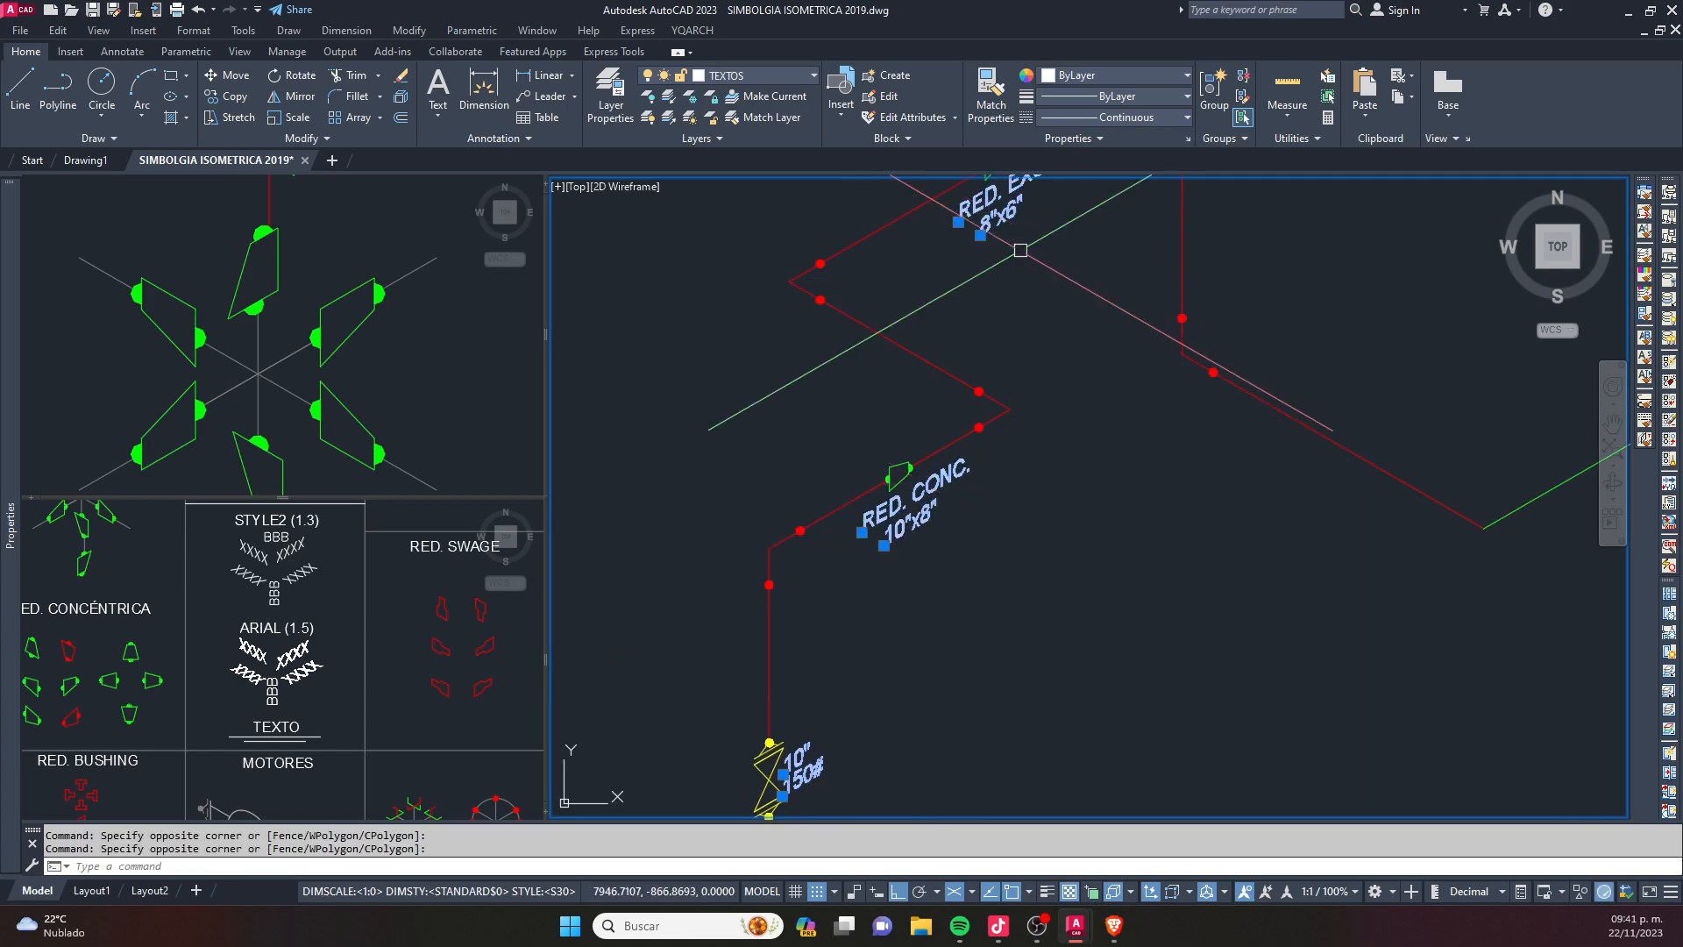
click(813, 75)
scroll(796, 142, up, 15)
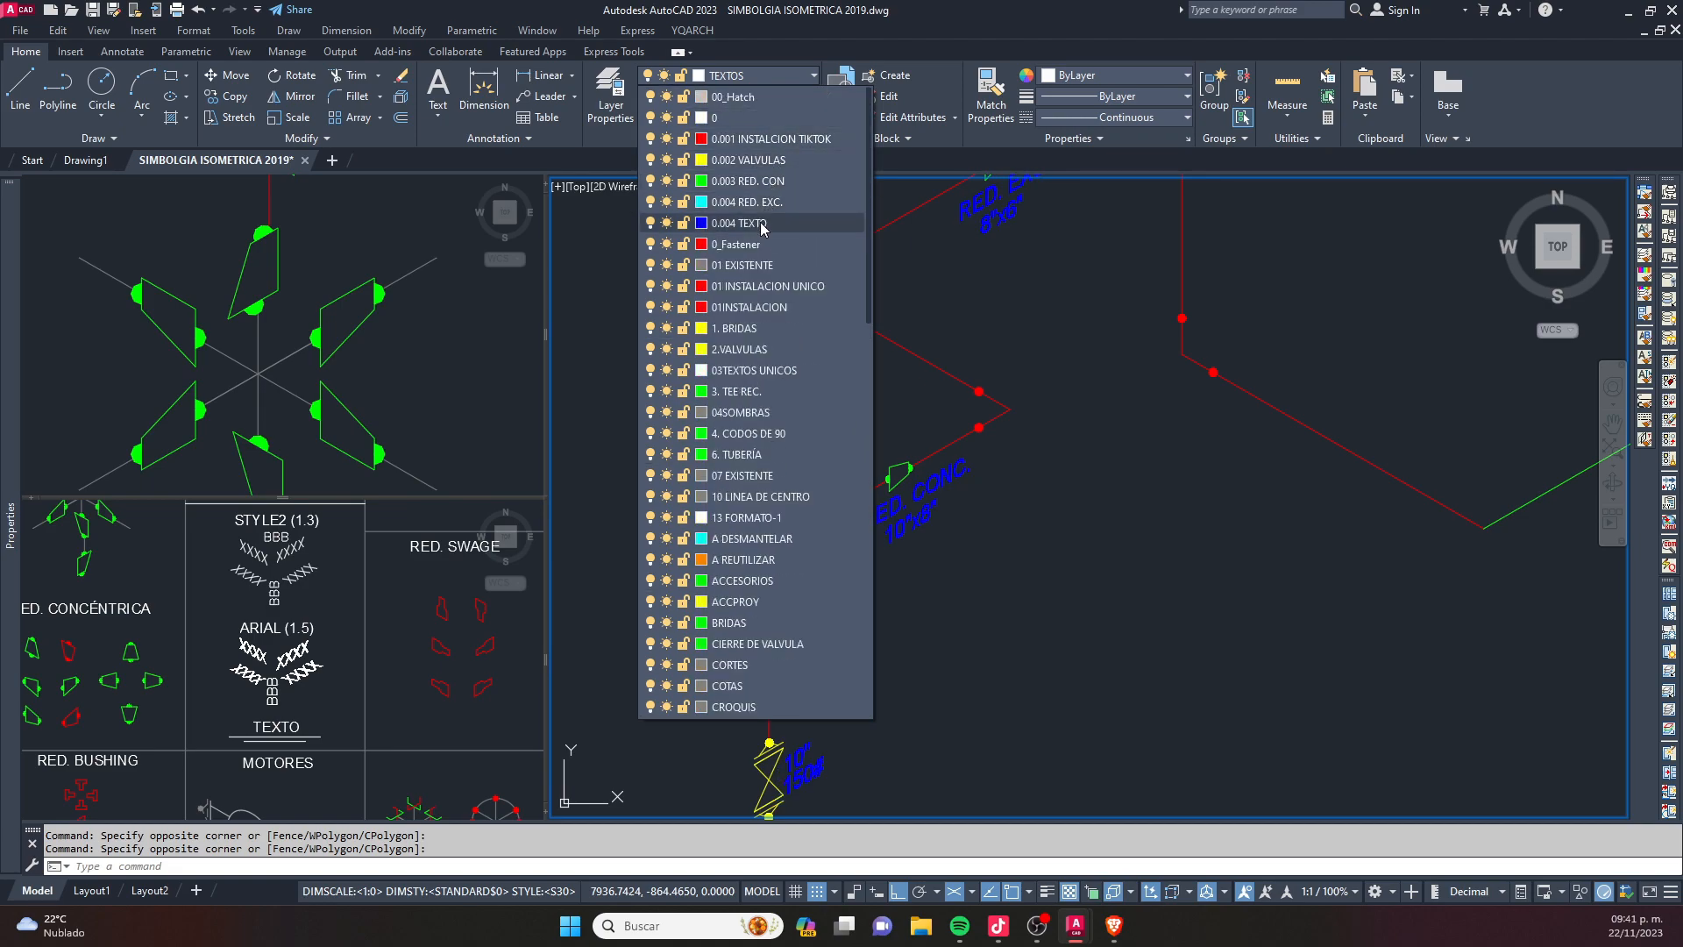
click(769, 183)
scroll(996, 440, down, 4)
key(Escape)
- Change the color of the layer 0.004 TEXTO to index color 120 and close the layer manager
scroll(917, 534, up, 2)
middle_drag(1008, 390, 833, 497)
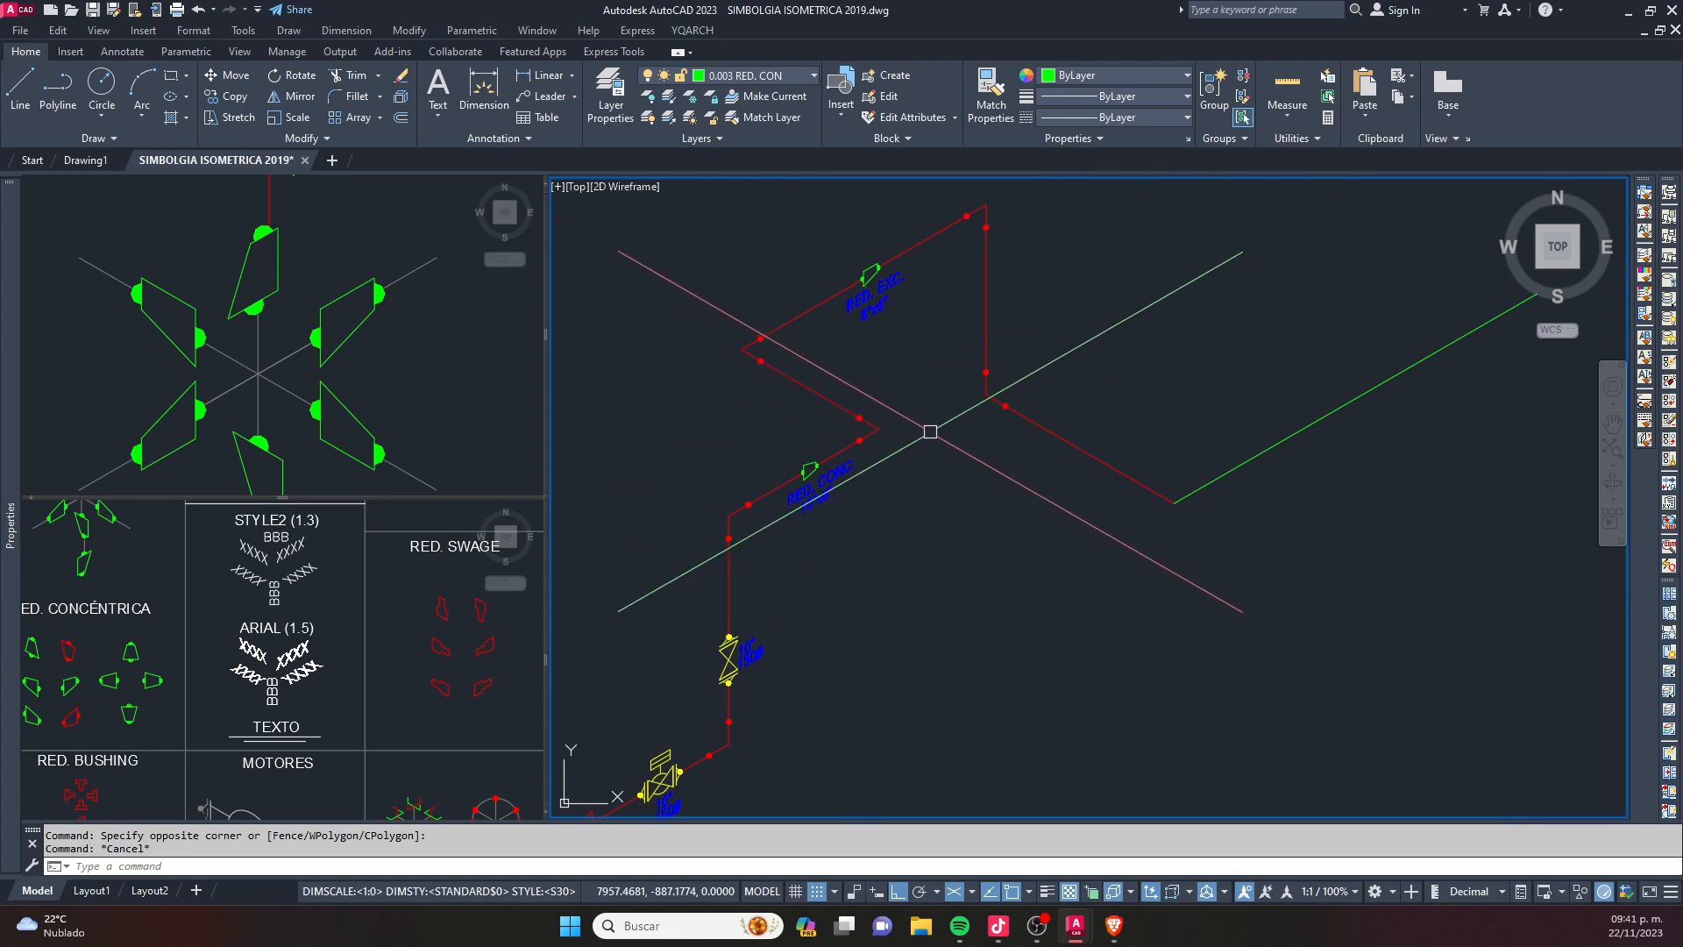
mouse_move(931, 431)
middle_down()
mouse_move(1079, 410)
mouse_move(860, 447)
mouse_move(980, 368)
middle_up()
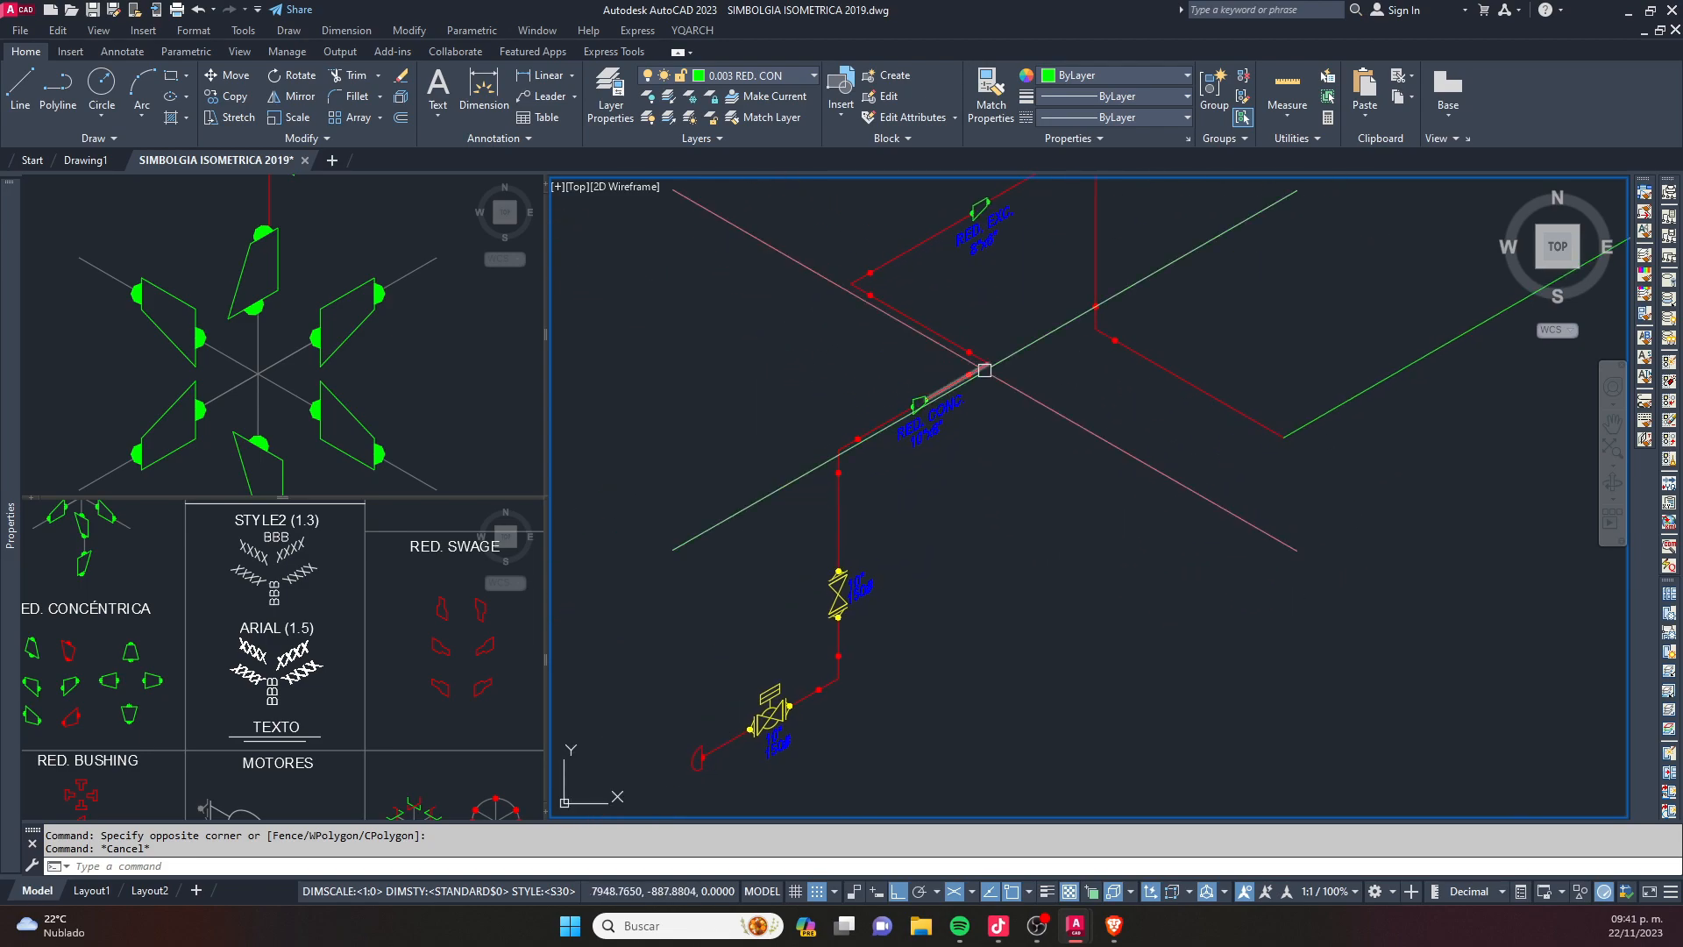
scroll(997, 318, down, 2)
scroll(977, 263, up, 2)
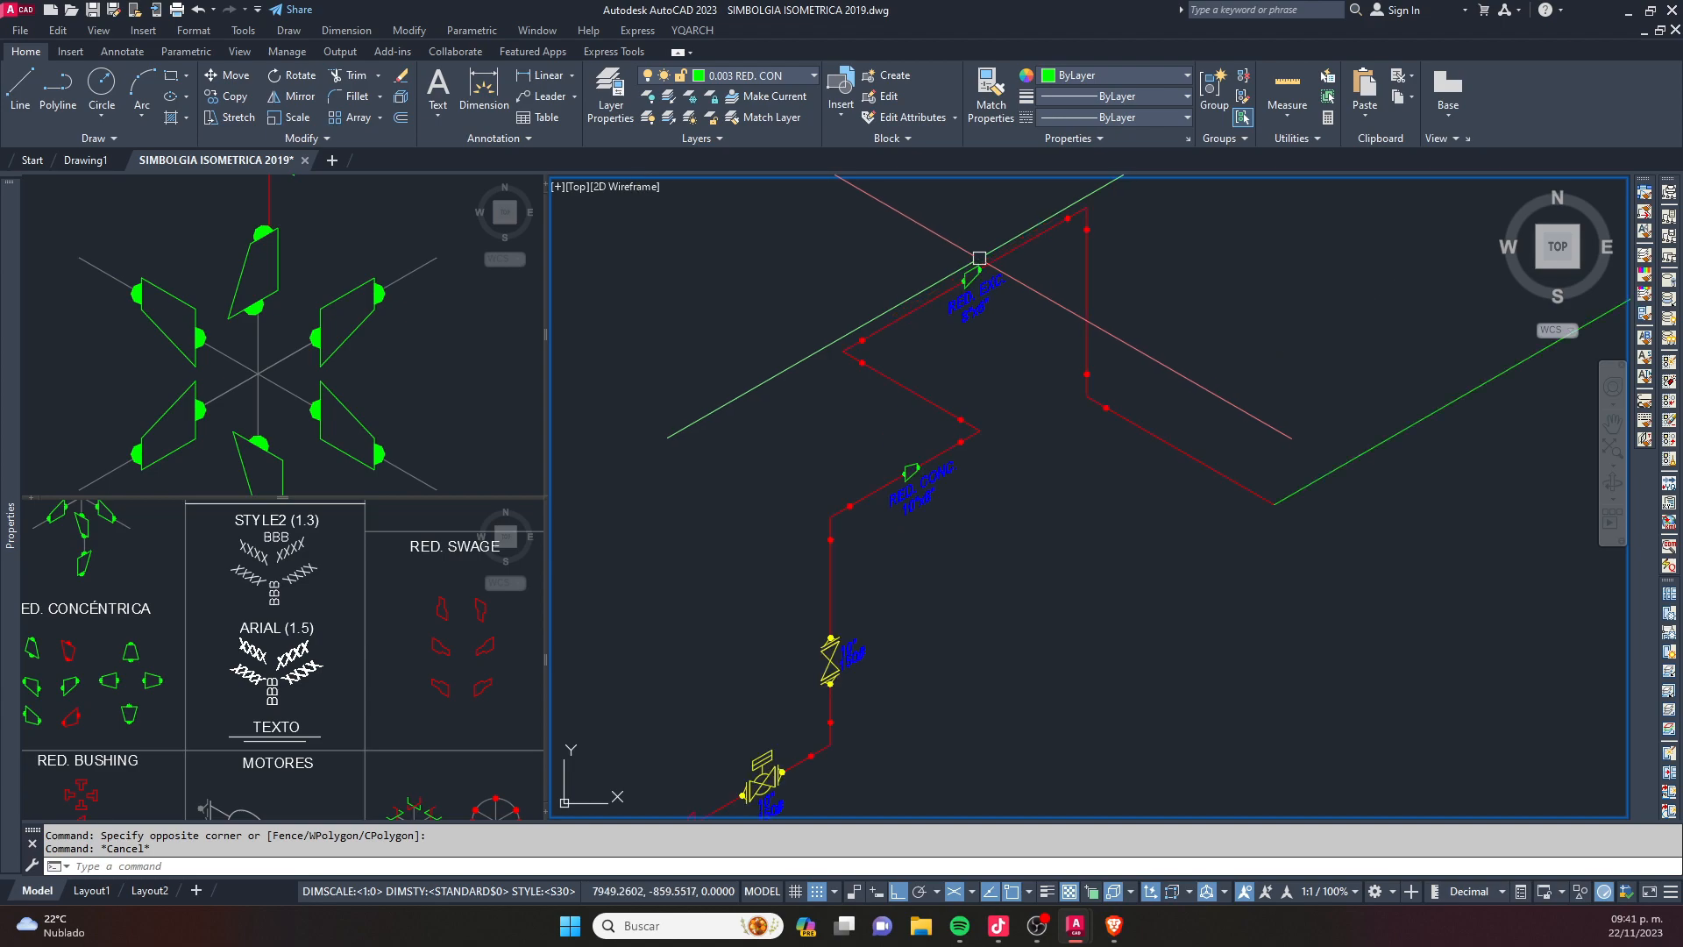
text(LA)
key(Return)
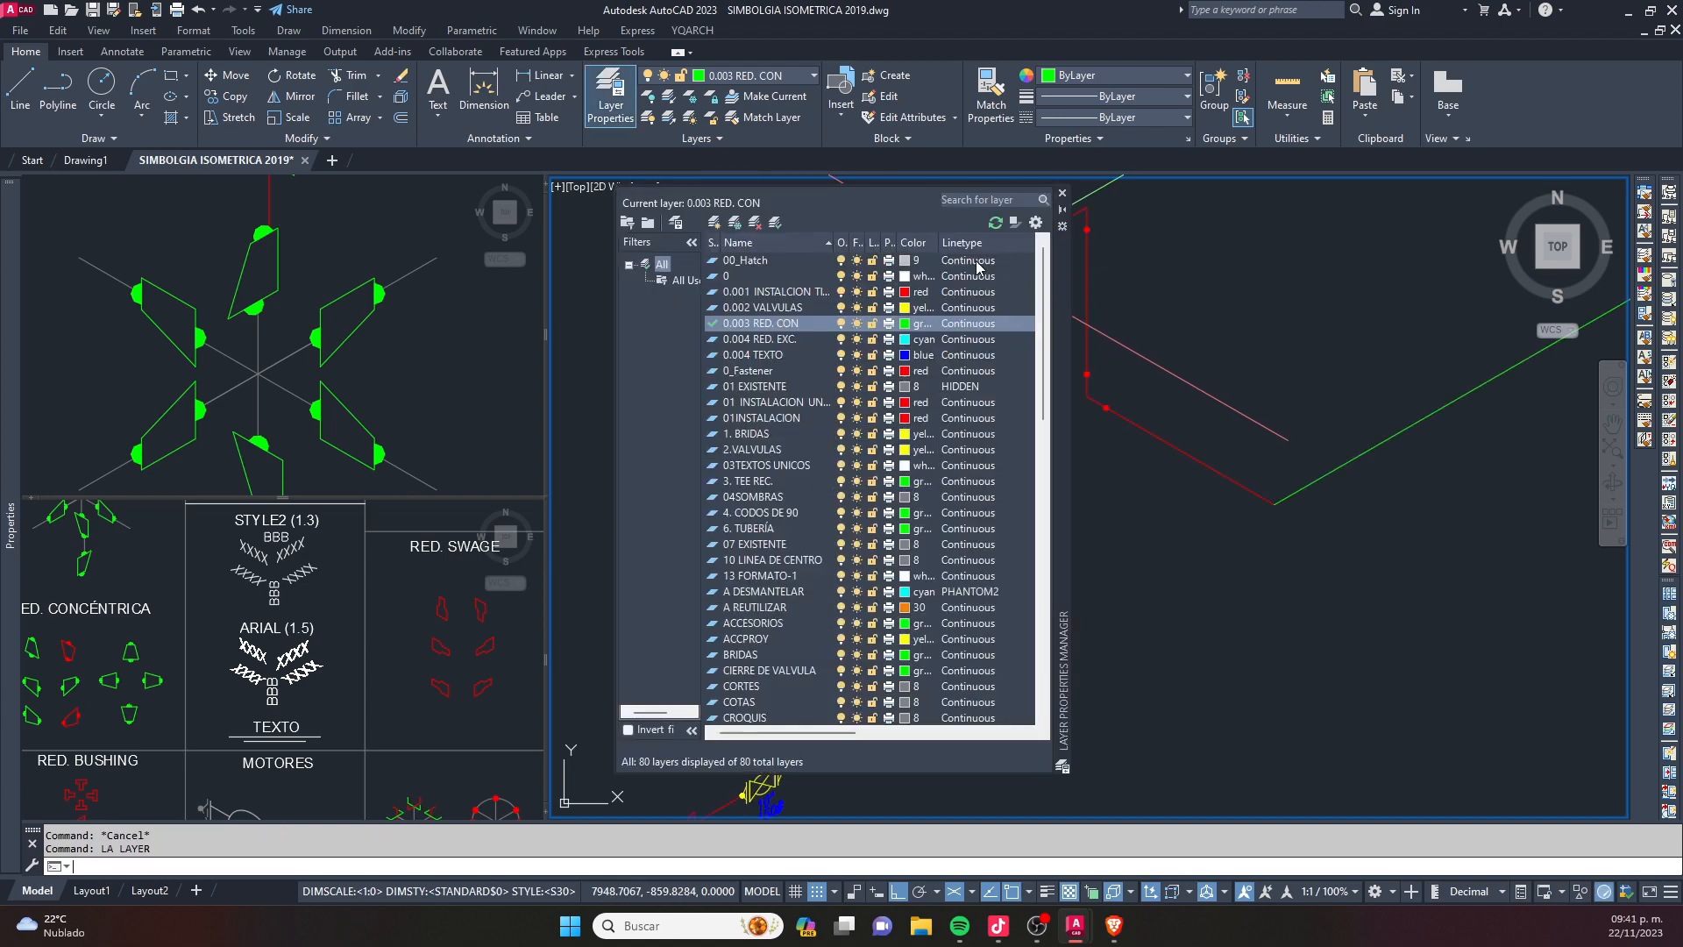
click(904, 354)
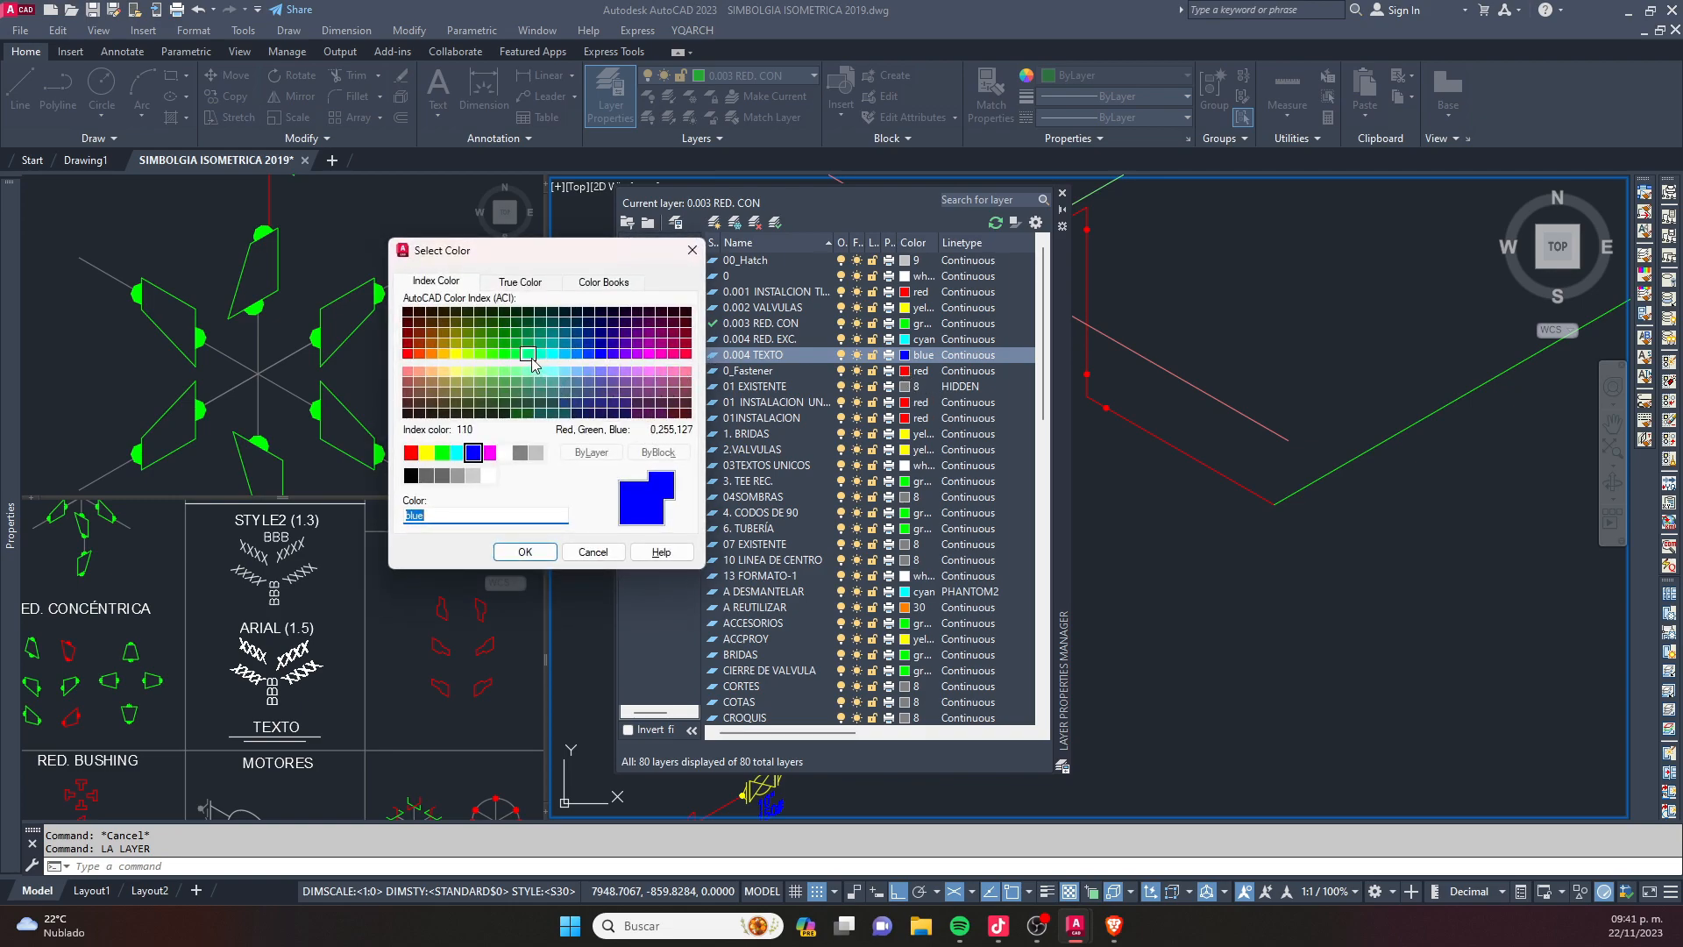
click(540, 355)
click(524, 551)
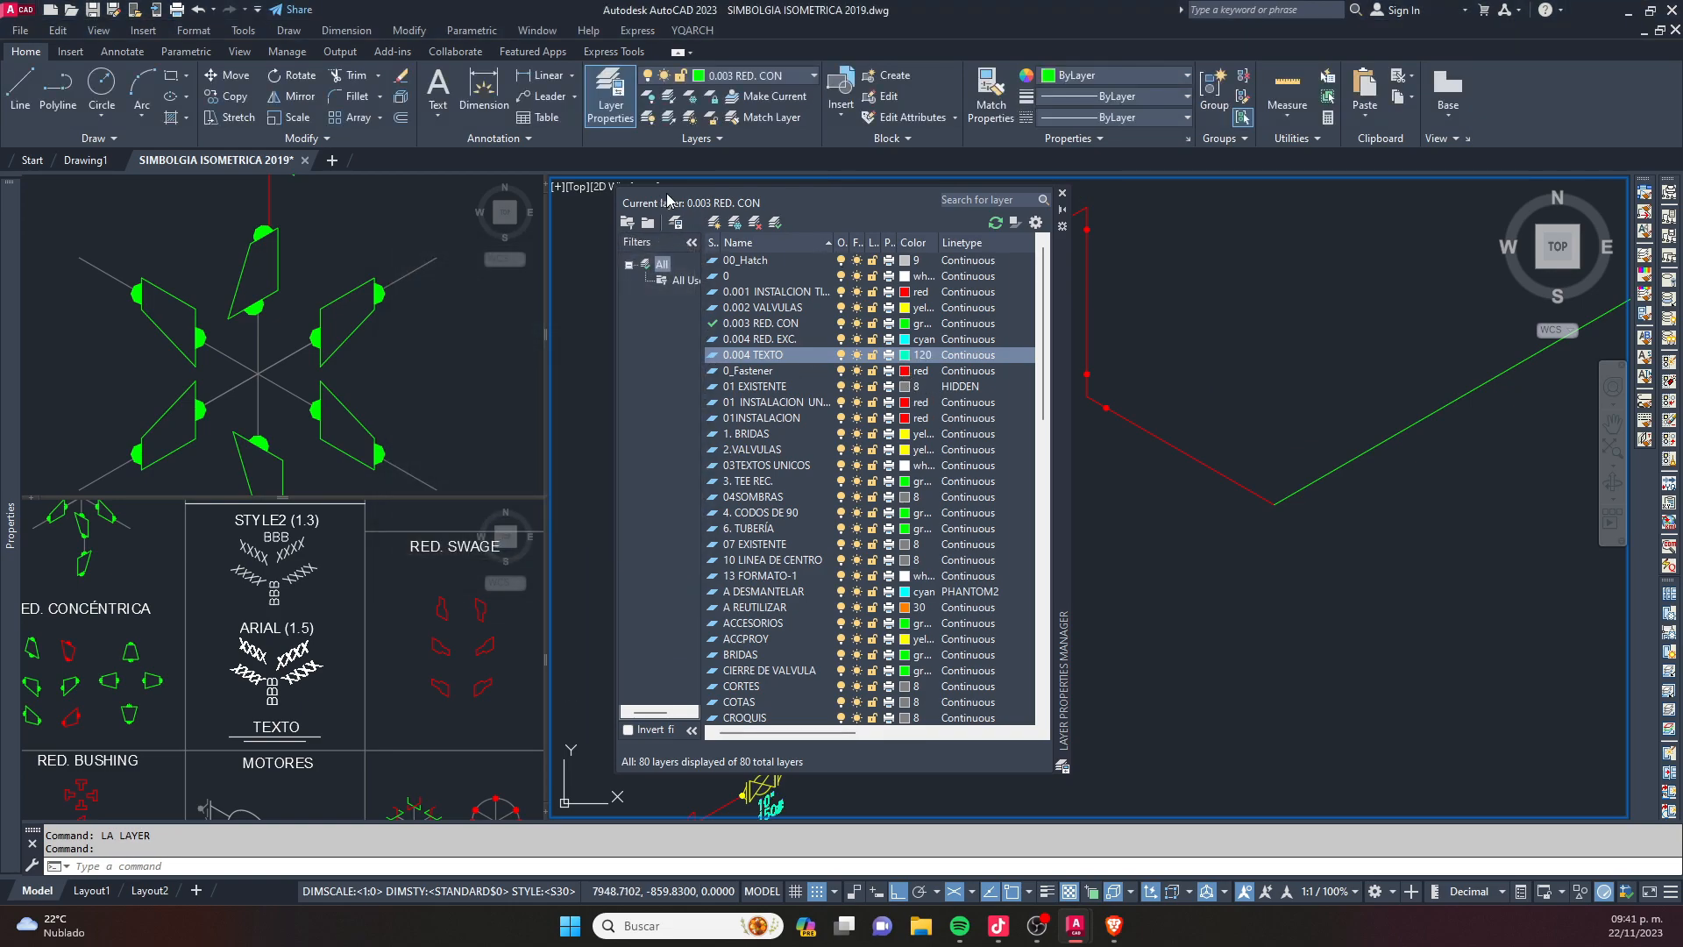
click(1062, 193)
- Examine the text labels next to the valves and reducers along the pipe run
scroll(806, 745, down, 2)
middle_drag(807, 741, 875, 502)
key(Escape)
scroll(989, 298, up, 2)
middle_drag(989, 297, 985, 420)
scroll(985, 421, up, 2)
scroll(982, 422, down, 2)
middle_drag(832, 702, 906, 518)
scroll(853, 578, up, 2)
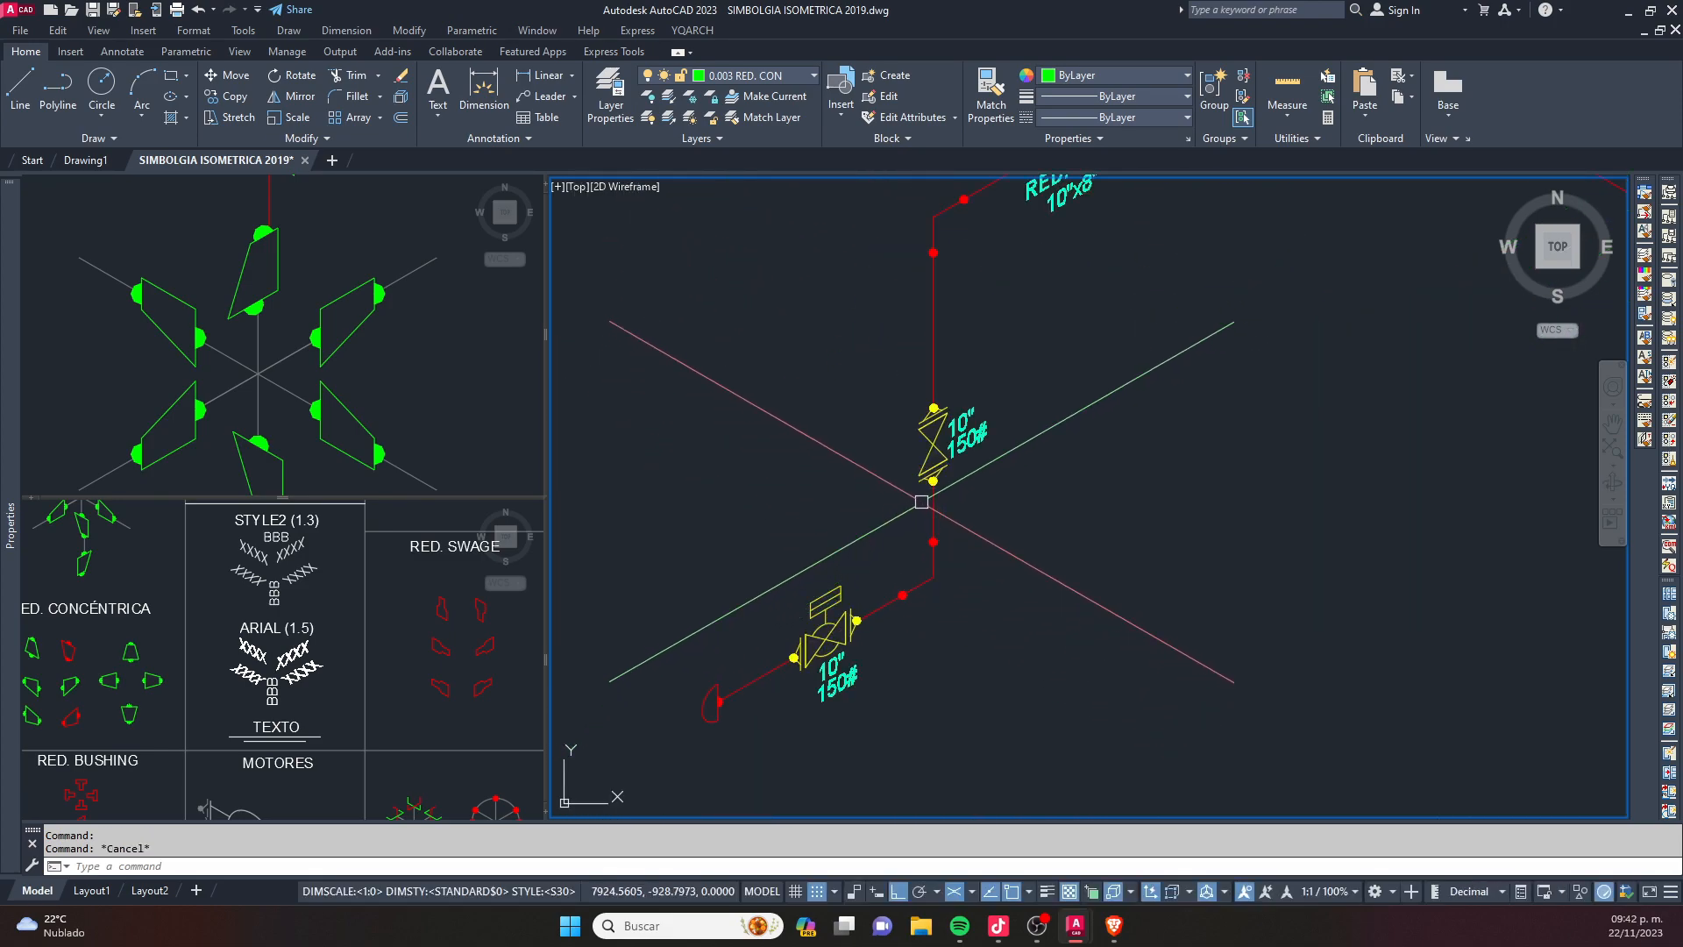
scroll(908, 441, down, 2)
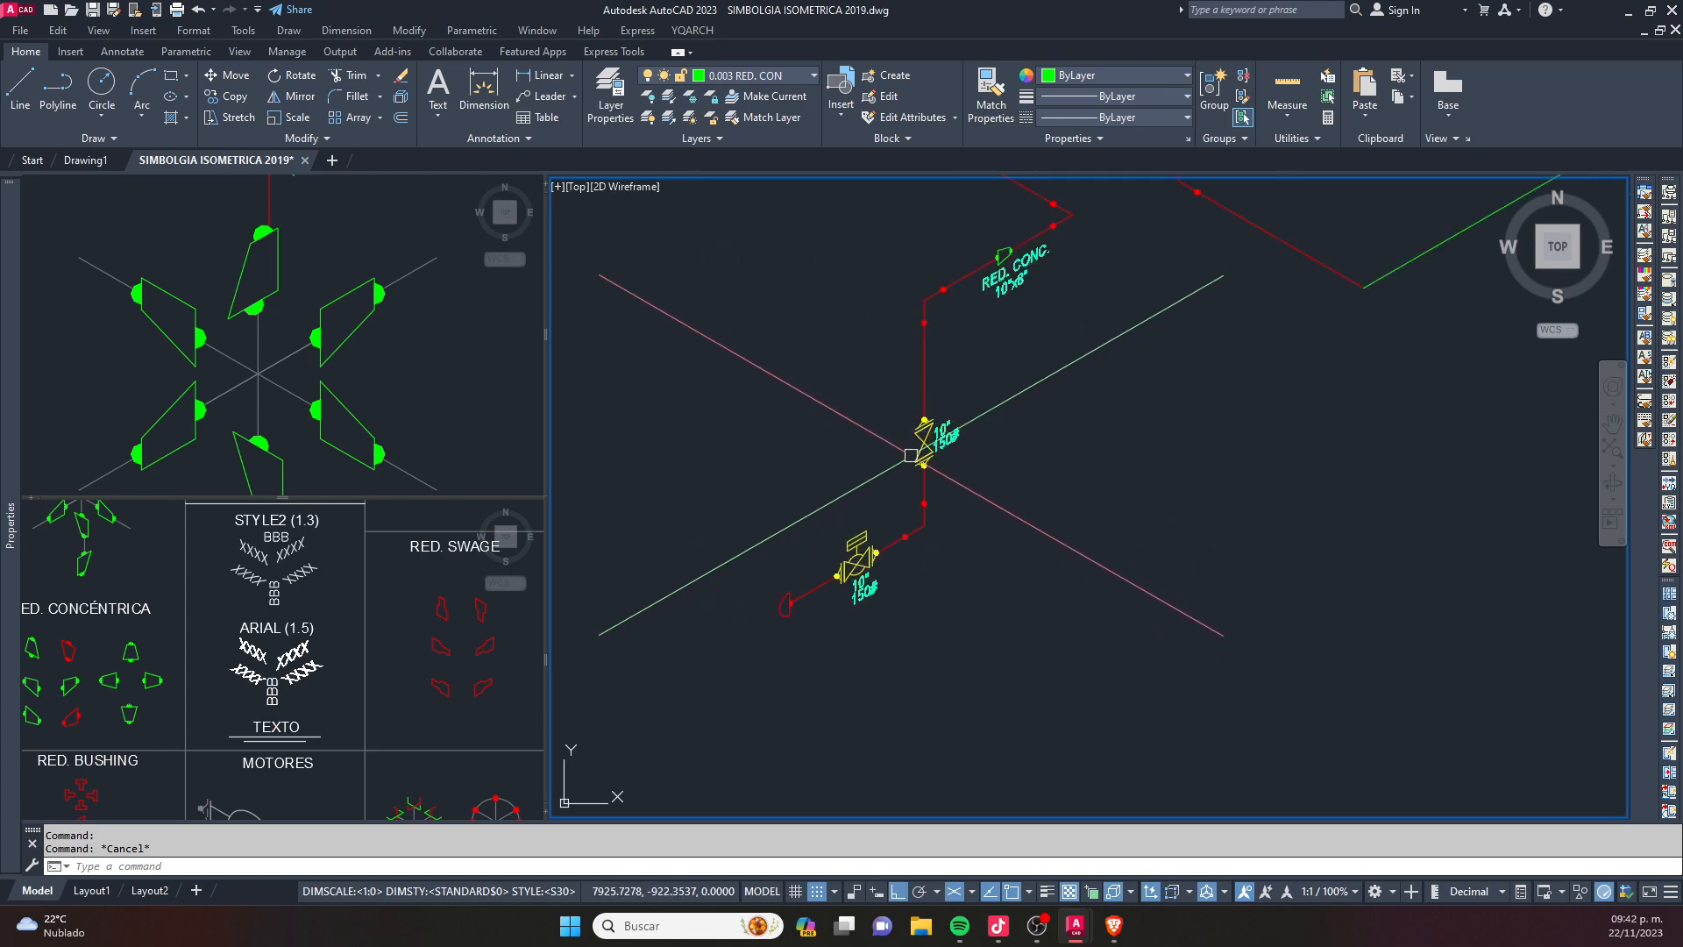
scroll(922, 447, up, 2)
- Change the color of the layer 0.002 VALVULAS to magenta and close the layer manager
key(Return)
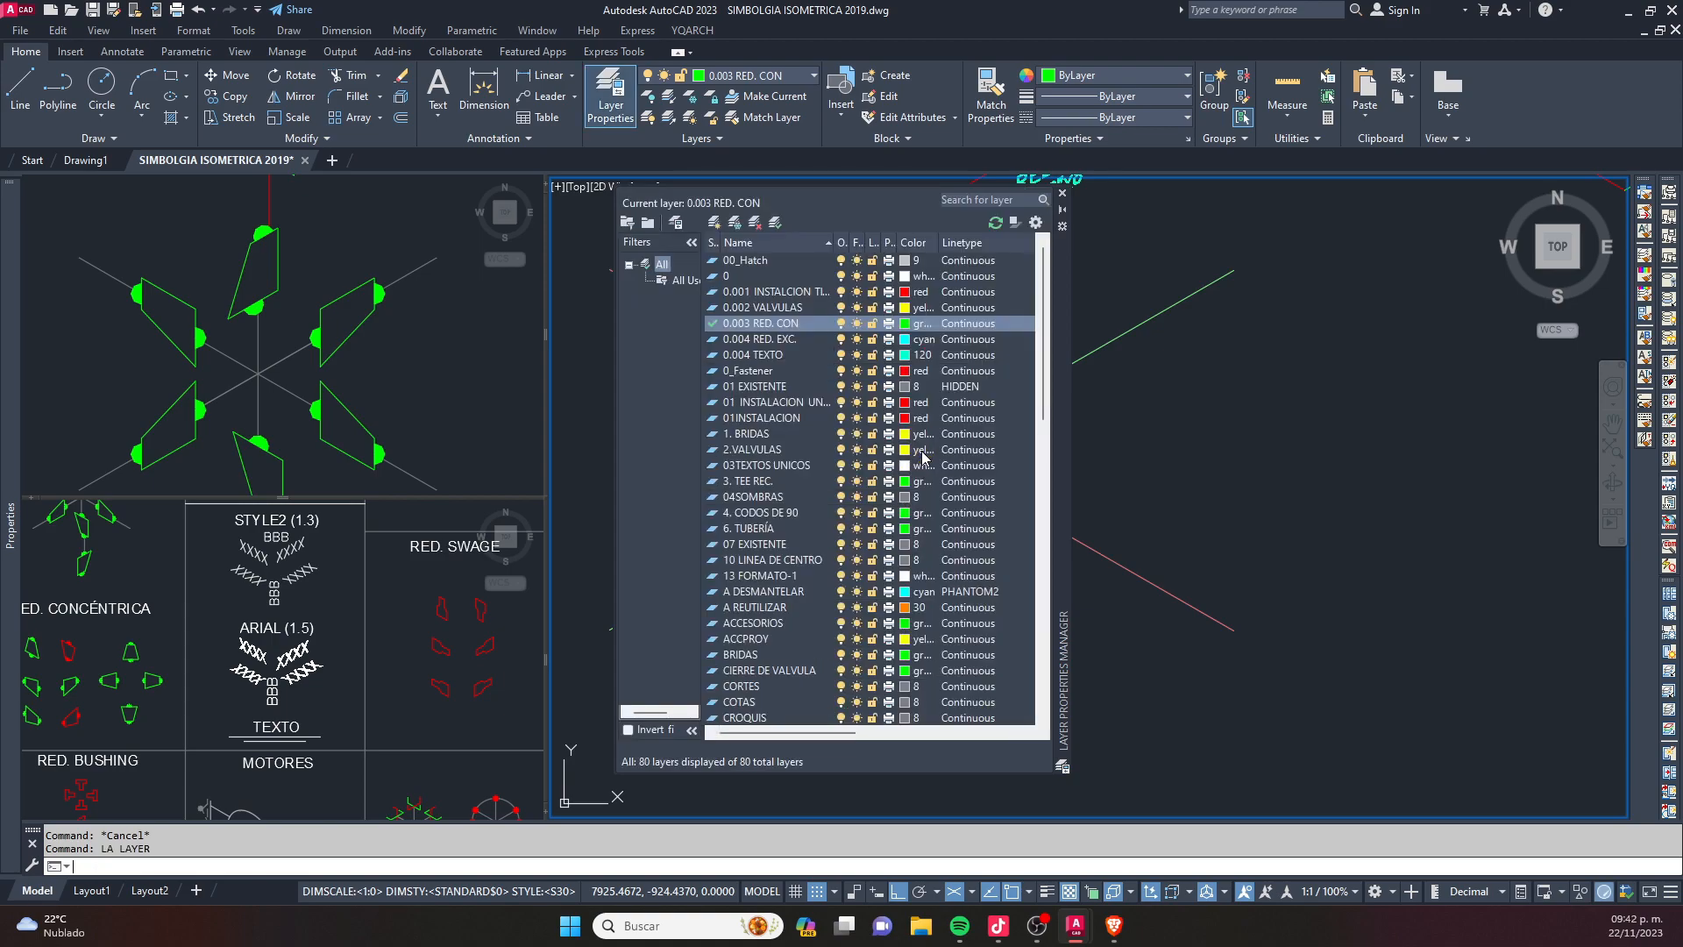
click(906, 307)
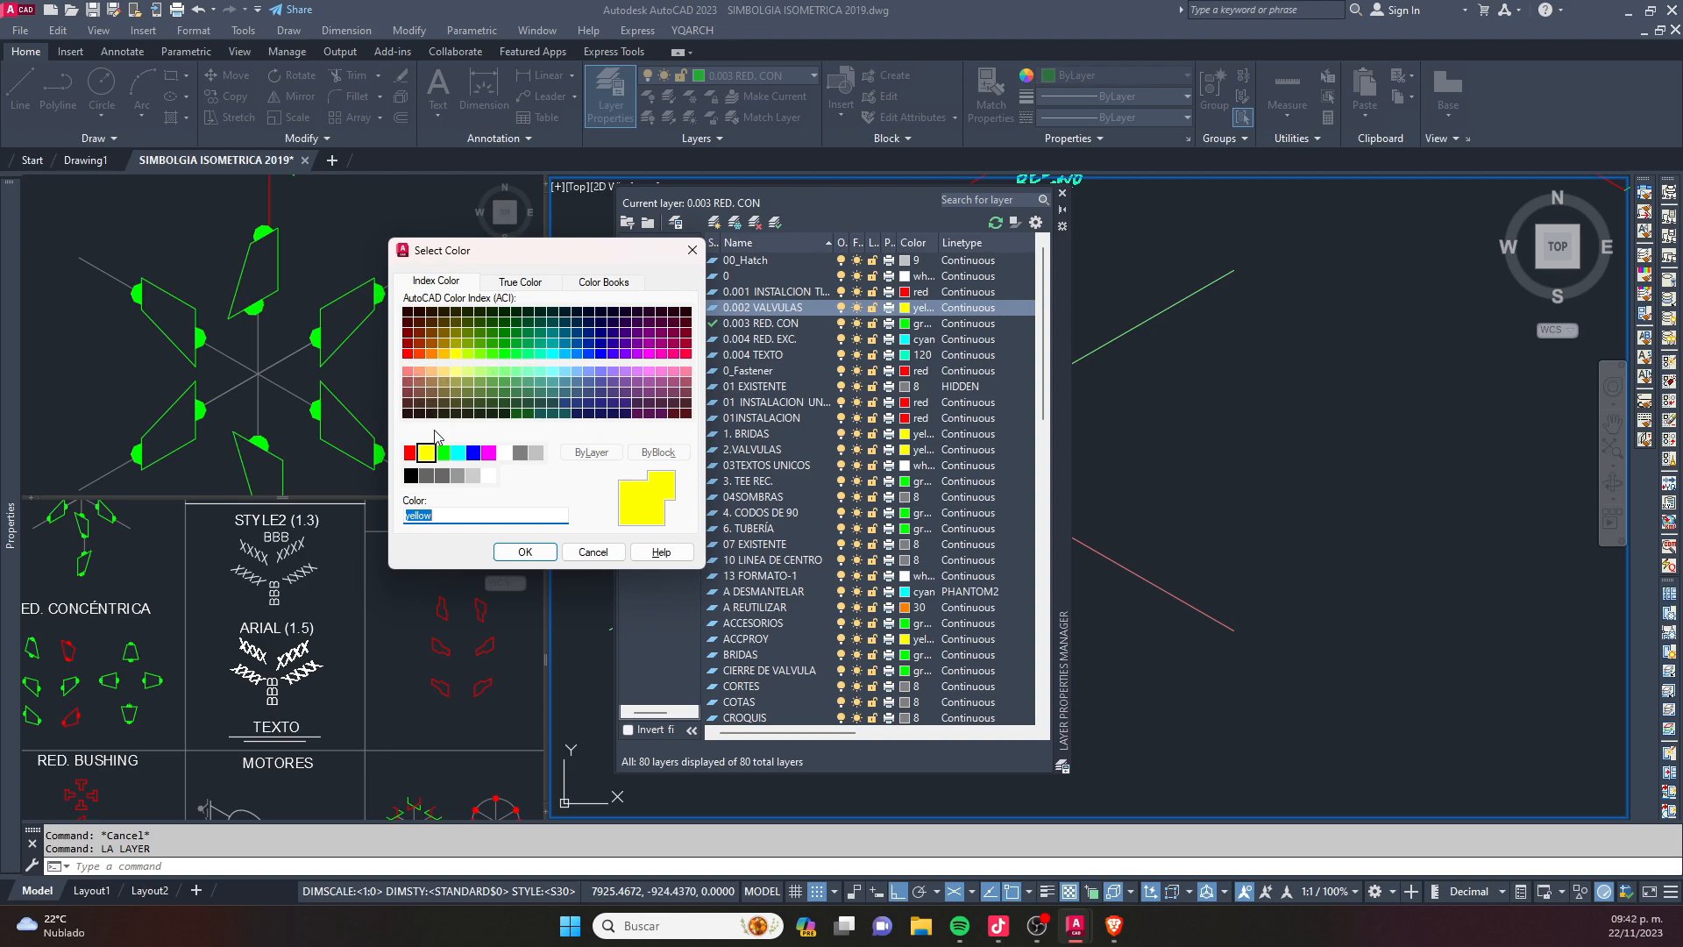
click(488, 453)
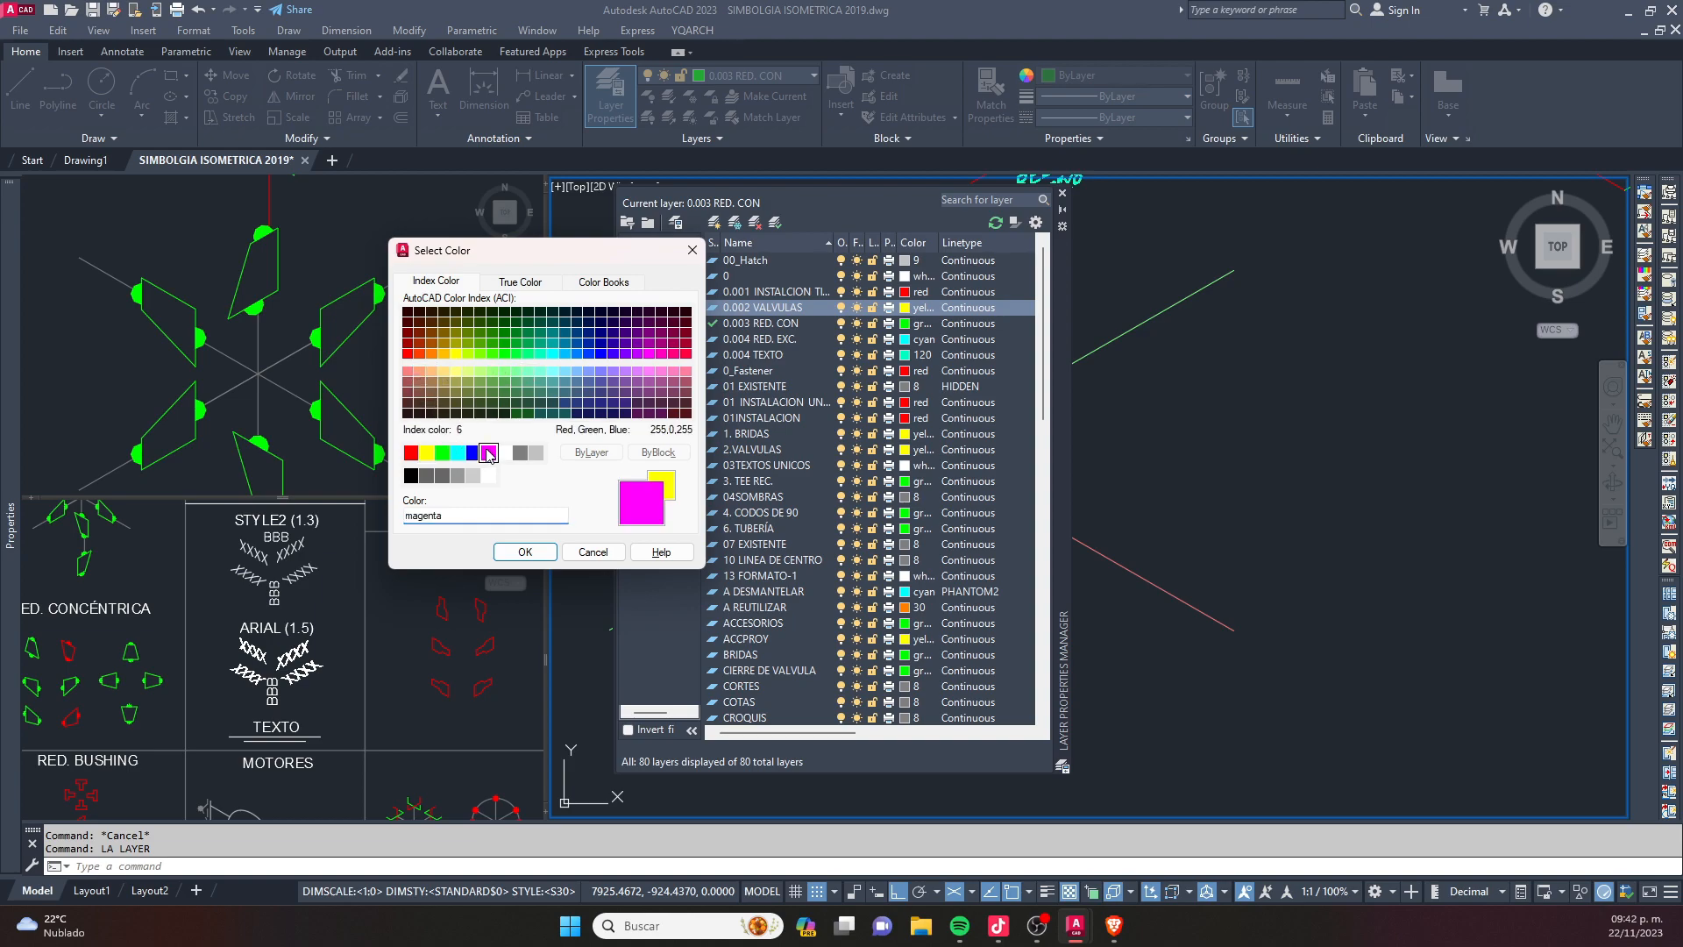
click(525, 552)
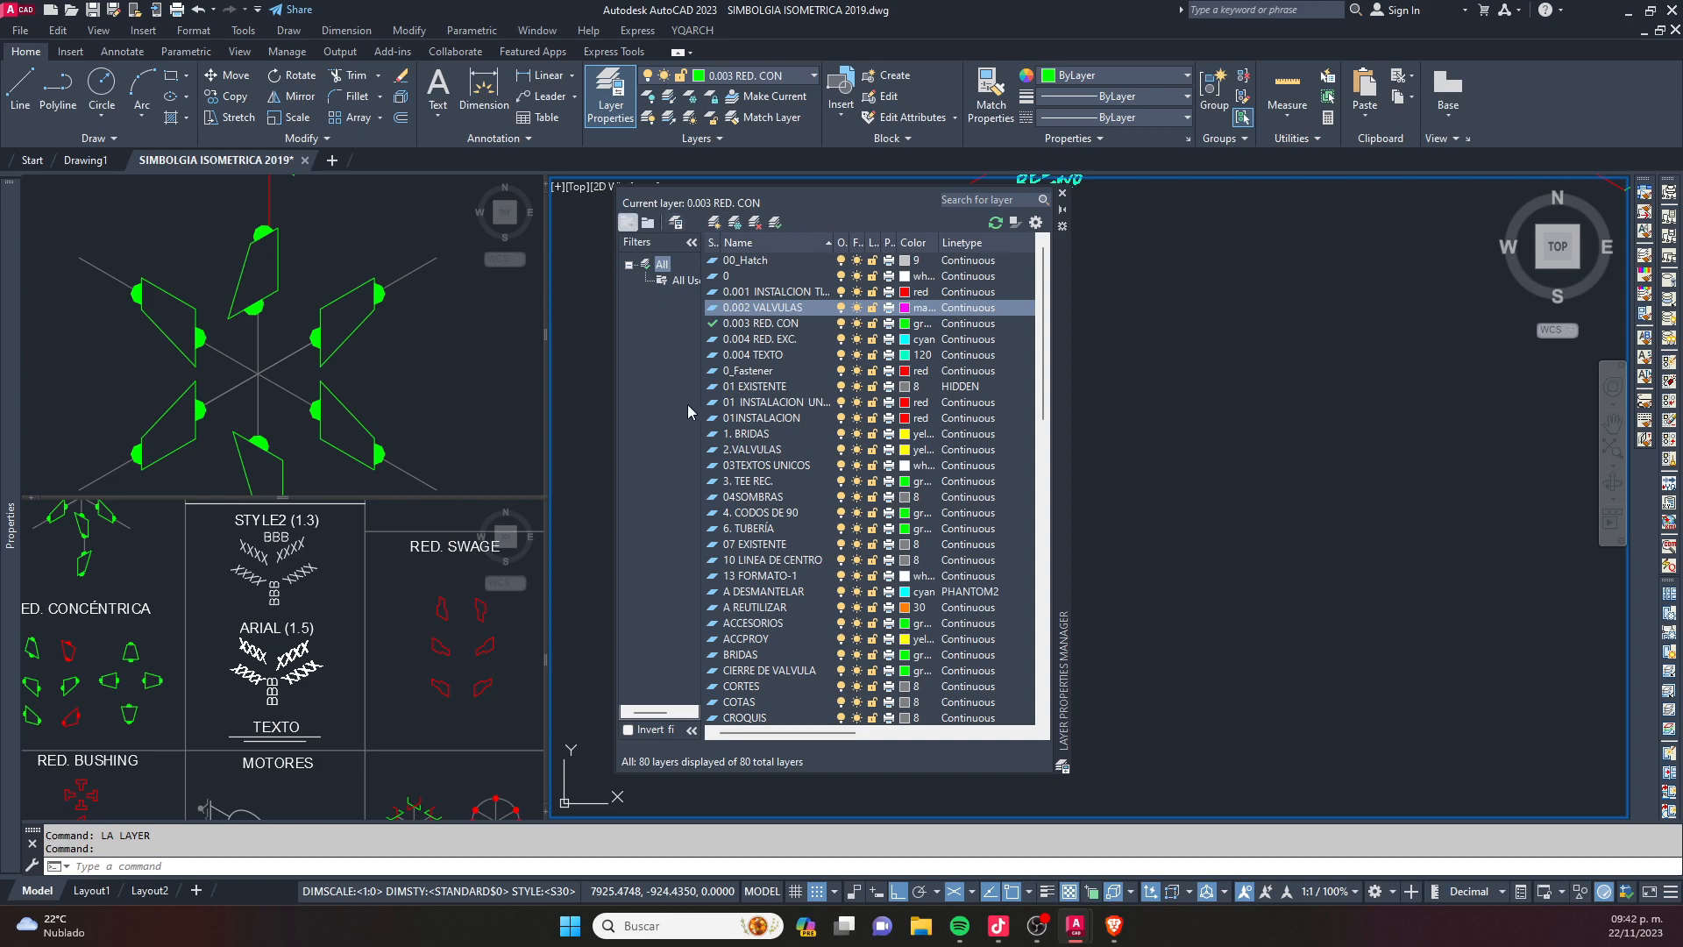
click(1062, 195)
key(Escape)
- Examine the two valves and the whole pipe run within the sheet frame
scroll(974, 412, down, 4)
middle_drag(996, 350, 962, 402)
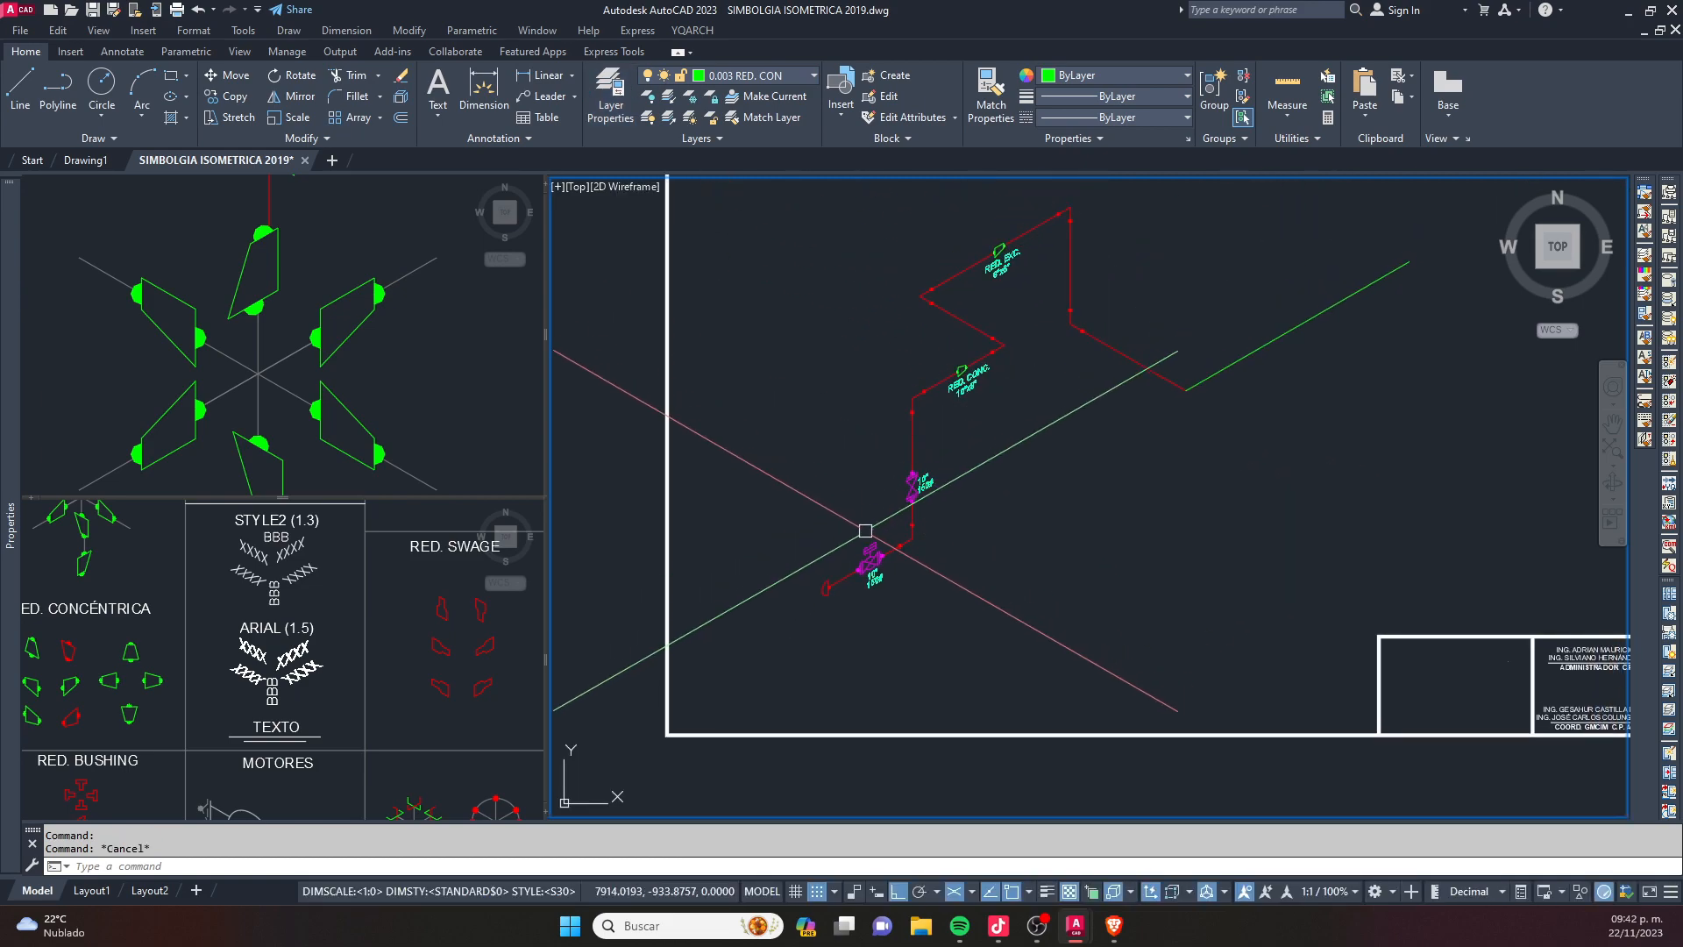
scroll(902, 471, up, 4)
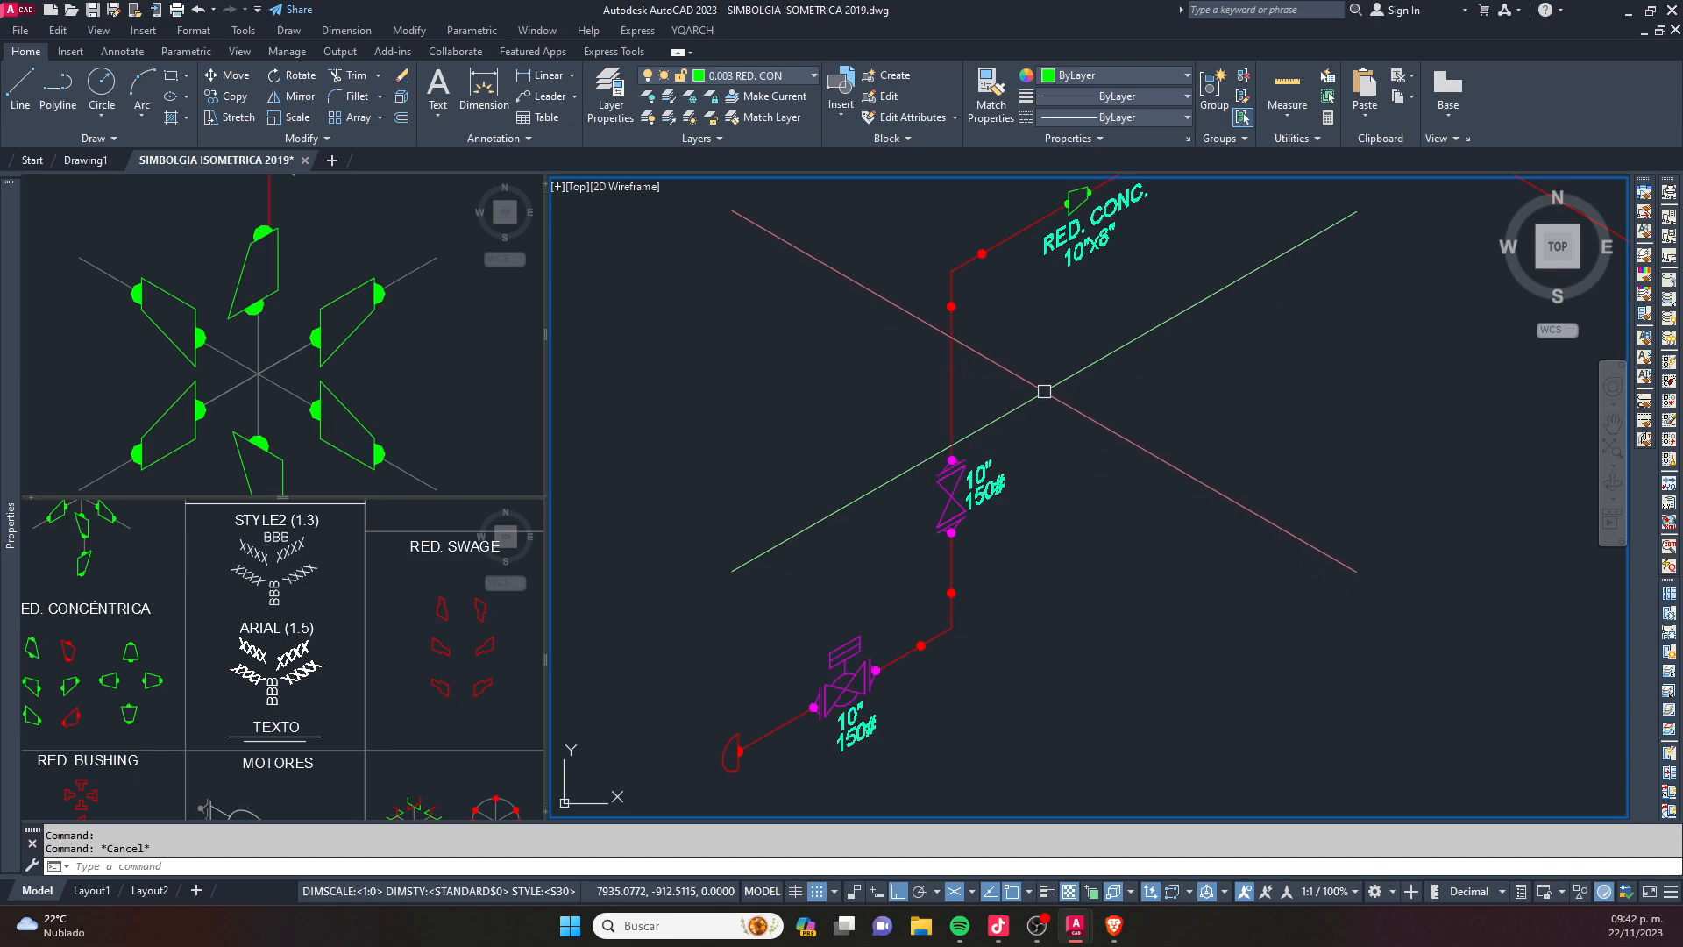
scroll(1149, 272, down, 2)
middle_drag(1150, 263, 1041, 445)
key(Escape)
scroll(1033, 431, down, 2)
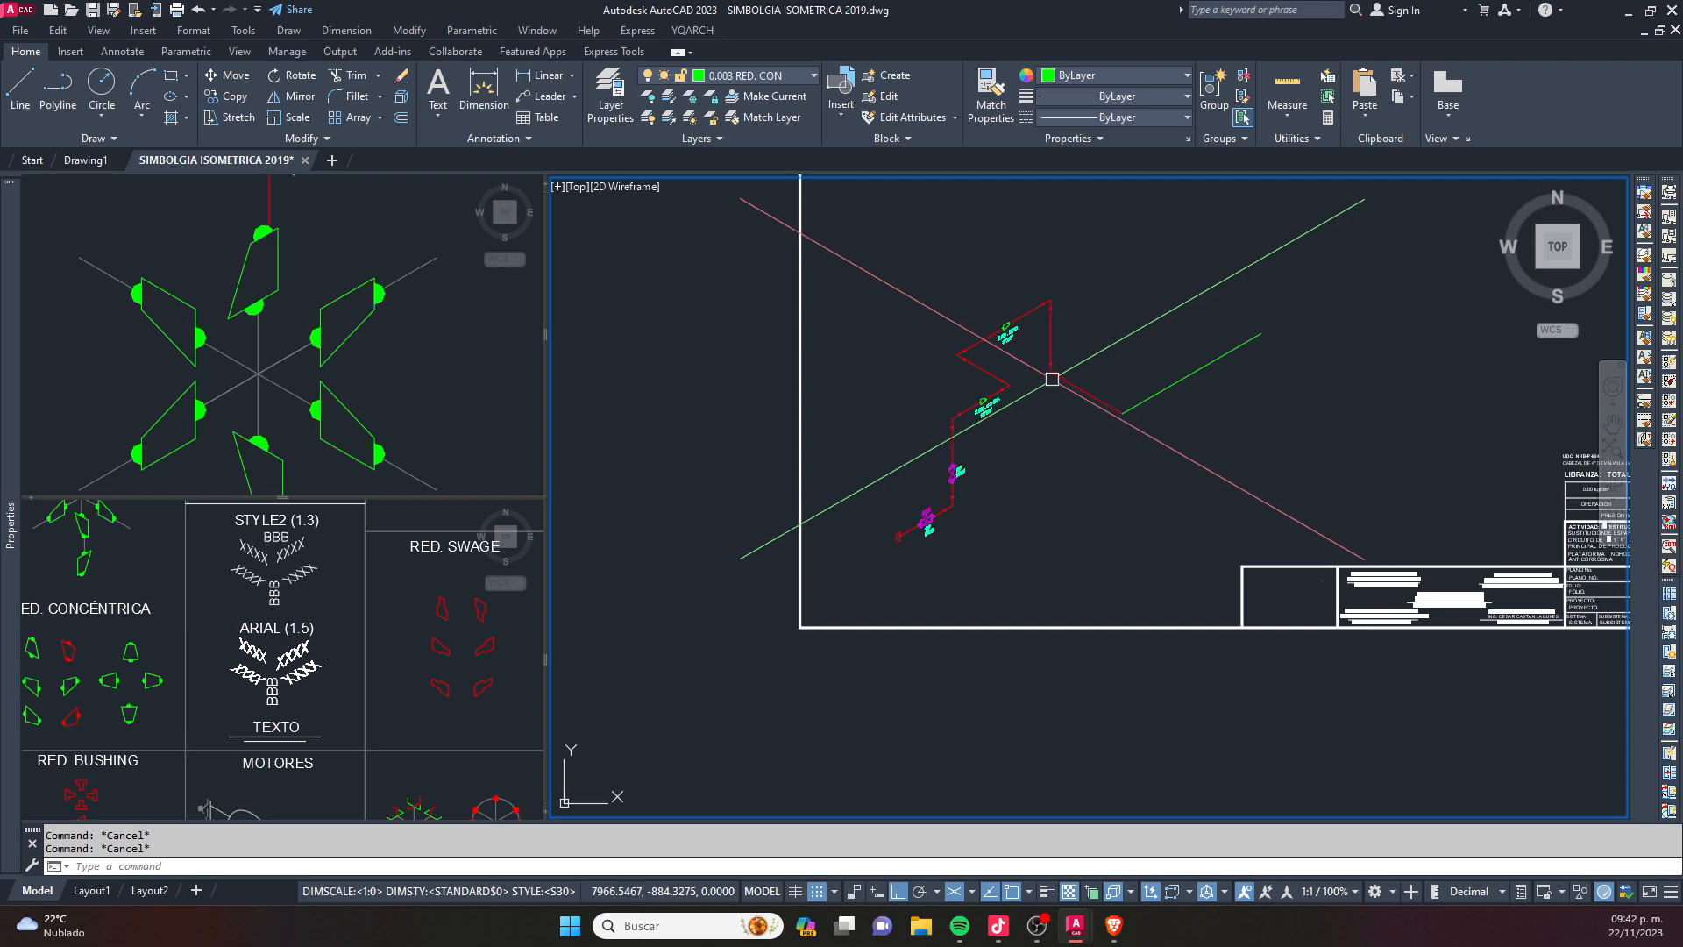
scroll(1048, 372, up, 3)
- Copy the red flanged valve symbol with the diagonal arrow from the symbol library, by its lower weld dot, to the start of the green line
click(395, 553)
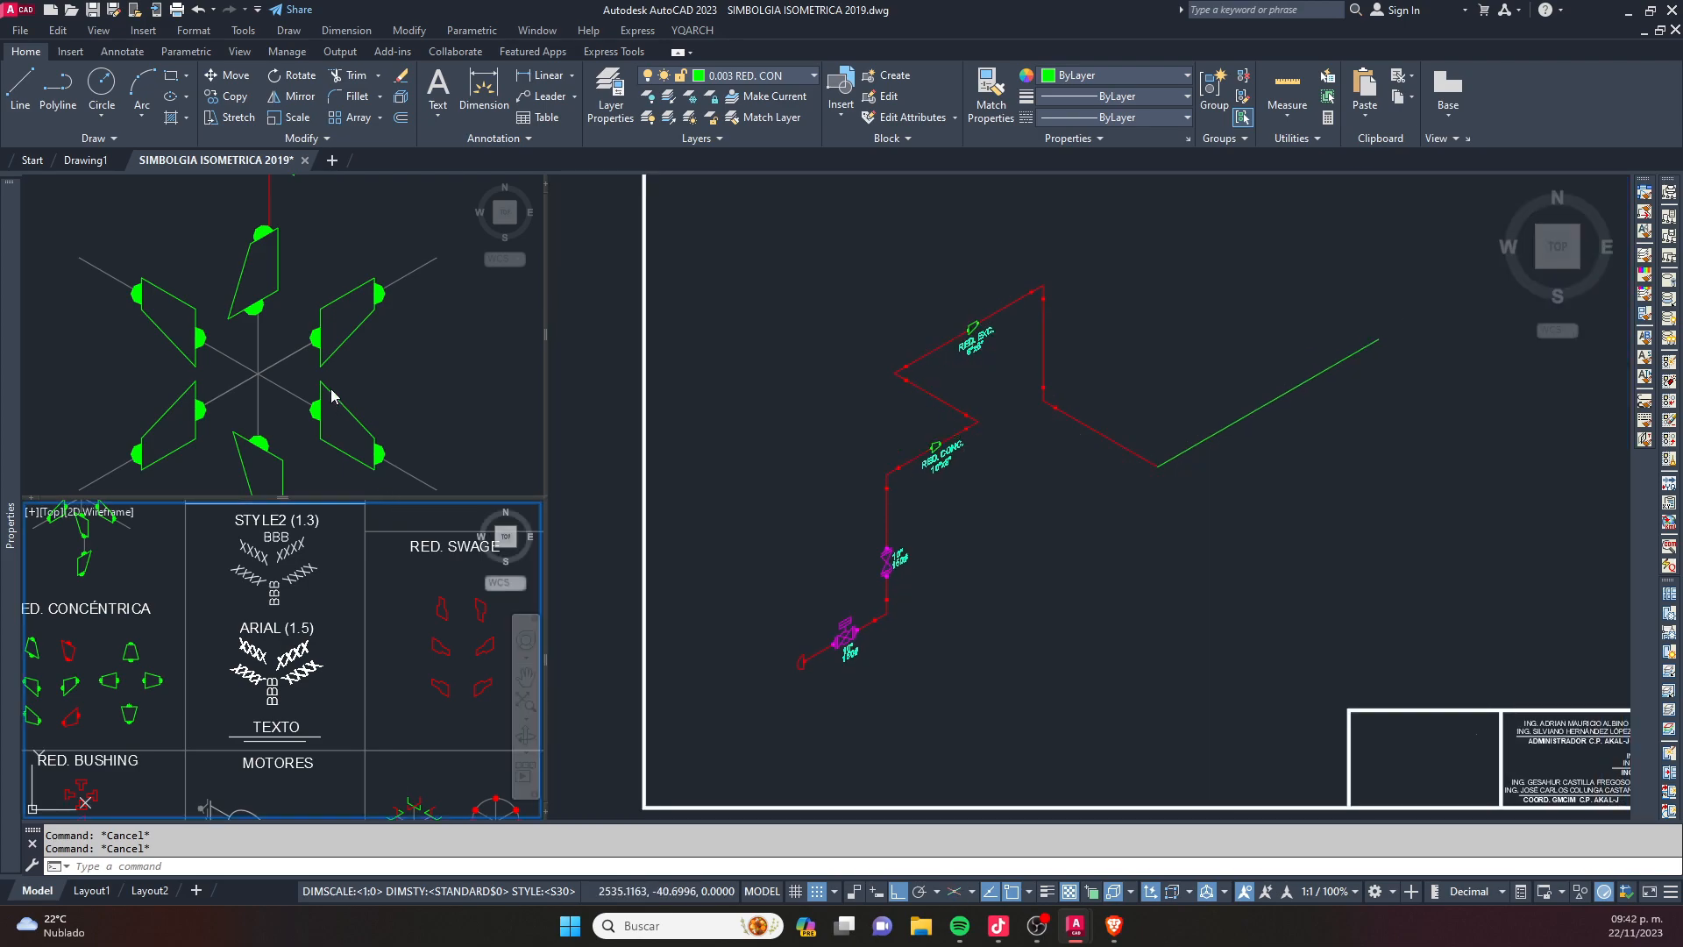
scroll(316, 377, down, 8)
click(303, 338)
scroll(347, 313, down, 10)
scroll(129, 438, up, 3)
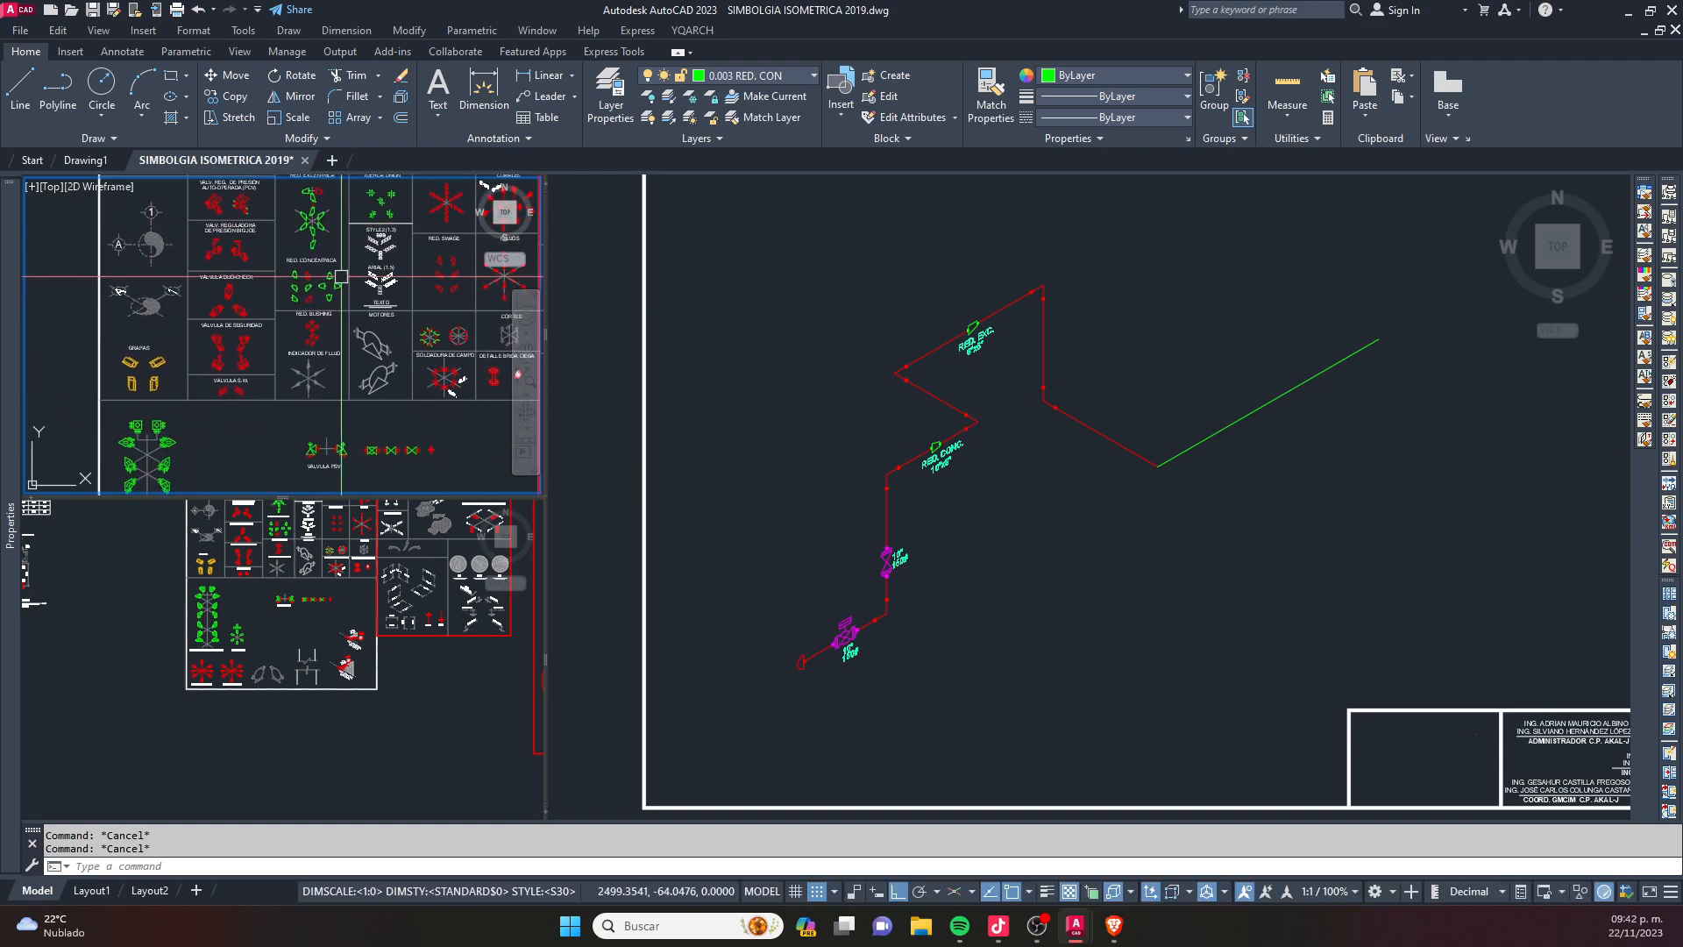
scroll(321, 396, up, 6)
click(323, 397)
click(279, 347)
text(c)
key(space)
scroll(281, 377, up, 5)
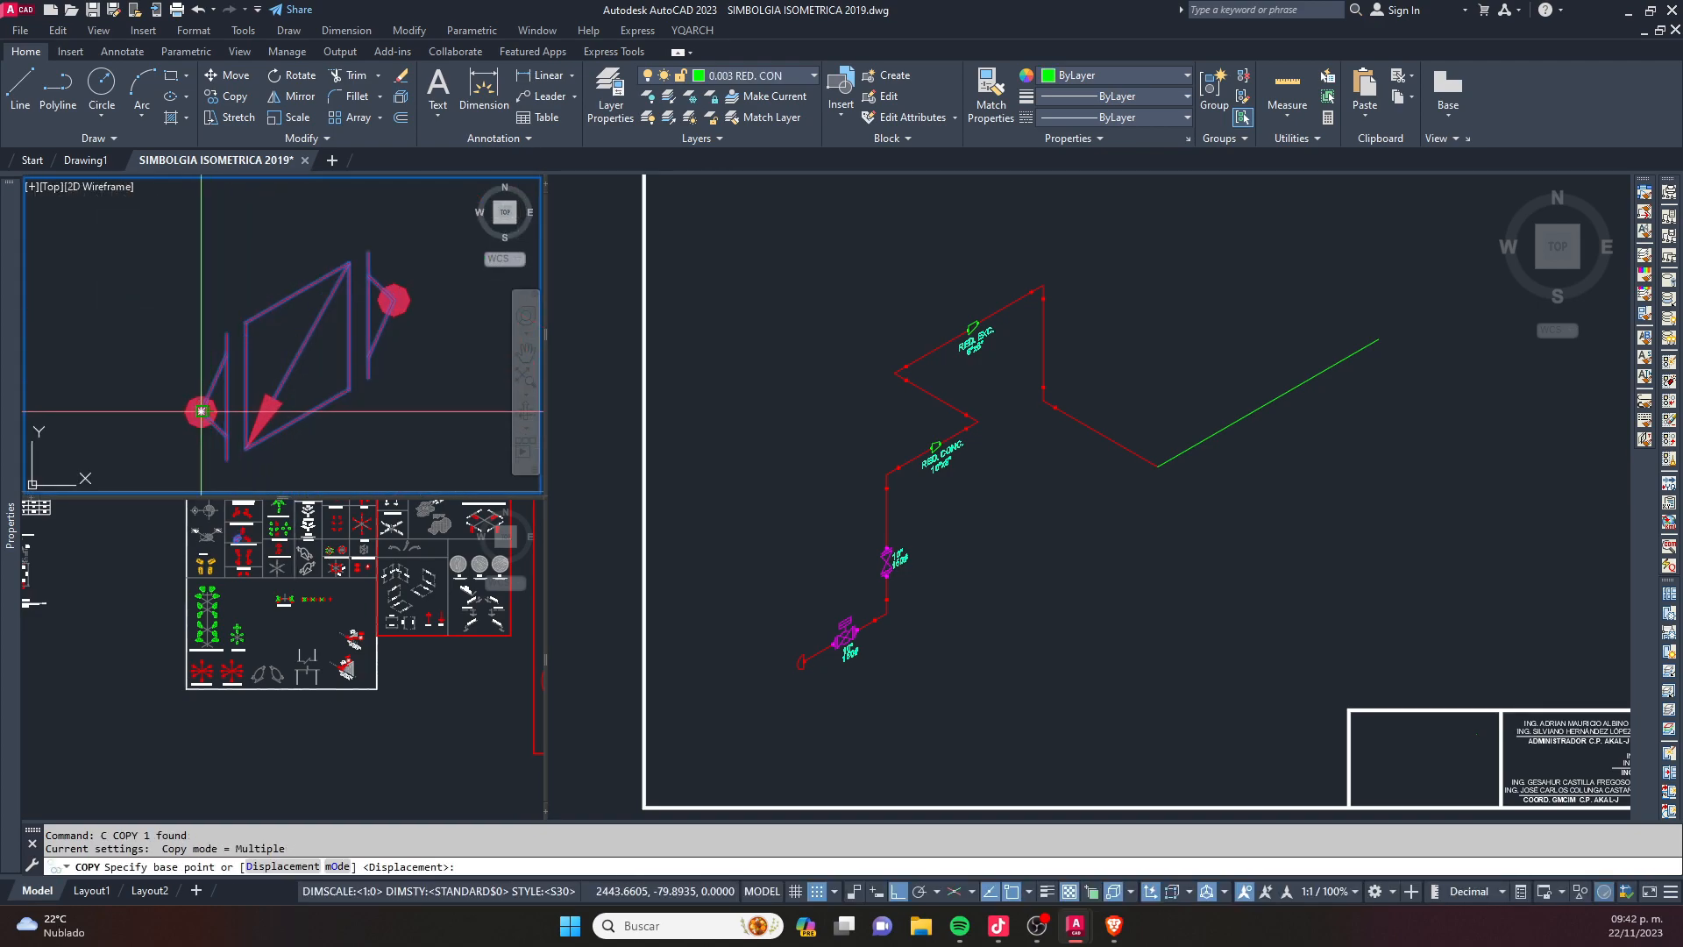
click(201, 411)
click(1147, 421)
scroll(1217, 428, up, 6)
scroll(1161, 482, down, 4)
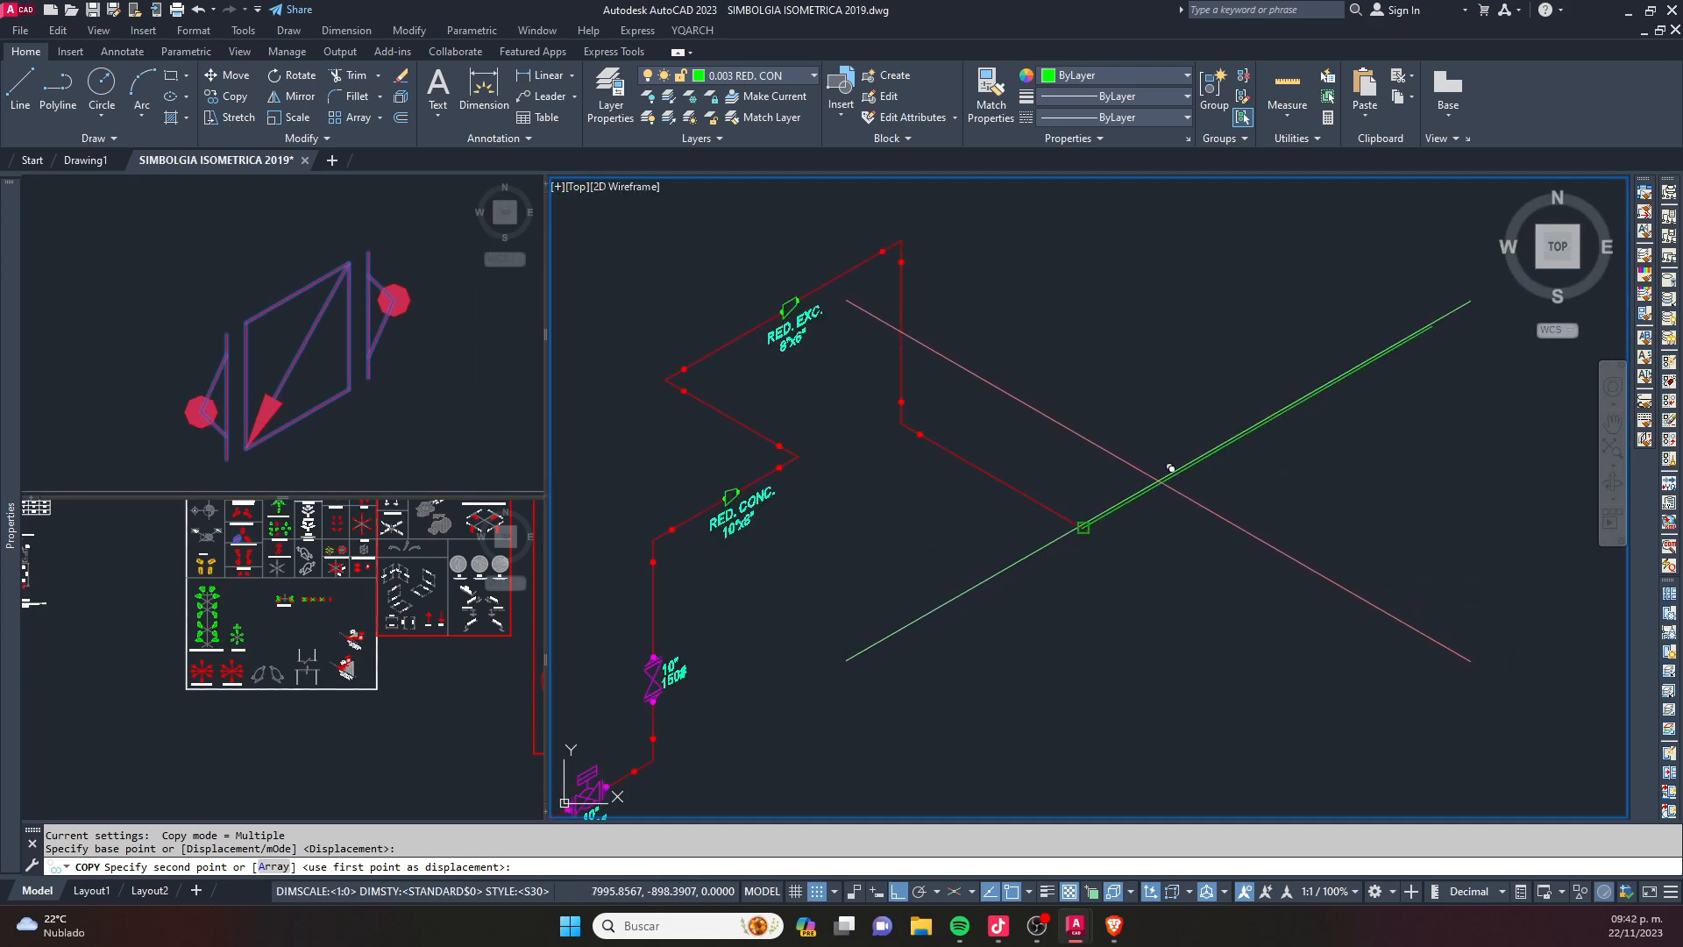
click(1084, 527)
key(Escape)
key(Escape)
- Examine the two 10" 150# valves on the lower pipe run, including their bodies, flanges and weld dots
mouse_move(1153, 497)
middle_down()
mouse_move(1172, 419)
mouse_move(1275, 325)
middle_up()
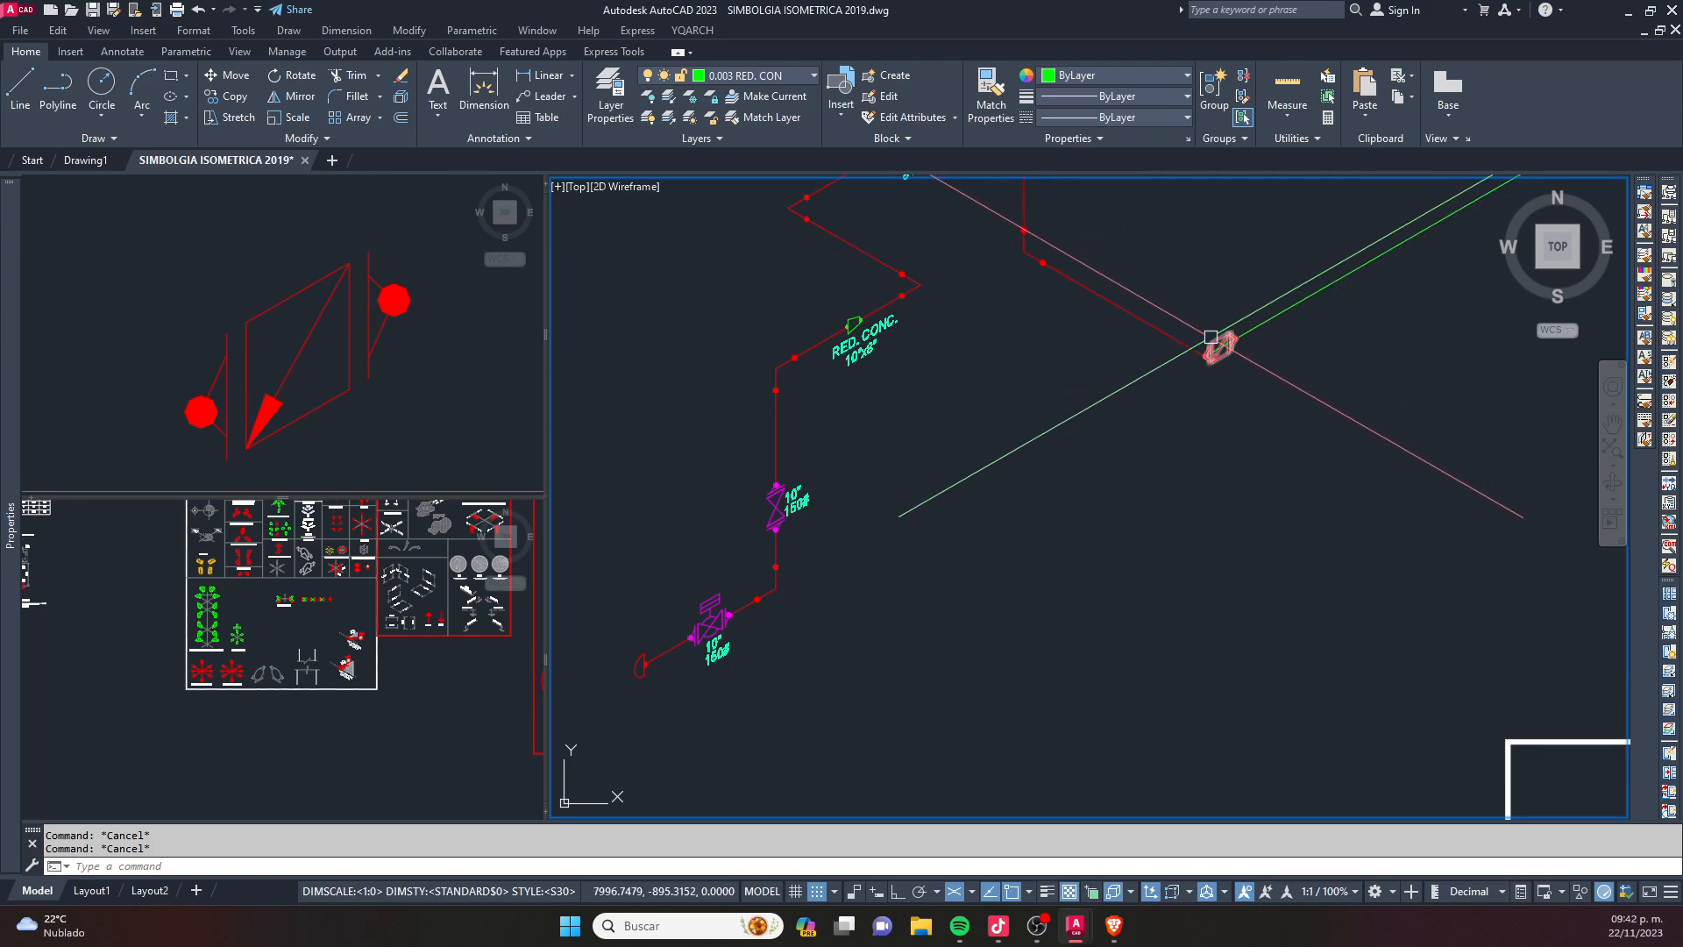
scroll(700, 627, up, 5)
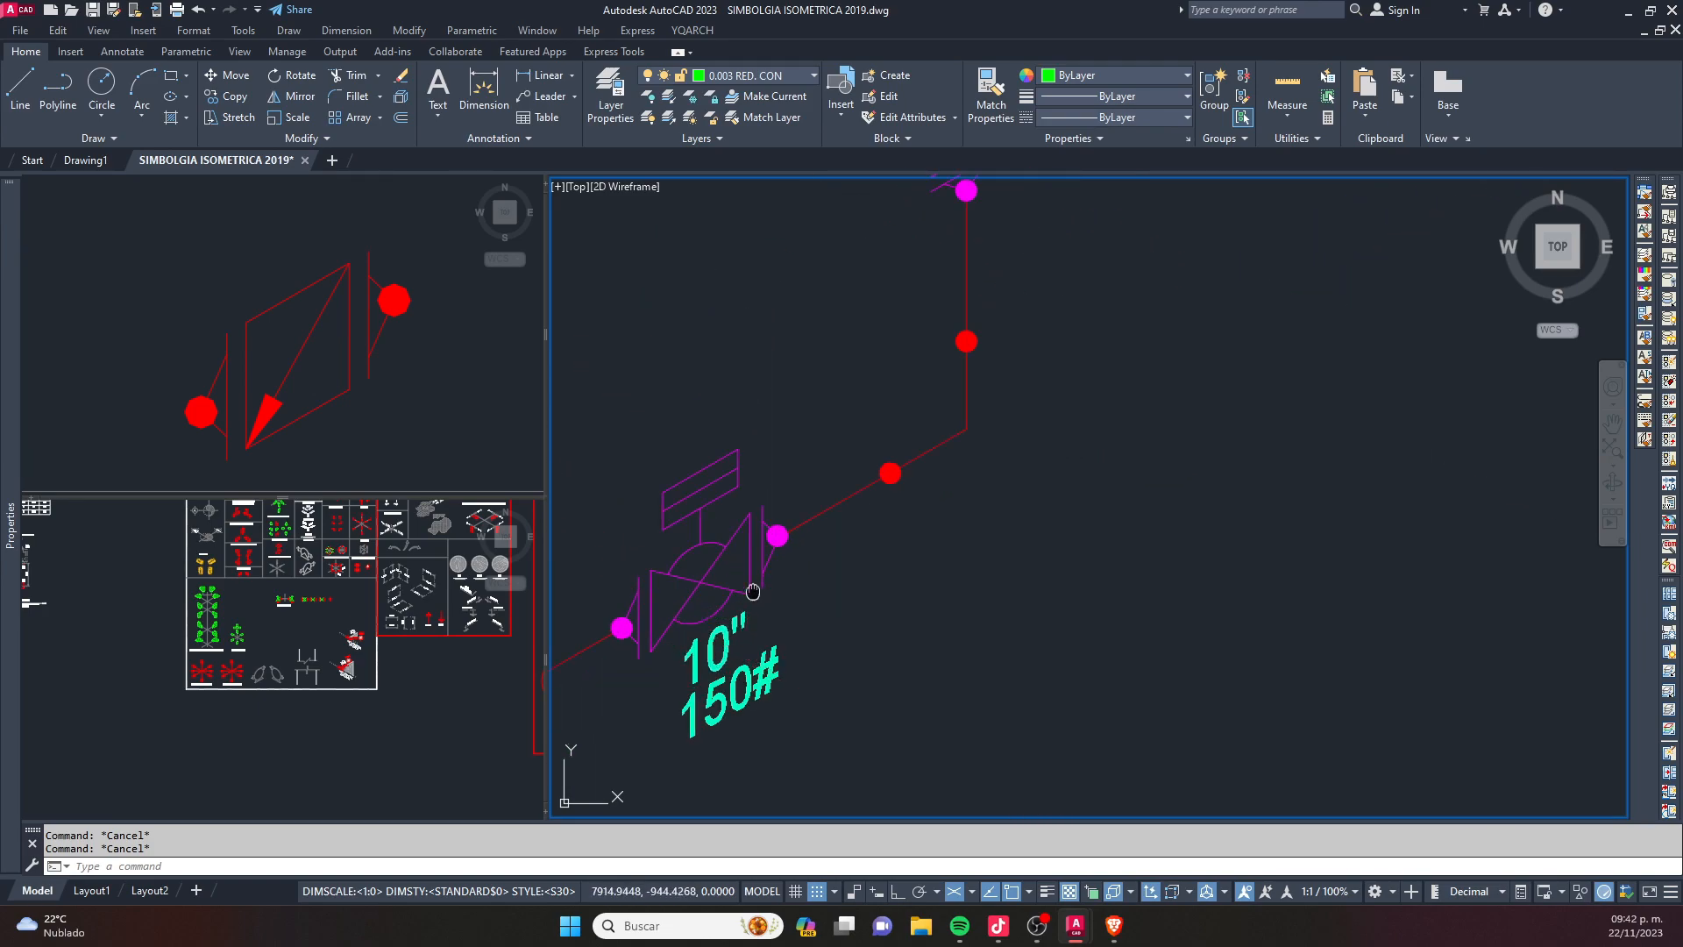
middle_drag(700, 627, 820, 562)
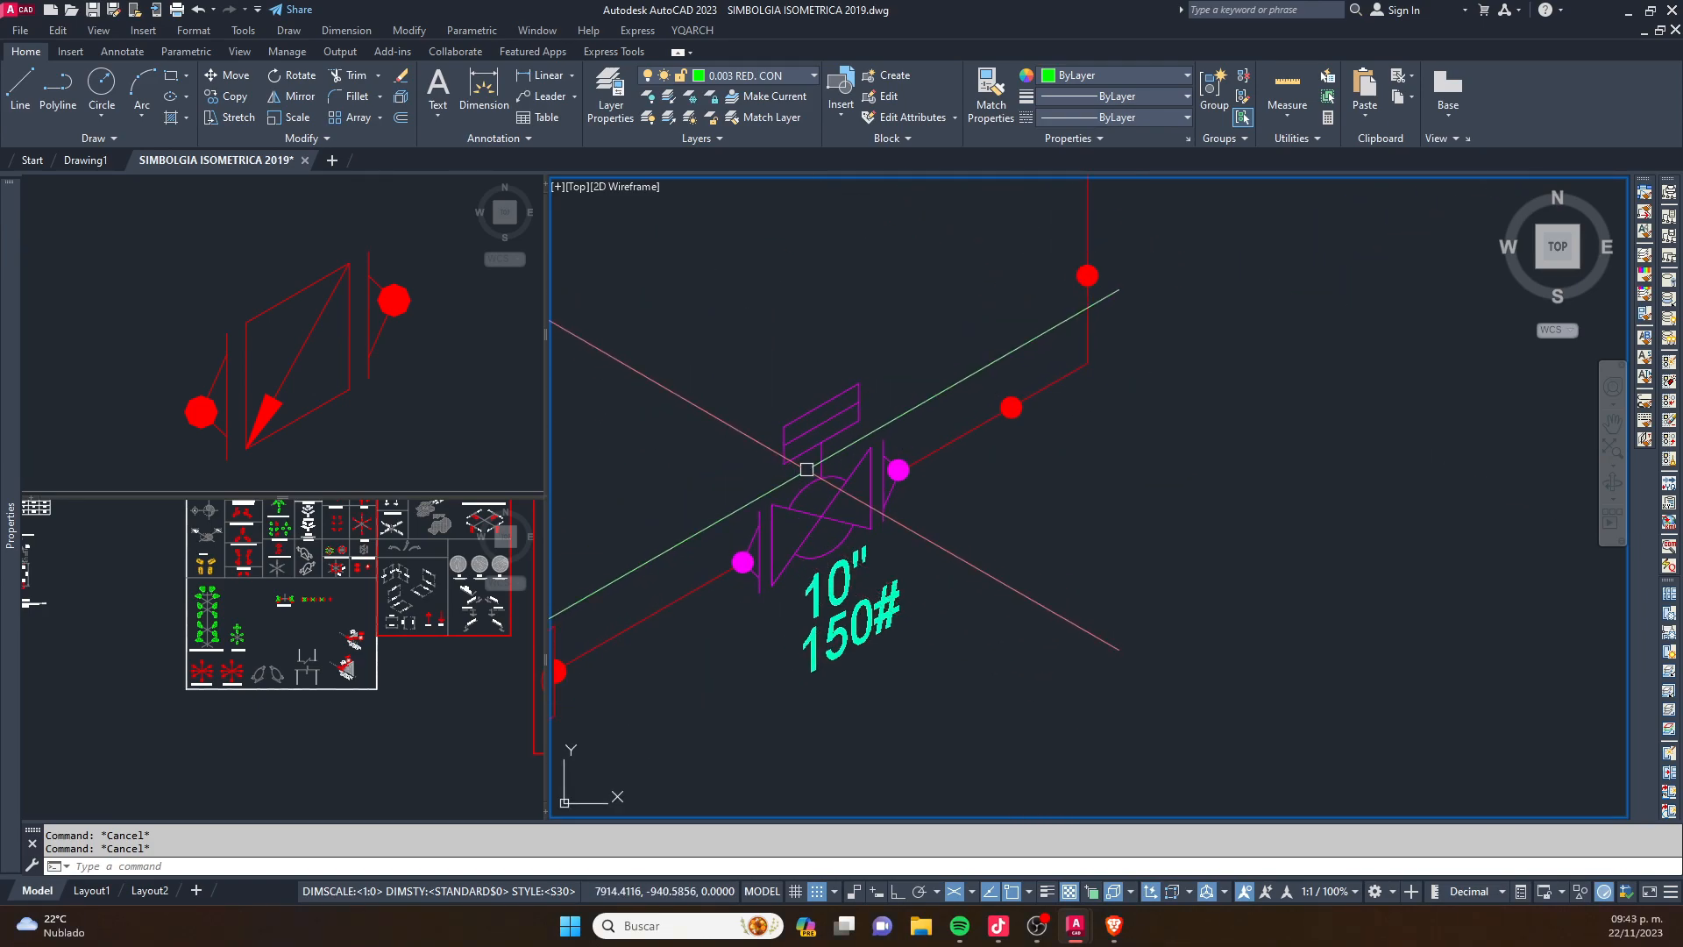
scroll(807, 469, down, 3)
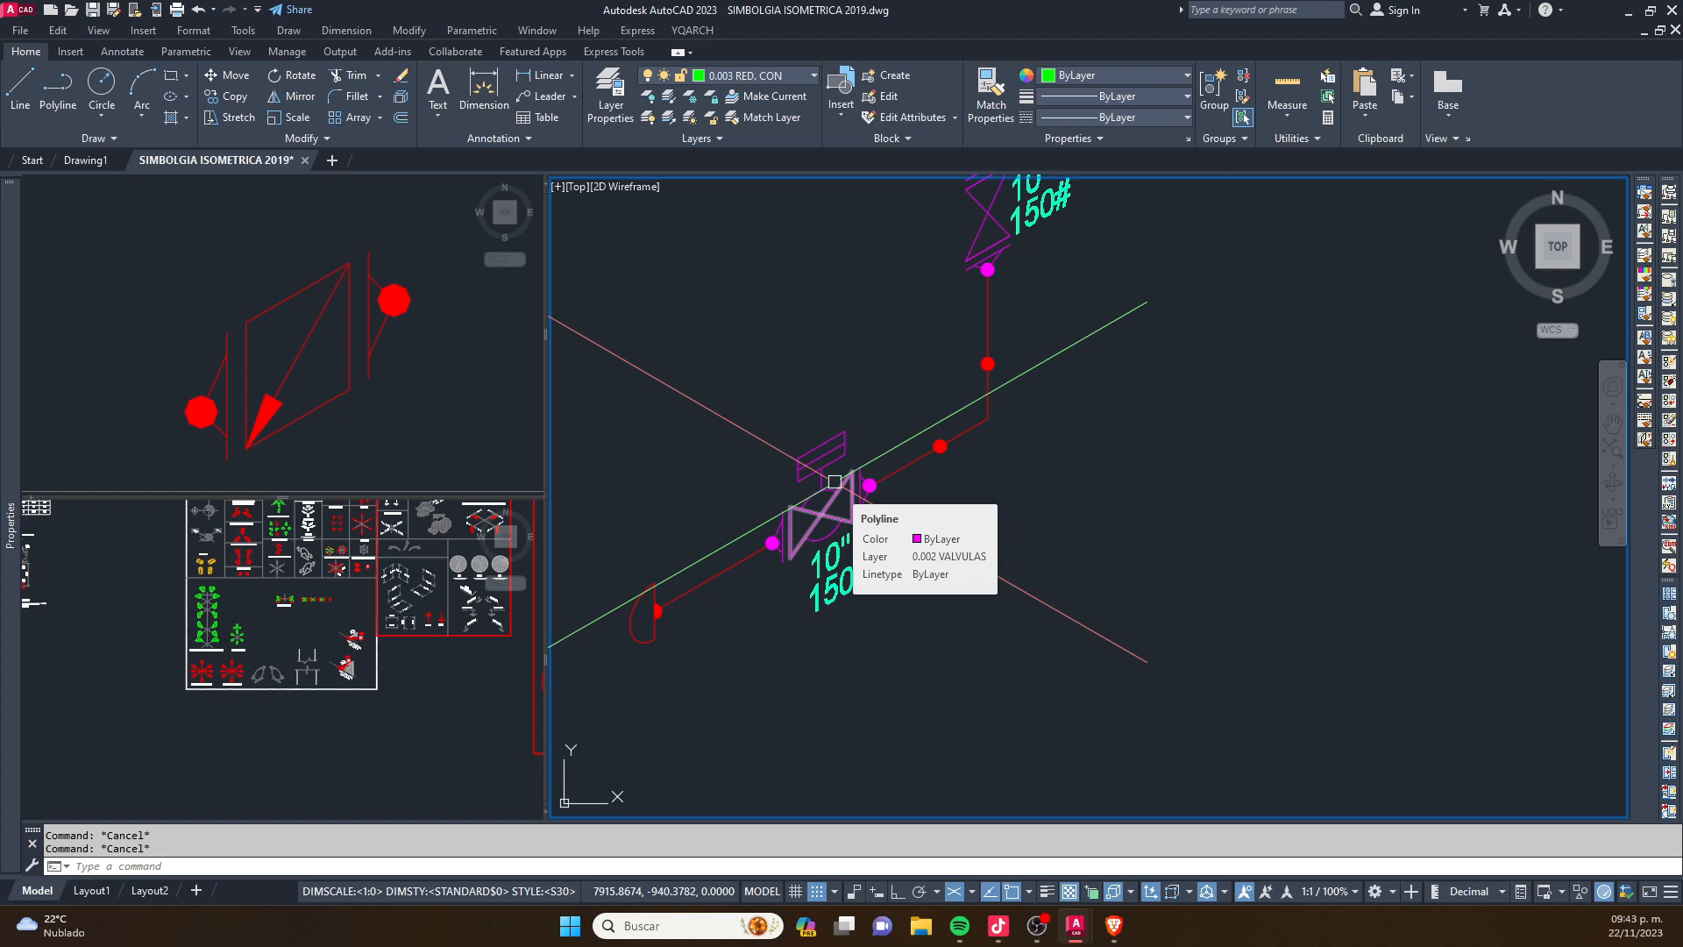
scroll(794, 443, up, 5)
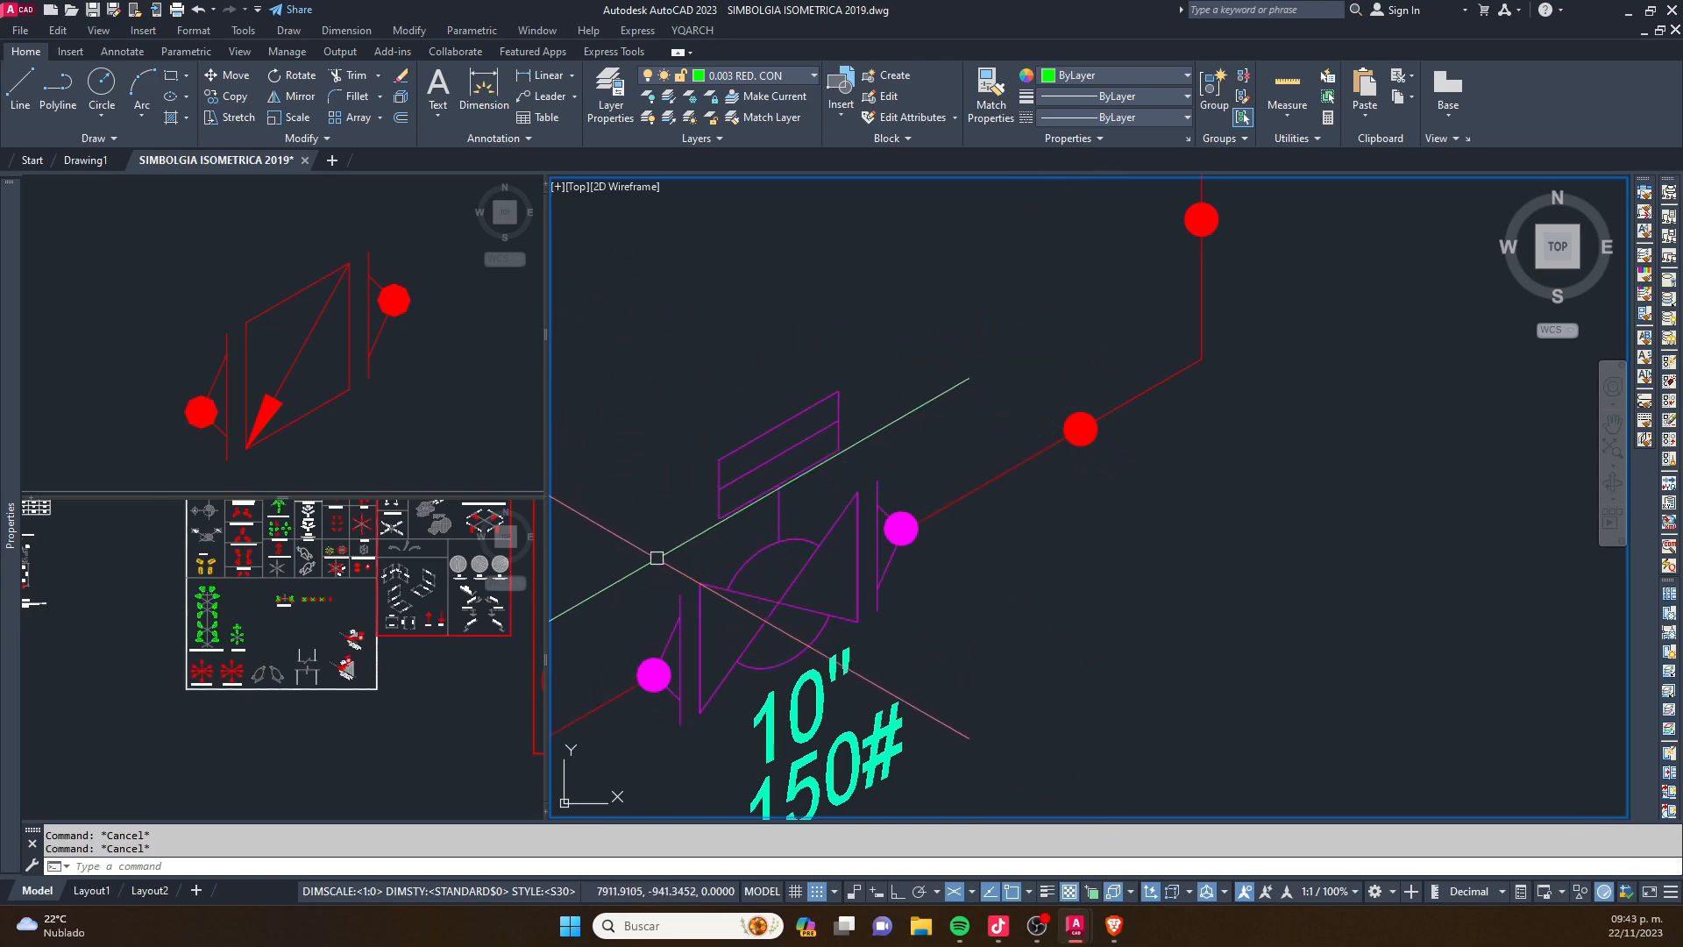
scroll(864, 570, down, 4)
middle_drag(1004, 311, 978, 350)
scroll(903, 491, up, 5)
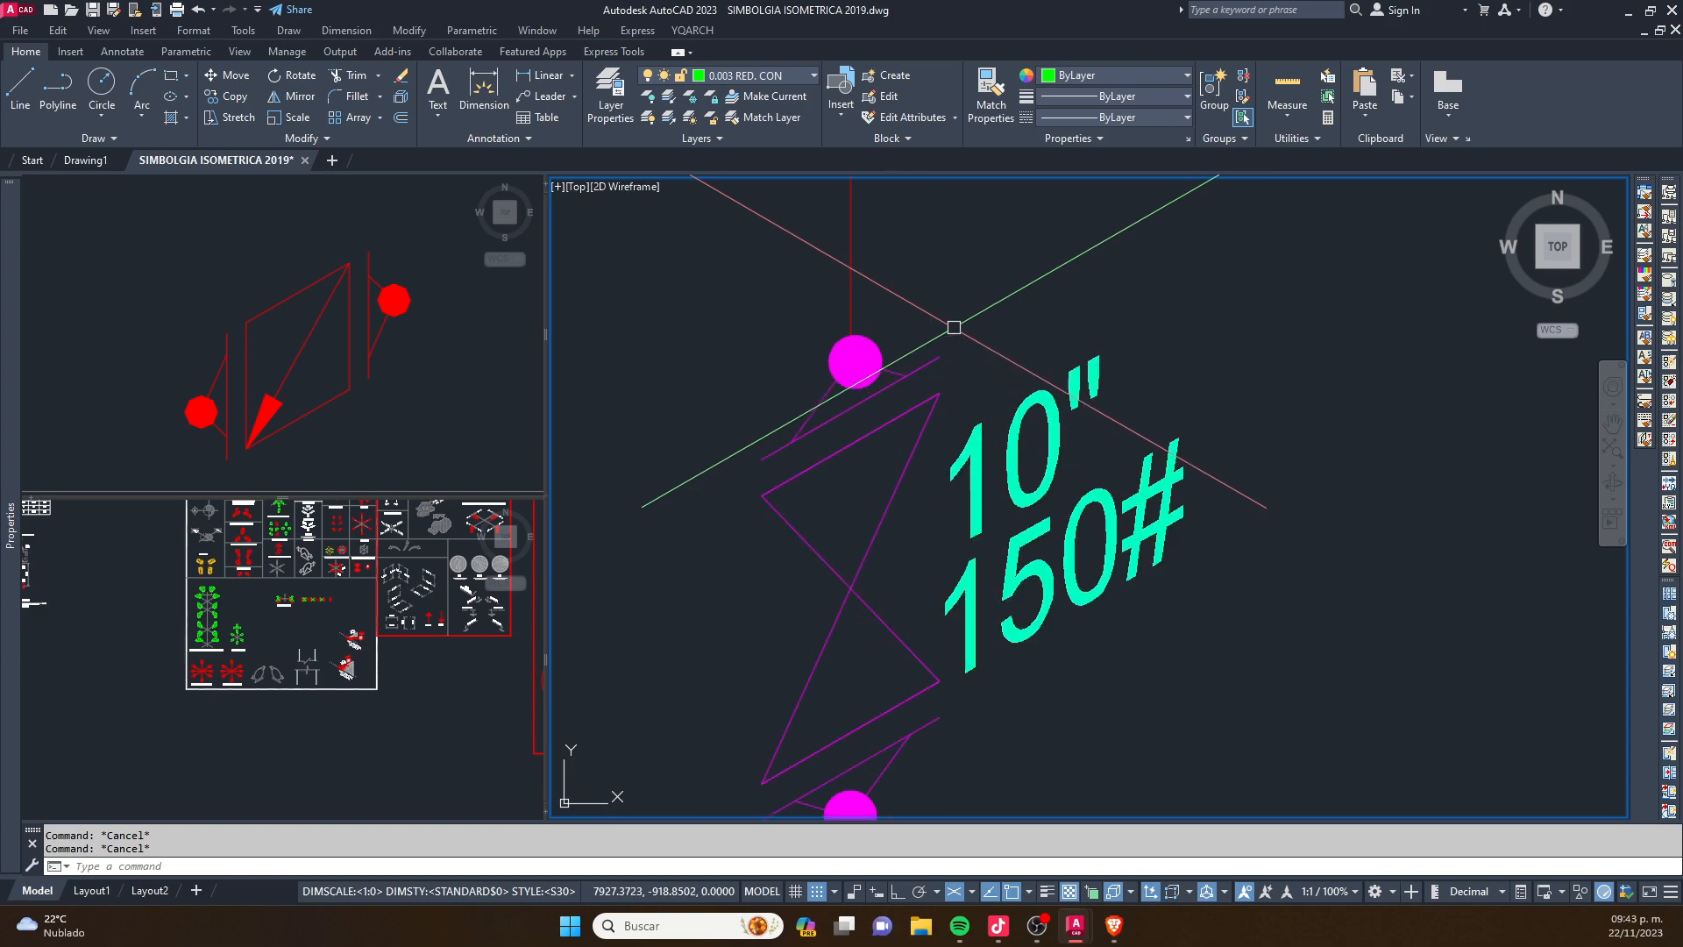
scroll(920, 481, down, 3)
scroll(903, 514, up, 3)
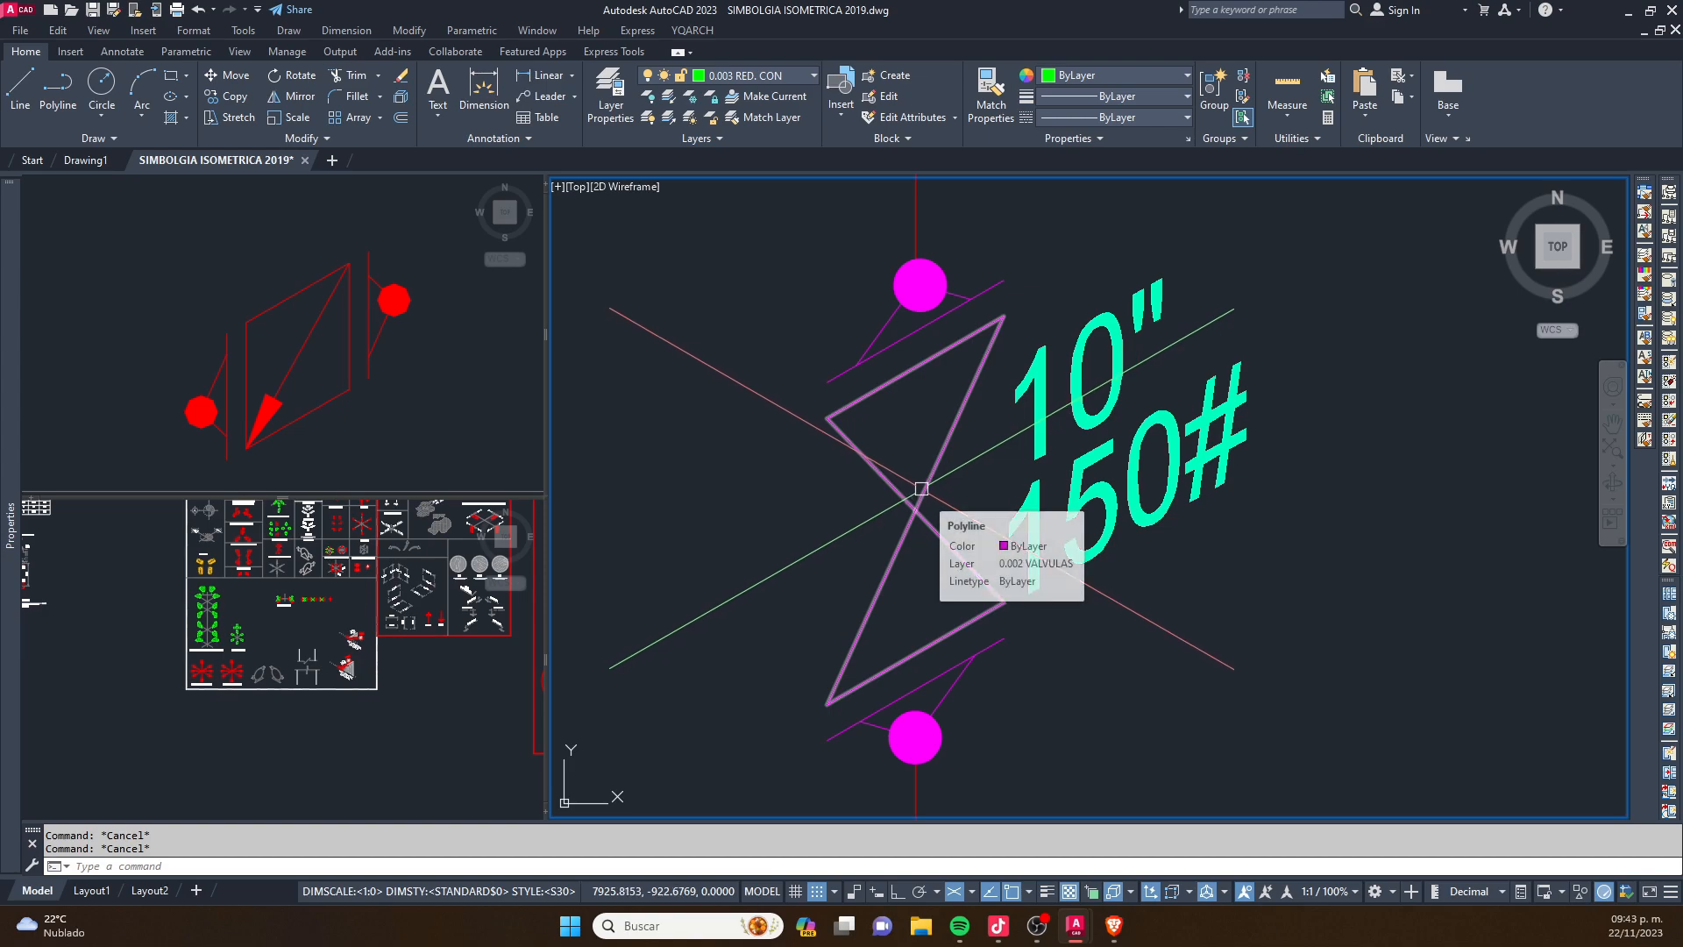
scroll(891, 438, down, 4)
scroll(890, 438, down, 5)
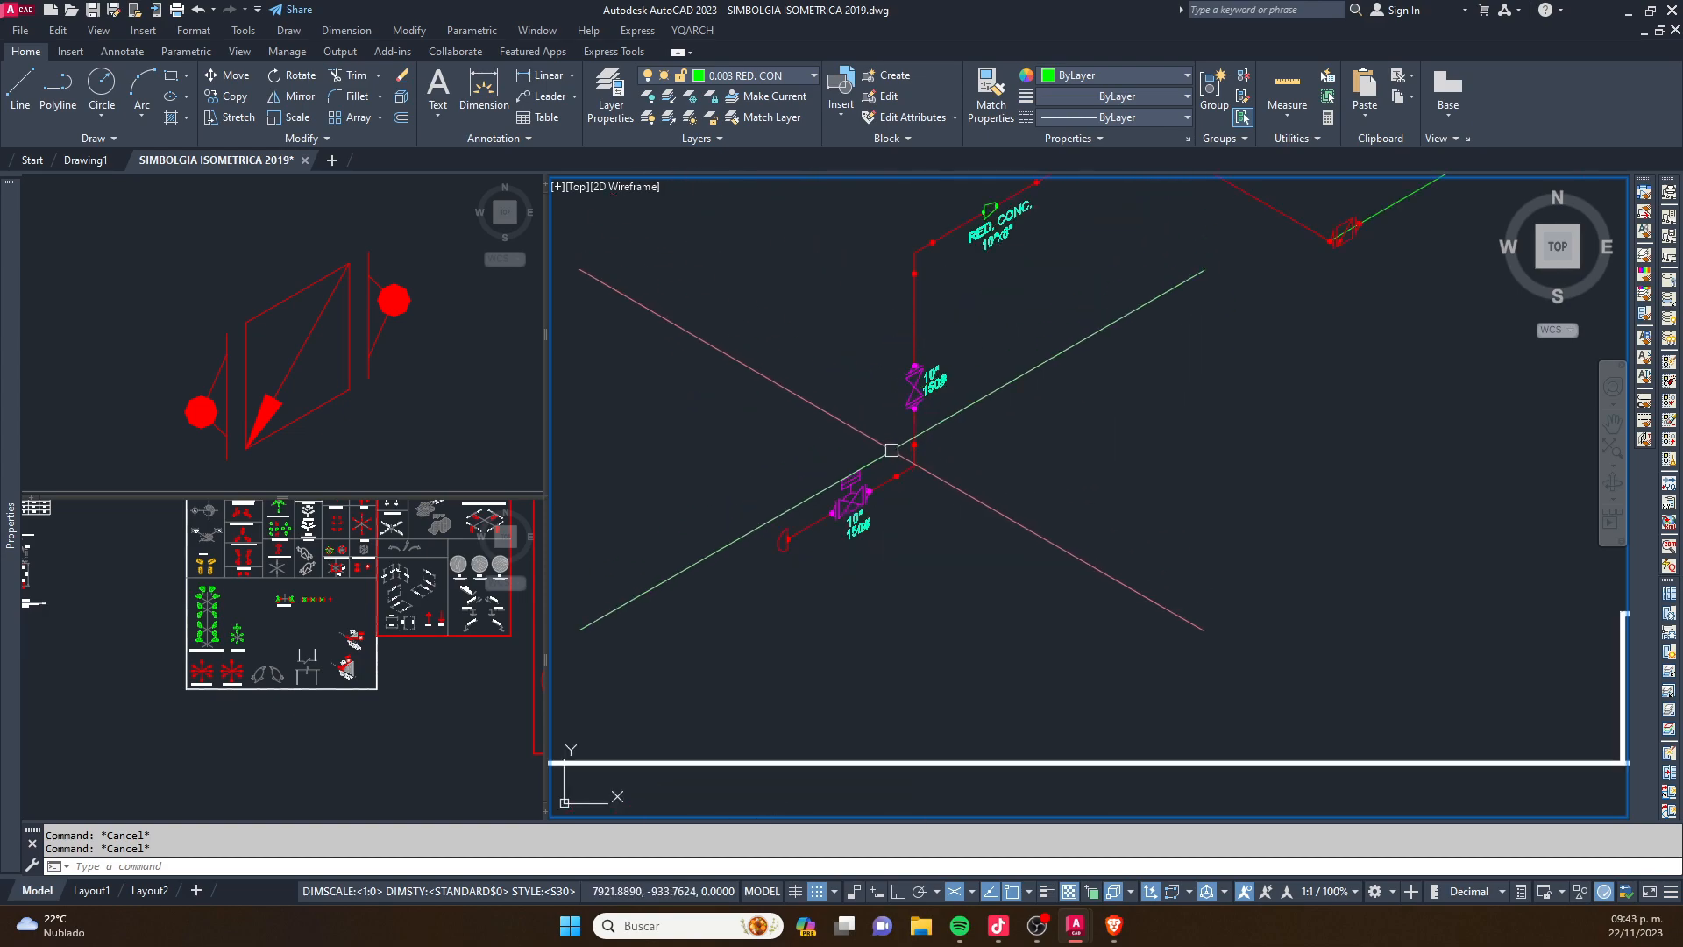
scroll(921, 386, up, 6)
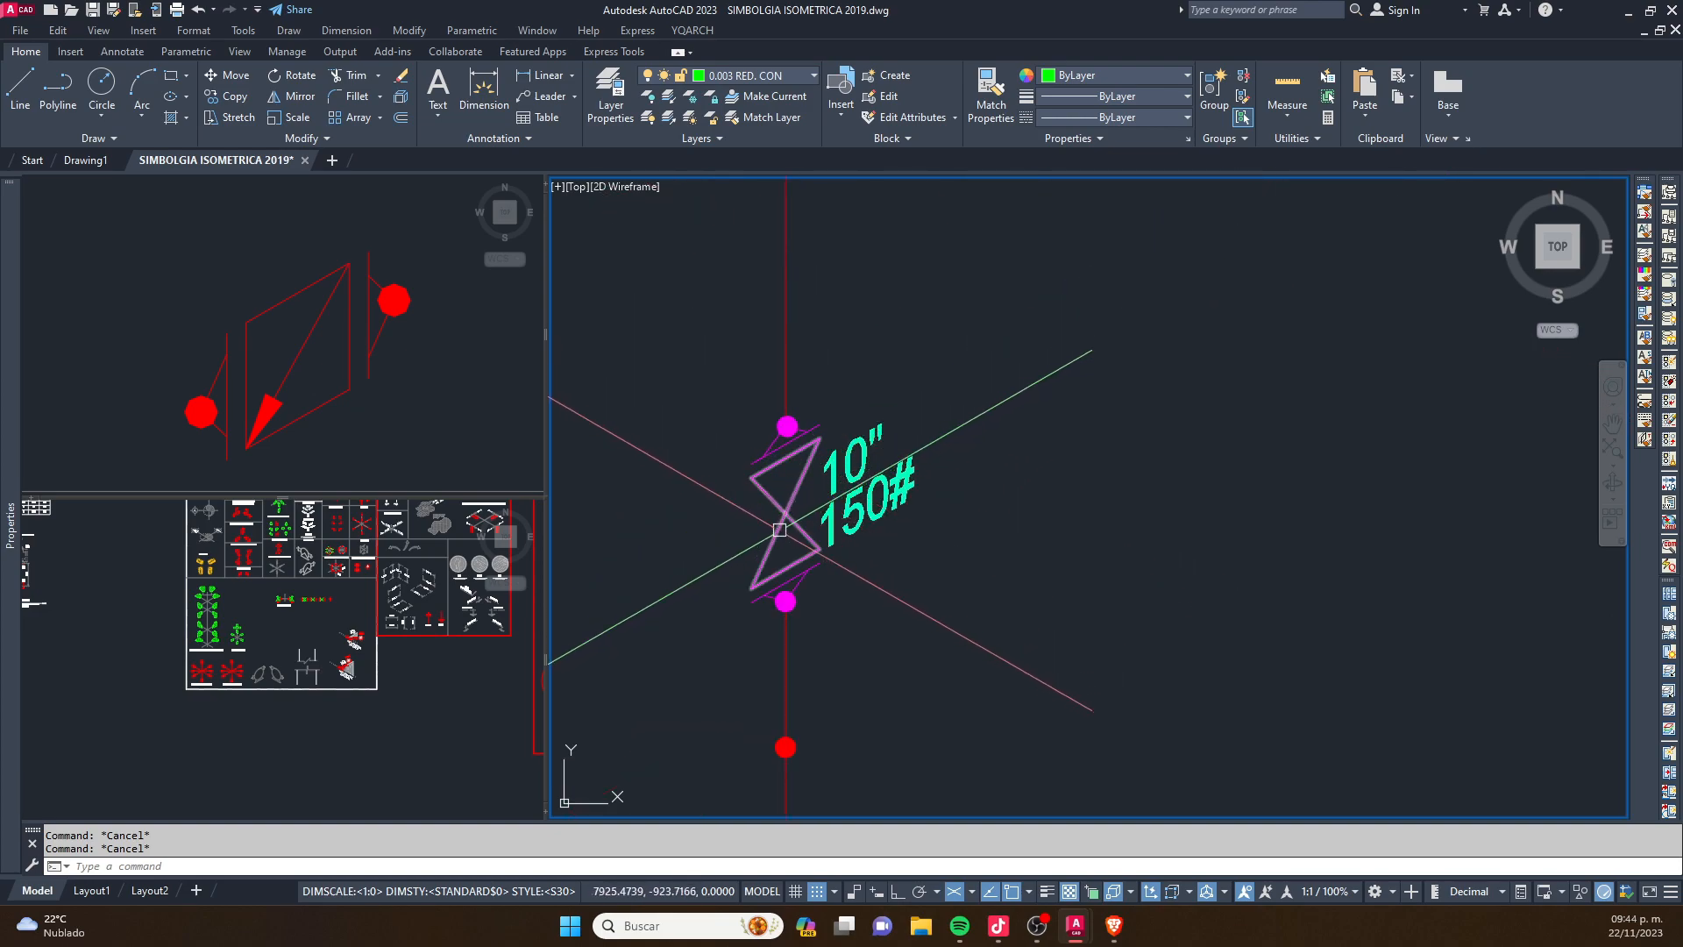
scroll(1071, 384, down, 4)
- Move the red flanged valve symbol with the diagonal arrow along the green line, away from its start, with Ortho on
scroll(1078, 383, up, 5)
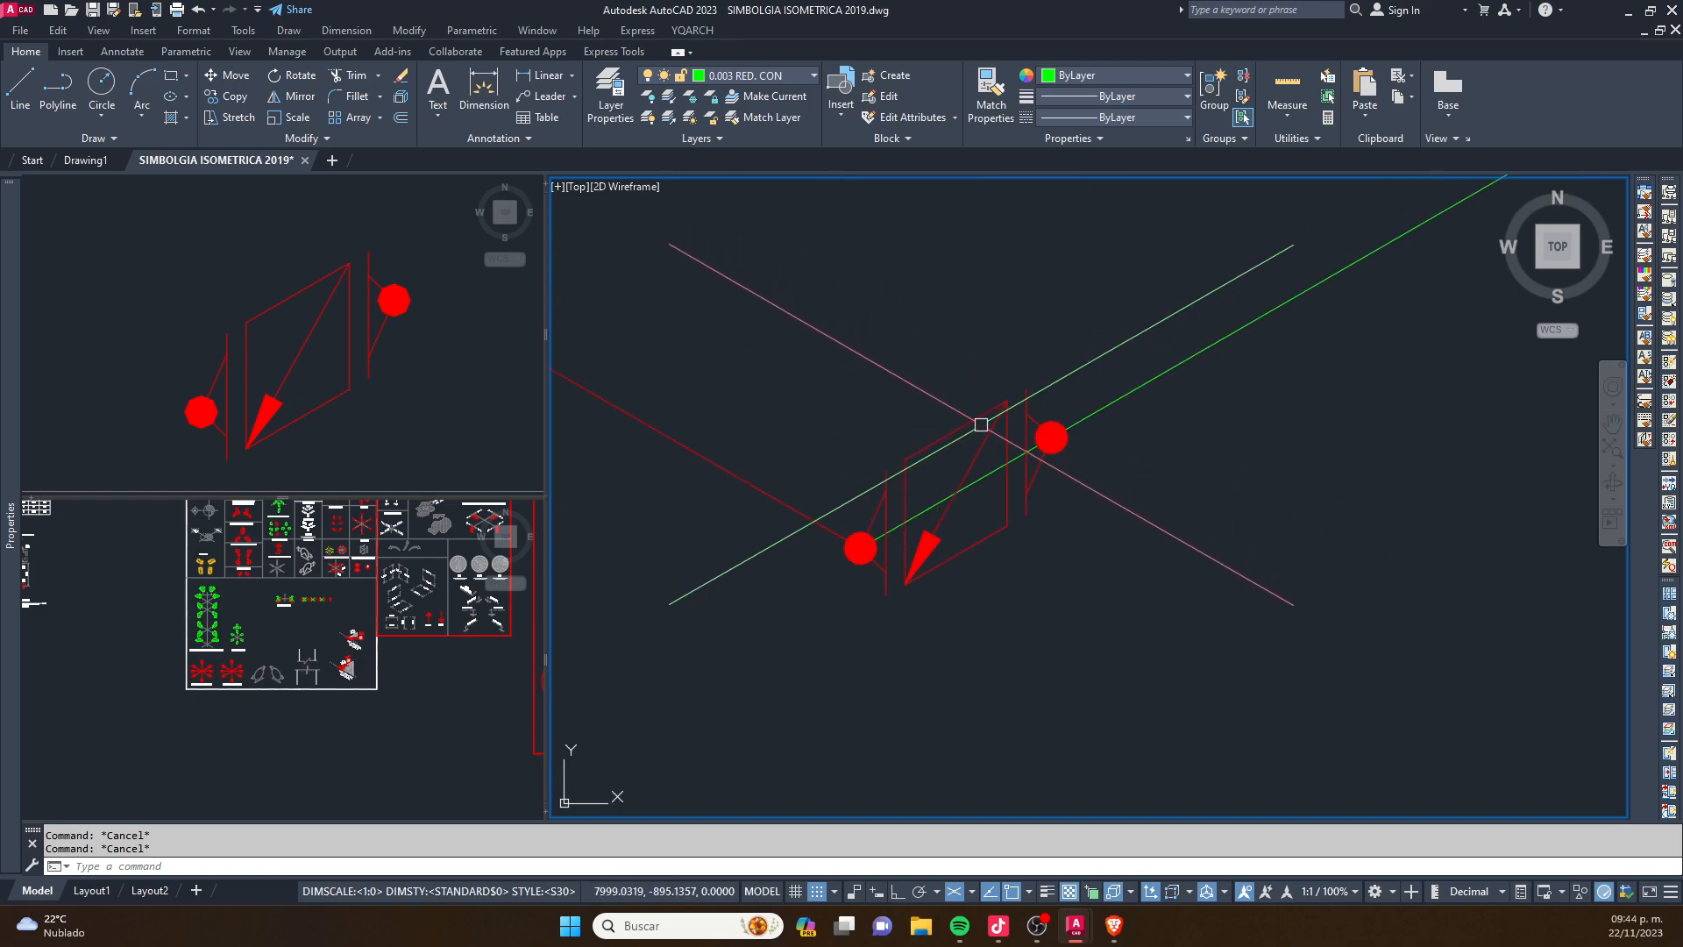
click(981, 426)
click(905, 336)
middle_drag(902, 334, 635, 366)
text(m)
key(space)
click(783, 666)
scroll(938, 592, down, 3)
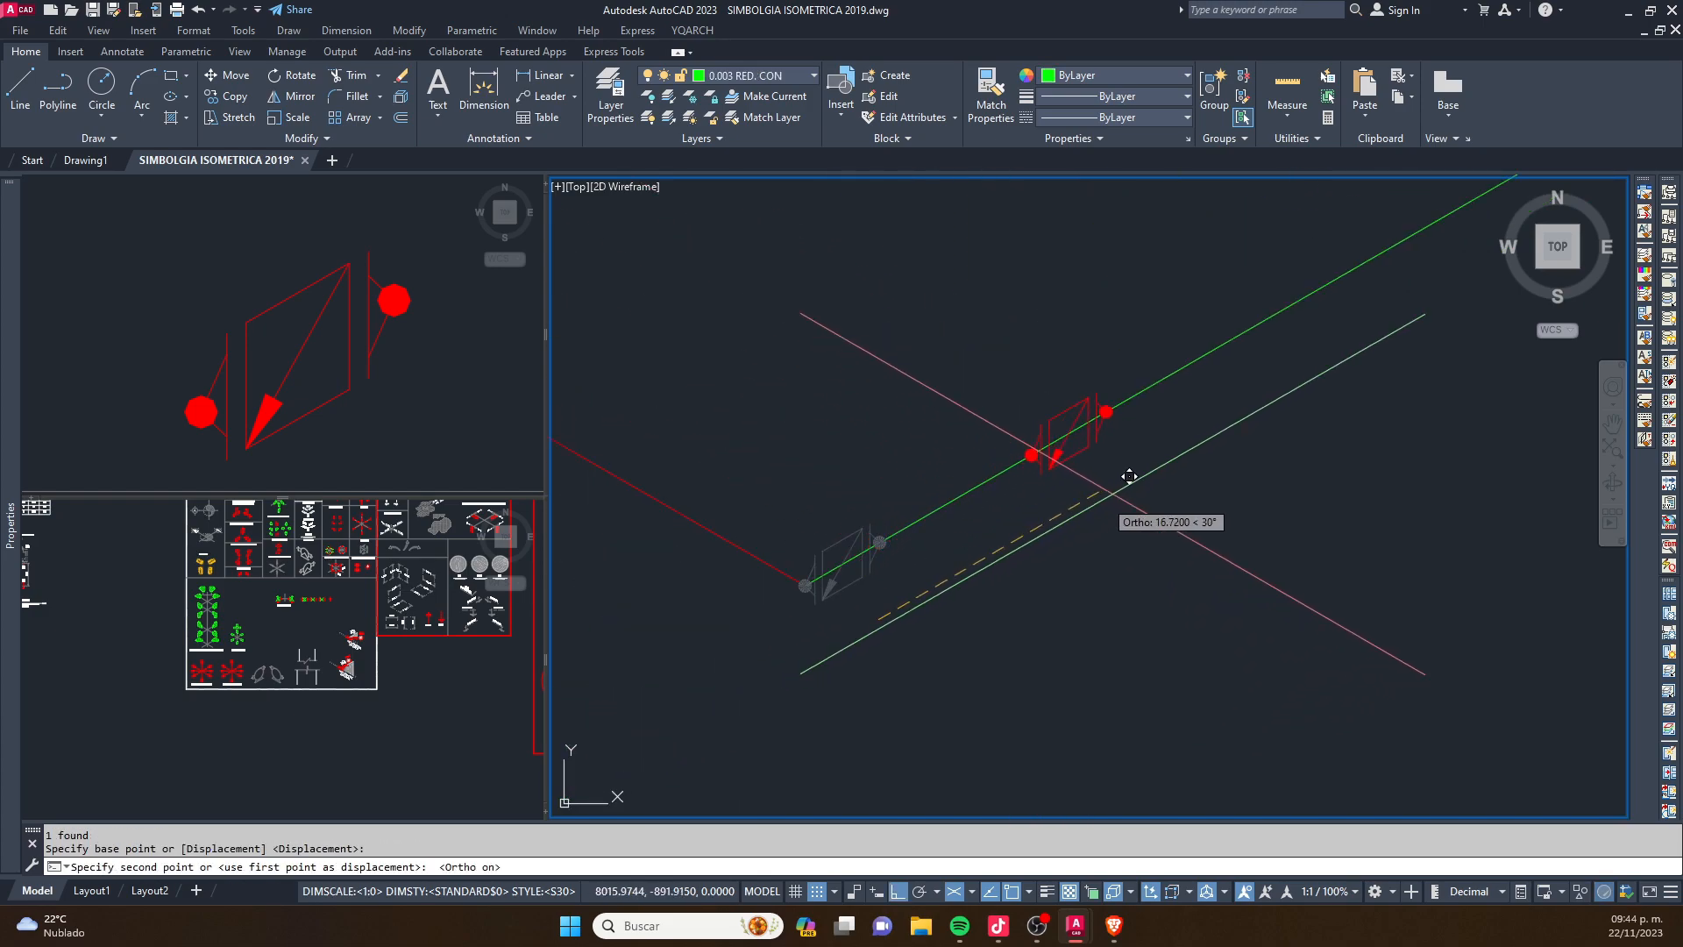
key(F8)
key(Escape)
scroll(1138, 330, up, 5)
middle_drag(1139, 330, 1164, 397)
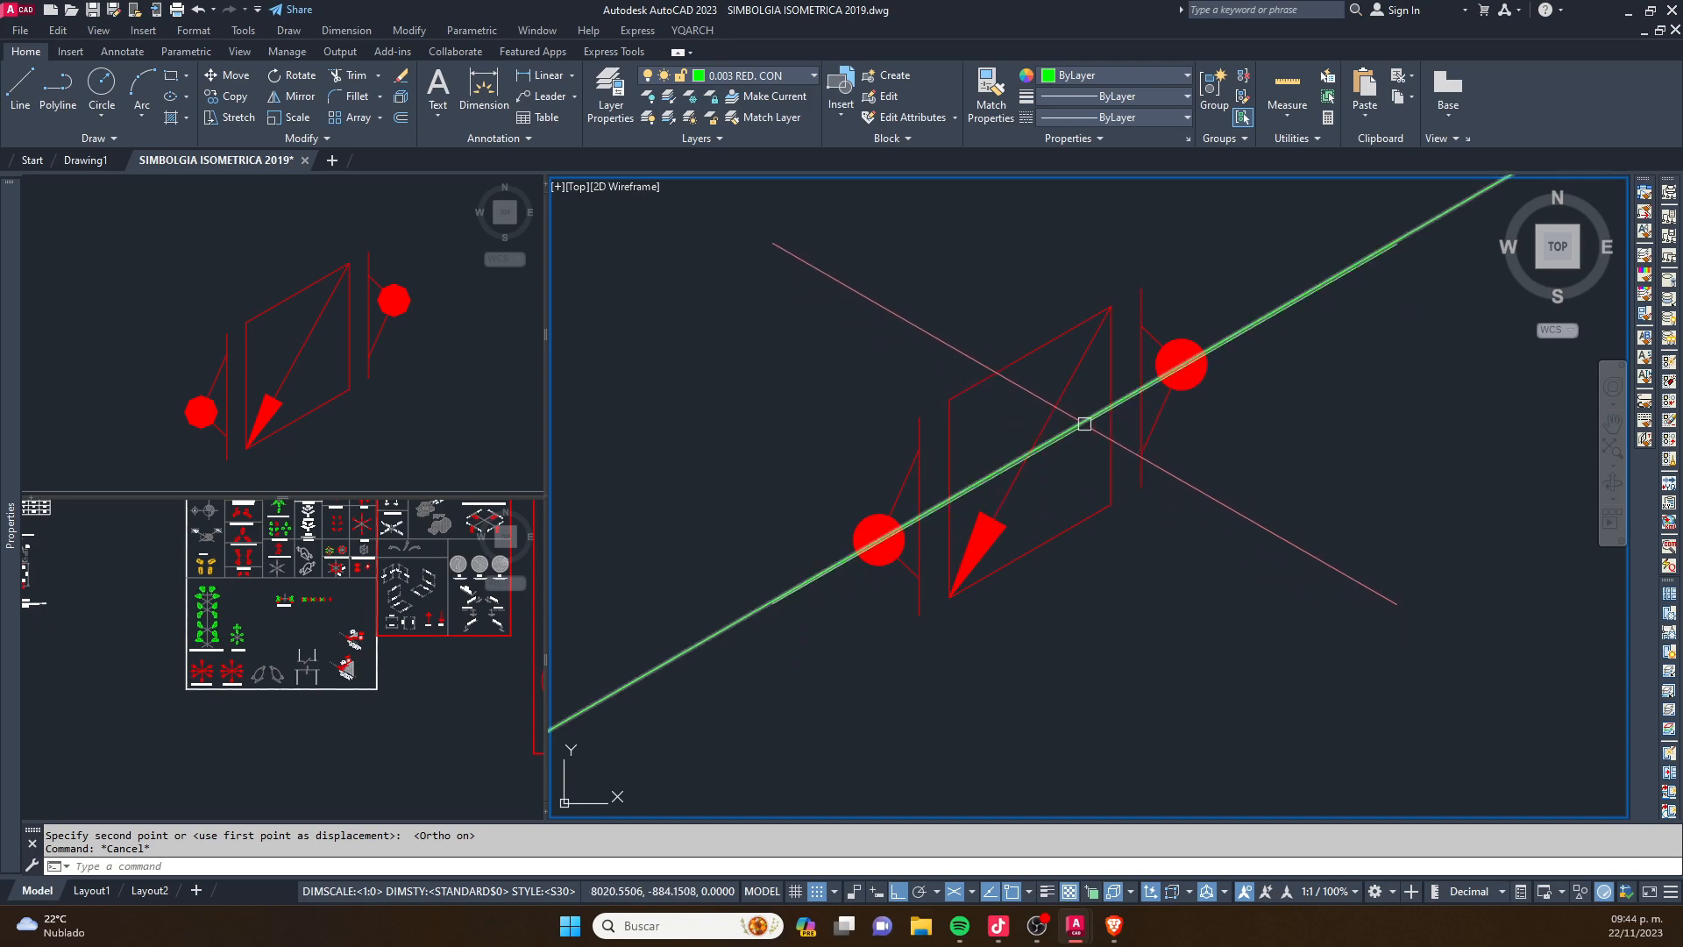
- Copy the red flow arrow pointing up along the 30° axis from the symbol library, by its base, to the start of the green line
scroll(984, 517, down, 2)
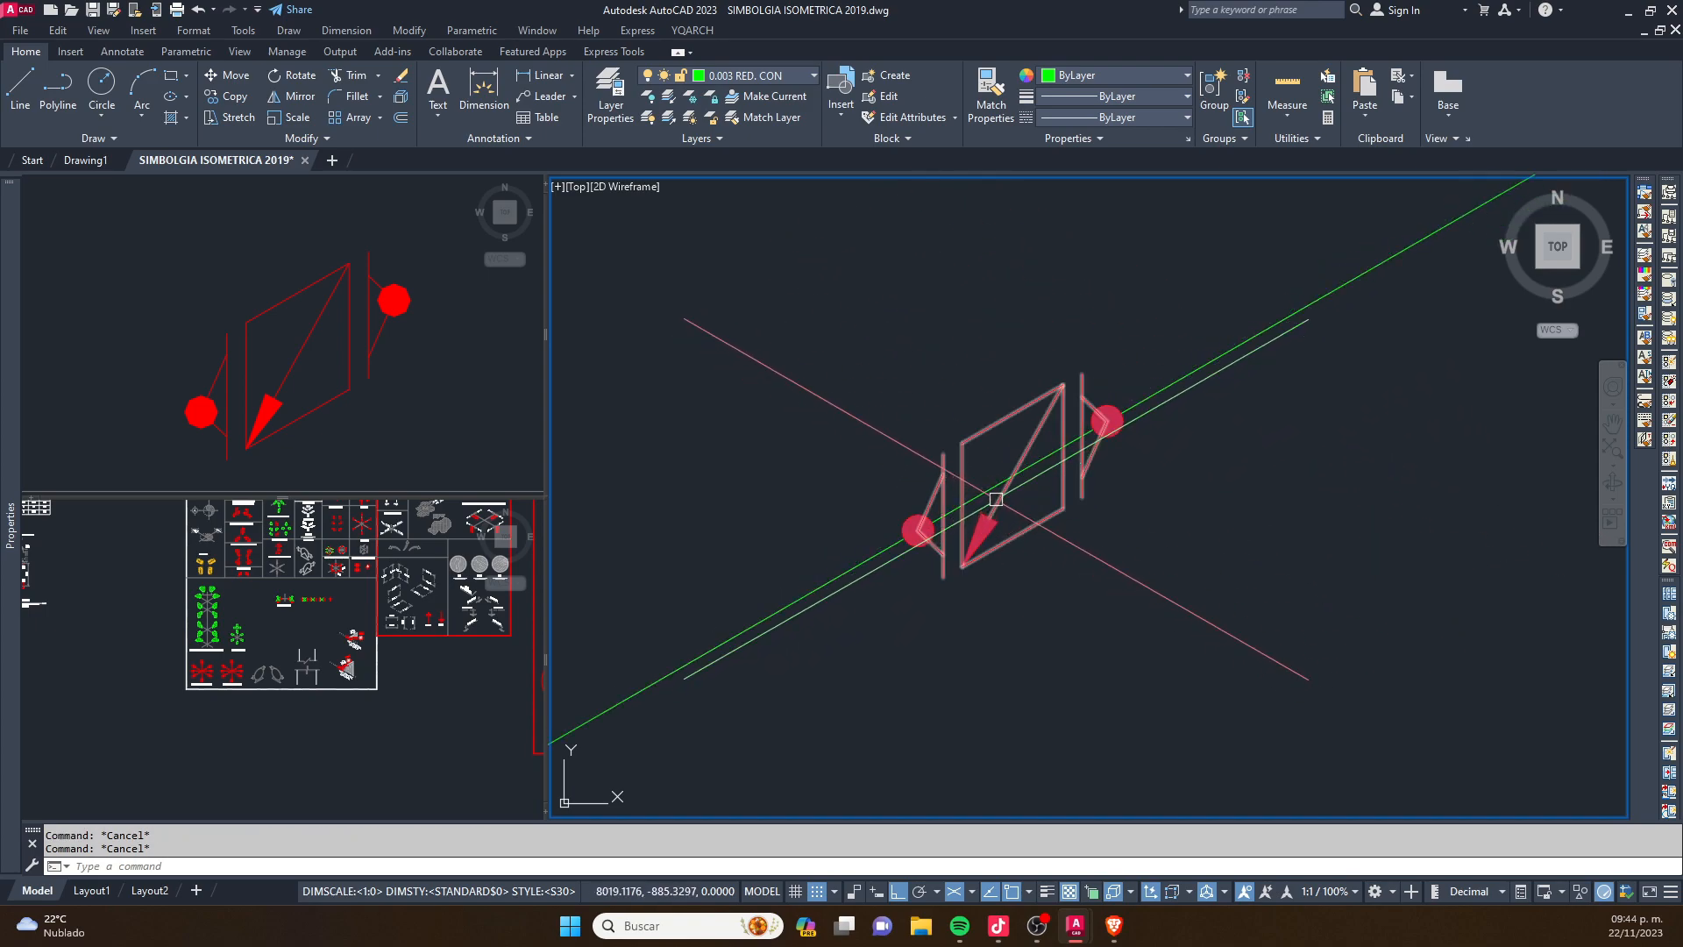
scroll(993, 499, down, 5)
click(392, 537)
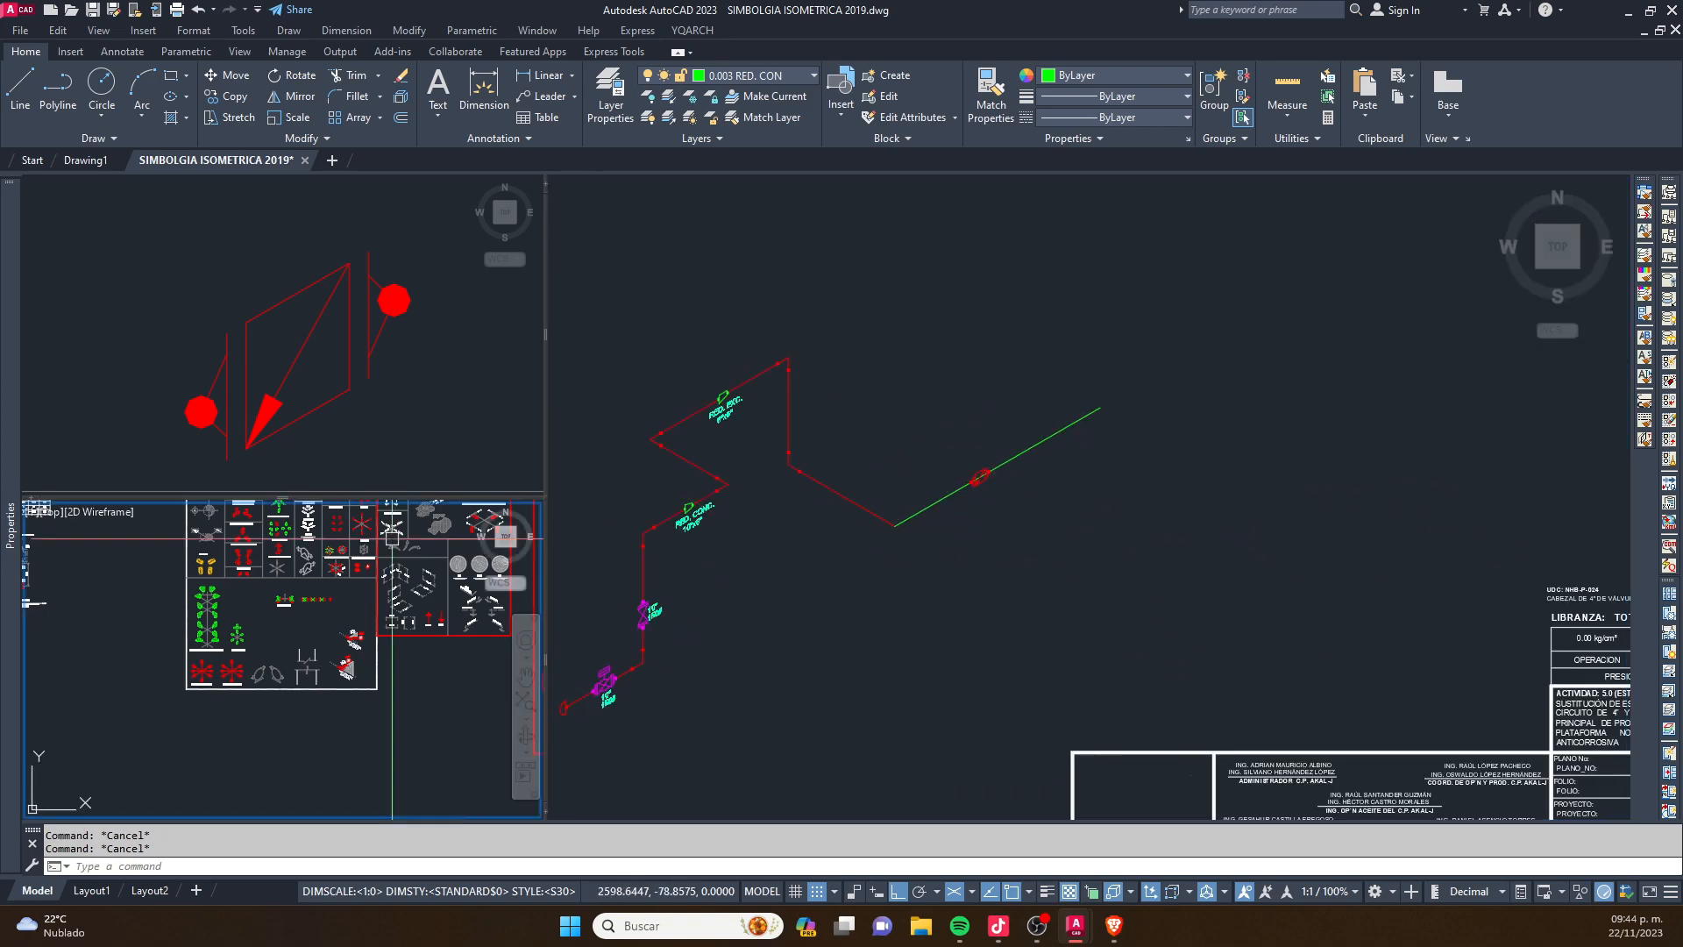
scroll(355, 523, up, 12)
click(303, 639)
click(368, 763)
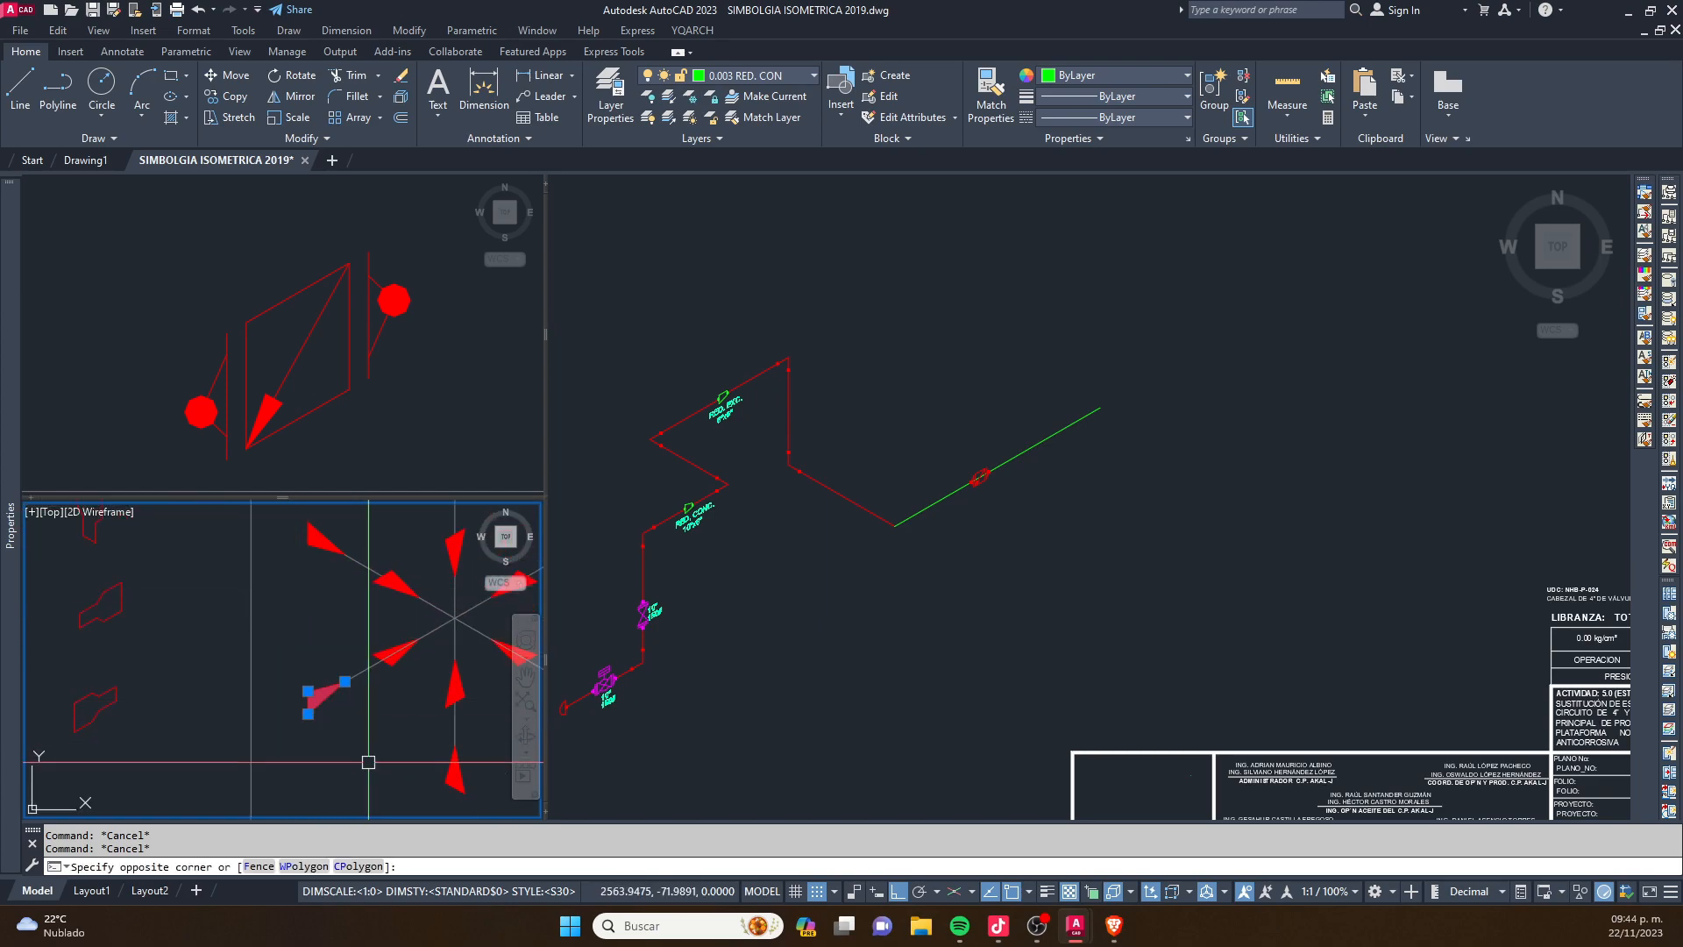
scroll(324, 690, up, 6)
text(c)
key(Return)
click(250, 741)
click(875, 566)
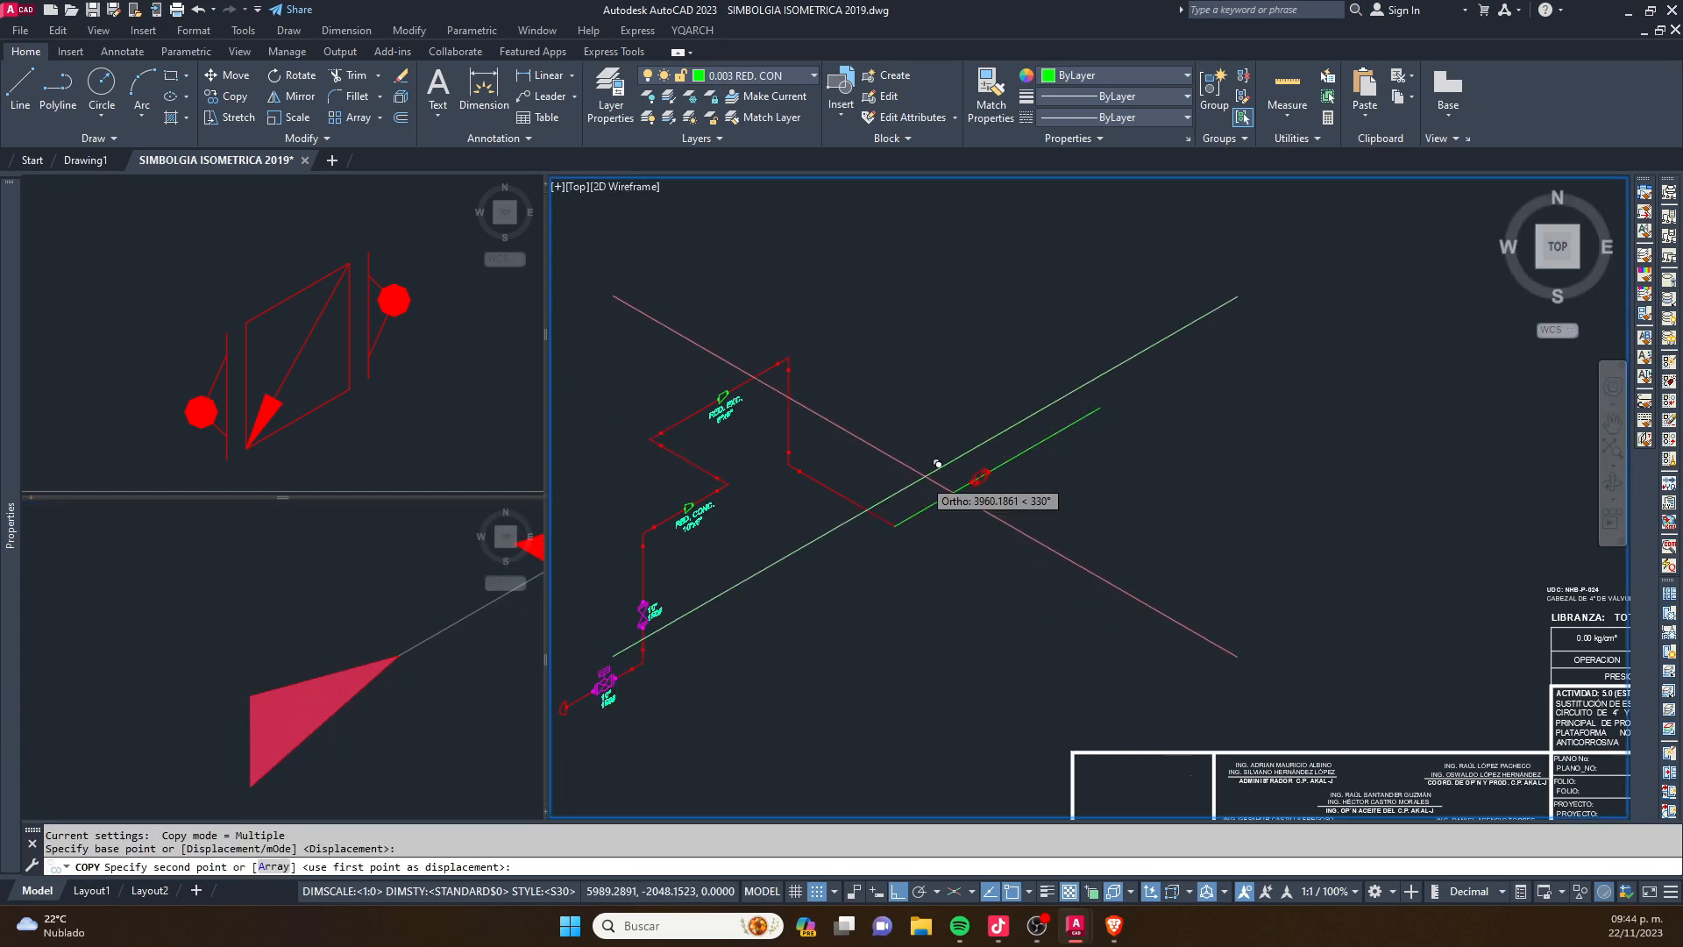
scroll(929, 477, up, 4)
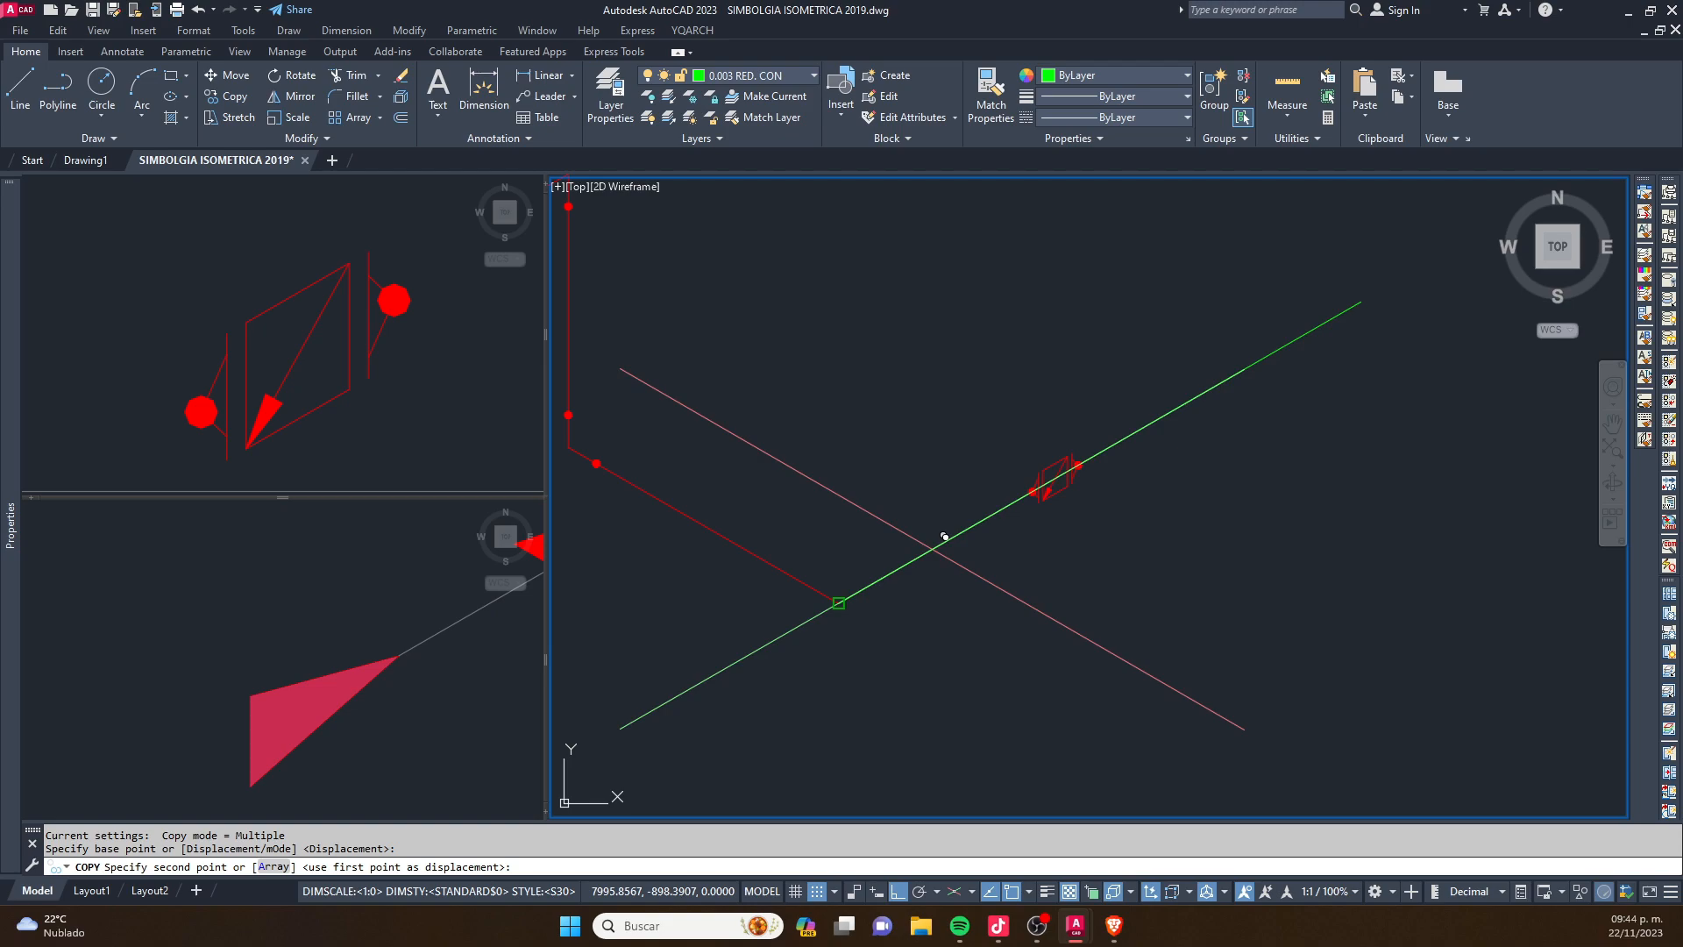
click(945, 536)
scroll(868, 570, up, 3)
key(Escape)
click(842, 596)
scroll(844, 594, up, 4)
text(m)
key(Return)
click(771, 625)
middle_drag(1082, 470, 872, 617)
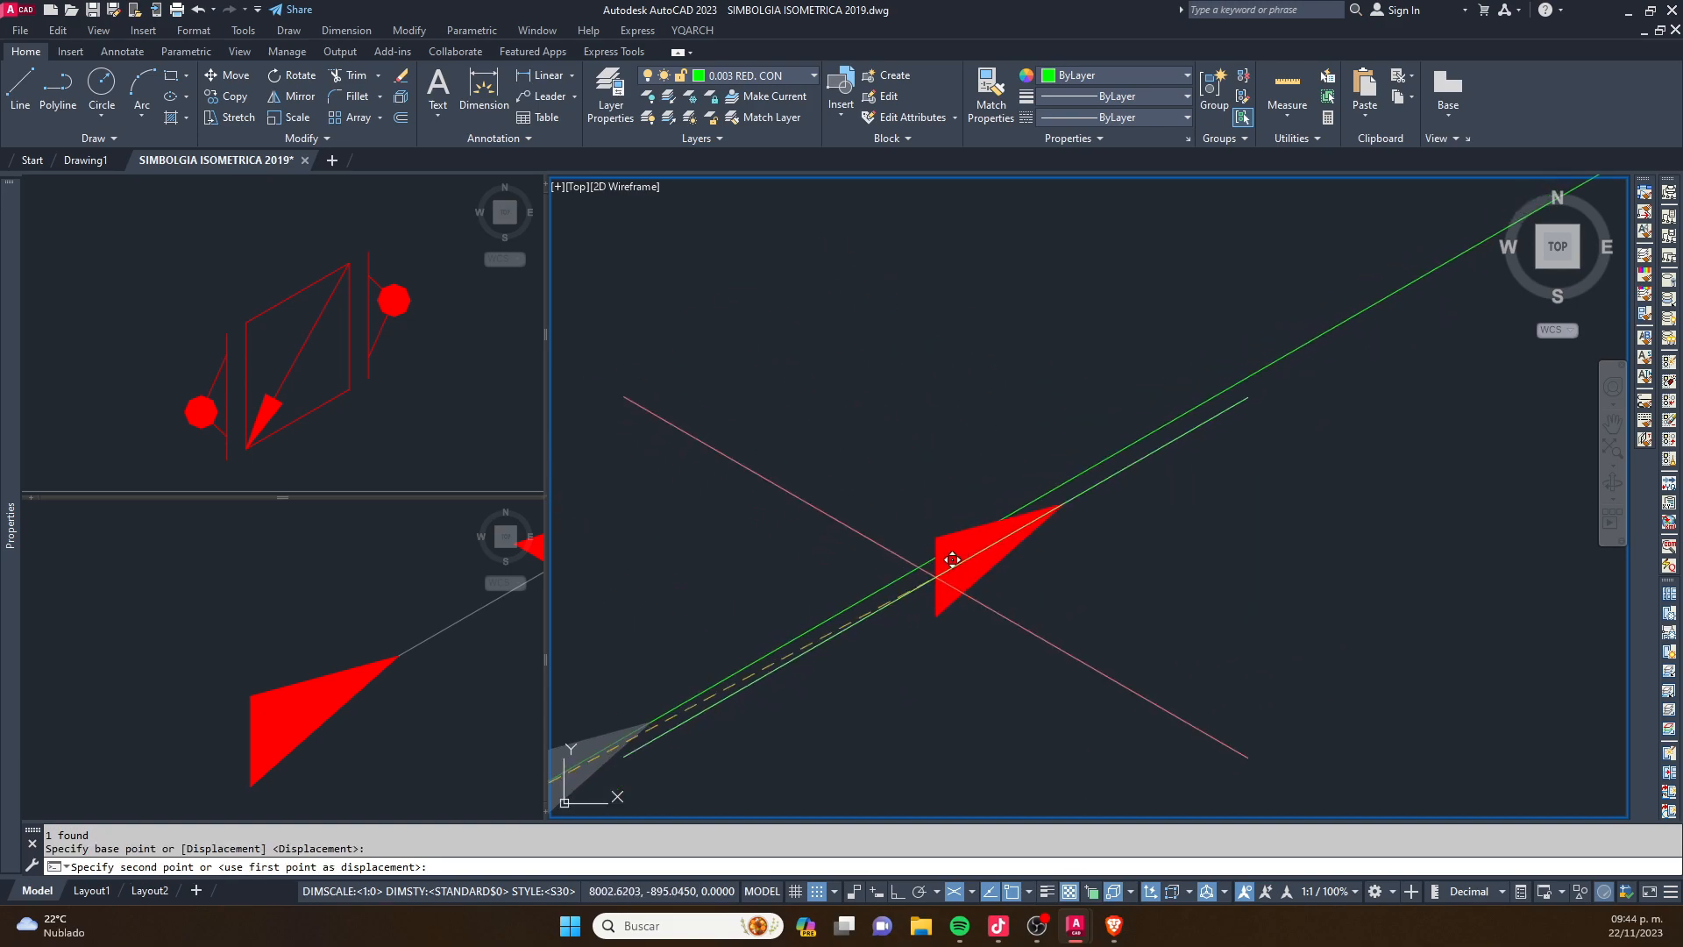
key(F3)
key(F3)
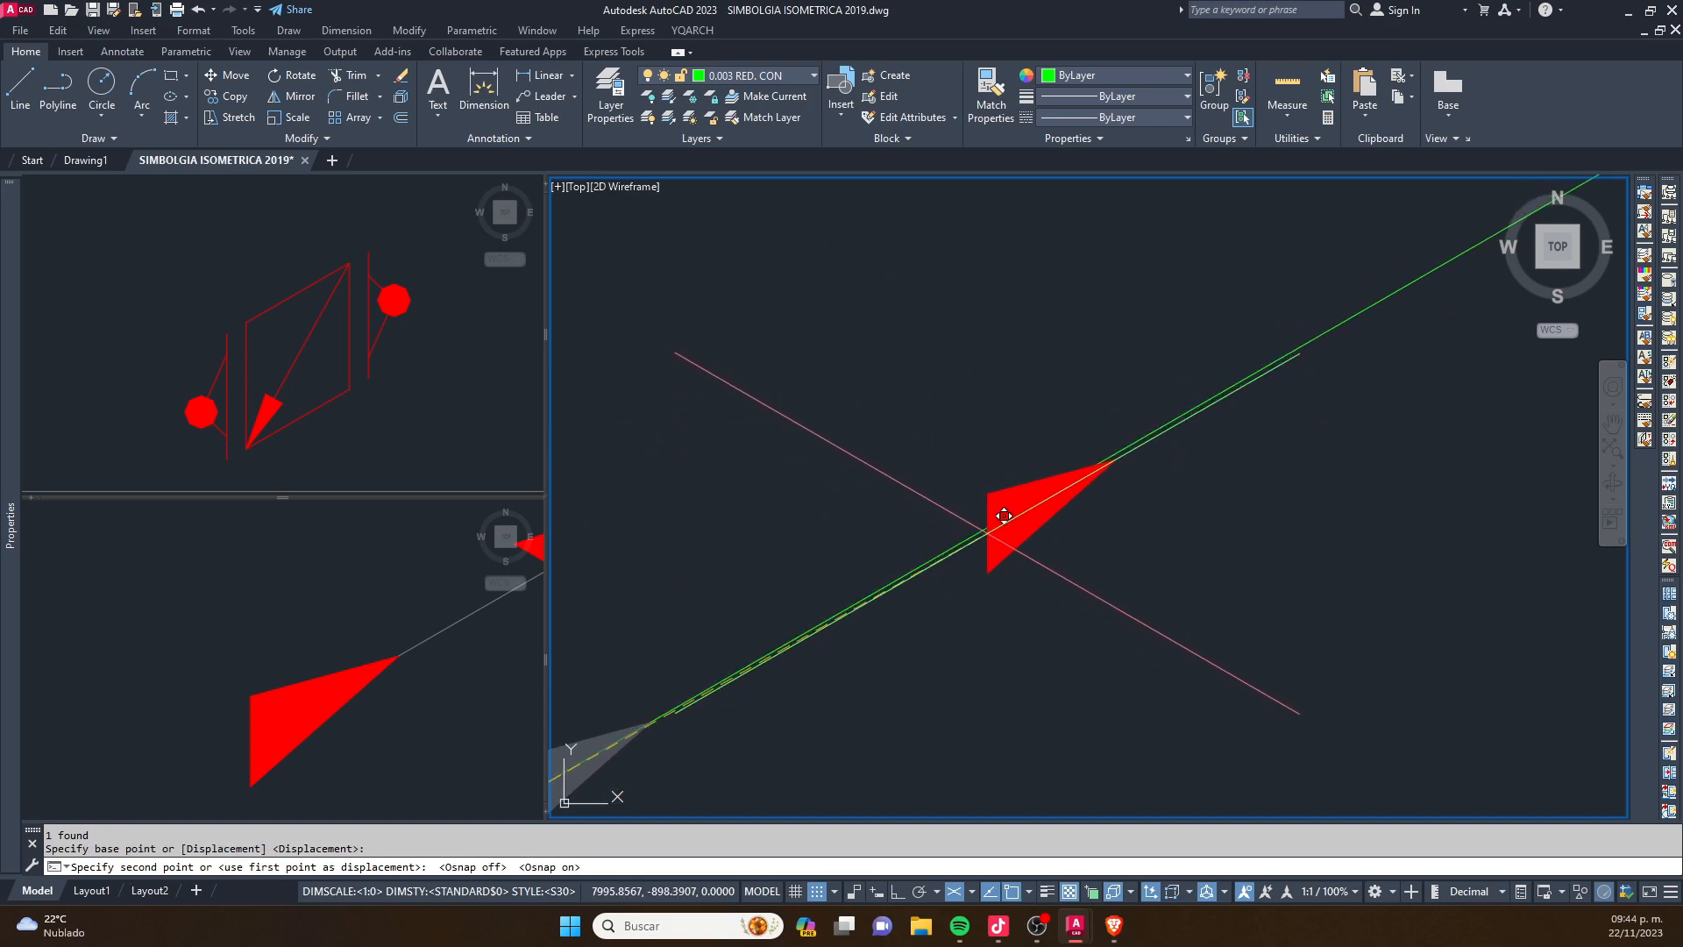
key(Escape)
key(Escape)
middle_drag(985, 519, 835, 608)
- Turn on all 3D object snap modes, including the point cloud ones, in the drafting settings
text(D)
key(Return)
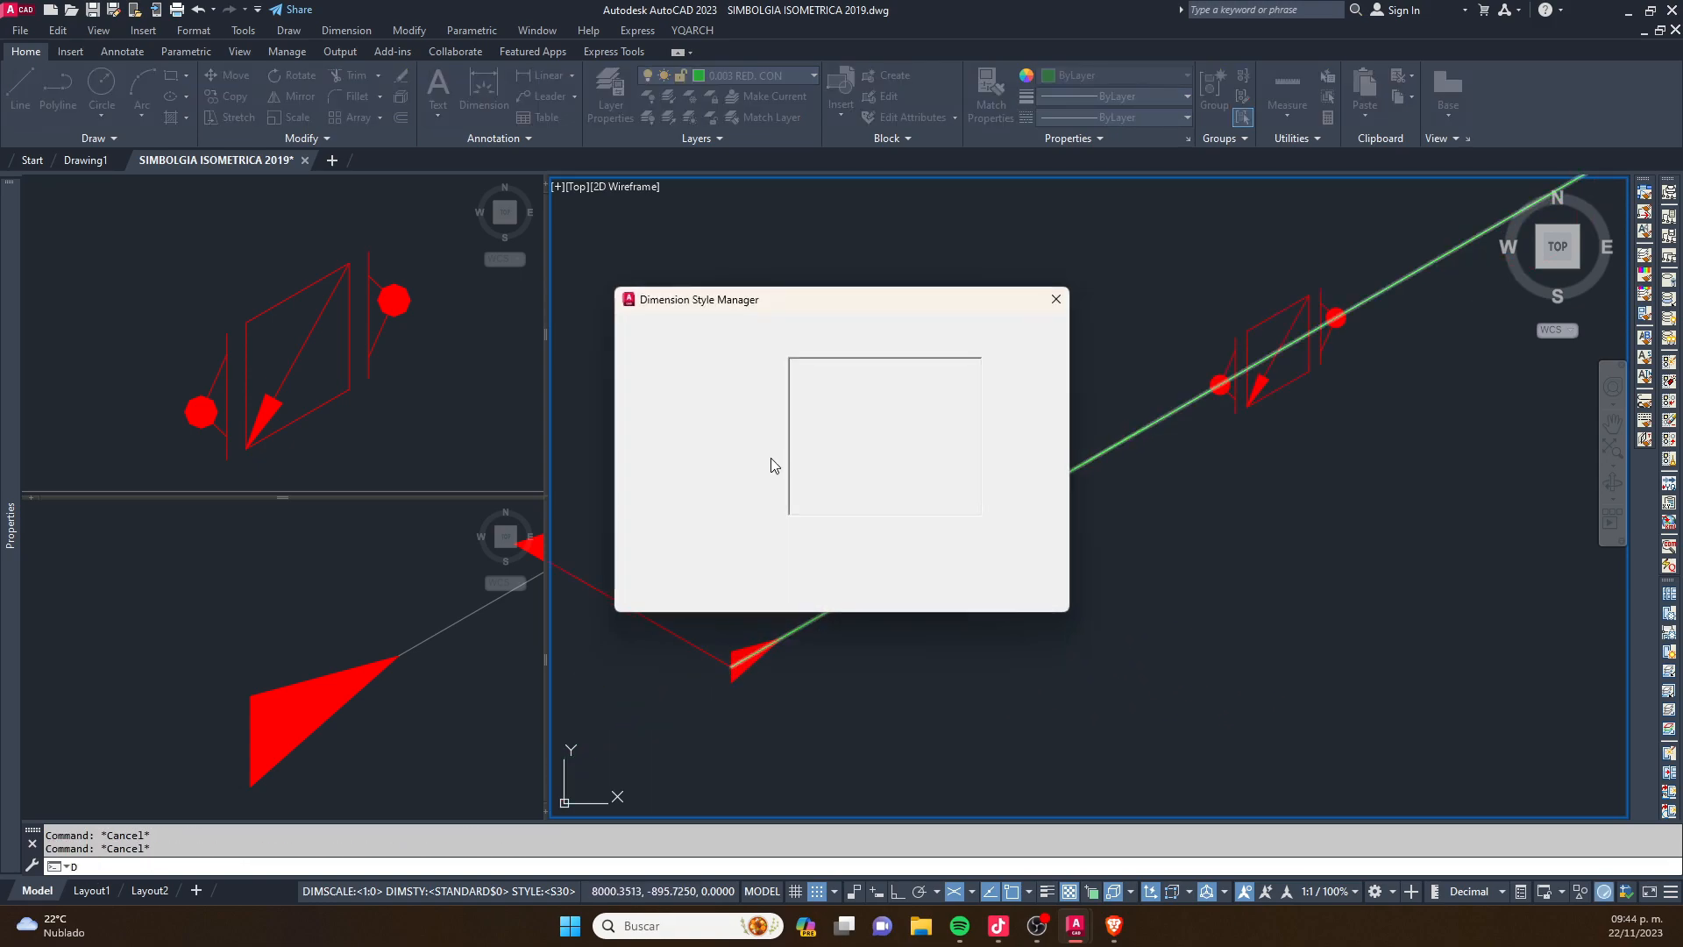
key(Escape)
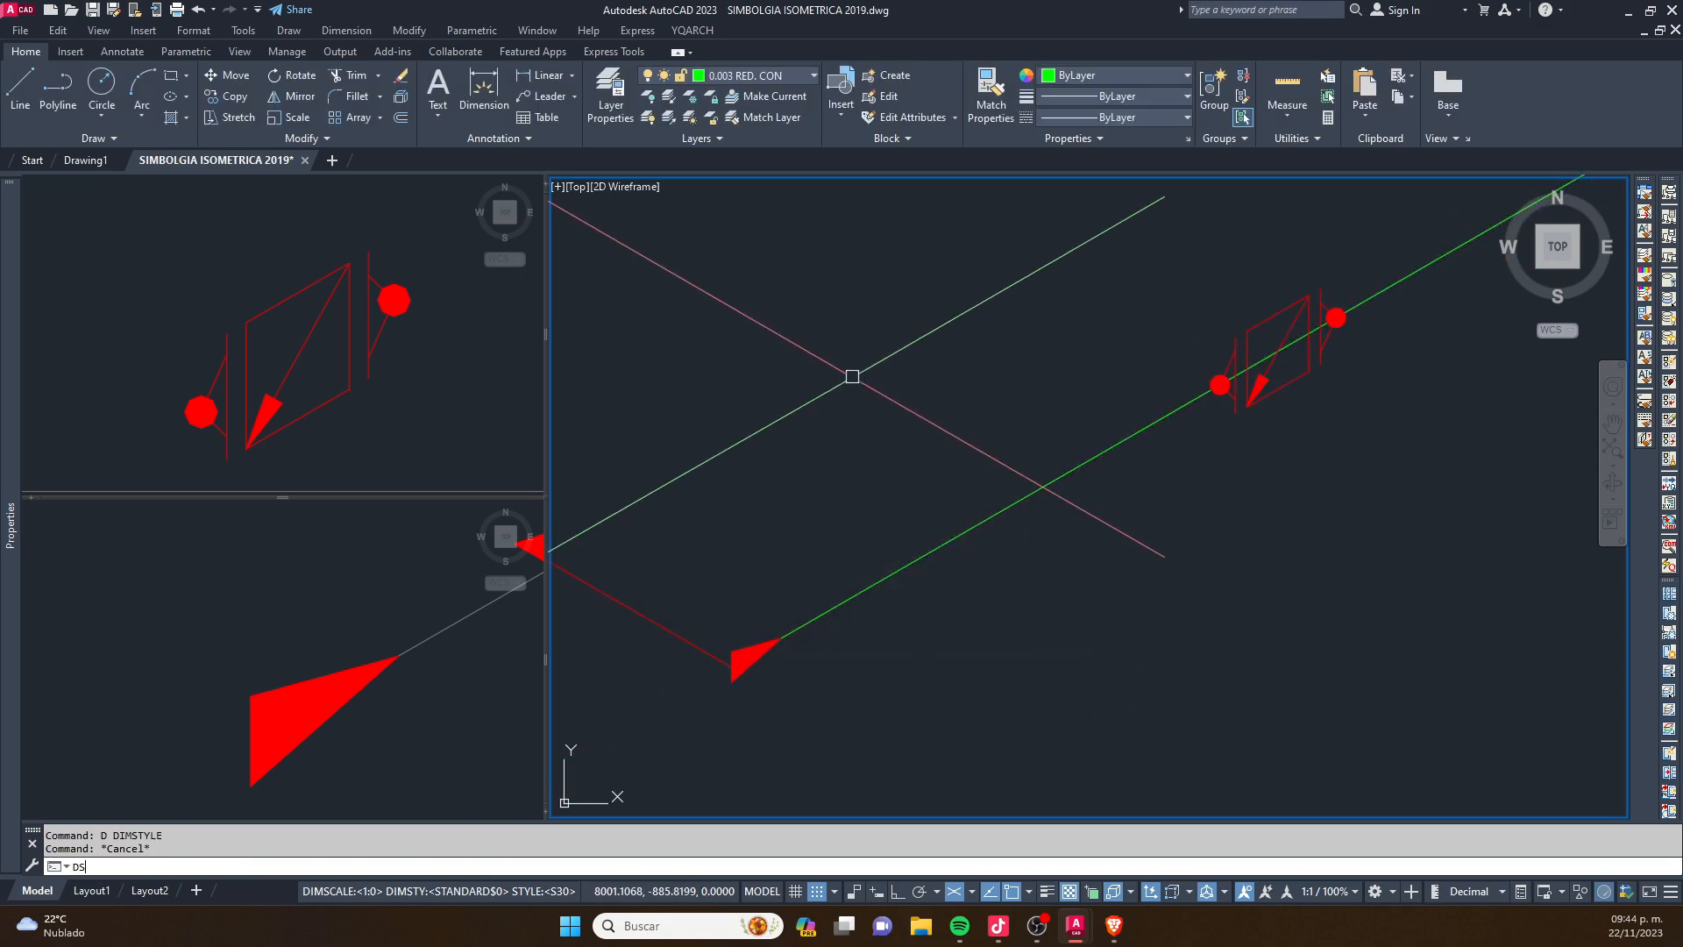
key(Return)
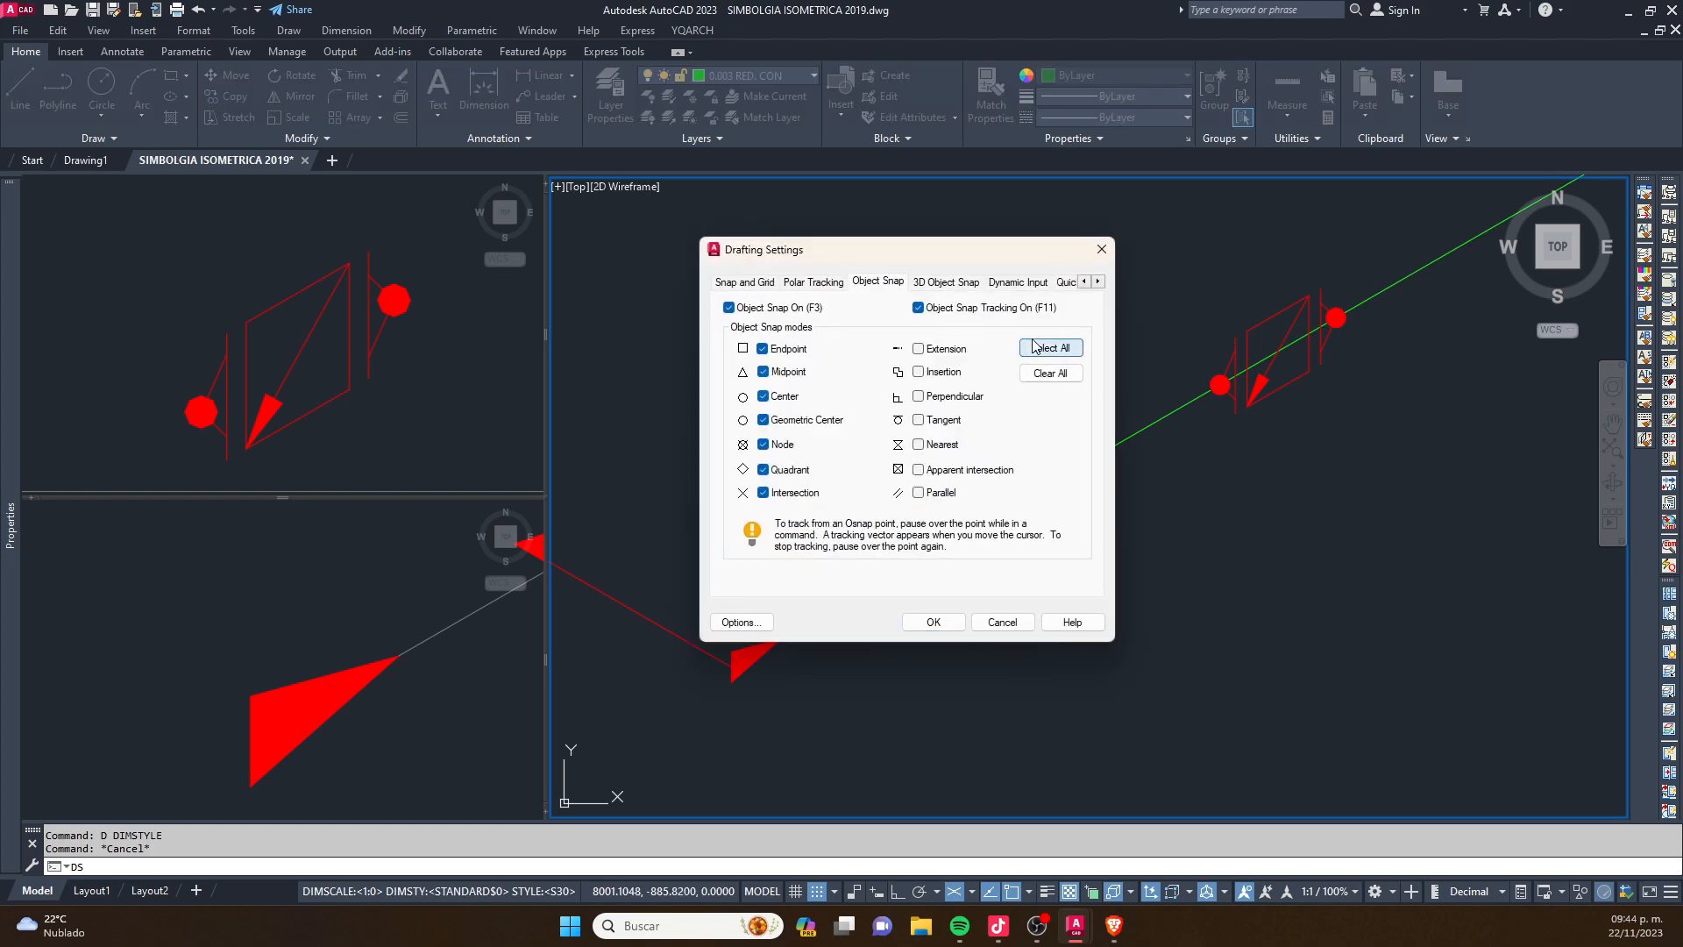
click(946, 281)
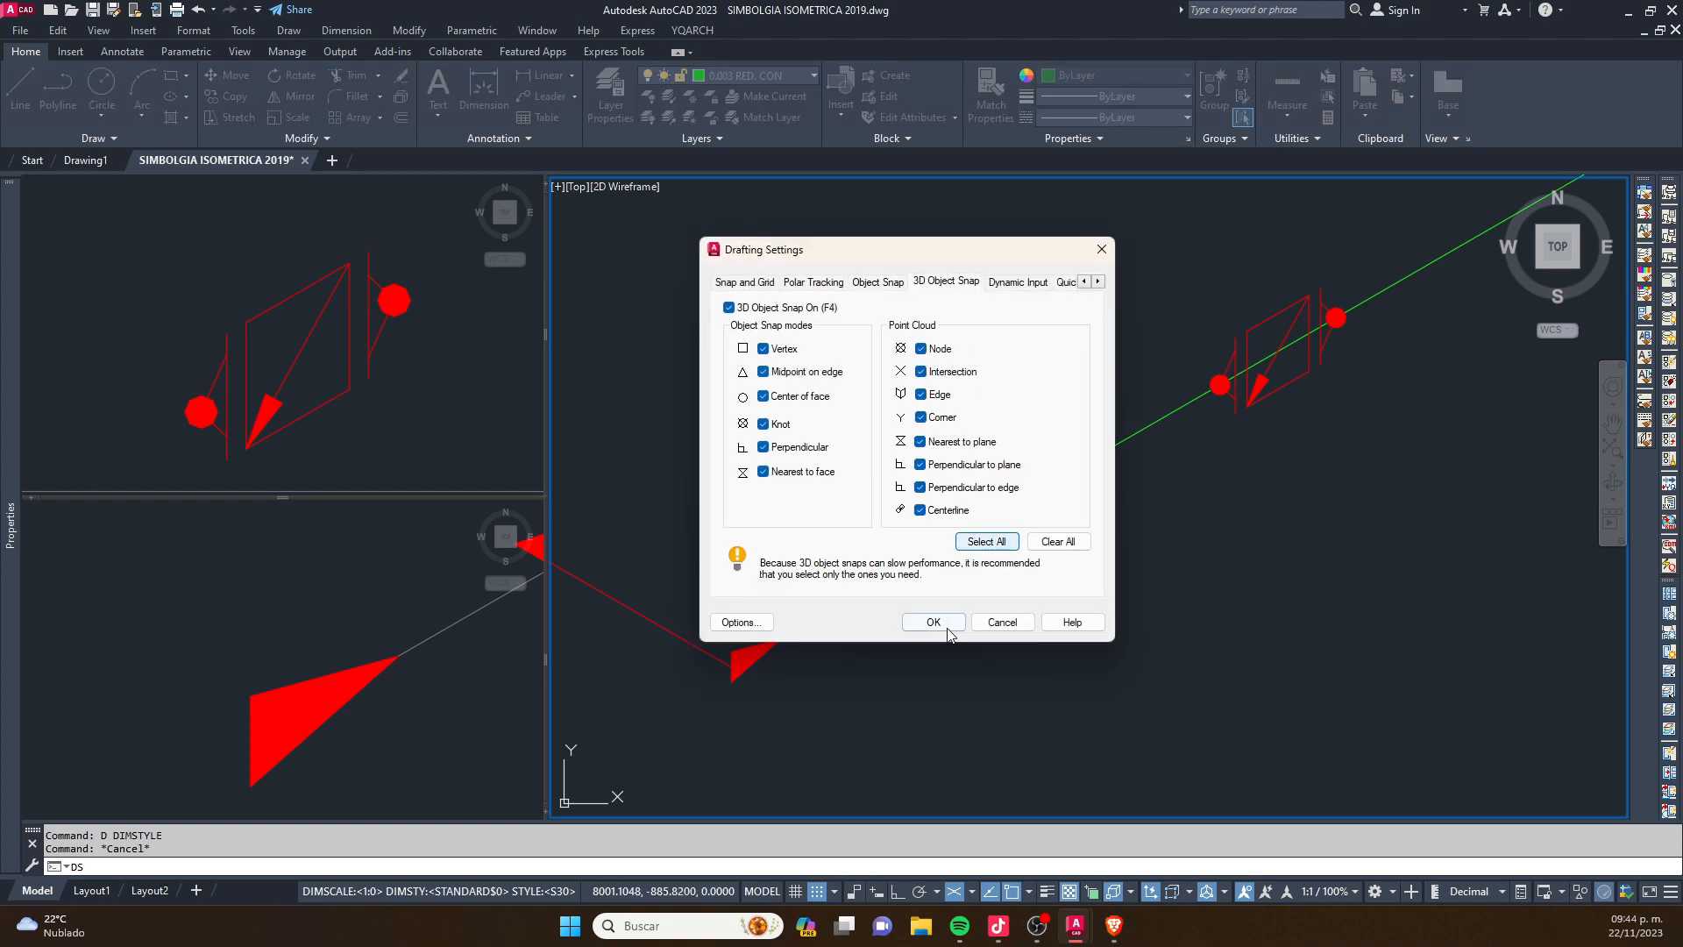
click(947, 628)
- Move the red flow arrow along the green line to a point between the pipe corner and the flanged valve, with Ortho on
click(703, 610)
click(868, 770)
text(m)
key(Return)
click(735, 652)
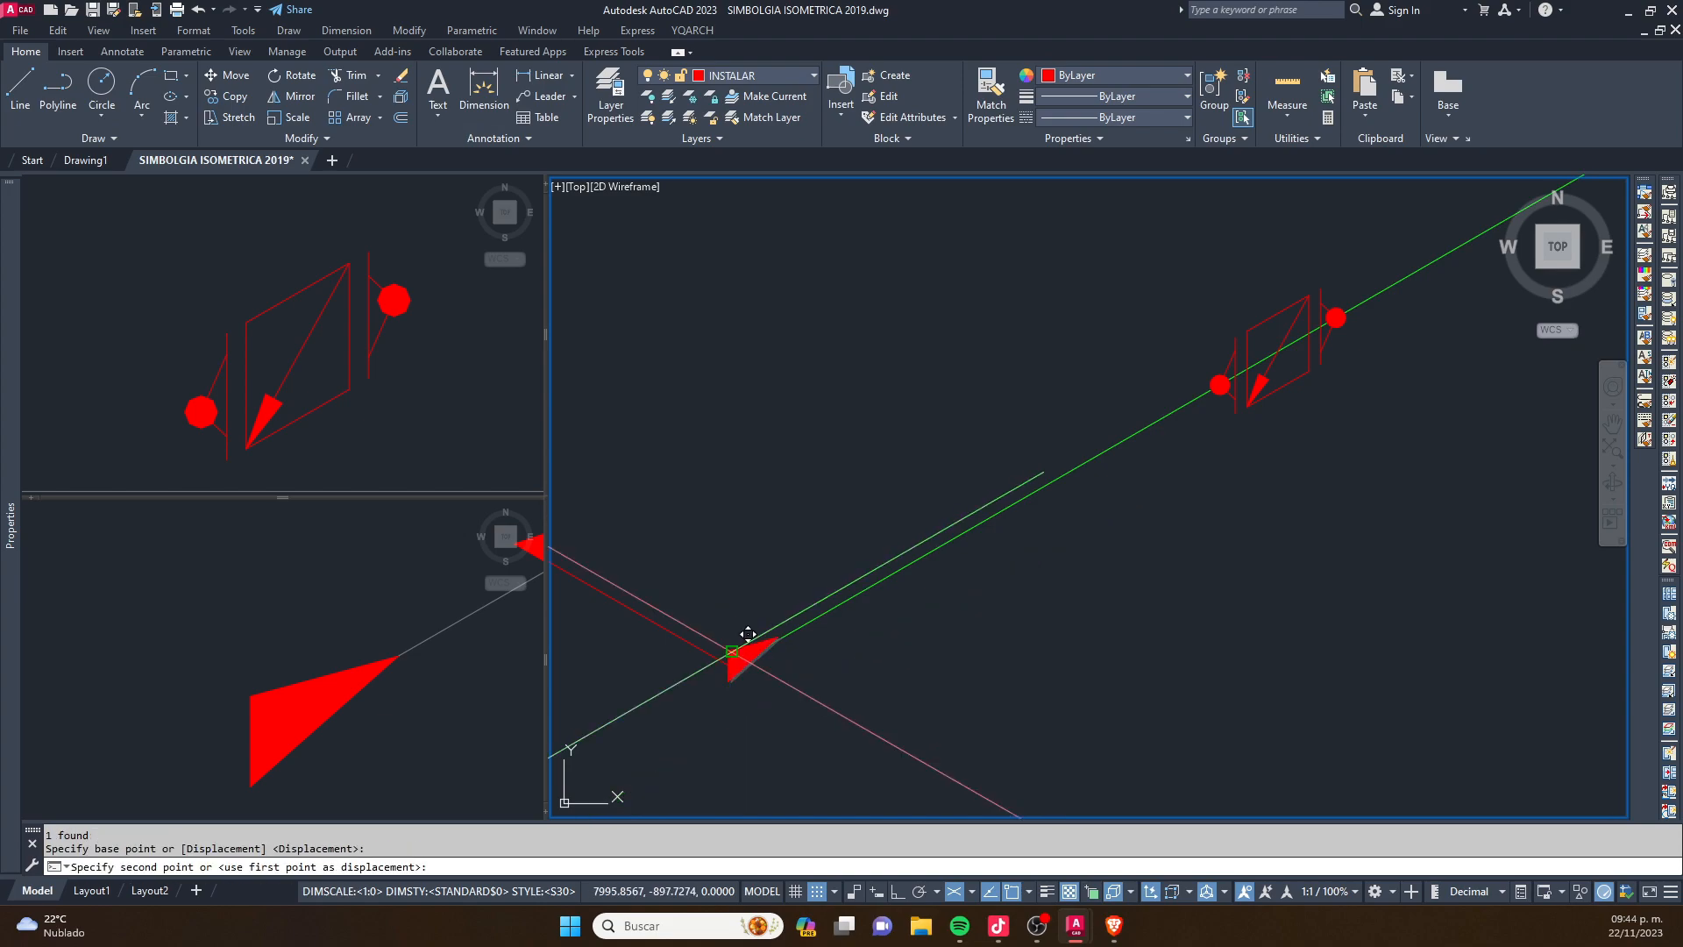
key(F8)
click(1068, 471)
key(Escape)
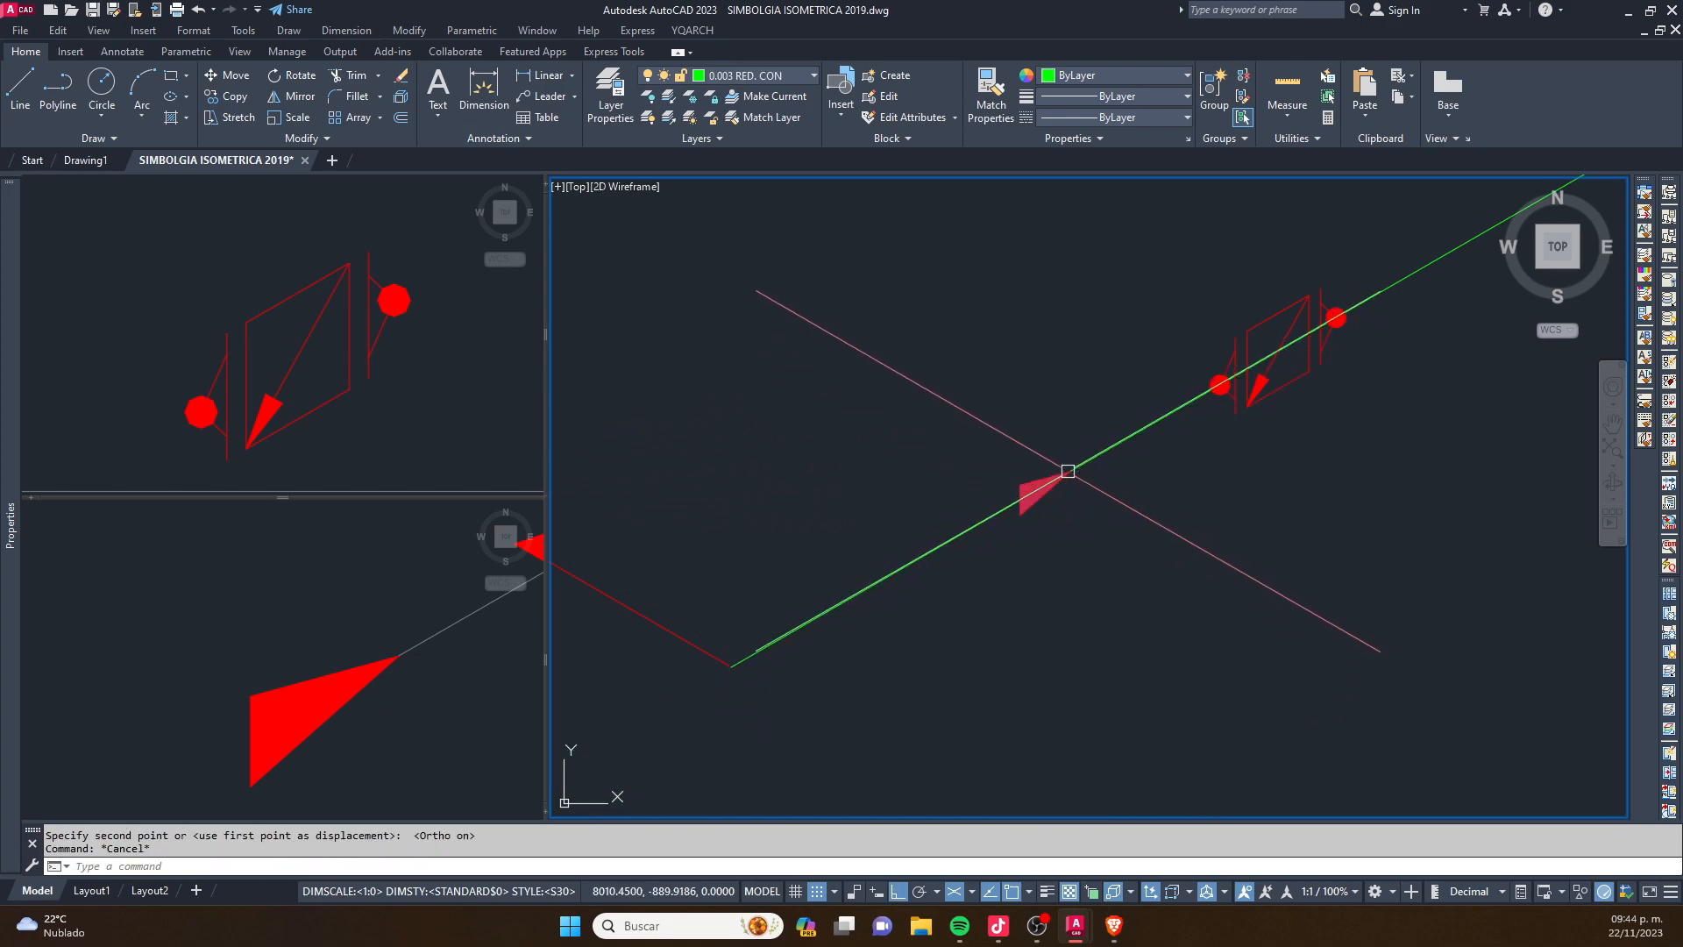
- Examine the flow arrow's direction and the diagonal arrow, flanges and weld dots of the valve on the green line
mouse_move(1180, 469)
middle_down()
mouse_move(1045, 437)
mouse_move(928, 442)
middle_up()
scroll(1070, 344, up, 4)
scroll(1065, 351, down, 2)
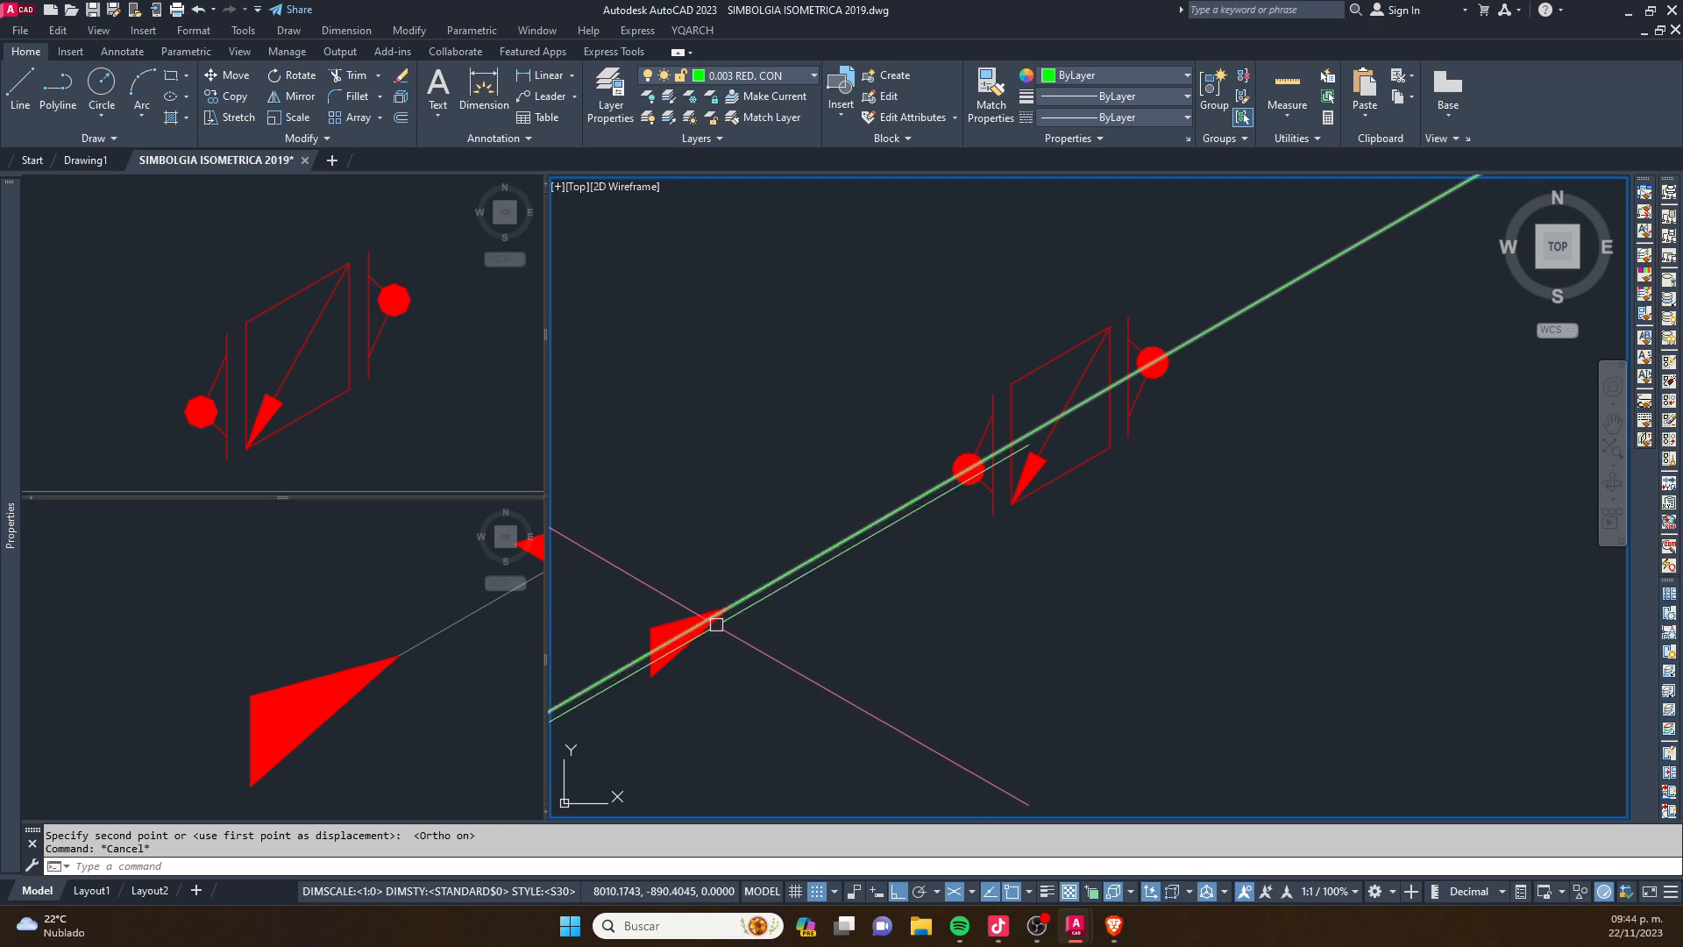
middle_drag(719, 594, 800, 543)
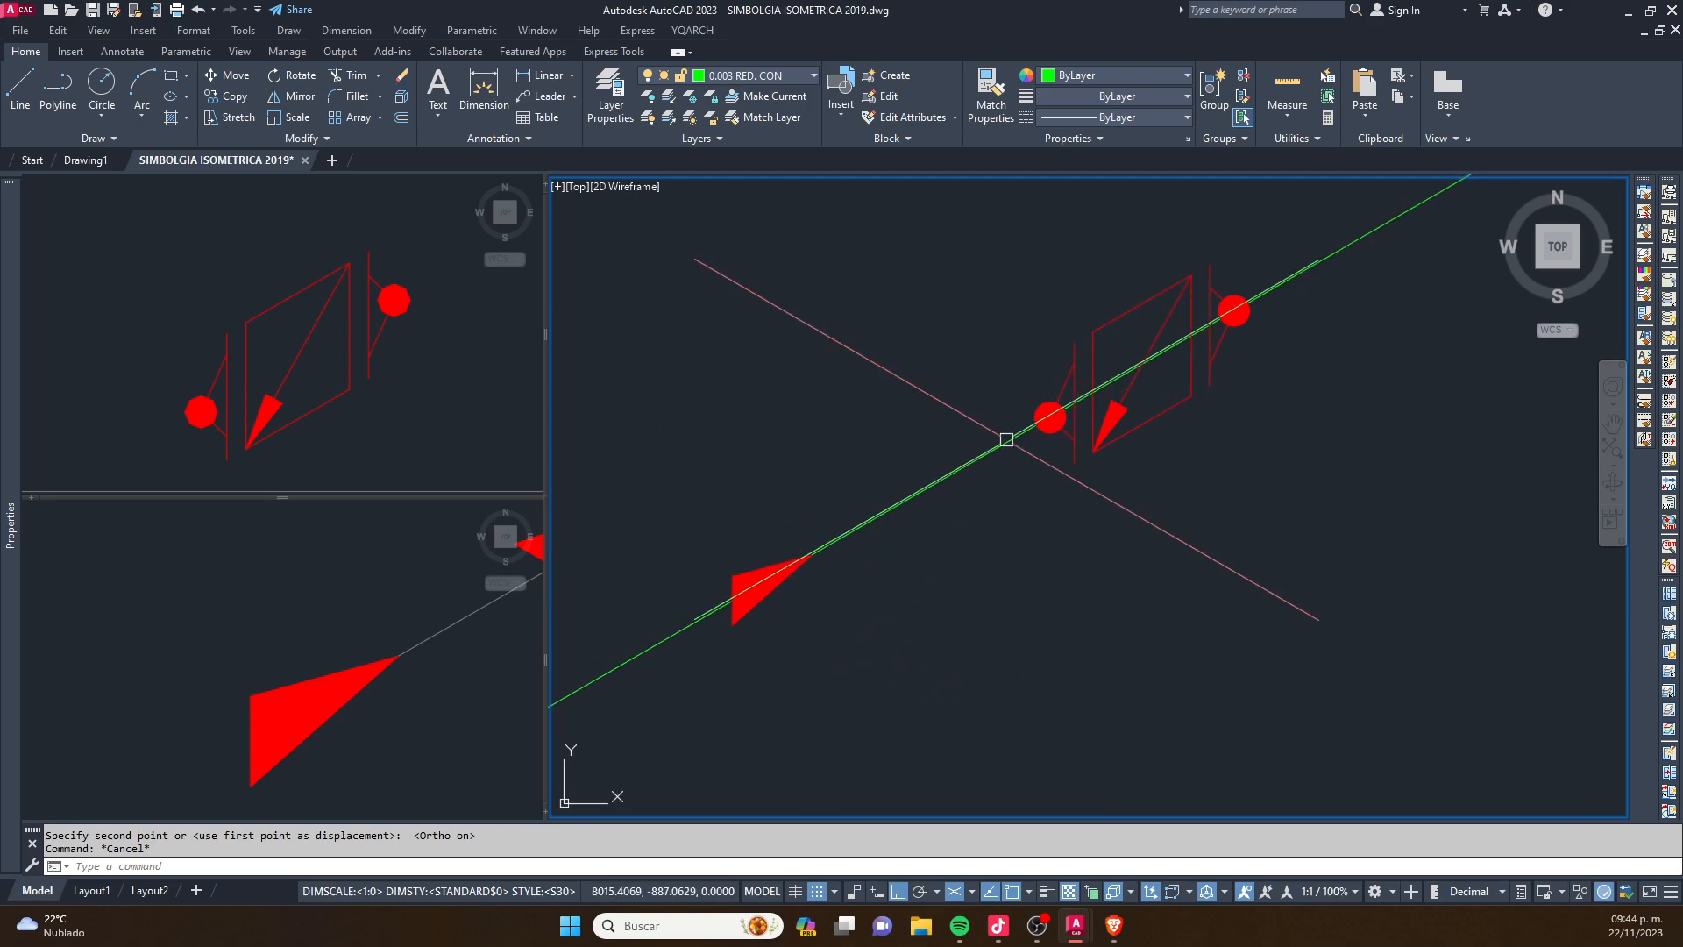
middle_drag(1147, 331, 1015, 421)
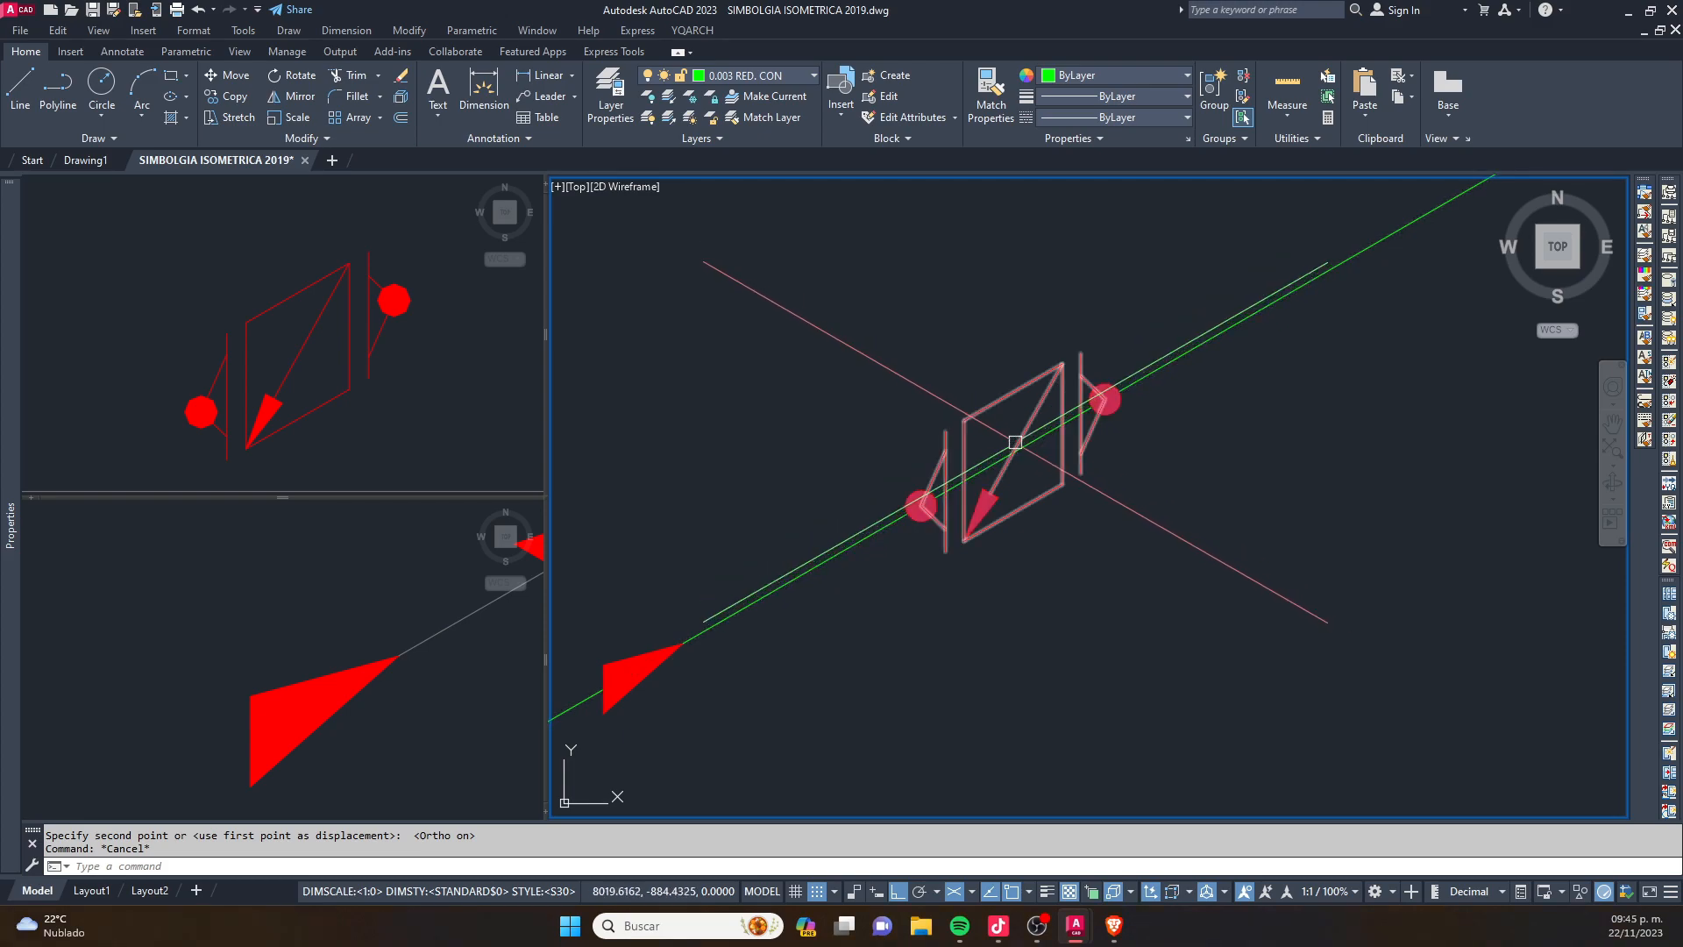
mouse_move(948, 535)
middle_down()
mouse_move(1019, 463)
mouse_move(1149, 389)
middle_up()
middle_drag(1122, 460, 1007, 572)
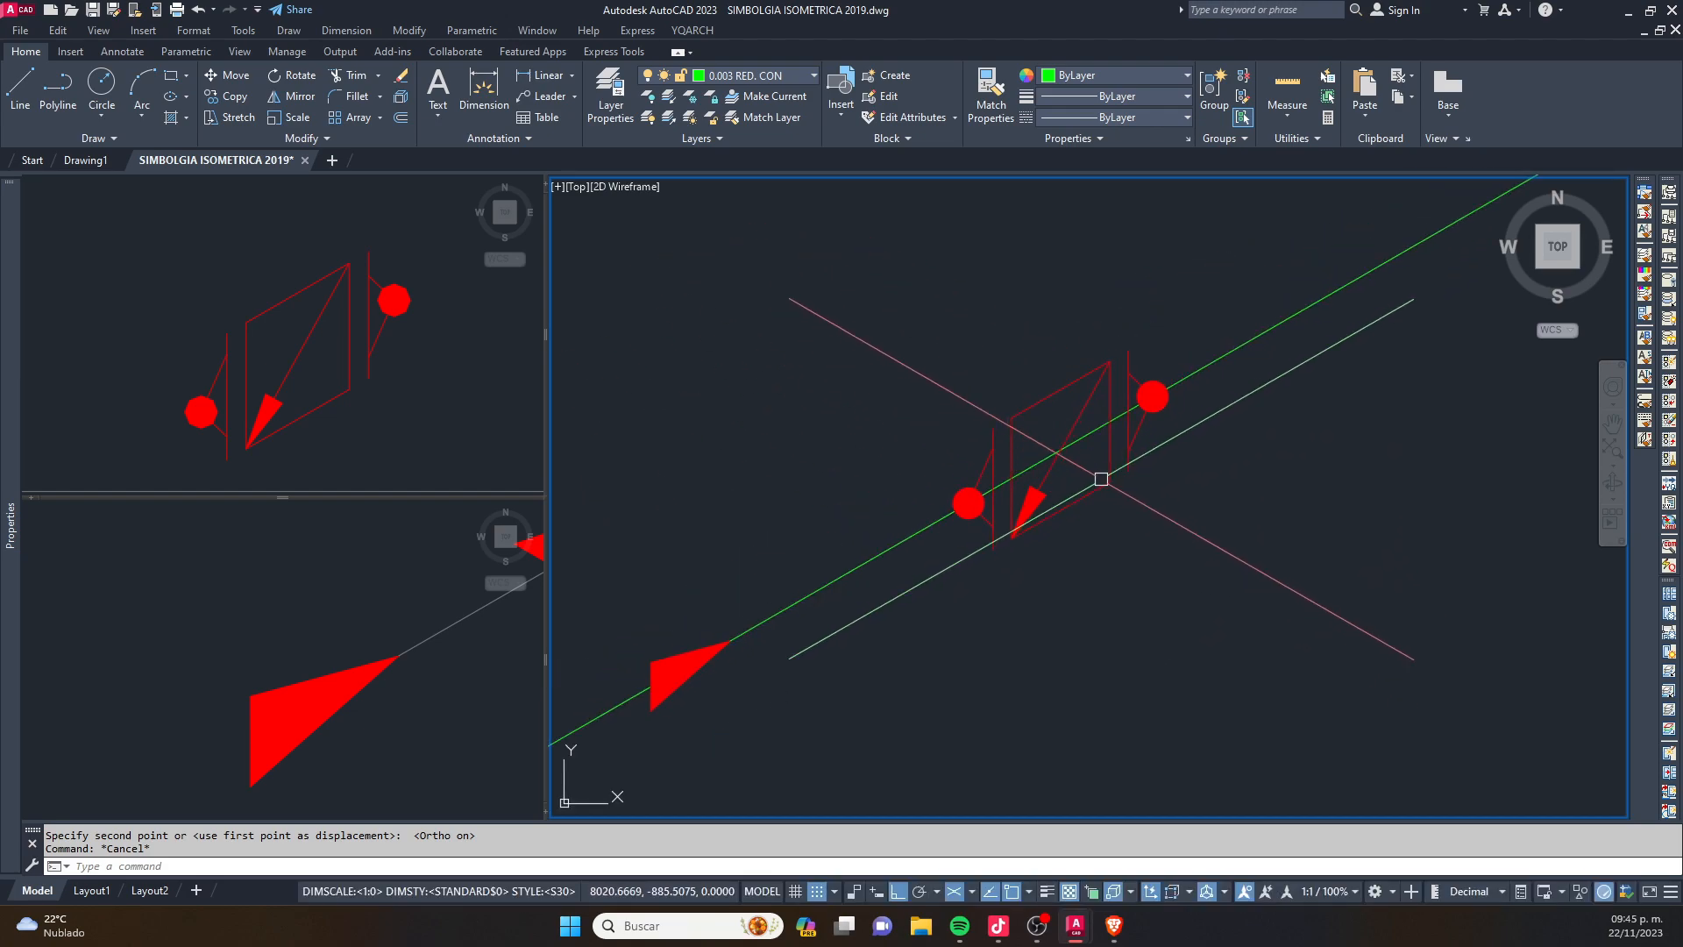
middle_drag(1115, 474, 1093, 485)
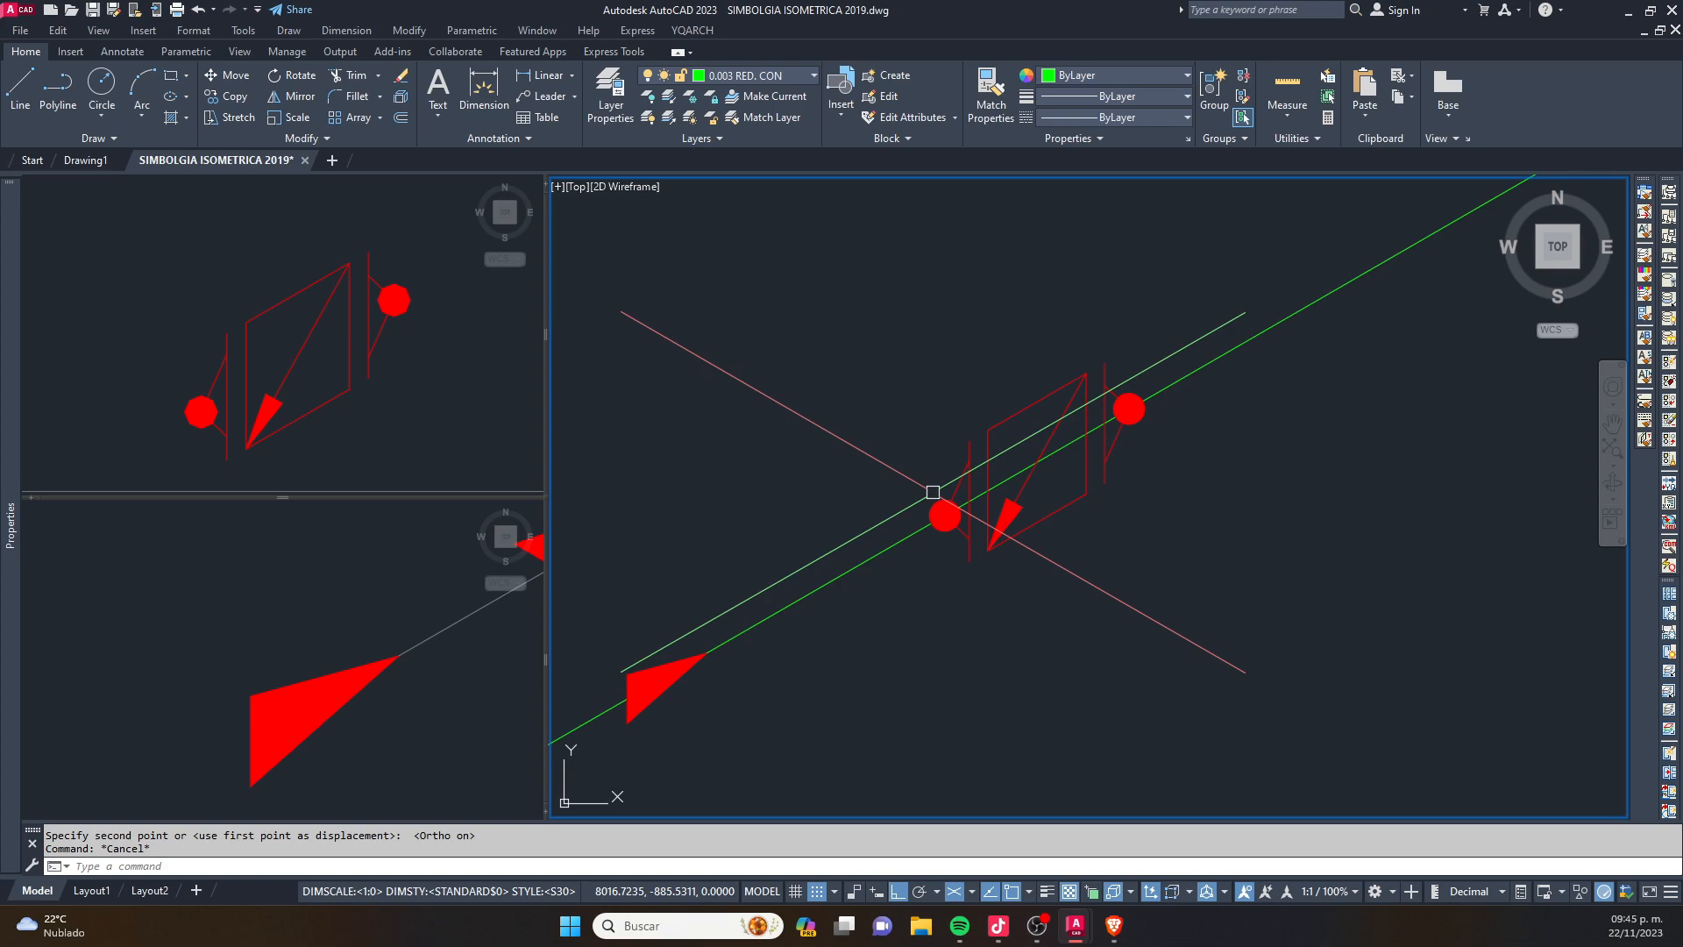
mouse_move(969, 486)
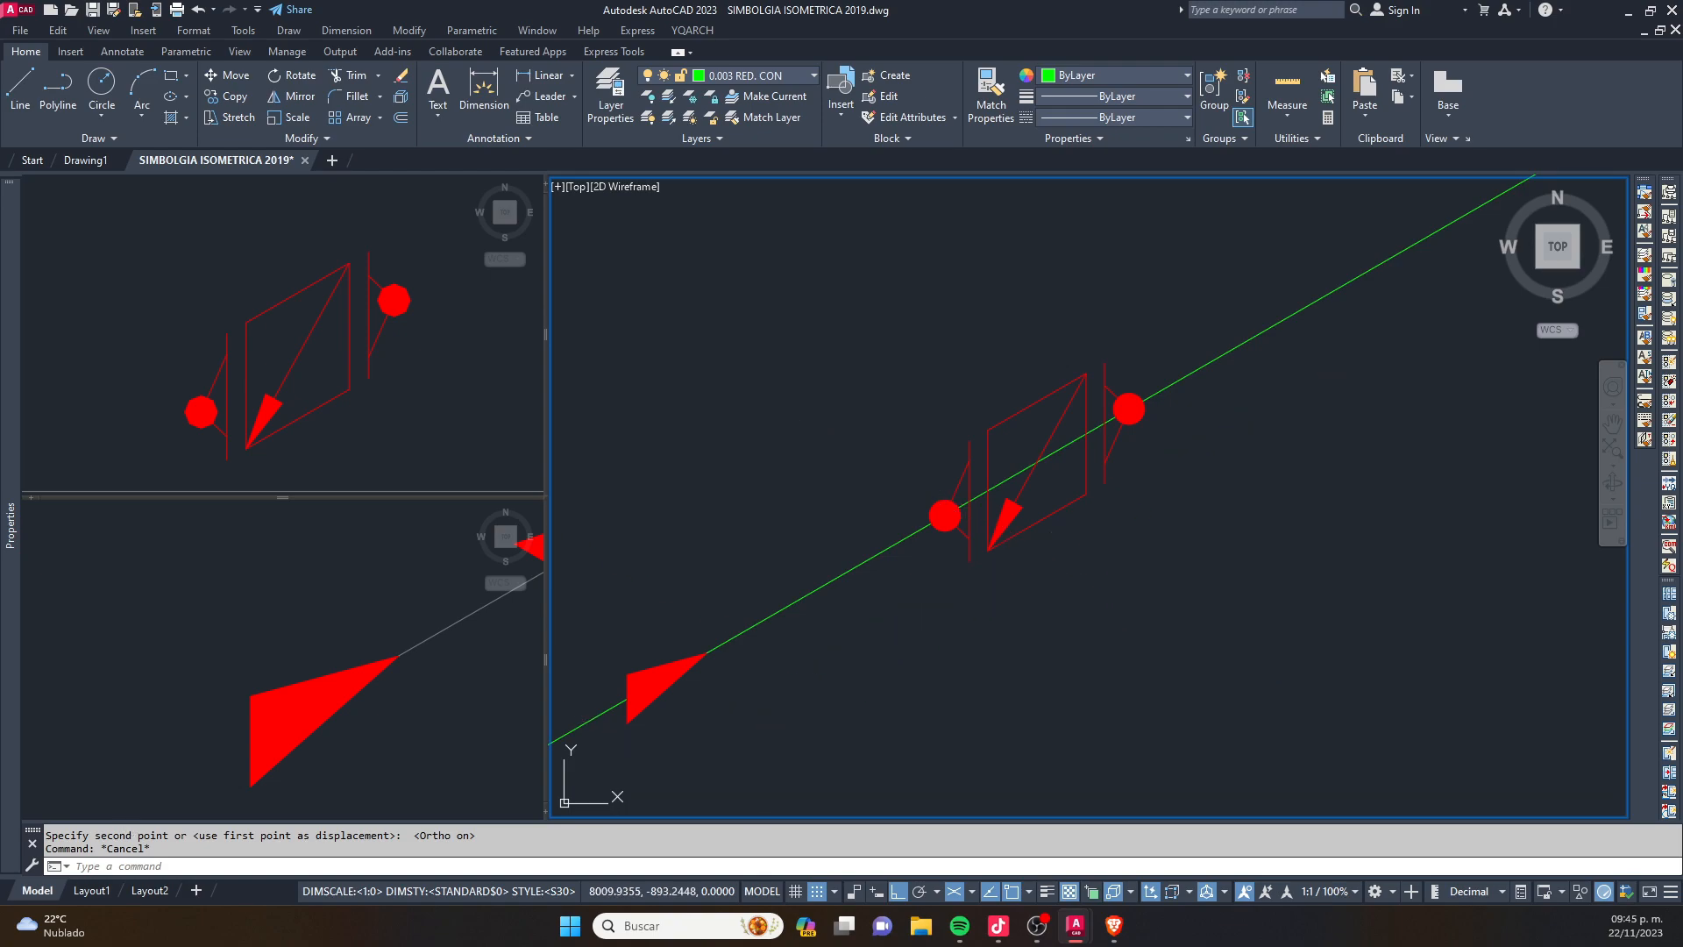
key(alt+Tab)
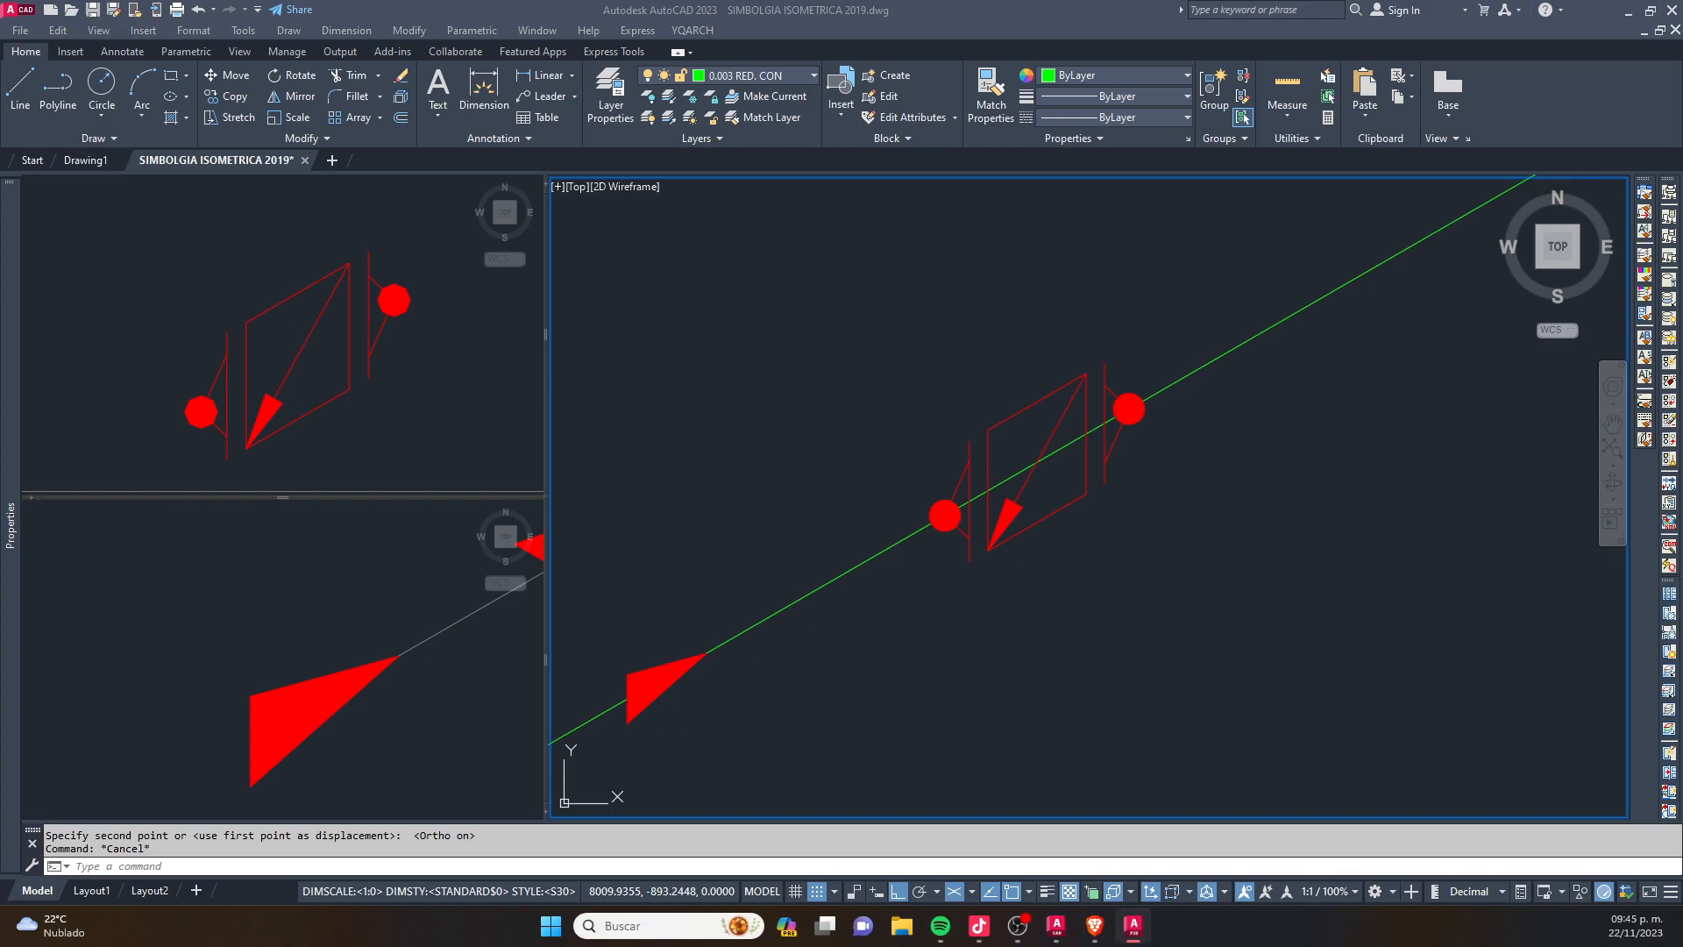
key(alt+Tab)
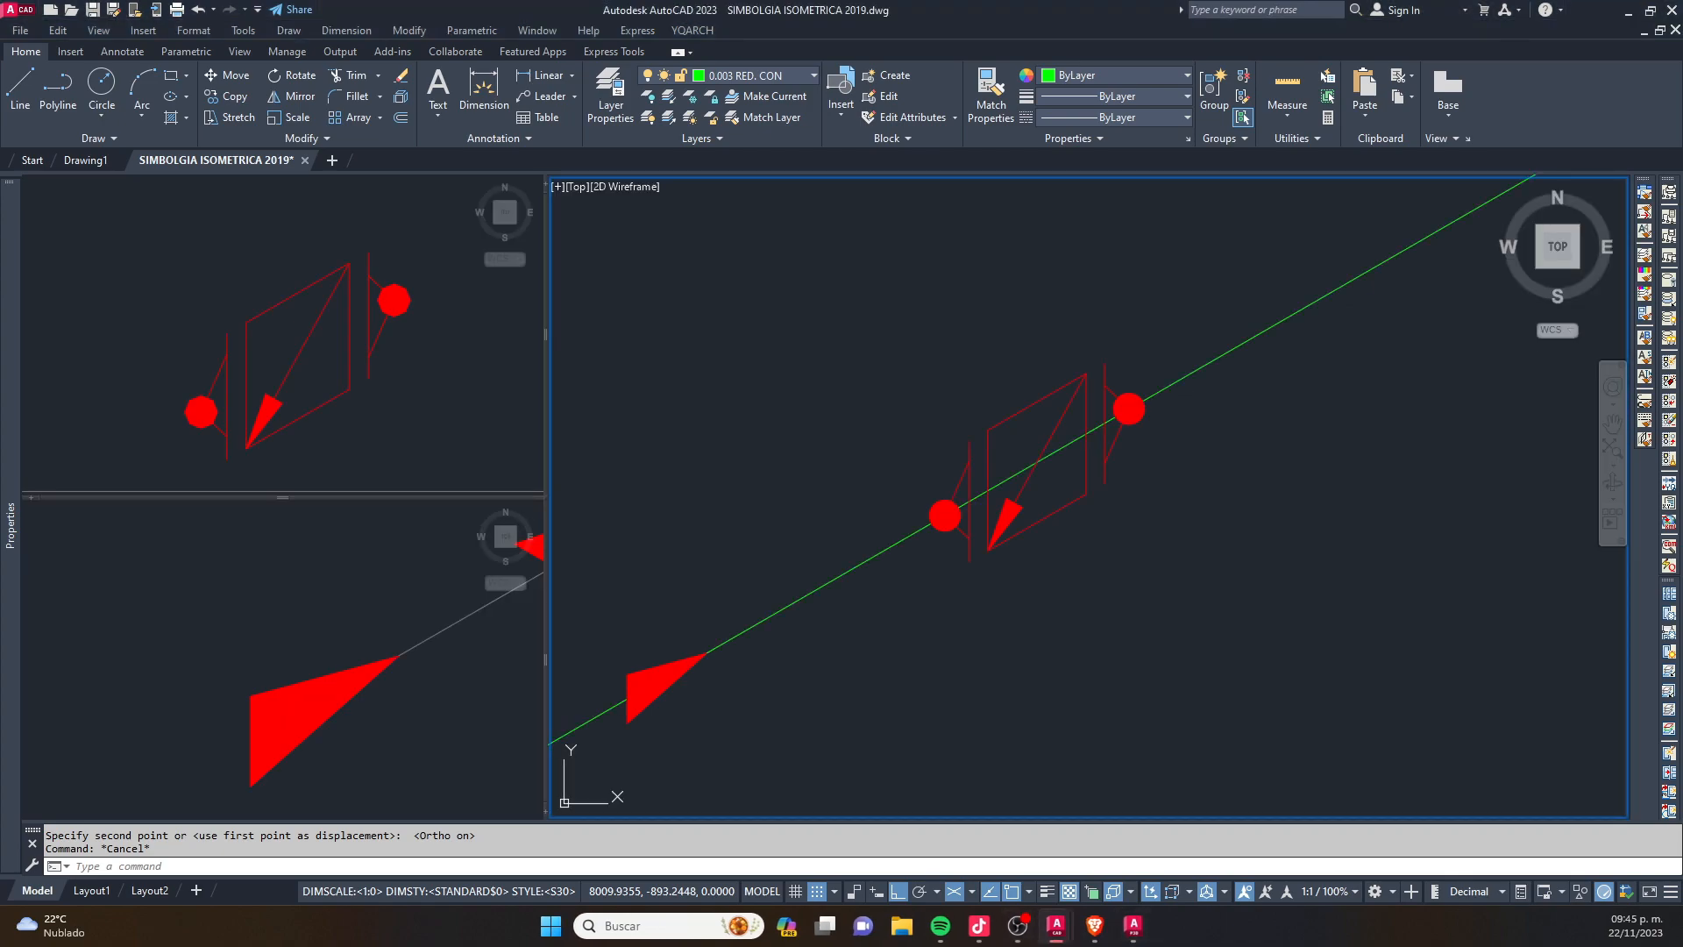
click(736, 491)
key(Escape)
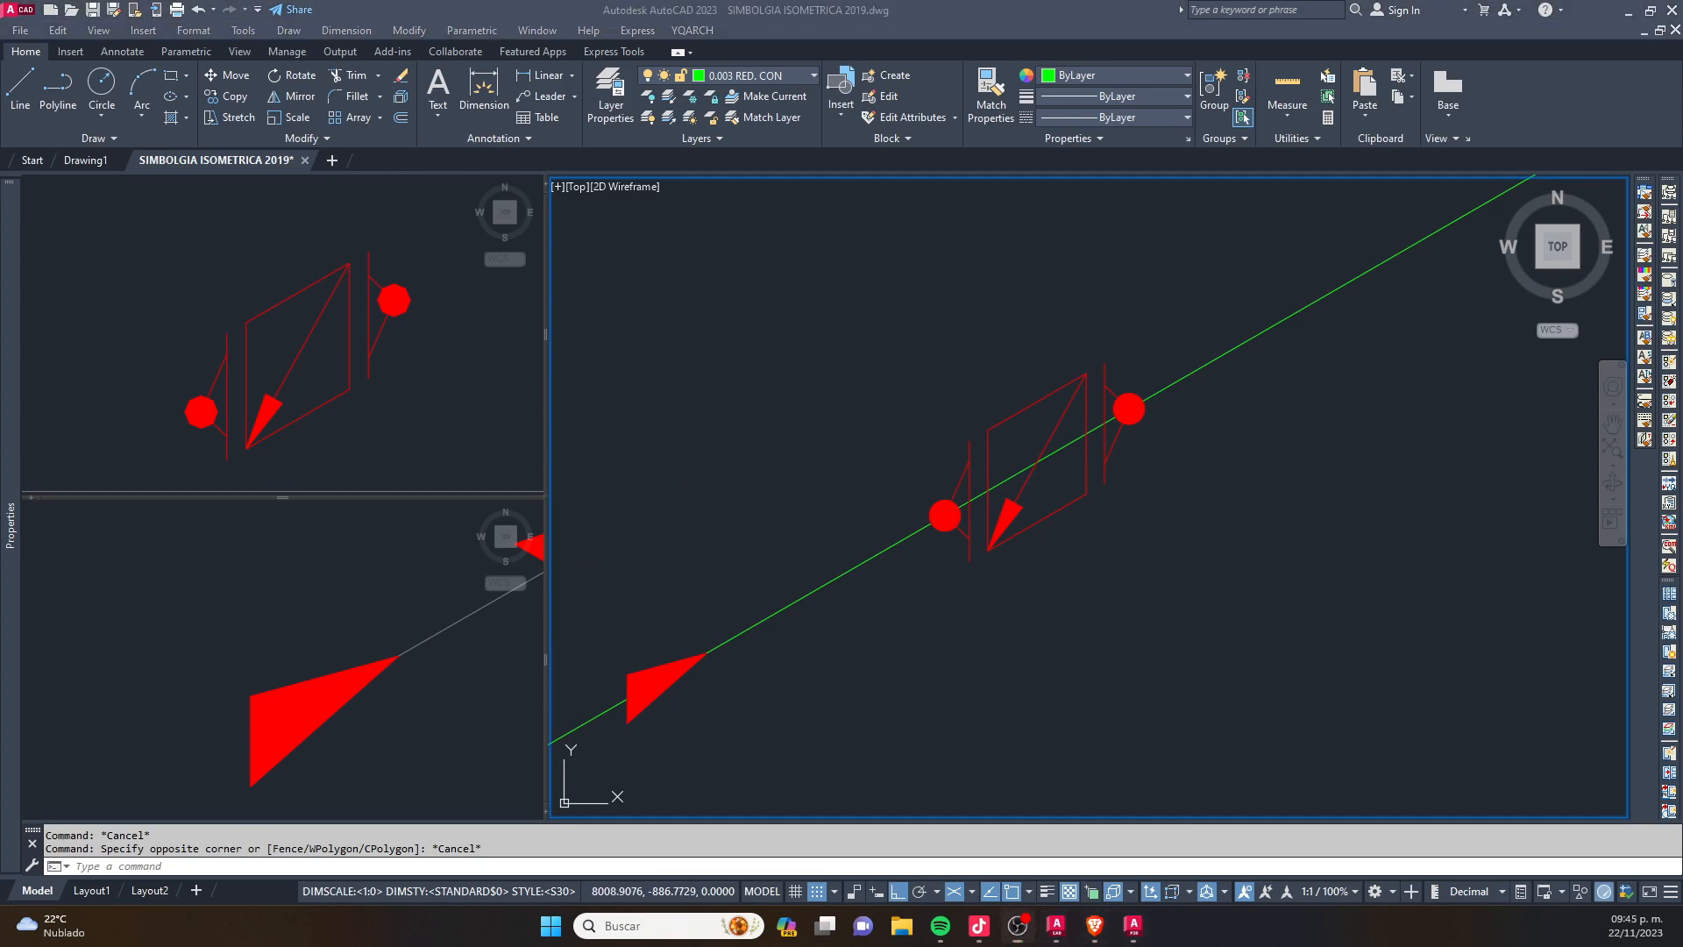
click(1014, 457)
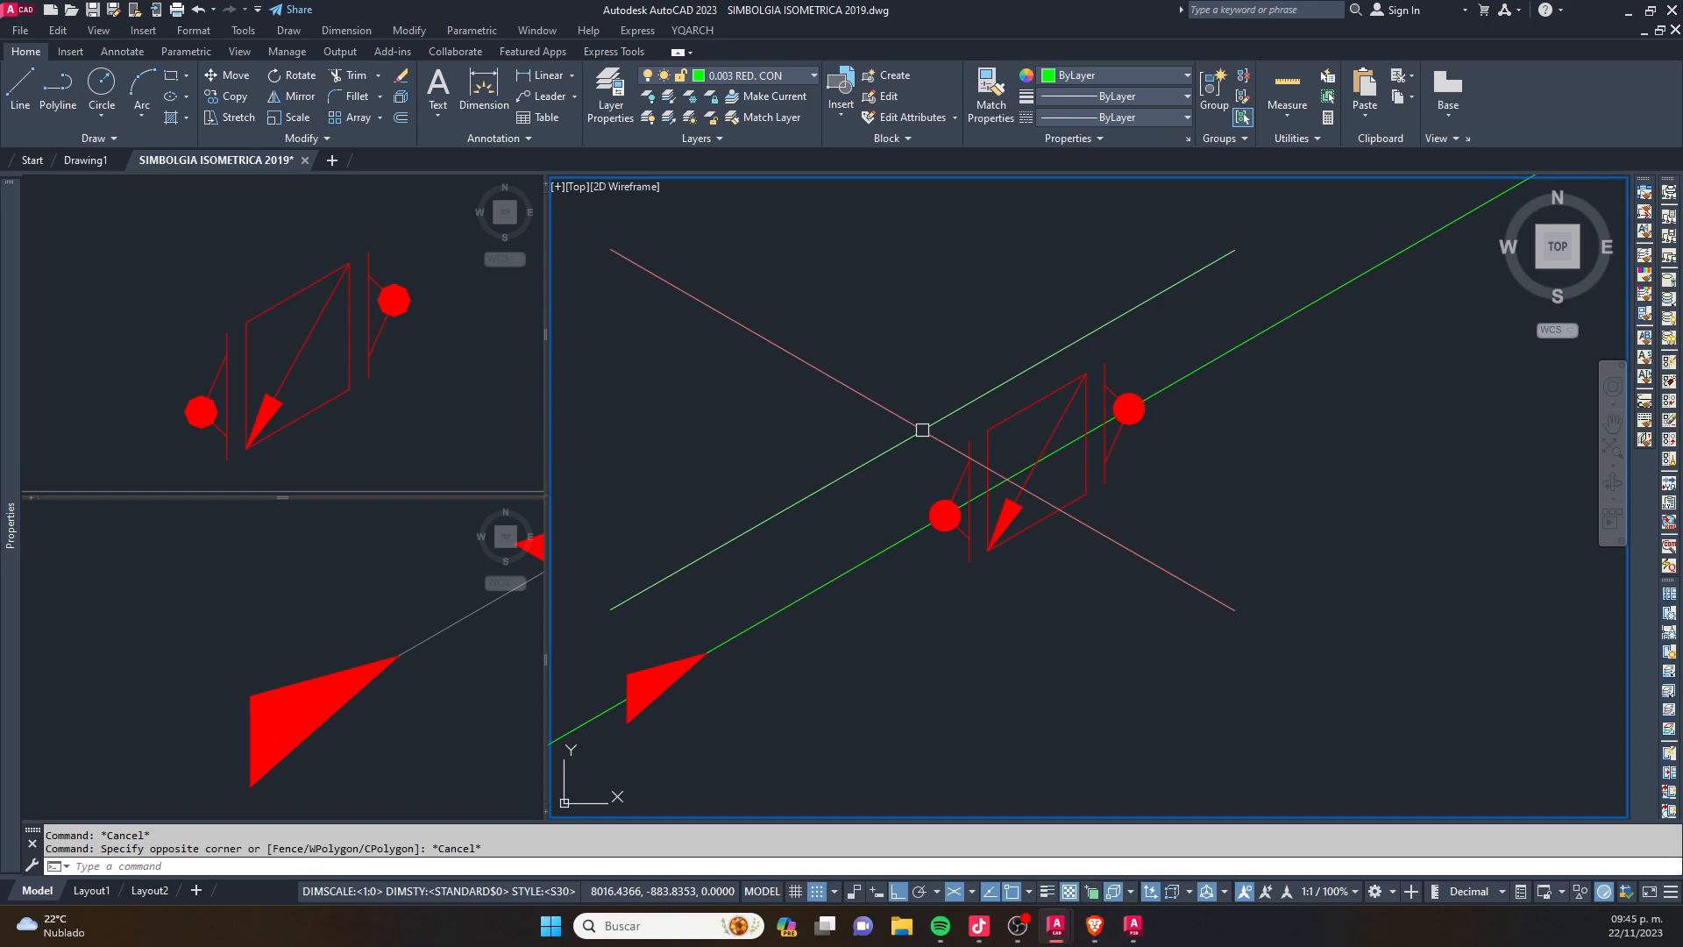
- Examine the vertical pipe leg beside the reducer and the flow arrow and flanged valve on the green line
scroll(923, 430, down, 5)
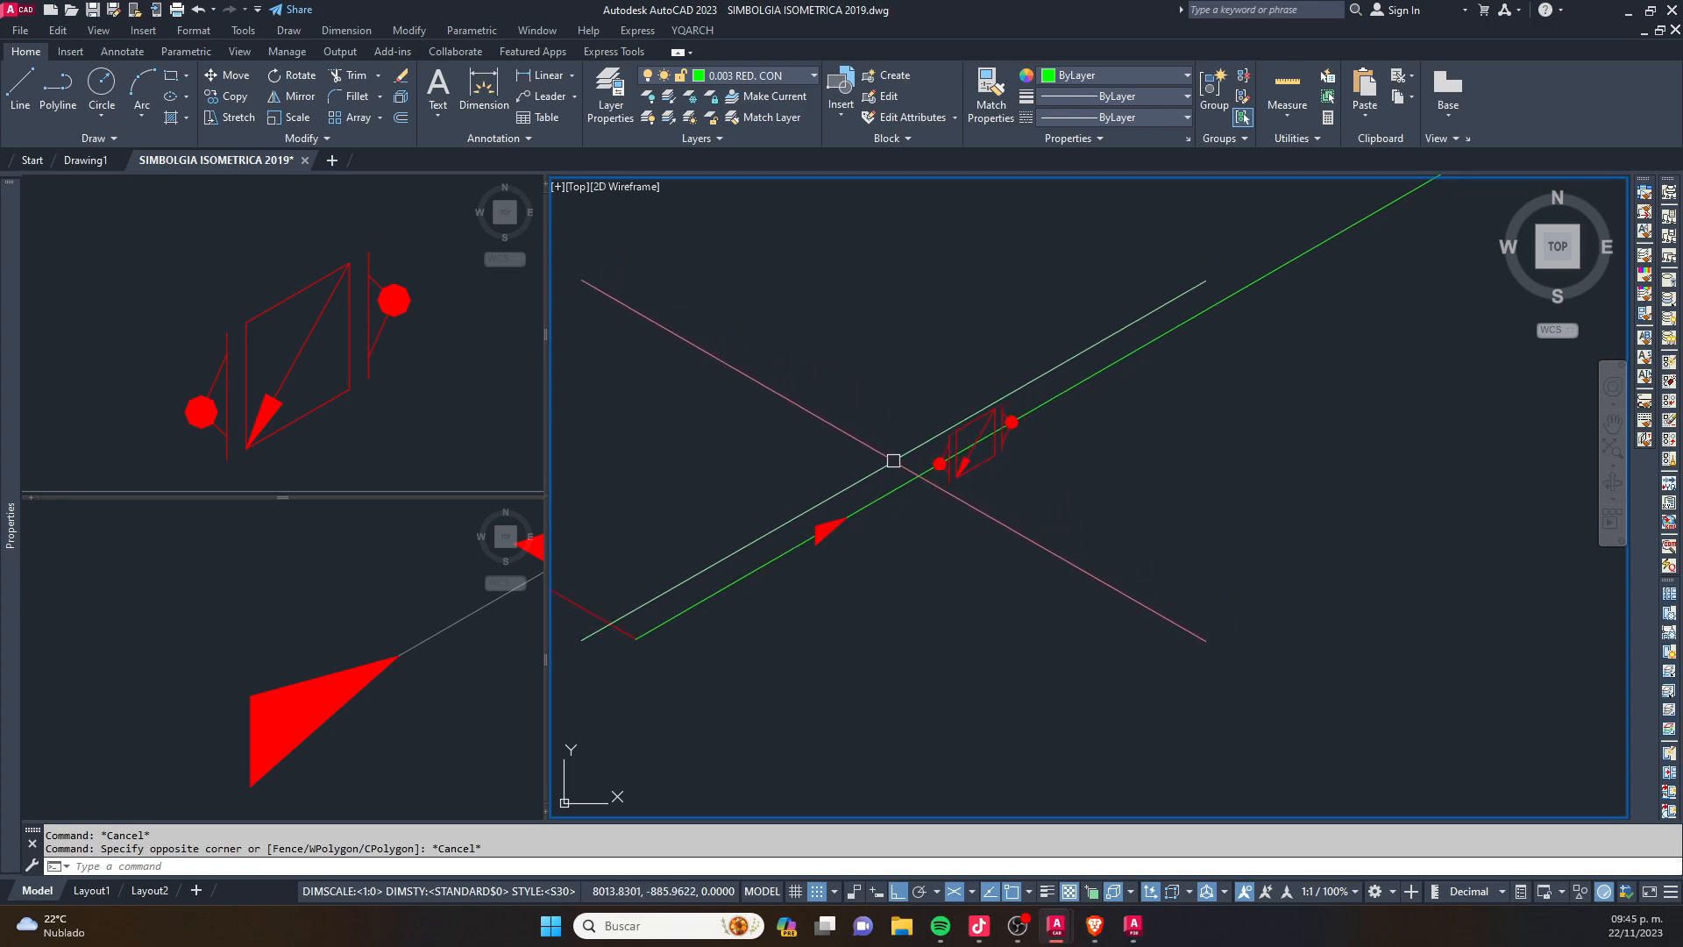
scroll(902, 482, up, 6)
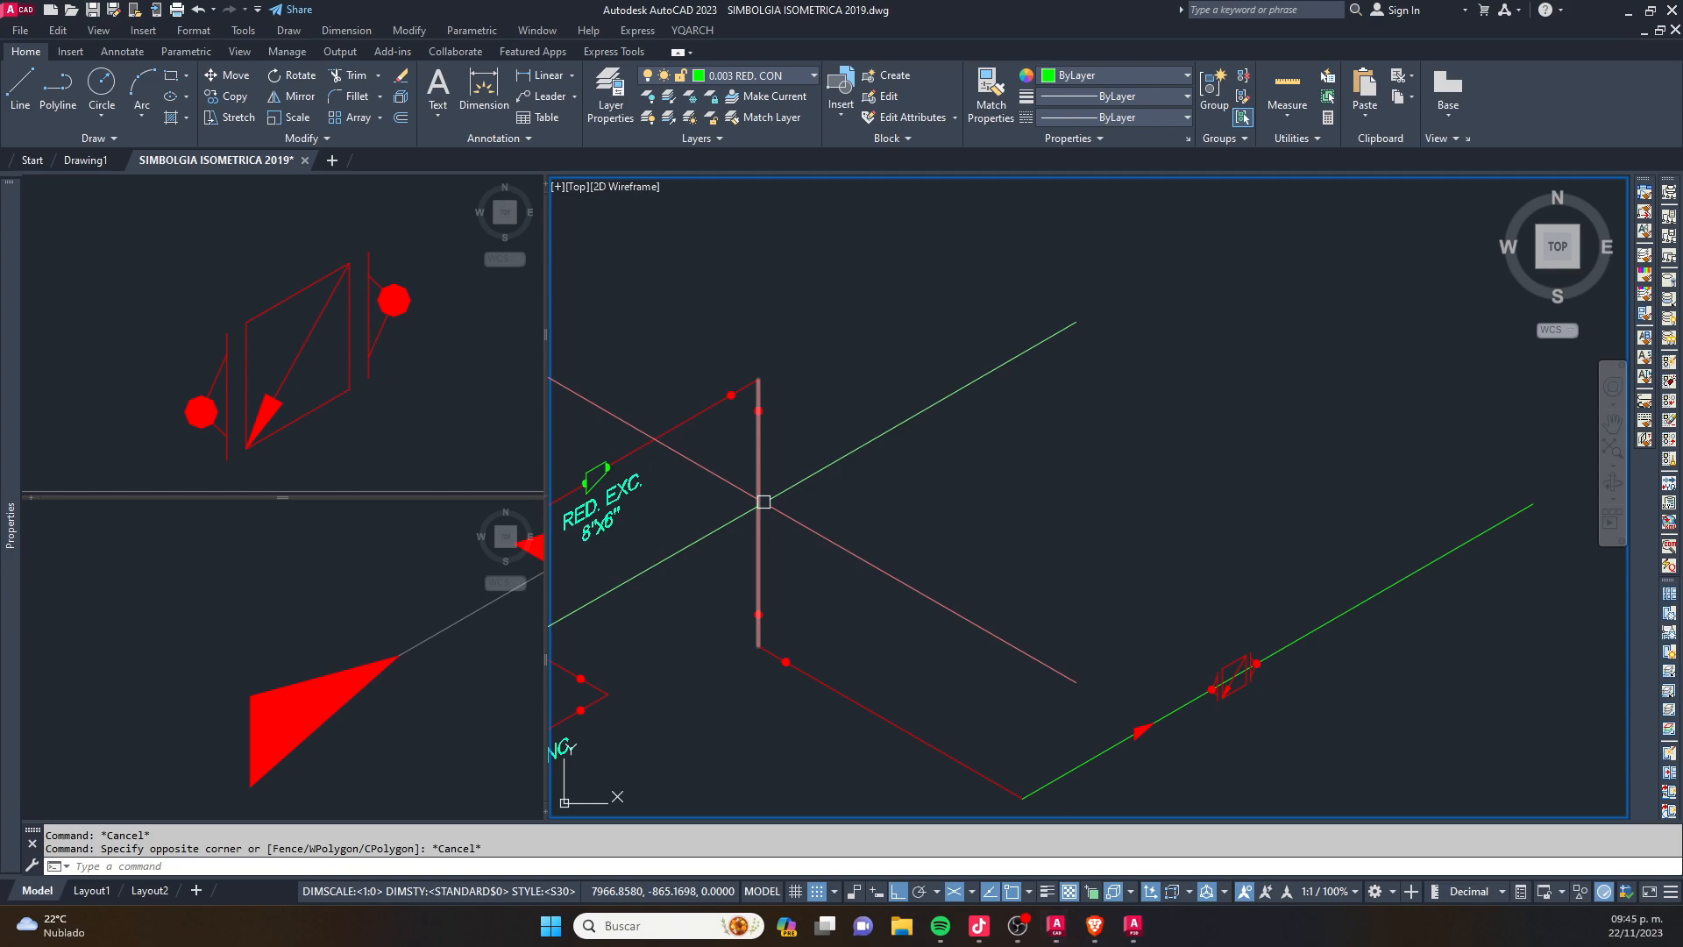
mouse_move(761, 463)
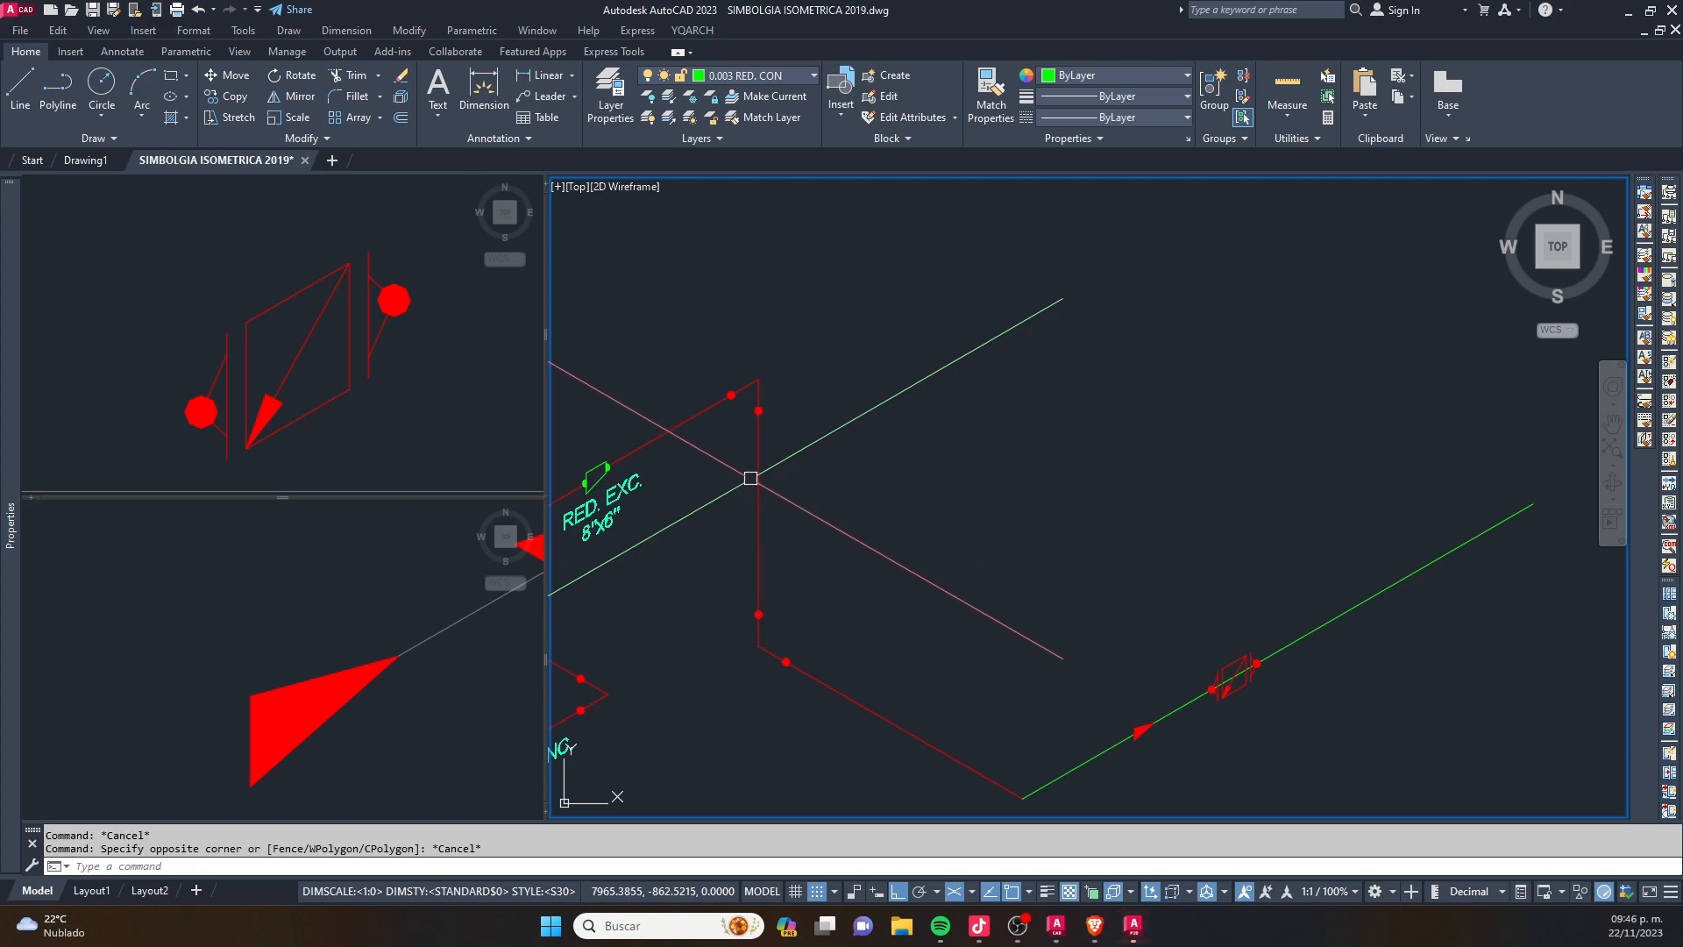
scroll(751, 478, down, 2)
scroll(877, 570, up, 5)
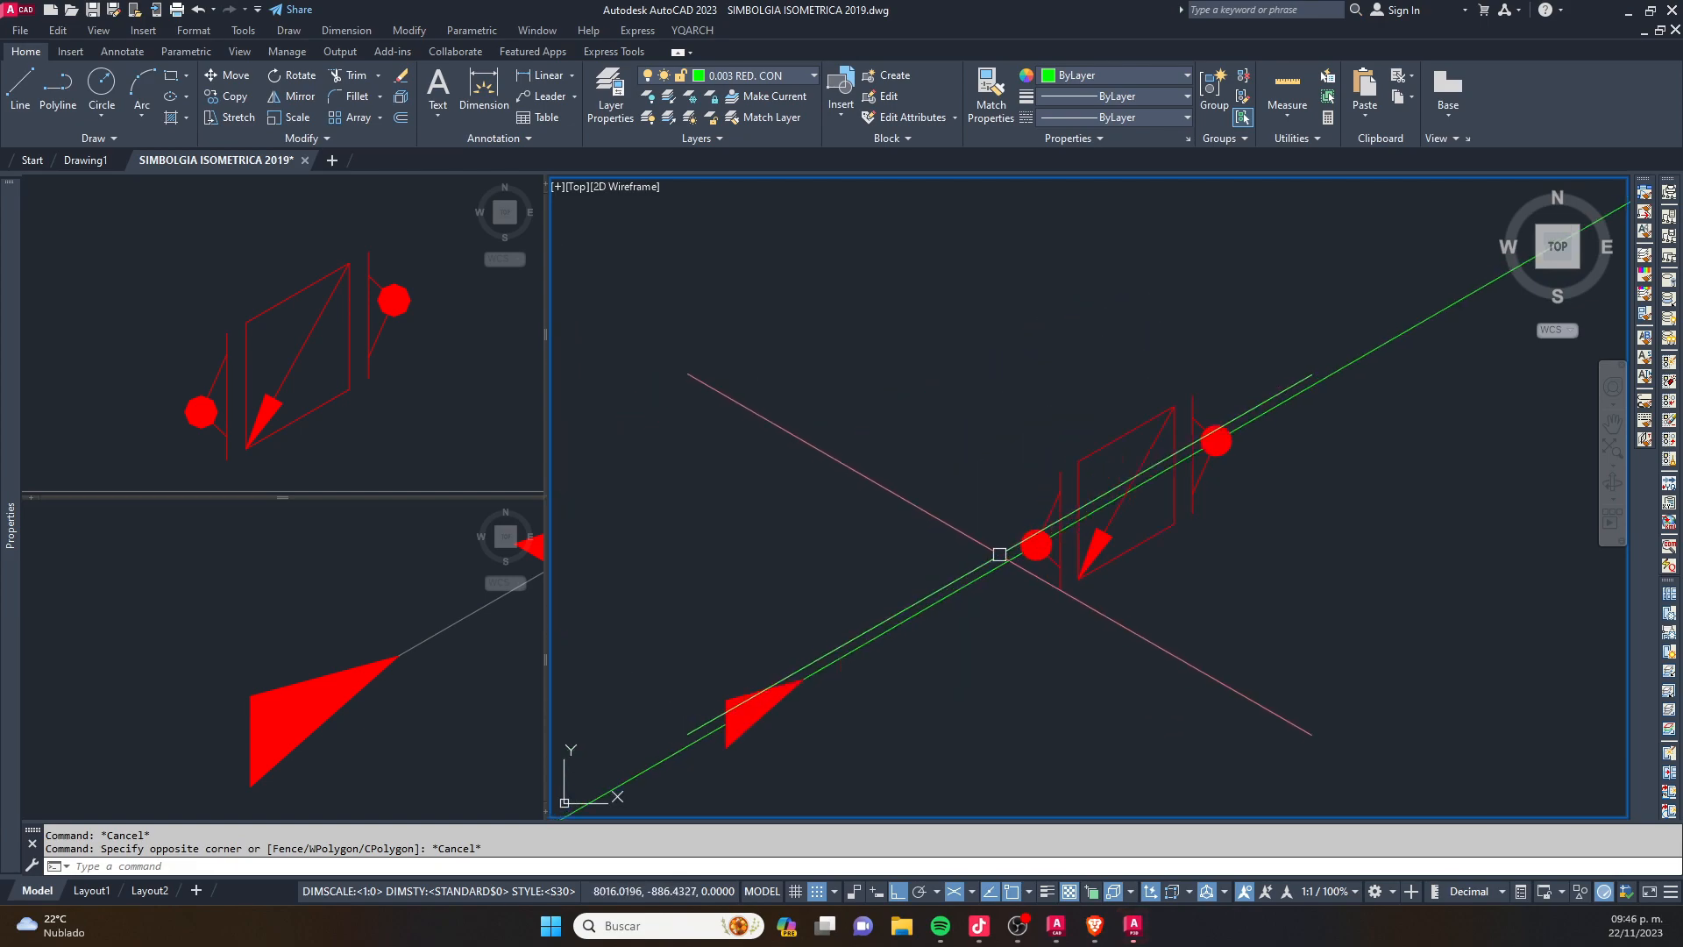
scroll(1041, 548, down, 5)
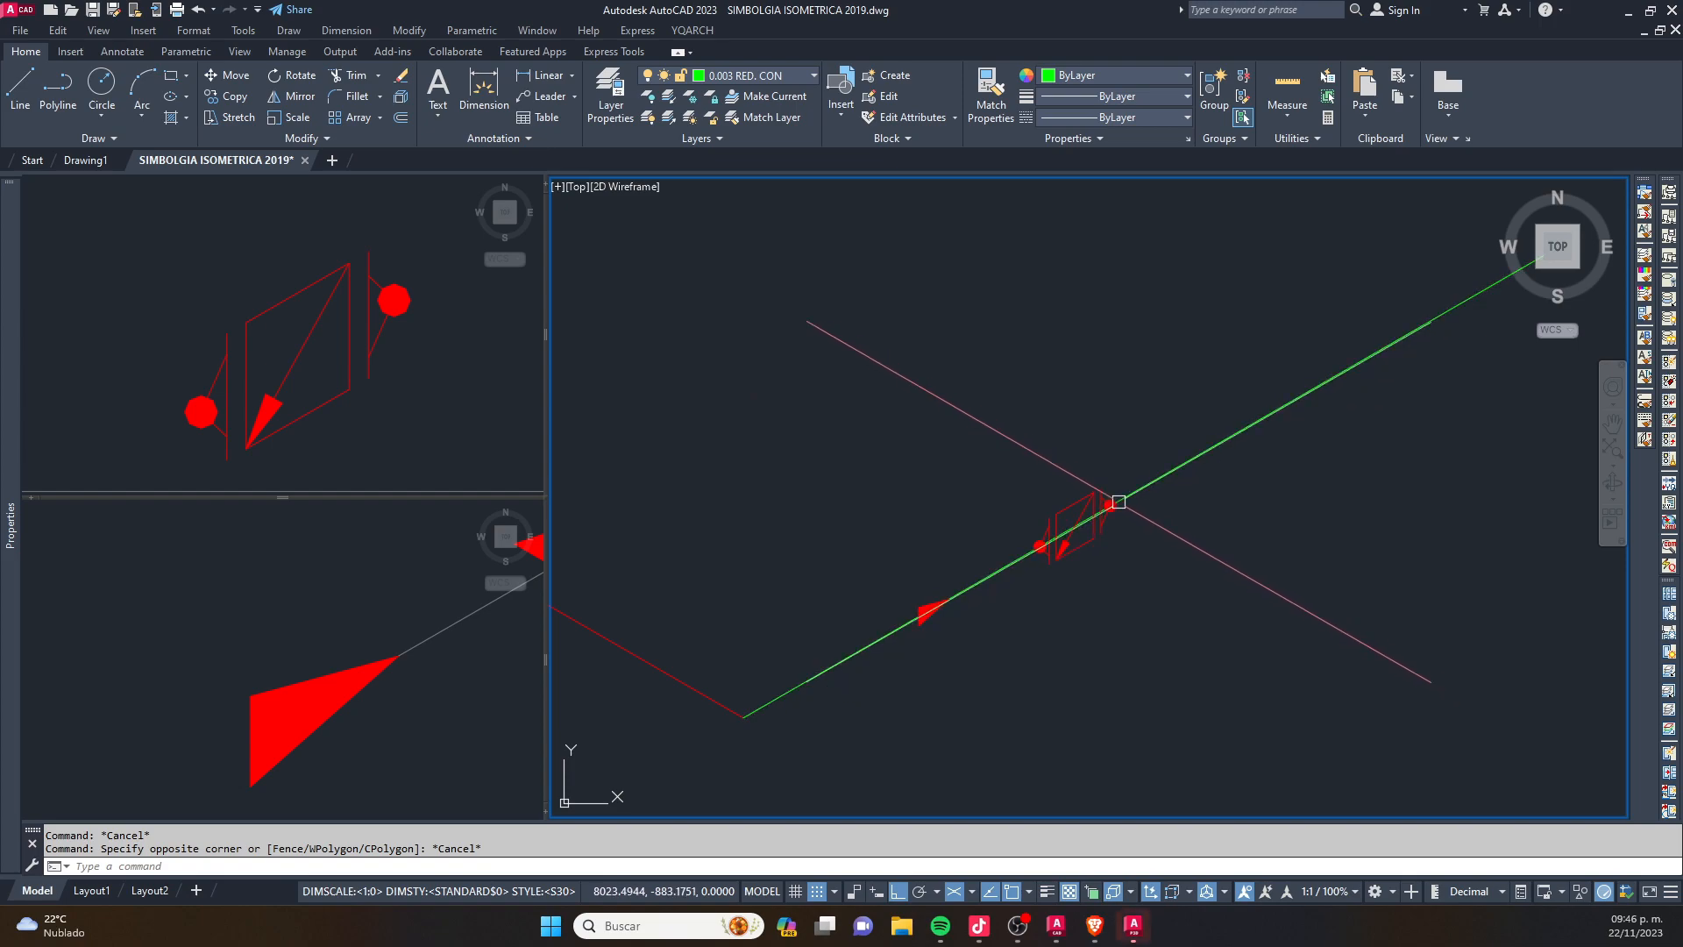
scroll(1086, 527, up, 5)
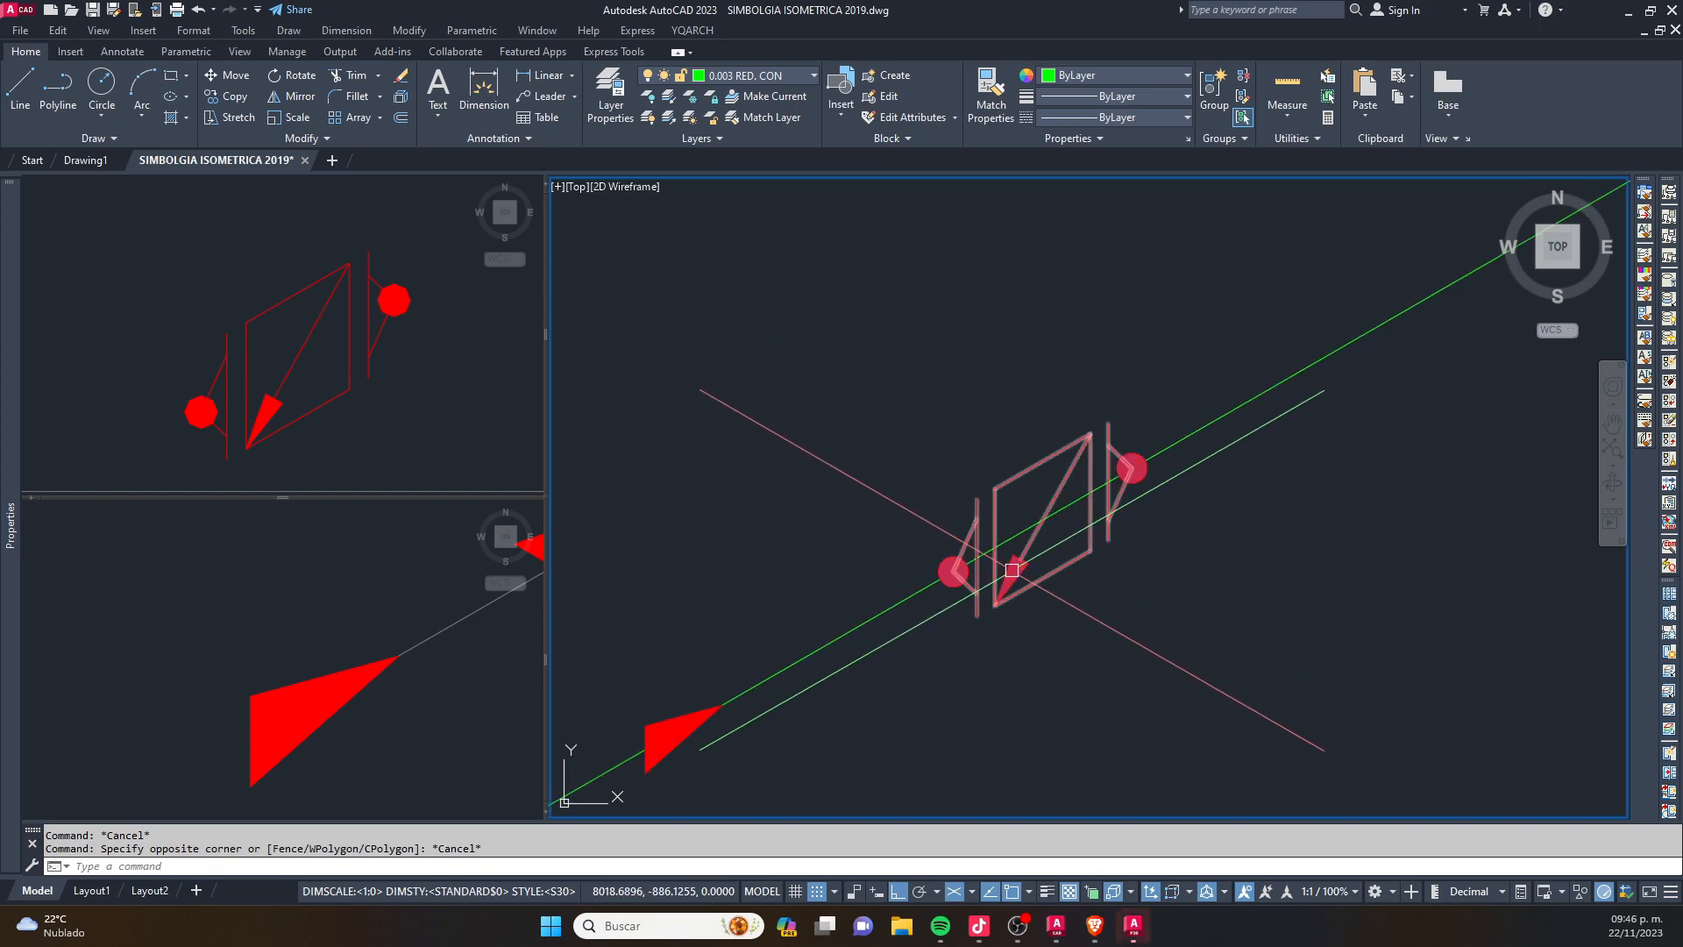
scroll(1021, 548, down, 2)
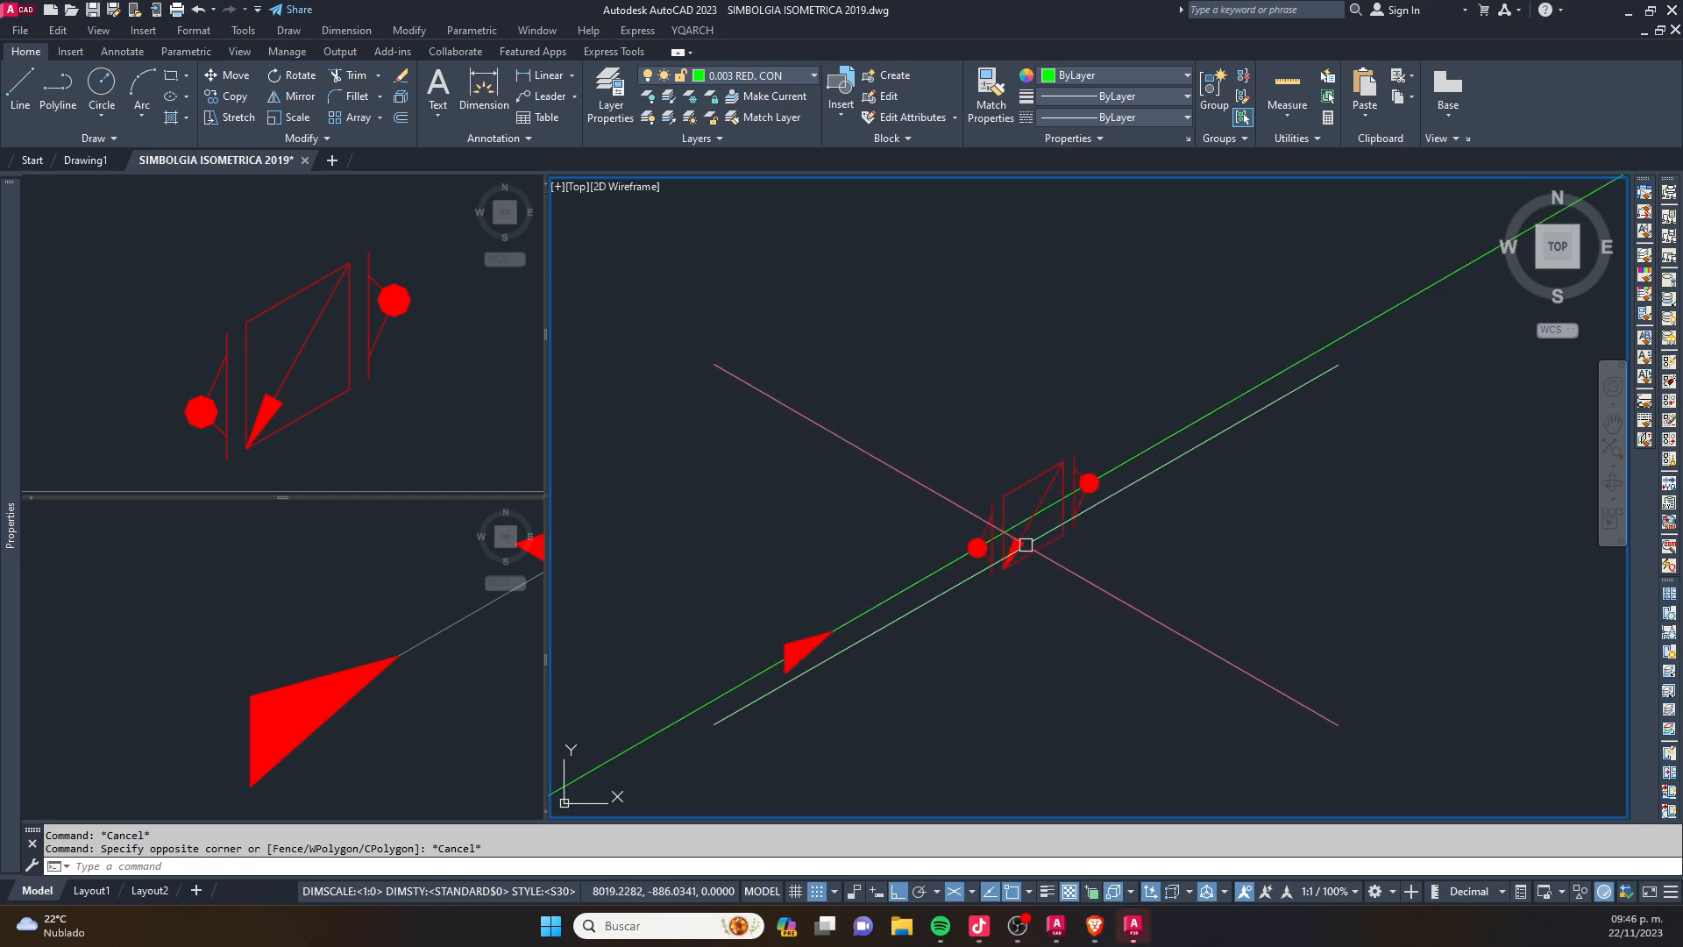
scroll(1044, 586, up, 4)
scroll(1192, 385, down, 4)
scroll(624, 795, down, 2)
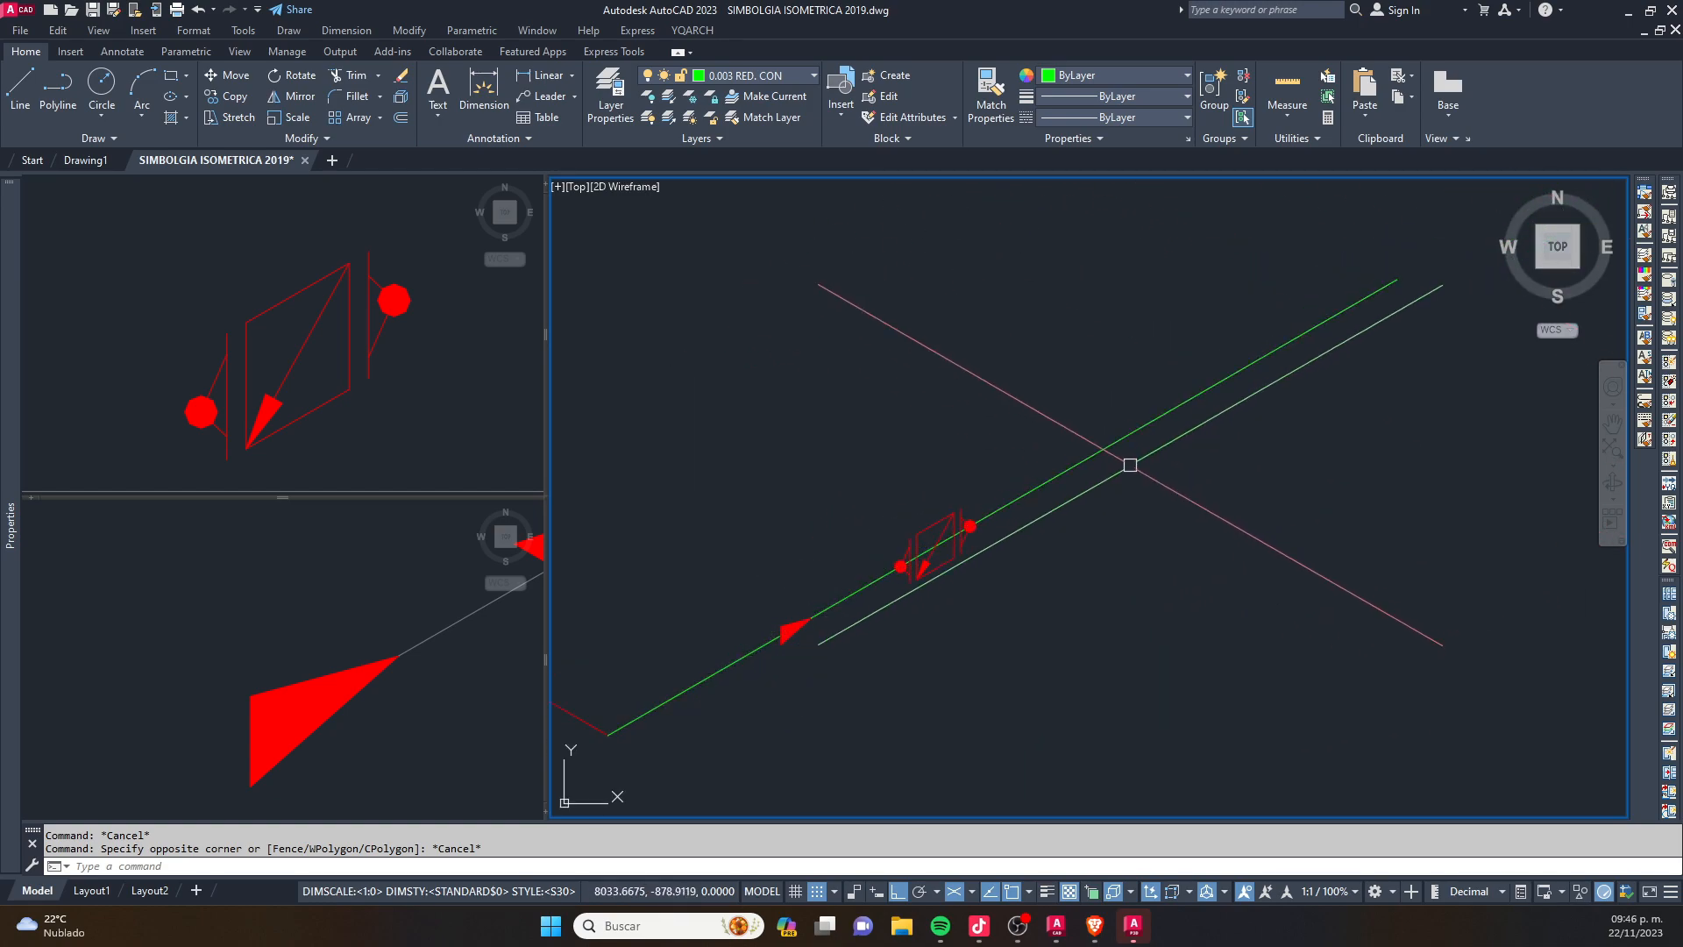
middle_drag(831, 661, 883, 609)
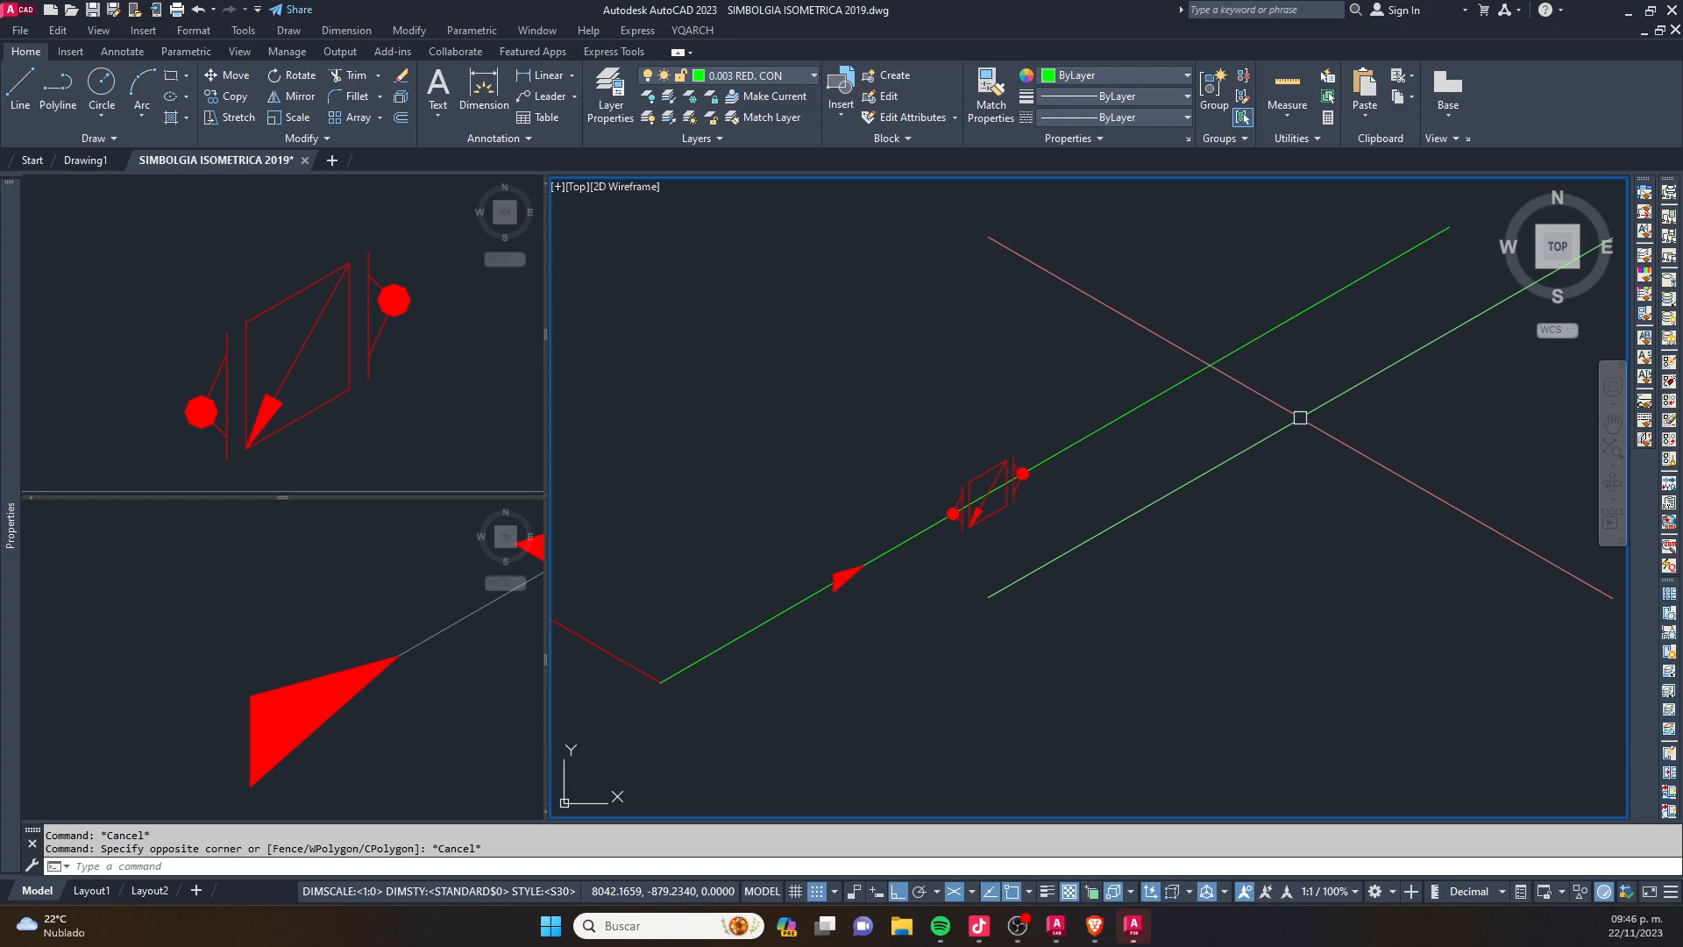
- Redirect the valve's diagonal arrow so it runs from the parallelogram's upper-left corner to its lower-right corner
scroll(1026, 481, up, 4)
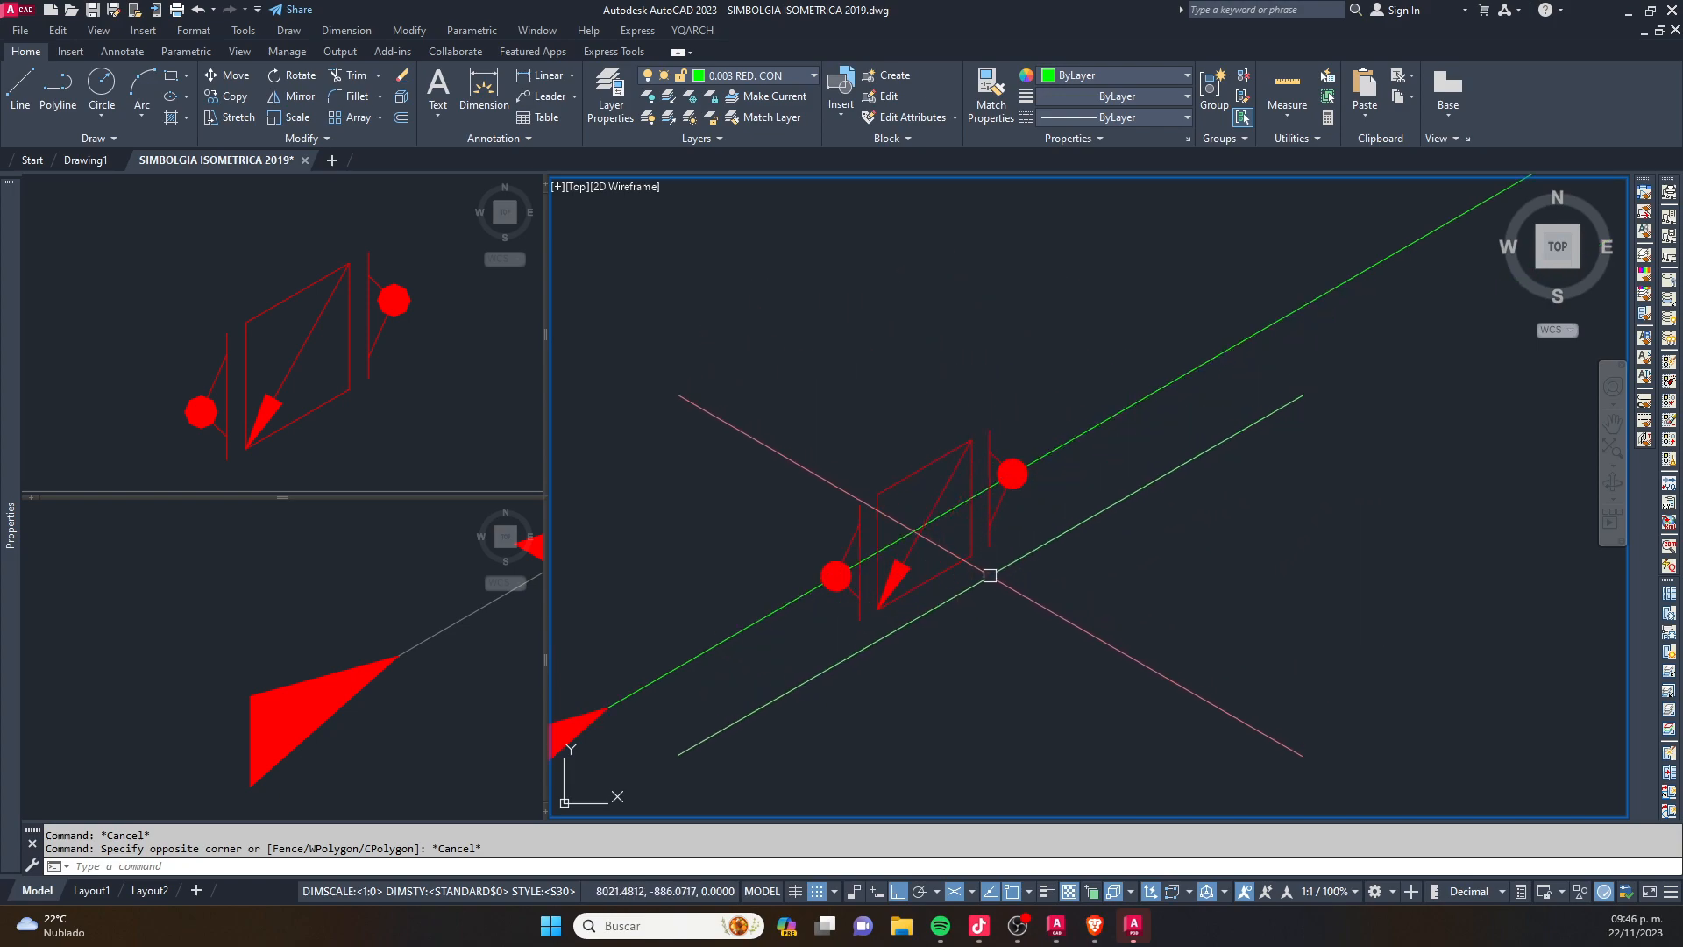
key(Escape)
key(space)
scroll(902, 552, up, 2)
click(907, 556)
click(1018, 370)
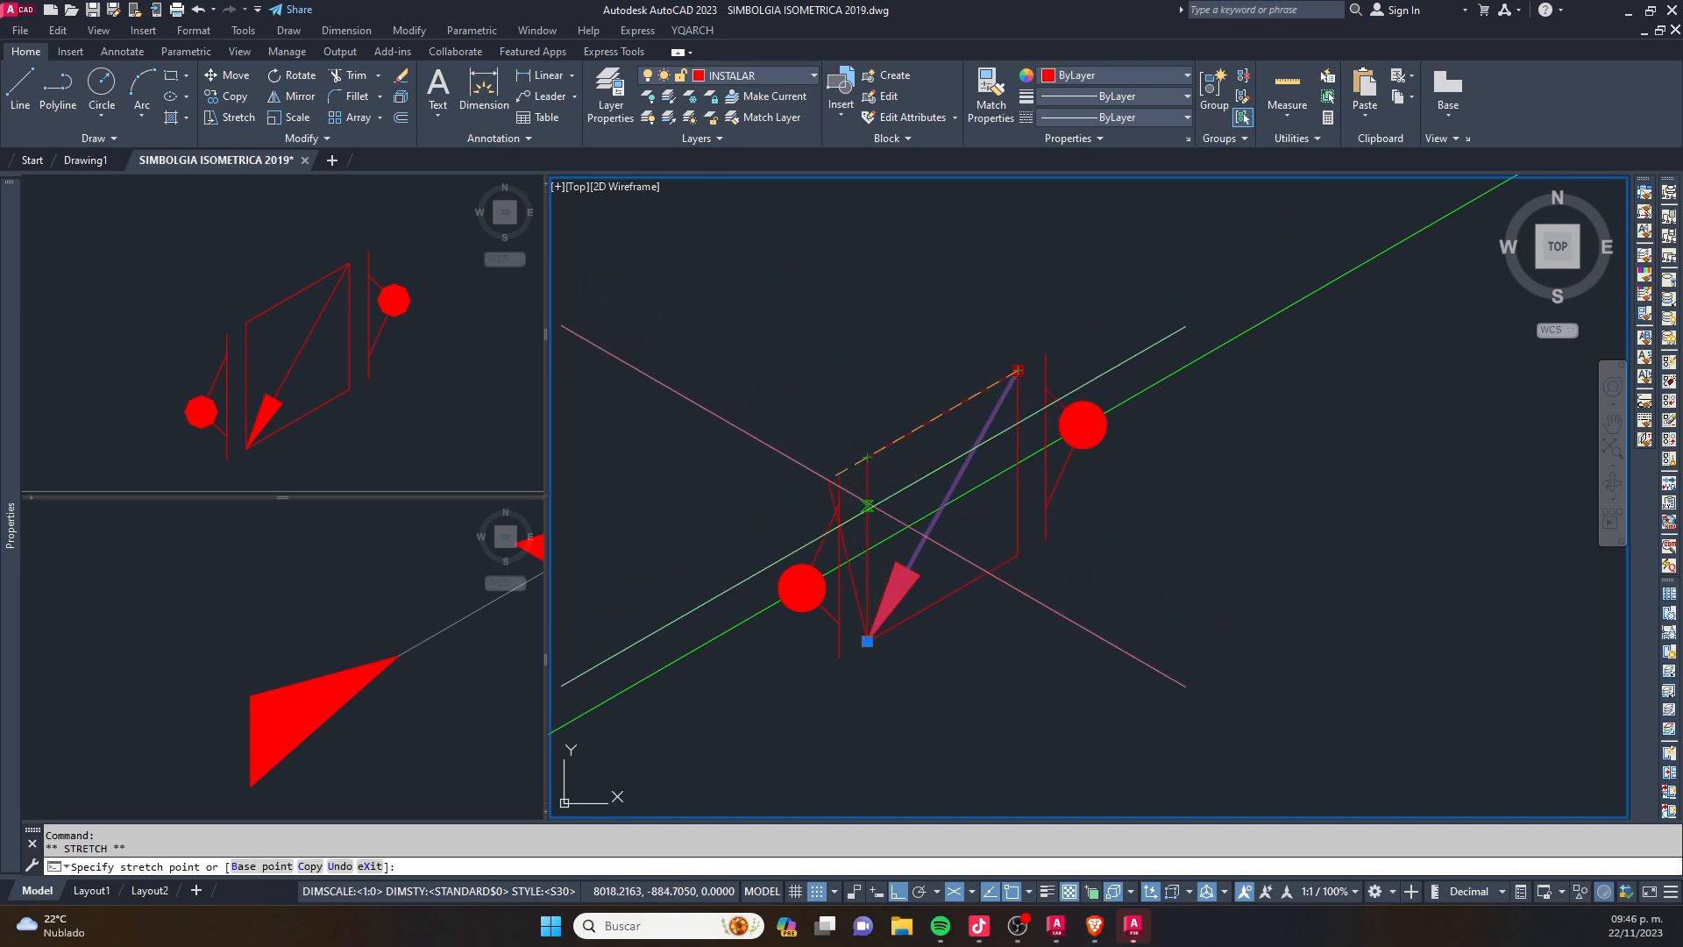
click(868, 458)
scroll(866, 457, up, 2)
click(863, 458)
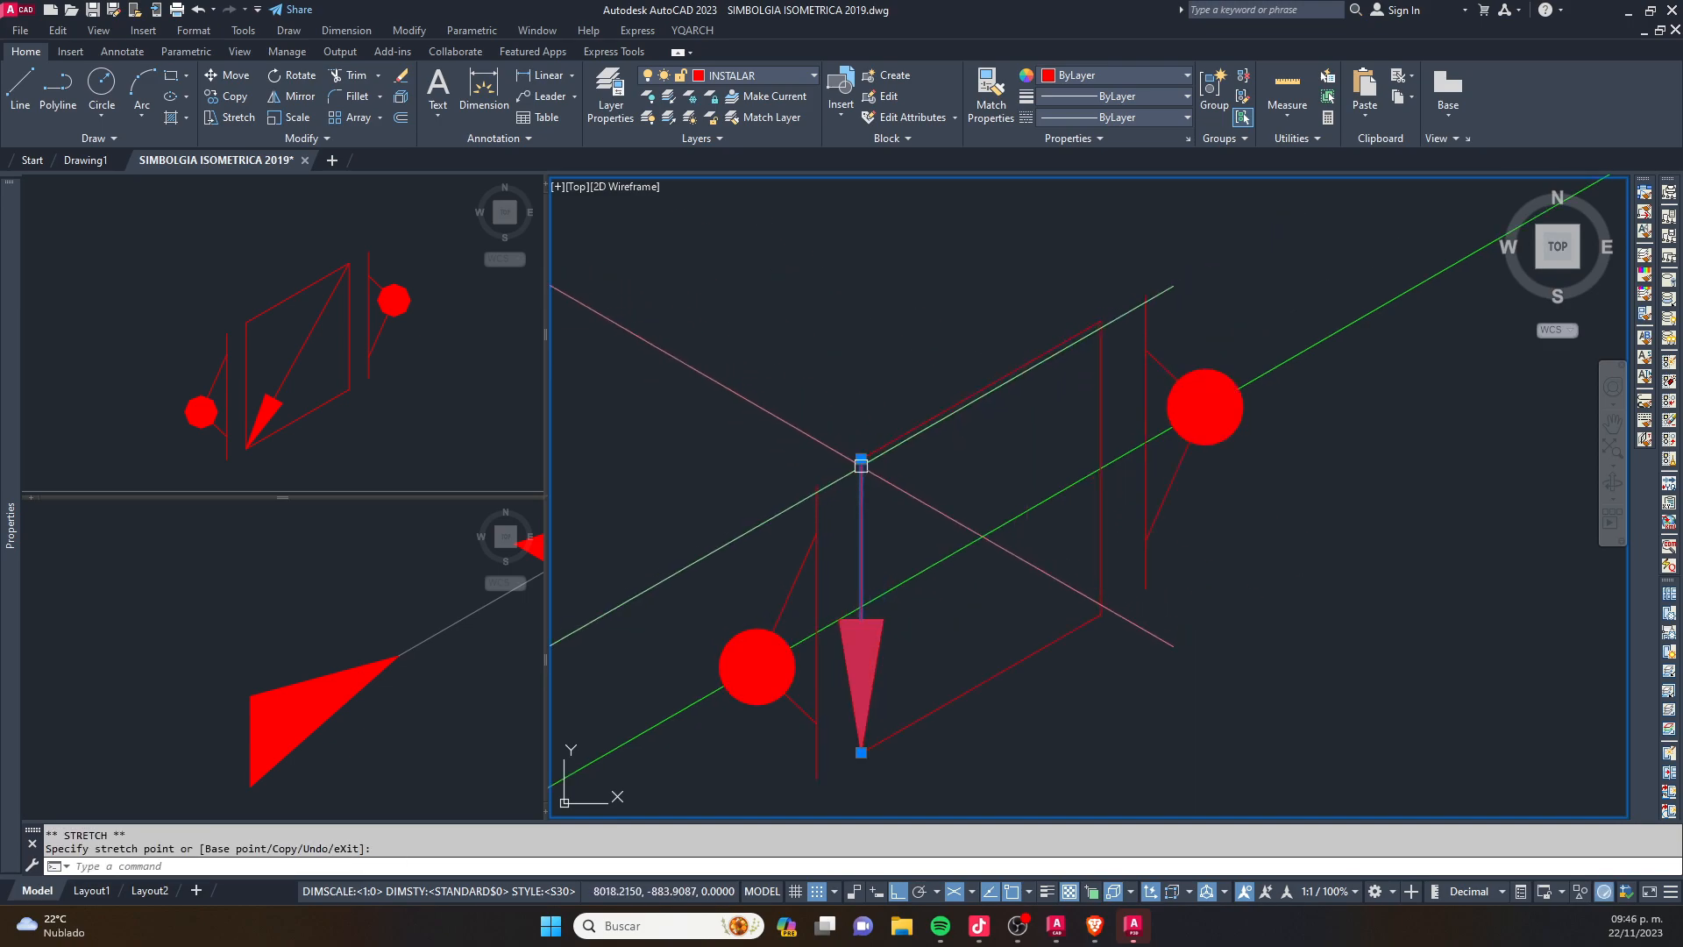
click(861, 752)
key(Escape)
scroll(1065, 509, down, 4)
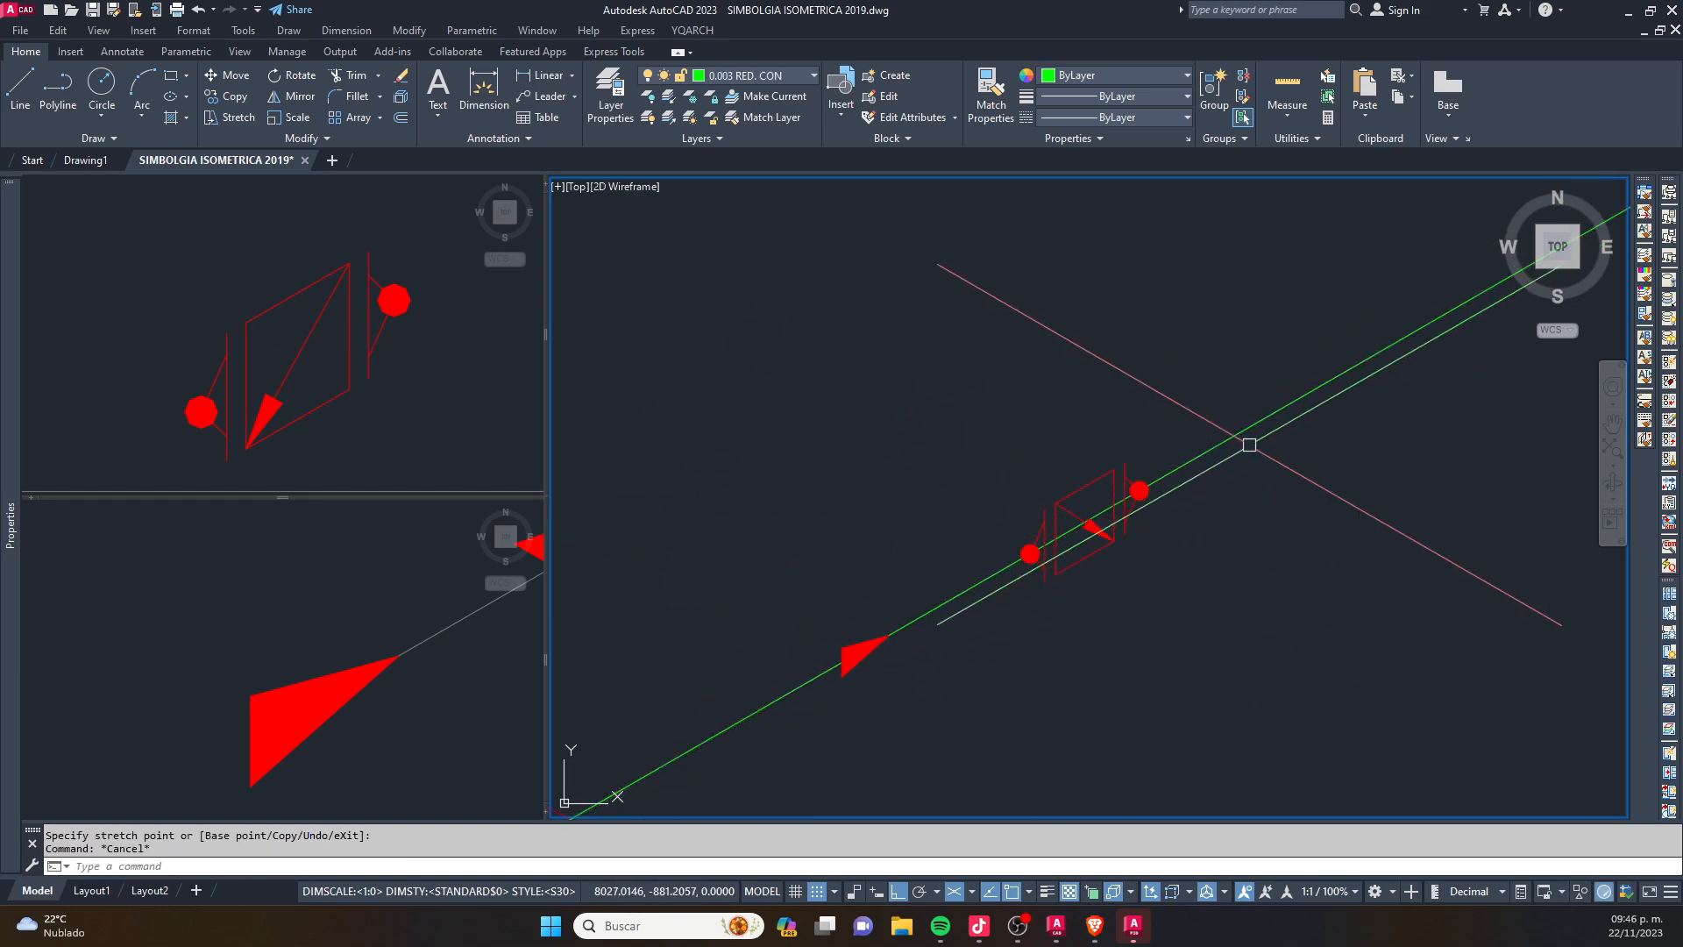
text(ro)
key(Return)
scroll(1043, 526, up, 2)
click(1075, 503)
key(Return)
key(Escape)
scroll(1103, 498, up, 4)
click(1125, 496)
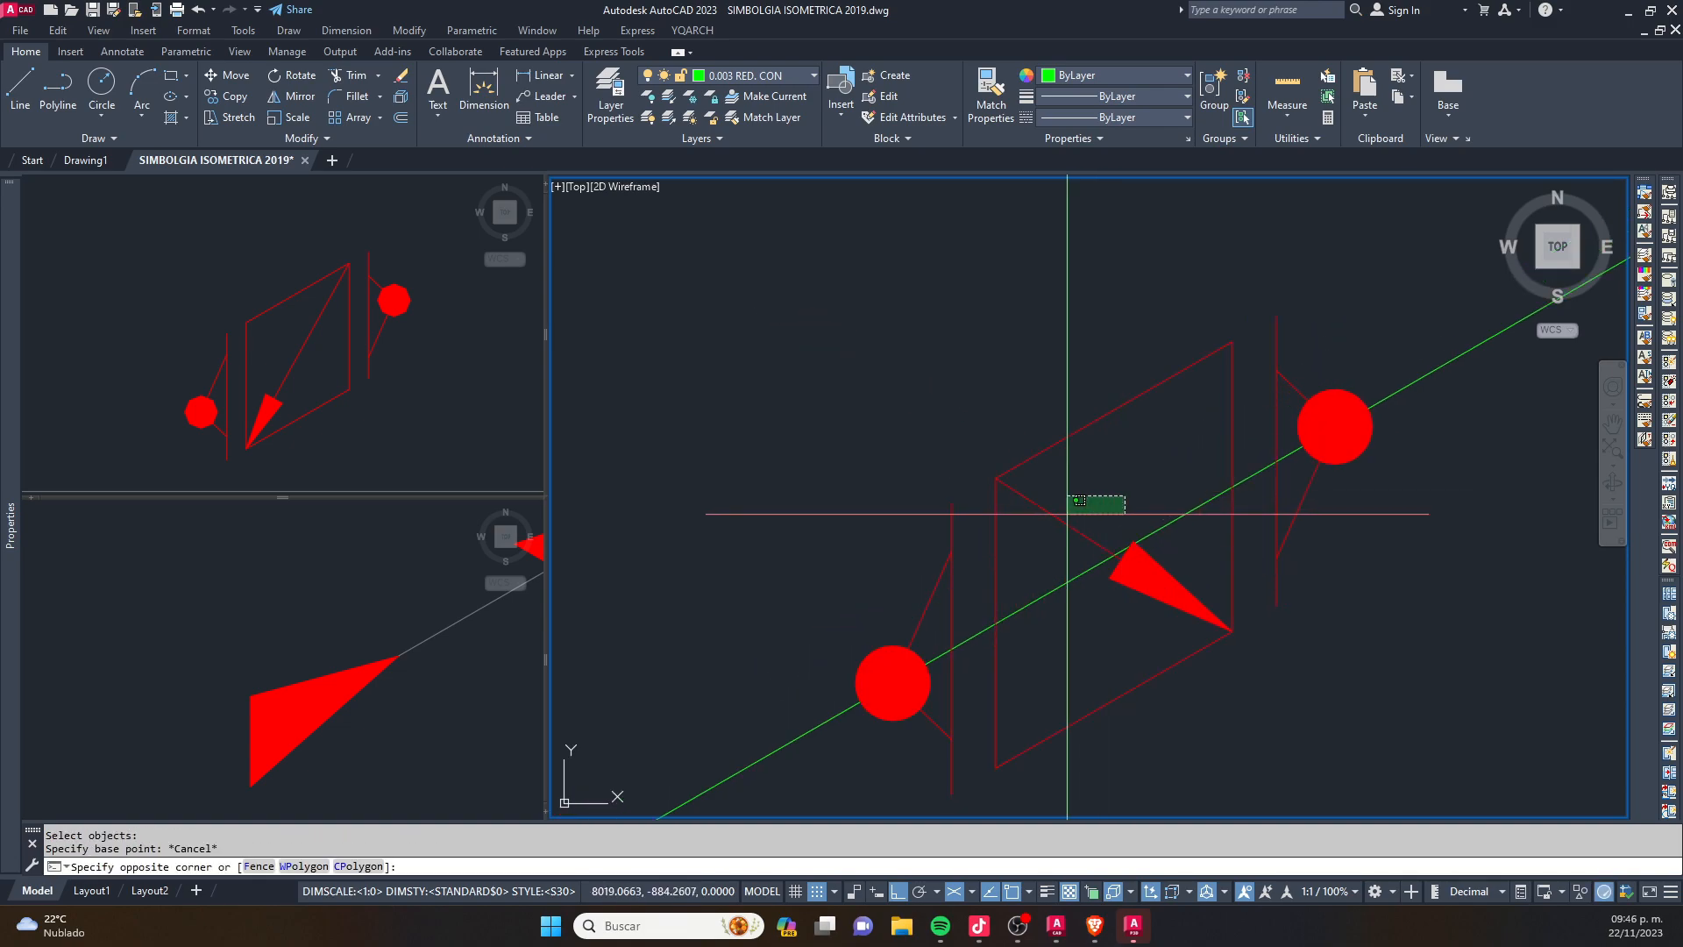
click(1166, 555)
key(Escape)
click(1034, 513)
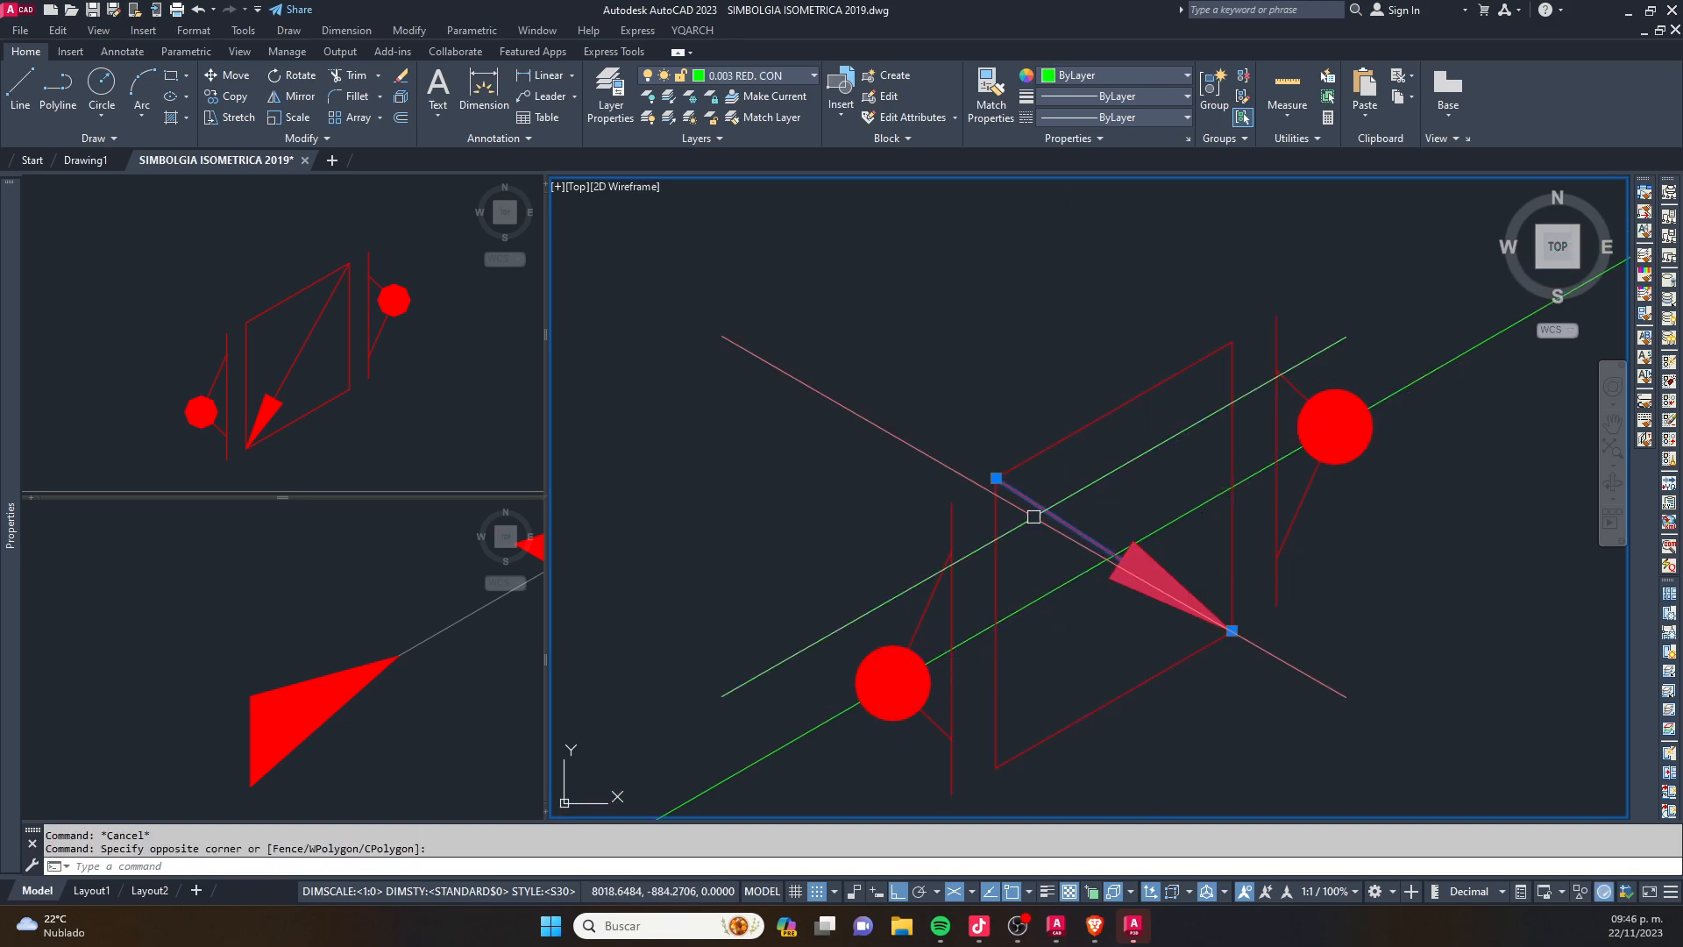
key(Return)
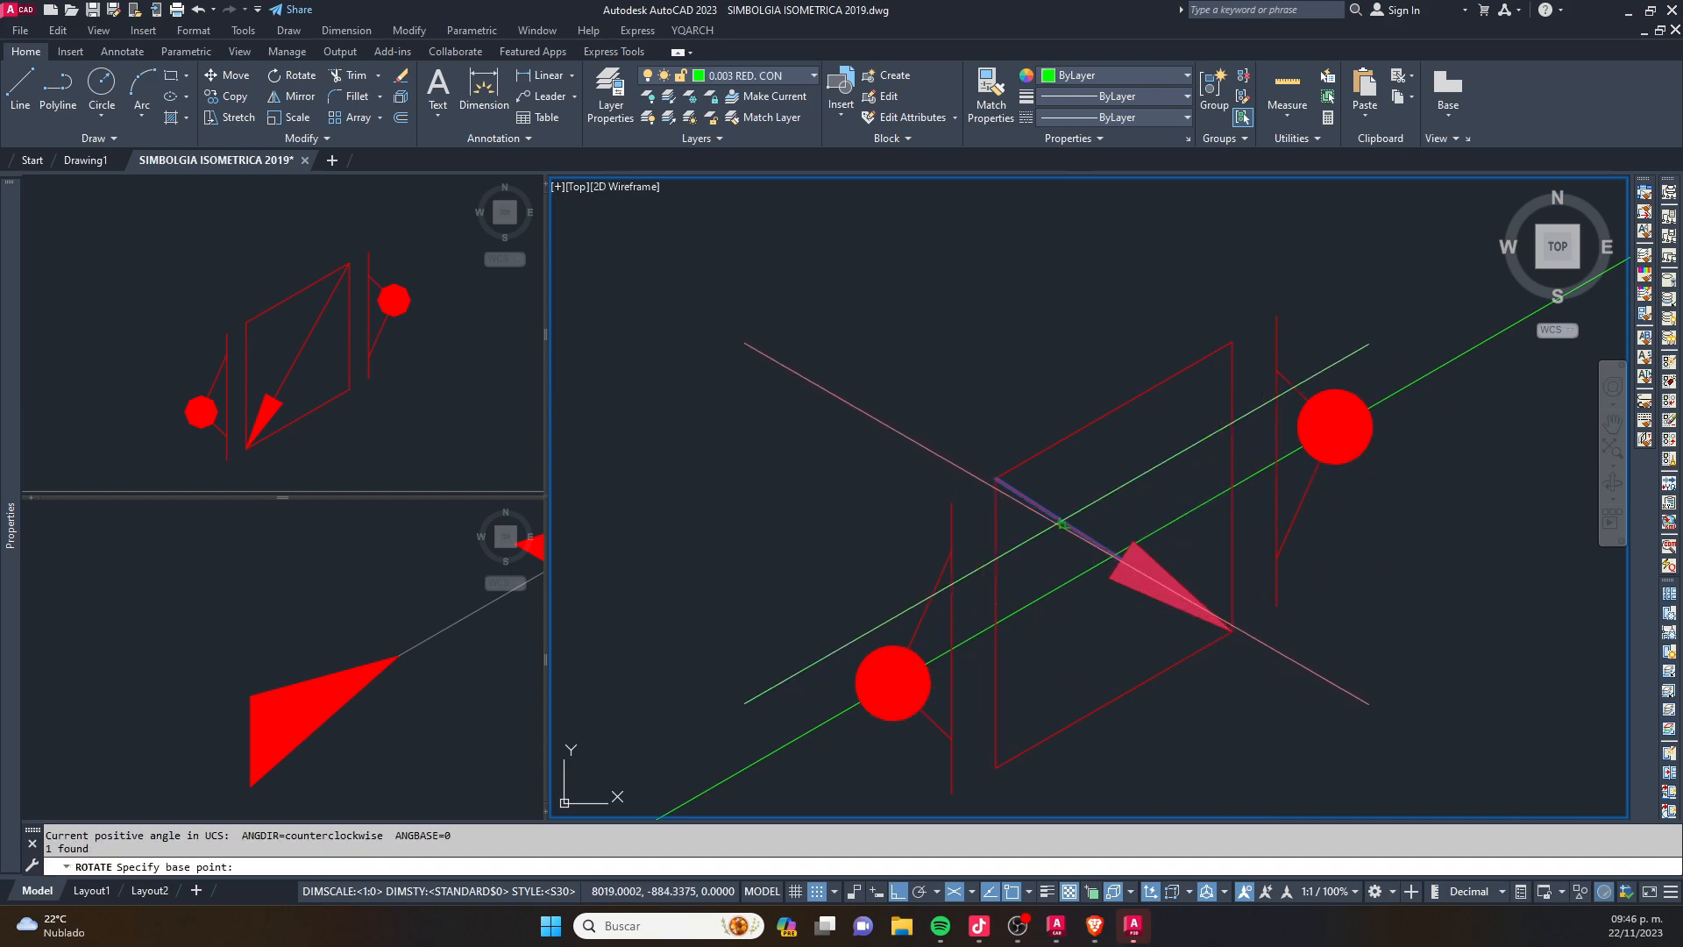
scroll(1012, 462, down, 5)
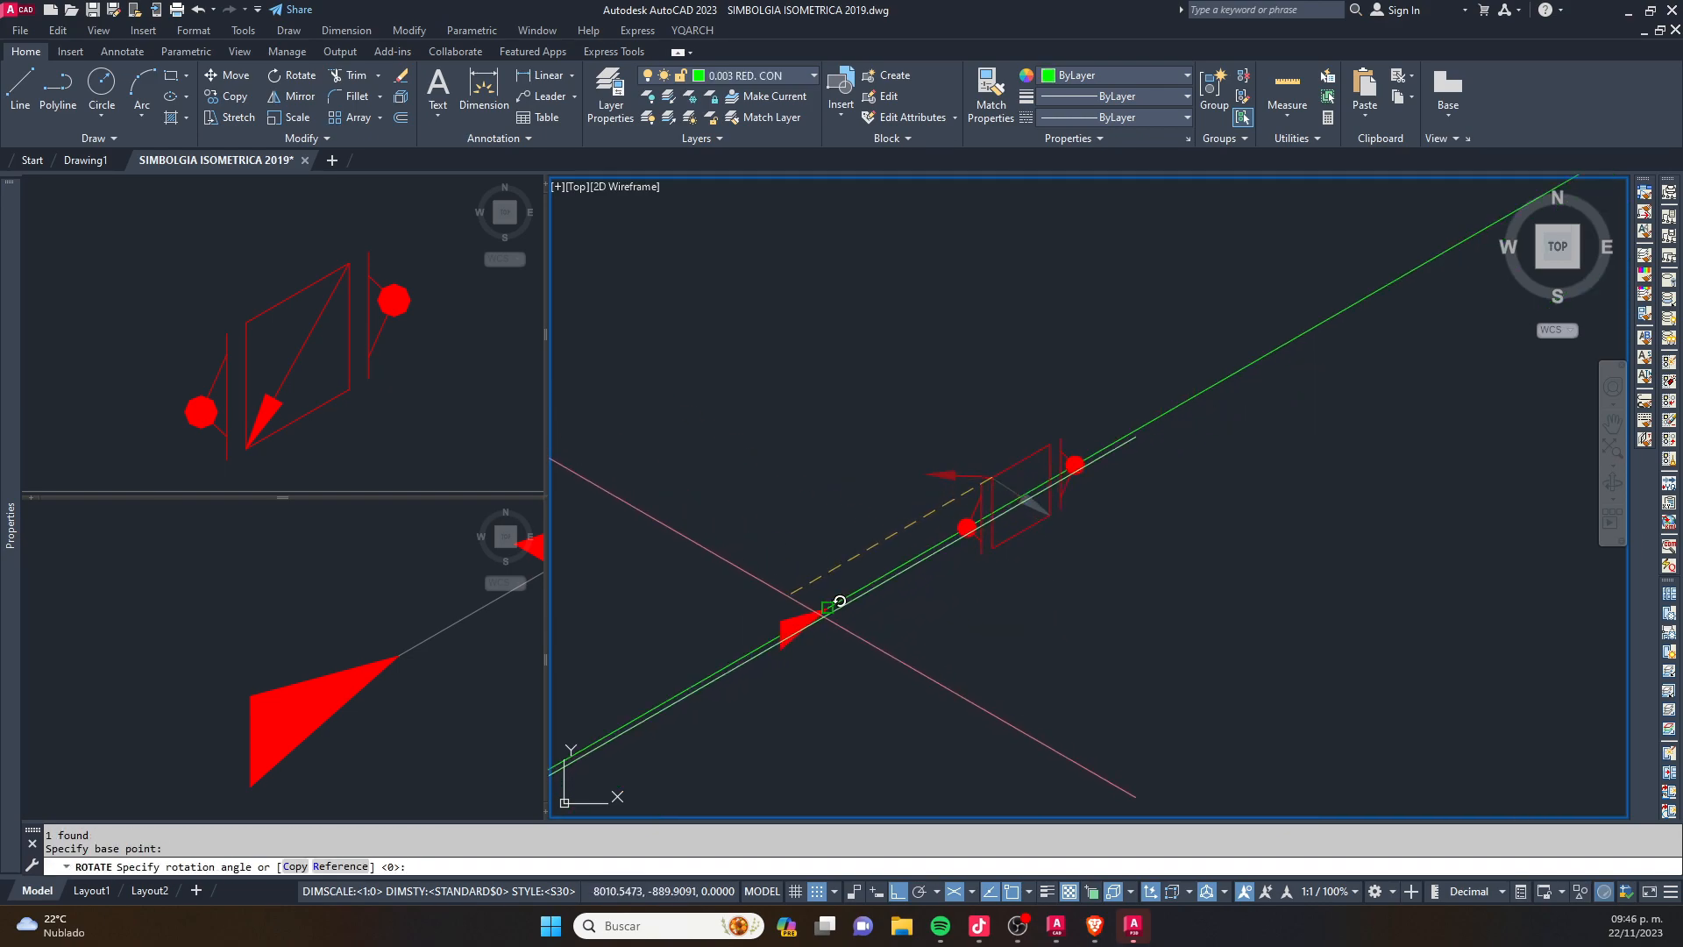
key(F8)
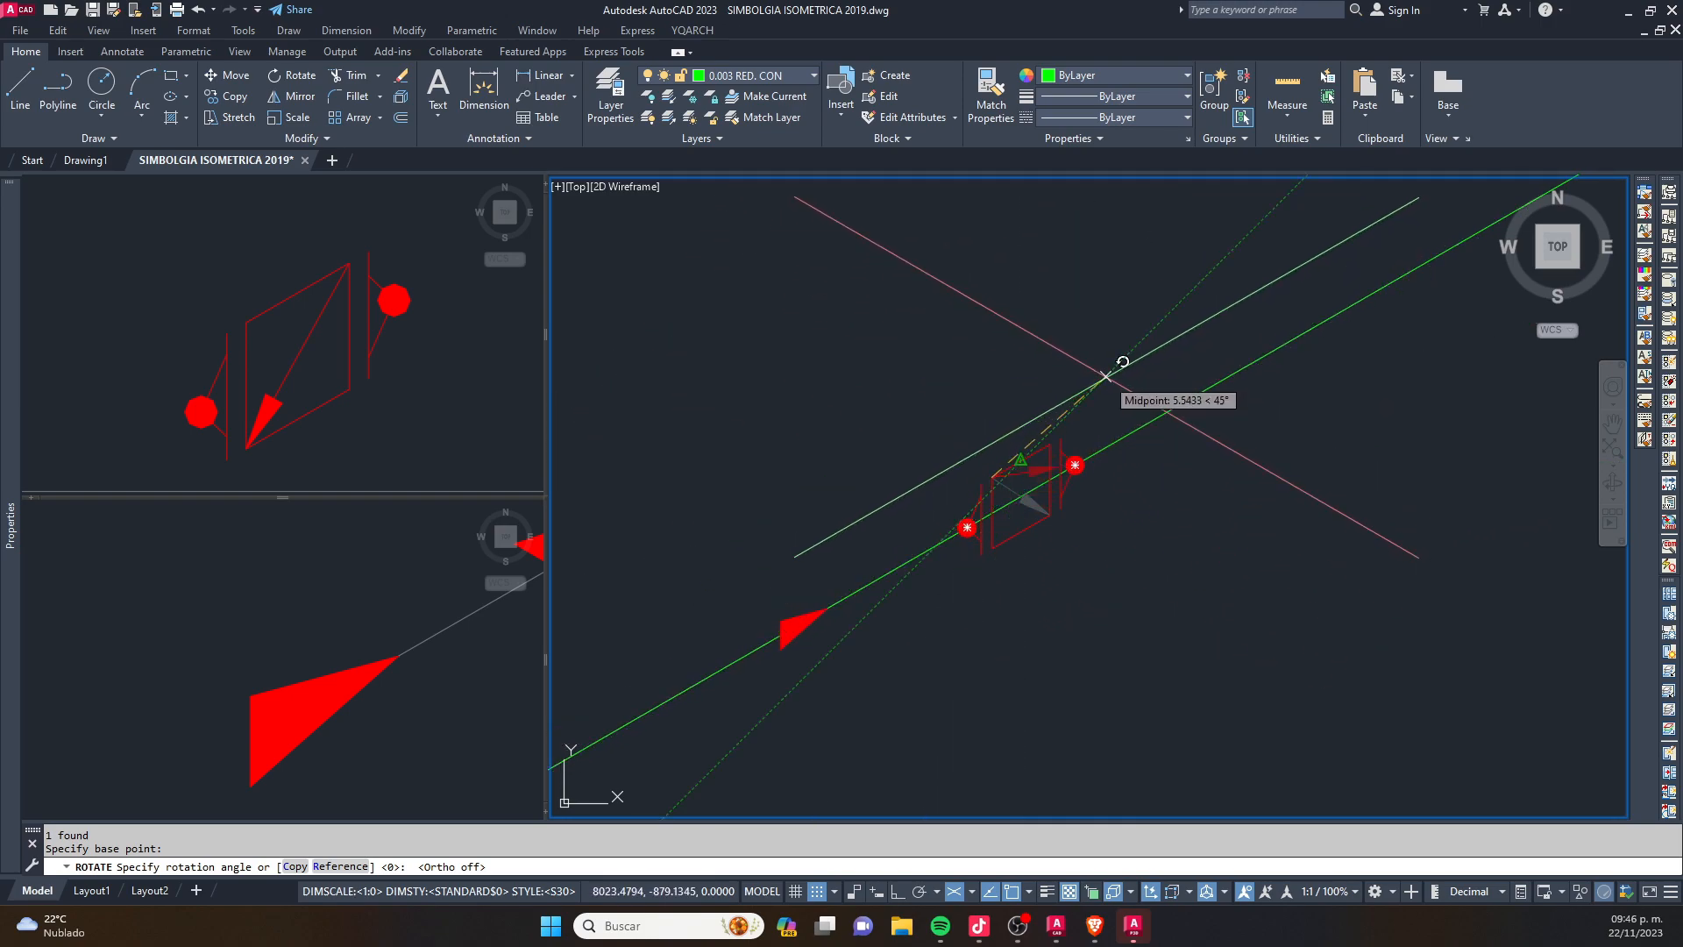
scroll(1441, 238, down, 2)
middle_drag(1441, 238, 987, 552)
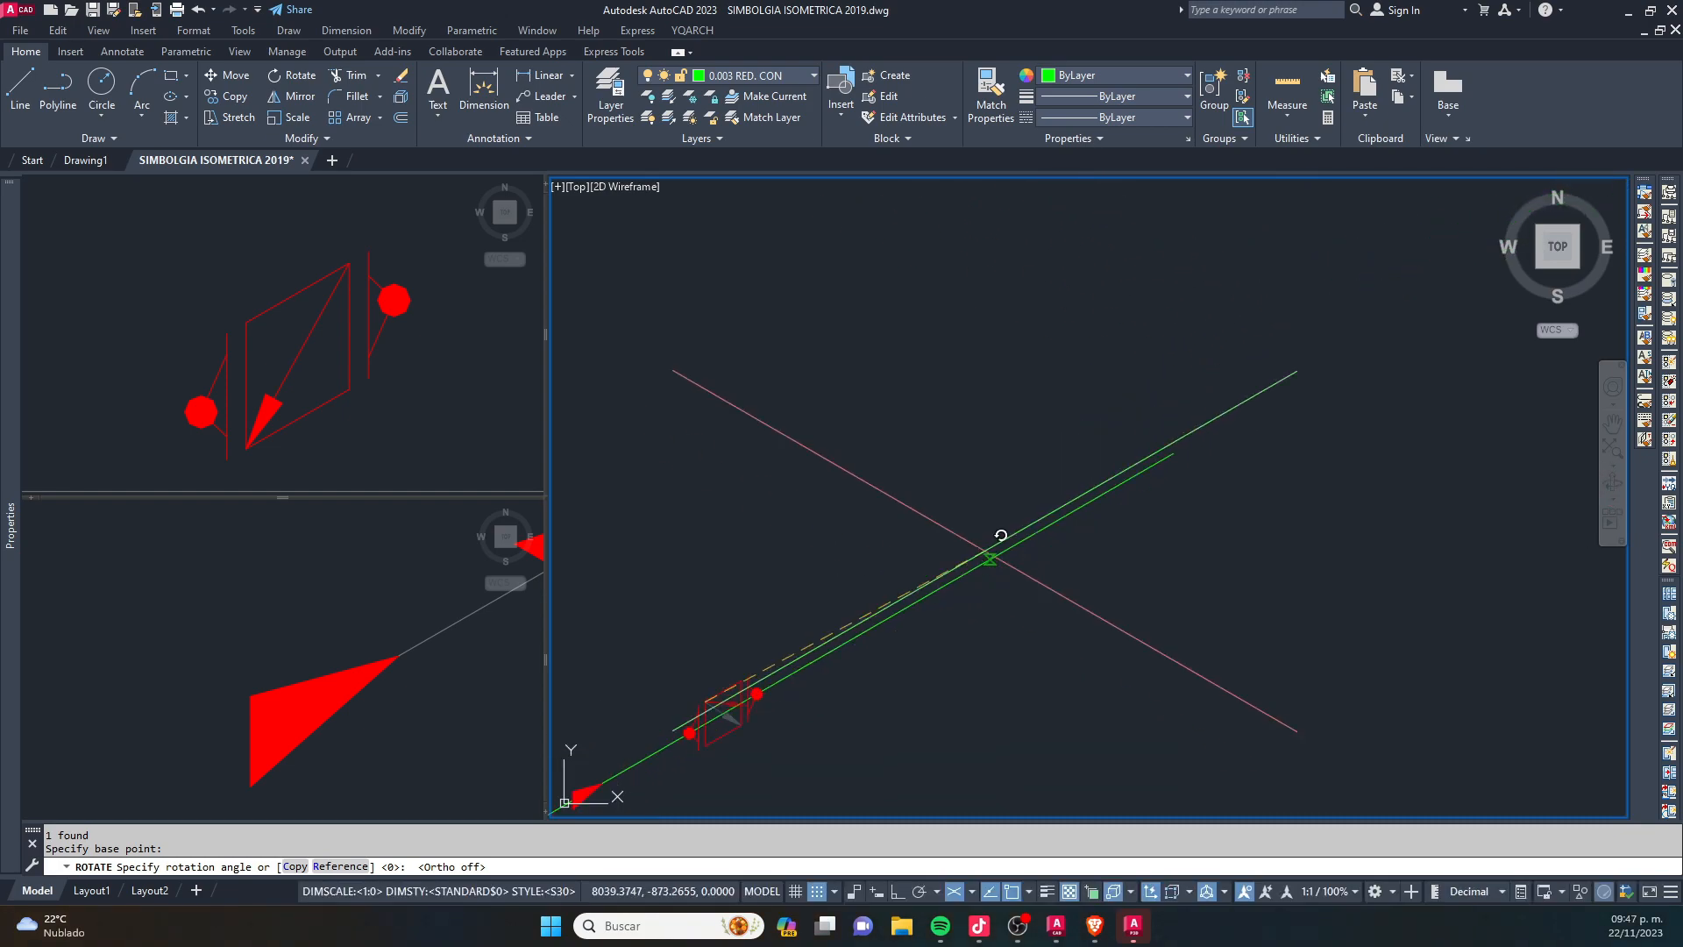
middle_drag(1151, 488, 1268, 327)
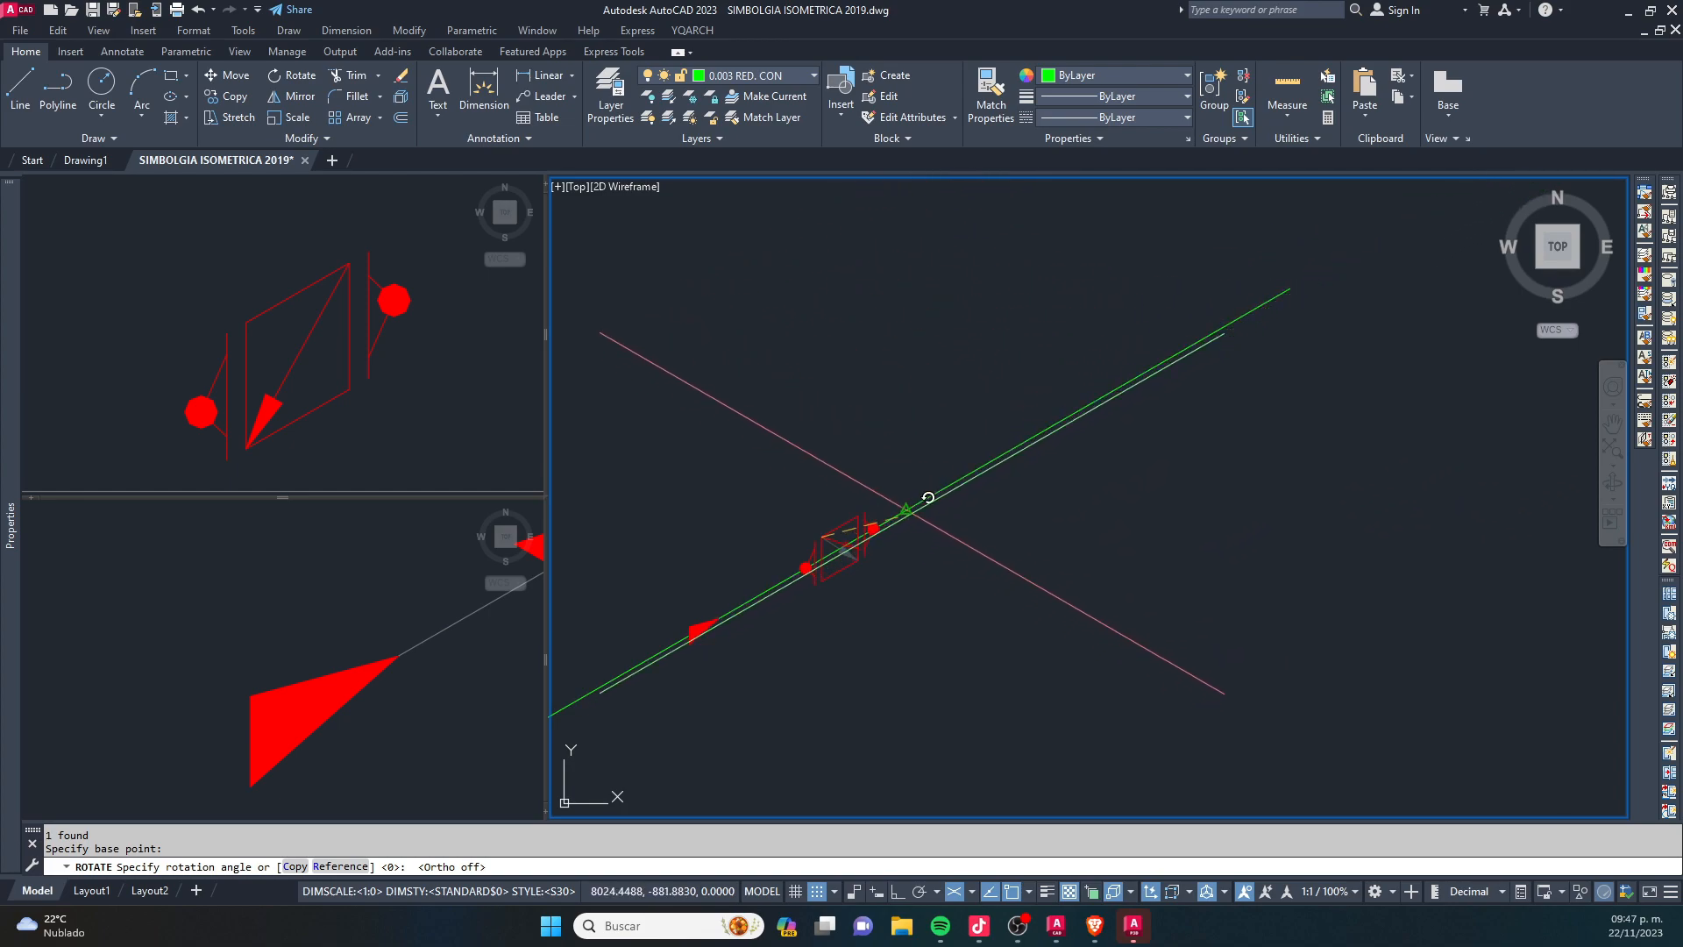
scroll(841, 544, up, 4)
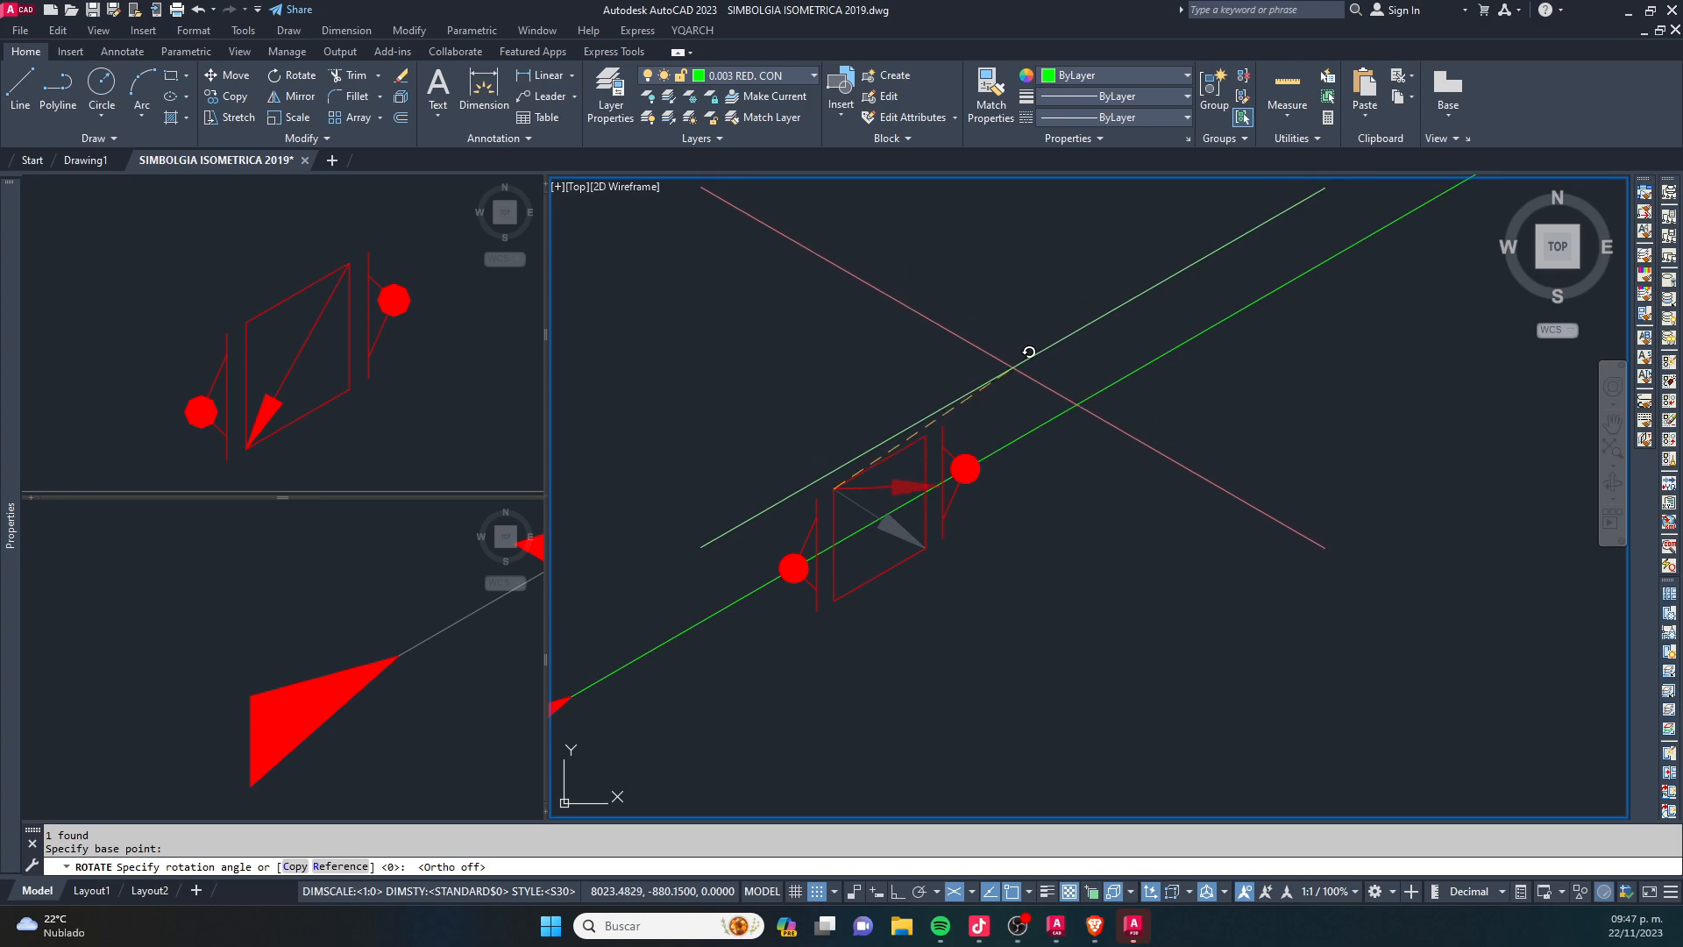
key(Escape)
key(Escape)
- Trim the green line inside the flanged valve between its two weld dots, using the flange connection lines as cutting edges
scroll(1006, 401, down, 4)
scroll(822, 531, up, 8)
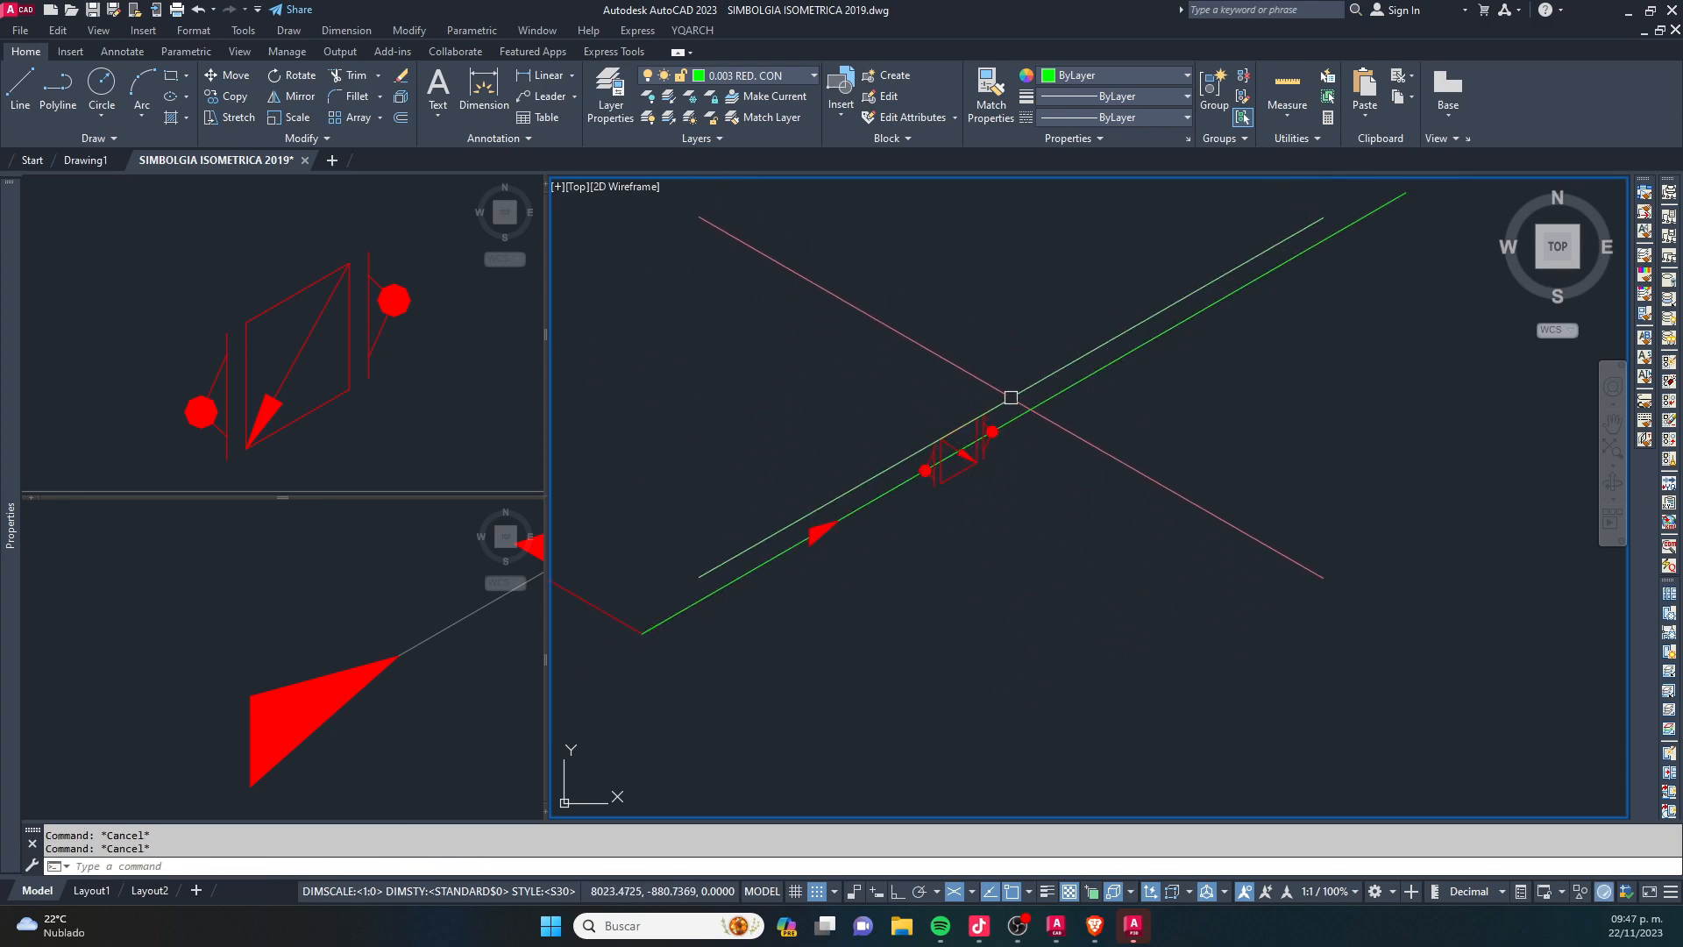
click(1027, 484)
click(674, 552)
text(tr)
key(Return)
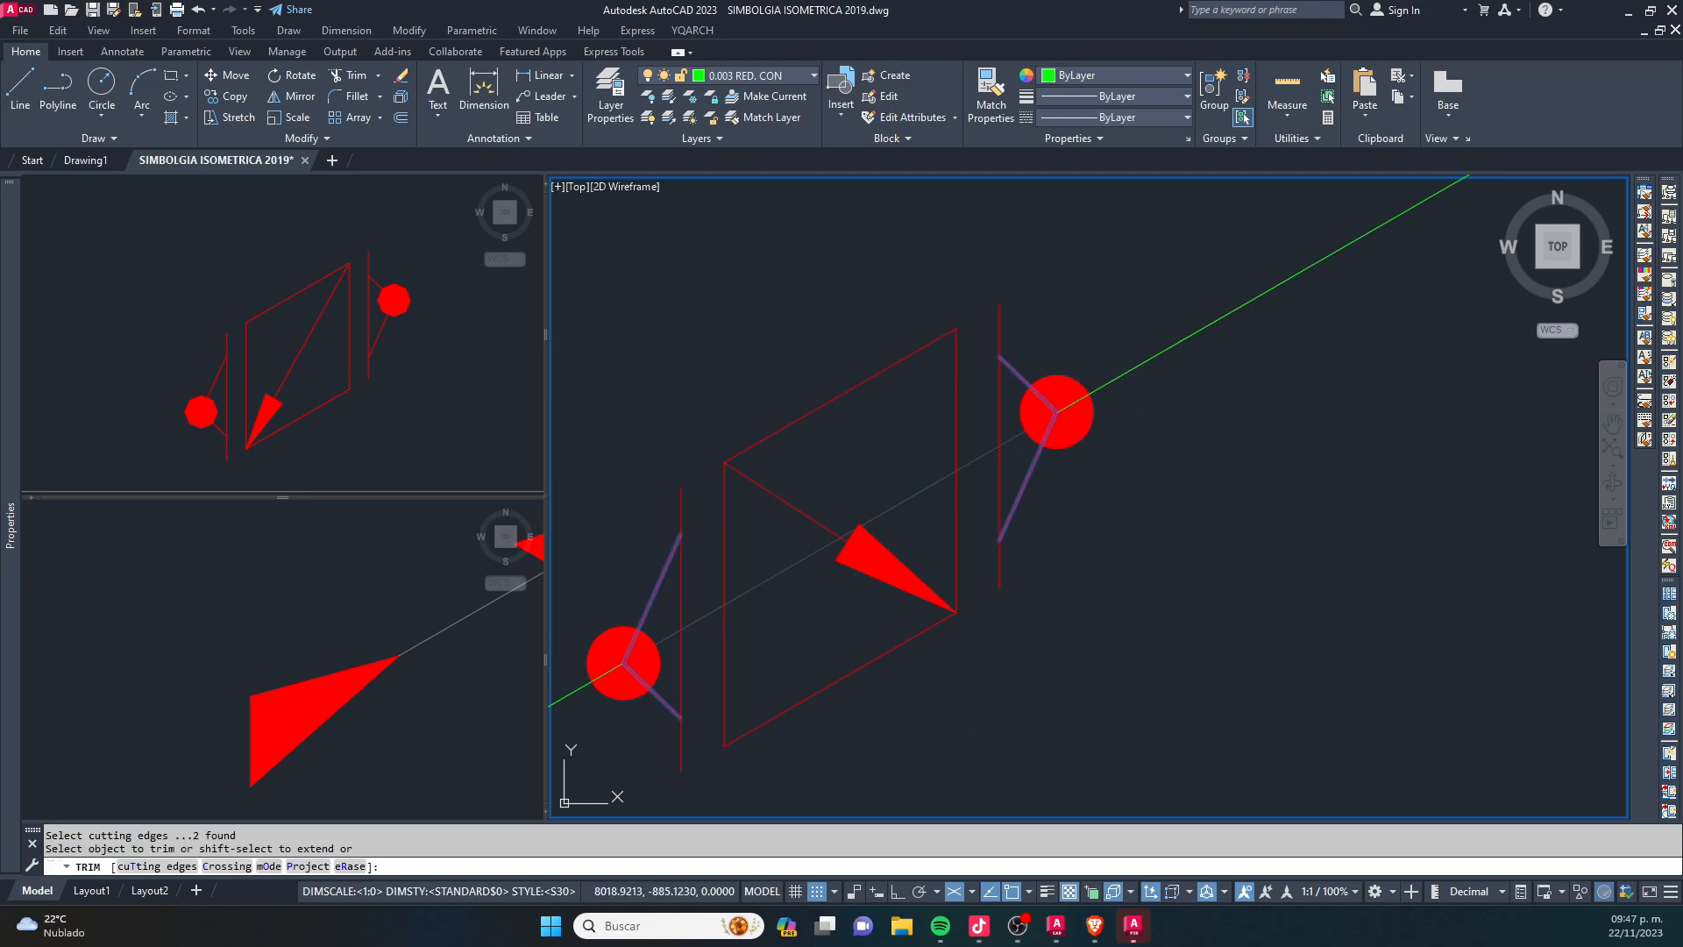
key(Escape)
scroll(942, 500, down, 7)
- Move the whole flanged valve symbol with its weld dots to the magenta valve layer
click(785, 304)
click(1011, 571)
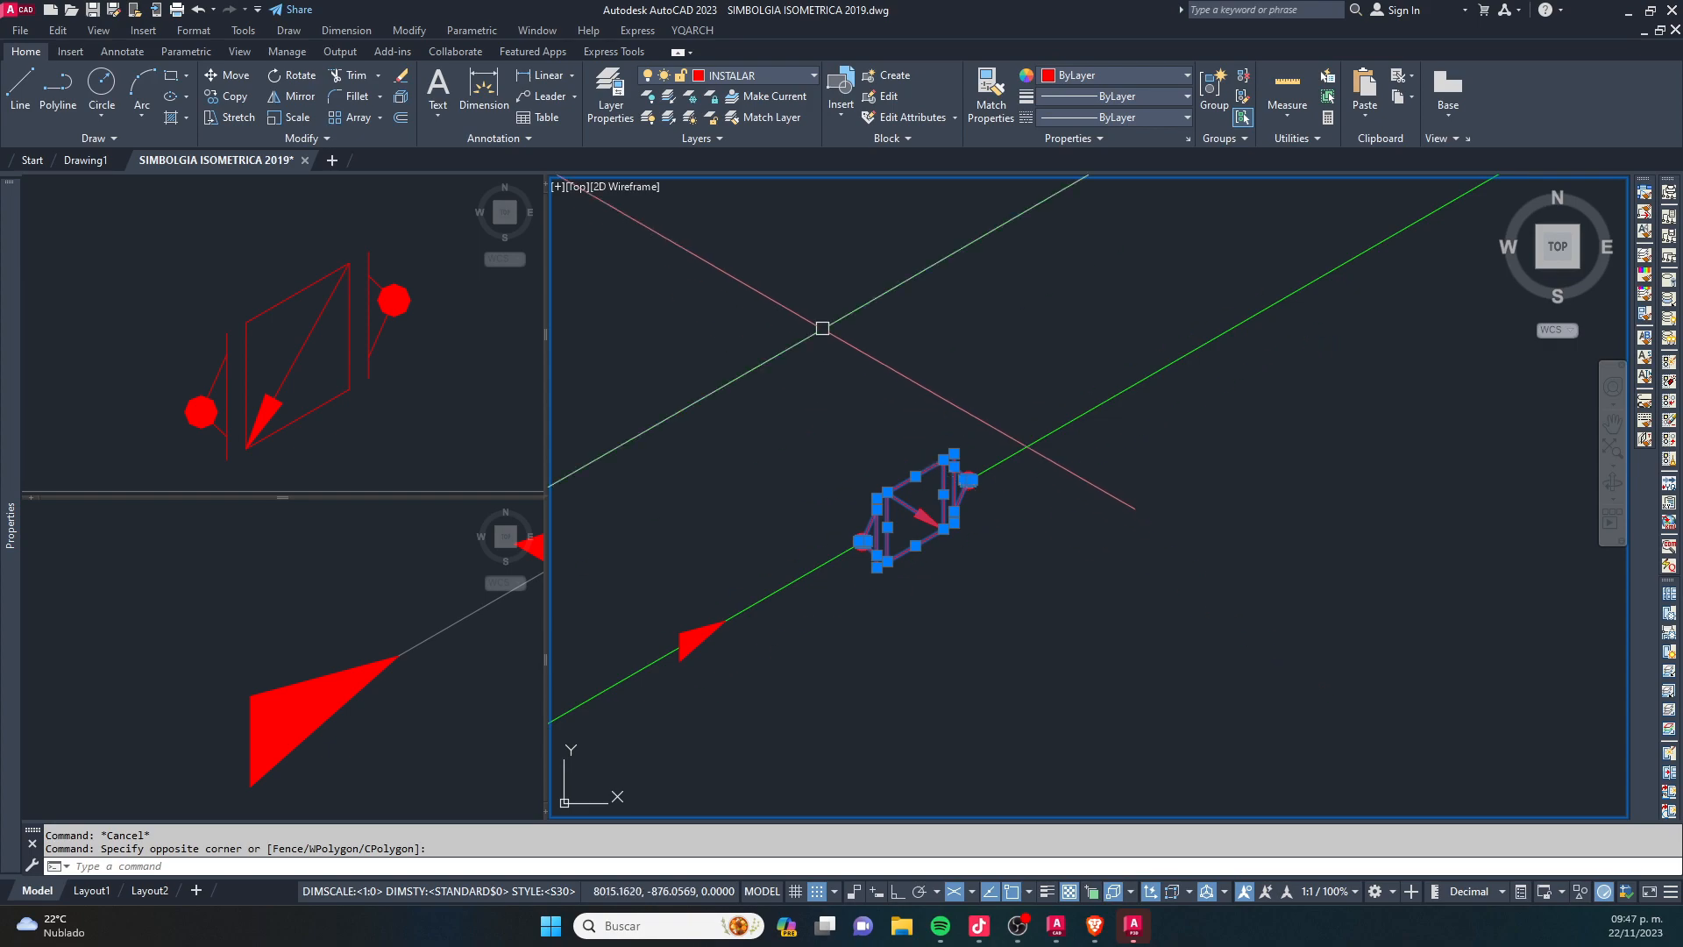
click(801, 75)
scroll(780, 103, up, 3)
click(772, 181)
scroll(952, 339, down, 2)
key(Escape)
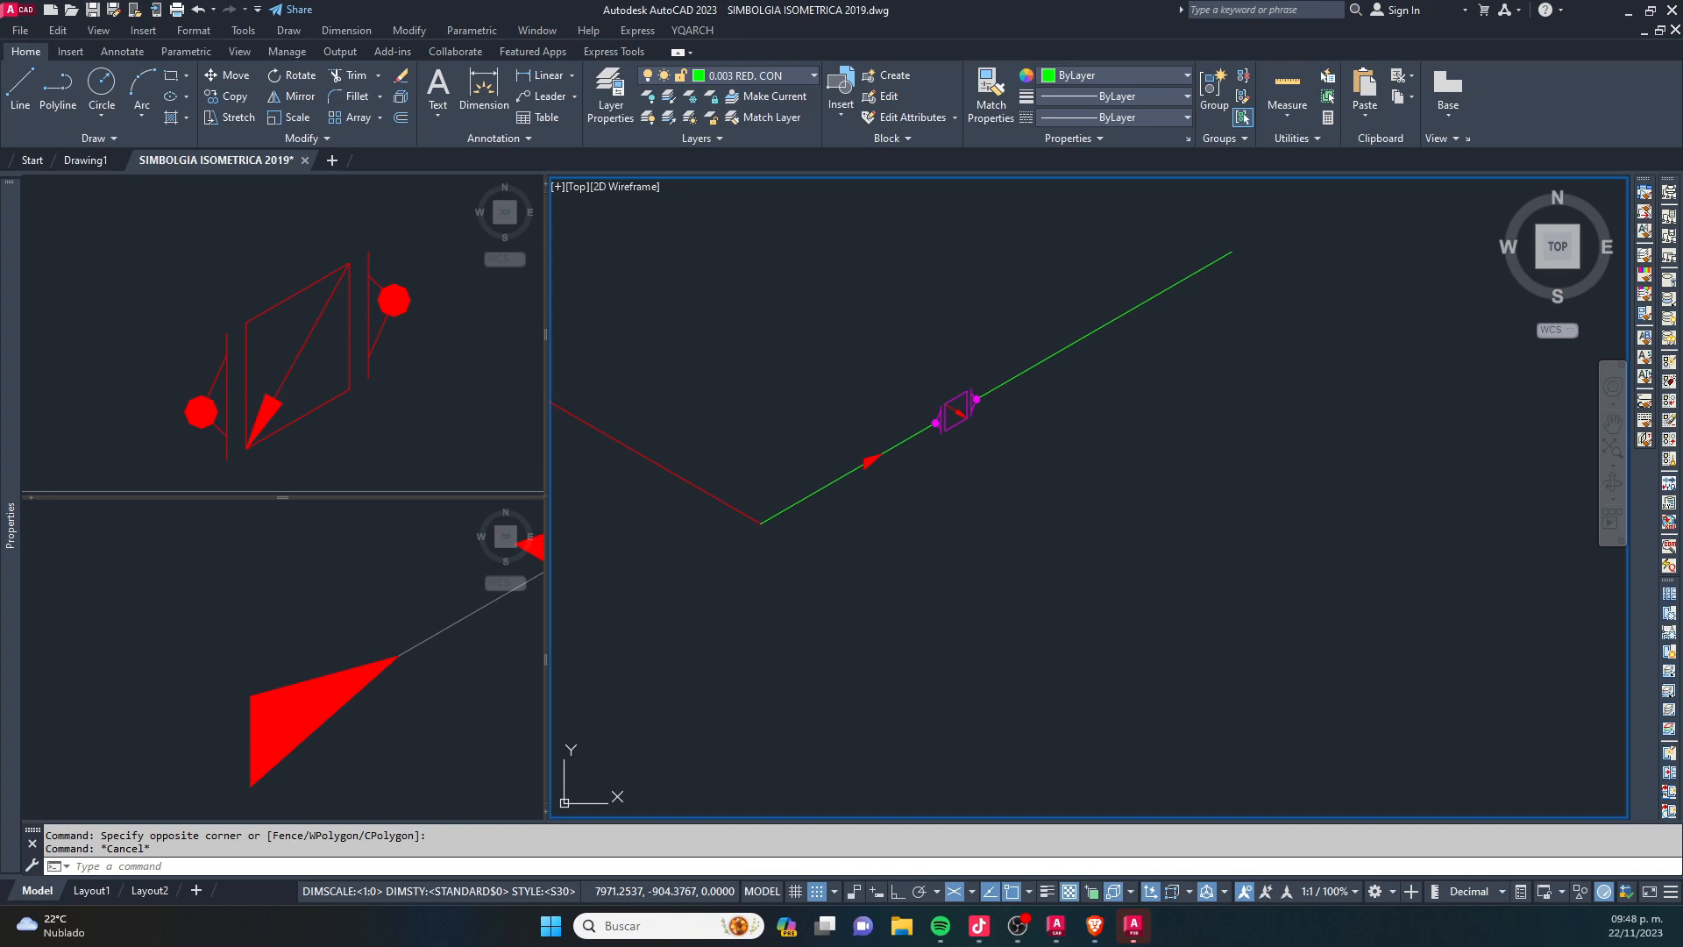
click(752, 537)
scroll(752, 535, down, 3)
key(Escape)
middle_drag(755, 532, 829, 492)
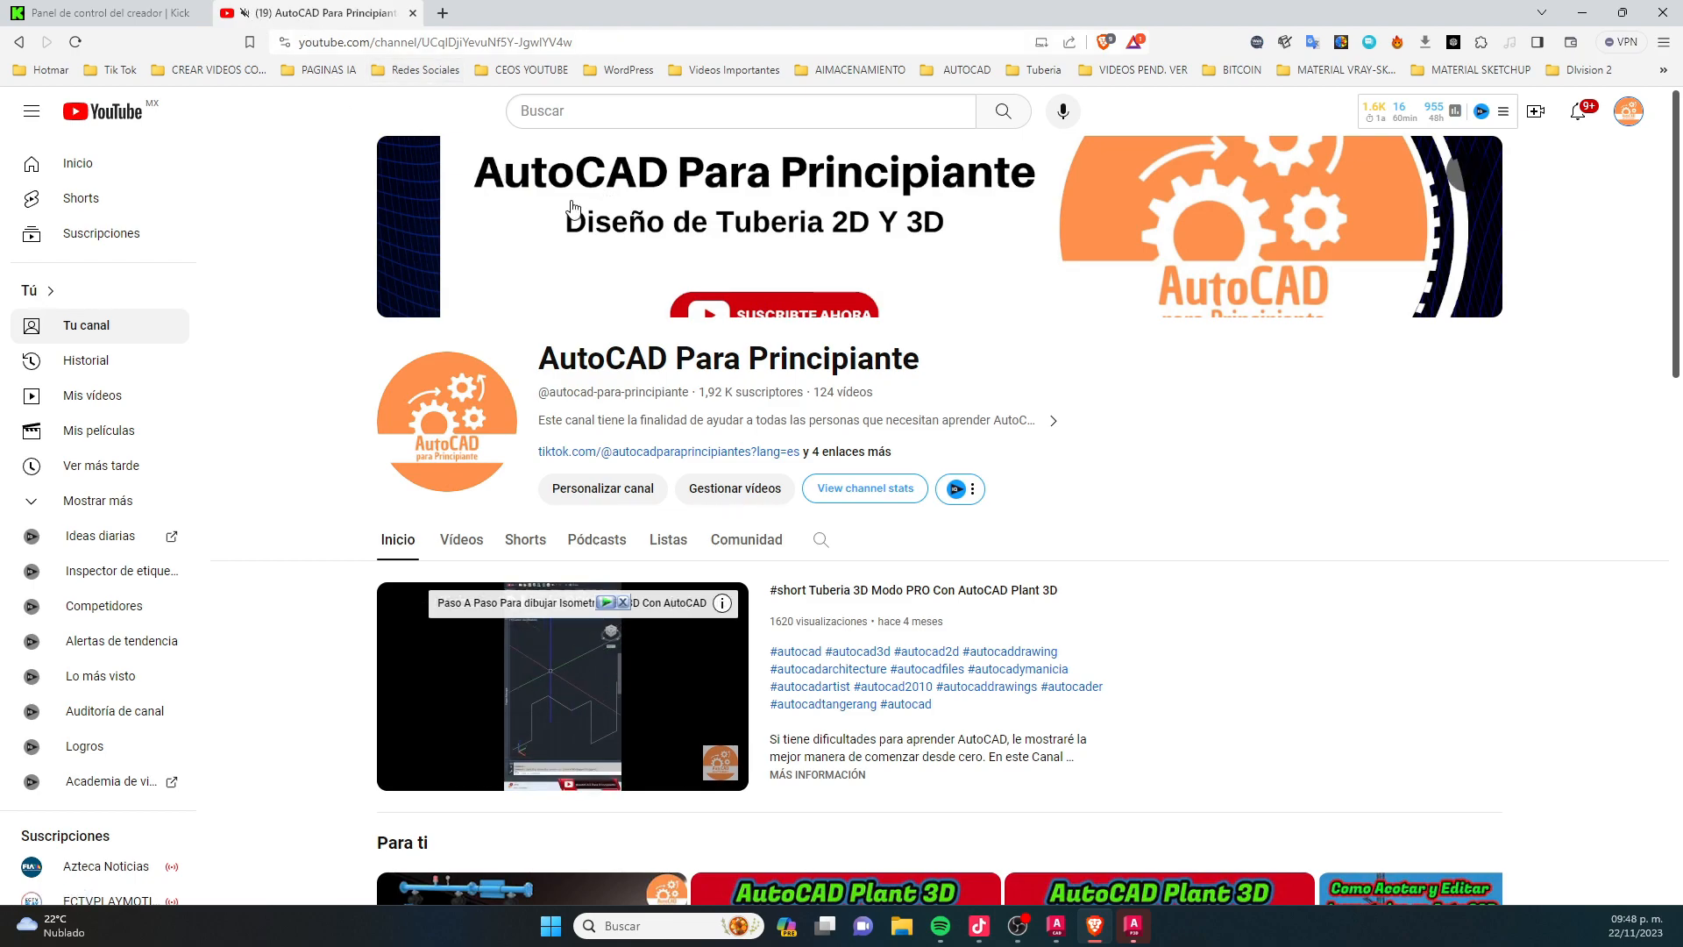
- Look through the videos, shorts and playlists of the AutoCAD Para Principiante channel on YouTube, and return to the AutoCAD drawing
scroll(892, 425, down, 7)
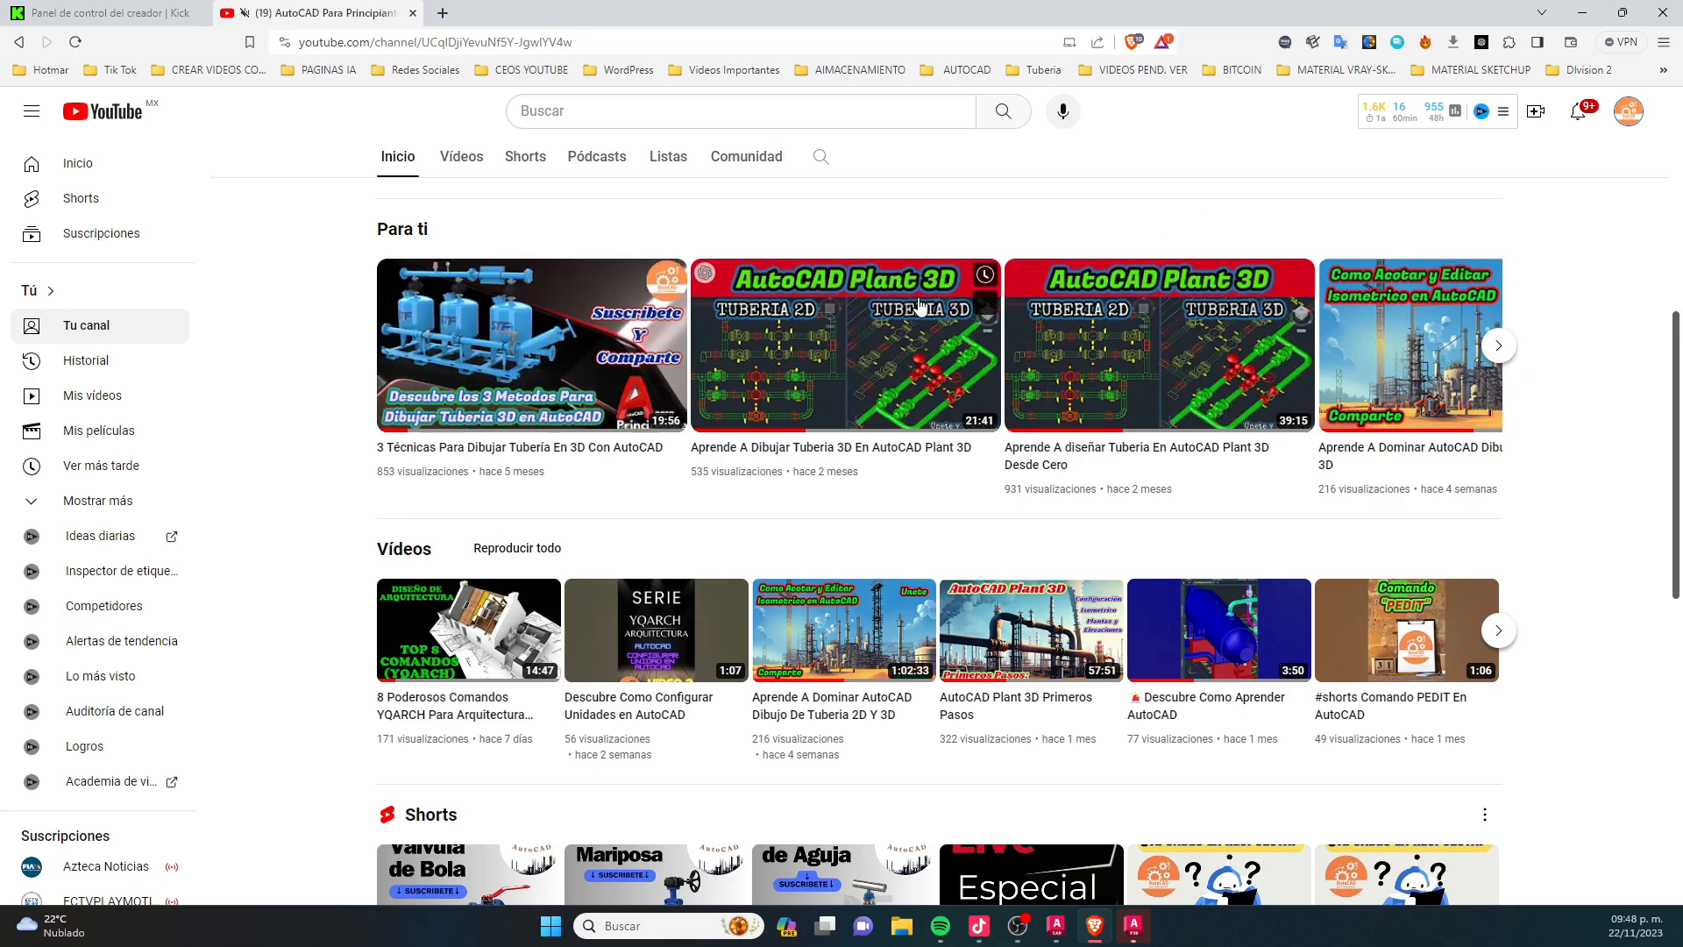
scroll(1120, 550, down, 3)
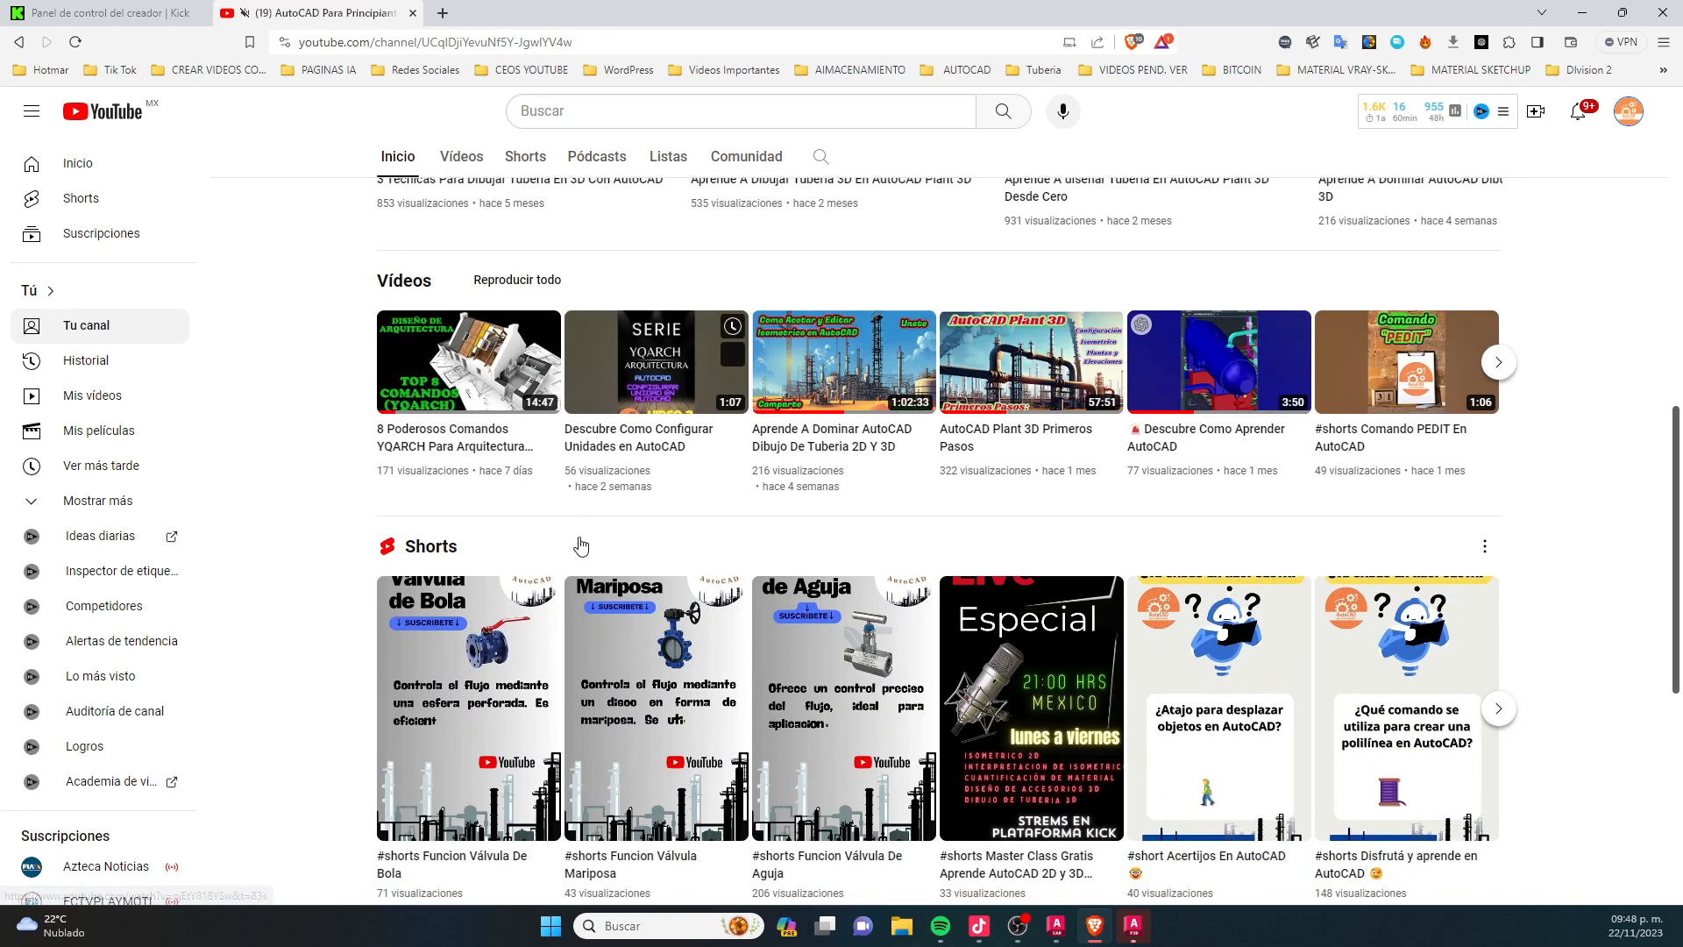
scroll(990, 605, down, 6)
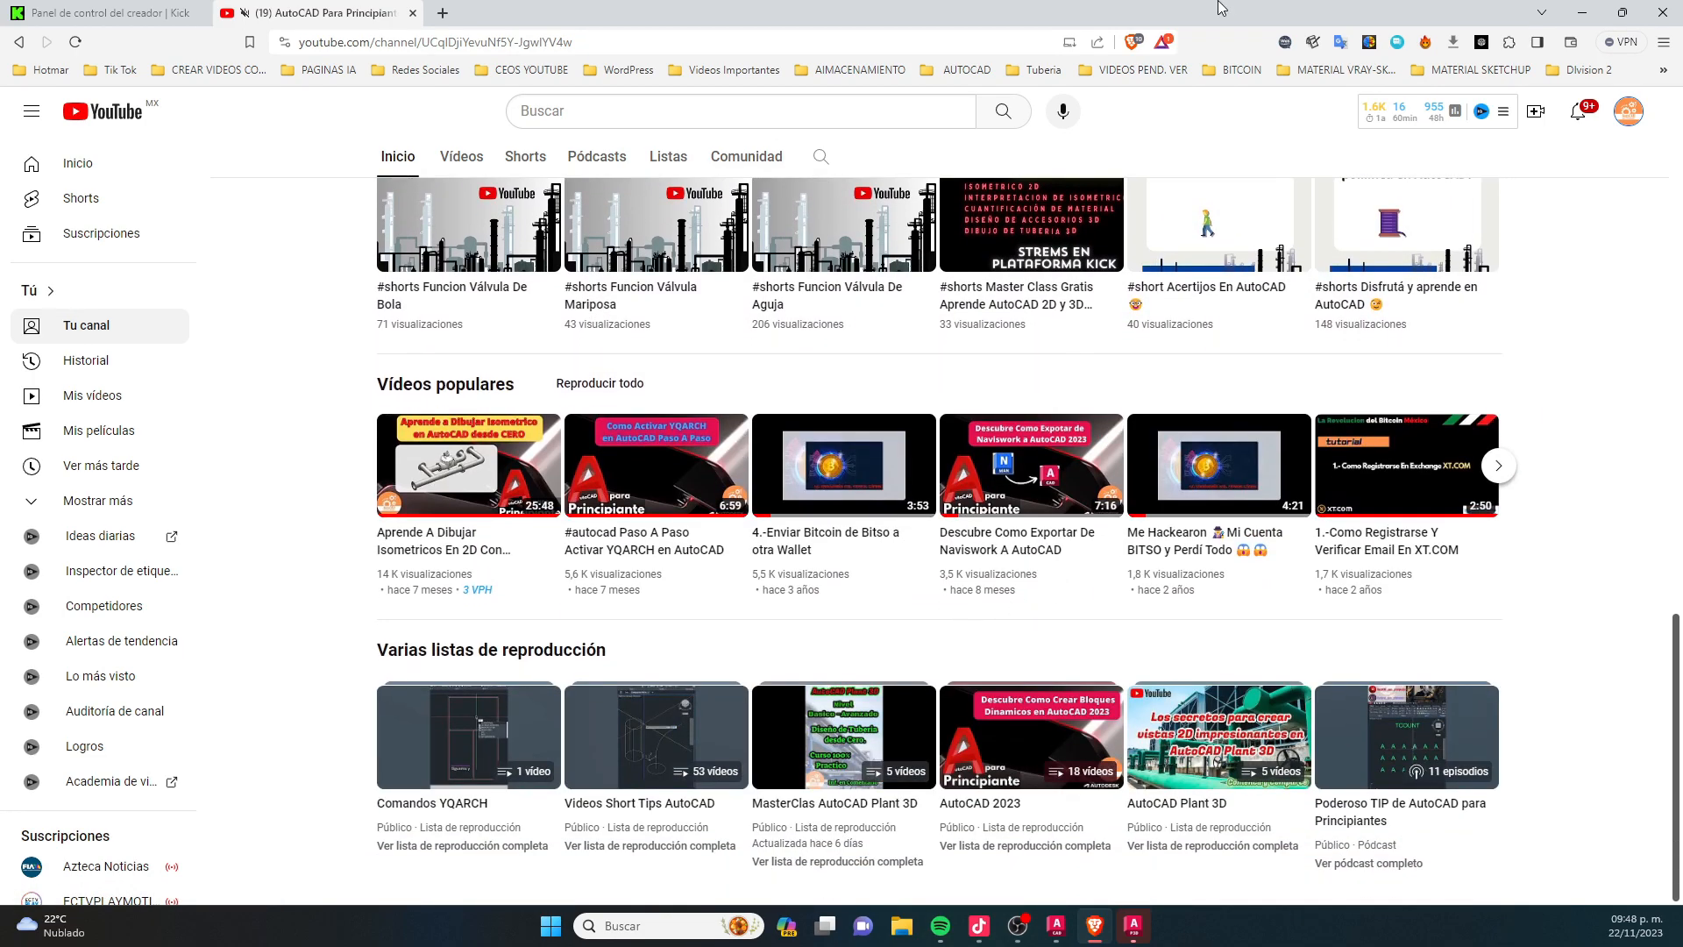
drag(1300, 17, 2, 746)
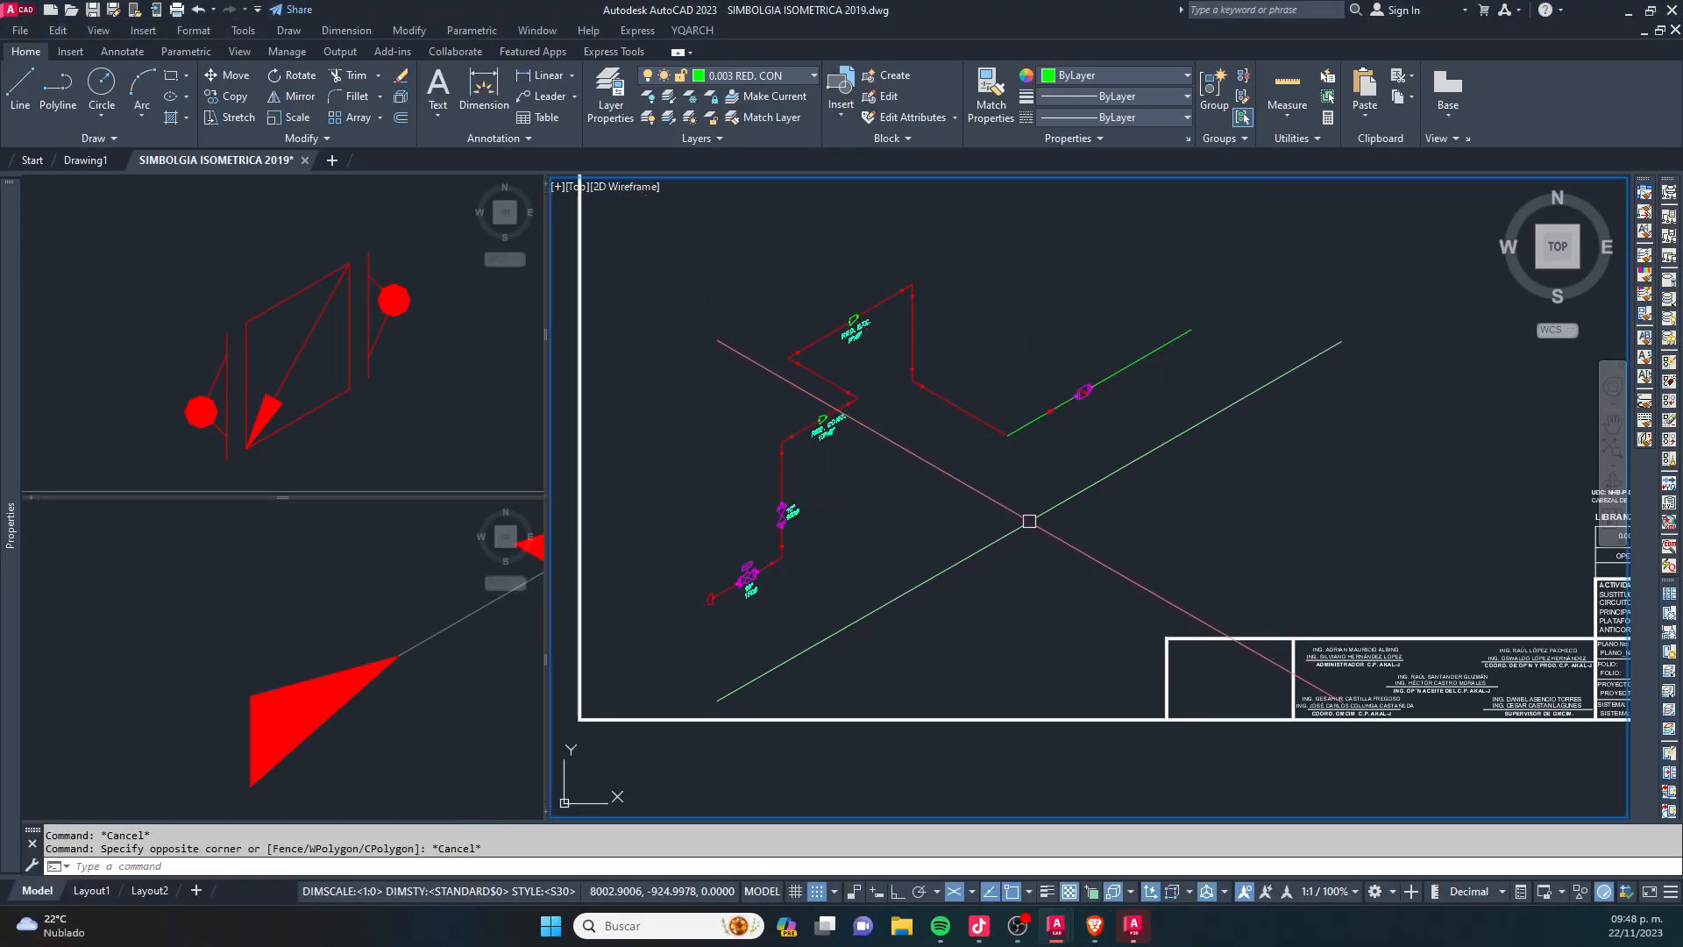
scroll(1030, 521, up, 5)
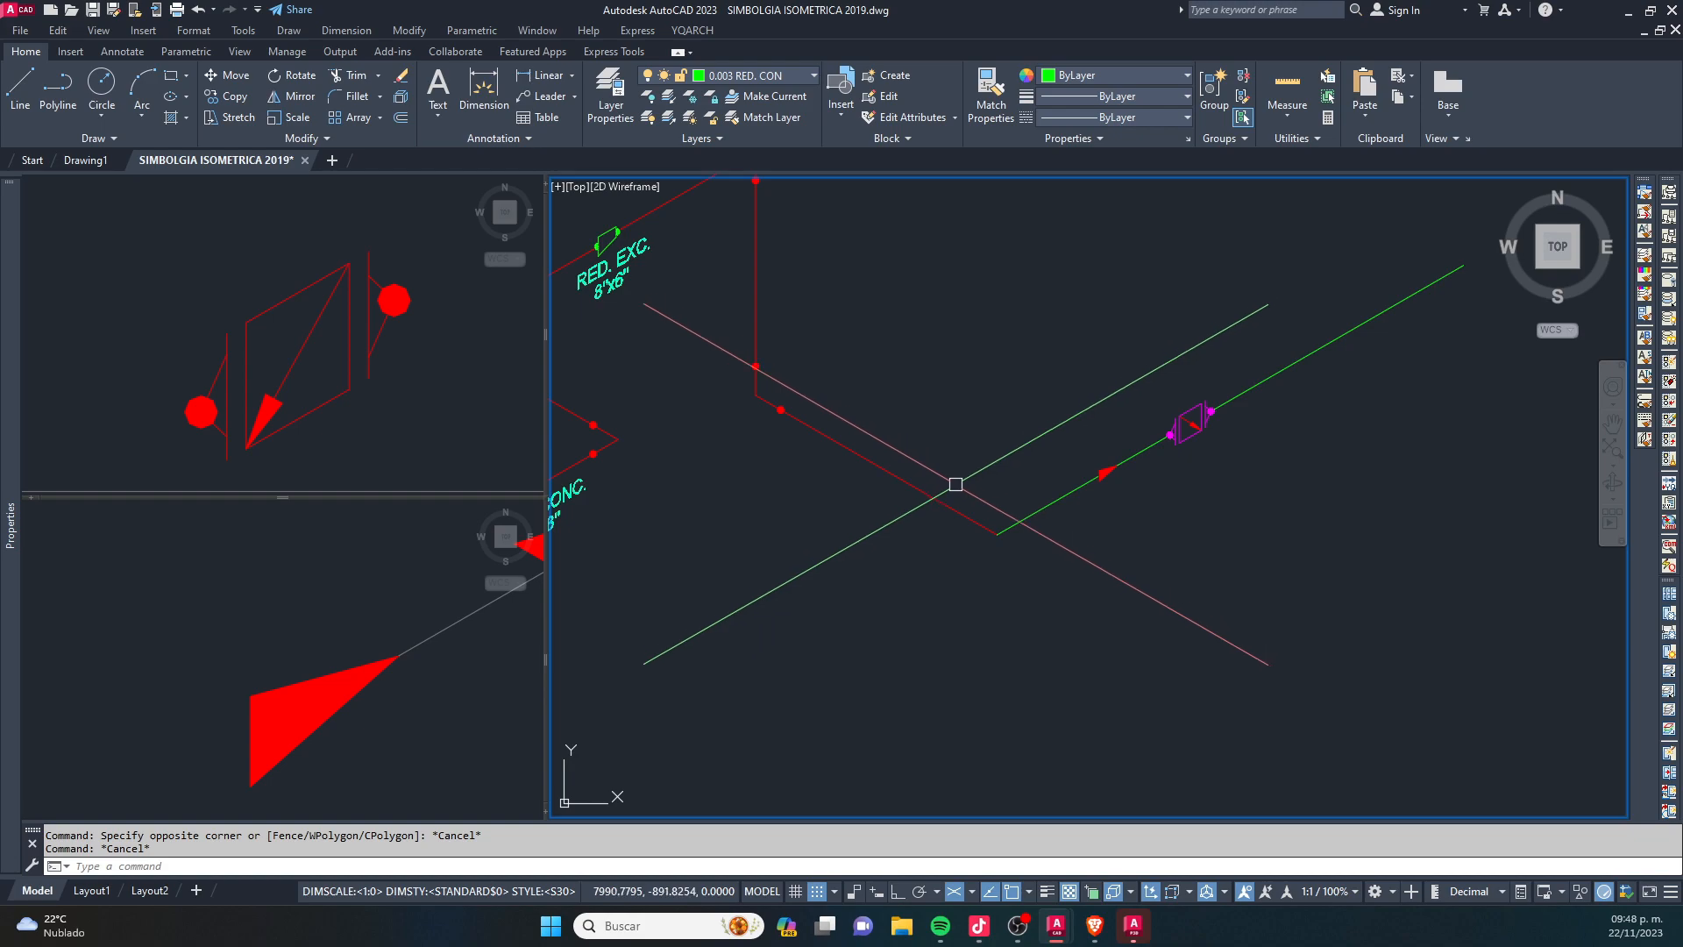
text(cc)
key(Return)
click(992, 532)
right_click(998, 526)
key(Escape)
key(Escape)
scroll(986, 509, up, 2)
click(957, 537)
key(Escape)
- Copy the weld-dot reference circle from the symbol legend by its center onto the corner where the red pipe meets the green line
click(389, 478)
key(Escape)
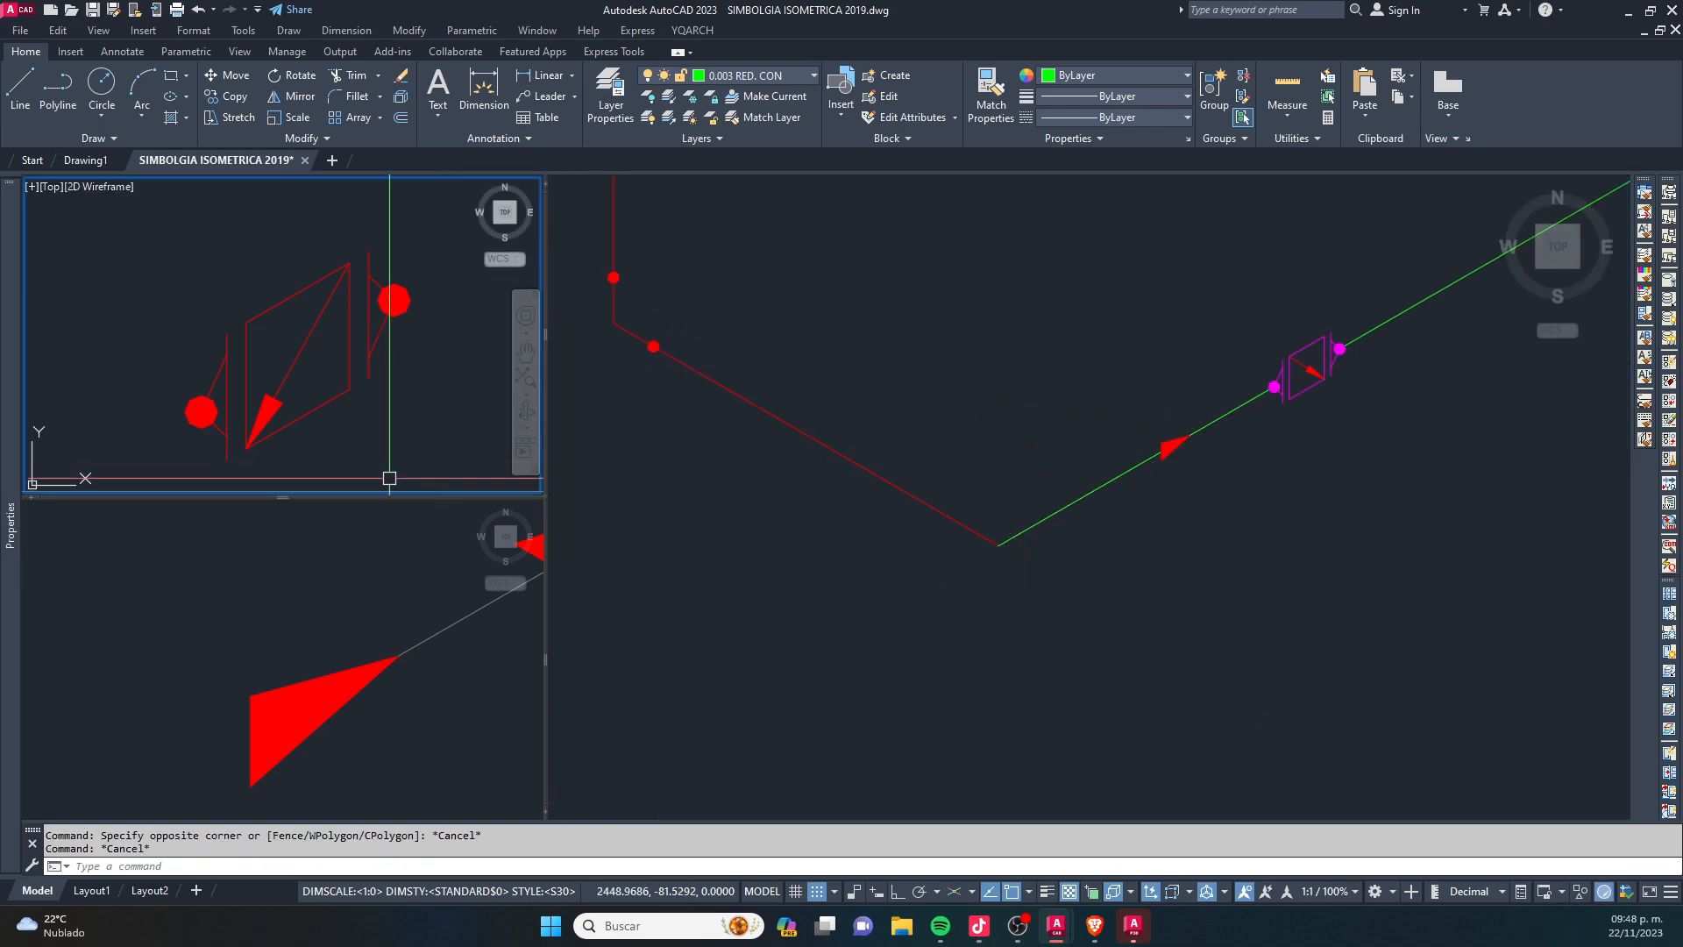
scroll(389, 477, down, 7)
click(296, 719)
scroll(282, 690, down, 6)
click(274, 337)
scroll(277, 320, down, 10)
scroll(371, 317, up, 8)
click(368, 373)
text(co)
key(space)
click(346, 429)
click(929, 451)
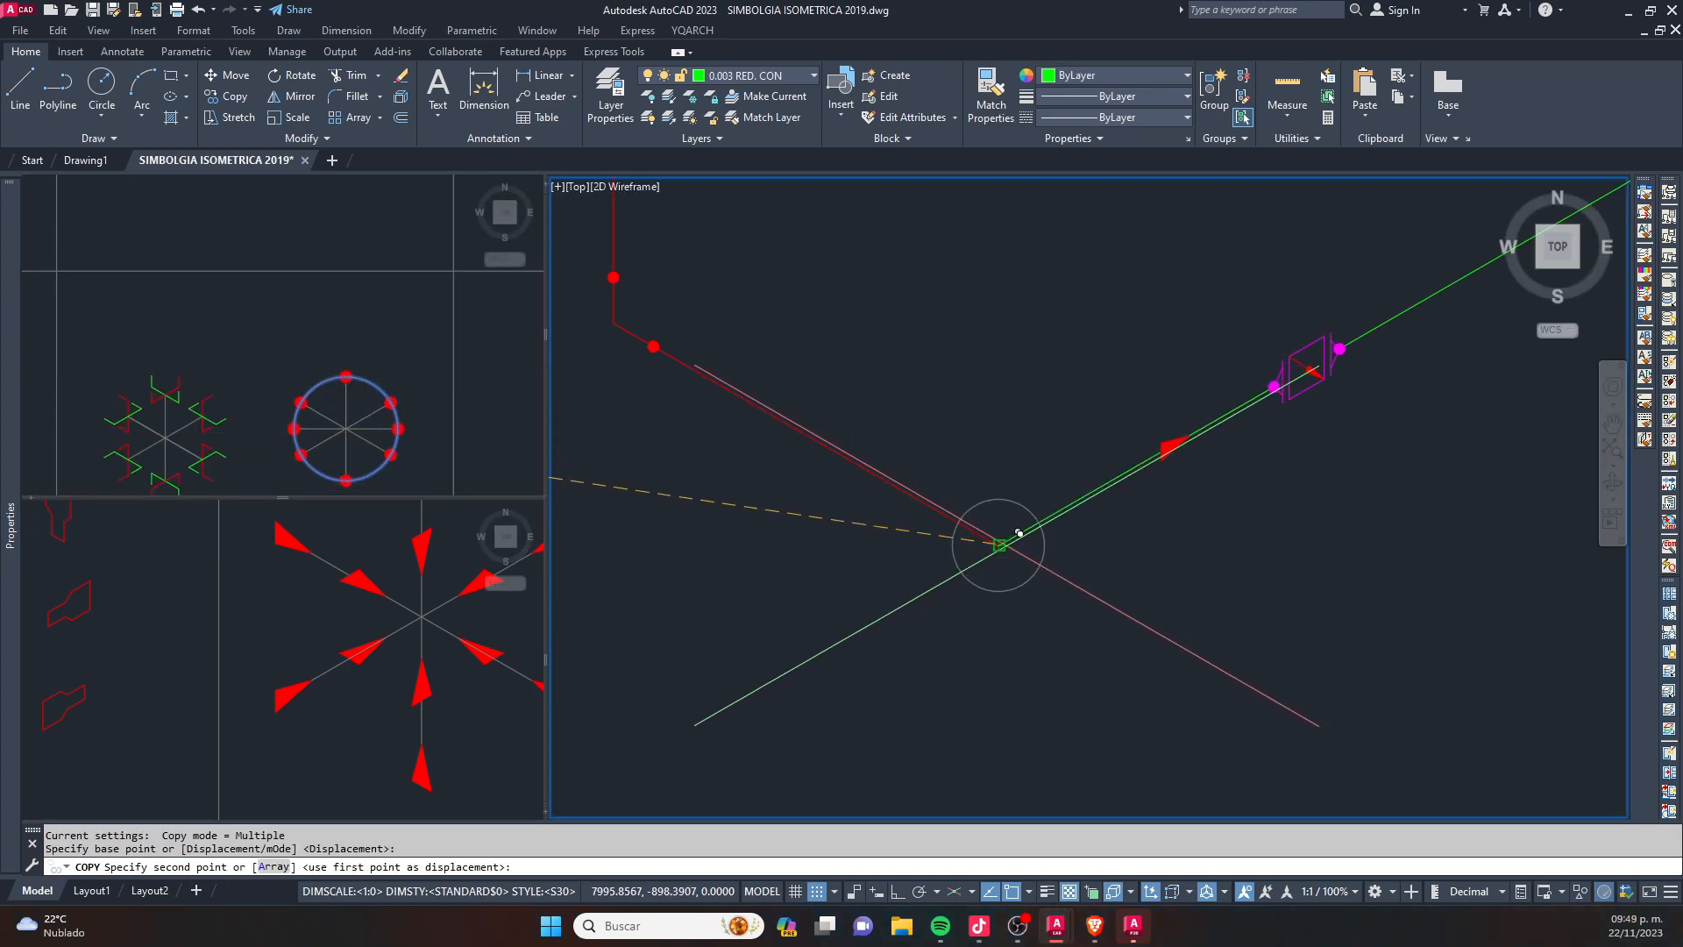
click(1007, 545)
key(Escape)
middle_drag(733, 372, 858, 394)
key(Escape)
click(740, 319)
click(808, 411)
key(Escape)
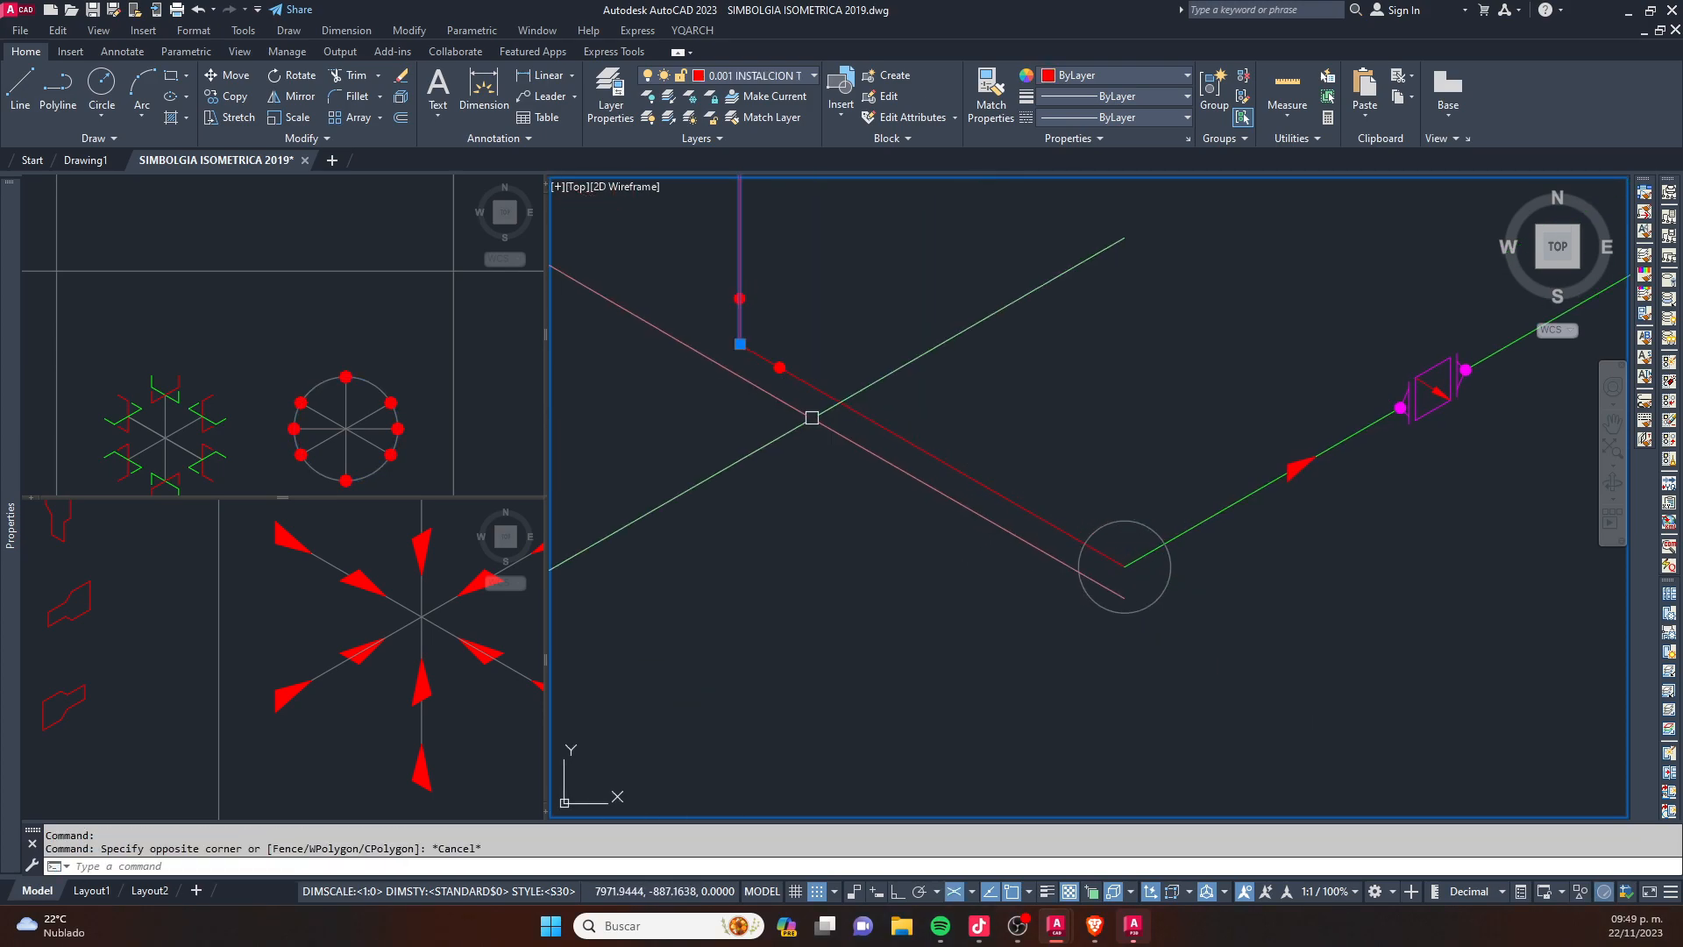
key(Escape)
- Copy the nearby weld dot onto both points where the reference circle crosses the pipe legs, and delete the circle
scroll(771, 369, up, 4)
click(763, 313)
click(871, 439)
text(c)
key(space)
scroll(816, 377, up, 2)
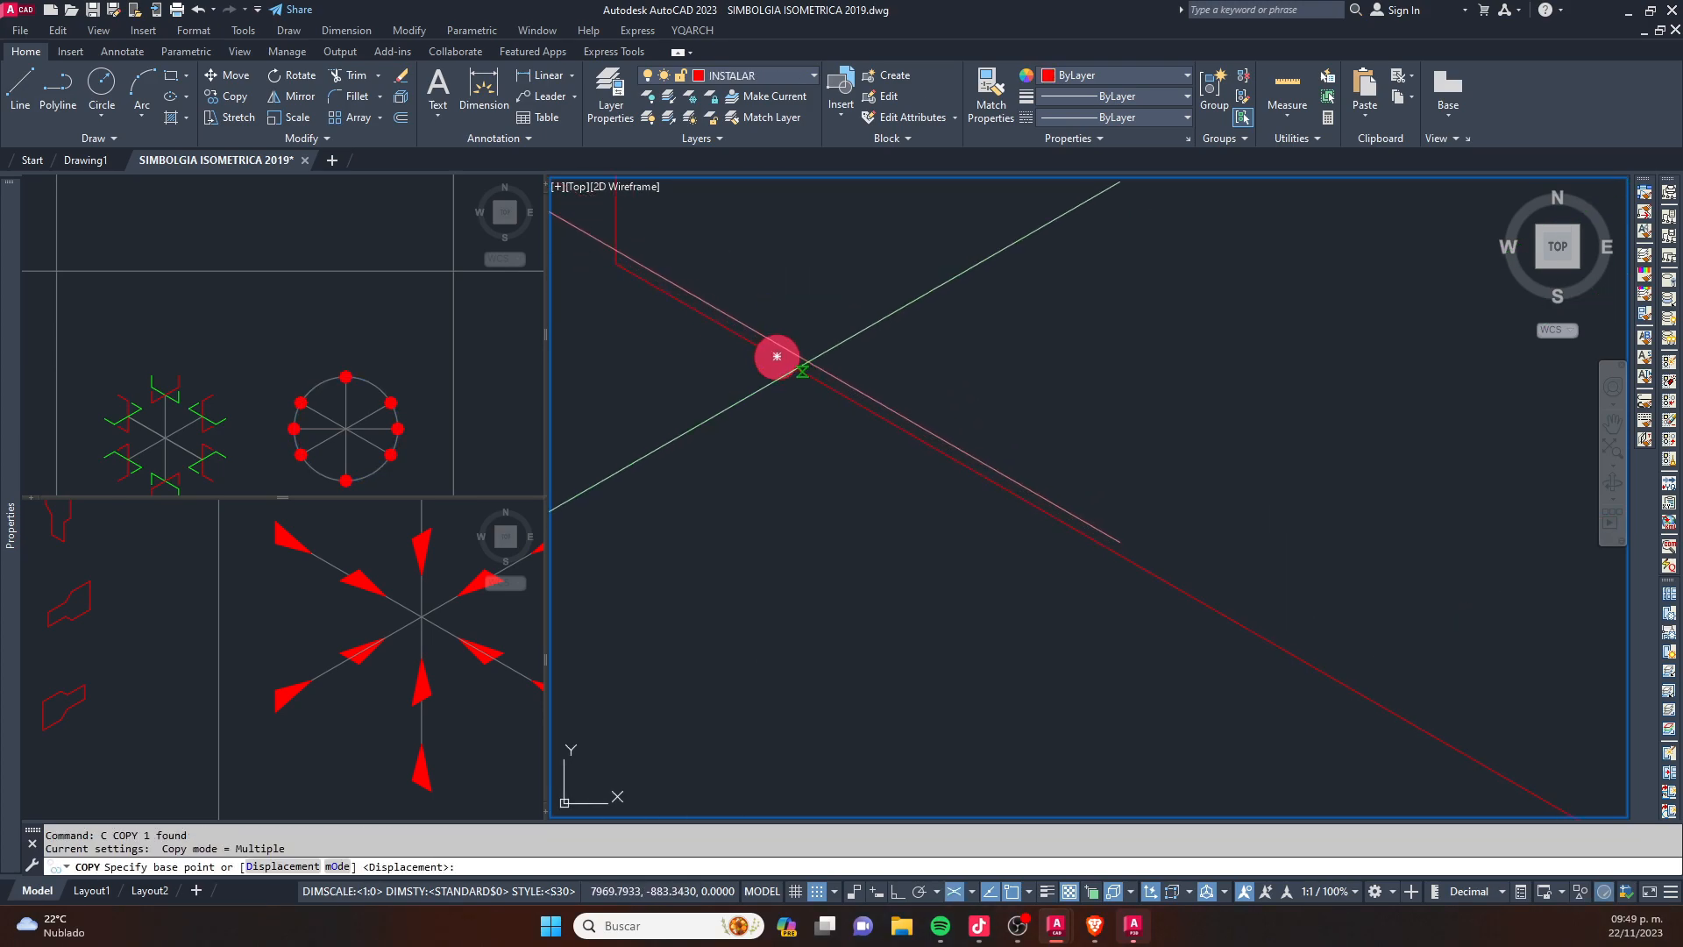
click(778, 357)
scroll(778, 357, down, 6)
middle_drag(1112, 492, 1064, 473)
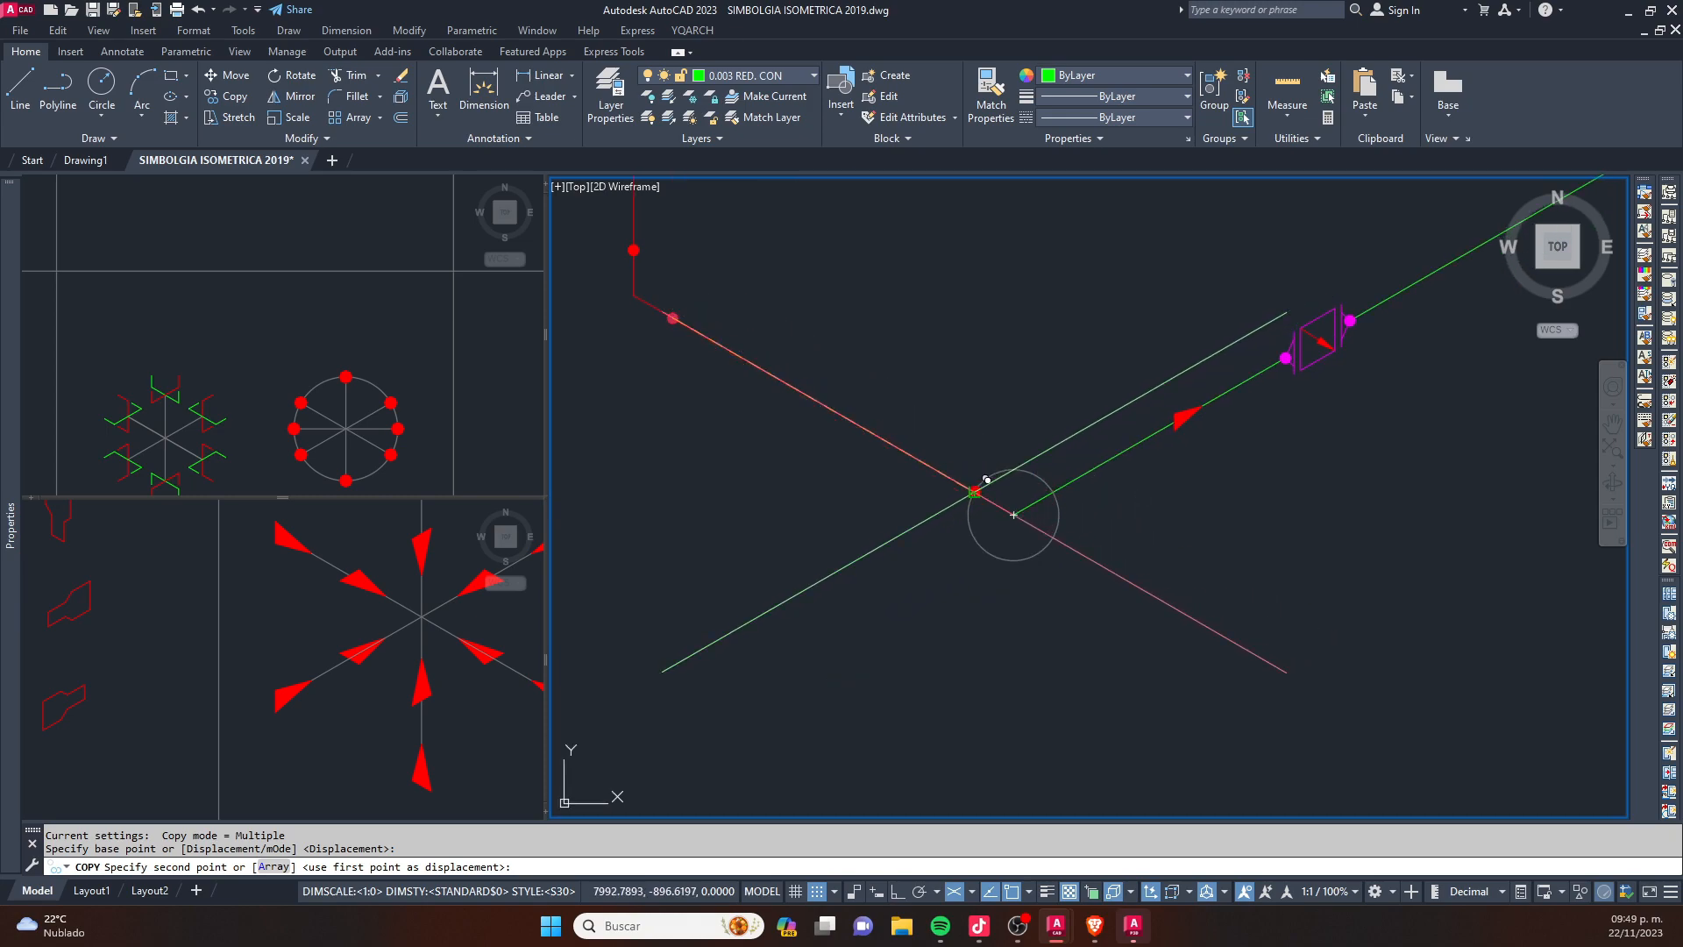
click(975, 491)
click(1054, 491)
key(Escape)
click(1014, 468)
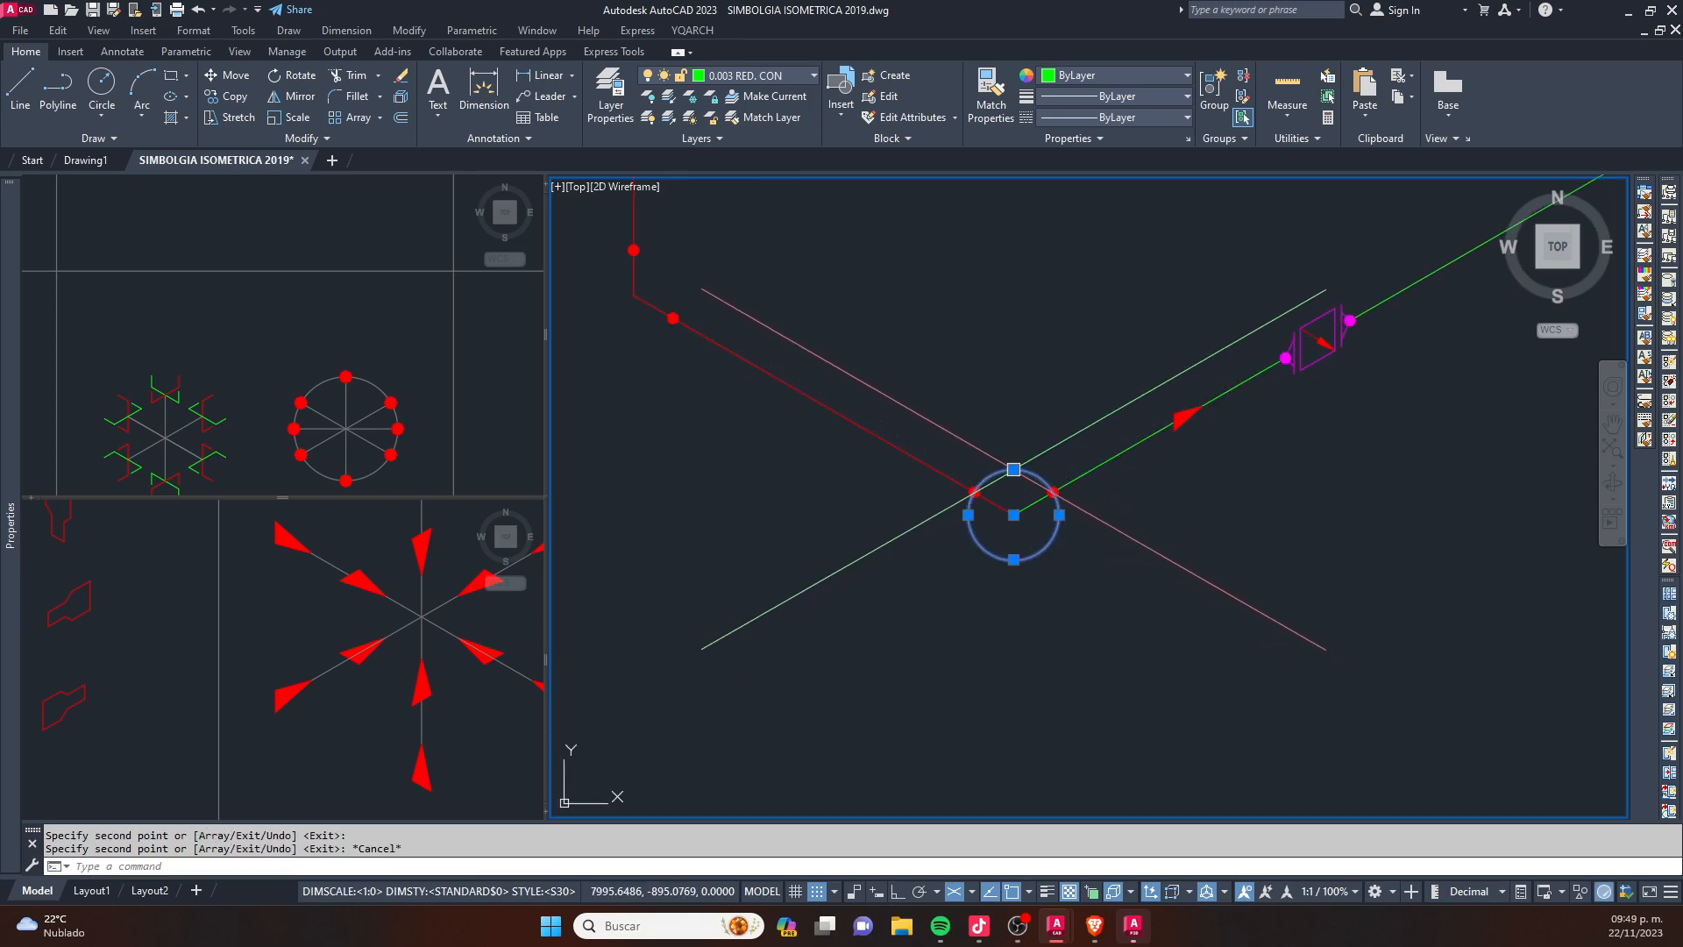
key(Delete)
- Match the properties of the red pipe leg onto both green line segments before and after the flanged valve
middle_drag(1022, 441, 814, 490)
text(ma)
key(space)
click(706, 507)
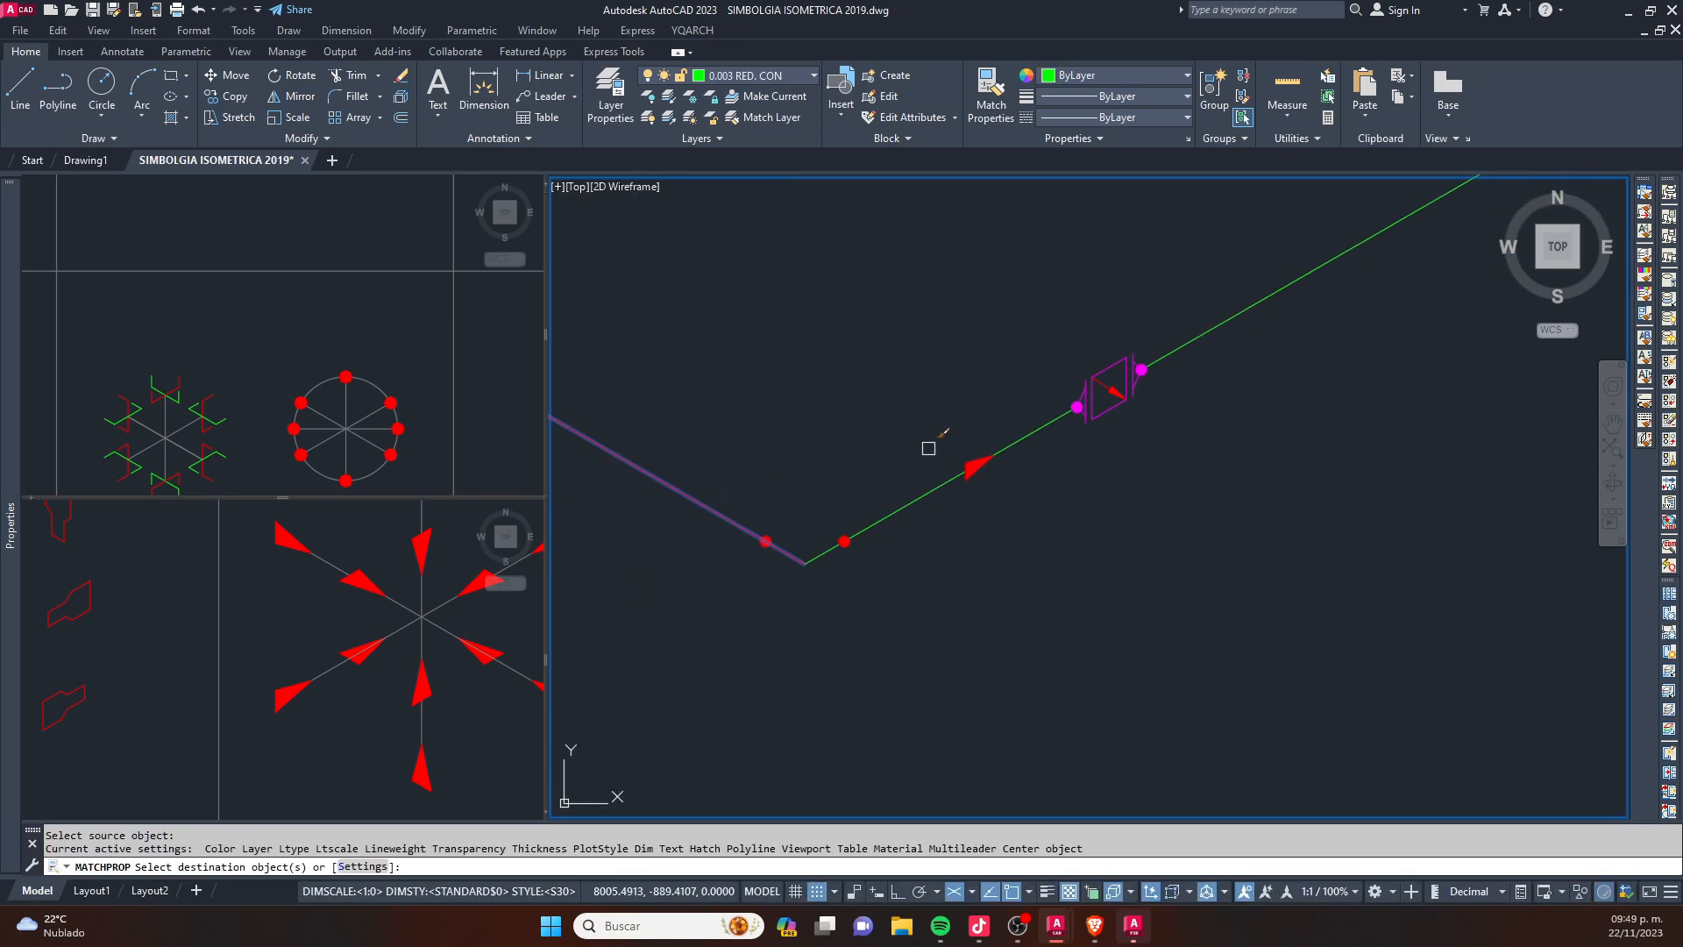
click(947, 482)
scroll(1145, 374, down, 4)
click(1176, 347)
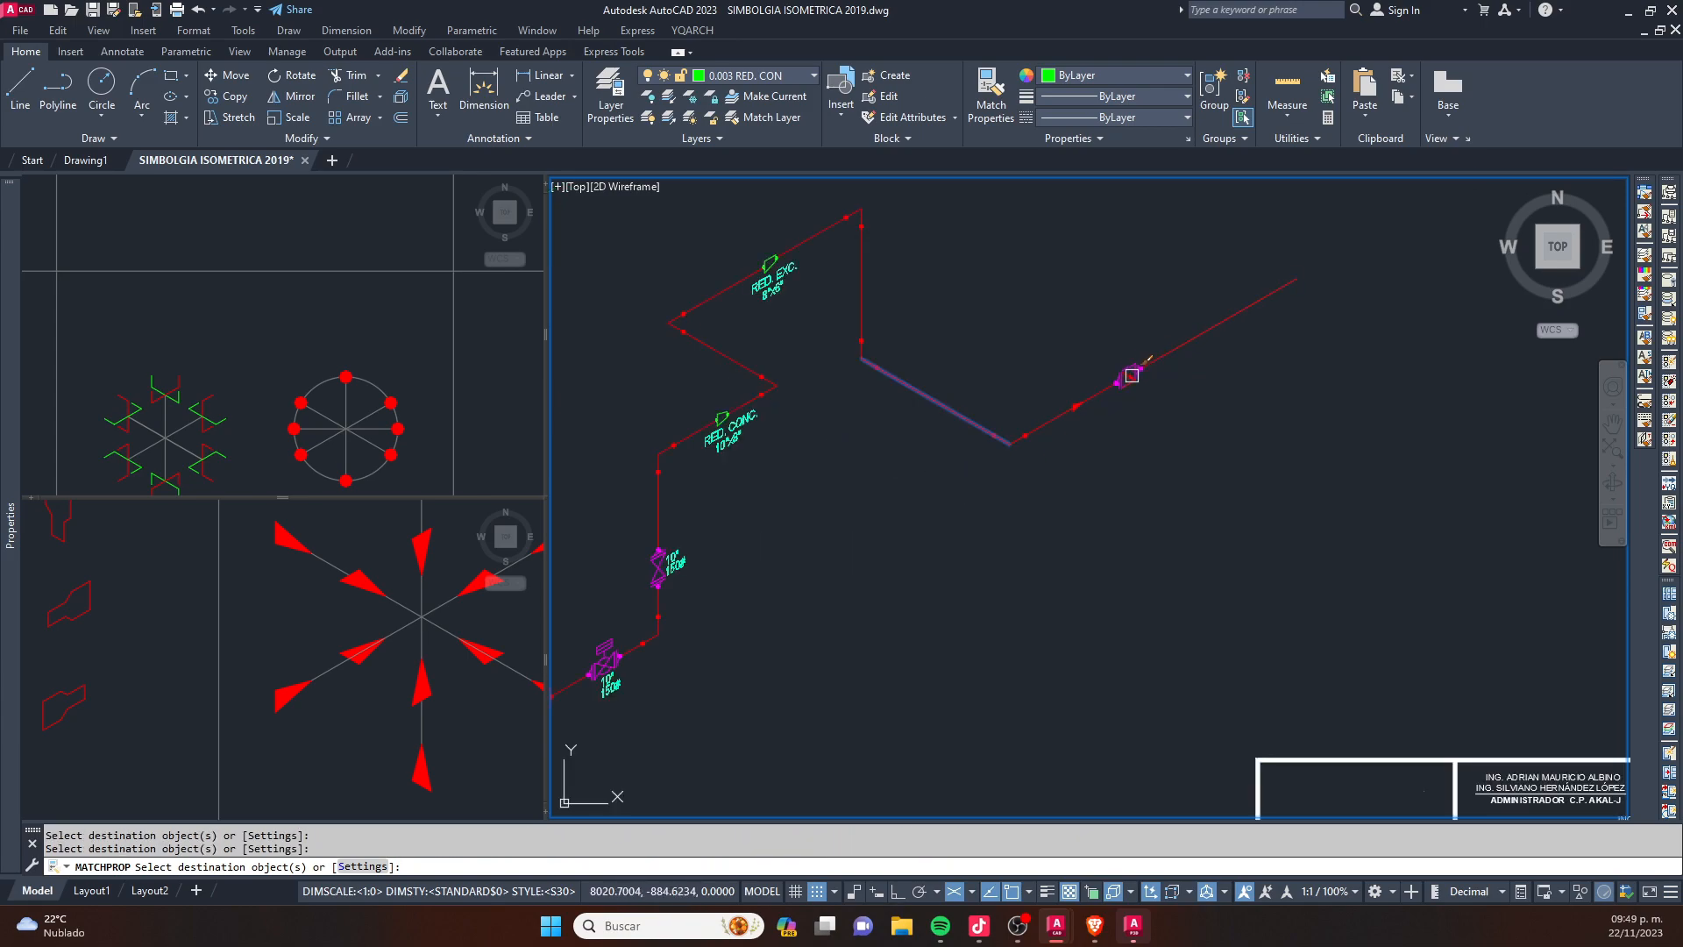
key(Escape)
- Copy the 10" 150# label from the valve near the start of the line to just below the new flanged valve
scroll(582, 701, up, 5)
click(665, 617)
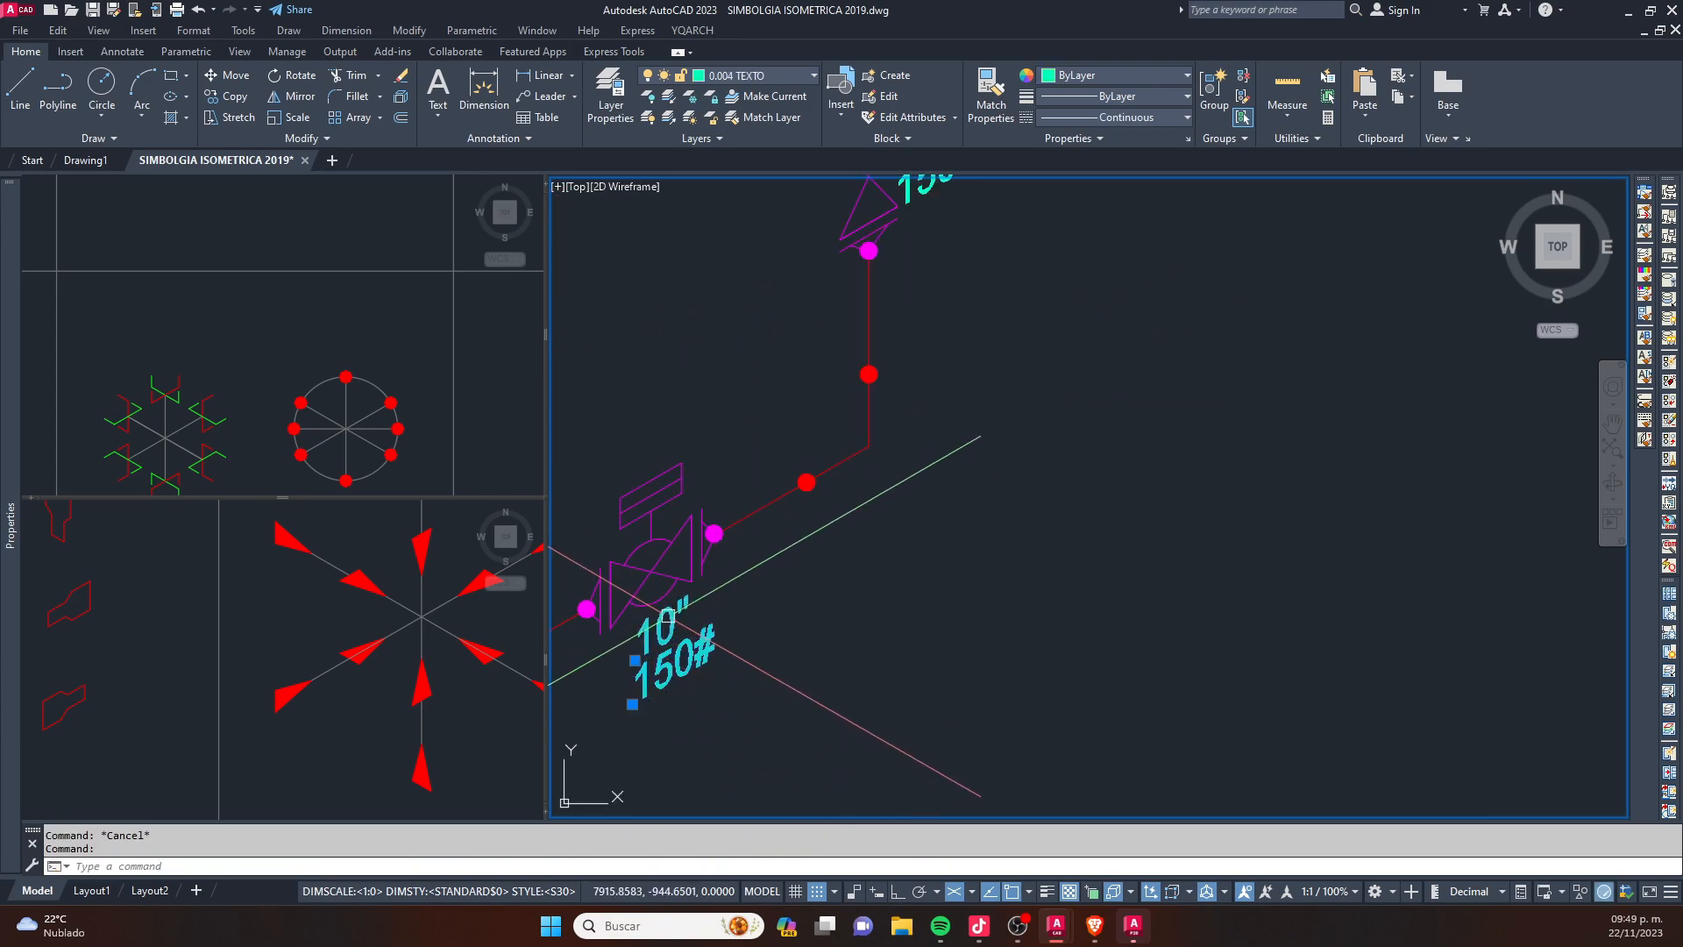
text(co)
key(space)
click(632, 704)
scroll(702, 640, down, 4)
middle_drag(1298, 290, 929, 503)
scroll(1190, 403, up, 2)
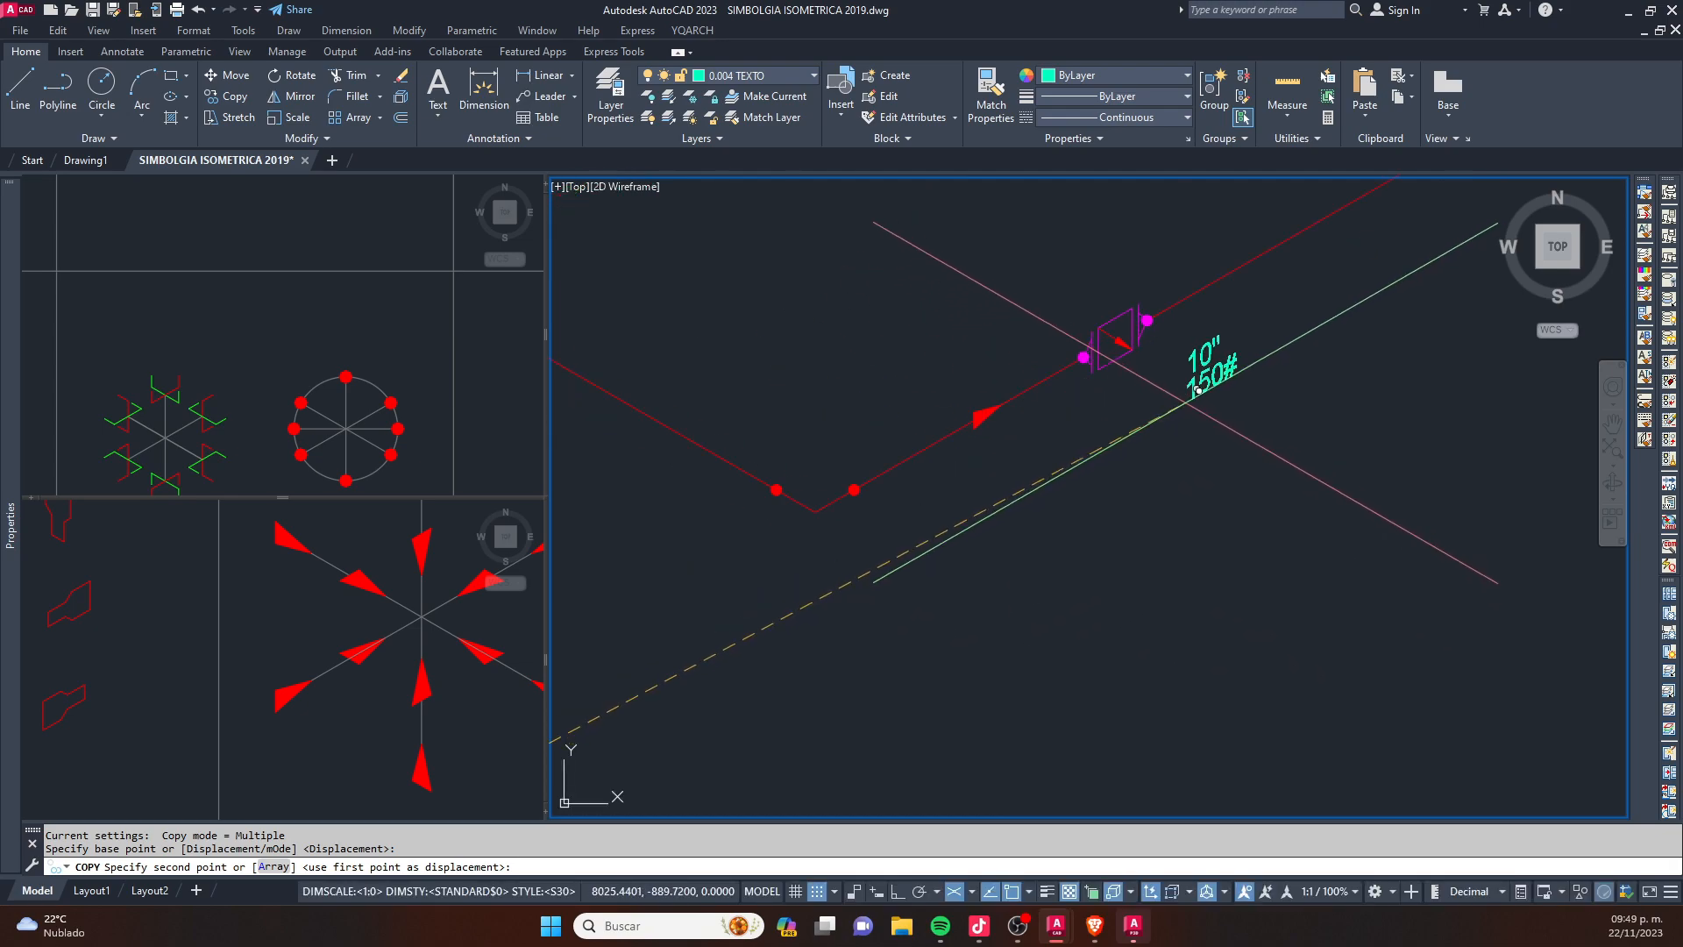
click(1108, 438)
key(Escape)
- Change the size text of the copied label below the new flanged valve to 6"
scroll(1120, 445, down, 2)
middle_drag(786, 347, 861, 383)
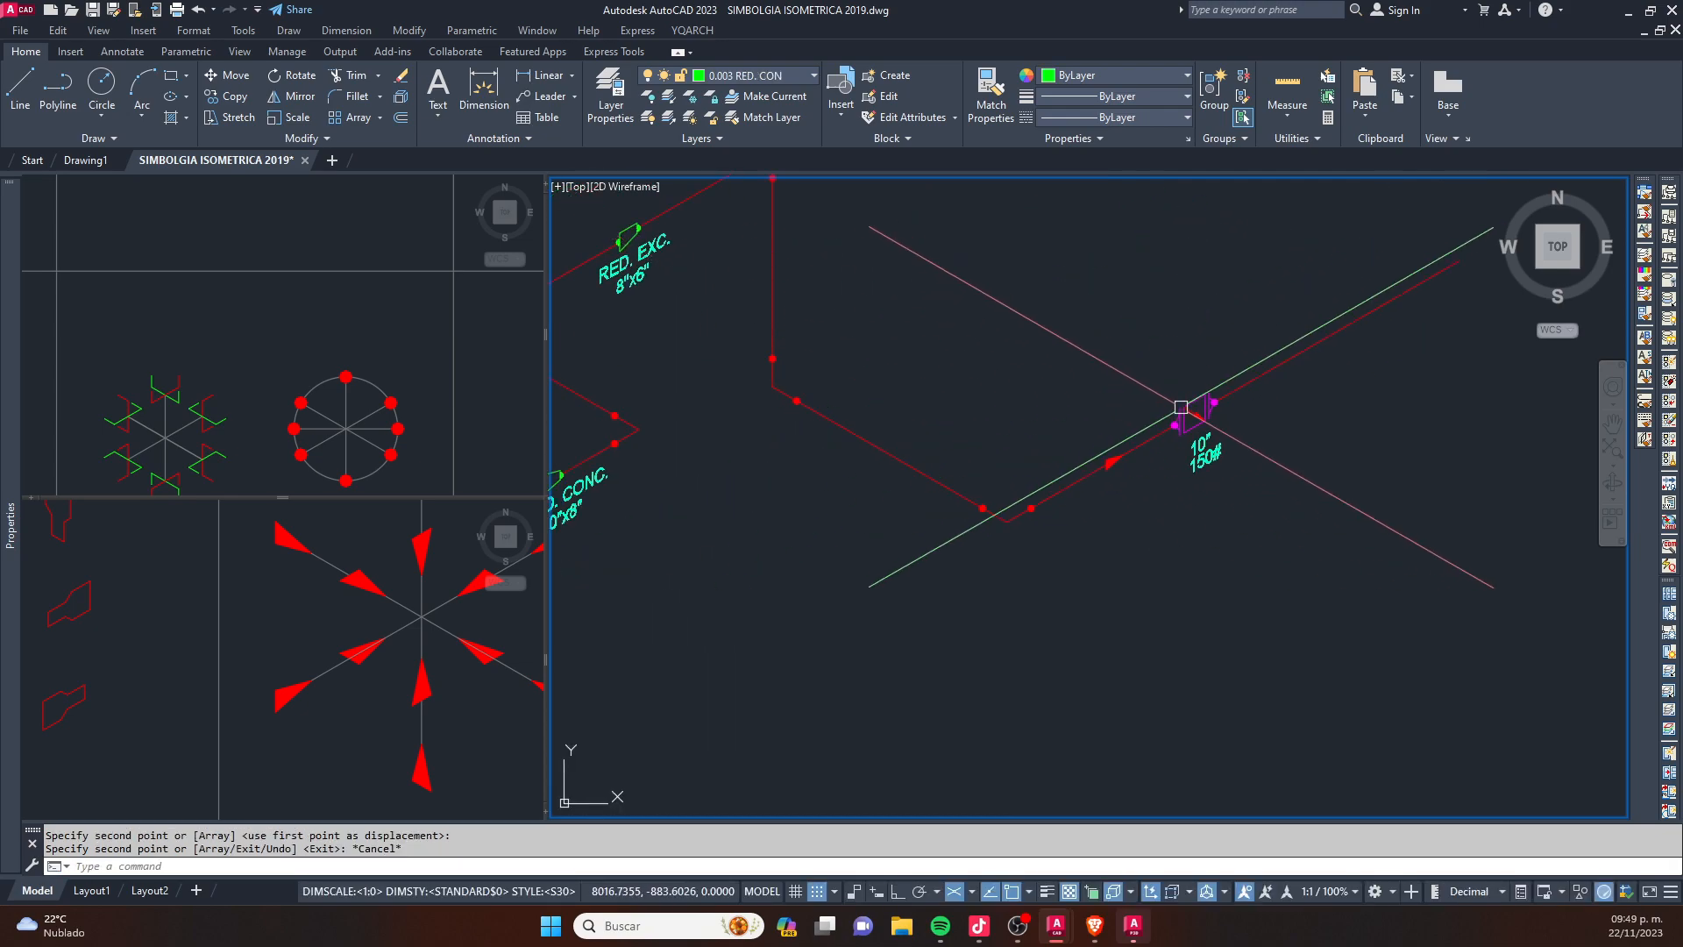
scroll(1181, 407, up, 3)
key(Escape)
scroll(1175, 386, up, 3)
double_click(1176, 386)
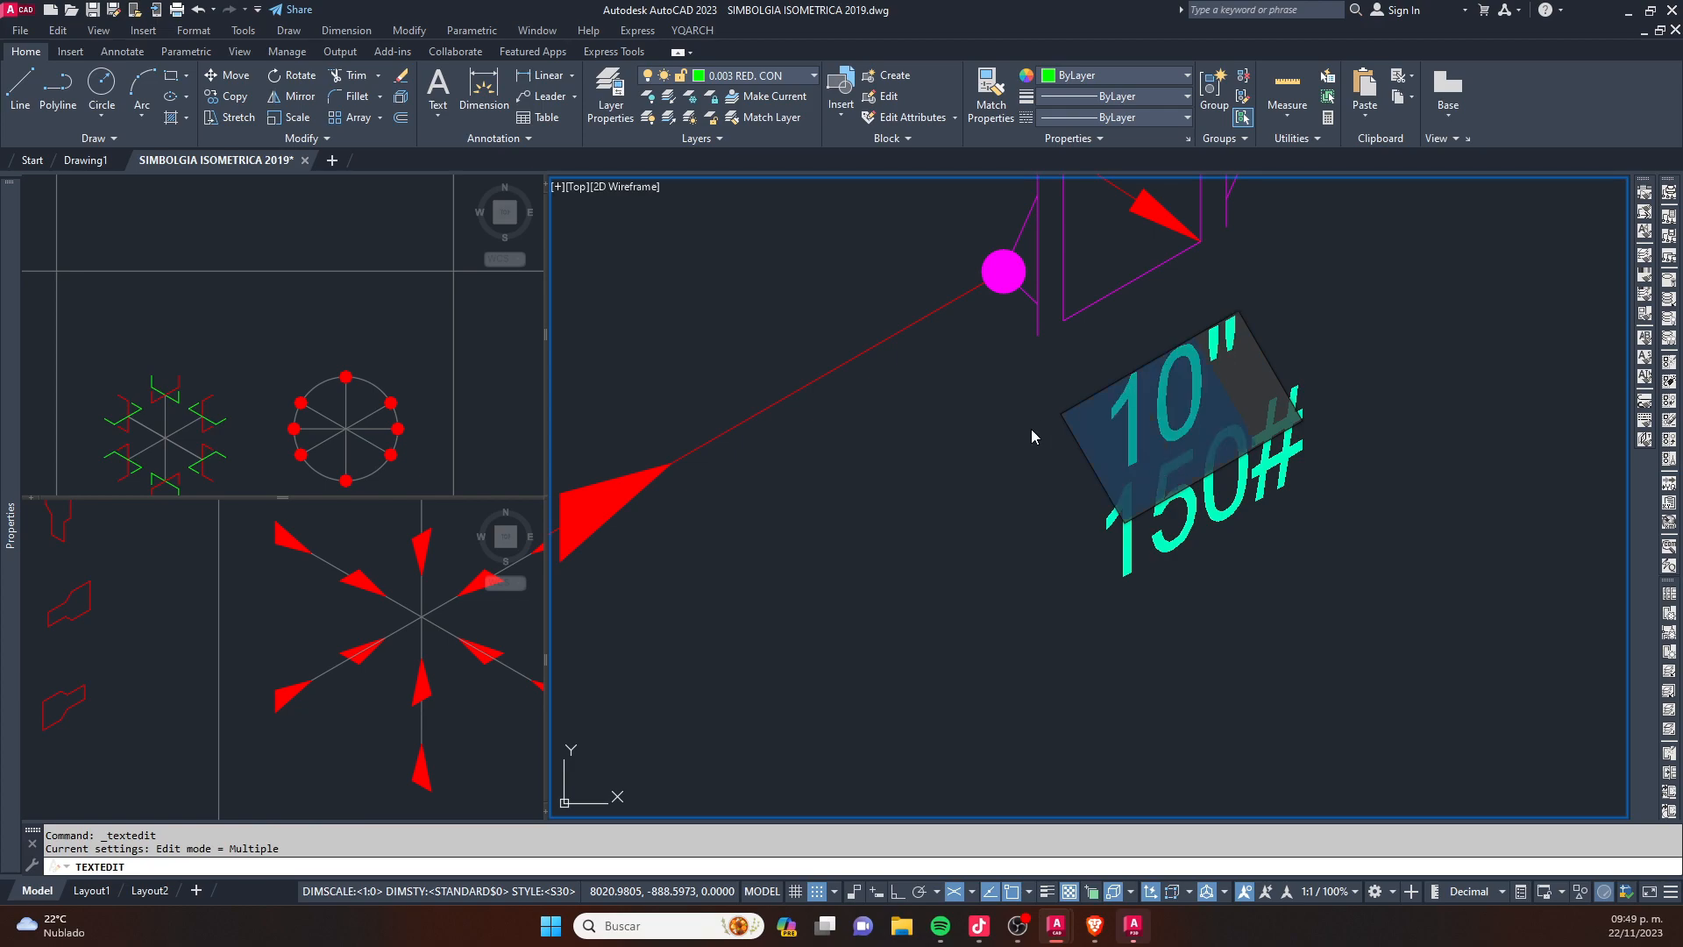
text(6)
click(1315, 507)
key(Escape)
- Move the 6" text so it sits centred above the 150# text below the new flanged valve
scroll(1161, 533, down, 2)
scroll(1259, 425, up, 2)
click(1116, 451)
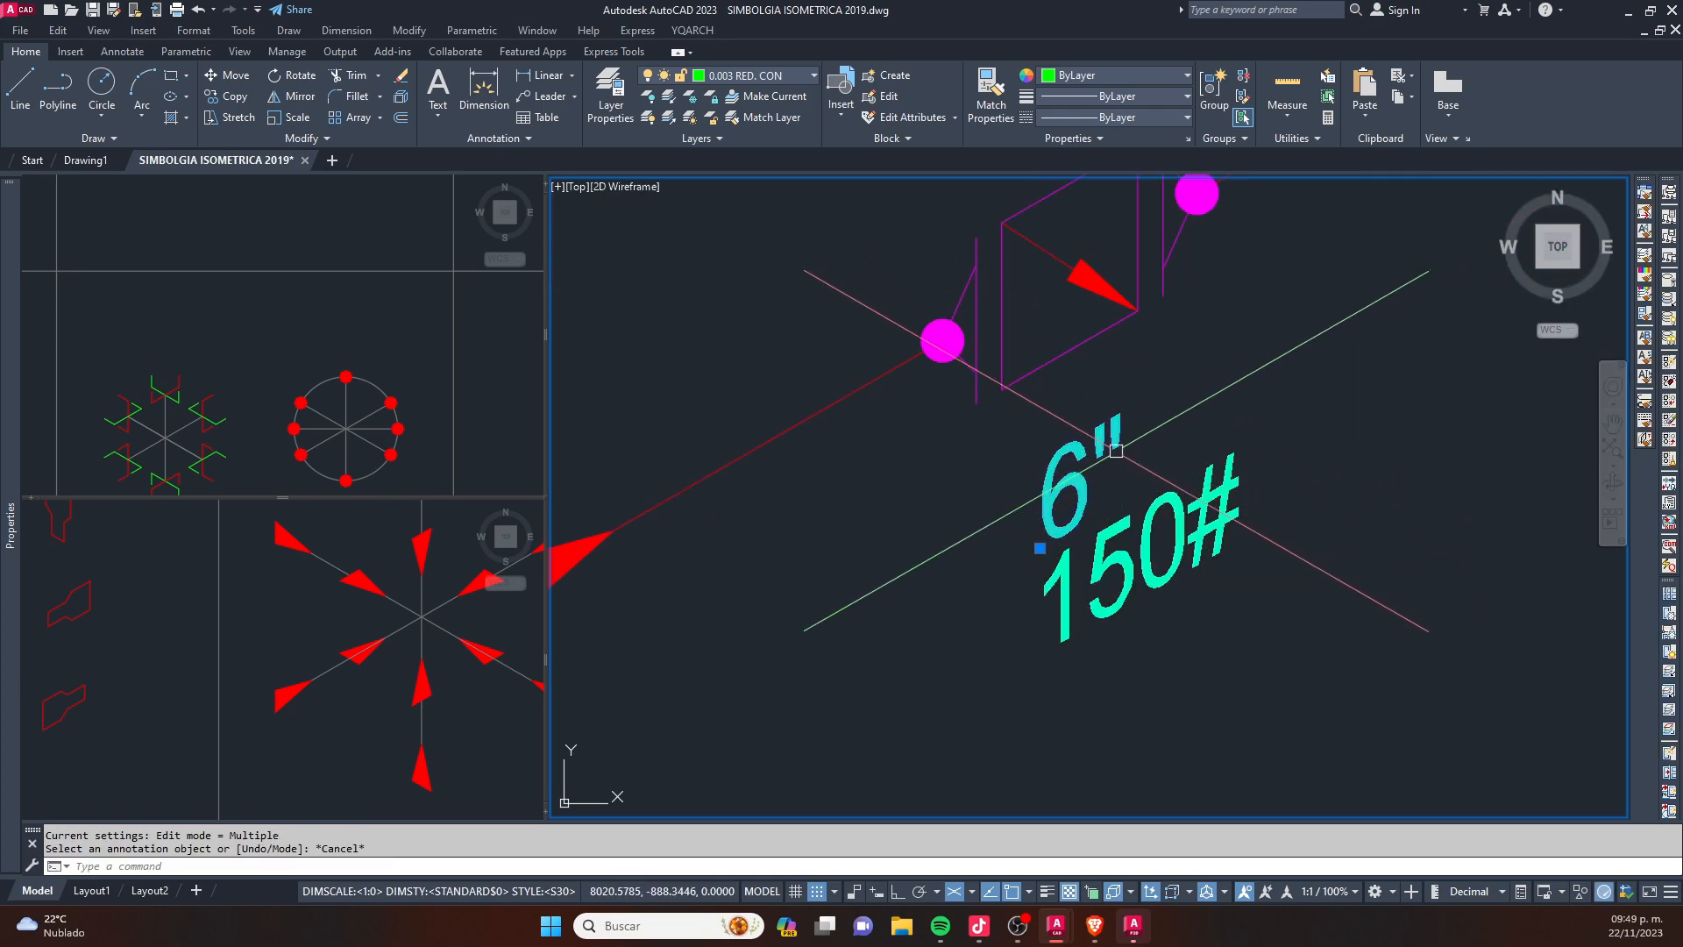
text(m)
key(space)
click(1251, 650)
click(1281, 634)
key(Escape)
- Move the 6" and 150# texts together slightly closer to the flanged valve
click(1235, 665)
click(1094, 439)
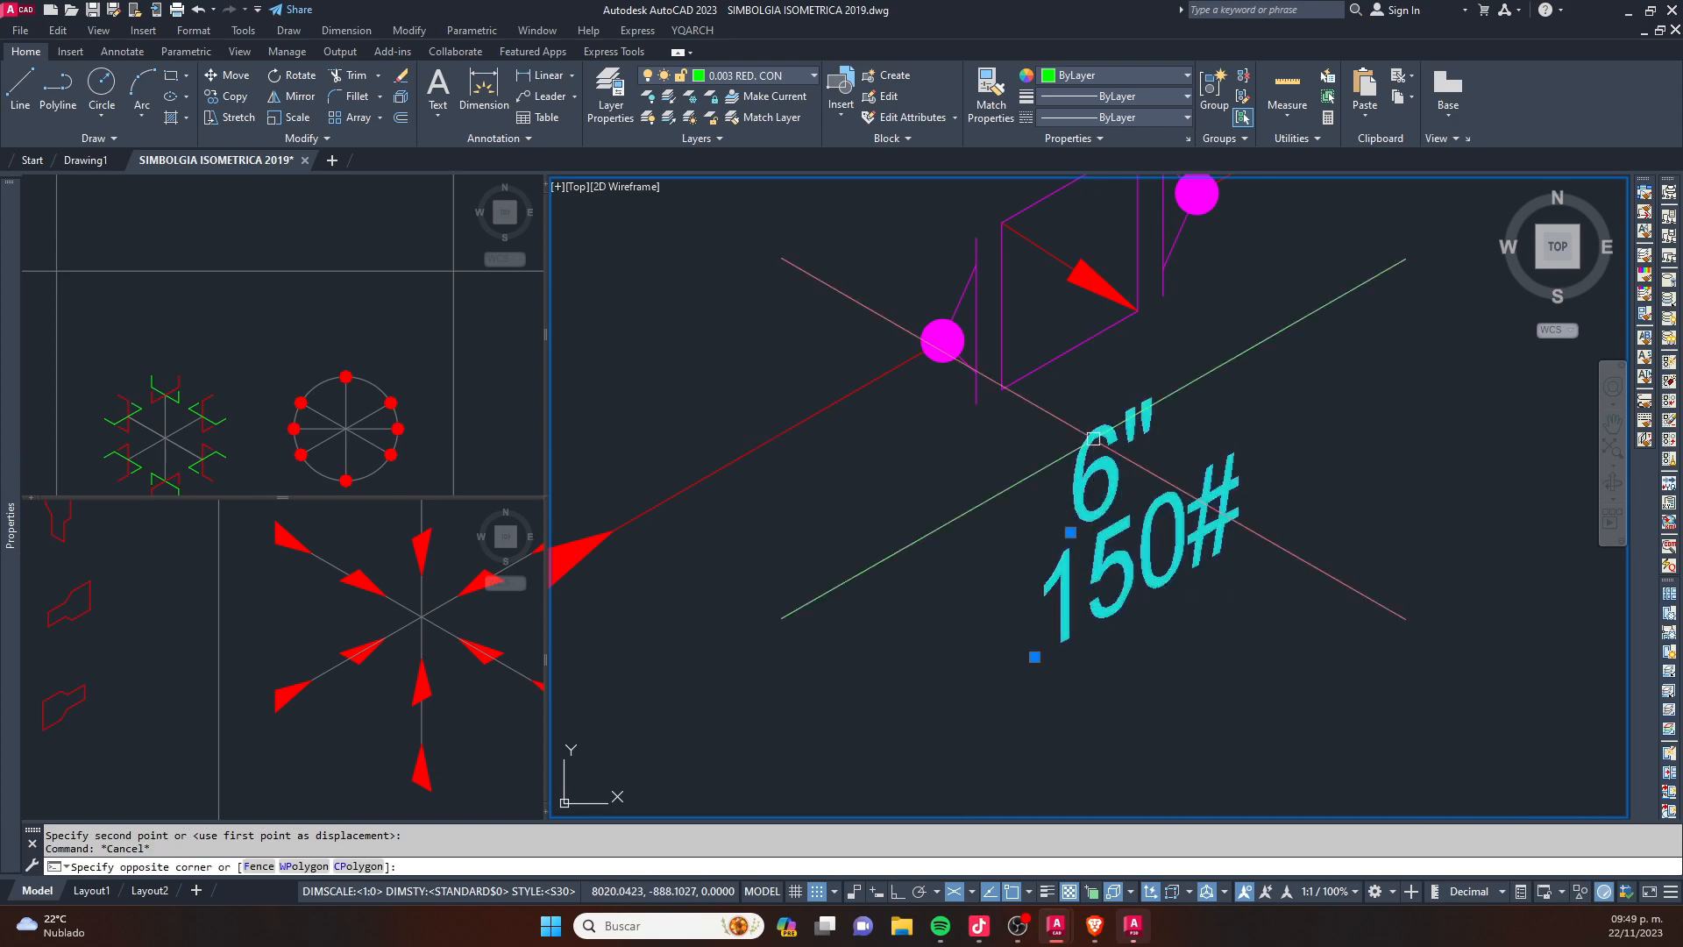
scroll(1094, 439, down, 2)
text(m)
key(space)
click(1257, 642)
click(1246, 629)
key(Escape)
key(Escape)
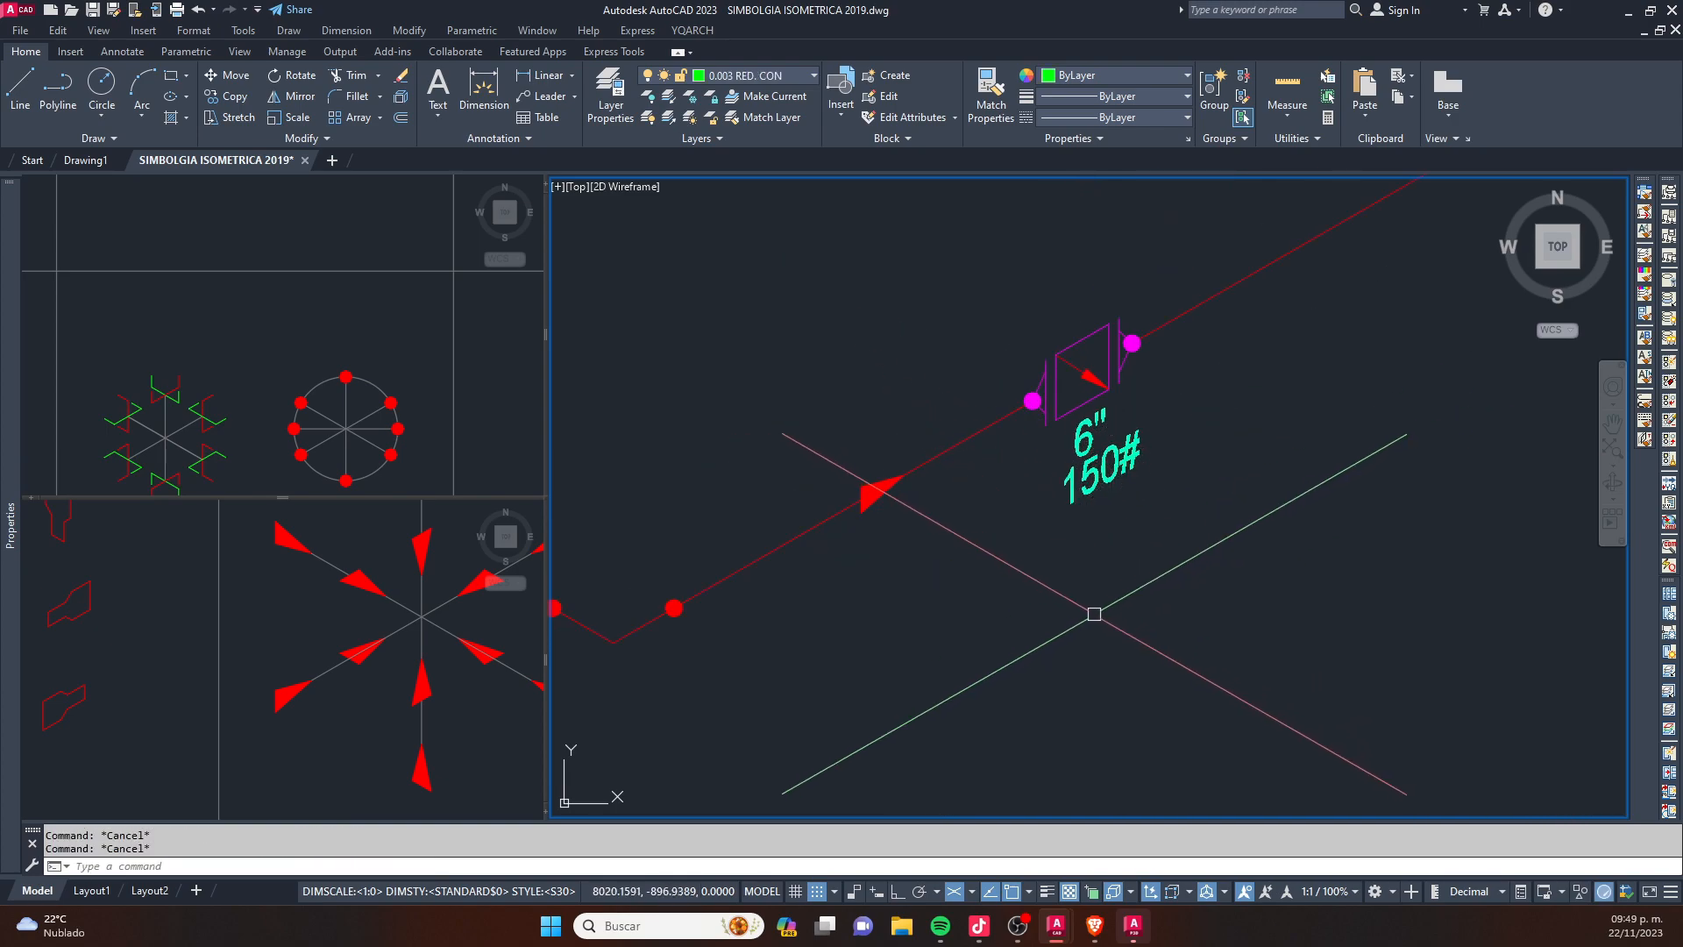
- Switch model space to a single viewport and centre the isometric in it
scroll(1090, 499, down, 4)
text(VPORTS)
key(Return)
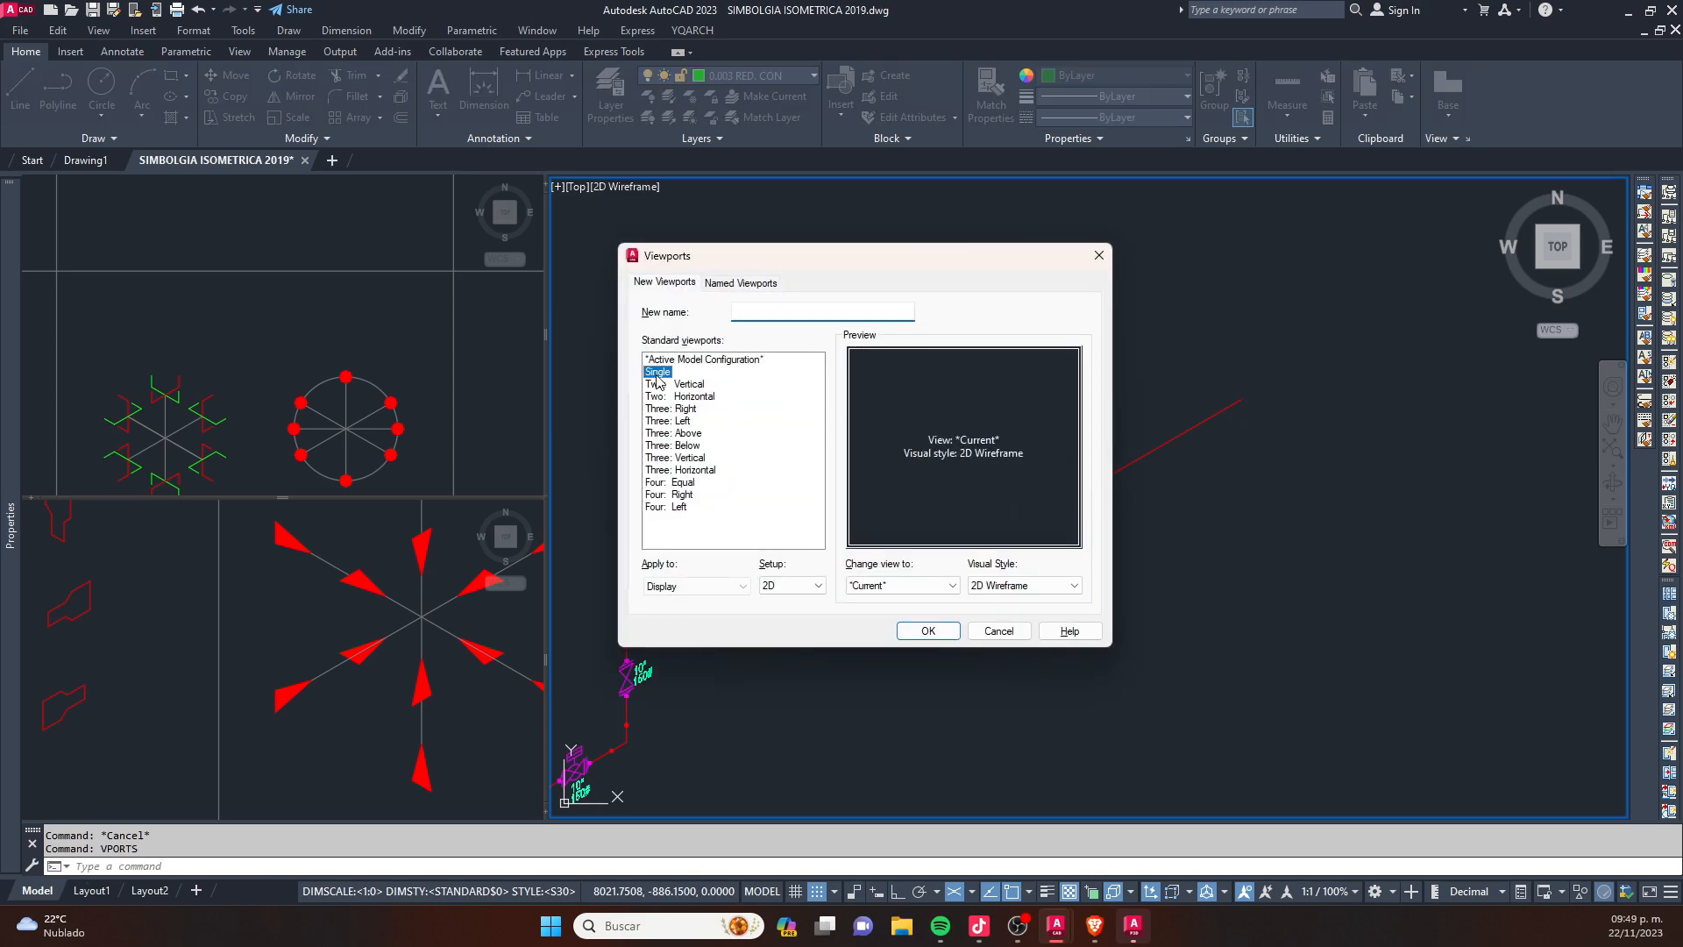
click(928, 631)
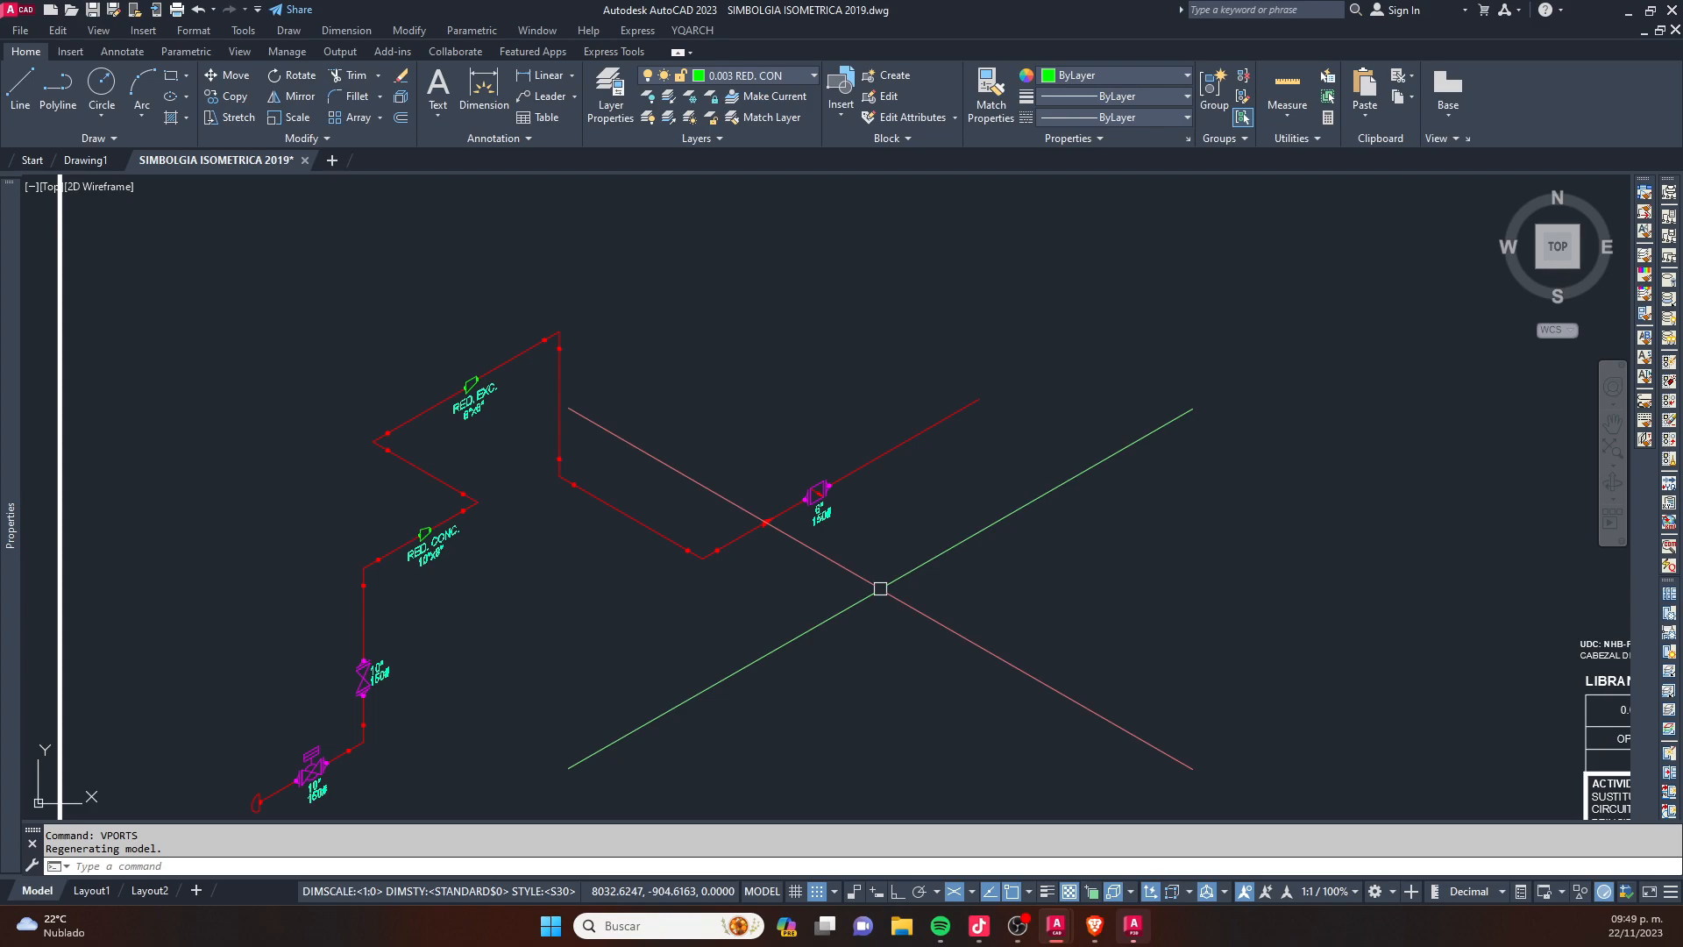
middle_drag(754, 573, 892, 522)
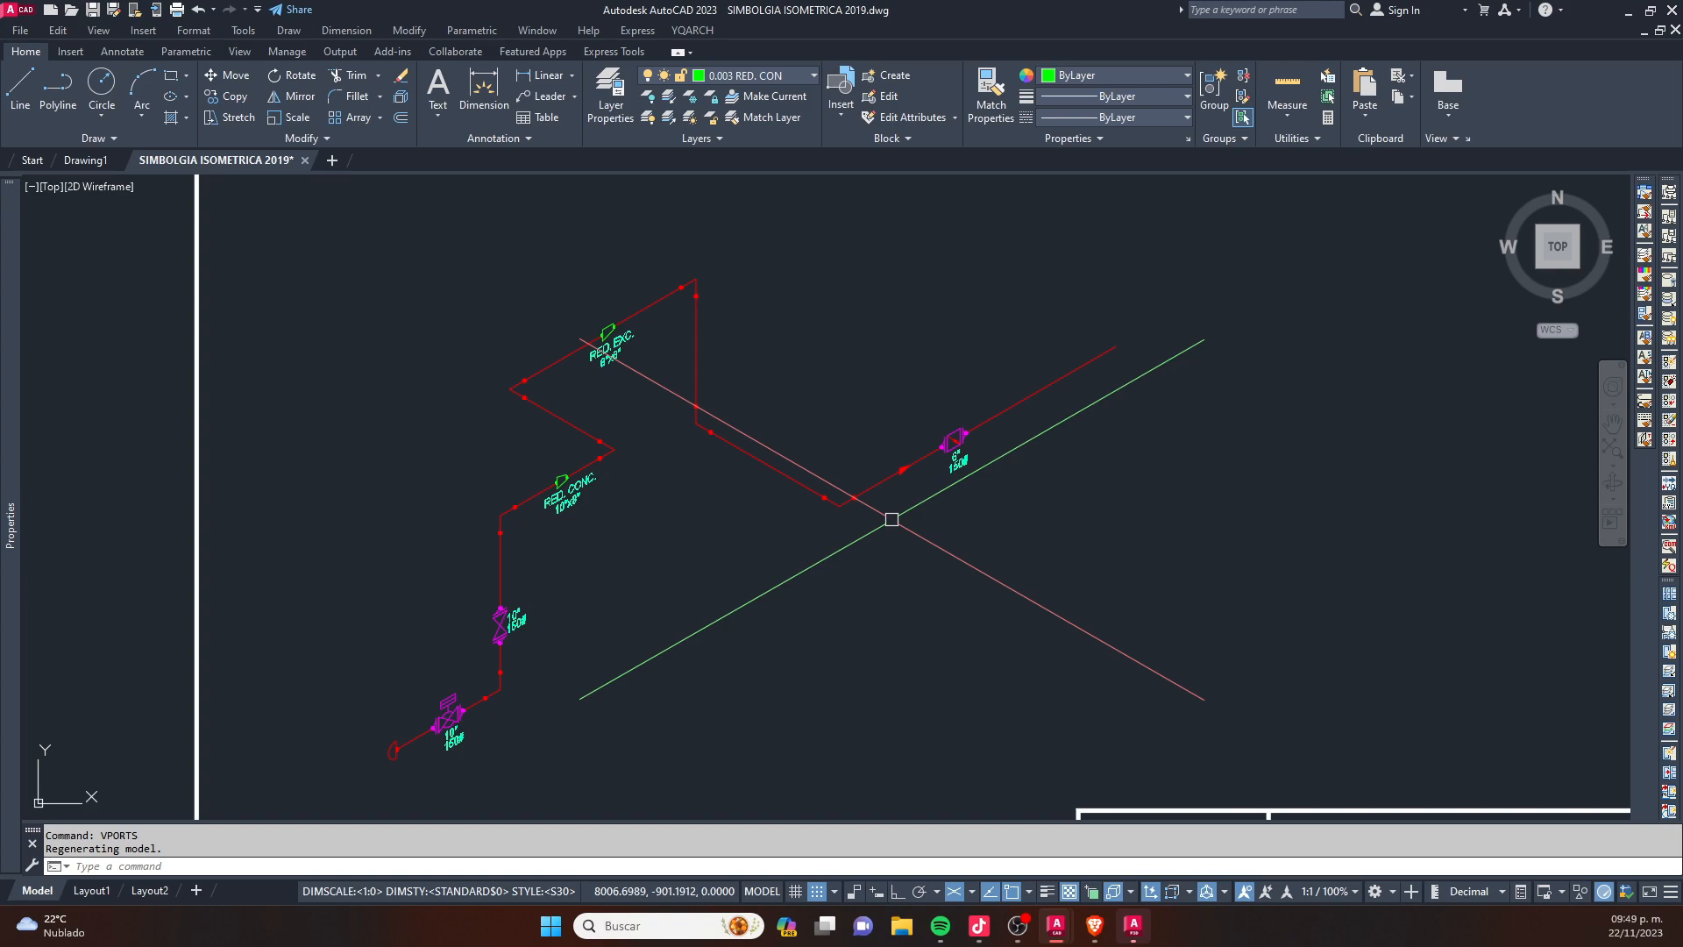
middle_drag(684, 500, 780, 429)
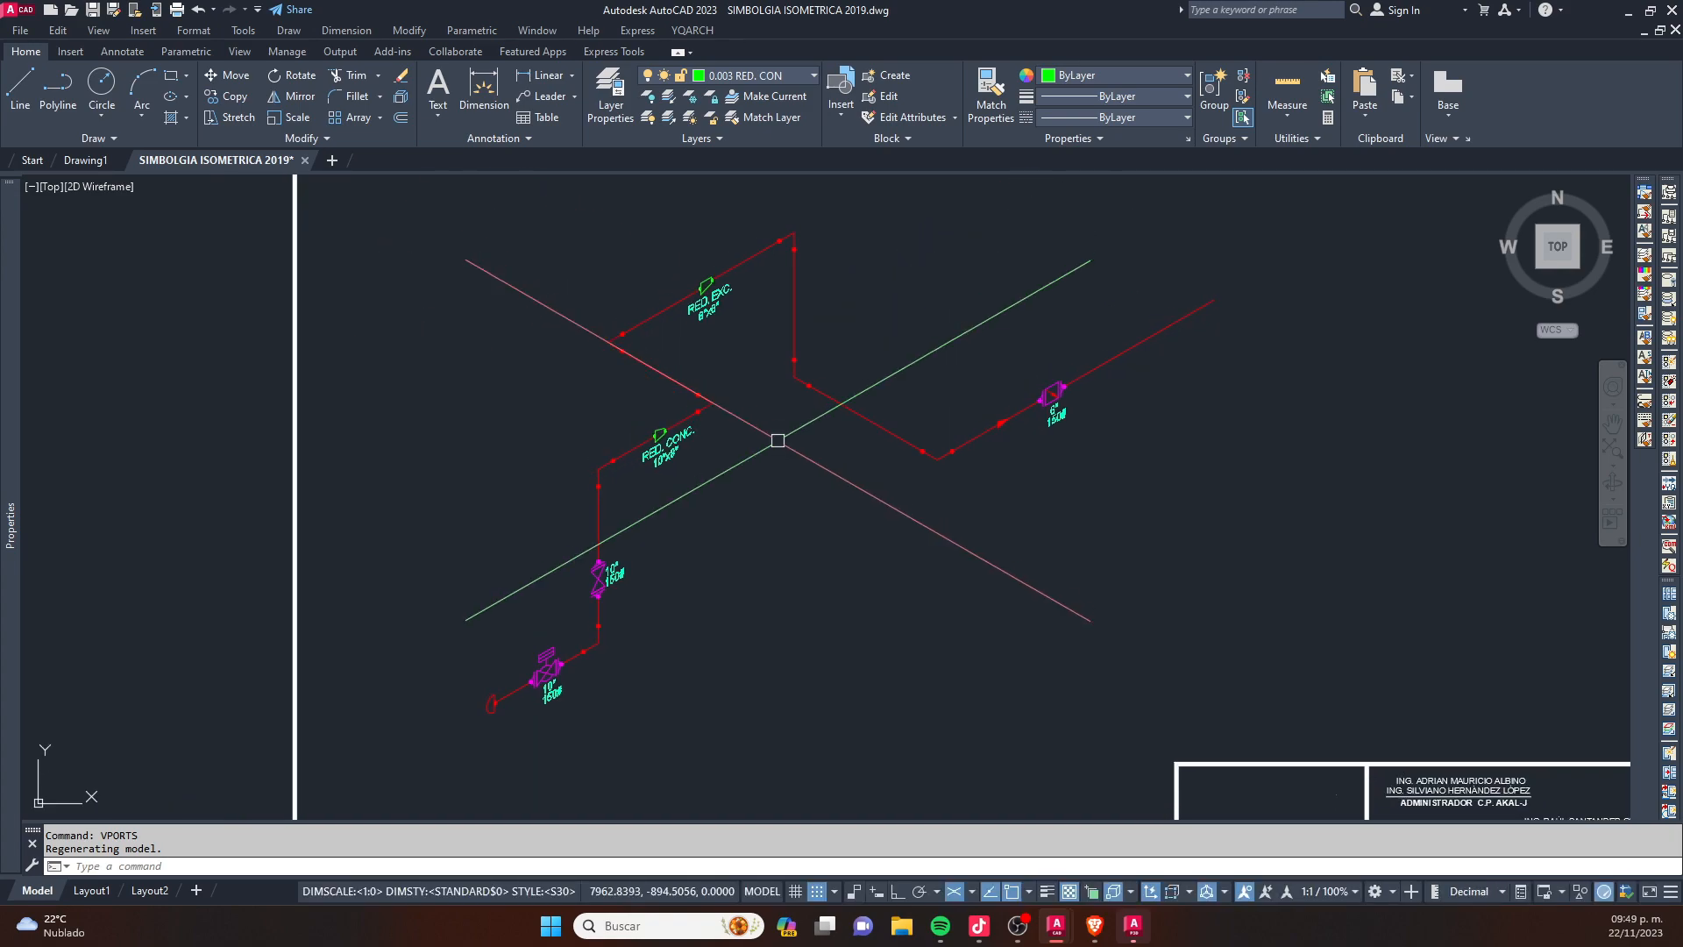
click(1022, 807)
click(402, 226)
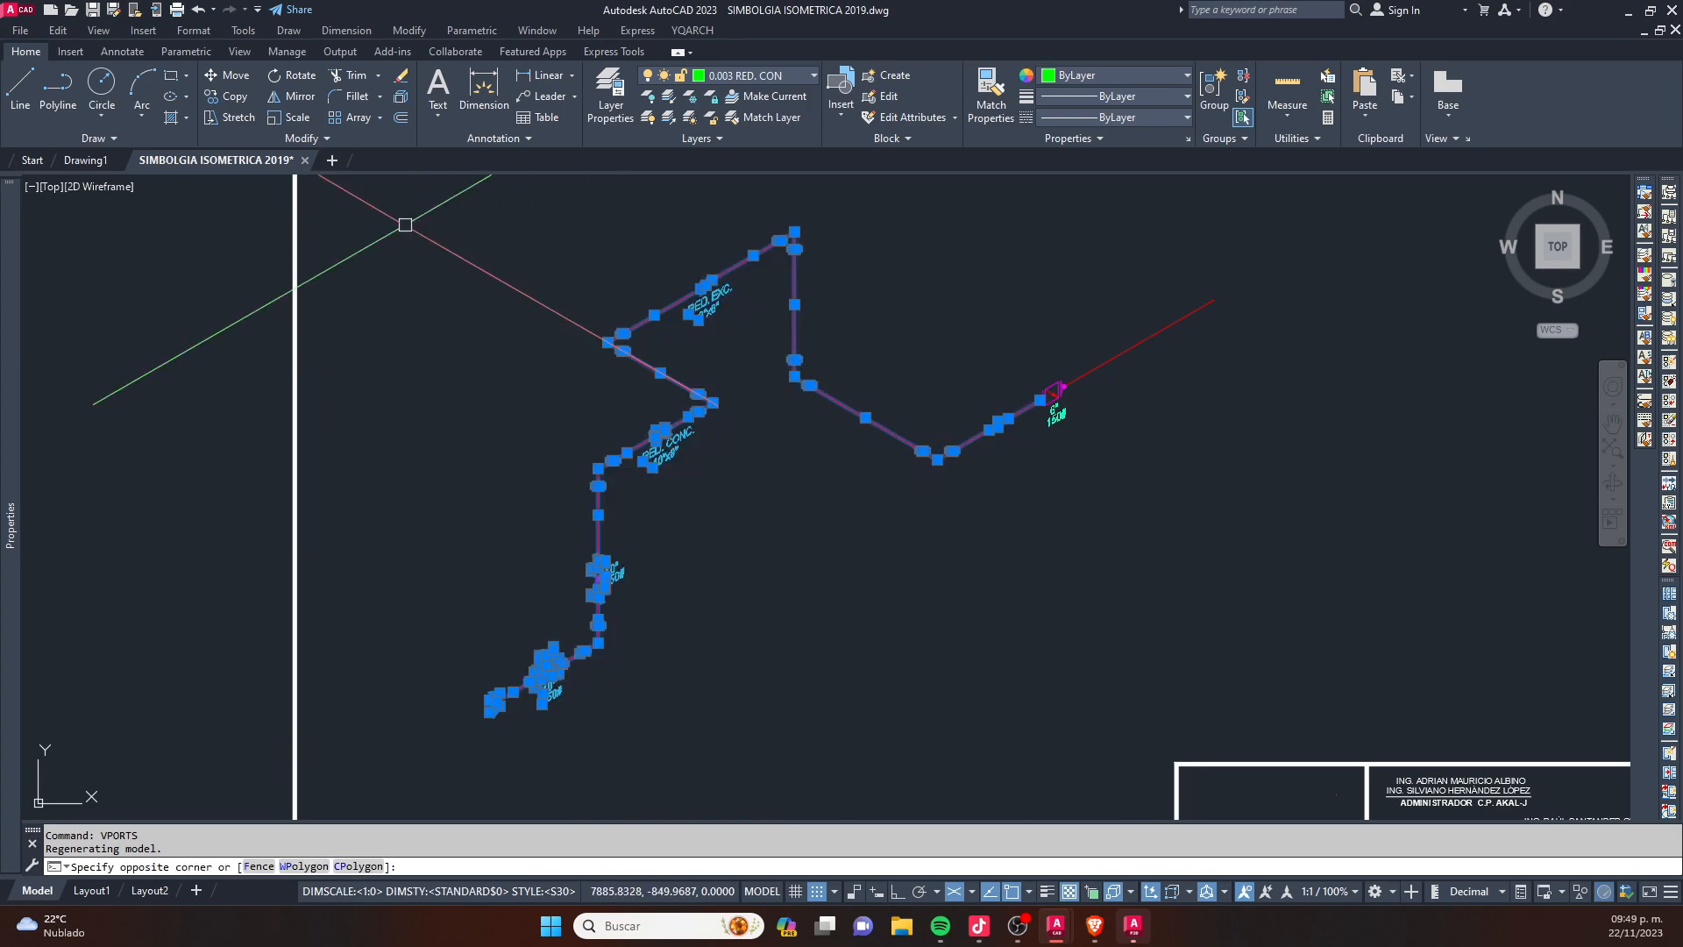
click(1360, 688)
click(686, 211)
key(ctrl+c)
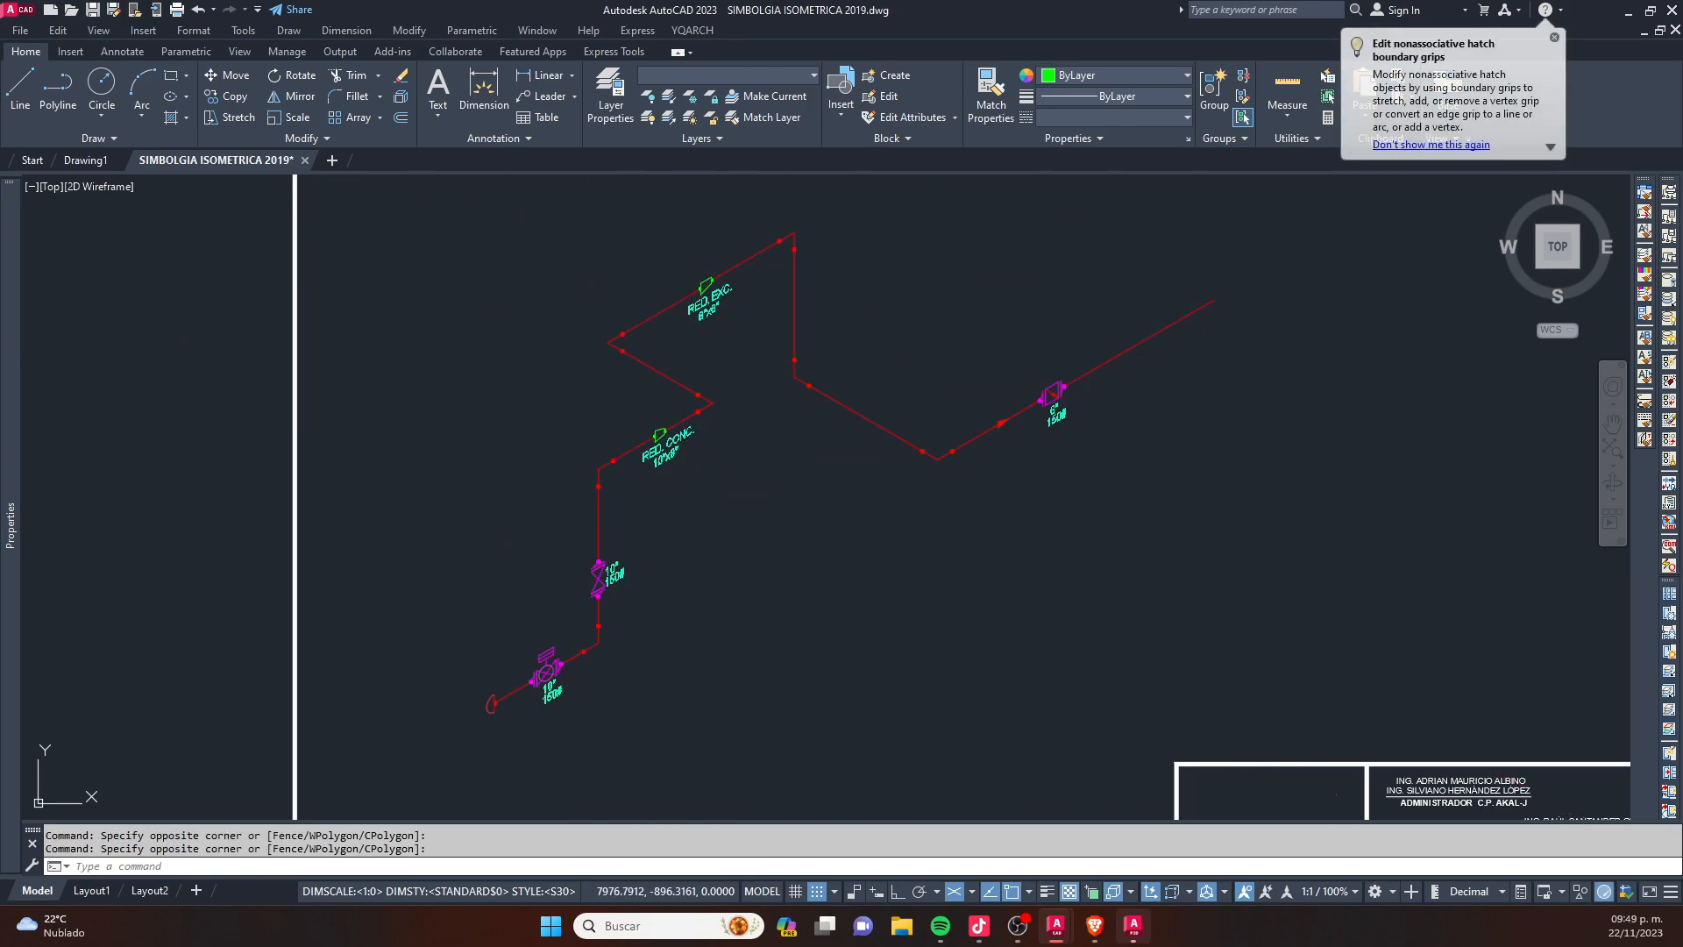
- Copy the entire double-letter sheet, including its frame, title block and isometric, to the clipboard
scroll(754, 524, down, 4)
key(Escape)
click(1139, 688)
click(577, 309)
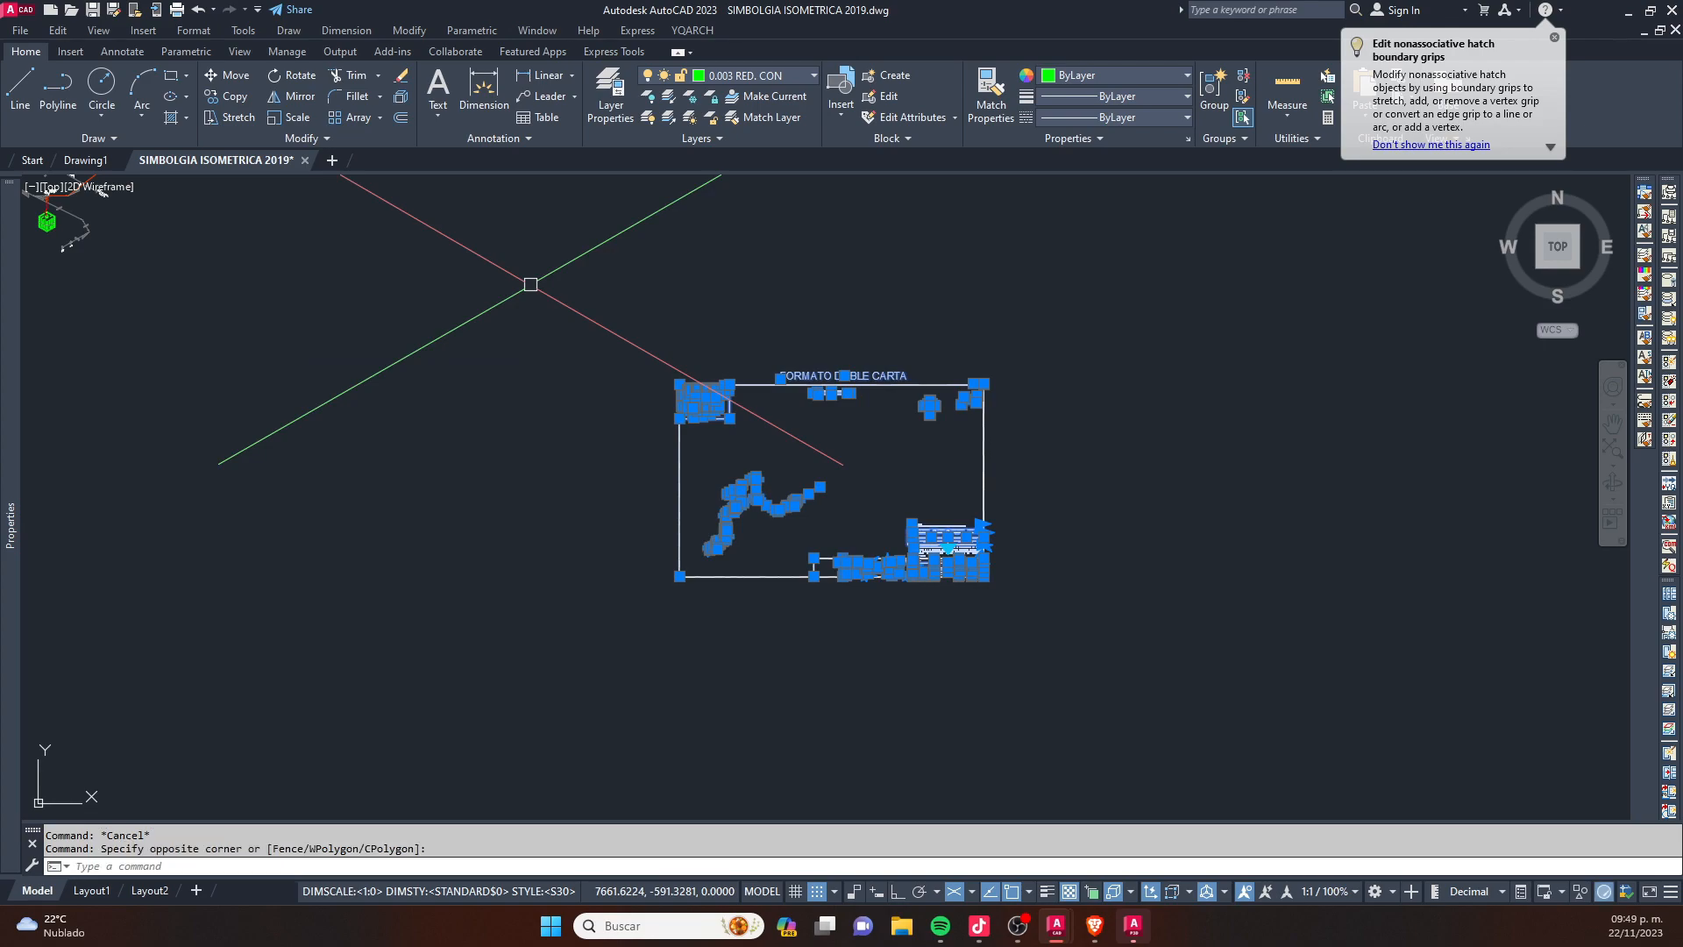
key(ctrl+c)
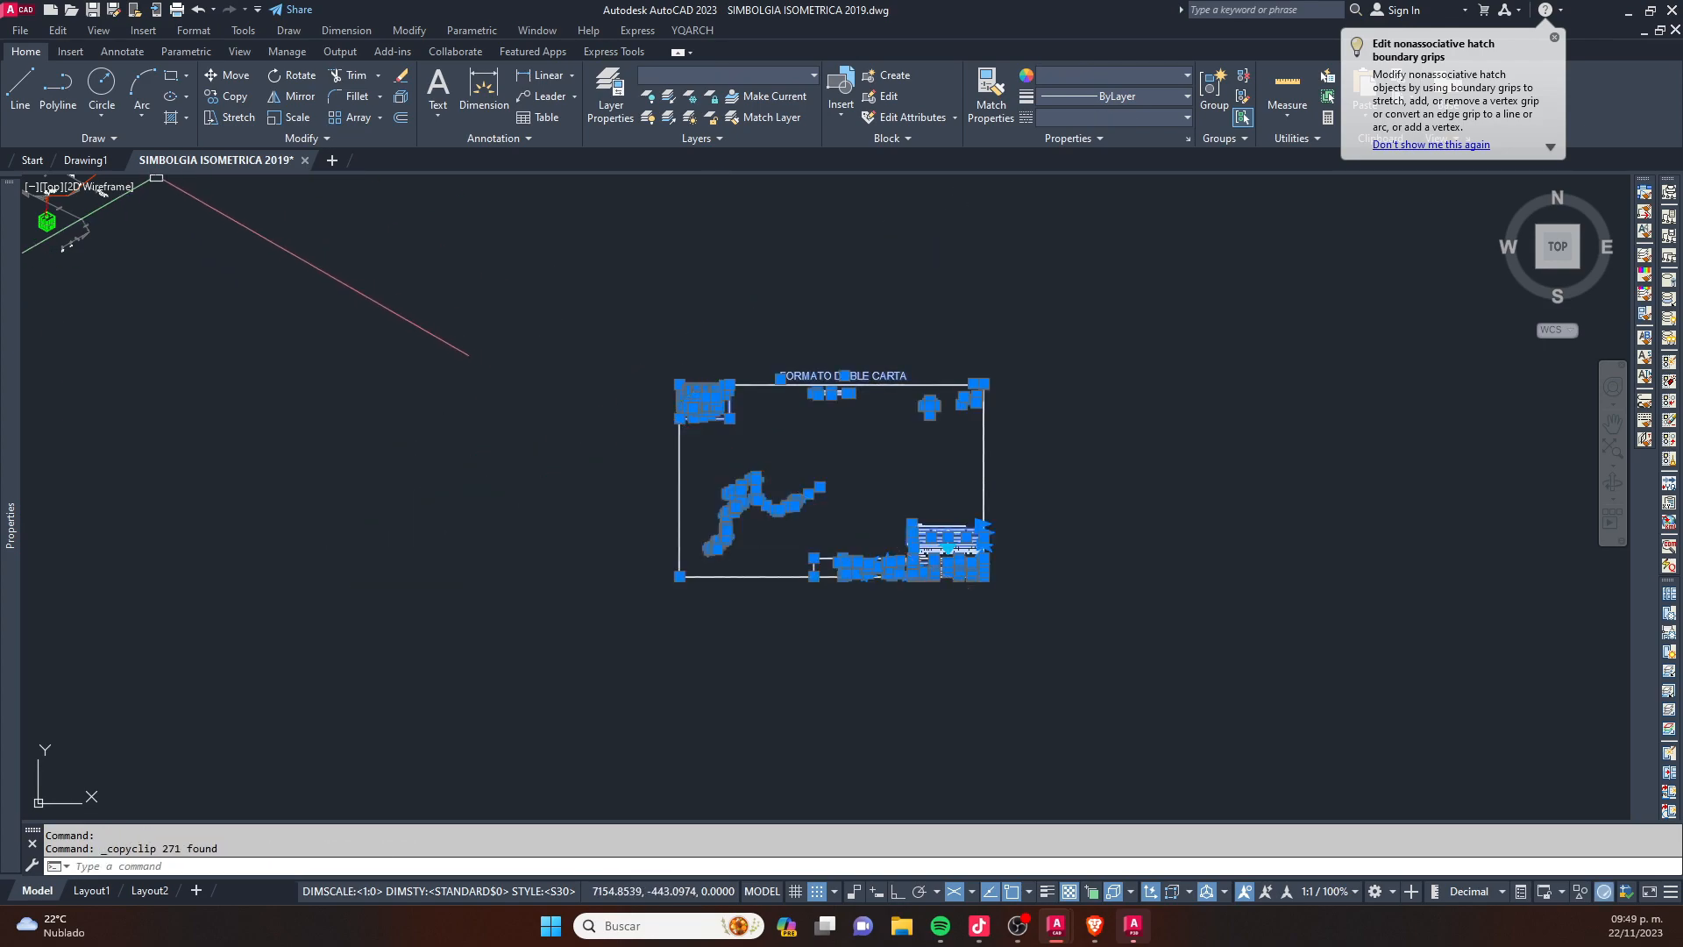
- Create a new drawing and paste the copied sheet into it, accepting the title block's default attributes
click(330, 161)
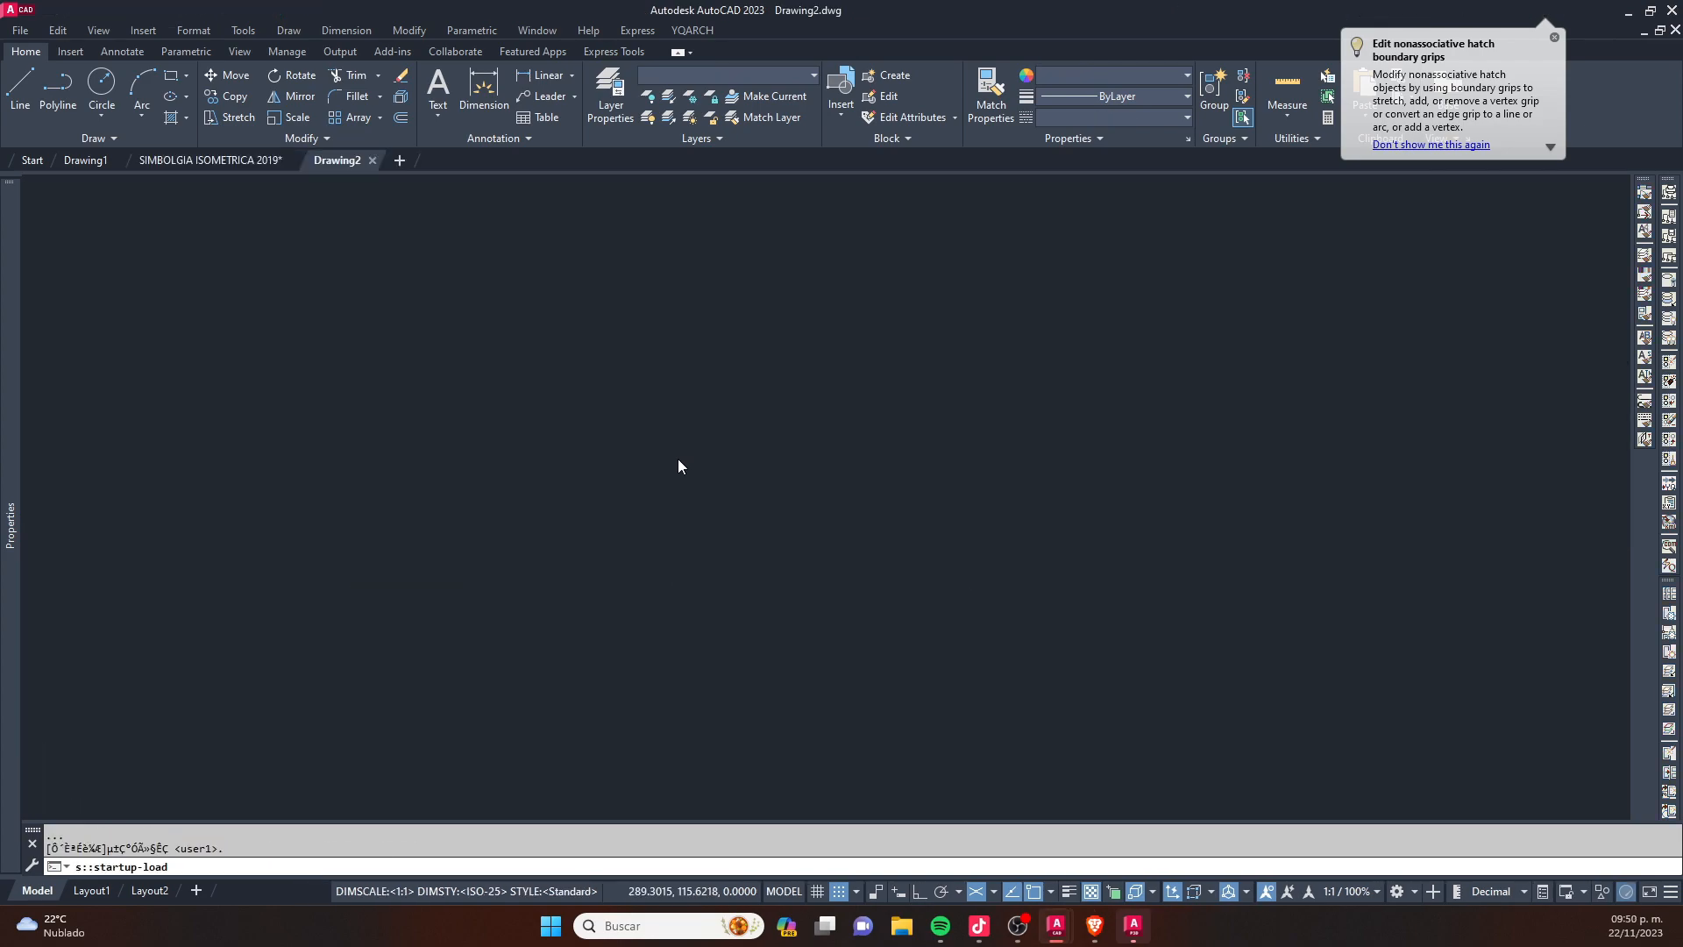
key(ctrl+v)
click(692, 435)
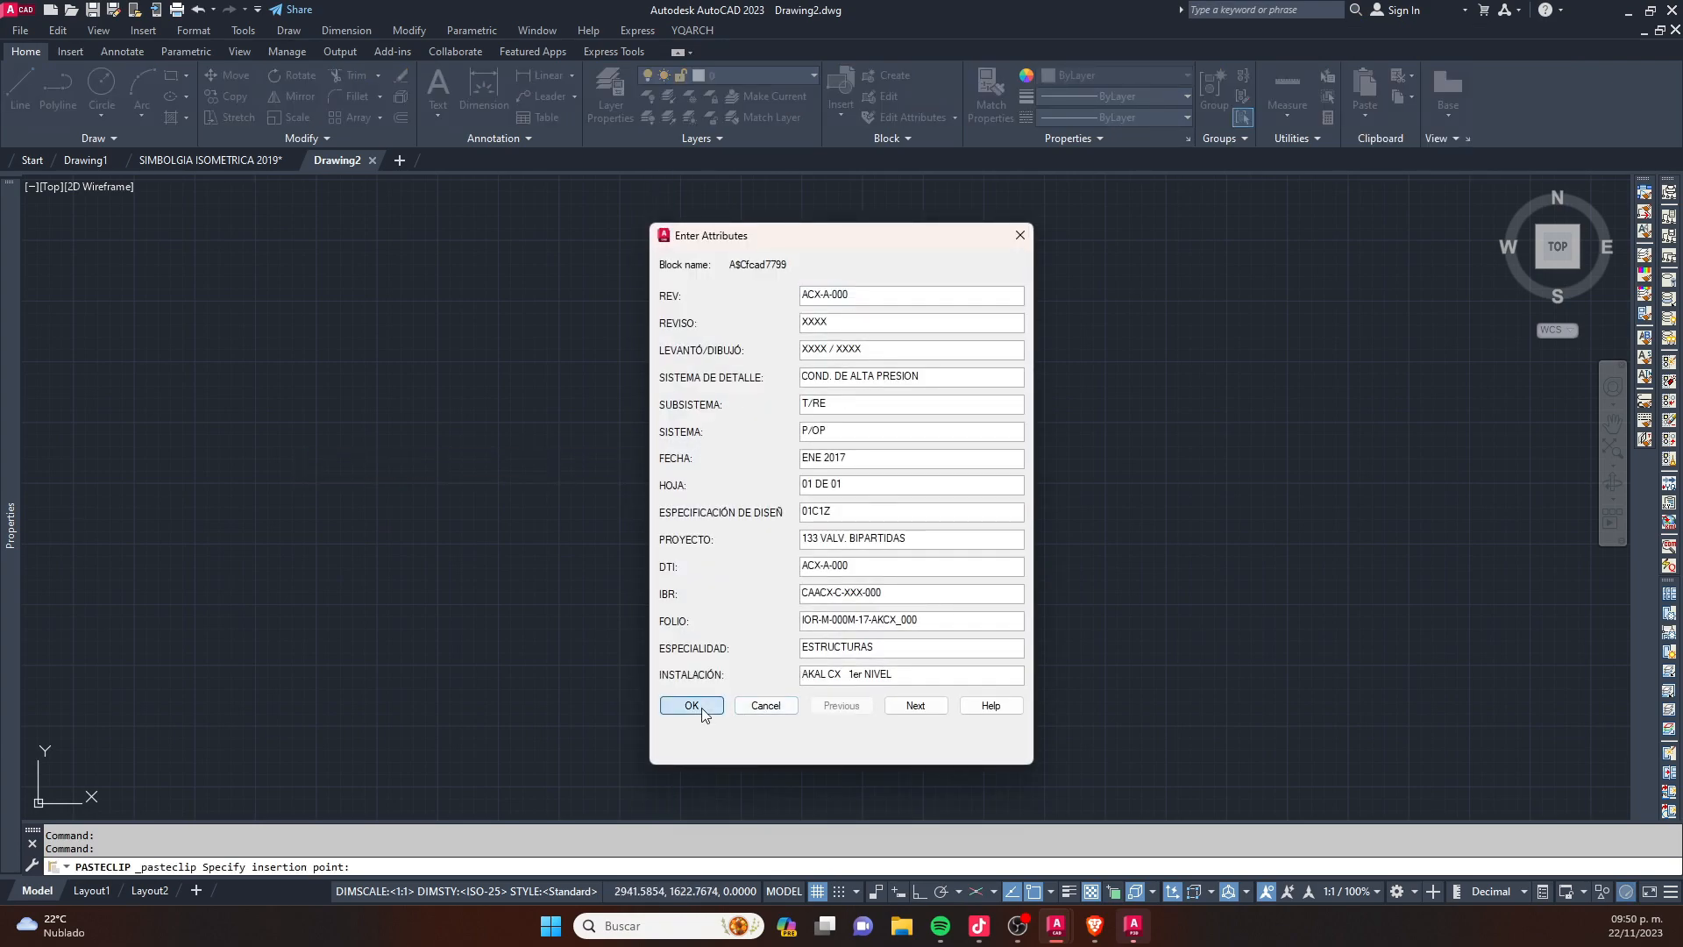
click(691, 706)
key(Escape)
- Move the whole piping isometric up and to the right, closer to the middle of the sheet frame
scroll(770, 438, up, 8)
click(857, 401)
click(604, 556)
scroll(628, 580, up, 2)
click(699, 623)
click(552, 381)
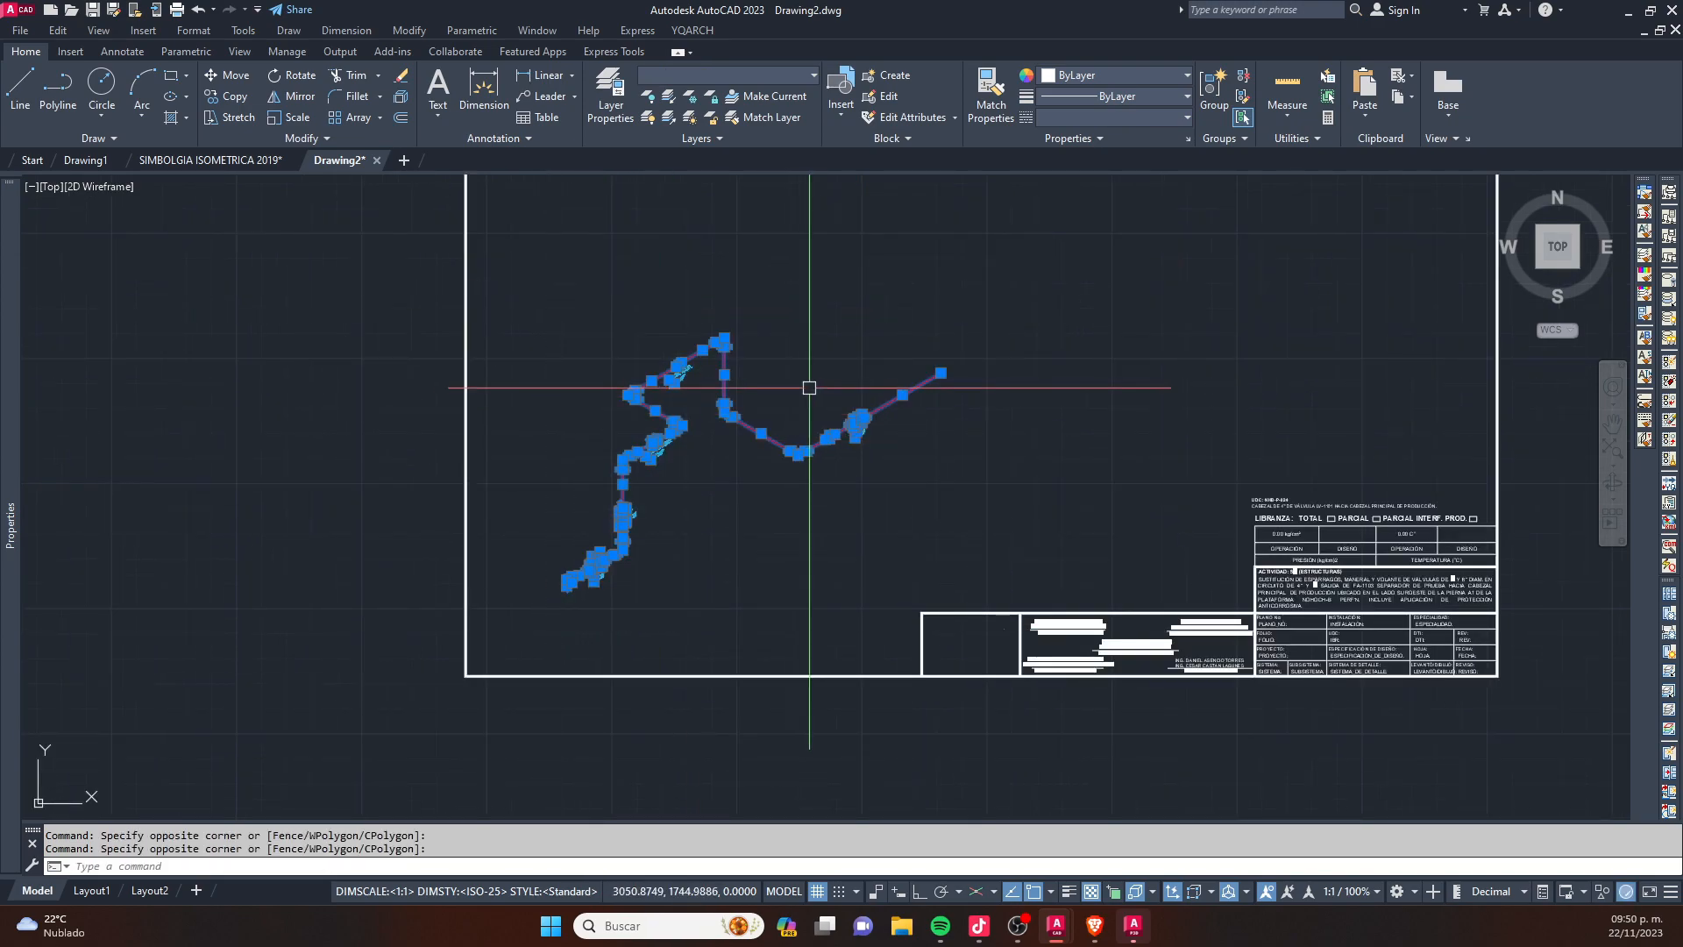
middle_drag(800, 387, 679, 499)
text(m)
key(space)
click(878, 607)
click(940, 555)
key(Escape)
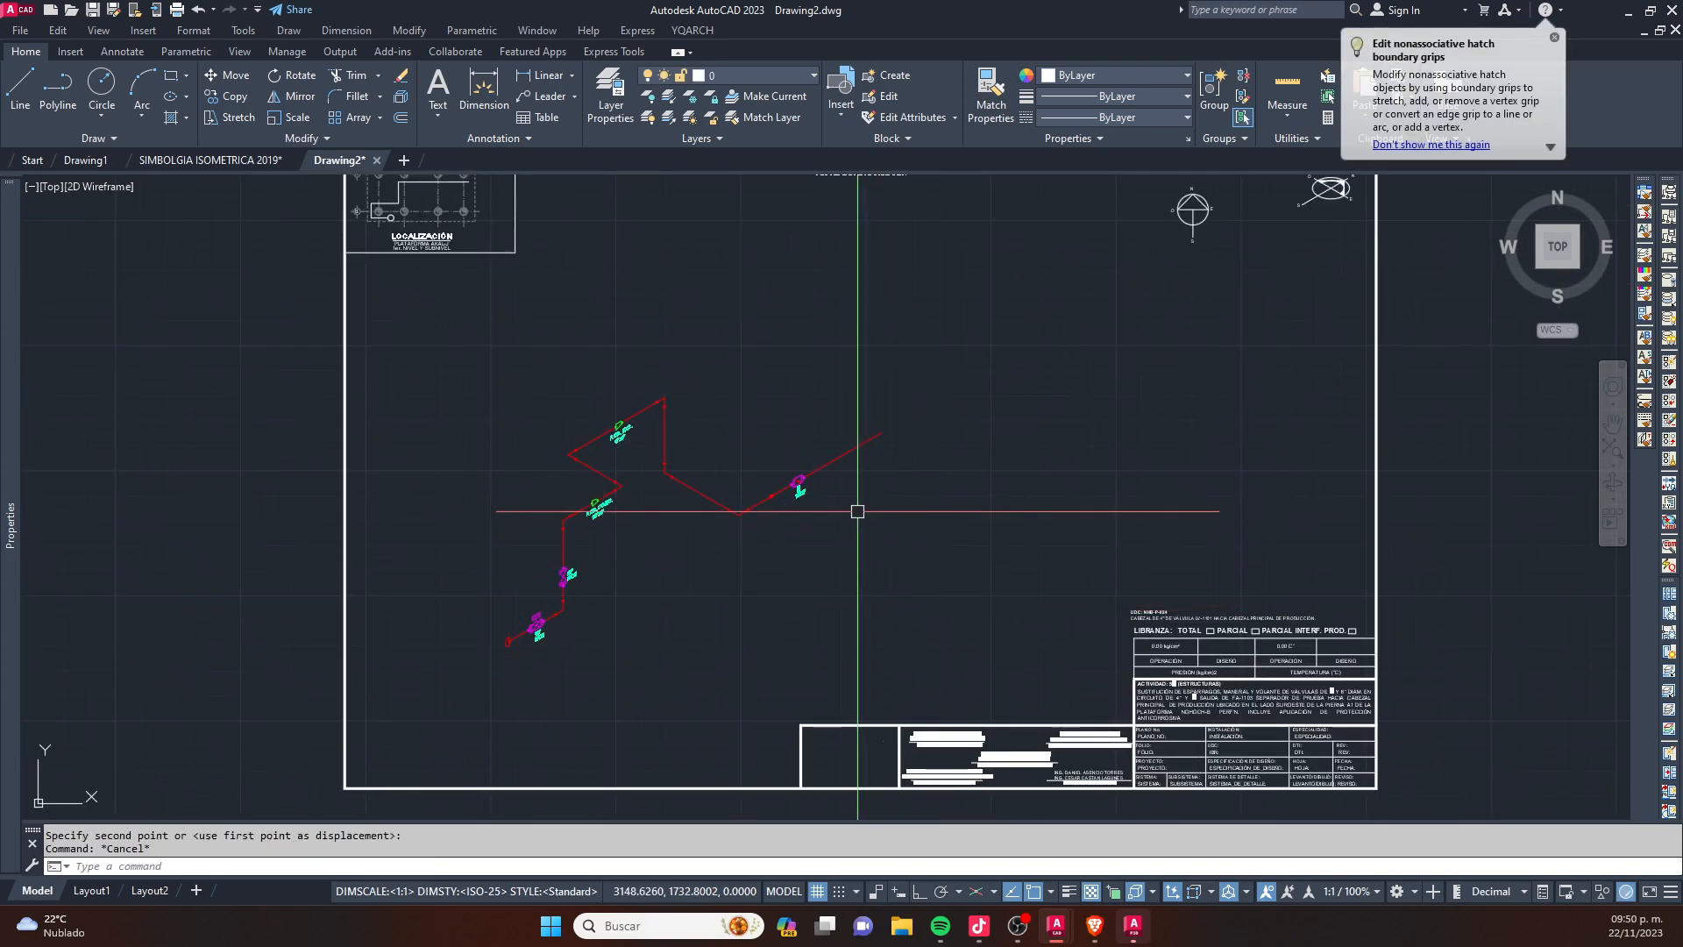
- Turn off the grid display and check the list of layers brought in with the pasted sheet
key(F7)
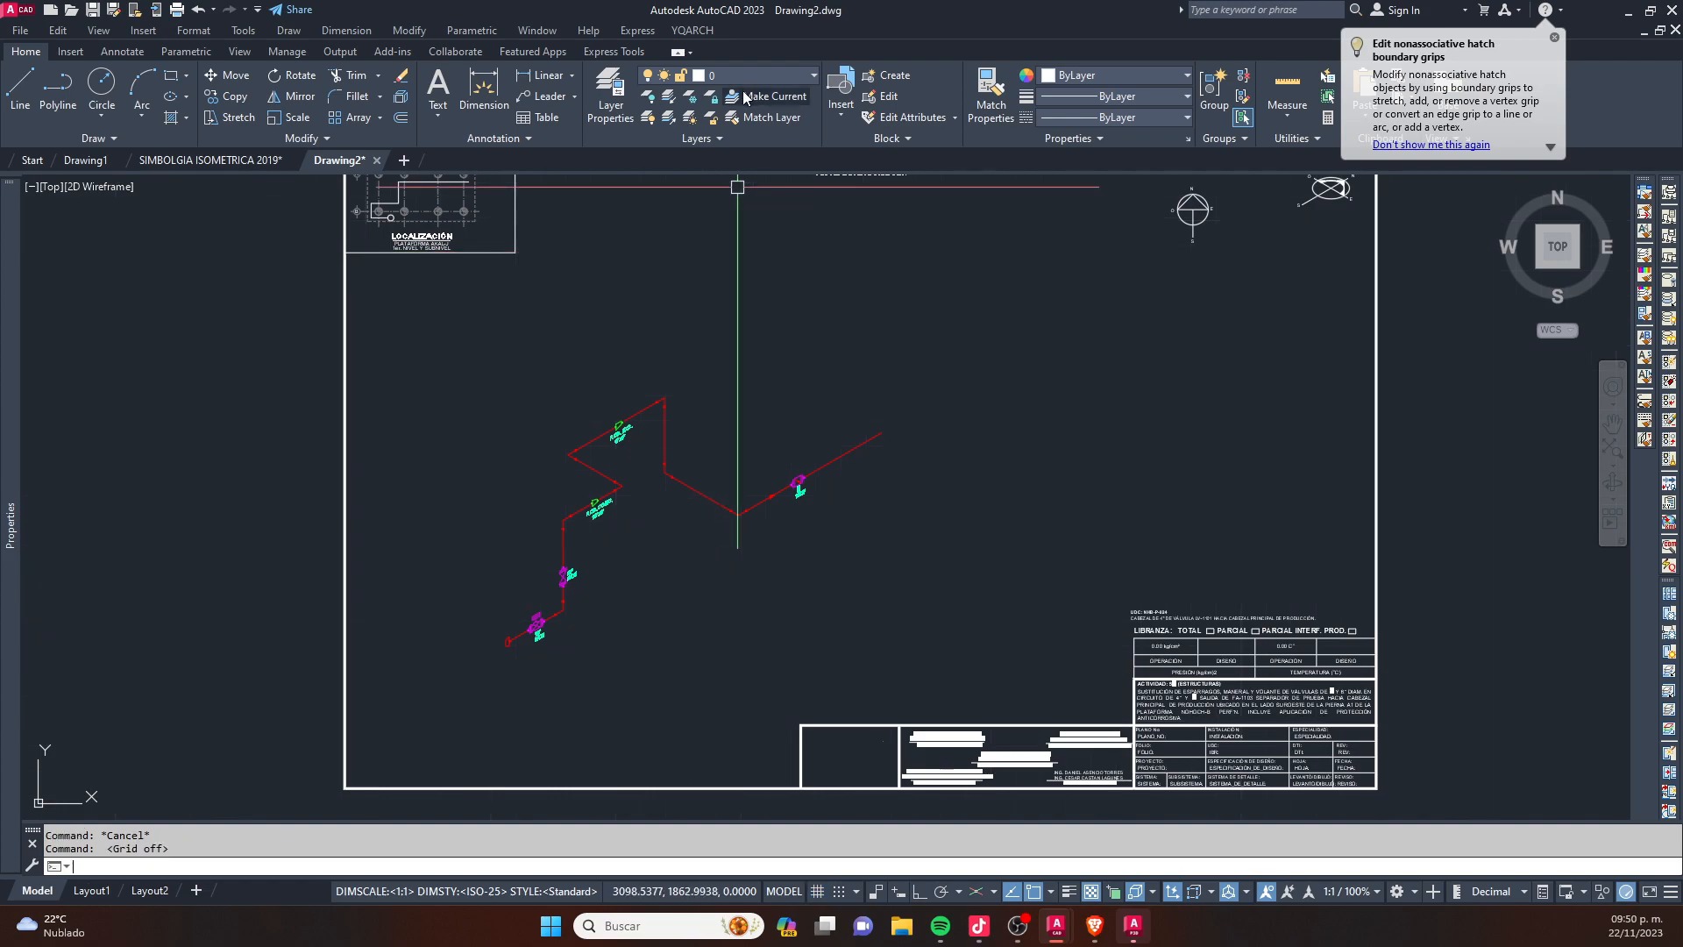
click(802, 75)
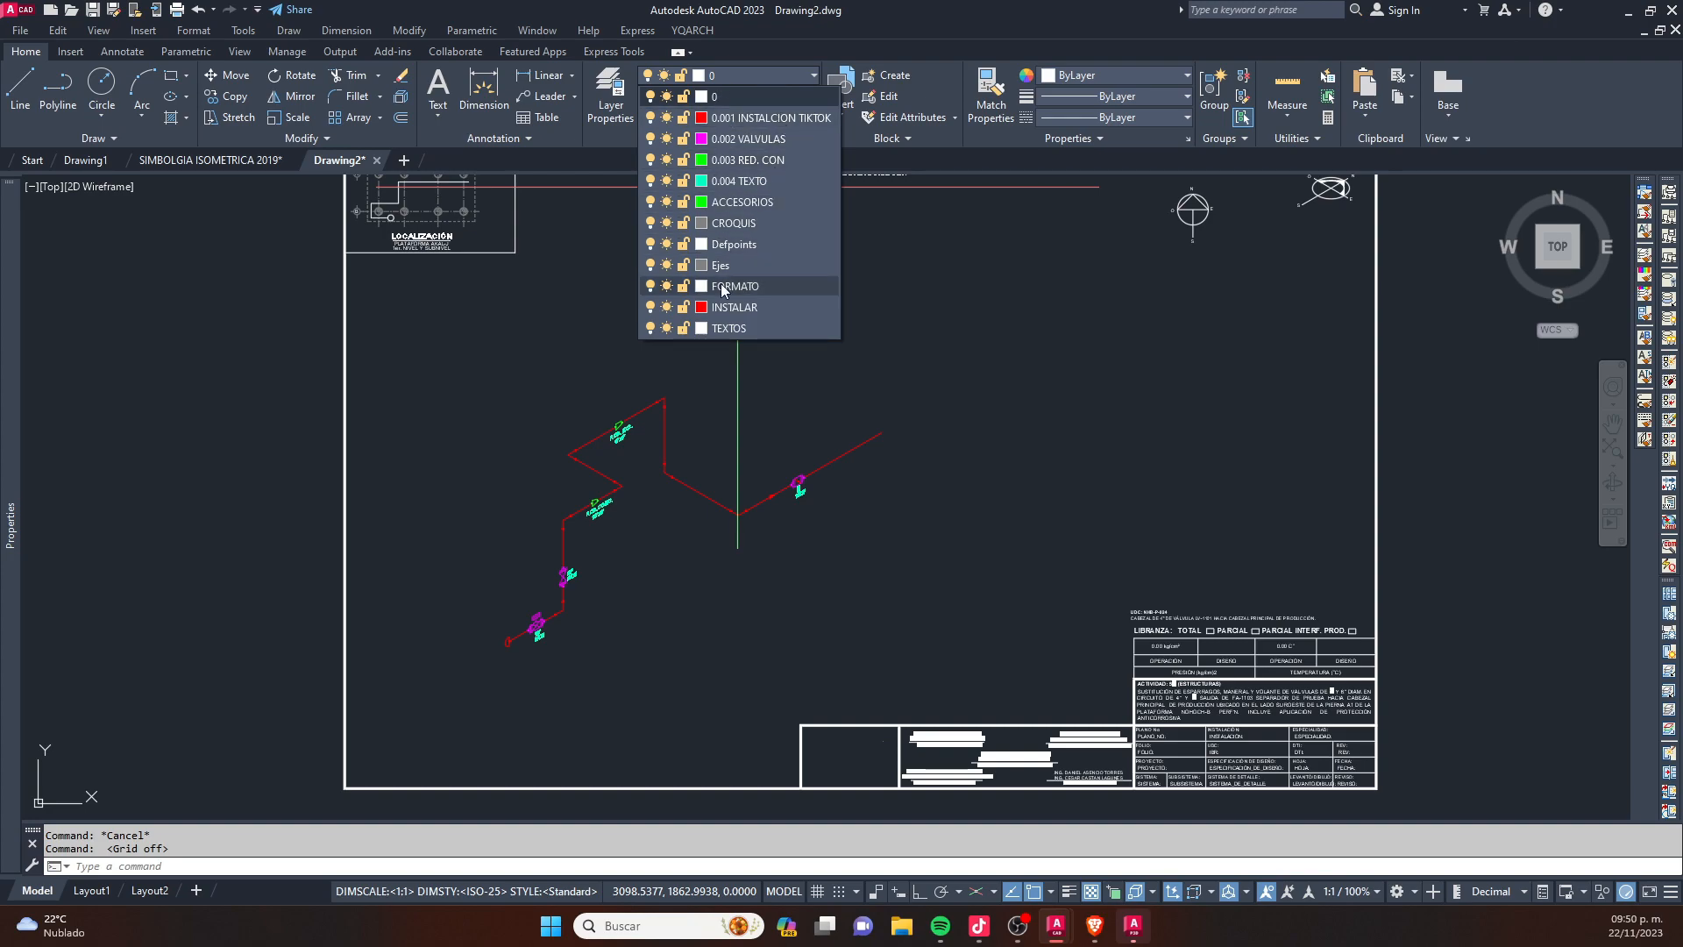
key(Escape)
key(Escape)
key(Escape)
- Examine the pasted isometric with its valves, reducers, flow arrow and text labels
scroll(575, 293, down, 4)
scroll(455, 338, up, 2)
scroll(906, 406, up, 4)
middle_drag(905, 406, 746, 496)
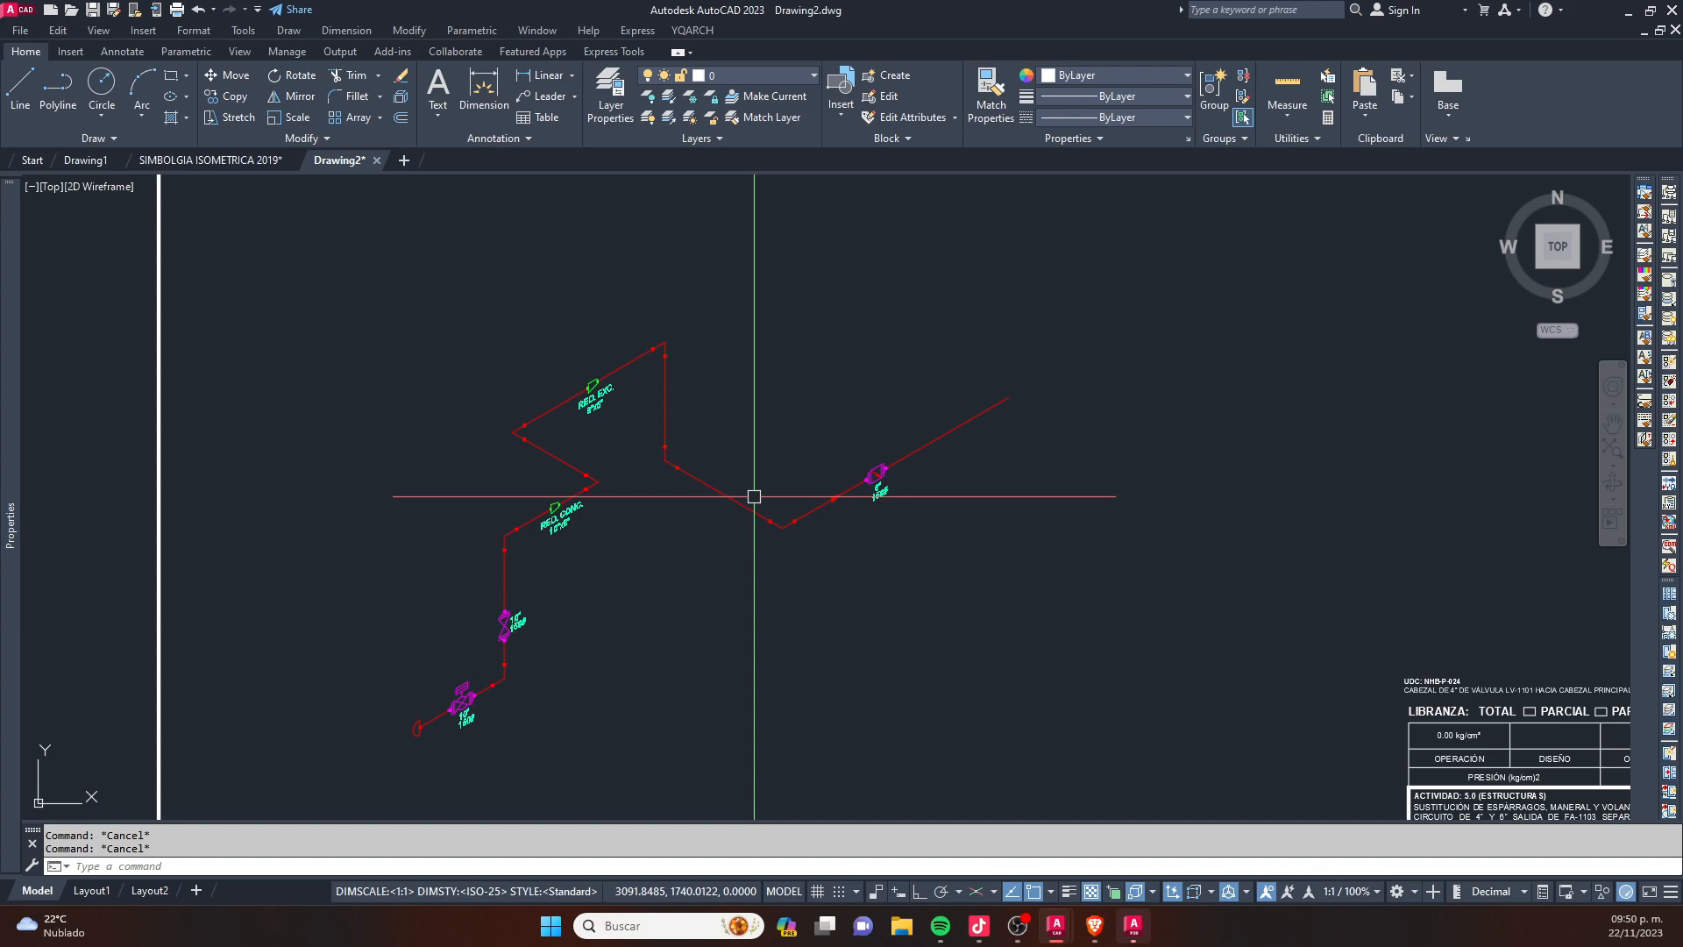
scroll(629, 576, up, 2)
scroll(728, 512, down, 2)
middle_drag(710, 511, 812, 472)
scroll(718, 472, up, 2)
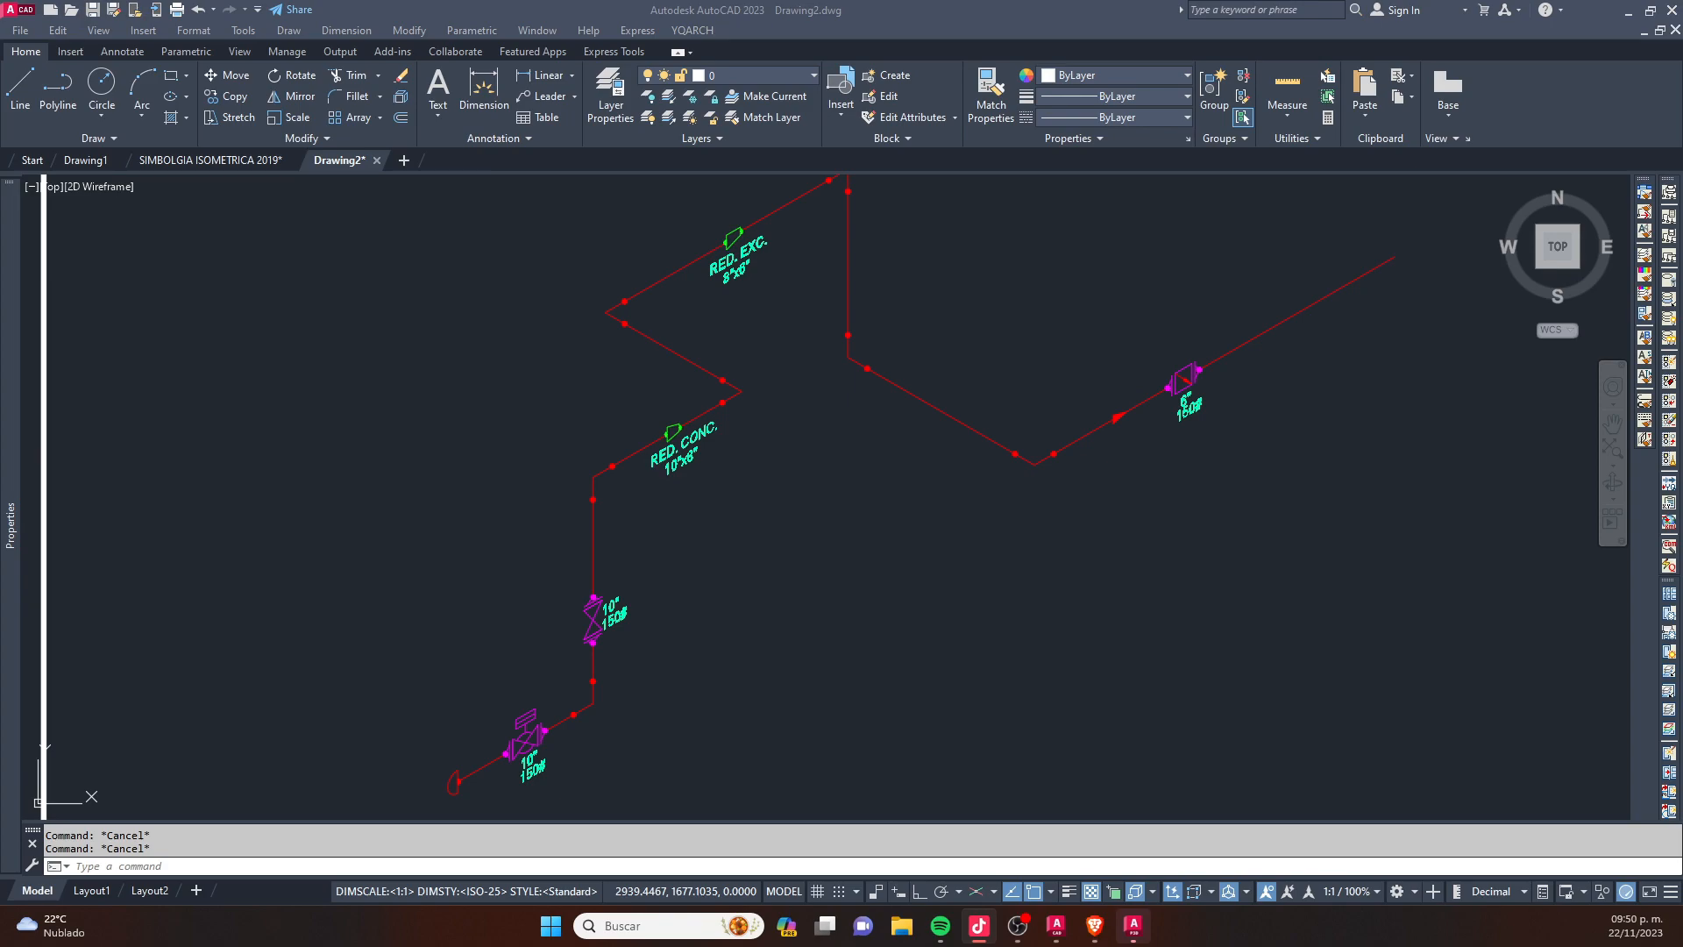
click(825, 614)
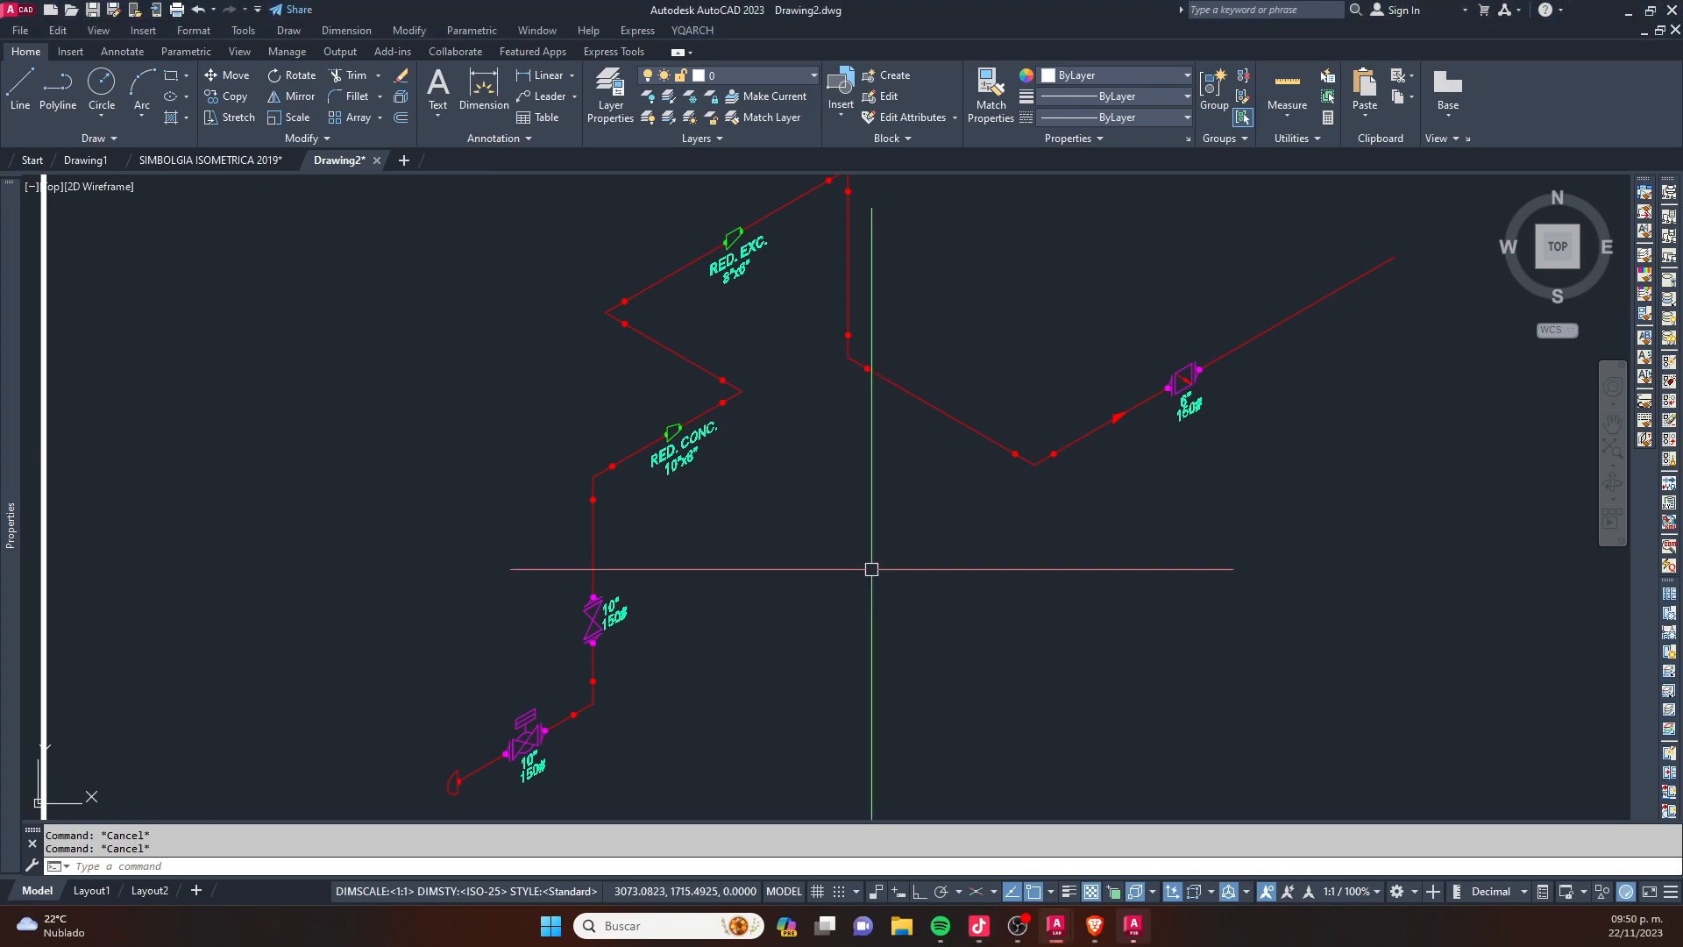
key(Escape)
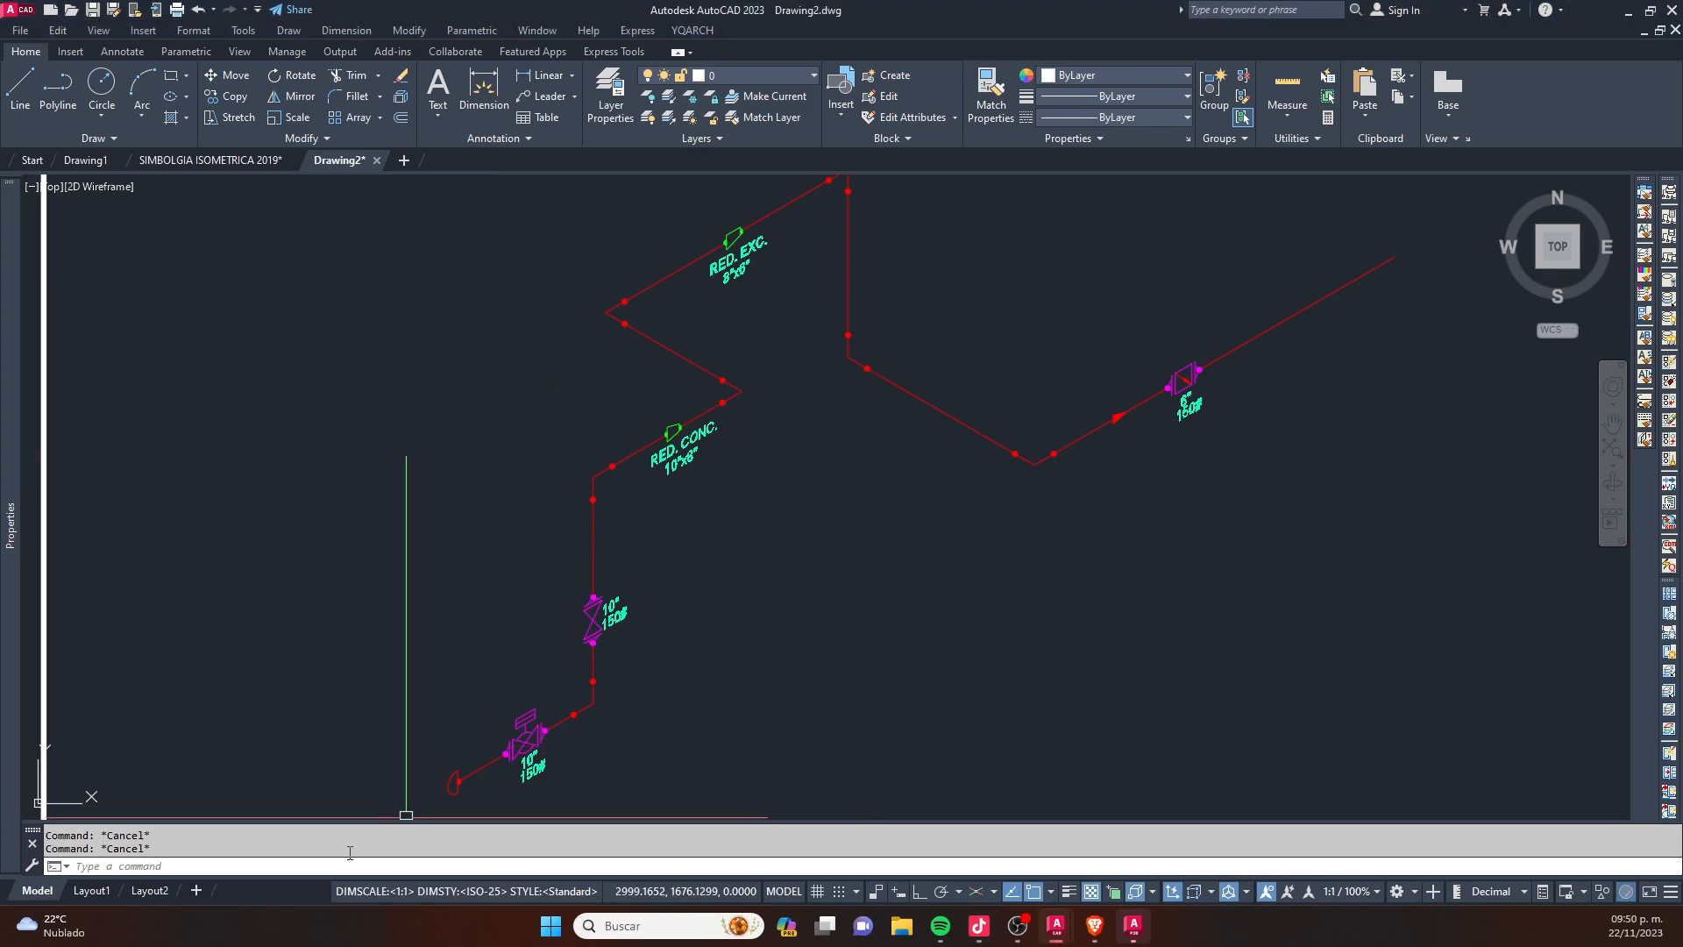
- Turn off the 0.004 TEXTO and 0.002 VALVULAS layers with LAYOFF by picking a label and a valve
text(LAYO)
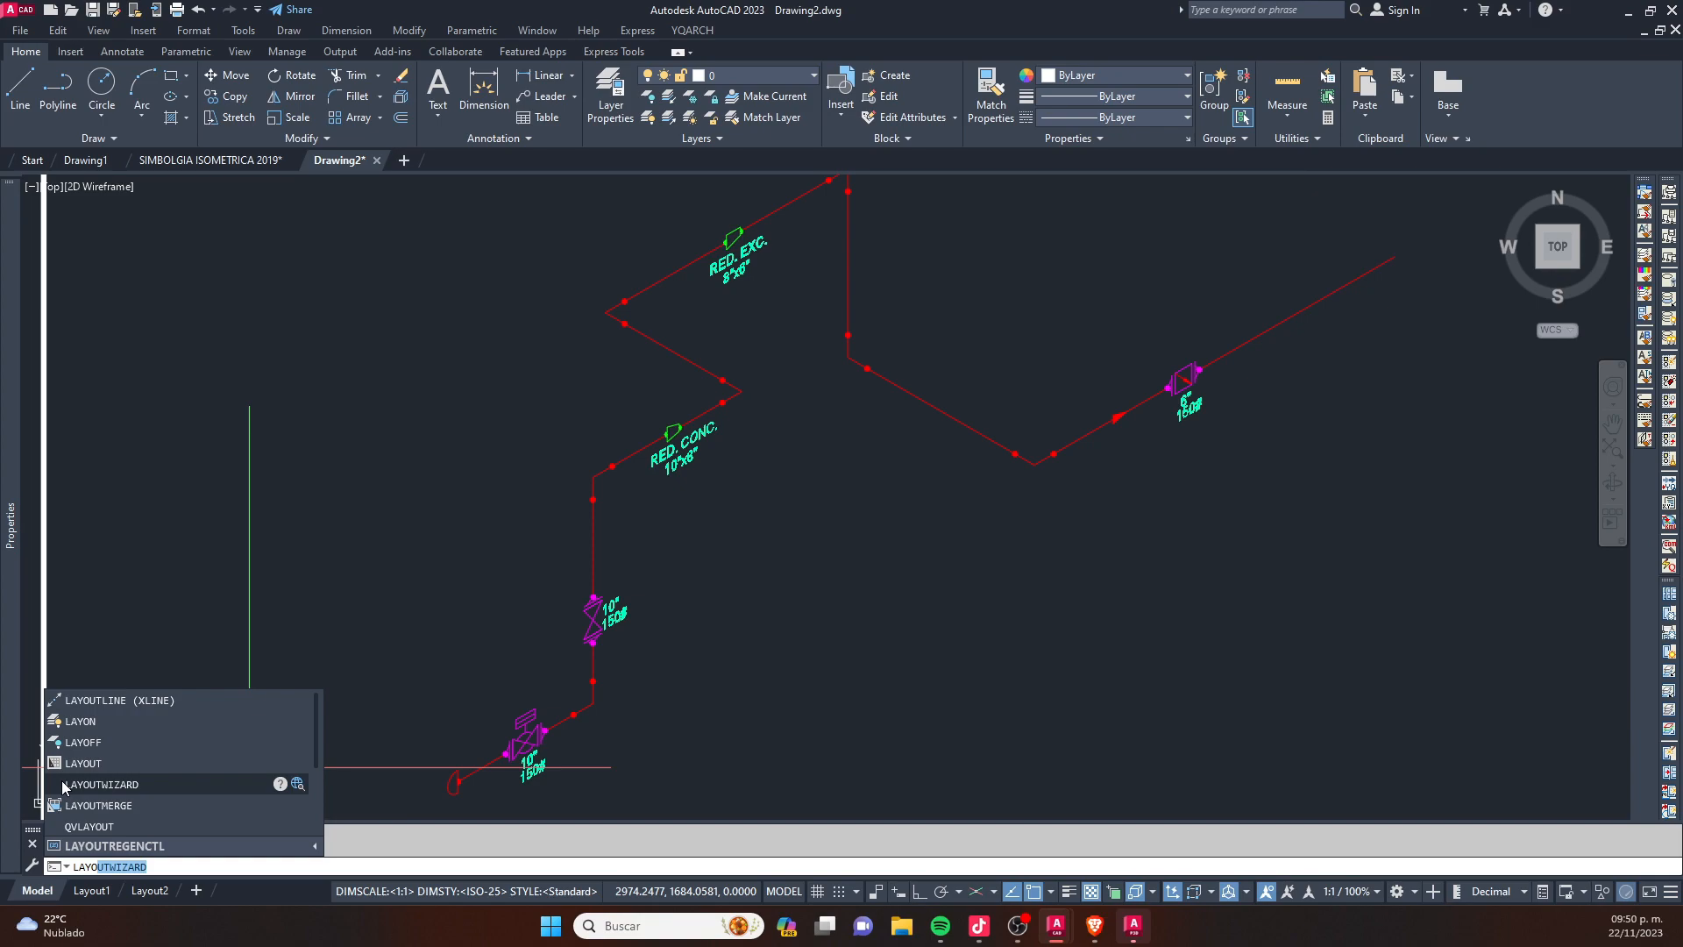
key(Escape)
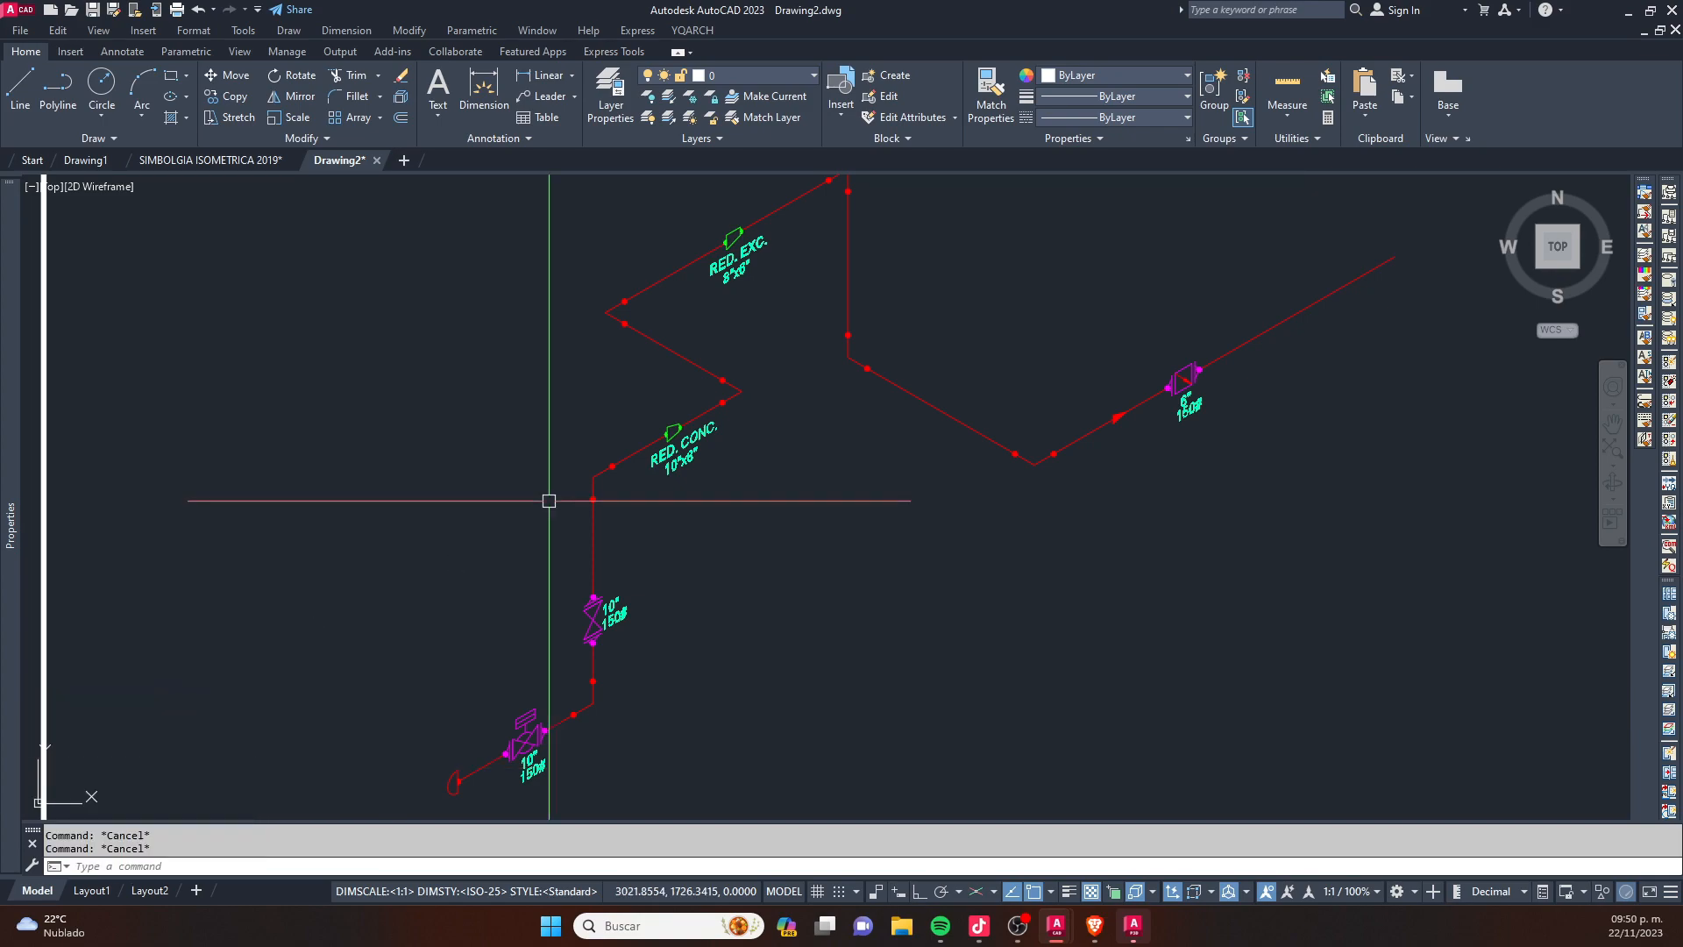
text(LA)
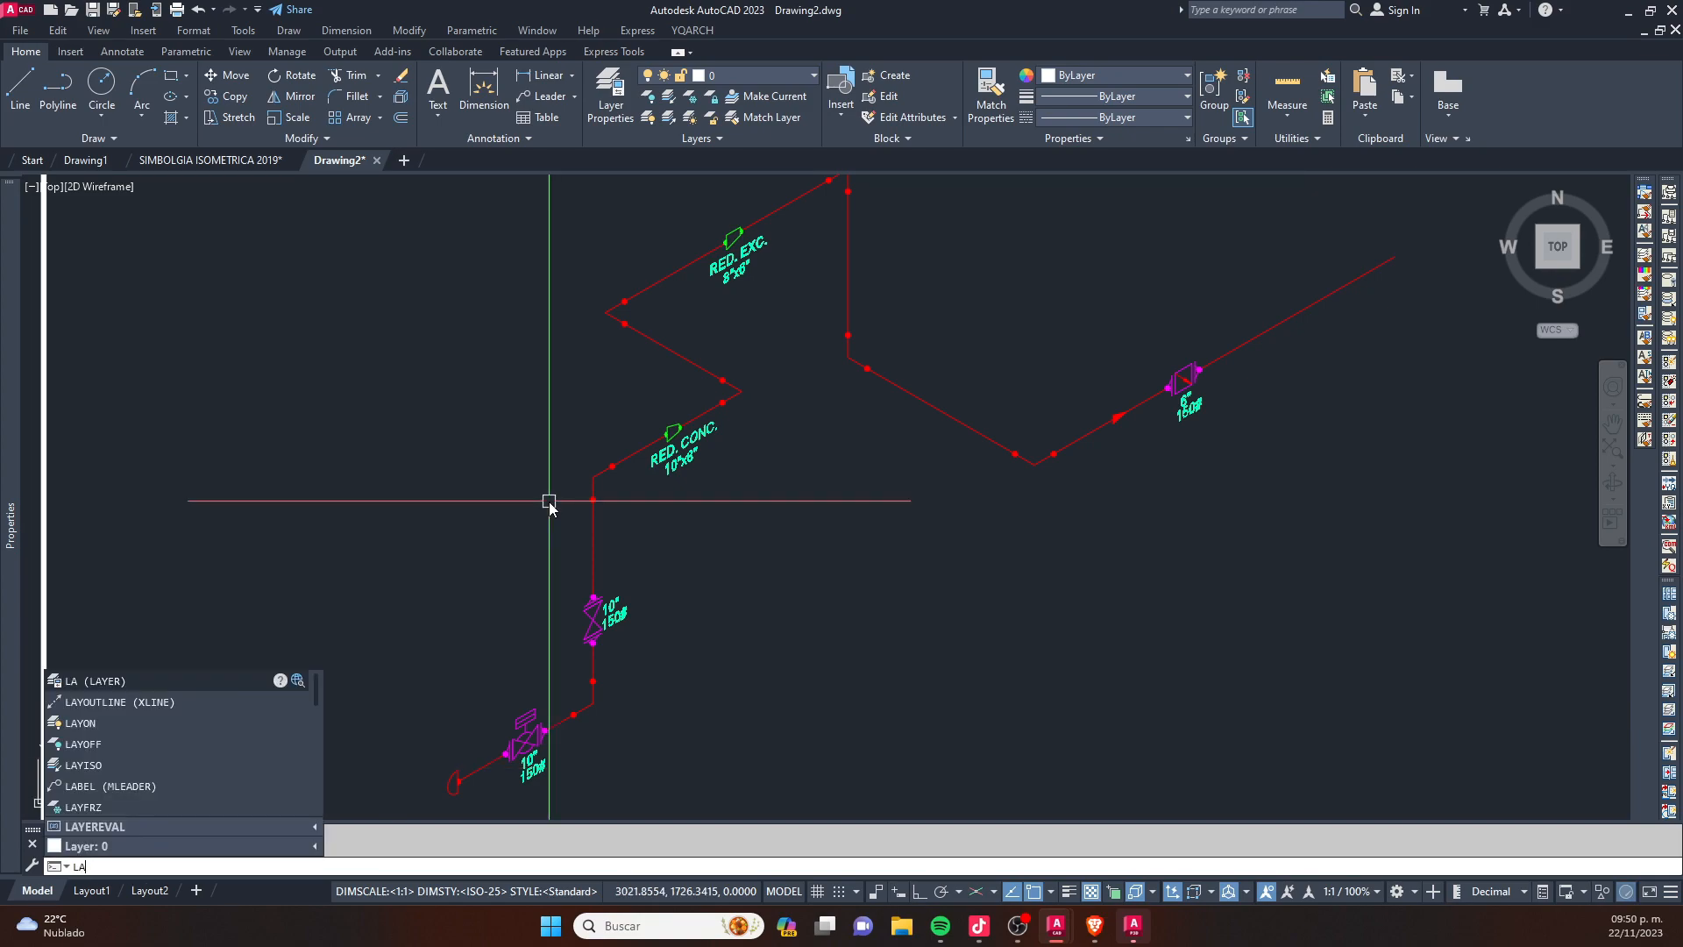
text(YOFF)
key(Return)
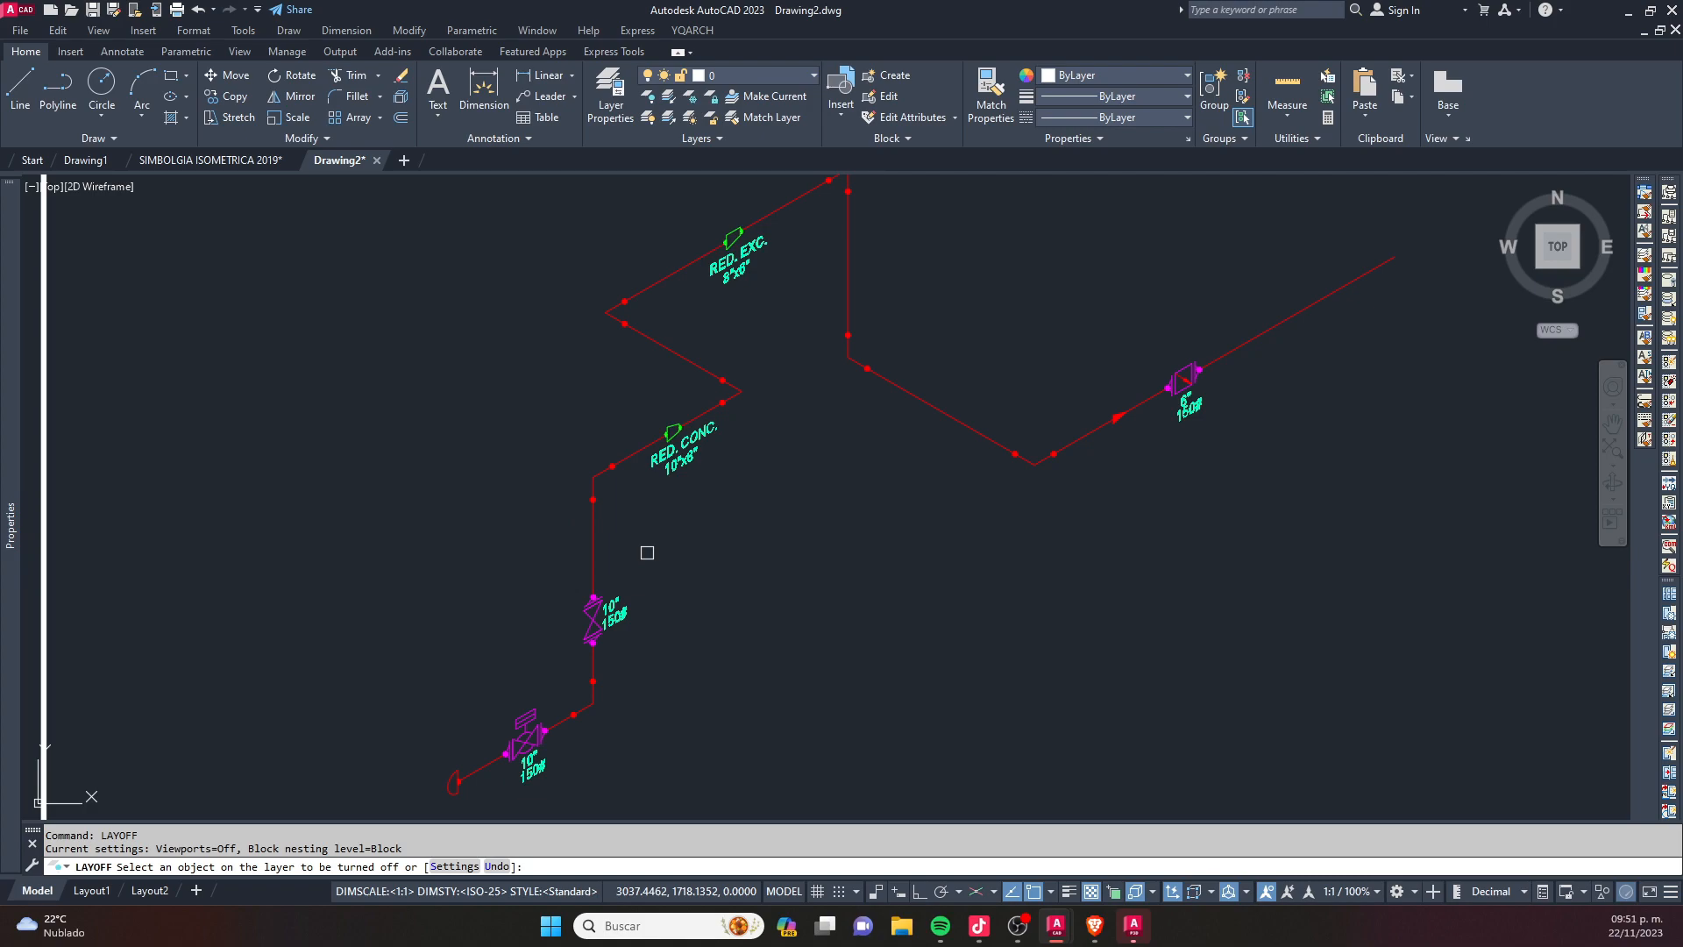
scroll(663, 479, up, 2)
click(669, 463)
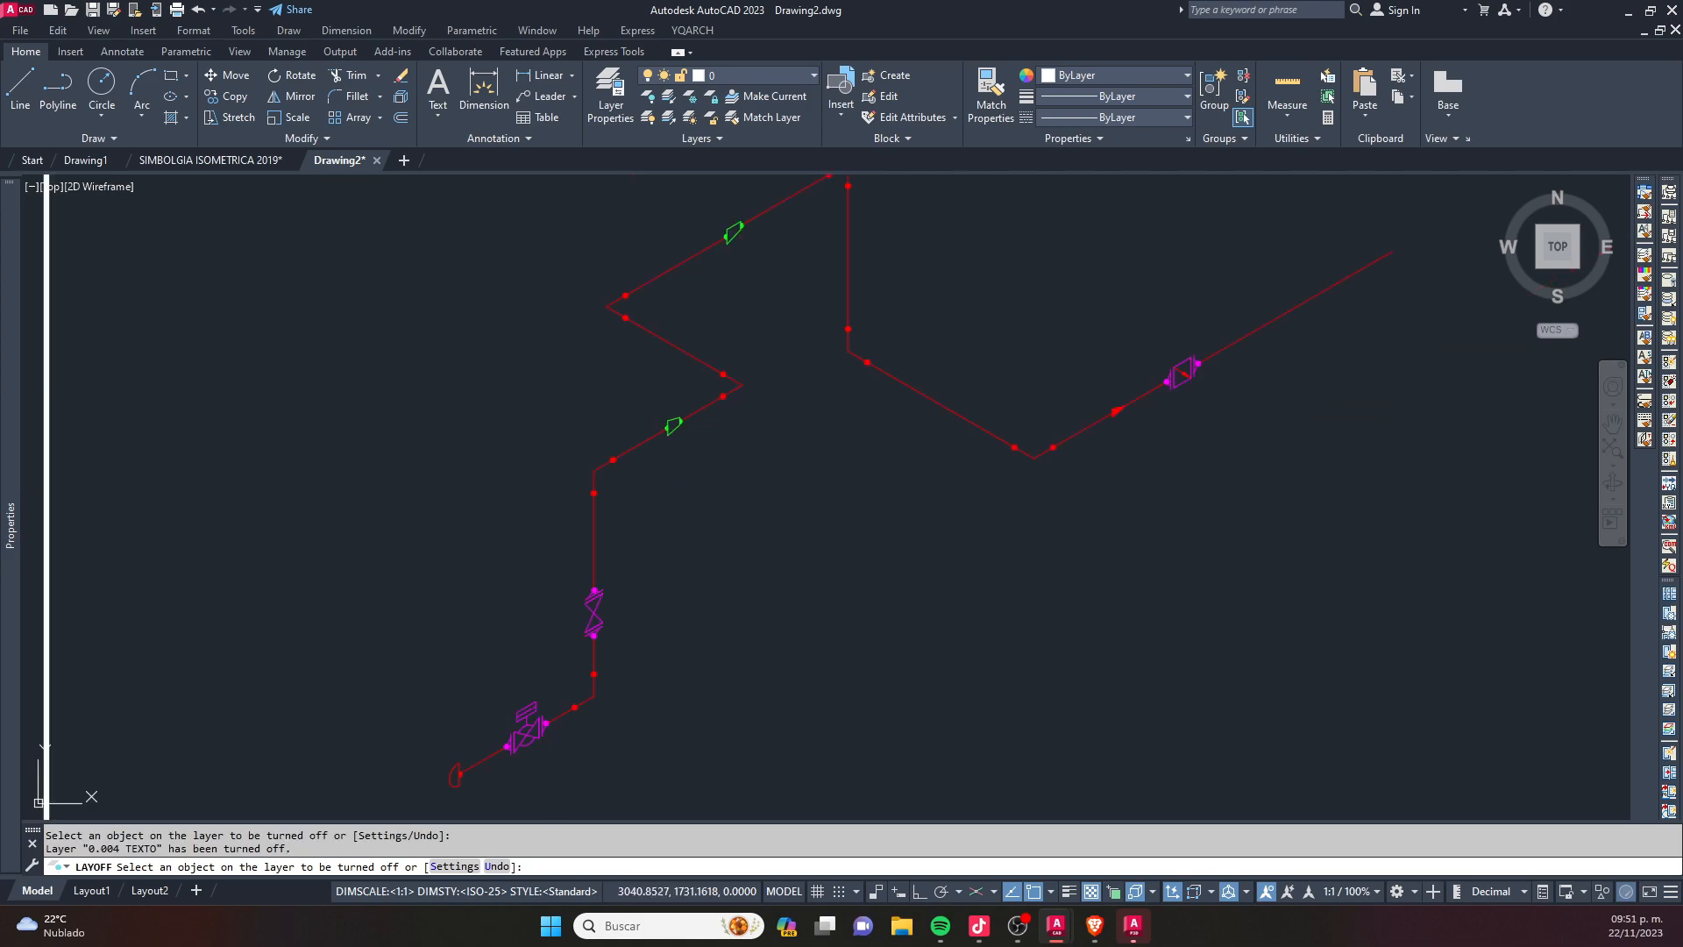
scroll(670, 463, down, 3)
scroll(684, 676, up, 3)
click(607, 531)
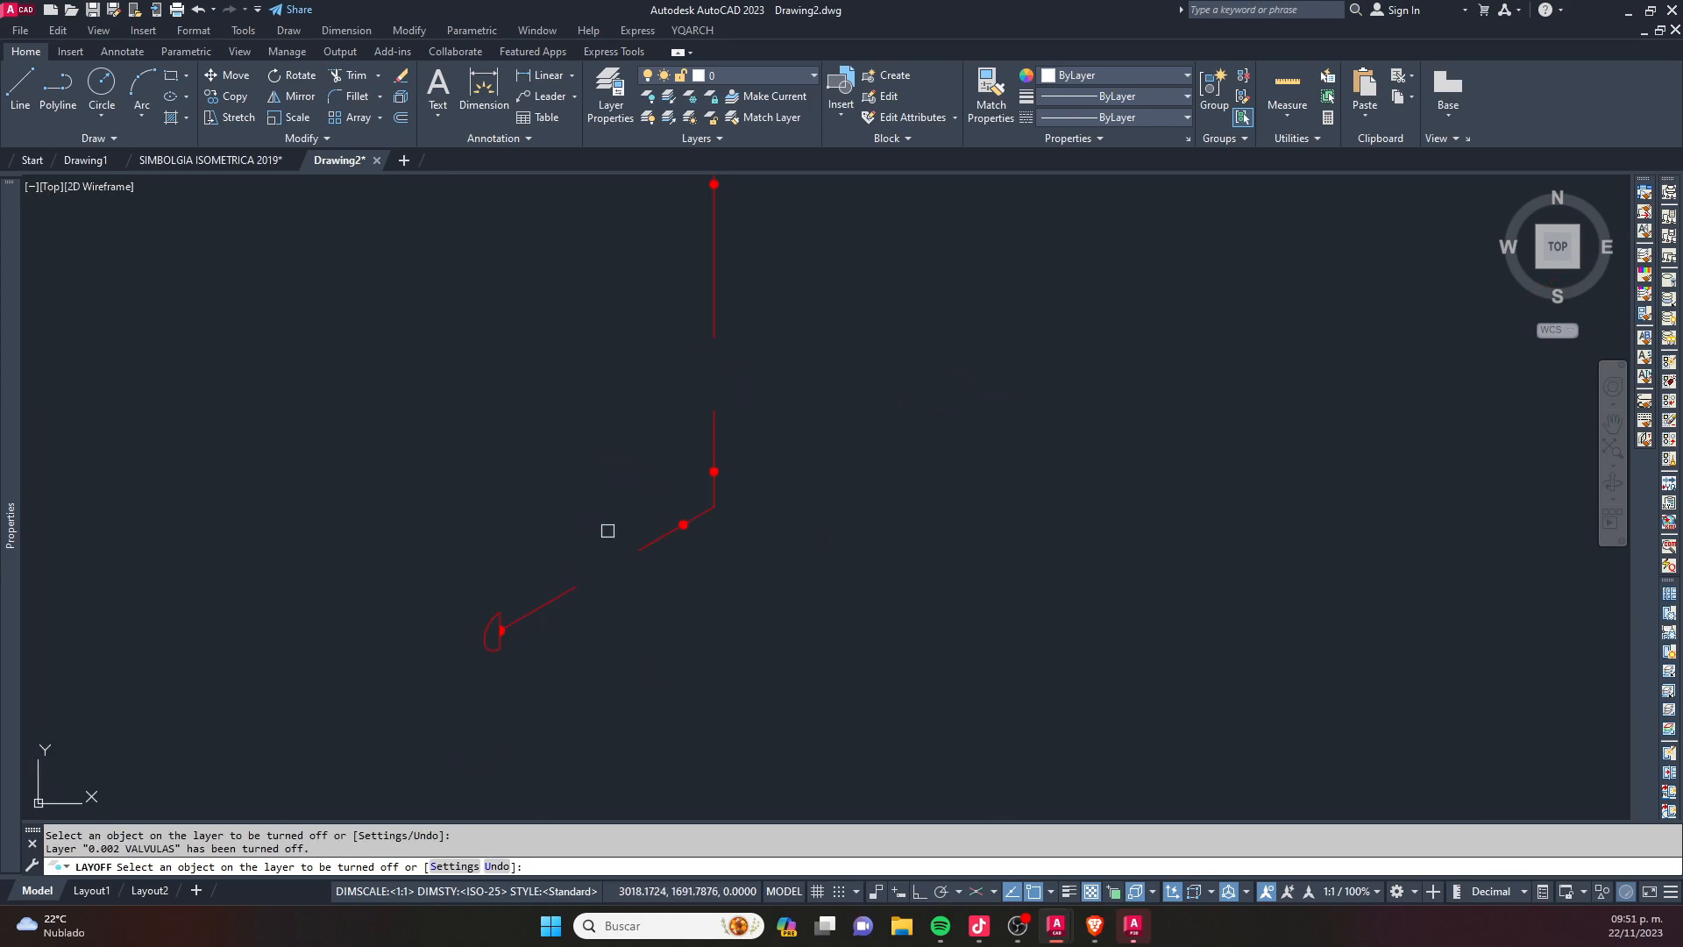
- Turn off the layer of the red weld dots by picking a dot on the vertical pipe leg
scroll(823, 511, down, 3)
scroll(639, 507, up, 4)
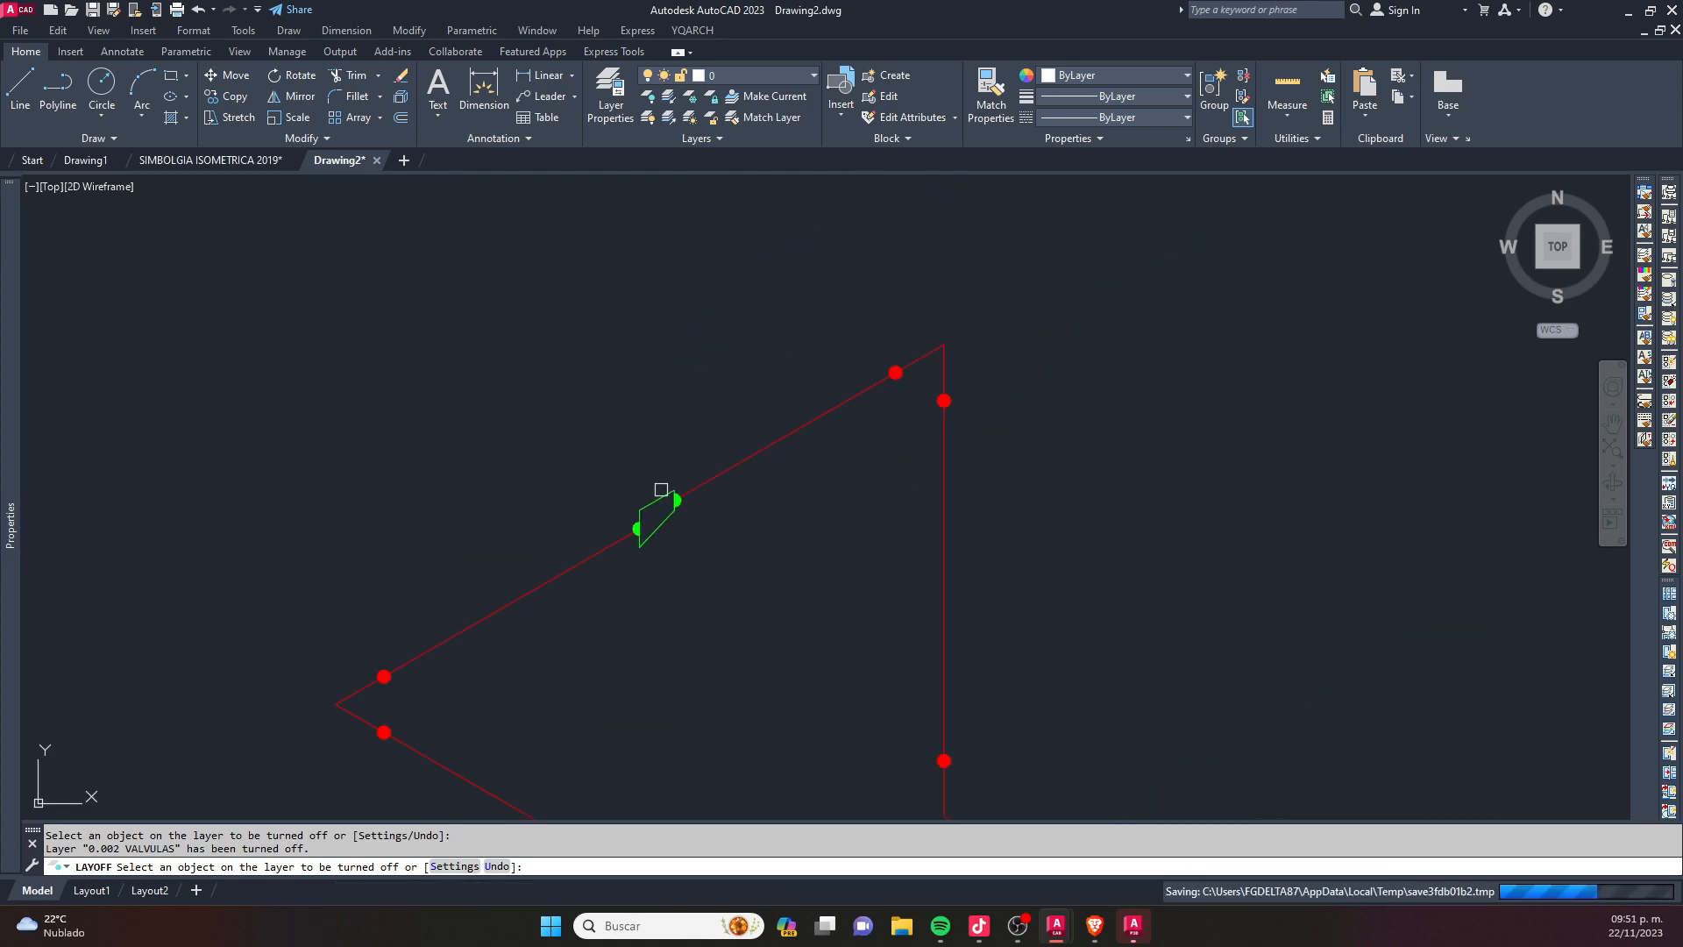
click(944, 762)
click(1097, 585)
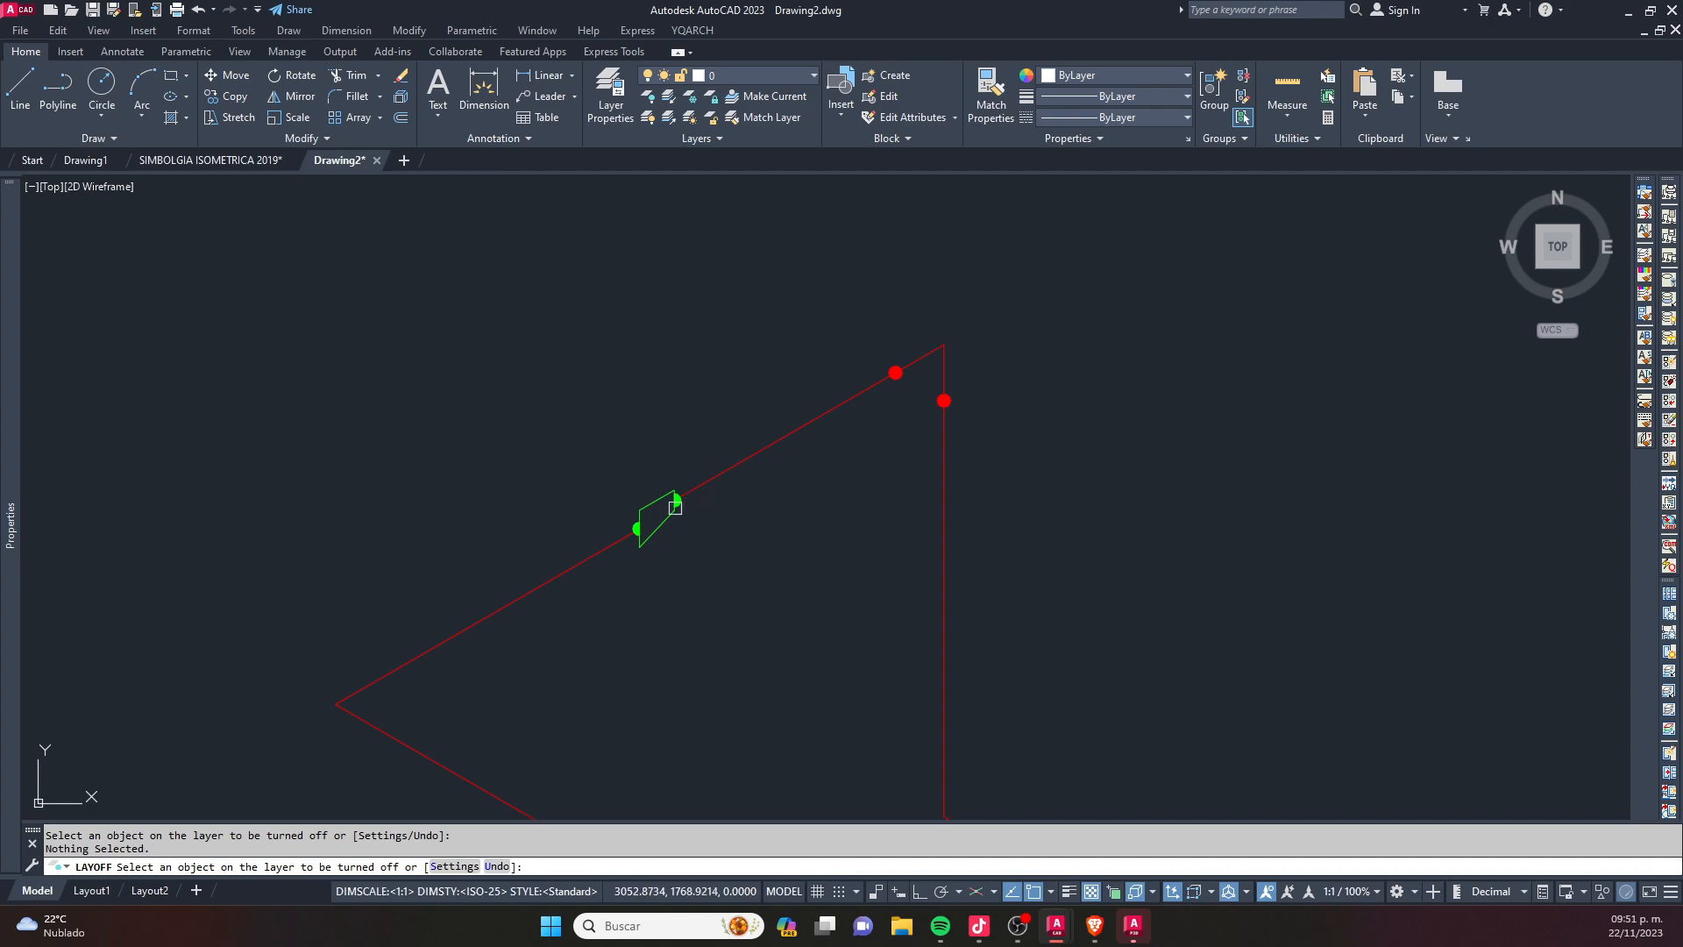
key(Escape)
key(Escape)
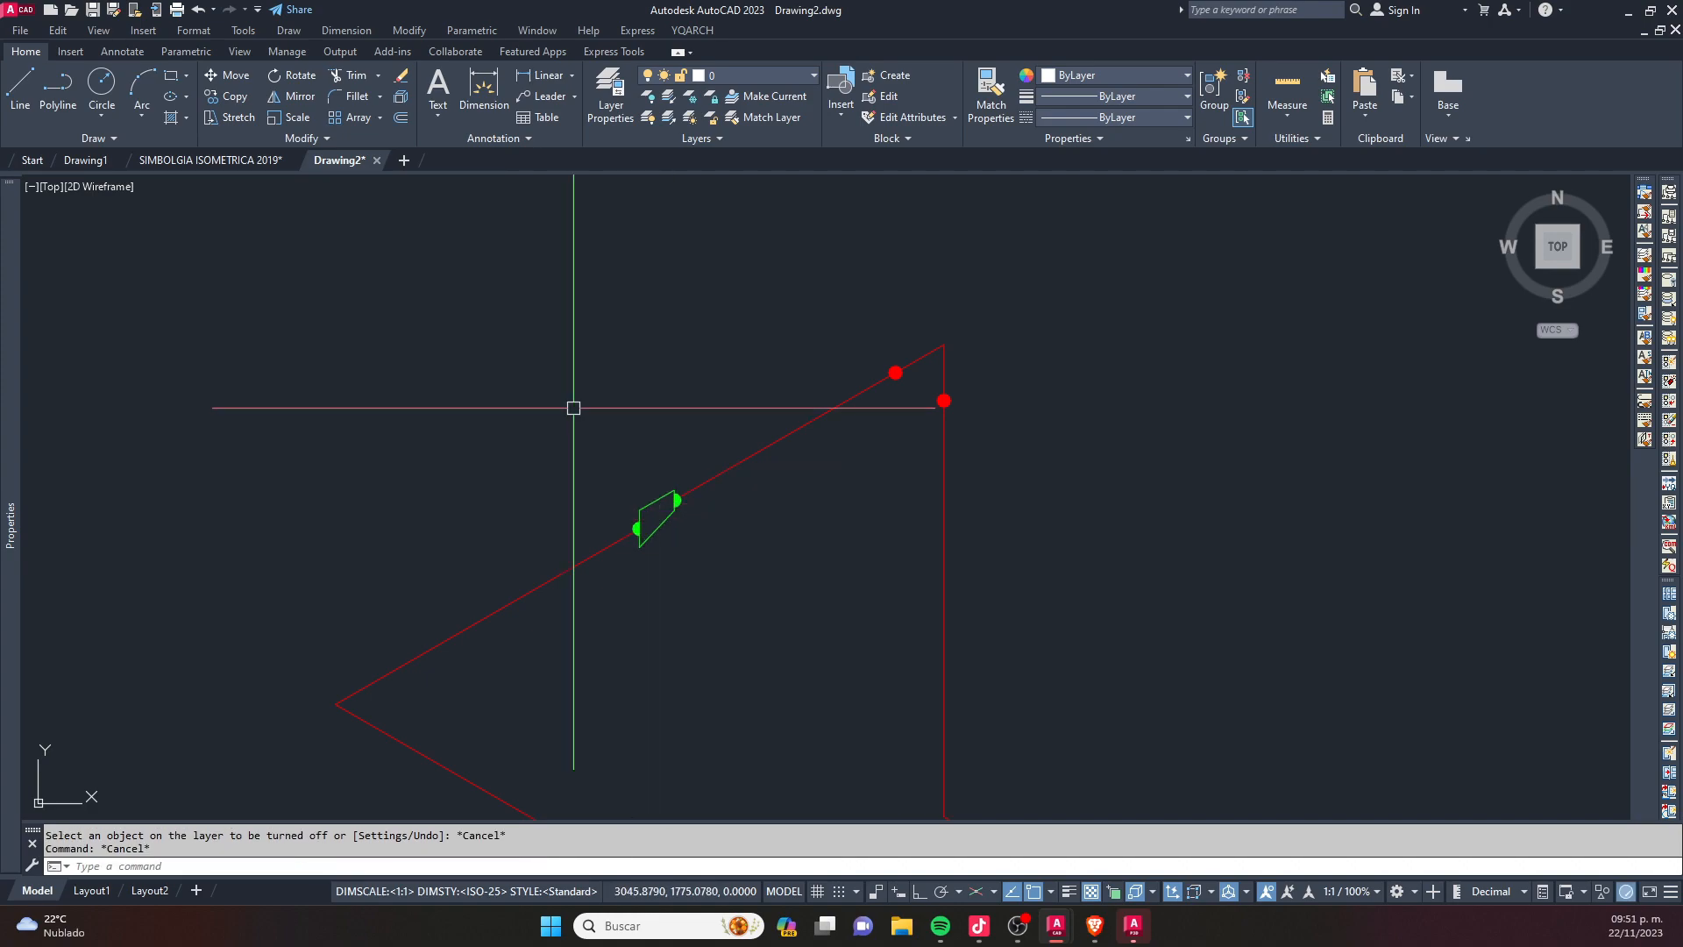
- Explode the eccentric reducer block on the upper pipe leg and select its pieces to check their layer
click(575, 410)
click(671, 574)
click(630, 475)
click(650, 501)
click(655, 501)
scroll(655, 501, up, 2)
text(x)
key(Return)
click(533, 368)
click(742, 643)
click(527, 421)
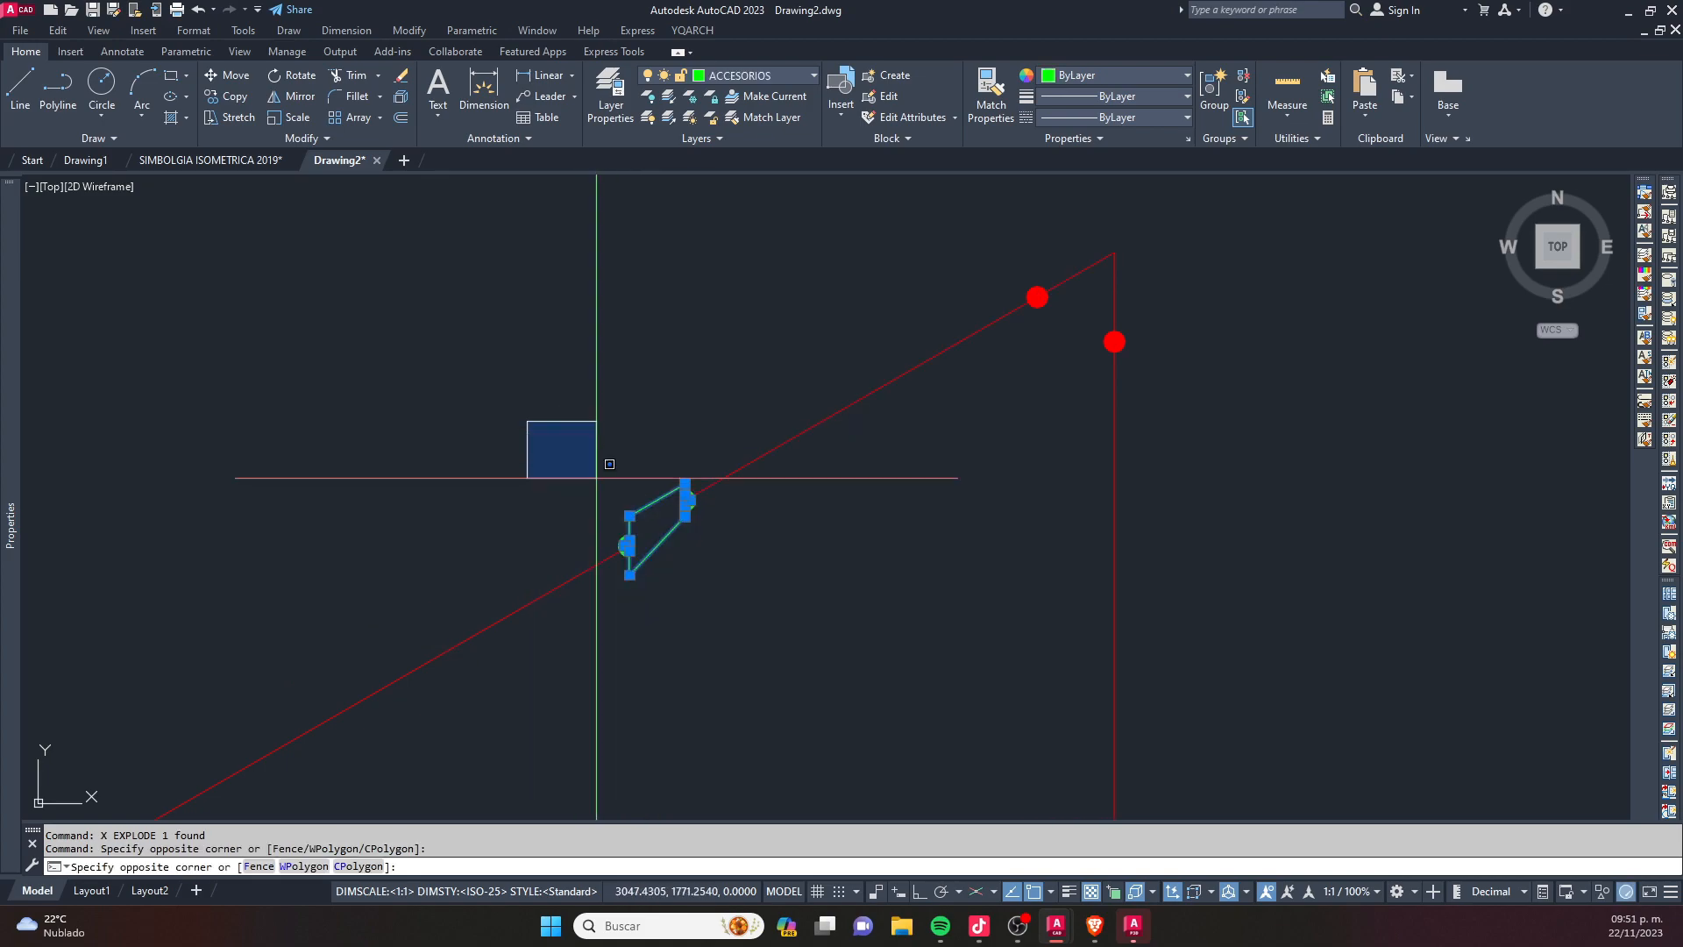
- Turn off the ACCESORIOS layer with LAYOFF by picking the exploded eccentric reducer
key(Escape)
key(Escape)
text(LAYOF)
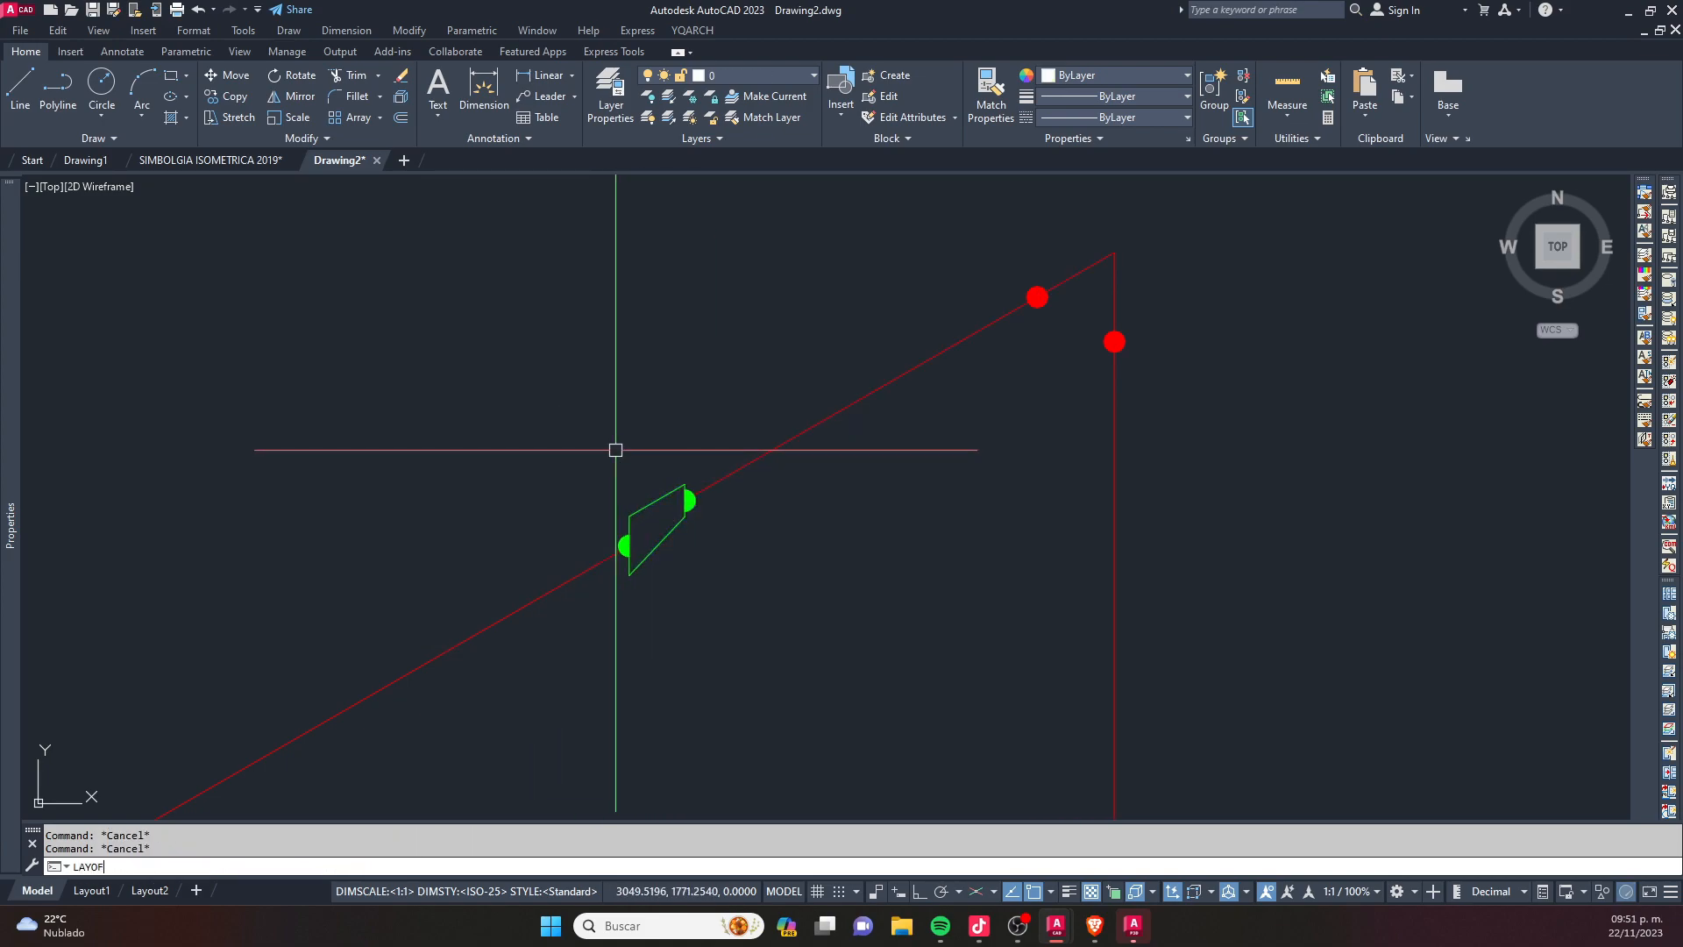
key(Return)
click(629, 519)
key(Escape)
scroll(658, 500, down, 5)
scroll(675, 508, up, 6)
click(653, 443)
key(Escape)
key(Escape)
text(LAYODF)
key(Escape)
text(LA)
key(Escape)
key(Escape)
key(Escape)
- Turn off the 0.003 RED. CON layer with LAYOFF by picking the concentric reducer
text(LAYOFF)
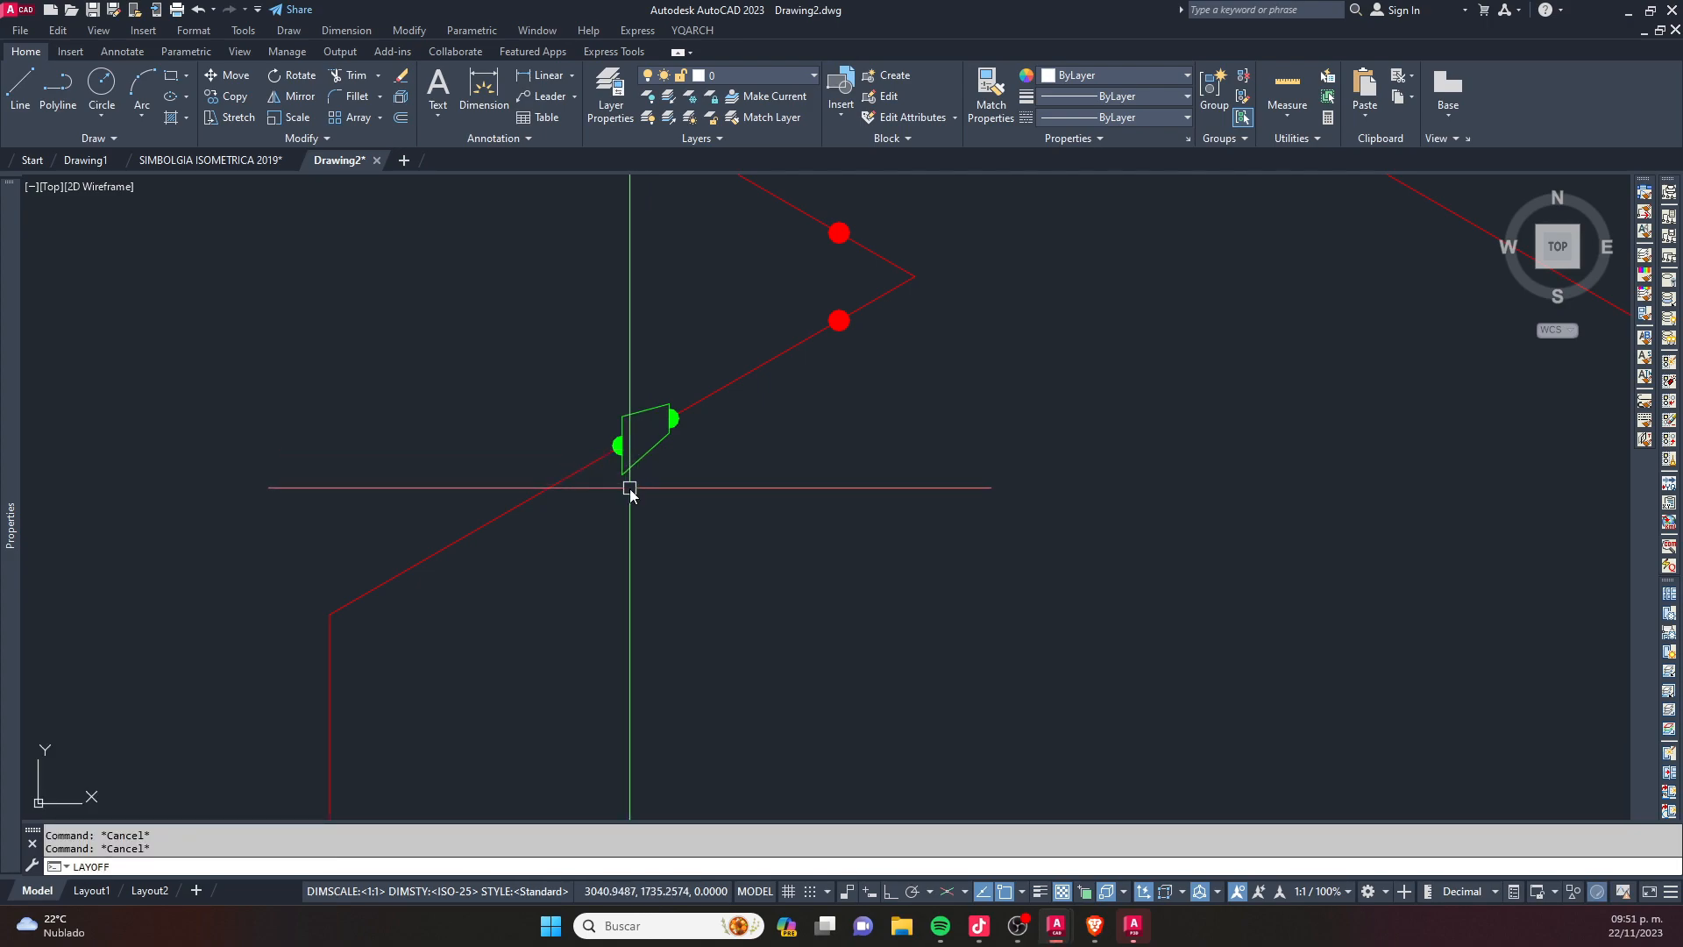
key(Return)
click(624, 460)
scroll(702, 466, down, 5)
key(Escape)
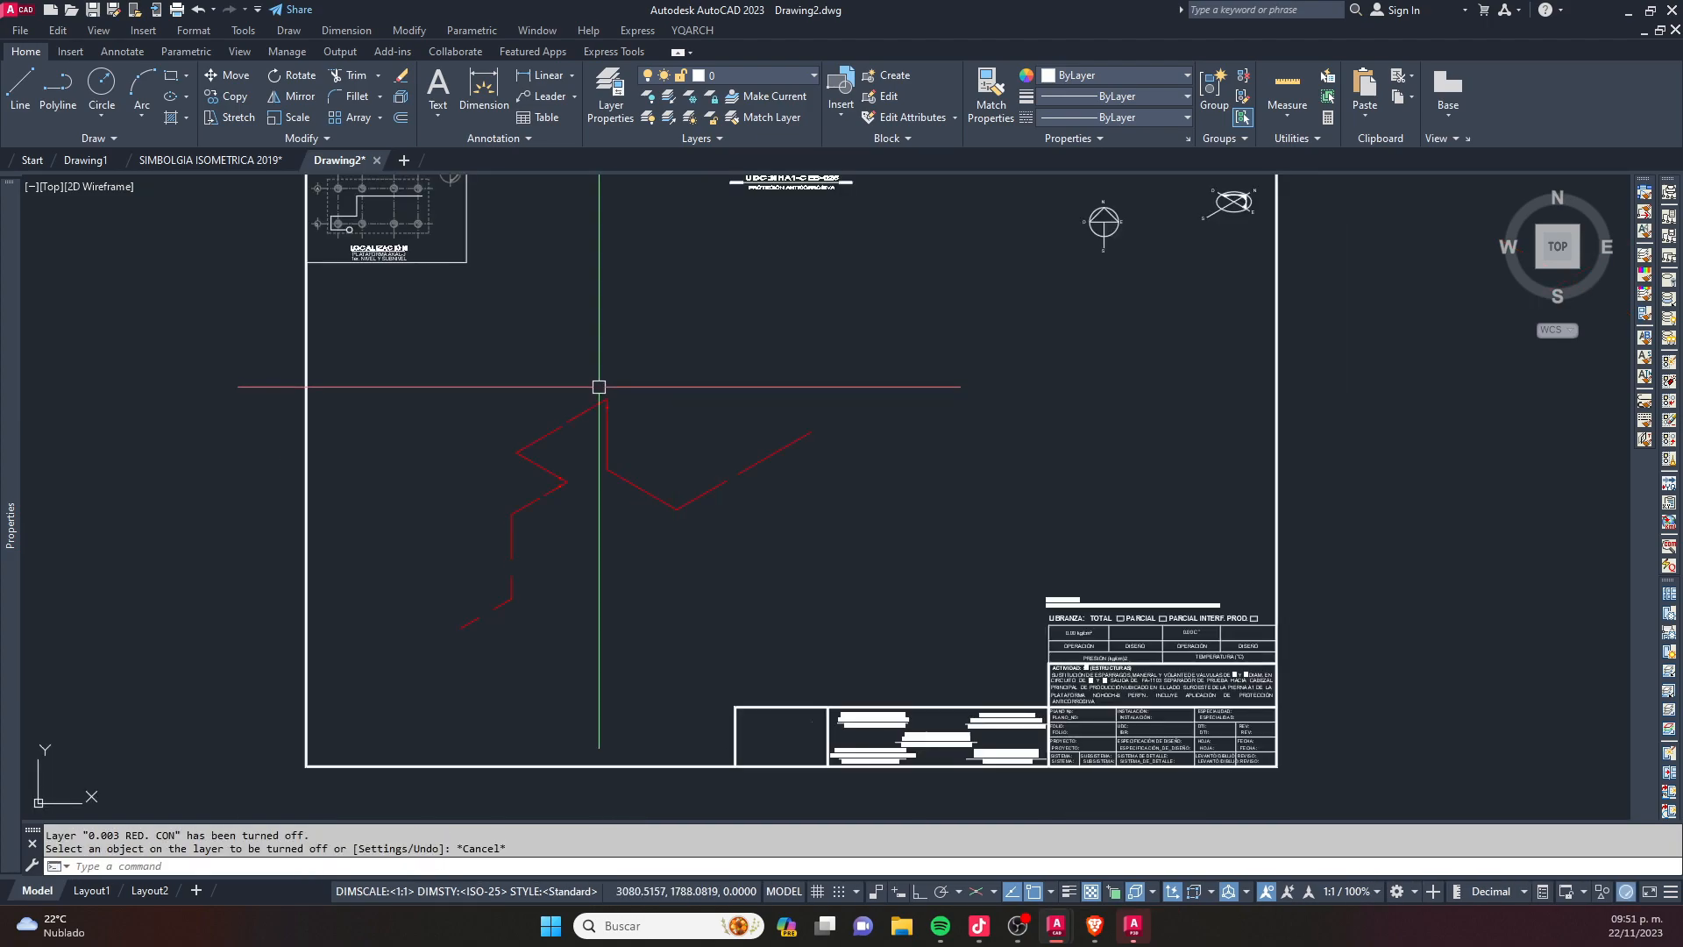
scroll(491, 505, up, 2)
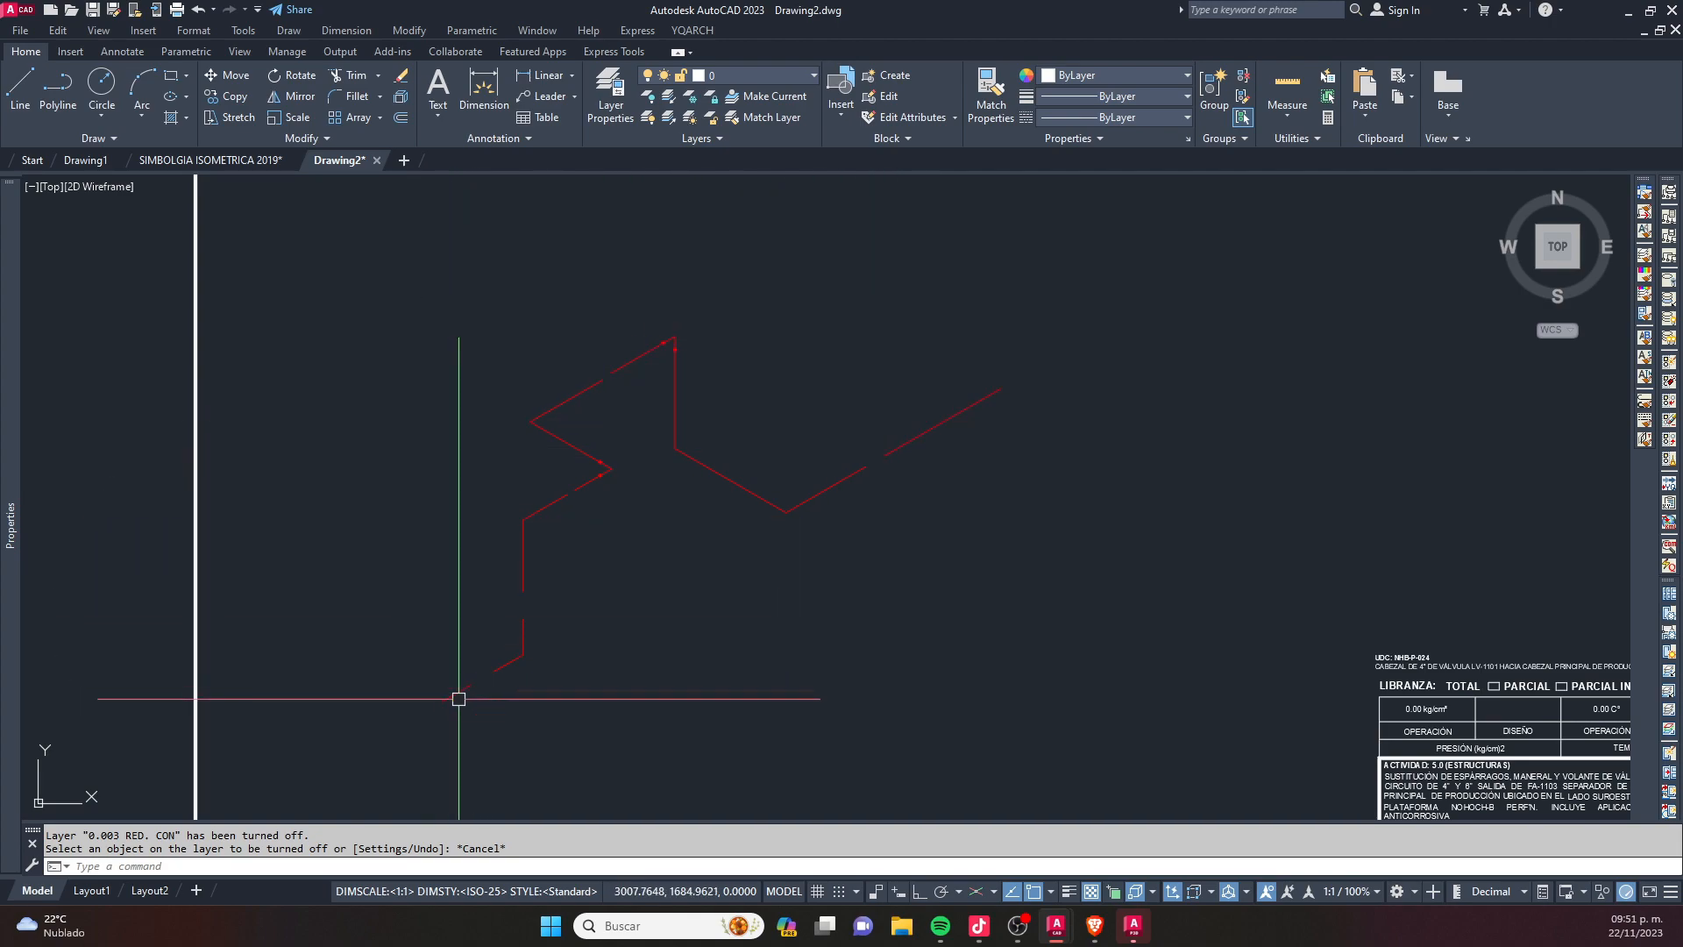
- Select the remaining red pipe lines of the isometric to check what is still displayed, then clear the selection
scroll(590, 361, up, 2)
click(1081, 302)
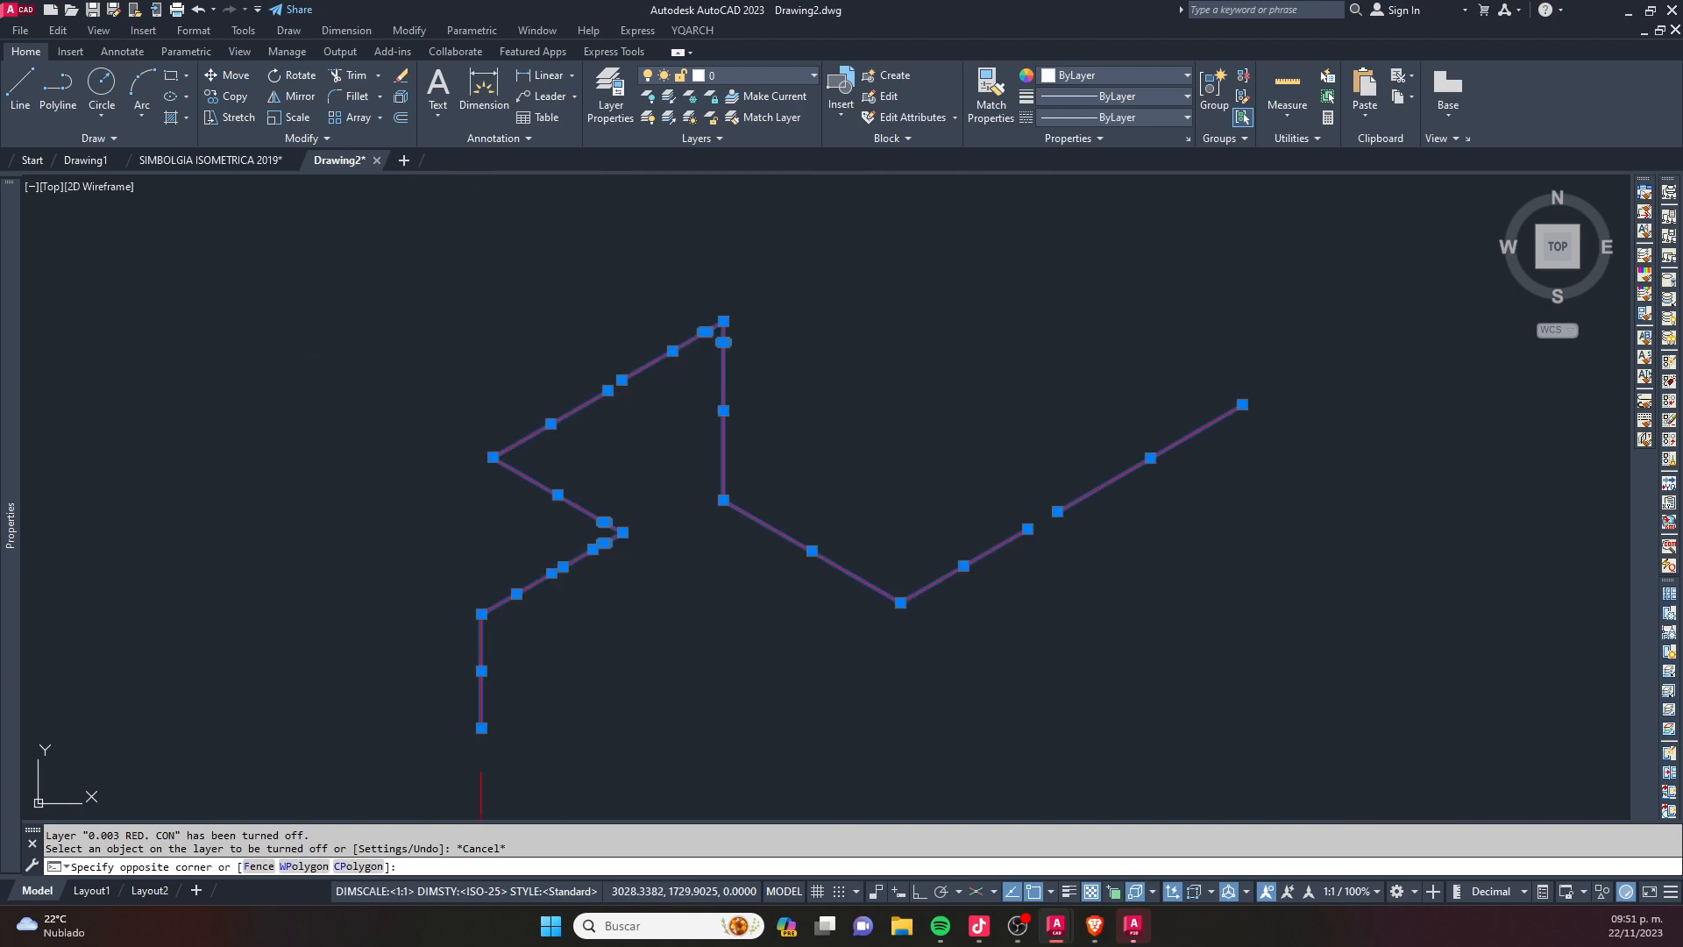
click(479, 615)
scroll(466, 529, down, 2)
click(977, 345)
click(353, 781)
key(Escape)
middle_drag(585, 619, 605, 549)
key(Escape)
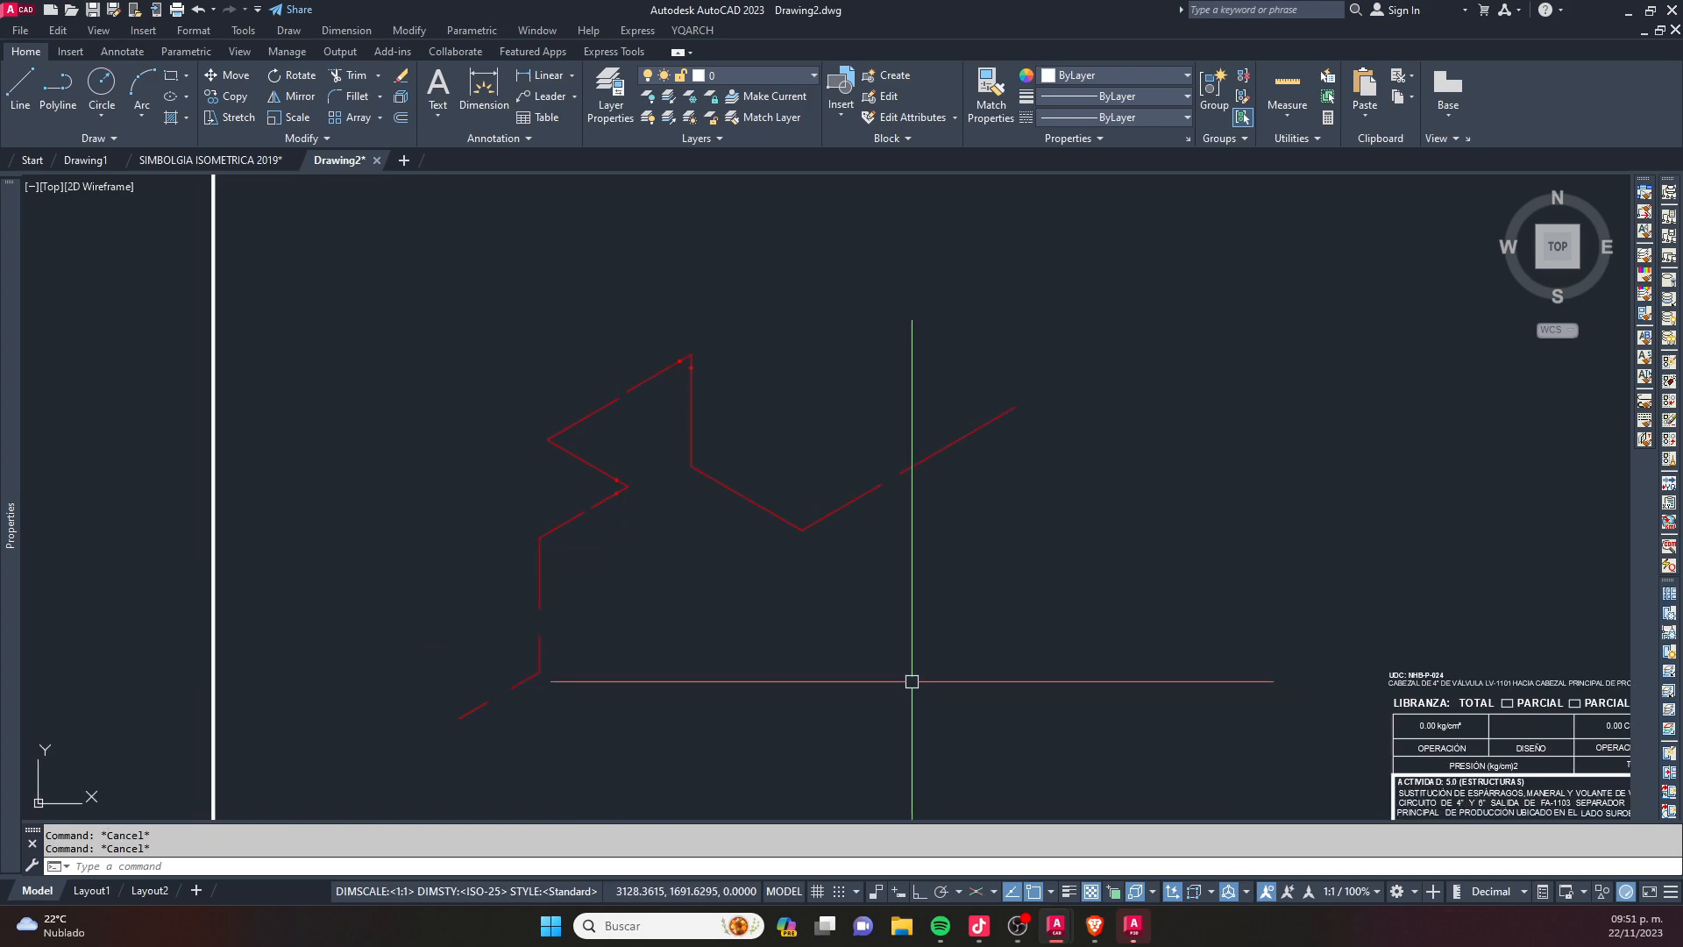
- Turn all the layers of the drawing back on with LAYON
click(813, 75)
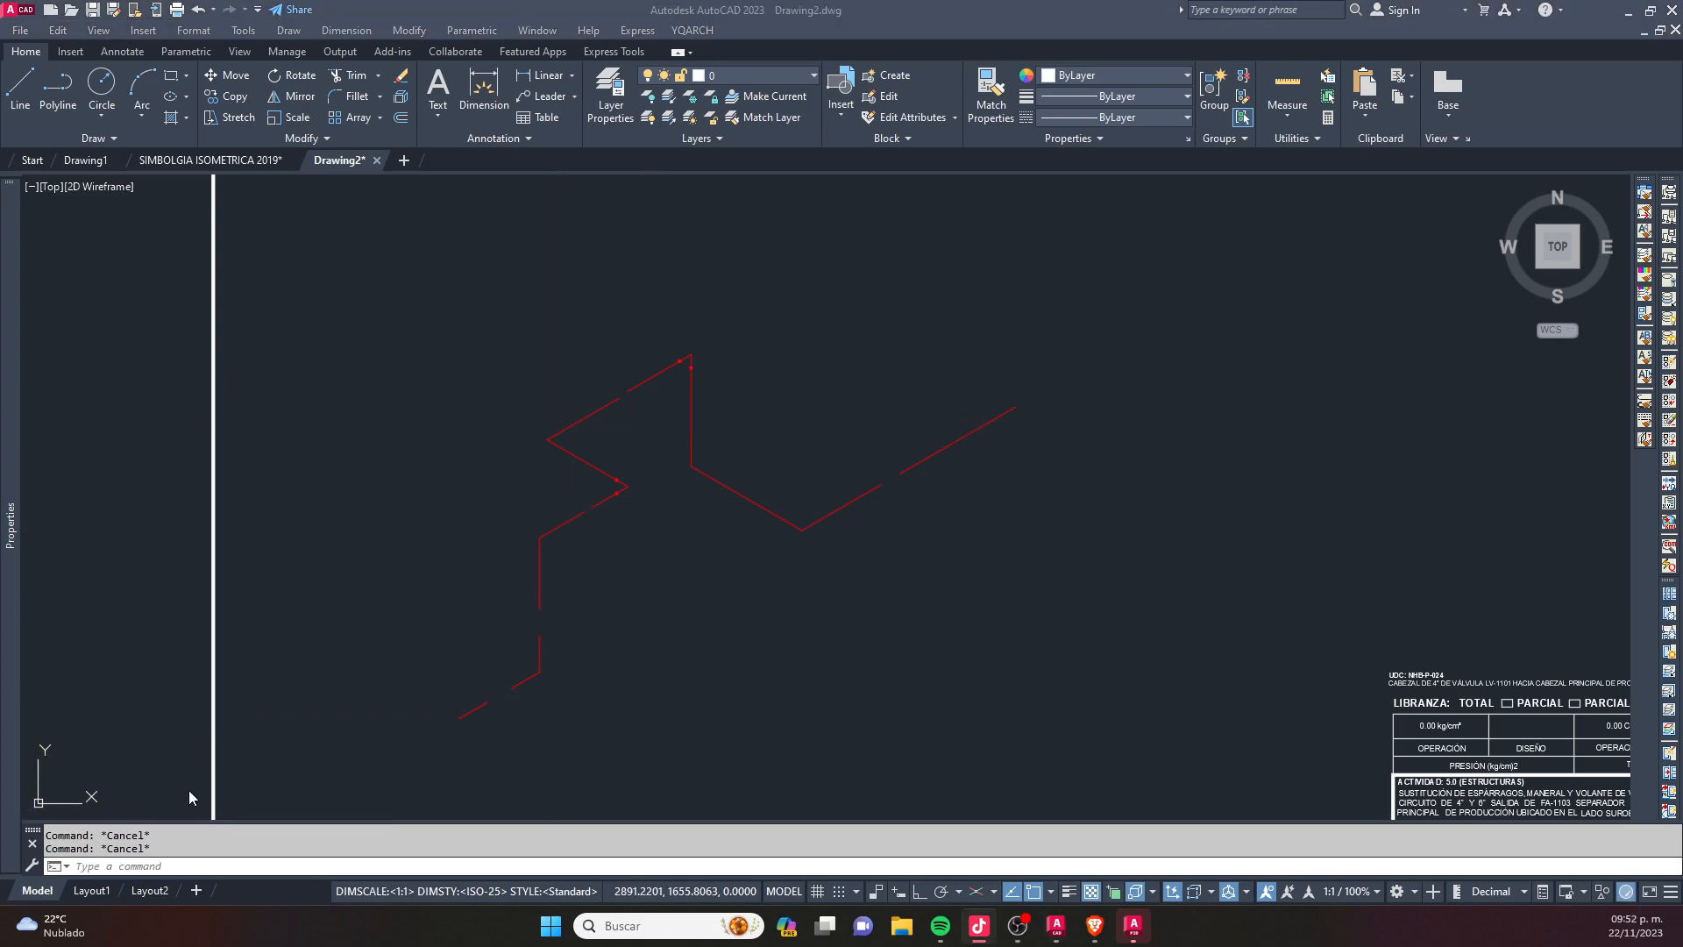
click(705, 650)
text(LAYON)
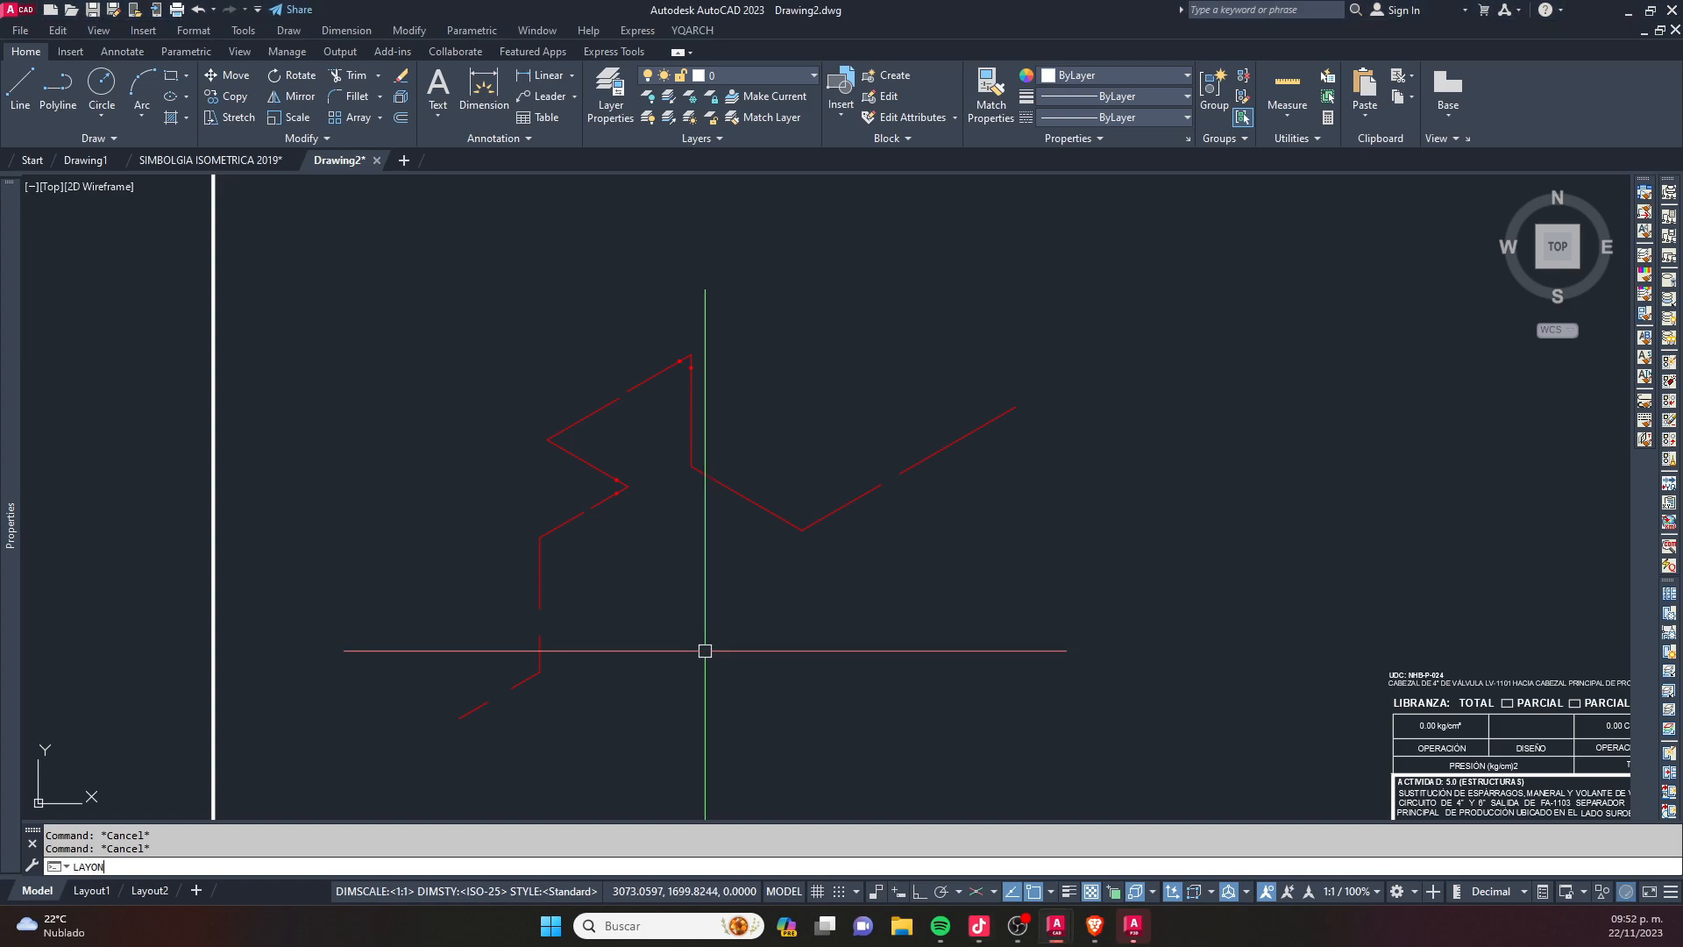
key(Return)
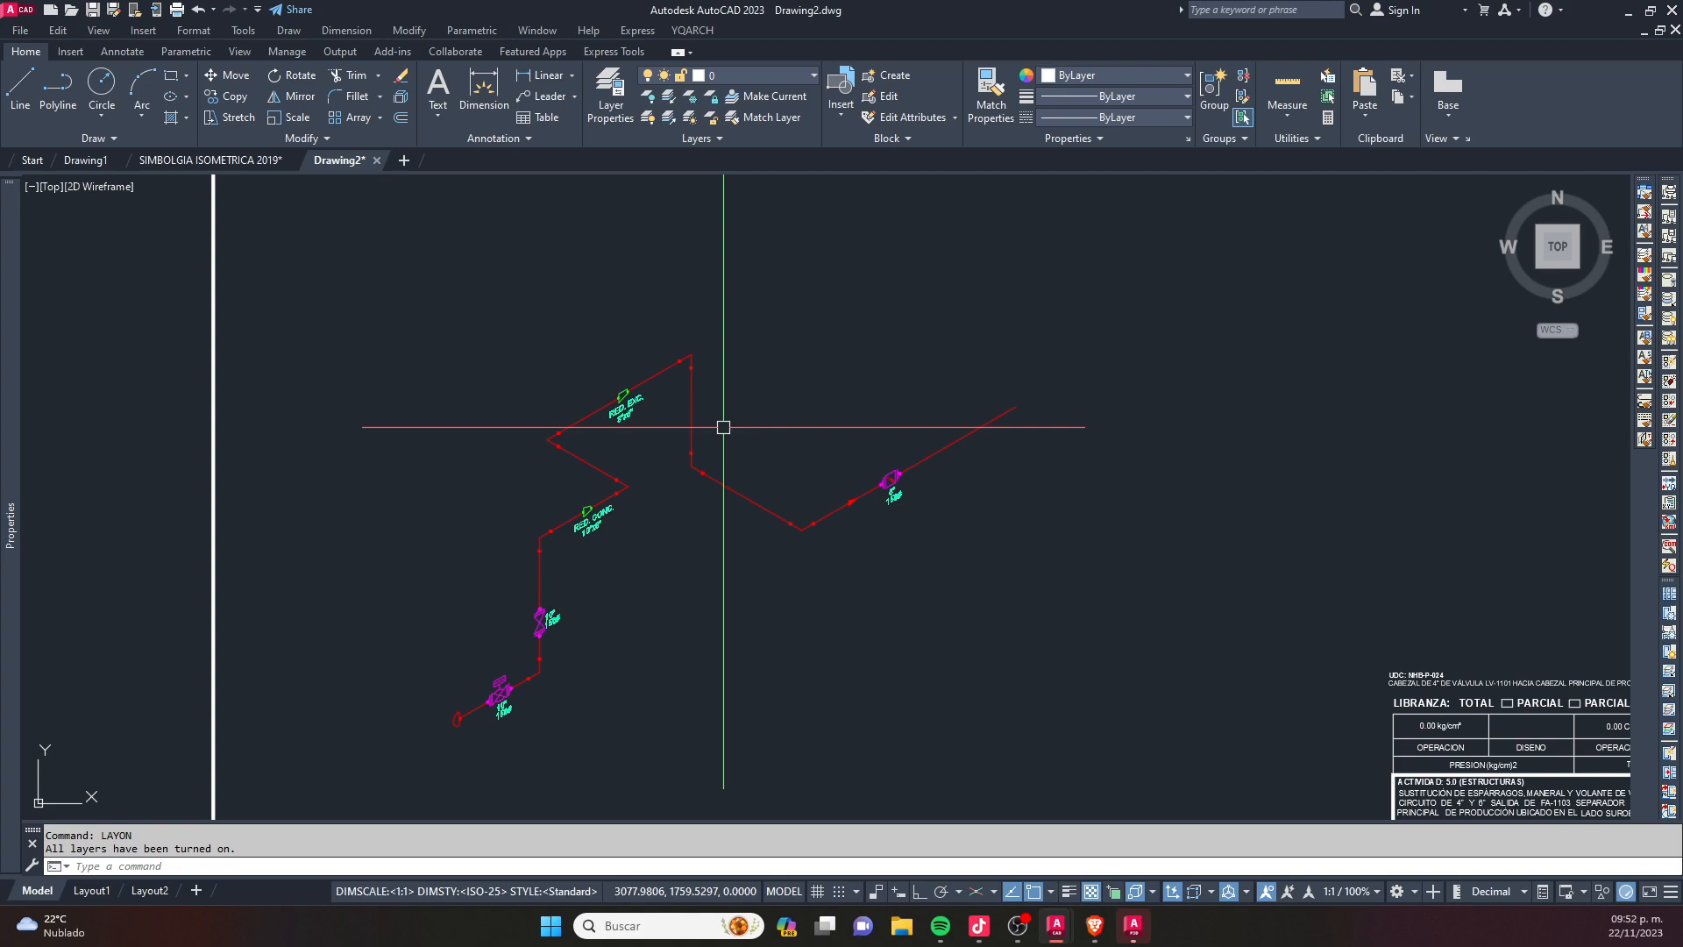
click(980, 925)
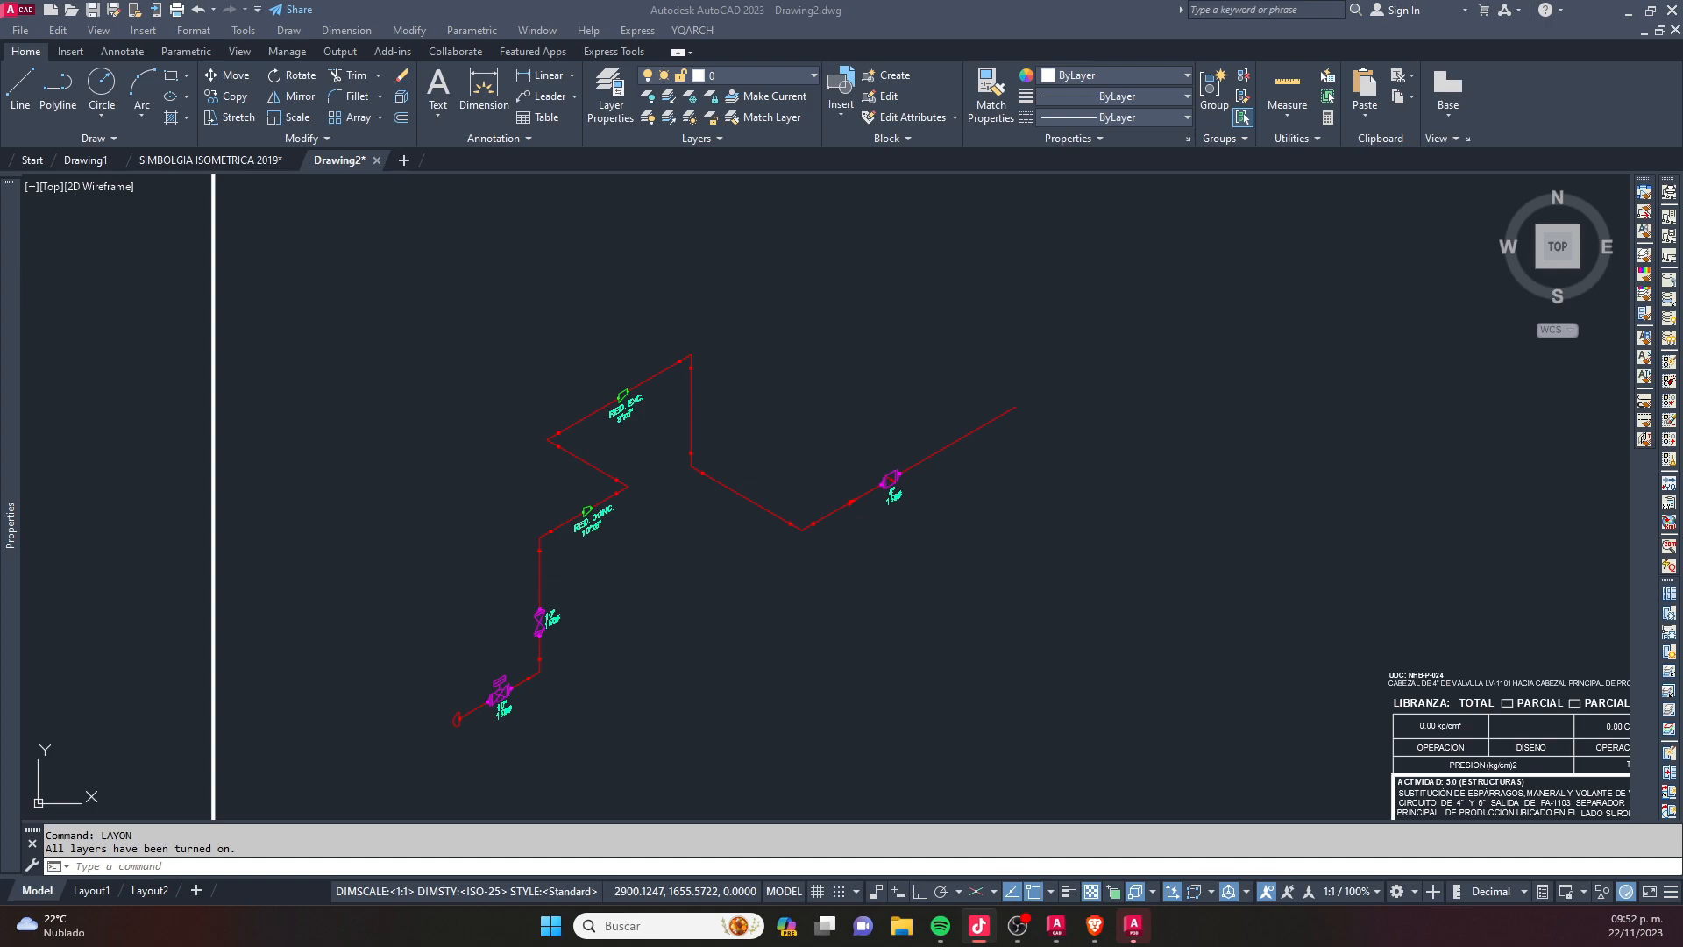
click(488, 628)
key(Escape)
key(Escape)
text(LAYISO)
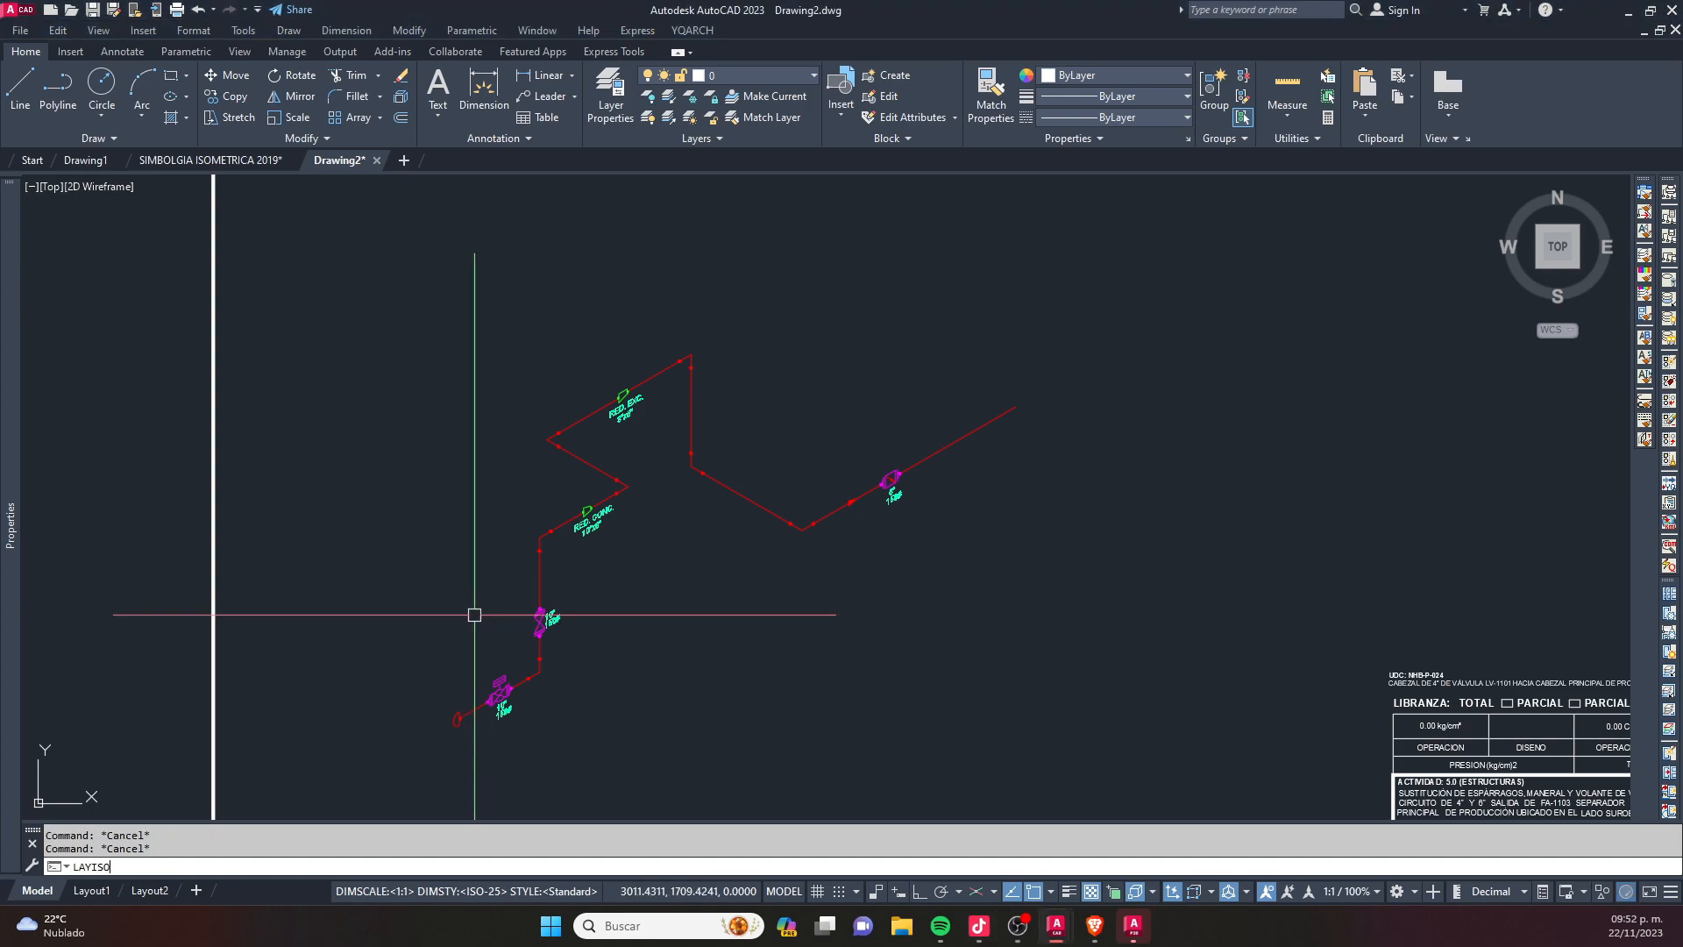
key(Return)
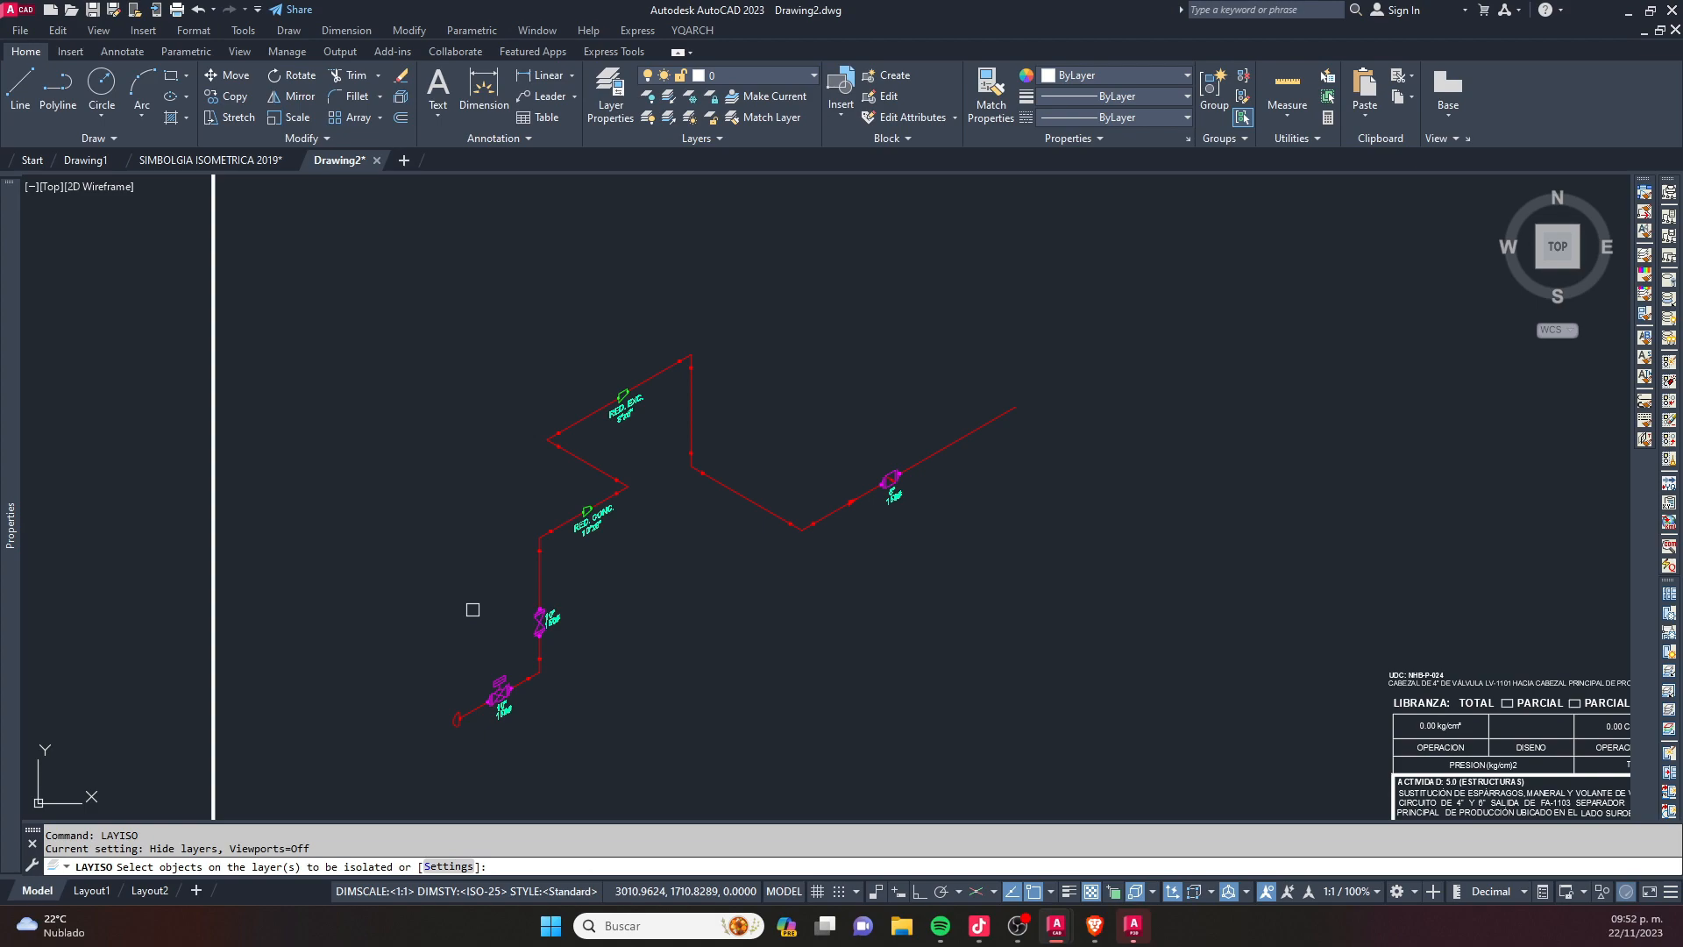
key(Escape)
key(Escape)
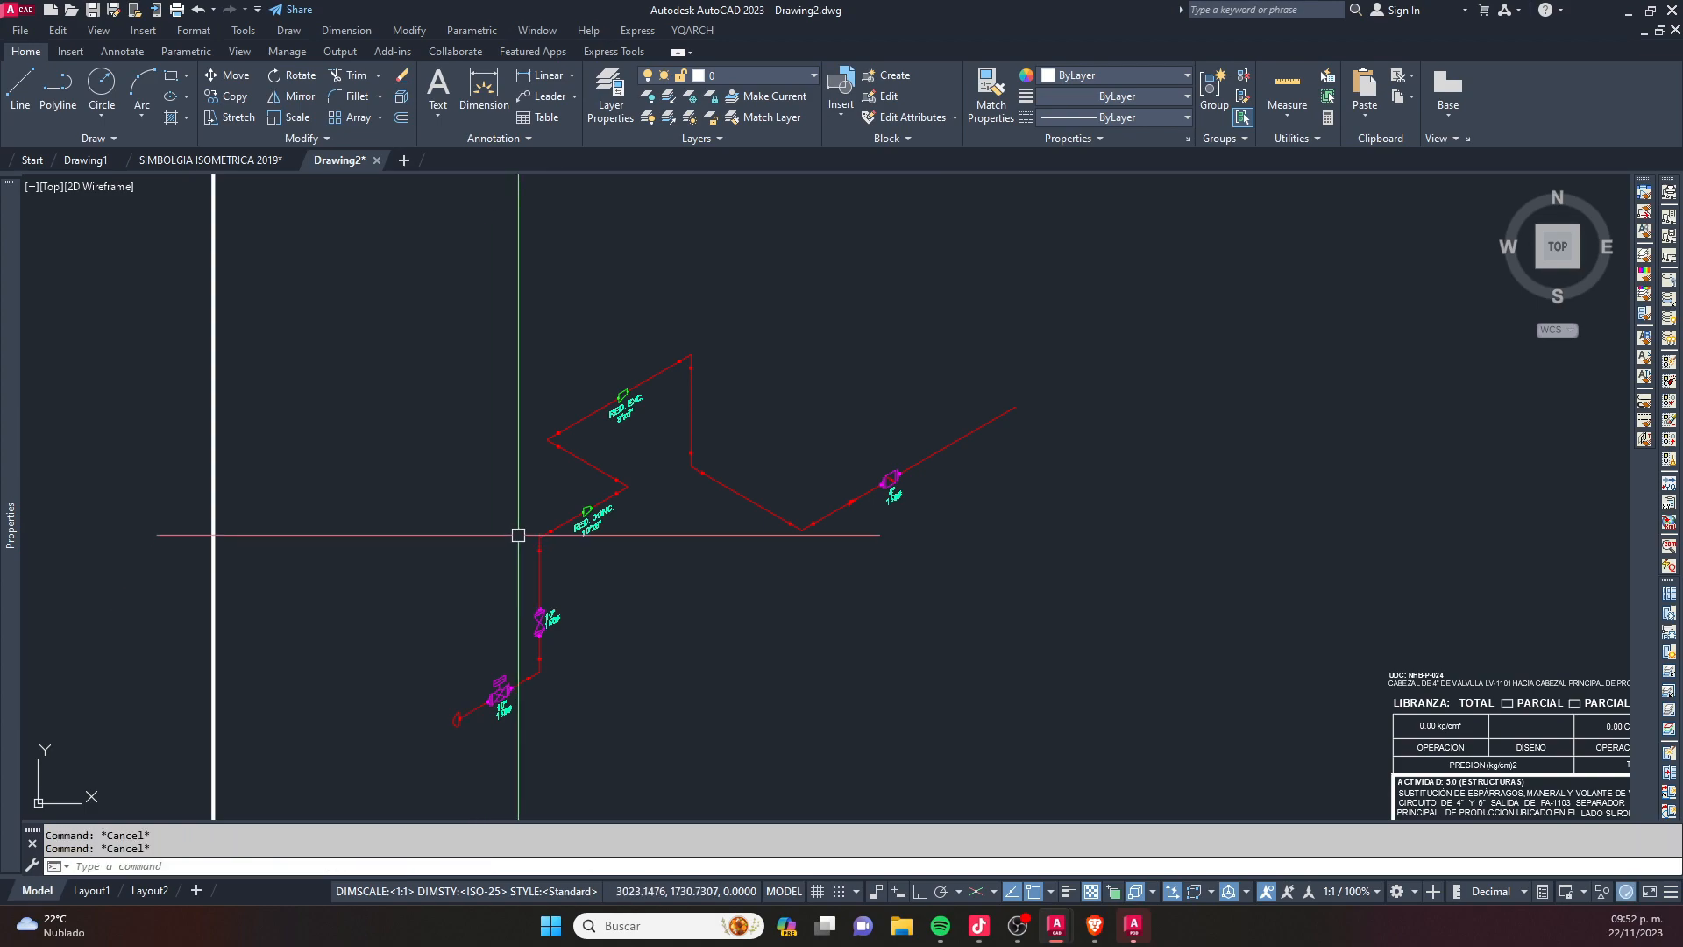
- Start LAYISO and set non-isolated layers to Off, with Off also for paper space viewports
text(LAYI)
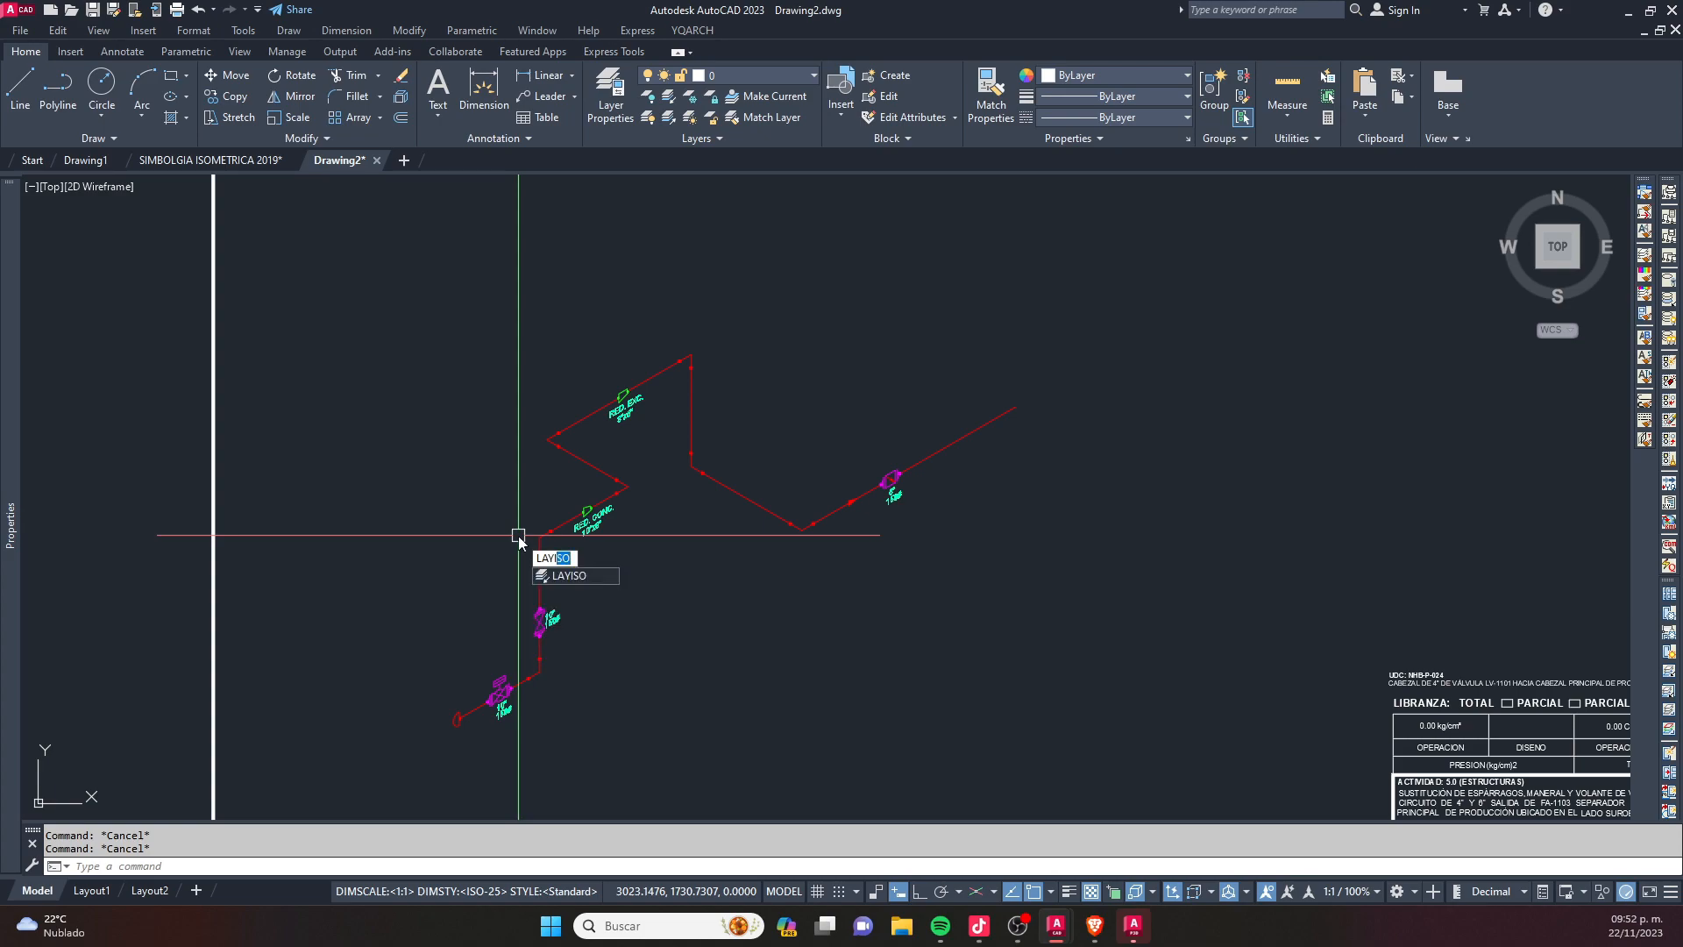
key(Return)
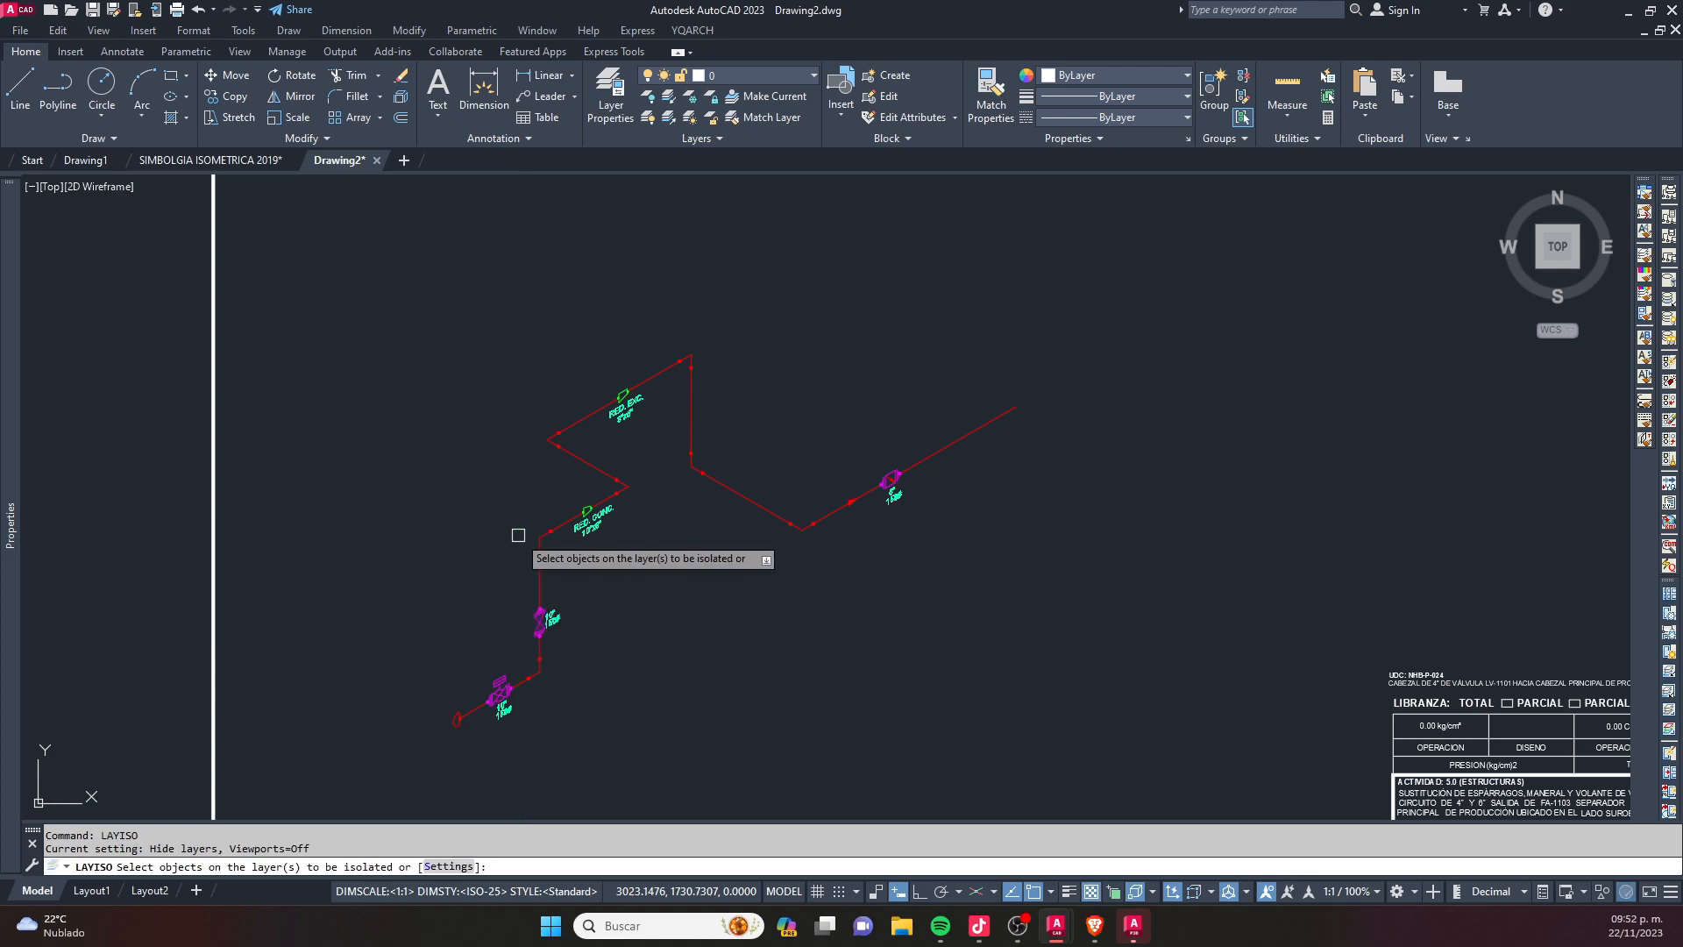
key(Down)
key(Return)
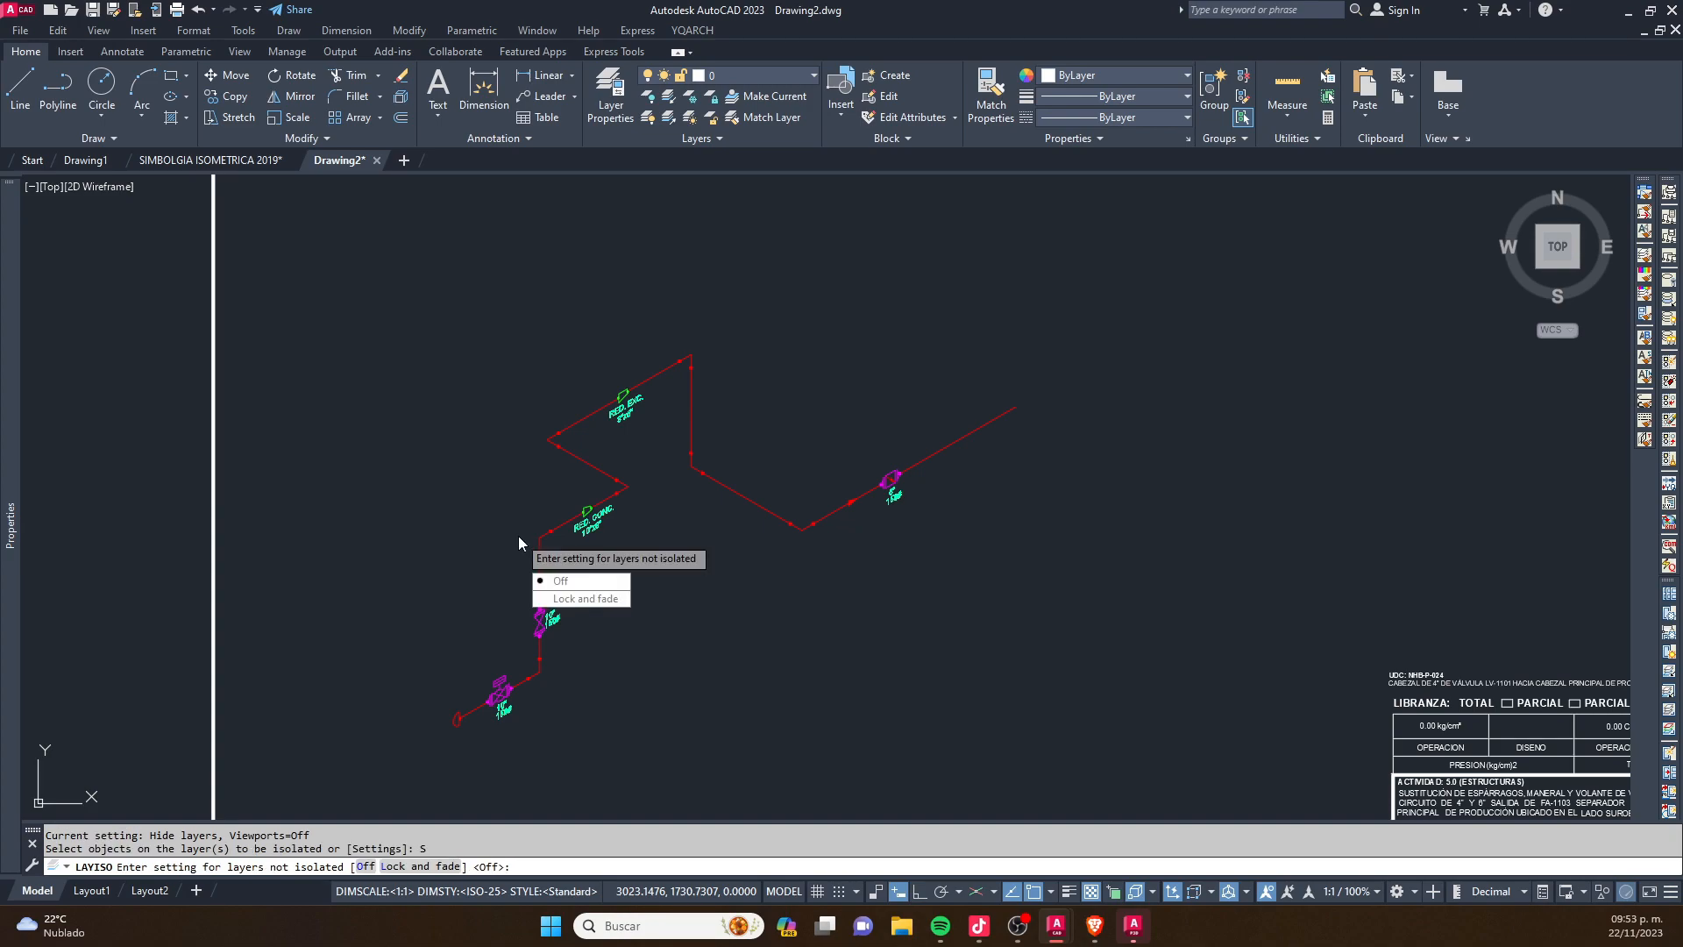
click(574, 581)
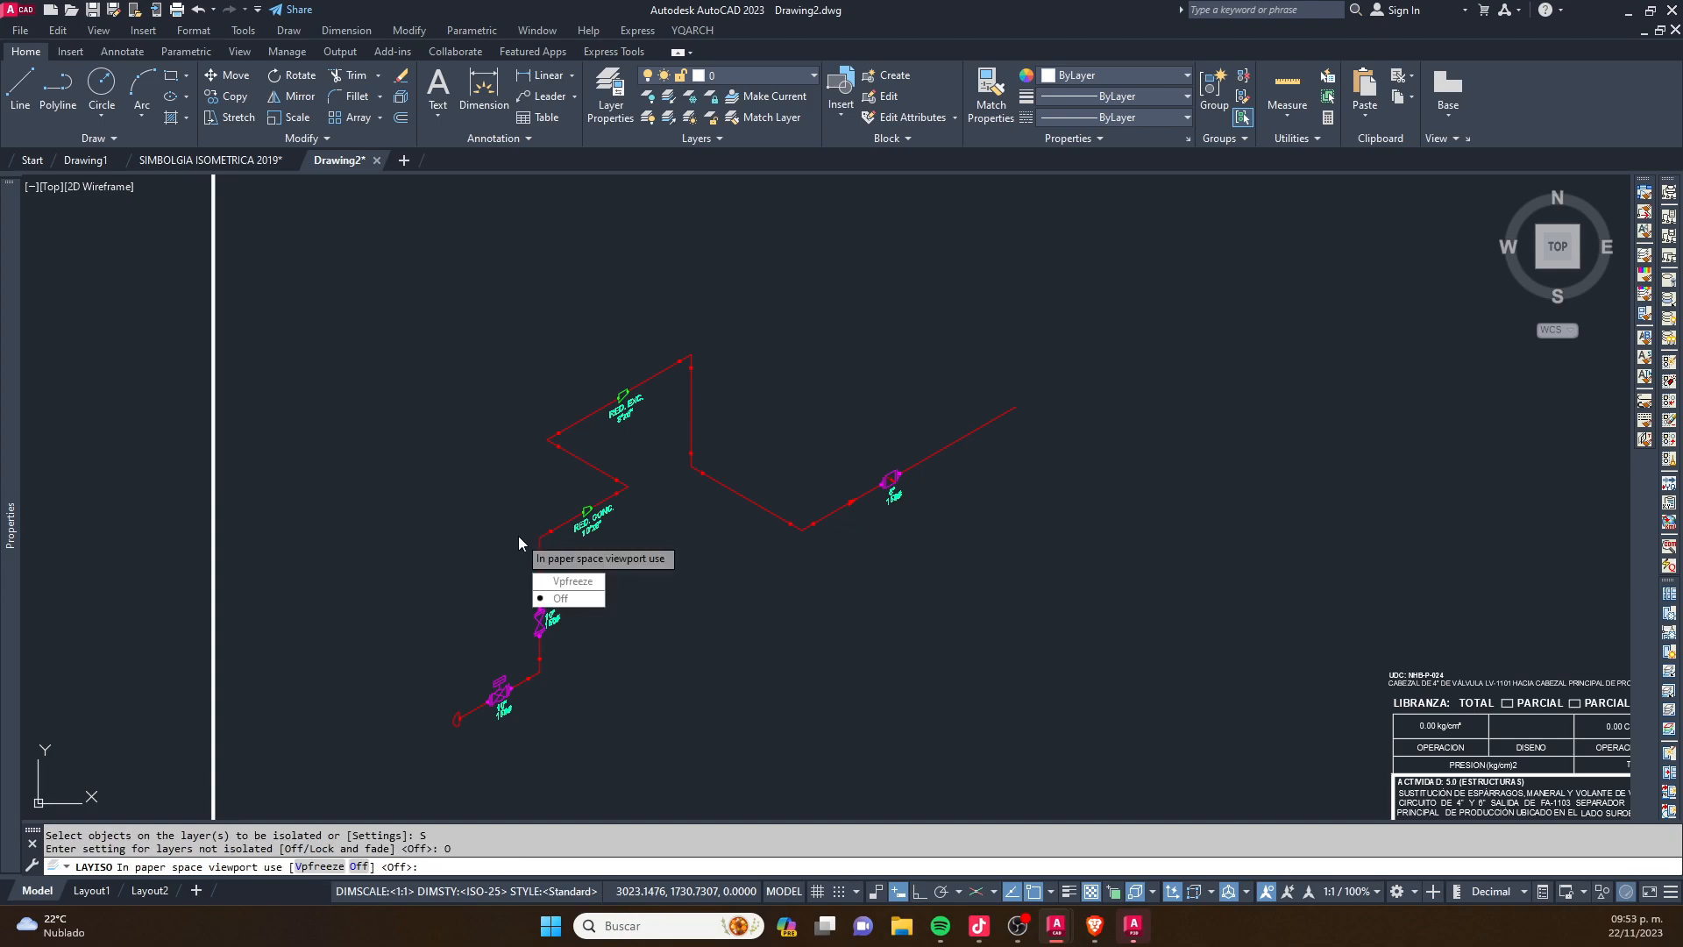
click(574, 597)
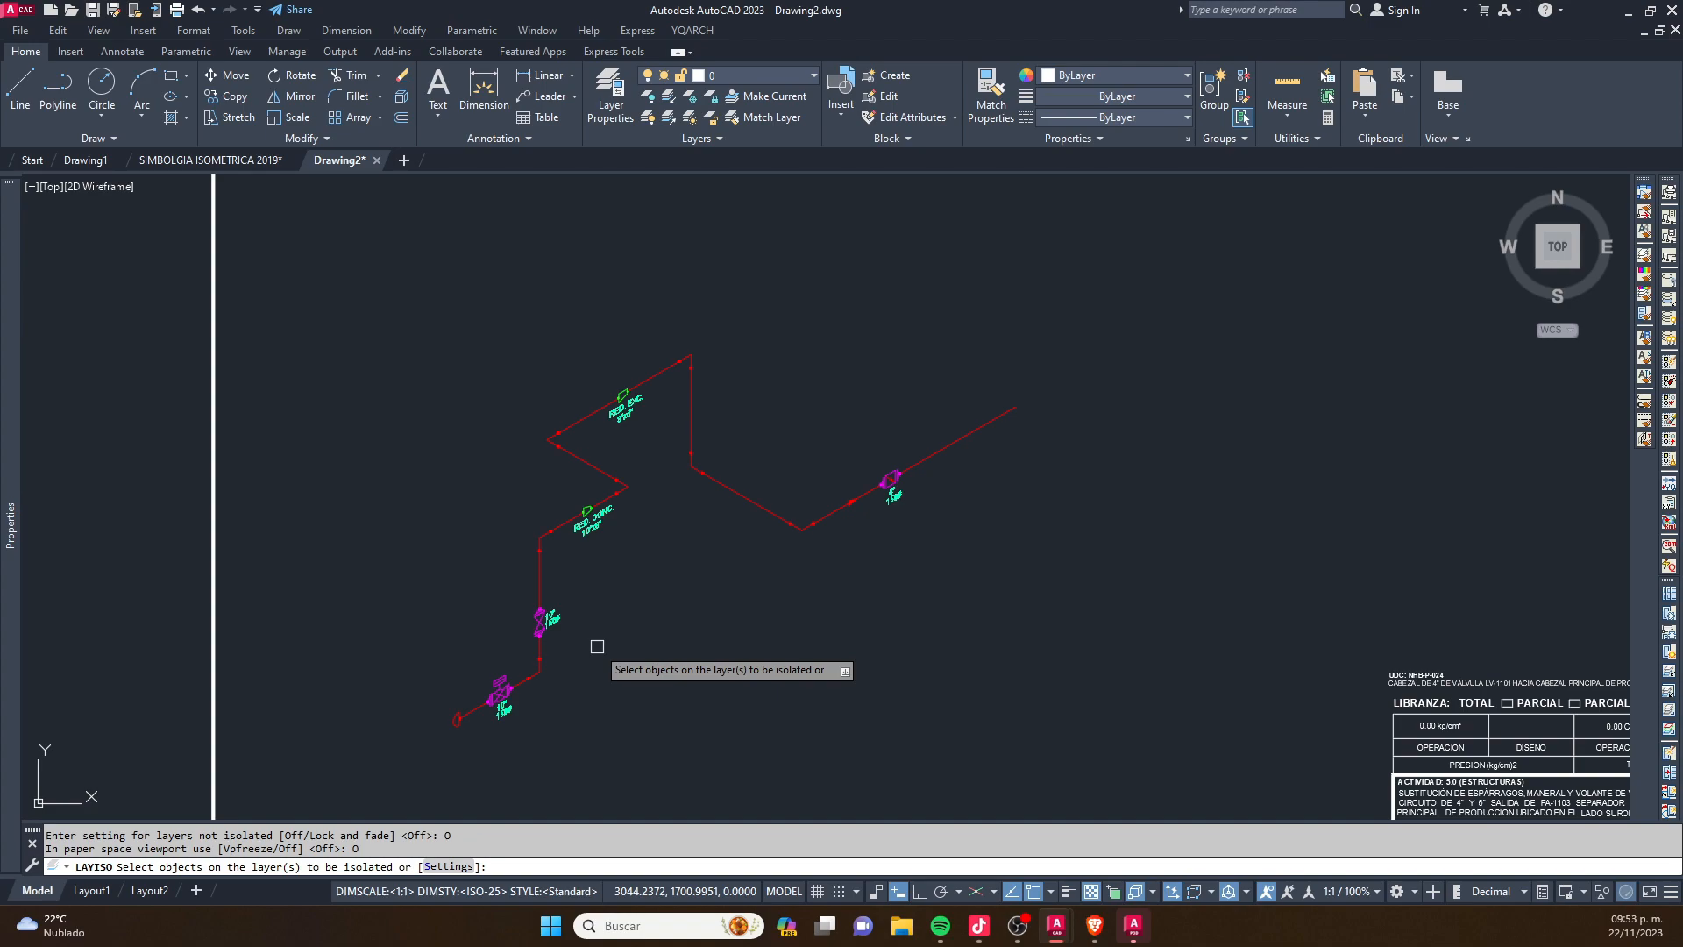
- Isolate the 0.004 TEXTO layer by picking the size text under the RED. CONC. label
scroll(526, 625, up, 2)
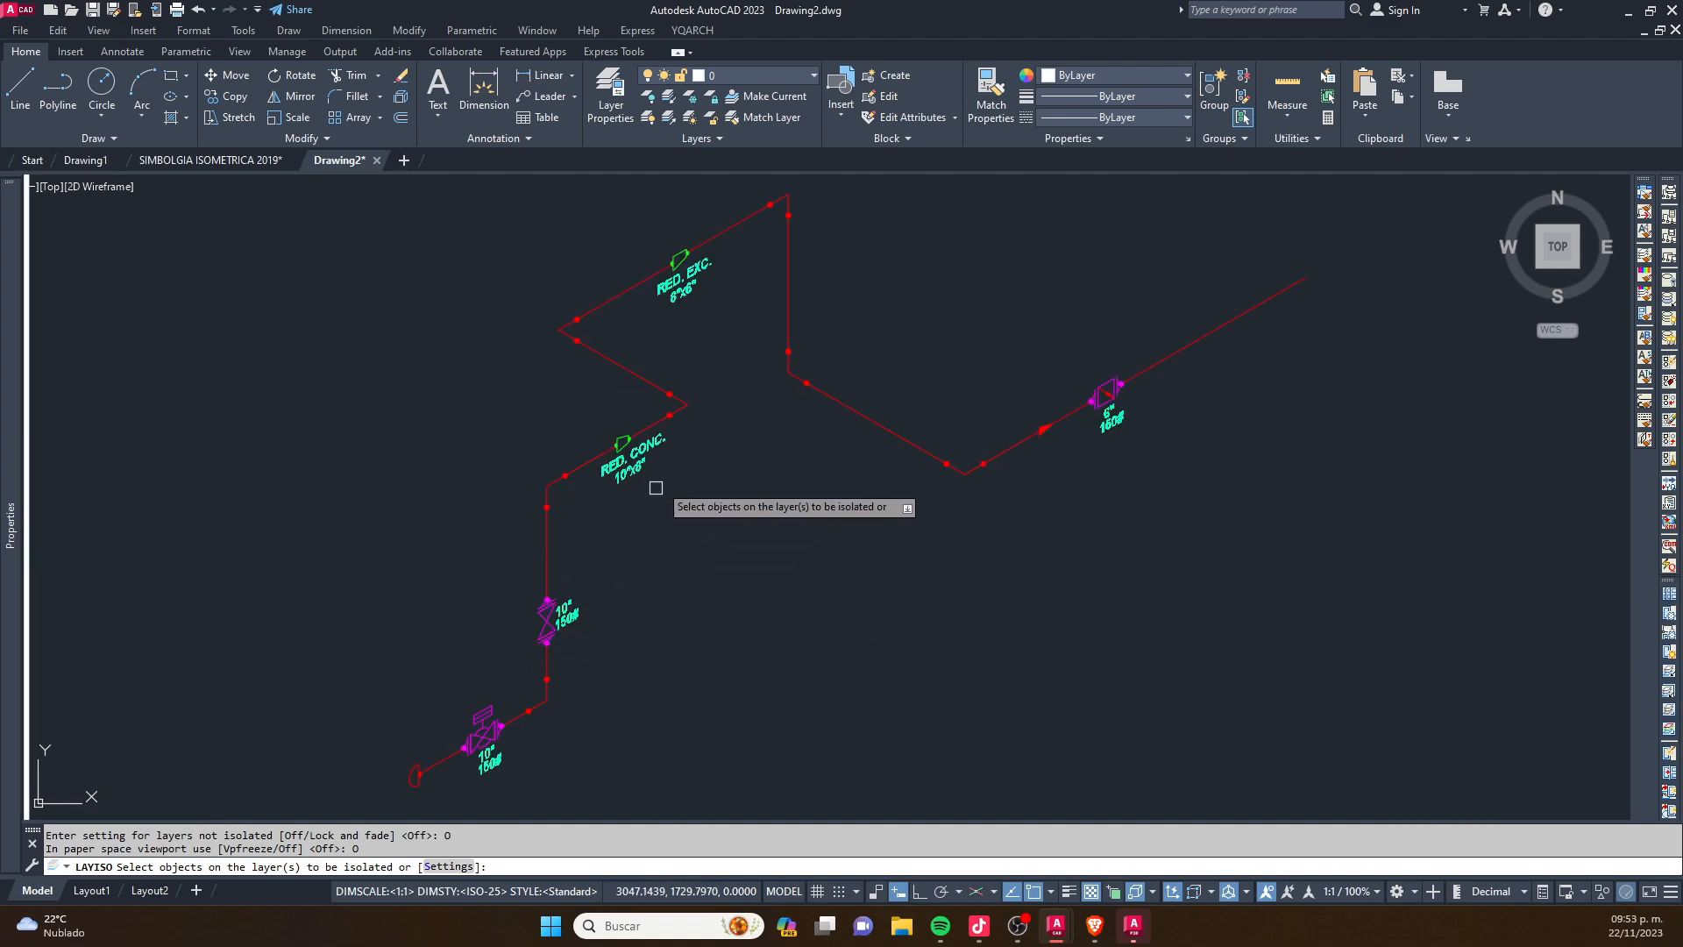
click(621, 476)
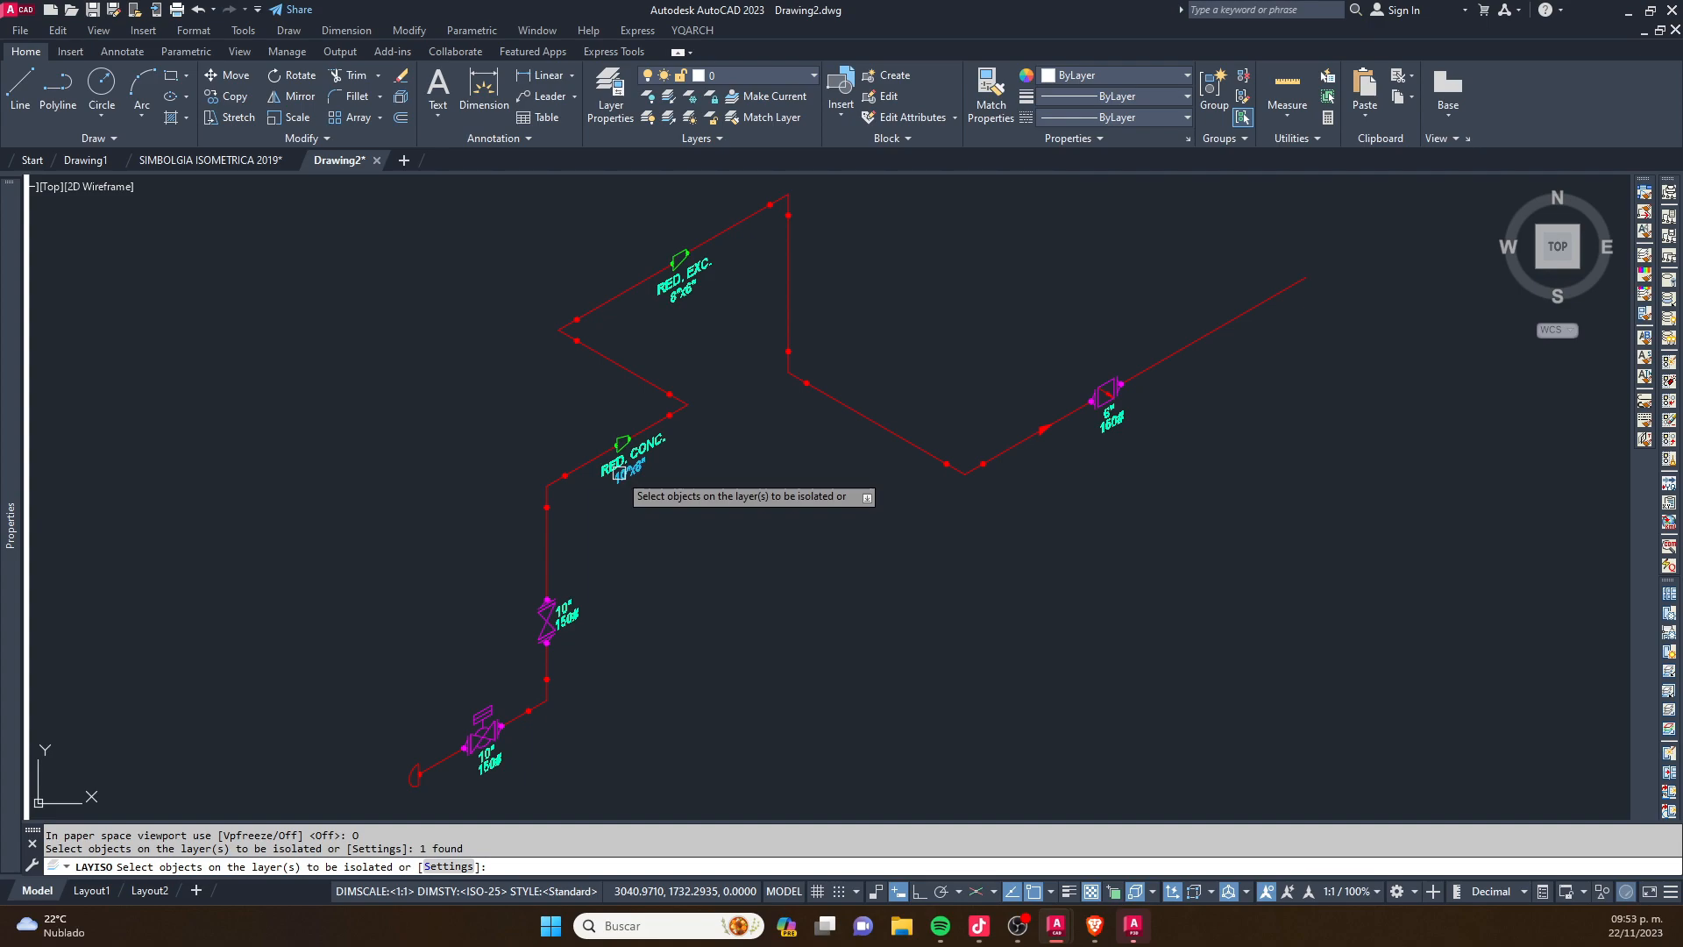
right_click(649, 466)
click(660, 480)
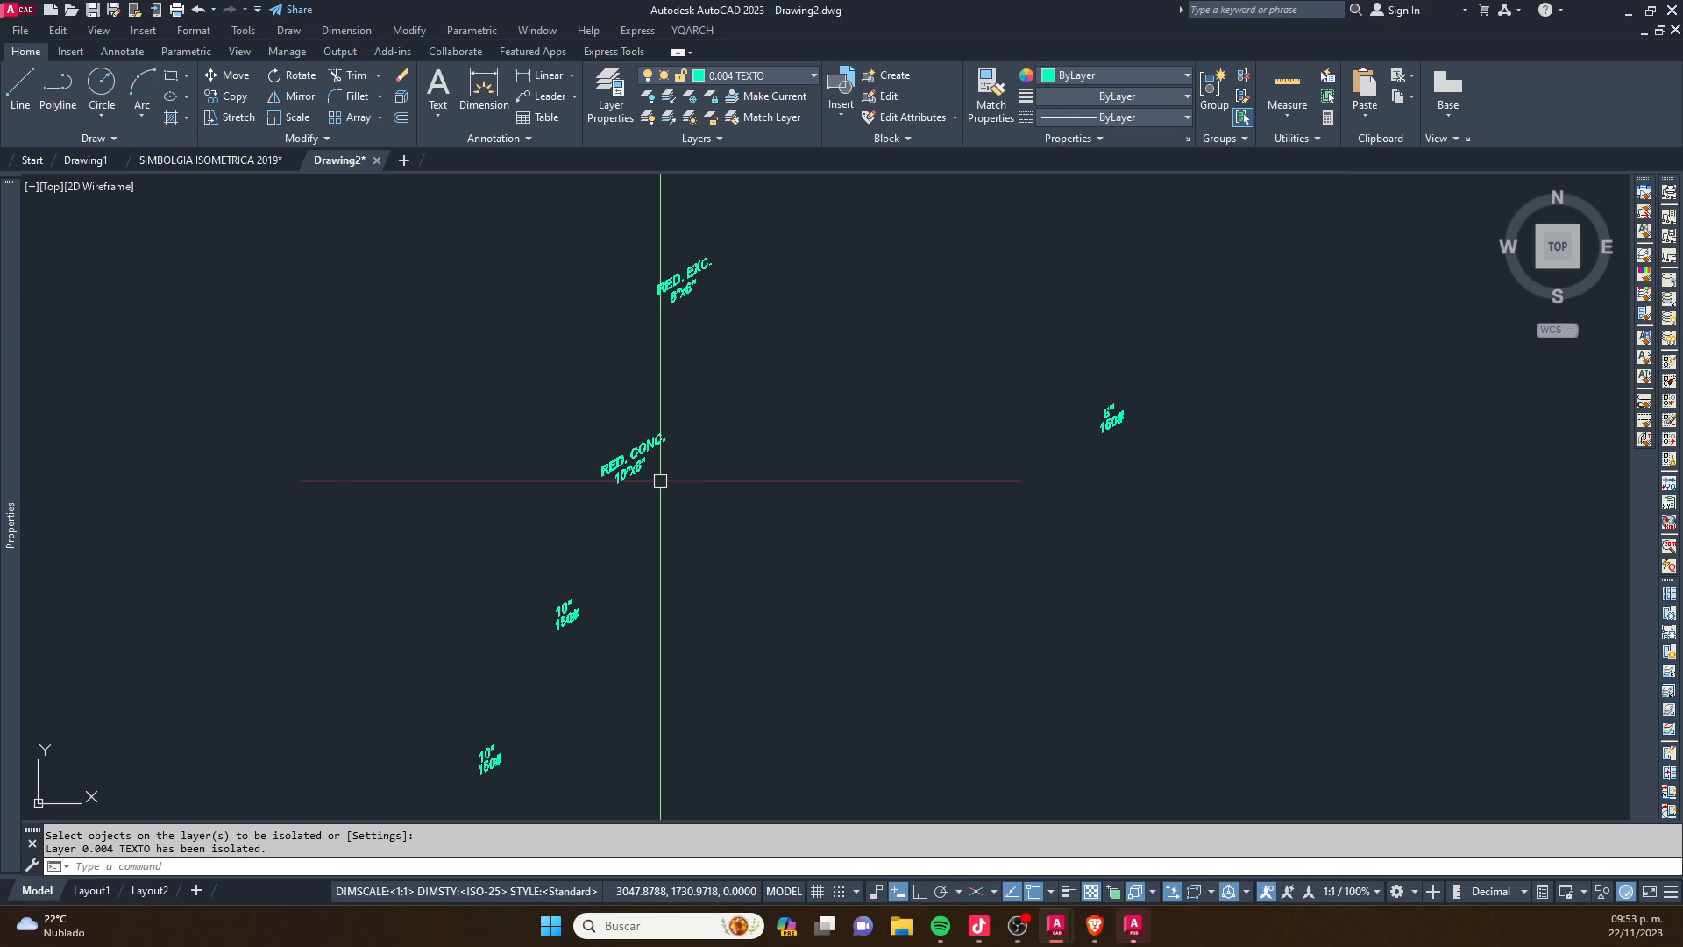
- Examine the labels shown on the isolated 0.004 TEXTO layer
scroll(660, 439, down, 12)
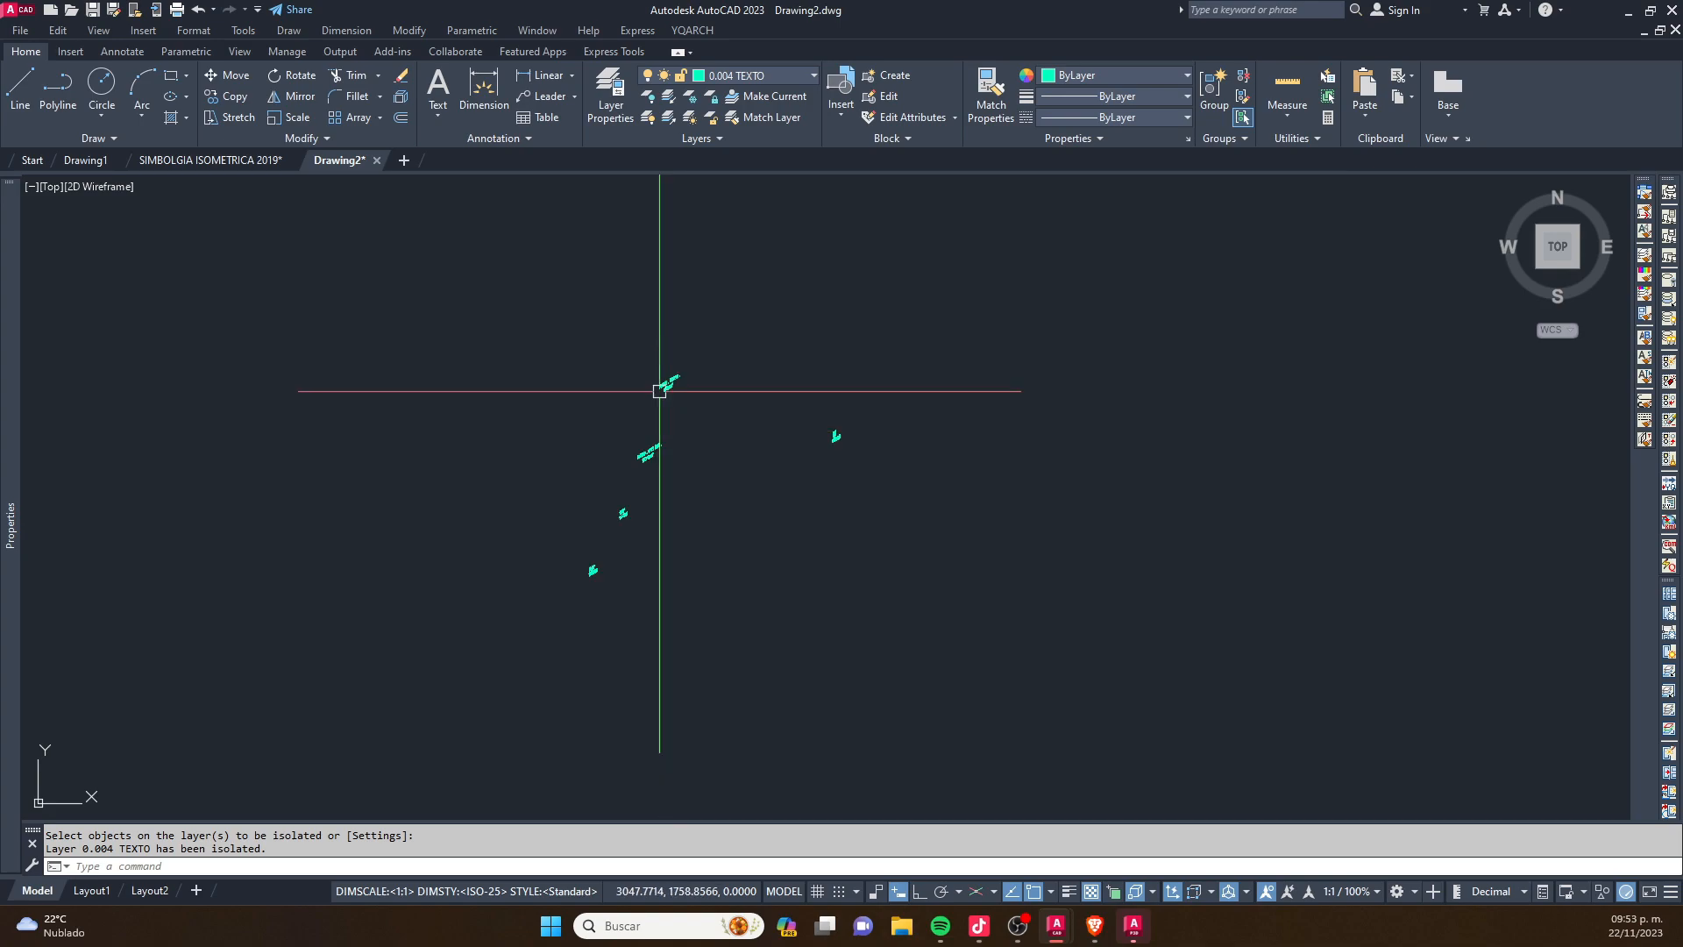
scroll(655, 391, up, 10)
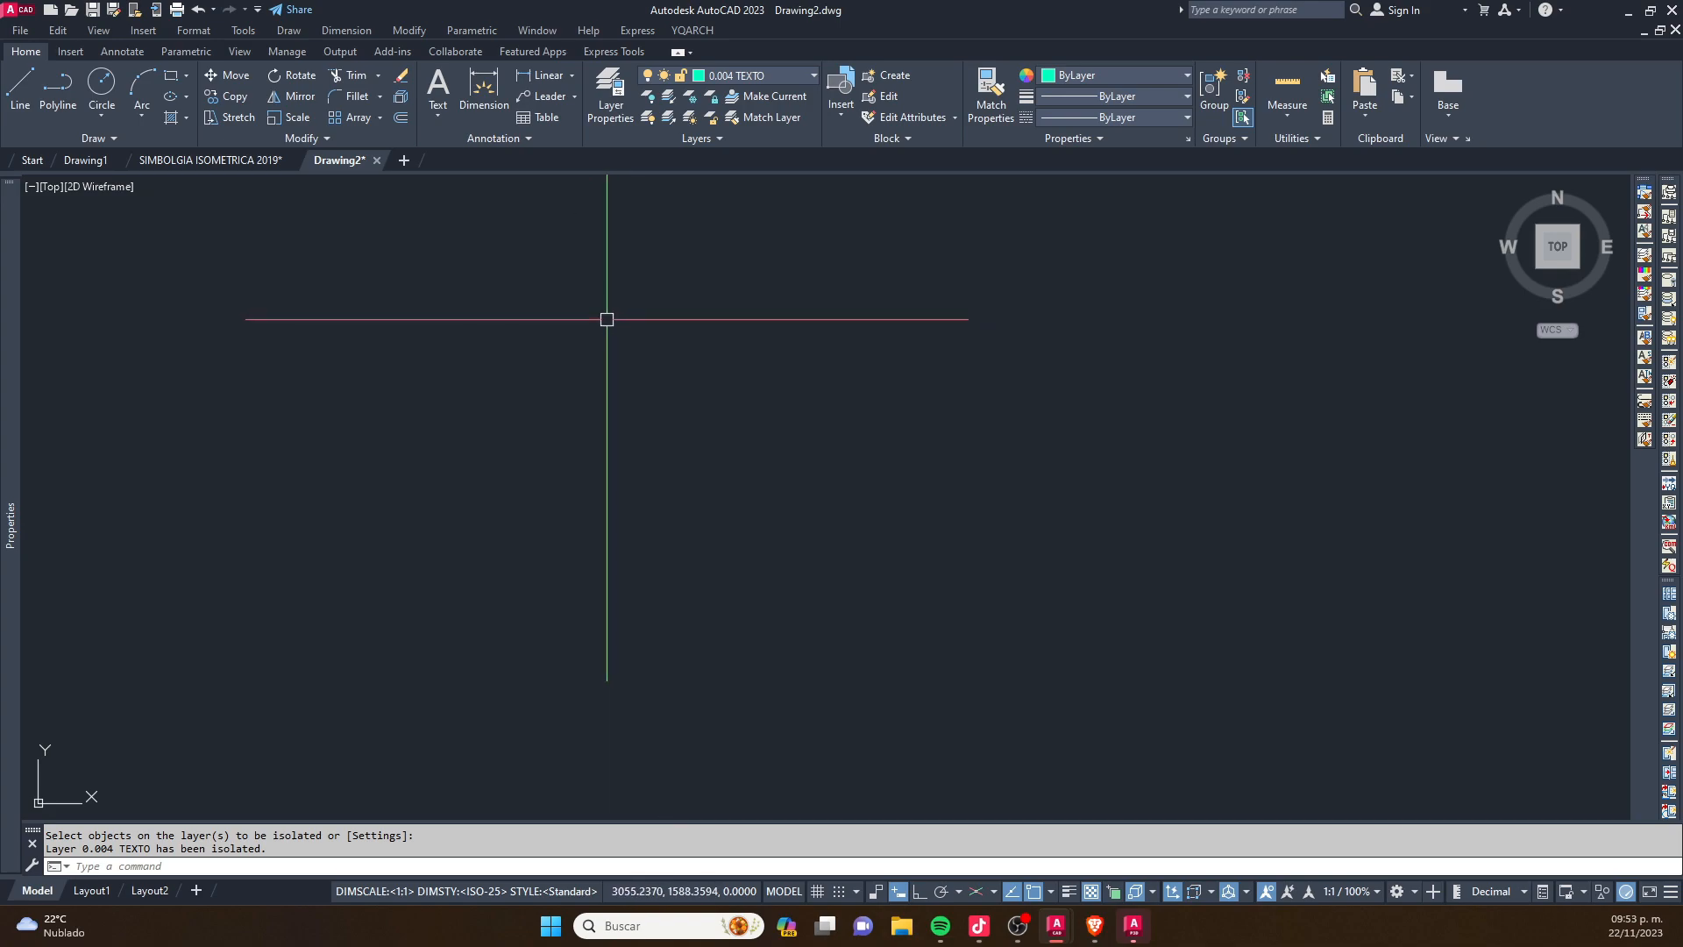
scroll(623, 427, down, 3)
scroll(578, 284, up, 2)
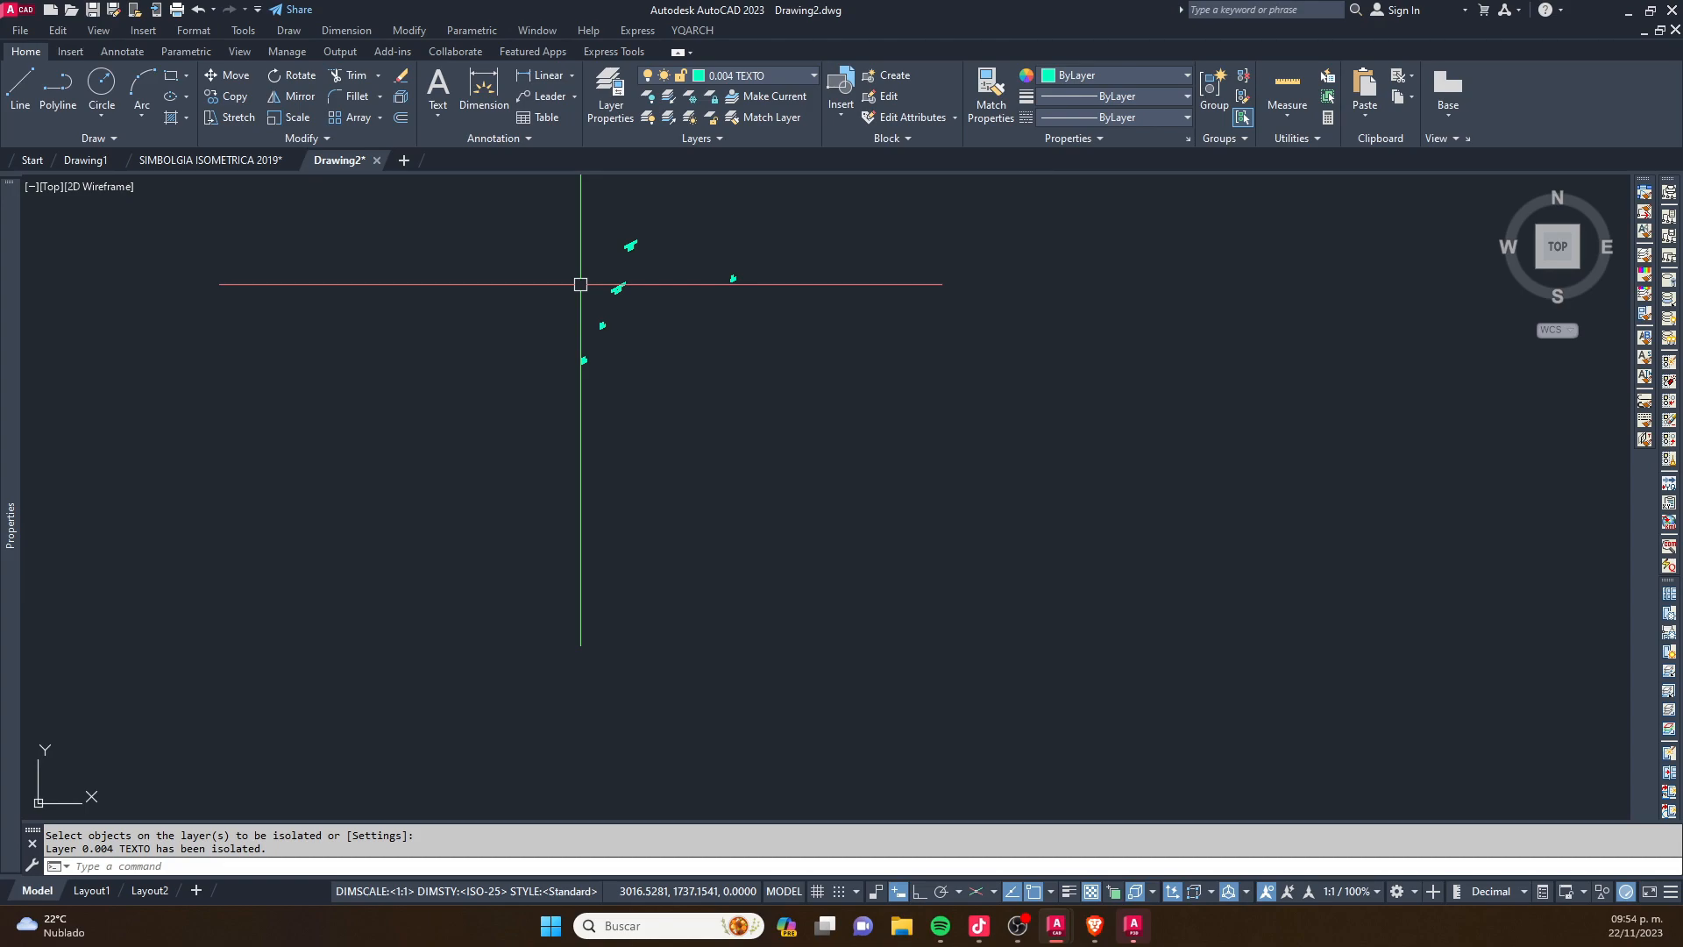
scroll(589, 264, up, 4)
key(Escape)
scroll(699, 351, up, 3)
scroll(699, 341, down, 5)
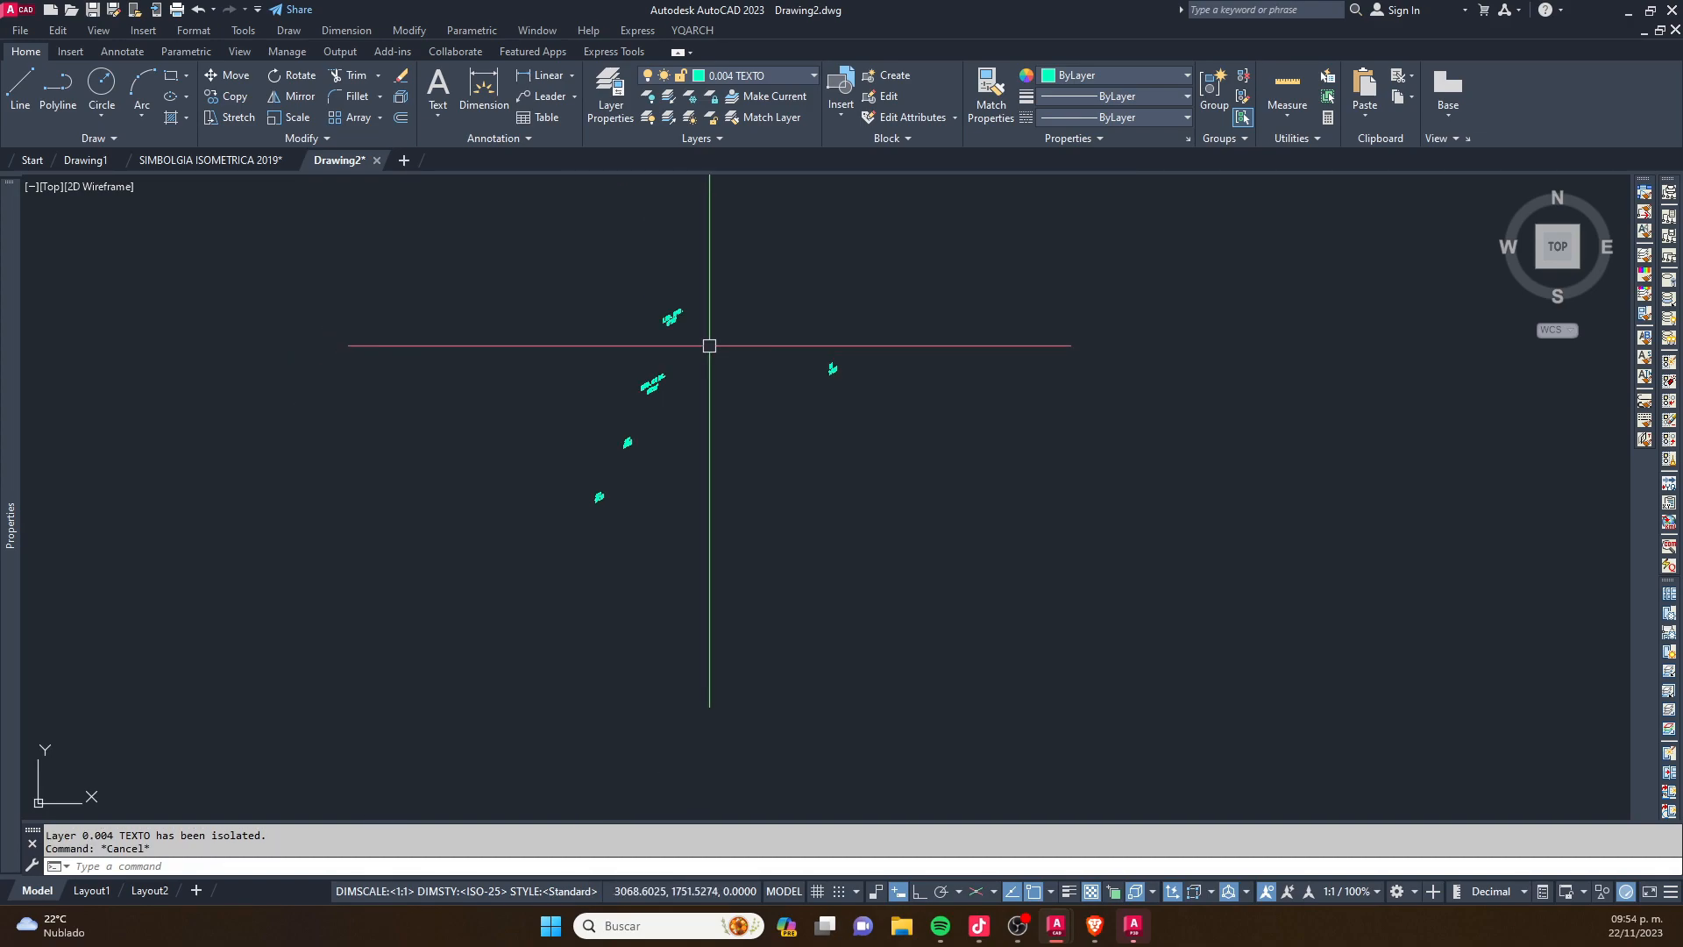
- Turn all the layers of the drawing back on with LAYON
text(YON)
key(Return)
middle_drag(716, 341, 624, 548)
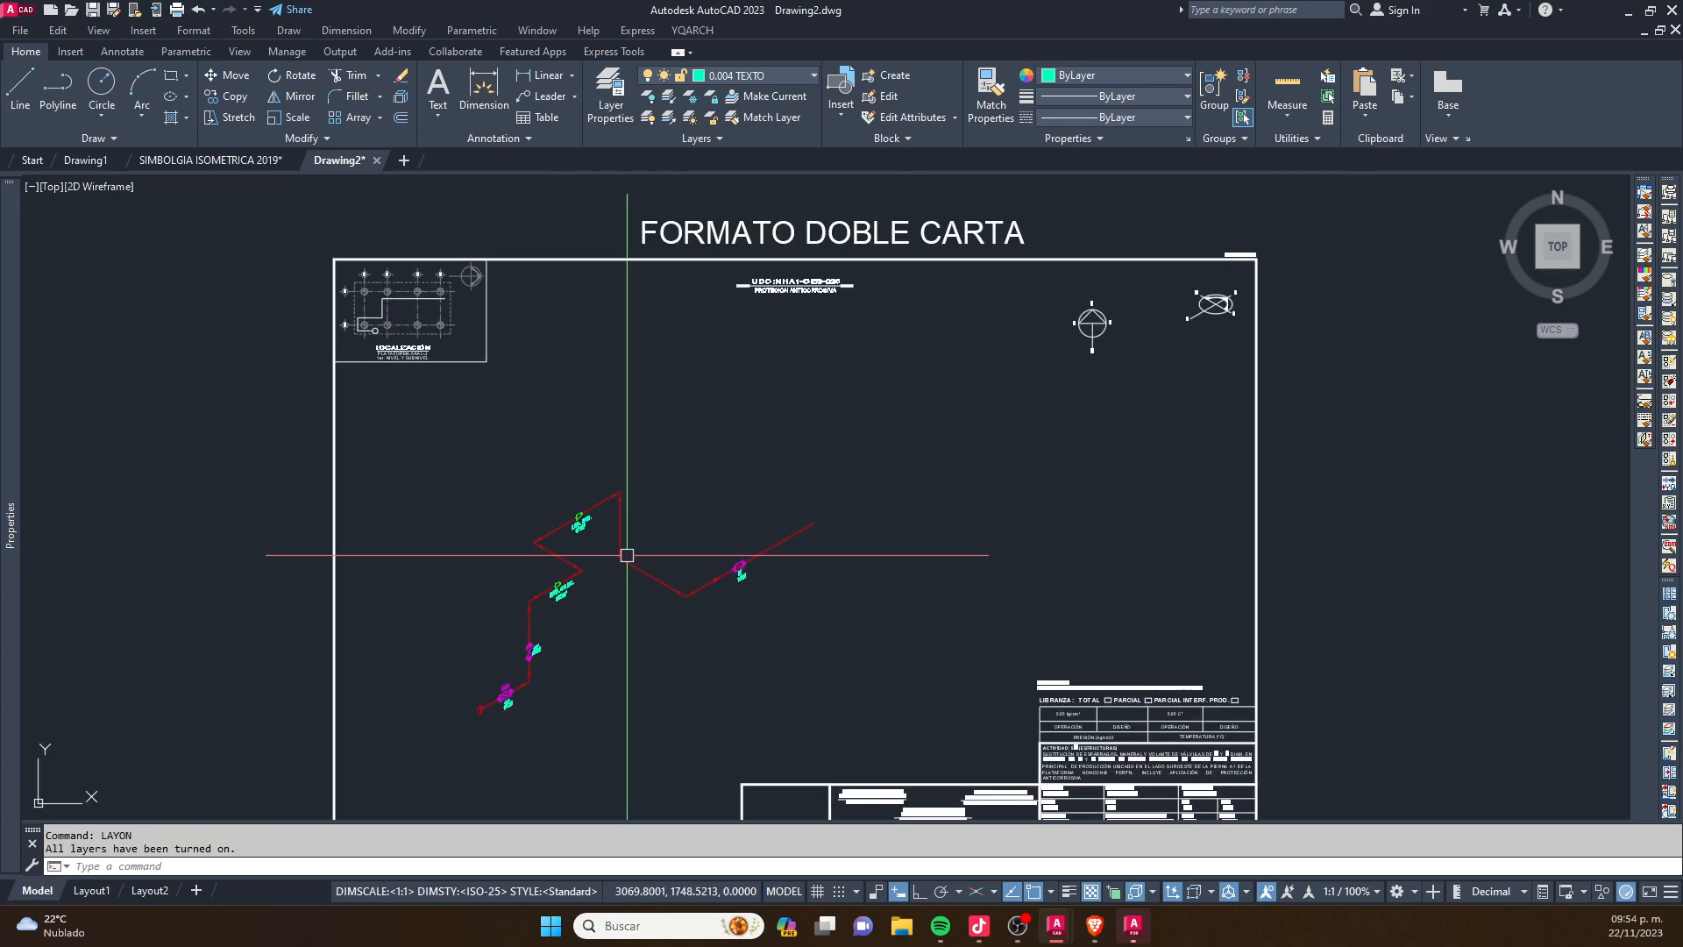
scroll(620, 627, up, 6)
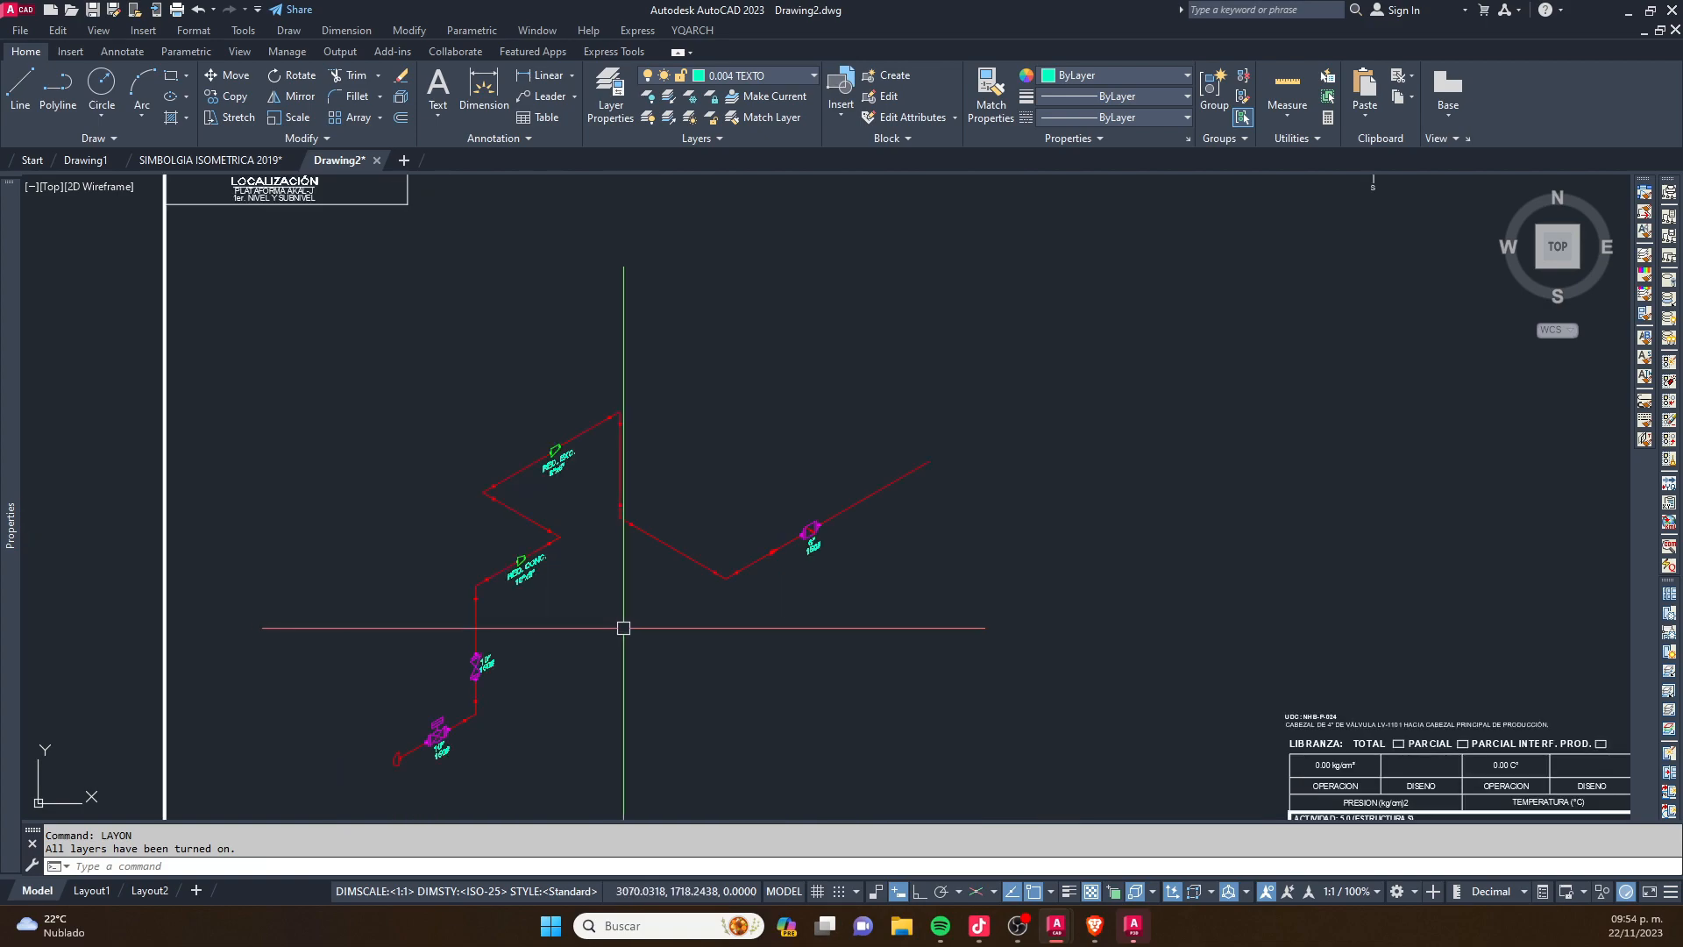
- Isolate the 0.002 VALVULAS layer with LAYISO by picking the valve symbol beside the 10" 150# text on the vertical pipe
scroll(613, 491, up, 4)
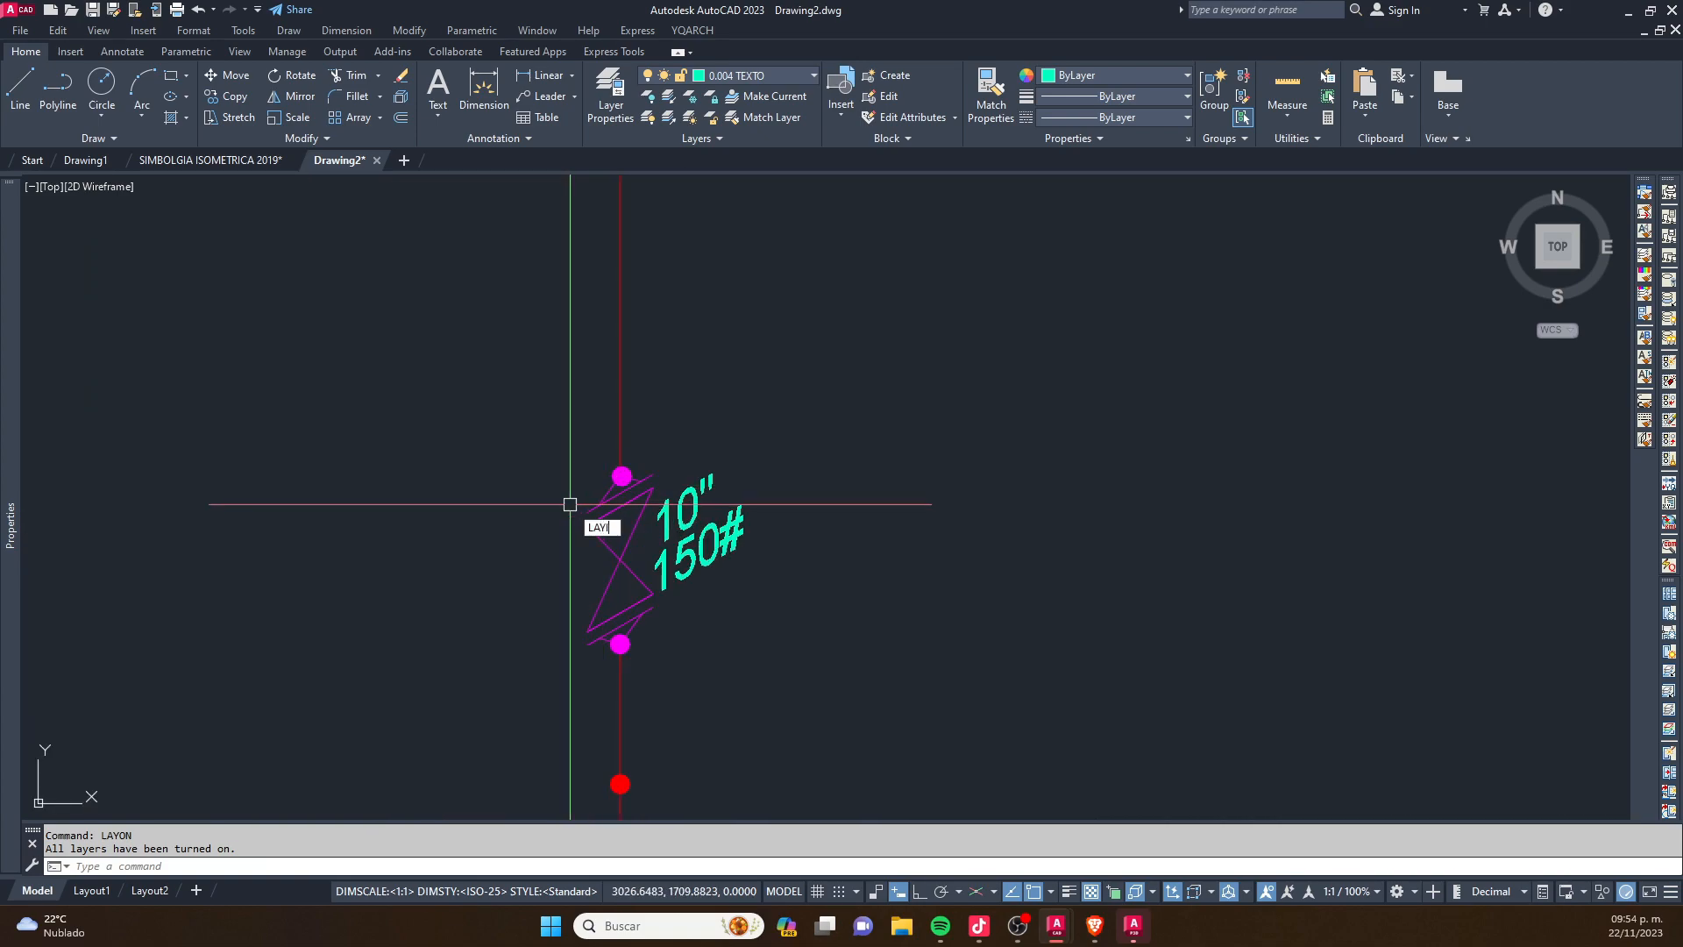
text(O)
key(Return)
click(609, 551)
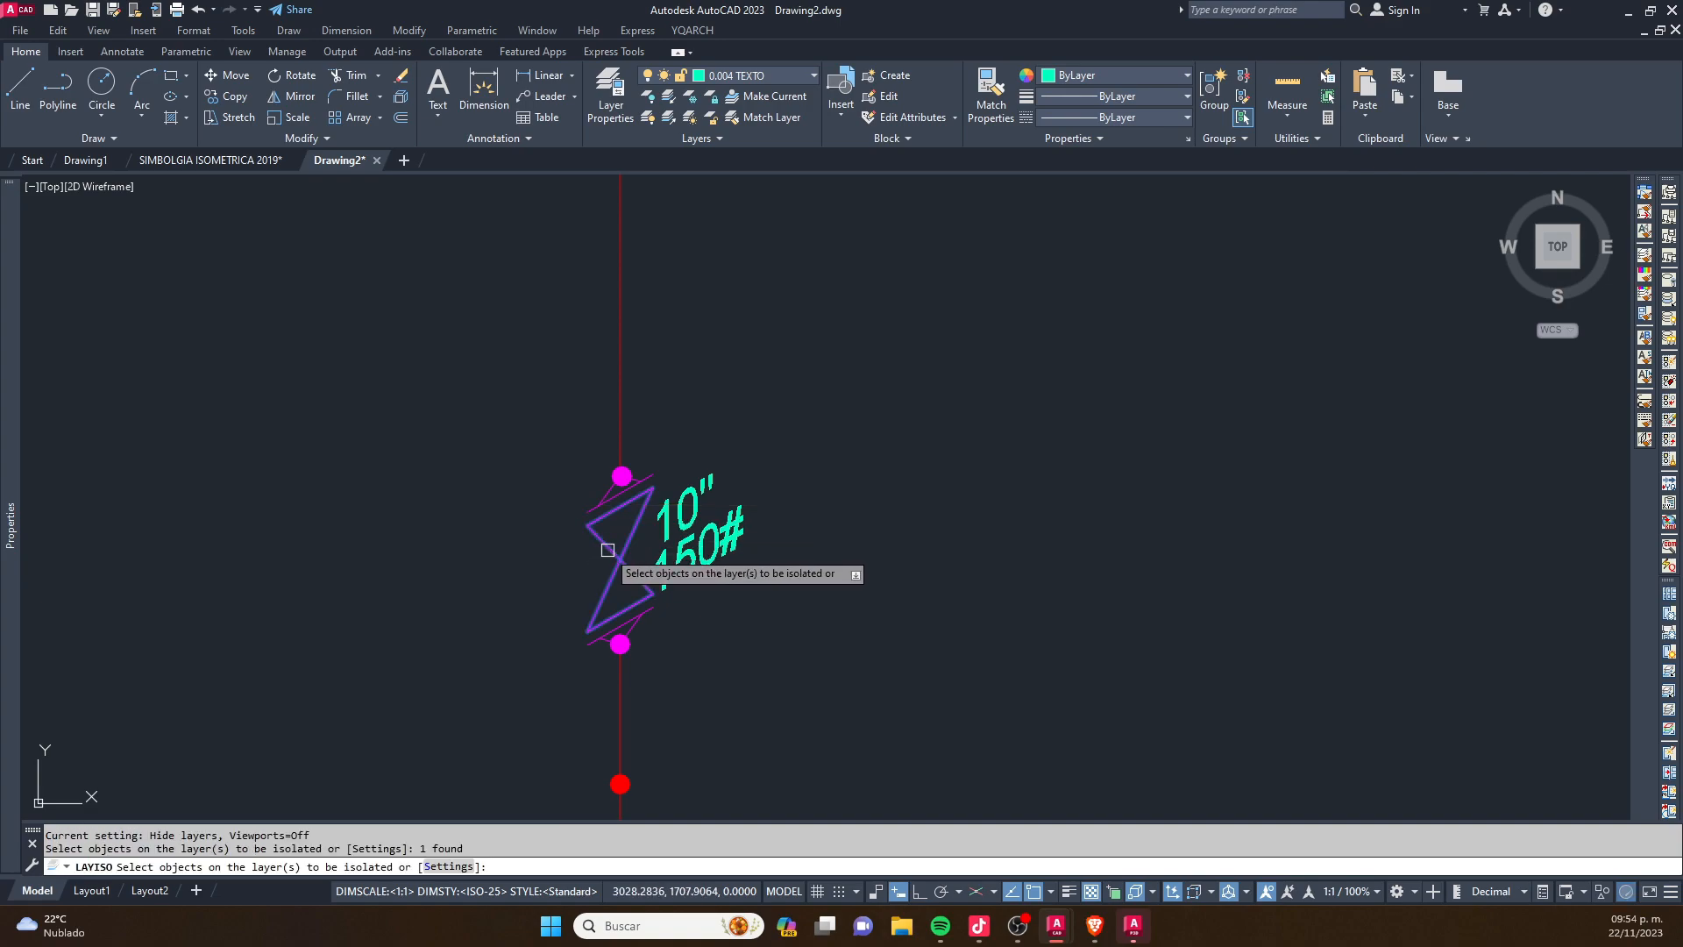
right_click(610, 553)
click(659, 561)
- Examine the valve symbols along the pipe run on the isolated 0.002 VALVULAS layer
scroll(582, 533, down, 6)
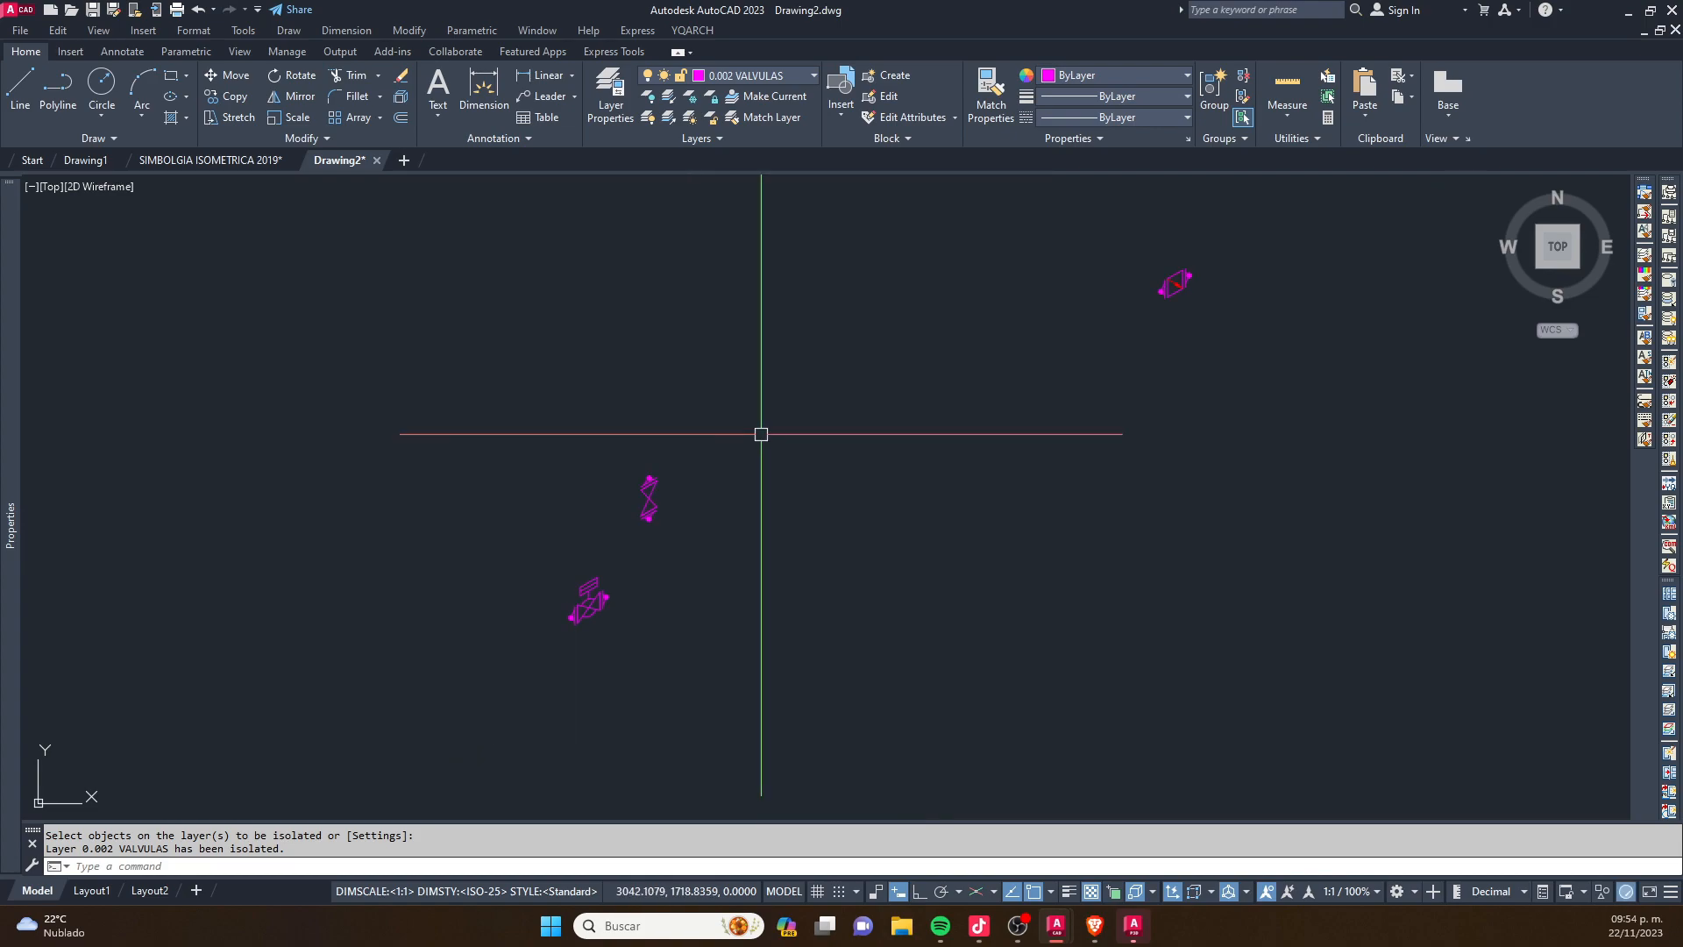
scroll(511, 633, up, 2)
scroll(511, 633, up, 2)
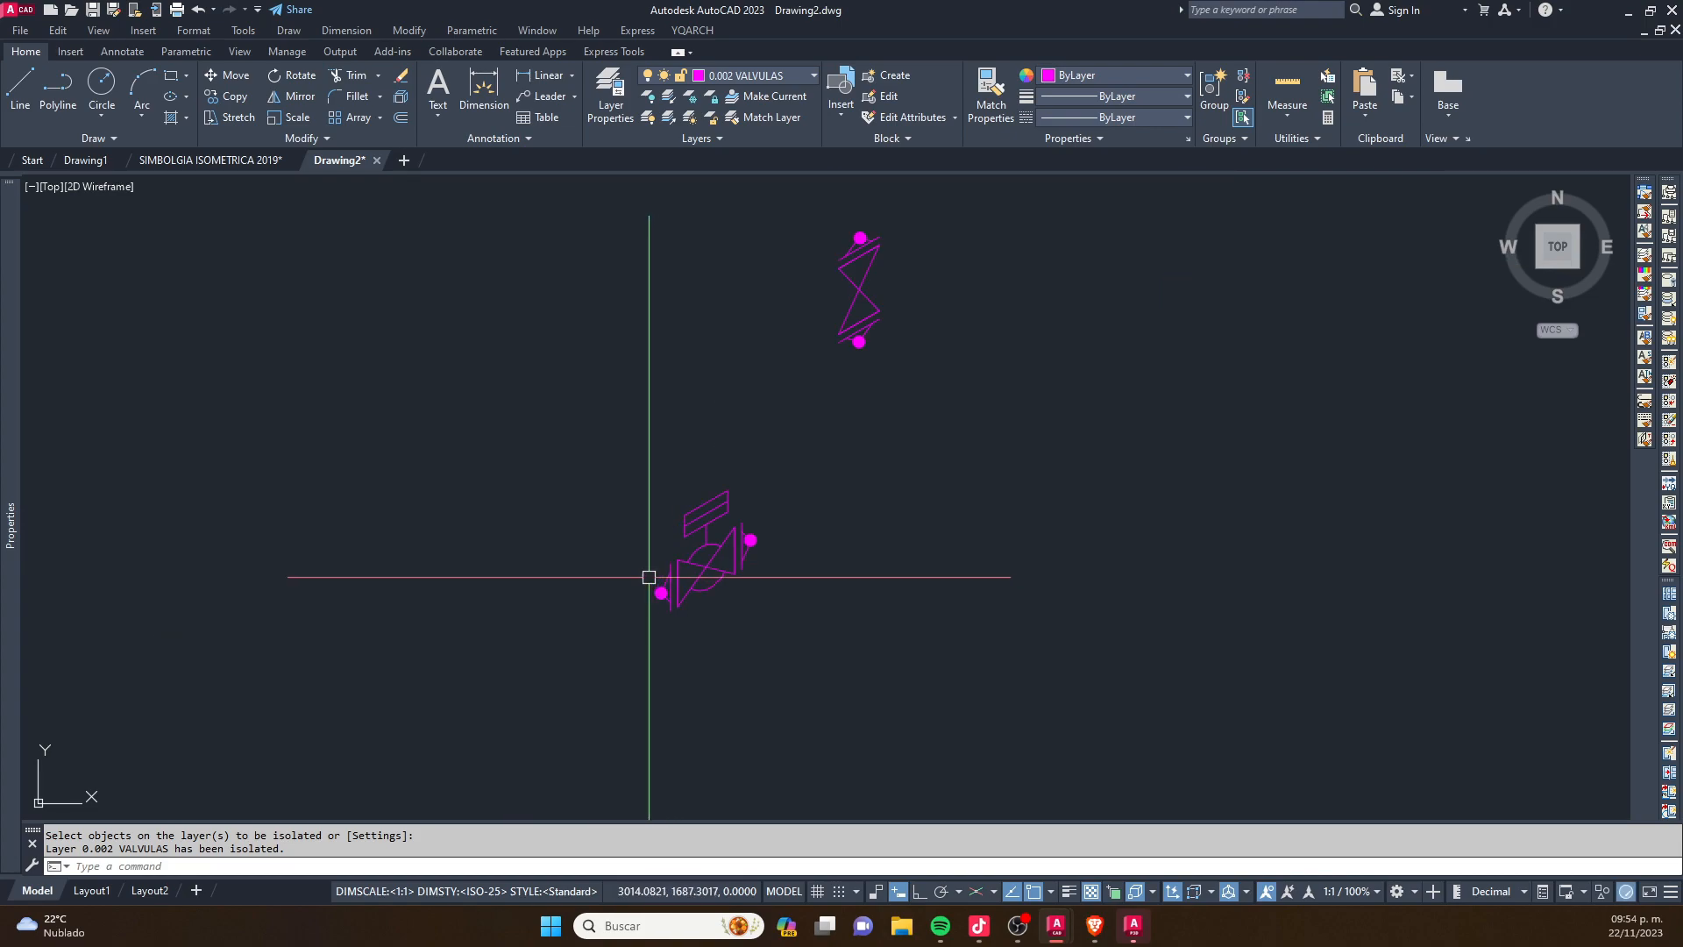
middle_drag(763, 489, 643, 564)
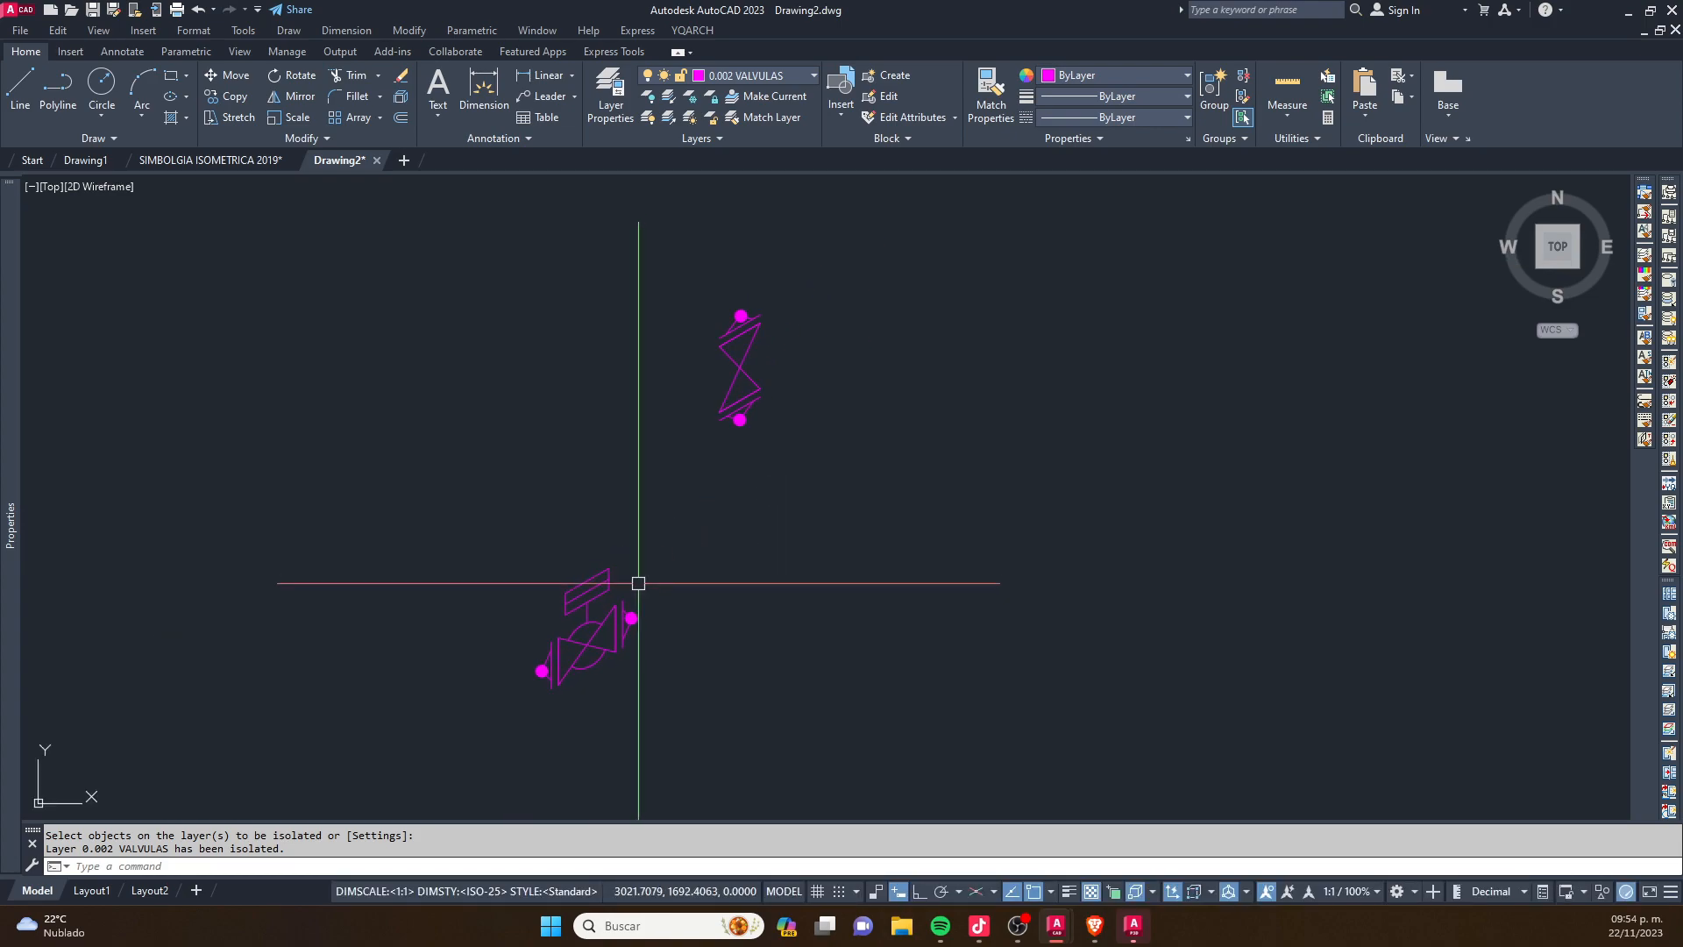
middle_drag(796, 384, 564, 602)
mouse_move(846, 386)
middle_down()
mouse_move(813, 423)
mouse_move(604, 520)
middle_up()
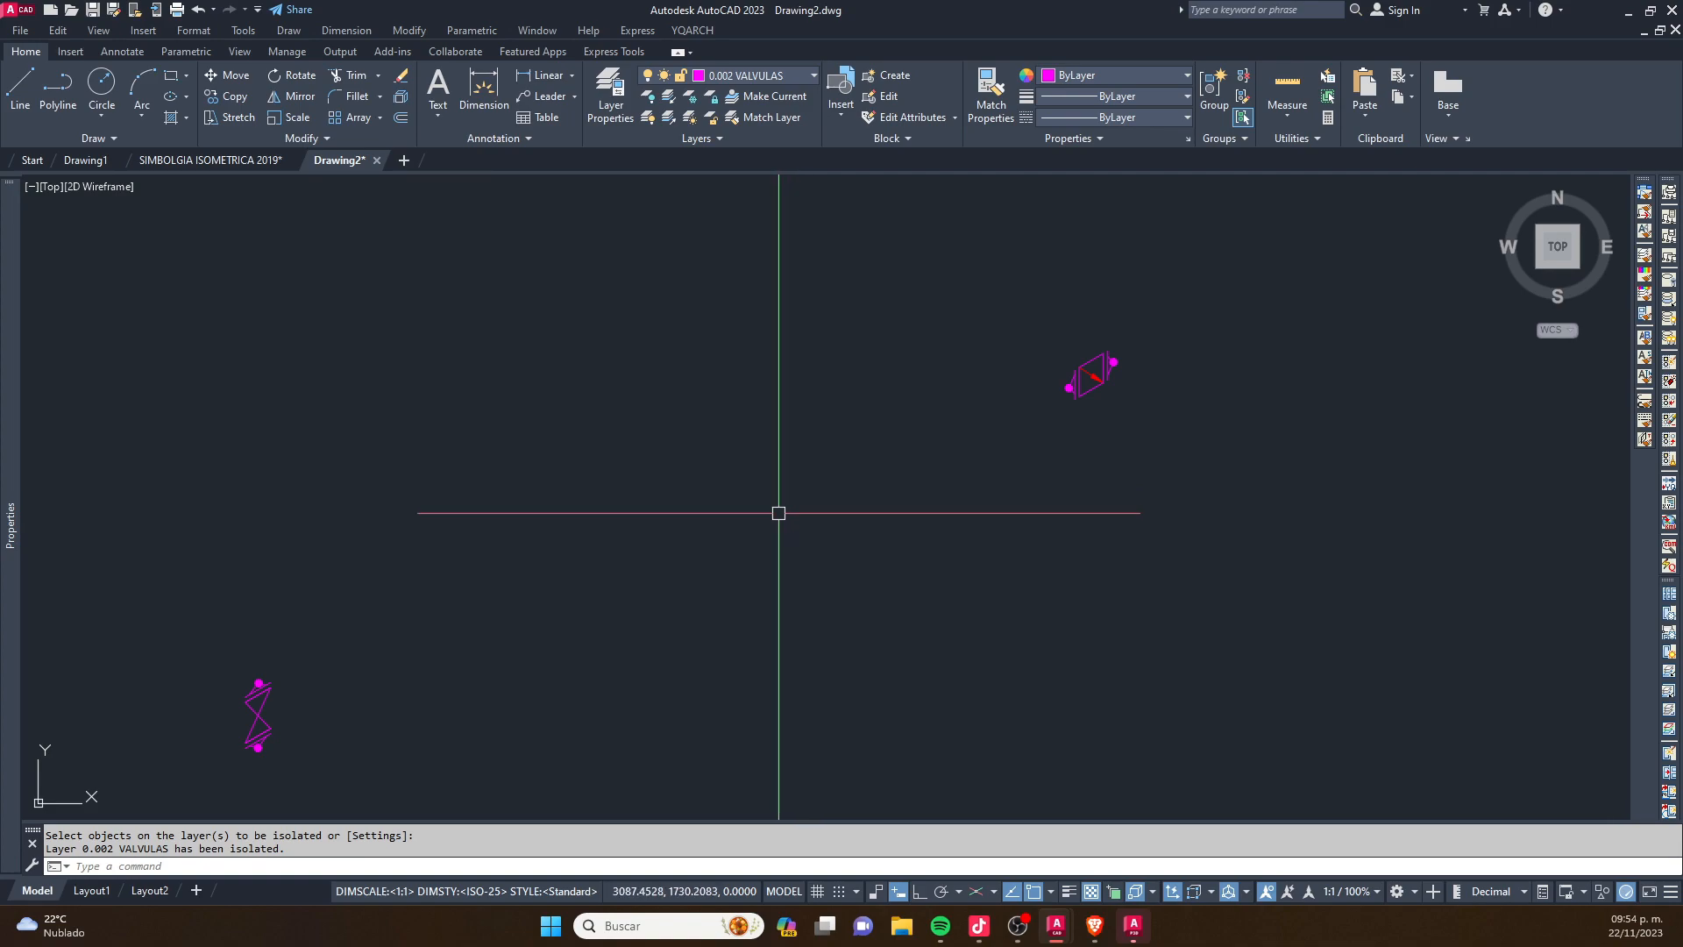
scroll(793, 496, down, 6)
key(Escape)
key(Escape)
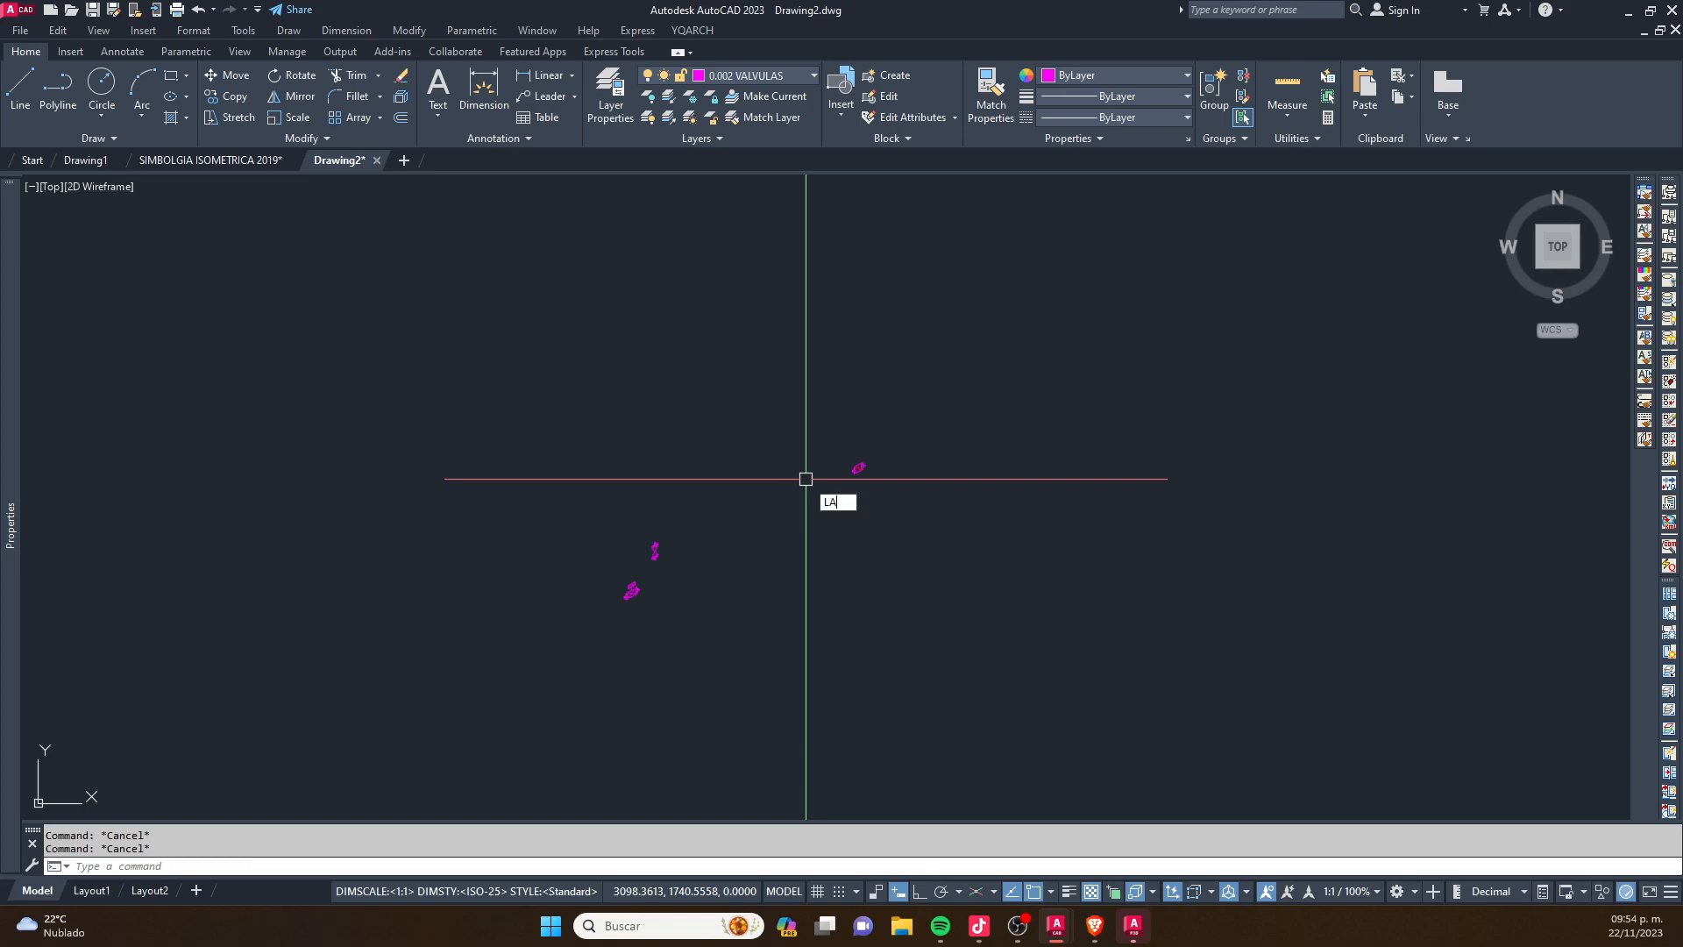
- Turn every layer back on with LAYON after the valve layer isolation
key(Return)
key(Escape)
mouse_move(784, 346)
middle_down()
mouse_move(710, 500)
mouse_move(695, 381)
middle_up()
key(Escape)
scroll(662, 417, up, 2)
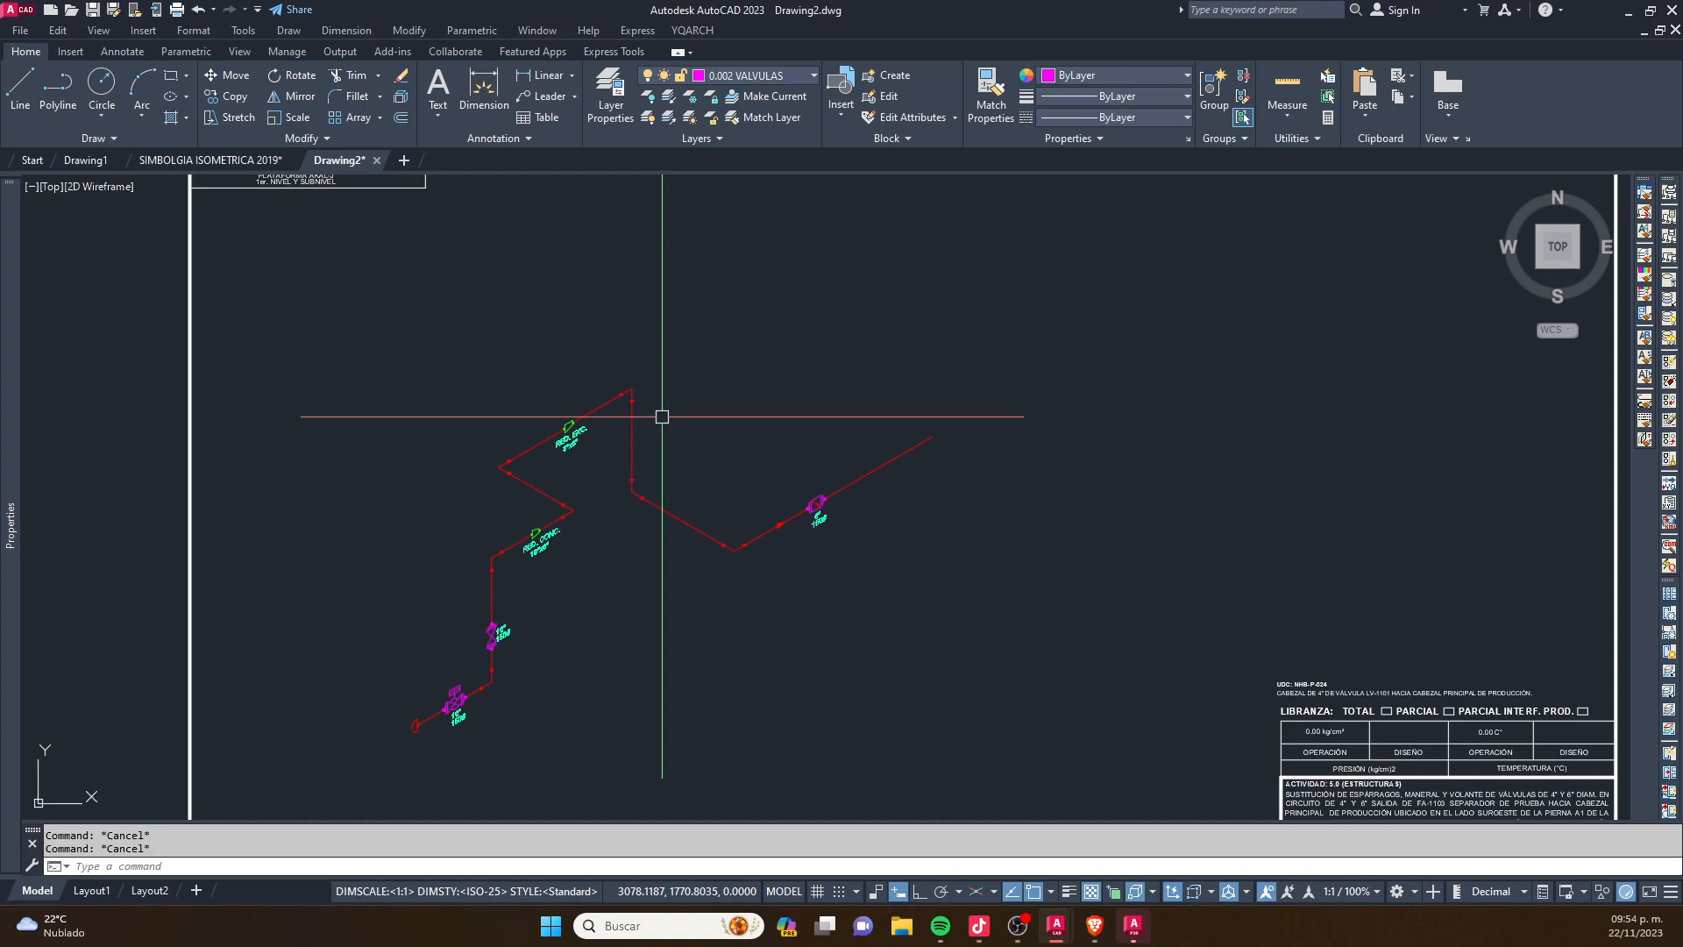
scroll(662, 417, down, 2)
mouse_move(658, 523)
middle_down()
mouse_move(707, 491)
mouse_move(687, 462)
middle_up()
scroll(675, 478, up, 2)
scroll(661, 518, down, 2)
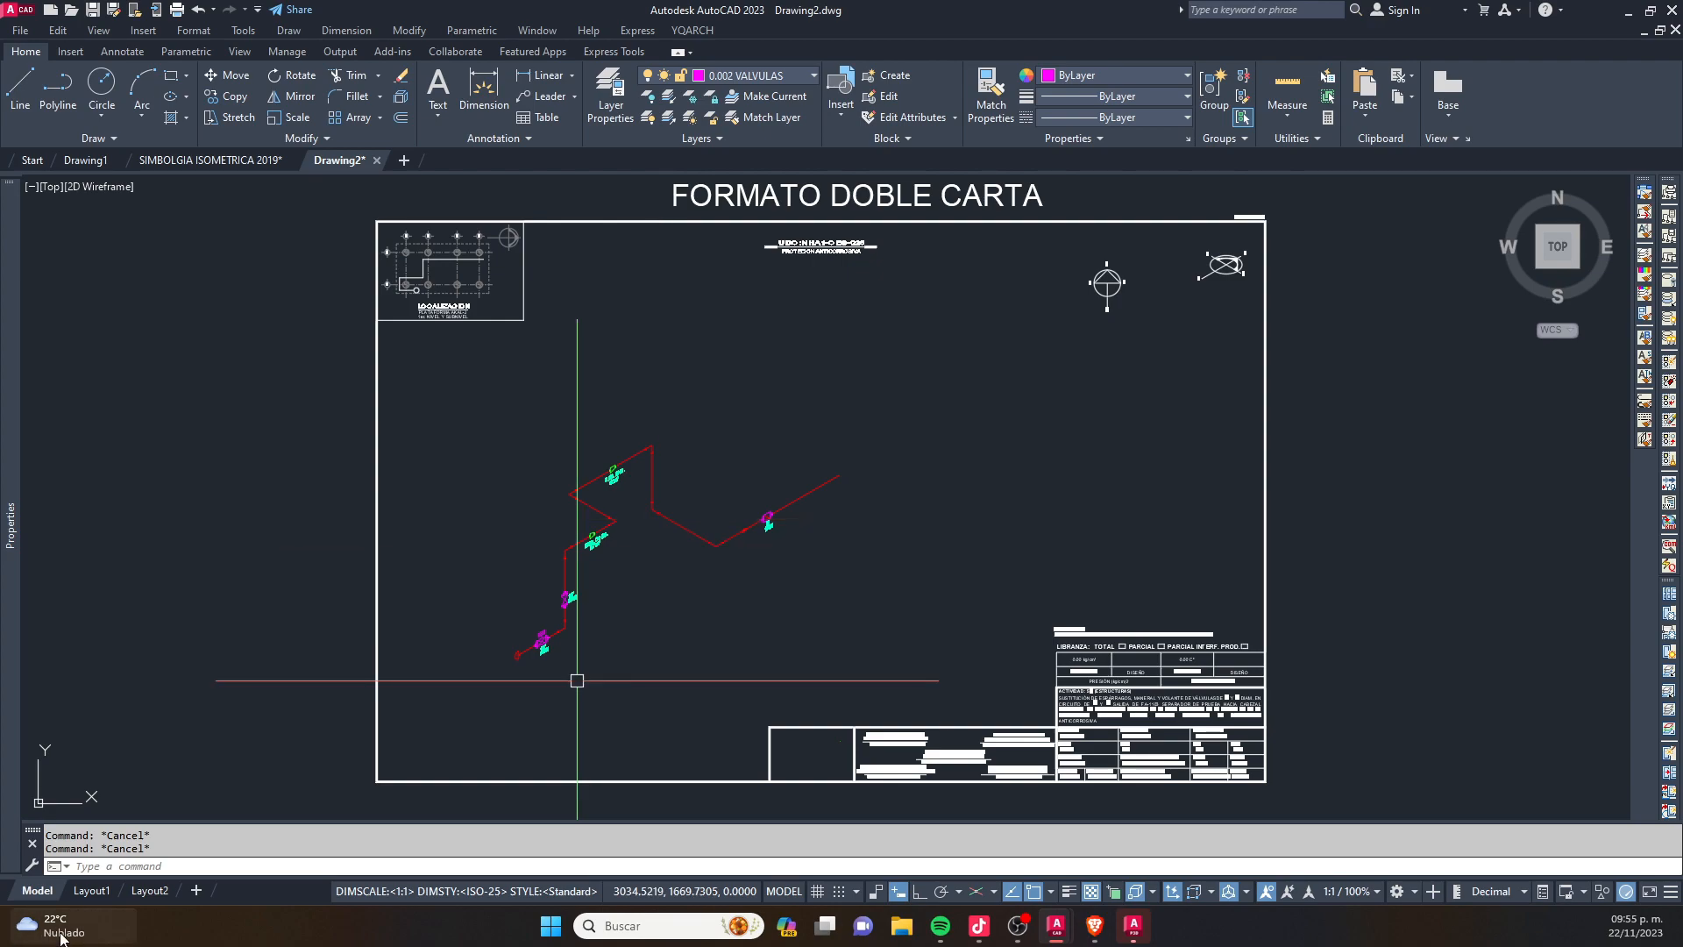
key(alt+Tab)
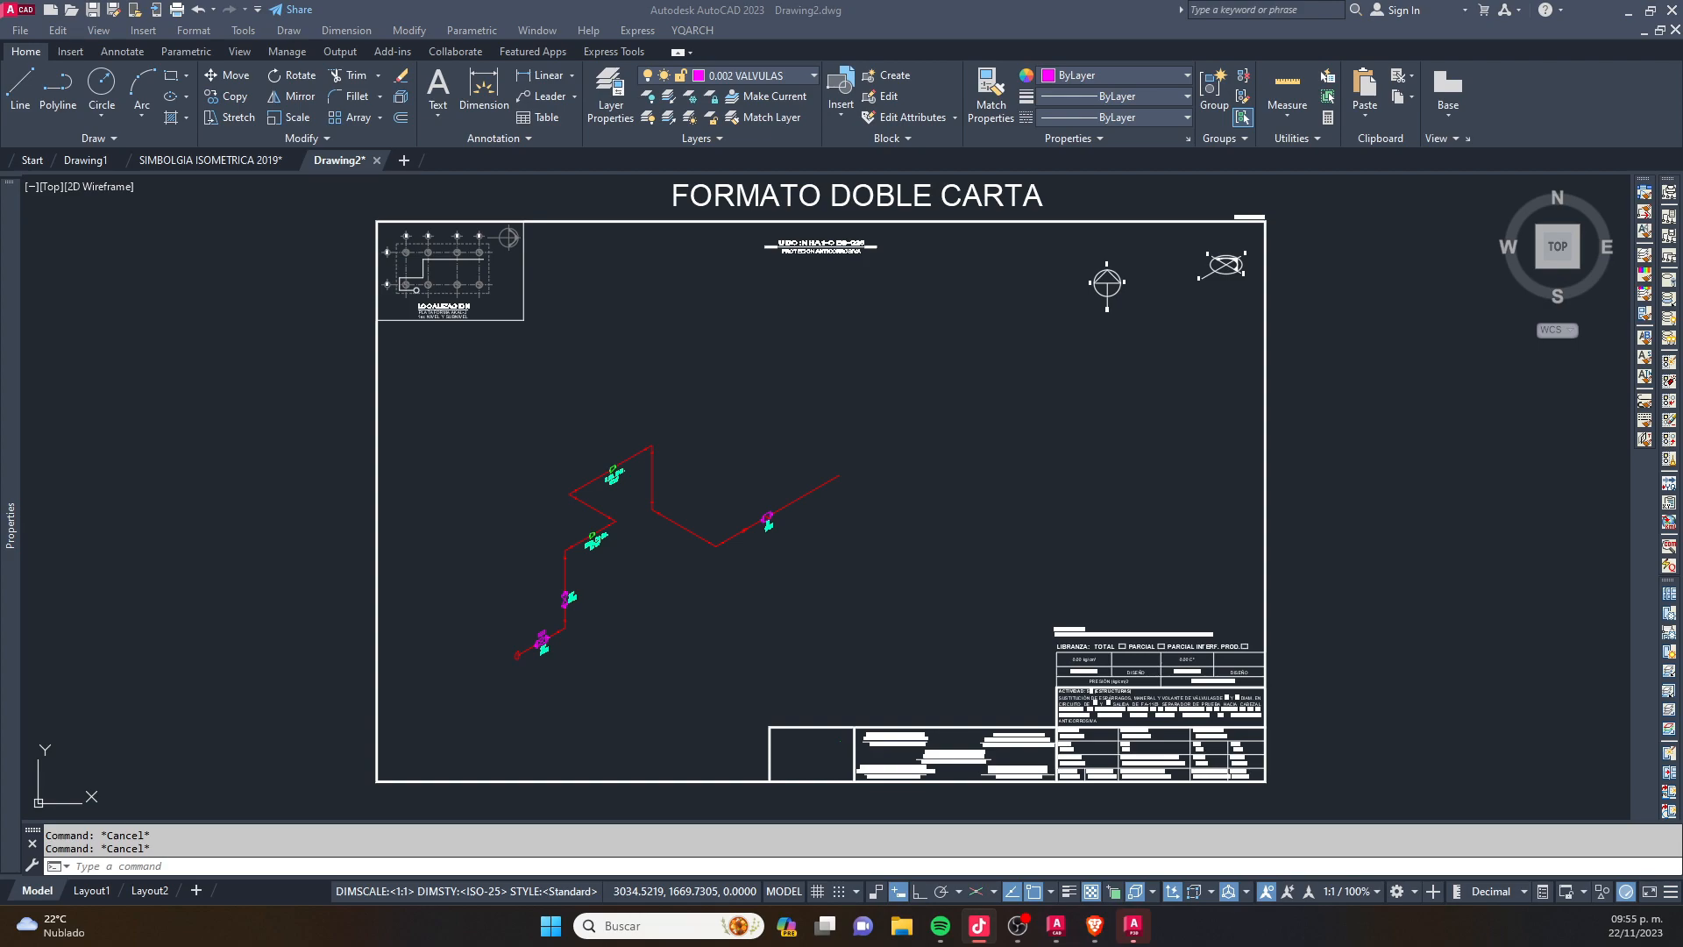
click(821, 700)
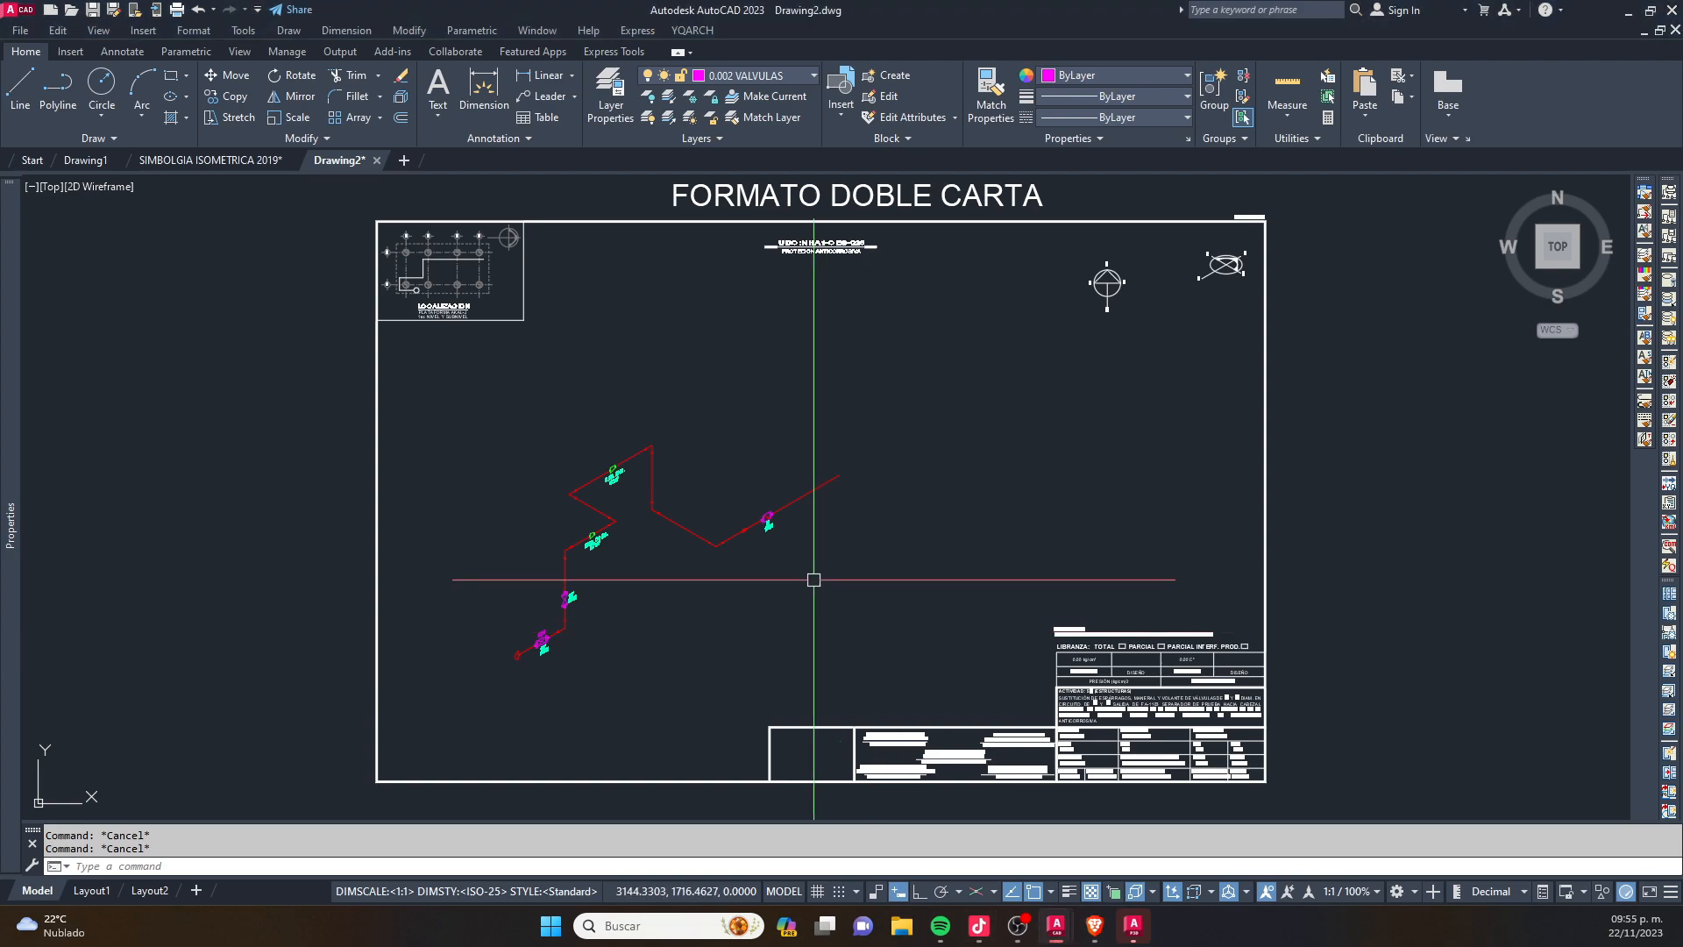
text(AP)
key(Return)
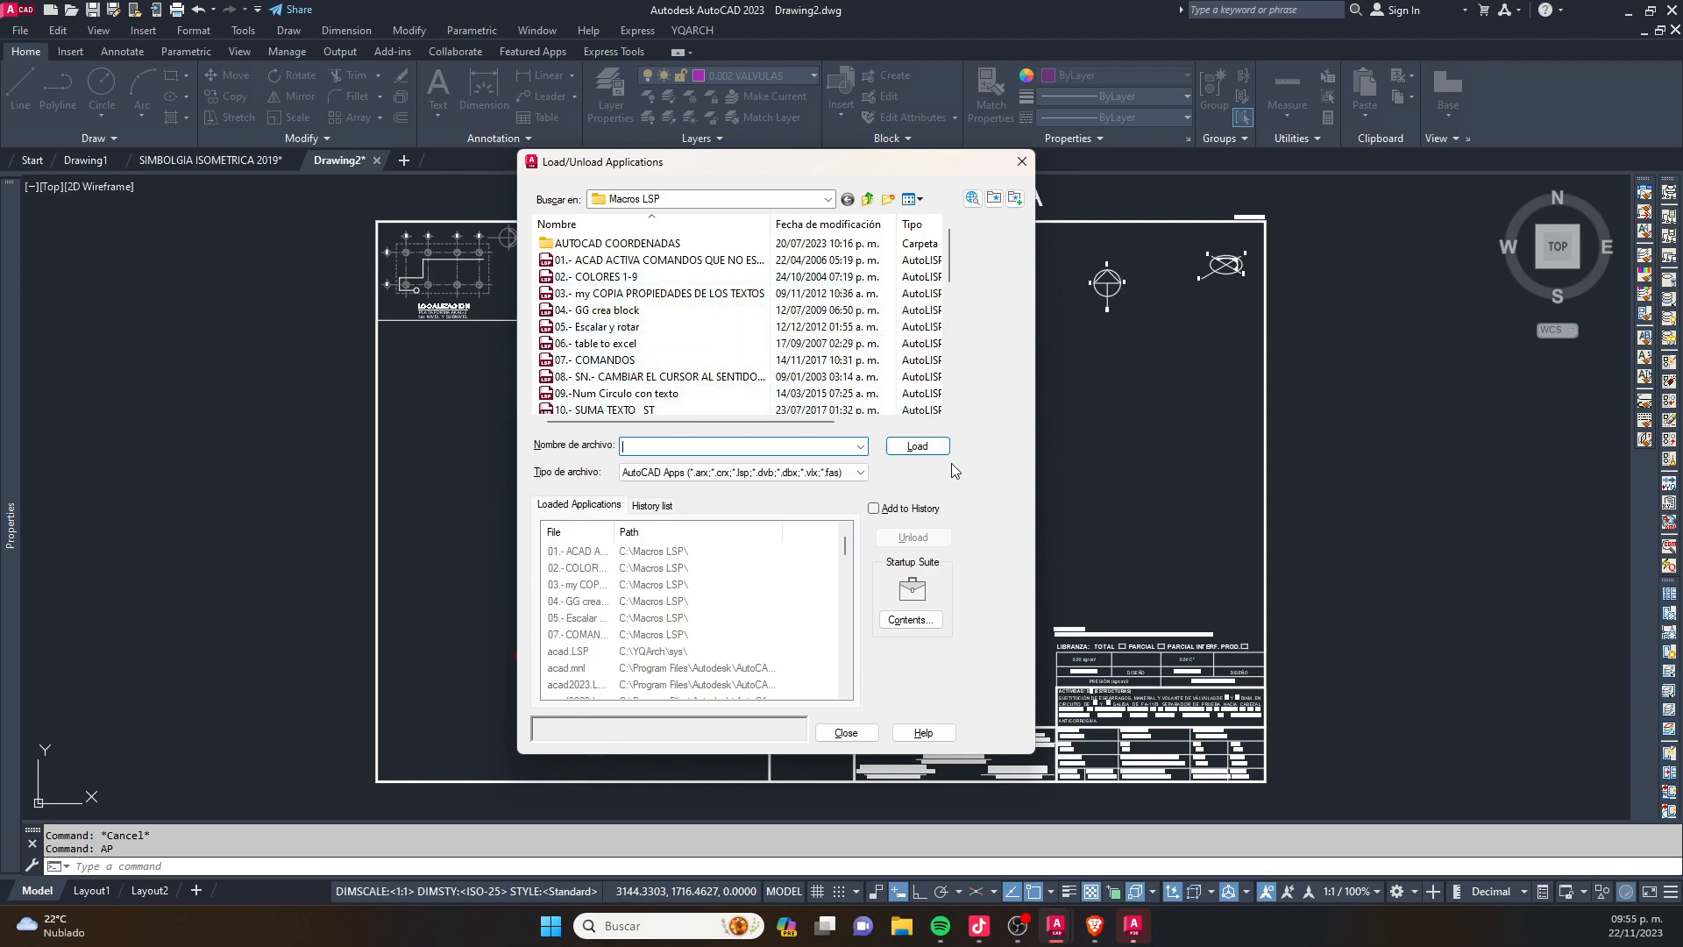
drag(865, 151, 864, 78)
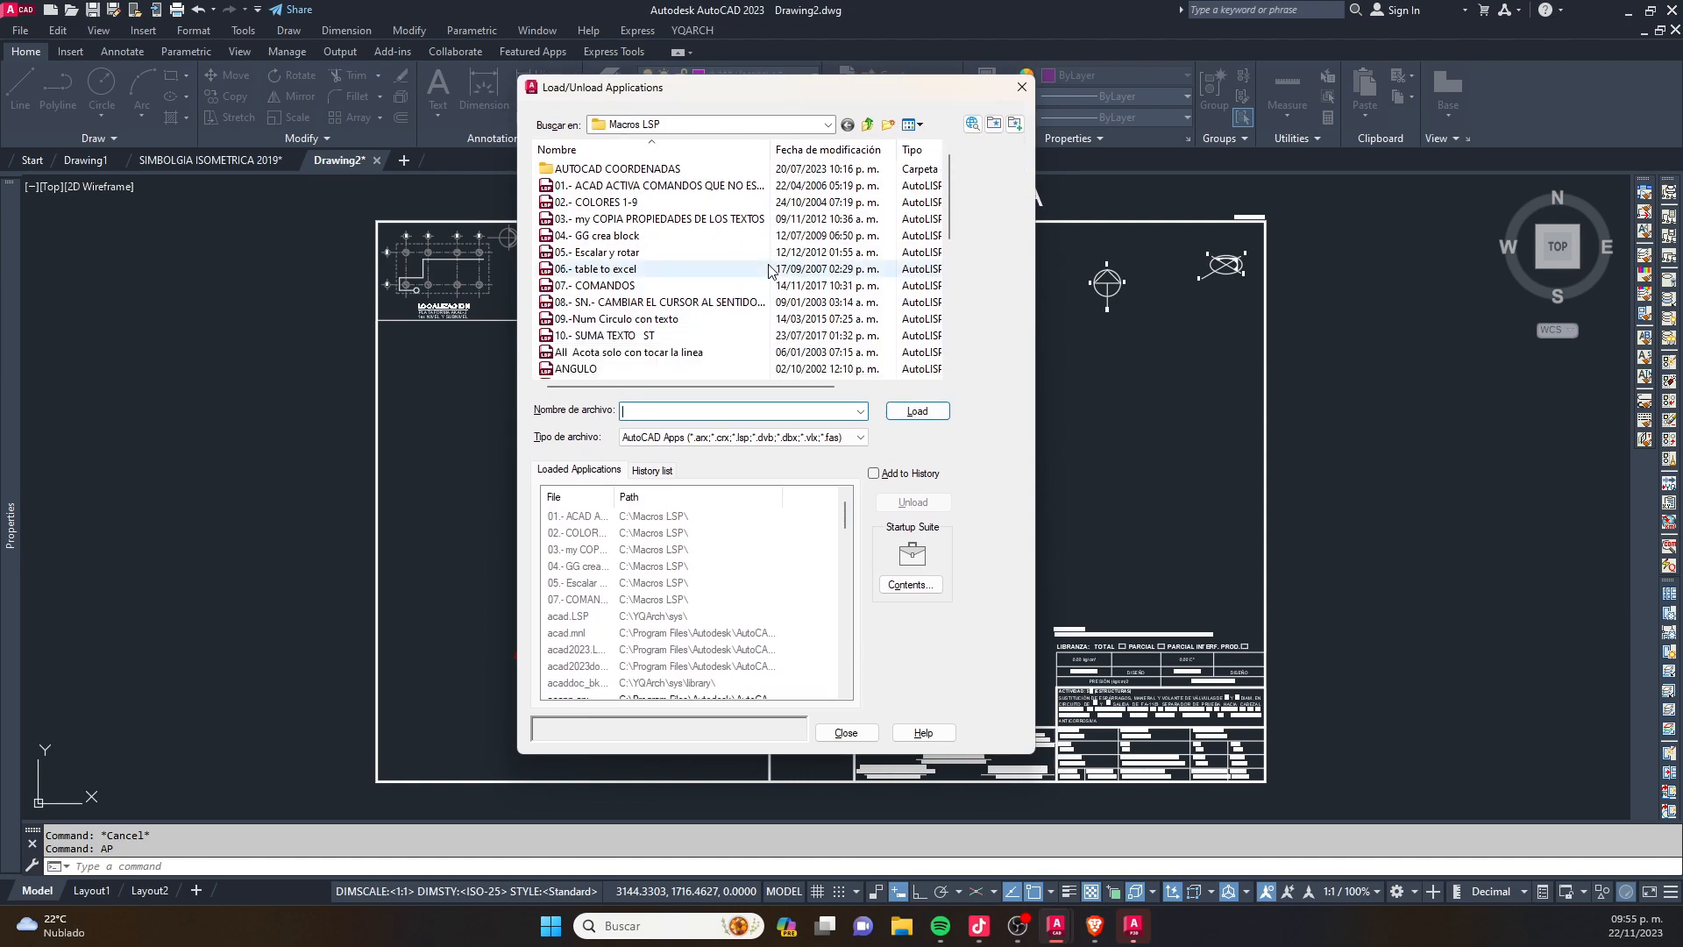
click(615, 355)
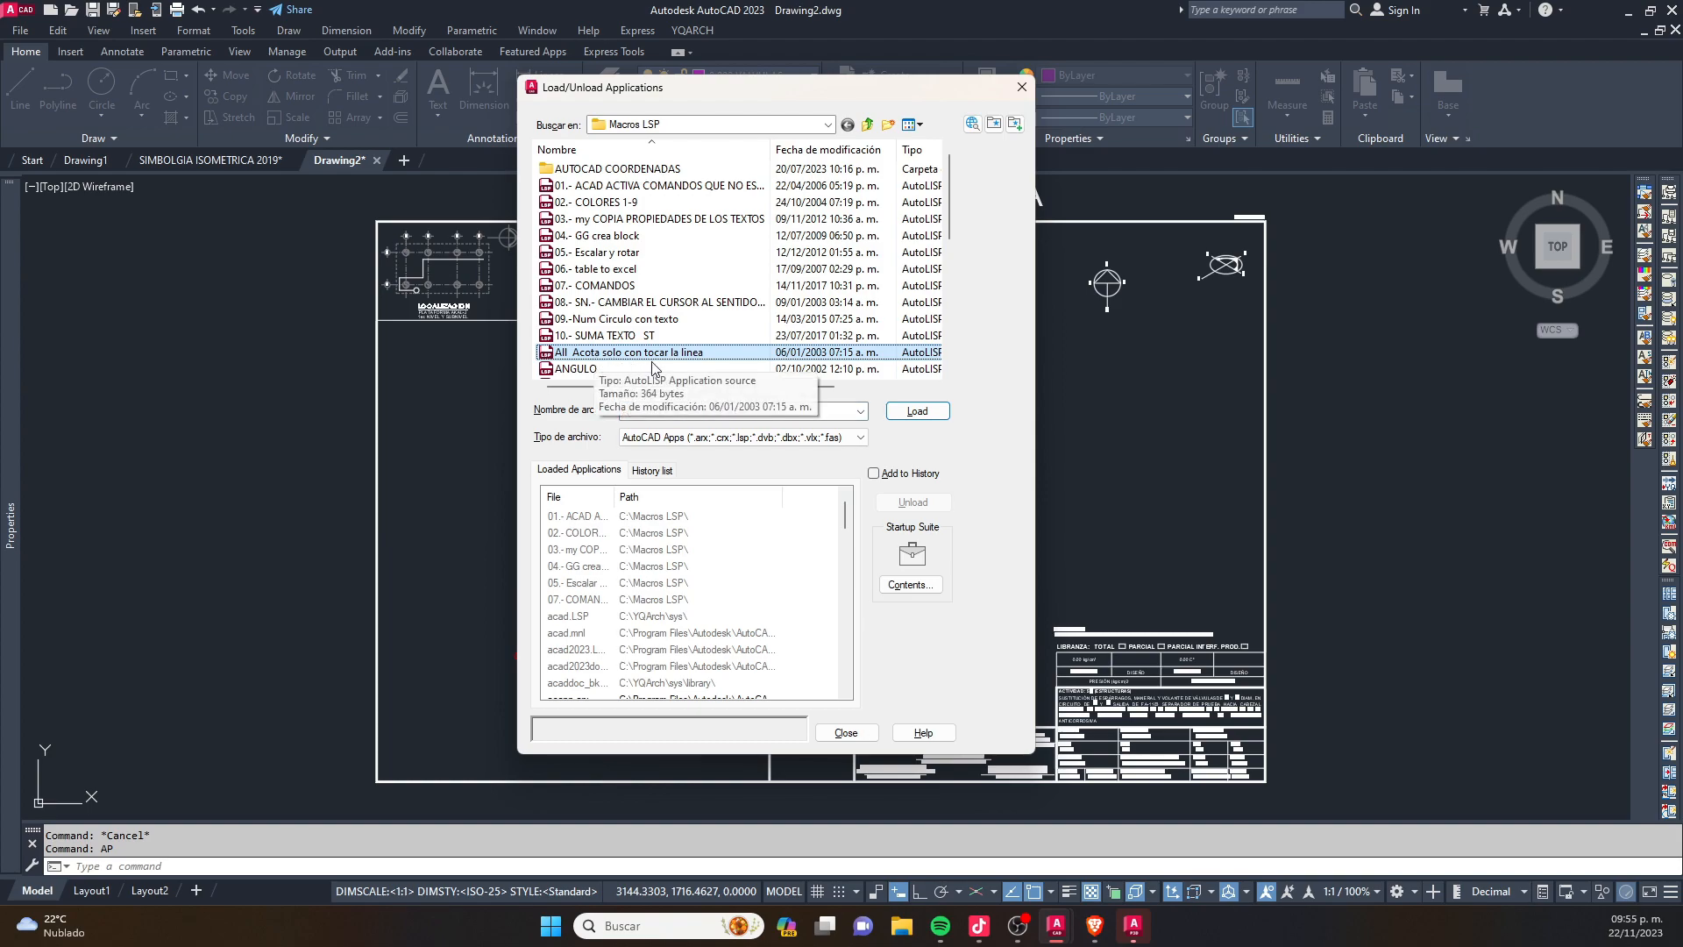
click(625, 336)
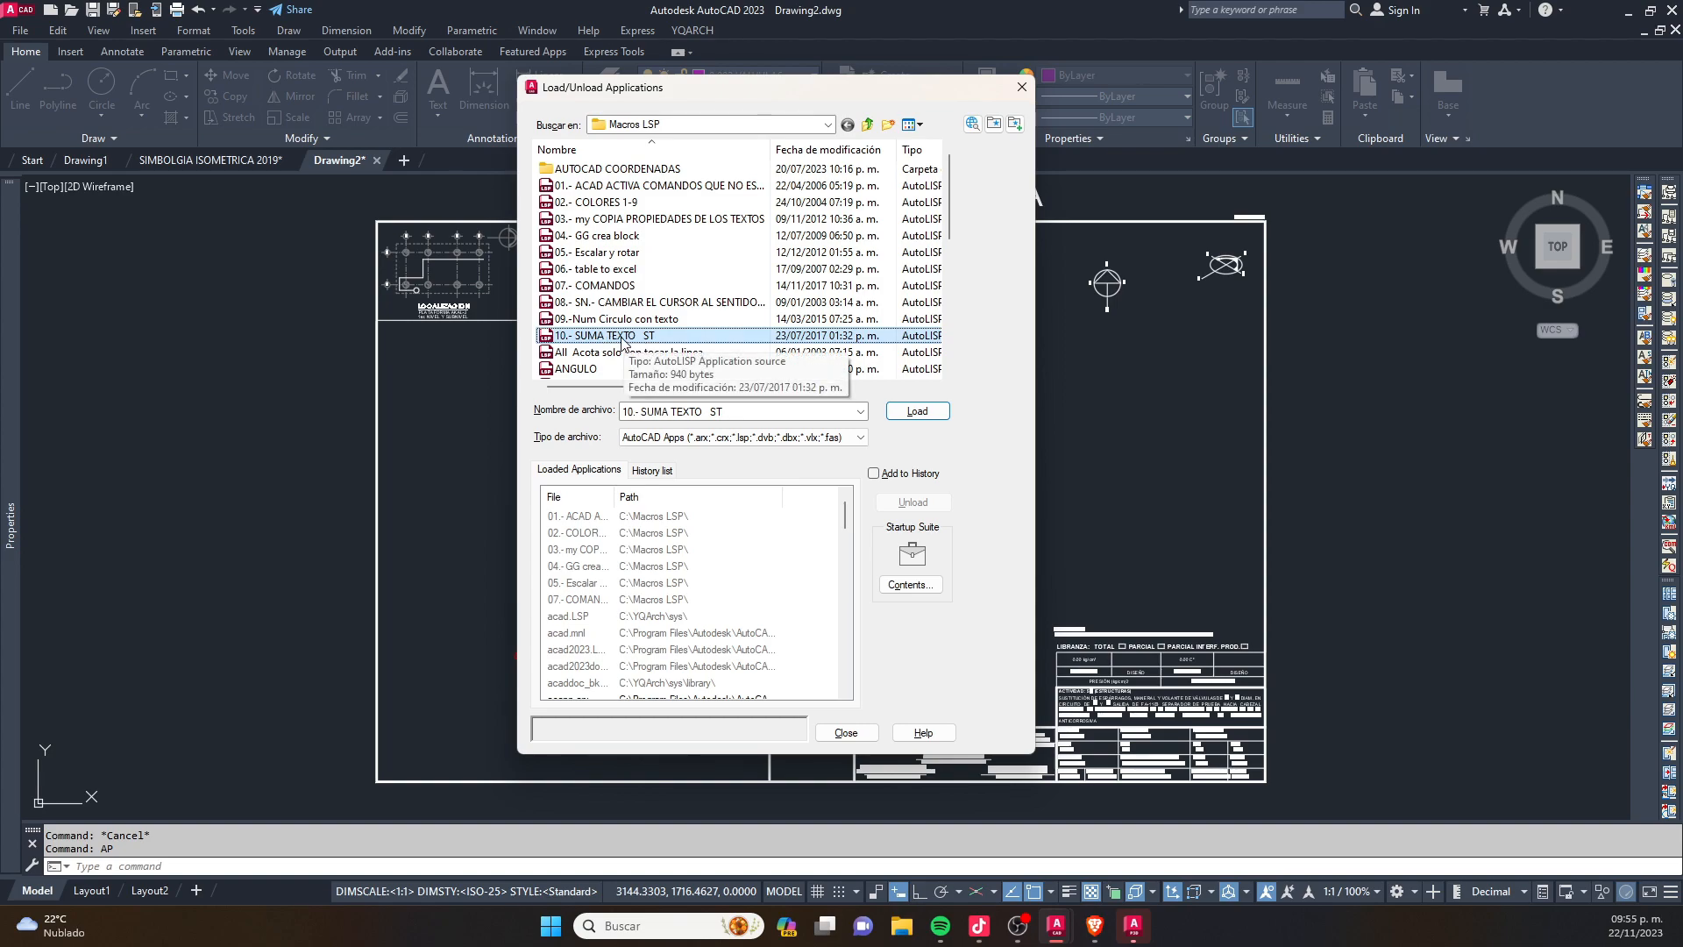
click(1022, 87)
- Add the 10.- SUMA TEXTO ST routine from the Macros LSP folder to the Startup Suite with APPLOAD
text(AP)
key(Return)
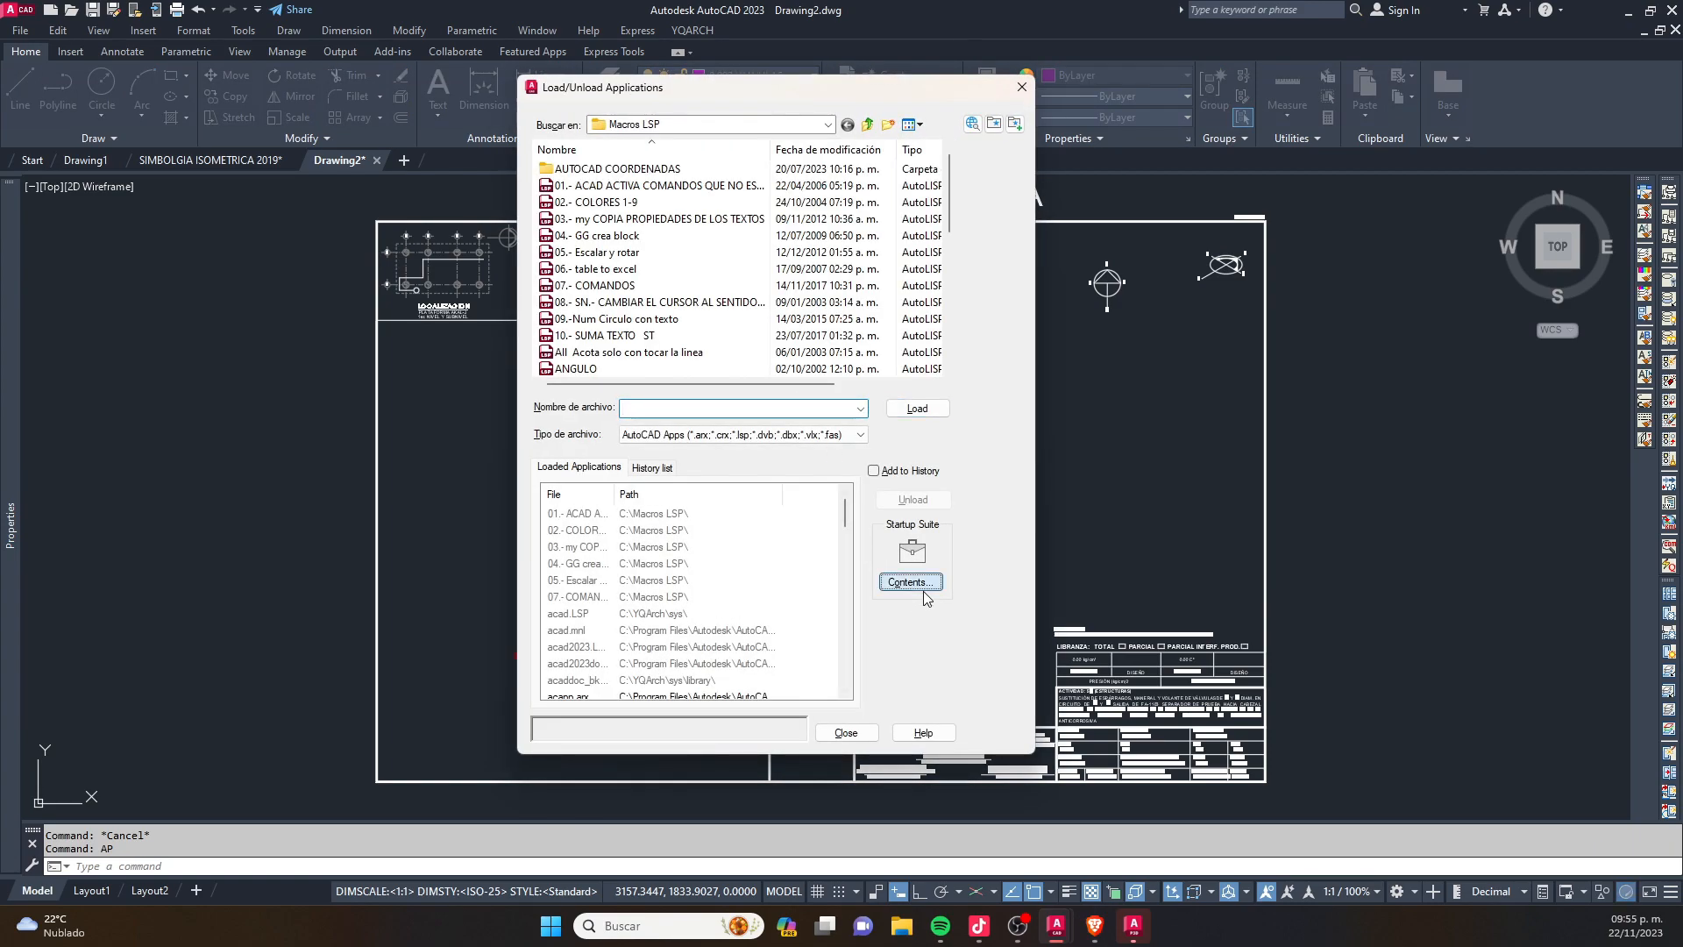
click(912, 582)
drag(699, 417, 801, 416)
click(770, 759)
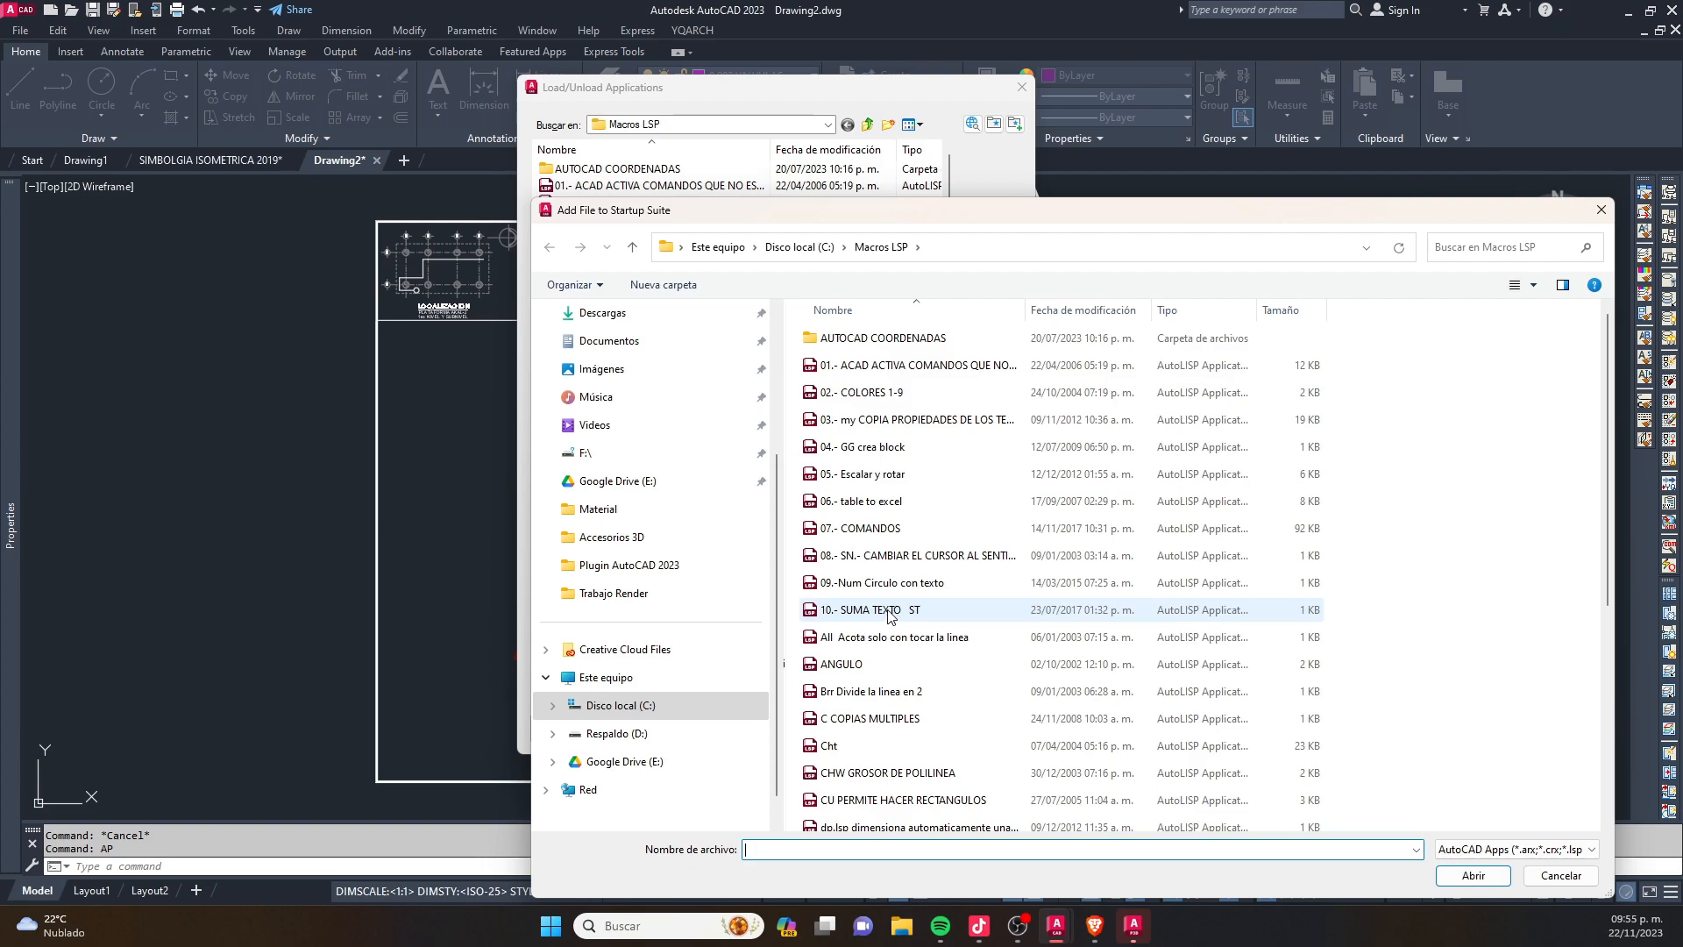
click(894, 612)
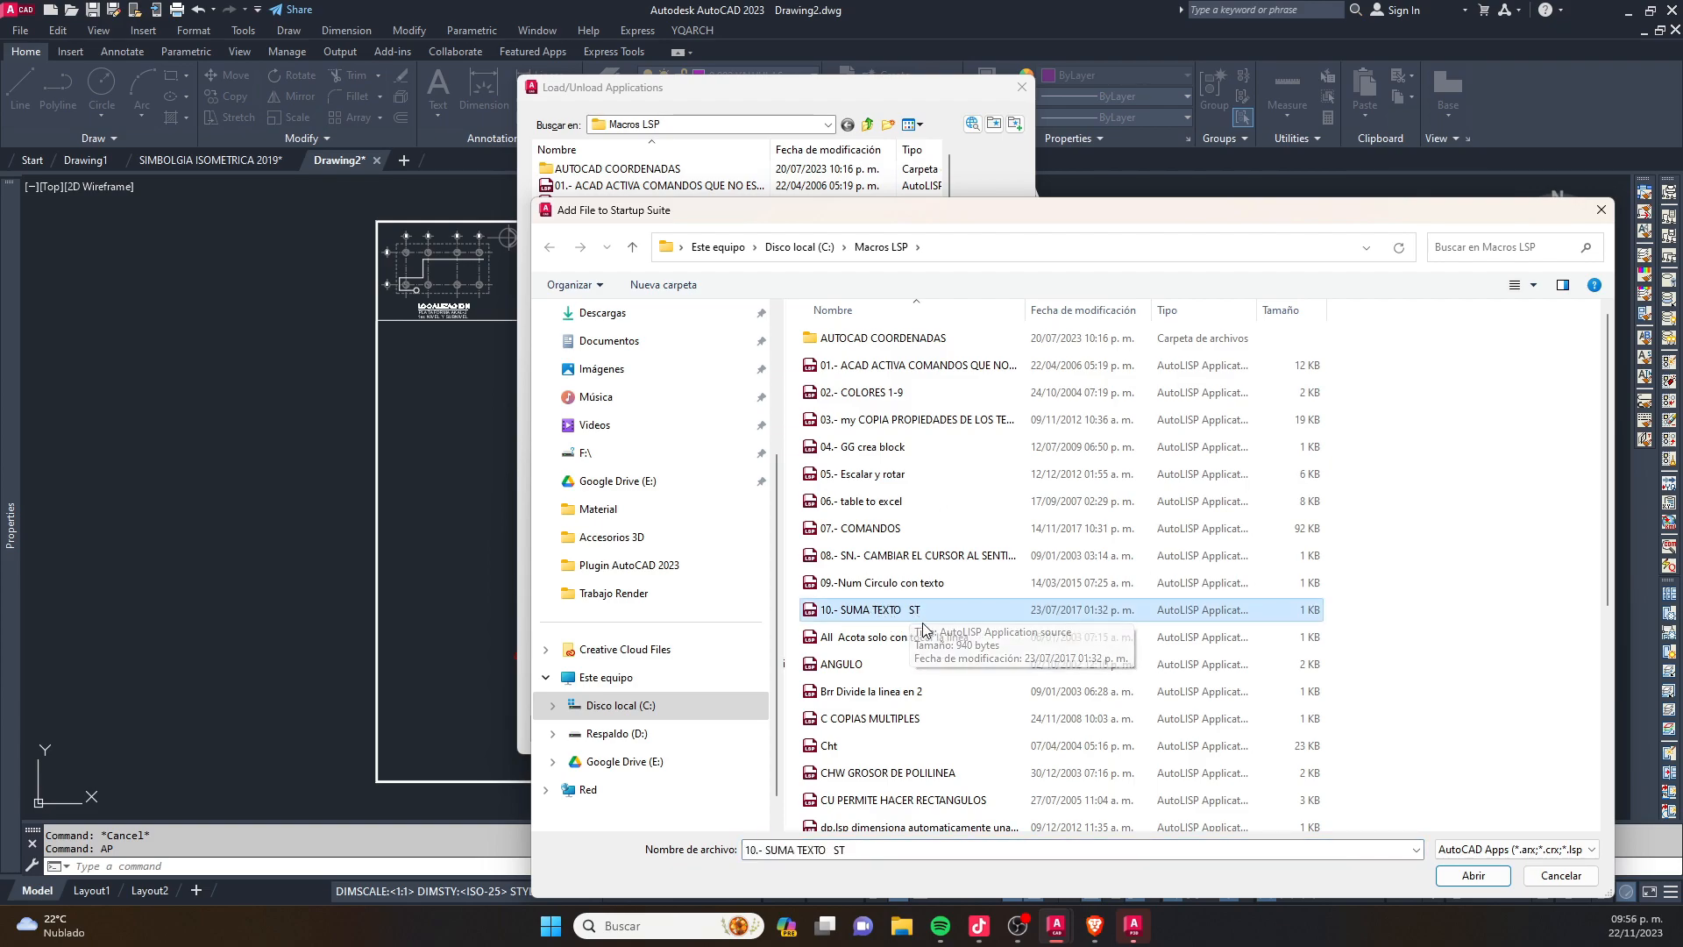
click(1473, 876)
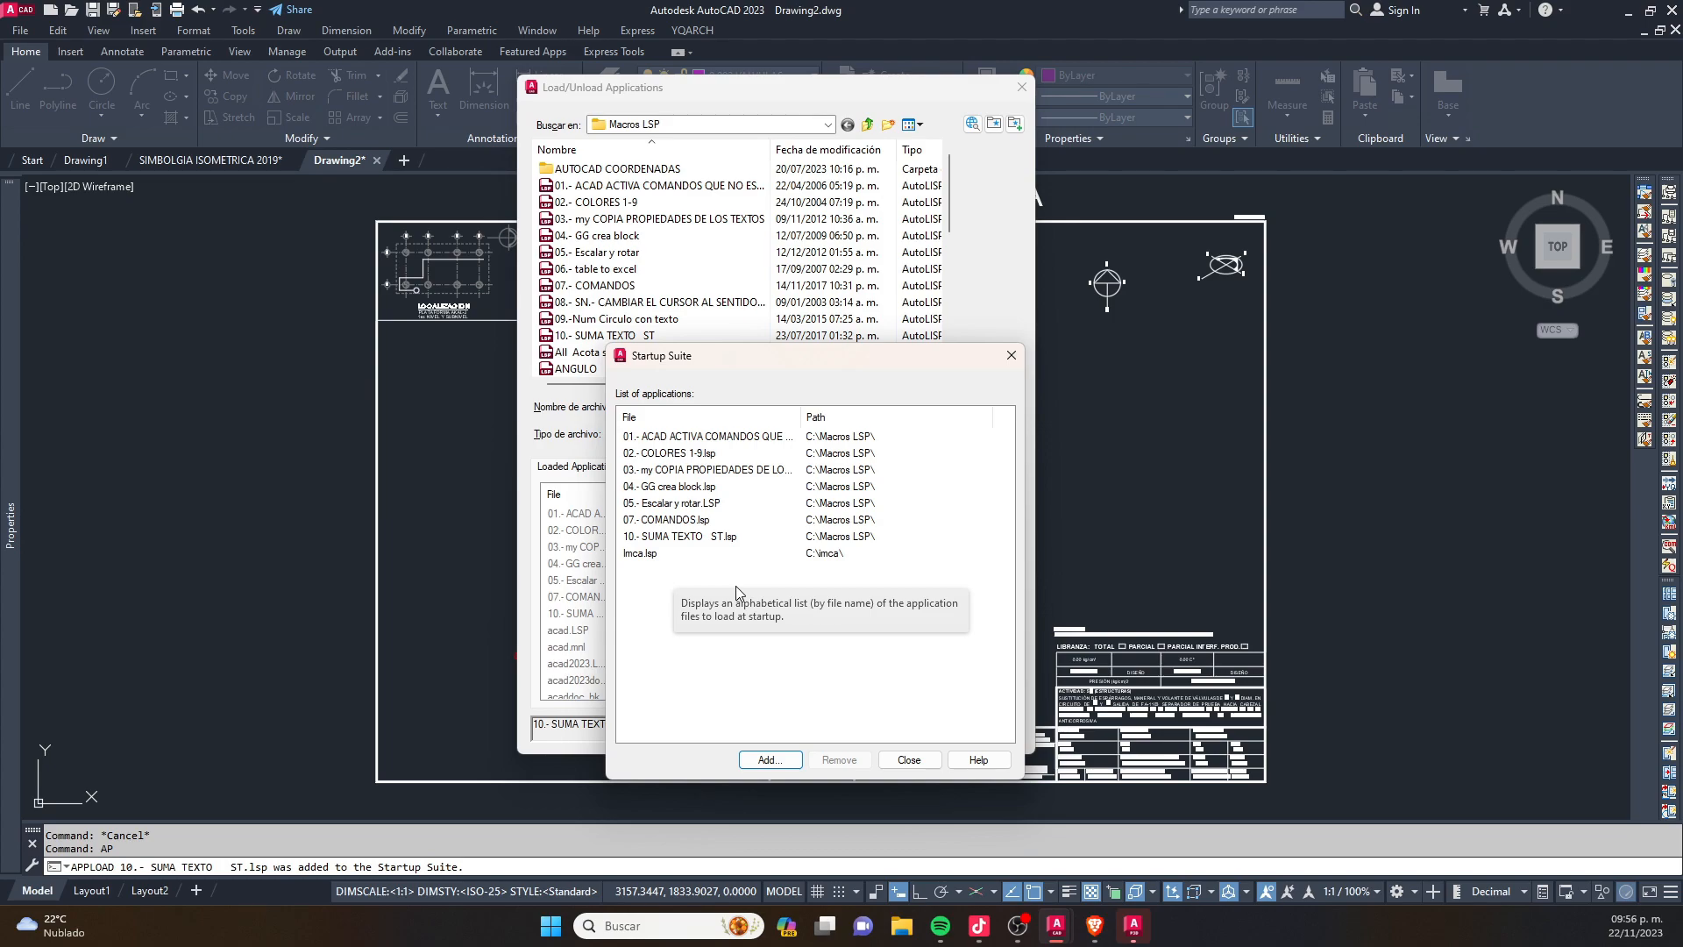
click(909, 759)
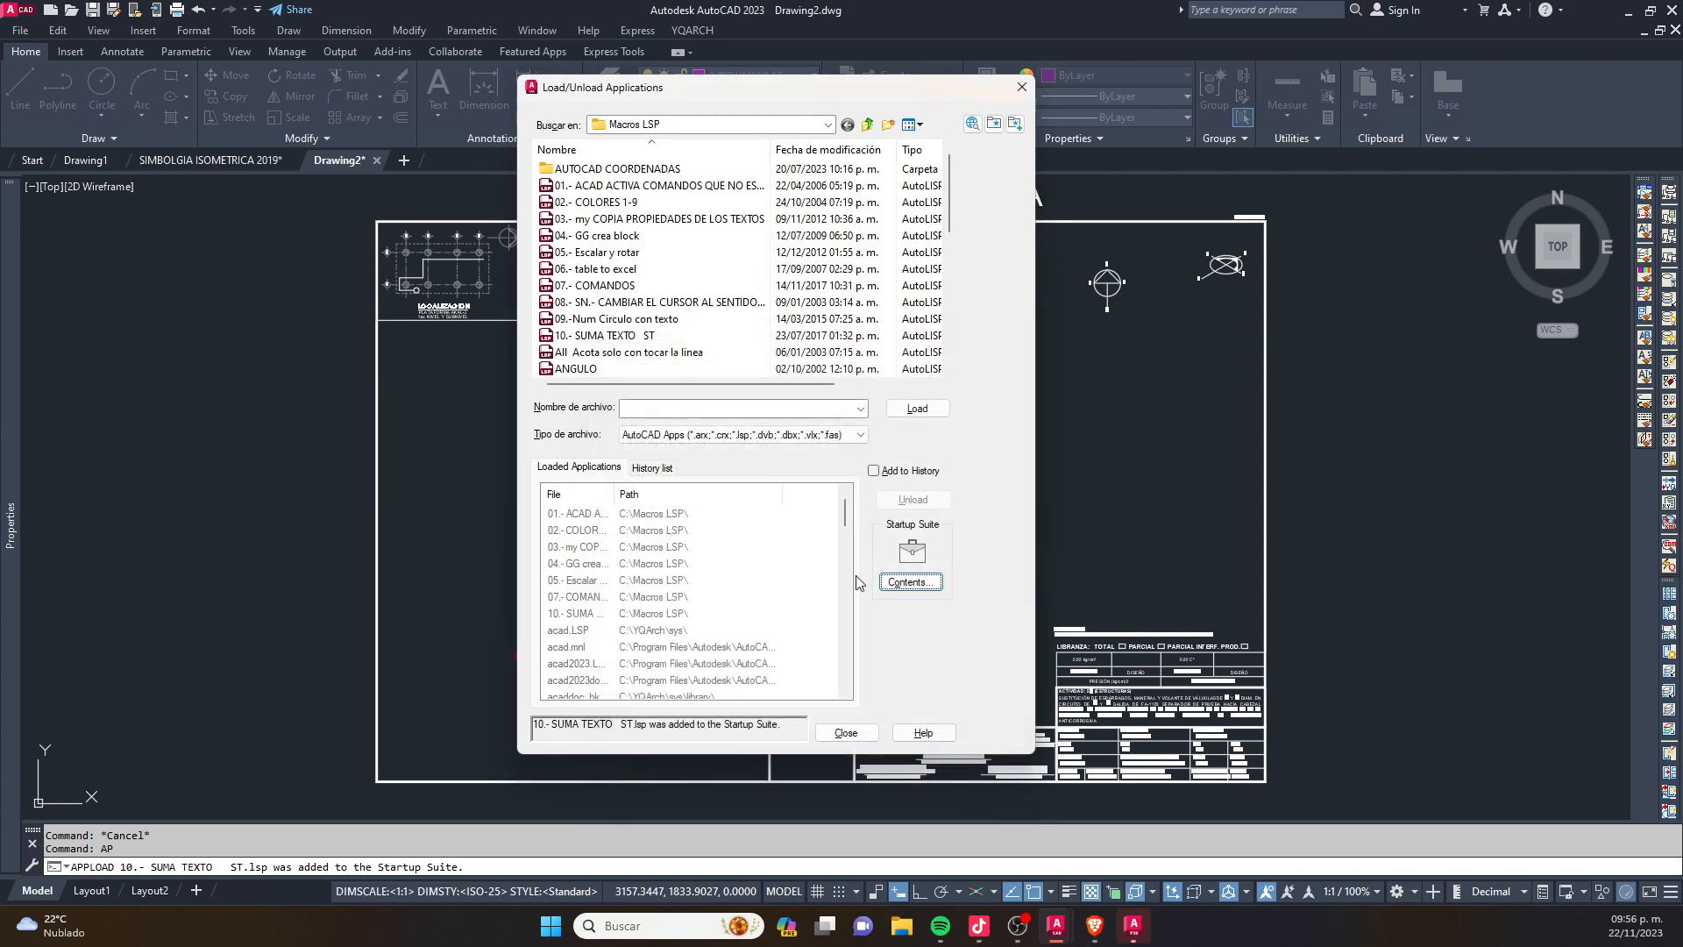
- Browse from drive C: back into the Macros LSP folder, load the 10.- SUMA TEXTO ST routine and close the application loader
click(869, 126)
click(827, 124)
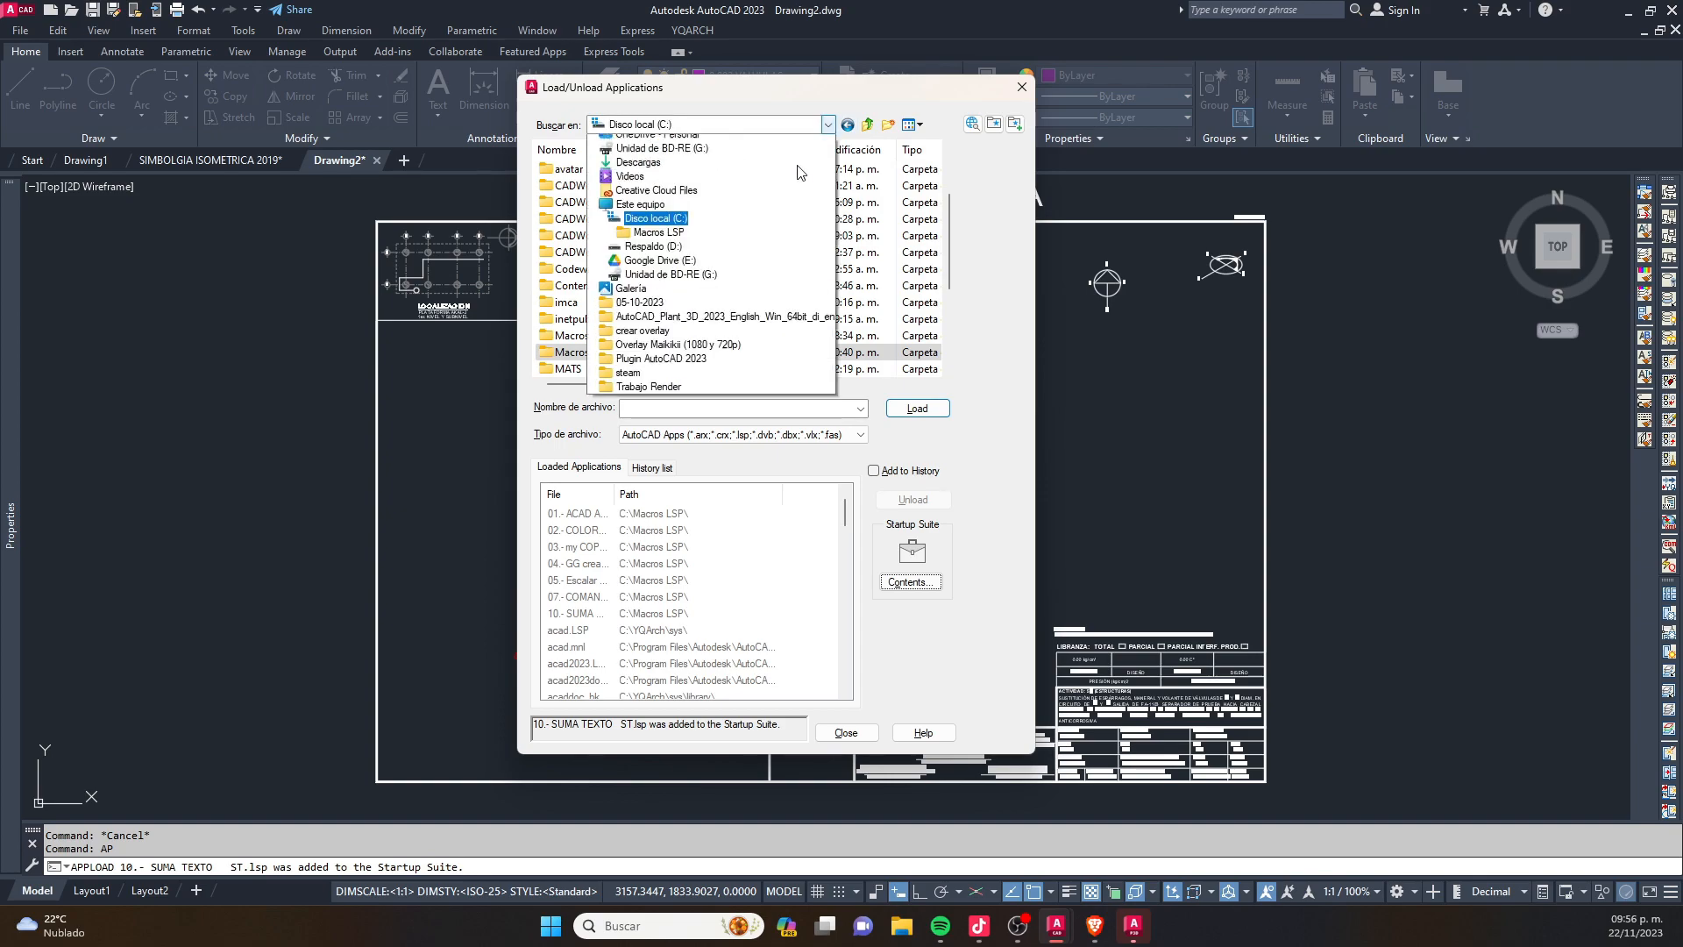
click(655, 353)
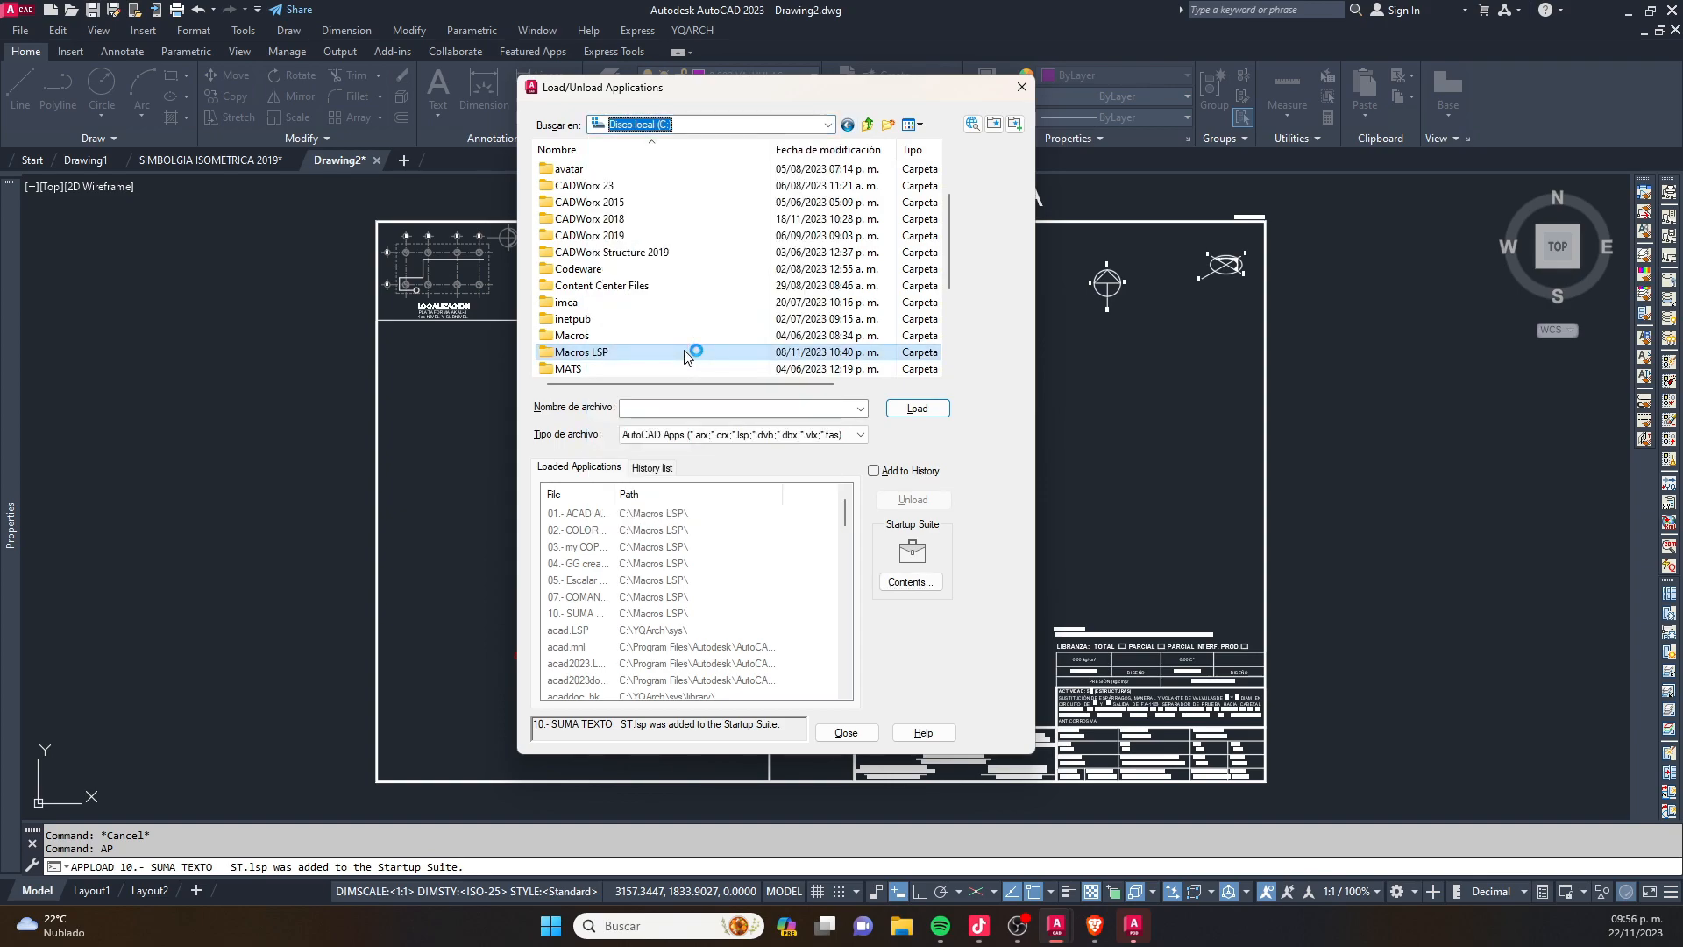
double_click(613, 354)
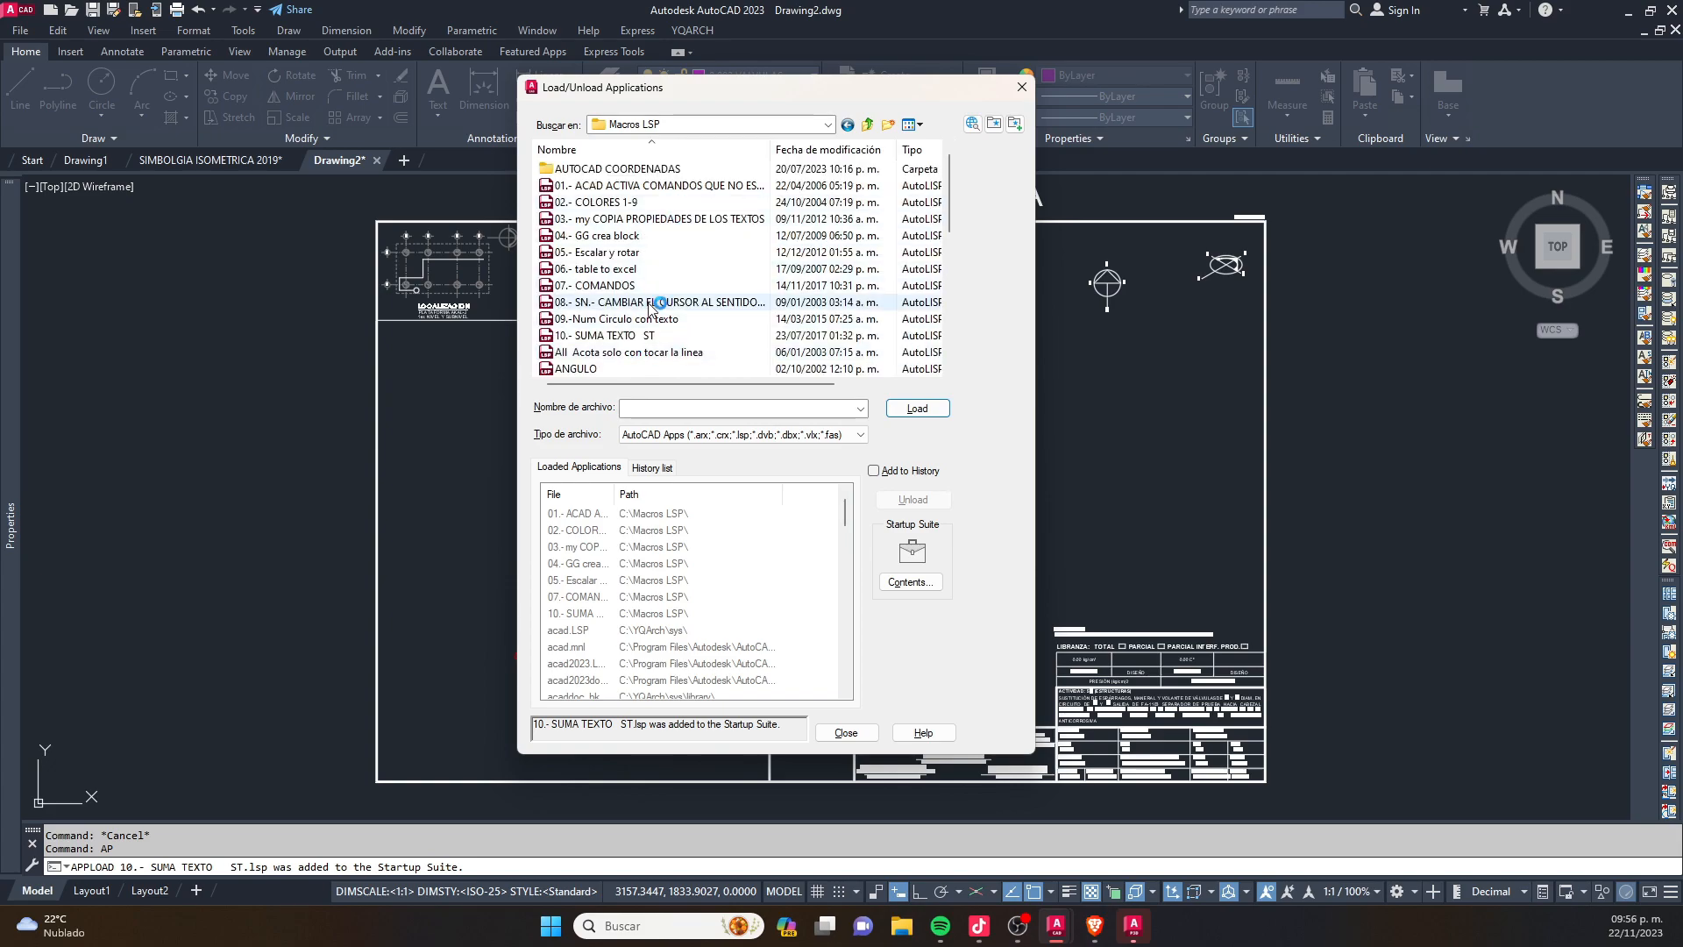
click(662, 336)
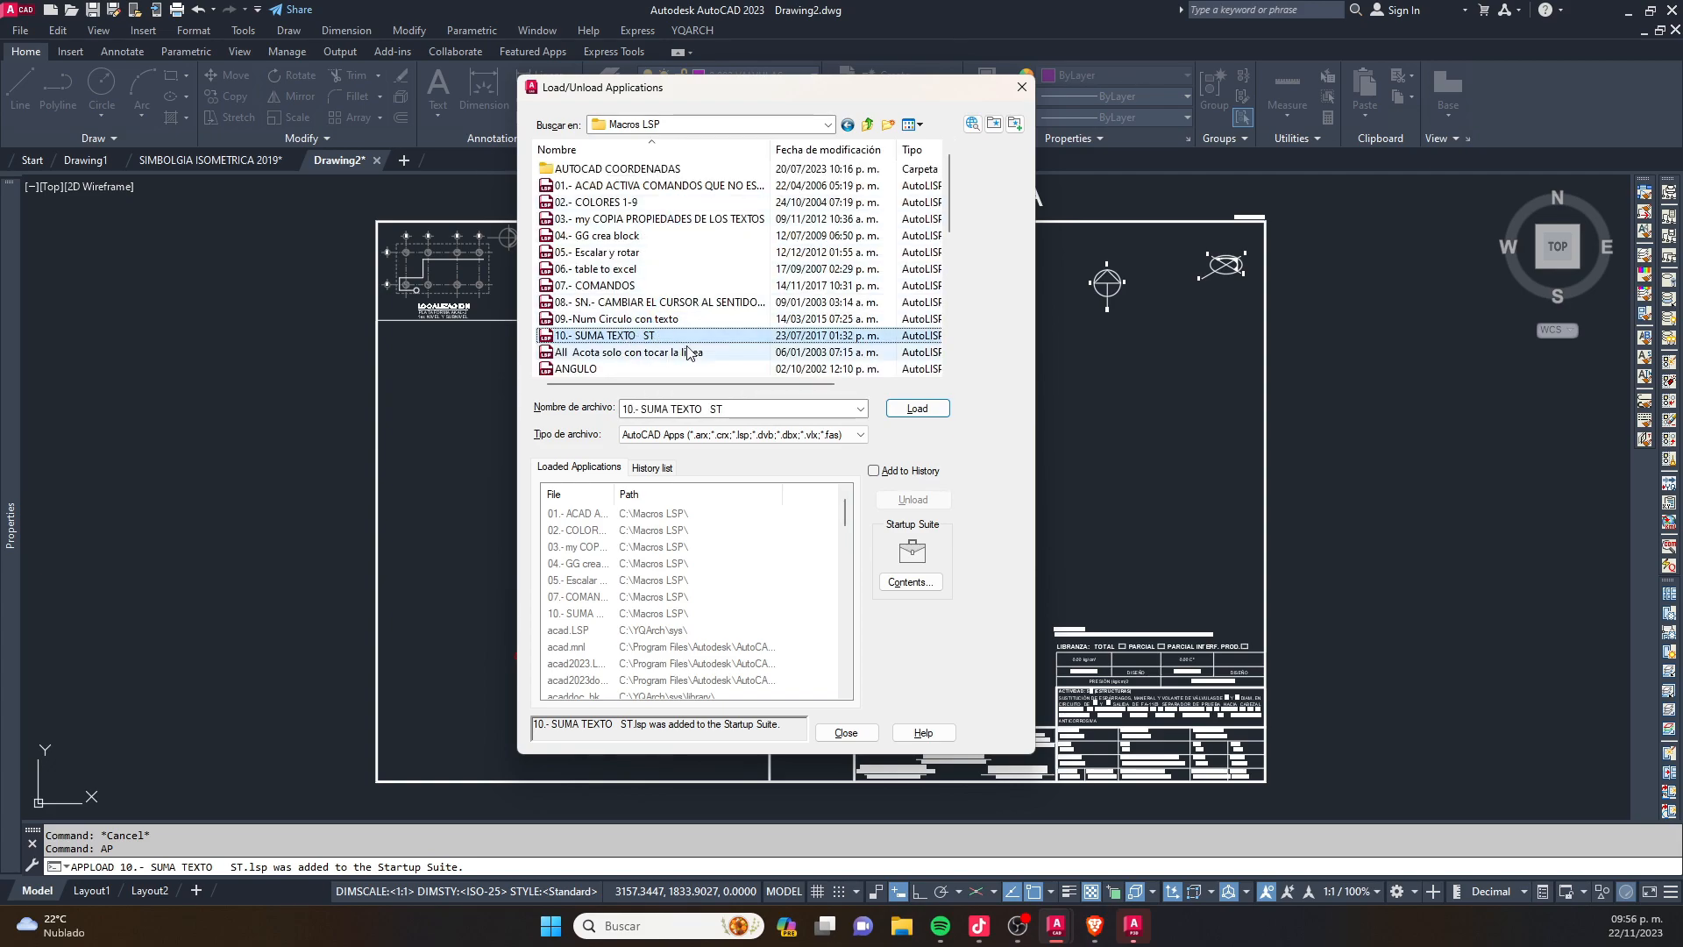
click(927, 410)
click(846, 733)
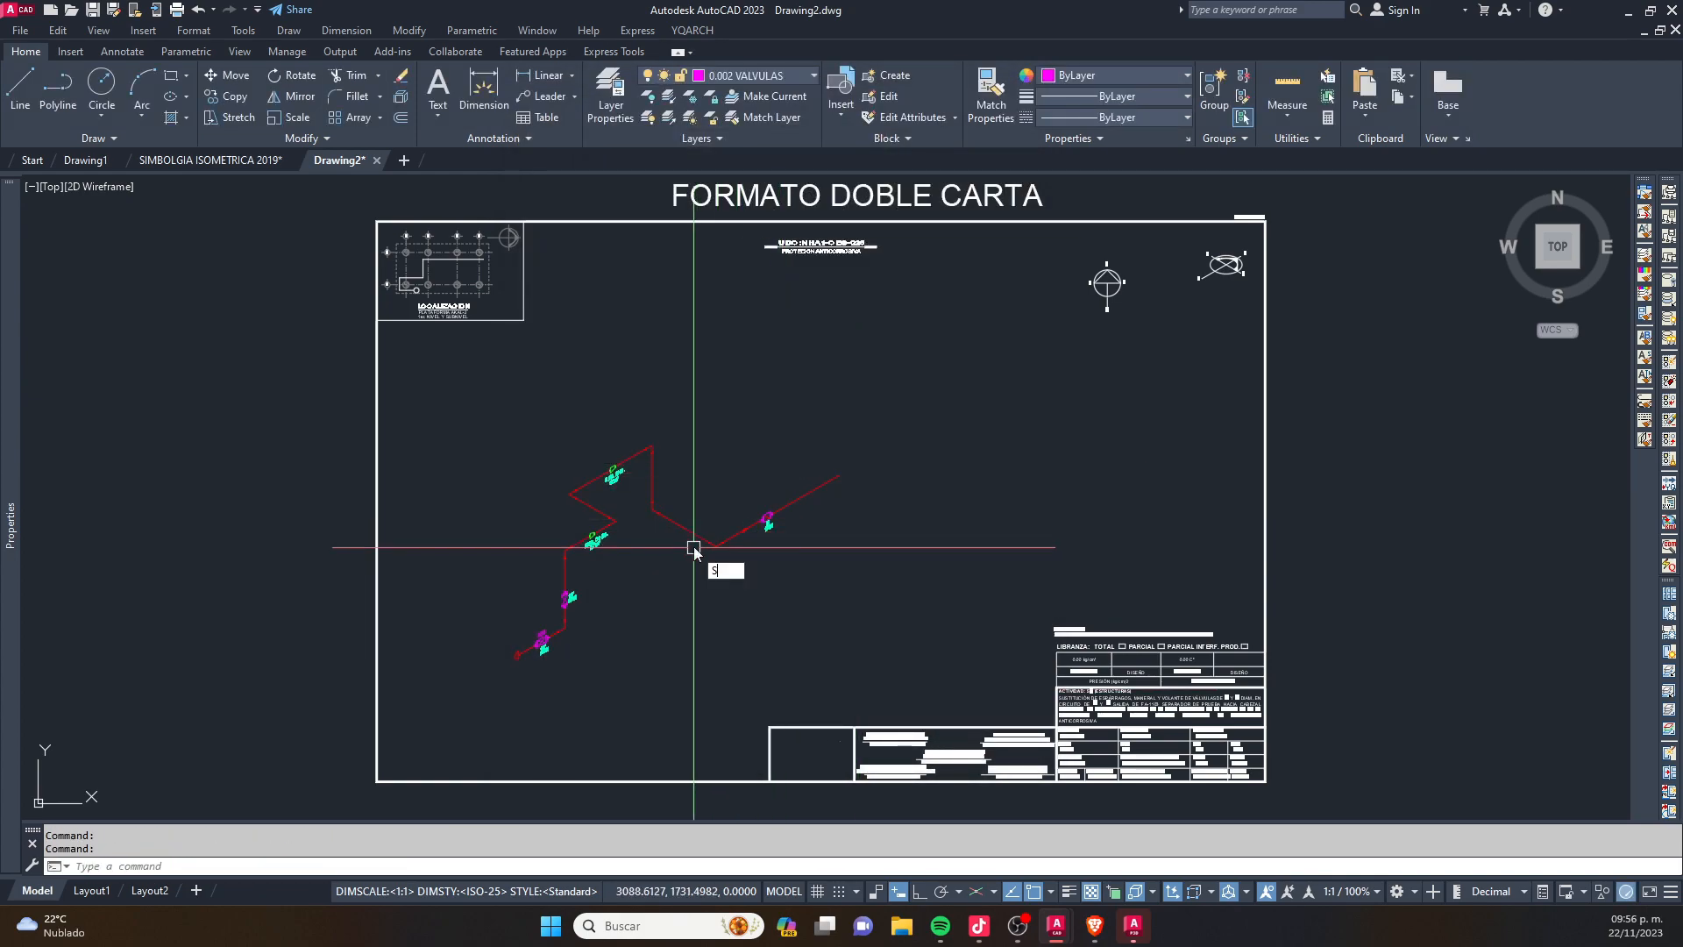
- Switch the crosshairs to isometric drafting and set the isoplane to Top
text(S)
key(space)
key(F5)
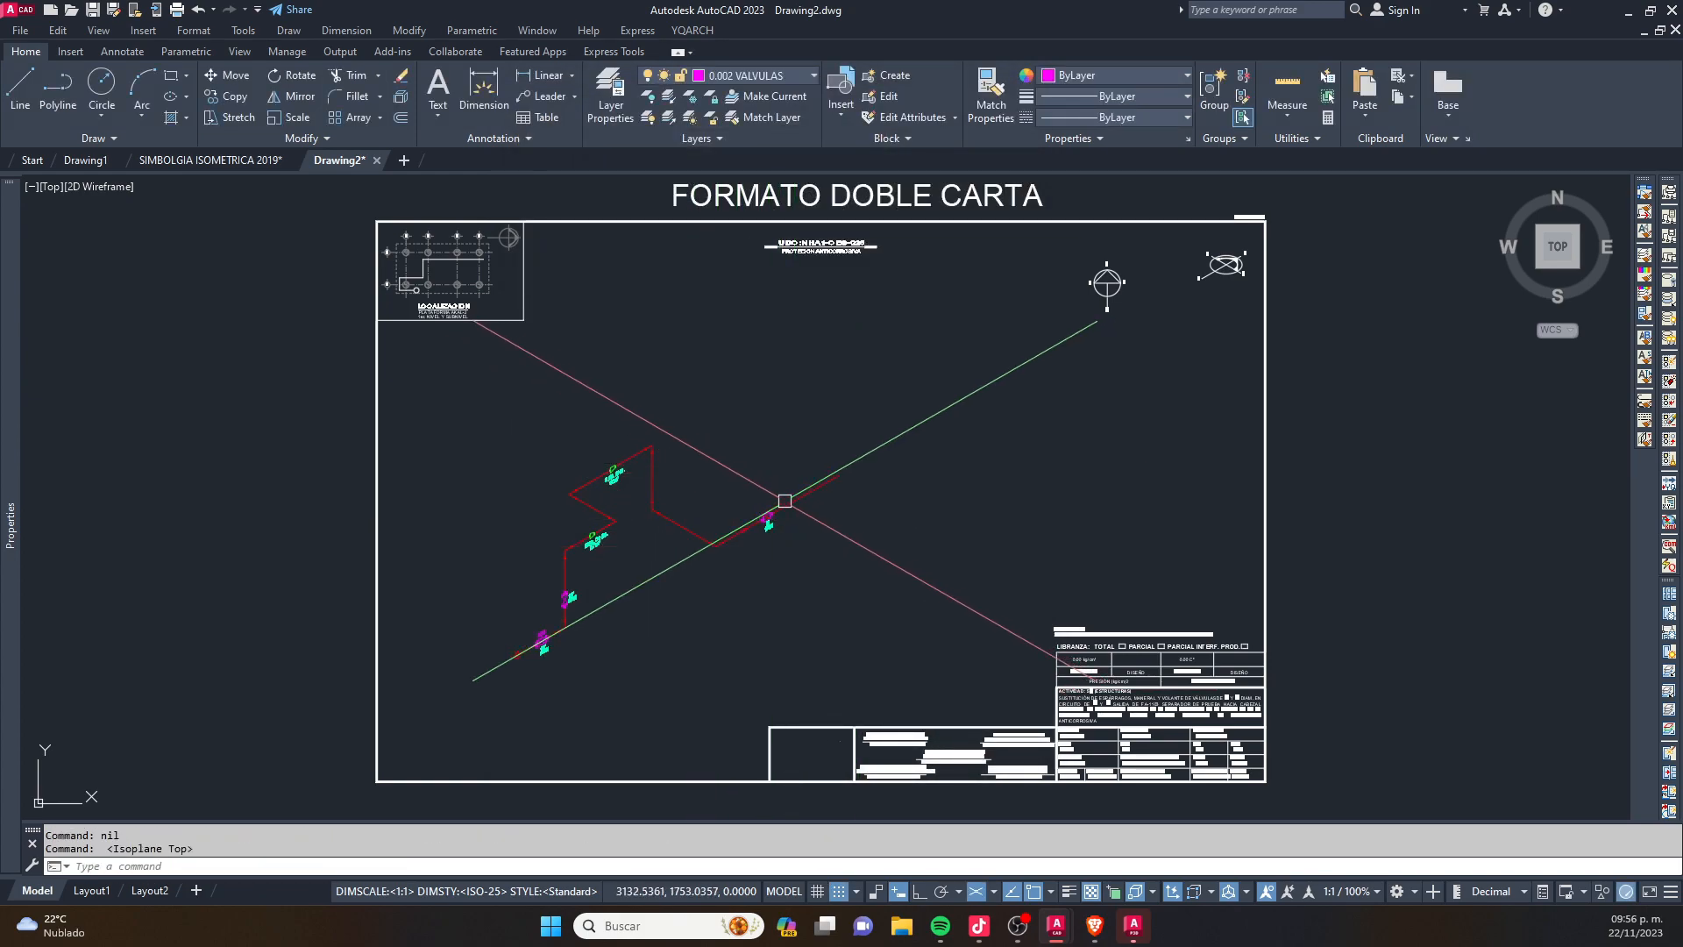
key(Escape)
- Copy the set of isometric dimension samples from the SIMBOLGIA ISOMETRICA 2019 drawing
scroll(776, 513, up, 3)
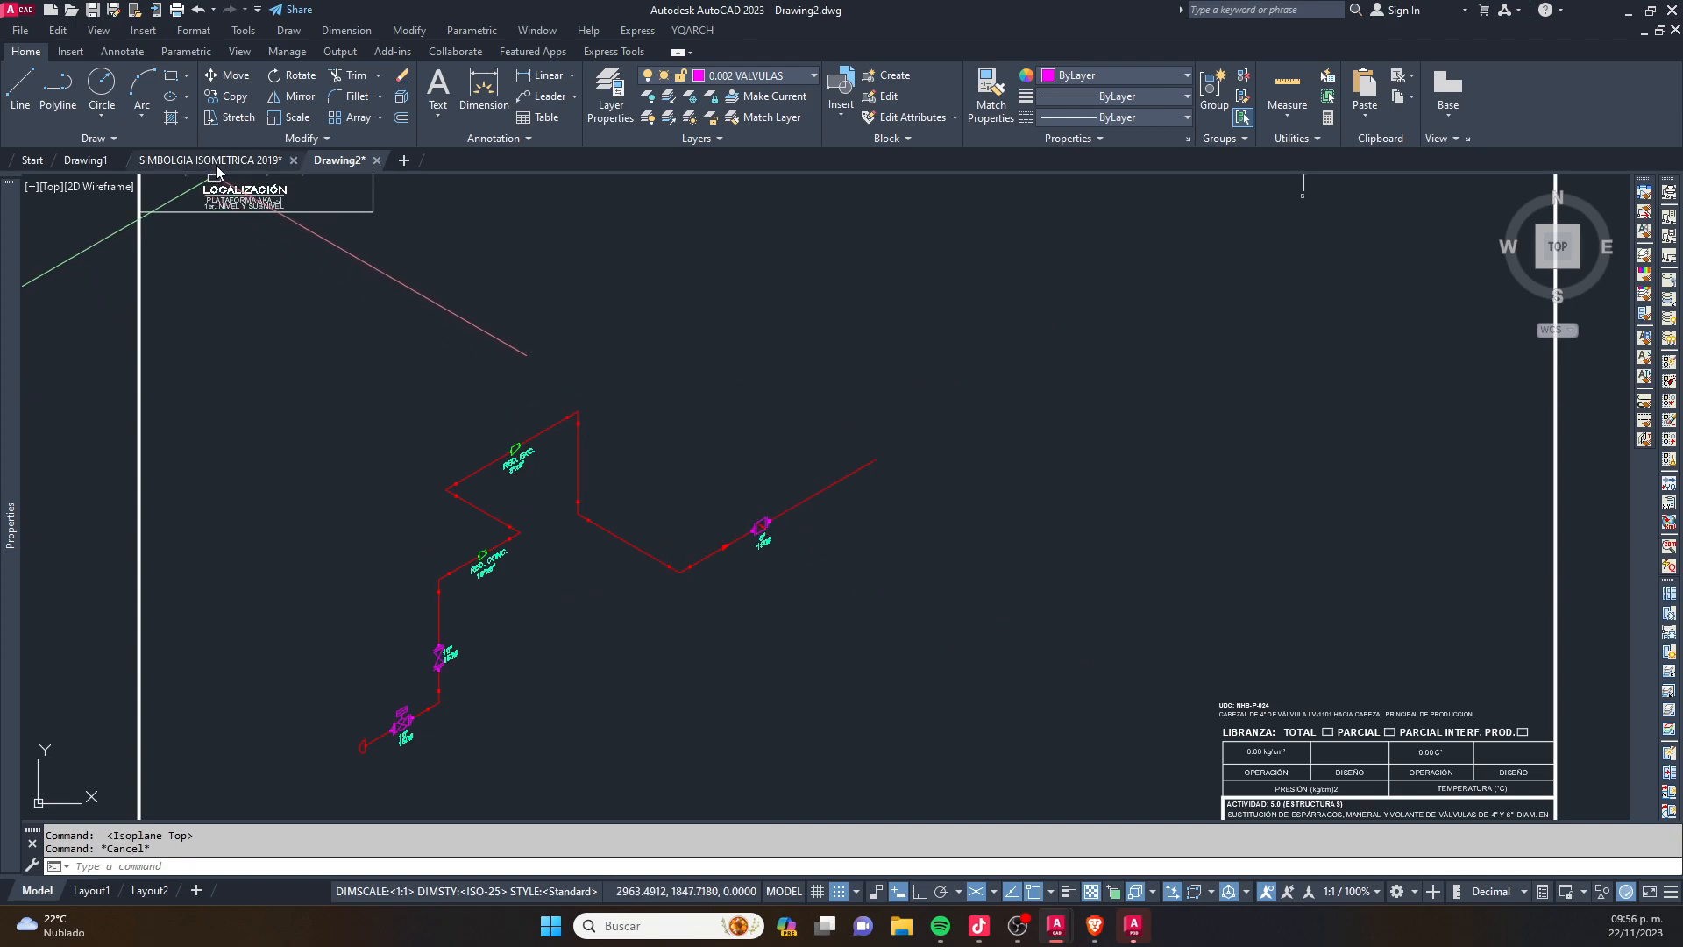
click(216, 163)
scroll(771, 473, down, 6)
middle_drag(616, 582, 1069, 478)
scroll(1070, 478, down, 2)
middle_drag(421, 605, 1056, 585)
scroll(1344, 424, up, 4)
scroll(1212, 549, up, 2)
scroll(1073, 557, up, 5)
click(1183, 646)
scroll(1035, 546, down, 1)
click(901, 371)
key(Escape)
- Paste the copied isometric dimension samples into Drawing2, above the piping isometric
click(345, 159)
key(ctrl+v)
scroll(894, 500, down, 2)
scroll(753, 440, up, 2)
key(Escape)
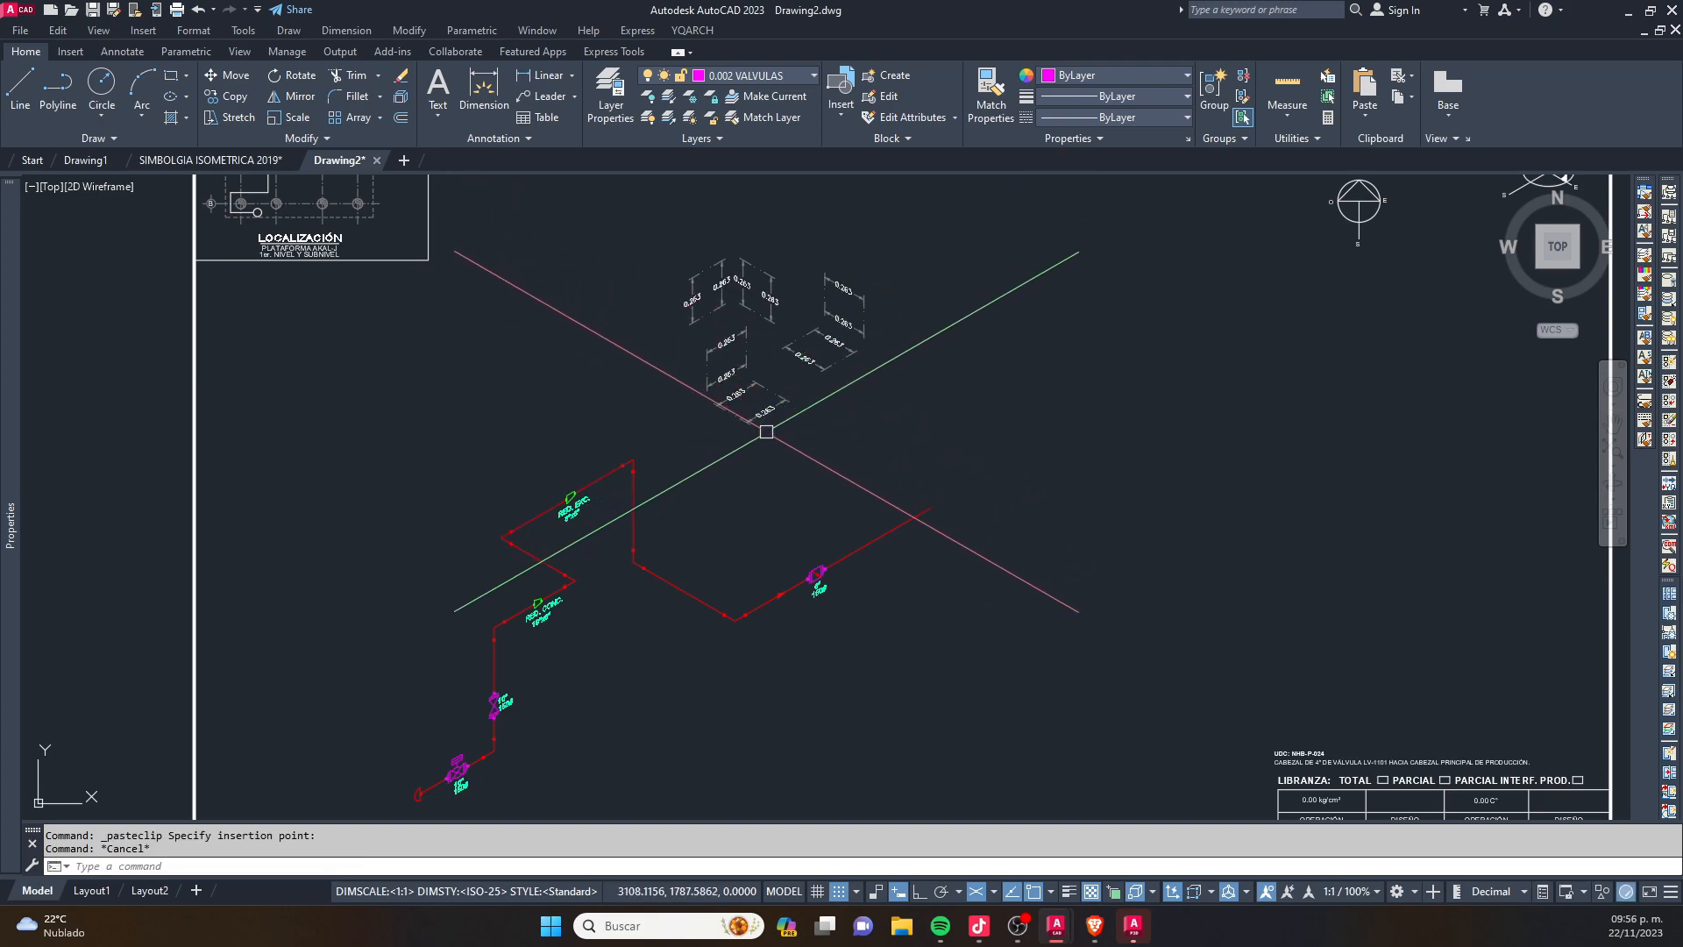
- Copy one of the right-rising isometric dimension samples to the lower corner of the pipe, before the 6" valve
scroll(765, 425, up, 2)
click(767, 403)
scroll(754, 394, up, 2)
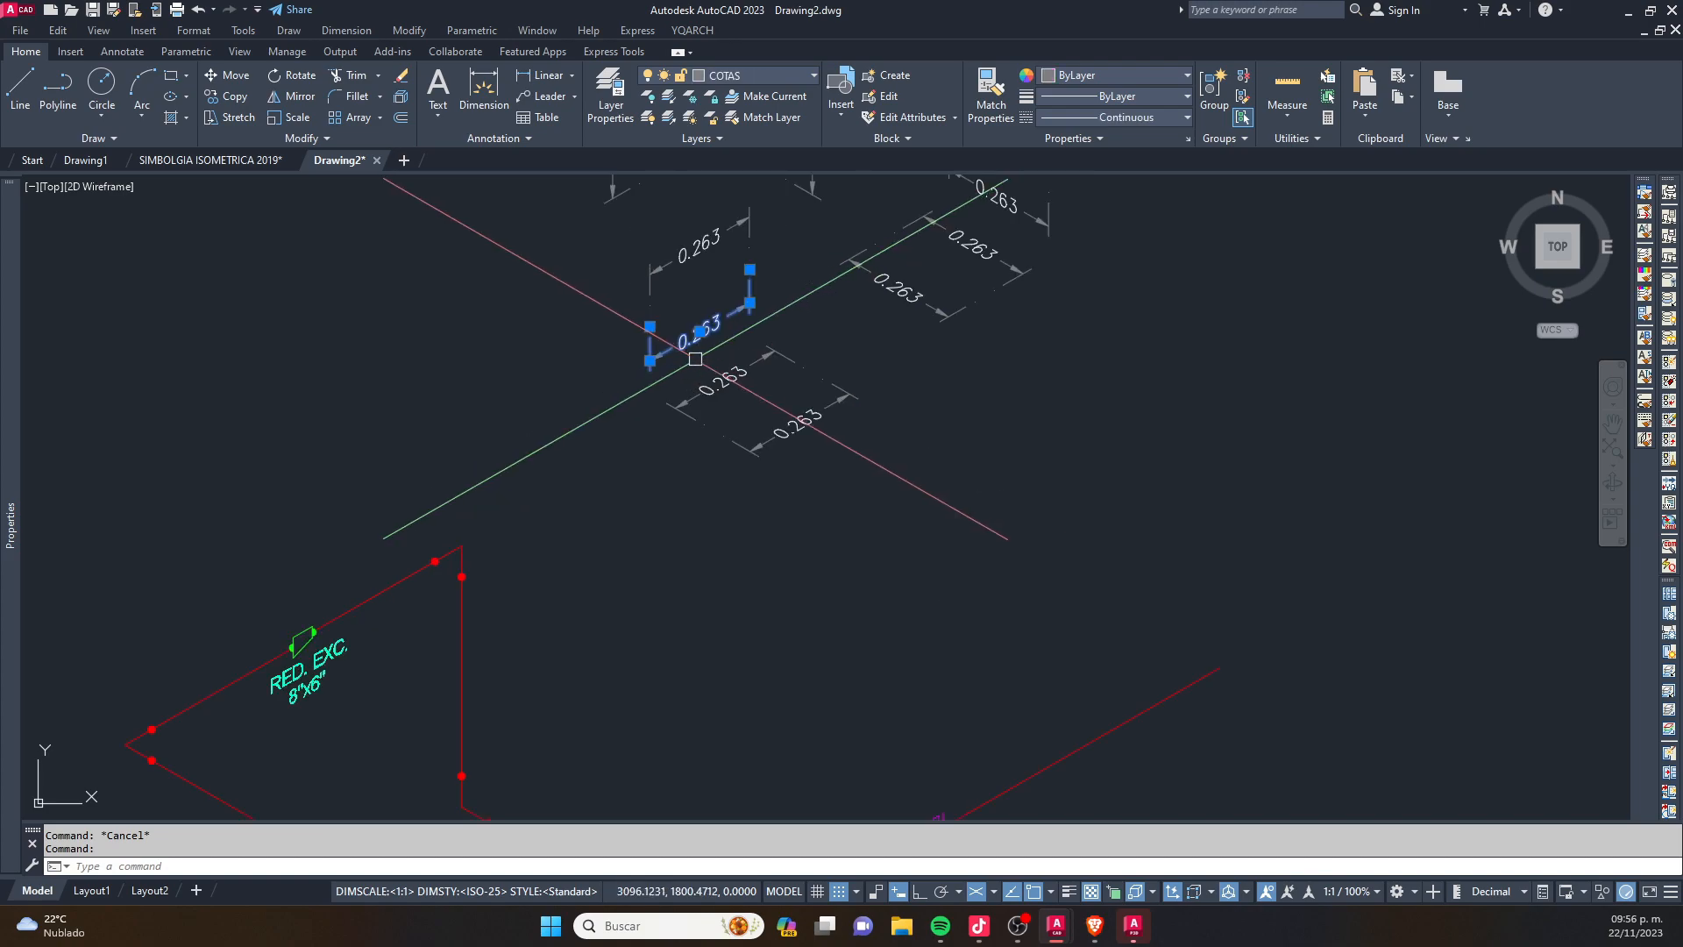
text(co)
key(space)
click(651, 326)
scroll(657, 323, down, 2)
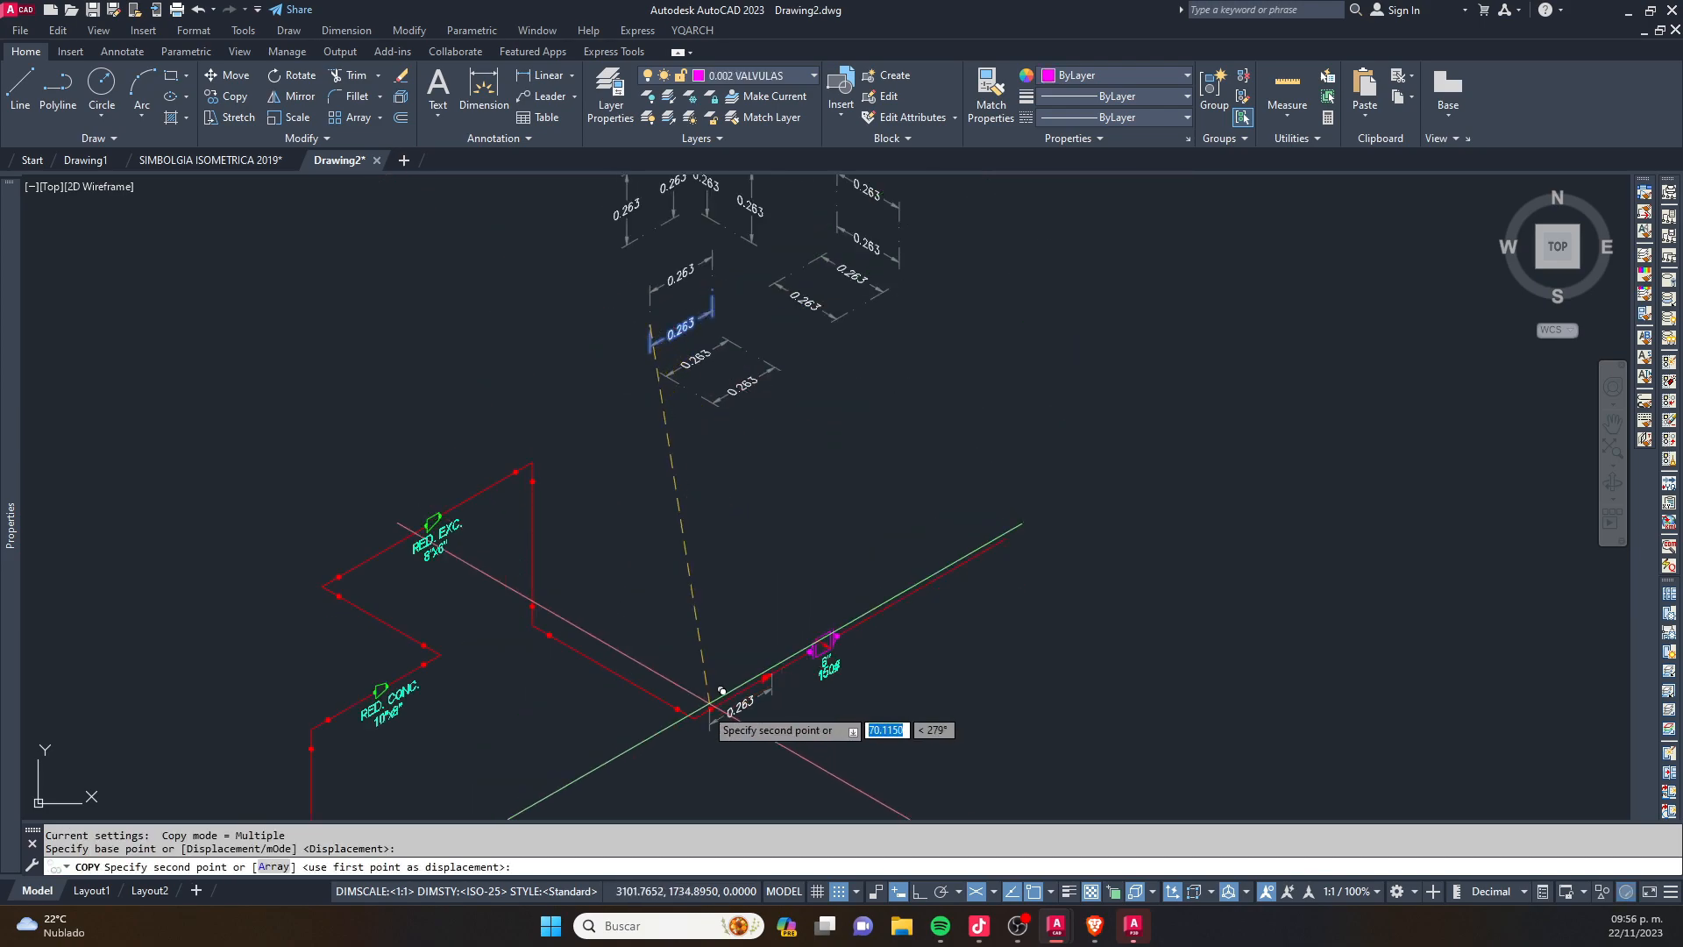
scroll(708, 712, up, 2)
click(698, 719)
scroll(828, 732, up, 2)
key(Escape)
key(Escape)
- Stretch the copied dimension so it spans from the pipe corner to the near flange of the 6" 150# valve
click(753, 662)
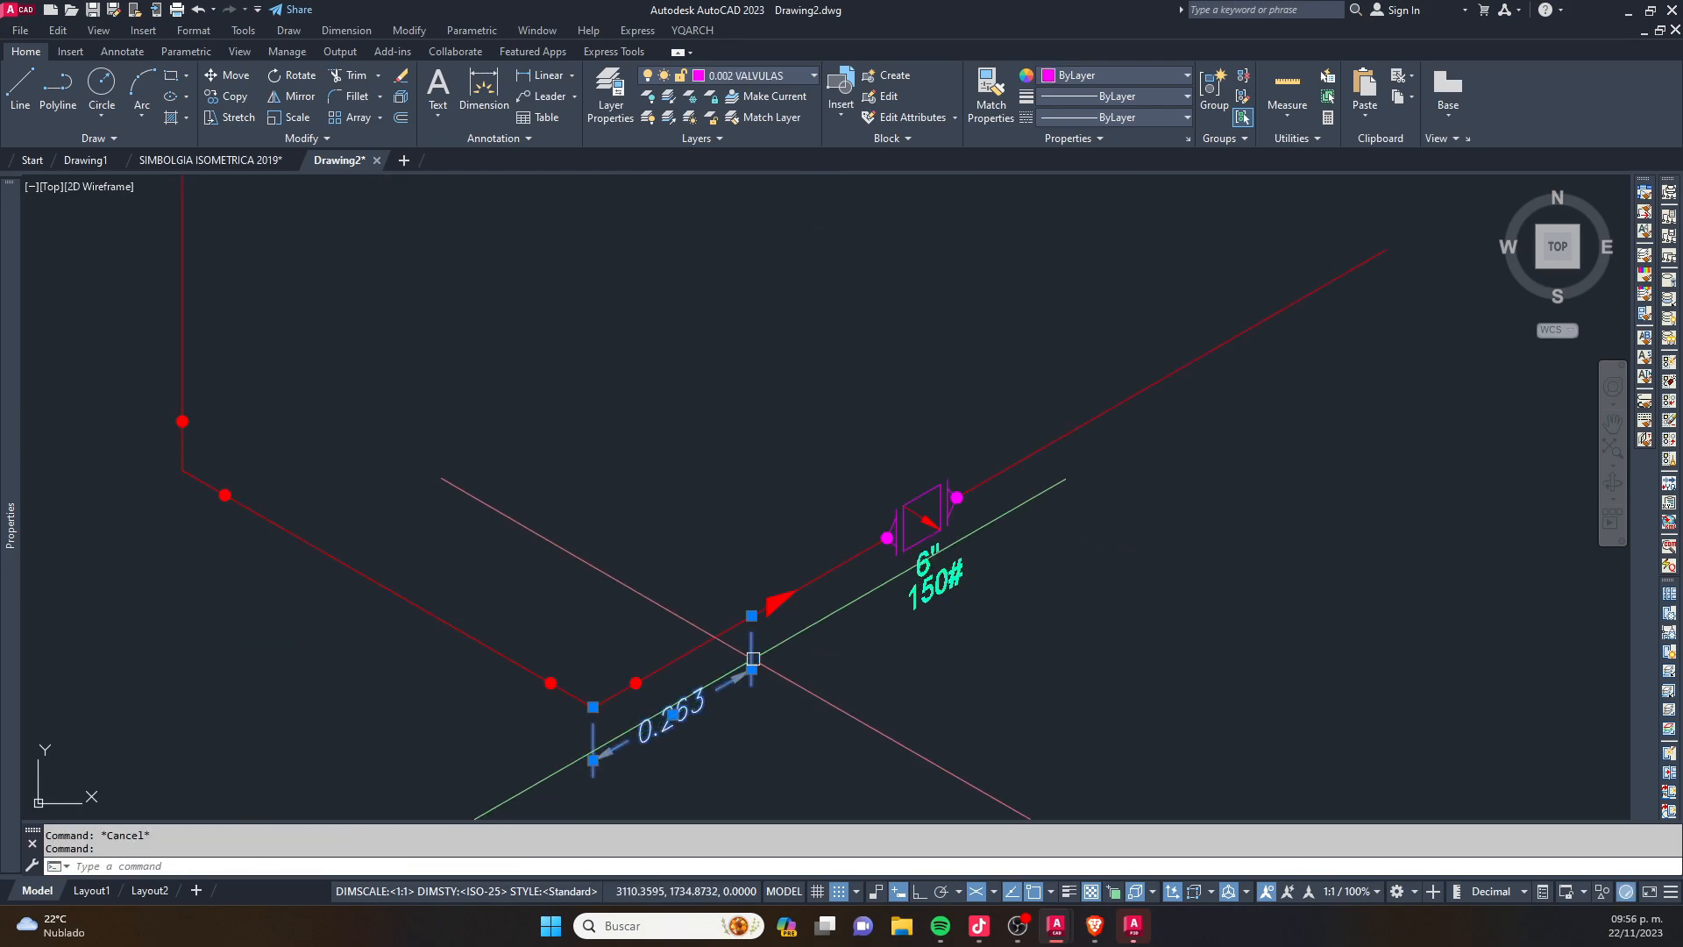
click(751, 616)
scroll(885, 596, up, 2)
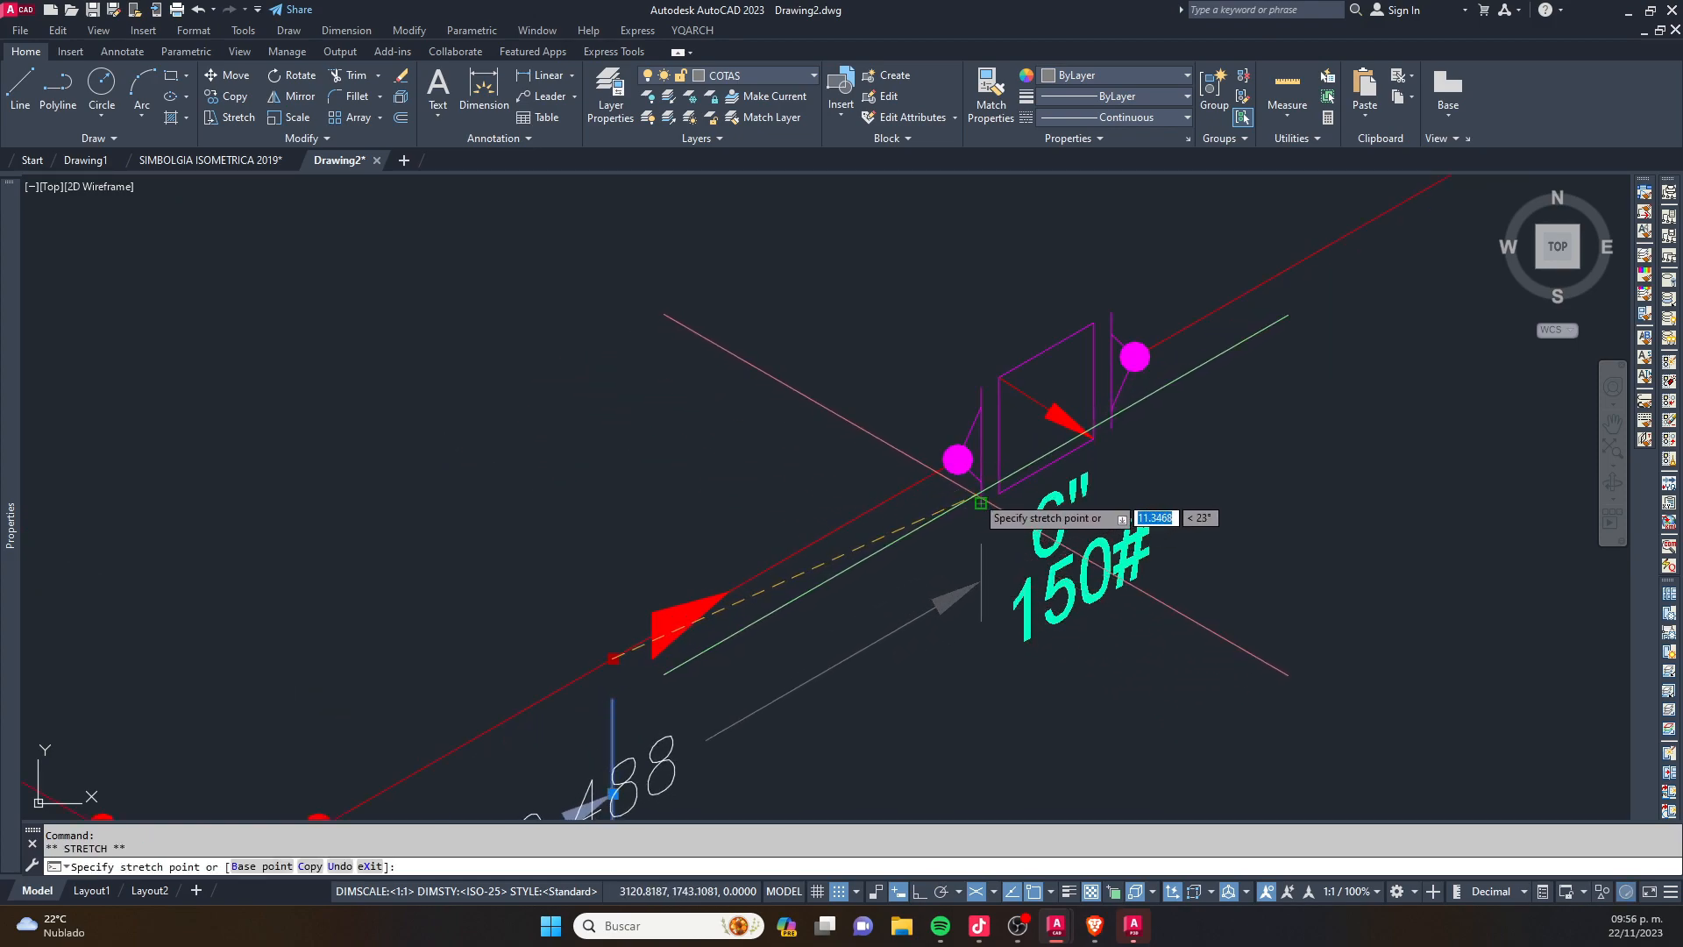
scroll(910, 573, down, 2)
key(Escape)
- Move the 6" 150# label to just above its valve, clear of the dimension
click(1017, 530)
click(1008, 506)
text(m)
key(Return)
click(1118, 647)
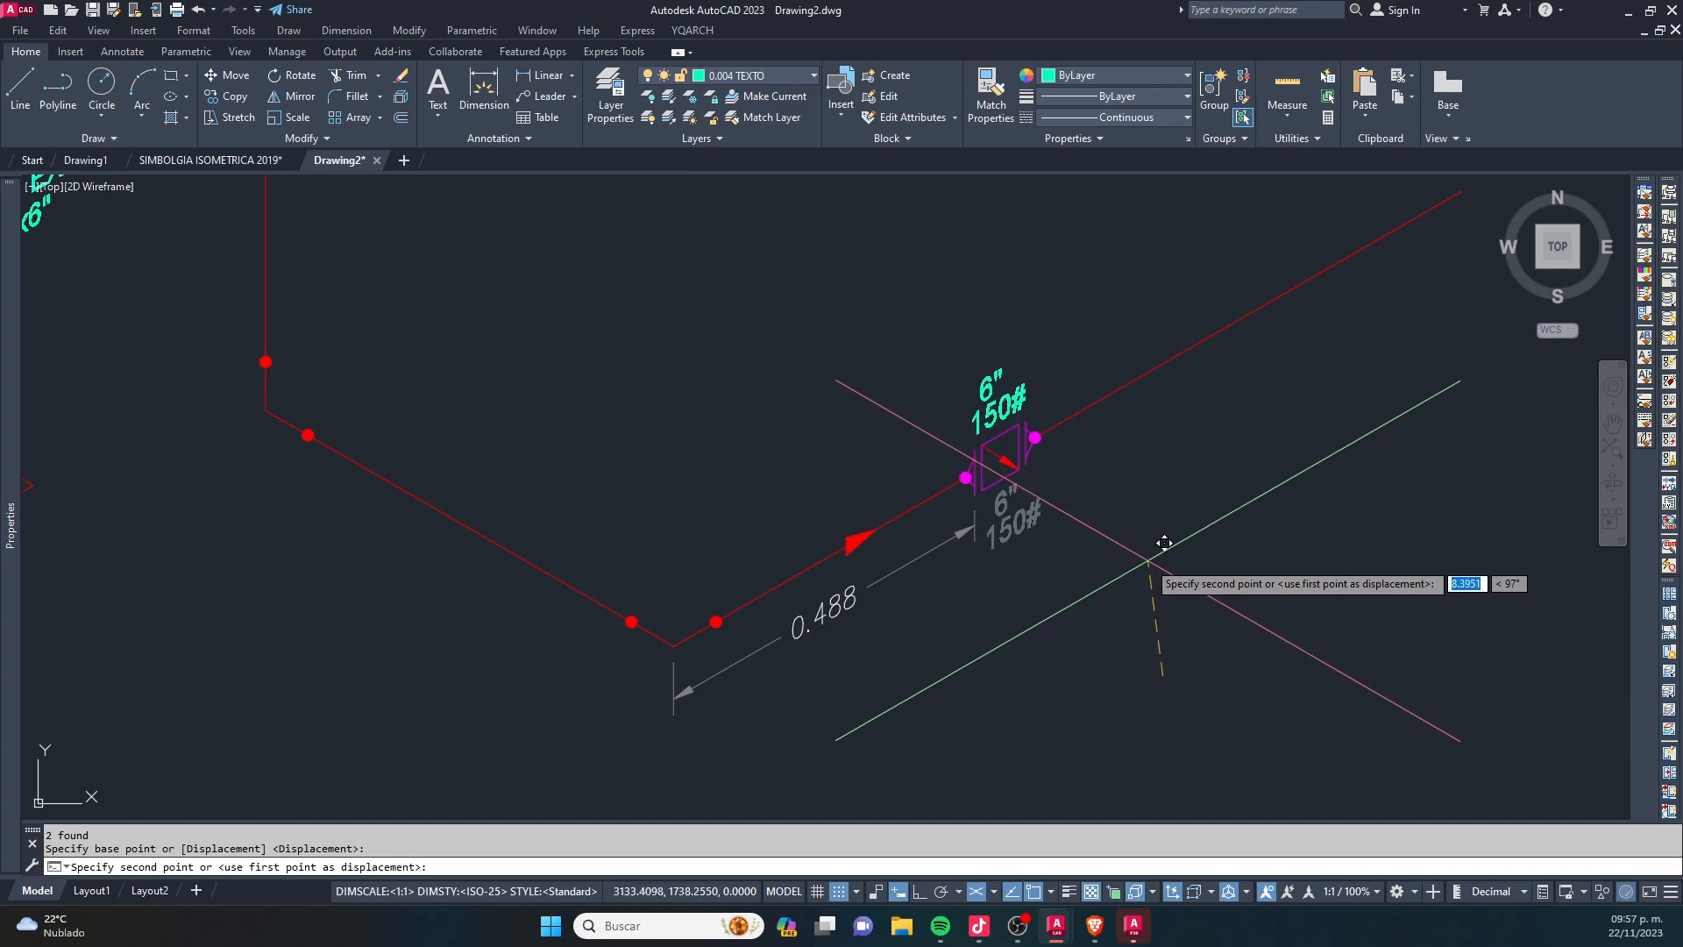
click(1135, 539)
key(Escape)
key(Escape)
- Override the text of the dimension between the pipe corner and the valve with 3500
double_click(834, 615)
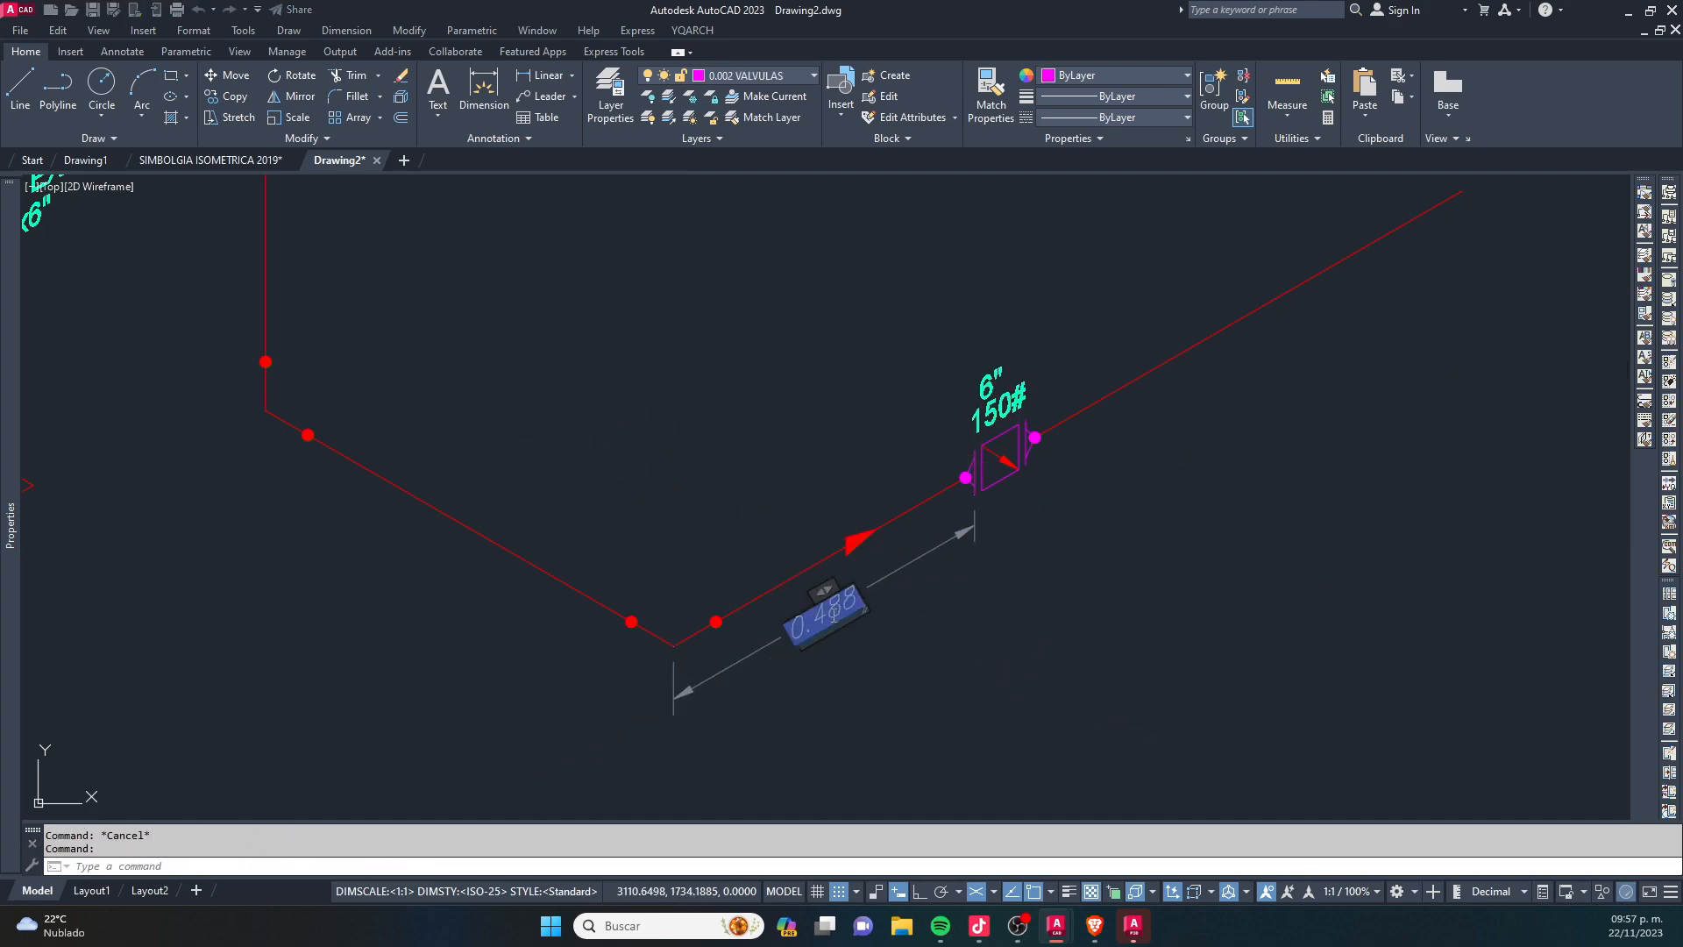
text(350)
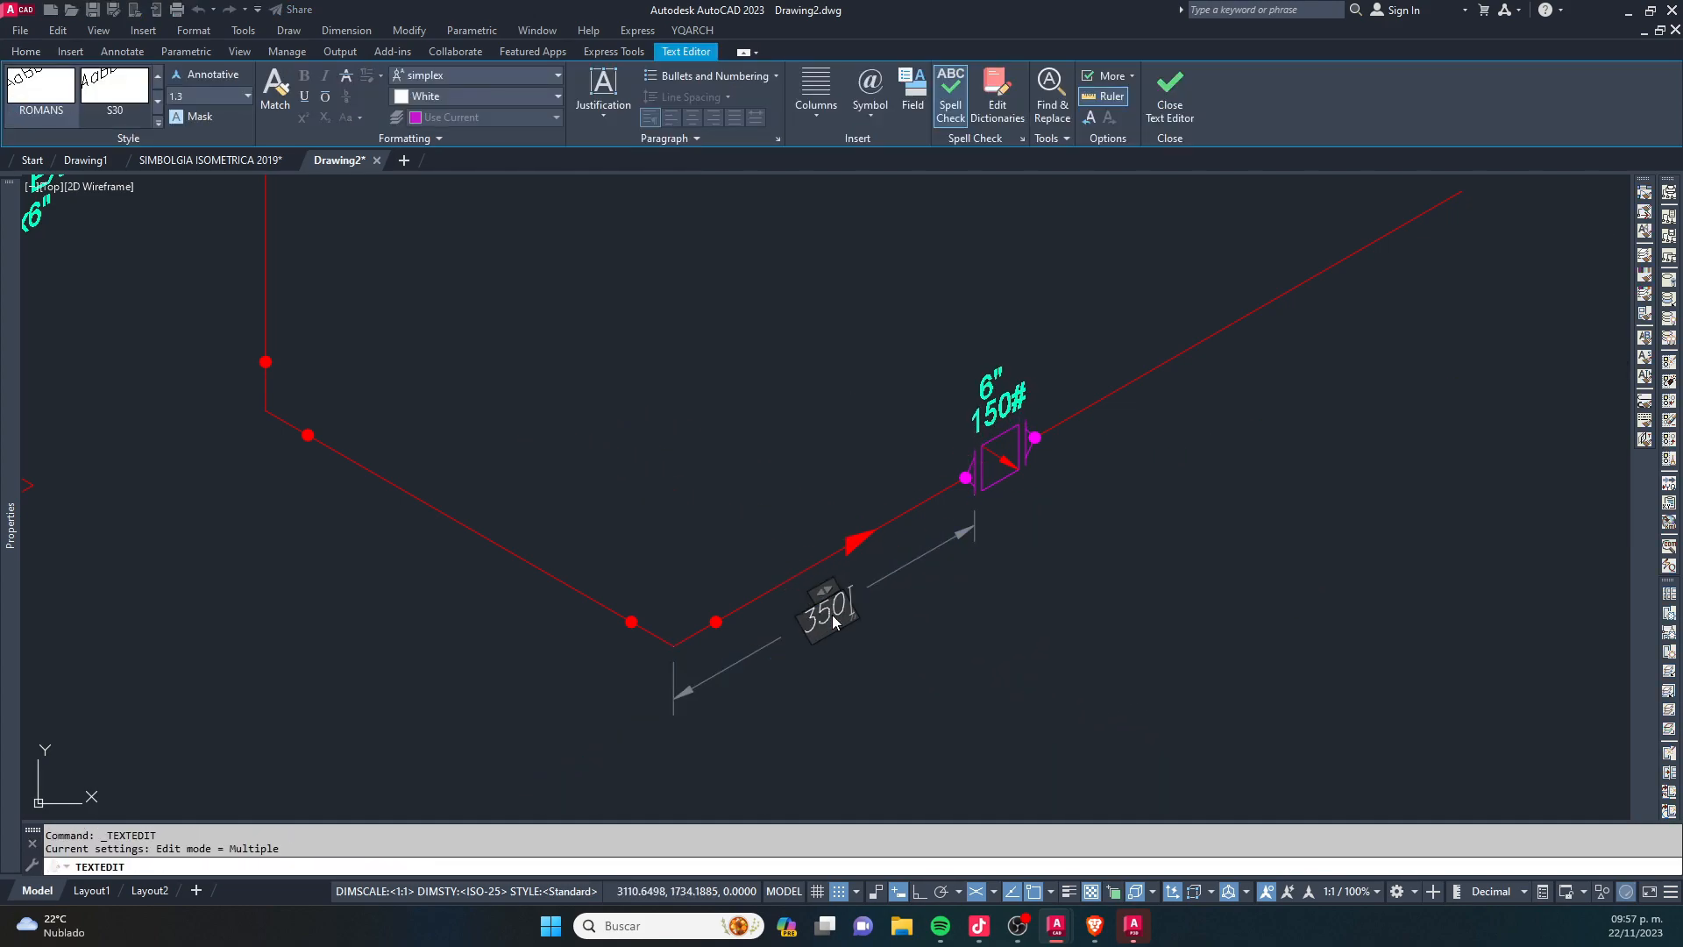
click(1263, 748)
middle_drag(1198, 635, 928, 676)
key(Escape)
key(Escape)
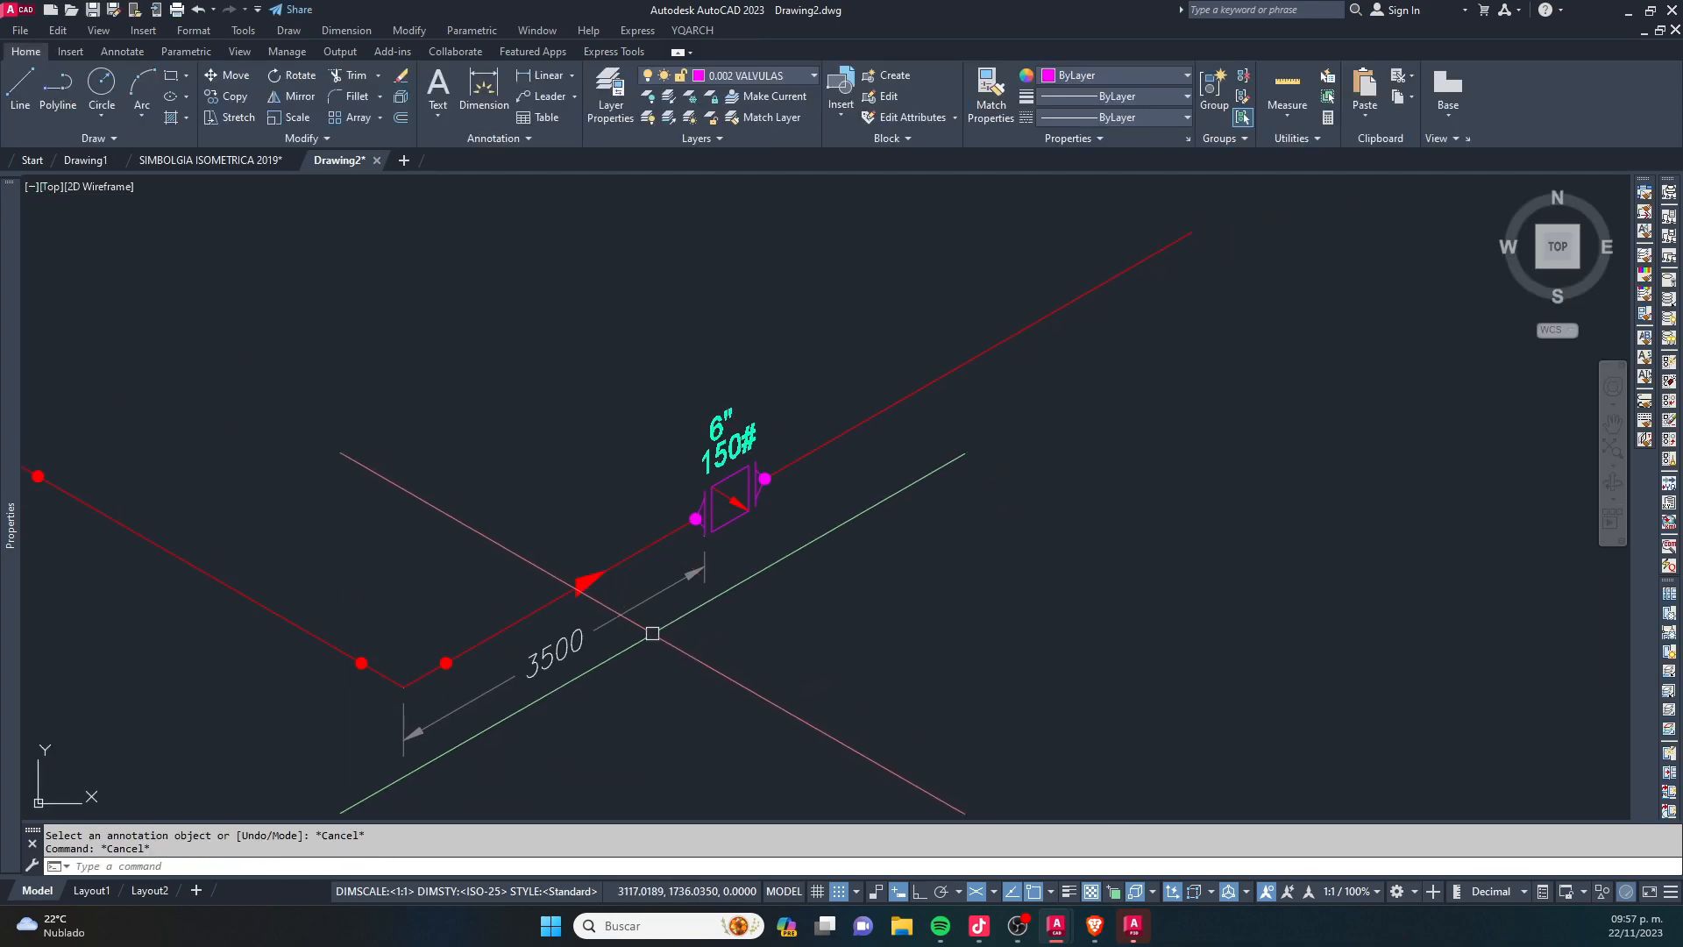
- Switch the isoplane to Right and copy the 3500 dimension so it starts at the valve's near flange
middle_drag(631, 614, 674, 549)
key(F5)
click(673, 543)
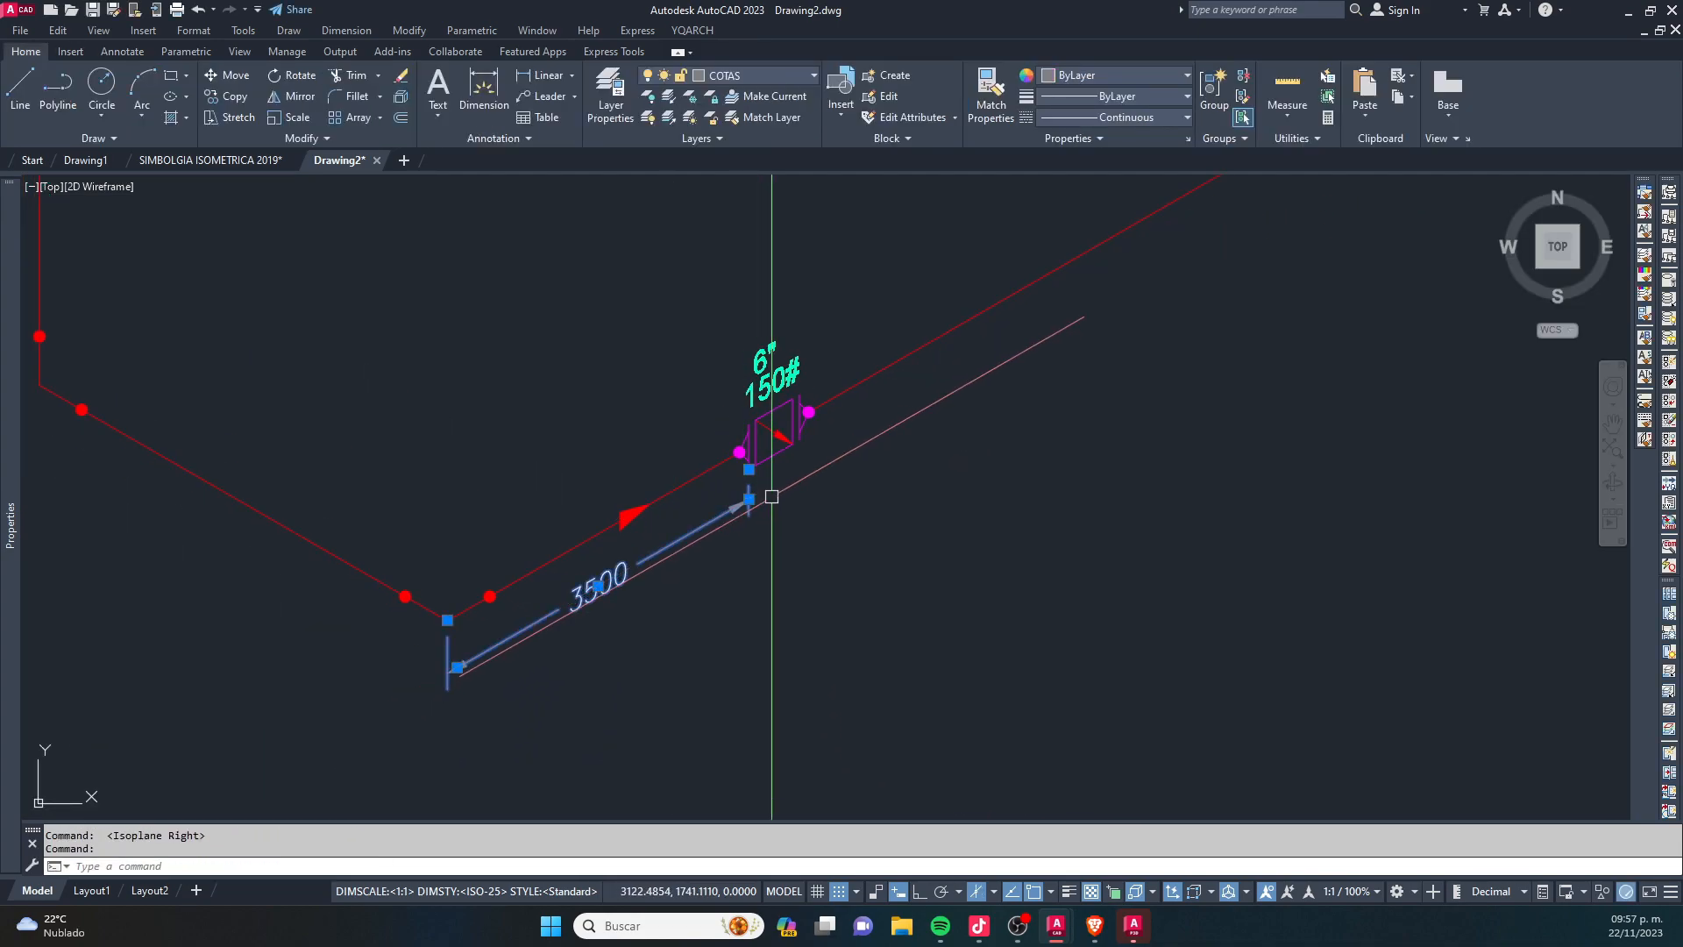
text(co)
key(Return)
scroll(456, 679, up, 5)
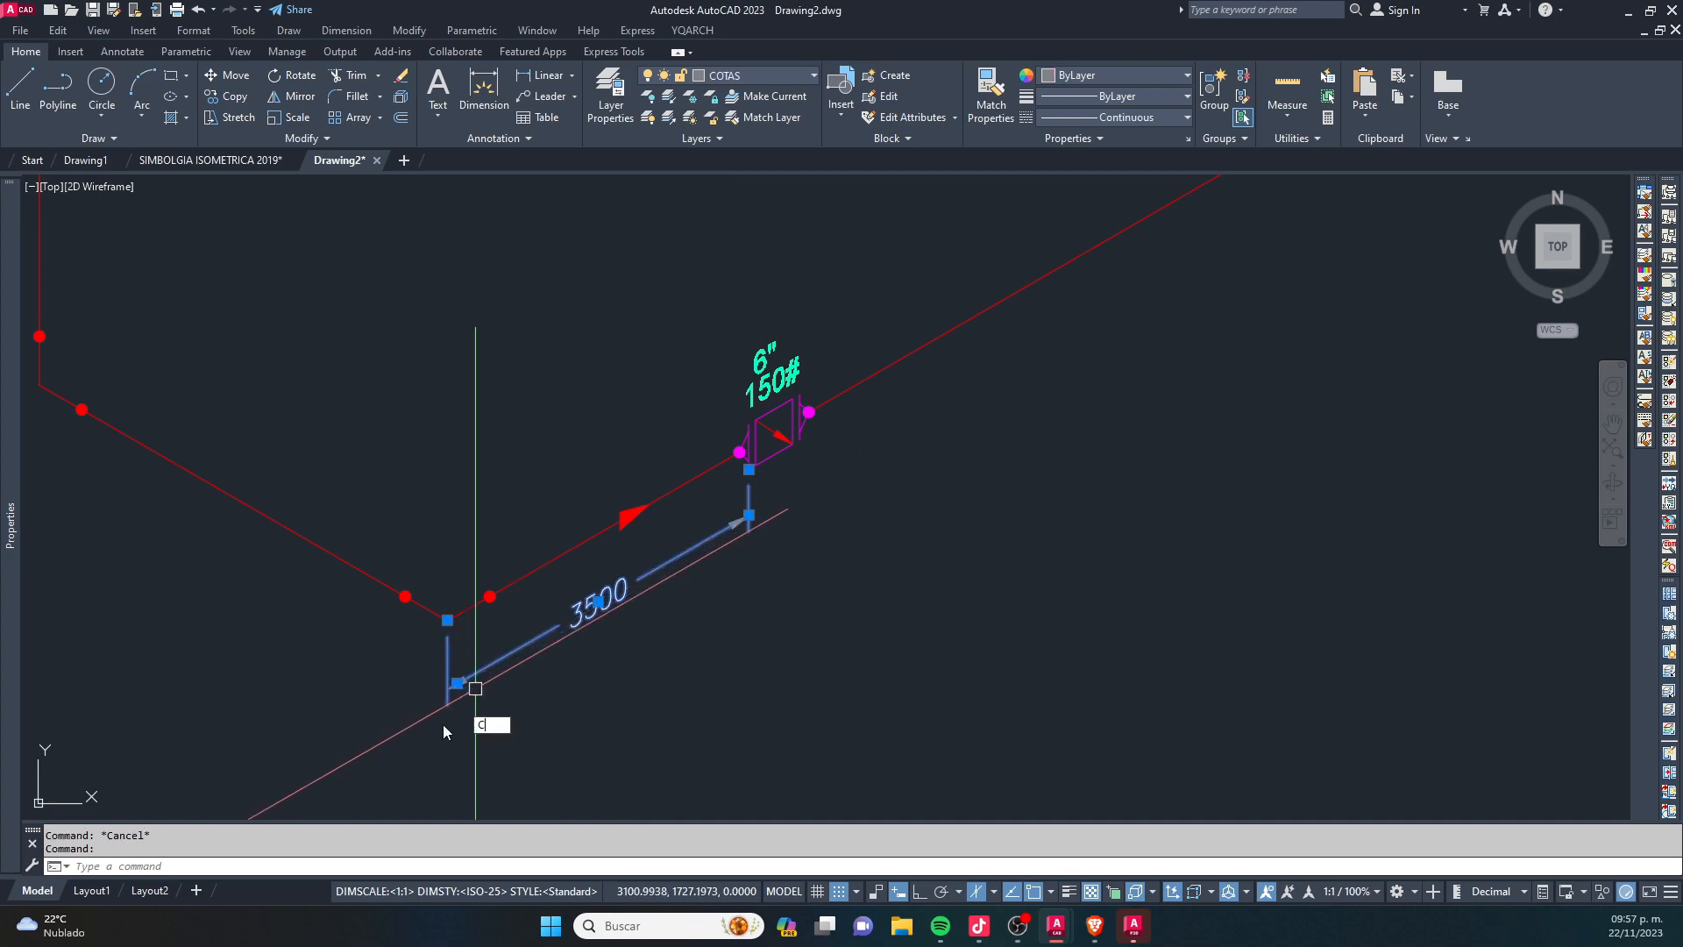
click(454, 657)
middle_drag(1084, 333, 666, 721)
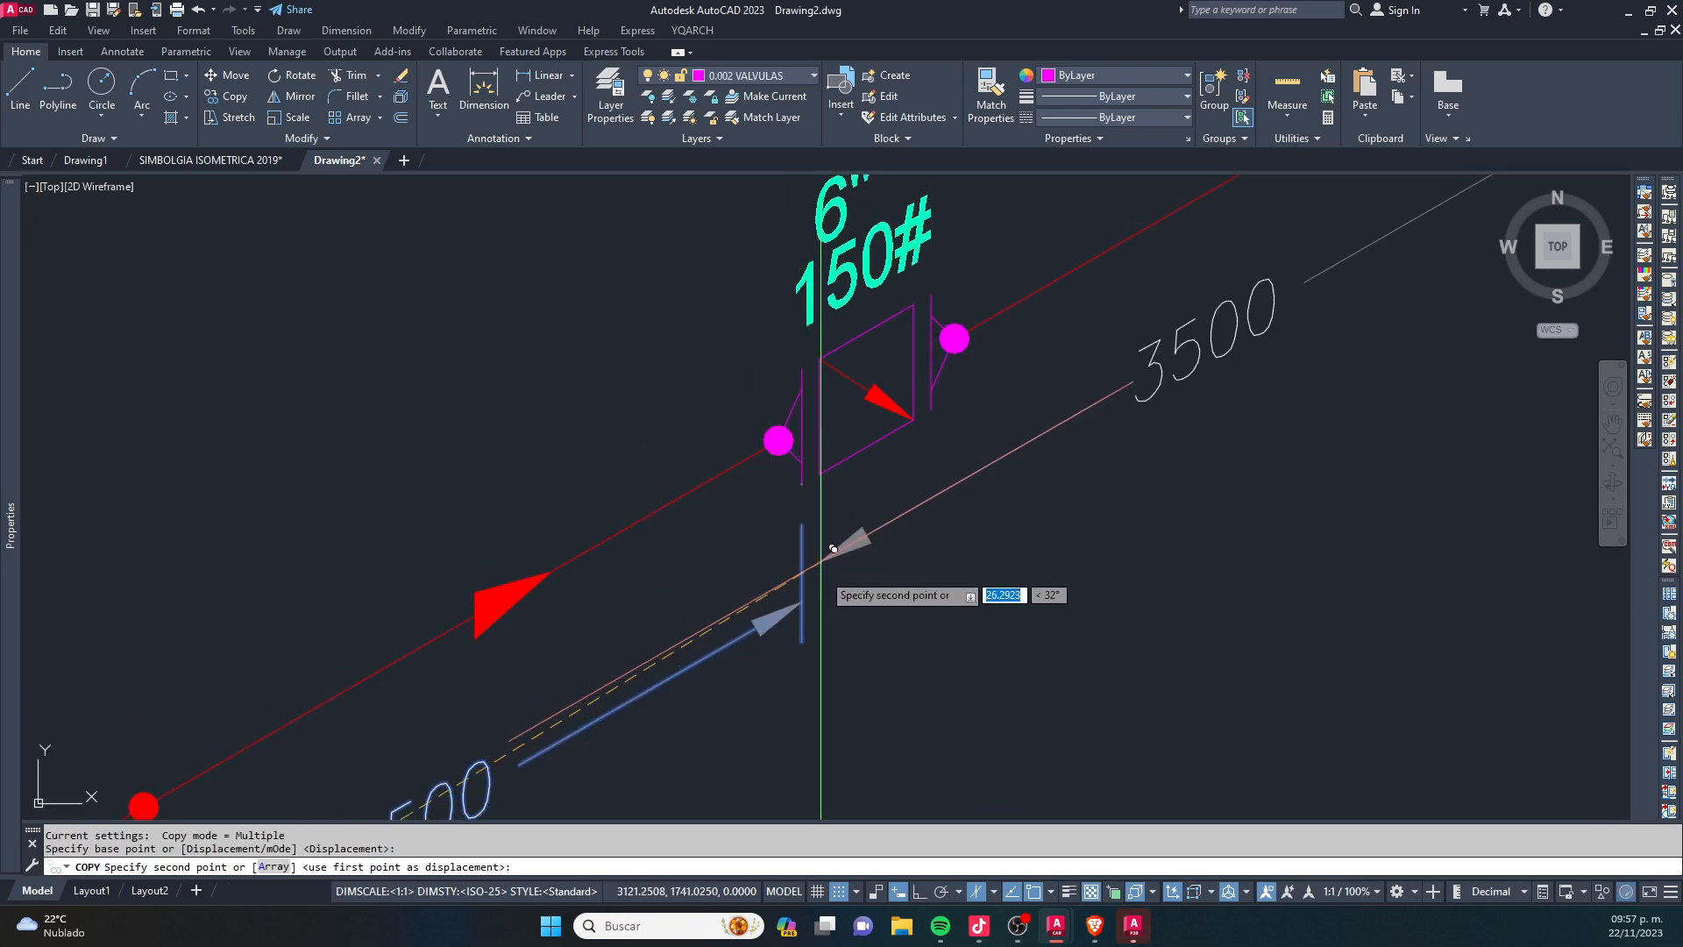
click(801, 601)
scroll(718, 654, down, 4)
key(Escape)
key(Escape)
- Stretch the far end of the copied dimension back to the valve's far flange so it spans the valve
click(1003, 491)
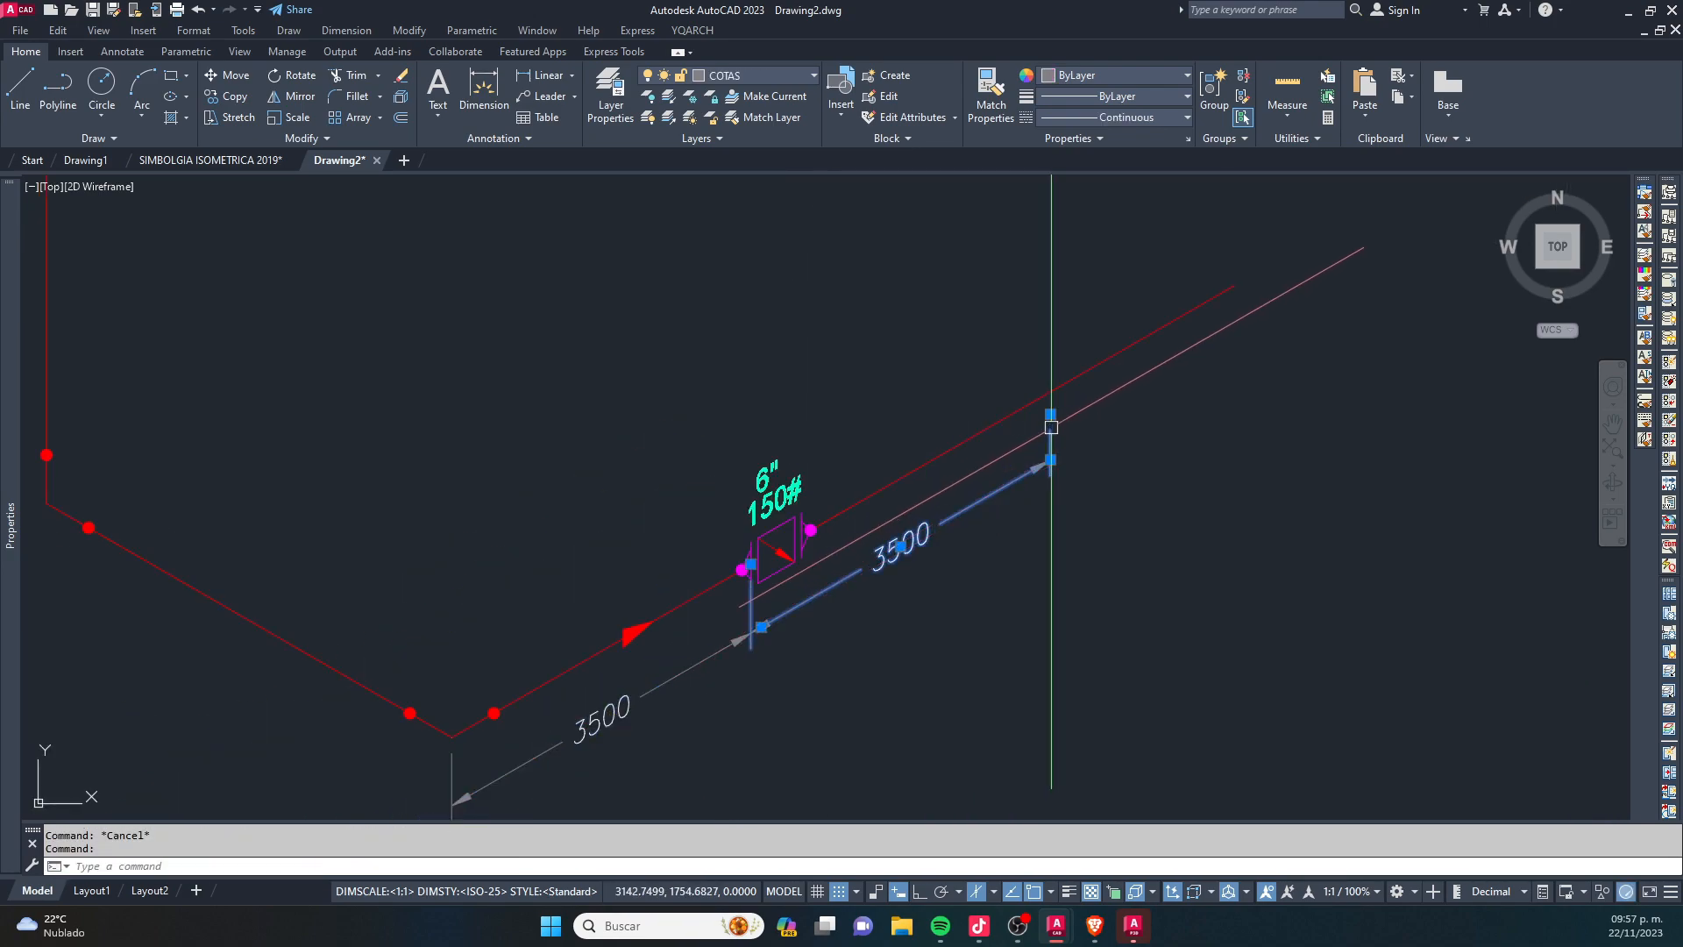
click(1051, 414)
scroll(829, 526, up, 6)
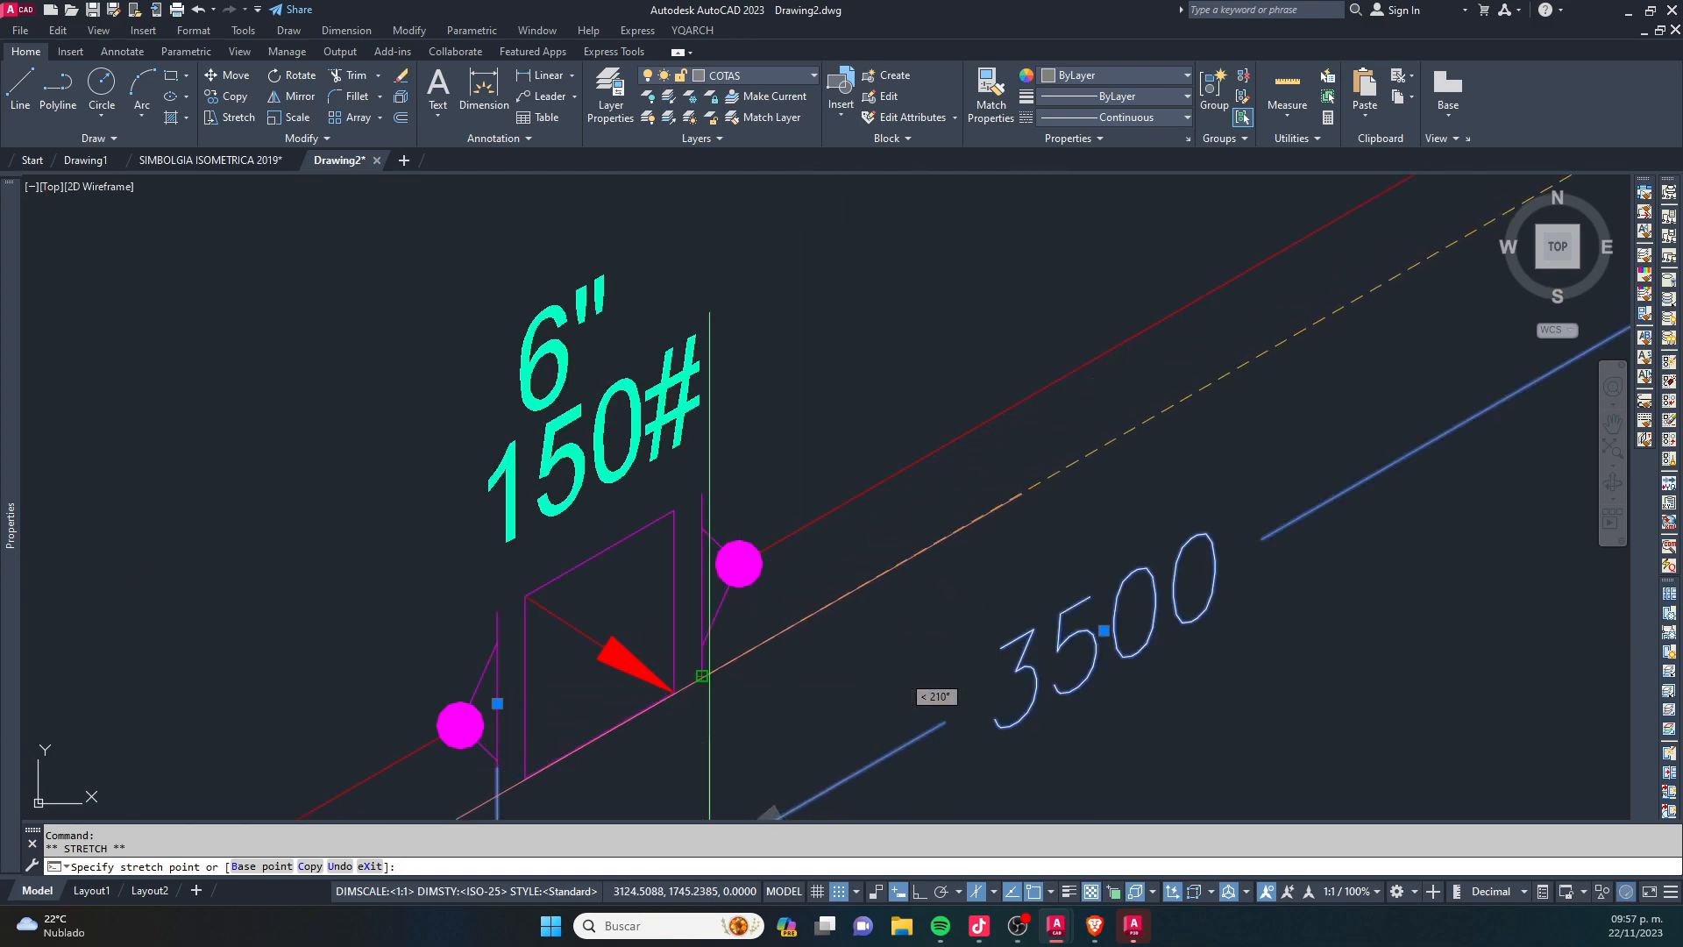
click(700, 675)
scroll(802, 561, down, 4)
middle_drag(823, 626, 904, 501)
key(Escape)
key(Escape)
- Override the text of the valve dimension with 900
double_click(921, 621)
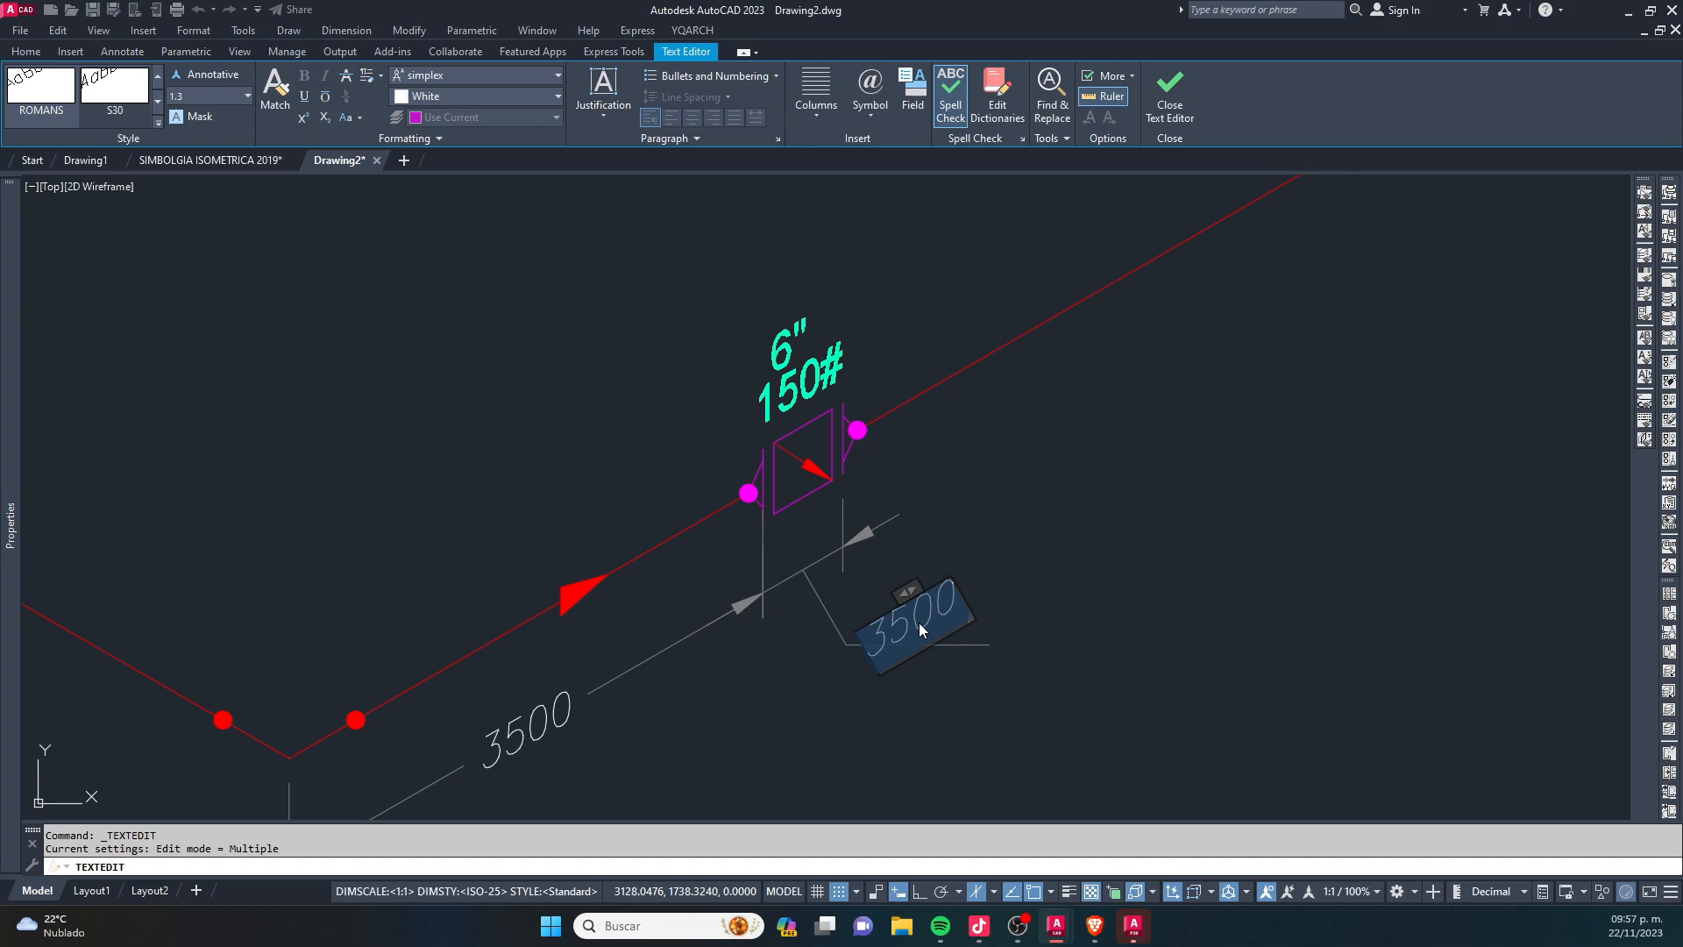
text(900)
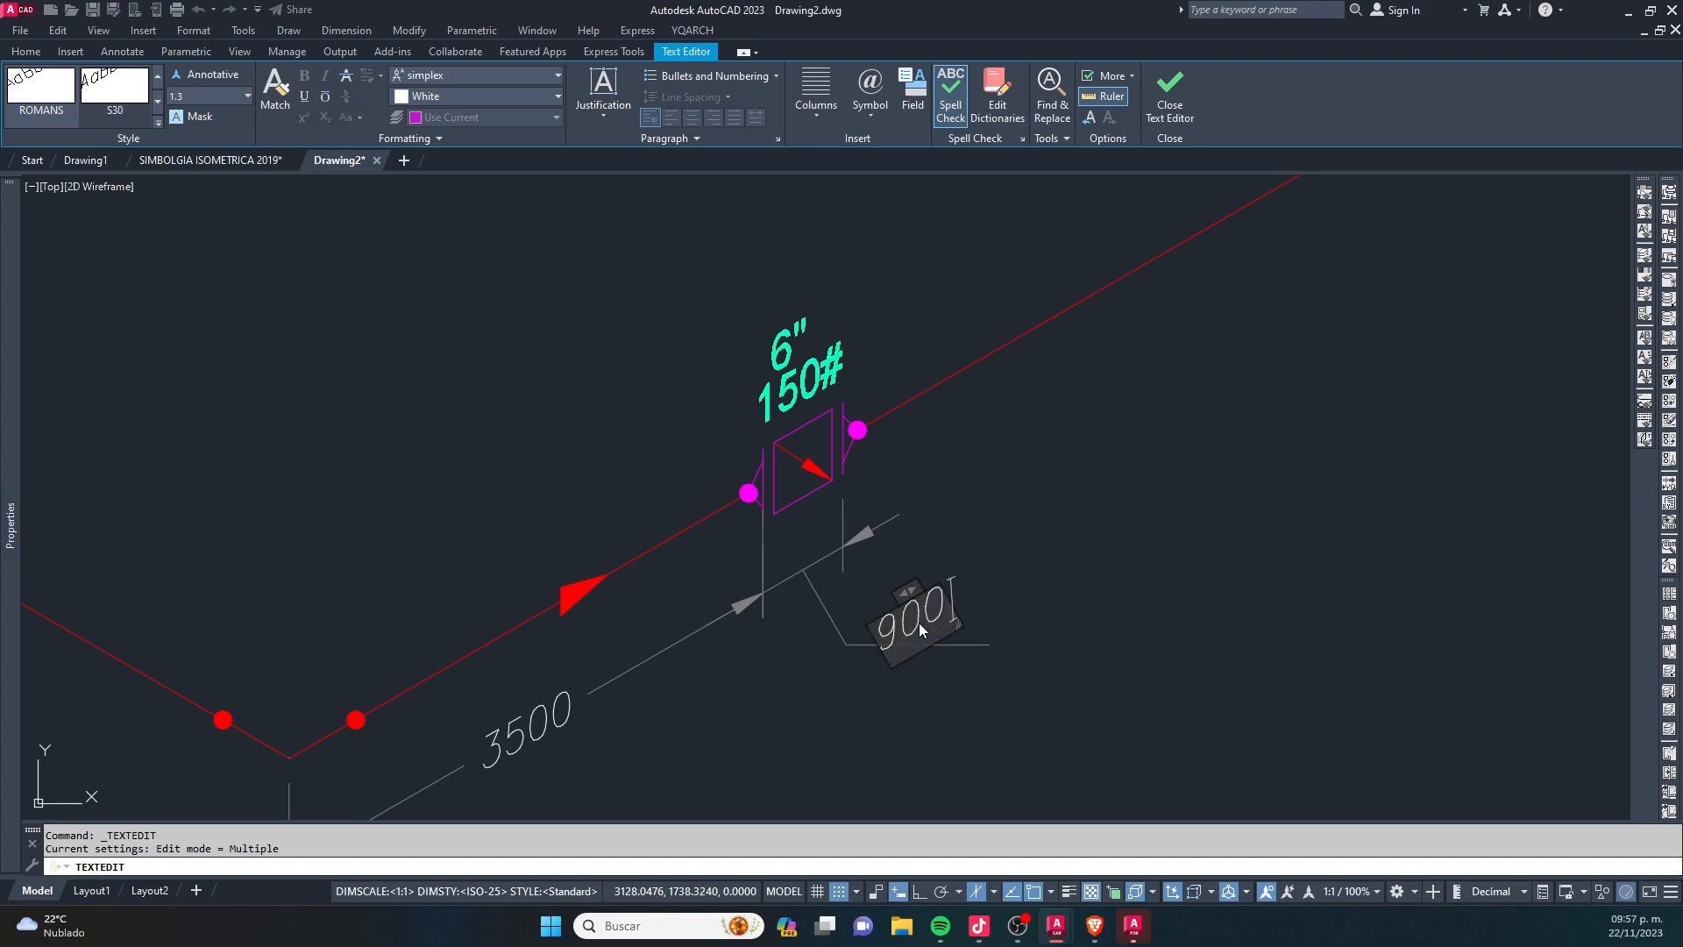
click(1116, 530)
key(Escape)
key(Escape)
- Set the text movement property of the 900 dimension to Move text, no leader
middle_drag(887, 662, 1025, 564)
click(1035, 546)
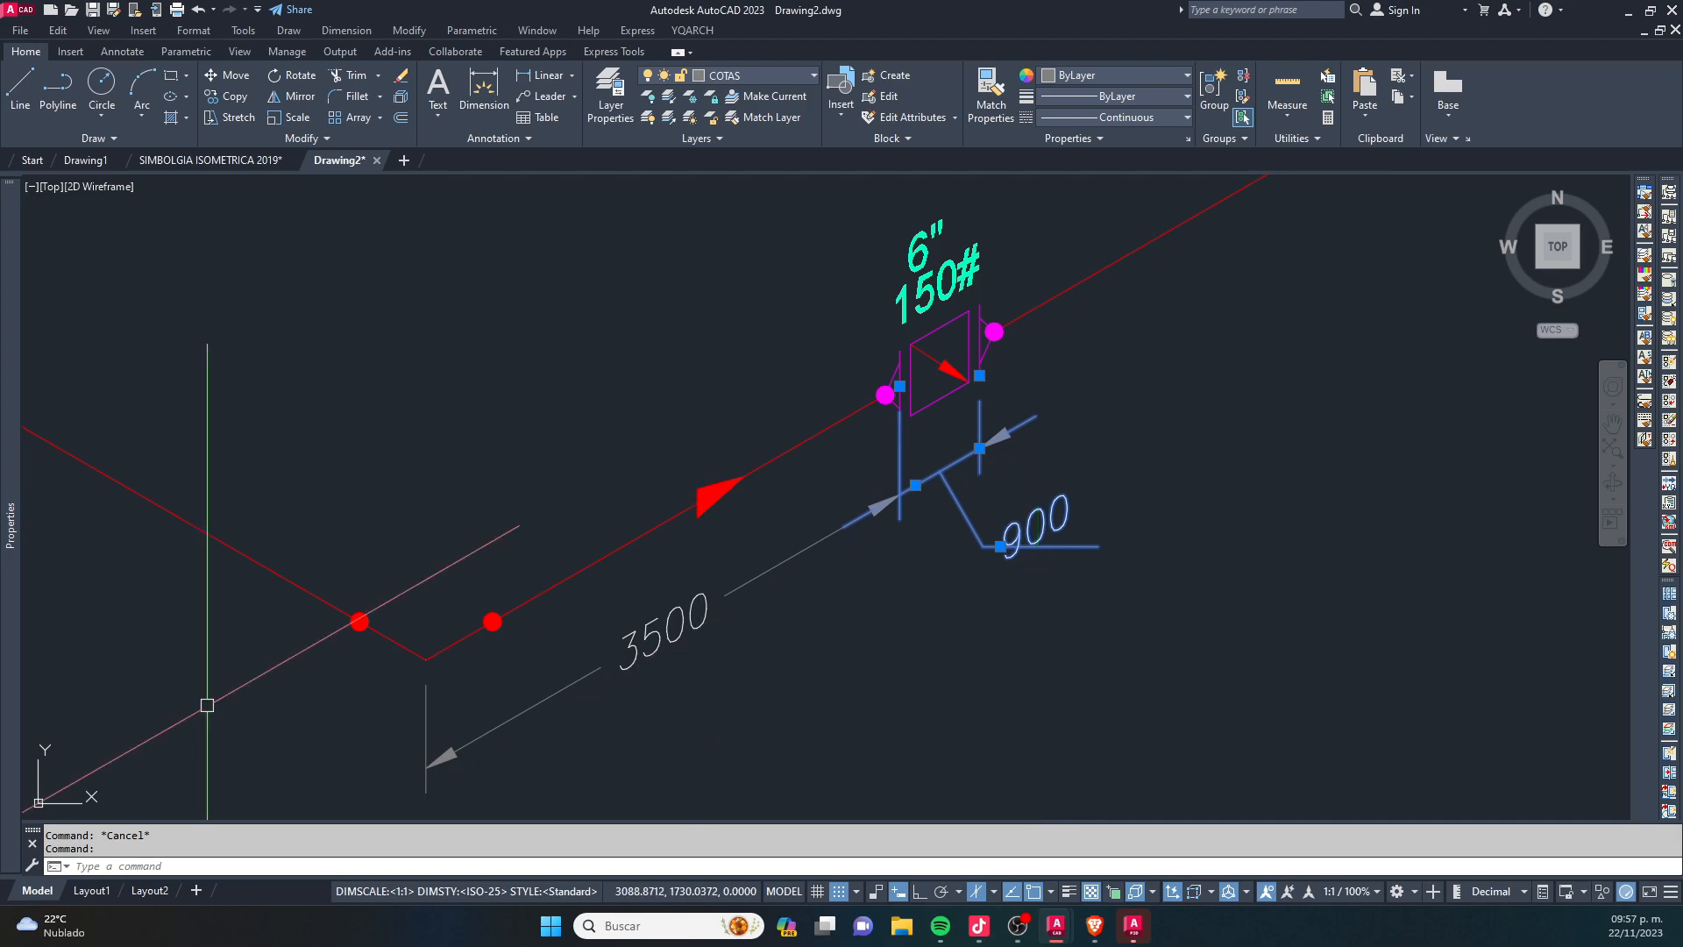
mouse_move(14, 521)
scroll(359, 627, down, 4)
scroll(395, 624, up, 10)
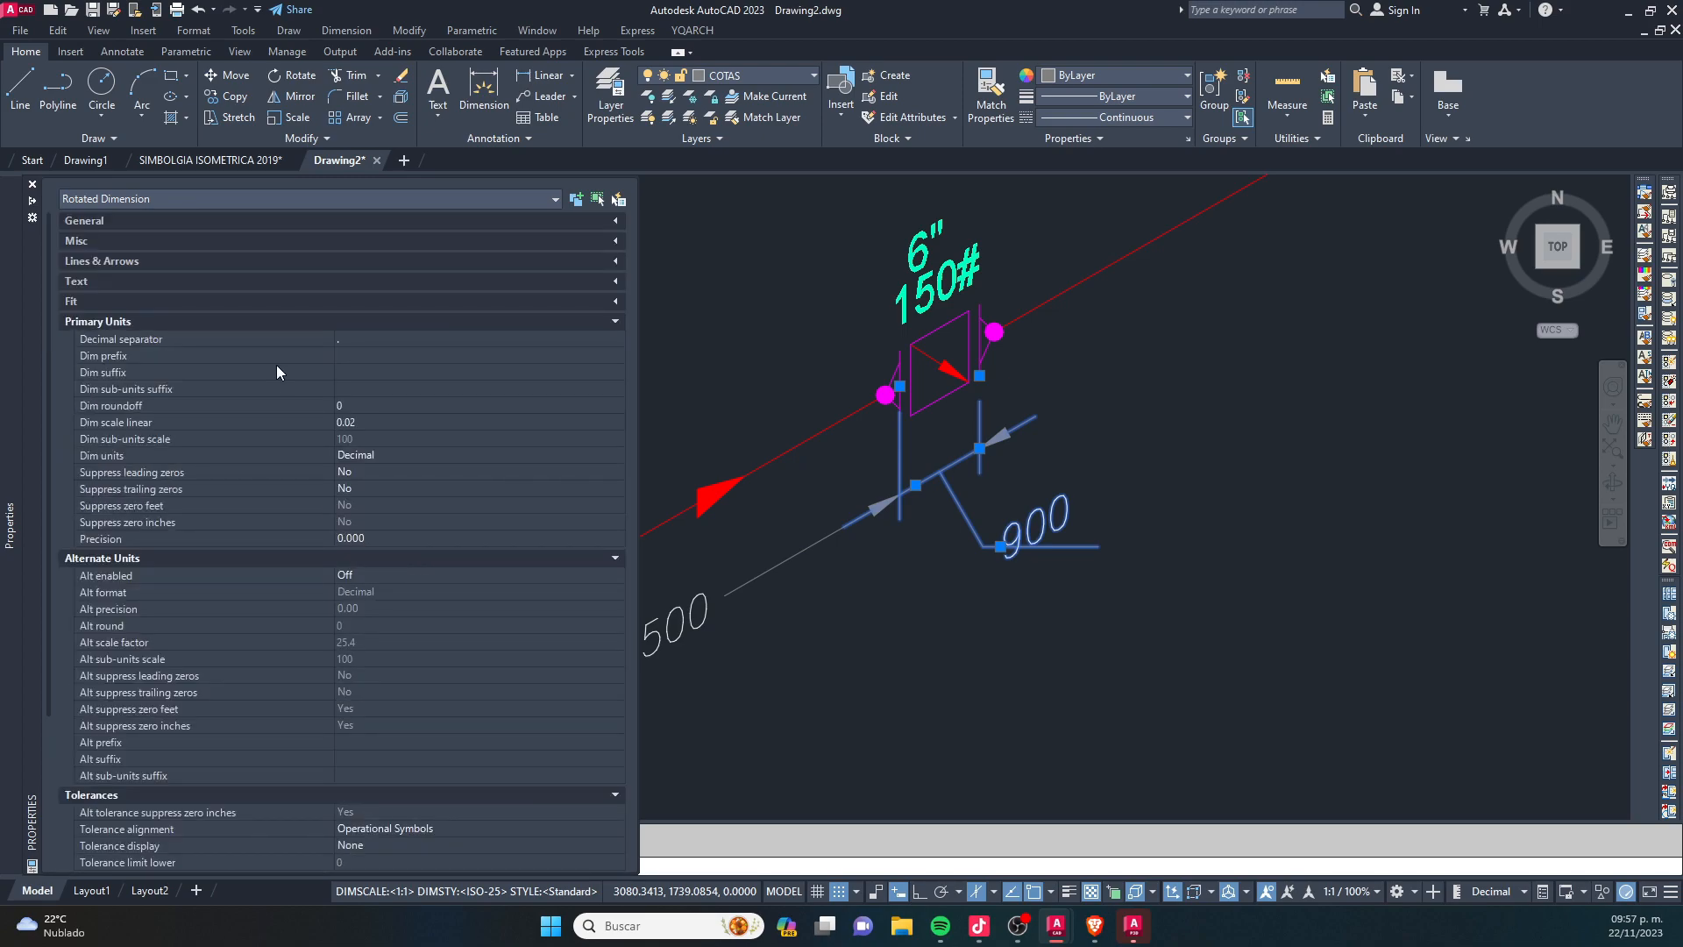
click(615, 303)
click(445, 402)
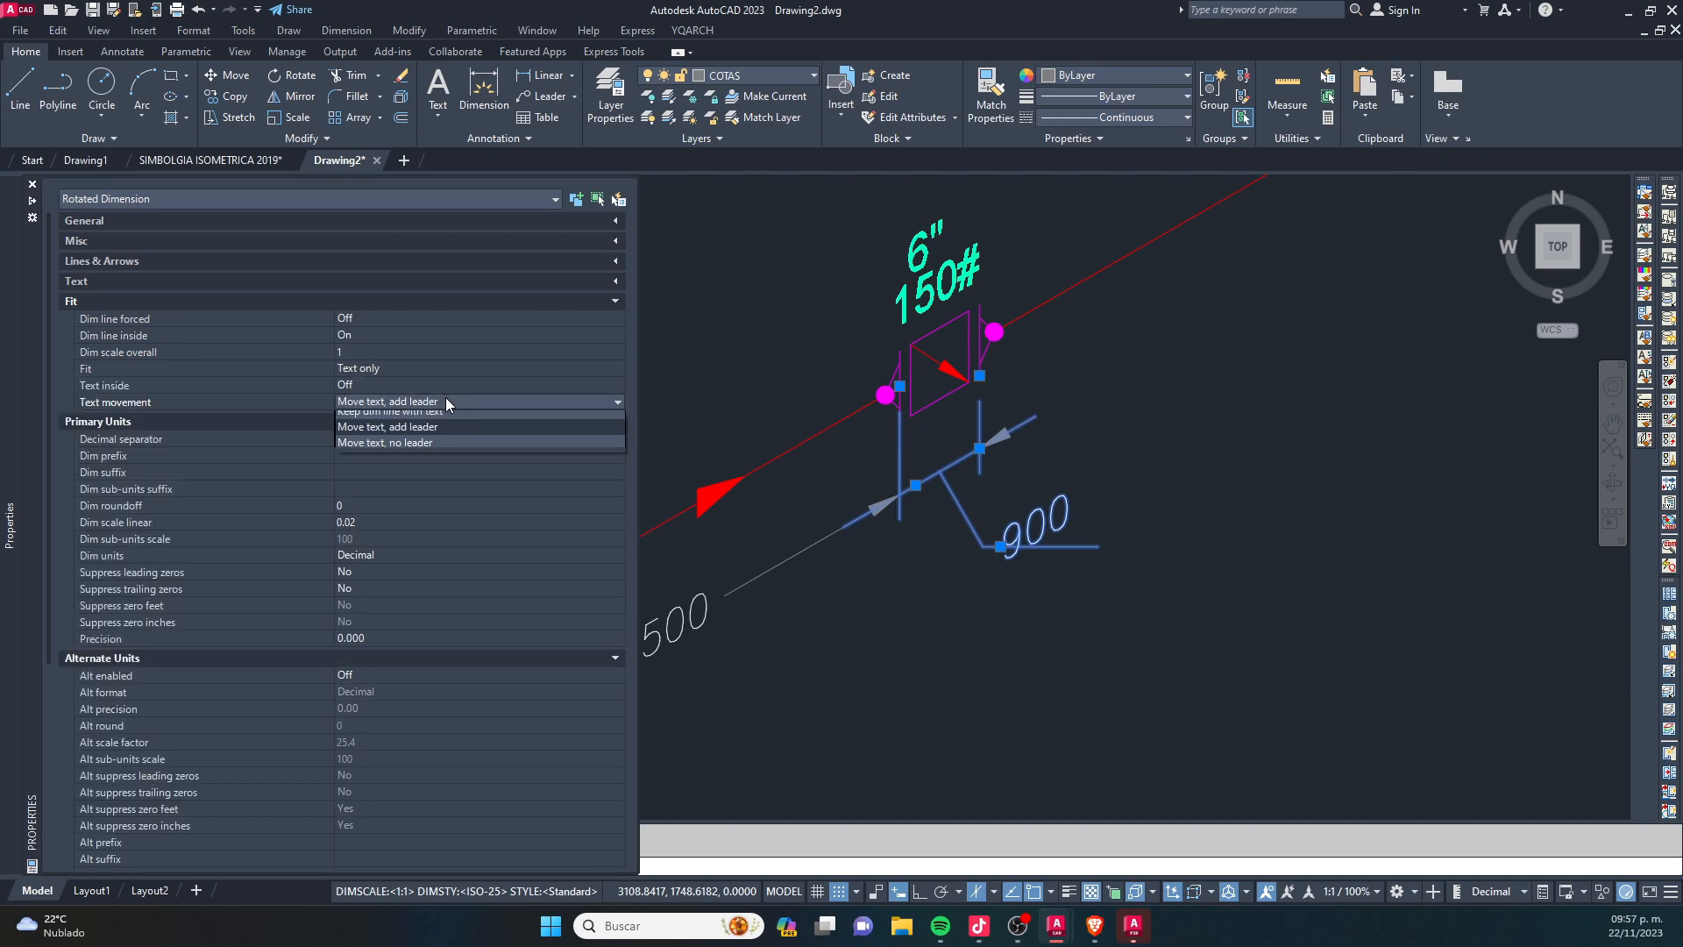
click(439, 447)
- Move the 900 text between the two extension lines of the valve dimension
click(982, 546)
scroll(945, 466, up, 2)
right_click(954, 481)
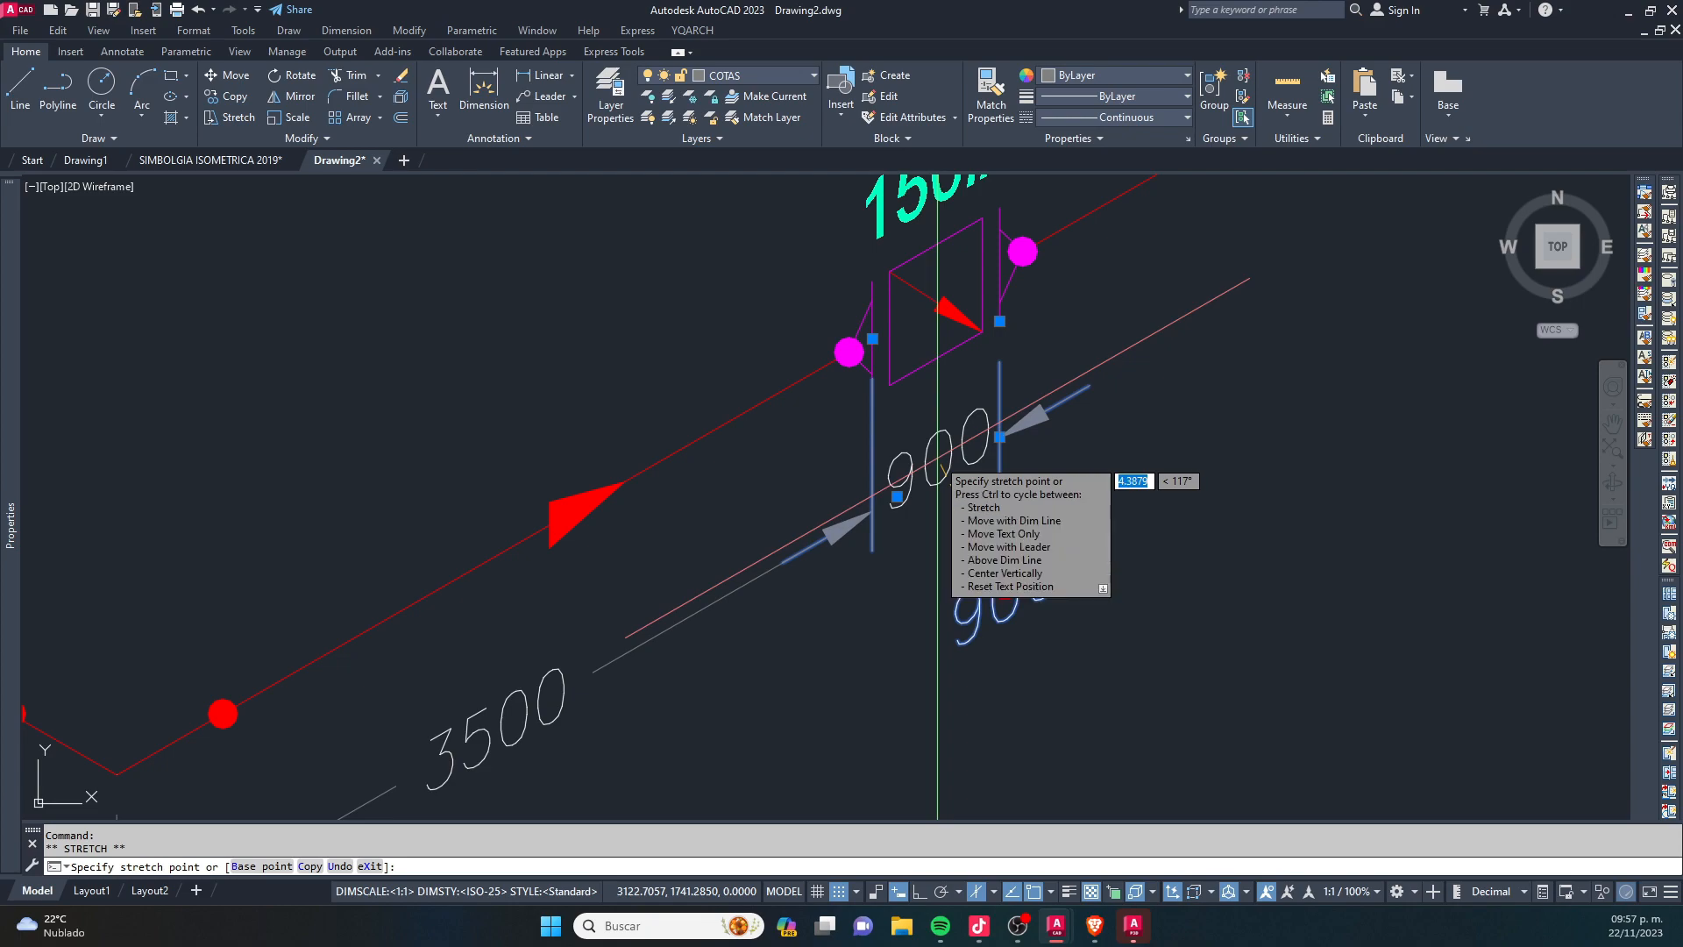
key(Escape)
key(Escape)
scroll(898, 538, down, 2)
click(498, 751)
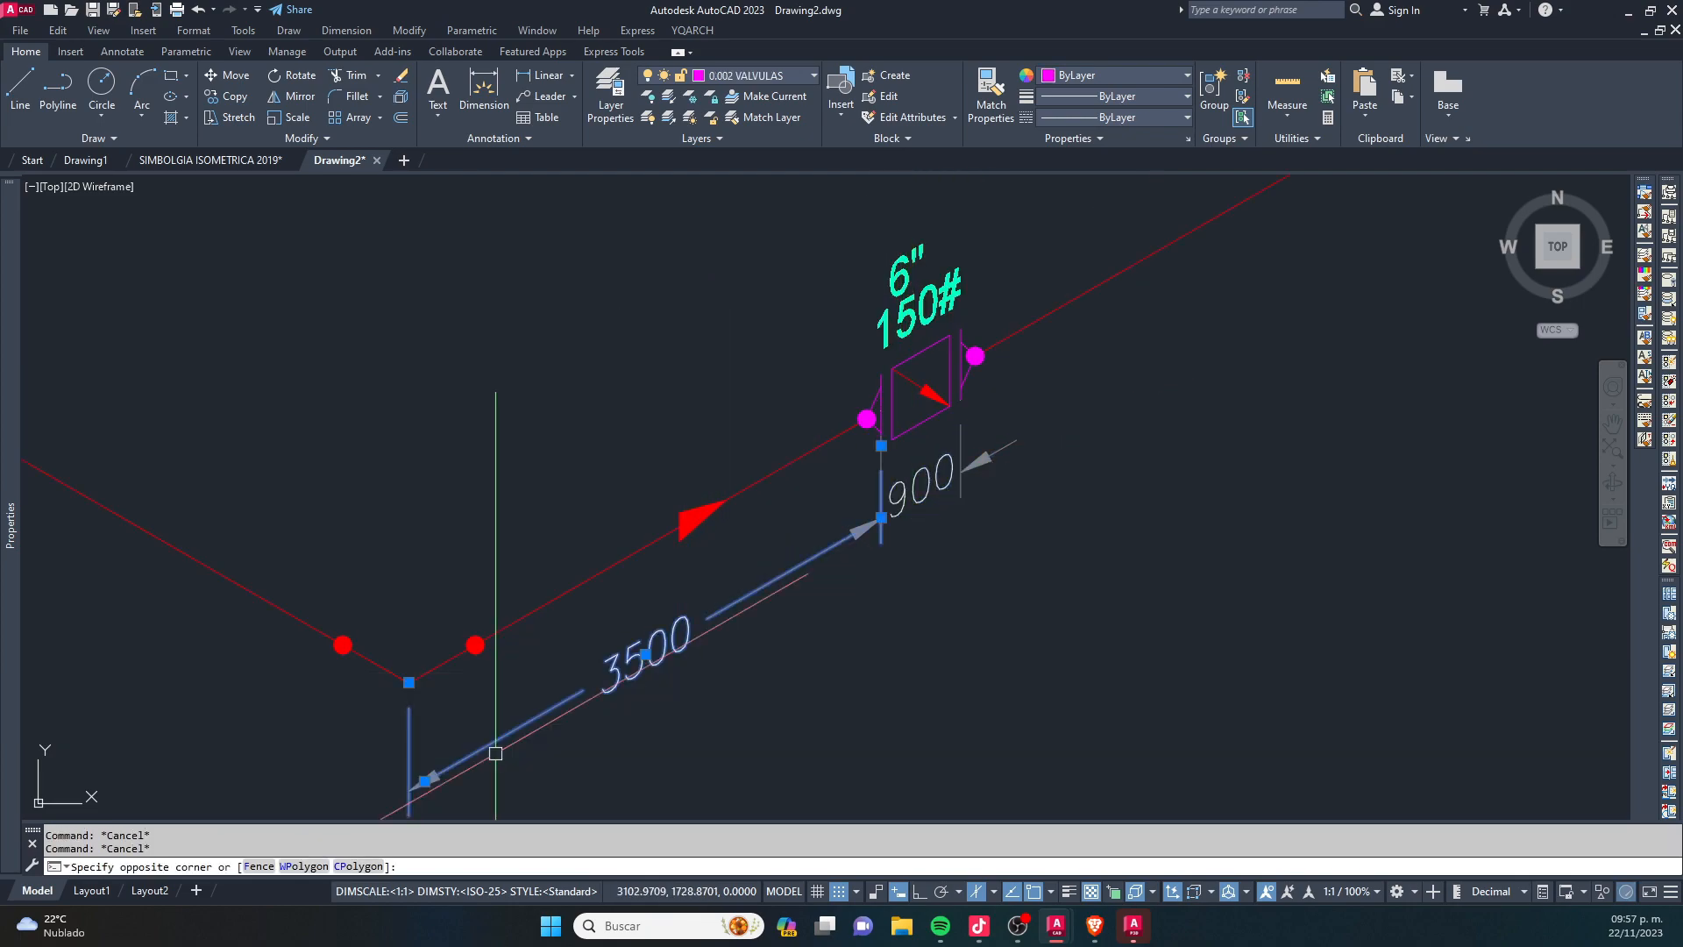
key(Escape)
key(Escape)
- Copy the 3500 dimension so it starts at the far flange of the 6" valve, in line with the 900 dimension
scroll(529, 772, up, 2)
middle_drag(529, 772, 633, 653)
click(633, 652)
click(530, 526)
text(co)
key(space)
click(442, 683)
scroll(526, 613, down, 3)
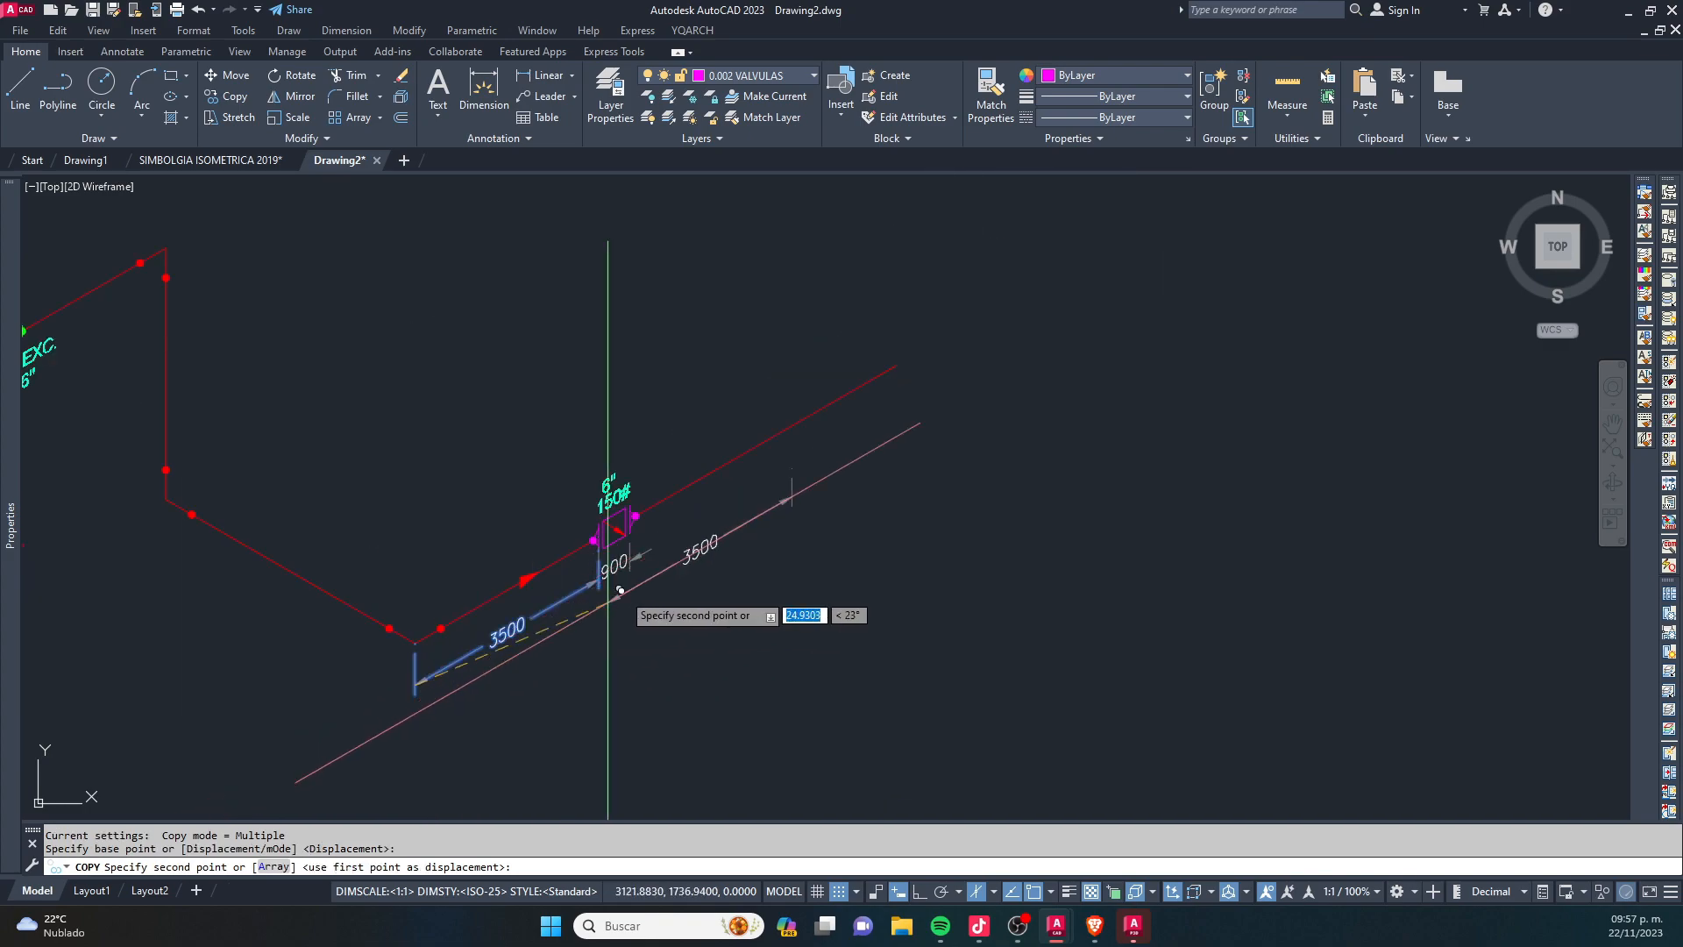
scroll(666, 557, up, 3)
scroll(636, 561, up, 2)
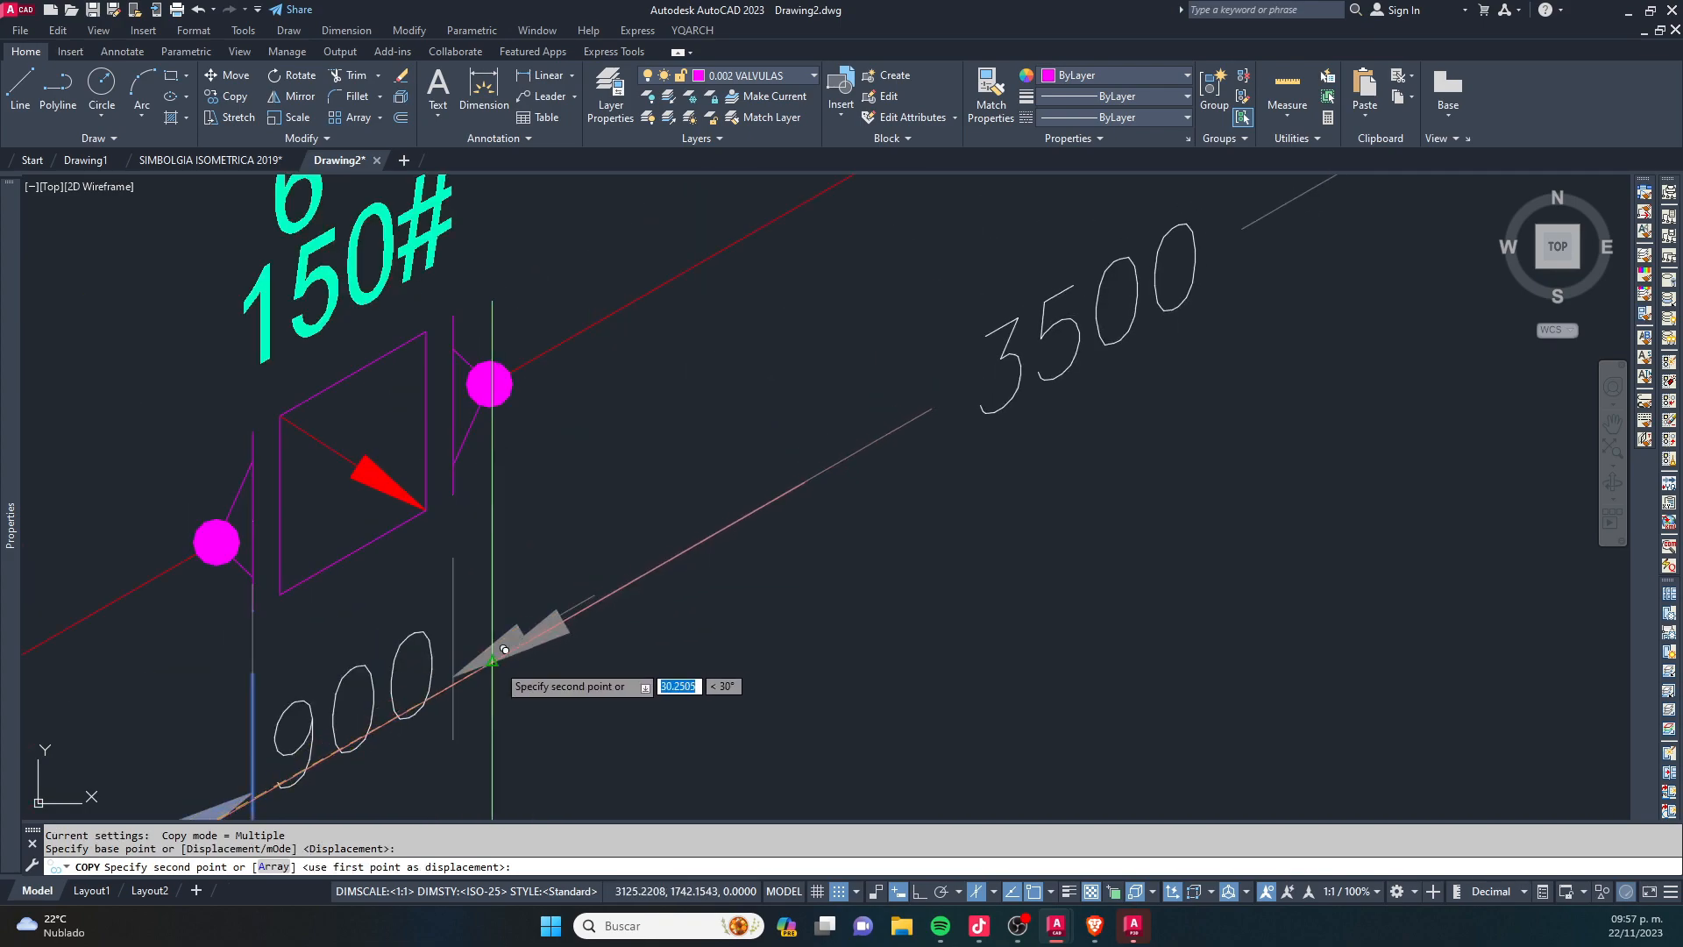
click(469, 657)
scroll(474, 662, down, 4)
key(Escape)
key(Escape)
- Stretch the far end of the new dimension to the open end of the pipe
click(838, 472)
middle_drag(853, 412, 803, 575)
click(790, 599)
click(881, 493)
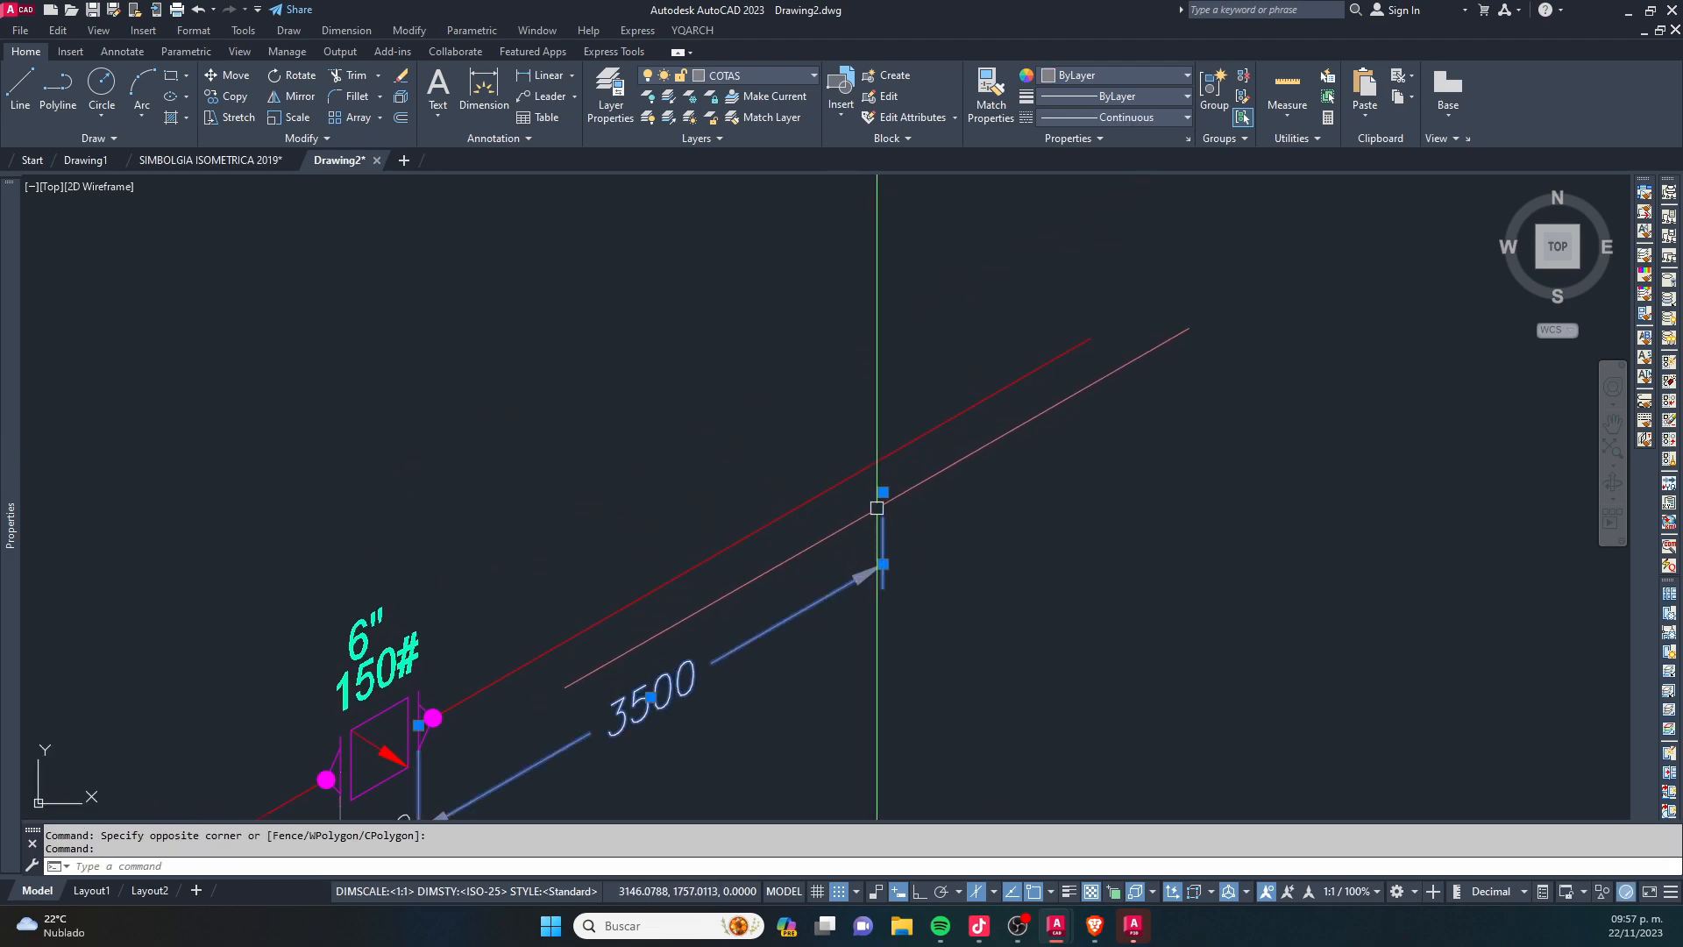
click(883, 492)
click(1091, 339)
scroll(1091, 342, down, 2)
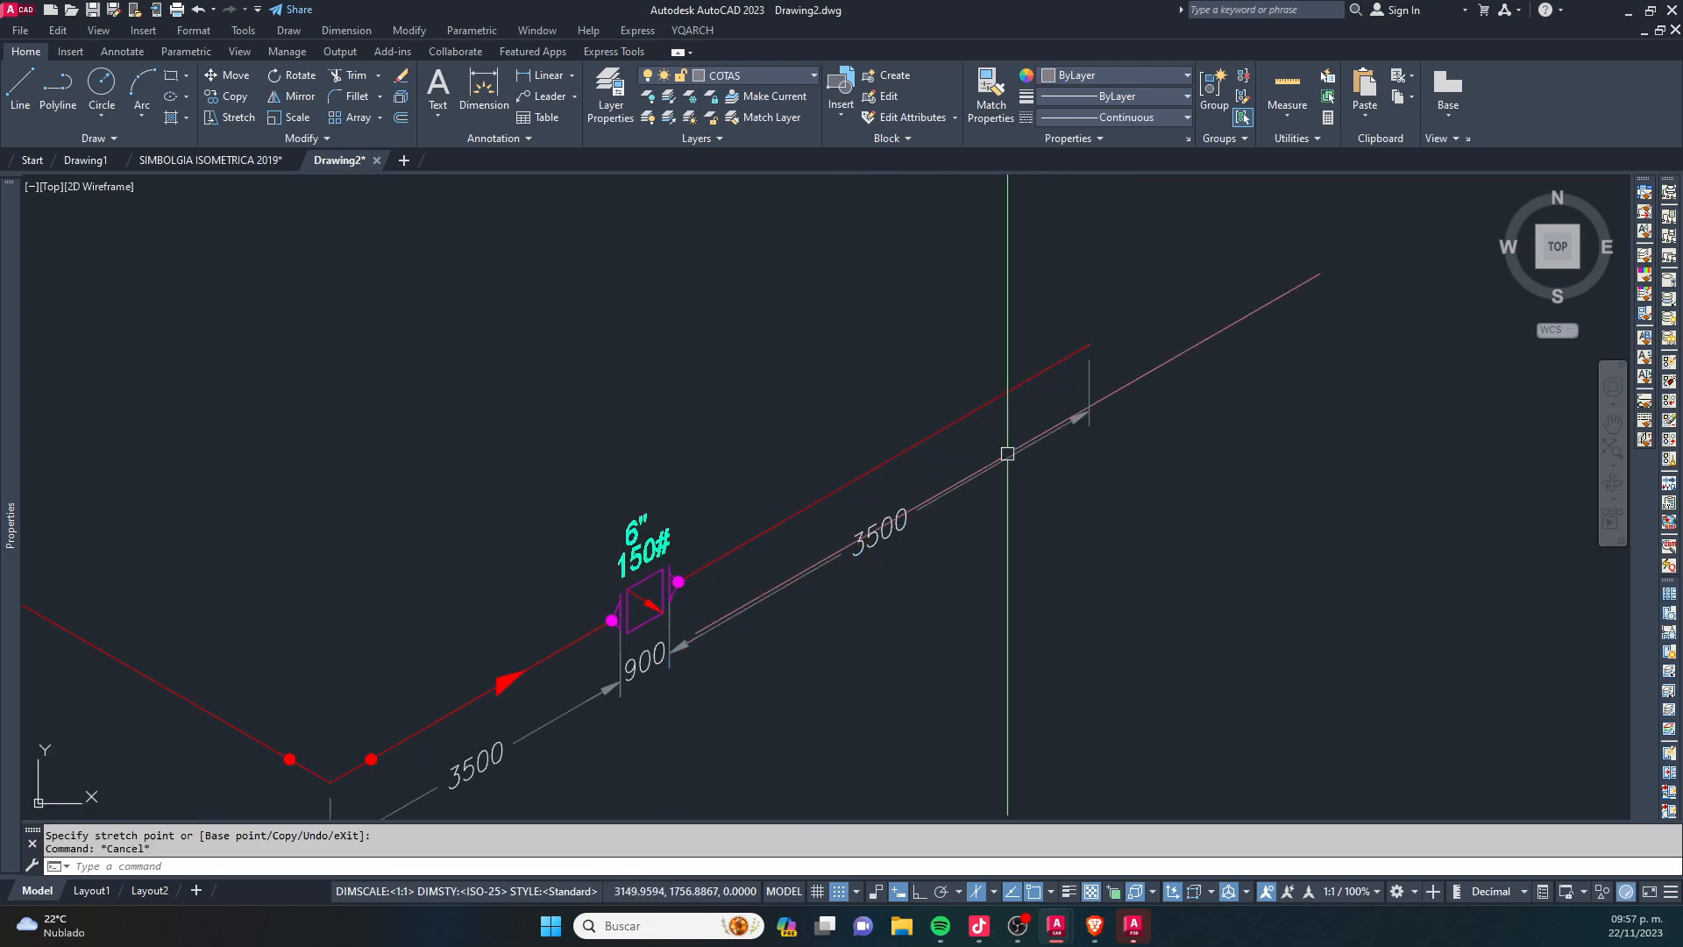
key(Escape)
- Override the text of the dimension between the valve and the pipe's open end with 4000
middle_drag(895, 526, 1041, 387)
key(Escape)
click(1027, 380)
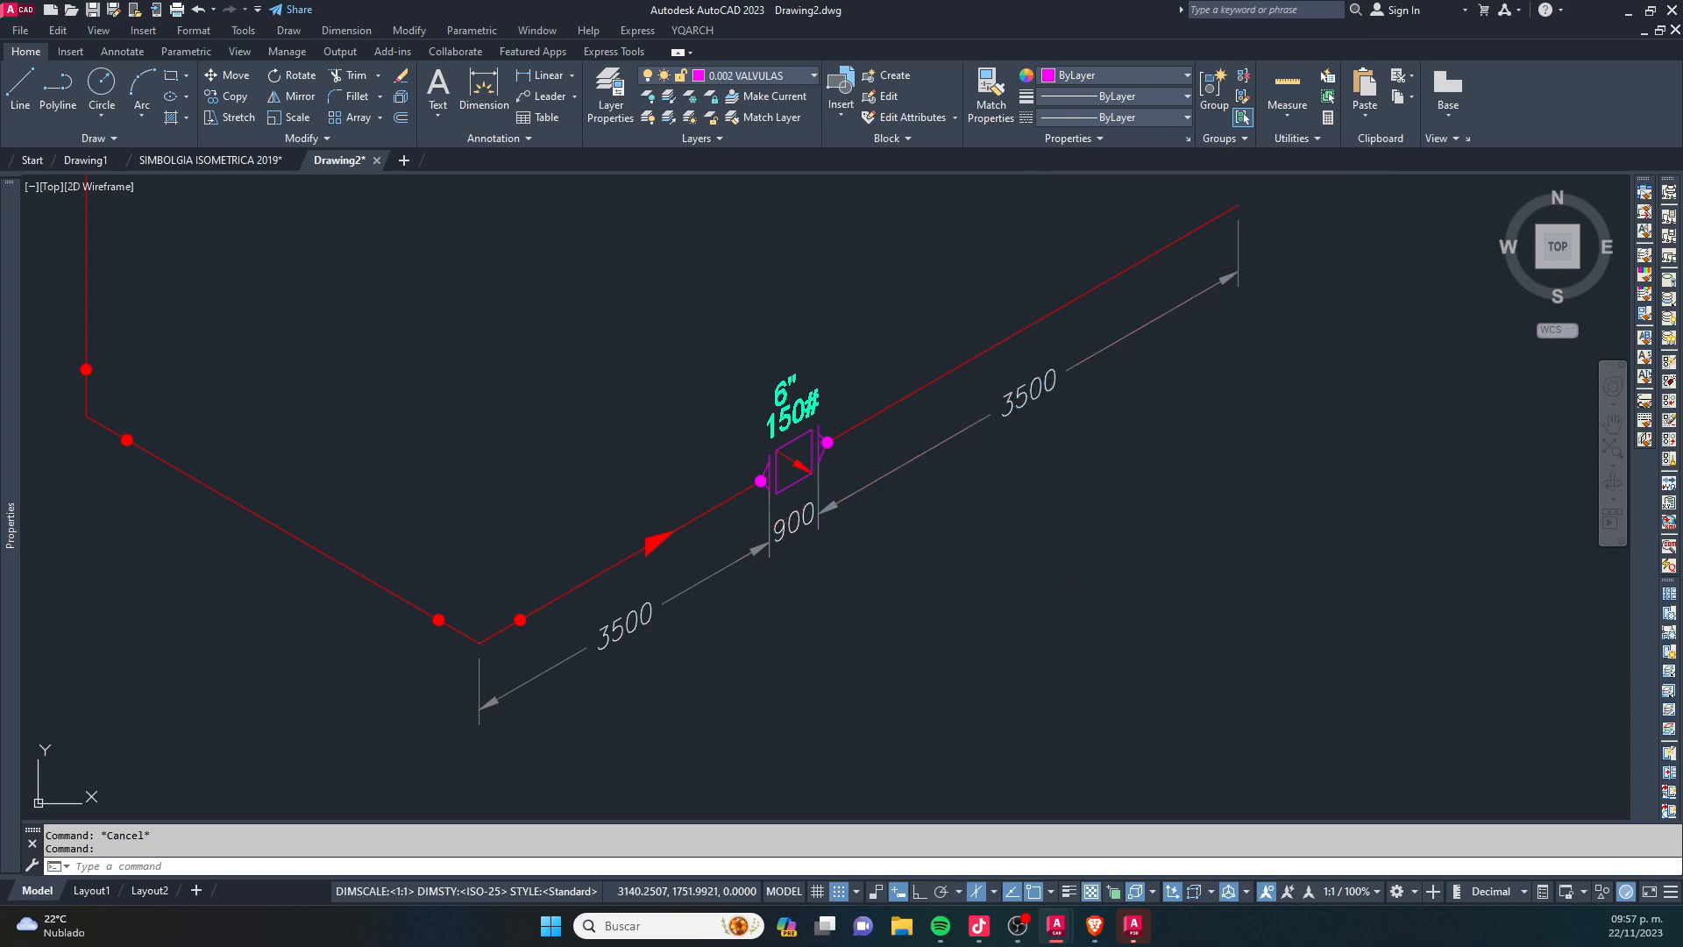
double_click(1028, 380)
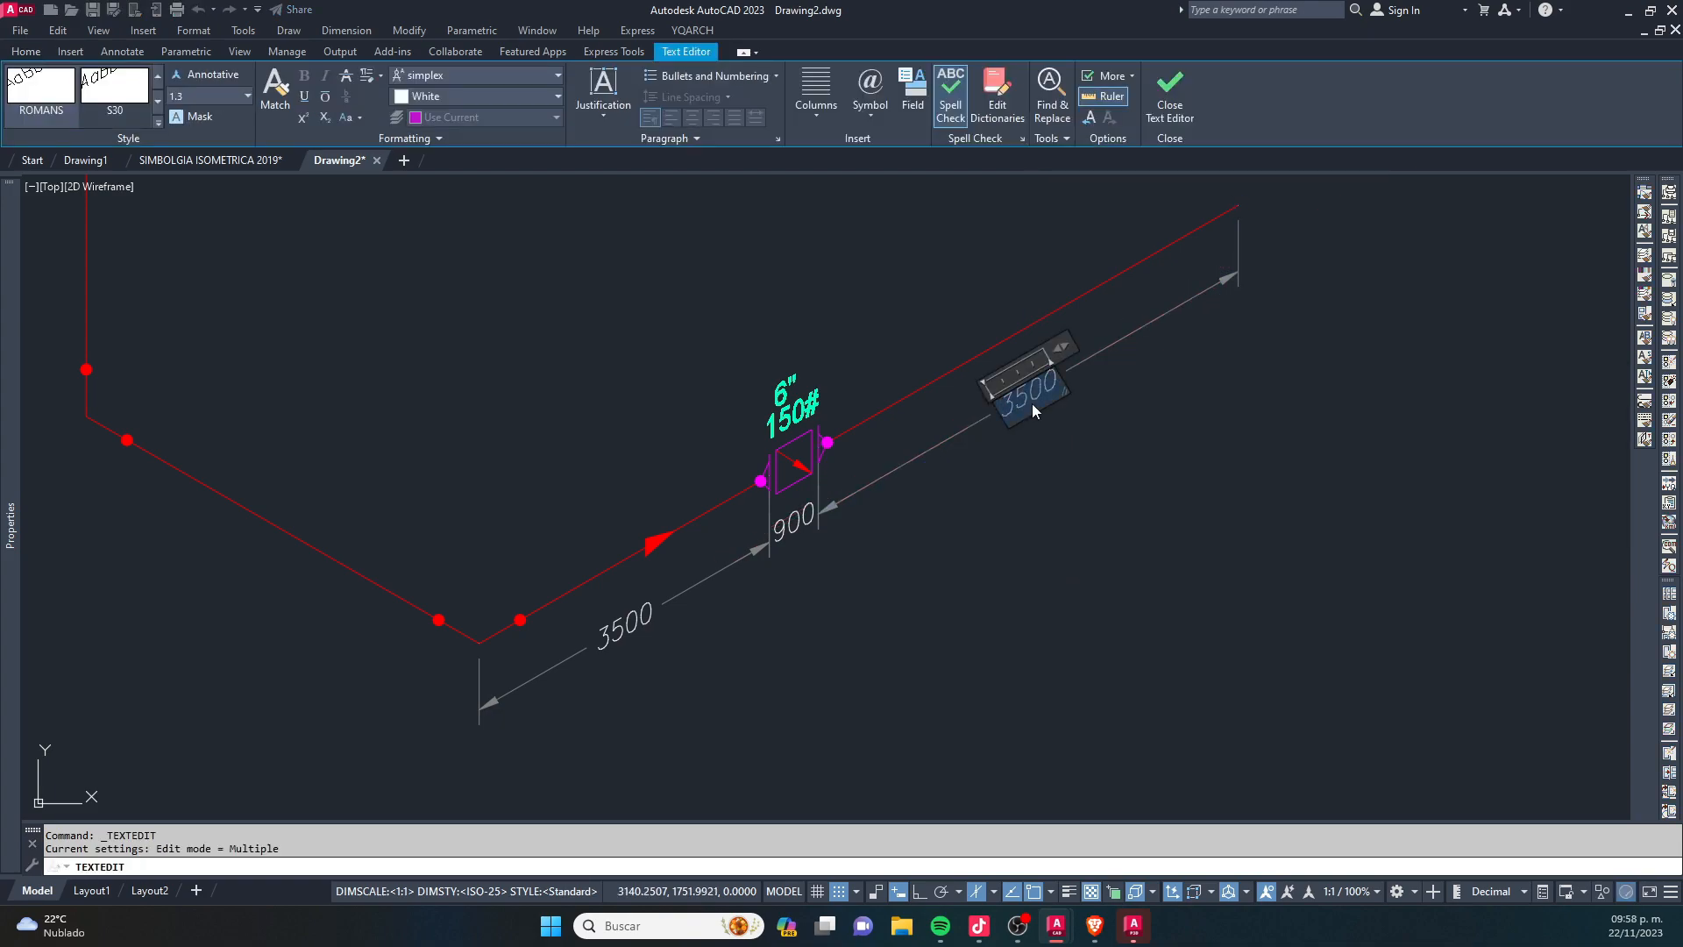
text(4000)
click(1161, 592)
key(Escape)
- Copy a left-rising isometric dimension sample with vertical extension lines to below the pipe run left of the 3500 dimension
scroll(1053, 504, down, 6)
key(Escape)
scroll(1015, 523, up, 2)
middle_drag(1015, 523, 951, 467)
key(Escape)
middle_drag(908, 226, 1007, 390)
scroll(1056, 301, up, 3)
click(1087, 436)
click(999, 462)
scroll(991, 457, down, 1)
text(co)
click(992, 460)
scroll(992, 460, down, 2)
middle_drag(922, 611, 981, 338)
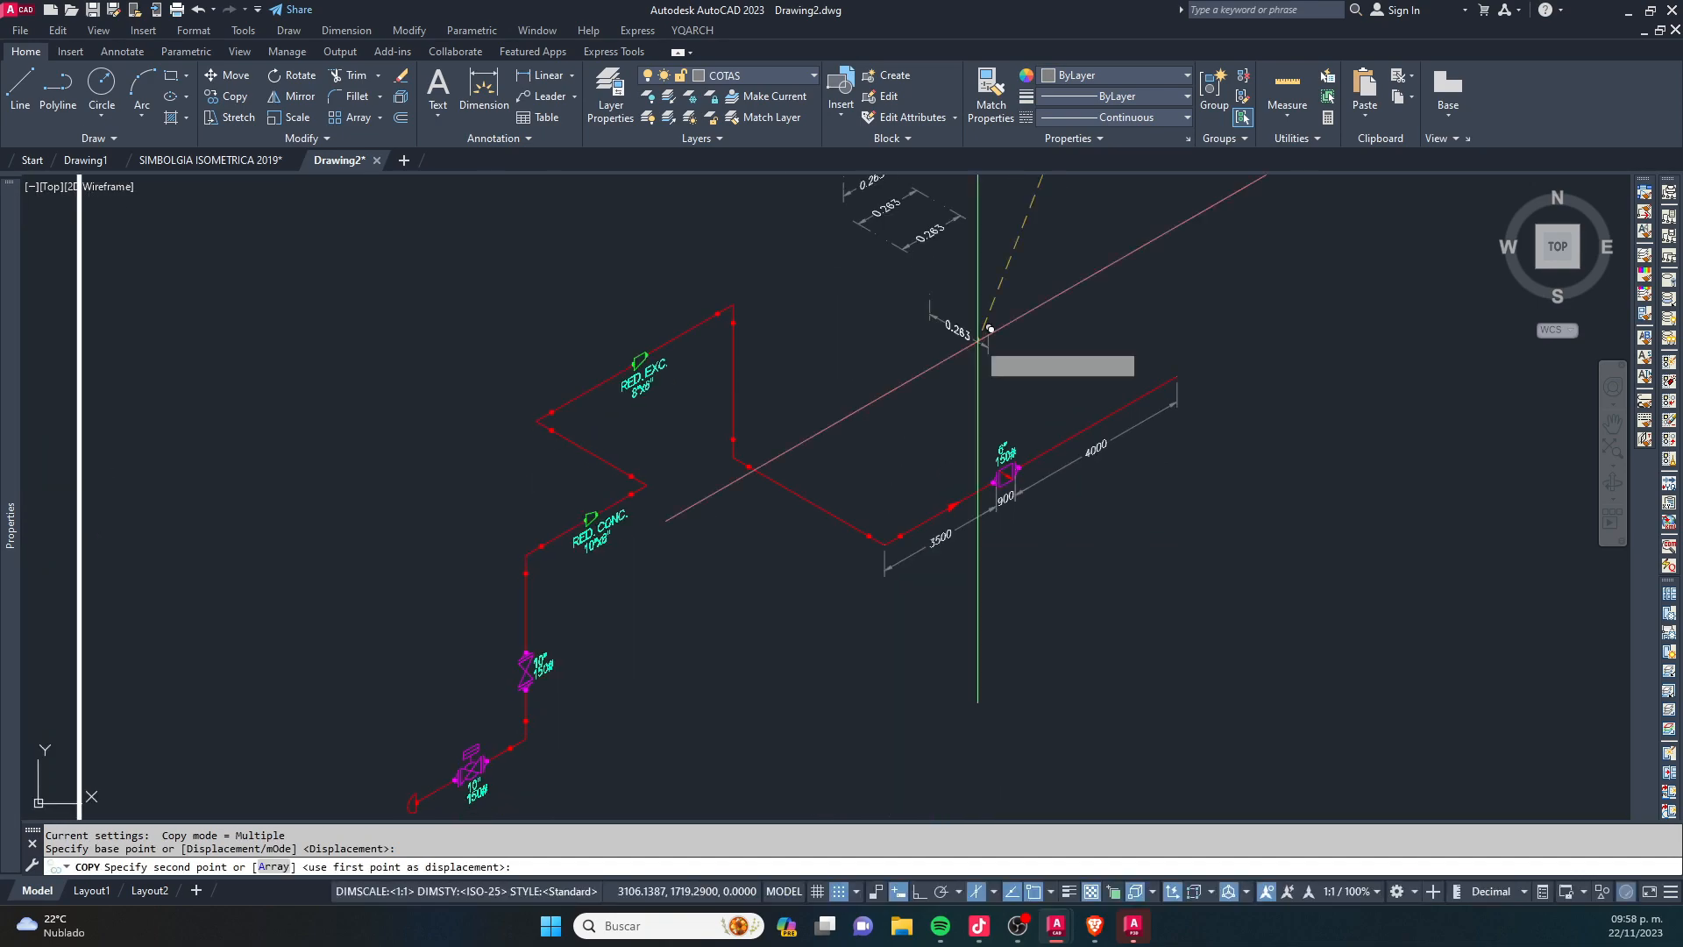
scroll(829, 545, up, 4)
click(828, 575)
key(Escape)
- Stretch the copied dimension to both corners of that pipe run and align its dimension line with the end of the 3500 dimension
click(861, 575)
click(859, 549)
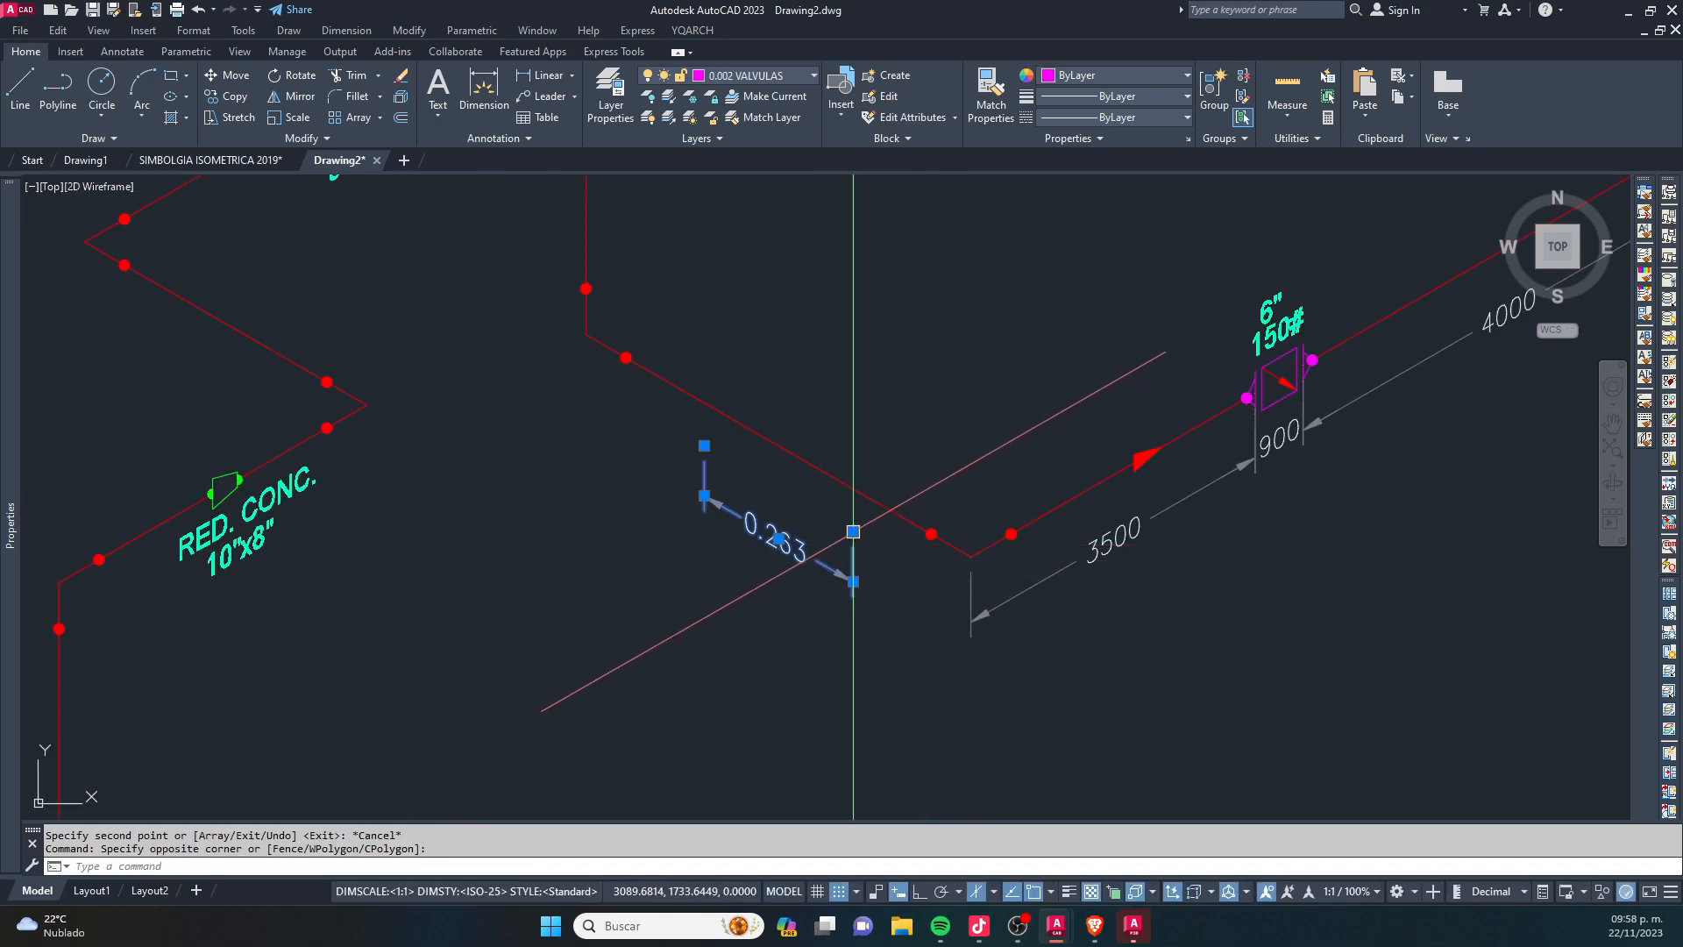
scroll(846, 538, up, 2)
click(848, 519)
click(857, 518)
click(849, 519)
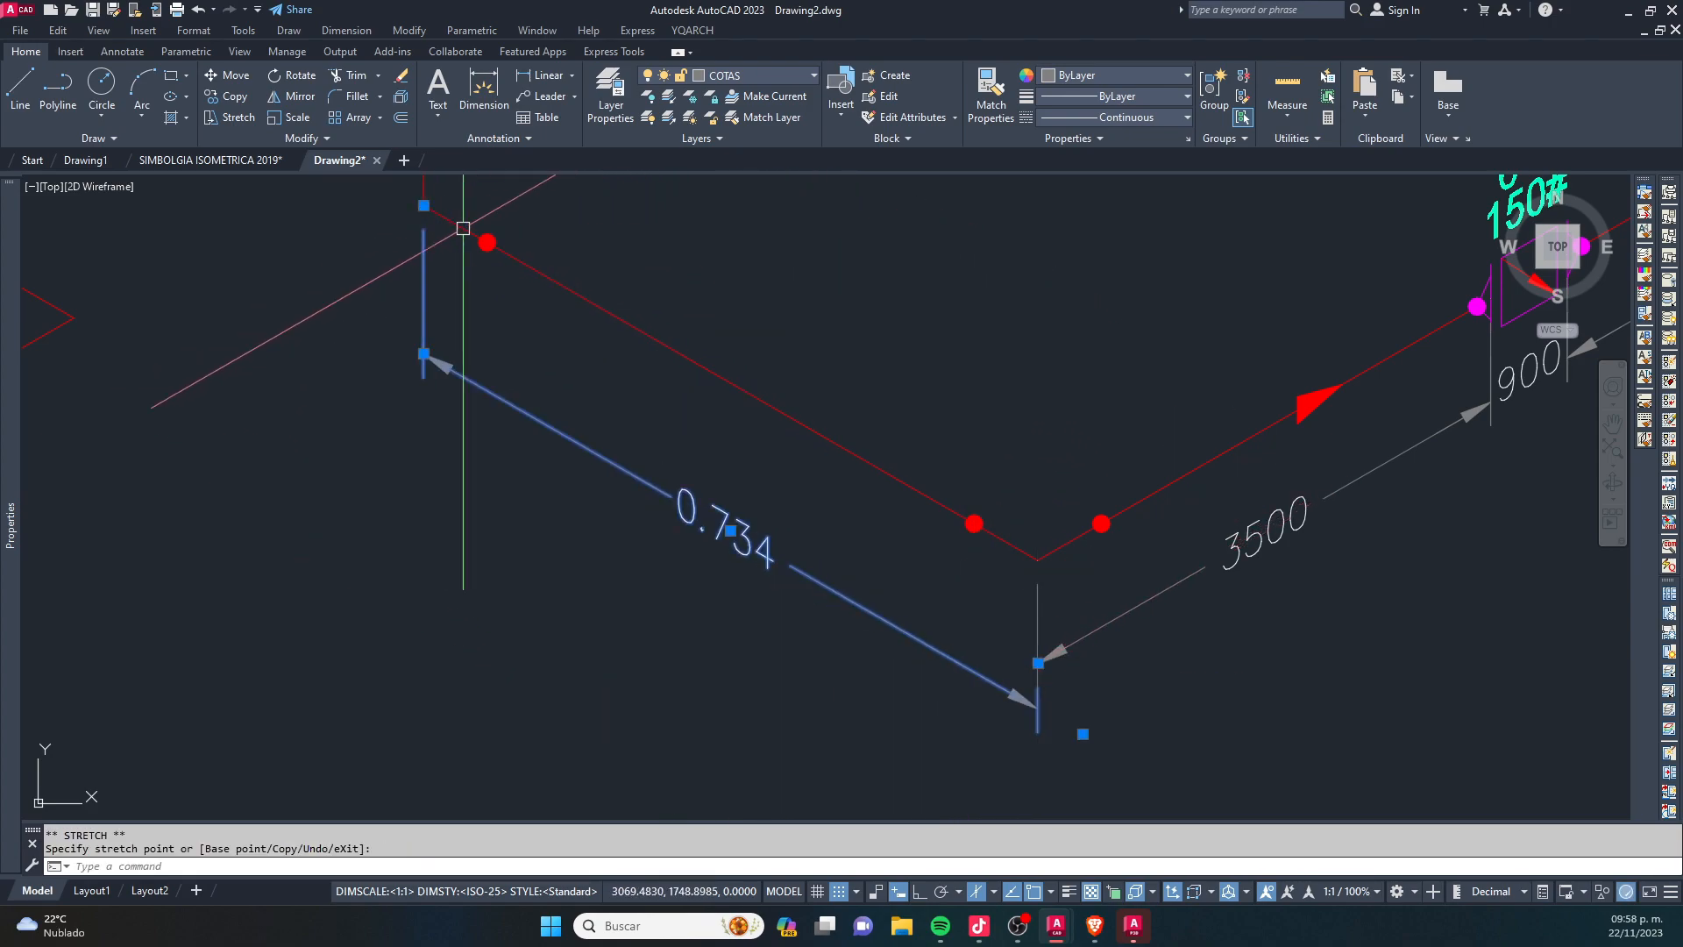
click(1038, 664)
key(Escape)
- Override the text of the dimension along the left-rising lower pipe run with 3200
middle_drag(784, 468, 804, 529)
key(Escape)
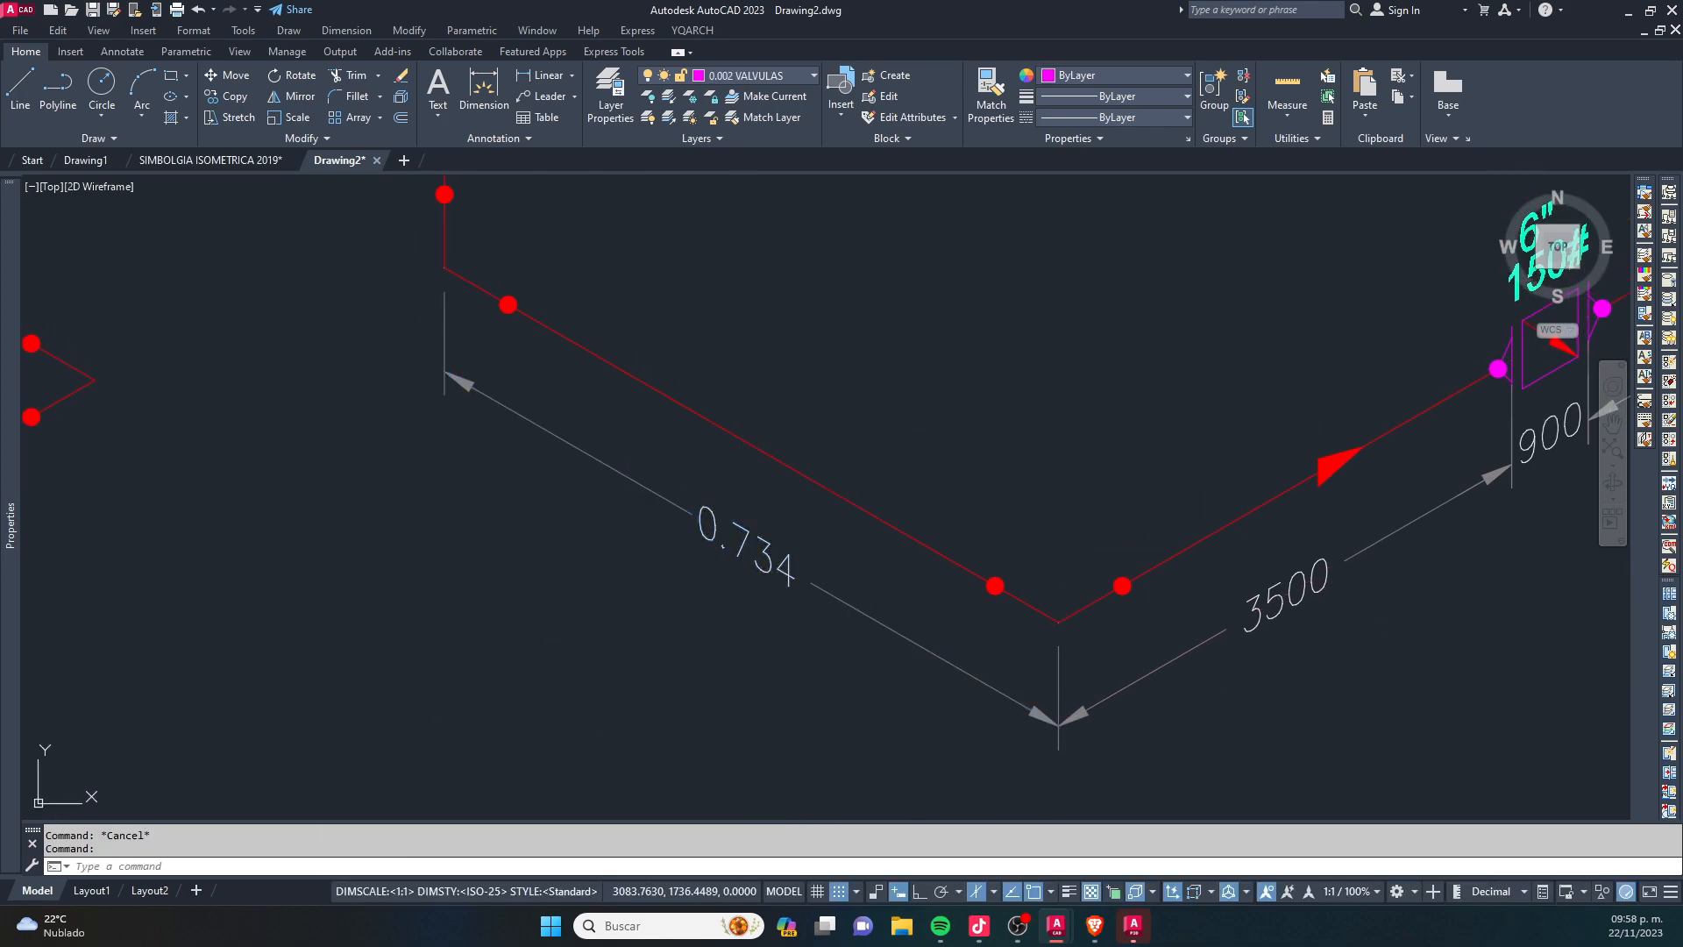
double_click(744, 533)
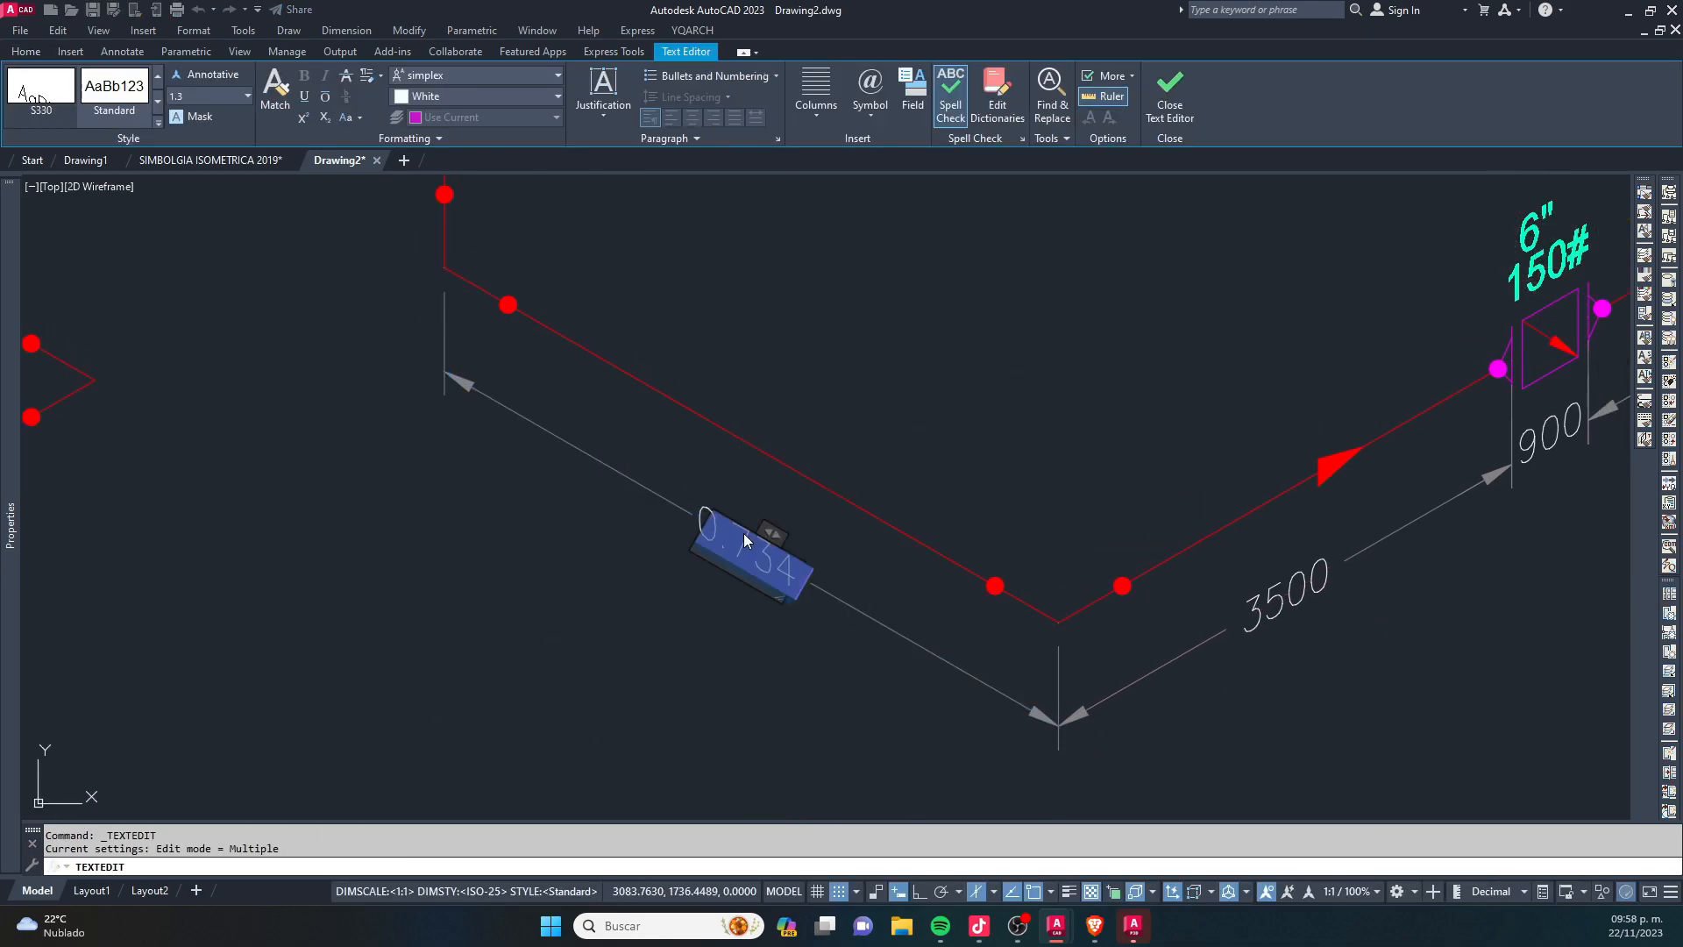
key(BackSpace)
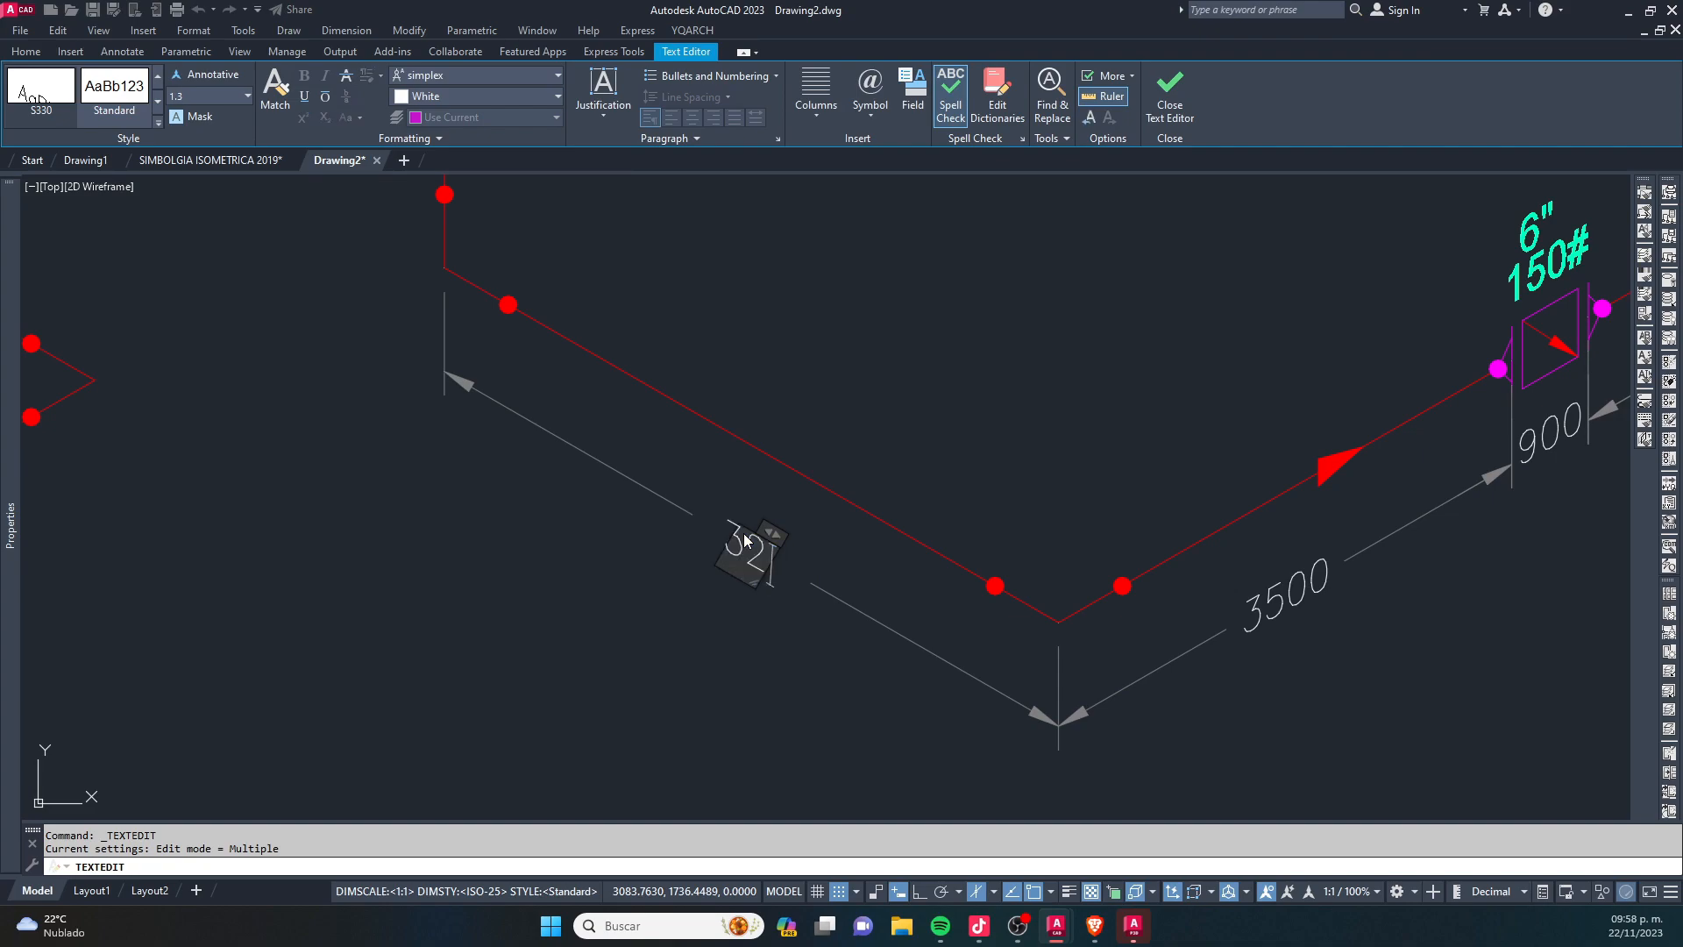
click(742, 647)
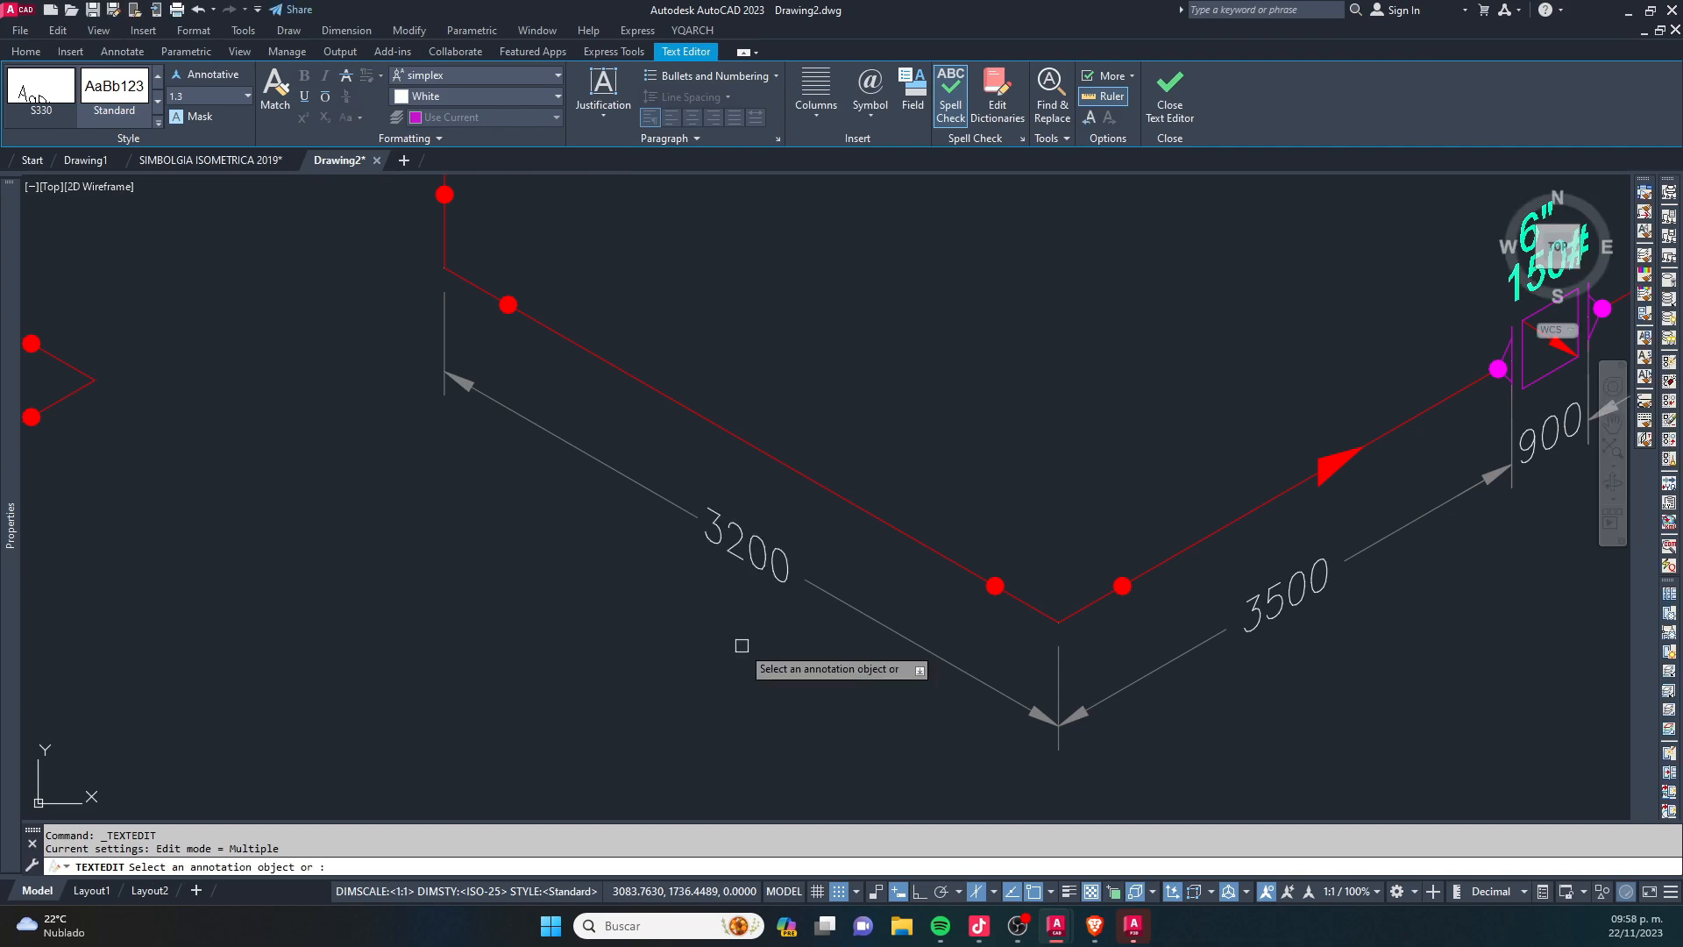
scroll(817, 535, down, 5)
key(Escape)
- Review the isometric dimension samples and the pipe runs dimensioned so far
middle_drag(862, 416, 913, 420)
middle_drag(936, 336, 955, 372)
middle_drag(861, 399, 933, 359)
middle_drag(975, 295, 956, 413)
middle_drag(1116, 284, 933, 477)
scroll(921, 470, up, 4)
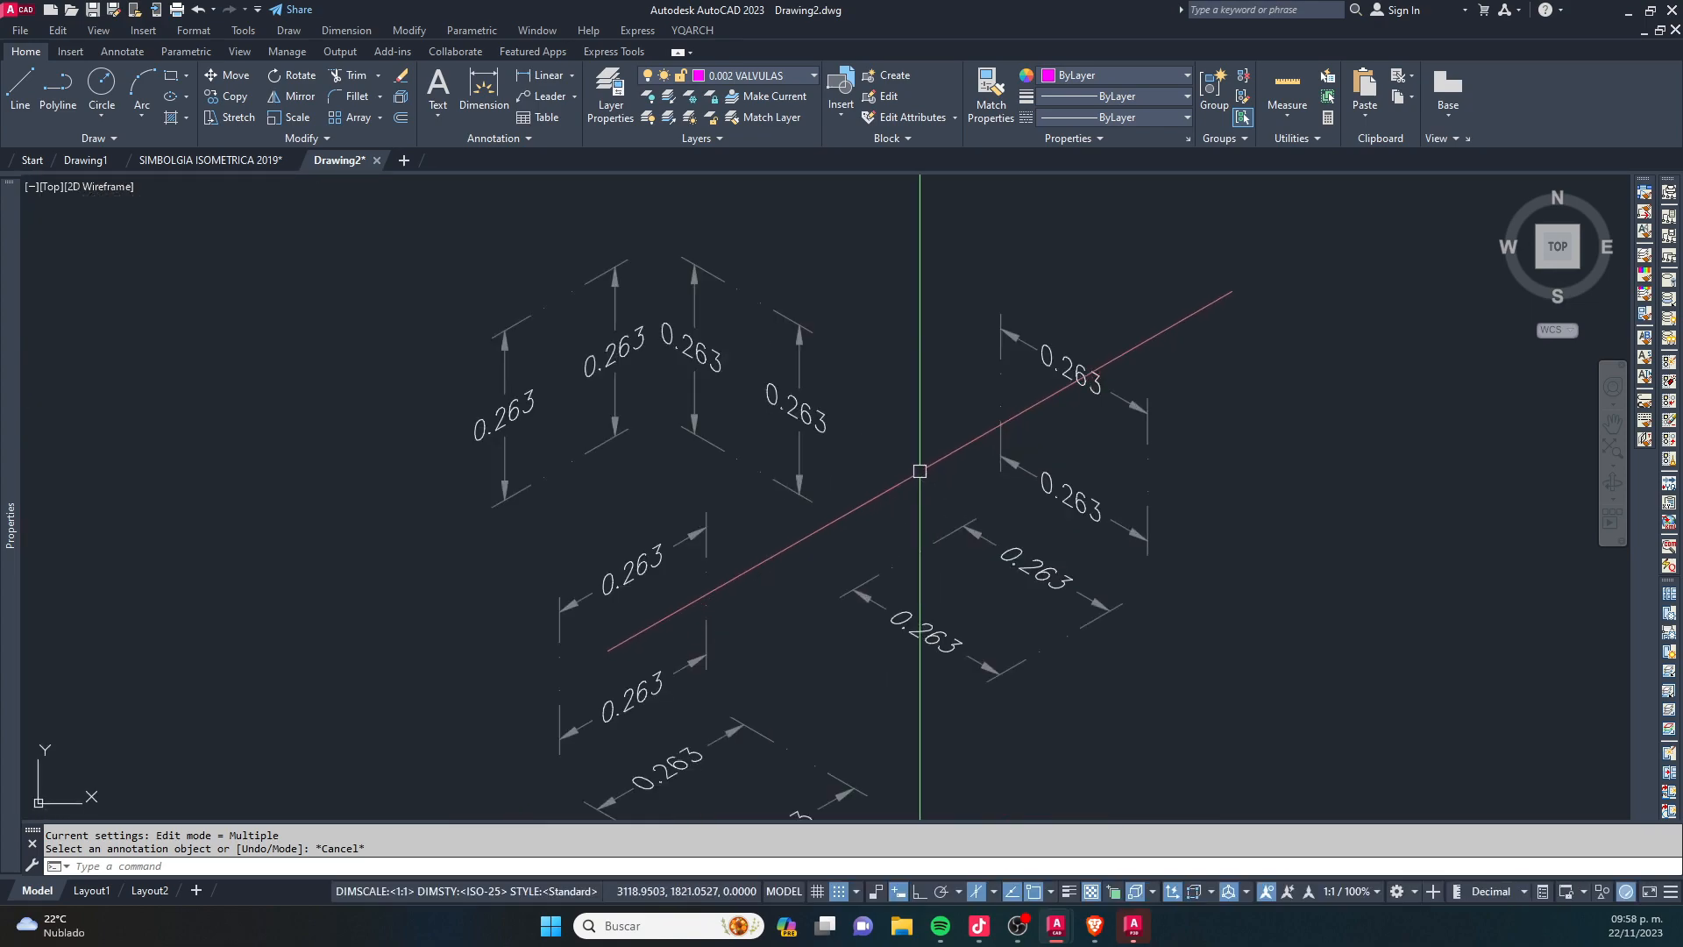
scroll(602, 308, down, 2)
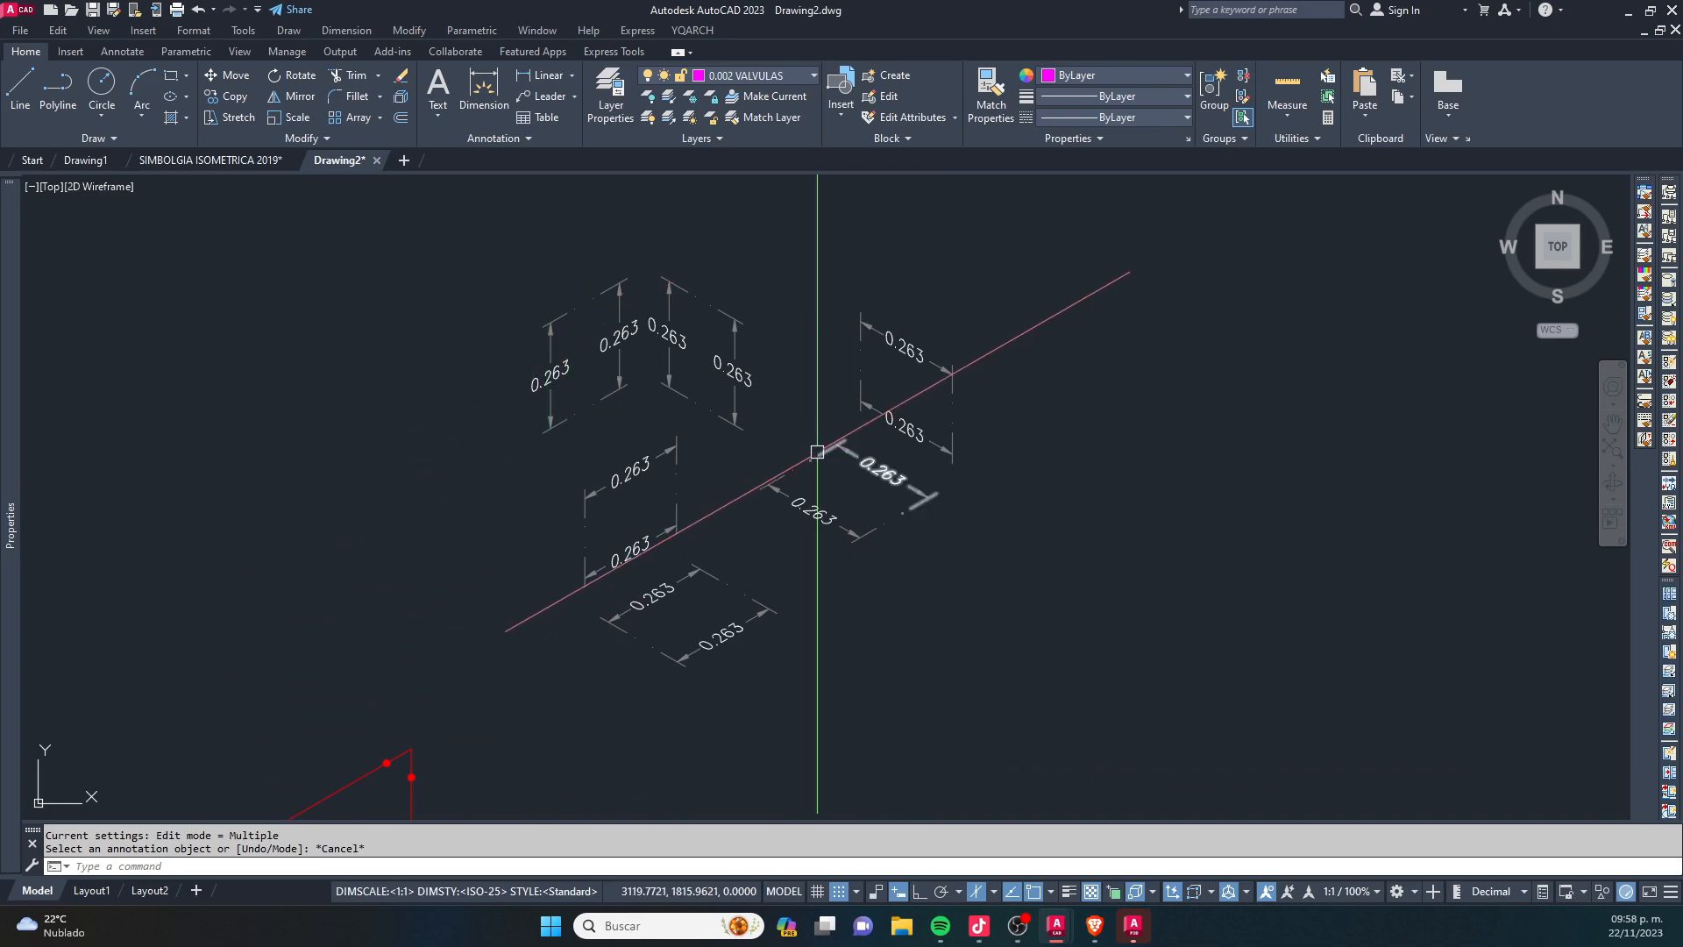
scroll(800, 507, down, 6)
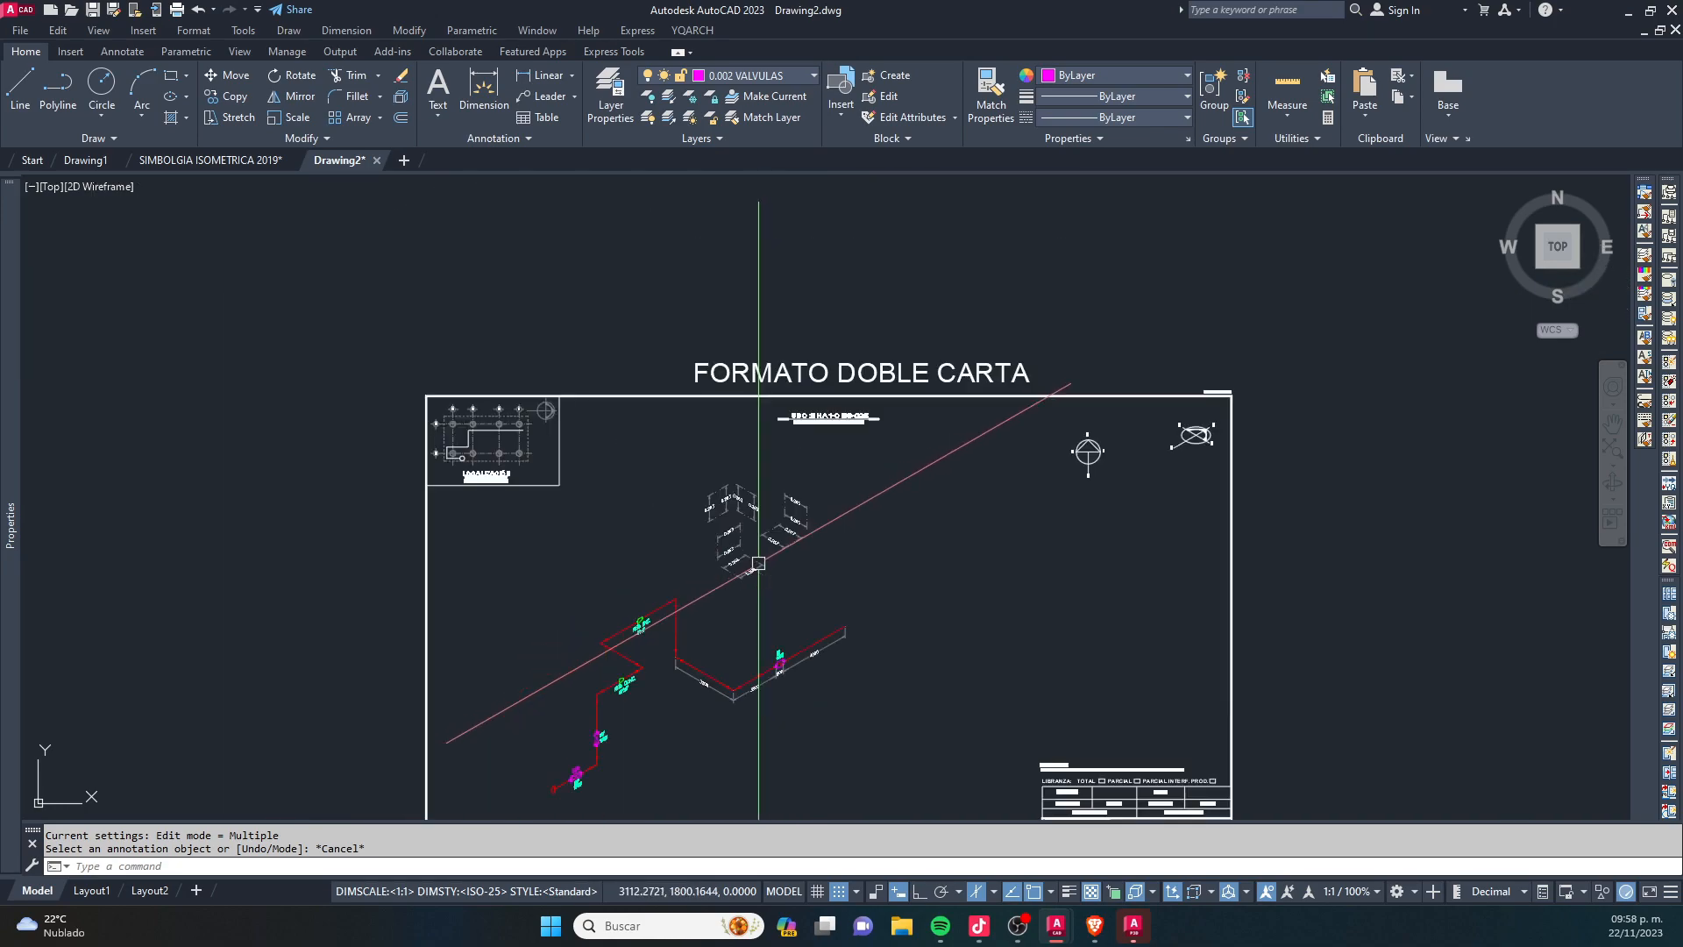
middle_drag(608, 667, 631, 567)
scroll(665, 634, up, 2)
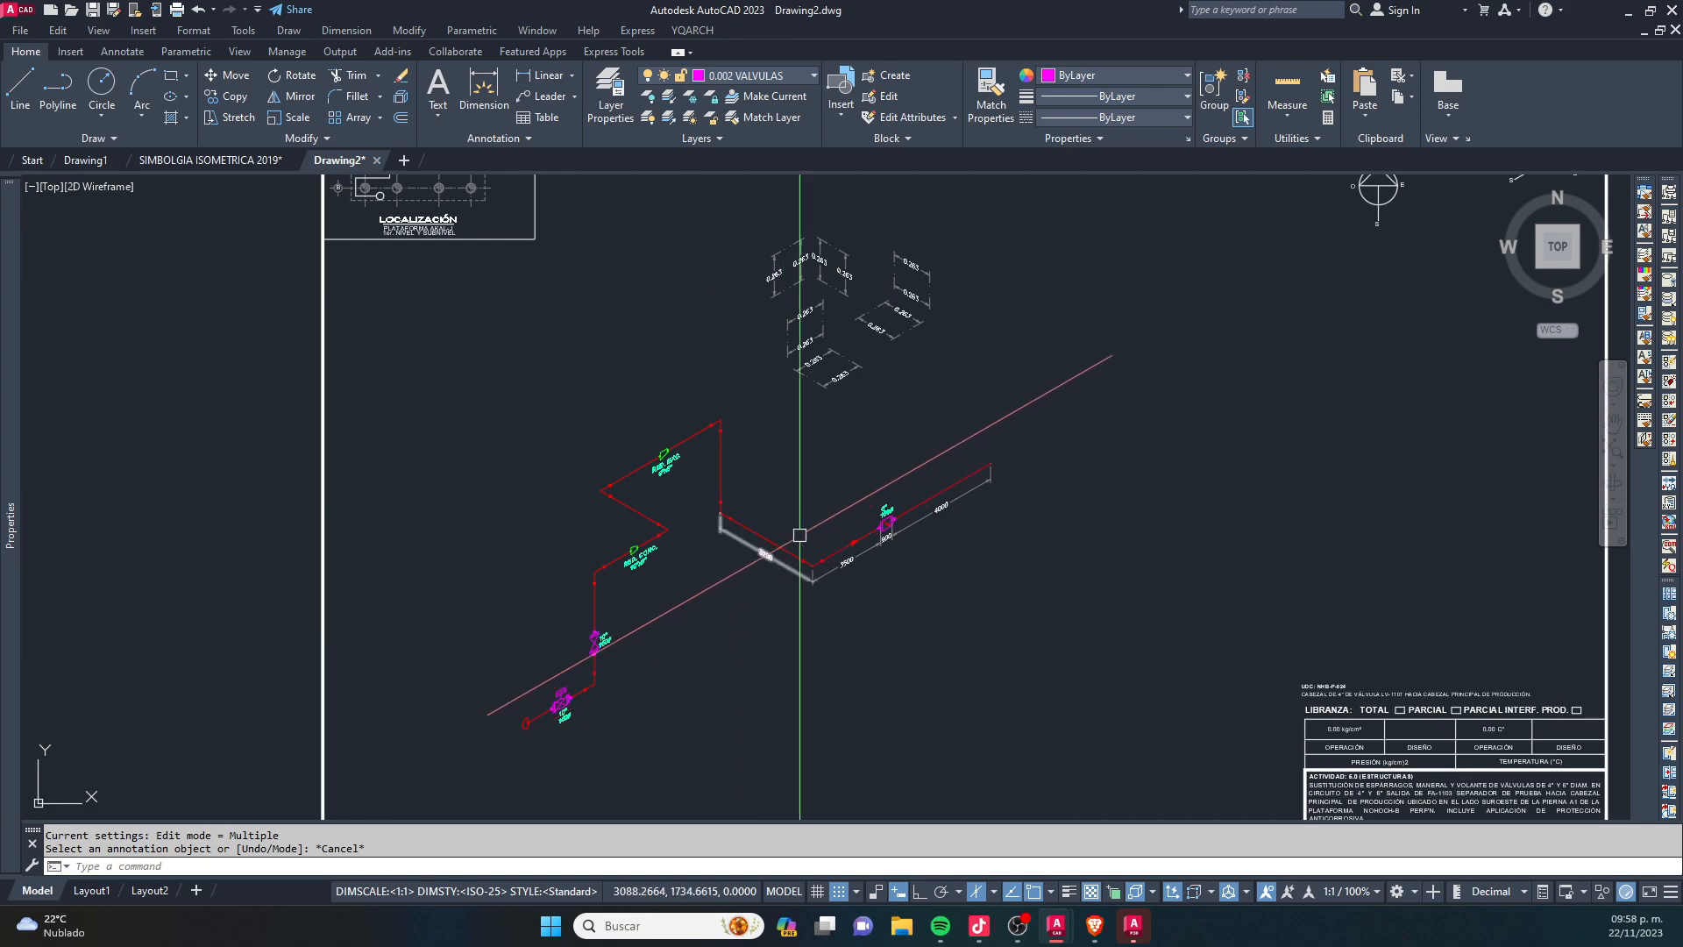
middle_drag(852, 412, 850, 440)
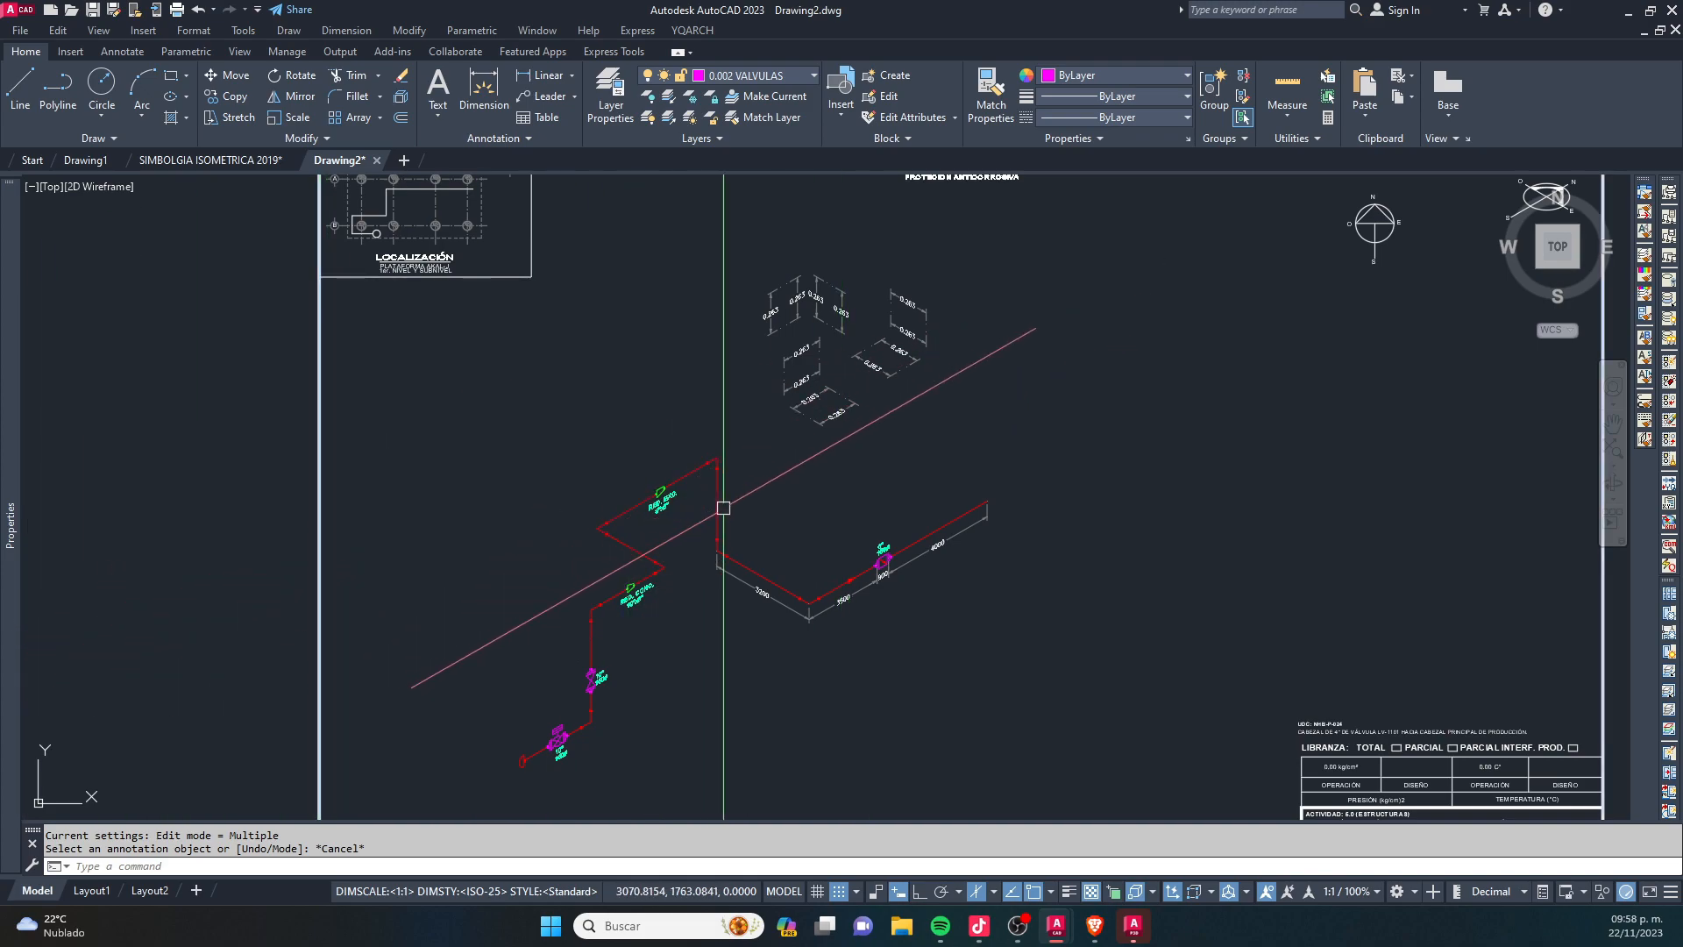
scroll(822, 558, up, 3)
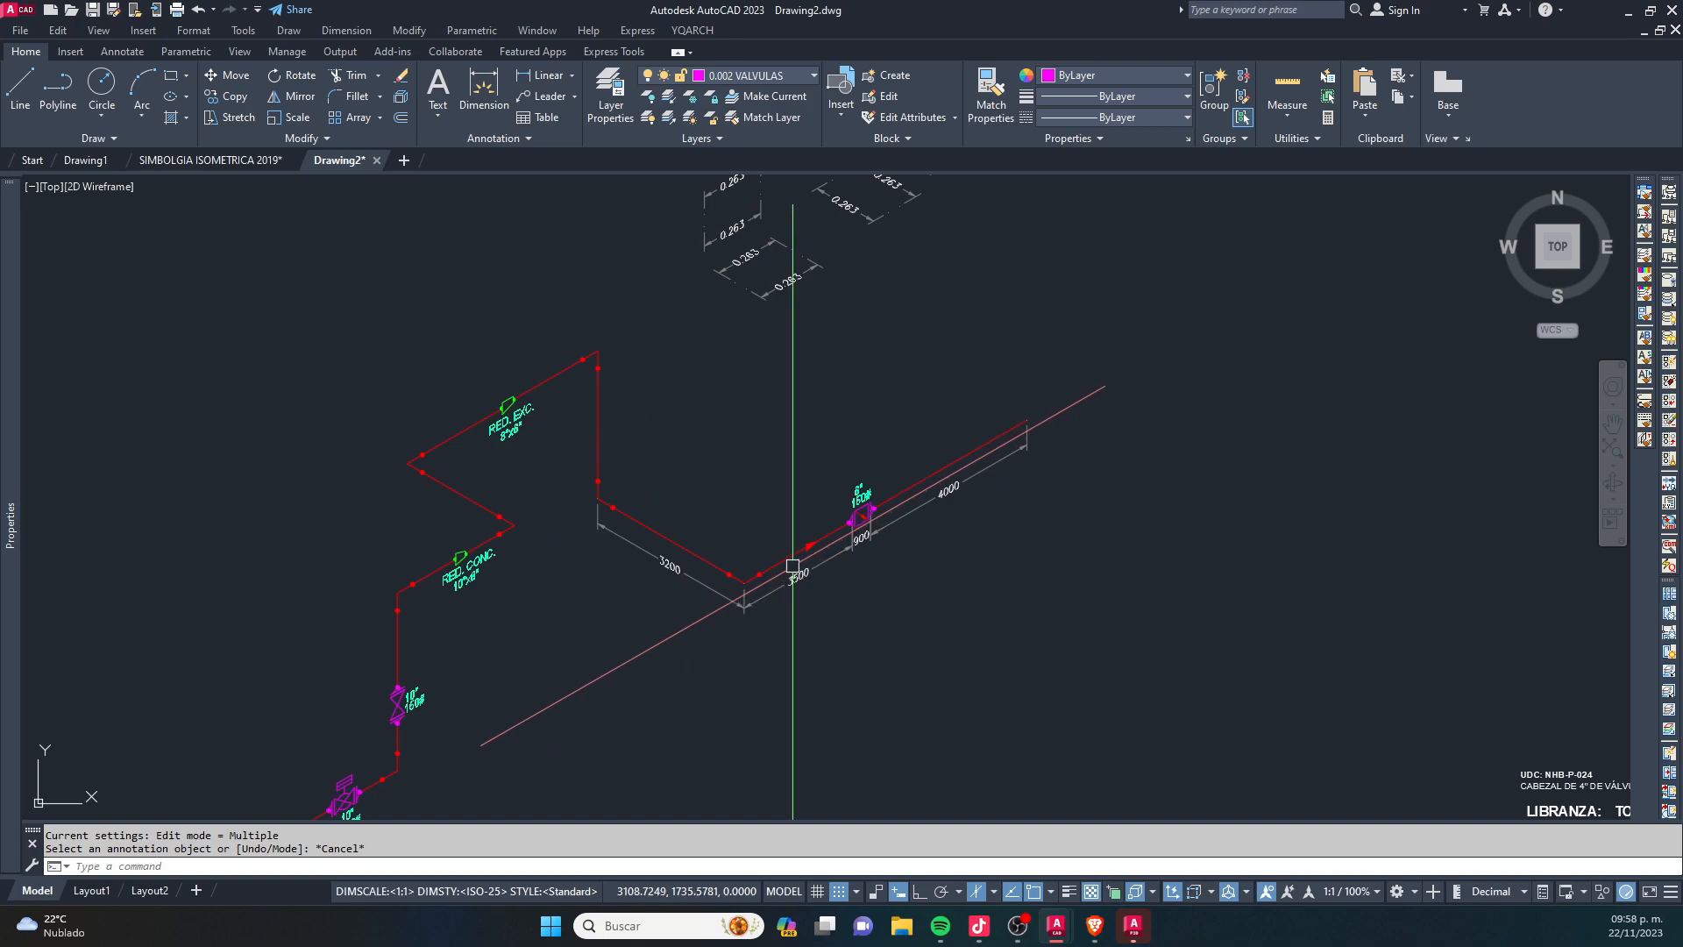
key(Escape)
key(Escape)
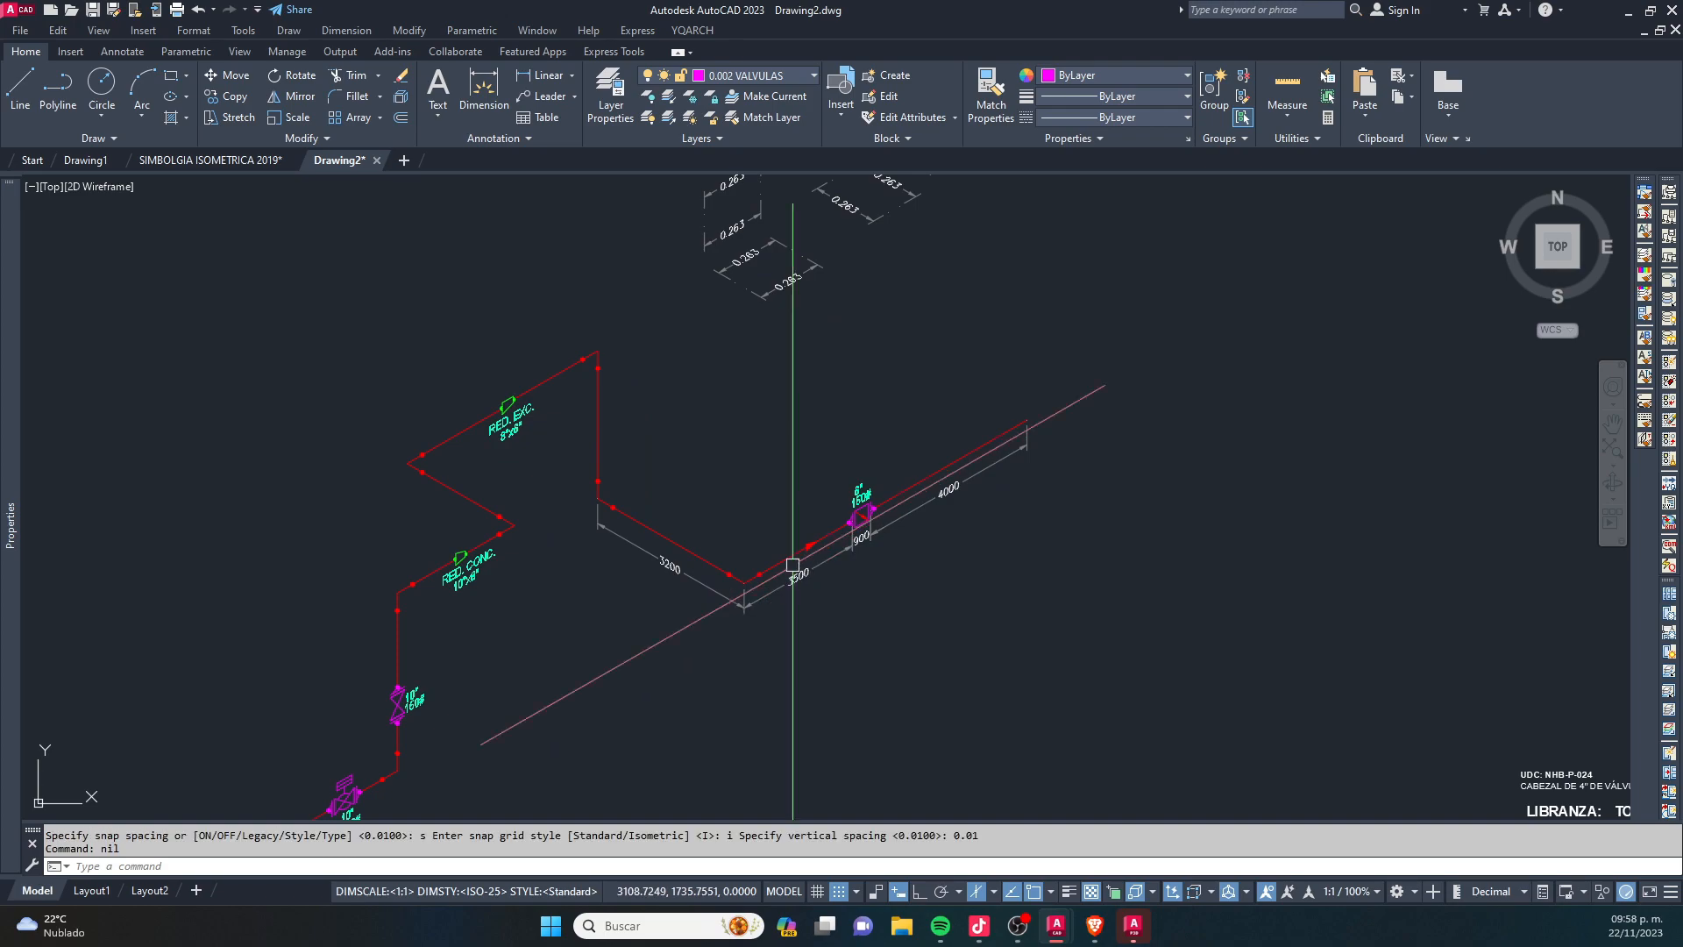
key(Return)
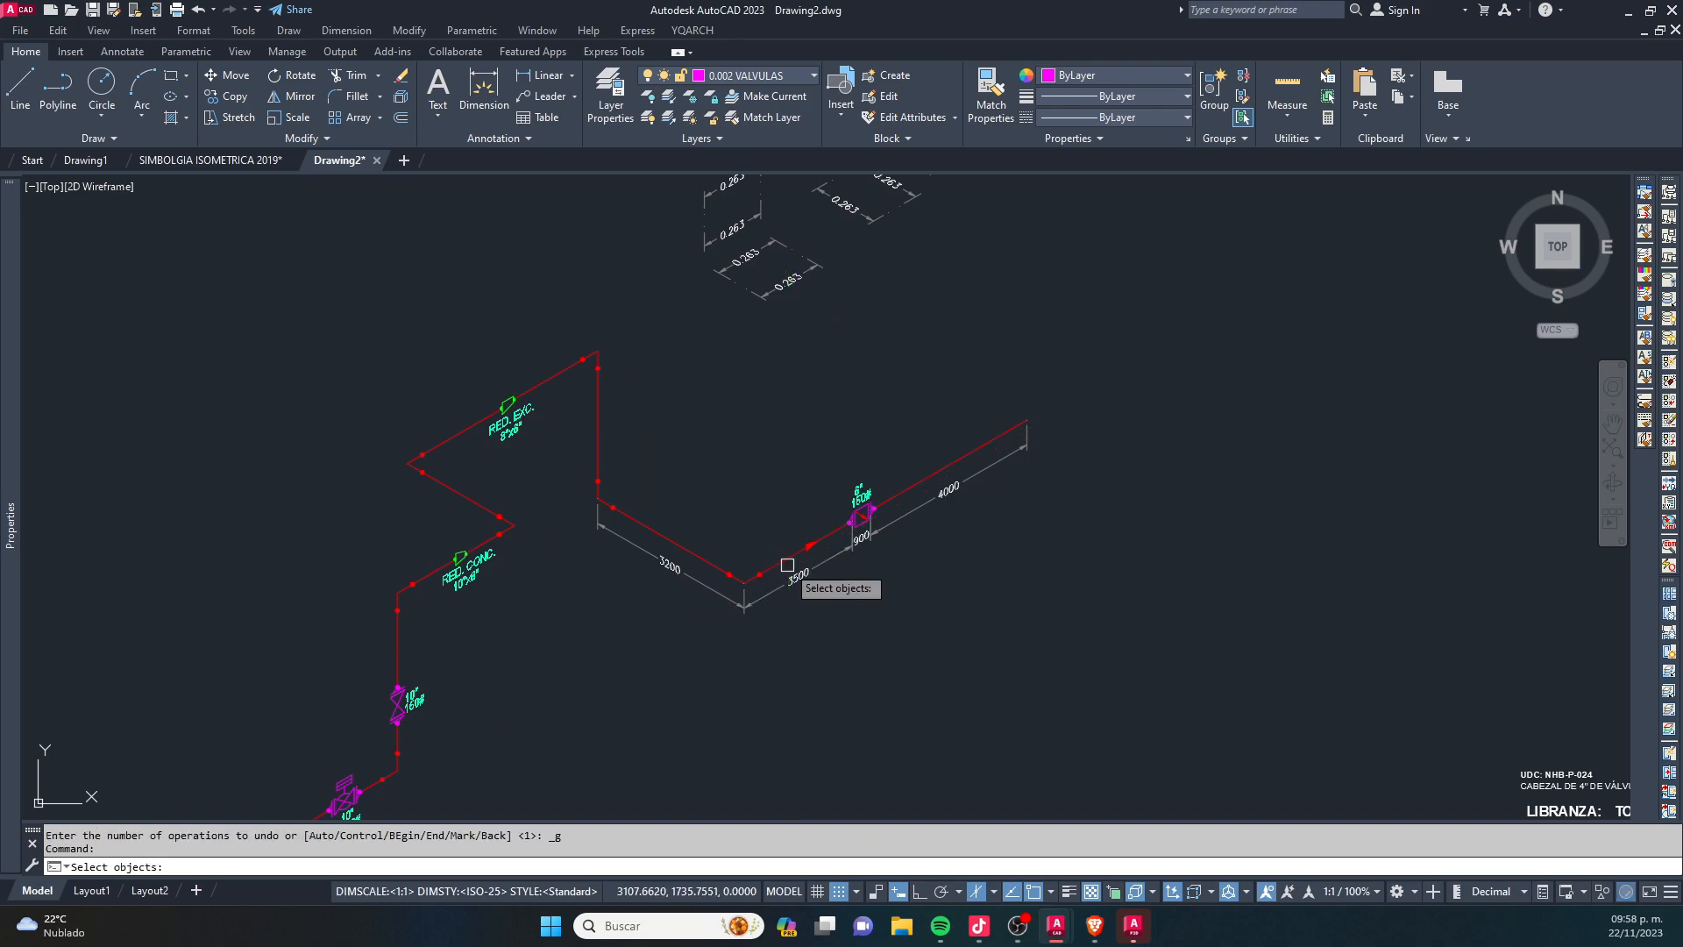
key(Escape)
key(Escape)
- Copy the RED. CONC. text of the 10"x8" reducer to the empty area above the dimensioned lower pipe runs
scroll(518, 576, up, 8)
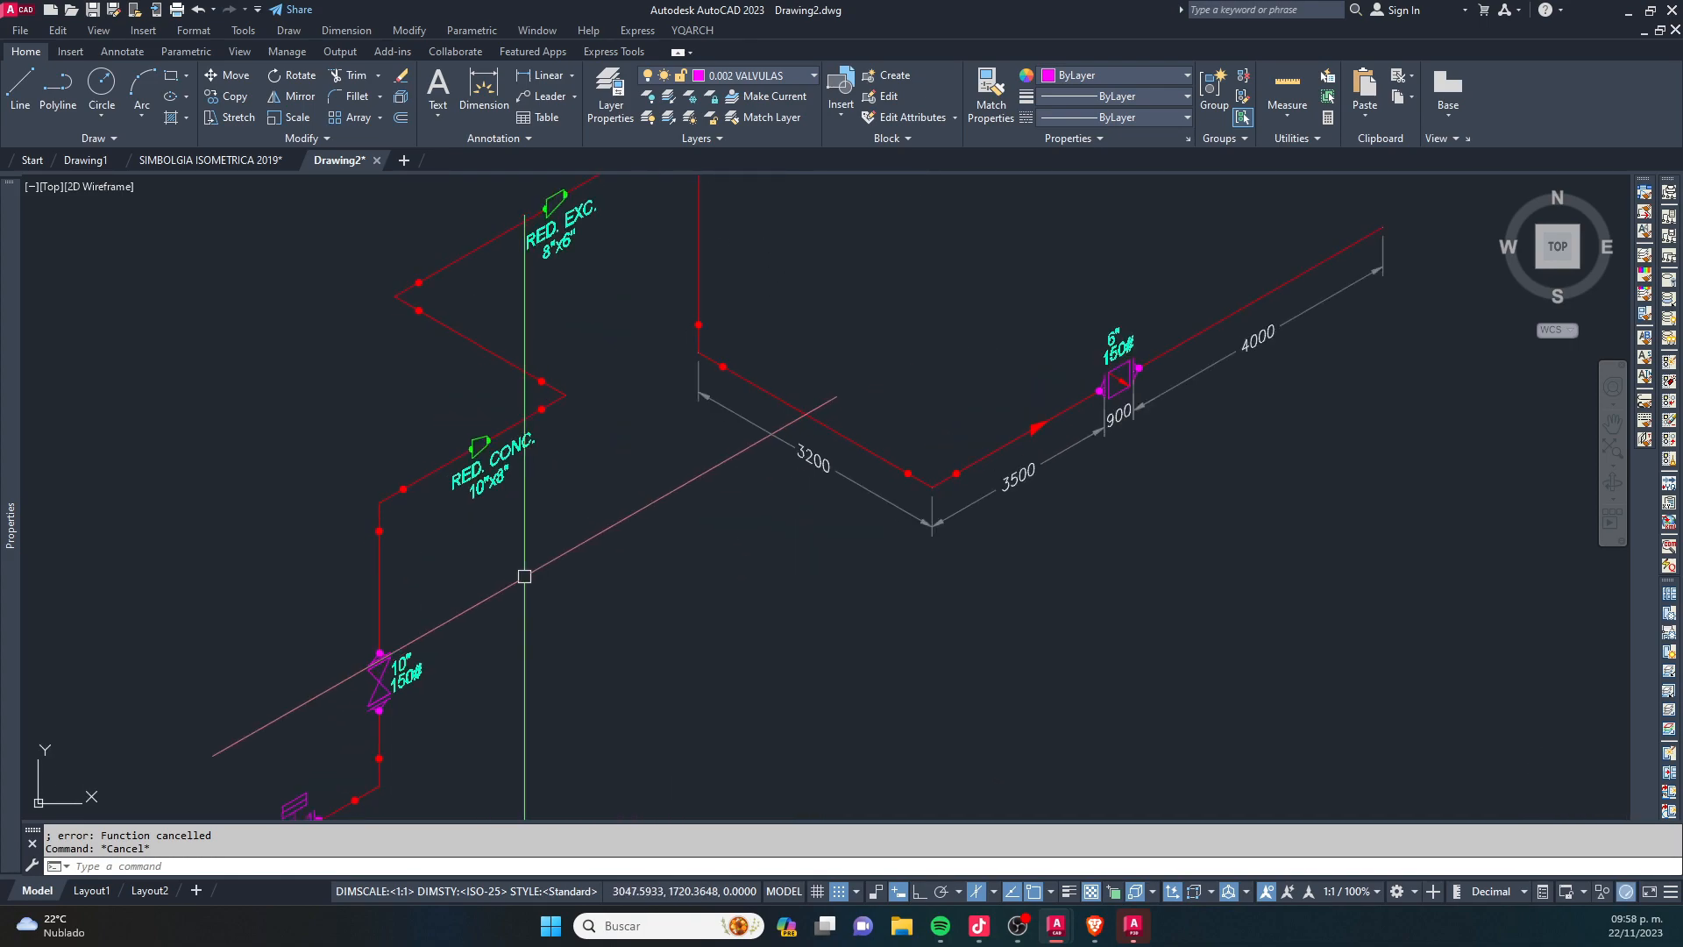
text(co)
key(Return)
click(468, 472)
scroll(386, 601, down, 6)
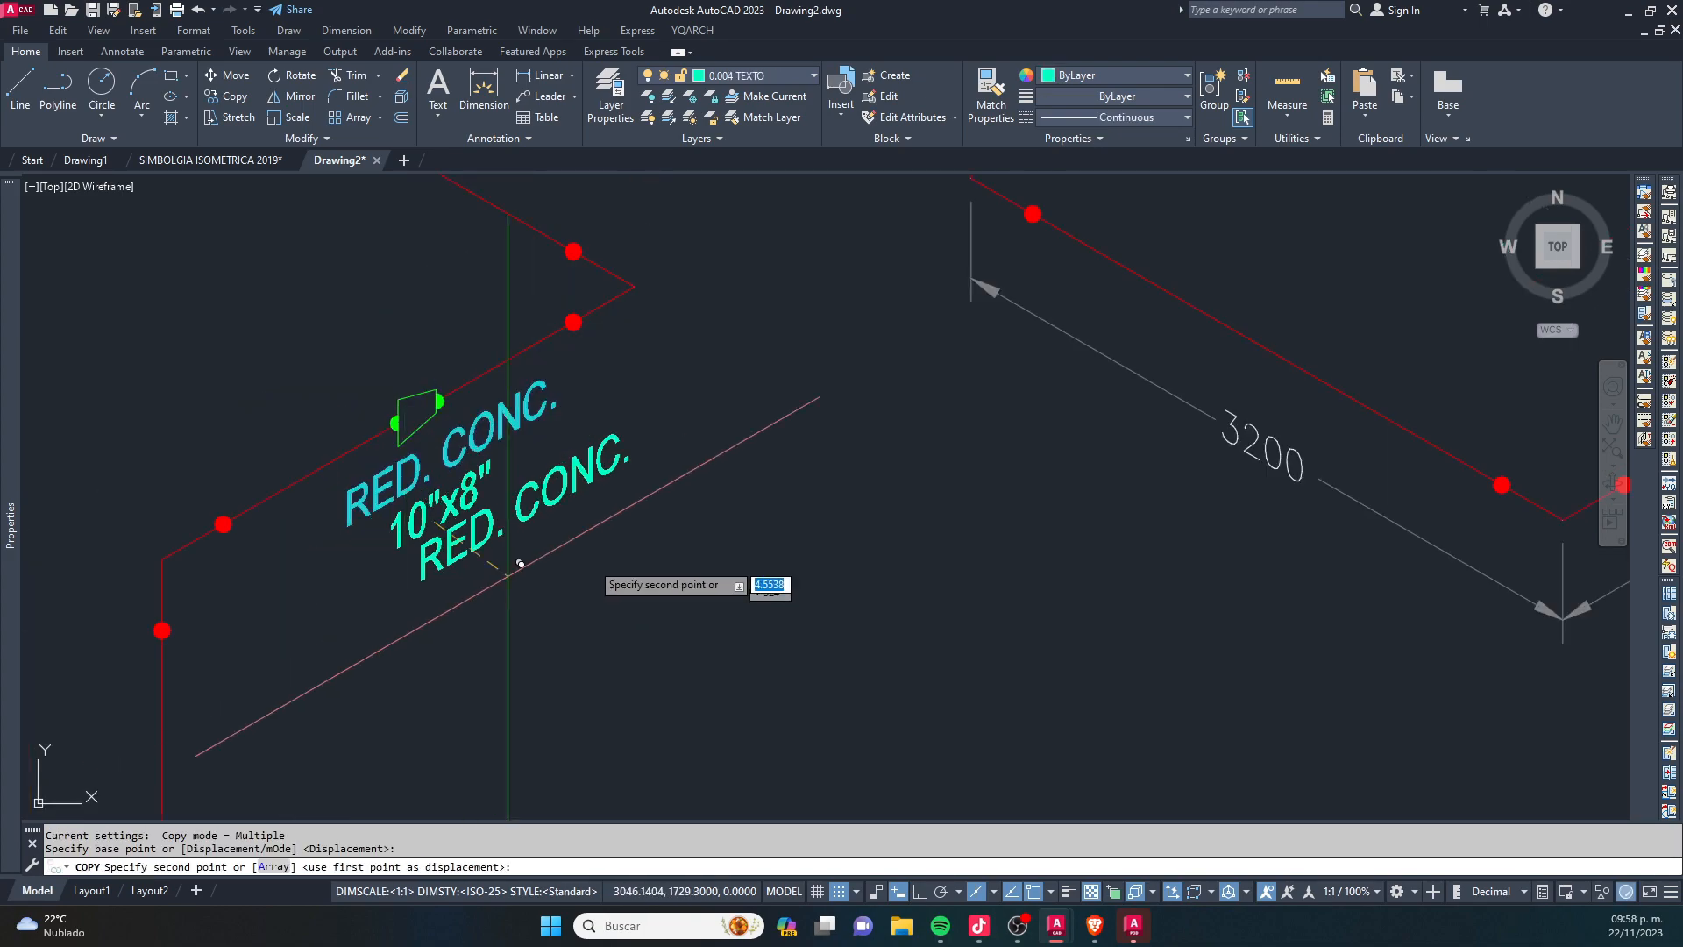
middle_drag(1049, 542, 747, 605)
click(627, 450)
key(Escape)
- Replace the copied text's content with A
scroll(622, 448, up, 4)
double_click(609, 433)
text(A)
key(Escape)
key(Escape)
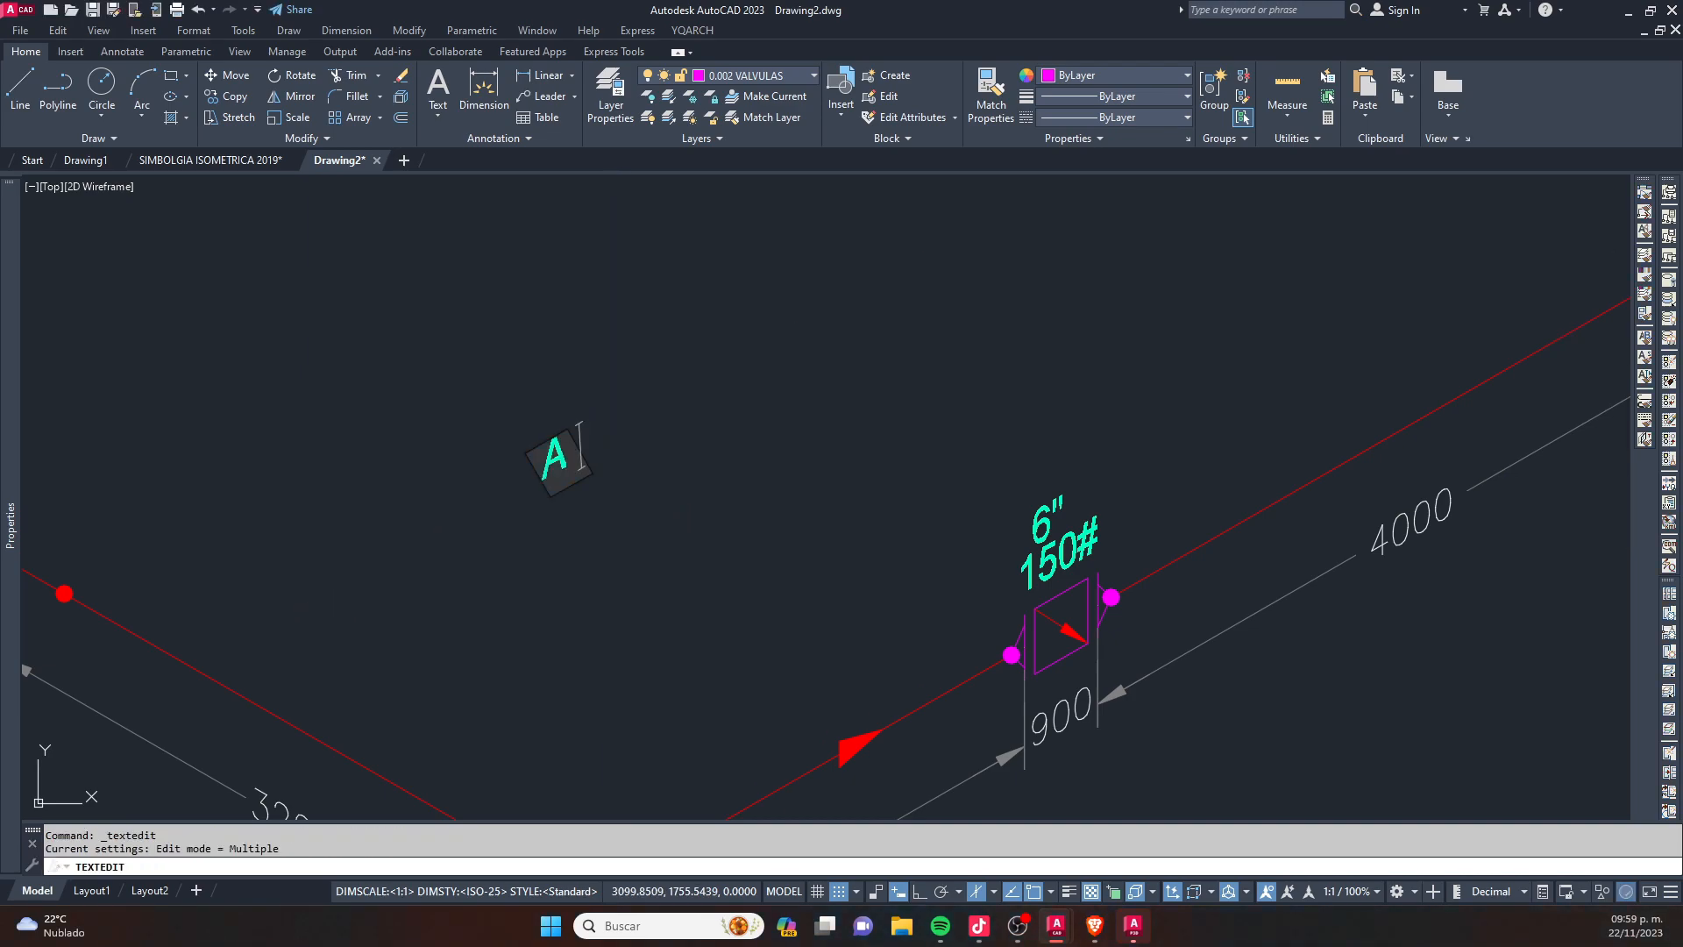
scroll(688, 477, down, 6)
click(1044, 403)
click(903, 551)
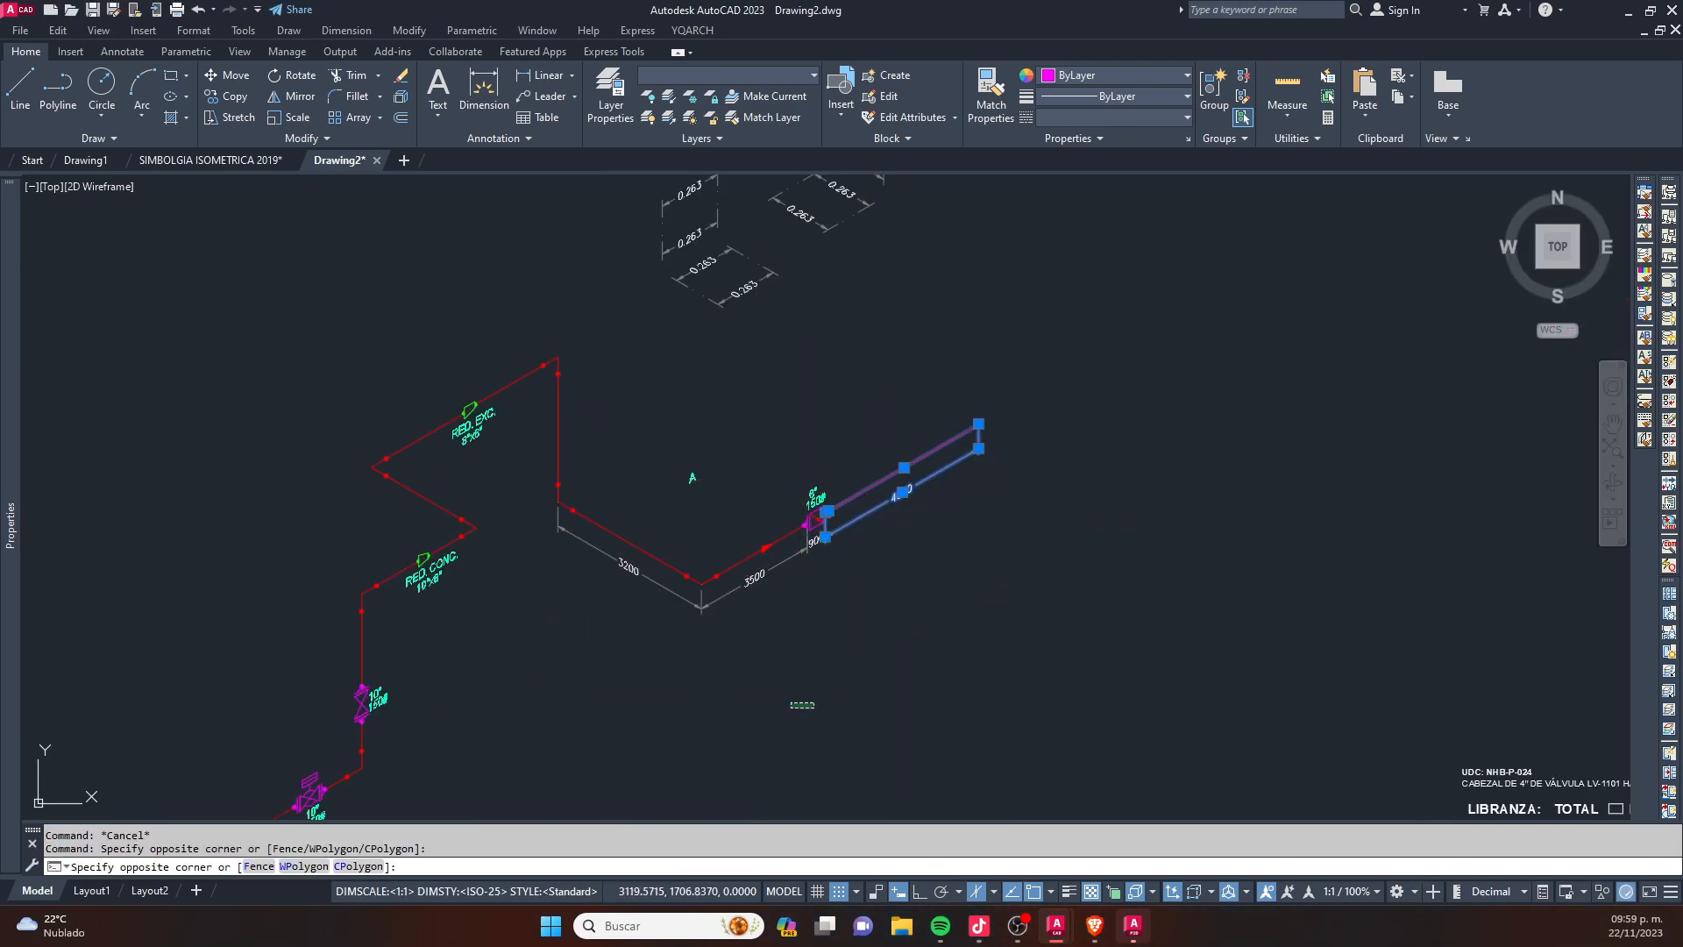
click(791, 704)
scroll(812, 479, down, 2)
key(Escape)
key(Escape)
- Copy the whole piping isometric with its dimensions and the letter A to the empty sheet area to its right
click(460, 396)
click(1044, 676)
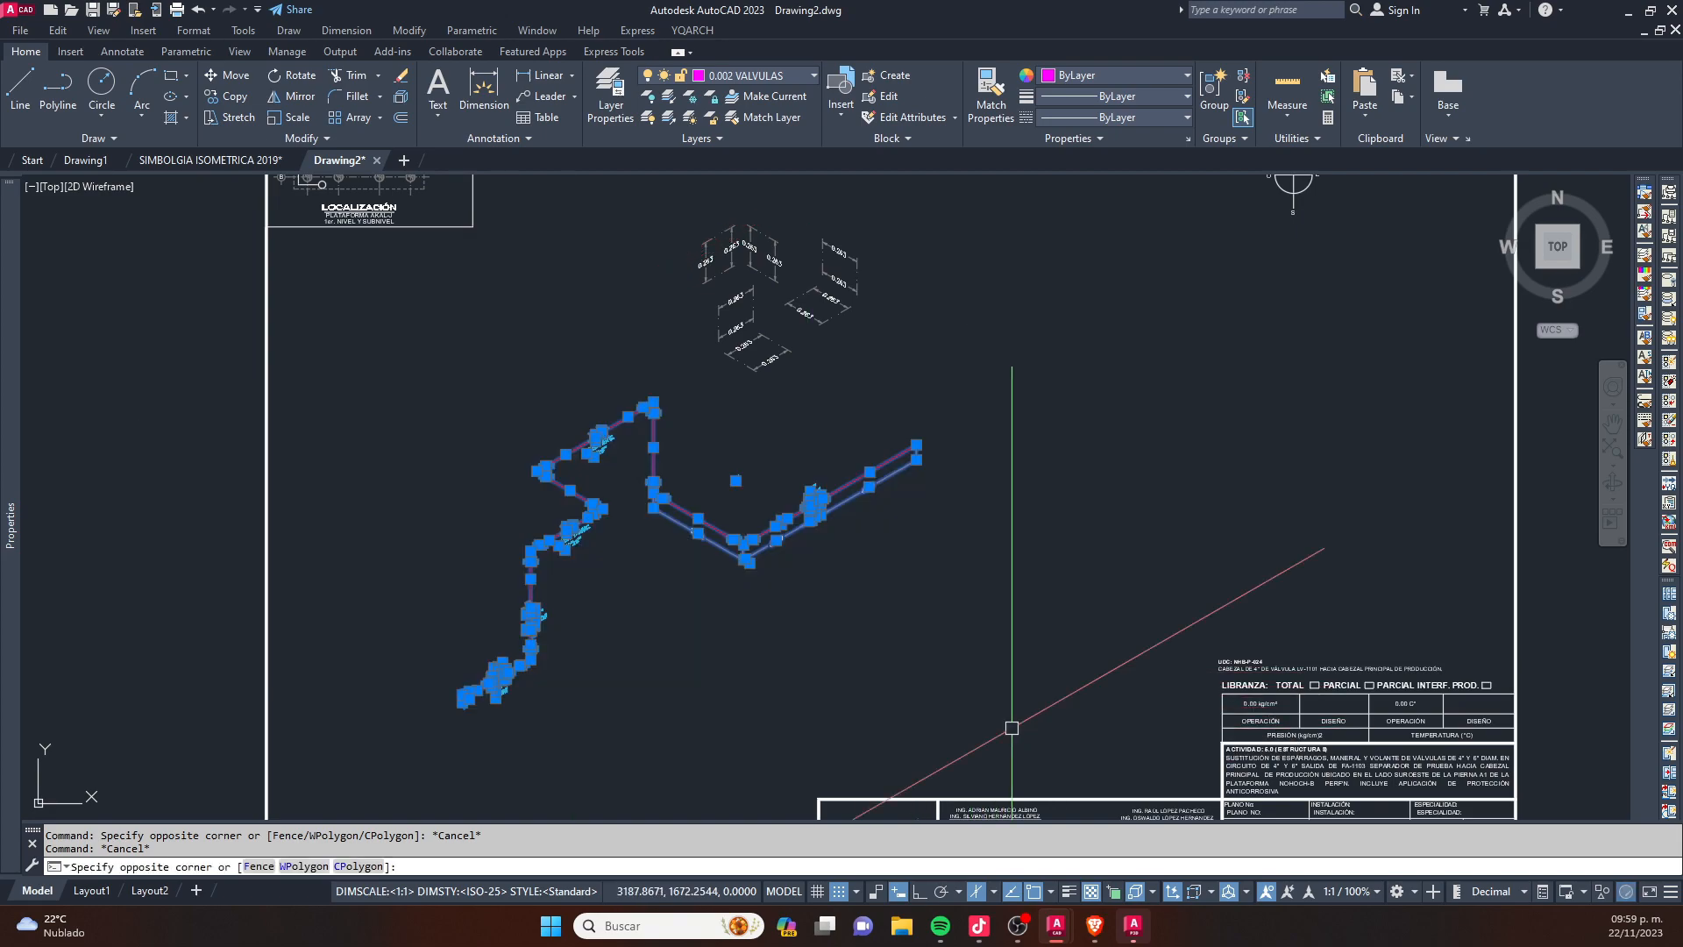
click(819, 706)
click(458, 476)
scroll(458, 476, down, 2)
text(co)
key(Return)
click(568, 524)
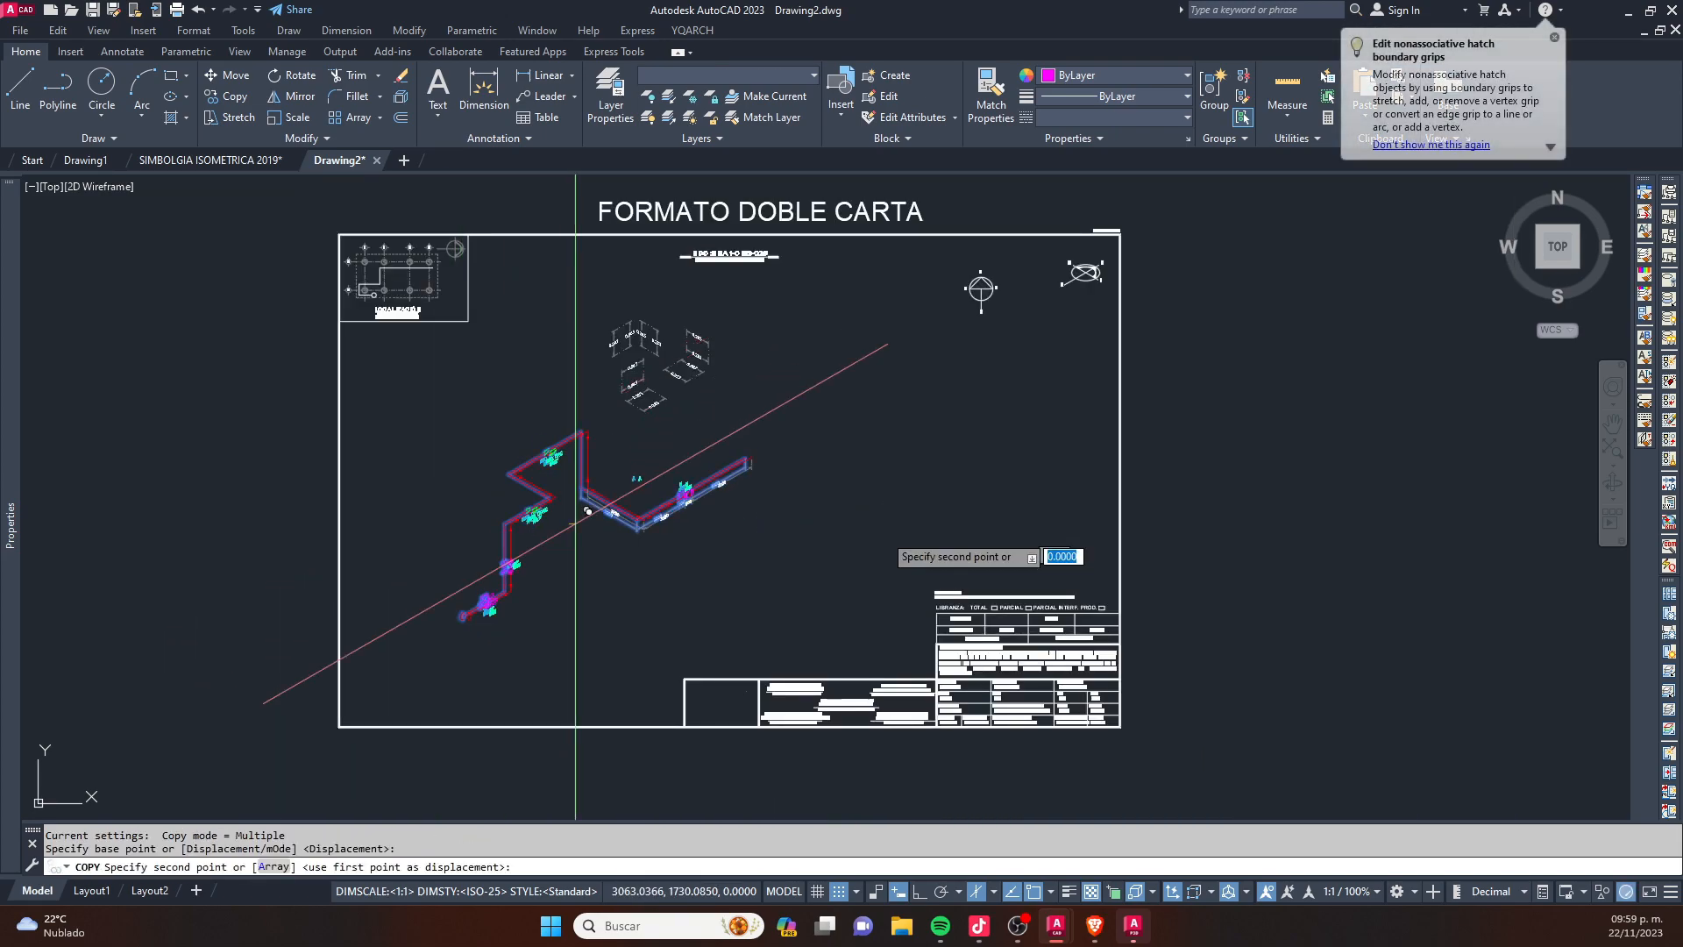
click(872, 484)
key(Escape)
key(Escape)
- Explode the 3200, 3500, 900 and 4000 dimensions of the copied isometric
scroll(976, 514, up, 4)
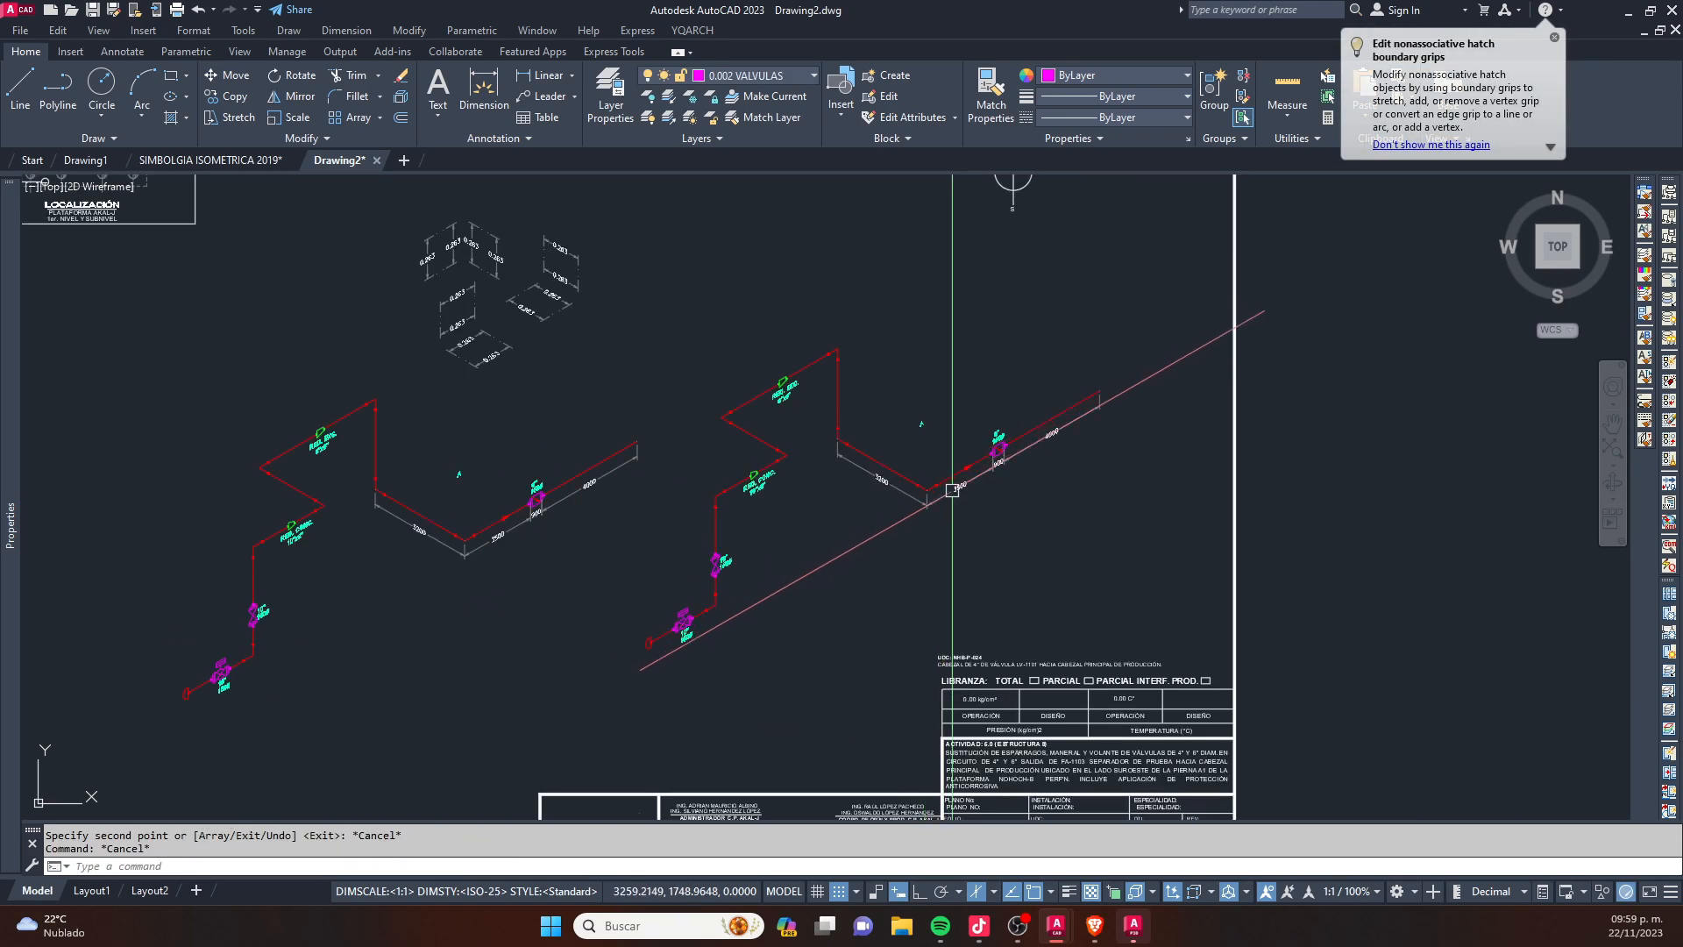
middle_drag(548, 421, 595, 516)
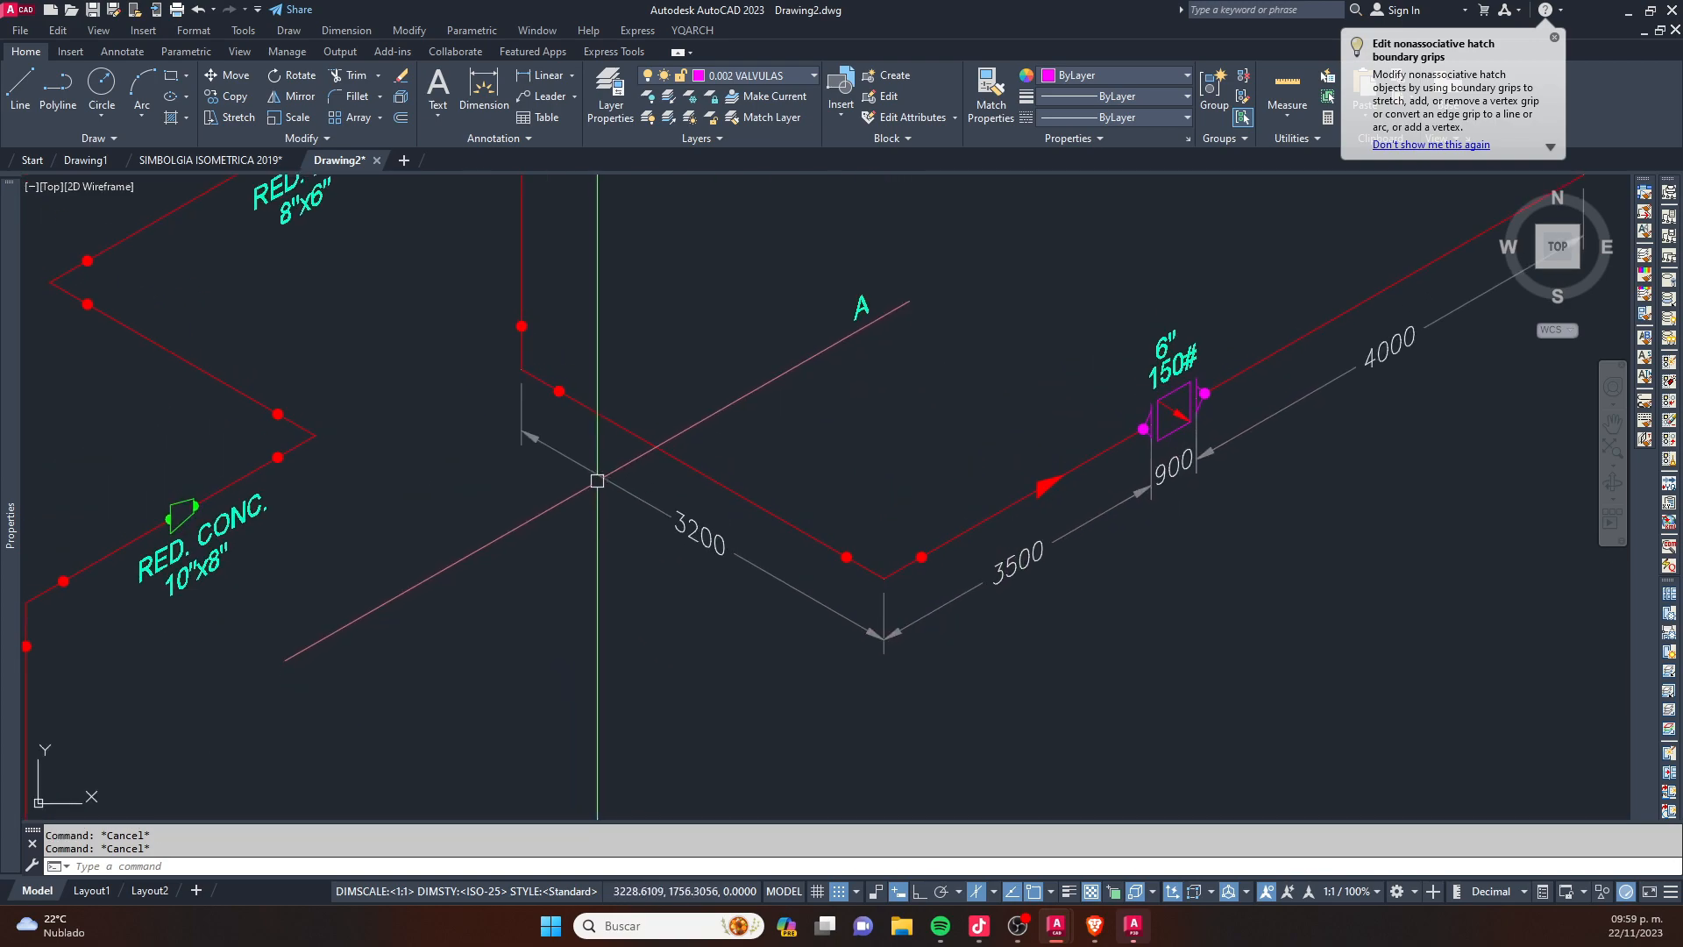
scroll(605, 477, down, 2)
scroll(811, 473, down, 3)
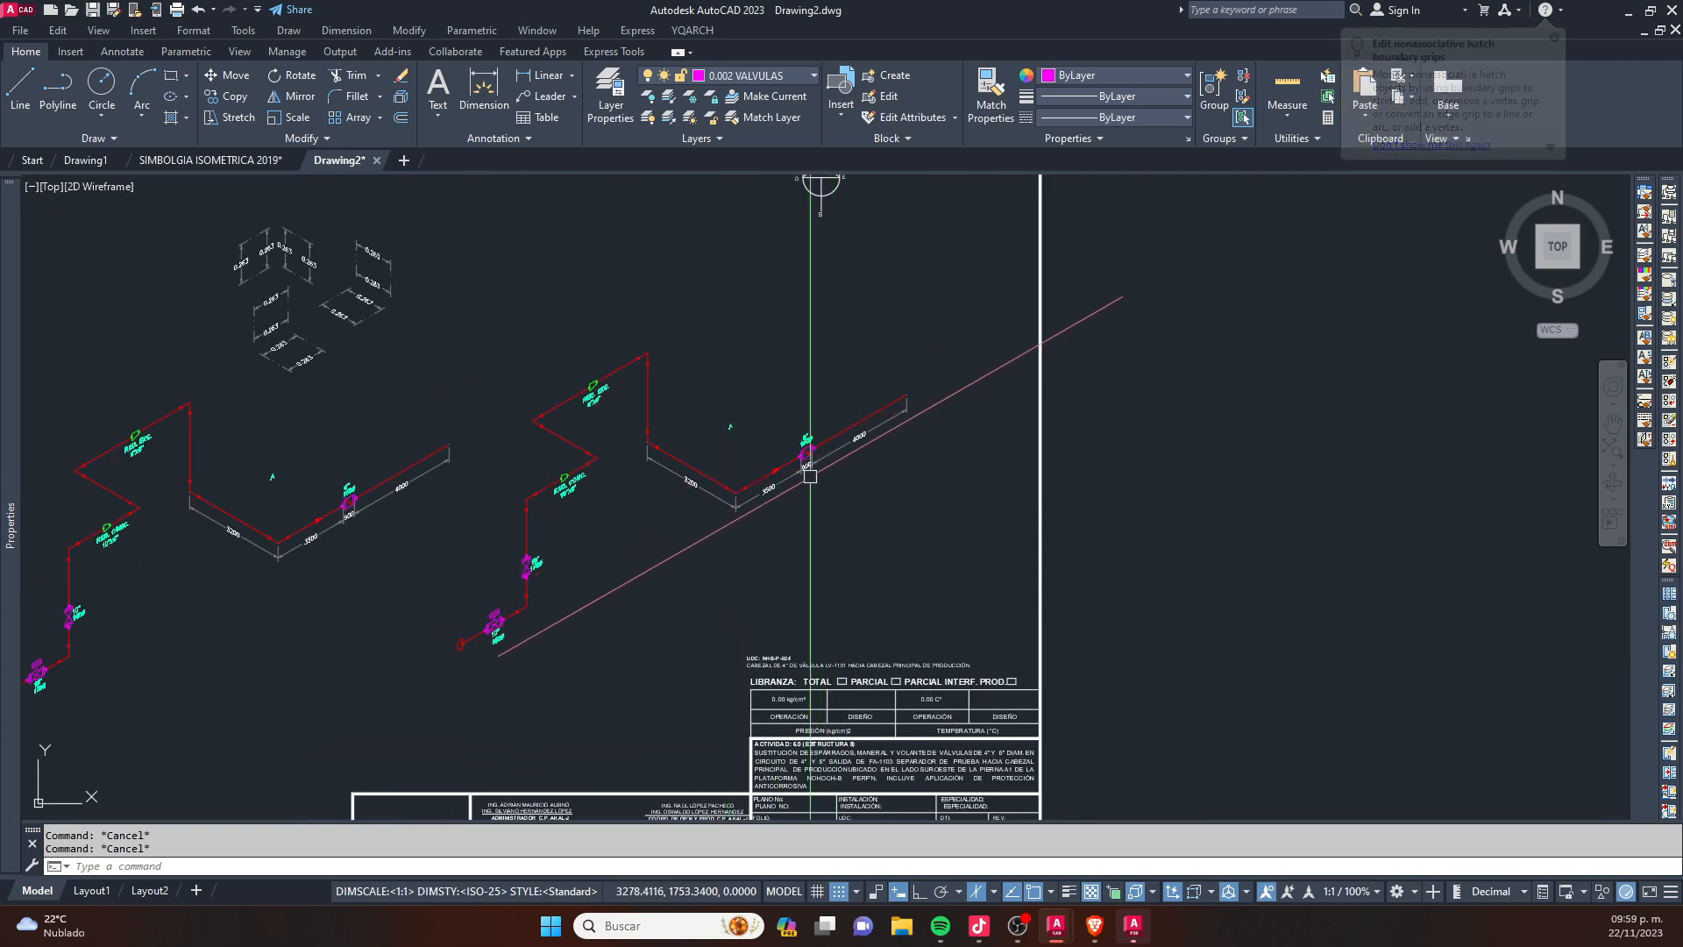
scroll(833, 469, up, 3)
click(814, 464)
click(689, 535)
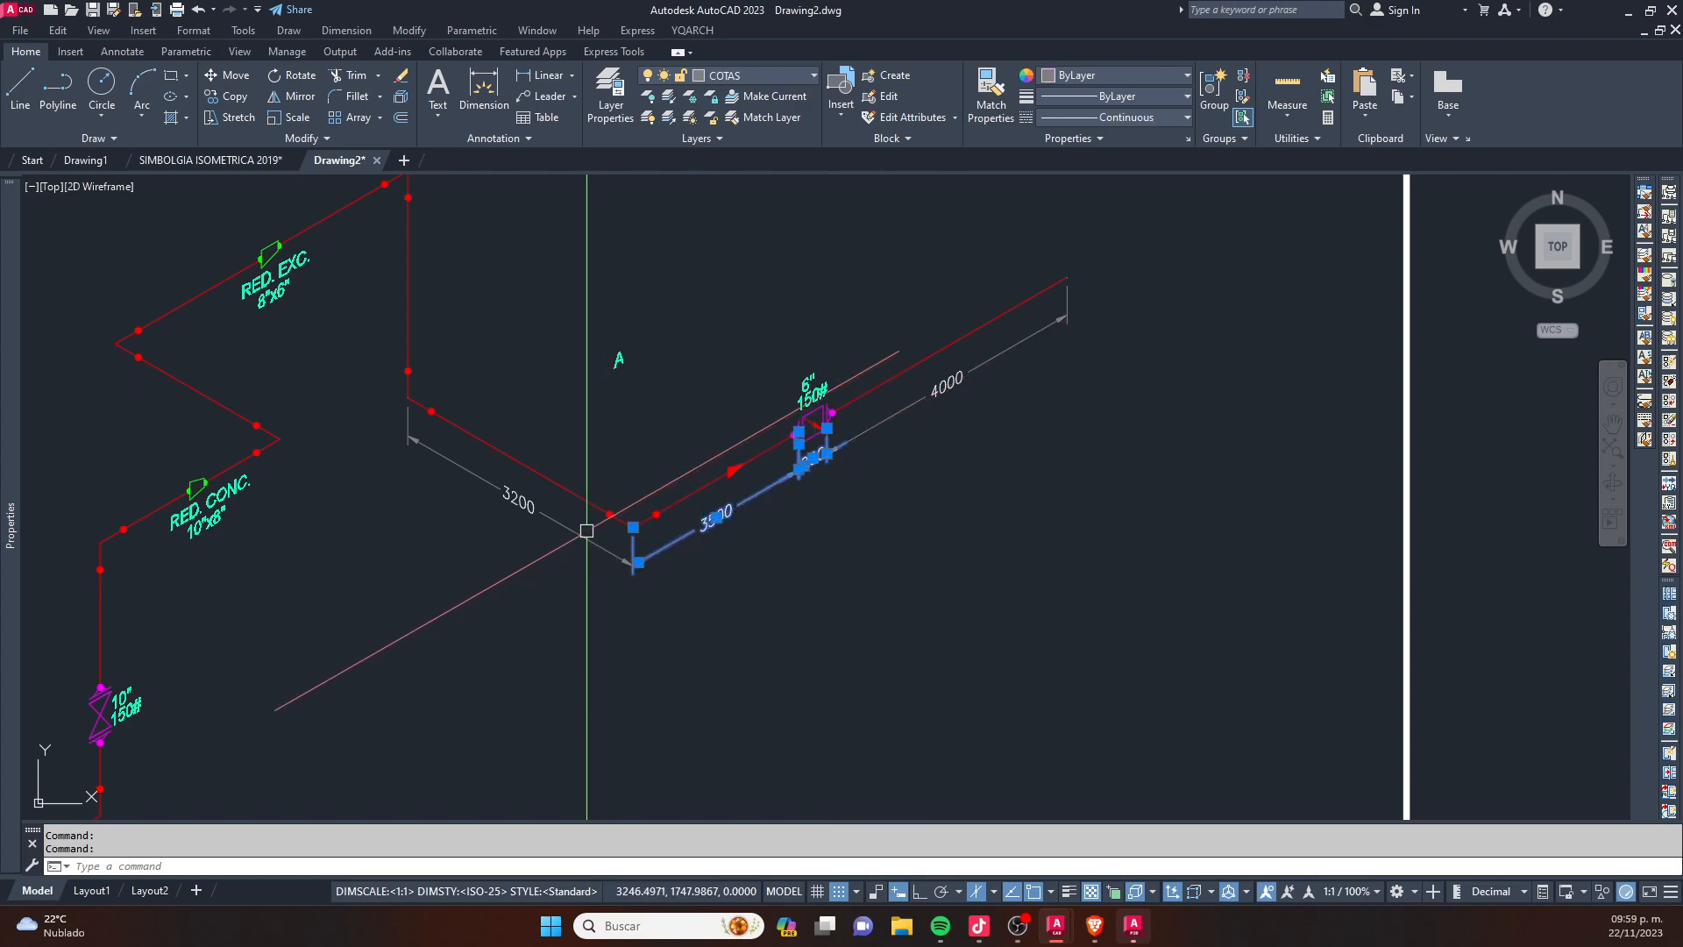
click(579, 524)
click(575, 538)
click(918, 403)
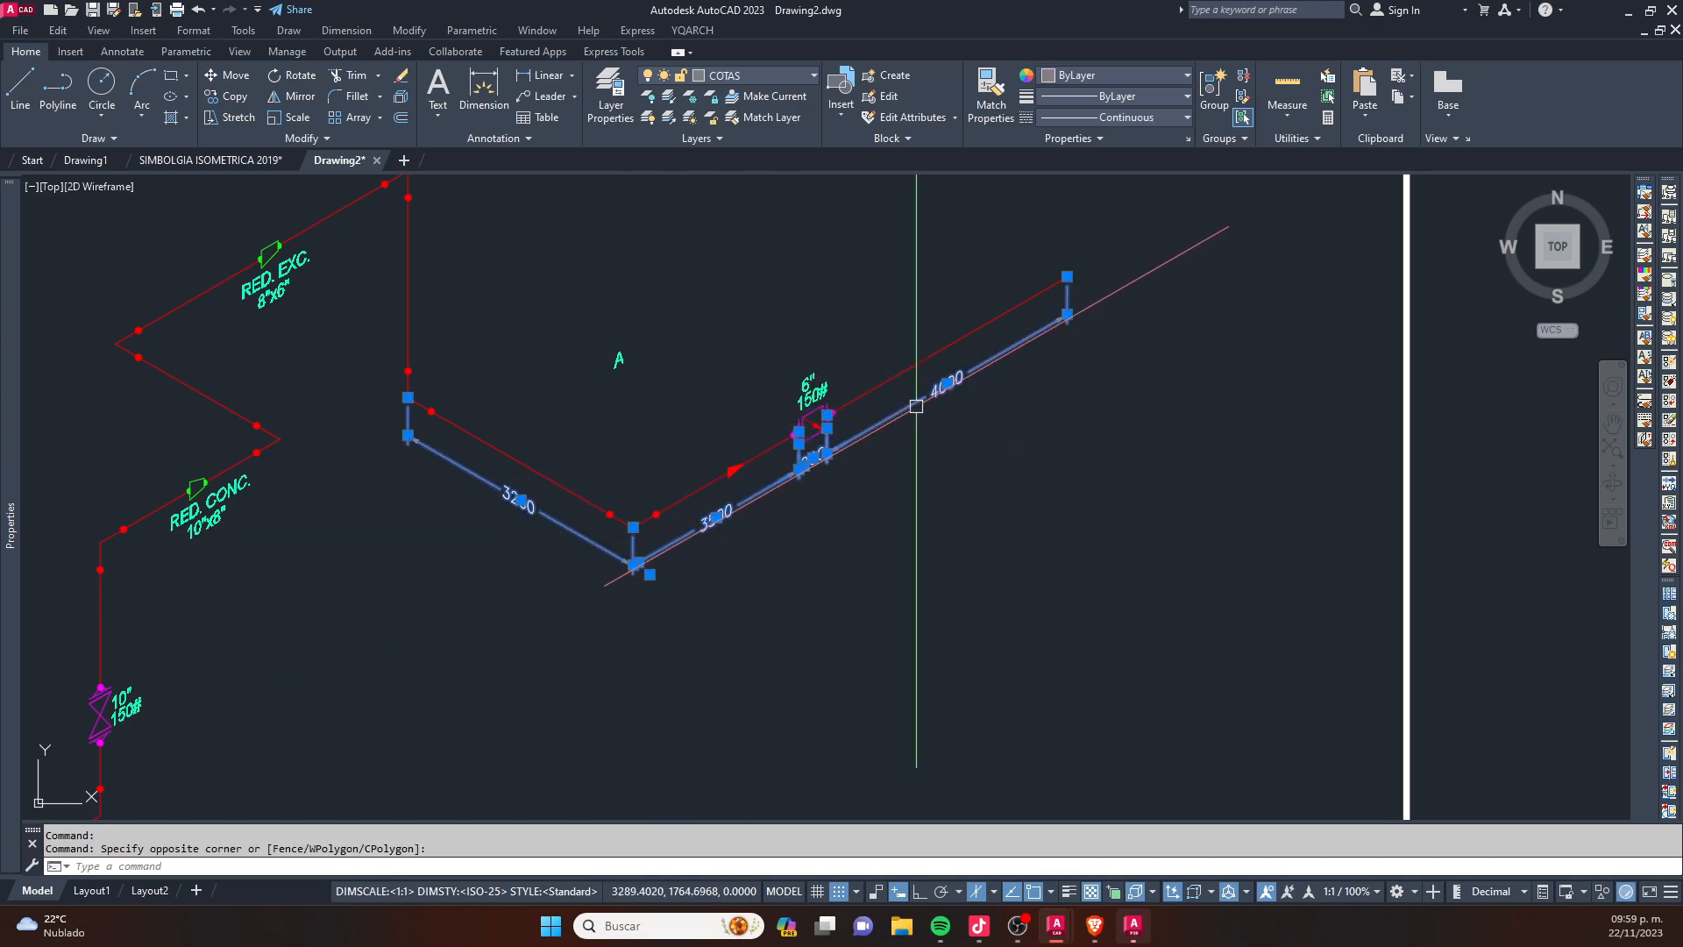
text(x)
key(Return)
- Explode the separated 900 and 3500 dimension texts of the copied isometric
click(888, 481)
click(811, 465)
text(x)
key(Return)
click(723, 515)
text(x)
key(Return)
click(520, 500)
key(Escape)
- Sum the texts 3200, 3500, 900 and 4000 of the copied isometric with the text-sum routine, replacing the letter A with the total
middle_drag(588, 316, 655, 368)
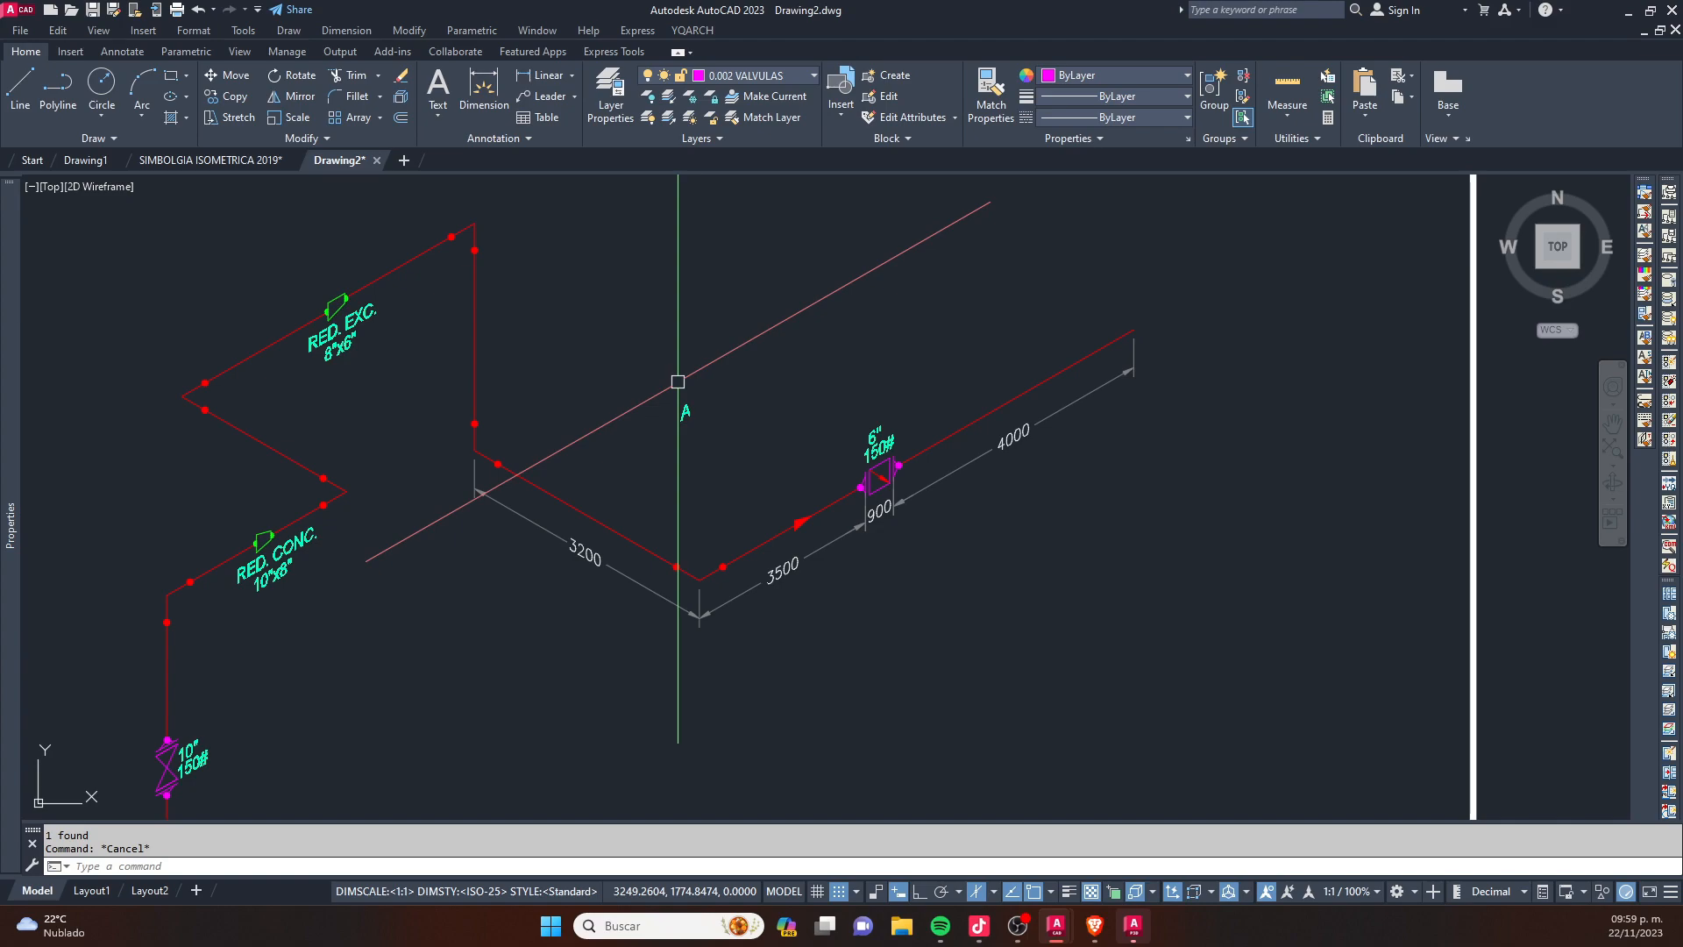
text(ST)
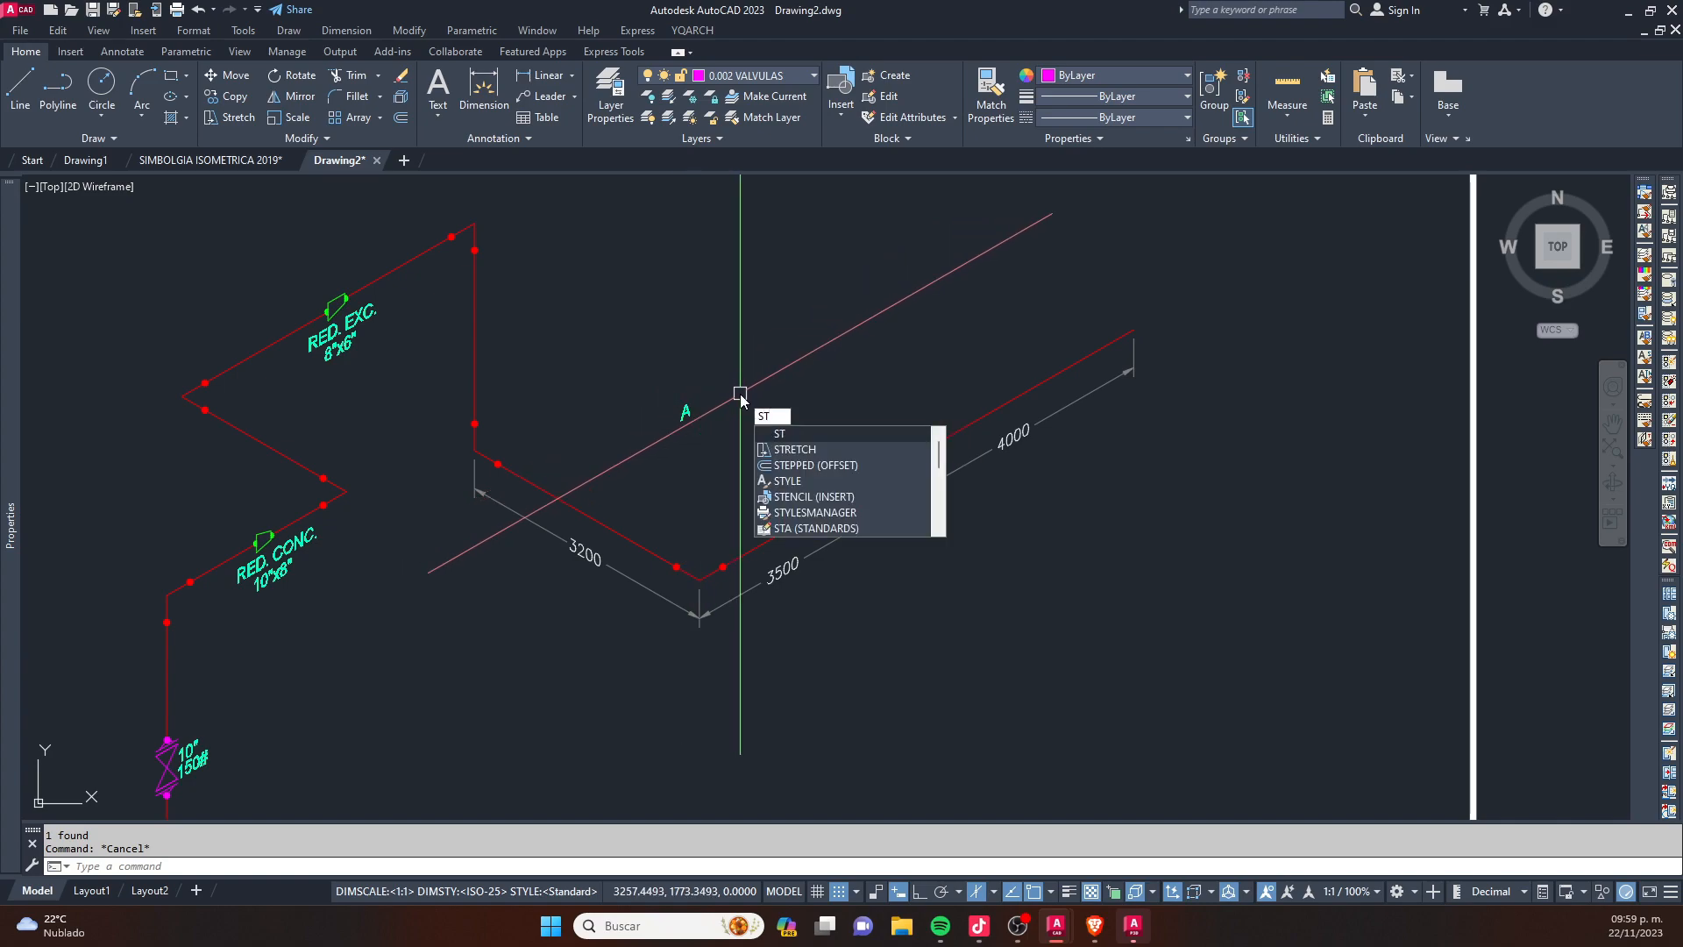
key(Return)
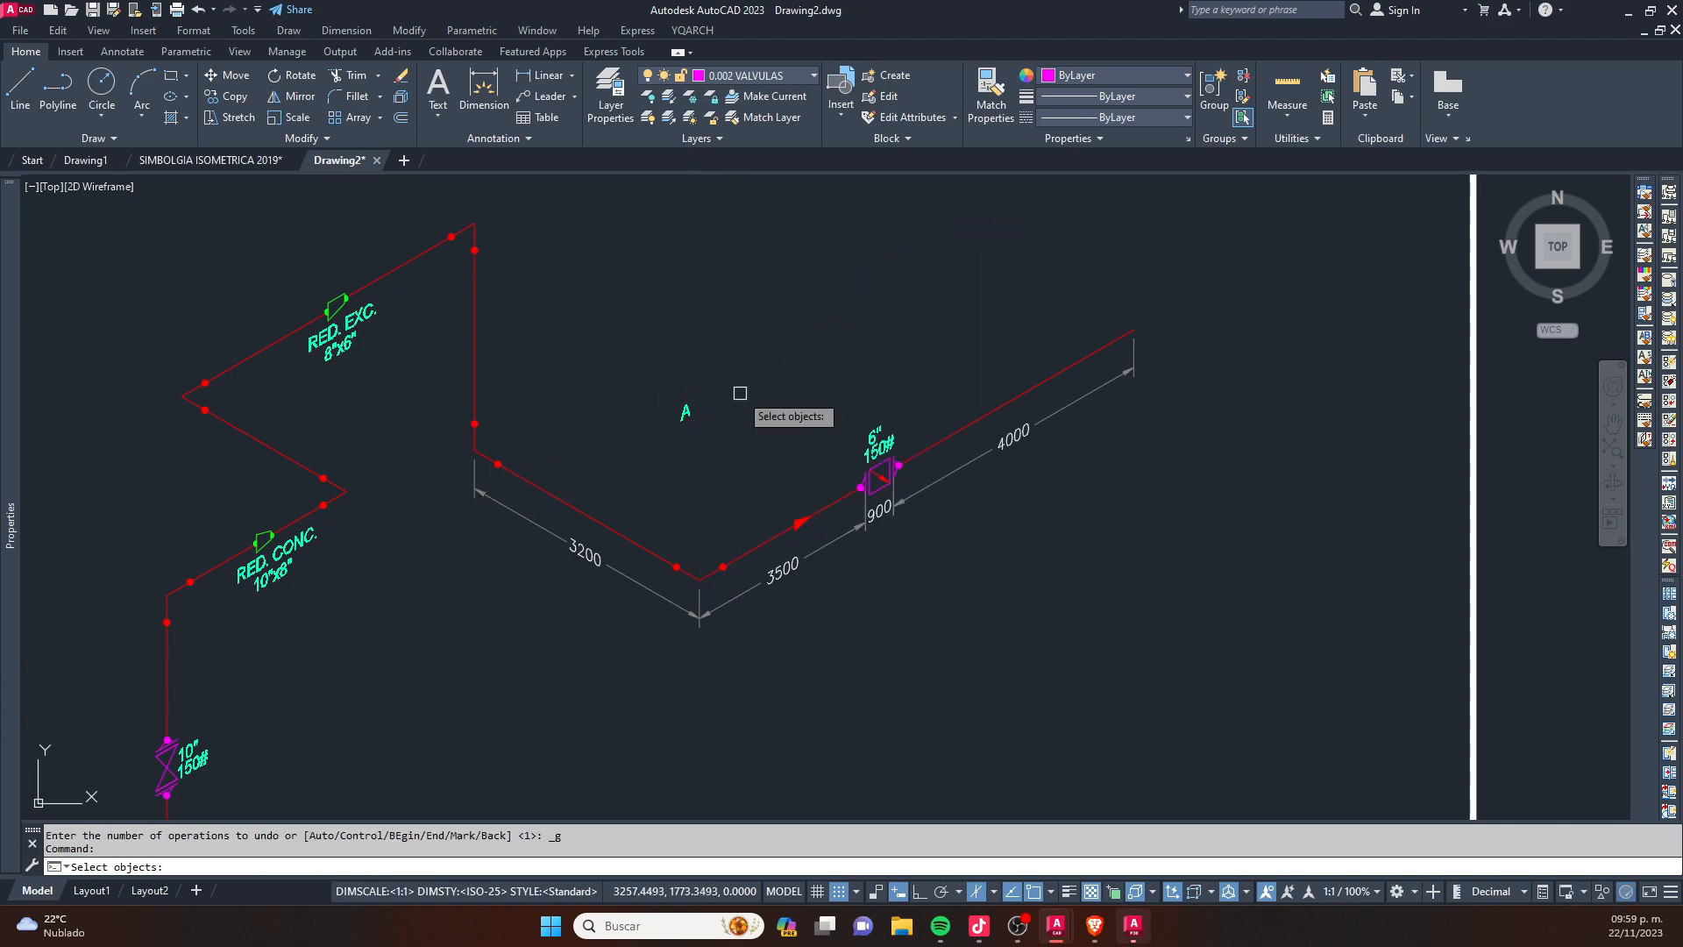
scroll(617, 534, up, 8)
scroll(267, 460, down, 6)
click(268, 460)
click(451, 619)
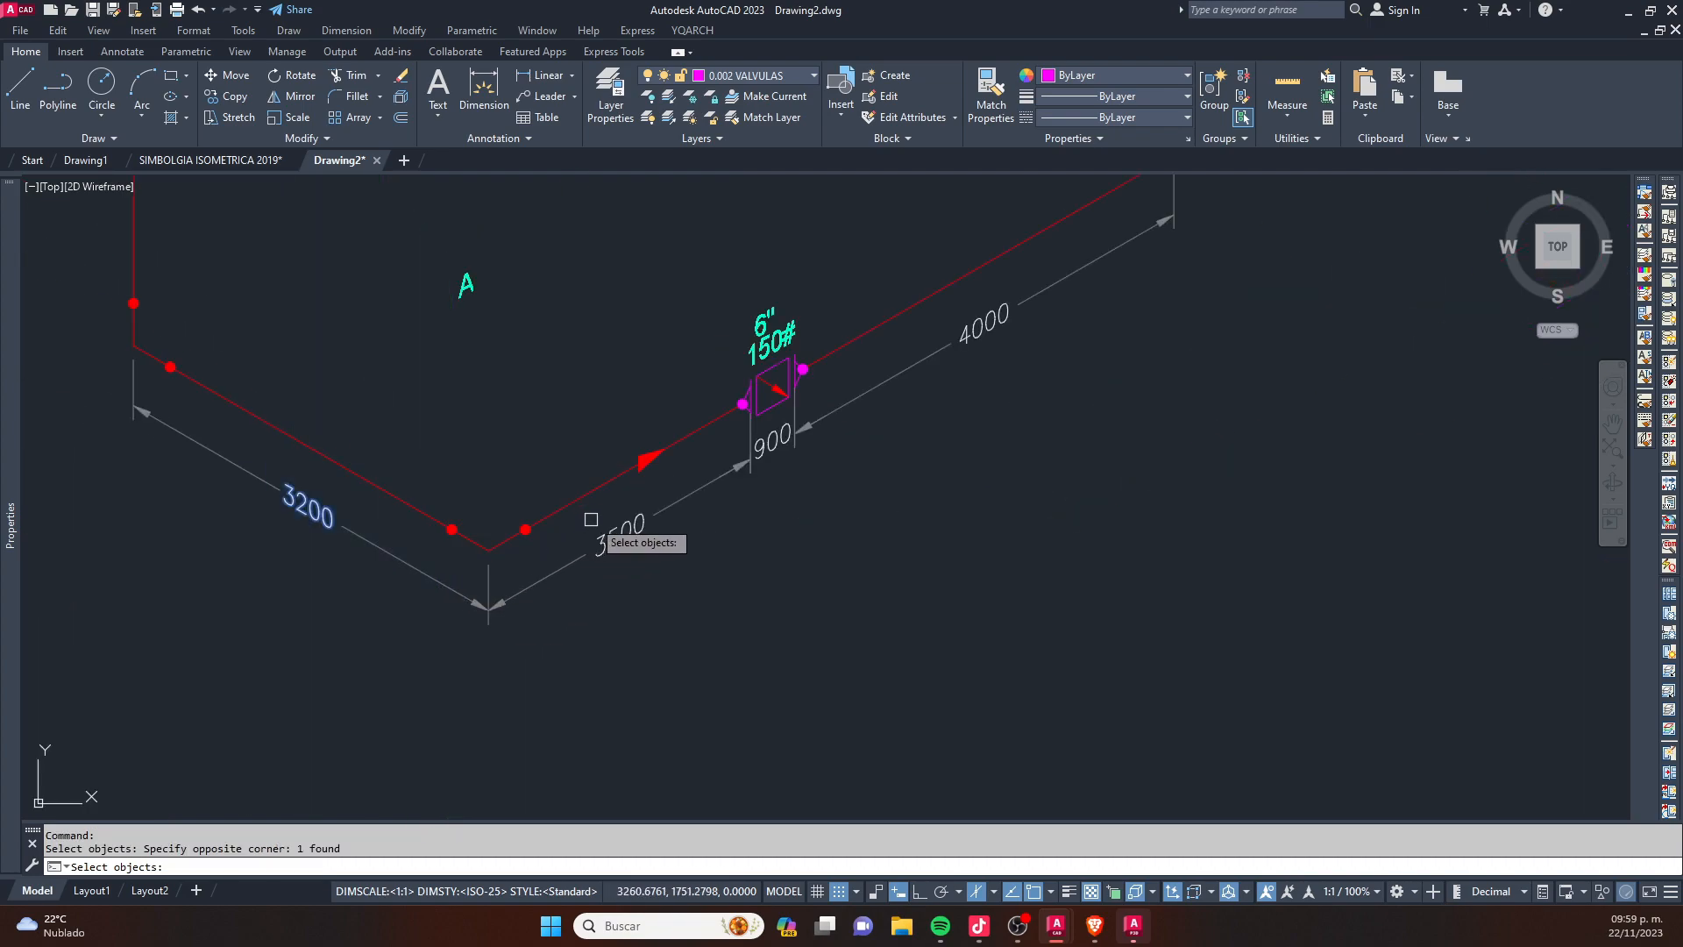
click(982, 326)
scroll(989, 584, down, 2)
scroll(667, 398, up, 4)
click(667, 398)
key(Return)
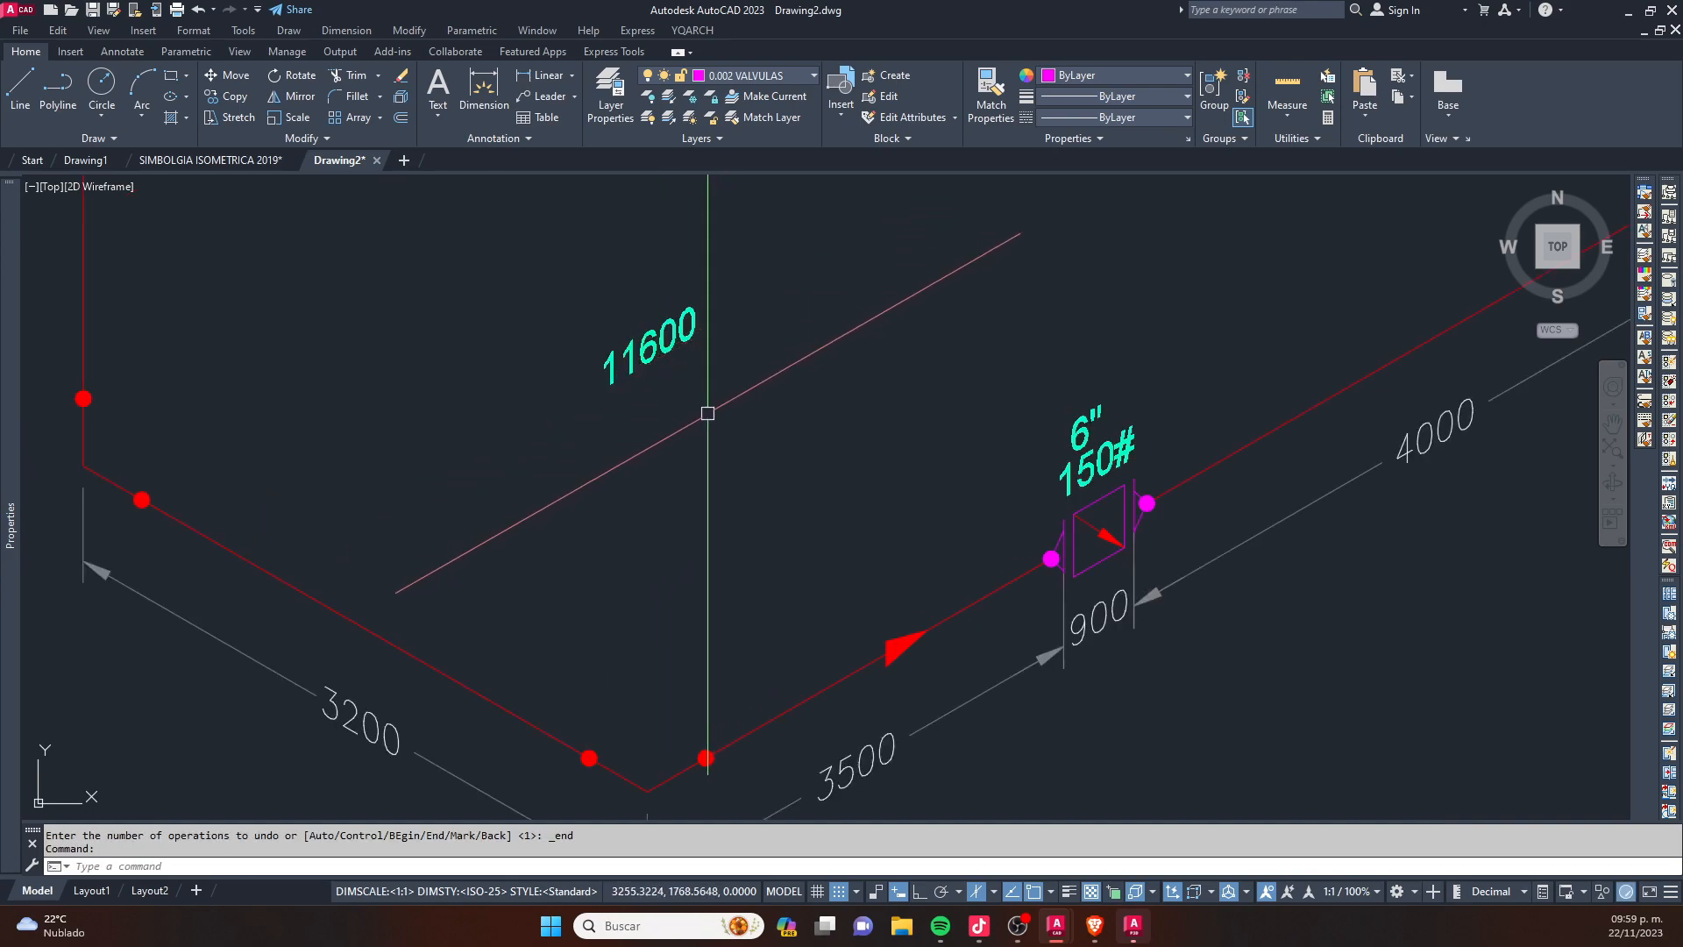
- Compare the total text with the individual dimensions of the copied isometric
scroll(712, 419, down, 2)
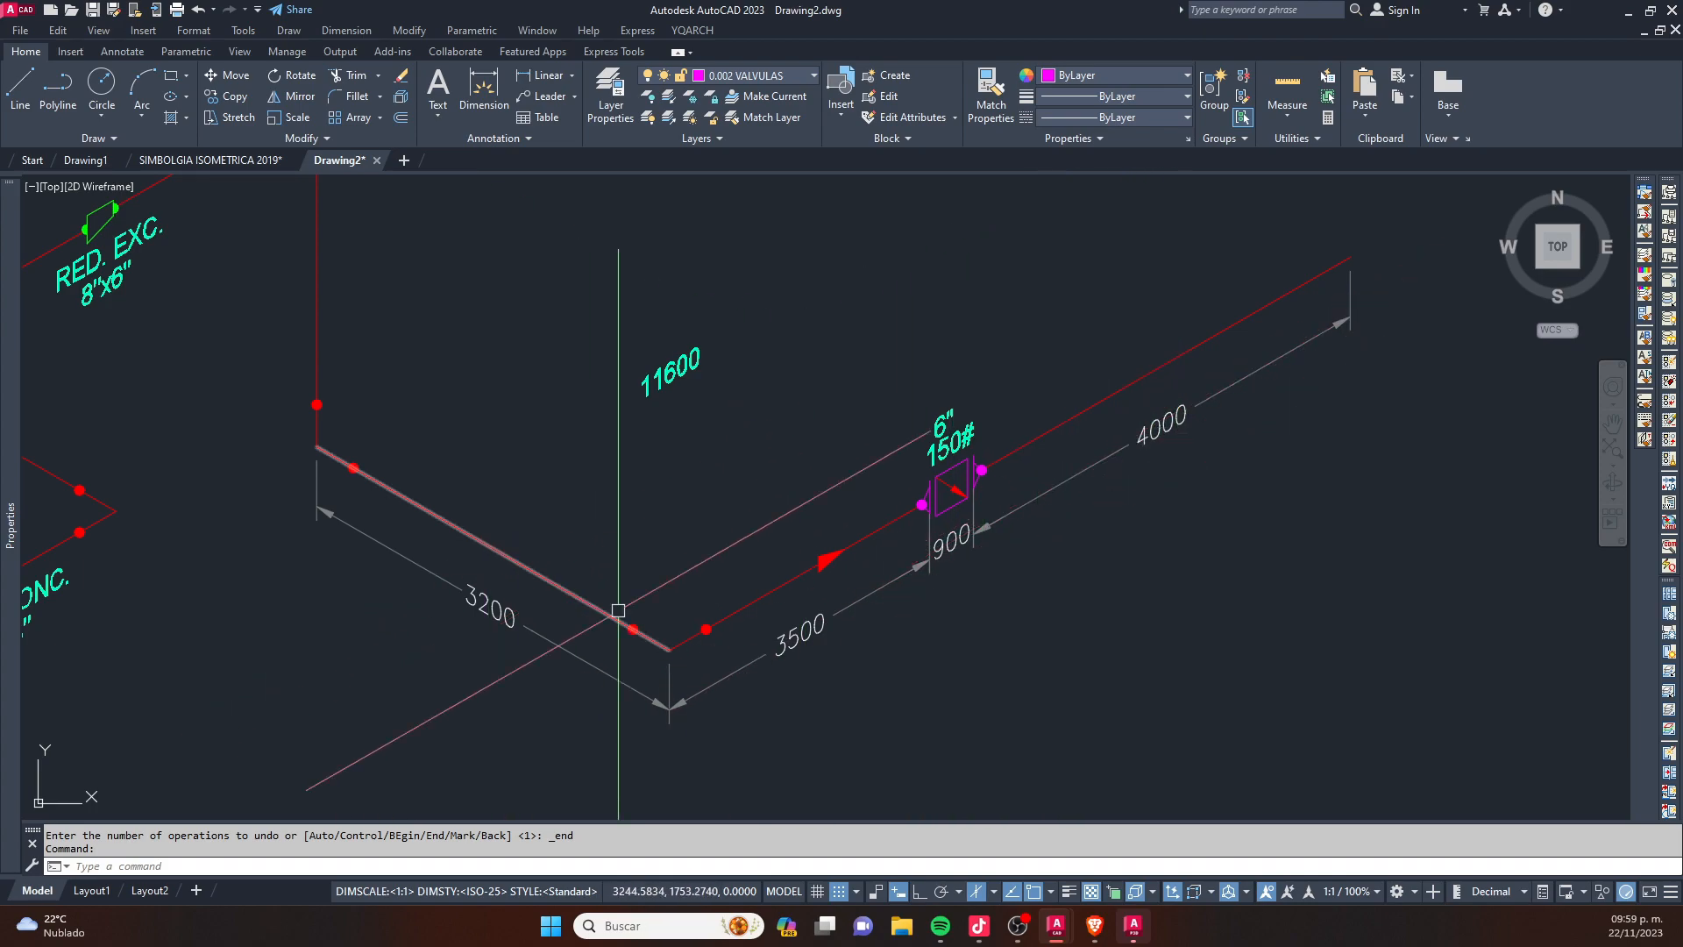
scroll(666, 386, up, 3)
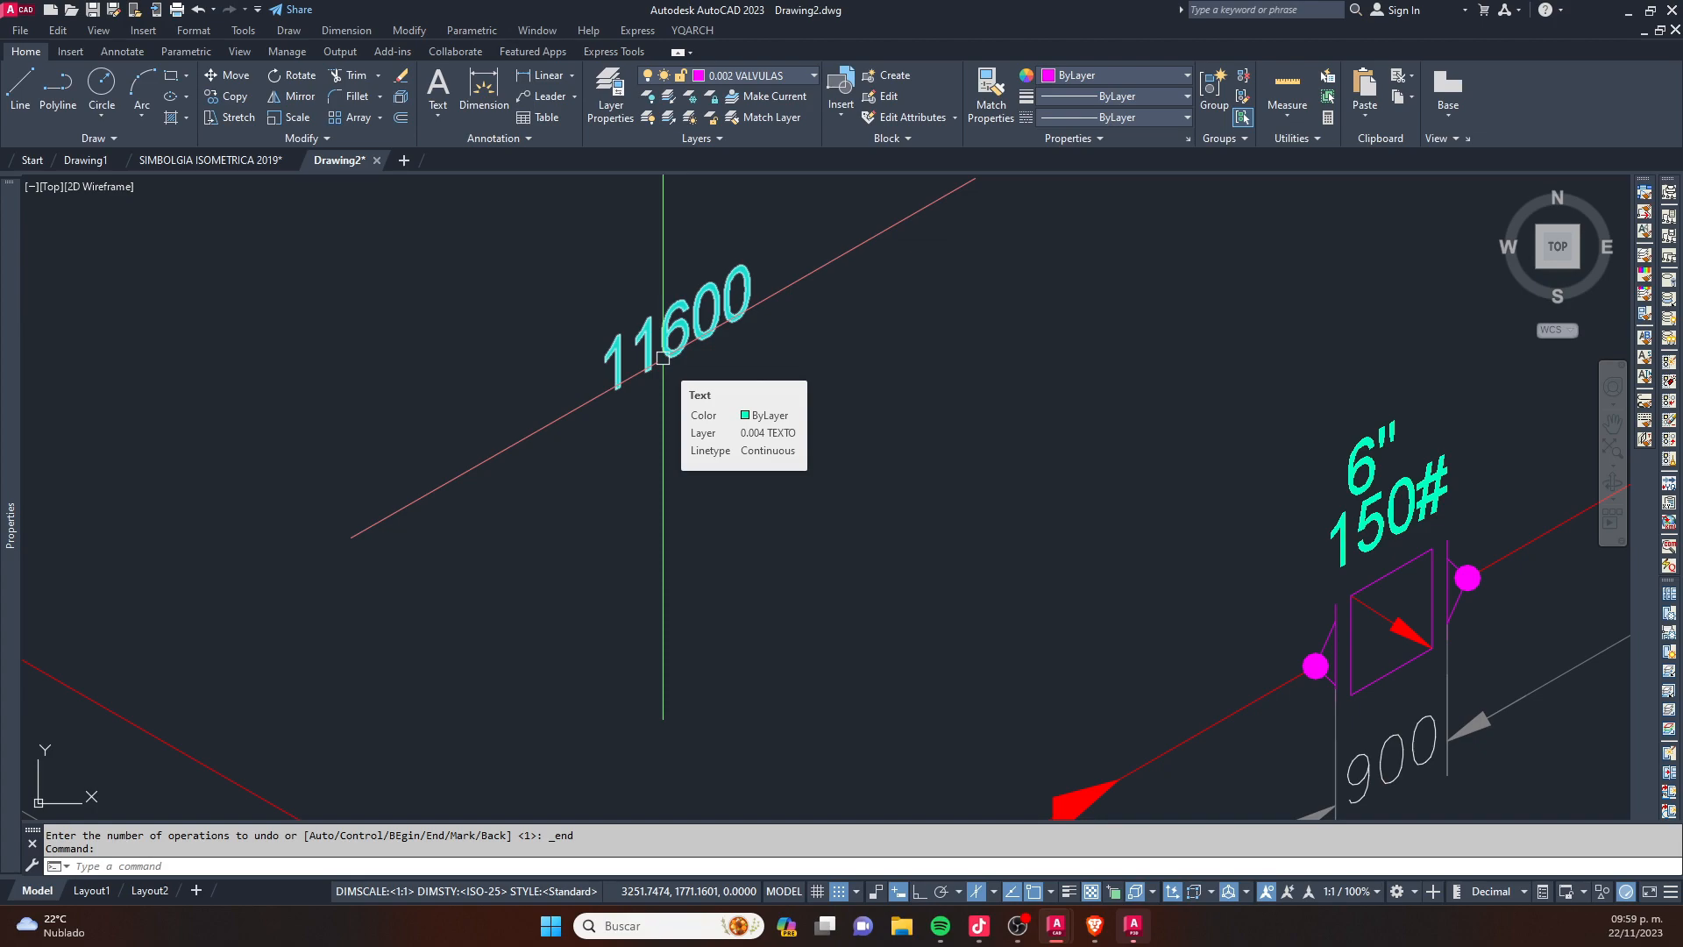
scroll(663, 358, down, 4)
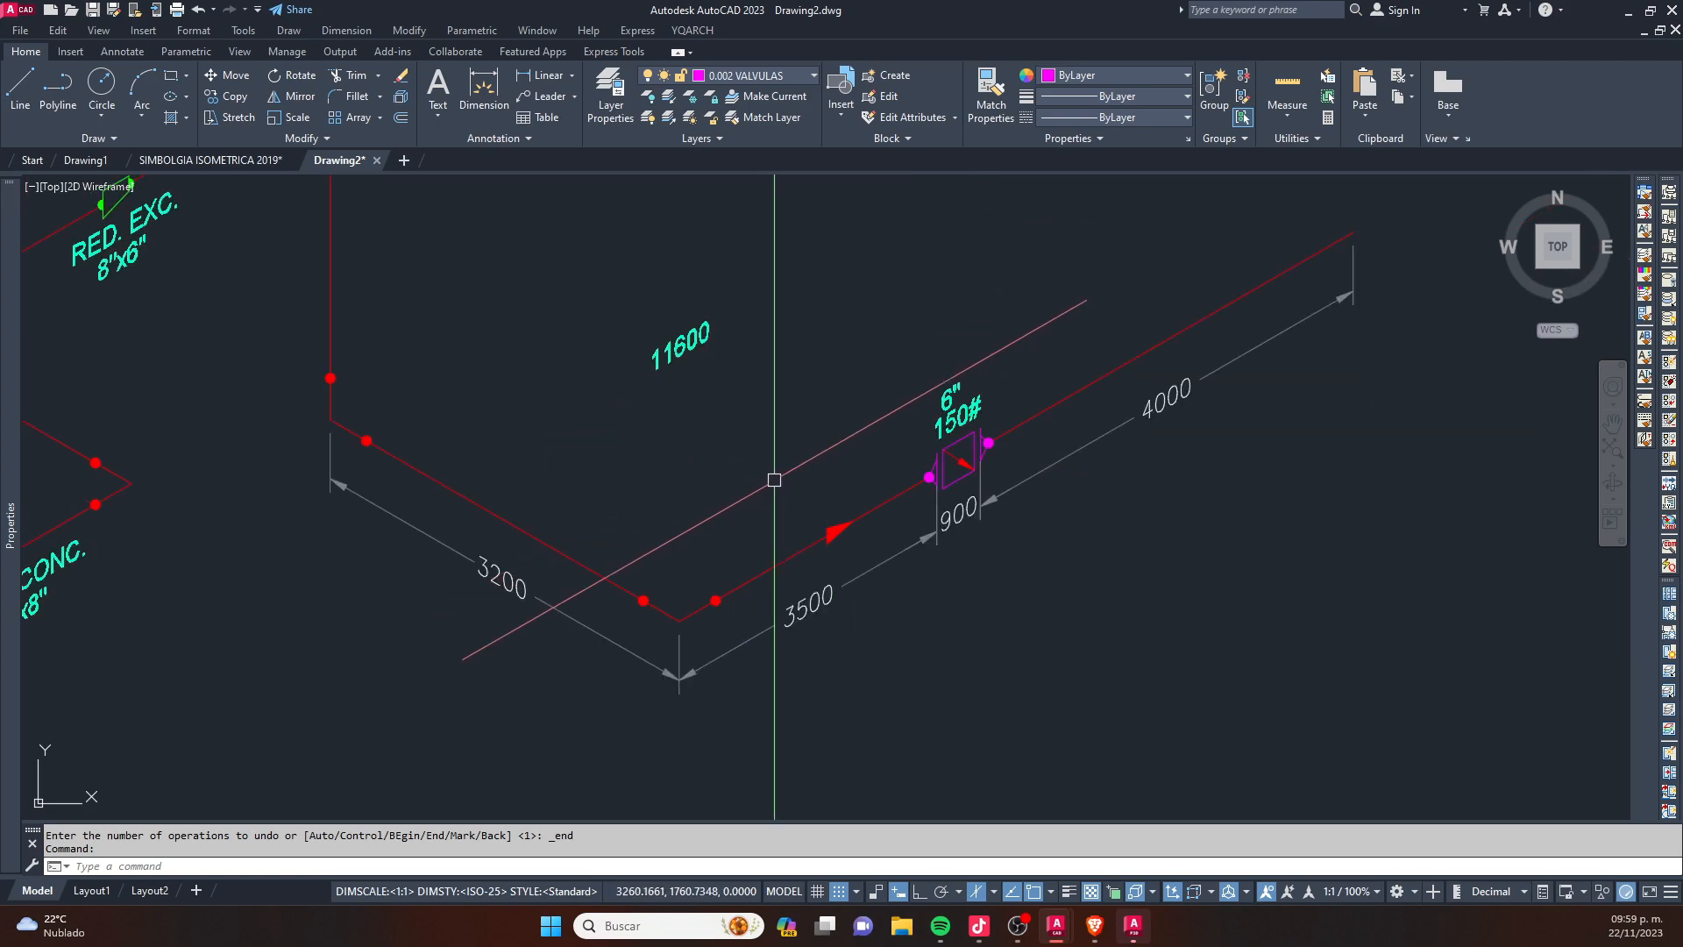
scroll(820, 434, down, 3)
scroll(824, 456, up, 4)
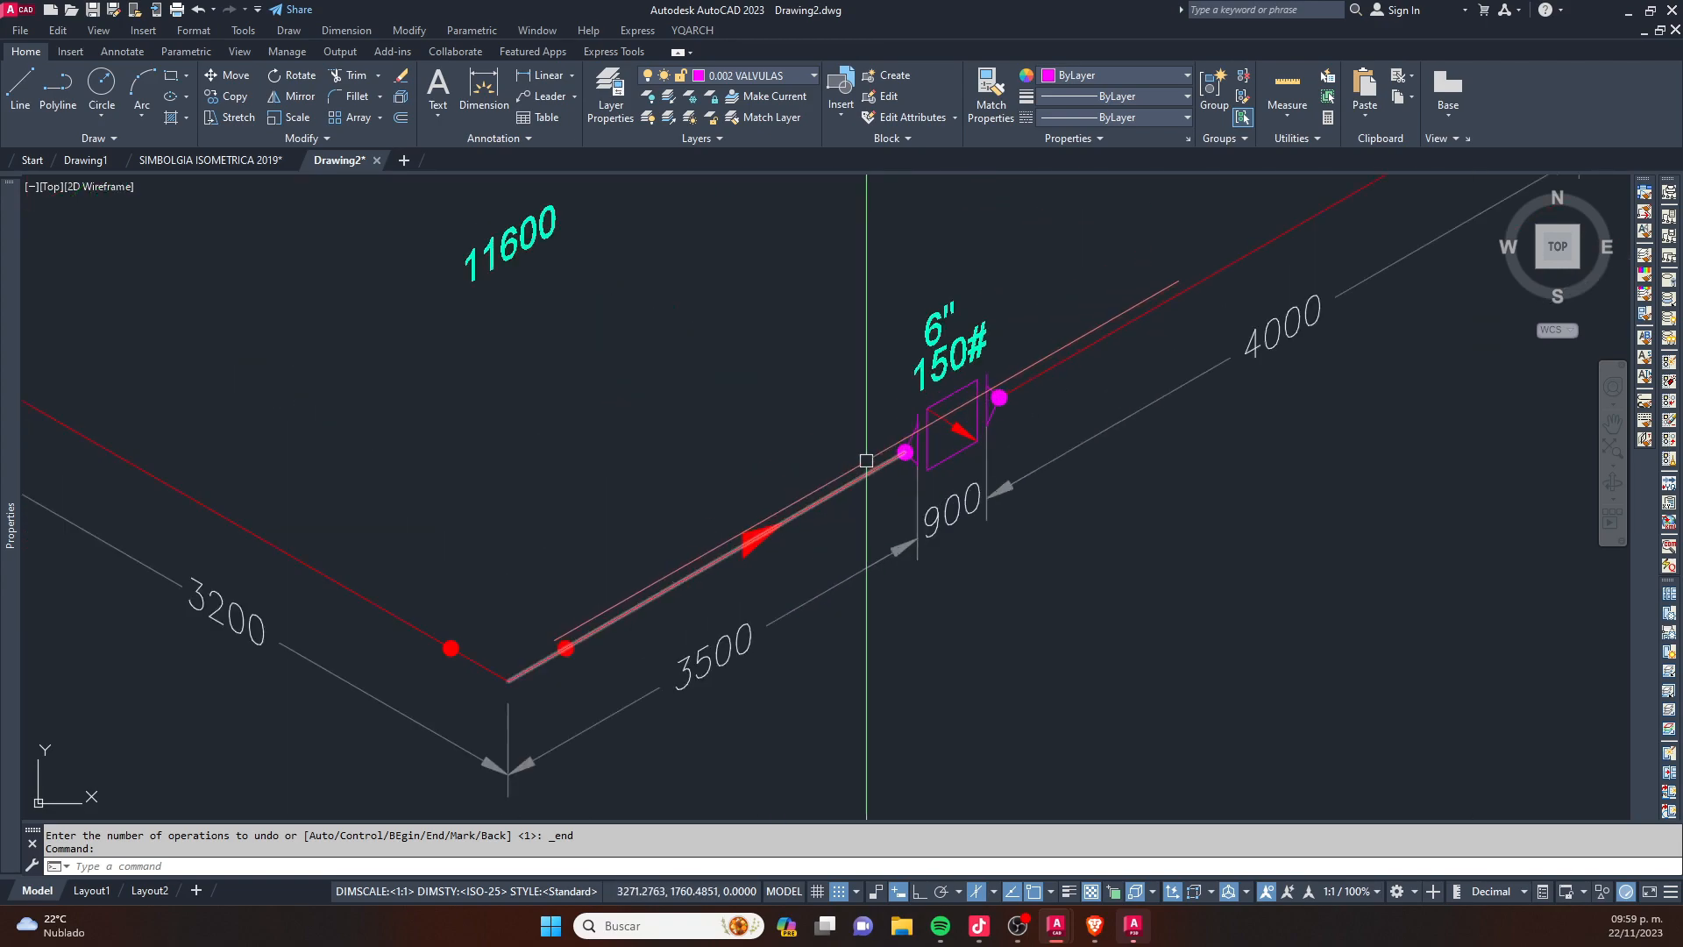
scroll(668, 601, down, 8)
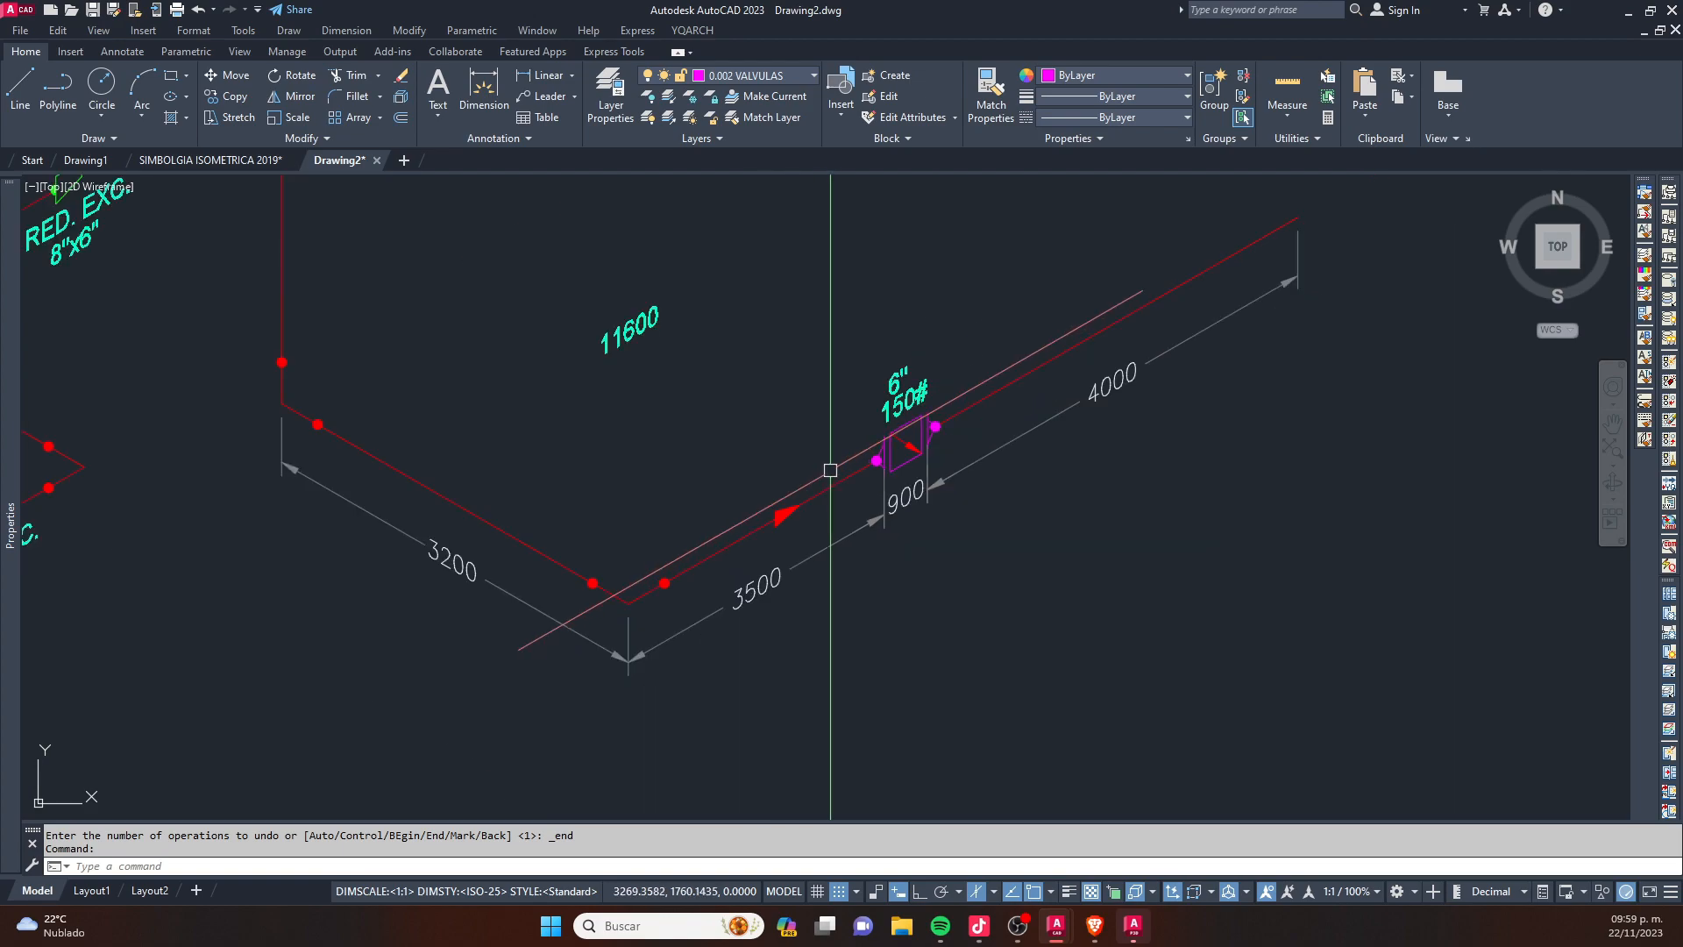
scroll(643, 443, down, 3)
- Stretch the 3500 dimension of the original isometric from the pipe corner to the red weld dot beside it
scroll(666, 473, up, 6)
scroll(684, 519, up, 2)
click(707, 526)
scroll(592, 559, up, 2)
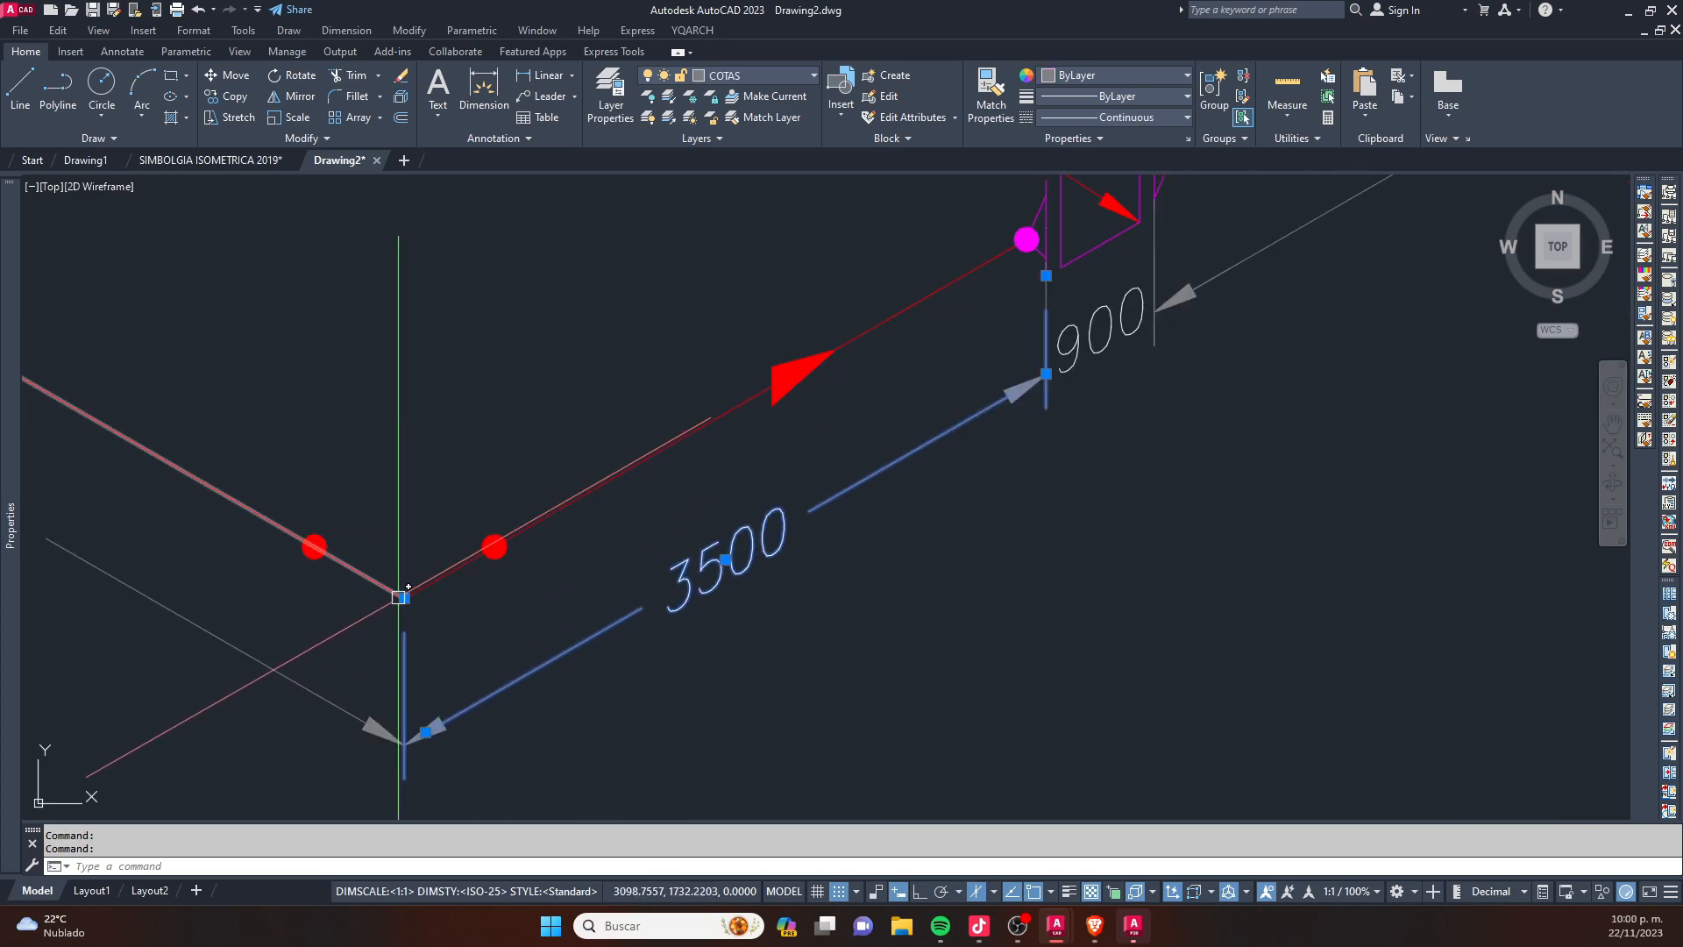
click(403, 597)
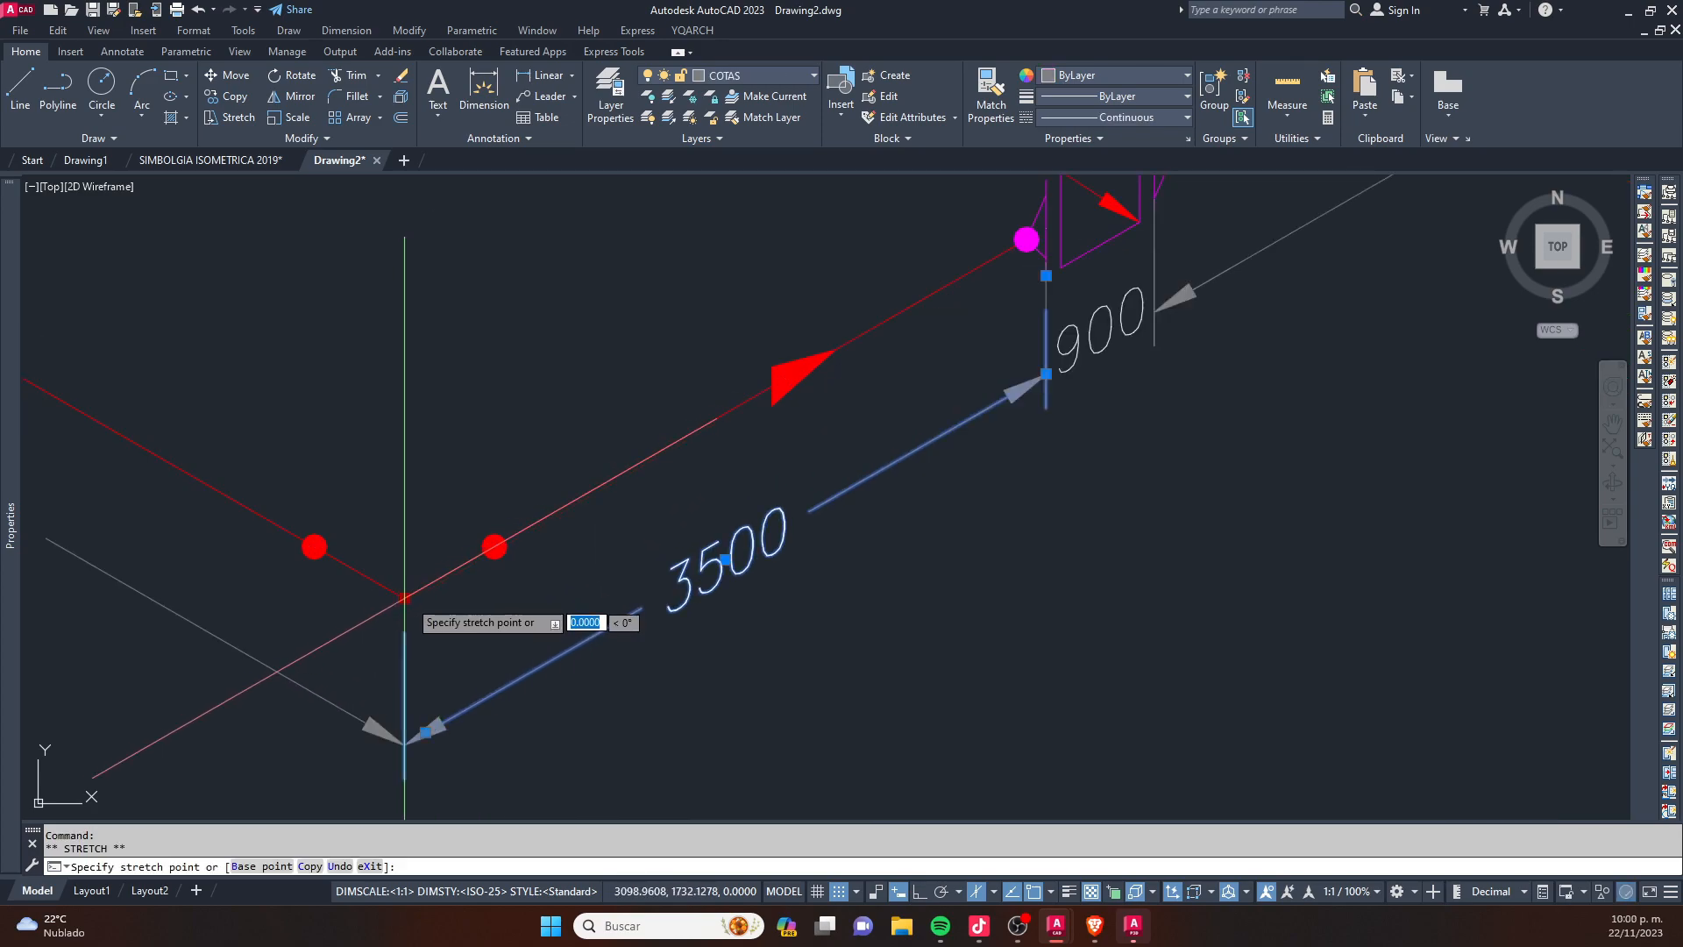
click(494, 547)
middle_drag(698, 471, 610, 530)
key(Escape)
- Stretch the valve-side end of the 3500 dimension to the magenta dot at the start of the 6" valve
click(822, 516)
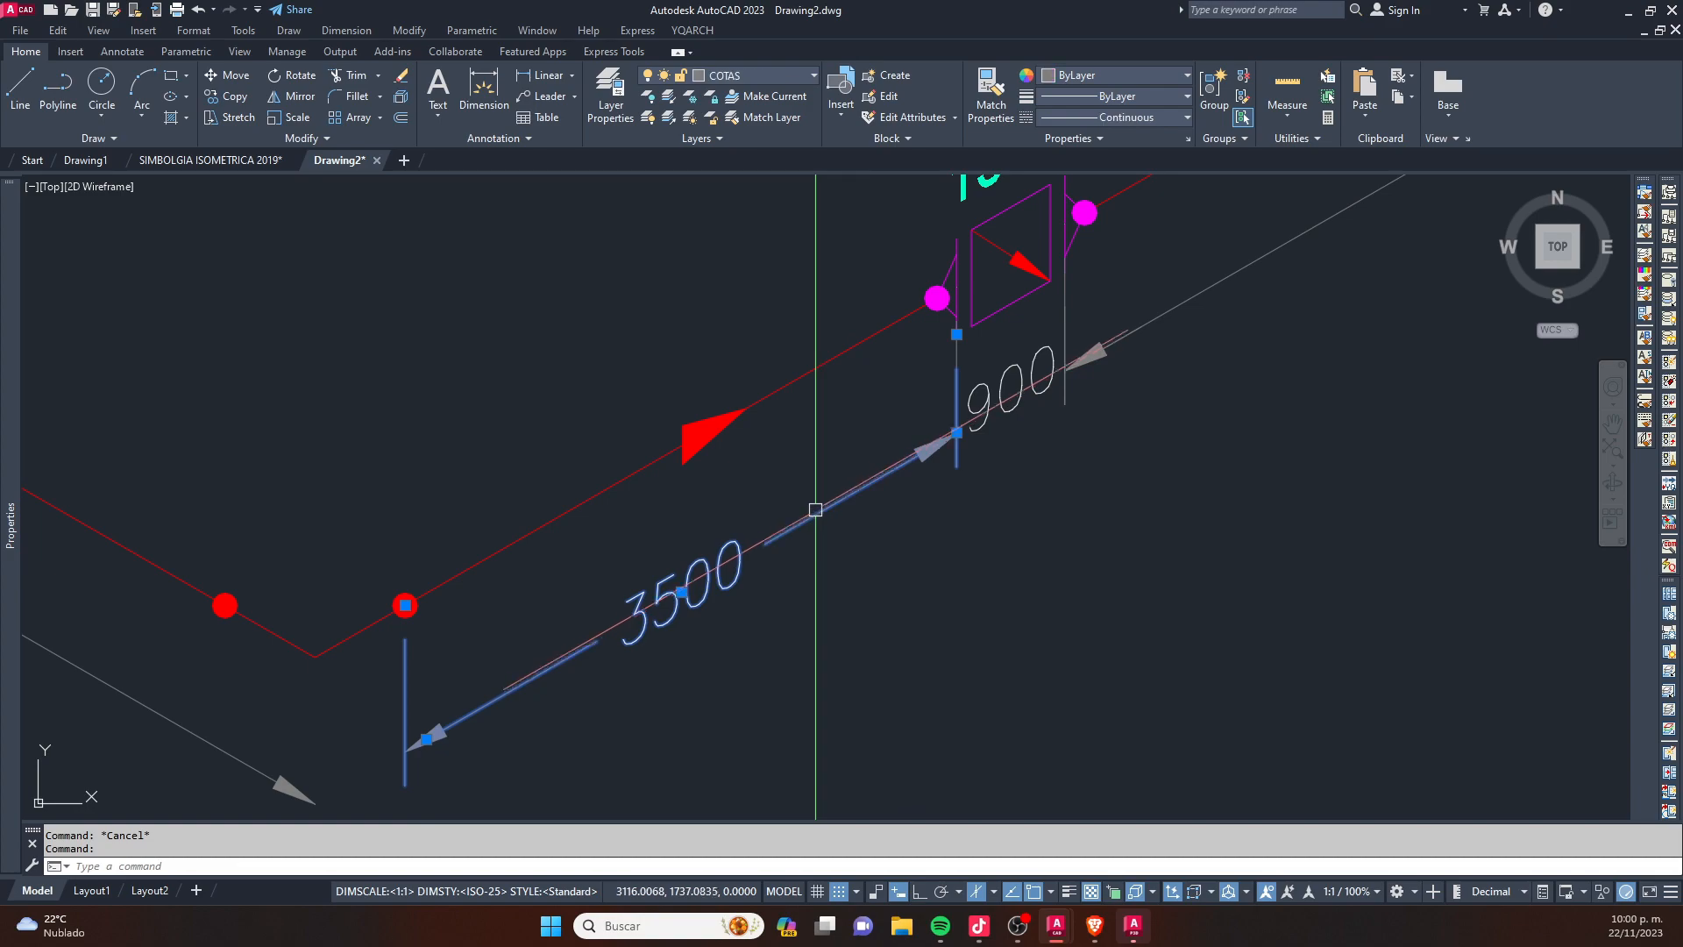
click(809, 503)
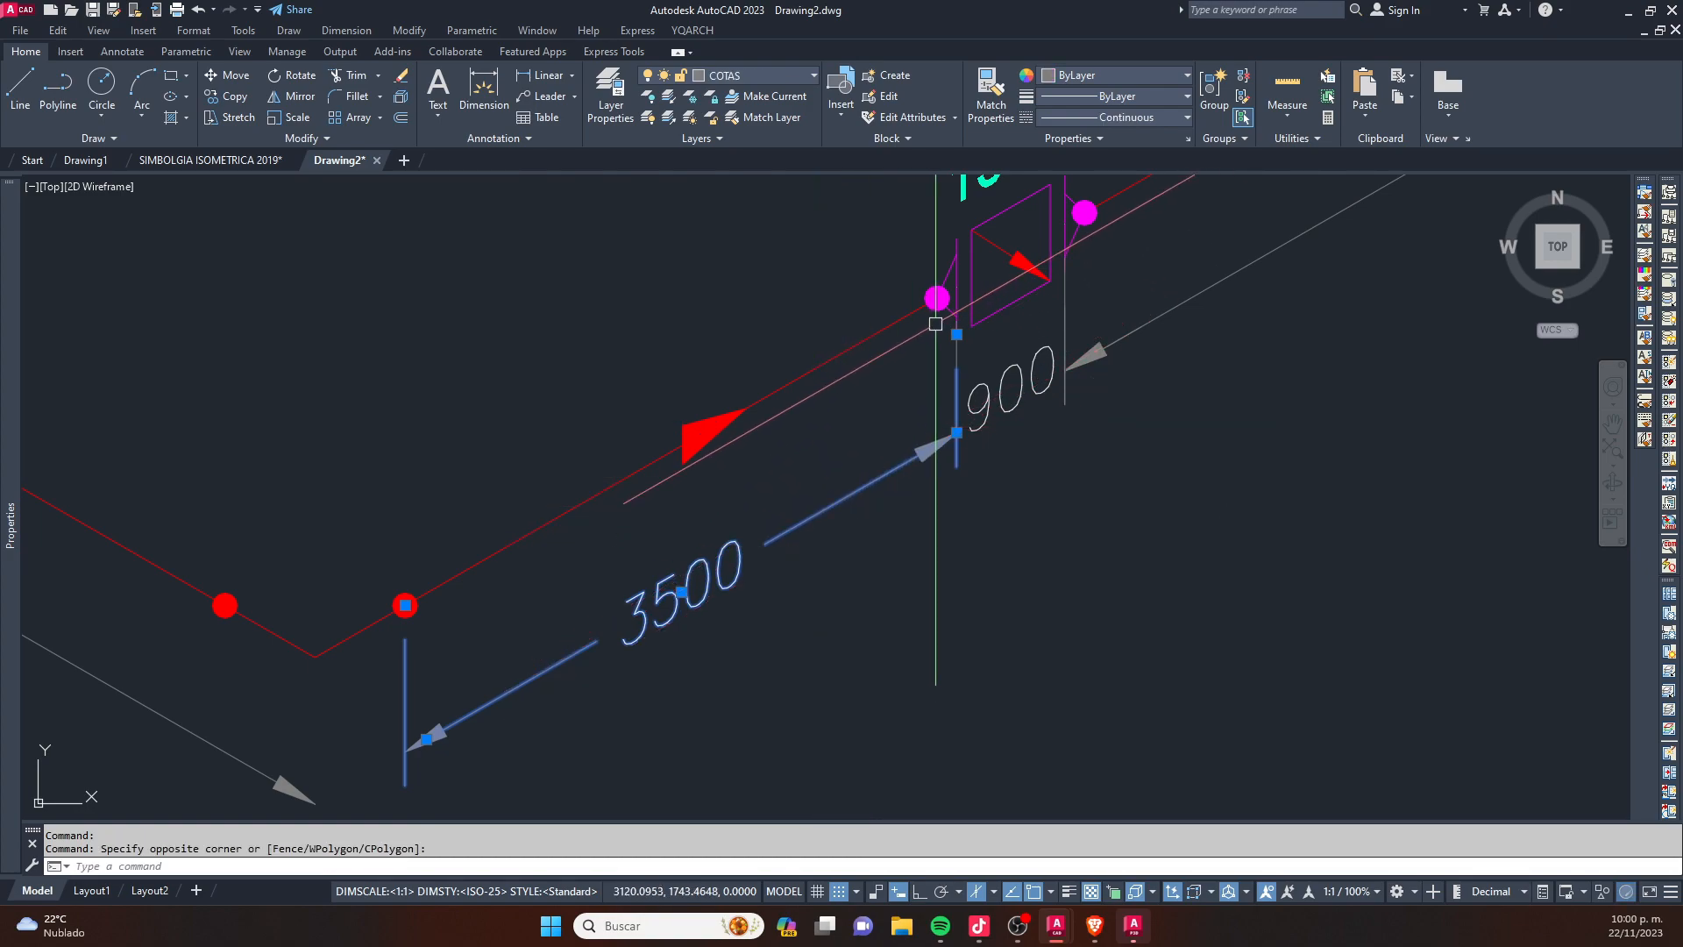
click(956, 334)
scroll(953, 312, up, 3)
click(914, 282)
scroll(900, 350, down, 3)
middle_drag(1098, 345, 867, 527)
key(Escape)
- Stretch the valve-side end of the 4000 dimension to the magenta dot just past the 6" valve
click(867, 527)
click(857, 555)
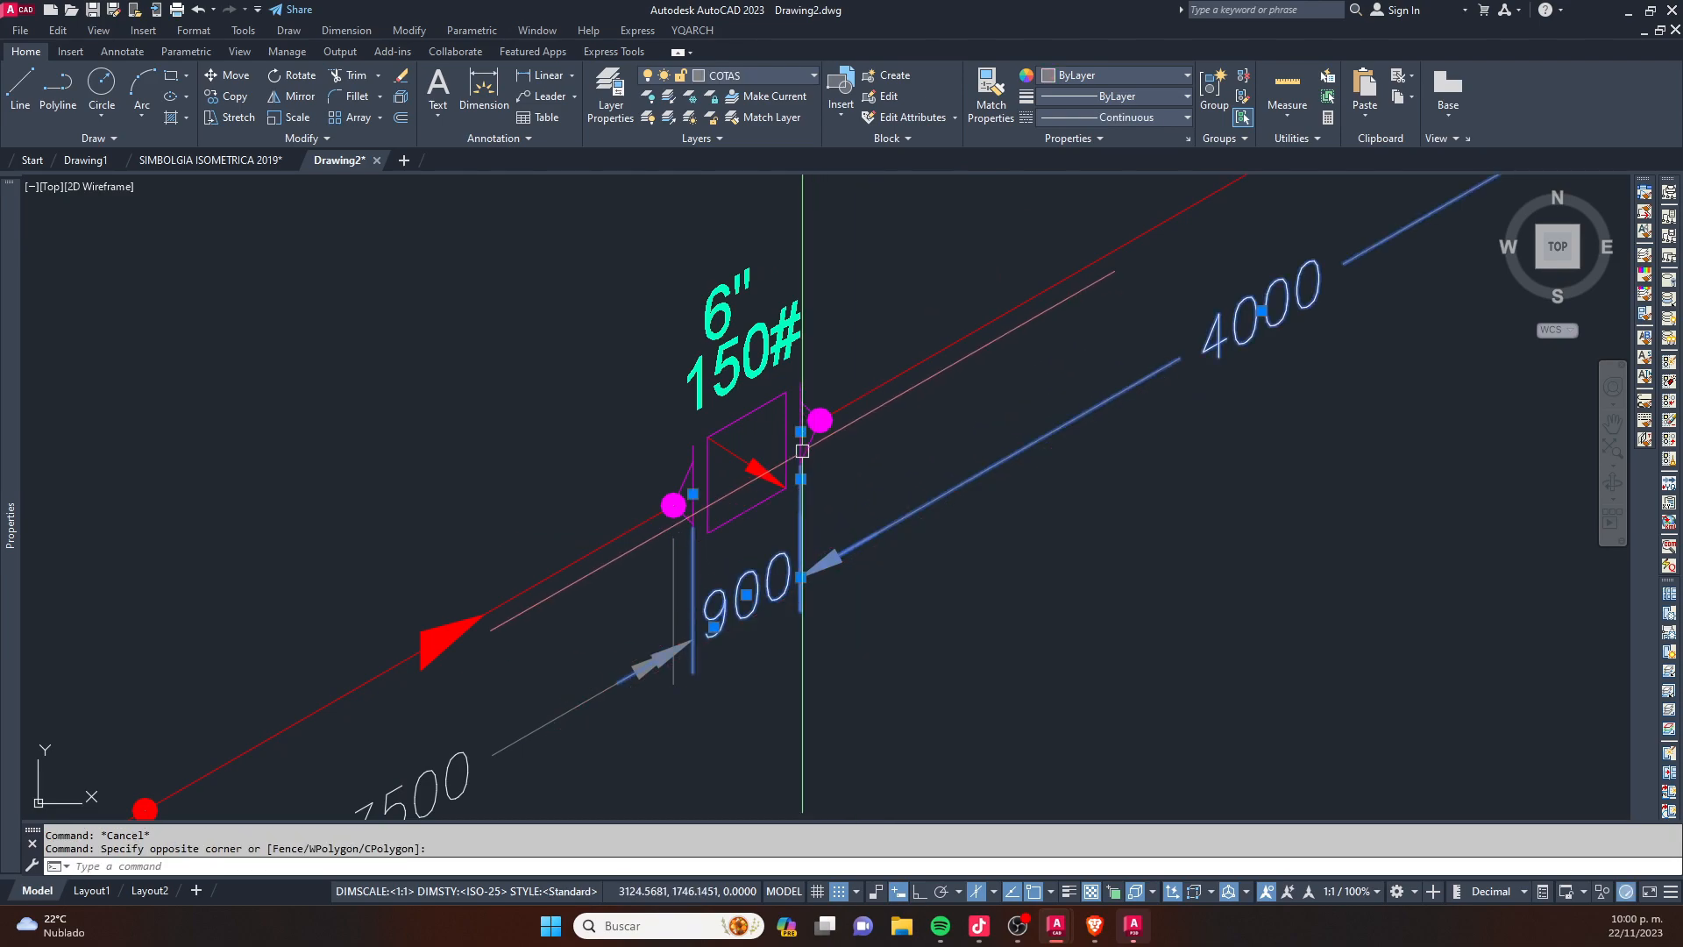
key(Escape)
click(924, 554)
click(861, 515)
scroll(834, 432, up, 2)
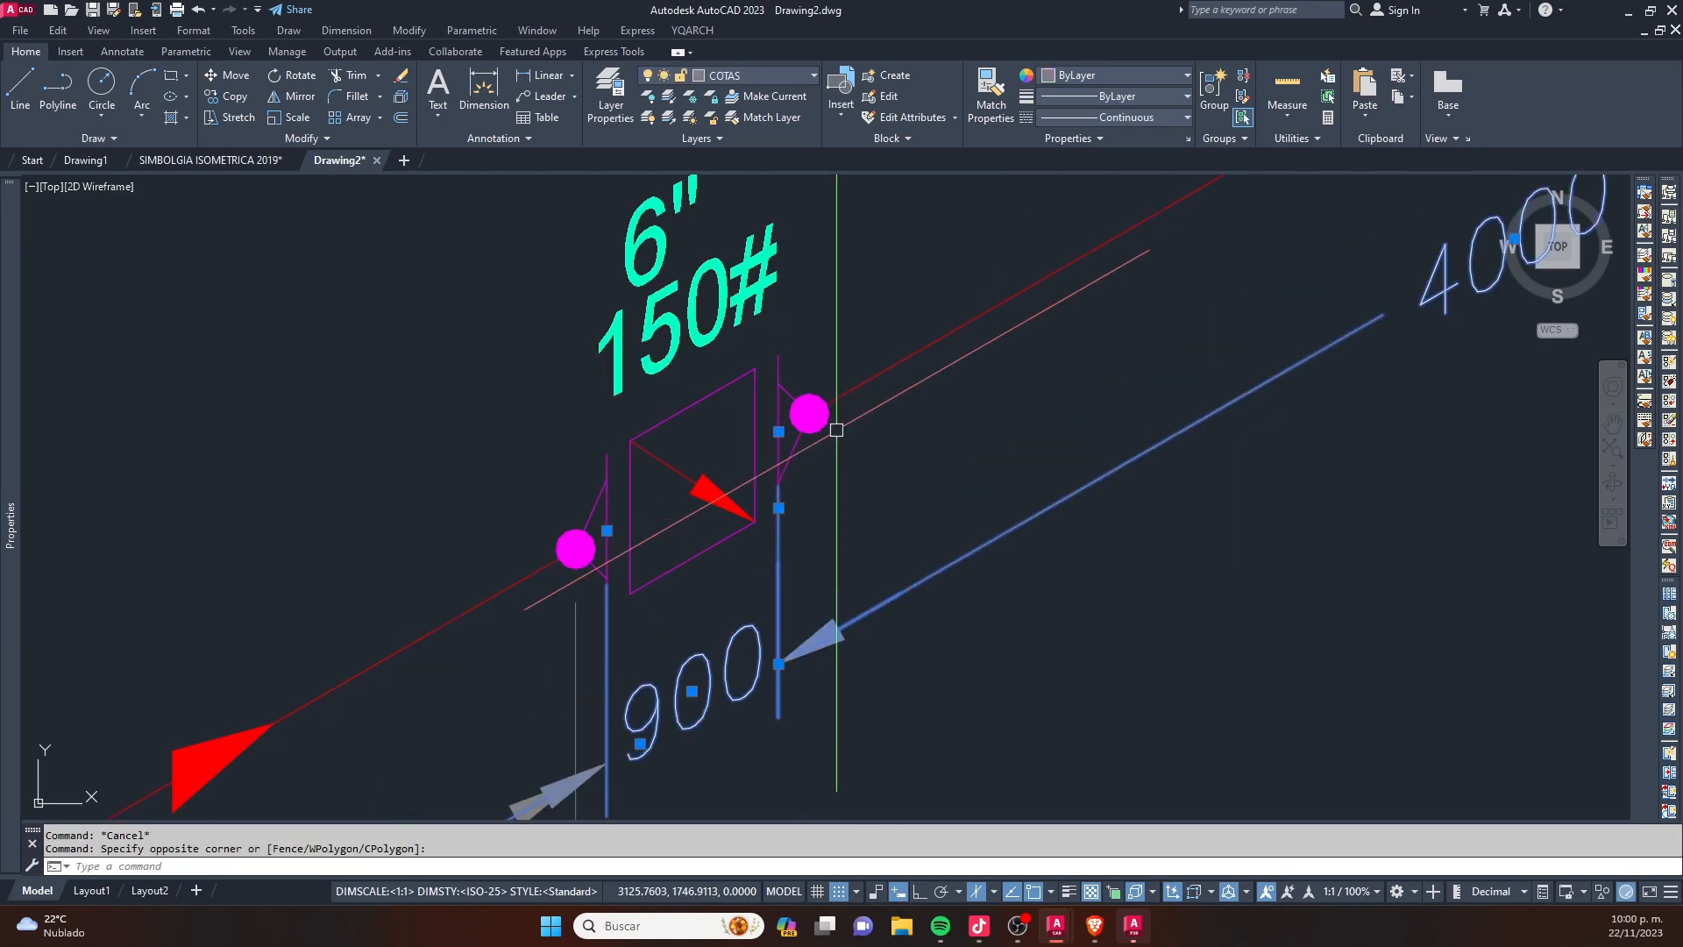
key(Escape)
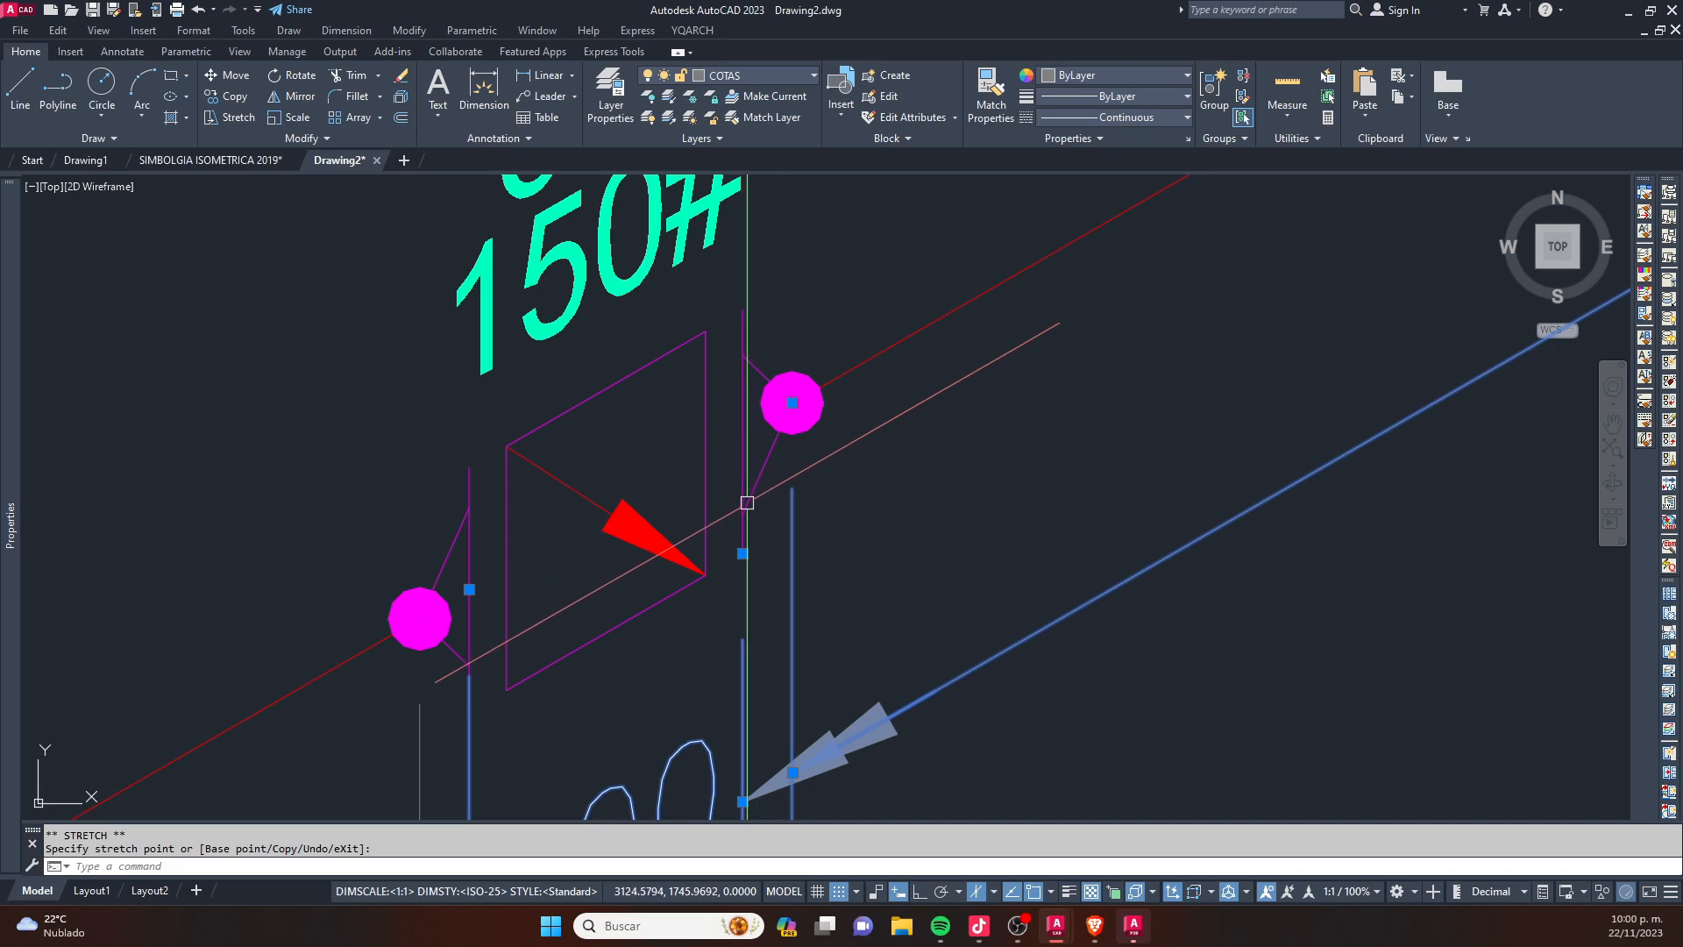
scroll(740, 517, down, 8)
scroll(733, 550, up, 6)
- Stretch the upper end of the original isometric's 3200 dimension from the pipe corner to the adjacent red weld dot
scroll(745, 538, down, 6)
middle_drag(1013, 372, 823, 516)
scroll(822, 515, down, 2)
scroll(786, 424, down, 2)
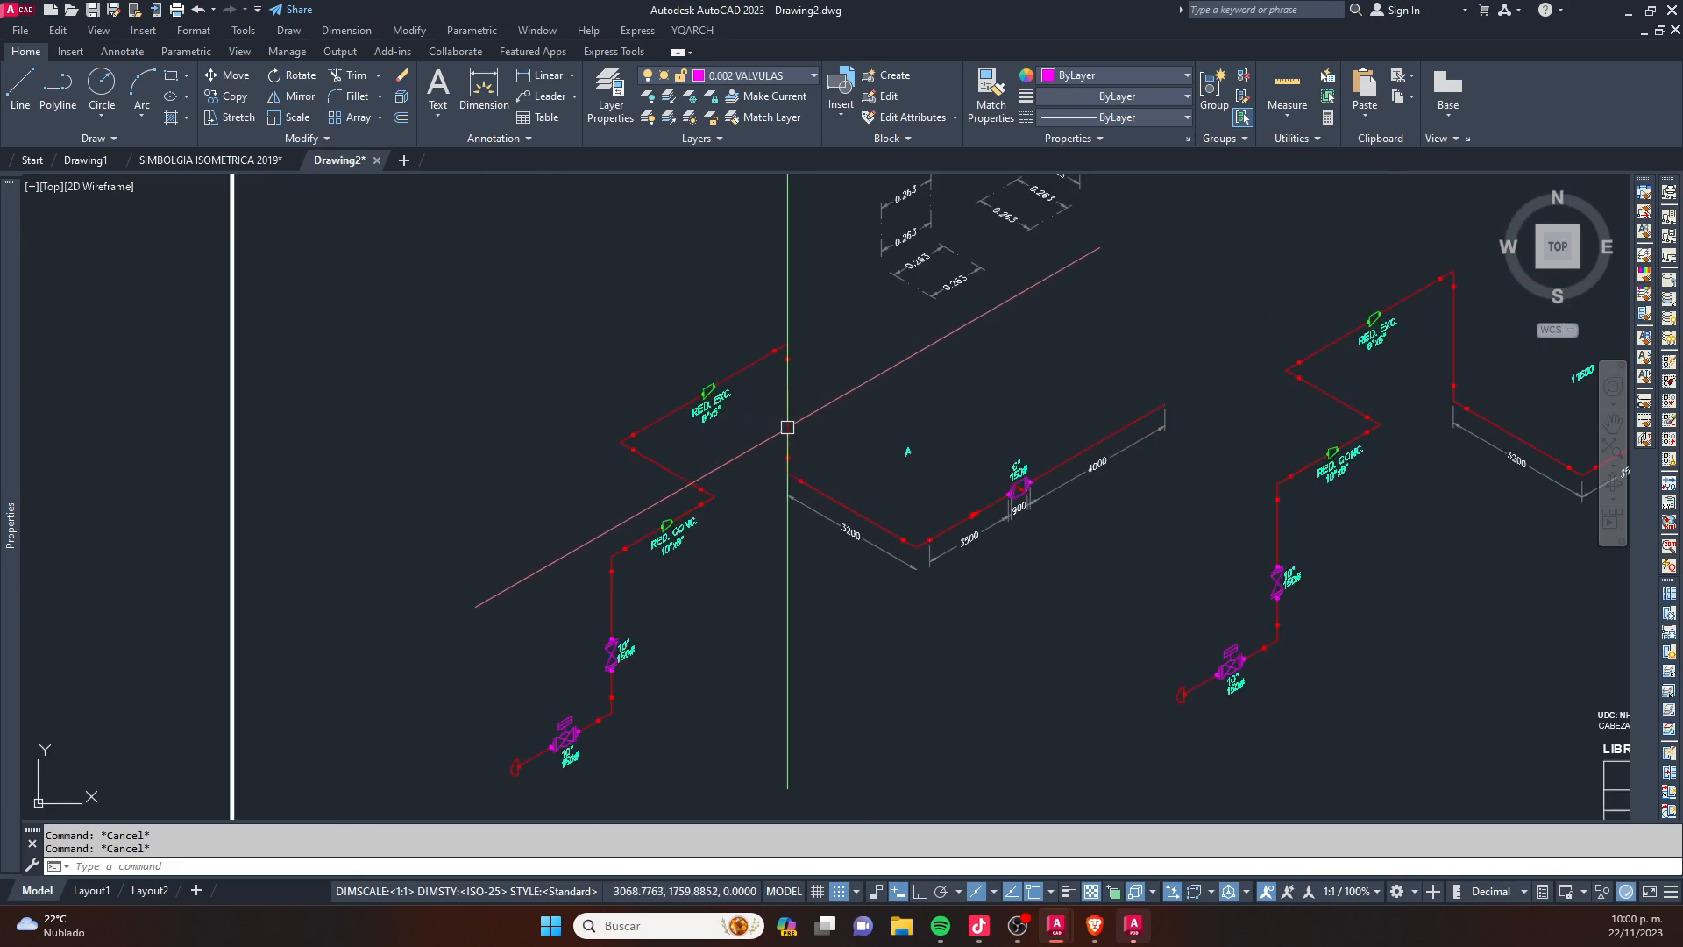
scroll(815, 594, up, 4)
click(797, 586)
click(781, 540)
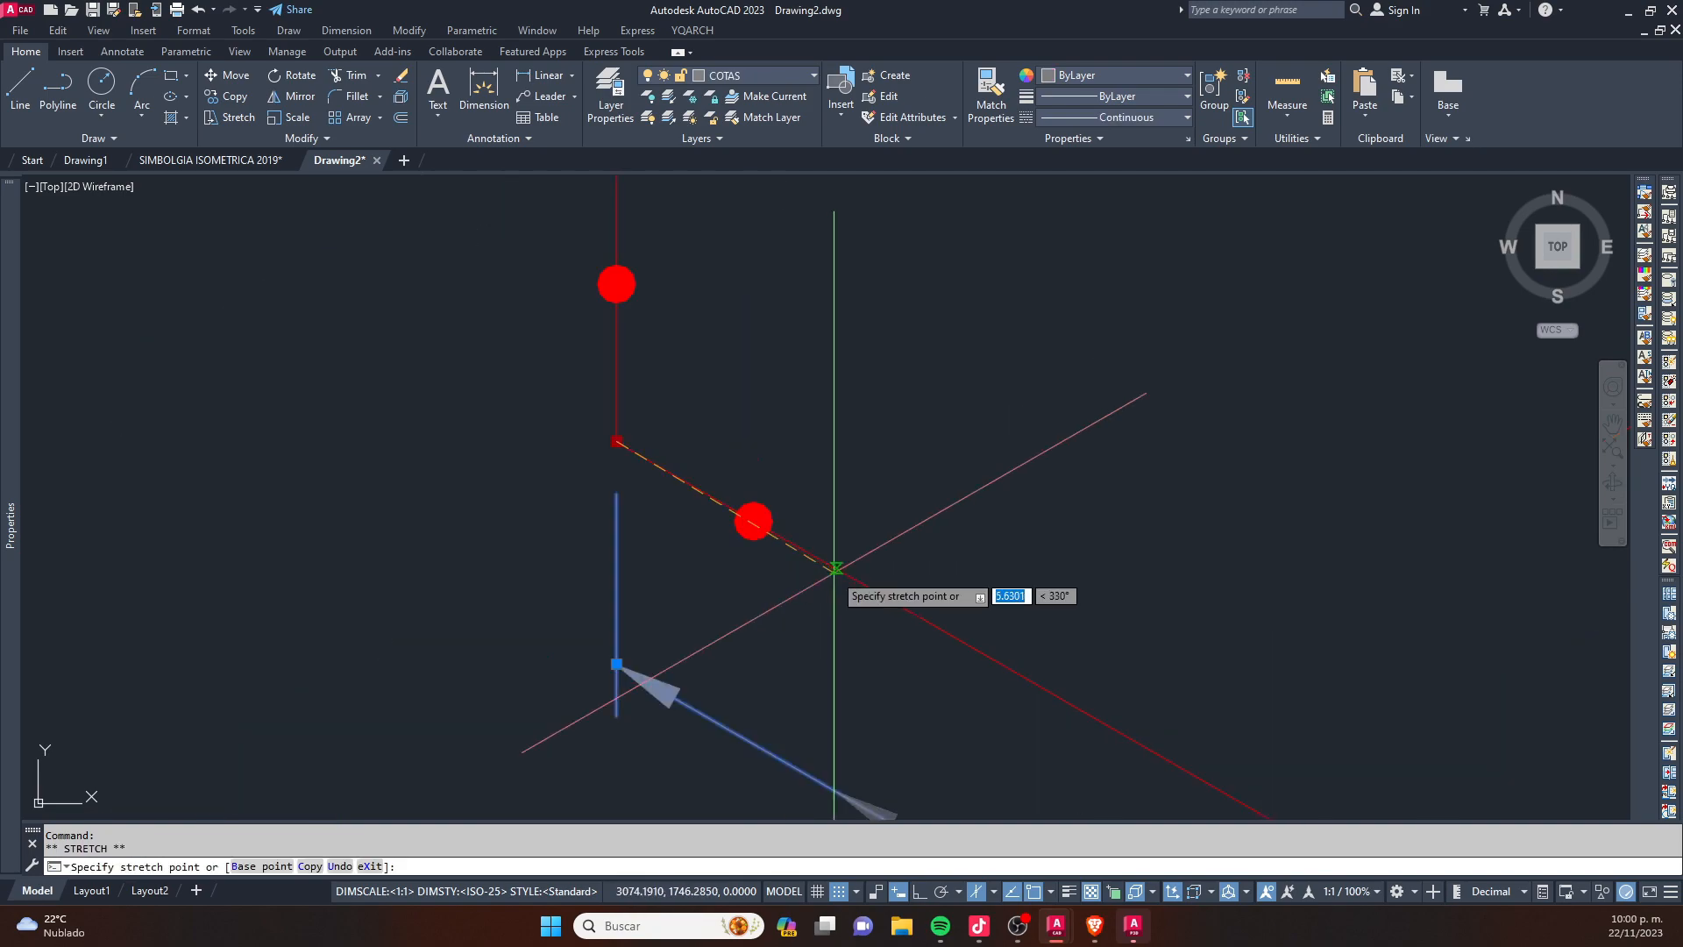
scroll(754, 561, up, 6)
key(Escape)
scroll(639, 474, down, 5)
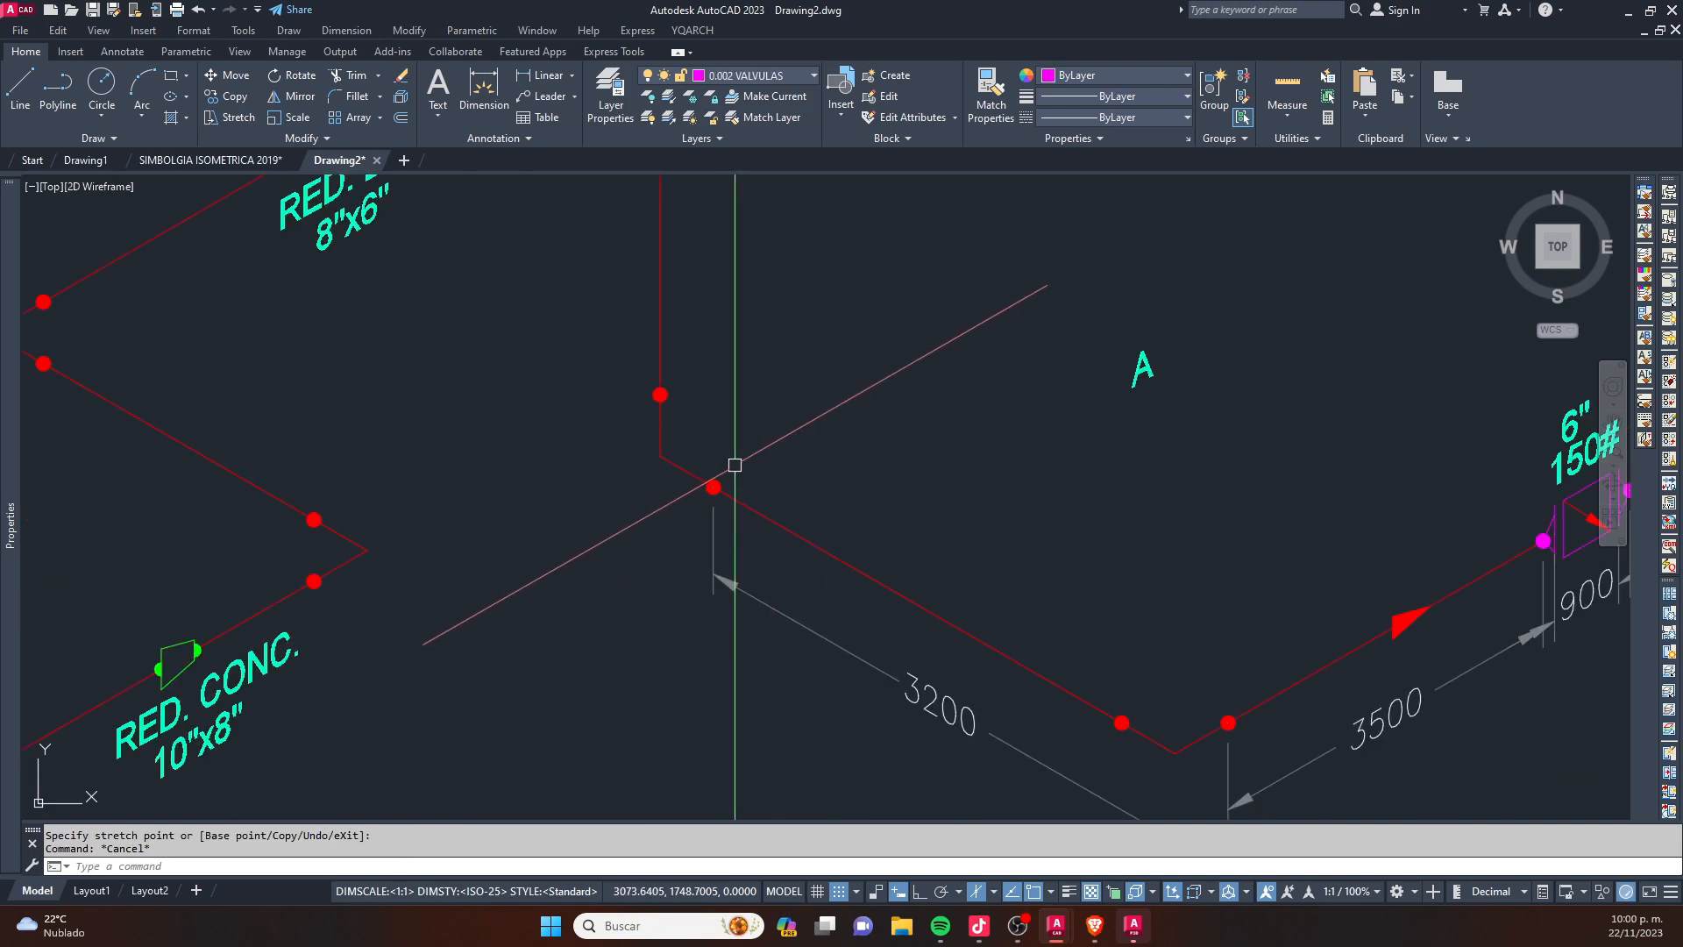
- Stretch the lower end of the 3200 dimension to the red weld dot just before the lower pipe corner
click(902, 661)
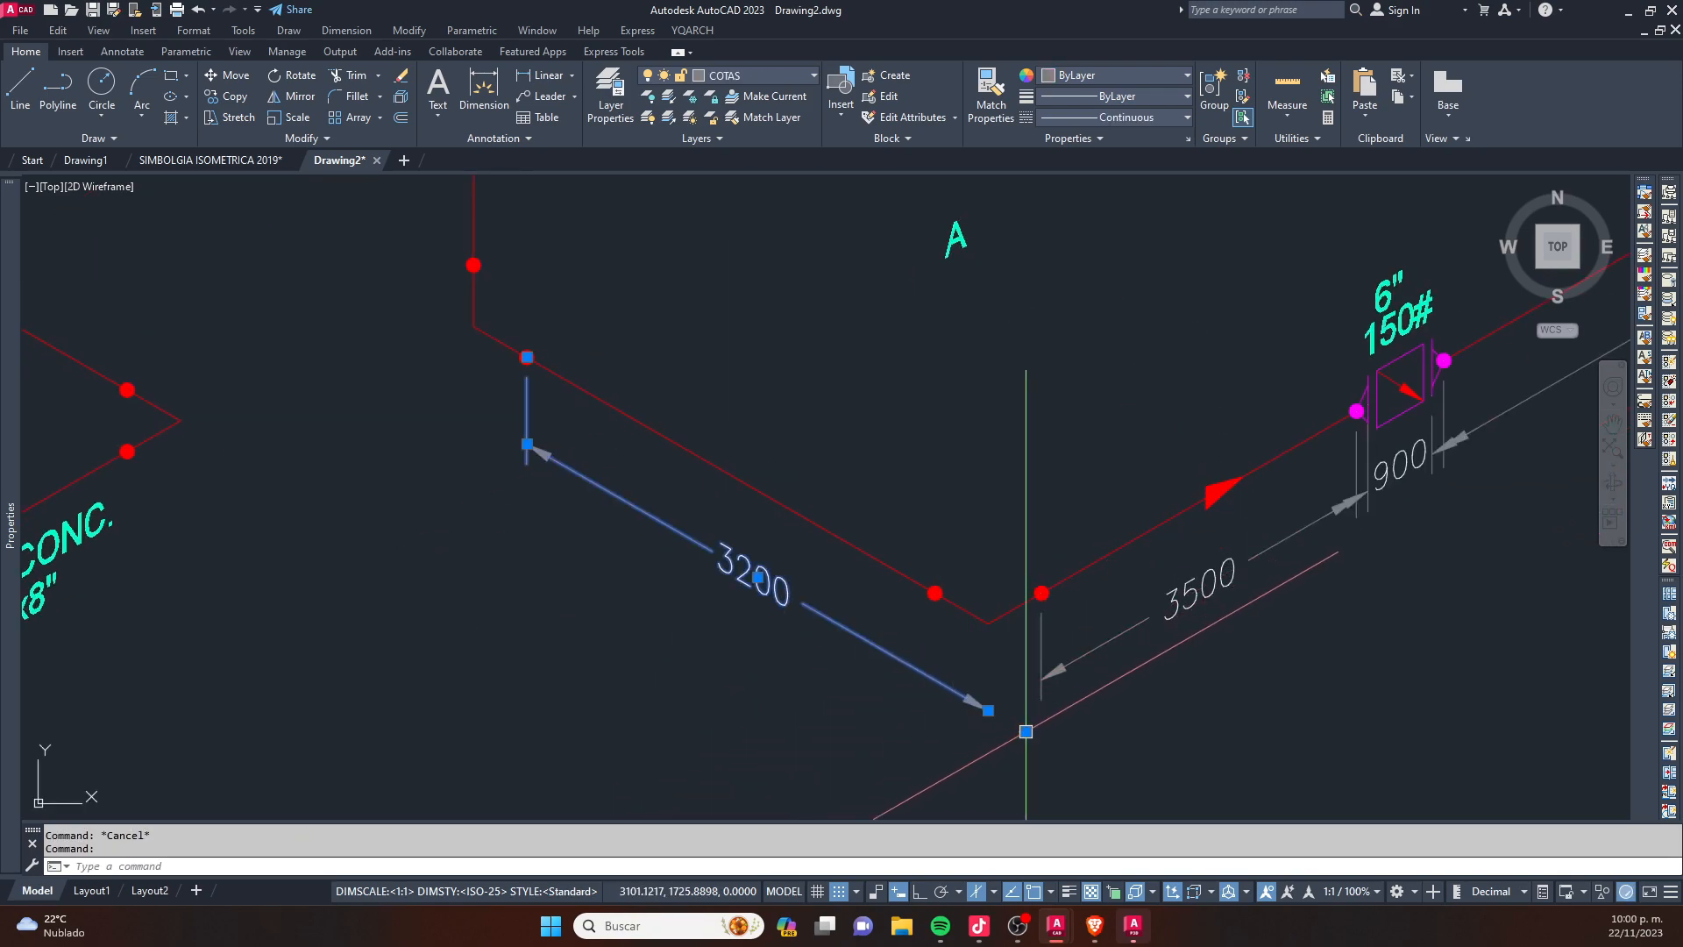
click(1026, 731)
scroll(934, 605, up, 4)
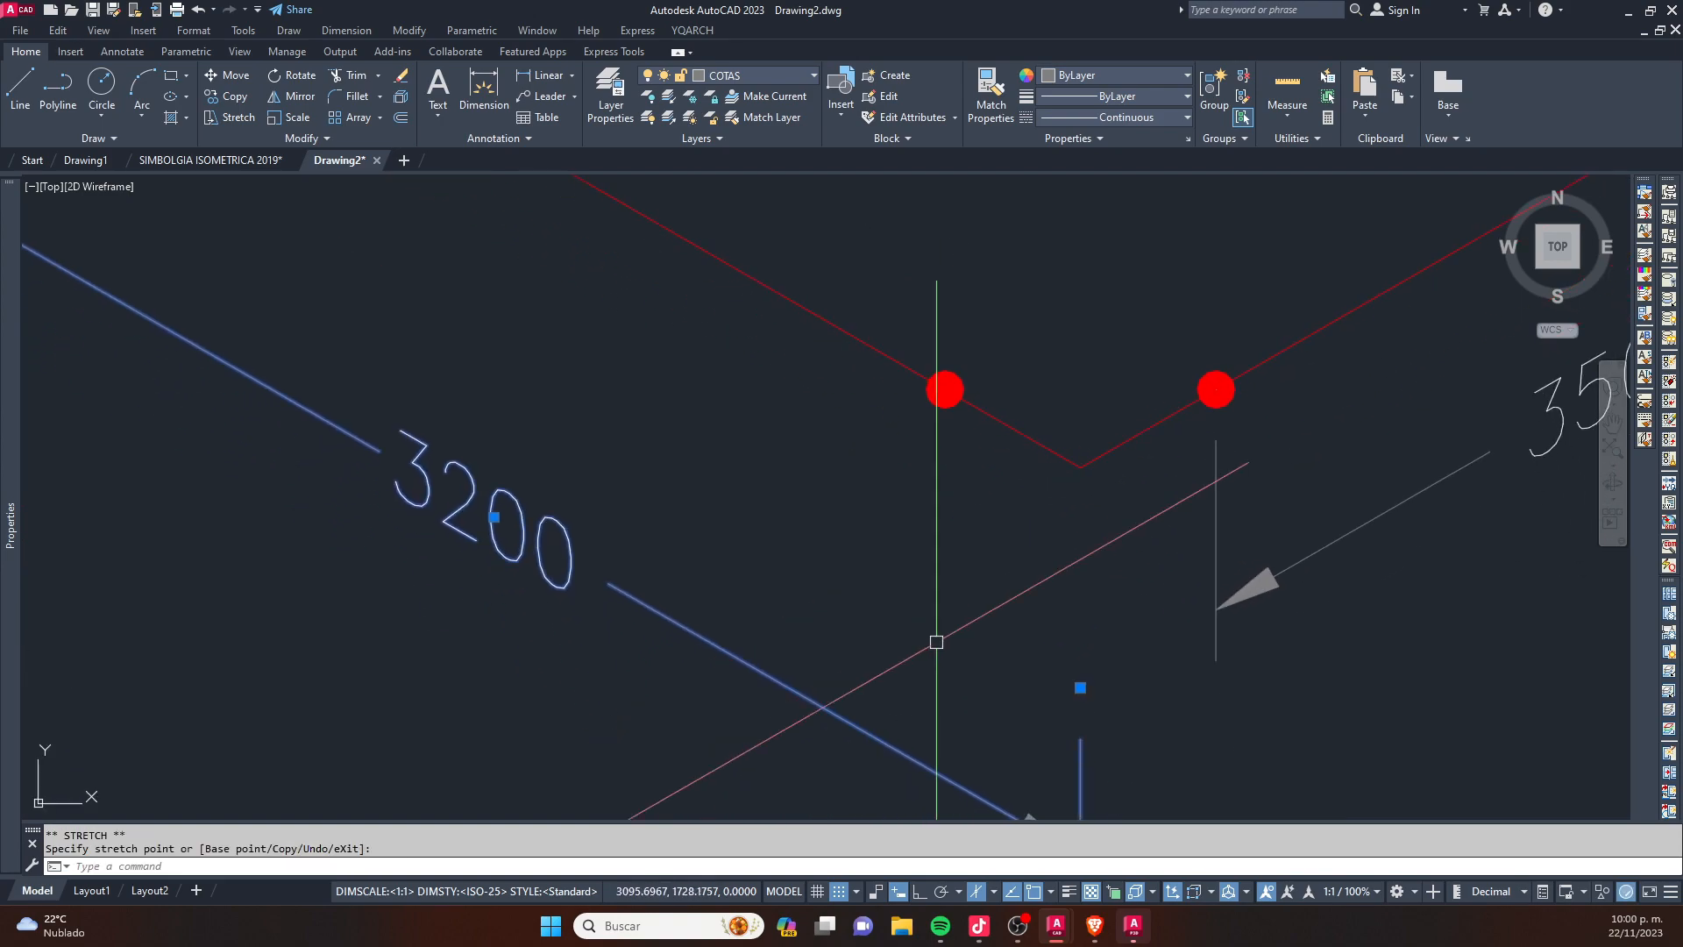
scroll(940, 399, up, 4)
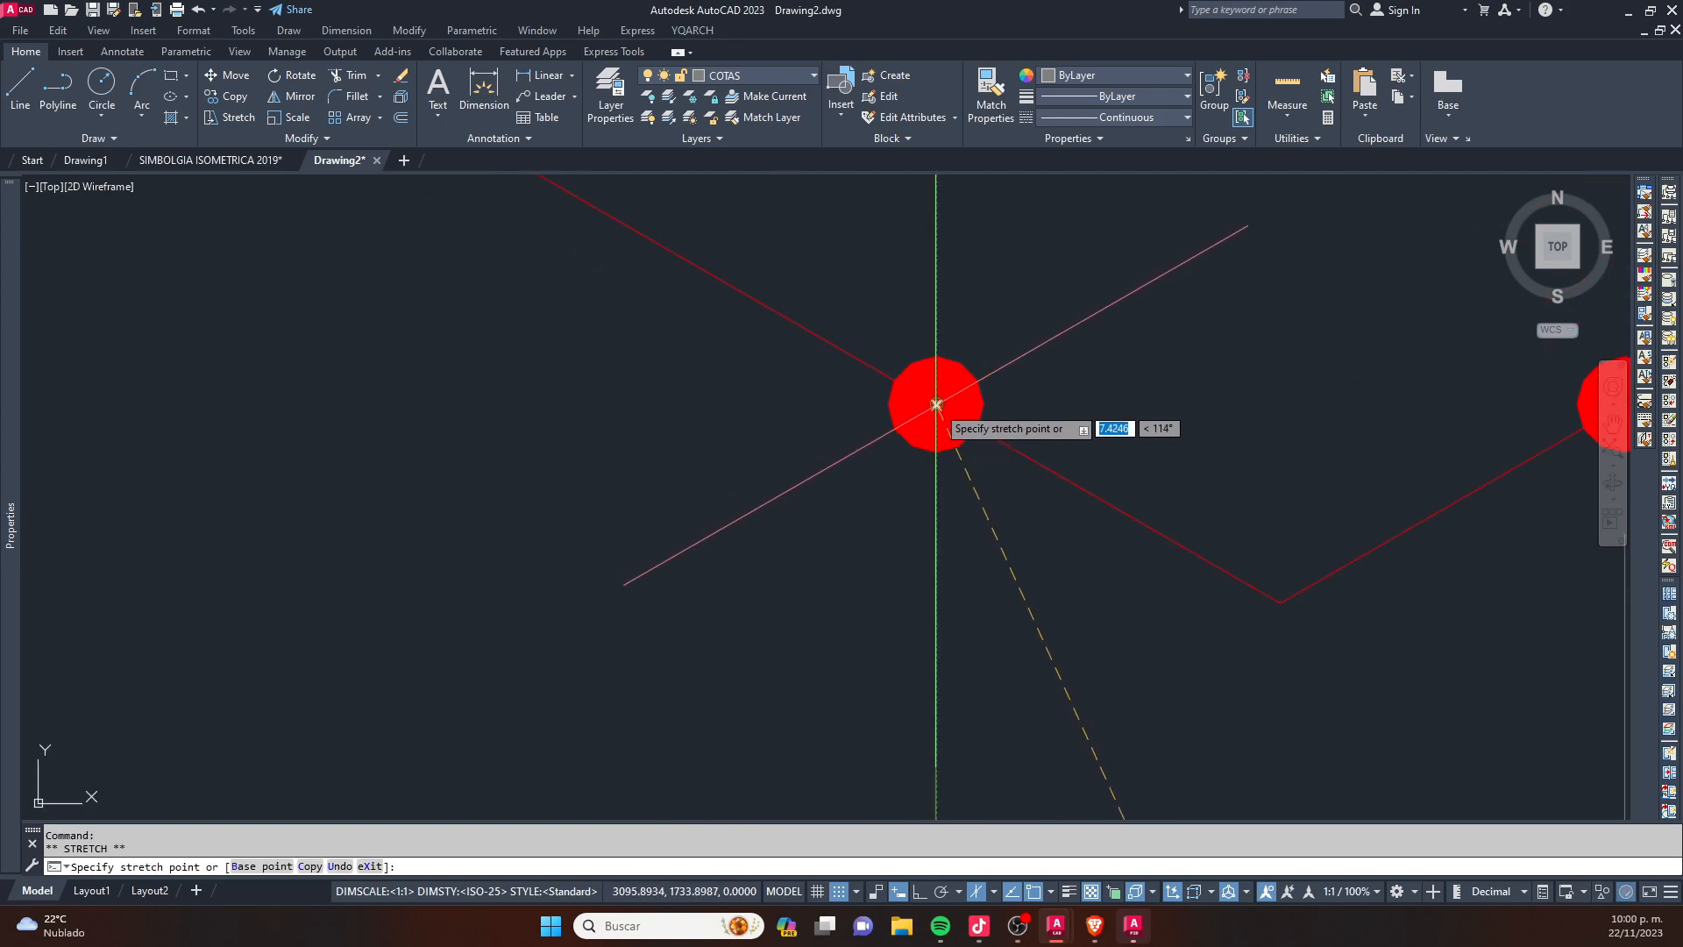
click(941, 405)
scroll(944, 408, down, 6)
scroll(925, 566, down, 3)
click(938, 618)
click(939, 580)
key(Escape)
middle_drag(904, 360, 964, 441)
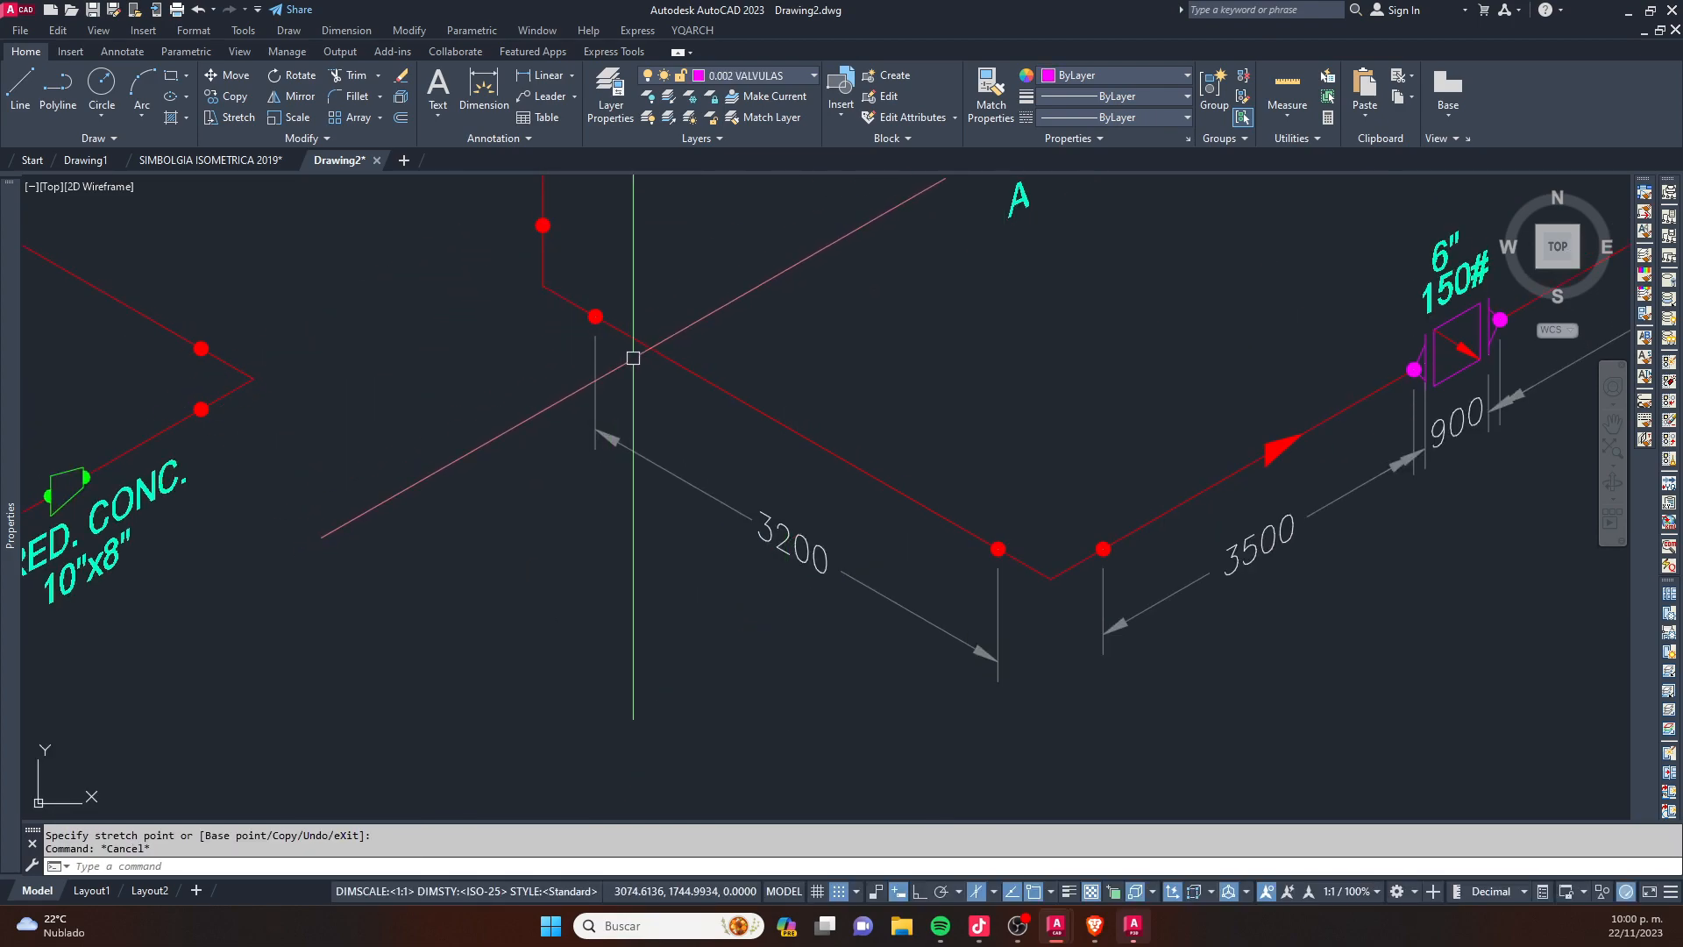
- Explode the 3200, 3500, 4000 and 900 dimensions of the original isometric
scroll(631, 356, down, 2)
click(747, 479)
click(1025, 458)
click(1013, 501)
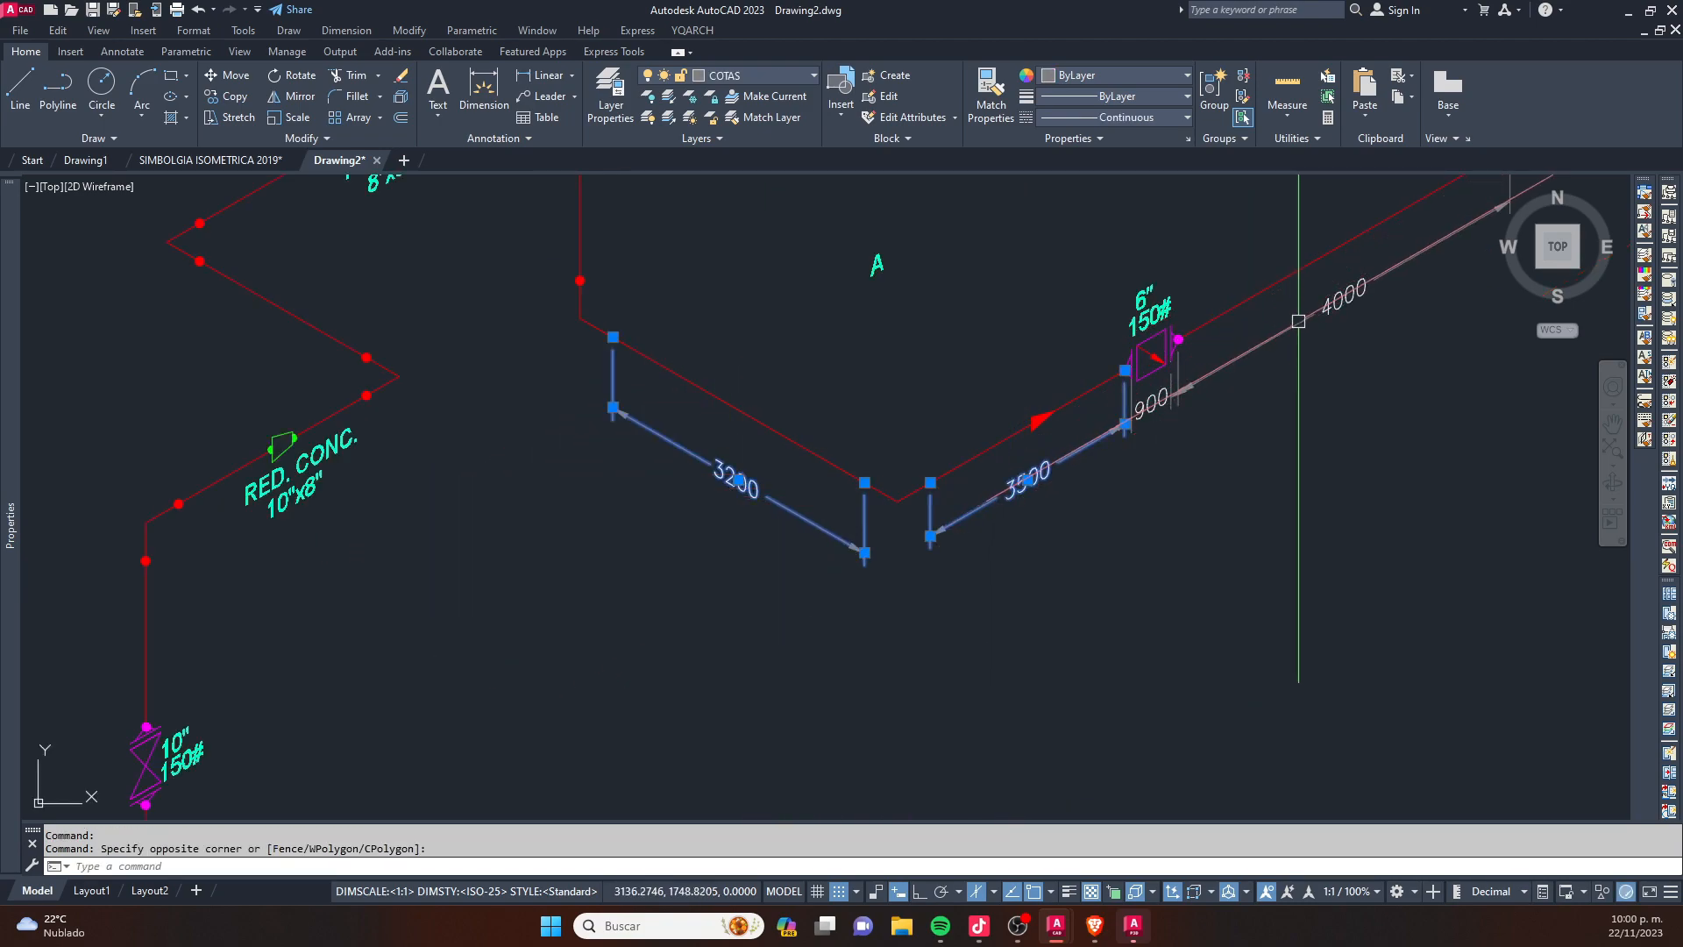
middle_drag(1312, 313, 1105, 432)
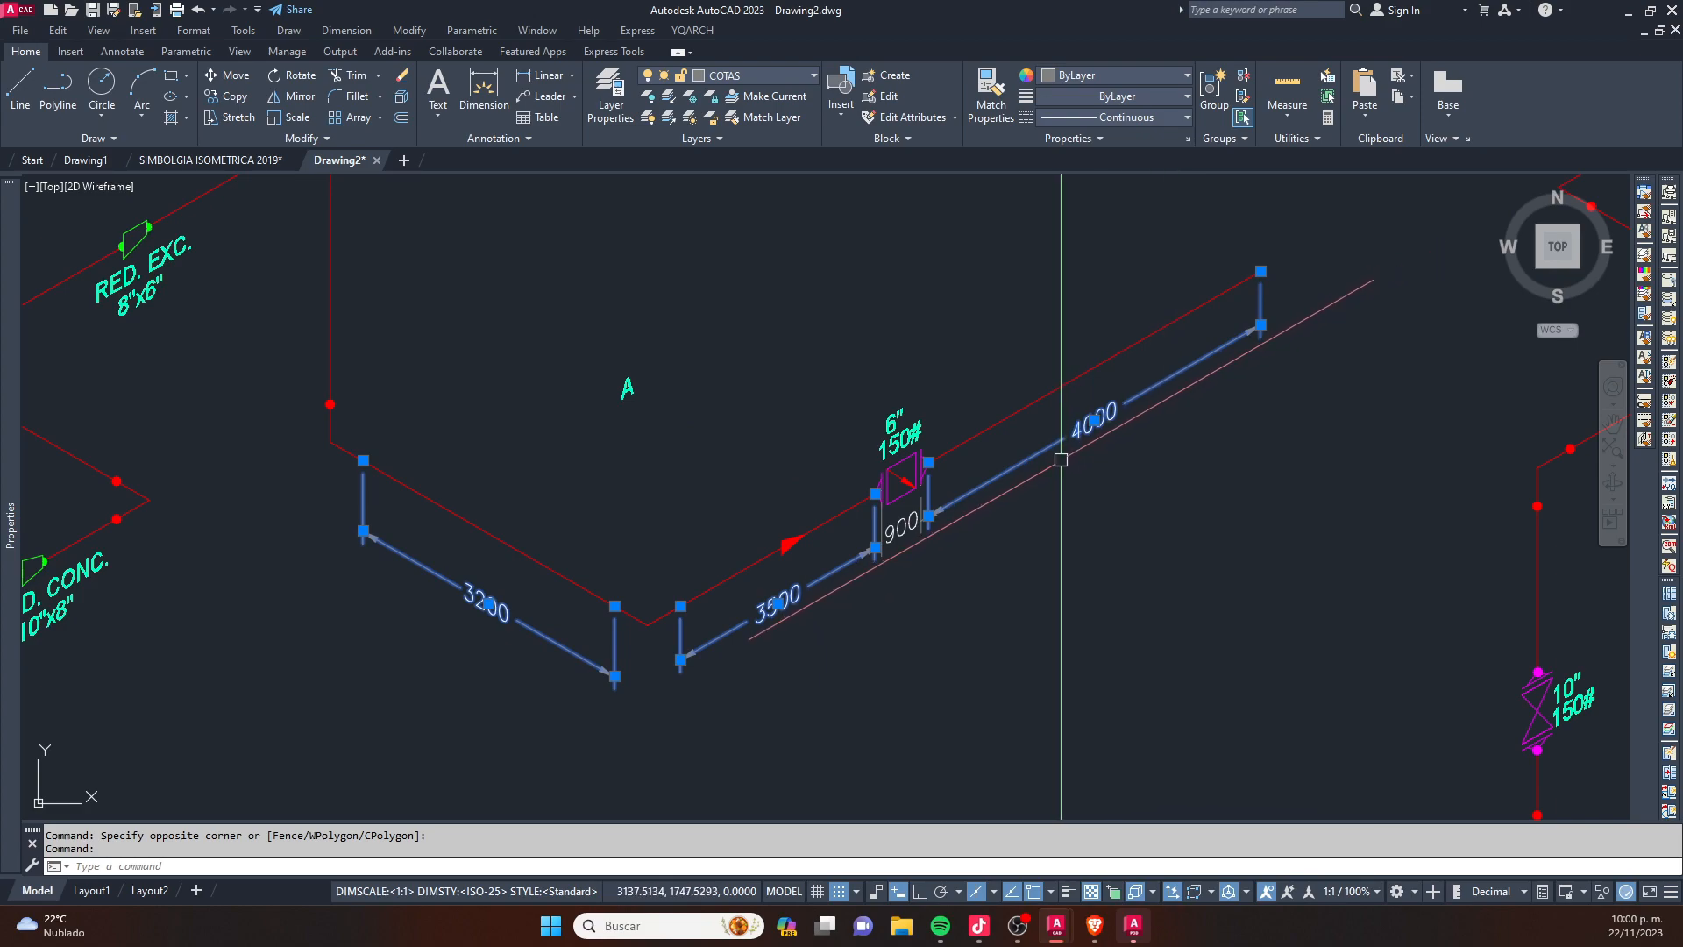
text(x)
key(space)
click(1112, 421)
key(space)
click(904, 535)
key(space)
key(Escape)
key(Escape)
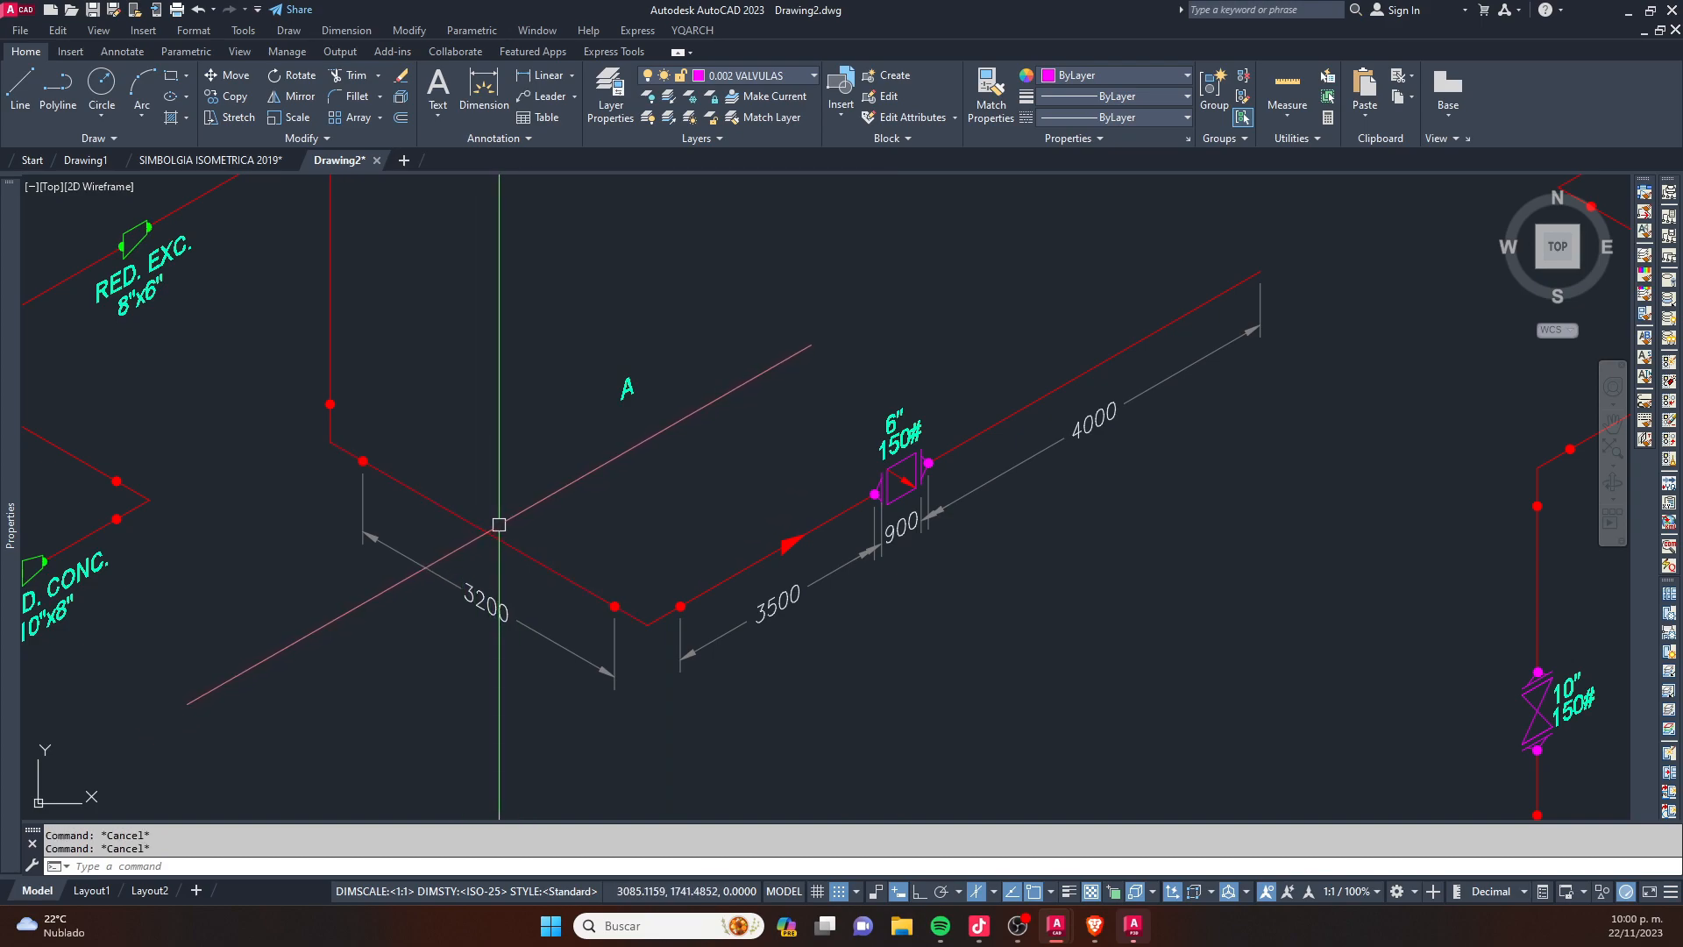
key(space)
click(774, 603)
click(1096, 430)
key(Return)
click(612, 392)
key(Escape)
key(Return)
click(478, 595)
click(760, 602)
click(1096, 426)
key(Return)
click(649, 391)
key(Escape)
- Sum the texts 3200, 3500 and 4000 with the text-sum routine, replacing the letter A with the integer total
key(Return)
click(490, 601)
click(776, 603)
click(1087, 430)
key(Return)
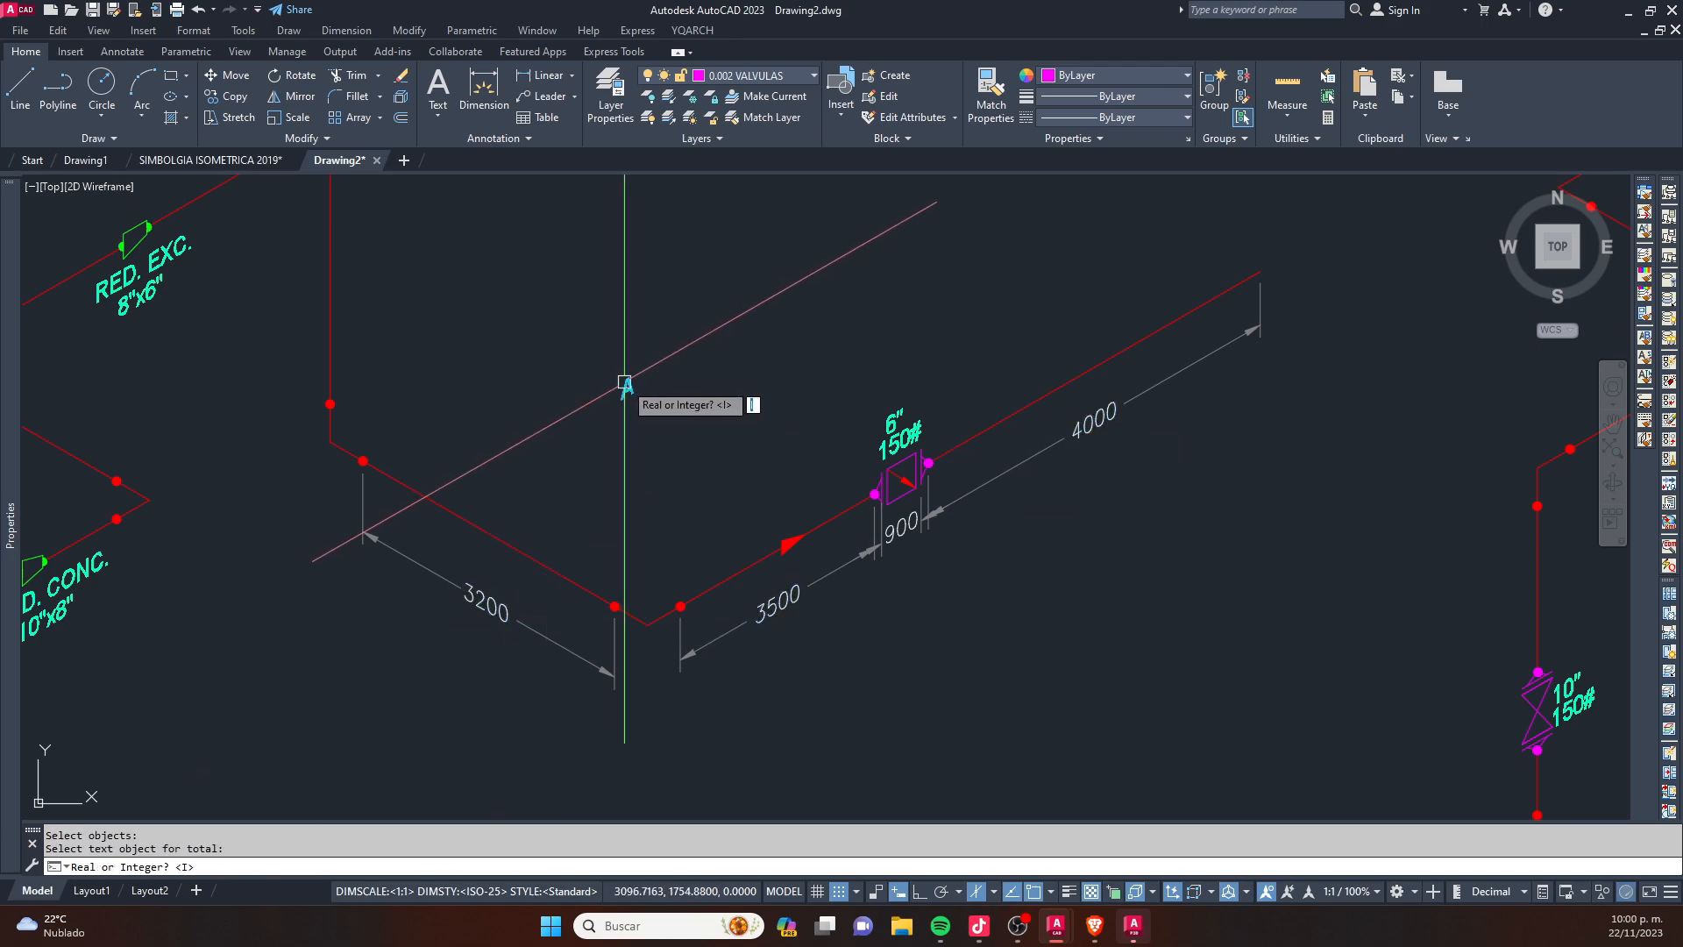
click(643, 385)
key(Escape)
scroll(655, 379, up, 2)
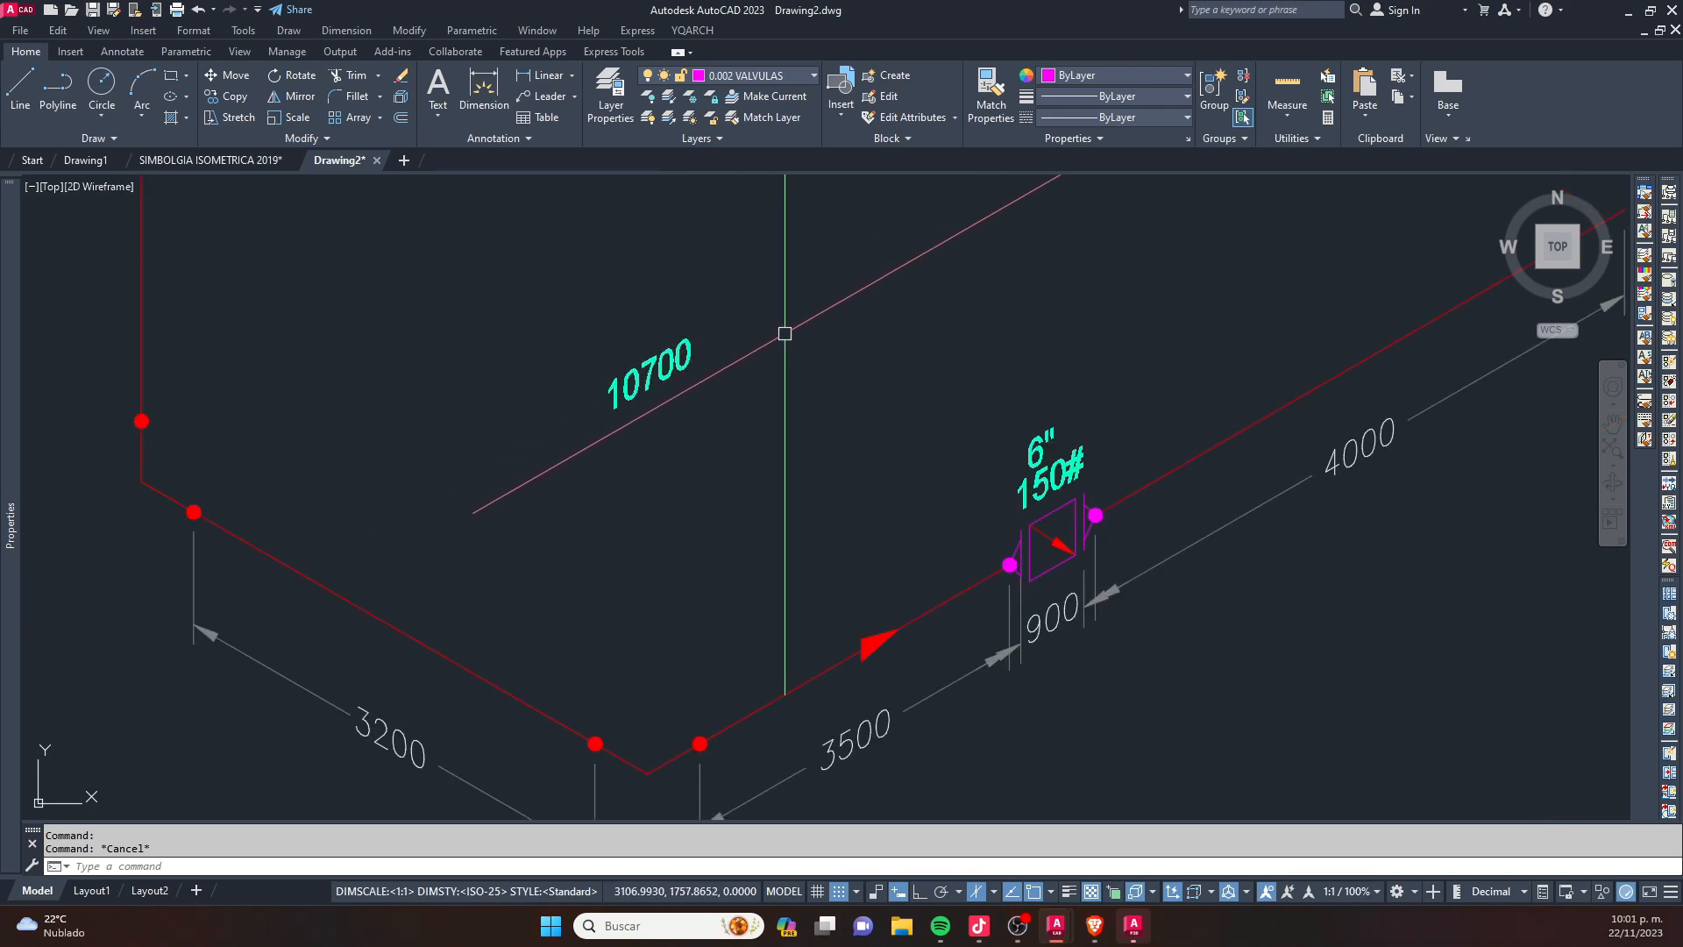
scroll(804, 340, down, 2)
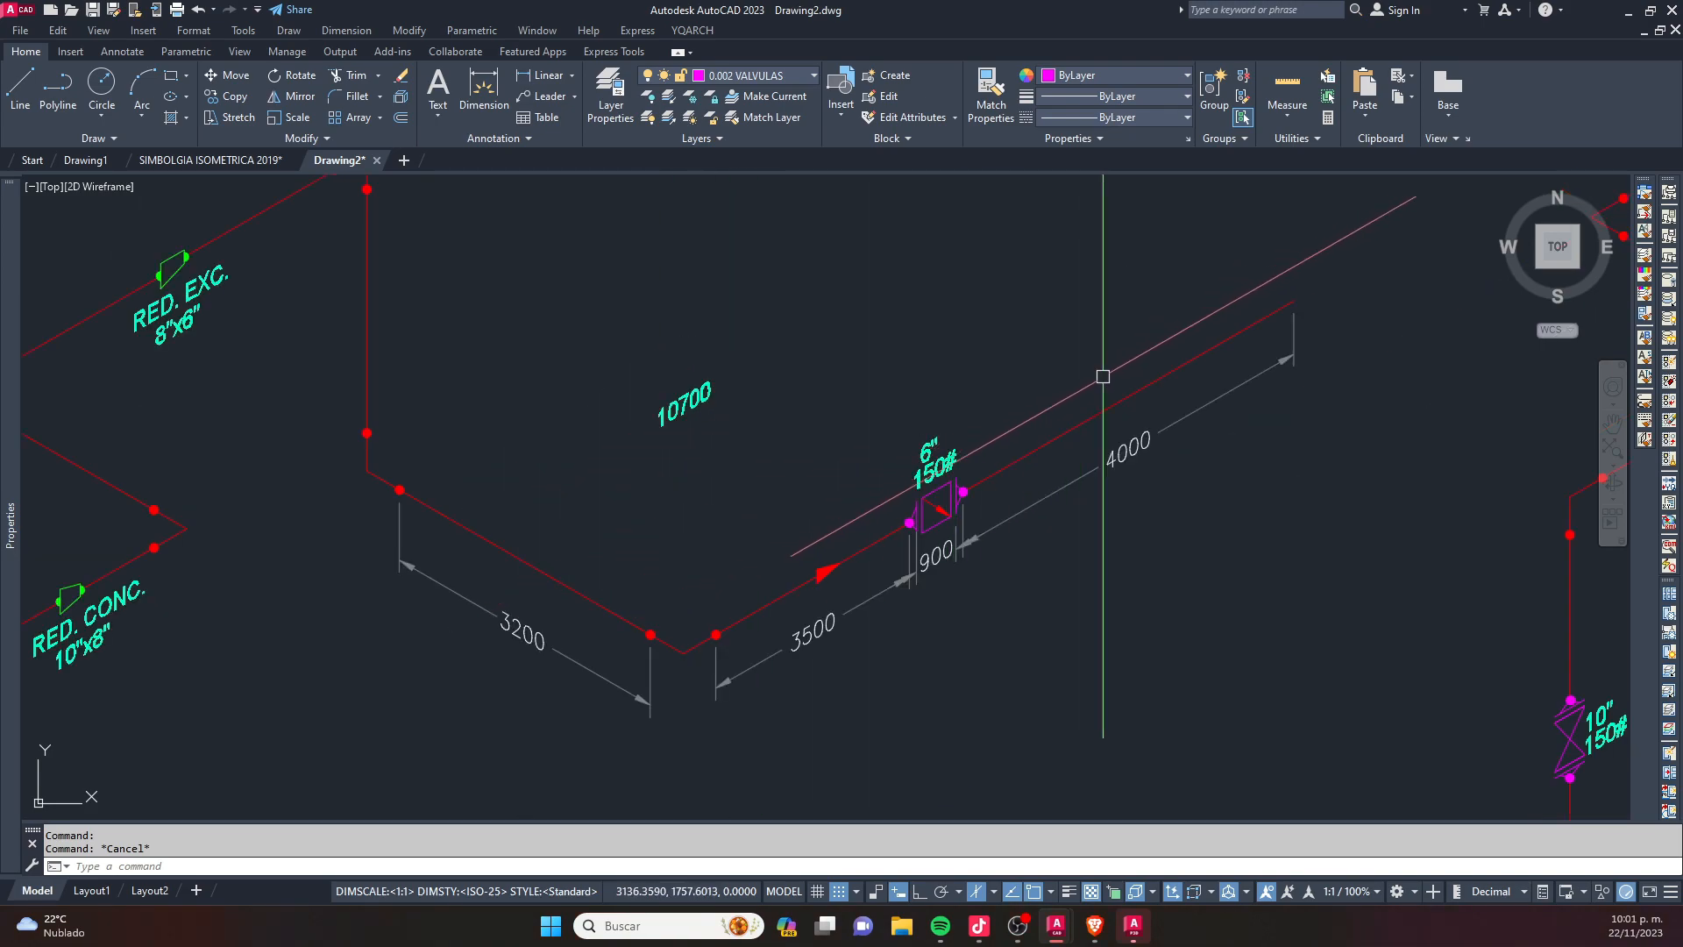
scroll(699, 442, down, 4)
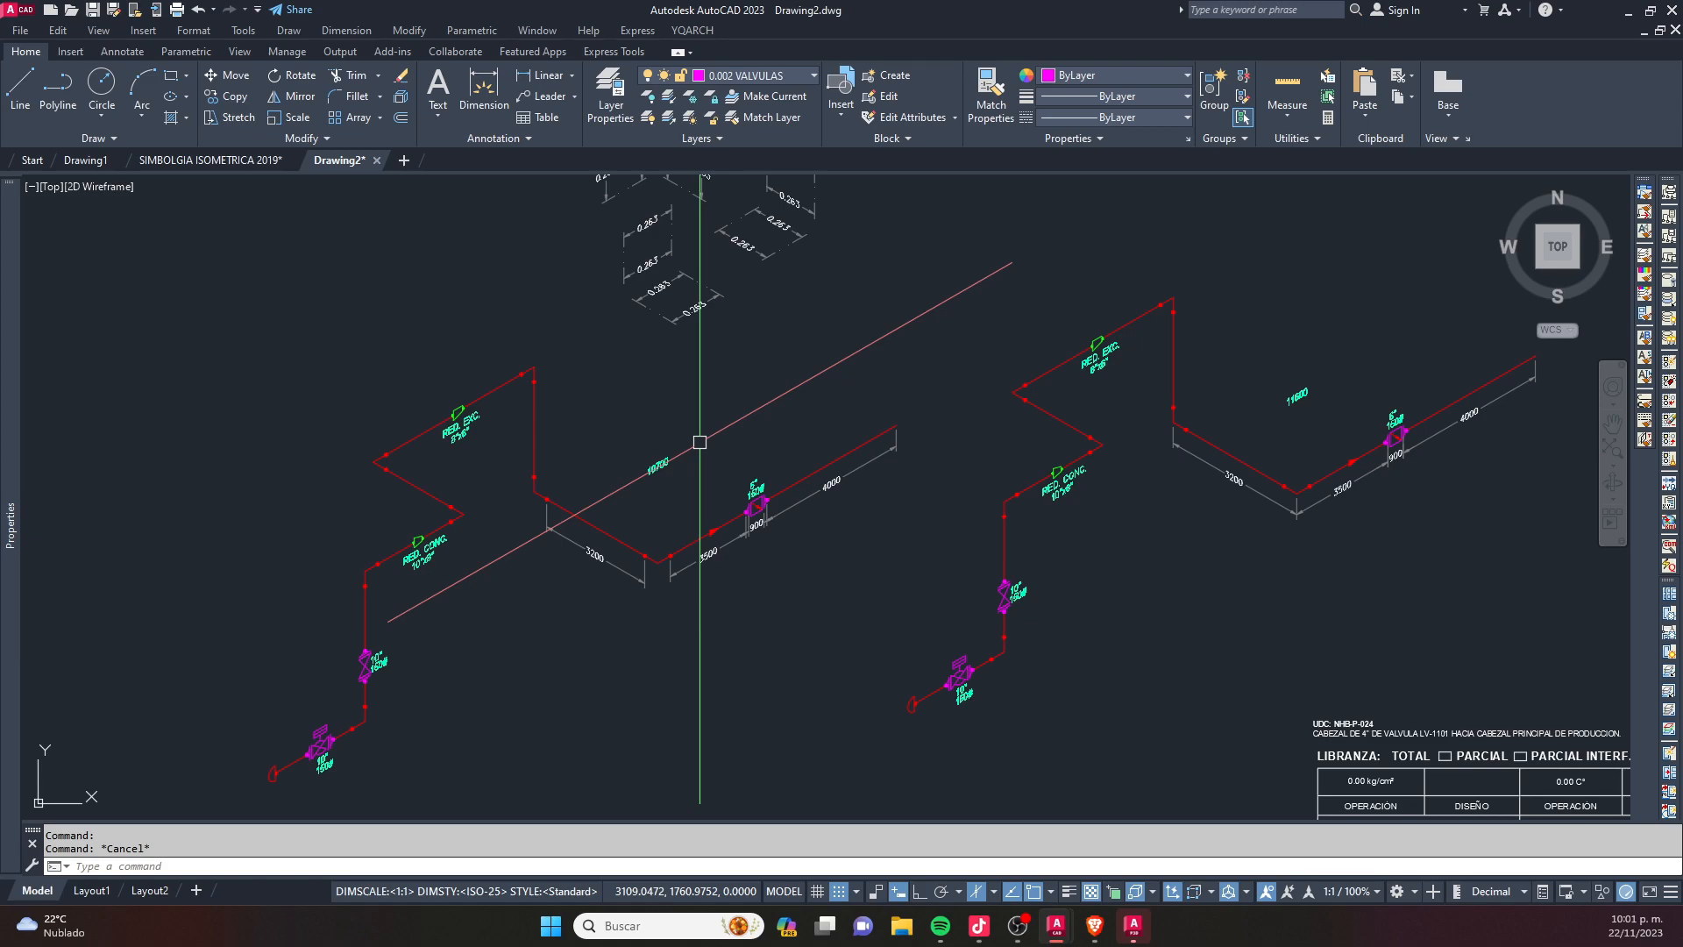
scroll(699, 442, down, 1)
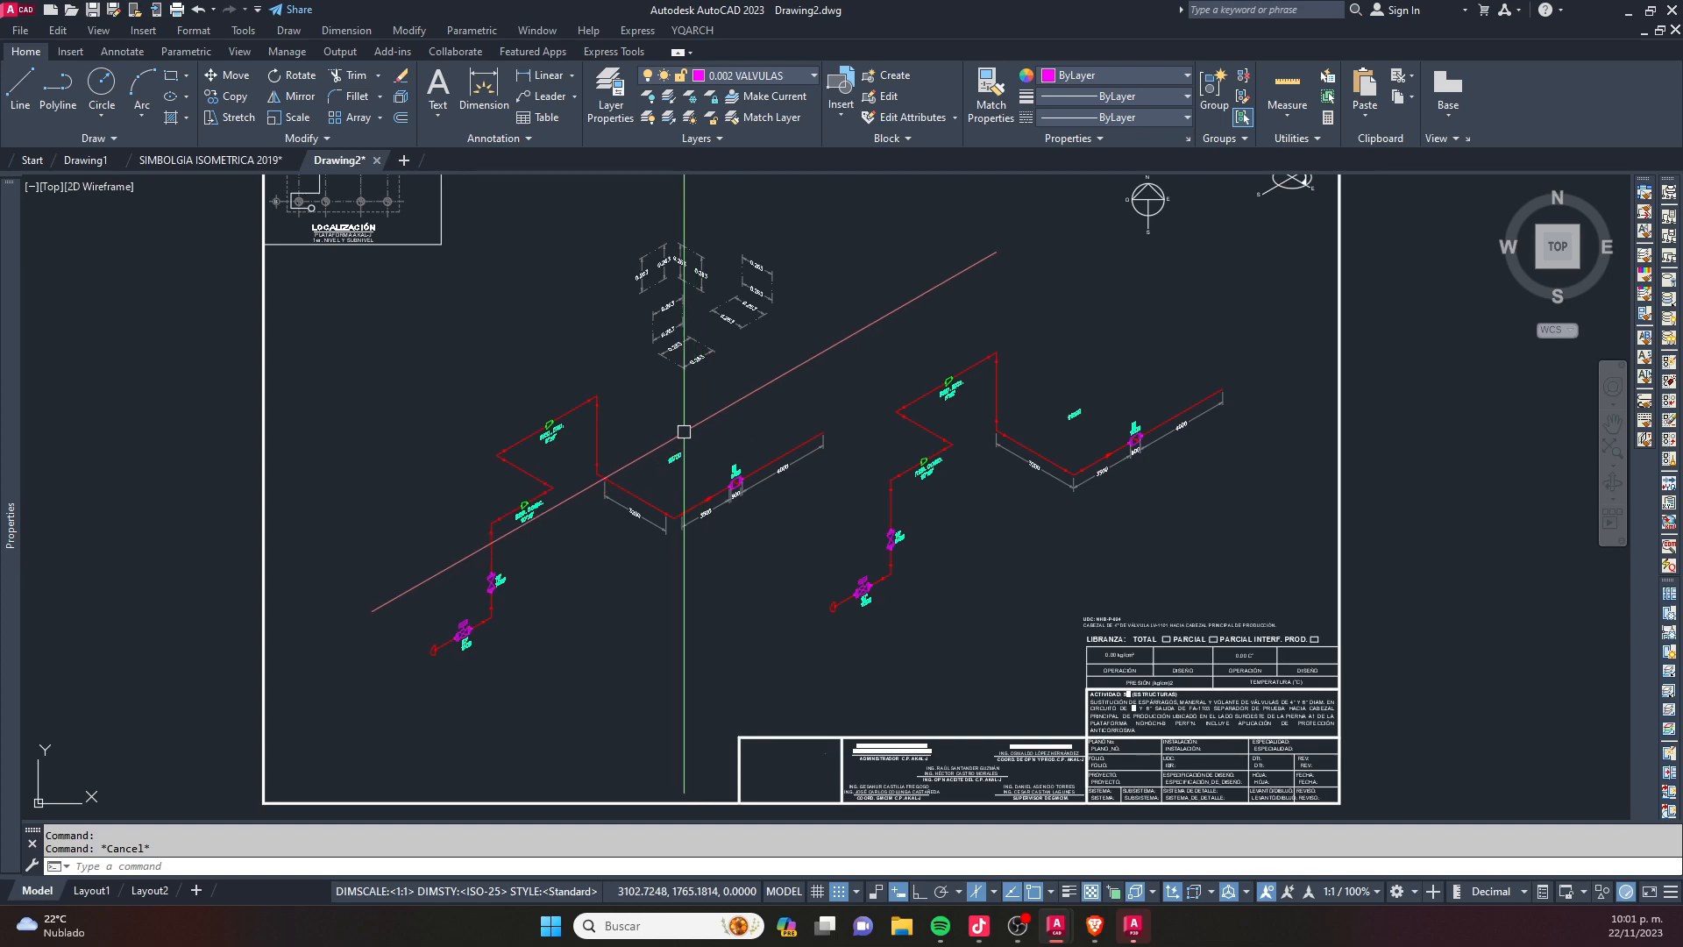
scroll(702, 442, up, 1)
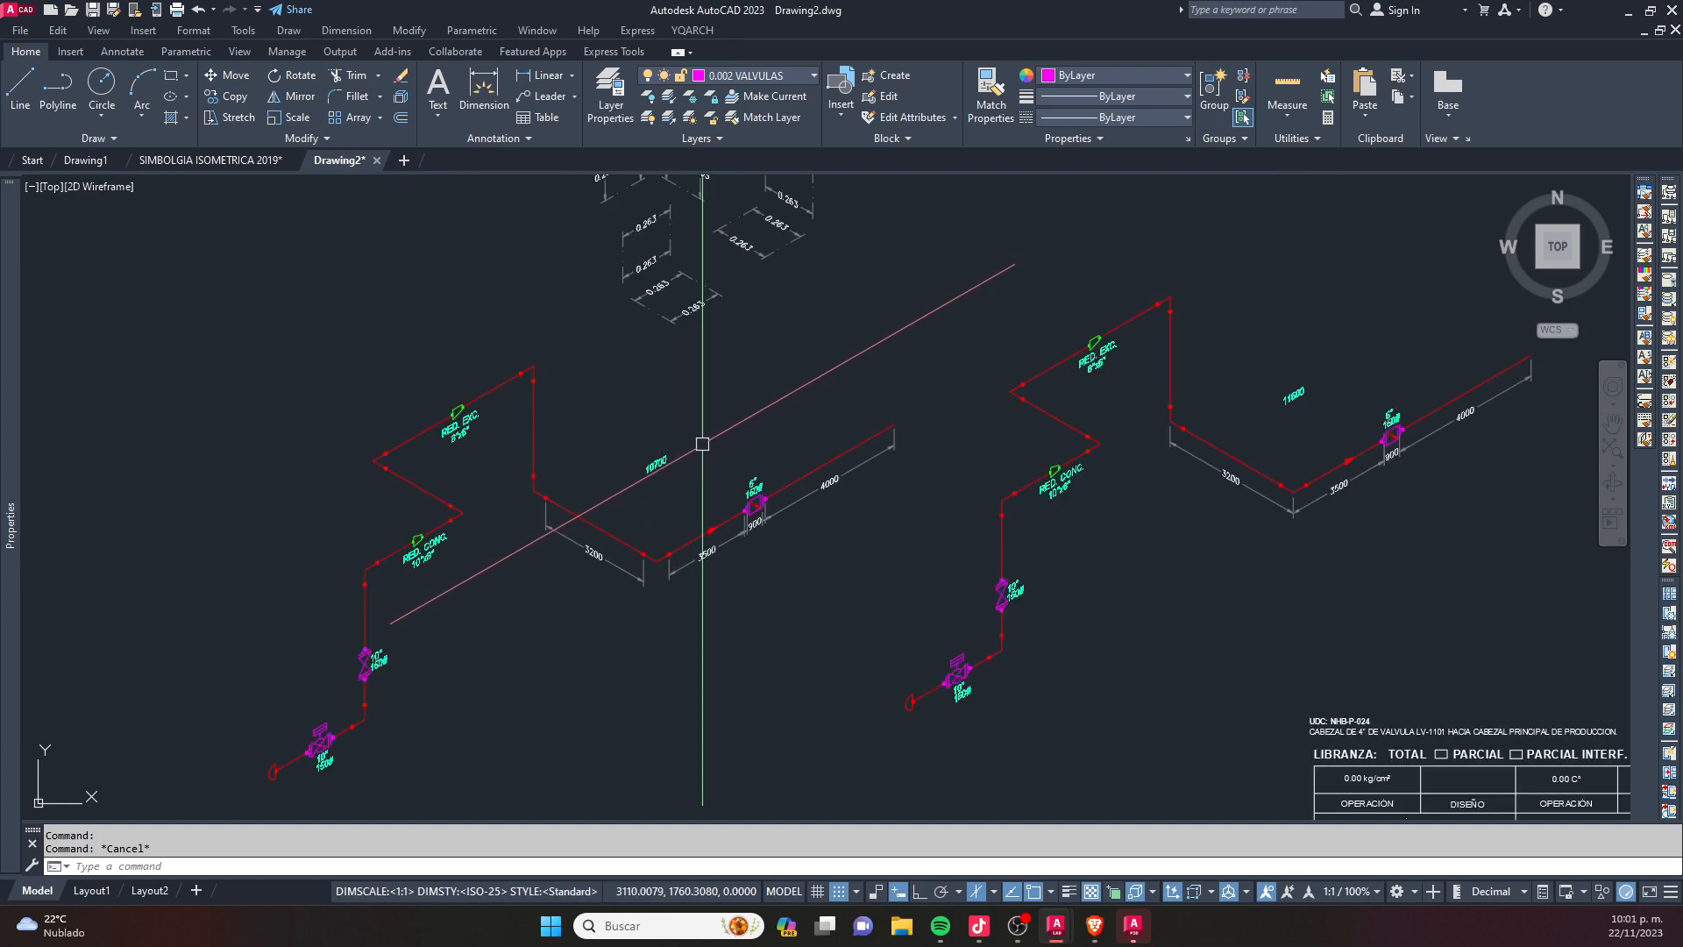
scroll(703, 443, down, 2)
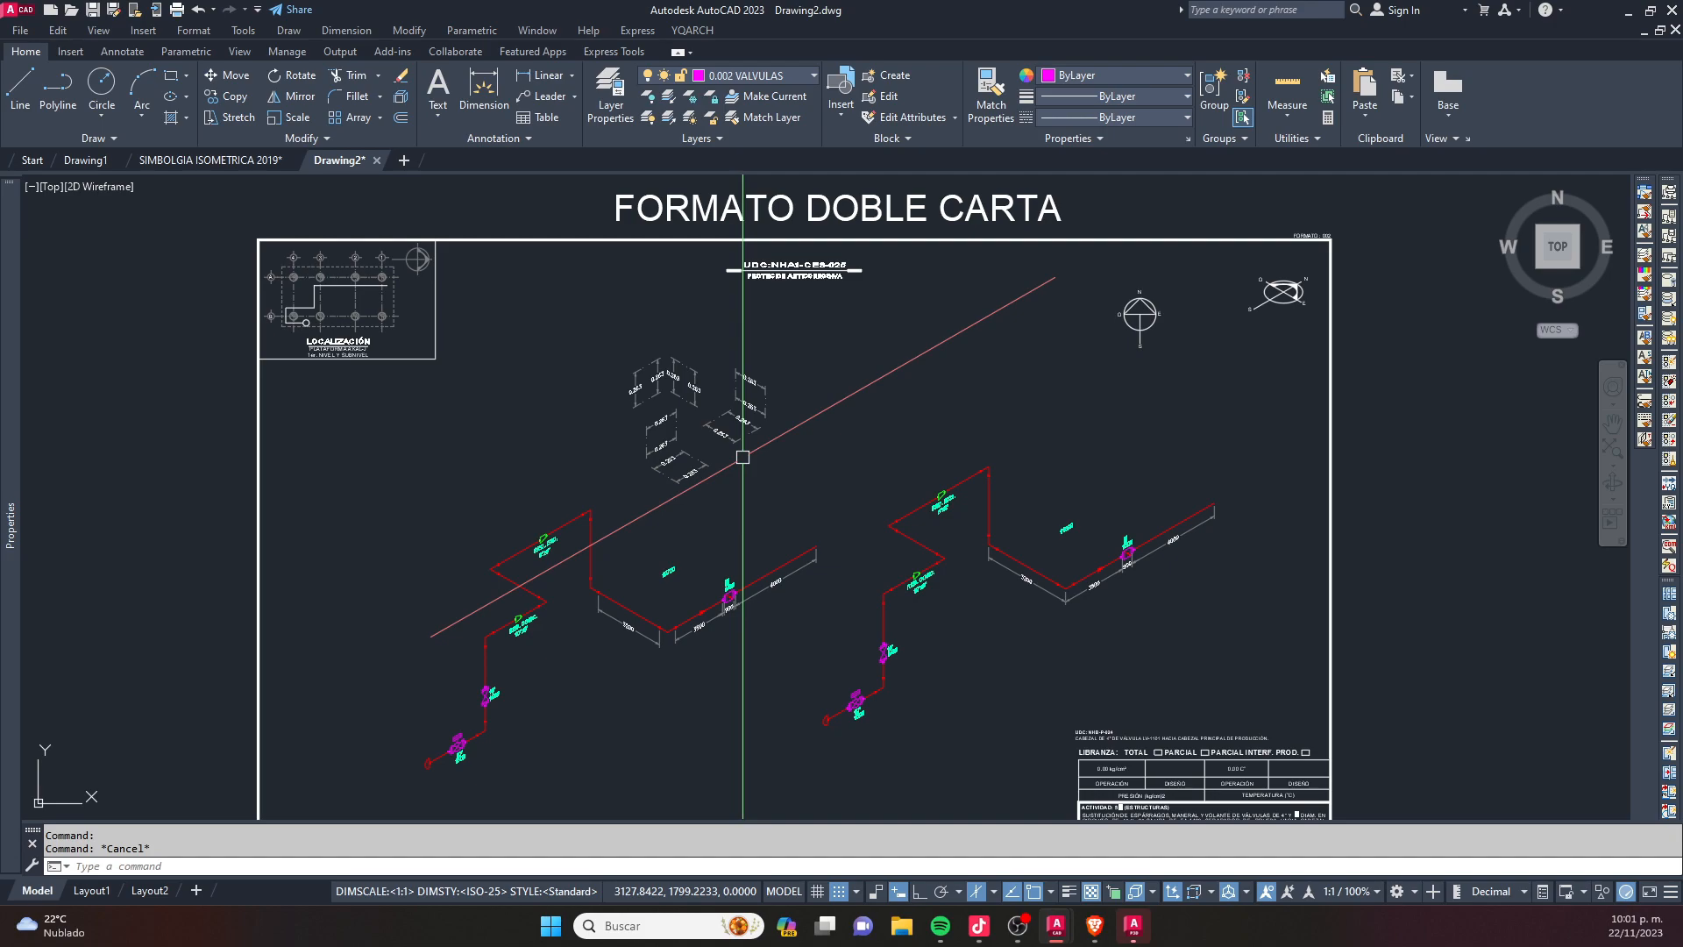
key(Escape)
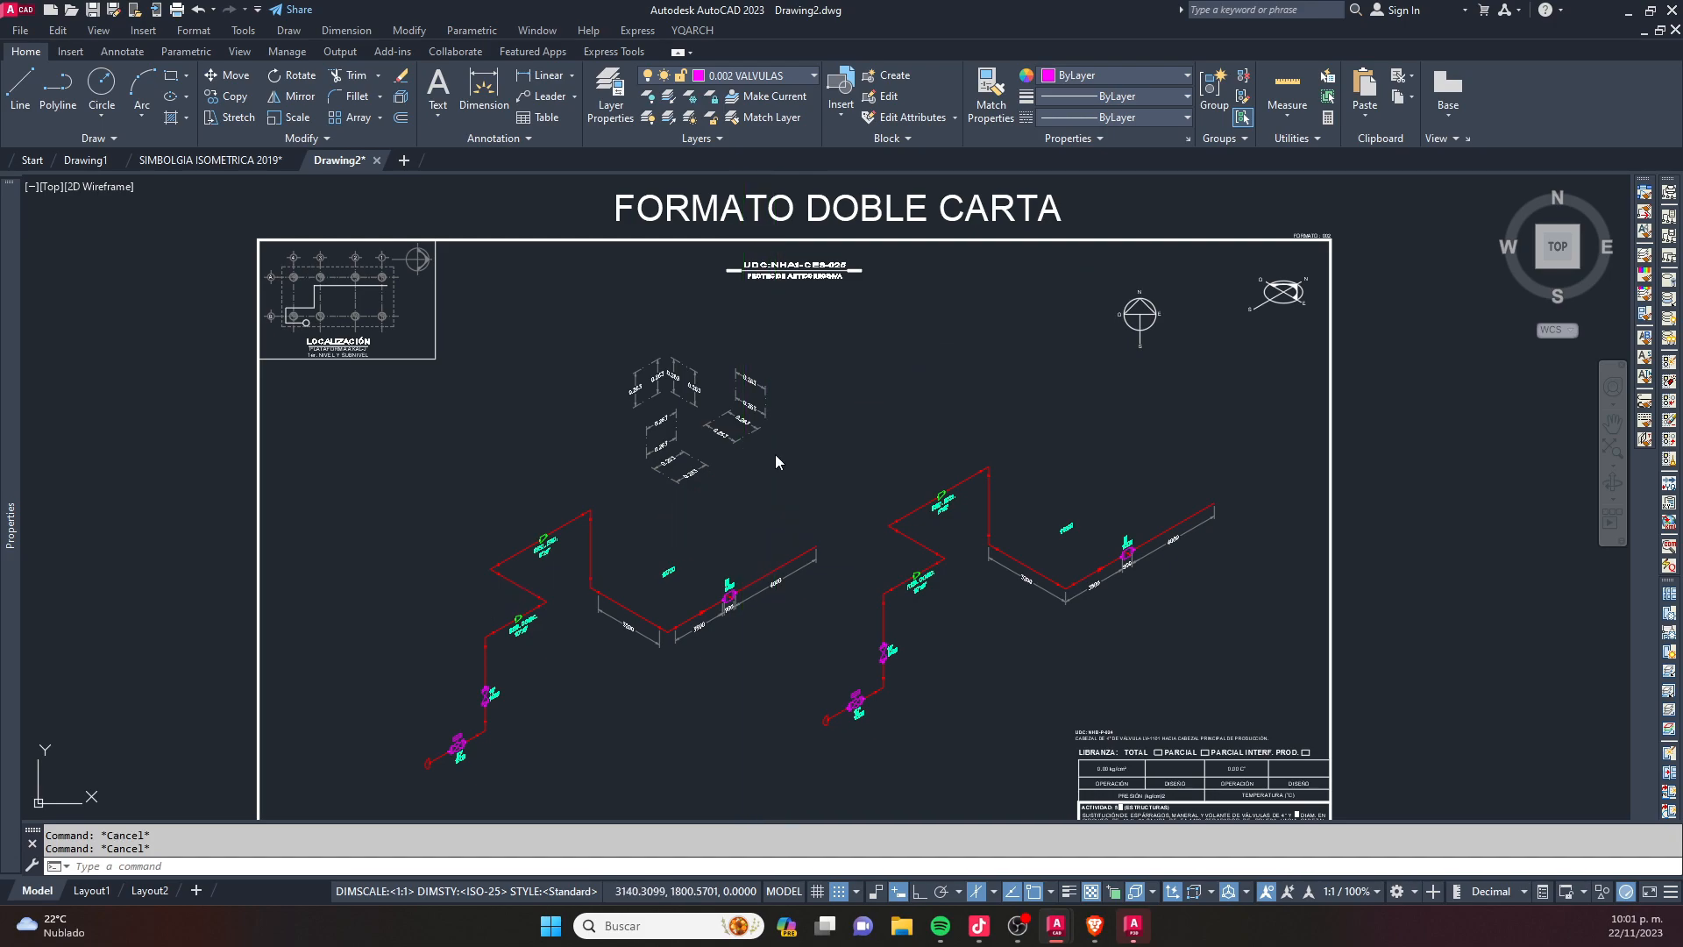
- Look through the AutoLISP routines in the Macros LSP folder of the application loader, including the text-sum file, without loading any
text(ap)
key(Return)
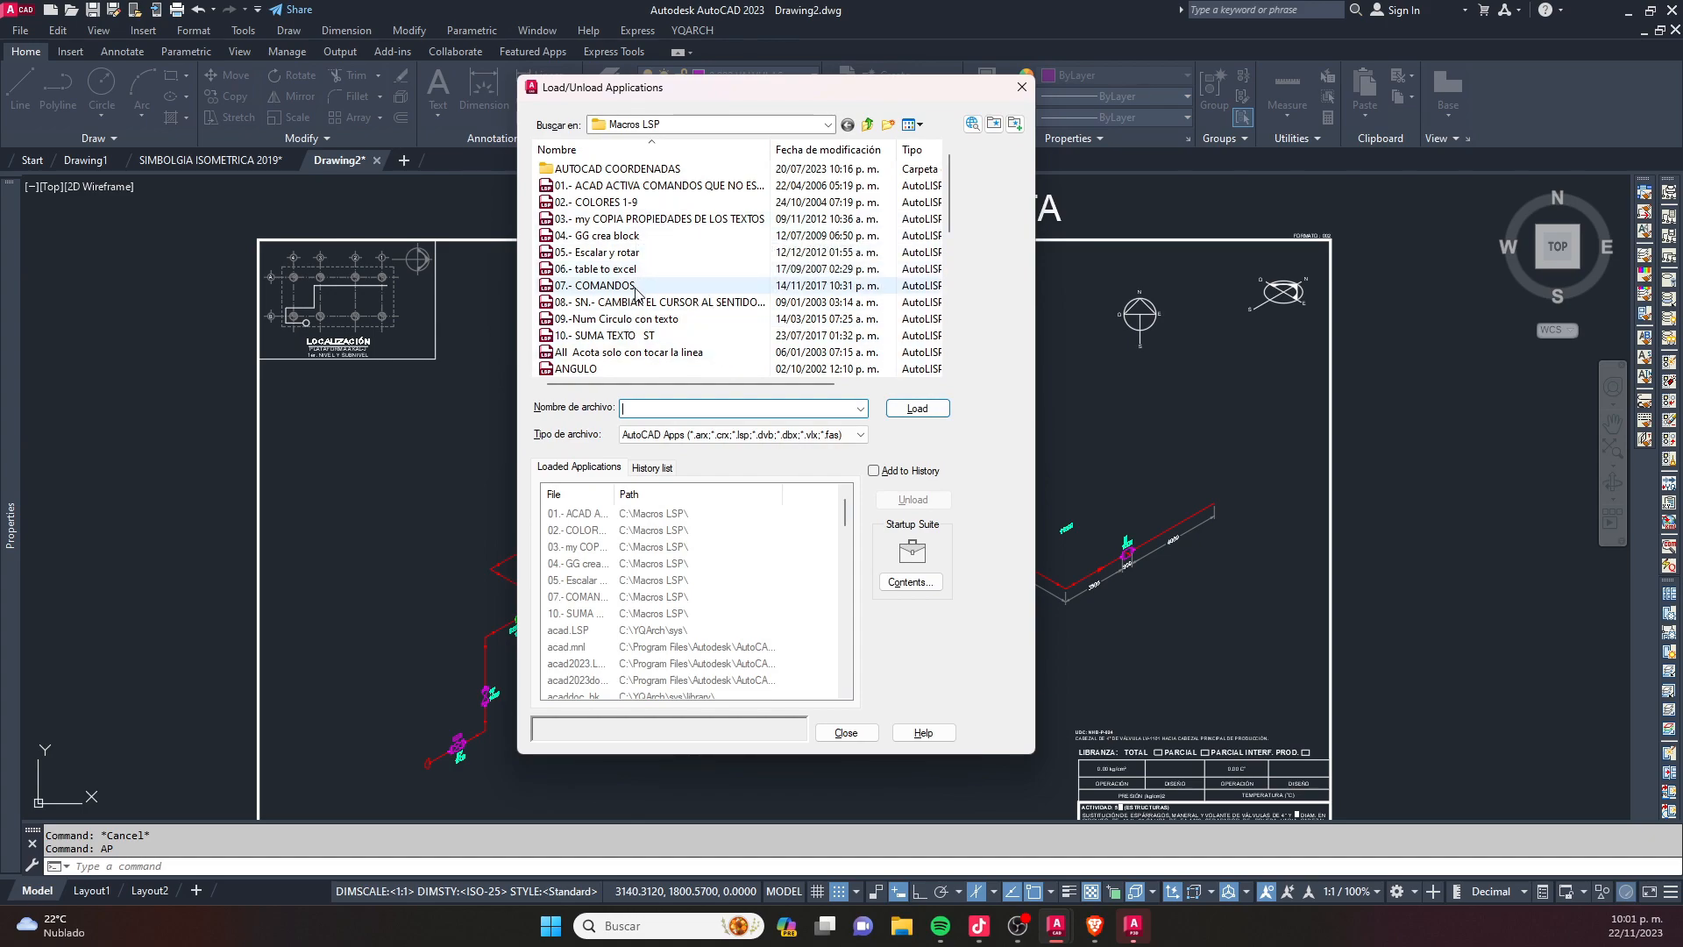
scroll(637, 292, down, 1)
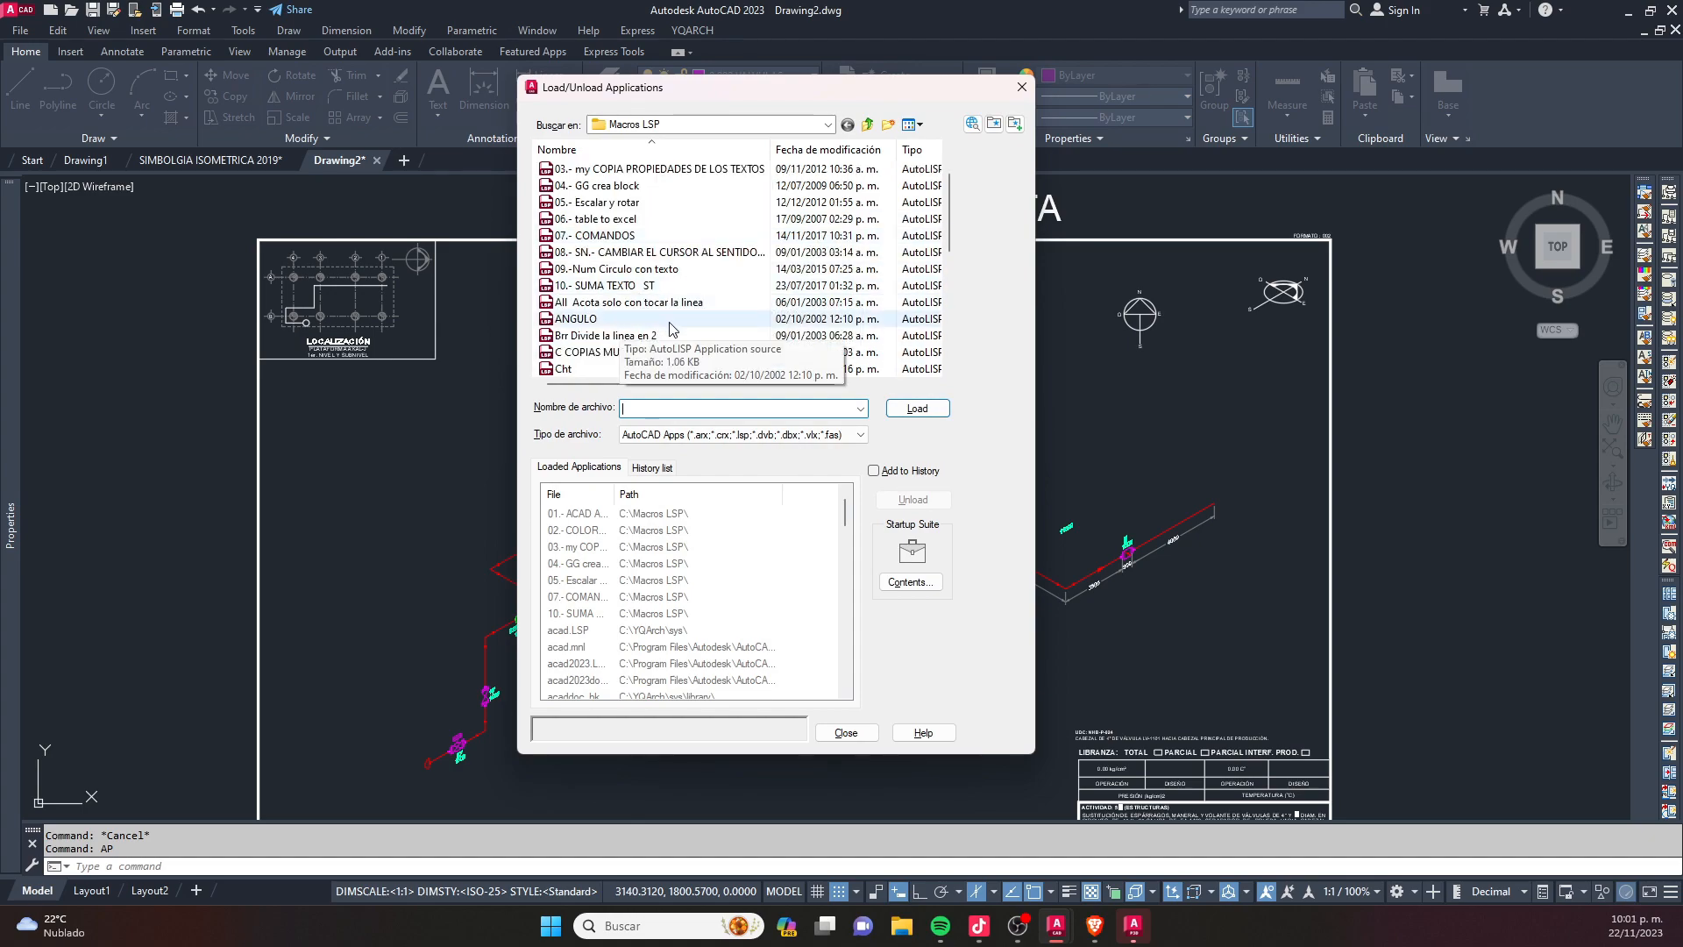
scroll(672, 328, up, 1)
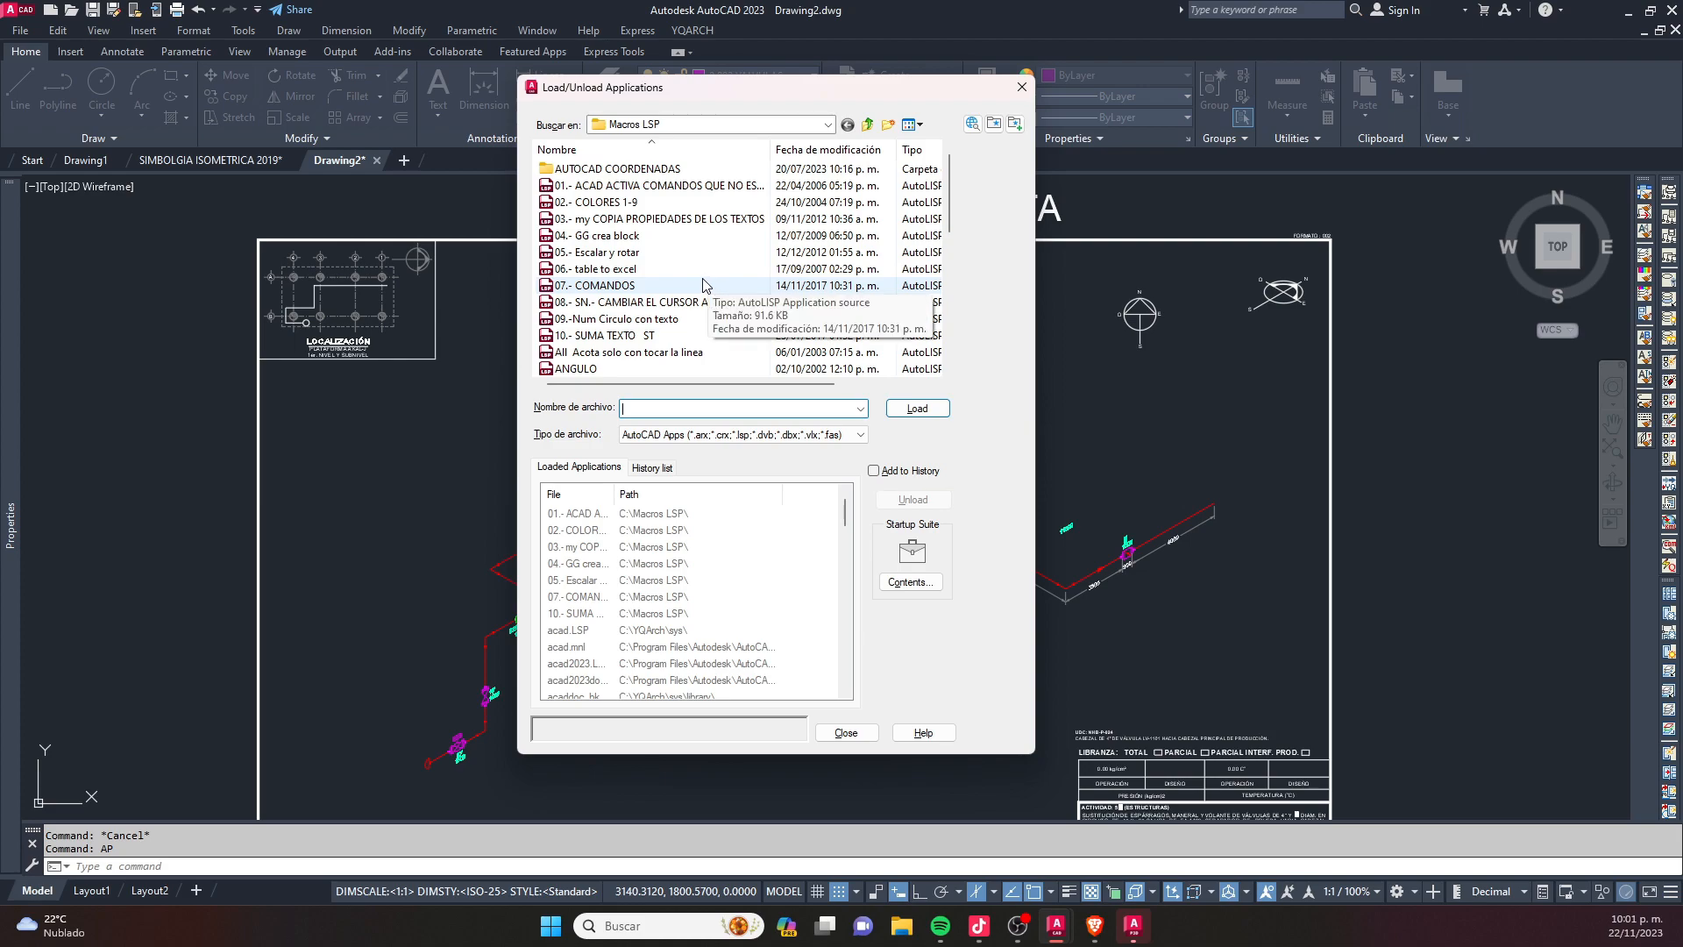
click(1017, 88)
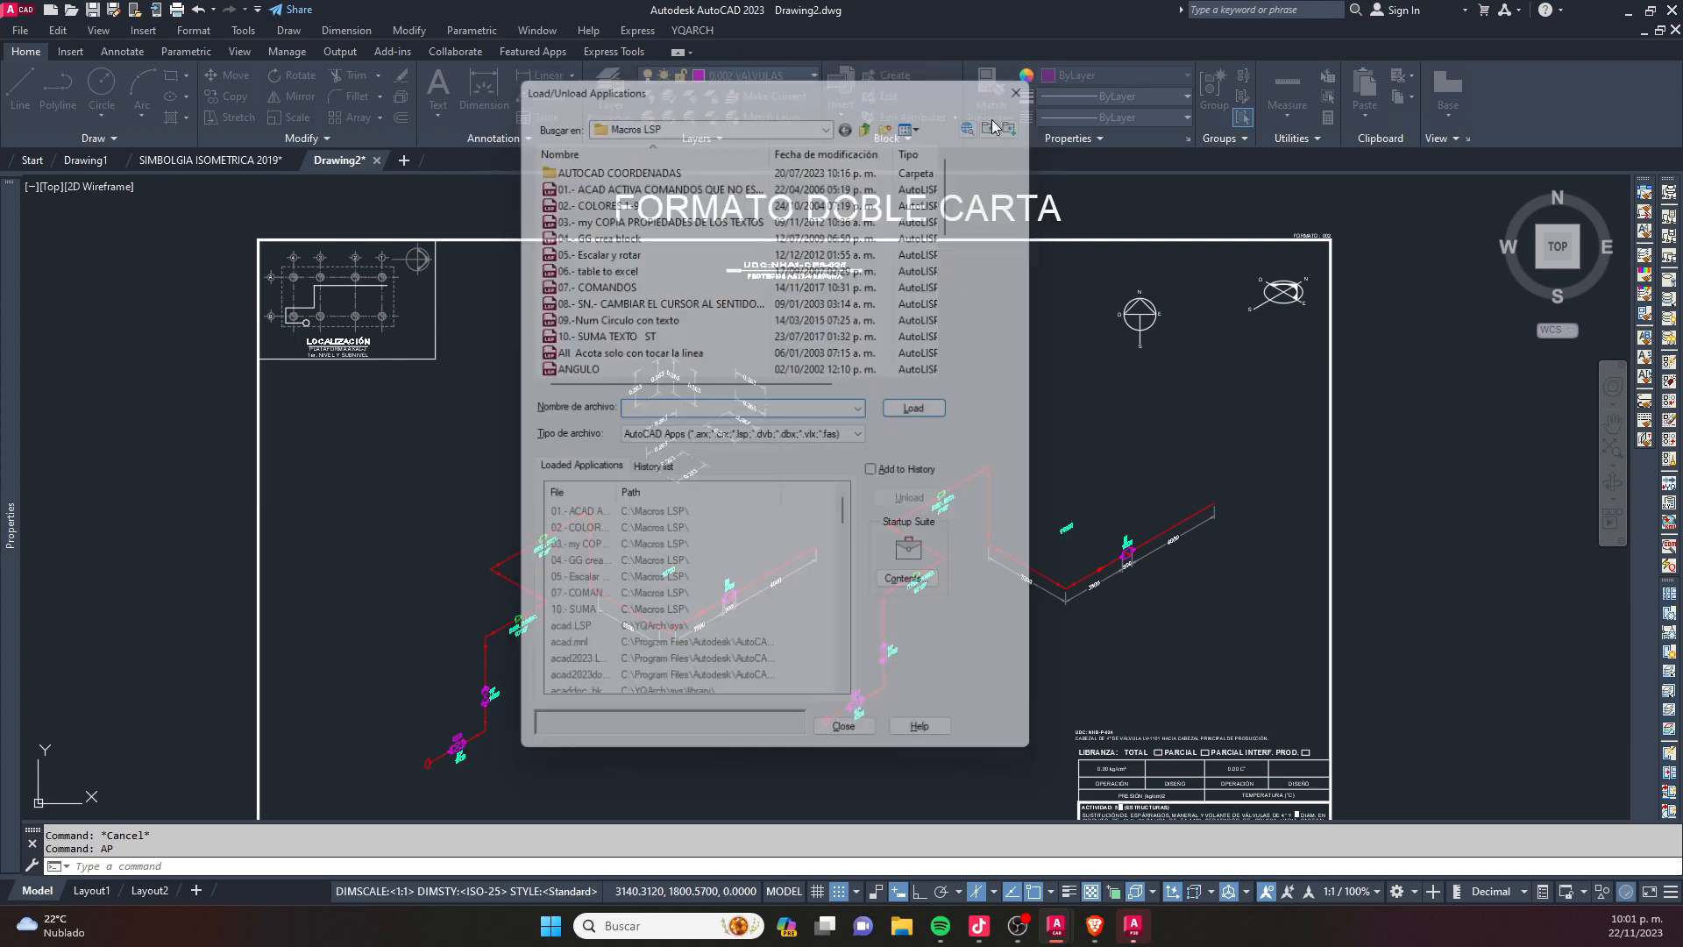
- Erase the group of sample isometric dimensions above the original piping isometric
click(783, 492)
click(620, 324)
scroll(638, 369, down, 2)
key(Delete)
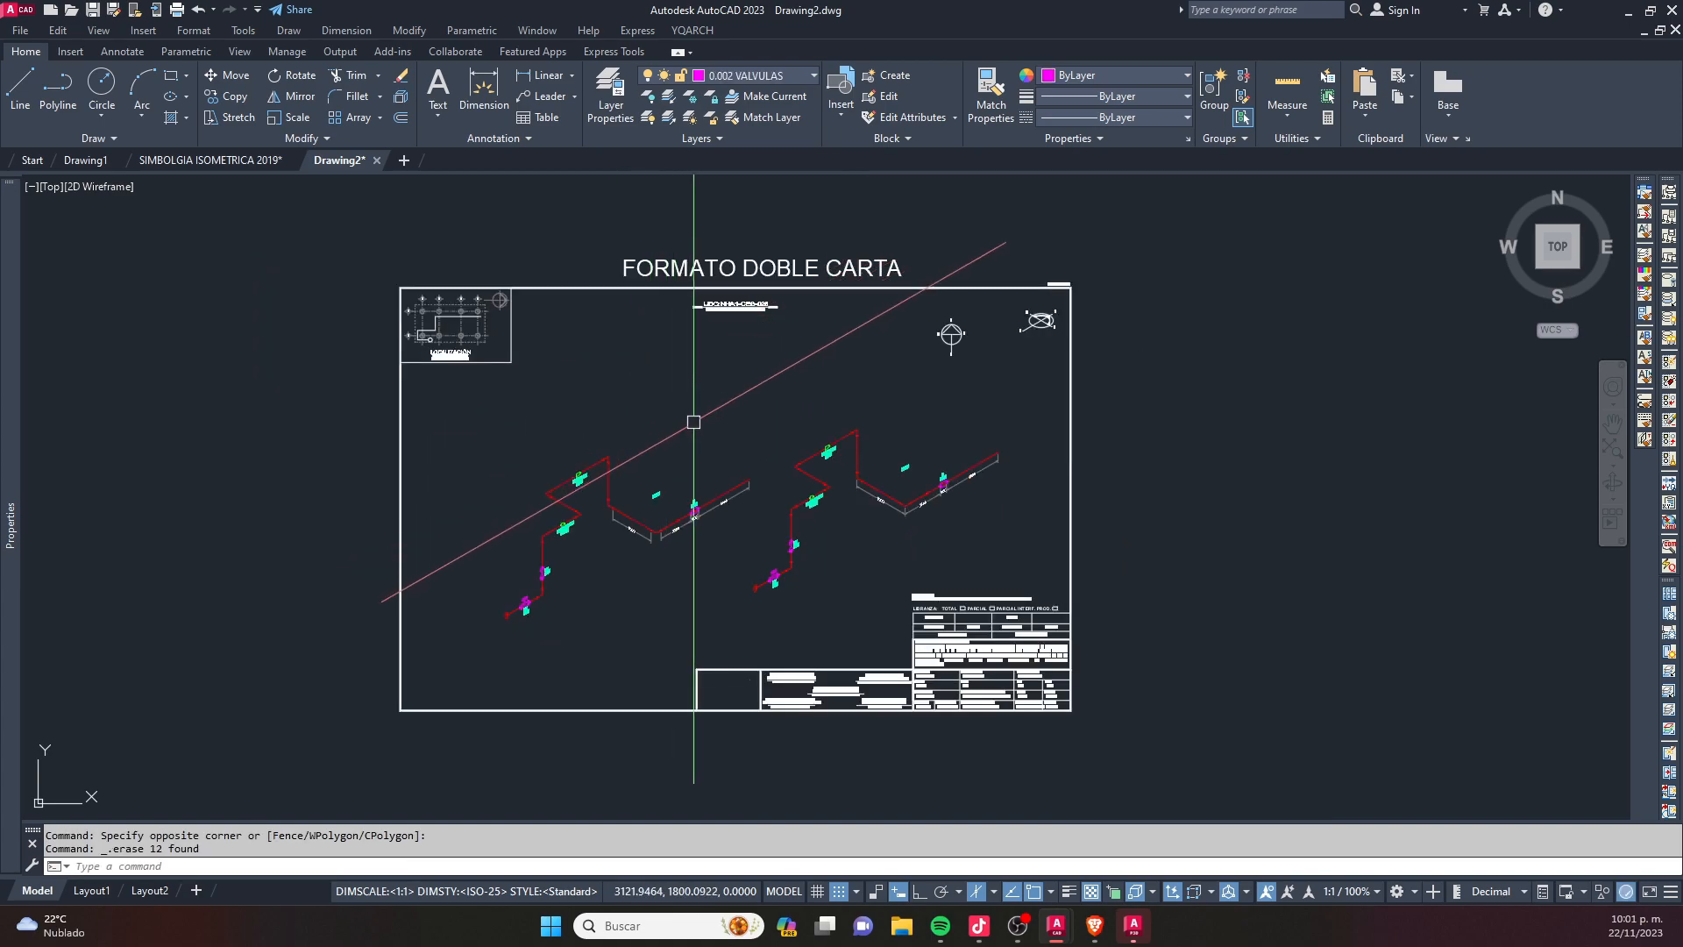
- Erase the whole copied isometric together with its dimensions, labels and total text
scroll(797, 564, up, 2)
click(820, 629)
click(749, 559)
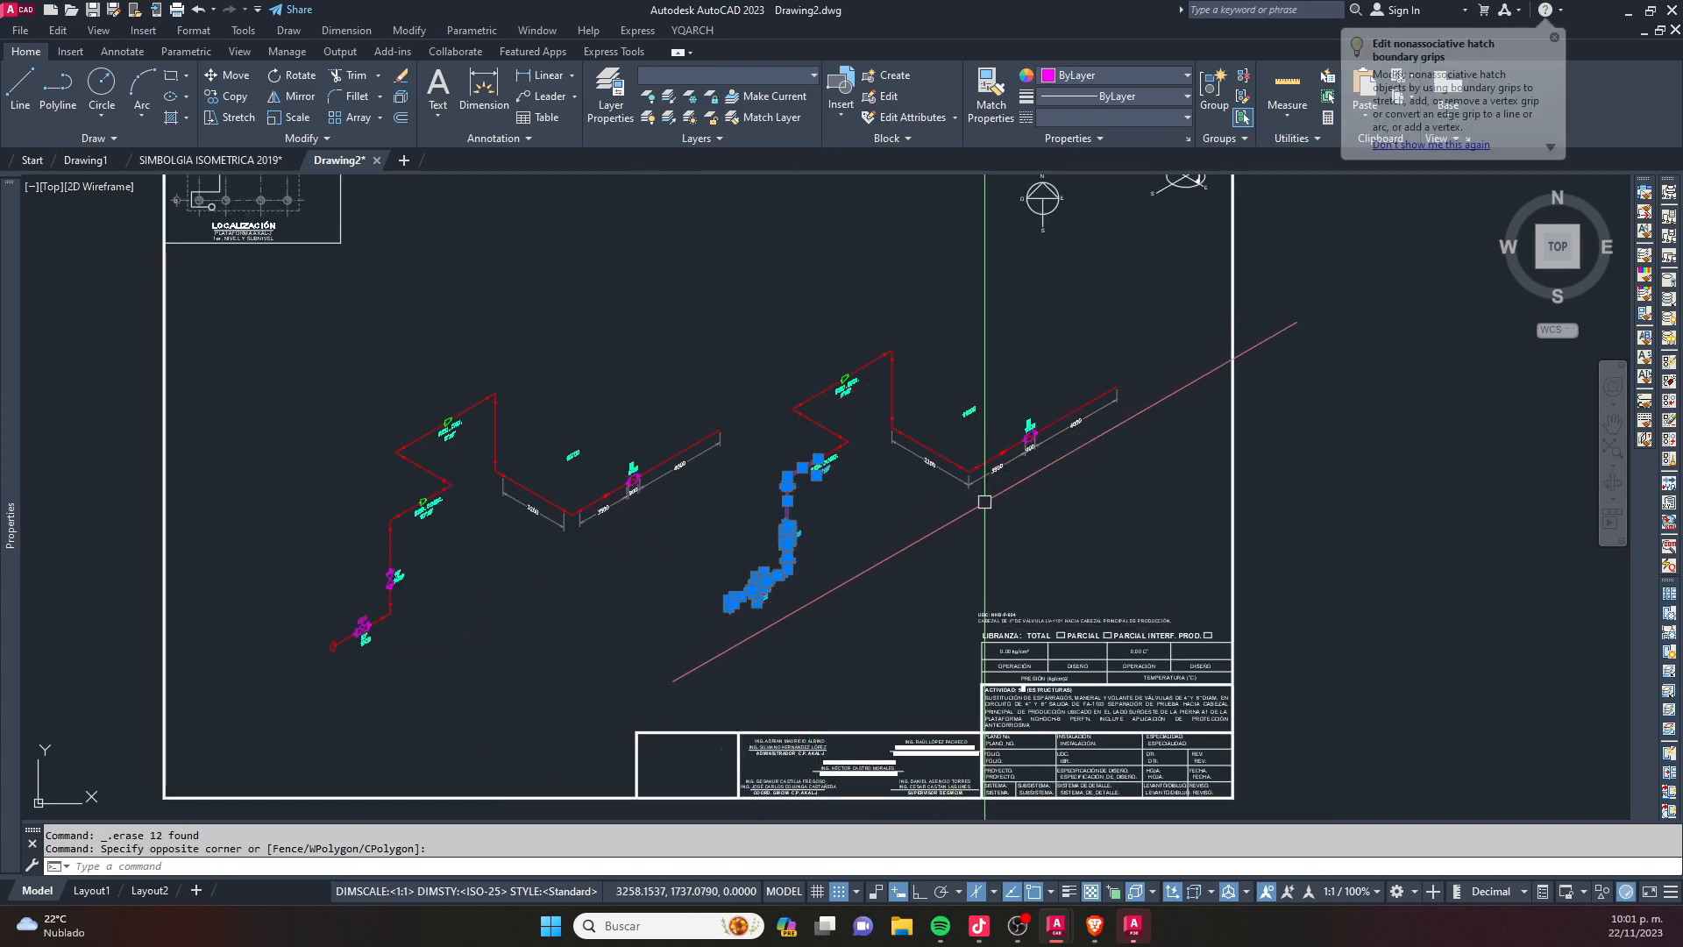
key(Delete)
click(1128, 509)
click(767, 316)
key(Delete)
click(1126, 519)
click(965, 311)
key(Delete)
- Erase the 10700 total text above the remaining isometric
middle_drag(661, 488, 786, 458)
scroll(734, 417, up, 4)
click(728, 413)
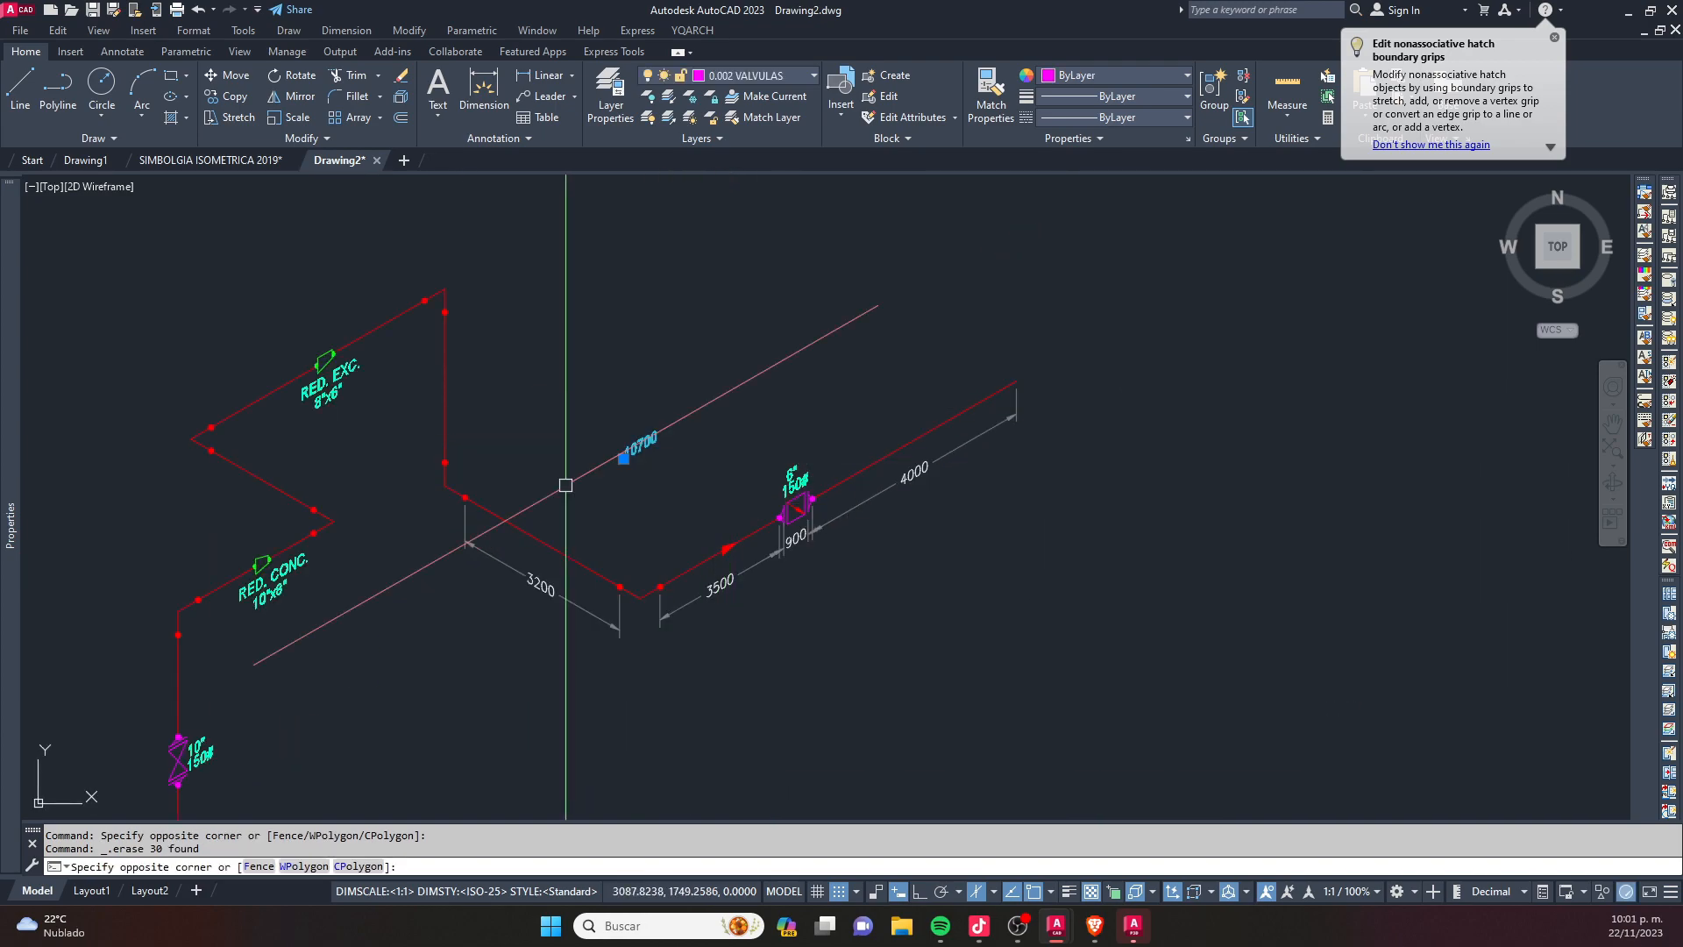
click(568, 485)
scroll(573, 494, down, 4)
key(Delete)
scroll(624, 510, up, 4)
scroll(684, 530, down, 4)
text(s)
key(Return)
click(886, 428)
click(754, 537)
key(Return)
click(681, 627)
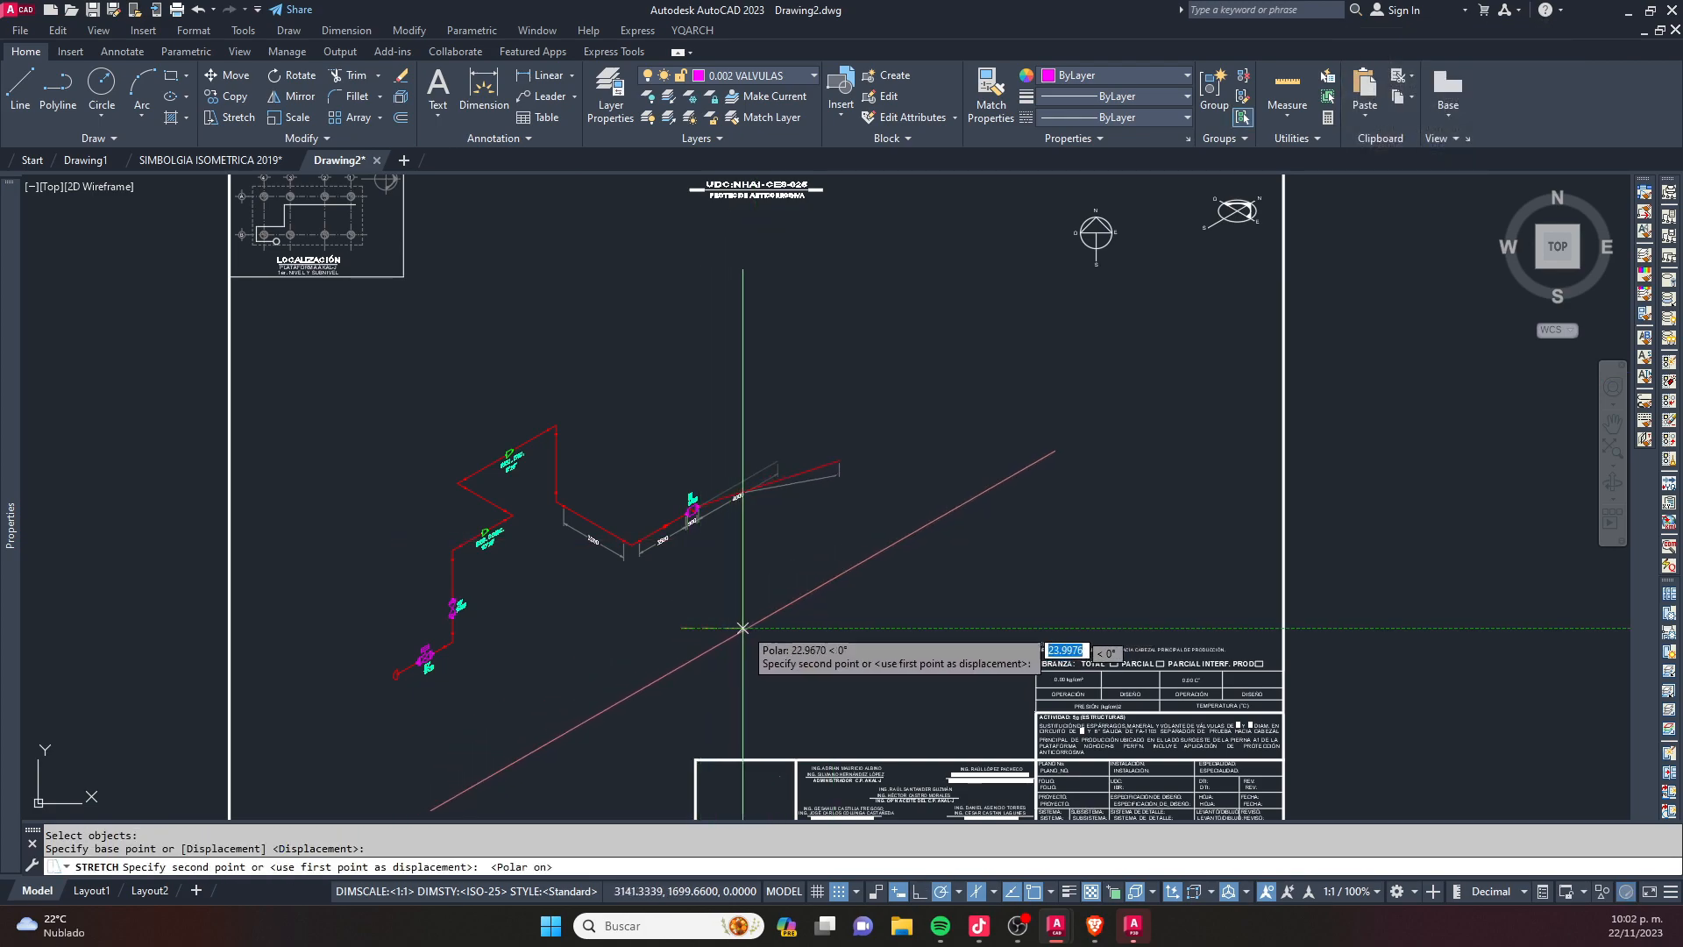
key(F8)
key(Escape)
key(Escape)
scroll(736, 561, up, 7)
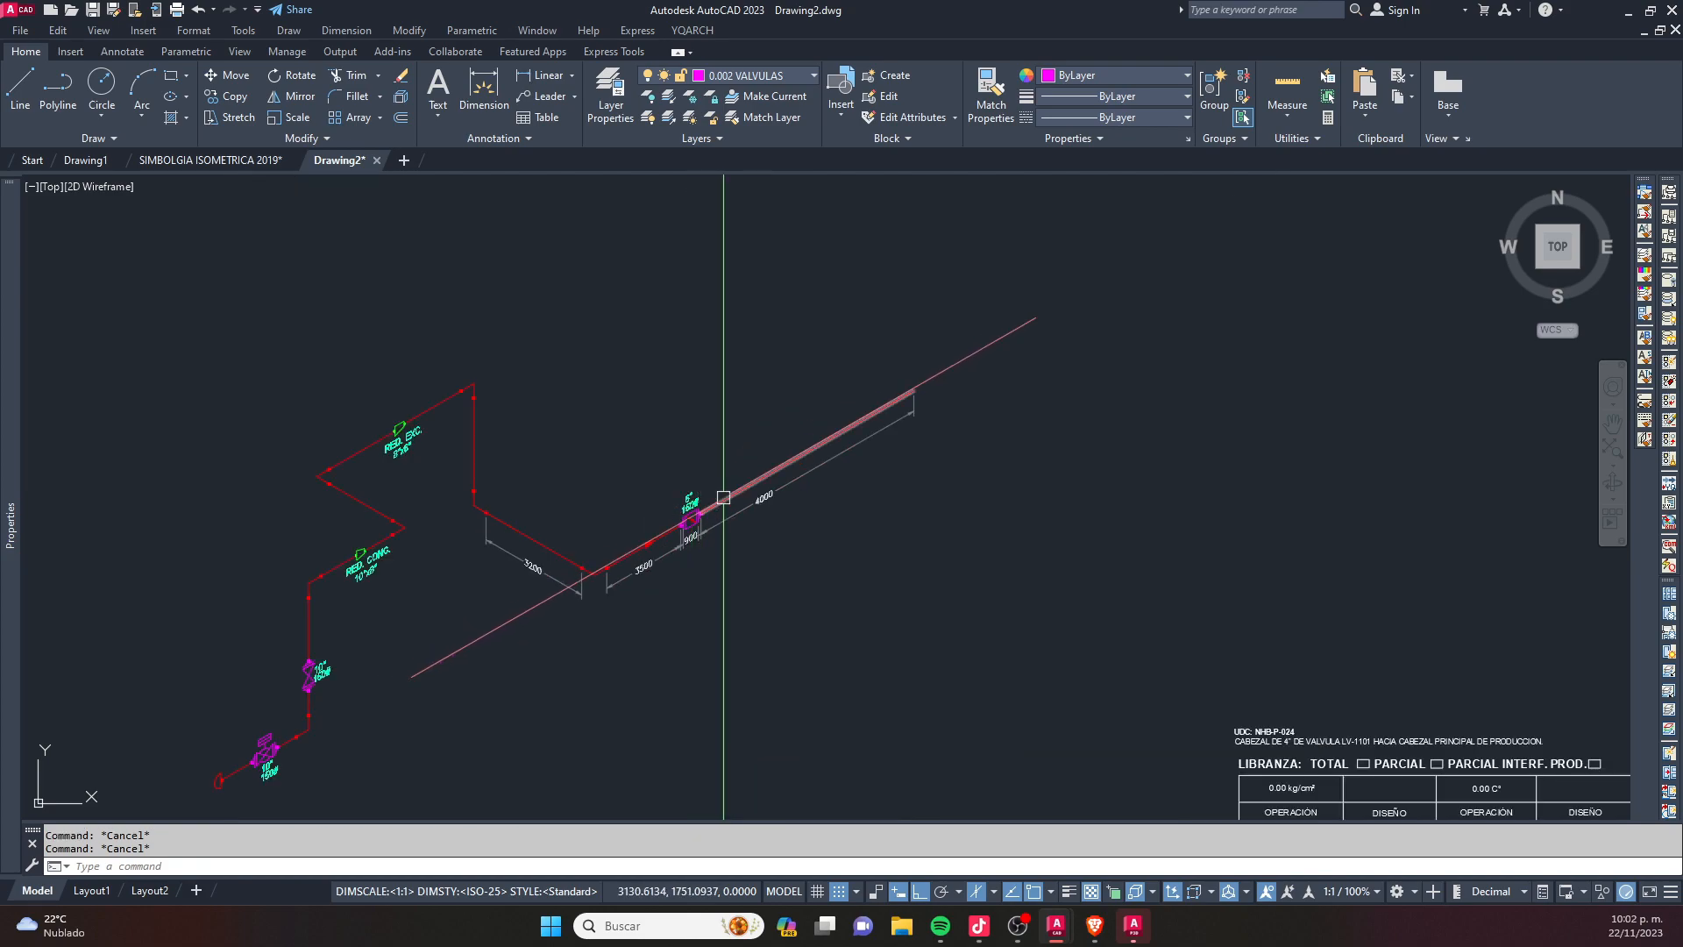
- Stretch the 6" valve with its labels and adjoining dimension parts along the pipe axis toward the far pipe end
key(Return)
click(760, 255)
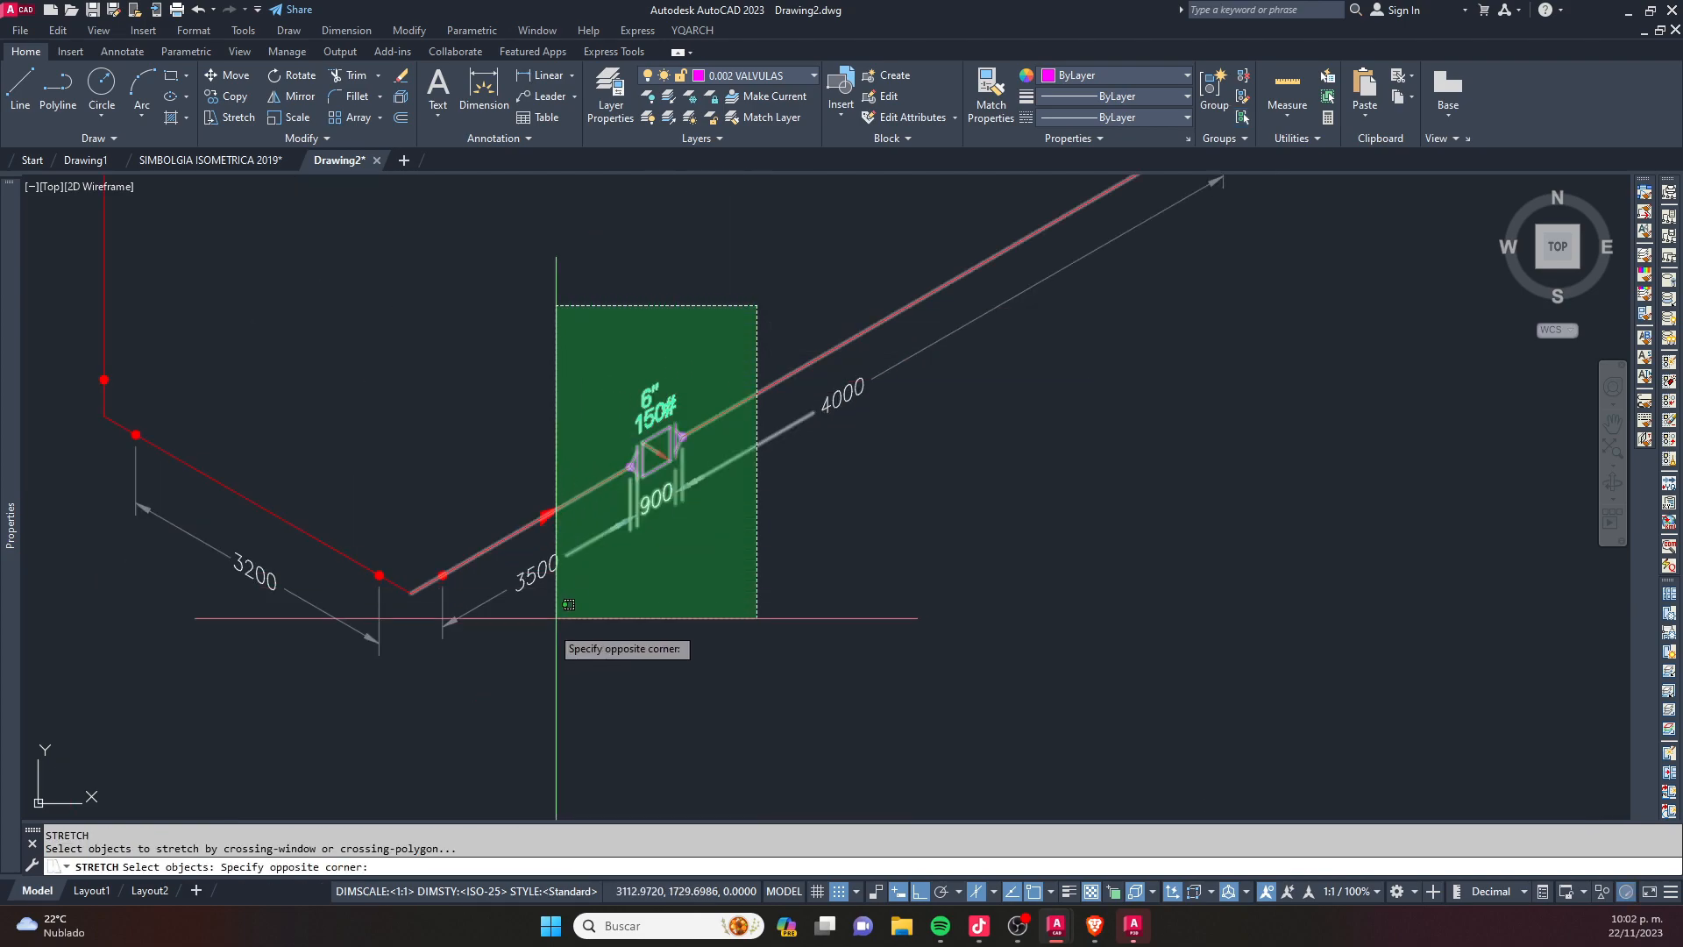
click(492, 613)
key(Return)
click(622, 683)
click(733, 615)
key(Escape)
- Move the 4000 dimension text along its dimension line, away from the shifted 6" valve
middle_drag(856, 440, 744, 522)
click(728, 488)
click(712, 498)
click(728, 501)
click(710, 496)
click(794, 501)
key(Escape)
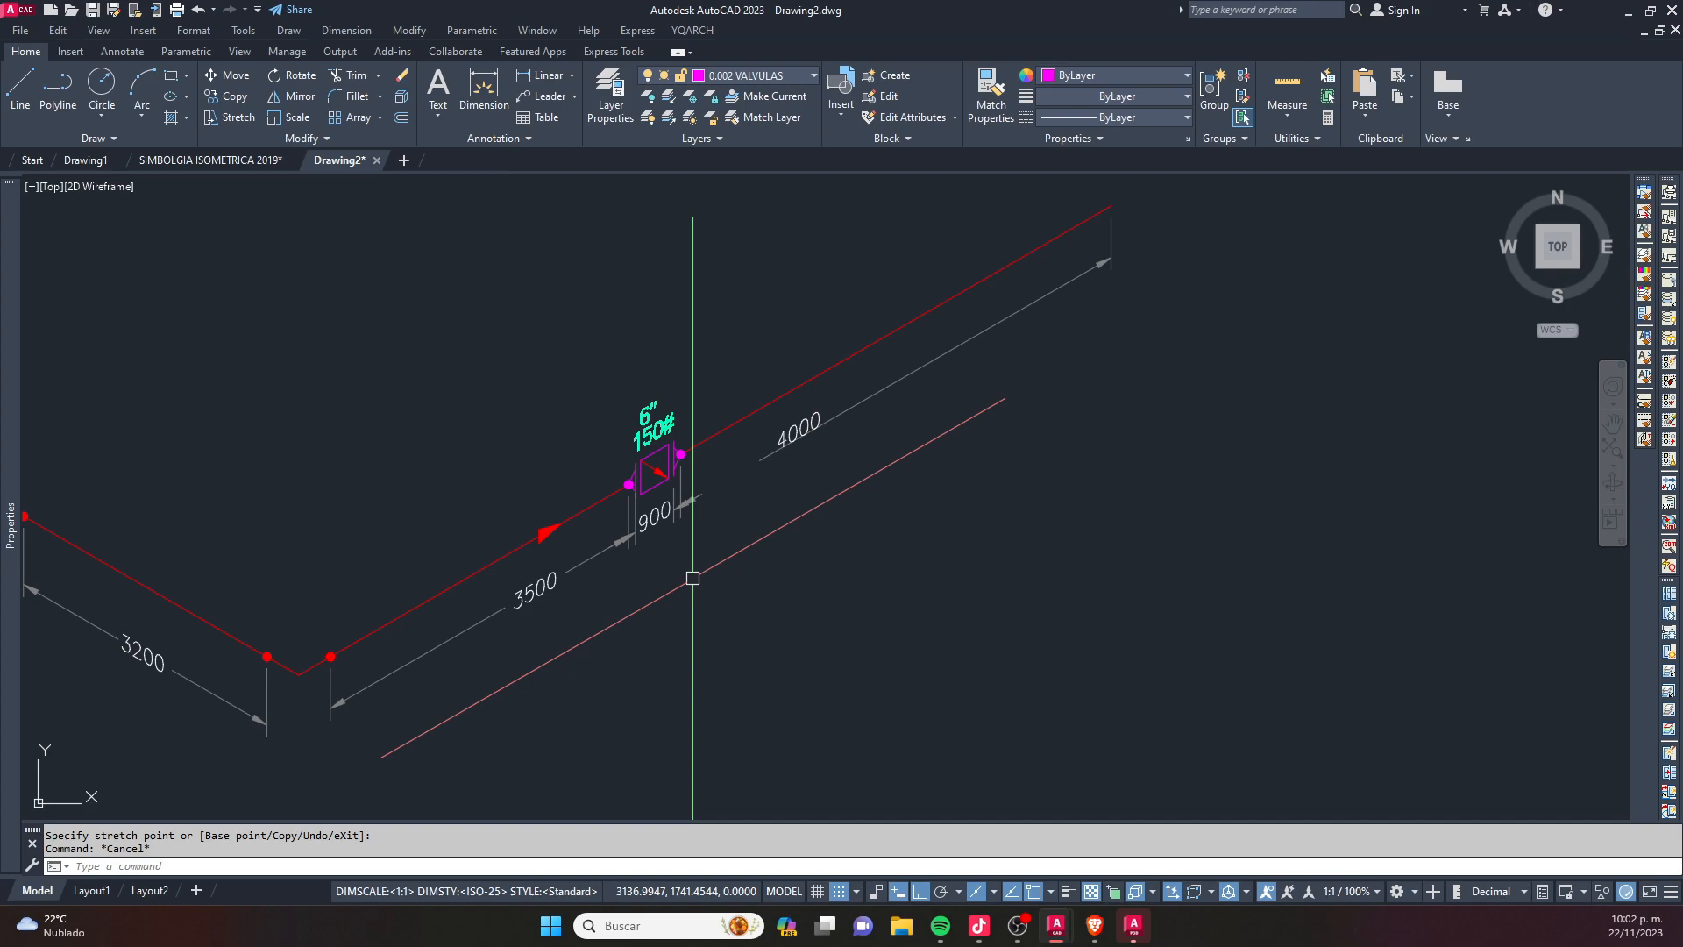
scroll(767, 554, down, 6)
text(ss)
key(Return)
key(Escape)
key(Escape)
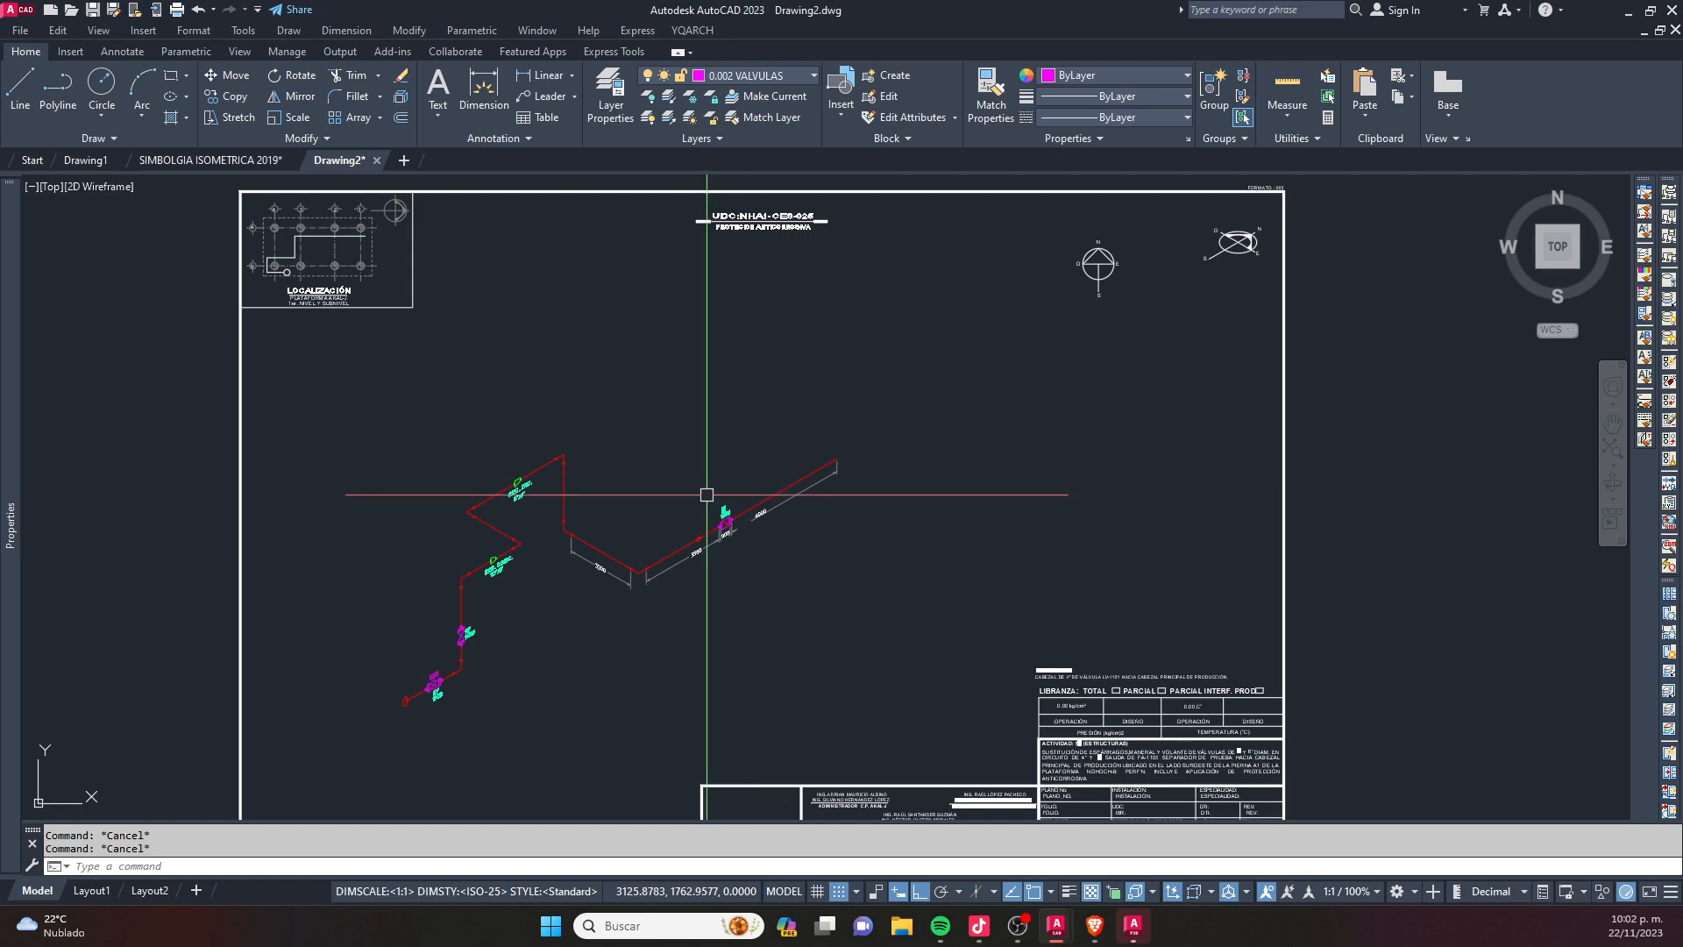
- Draw an irregular six-vertex polyline outline beside the isometric with Ortho off, ending it back at its start point
middle_drag(706, 496, 730, 598)
middle_drag(903, 597, 712, 517)
text(pl)
key(Return)
click(662, 628)
key(F8)
click(719, 522)
click(910, 476)
click(988, 582)
click(831, 650)
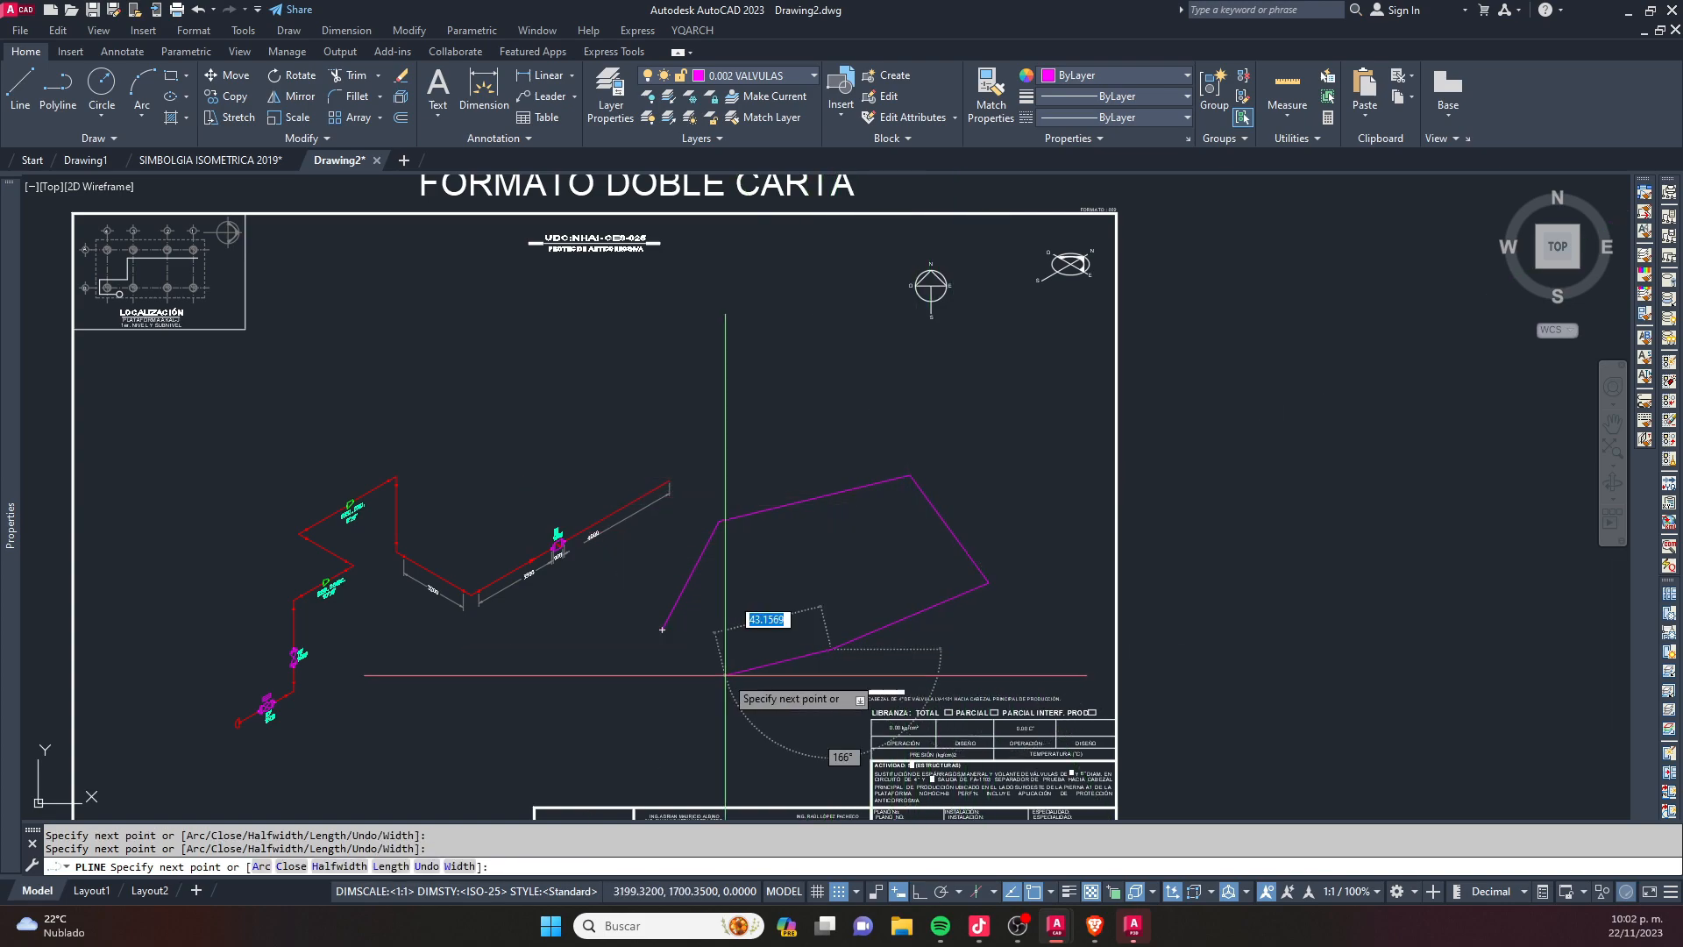
click(662, 628)
key(Escape)
middle_drag(779, 640, 666, 640)
key(Escape)
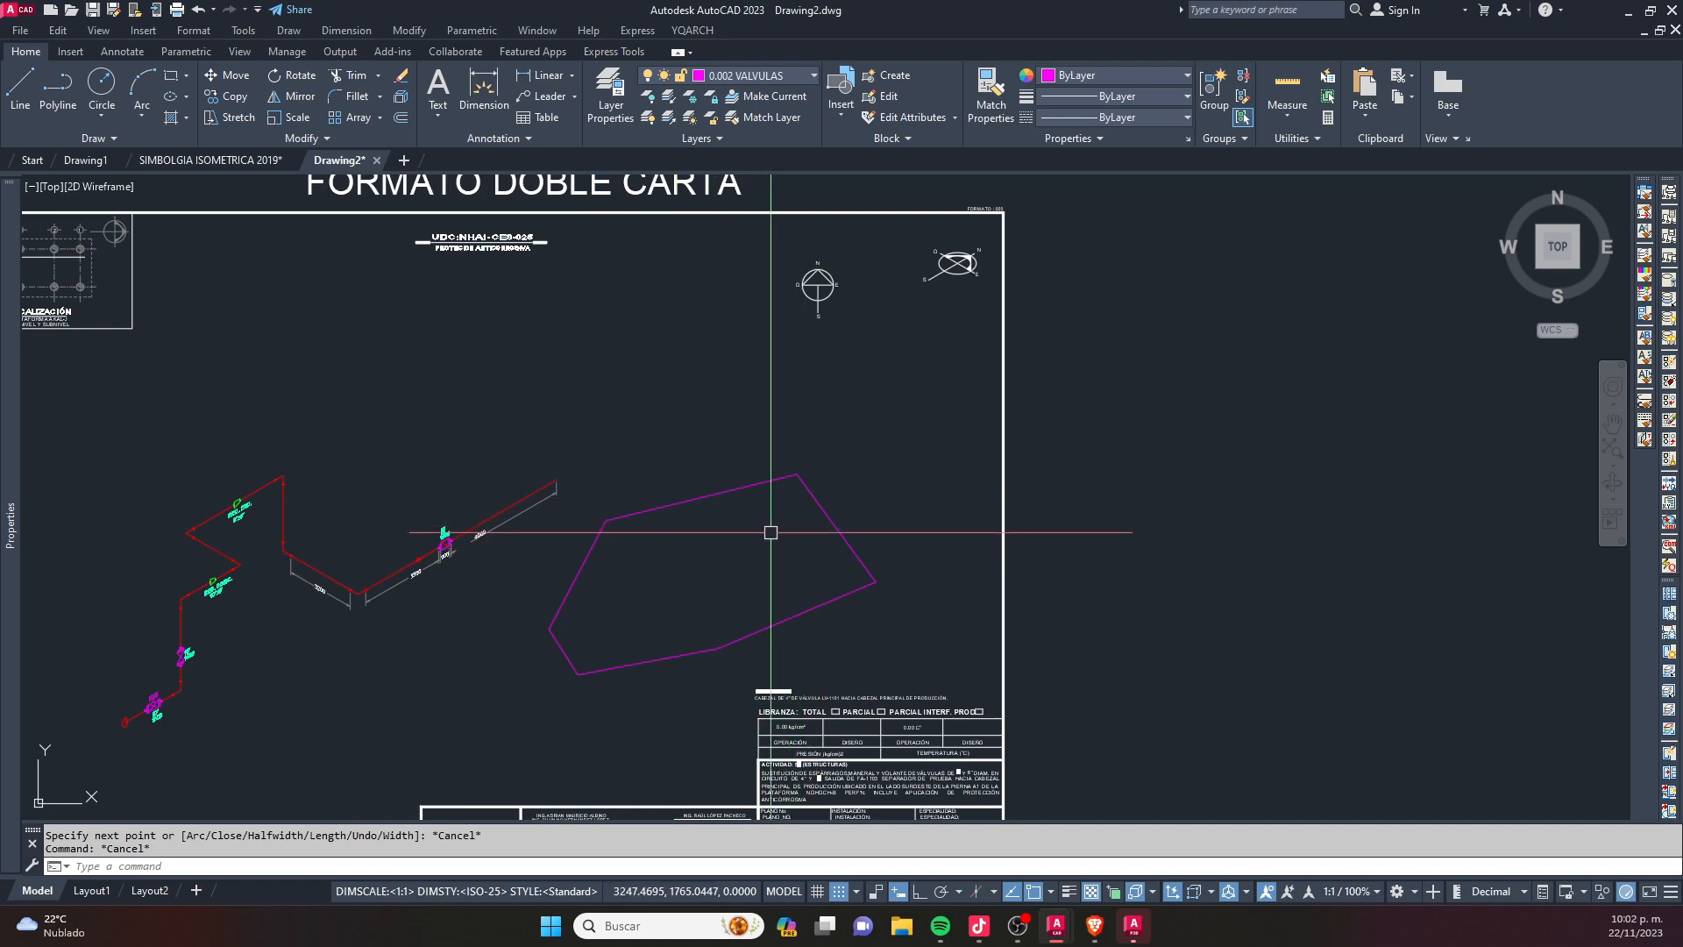
text(aa)
key(Return)
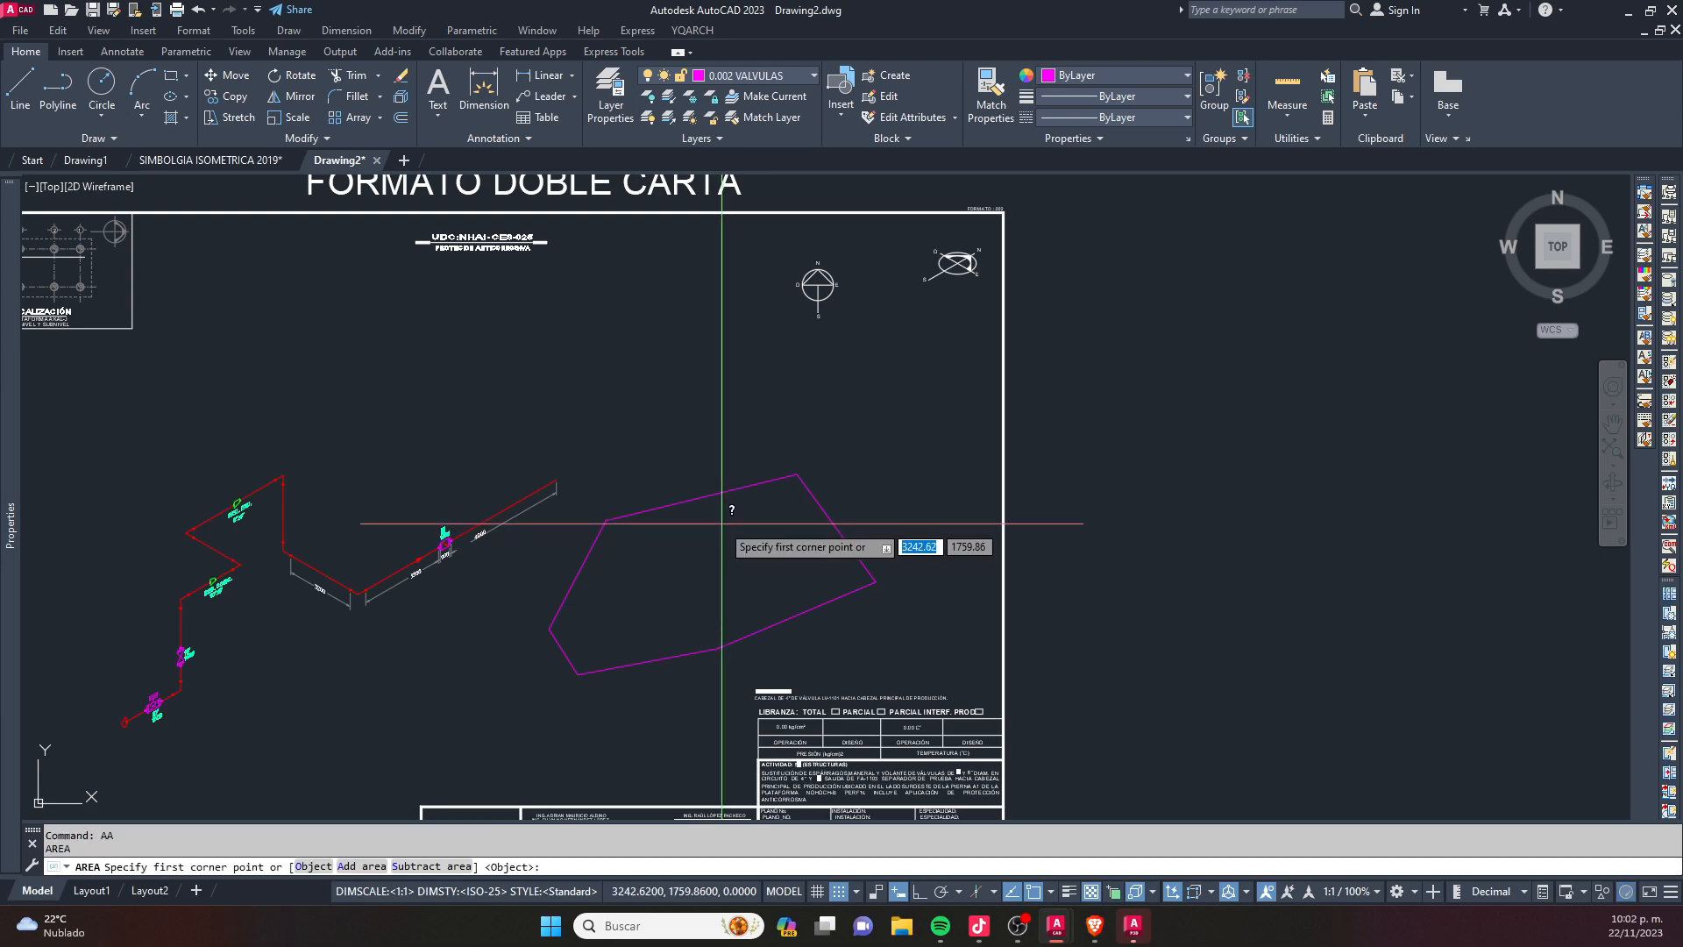
click(714, 495)
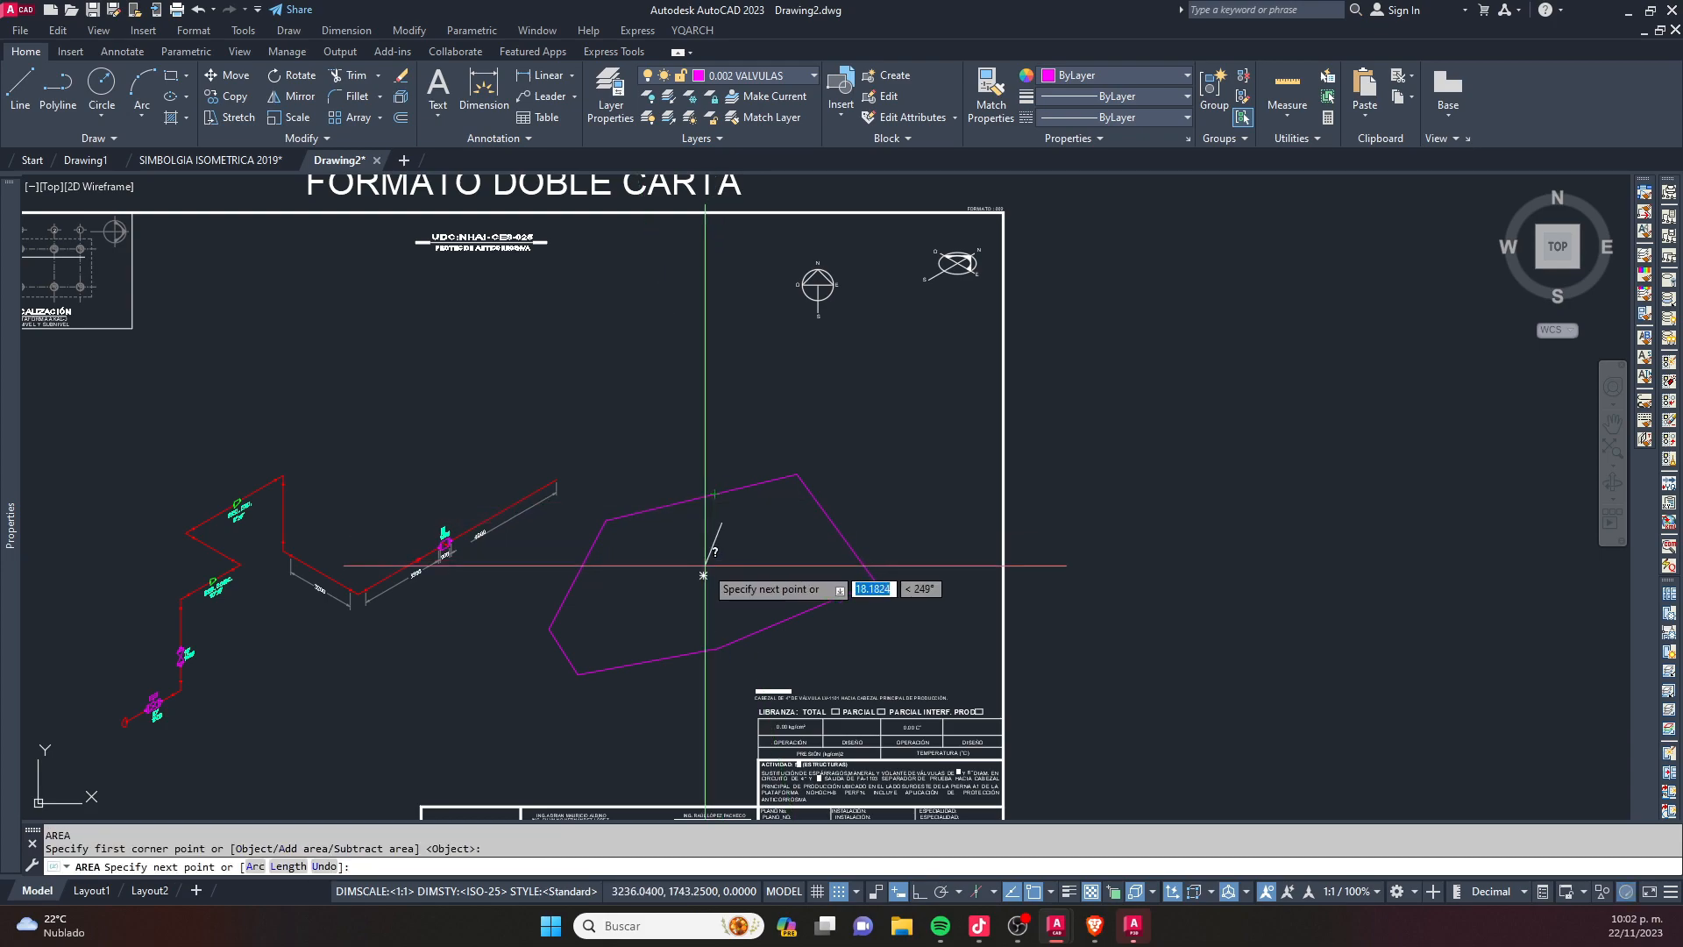
key(Escape)
key(Escape)
text(a)
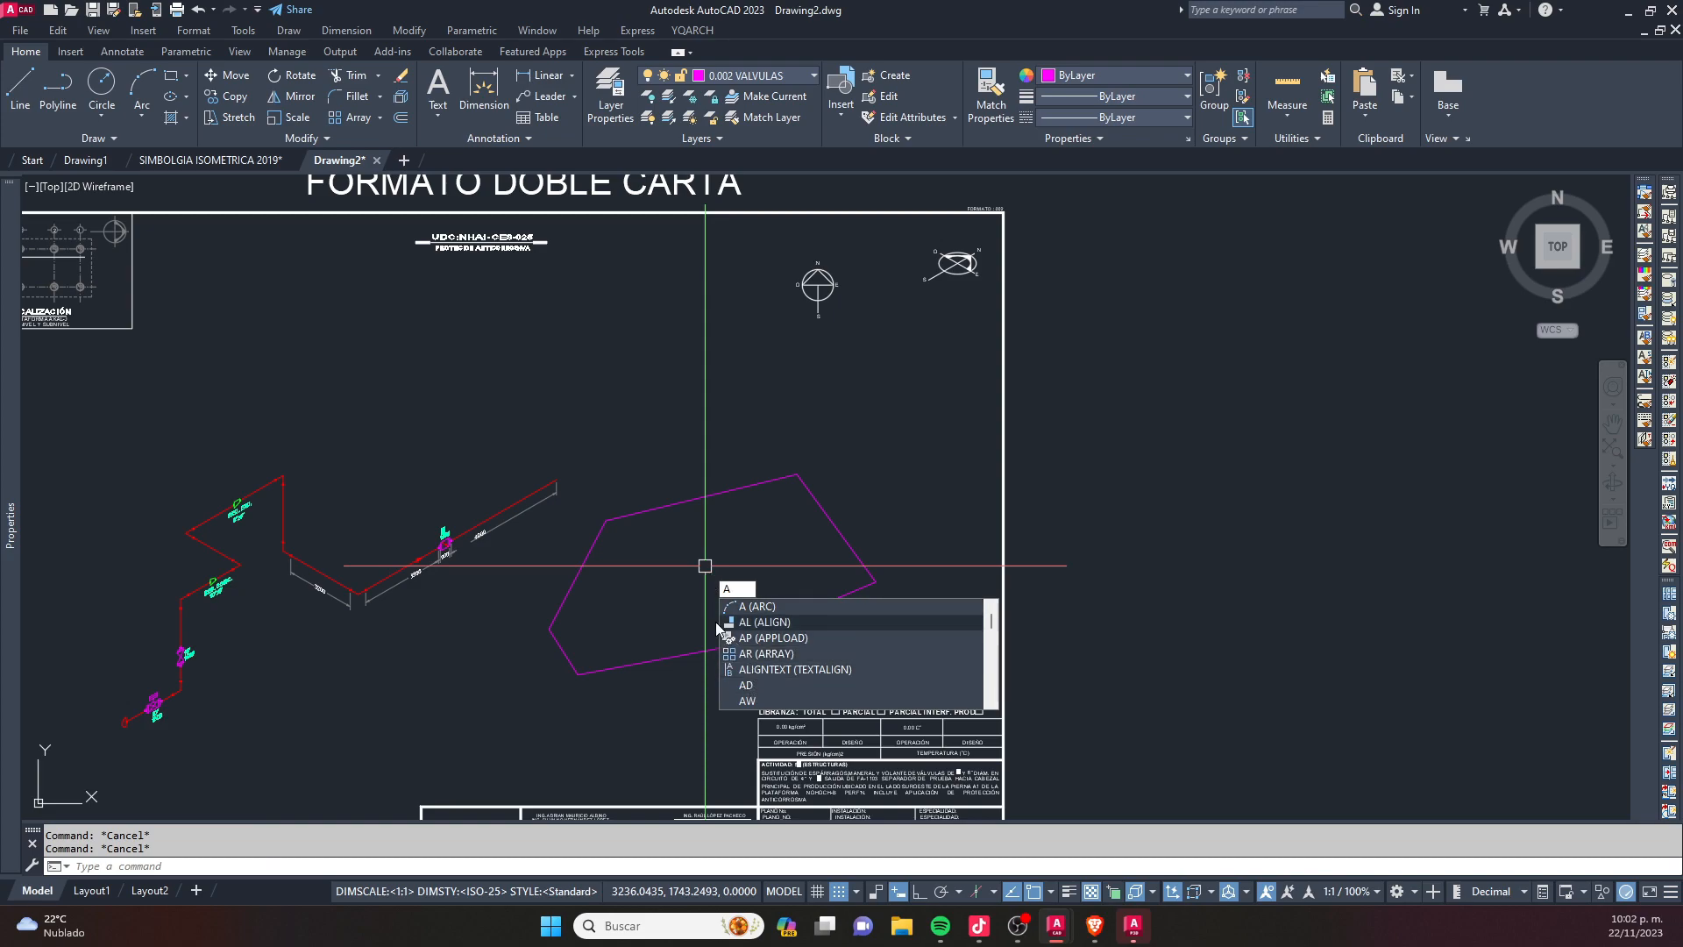
key(Escape)
text(aa)
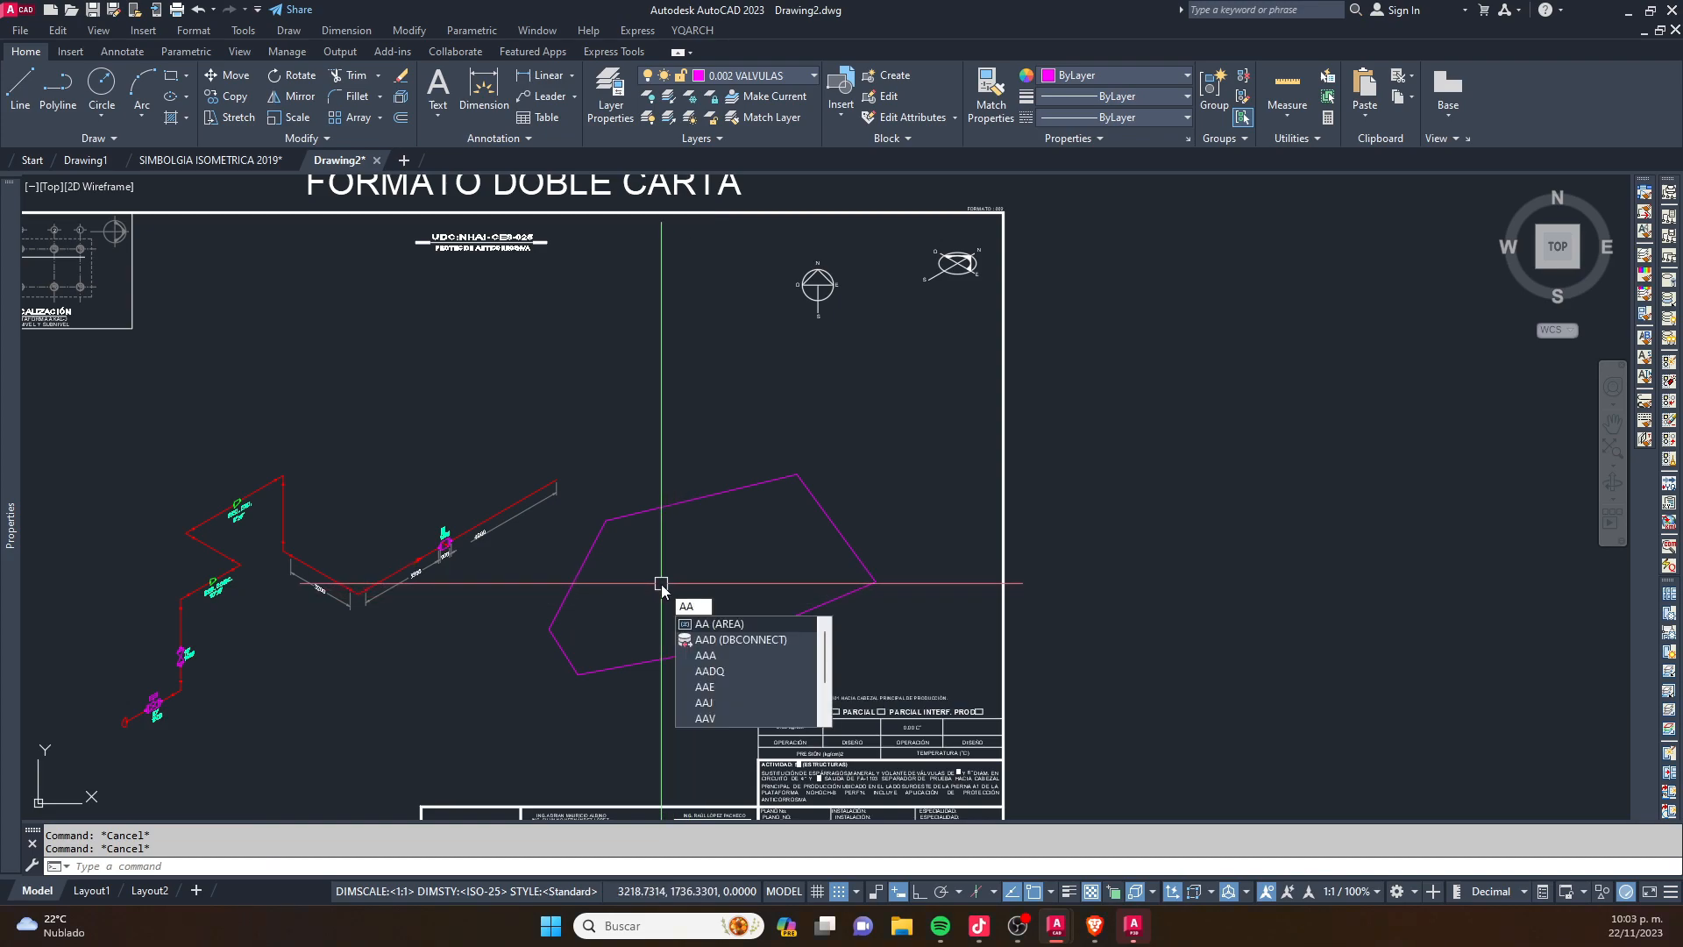
key(Return)
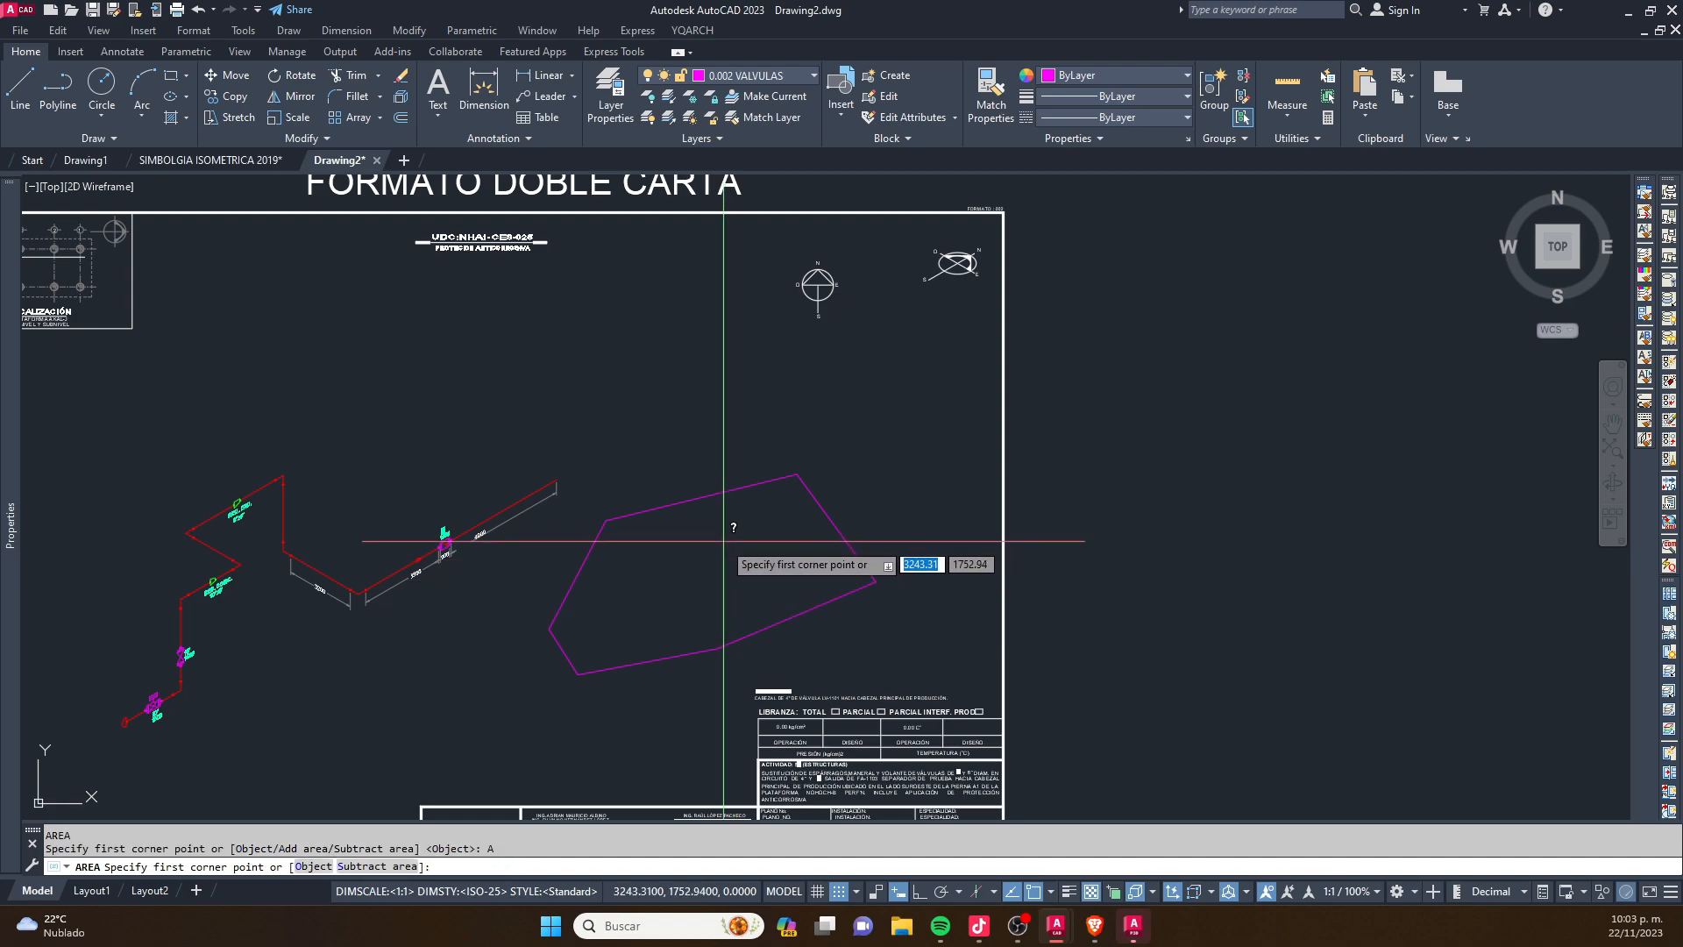
key(Escape)
key(Escape)
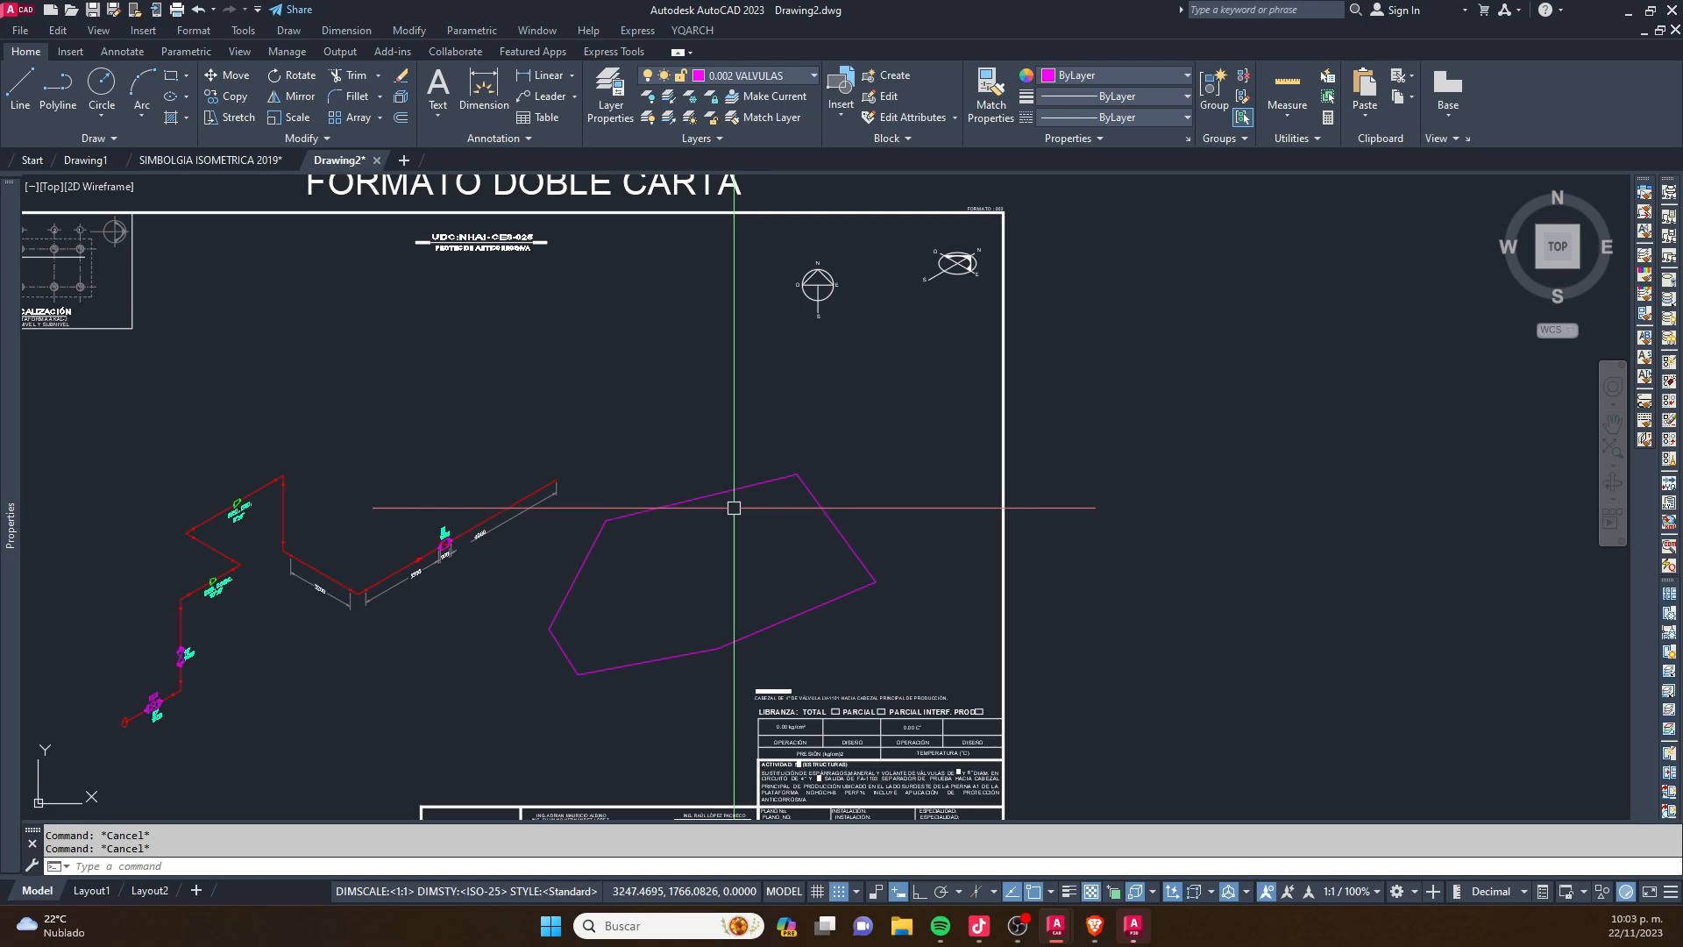
- Select the irregular outline beside the isometric to check that it is one continuous polyline, then clear the selection
scroll(668, 583, up, 2)
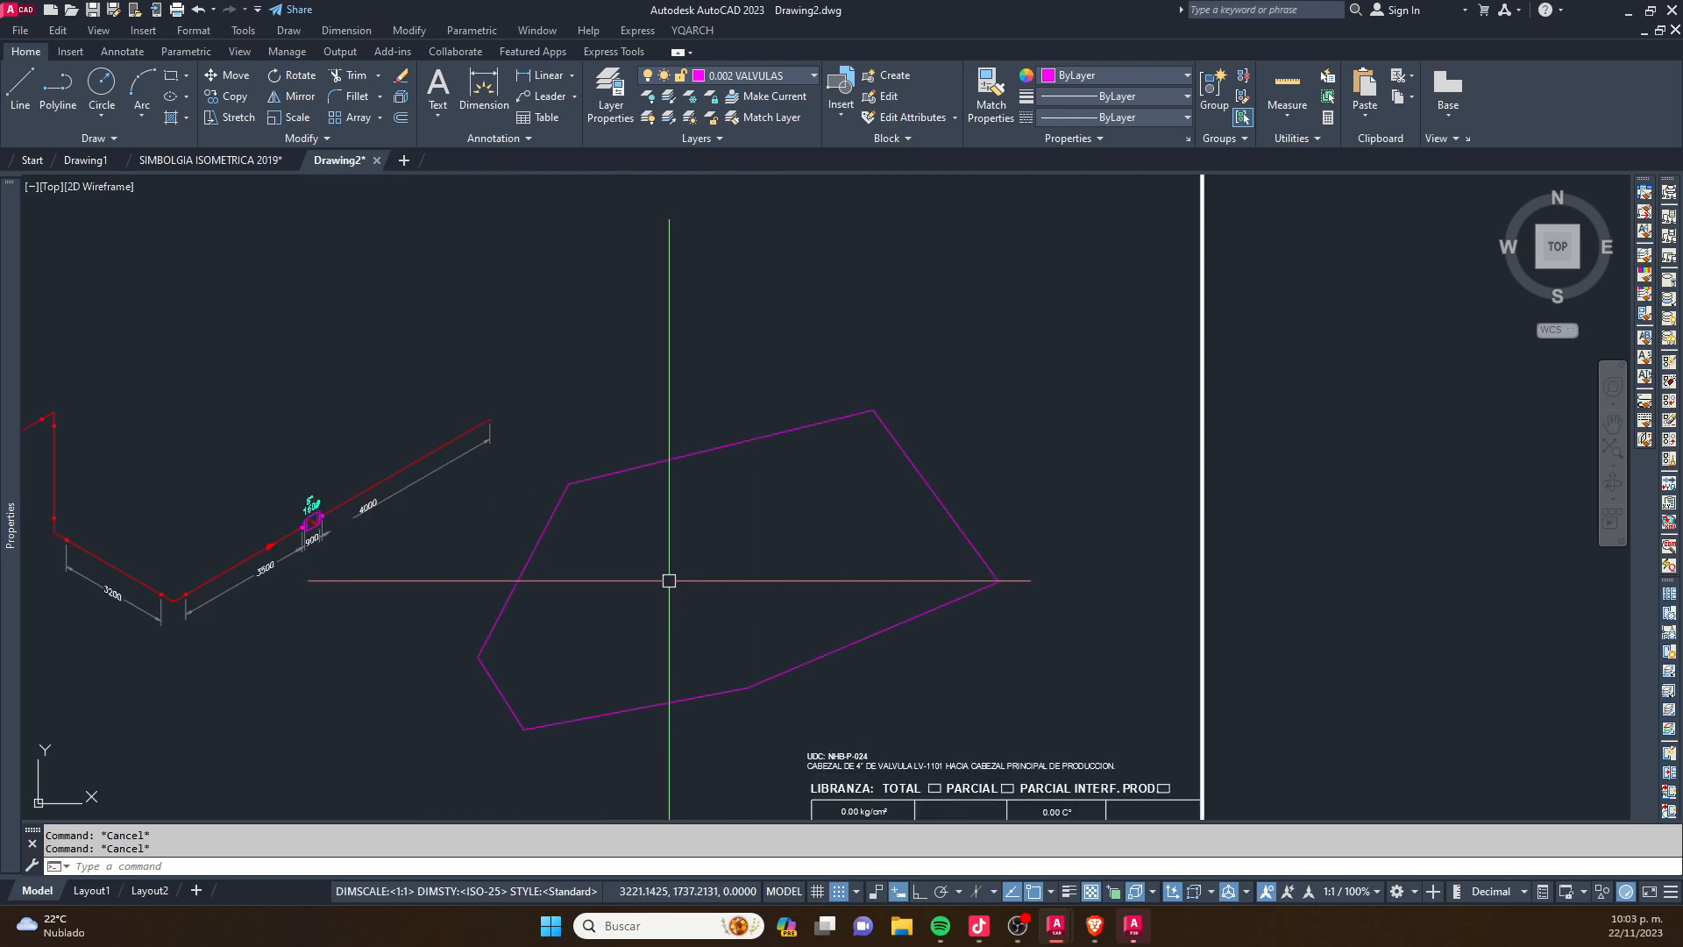
click(738, 430)
click(692, 479)
key(Escape)
scroll(579, 650, up, 2)
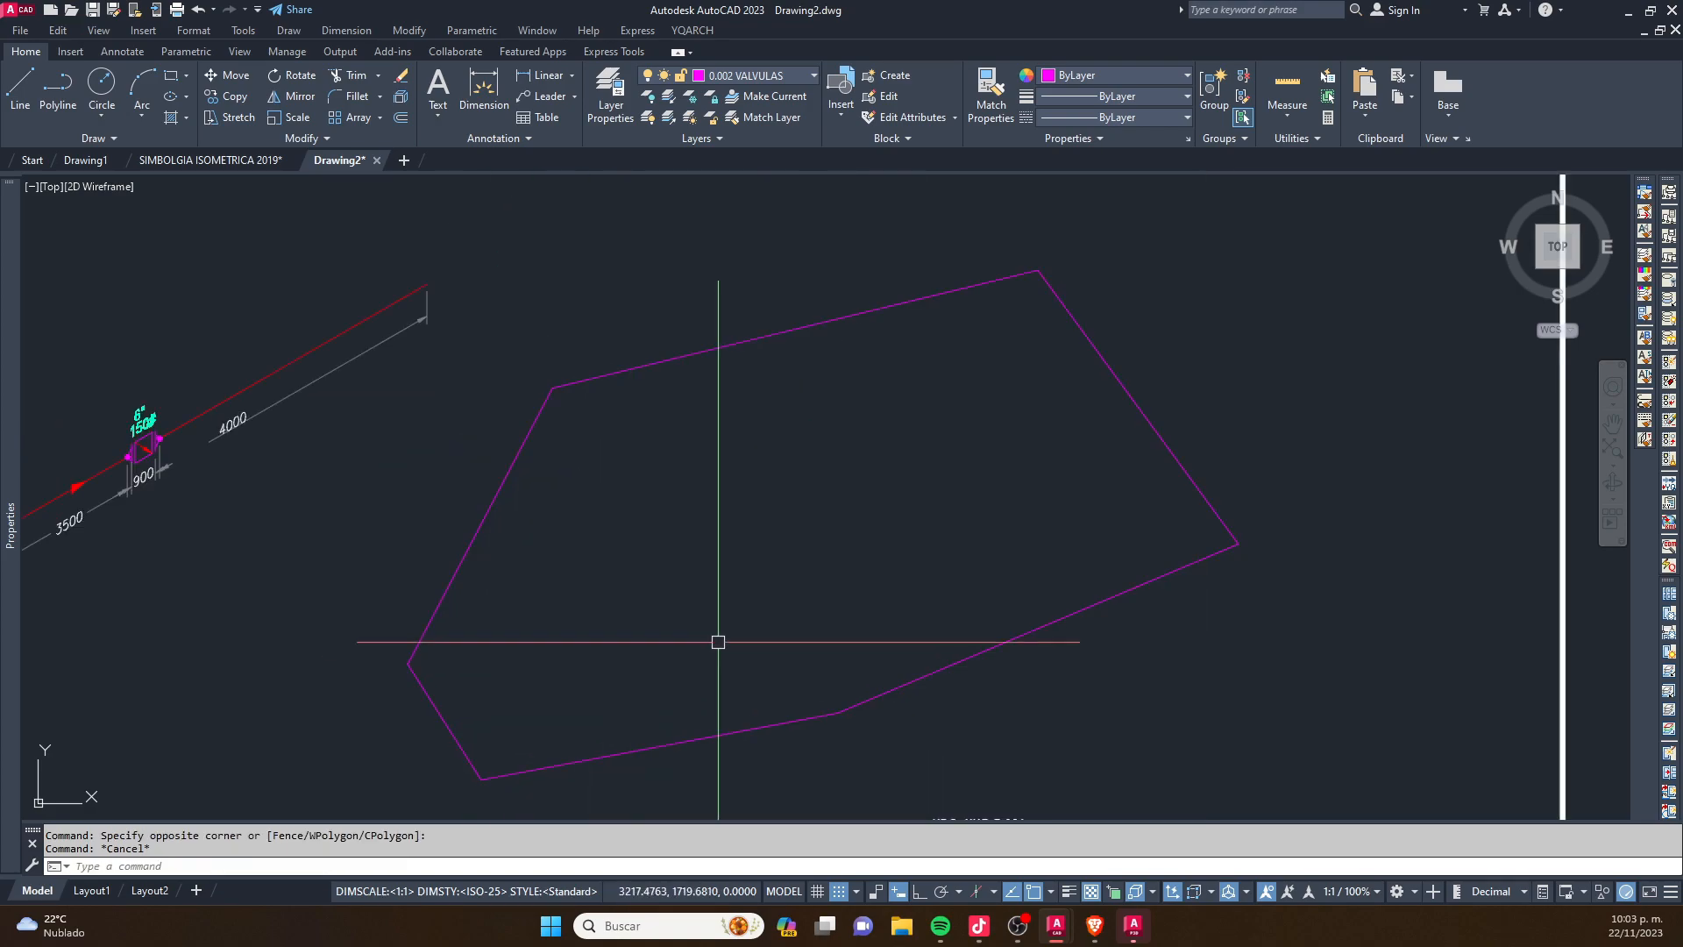
scroll(714, 644, down, 2)
click(868, 334)
click(766, 477)
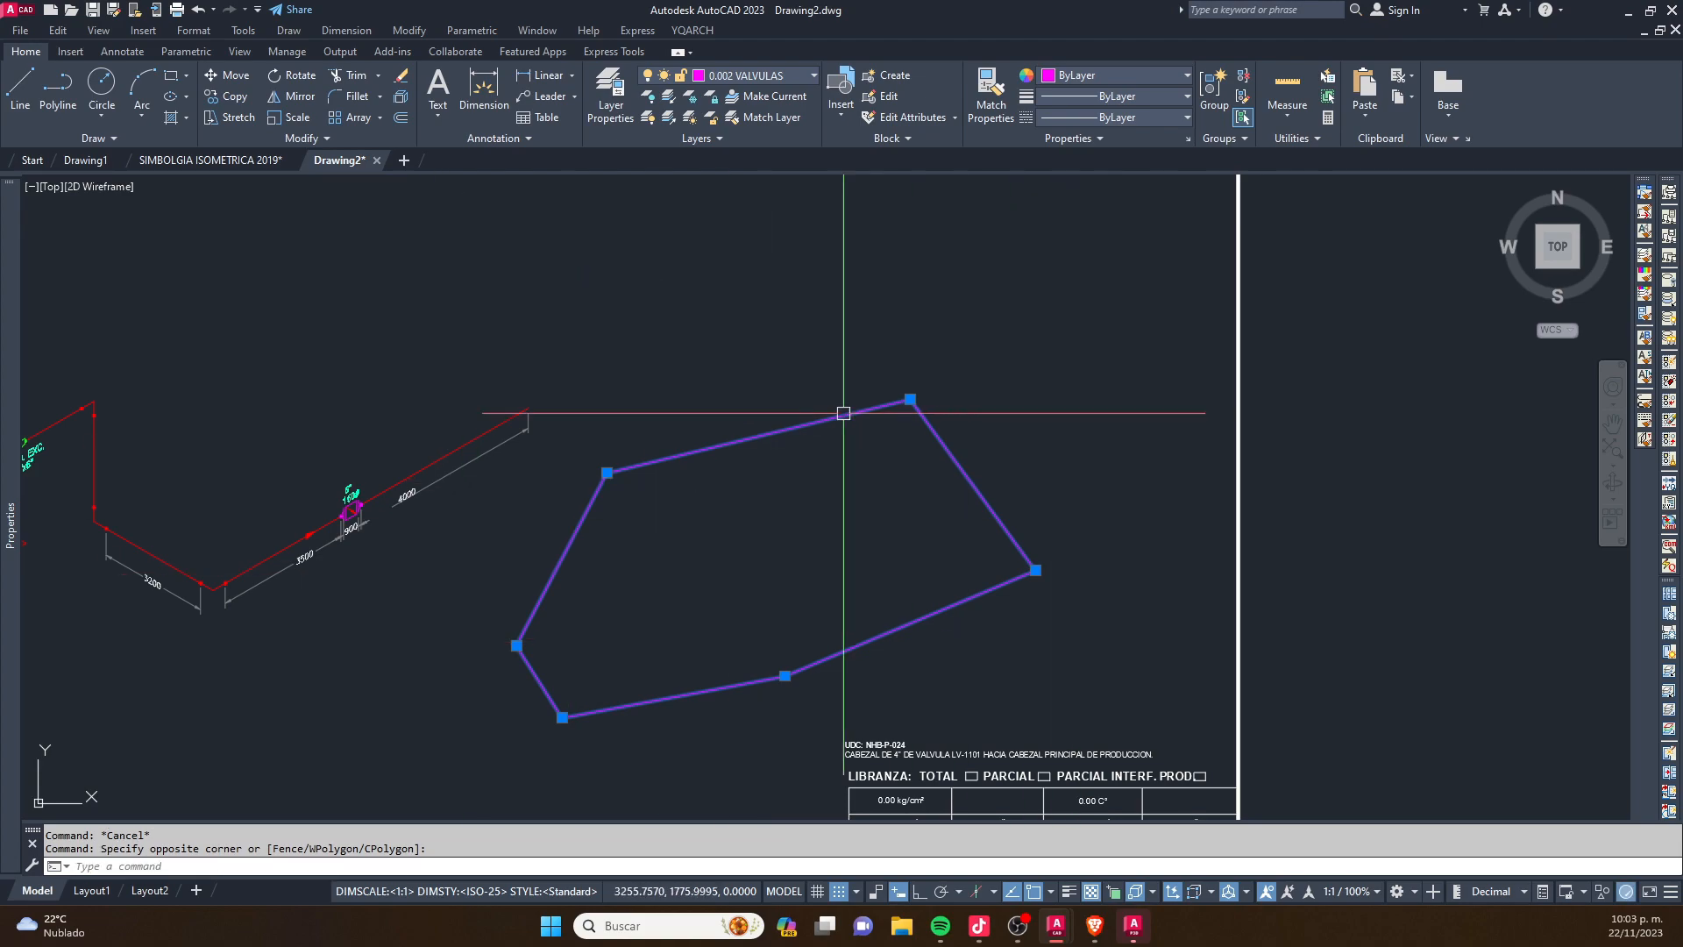
key(Escape)
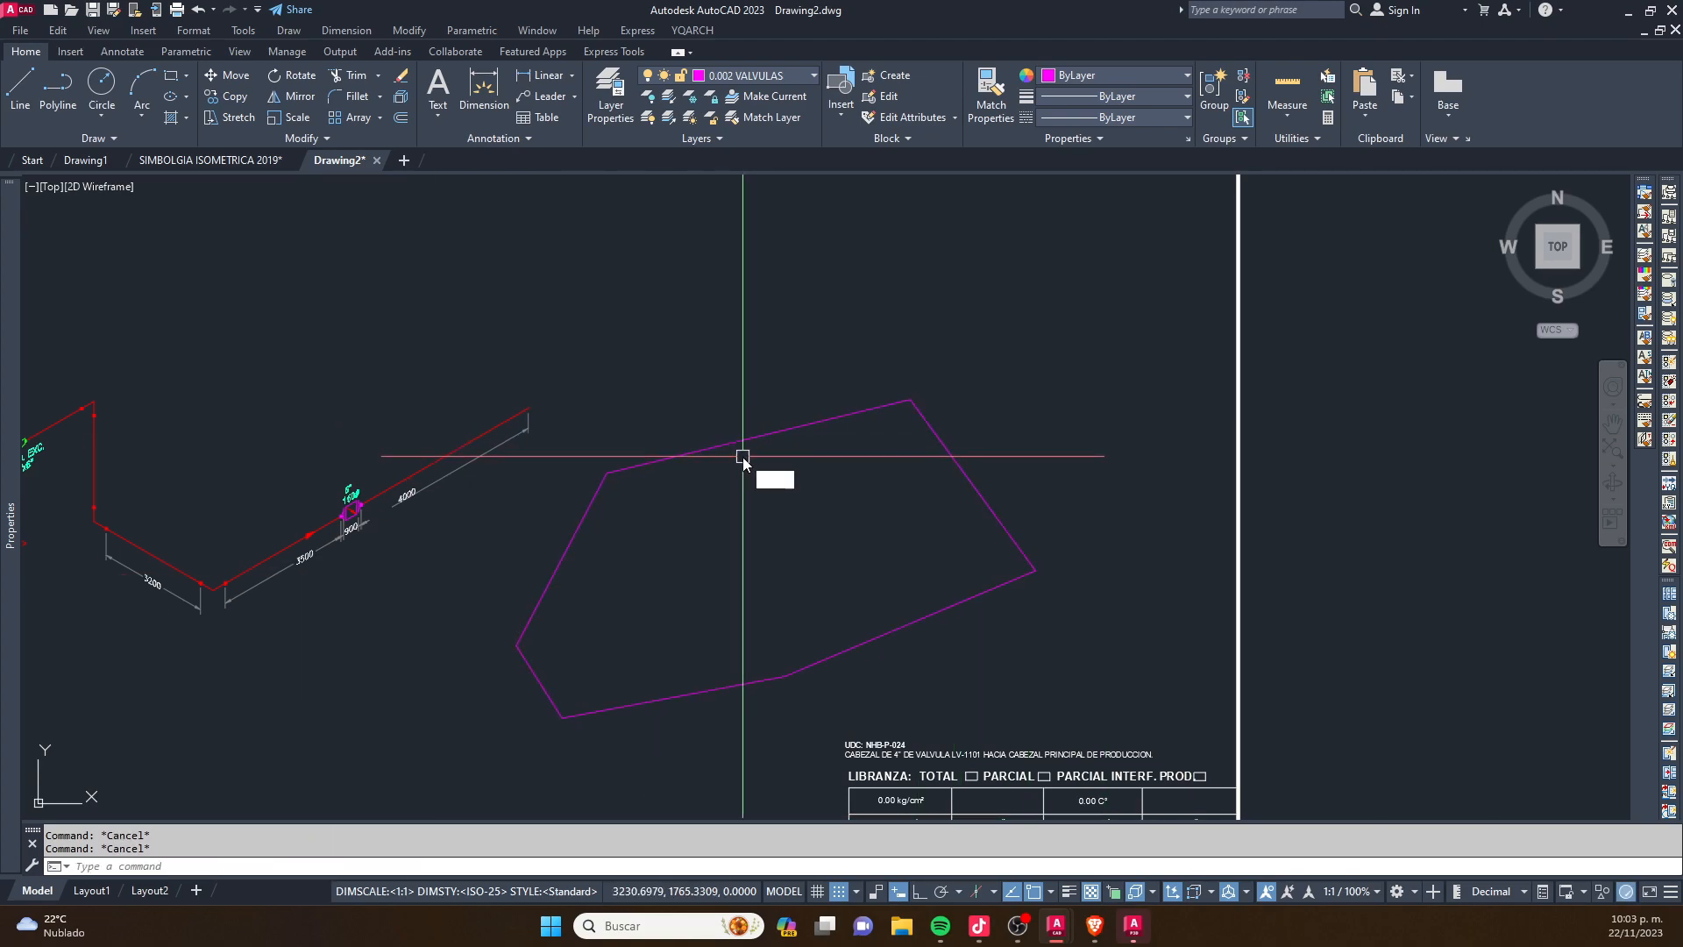
- Measure the area and perimeter of the irregular outline with the AREA command's Object option
text(AA)
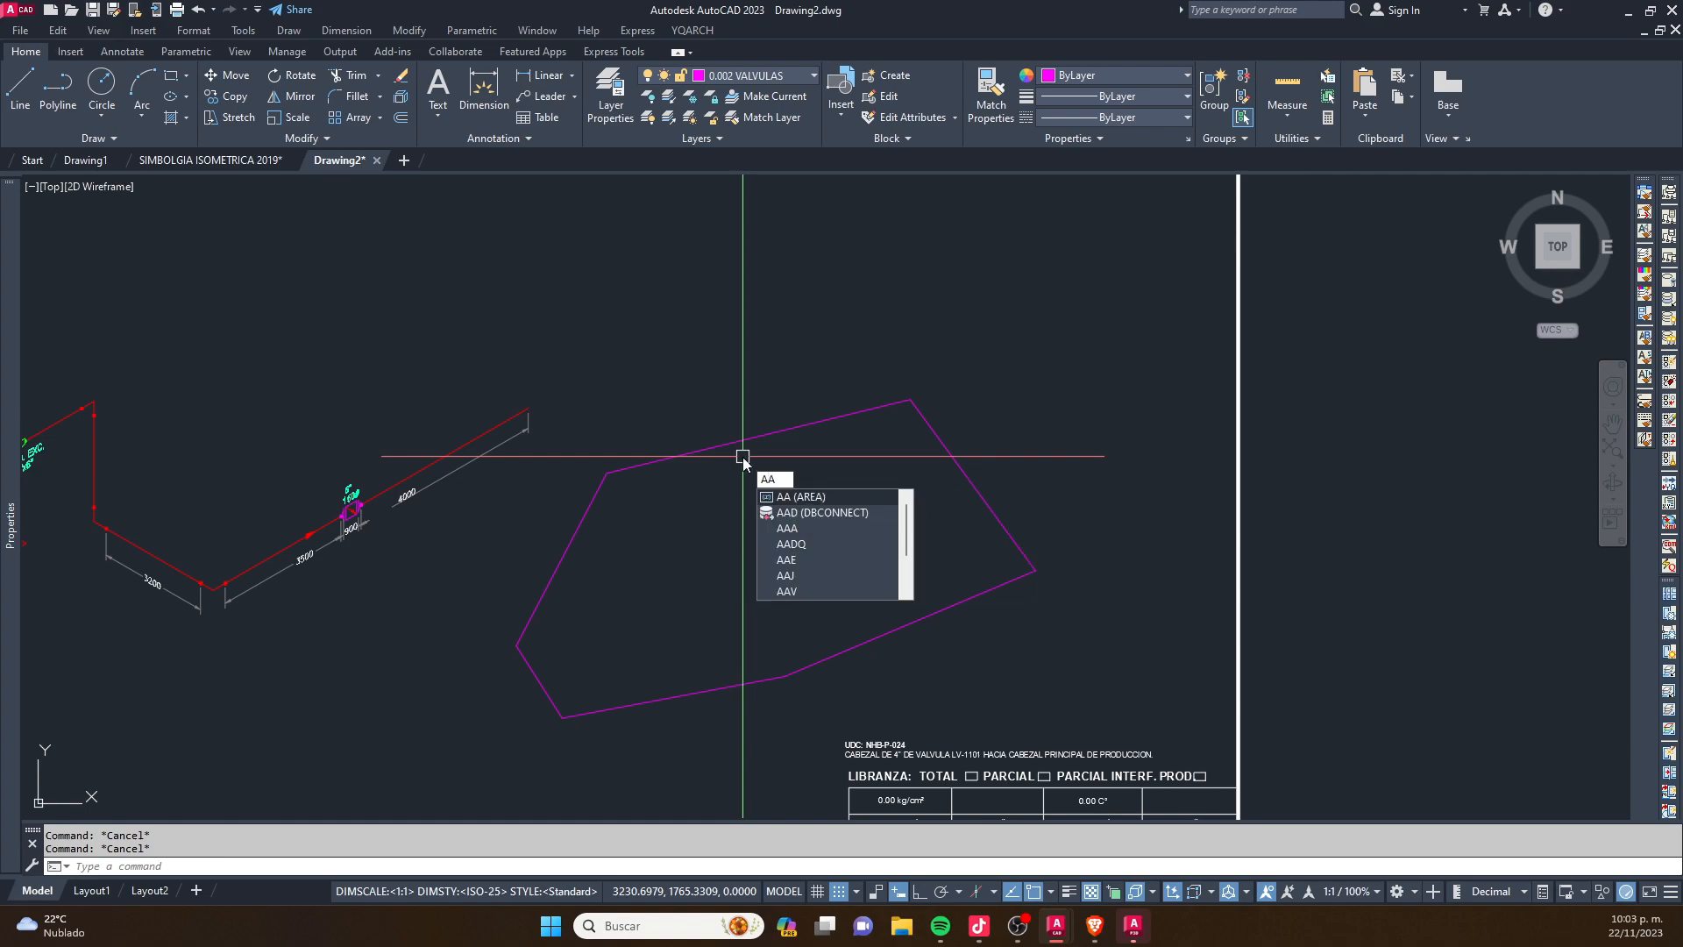
key(Return)
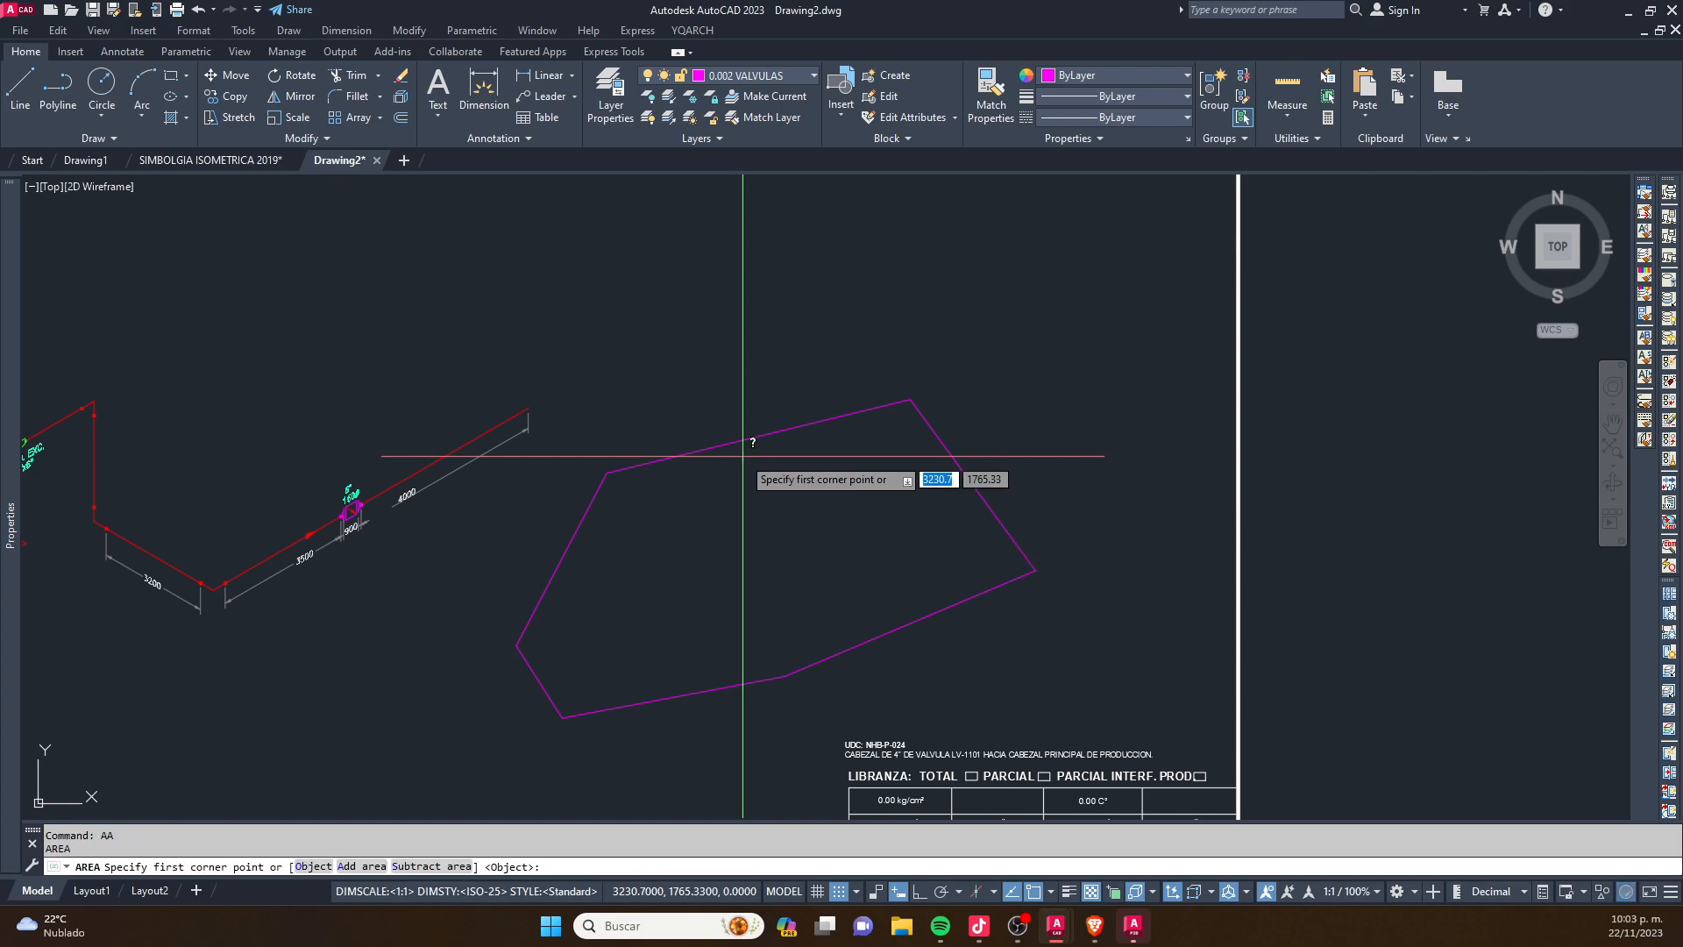
text(o)
key(Return)
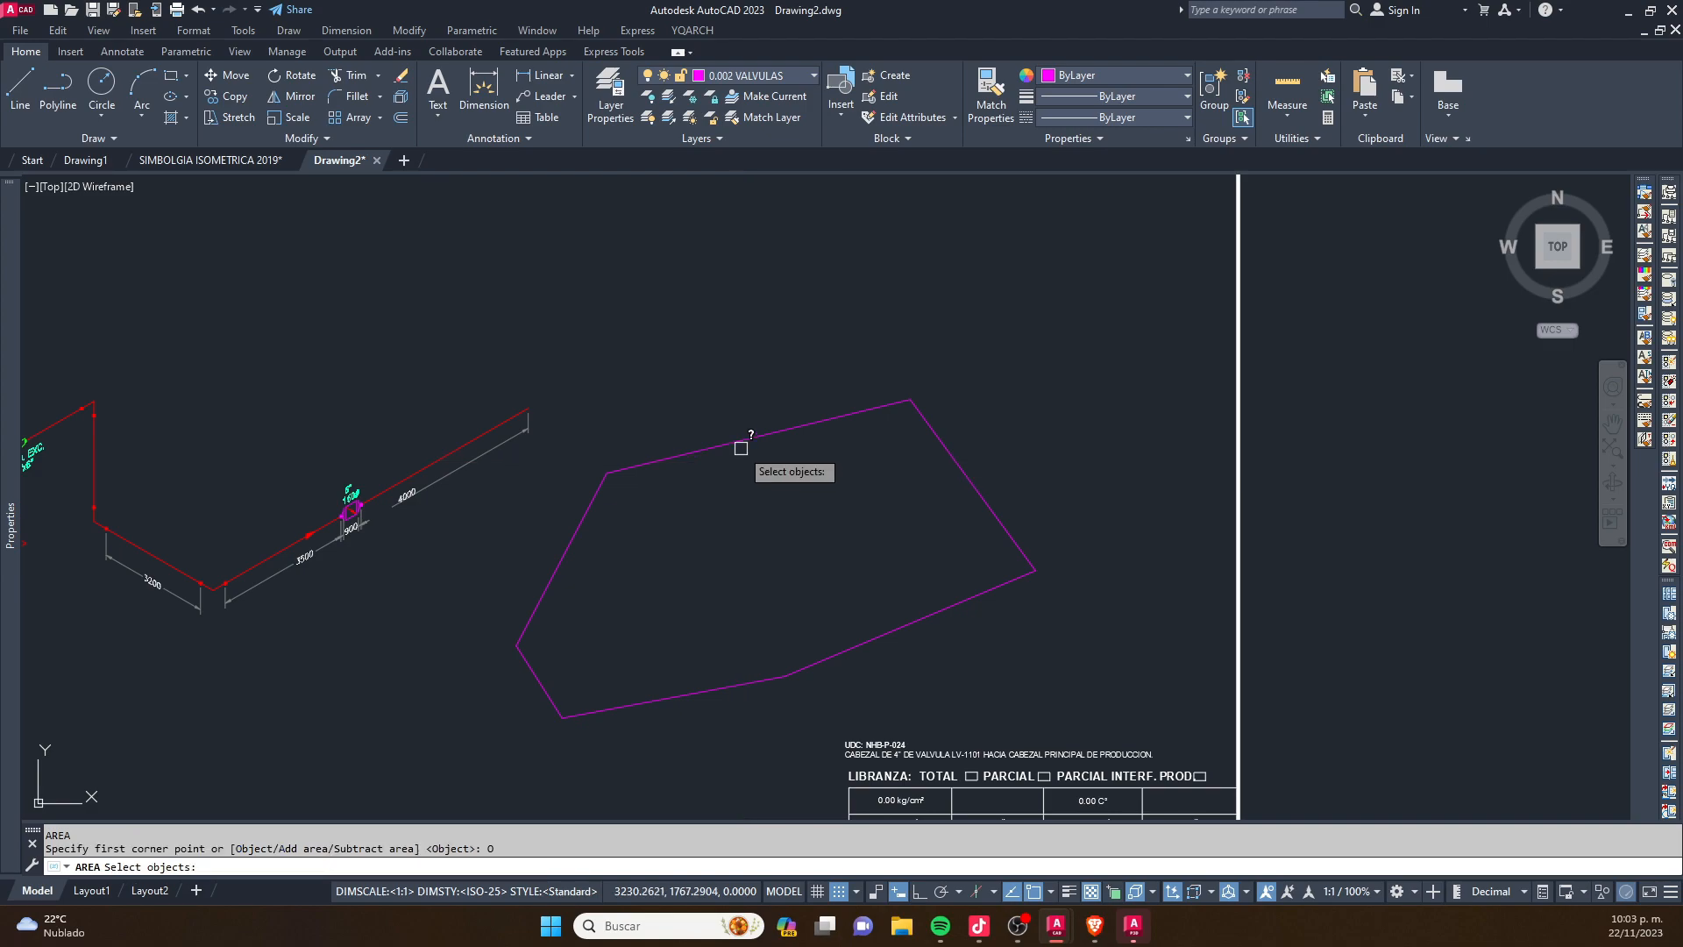
click(737, 441)
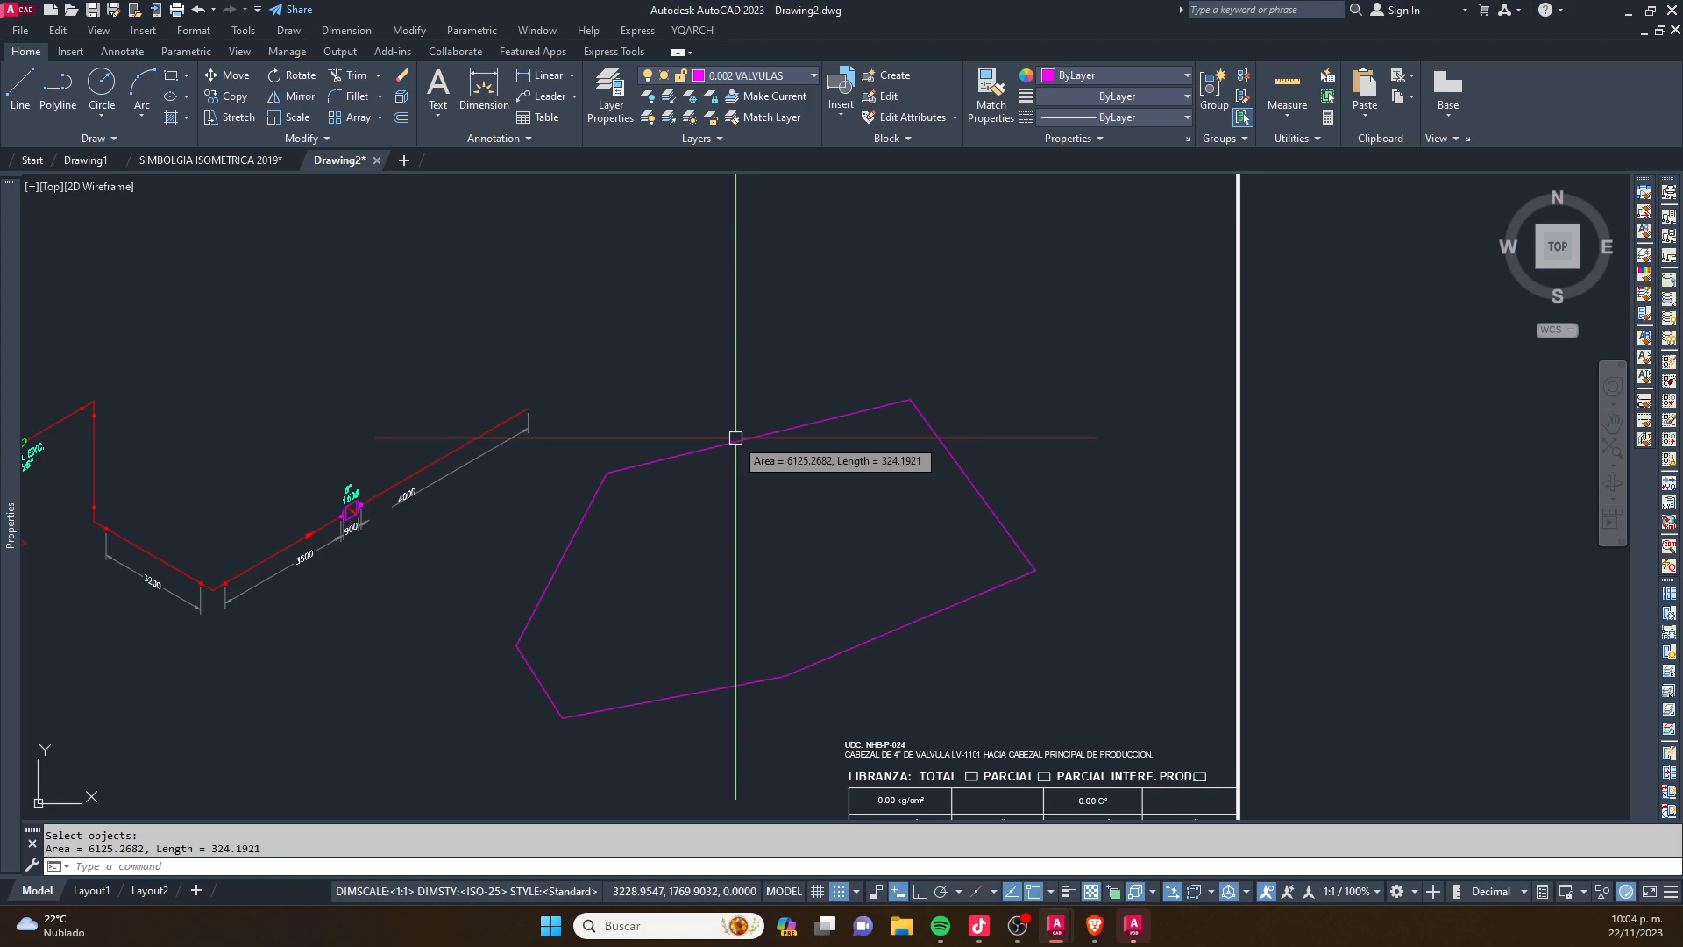
key(Escape)
- Move the whole piping isometric with its labels and dimensions up toward the sheet's upper edge
scroll(684, 386, down, 3)
scroll(679, 390, up, 1)
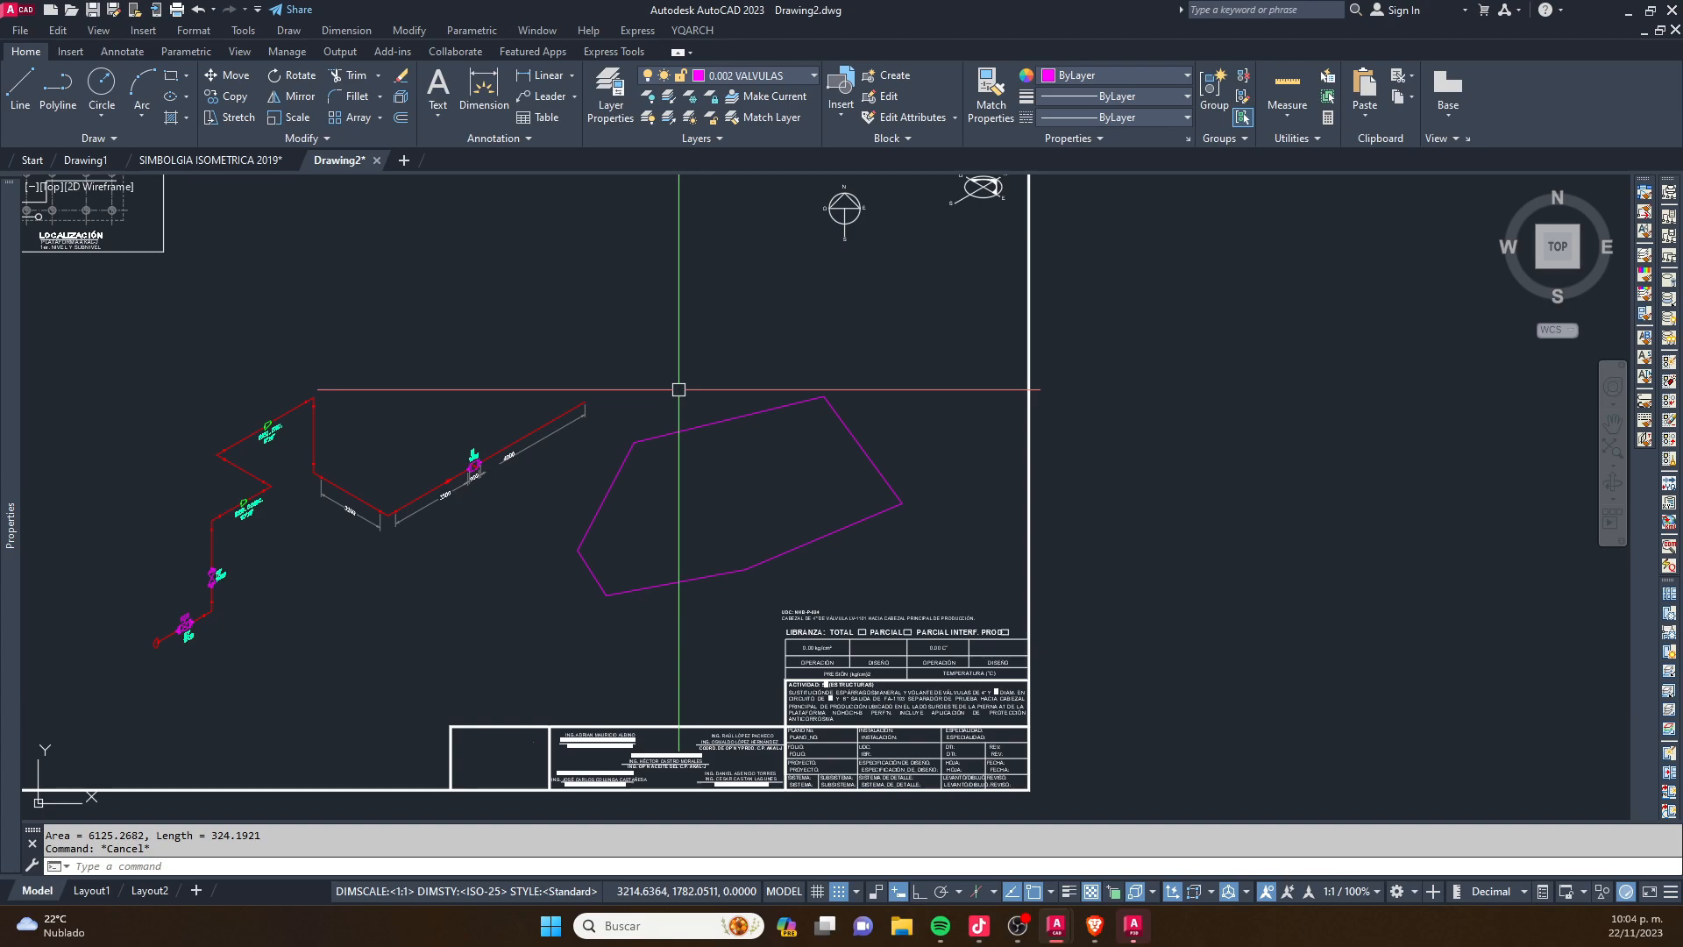
scroll(679, 389, down, 2)
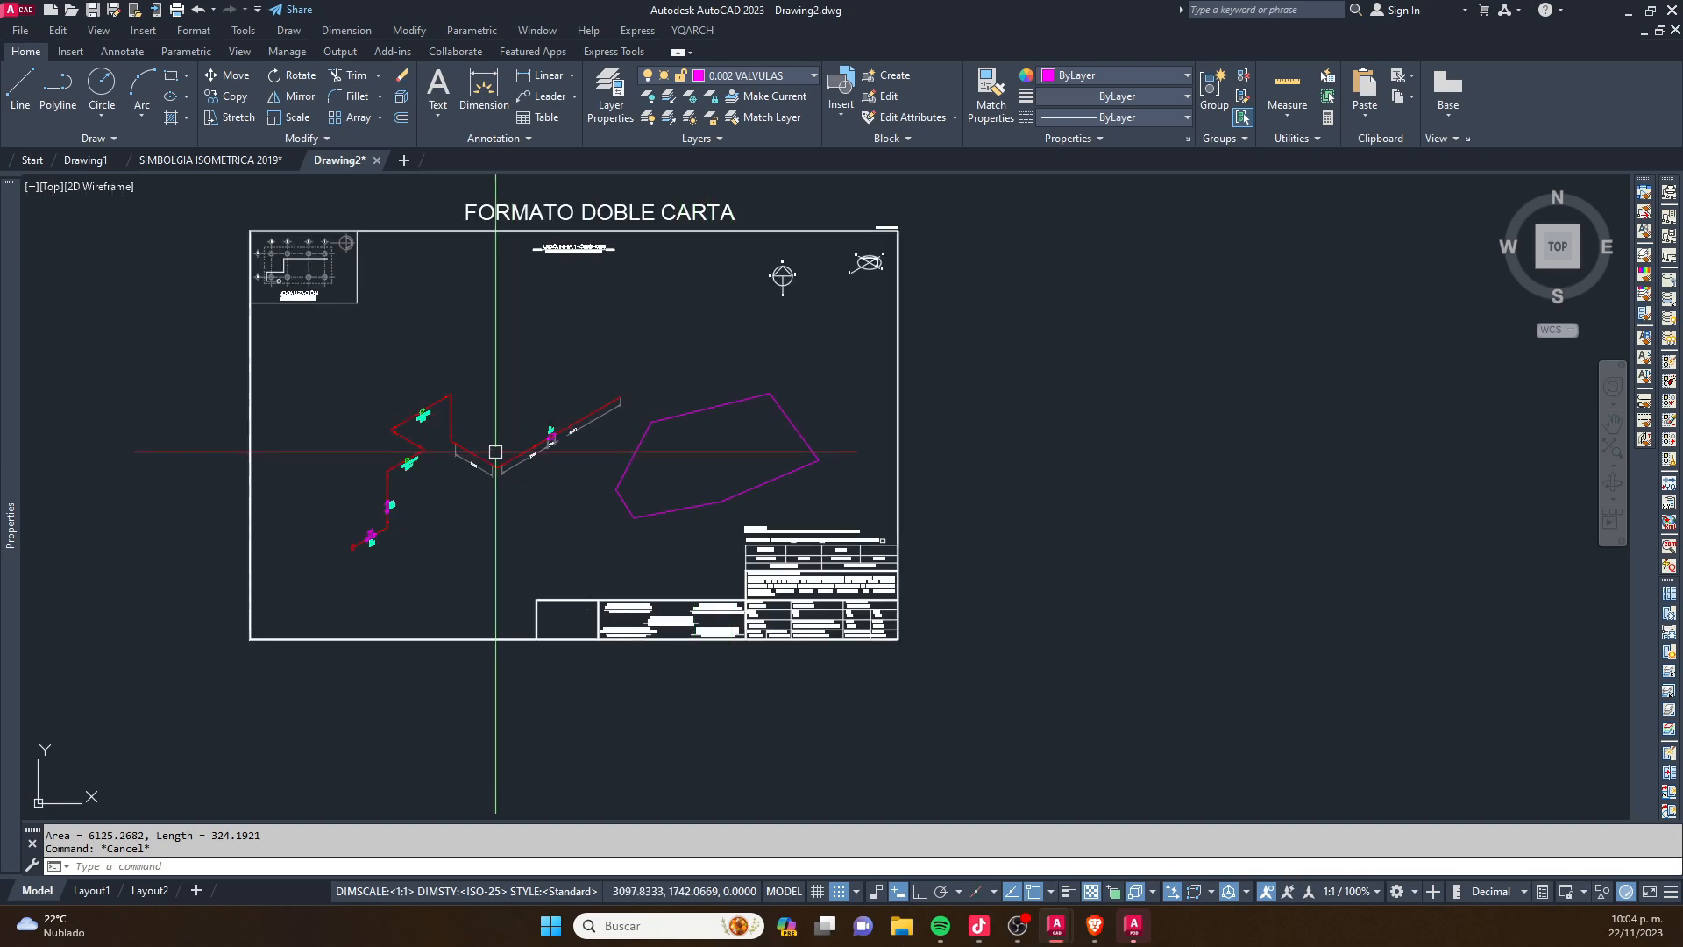
click(426, 607)
click(338, 399)
click(551, 529)
click(420, 360)
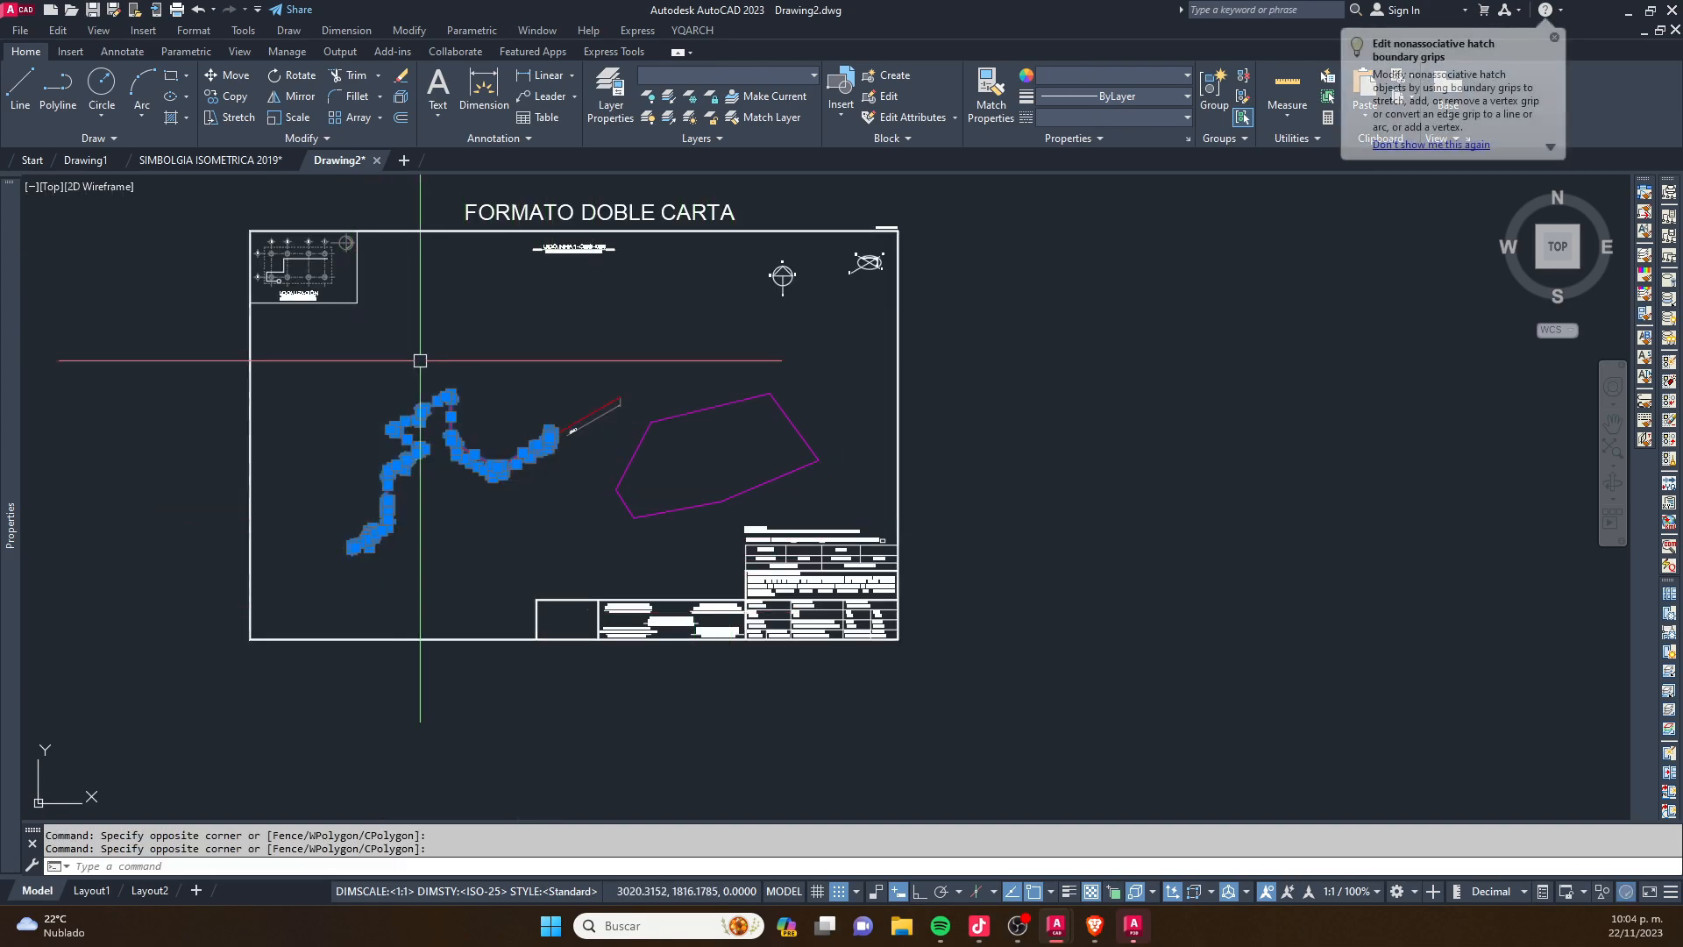
scroll(616, 387, up, 4)
click(626, 370)
middle_drag(383, 576, 602, 429)
text(m)
key(Return)
scroll(598, 535, down, 2)
click(585, 536)
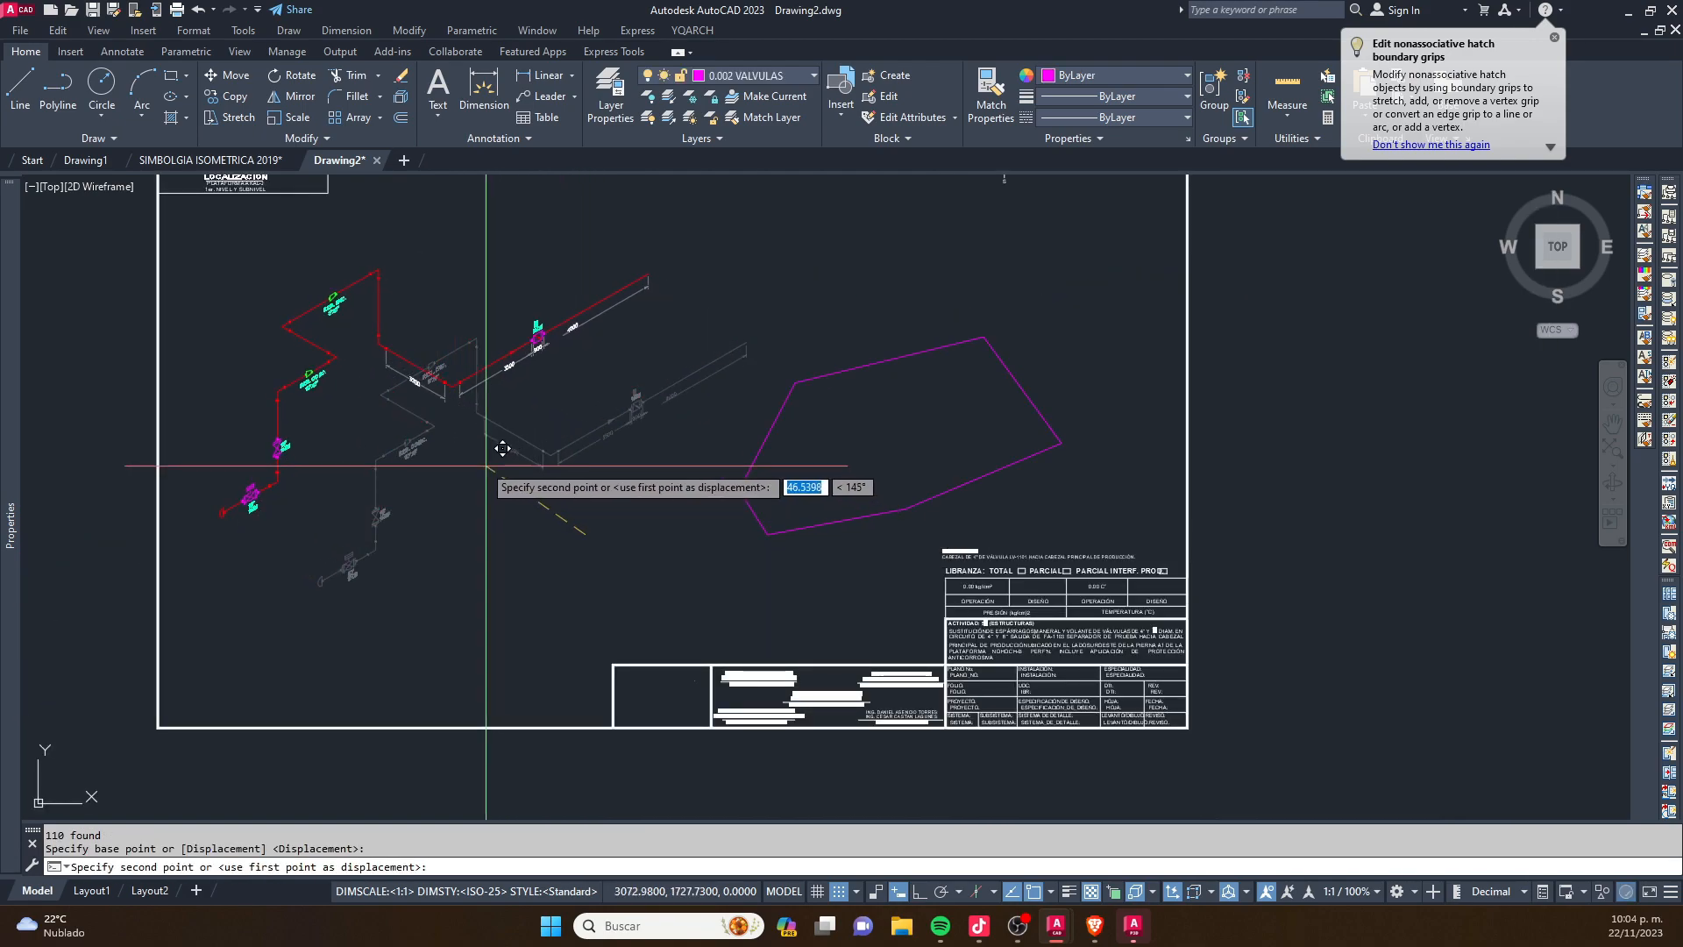
click(502, 410)
- Move the irregular outline sideways into the sheet's middle, beneath the isometric
click(991, 275)
click(881, 430)
text(m)
key(Return)
click(878, 455)
key(Escape)
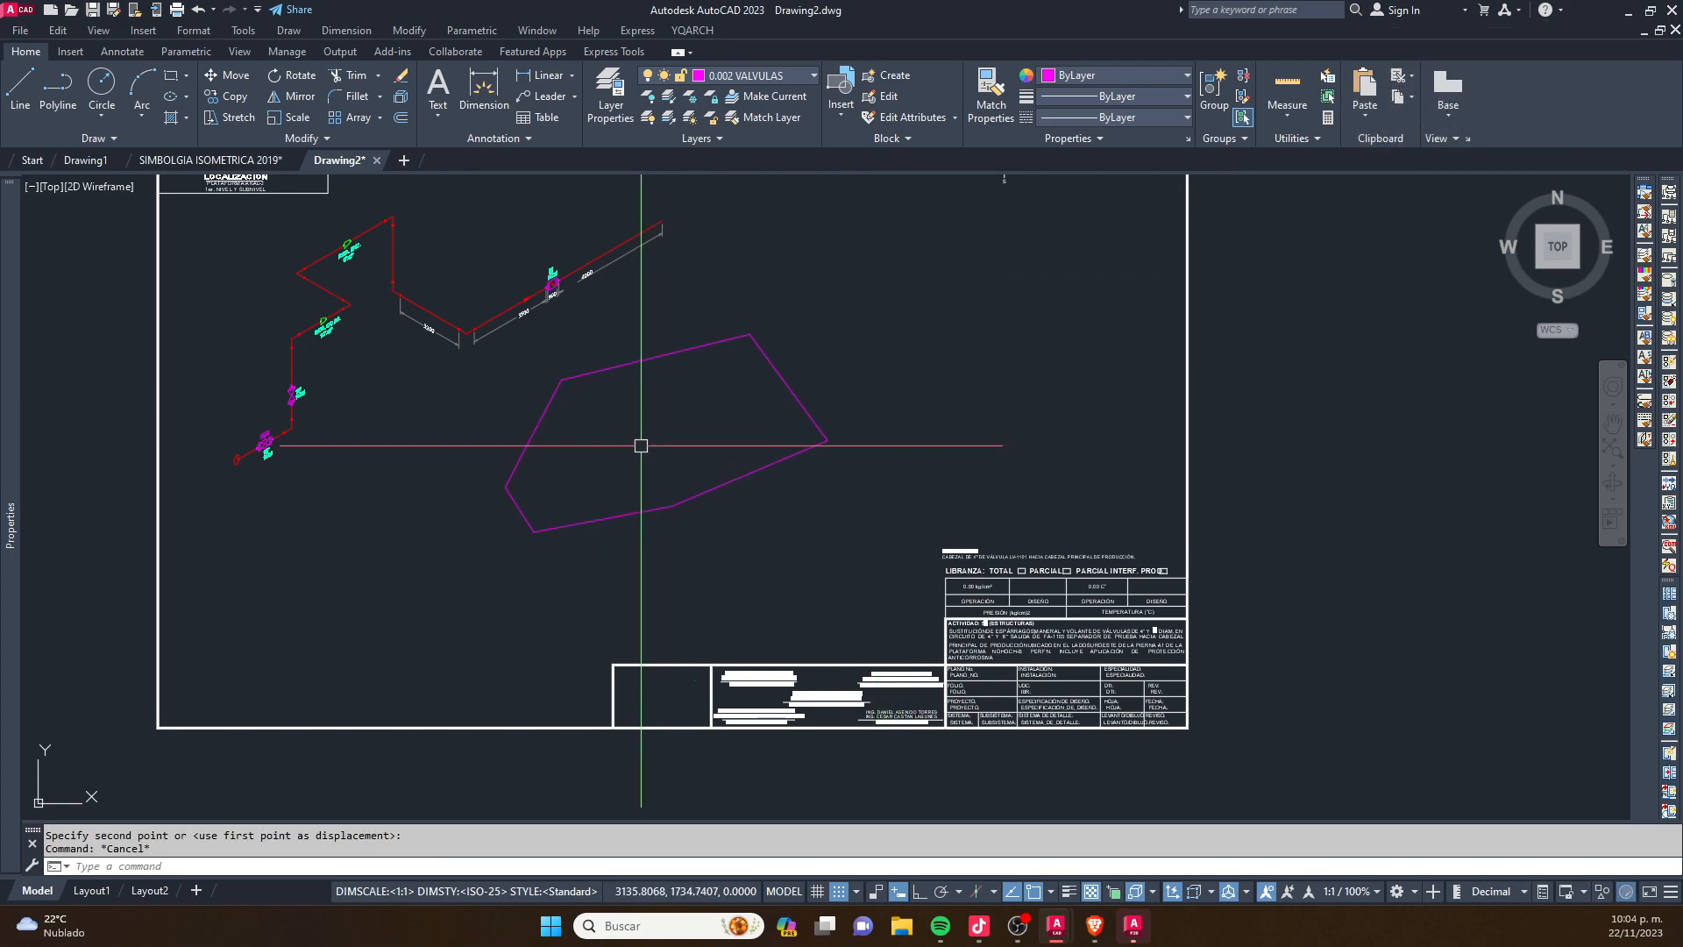
- Move the irregular outline slightly farther down, away from the isometric's dimensions
scroll(692, 301, up, 2)
click(890, 293)
click(715, 438)
text(m)
key(Return)
click(659, 508)
click(673, 545)
key(Escape)
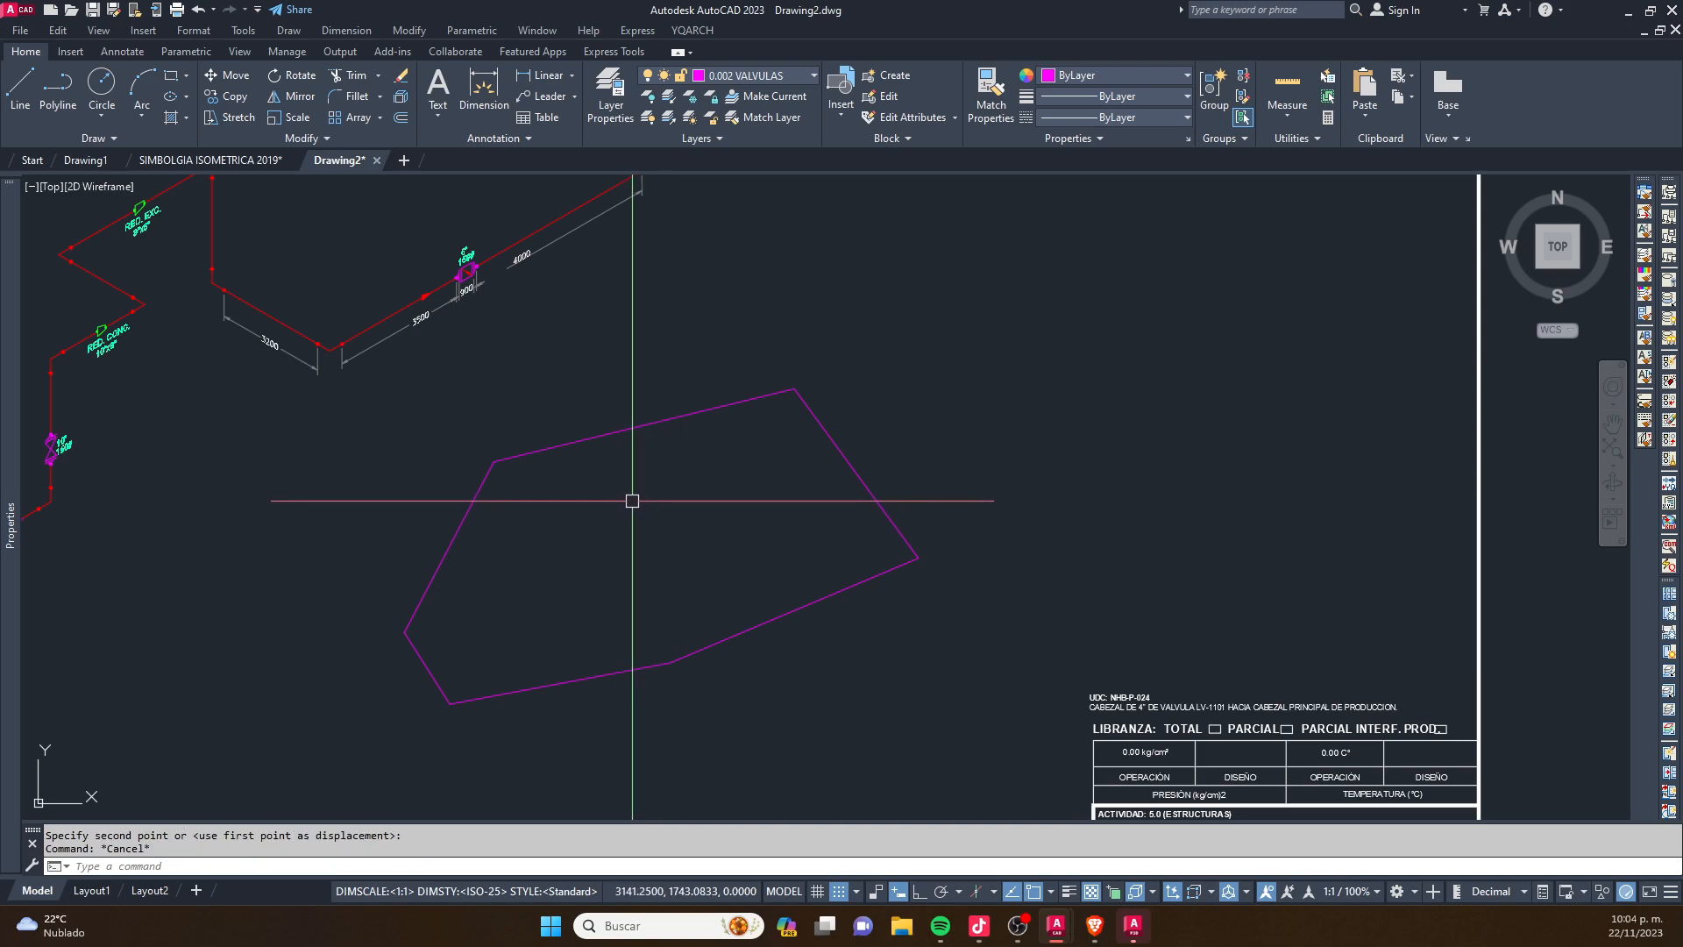
scroll(632, 501, up, 2)
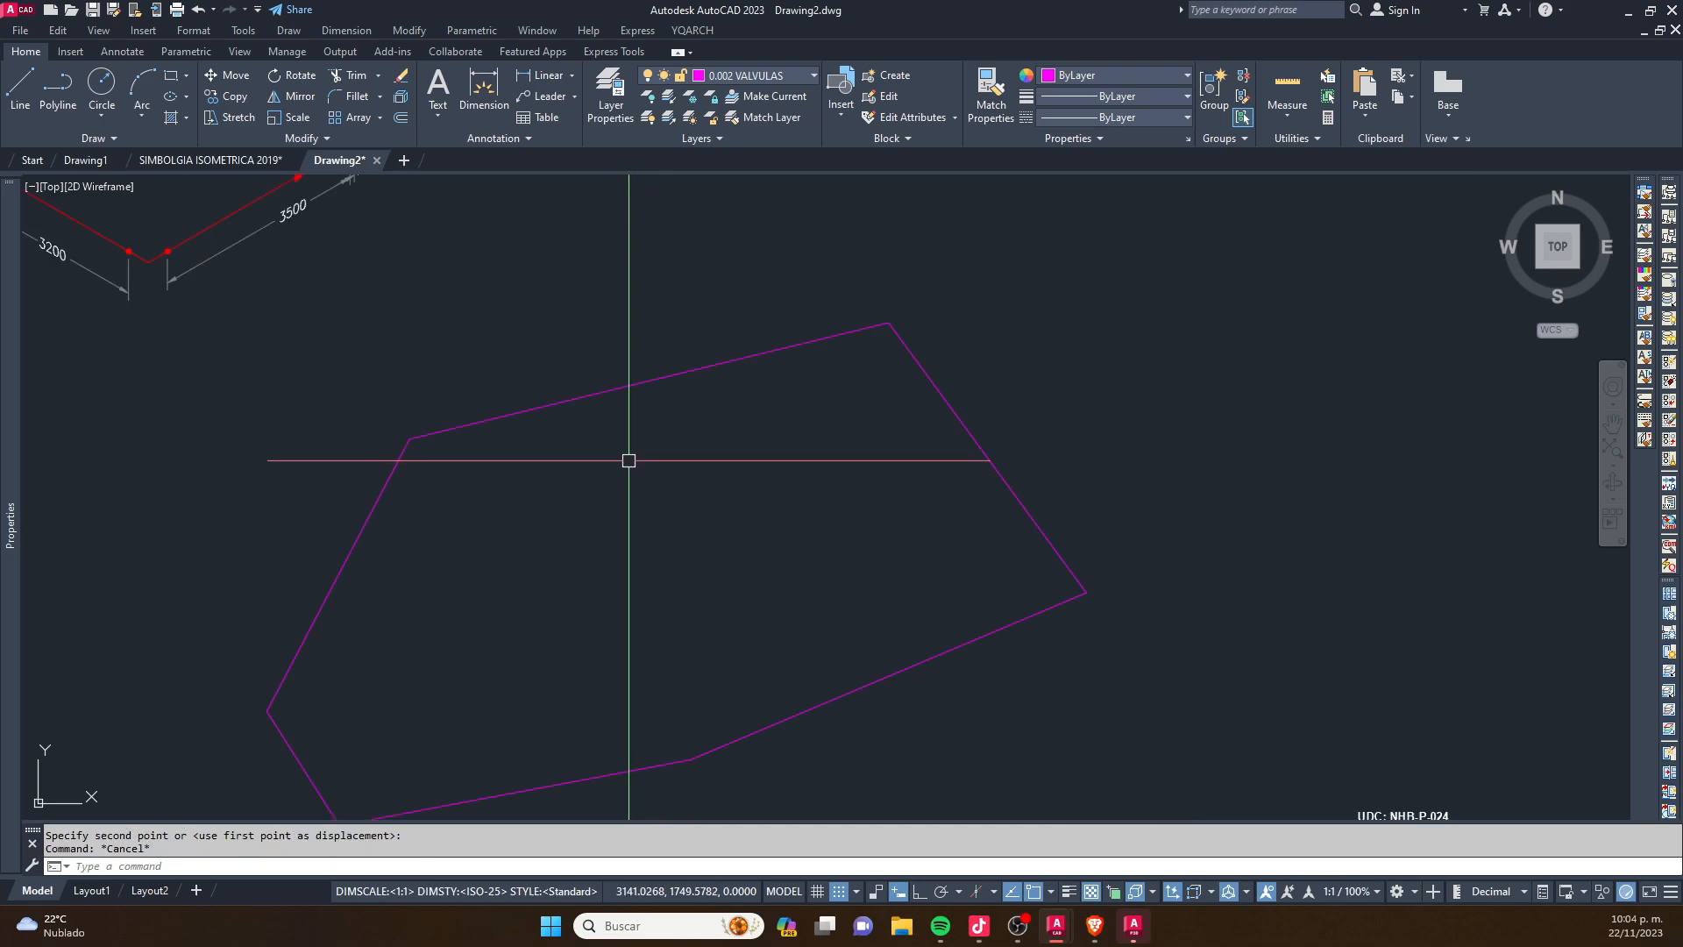
scroll(630, 454, down, 2)
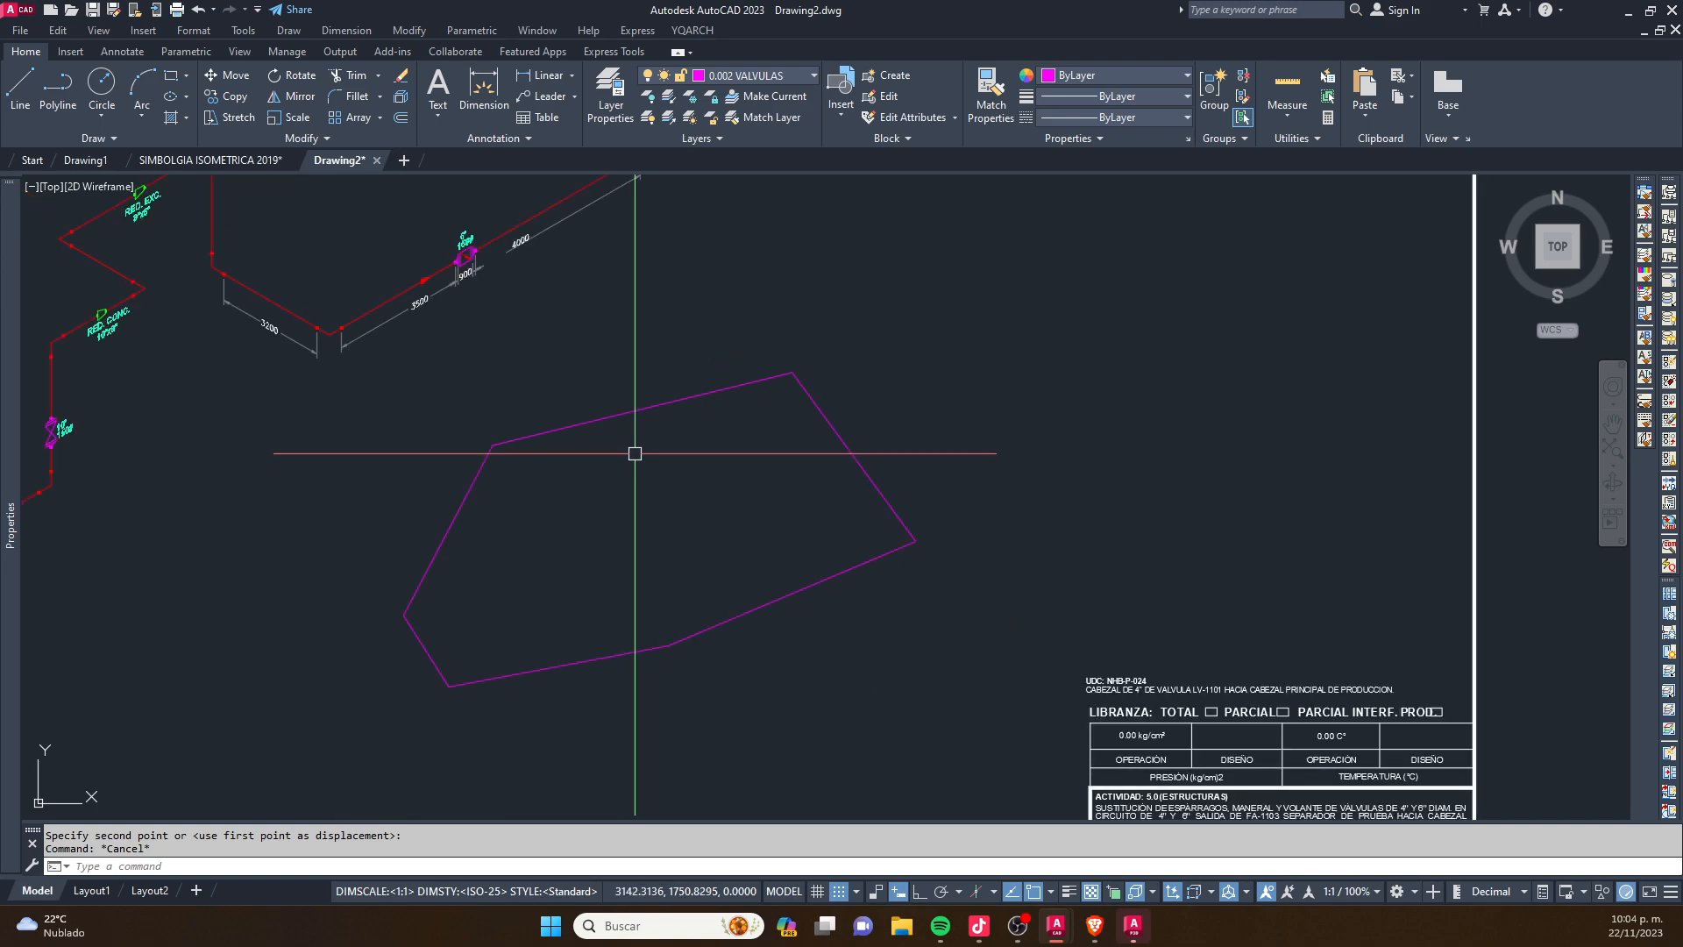
- Load ER40_planta.VLX and Grid1a.LSP from the AUTOCAD COORDENADAS folder with the APPLOAD command
text(AP)
key(Return)
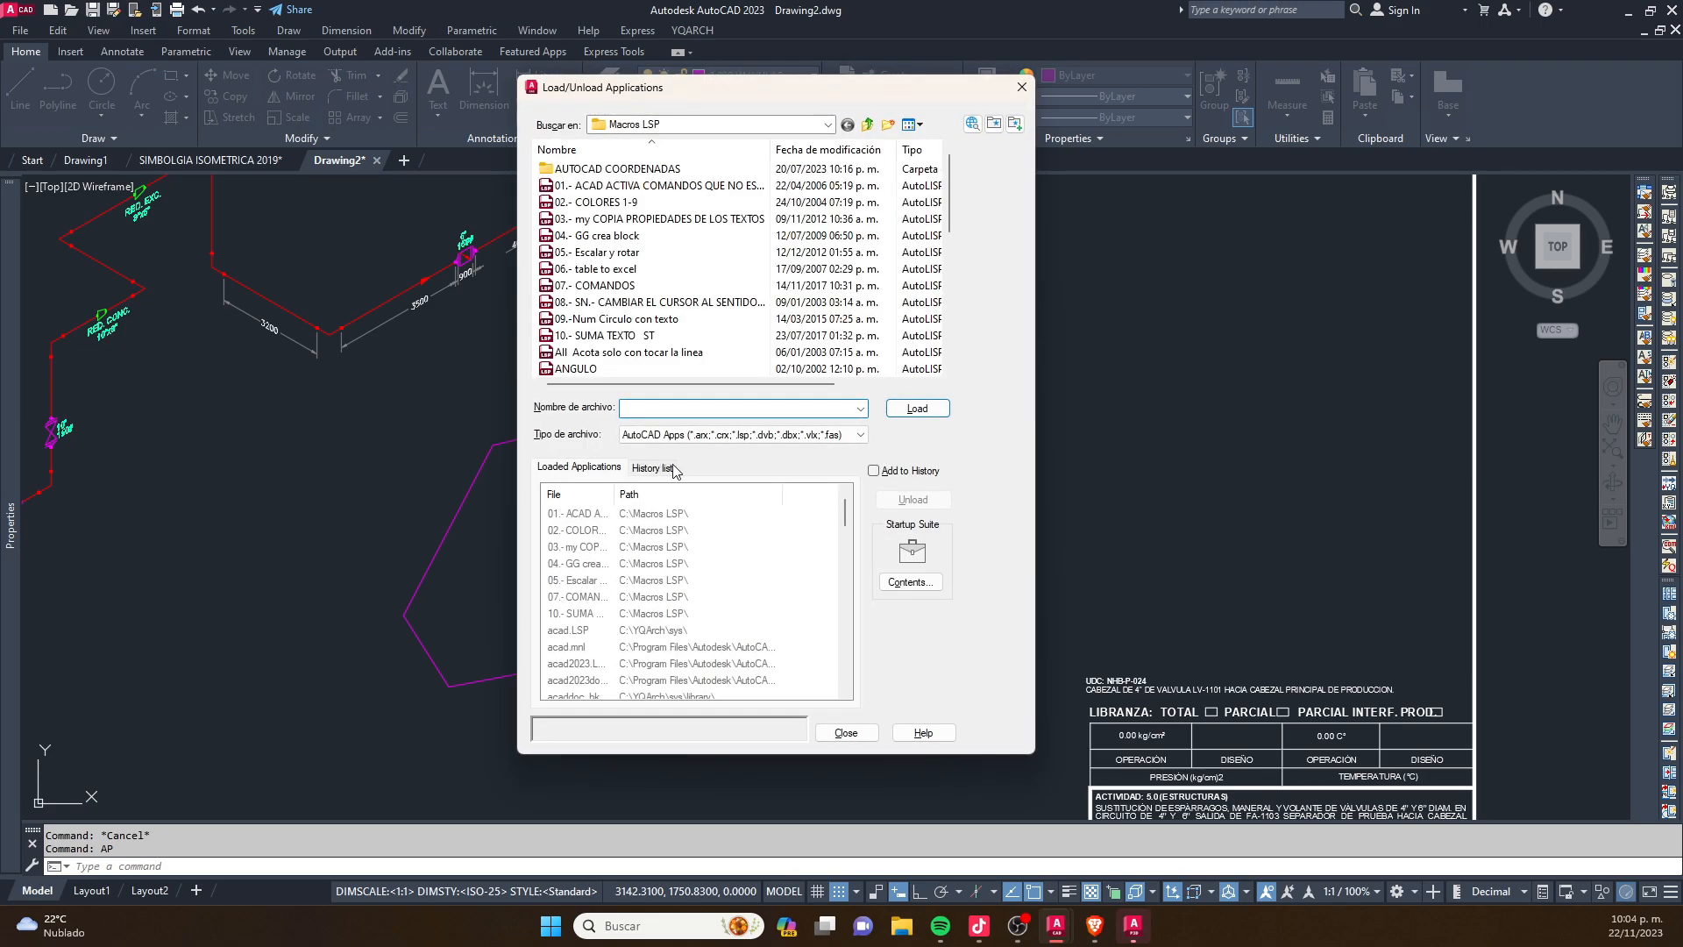
scroll(666, 219, down, 1)
scroll(662, 201, up, 1)
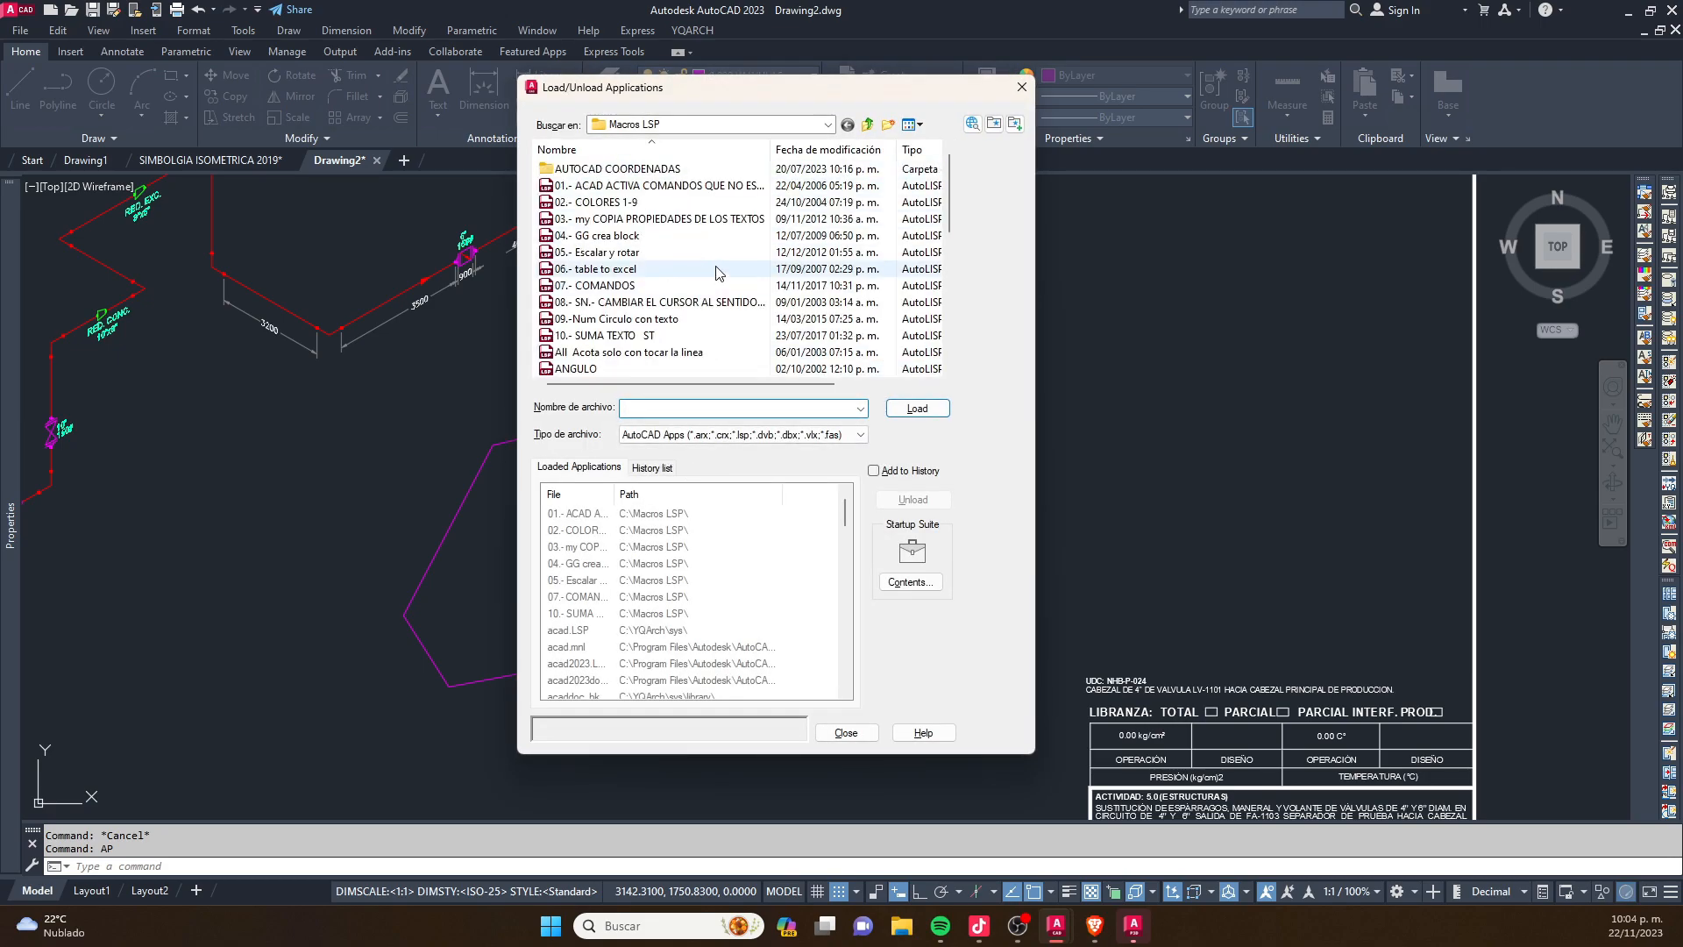
double_click(650, 171)
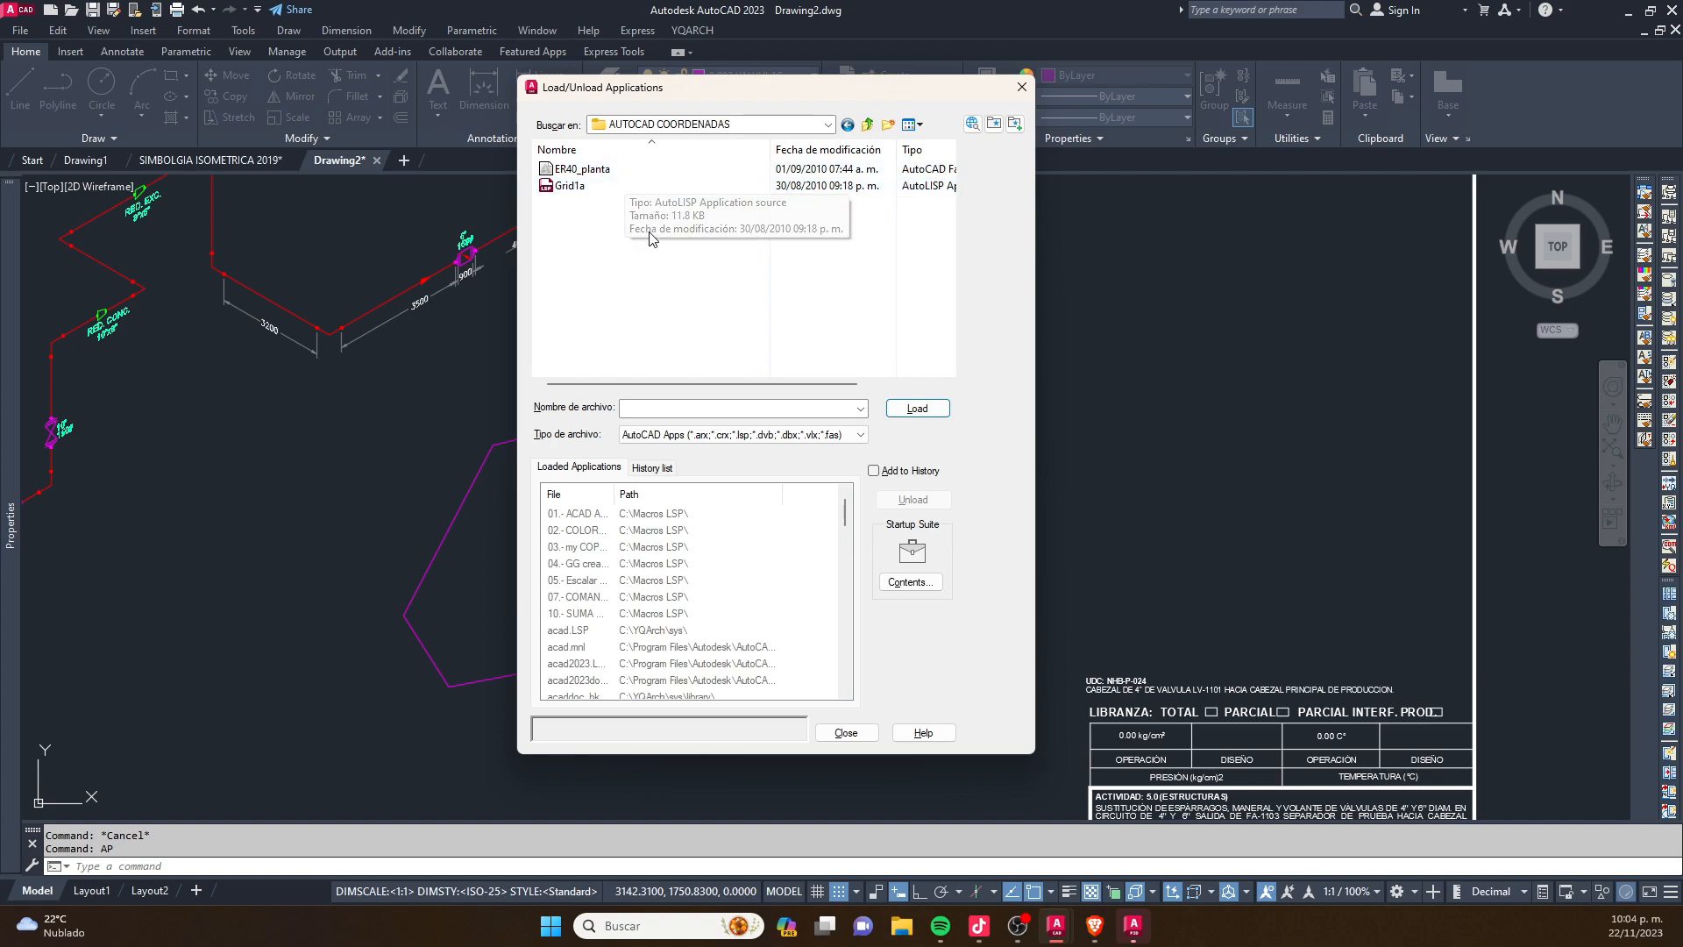
drag(649, 237, 614, 169)
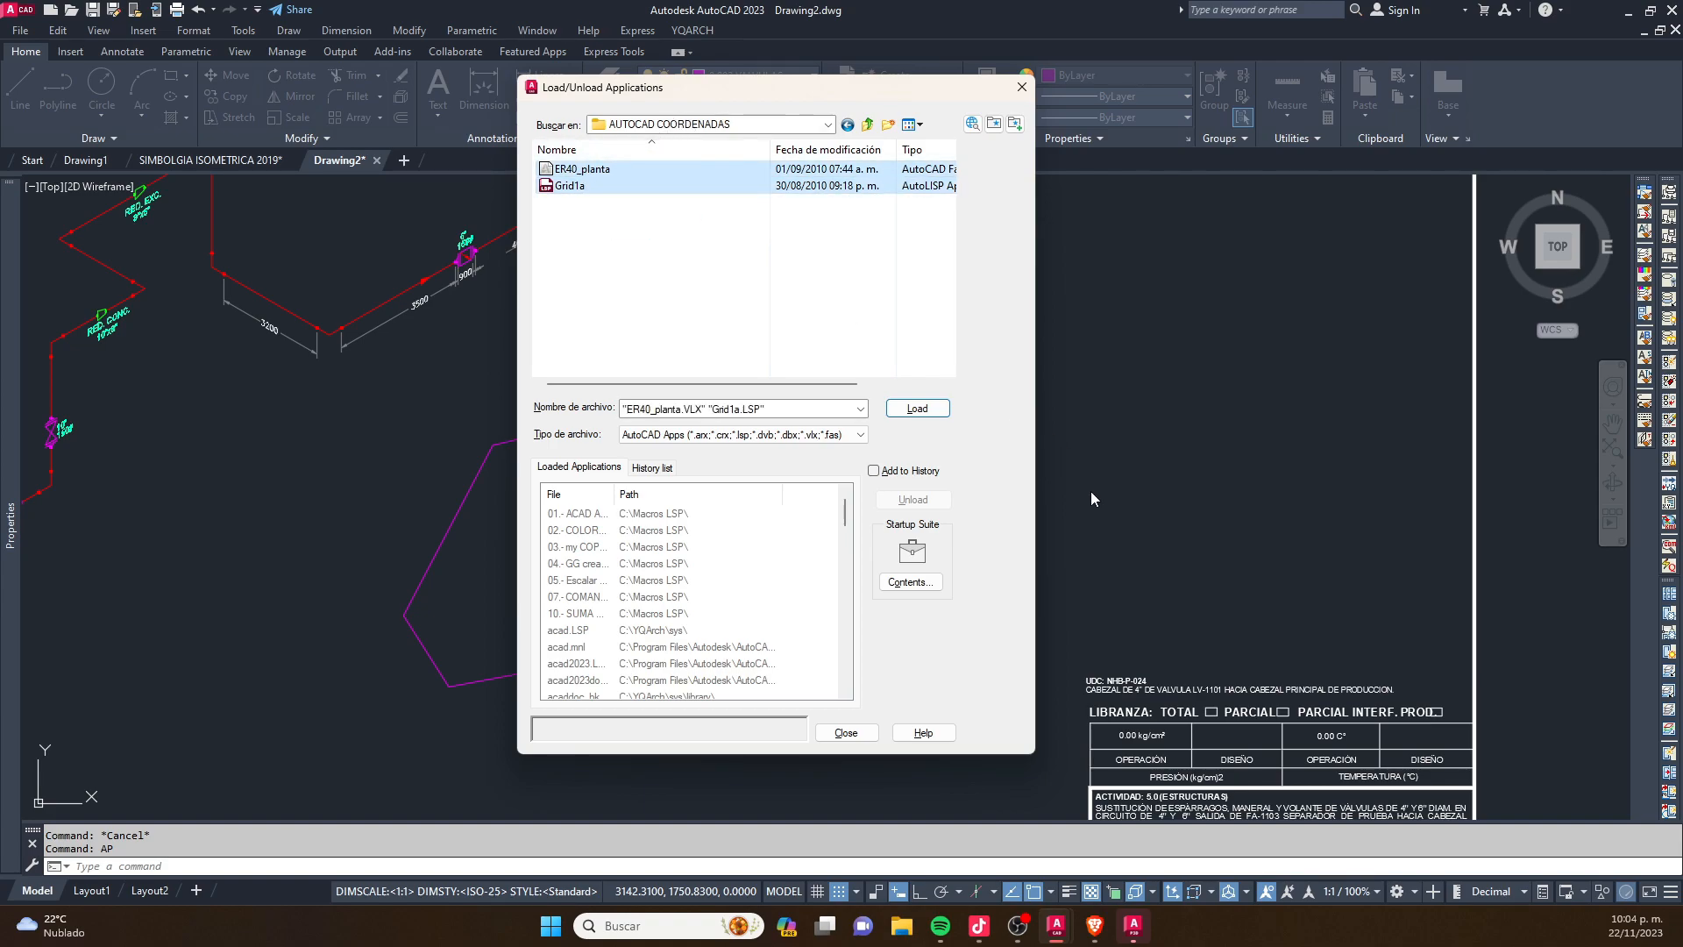
click(935, 410)
click(846, 733)
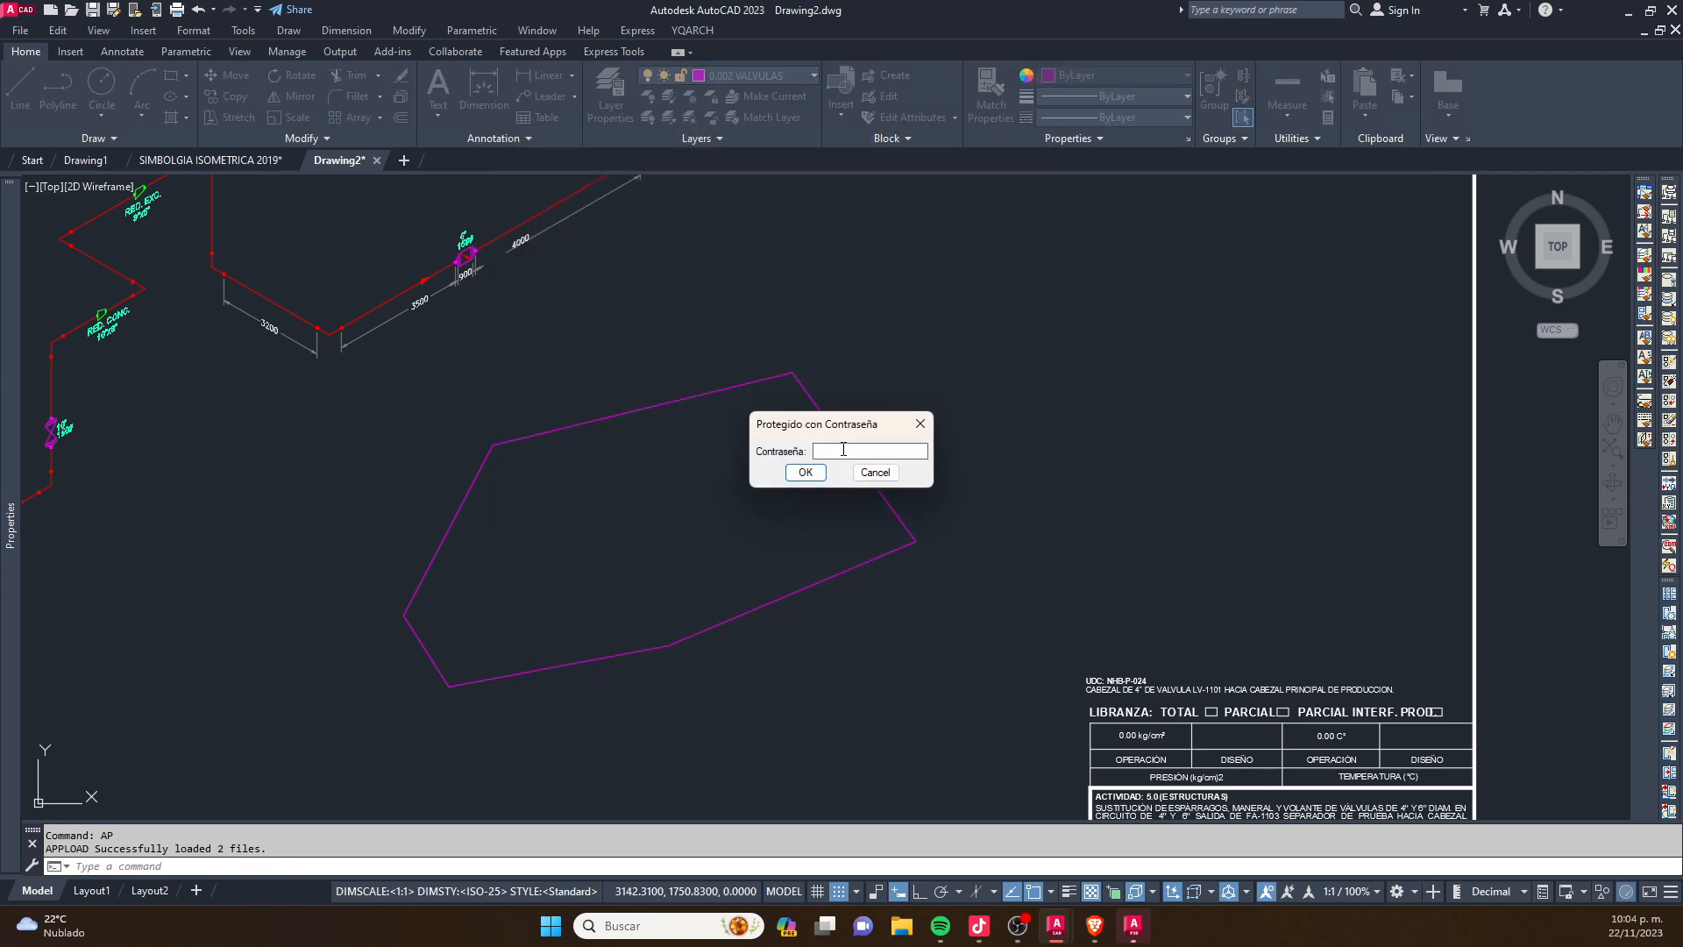
- Enter the password for the protected routine and close SIMBOLGIA ISOMETRICA 2019.dwg without saving its changes
click(843, 452)
click(820, 474)
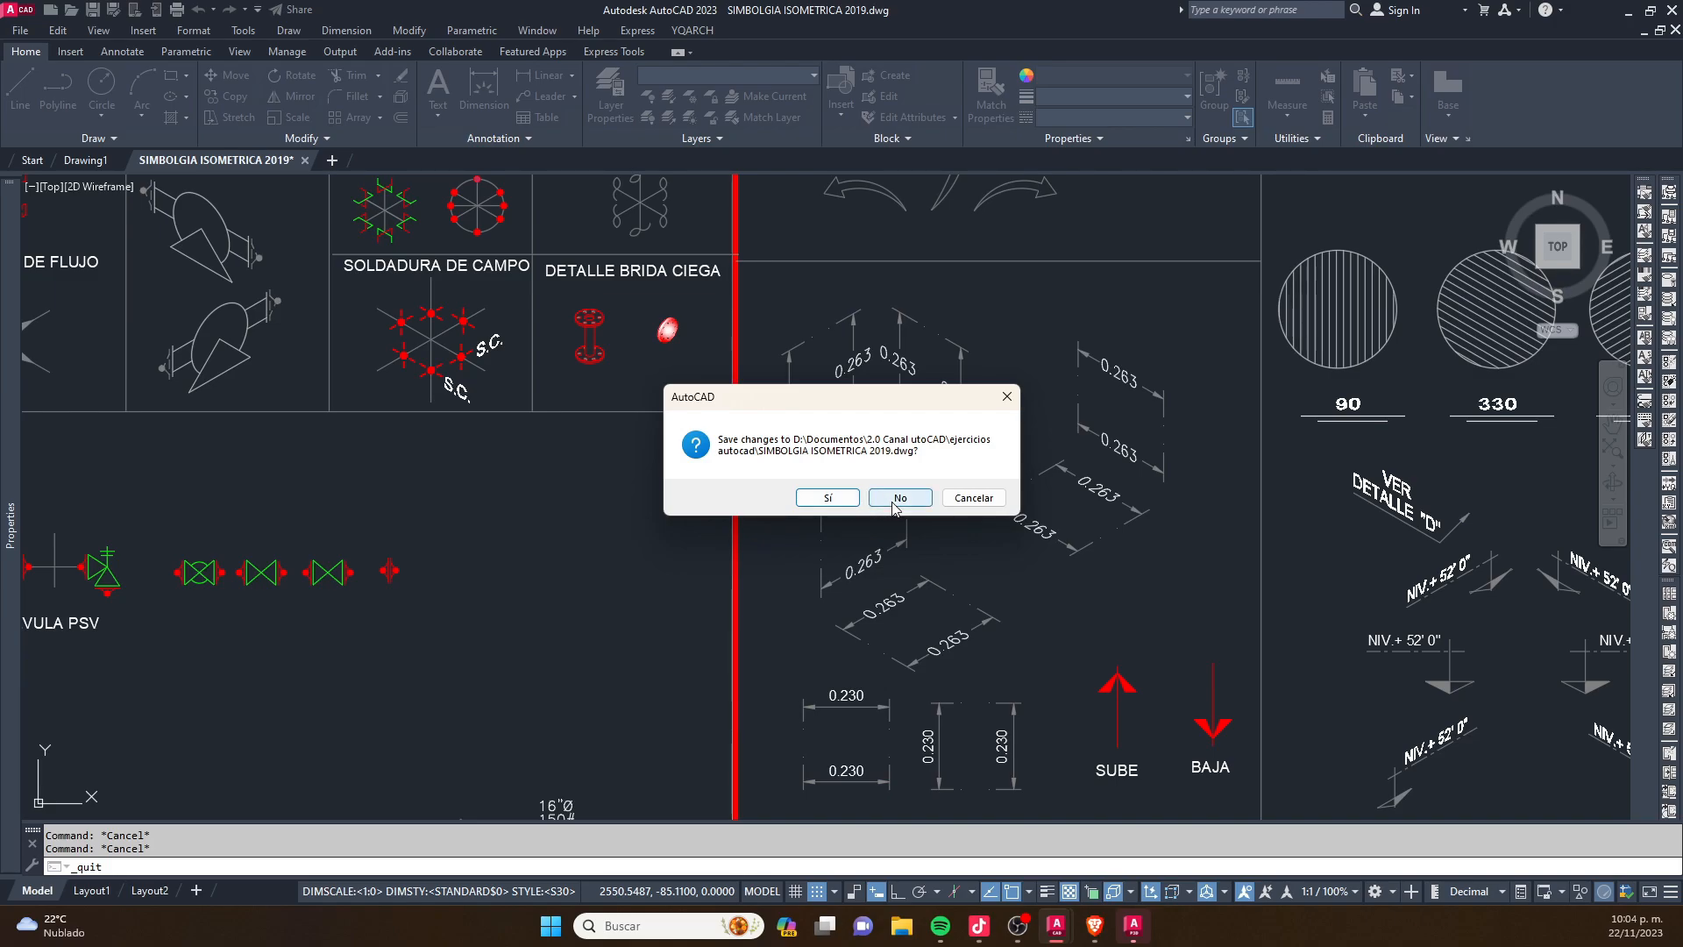
click(895, 498)
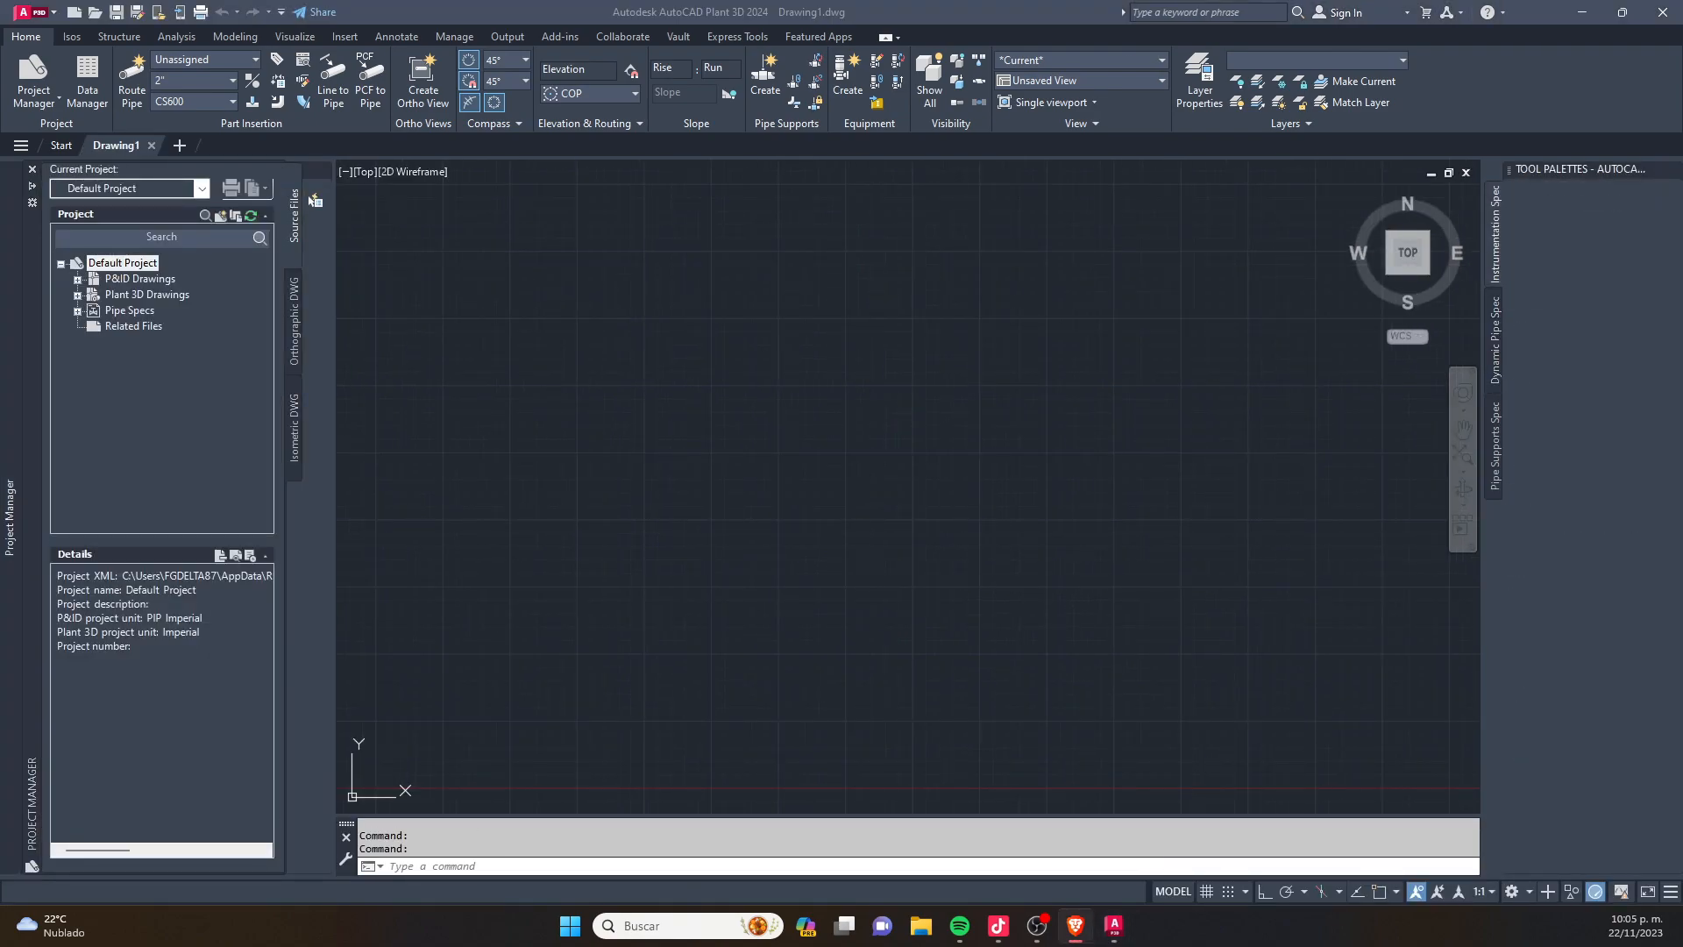
click(705, 430)
click(713, 422)
key(Escape)
key(Escape)
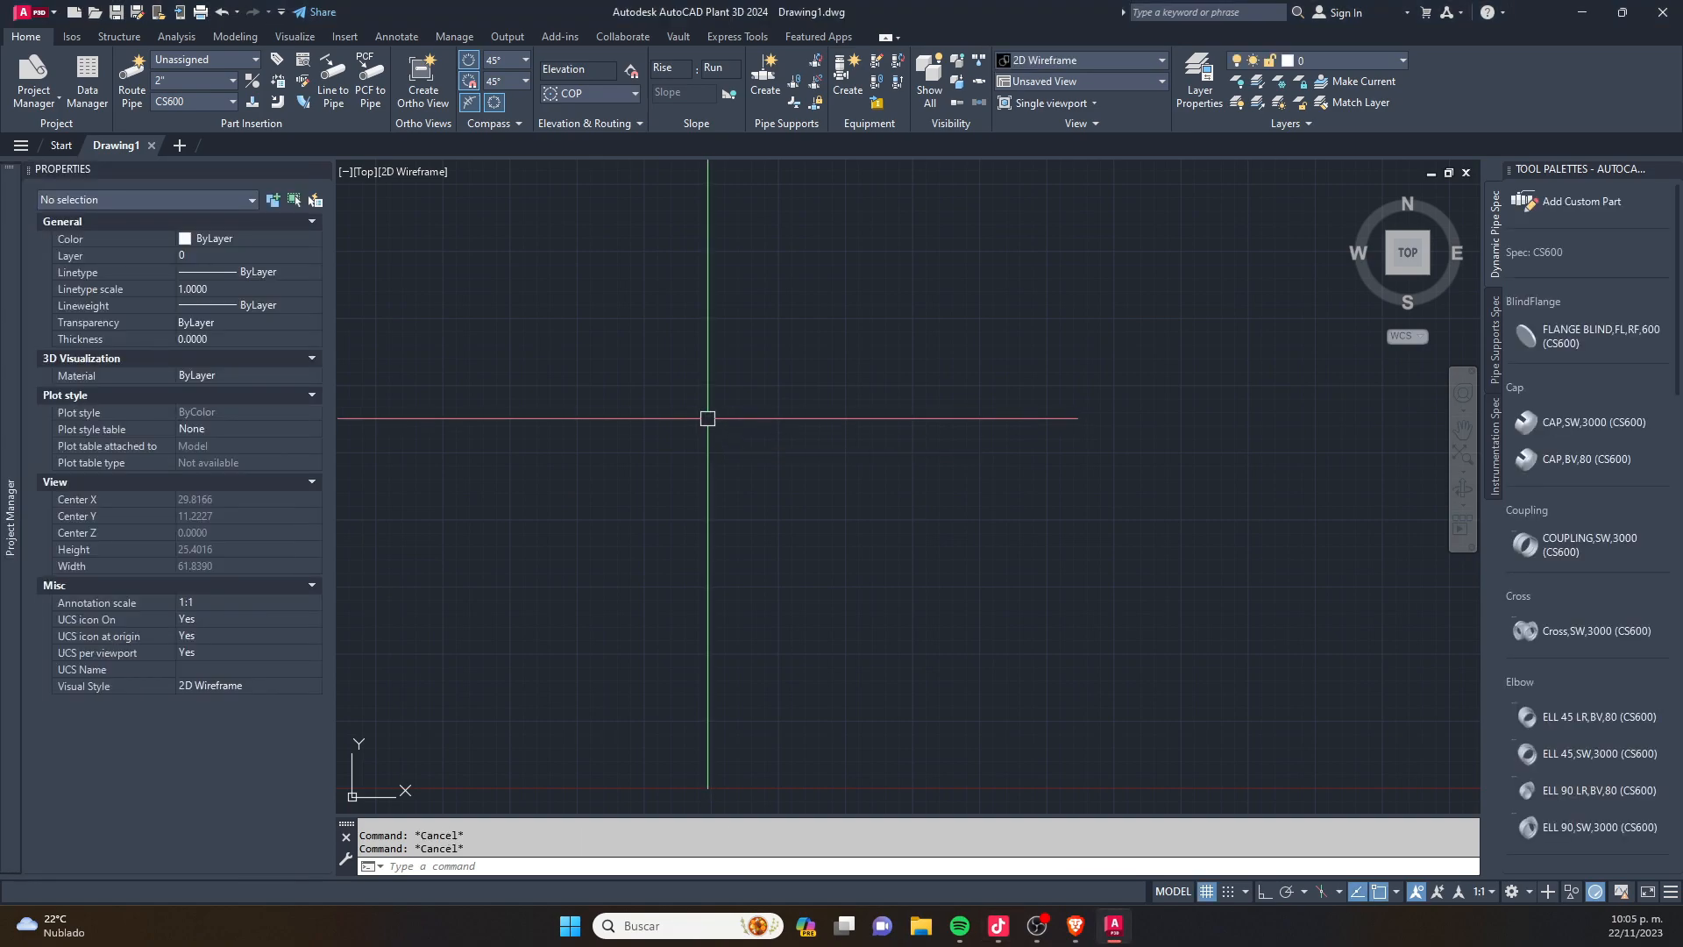
click(680, 930)
text(DD)
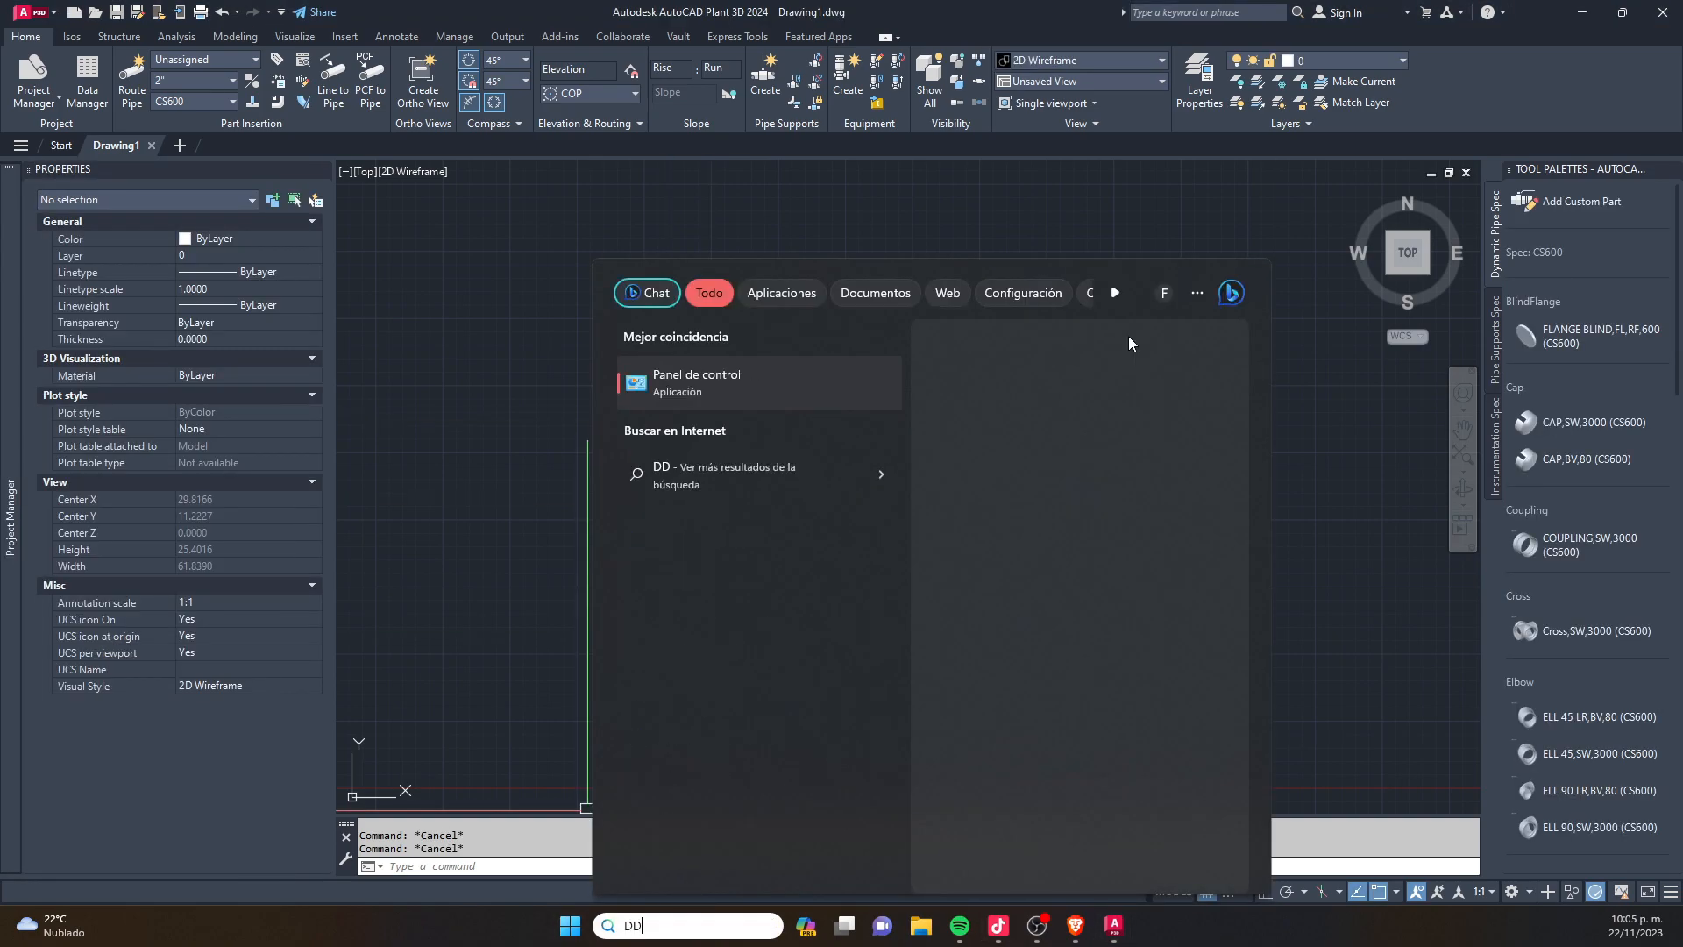
key(Escape)
click(754, 491)
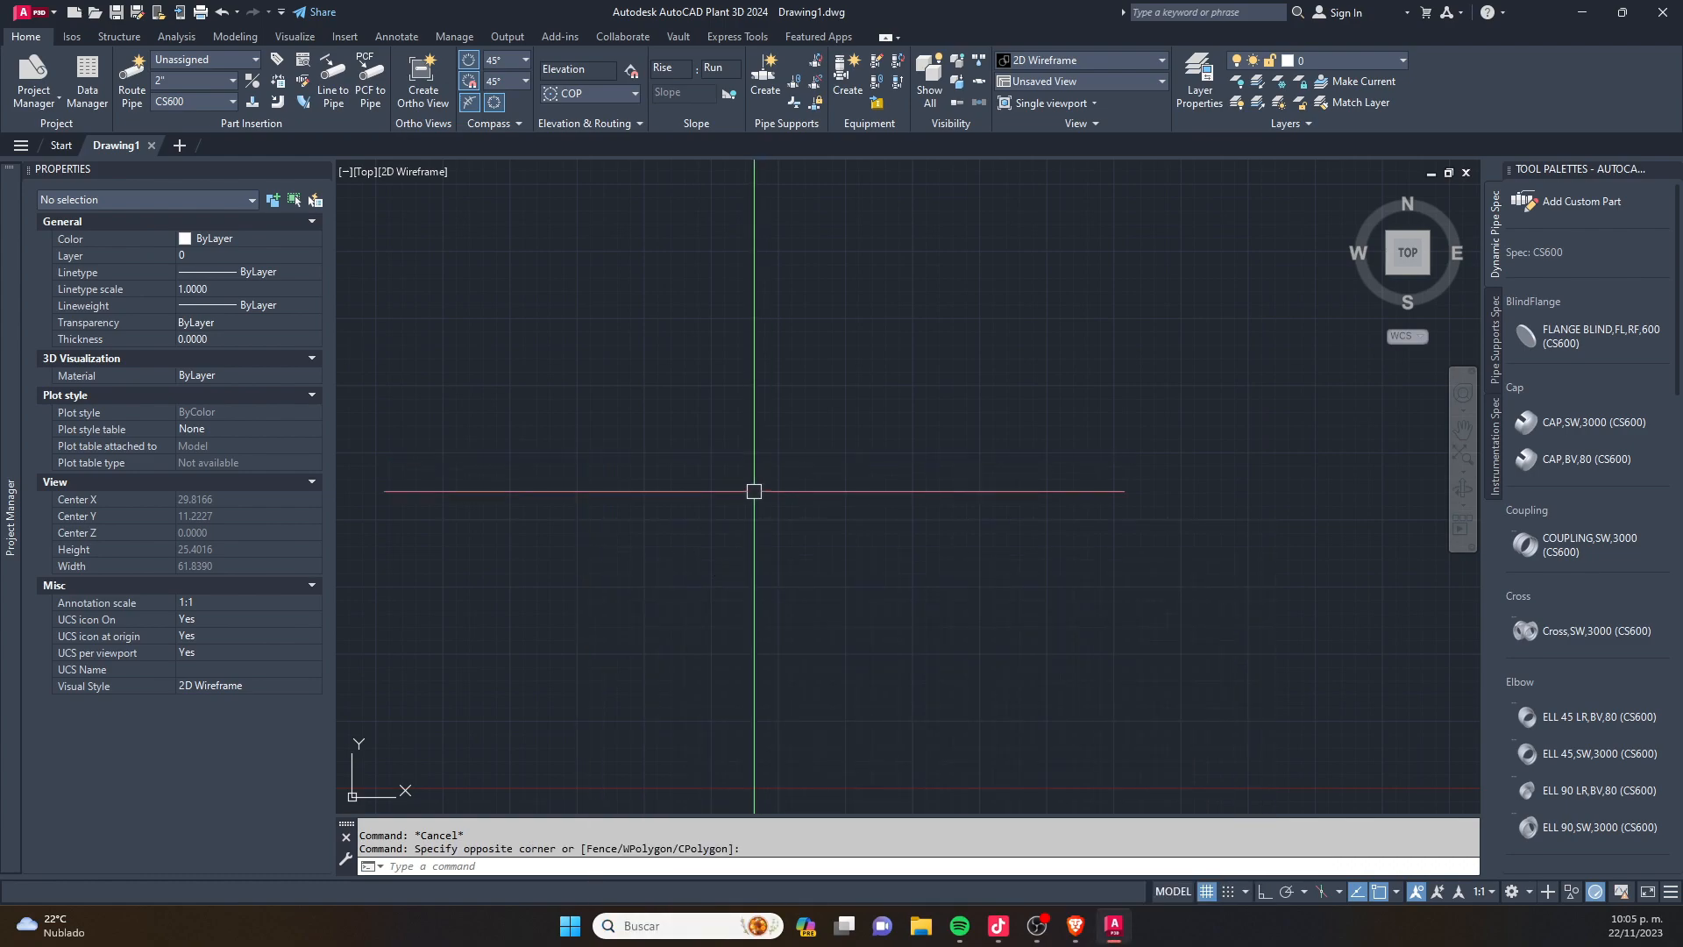
key(Escape)
click(889, 519)
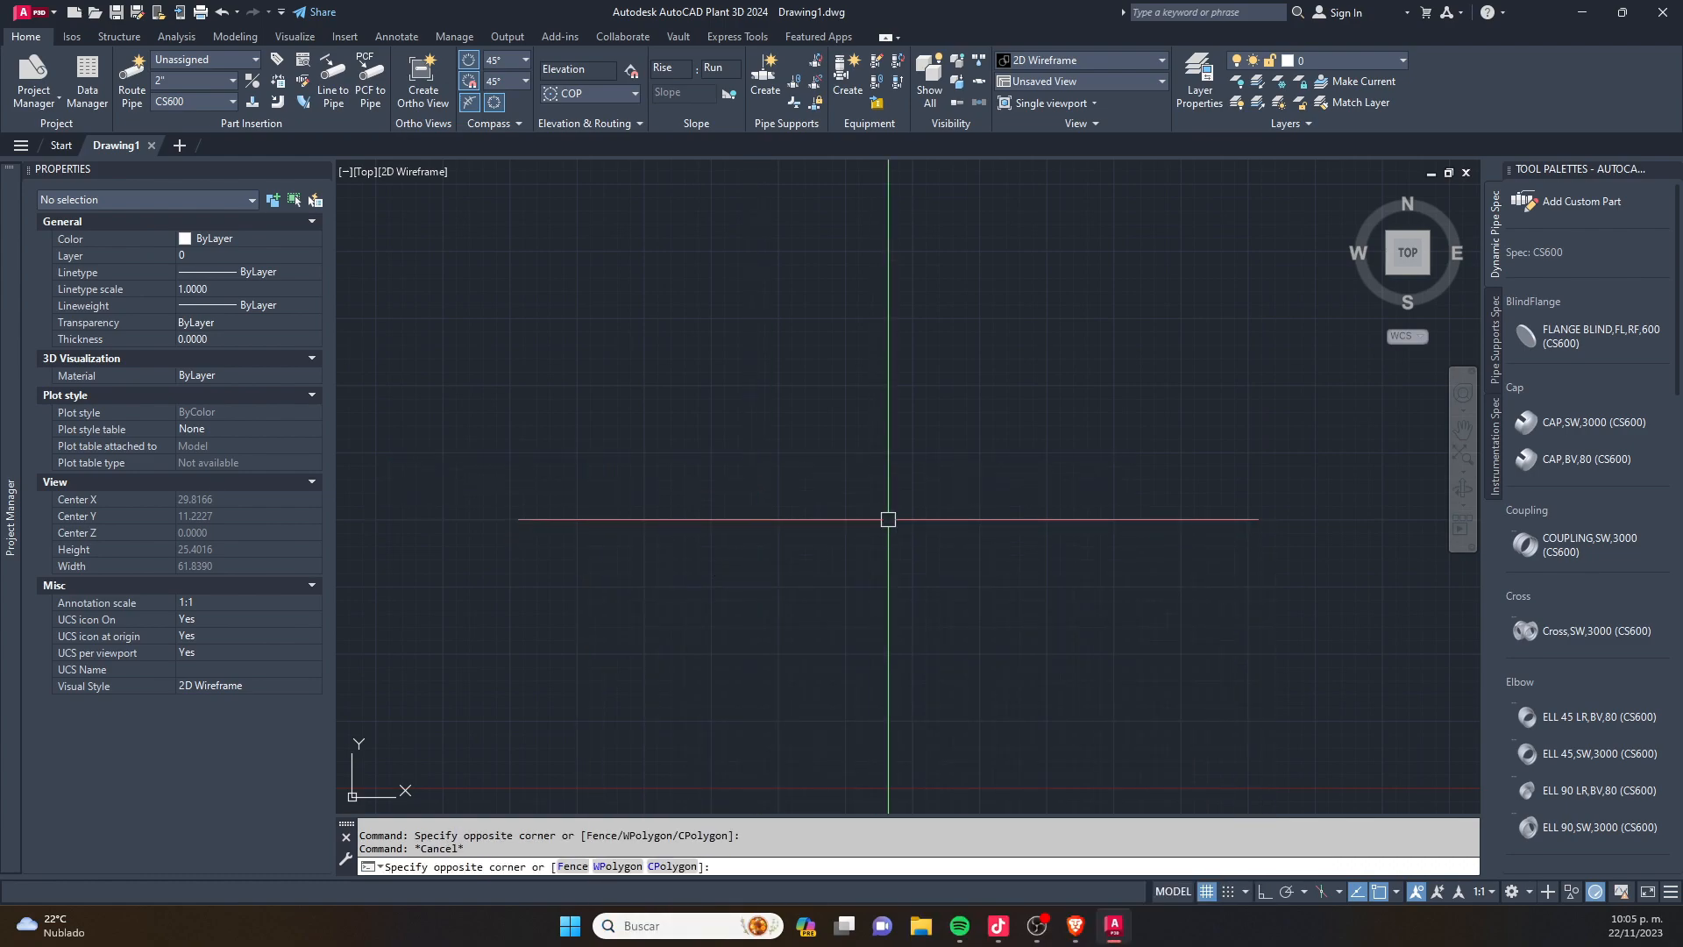
key(Escape)
- Draw a closed, irregular five-sided polyline starting at the origin
text(P)
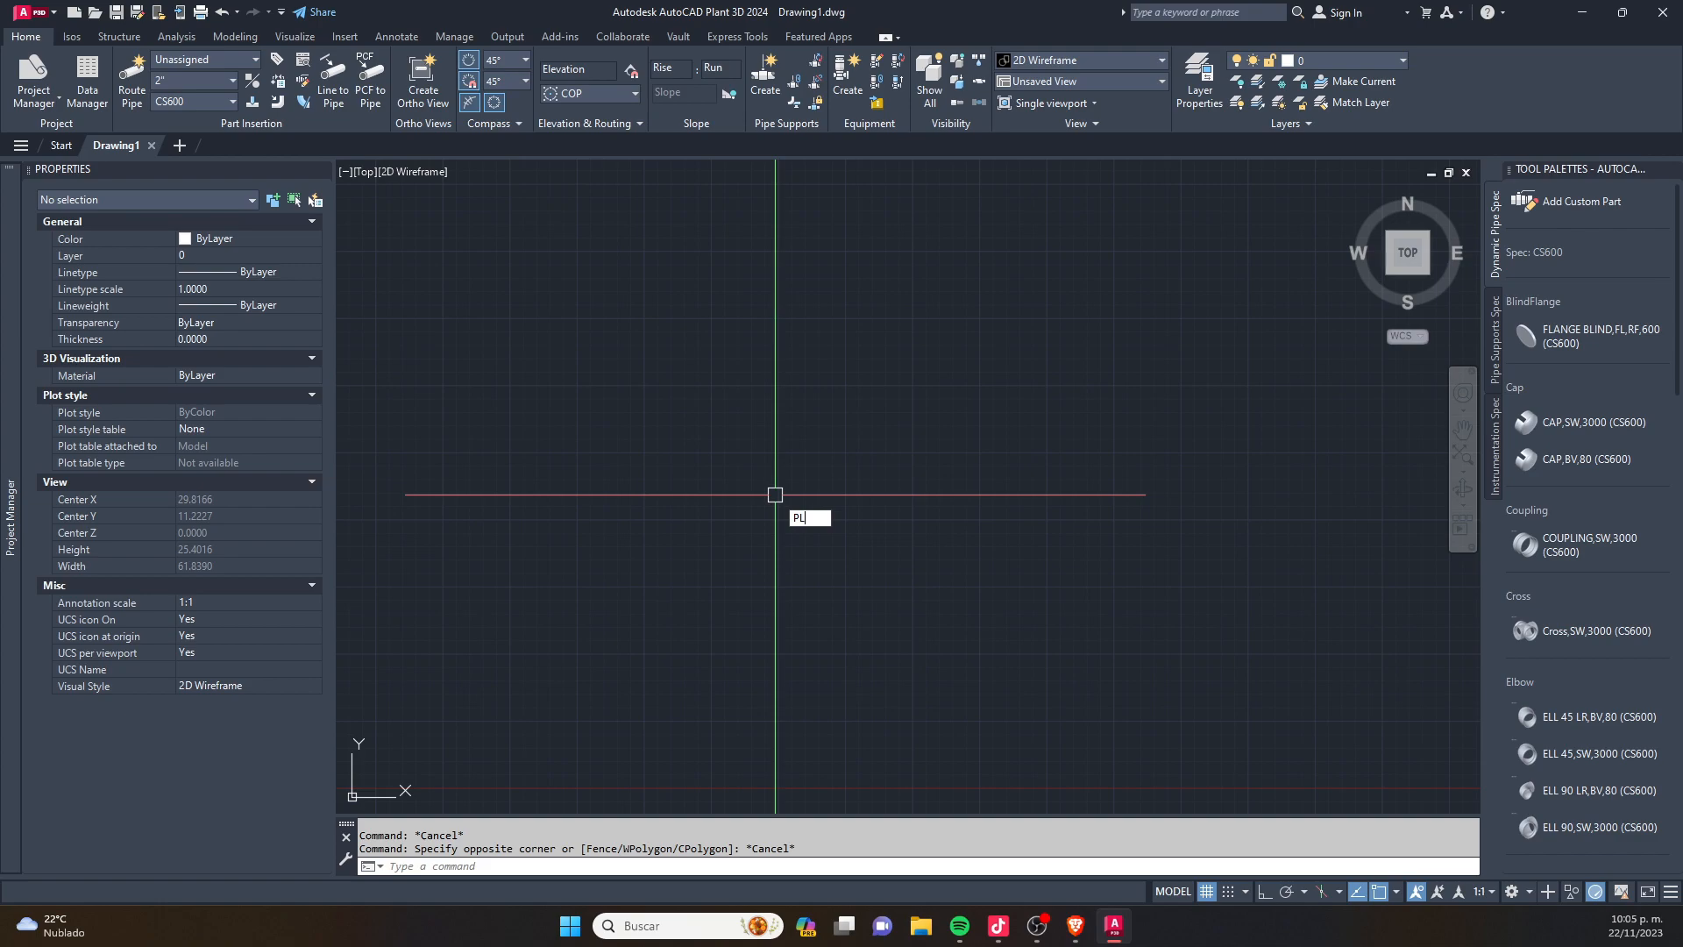
text(L)
key(Return)
key(Return)
scroll(690, 438, down, 4)
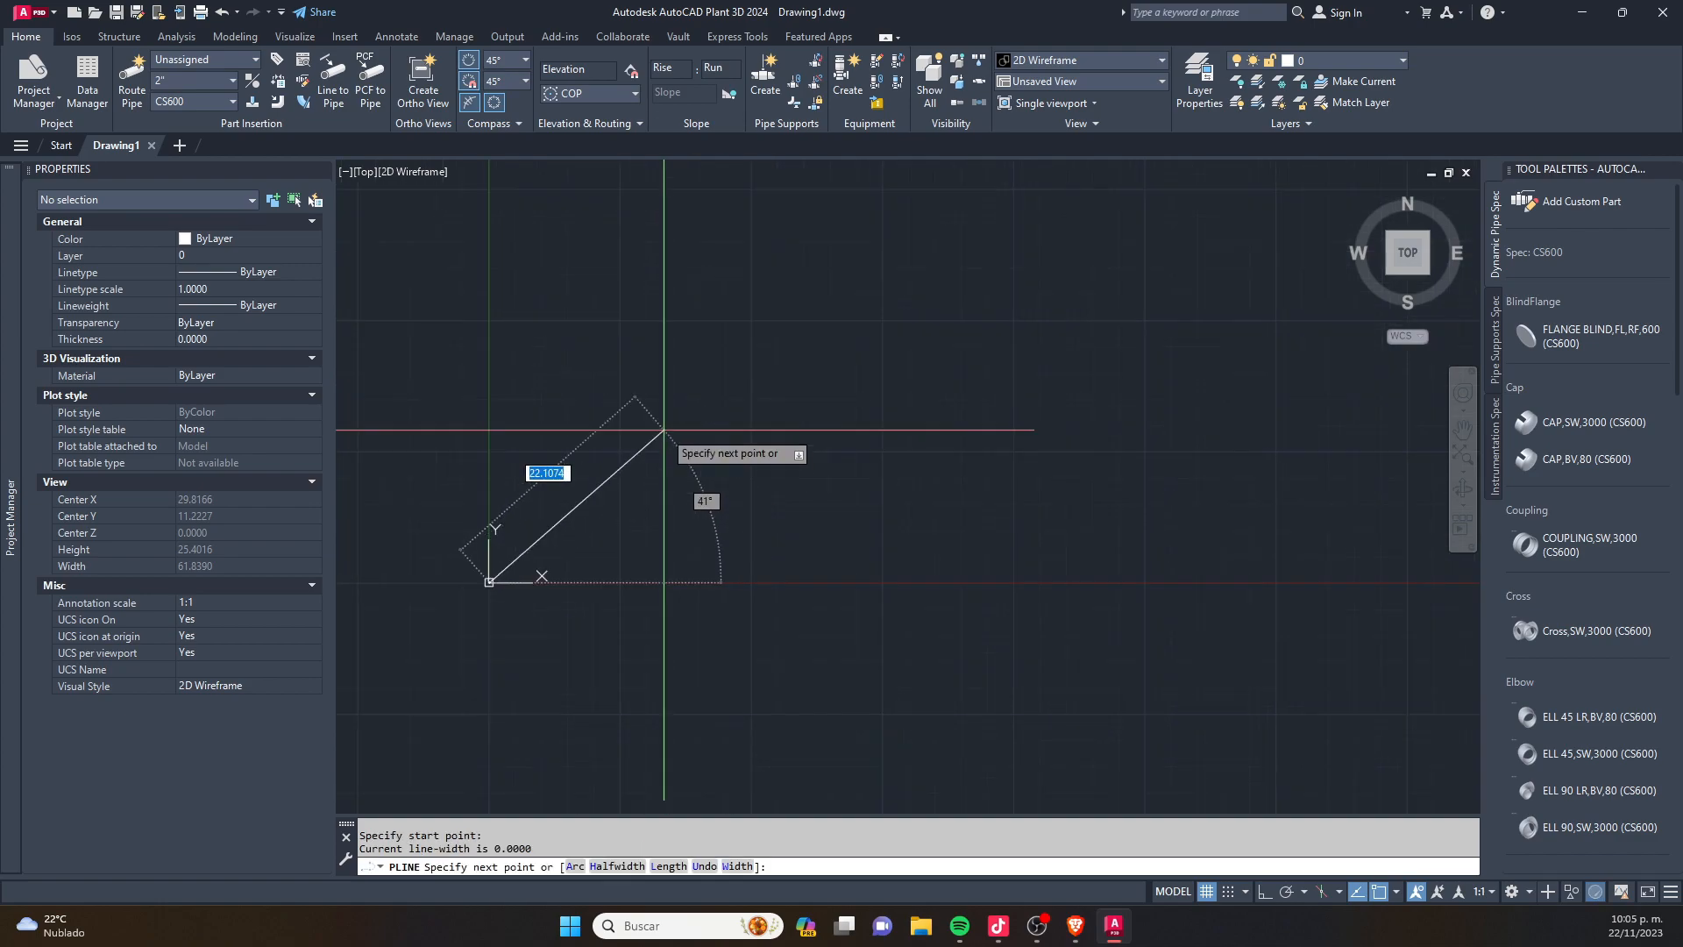
click(615, 612)
click(819, 499)
click(666, 349)
click(527, 499)
scroll(516, 567, up, 5)
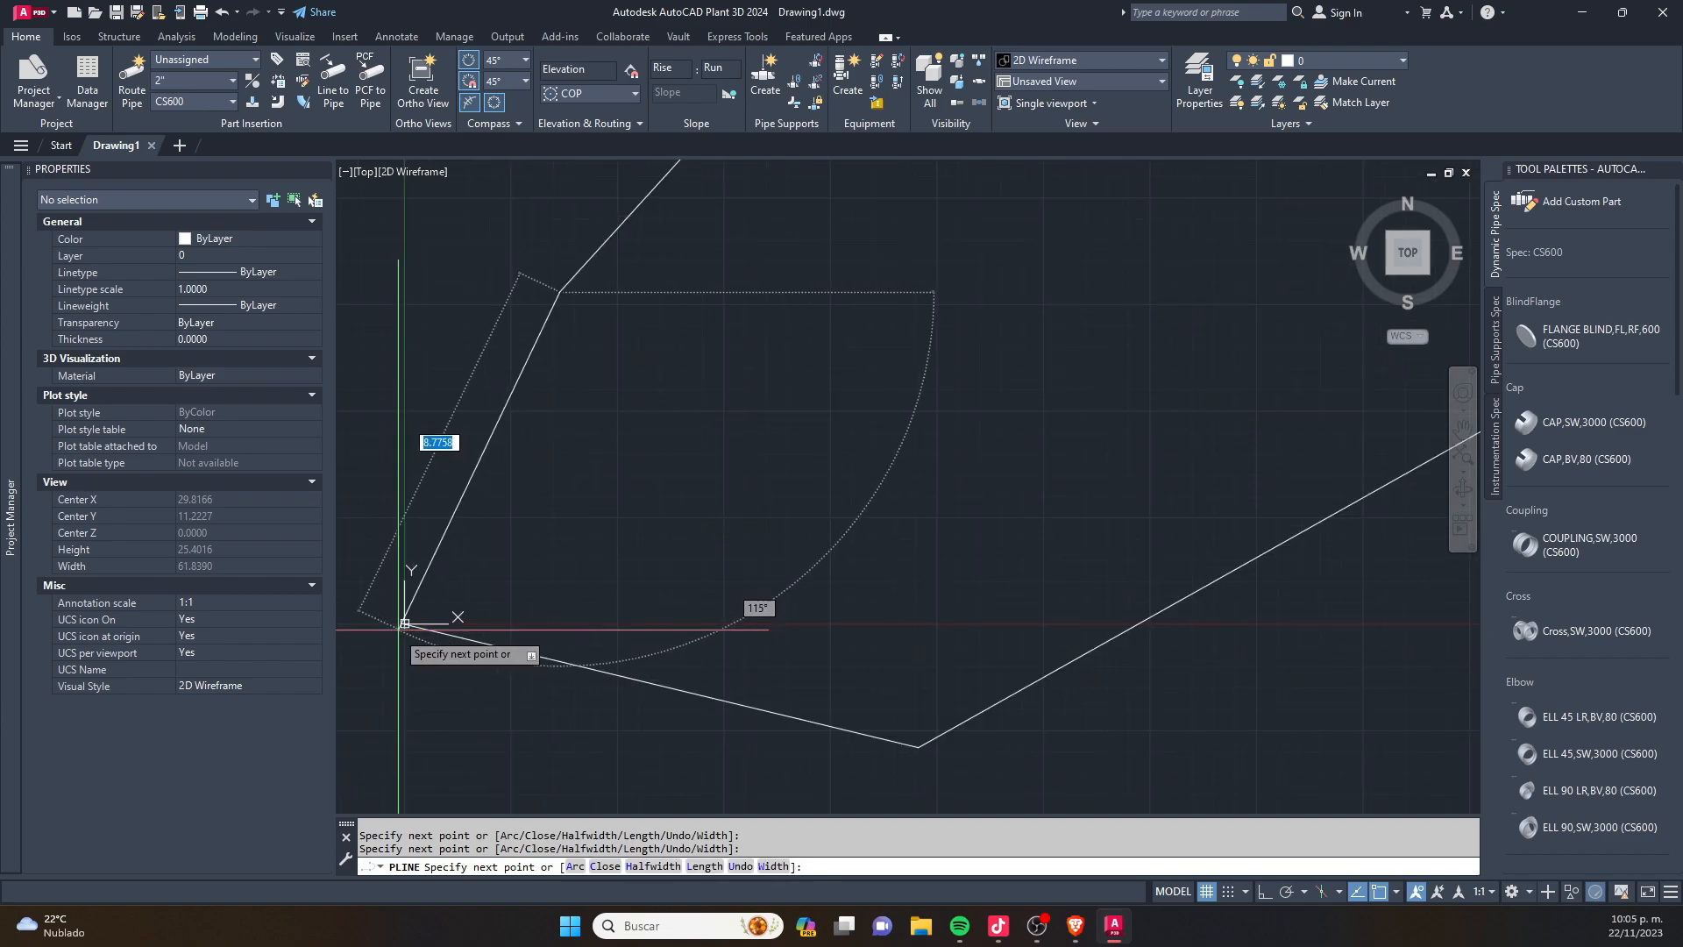
right_click(407, 620)
click(443, 630)
click(443, 544)
scroll(615, 472, down, 5)
key(Escape)
key(Escape)
scroll(565, 474, up, 3)
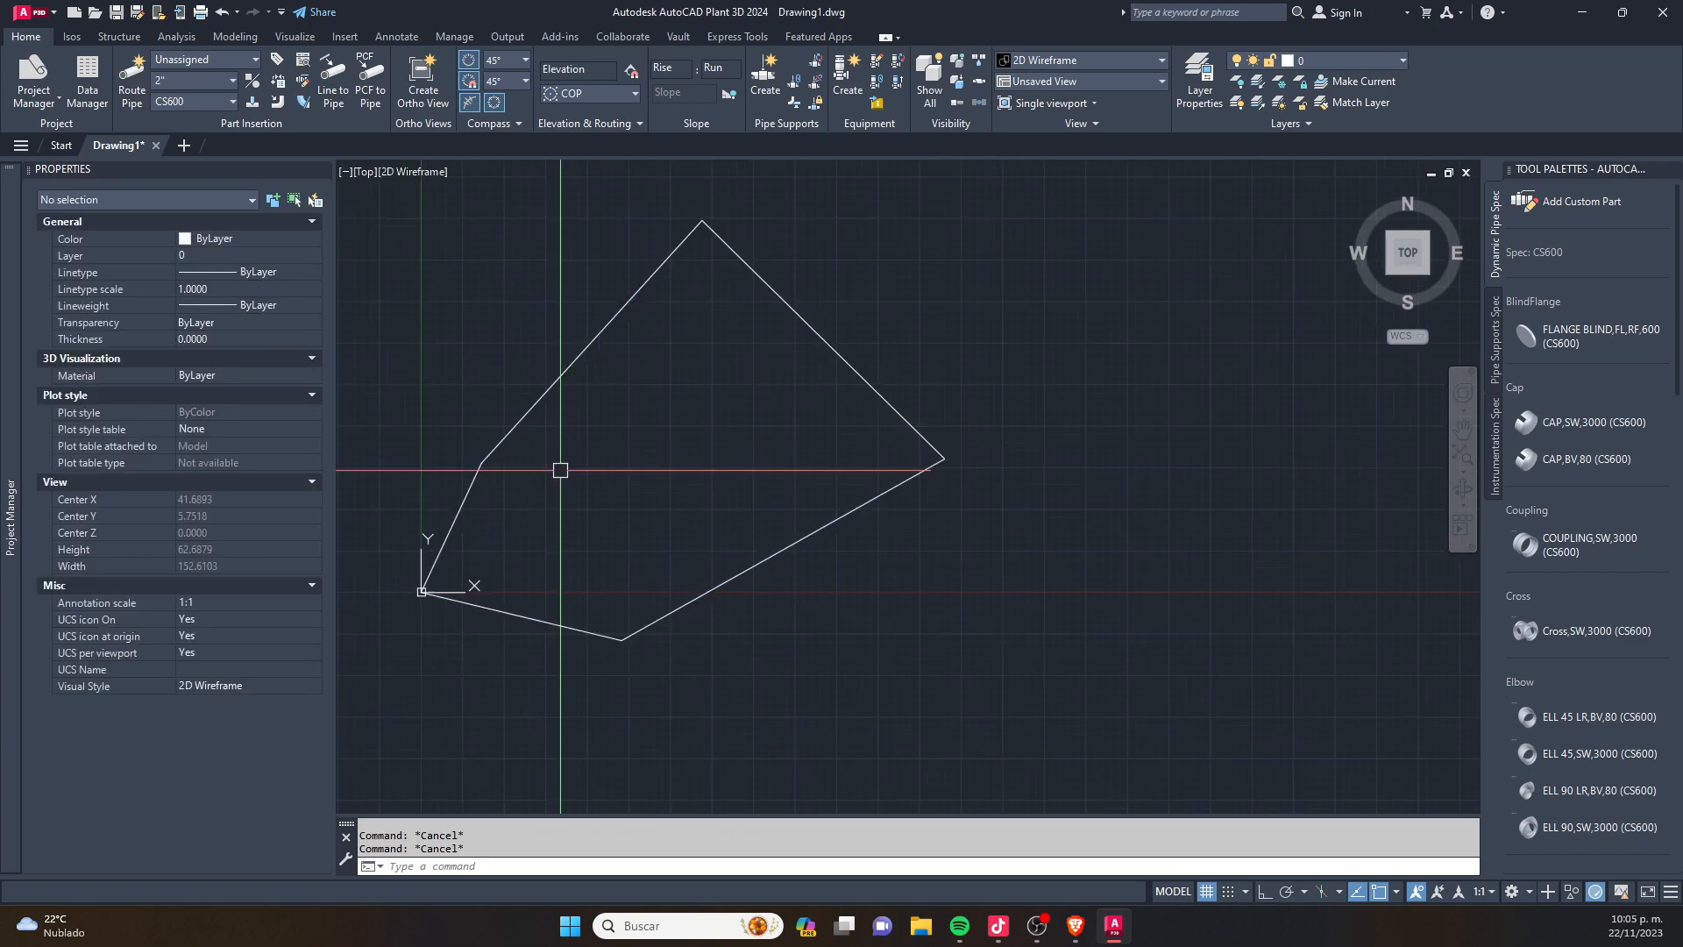
- Measure the five-sided polyline's area with the AREA command's Object option
text(area)
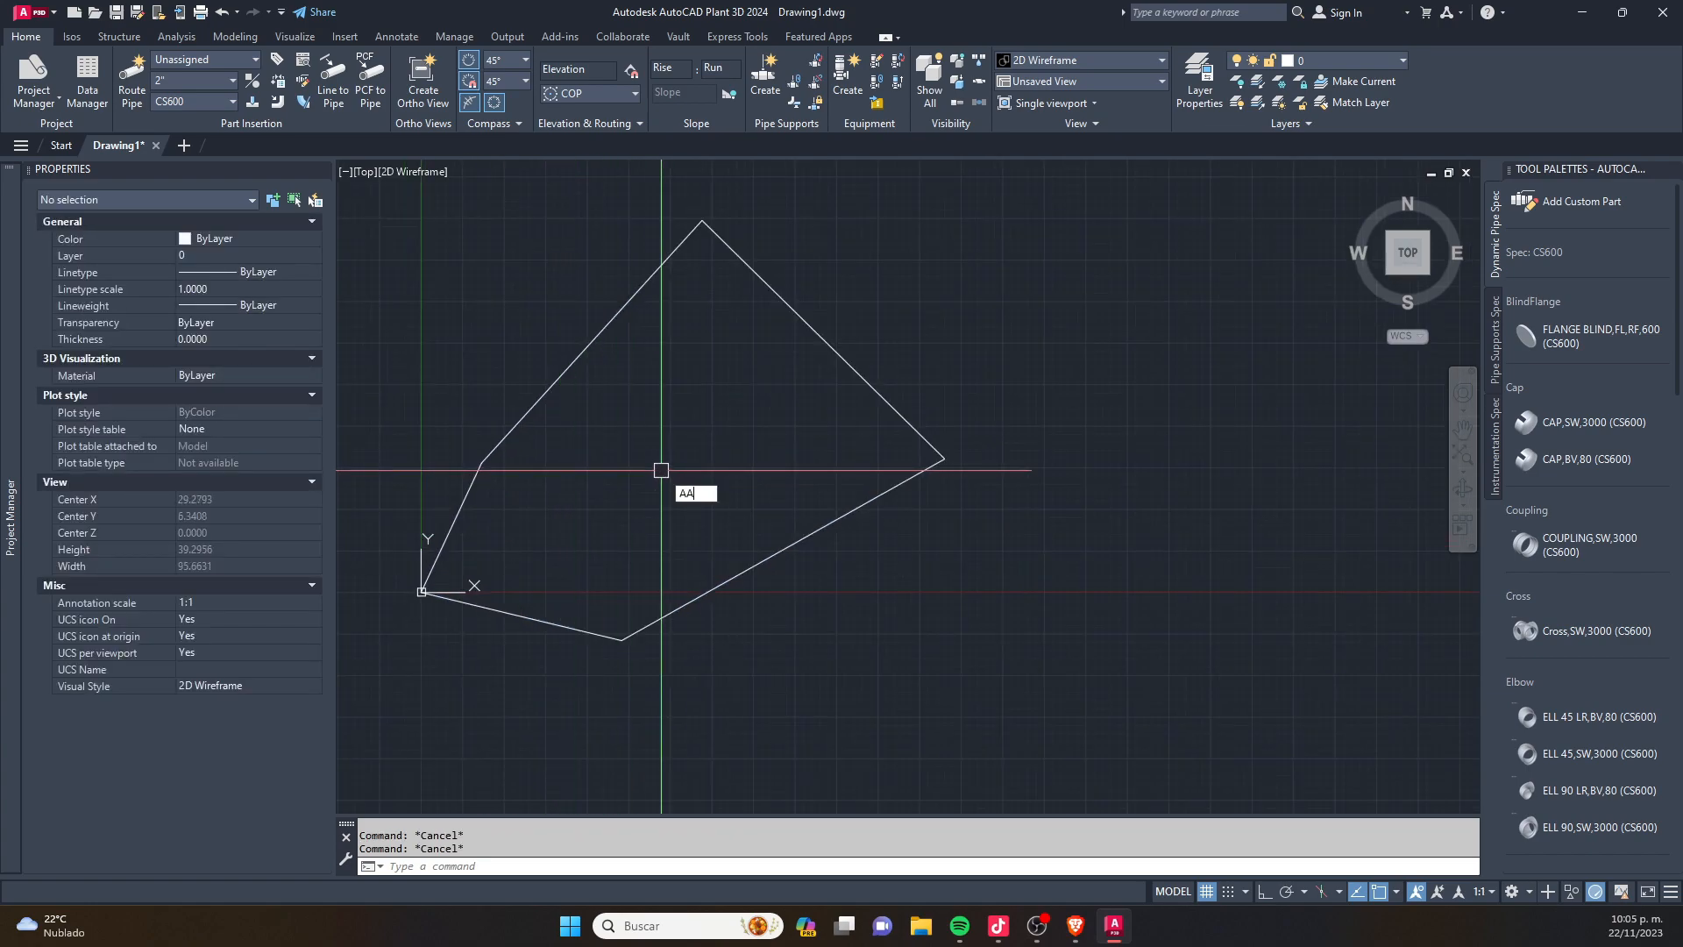
key(Return)
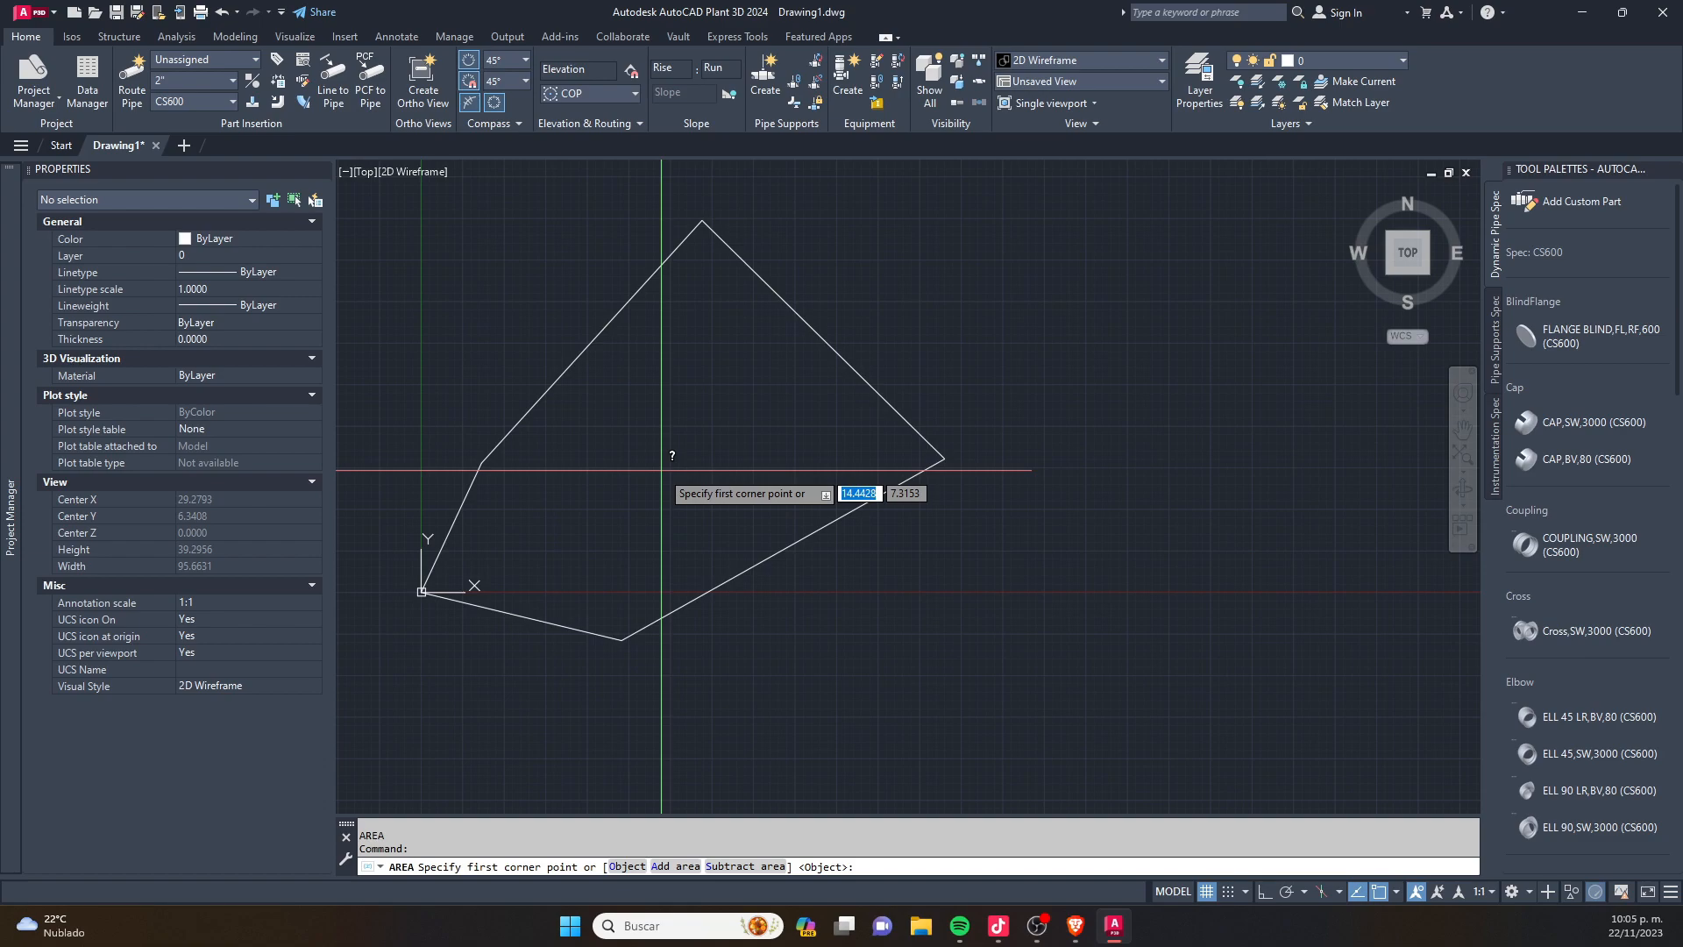
text(o)
key(Return)
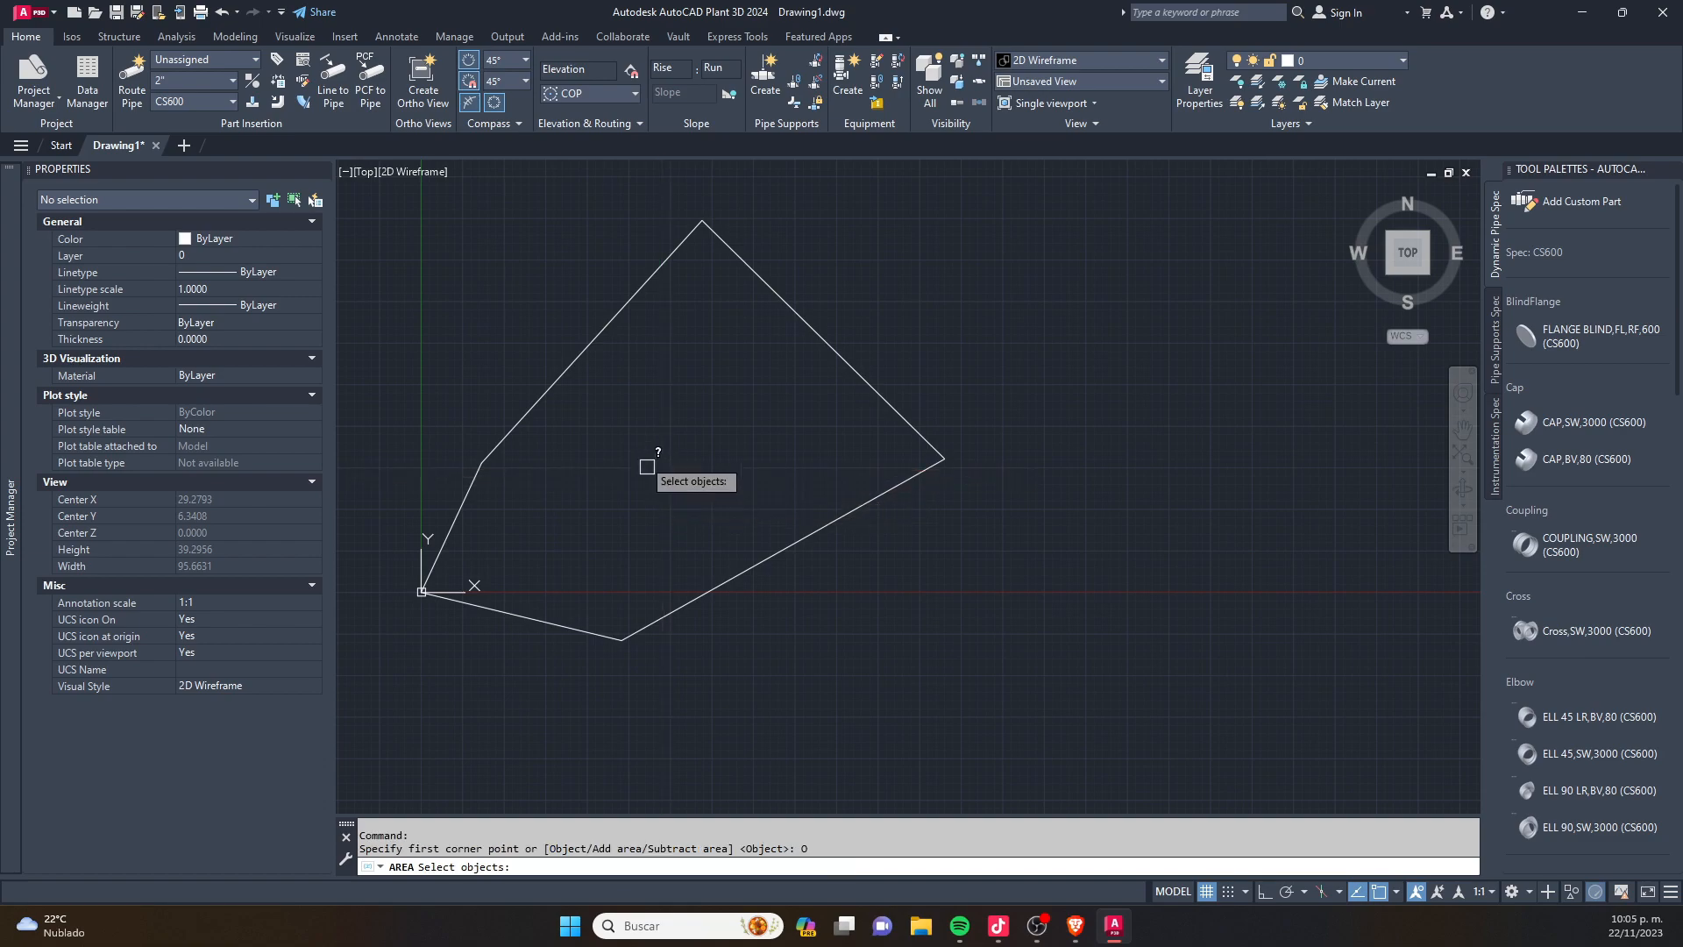
click(579, 368)
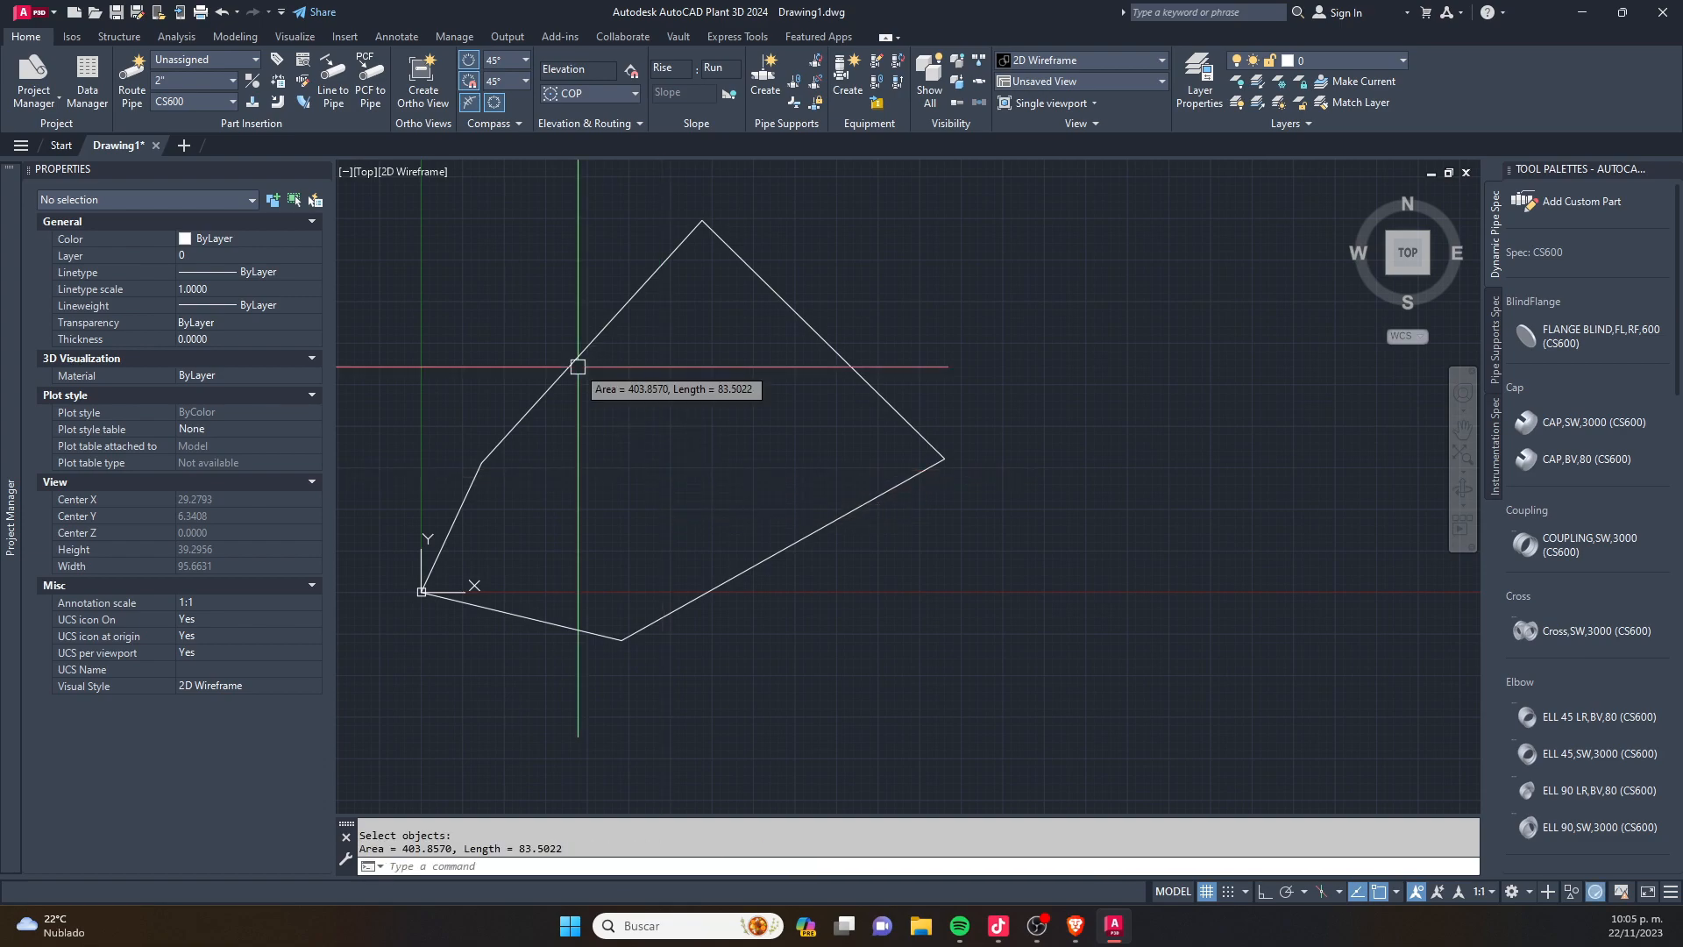
key(Escape)
scroll(795, 416, down, 2)
key(Escape)
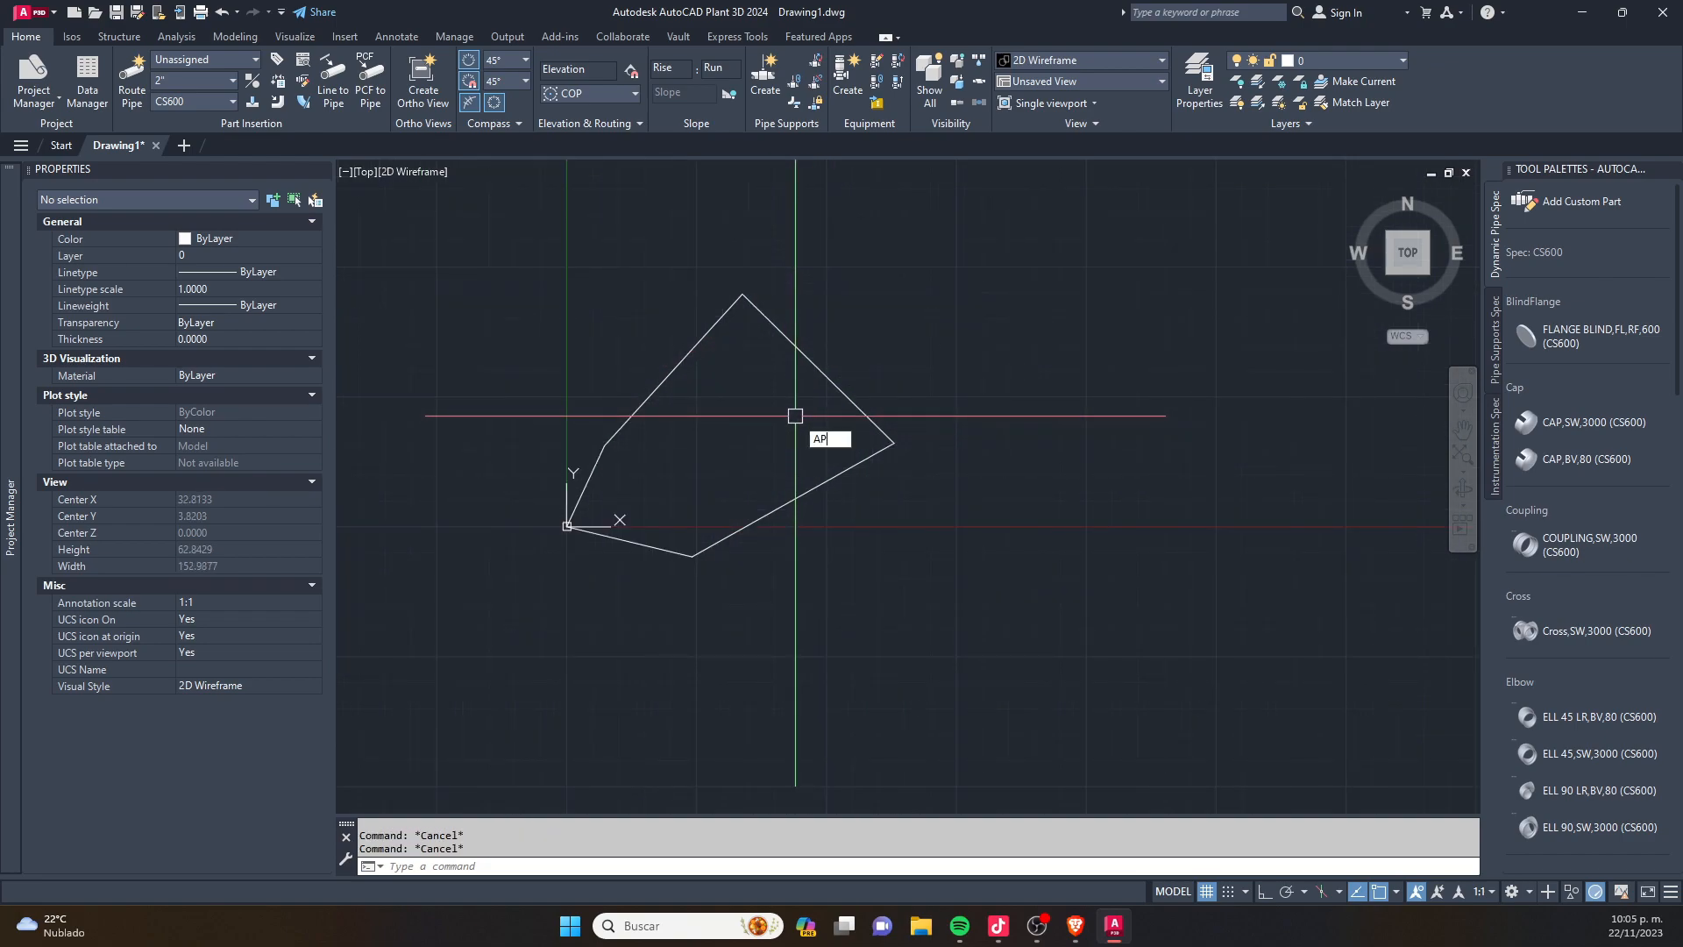
- Load ER40_planta.VLX and Grid1a.LSP from the AUTOCAD COORDENADAS folder into the new drawing with APPLOAD
text(AP)
key(Return)
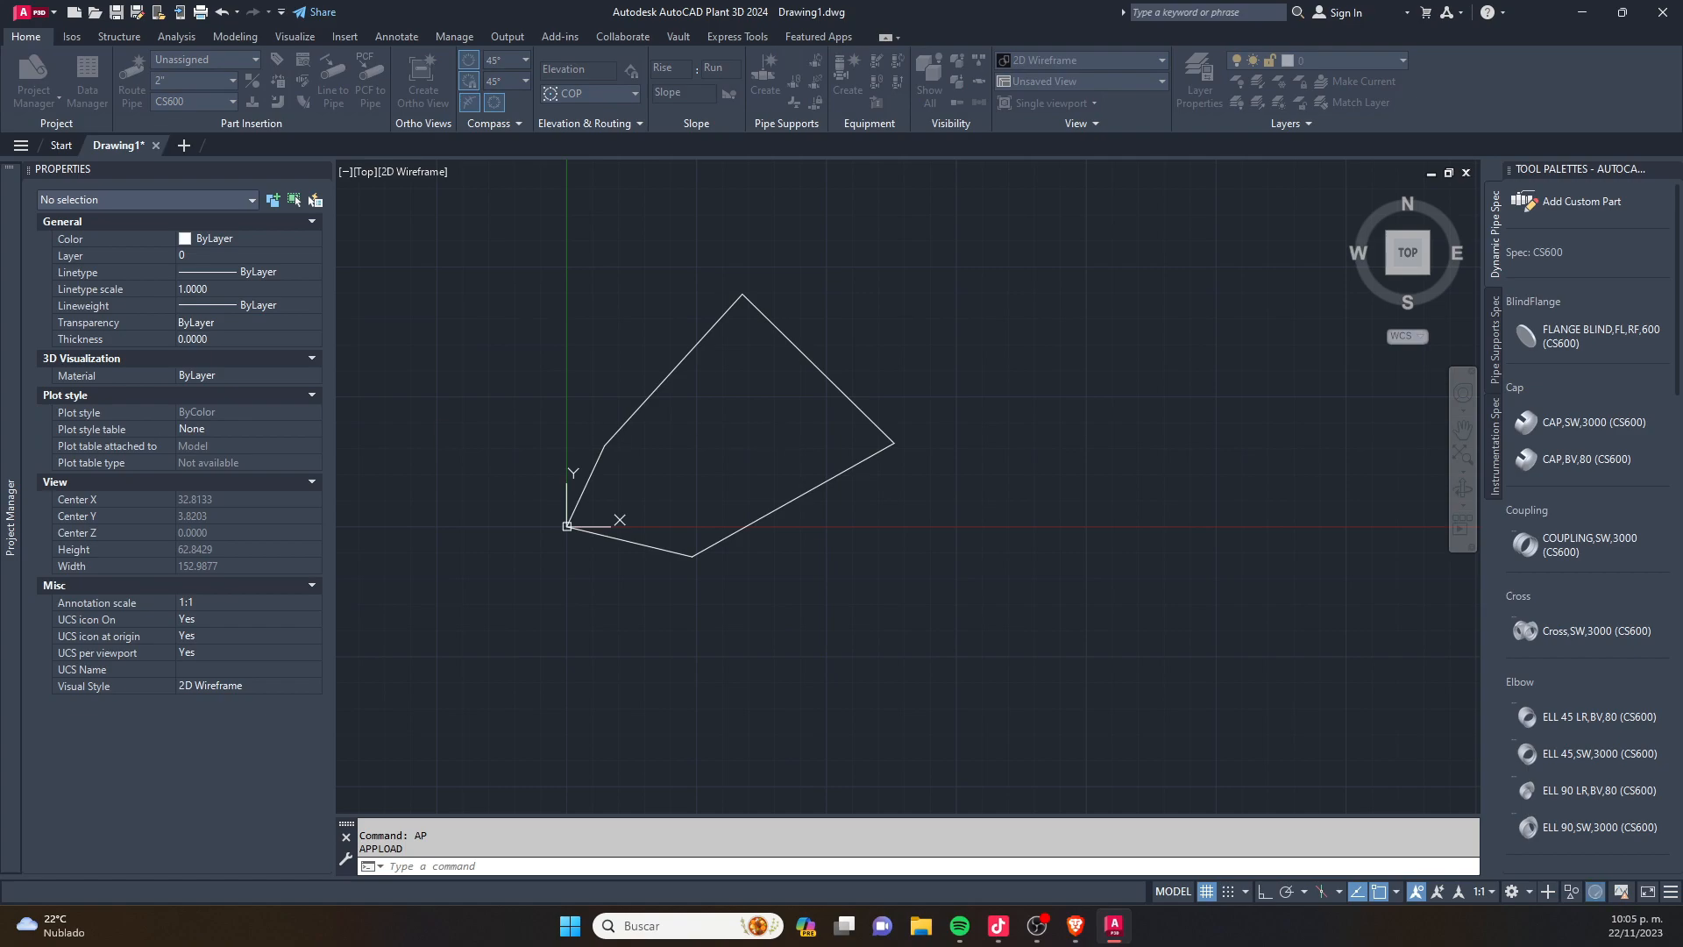
drag(536, 239, 754, 169)
double_click(649, 247)
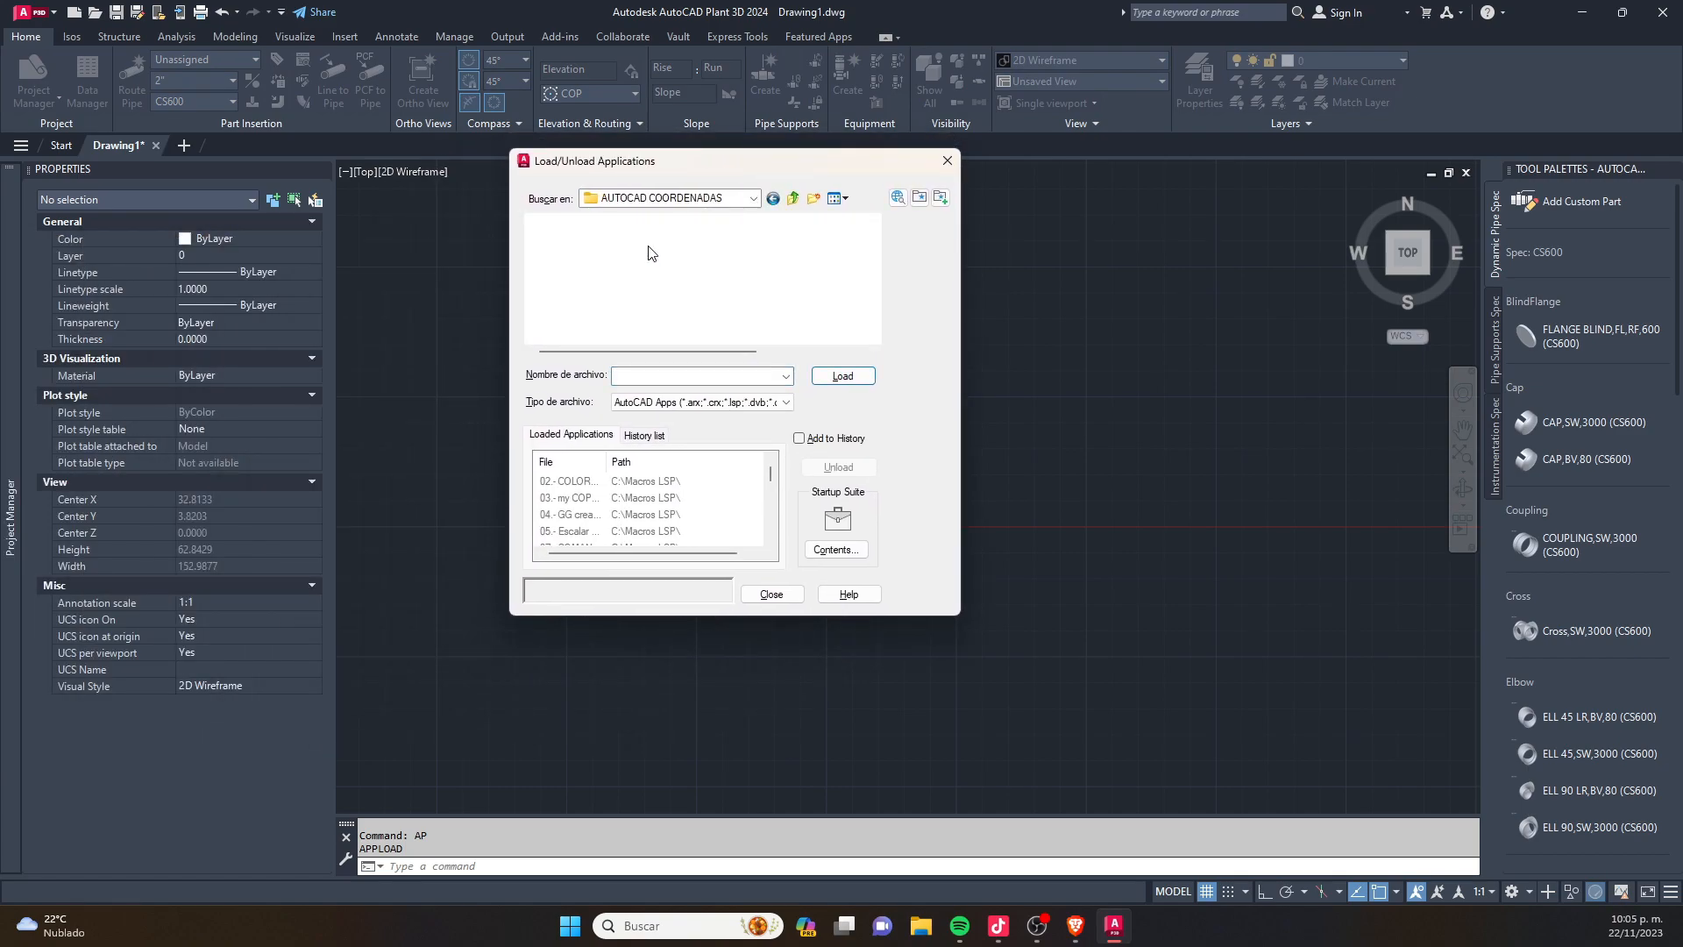
drag(625, 298, 586, 249)
click(842, 375)
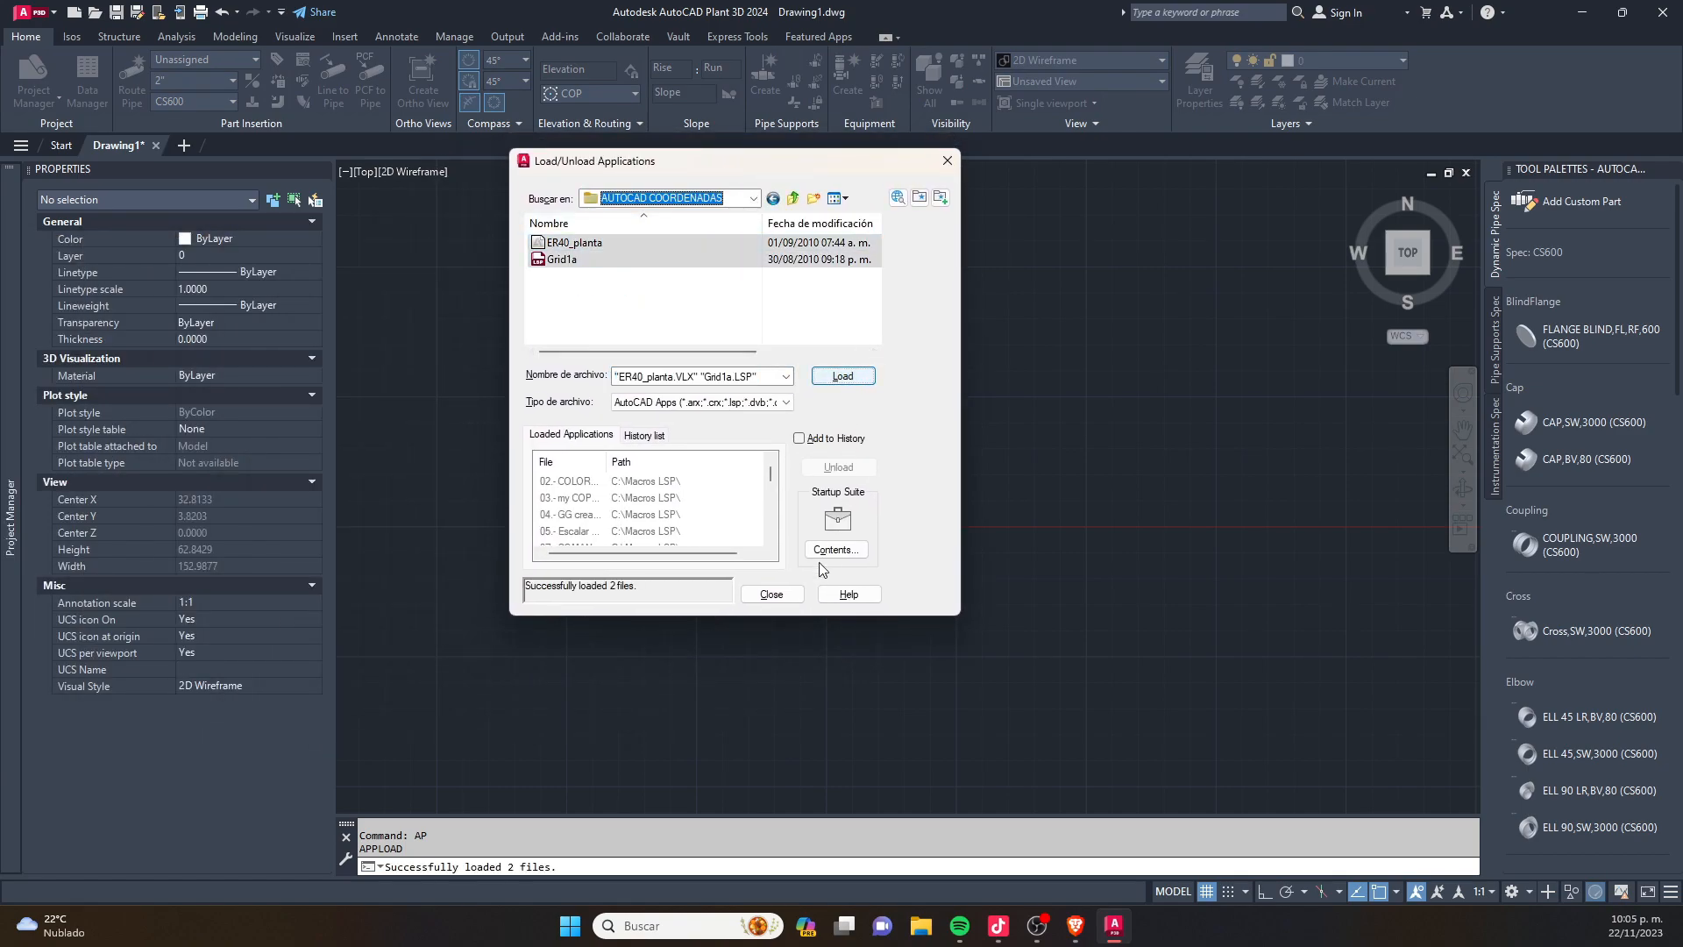
click(772, 594)
- Enter the password for the protected routine and turn off the grid display
click(687, 927)
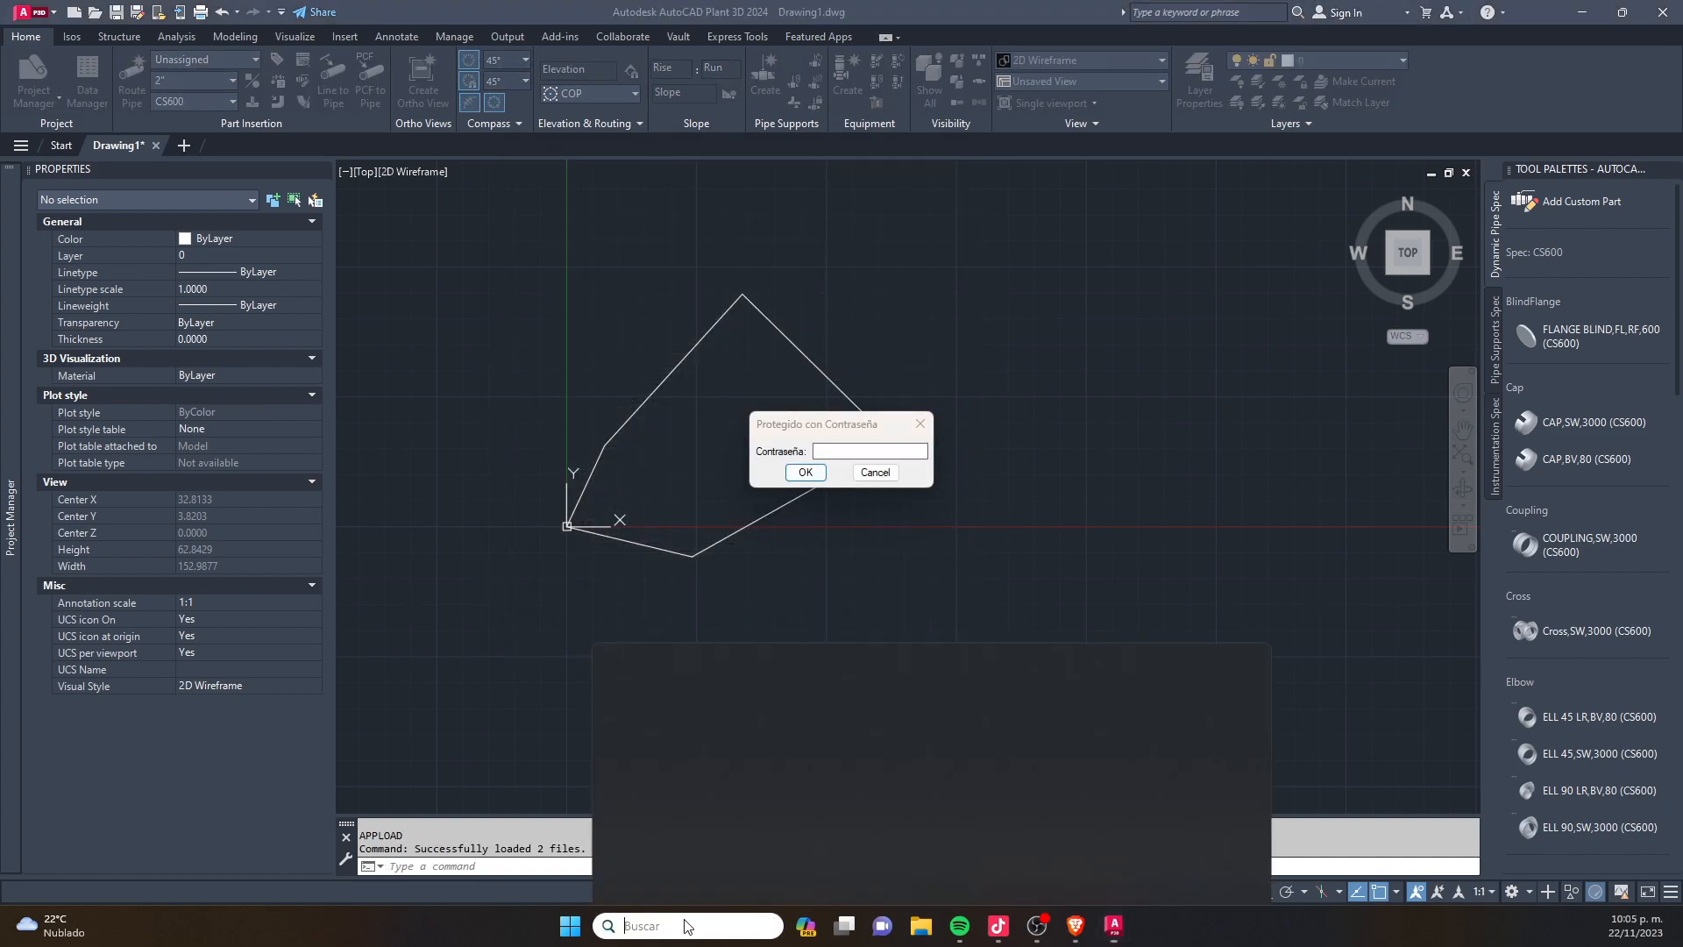
click(528, 606)
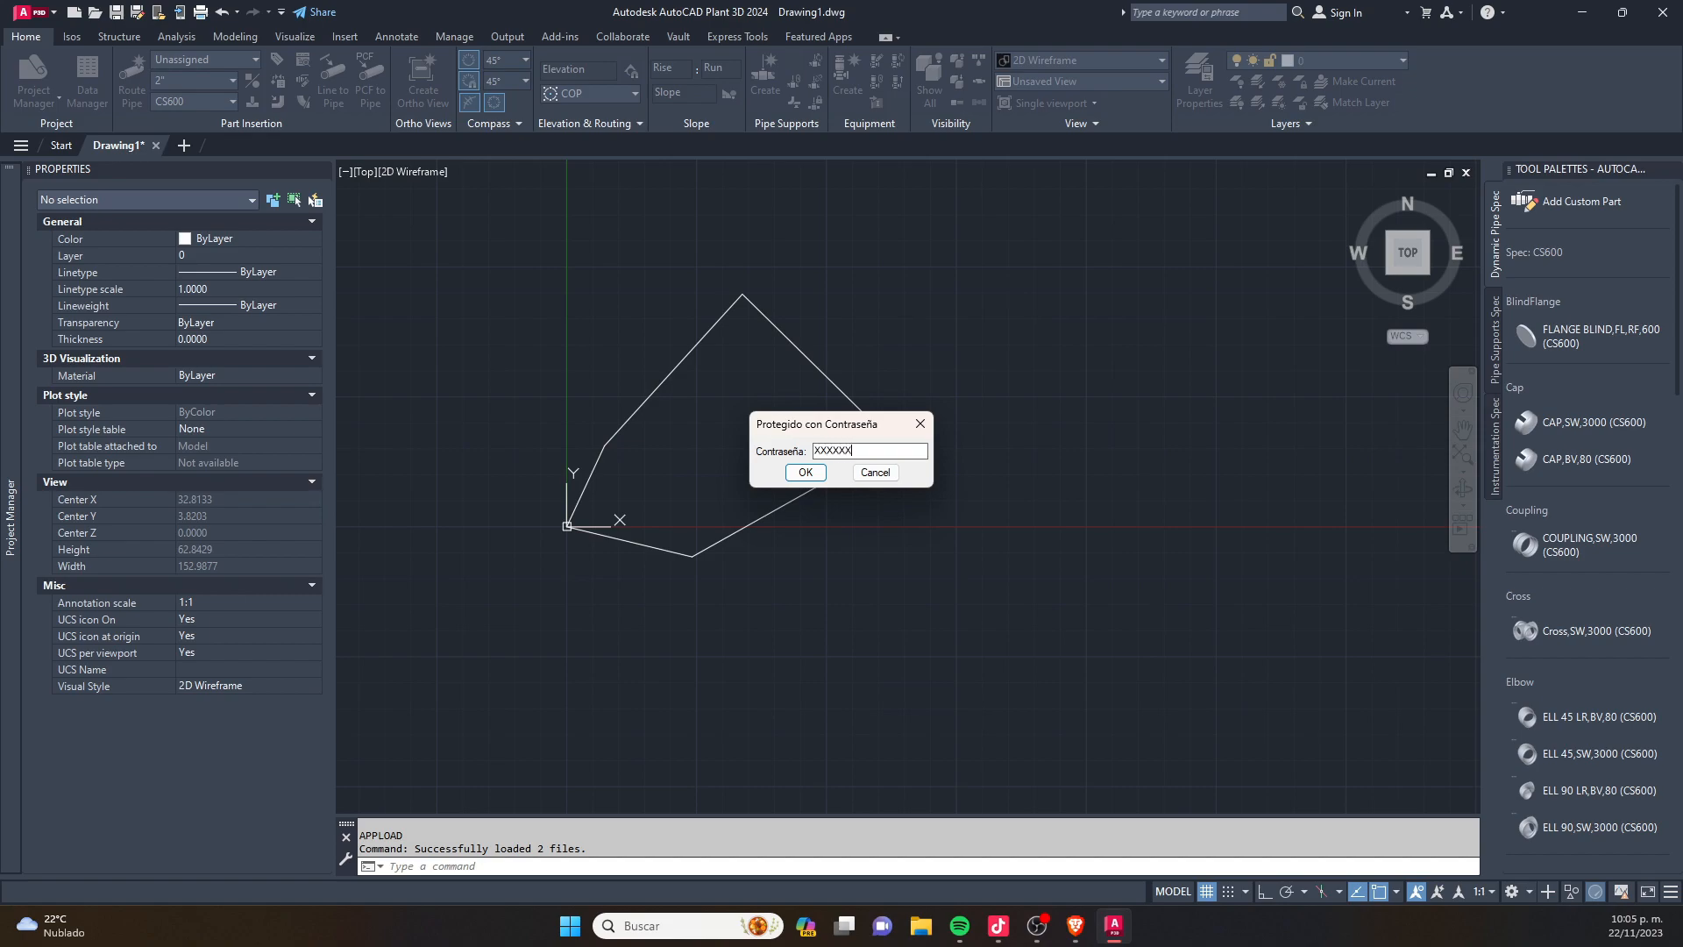
click(805, 472)
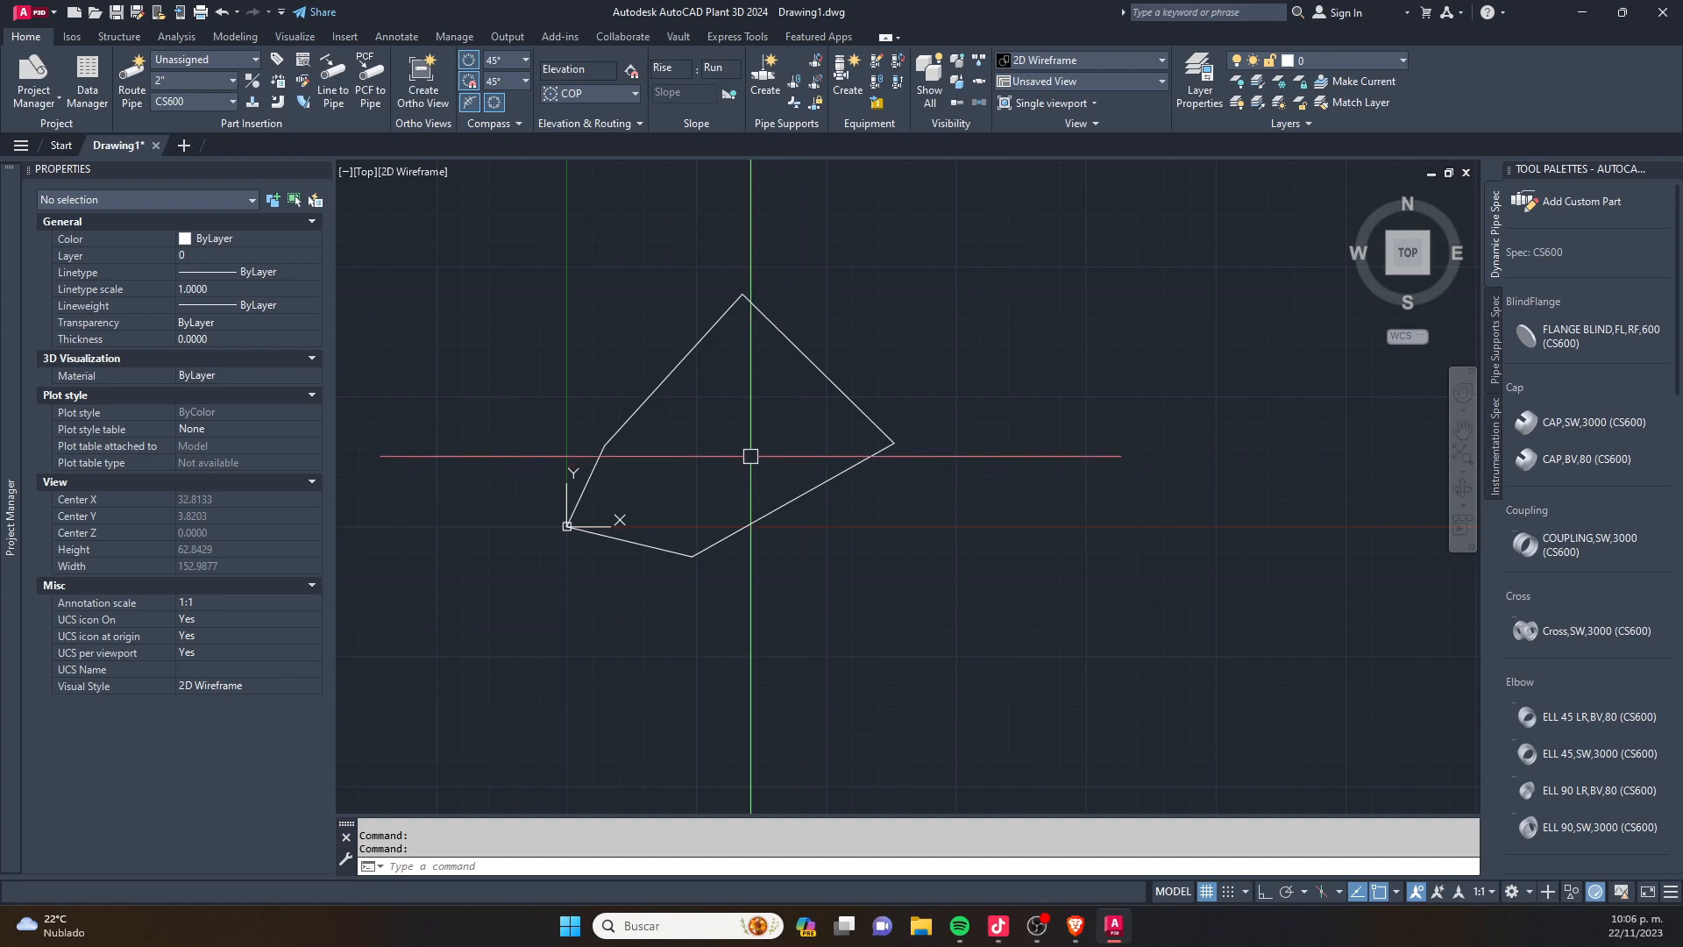
middle_drag(723, 427, 796, 438)
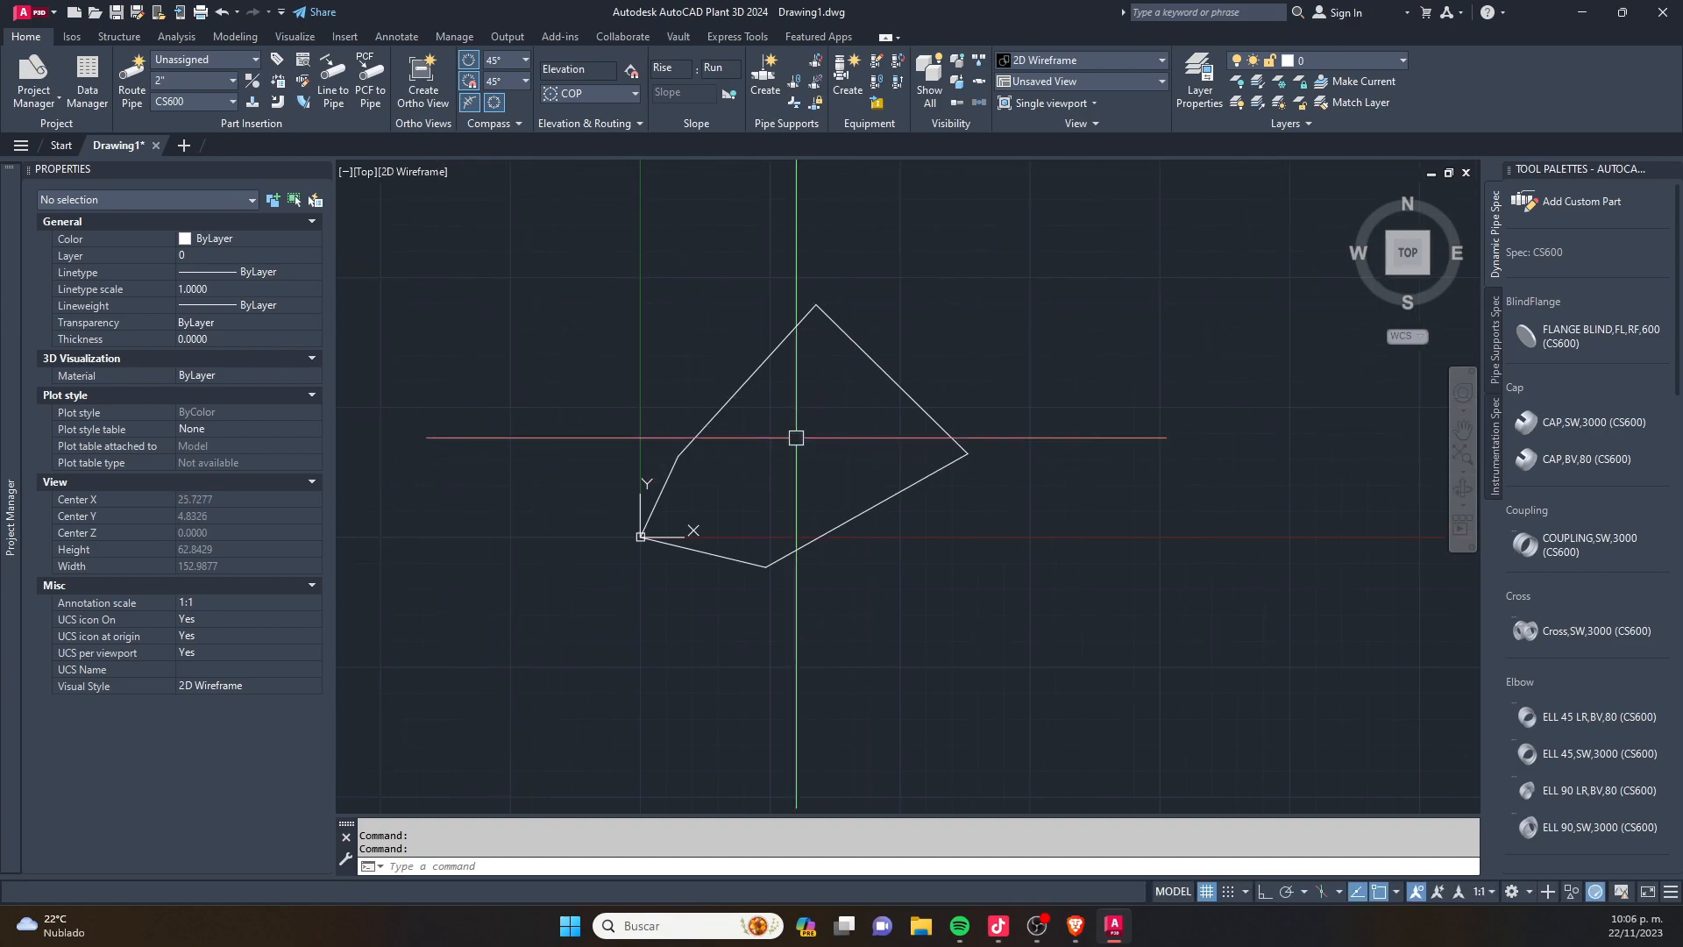
key(F7)
- Run the UTM routine with the Cuadros option for 1 polygon, placing the table insertion point just below the outline
text(utm)
key(Return)
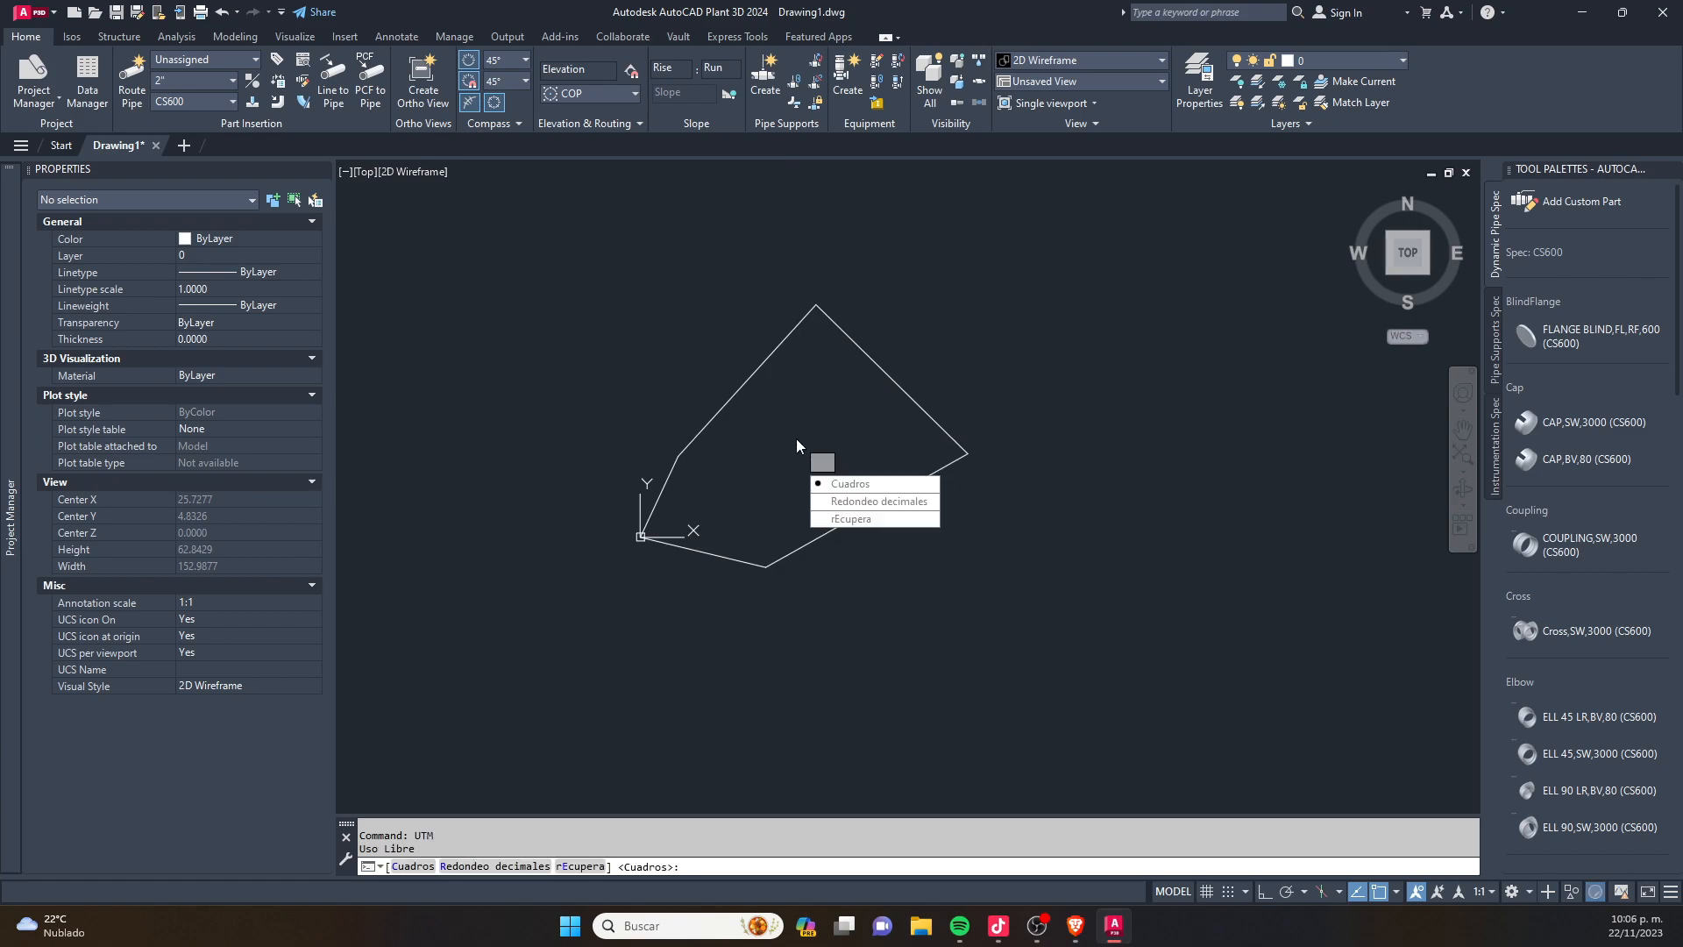
click(873, 486)
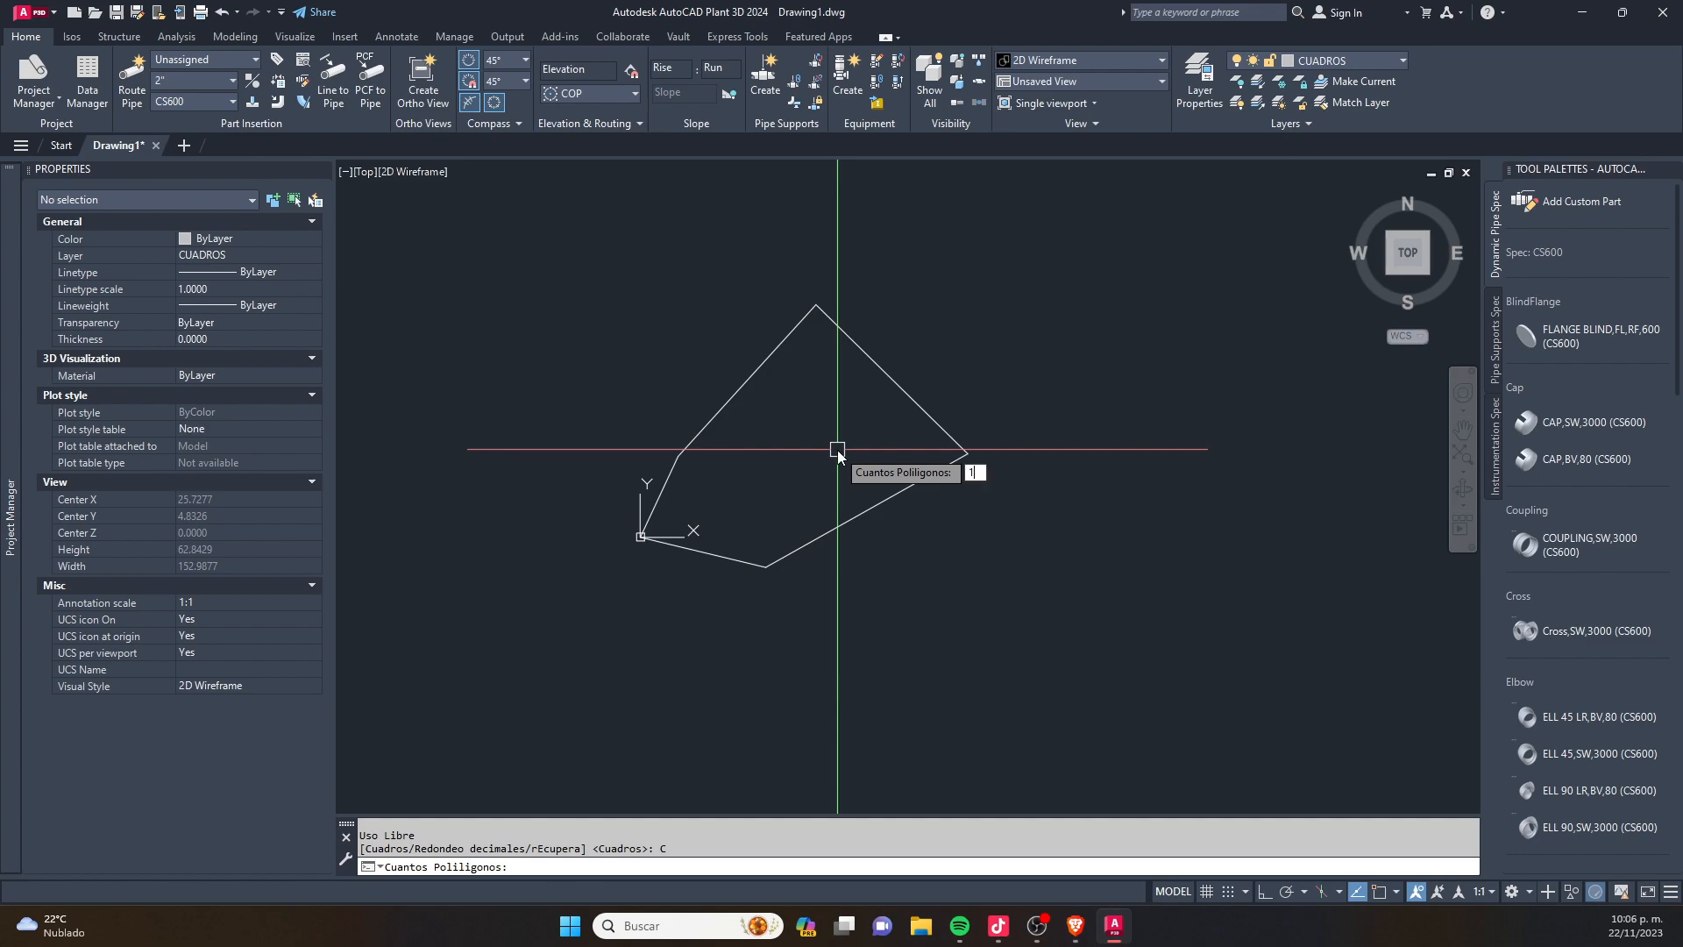
text(1)
key(Return)
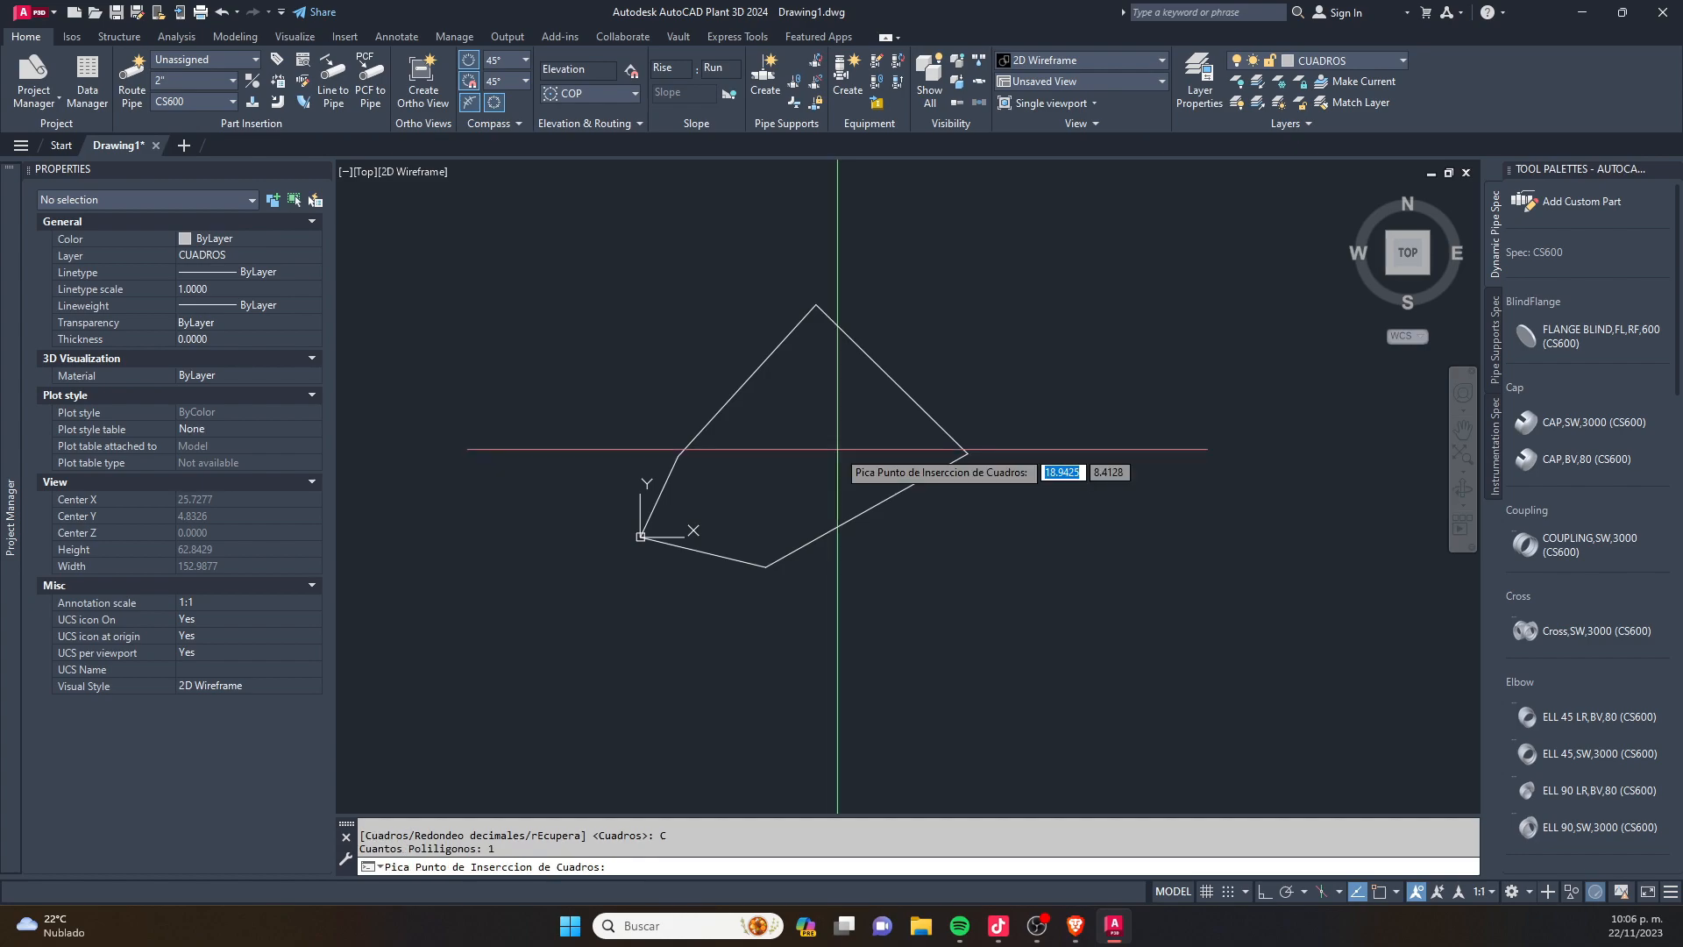
click(900, 580)
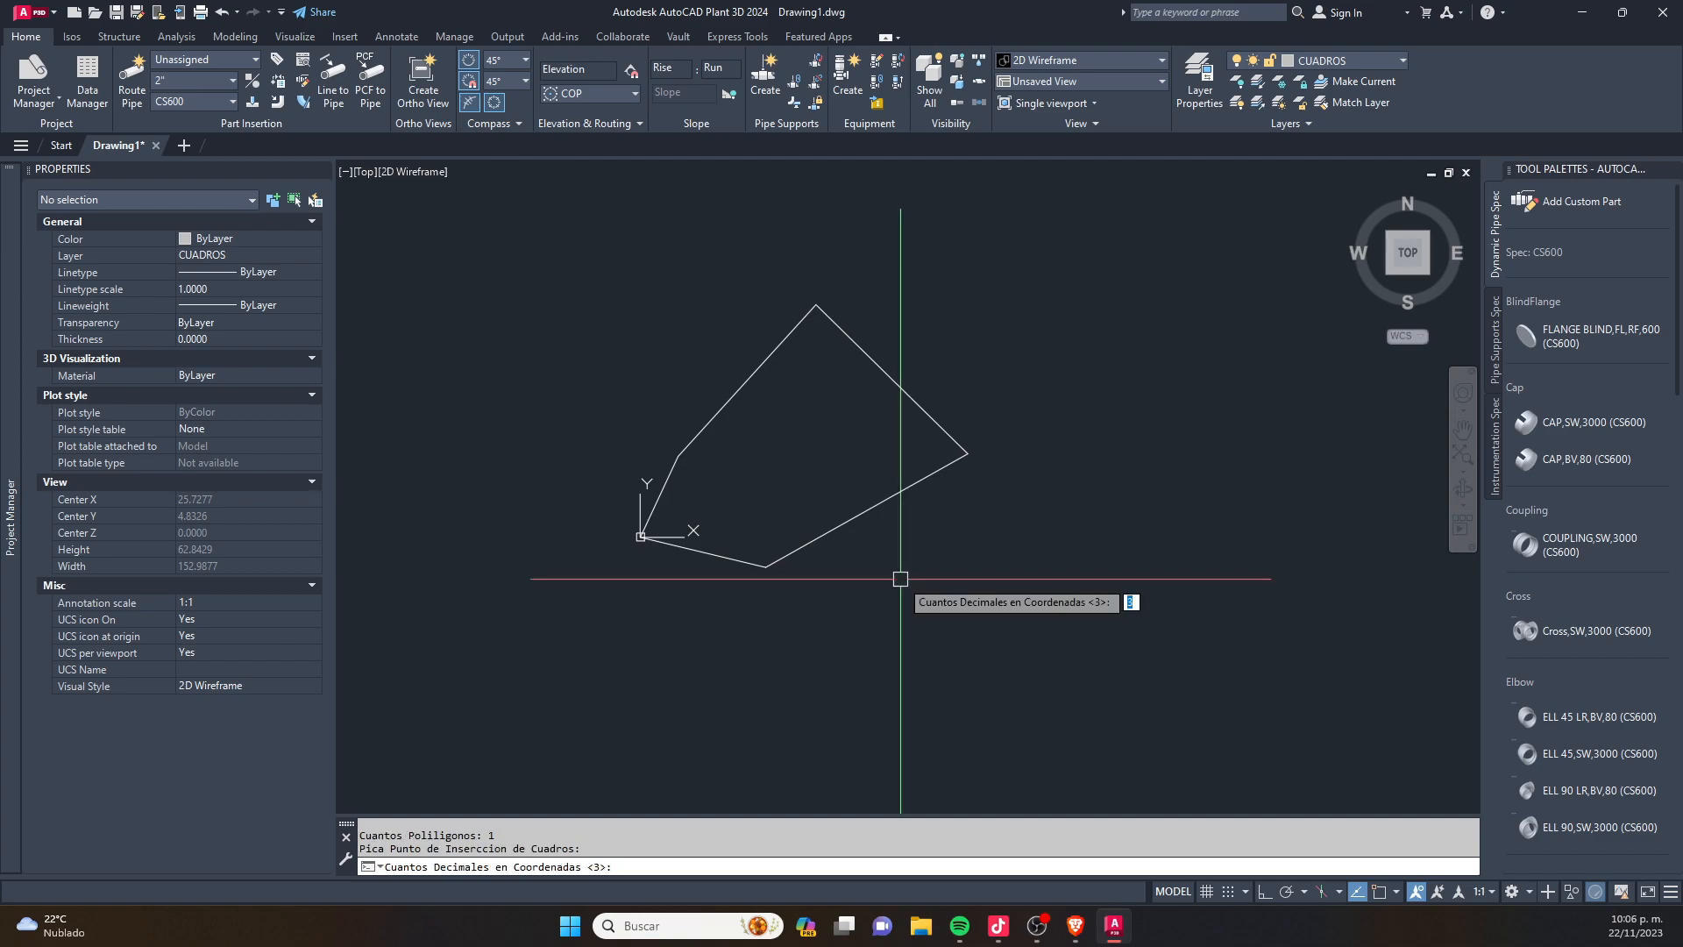
- Try annotating the outline with 3 coordinate decimals, 2 dimension decimals, text size 5, distances and angles dimensioned, and area and perimeter by Autocad
key(Return)
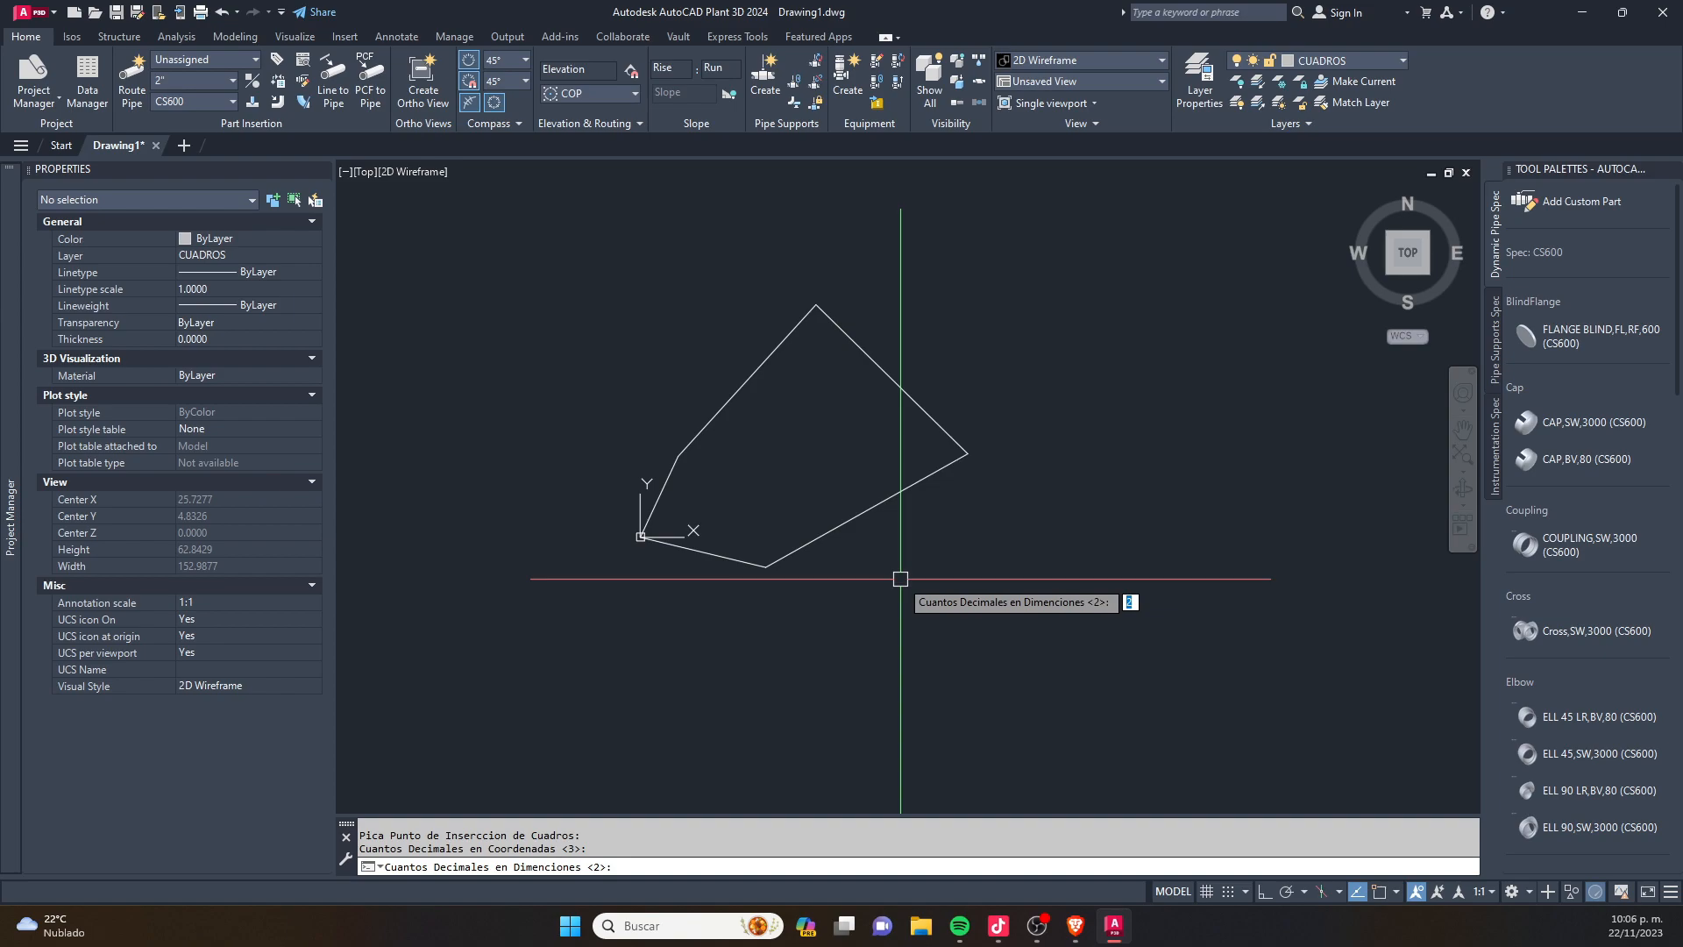
key(Return)
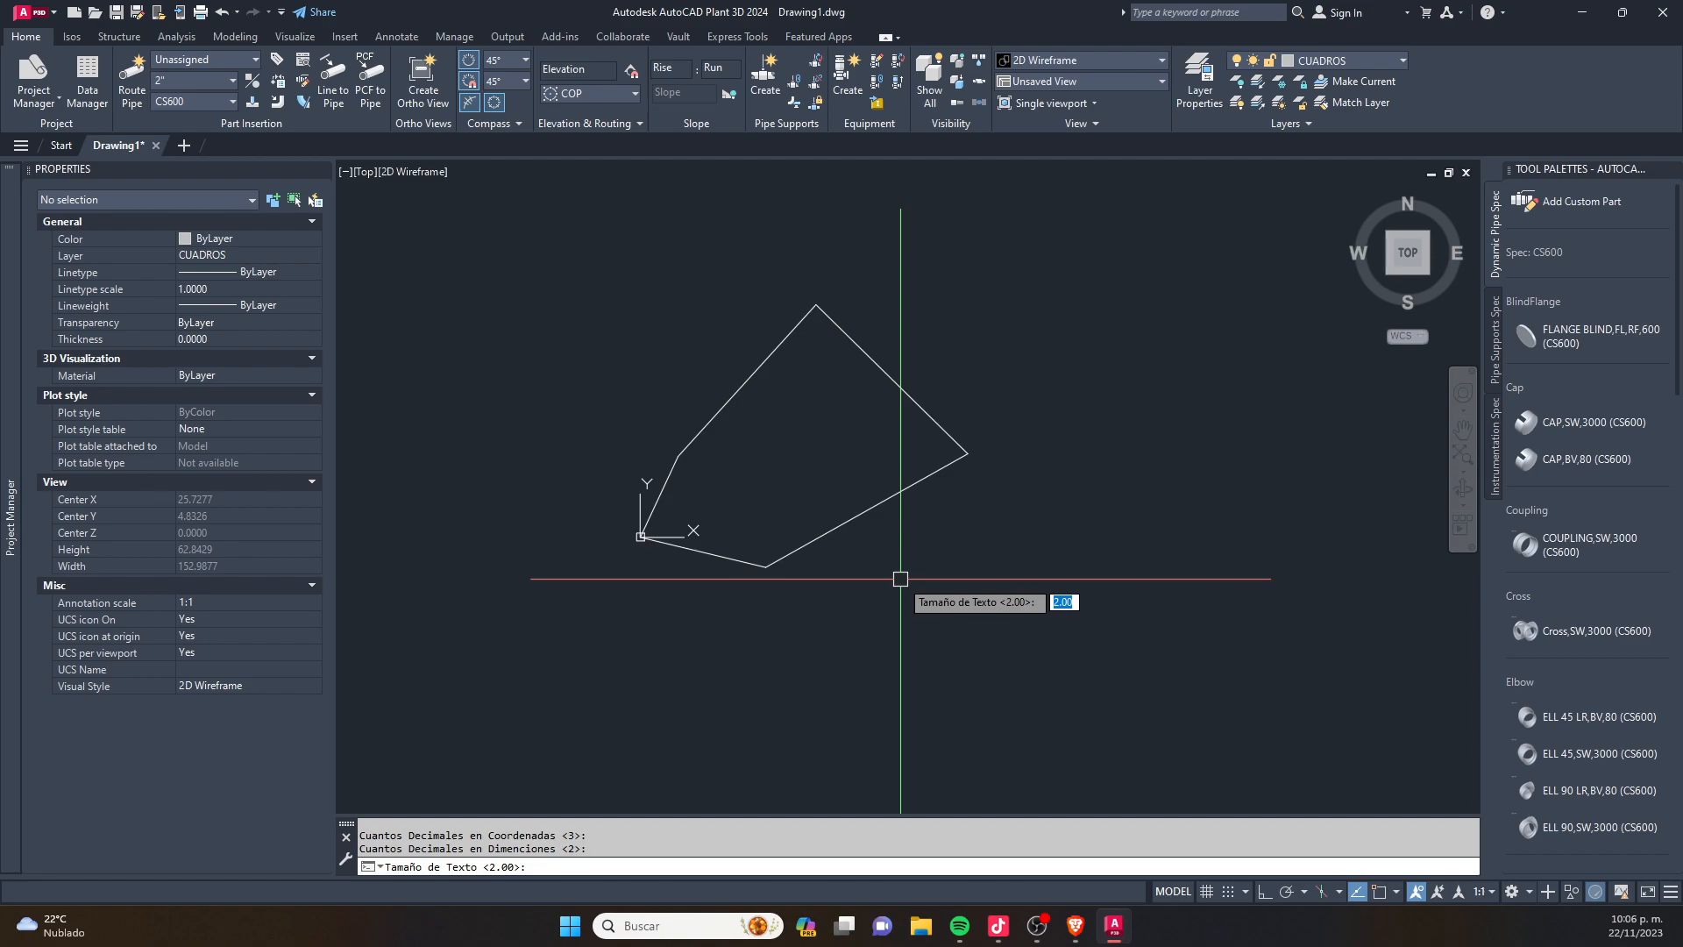
text(5)
key(Return)
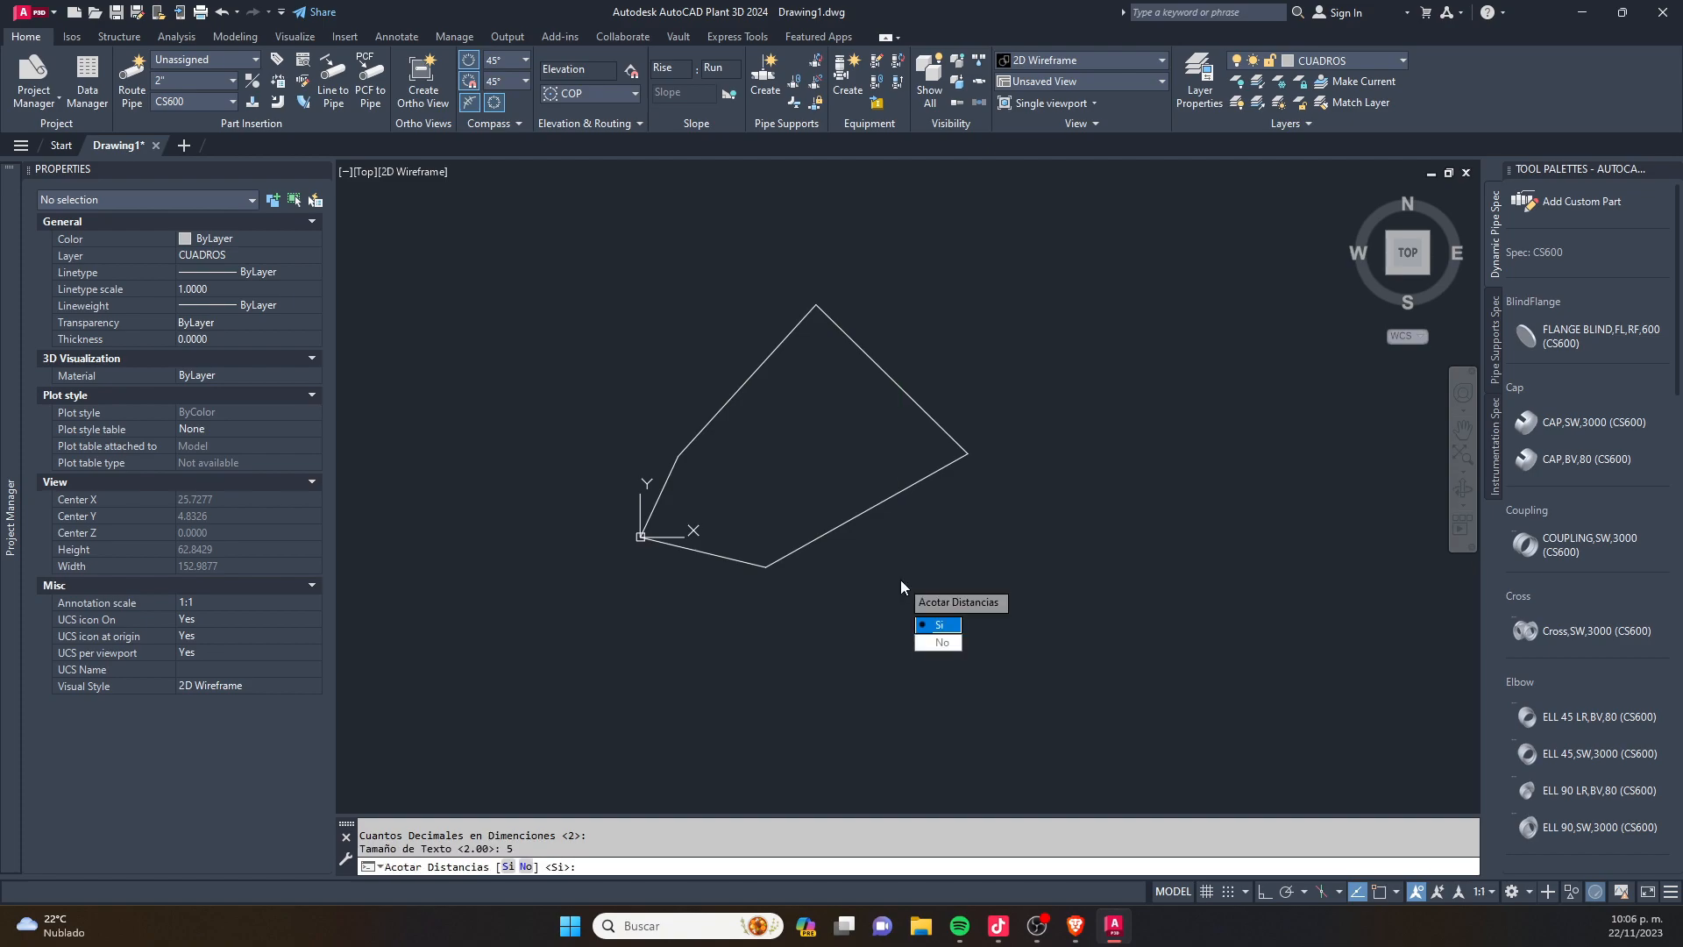
click(940, 624)
click(942, 624)
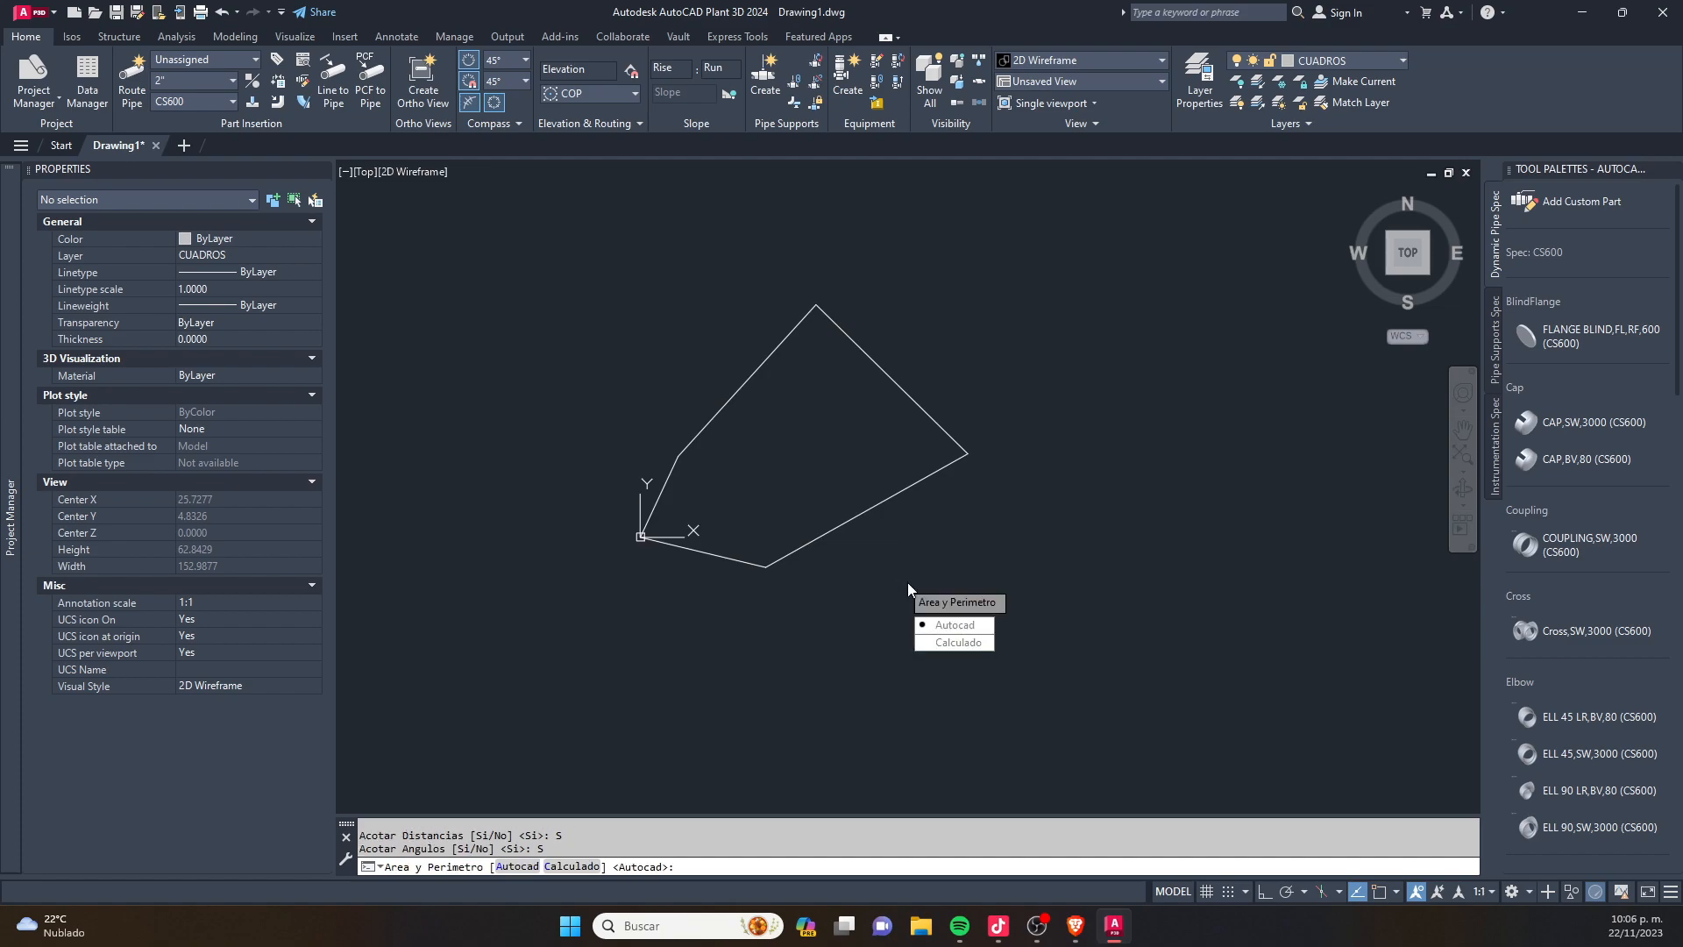
click(948, 624)
click(876, 521)
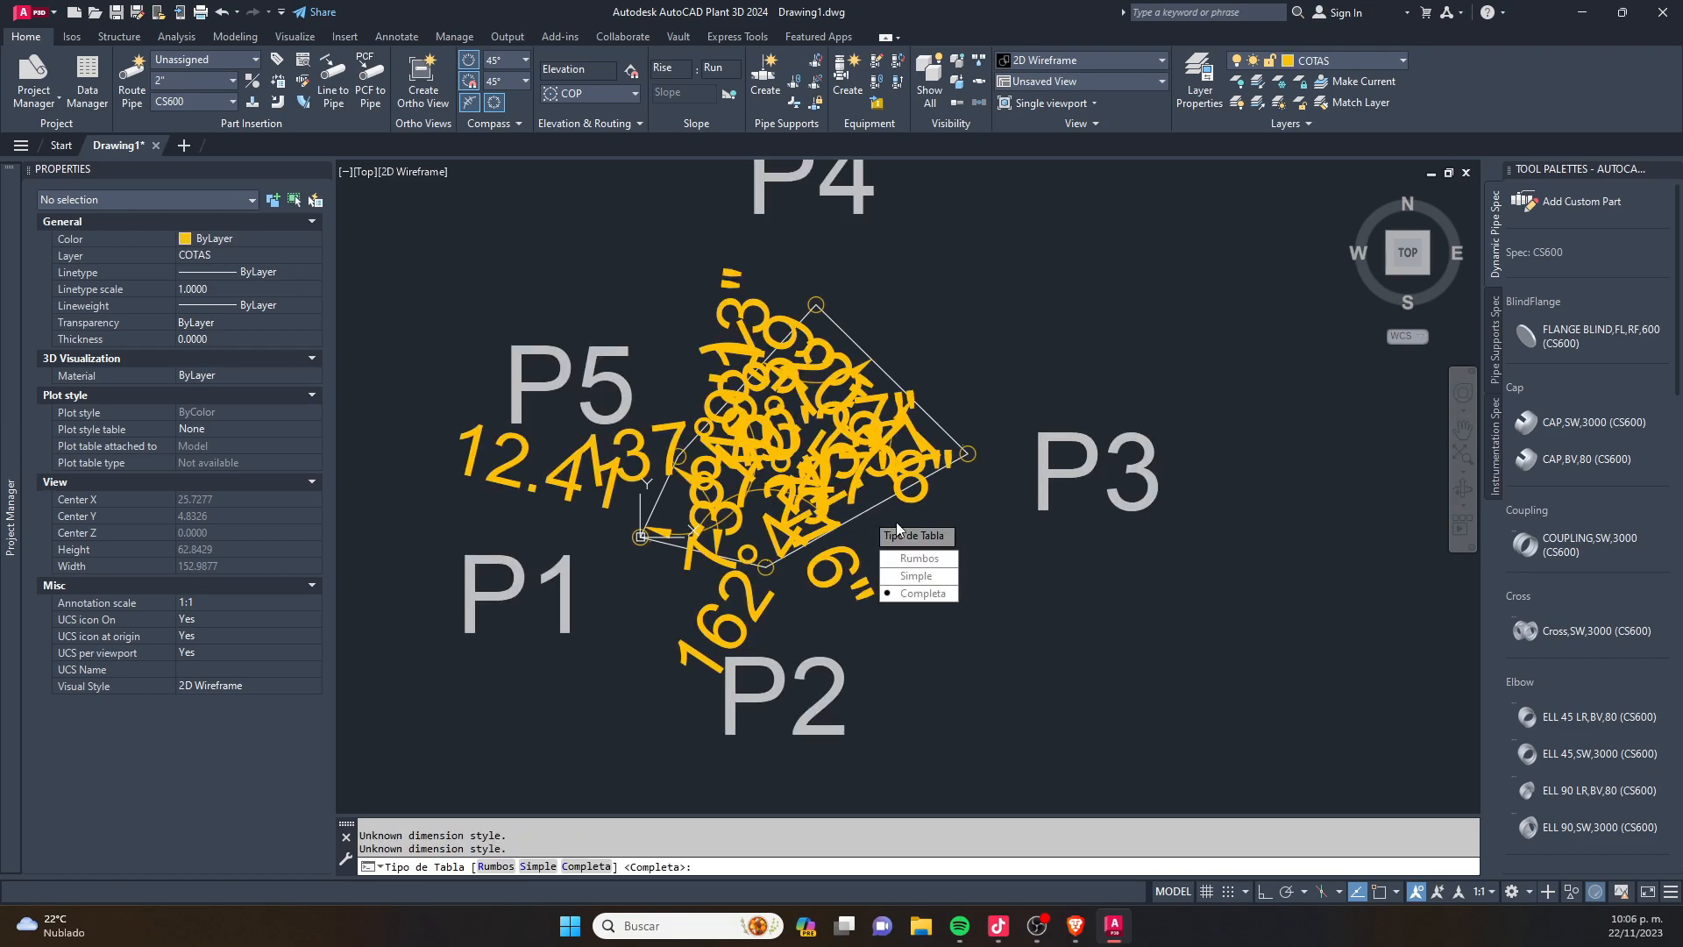
key(Escape)
scroll(769, 521, down, 4)
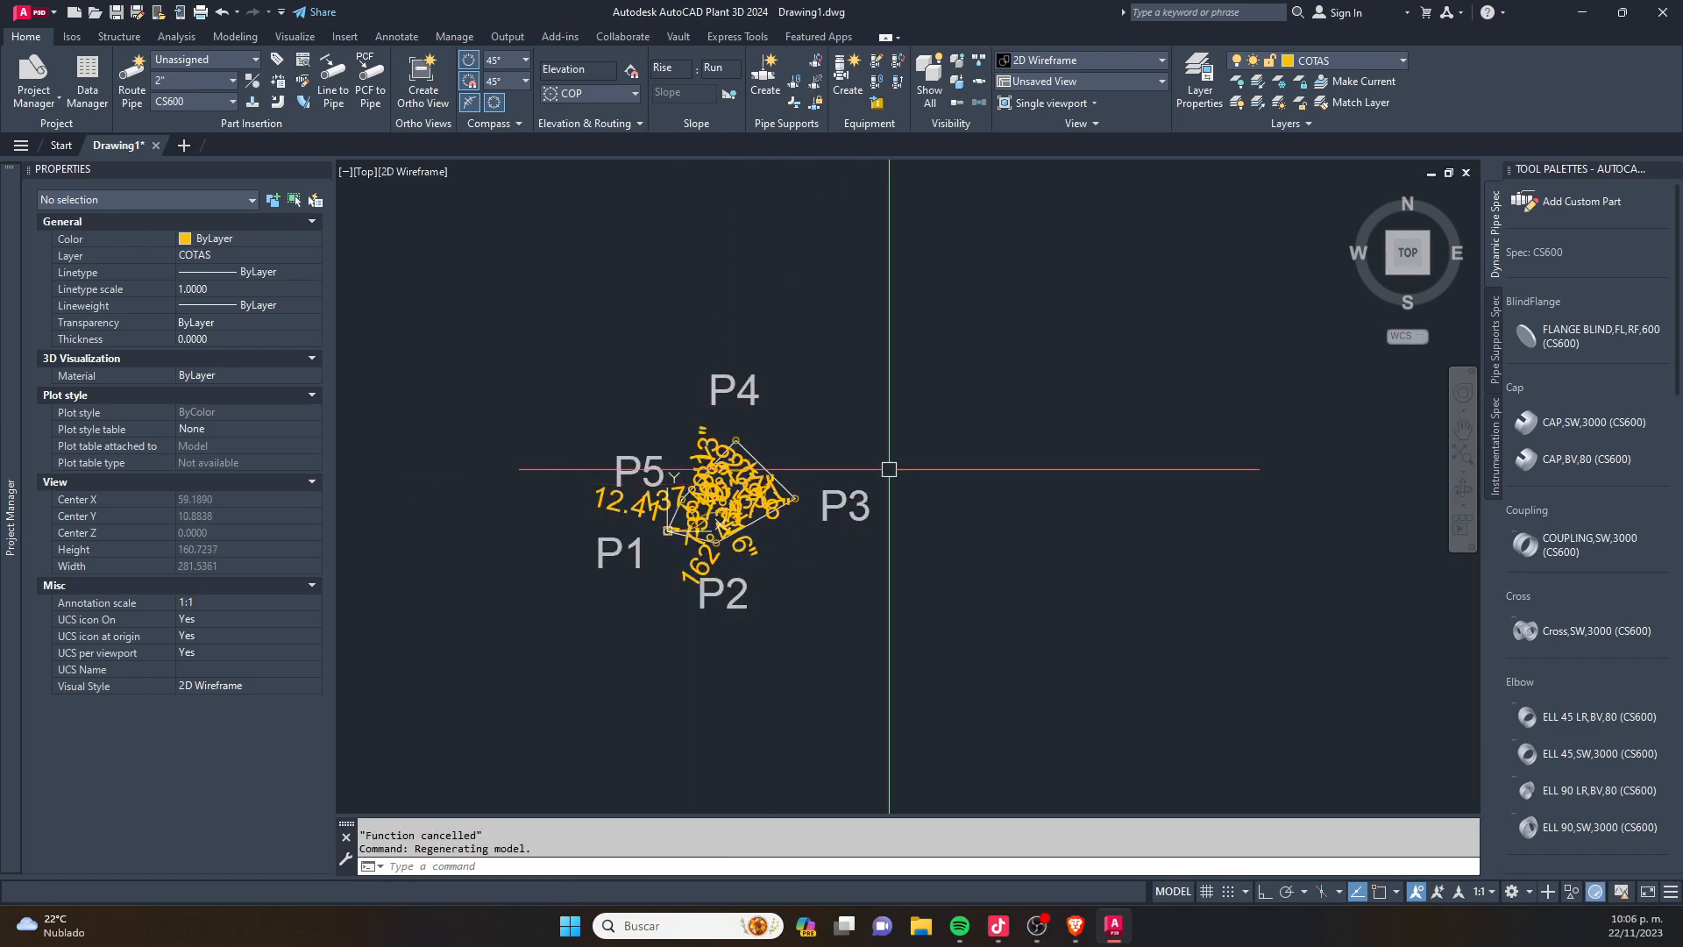
scroll(769, 522, down, 3)
scroll(884, 475, up, 8)
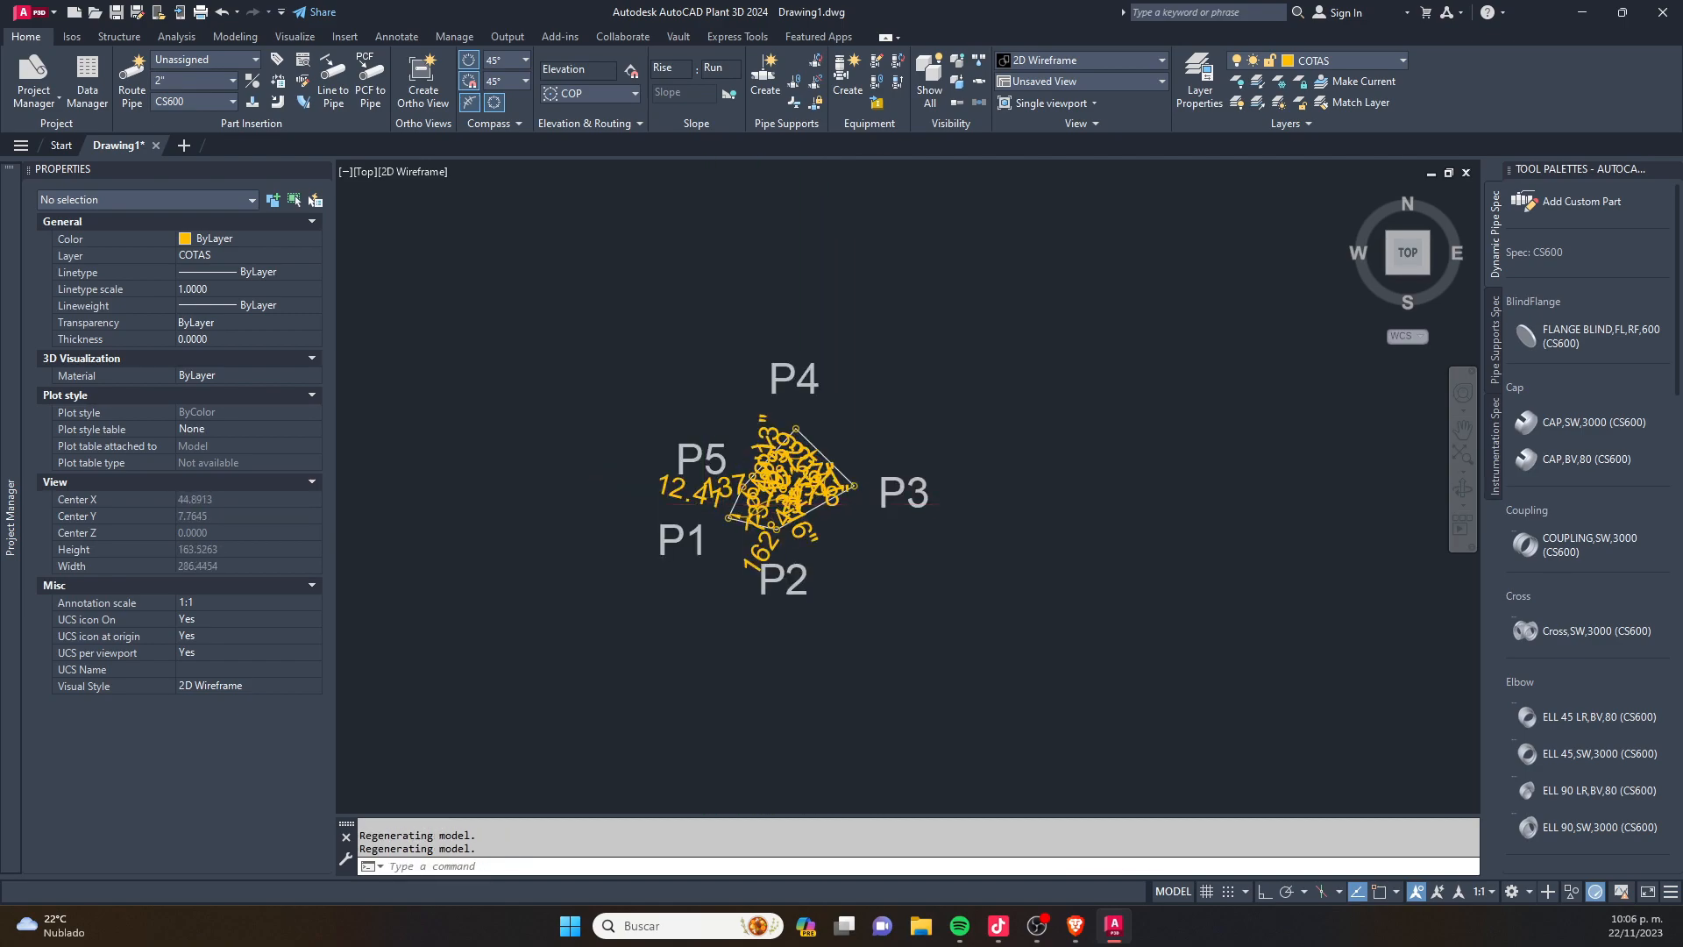
scroll(884, 474, down, 7)
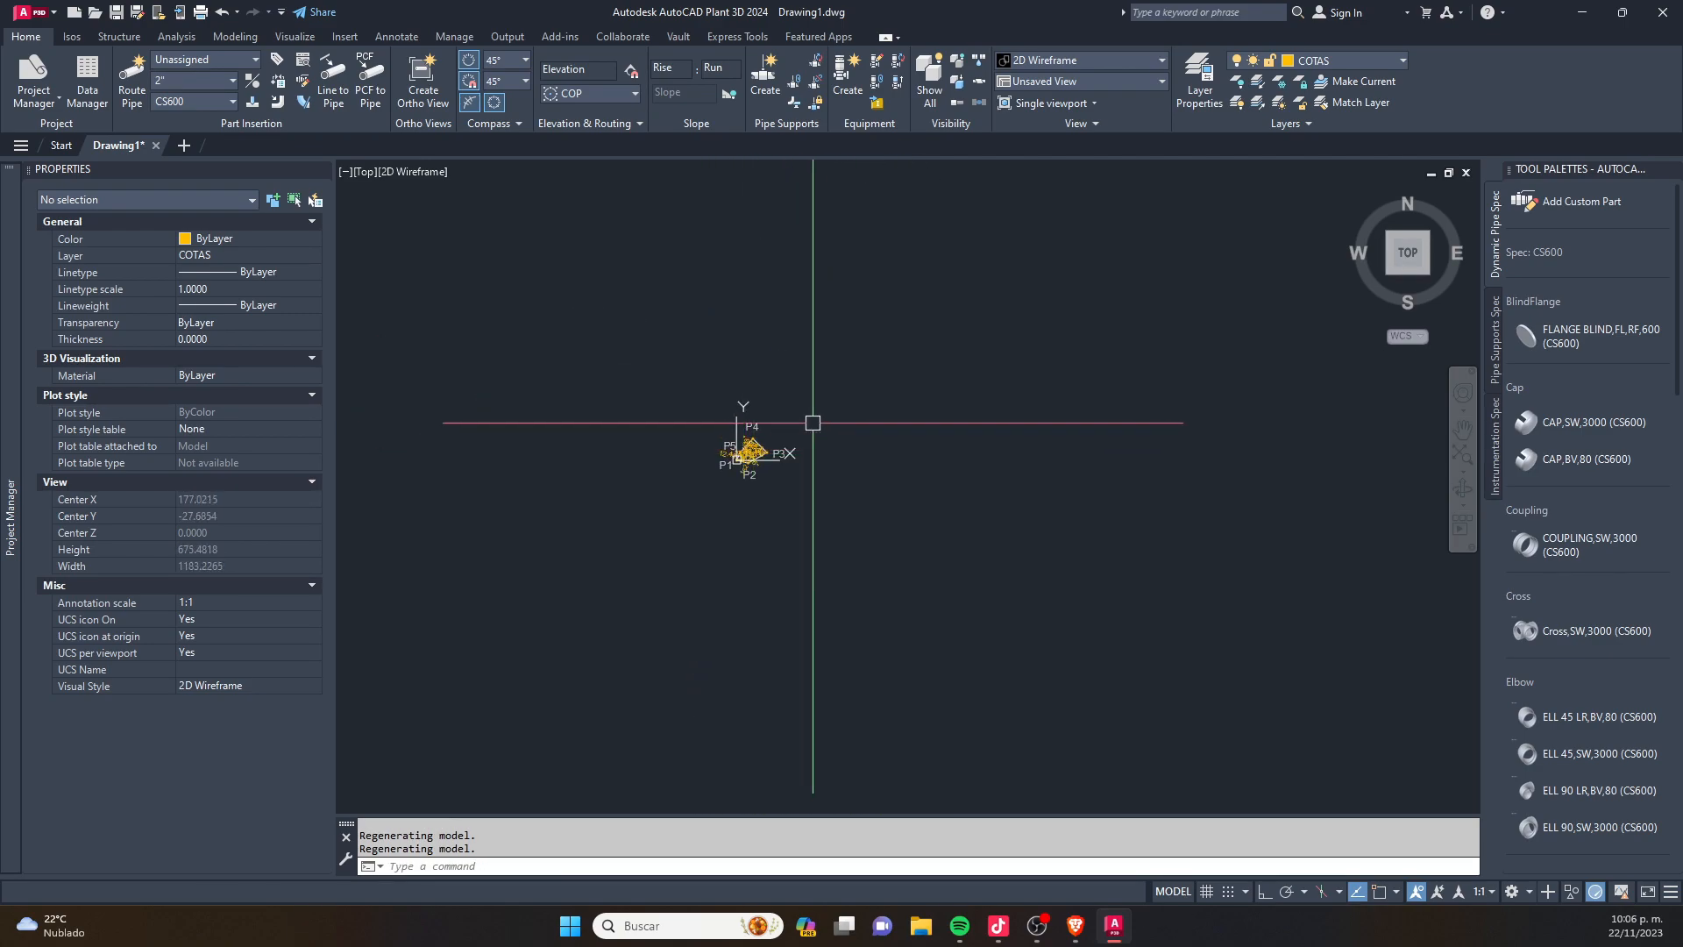
- Undo the UTM routine's labels and dimensions on the five-sided outline
text(u)
key(Return)
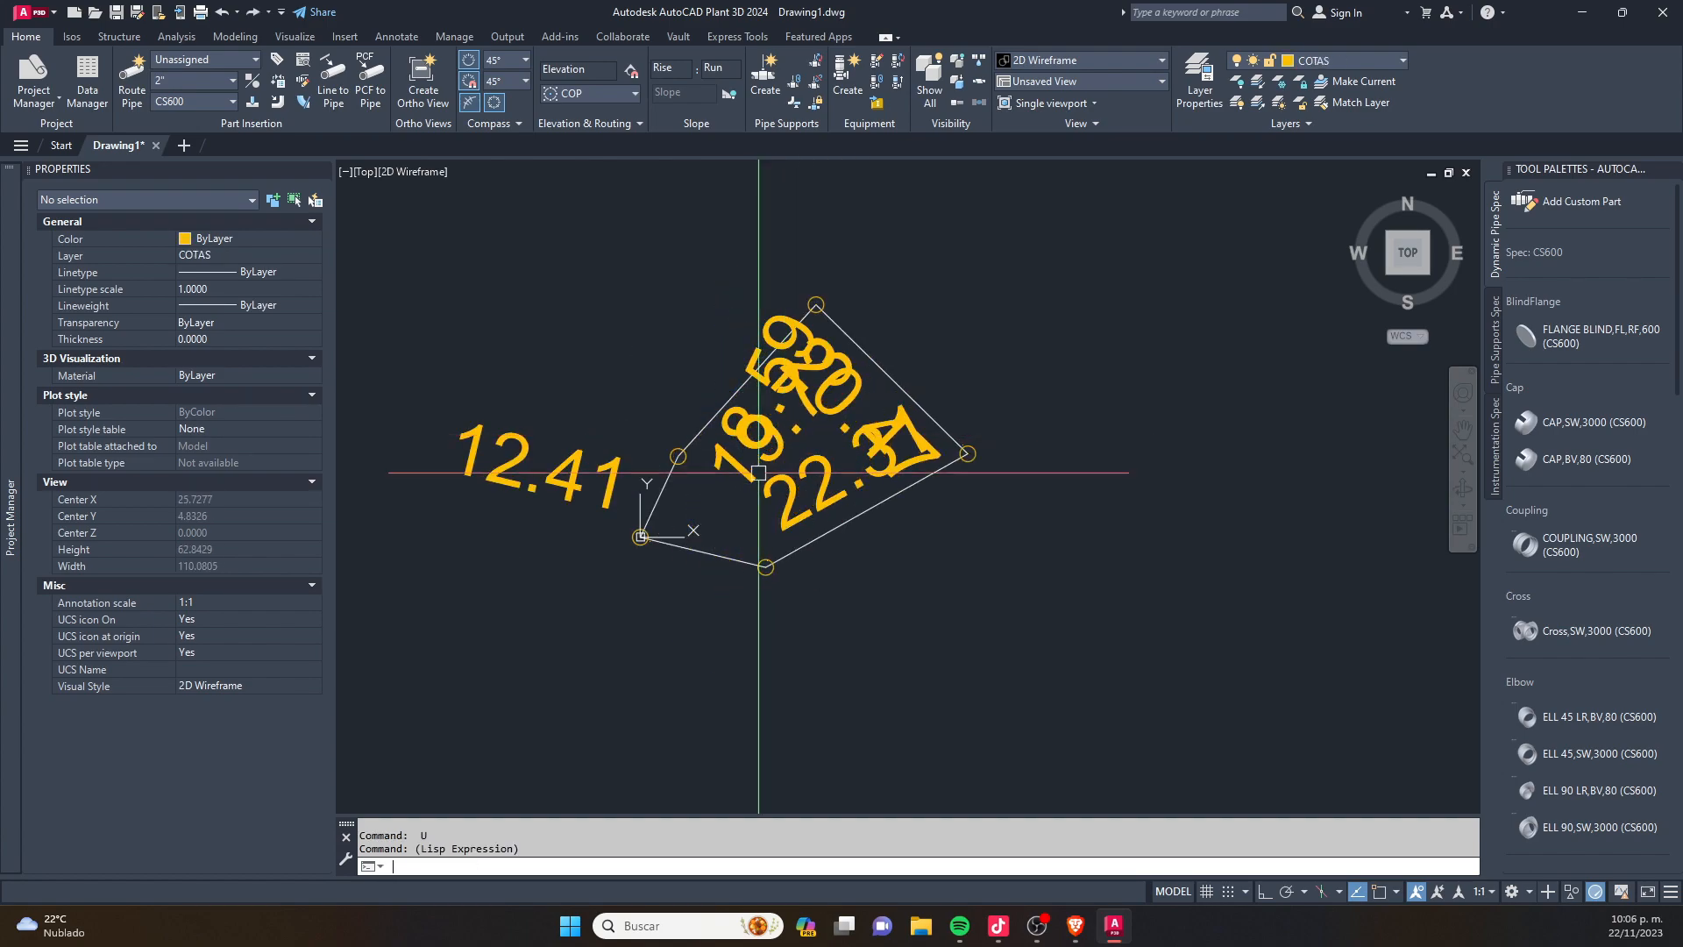
scroll(761, 474, down, 4)
key(Escape)
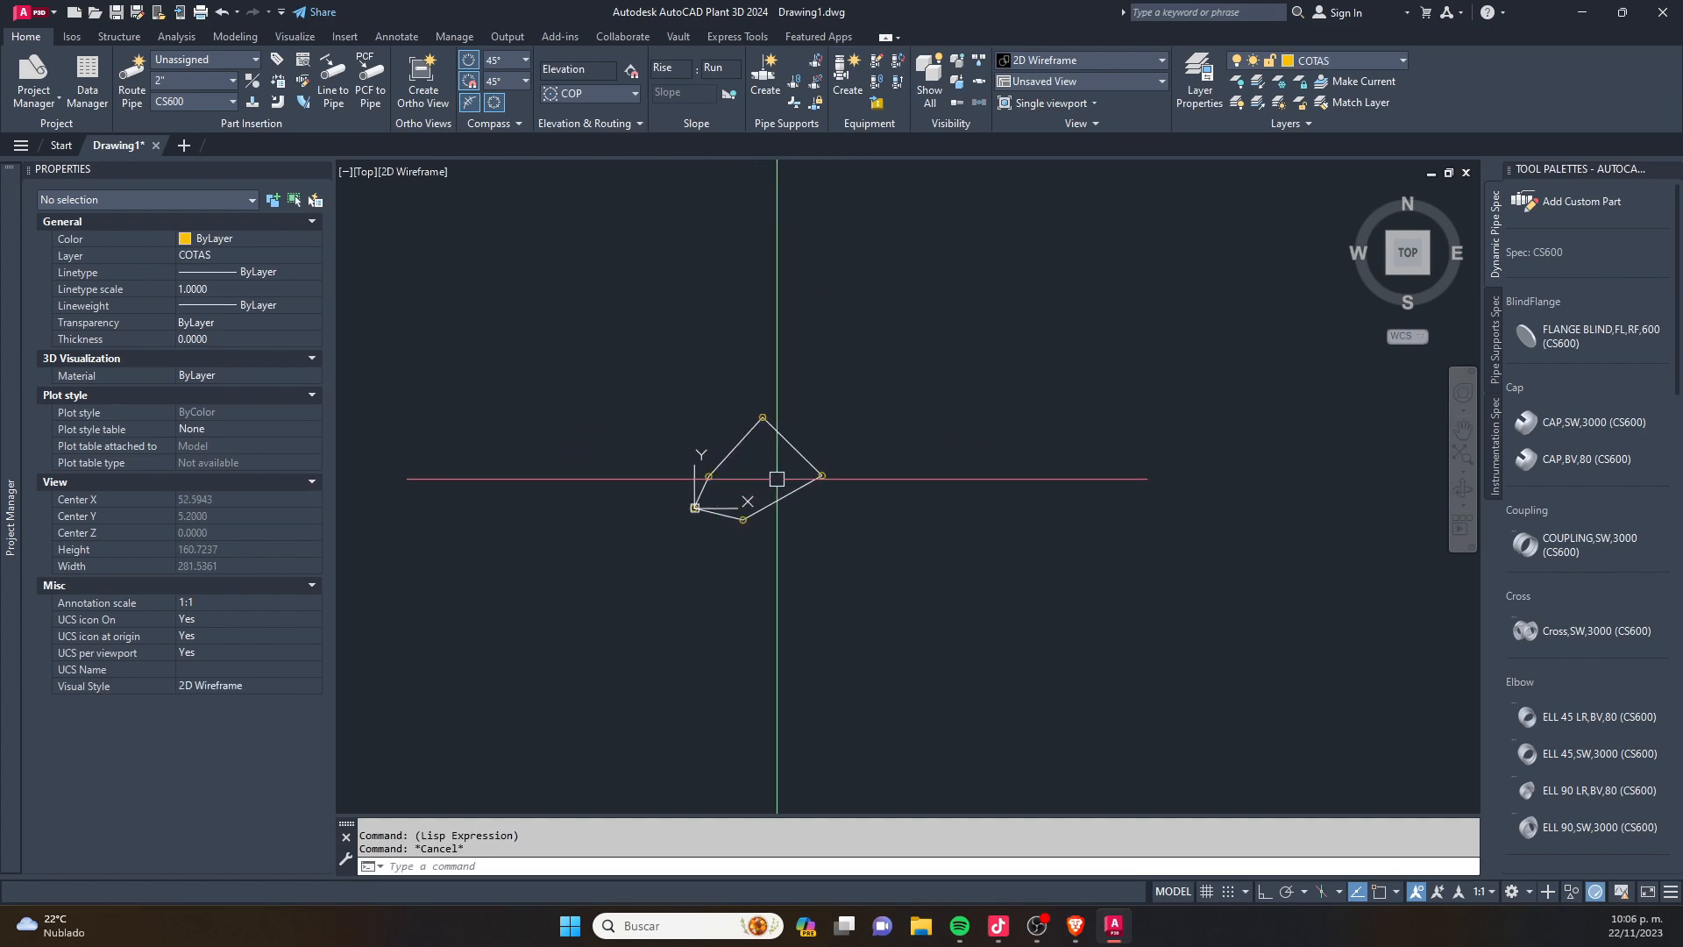
text(u)
key(Return)
text(u)
key(Return)
scroll(568, 512, down, 6)
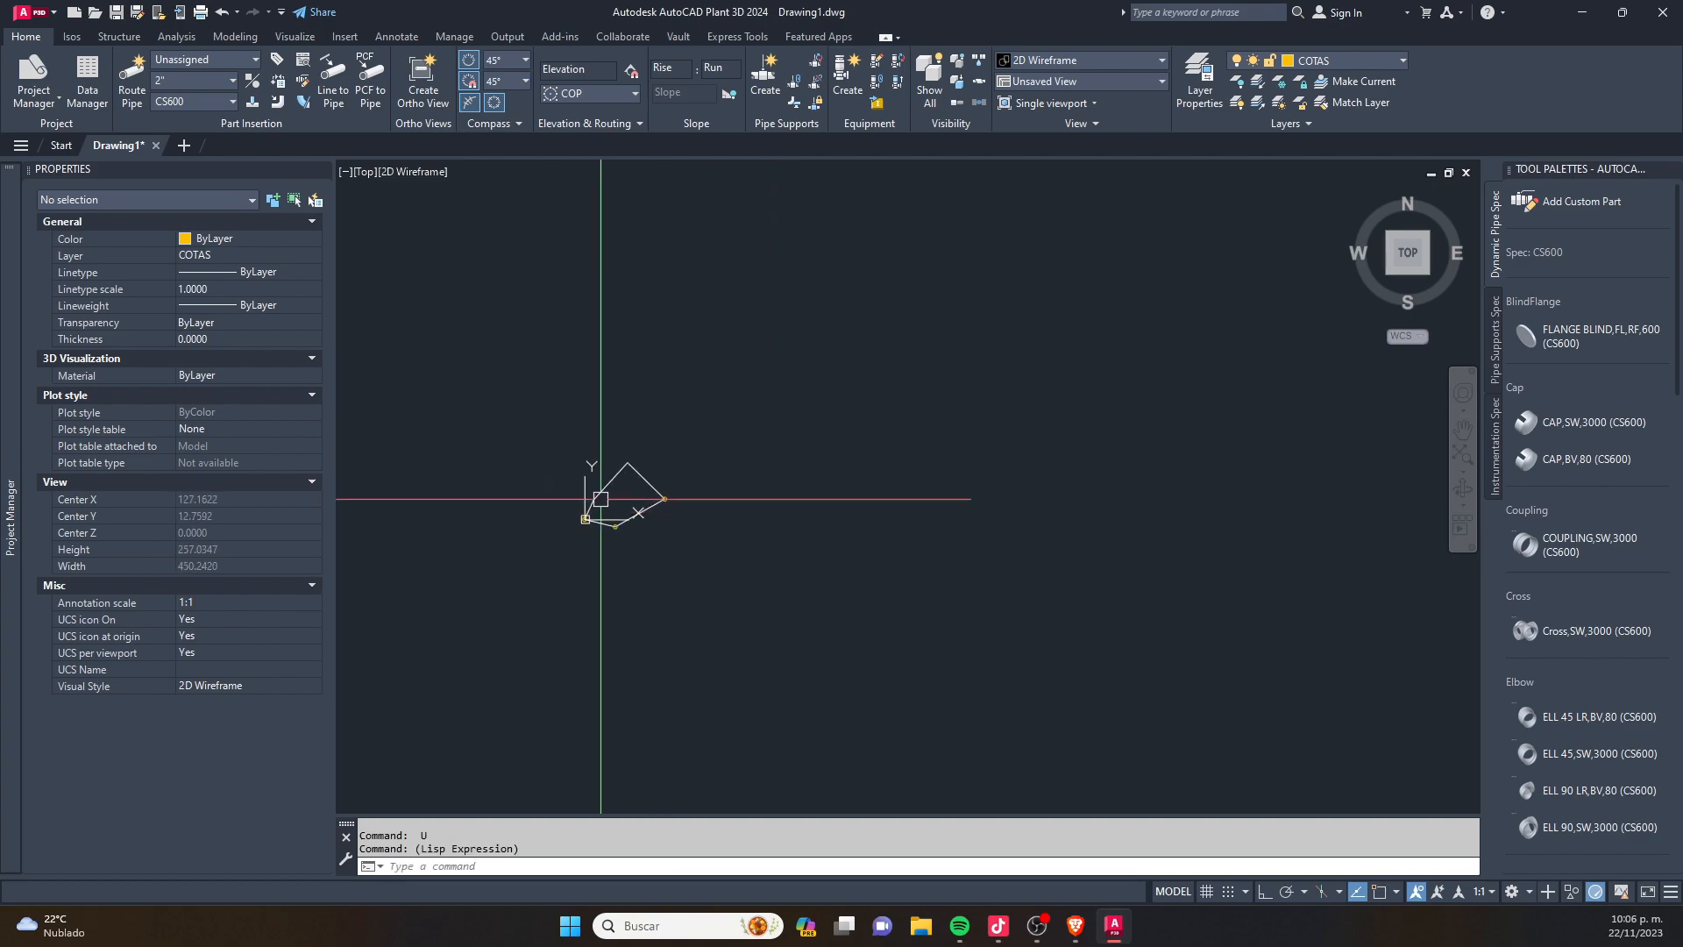
key(Escape)
click(822, 364)
click(453, 629)
- Draw a much larger closed four-sided polyline beside the origin, using object snap to return to its start point
scroll(491, 544, down, 3)
key(Escape)
text(pl)
key(Return)
click(547, 566)
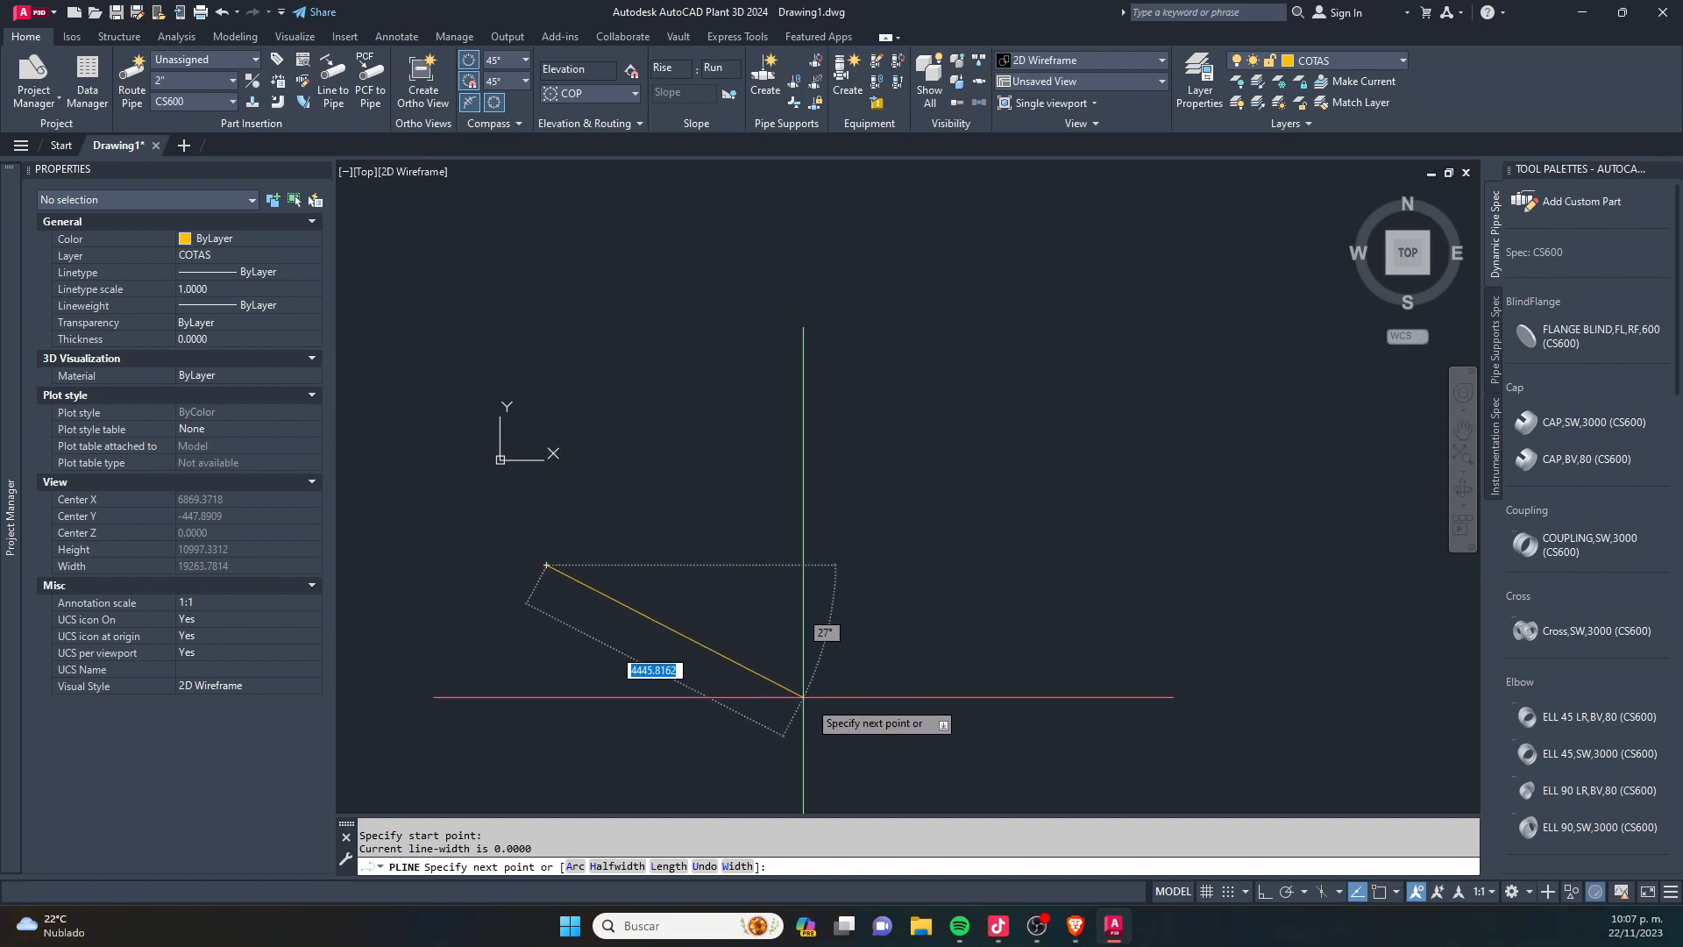
click(1167, 778)
click(1366, 374)
click(822, 188)
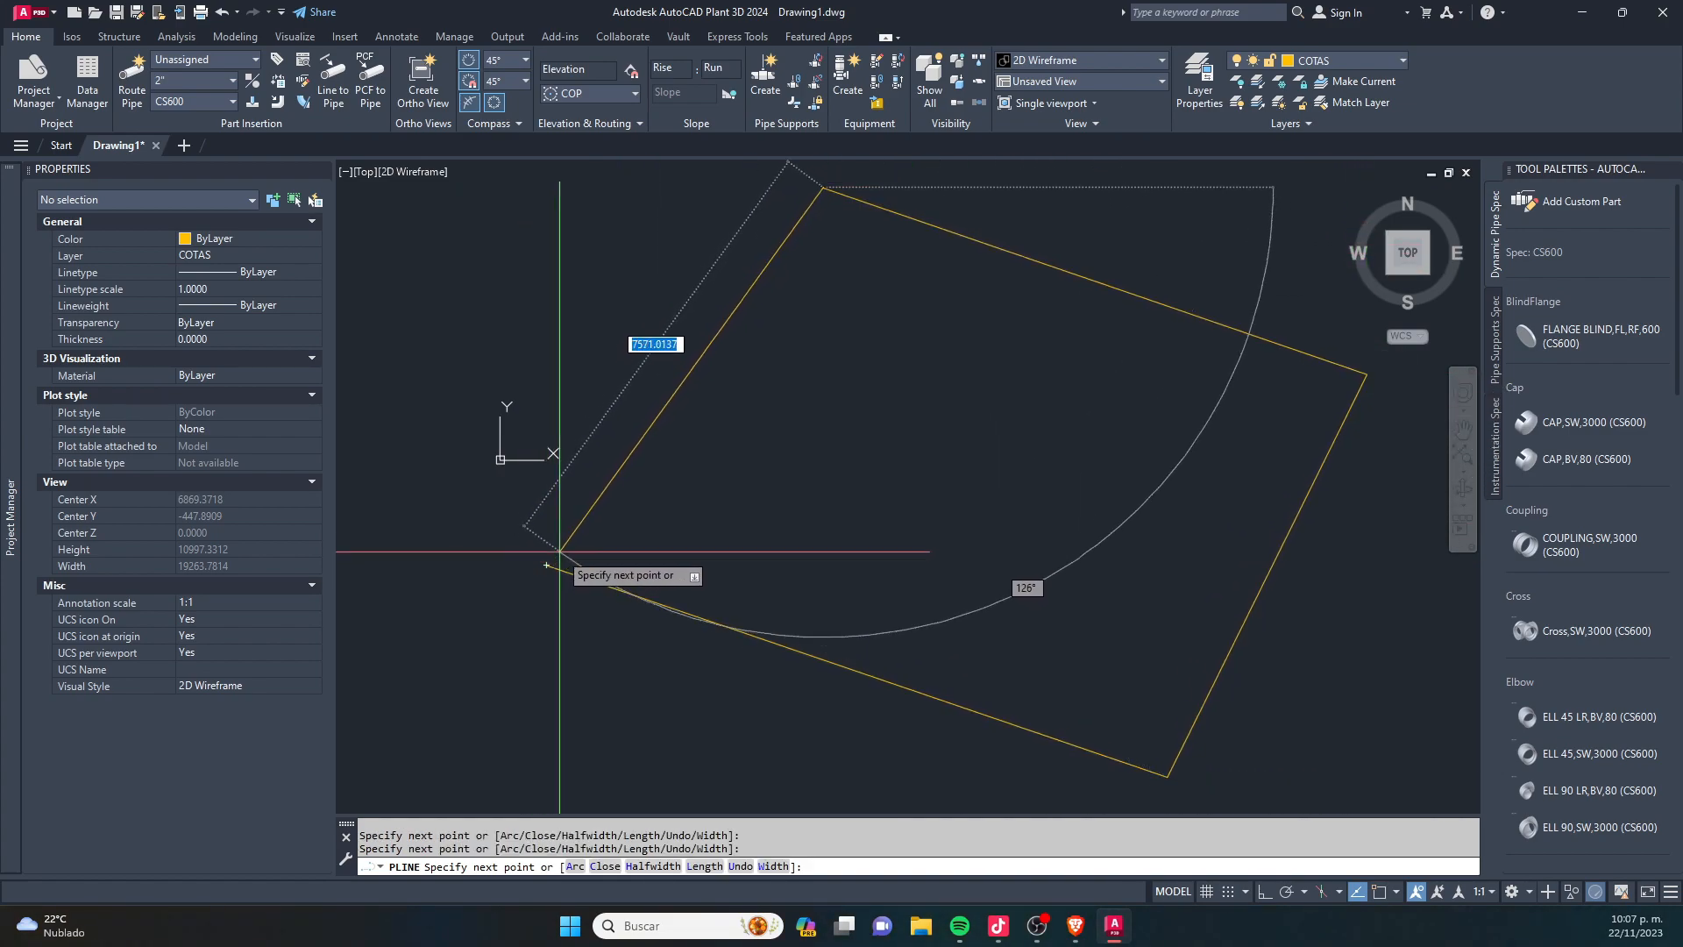
key(F3)
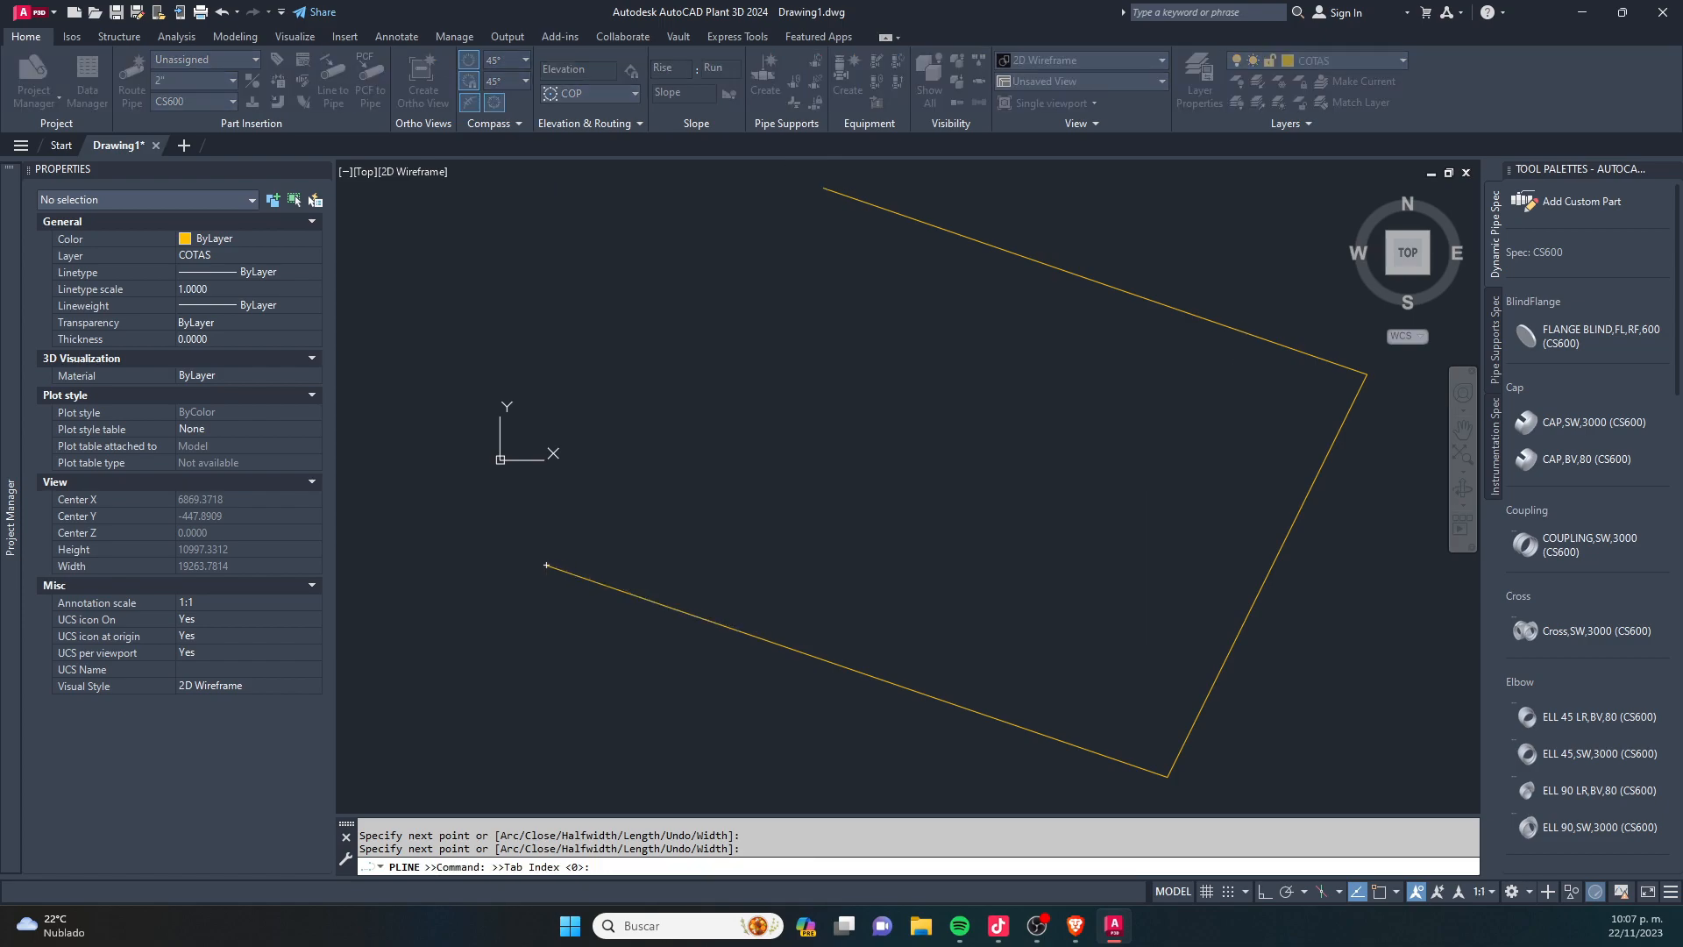
click(546, 565)
right_click(545, 564)
click(579, 568)
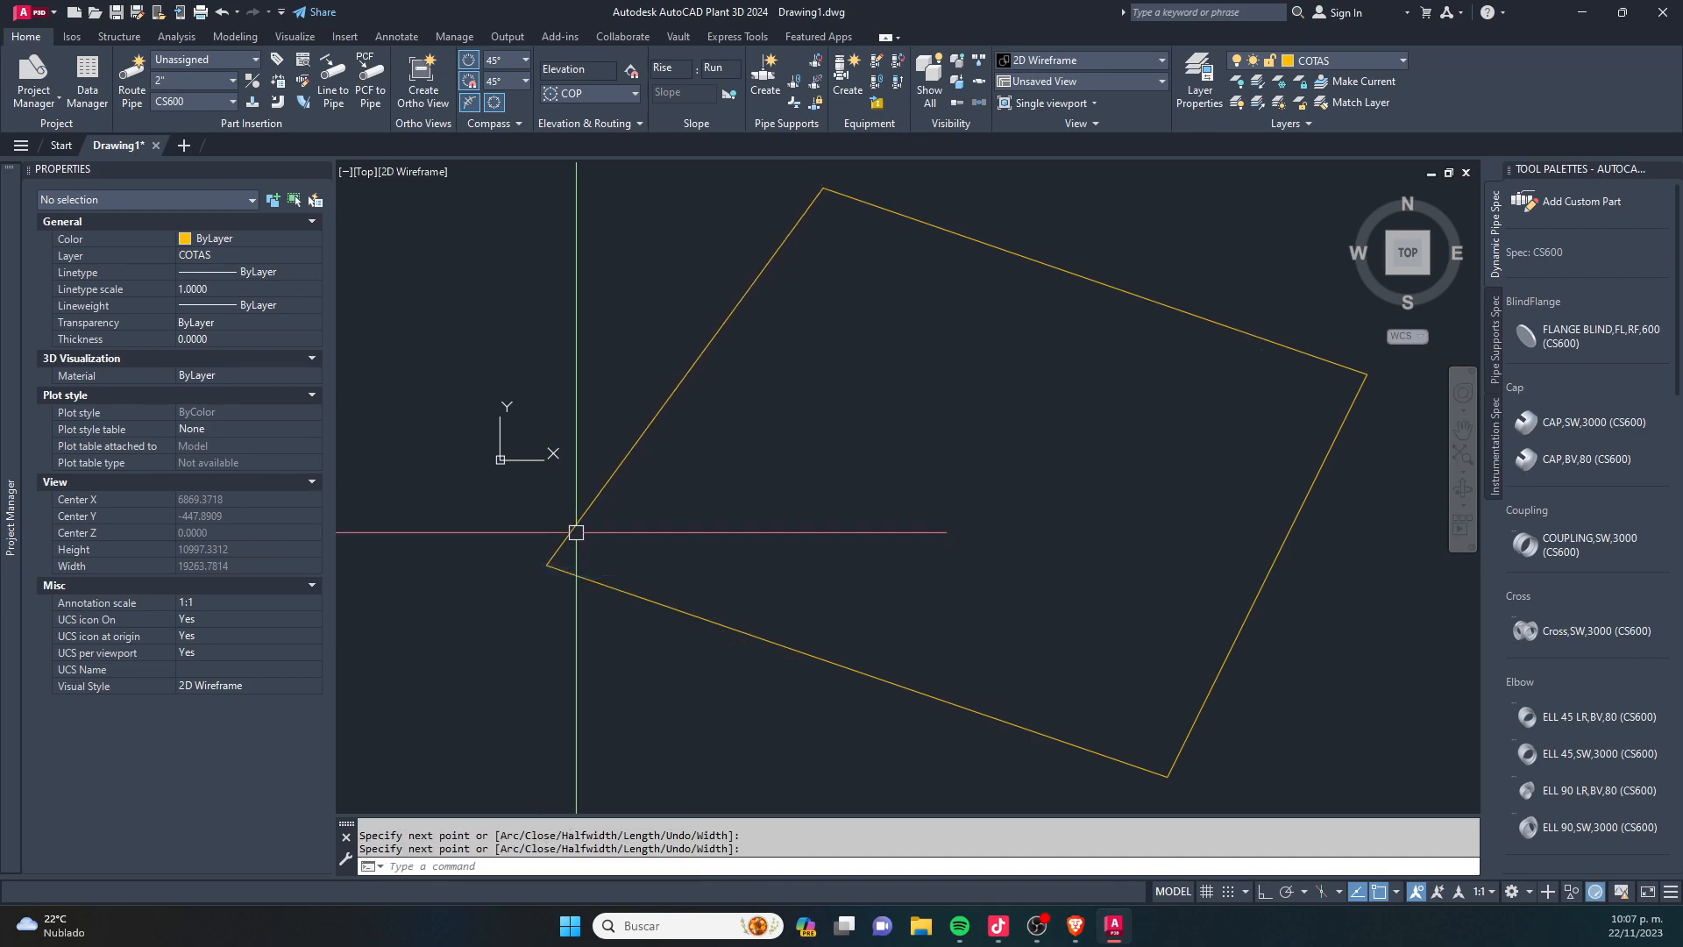
- Run the UTM routine with the Cuadros option for 1 polygon, placing the table insertion point beside the outline's lowest vertex
click(577, 533)
scroll(433, 506, down, 2)
key(Escape)
key(Escape)
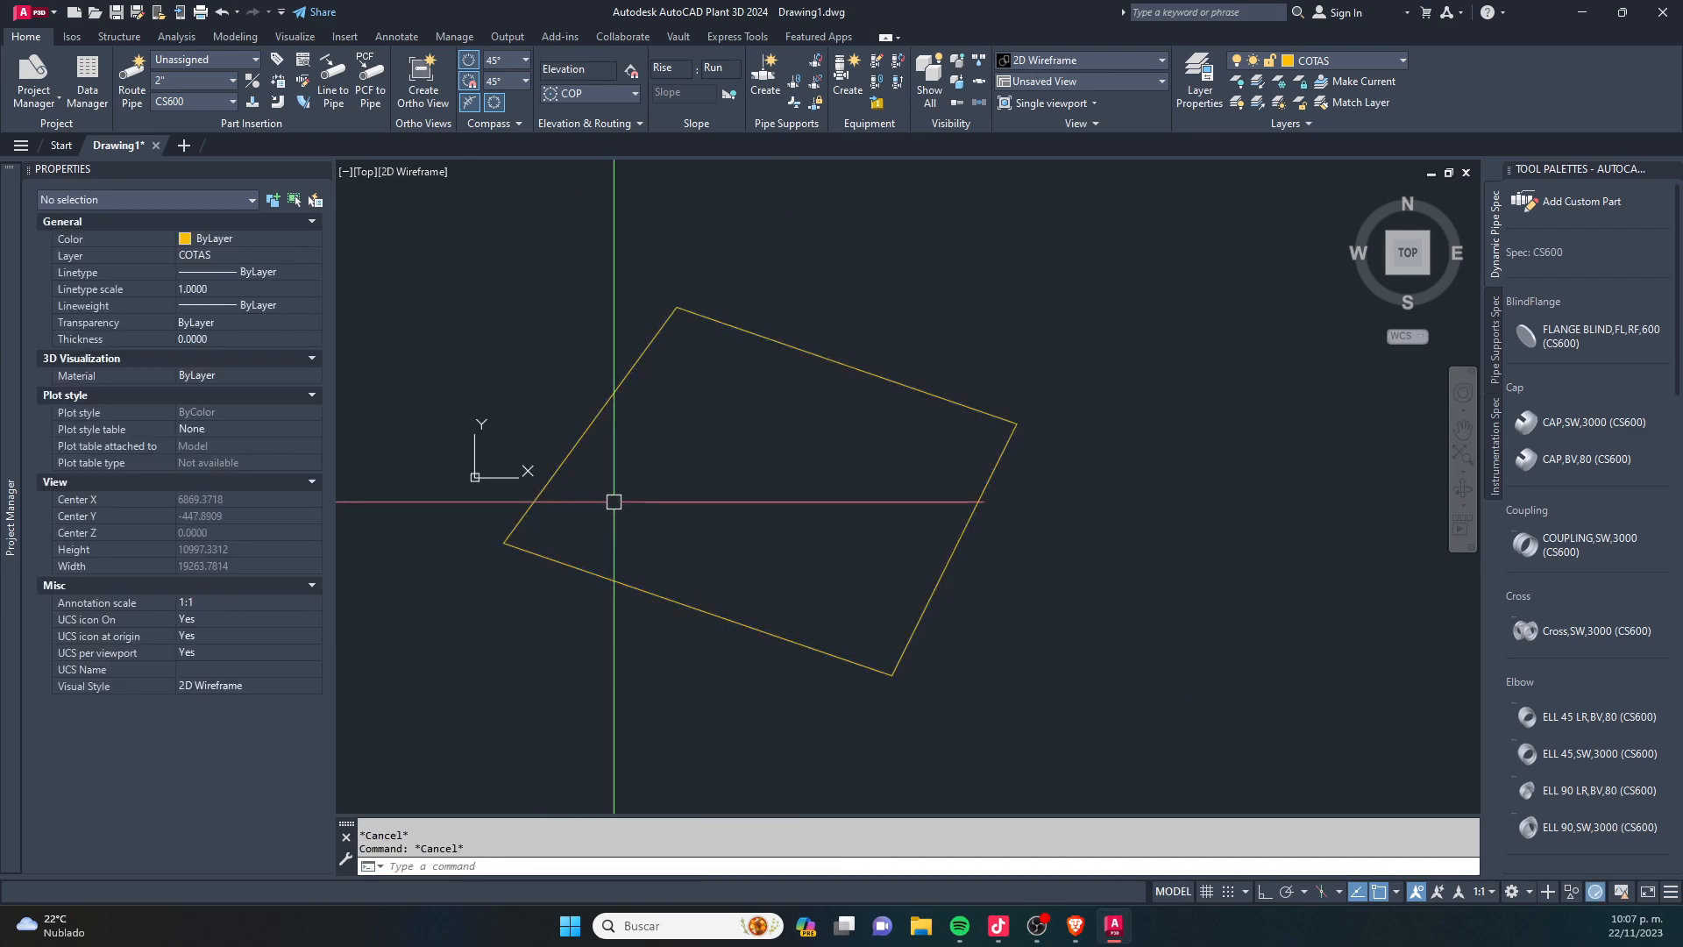
scroll(602, 526, down, 2)
scroll(631, 500, up, 2)
scroll(750, 491, down, 1)
mouse_move(771, 465)
middle_down()
mouse_move(661, 459)
mouse_move(694, 450)
middle_up()
text(u)
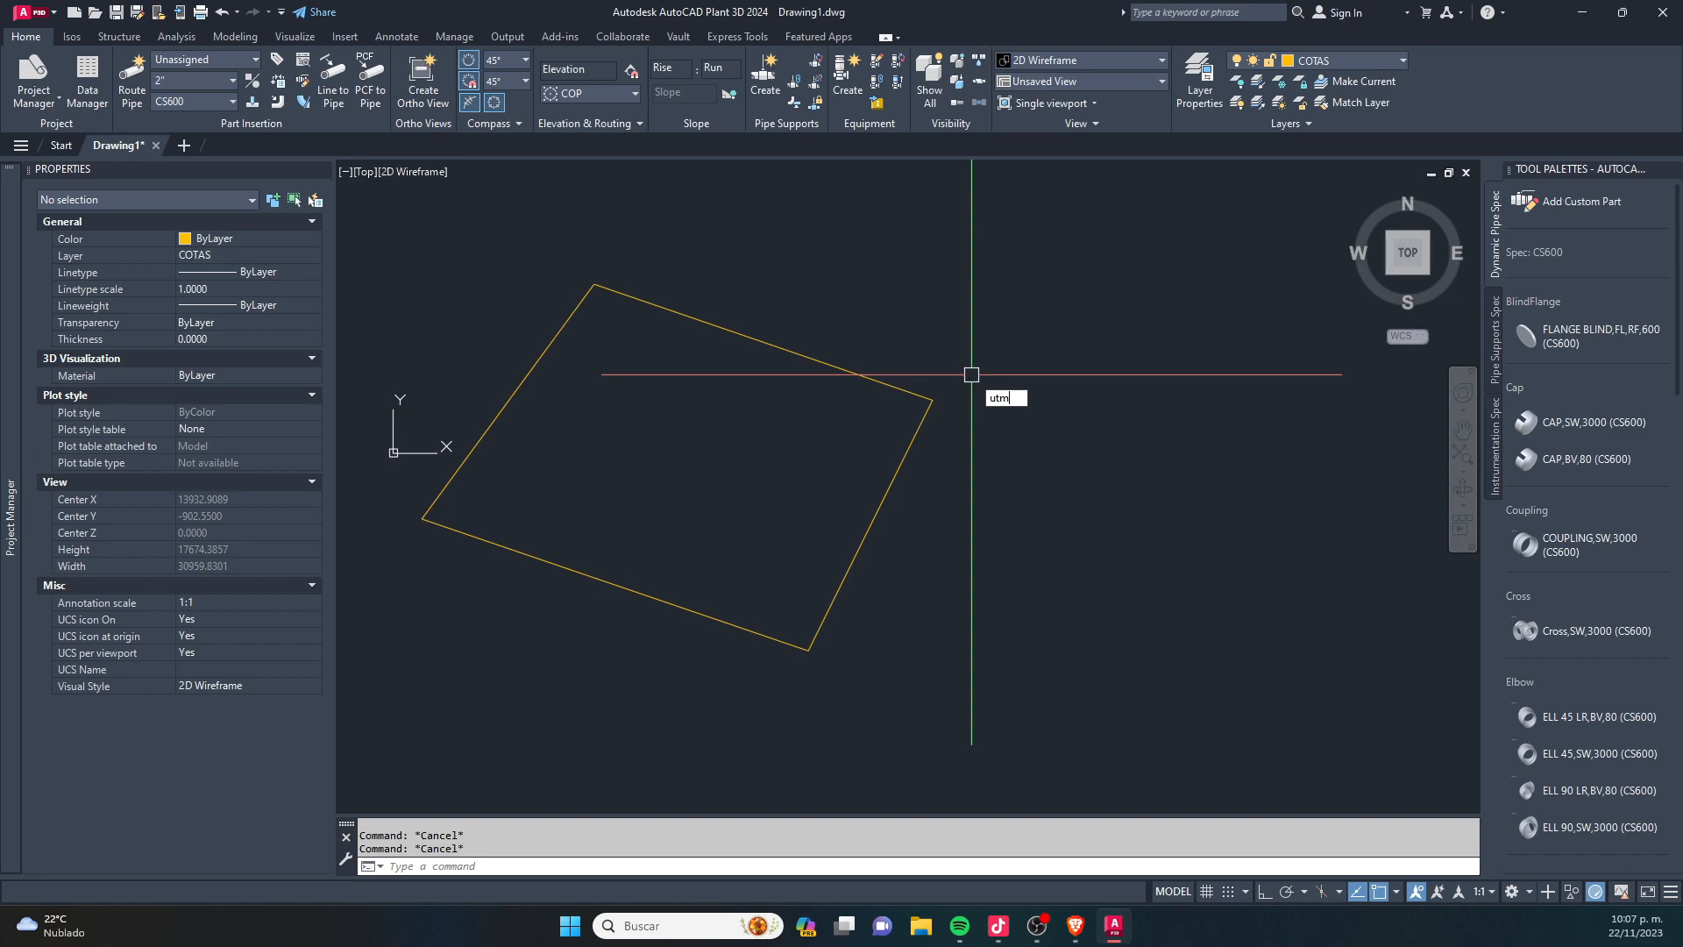
text(tm)
key(Return)
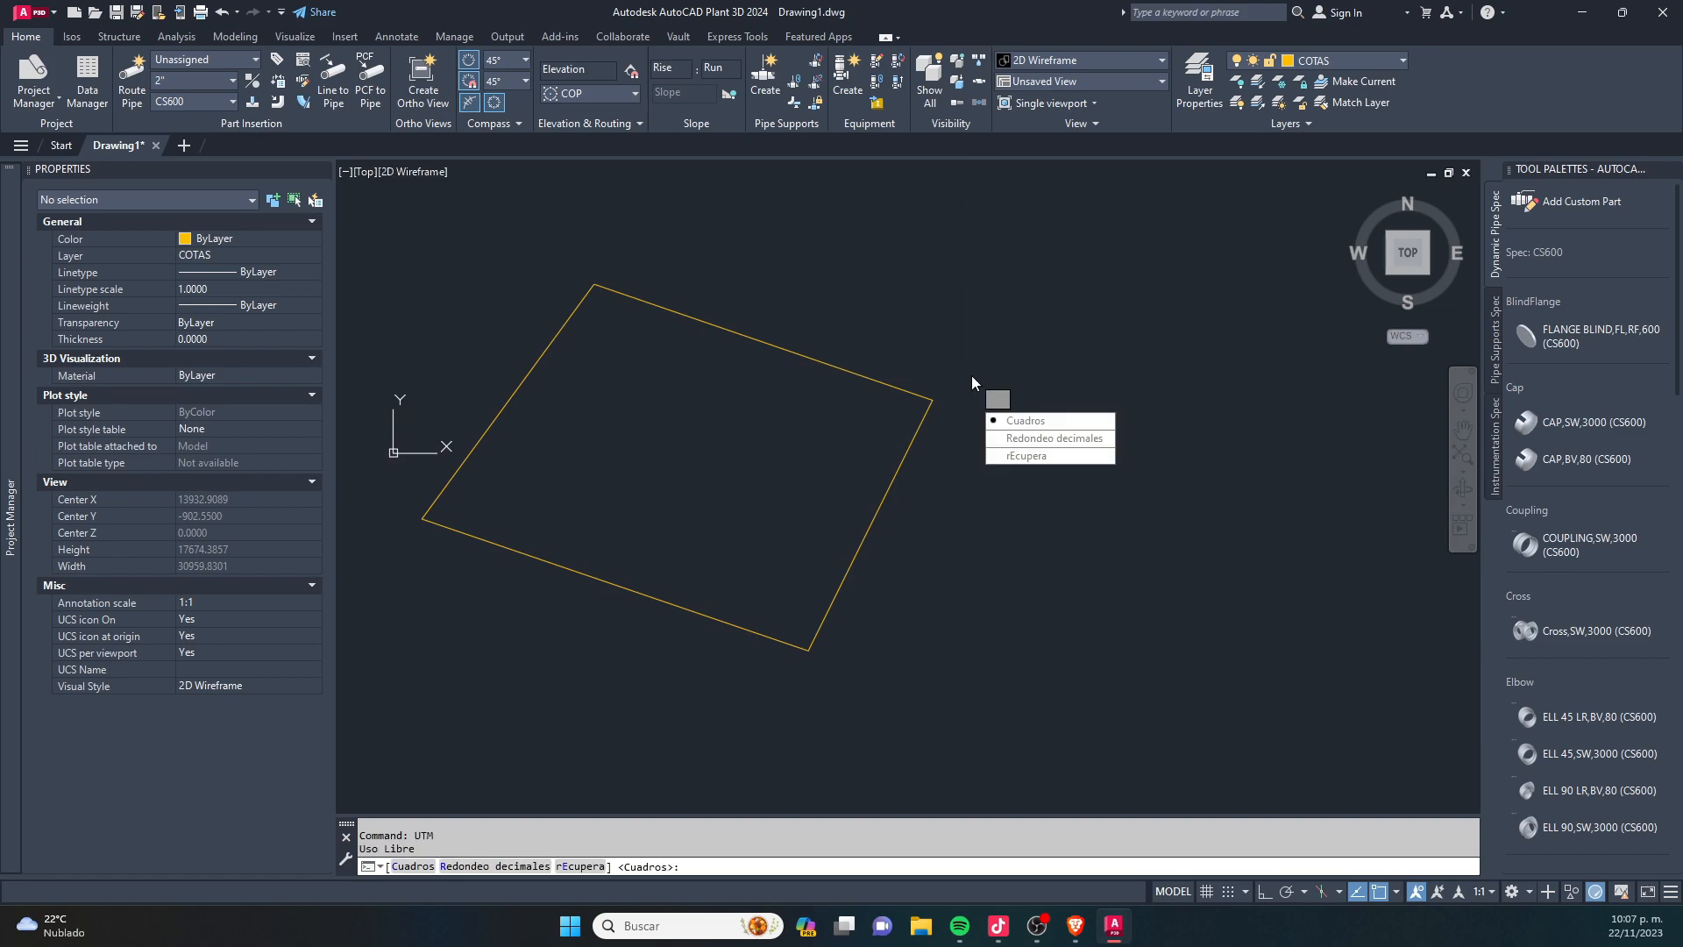
click(1065, 422)
text(1)
key(Return)
click(1026, 626)
- Annotate the four-sided outline with 3 coordinate decimals, 2 dimension decimals, text size 1, distances, angles, area and perimeter by Autocad, and a Completa table
key(Return)
key(Return)
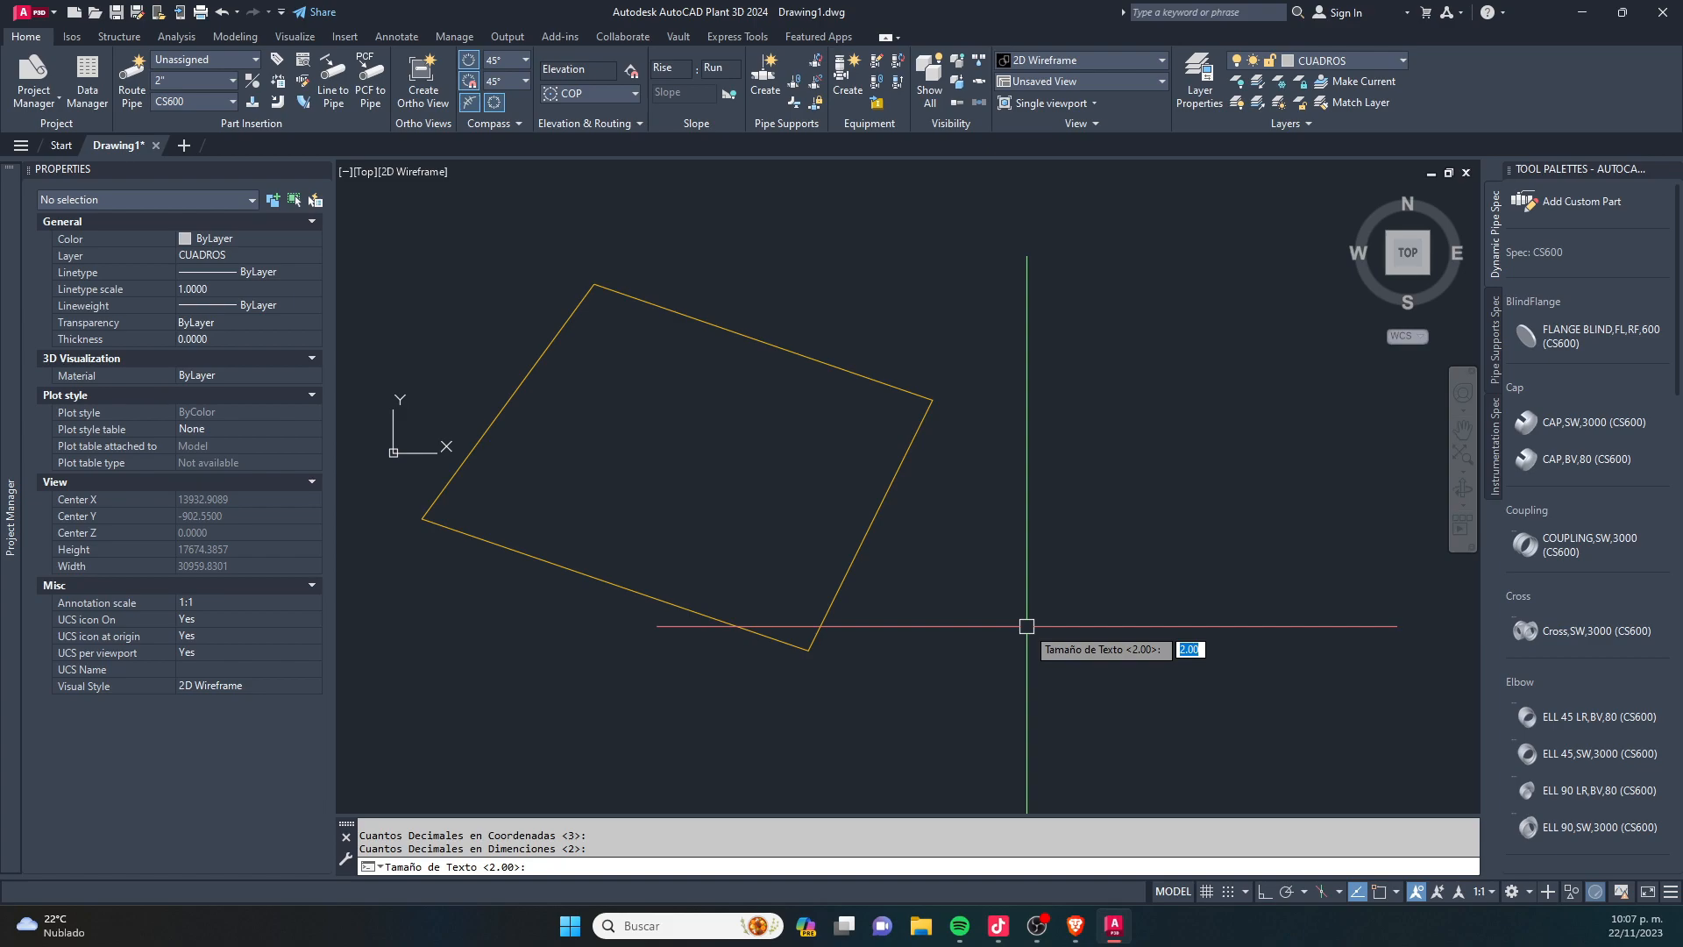
text(1)
key(Return)
key(Return)
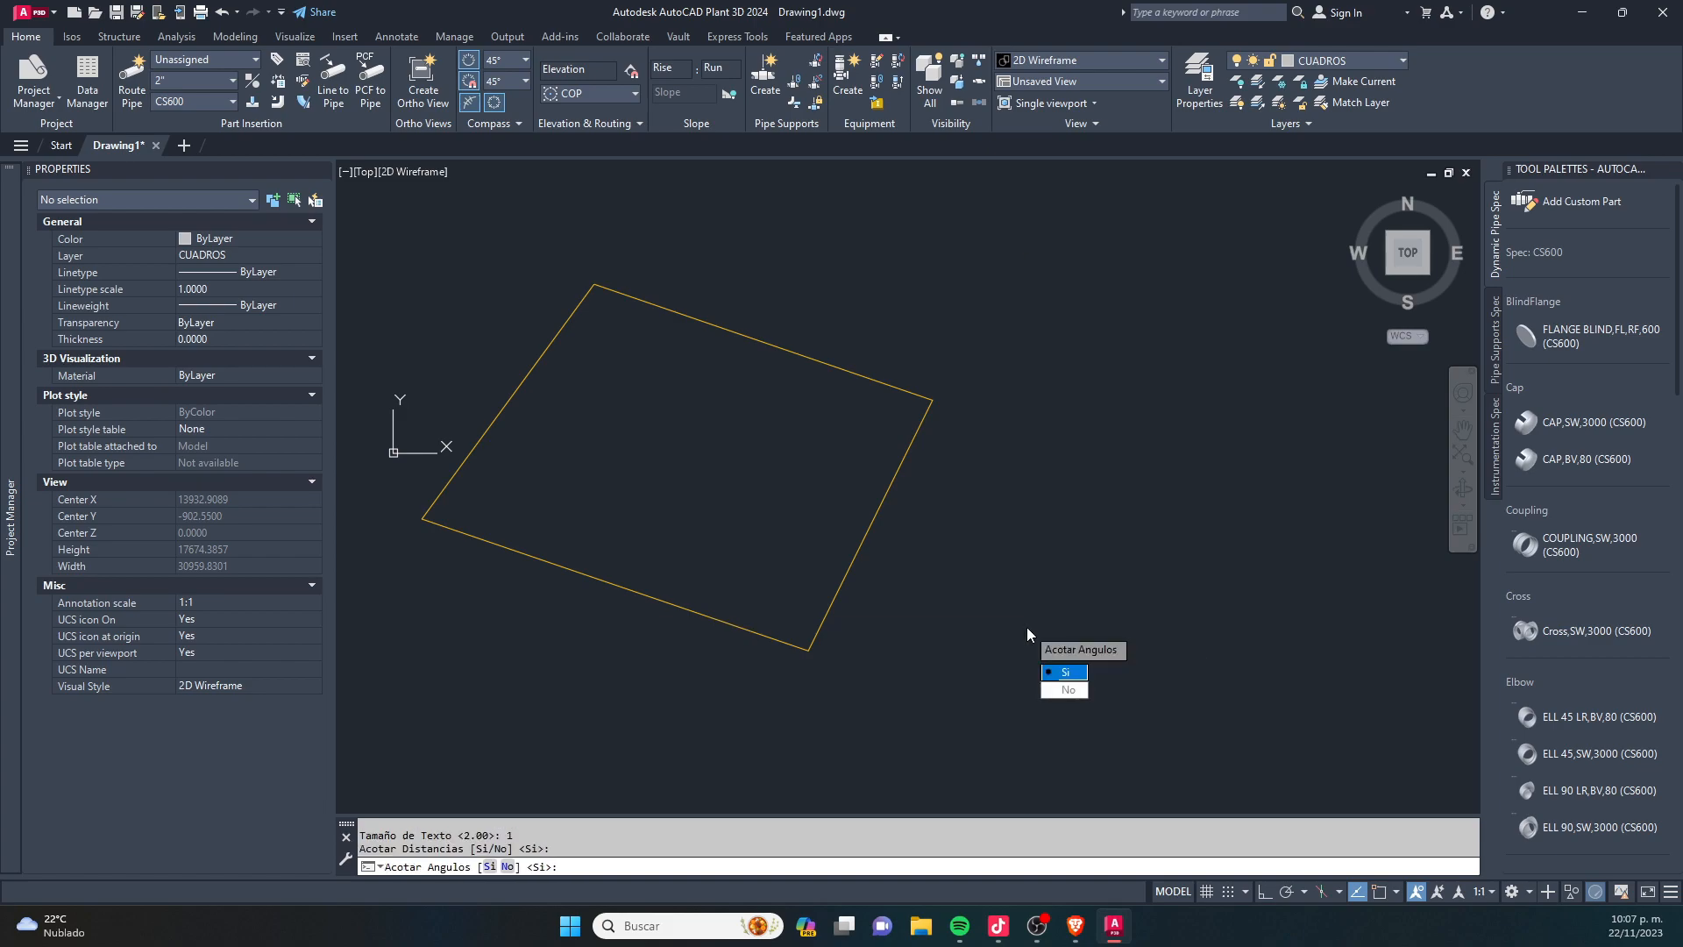
key(Return)
text(A)
key(Return)
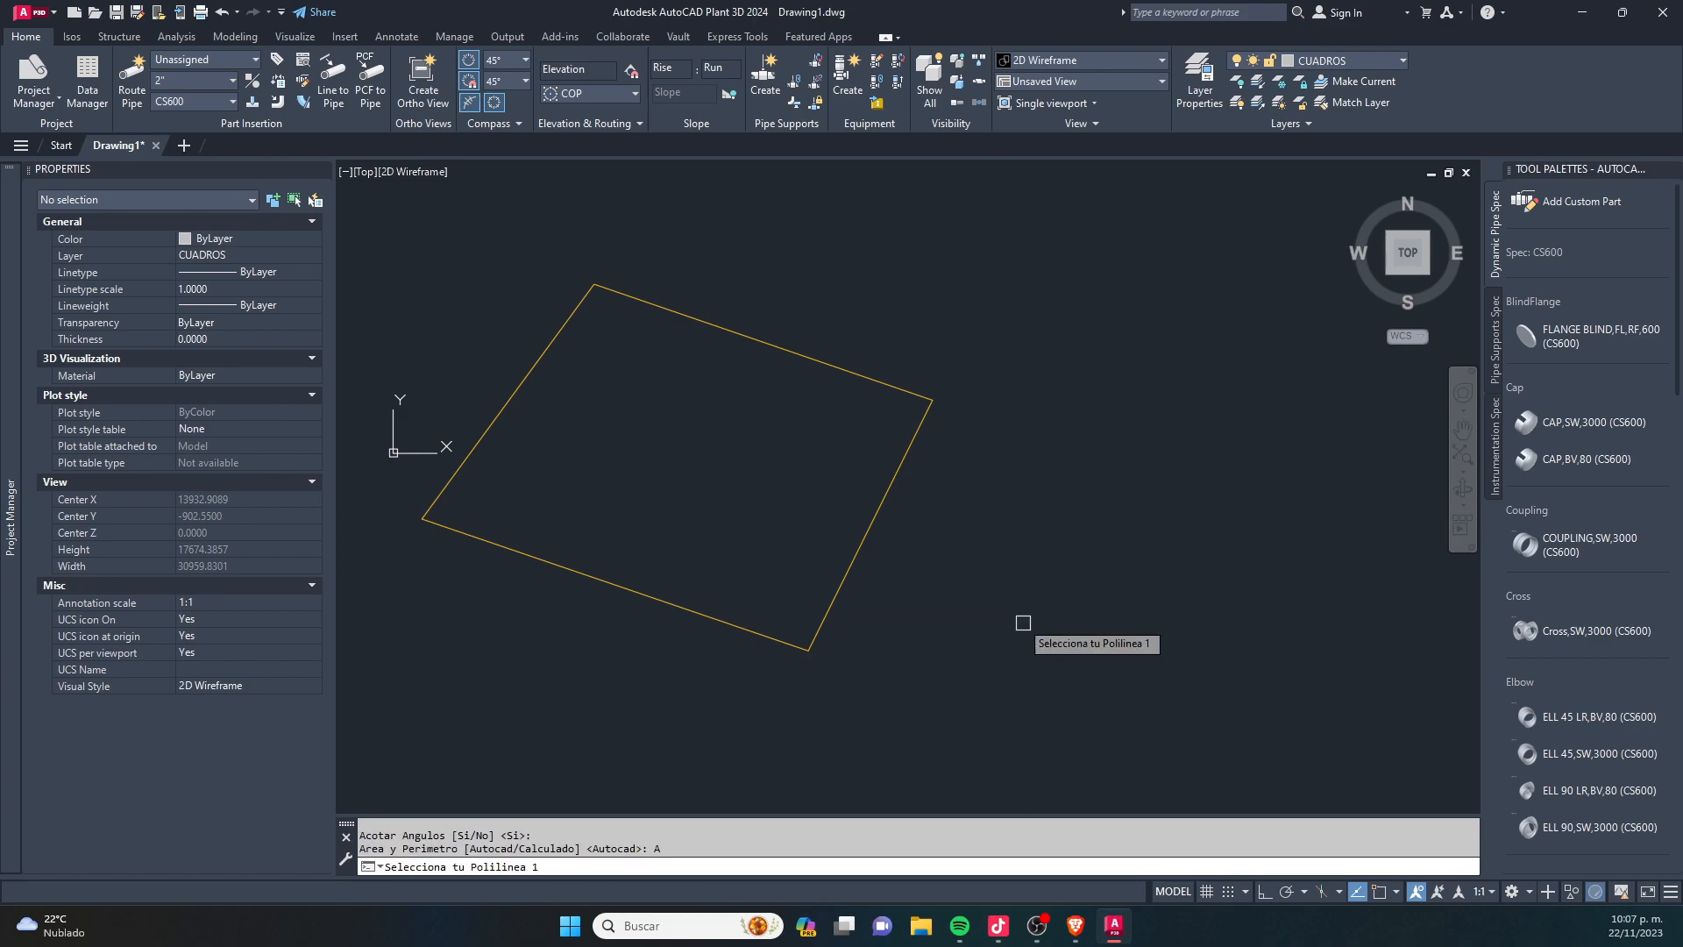
click(868, 526)
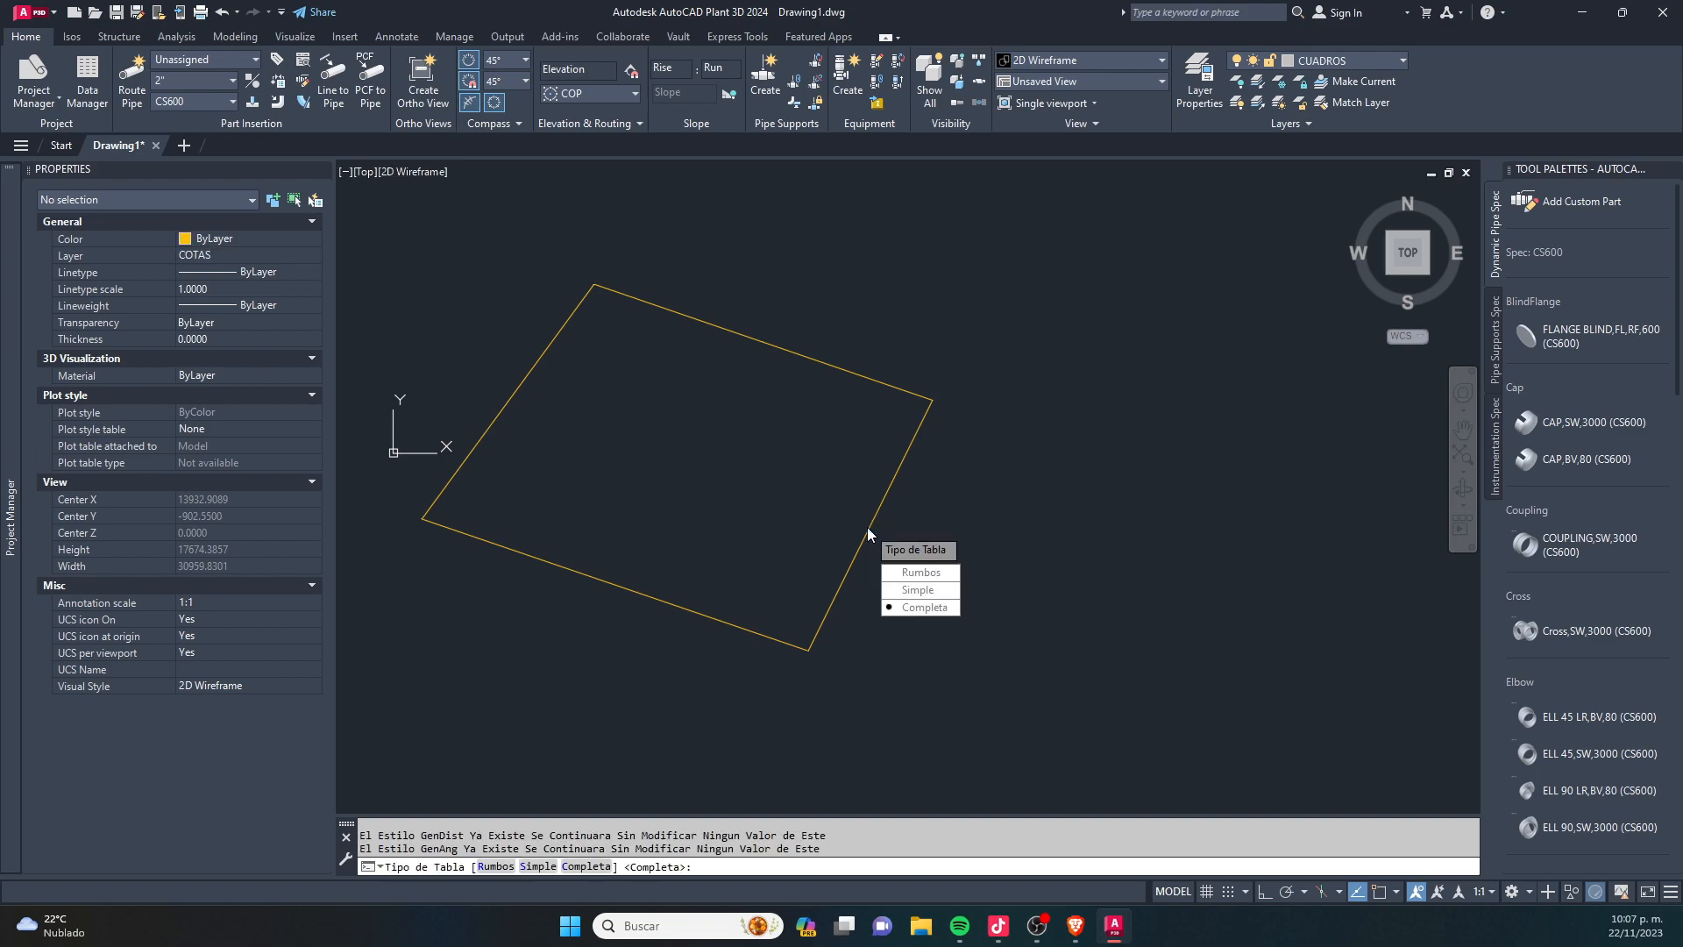
click(931, 607)
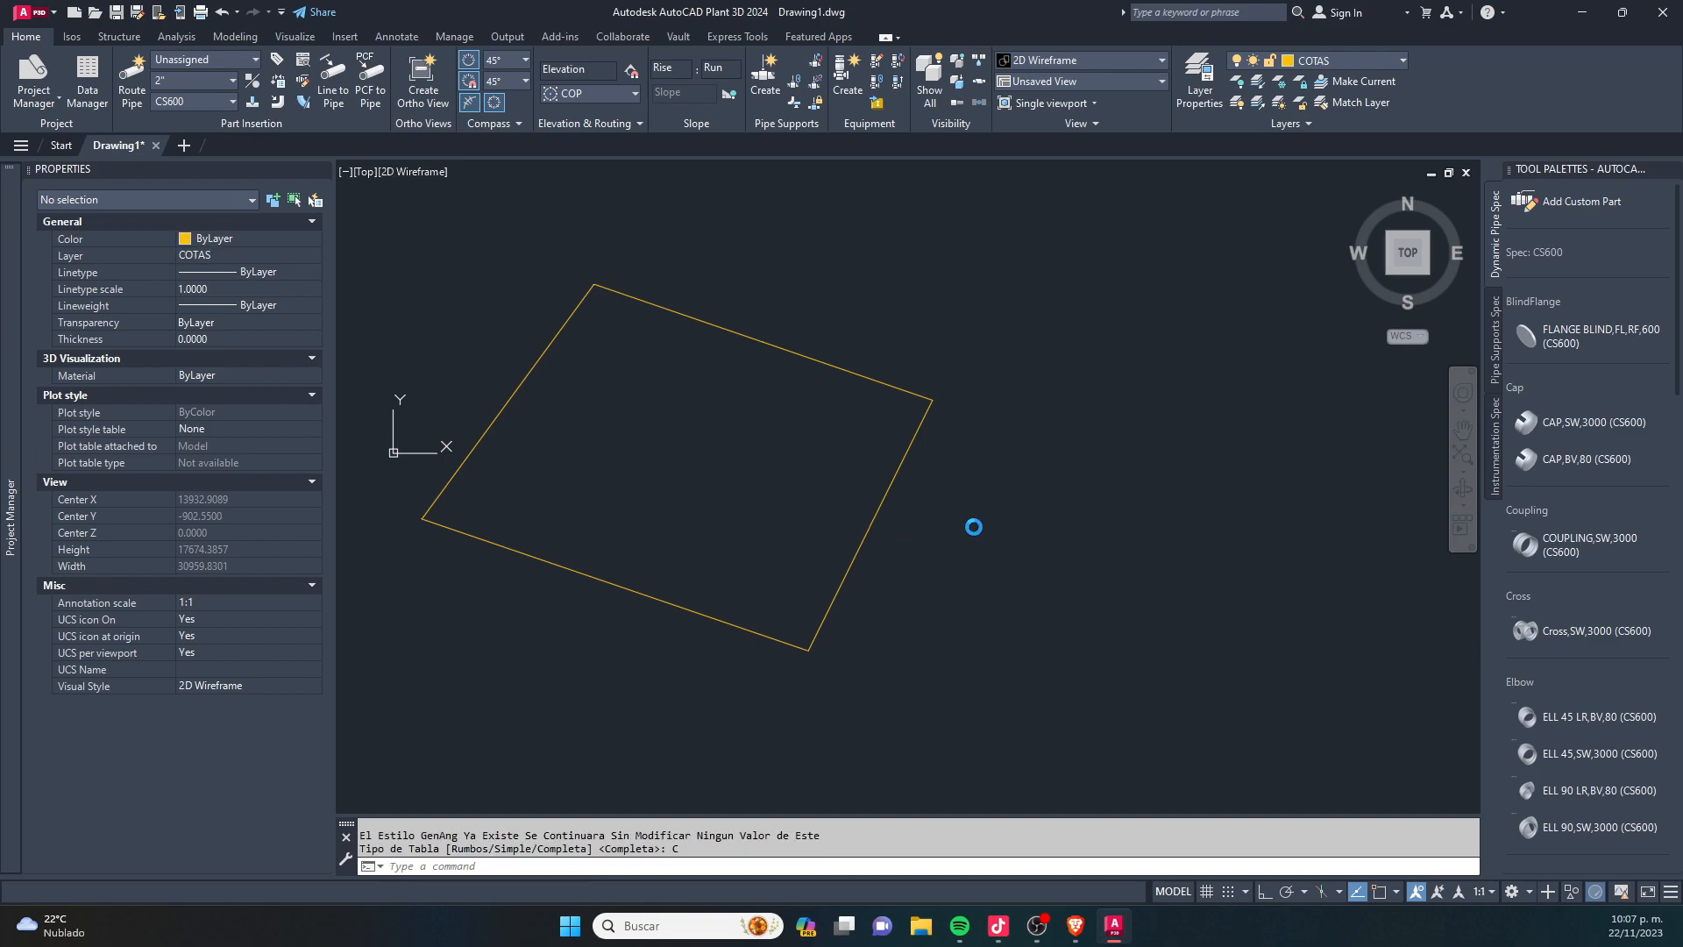
- Examine the generated construction table and the angle annotation at vertex P2 of the outline
scroll(969, 610, up, 5)
scroll(1228, 614, up, 20)
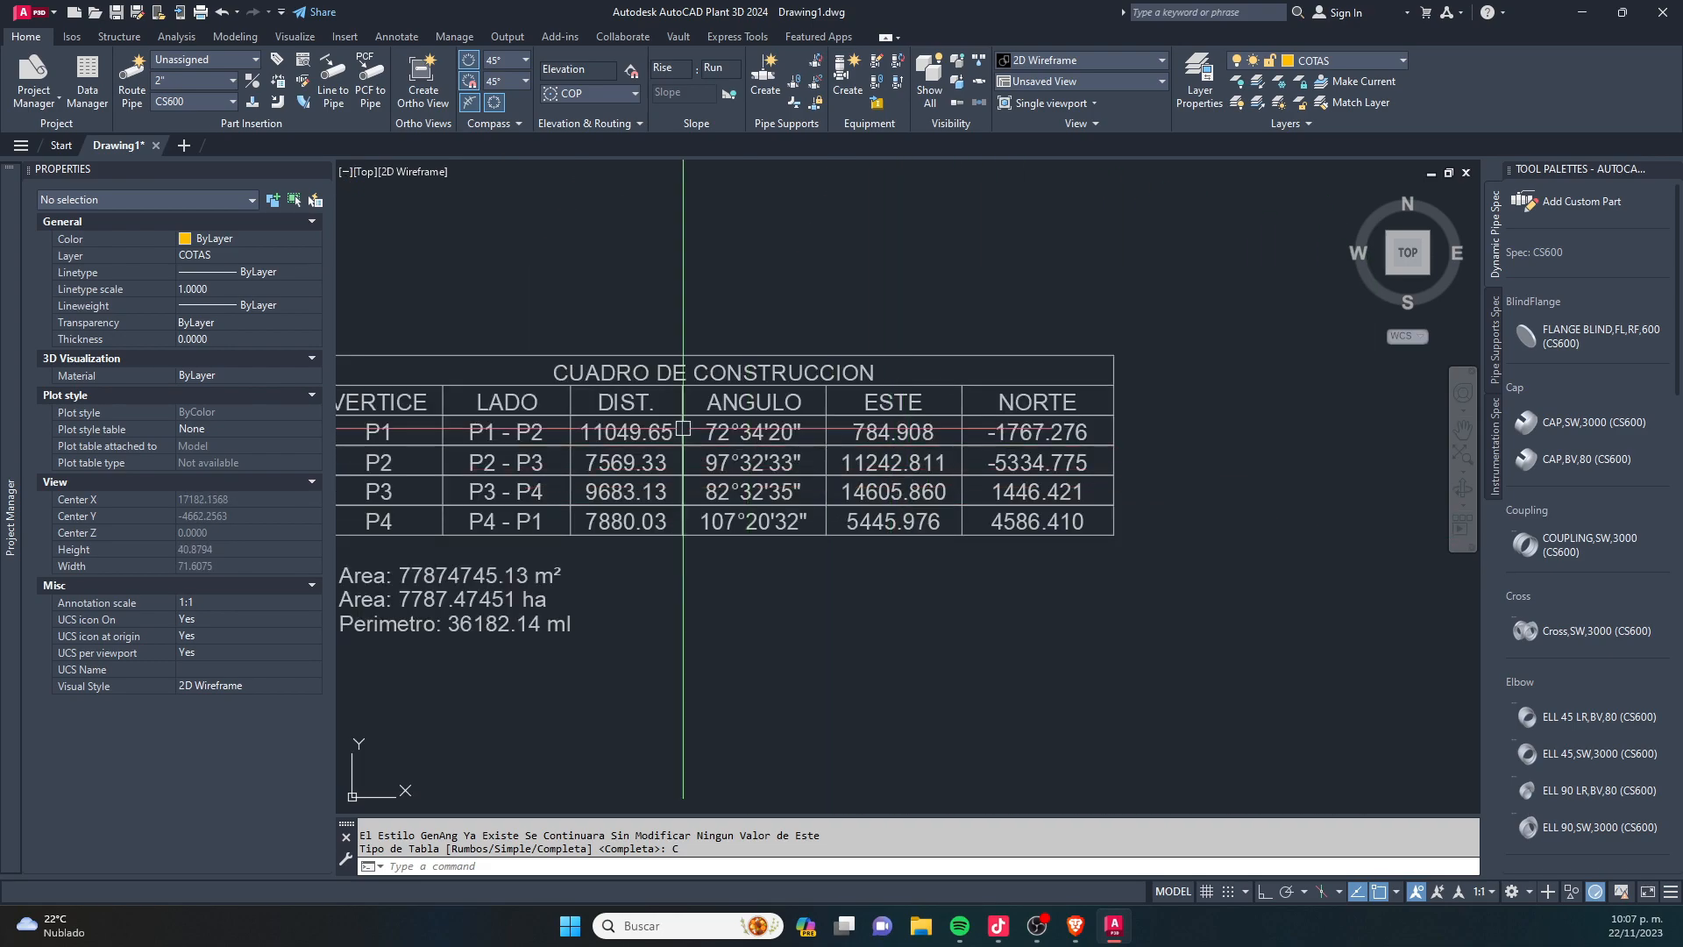
middle_drag(683, 428, 879, 379)
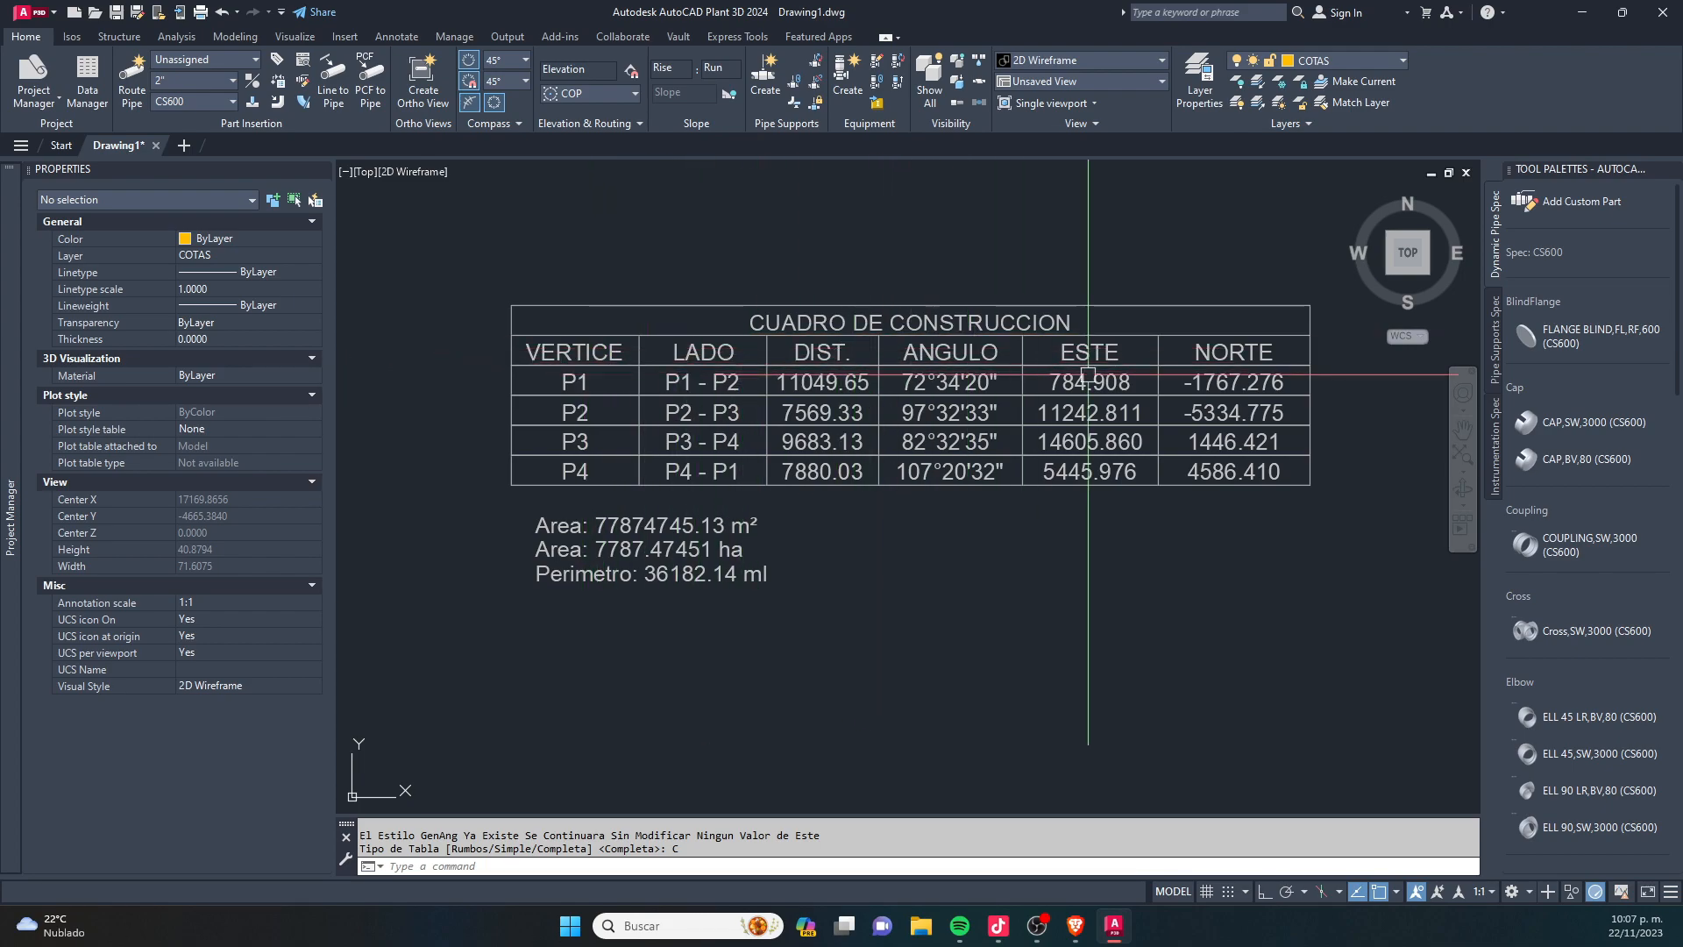
scroll(1126, 375, down, 6)
middle_drag(567, 373, 1025, 402)
scroll(1025, 402, down, 15)
scroll(695, 504, up, 19)
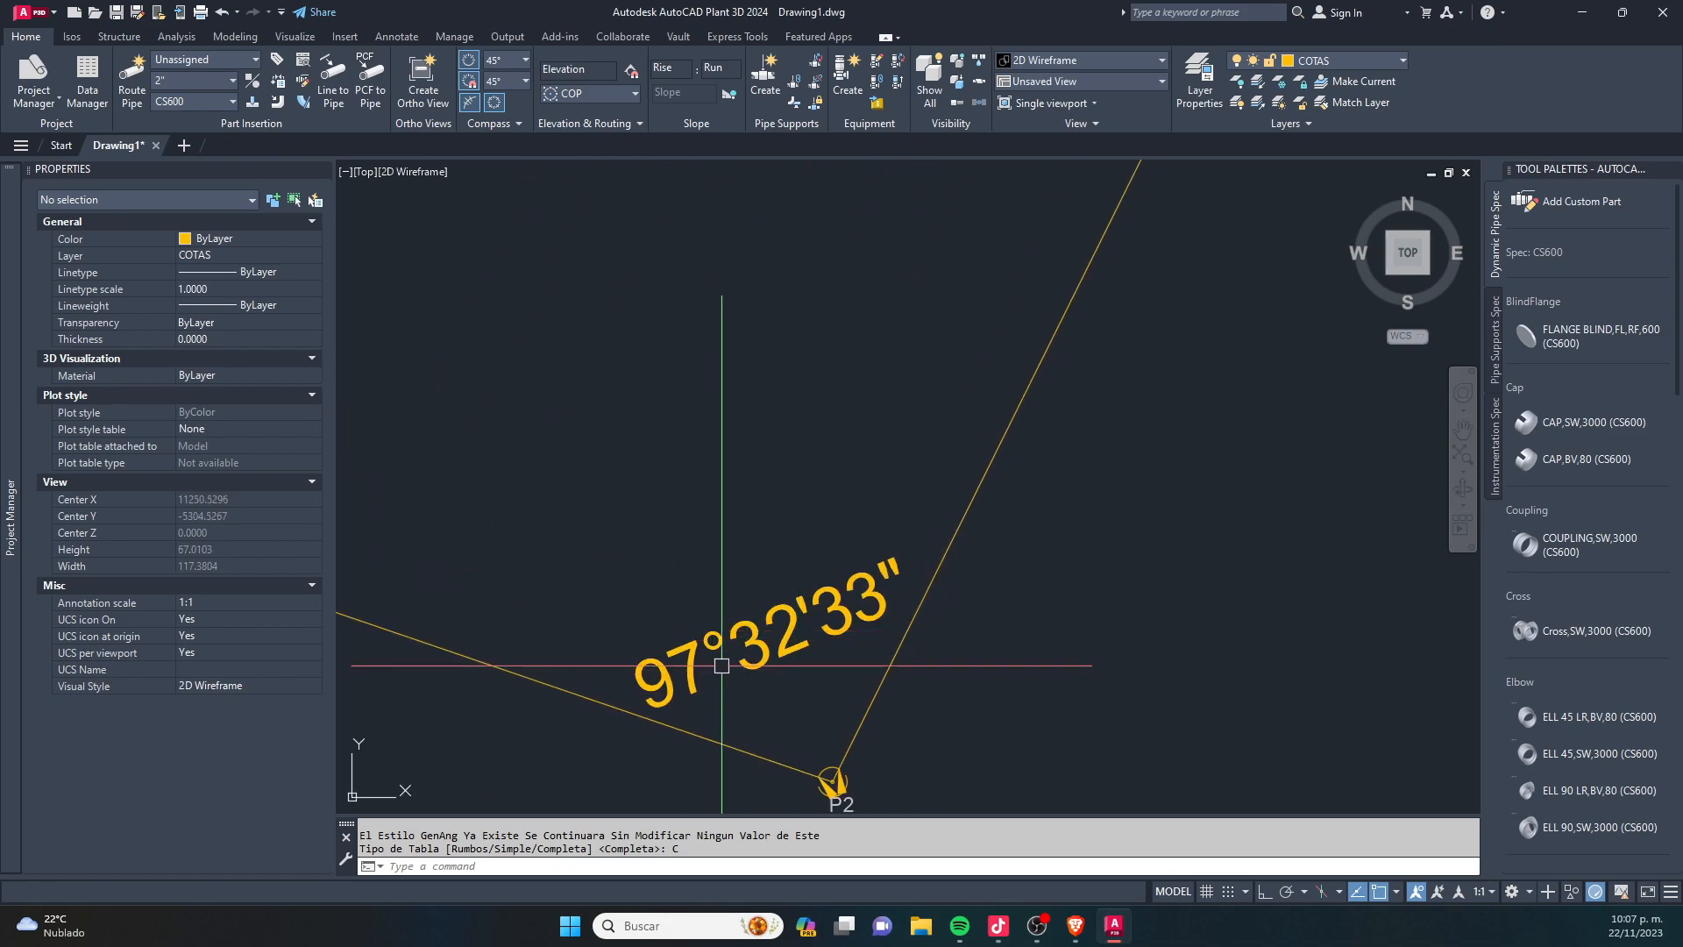
scroll(722, 676, down, 2)
scroll(770, 676, up, 3)
scroll(767, 656, down, 10)
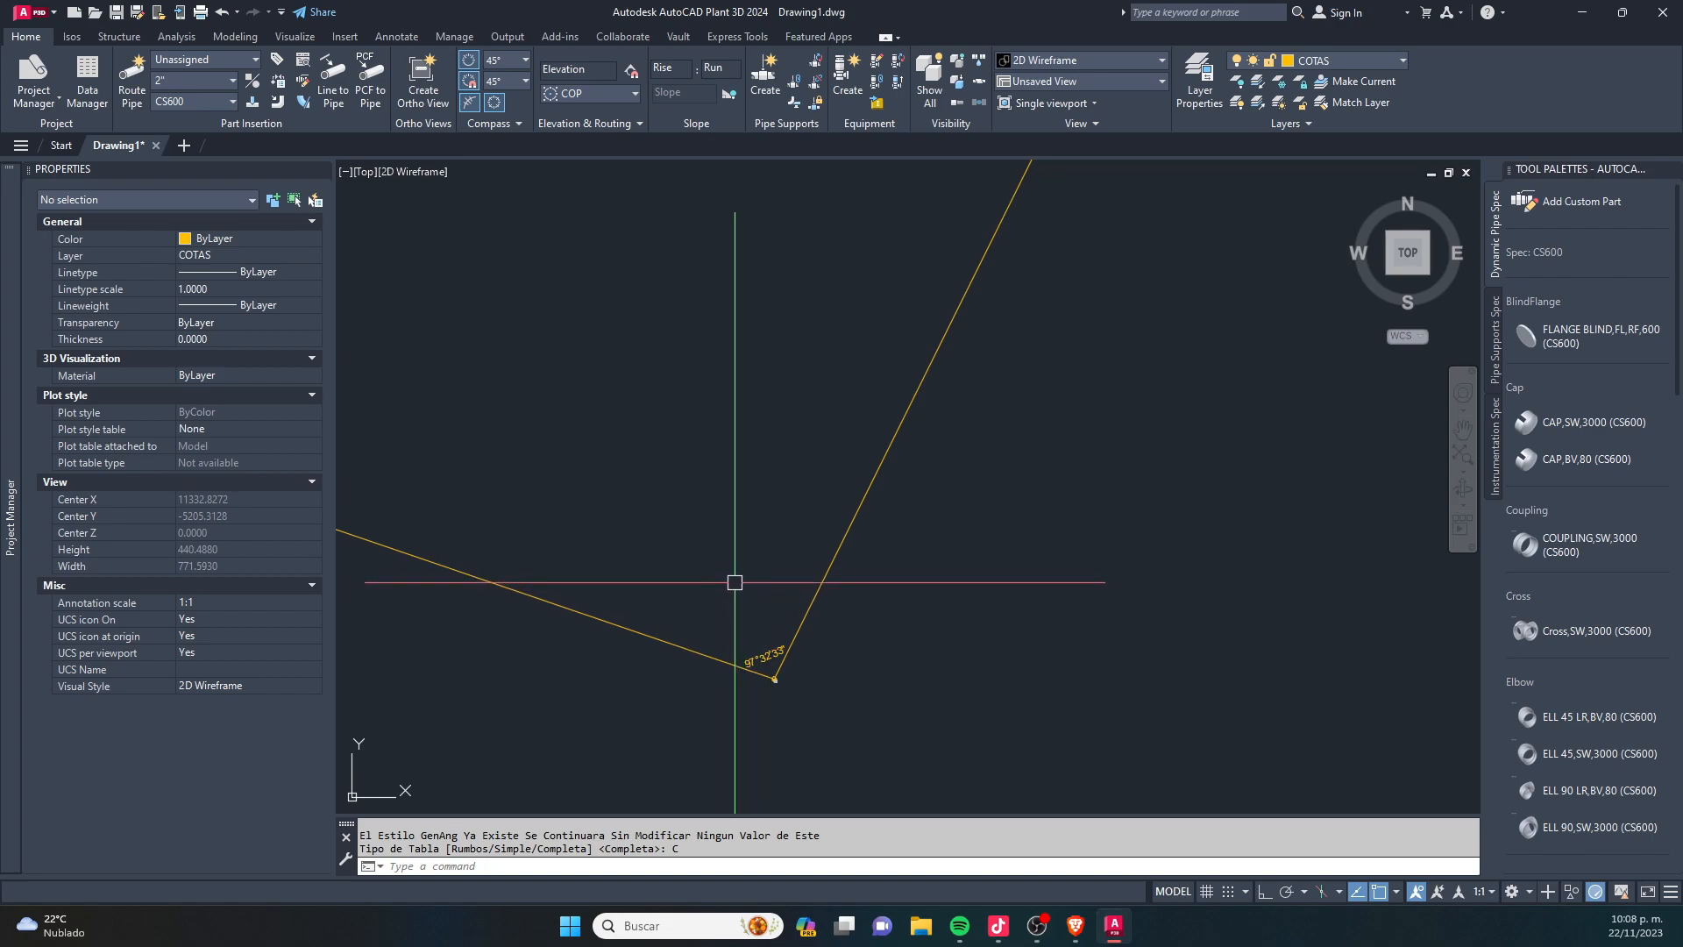
scroll(733, 581, down, 10)
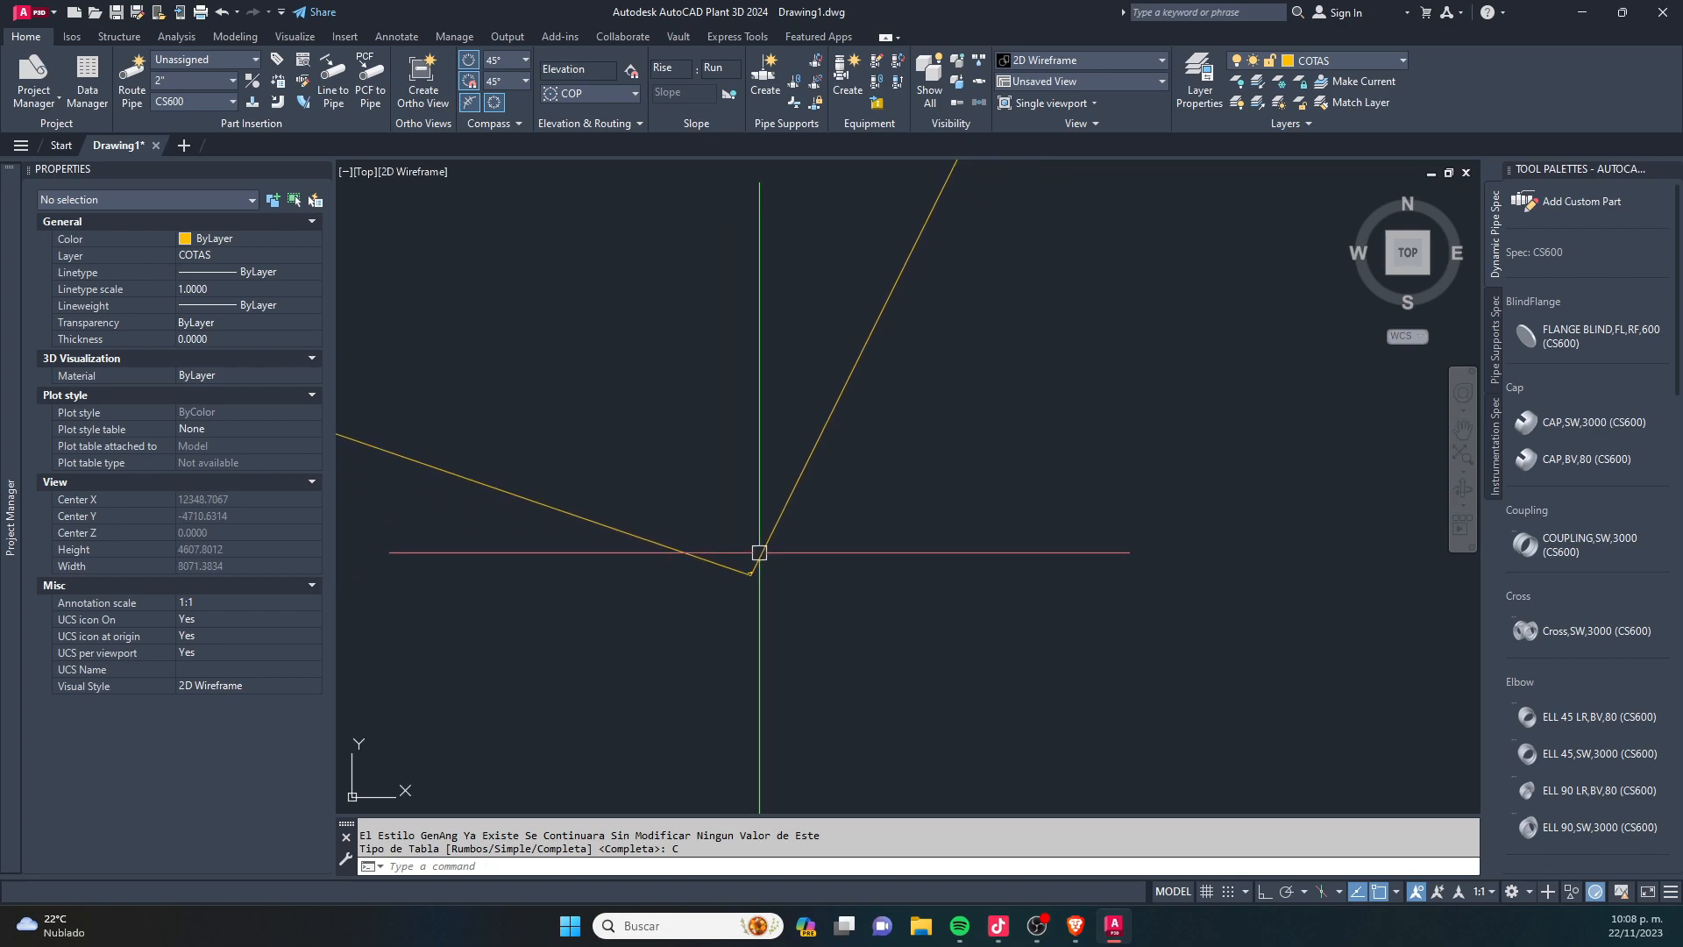
scroll(755, 545, down, 8)
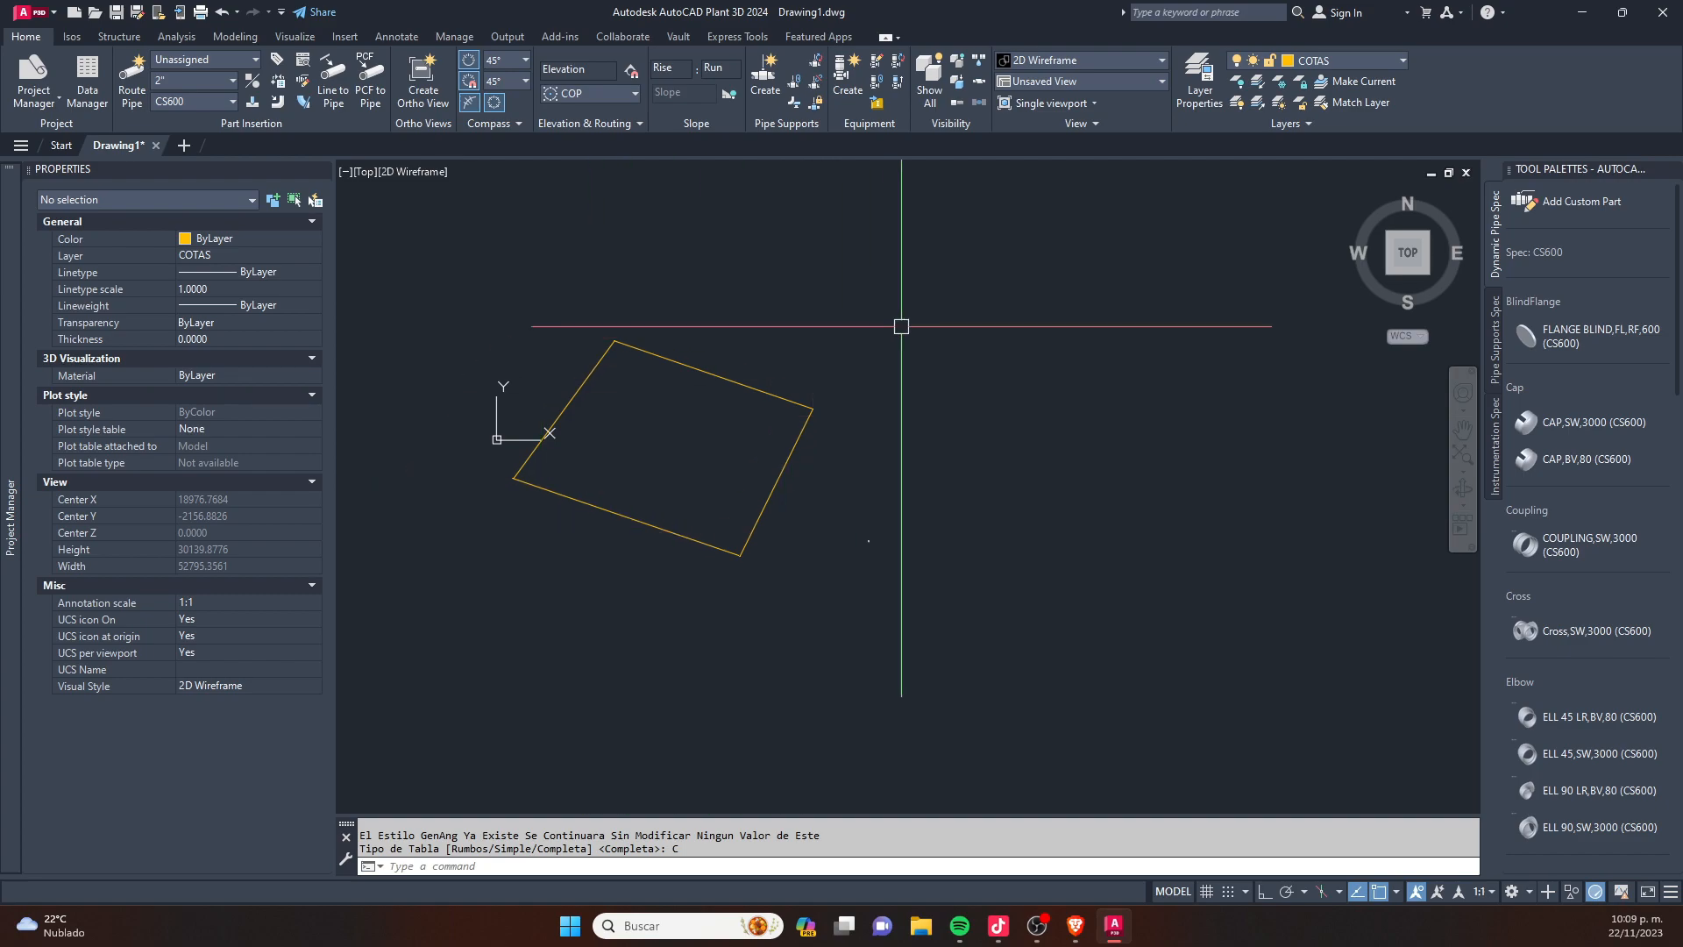
- Erase the four-sided outline together with its UTM table and annotations
click(959, 305)
click(527, 563)
key(Delete)
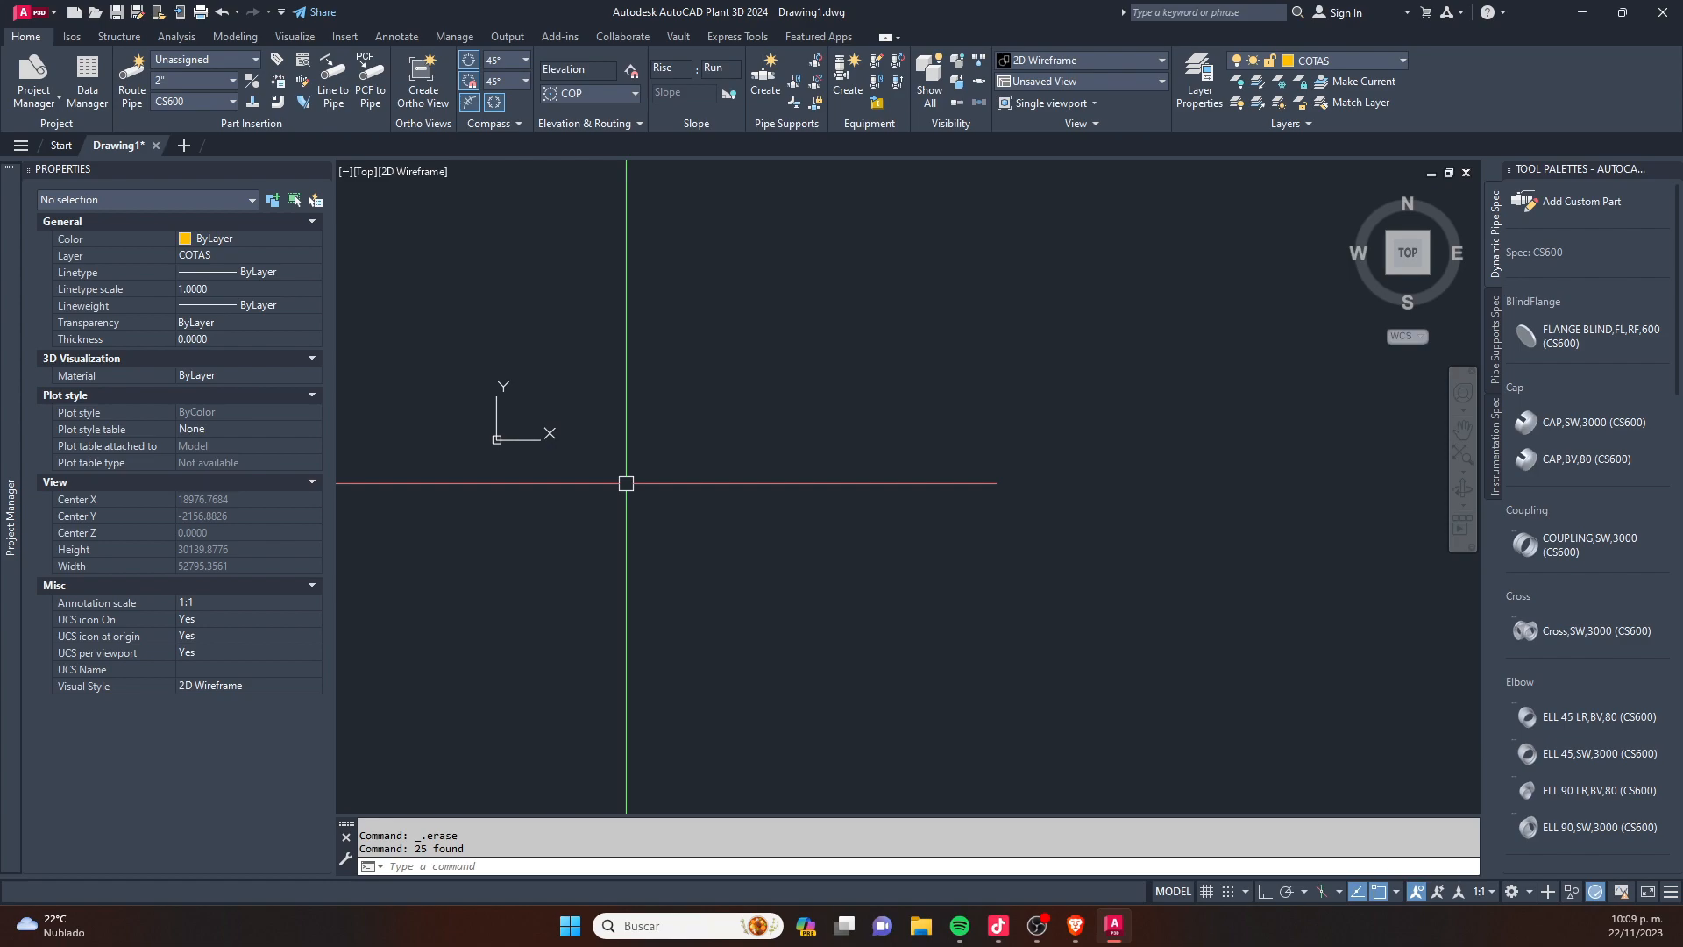
- Switch snap mode on and off repeatedly with the SZ and SX routines, finishing with SZ
scroll(628, 474, up, 2)
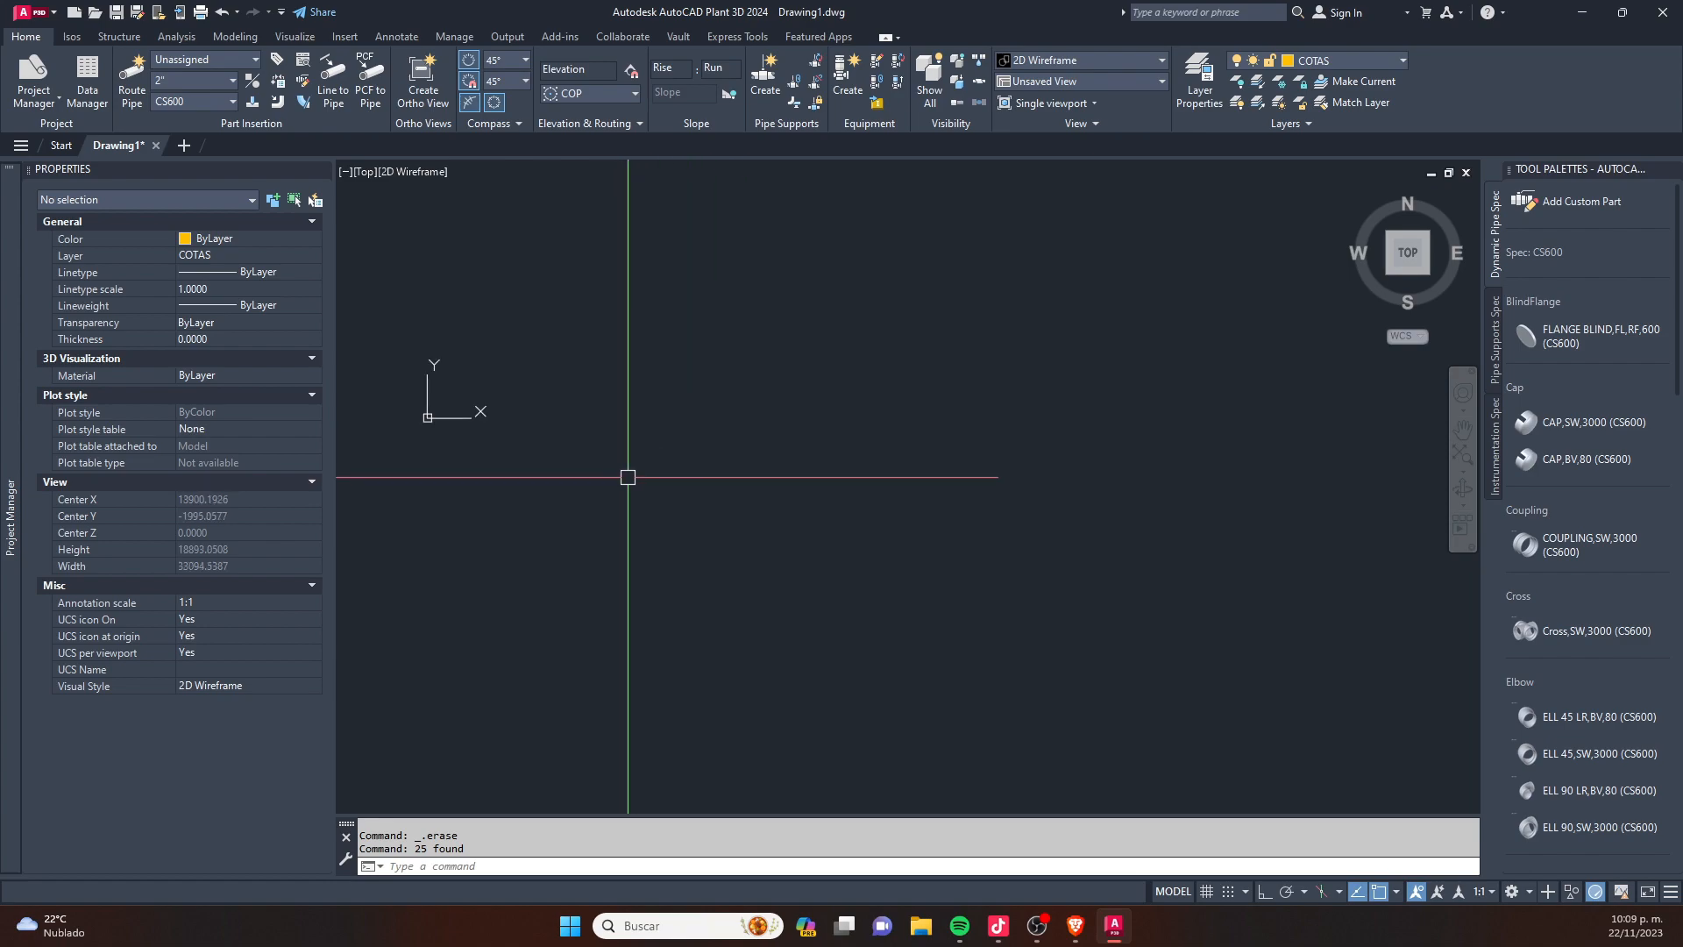
text(sz)
key(space)
text(sx)
key(space)
text(sz)
key(space)
text(sx)
key(space)
text(sz)
key(space)
text(sz)
key(space)
text(sx)
key(space)
right_click(674, 464)
key(Escape)
key(Escape)
text(sz)
key(space)
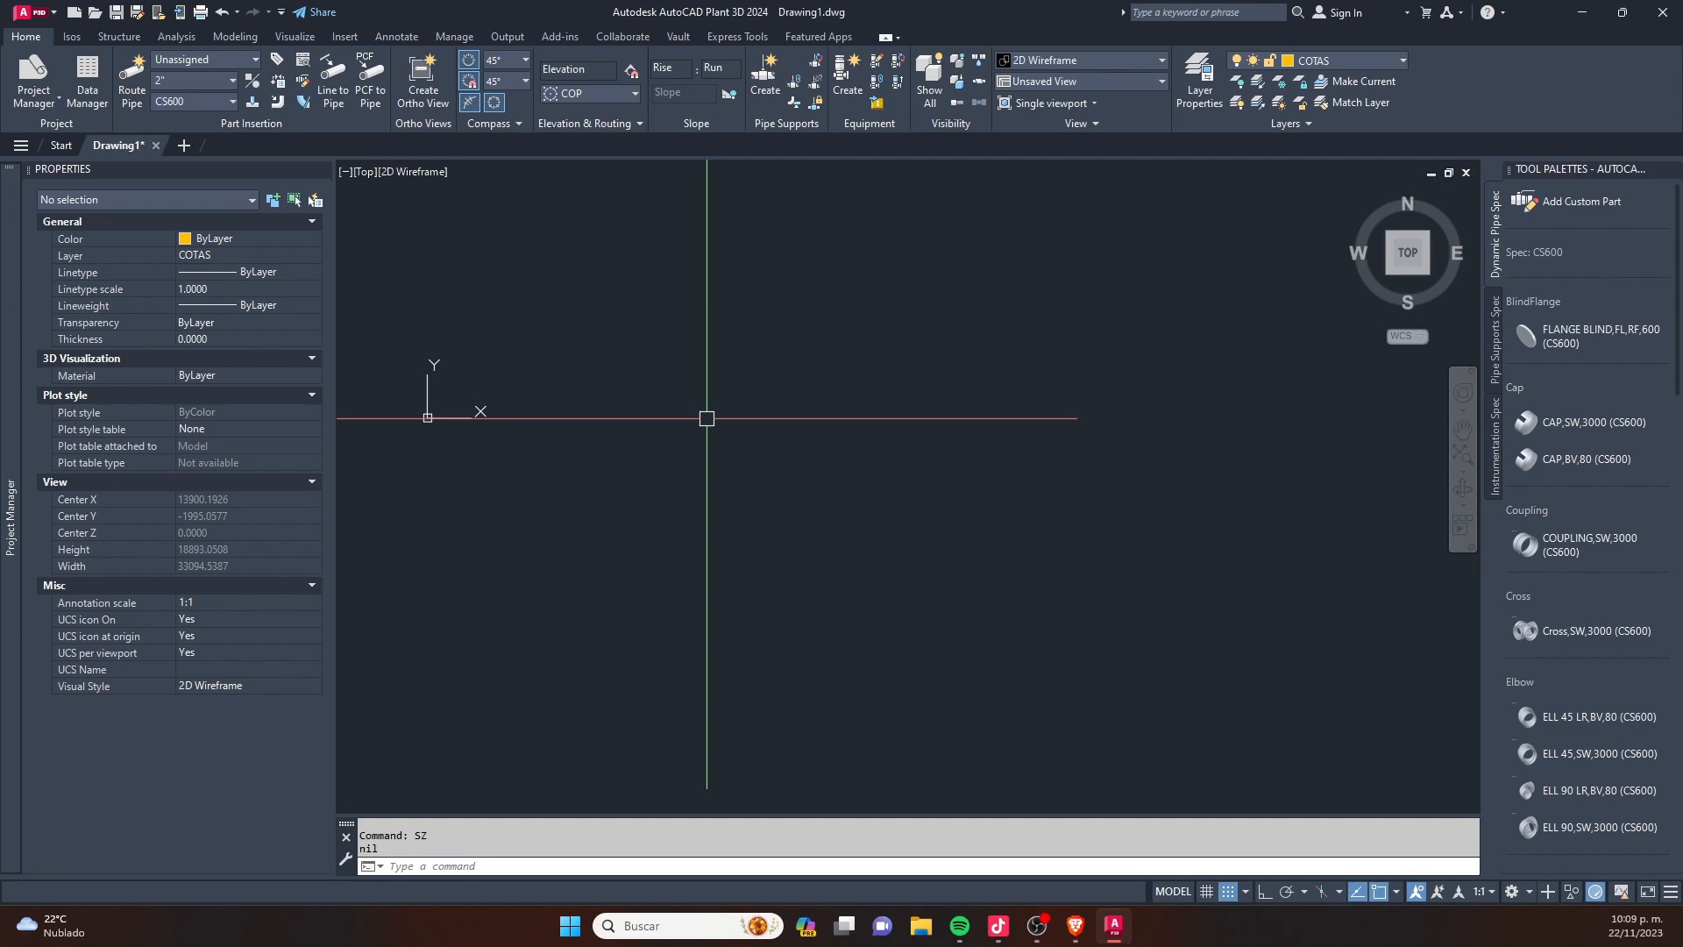
- Turn on ortho mode and try drawing a stepped line beside the origin, erasing the trial segments
text(l)
key(Return)
click(547, 323)
key(F8)
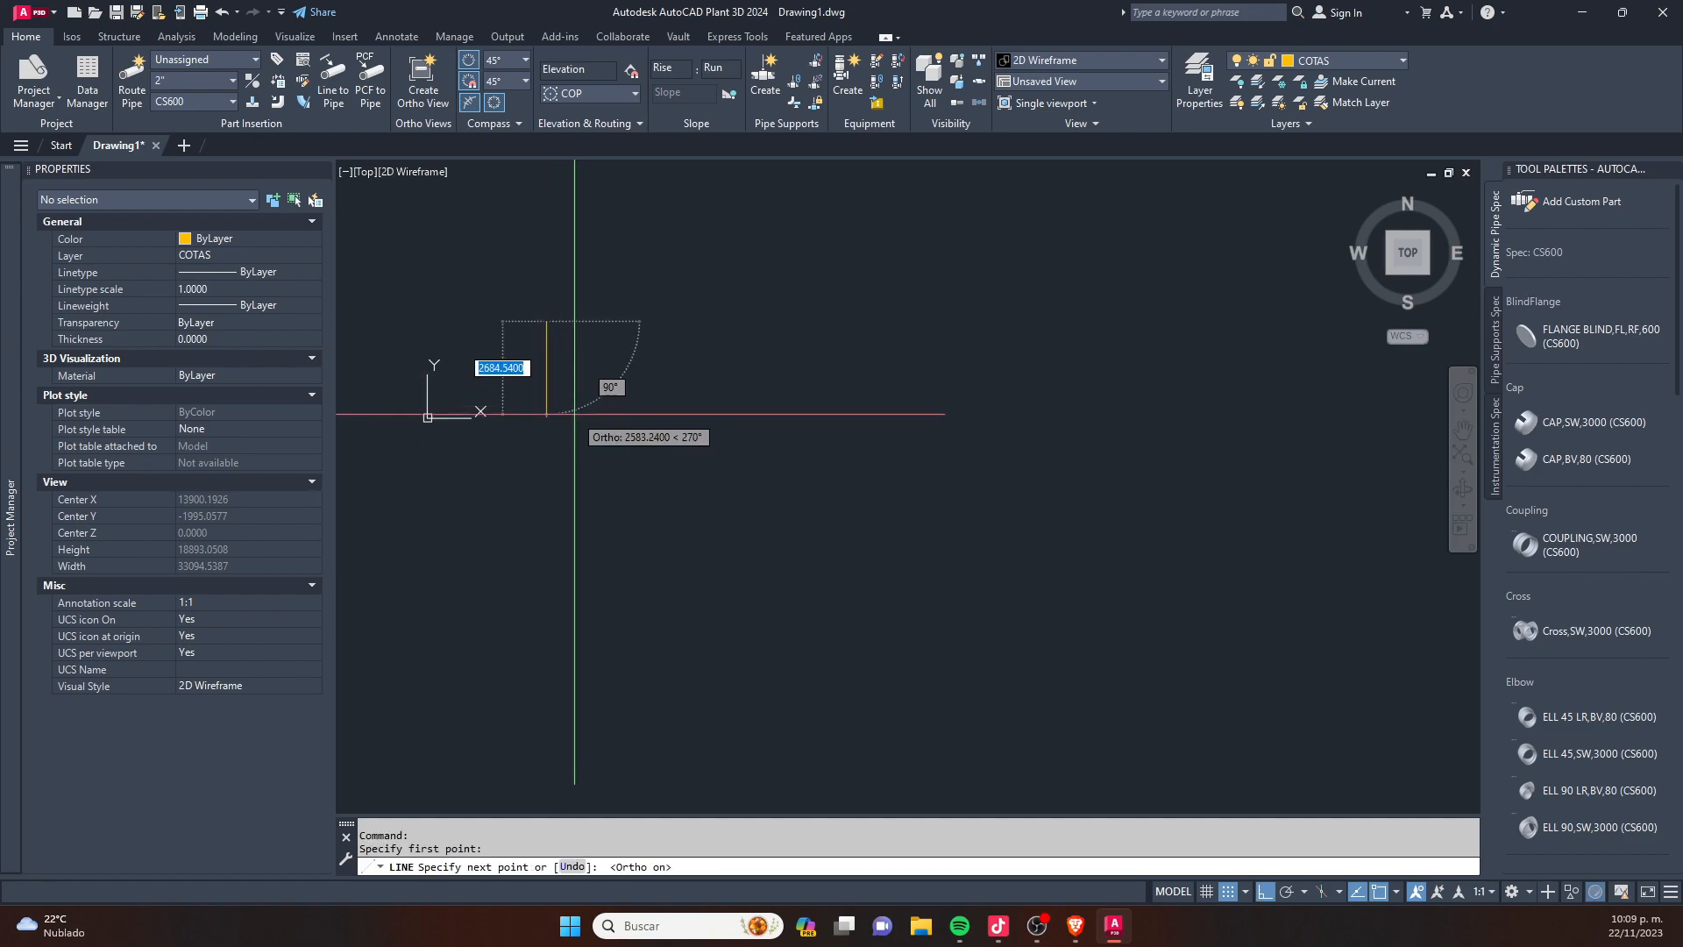
click(547, 443)
click(696, 444)
click(696, 324)
click(826, 333)
key(Escape)
key(Escape)
click(864, 238)
click(370, 515)
key(Delete)
- Start a new line with a 50-unit segment downward followed by a 30-unit segment toward the east
key(Return)
click(670, 399)
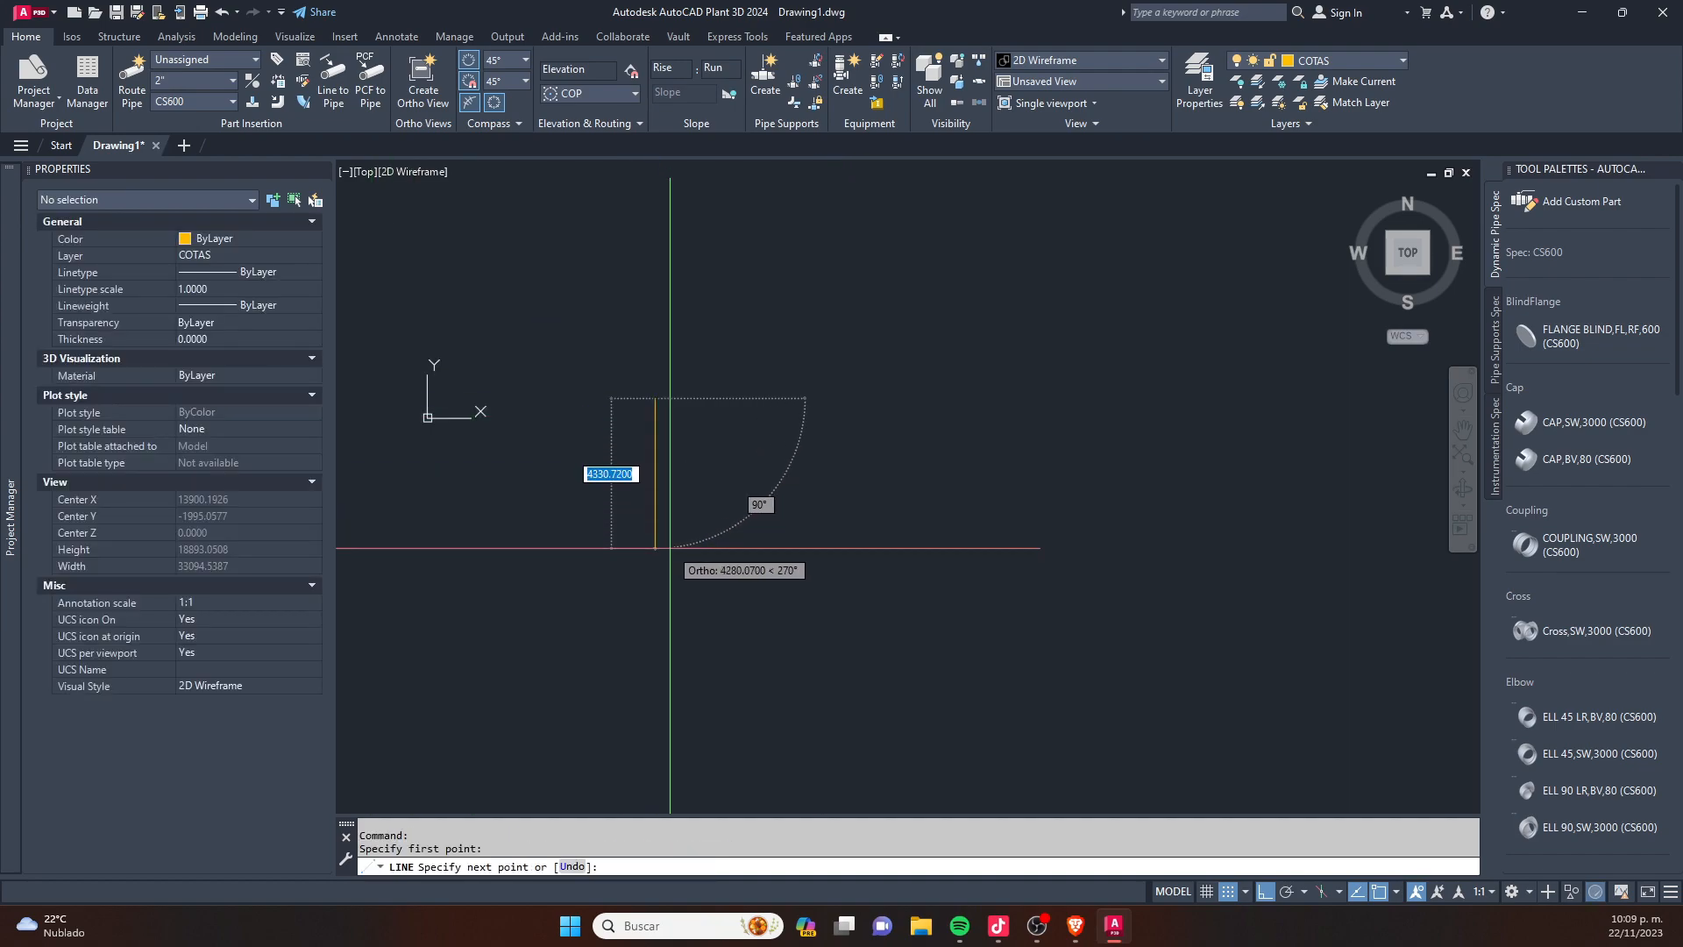
text(50)
key(Return)
scroll(692, 461, up, 4)
scroll(692, 461, up, 10)
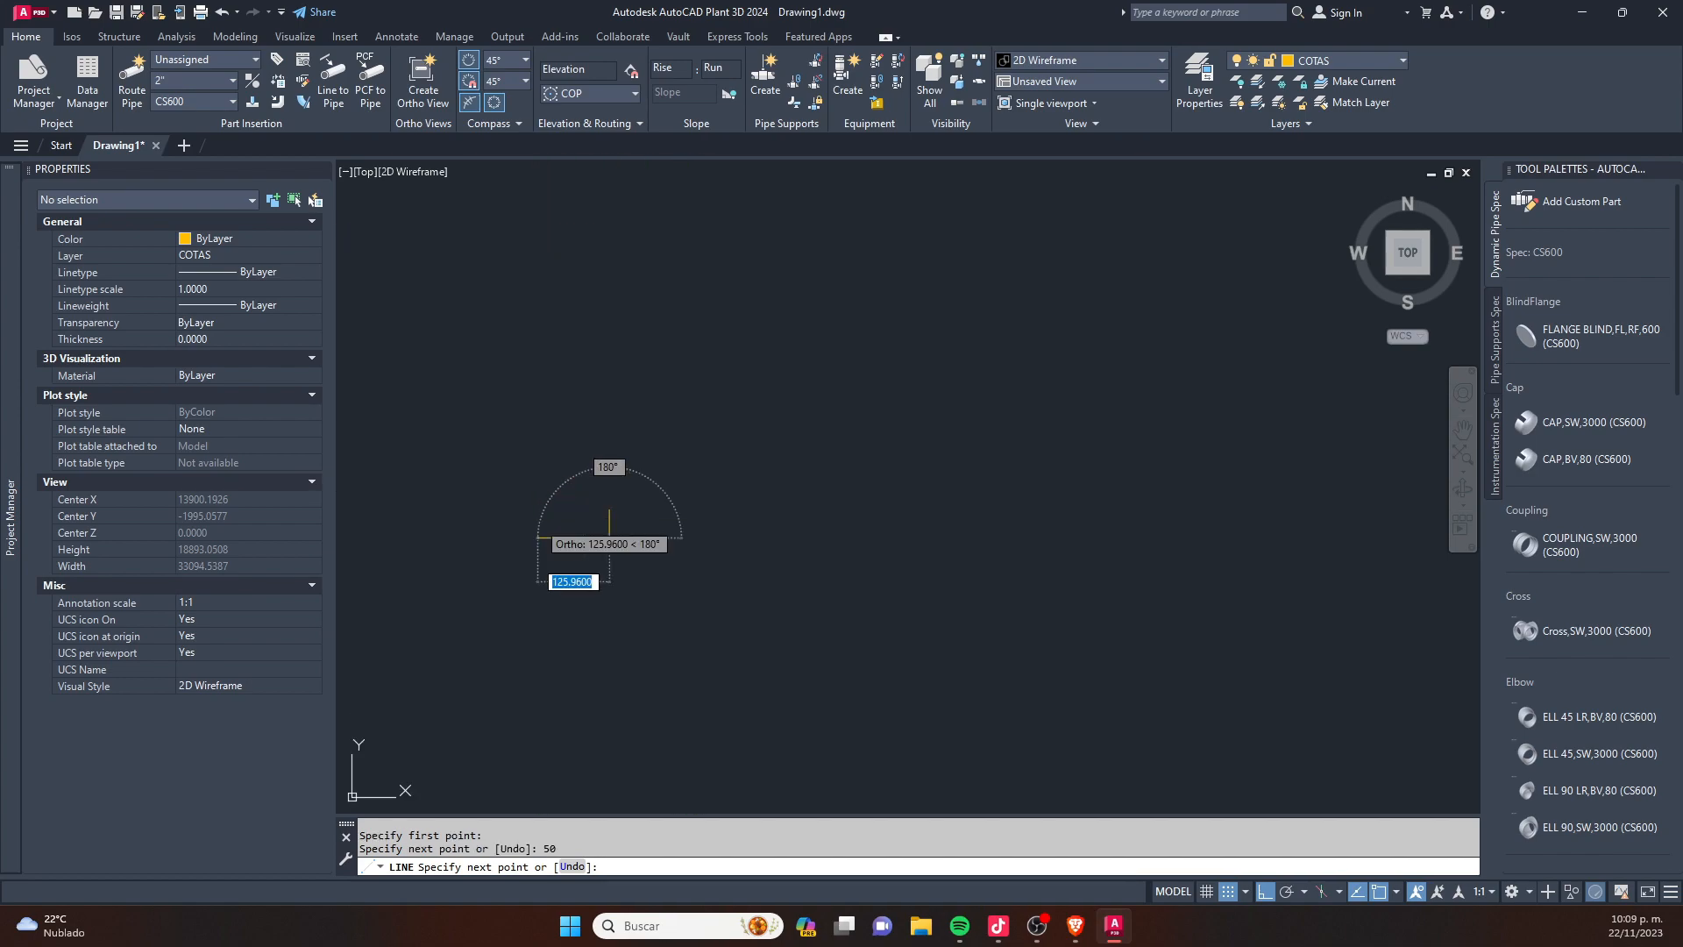
text(30)
key(Return)
- Extend the line with eleven alternating vertical and horizontal ortho segments about 60 to 102 units long, the last vertical being about 126 units
scroll(694, 580, up, 3)
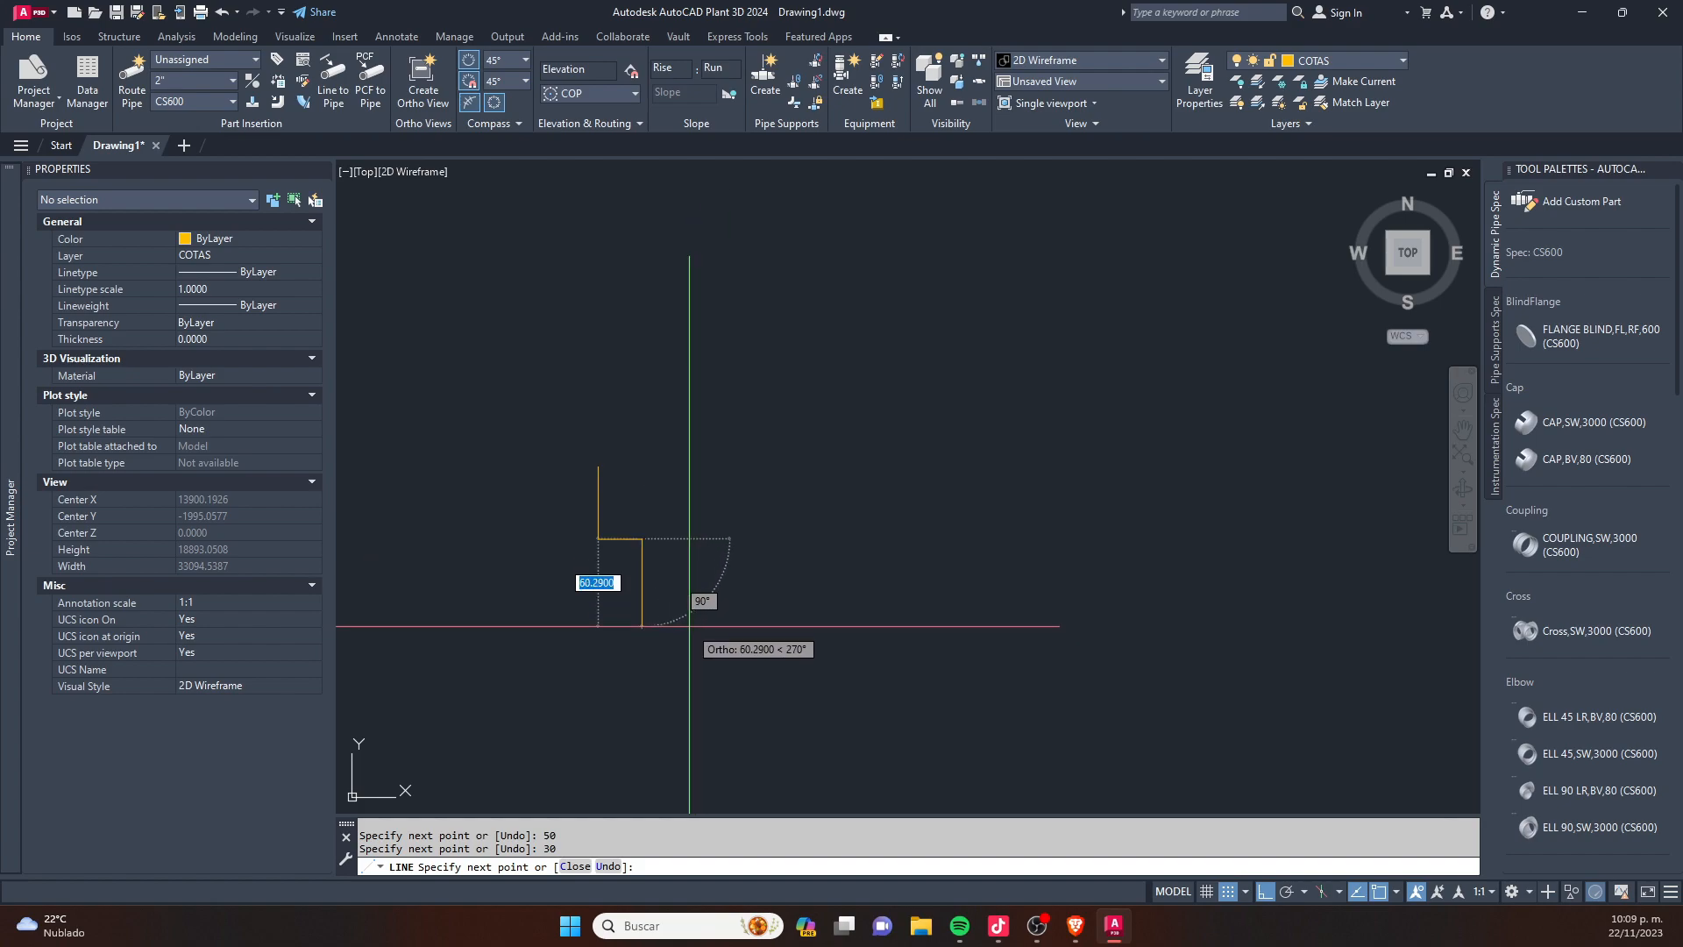
click(689, 626)
click(789, 626)
click(789, 512)
click(903, 511)
click(903, 612)
click(1003, 612)
click(1003, 521)
click(1092, 521)
click(1092, 623)
click(1183, 623)
click(1184, 443)
key(Escape)
key(Escape)
- Open the application loader at the Macros LSP folder and look through its LISP routines
text(ap)
key(Return)
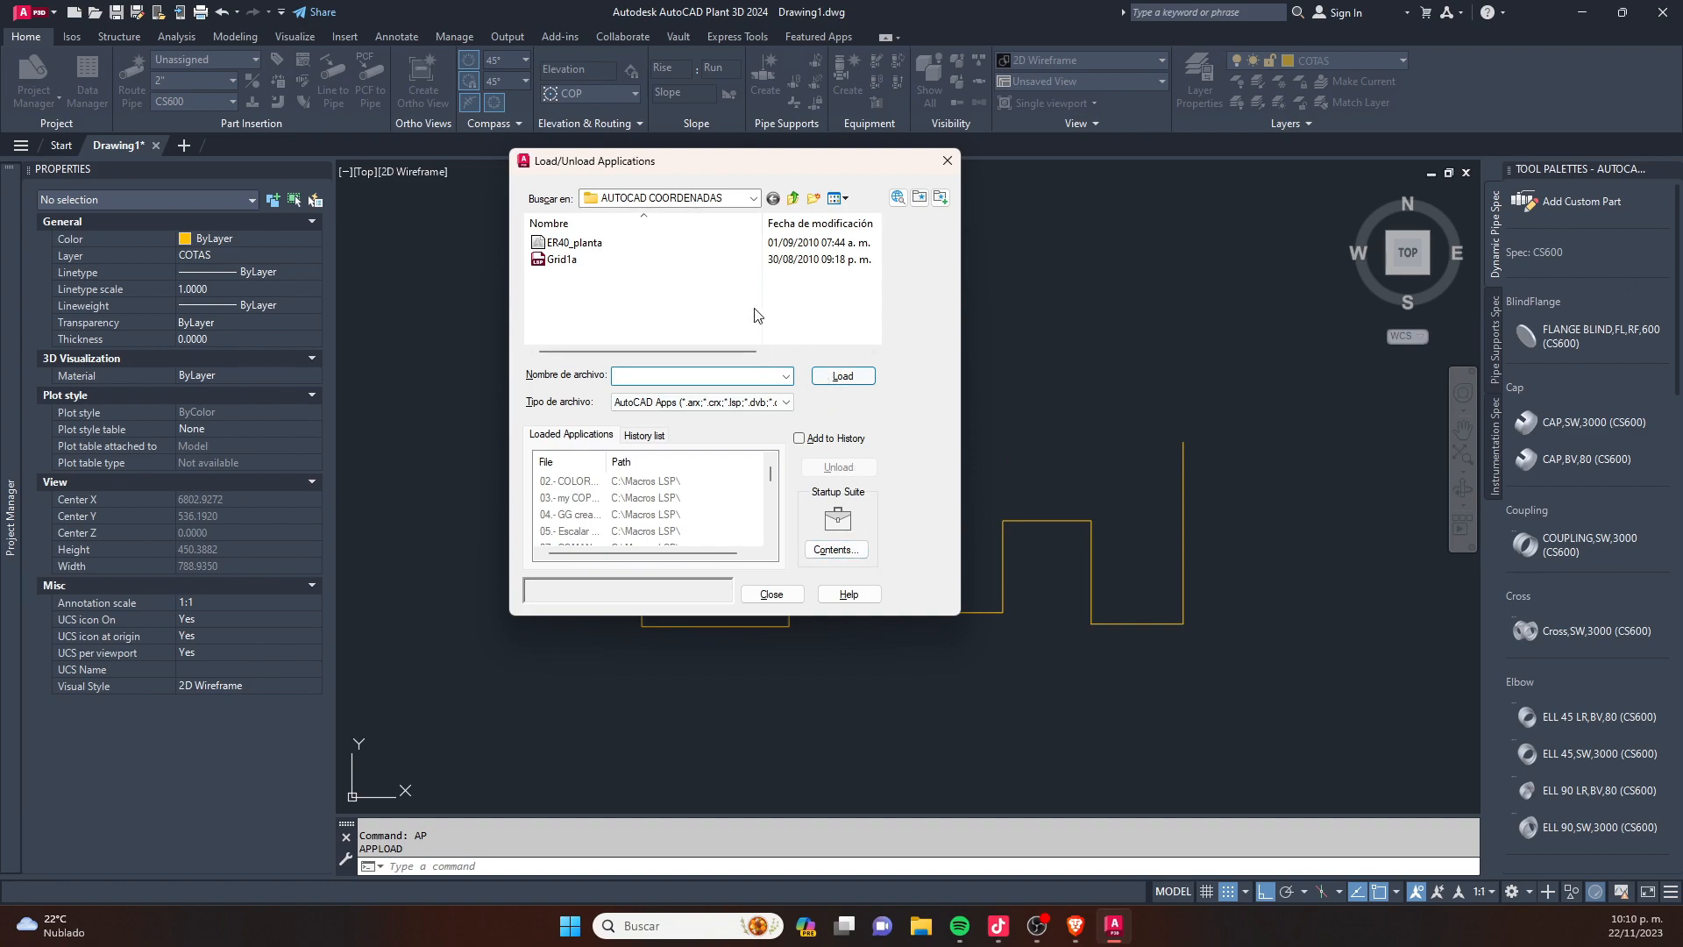
click(792, 198)
scroll(753, 245, down, 2)
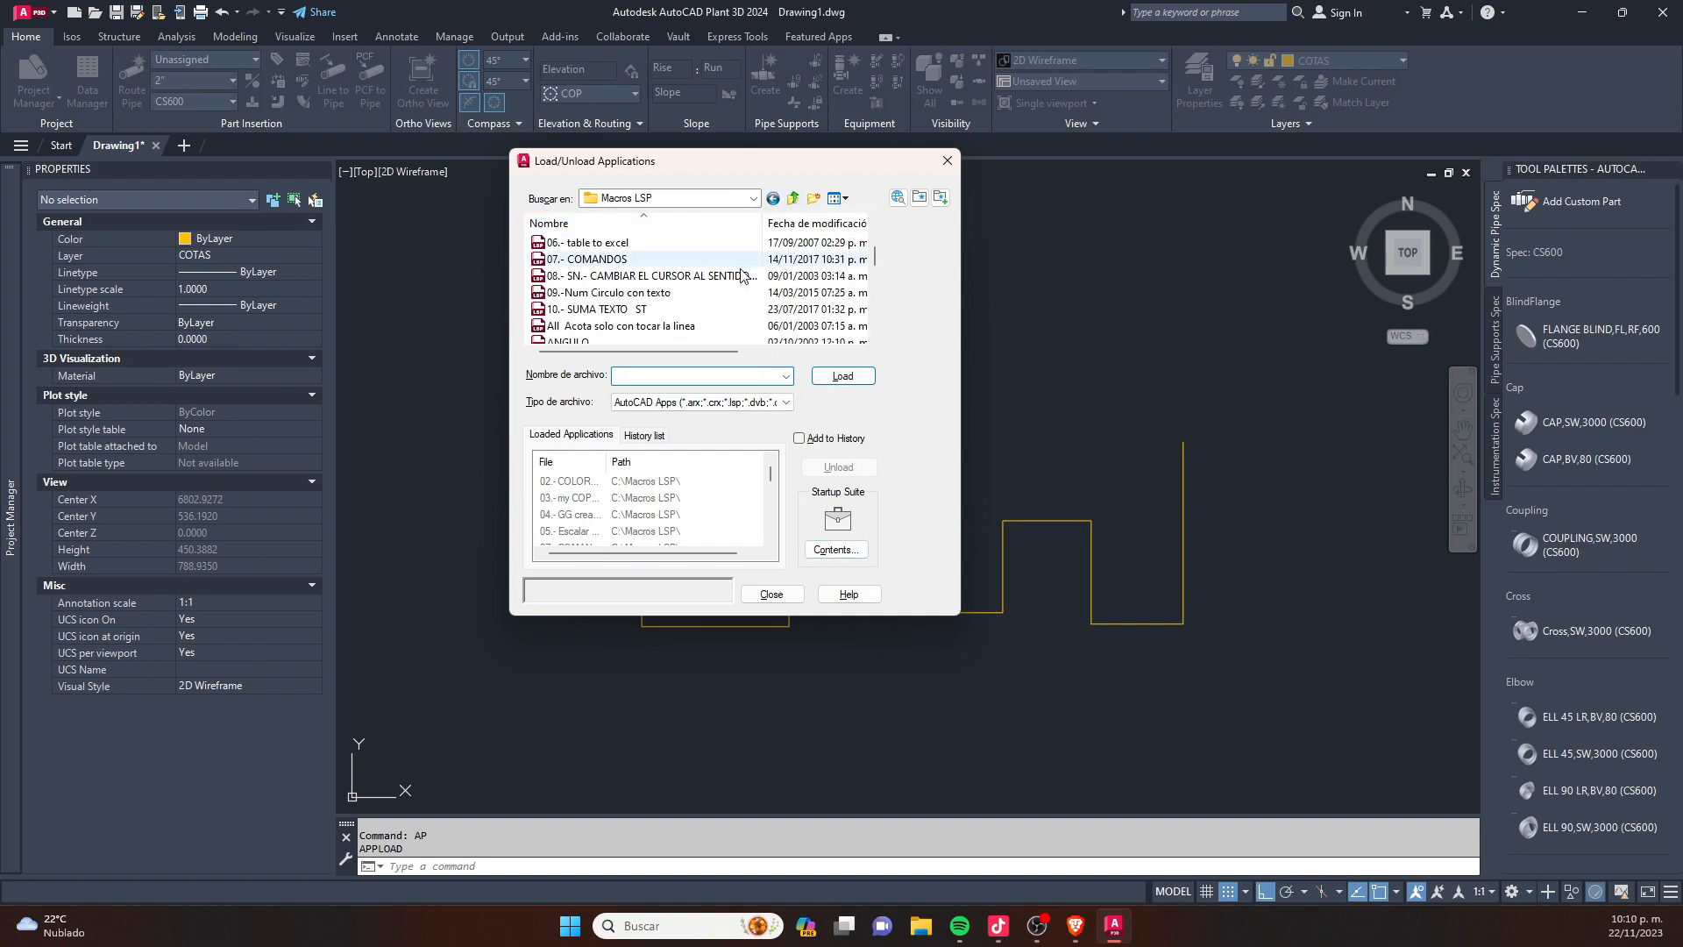
drag(960, 619, 1080, 789)
scroll(692, 351, down, 6)
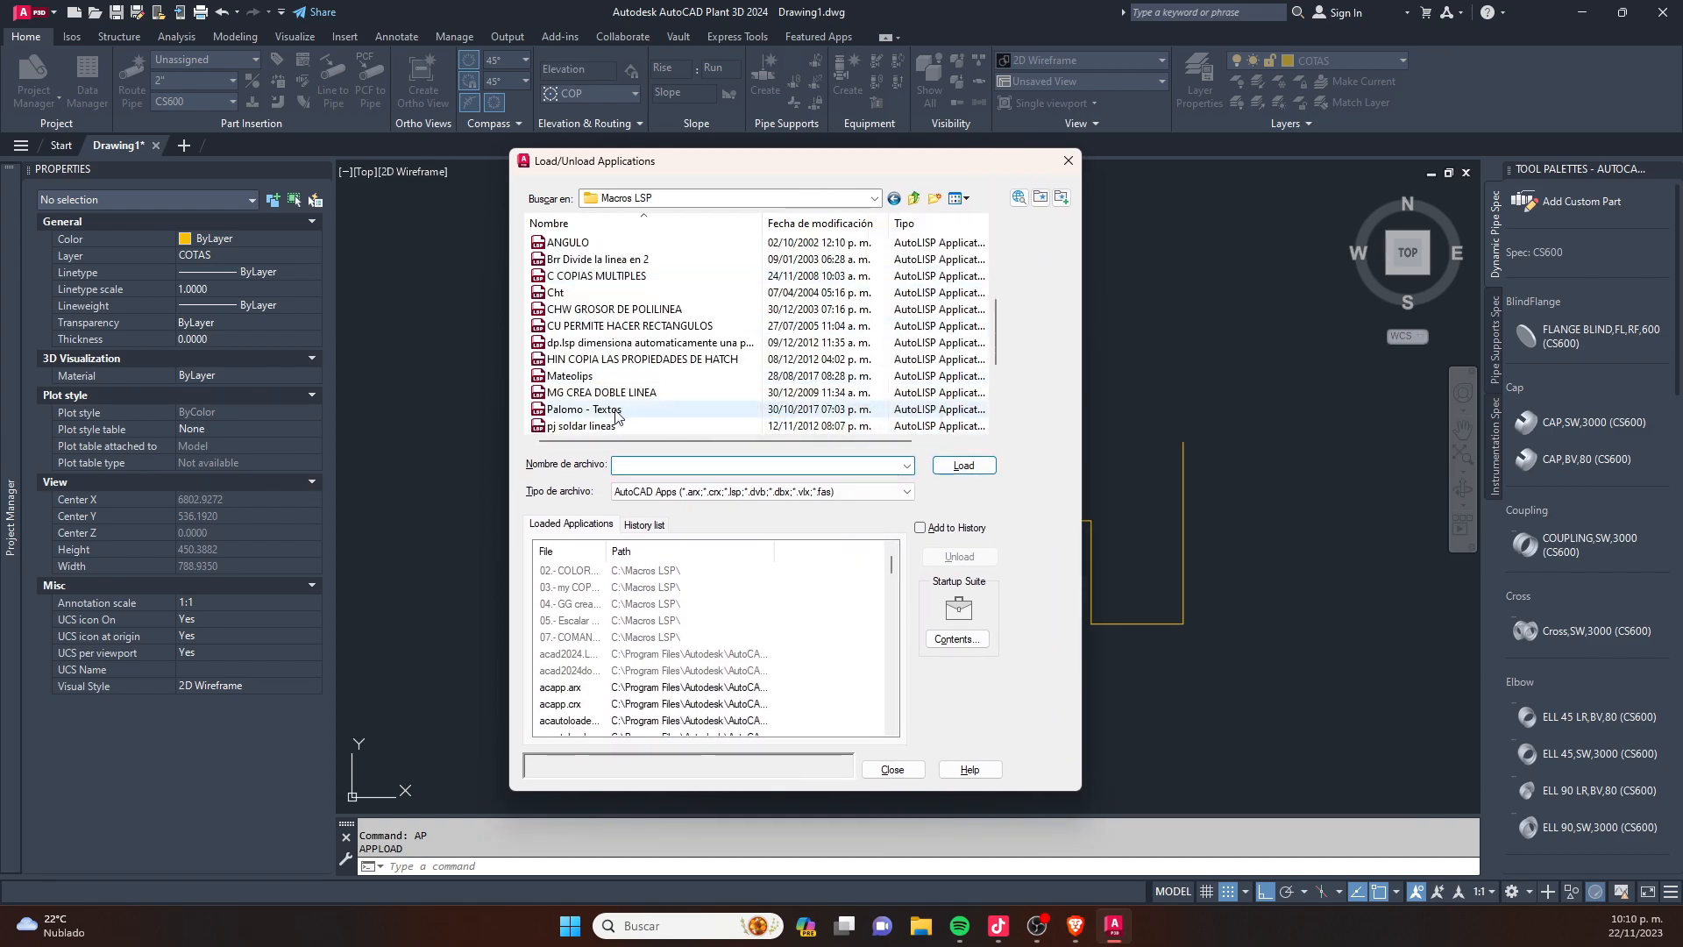
scroll(653, 318, down, 1)
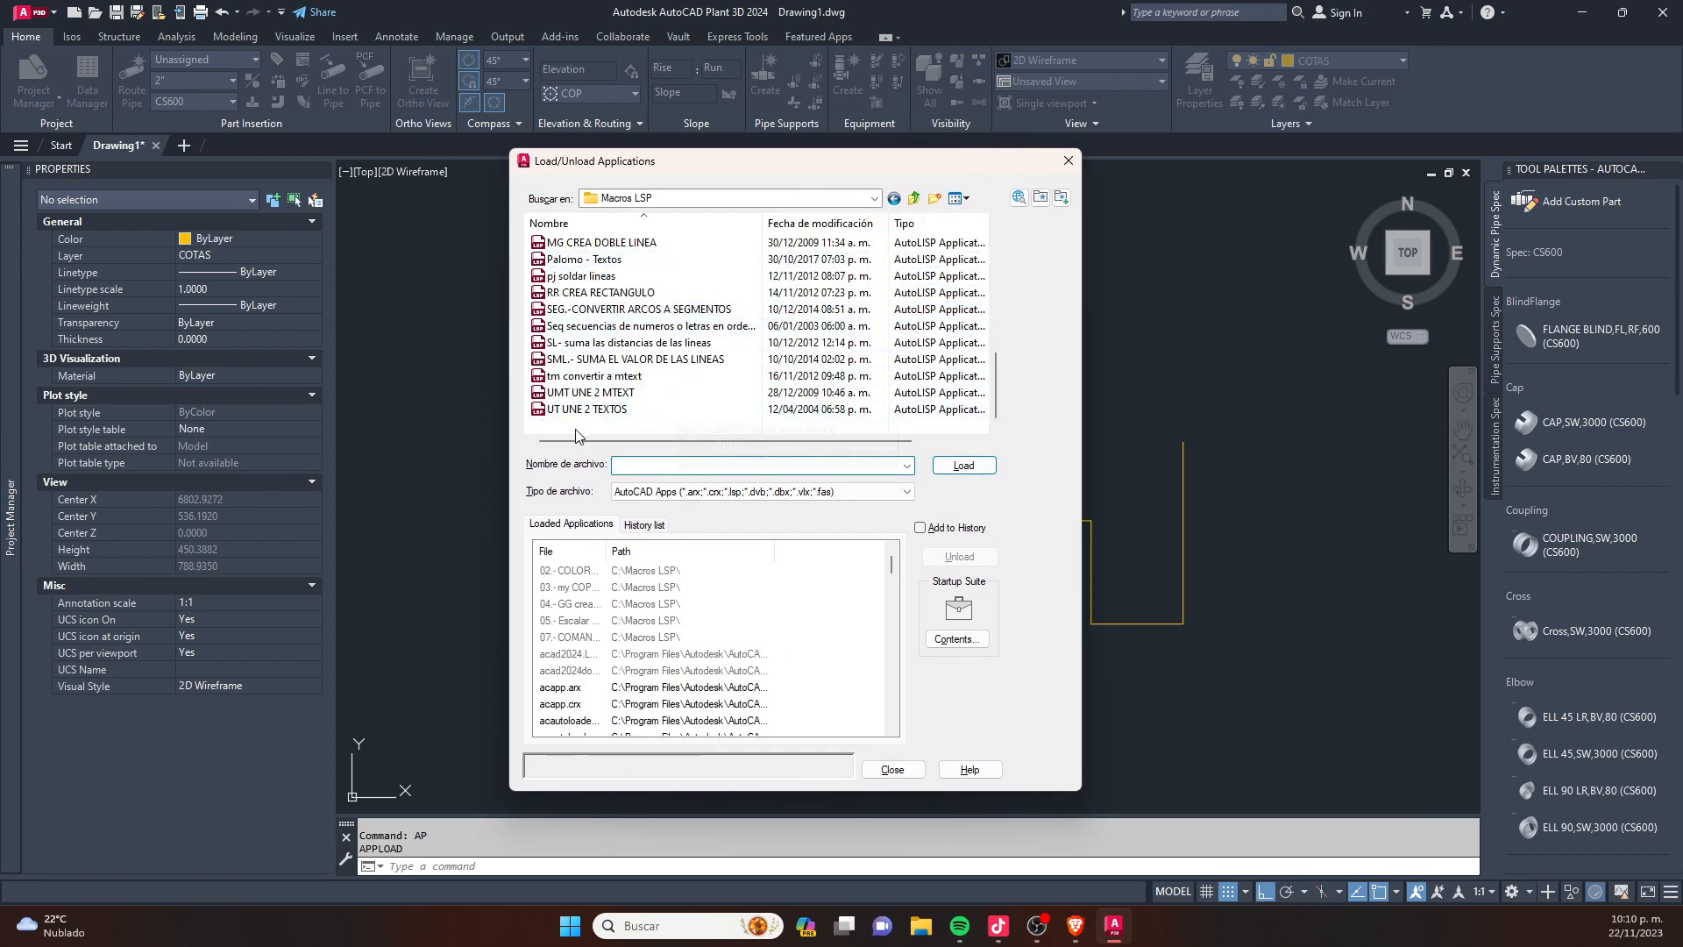
click(608, 349)
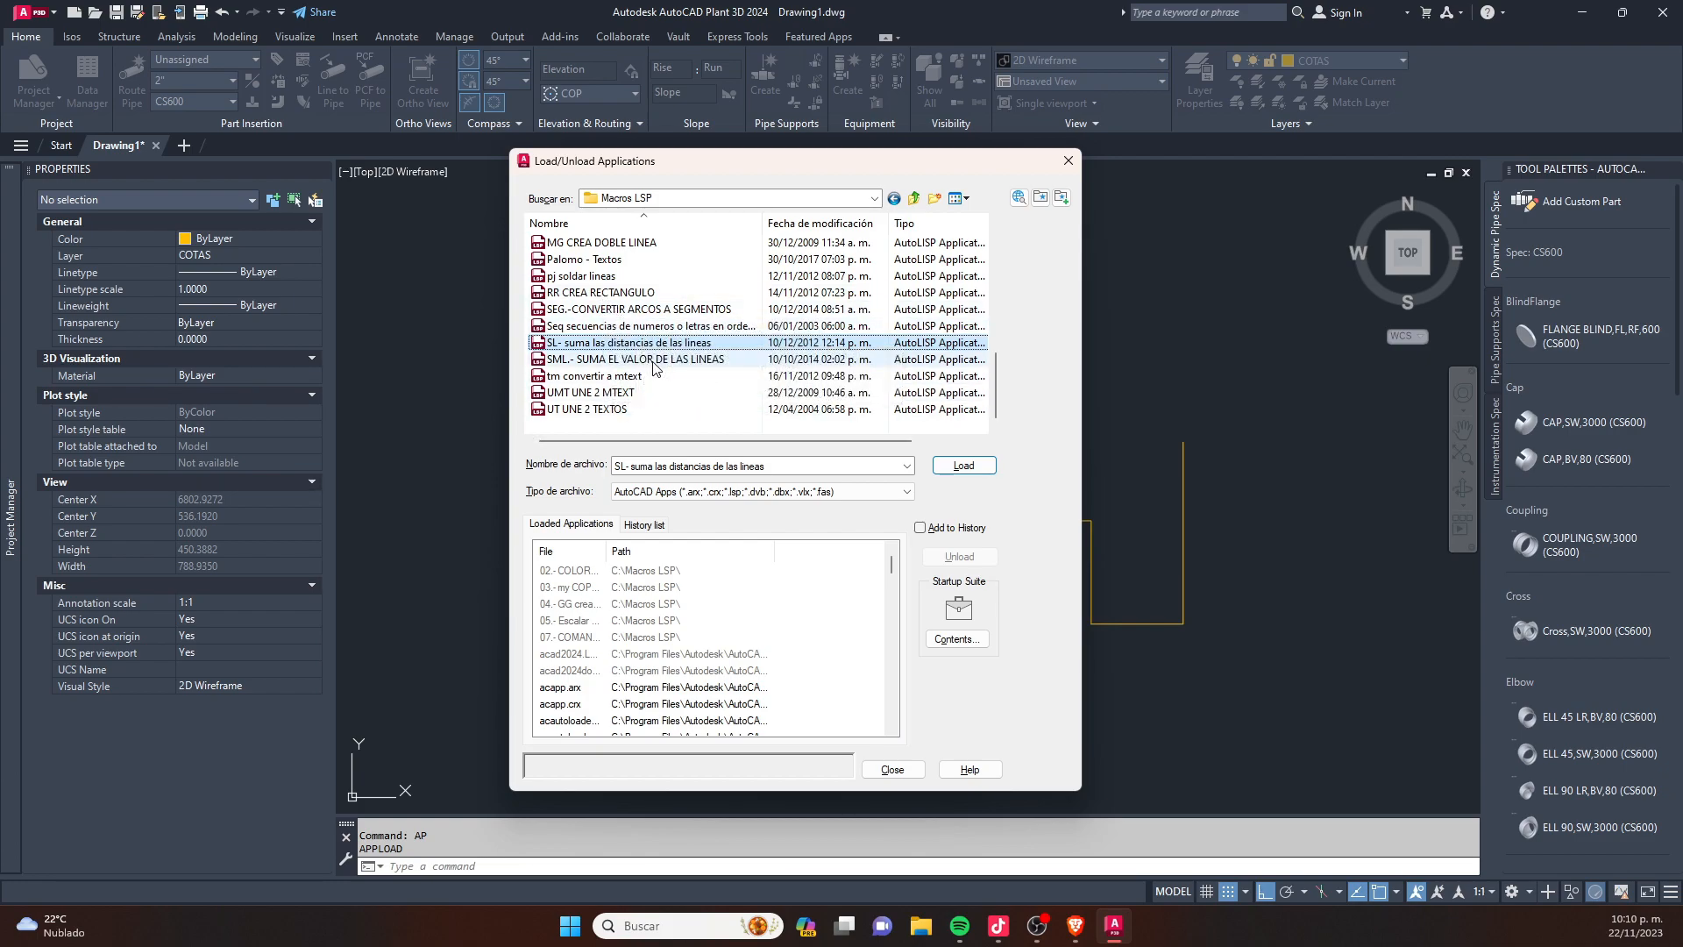
scroll(645, 405, up, 1)
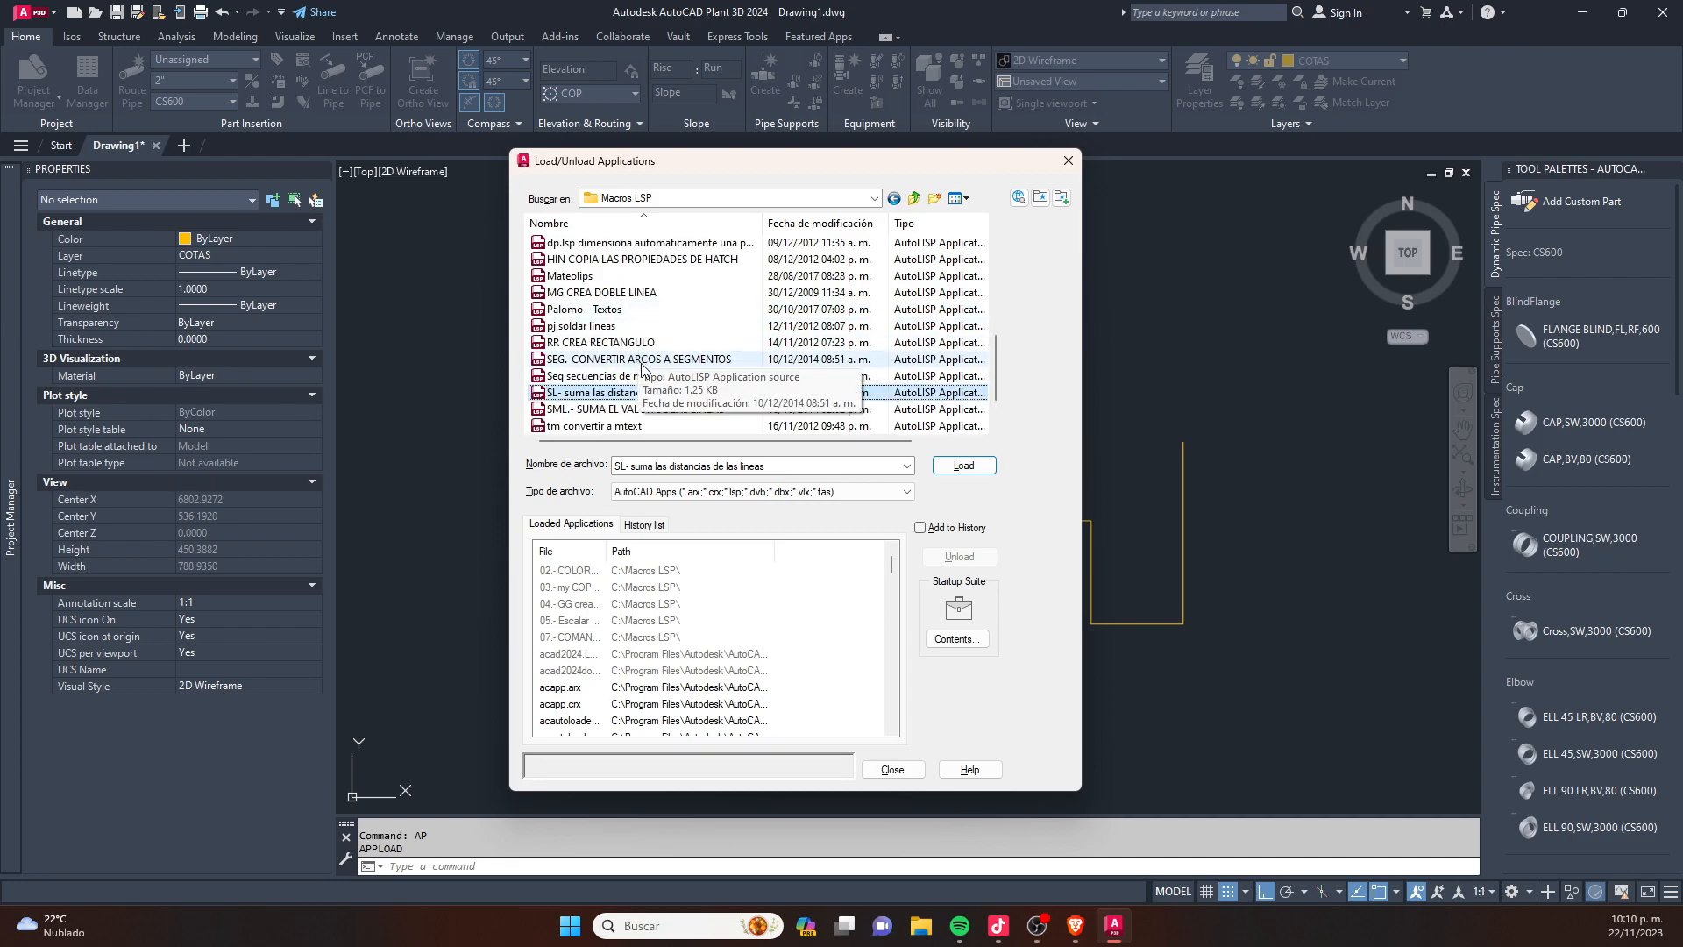
scroll(643, 364, up, 2)
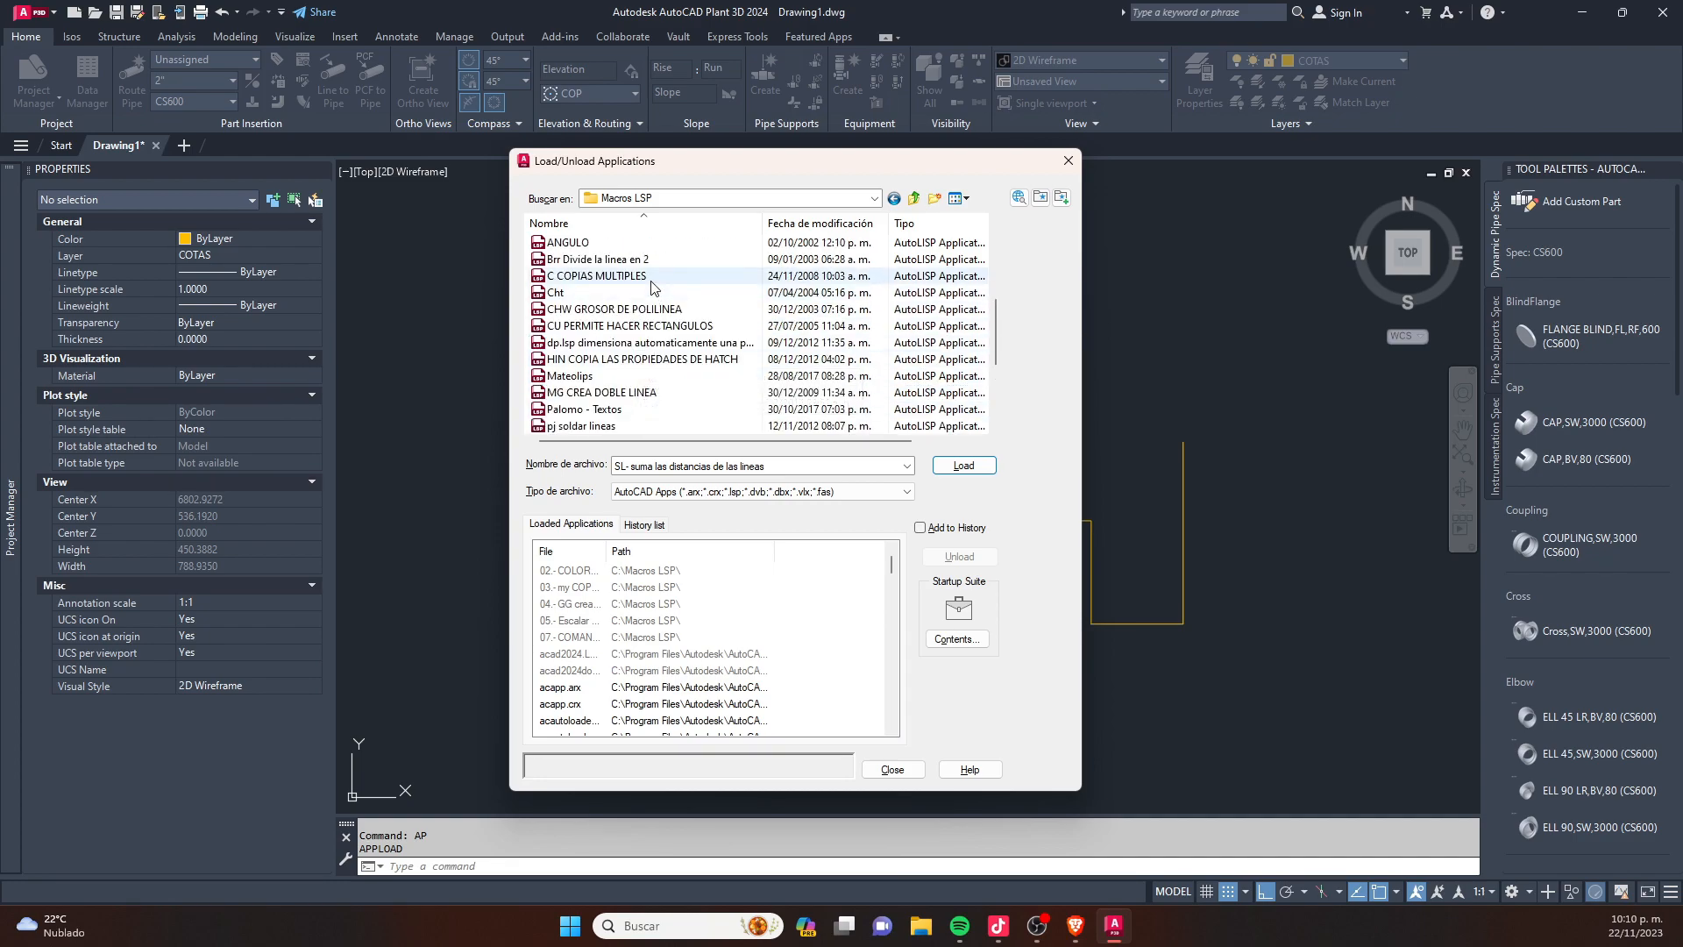
- Inspect the source of "dp.lsp dimensiona automaticamente una polilinea" and load that routine
click(647, 343)
click(674, 343)
right_click(684, 343)
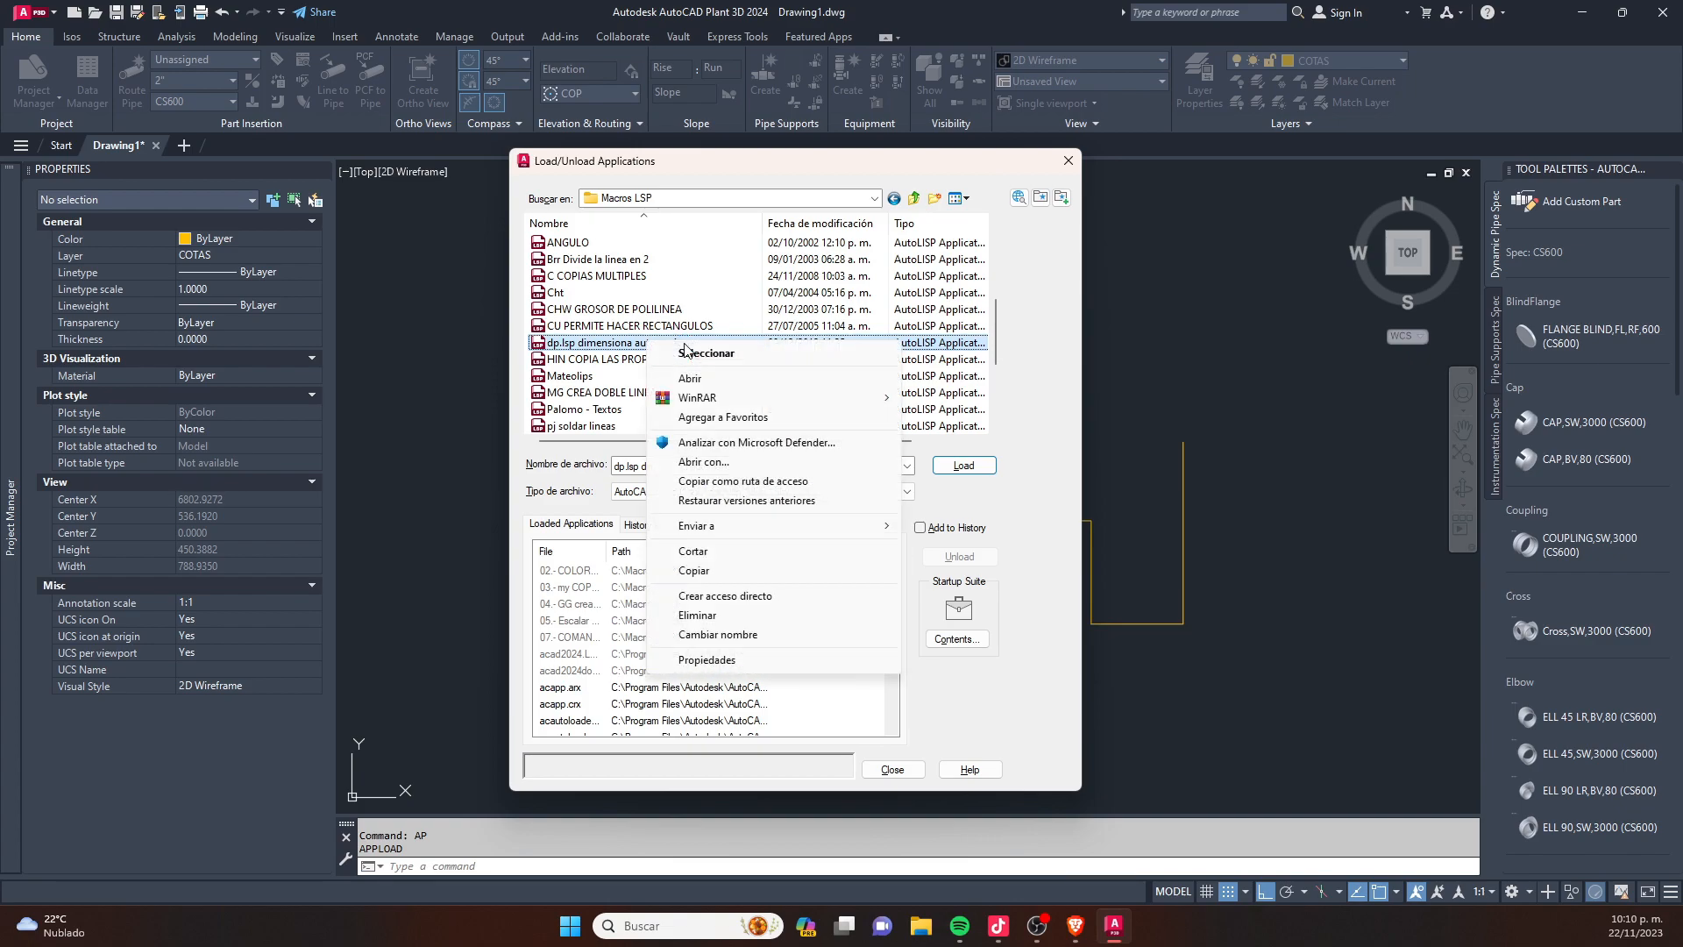
click(708, 377)
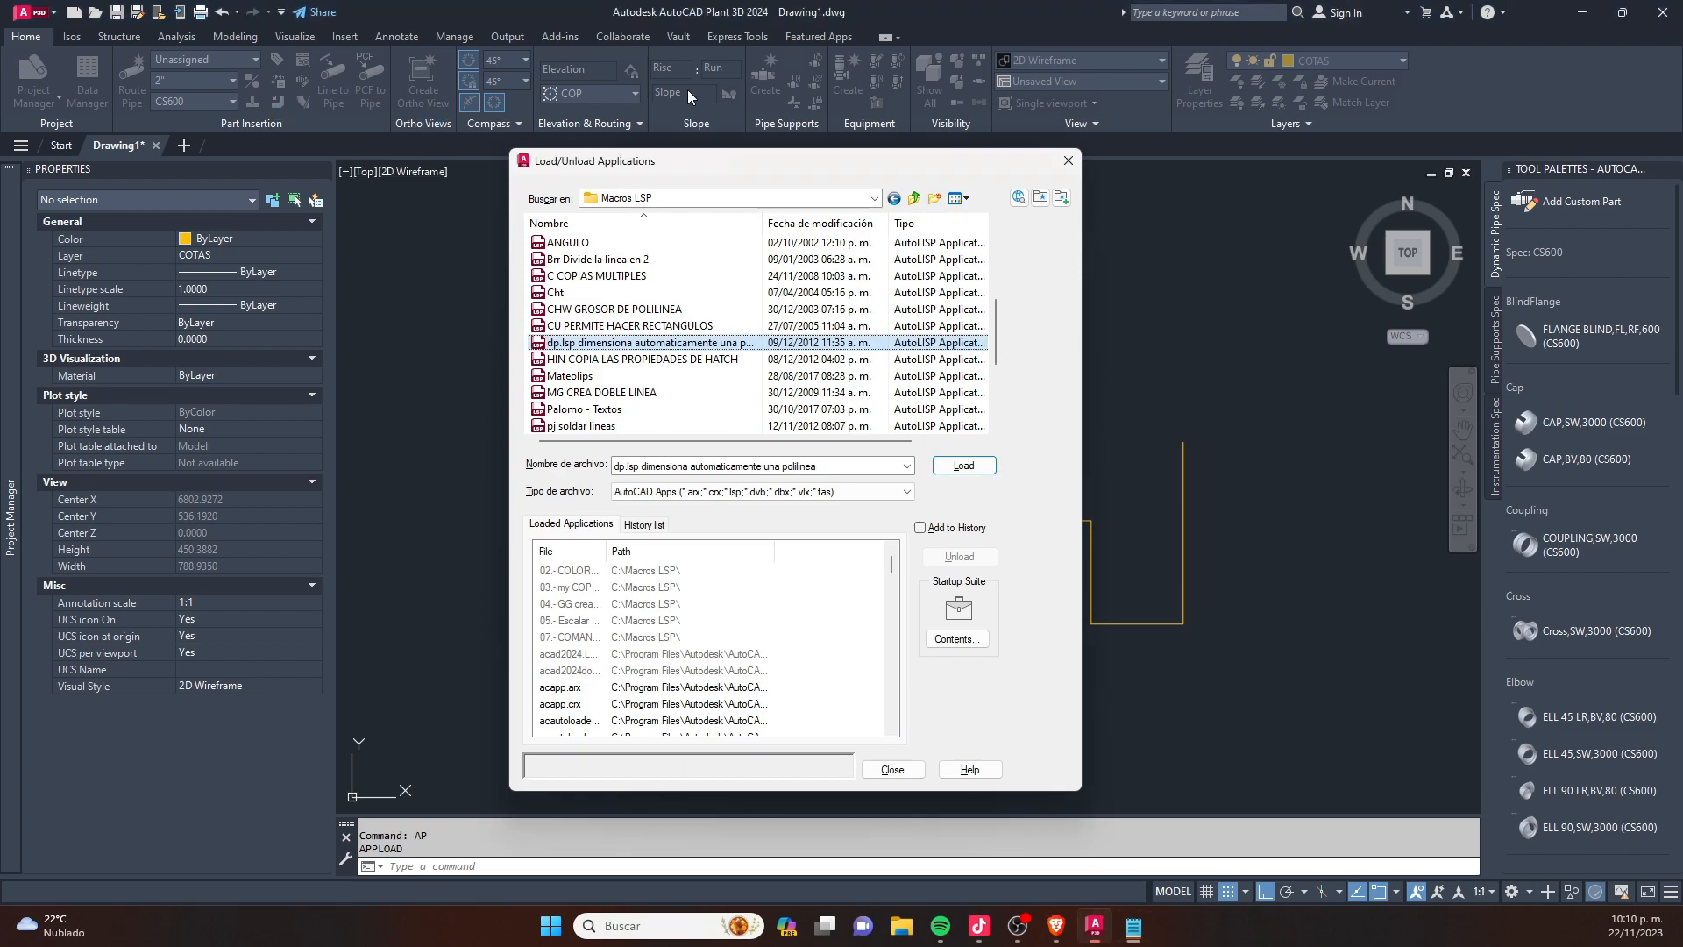
click(619, 349)
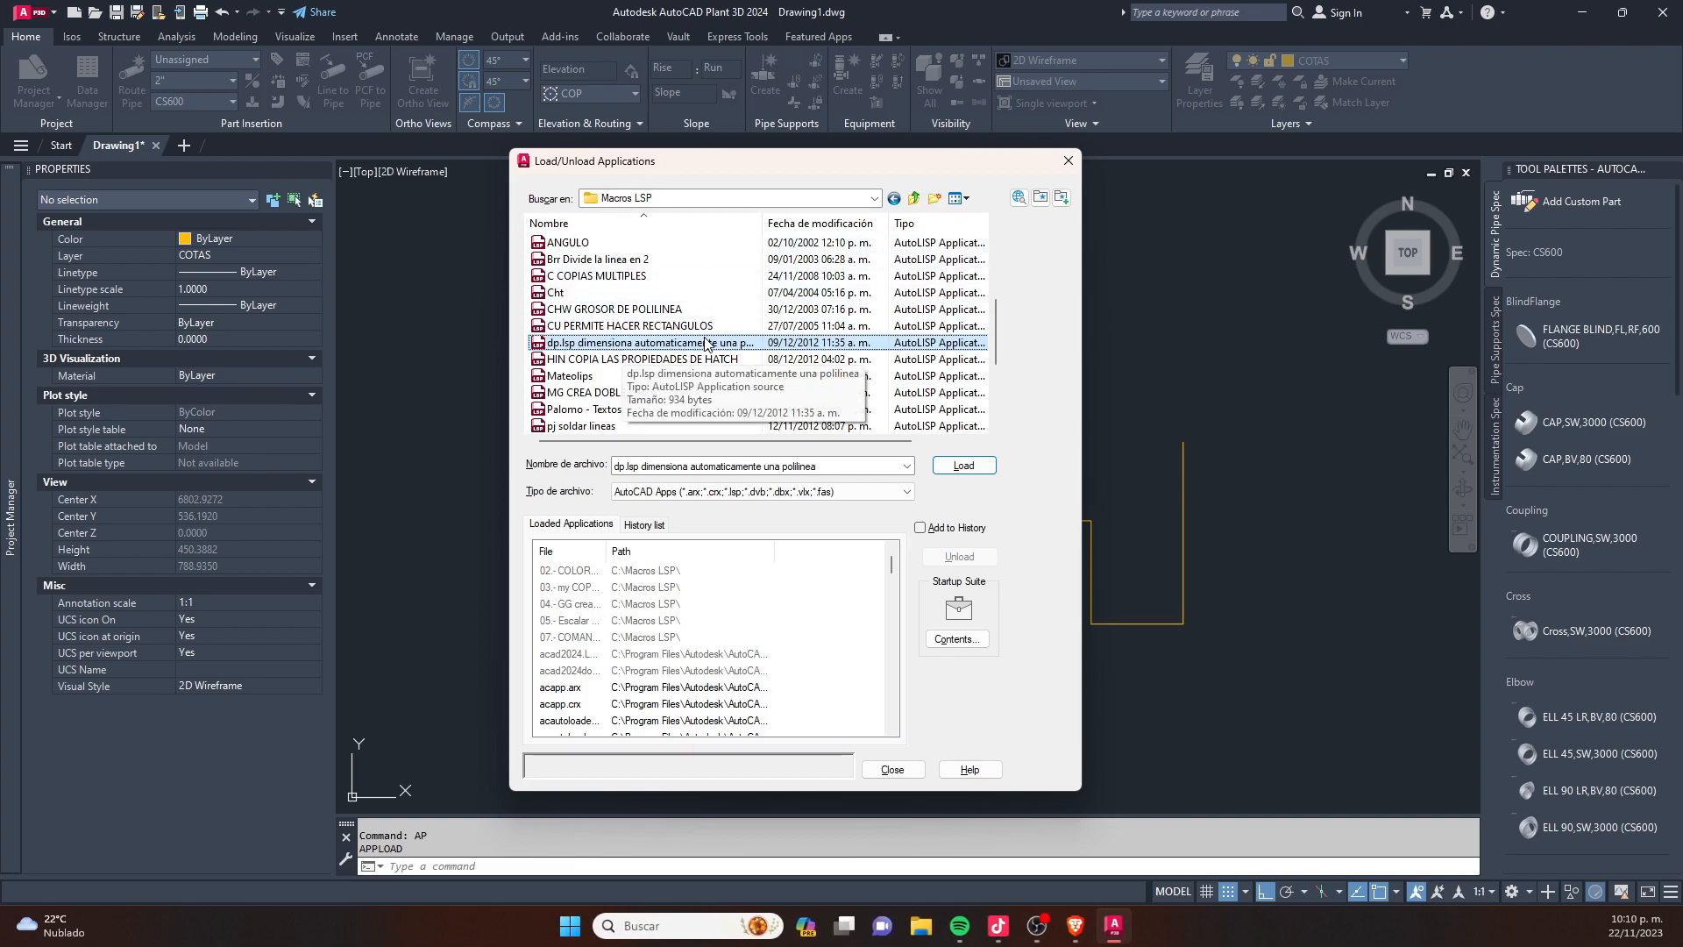
drag(762, 218, 844, 231)
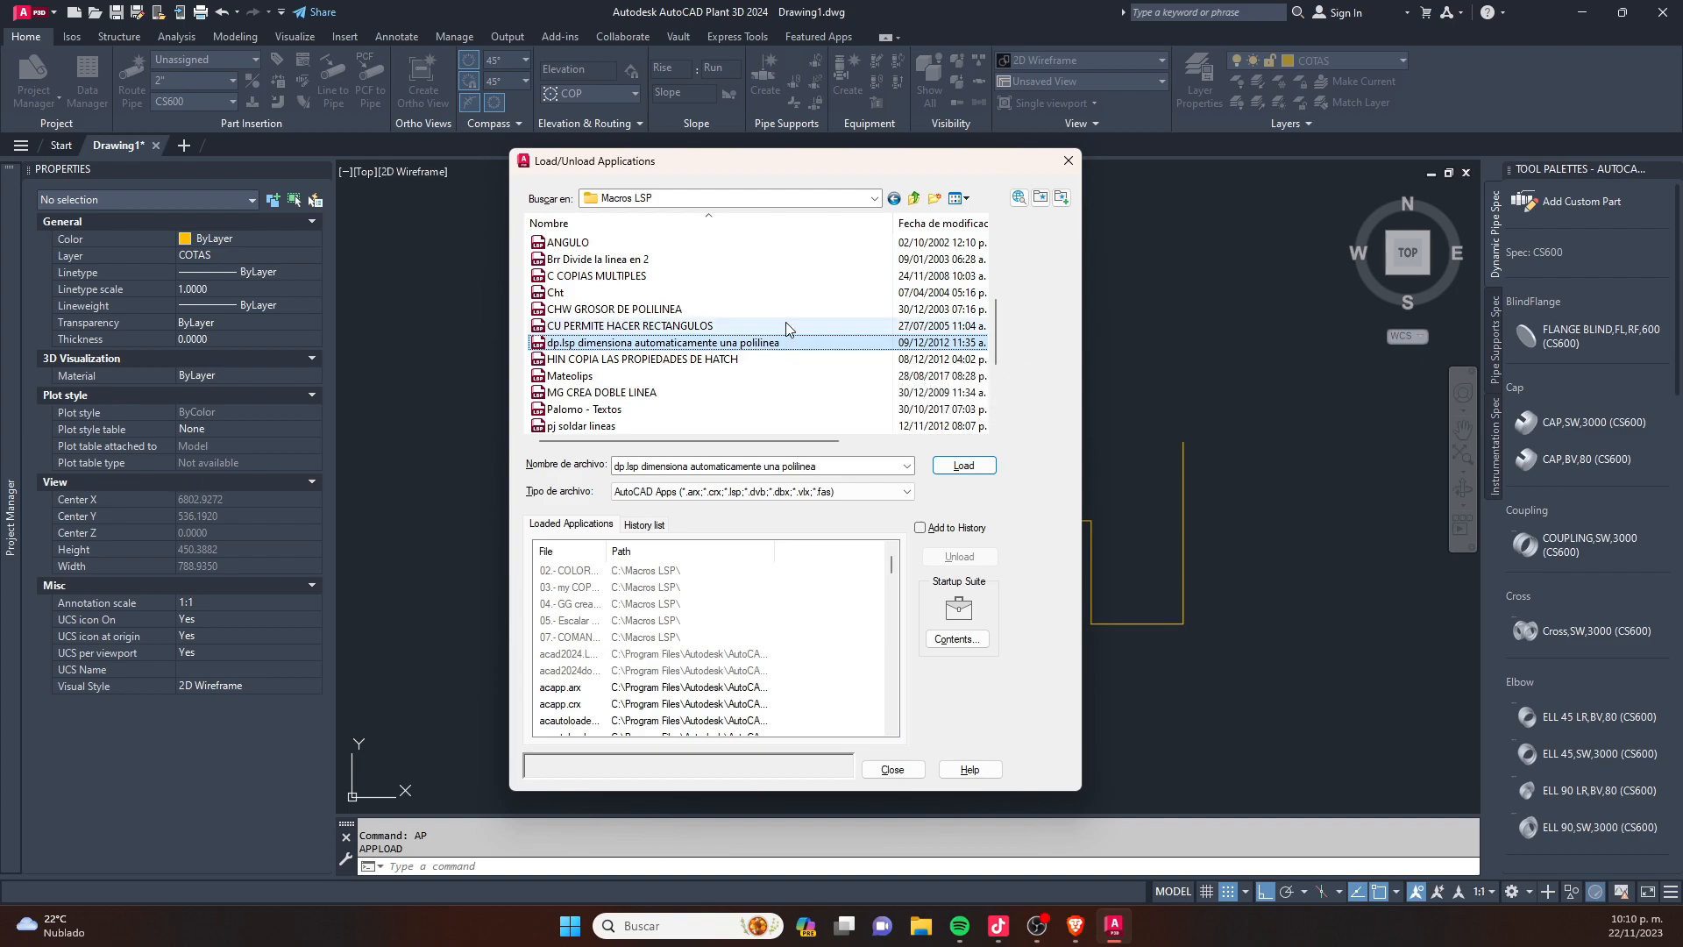
click(963, 465)
click(895, 768)
- Join all segments of the stepped line into a single polyline
click(1206, 435)
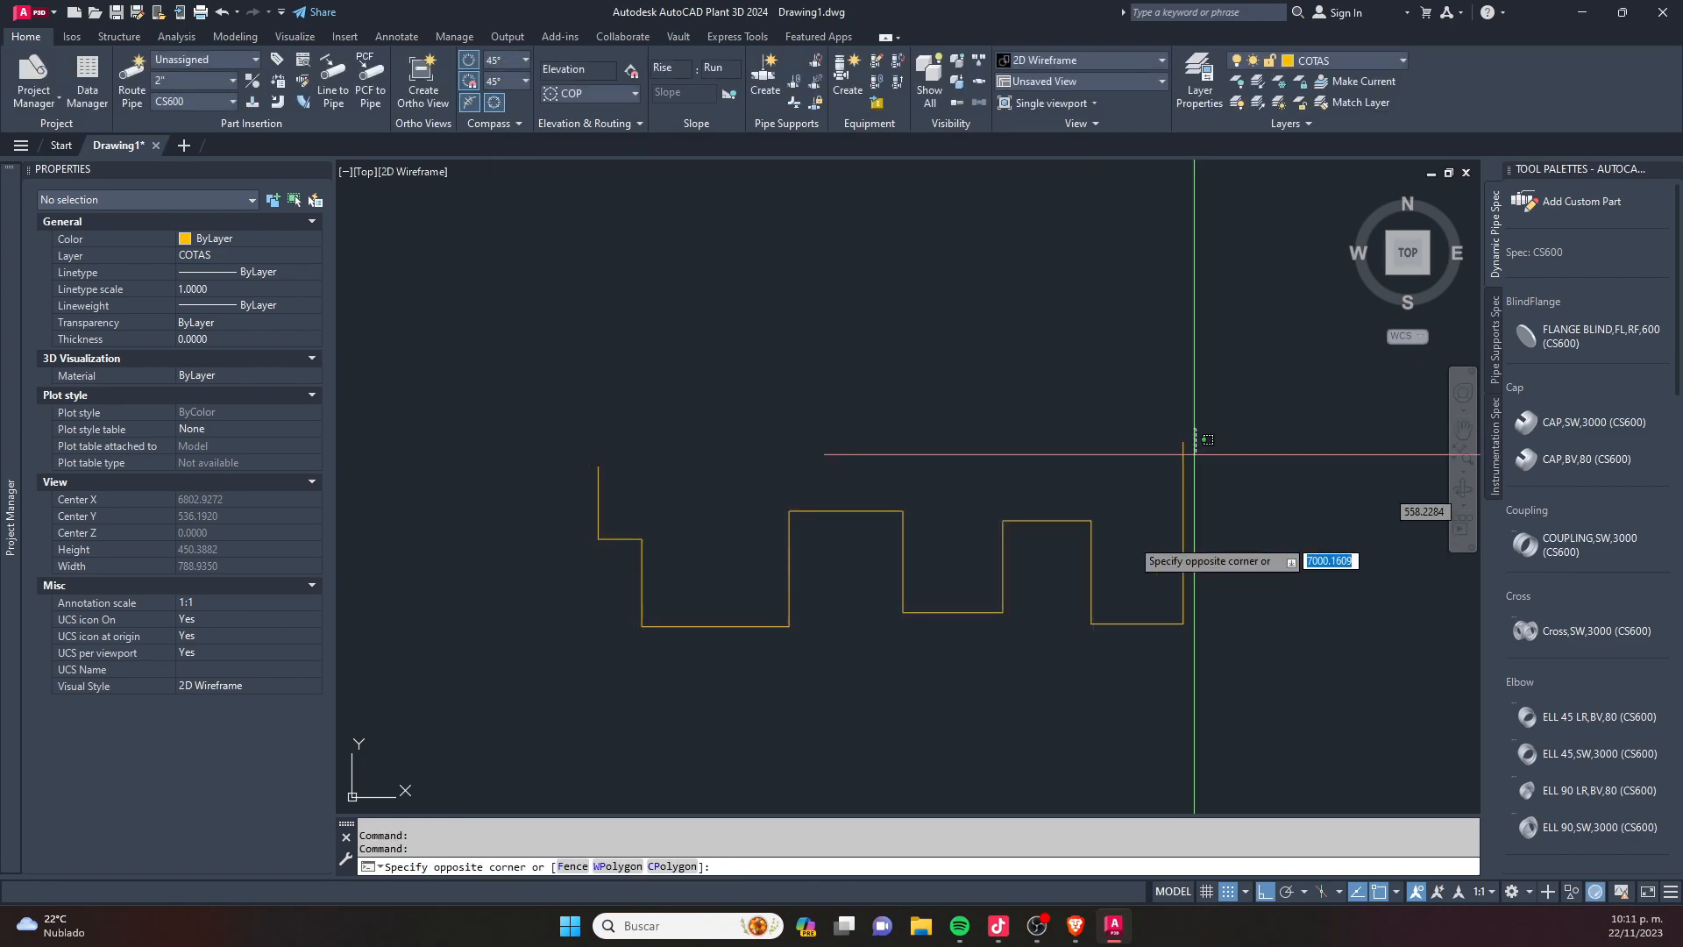
click(791, 641)
key(Escape)
text(join)
key(Return)
click(1262, 361)
click(610, 716)
key(Return)
- Run the DP routine on the stepped polyline to dimension all its segments automatically
text(dp)
key(Return)
click(836, 509)
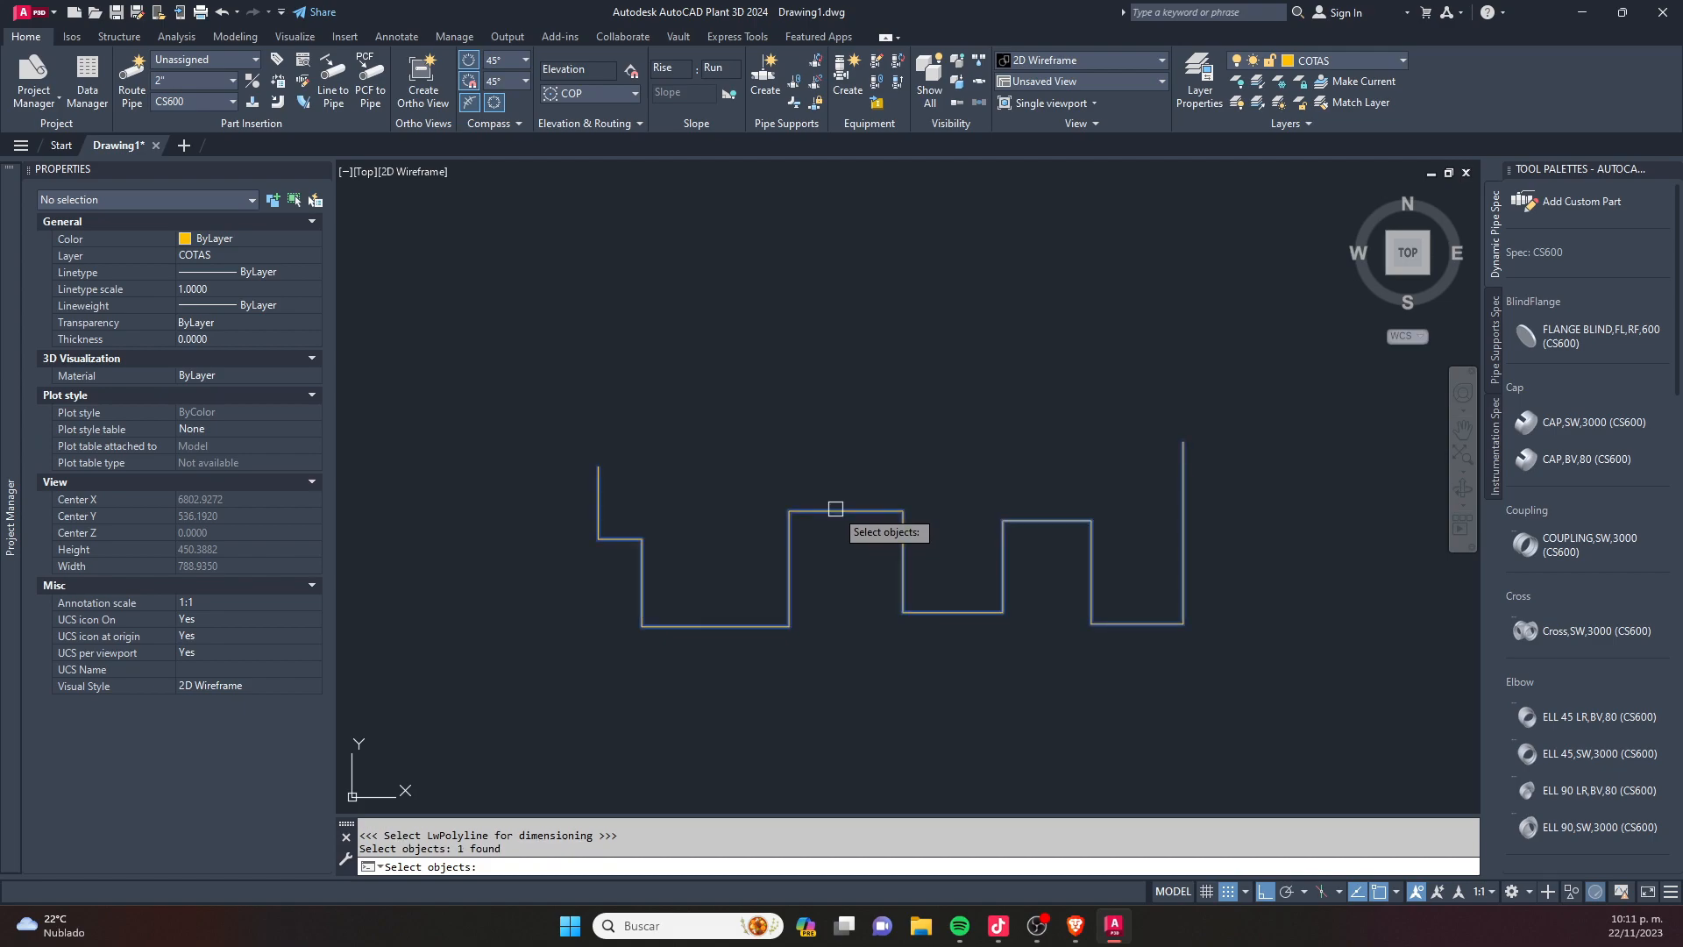
key(Return)
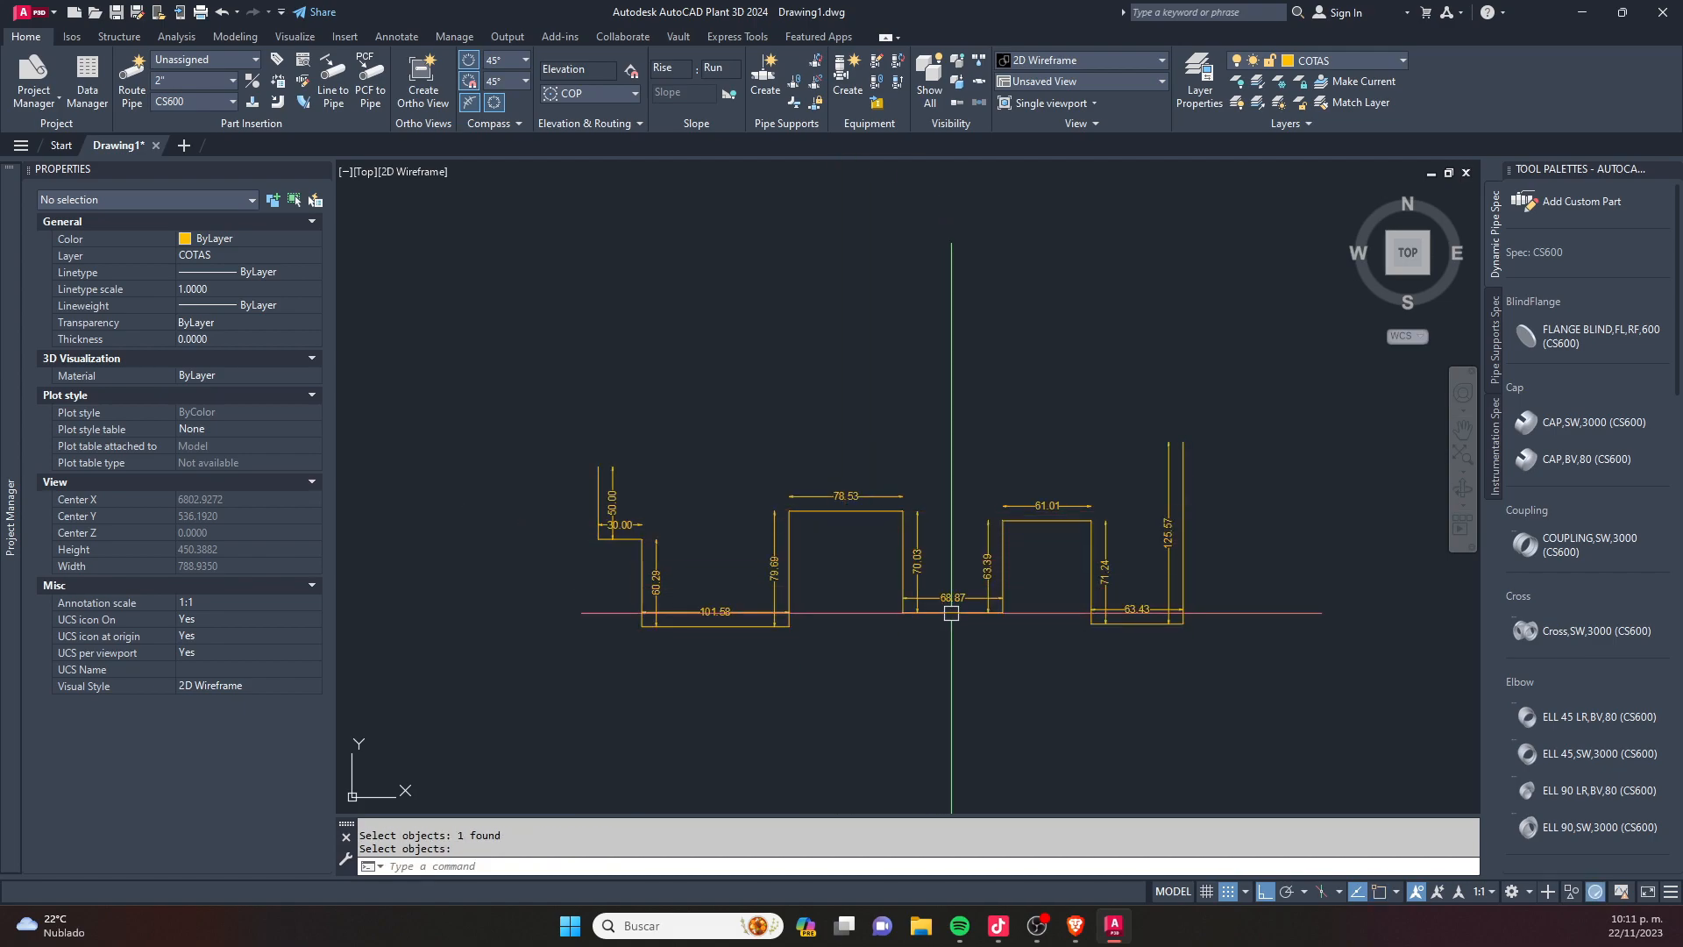
scroll(1070, 565, up, 4)
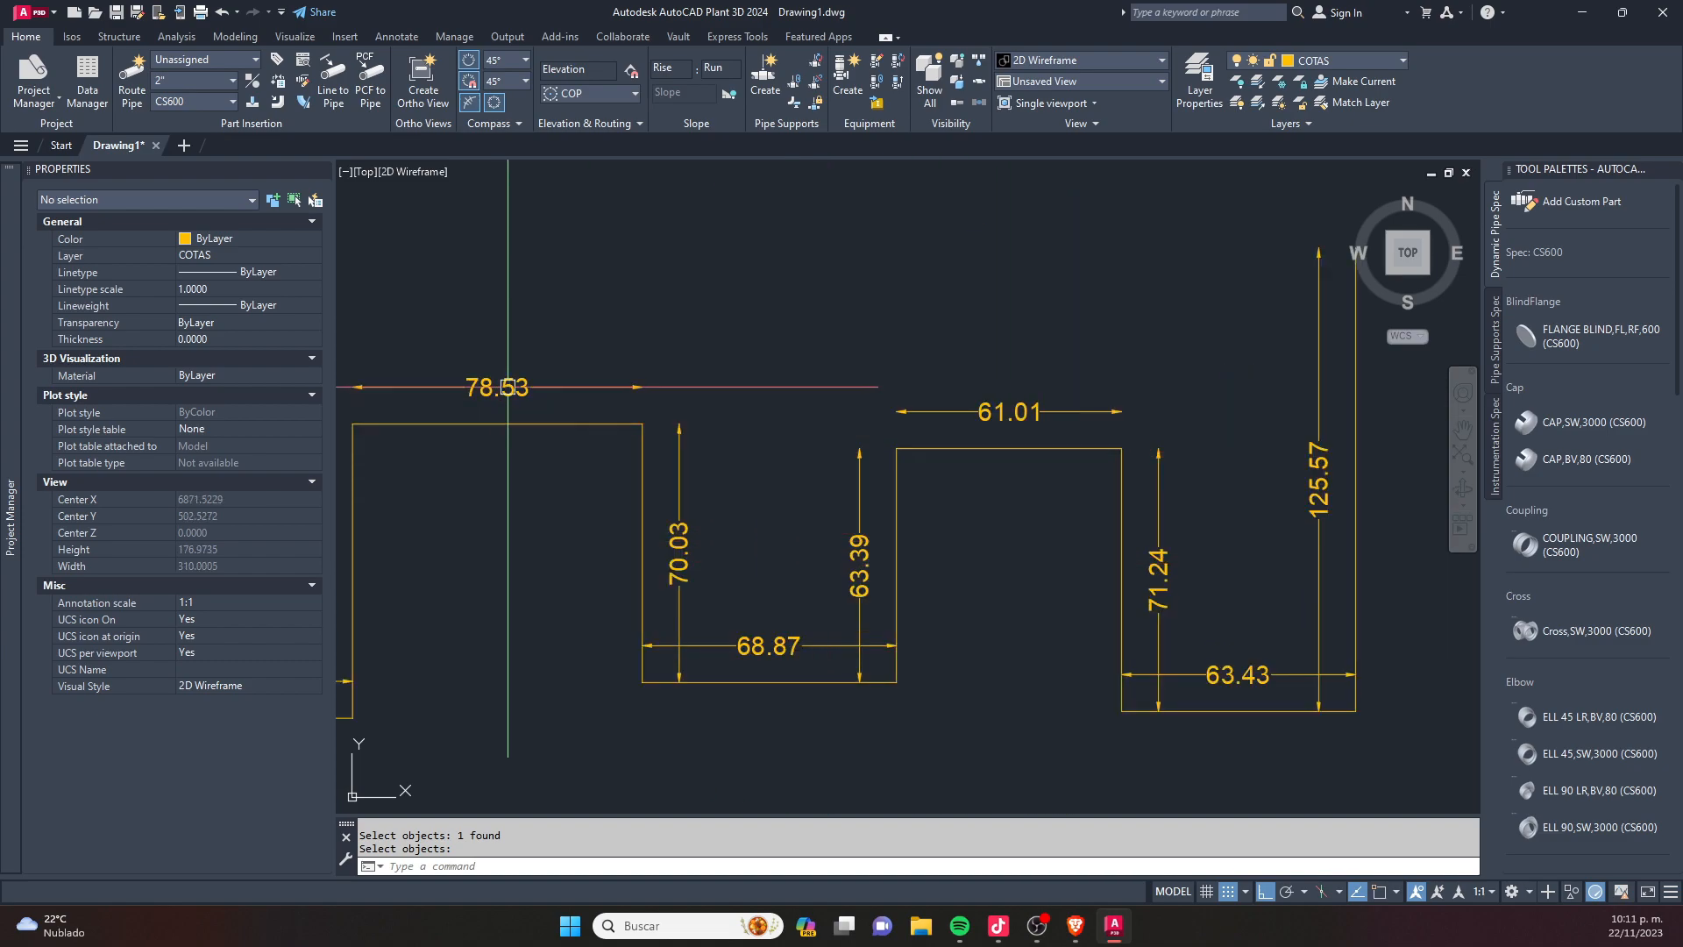
scroll(669, 364, down, 4)
scroll(895, 386, up, 4)
scroll(896, 383, down, 3)
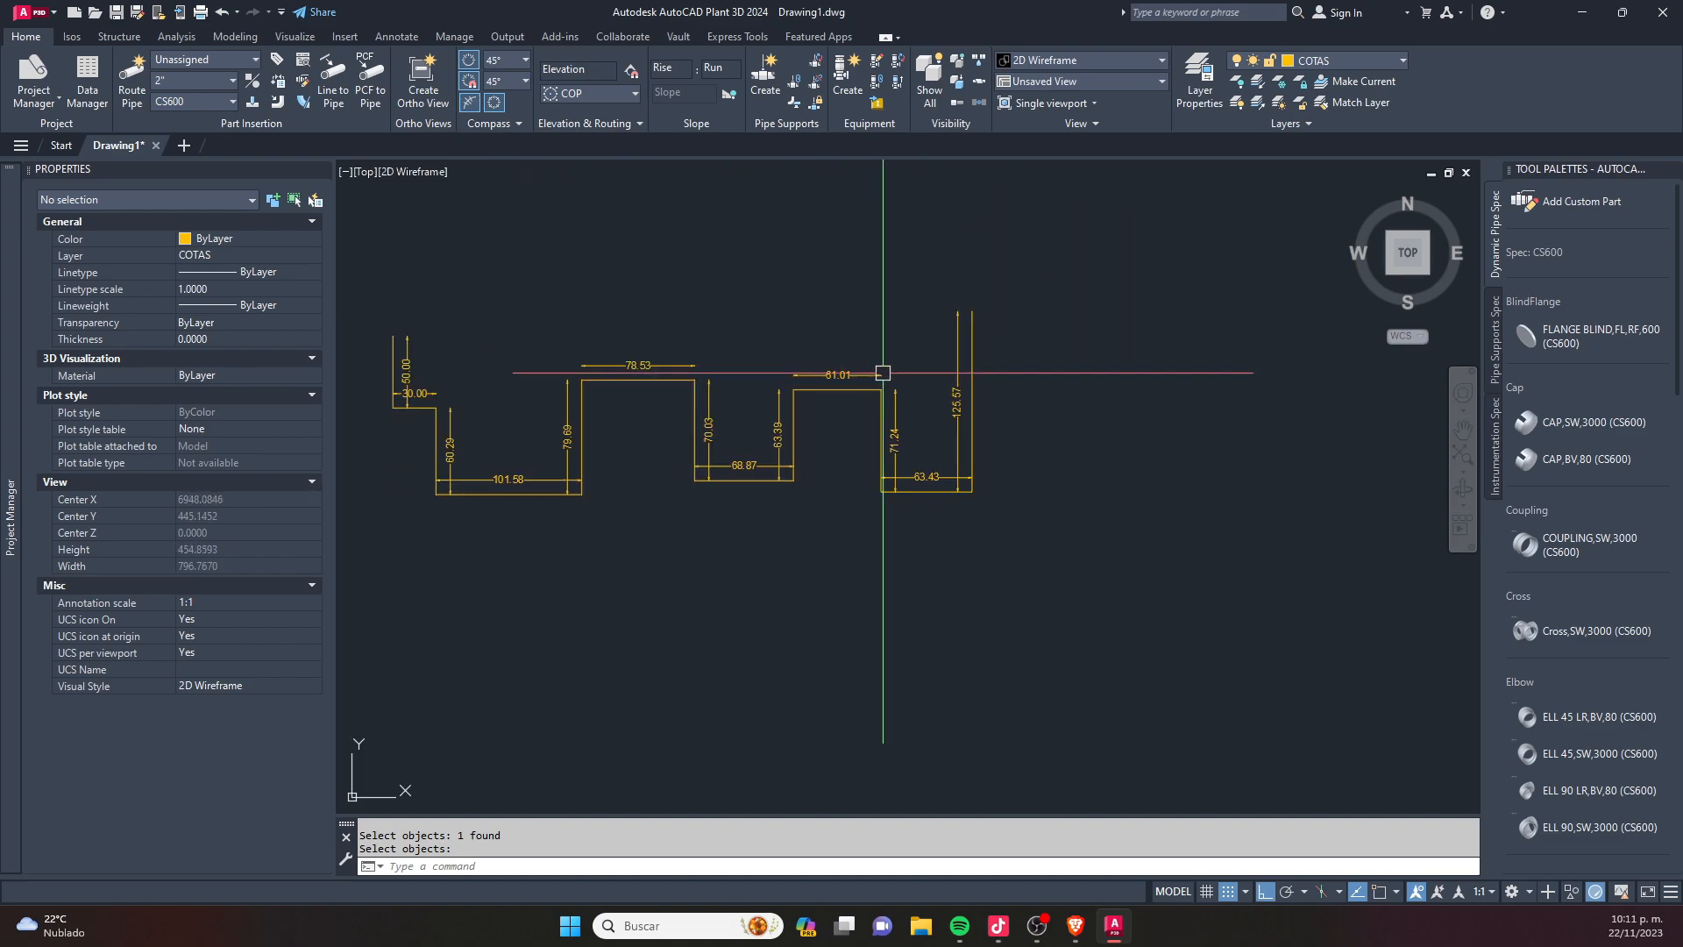
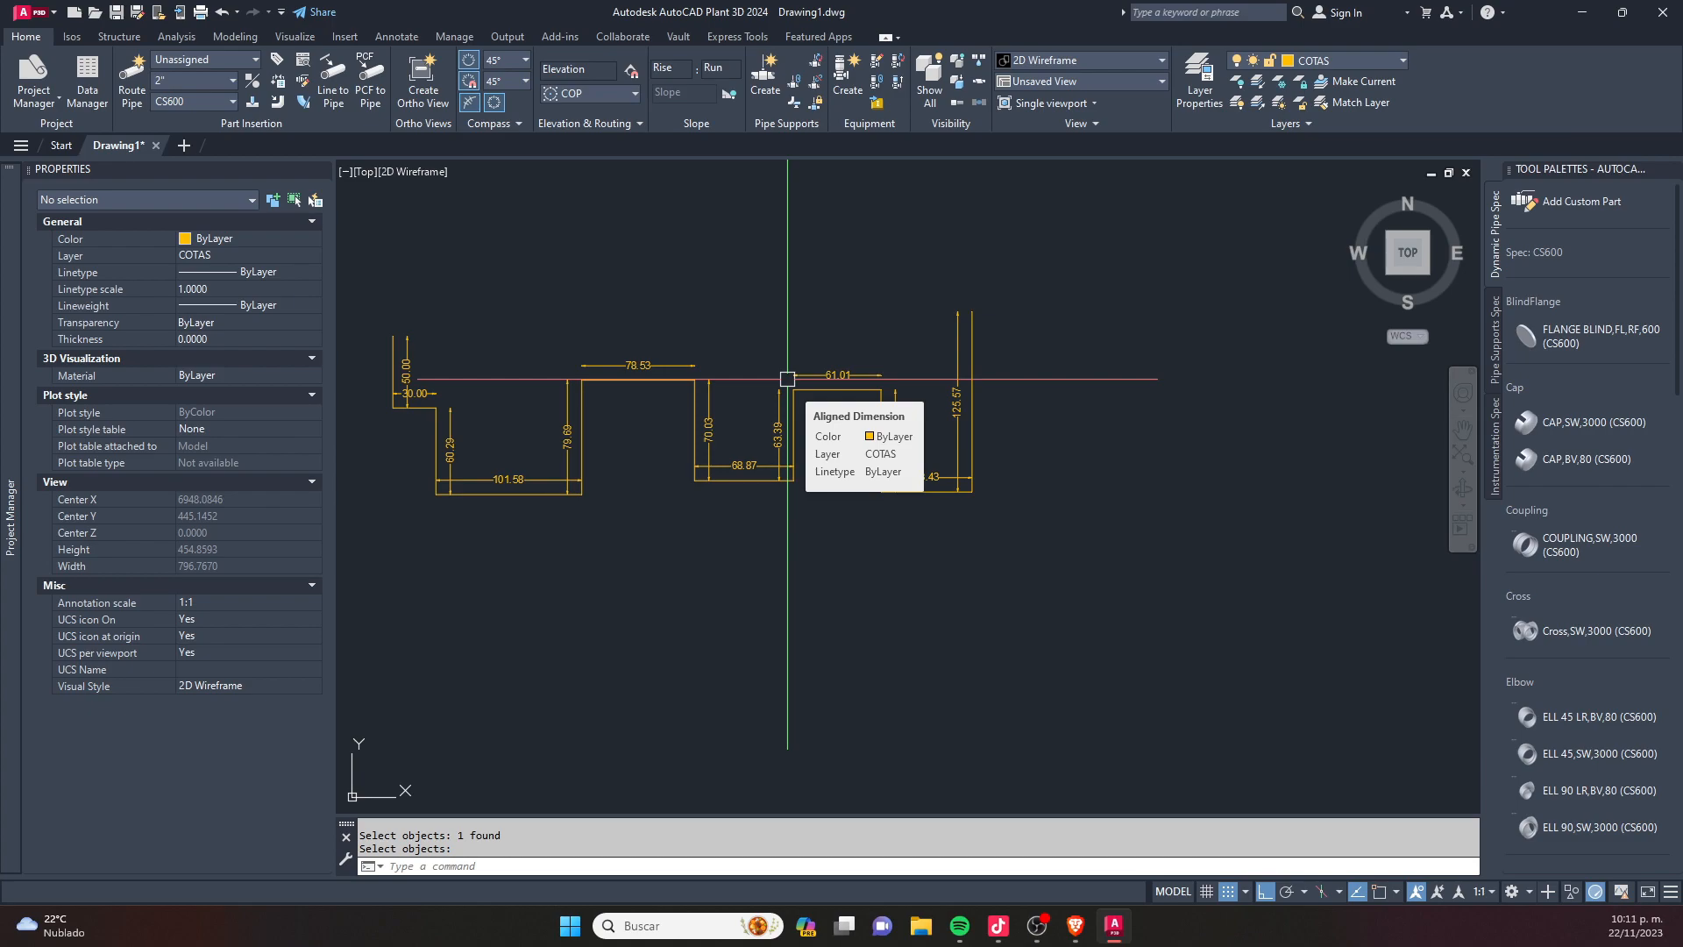
scroll(787, 379, down, 6)
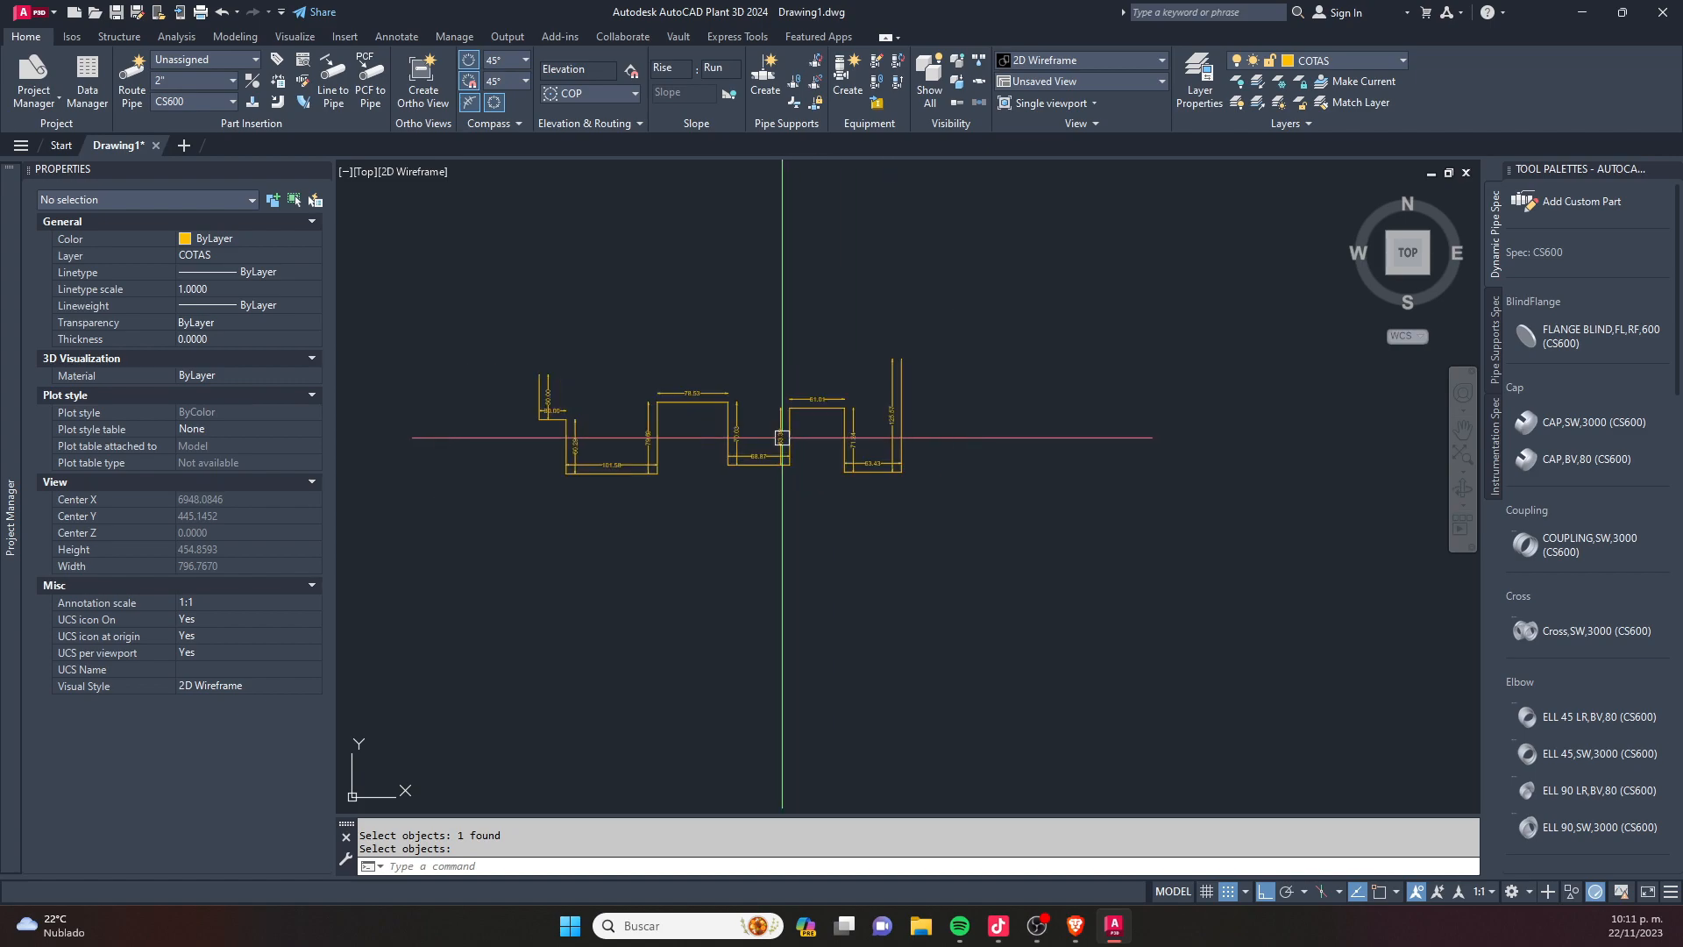
text(pl)
key(Return)
click(730, 504)
click(731, 638)
key(Escape)
key(Escape)
click(816, 563)
click(576, 578)
key(Delete)
key(Escape)
- Draw a larger stepped polyline with seven alternating vertical and horizontal segments below the small dimensioned one
text(pl)
key(Return)
click(693, 509)
click(693, 676)
click(870, 675)
click(871, 530)
click(1103, 531)
click(1103, 680)
click(1257, 680)
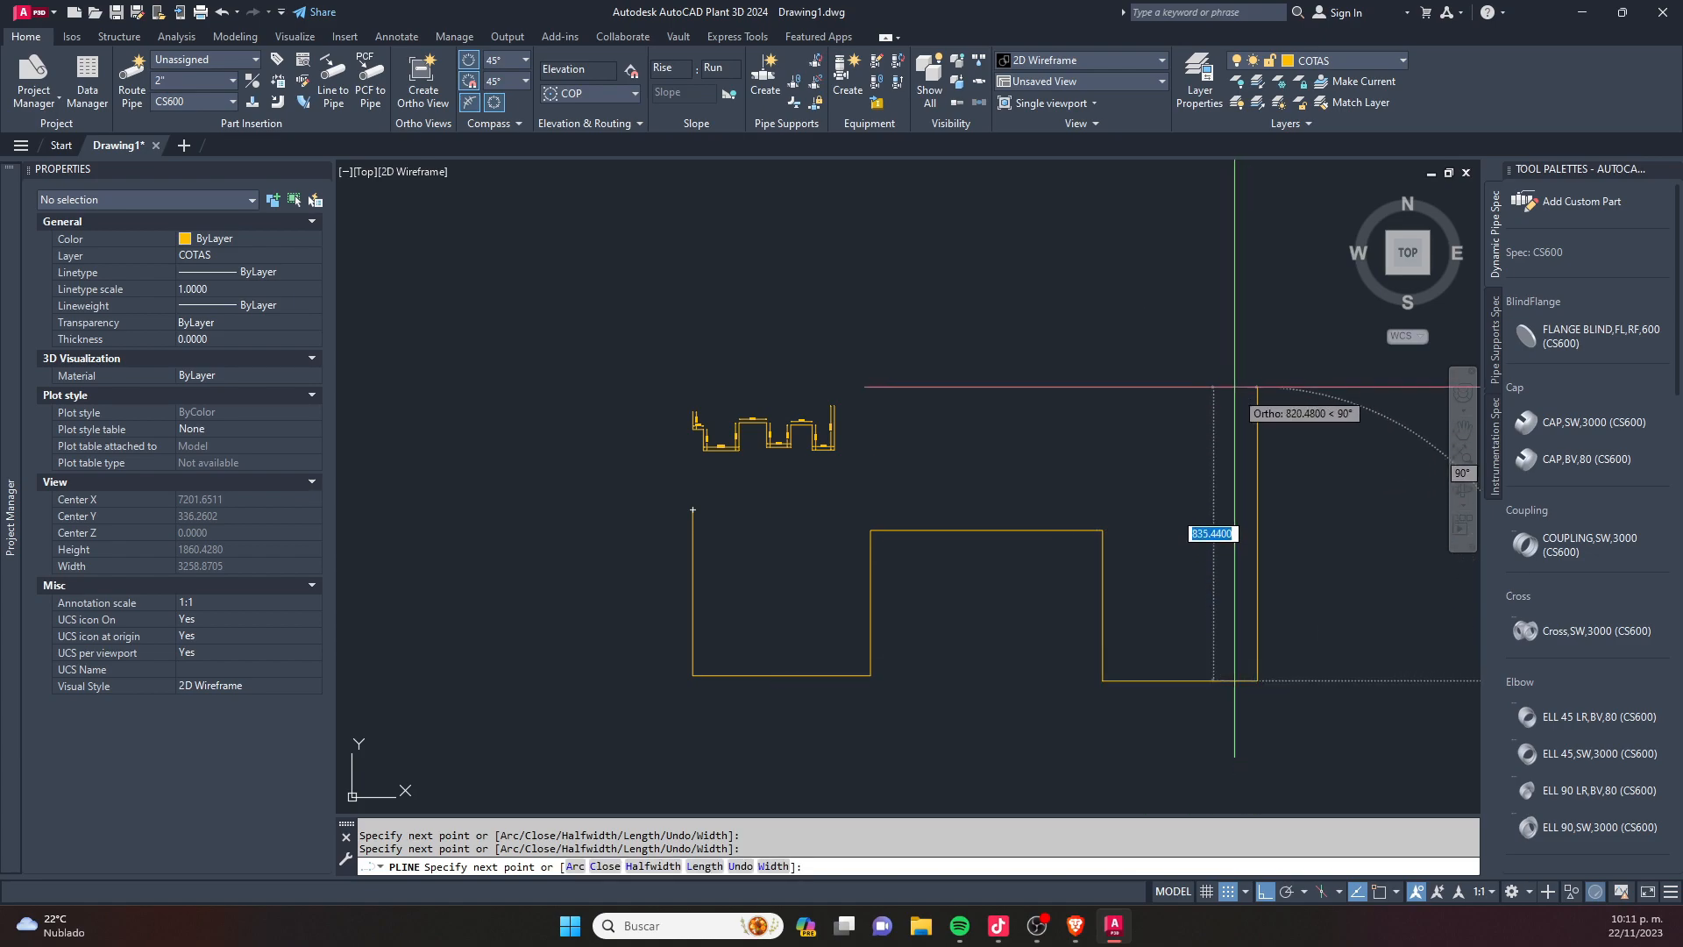
click(1258, 375)
key(Escape)
- Join all segments of the large stepped outline into a single polyline
text(j)
key(Return)
click(1312, 447)
click(988, 732)
click(990, 733)
click(645, 601)
key(Return)
- Run the DP routine on the large stepped polyline to dimension every segment, and check the placed dimensions up close
key(Return)
text(dp)
key(Return)
click(934, 529)
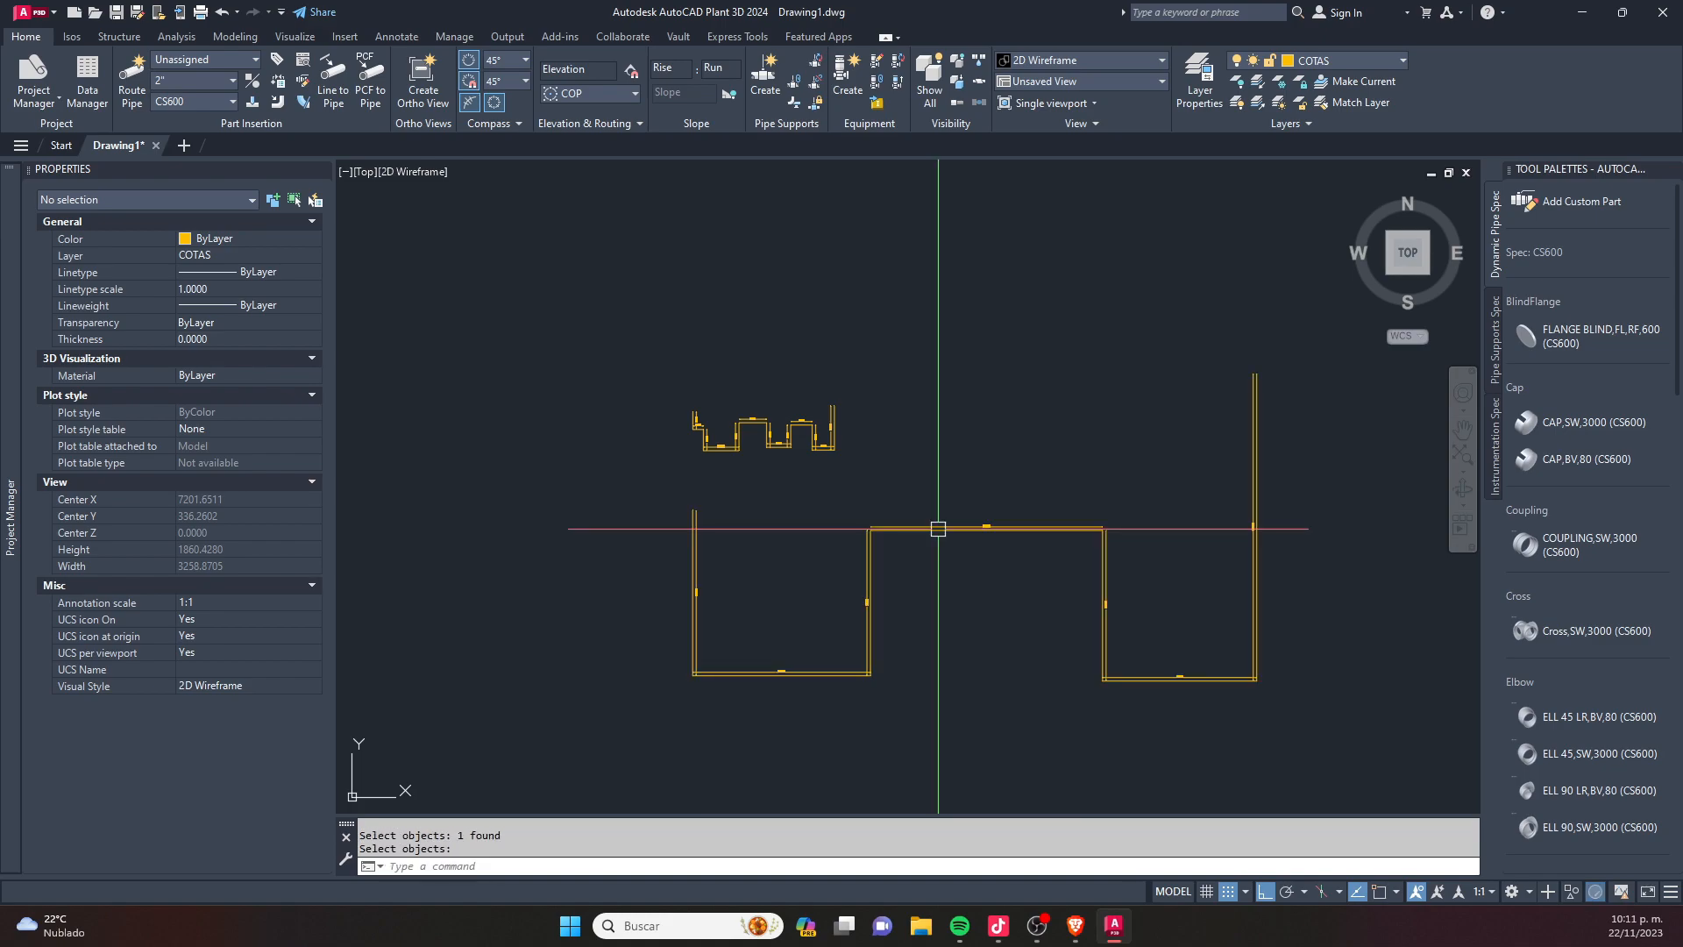
key(Return)
scroll(1213, 455, up, 4)
scroll(1101, 596, up, 2)
middle_drag(1101, 596, 436, 339)
scroll(1052, 412, up, 4)
middle_drag(1052, 412, 113, 634)
middle_drag(1032, 606, 362, 555)
- Erase both stepped polylines together with all their dimensions
scroll(822, 488, down, 6)
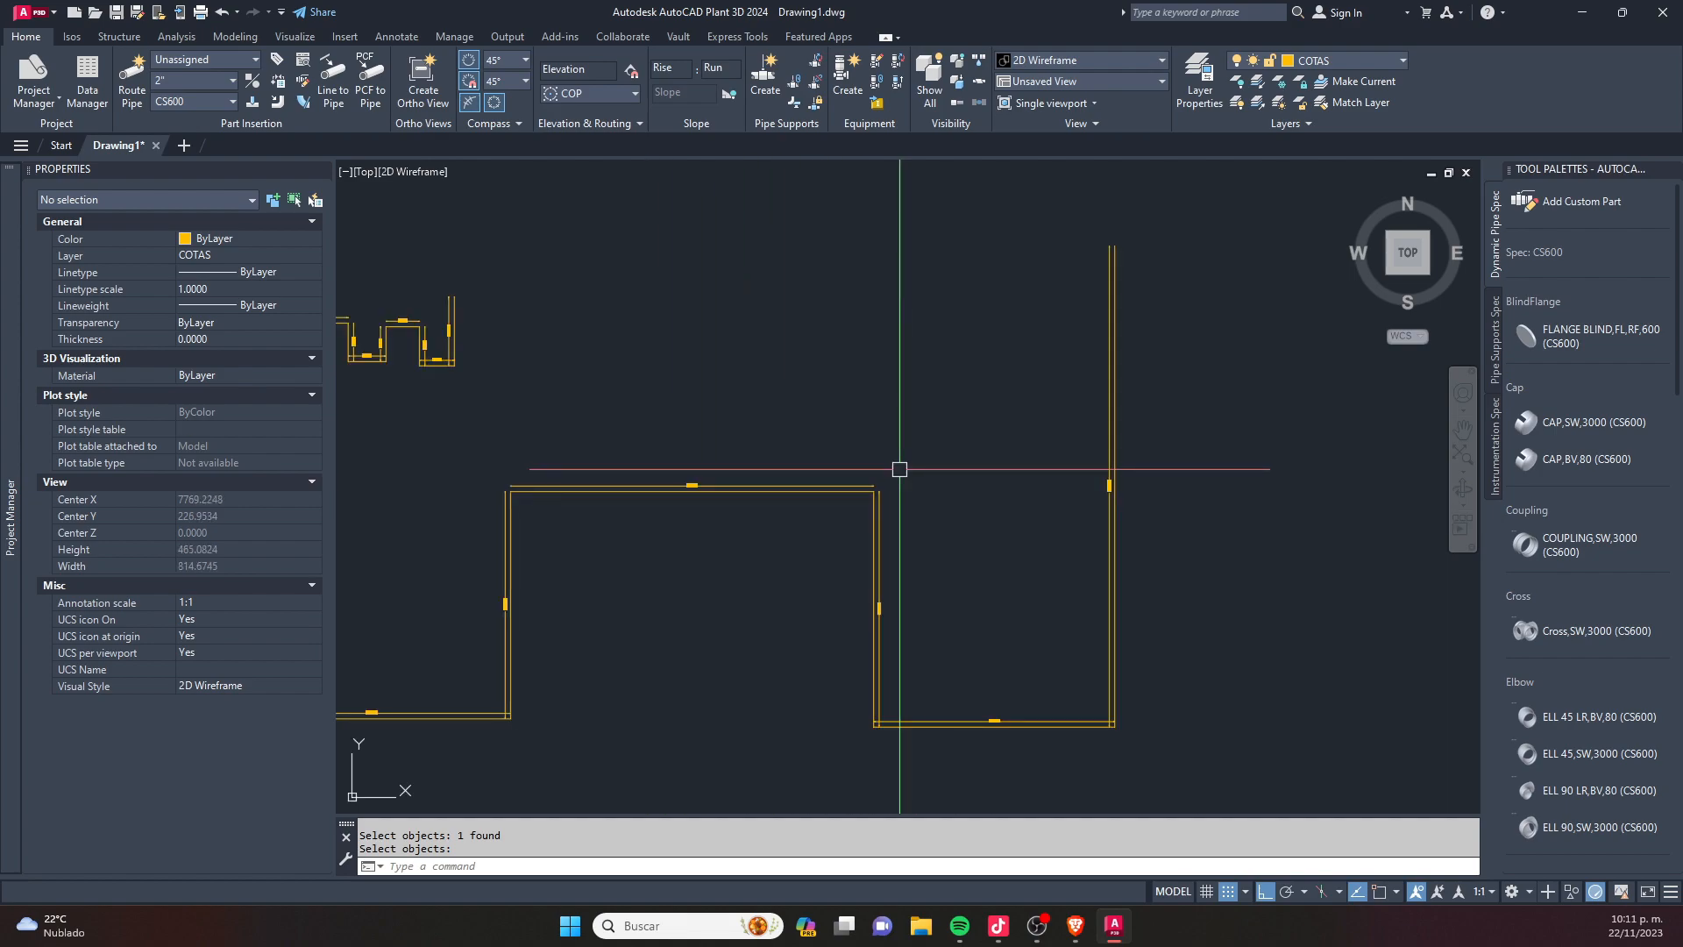
click(1045, 733)
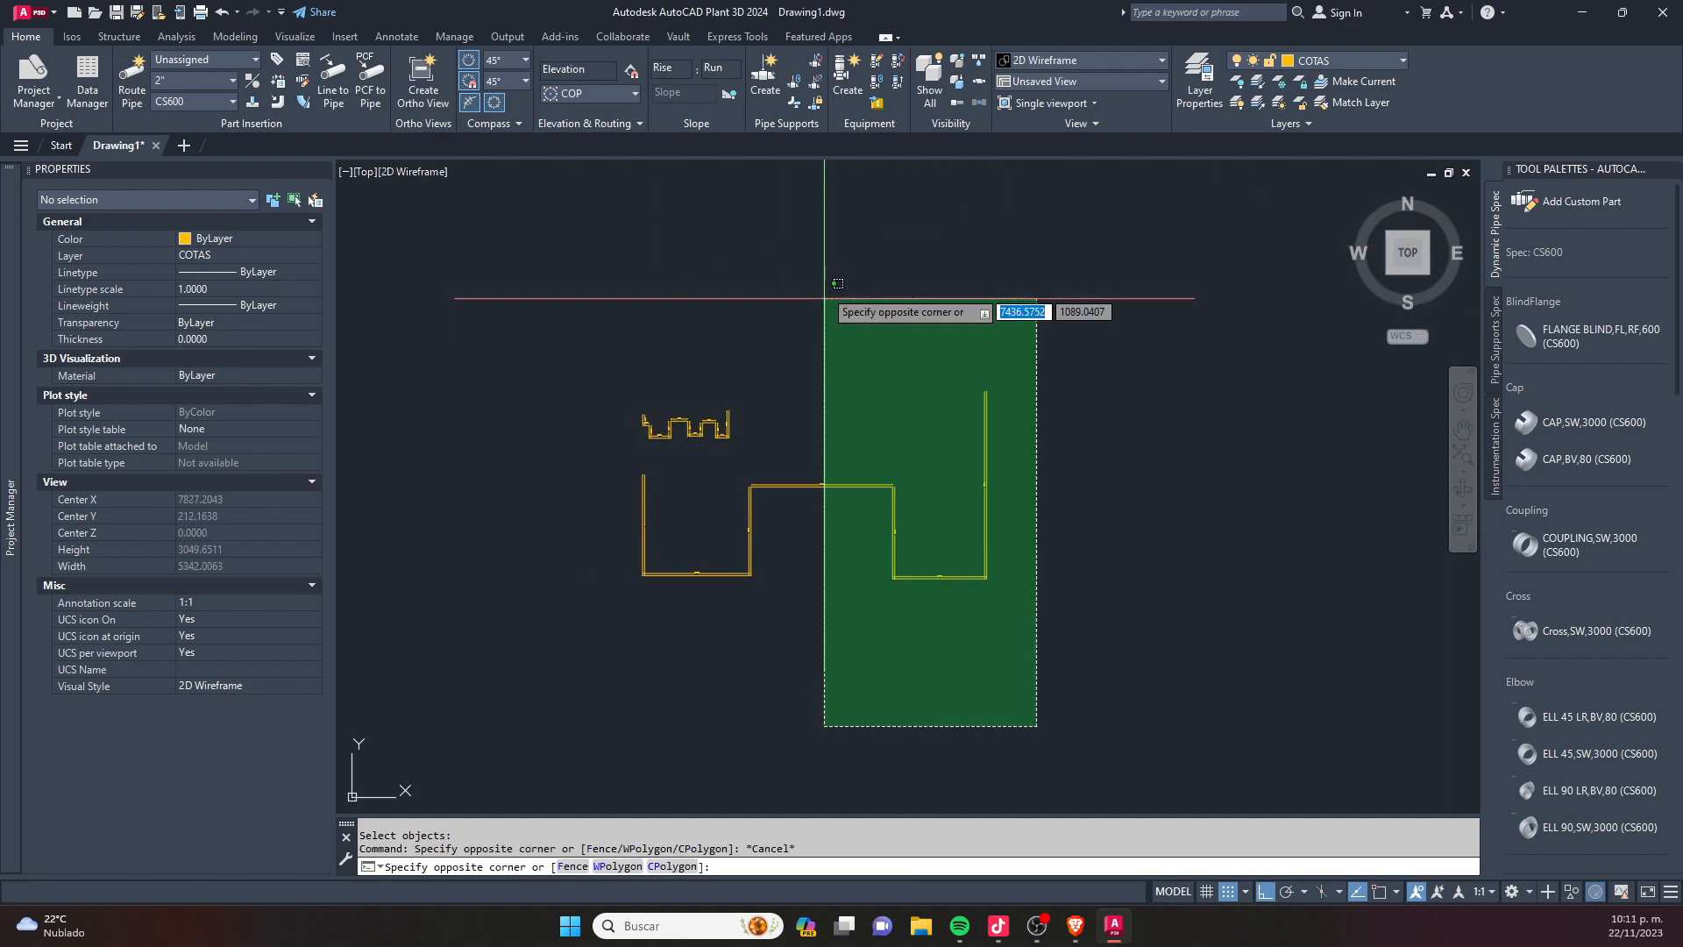
click(831, 307)
key(Delete)
click(889, 253)
click(572, 595)
key(Delete)
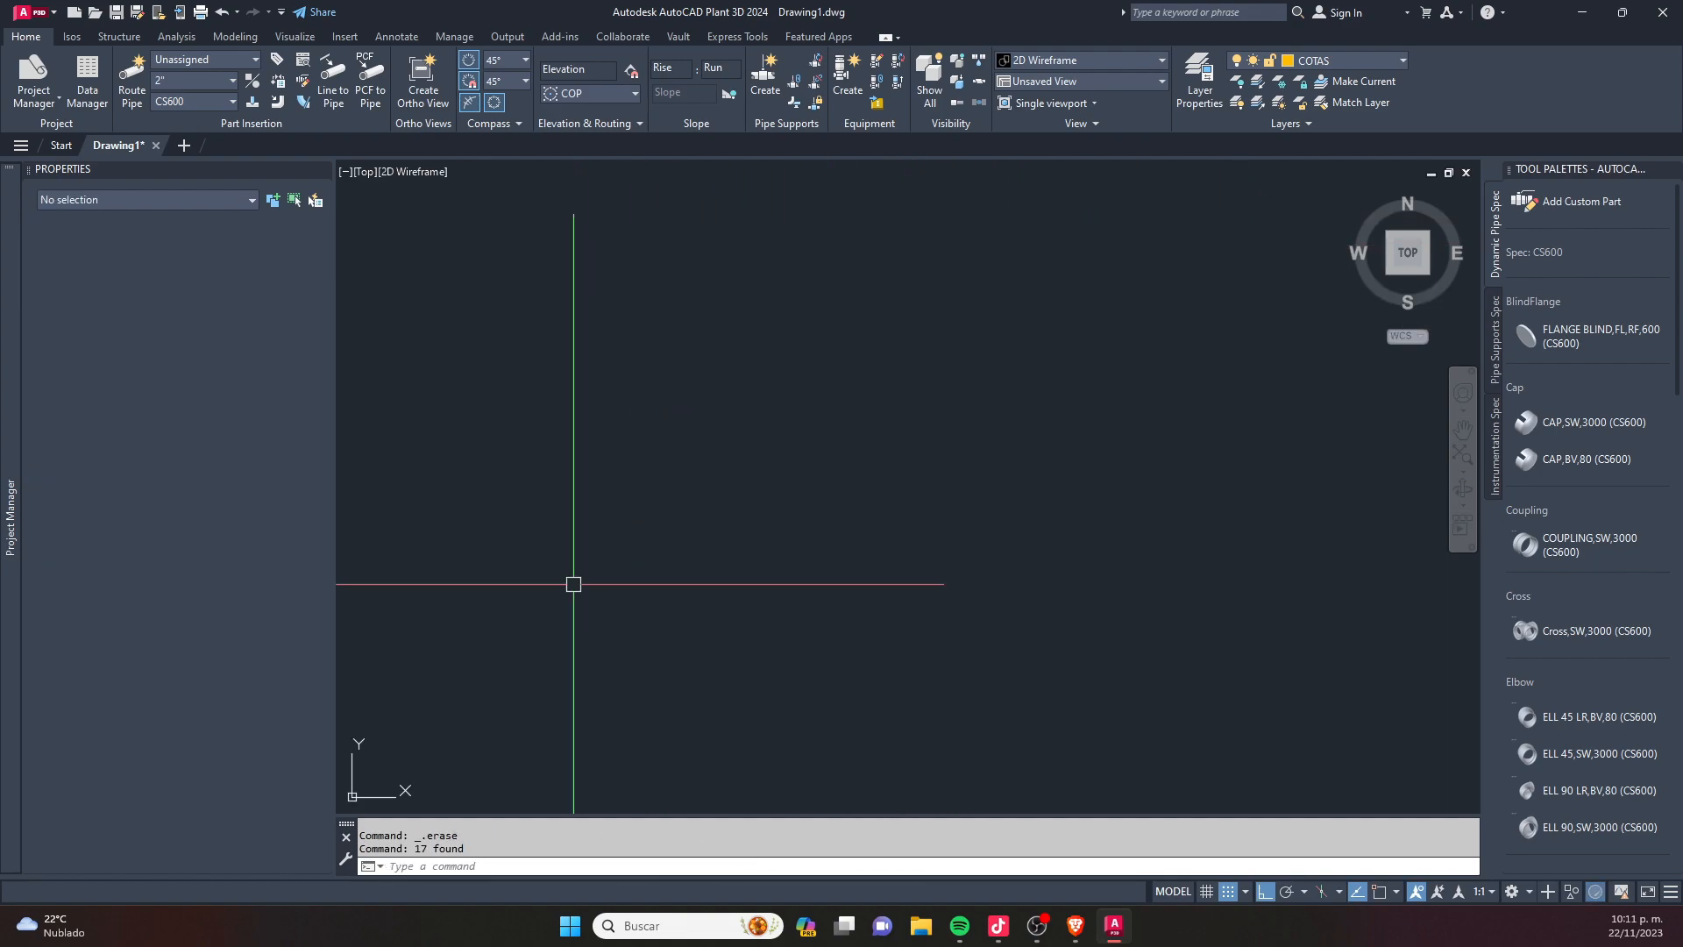
- Draw a single horizontal line 500 units long in the empty drawing
text(l)
key(Return)
click(675, 409)
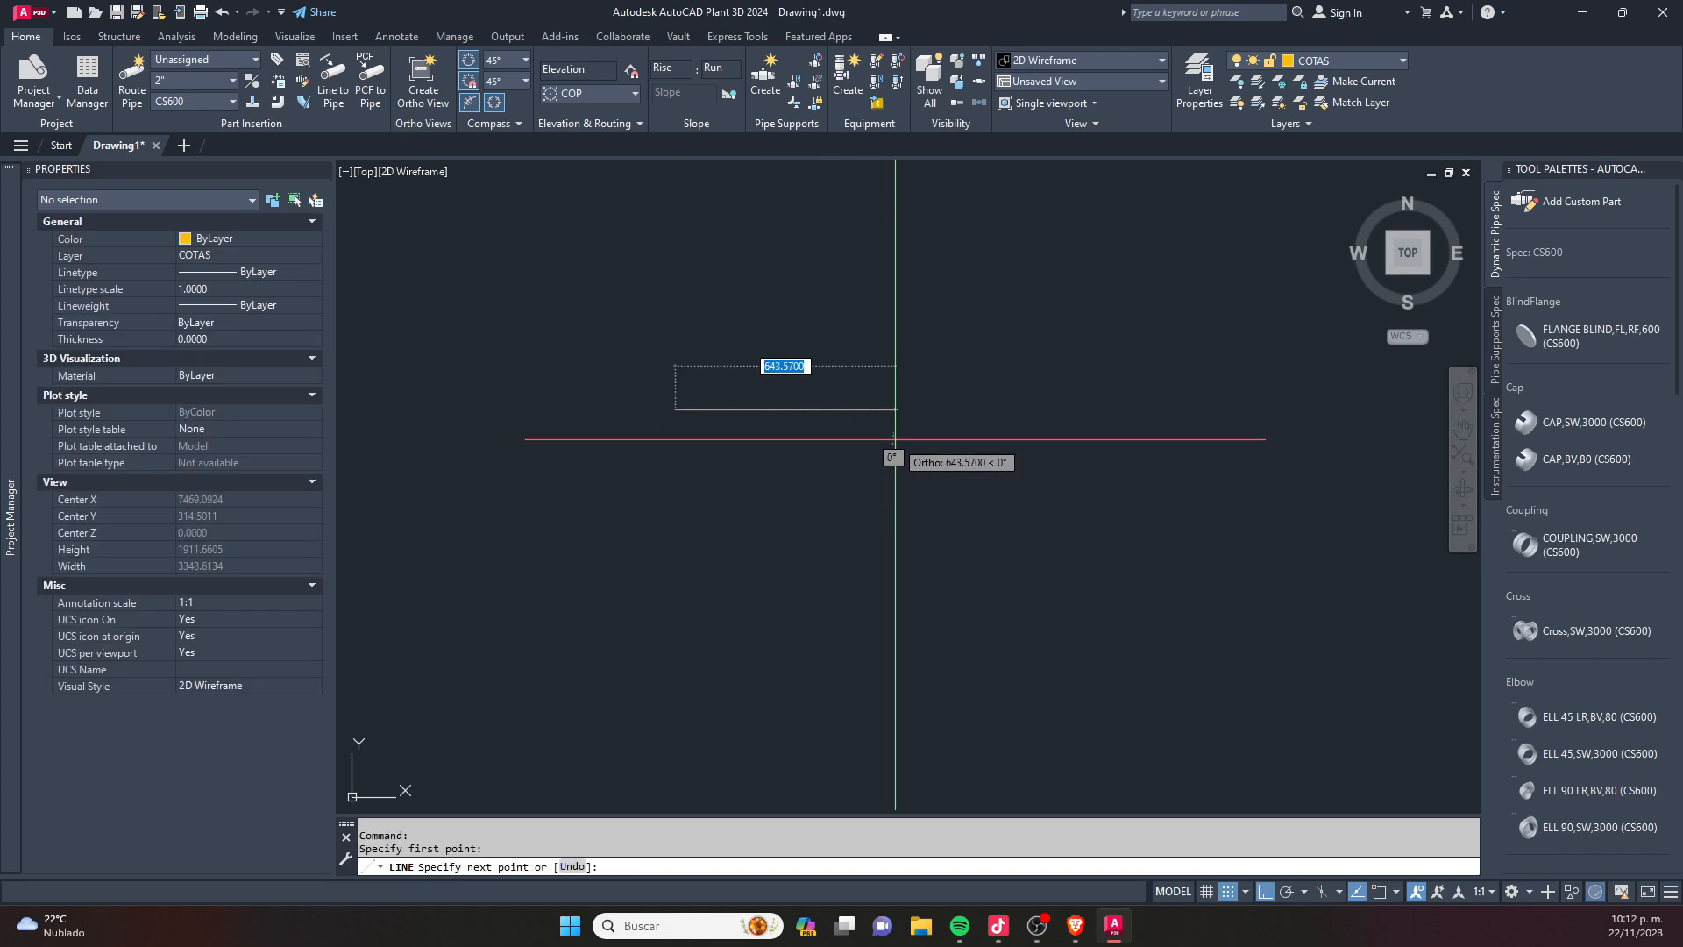
text(500)
key(Return)
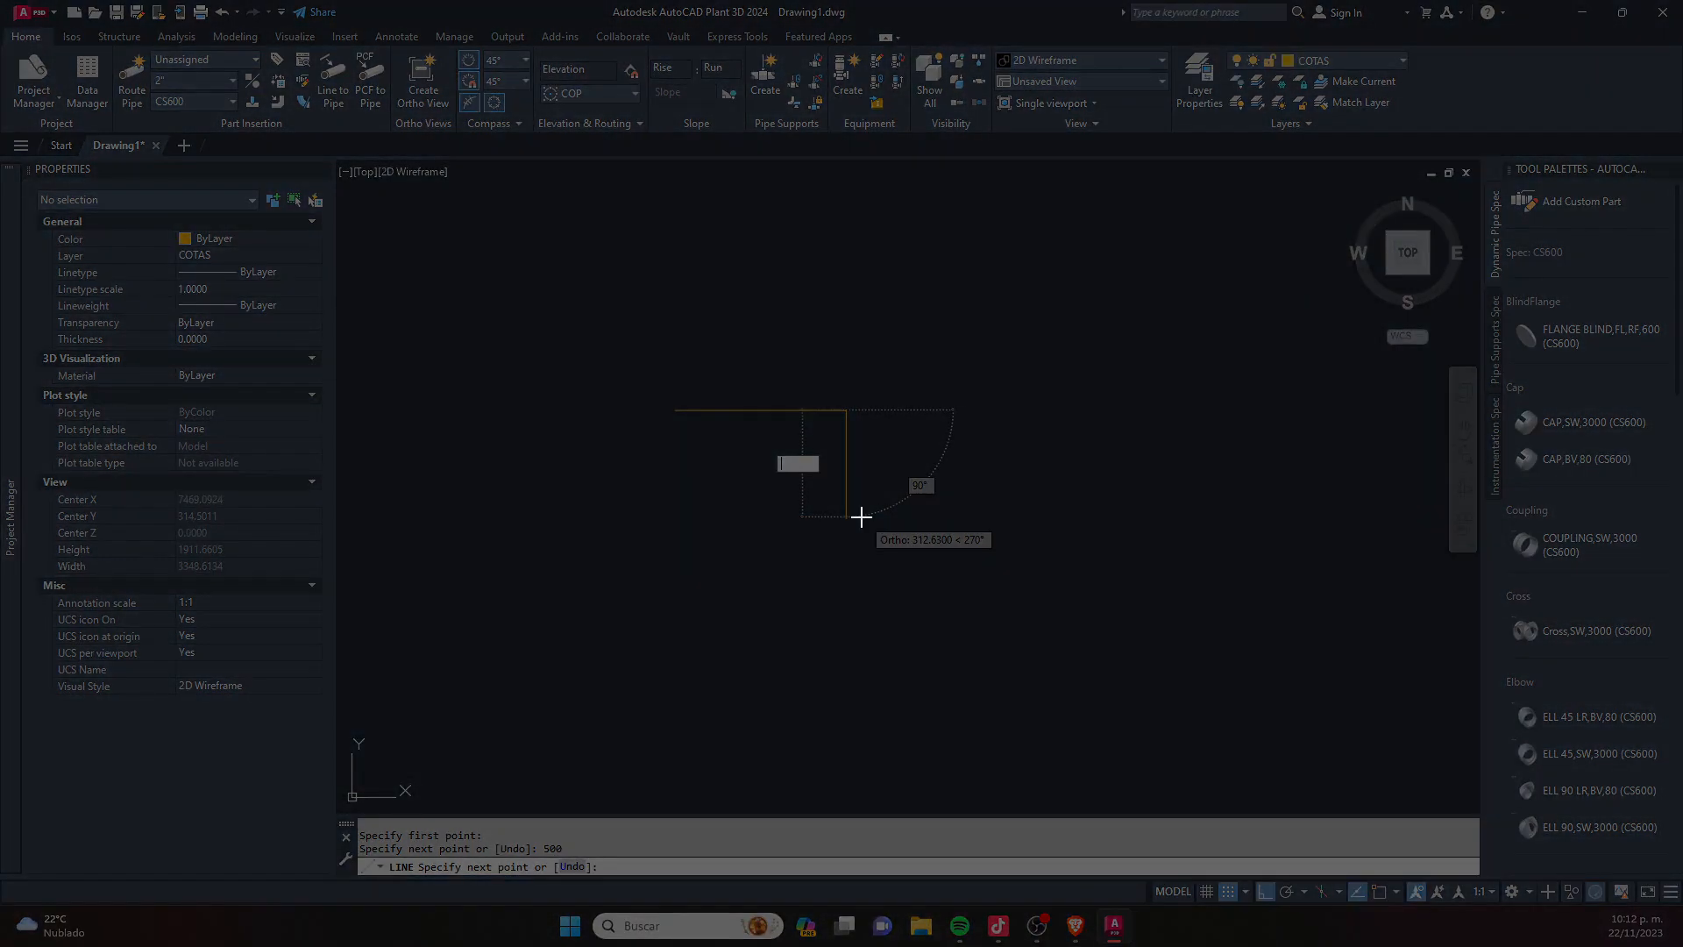
key(BackSpace)
key(Escape)
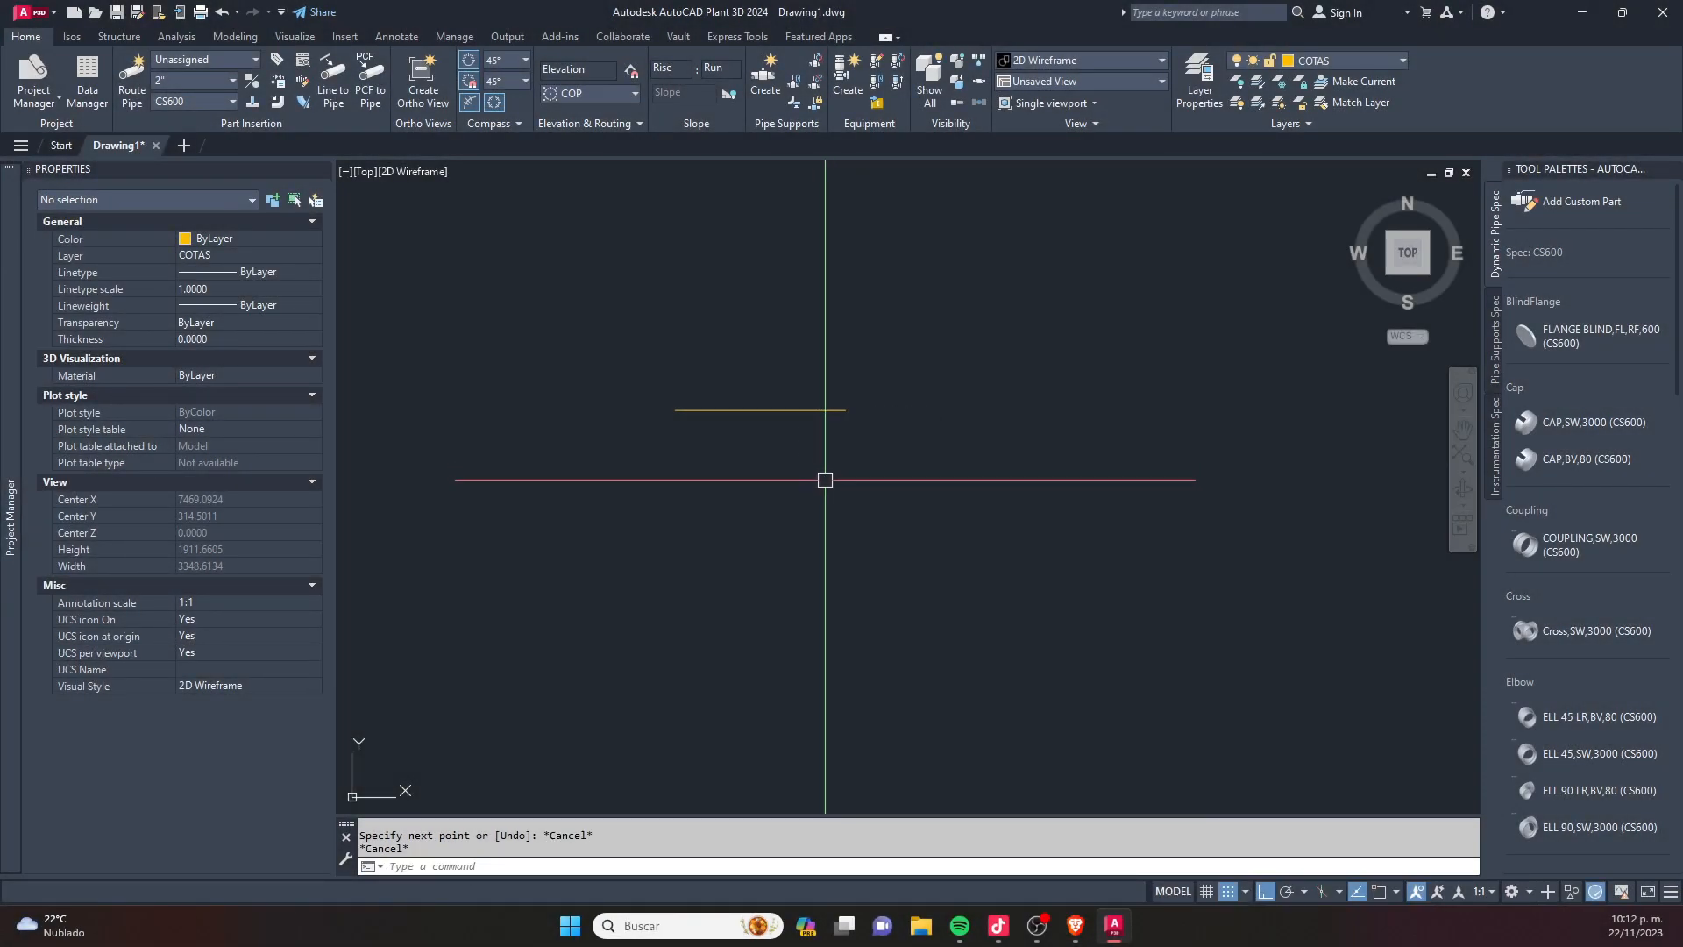
text(p)
key(Escape)
text(l)
key(Return)
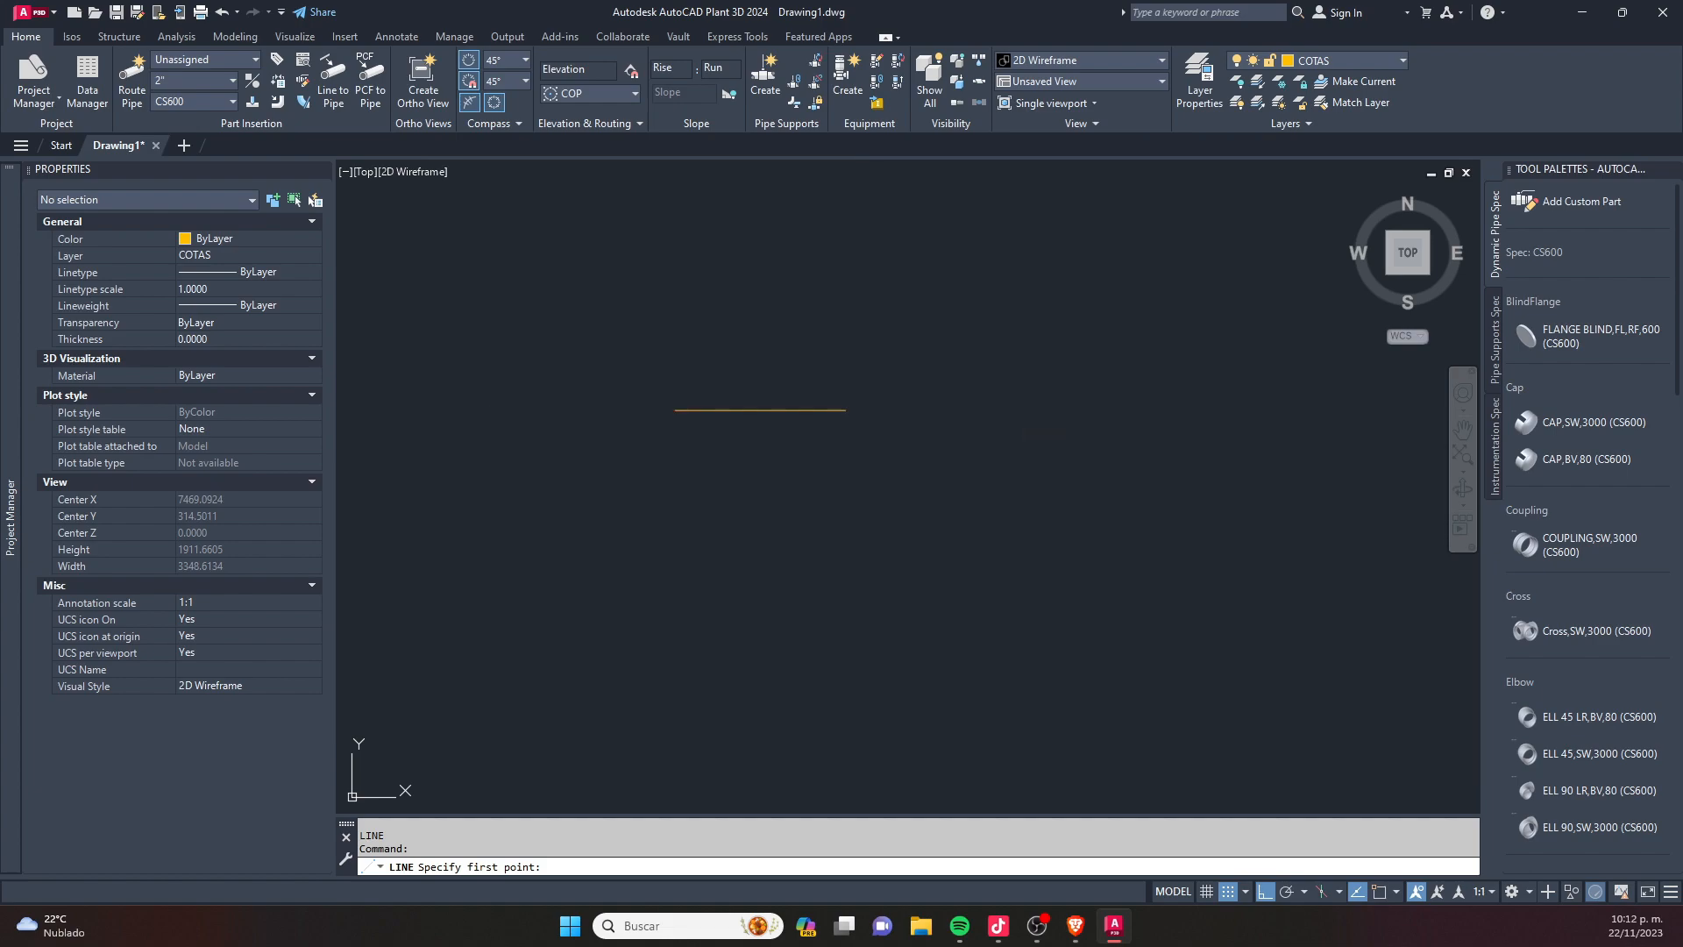
click(733, 408)
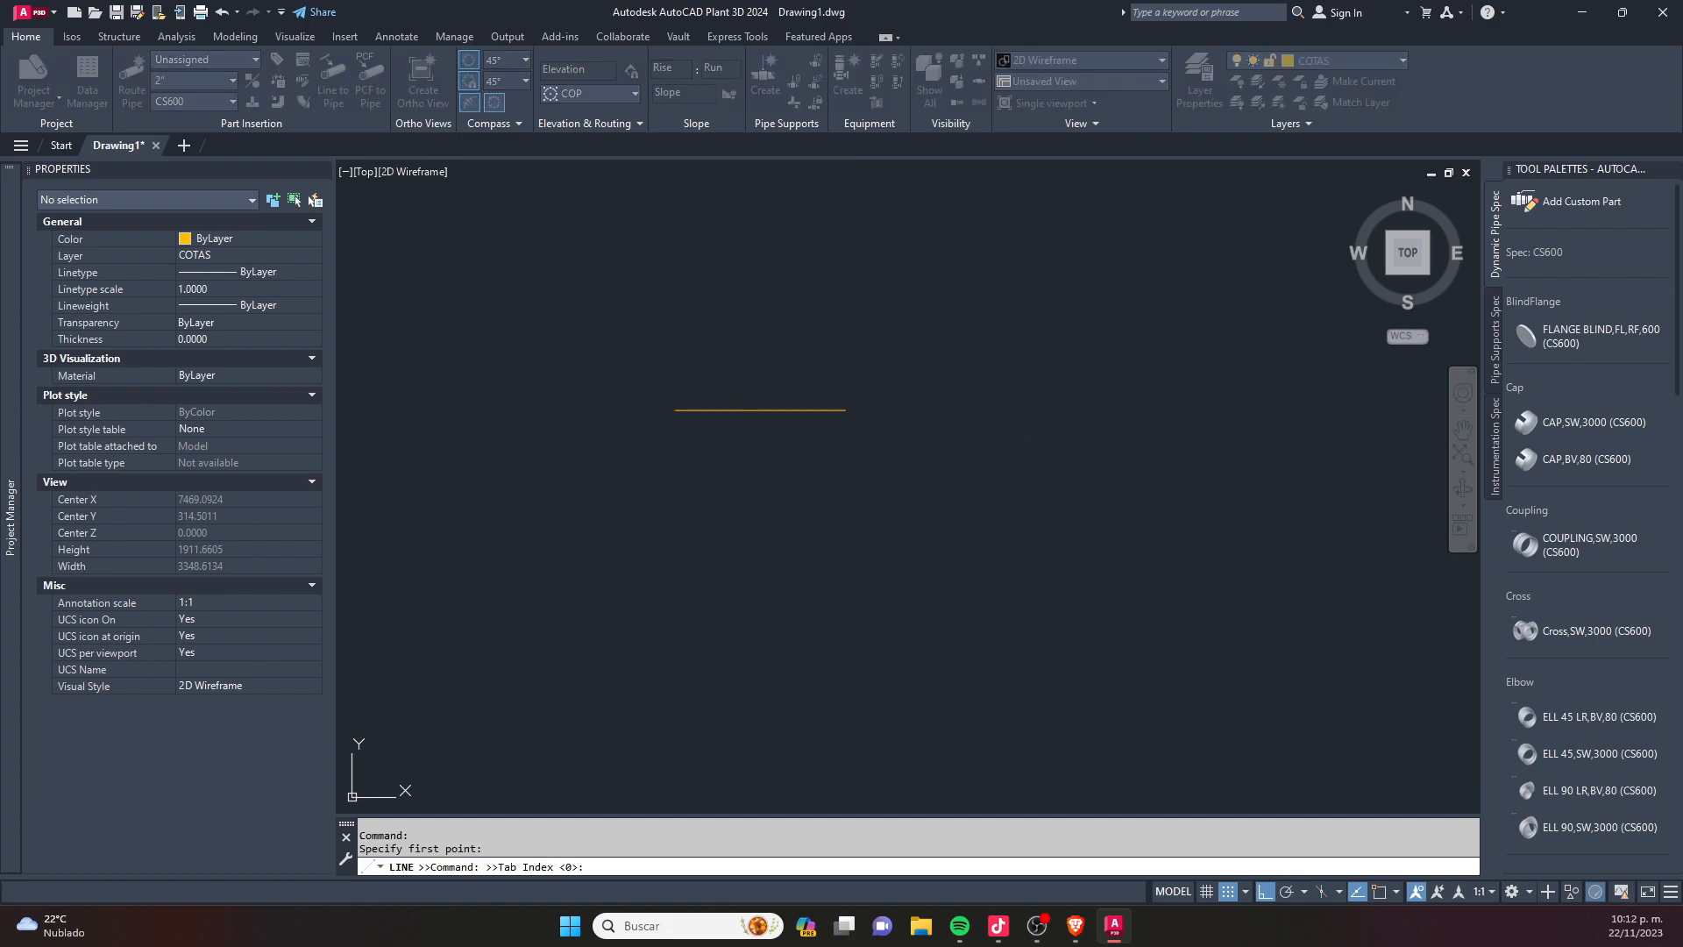
click(846, 410)
text(3000)
key(Return)
scroll(809, 441, down, 1)
key(Escape)
key(Escape)
click(883, 537)
click(744, 575)
key(Delete)
- From the horizontal line's right end, draw a 300-unit line downward and continue with a 500-unit horizontal line to the right
scroll(847, 431, up, 3)
text(l)
key(Return)
scroll(780, 389, up, 5)
click(780, 389)
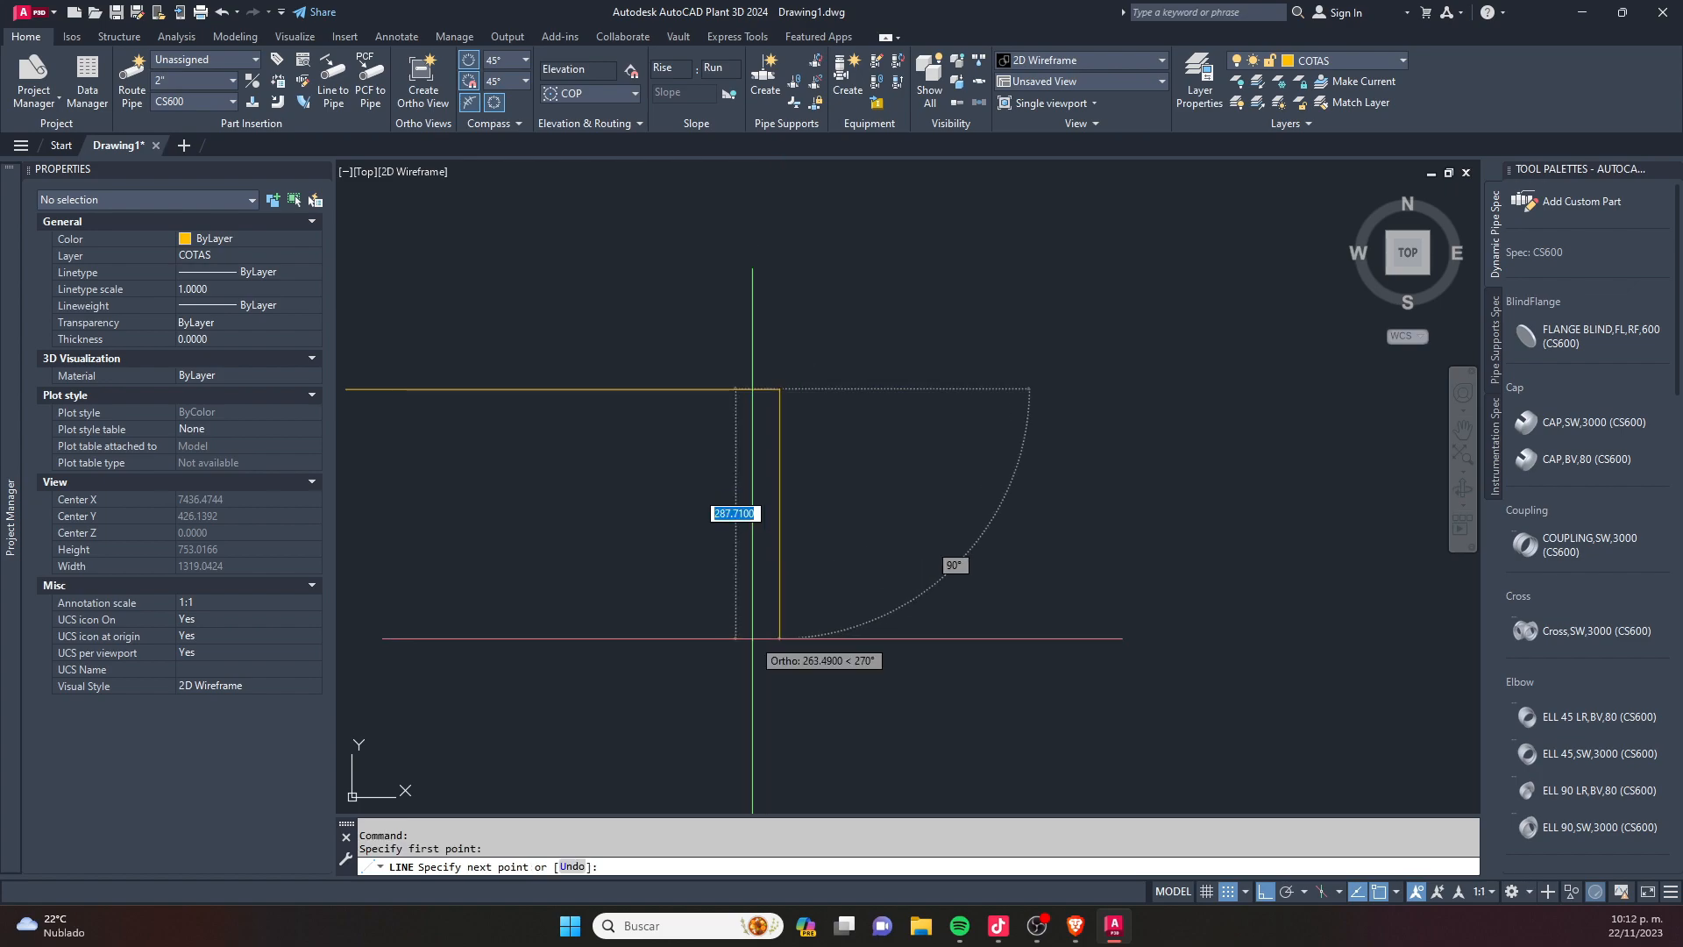
text(300)
key(Return)
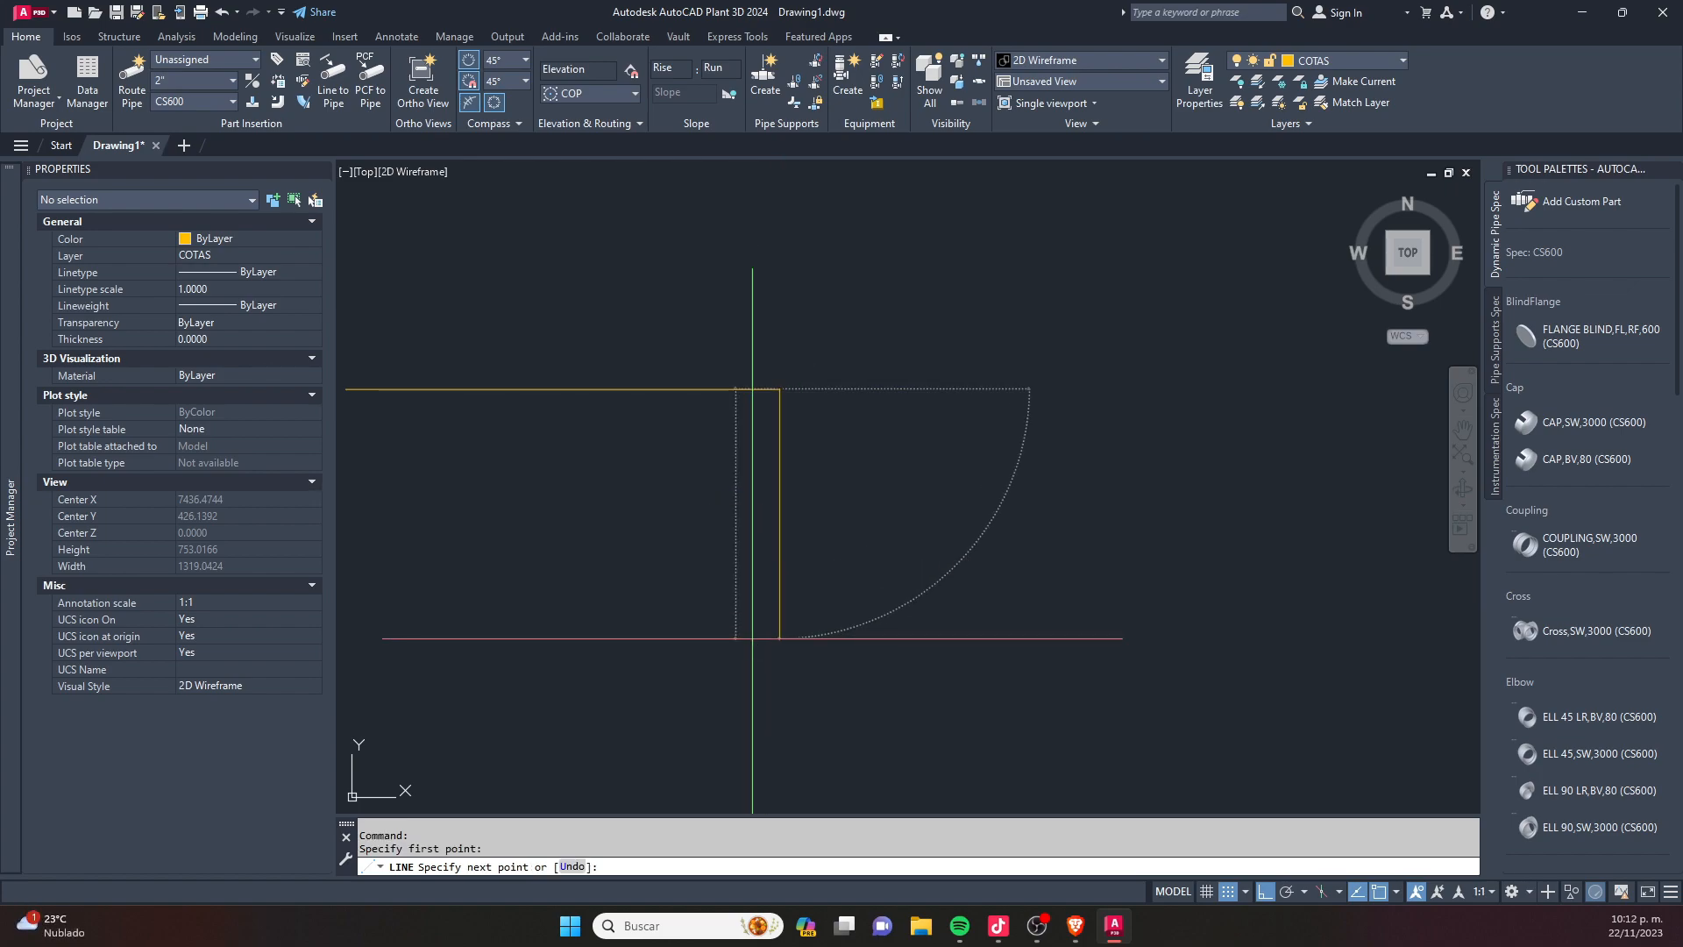
scroll(821, 622, down, 2)
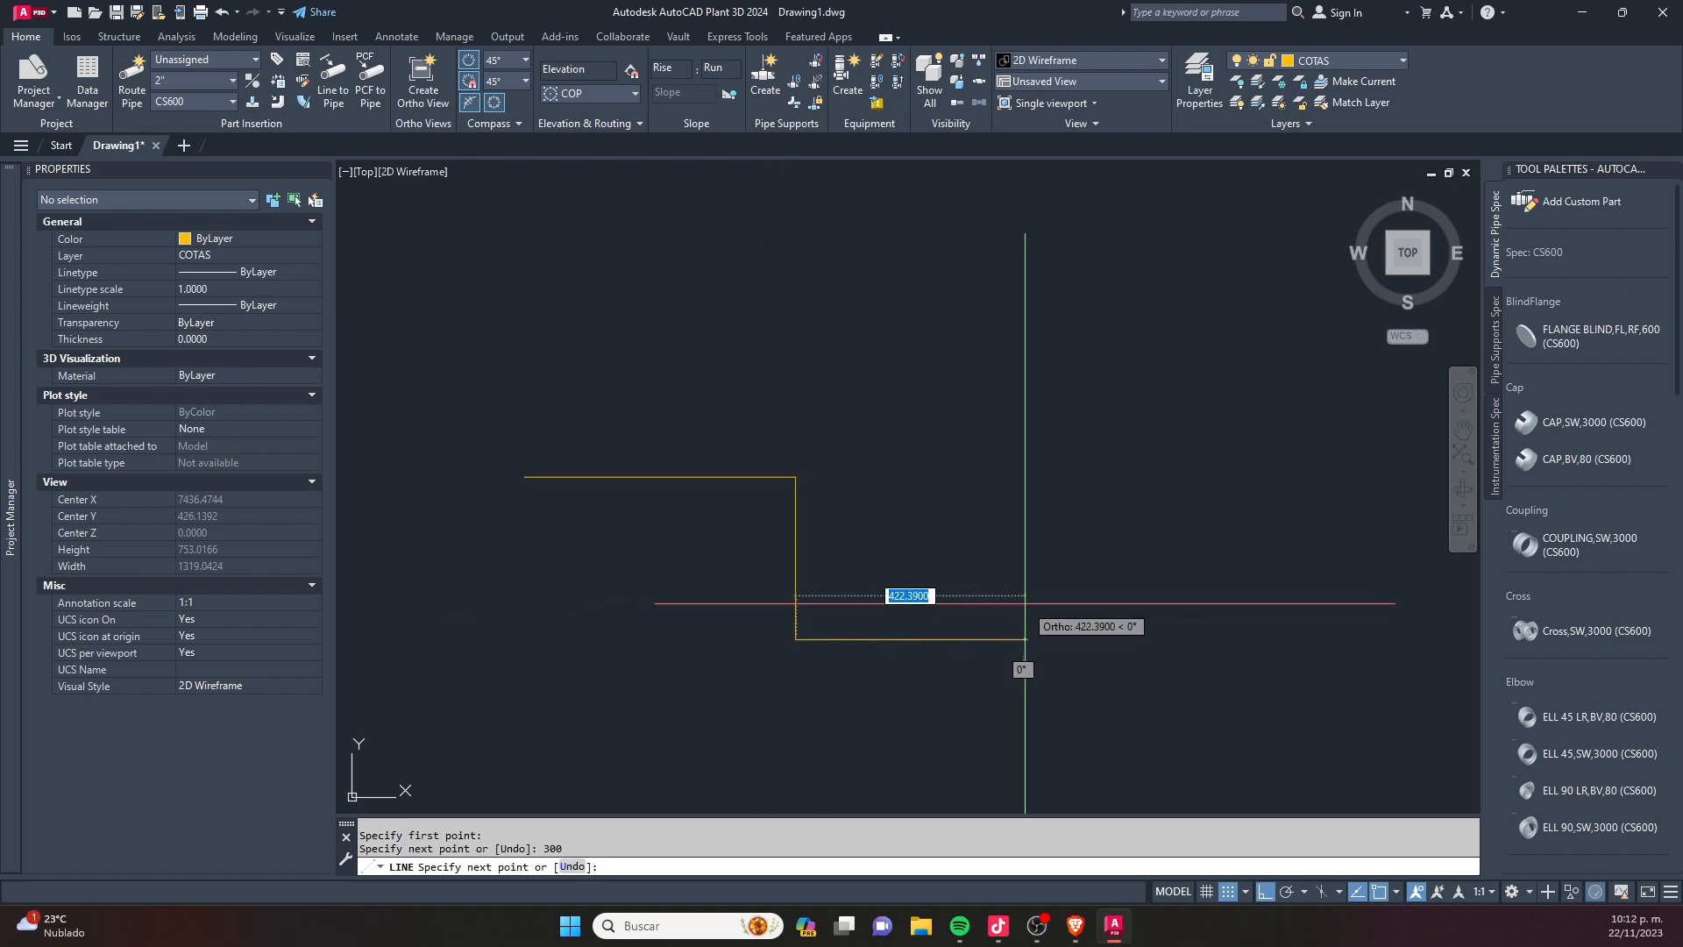
text(5)
key(Return)
key(Escape)
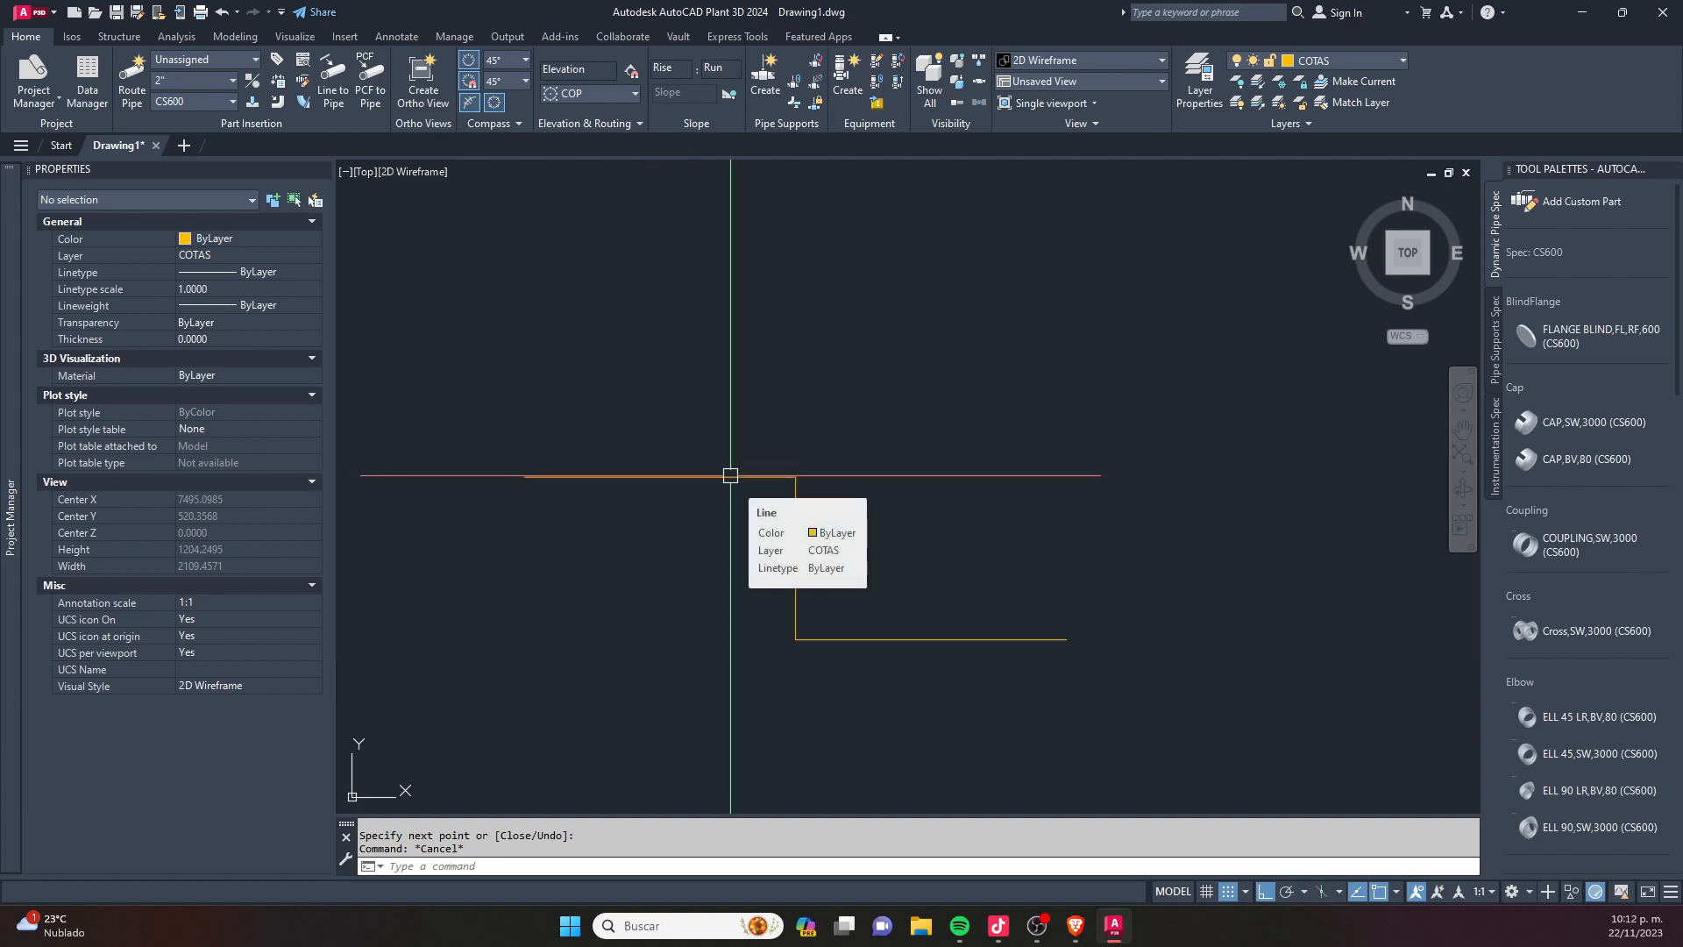
- Load the routine "SL- suma las distancias de las lineas" from the Macros LSP folder with the application loader
text(ap)
key(Return)
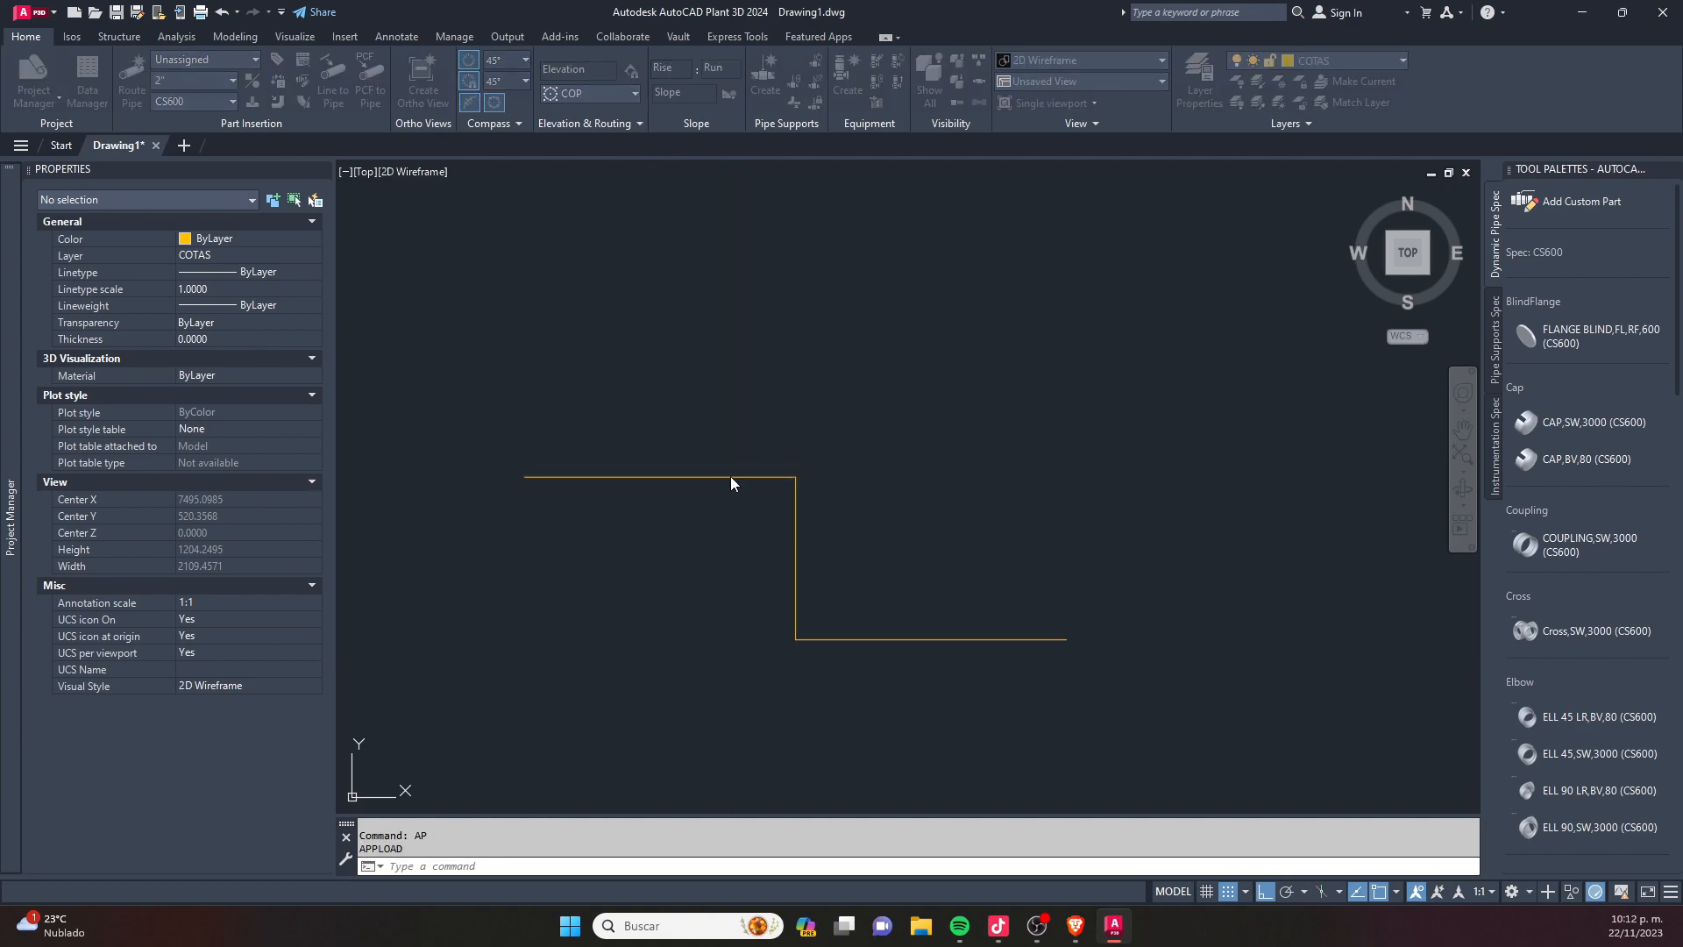
scroll(677, 348, down, 3)
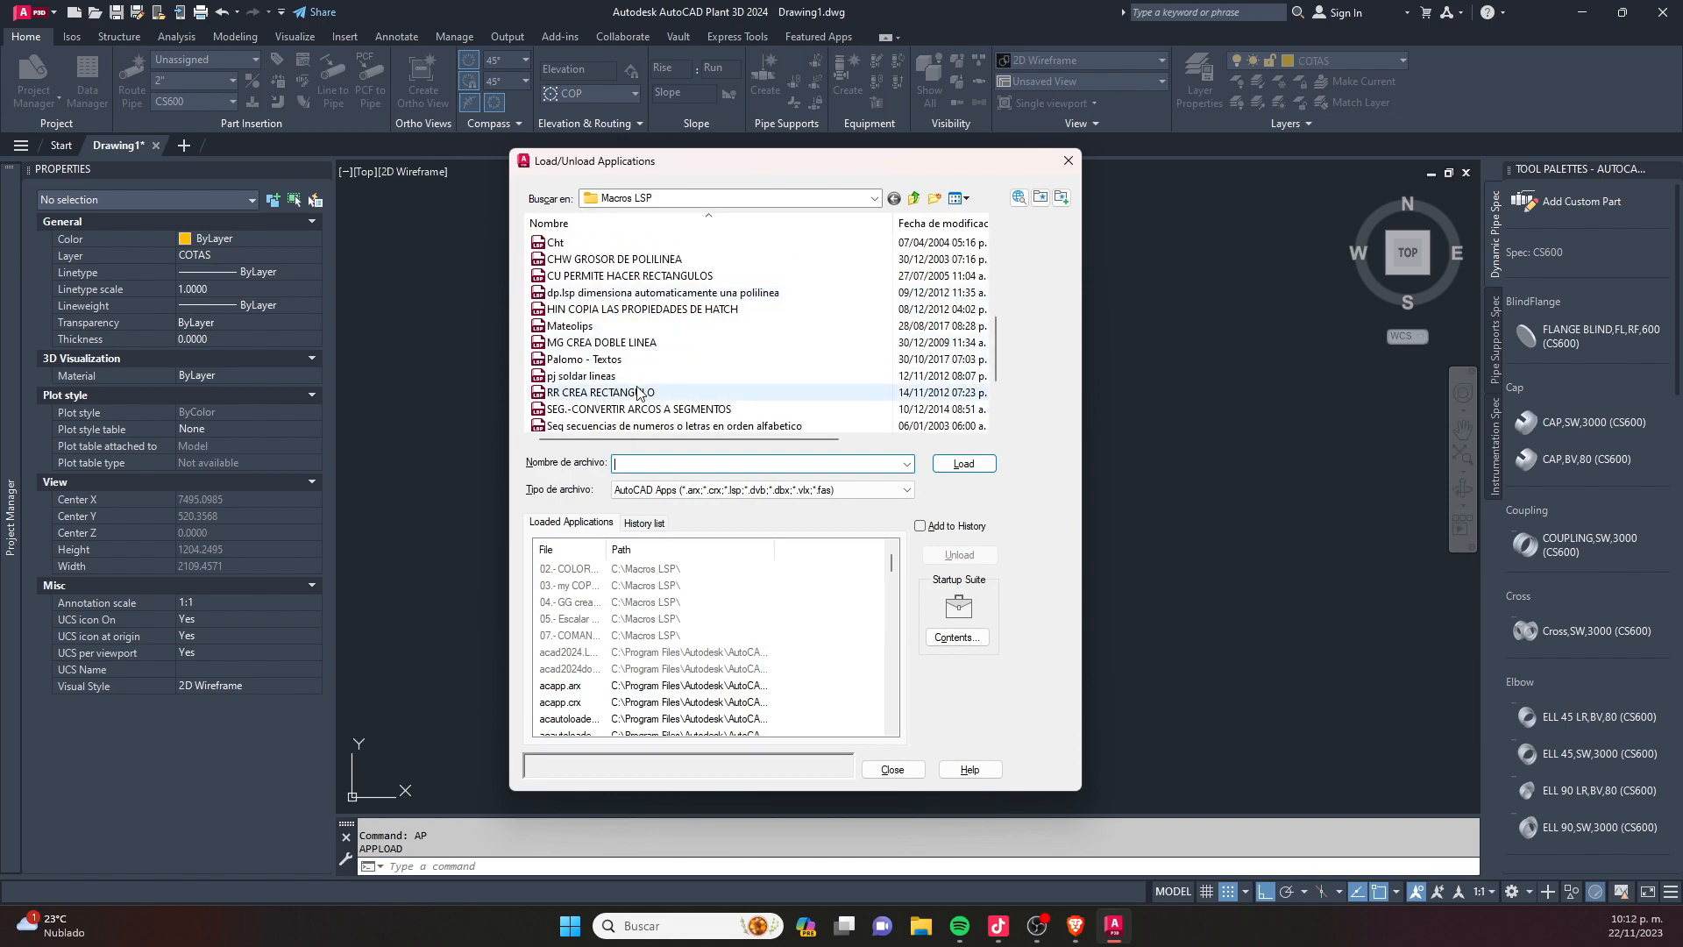
click(627, 343)
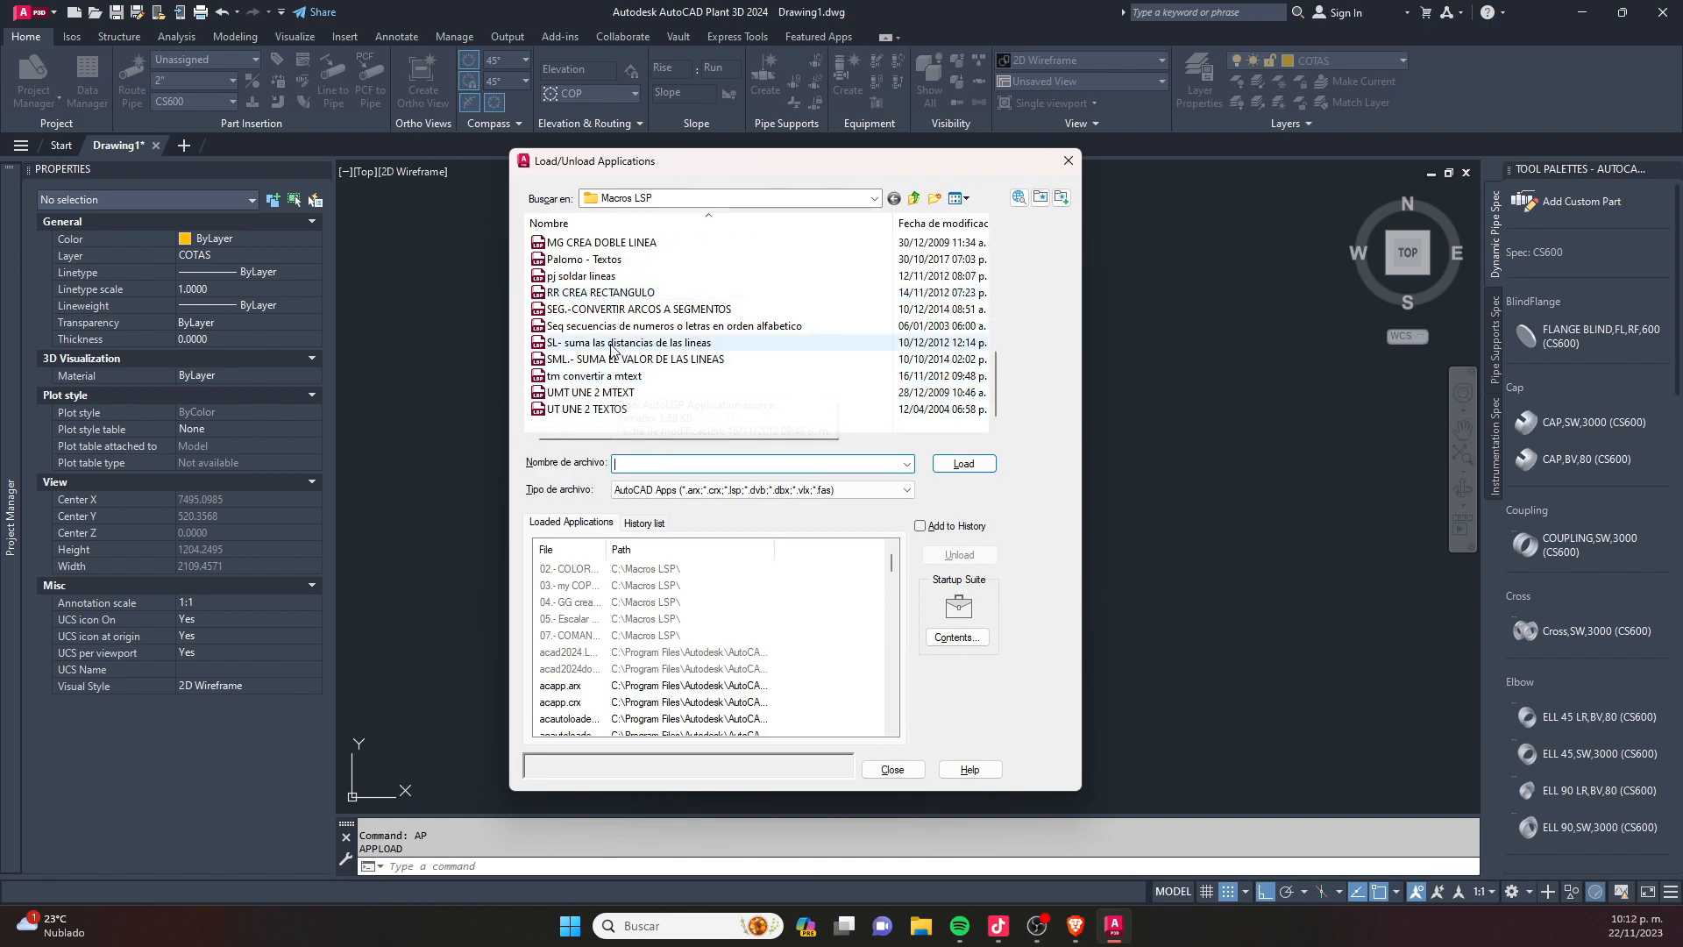
click(964, 465)
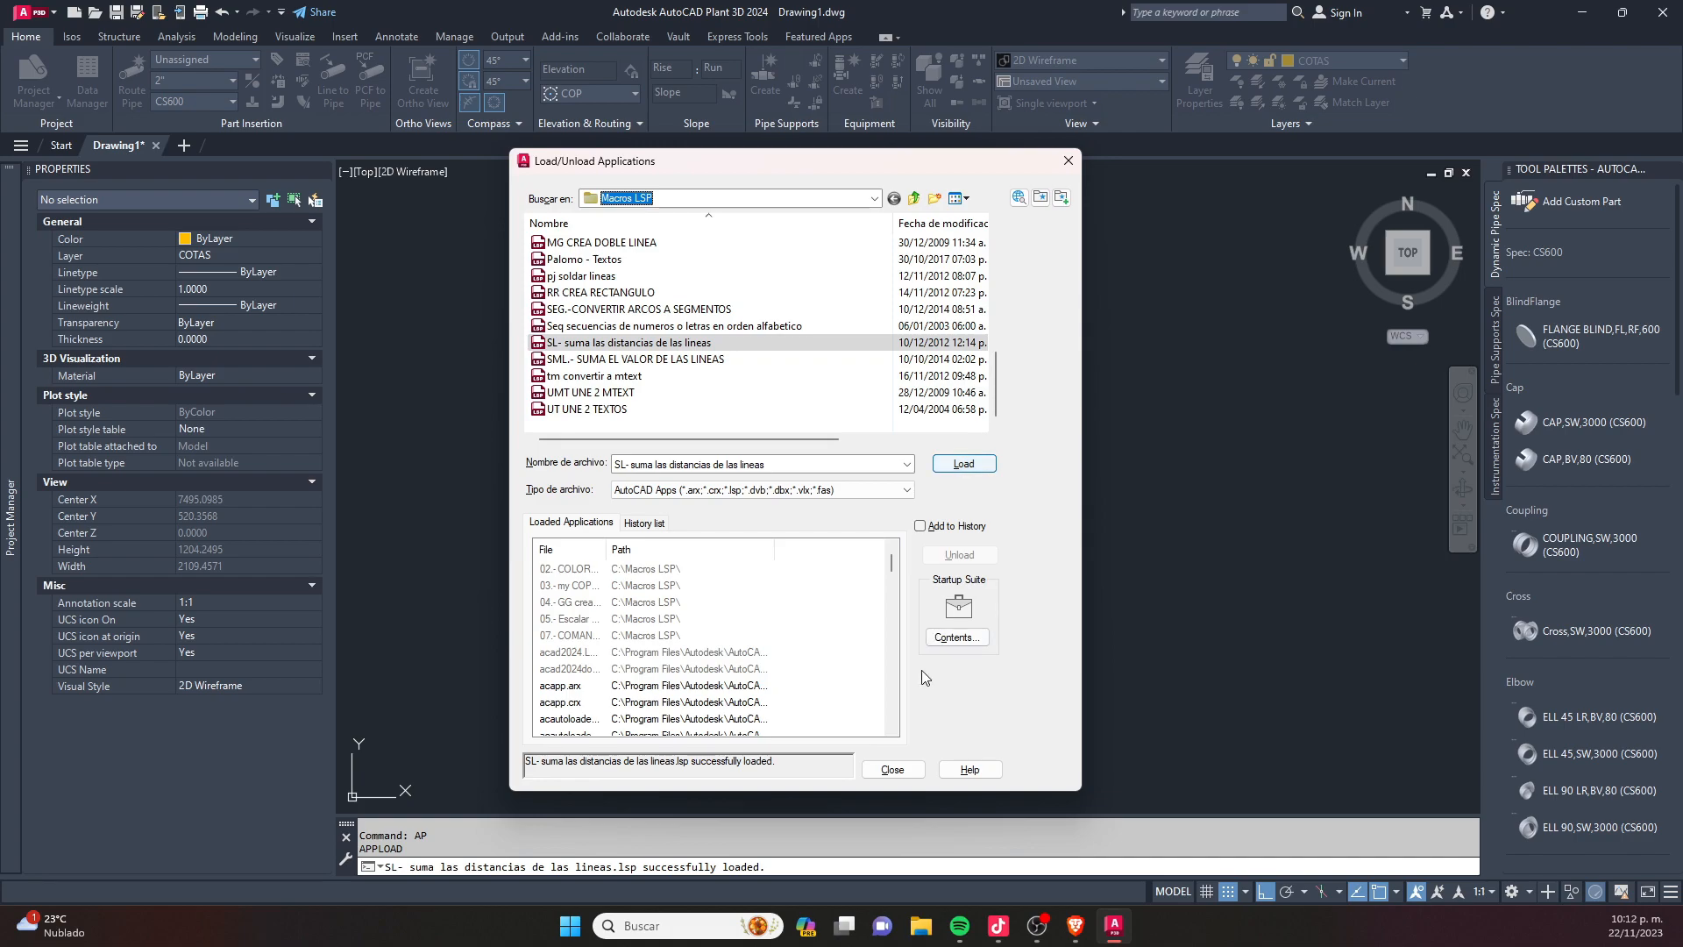
click(893, 769)
- Run the SL routine on the three lines to measure their total length, and dismiss the result
text(sl)
key(Return)
click(1128, 432)
click(575, 696)
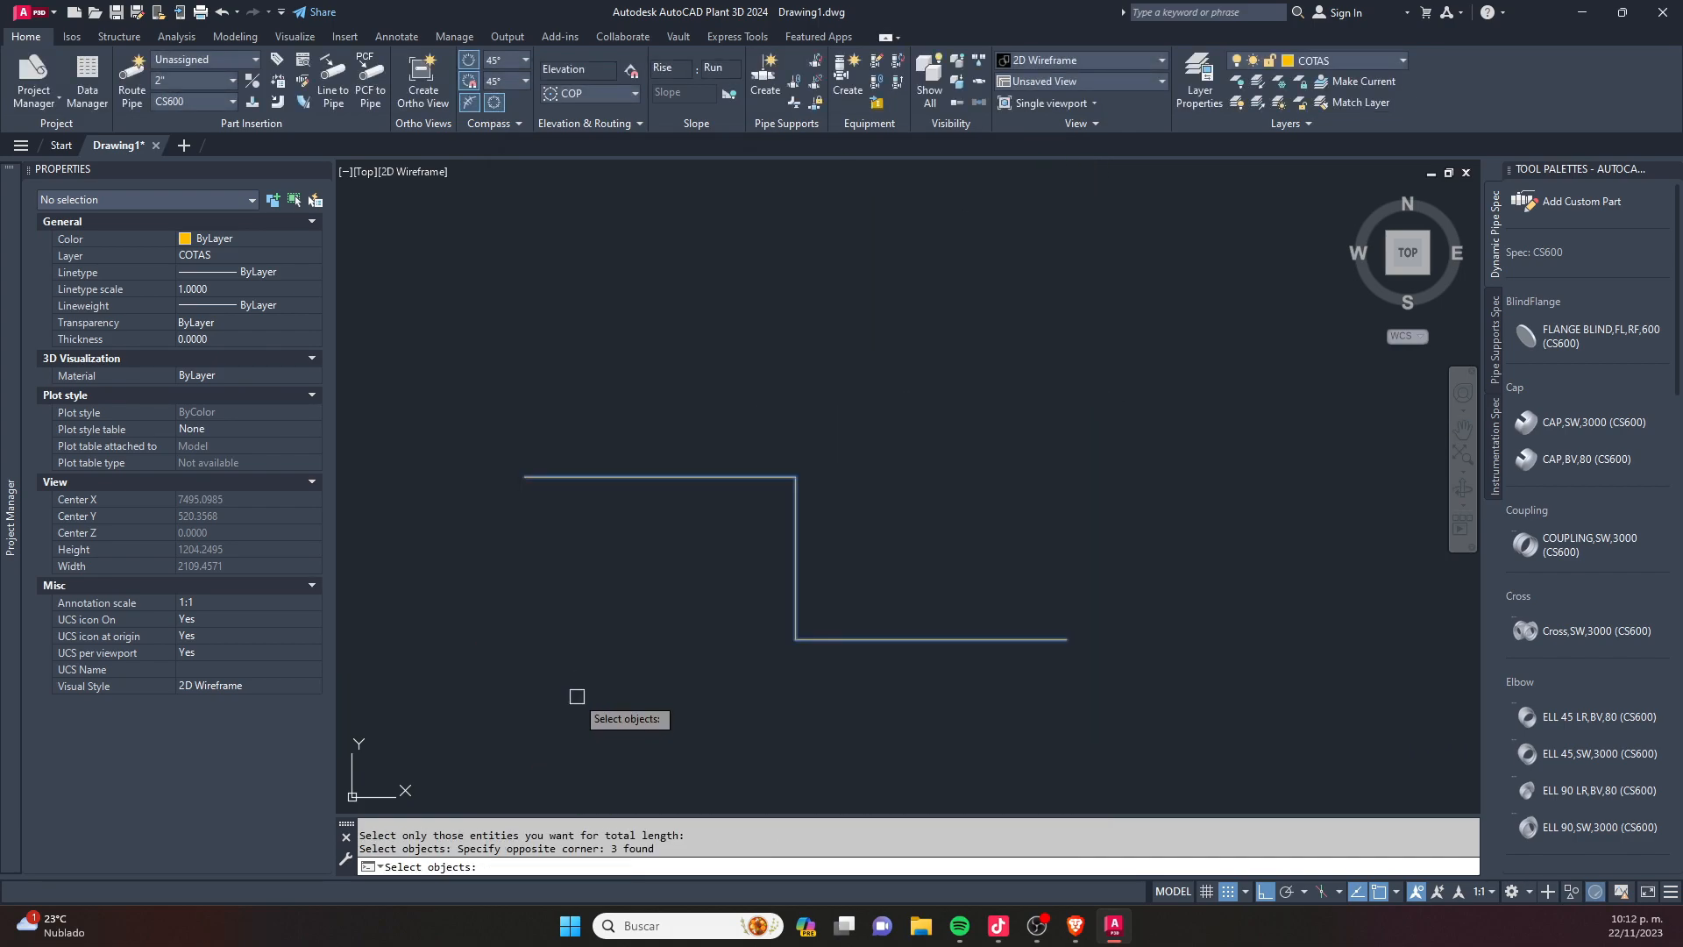
key(Return)
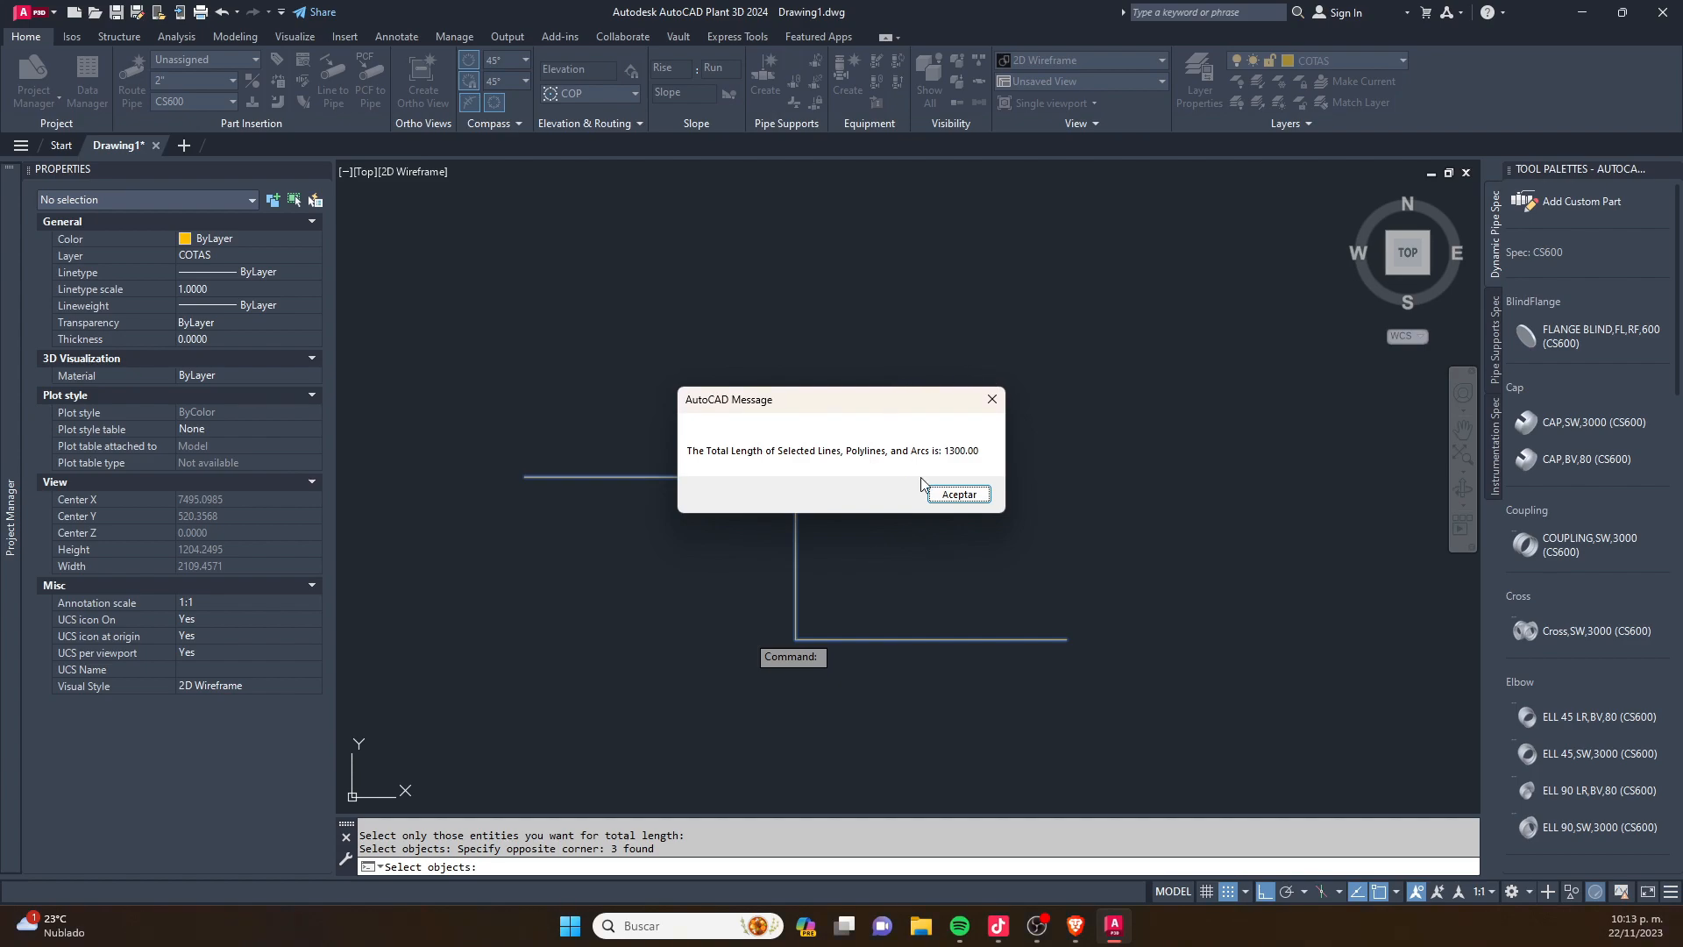
click(980, 499)
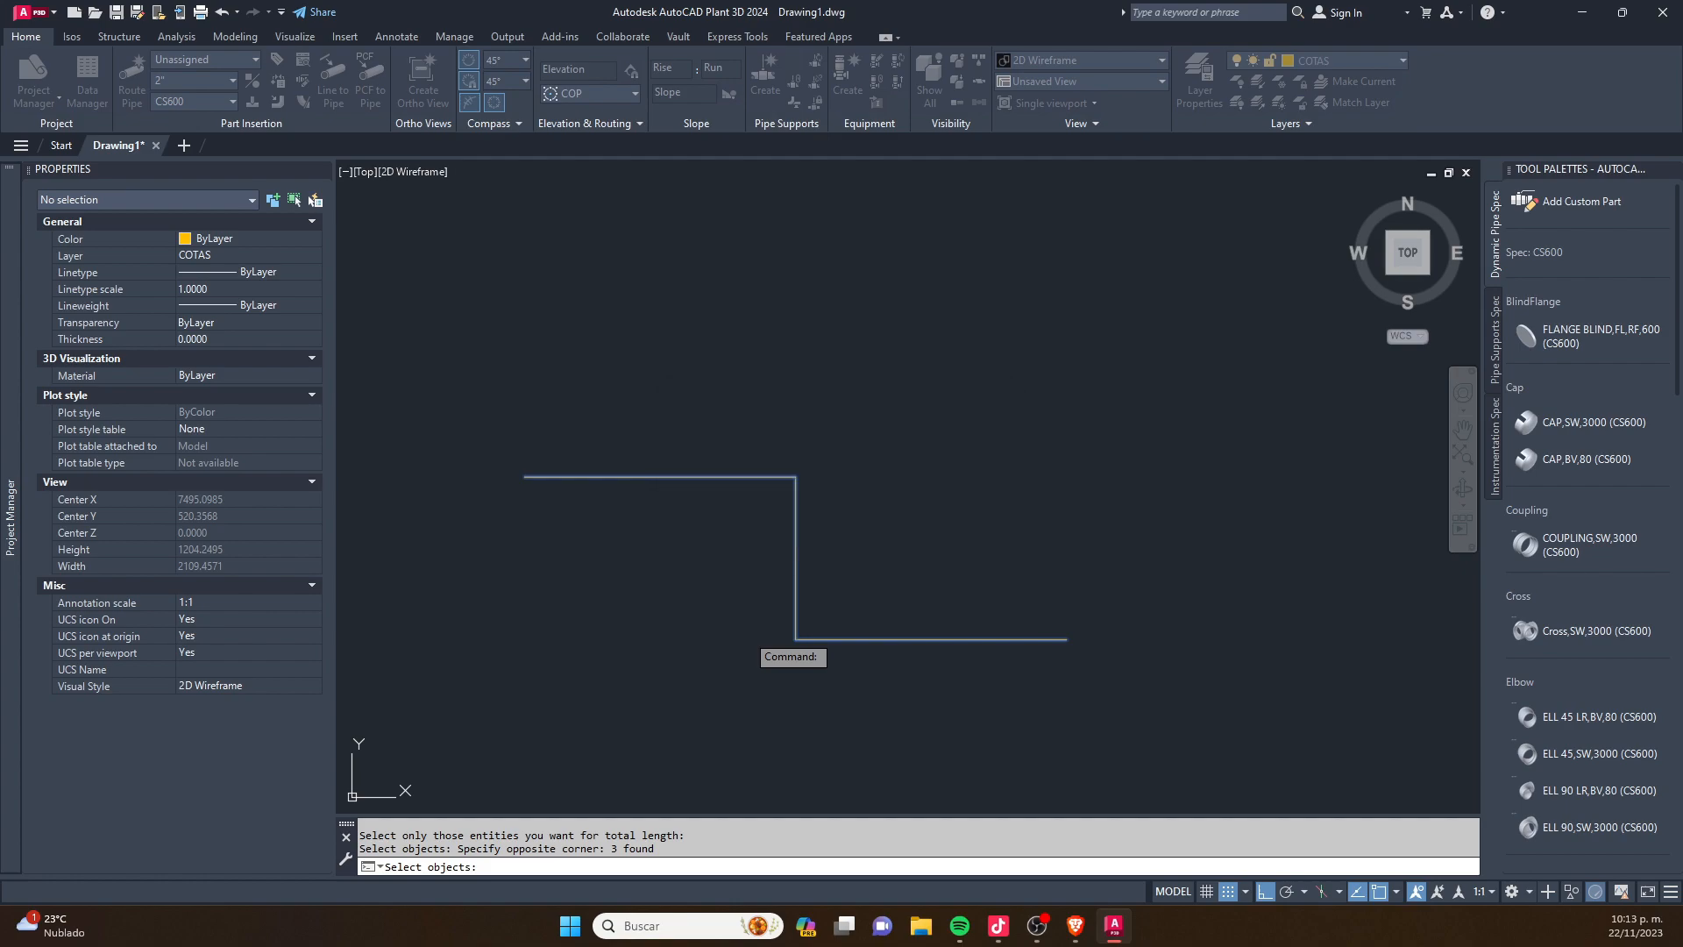
- Erase the three connected lines
key(Escape)
click(1063, 399)
click(549, 665)
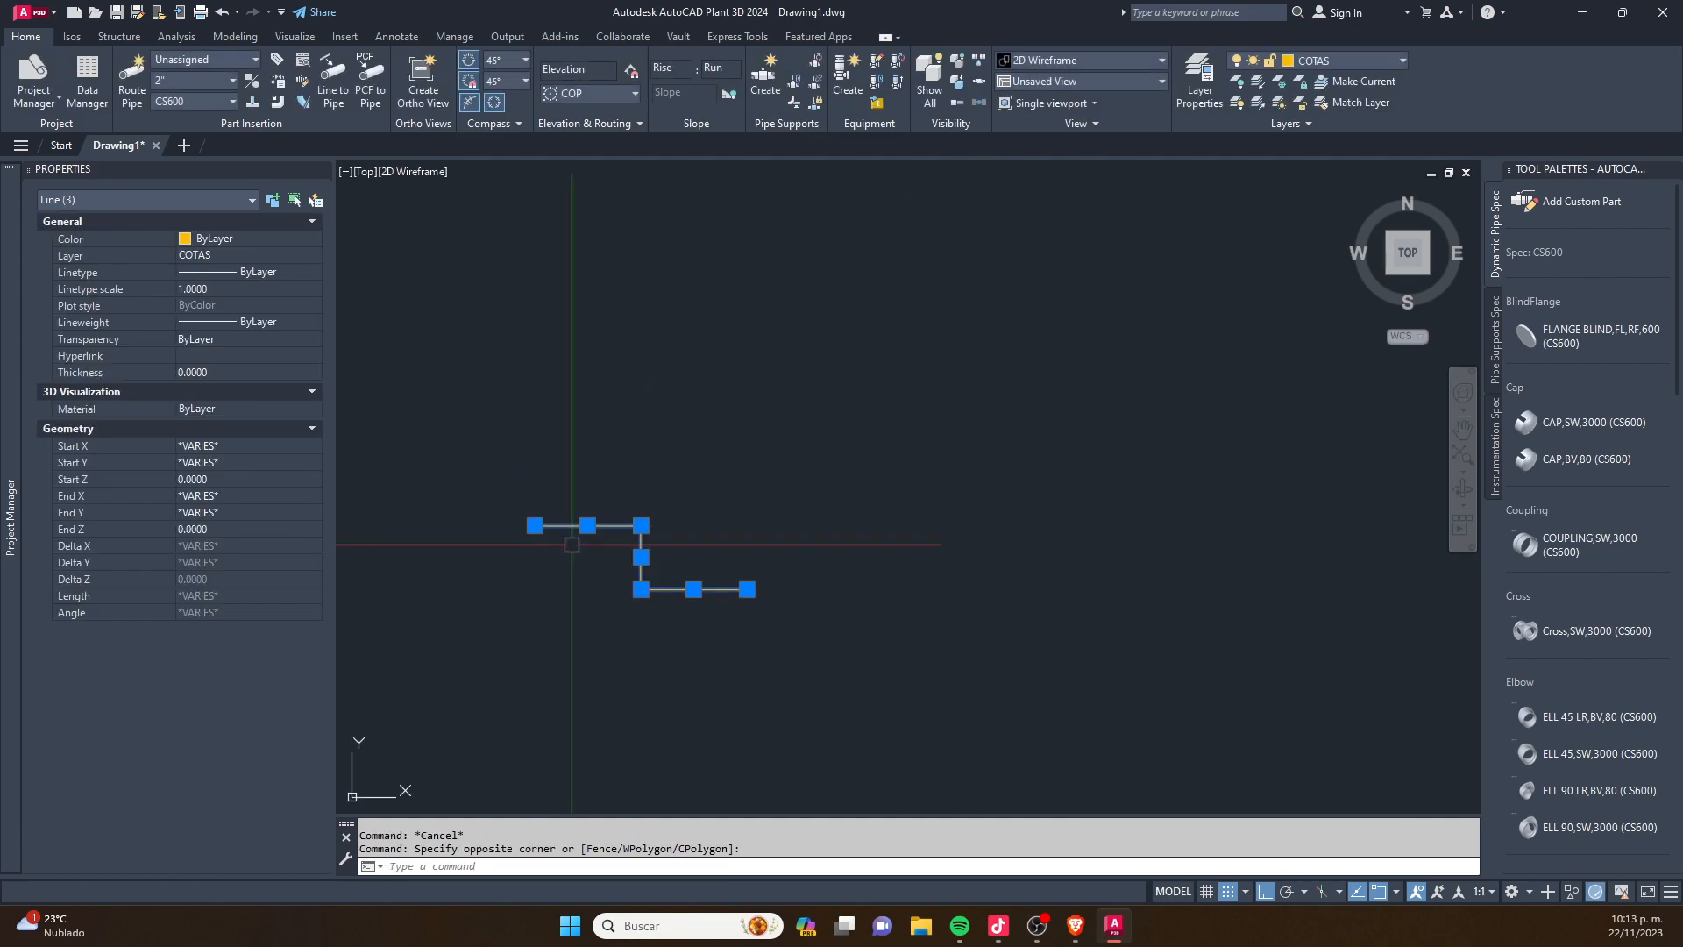
key(Delete)
text(l)
key(Return)
click(663, 320)
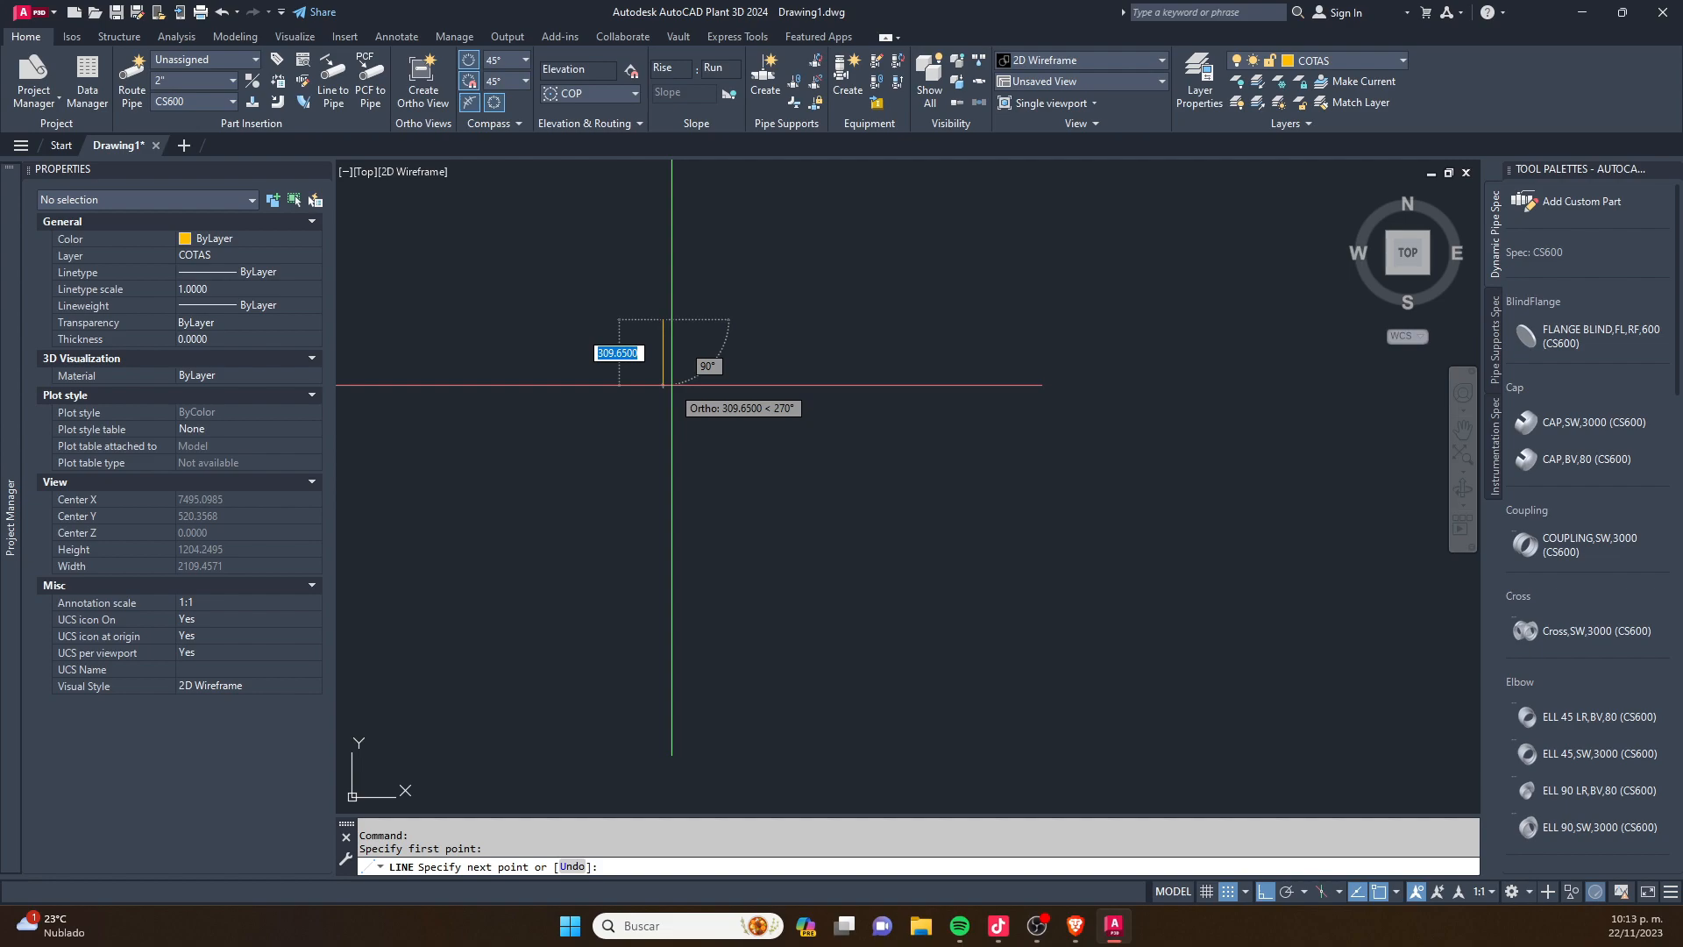
key(Escape)
- Switch the workspace from 3D Piping to Drafting & Annotation
scroll(702, 496, down, 15)
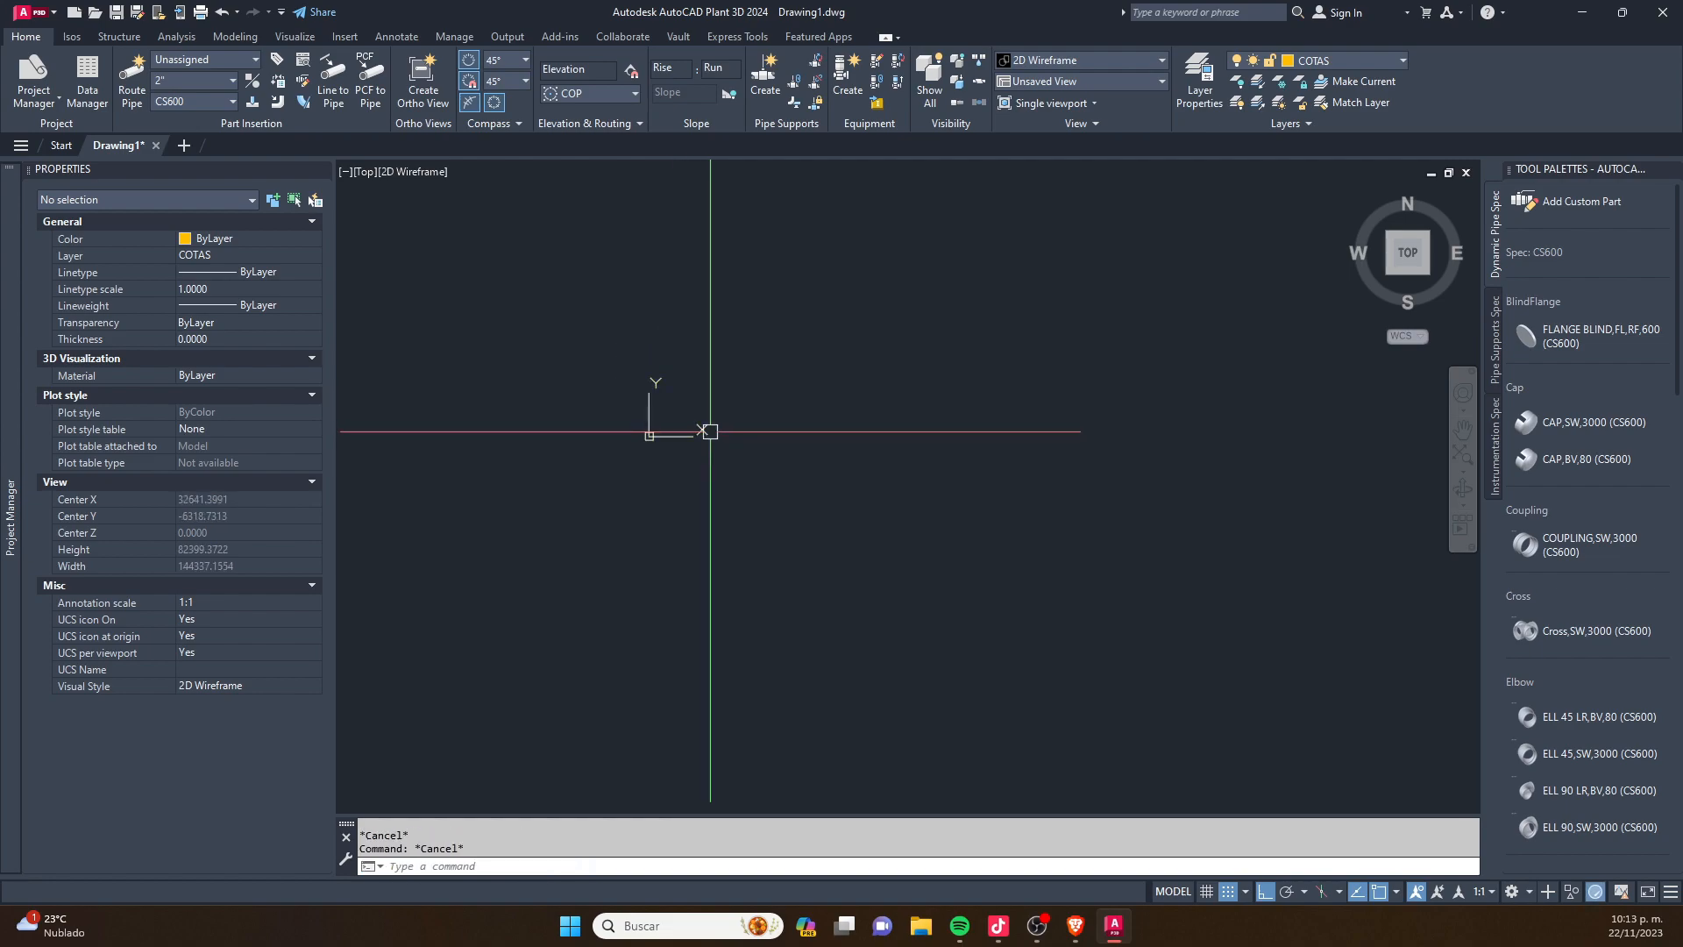
scroll(704, 495, down, 10)
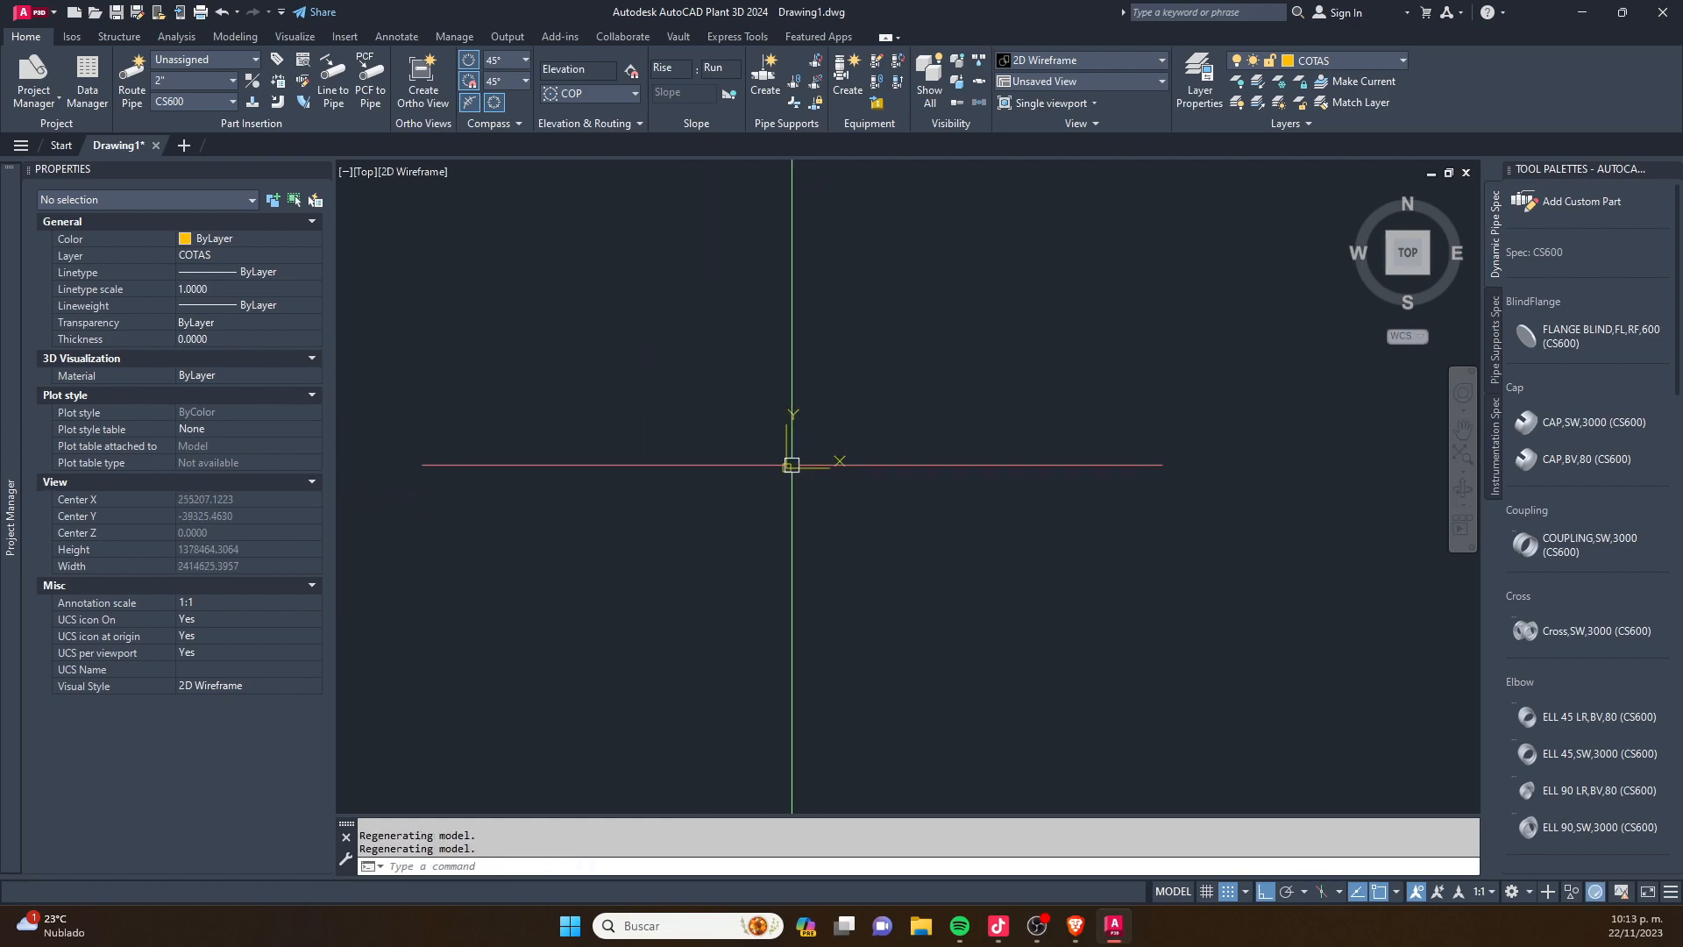
click(1007, 365)
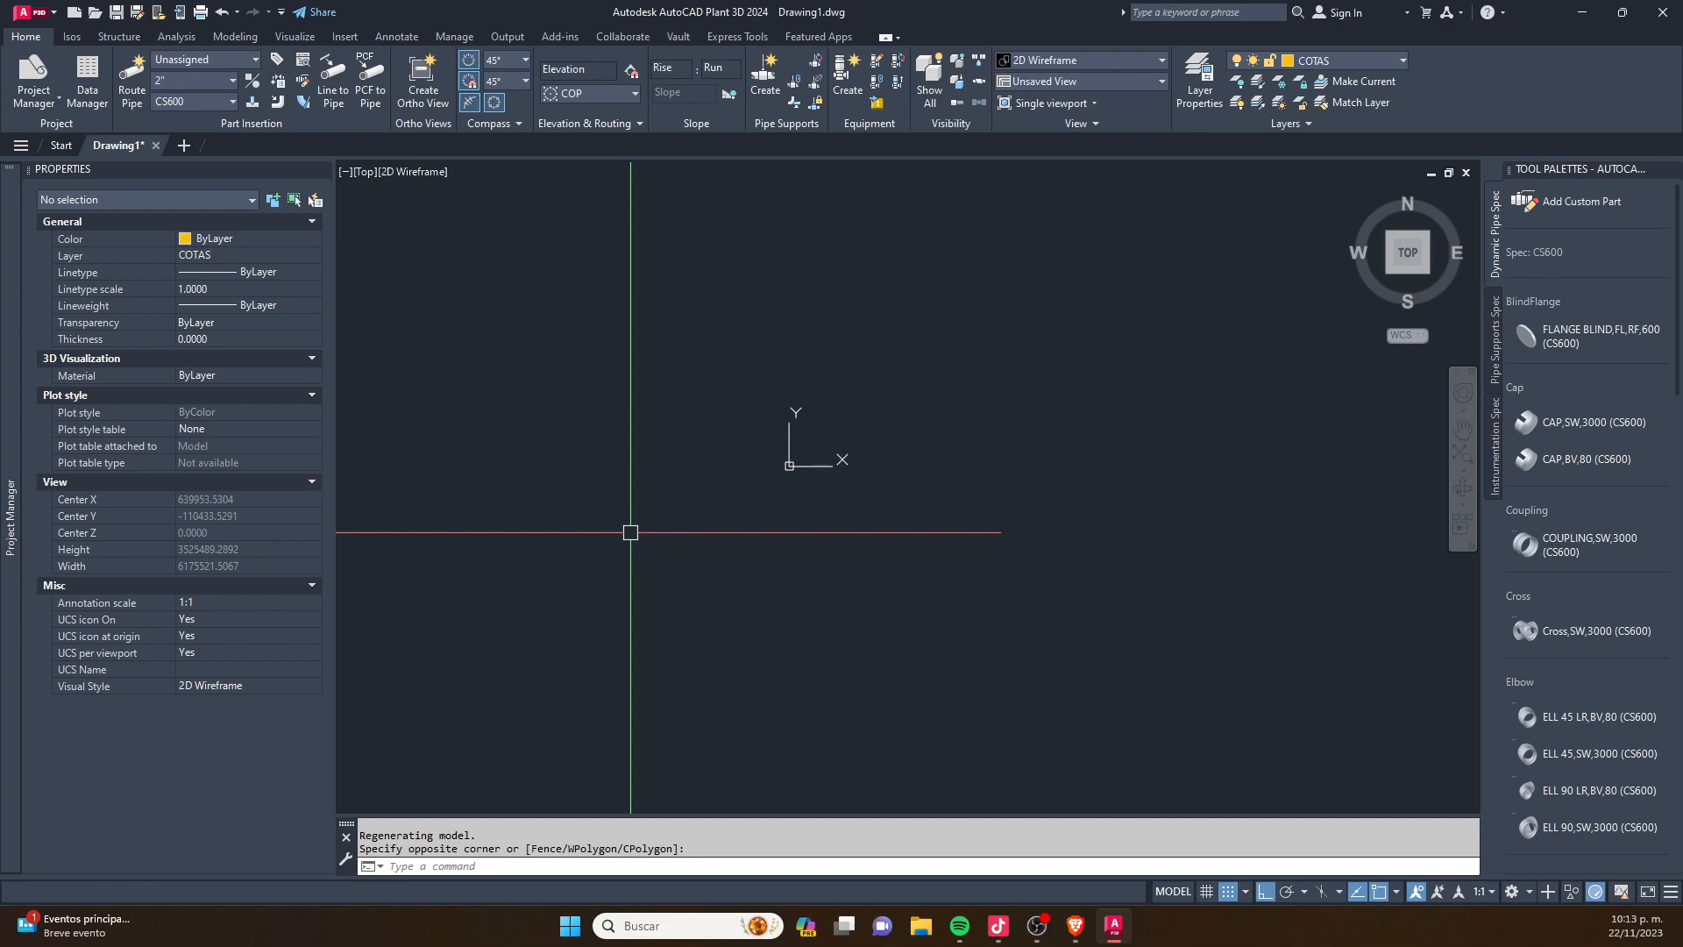
click(1525, 891)
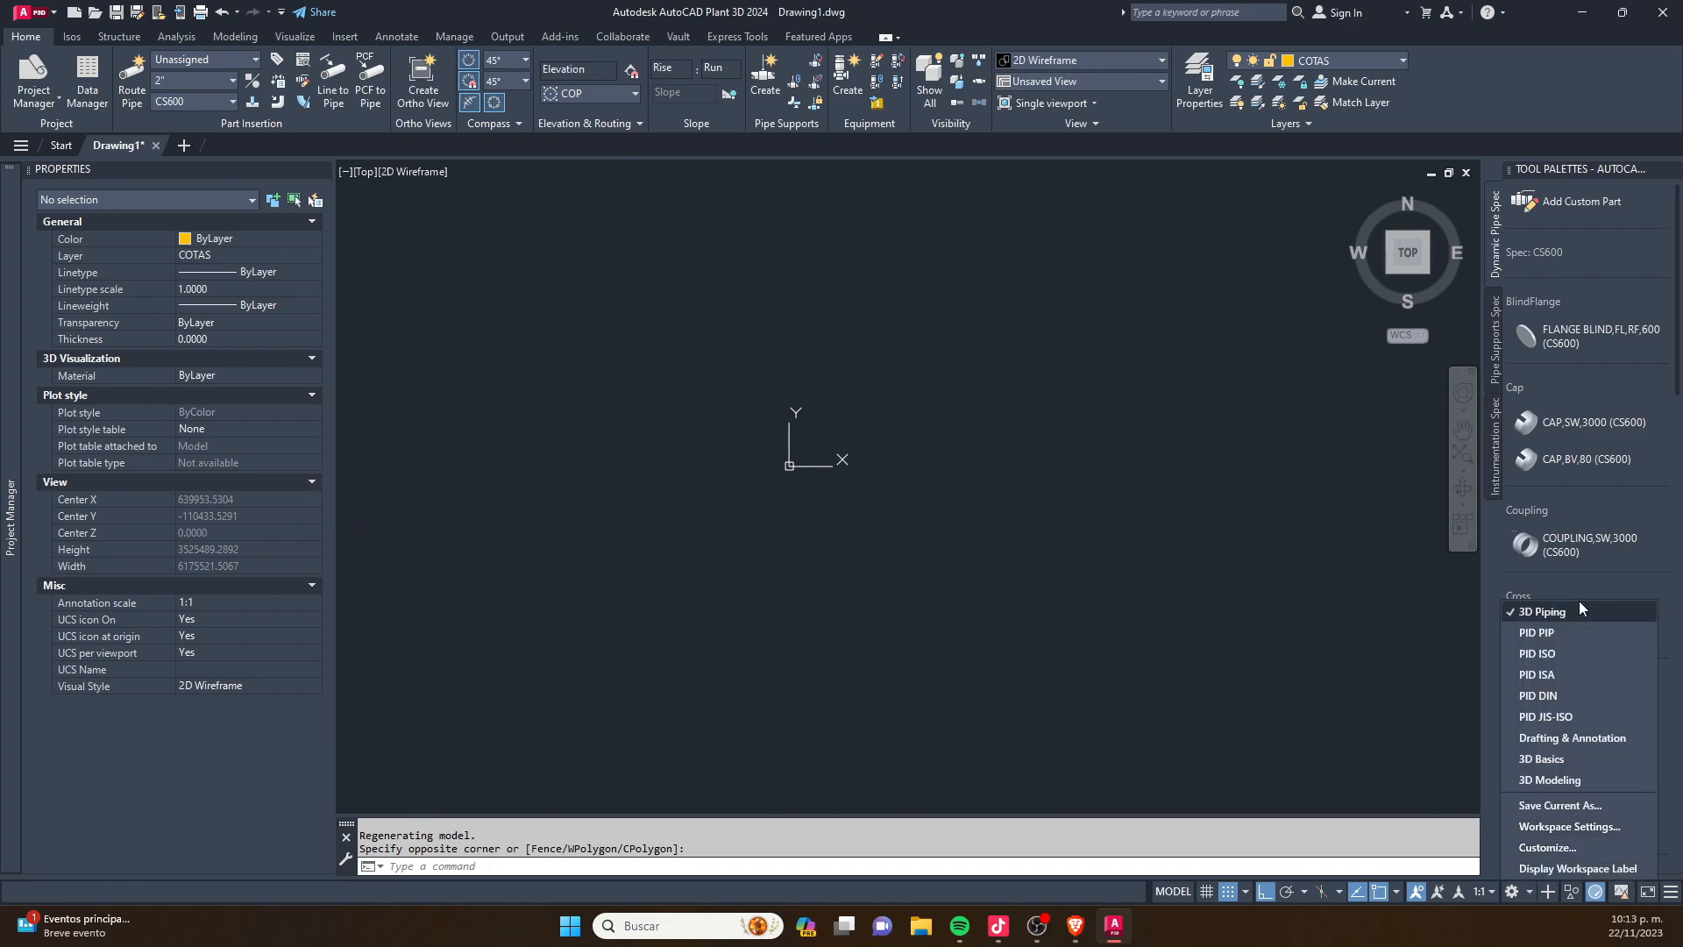
click(1547, 738)
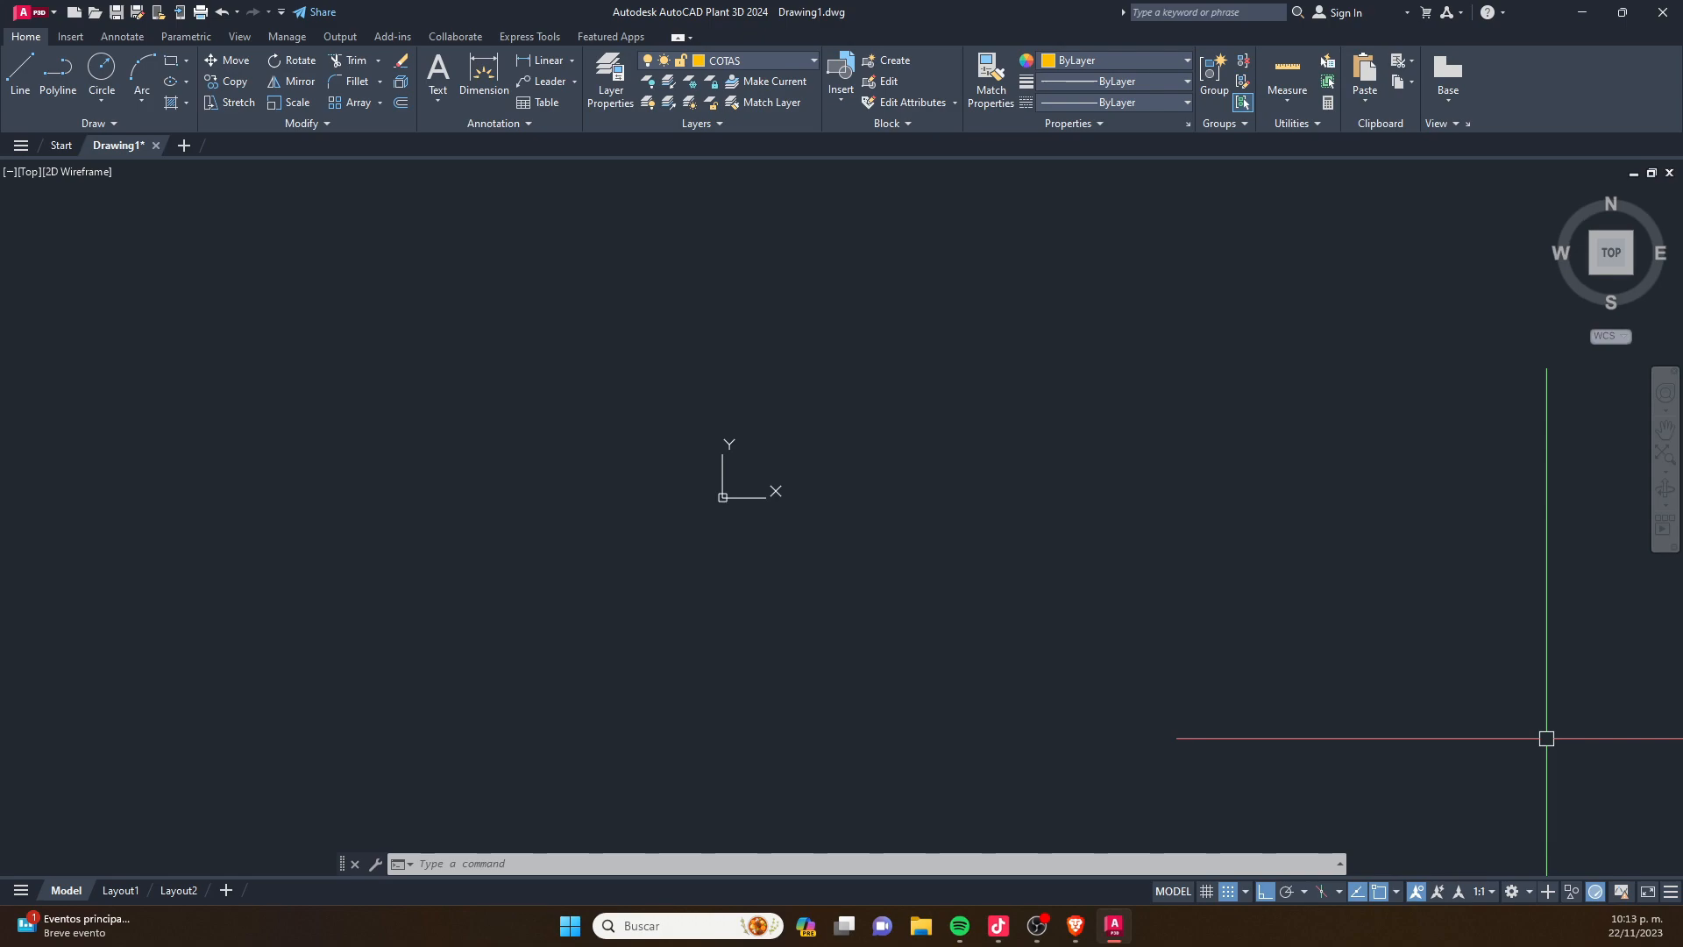
- Draw a freehand rectangle, wider than it is tall, near the coordinate origin
scroll(789, 592, up, 4)
text(rec)
key(Return)
scroll(680, 462, up, 3)
click(679, 452)
scroll(689, 459, up, 3)
click(741, 472)
key(Escape)
scroll(681, 422, up, 6)
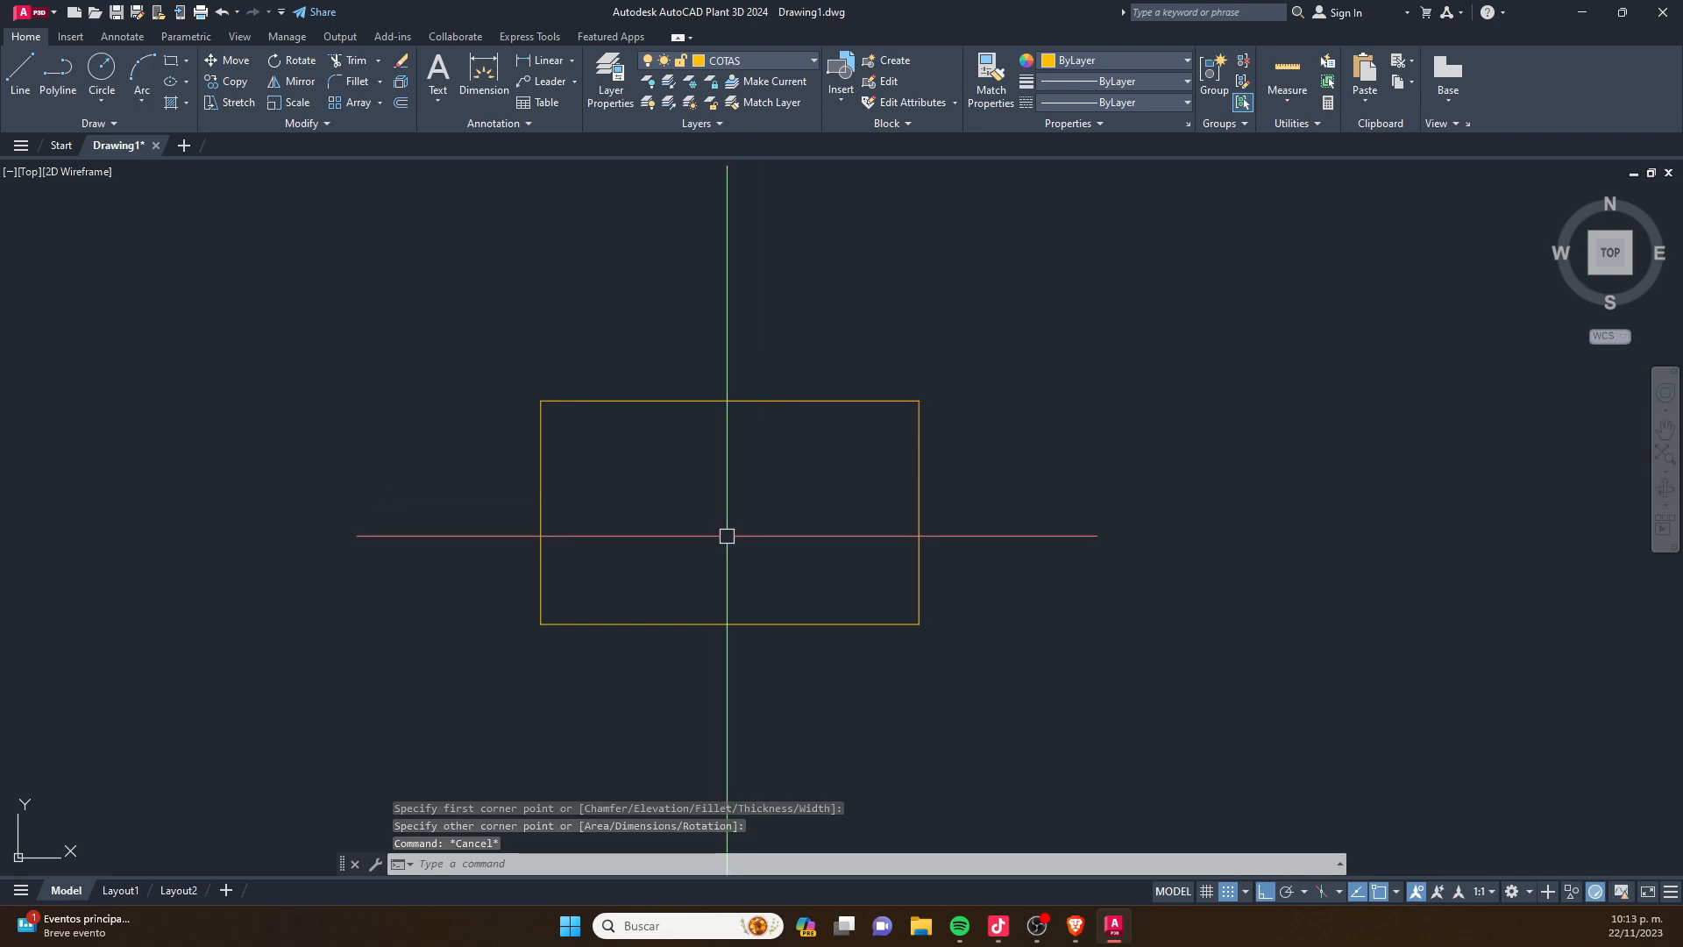
- Draw a circle with a diameter of 5000 in the empty area away from the rectangle
scroll(602, 556, down, 2)
scroll(594, 555, down, 5)
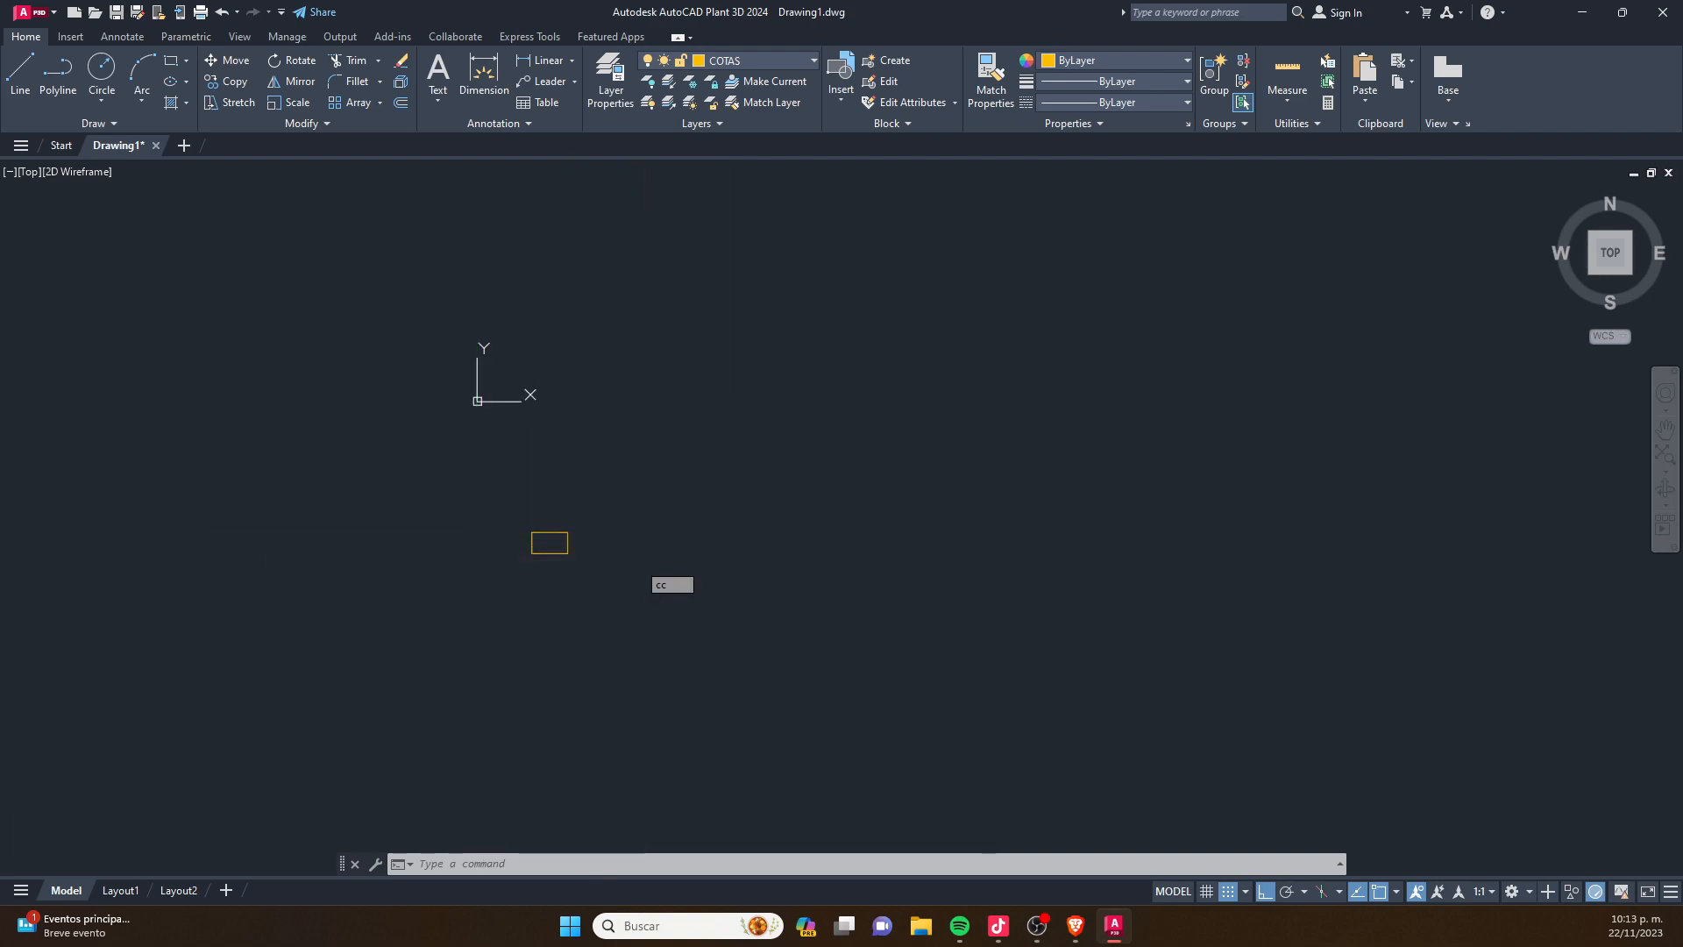
key(Escape)
text(cir)
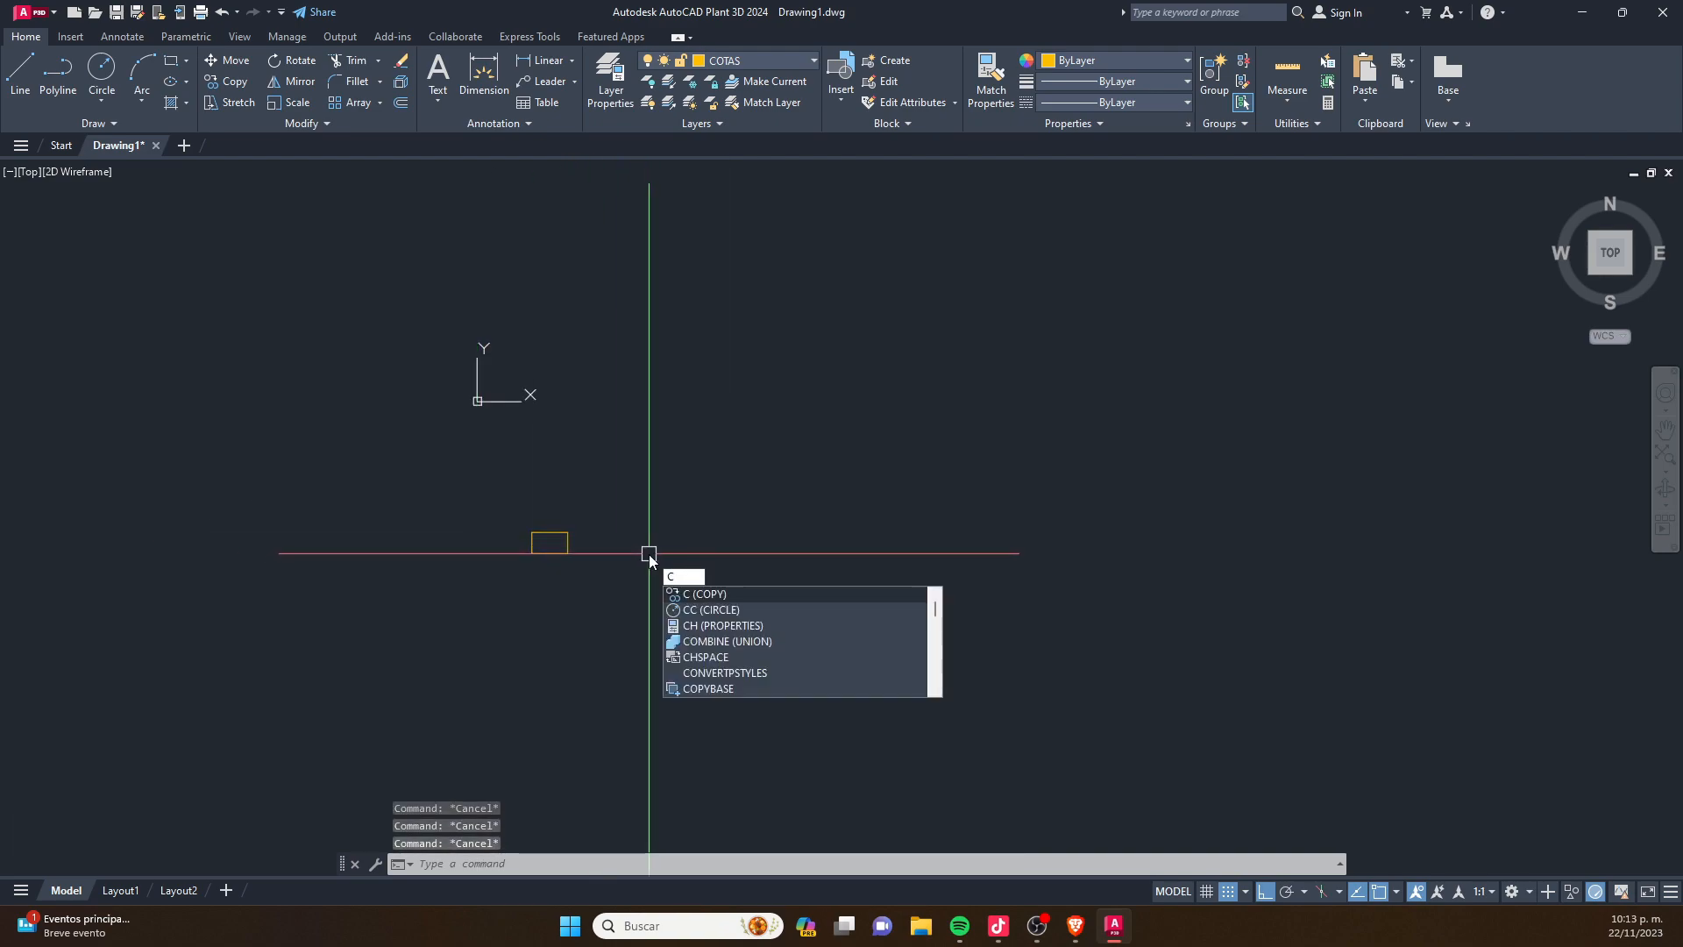
text(c)
key(Return)
scroll(648, 554, down, 4)
scroll(681, 553, down, 2)
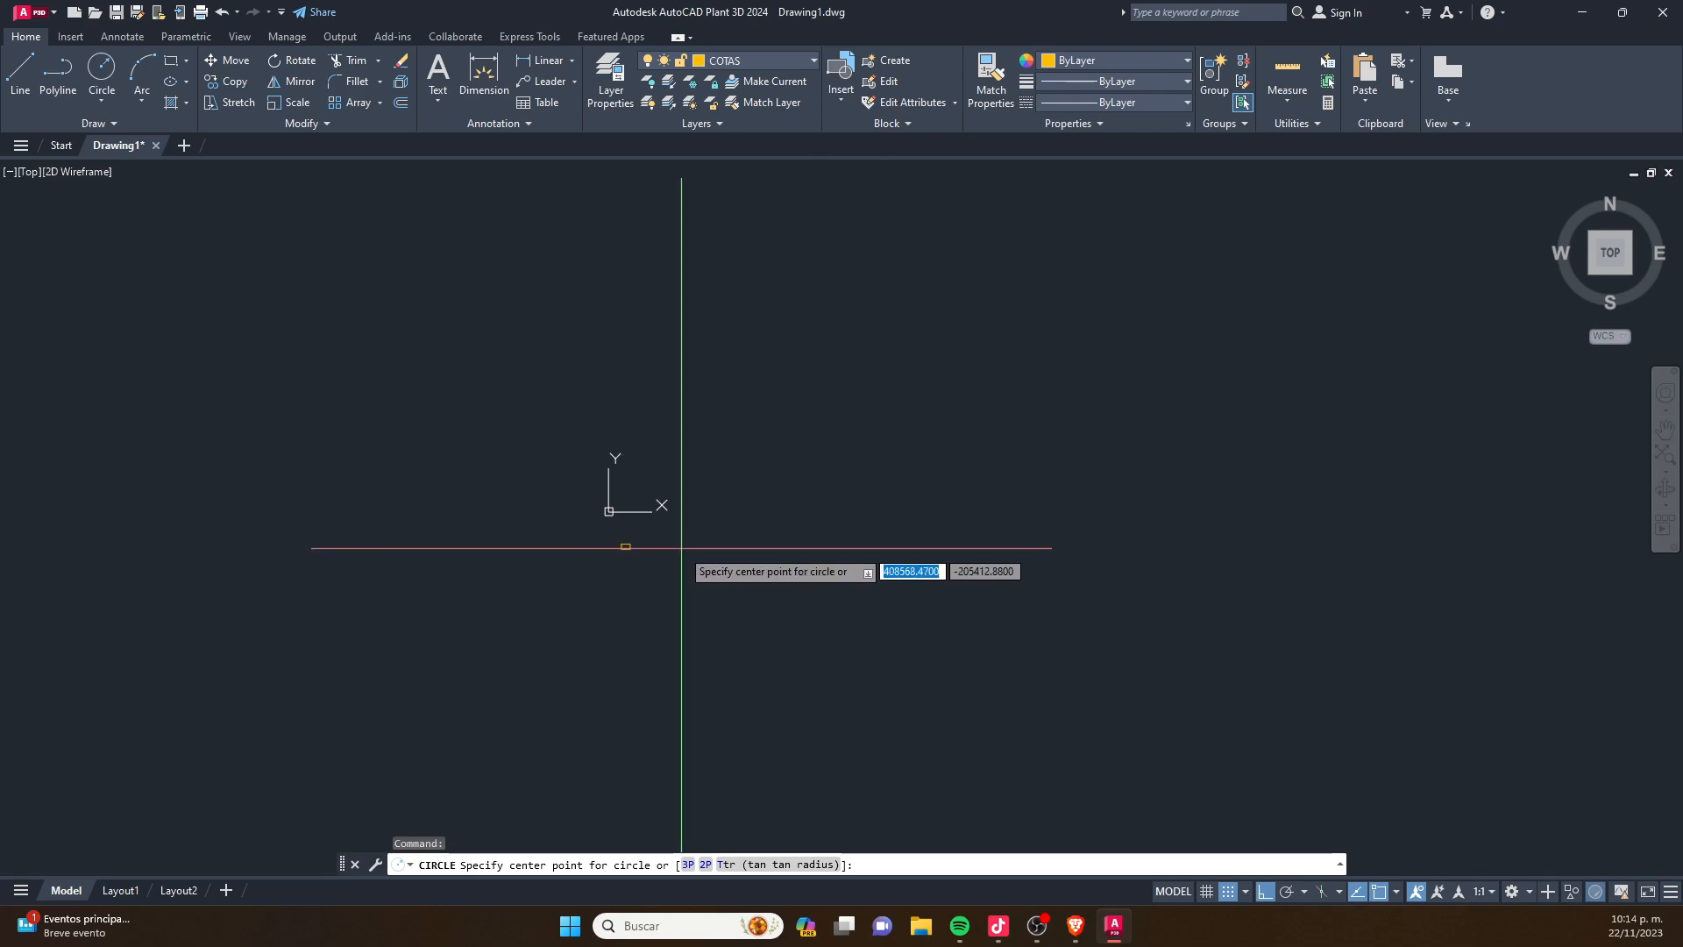
scroll(808, 537, up, 2)
click(848, 483)
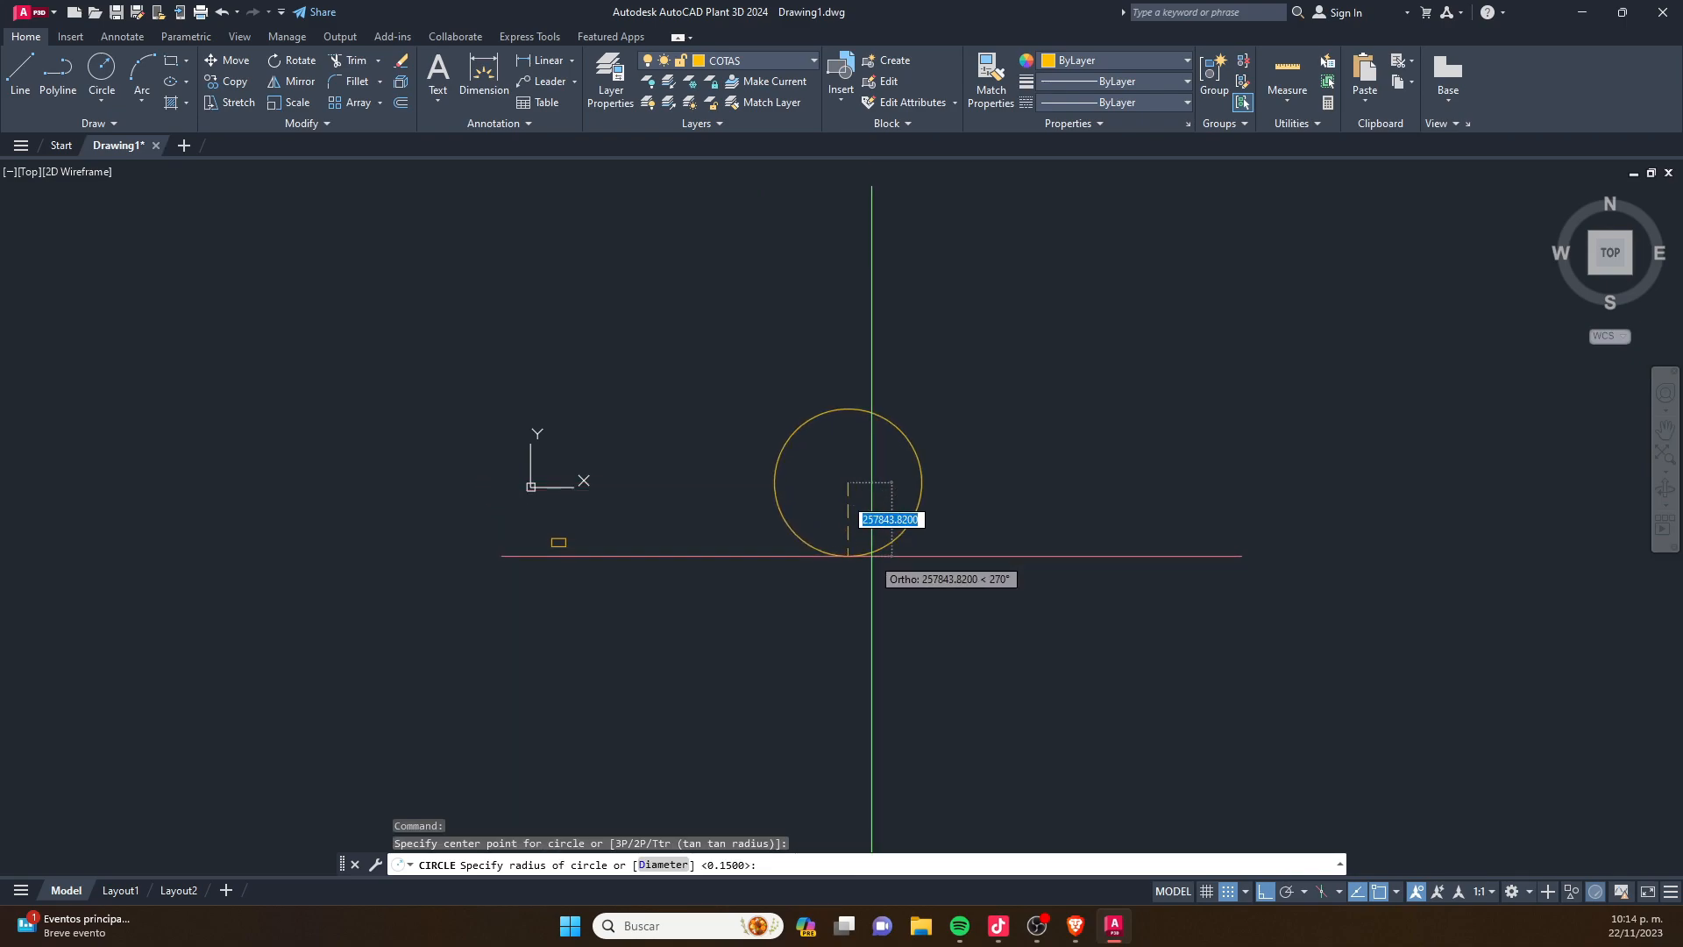
text(d)
key(Return)
text(5000)
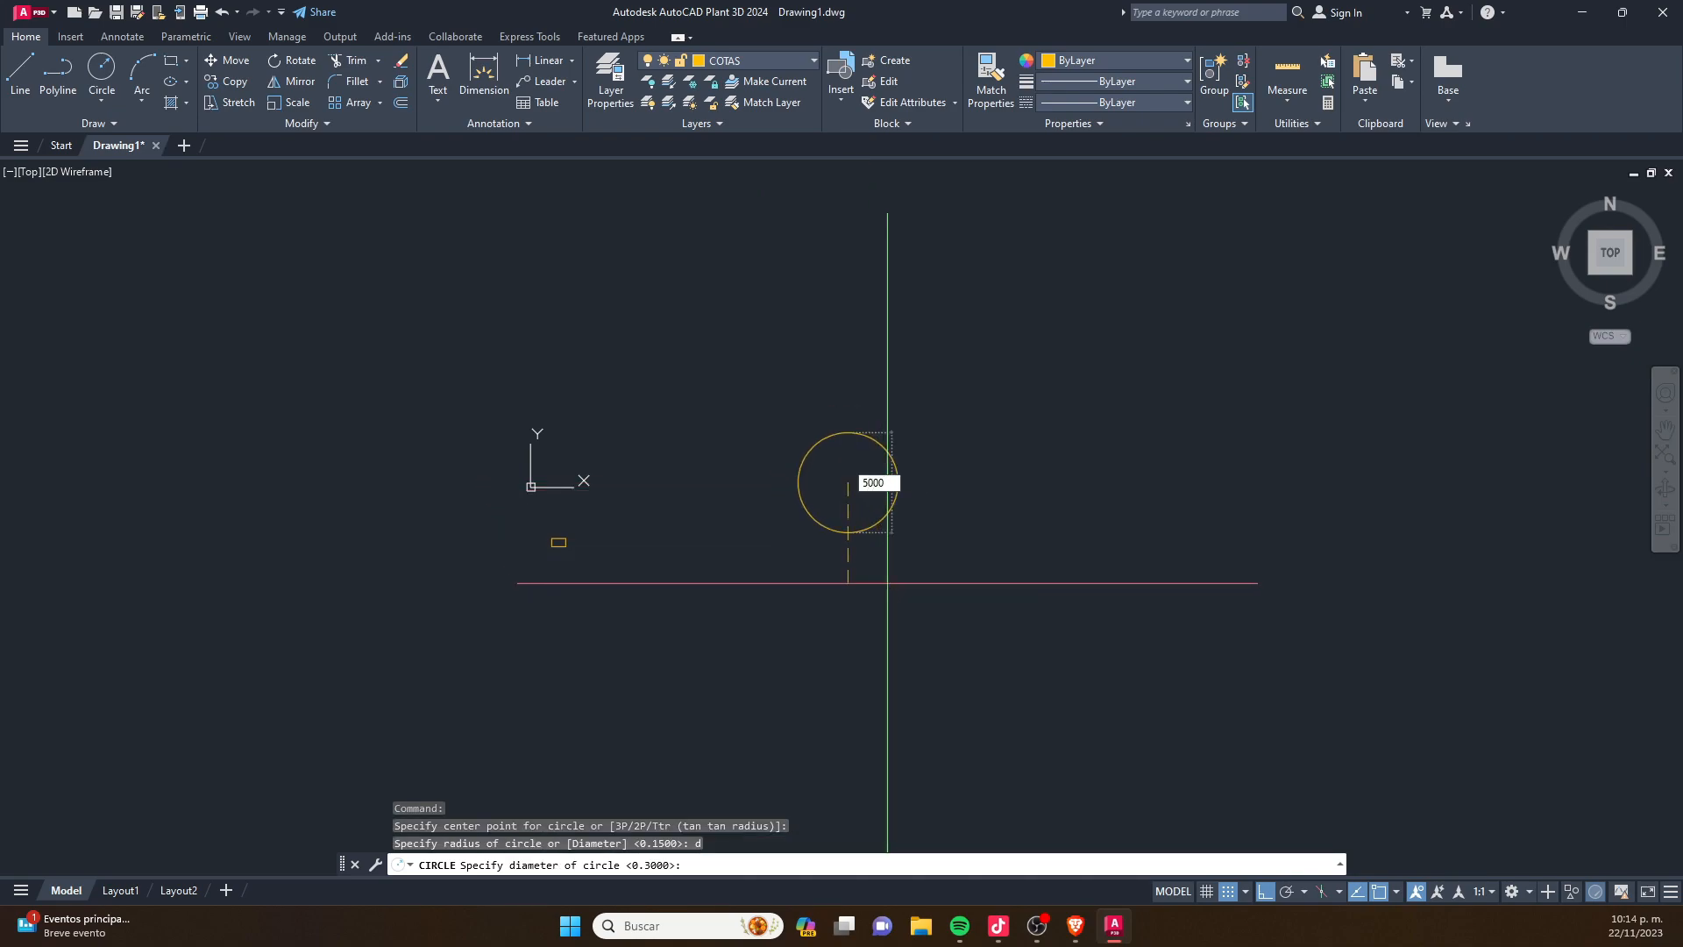
key(Return)
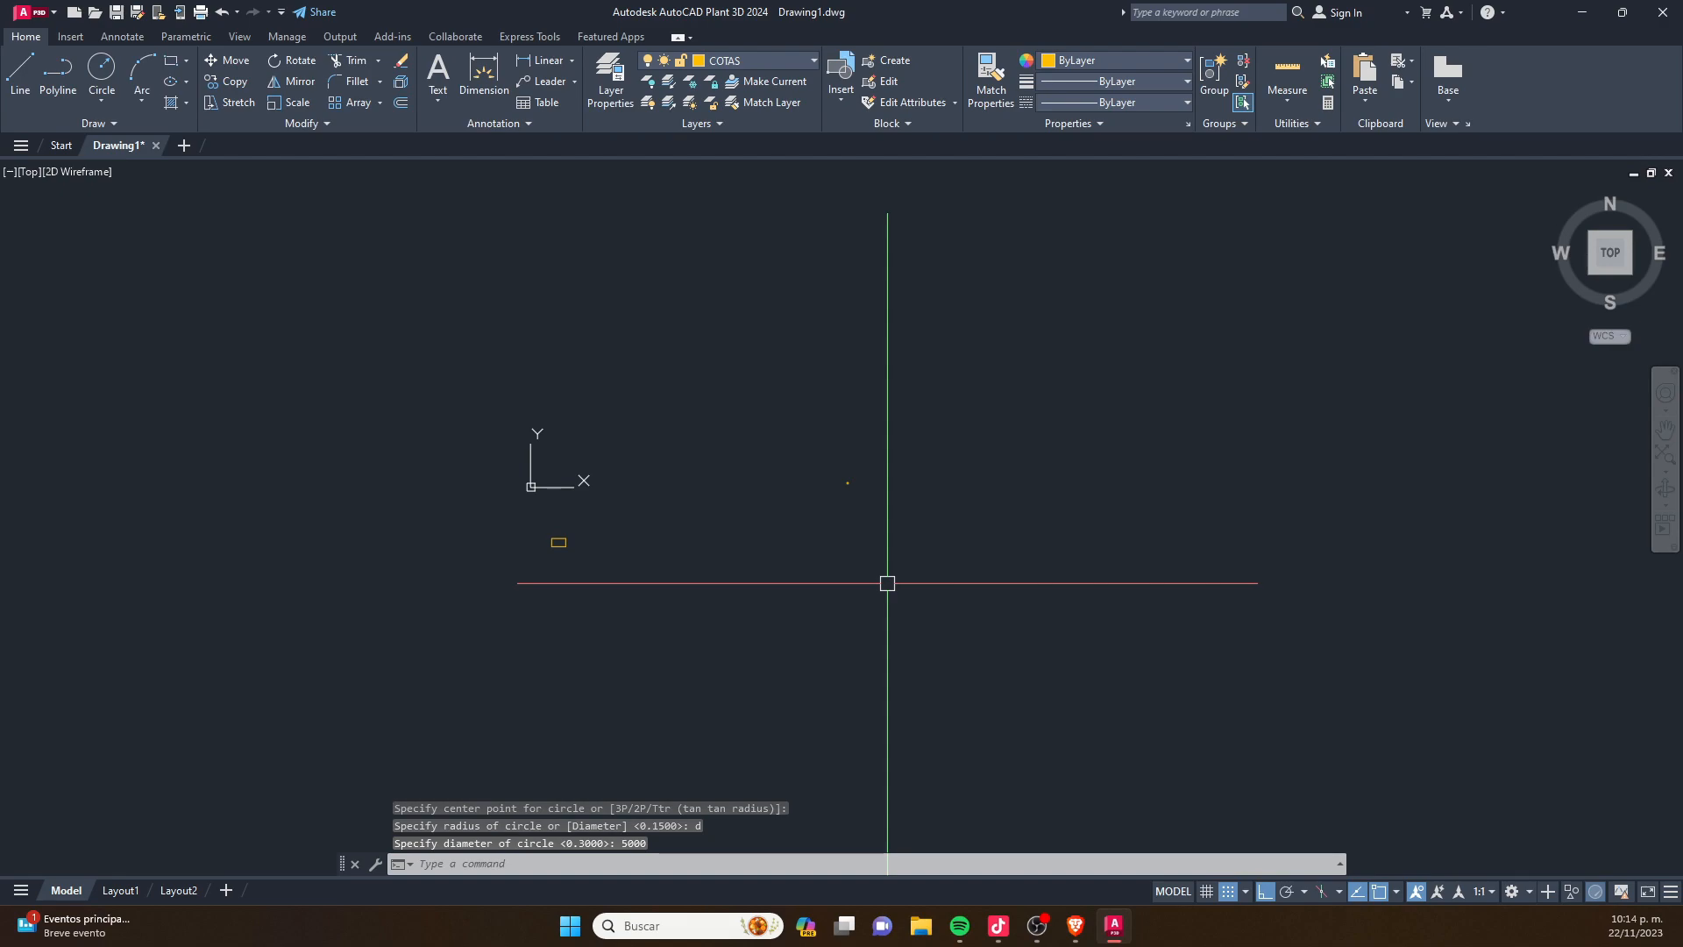
- Erase the freehand rectangle near the coordinate origin, keeping the circle
key(Escape)
click(904, 421)
click(764, 561)
key(Escape)
key(Escape)
scroll(607, 559, up, 2)
click(600, 503)
click(408, 579)
key(Delete)
- Draw a small freehand rectangle, about 313 by 164, to the left of the circle
scroll(1008, 407, up, 4)
scroll(875, 369, up, 10)
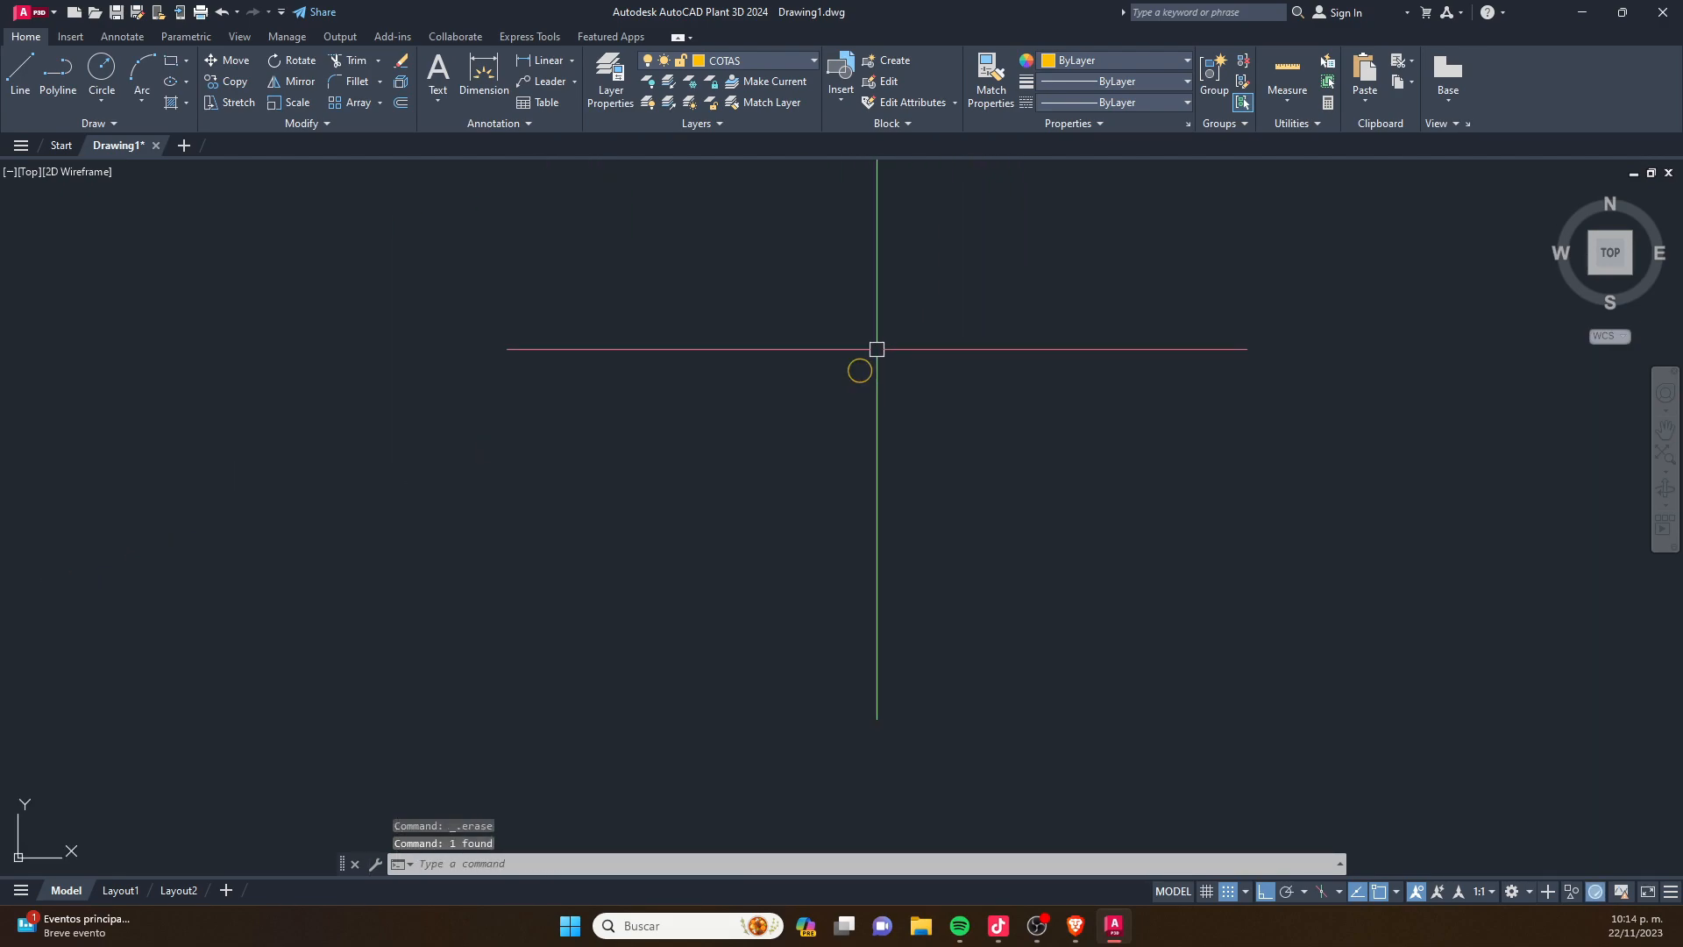
text(rec)
key(Return)
scroll(649, 543, up, 2)
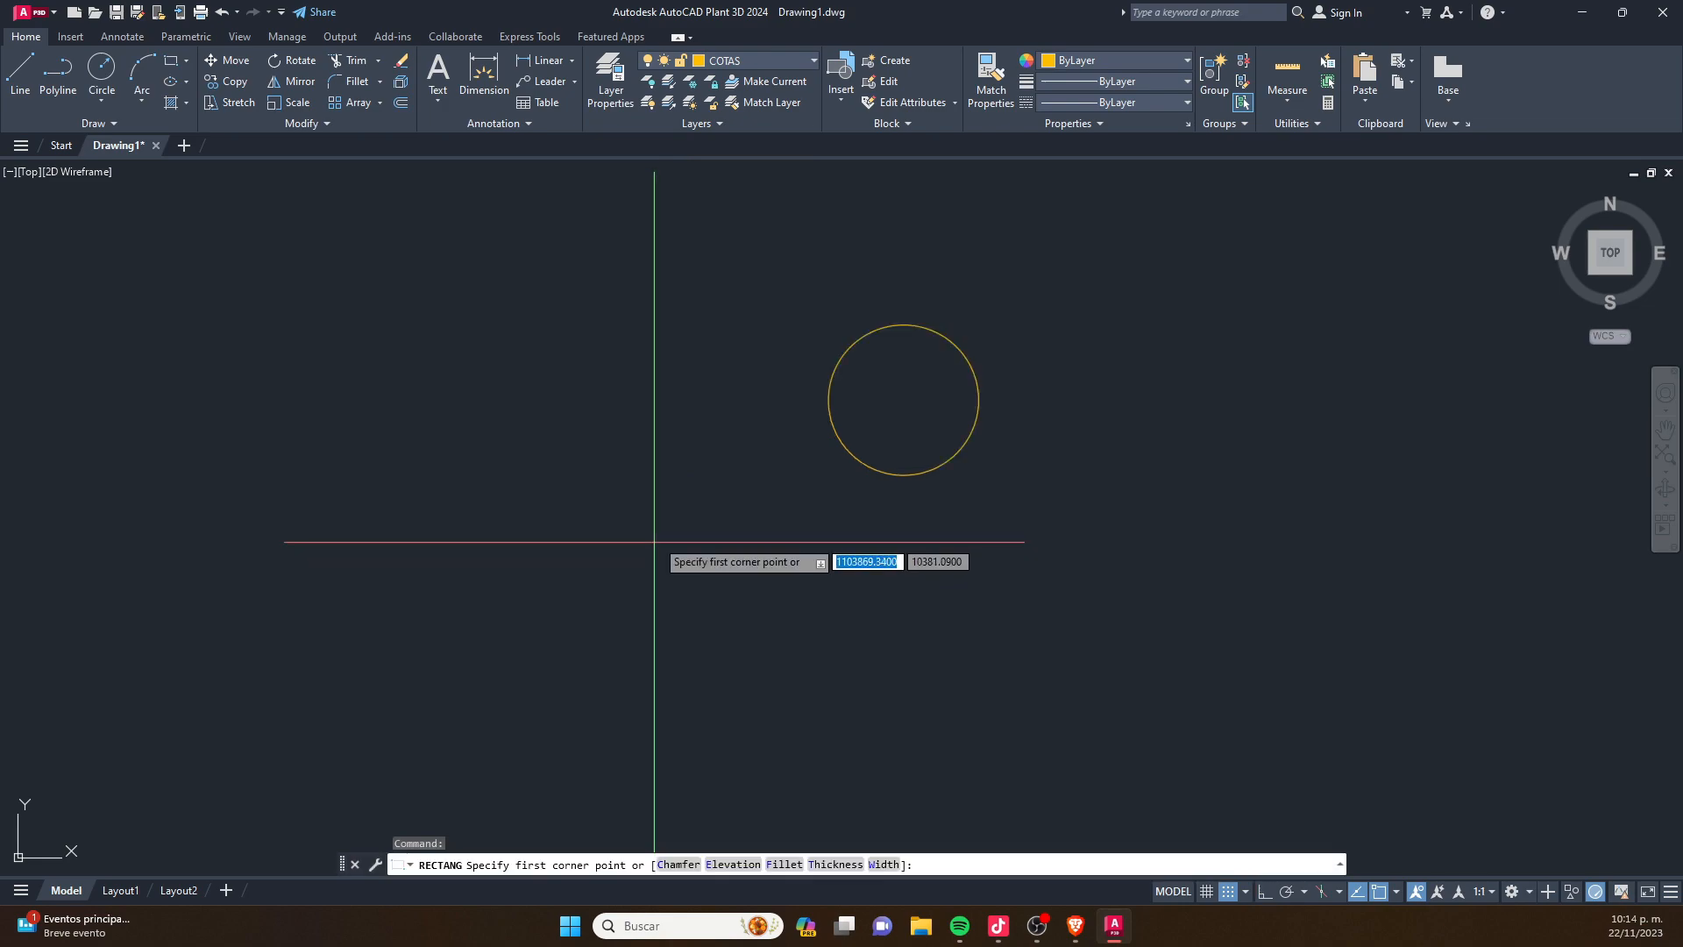
click(706, 469)
scroll(732, 427, up, 4)
scroll(740, 451, up, 2)
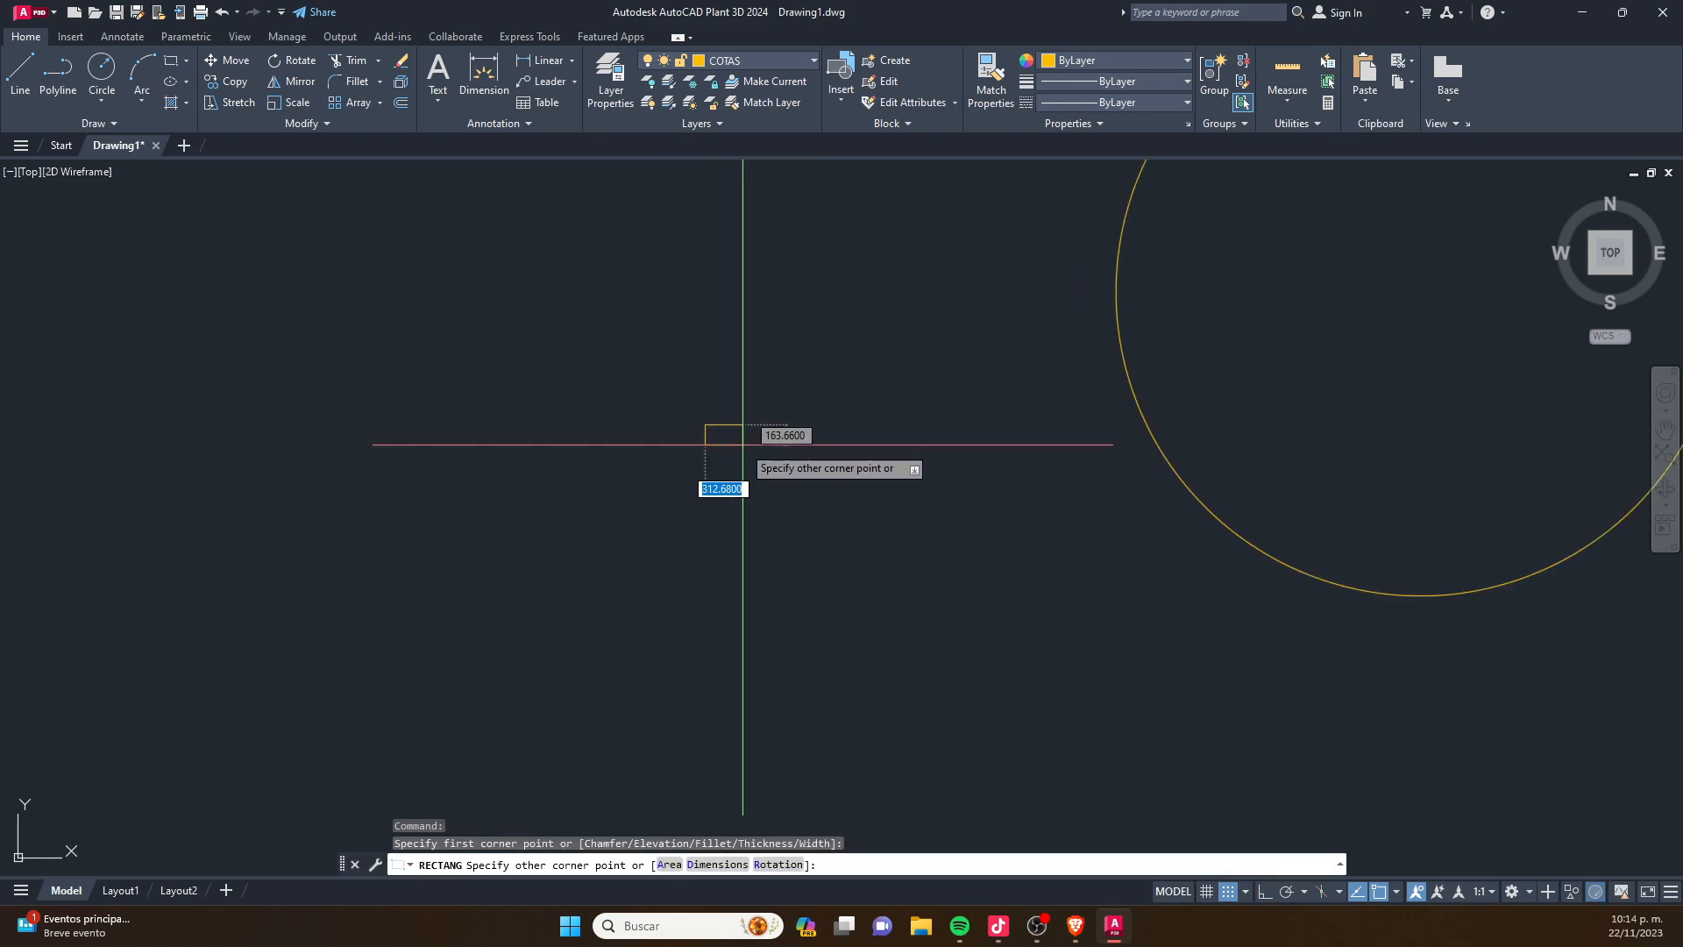
click(740, 448)
scroll(714, 470, down, 2)
scroll(702, 482, down, 4)
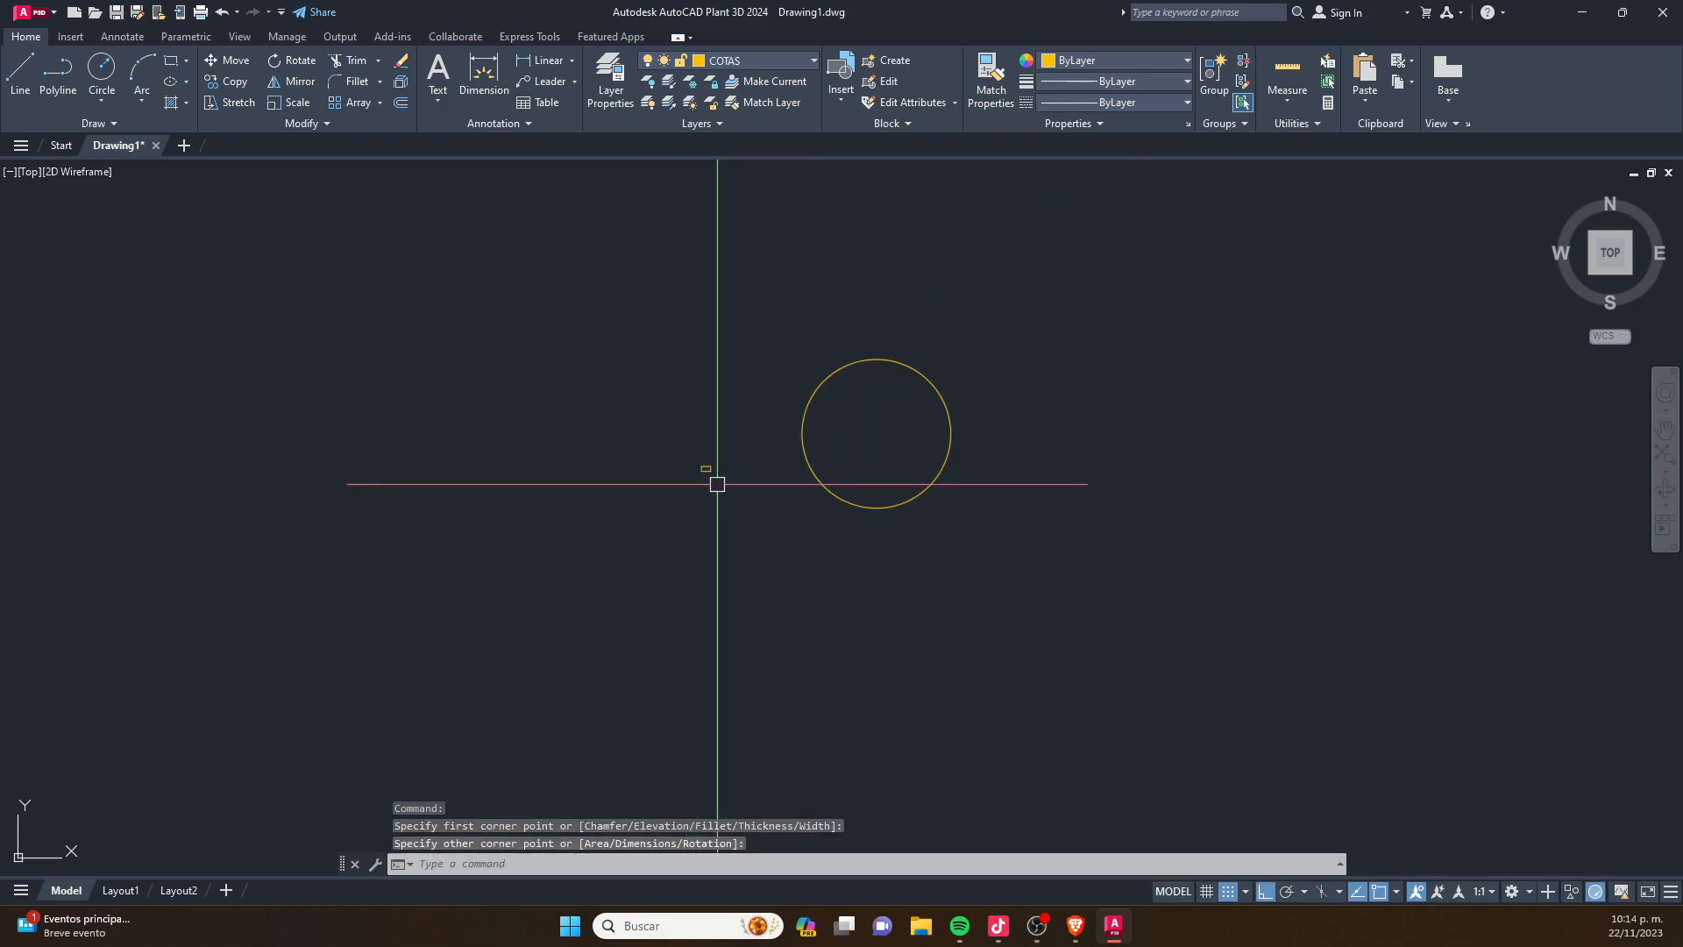
- Add a diameter dimension to the large circle
key(Escape)
key(Escape)
text(DDi)
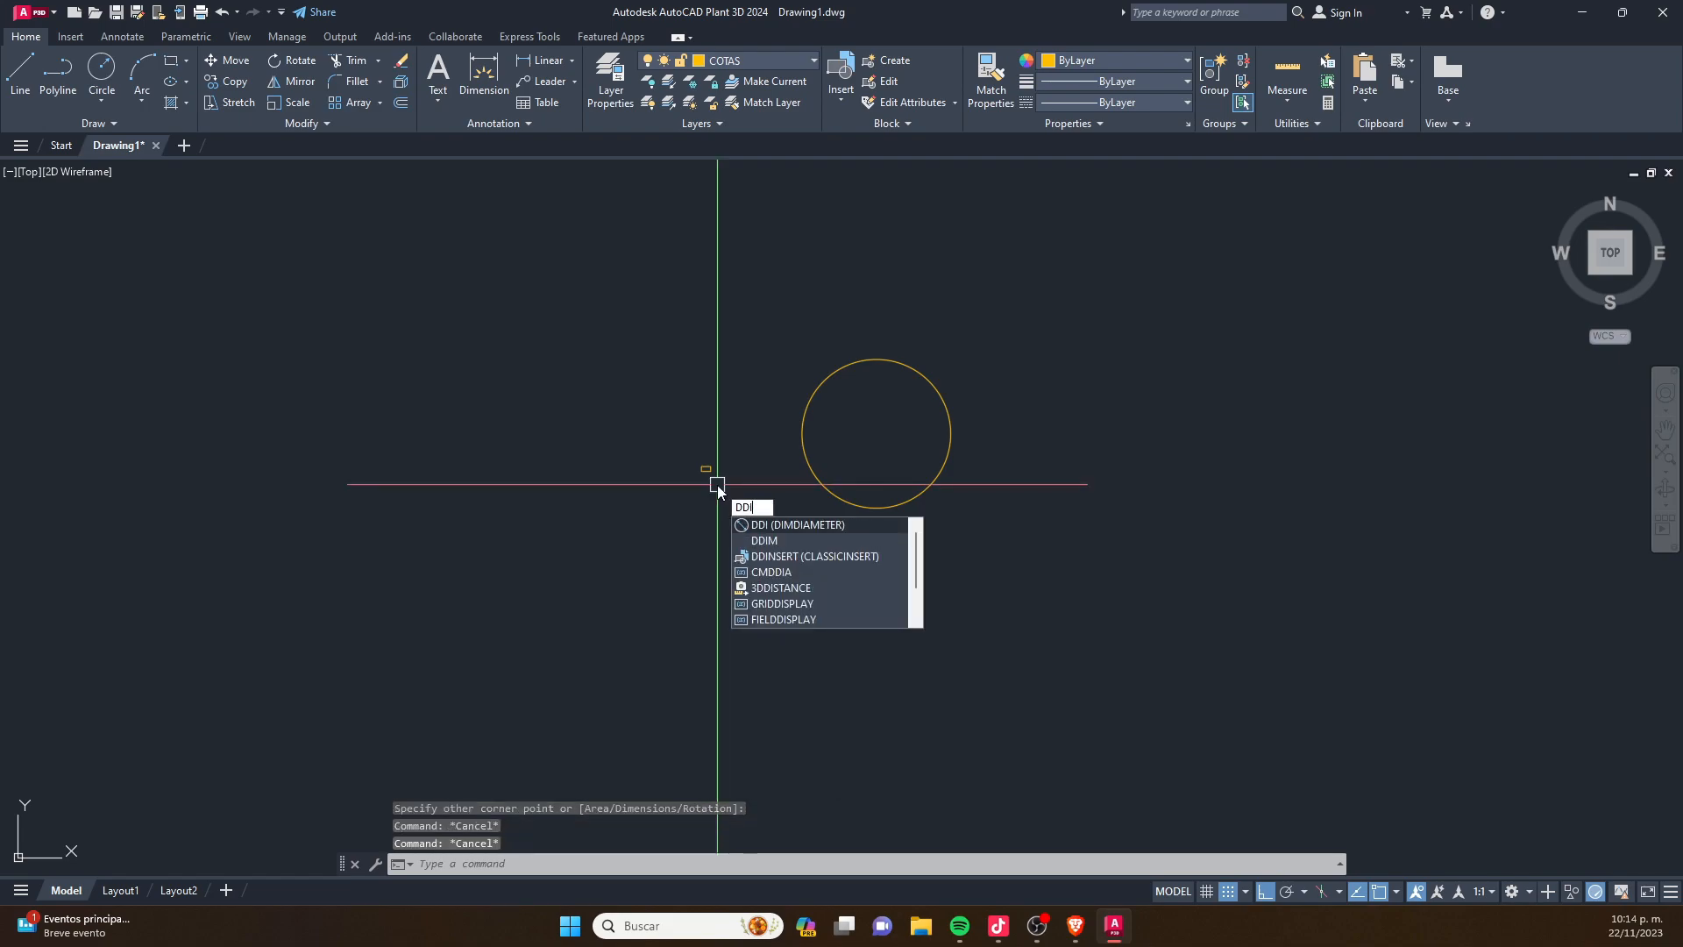
key(Return)
click(858, 363)
scroll(868, 394, up, 4)
click(872, 427)
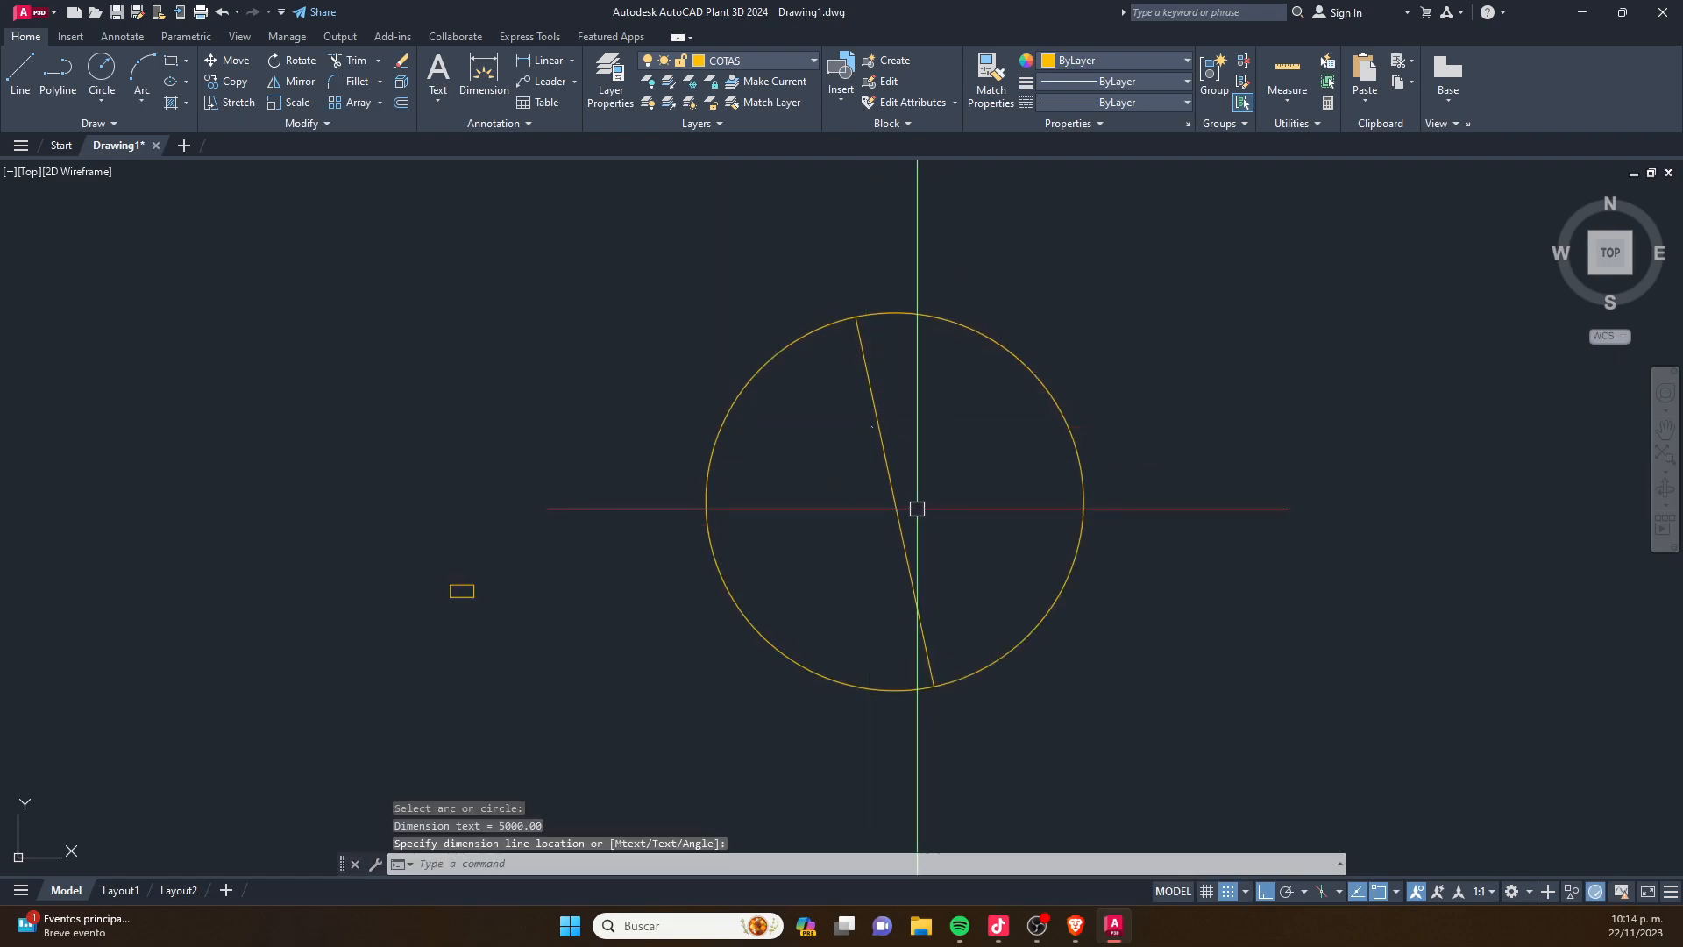
scroll(886, 409, up, 12)
scroll(886, 425, up, 2)
scroll(868, 527, down, 8)
scroll(836, 562, down, 5)
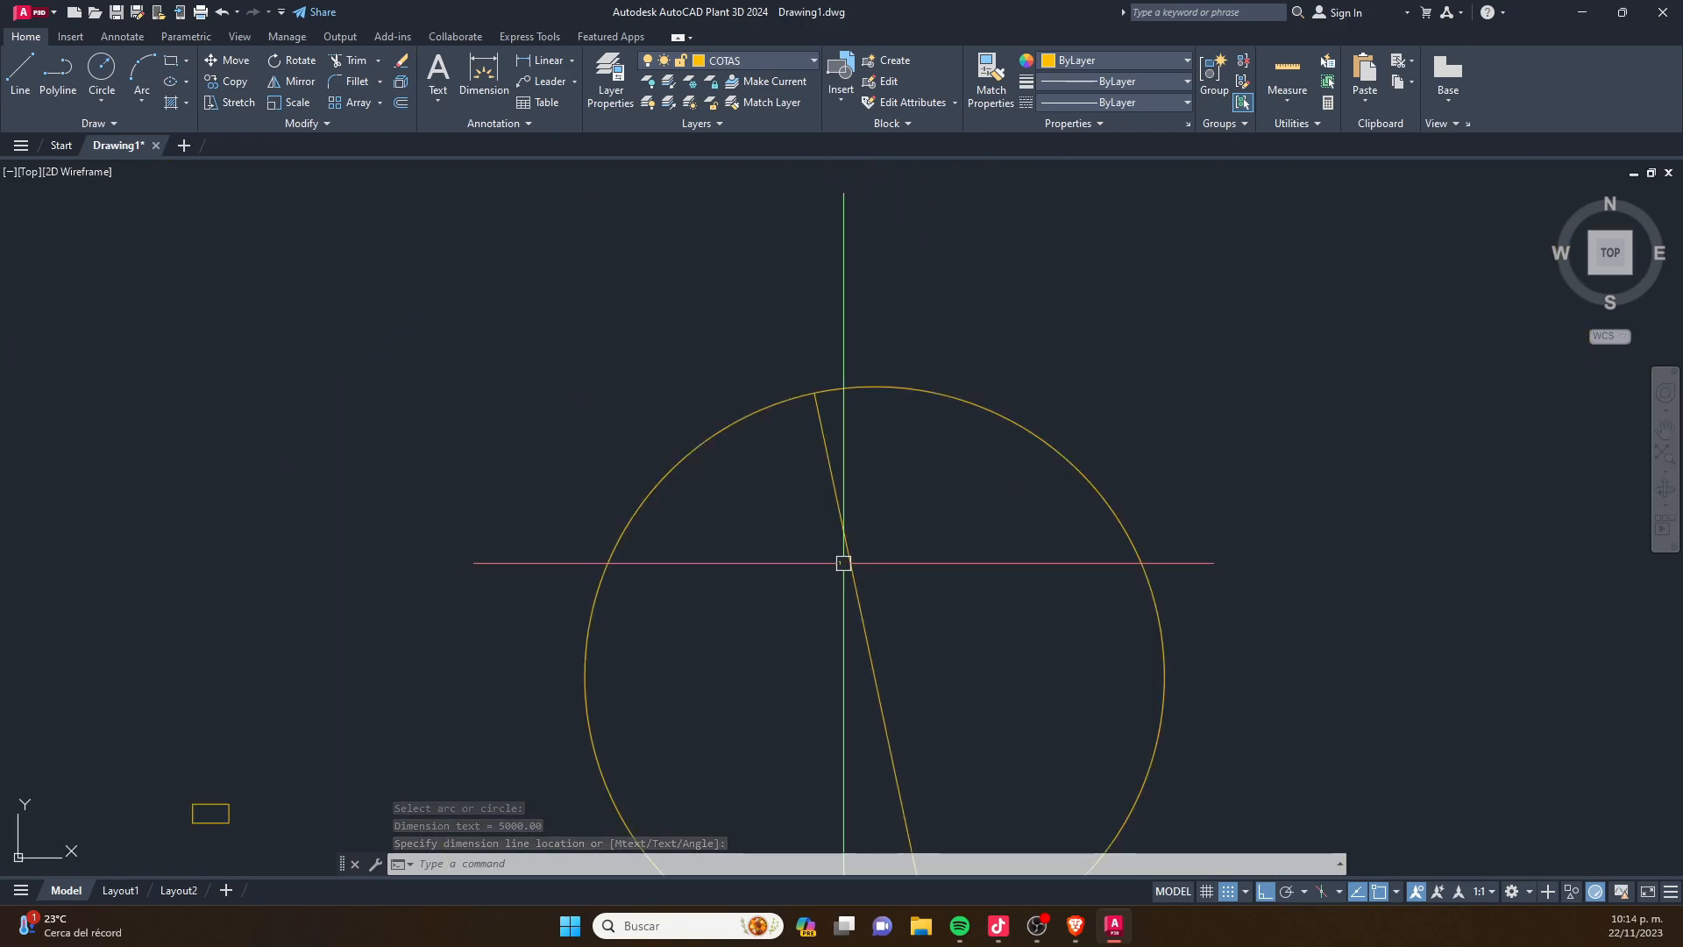
- Open the Properties palette and dock the command line below the drawing area
text(pr)
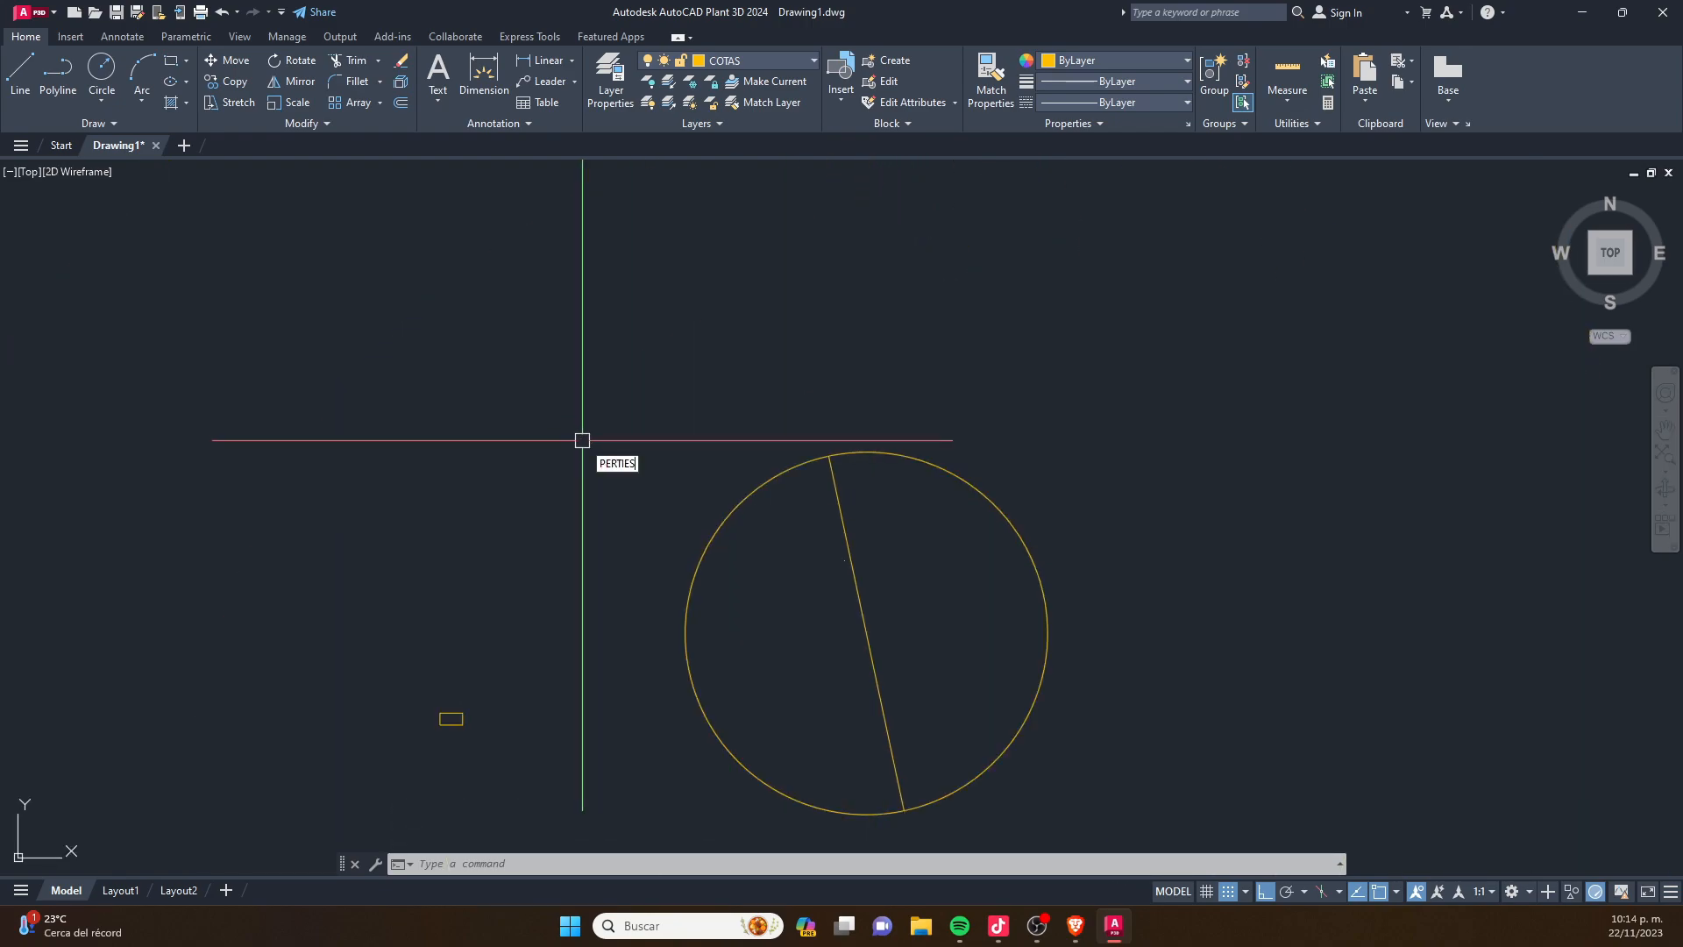
key(Return)
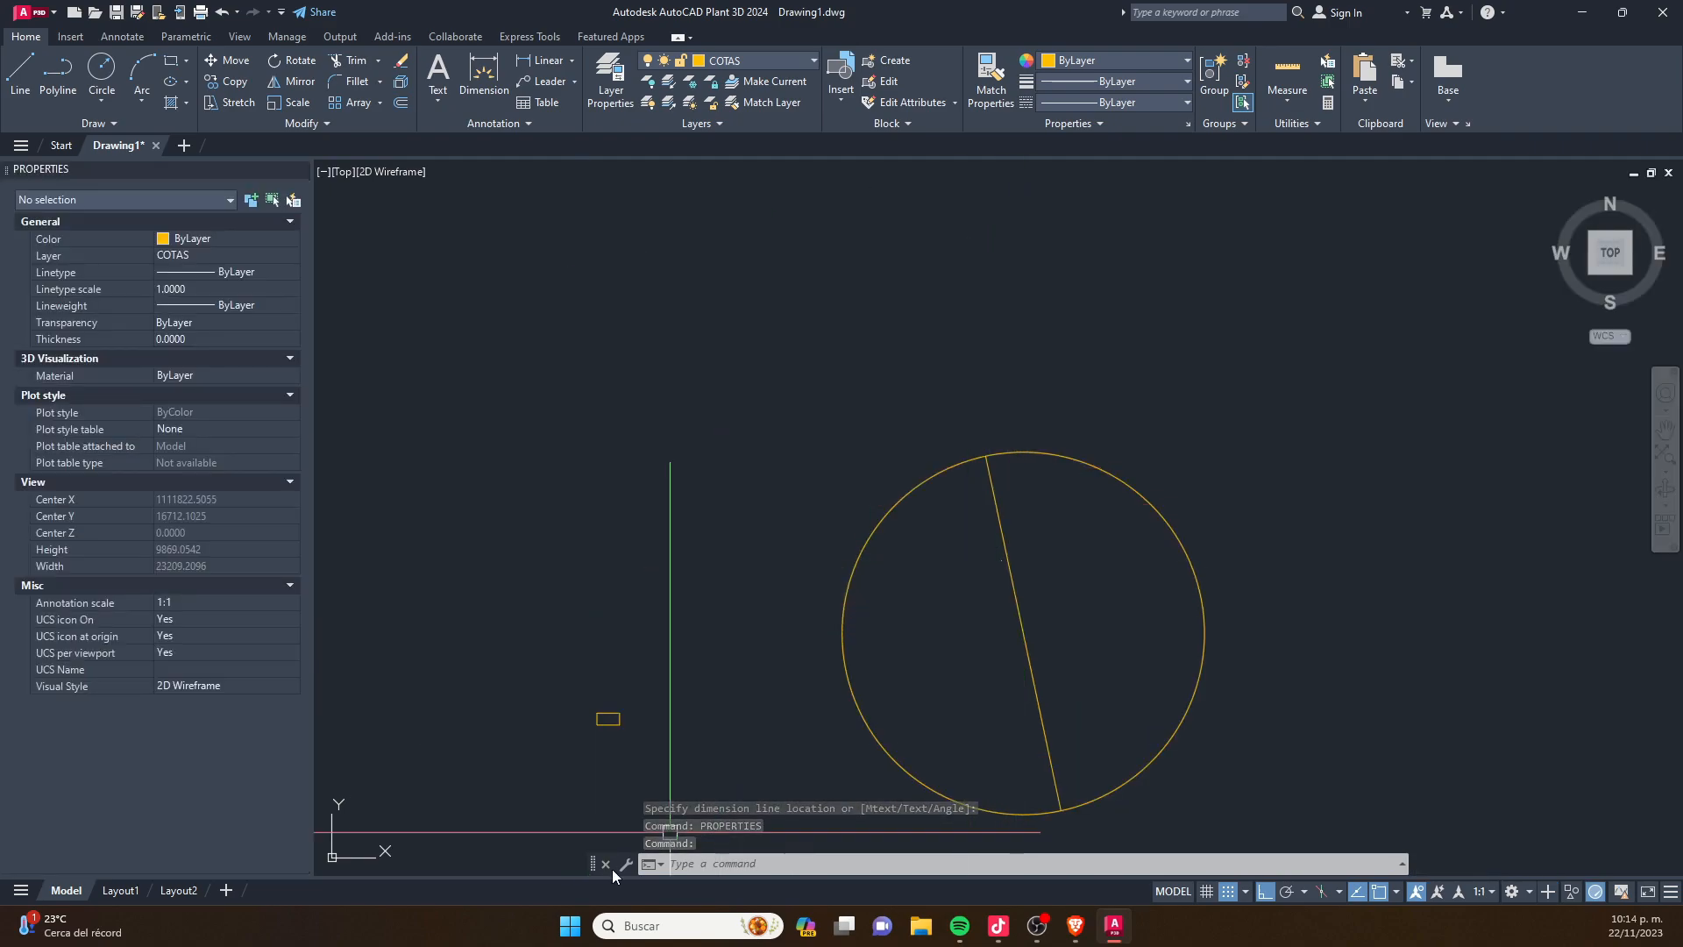
drag(592, 864, 597, 894)
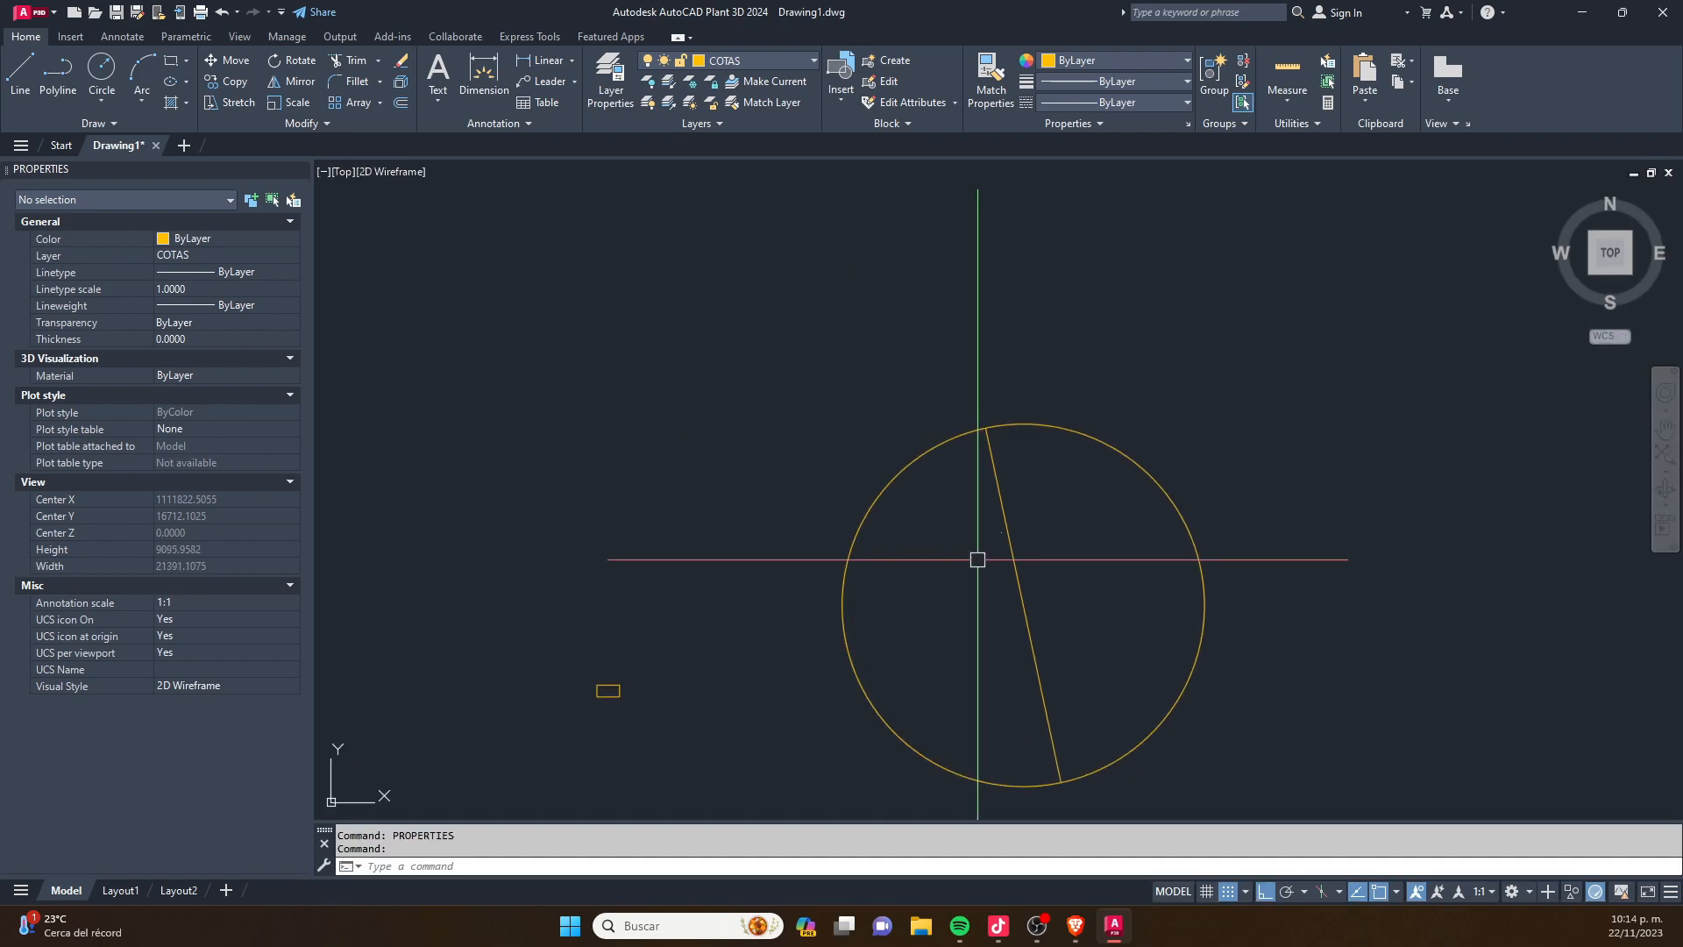
- Scale the circle and its diameter dimension by a factor of 1/100 from a point inside the circle
scroll(975, 557, down, 1)
scroll(1006, 530, up, 3)
scroll(857, 454, down, 3)
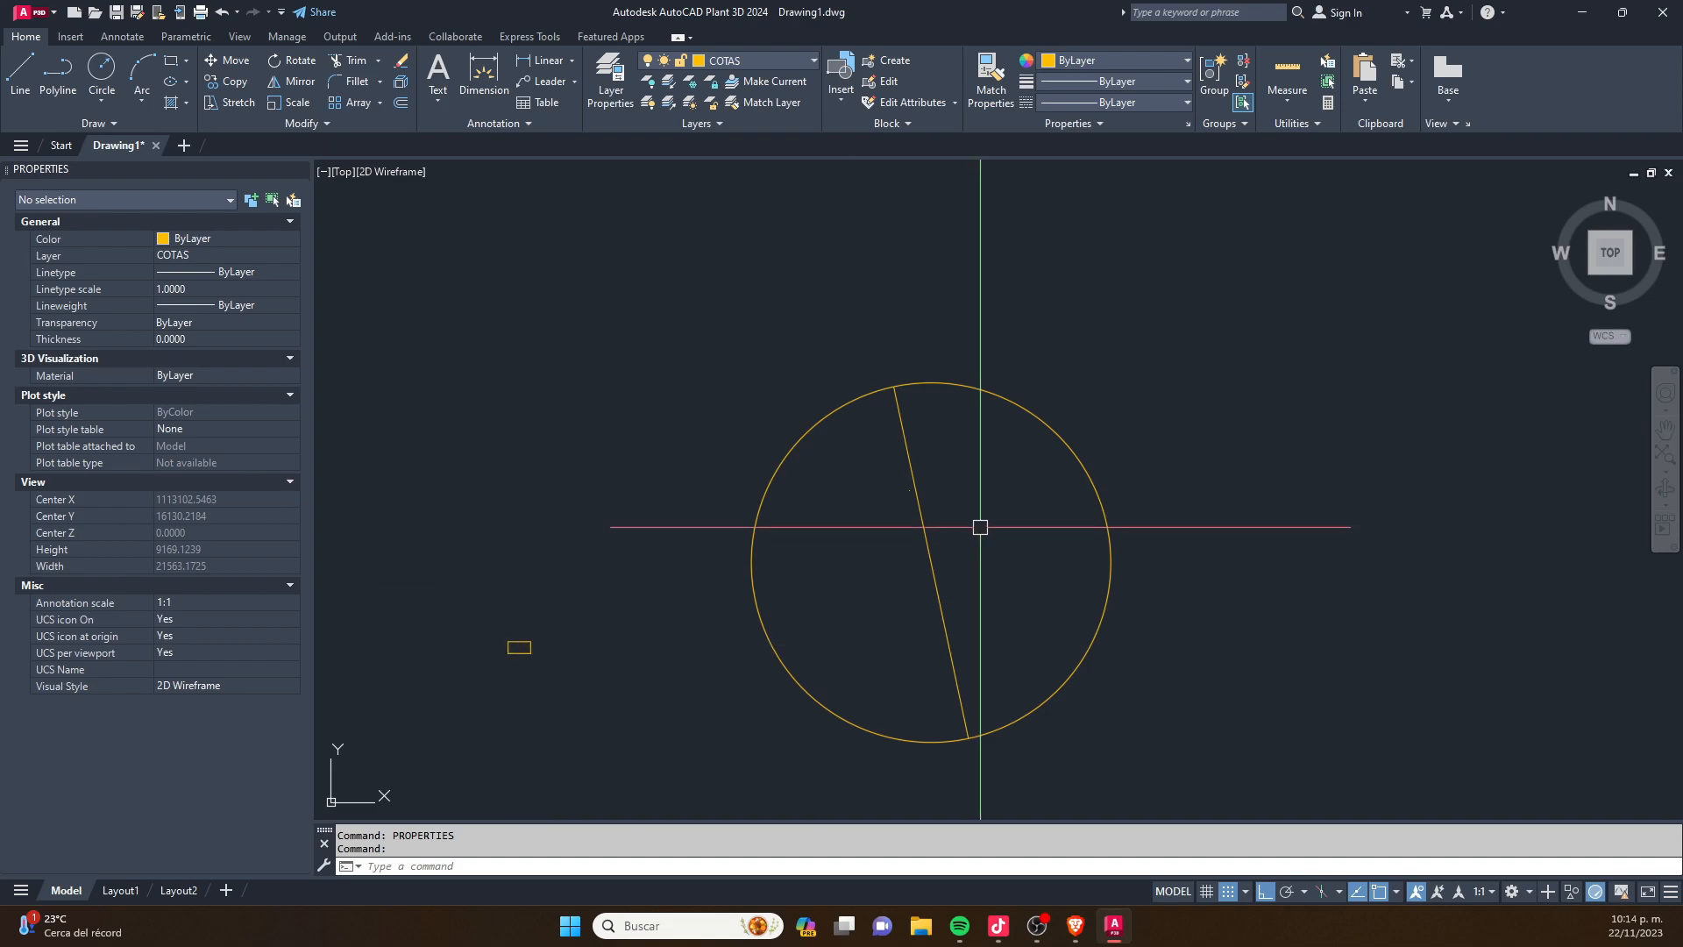
text(sc)
key(Return)
click(1110, 332)
click(789, 565)
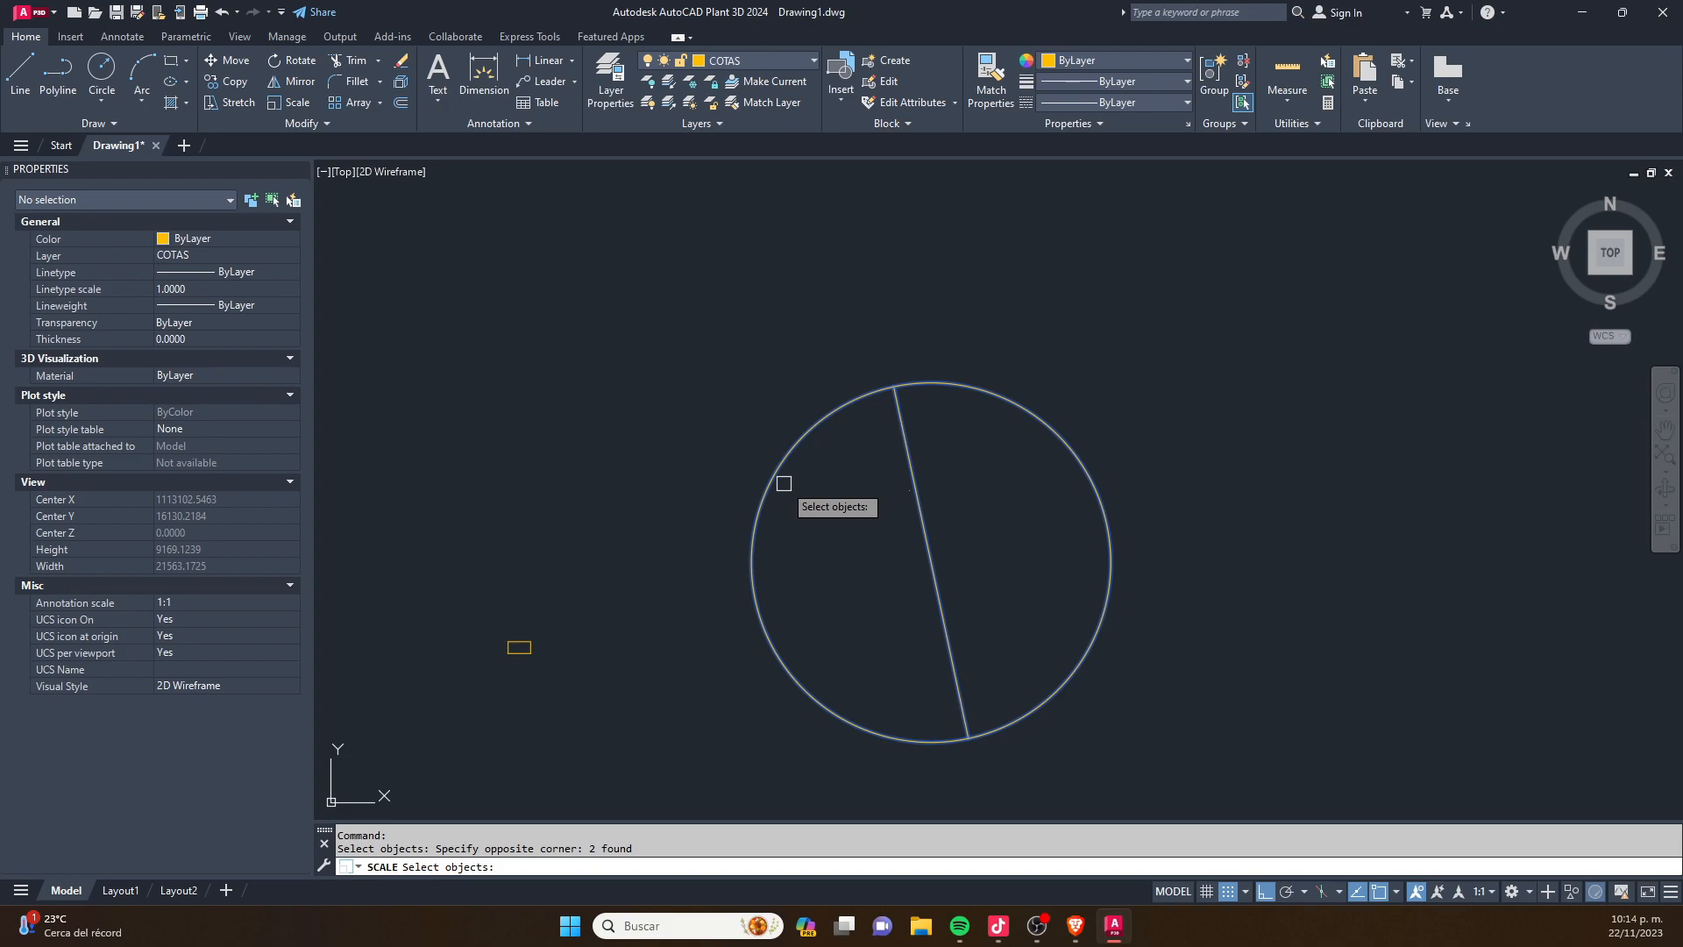
click(1150, 311)
click(1041, 458)
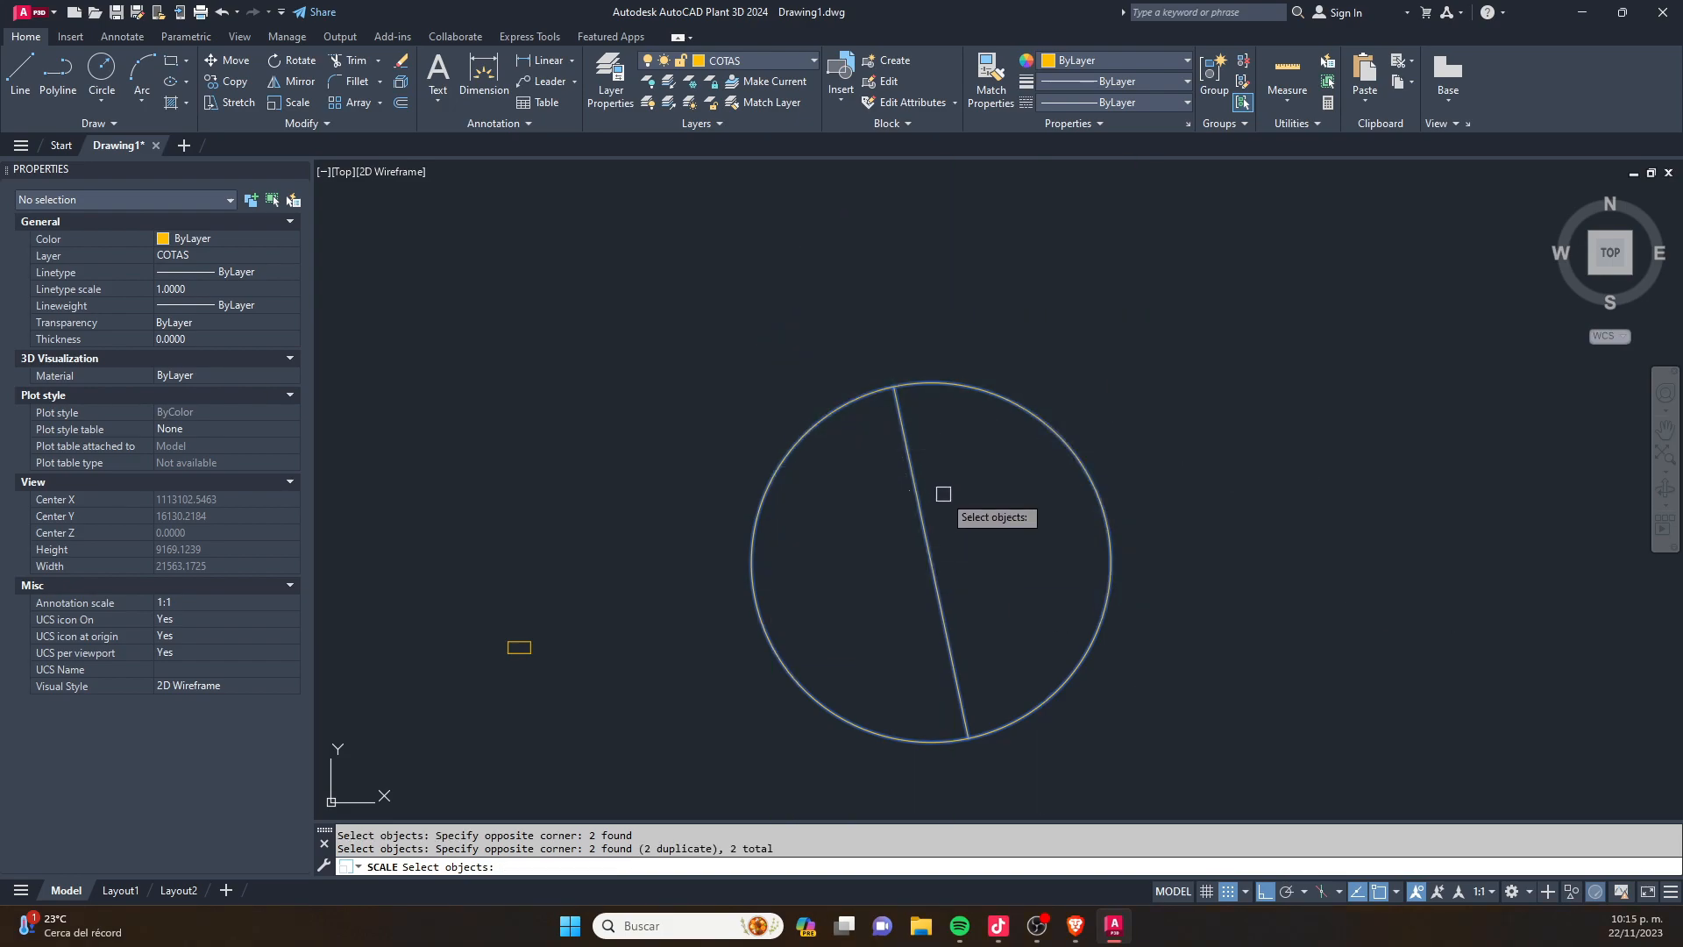
key(Return)
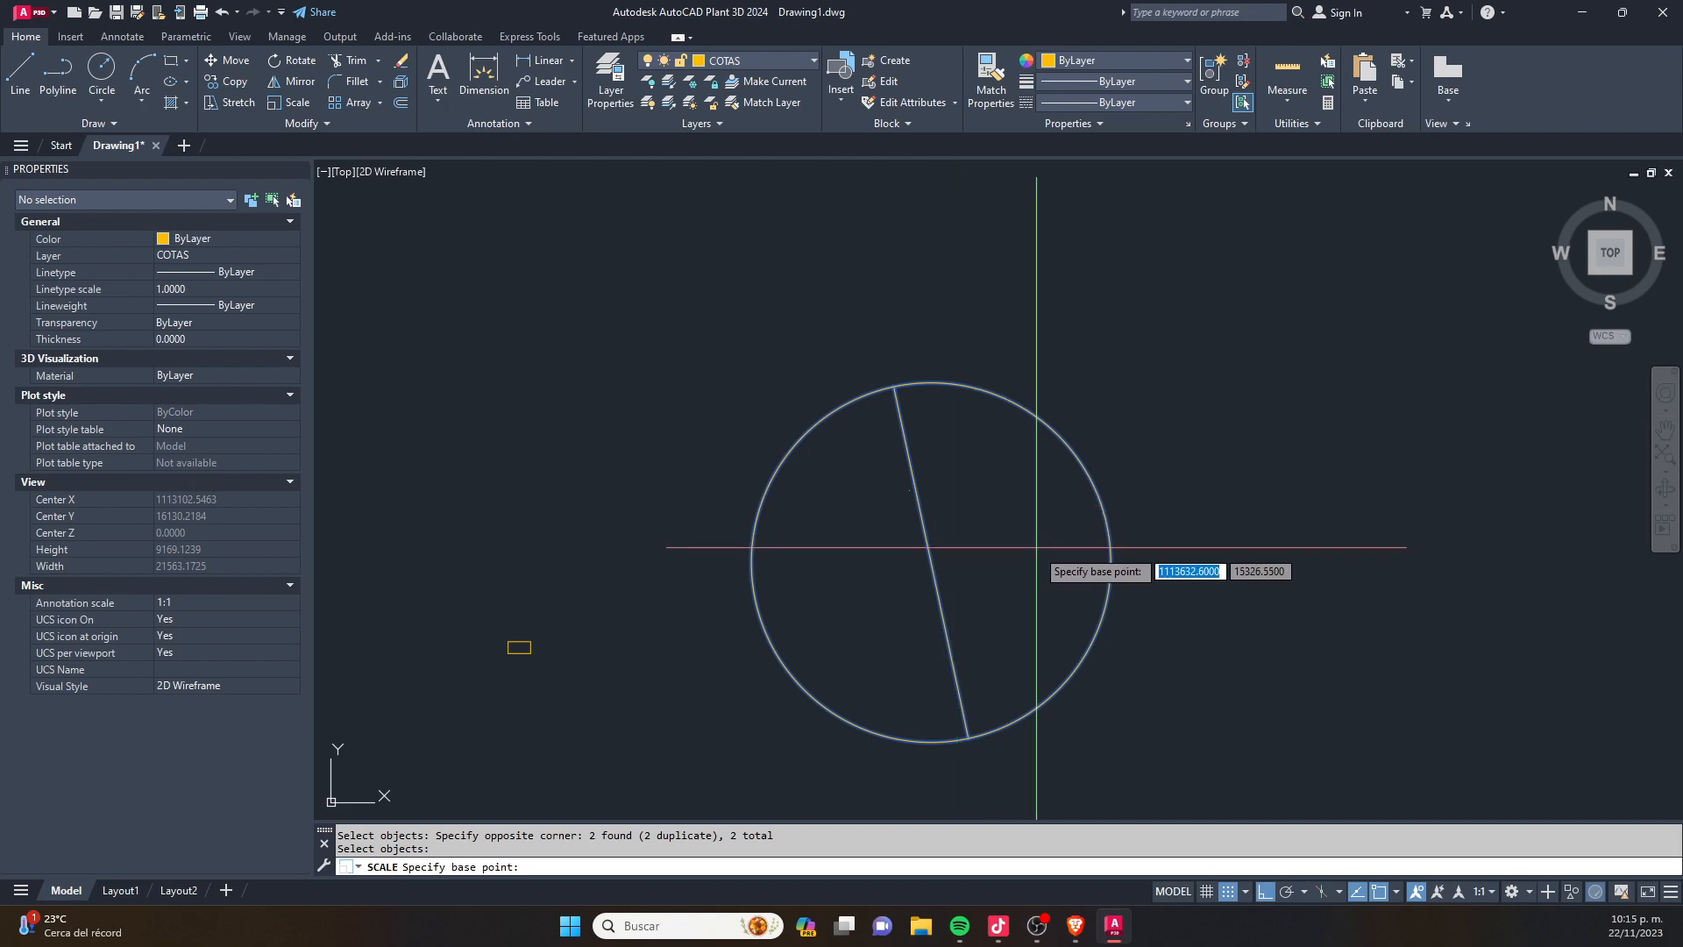
click(987, 539)
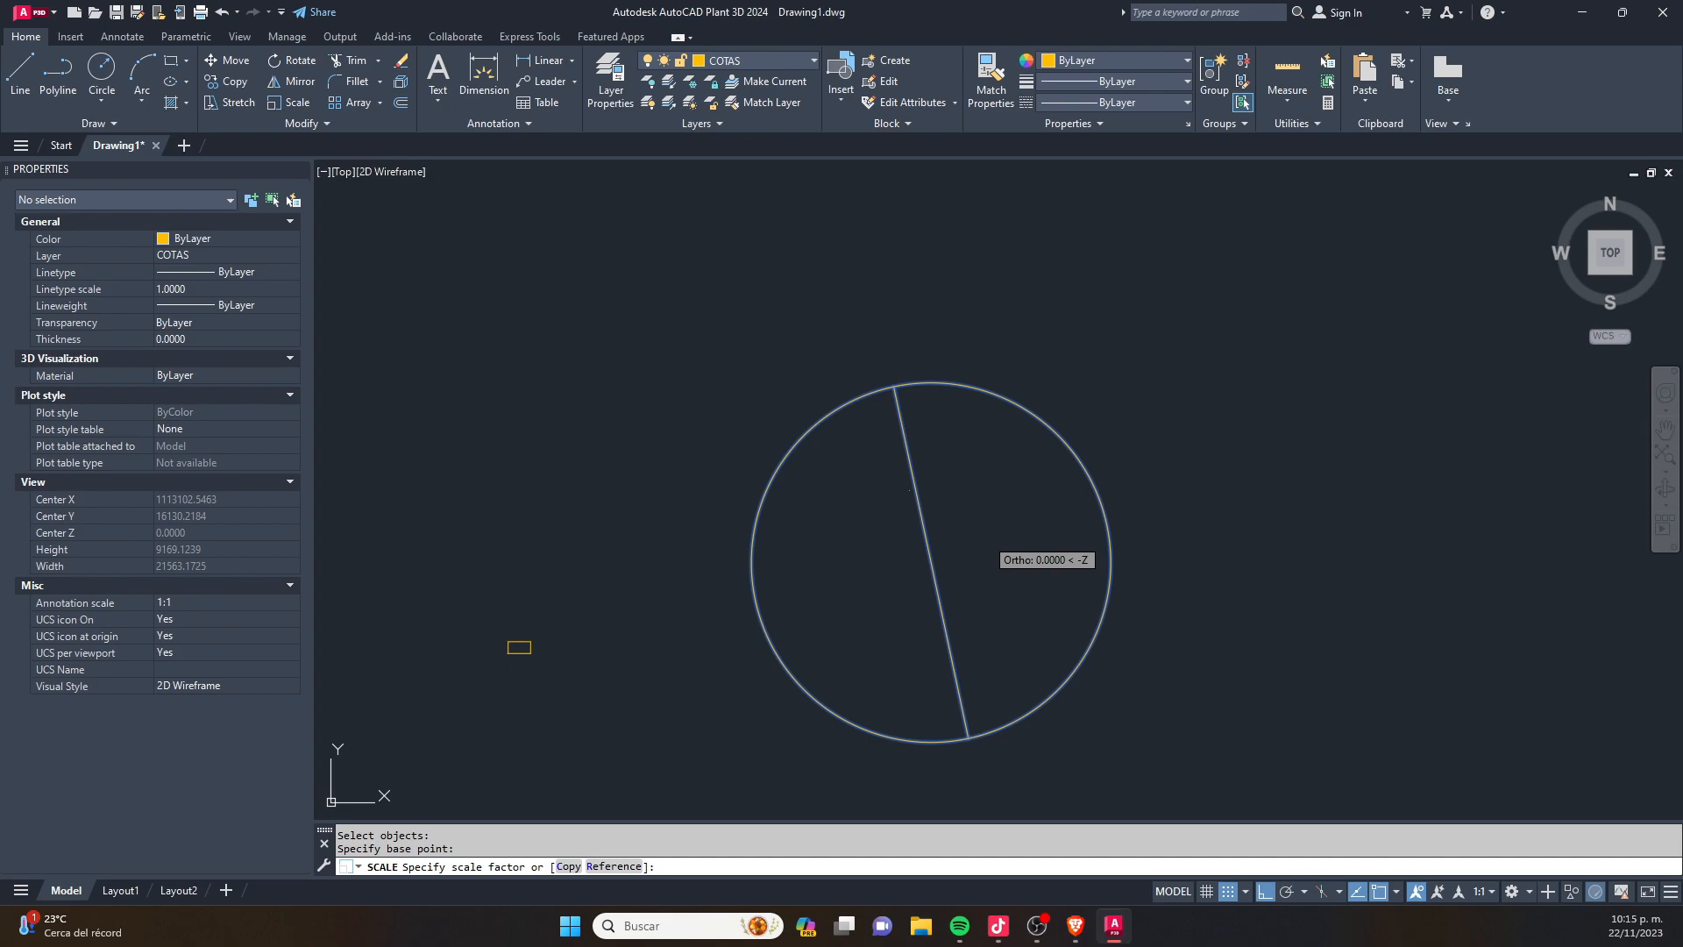
text(1)
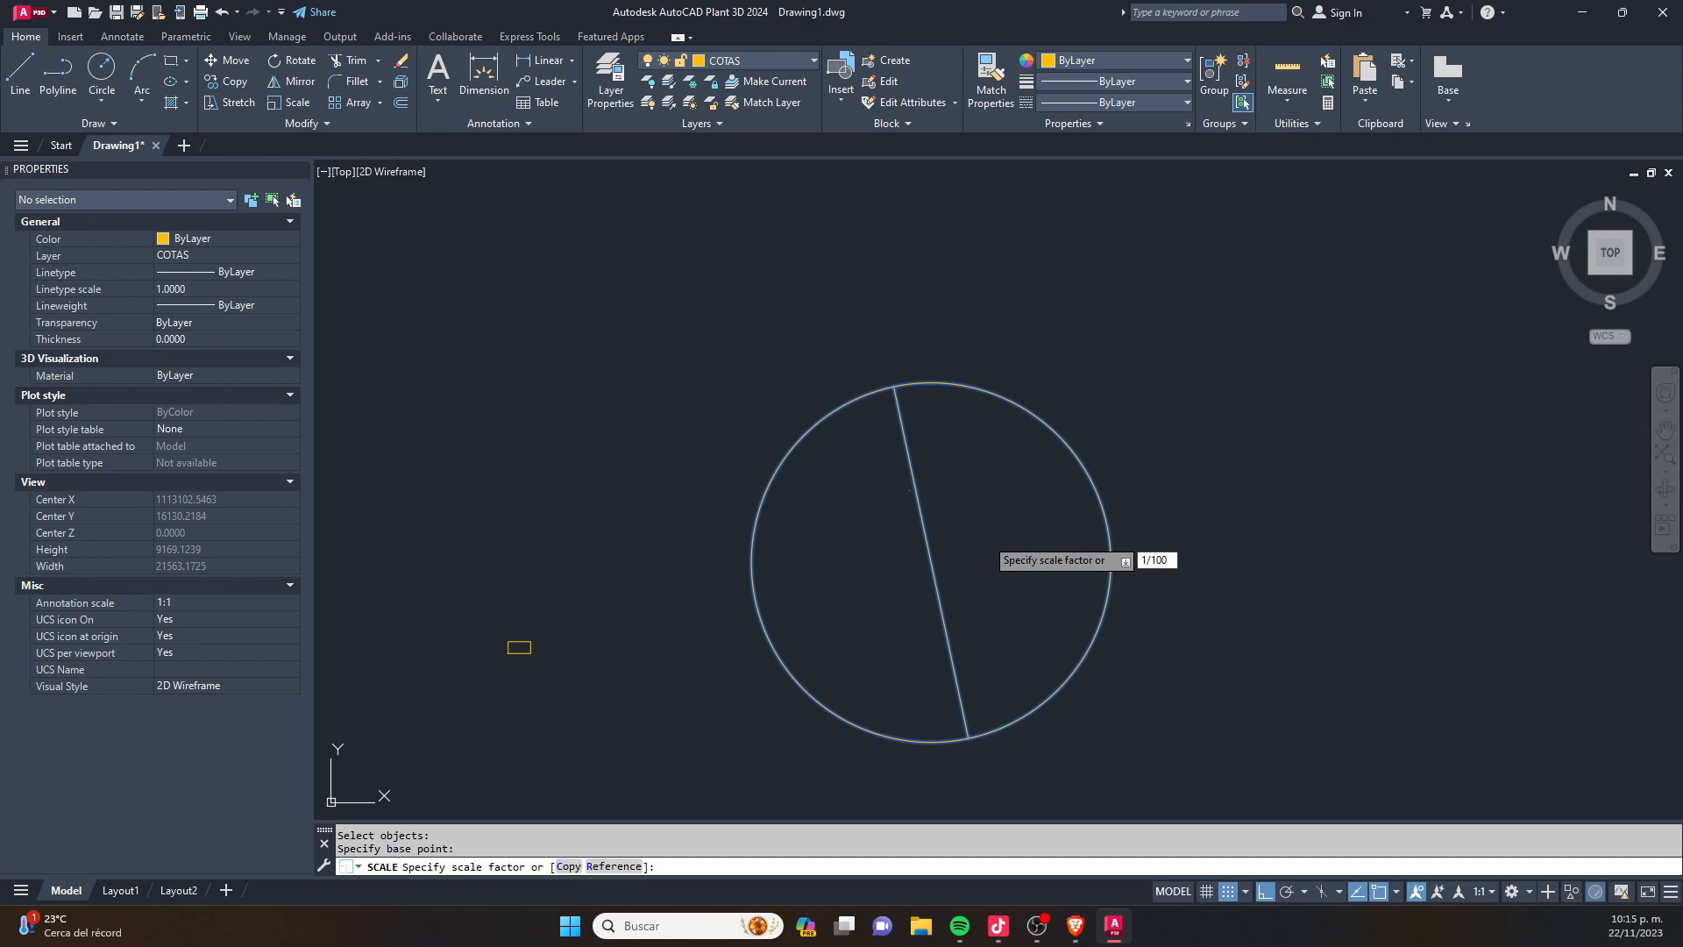
text(/100)
key(Return)
- Move the scaled circle and its dimension into the small rectangle with Ortho turned off
click(1176, 450)
click(880, 575)
text(m)
key(Return)
click(980, 539)
key(F8)
scroll(510, 638, up, 10)
click(677, 674)
key(Escape)
scroll(544, 718, up, 12)
scroll(669, 557, down, 3)
scroll(736, 486, down, 5)
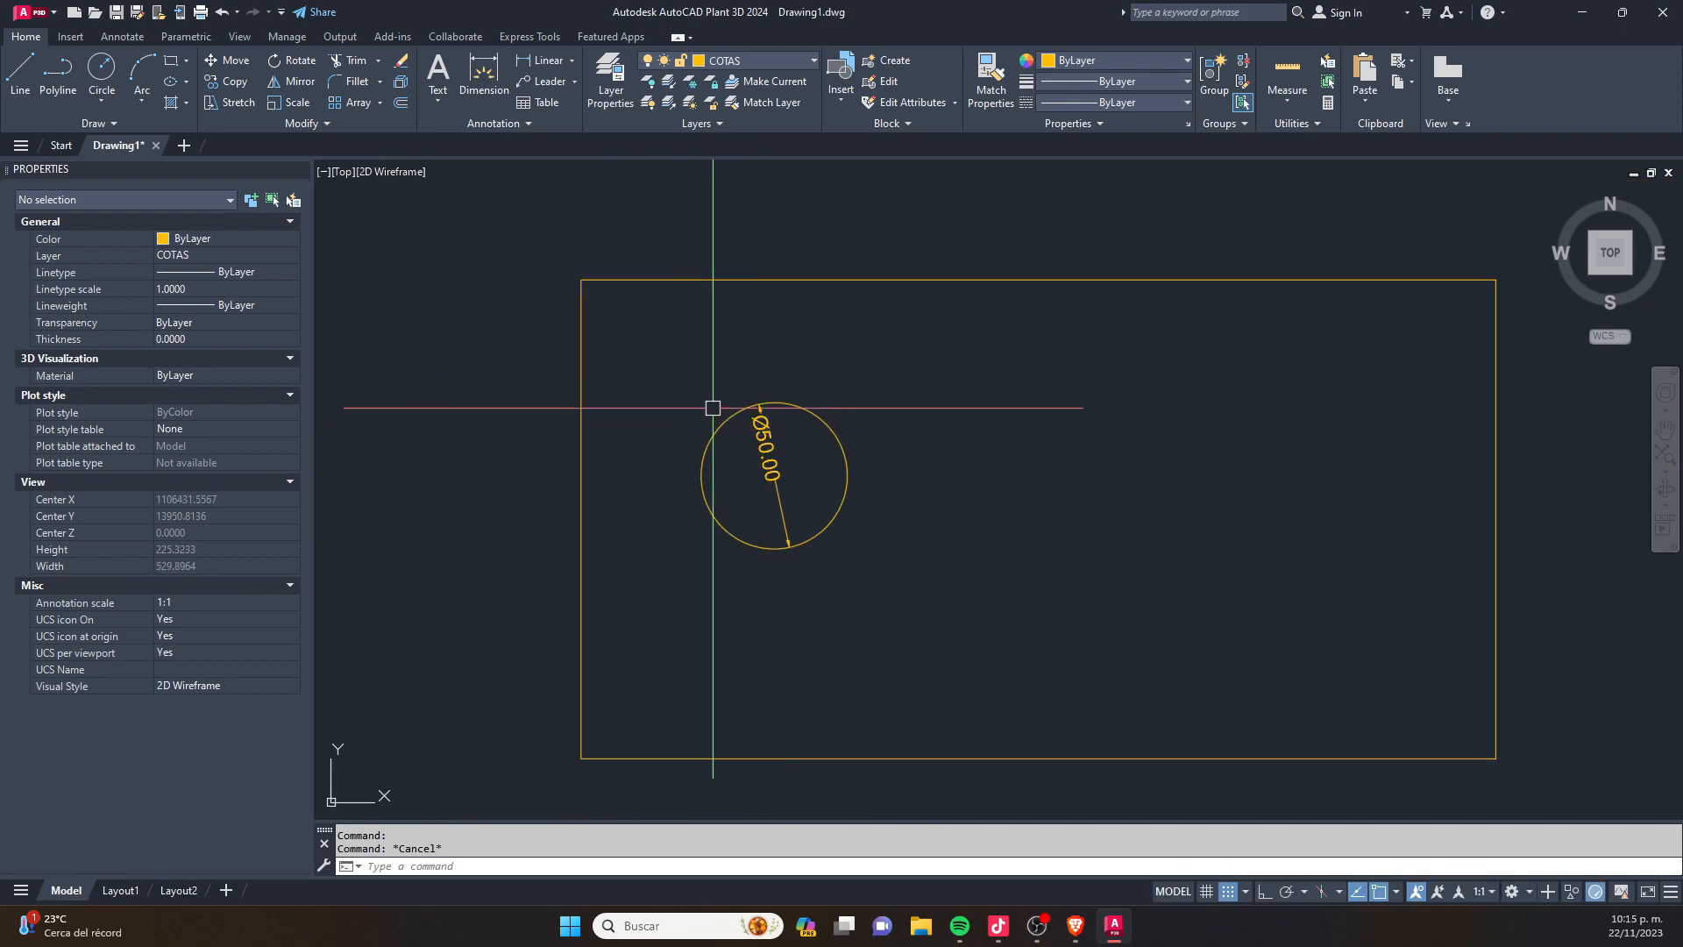
click(766, 446)
key(Escape)
scroll(815, 485, up, 4)
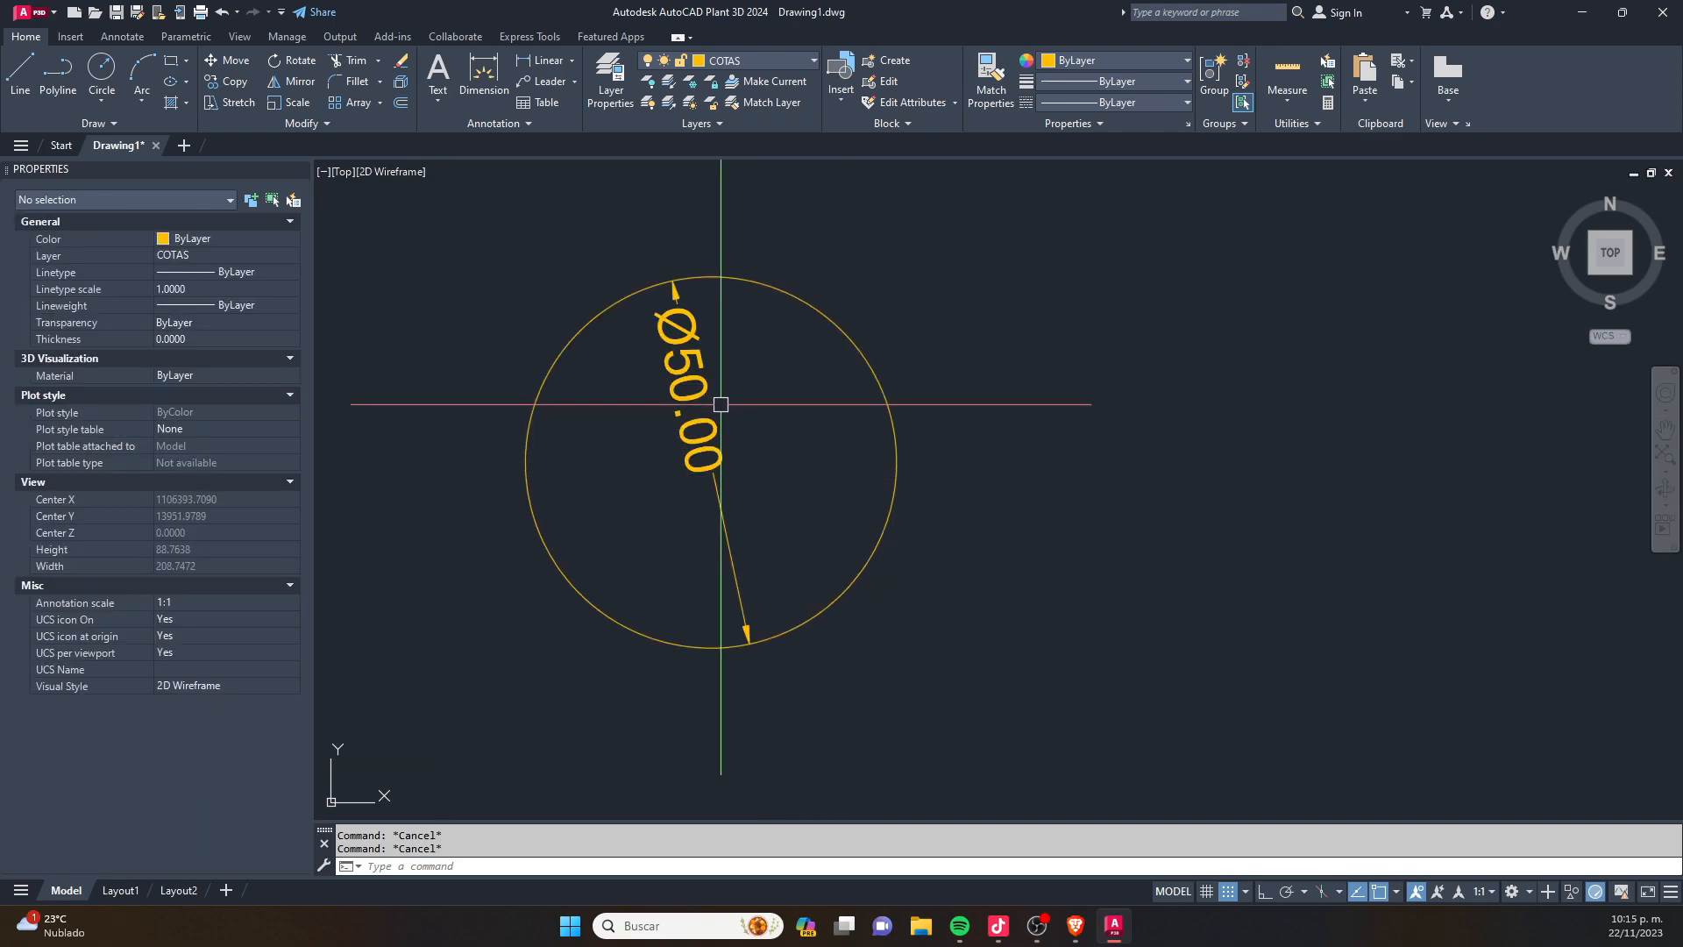
middle_drag(720, 402, 733, 413)
- Copy the dimensioned circle to a spot farther right inside the rectangle
click(1014, 324)
click(588, 464)
scroll(548, 474, down, 5)
text(c)
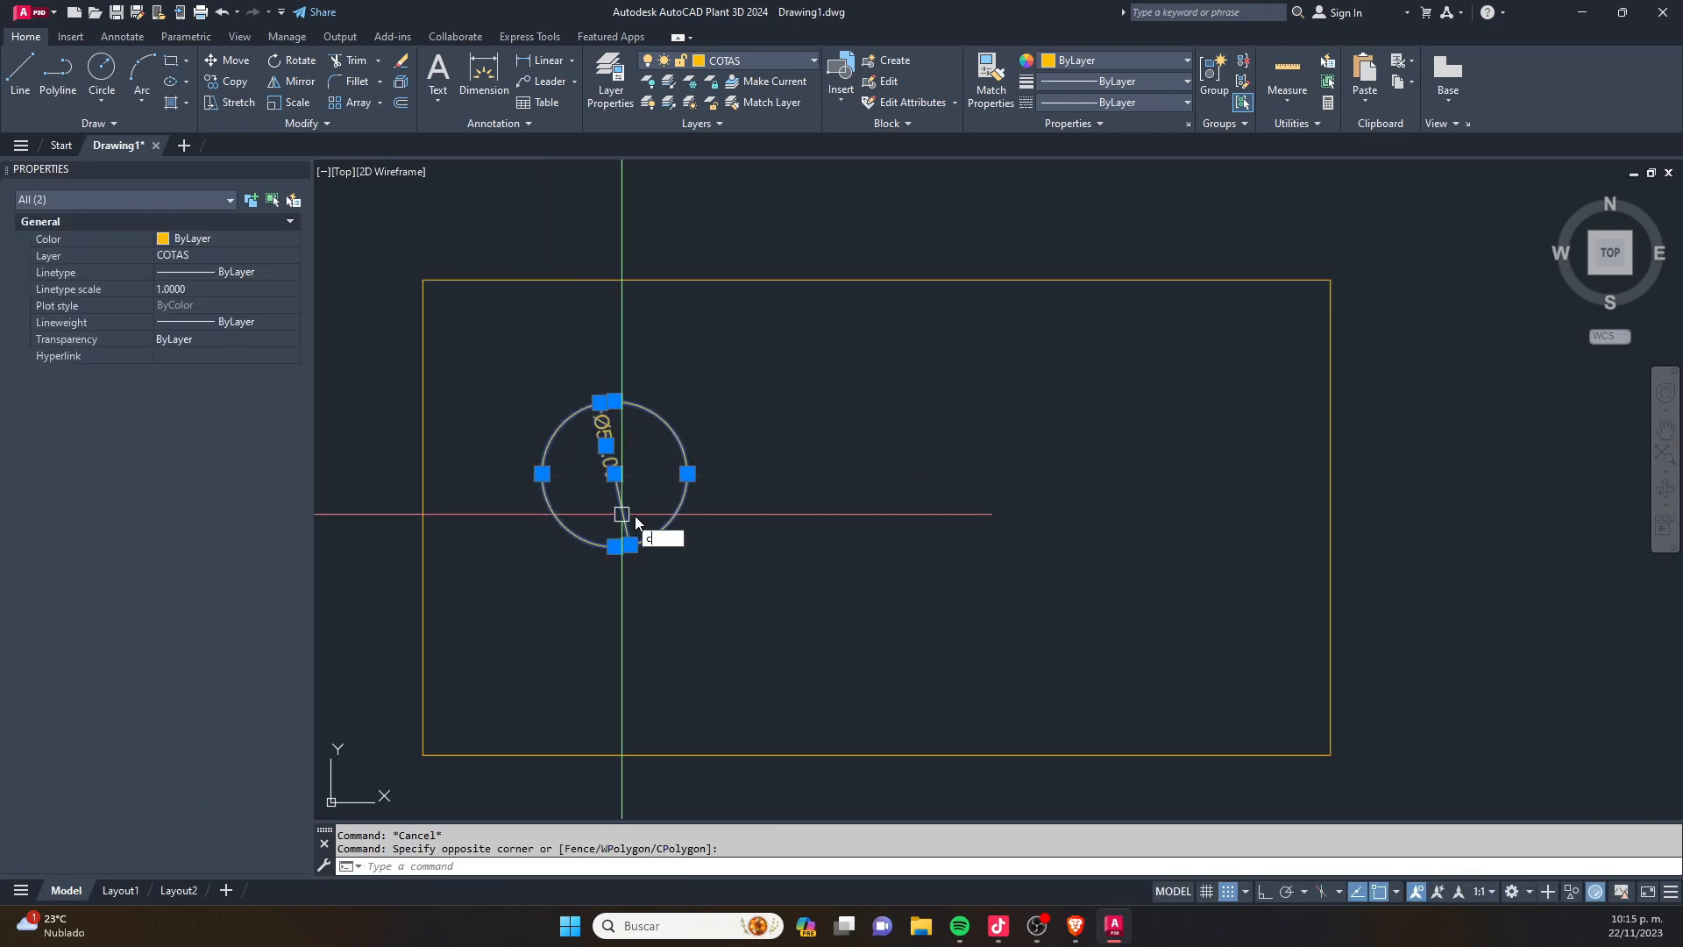
text(o)
key(space)
click(634, 514)
click(972, 484)
key(Escape)
key(Escape)
key(Escape)
- Replace the diameter dimension text of the copied circle with 5000
scroll(958, 399, up, 6)
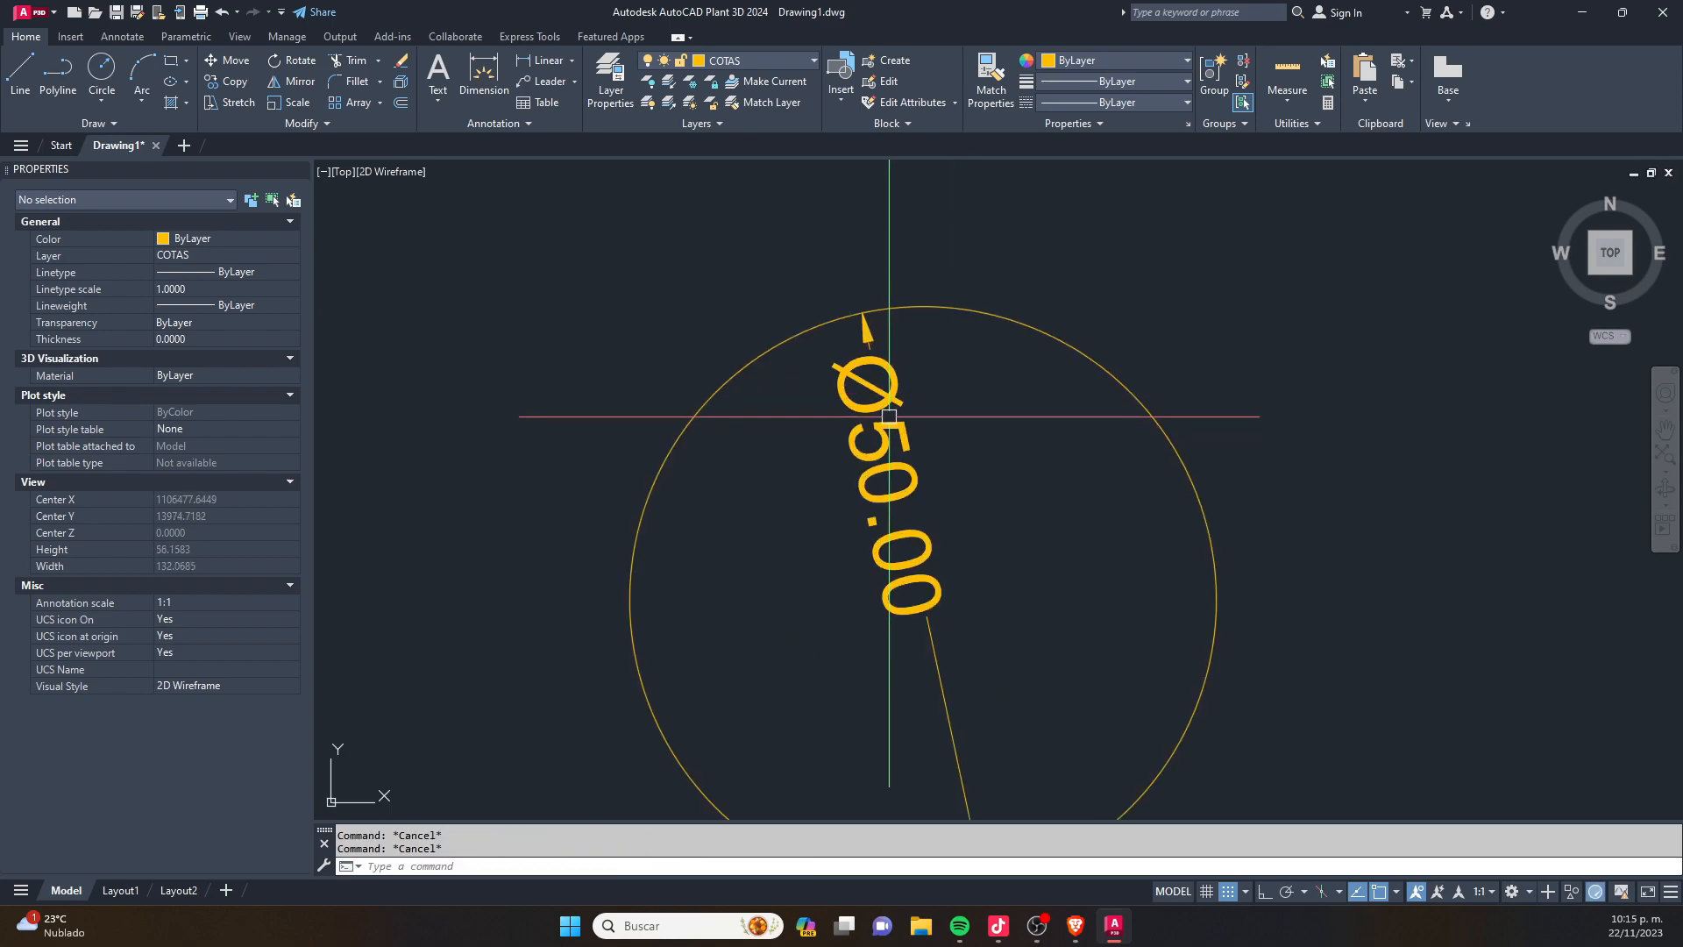
click(887, 422)
double_click(887, 422)
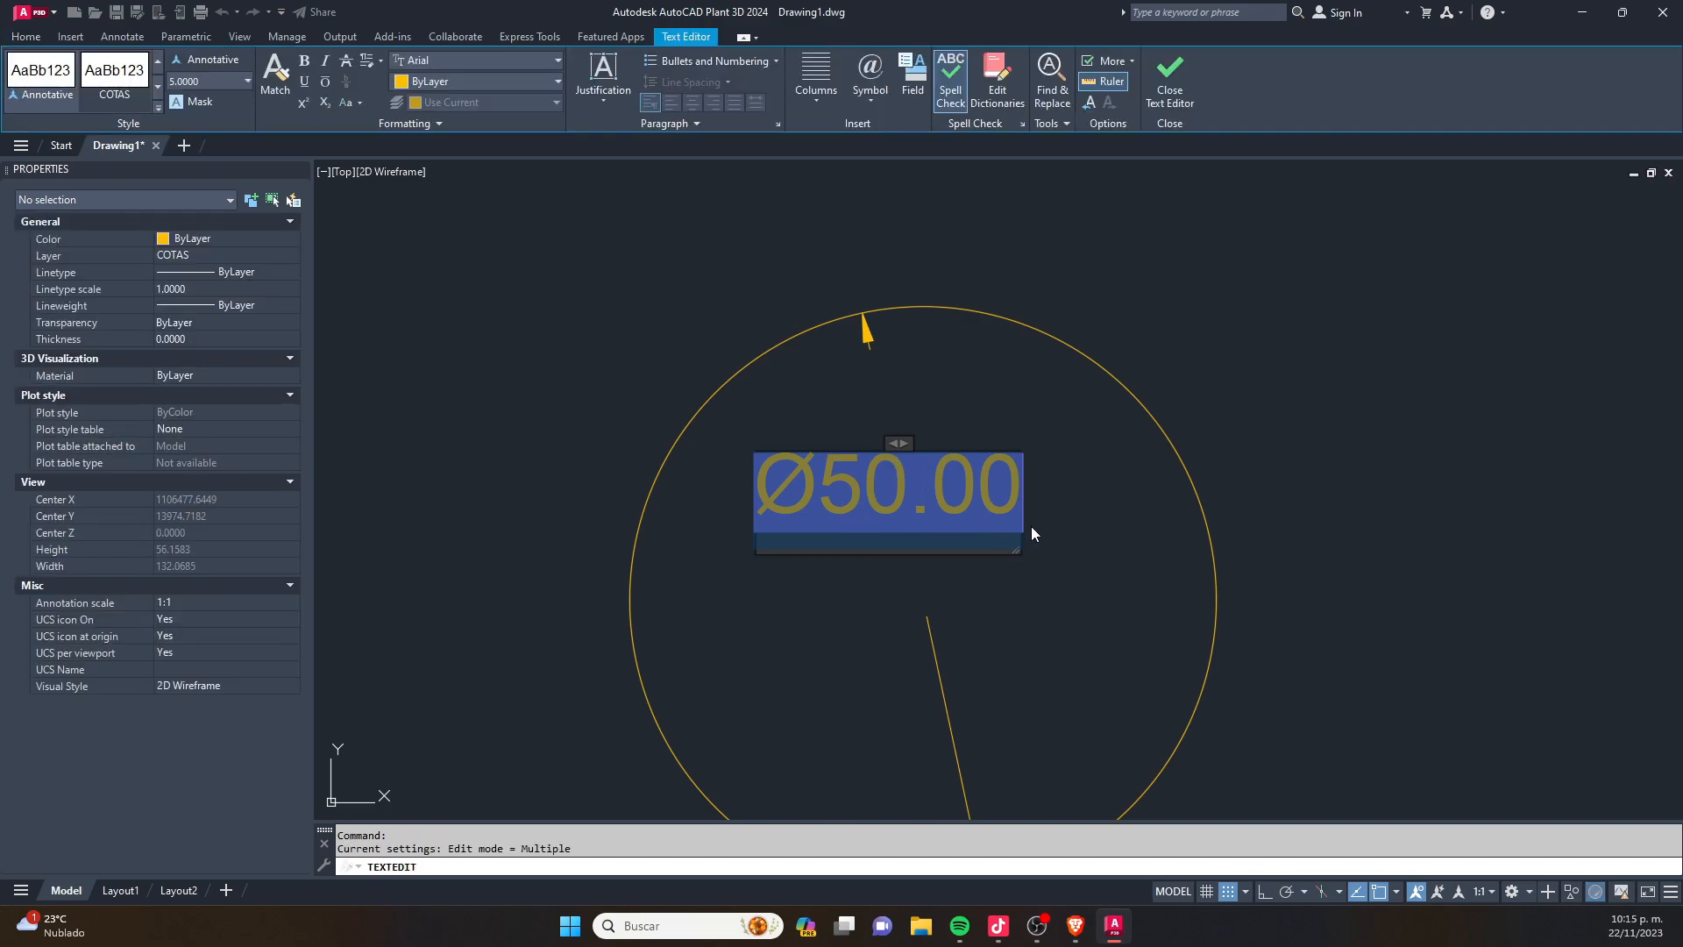
key(Delete)
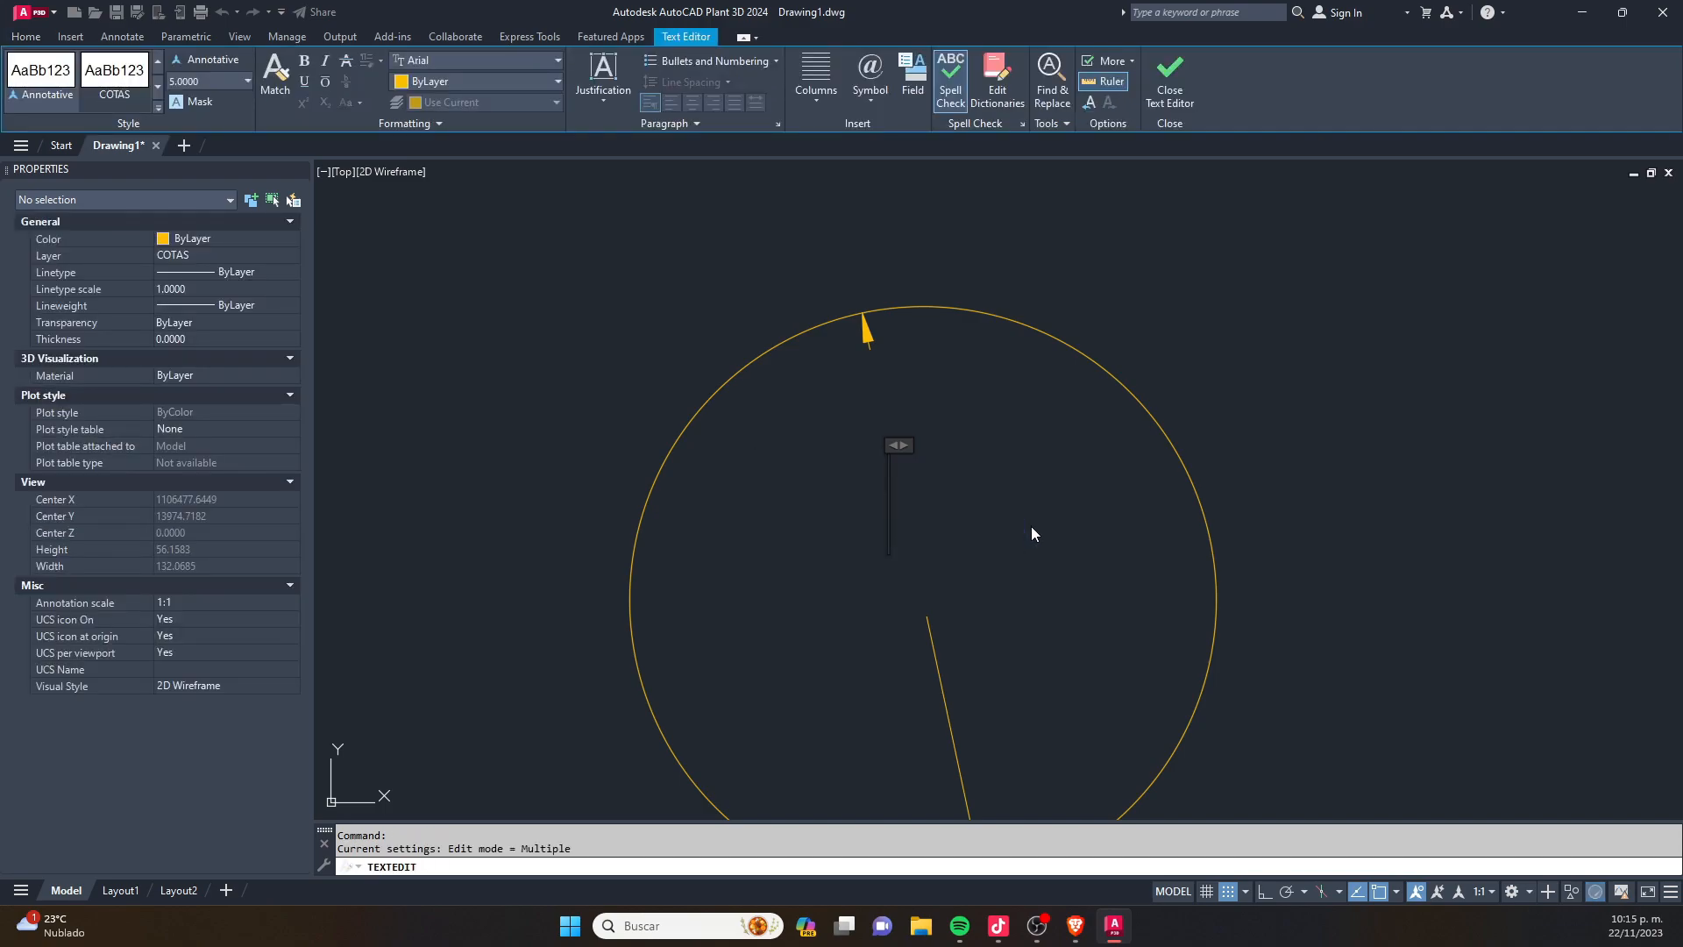
text(5000)
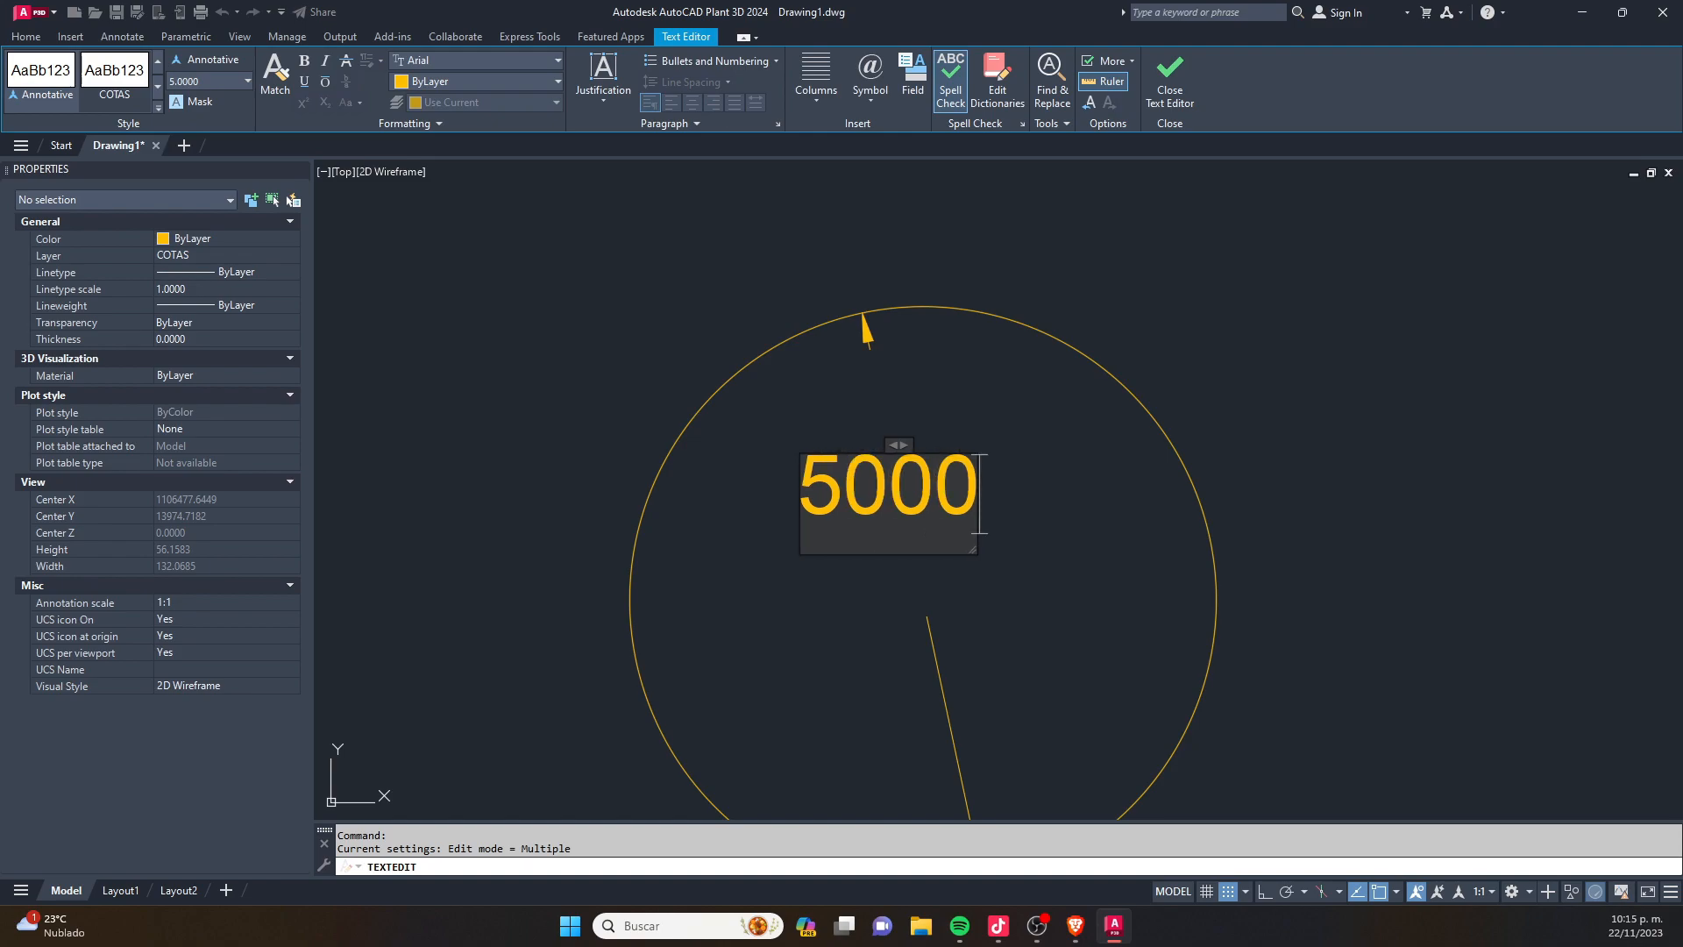
click(1031, 526)
key(Escape)
scroll(975, 500, down, 8)
key(Escape)
scroll(832, 529, up, 4)
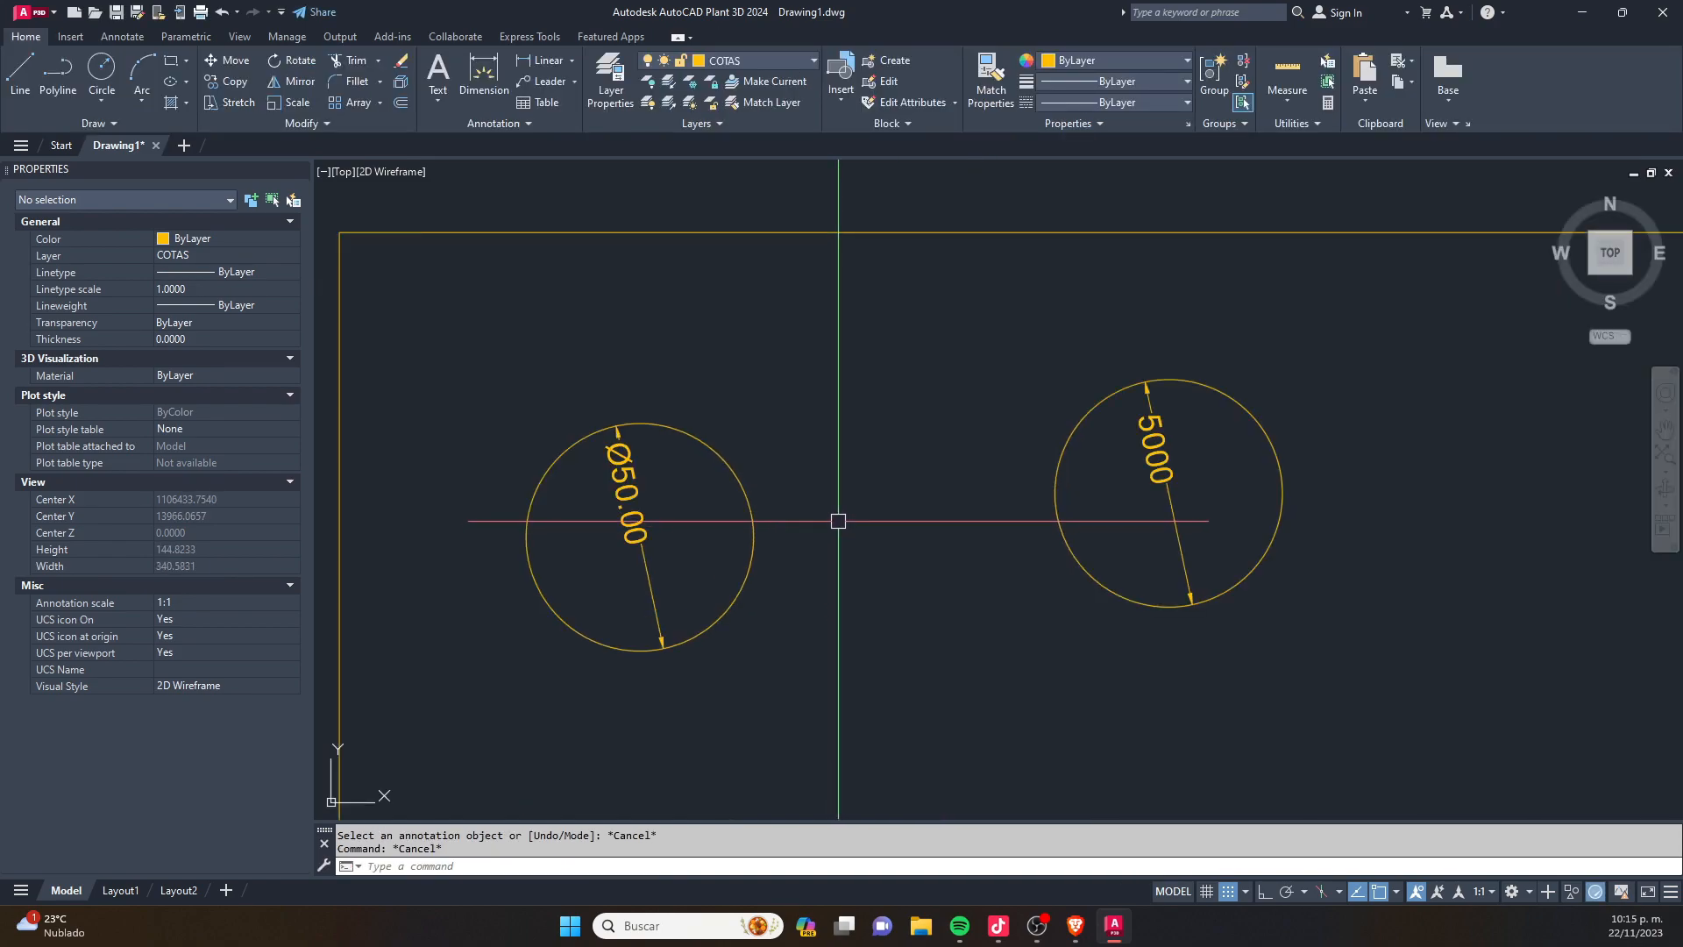
scroll(914, 504, down, 2)
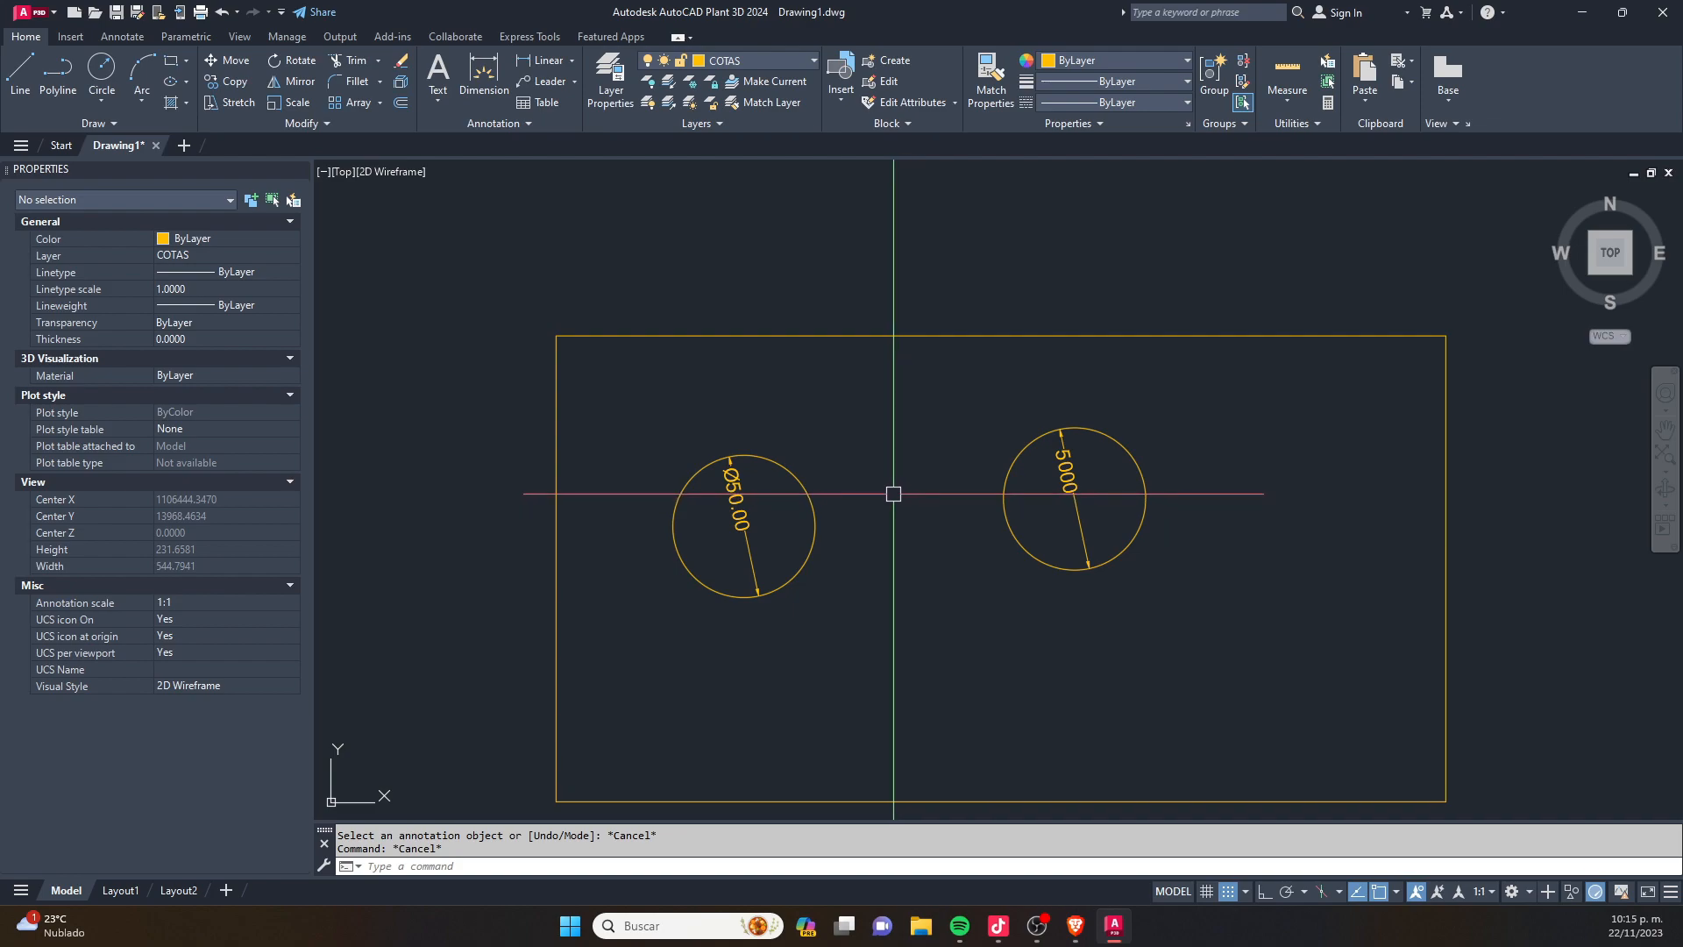
click(1157, 651)
click(1001, 447)
key(Escape)
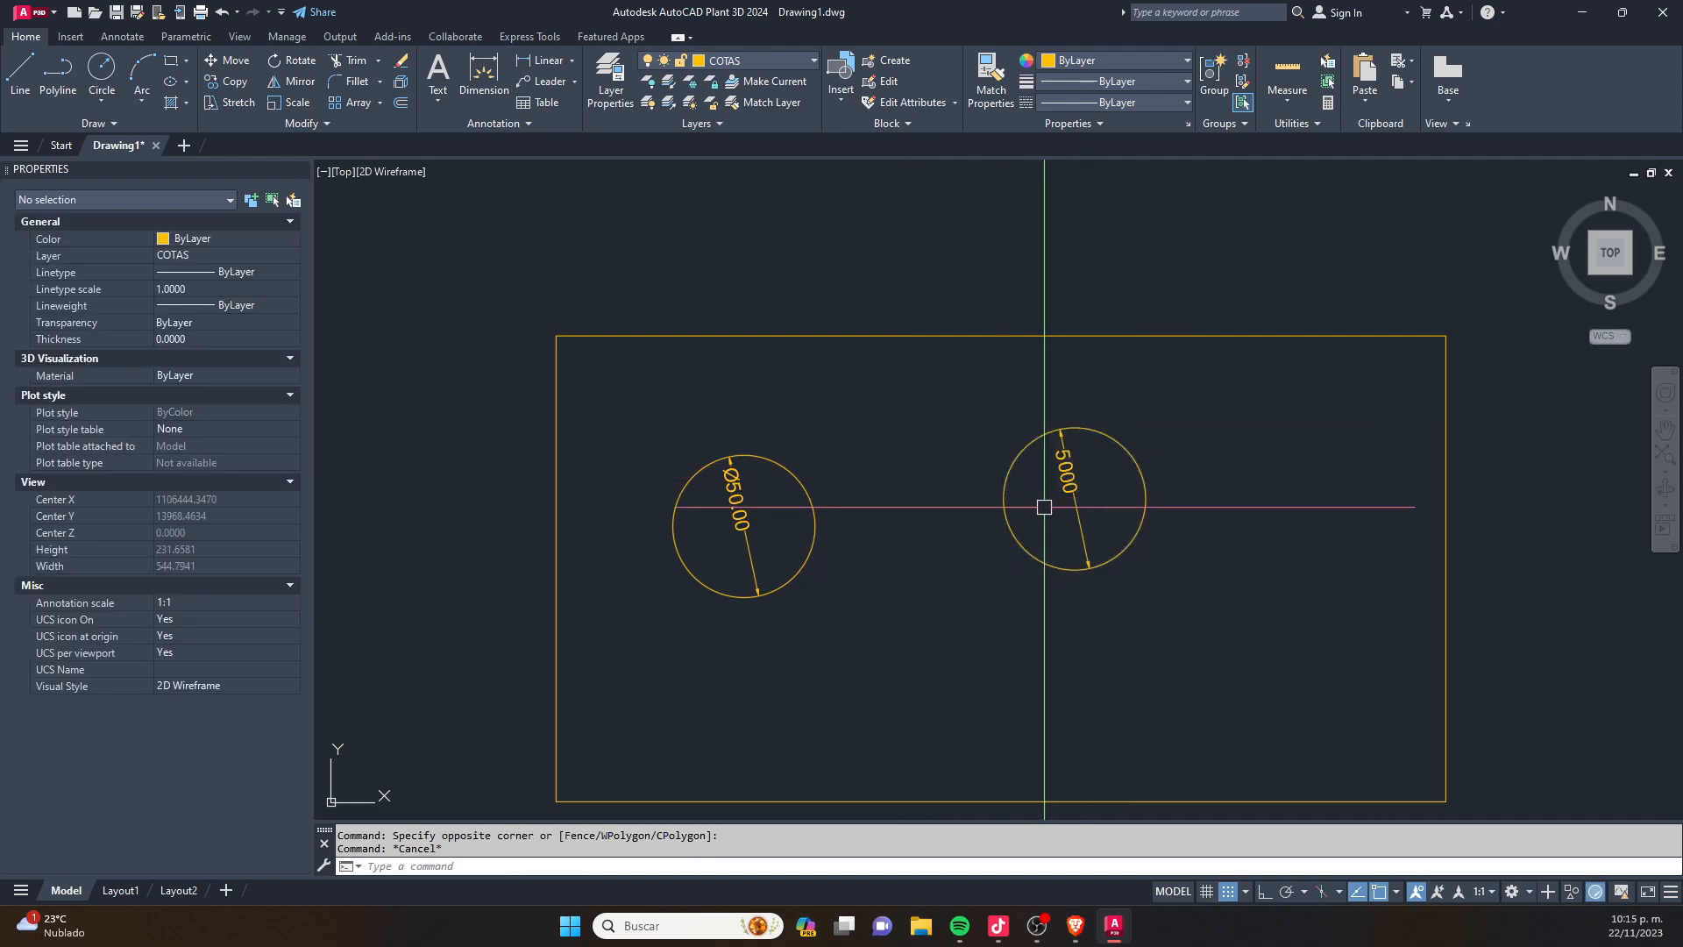
scroll(781, 477, up, 4)
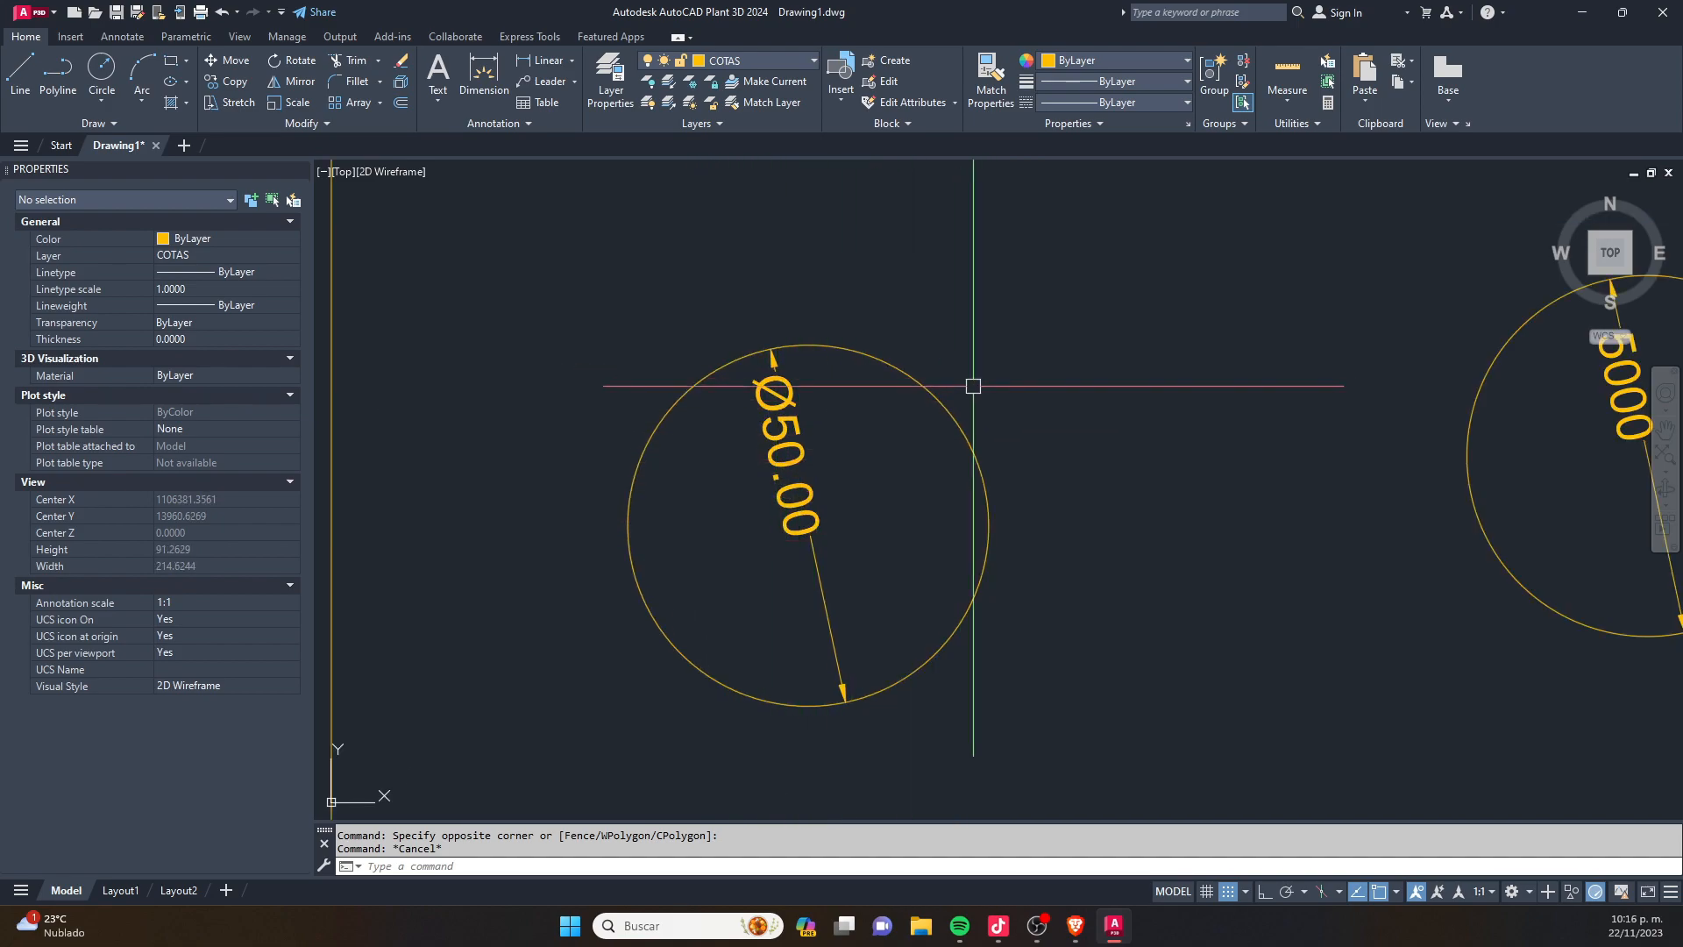
click(1015, 278)
click(640, 561)
key(Escape)
- Copy the circle with the Ø50.00 dimension to three more spots inside the rectangle
scroll(811, 385, down, 4)
click(939, 324)
click(744, 476)
text(co)
key(space)
click(848, 408)
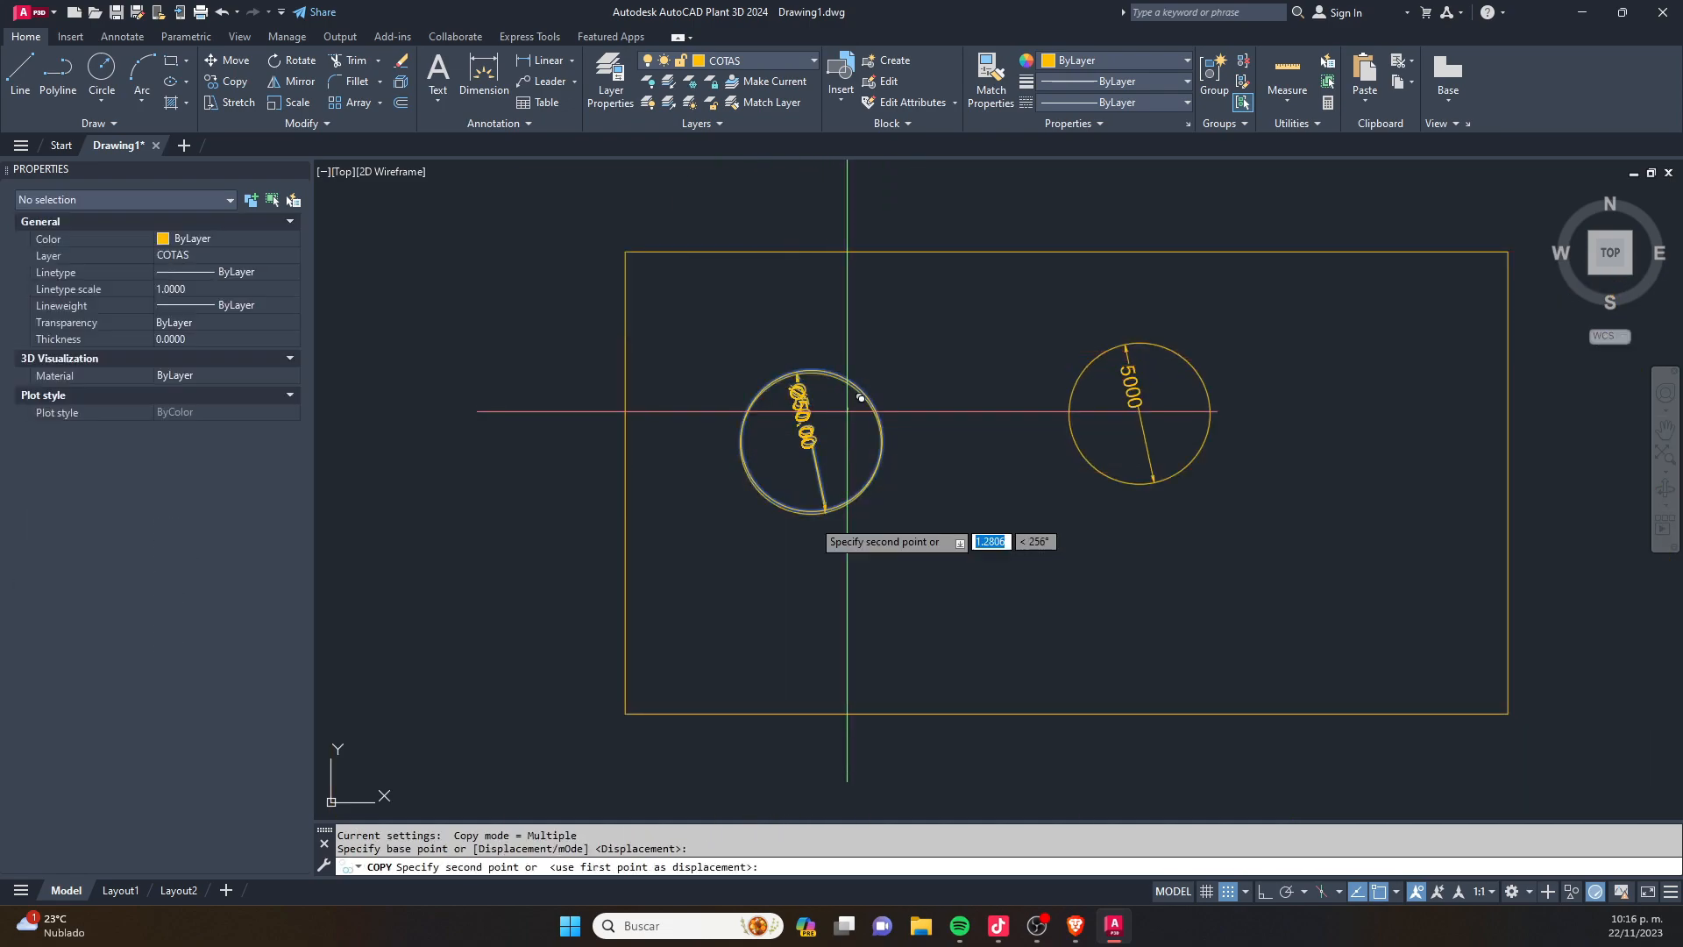
click(750, 577)
click(917, 577)
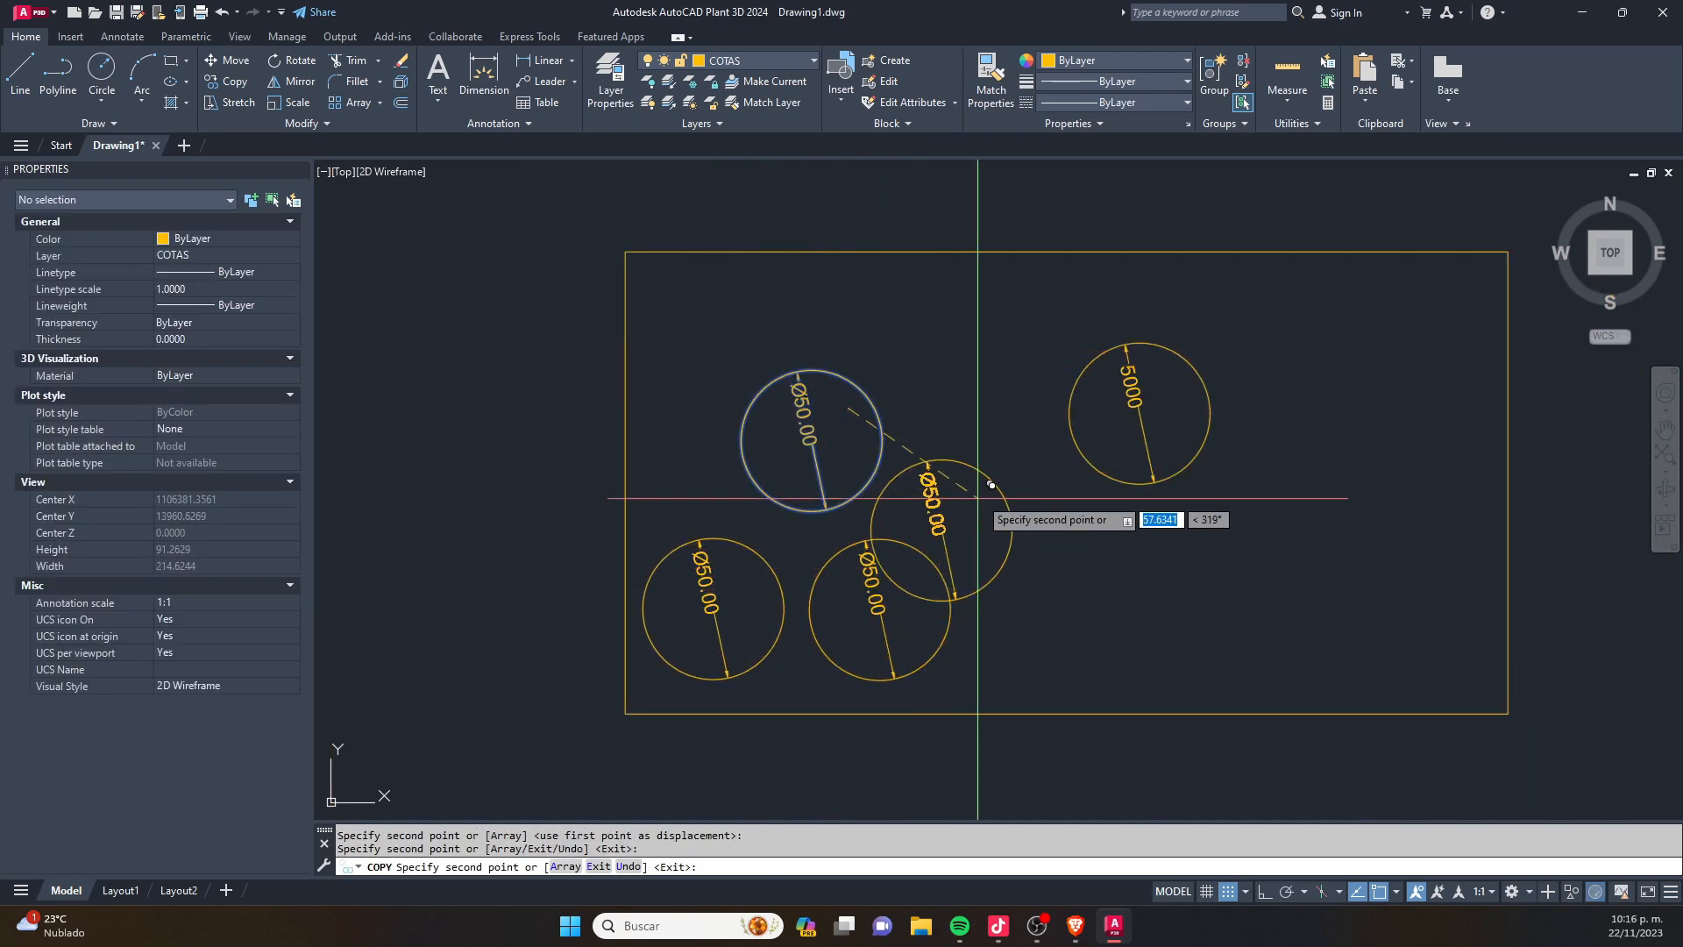
click(1023, 412)
key(Return)
- Erase the circle copy whose dimension text was overridden with 5000
click(1248, 496)
click(1094, 321)
key(Delete)
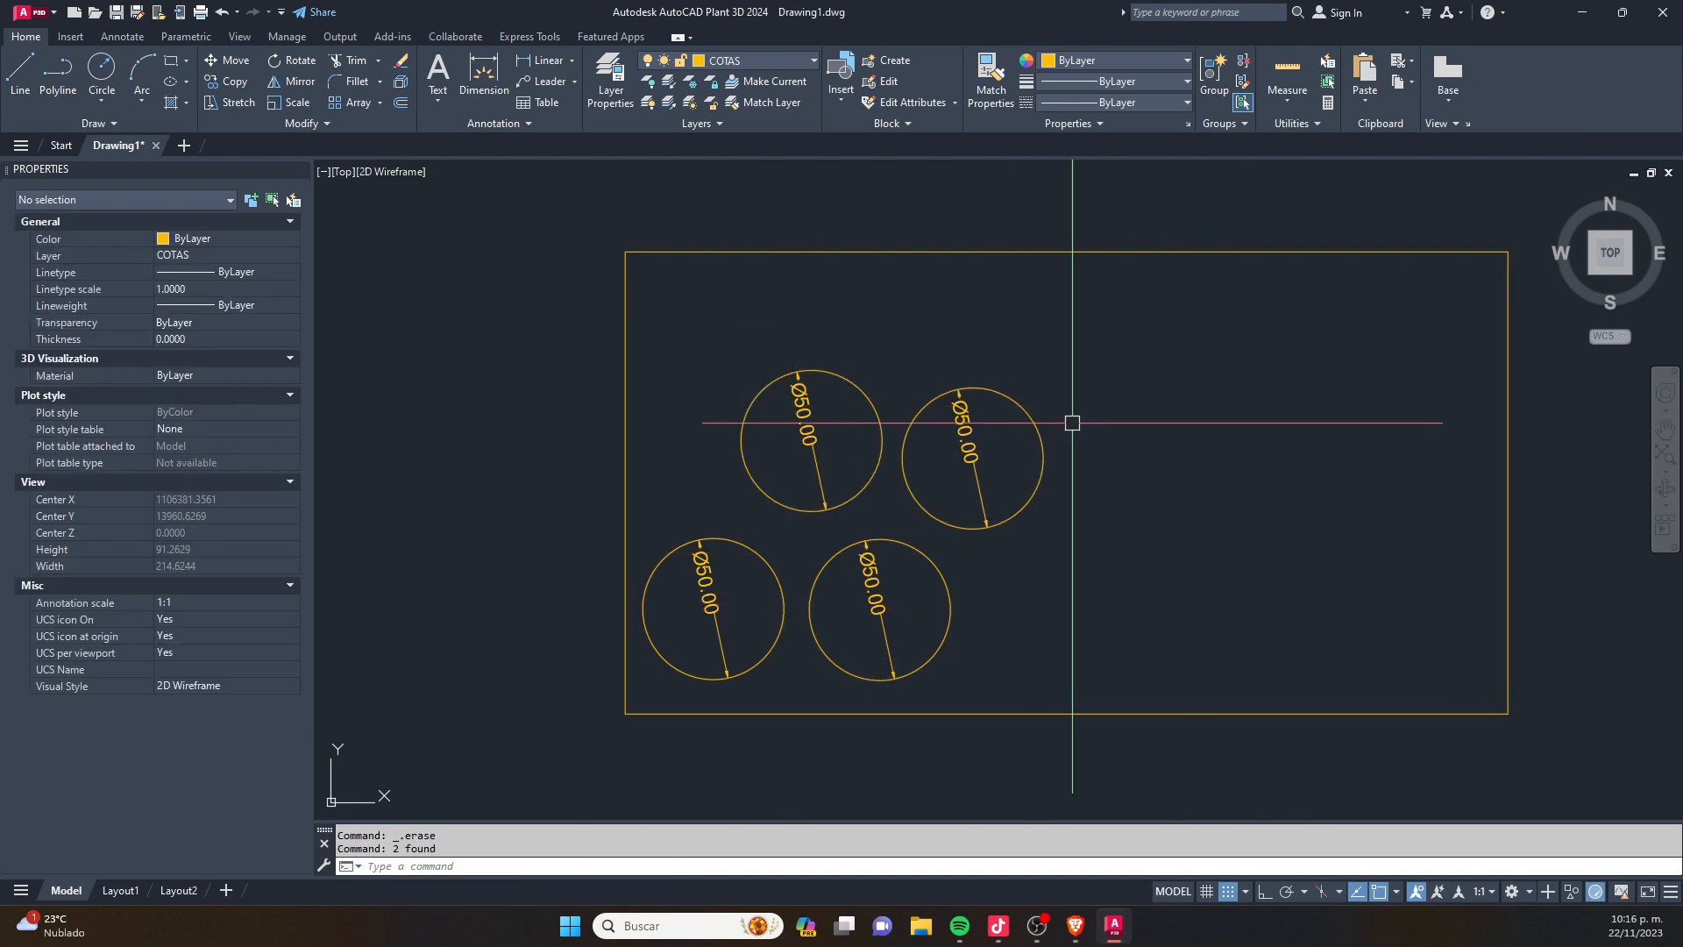
- Set the Dim scale linear of all four diameter dimensions inside the rectangle to 100
click(1108, 329)
click(681, 650)
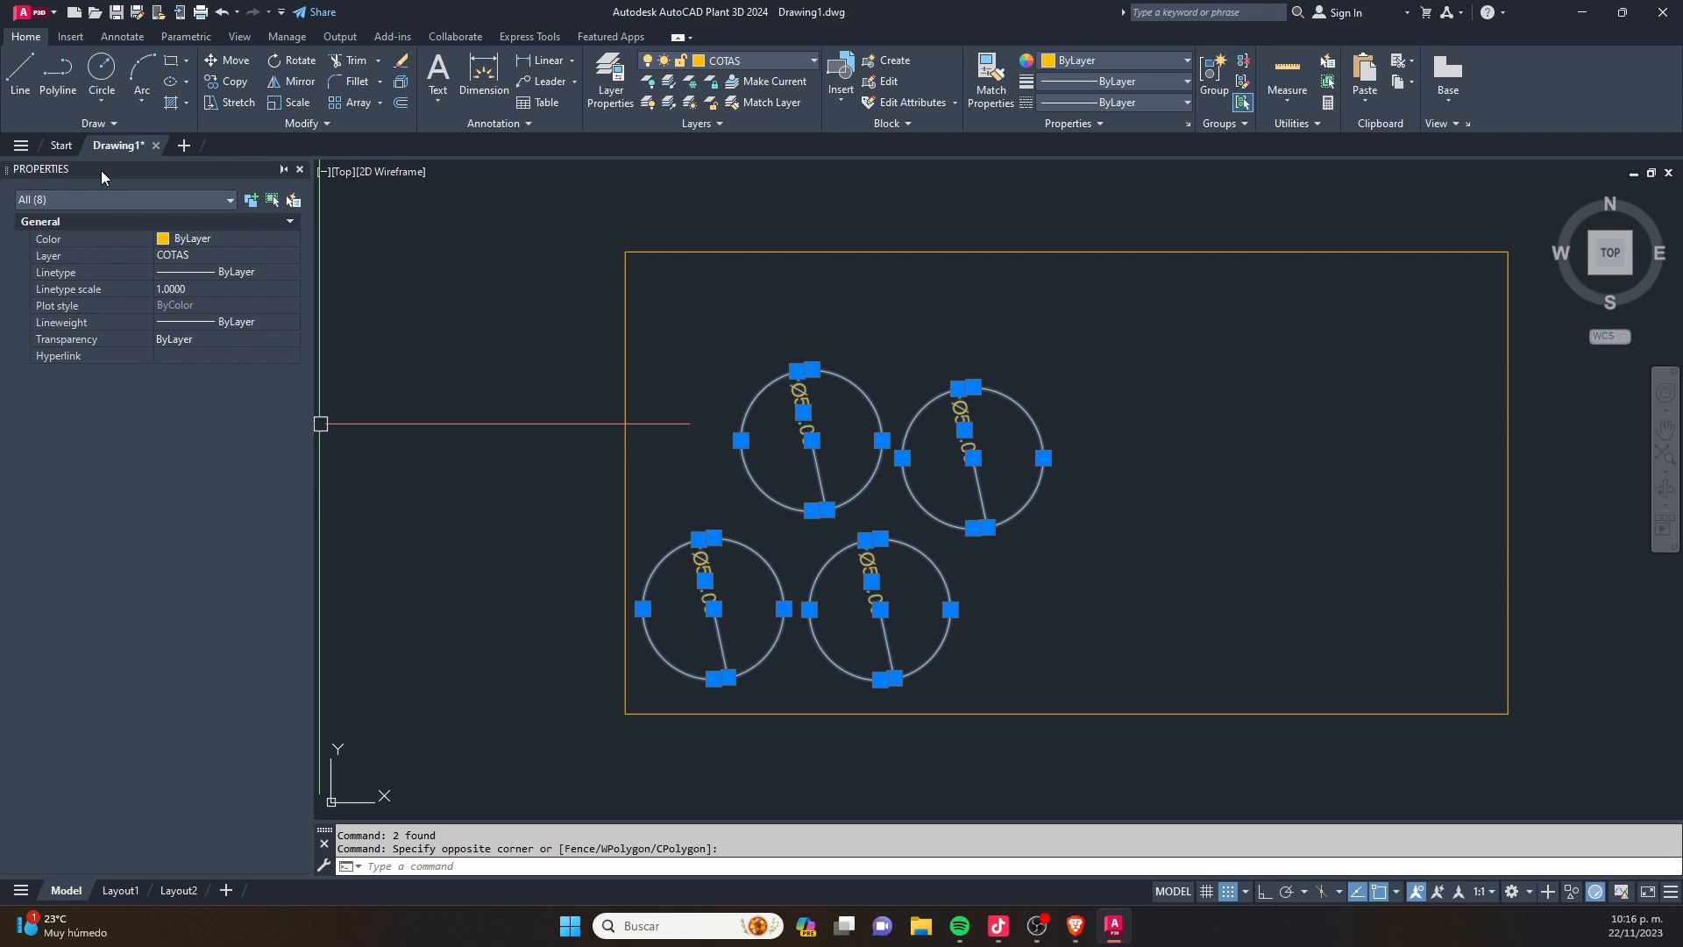
click(147, 197)
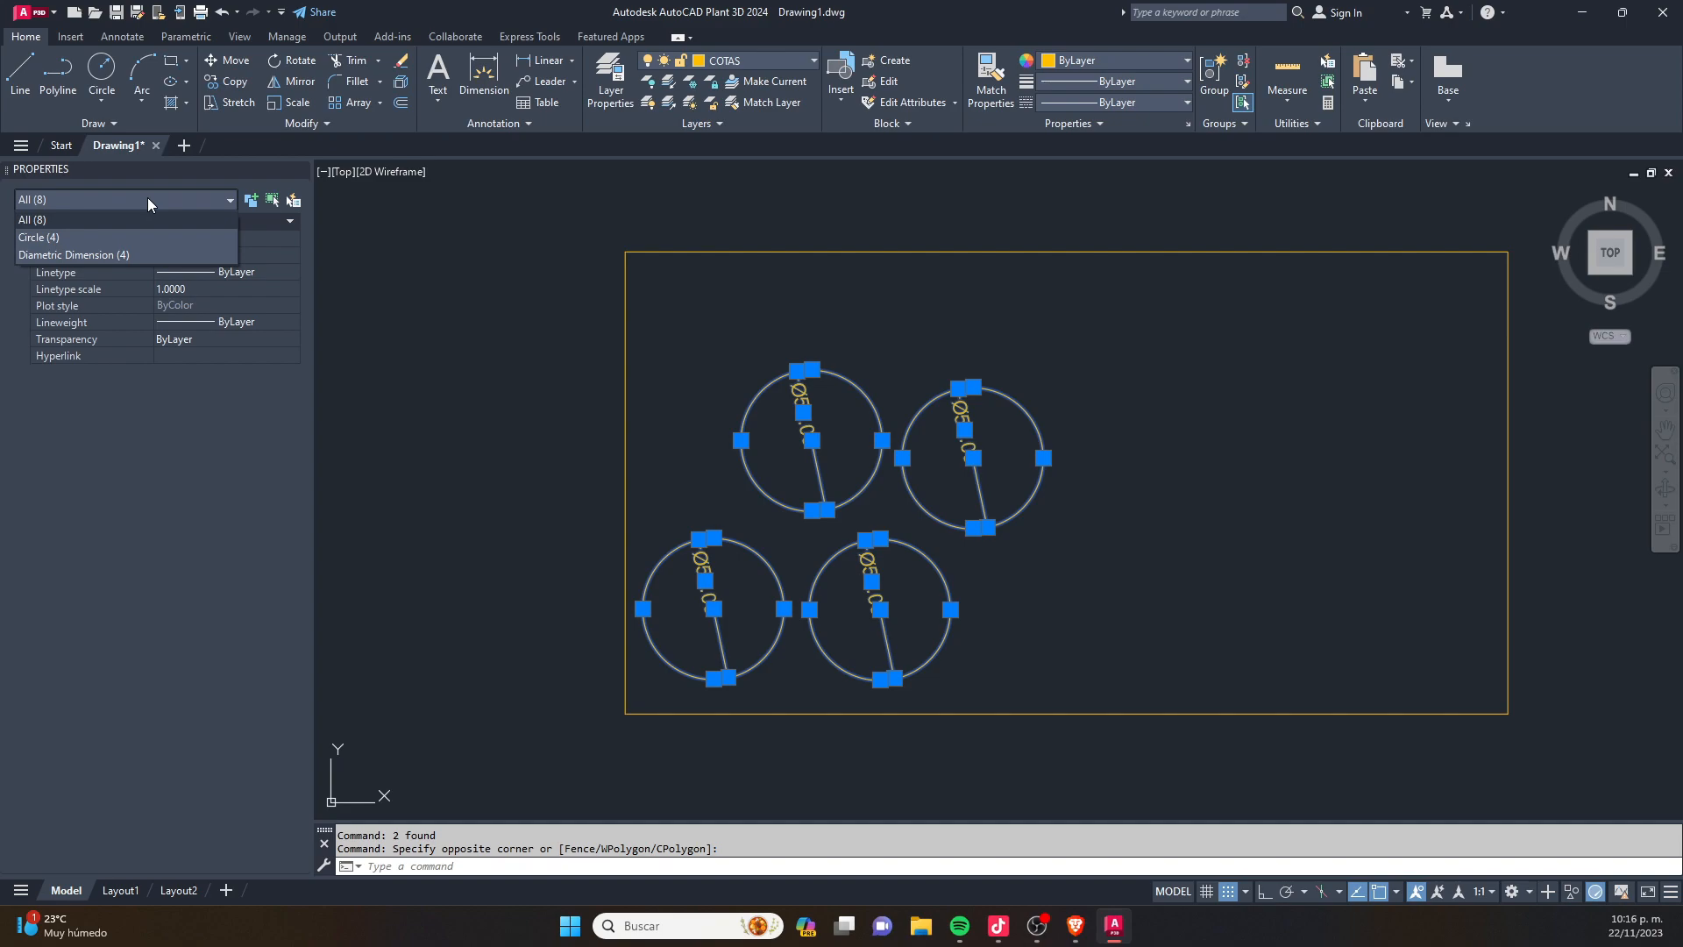
click(115, 255)
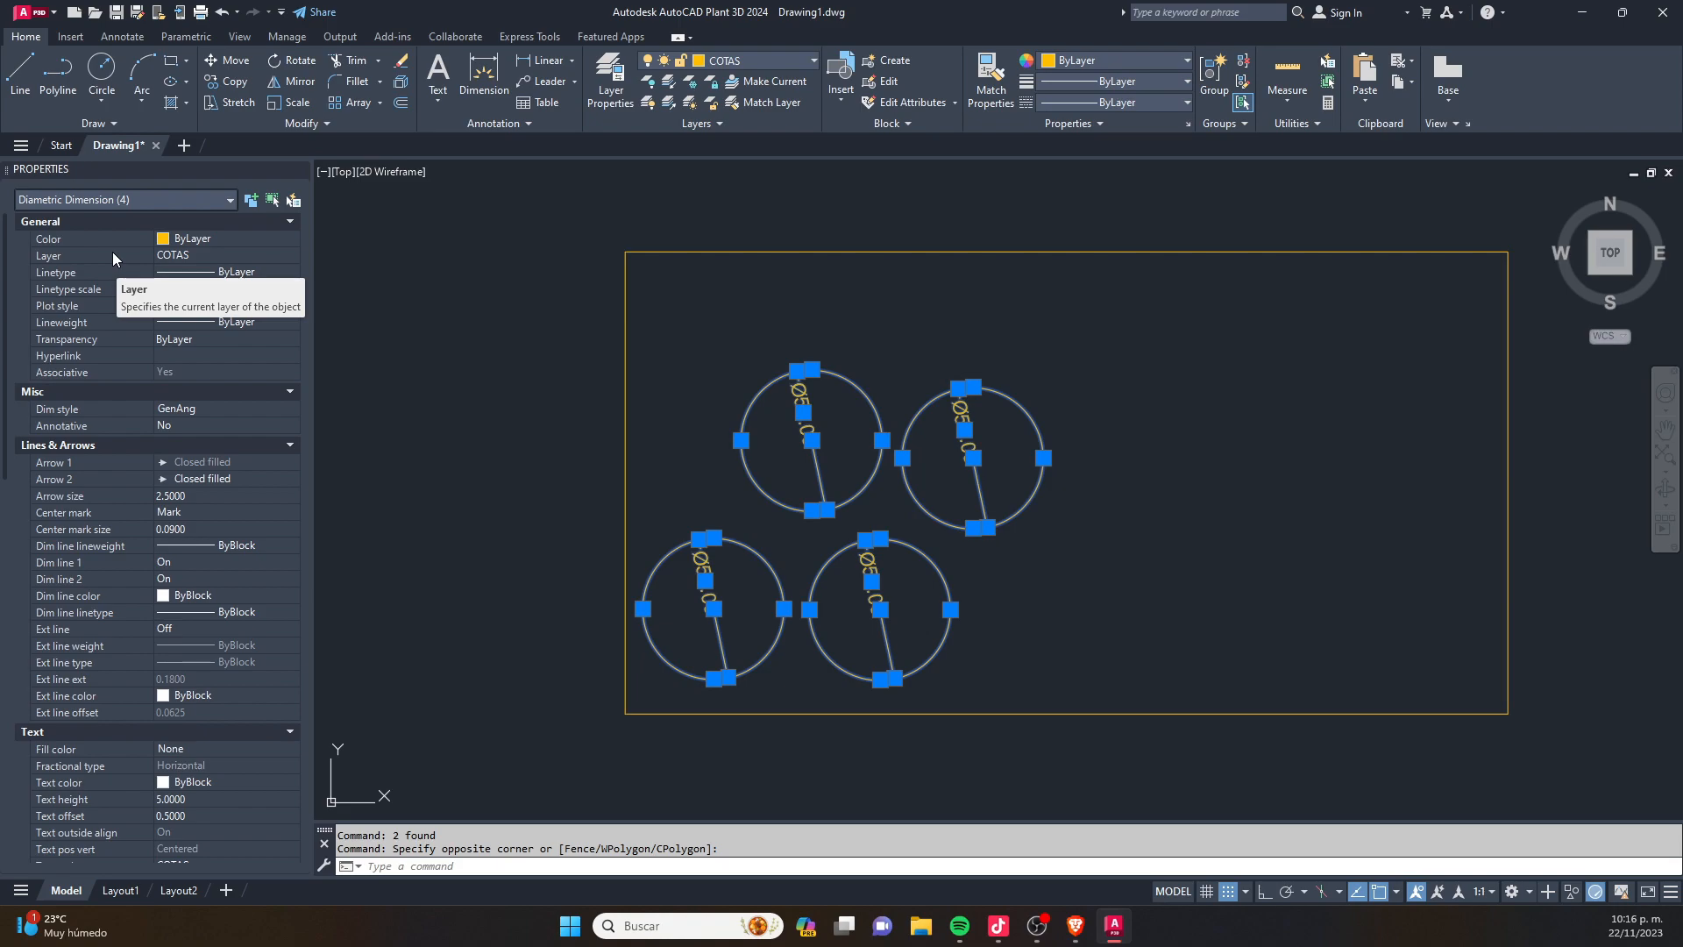
click(292, 221)
click(291, 241)
click(289, 261)
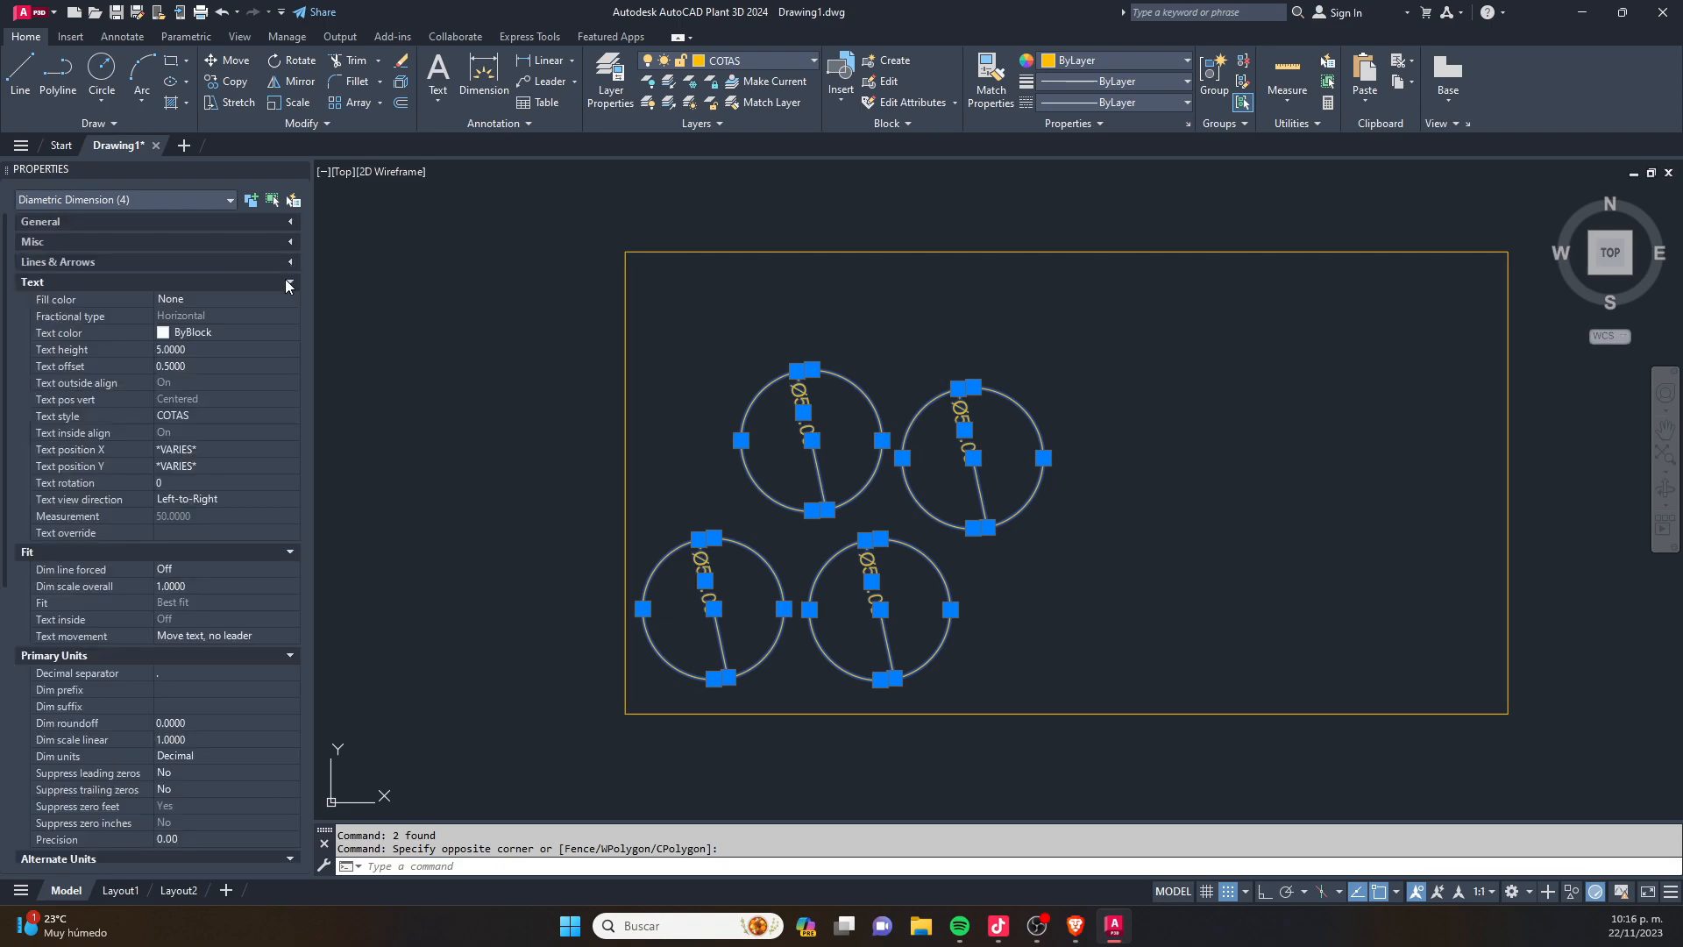
click(289, 277)
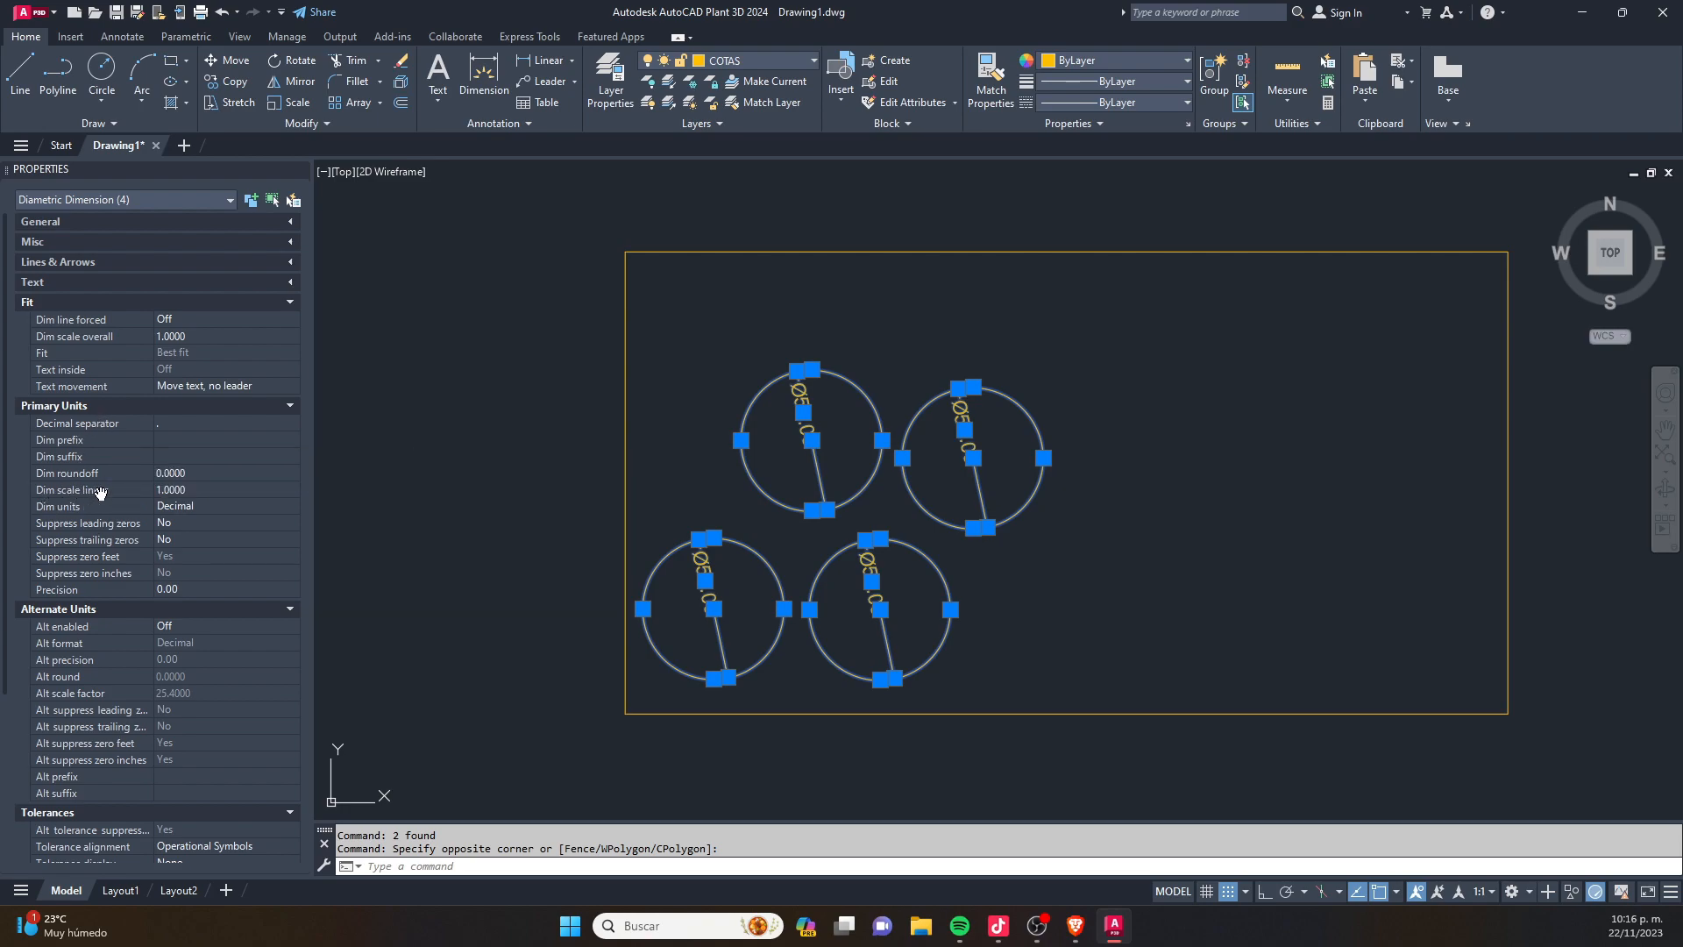
click(198, 491)
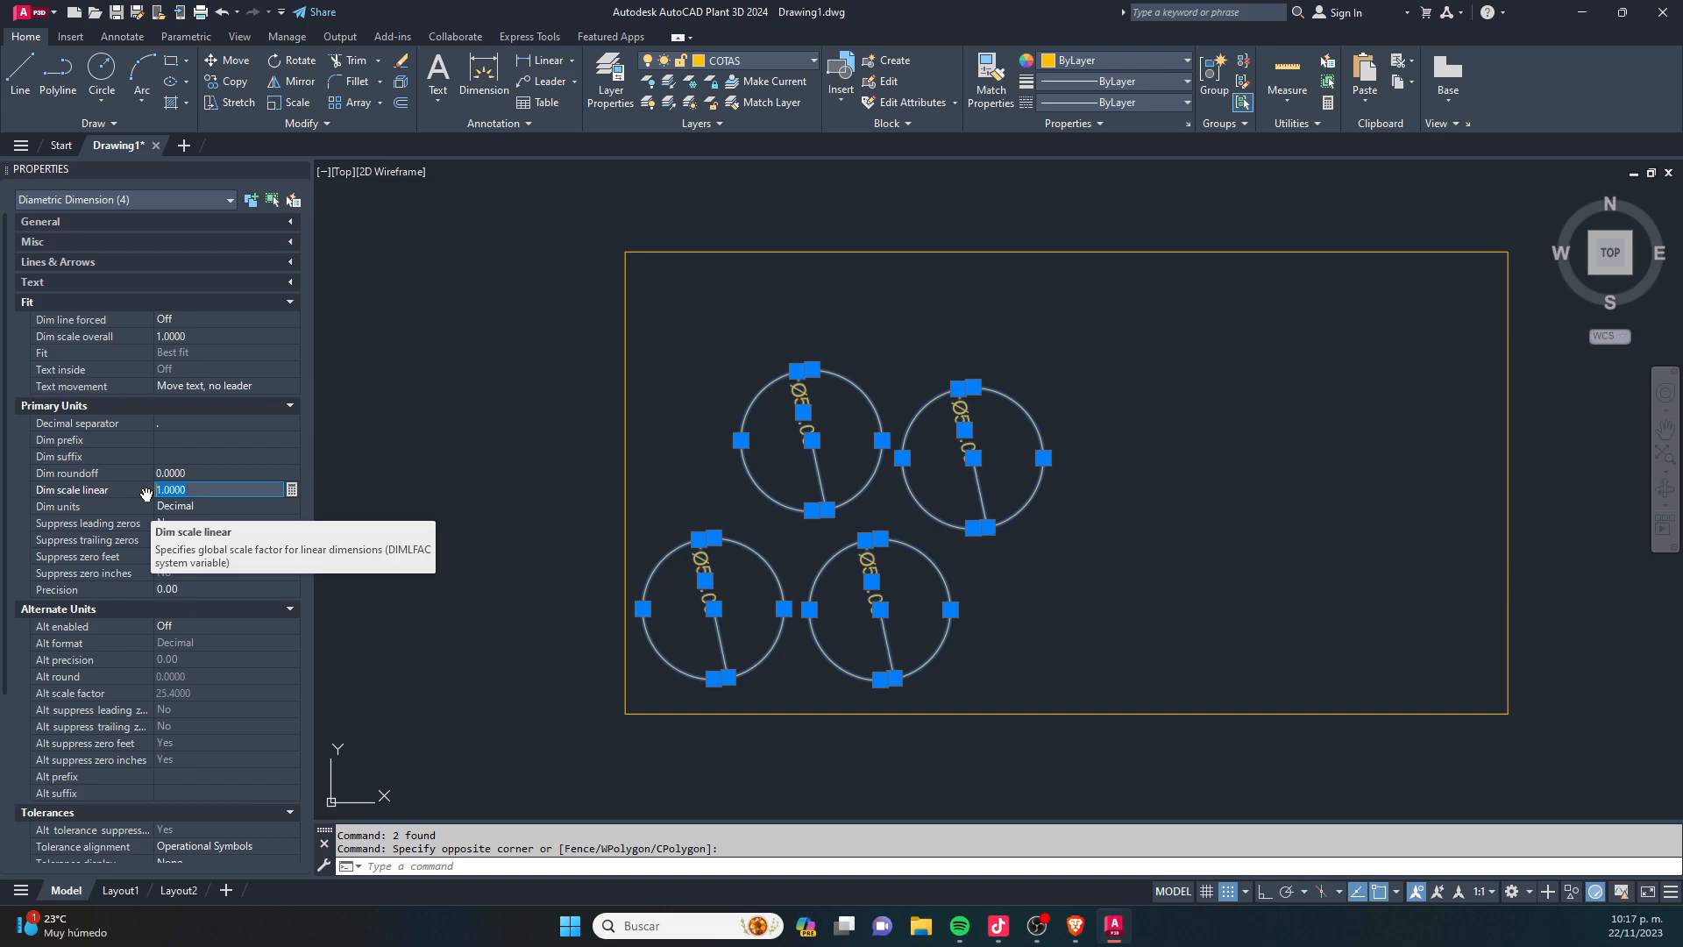
text(1)
key(Return)
key(Escape)
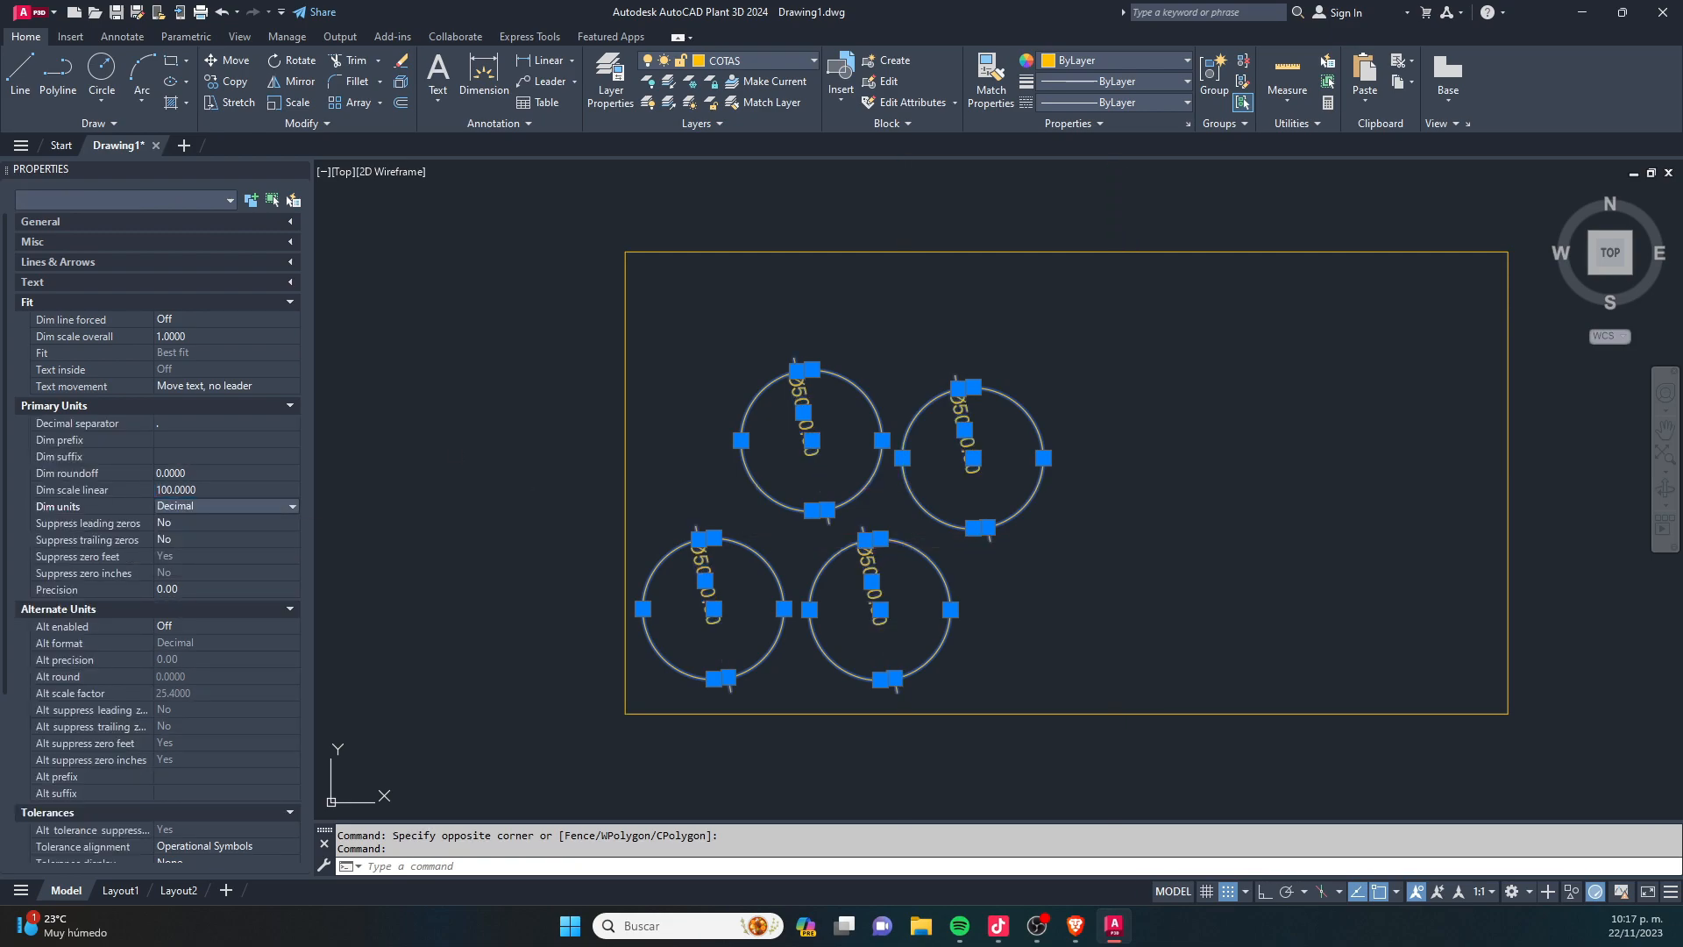
- Add a radius dimension to the upper-right circle, placing its text inside the circle
scroll(1014, 452, up, 6)
scroll(970, 477, down, 2)
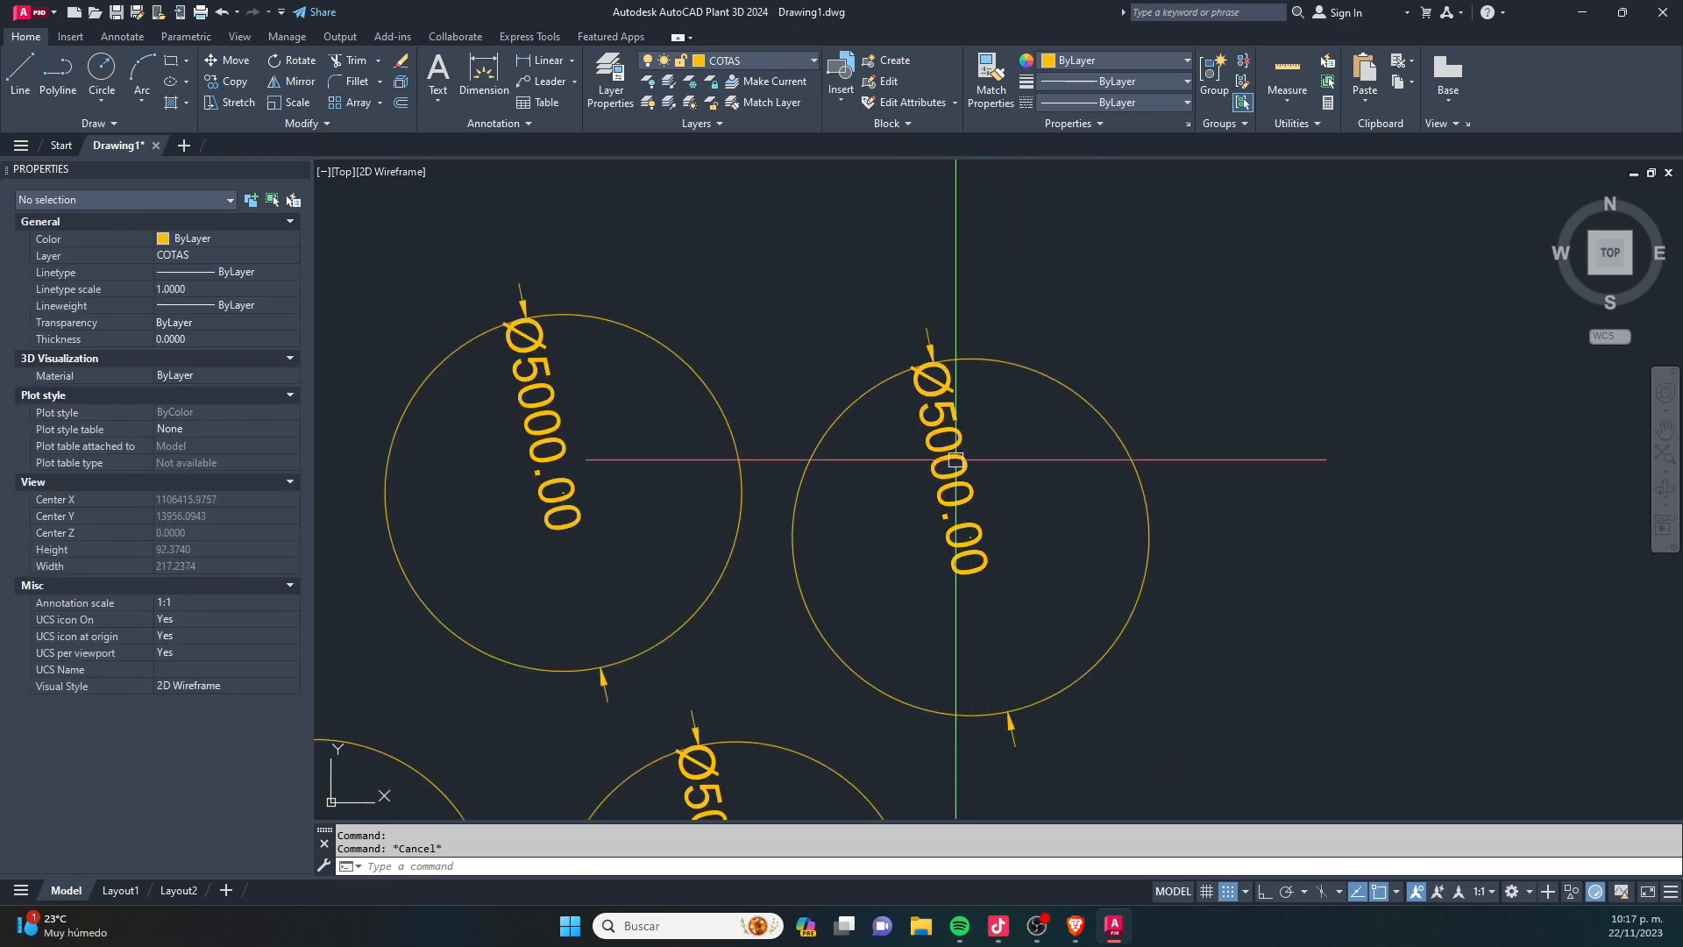
scroll(948, 410, down, 2)
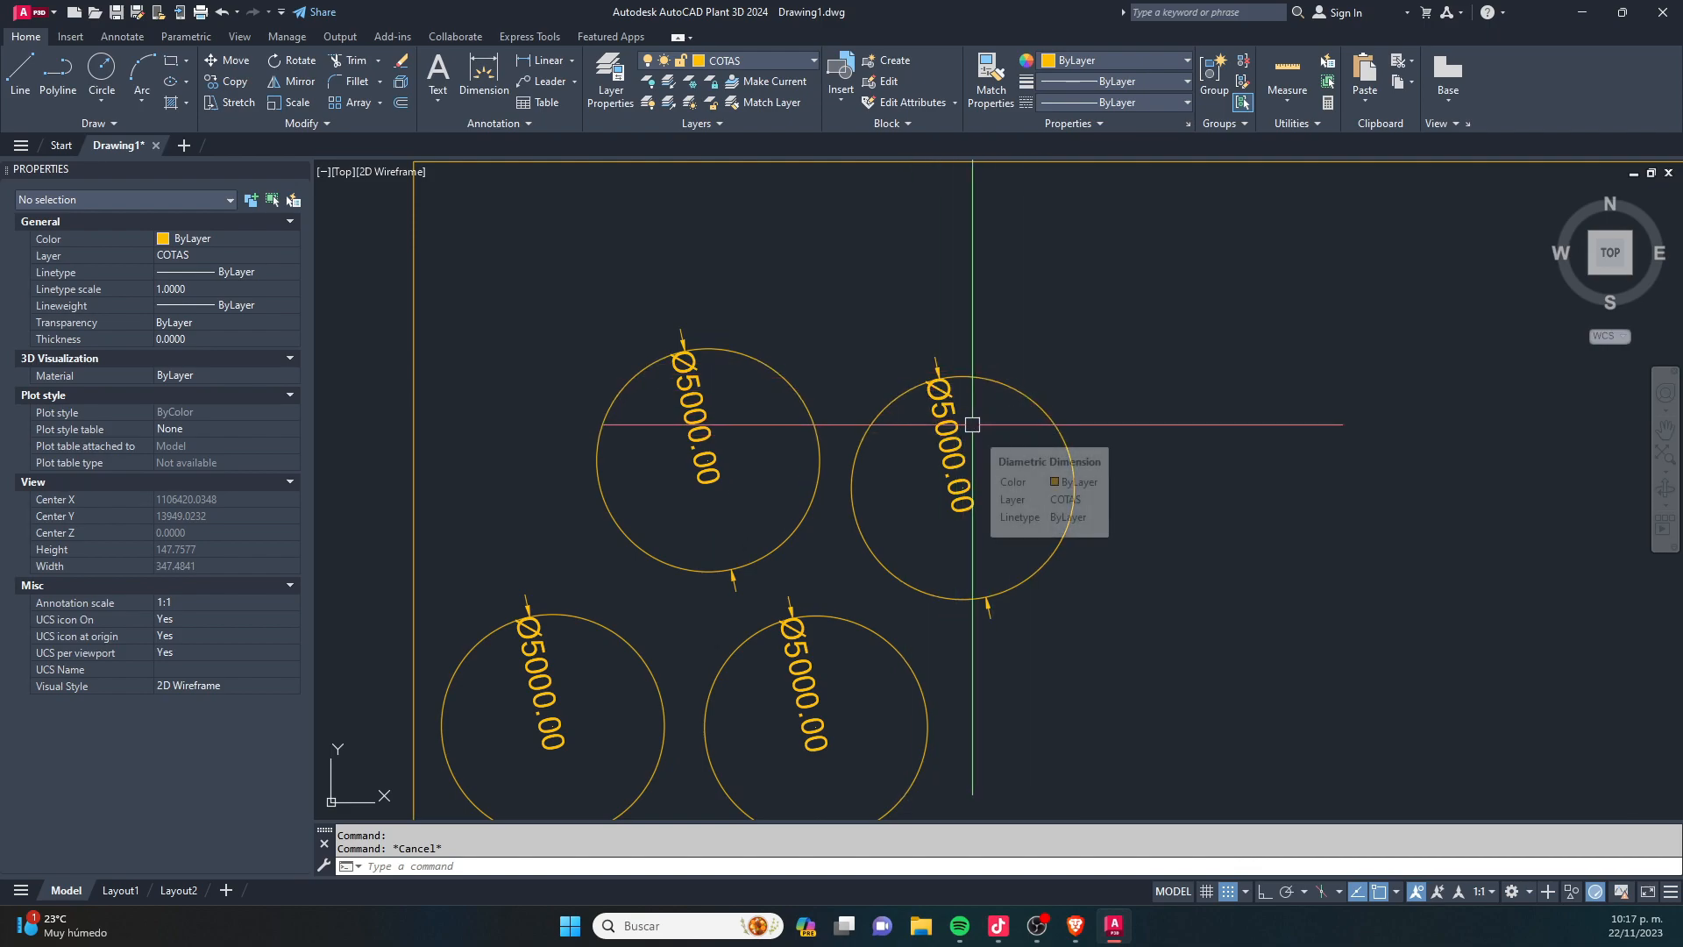
text(dra)
key(Return)
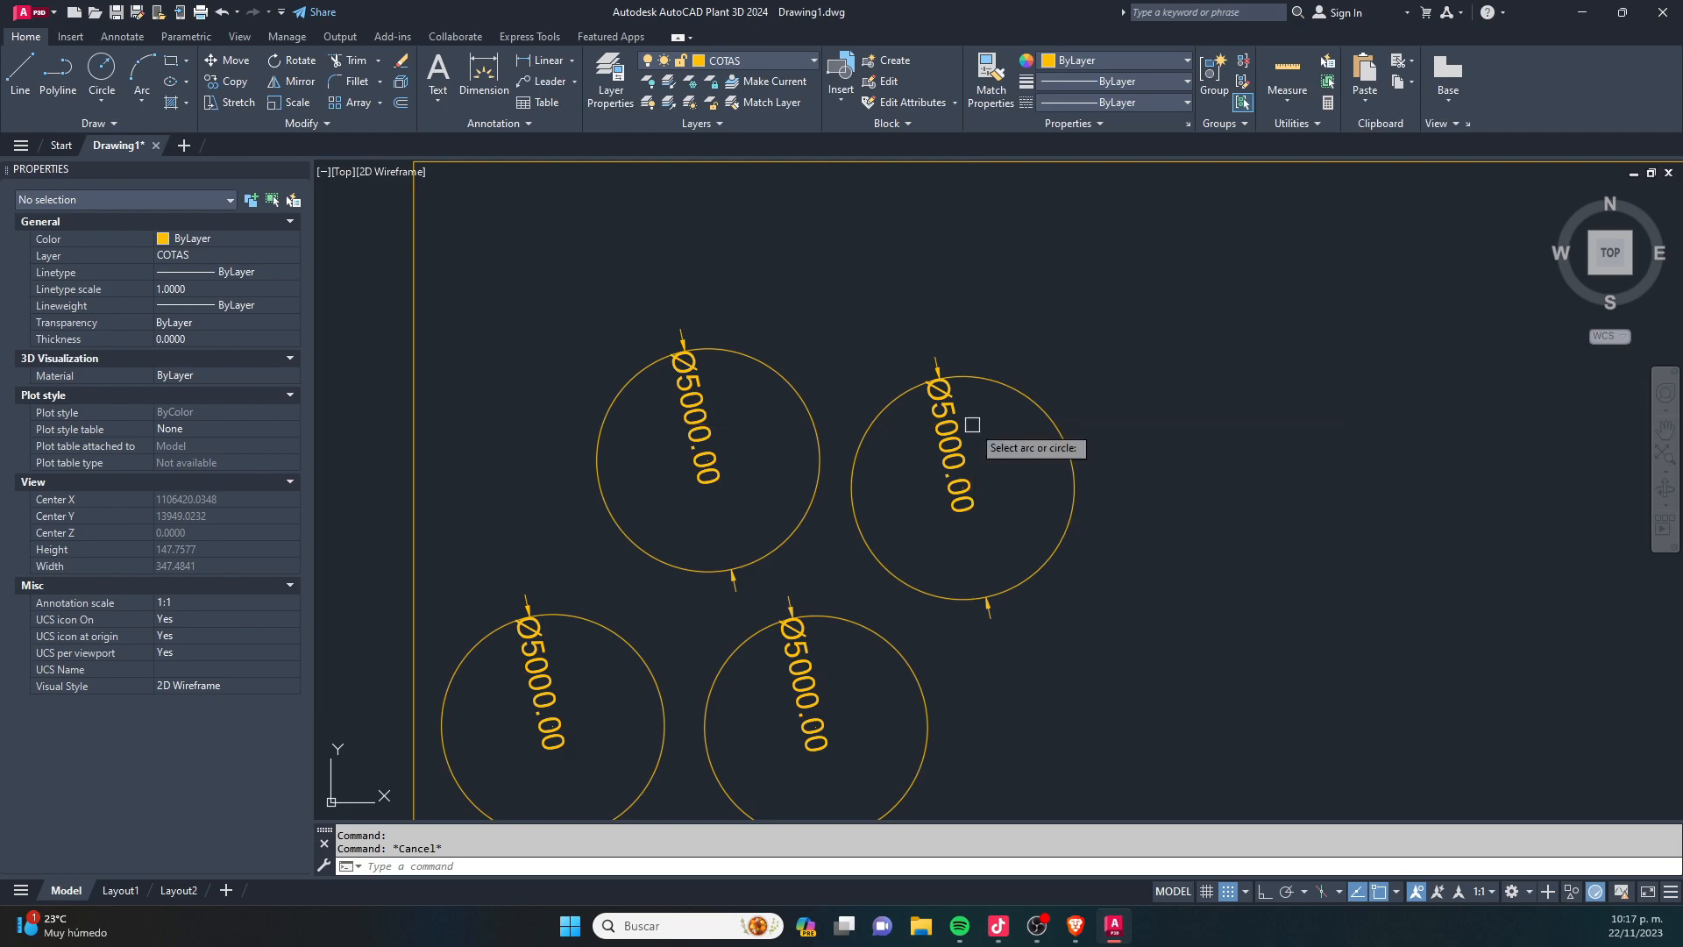
click(1040, 418)
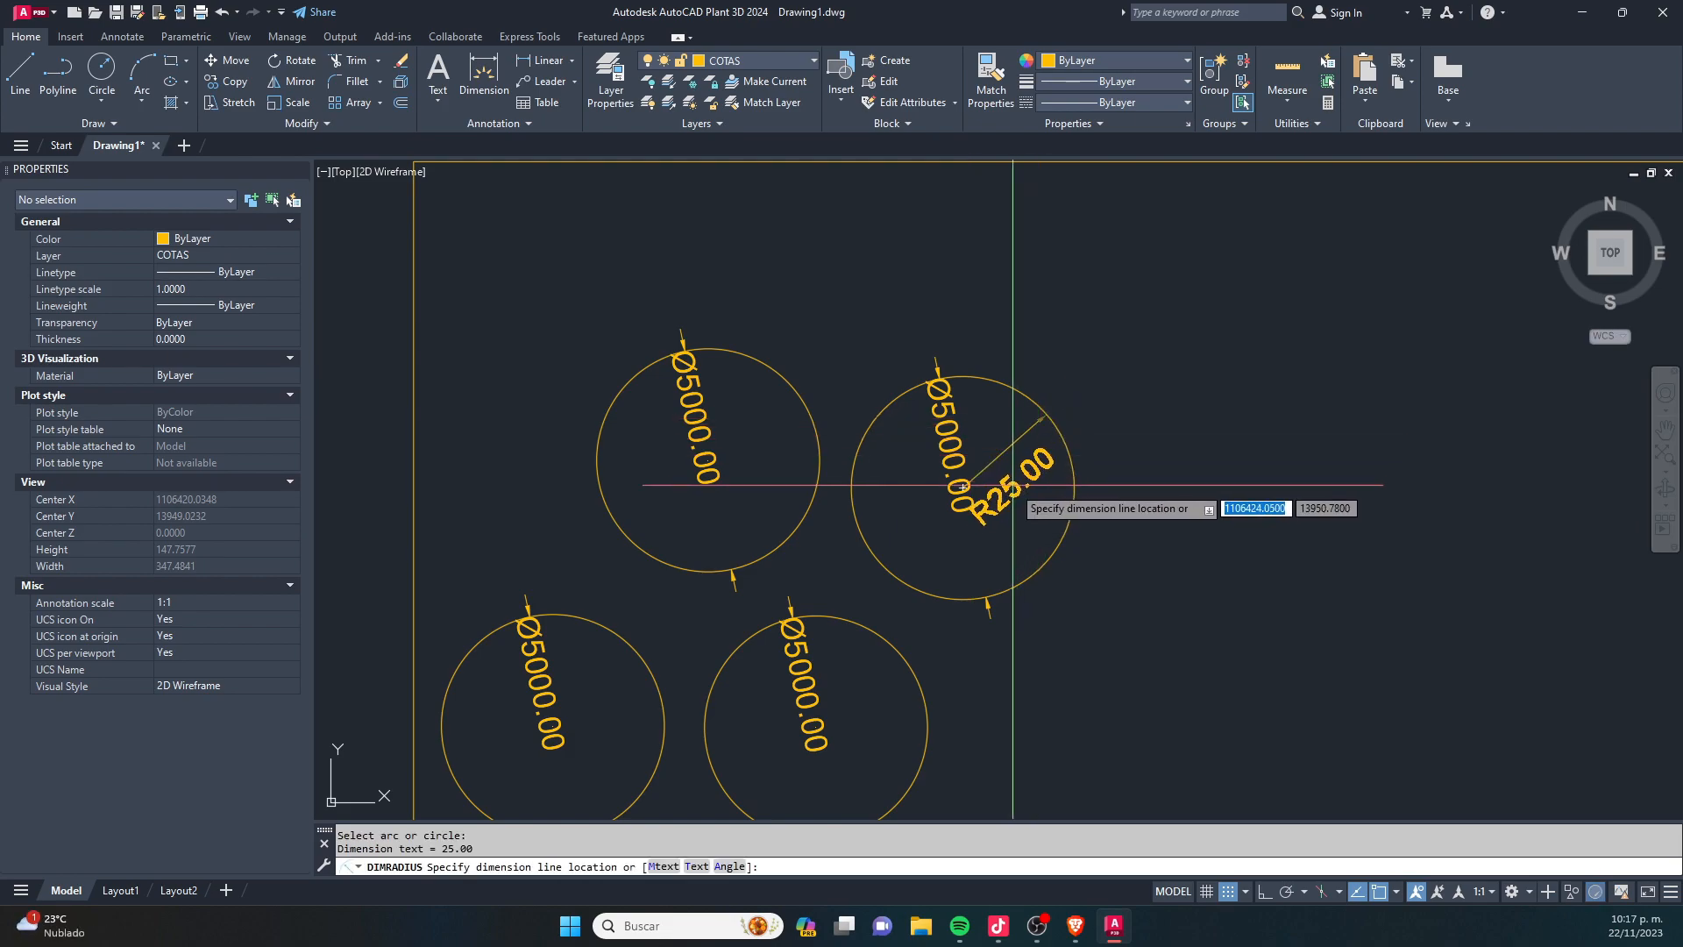
key(Escape)
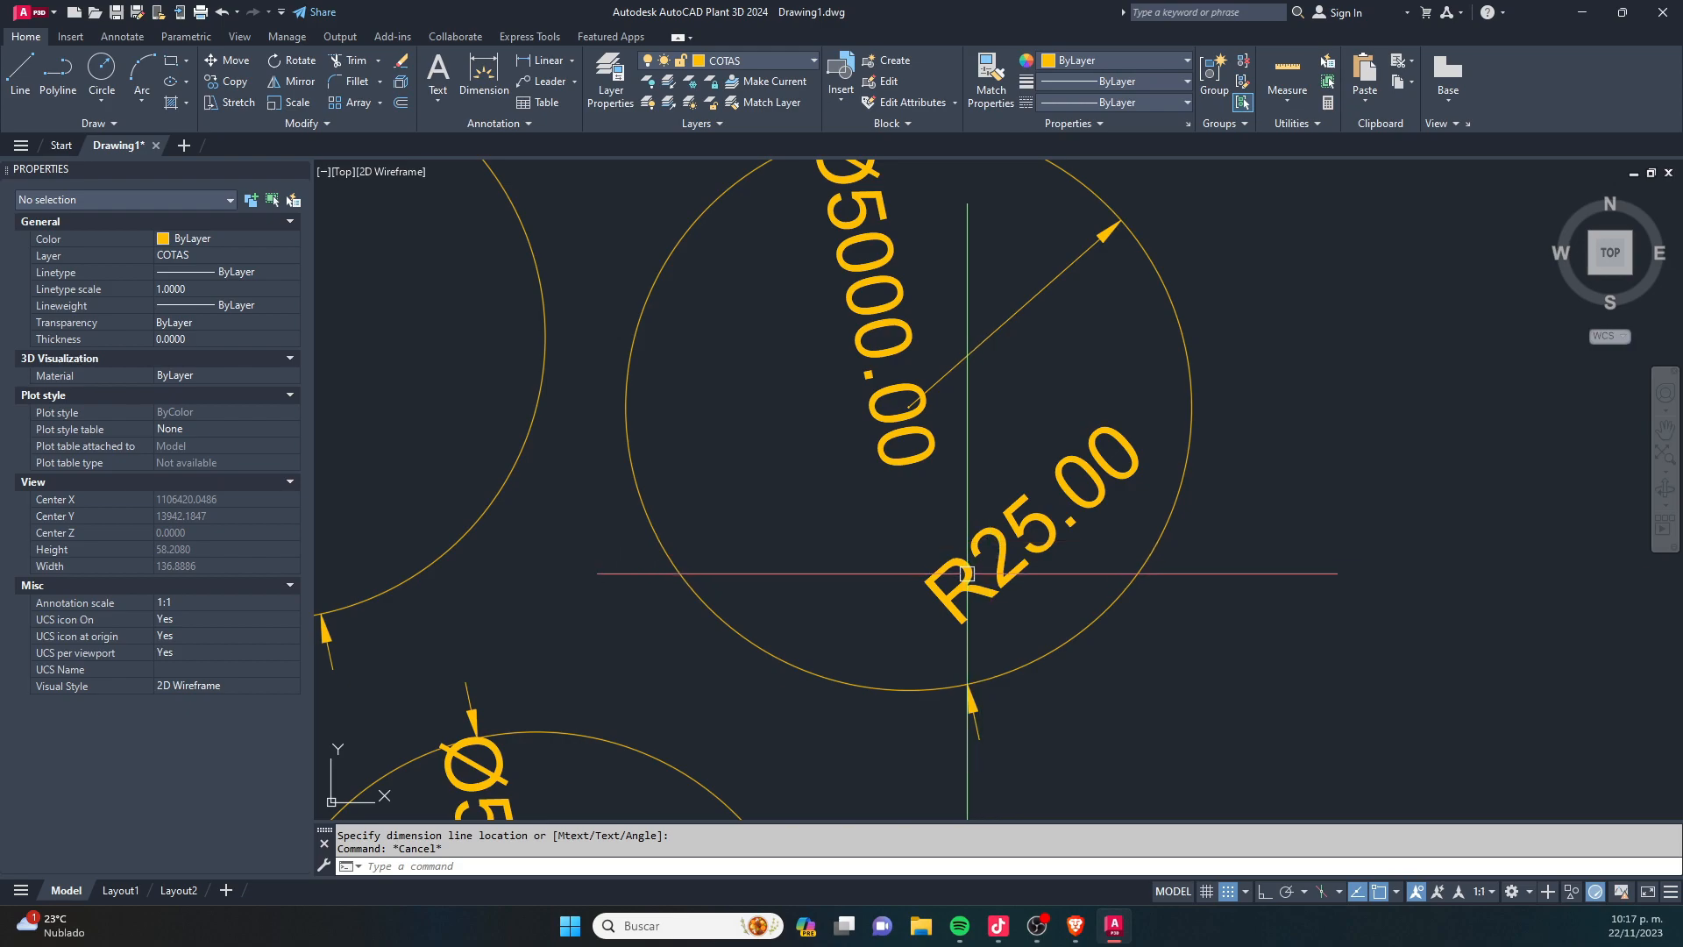
- Match the properties of the circle's Ø5000.00 dimension onto its radius dimension
scroll(973, 540, down, 2)
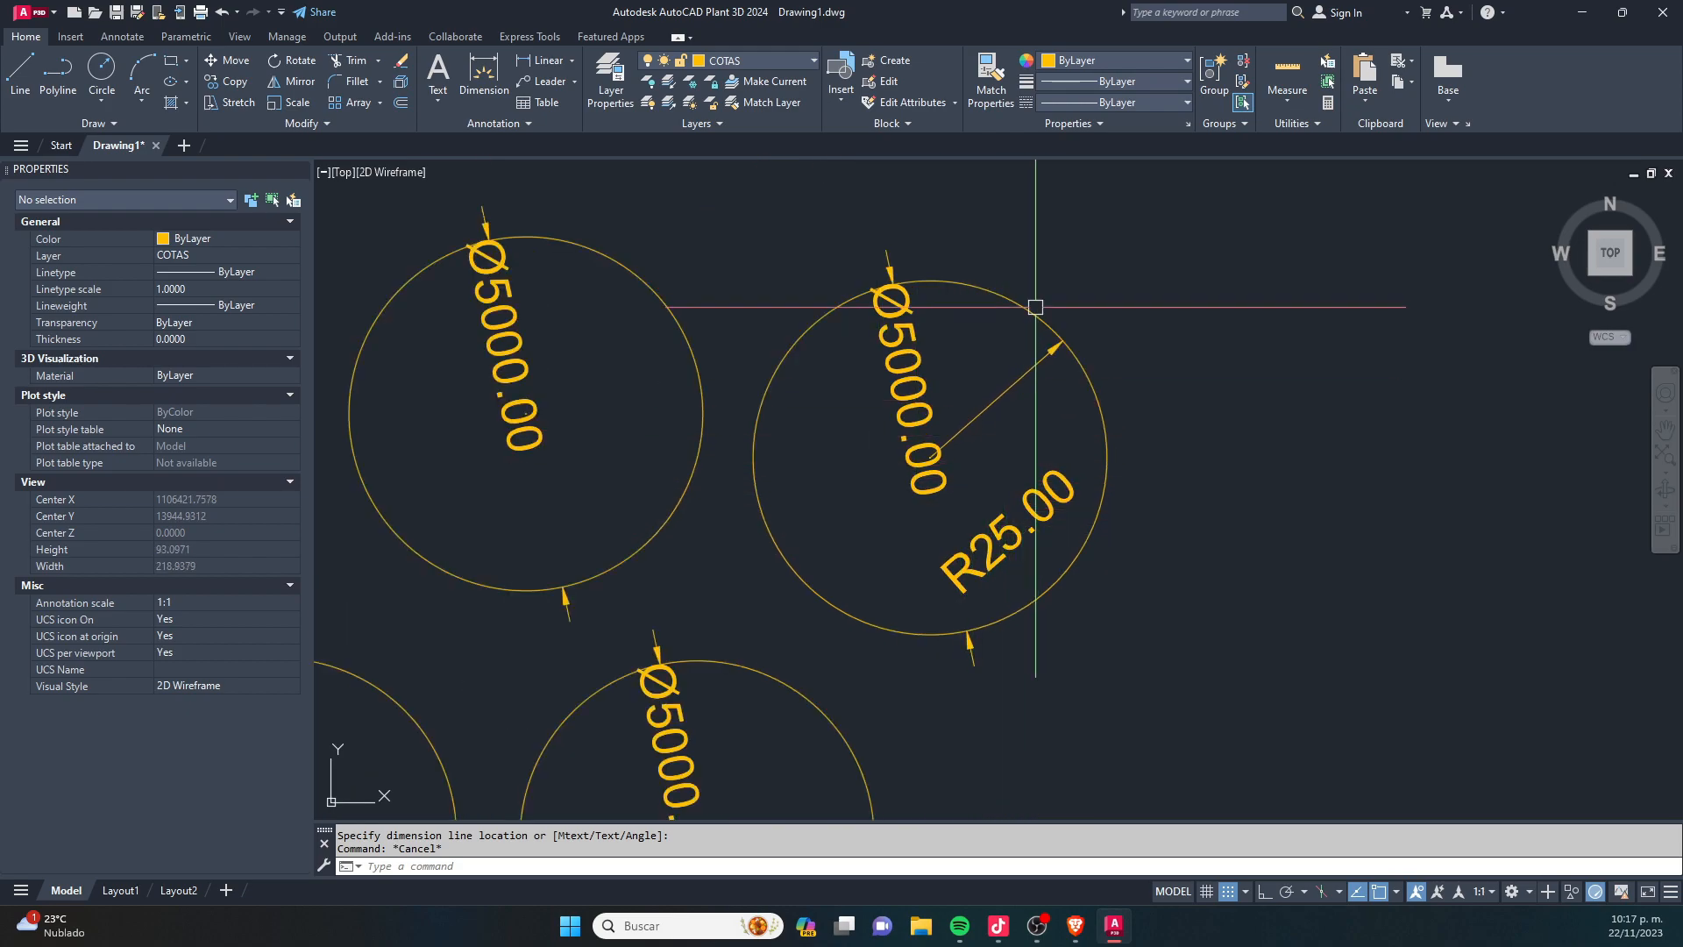
text(ma)
key(Return)
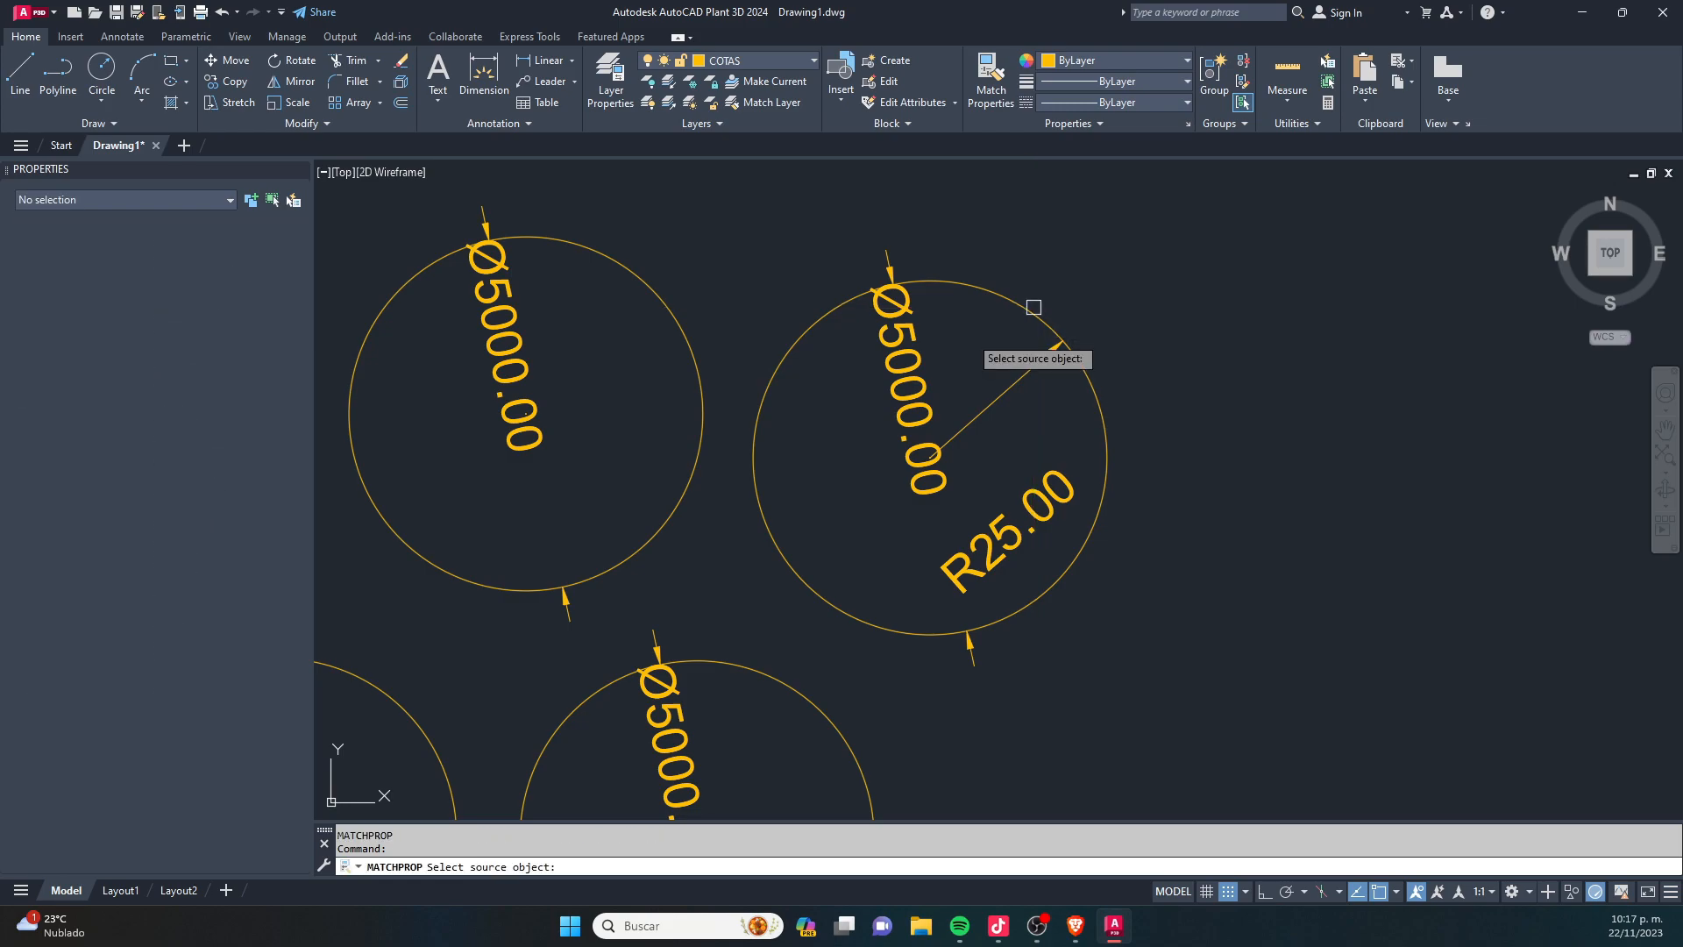
click(881, 370)
click(1021, 503)
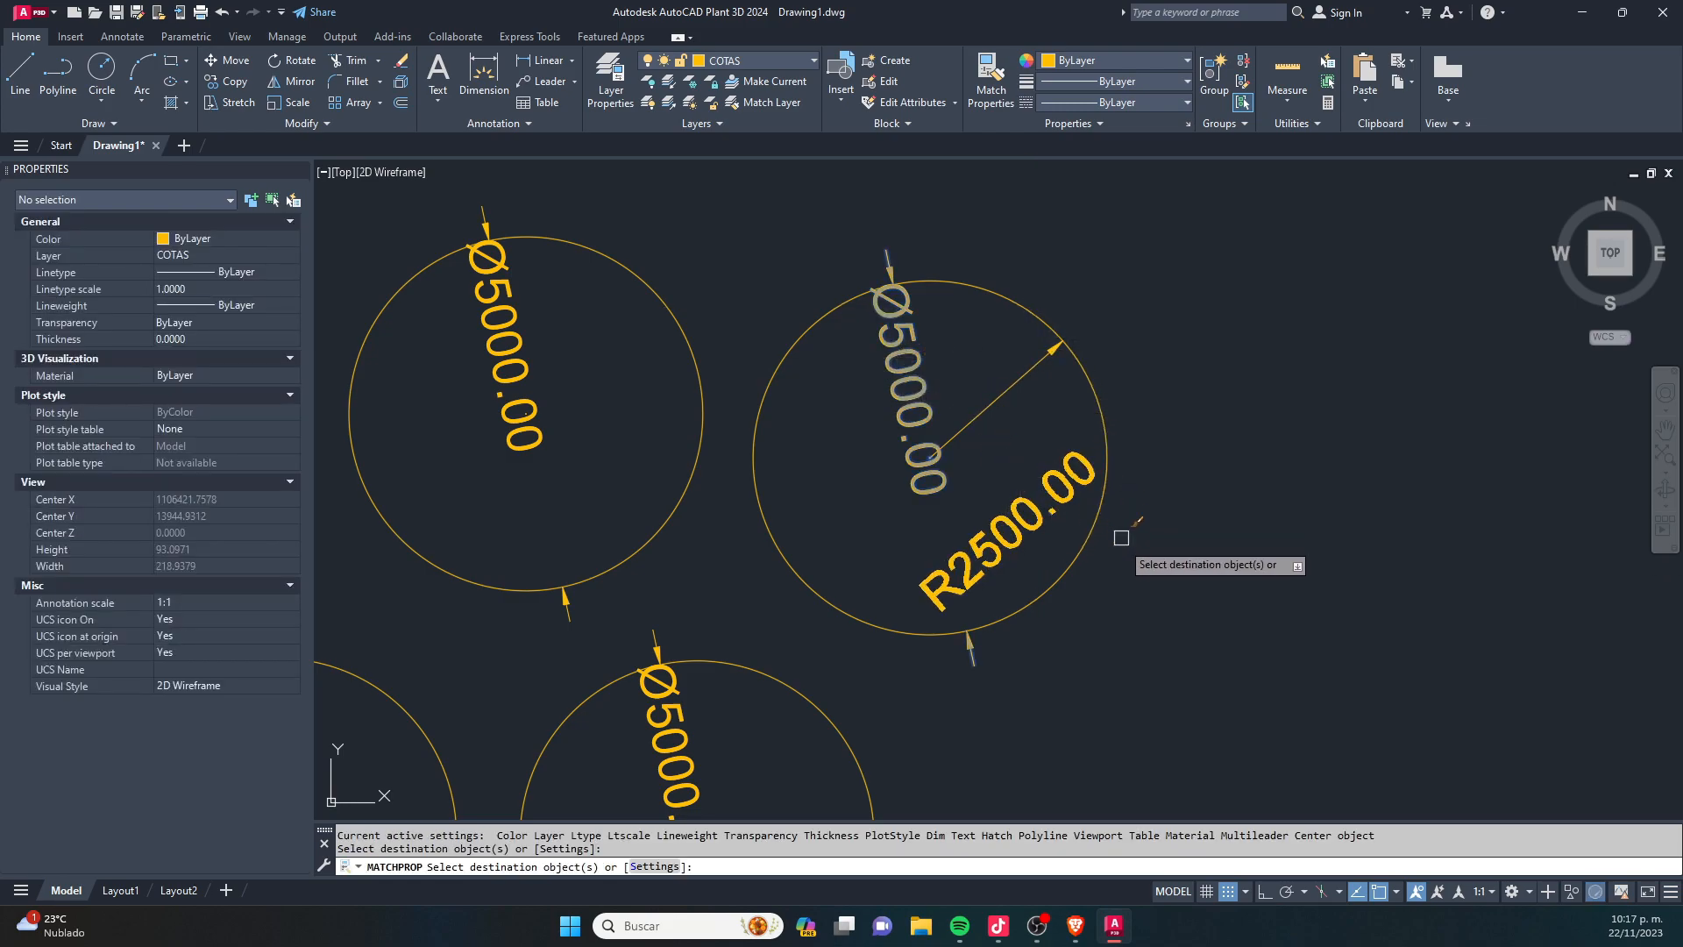
key(Escape)
scroll(998, 622, up, 2)
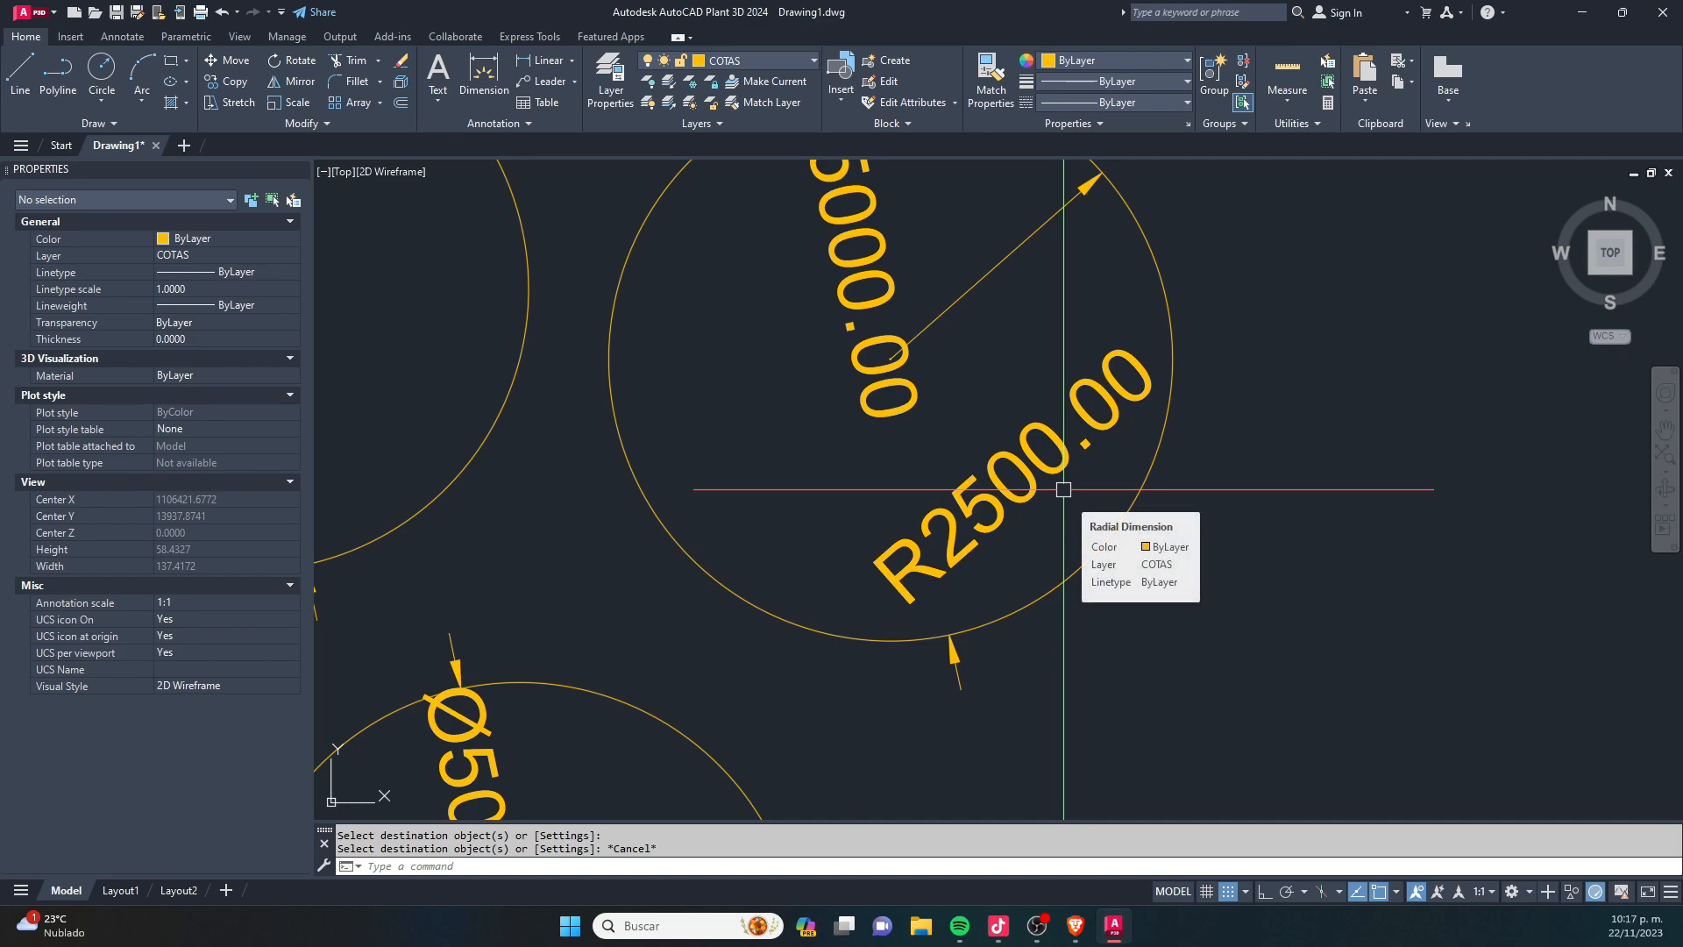
scroll(986, 503, up, 2)
scroll(949, 475, down, 8)
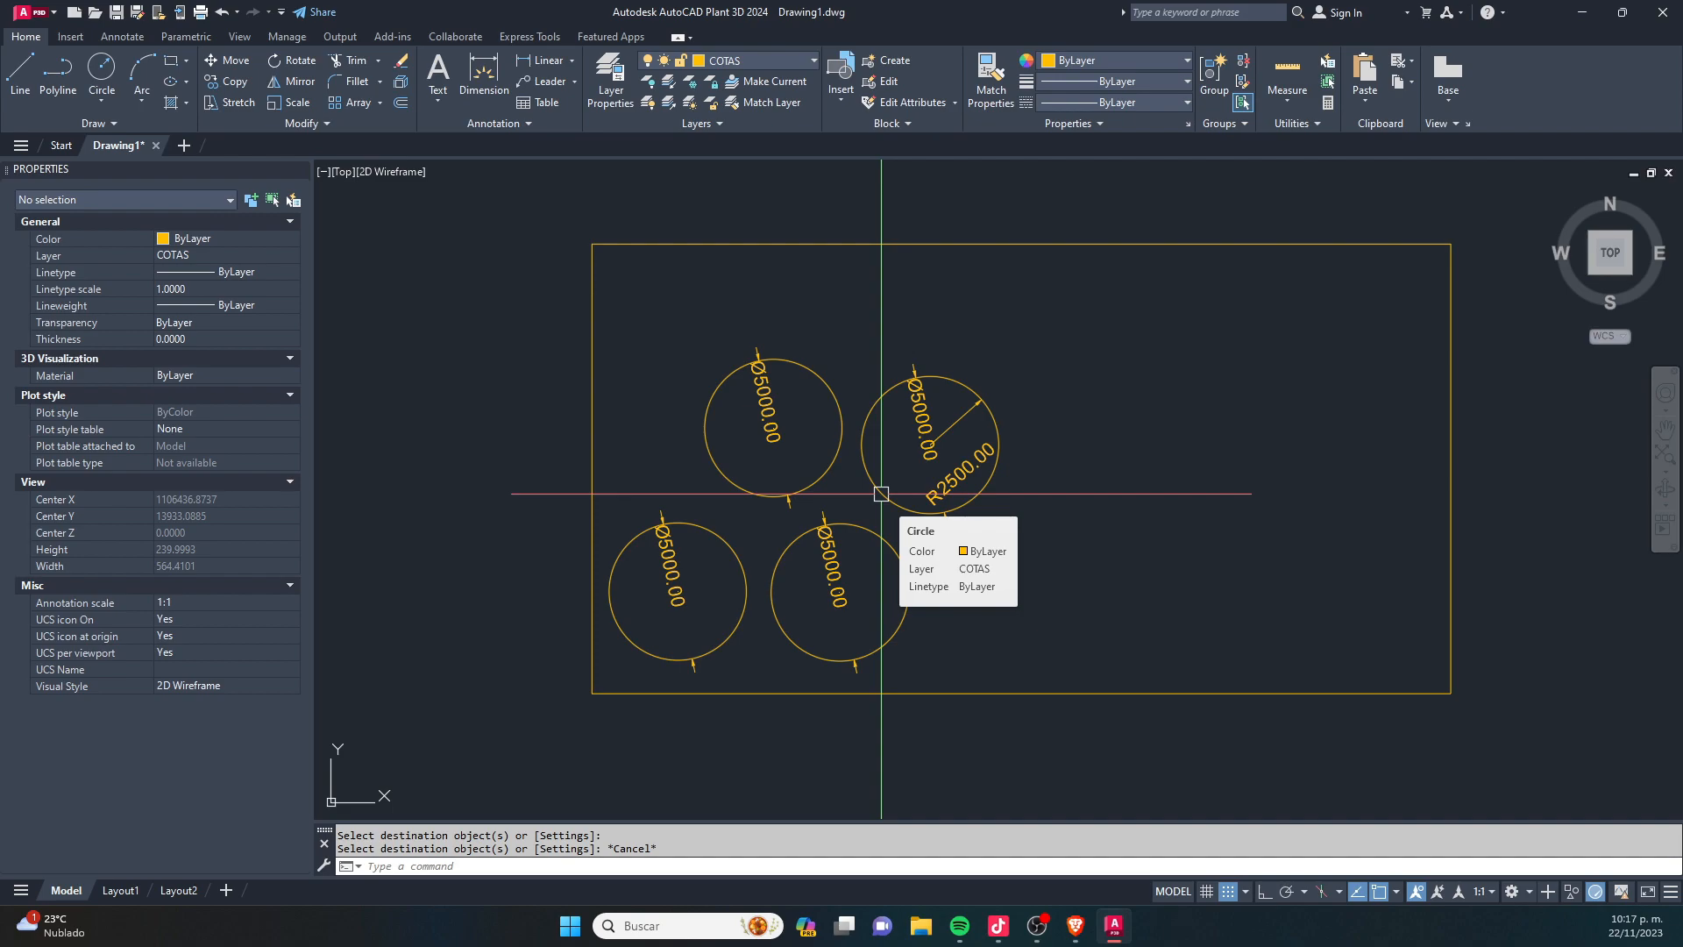
click(21, 144)
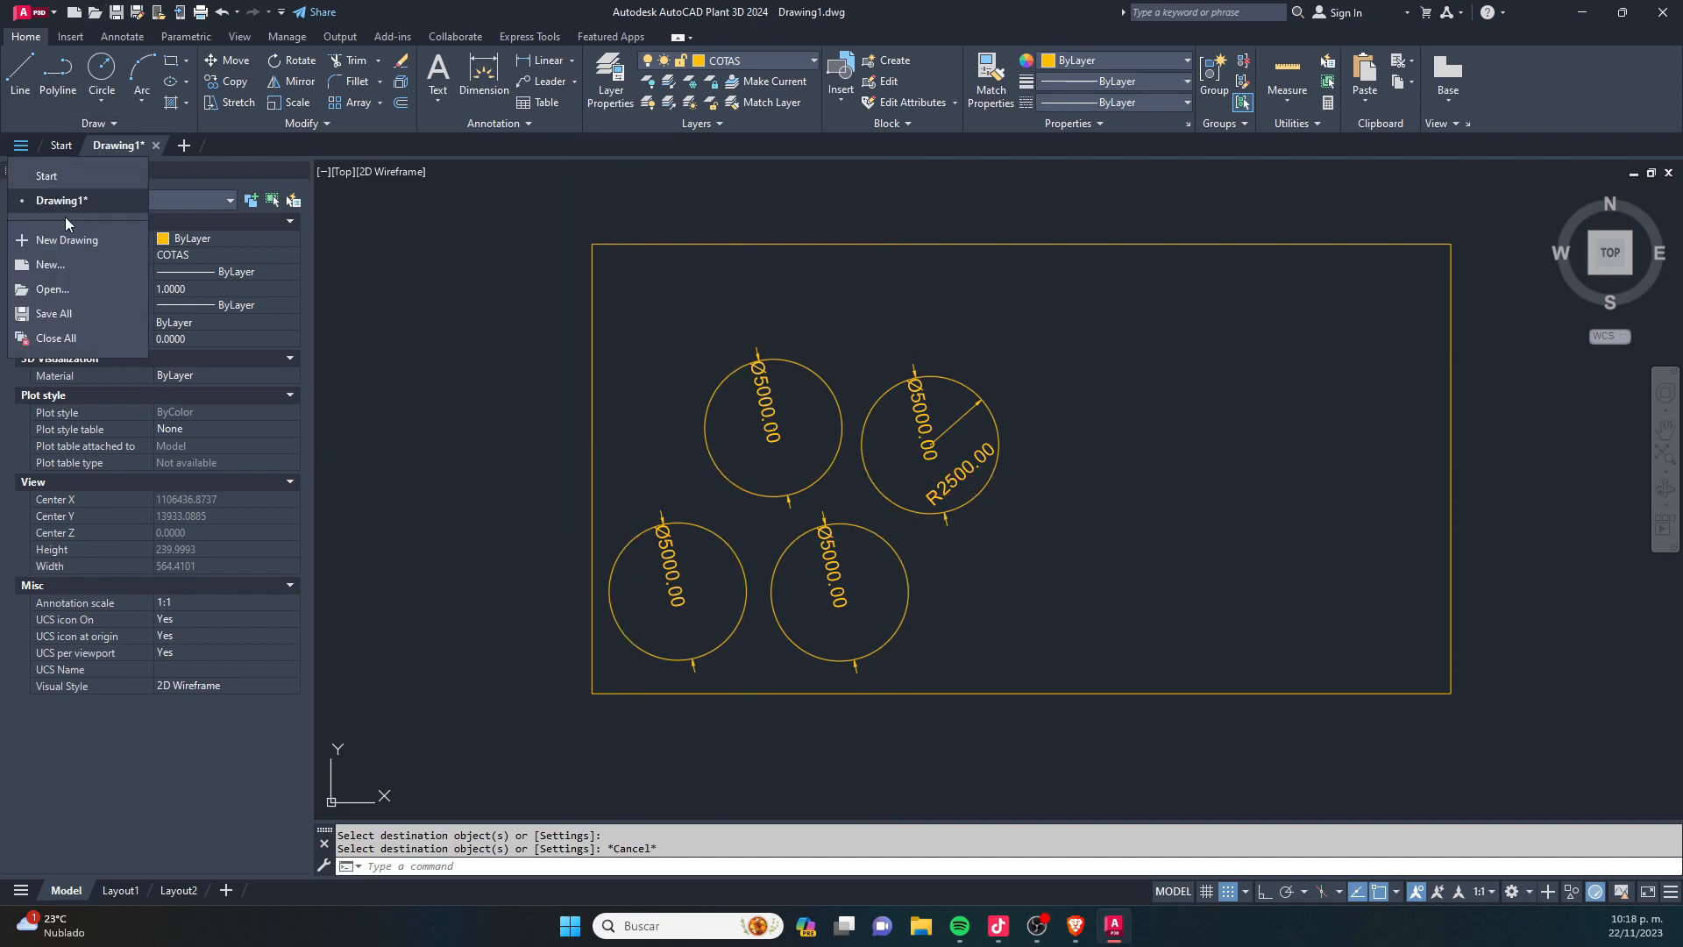
click(23, 149)
click(23, 150)
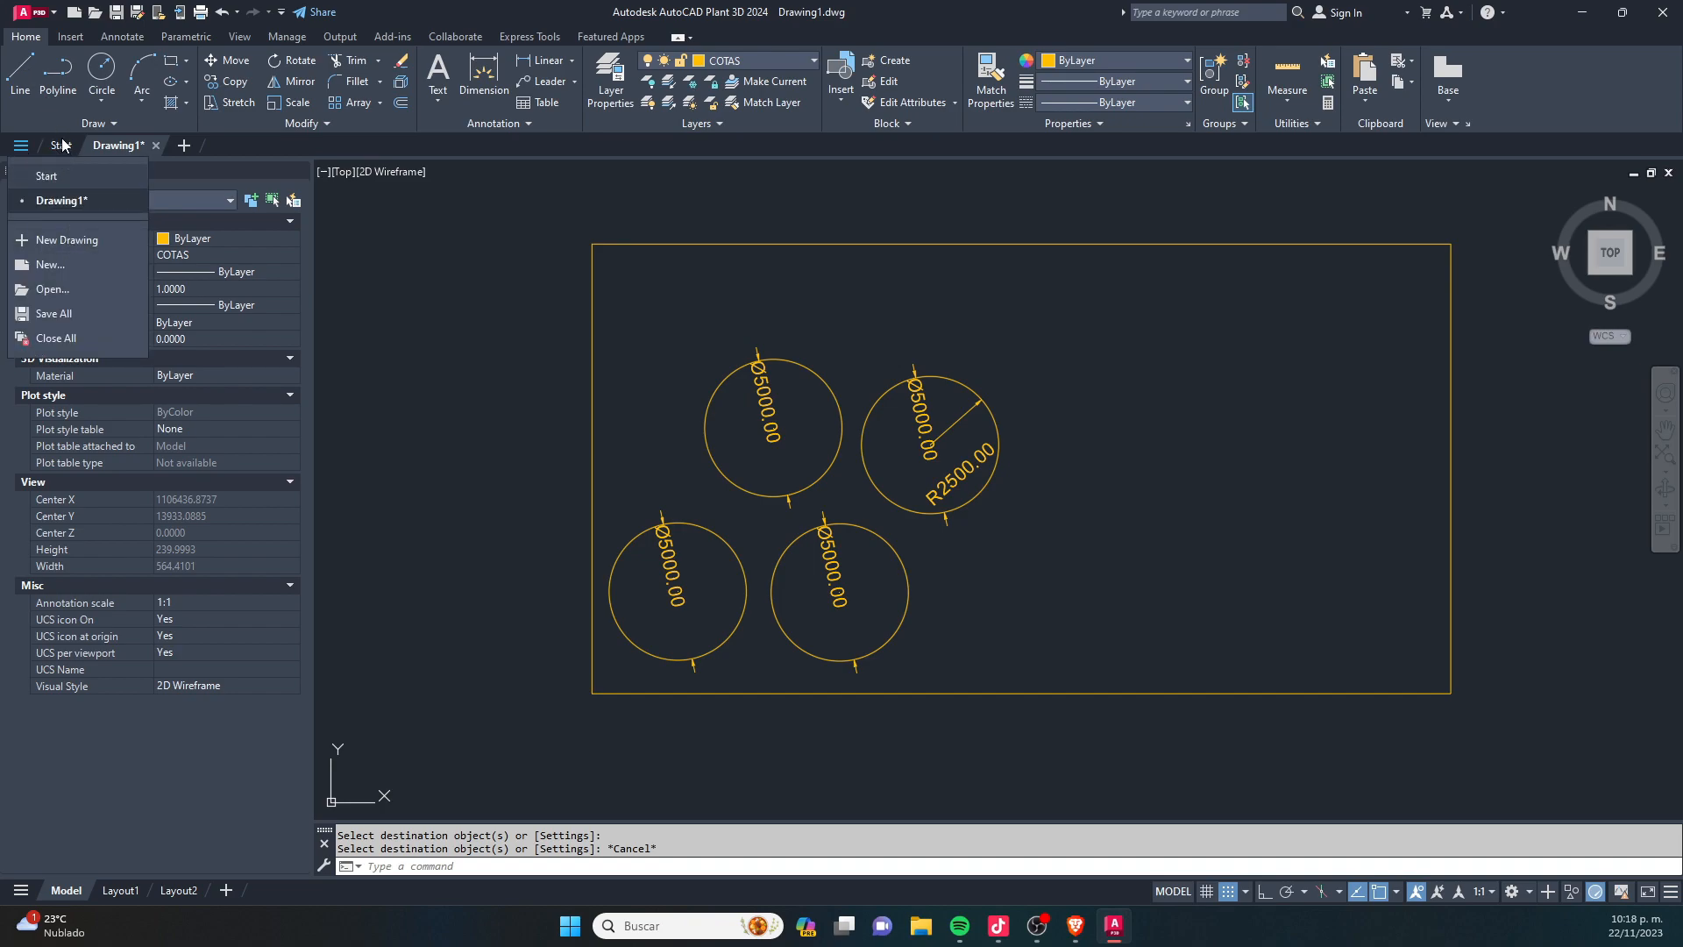
key(Escape)
key(Escape)
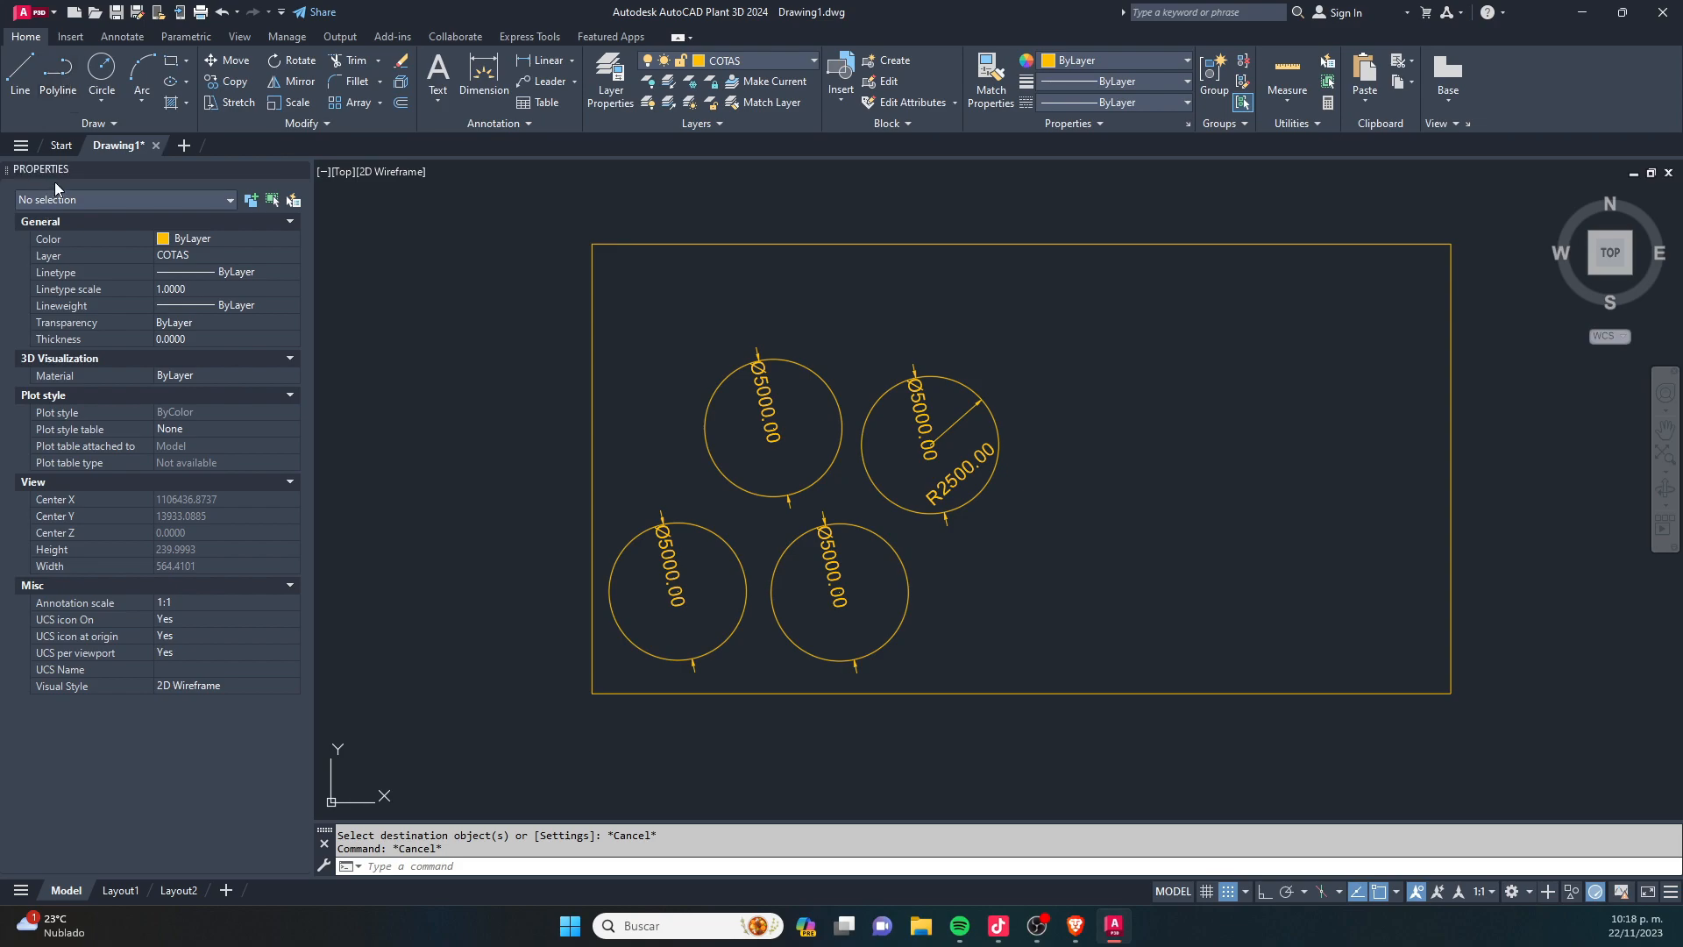
- Erase all four circles and their dimensions, keeping the rectangle
click(793, 440)
click(878, 454)
click(1071, 624)
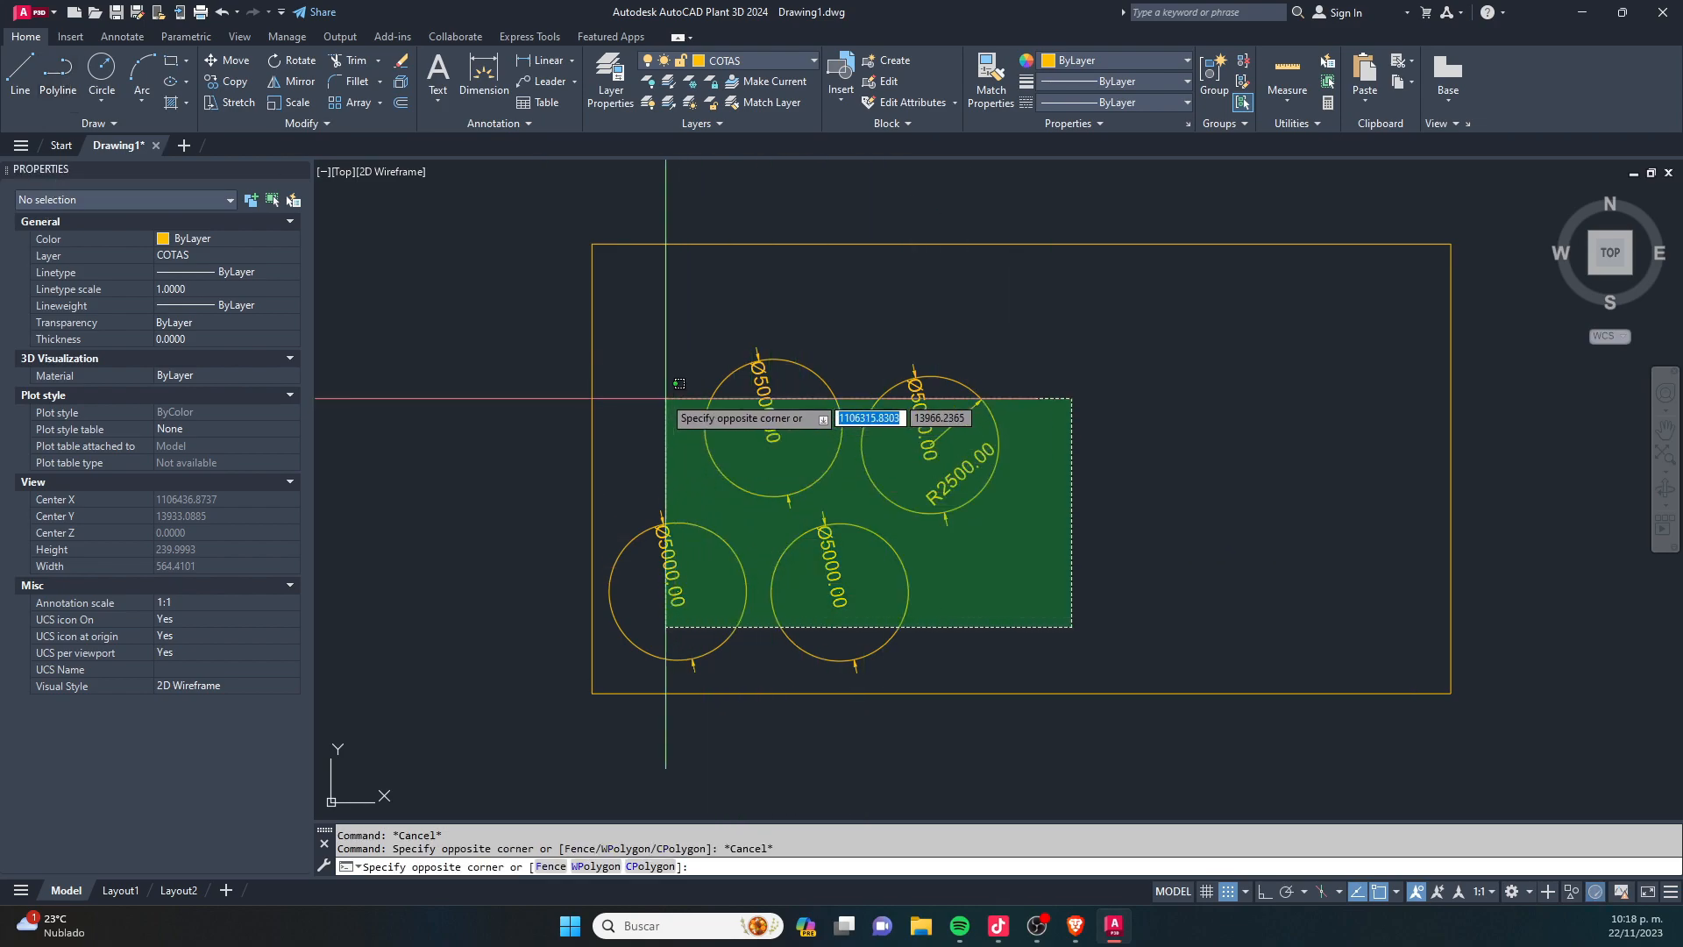
click(605, 422)
key(Delete)
- Draw a circle with a diameter of 4000, centred to the right of the small rectangle
scroll(627, 429, down, 5)
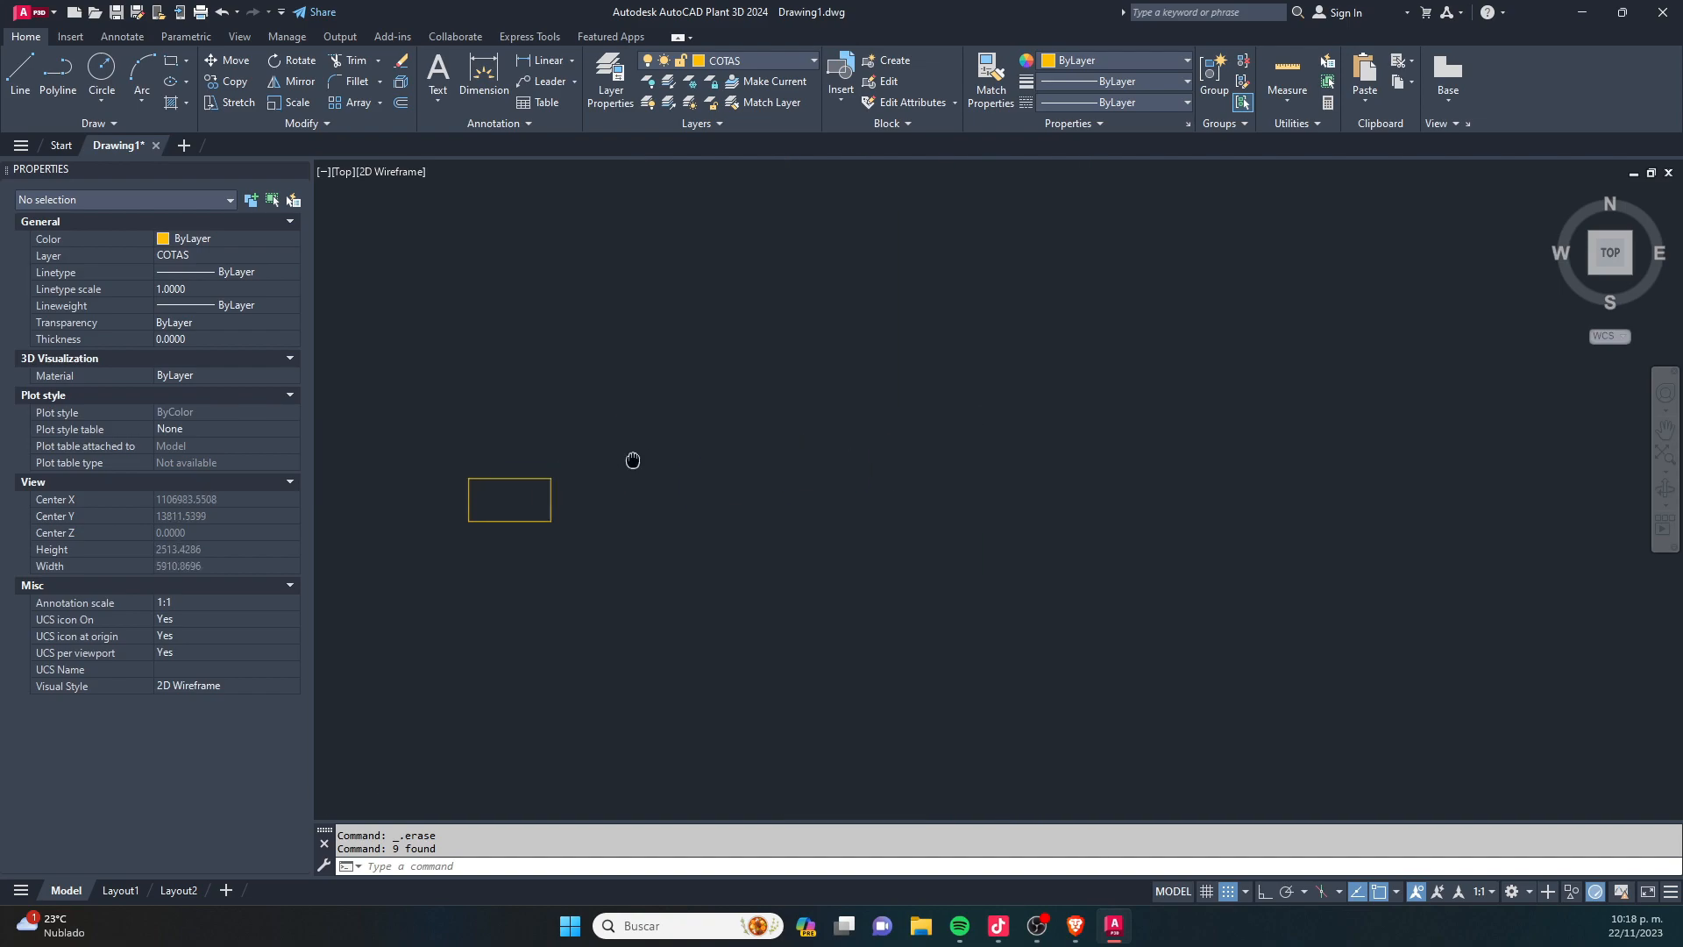
mouse_move(650, 488)
middle_down()
mouse_move(859, 430)
mouse_move(816, 444)
middle_up()
text(c)
key(Return)
click(988, 385)
text(d)
key(Return)
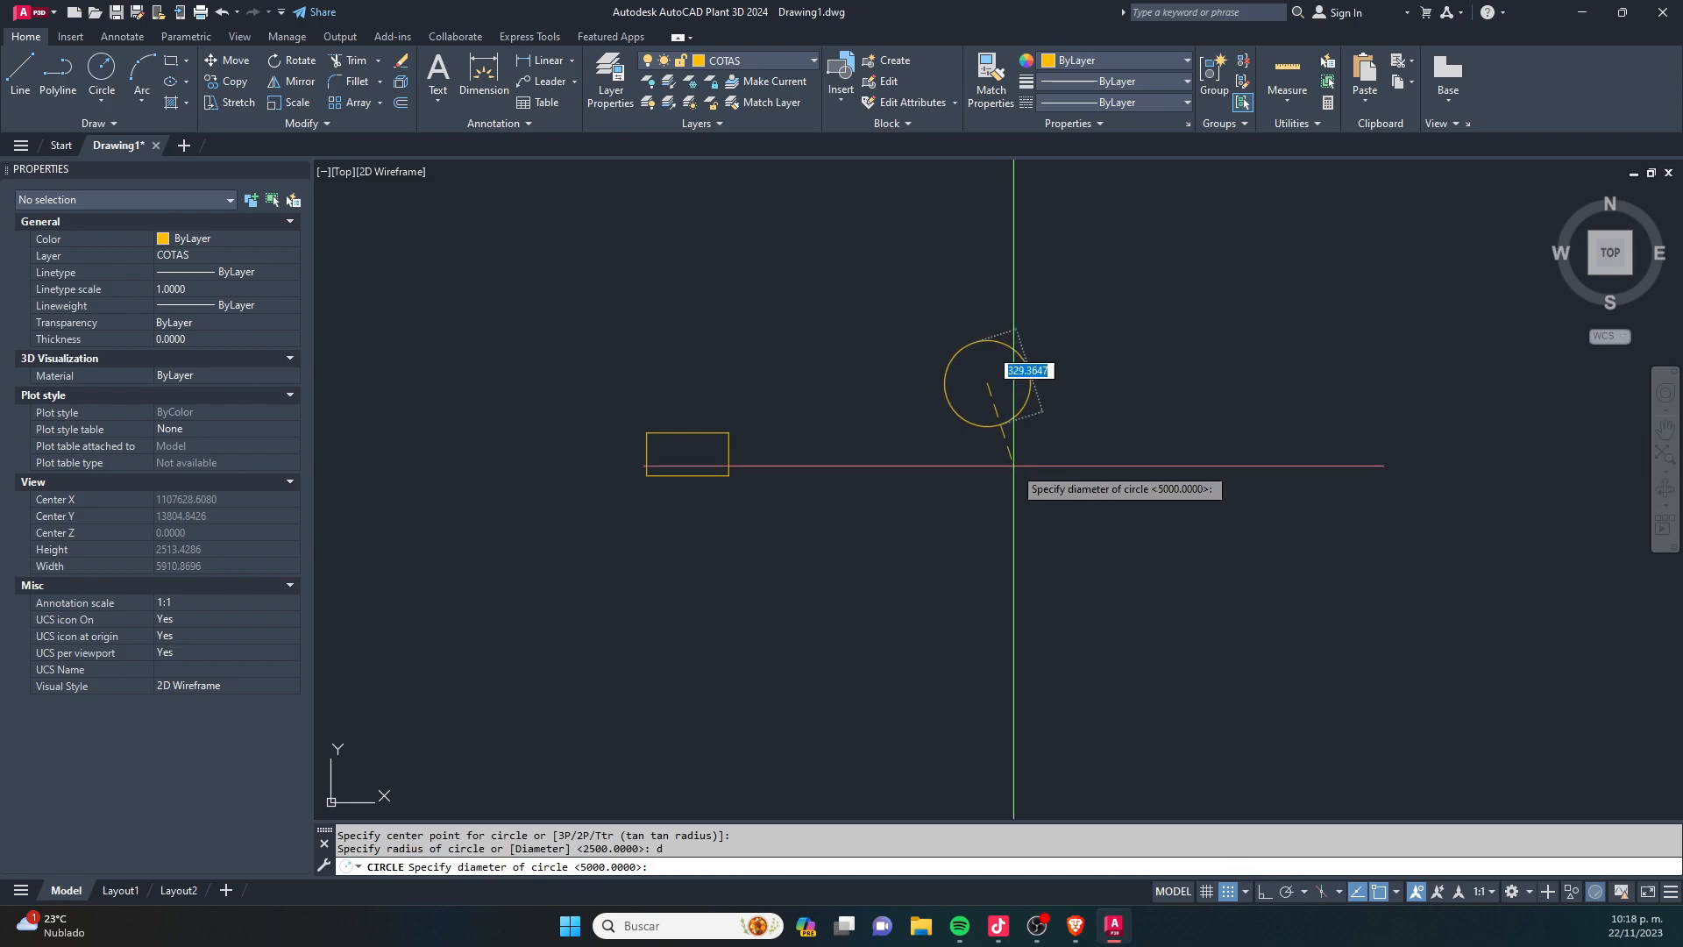
text(4000)
key(Return)
- Move the large circle to the right so it clears the small rectangle
scroll(883, 499, down, 8)
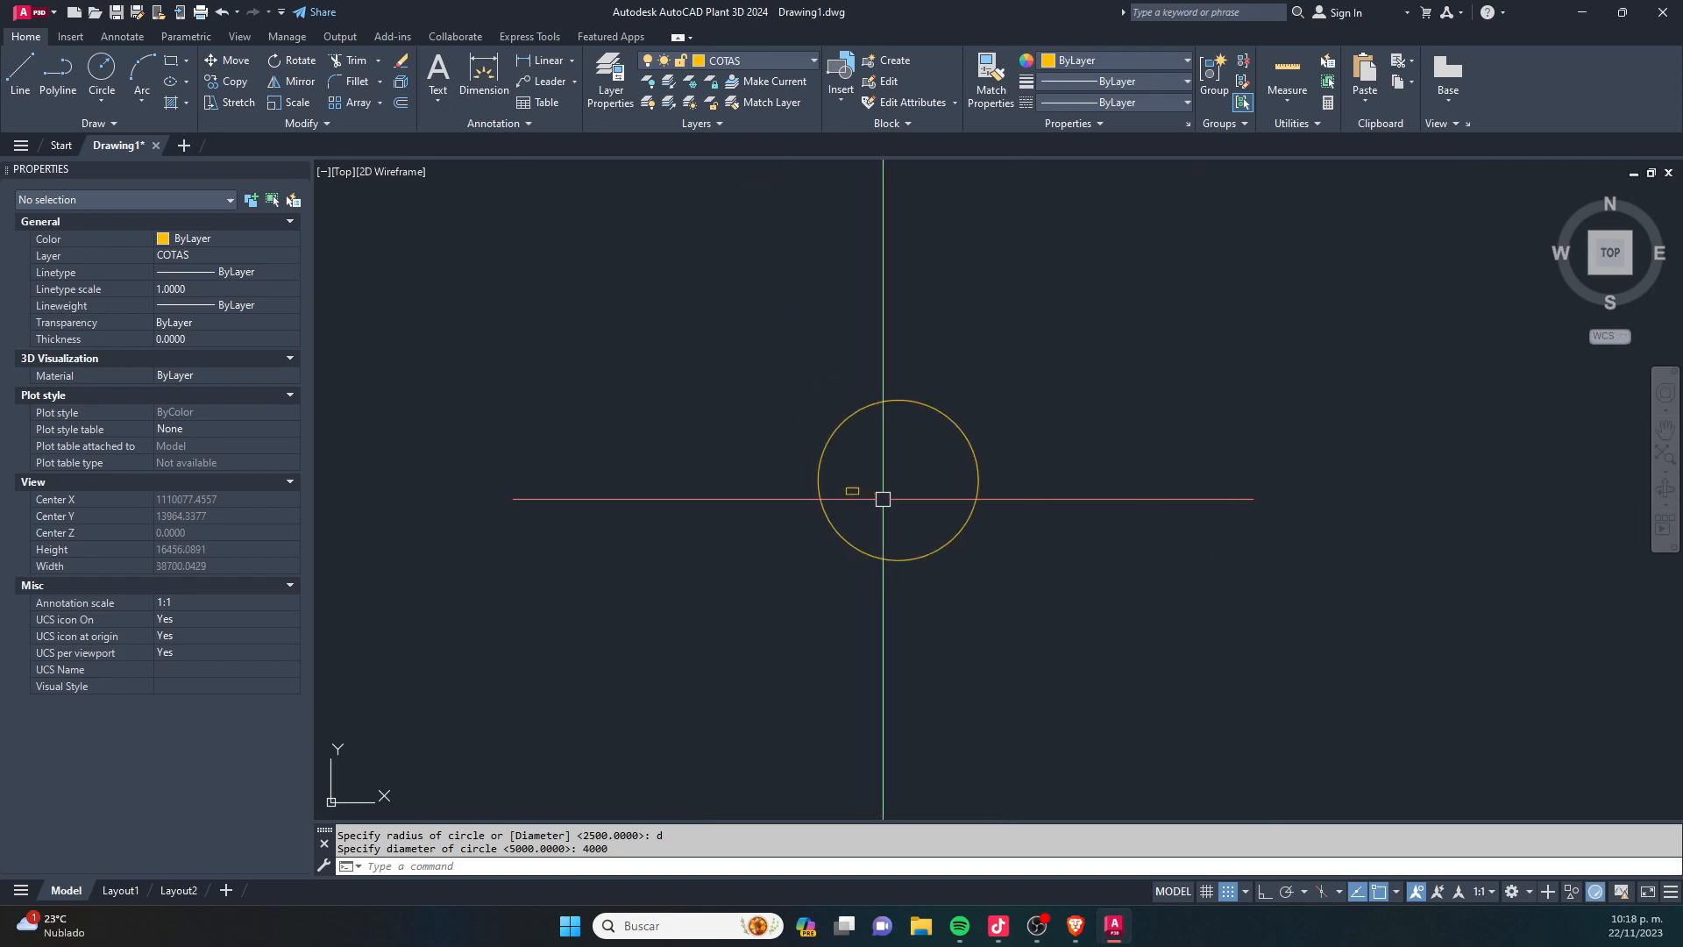
key(Escape)
click(1073, 496)
click(932, 485)
click(932, 496)
text(m)
key(Return)
click(918, 502)
click(1034, 481)
key(Escape)
- Add a diameter dimension to the large circle
text(ddi)
key(Return)
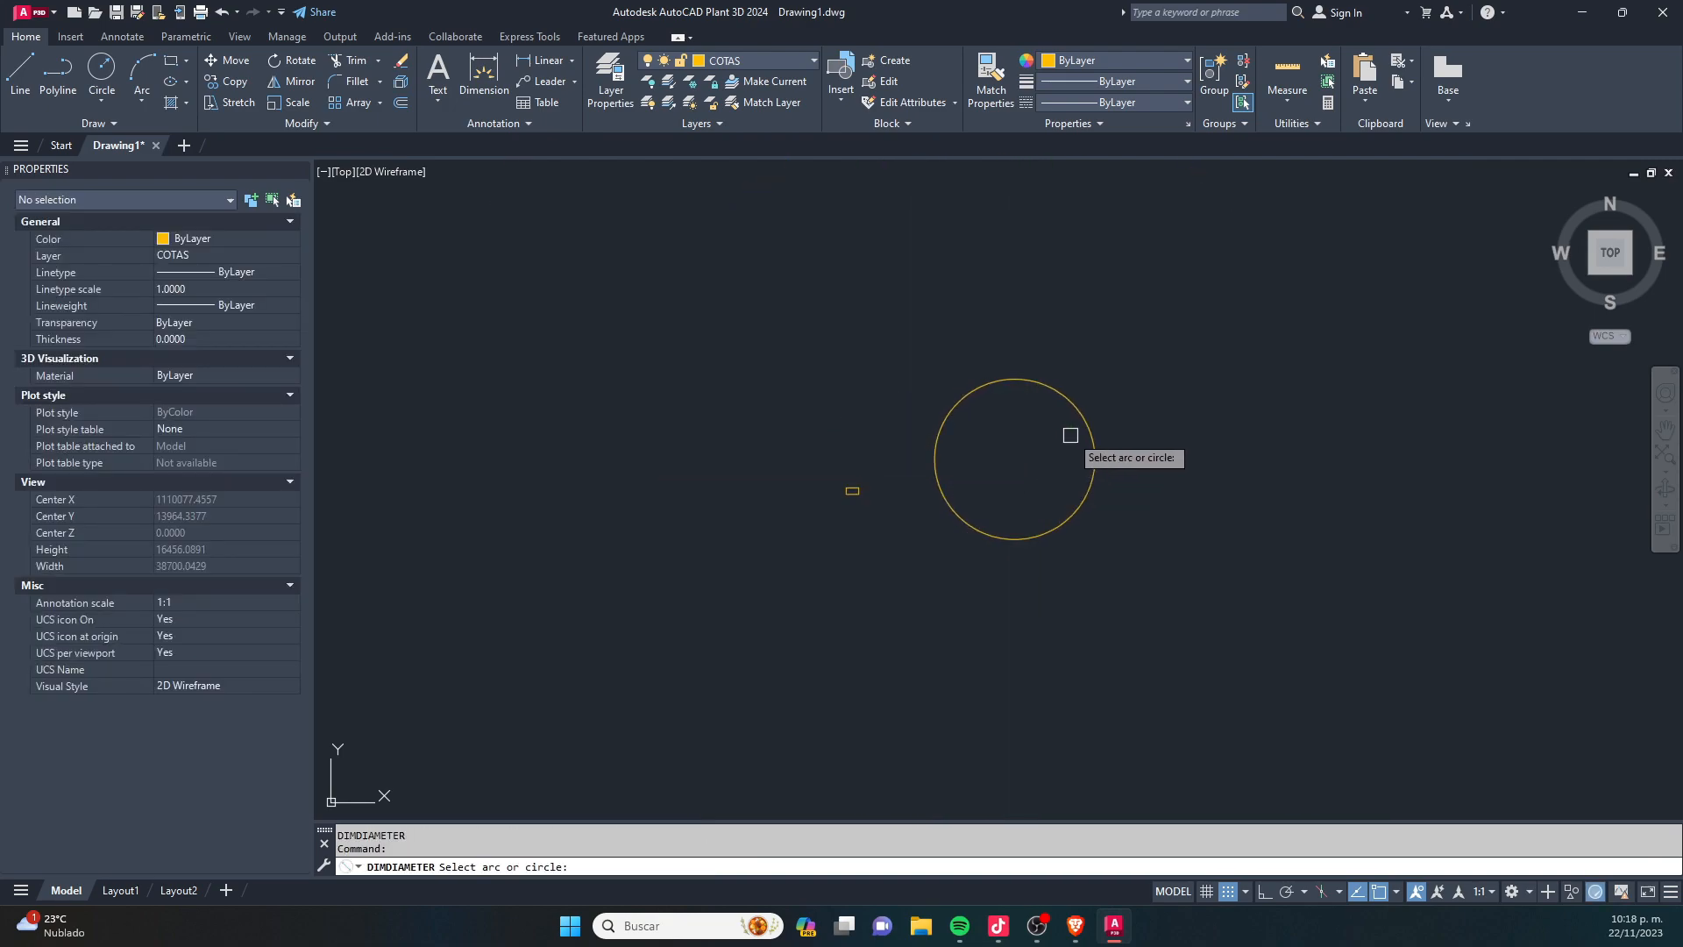
click(1087, 409)
scroll(1069, 429, up, 4)
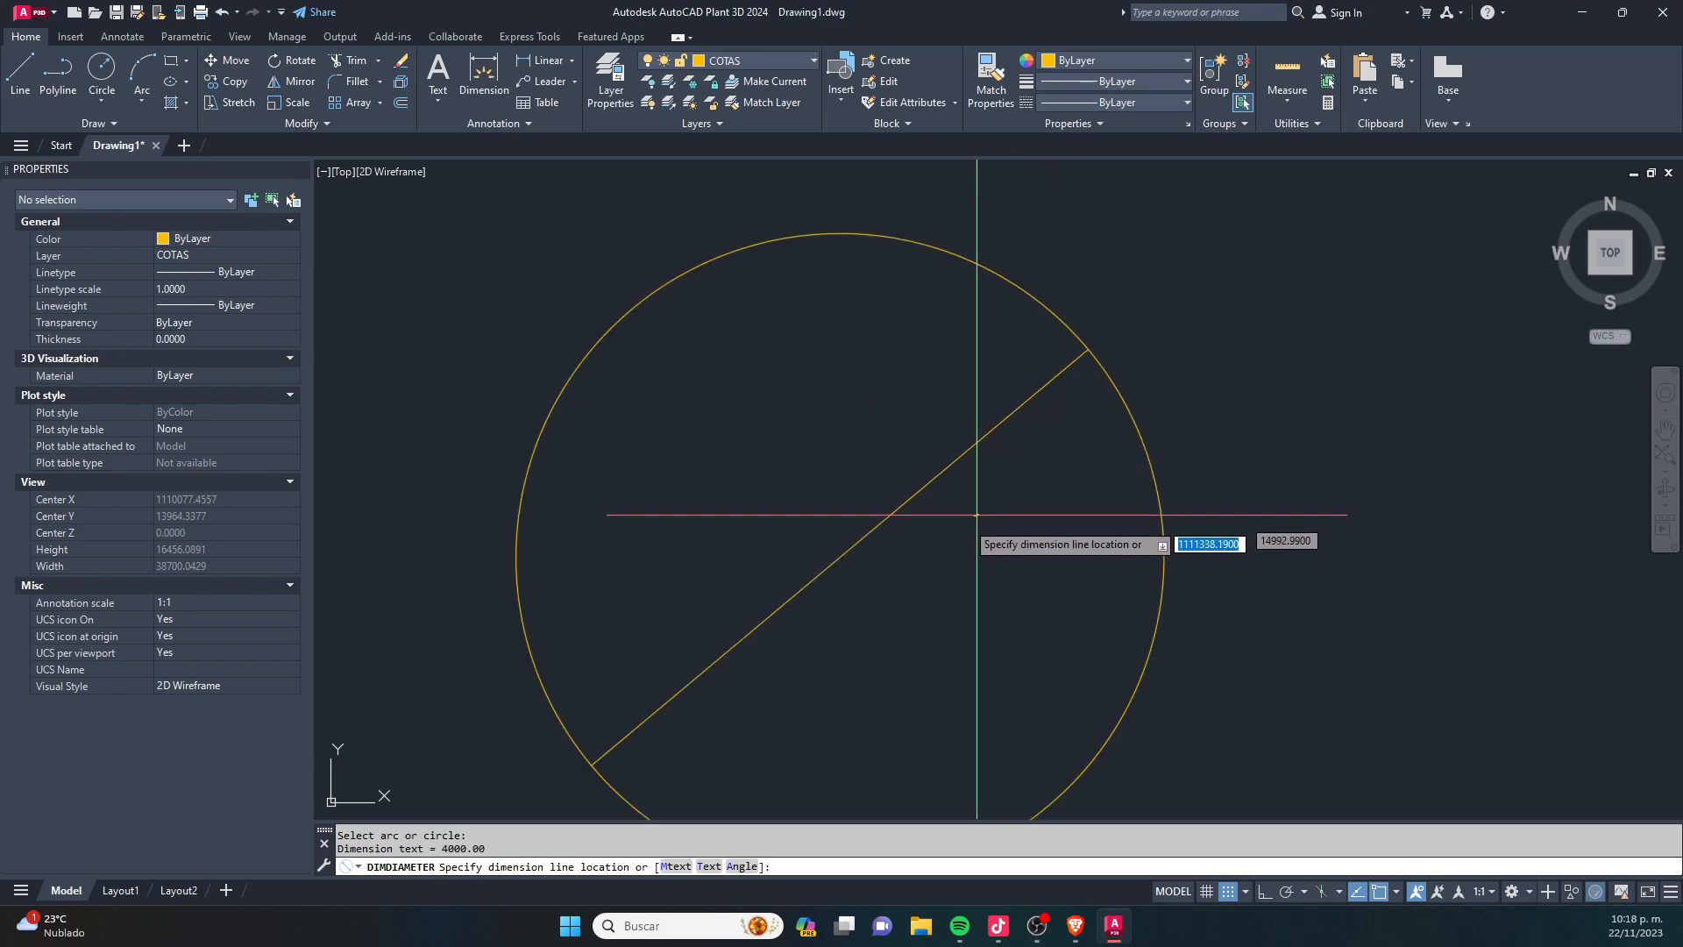
click(1008, 496)
key(Escape)
- Move the text of the large circle's diameter dimension onto its dimension line
scroll(991, 517, up, 15)
click(1152, 382)
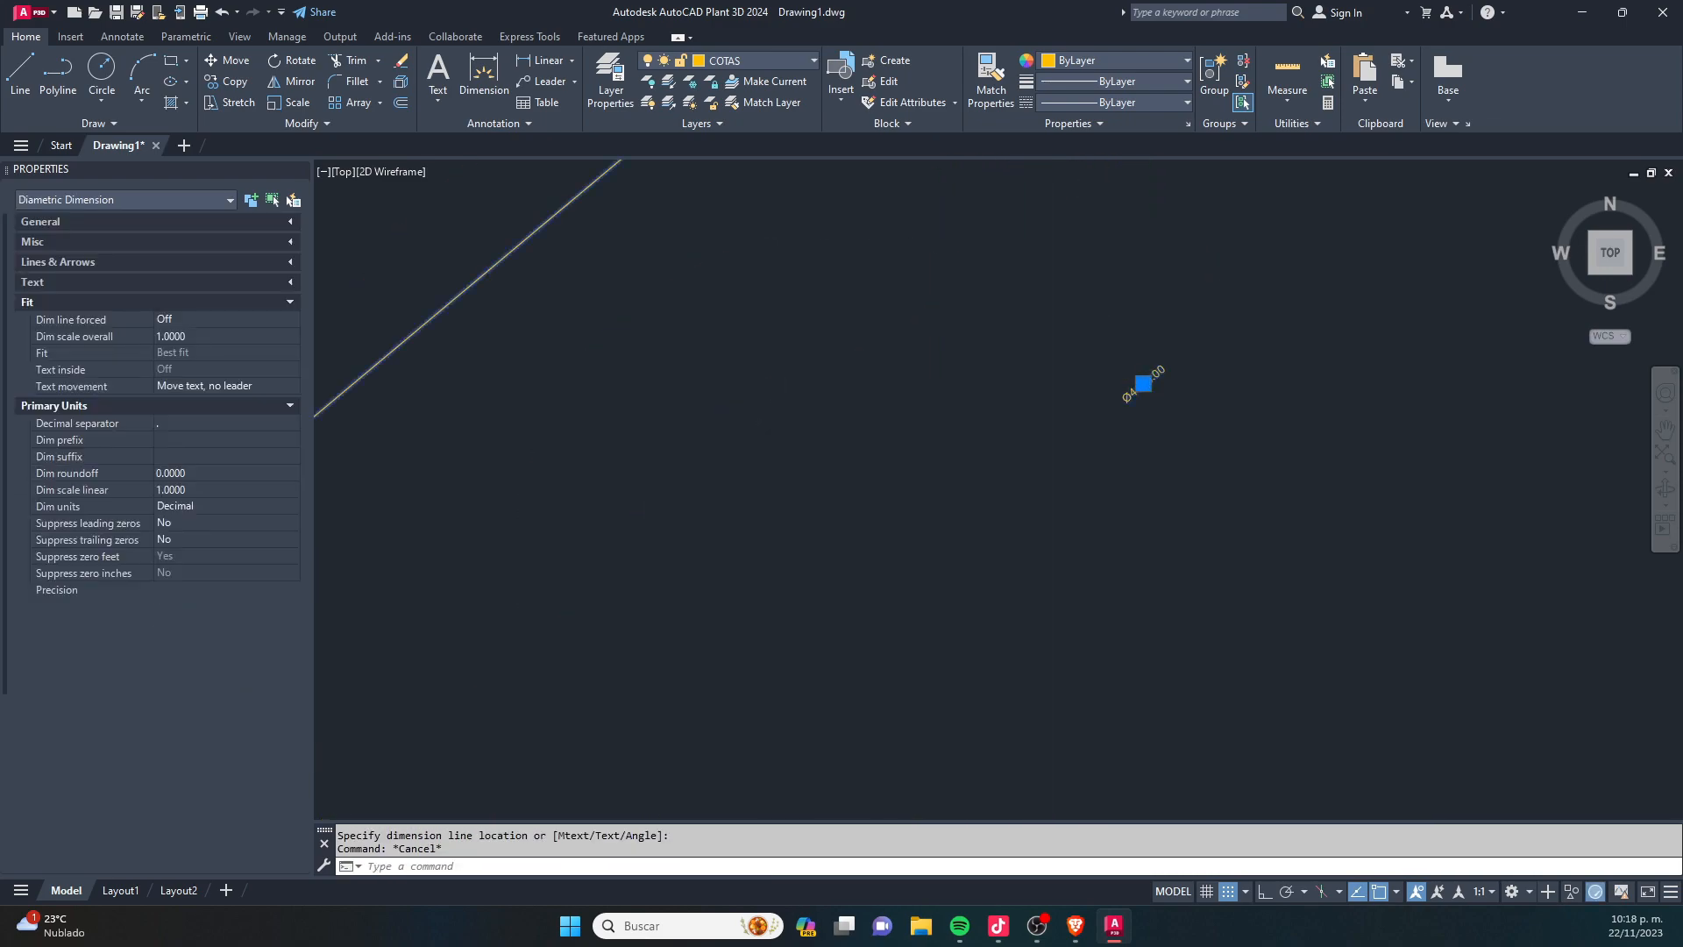
click(1143, 384)
scroll(1137, 383, down, 6)
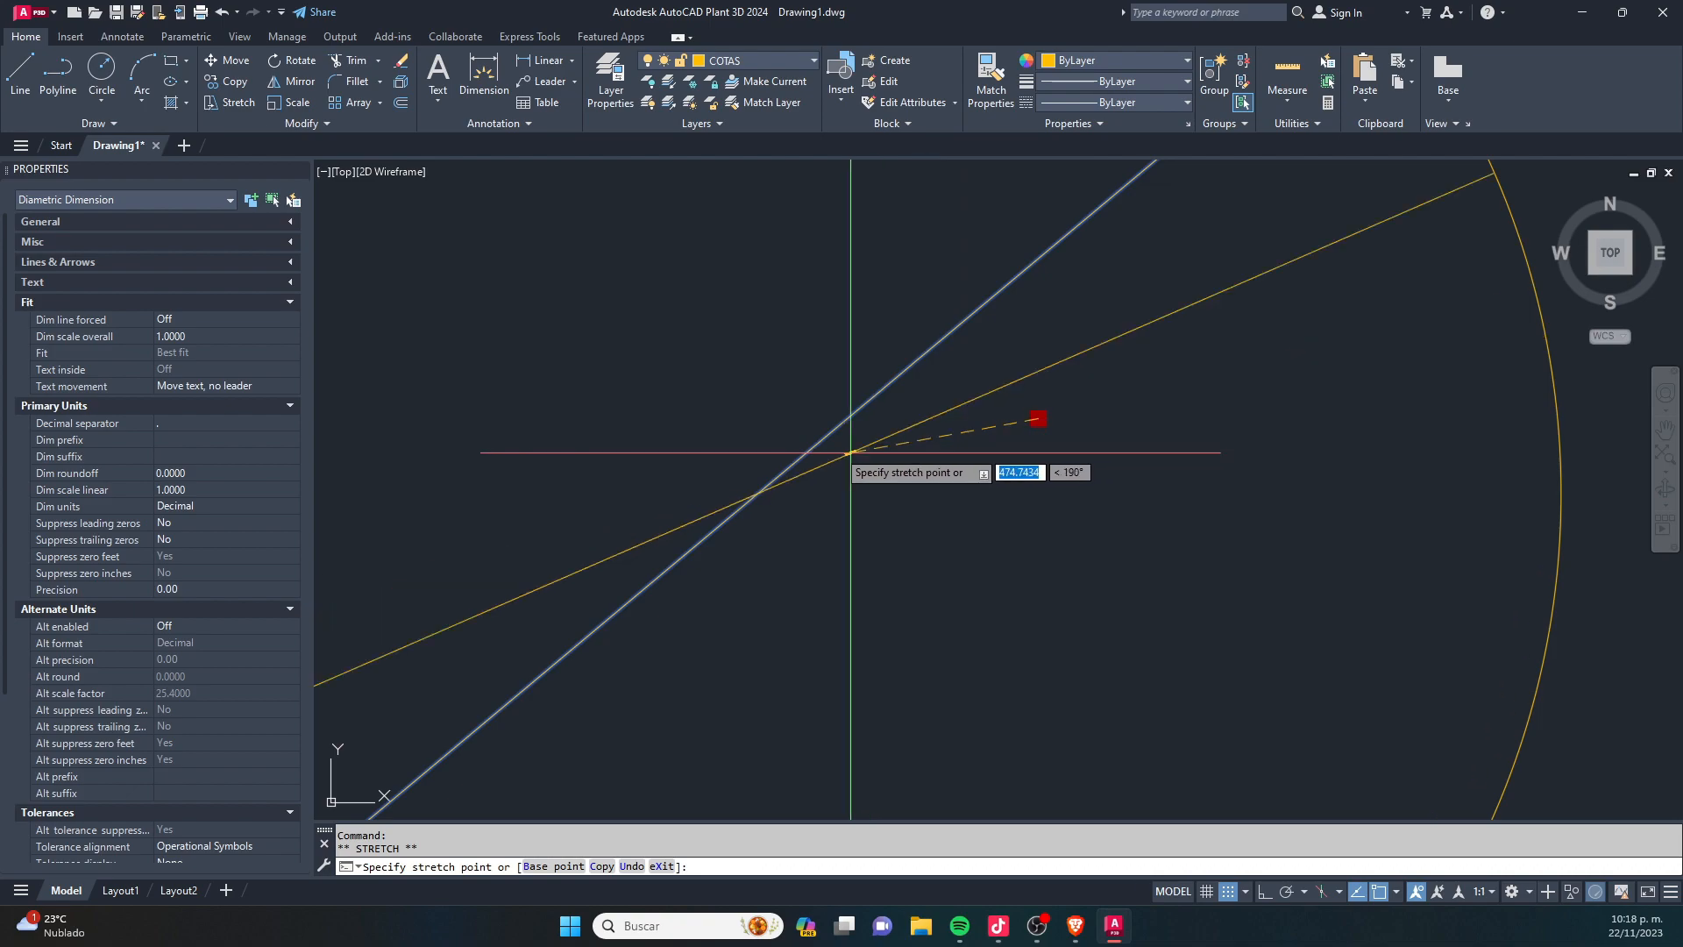
key(Escape)
scroll(824, 443, up, 10)
scroll(827, 441, down, 20)
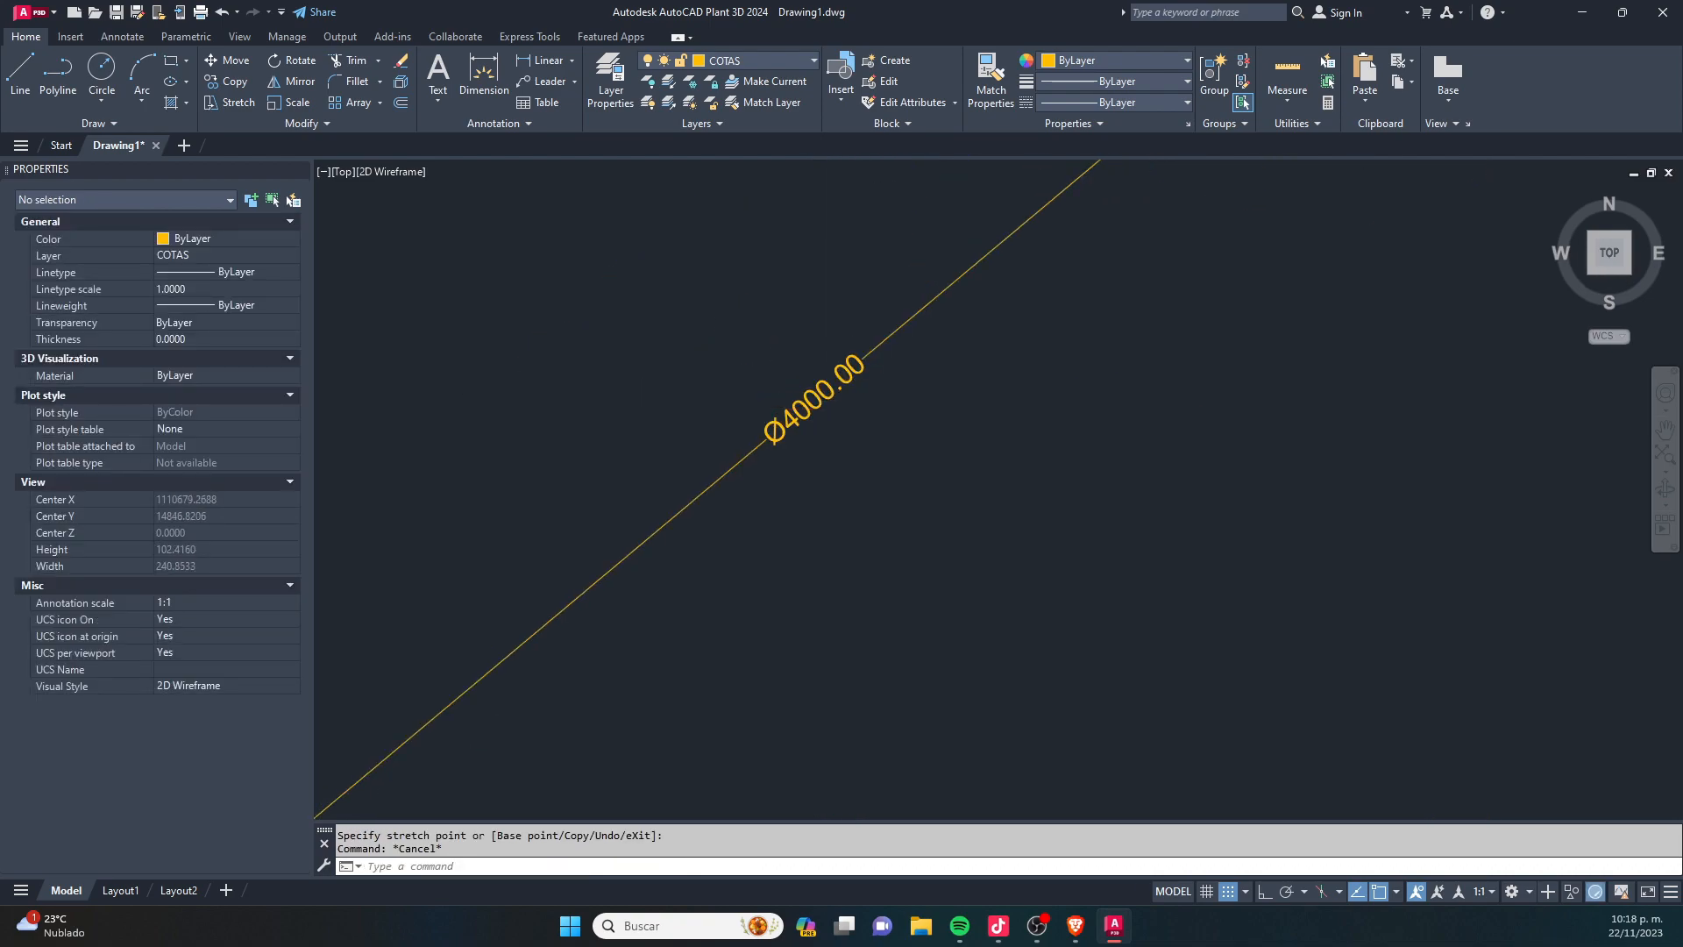
- Scale the large circle and its diameter dimension by 1/80 from a base point just outside the circle's right side
scroll(860, 438, up, 3)
scroll(863, 428, up, 1)
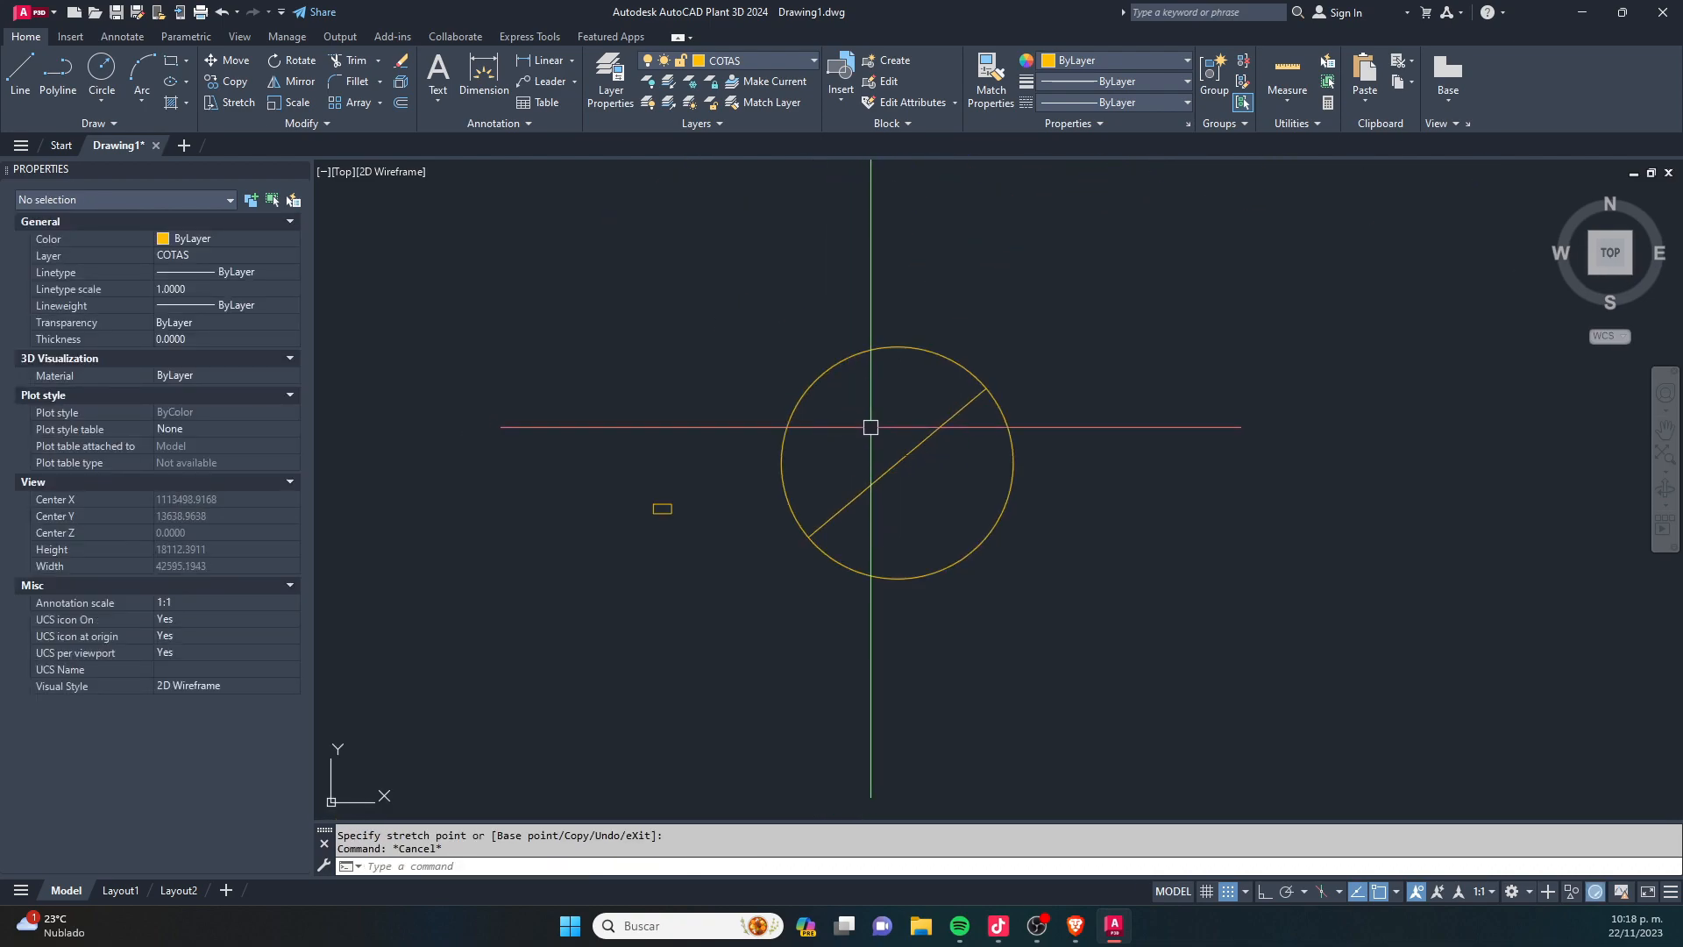
scroll(871, 429, up, 1)
key(Escape)
text(sc)
key(Return)
click(1057, 637)
click(888, 308)
scroll(1002, 420, up, 2)
key(Return)
click(1051, 486)
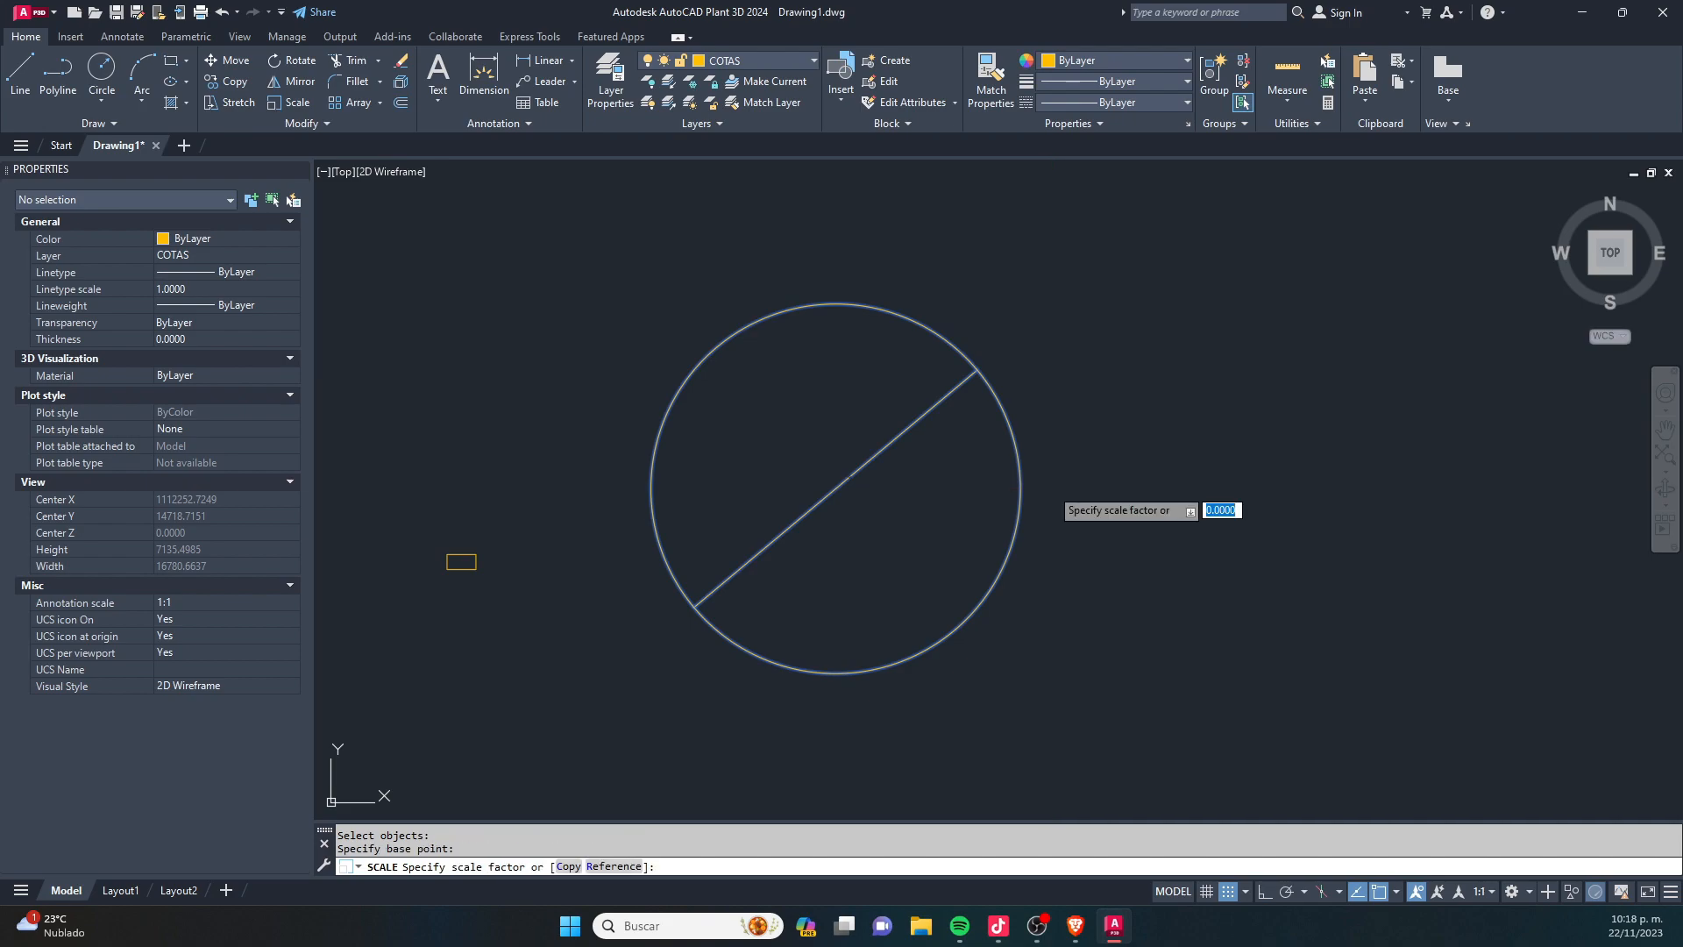
text(1/80)
key(Return)
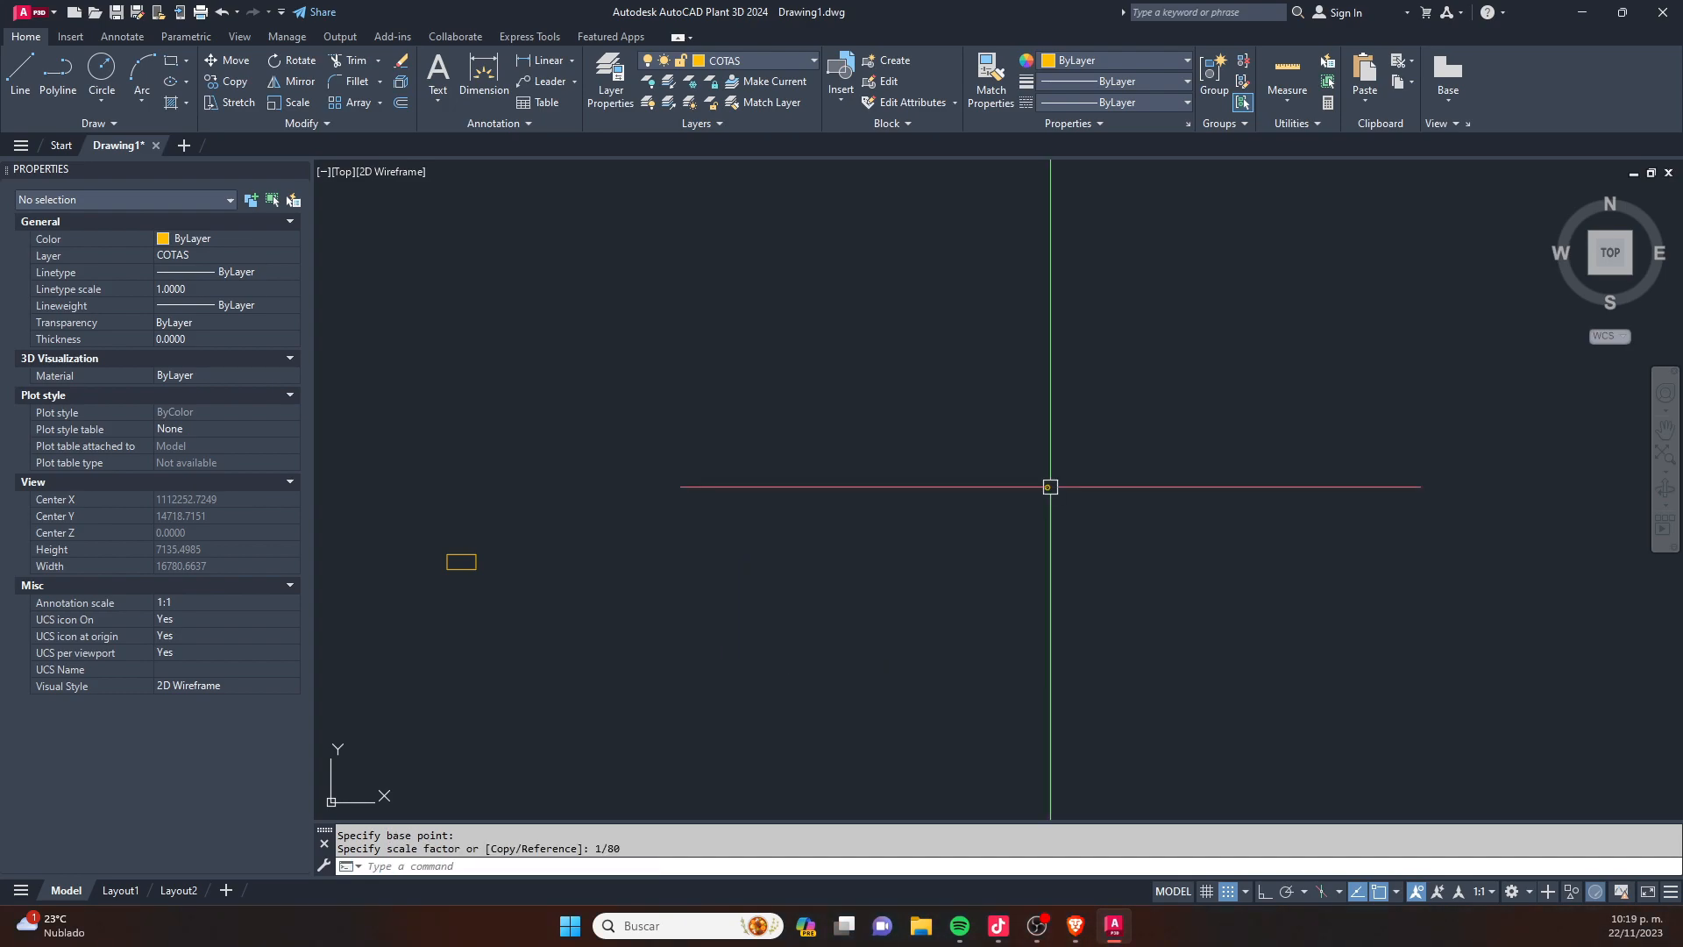
- Move the scaled circle and its diameter dimension into the upper-left corner of the small rectangle
click(1050, 484)
click(988, 549)
text(m)
key(Return)
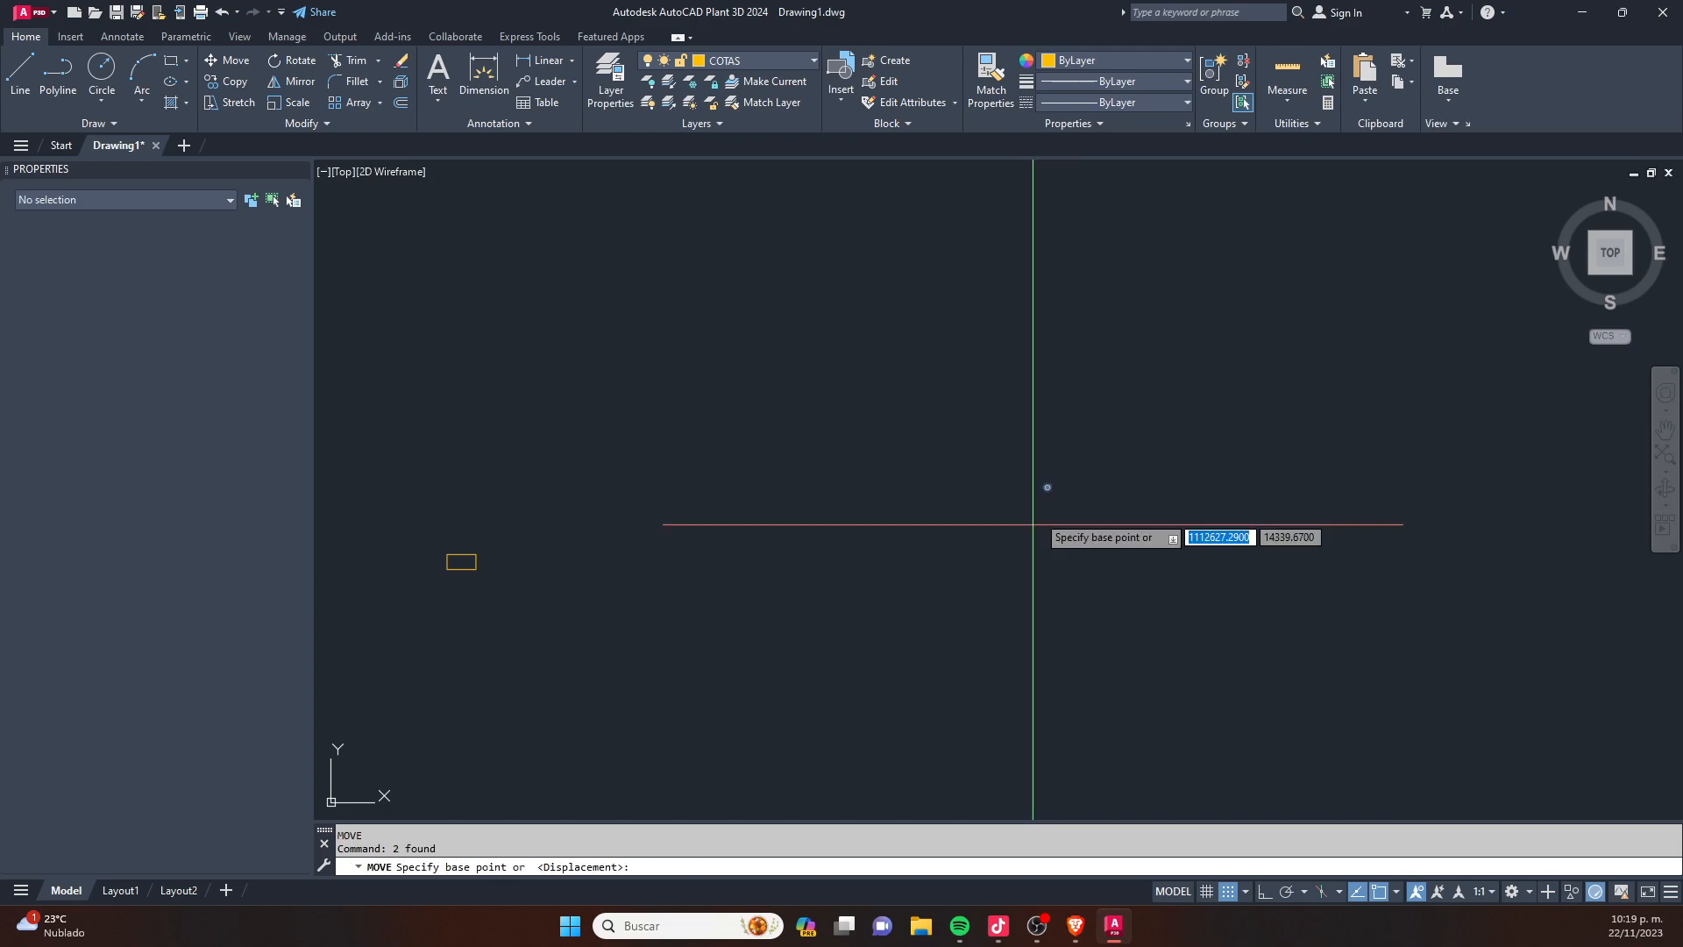
click(1062, 469)
scroll(491, 557, up, 6)
scroll(458, 533, up, 3)
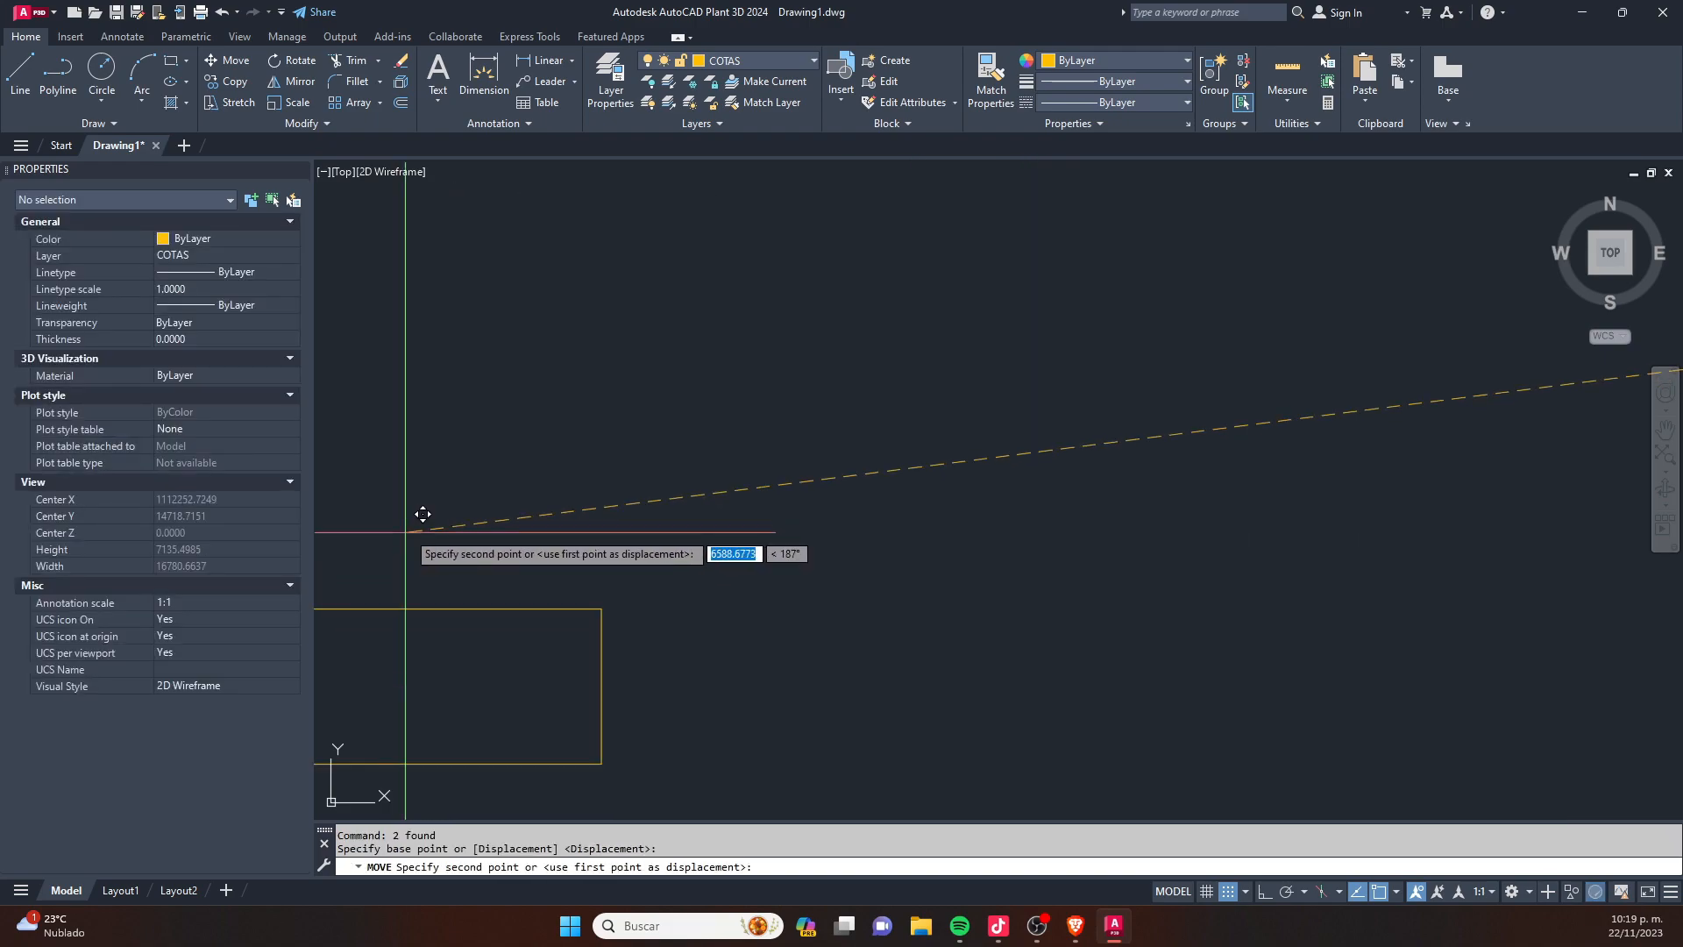
click(651, 424)
key(Escape)
scroll(496, 605, up, 7)
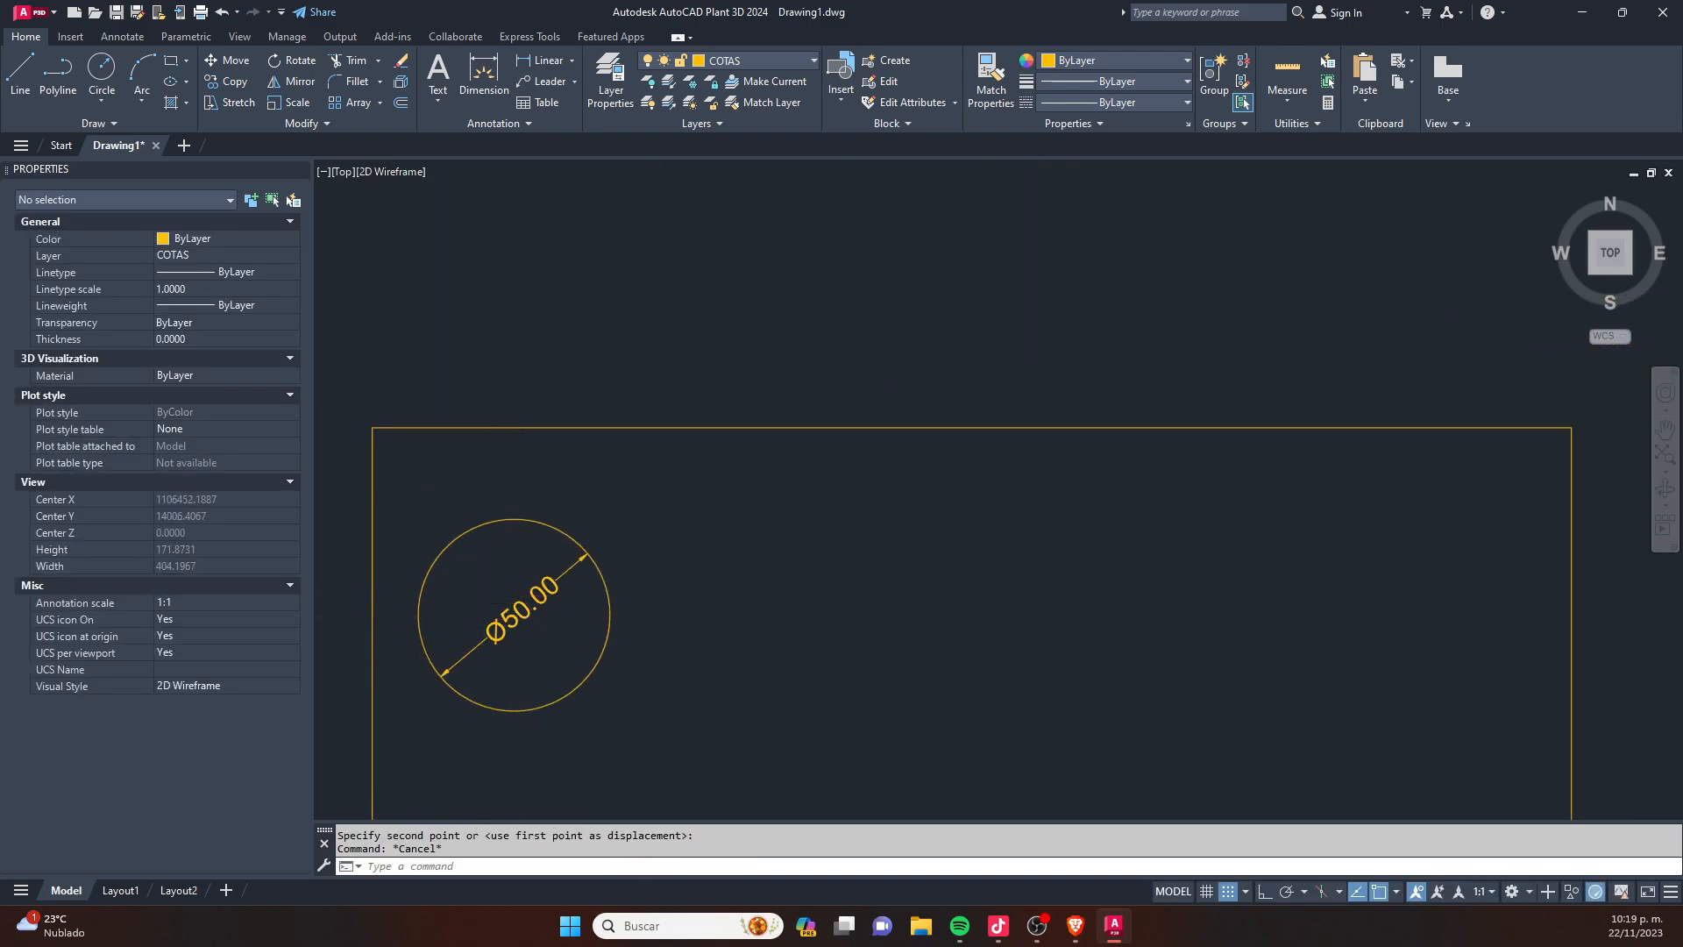
scroll(828, 500, down, 4)
scroll(827, 500, up, 4)
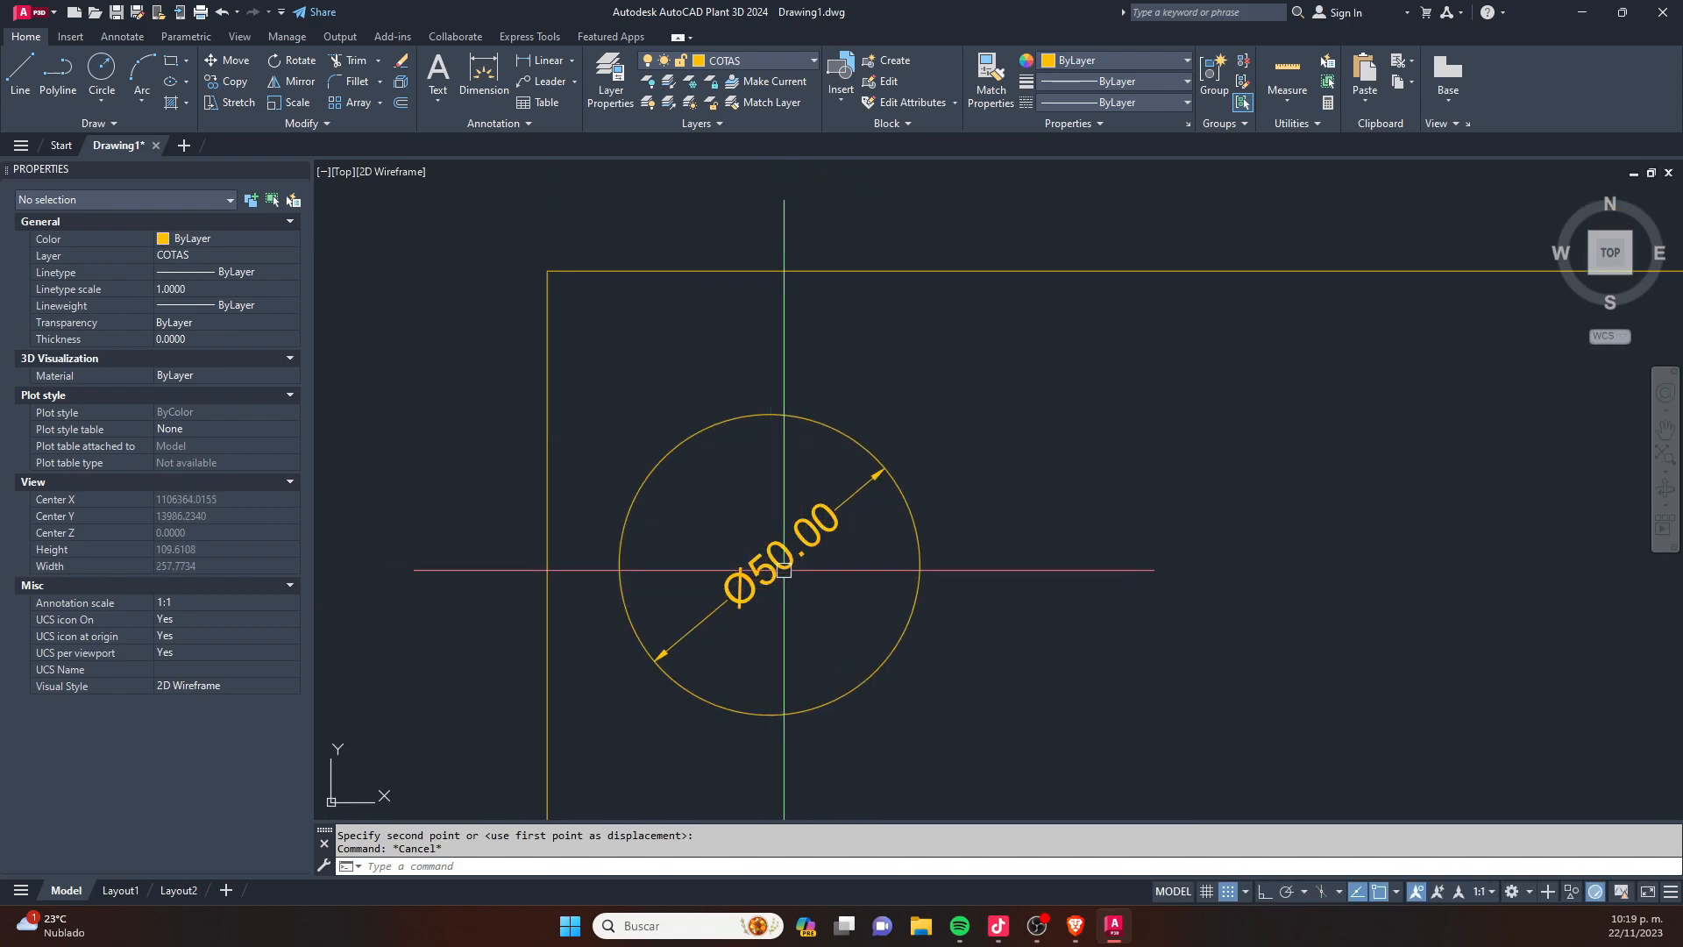
- Copy the circle with its diameter dimension four times across the inside of the rectangle
click(965, 433)
scroll(631, 500, down, 6)
click(631, 499)
text(co)
key(Return)
click(700, 529)
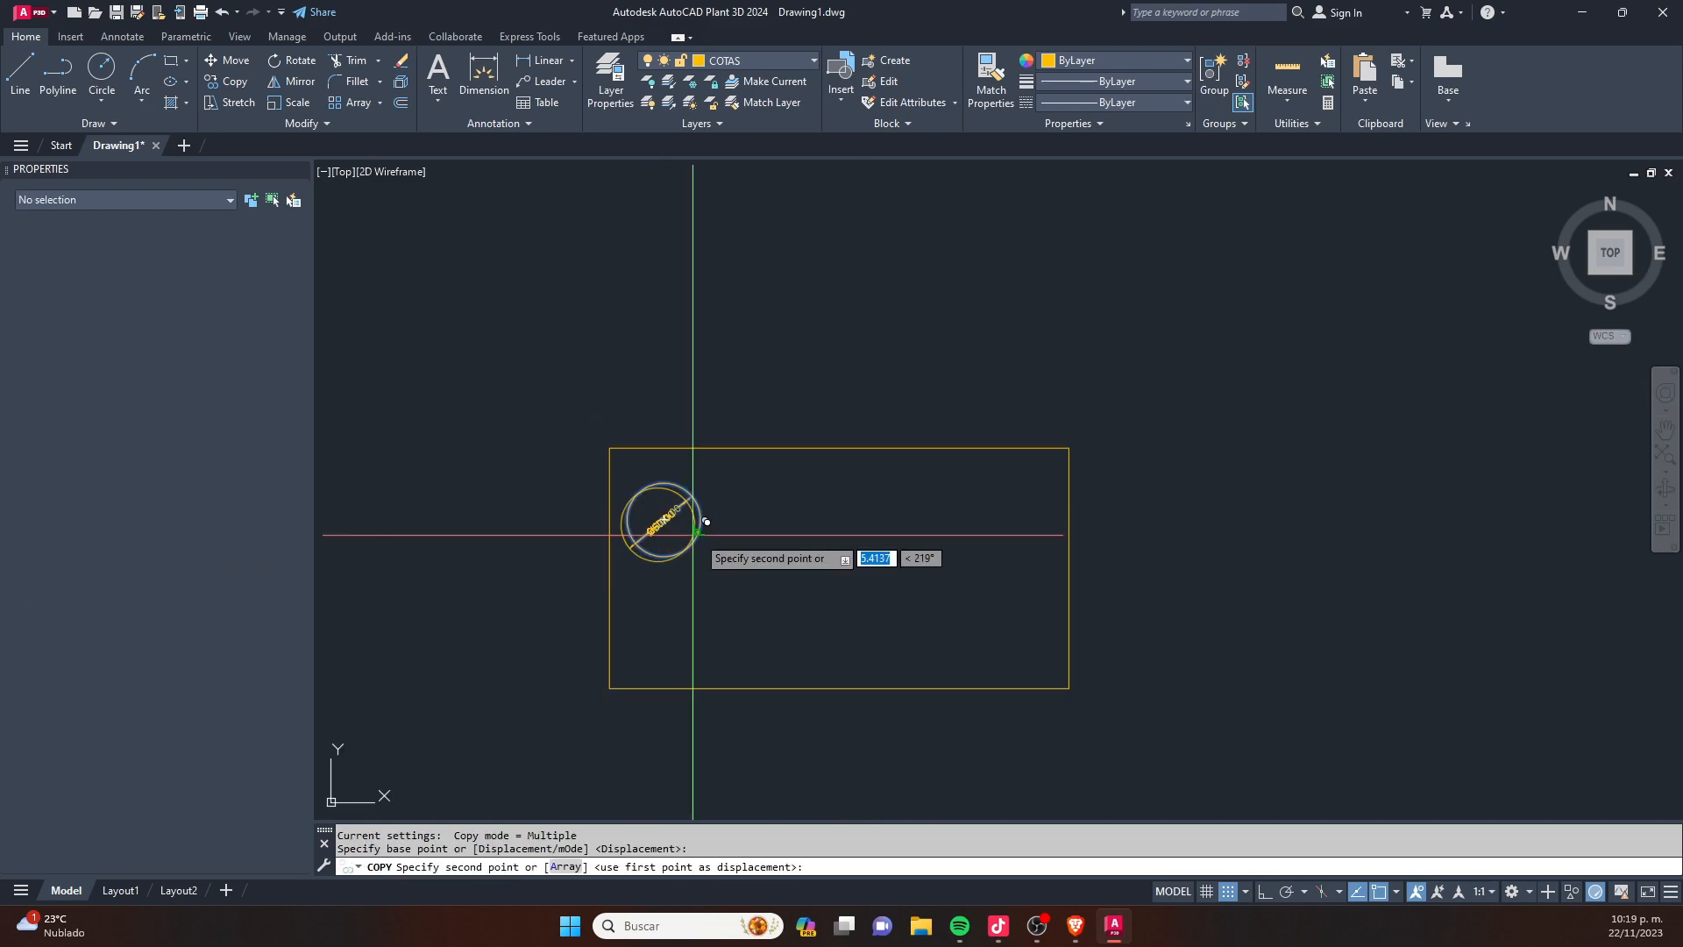
click(819, 528)
click(982, 534)
click(966, 630)
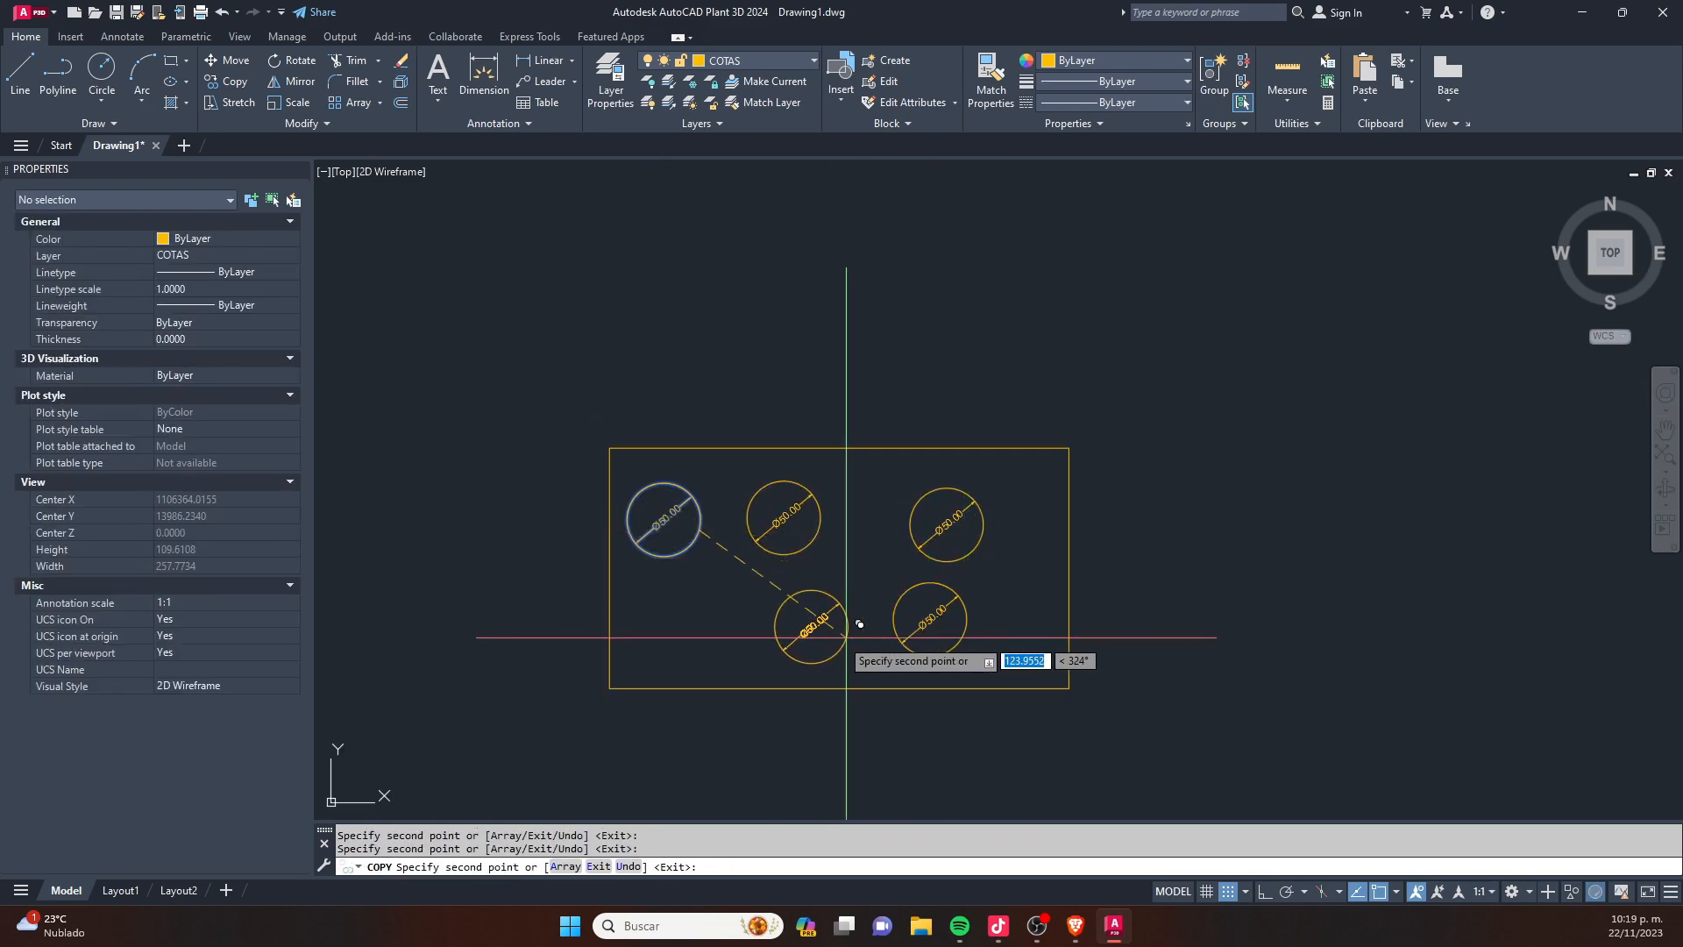
click(812, 638)
key(Escape)
- Set the linear dimension scale of all five diameter dimensions to 80
scroll(864, 641, up, 2)
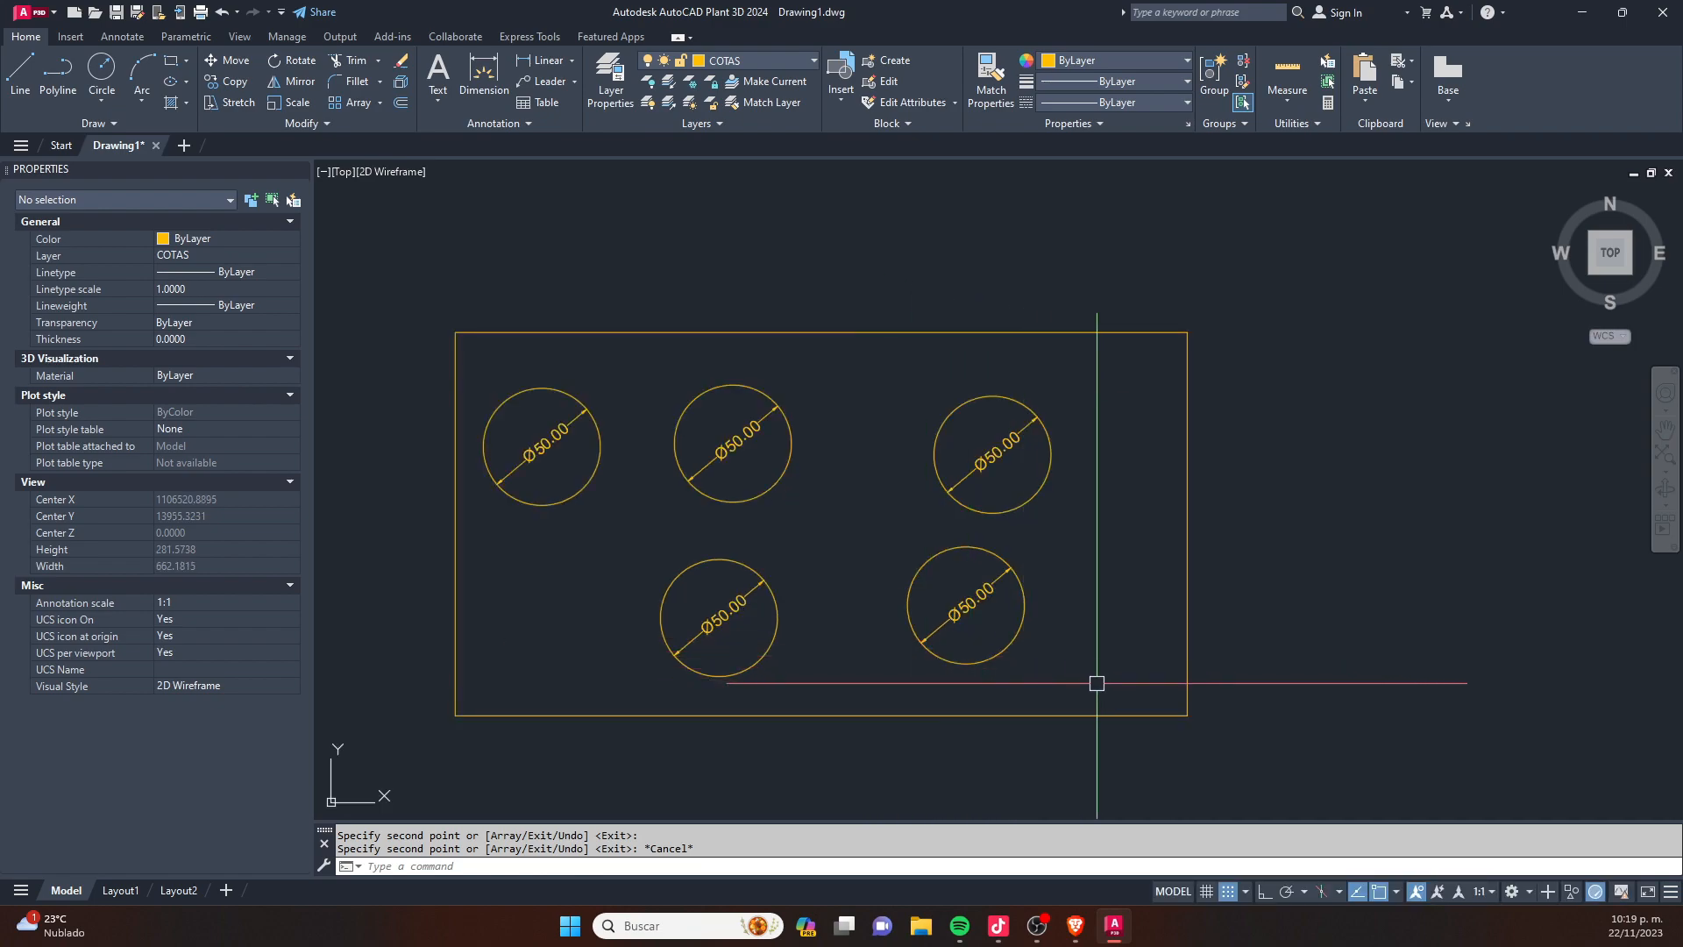
click(1165, 688)
click(477, 407)
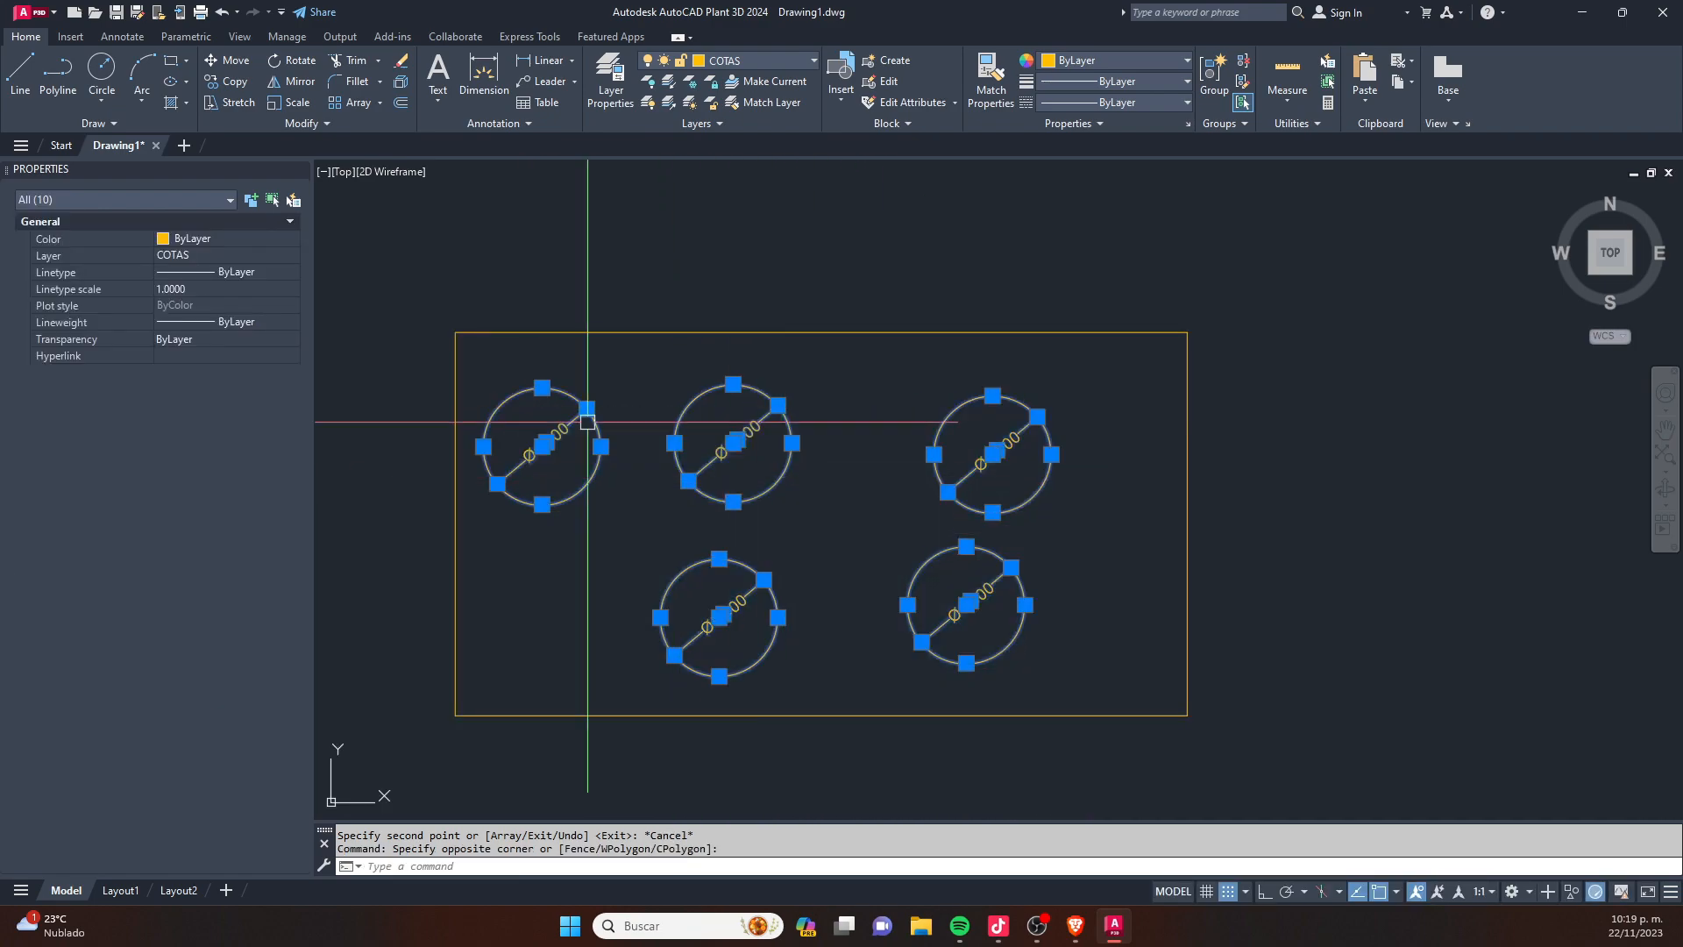
click(197, 193)
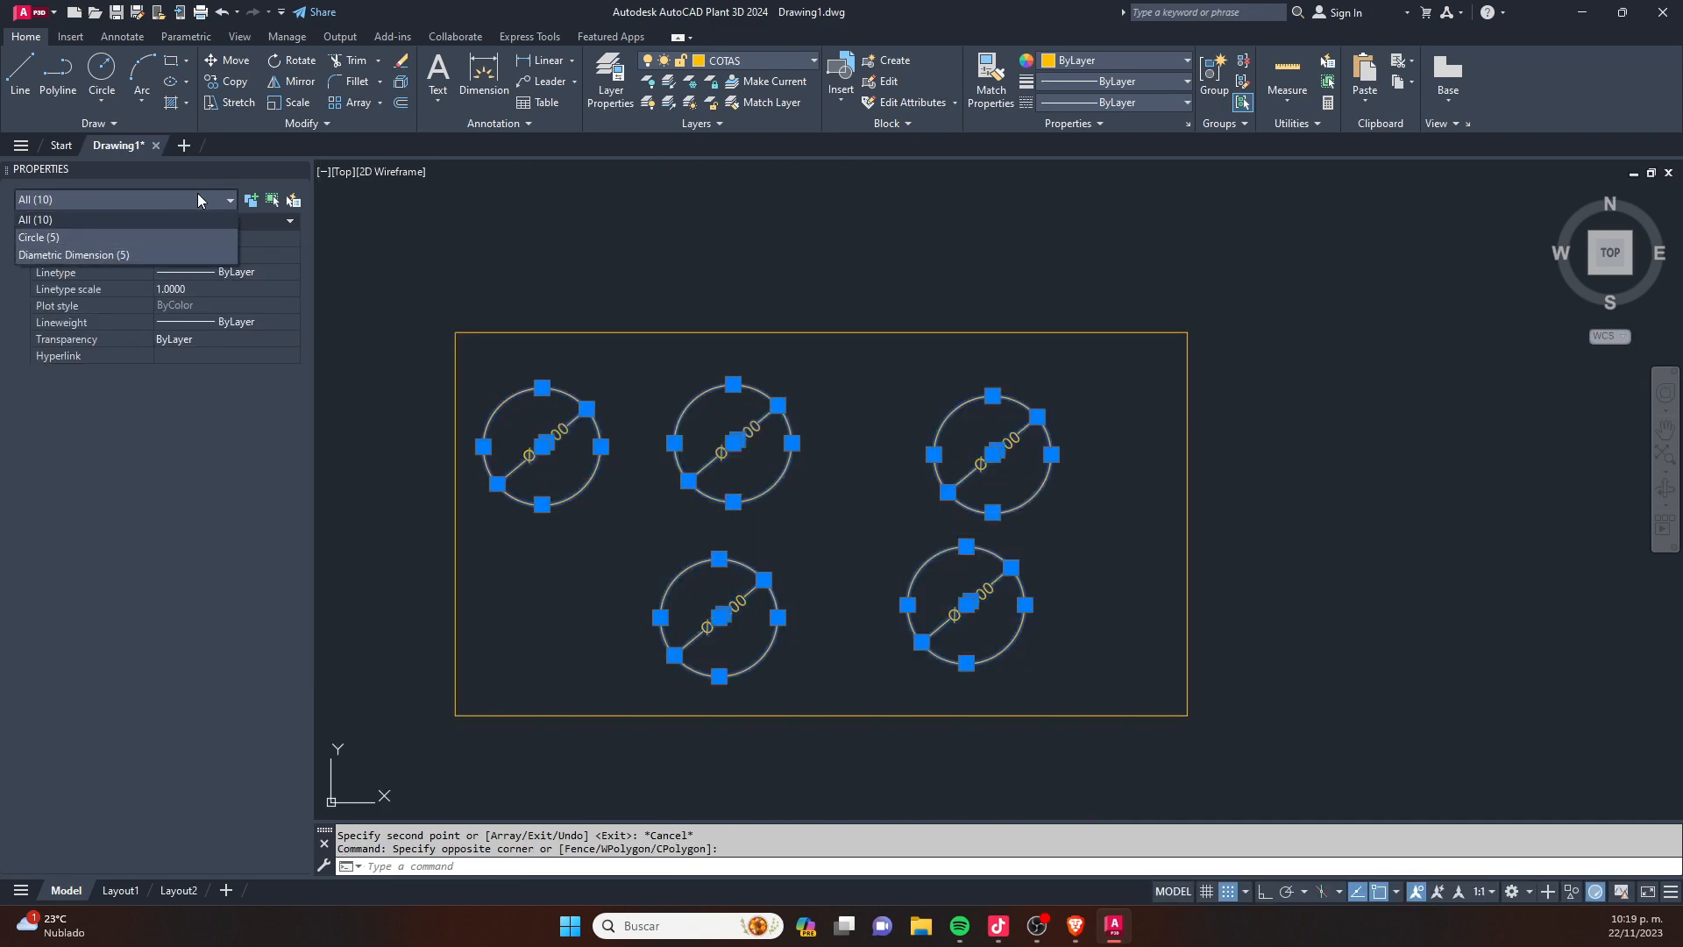
click(156, 255)
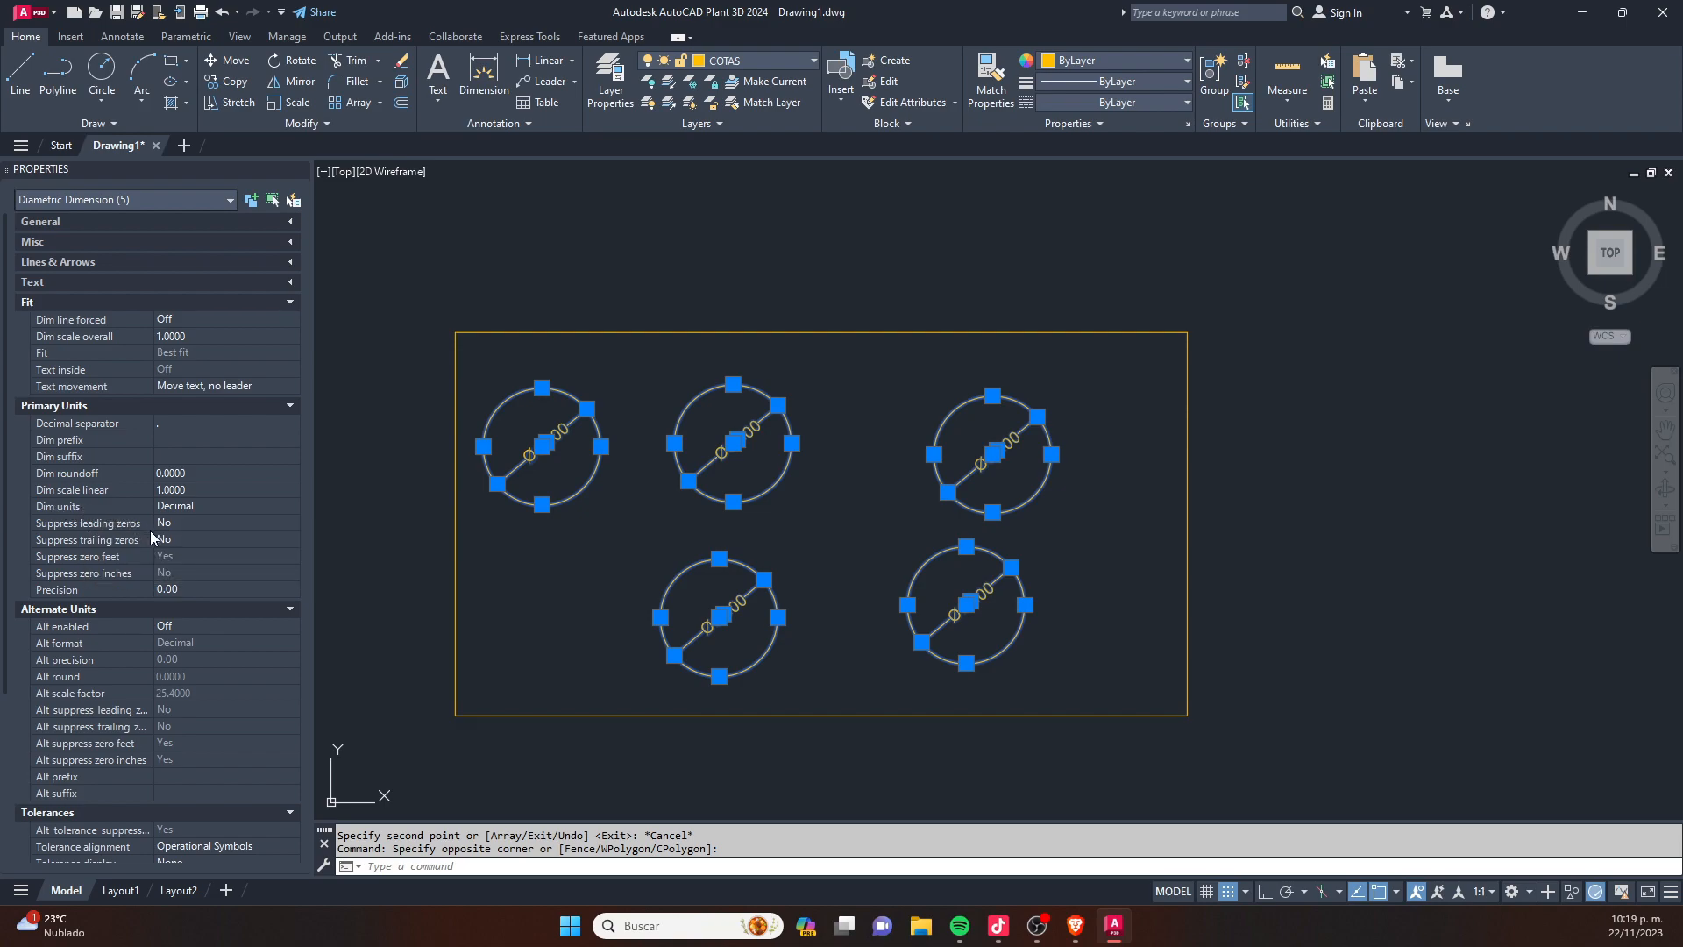
click(165, 488)
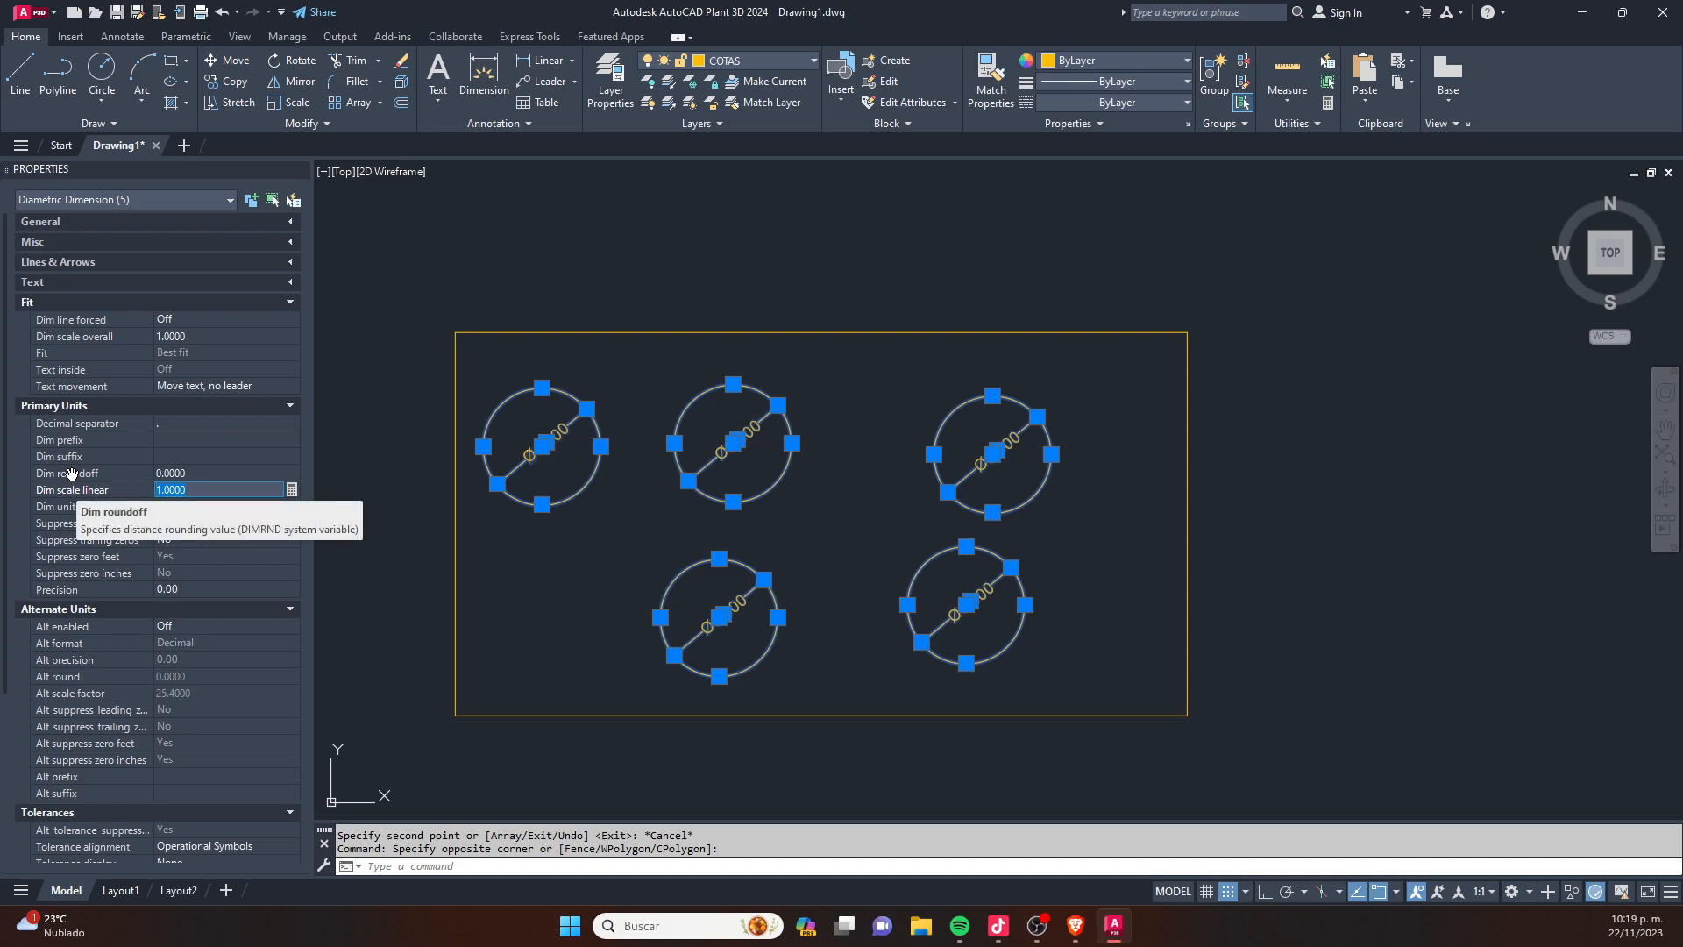
text(80)
key(Return)
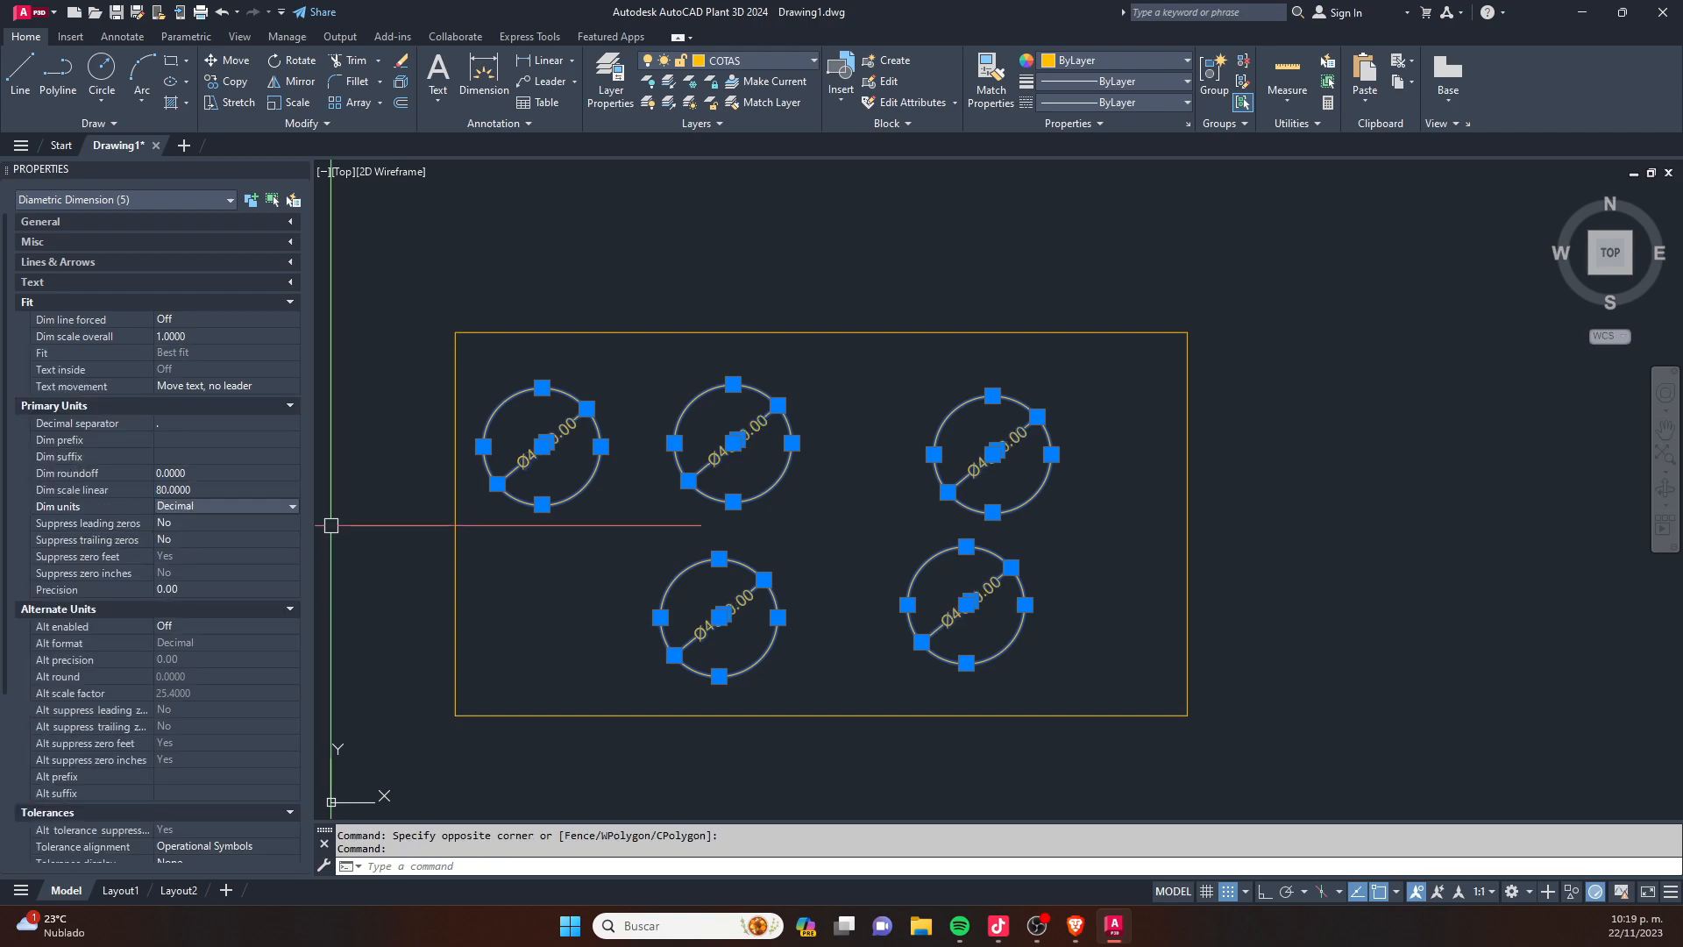
key(Escape)
scroll(729, 614, up, 6)
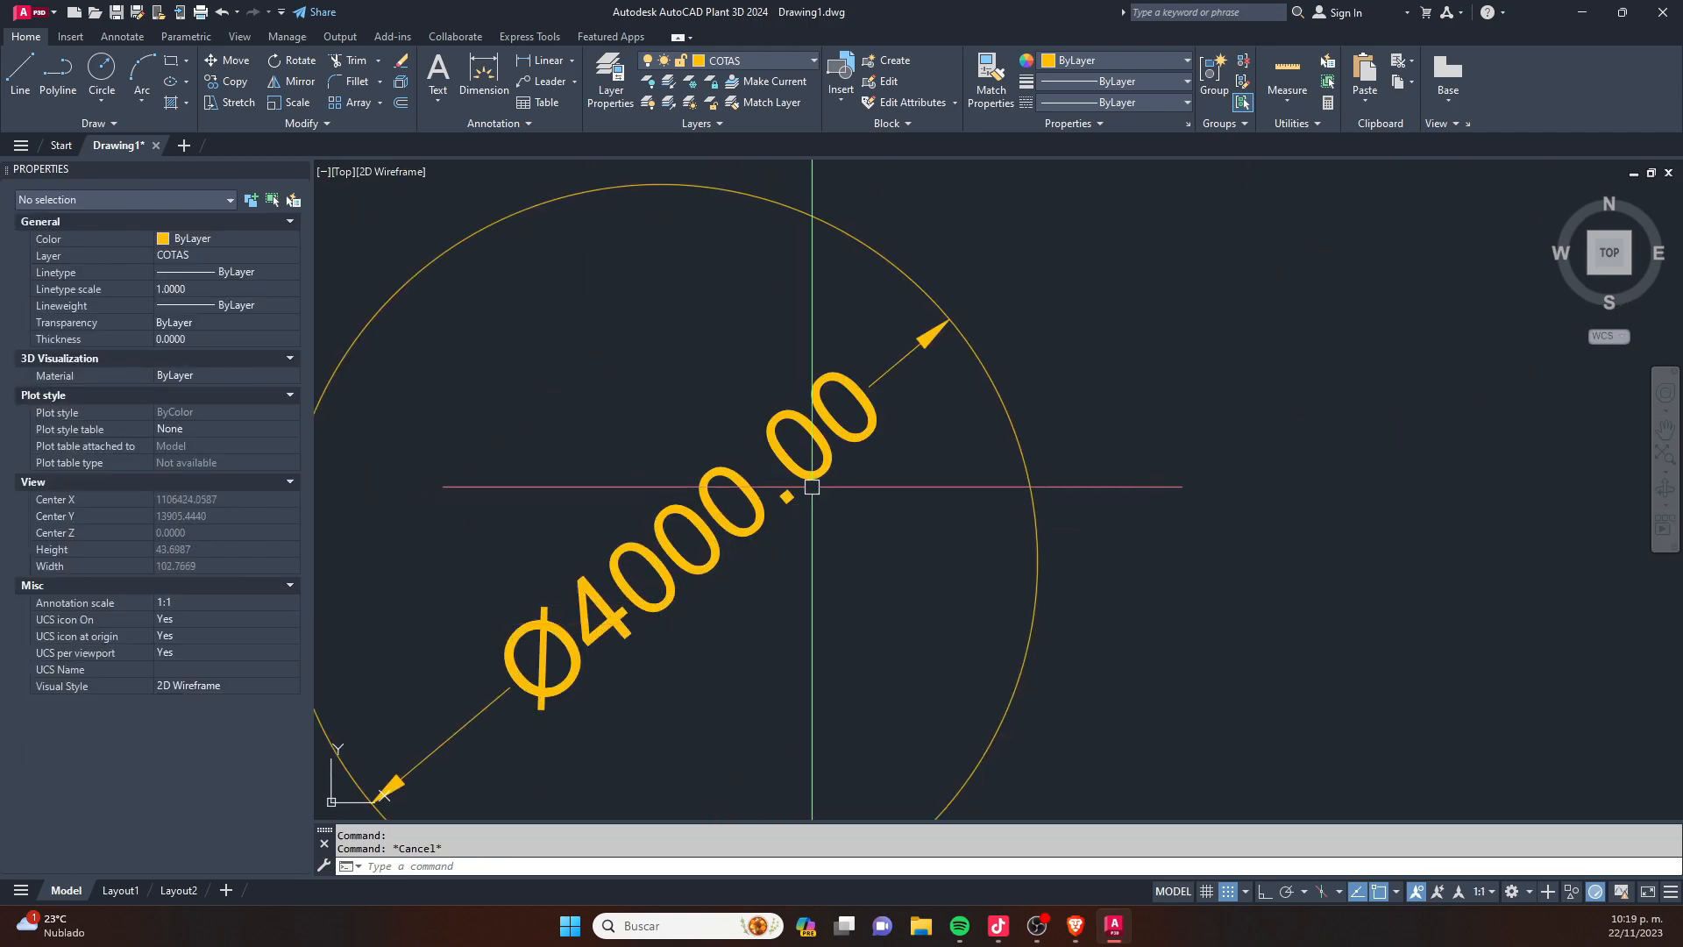
- Add a radius dimension to the lower-left circle, with its text outside above the circle
scroll(800, 481, down, 2)
text(dra)
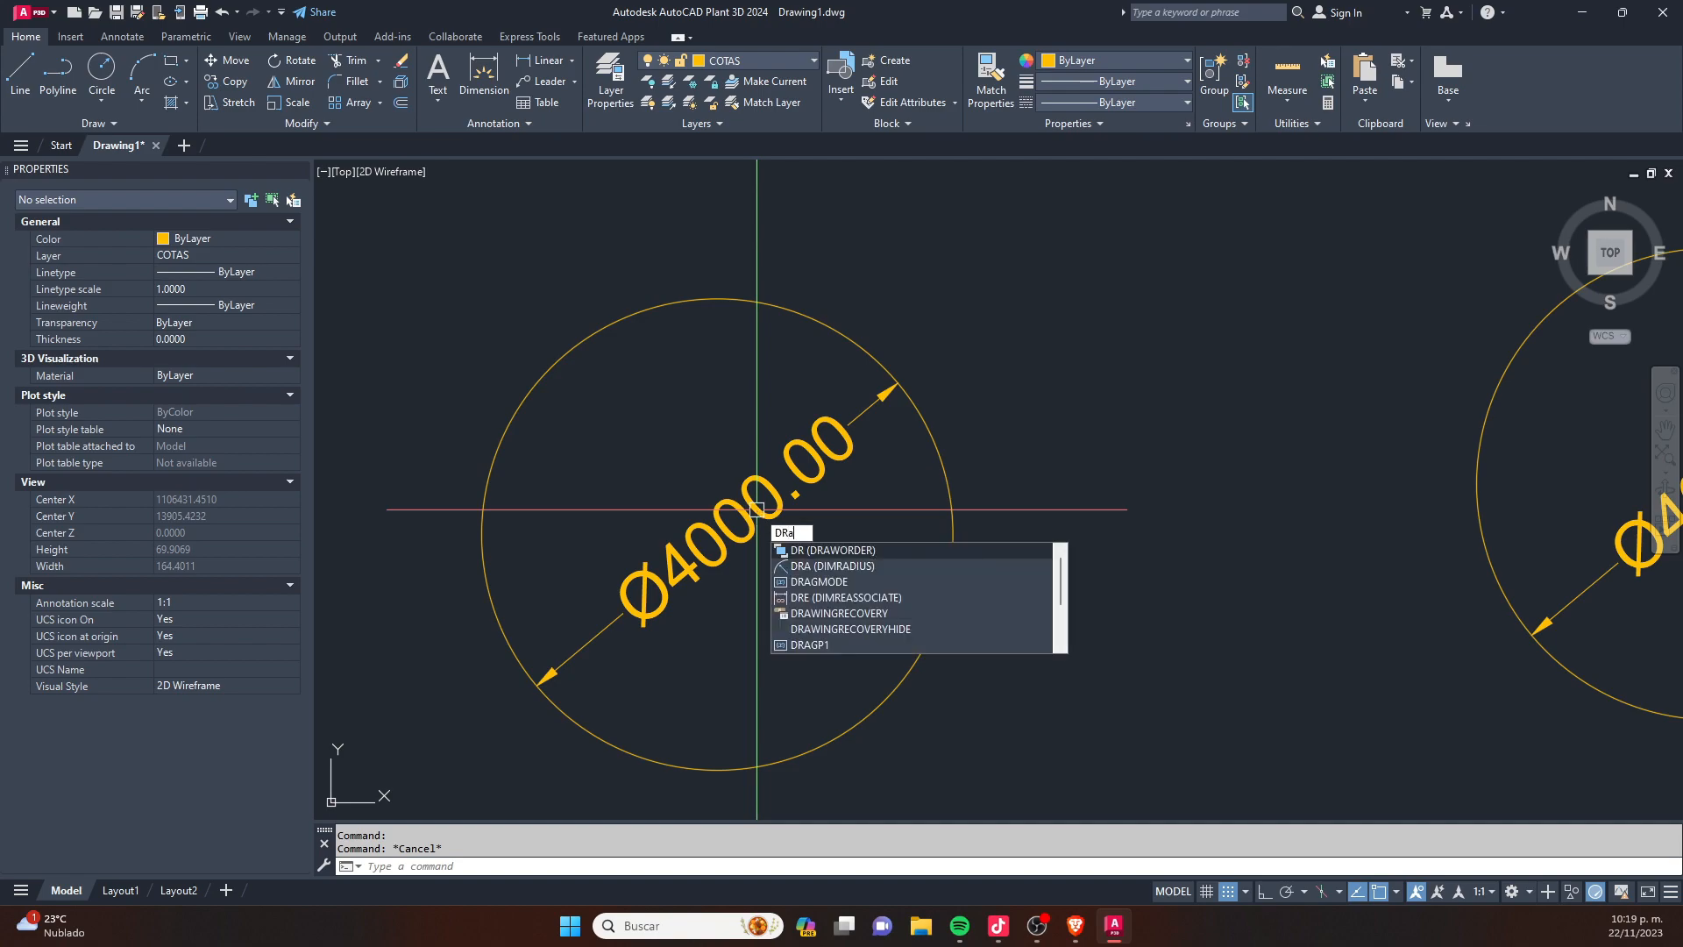
key(Return)
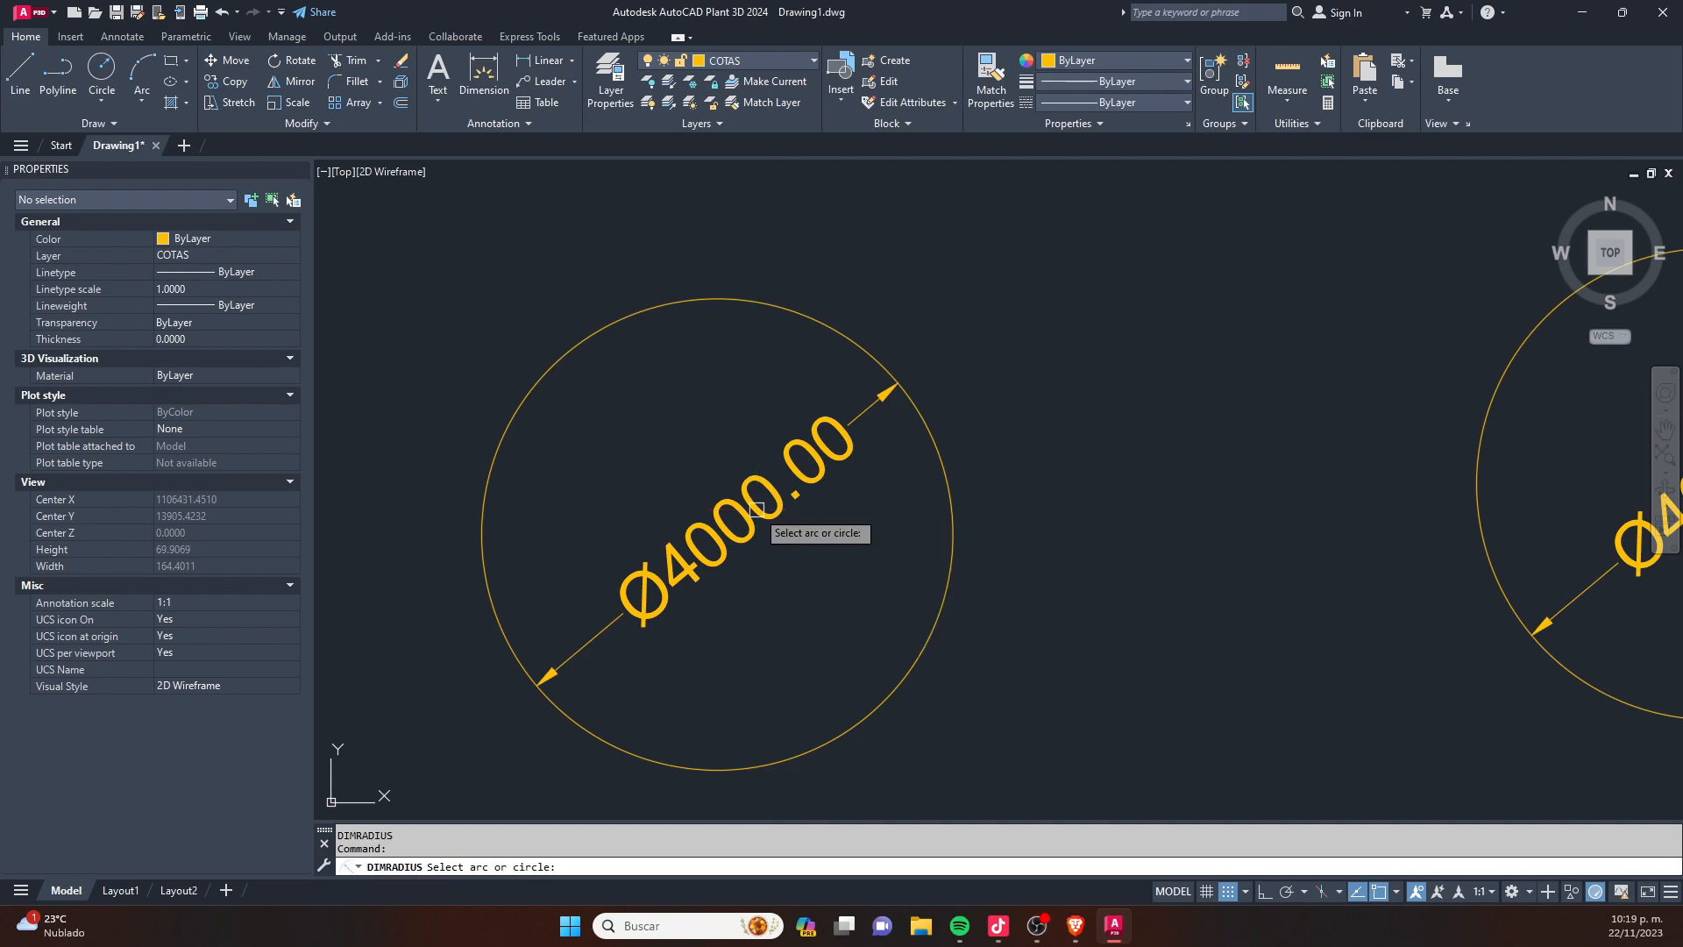
click(670, 307)
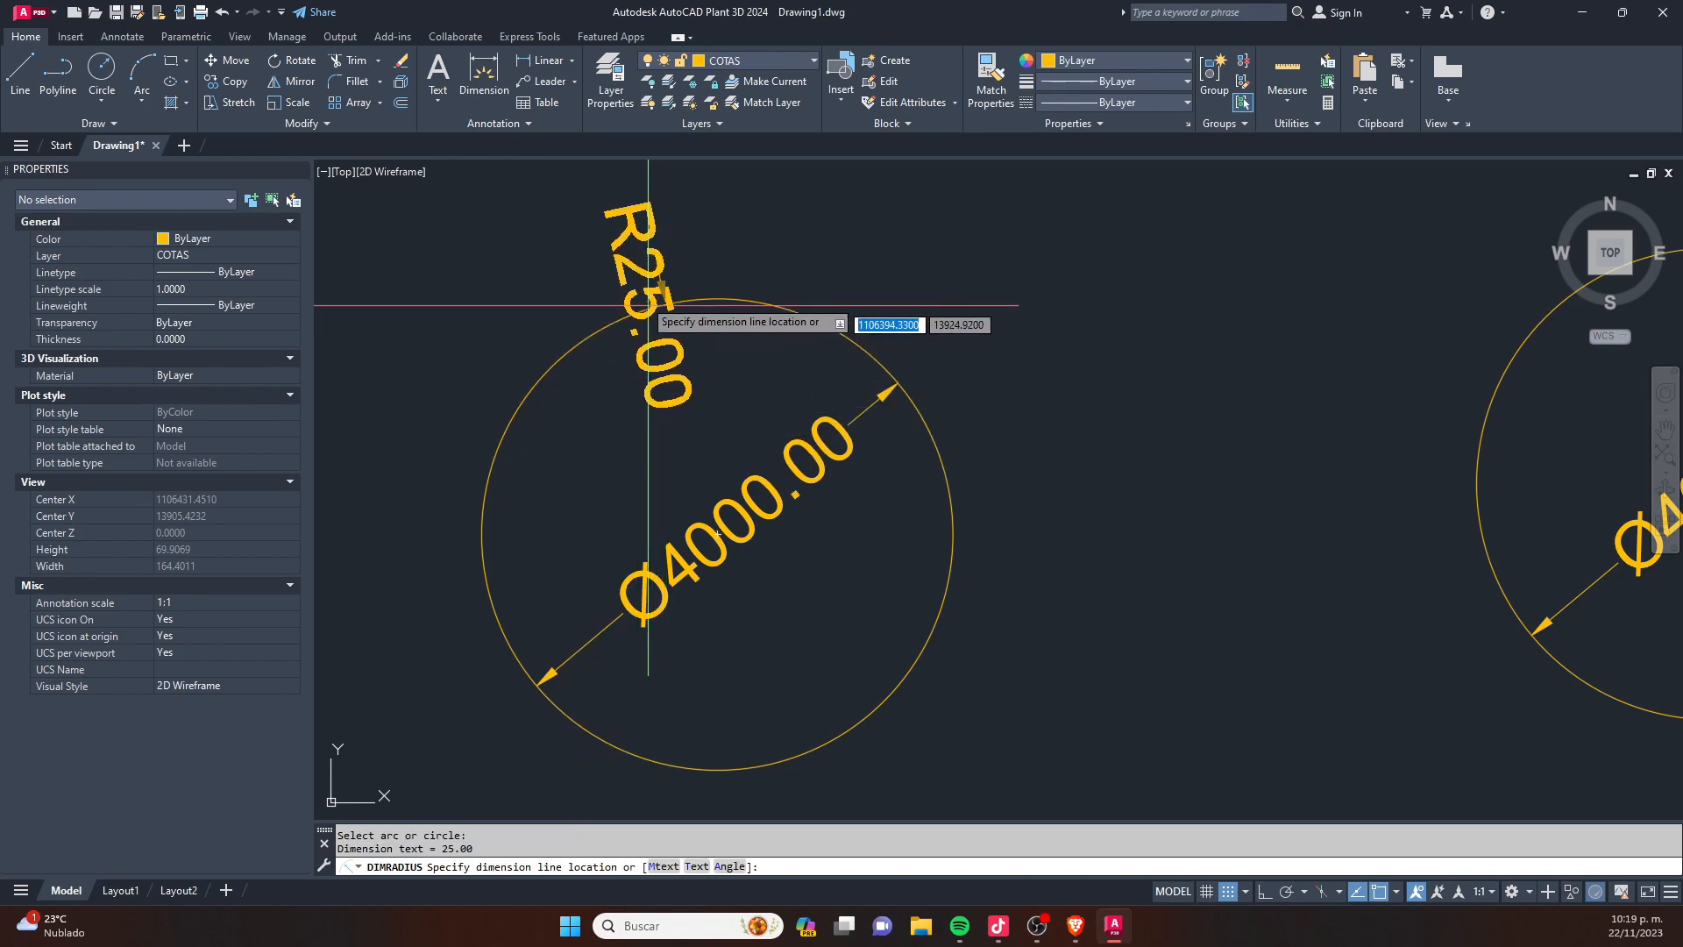
middle_drag(621, 280, 771, 518)
key(Escape)
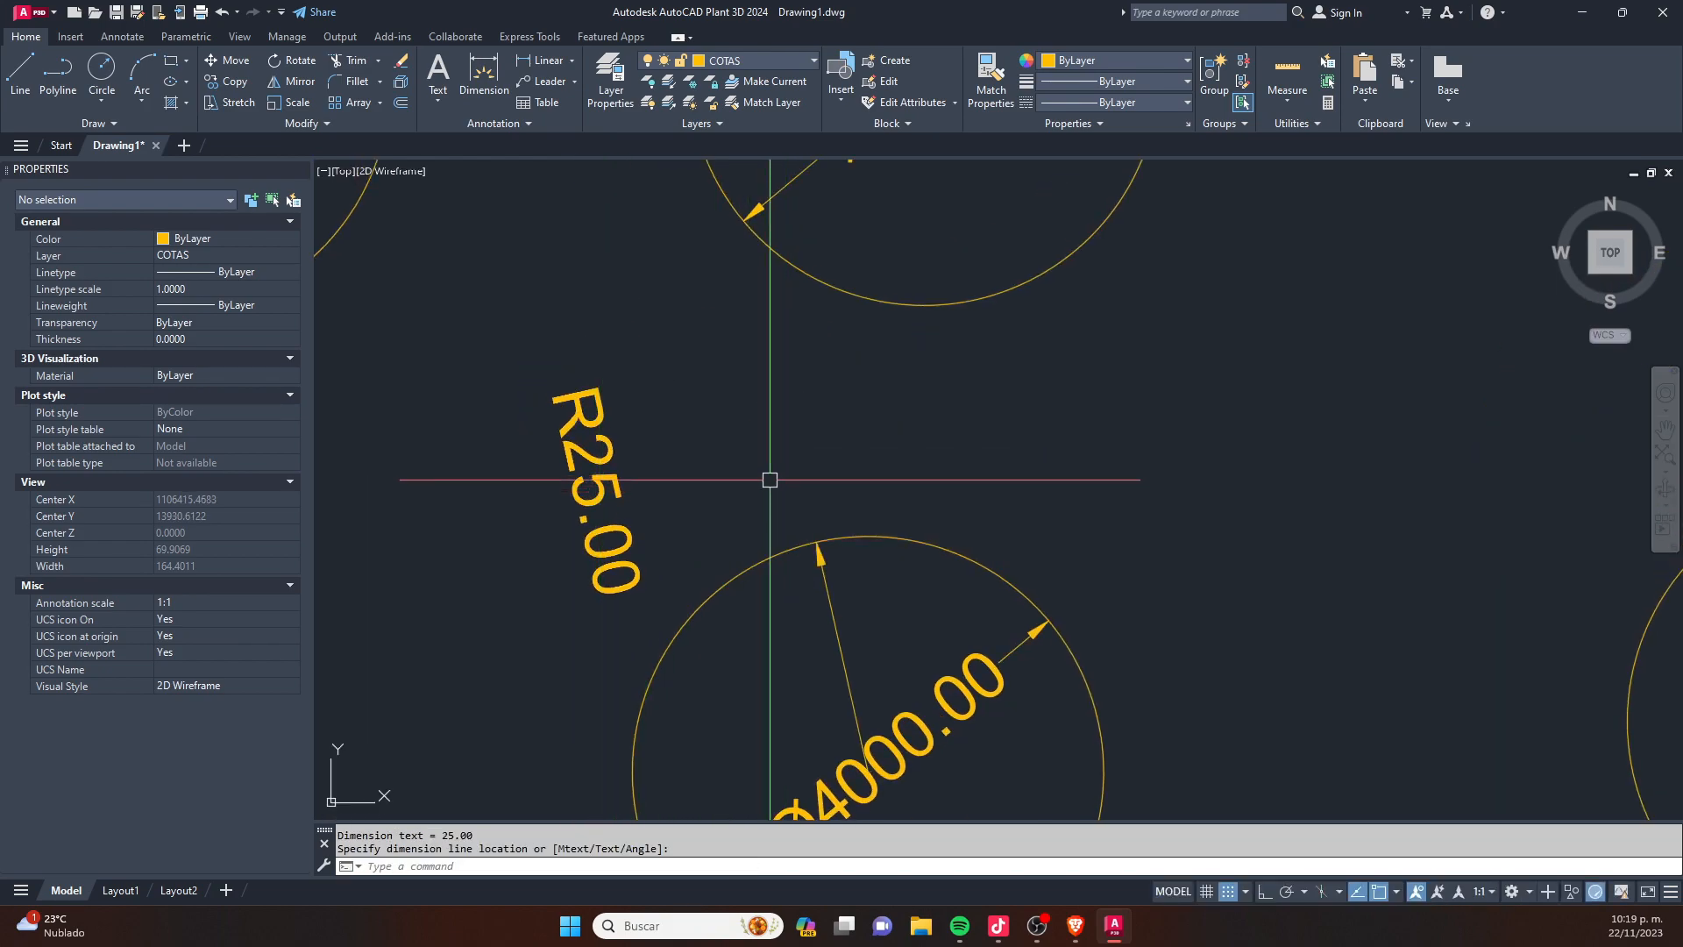
scroll(707, 483, down, 2)
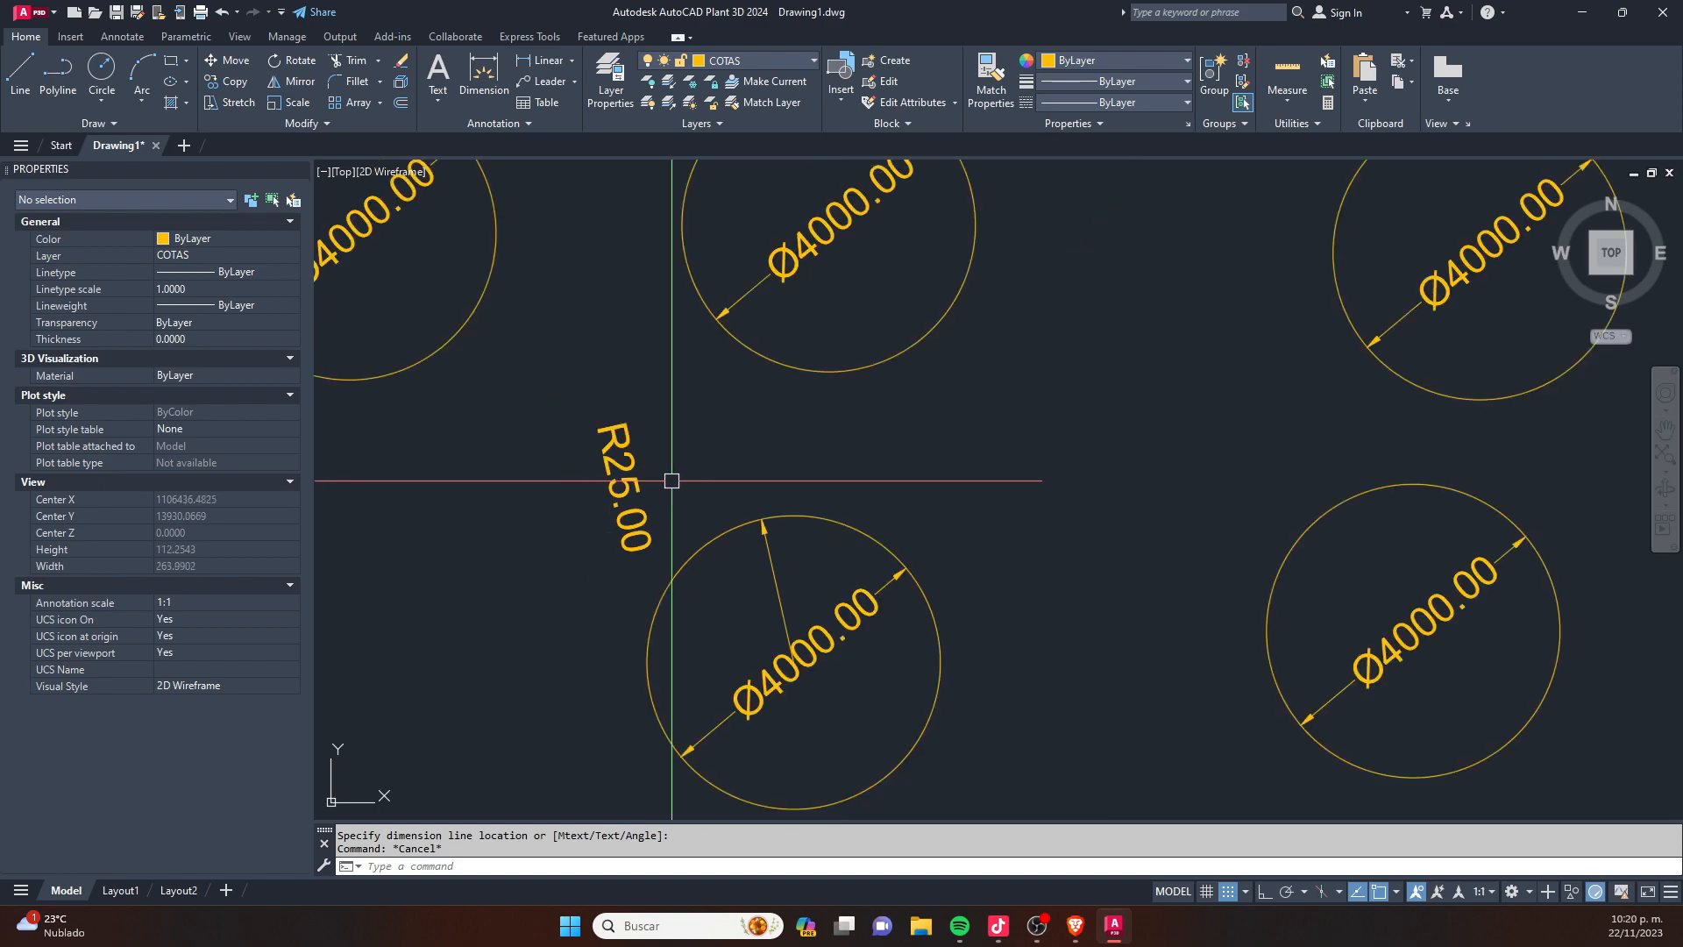
- Match the properties of the lower-left circle's diameter dimension onto its radius dimension
text(ma)
key(Return)
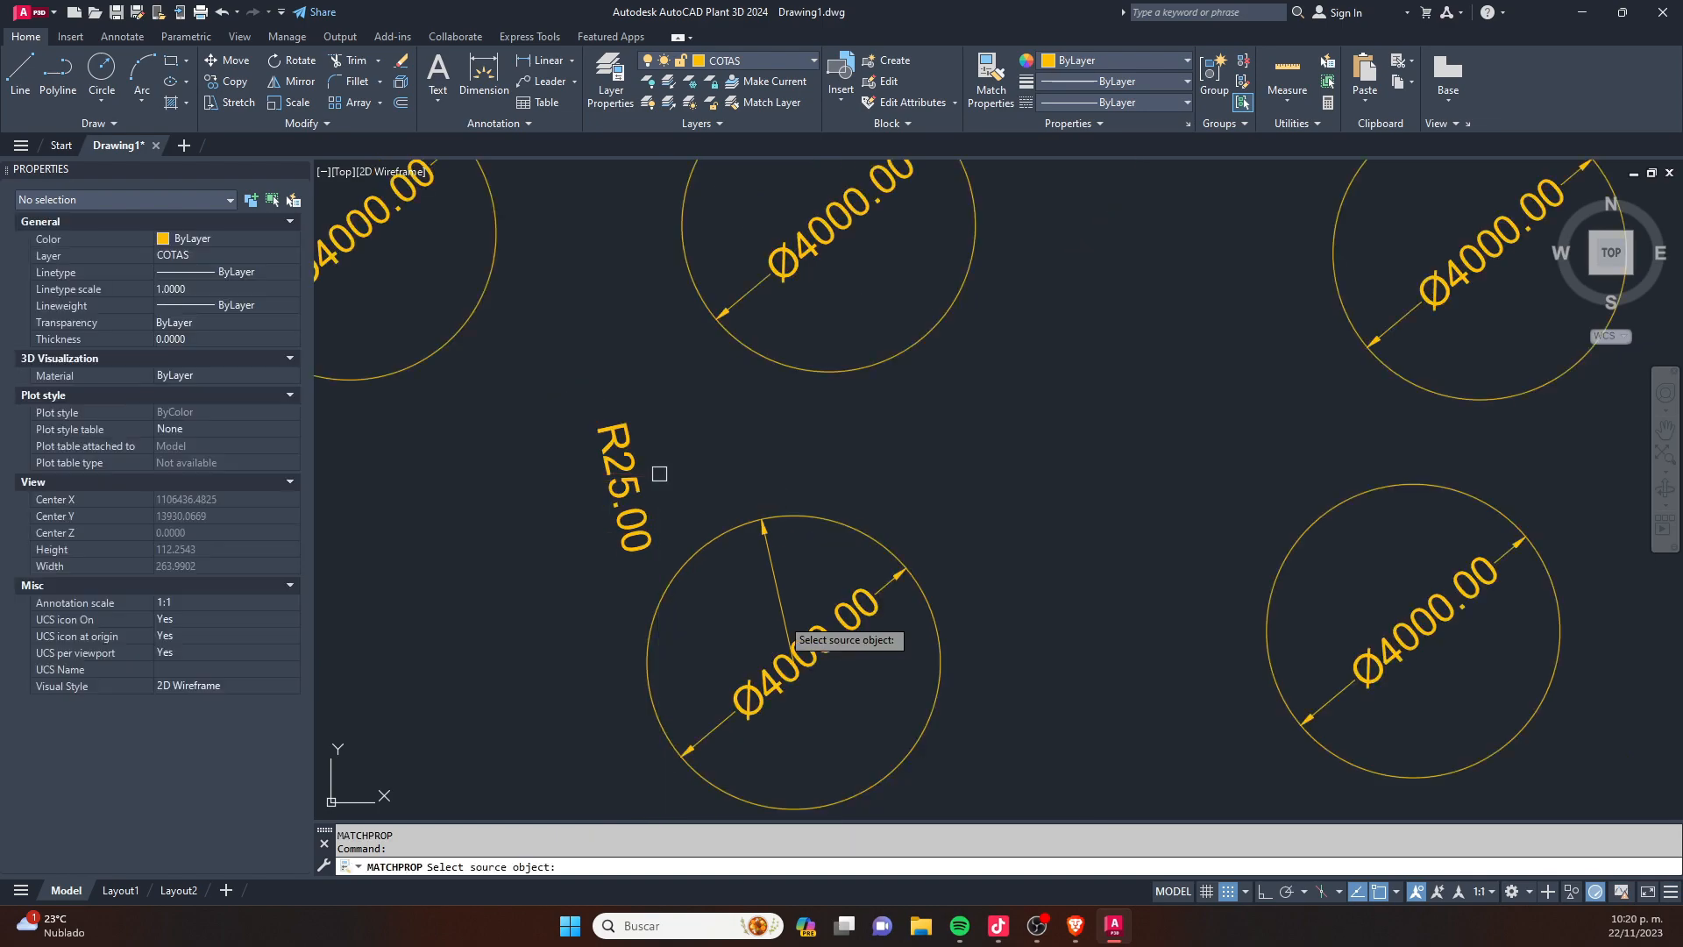
click(799, 638)
click(638, 510)
key(Escape)
scroll(596, 456, up, 1)
scroll(583, 443, down, 1)
scroll(689, 515, up, 2)
scroll(695, 515, down, 4)
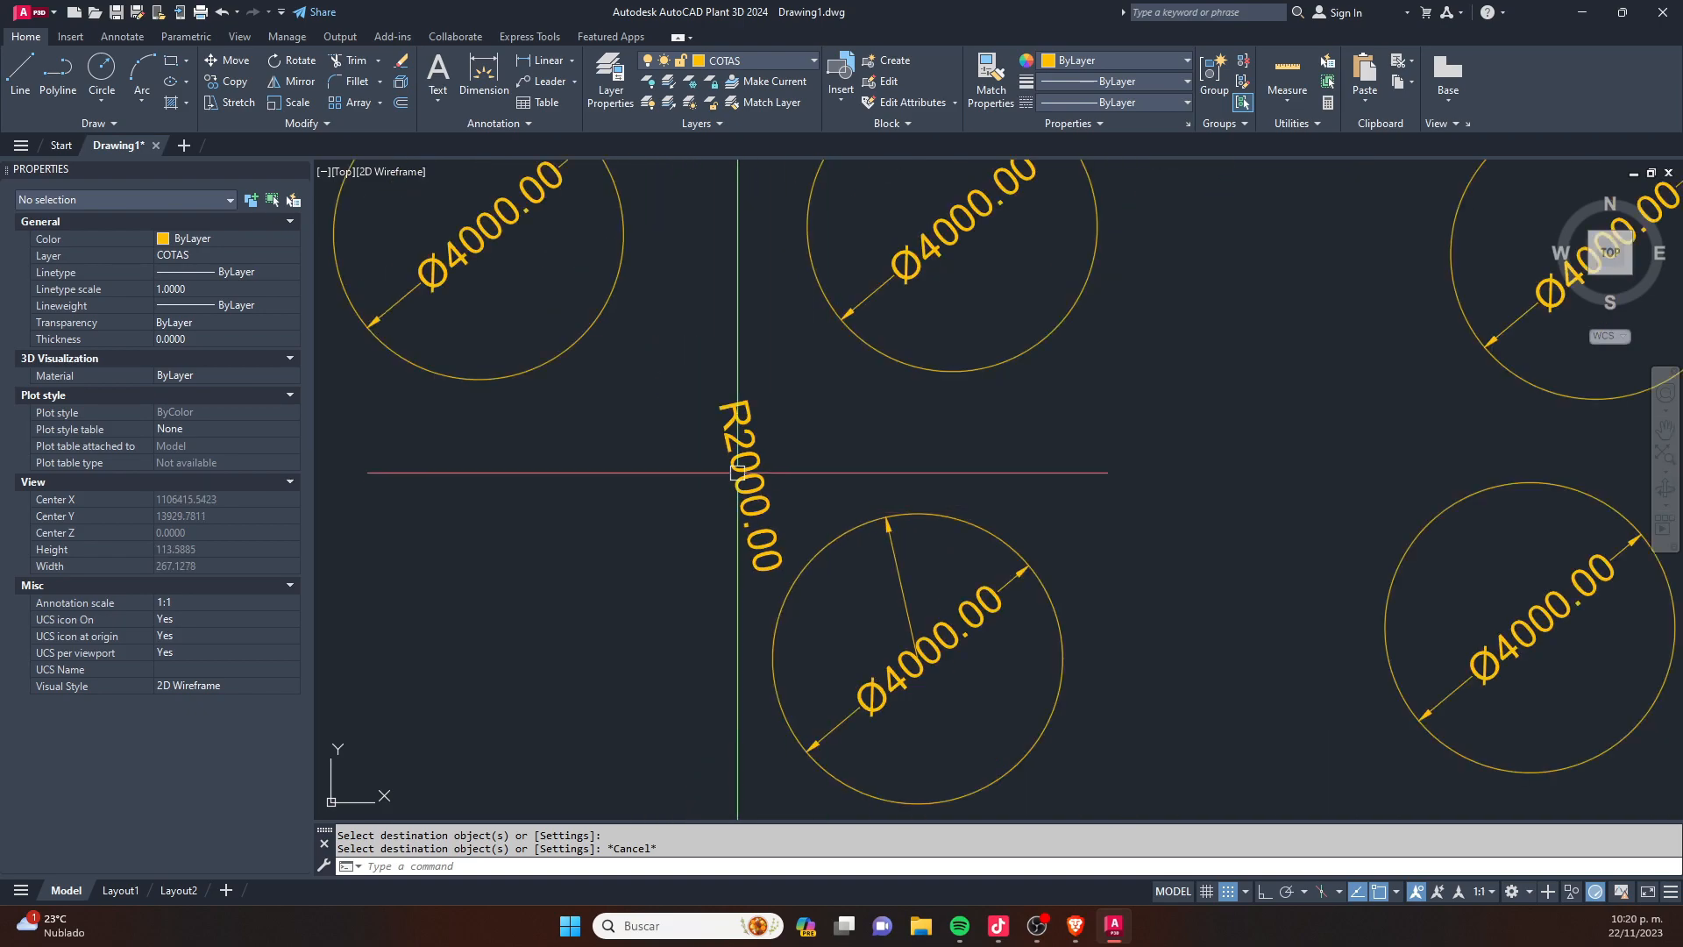
scroll(735, 477, down, 5)
key(Escape)
key(Escape)
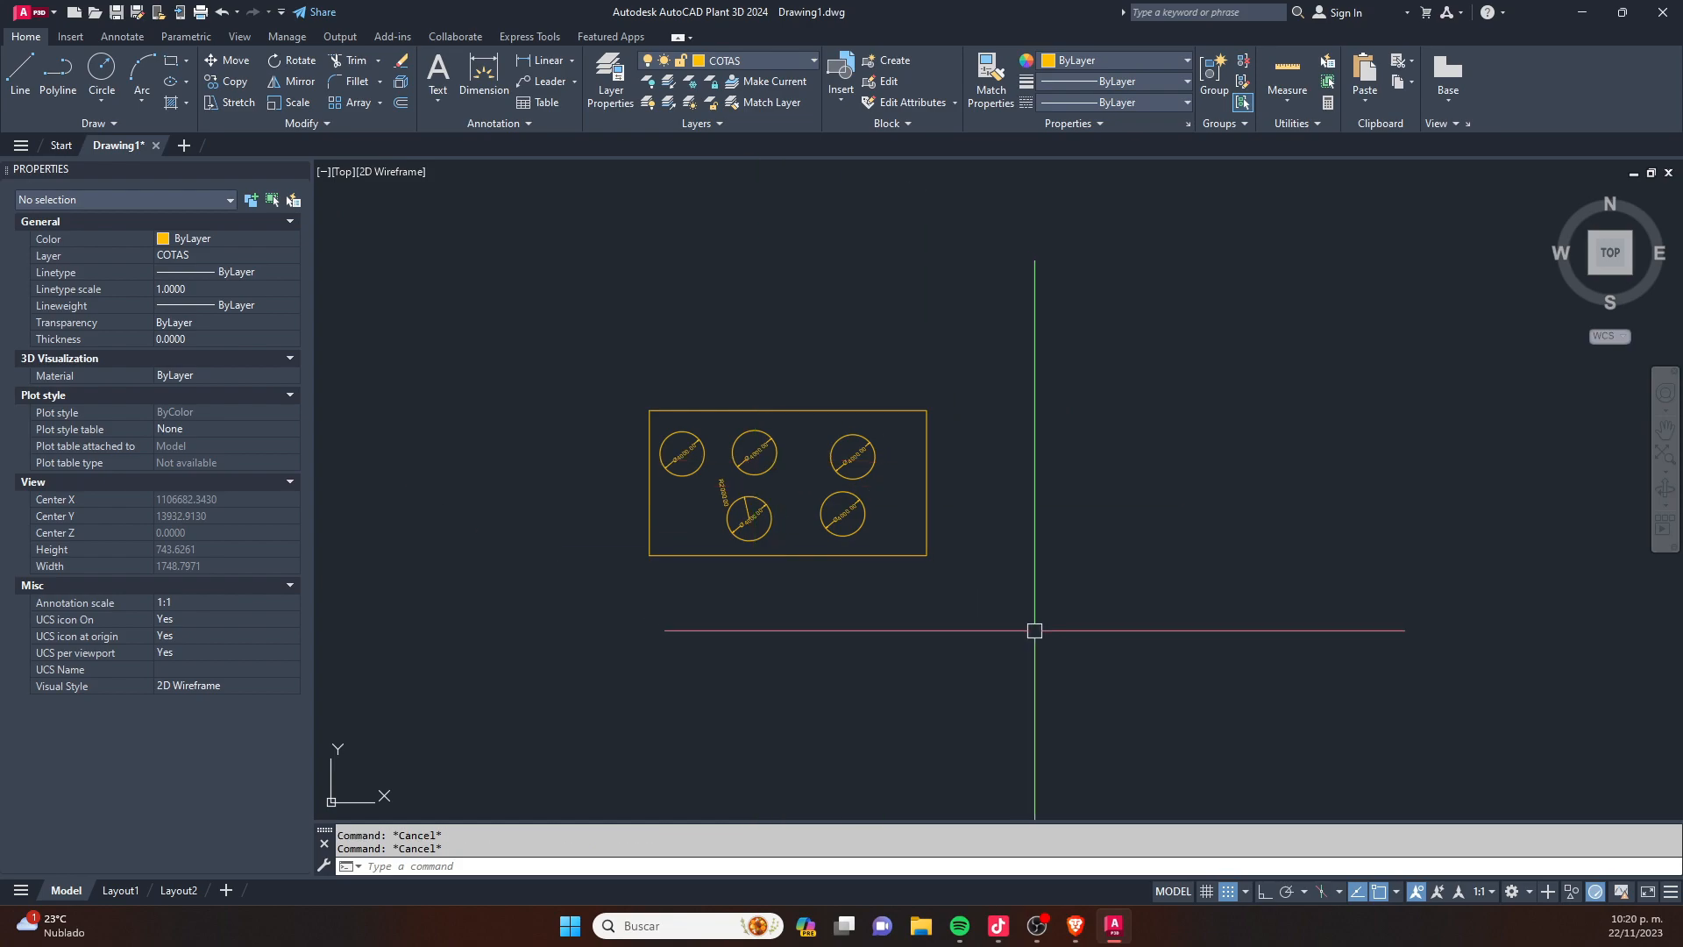
- Erase the rectangle together with all its circles and dimensions
click(1030, 628)
click(430, 278)
key(Delete)
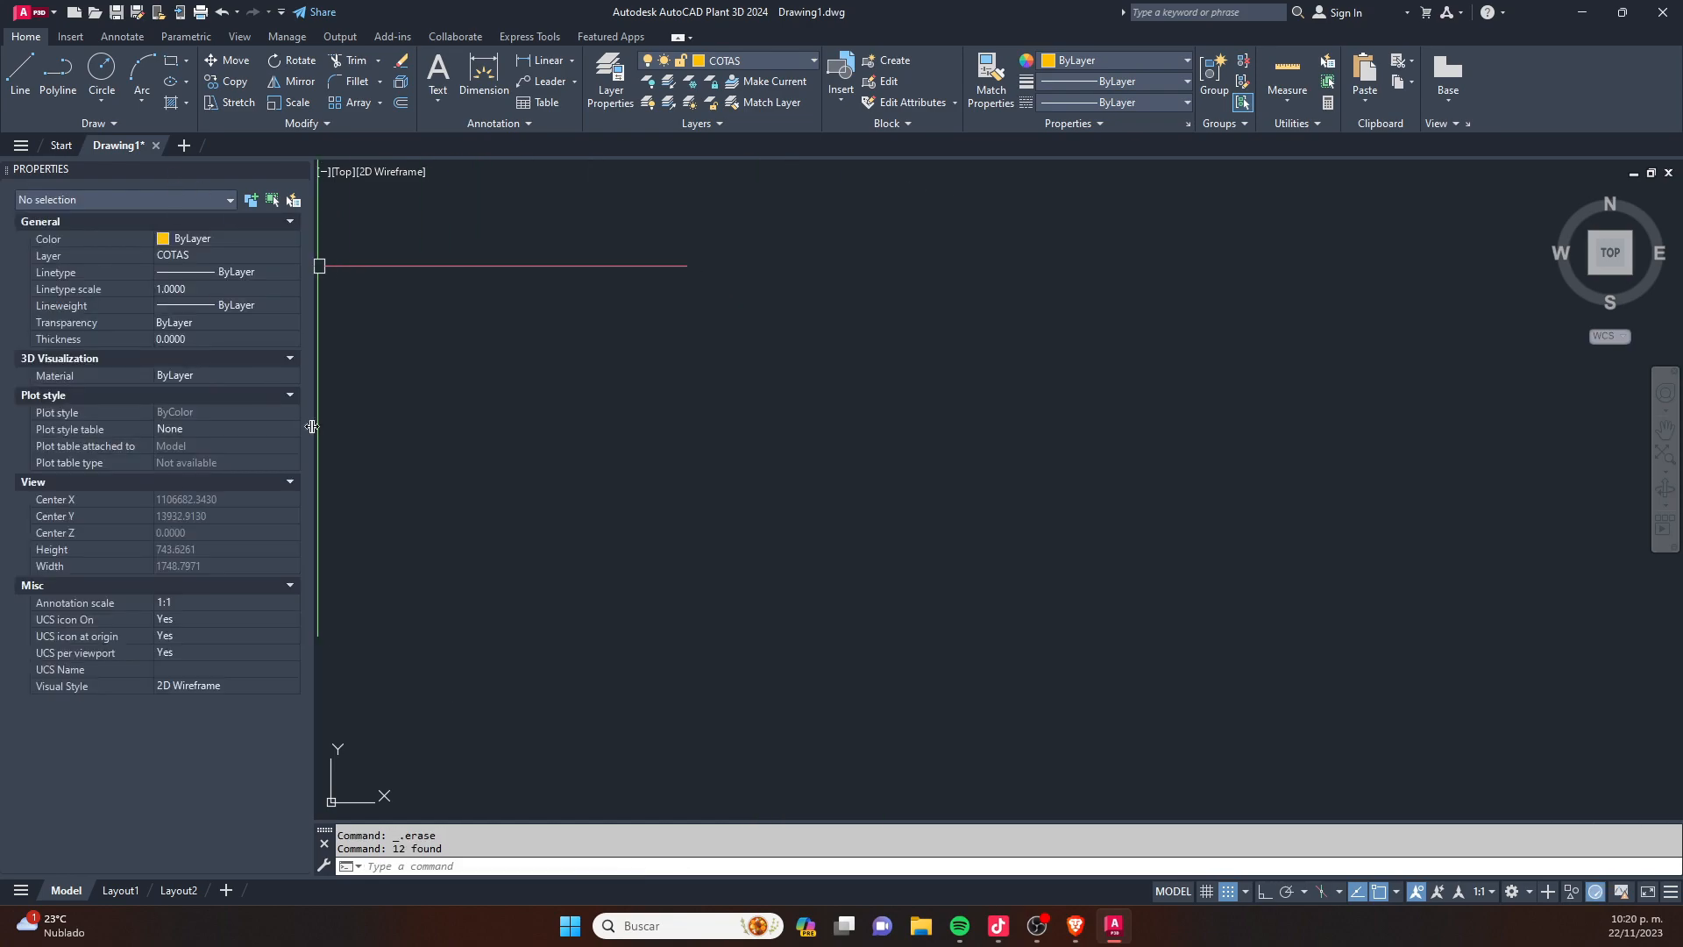
- Open the drawing 03 AKJ3-GS-050.dwg and show the whole sheet
click(96, 14)
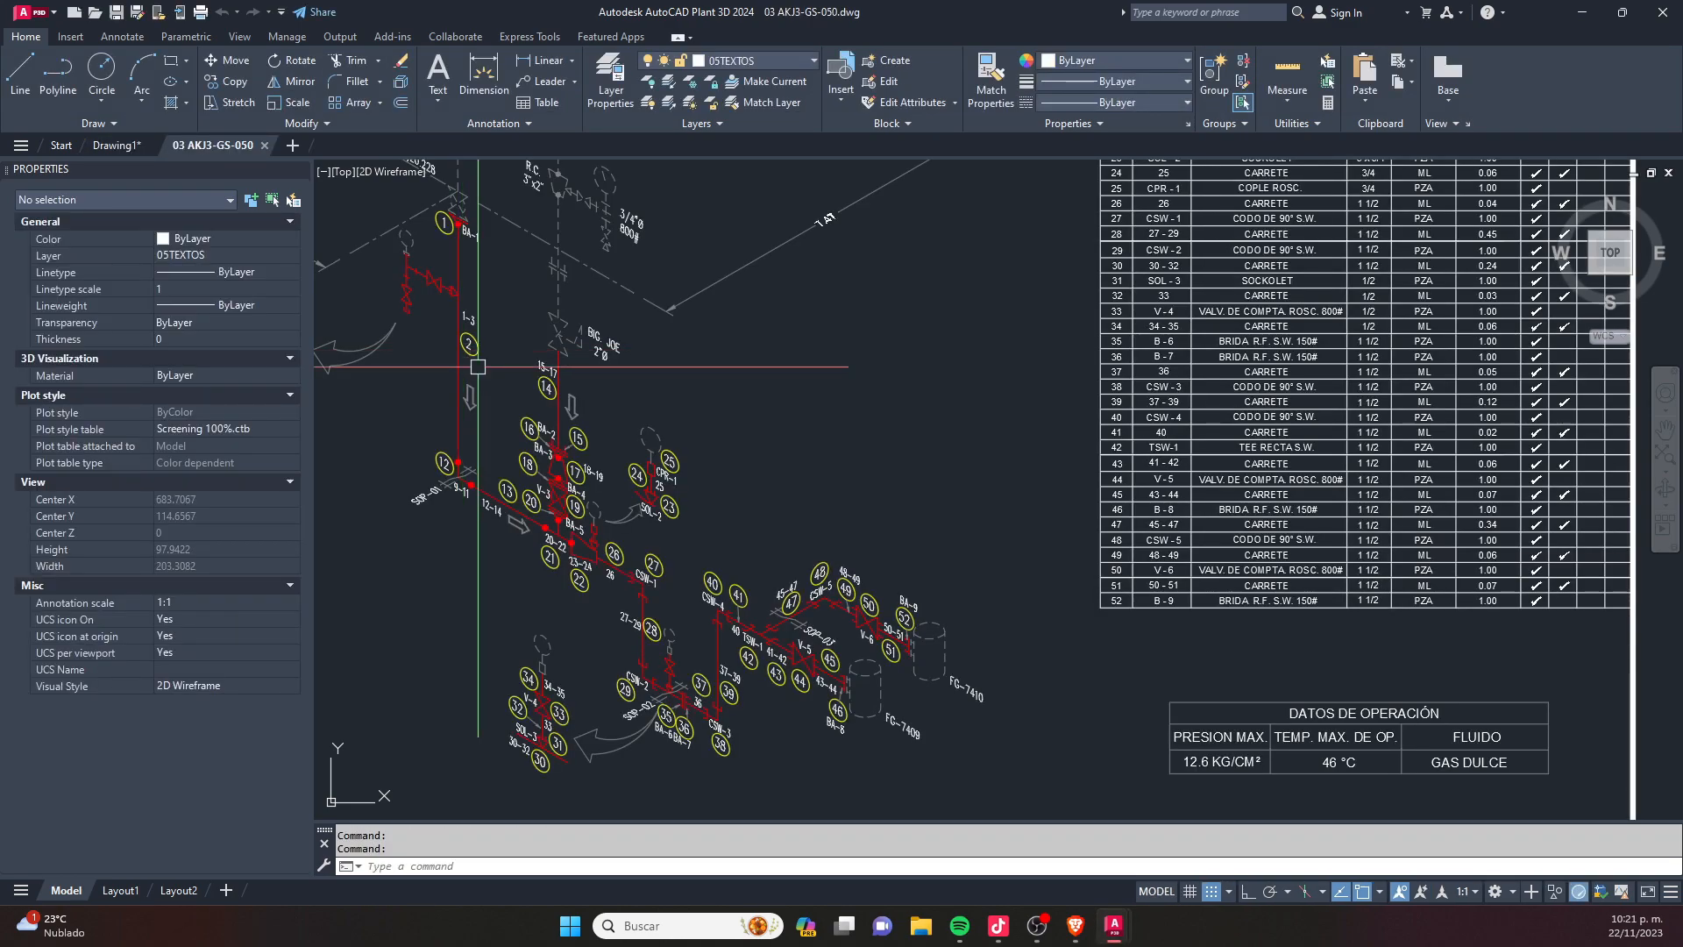
scroll(478, 366, down, 5)
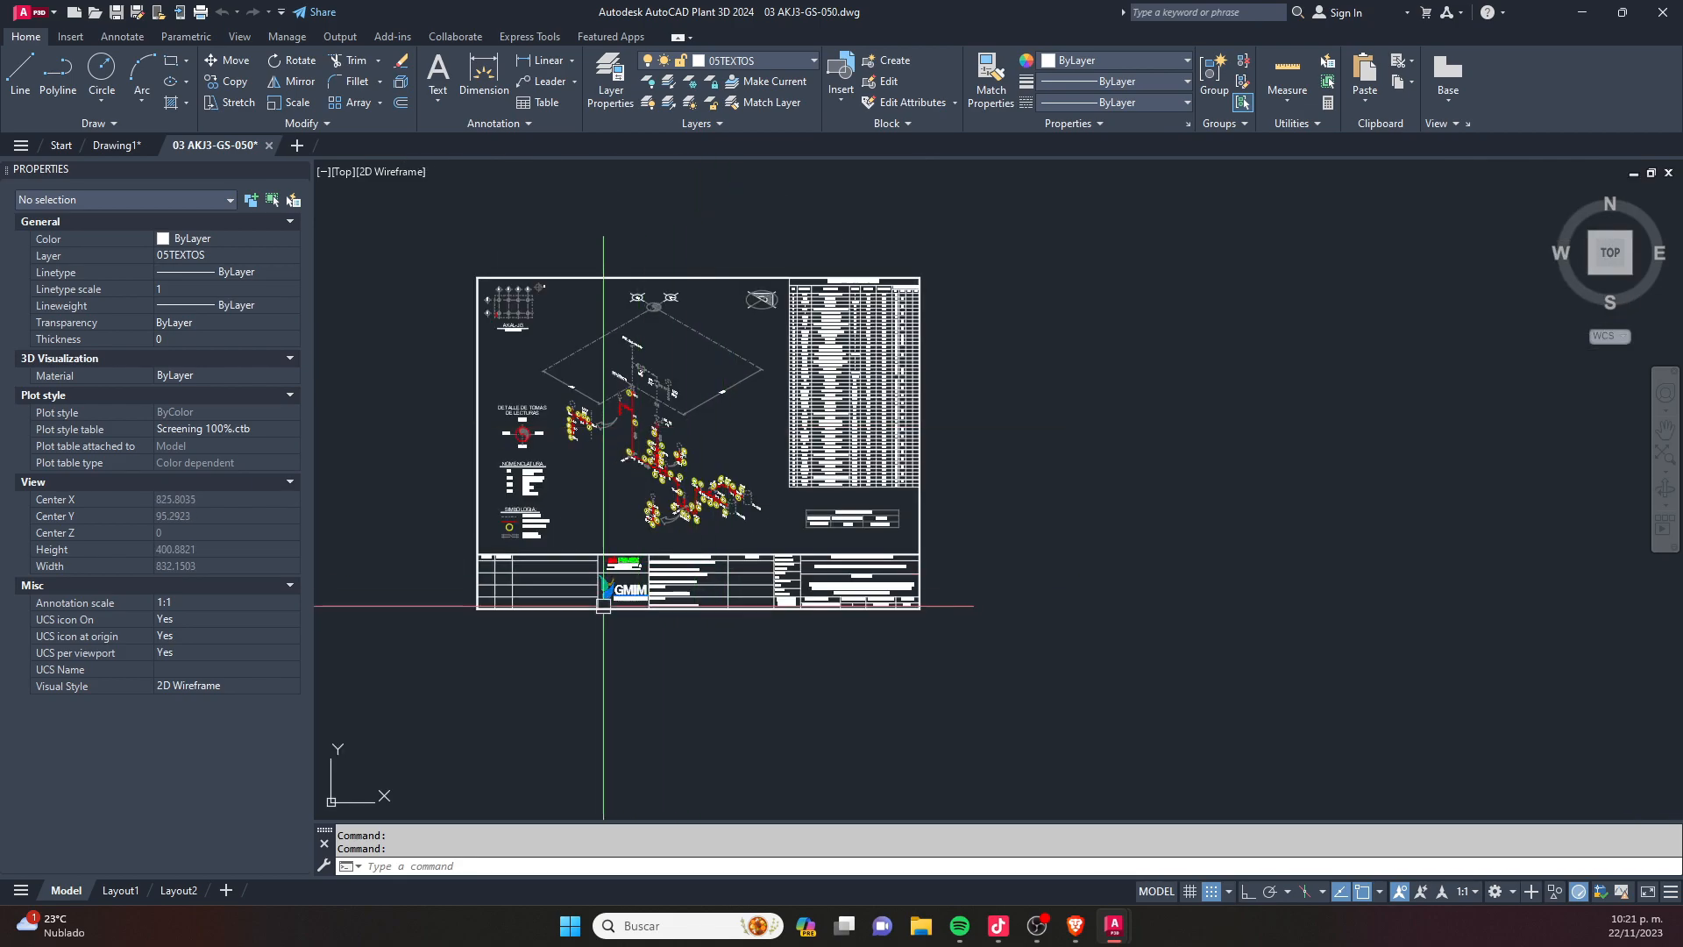
- Erase the PEMEX and GMIM logos from the drawing's title block
scroll(718, 567, up, 5)
click(718, 567)
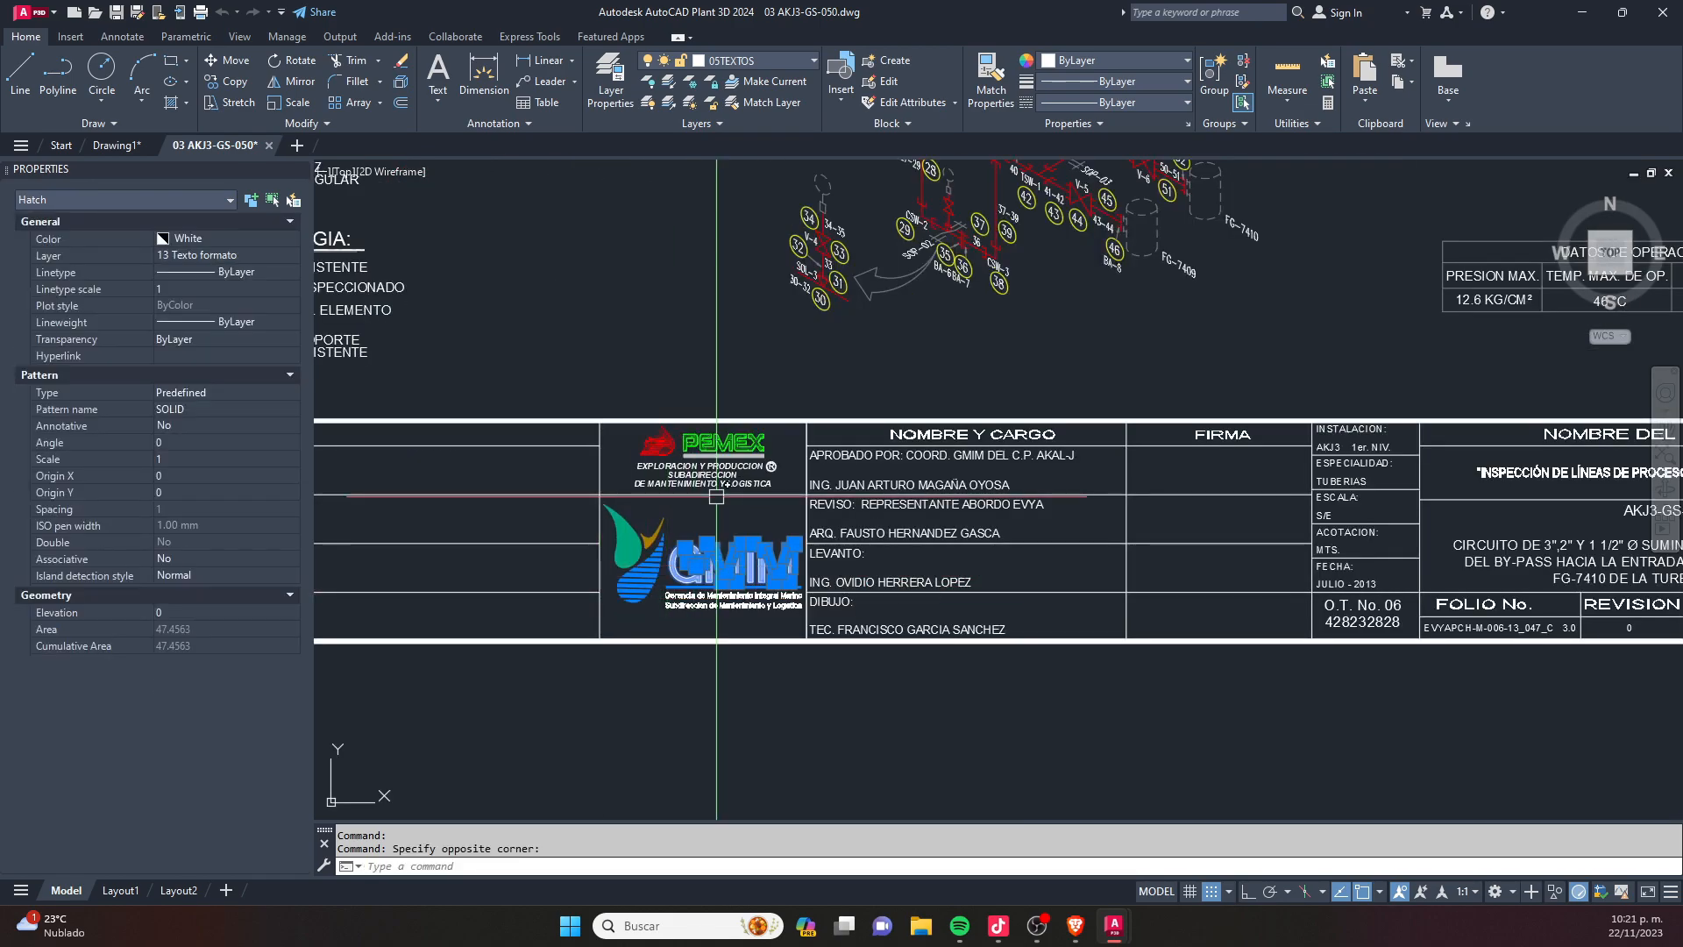
scroll(719, 434, up, 2)
click(815, 444)
click(699, 488)
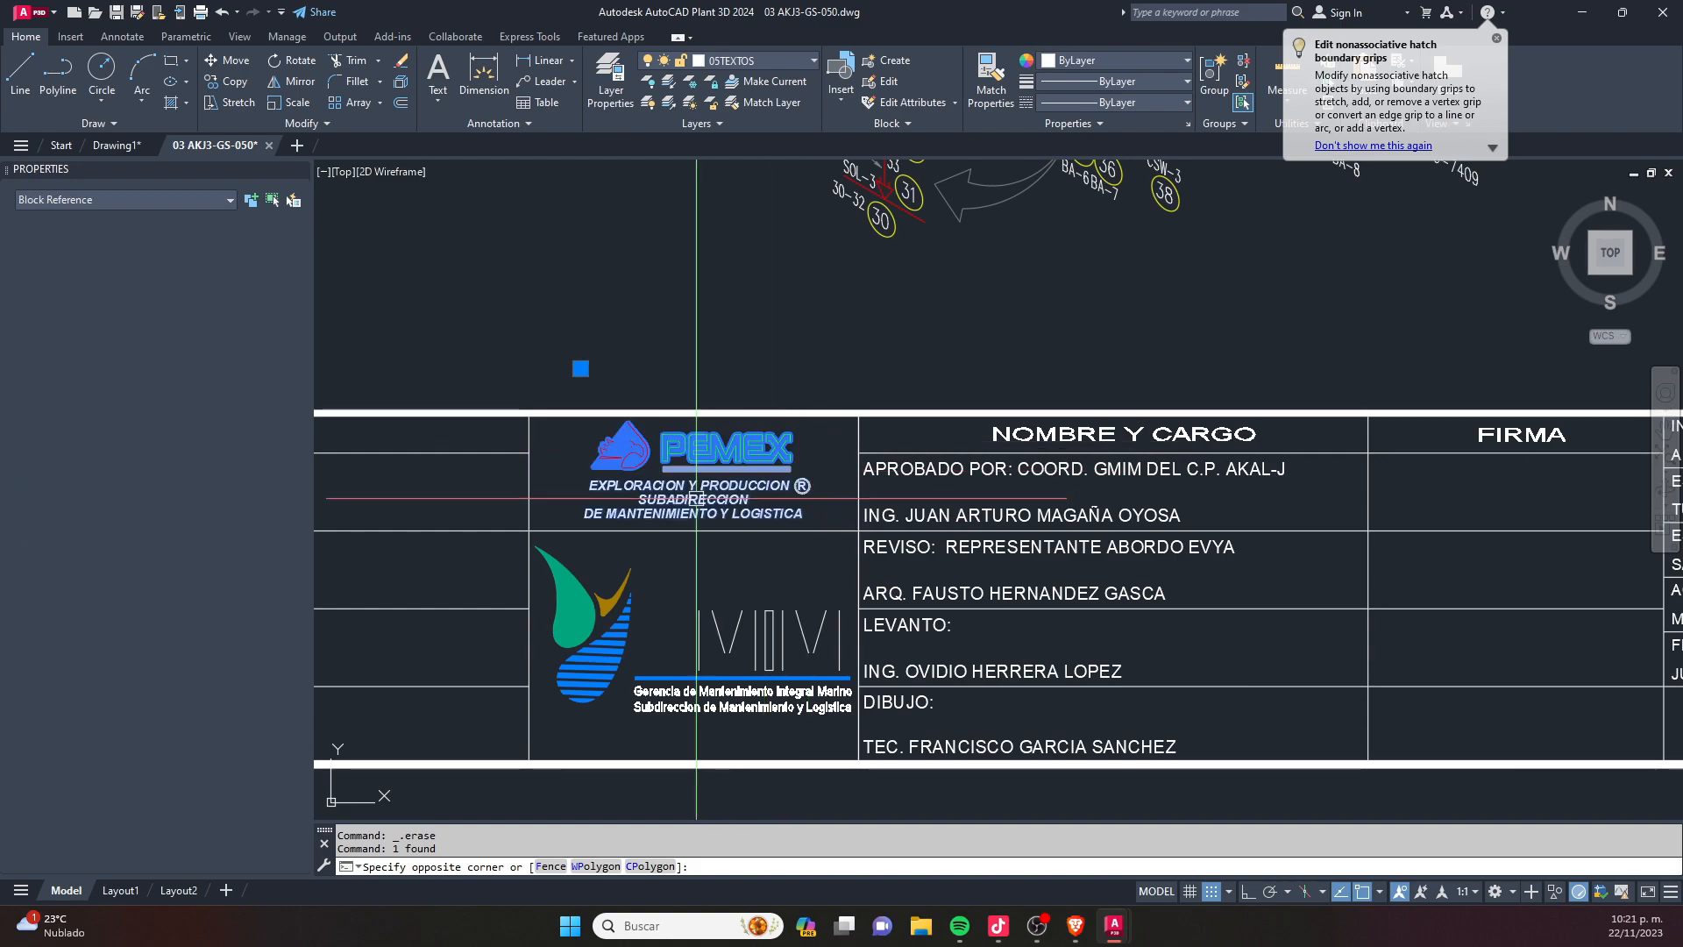
key(Delete)
click(498, 507)
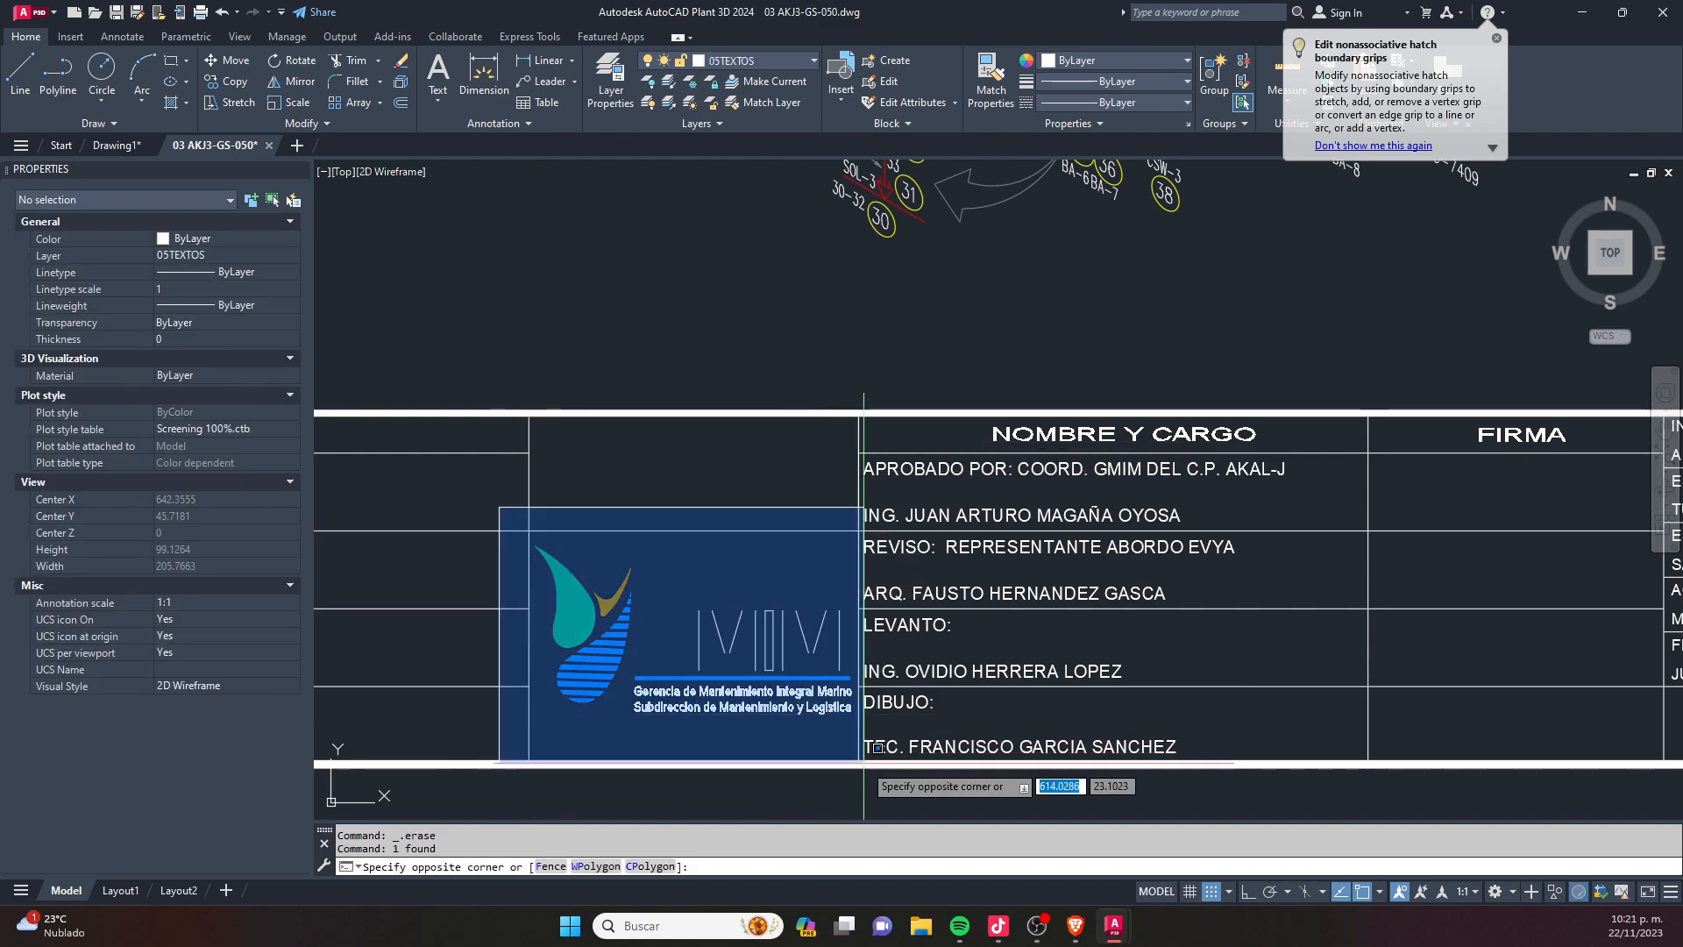
click(845, 748)
key(Delete)
click(809, 722)
click(734, 616)
key(Delete)
- Examine the piping isometric, its numbered element balloons and the overall sheet layout
scroll(734, 617, down, 5)
scroll(678, 483, up, 4)
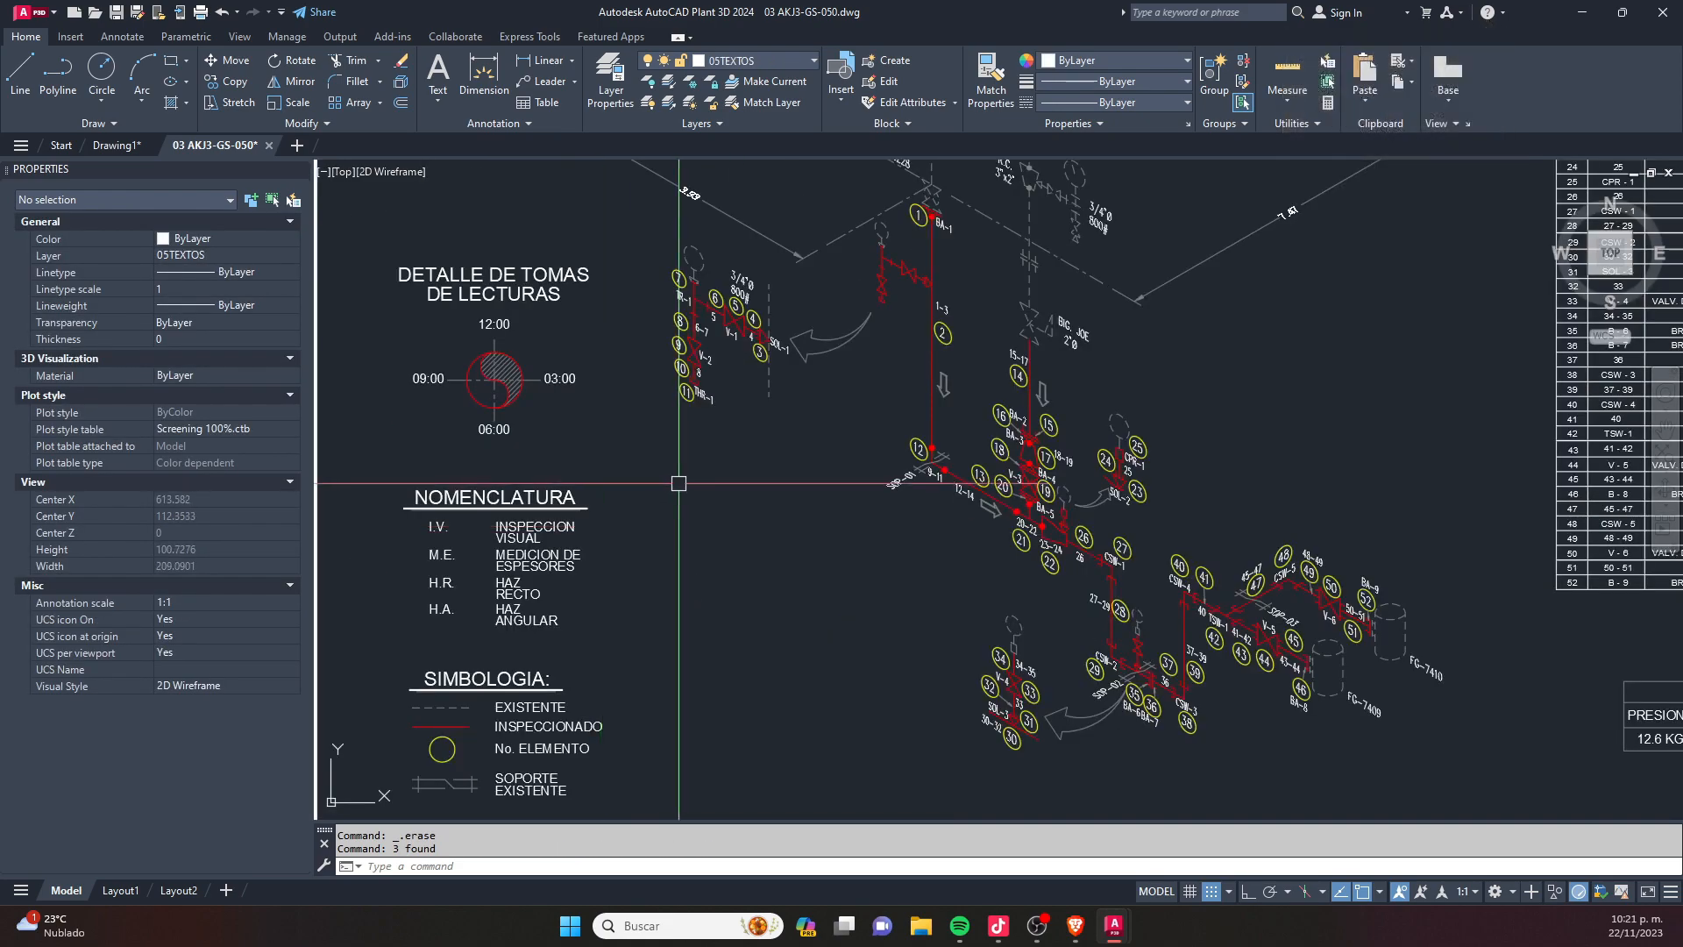
scroll(833, 463, down, 2)
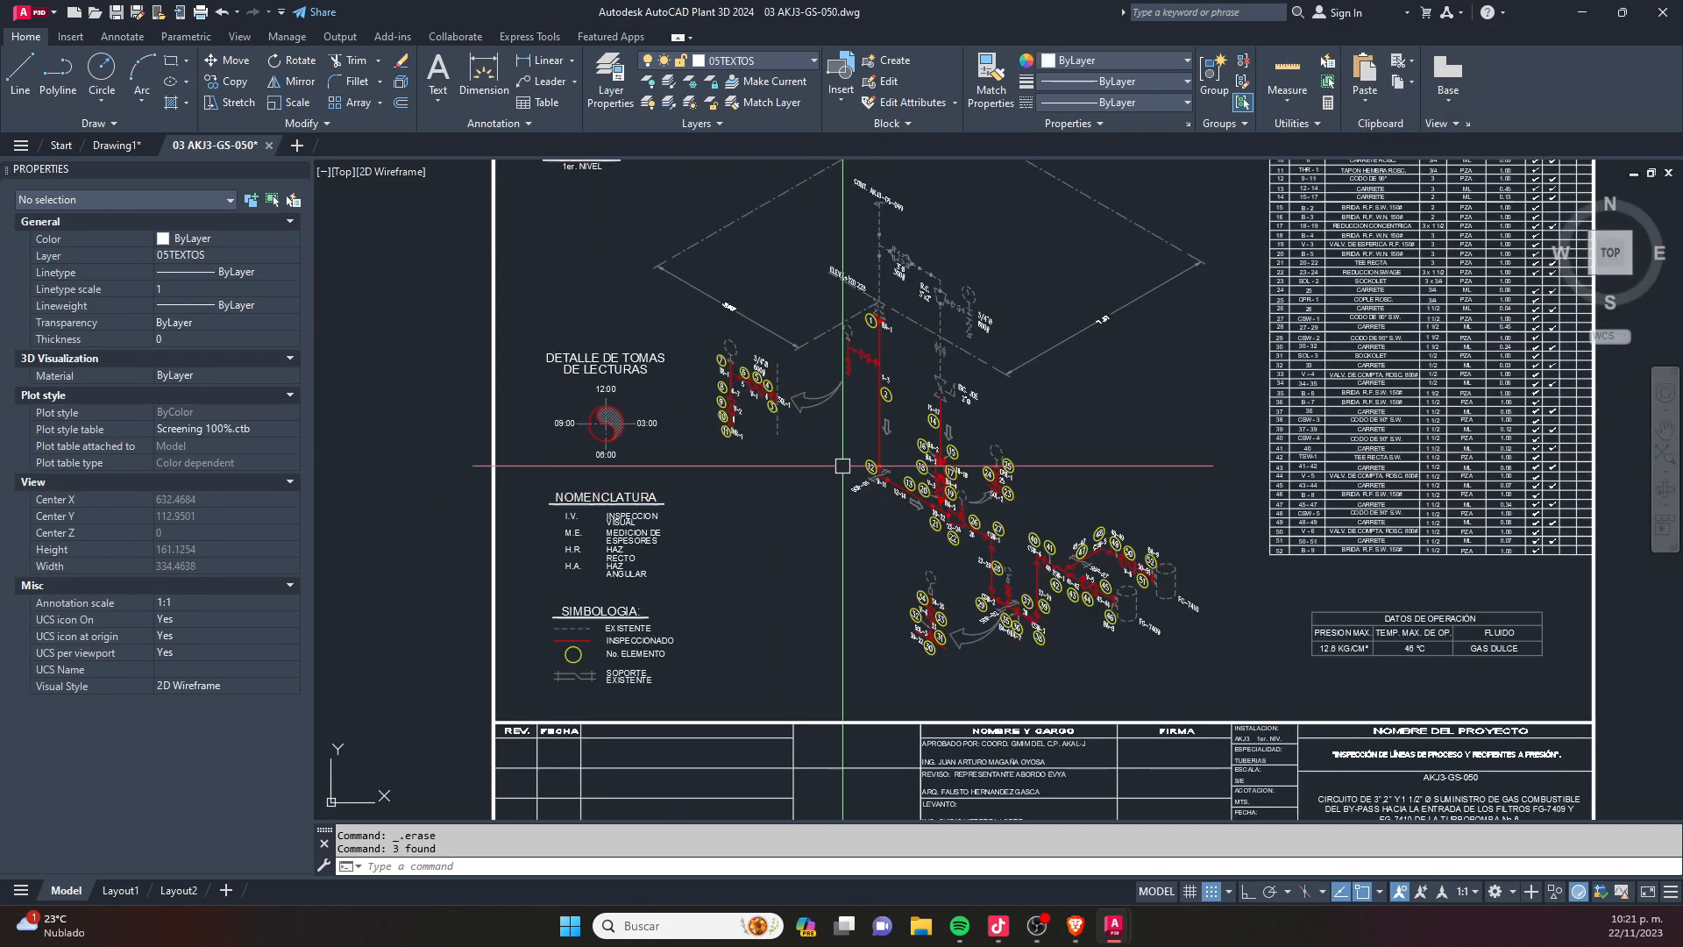
scroll(842, 463, down, 2)
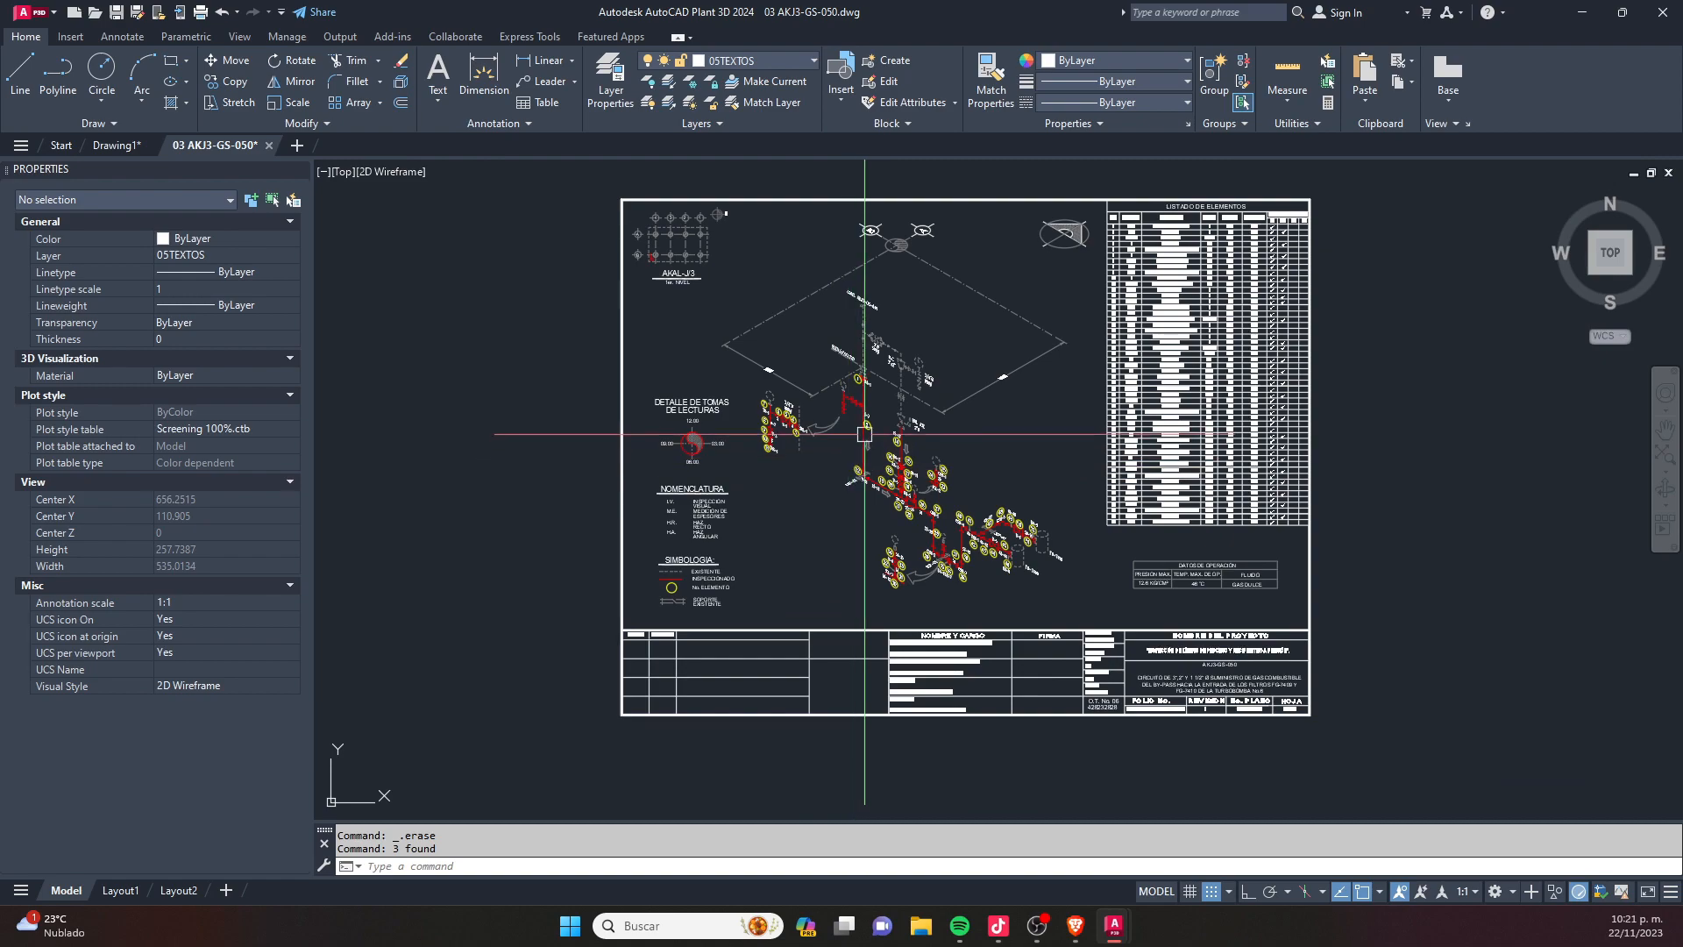
middle_drag(865, 434, 830, 471)
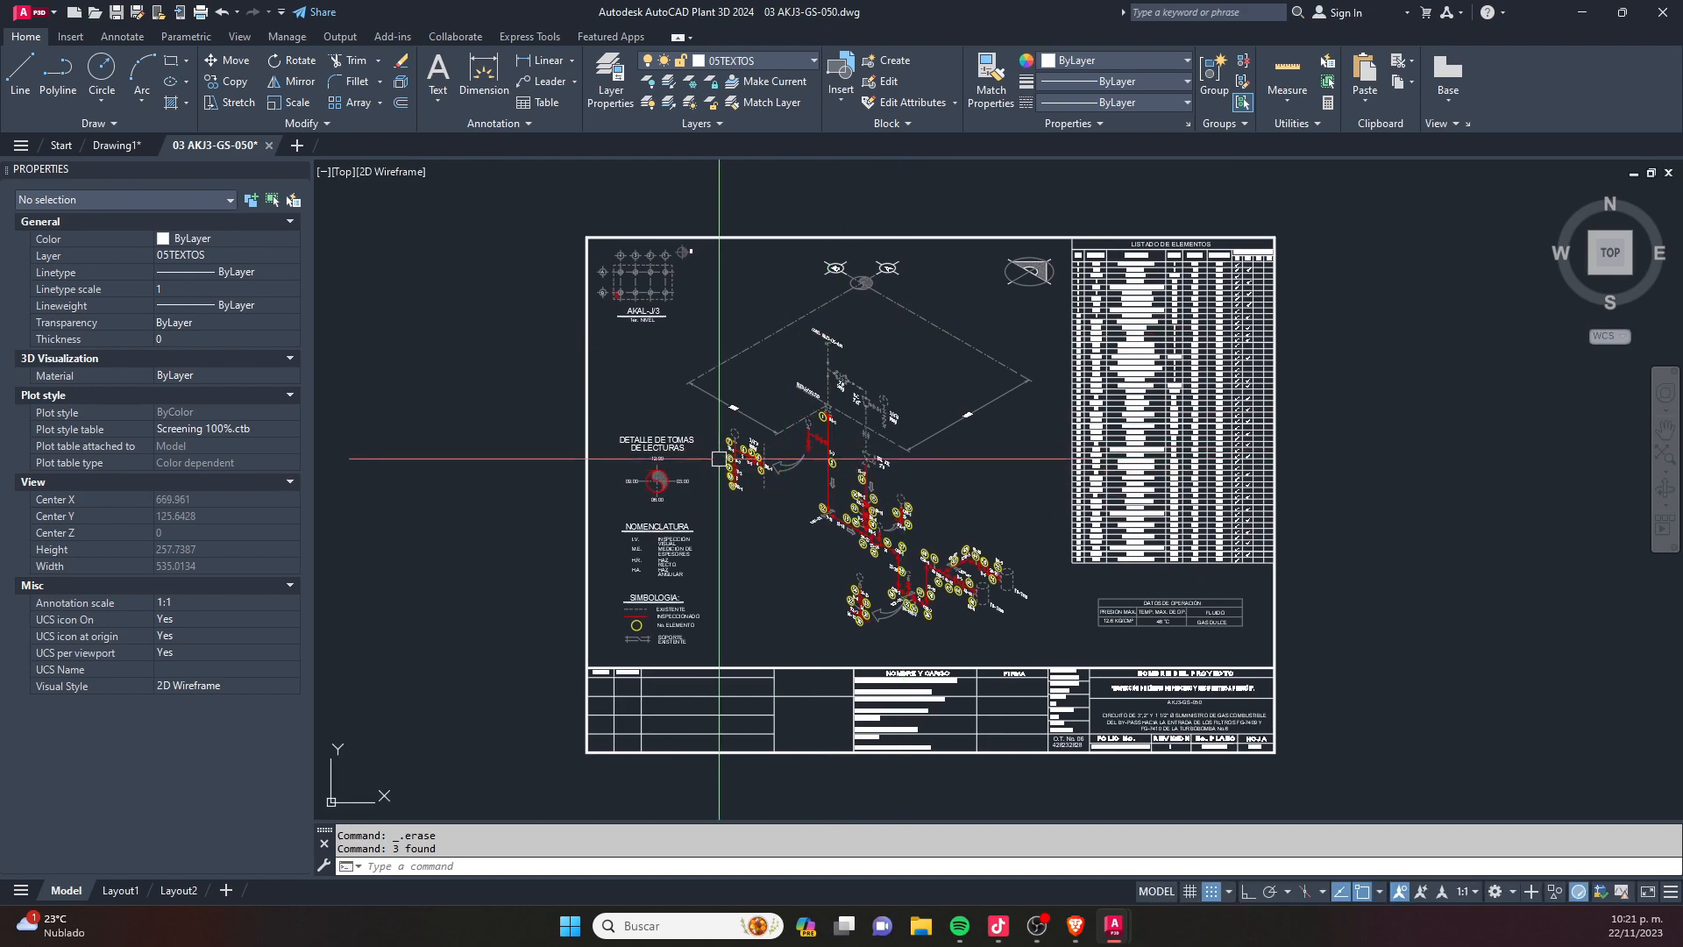
scroll(893, 529, up, 6)
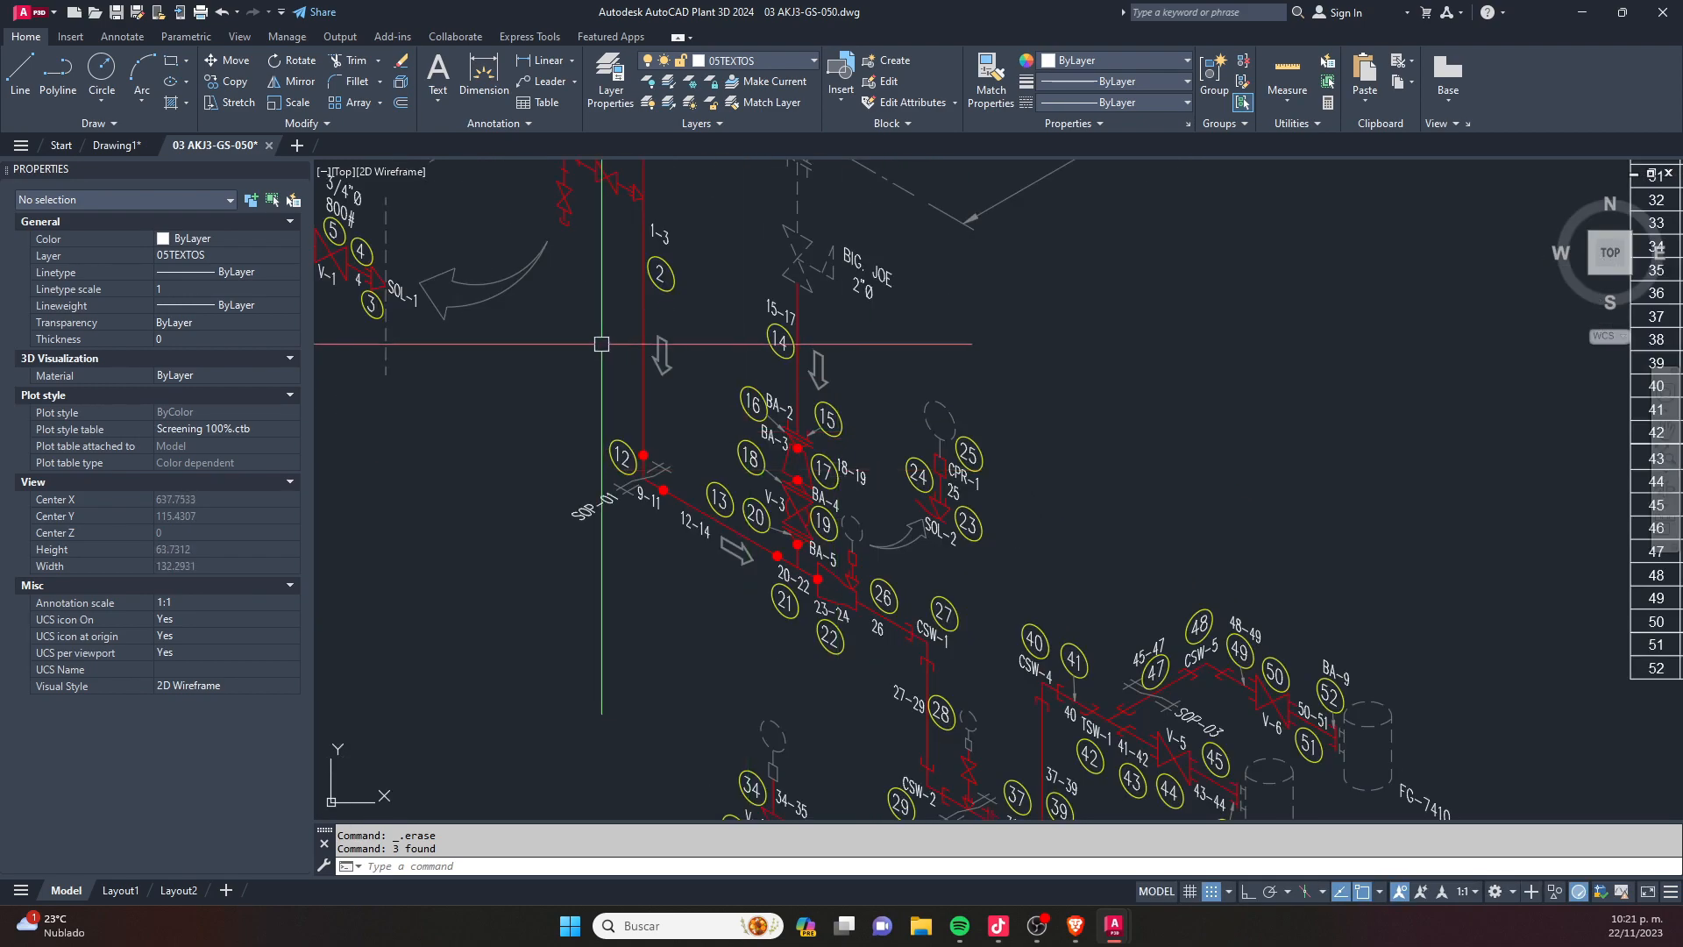
scroll(625, 495, down, 6)
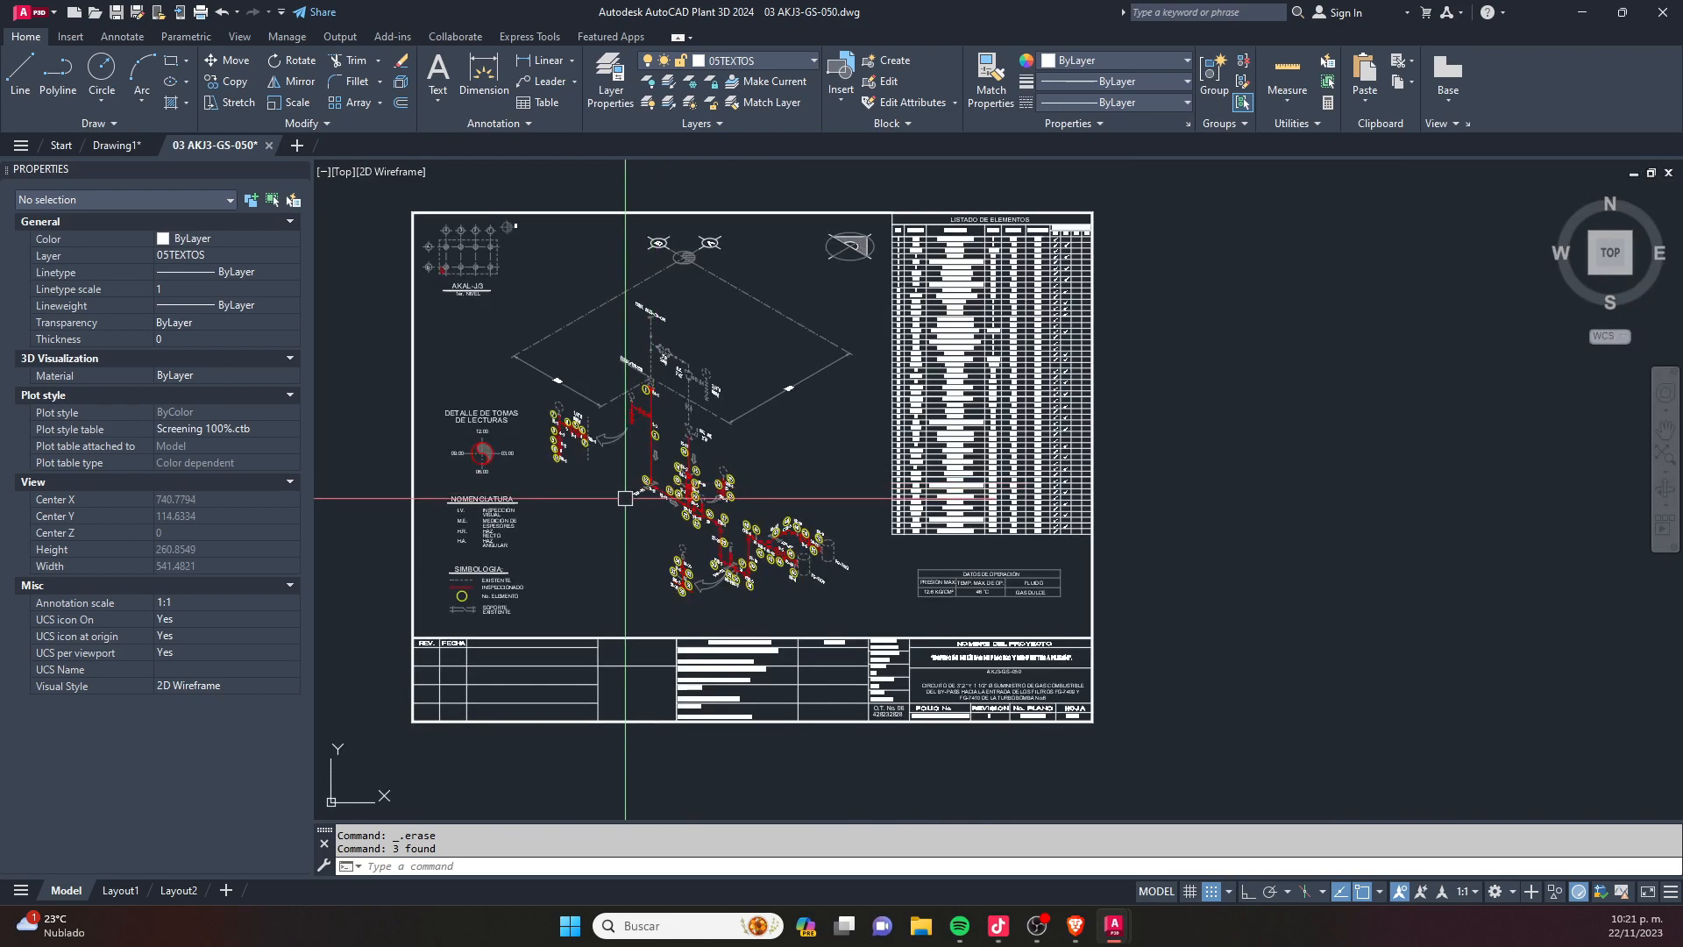
mouse_move(690, 425)
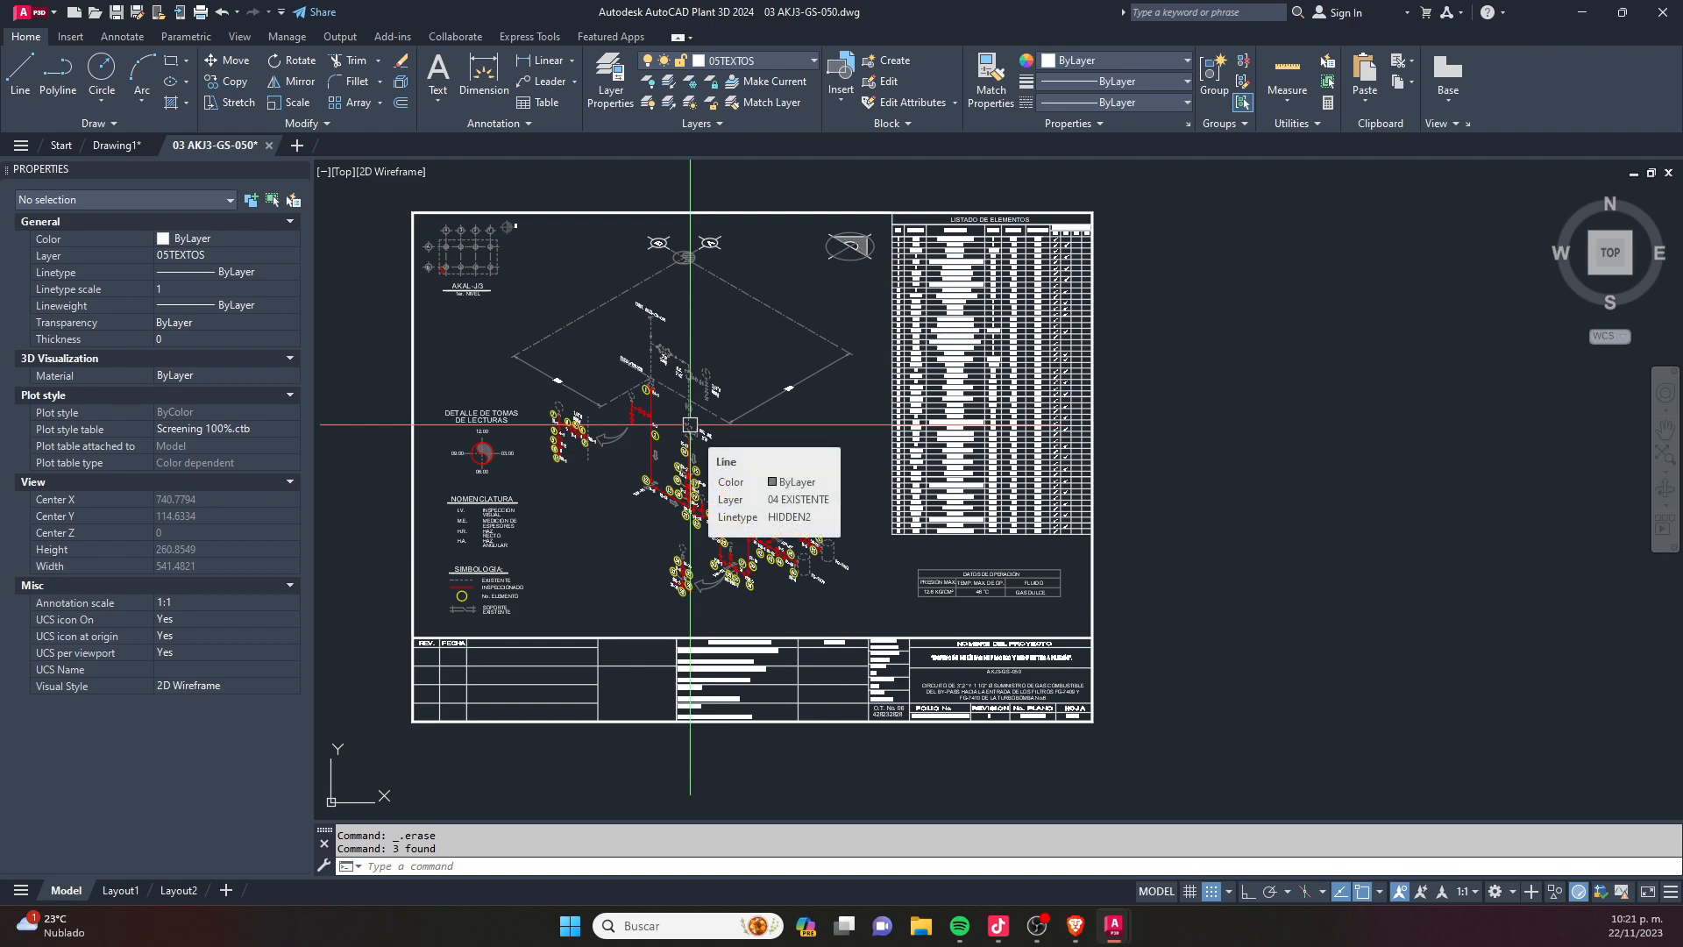
scroll(690, 425, up, 8)
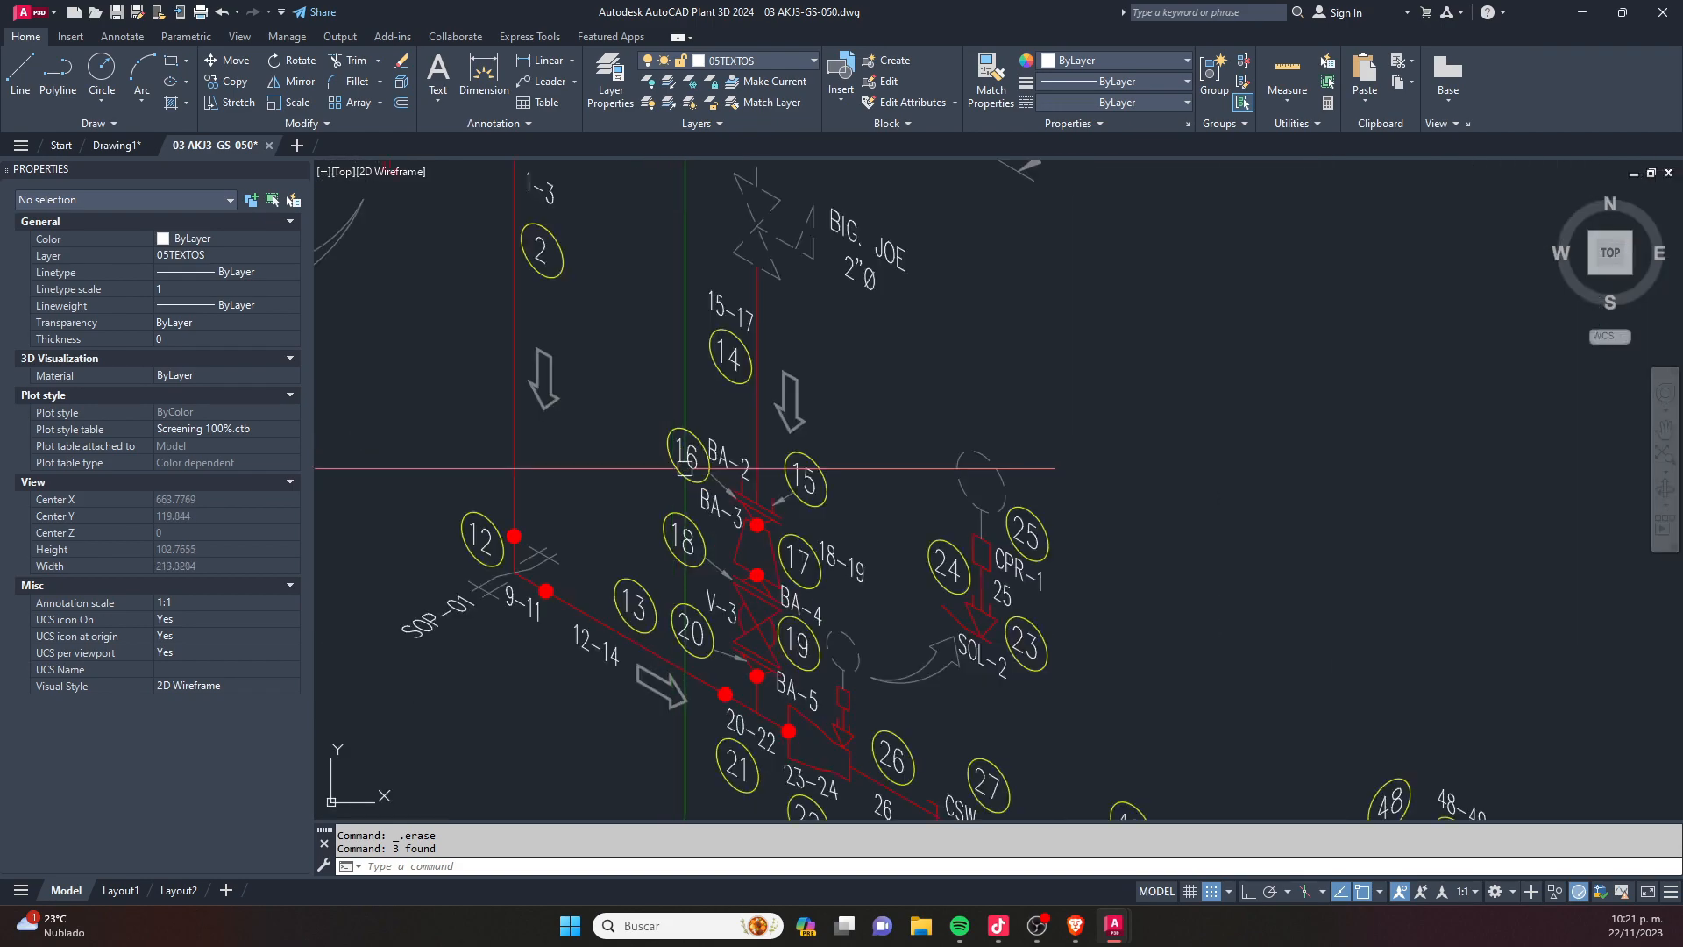
- Examine the numbered elements around valve V-3 and the isometric within the whole sheet
scroll(781, 482, up, 4)
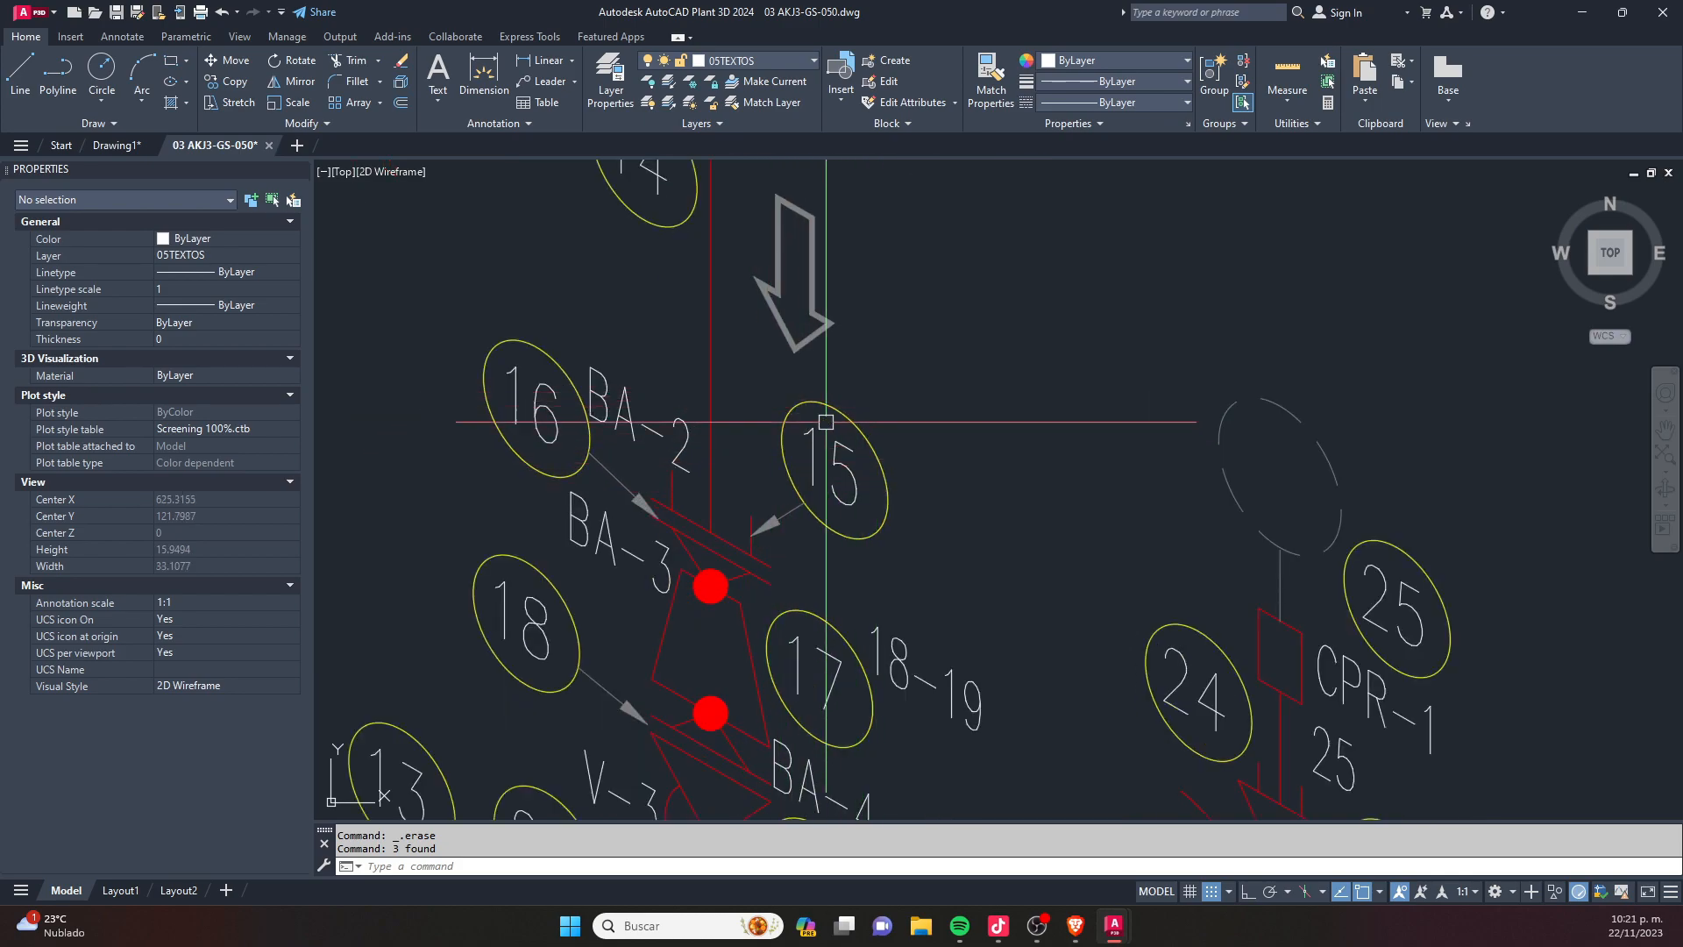
scroll(646, 371, down, 6)
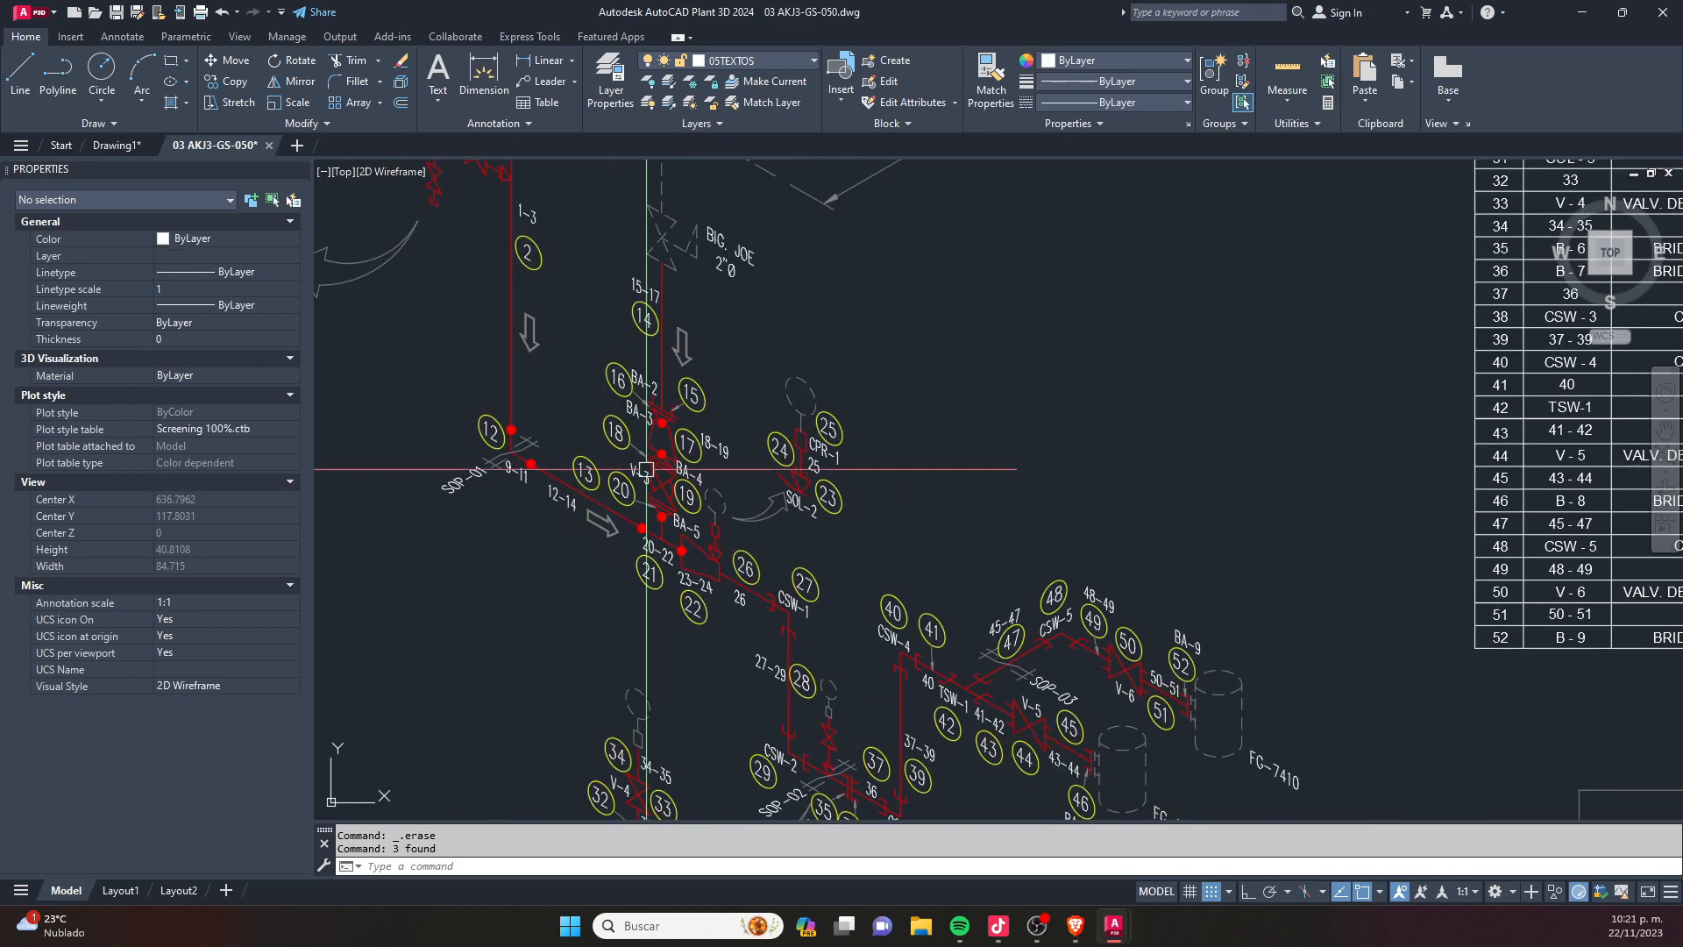
scroll(917, 551, down, 4)
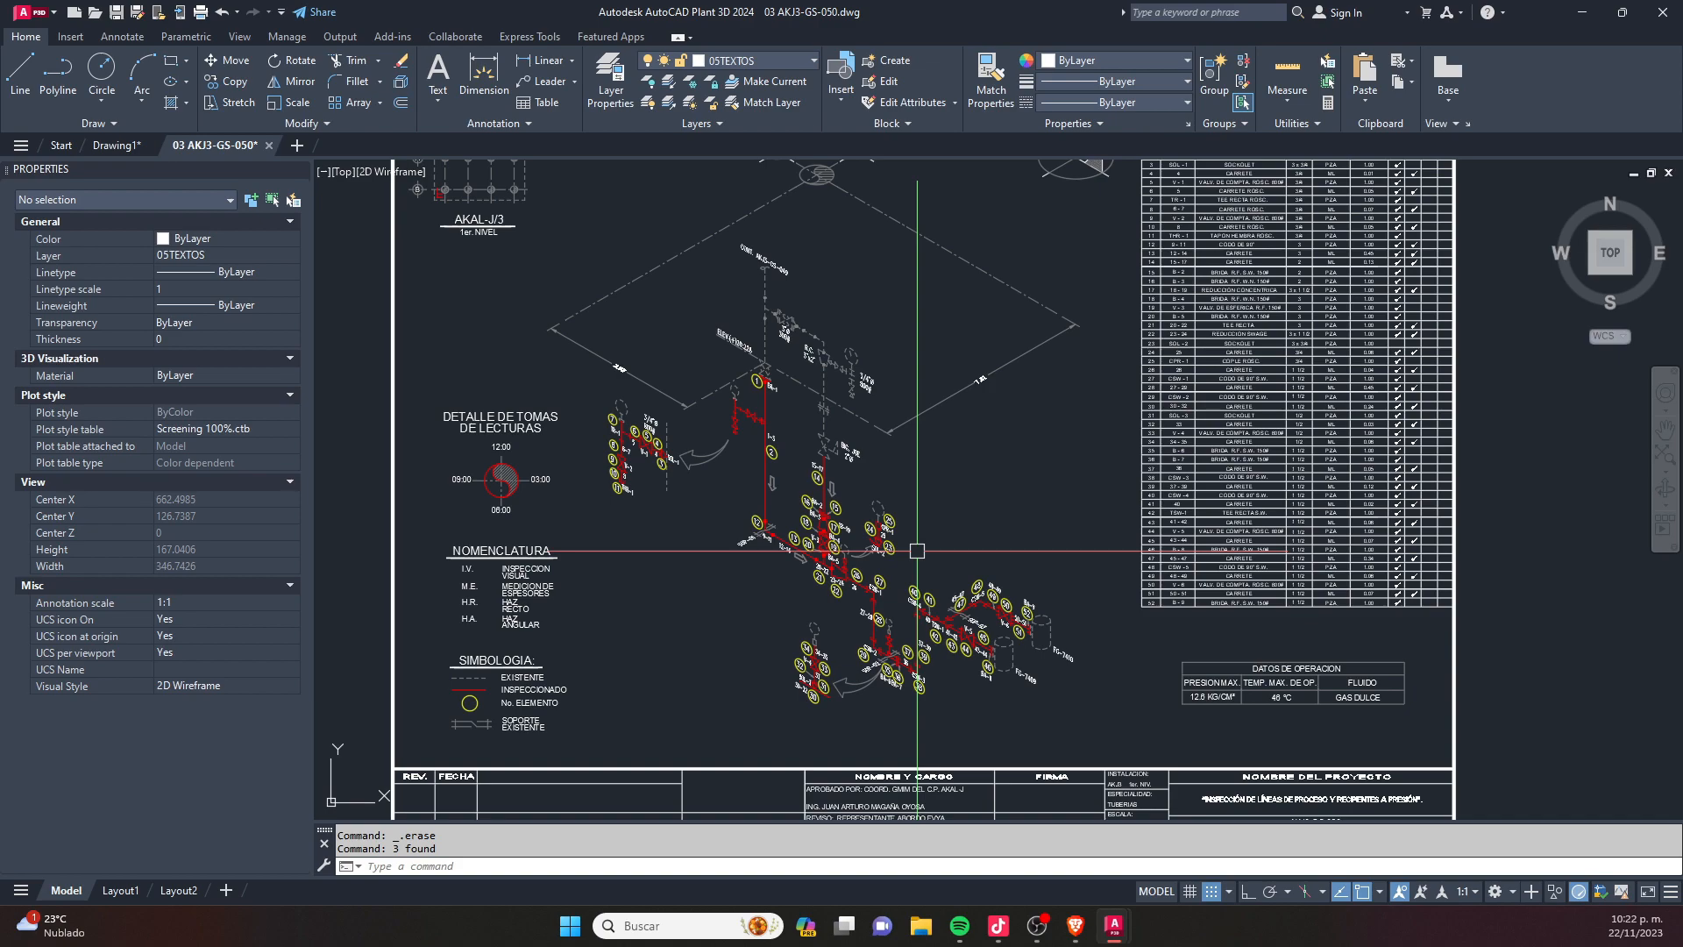
scroll(917, 550, down, 3)
scroll(879, 487, up, 3)
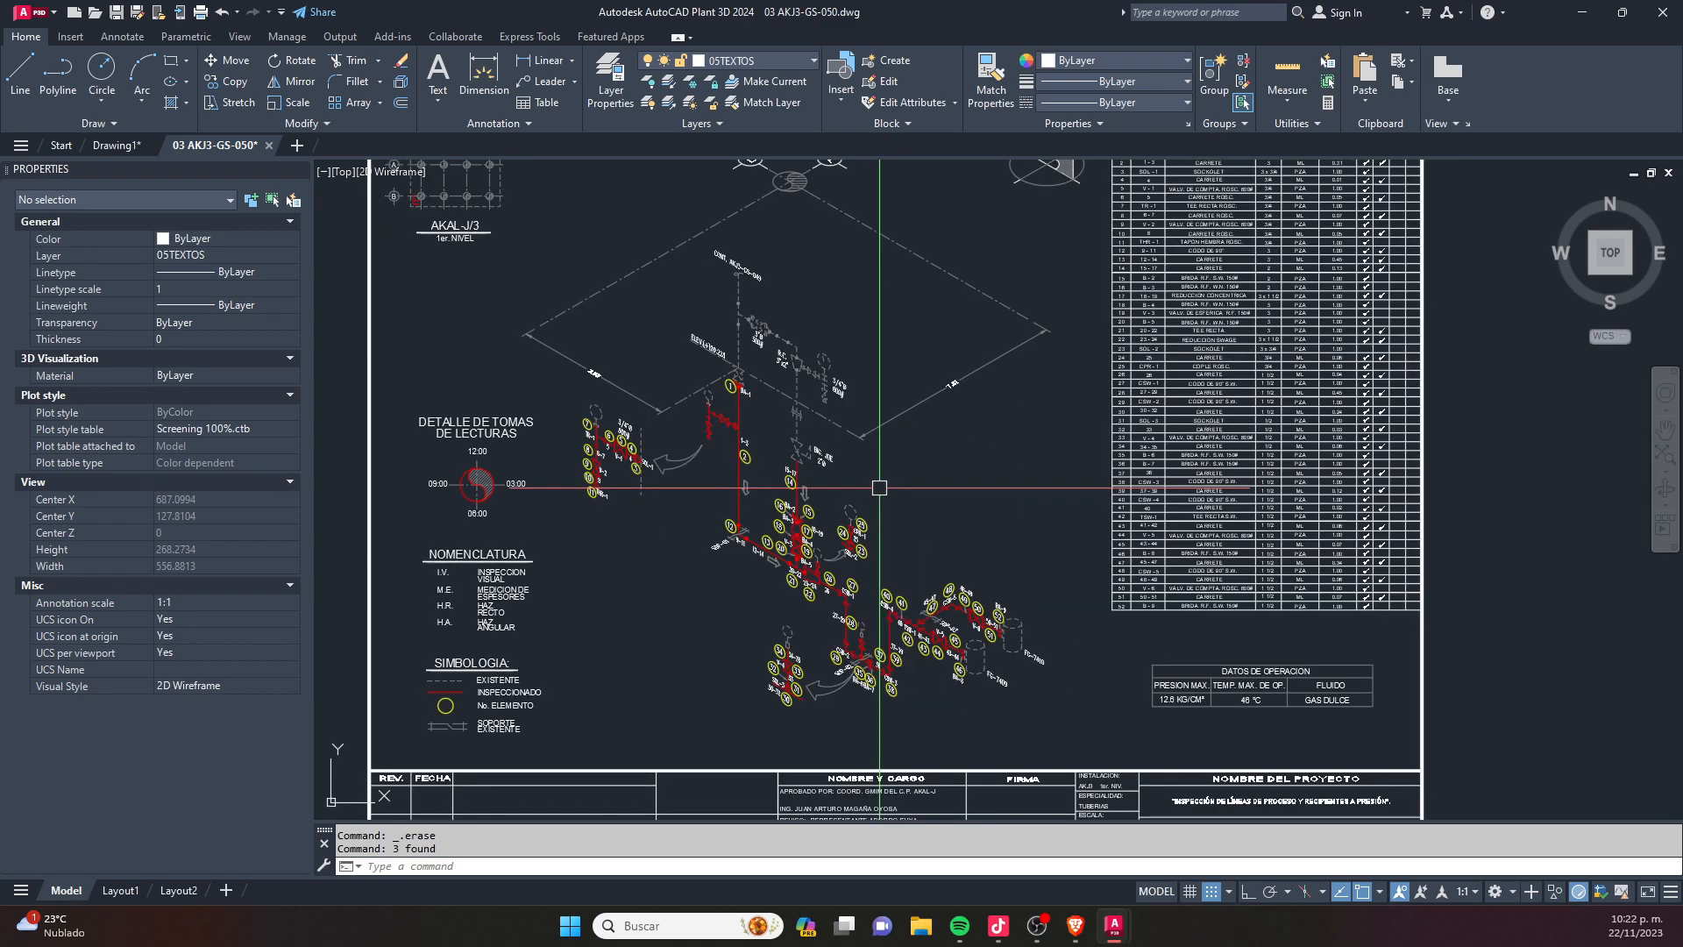
key(ctrl+p)
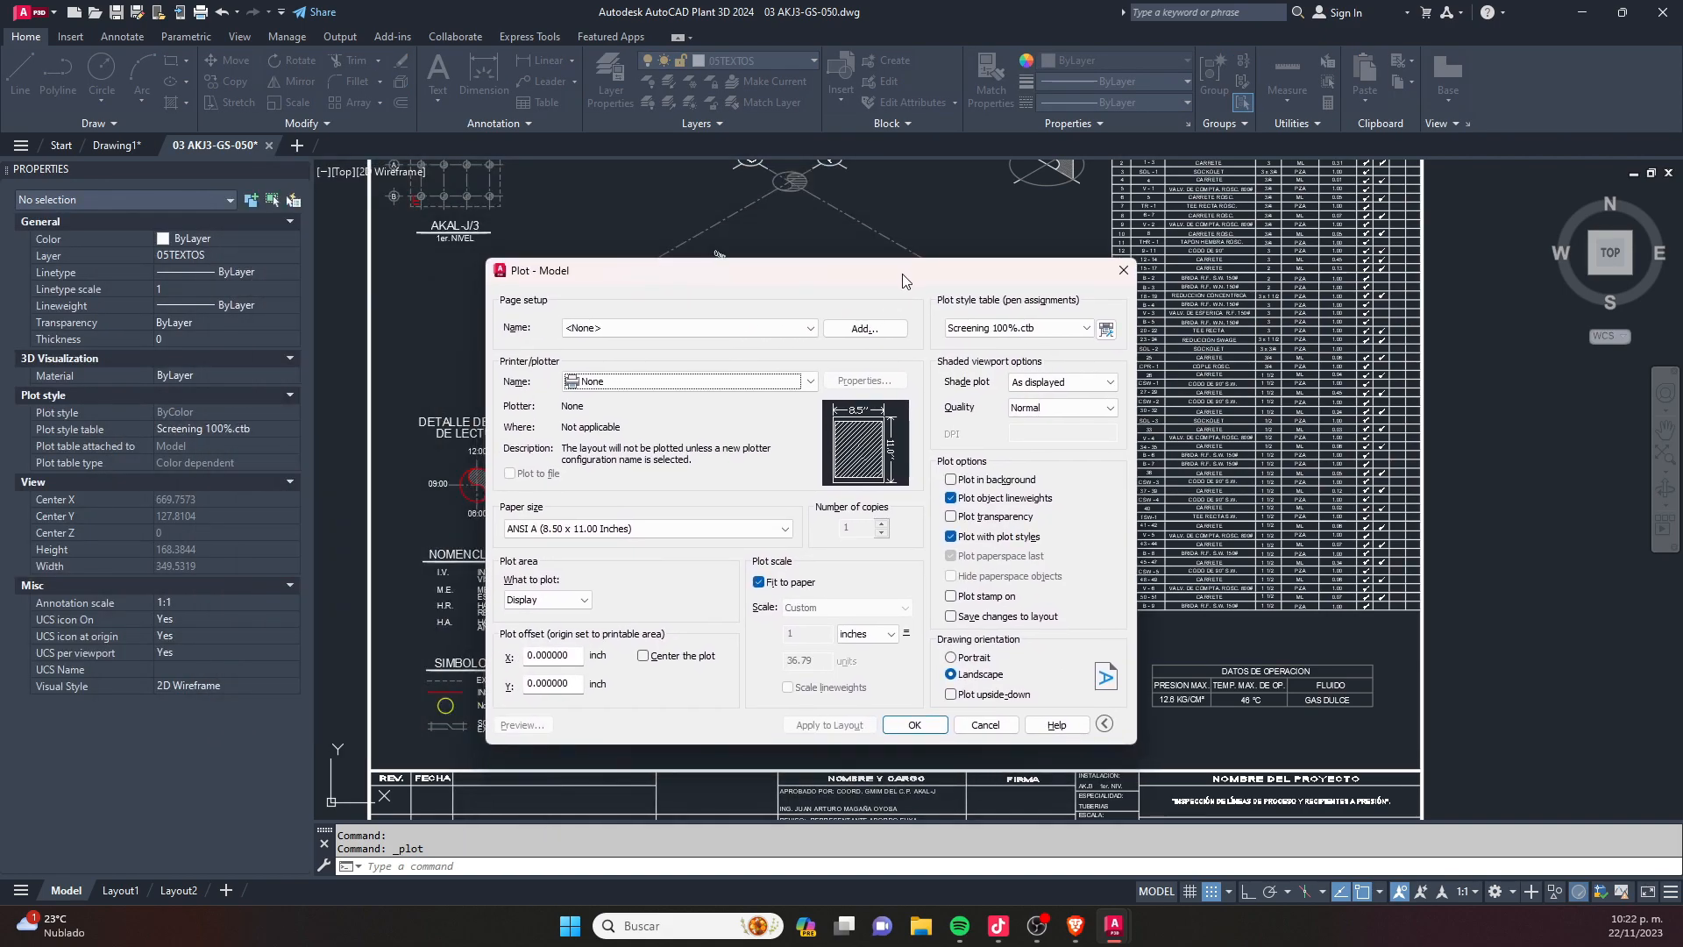
click(691, 327)
click(684, 381)
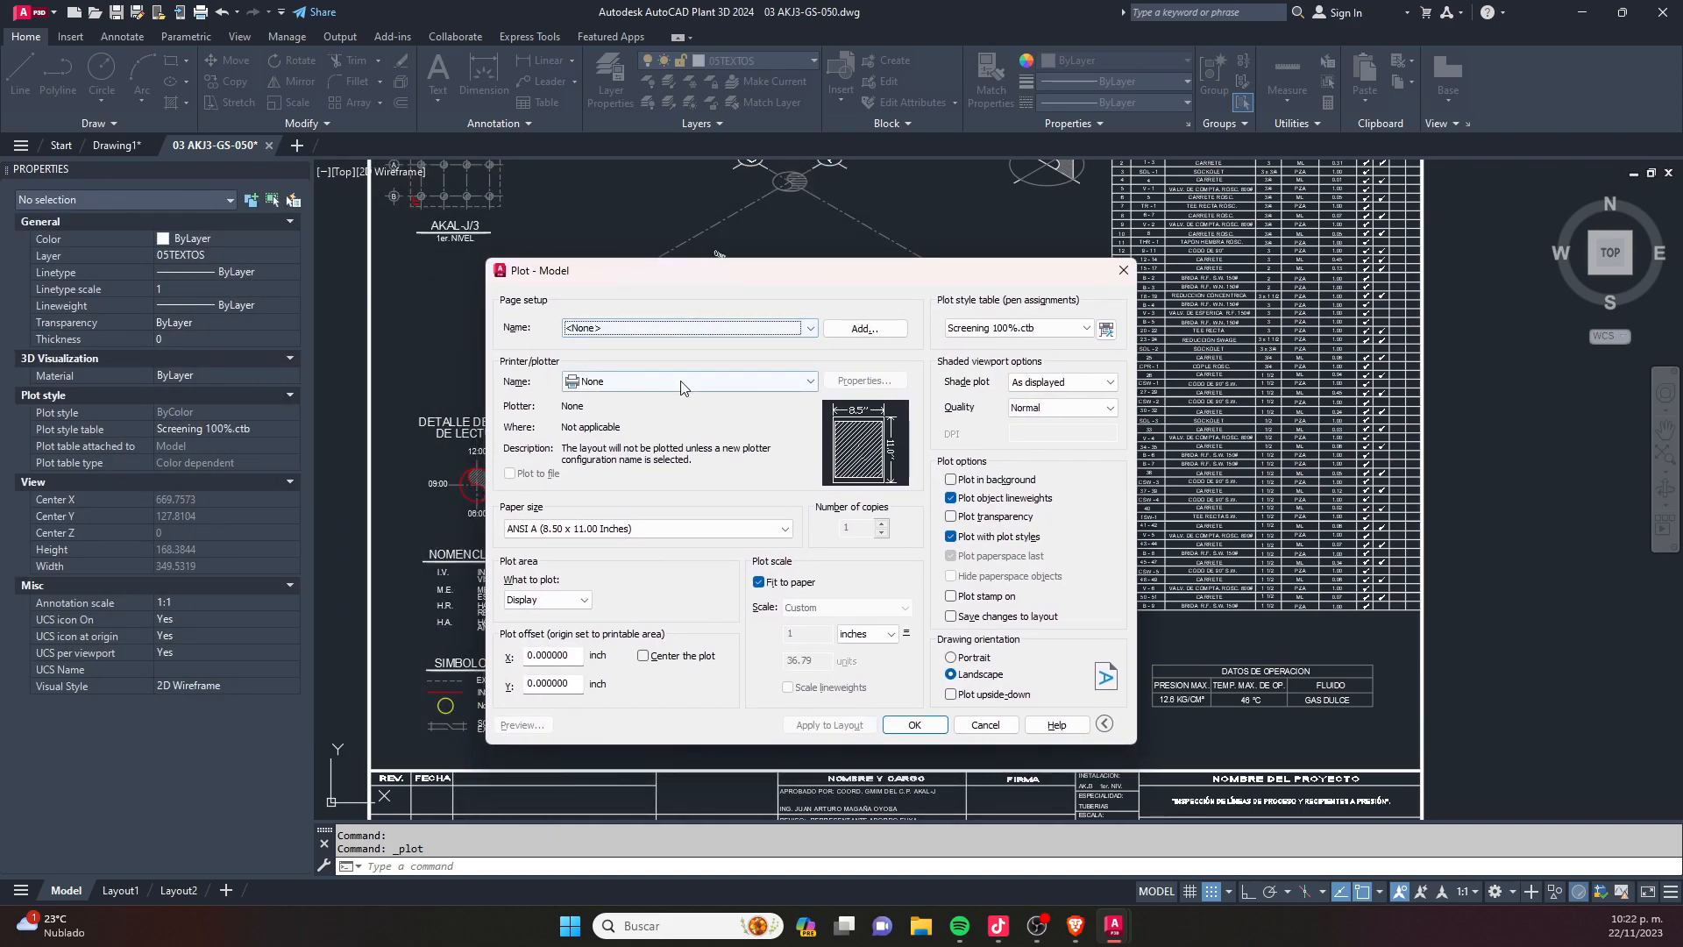
click(681, 383)
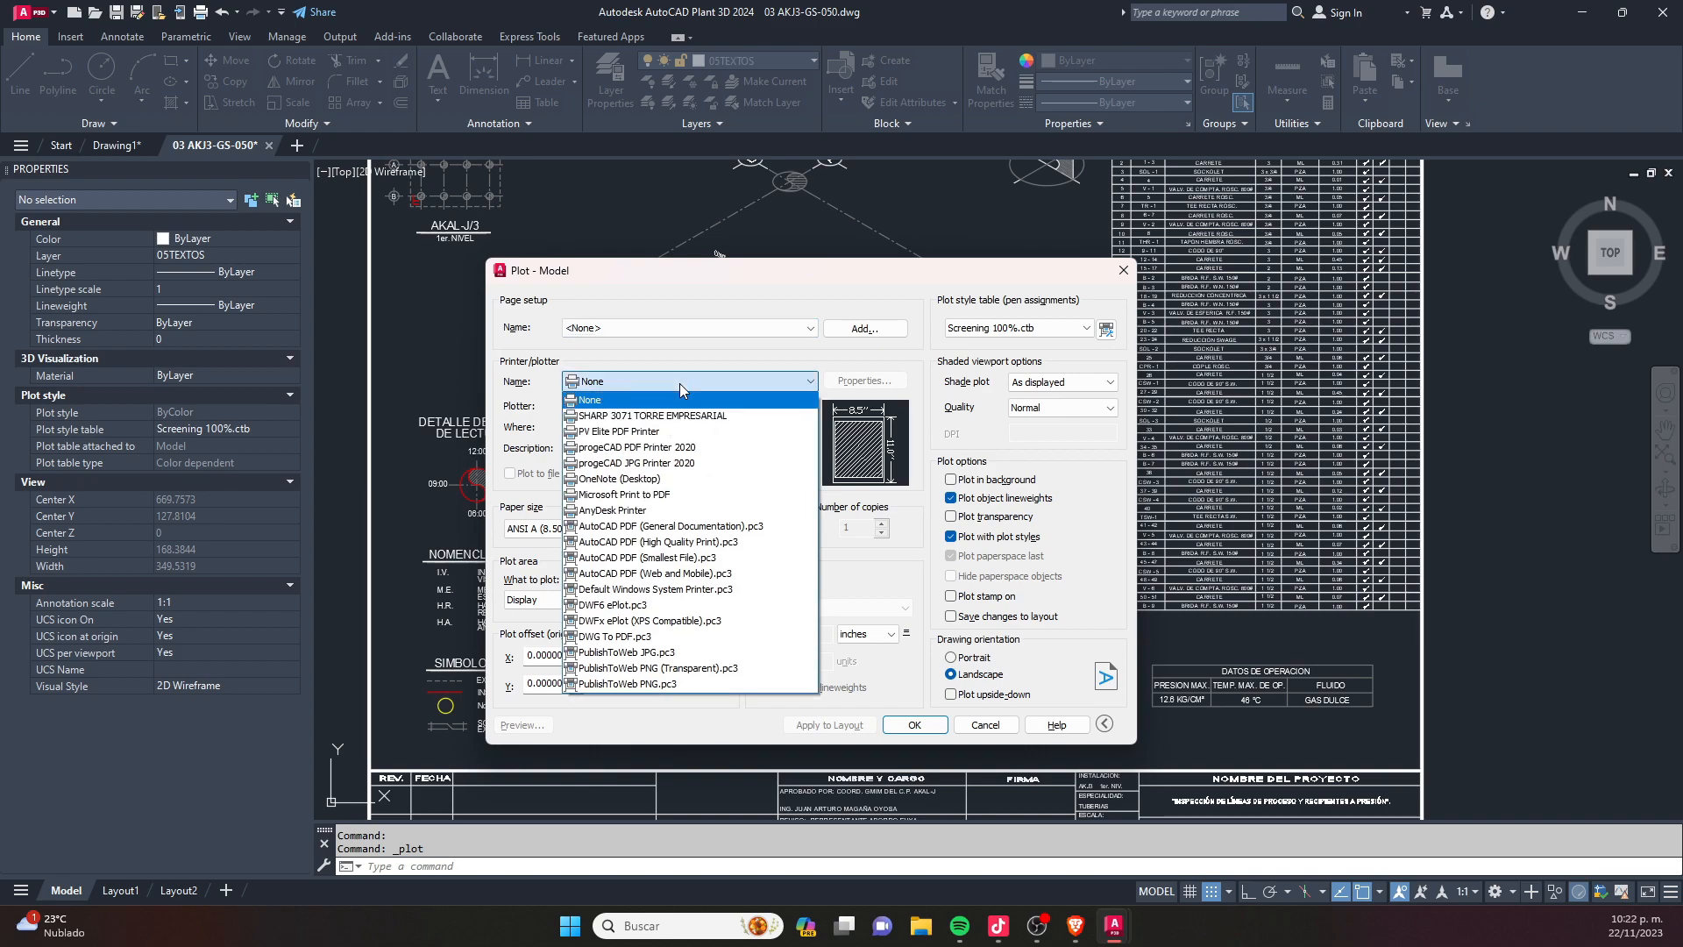
click(712, 543)
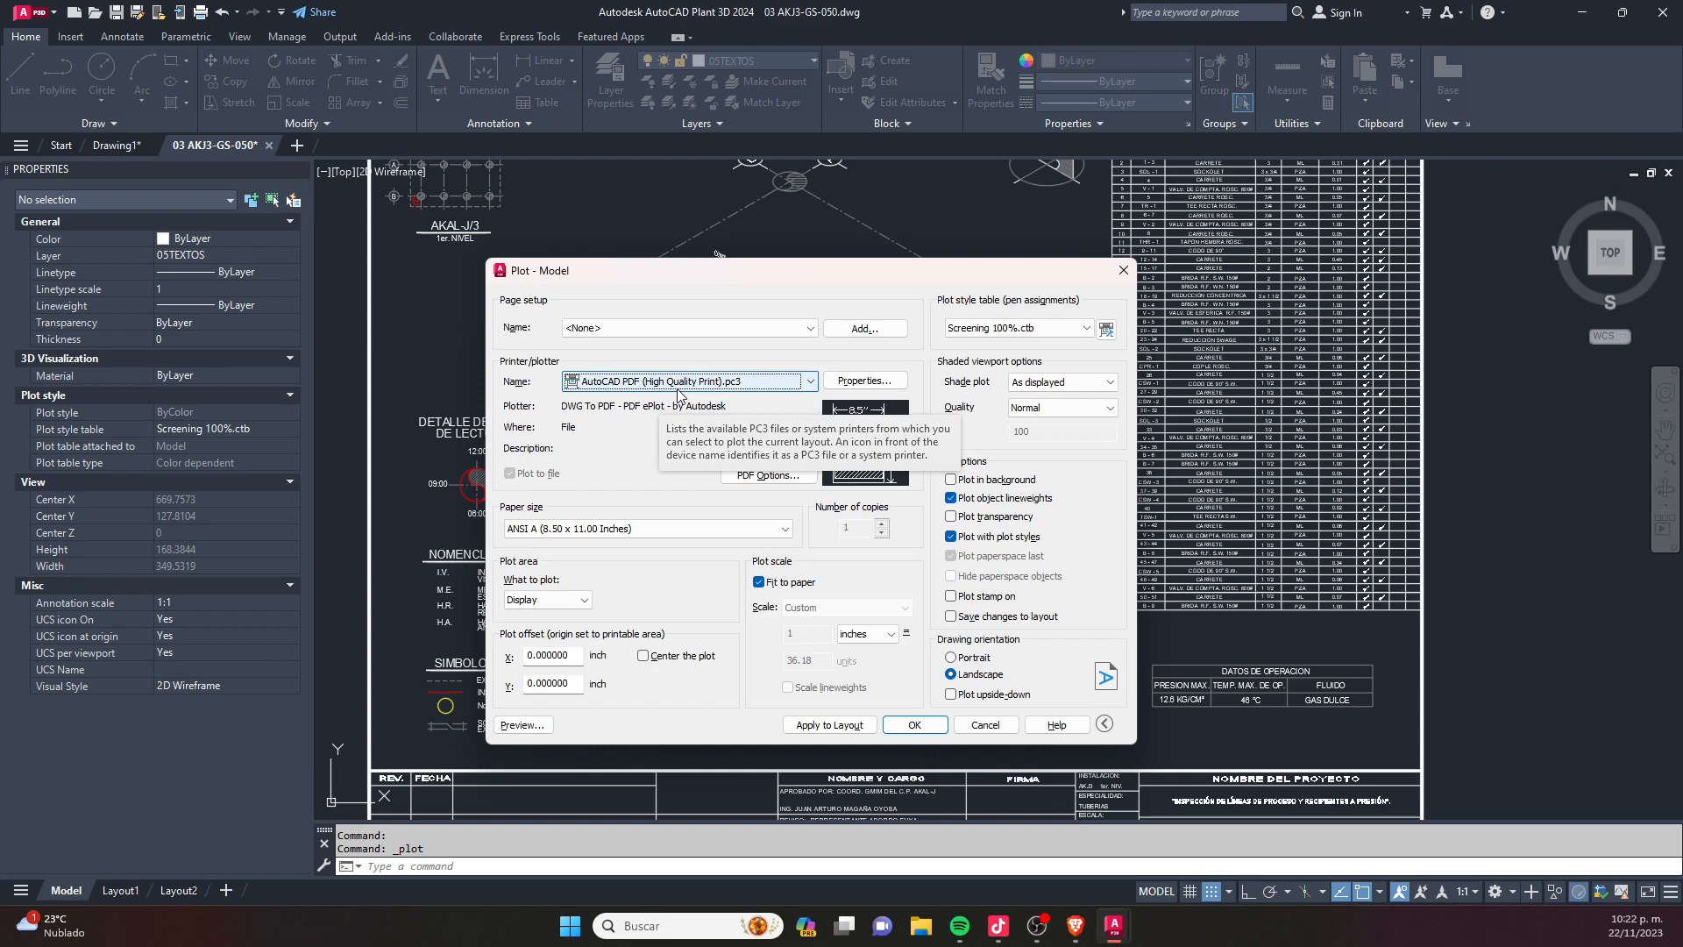
click(1085, 328)
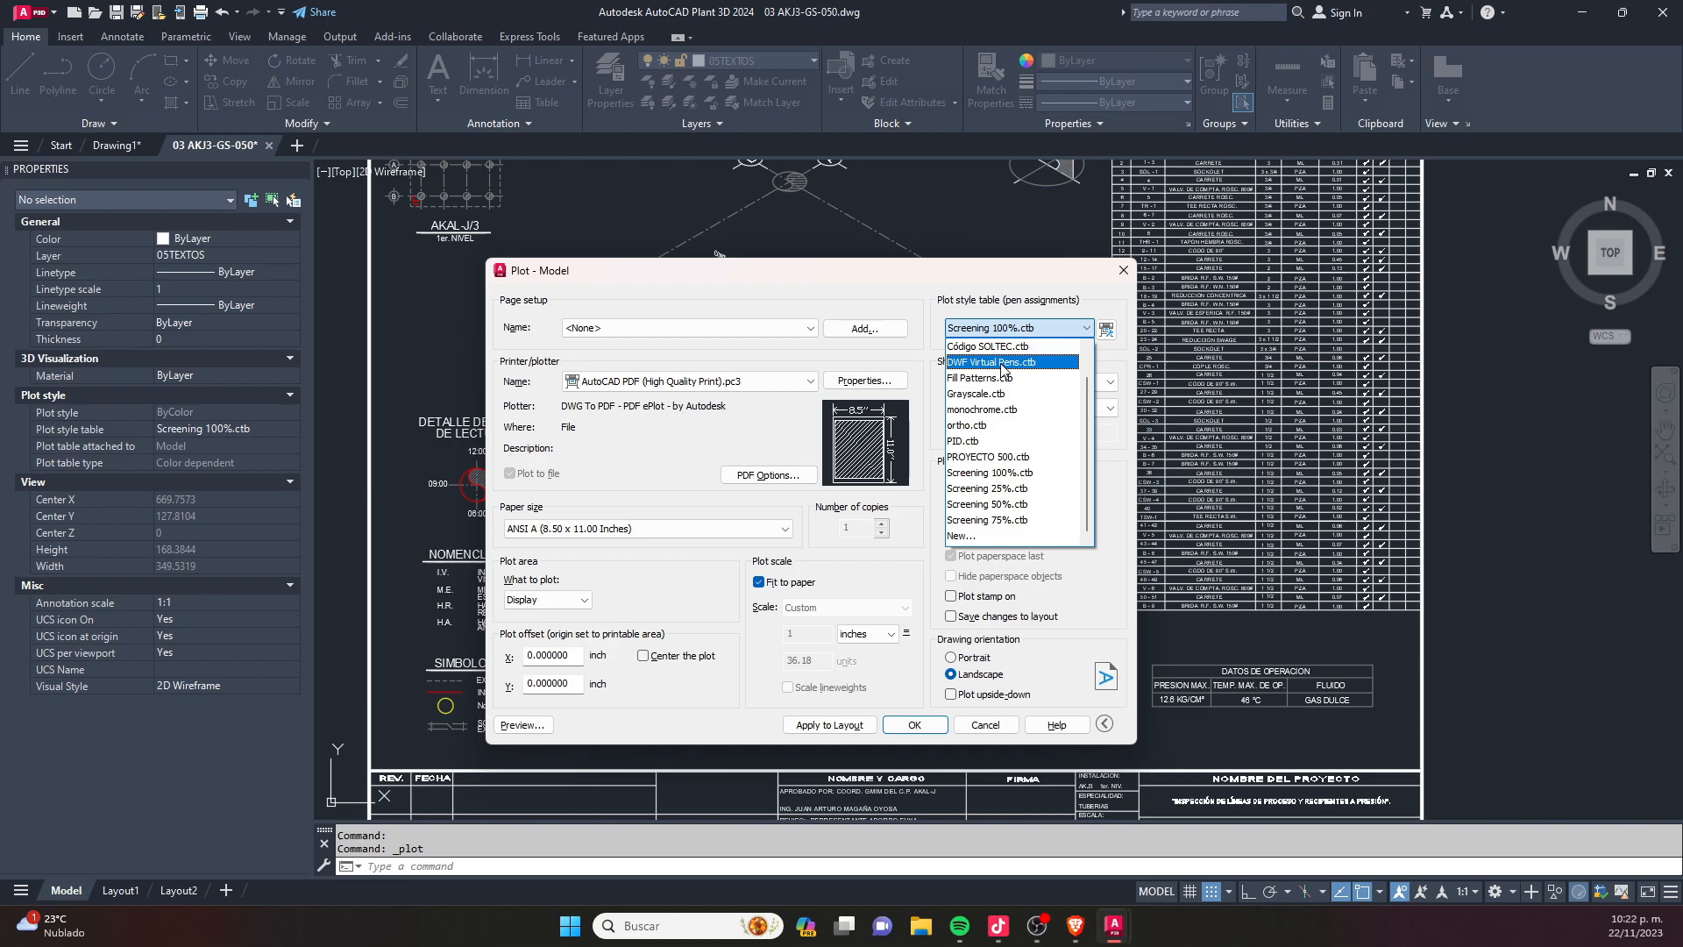
key(Escape)
key(Escape)
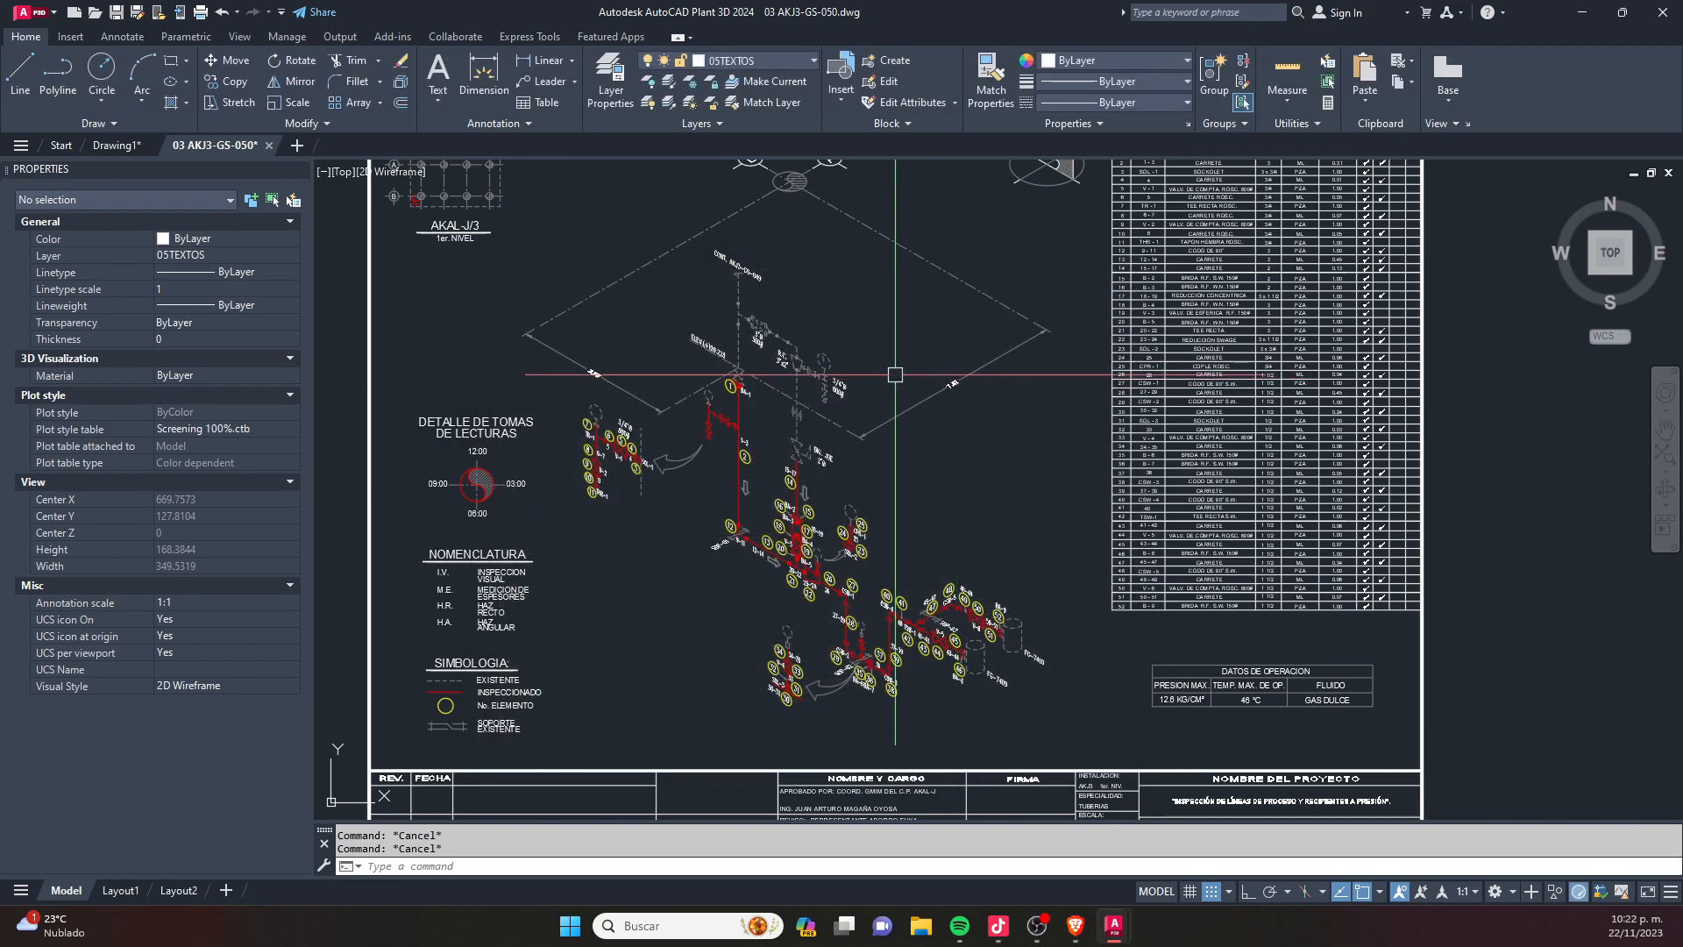
- Start plotting the complete sheet with AutoCAD PDF (High Quality Print).pc3 as the plotter
scroll(894, 380, down, 2)
scroll(880, 384, up, 2)
scroll(870, 390, down, 2)
middle_drag(860, 400, 850, 441)
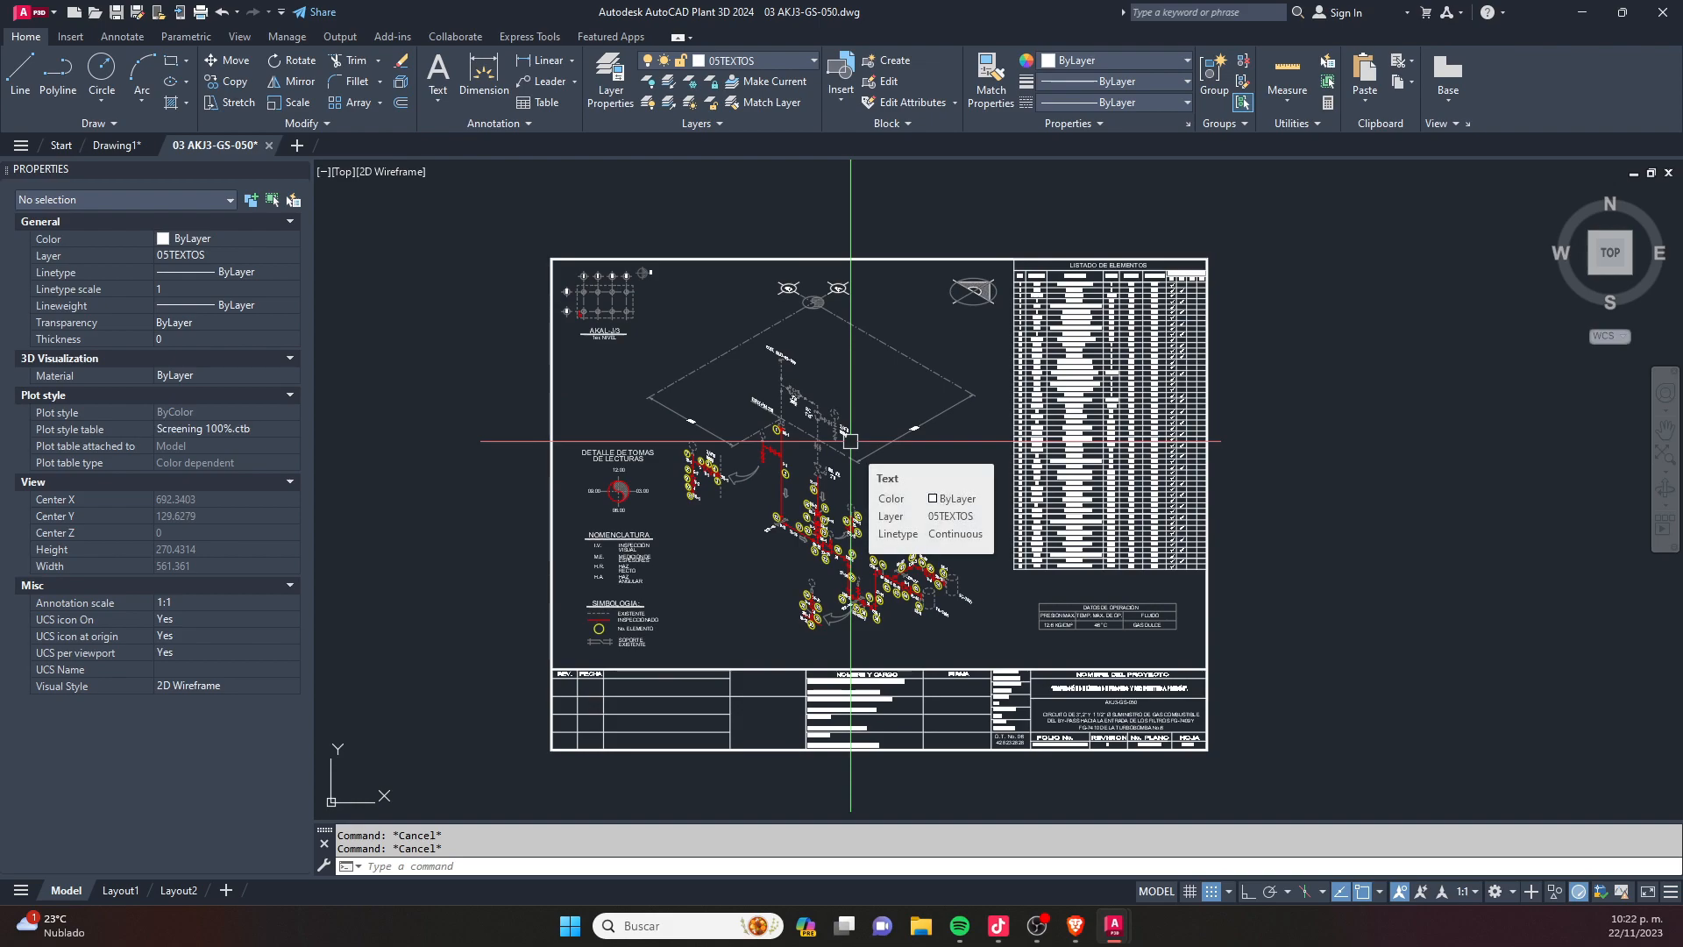
key(ctrl+p)
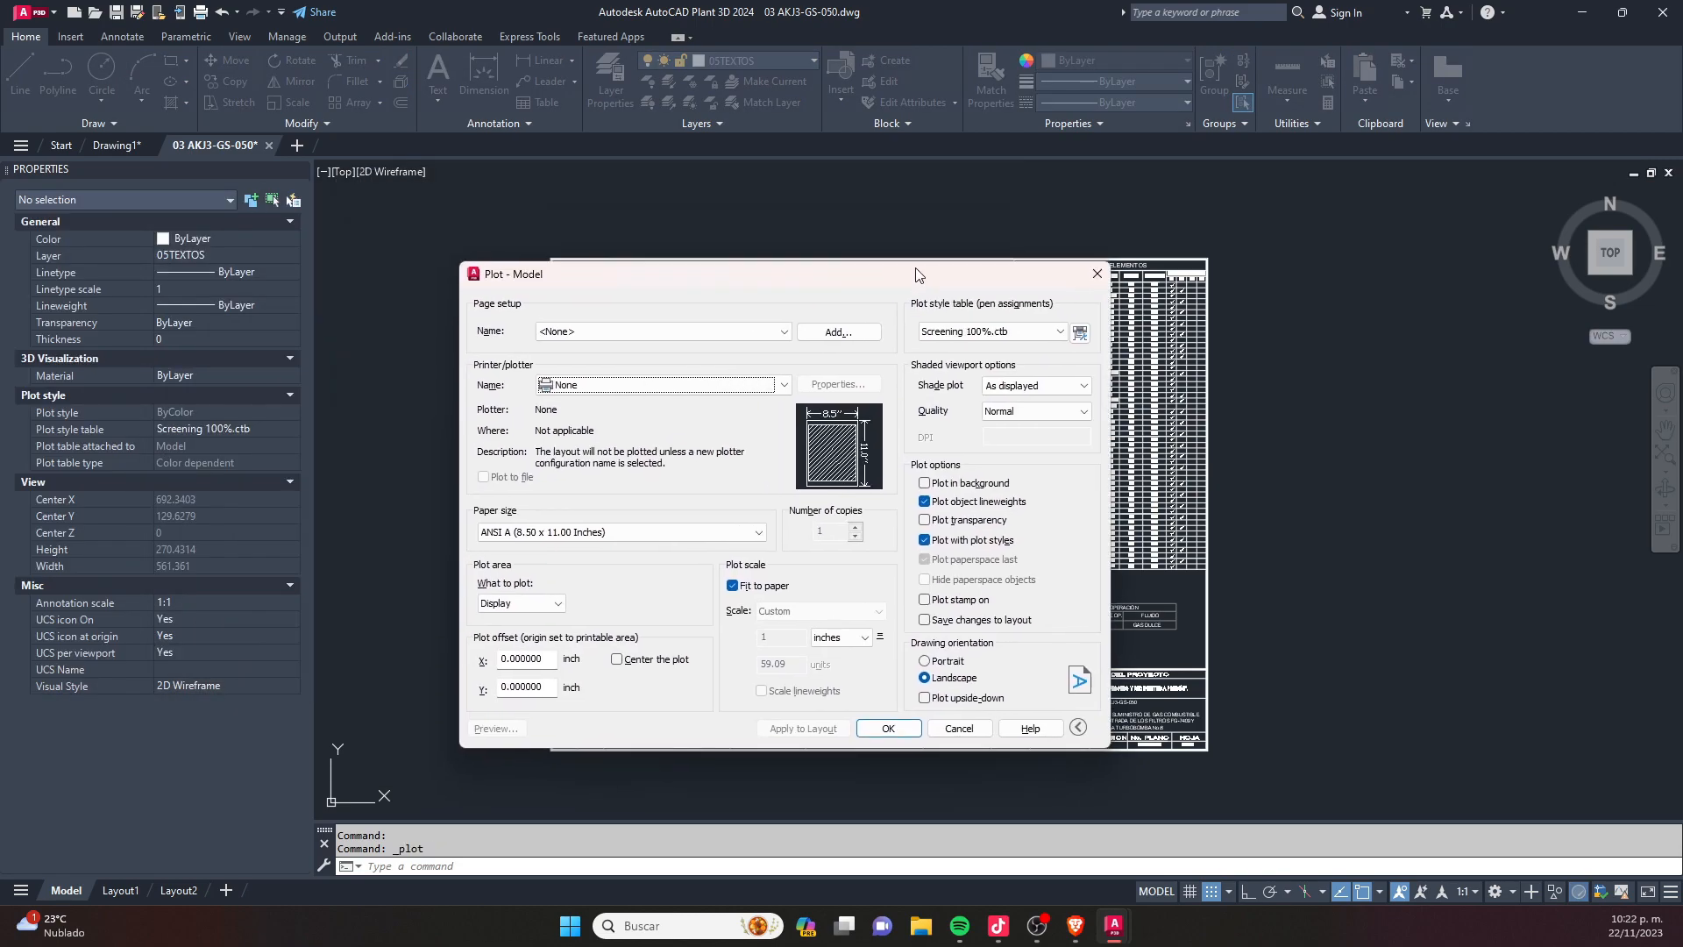
click(685, 387)
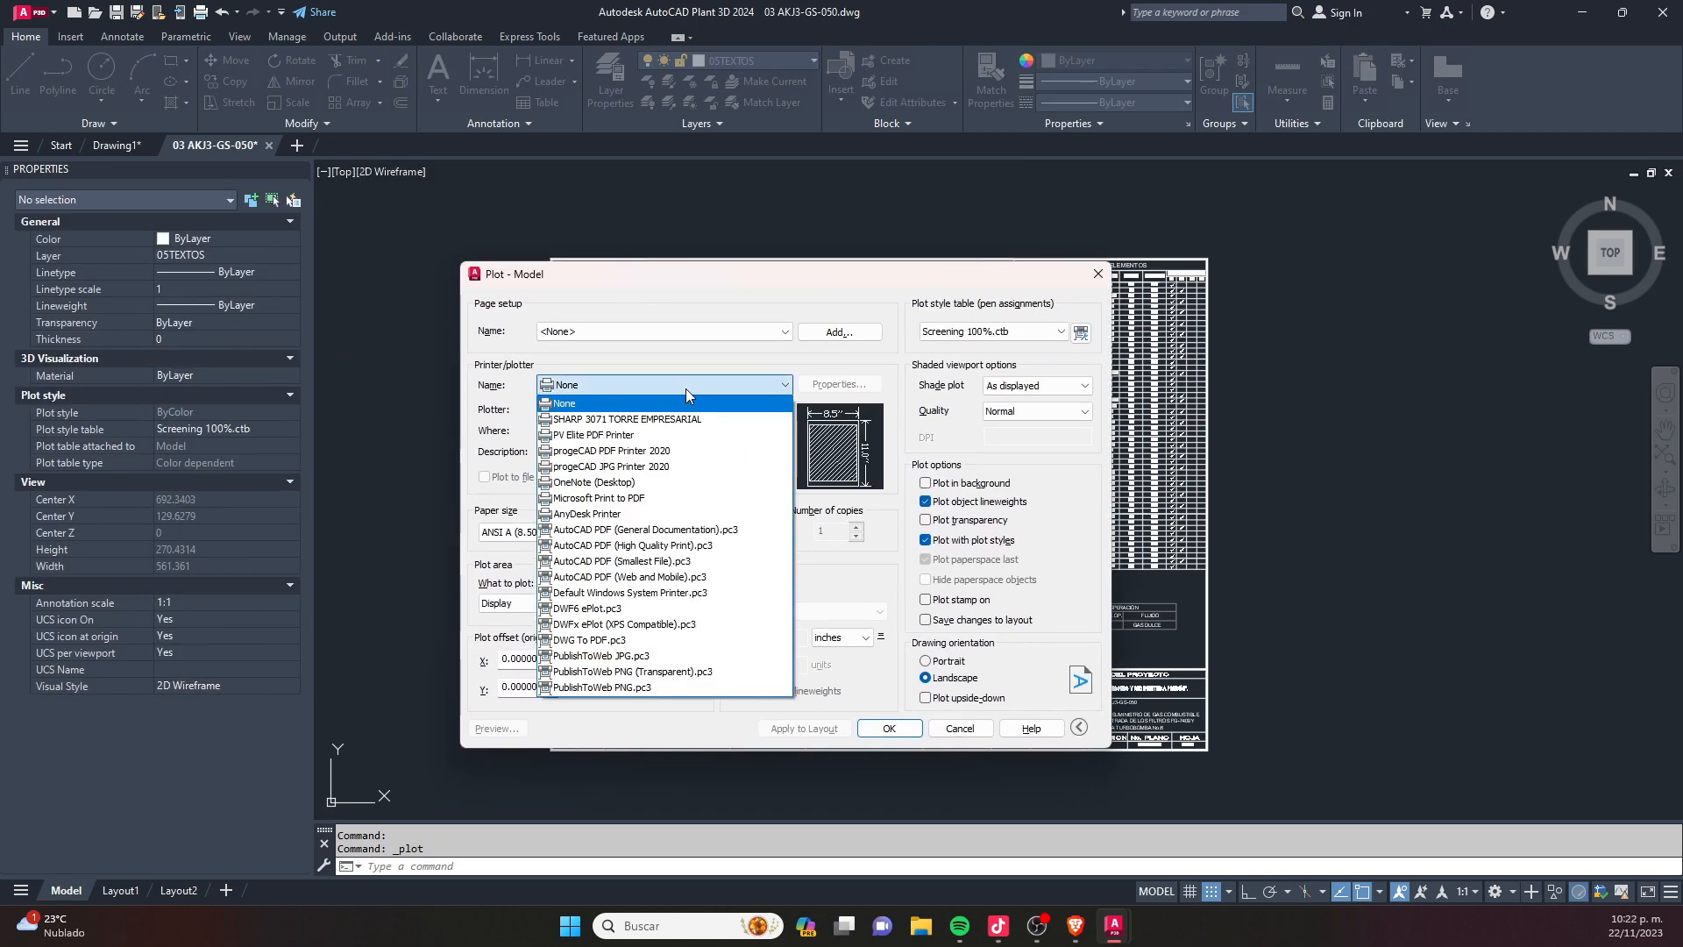
click(684, 545)
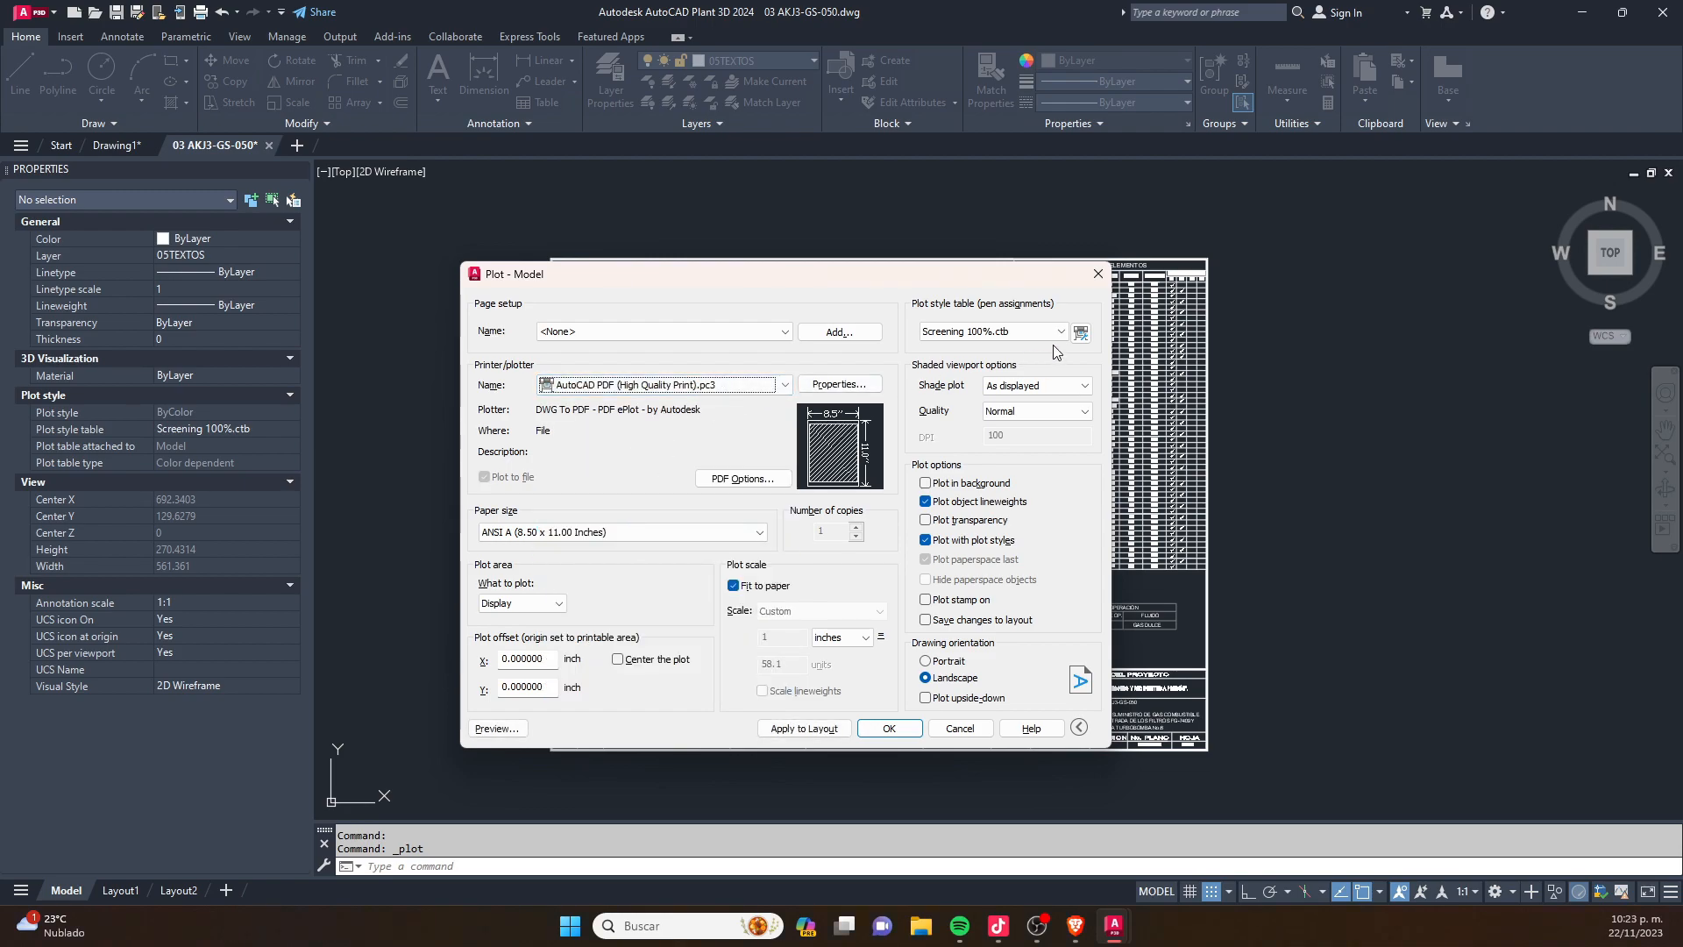
- Create a color-dependent plot style table from scratch, named PLUMILLA 1, for this plot
click(998, 333)
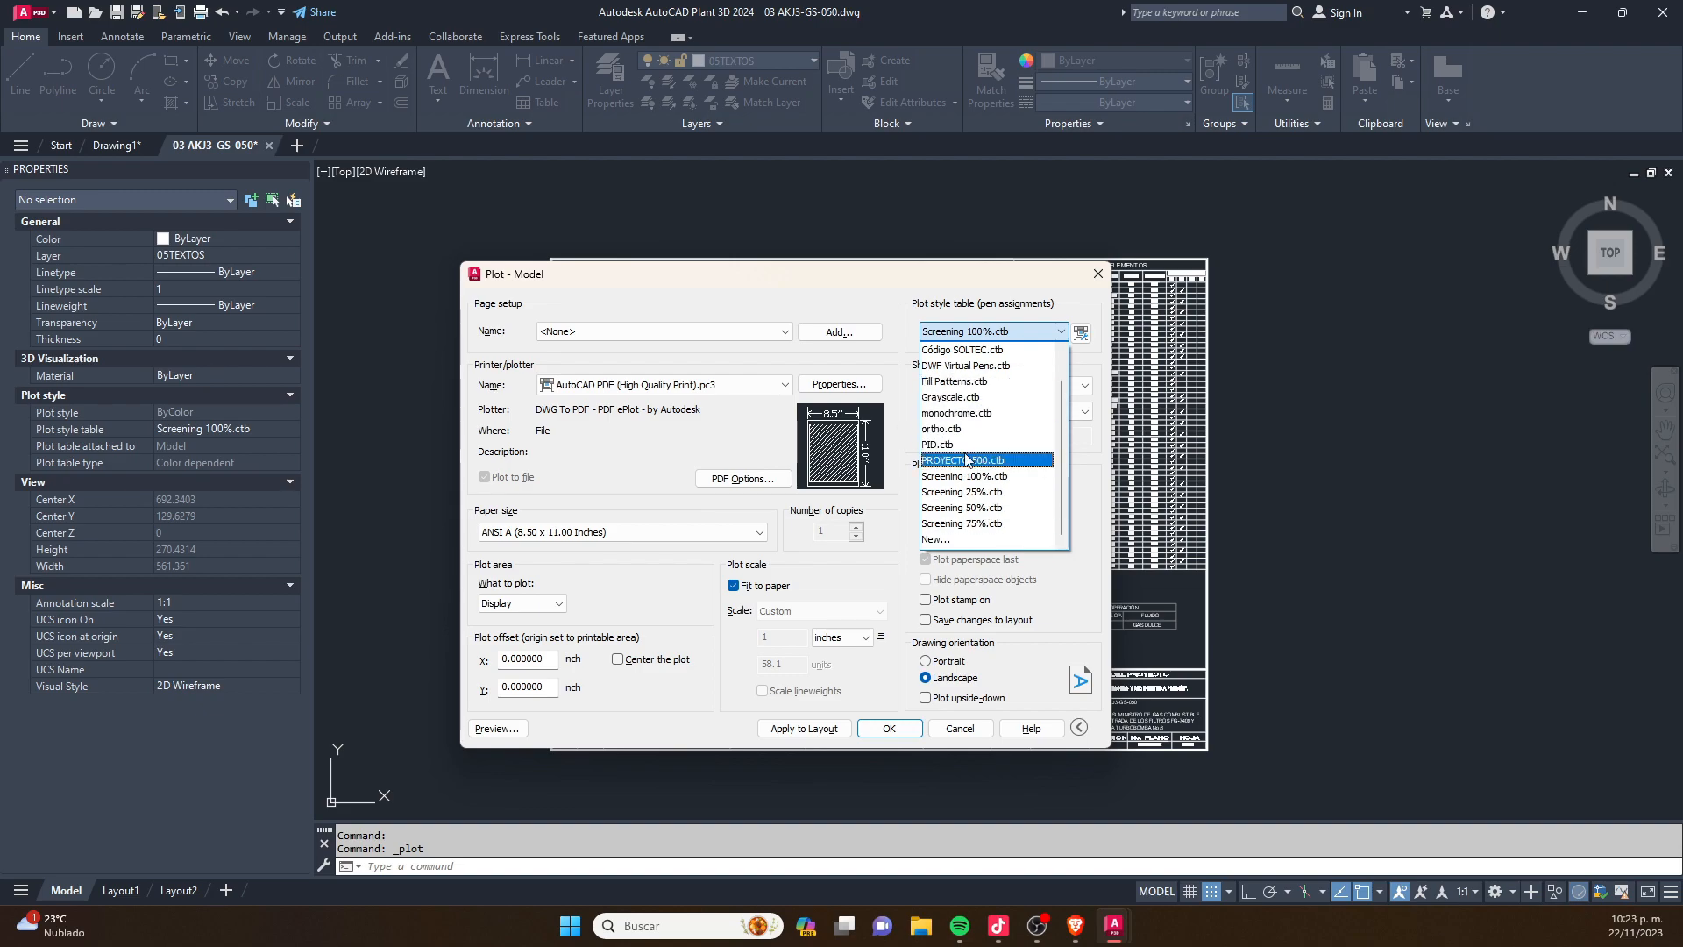
click(951, 540)
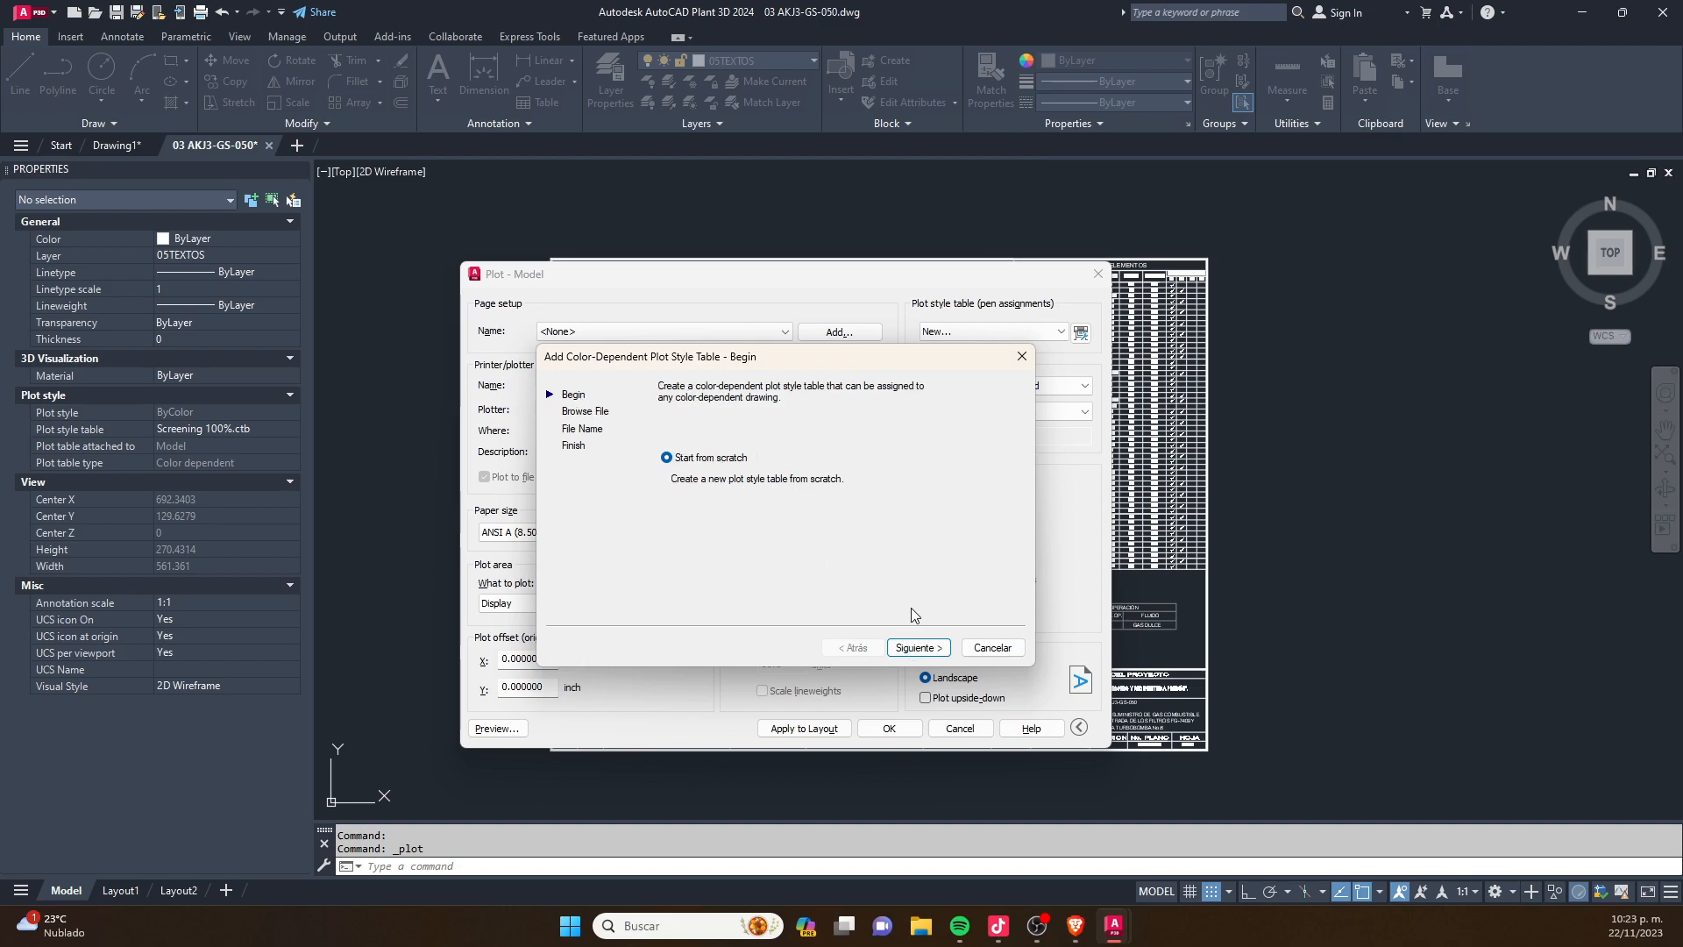
click(918, 647)
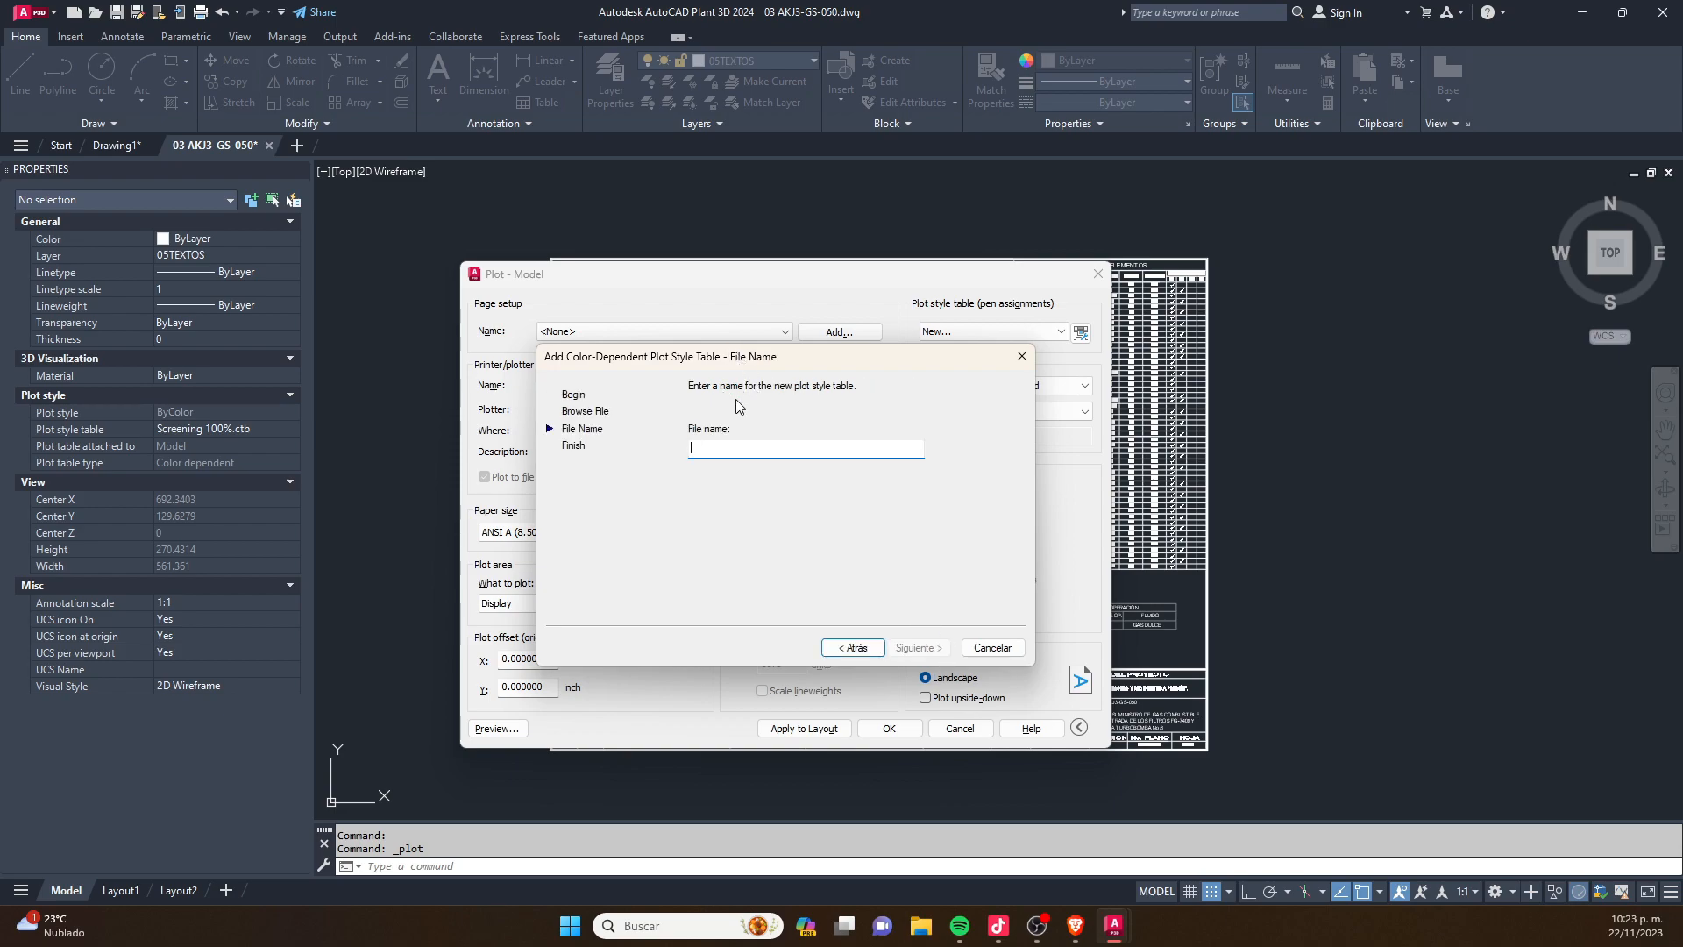
text(p)
key(BackSpace)
text(PLI)
text(UMILLA )
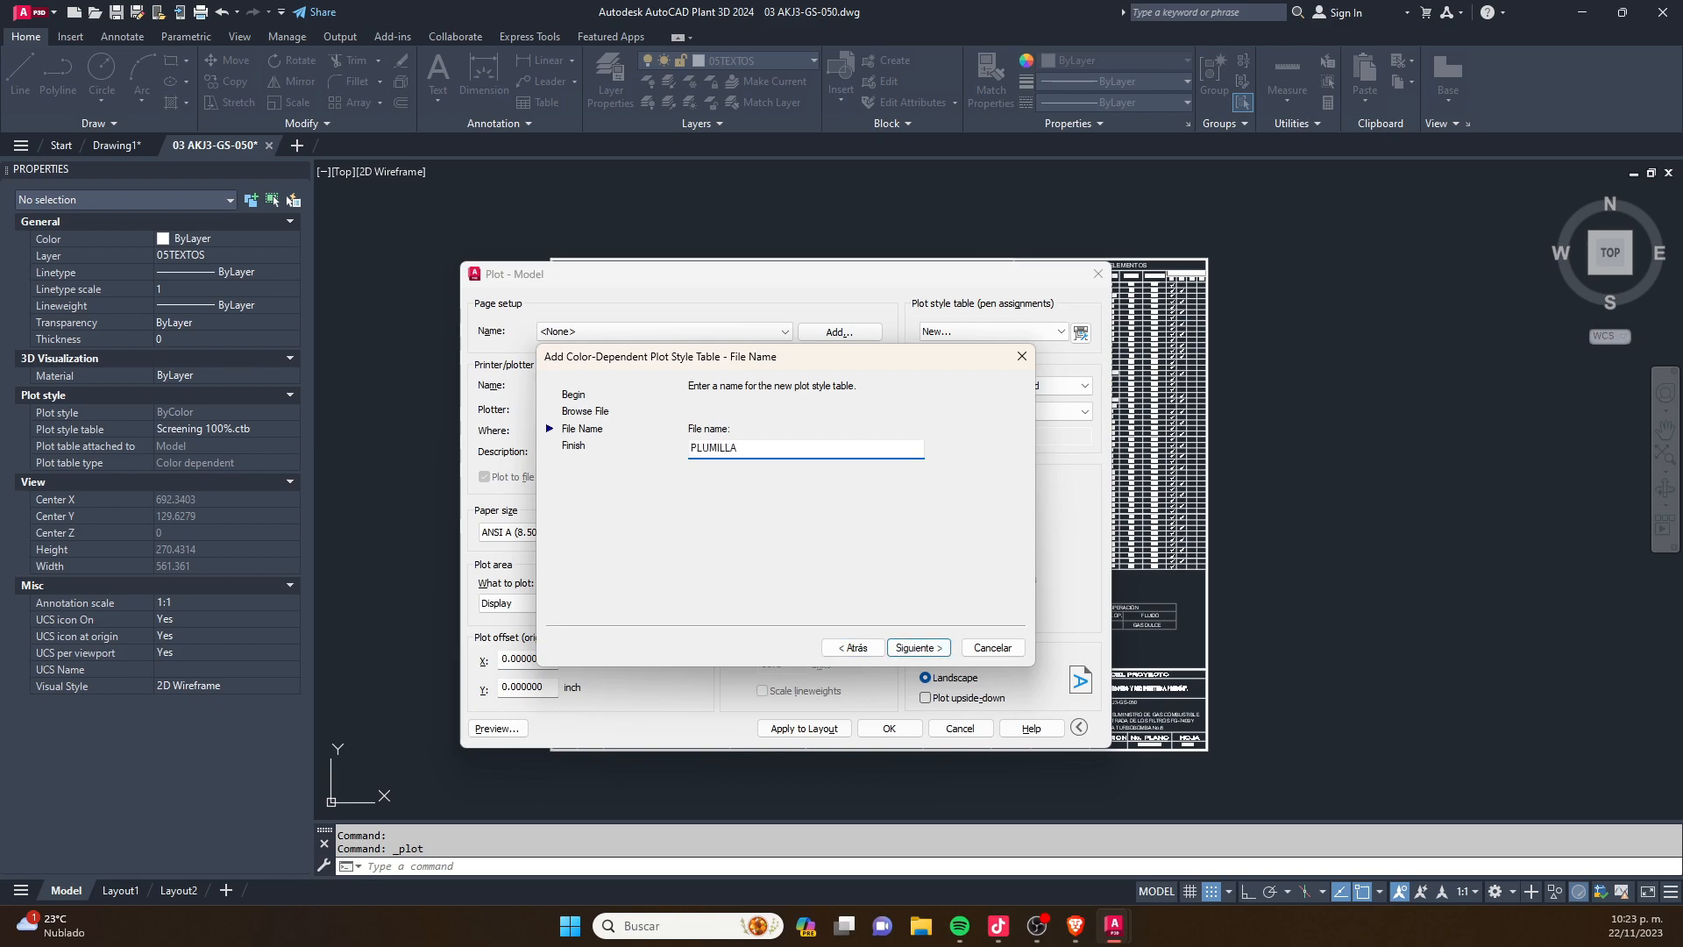
text(1)
click(919, 649)
click(918, 649)
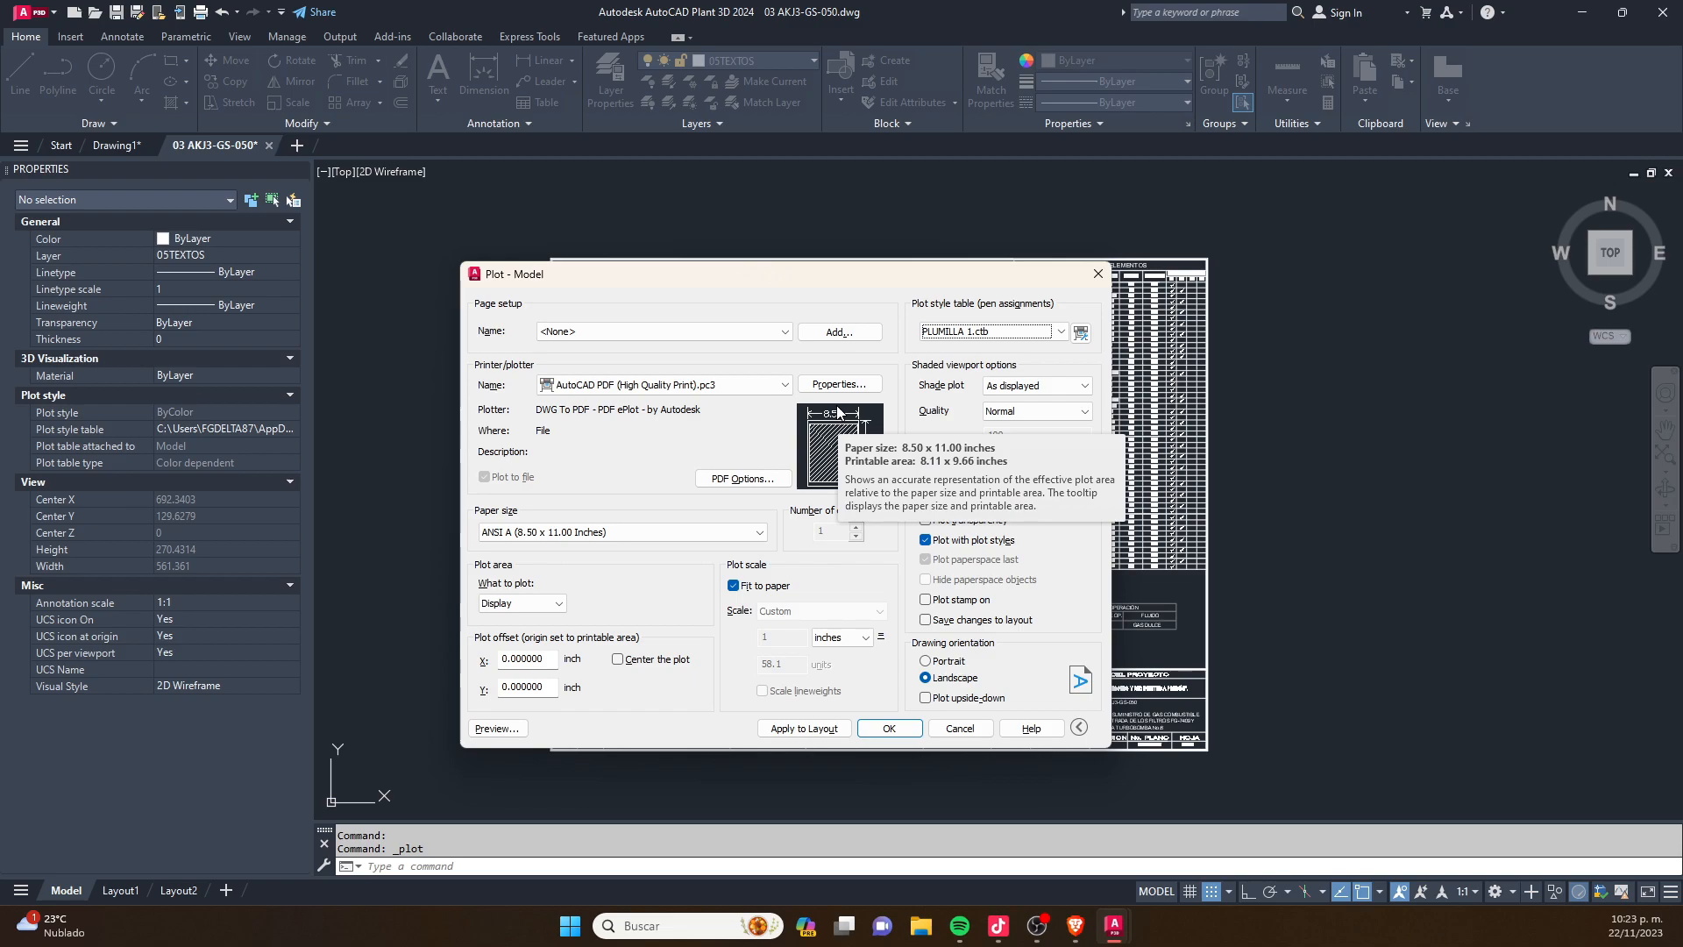
- Edit PLUMILLA 1.ctb so Color 1 plots in Blue with a 0.4000 mm lineweight, and save the table
click(1080, 334)
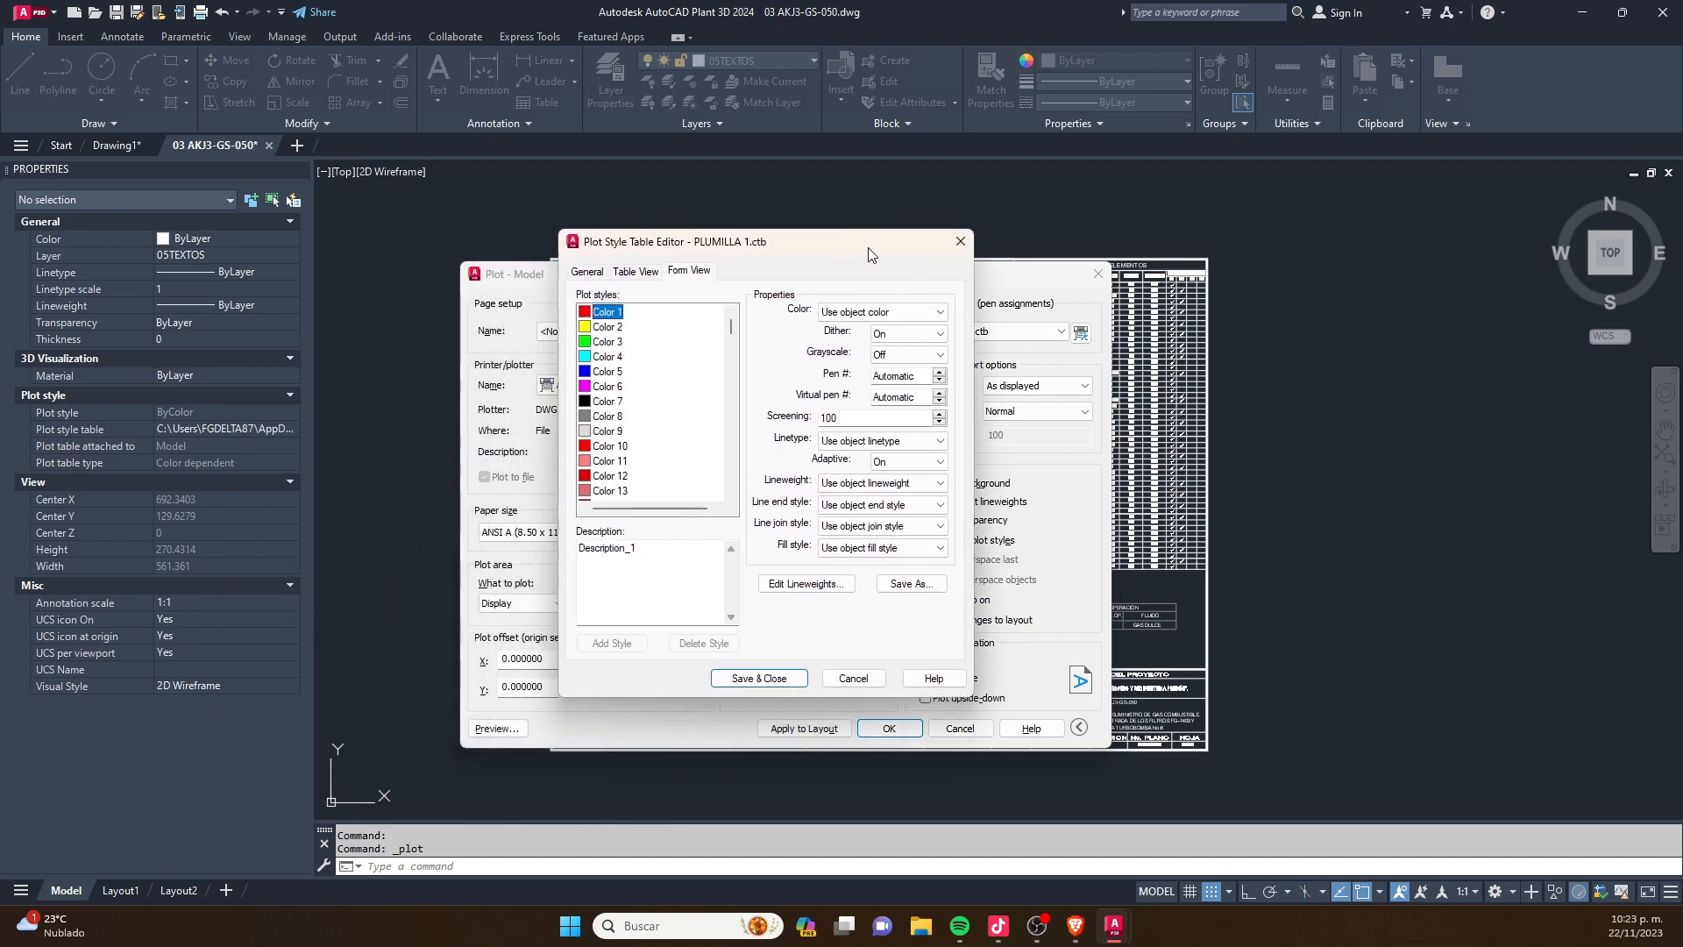
drag(866, 245, 1026, 235)
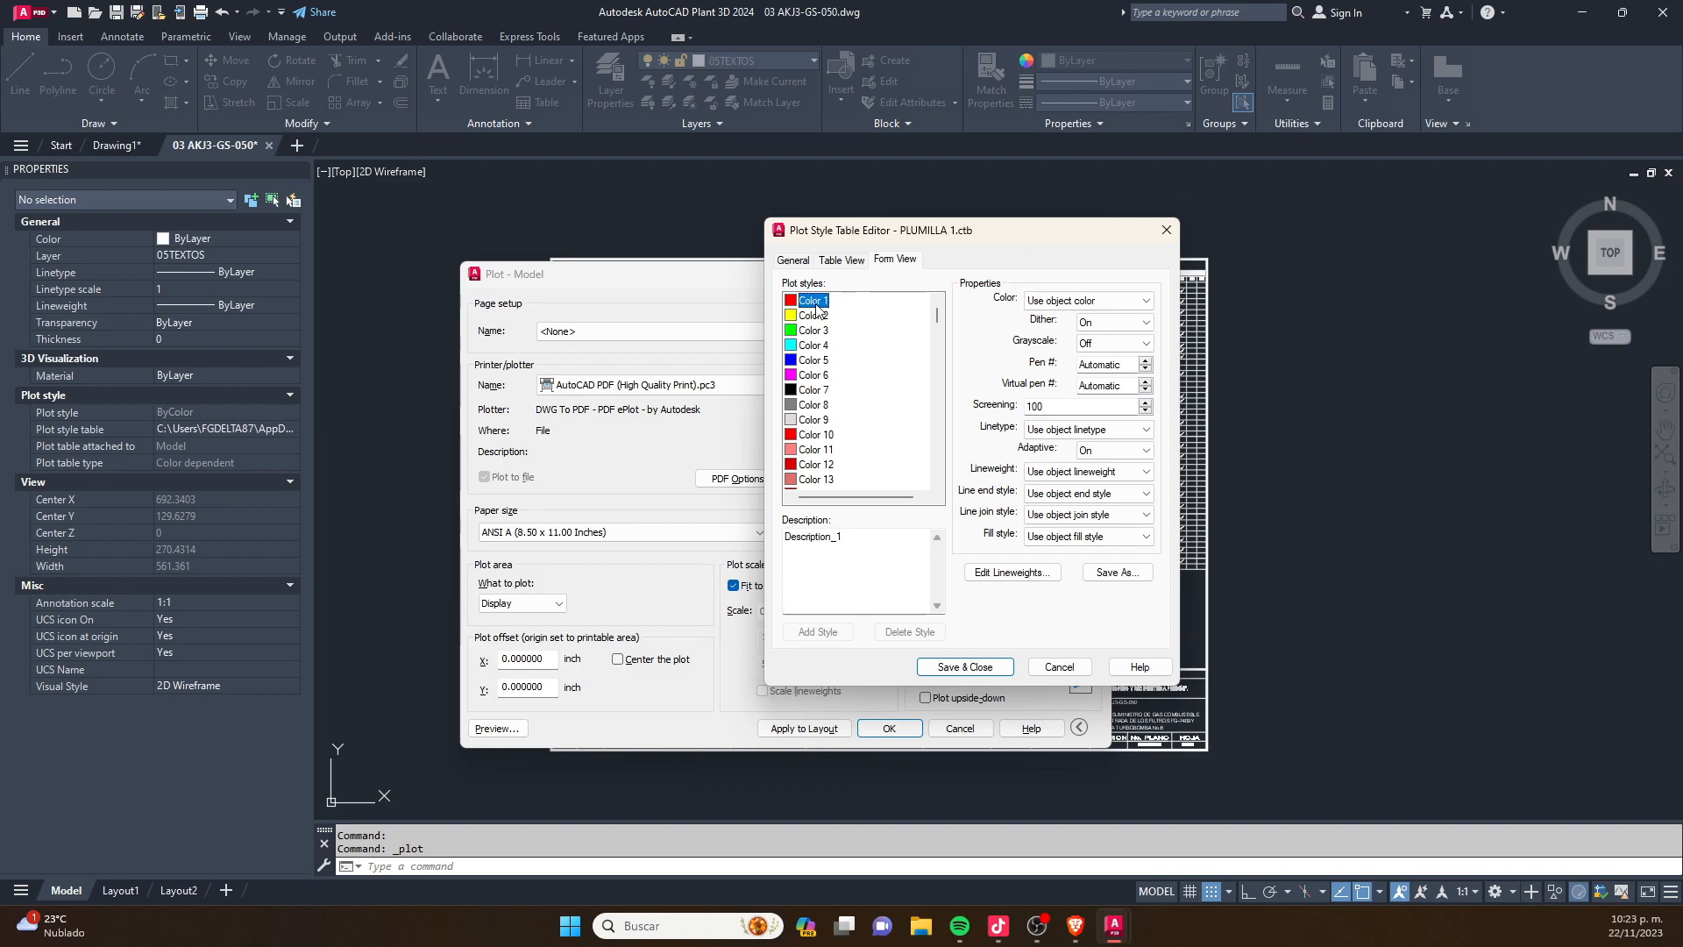
click(1088, 301)
click(1058, 391)
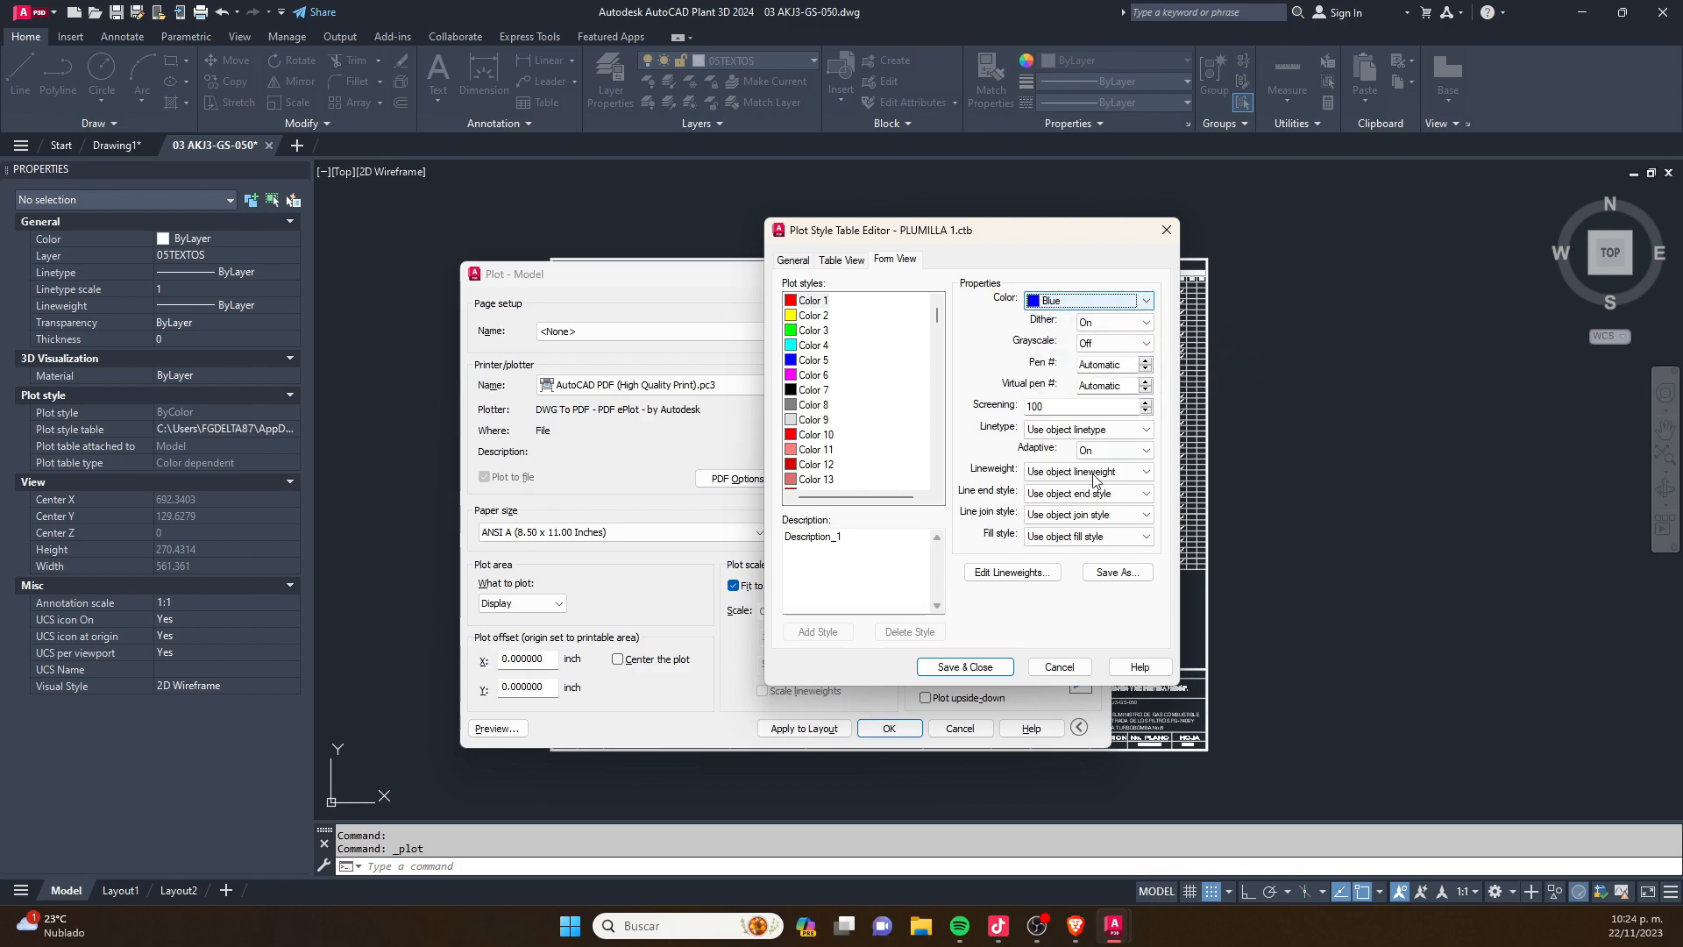
click(1079, 472)
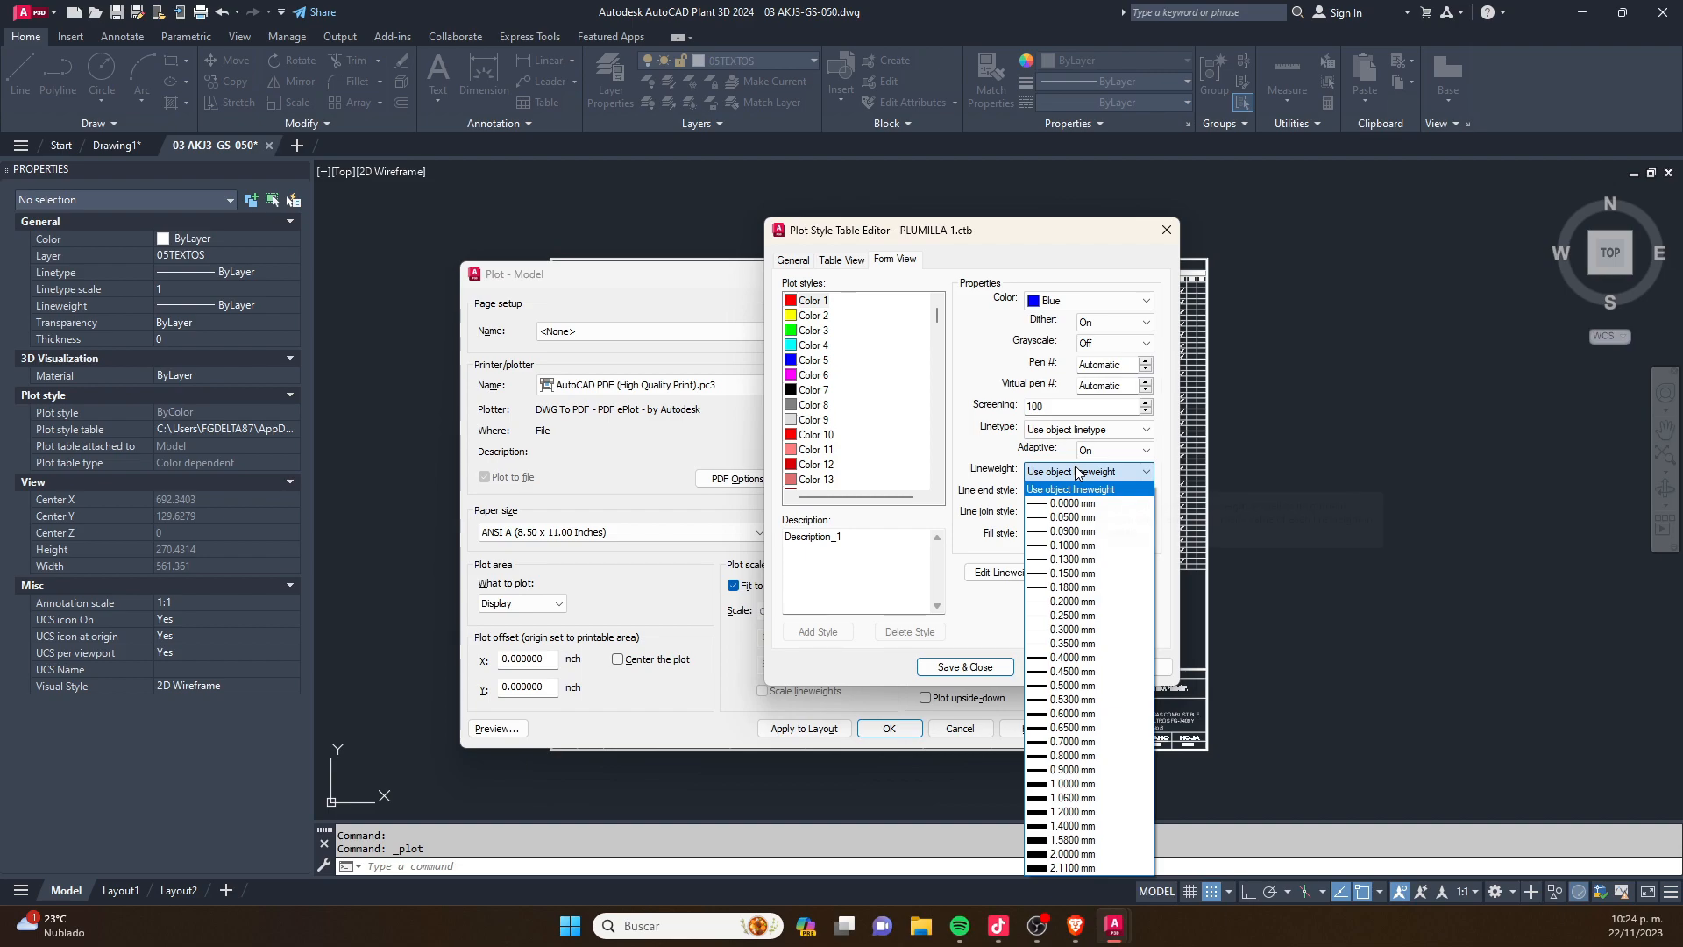
click(1072, 657)
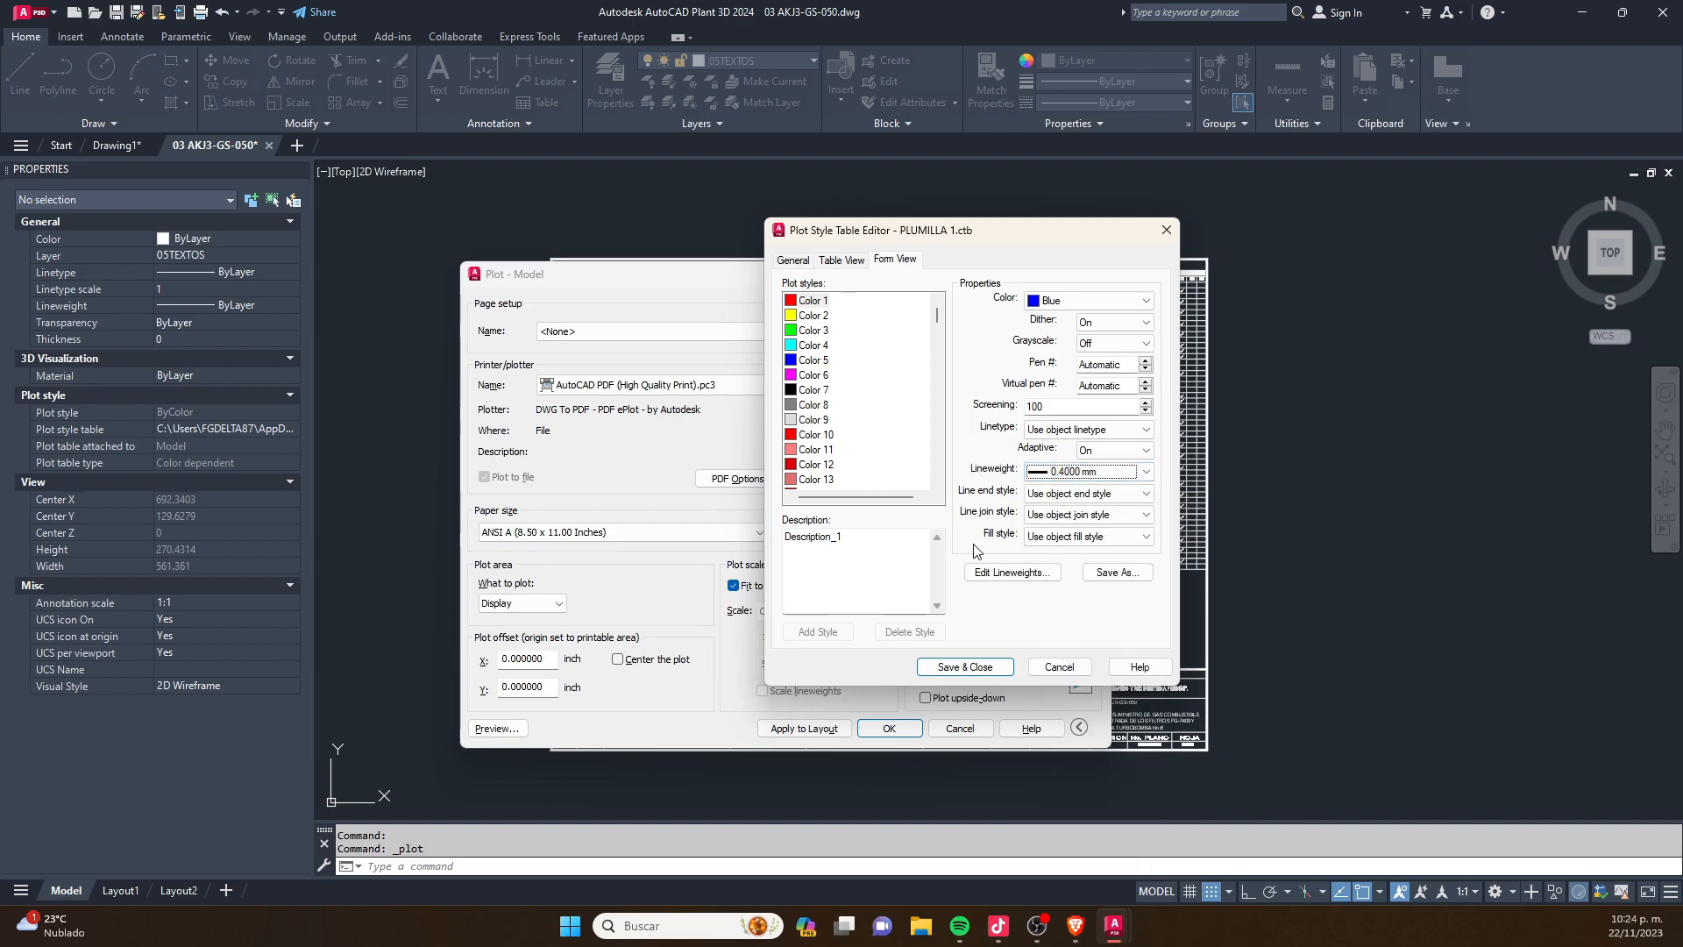
click(959, 672)
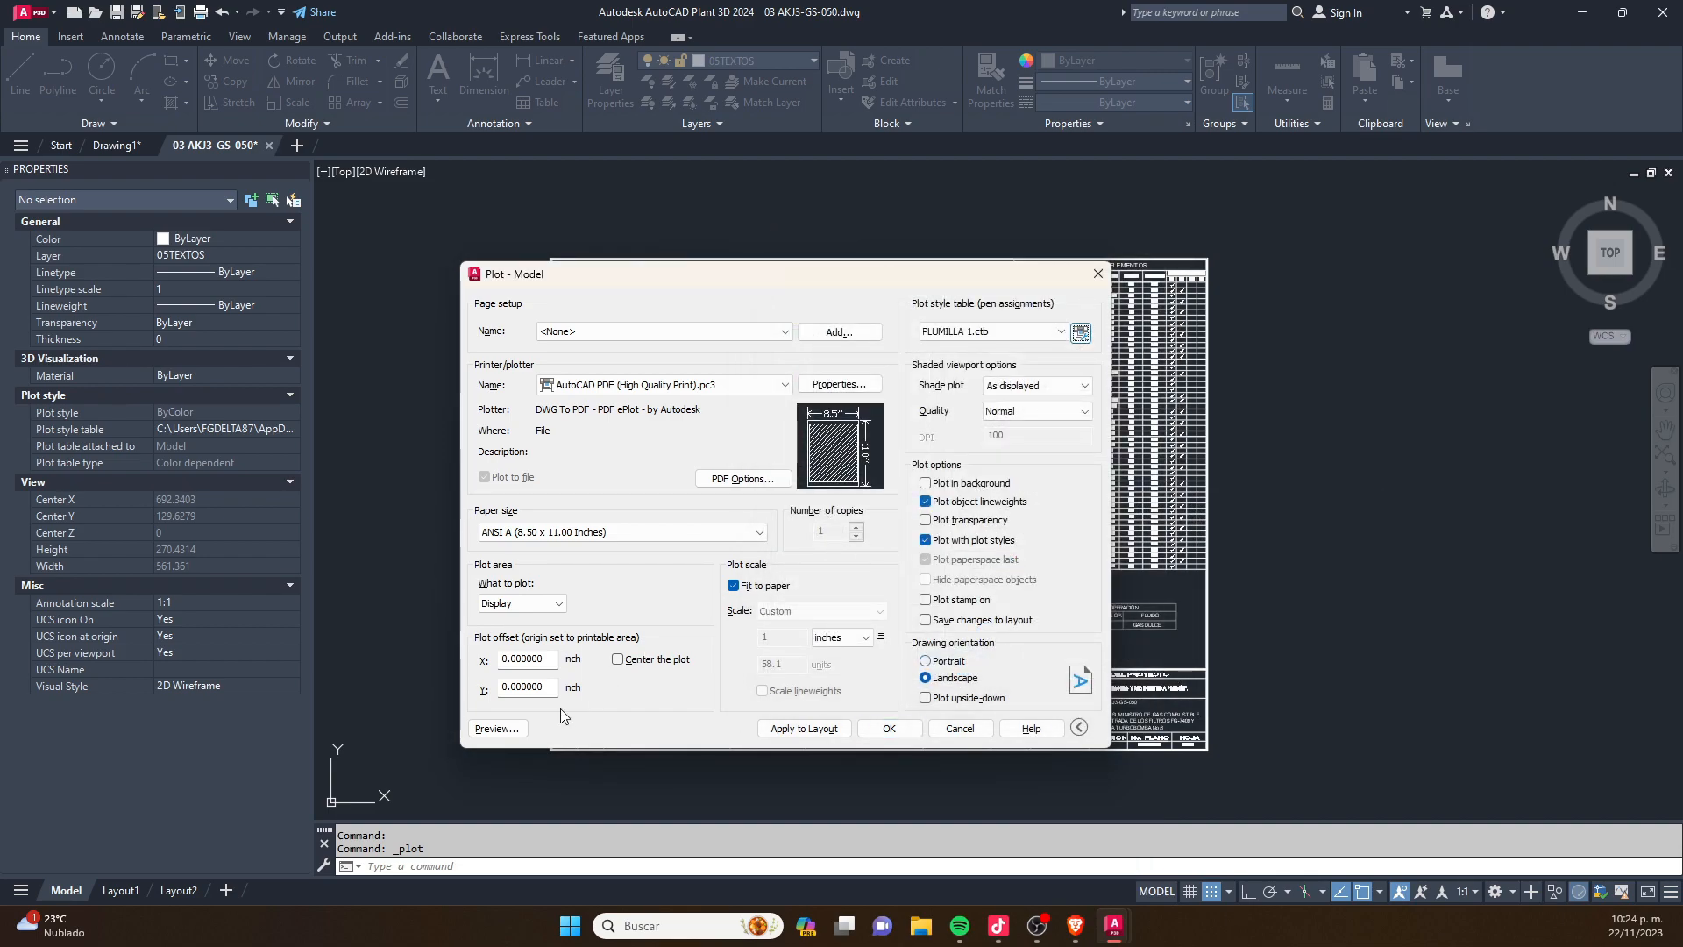
- Preview the plot with the display as plot area, and return to the plot settings
click(498, 728)
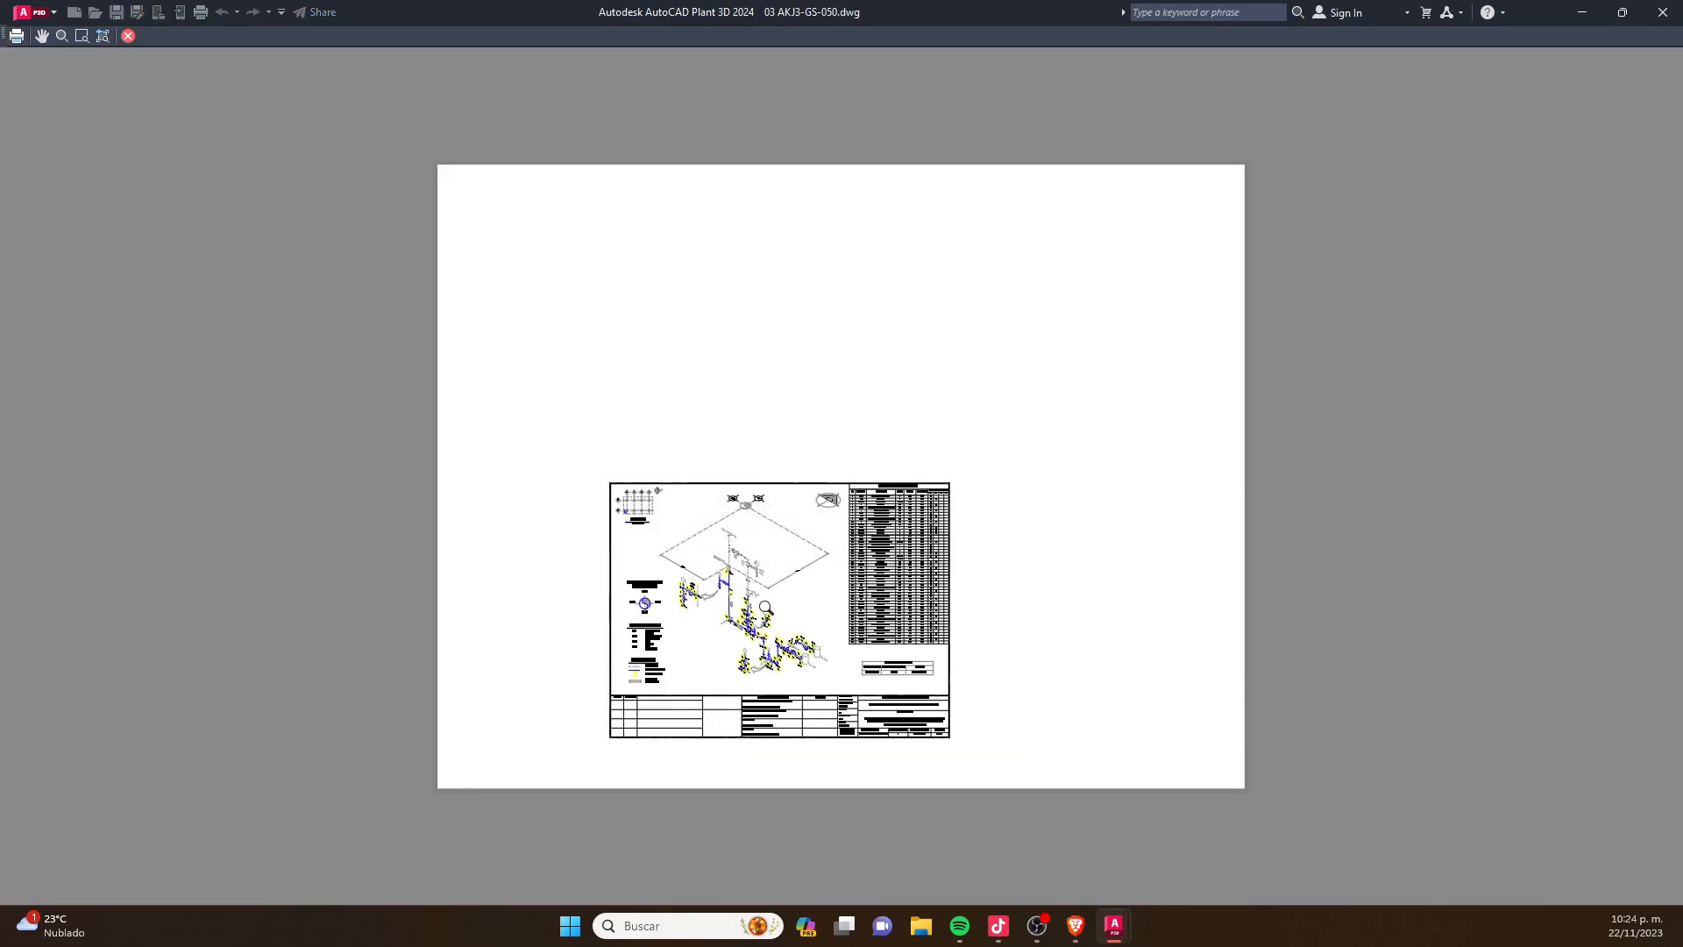
scroll(872, 498, up, 8)
key(Escape)
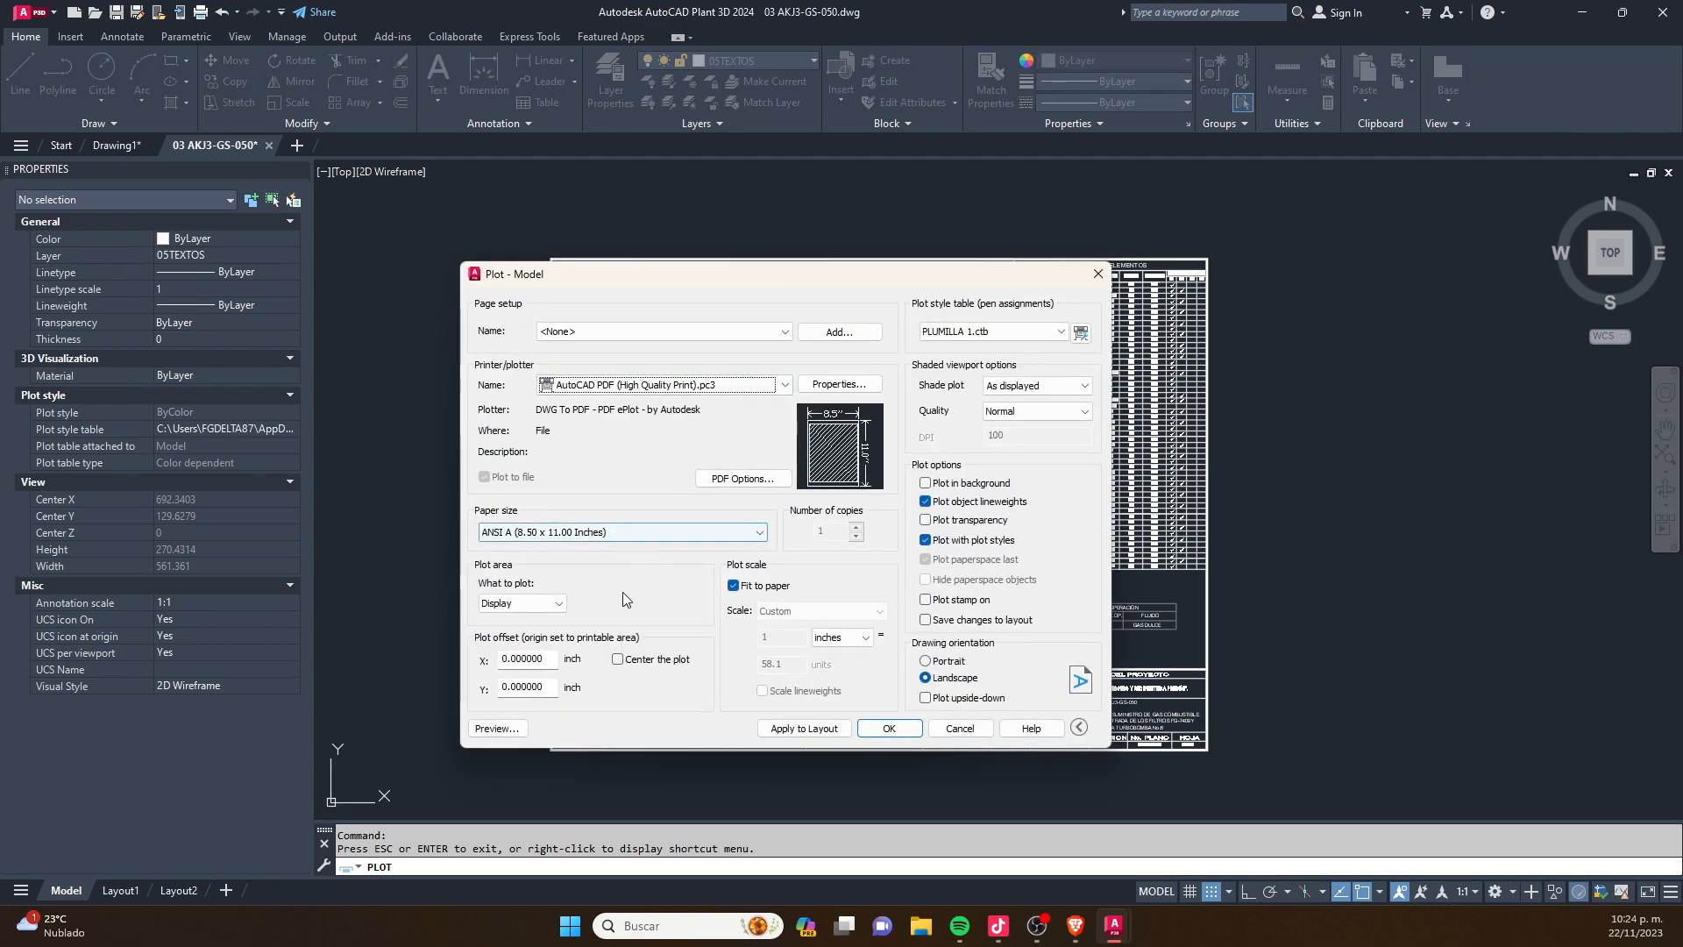
- Set the plot area to a window spanning opposite corners of the sheet's outer border
click(522, 603)
click(538, 656)
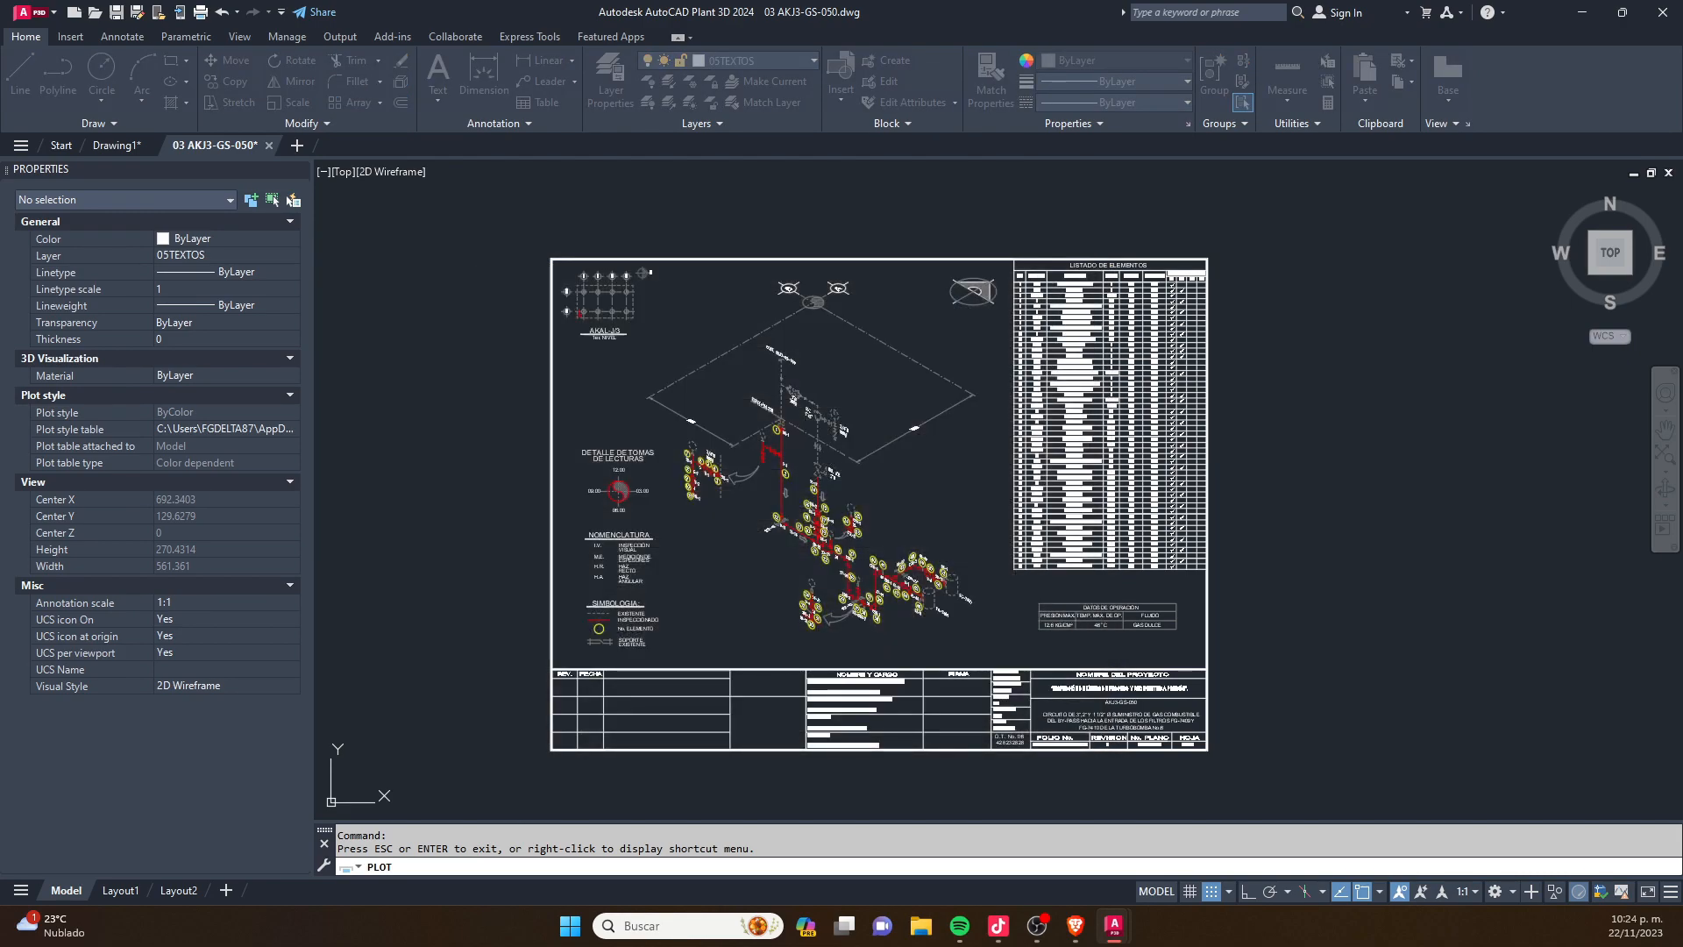
click(553, 259)
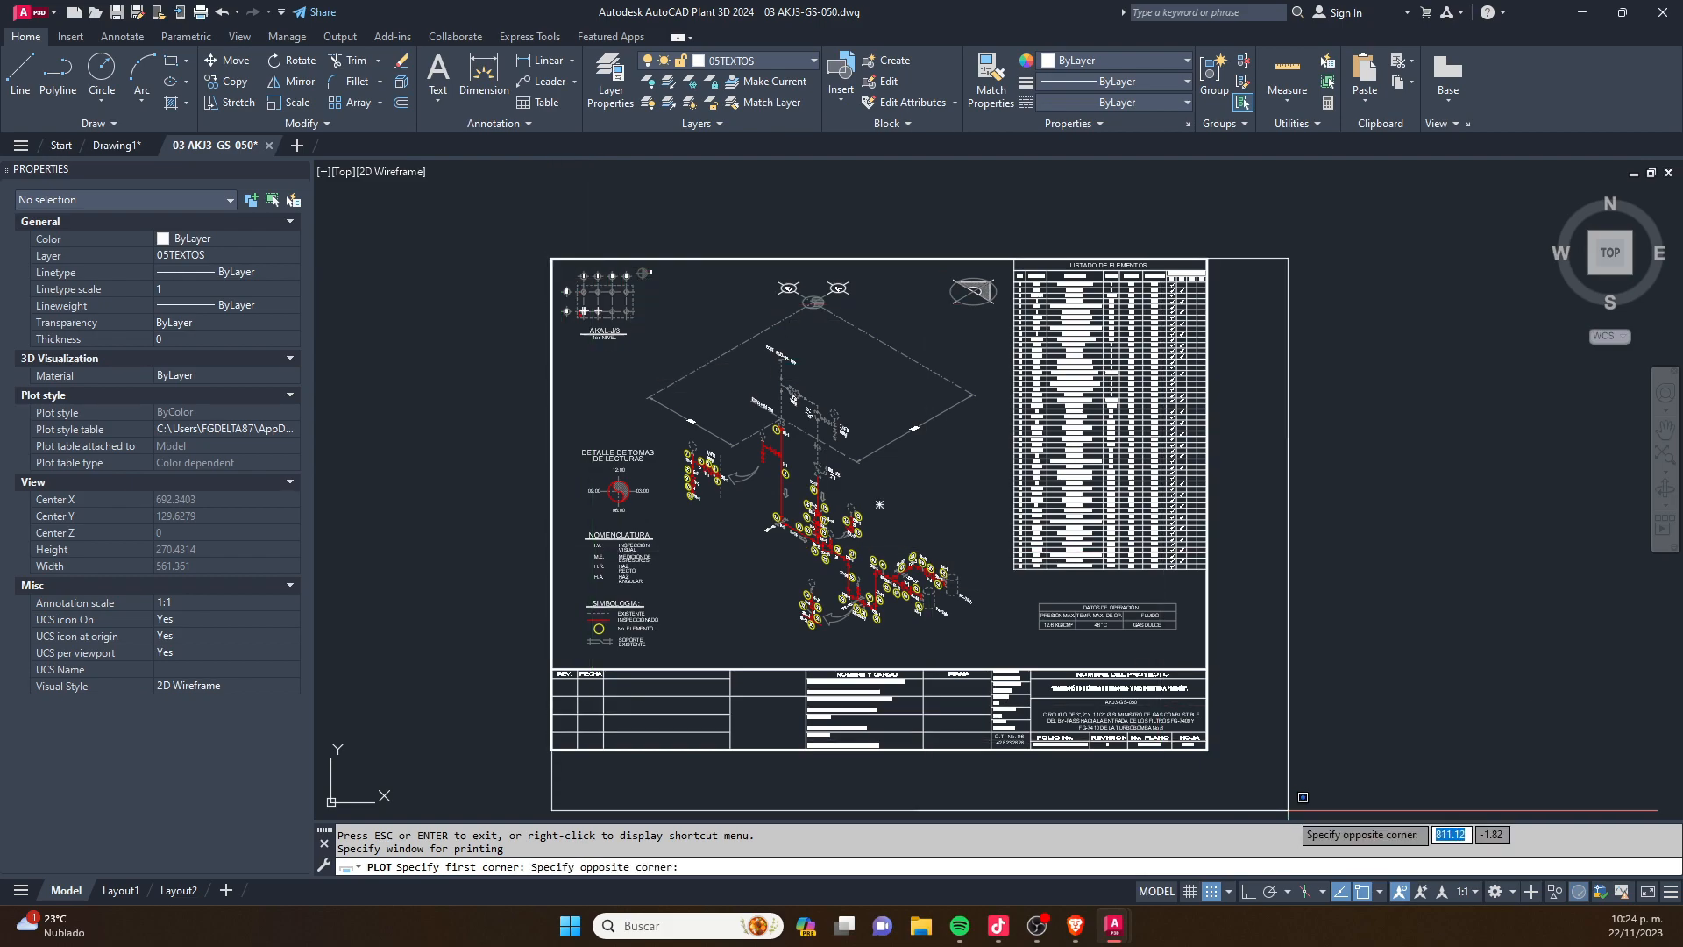
click(1208, 750)
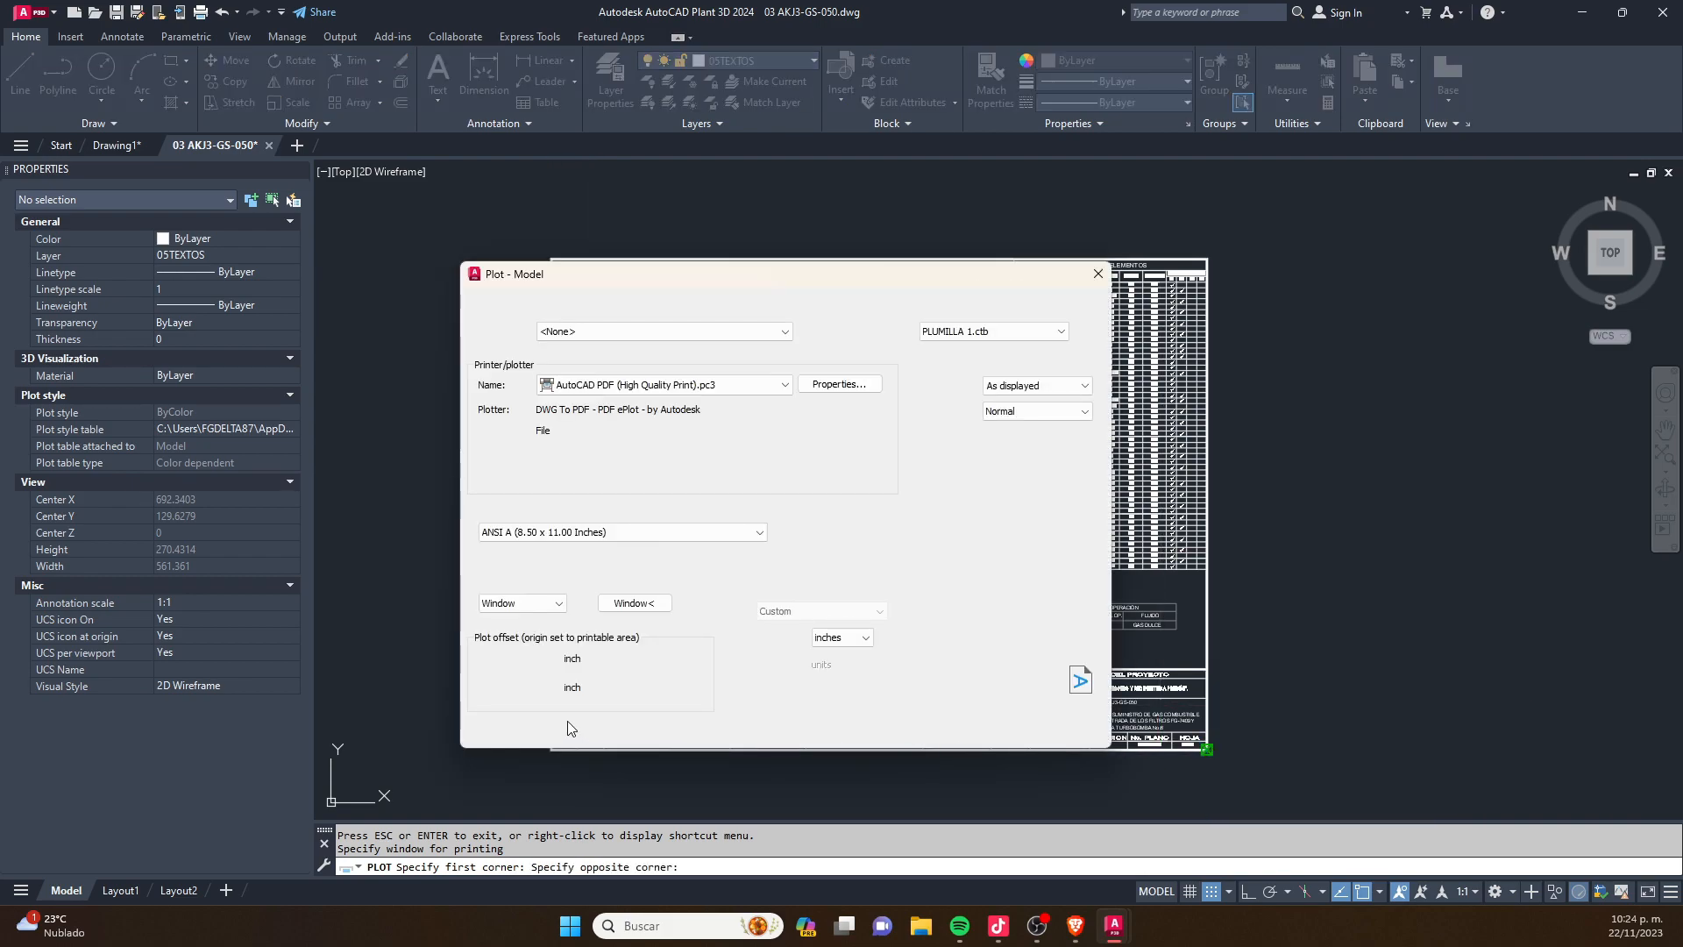
- Preview the windowed plot and inspect the pipe line colors and lineweights up close, ending back at the plot settings
mouse_move(737, 274)
mouse_down()
mouse_move(1191, 261)
mouse_move(1122, 249)
mouse_up()
click(900, 697)
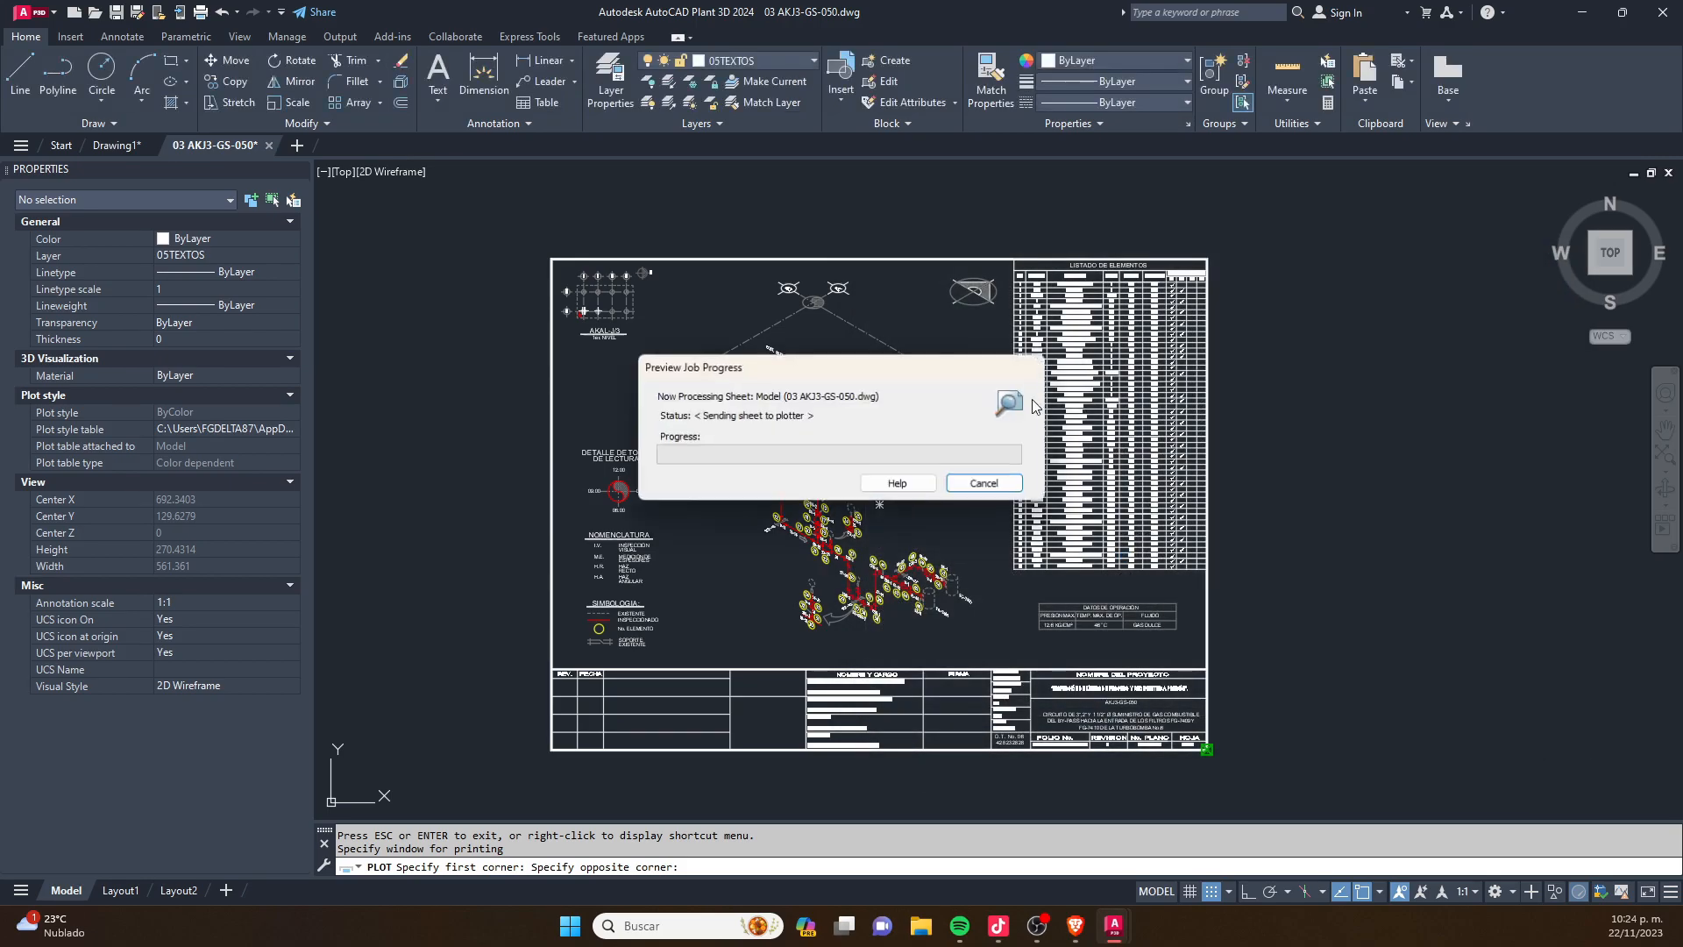
scroll(754, 541, up, 8)
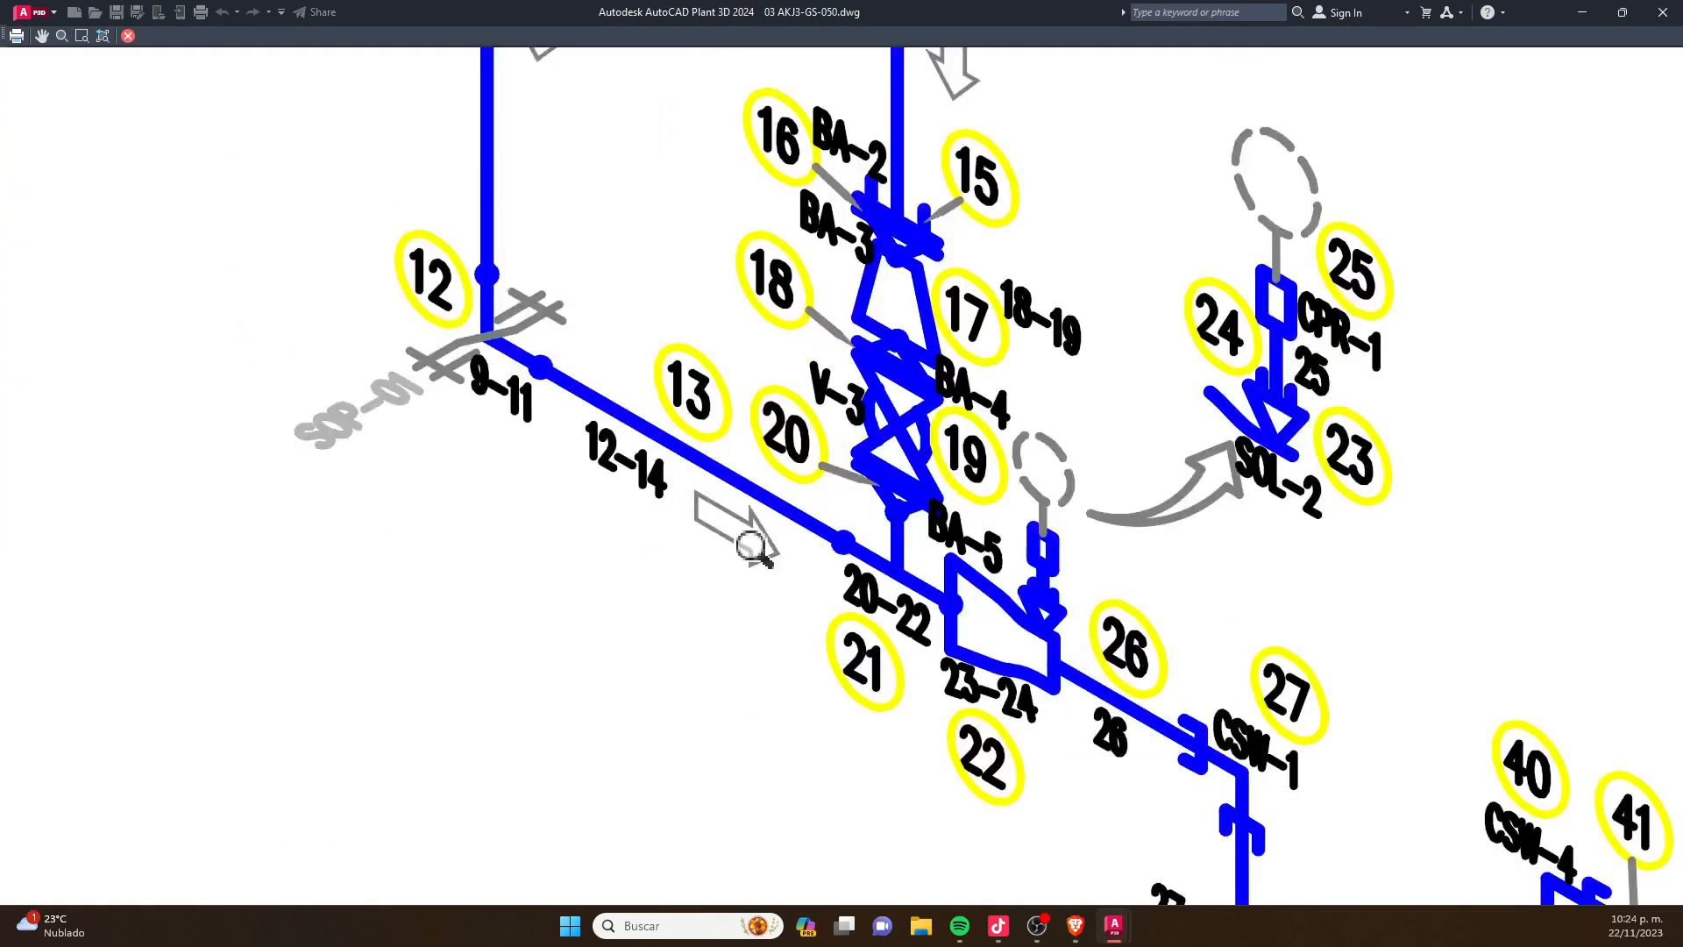
scroll(767, 530, down, 5)
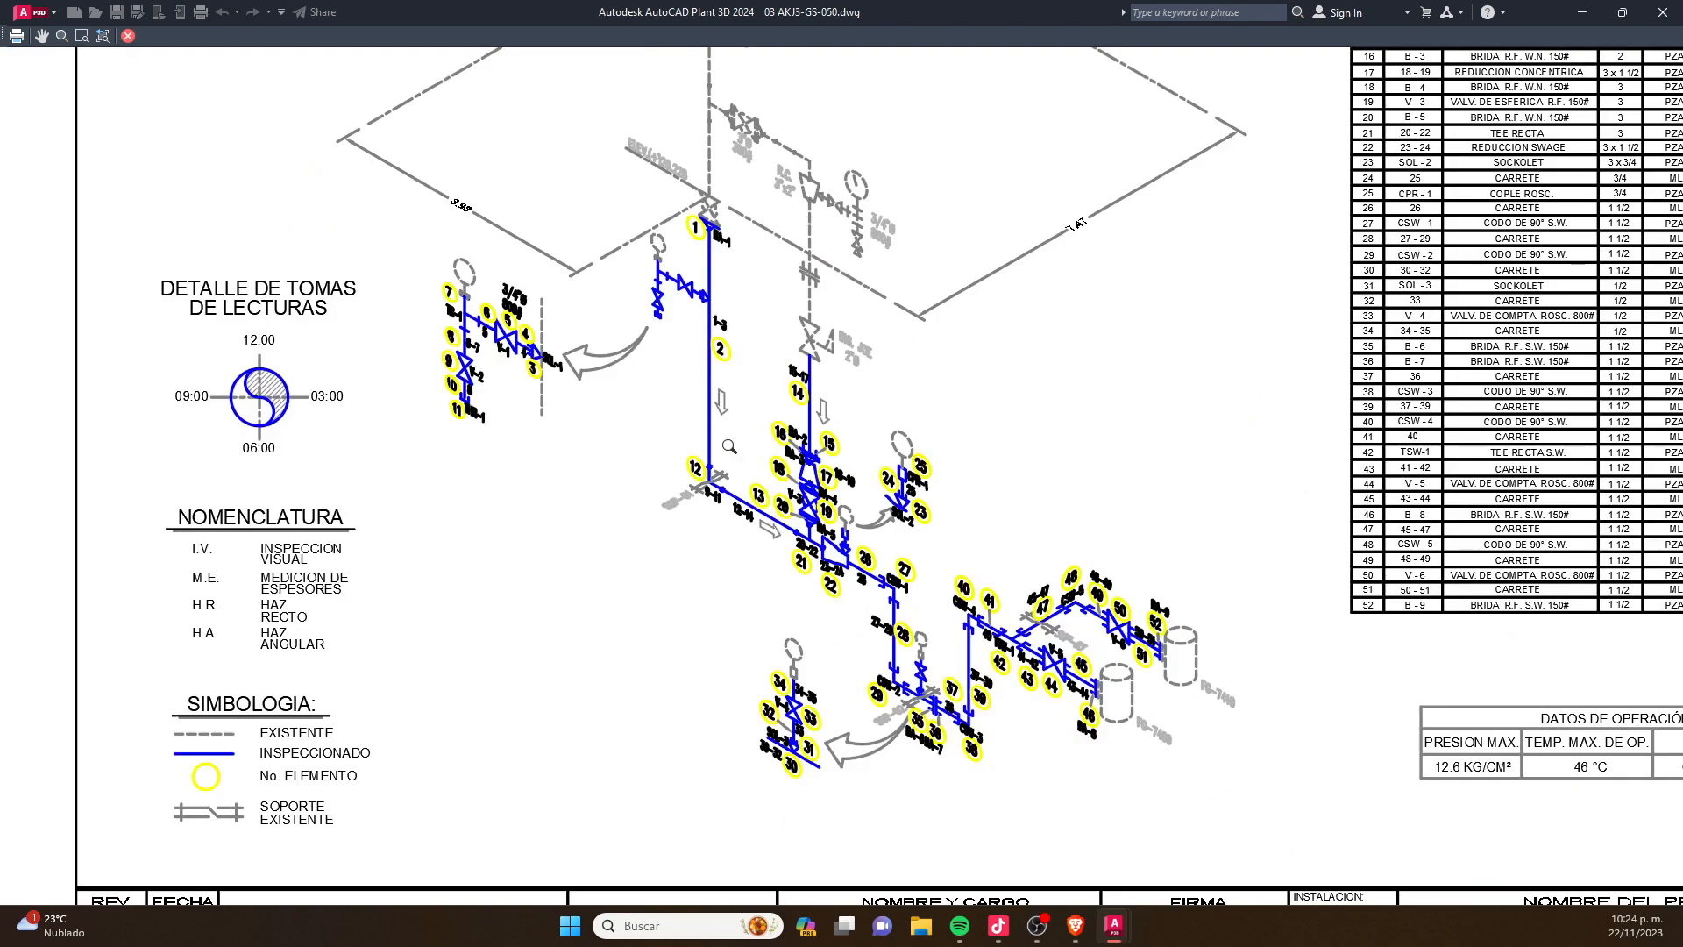
scroll(679, 426, down, 4)
scroll(675, 364, up, 7)
scroll(654, 331, down, 4)
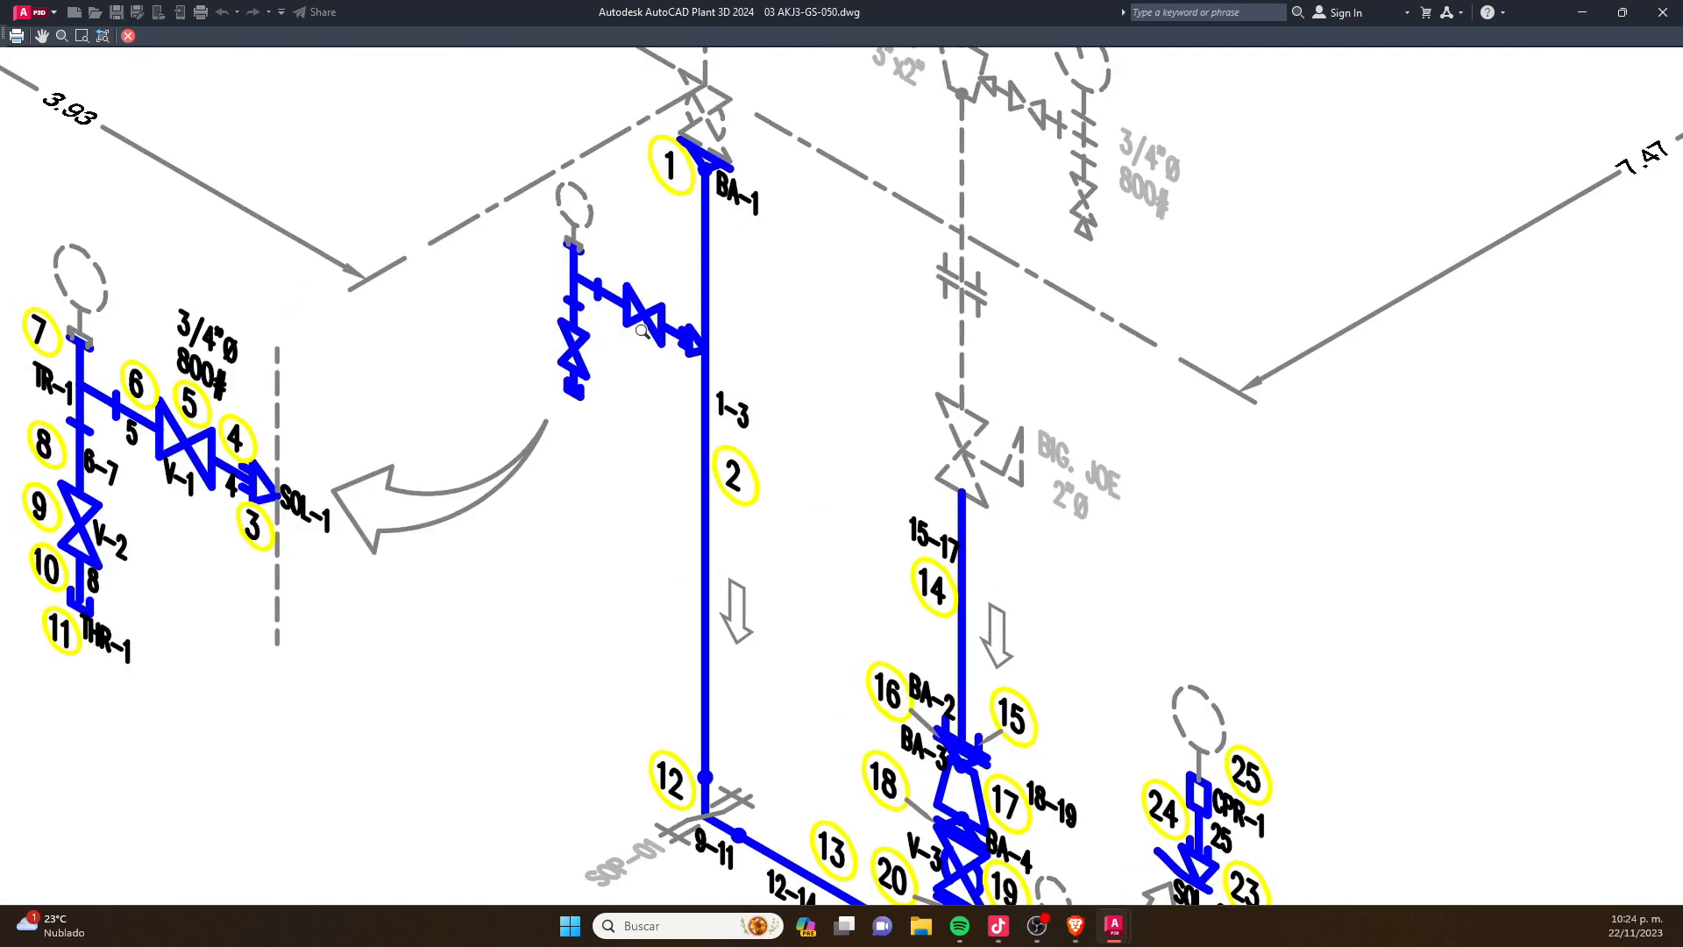
scroll(817, 587, up, 9)
key(Escape)
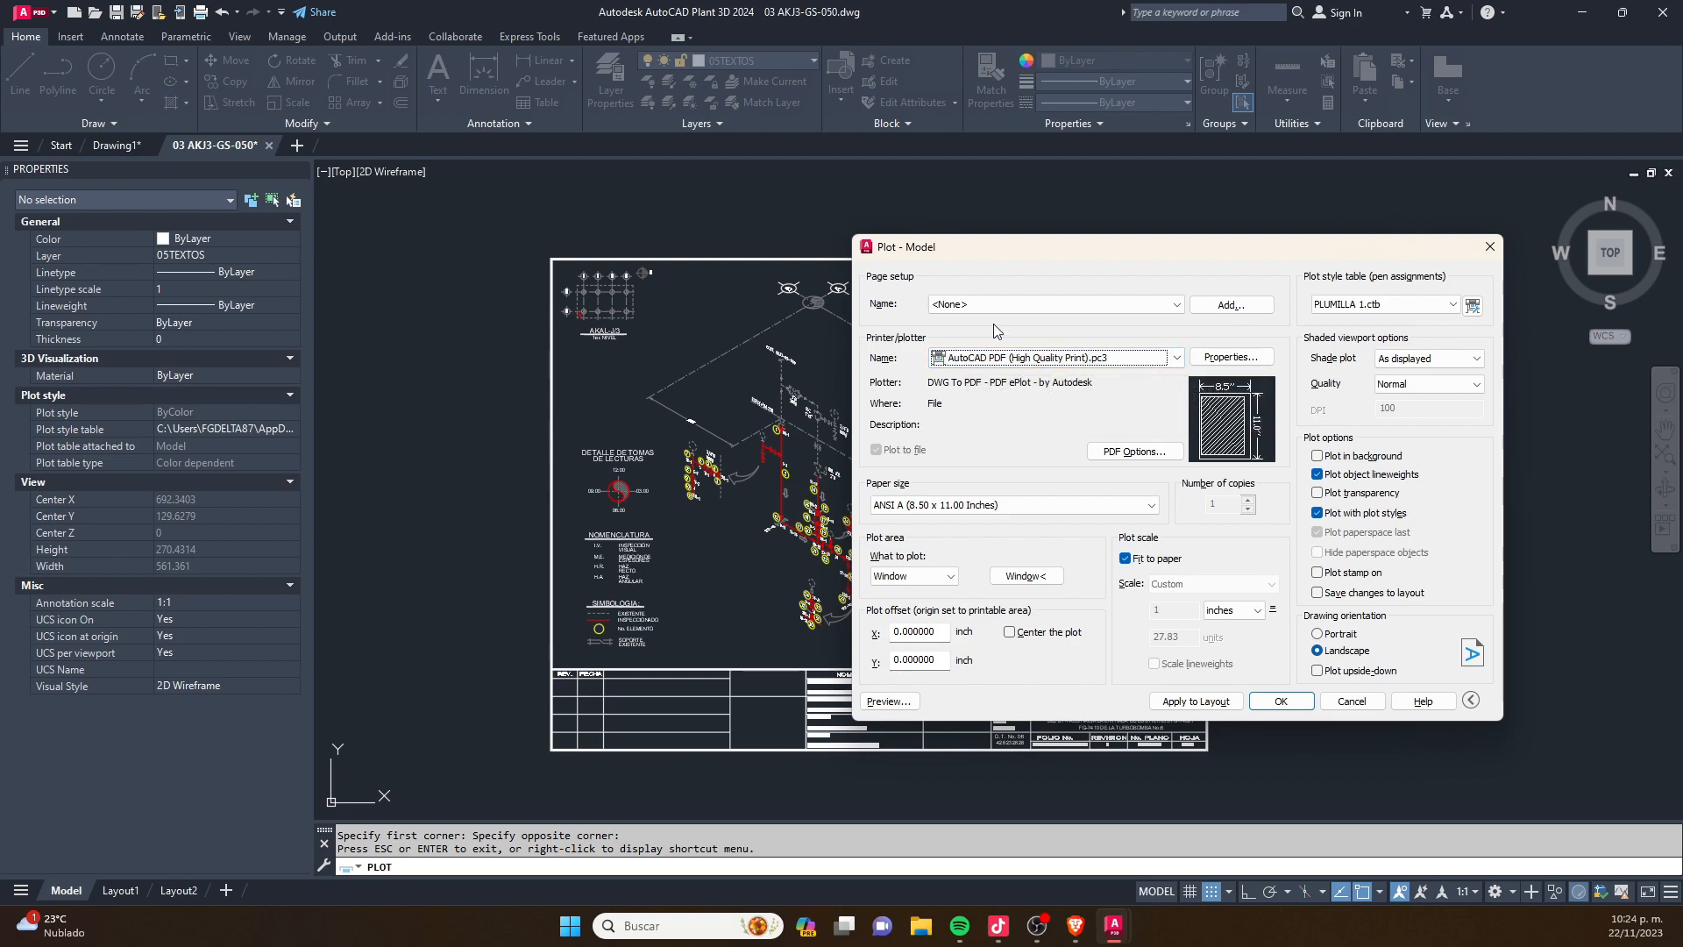
- Edit PLUMILLA 1.ctb so Color 1 plots in Black with a 0.1800 mm lineweight
click(1475, 300)
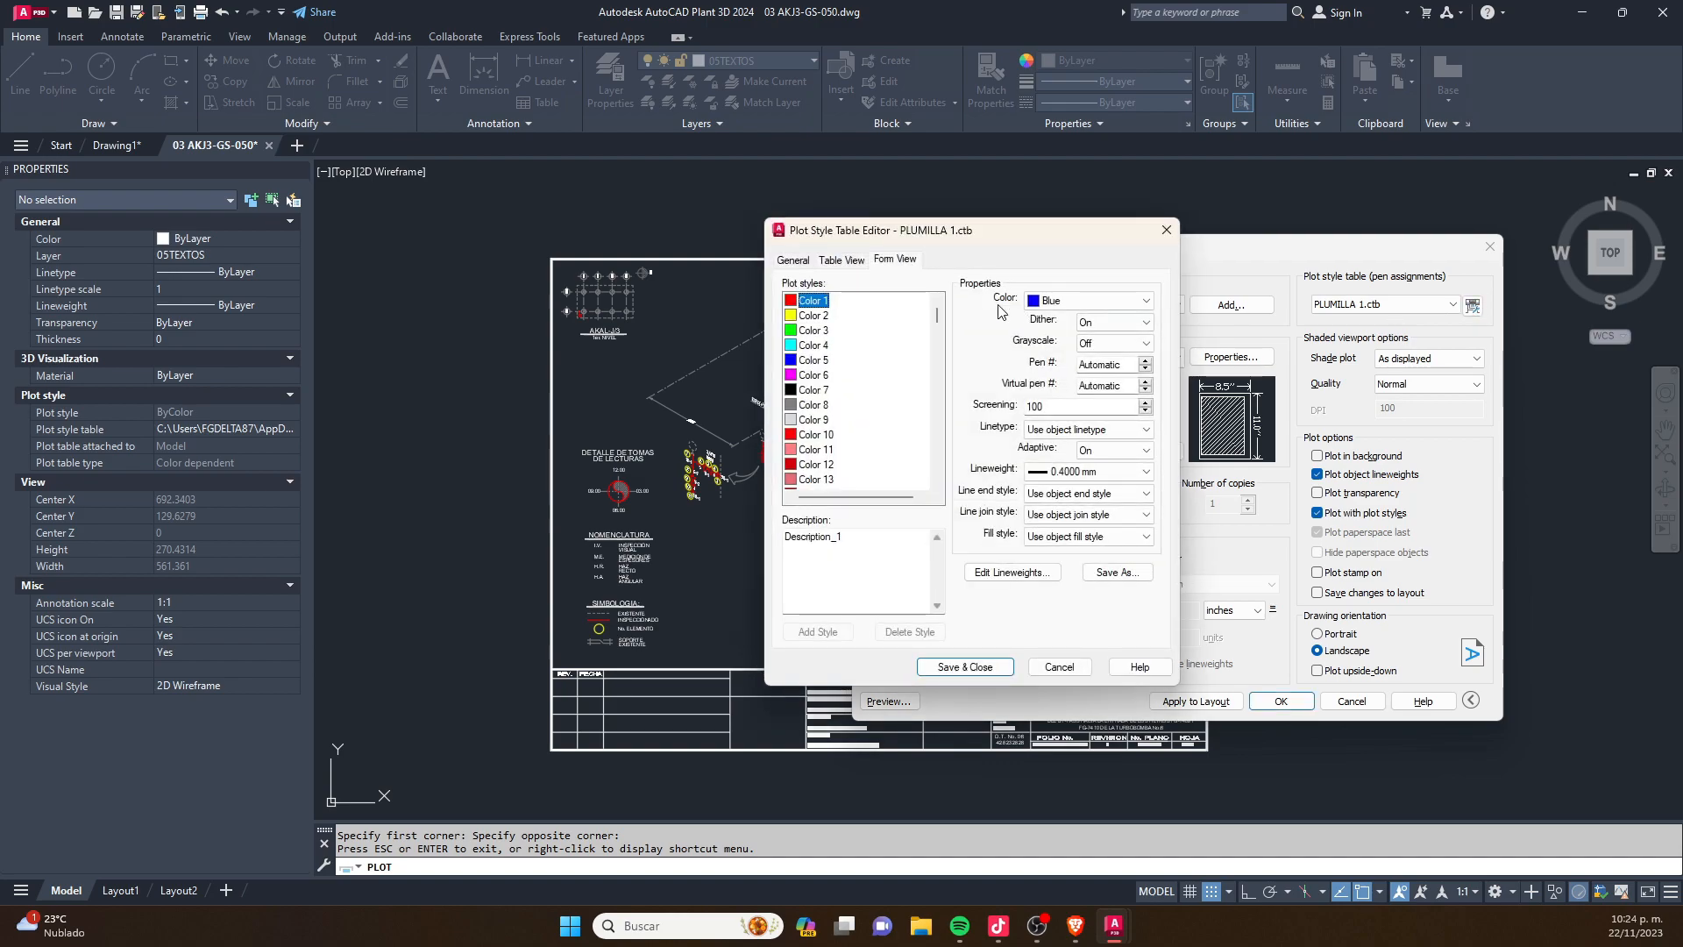
click(1112, 303)
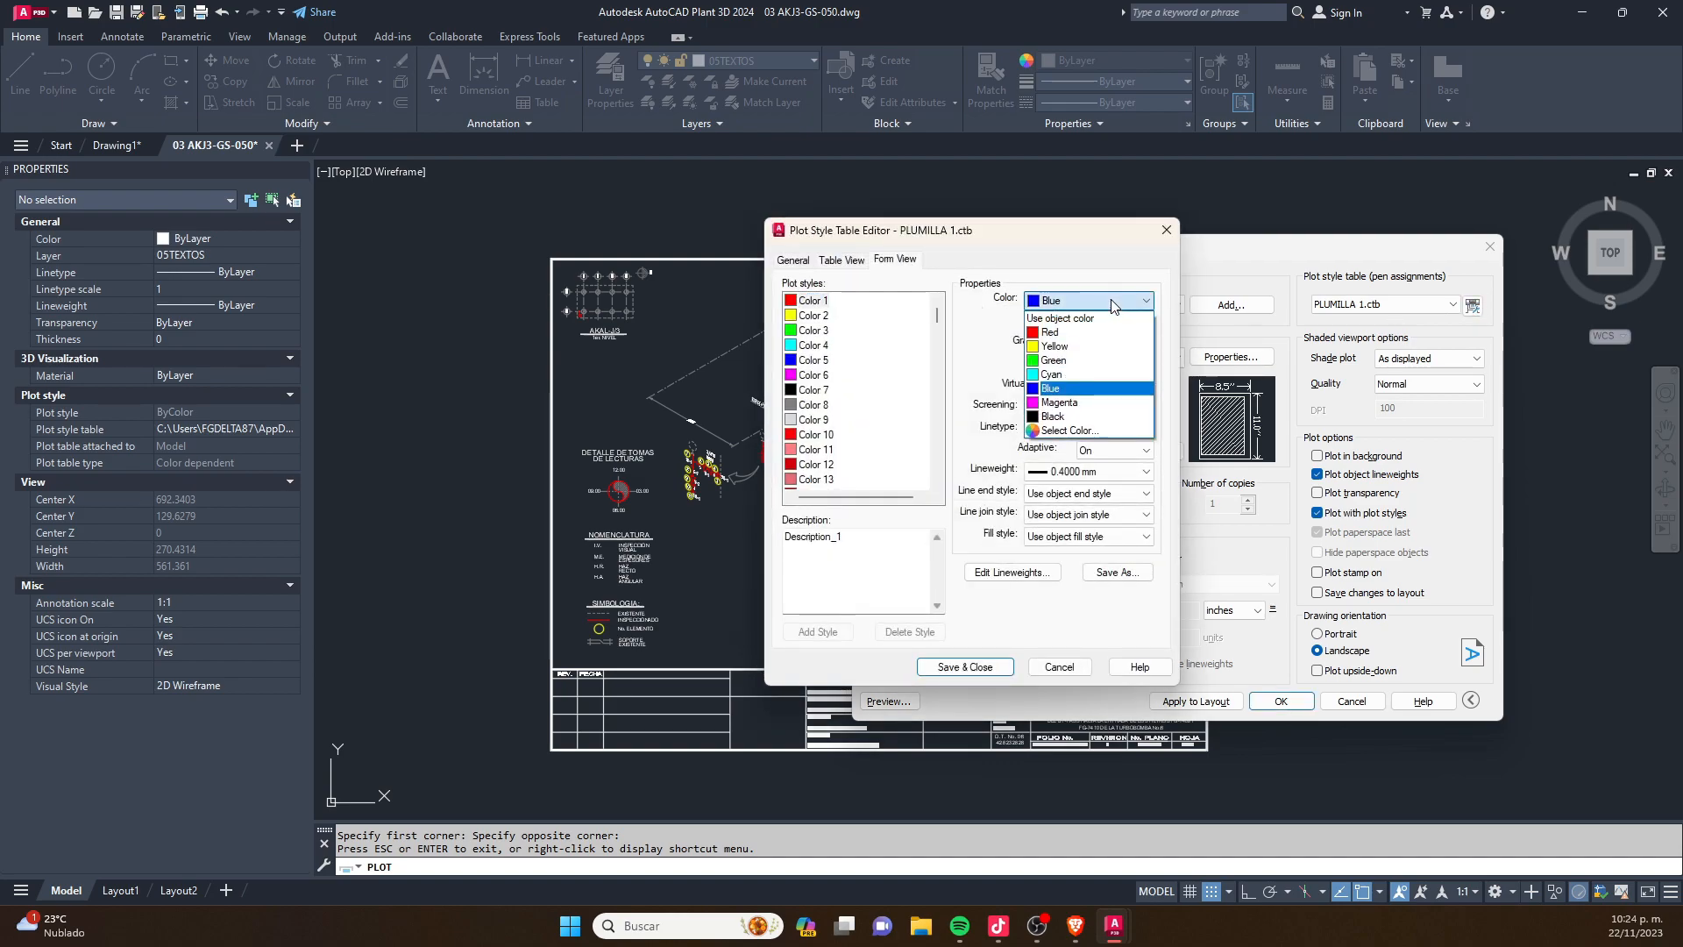
click(1055, 416)
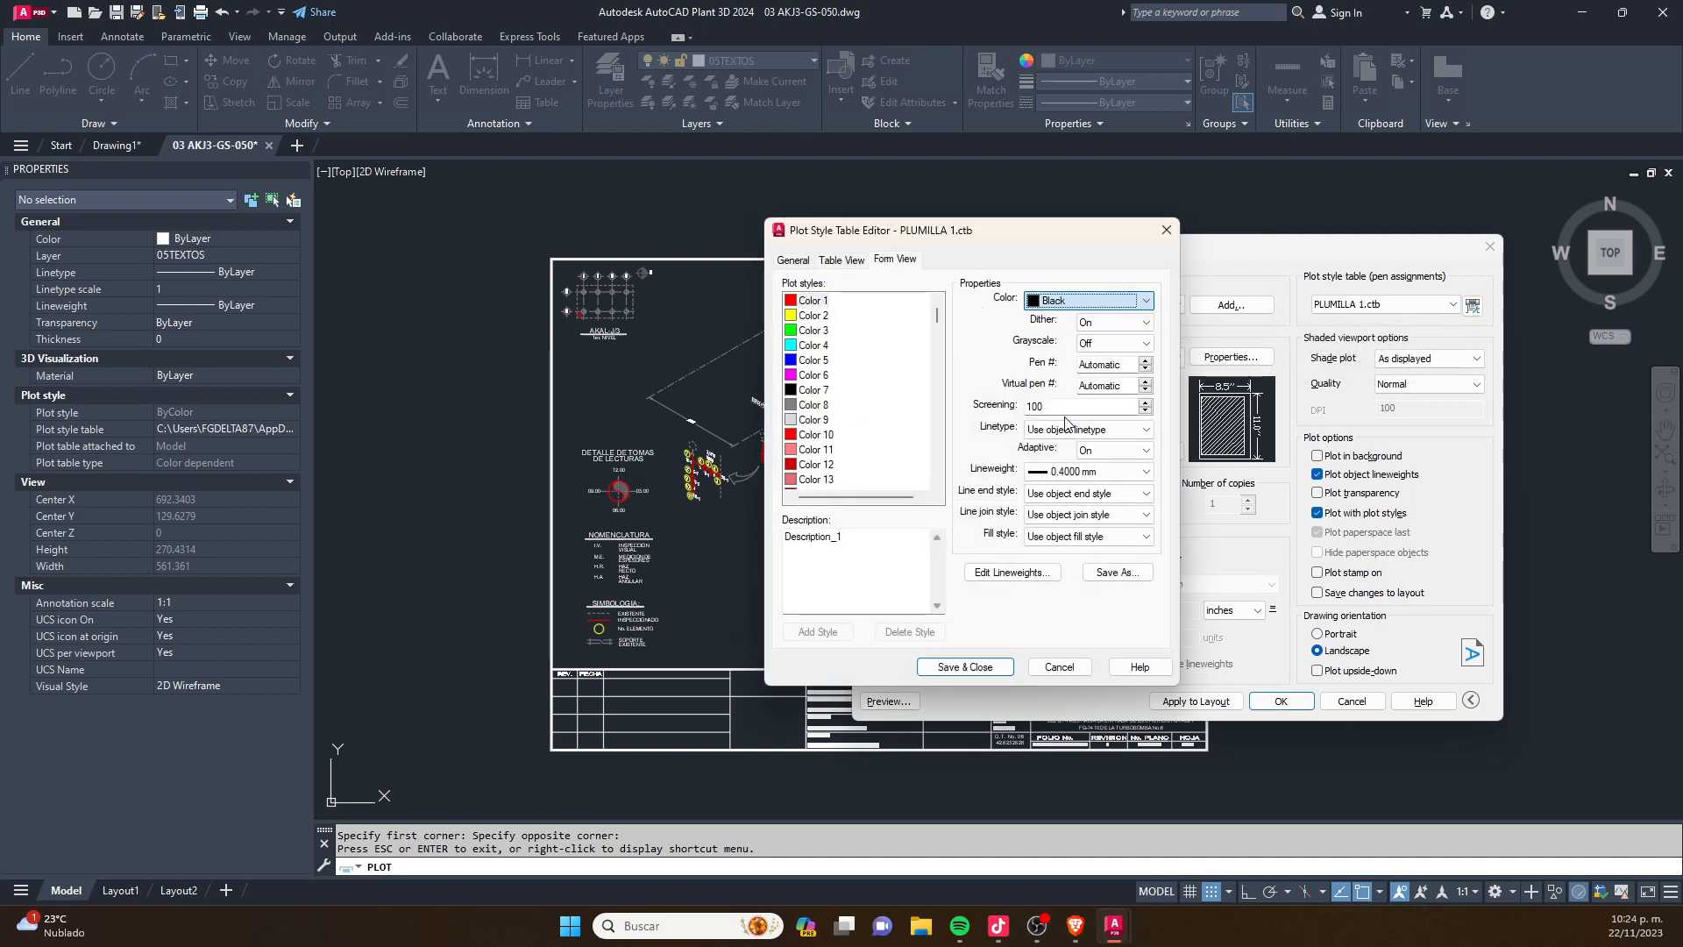
click(1047, 471)
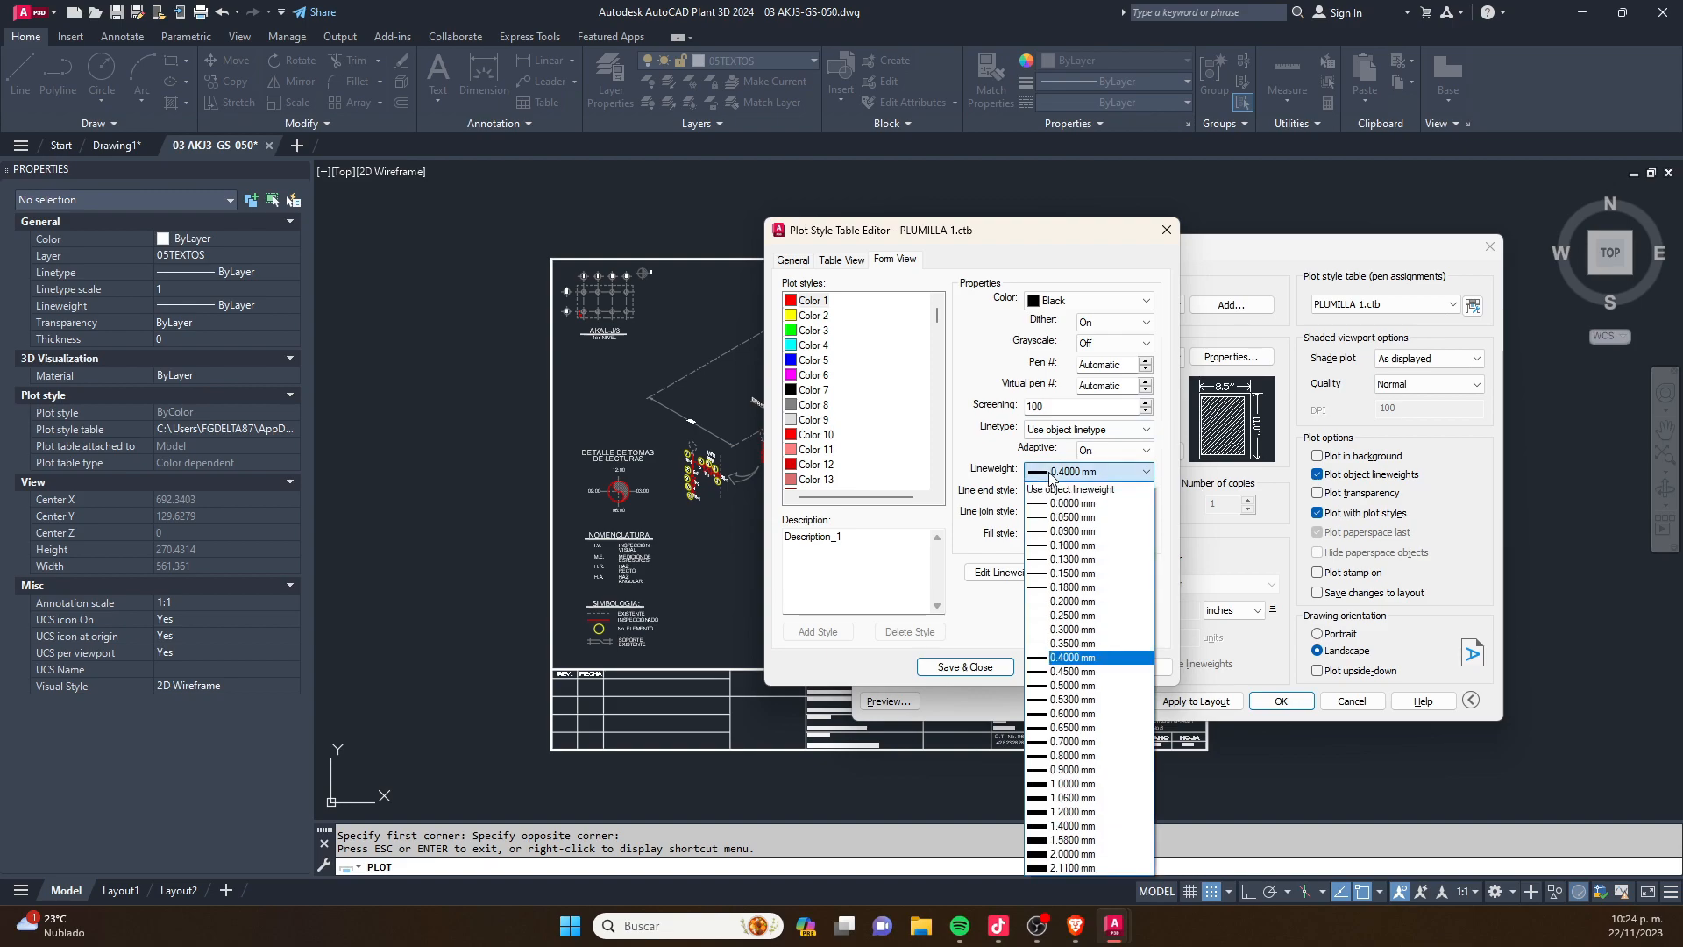
click(1087, 589)
- Set Color 2 to plot in Black with a 0.0500 mm lineweight, and save the plot style table
click(813, 317)
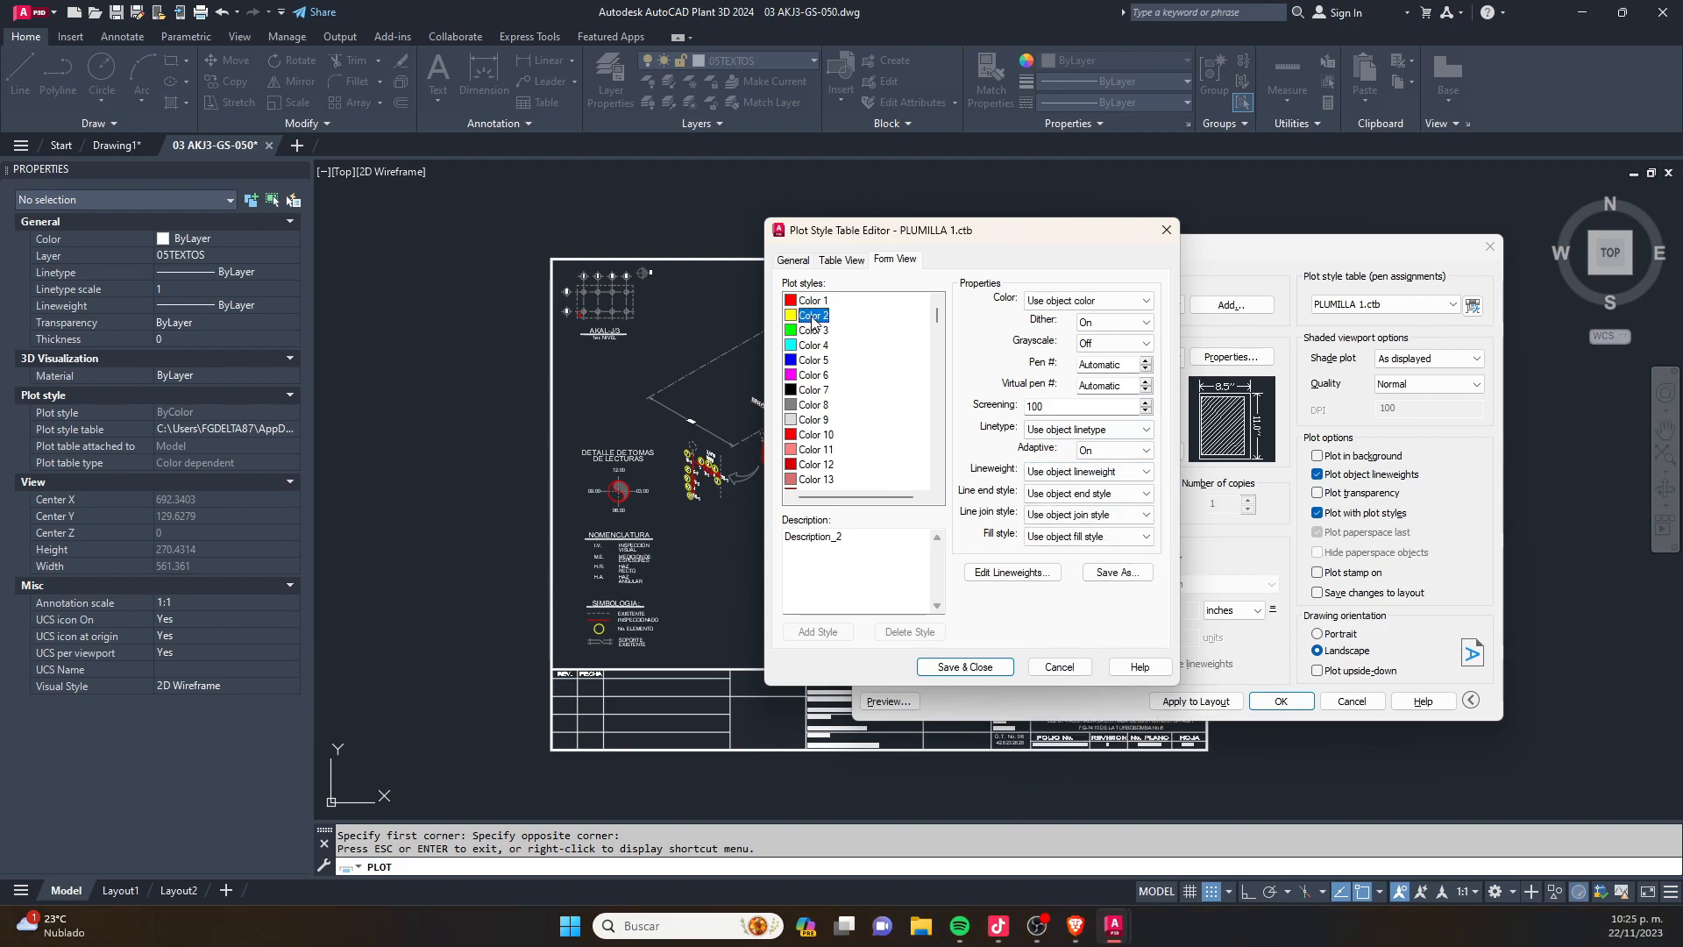
click(1092, 301)
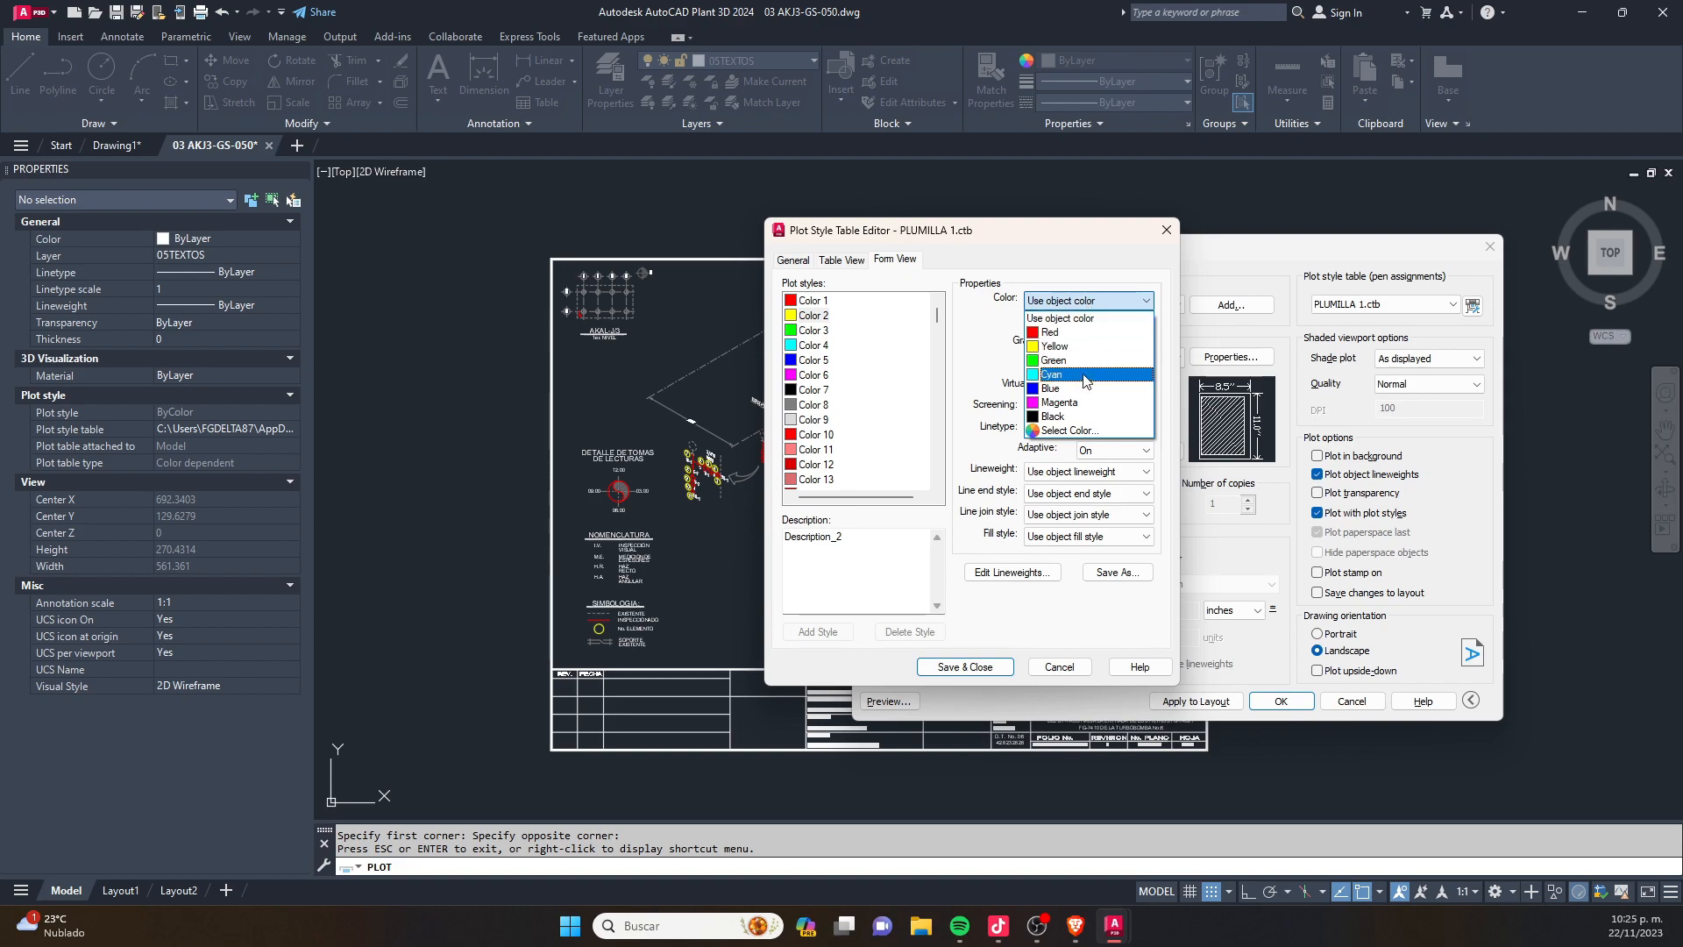
click(1075, 417)
click(1074, 472)
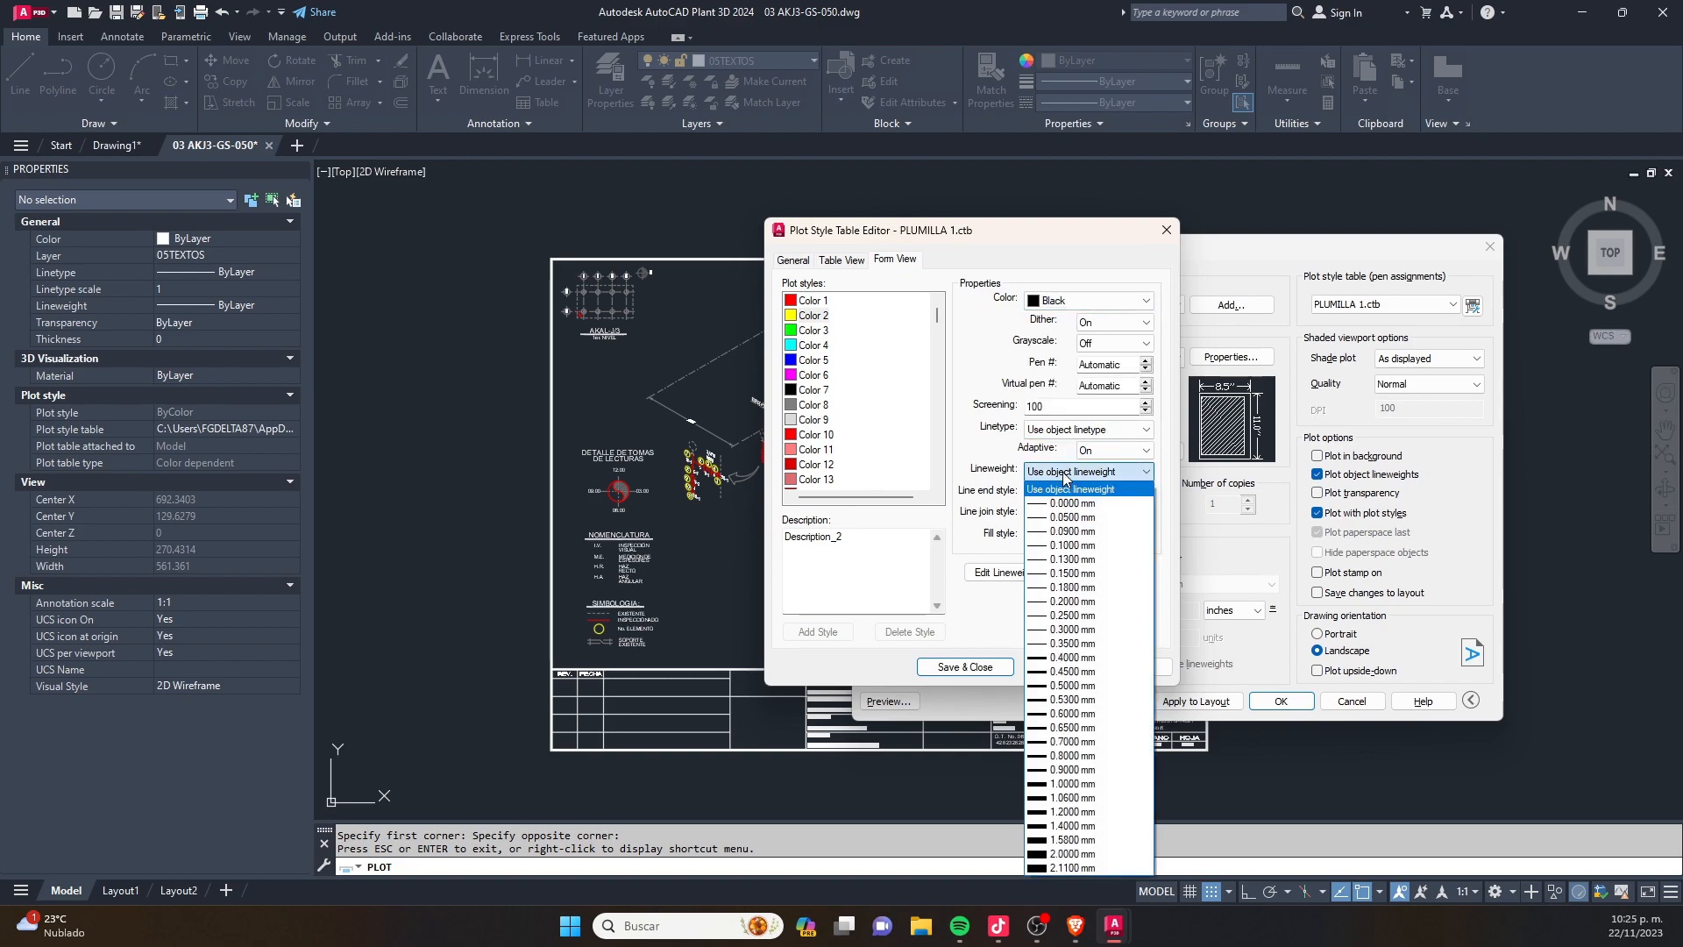
click(1071, 518)
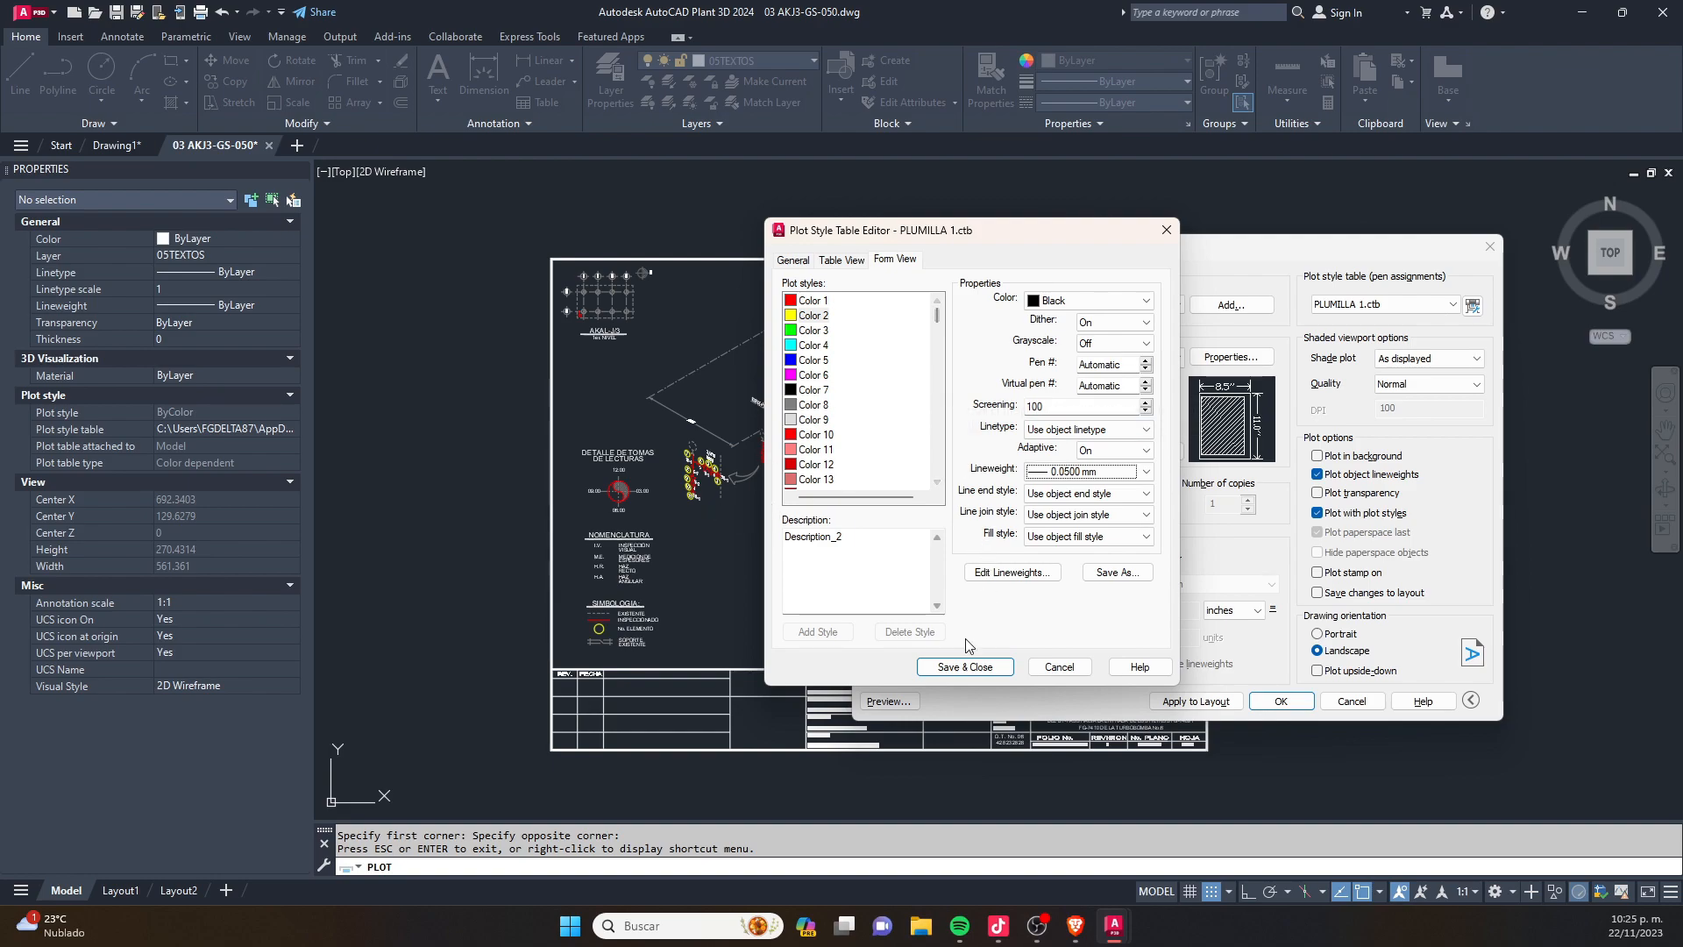
click(966, 668)
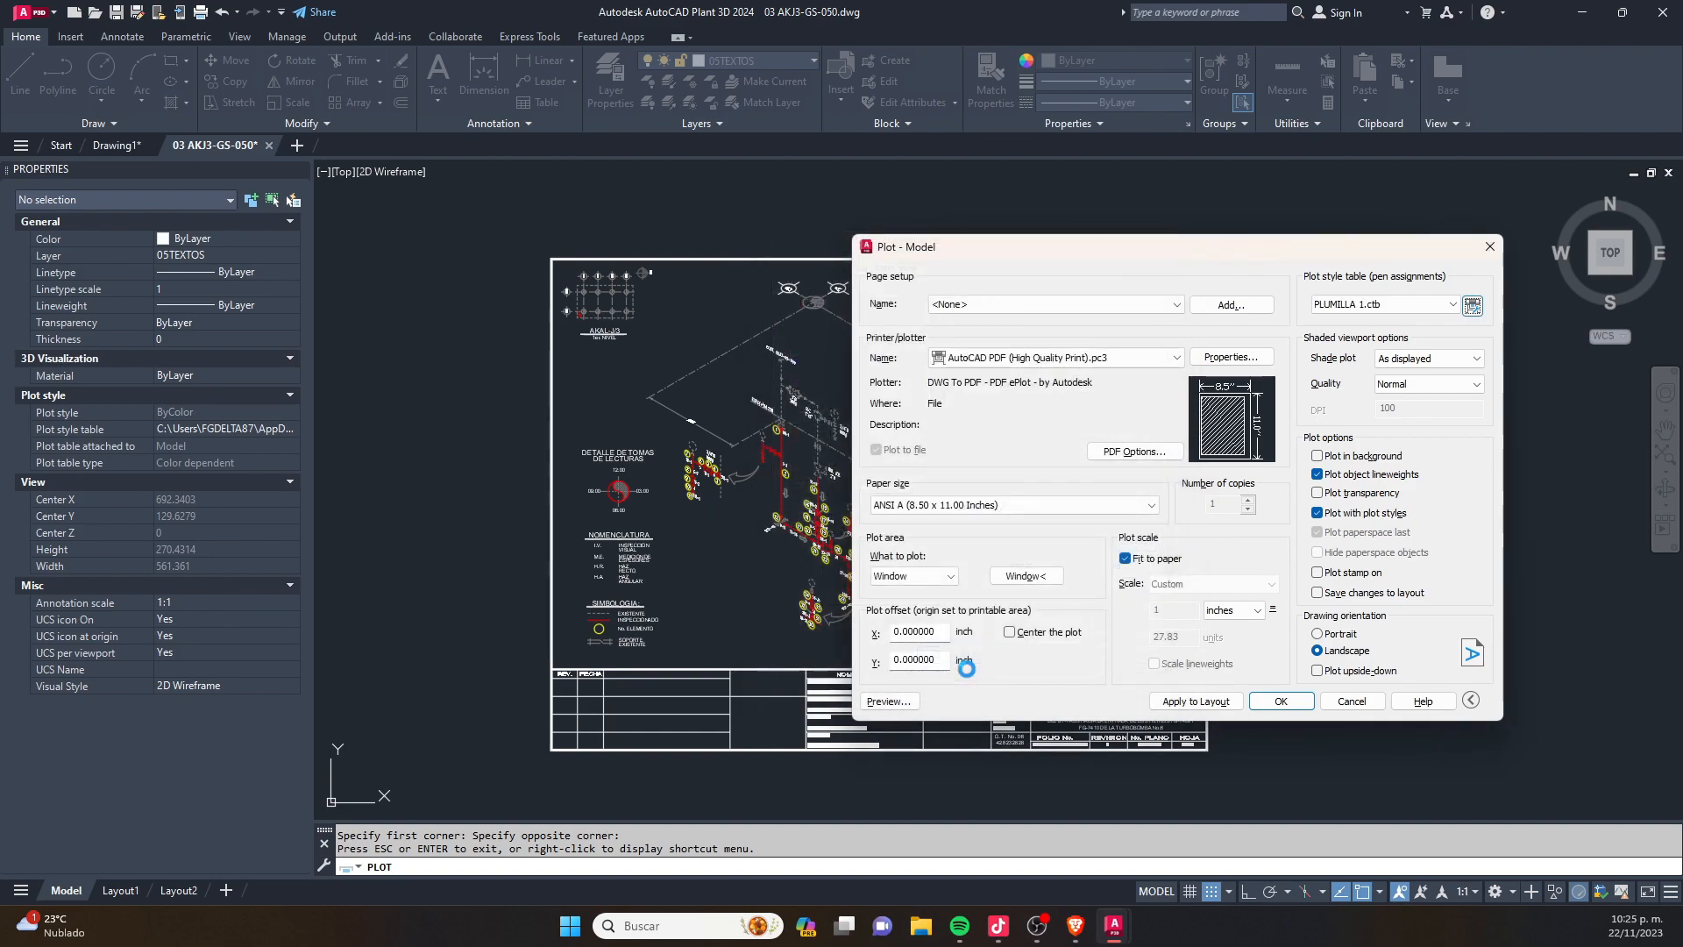
- Preview the plot and examine the line colors and lineweights of the pipes, tags and supports up close, then return to the plot settings
click(885, 705)
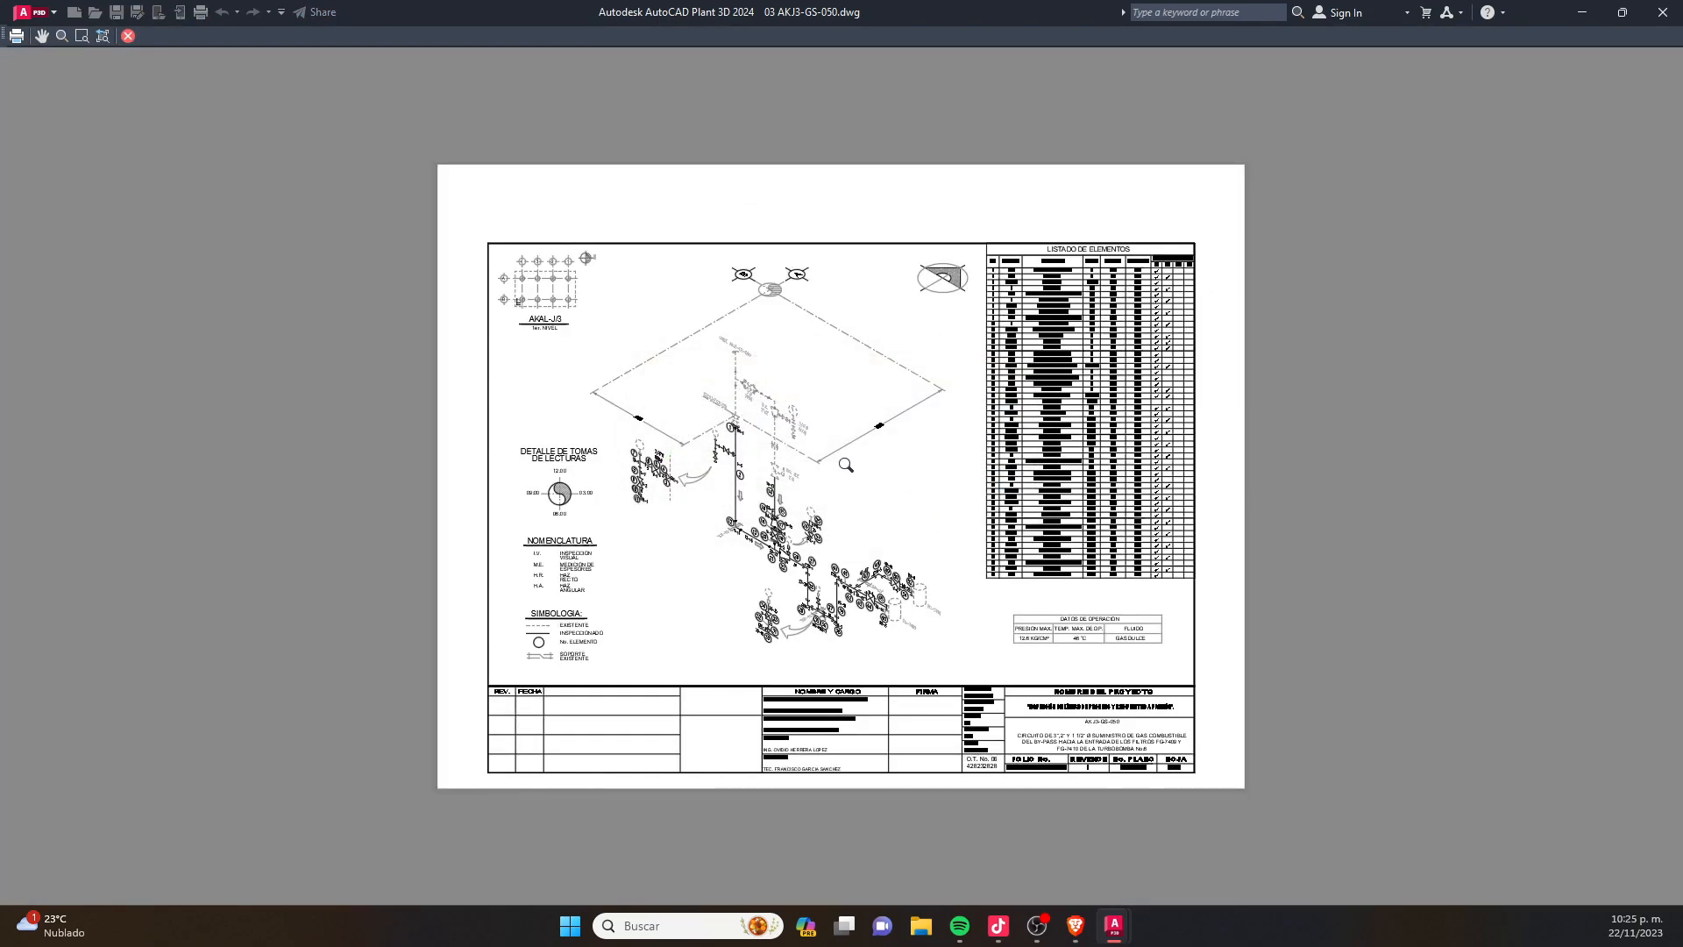
scroll(737, 445, up, 10)
scroll(842, 289, down, 2)
scroll(842, 290, down, 8)
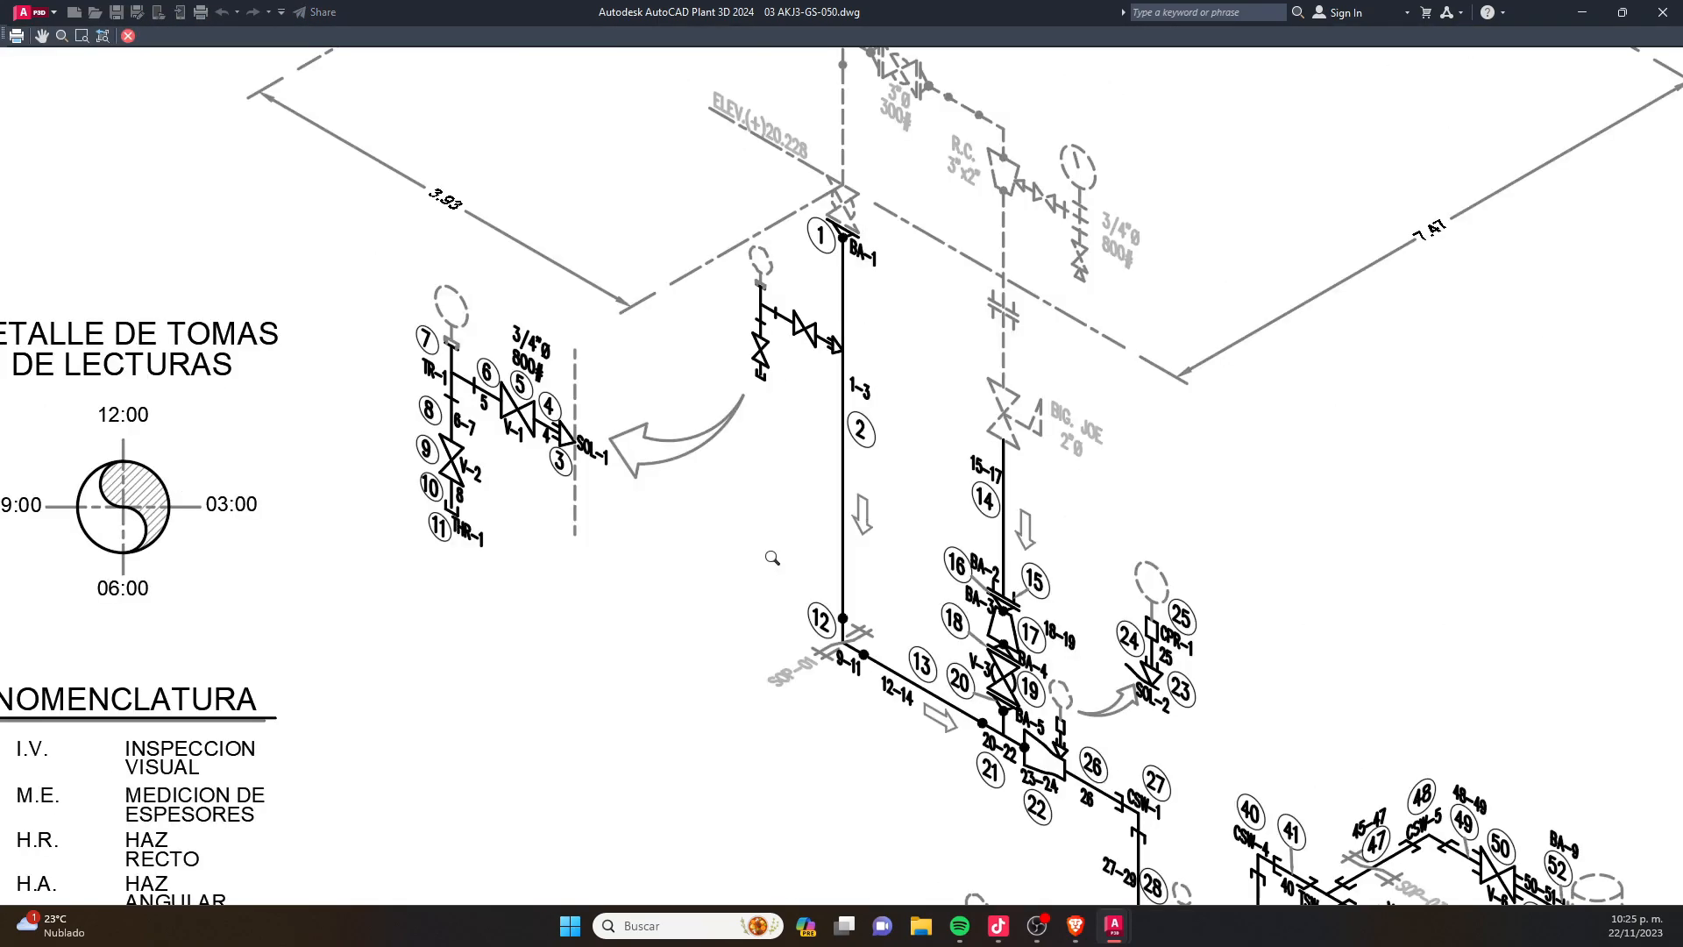
scroll(469, 433, up, 10)
scroll(475, 276, down, 6)
middle_drag(1060, 623, 578, 208)
middle_drag(994, 502, 500, 108)
scroll(958, 380, up, 6)
scroll(960, 381, down, 3)
scroll(1017, 298, up, 1)
scroll(1018, 298, up, 1)
scroll(1023, 331, down, 3)
scroll(1013, 326, up, 8)
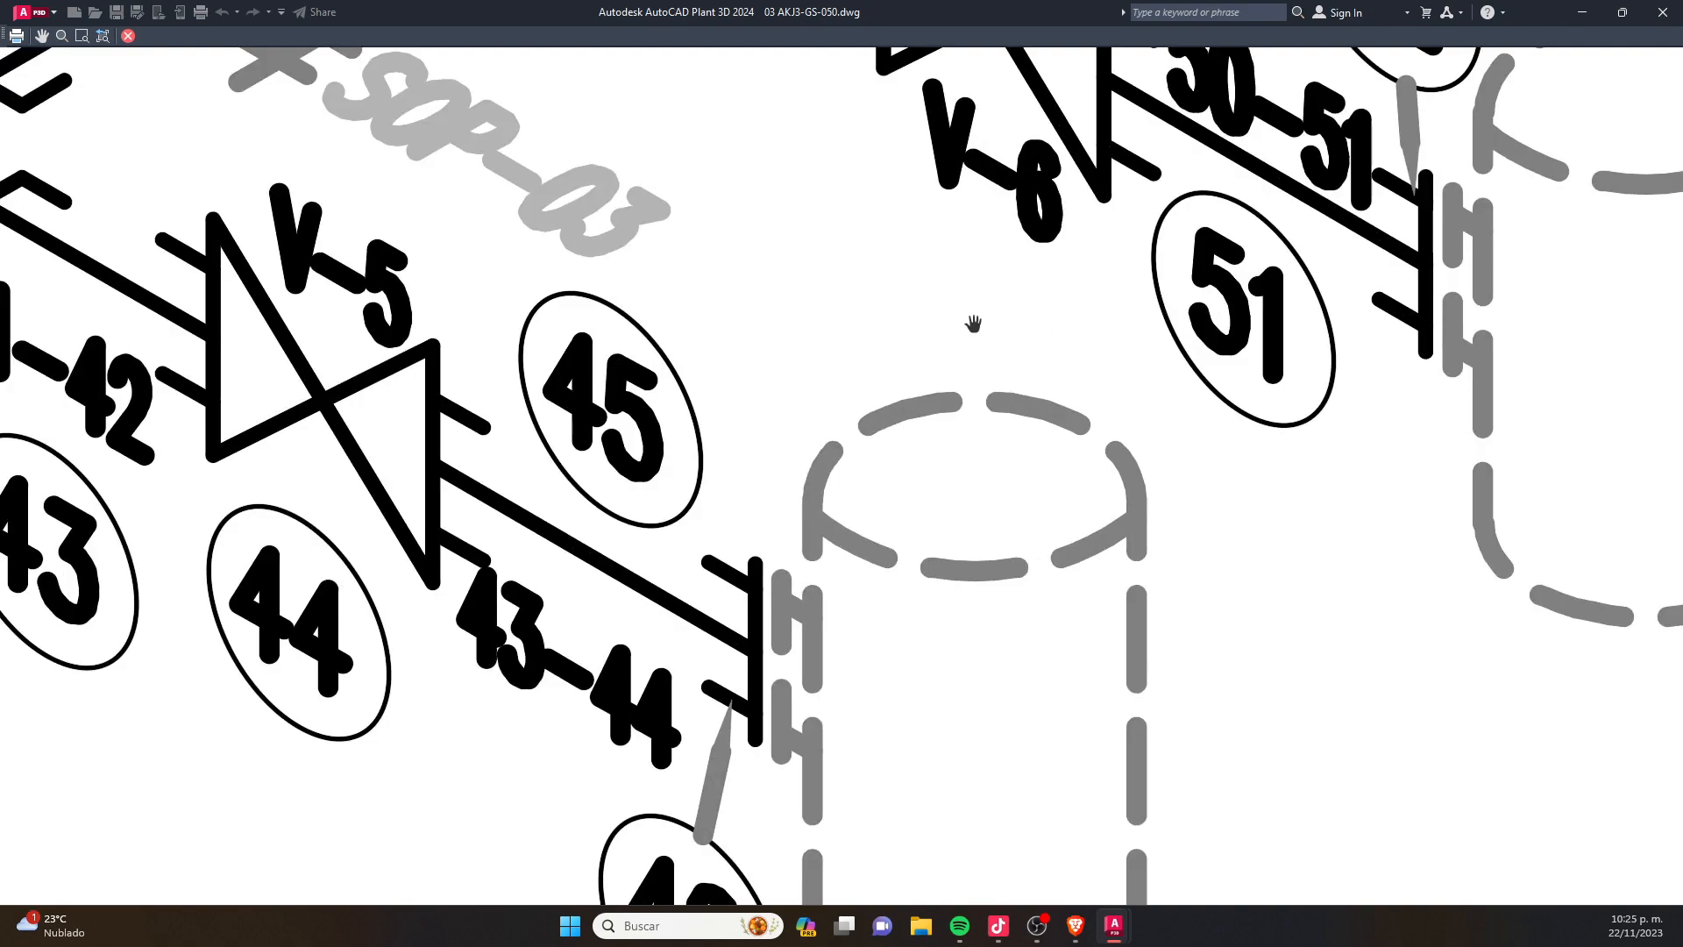
scroll(874, 369, down, 2)
scroll(964, 395, down, 8)
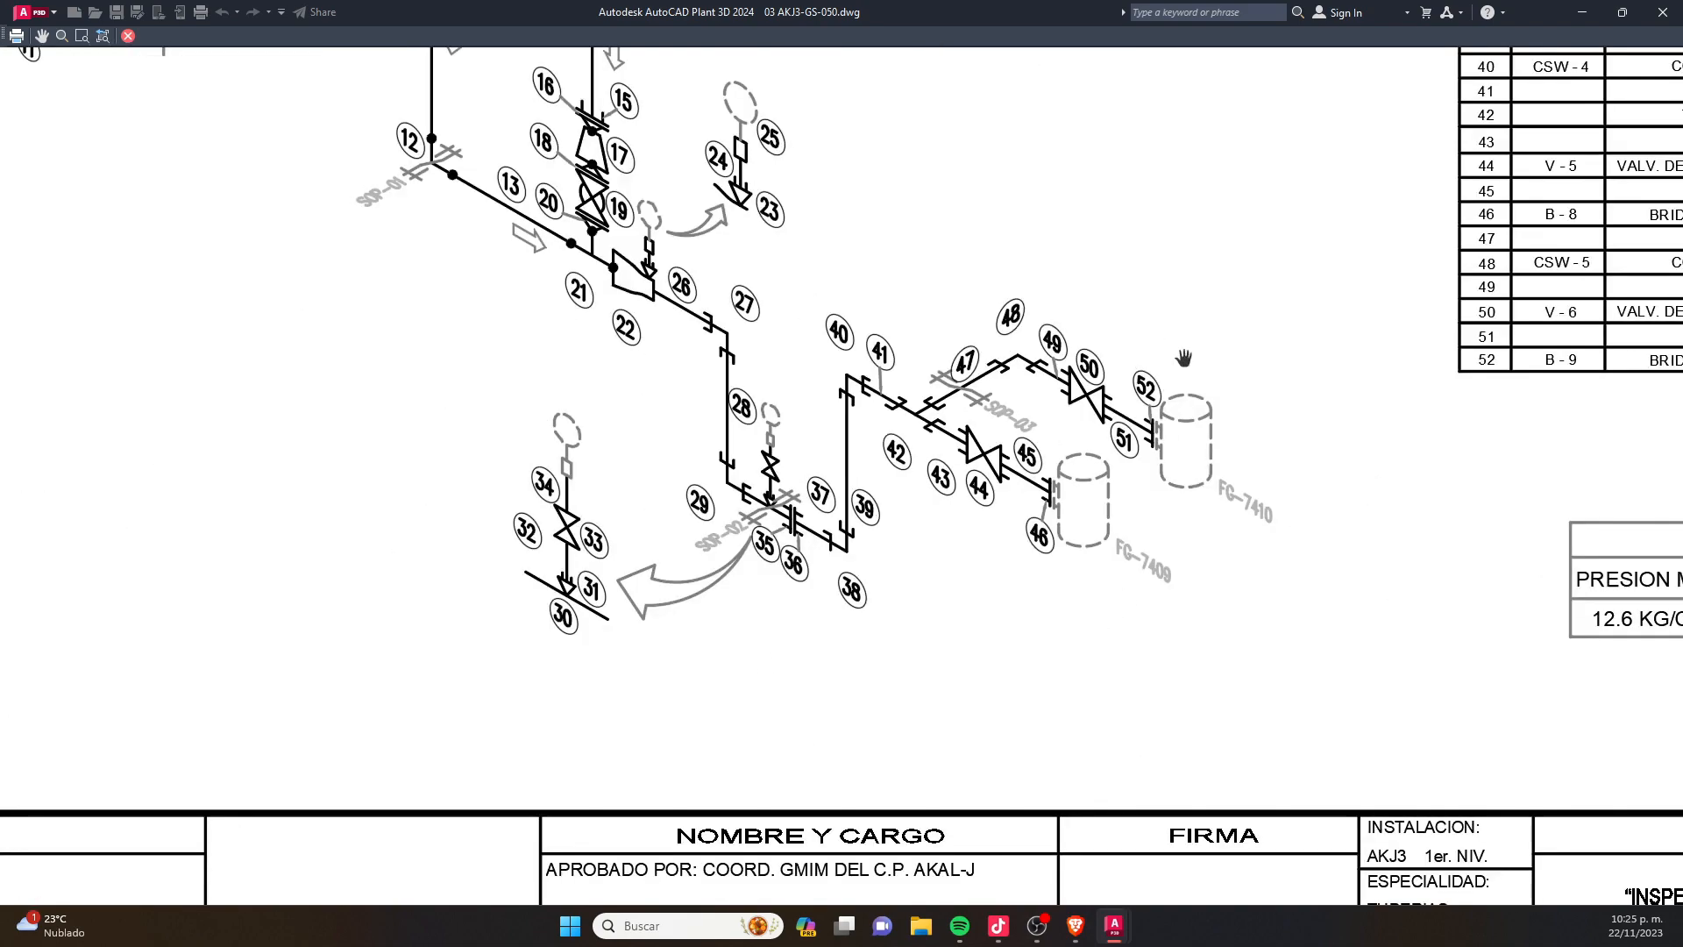
scroll(863, 410, down, 2)
scroll(863, 410, up, 2)
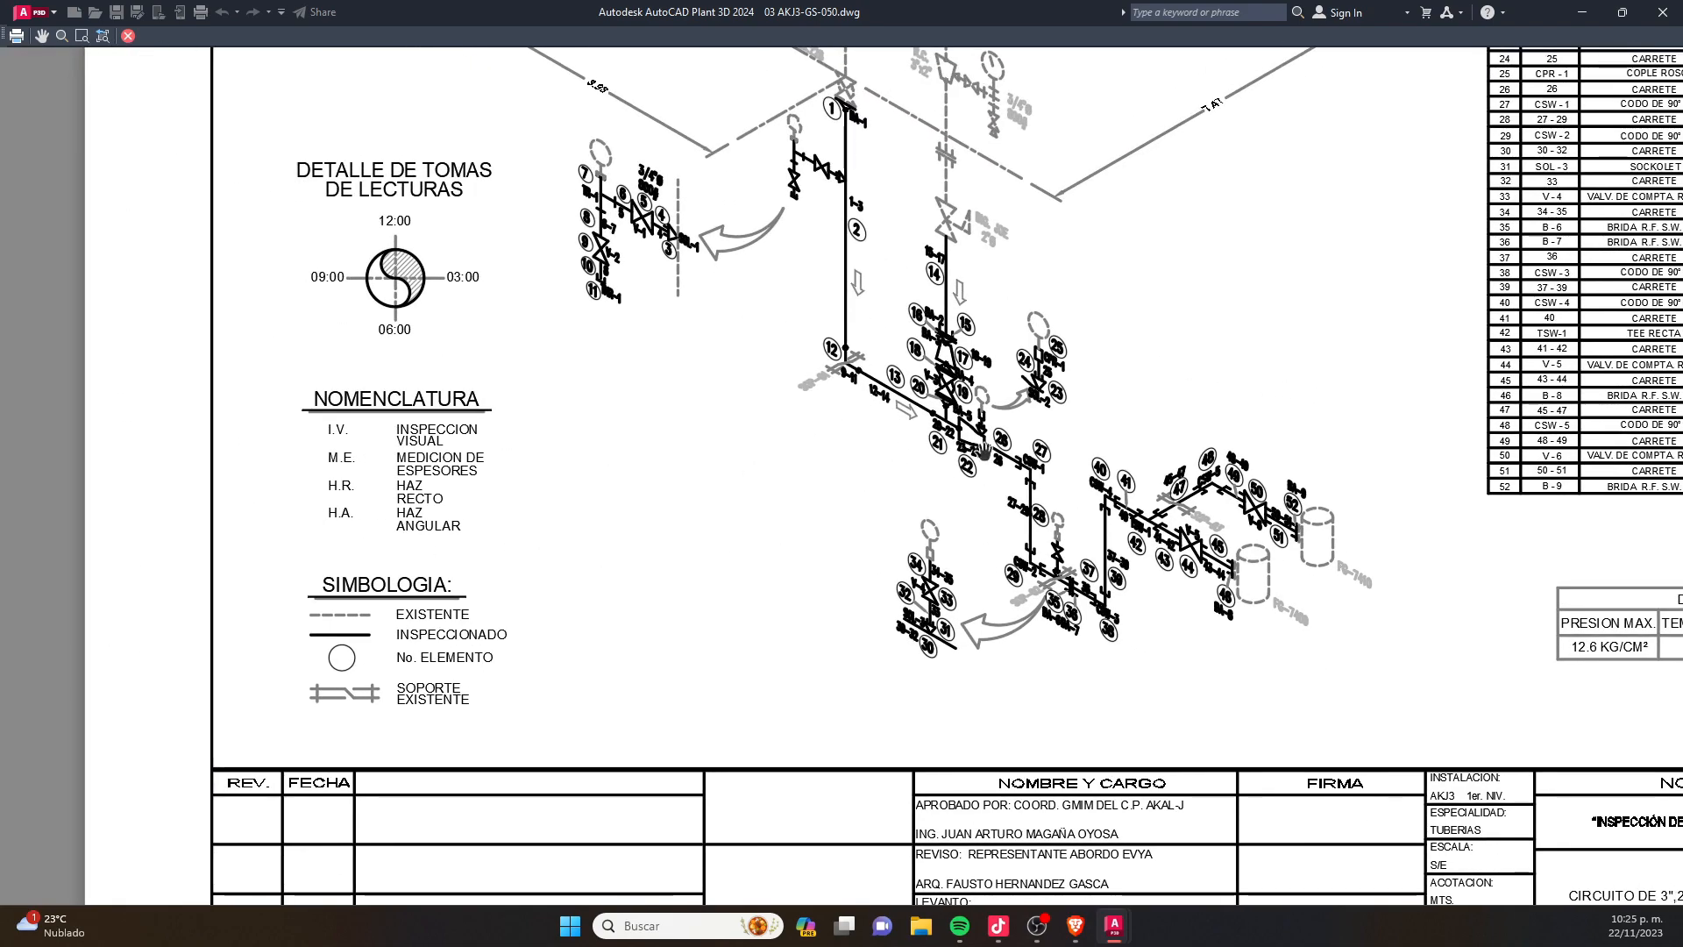
scroll(926, 449, down, 2)
scroll(926, 449, up, 6)
key(Escape)
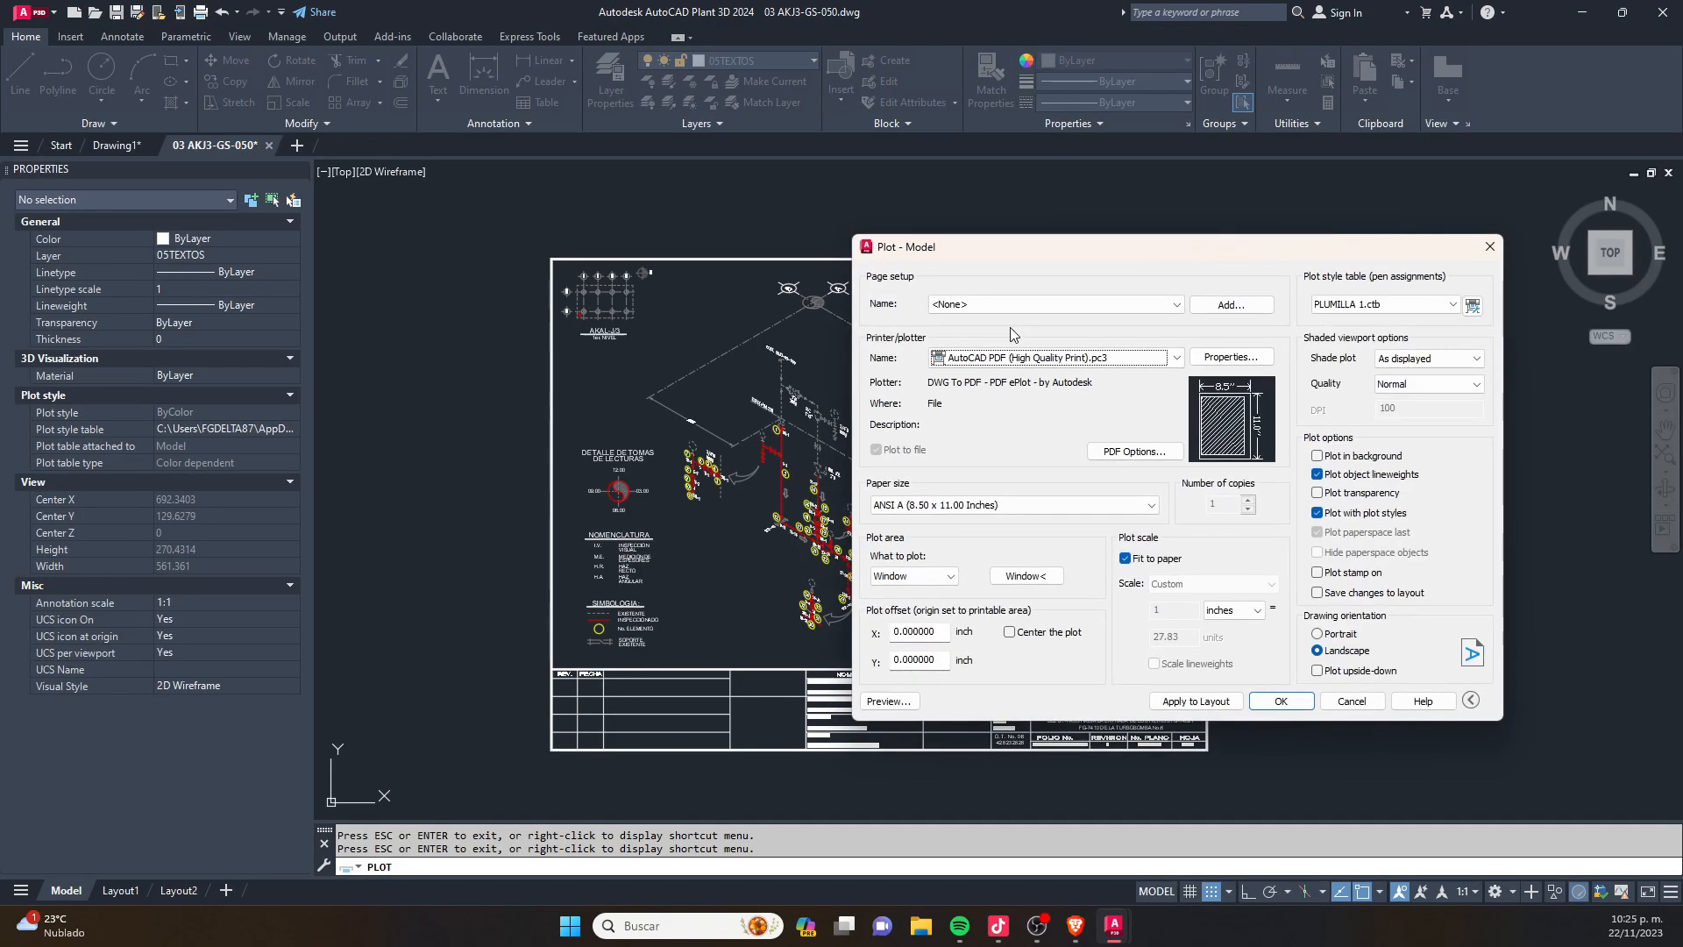
- Edit PLUMILLA 1.ctb so Color 255 plots in Black with a 0.0000 mm lineweight, and save the table
click(1473, 307)
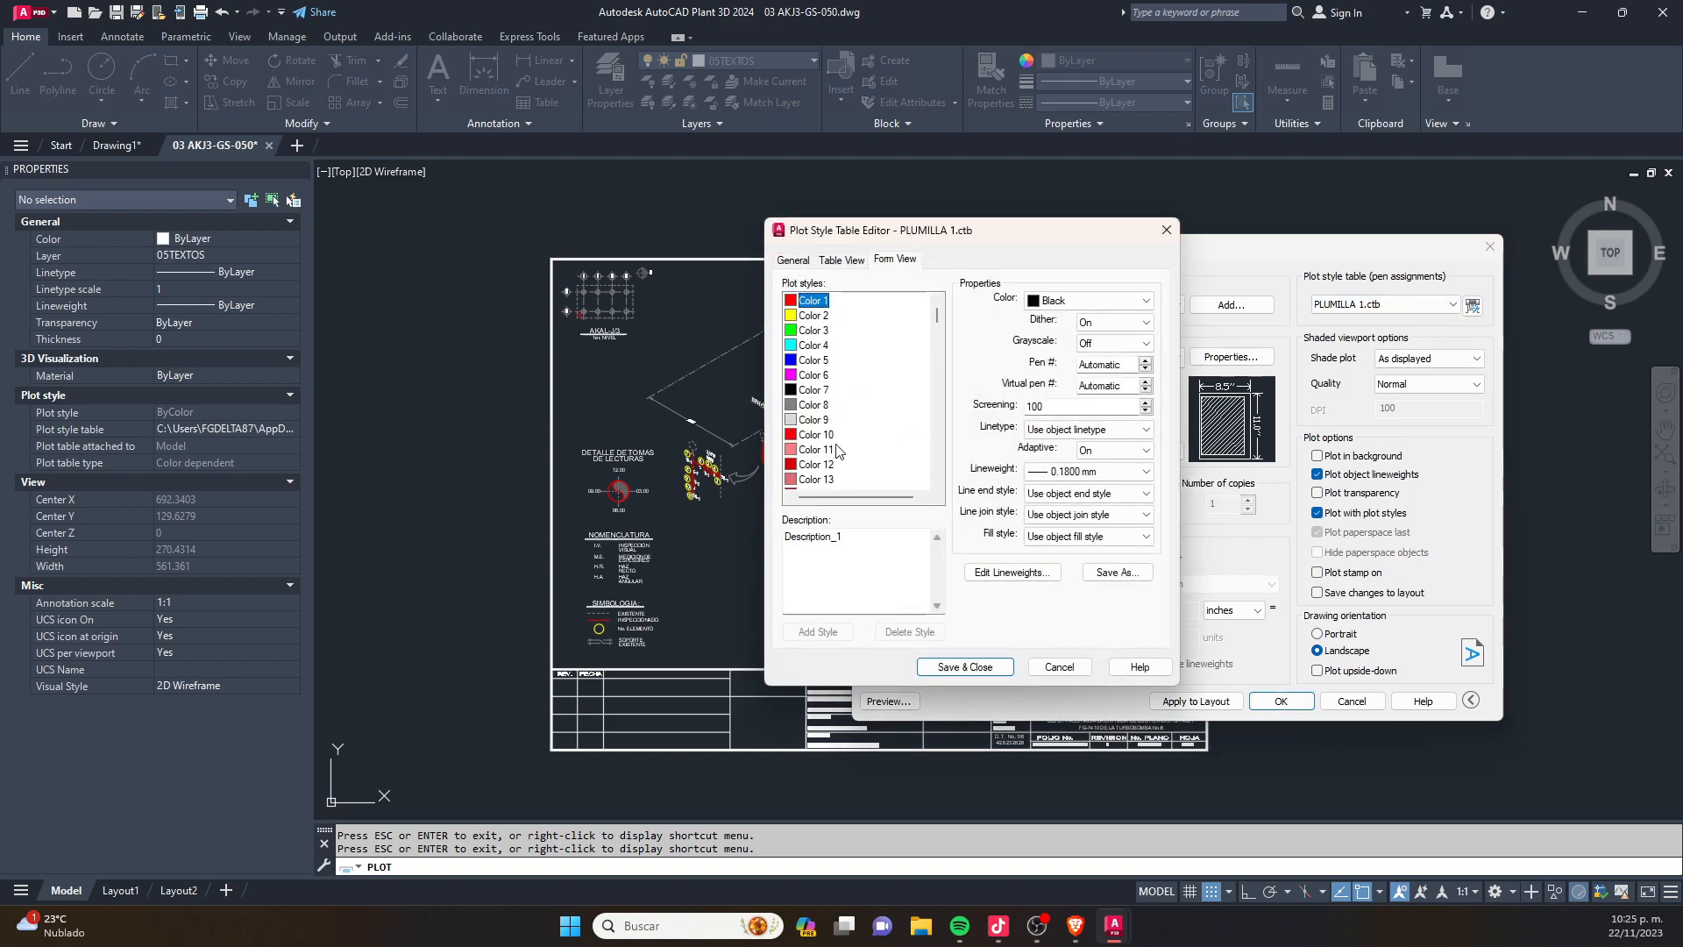
drag(936, 316, 925, 491)
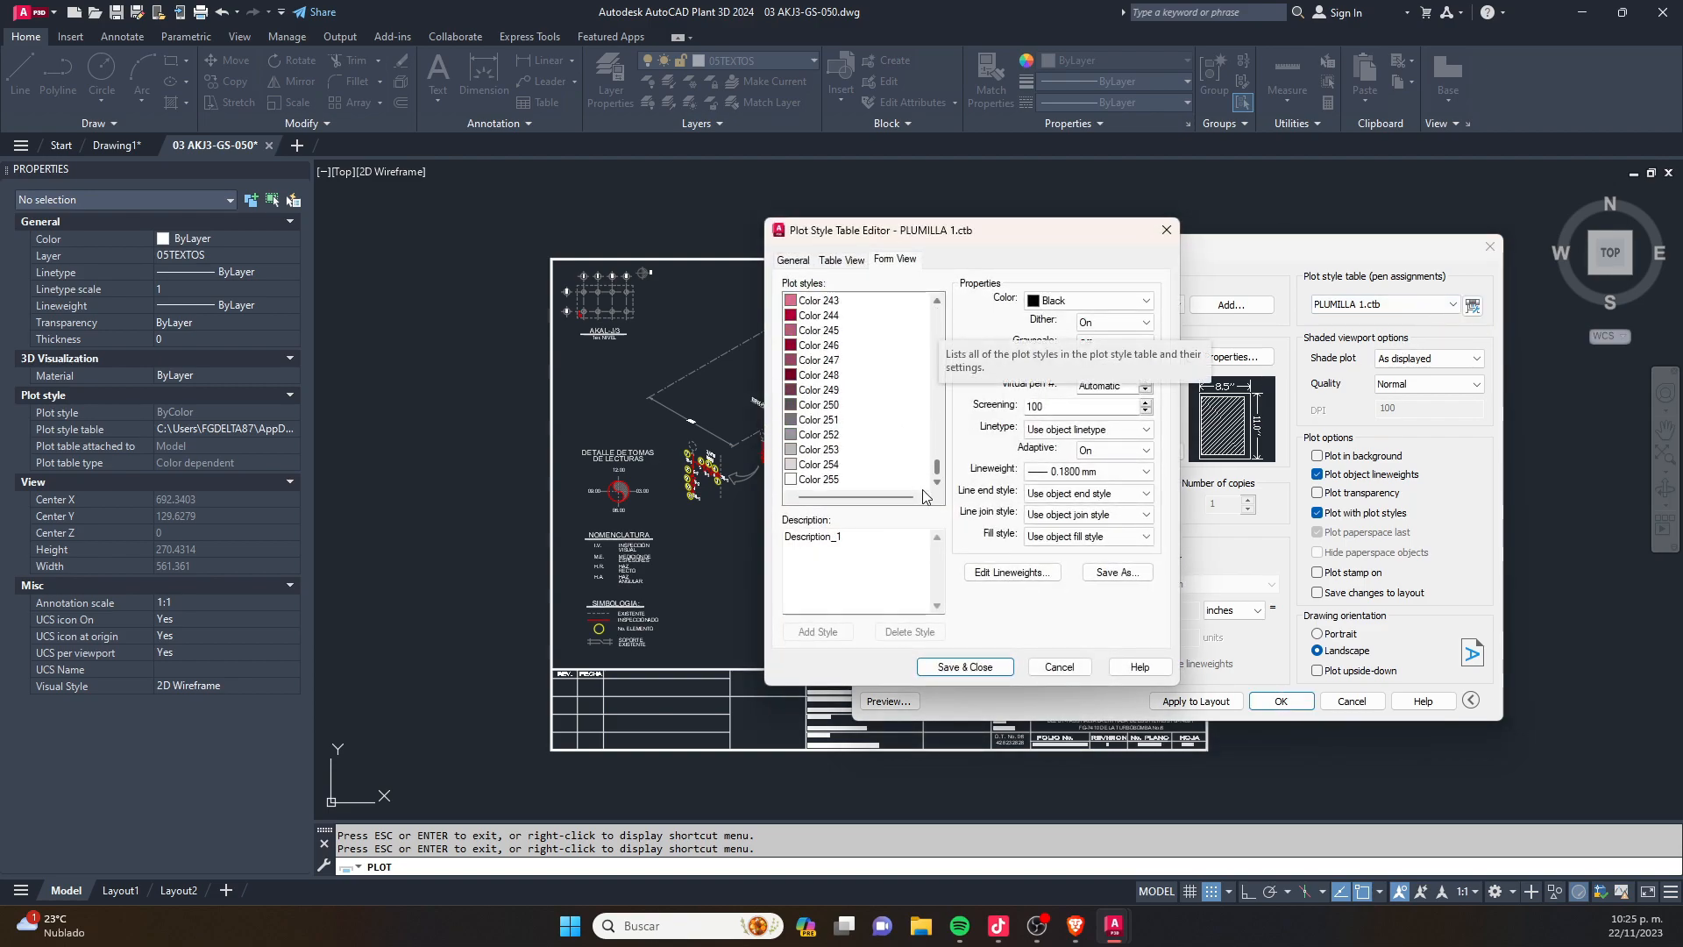
click(818, 479)
click(1105, 302)
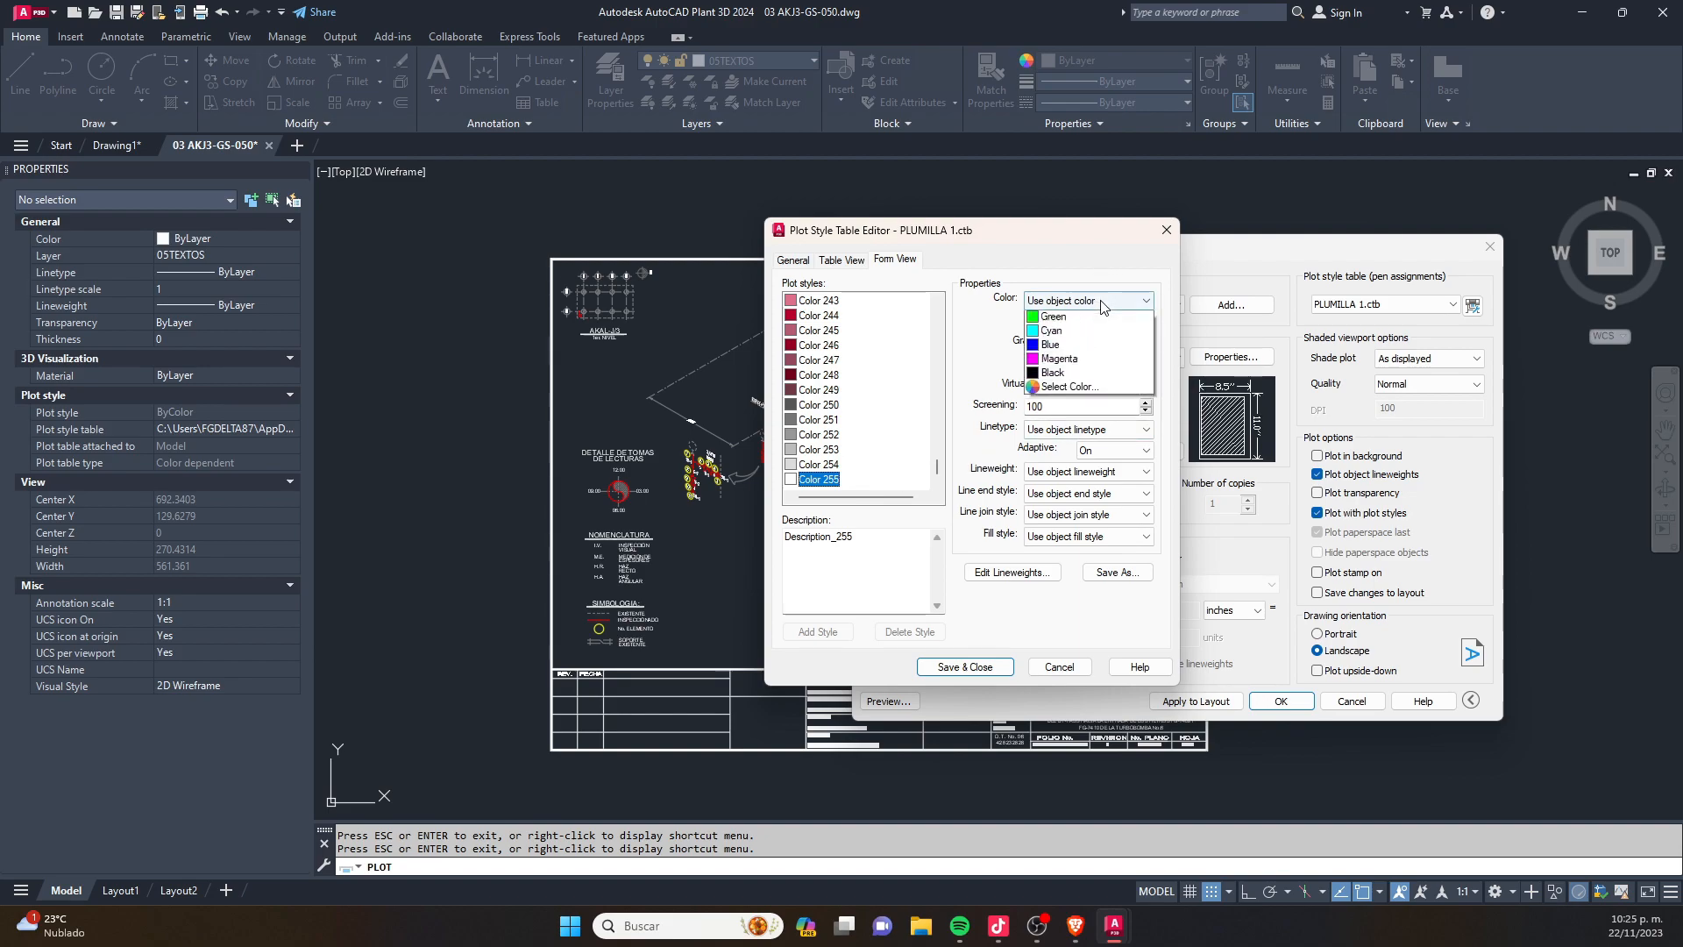
click(1081, 417)
click(1086, 472)
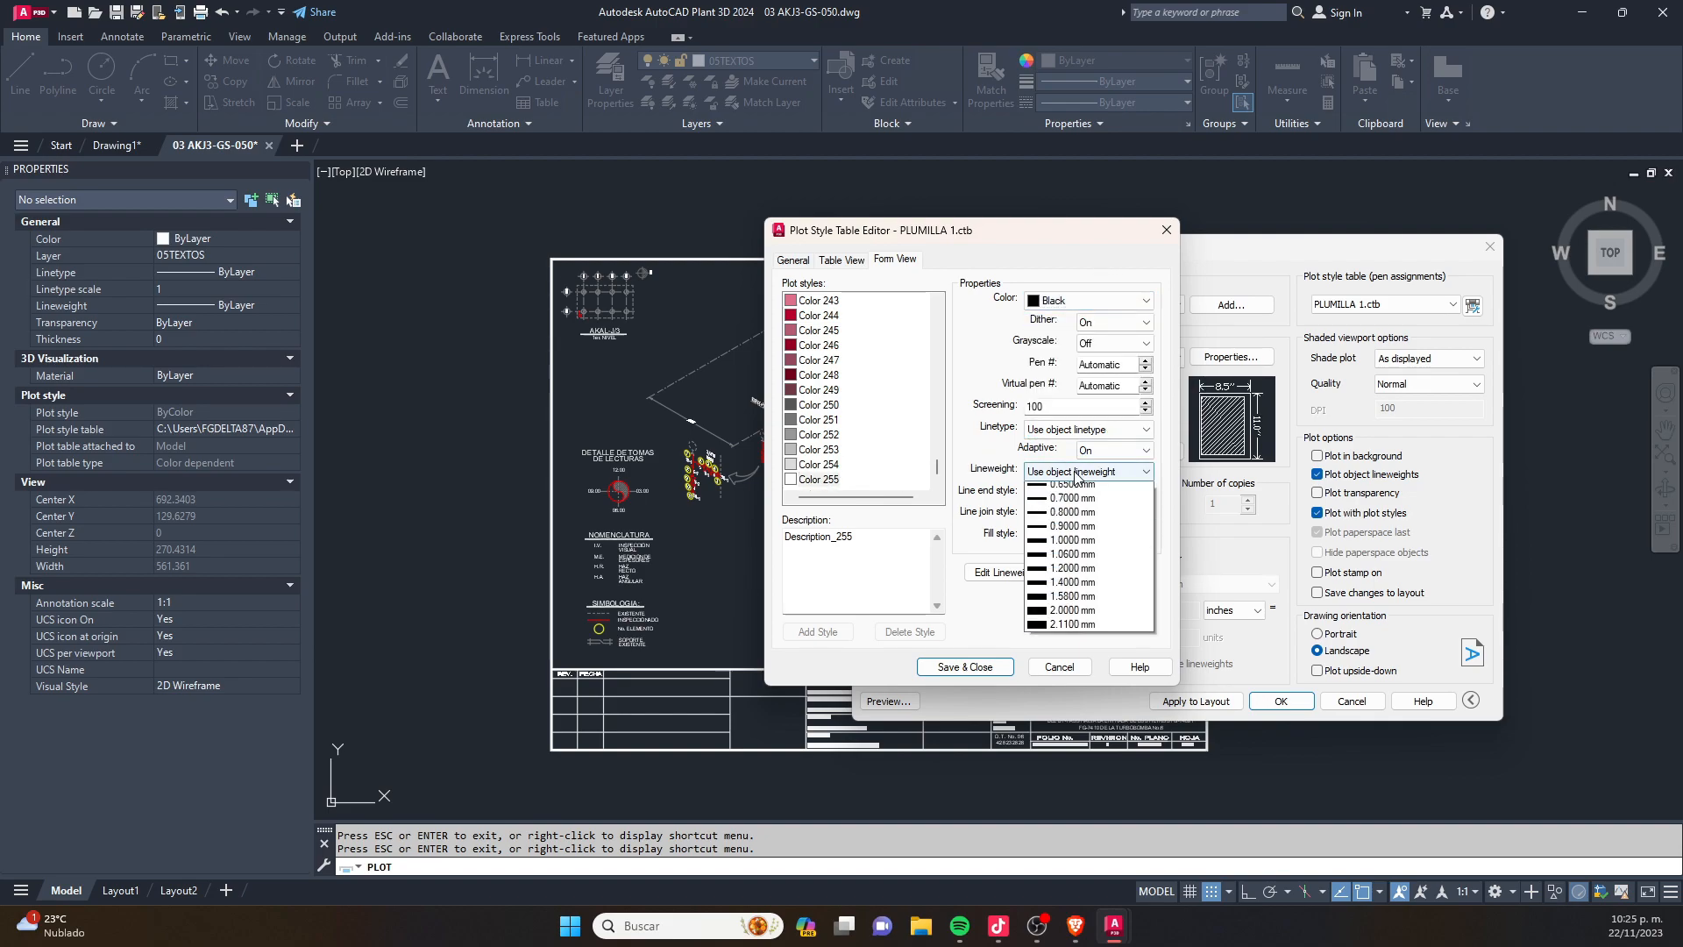
click(1081, 502)
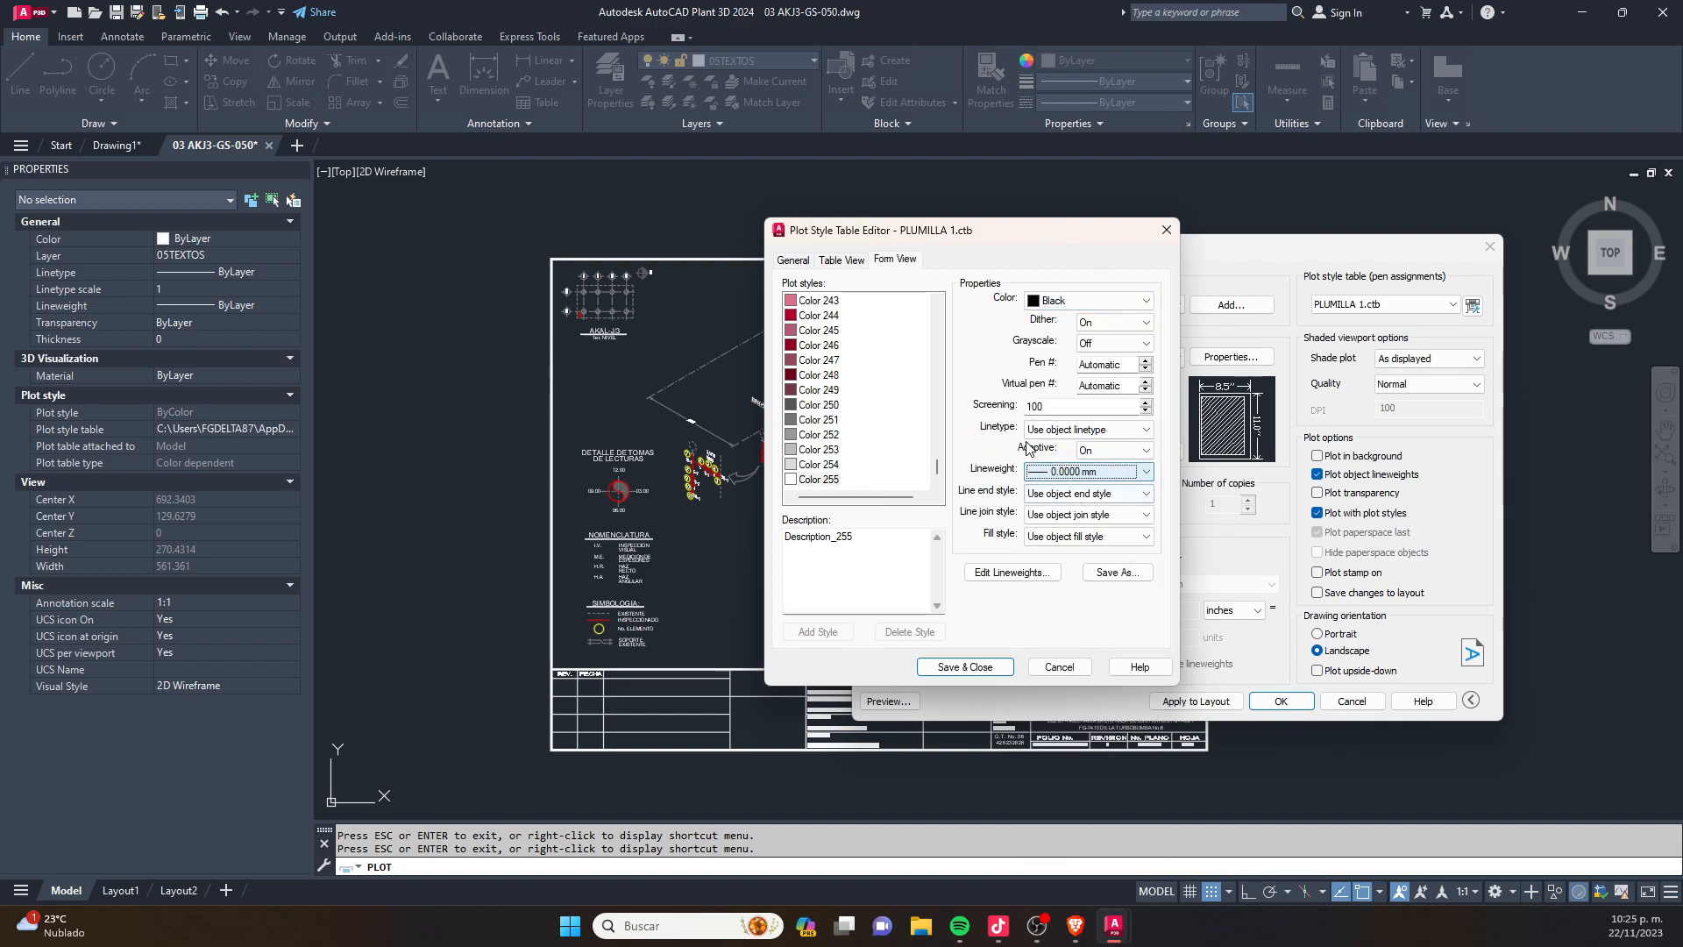
click(968, 668)
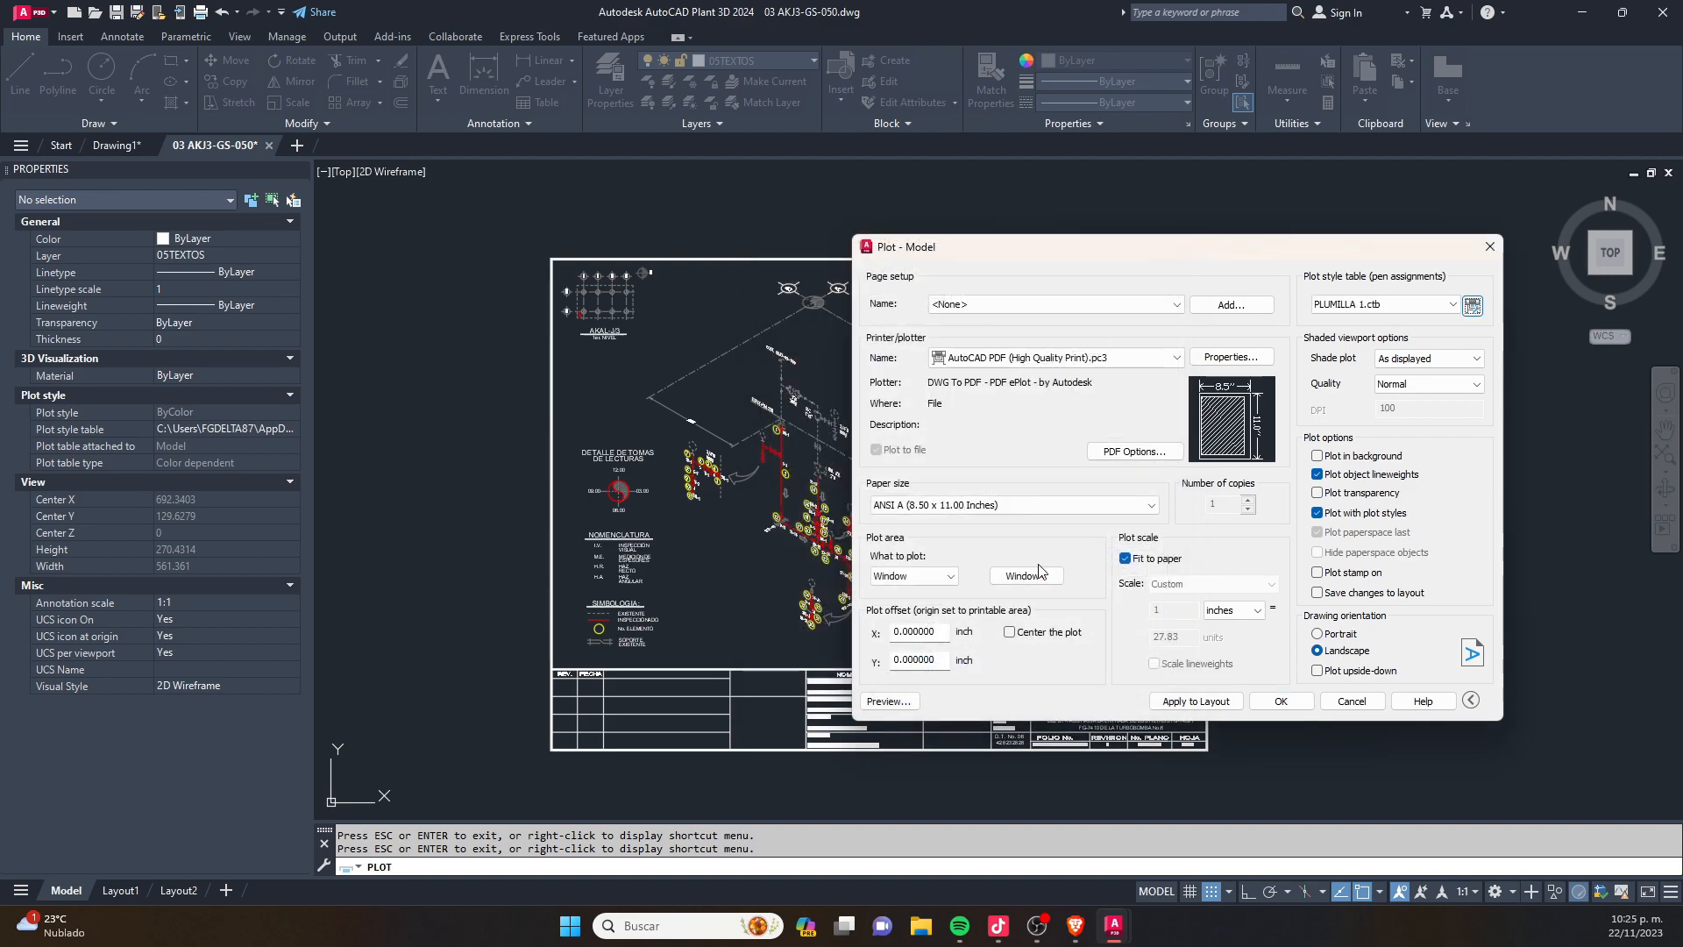
- Reopen PLUMILLA 1.ctb and set Color 8 to Black with the object linetype and a 0.0500 mm lineweight
click(1474, 305)
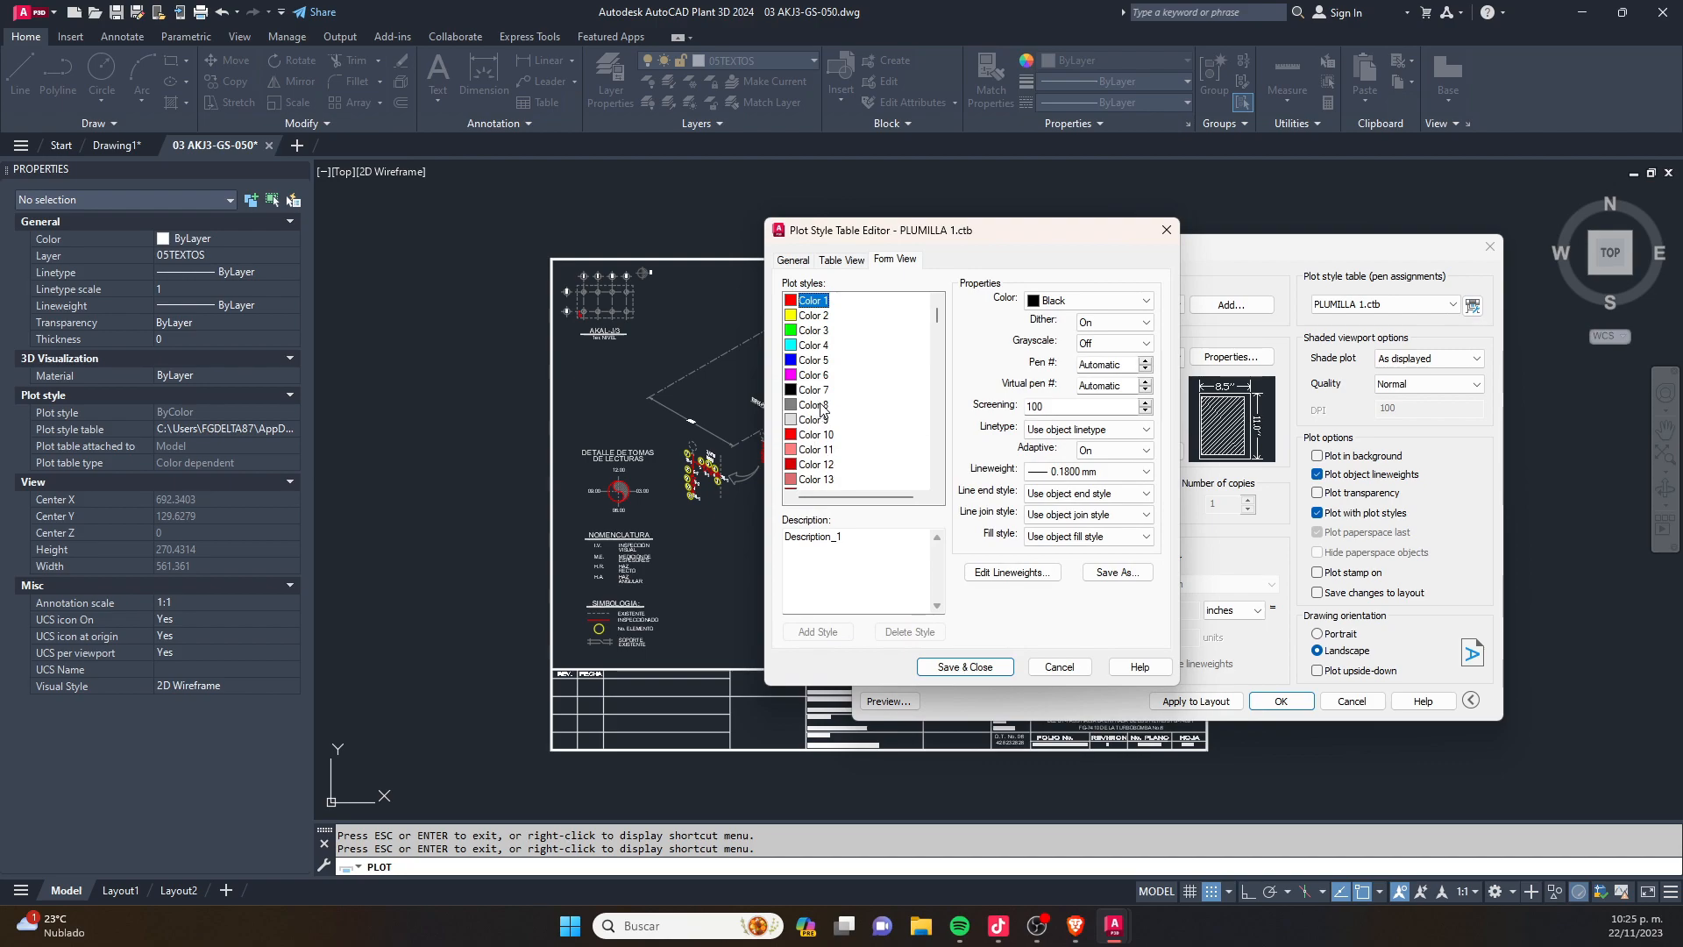
click(815, 406)
click(1098, 301)
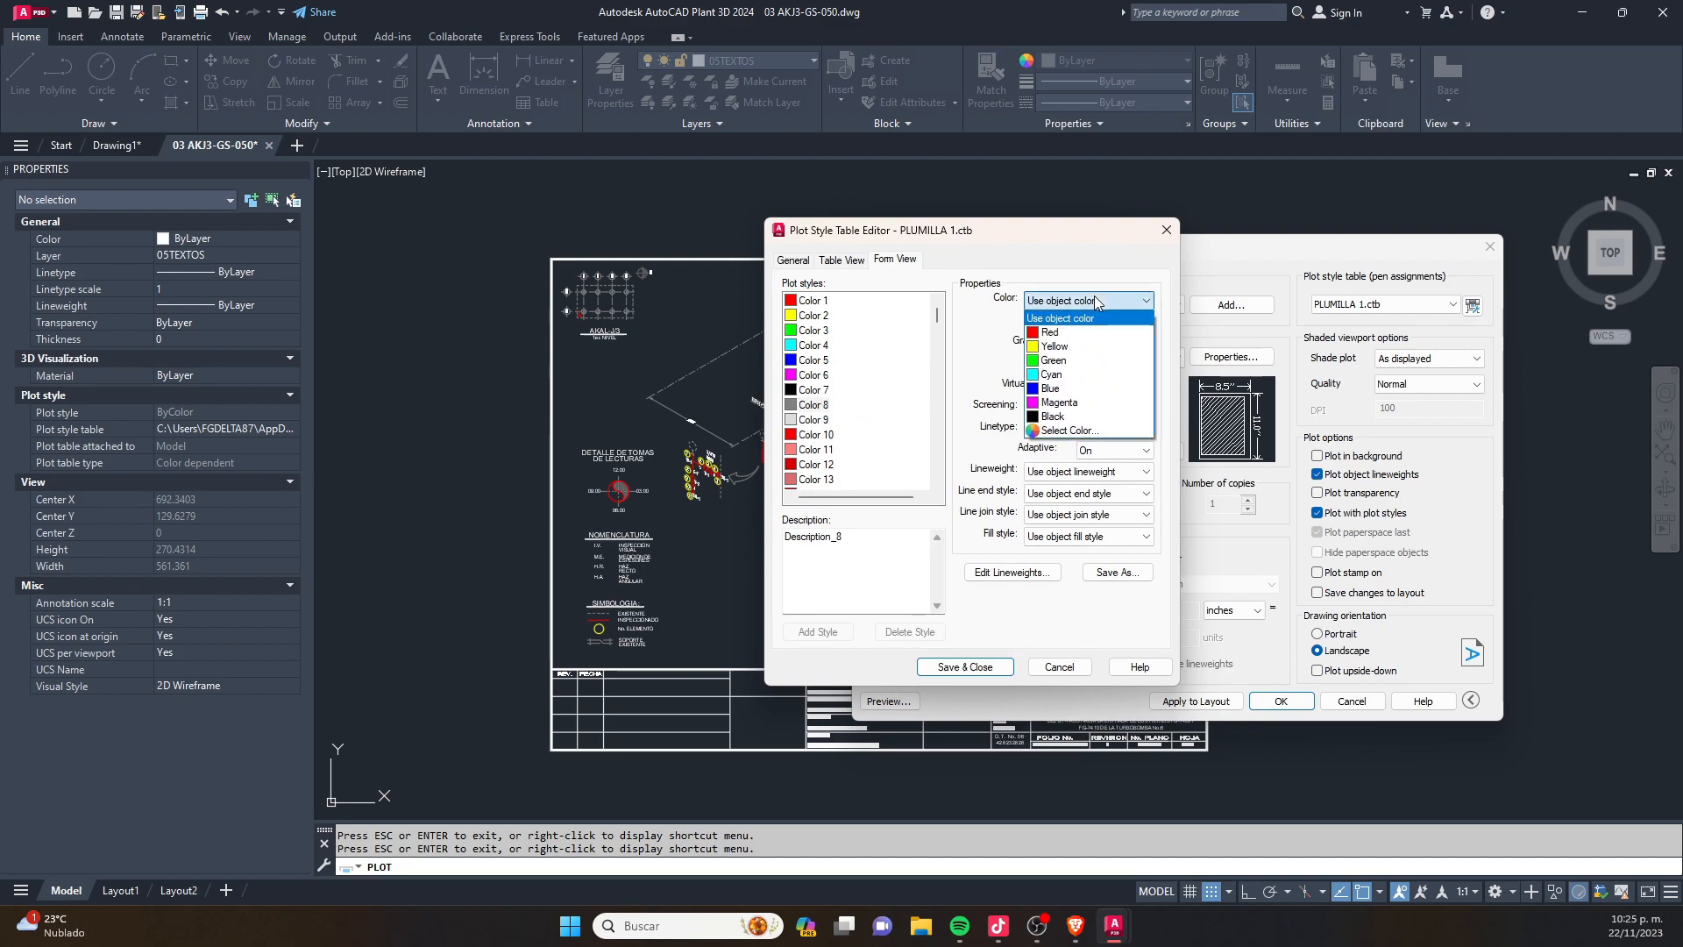
click(1071, 417)
click(1057, 429)
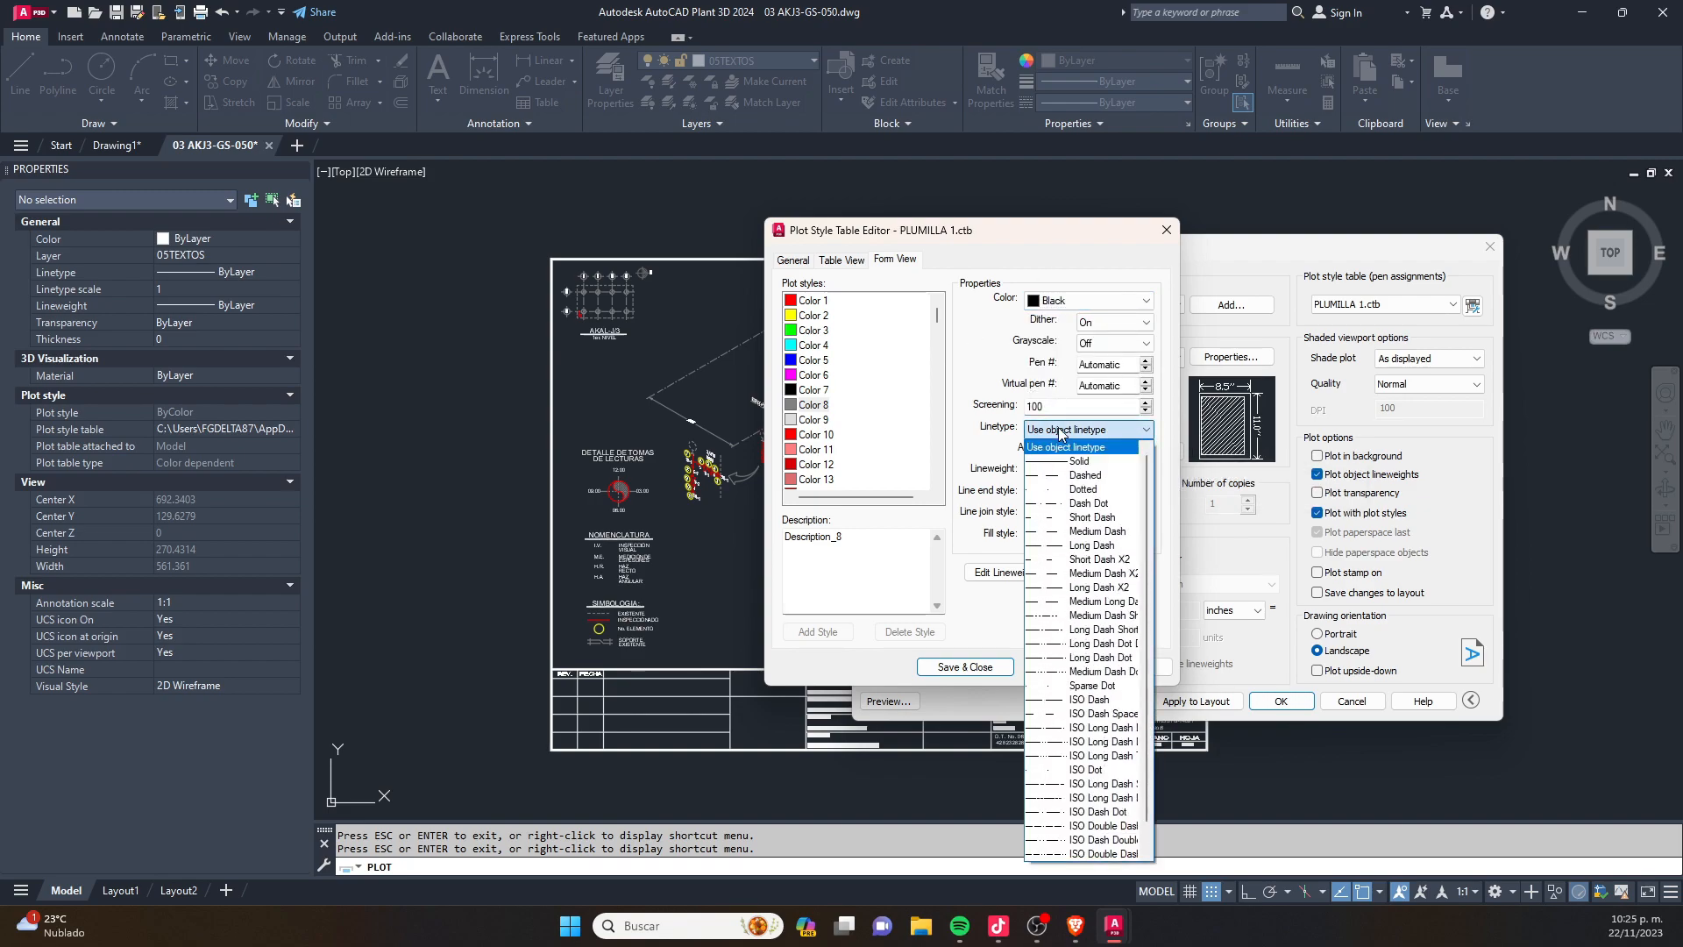
click(1065, 448)
click(1072, 472)
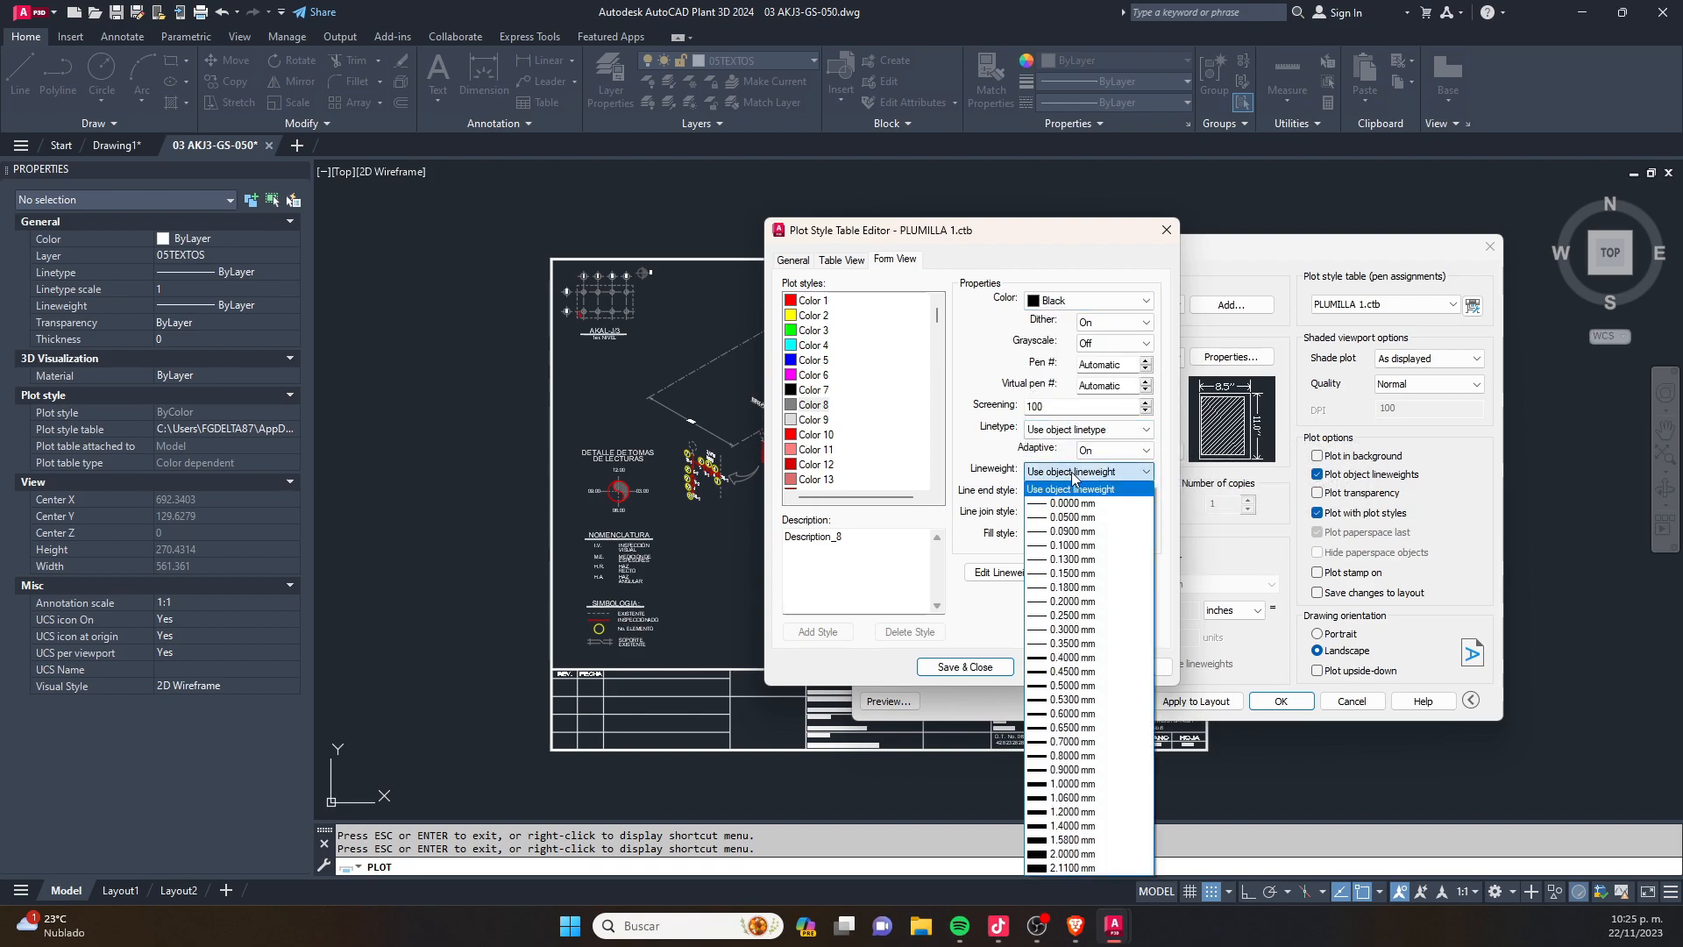
click(1091, 517)
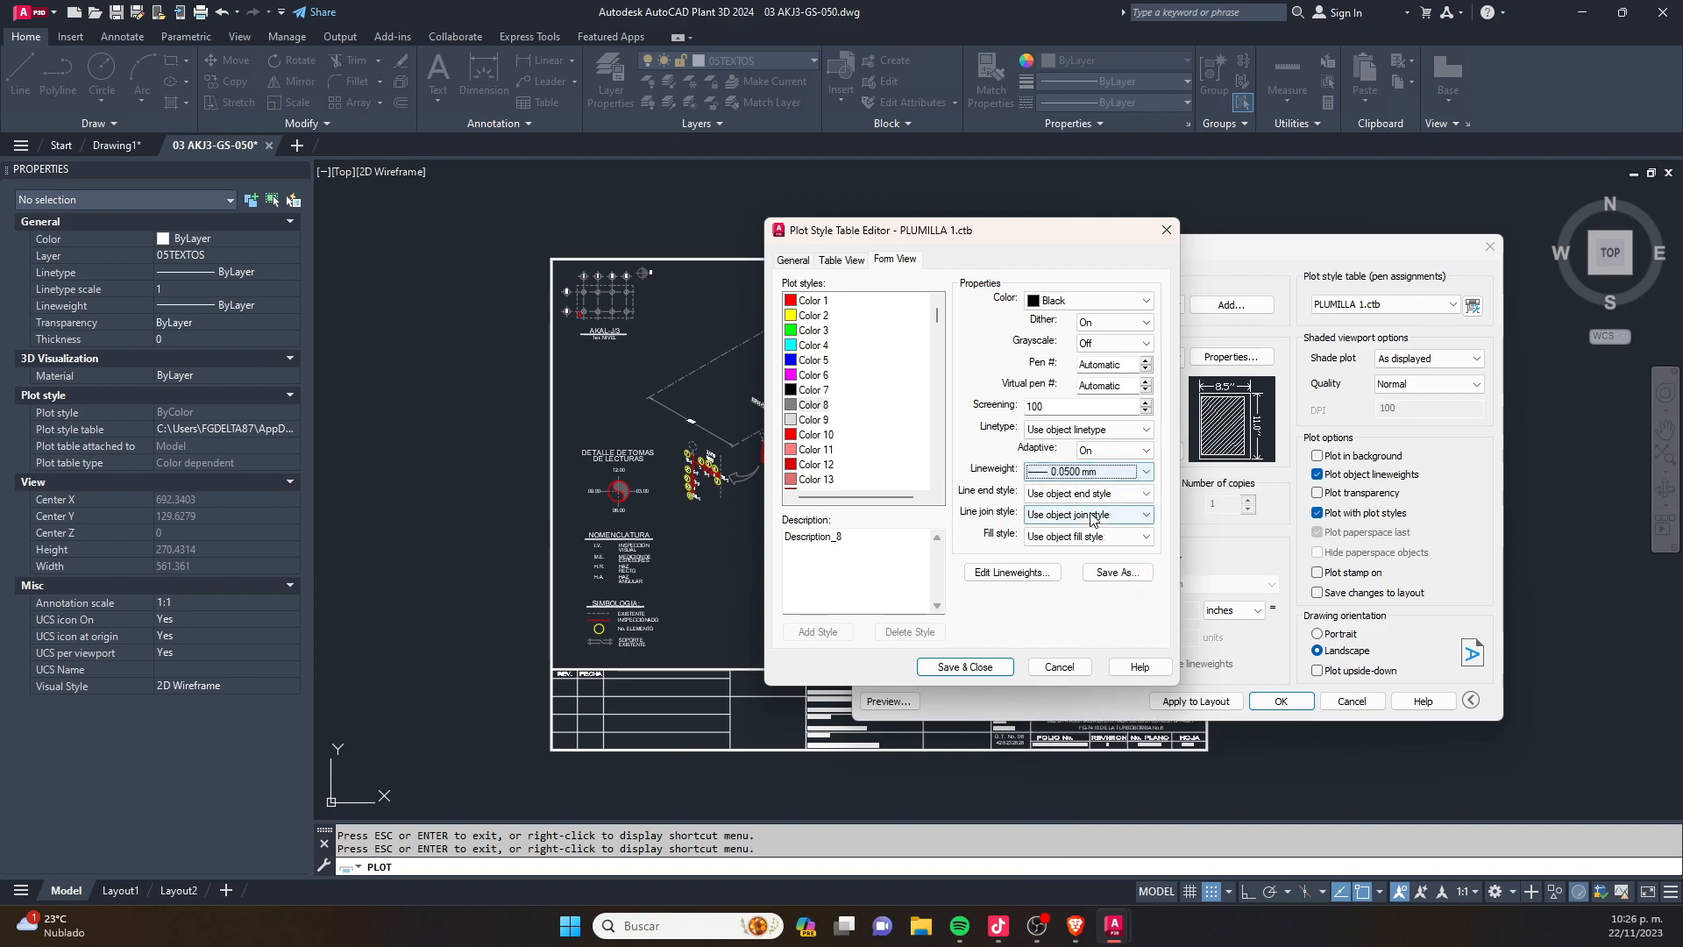
- Set Color 9 to plot in Black with a 0.0900 mm lineweight, and save the plot style table
click(824, 420)
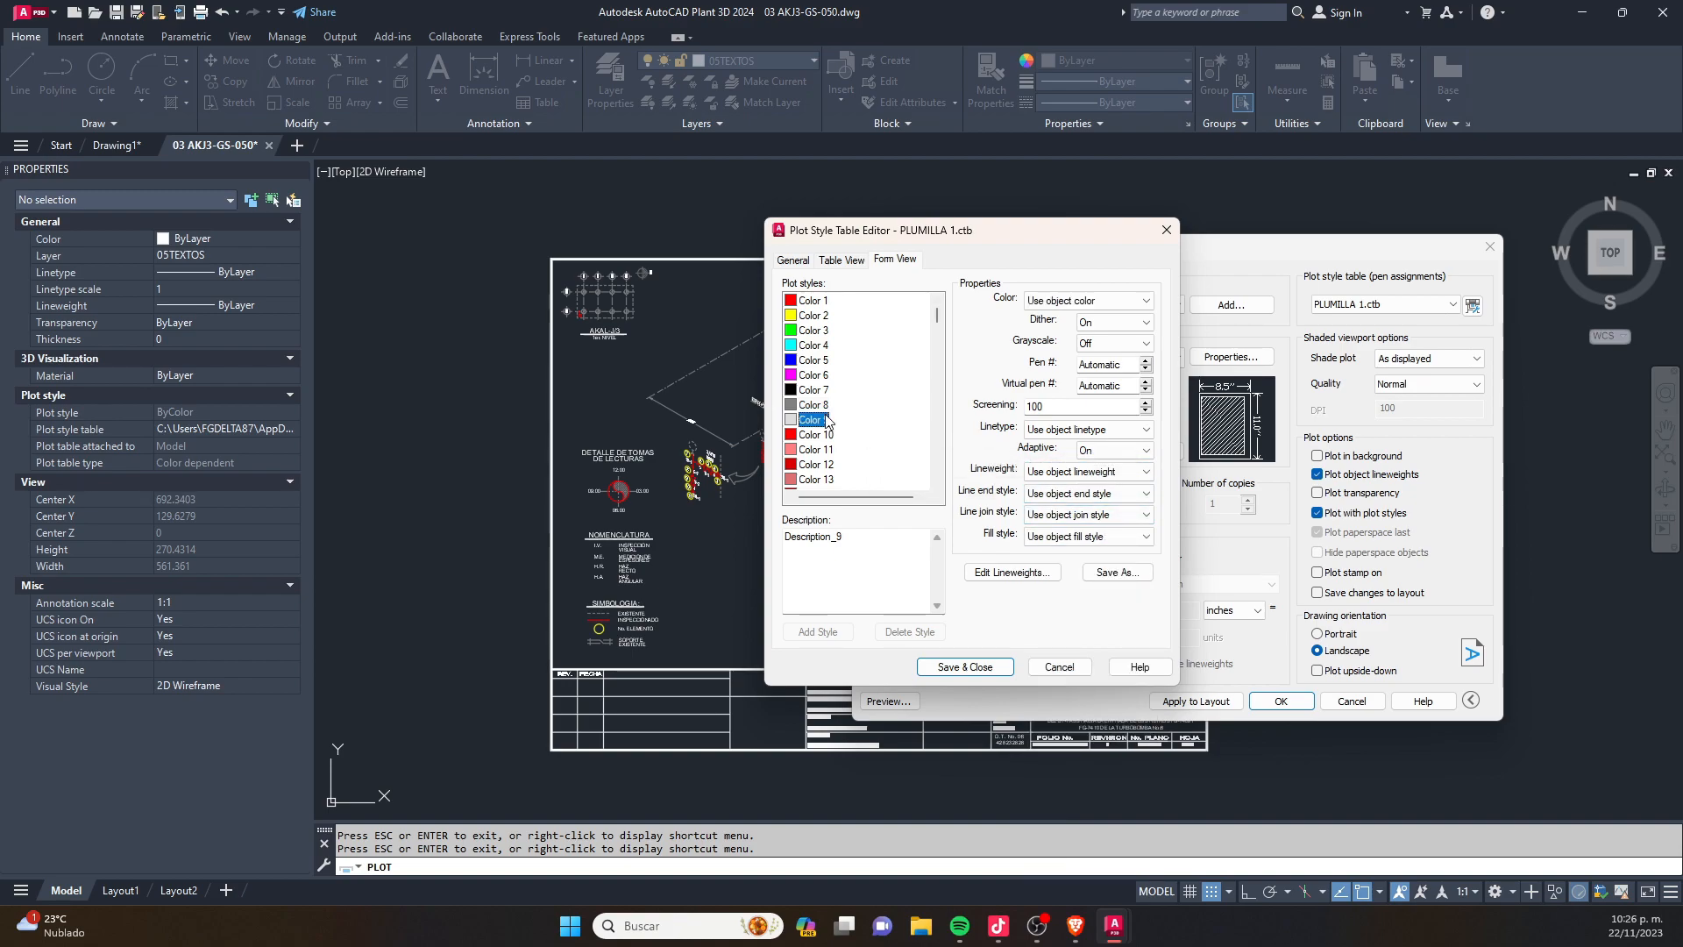
click(1075, 301)
click(1065, 430)
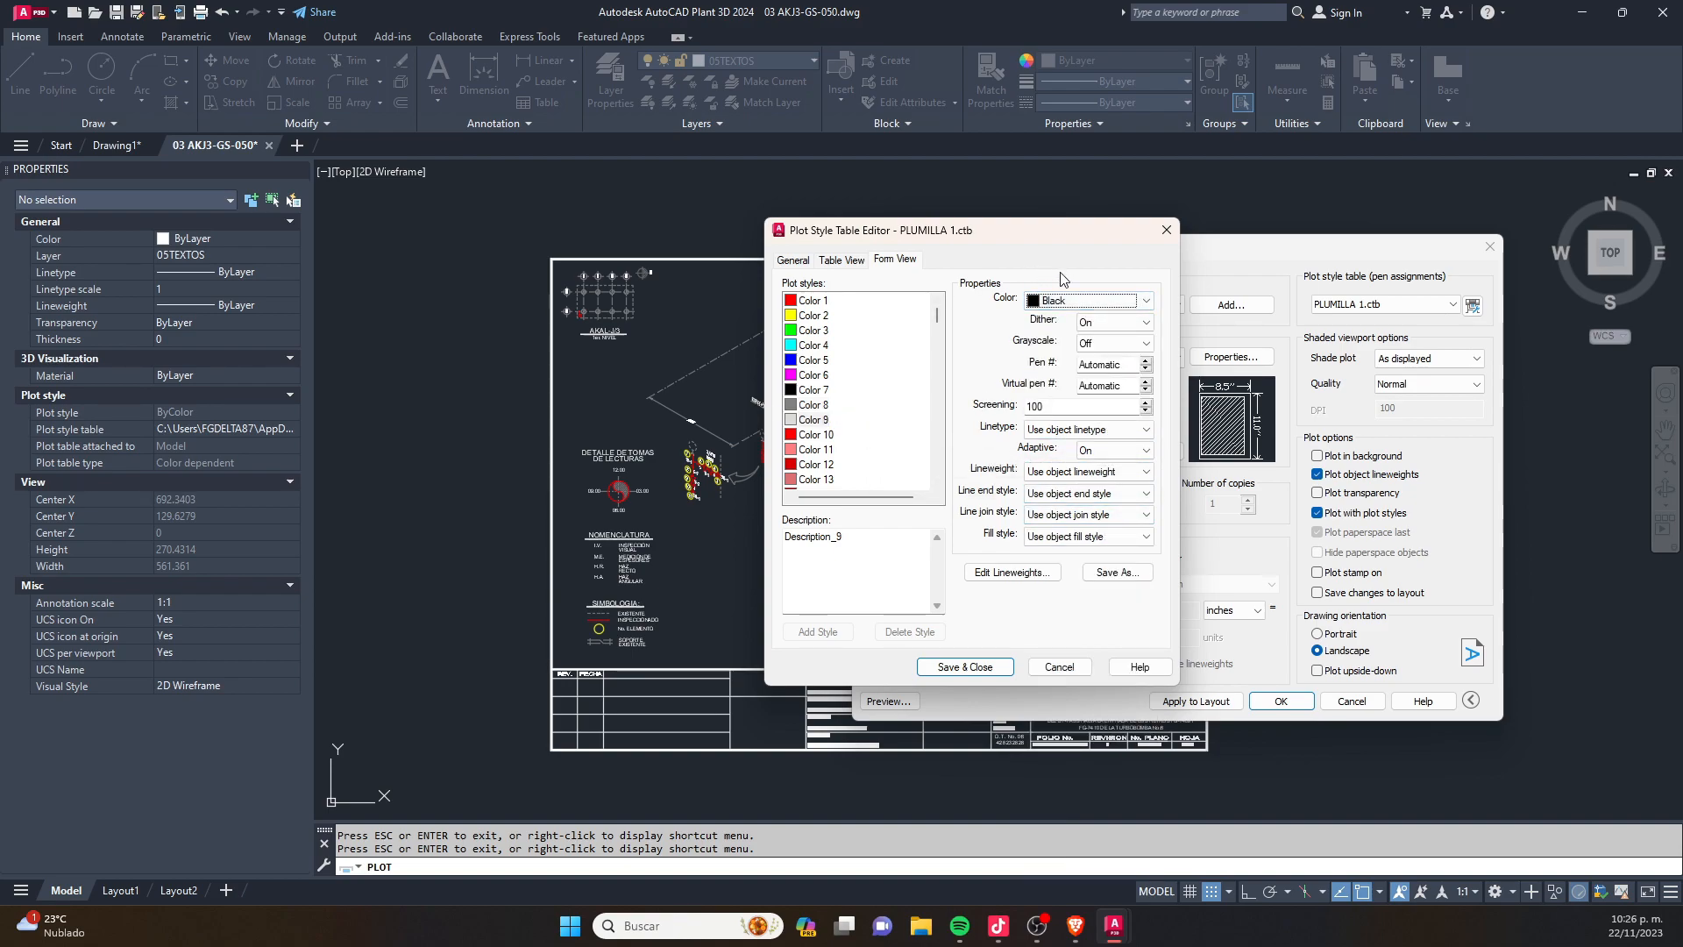
click(1056, 474)
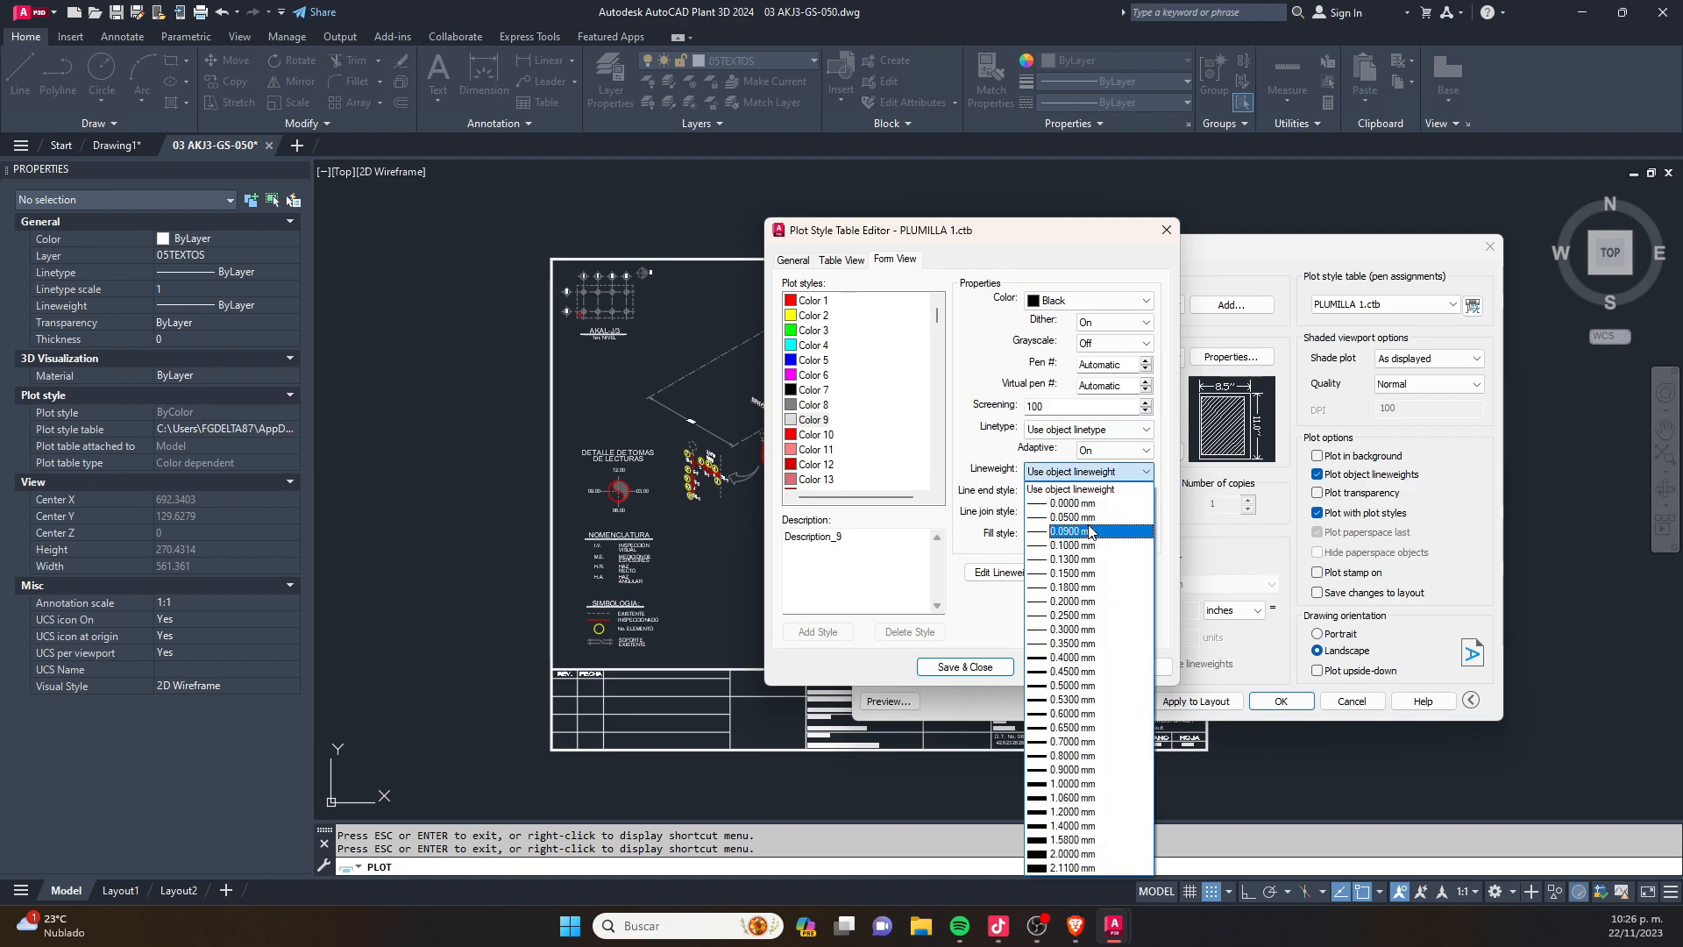
click(1090, 533)
click(966, 667)
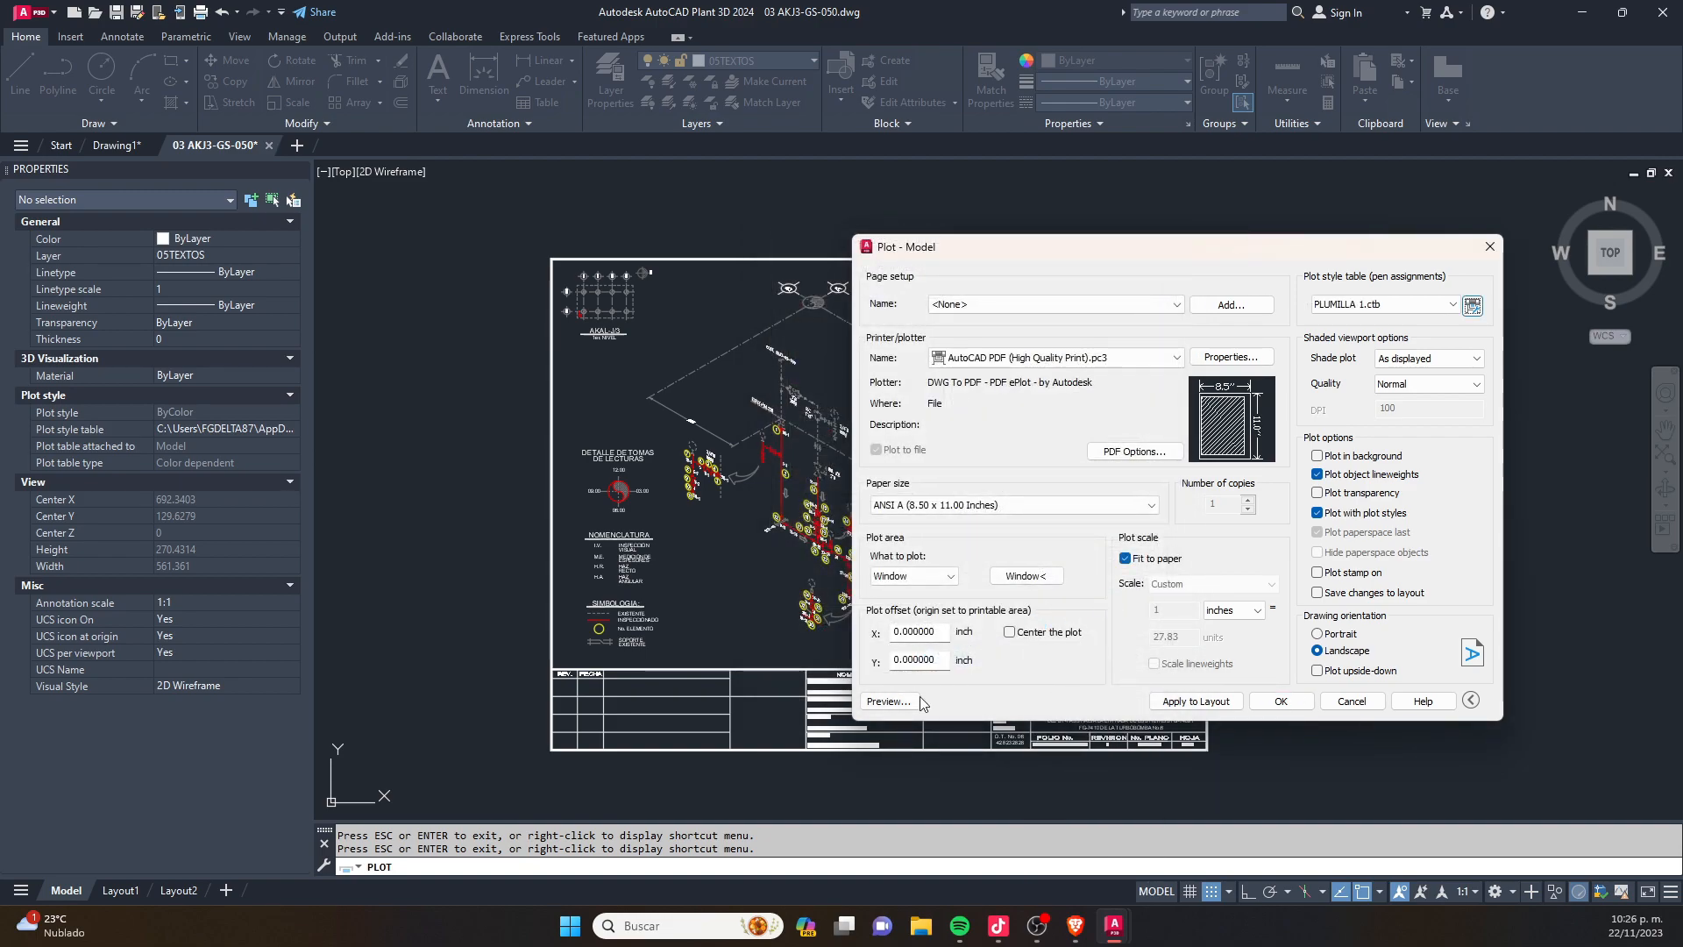
- Preview the plot and examine the lineweights of the valves, numbered tags and dashed vessels around FG-7409 and FG-7410
click(888, 702)
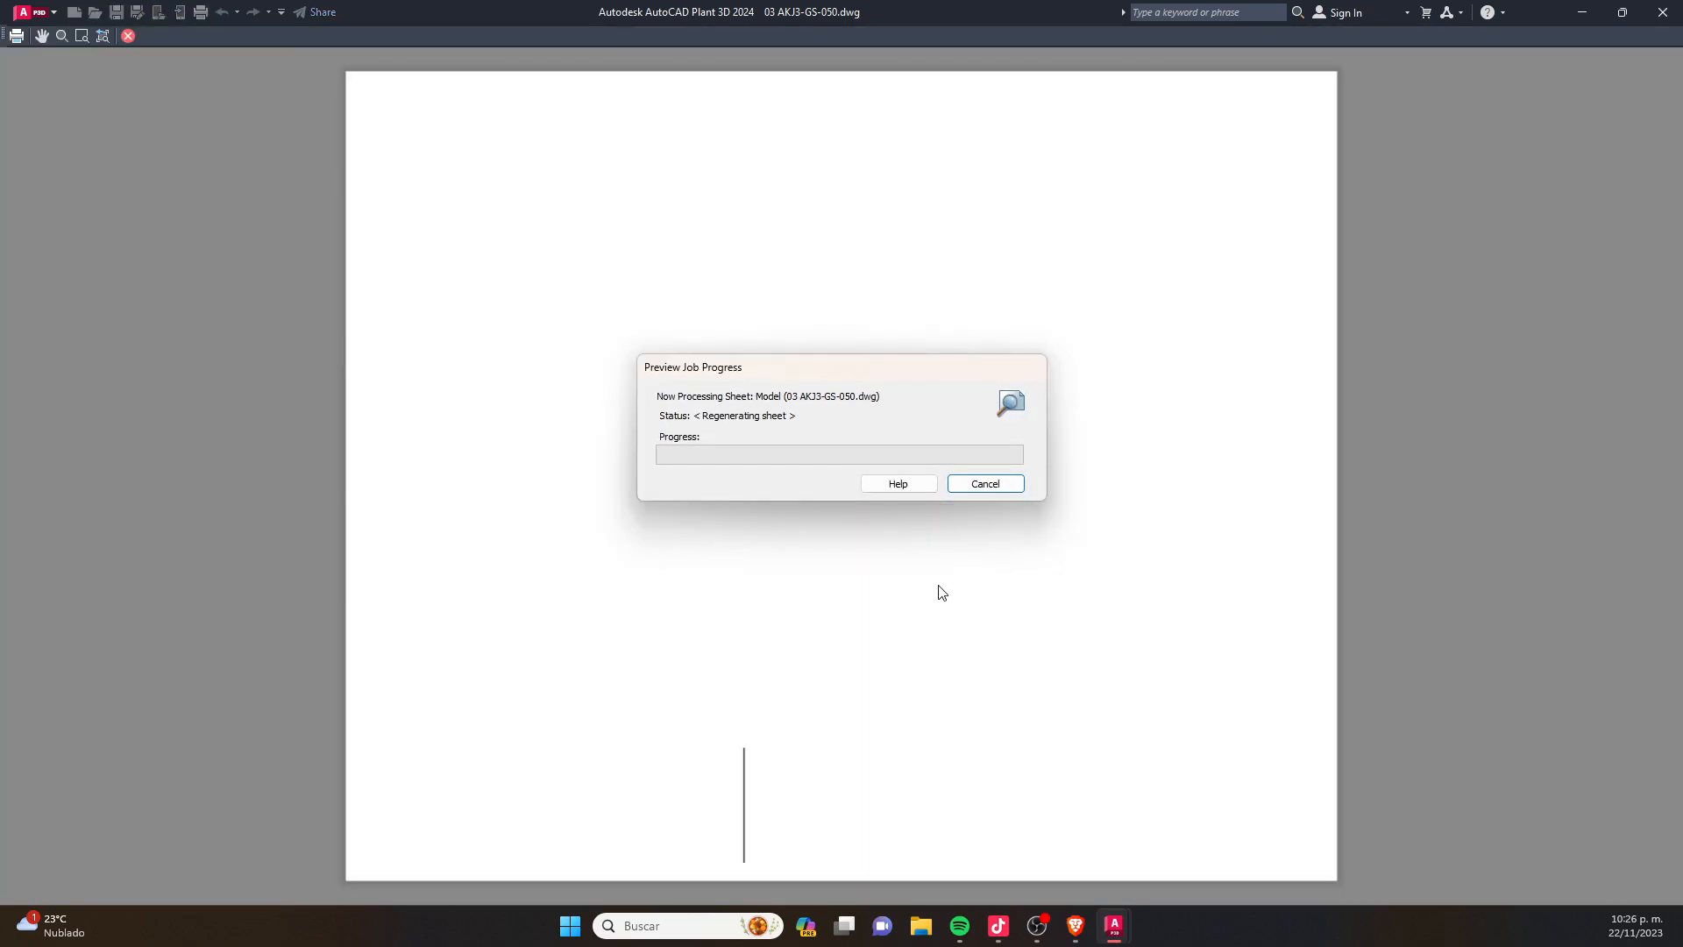
scroll(917, 589, up, 10)
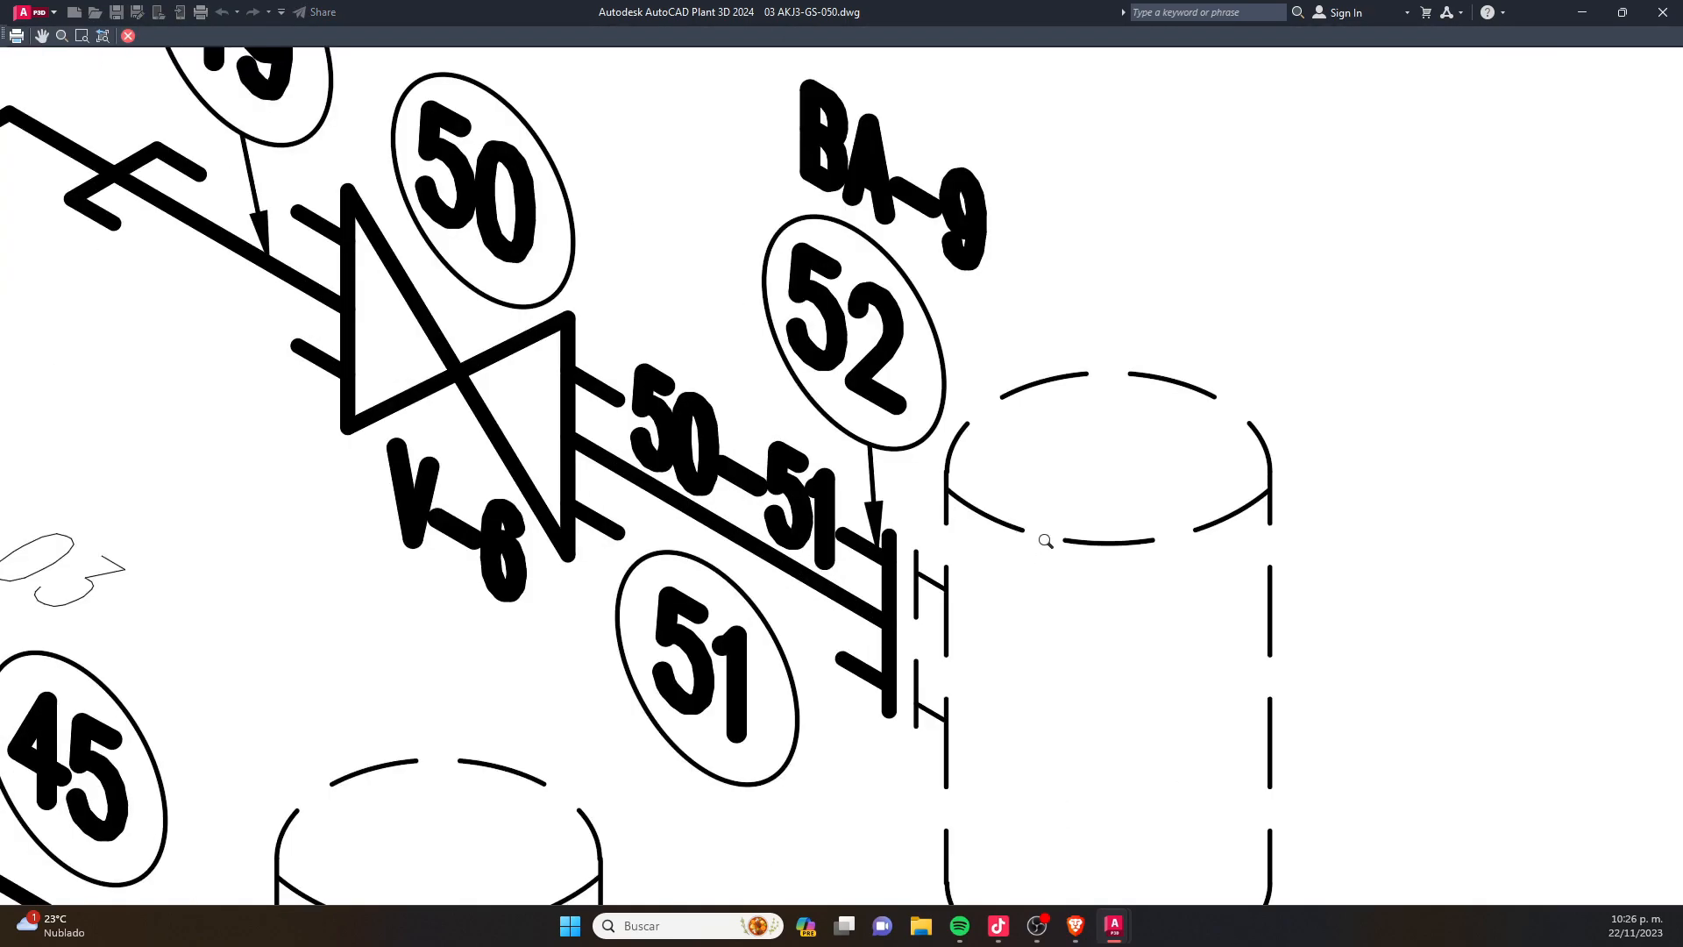
scroll(1023, 519, down, 5)
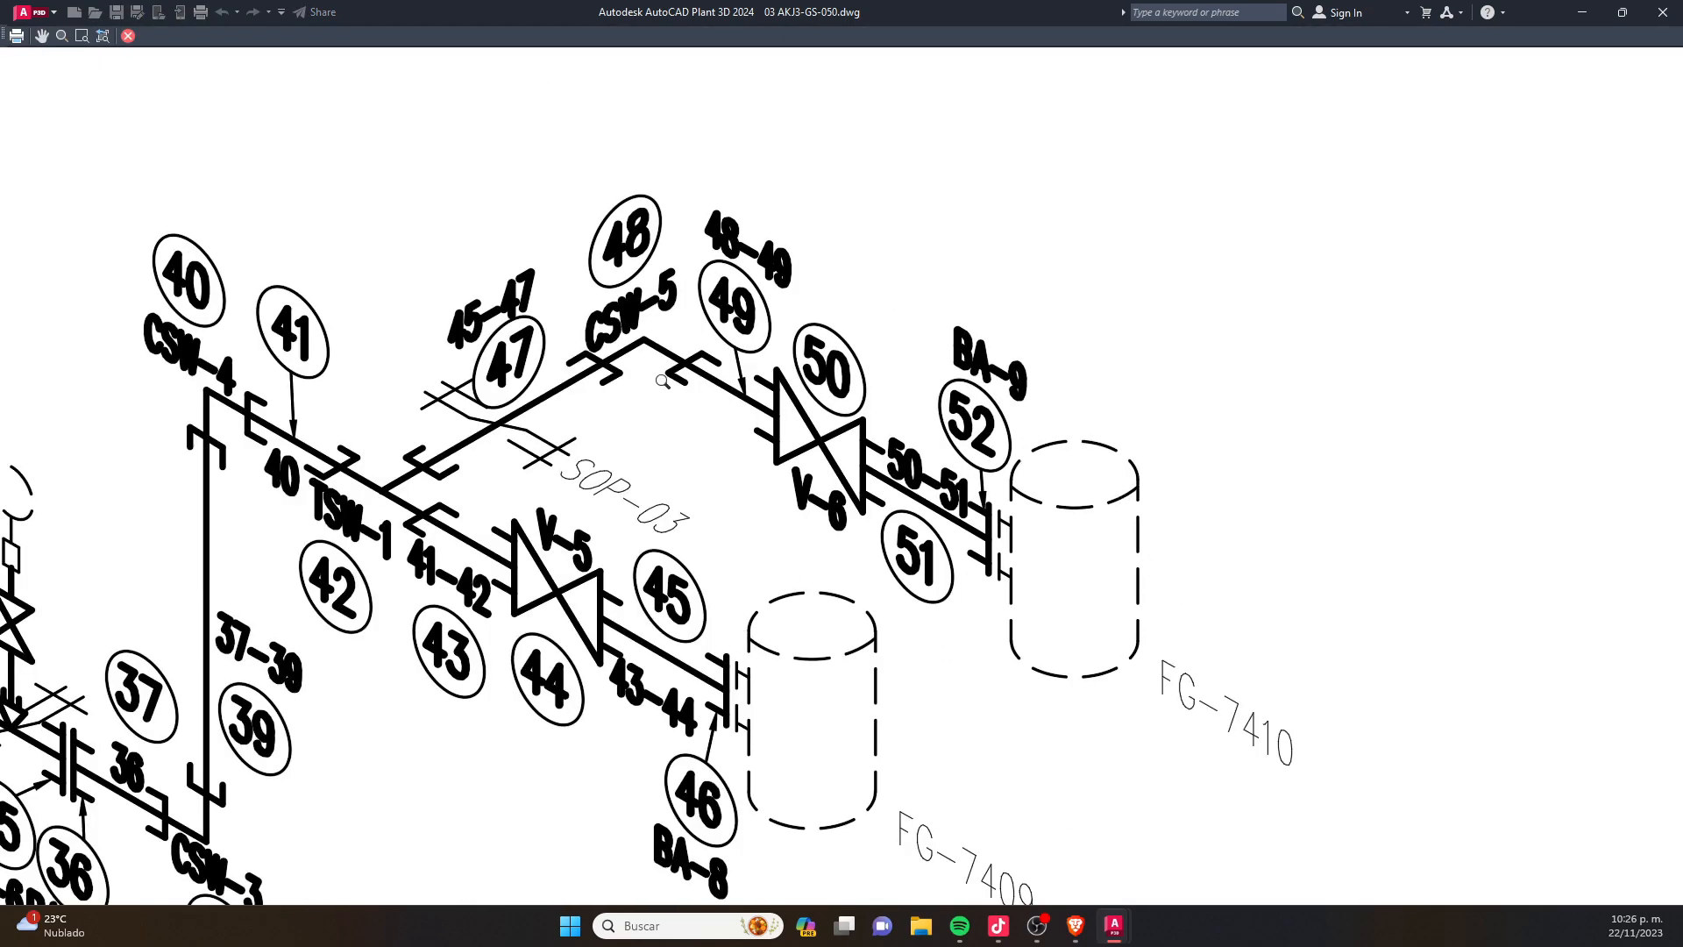
middle_drag(697, 390, 1077, 239)
scroll(804, 366, down, 5)
scroll(500, 441, up, 3)
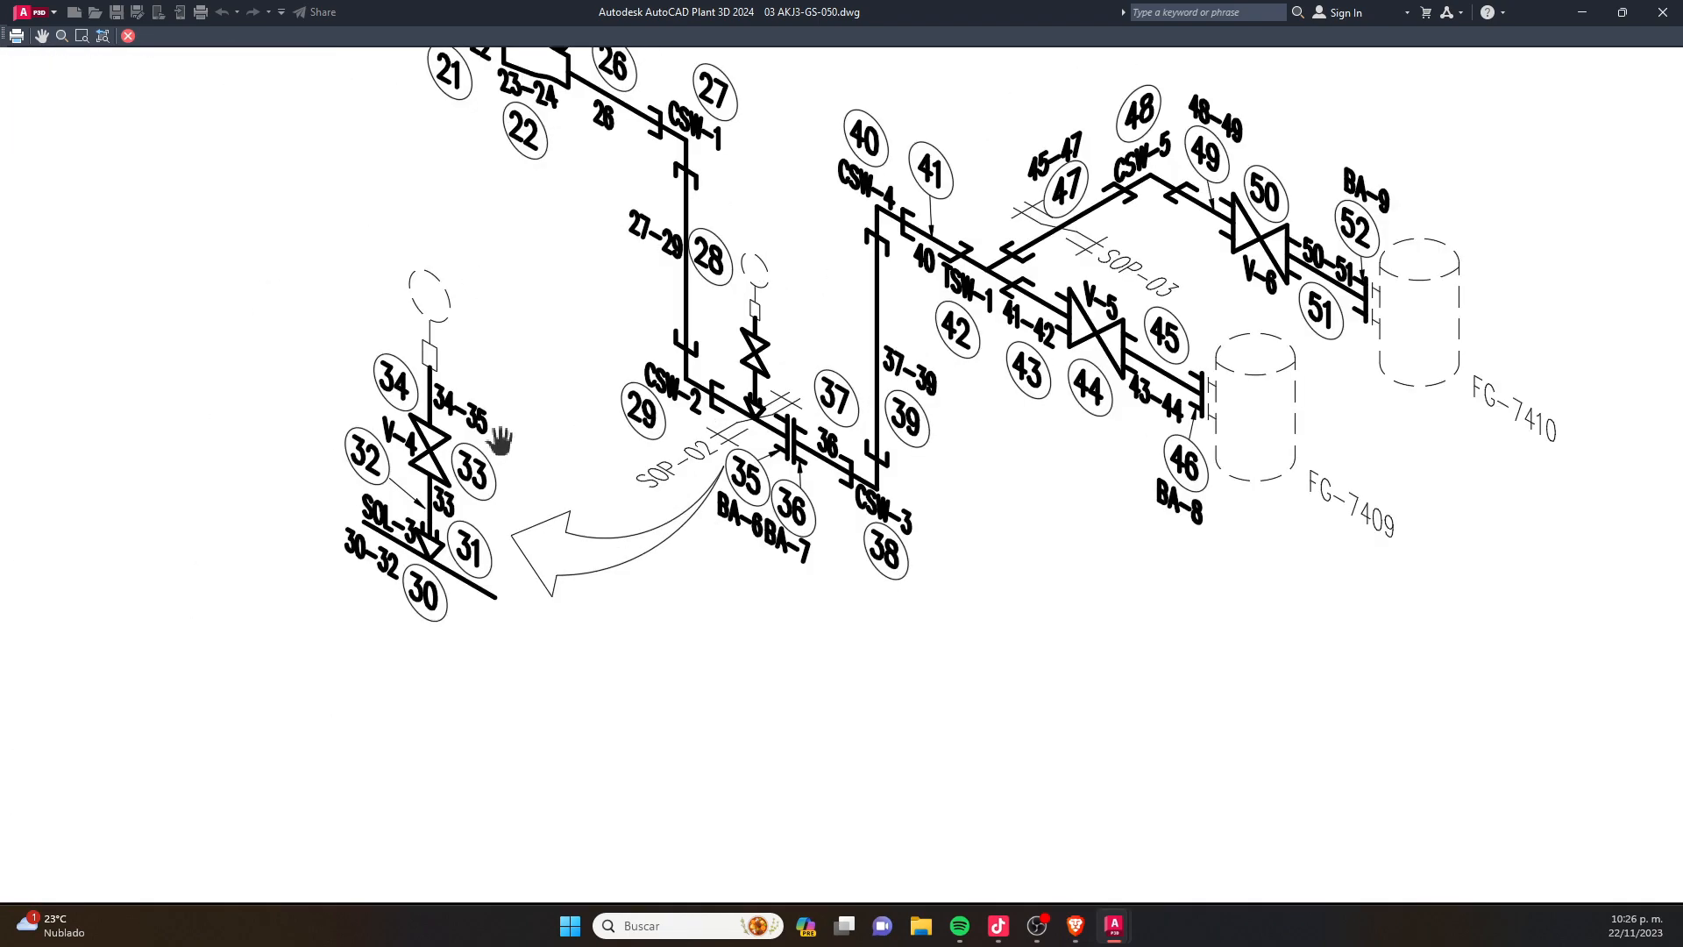
scroll(687, 558, up, 2)
scroll(1099, 377, up, 2)
middle_drag(1495, 362, 499, 368)
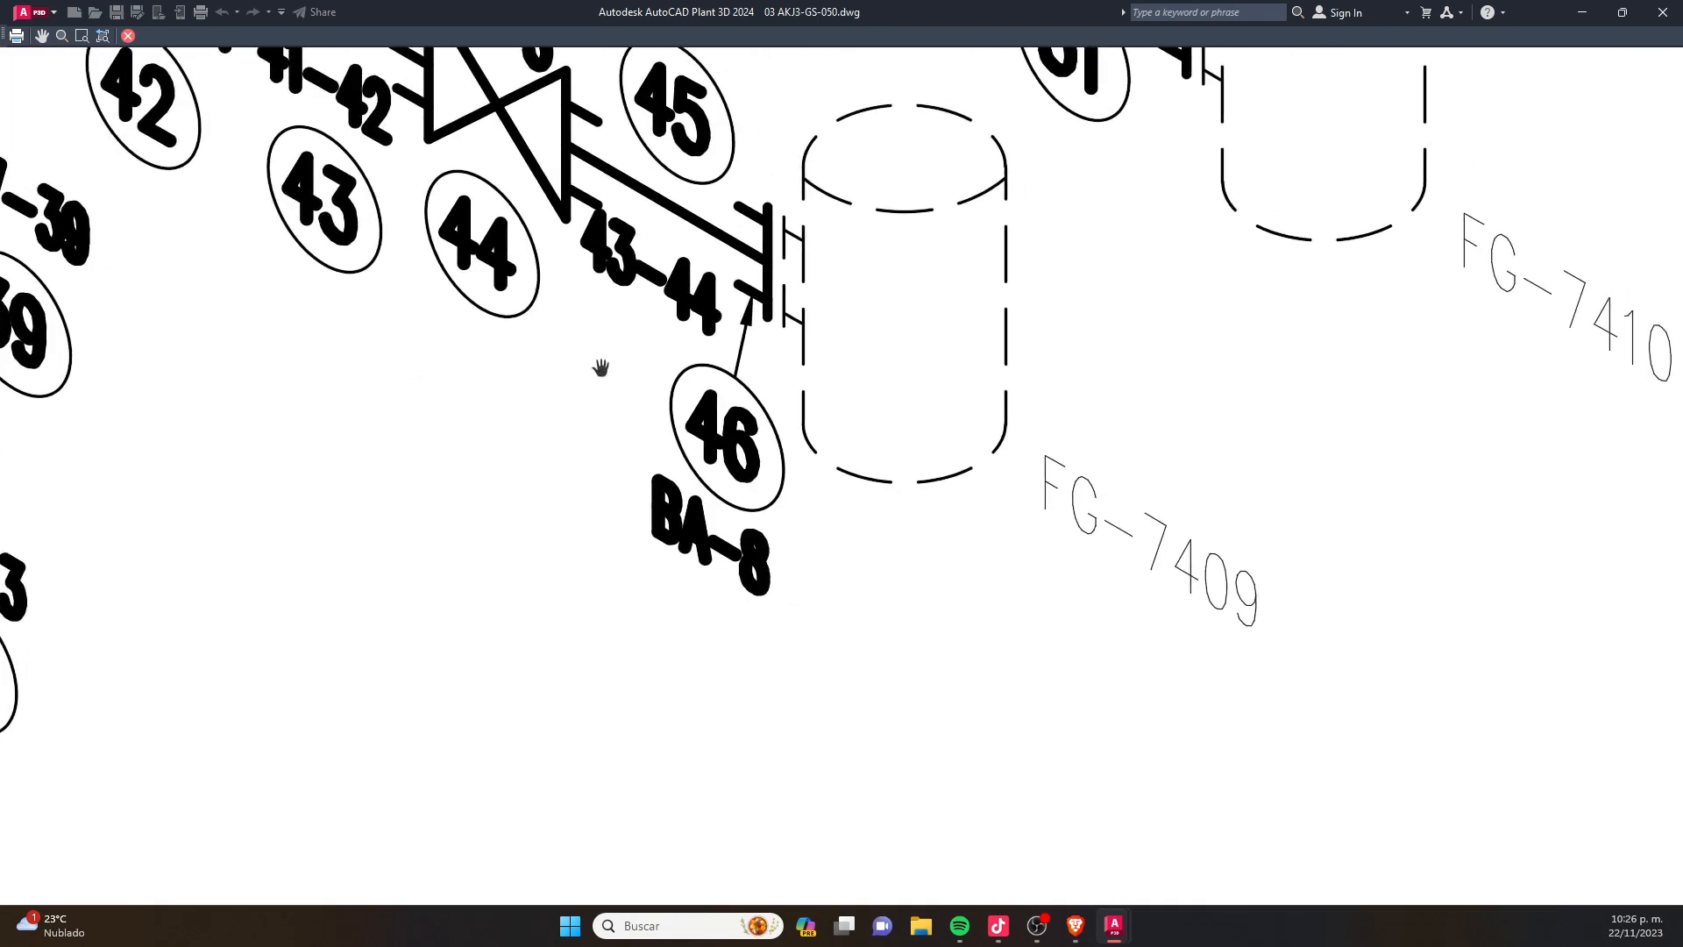
scroll(831, 78, up, 2)
scroll(855, 511, down, 2)
scroll(891, 515, down, 4)
- Examine the plotted pipe below flange BA-1 and the full sheet in the preview, then return to the plot settings
middle_drag(891, 515, 1288, 798)
middle_drag(456, 298, 721, 678)
middle_drag(623, 376, 845, 798)
scroll(724, 429, up, 6)
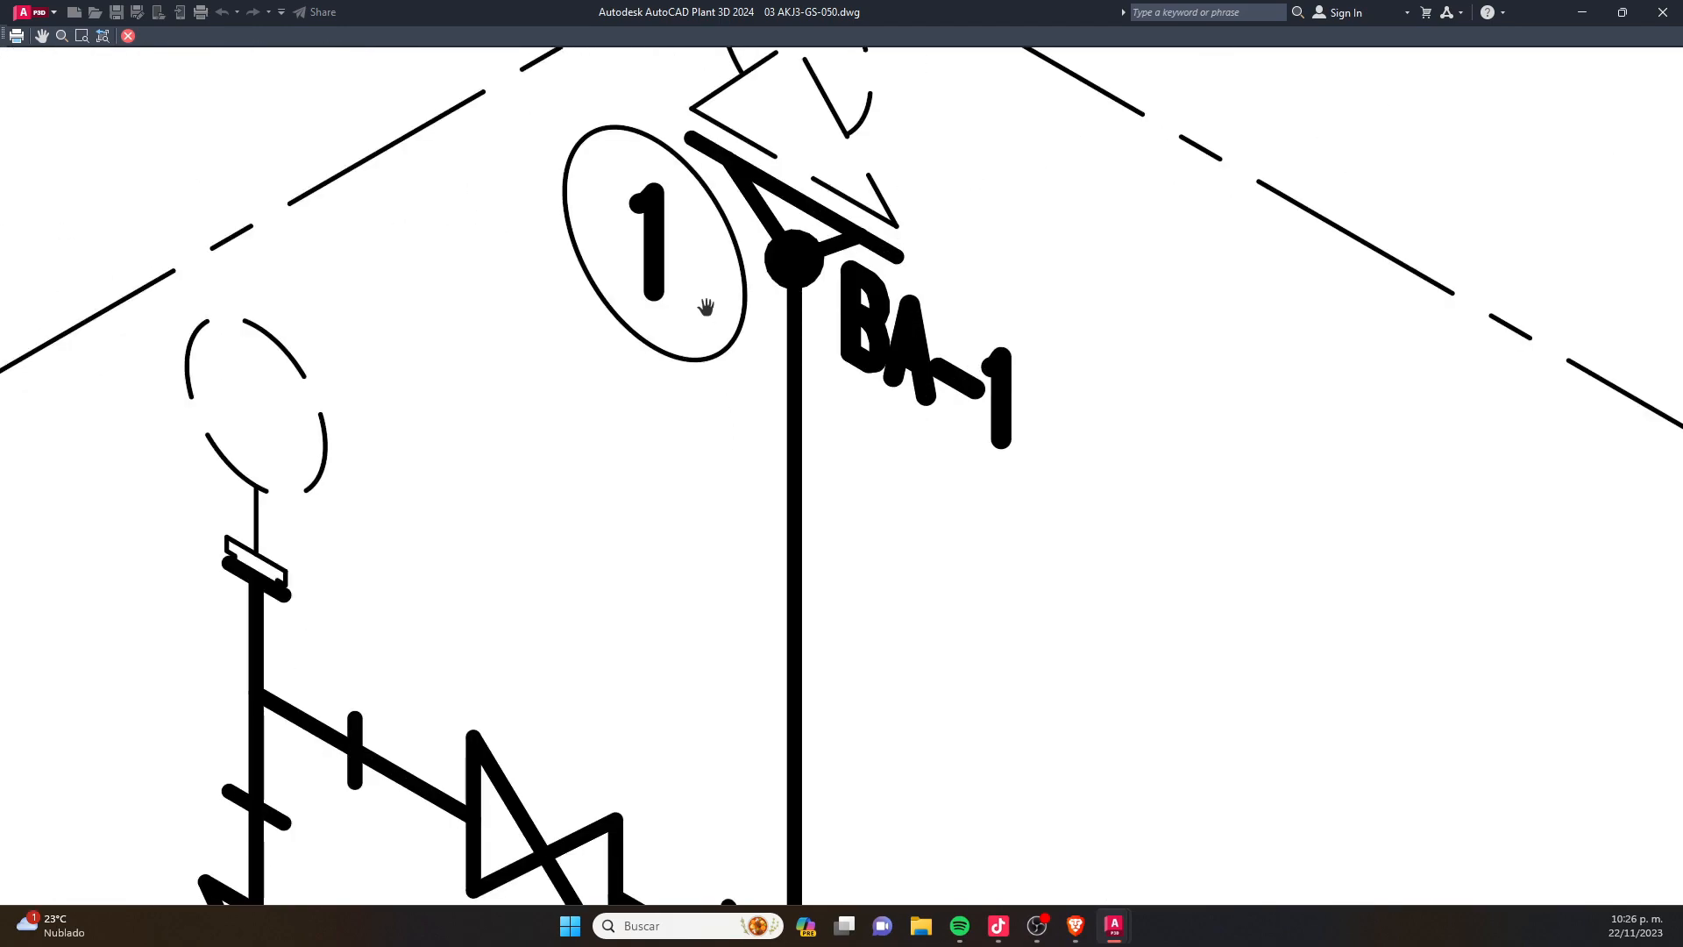
scroll(852, 204, down, 4)
scroll(810, 227, down, 4)
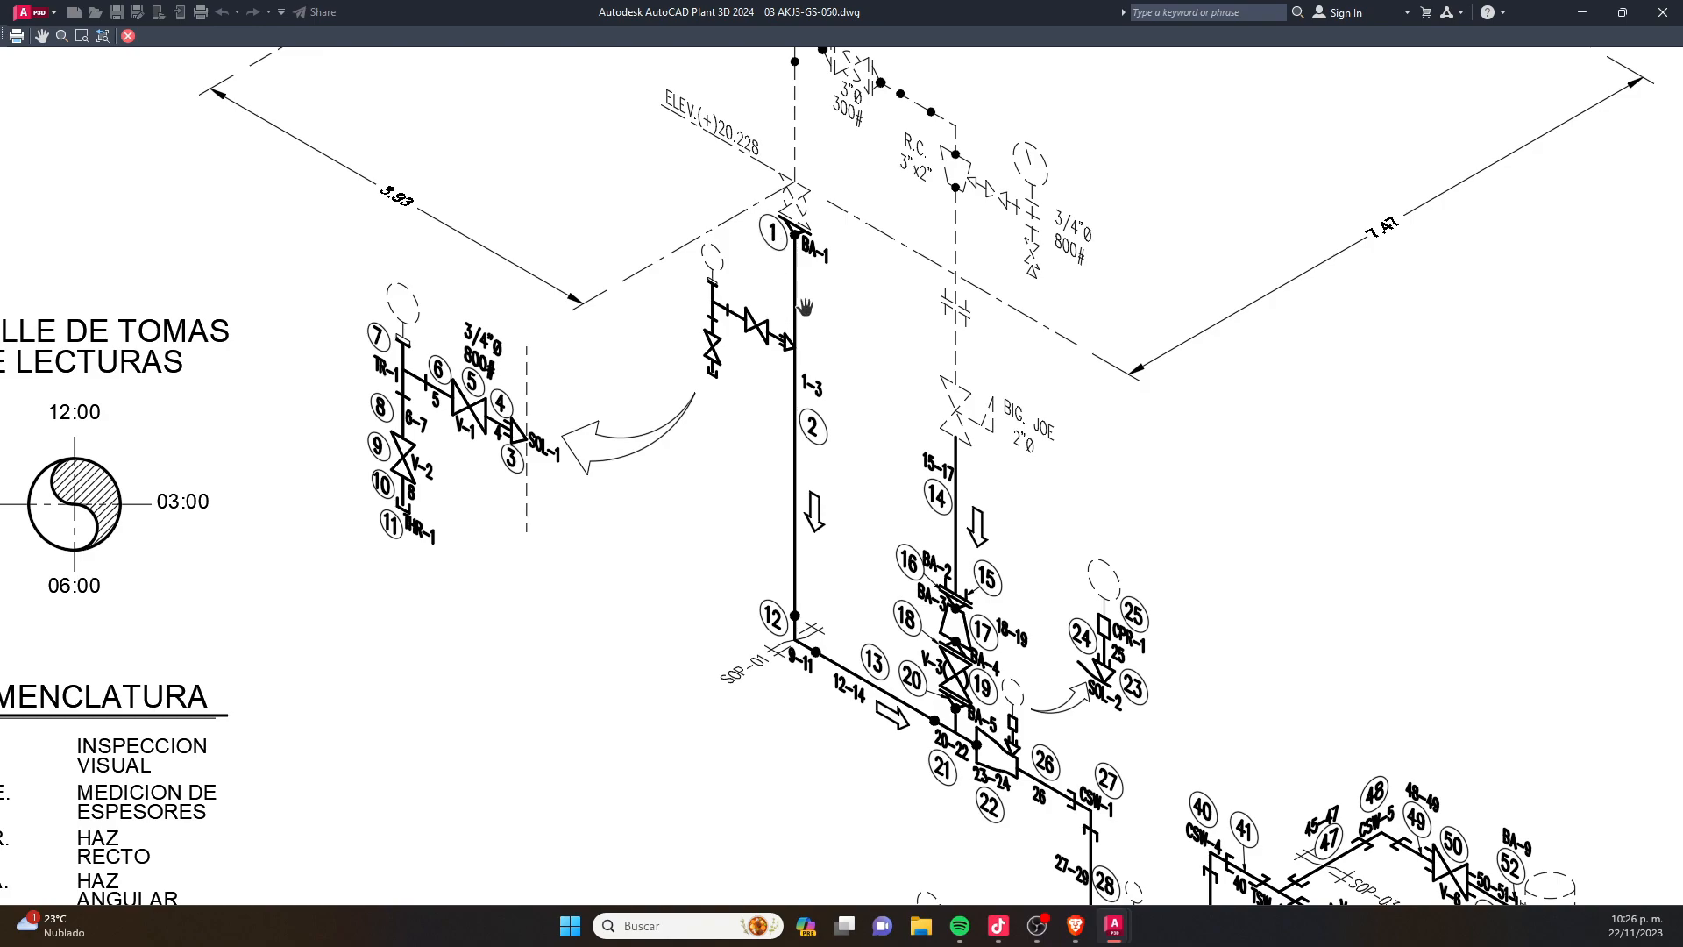
scroll(738, 383, down, 8)
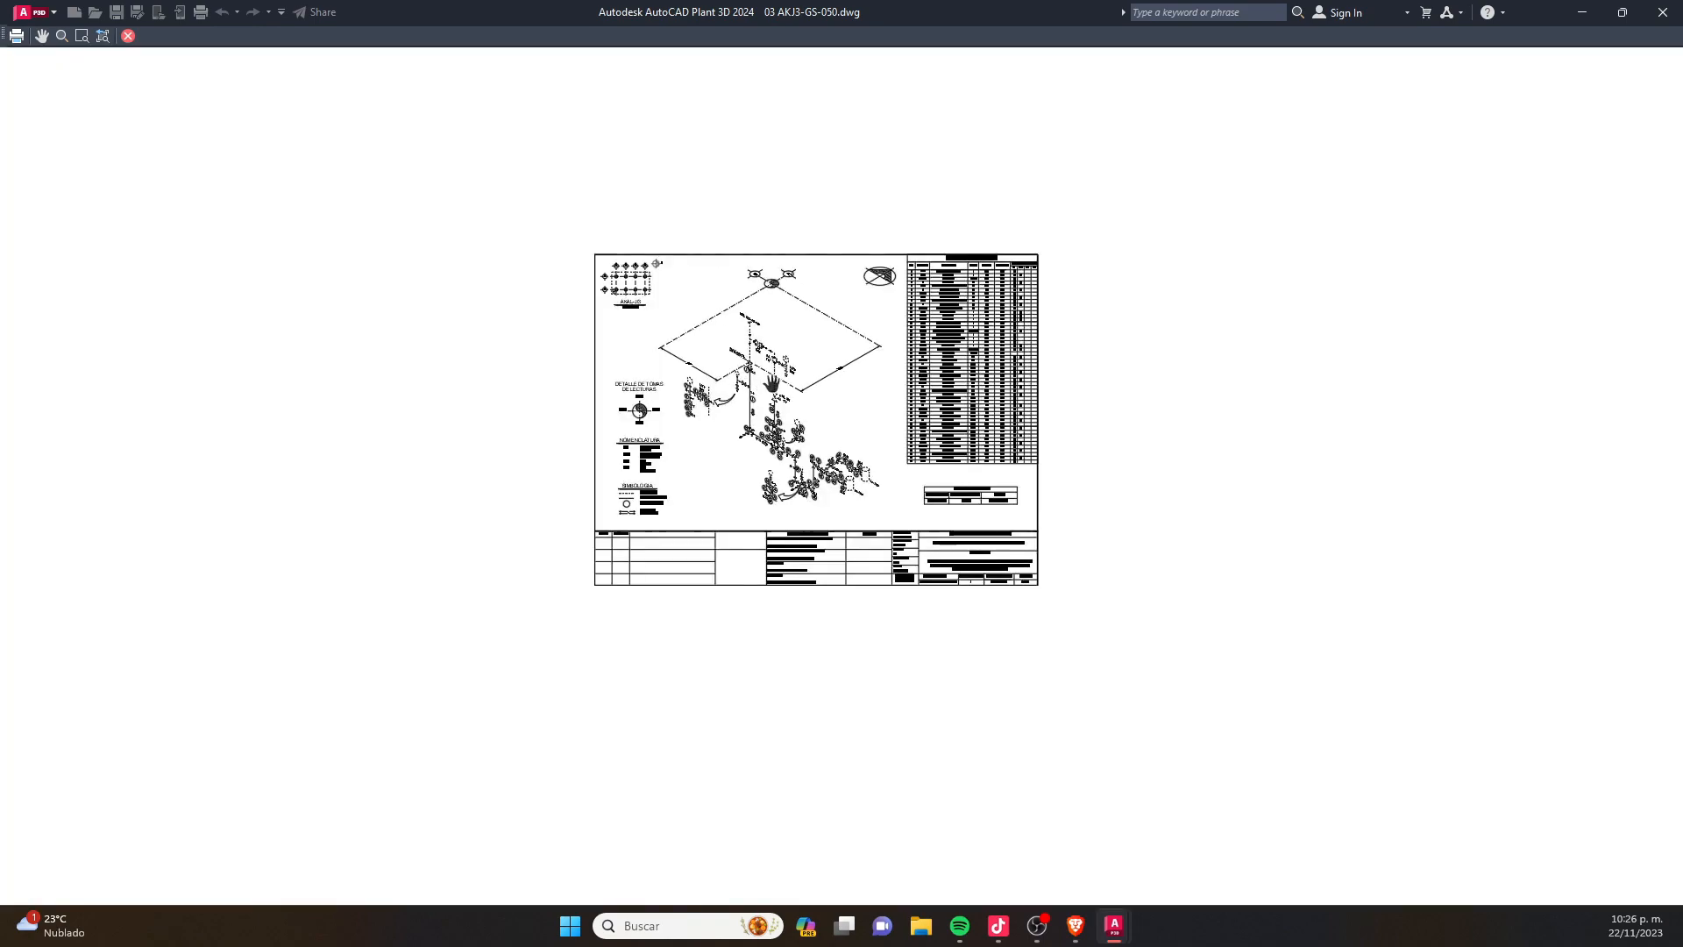
scroll(772, 383, up, 2)
scroll(780, 373, up, 2)
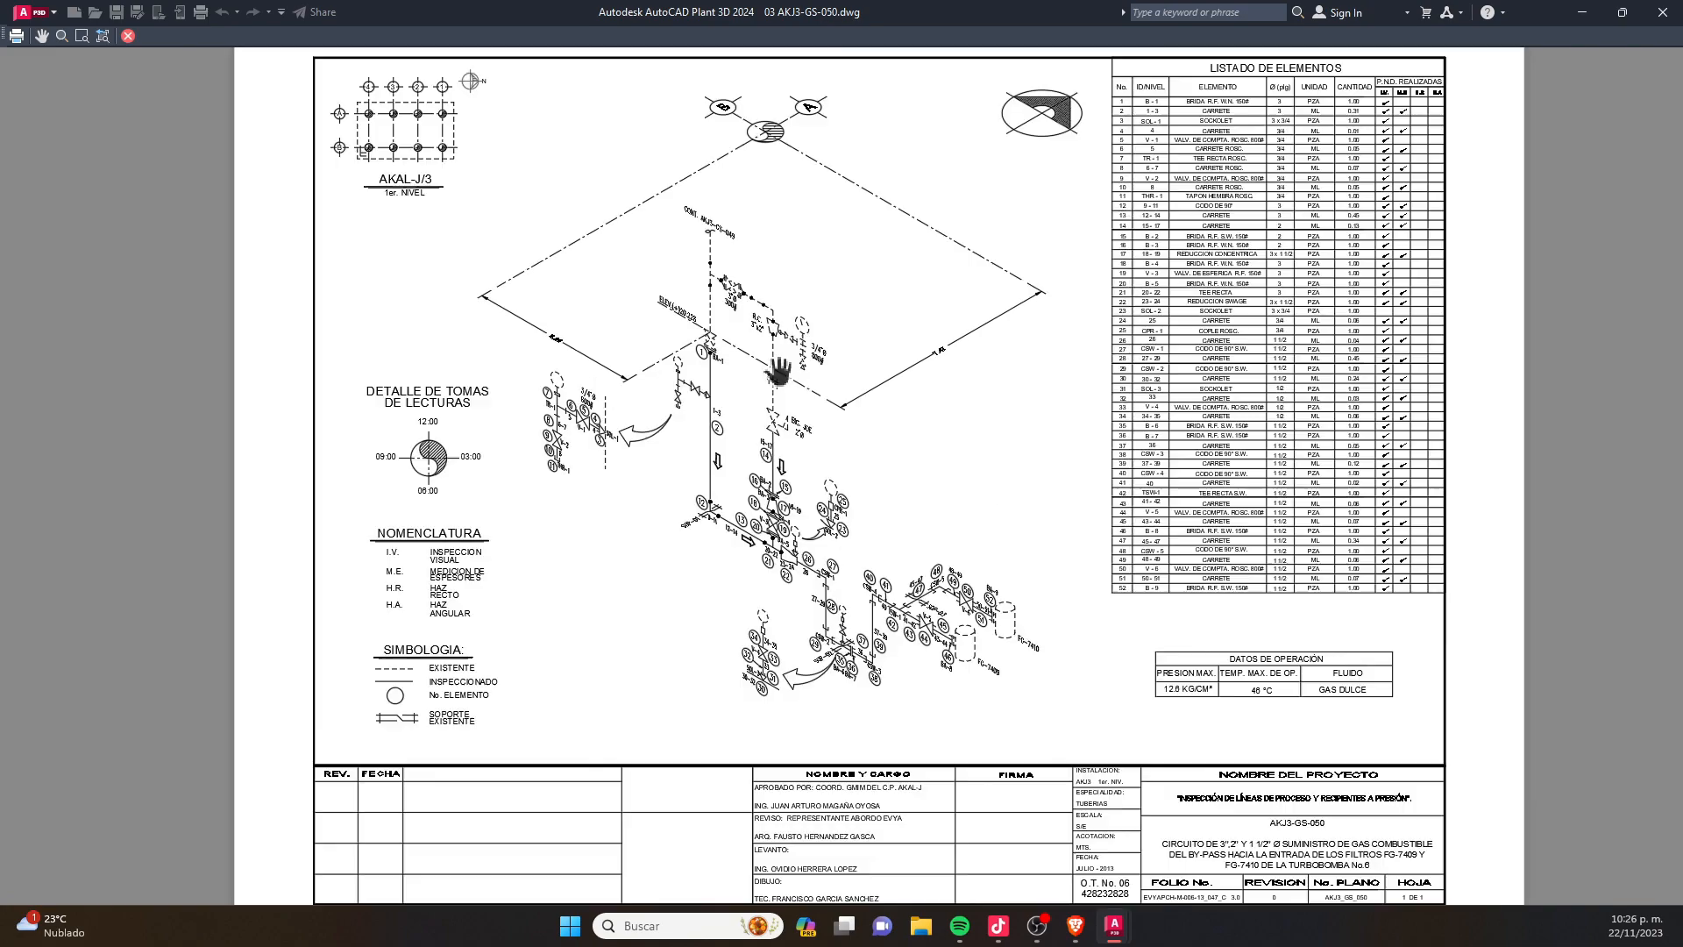
scroll(780, 368, down, 2)
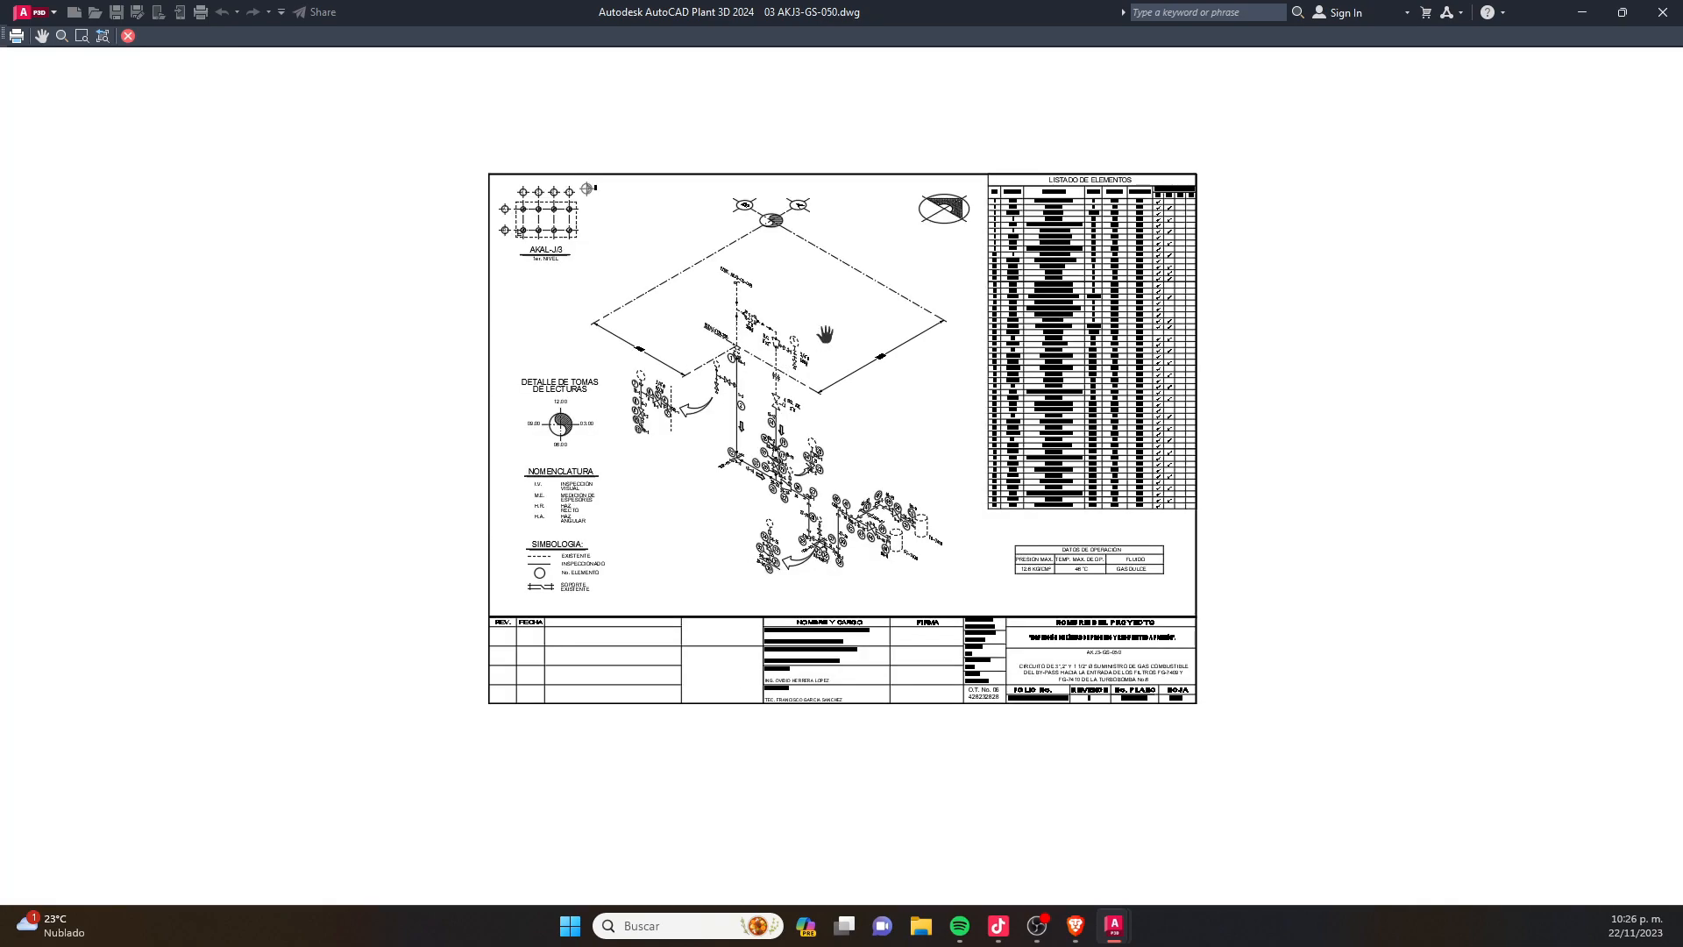
key(Escape)
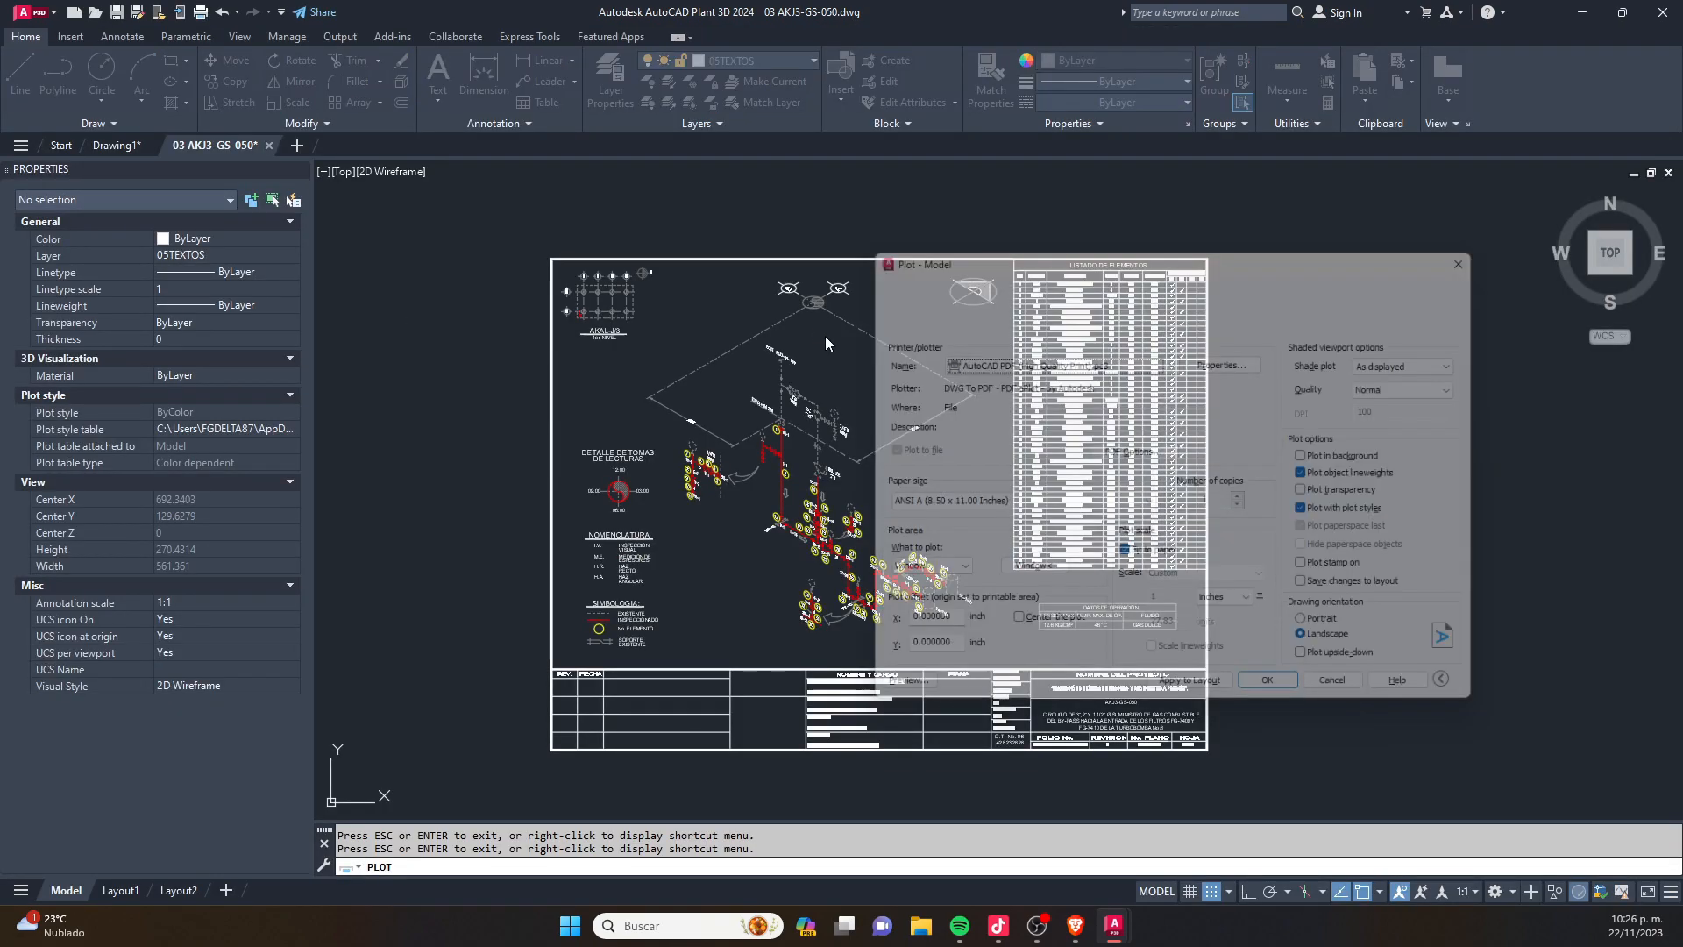
- Plot the sheet from the preview and save it to the Desktop as 03 AKJ3-GS-050-Model.pdf
click(889, 701)
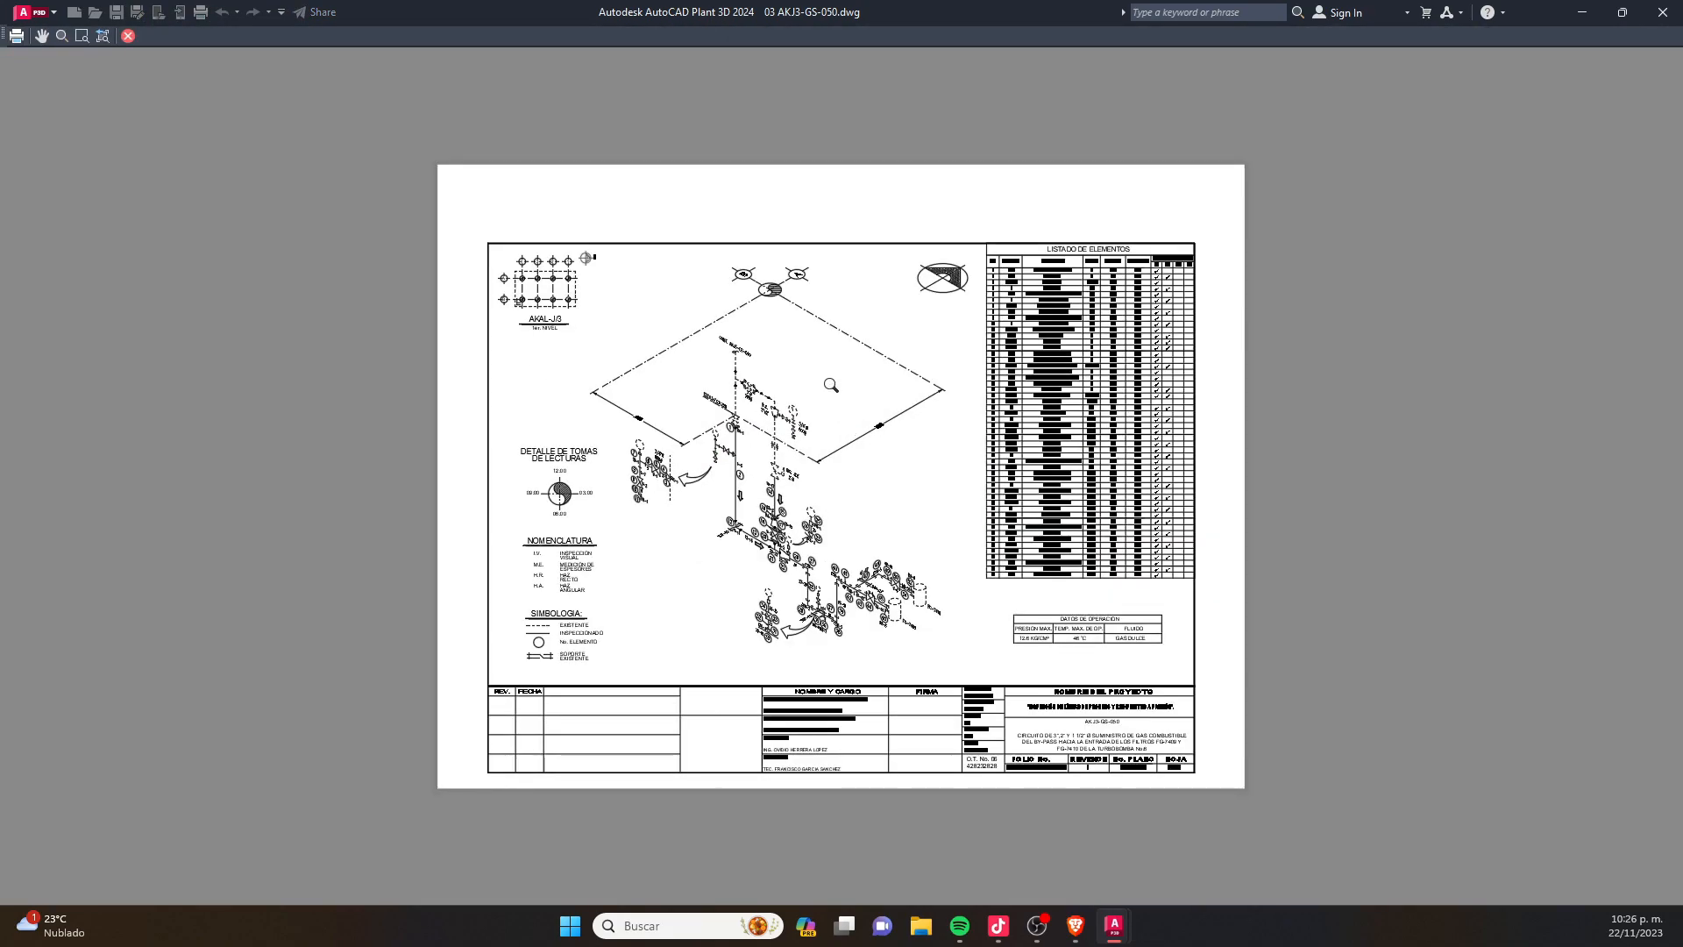
right_click(832, 385)
click(889, 415)
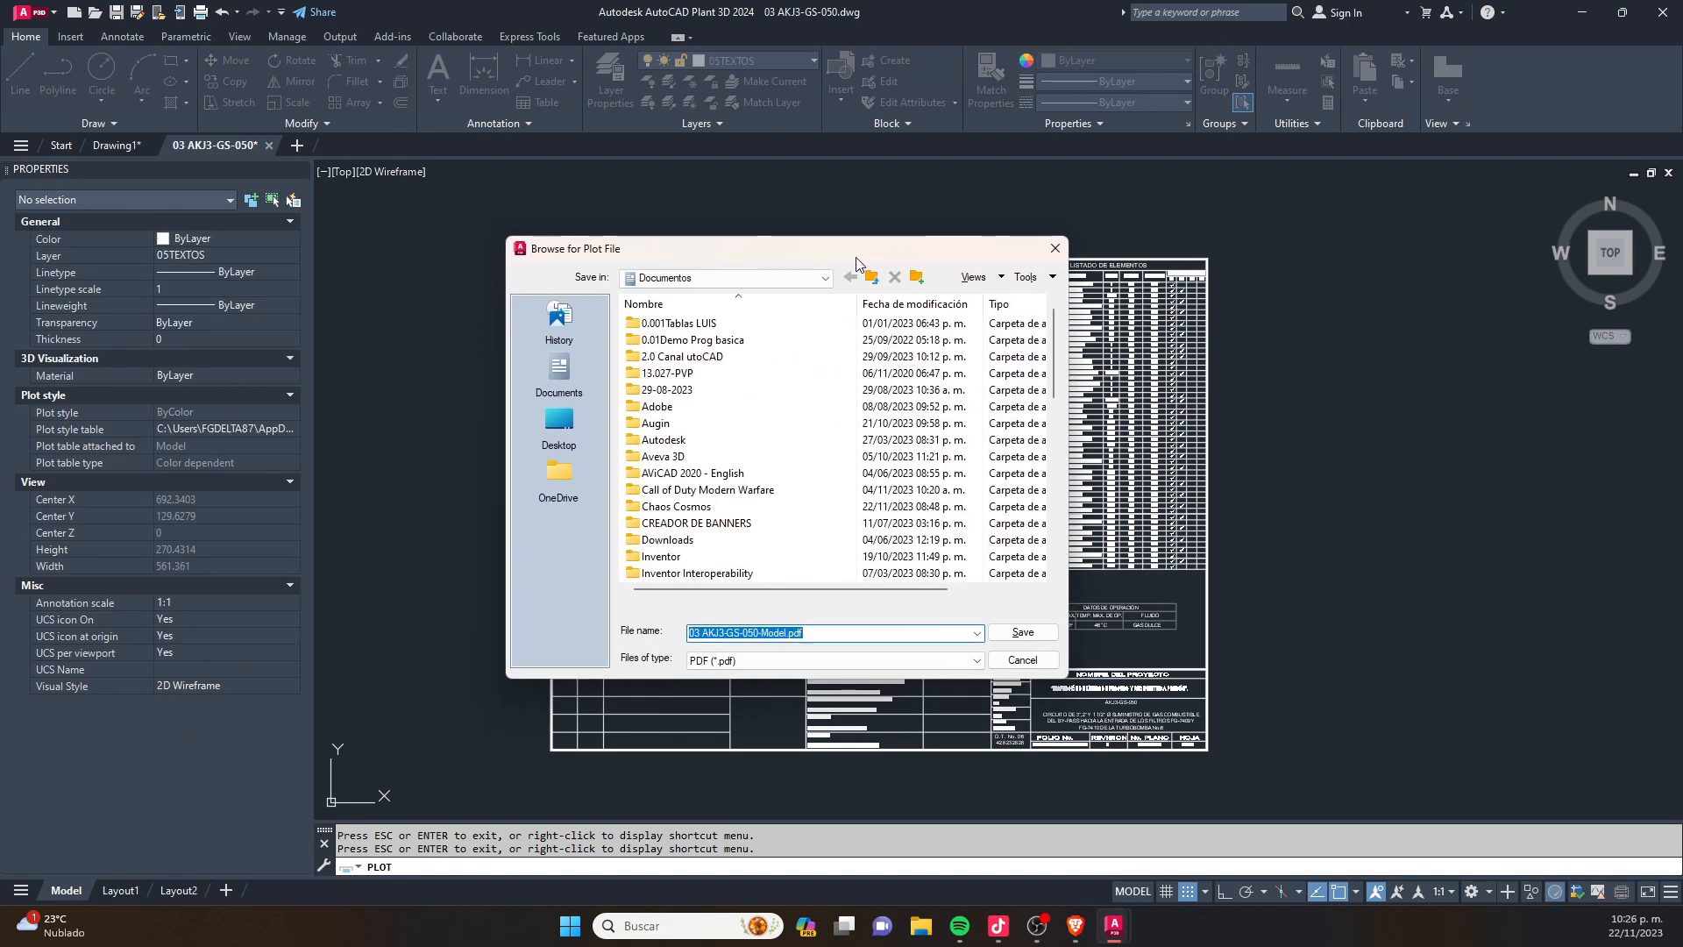
click(545, 437)
click(1023, 632)
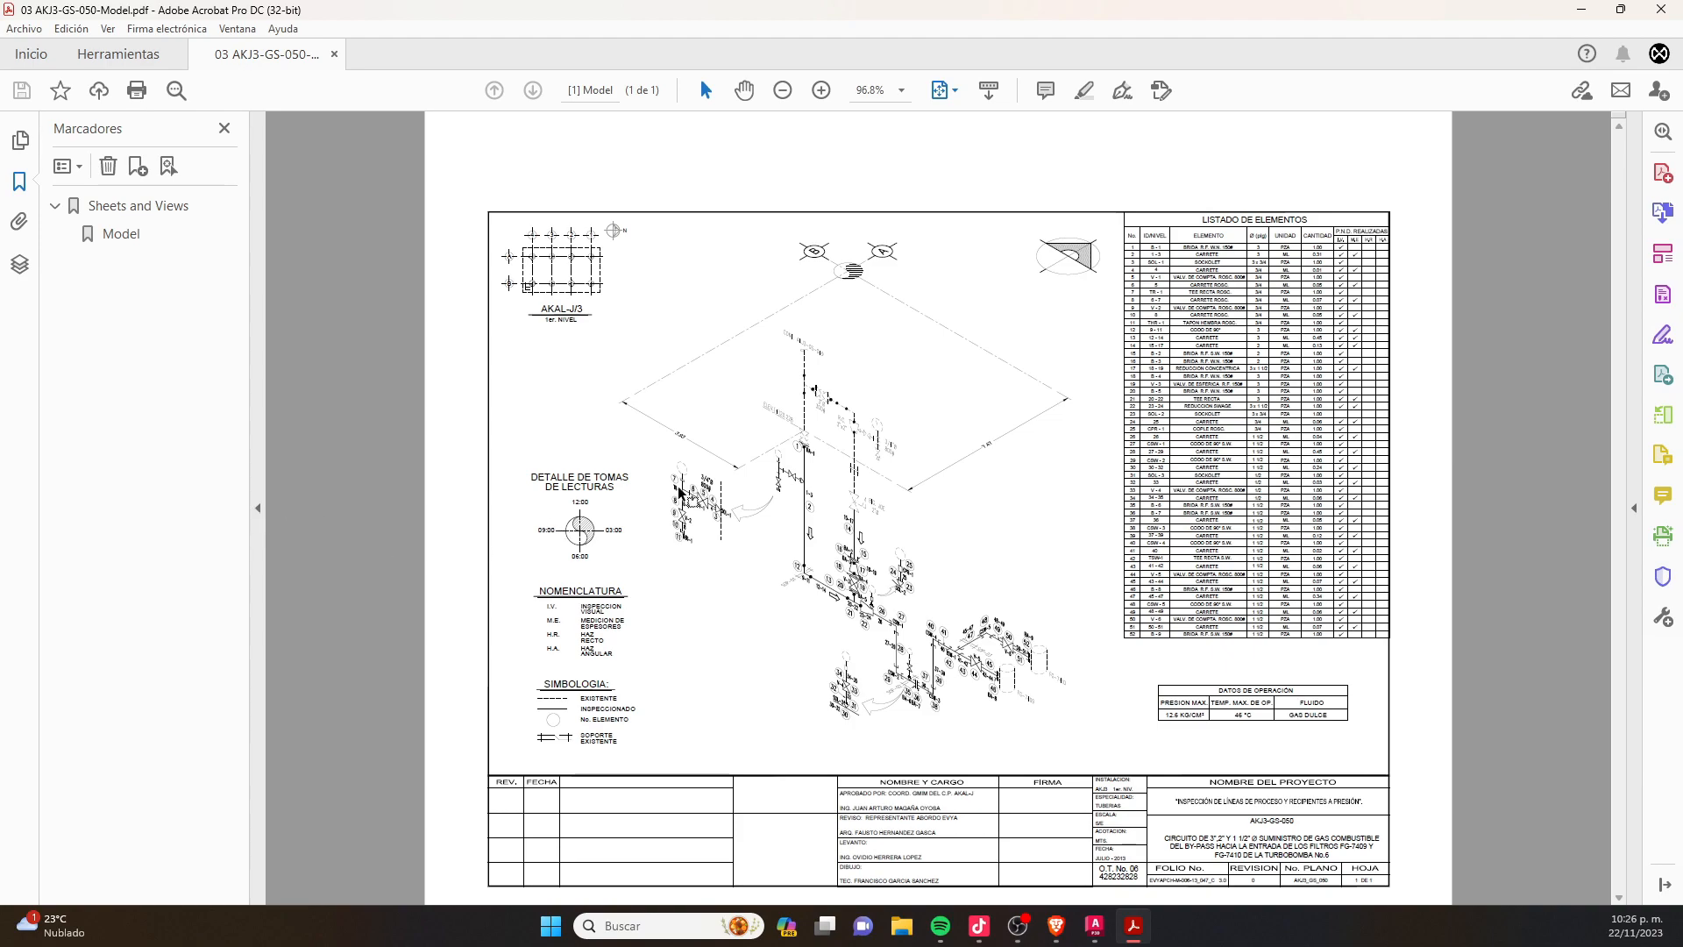
- Hide the side panes around the plotted PDF and examine the AKAL-J/3 location plan and the isometric at 600% magnification
click(258, 509)
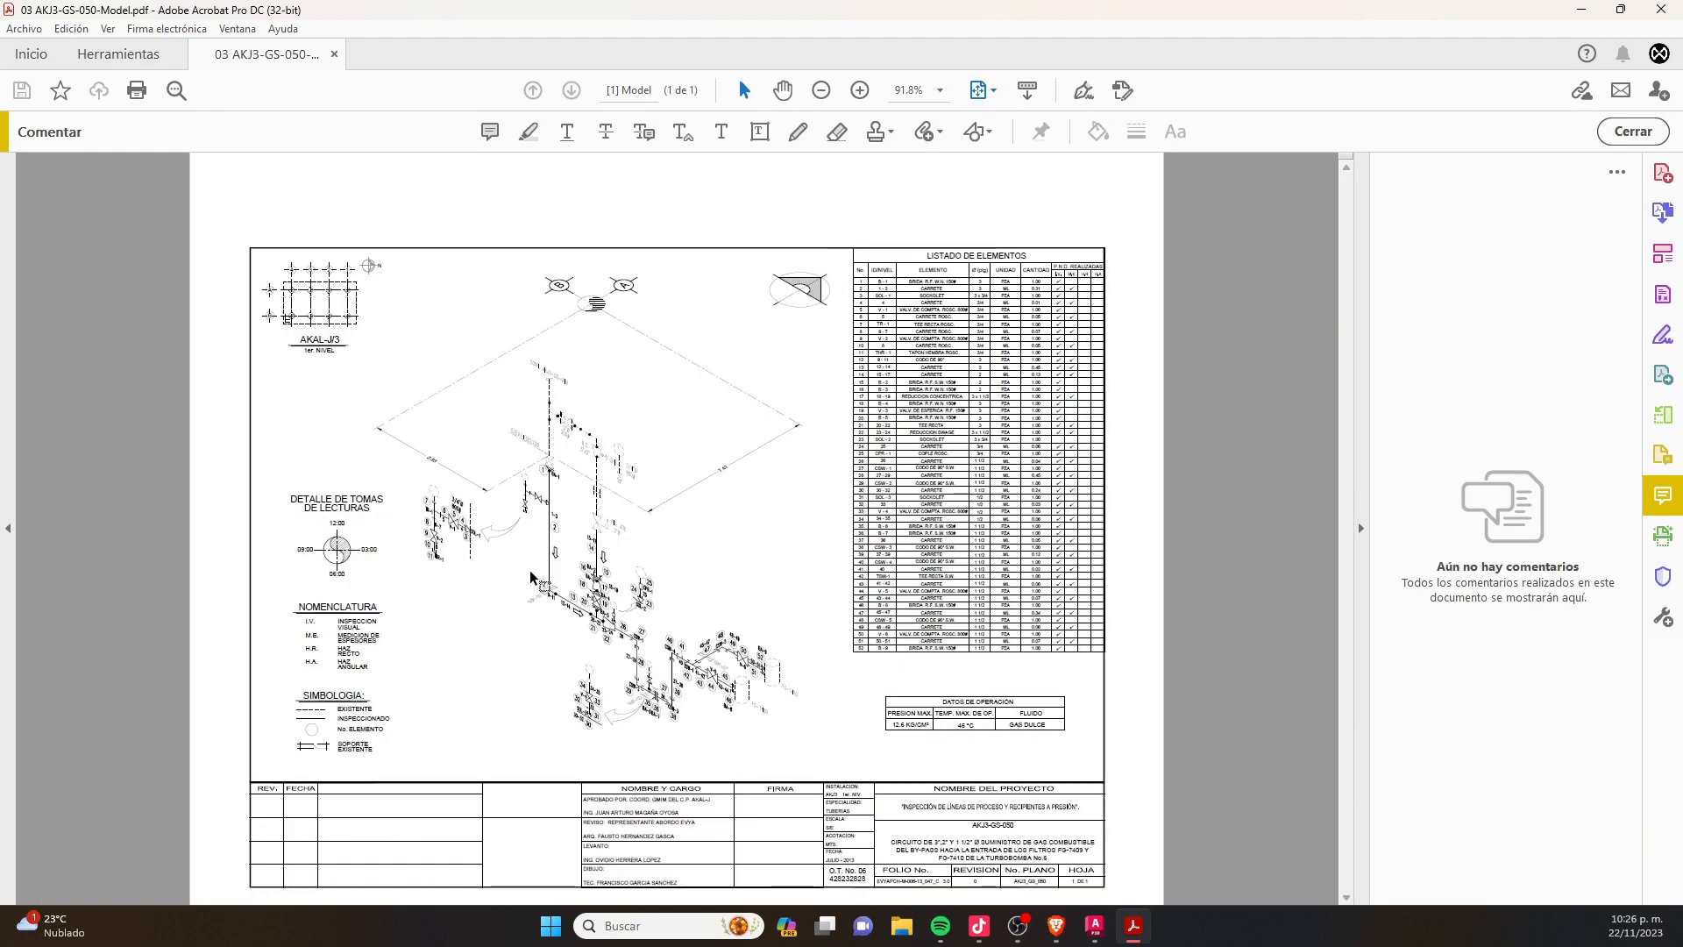
ctrl+scroll(562, 594, up, 1)
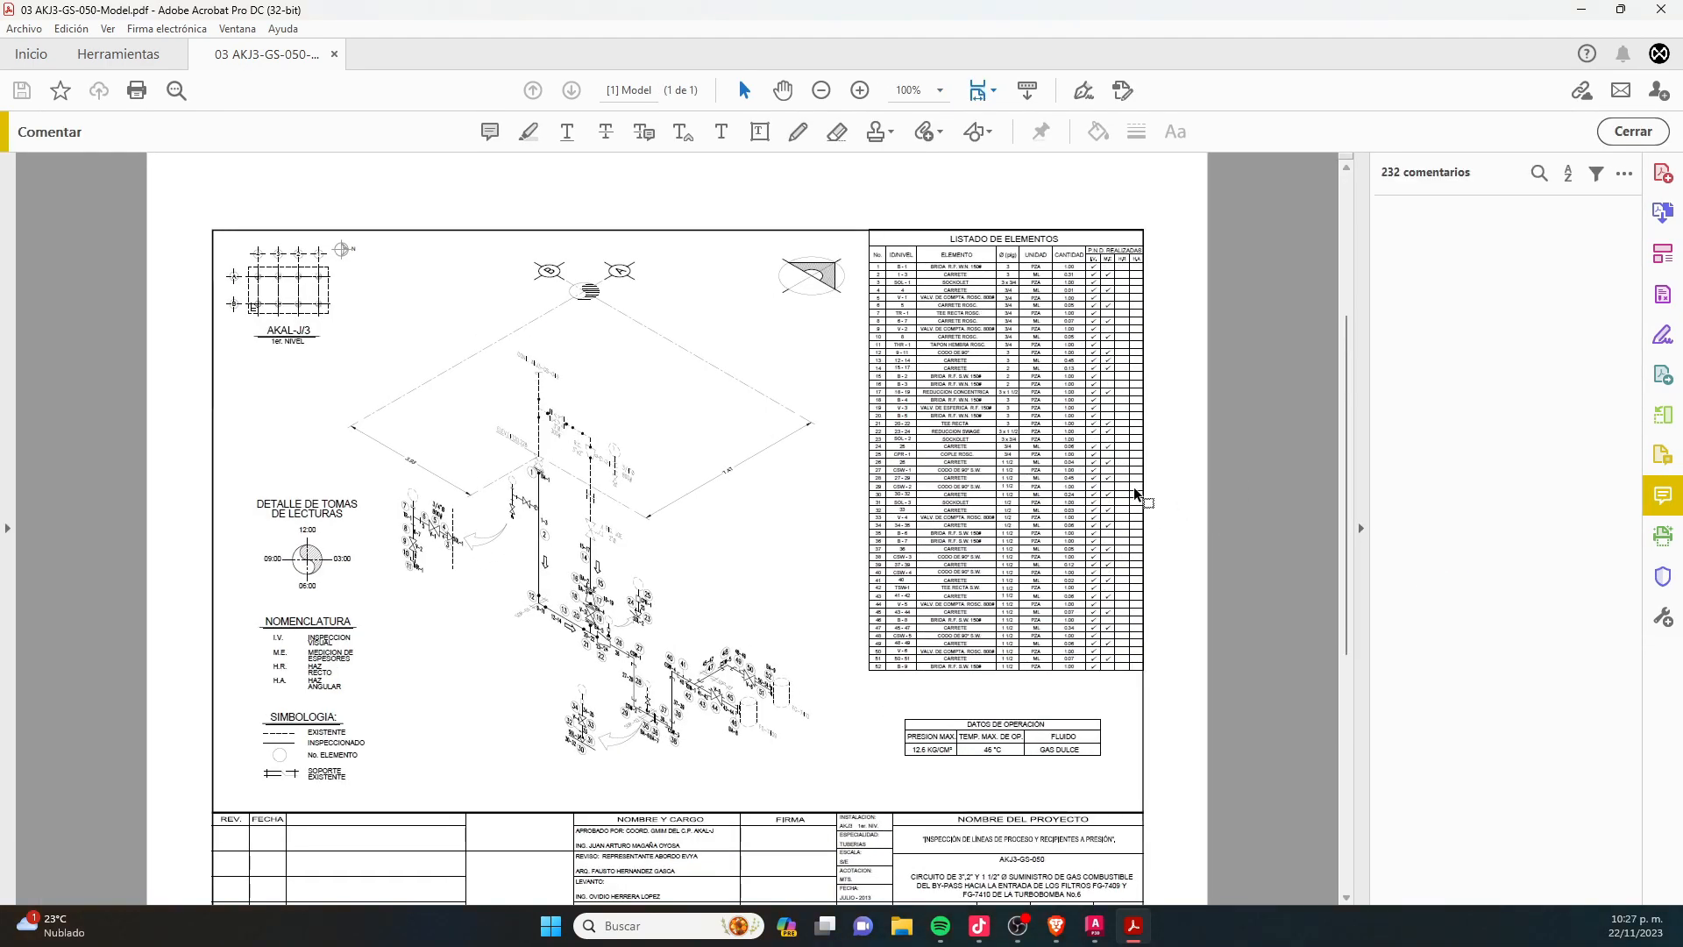
click(1362, 531)
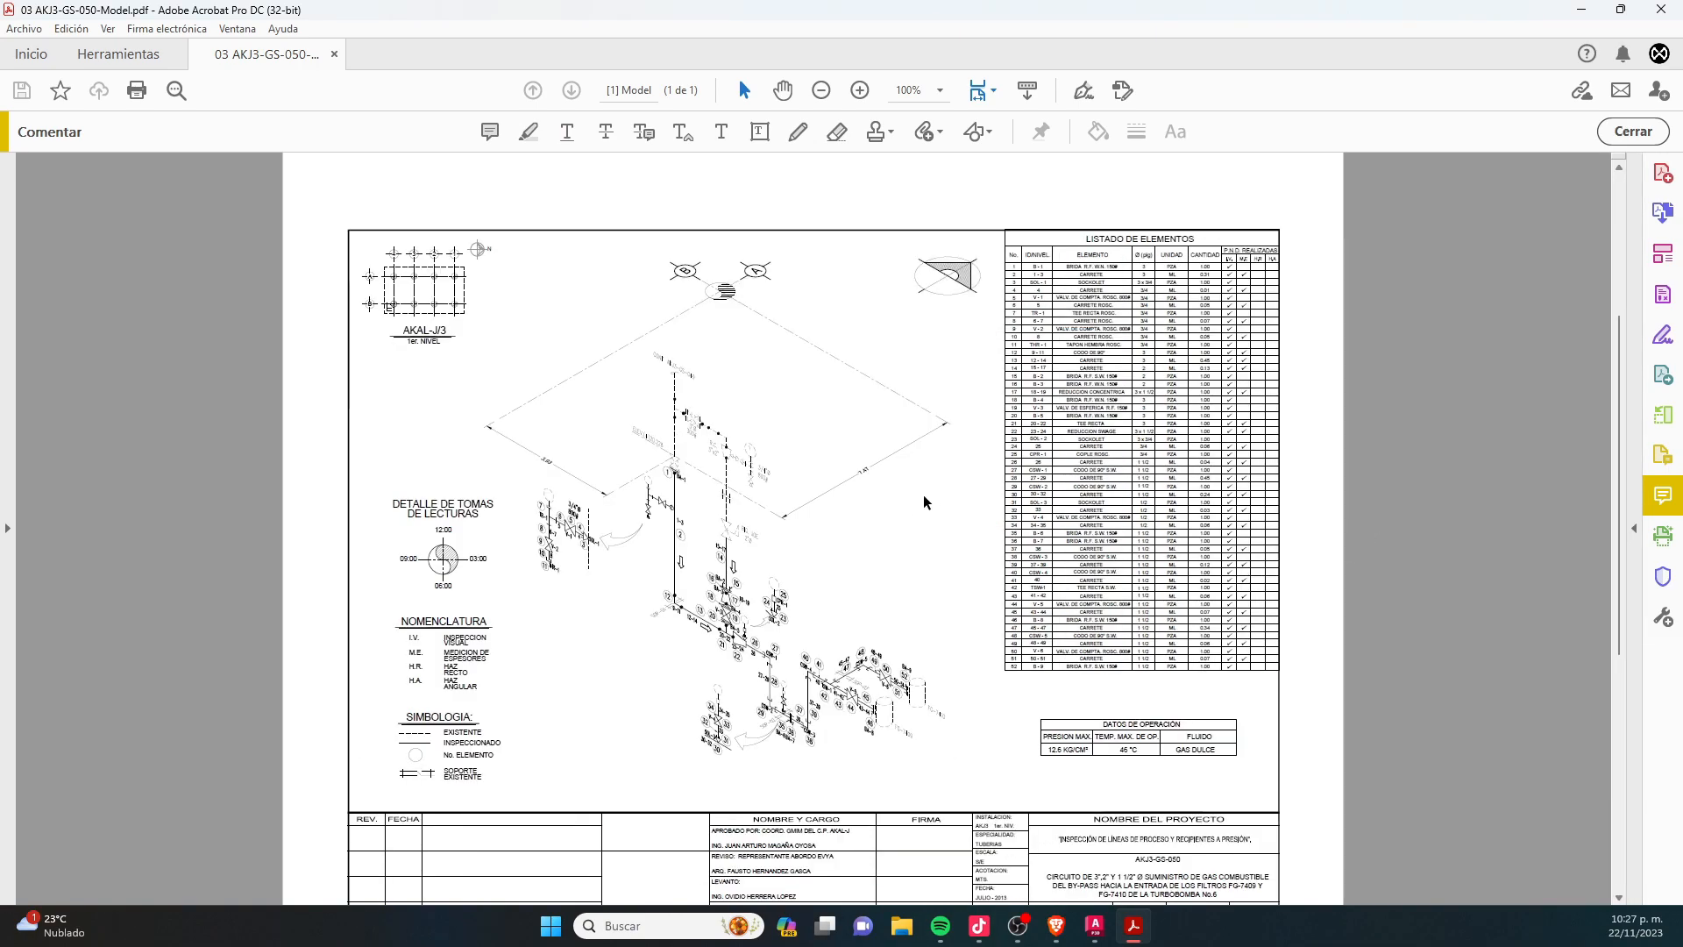
key(ctrl+equal)
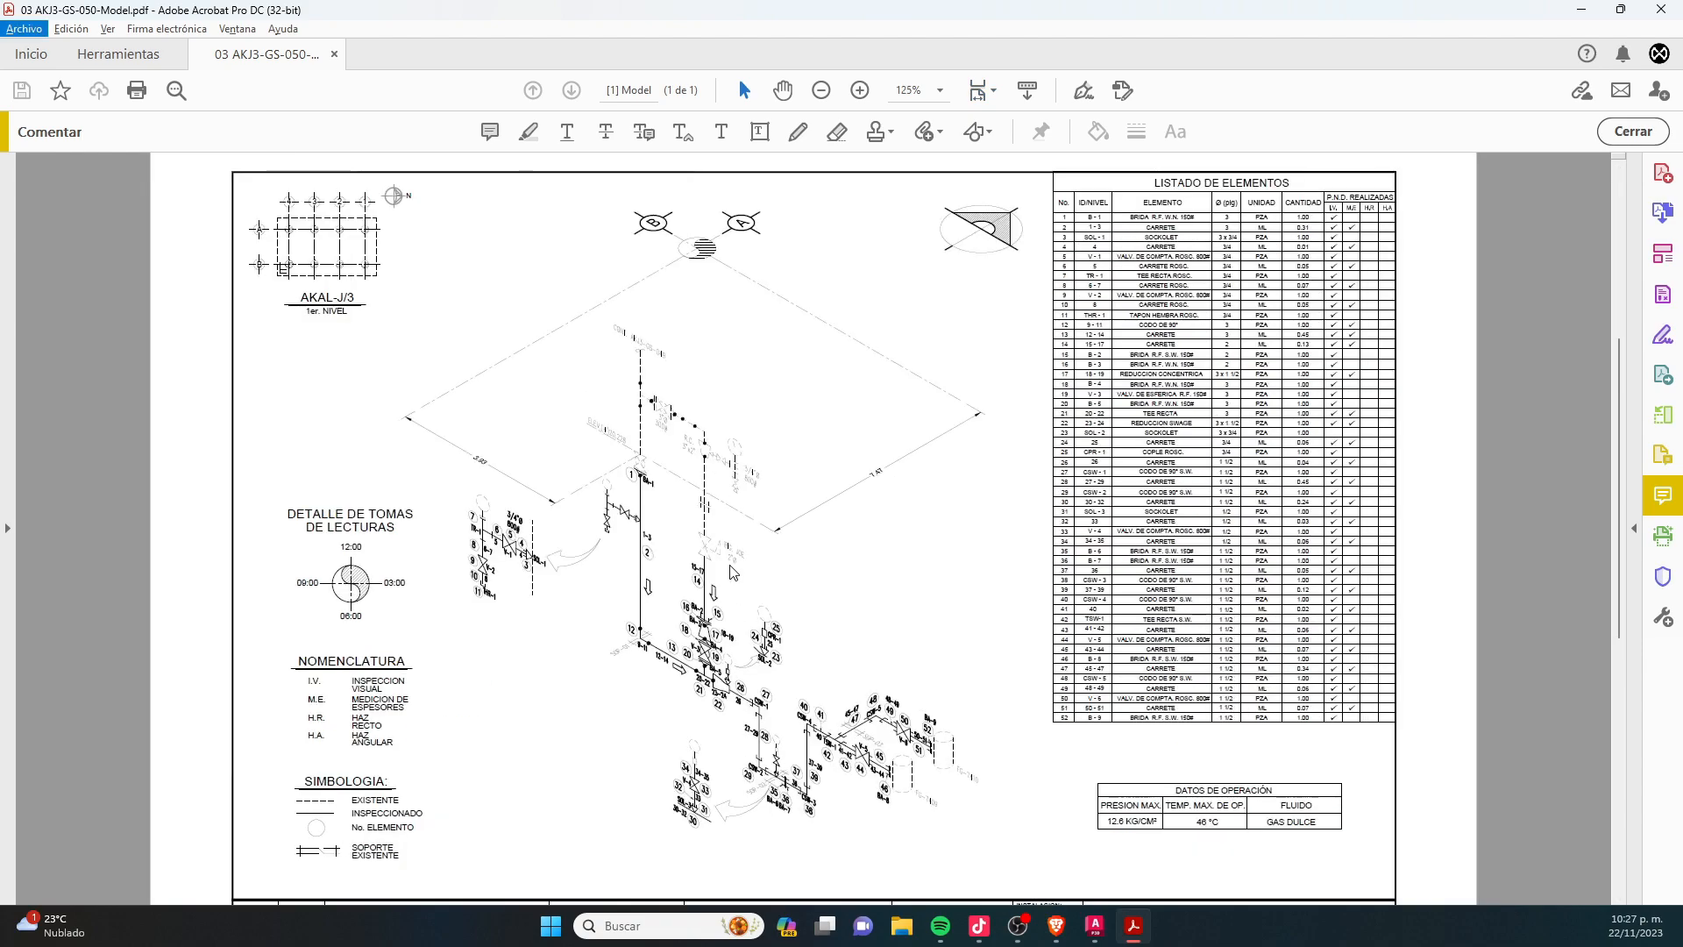
click(859, 92)
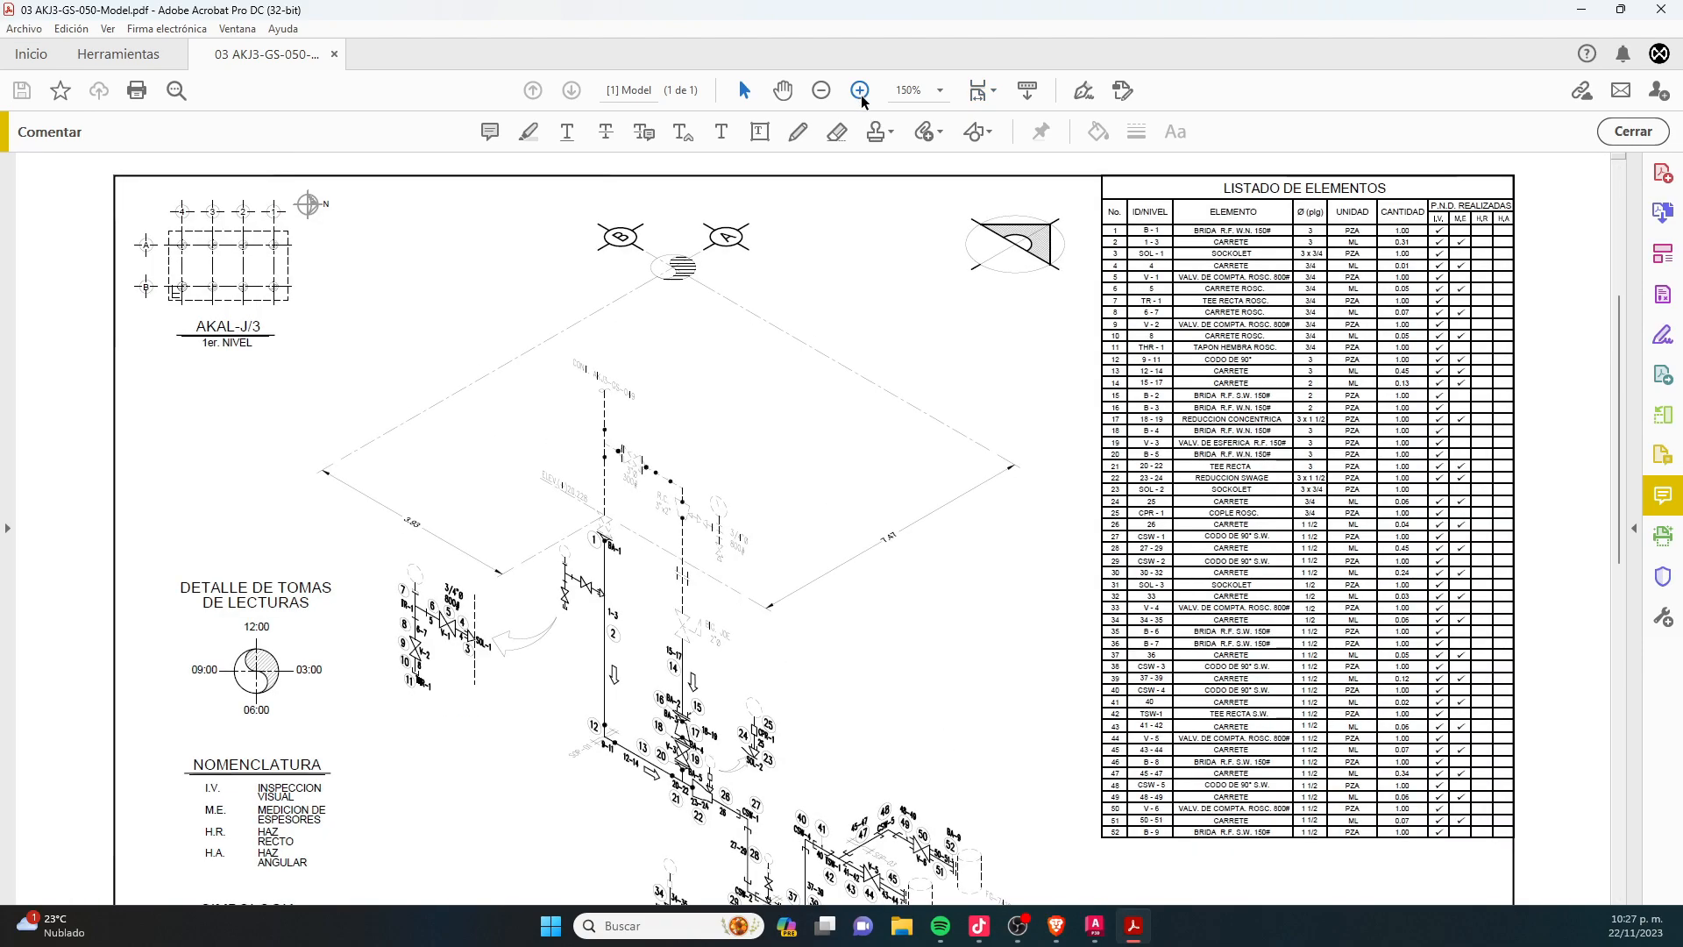
click(862, 96)
click(863, 96)
click(863, 95)
scroll(859, 328, down, 4)
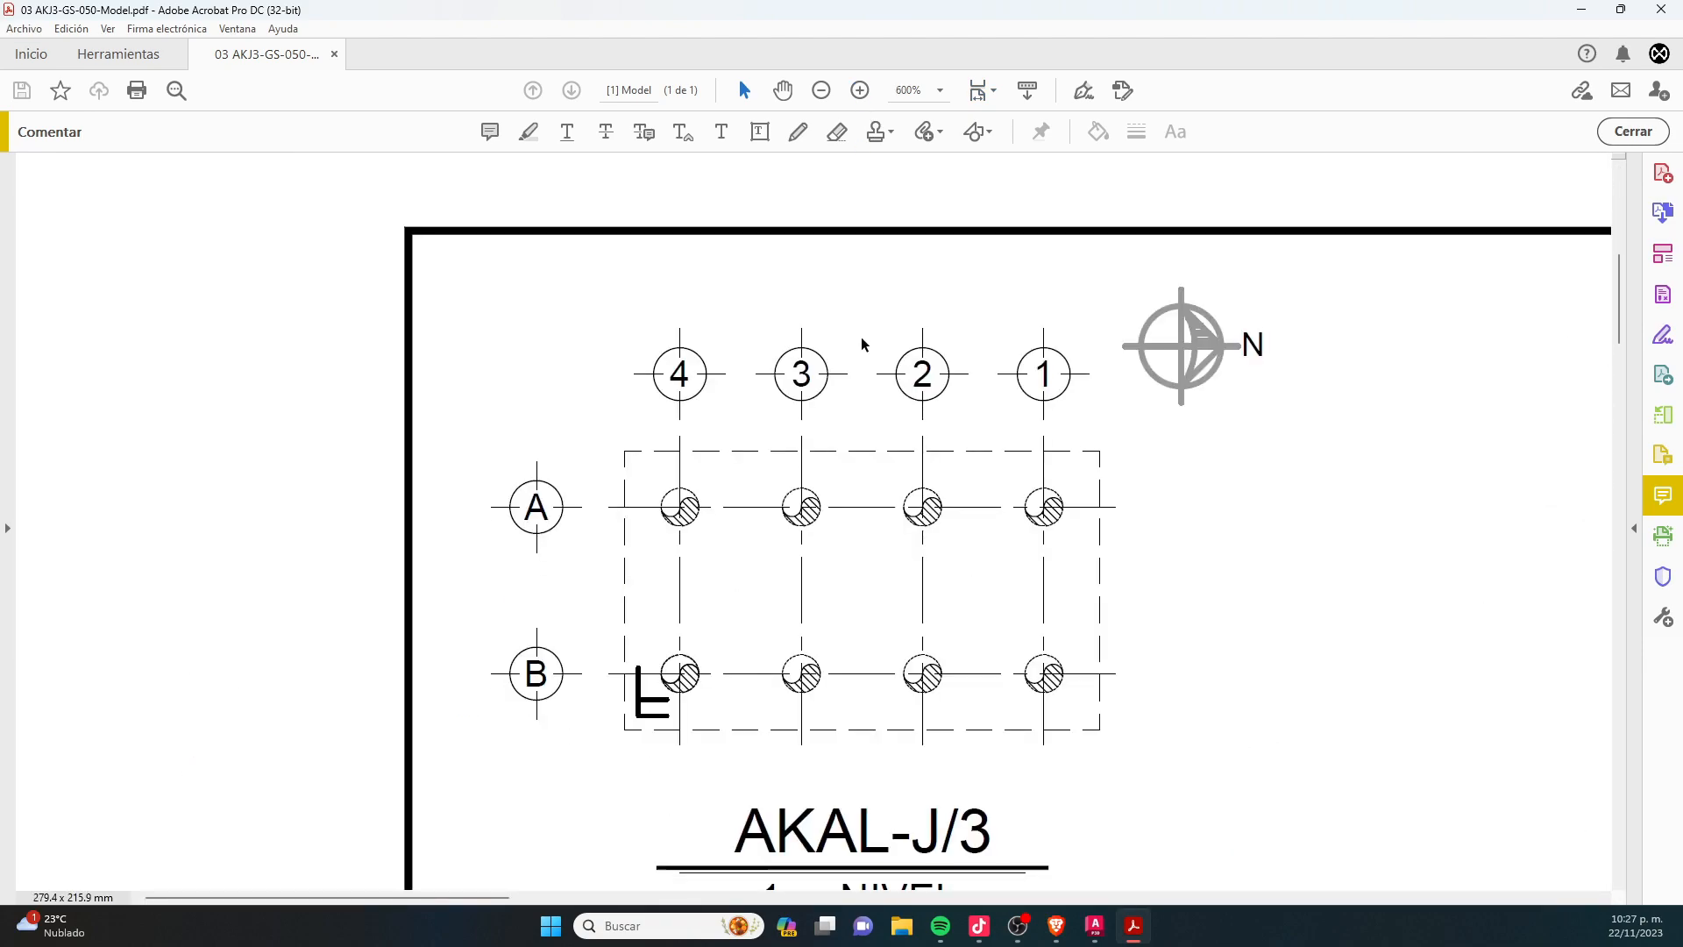
scroll(1379, 387, down, 1)
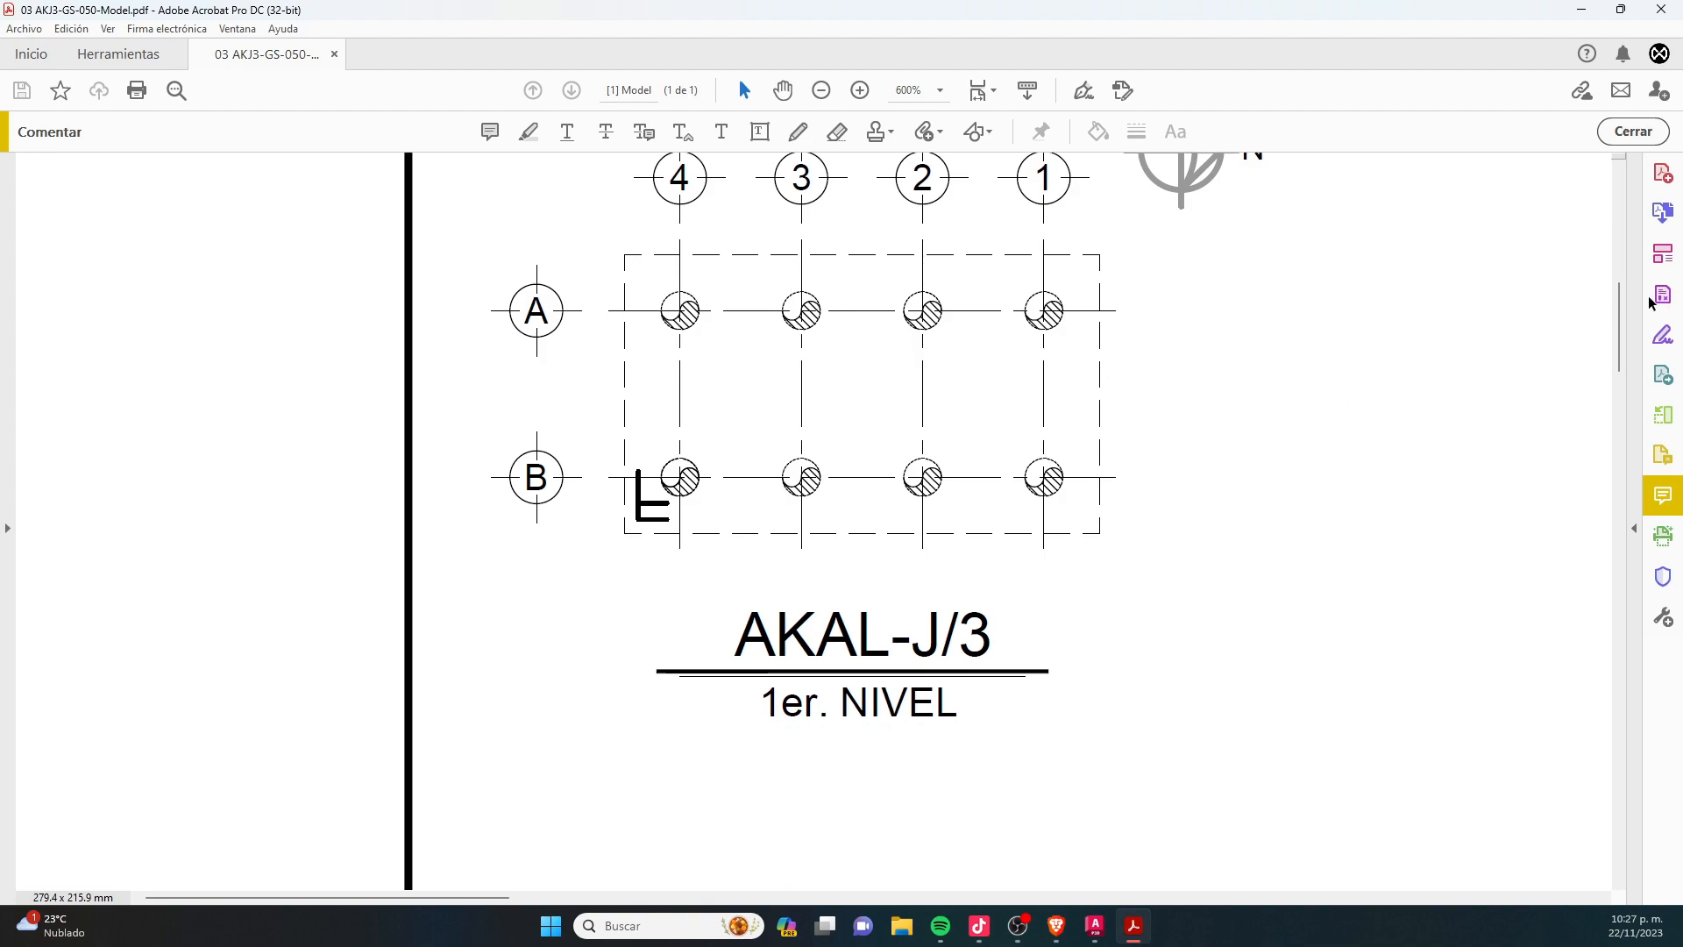
drag(1619, 322, 1613, 505)
mouse_move(372, 899)
mouse_down()
mouse_move(748, 829)
mouse_move(753, 811)
mouse_up()
- Arrange the plotted PDF on one half of the screen with the 03 AKJ3-GS-050.dwg drawing window beside it
drag(688, 8, 1682, 16)
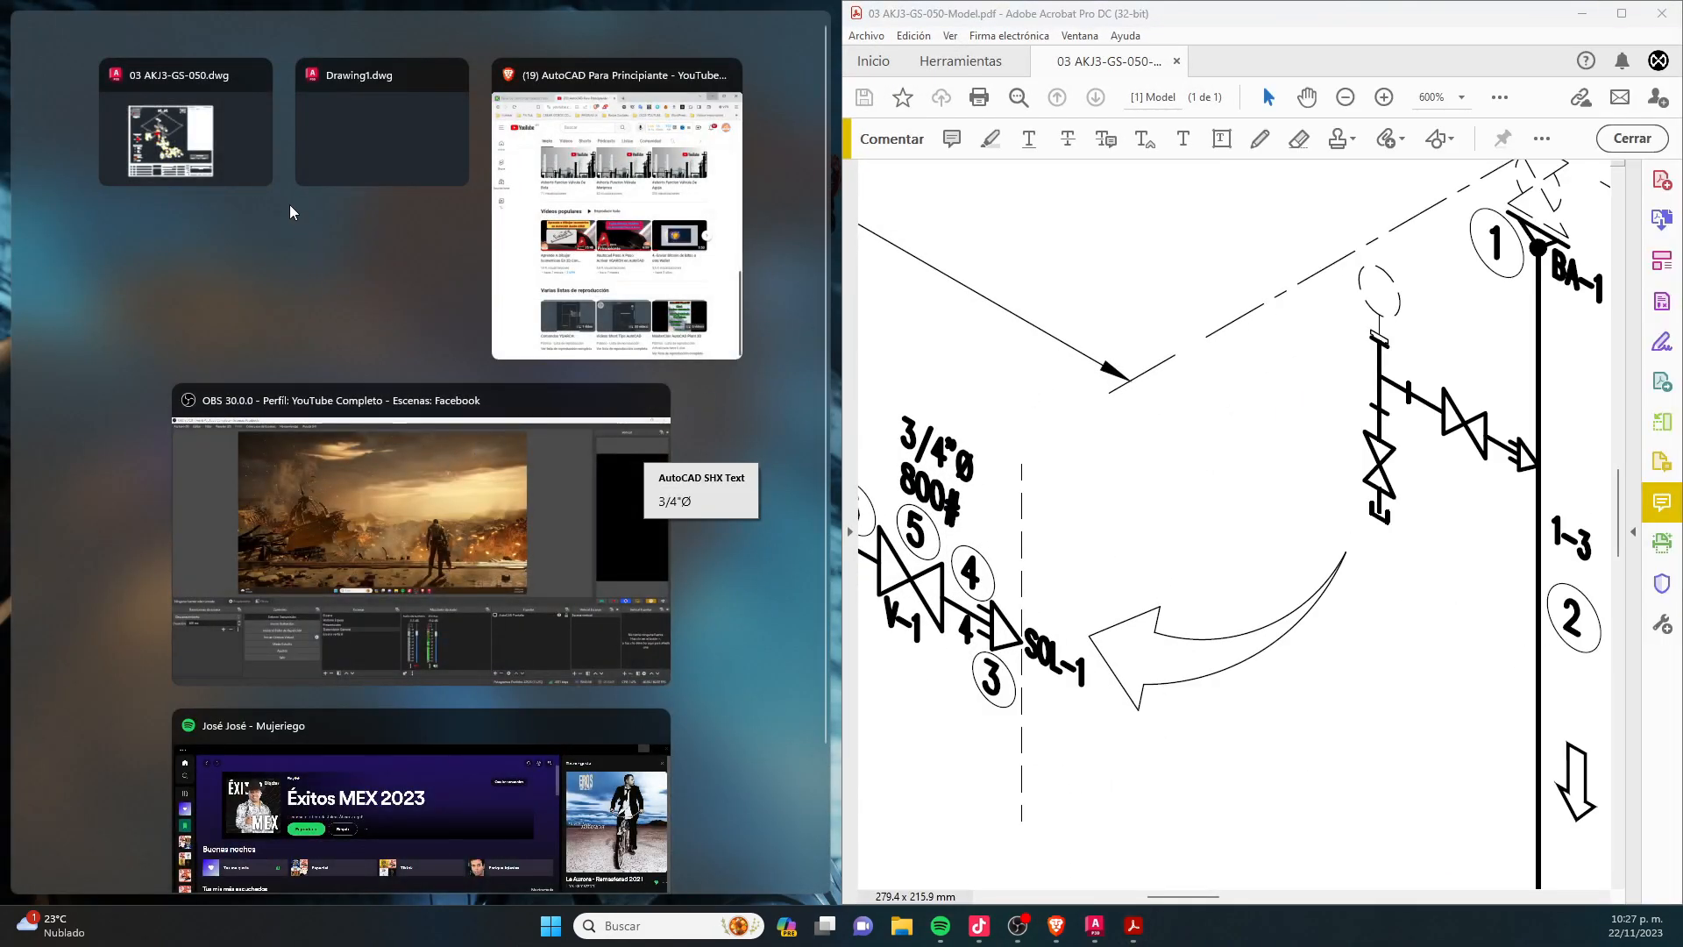
click(177, 149)
drag(987, 14, 242, 60)
scroll(205, 557, up, 2)
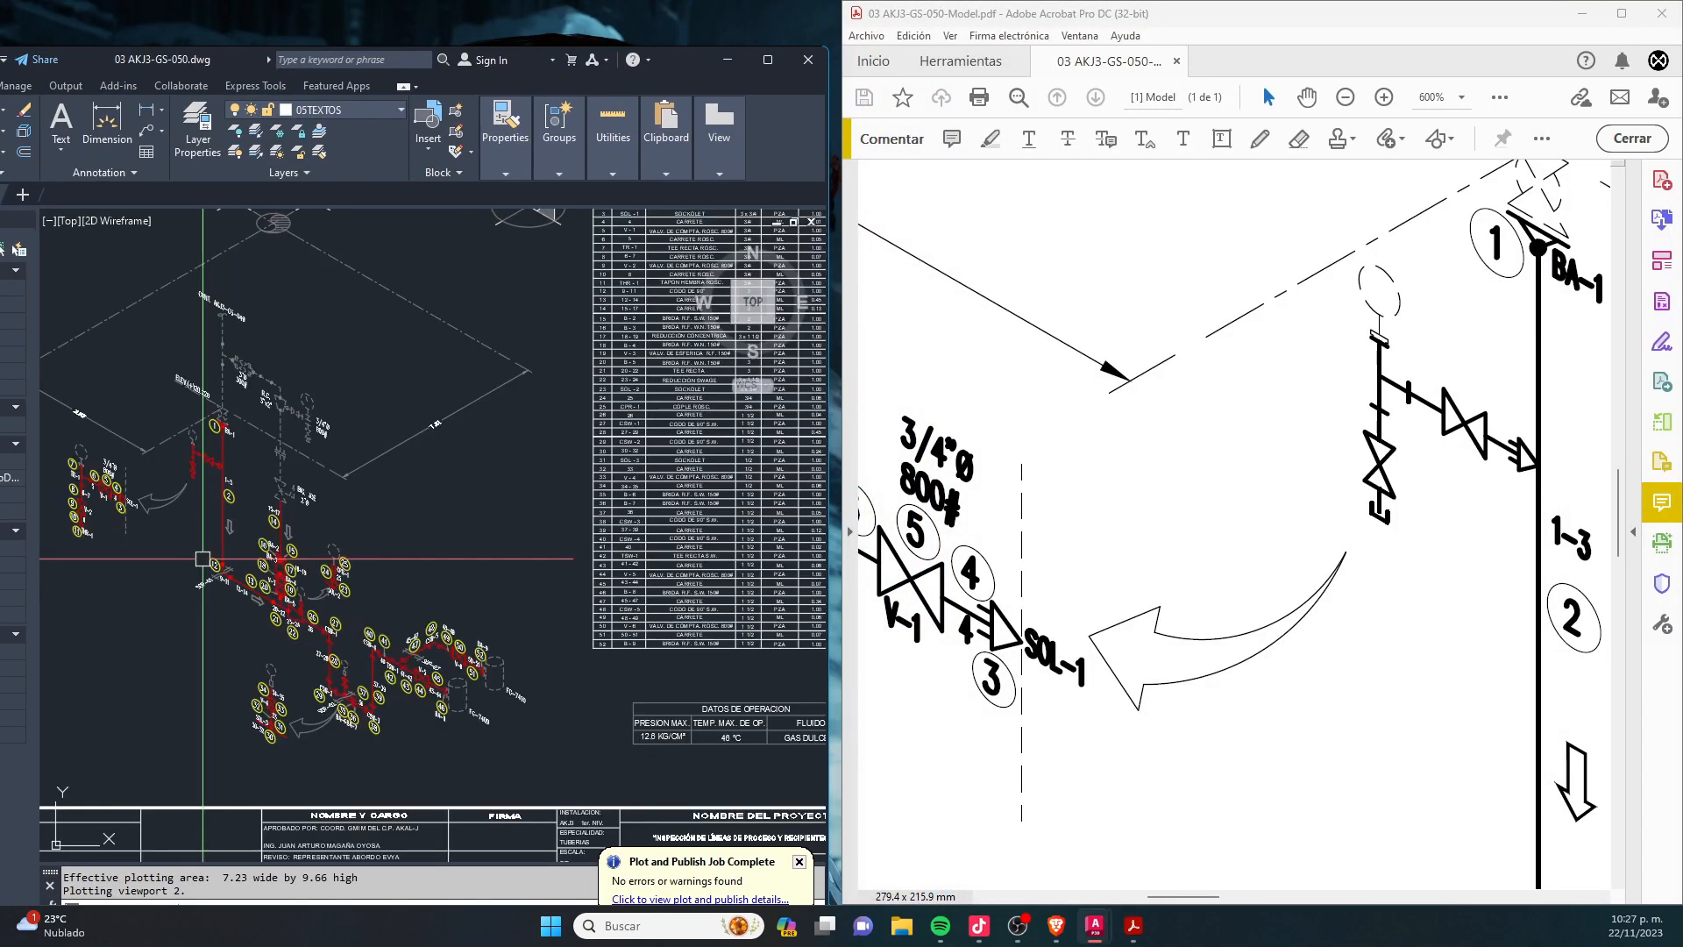
- Reduce the PDF magnification to 300% and compare the plotted isometric's lines with those in the drawing
click(1296, 554)
scroll(1298, 535, down, 1)
ctrl+scroll(1188, 427, down, 2)
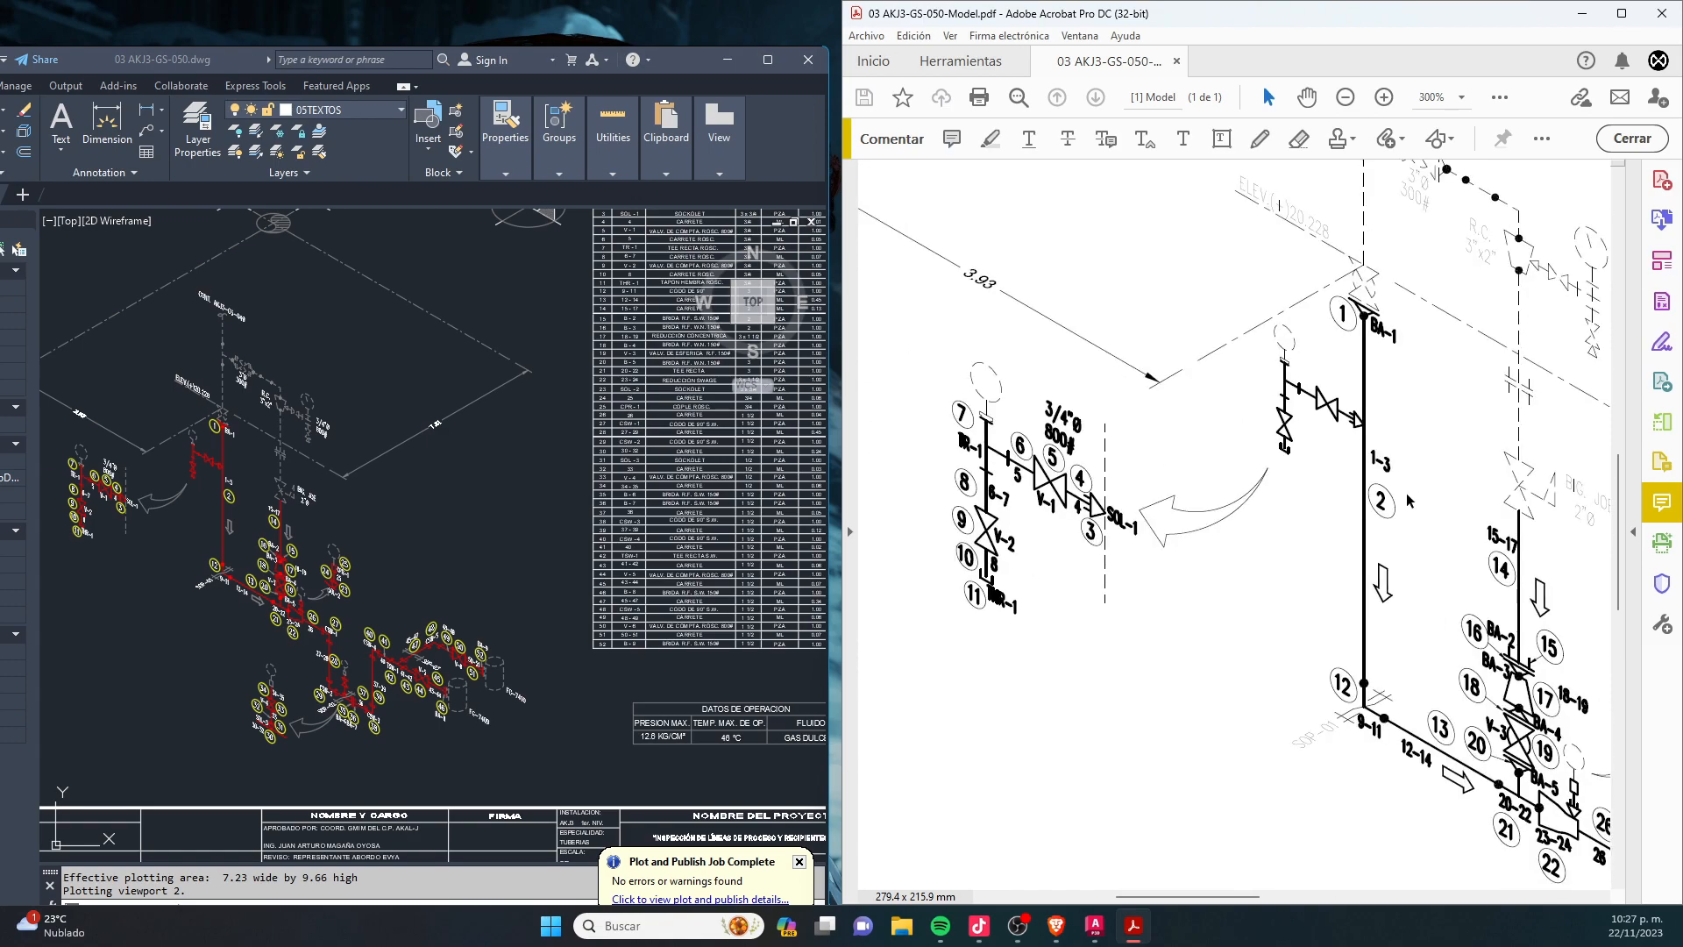
ctrl+scroll(1016, 426, up, 1)
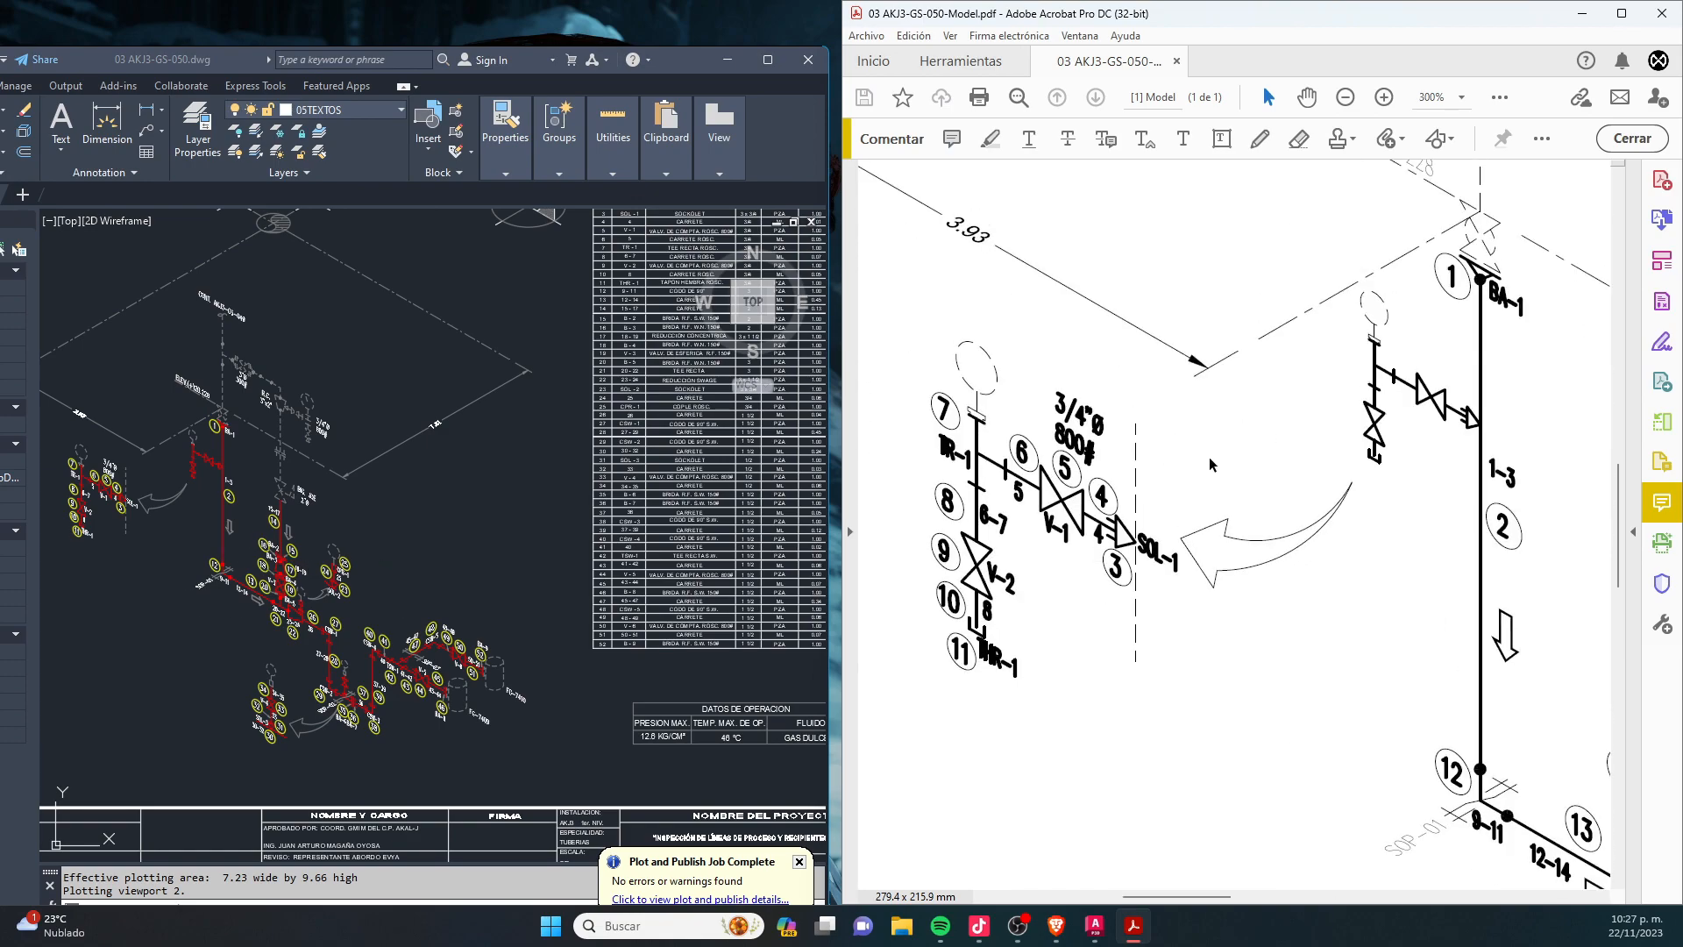
- Close the plotted PDF and maximize the AutoCAD window with the isometric drawing
click(1663, 14)
click(766, 59)
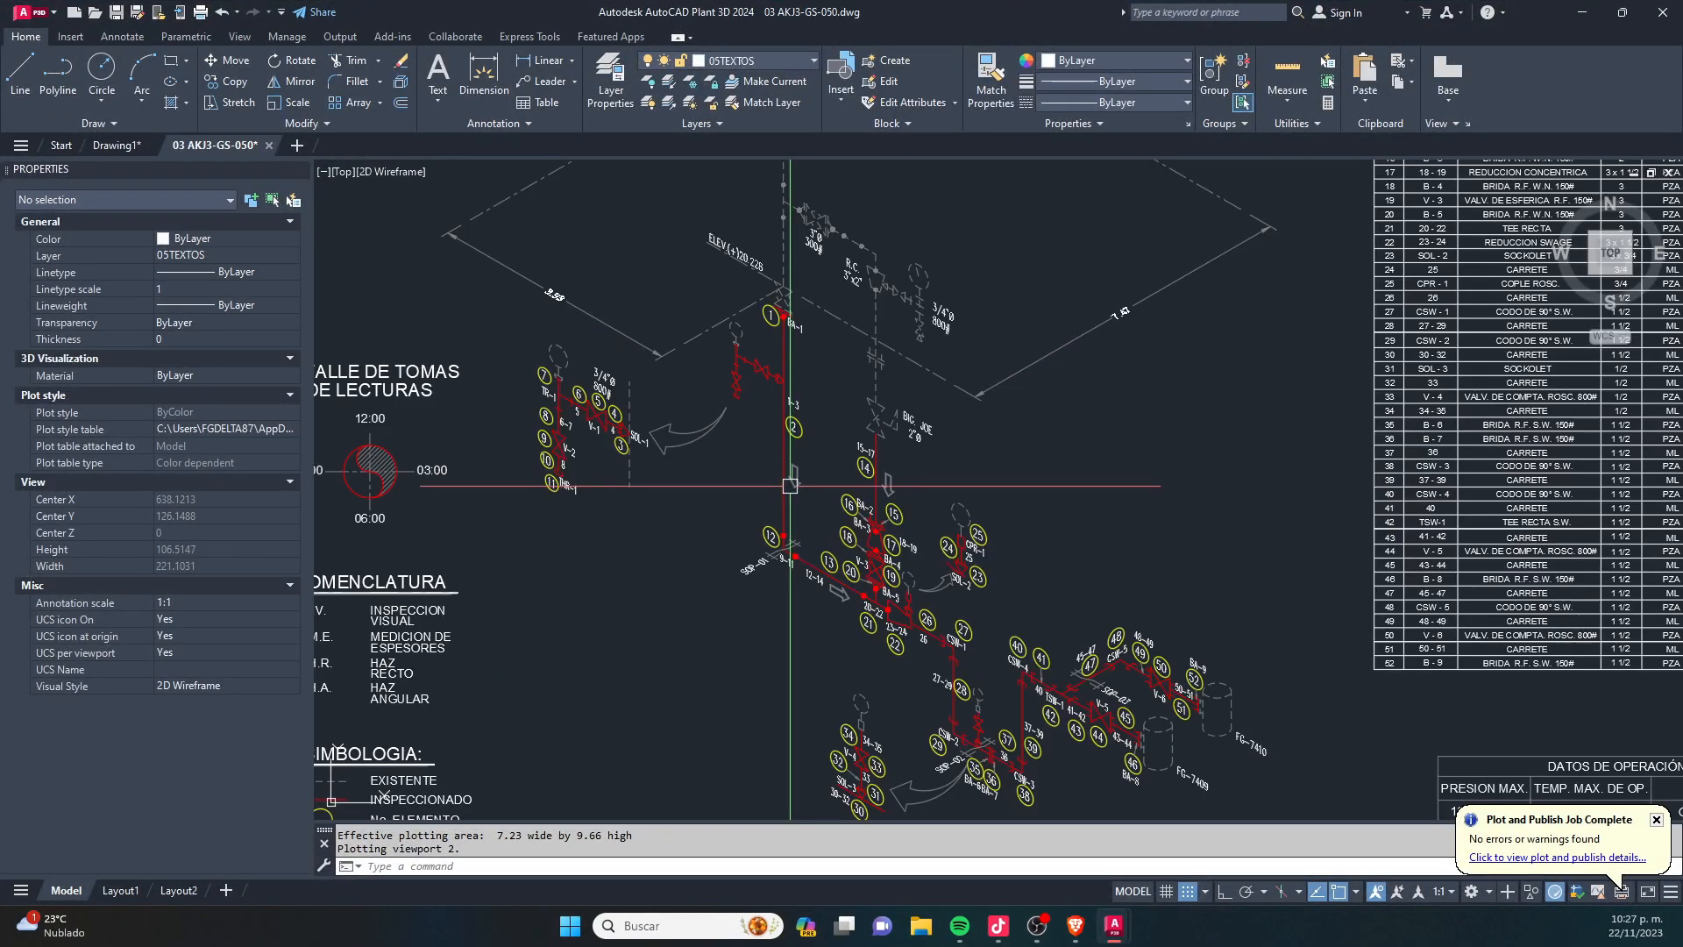
scroll(793, 489, down, 4)
scroll(790, 477, up, 6)
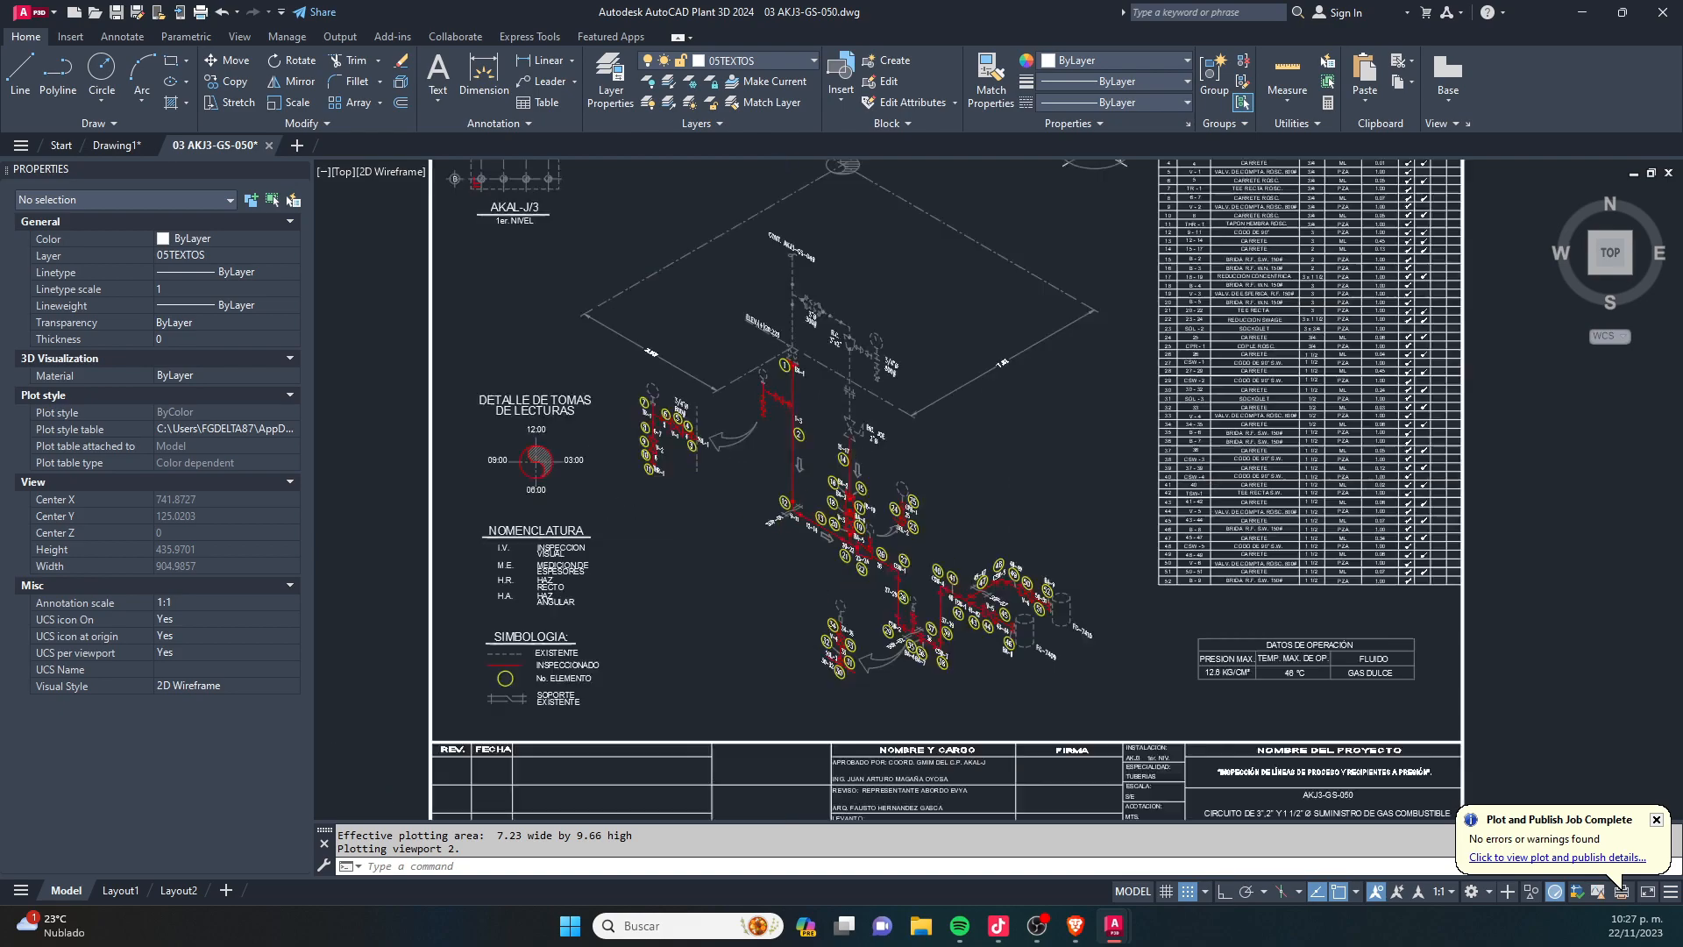
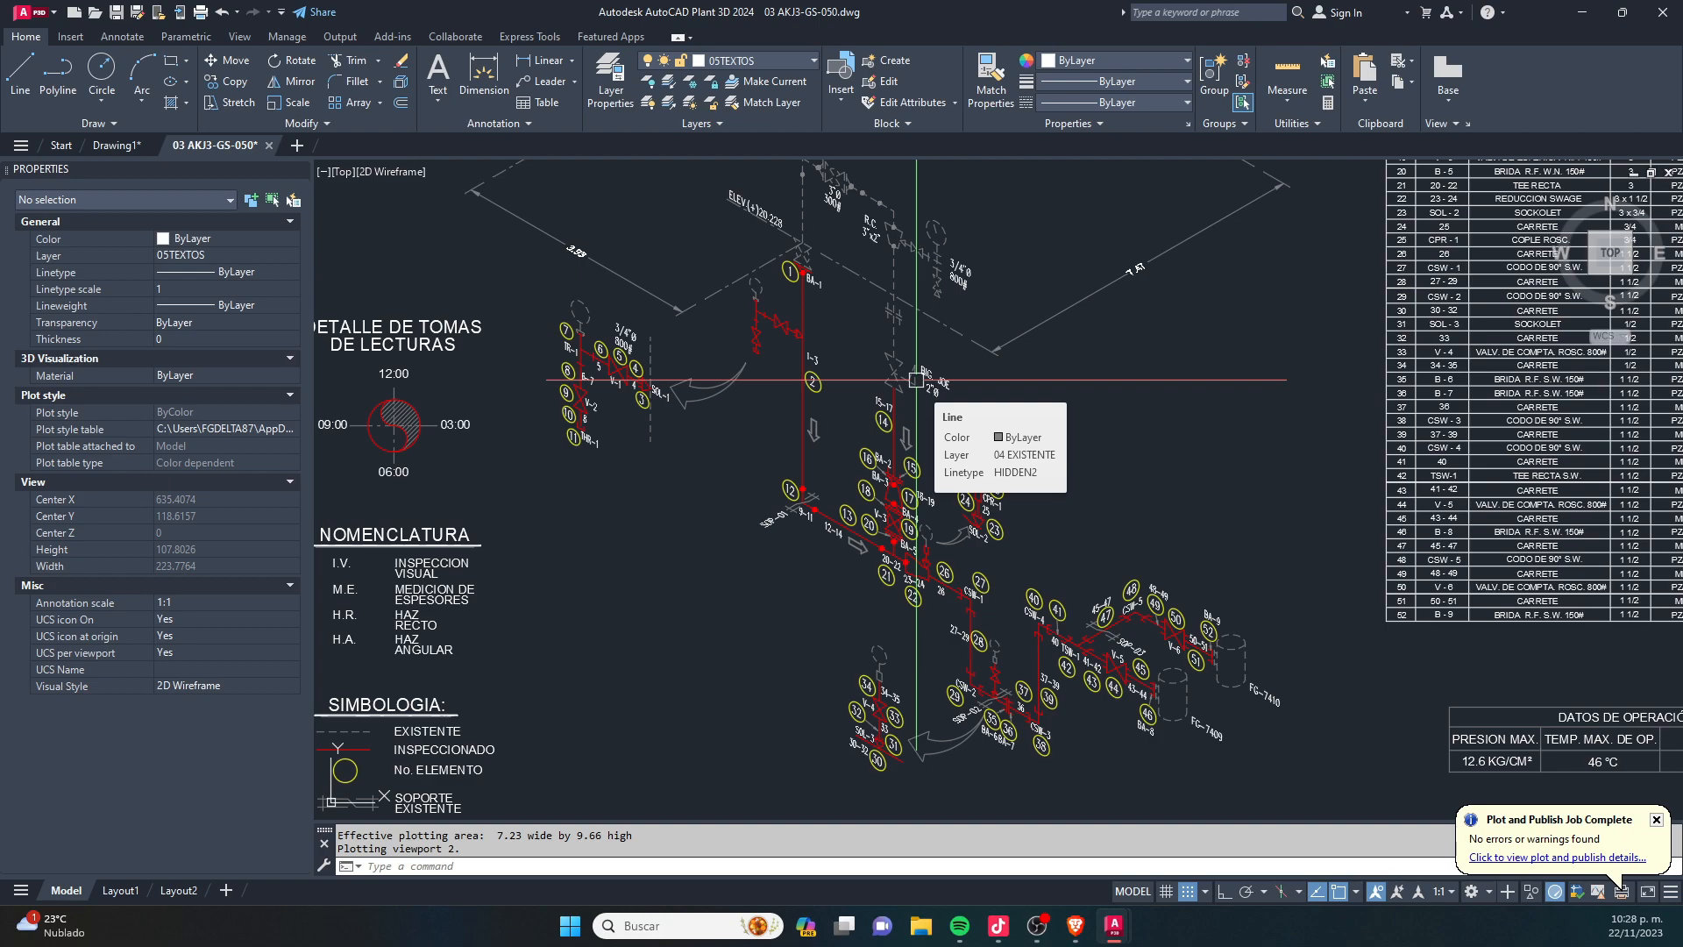
- Draw a circle about 61 units in diameter in the empty area below the drawing sheet
scroll(916, 380, down, 8)
key(Escape)
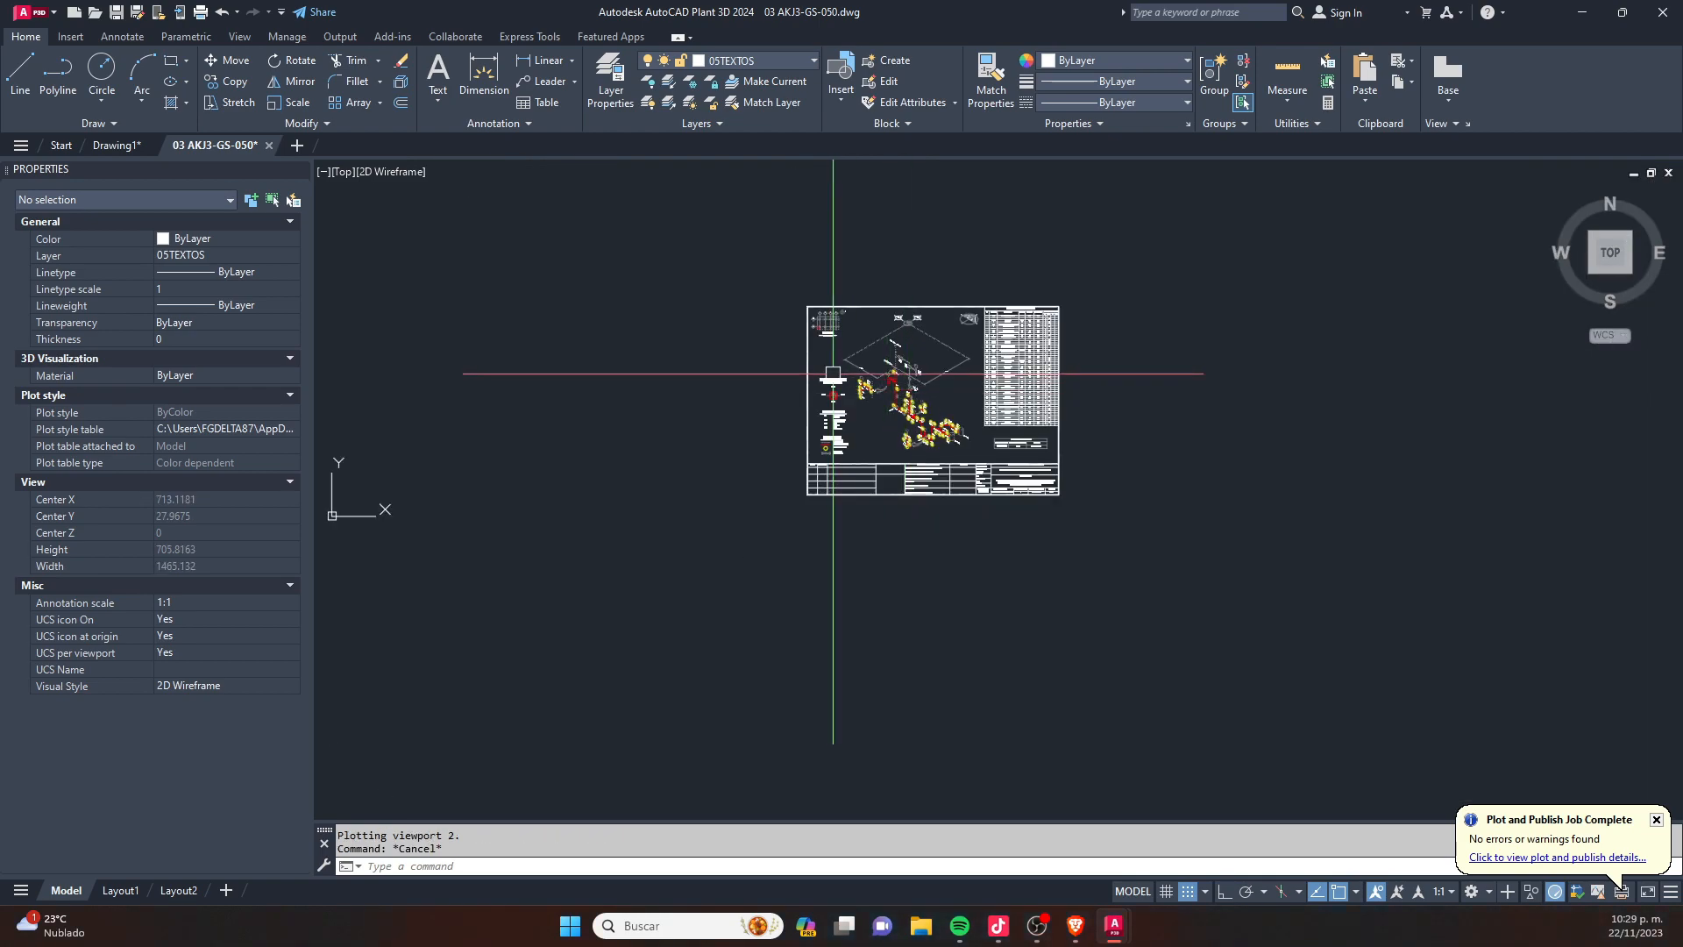
middle_drag(810, 604, 782, 466)
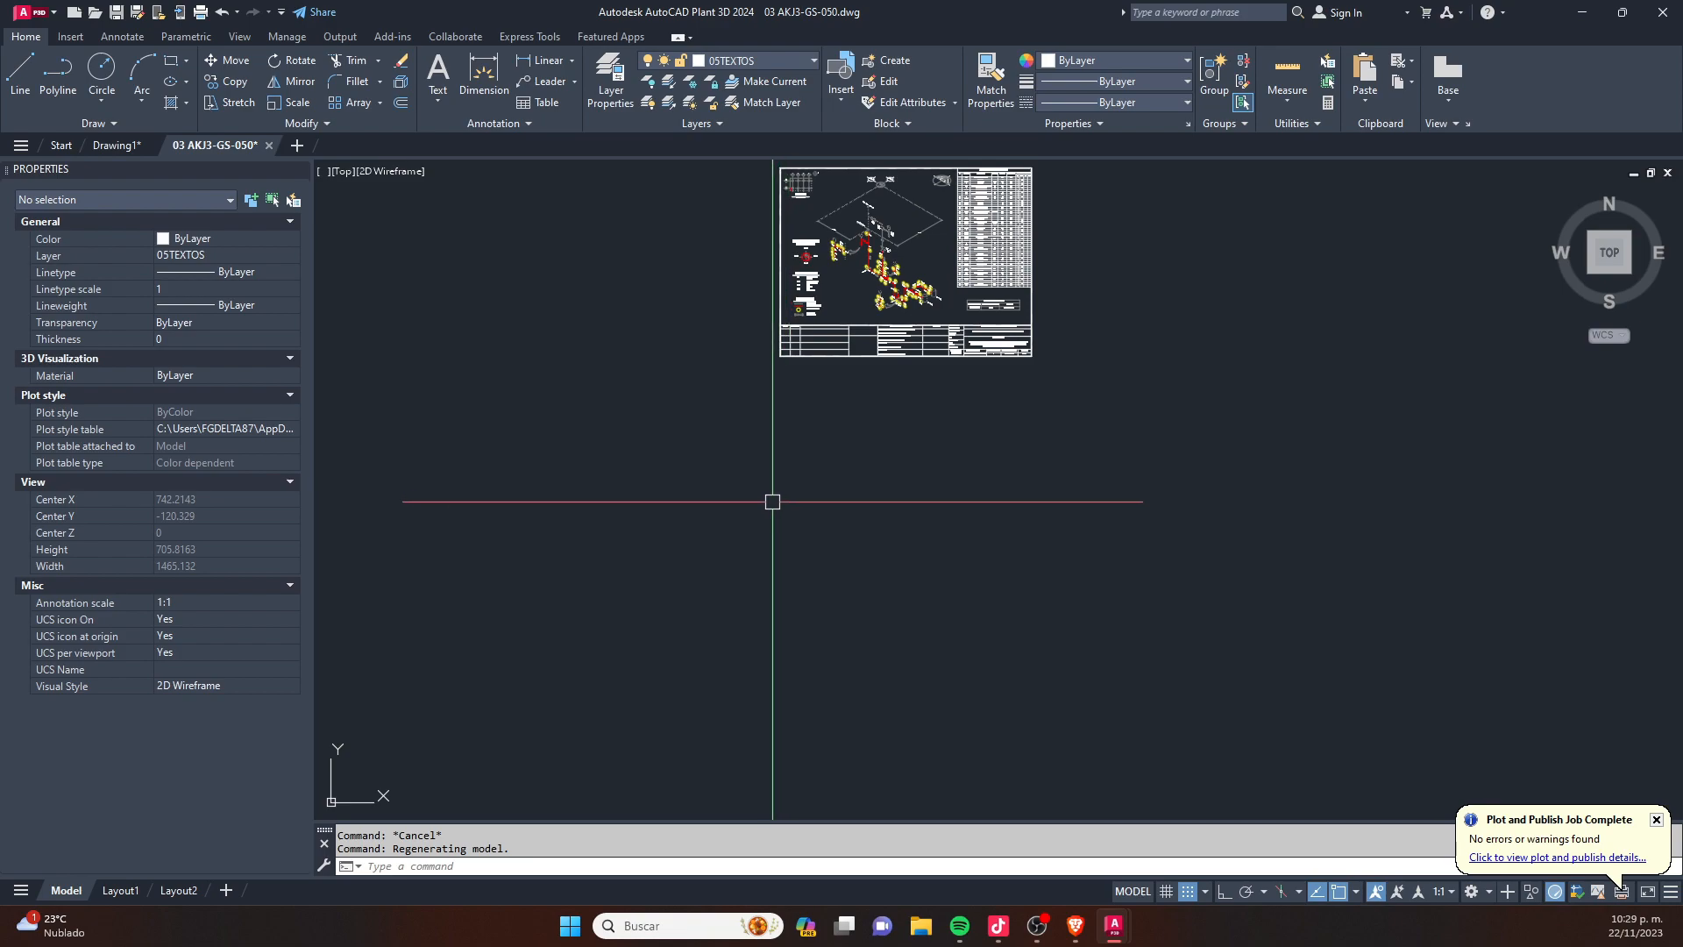
scroll(788, 476, up, 4)
text(CCC)
key(Return)
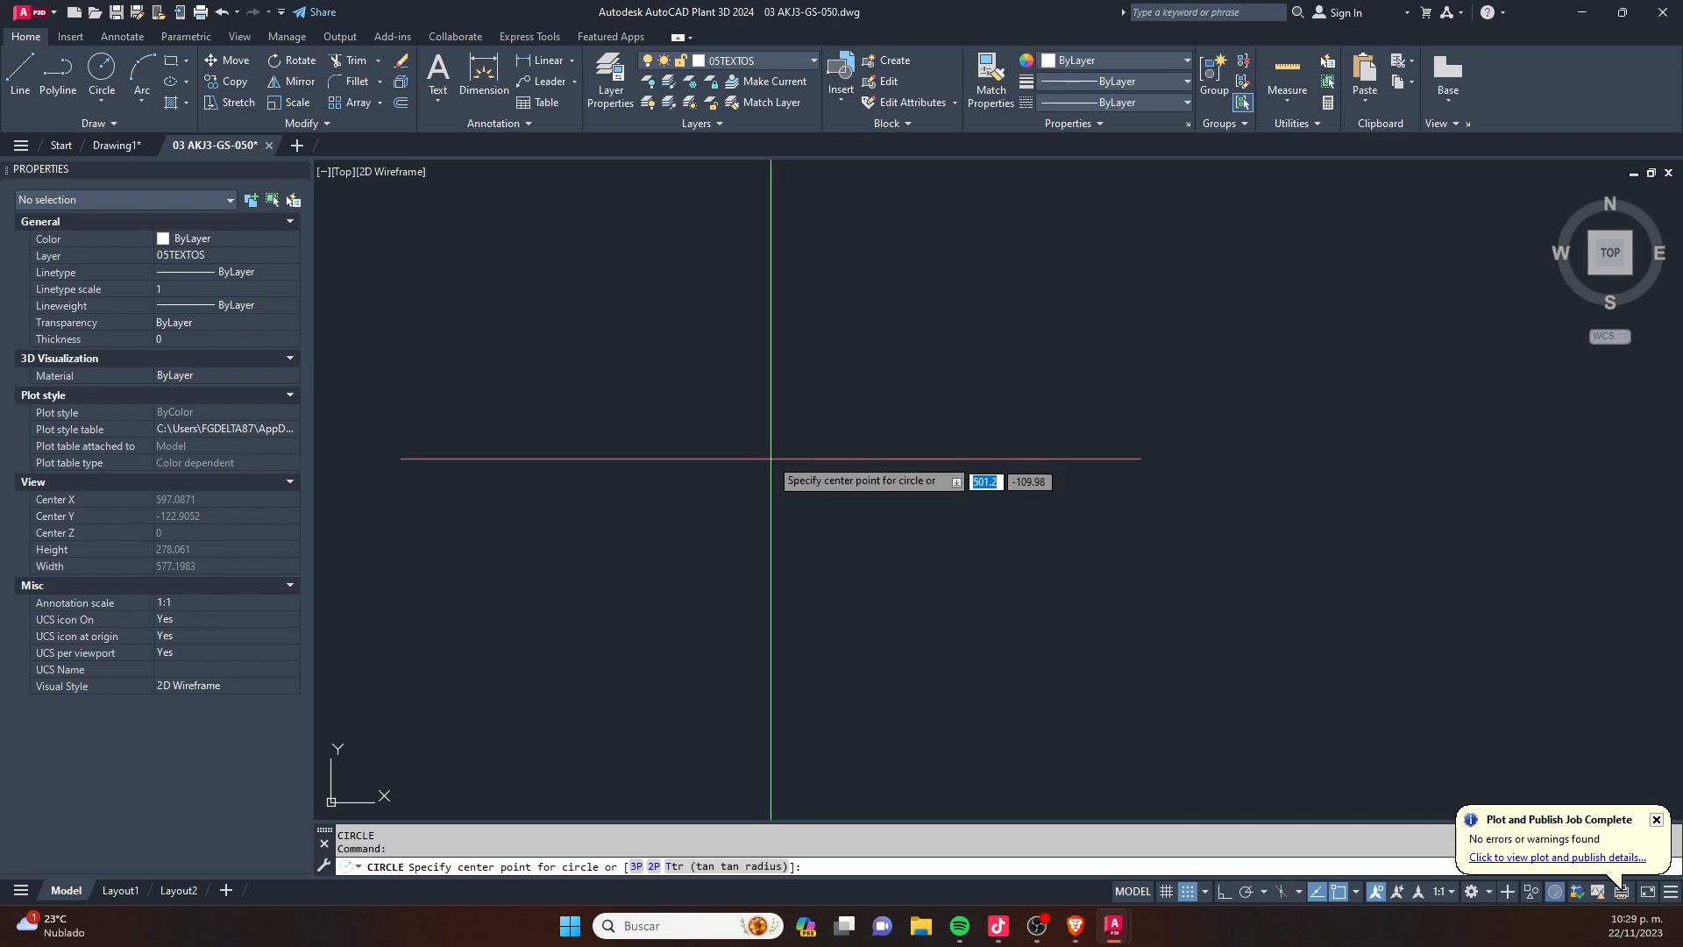
click(739, 405)
click(767, 472)
key(Escape)
- Copy the circle horizontally to its right so the two circles stand side by side with a gap
mouse_move(915, 369)
mouse_down()
mouse_move(710, 406)
mouse_move(766, 406)
mouse_move(819, 350)
mouse_move(578, 477)
mouse_up()
text(co)
key(Return)
click(545, 558)
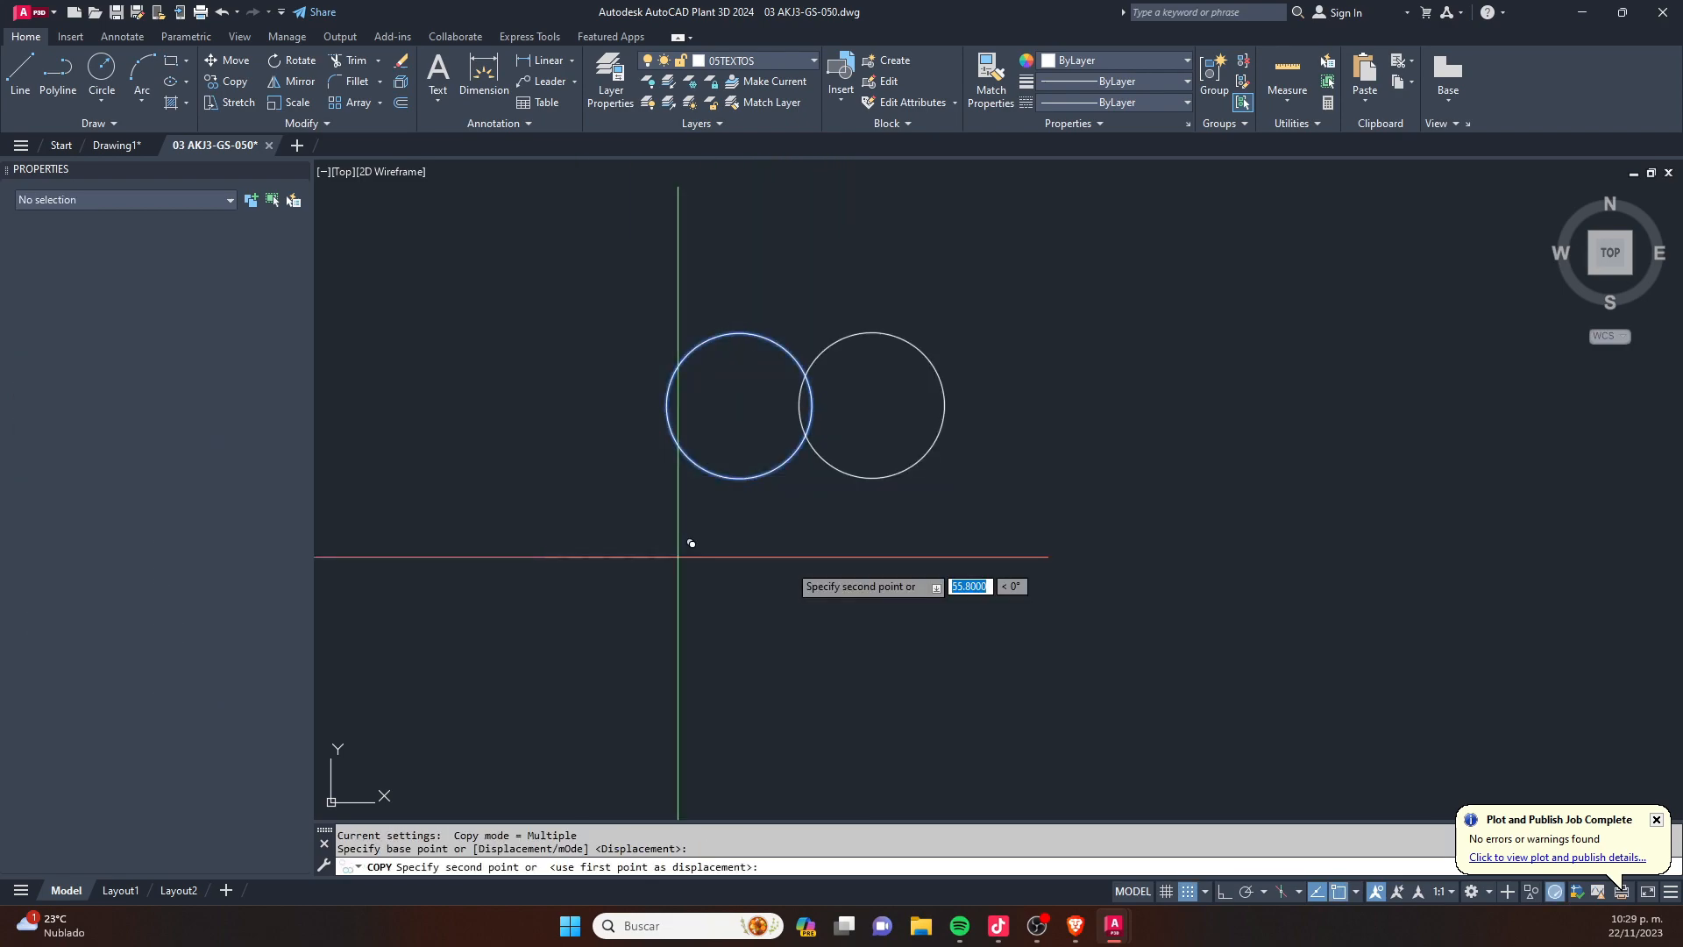
click(867, 560)
key(Escape)
- Draw a vertical line joined to a horizontal line about 119 units long, forming a right-angled corner to the right of the circles
middle_drag(1098, 444, 557, 470)
text(l)
key(Return)
click(780, 292)
scroll(780, 489, down, 4)
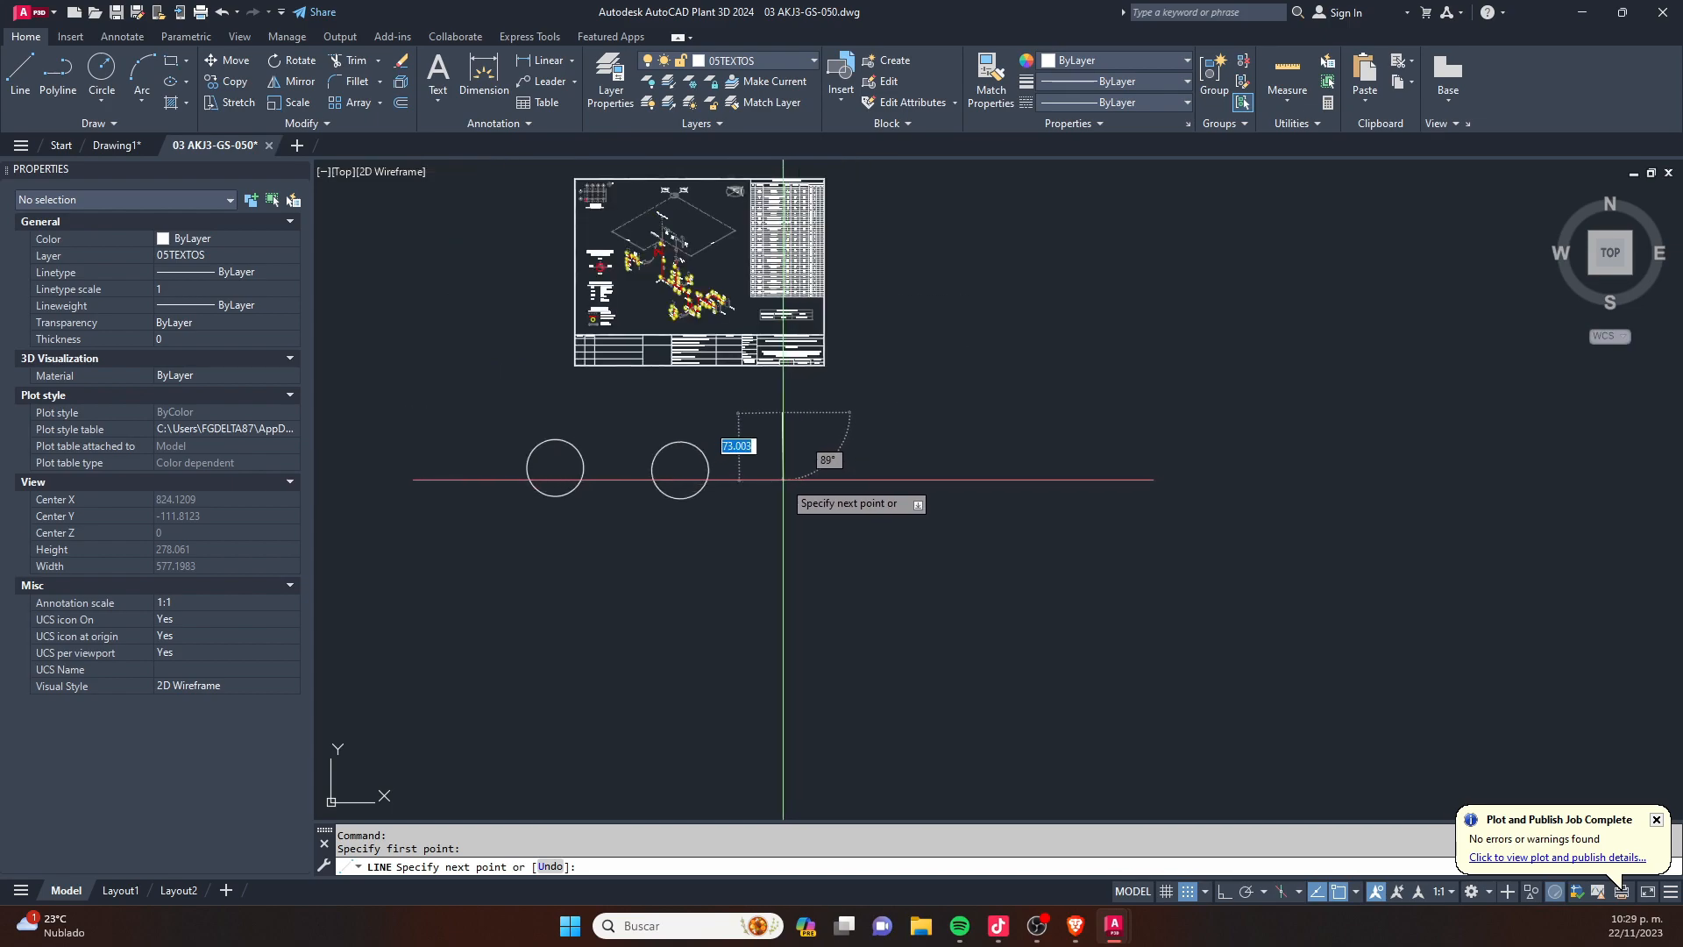
key(F8)
click(891, 484)
key(Escape)
- Draw a horizontal line about 88 units long below the circles
key(Escape)
scroll(571, 584, up, 4)
text(l)
key(Return)
click(572, 584)
click(777, 584)
- Draw a second horizontal line about 126 units long to the right of the first one
key(Escape)
text(l)
key(Return)
click(894, 579)
click(1189, 571)
- Draw a diagonal line about 171 units long, with ortho mode off, to the lower right of the horizontal lines
key(Escape)
middle_drag(1183, 467, 842, 482)
key(Escape)
scroll(849, 526, down, 4)
key(Escape)
text(l)
key(Return)
click(895, 640)
key(F9)
key(F9)
key(F8)
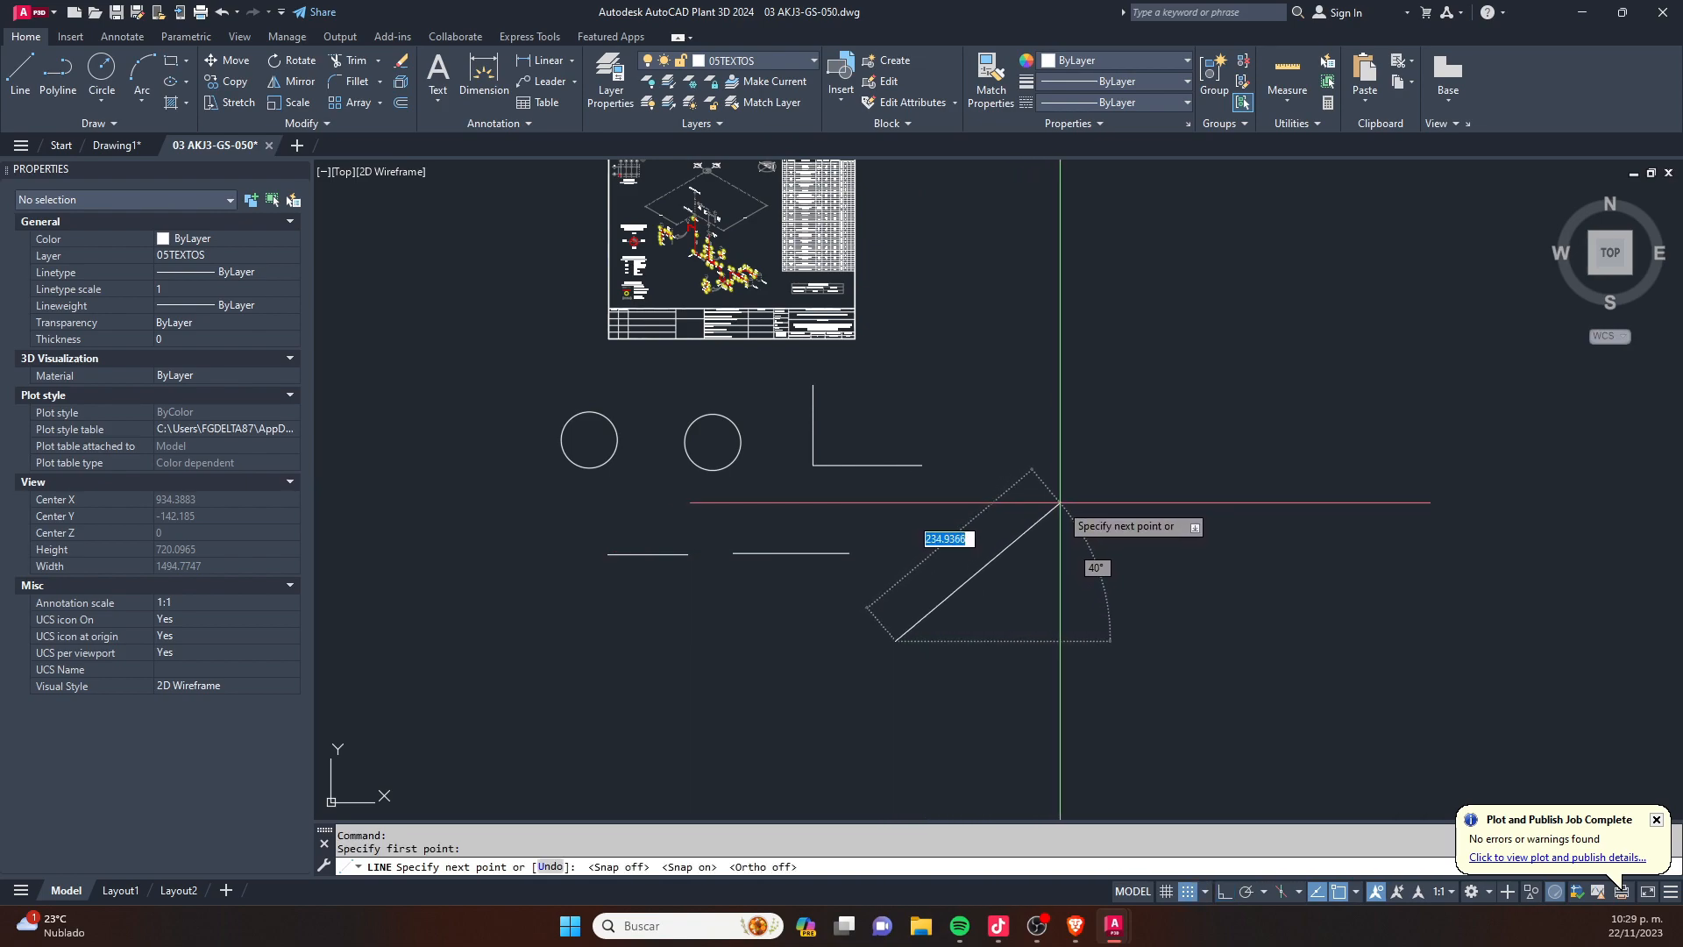
click(1010, 535)
key(Escape)
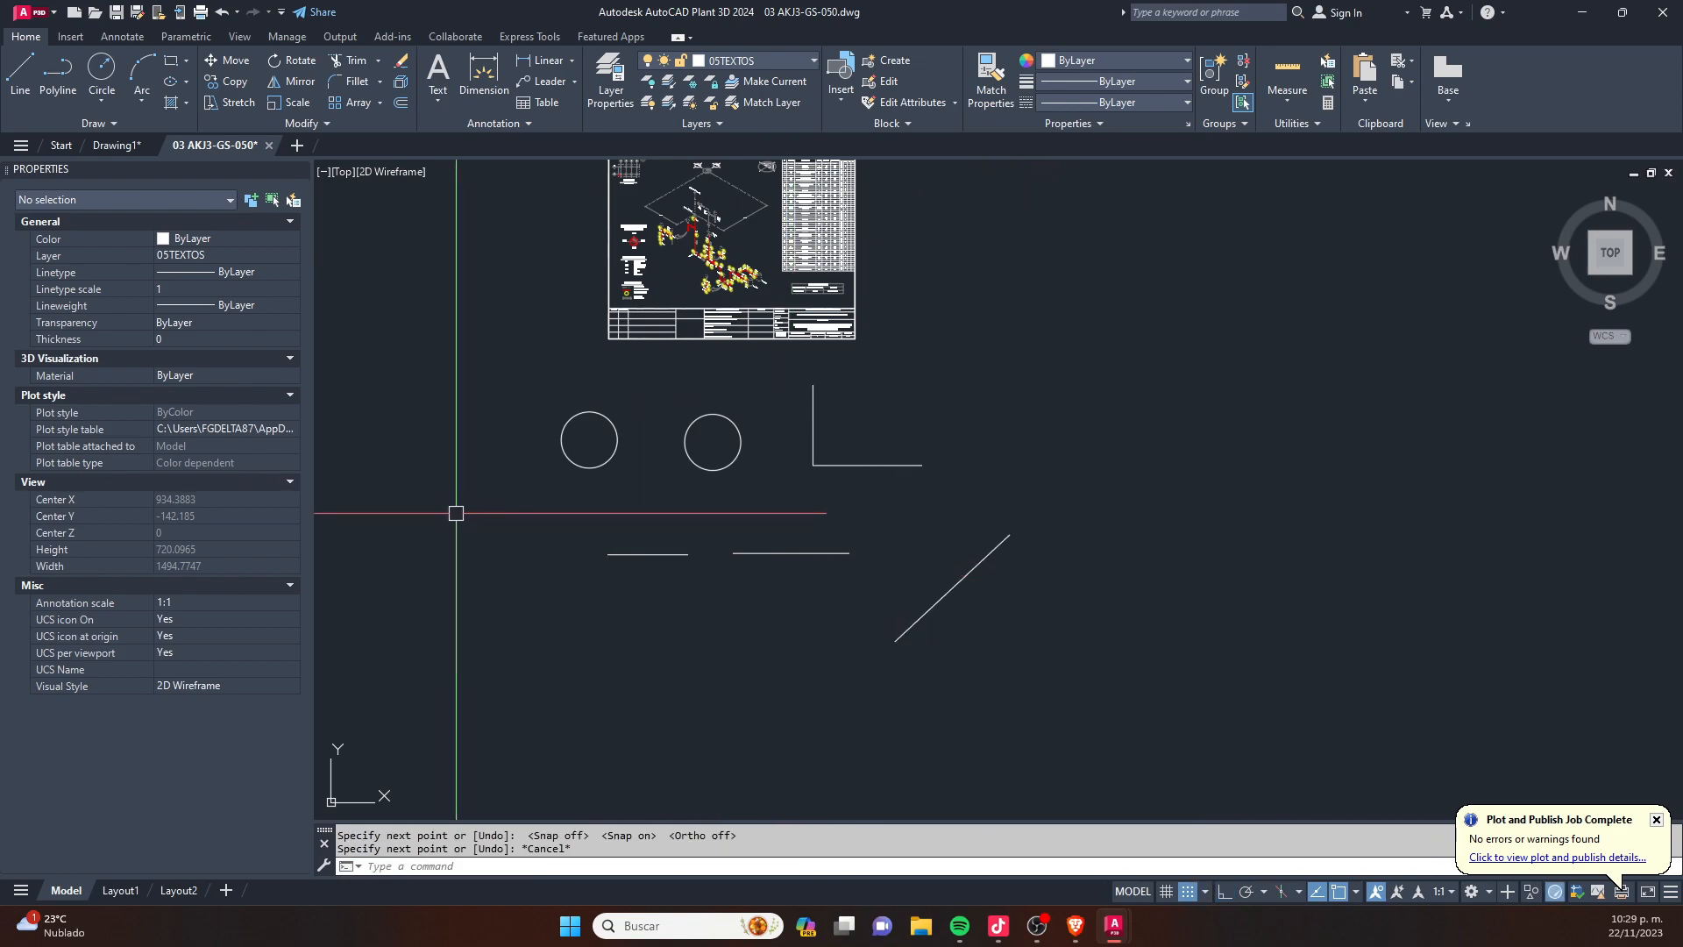
- Add a diameter dimension to the left circle, with its text placed inside the circle
scroll(610, 444, up, 2)
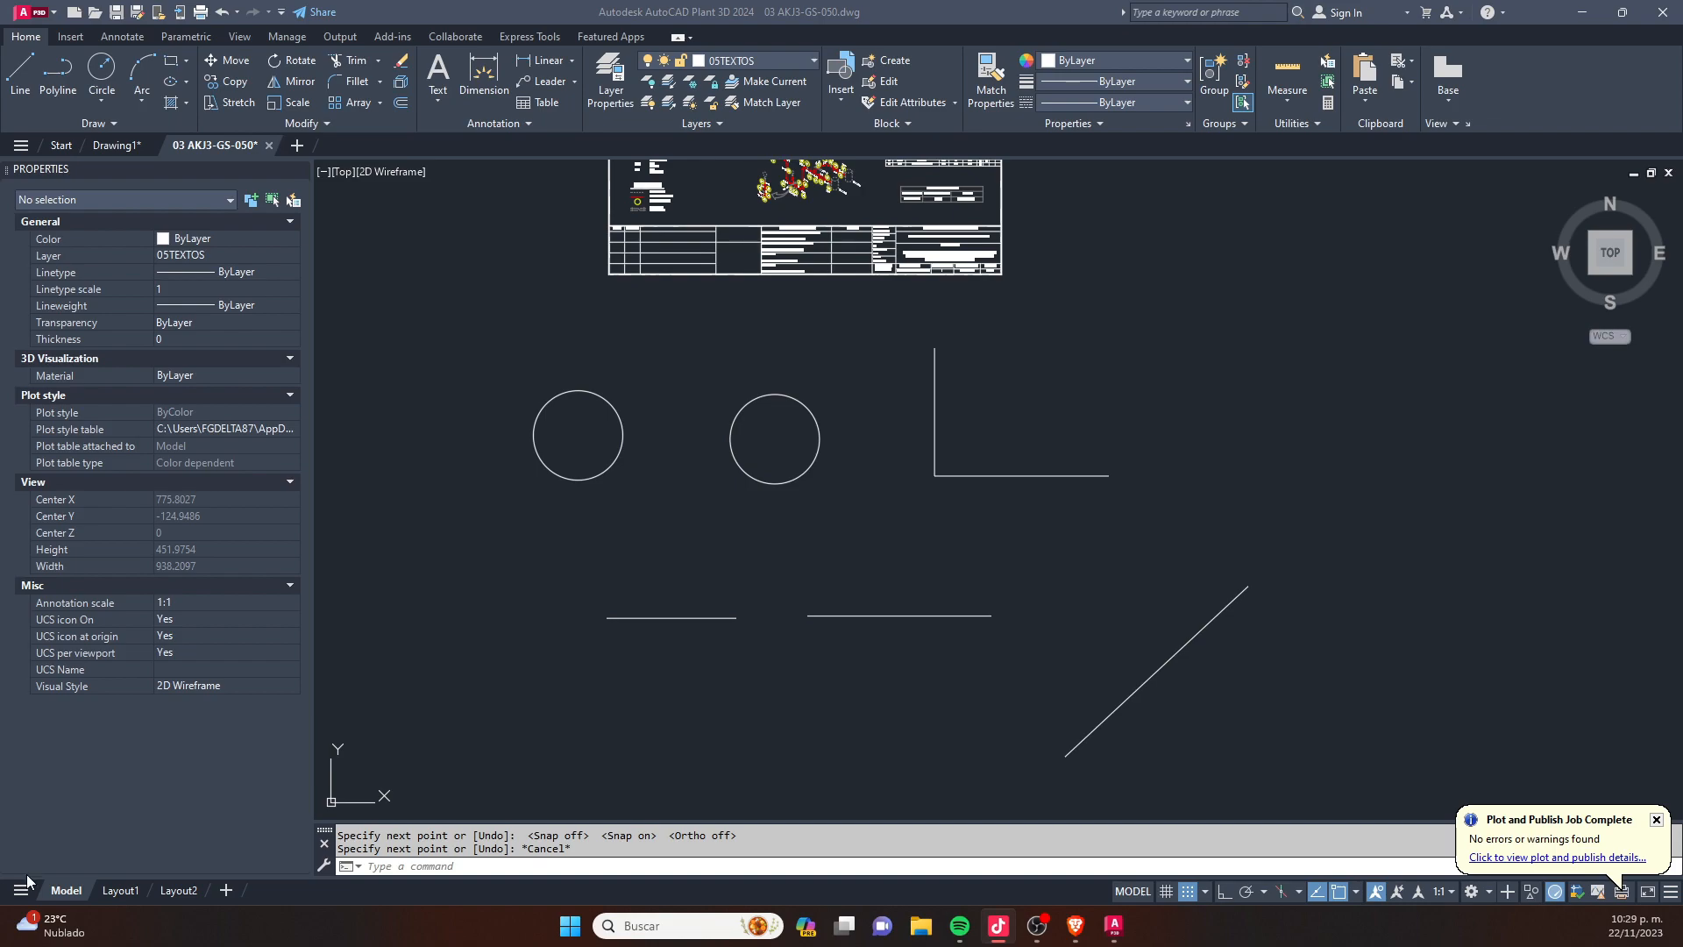
scroll(473, 478, up, 4)
key(Escape)
key(Escape)
text(DDCHPROP)
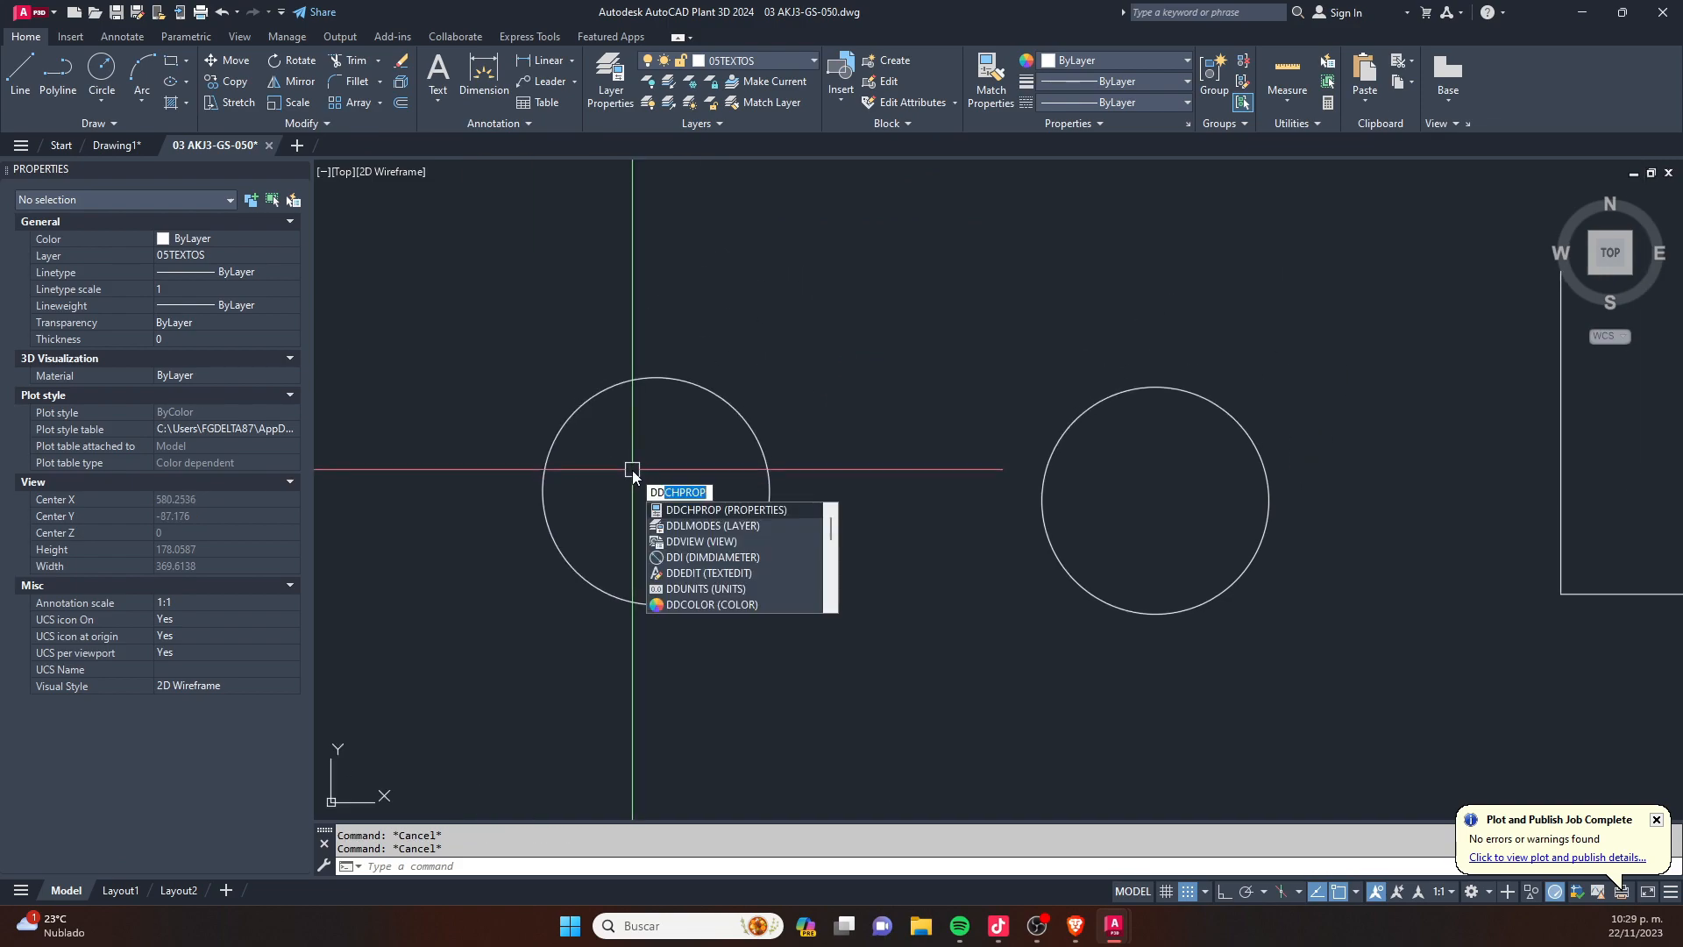
key(Escape)
text(DDI)
key(Return)
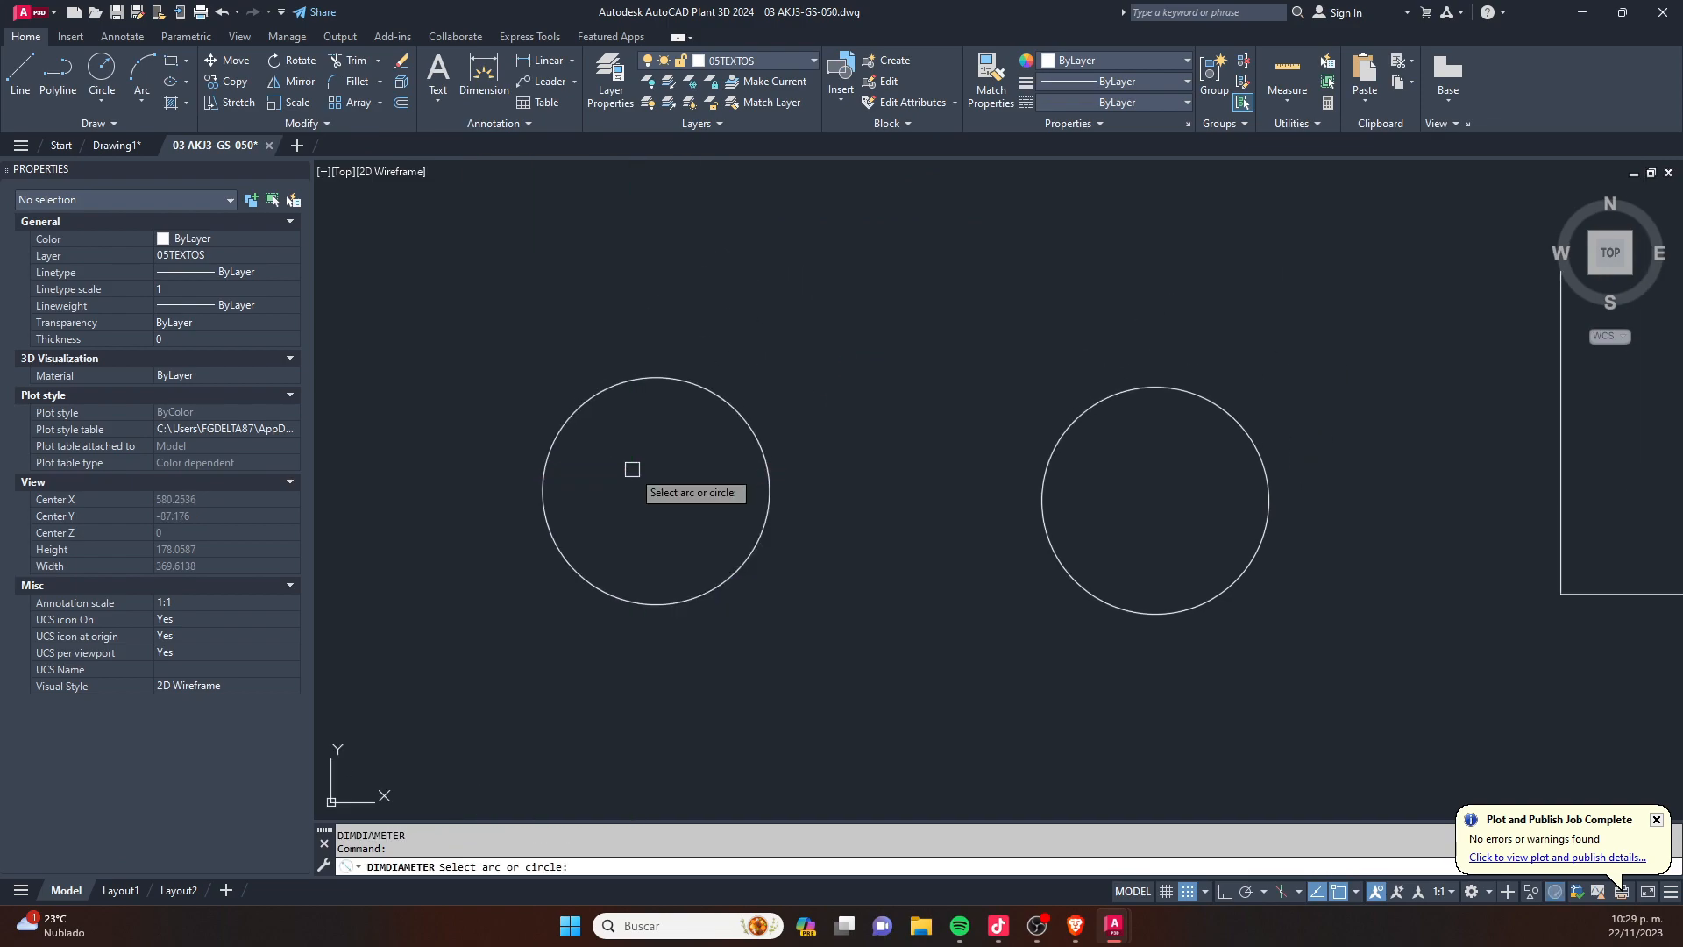
click(624, 383)
scroll(627, 439, up, 8)
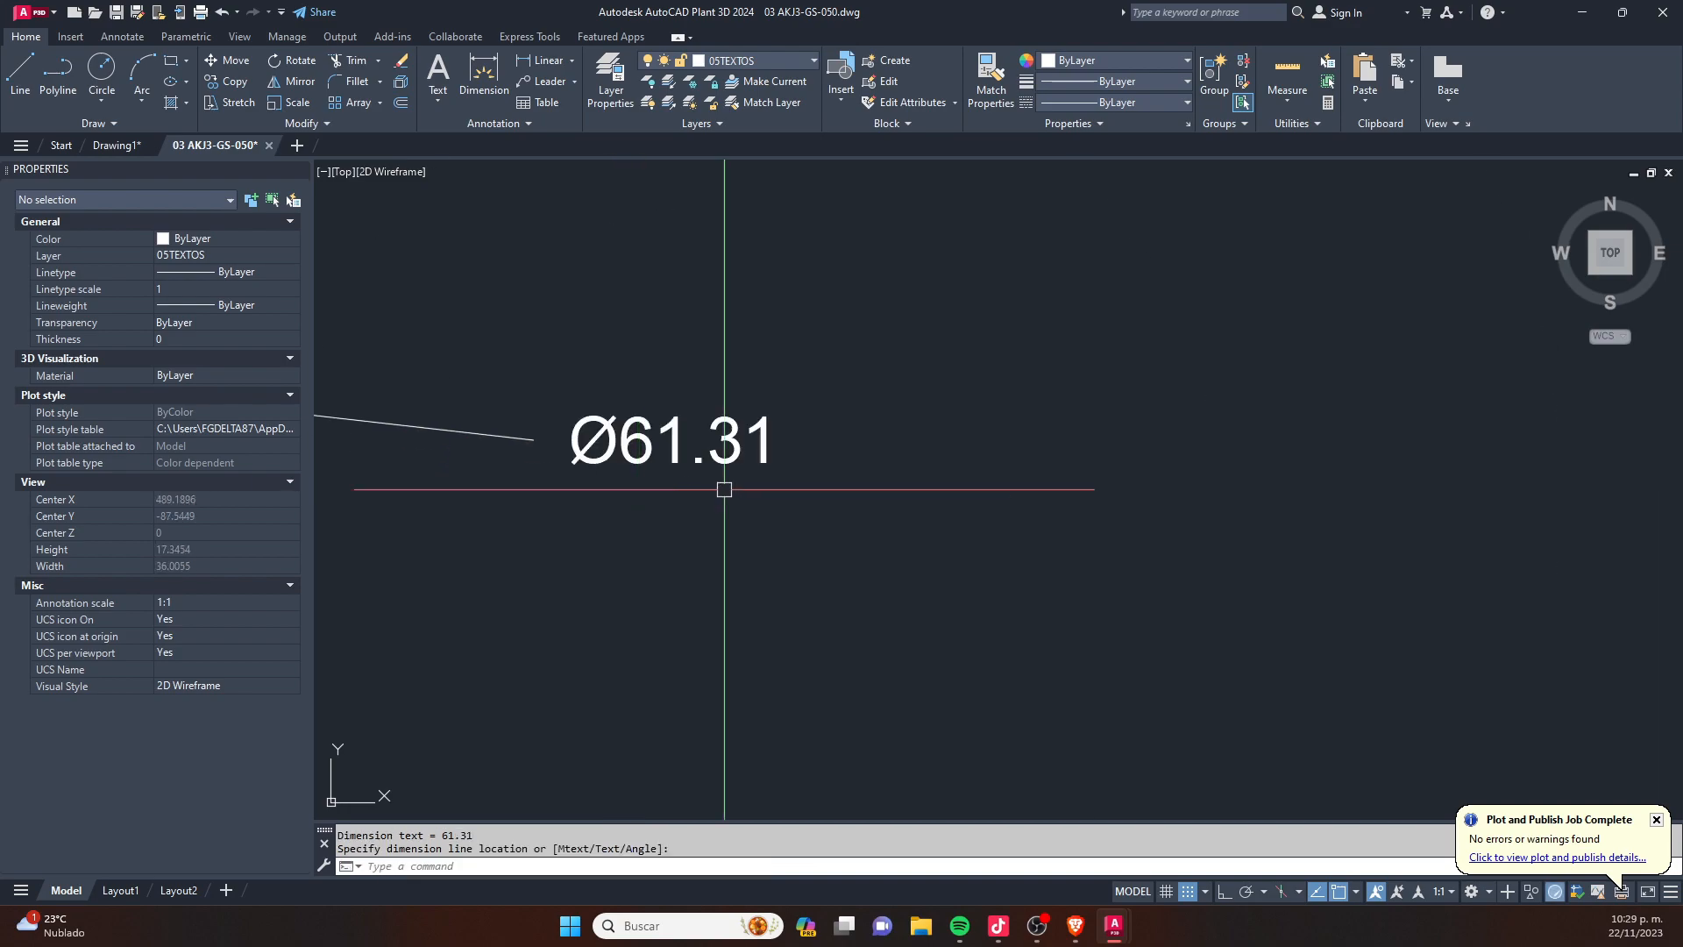
- Add a radius dimension to the right circle, with its text placed inside the circle
scroll(718, 487, down, 3)
scroll(547, 441, down, 10)
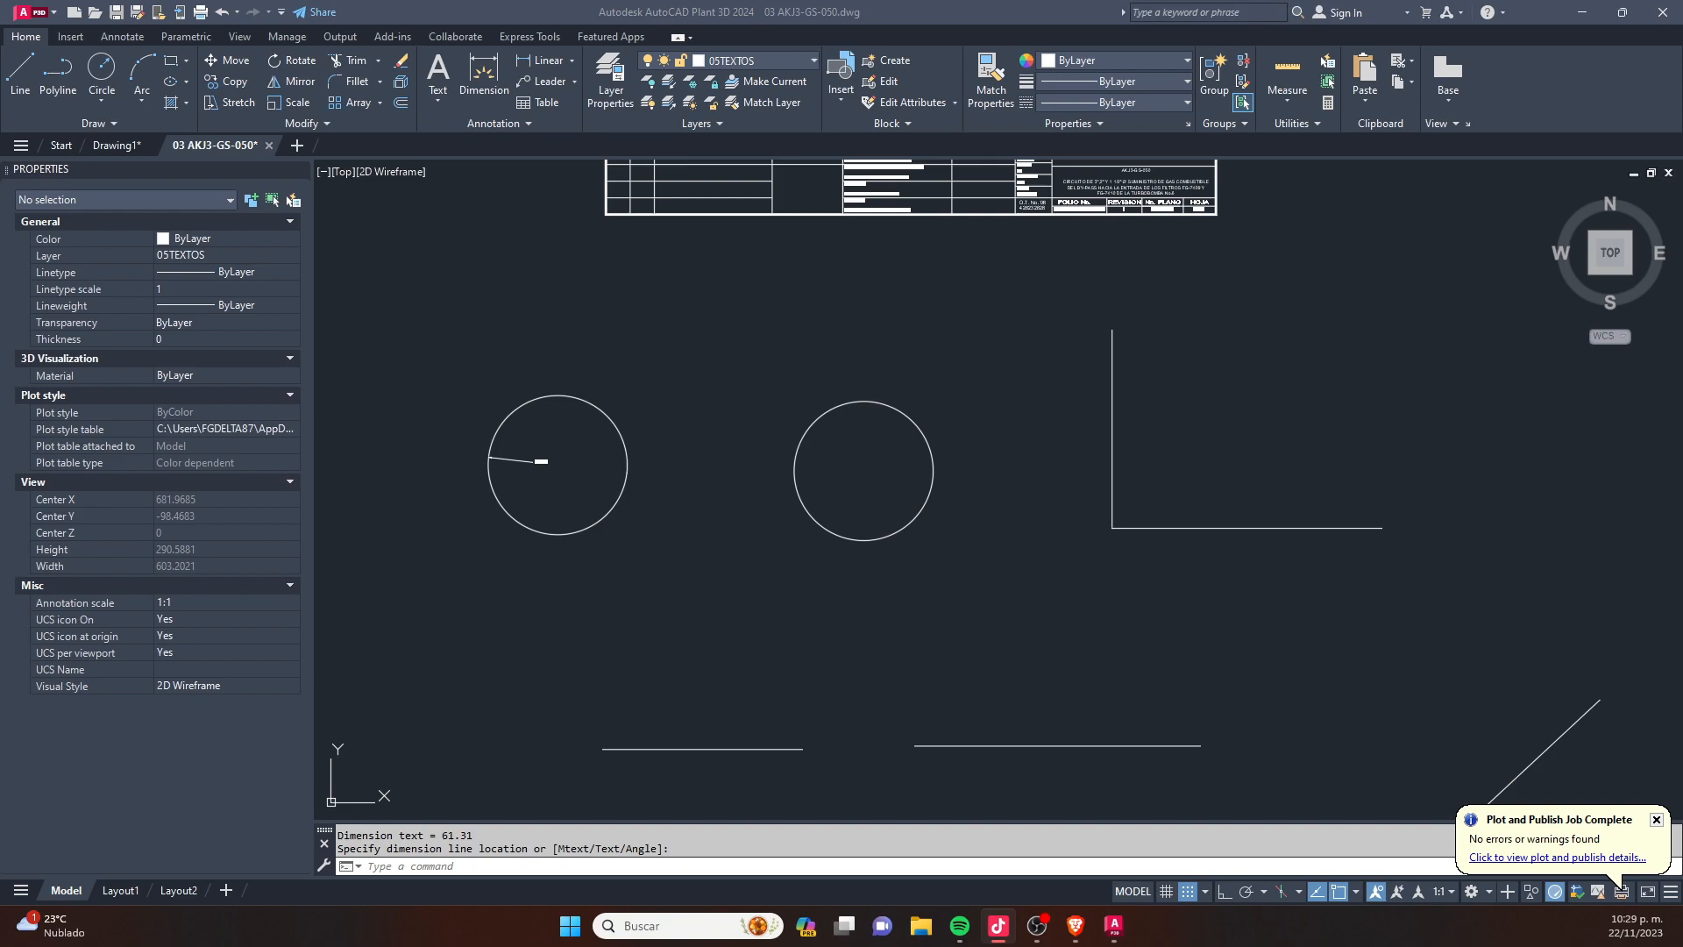
click(616, 724)
key(Escape)
key(space)
click(805, 437)
scroll(824, 448, up, 4)
scroll(905, 522, down, 2)
scroll(912, 561, up, 6)
click(740, 469)
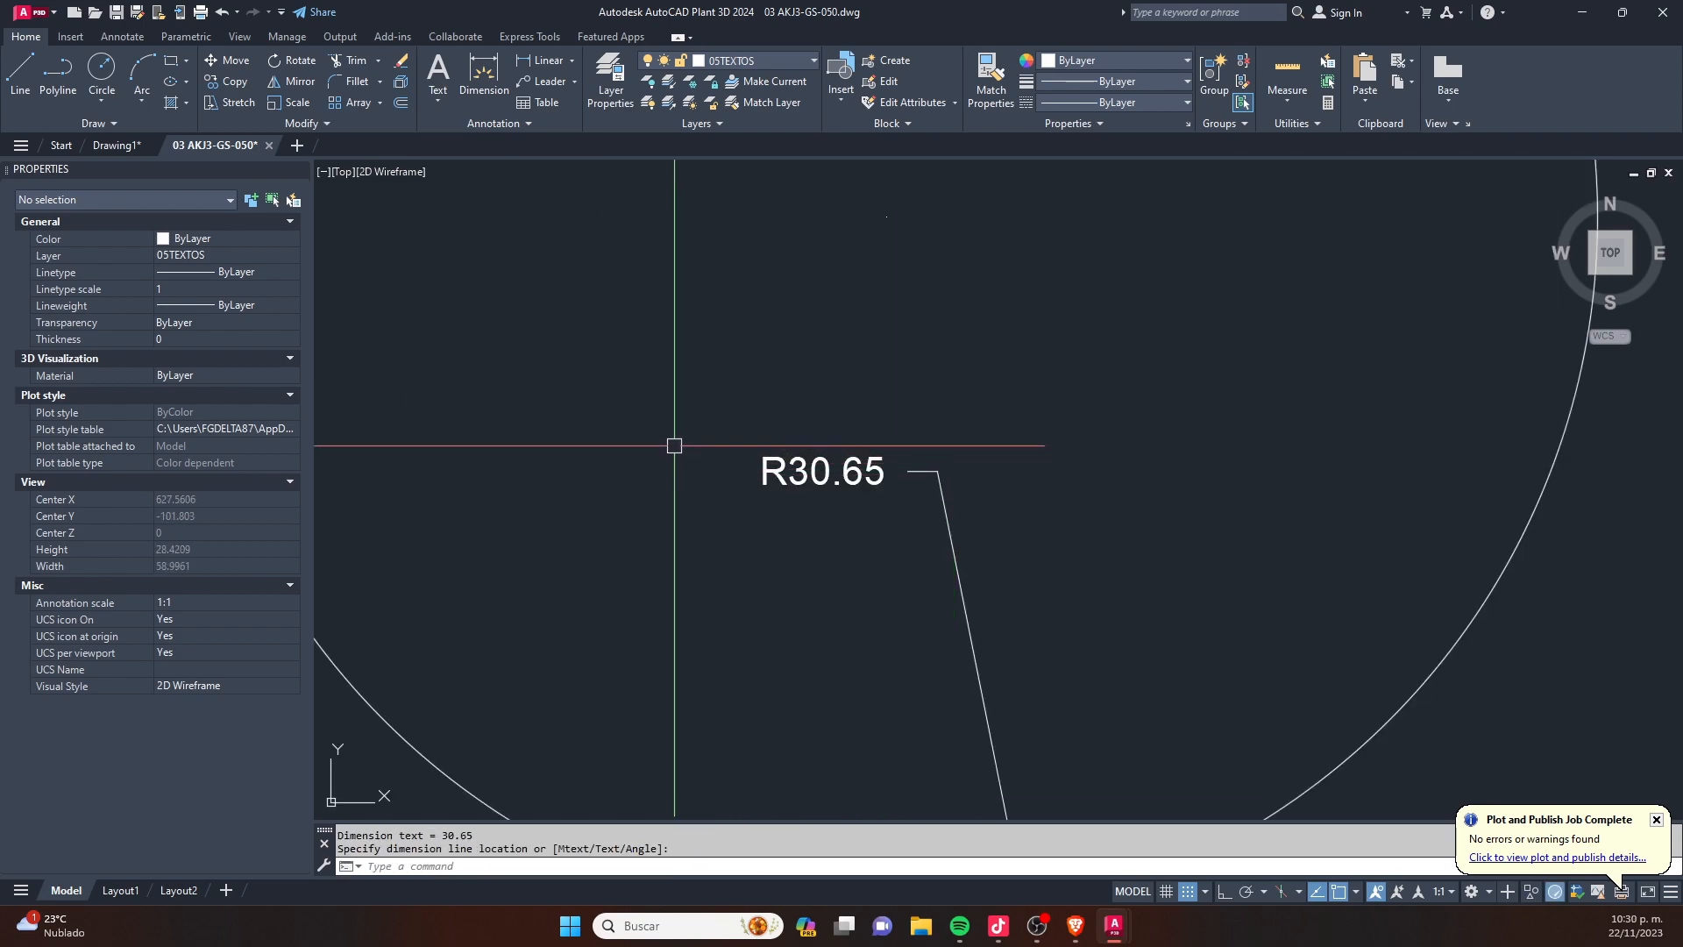
- Add an angular dimension between the vertical and horizontal lines of the right-angled corner
scroll(438, 469, down, 4)
scroll(497, 458, down, 4)
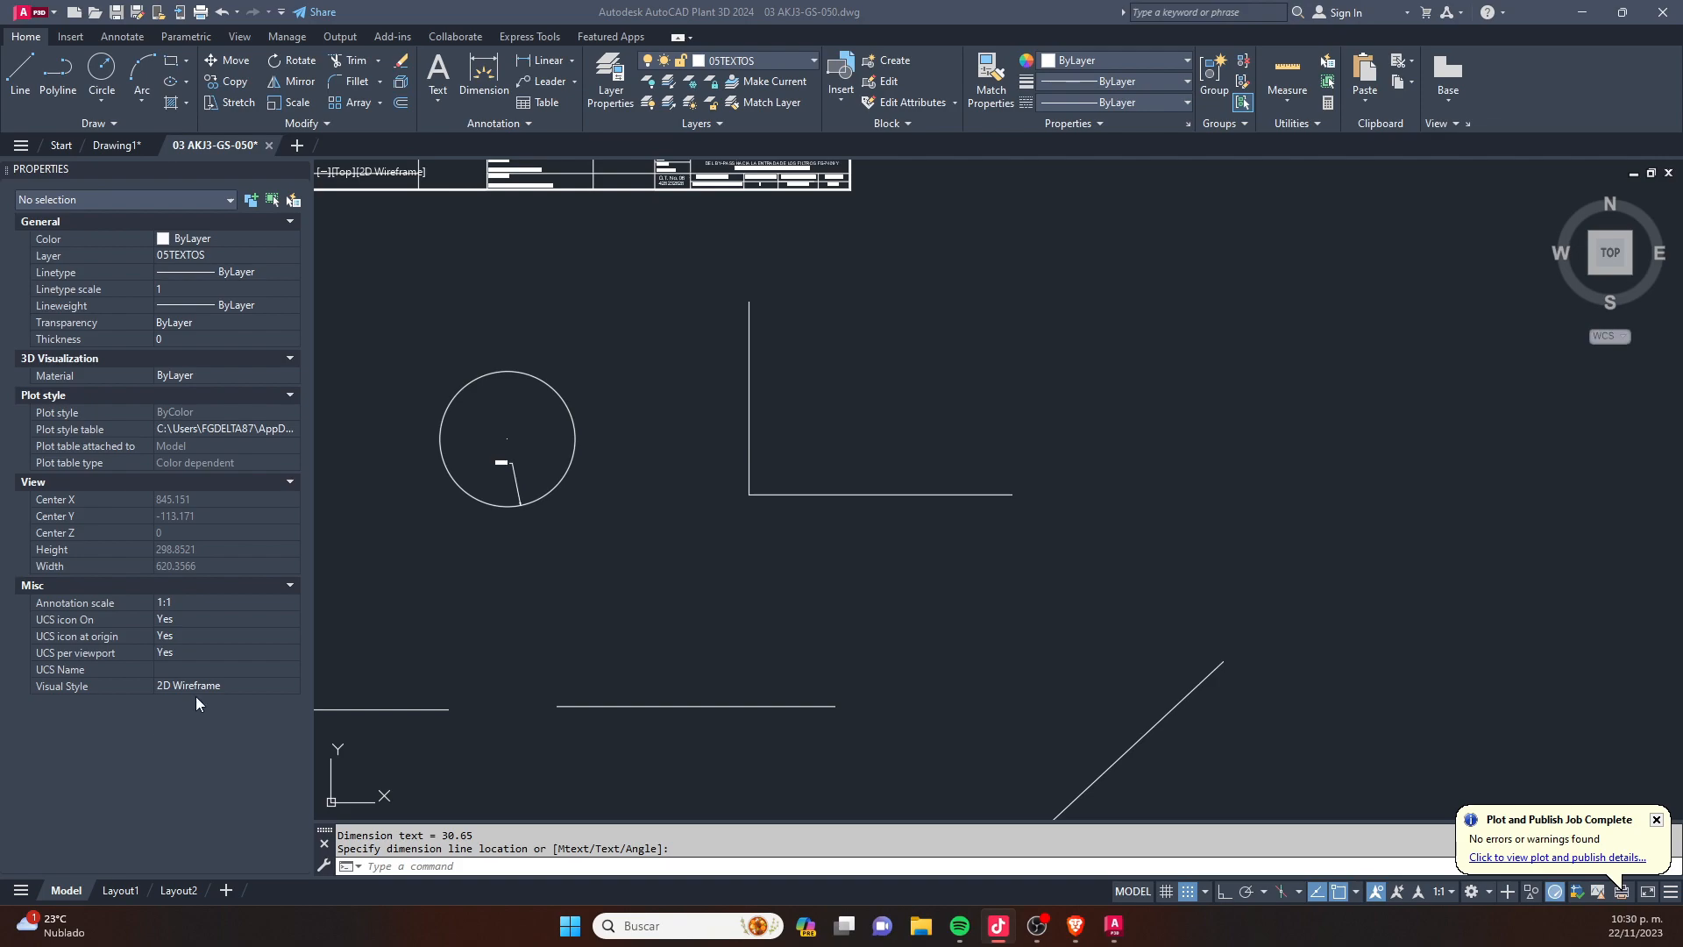
click(815, 432)
scroll(815, 432, up, 4)
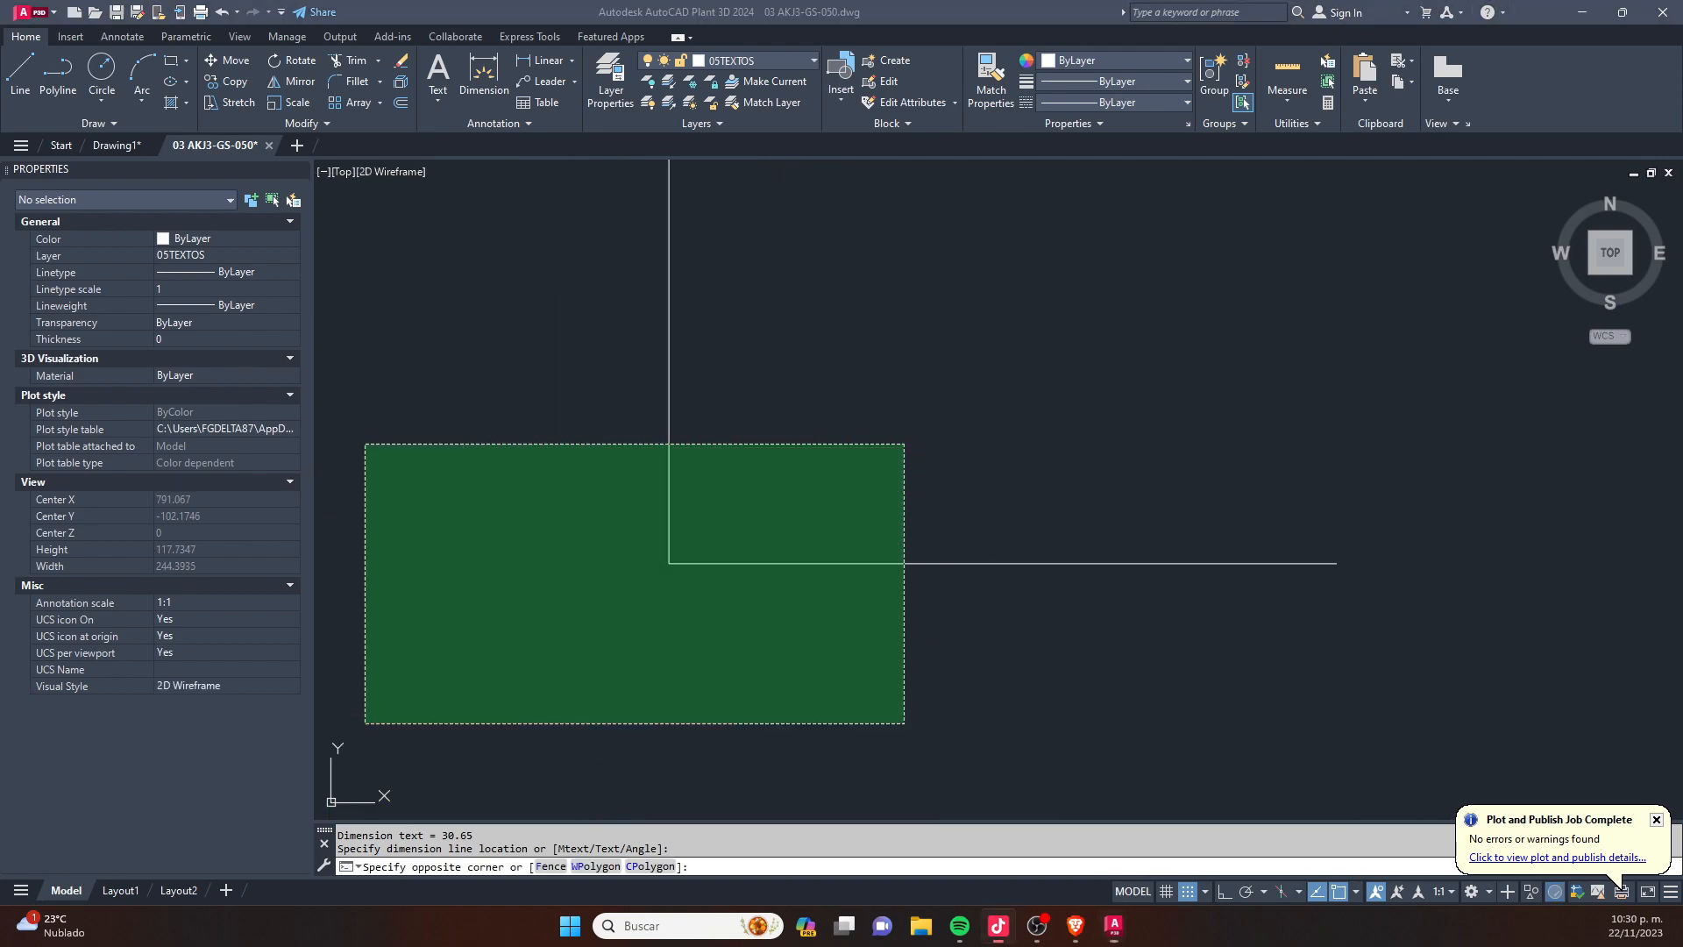
key(Escape)
key(Escape)
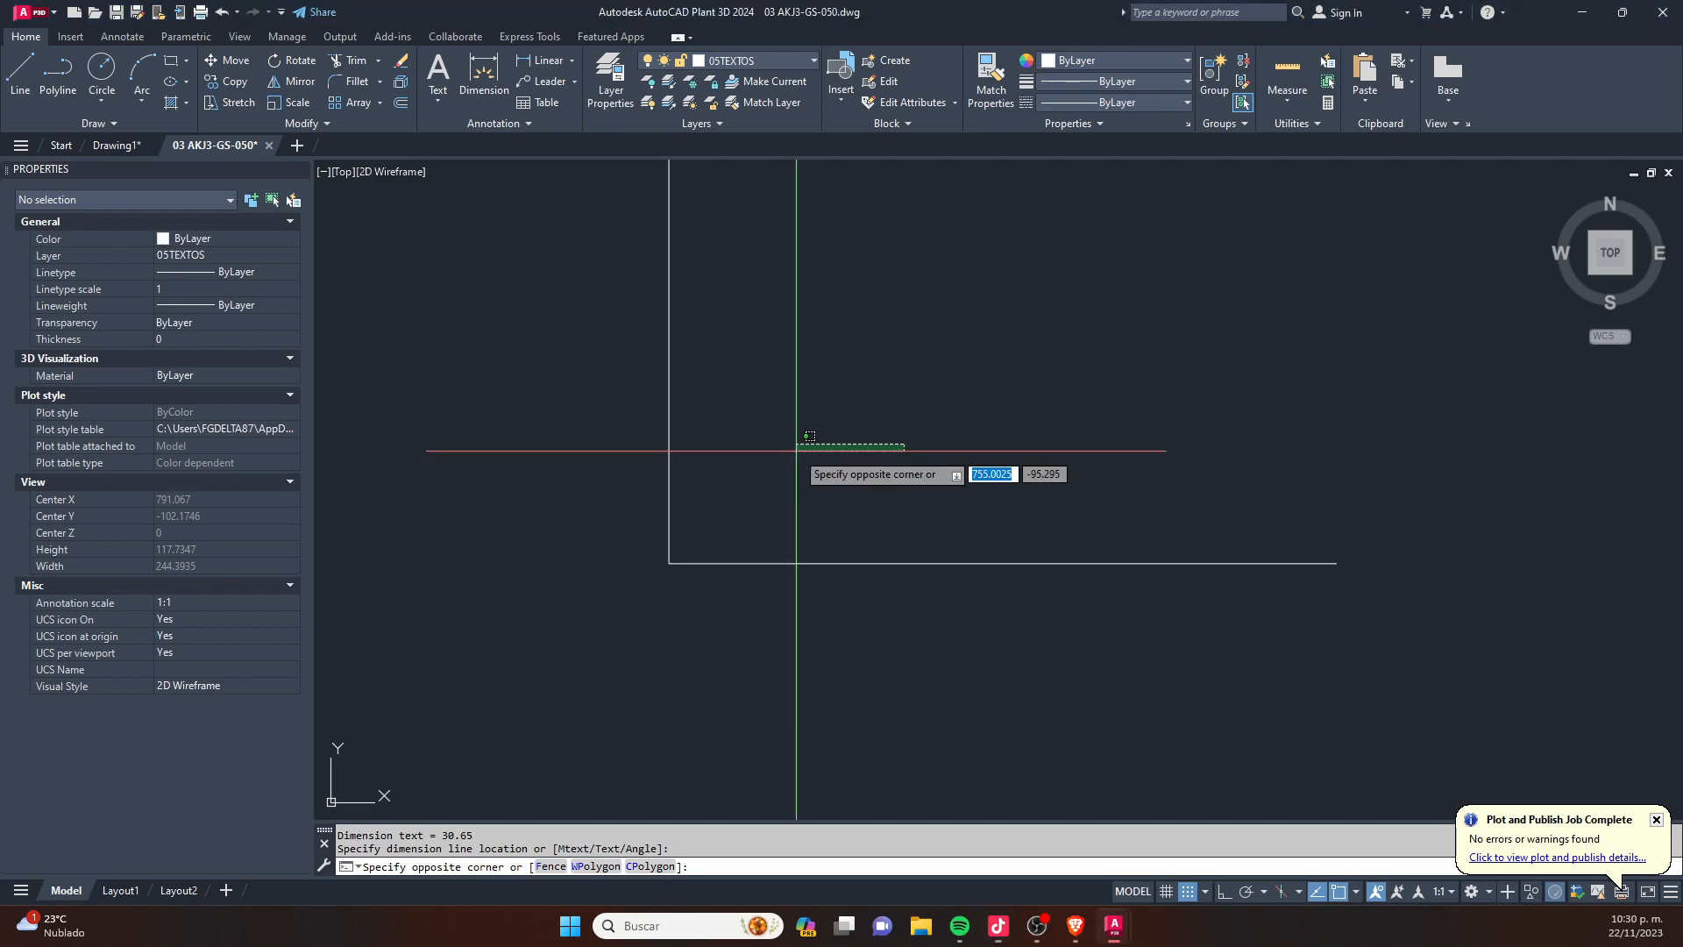
text(DAS)
key(BackSpace)
key(BackSpace)
key(BackSpace)
text(DAN)
key(Return)
click(670, 442)
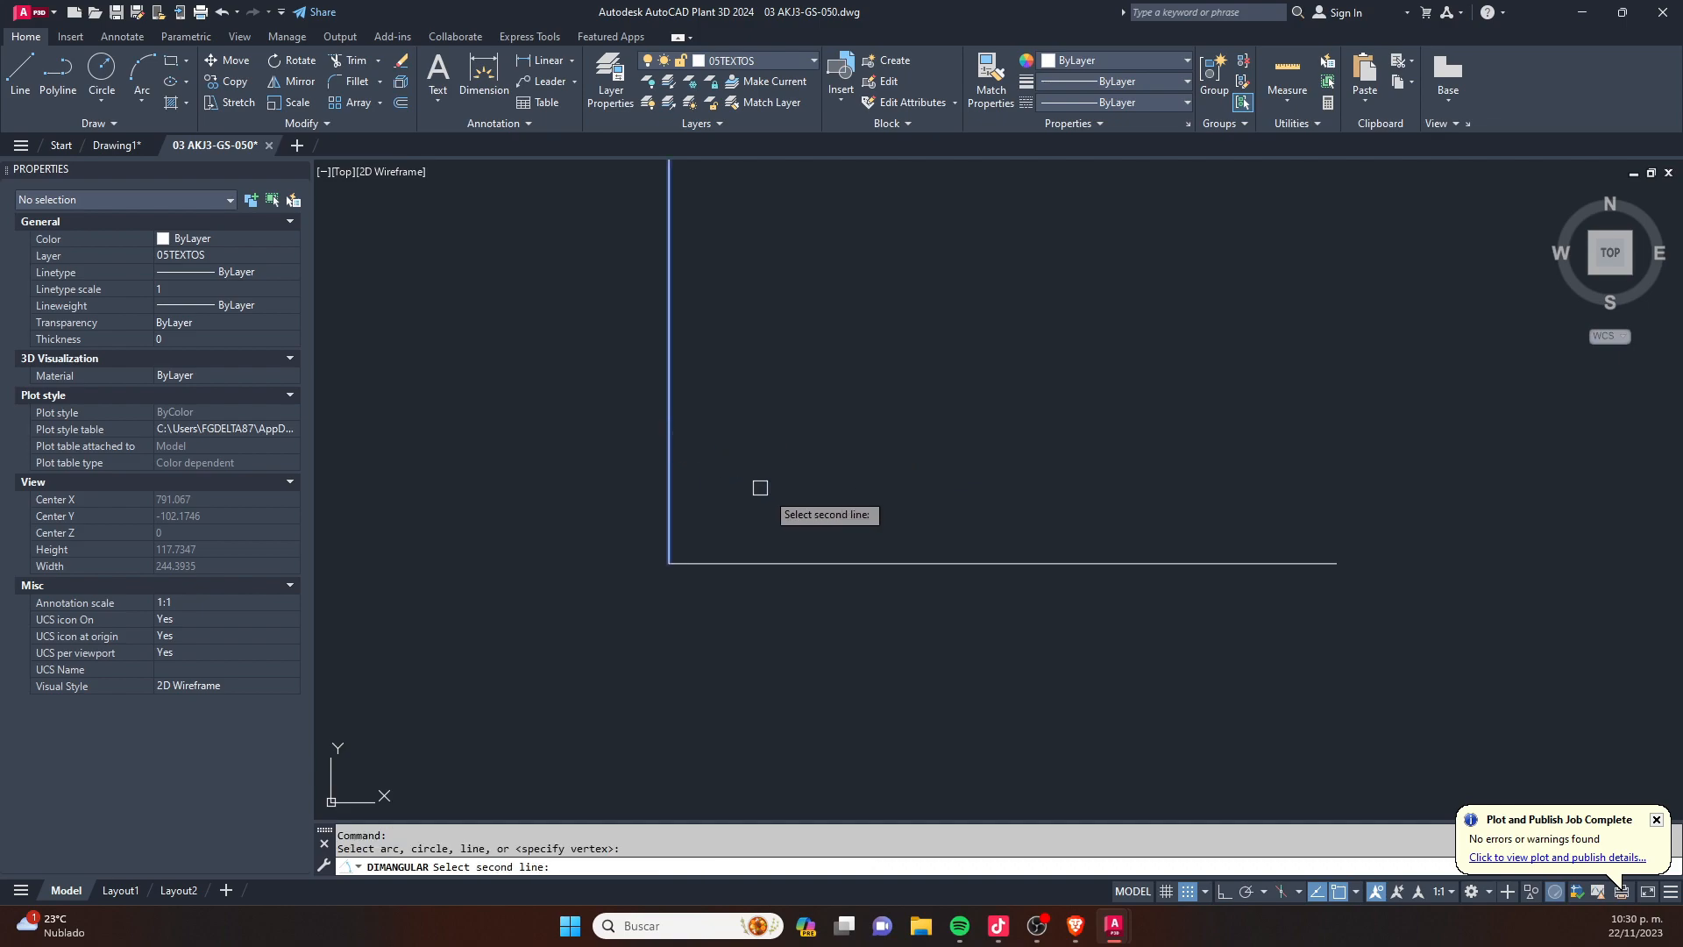
click(830, 563)
click(953, 526)
key(Escape)
- Stretch the free end of the corner's horizontal line upward so that the line slopes
click(1116, 563)
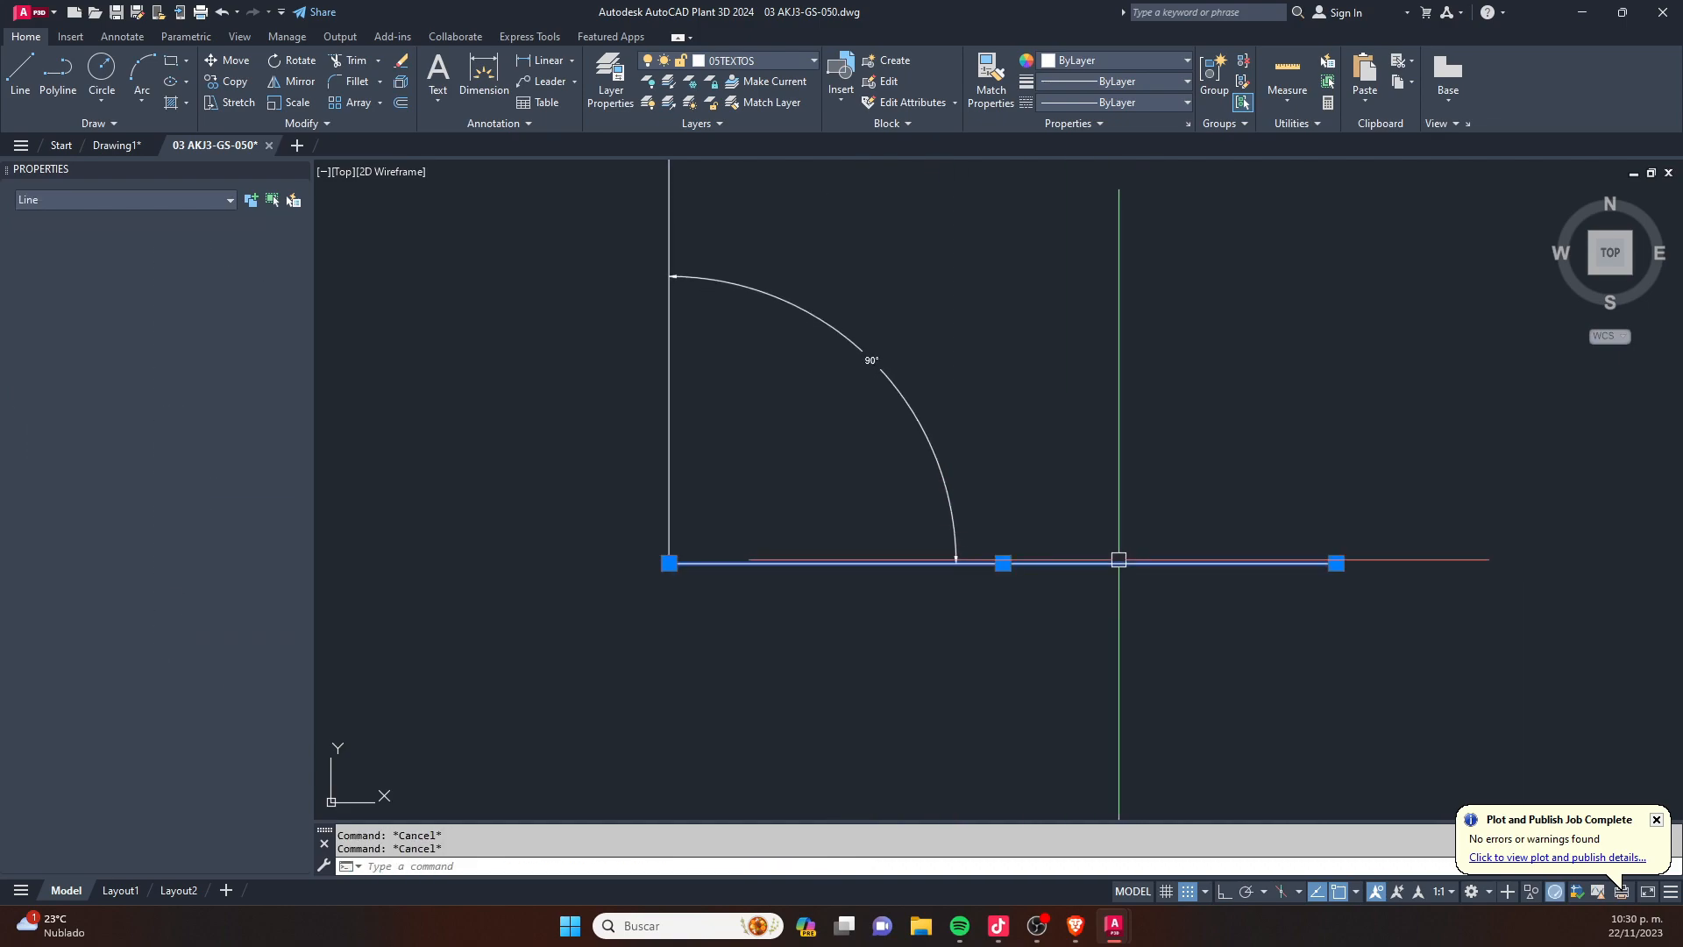
click(1336, 563)
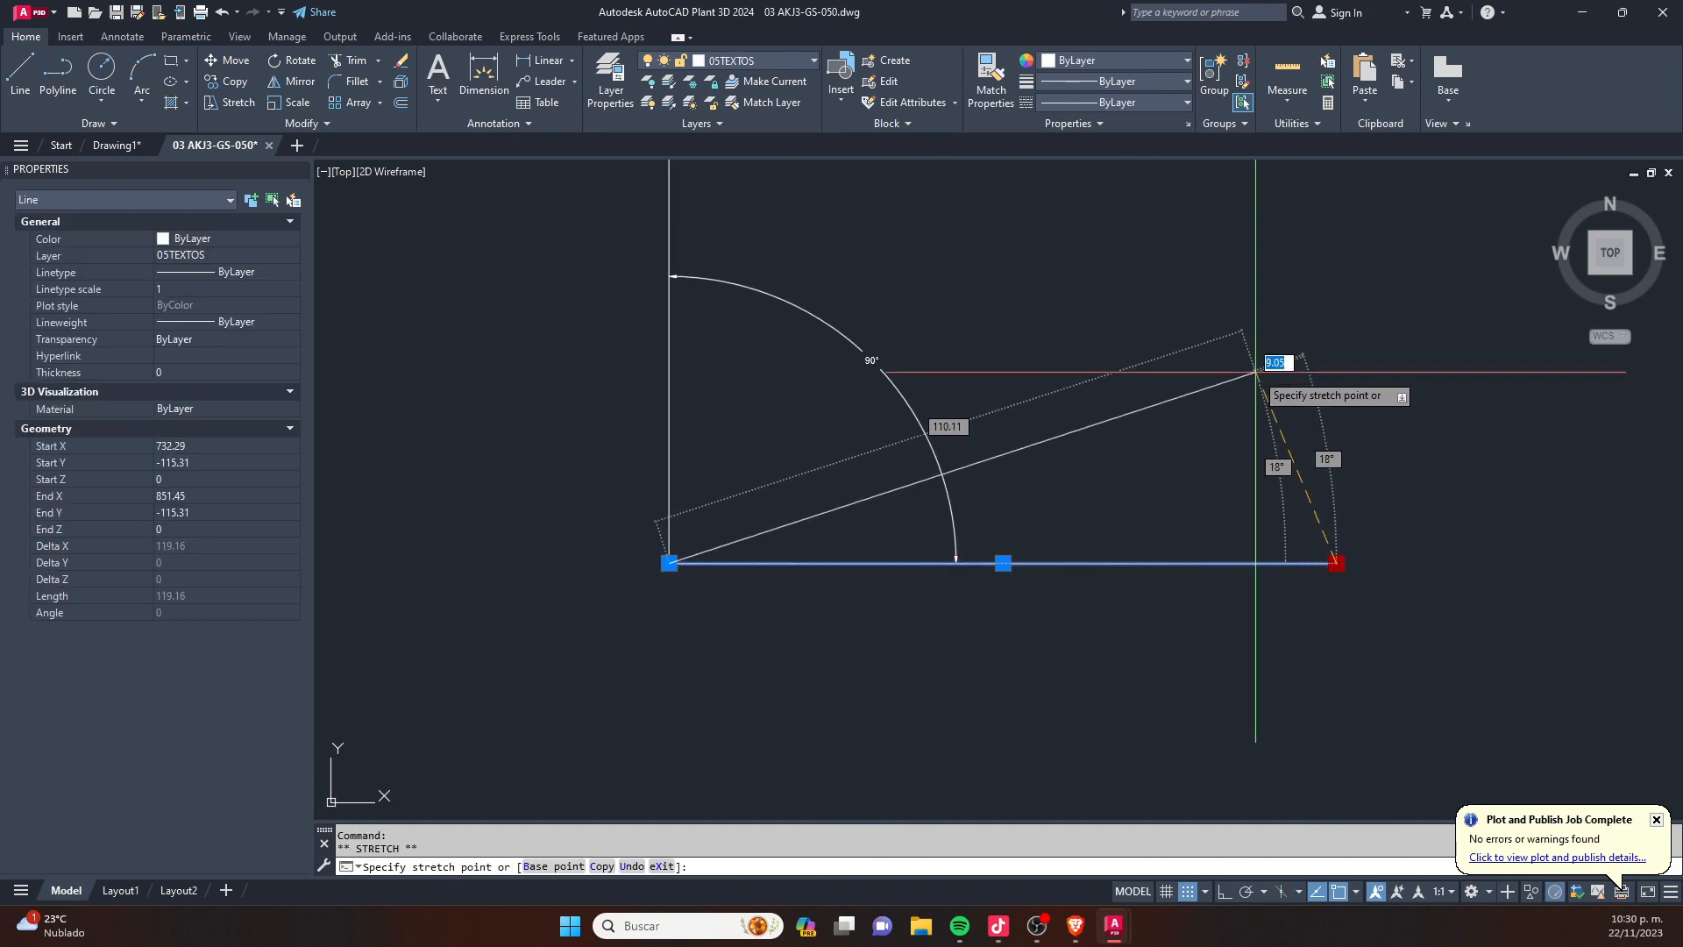
click(1221, 332)
key(Escape)
- Dimension the length of the shorter horizontal line with the DIM command, placing the dimension above it
scroll(820, 319, up, 2)
scroll(772, 386, down, 6)
scroll(465, 613, up, 2)
scroll(453, 629, up, 4)
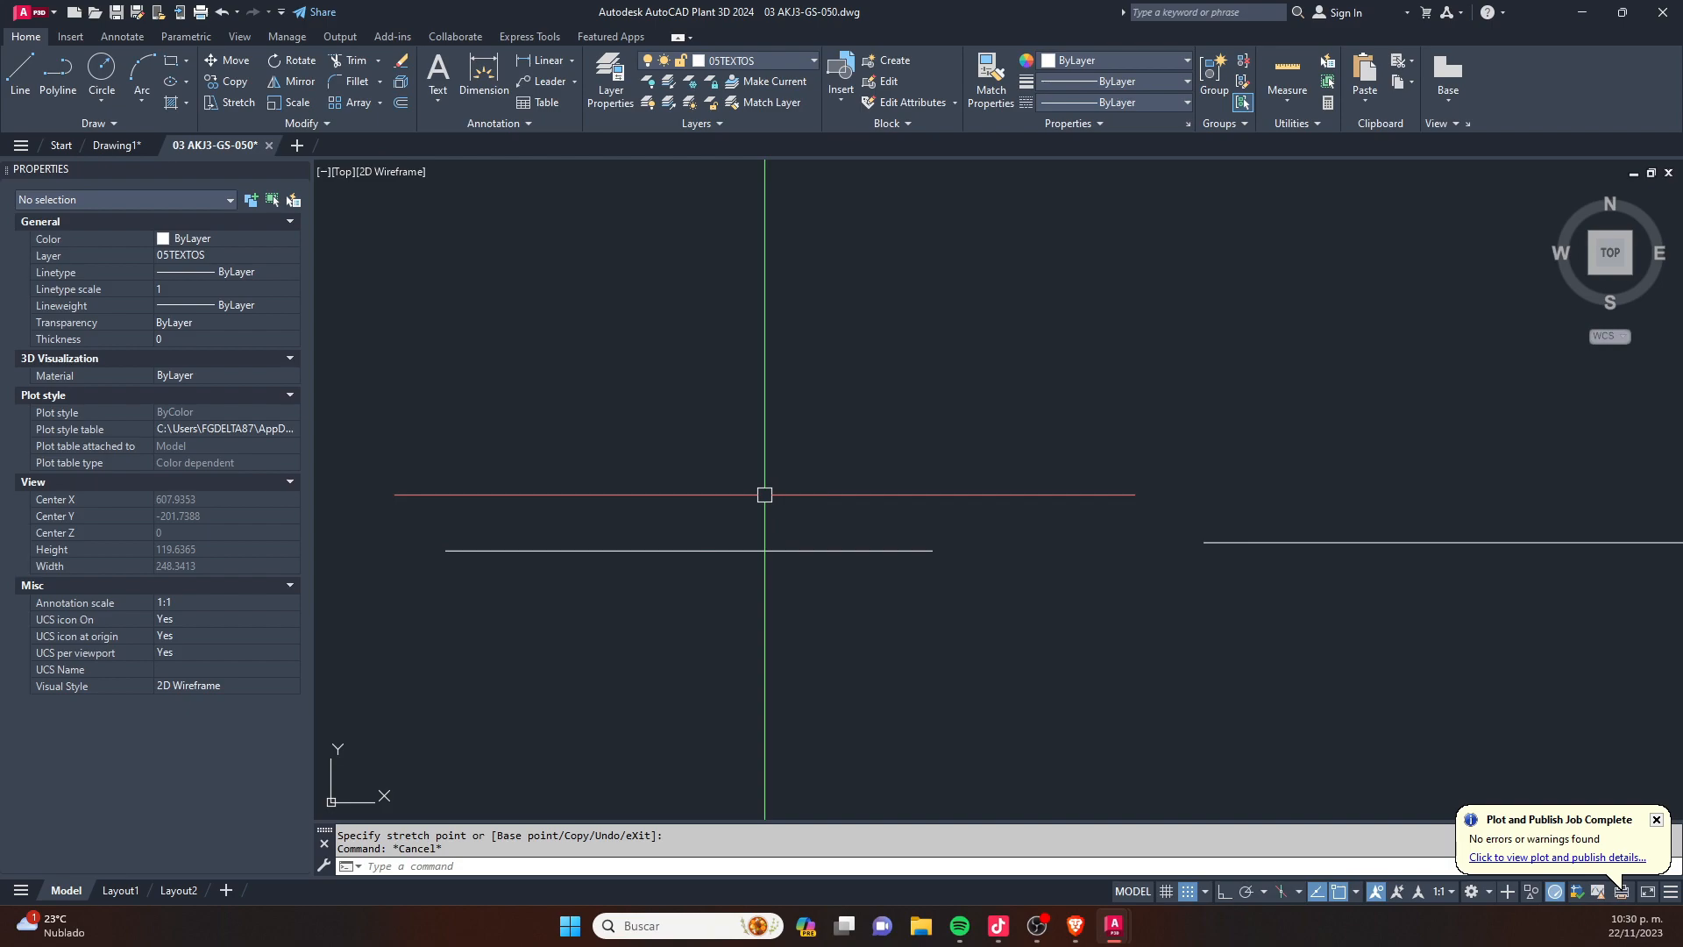
text(M)
key(Return)
click(776, 548)
key(Return)
click(744, 507)
key(Escape)
scroll(666, 529, up, 4)
scroll(1212, 606, down, 4)
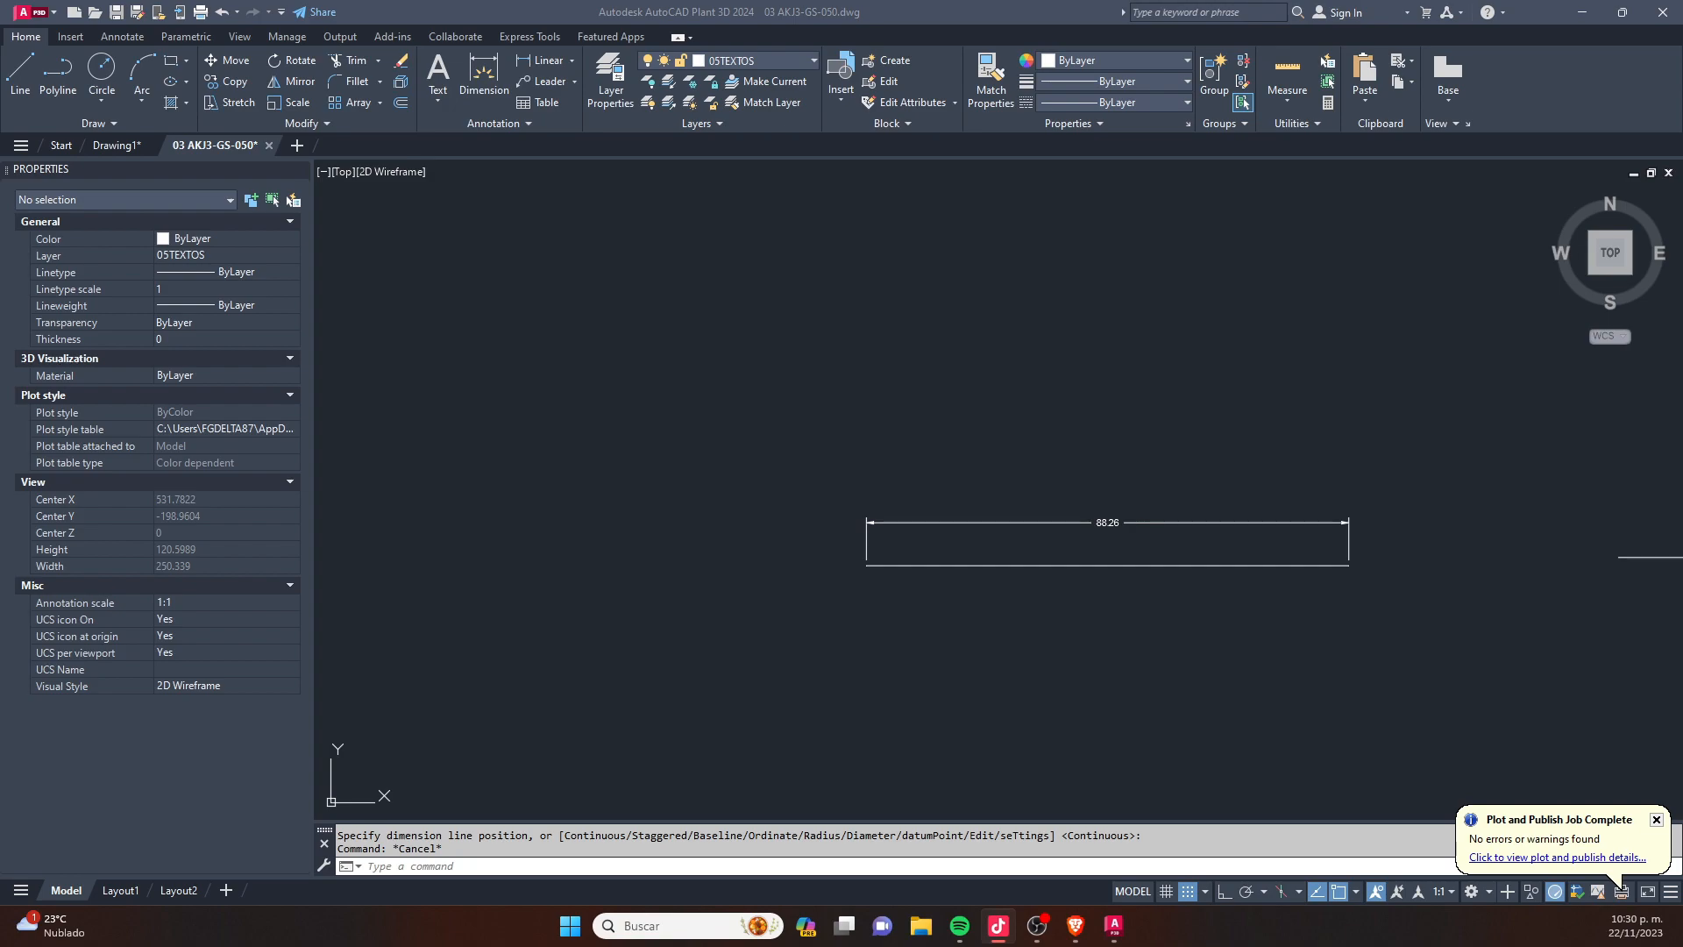
- Add a linear dimension between the endpoints of the longer horizontal line, placed above it
click(988, 592)
scroll(842, 518, down, 4)
middle_drag(1106, 491, 860, 513)
scroll(1046, 552, up, 4)
key(Escape)
text(dli)
key(Return)
click(621, 538)
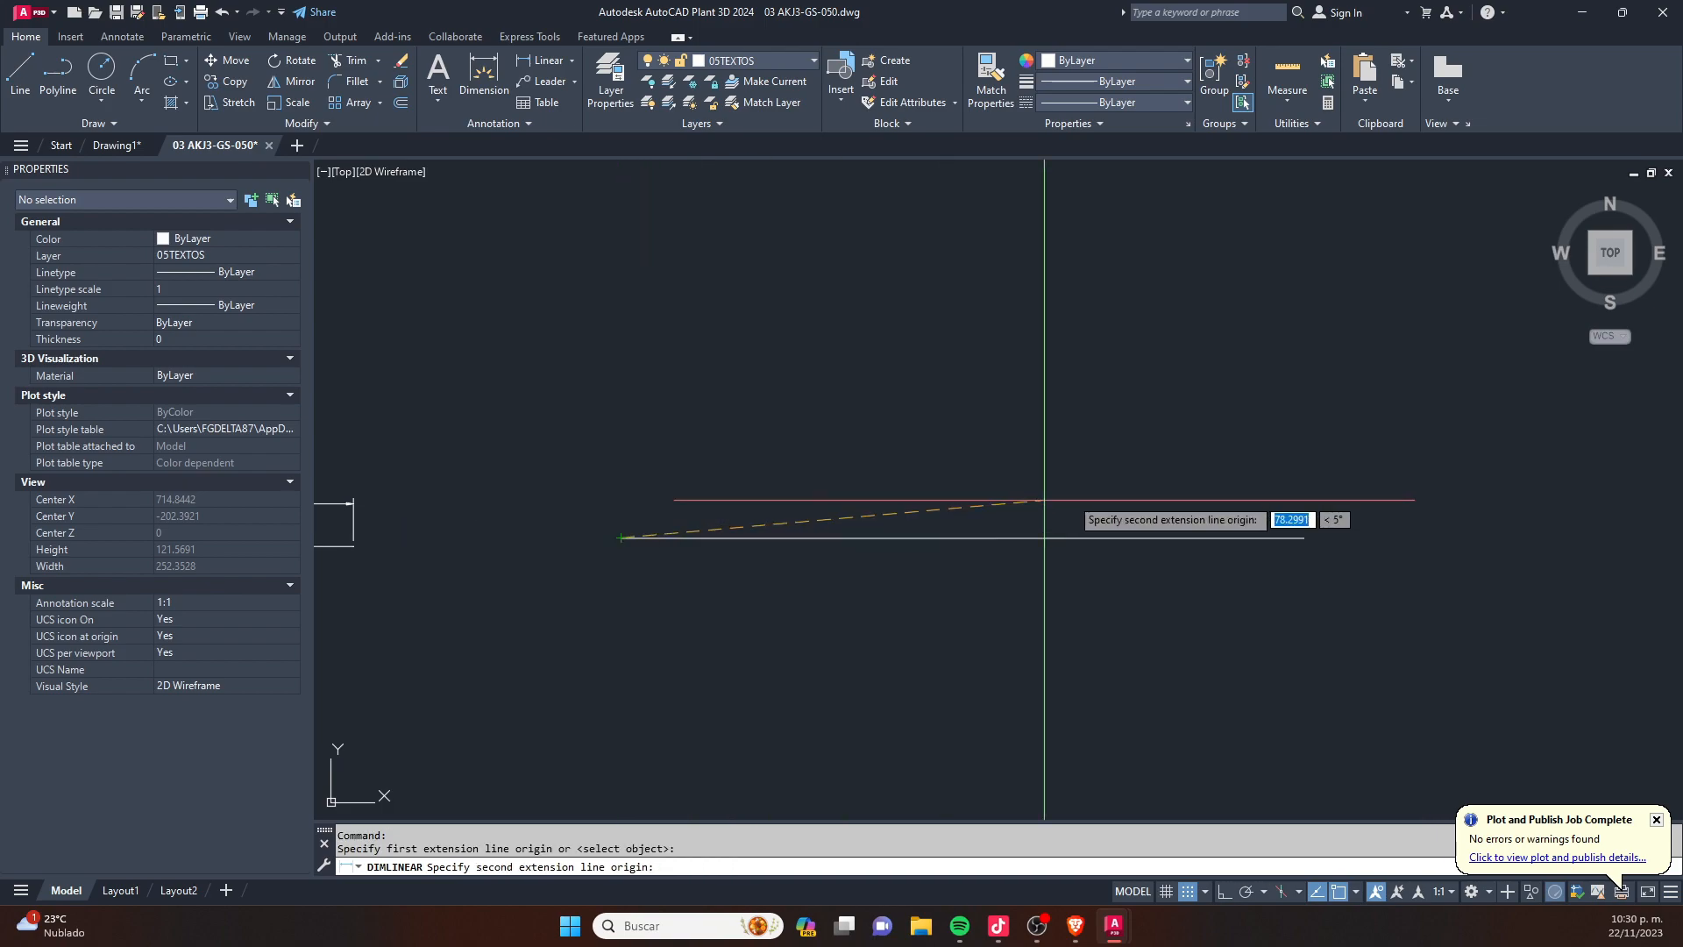
click(1292, 497)
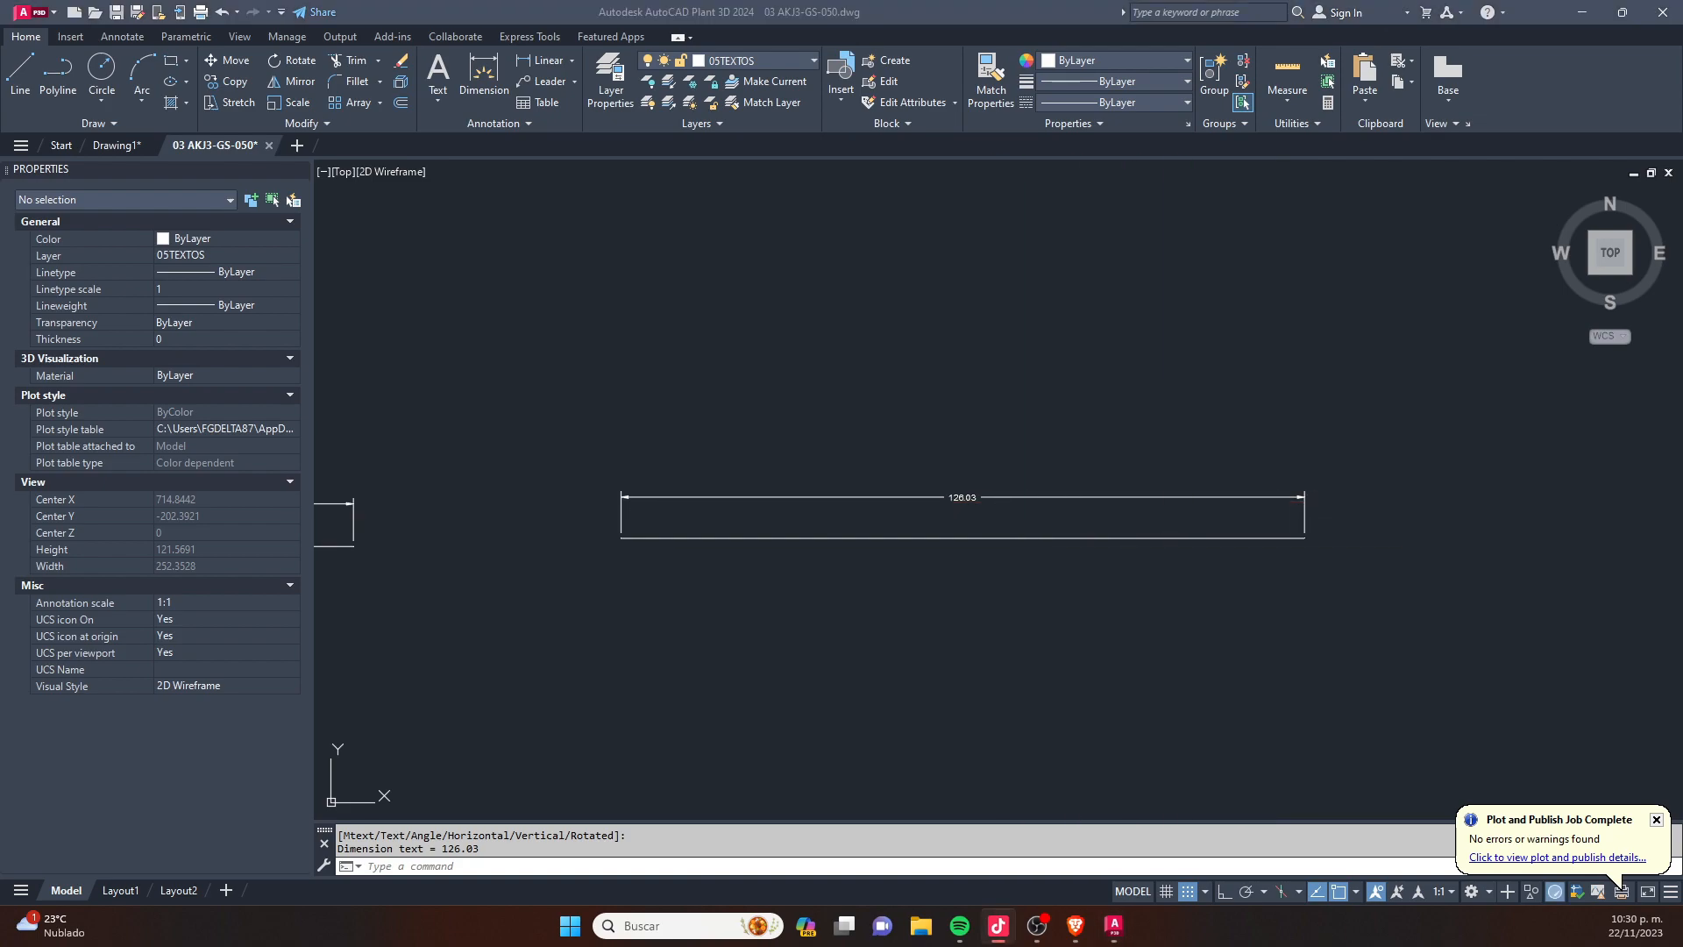
- Add an aligned dimension between the diagonal line's endpoints, offset to its upper-left side
click(266, 707)
key(Escape)
scroll(701, 509, down, 2)
middle_drag(727, 503, 446, 455)
scroll(446, 455, down, 4)
scroll(655, 583, up, 2)
text(DAL)
key(Return)
click(645, 597)
click(908, 354)
key(Escape)
key(Return)
click(908, 354)
click(645, 597)
click(624, 575)
scroll(751, 451, up, 8)
key(Escape)
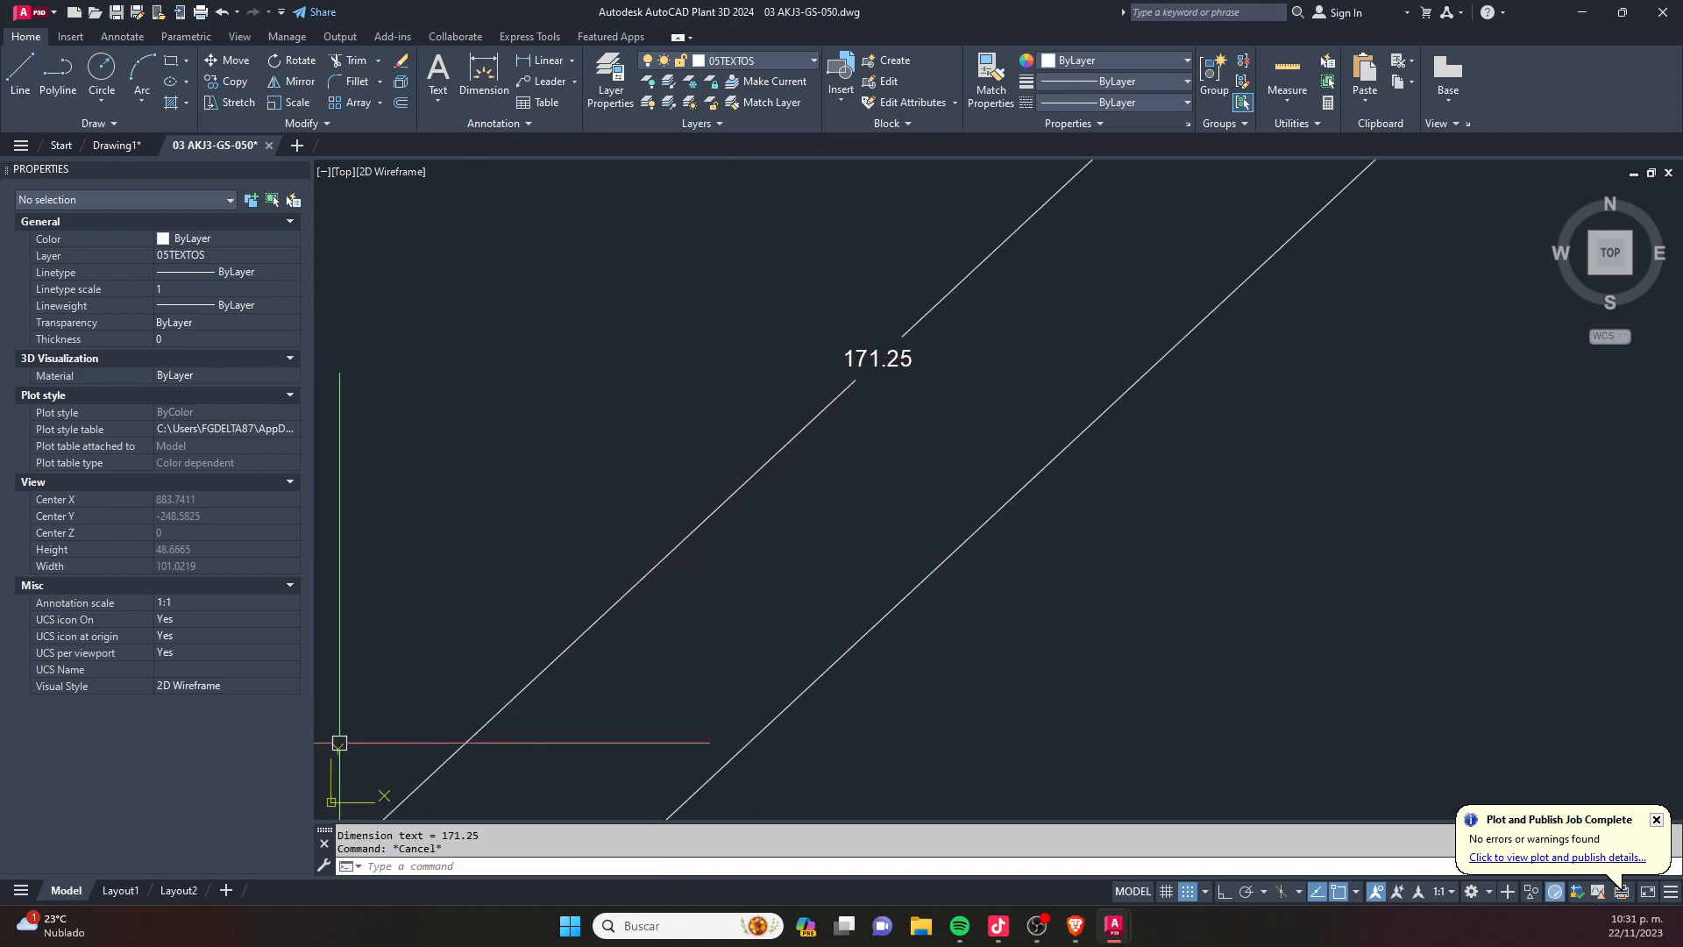
click(999, 925)
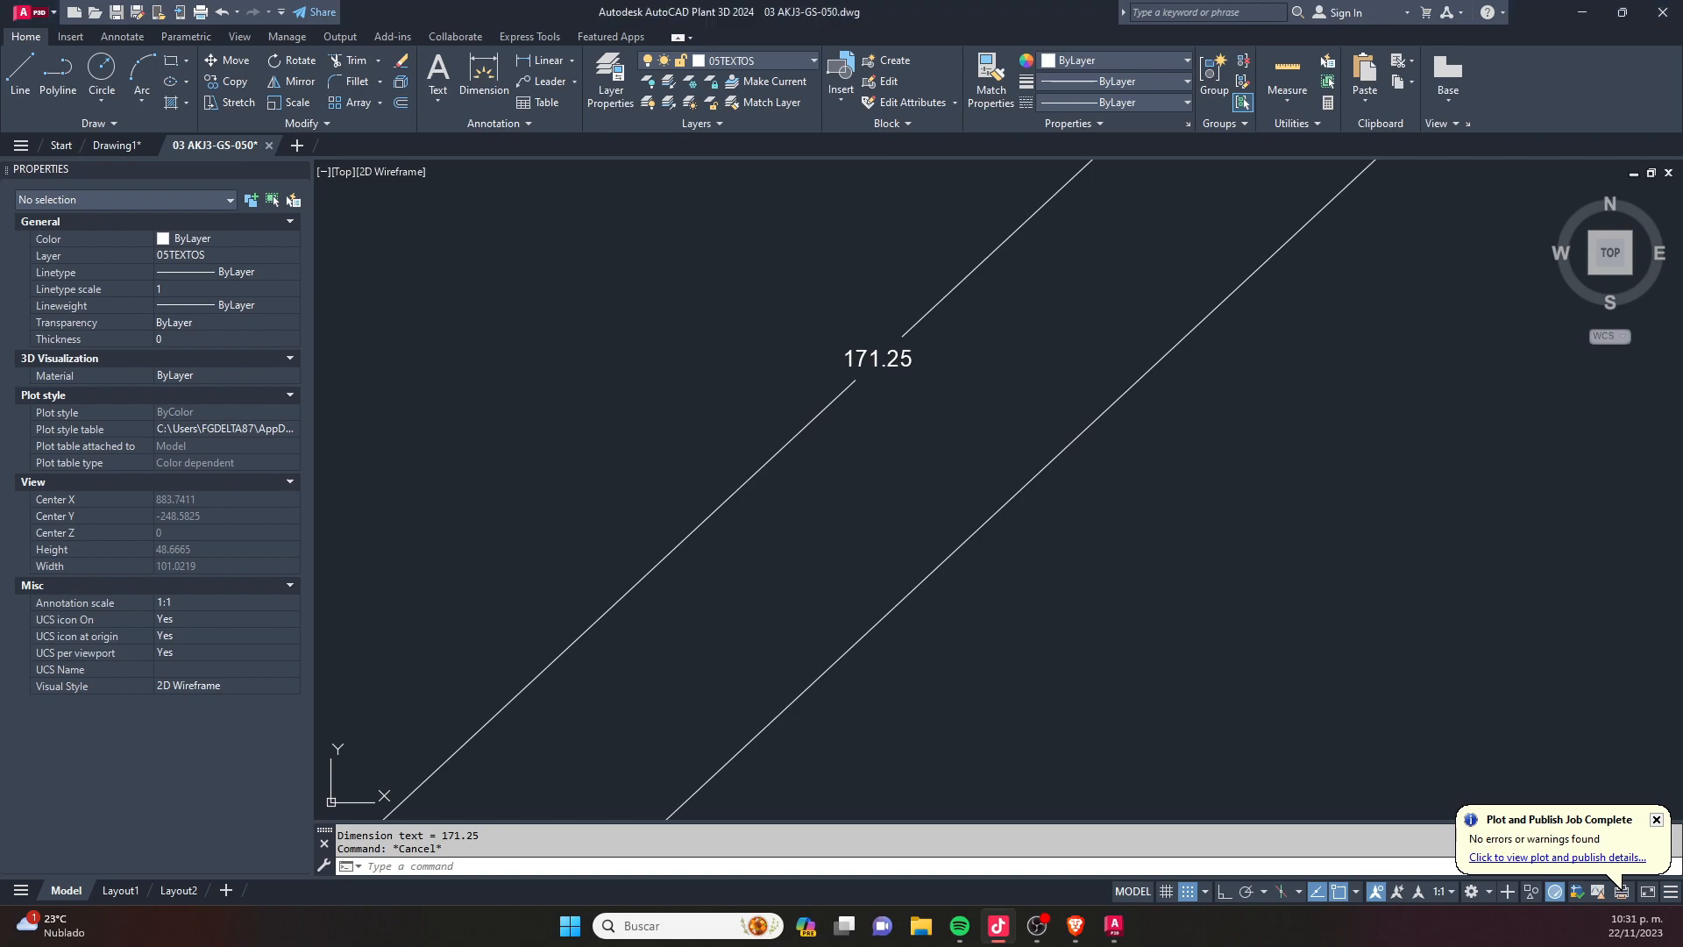
- Delete all practice circles, lines and dimensions below the drawing sheet
scroll(658, 565, down, 4)
scroll(887, 429, down, 10)
click(1058, 669)
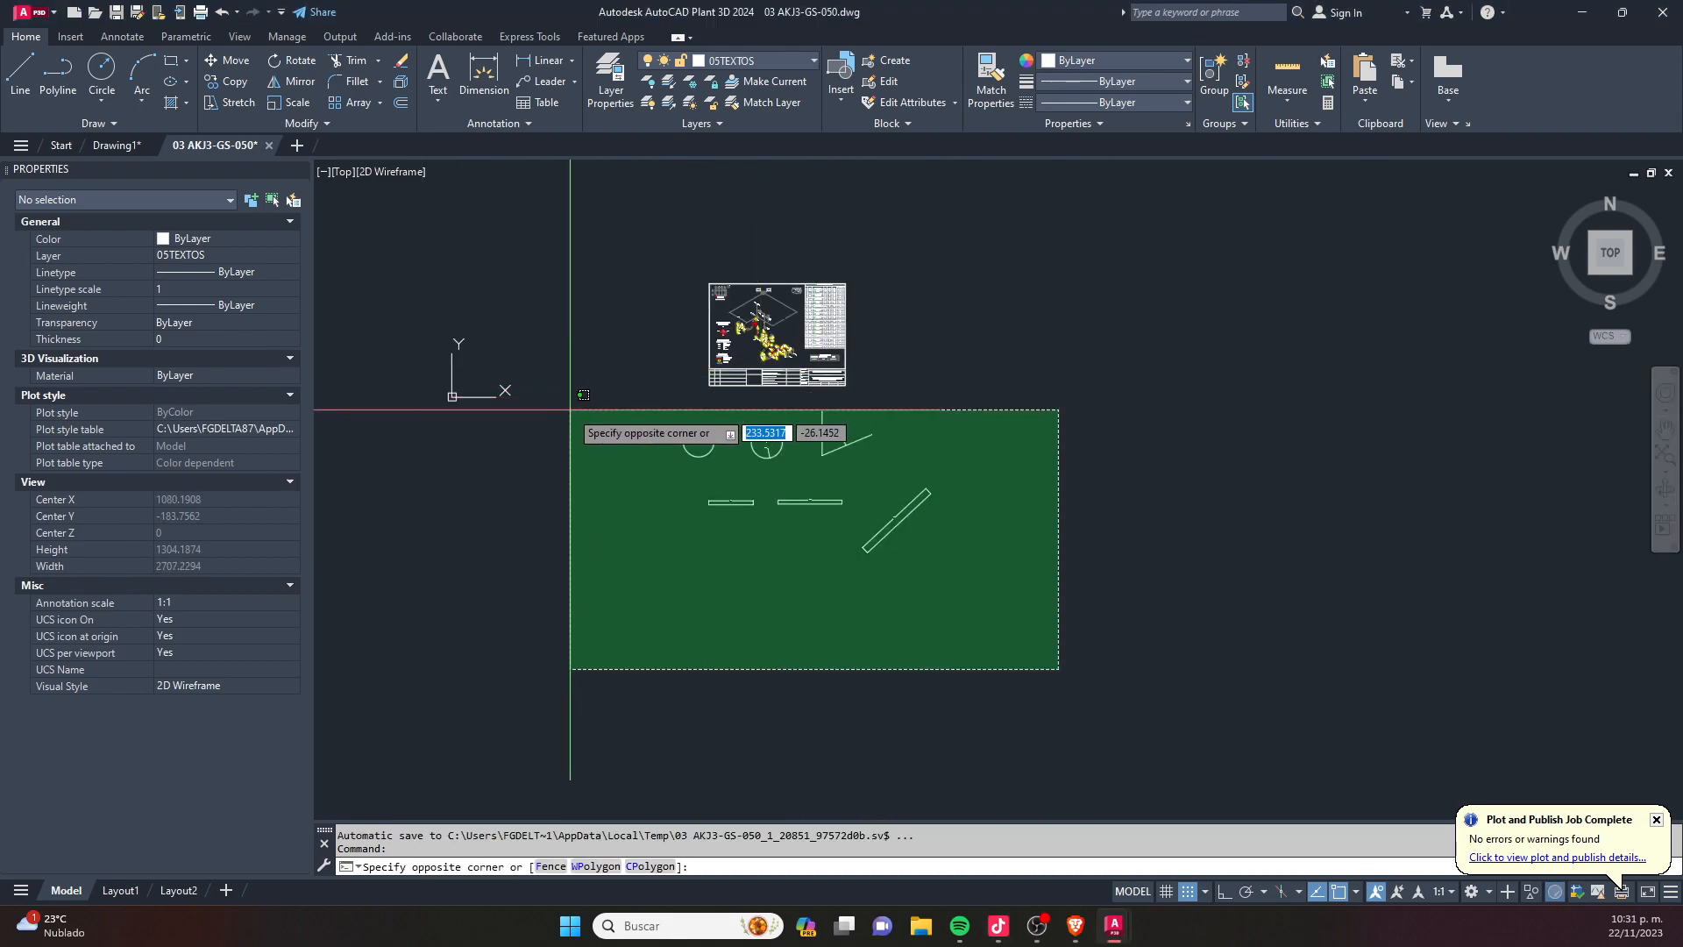
click(580, 438)
key(Delete)
- Delete most of the piping isometric with its numbered element tags from the middle of the sheet
scroll(665, 276, up, 2)
scroll(841, 377, up, 6)
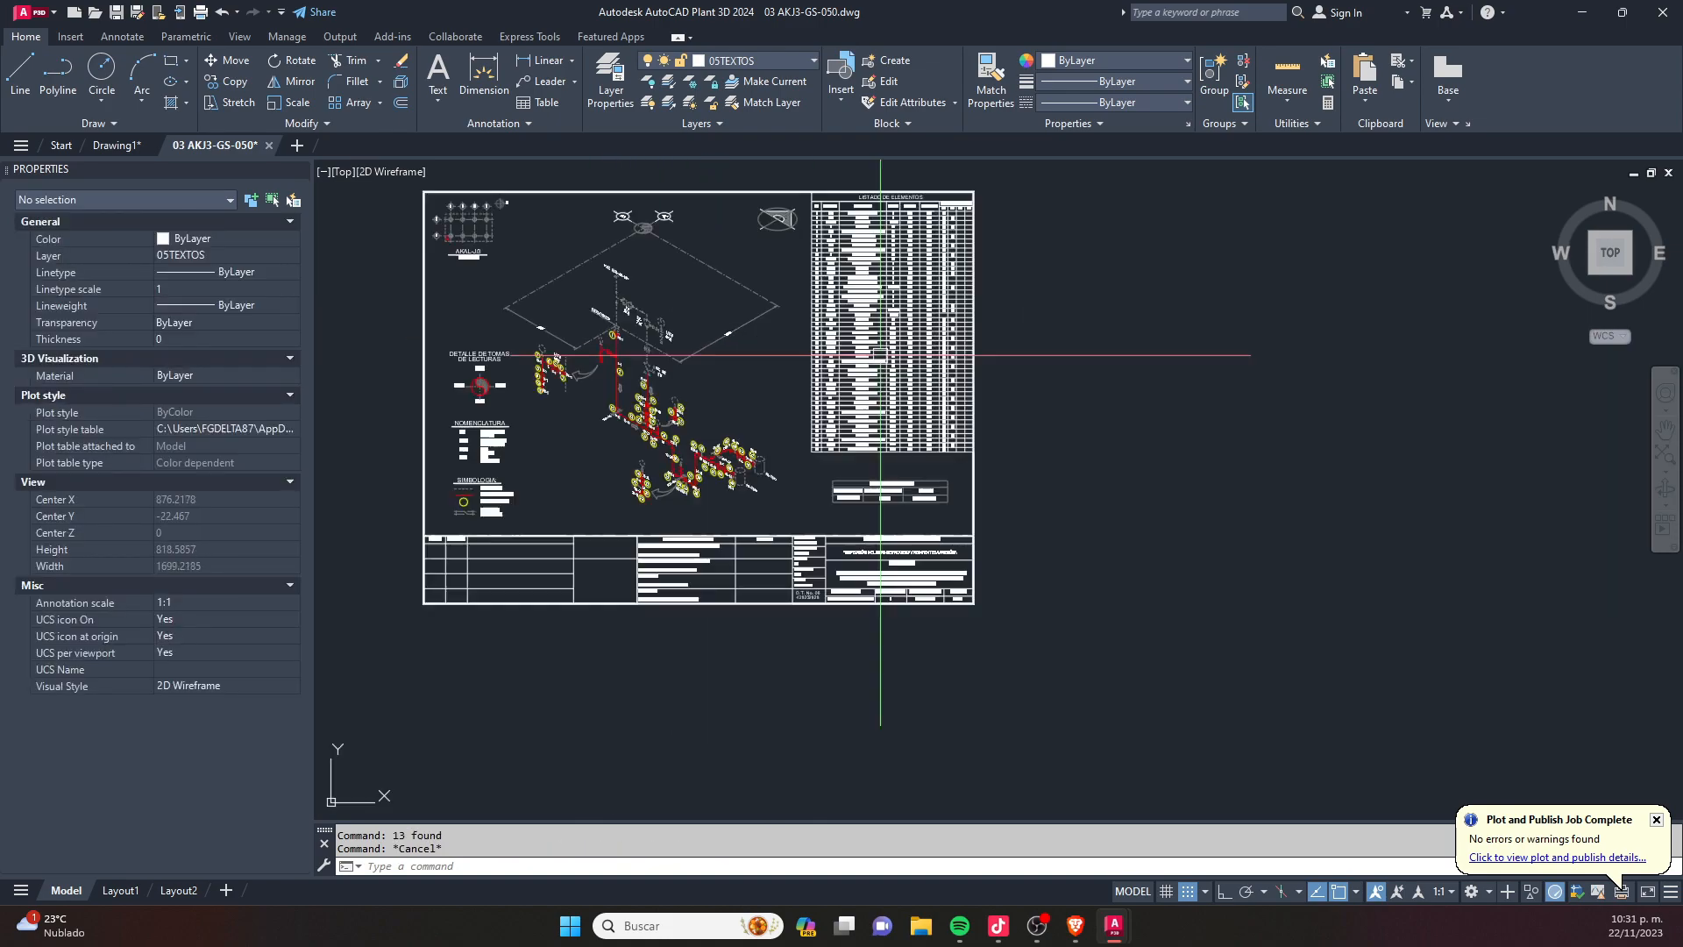
click(789, 477)
click(506, 281)
key(Delete)
middle_drag(527, 385, 815, 536)
click(848, 655)
click(631, 354)
key(Delete)
click(408, 366)
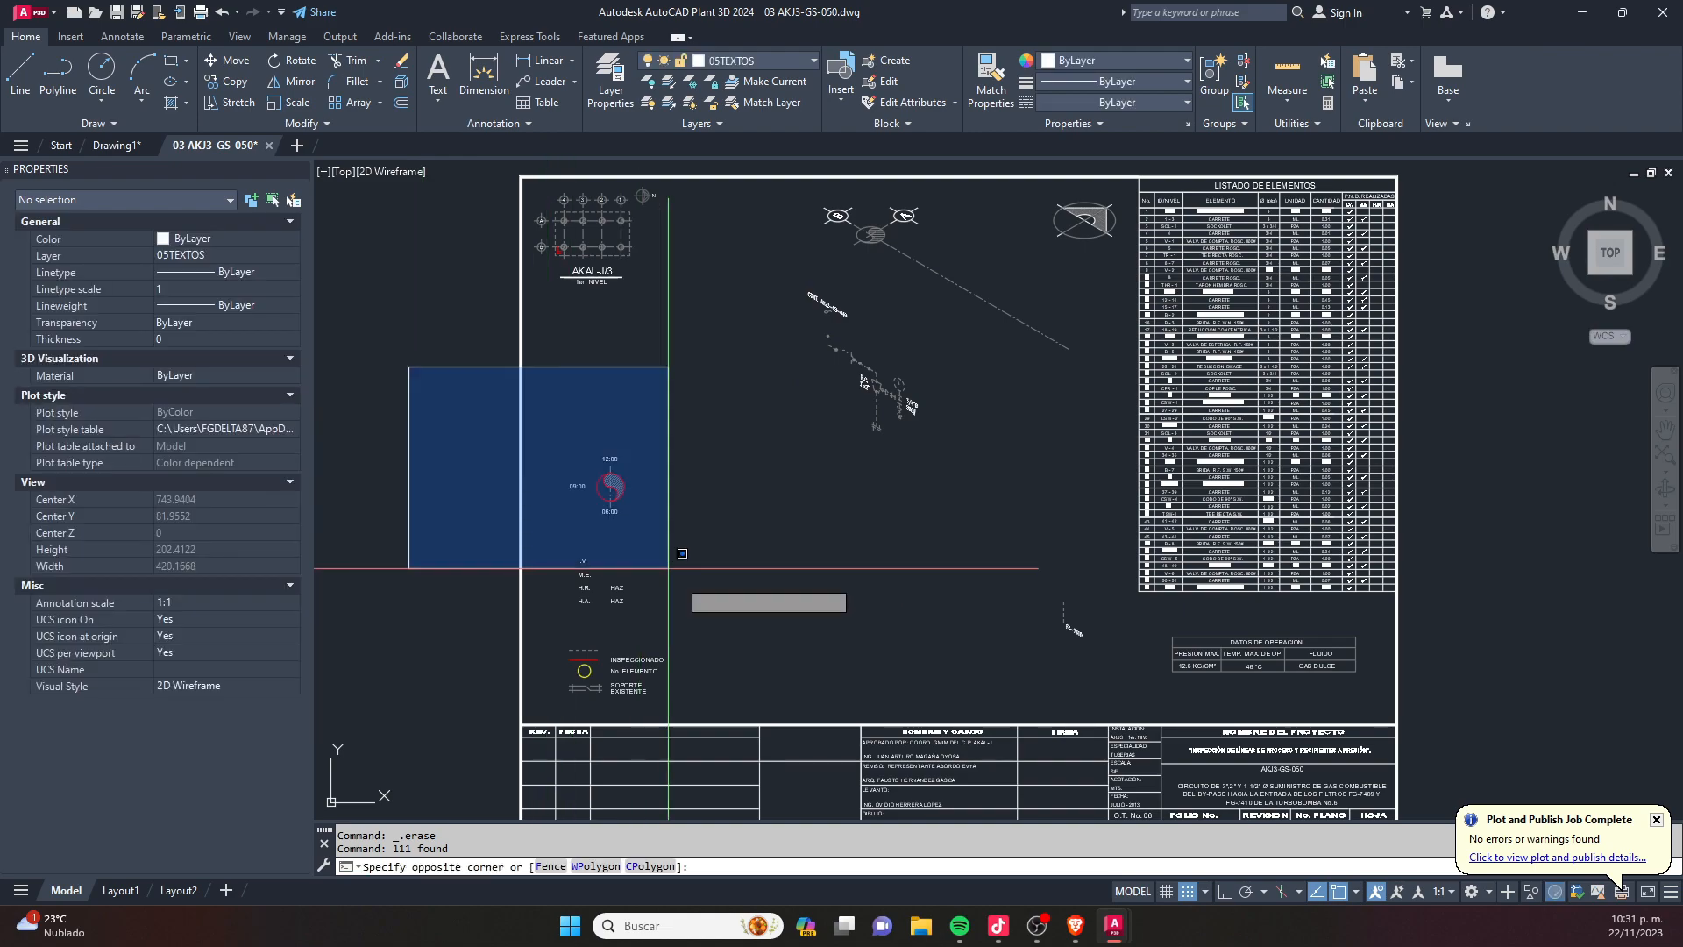
key(Escape)
key(Escape)
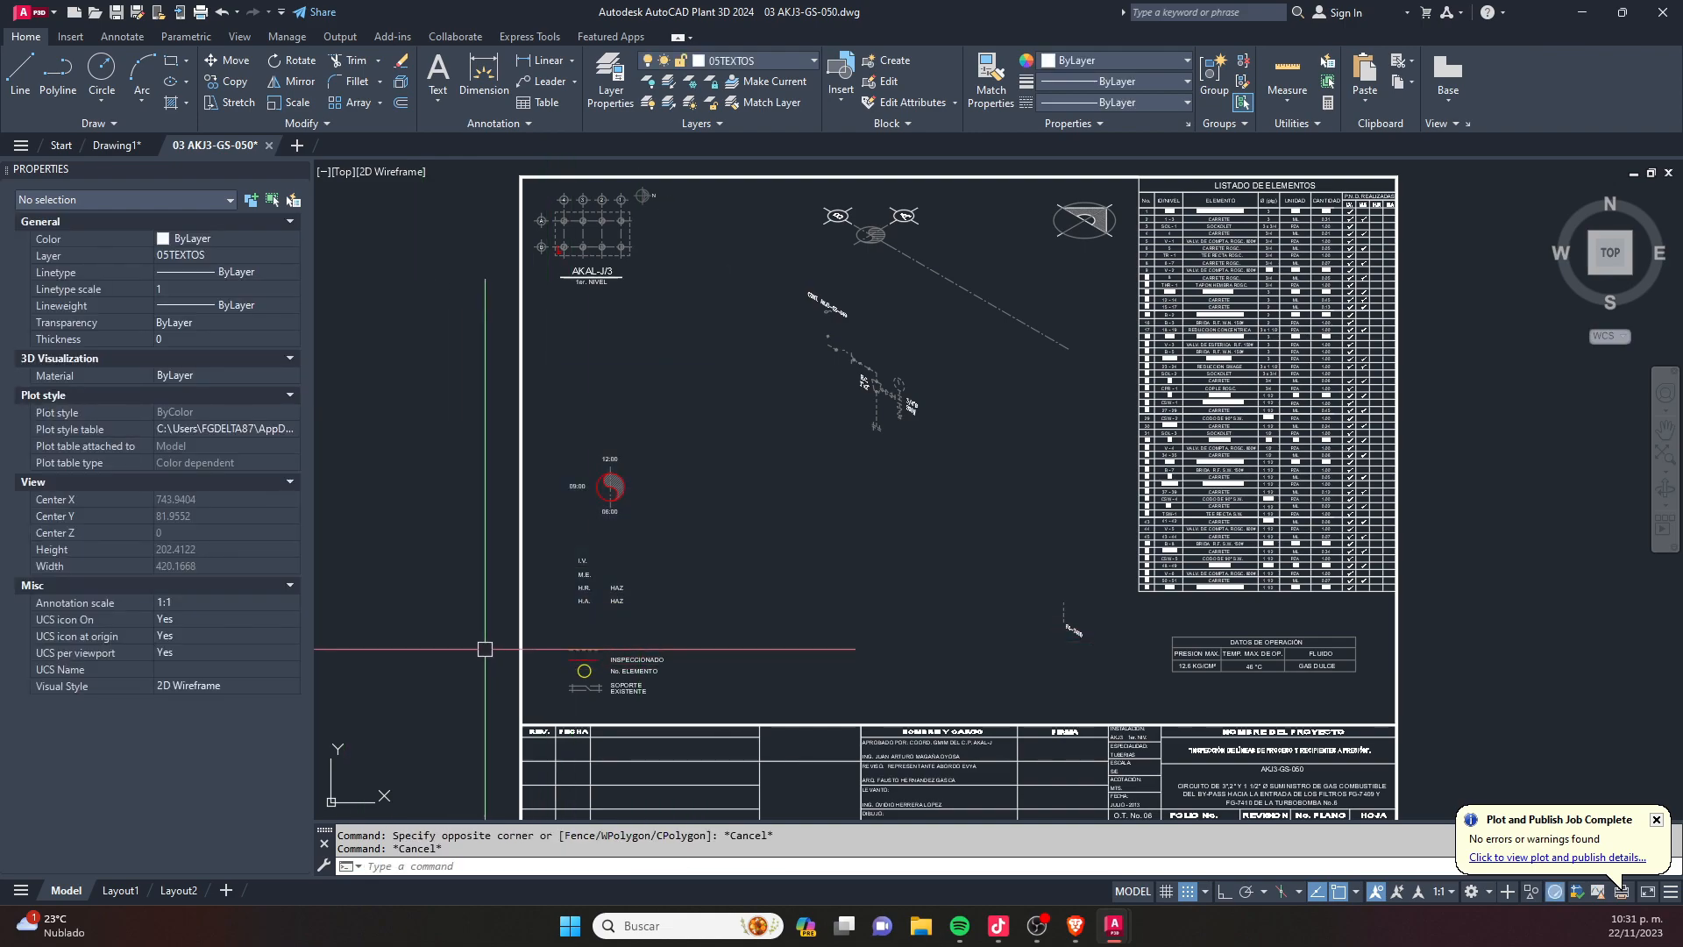
- Delete the clock-position reading symbol, the nomenclature entries and the symbol legend along the sheet's left side
scroll(684, 699, up, 2)
click(684, 699)
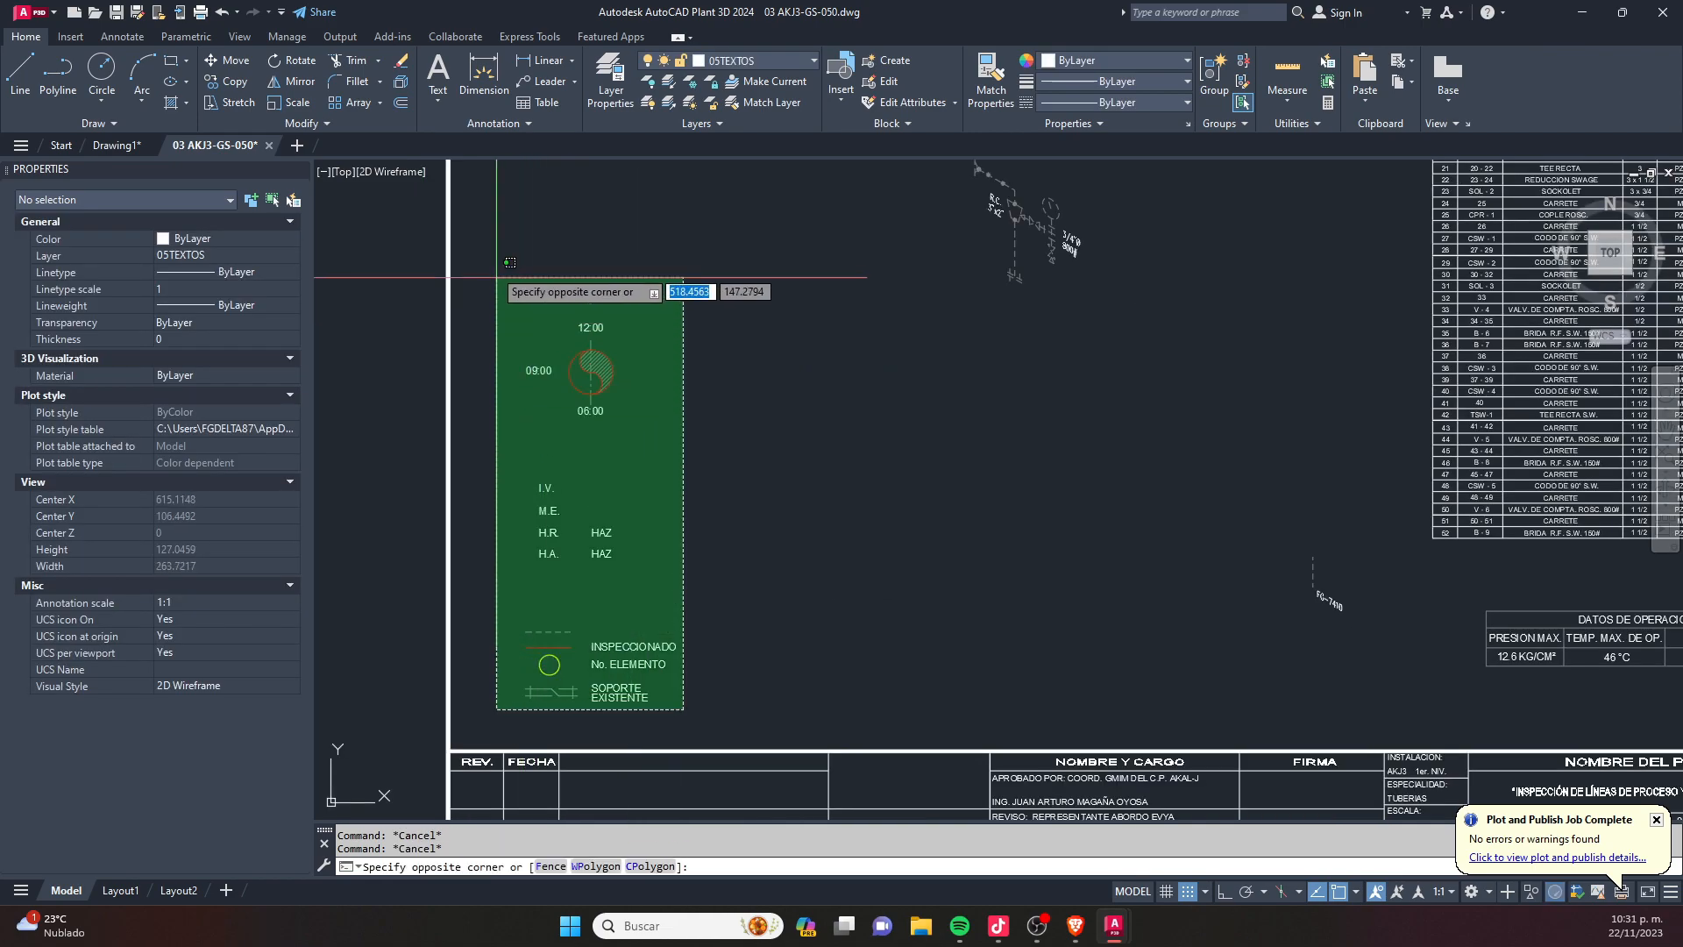
click(501, 291)
scroll(456, 481, down, 2)
key(Delete)
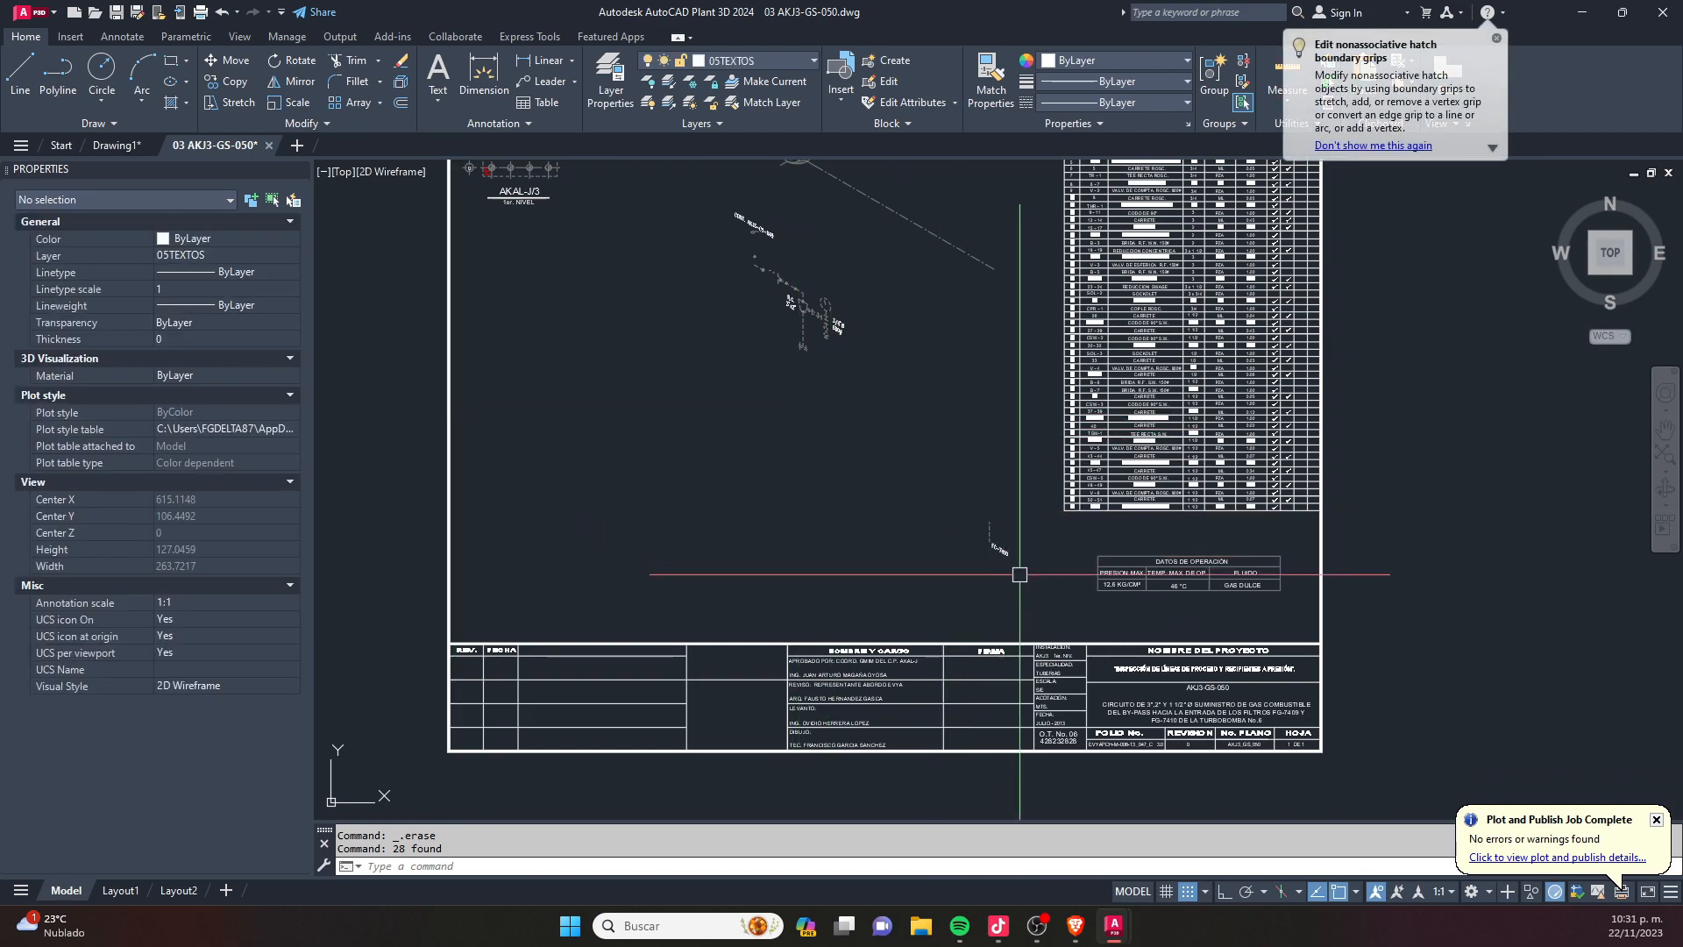
- Delete the leftover equipment label and the remaining pipe pieces with their texts from the isometric area
click(1021, 576)
click(829, 379)
key(Delete)
middle_drag(829, 380, 786, 557)
click(841, 582)
click(688, 382)
key(Delete)
- Delete the last isometric fragments and the long dash-dot line from the upper middle of the sheet
click(658, 233)
click(909, 481)
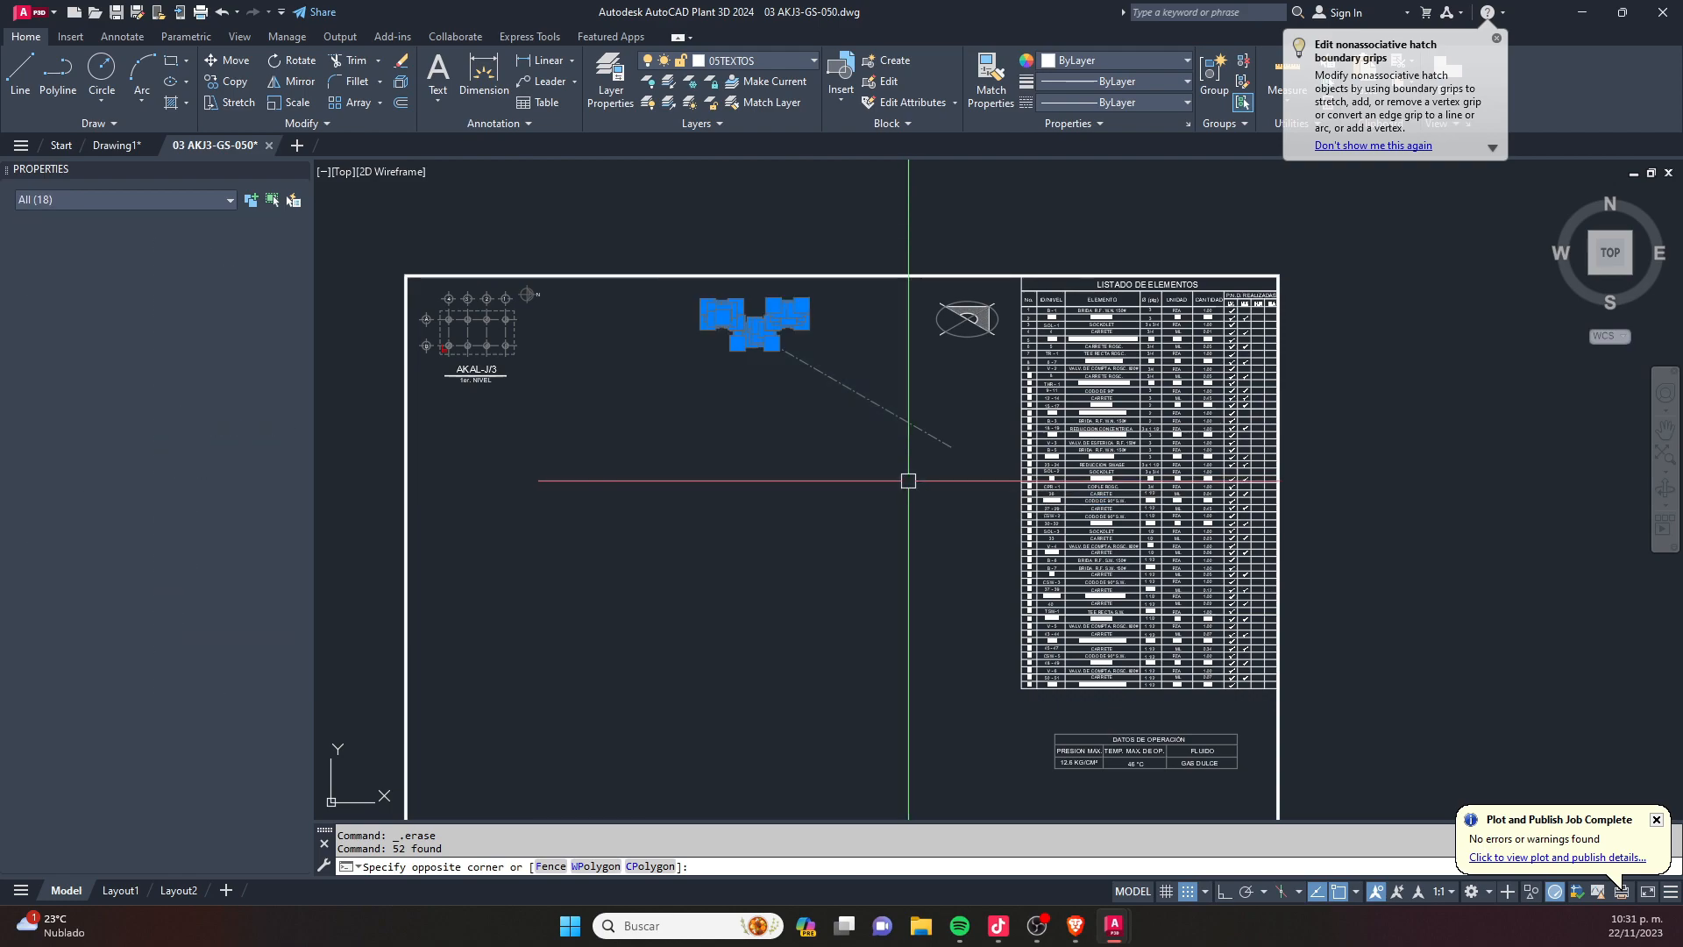
key(Delete)
click(925, 428)
key(Delete)
- Delete the DATOS DE OPERACIÓN table and the whole LISTADO DE ELEMENTOS table along the sheet's right side
middle_drag(860, 448, 632, 378)
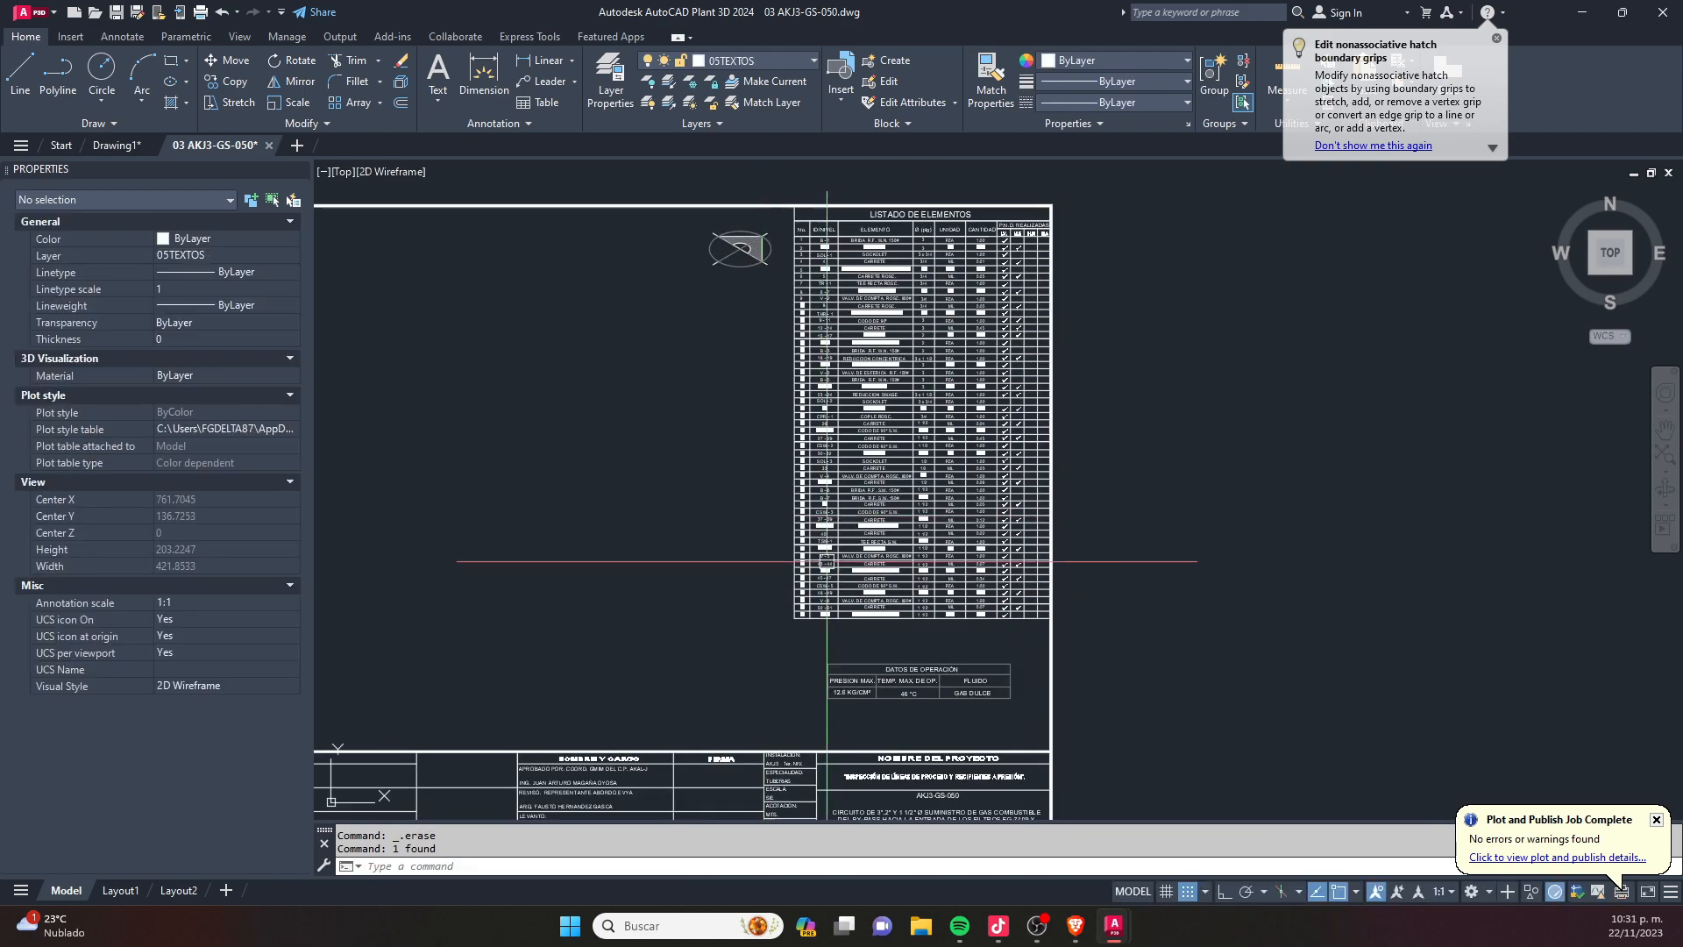
click(1012, 726)
click(811, 545)
key(Delete)
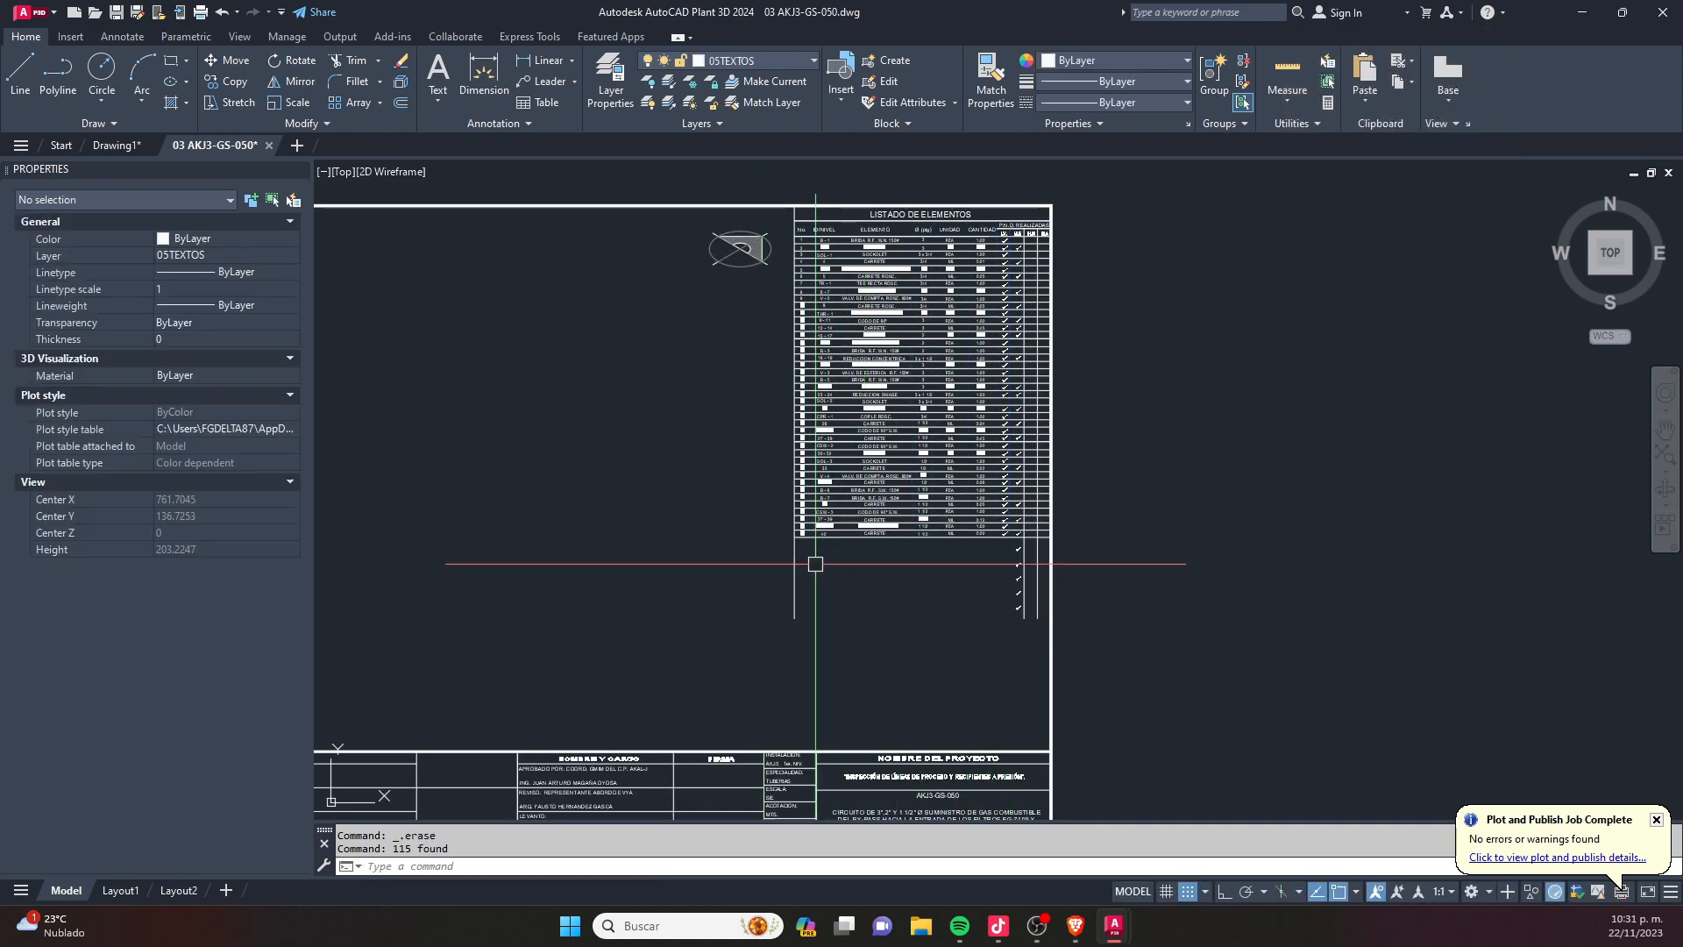
click(794, 184)
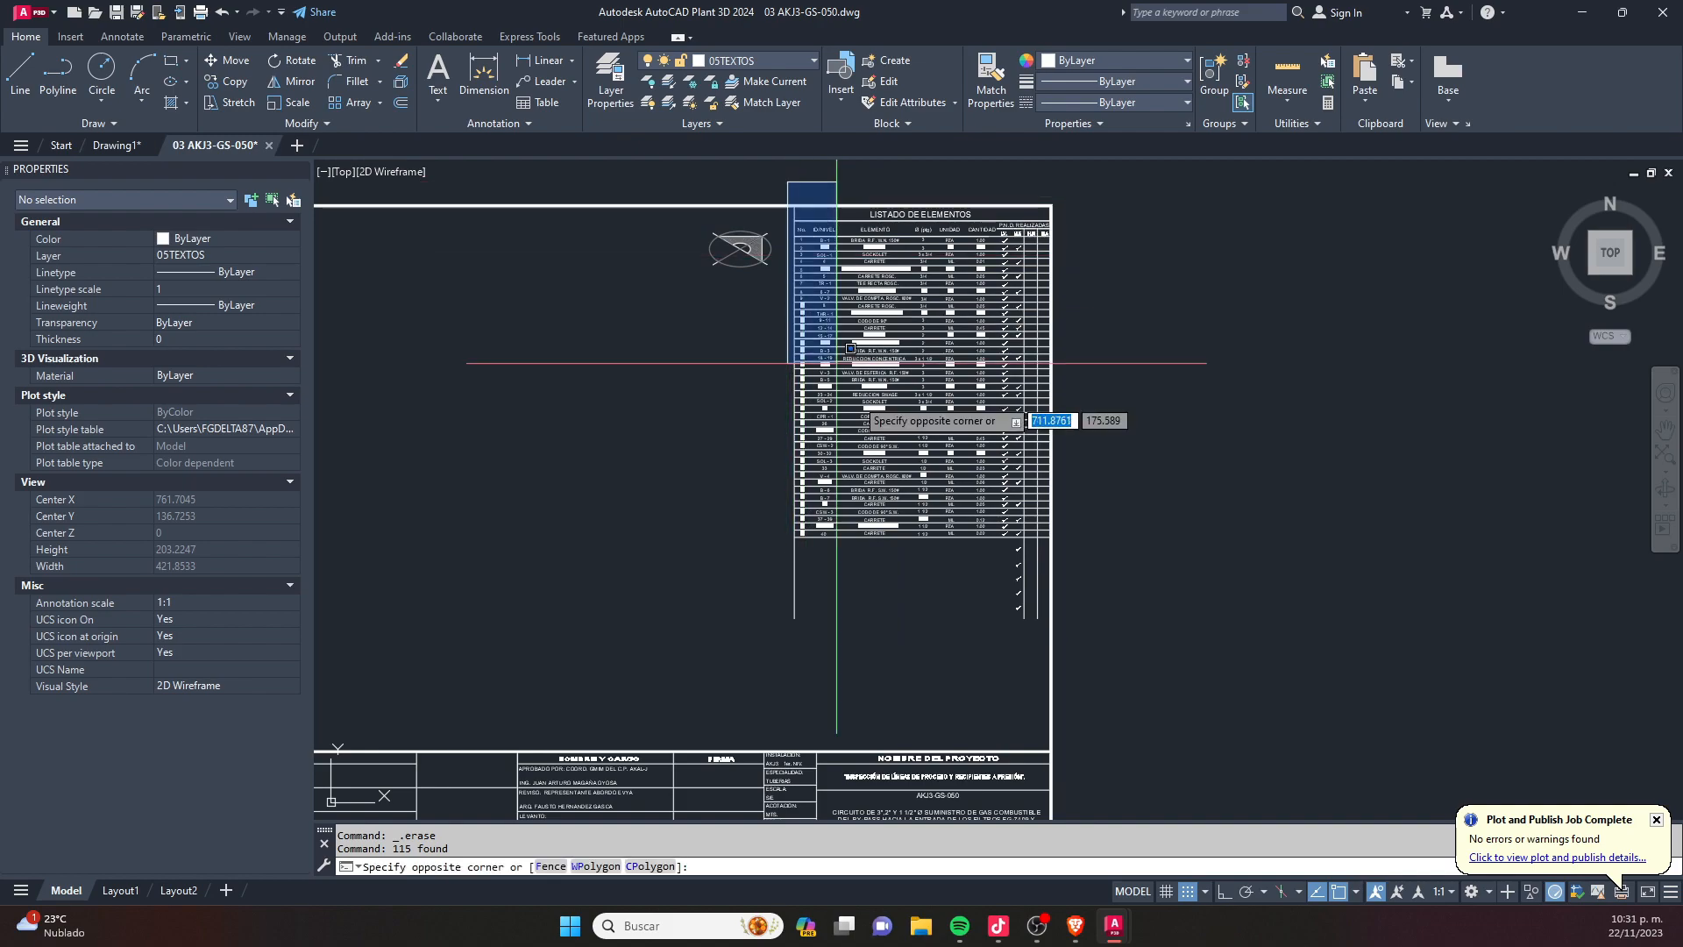
click(1116, 673)
key(Delete)
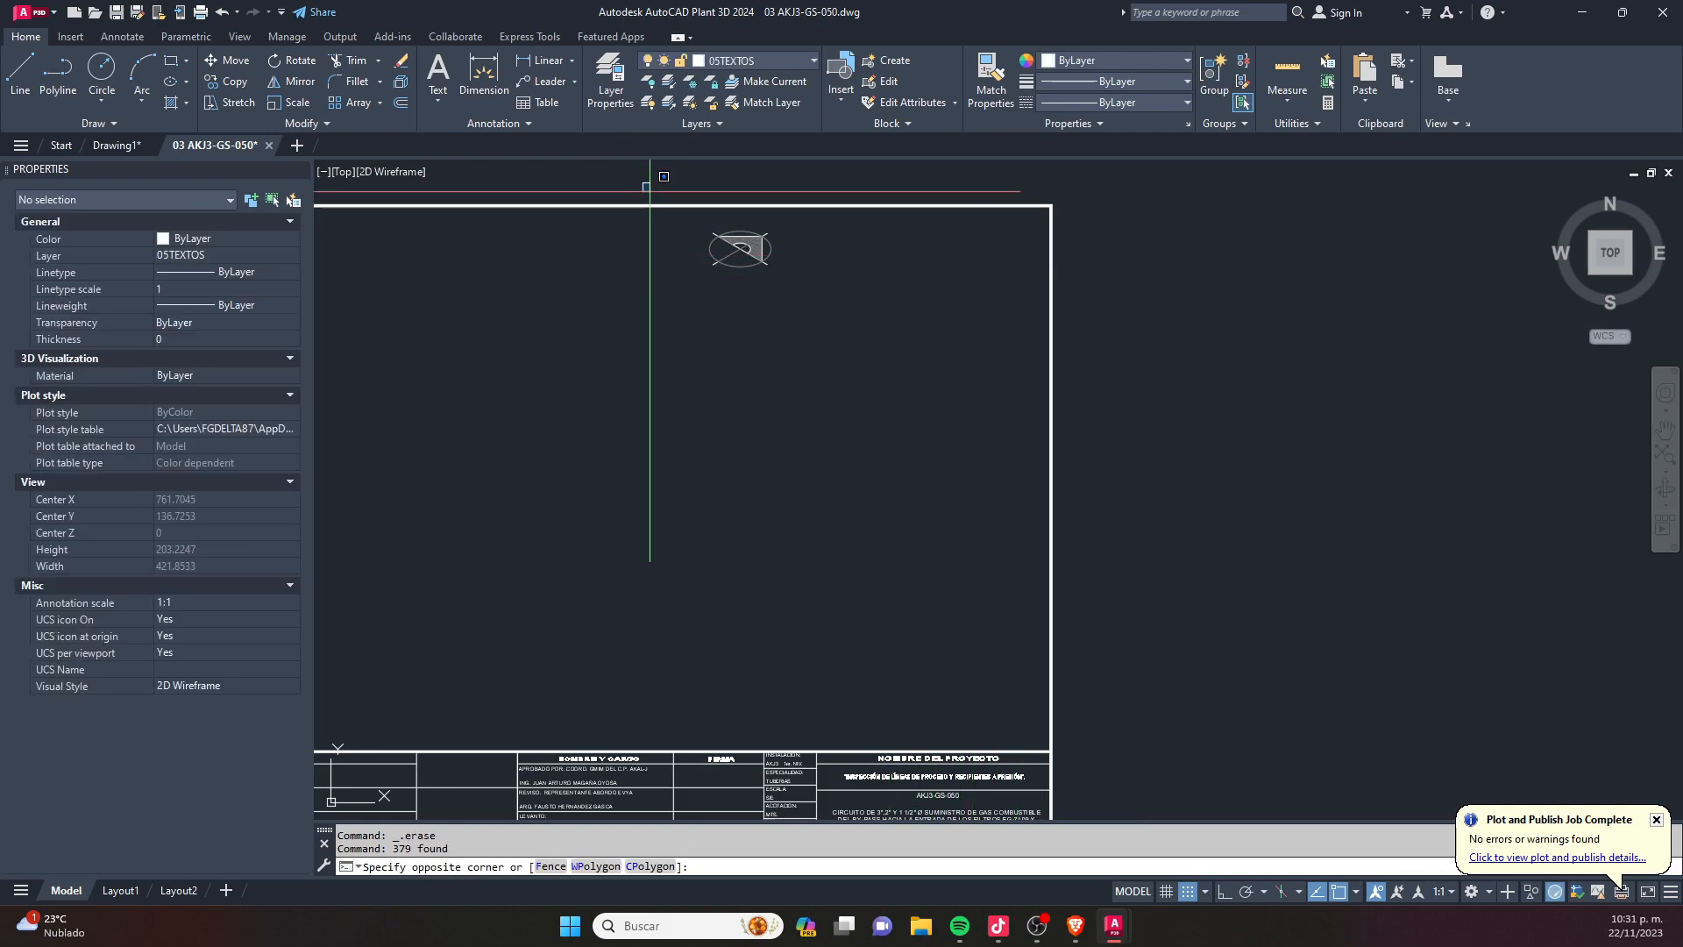
- Delete the orientation symbol near the sheet's upper right
click(643, 182)
click(799, 391)
key(Delete)
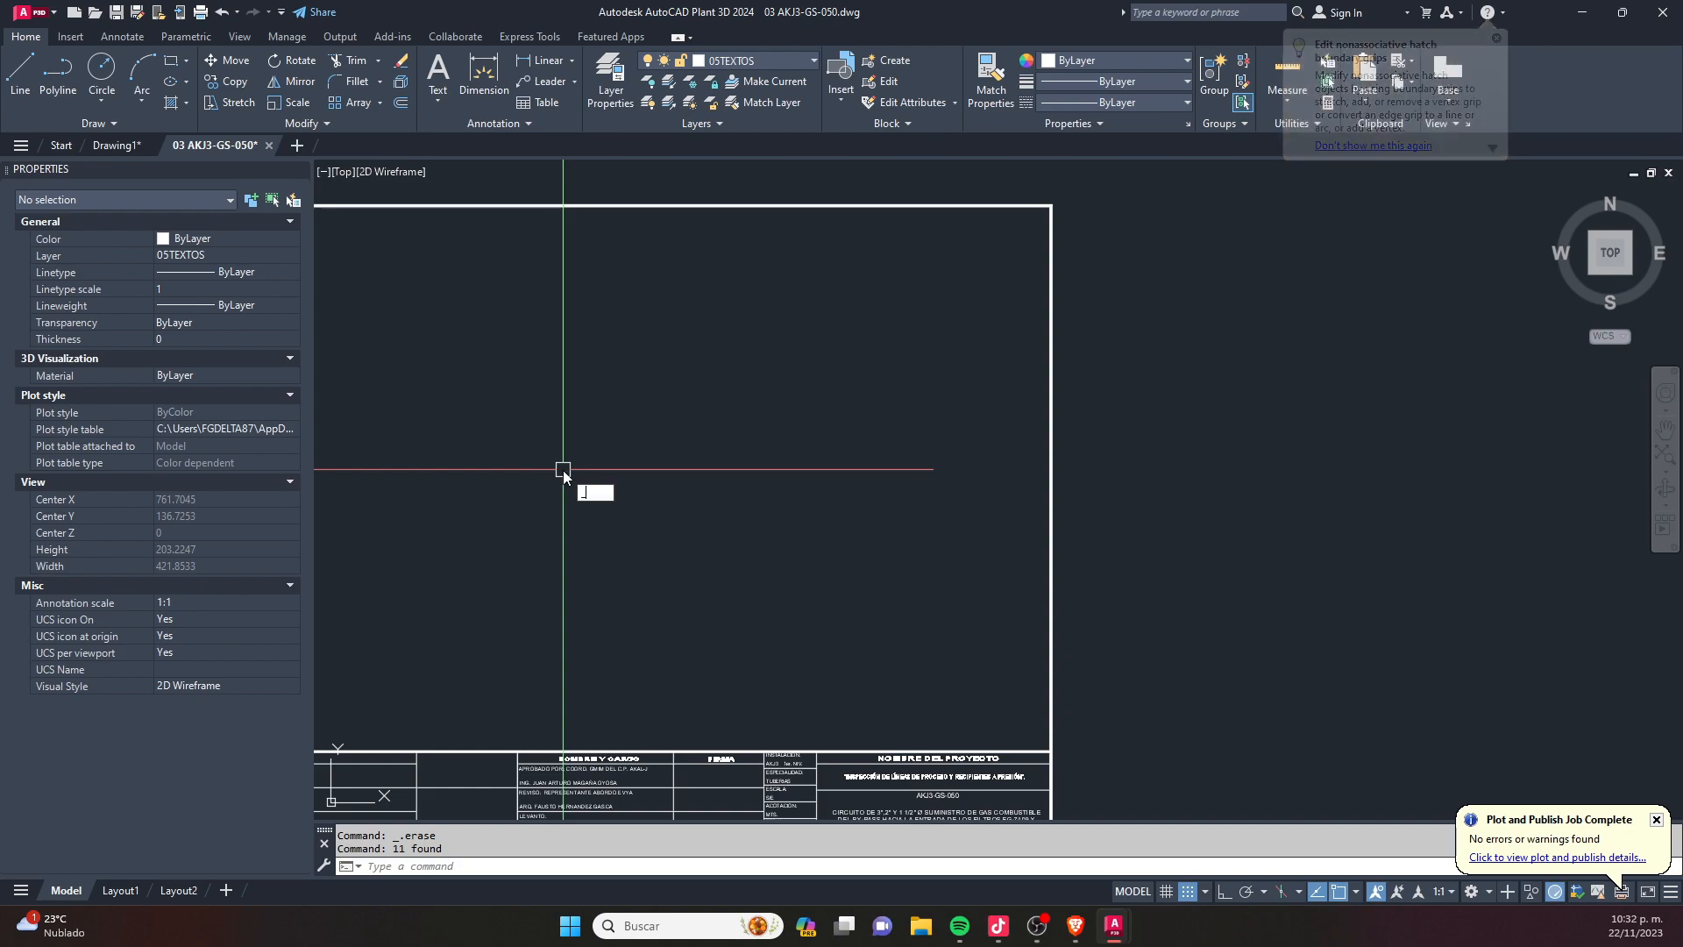
text(CI)
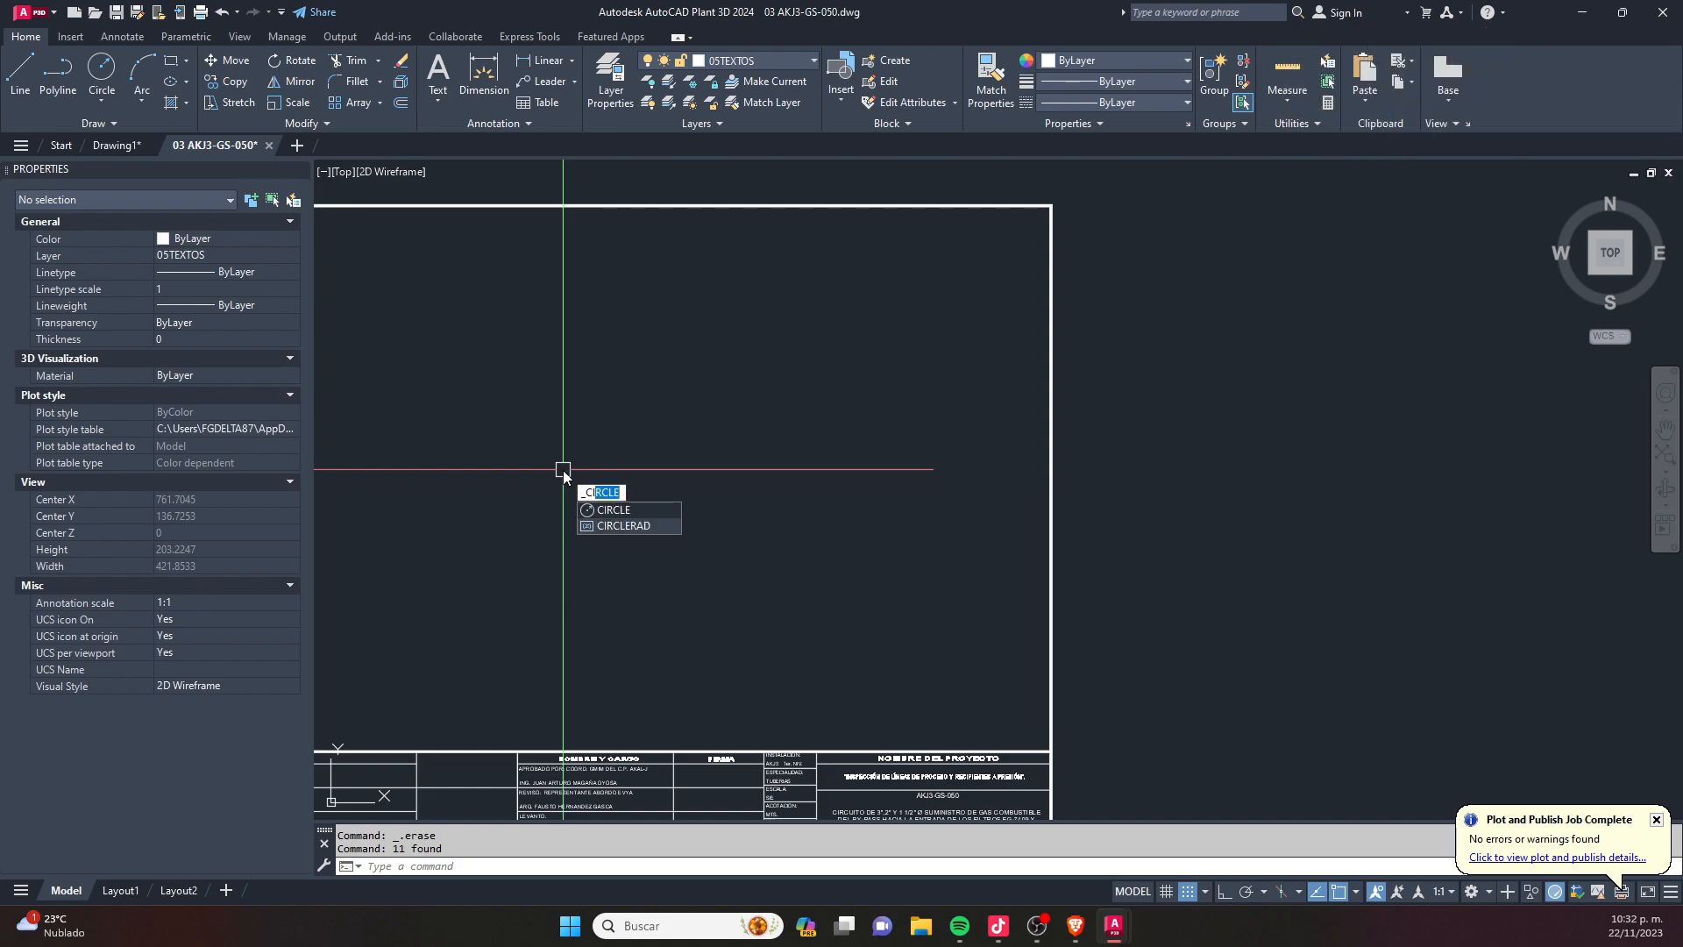
key(Escape)
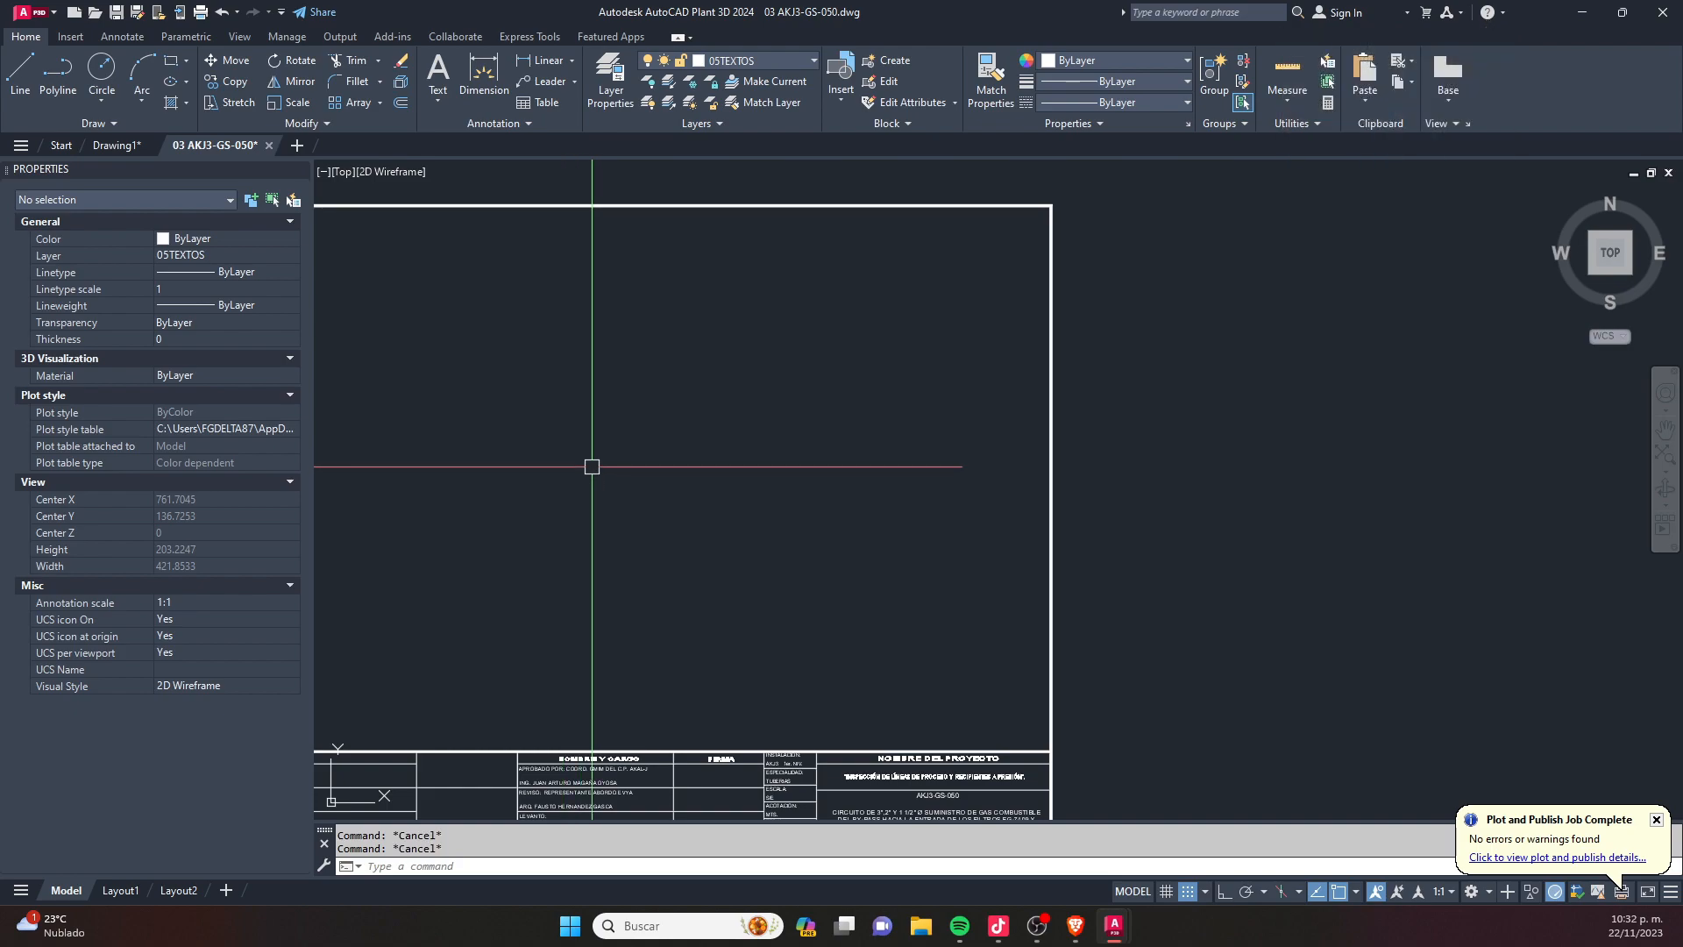
middle_drag(592, 466, 840, 411)
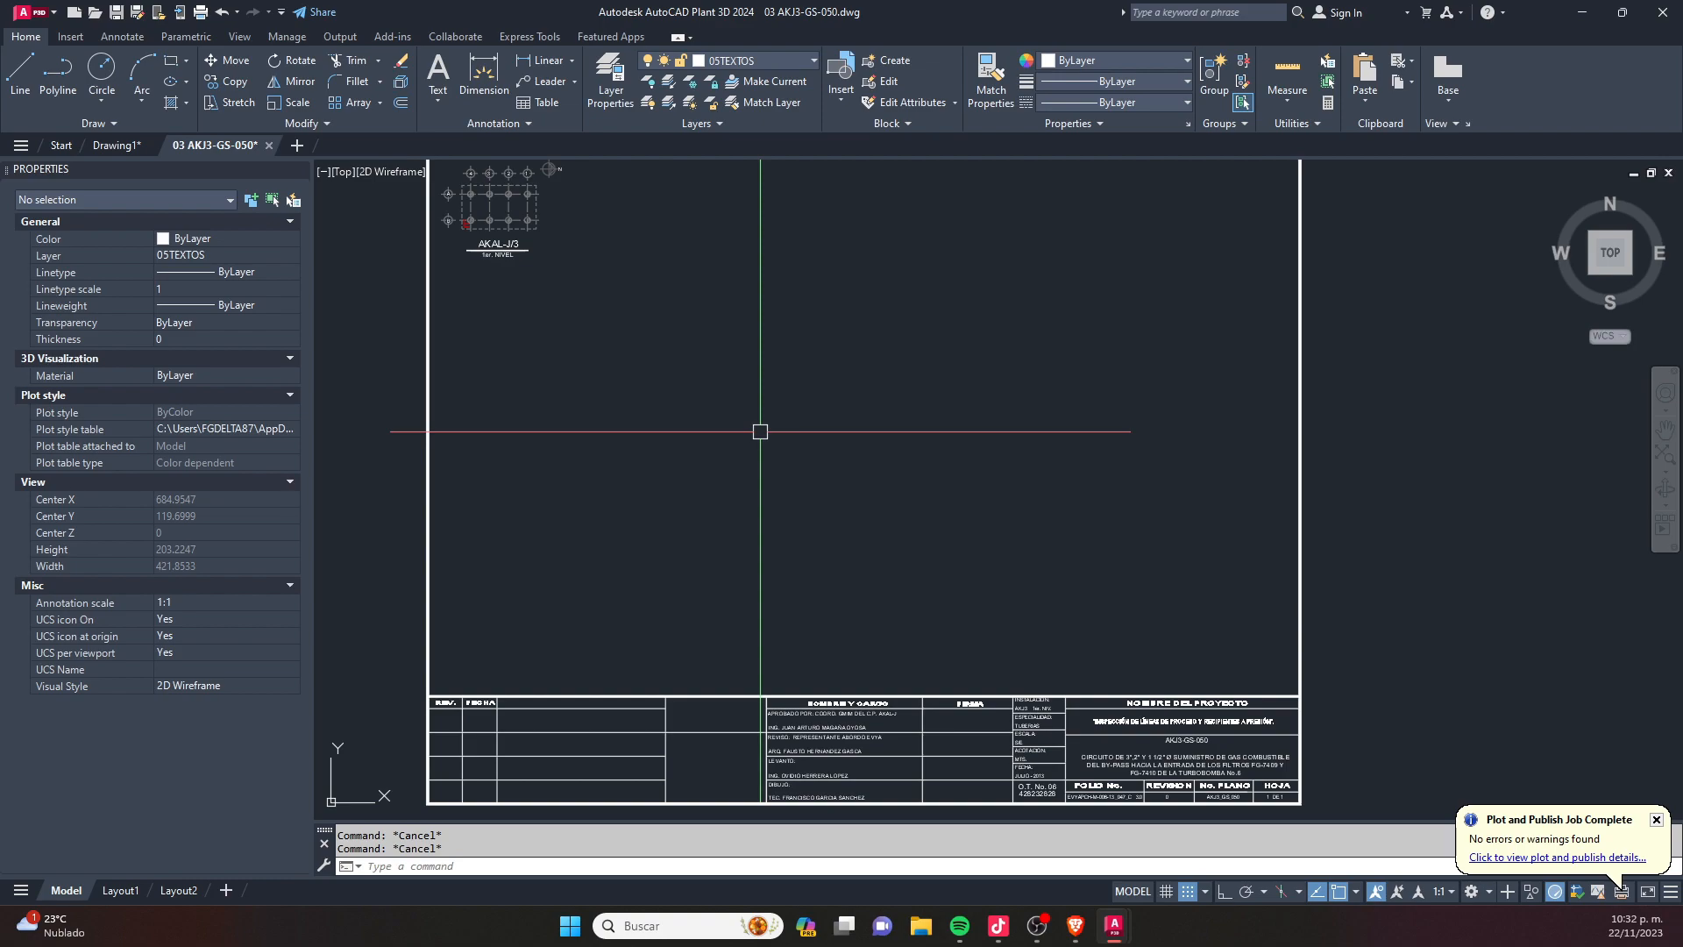
scroll(680, 421, down, 4)
middle_drag(996, 459, 819, 462)
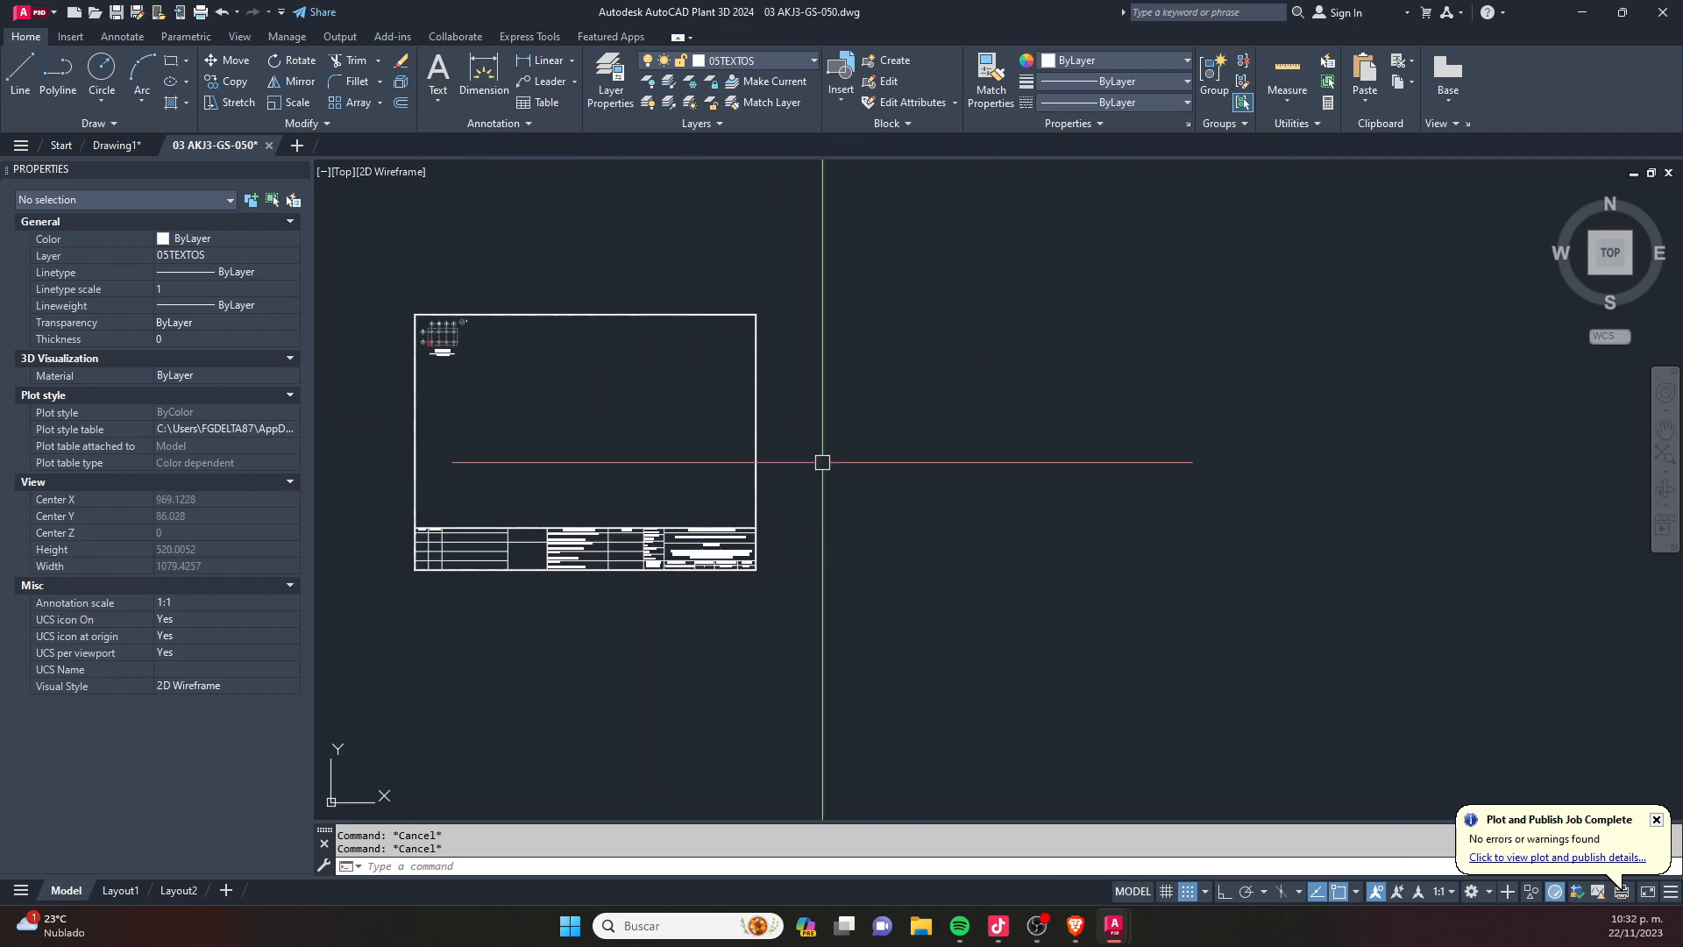
scroll(872, 506, up, 4)
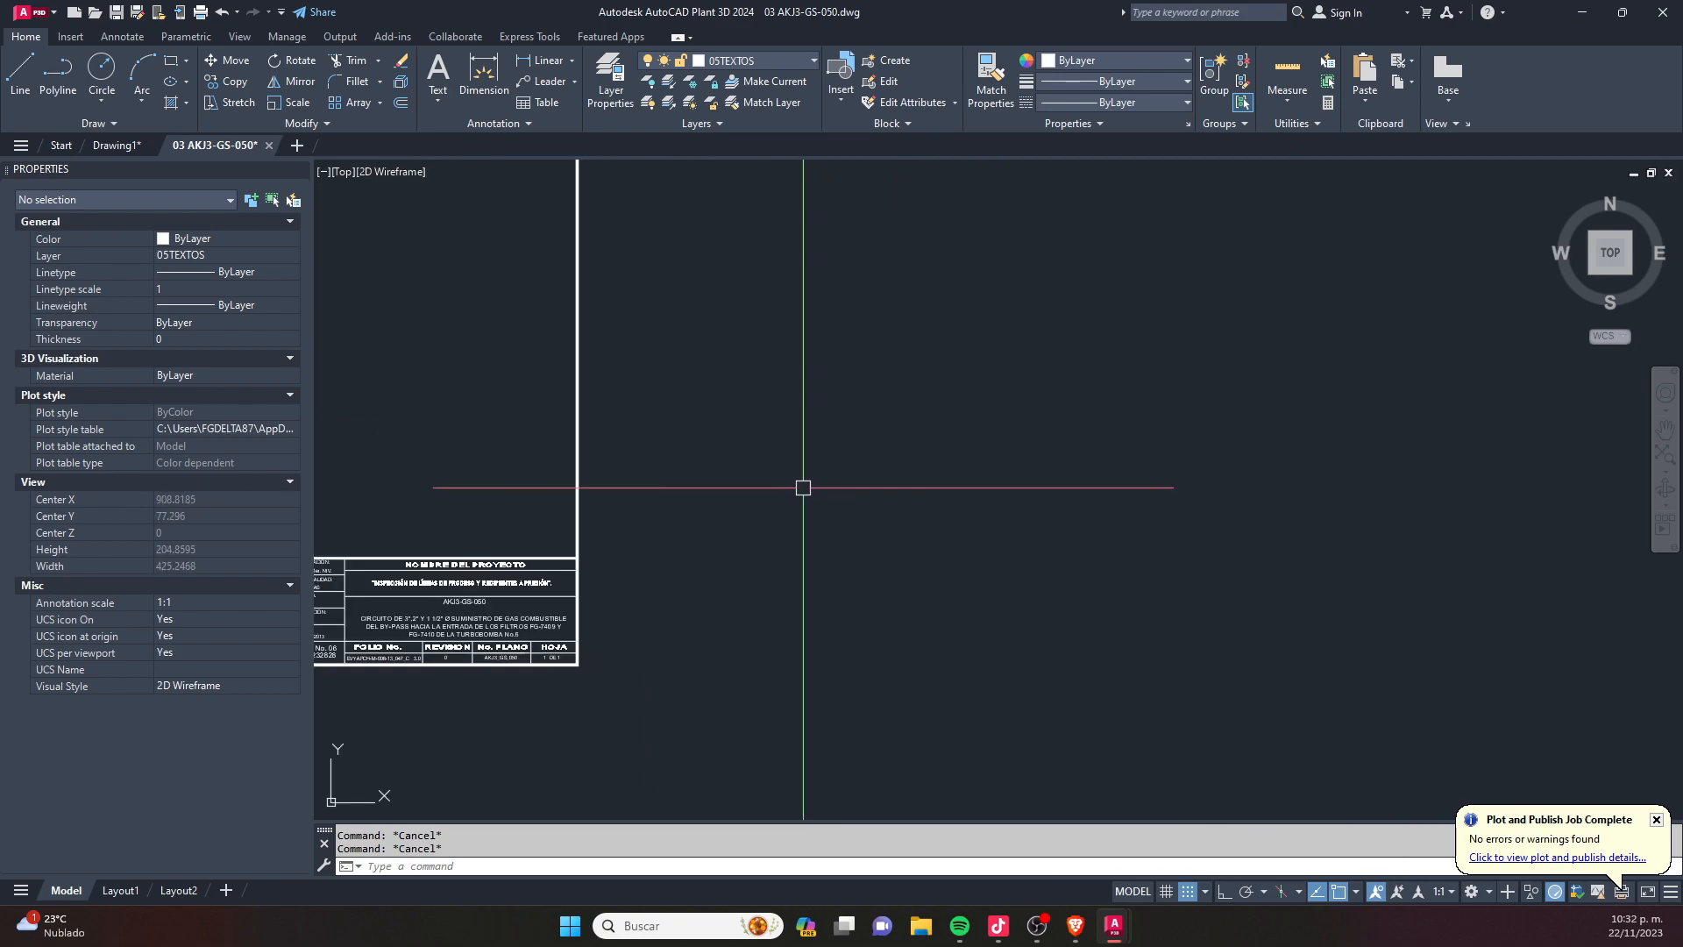
text(rec)
key(Return)
key(Escape)
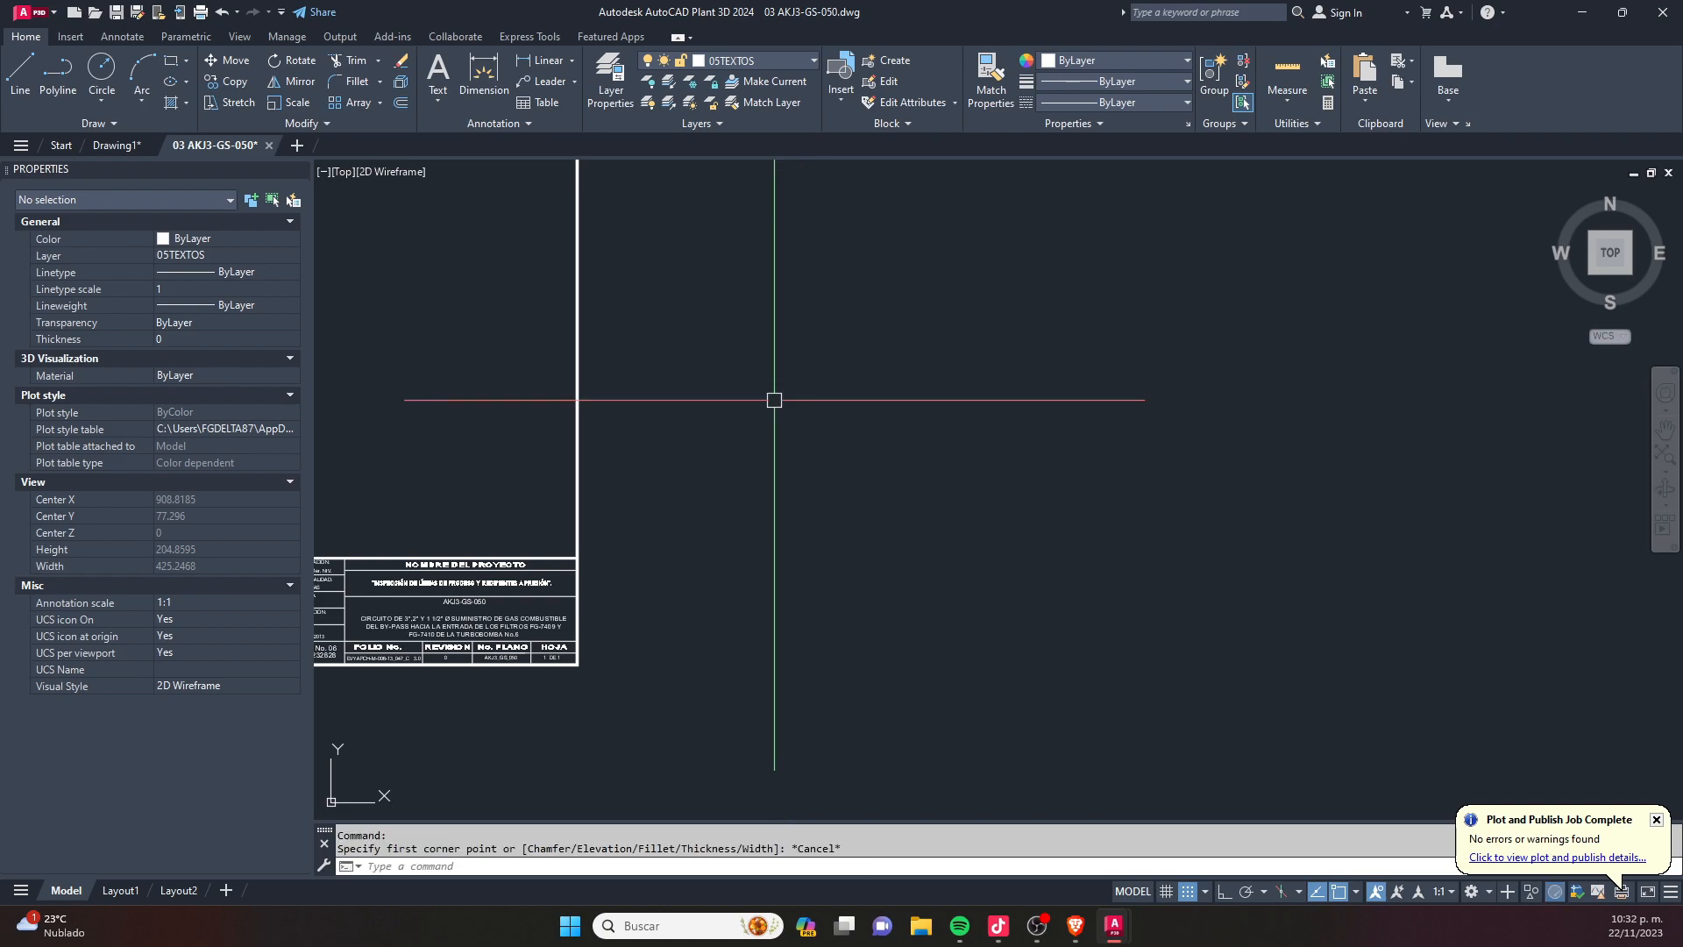
- Draw a vertical line 500 units long downwards outside the sheet's right border, with Ortho mode on
text(l)
key(Return)
click(710, 387)
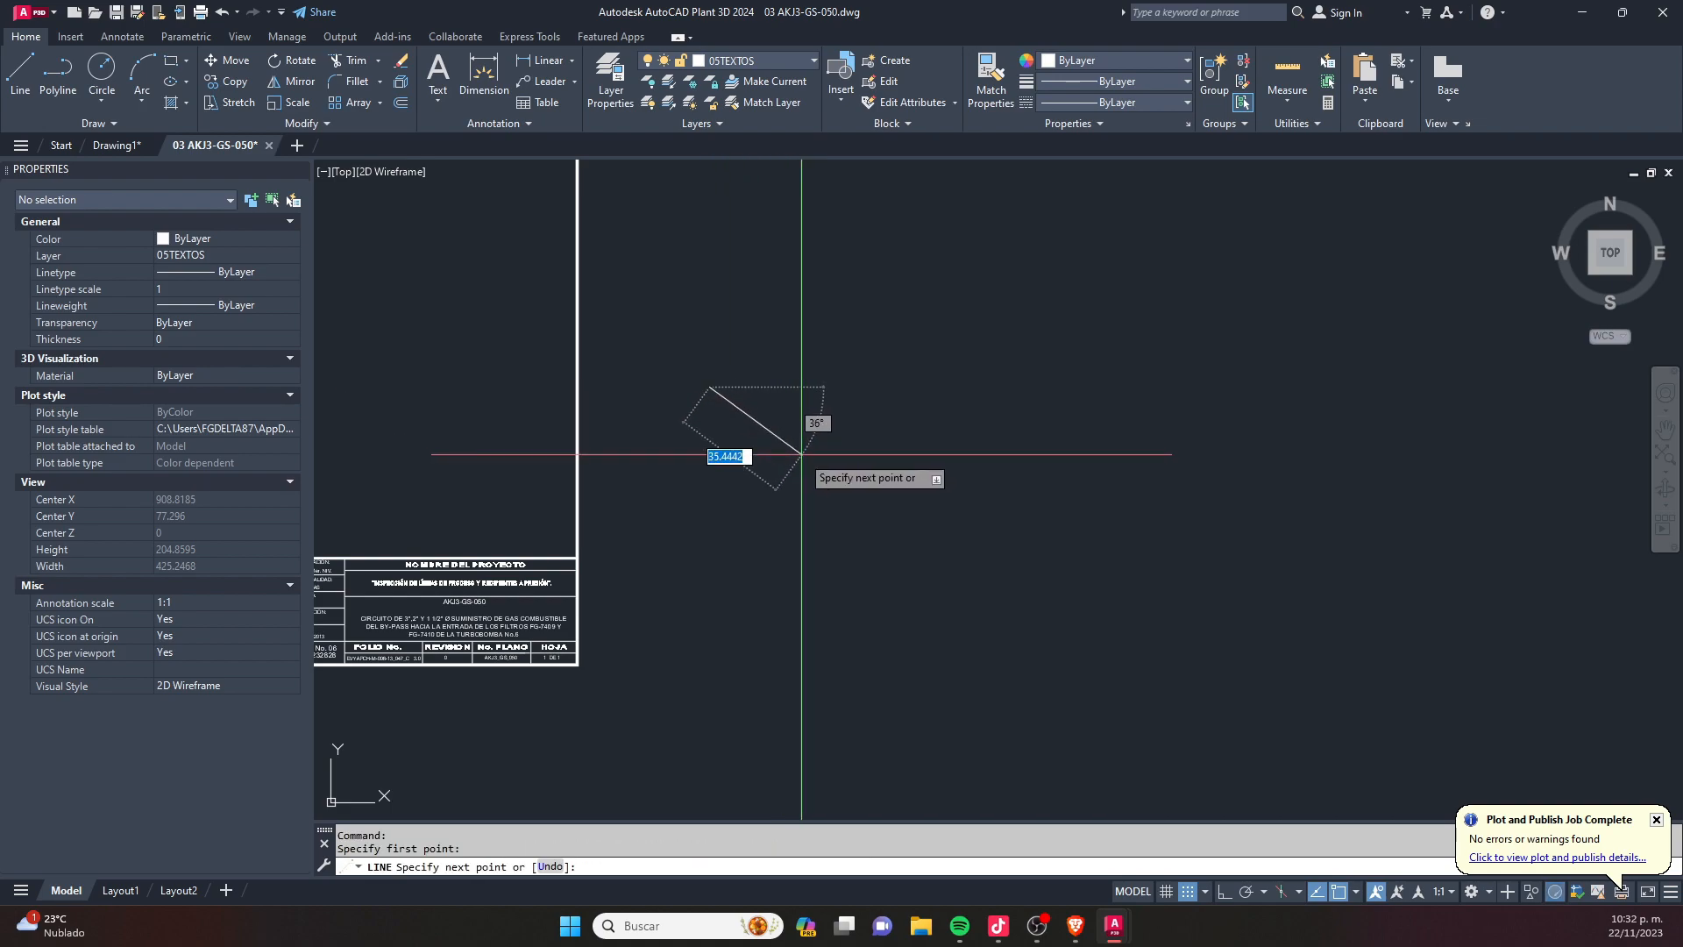
middle_drag(811, 407, 795, 475)
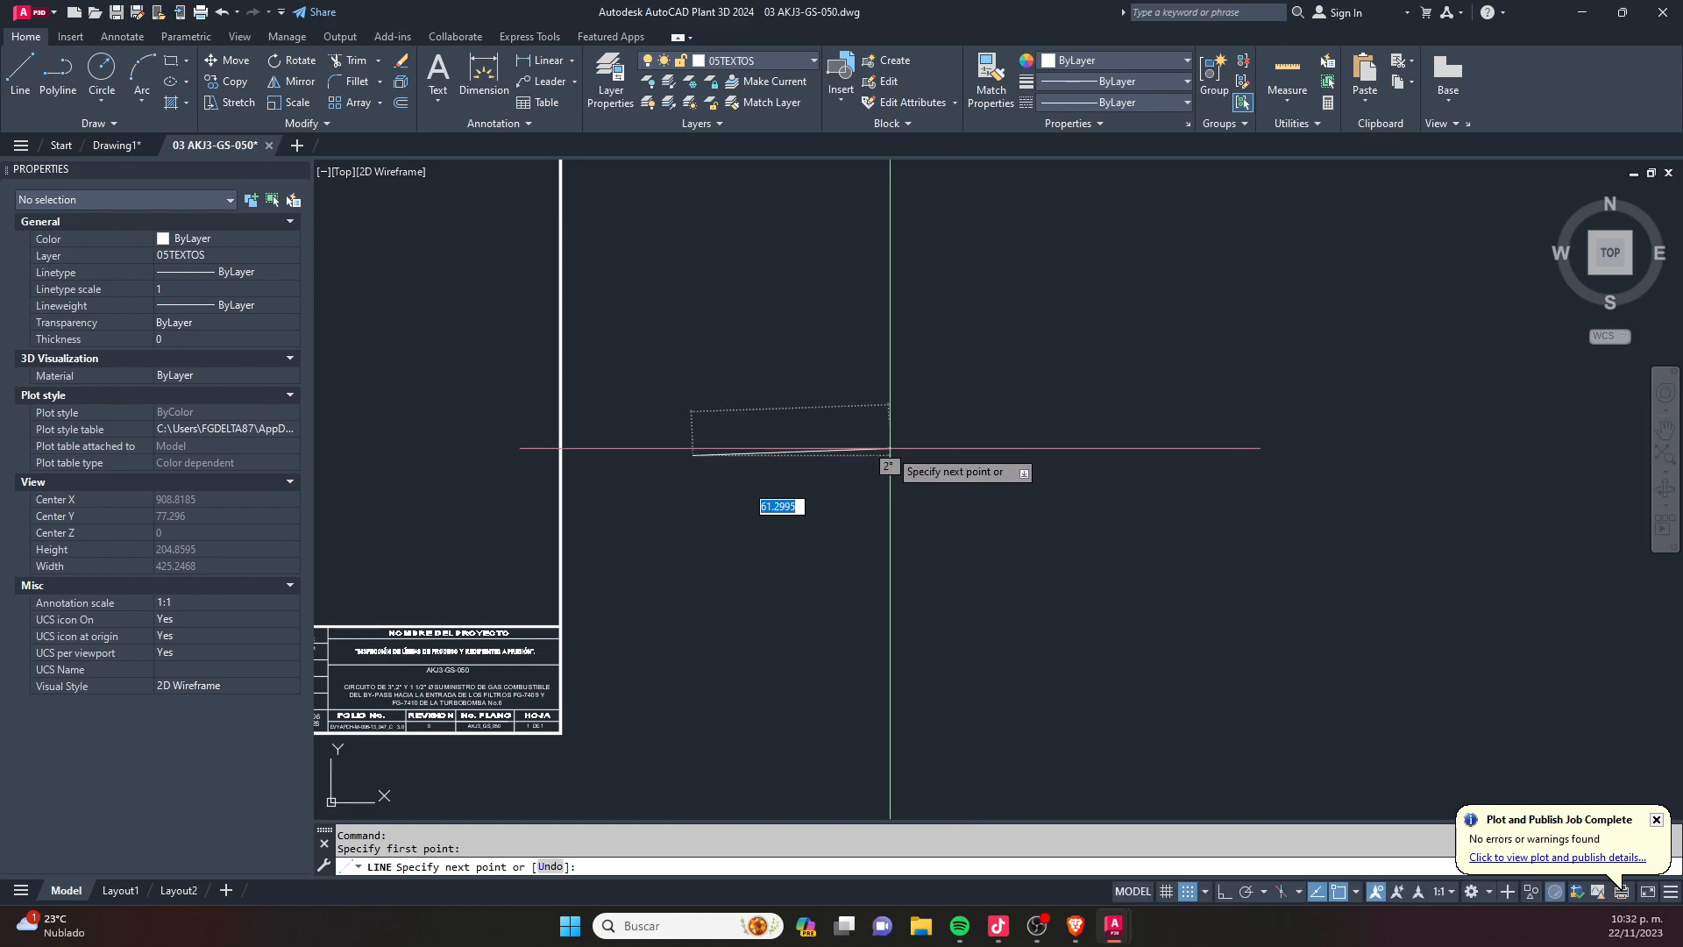
key(F8)
scroll(761, 491, down, 2)
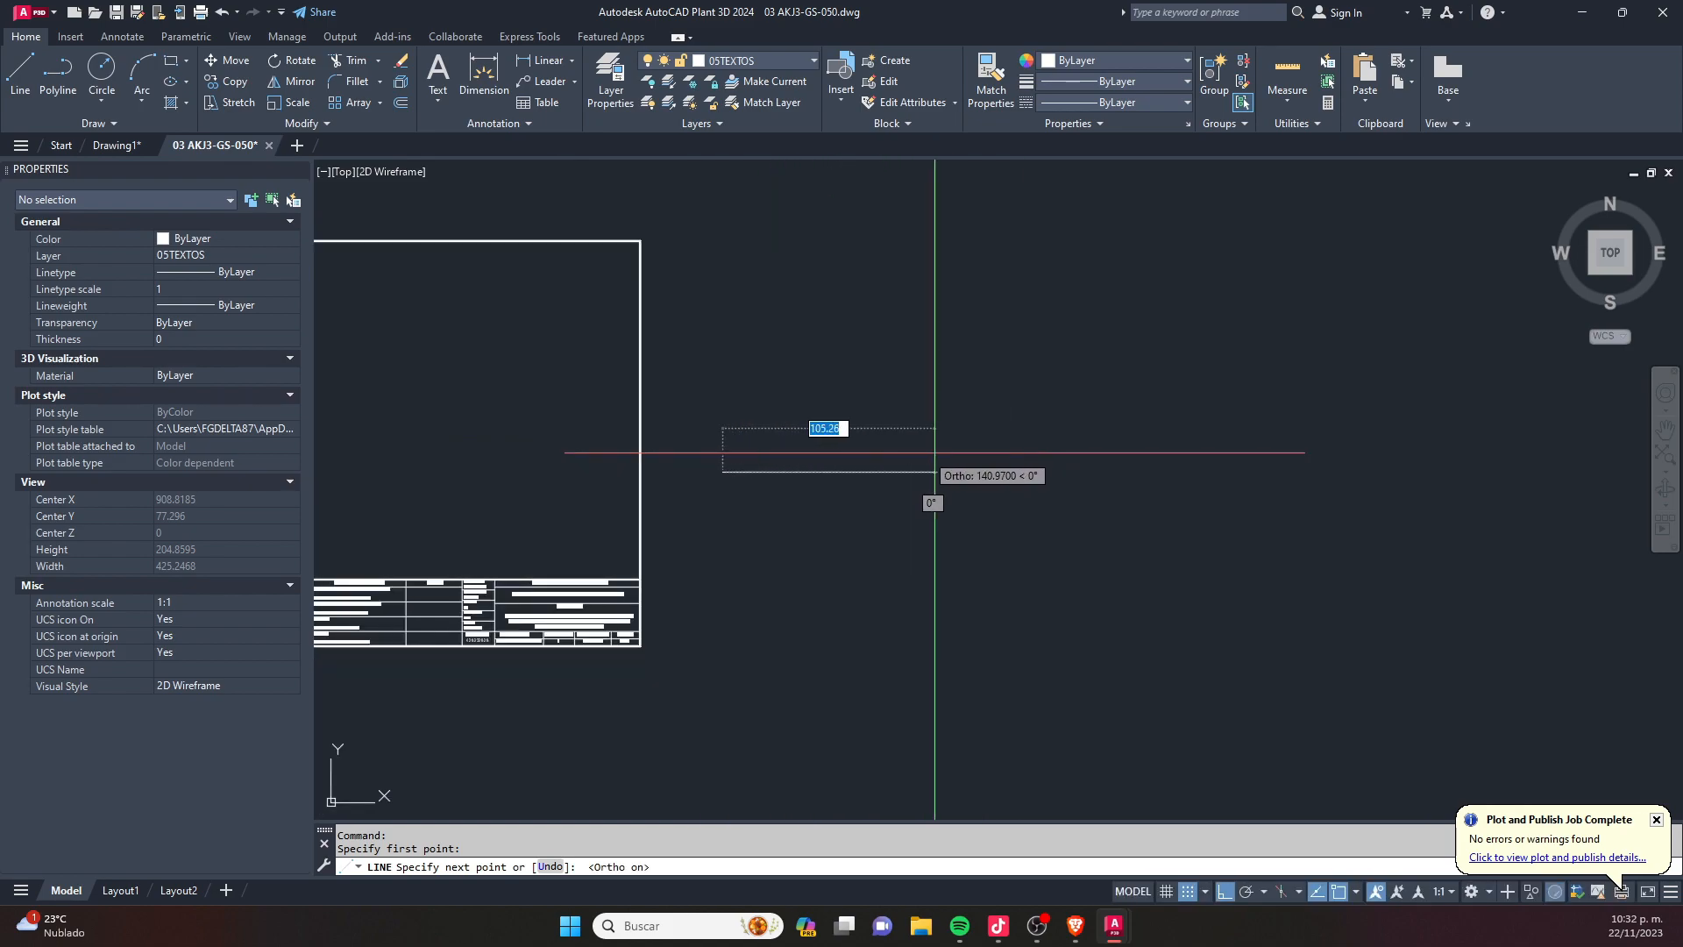
middle_drag(918, 481, 768, 481)
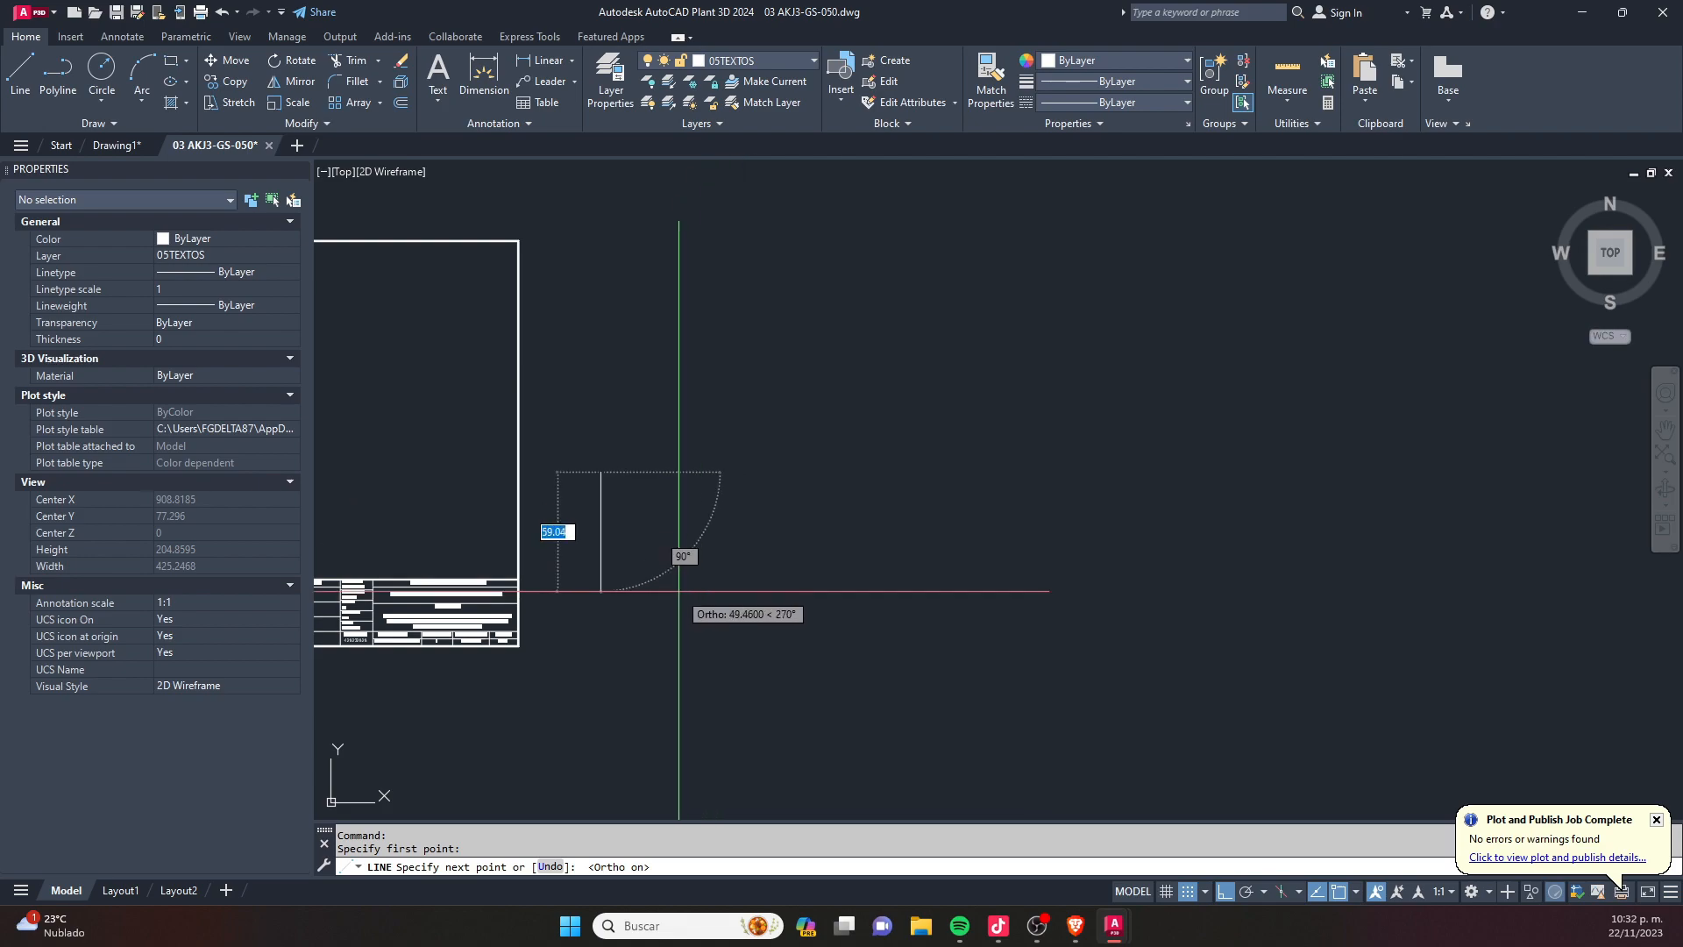
middle_drag(718, 676, 732, 558)
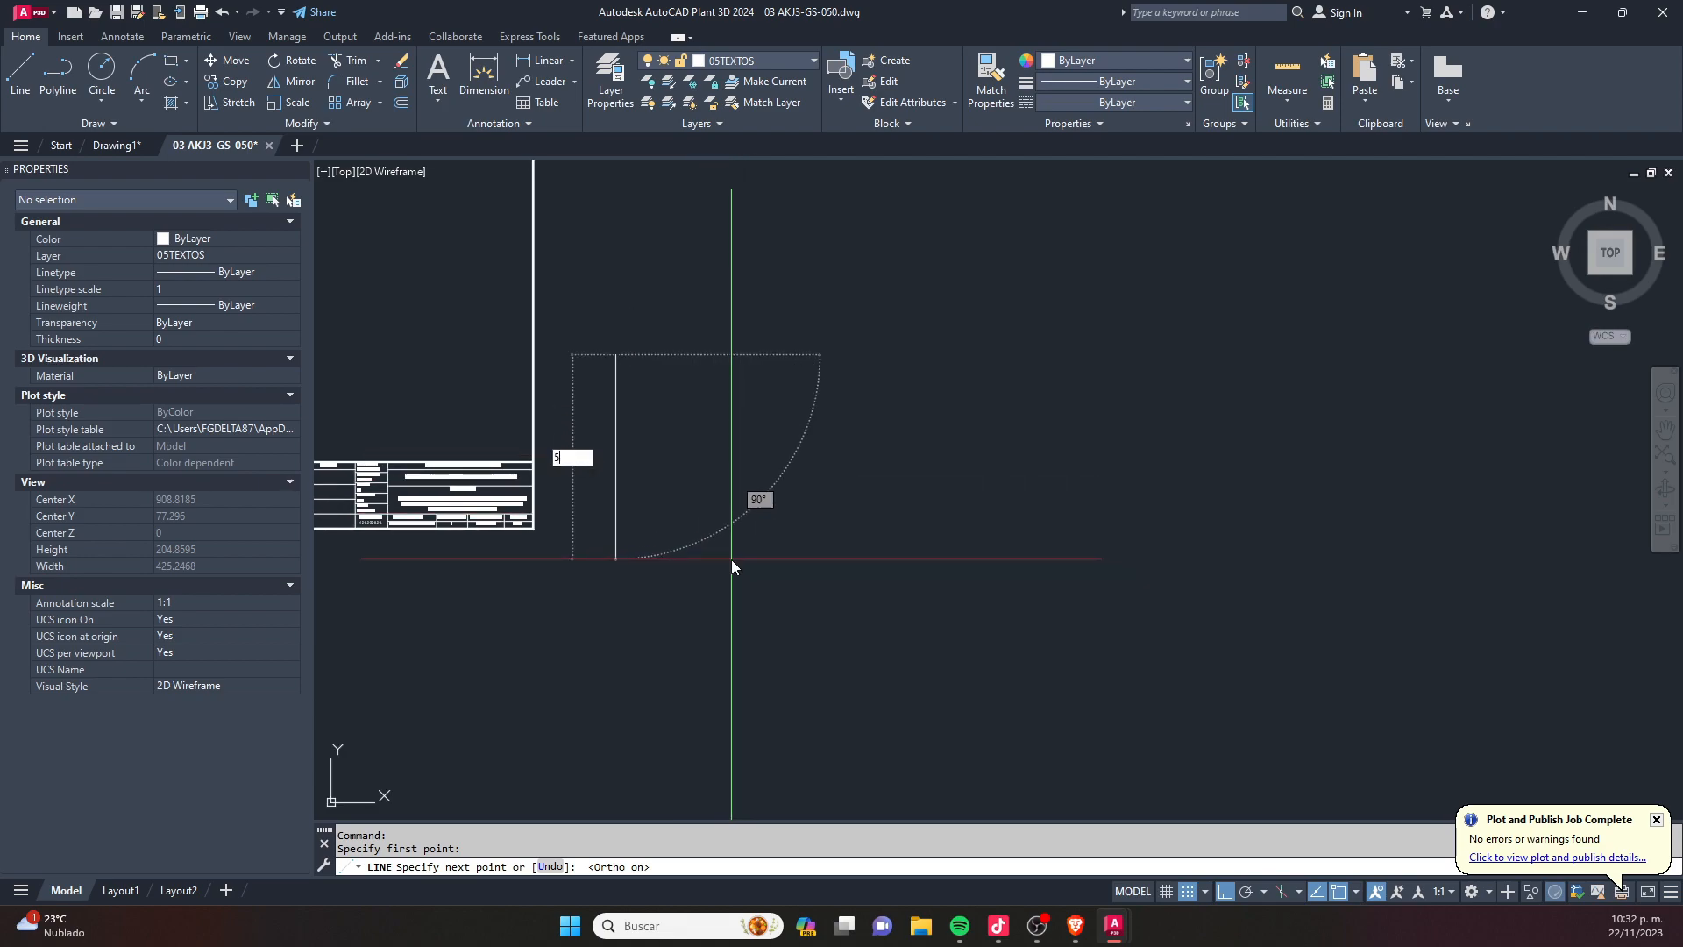
key(Return)
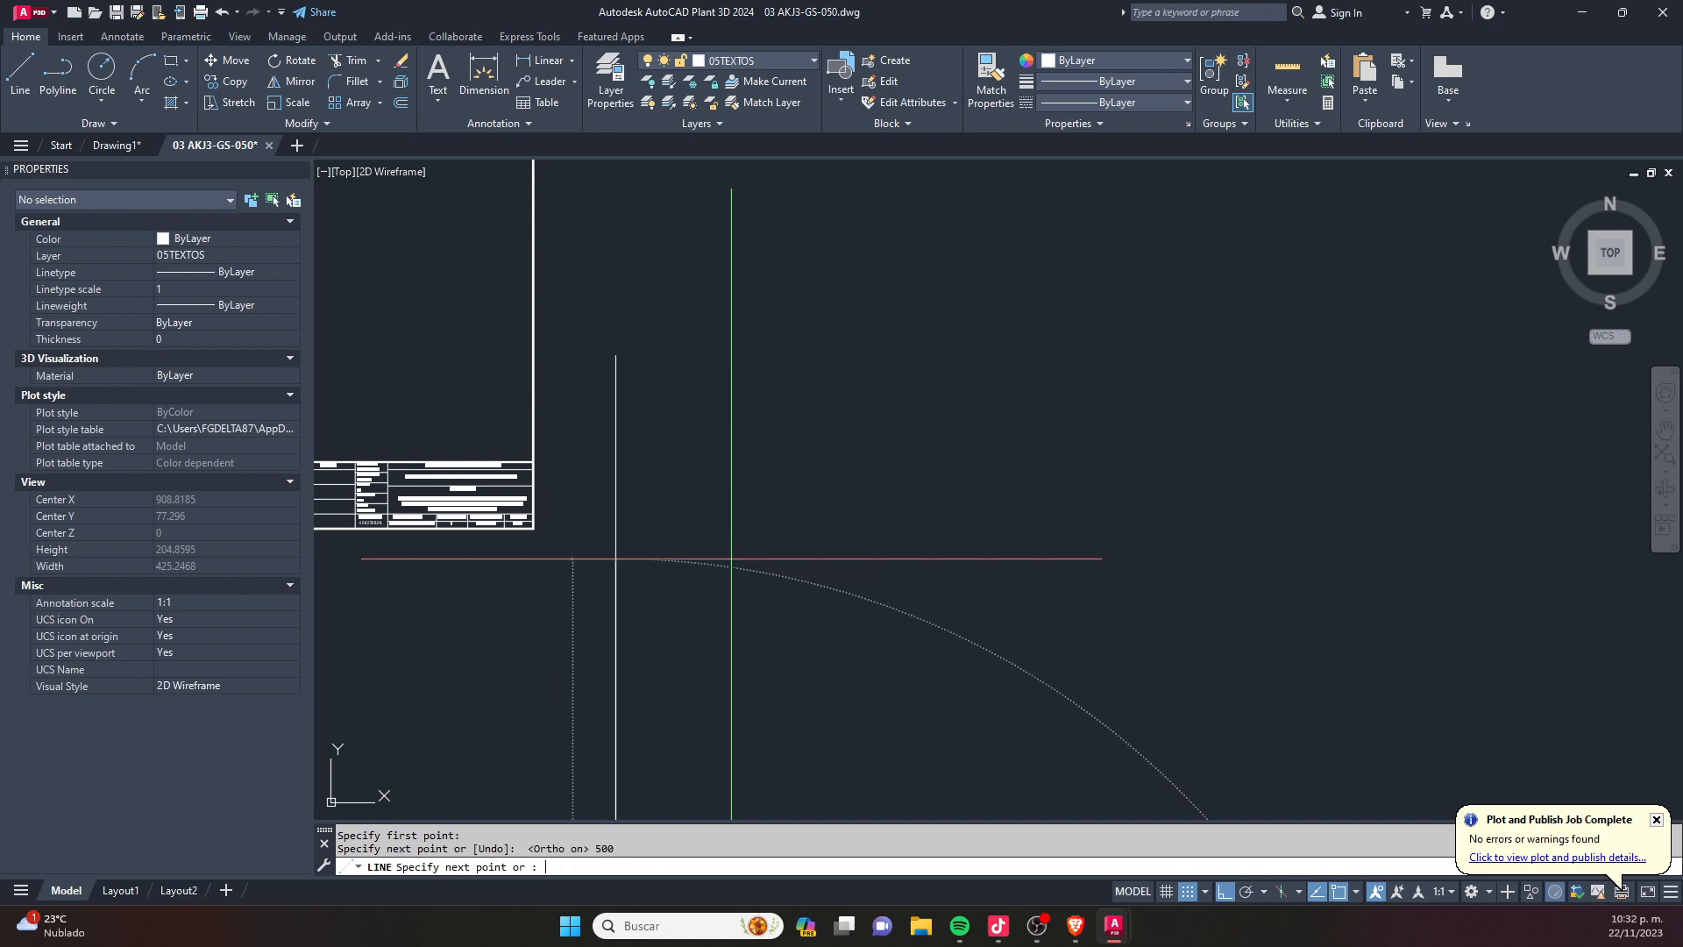
scroll(734, 491, down, 3)
key(Escape)
- Move the vertical line horizontally farther away from the sheet's right border
click(787, 618)
click(635, 692)
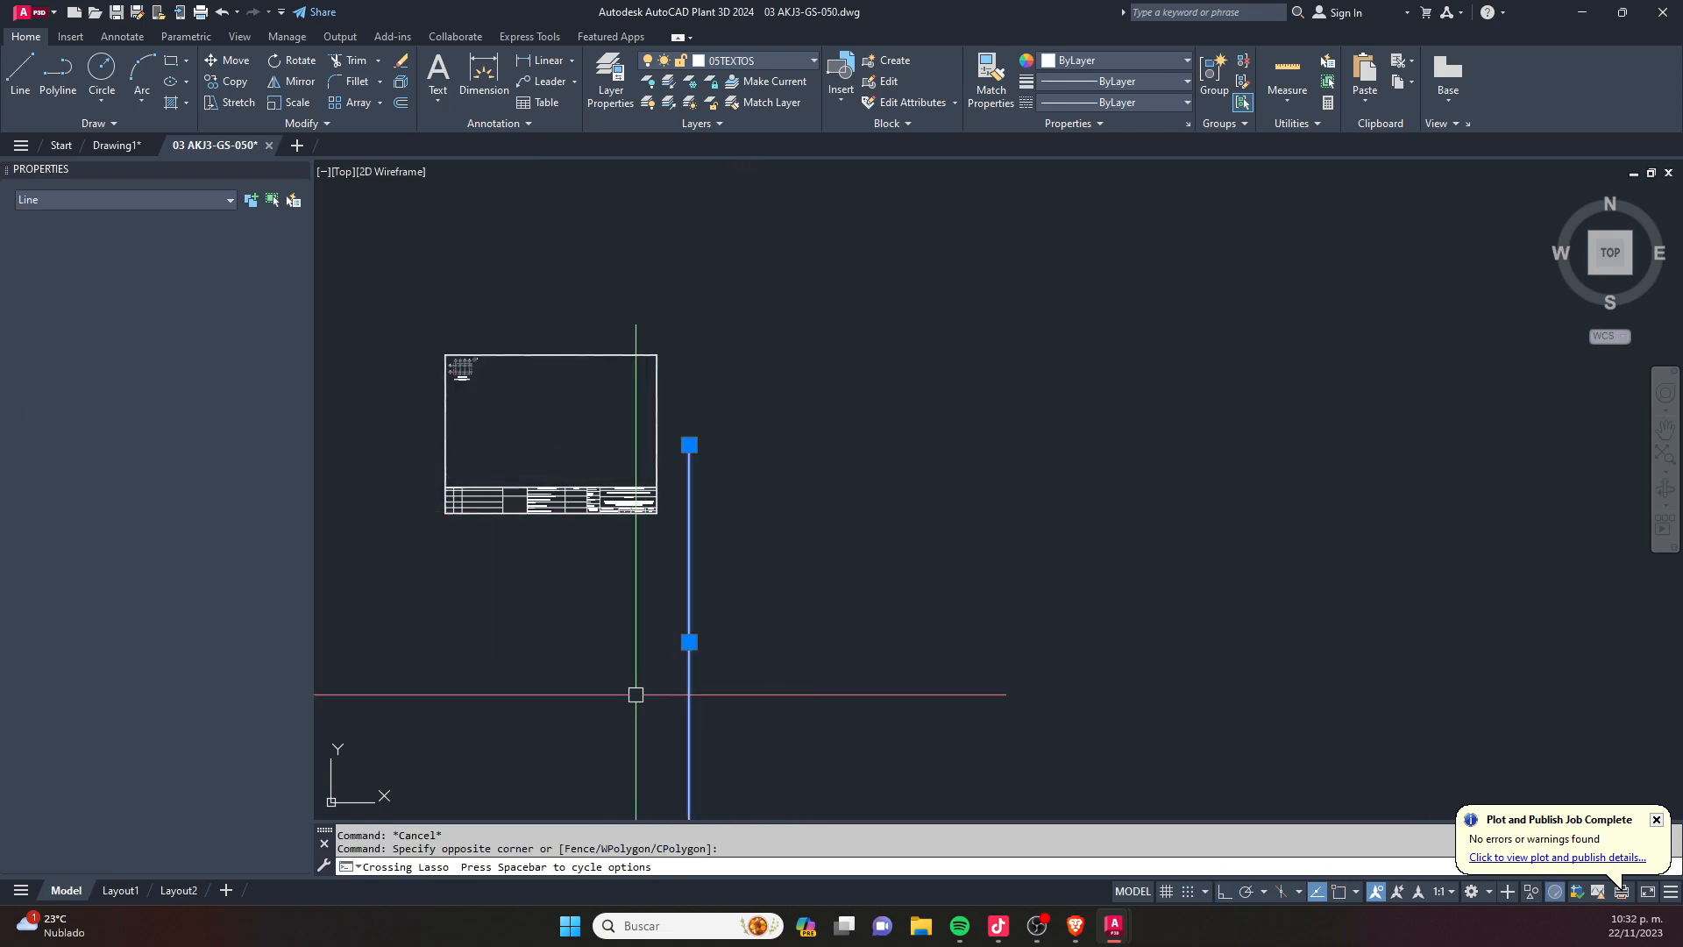
scroll(538, 568, down, 4)
text(m)
key(Return)
click(613, 660)
click(778, 657)
key(Escape)
key(Escape)
- Draw a horizontal line 700 units long to the right from the vertical line's upper end
text(l)
key(Return)
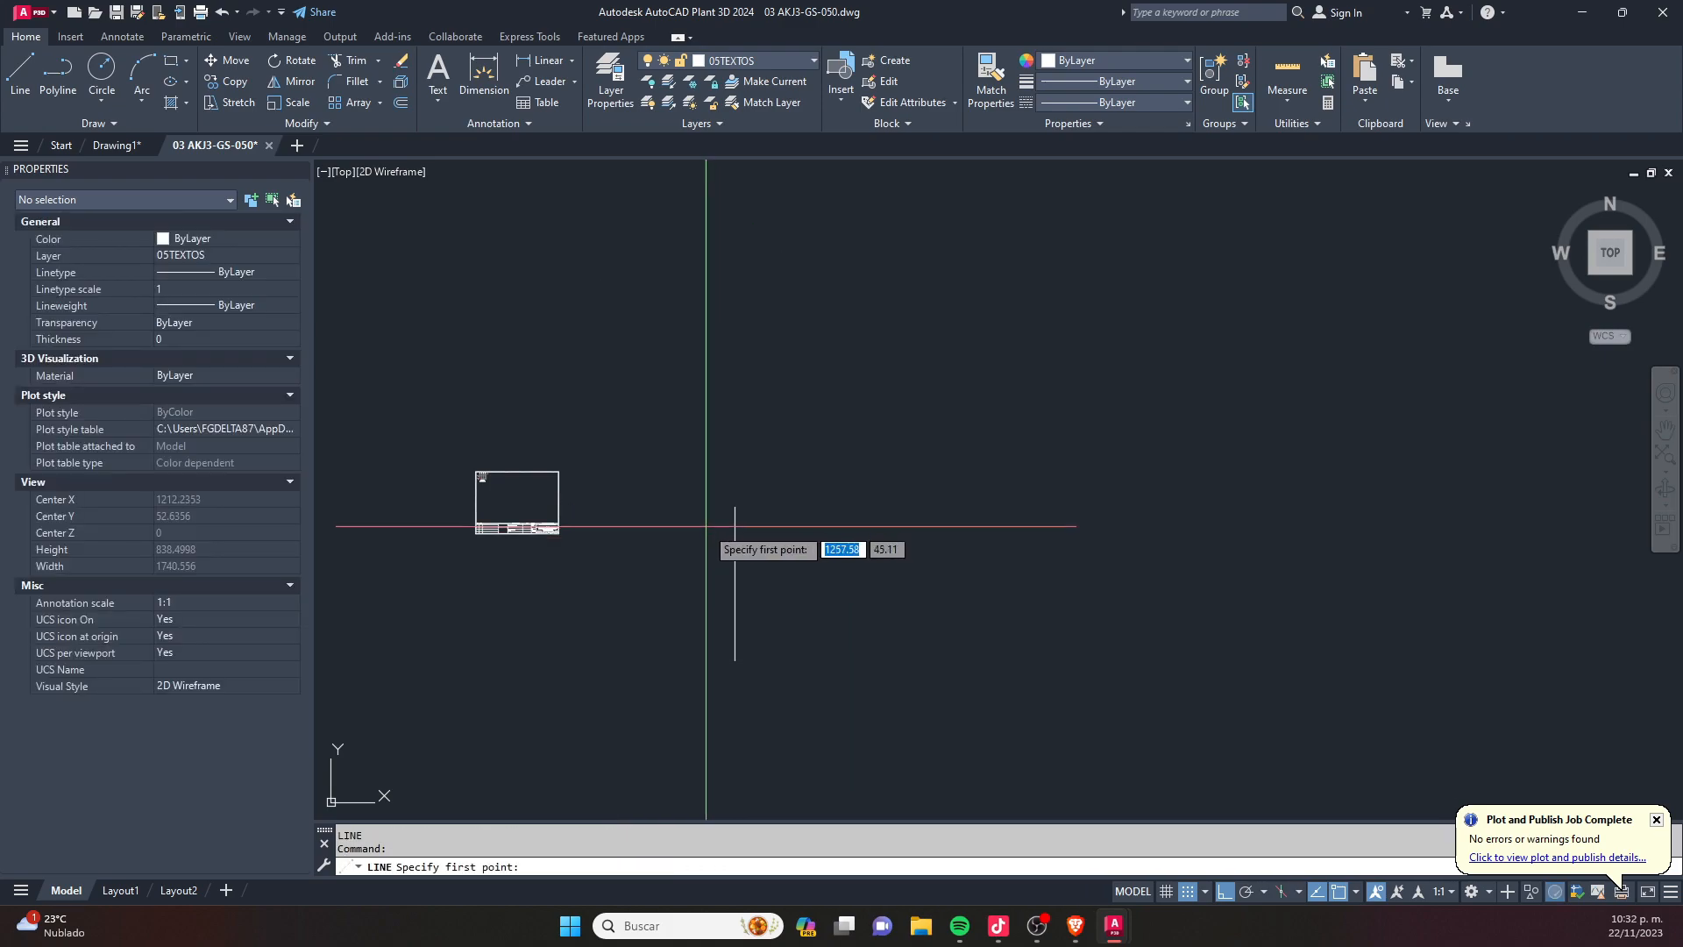
click(735, 507)
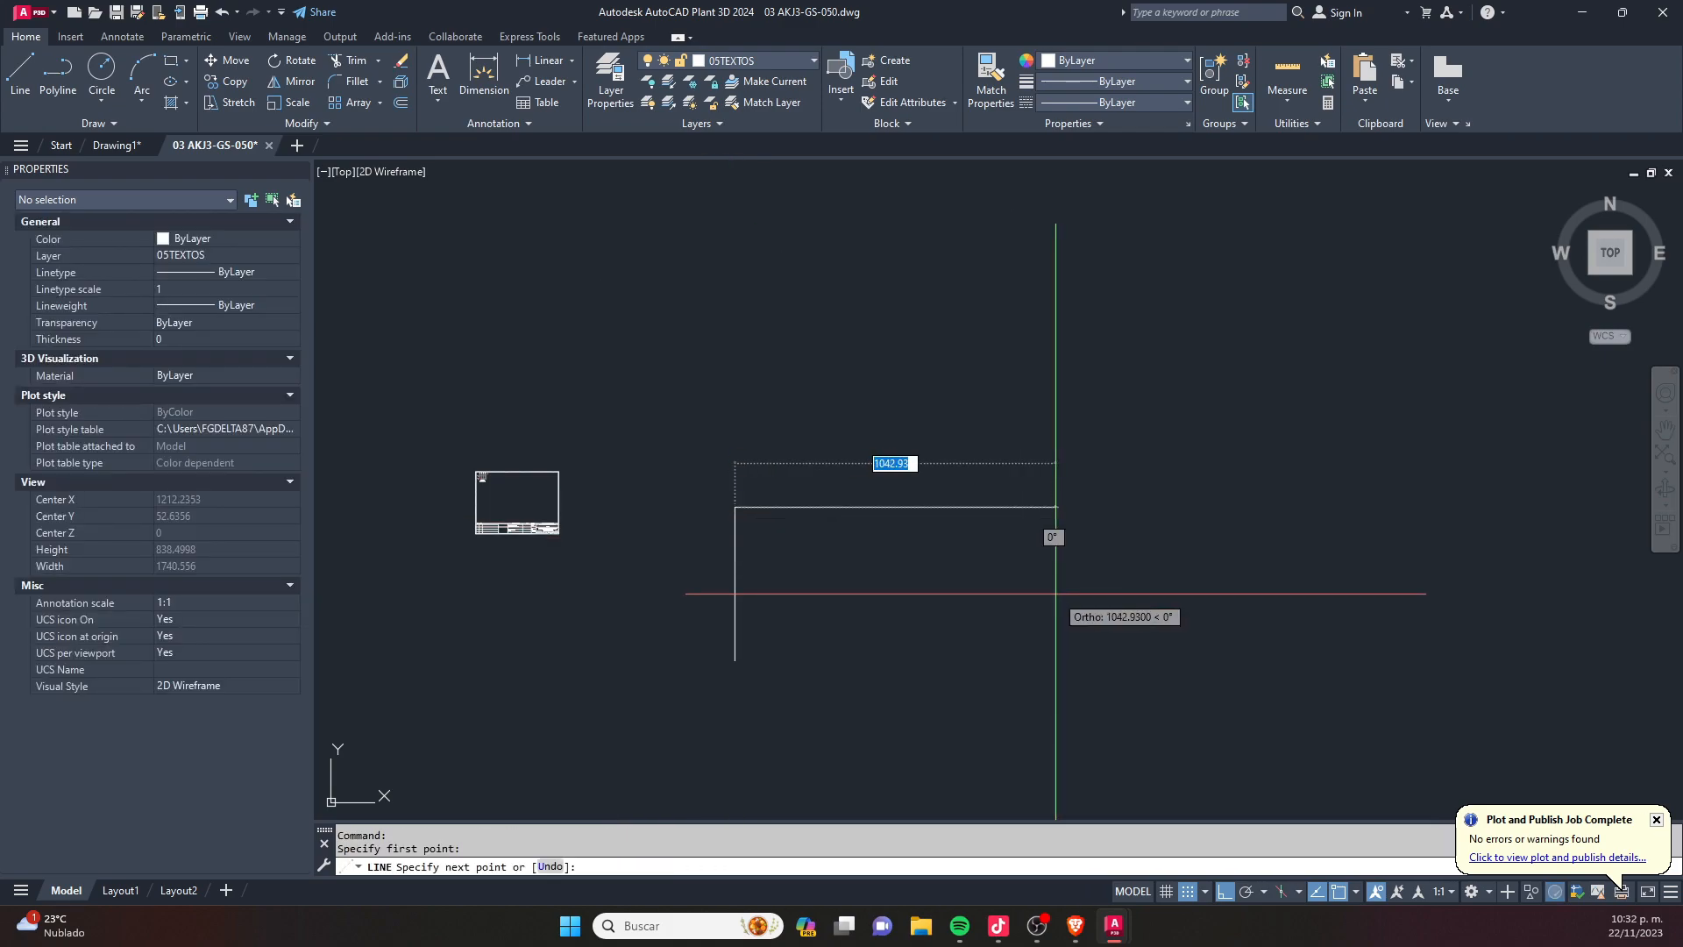
text(700)
key(Return)
key(Escape)
- Copy the 700-unit horizontal line from the vertical line's upper end to its lower end
click(955, 466)
click(849, 567)
text(co)
key(Return)
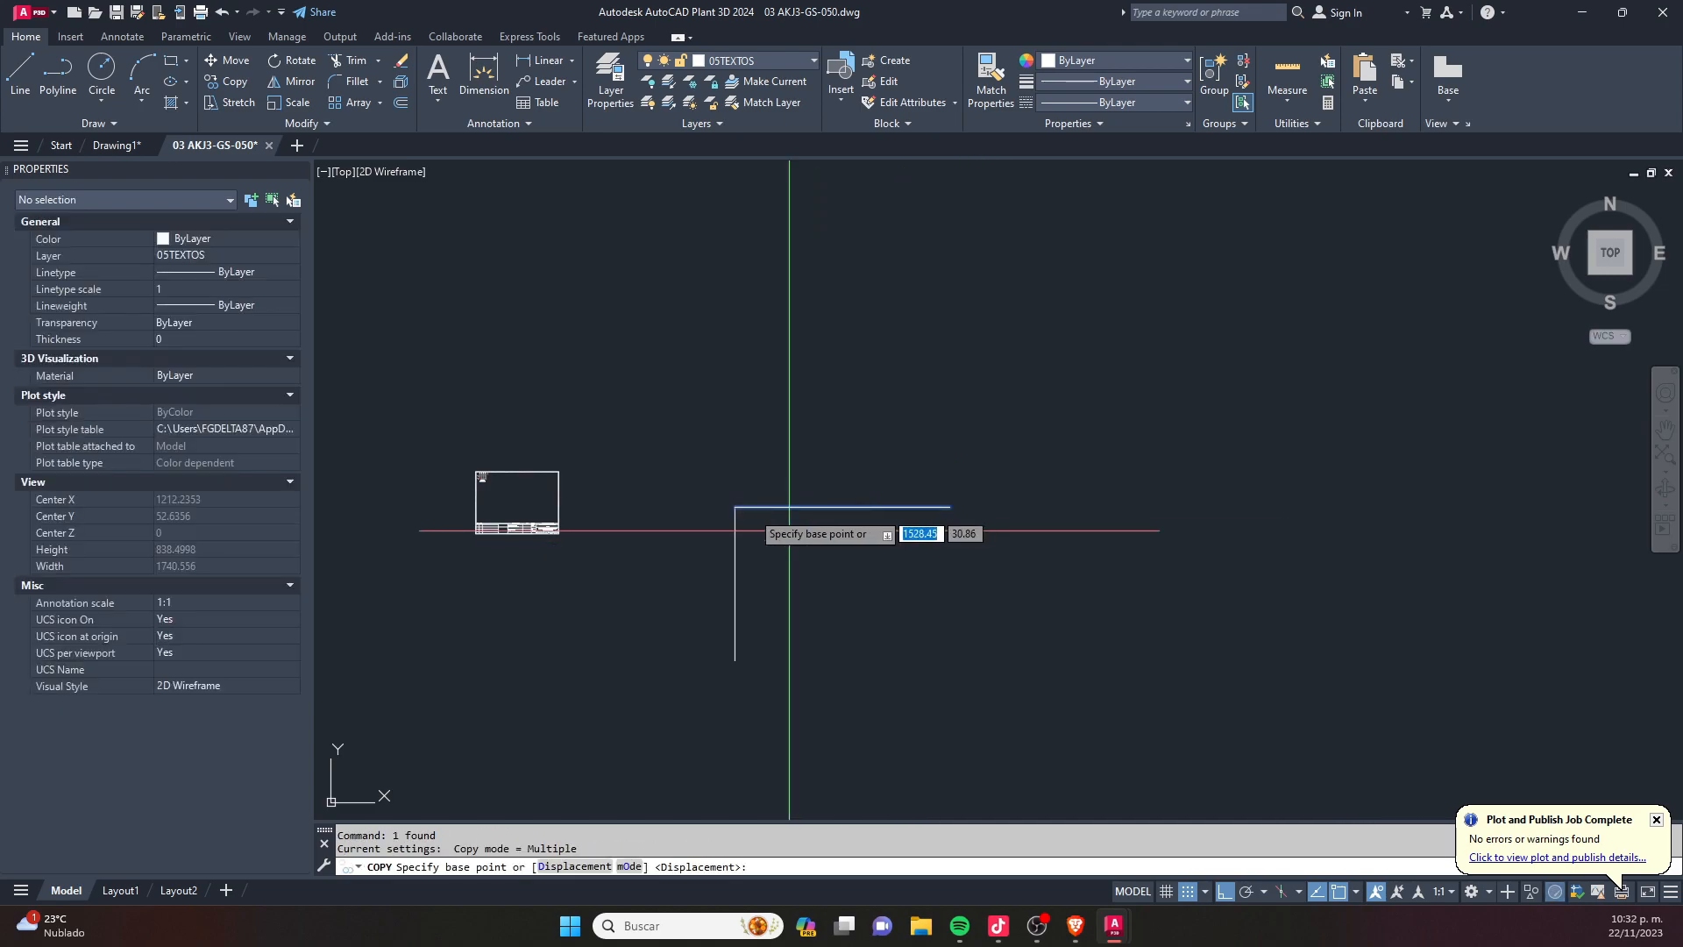
click(735, 507)
click(735, 660)
key(Escape)
- Copy the vertical line to the right ends of the horizontal lines to close the rectangle
click(755, 582)
click(700, 582)
text(co)
key(Return)
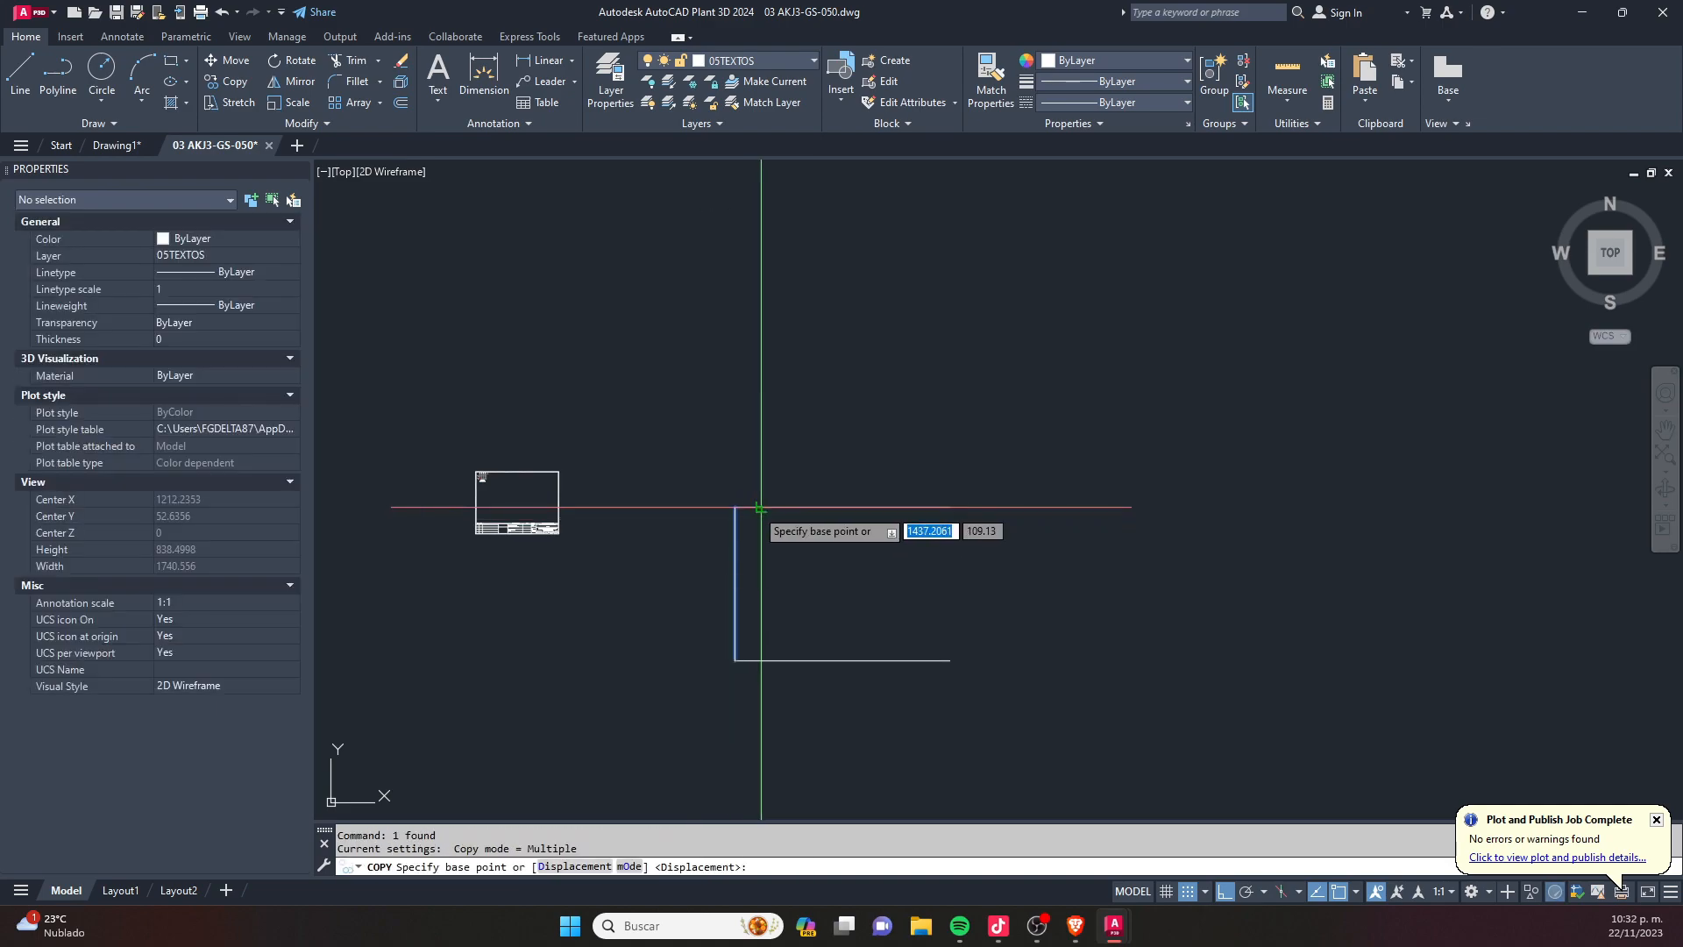
click(735, 507)
click(950, 507)
key(Escape)
scroll(775, 657, up, 4)
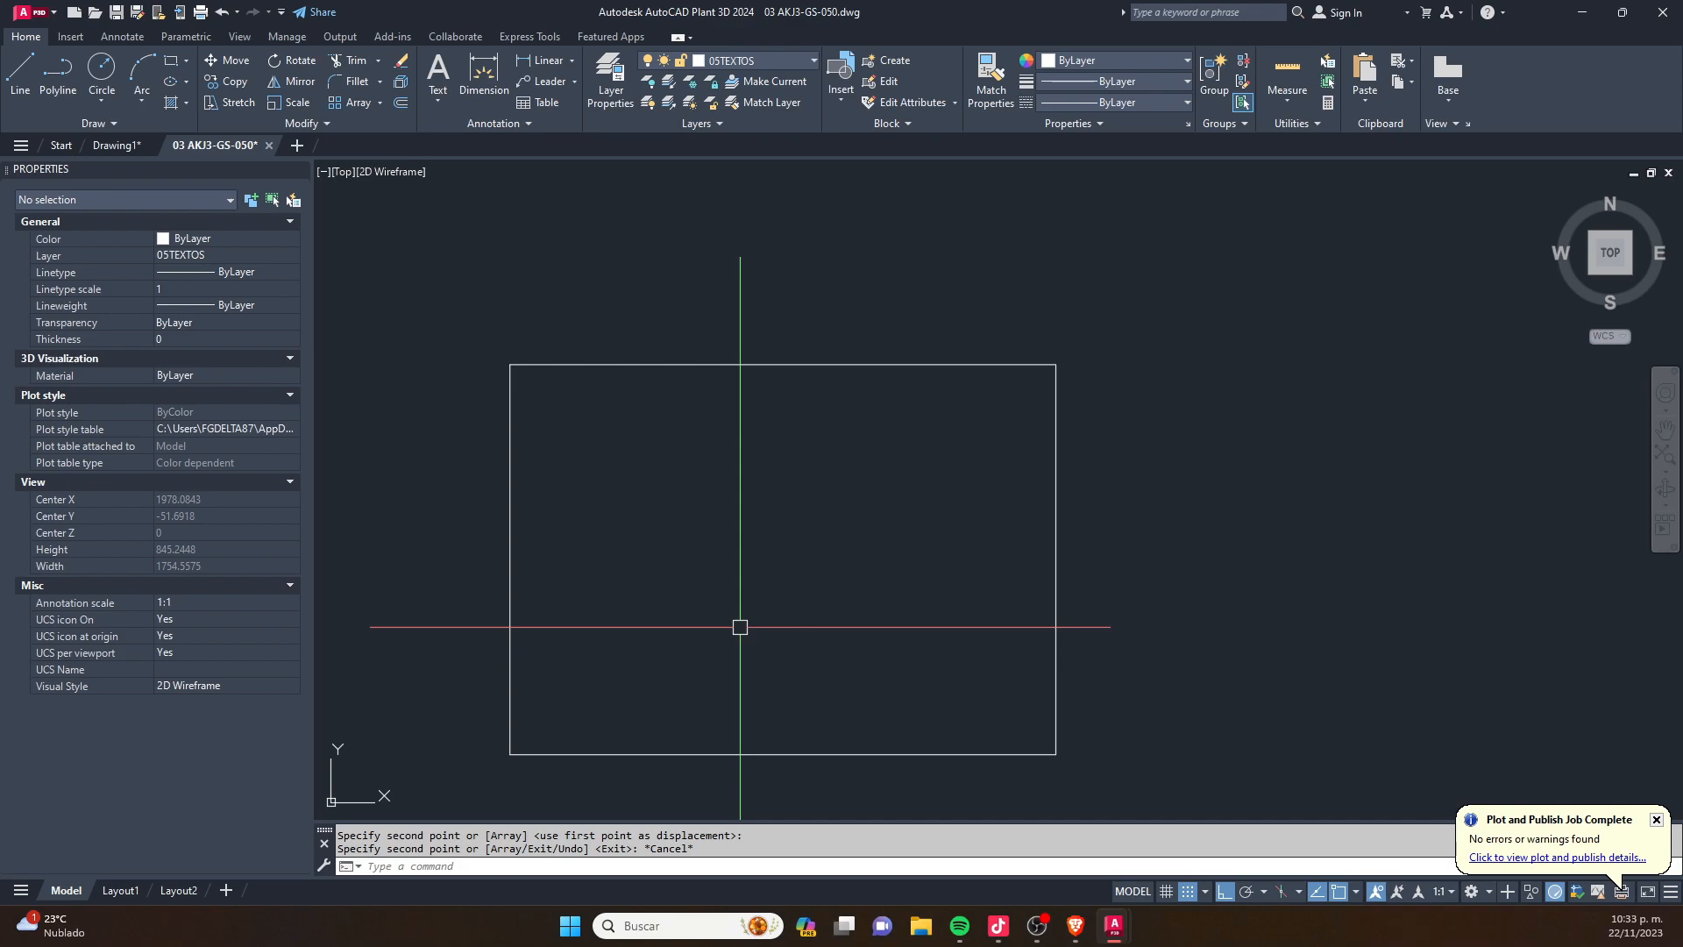
scroll(577, 412, down, 3)
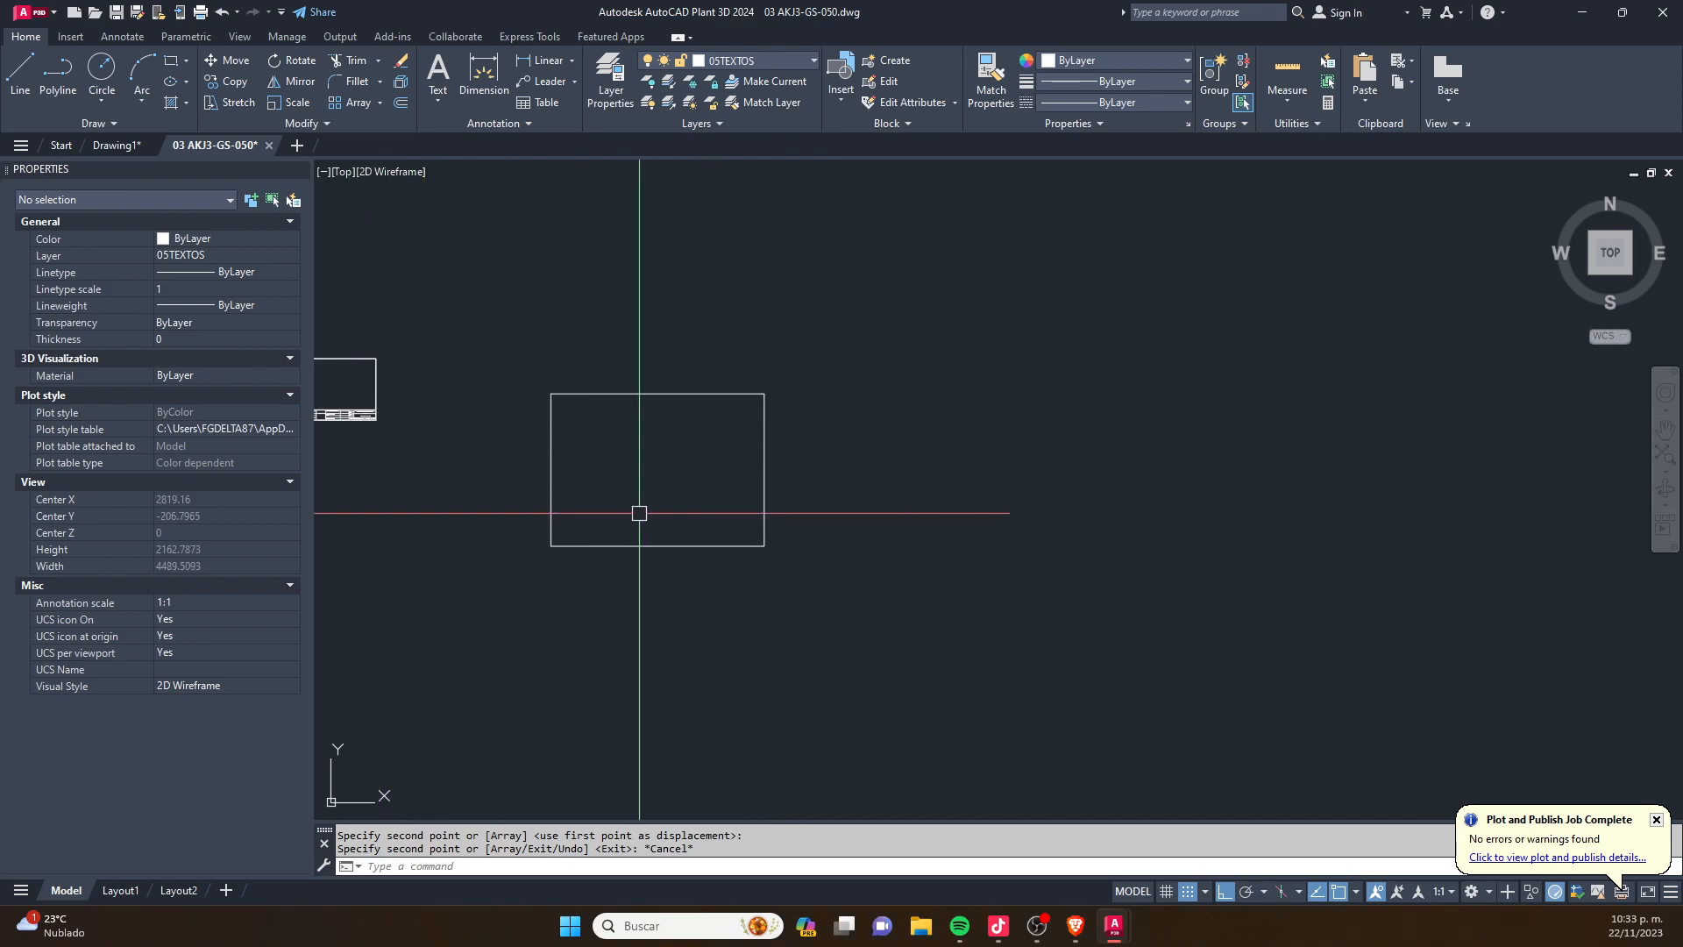
scroll(561, 517, up, 2)
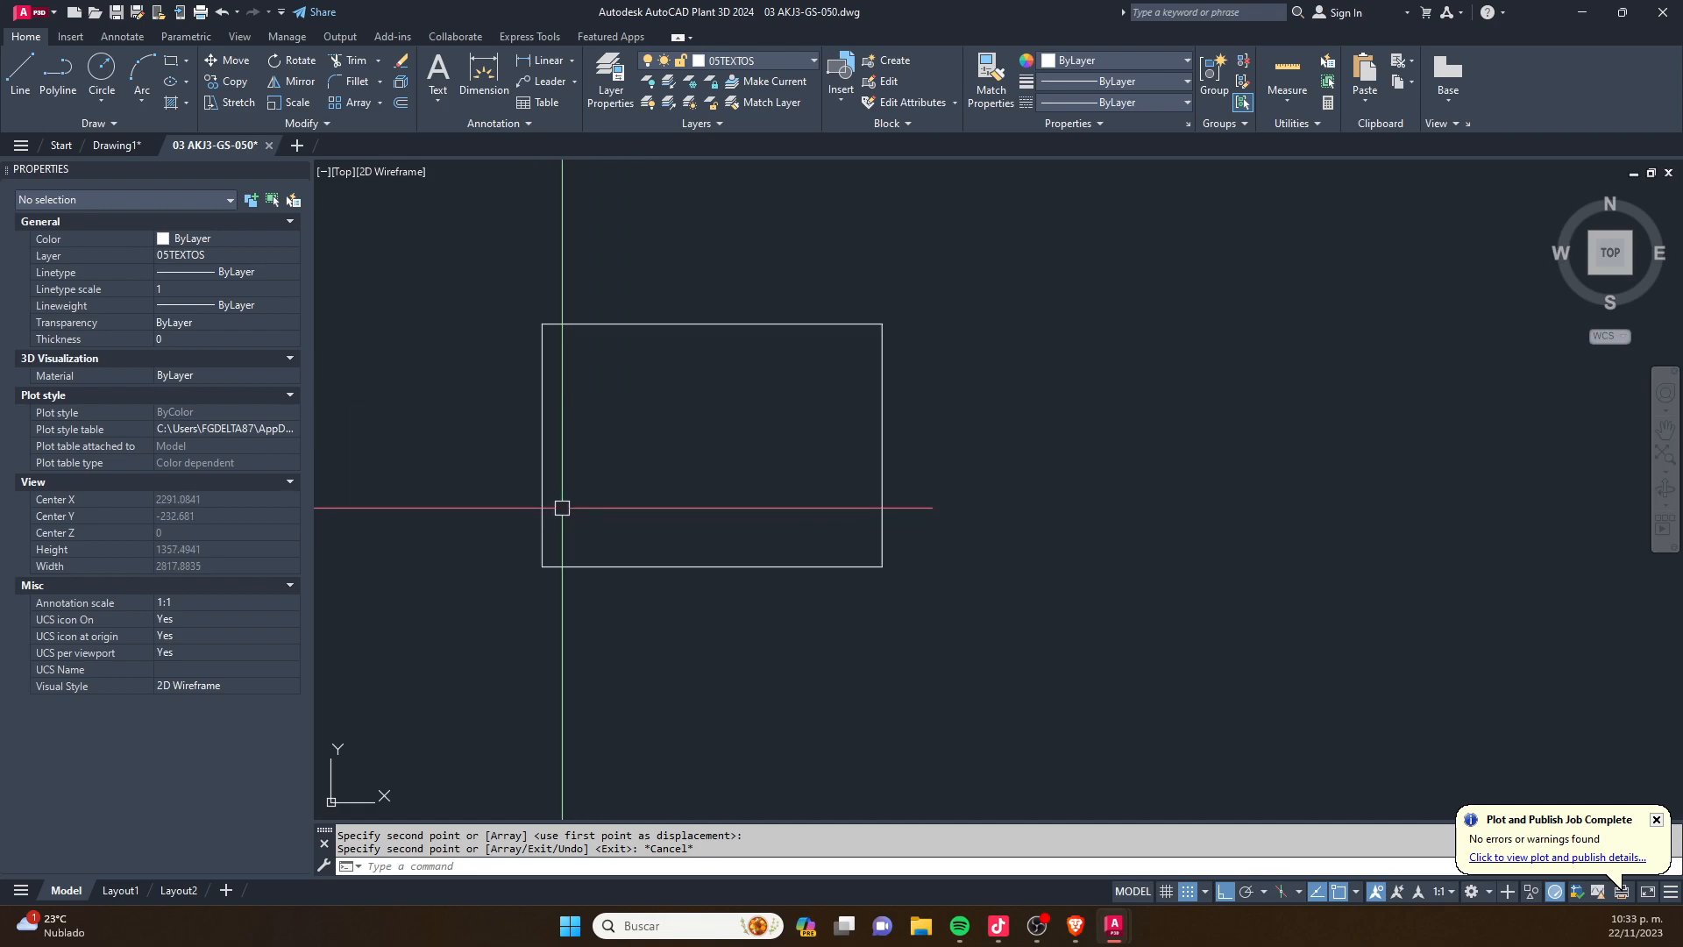
scroll(547, 307, up, 2)
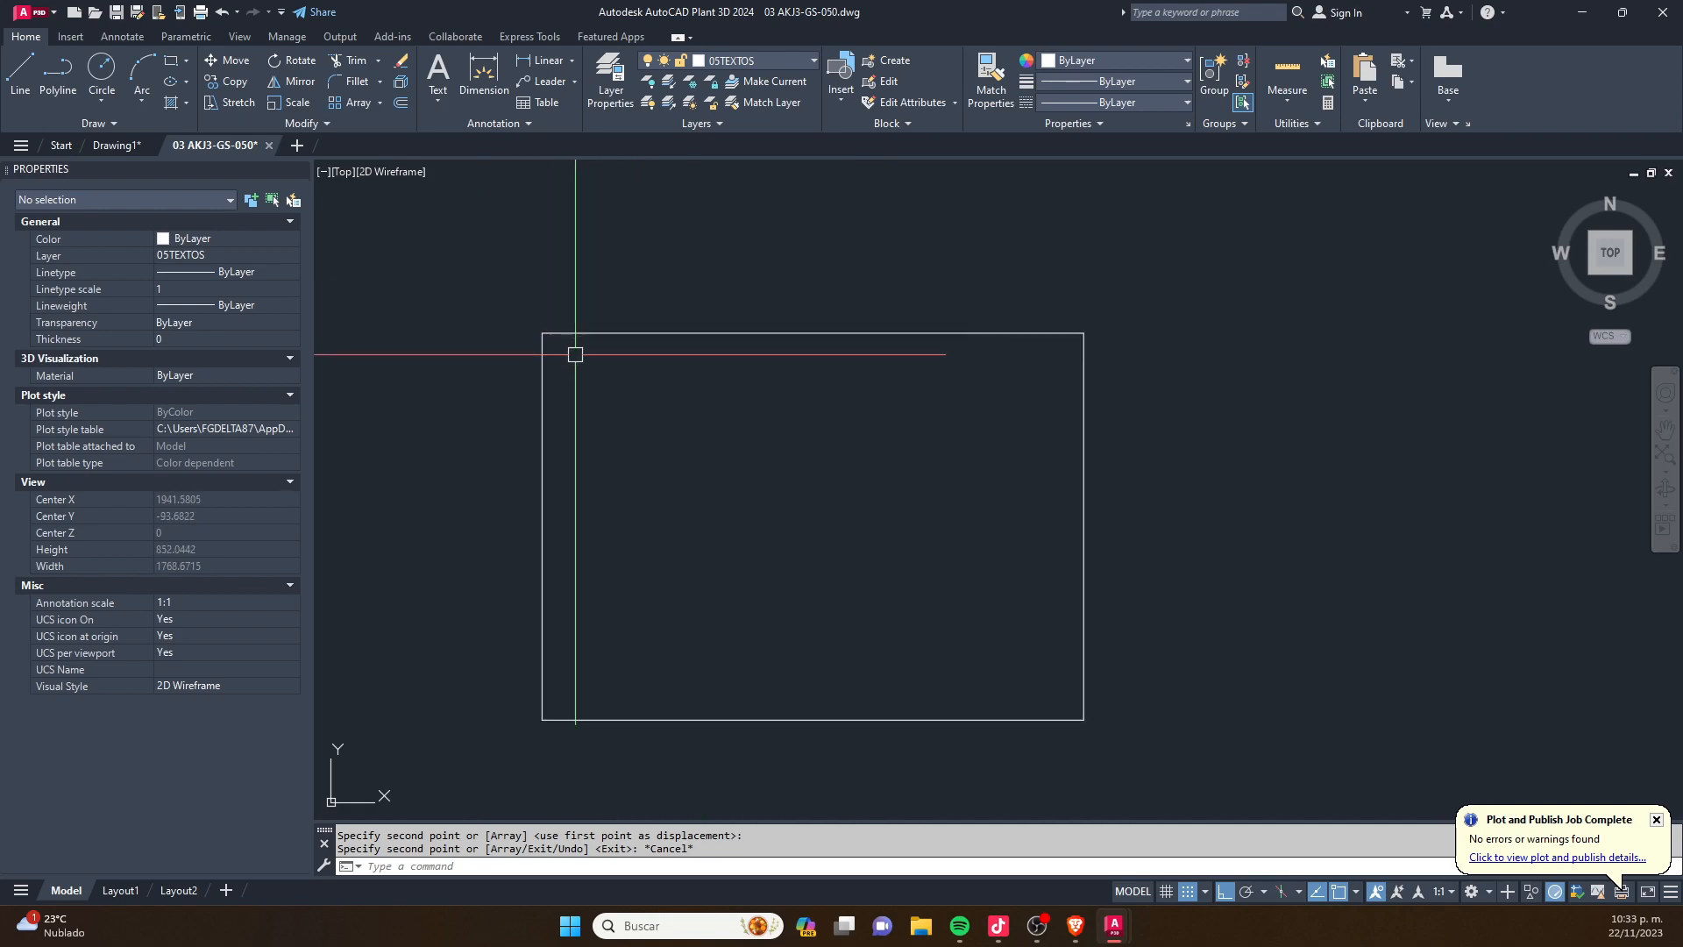
scroll(550, 324, up, 1)
scroll(518, 350, up, 1)
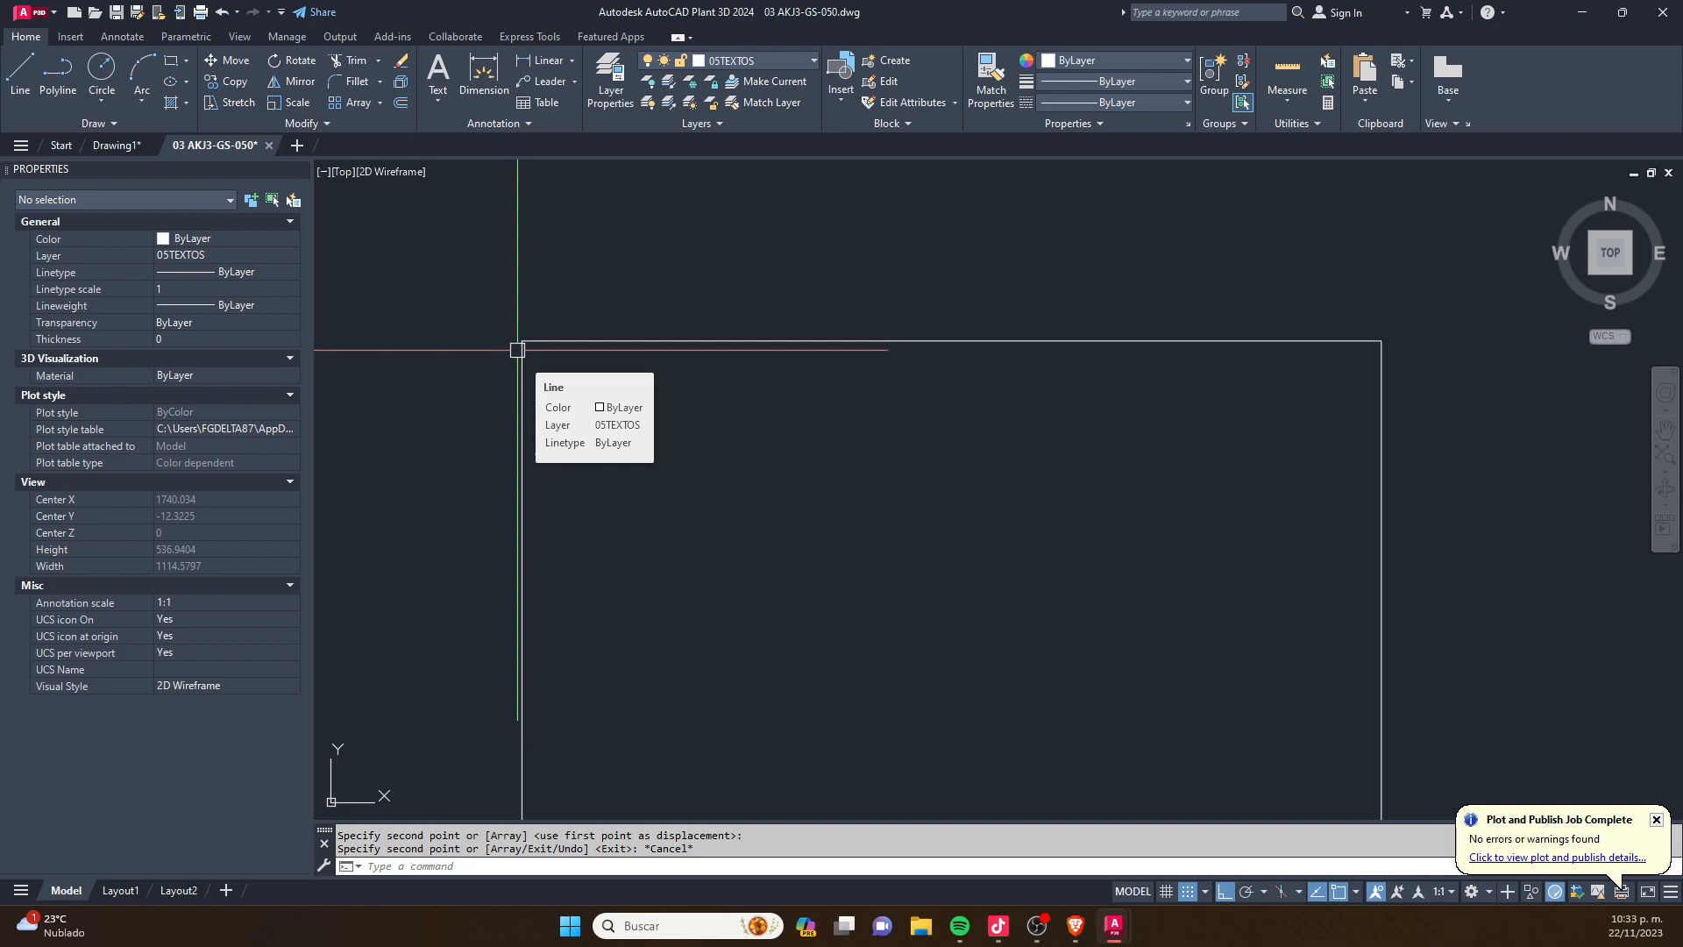
scroll(518, 350, down, 8)
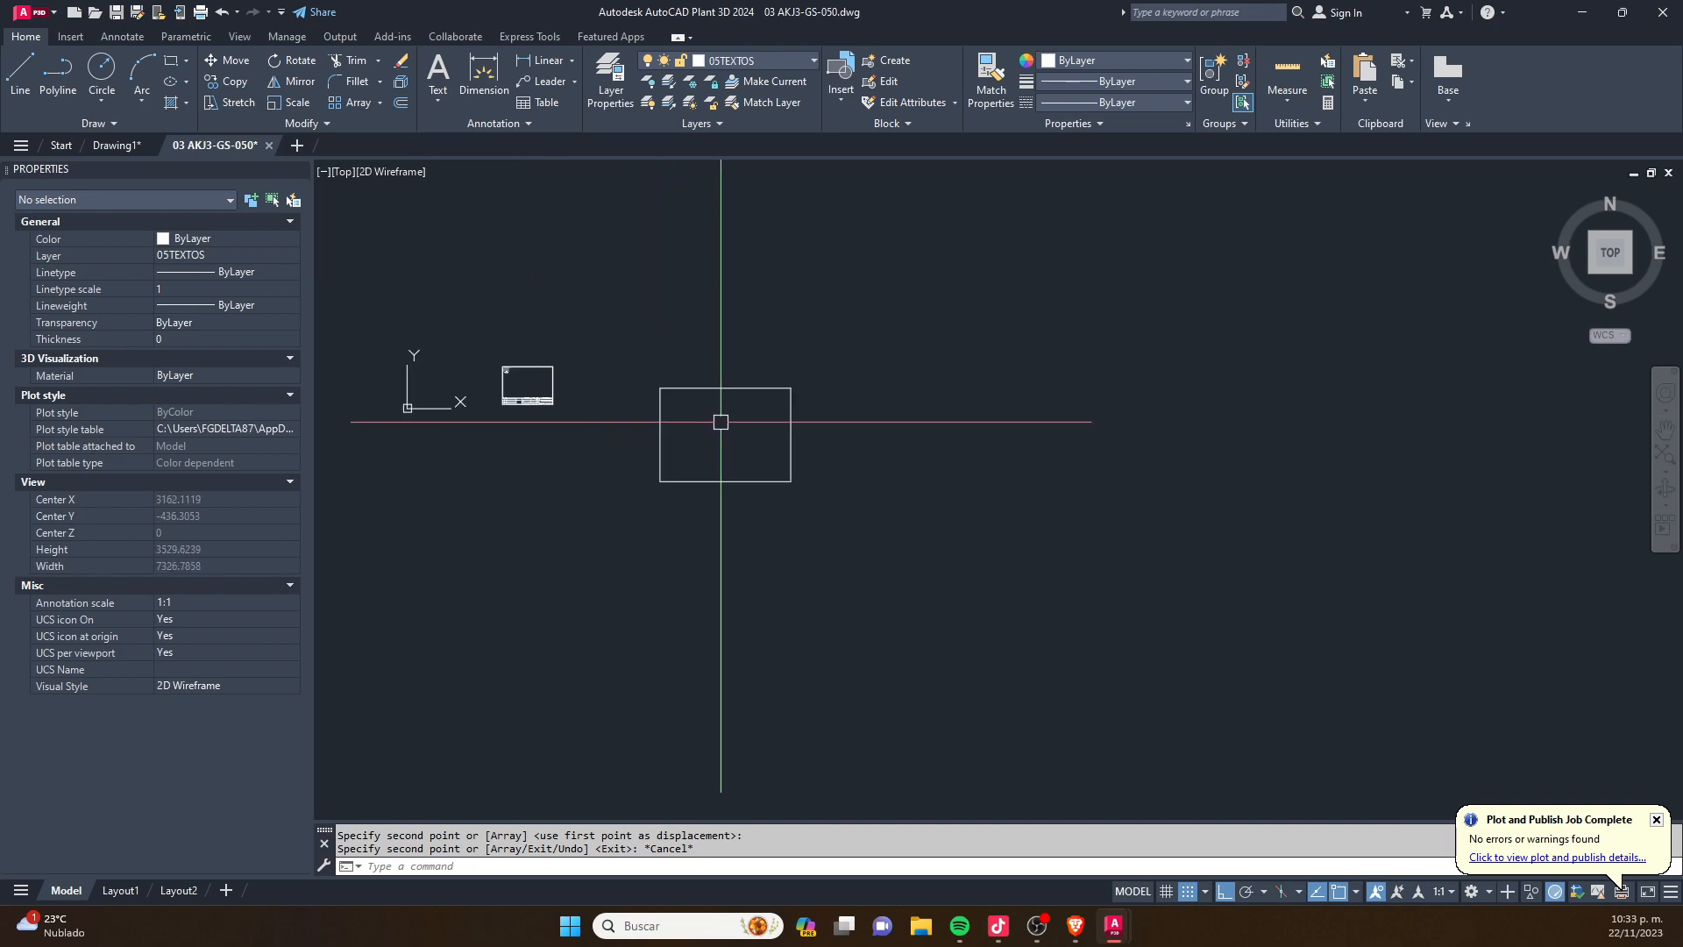
- Add a linear dimension to the rectangle's top edge, placing the dimension line just above it
scroll(643, 380, up, 5)
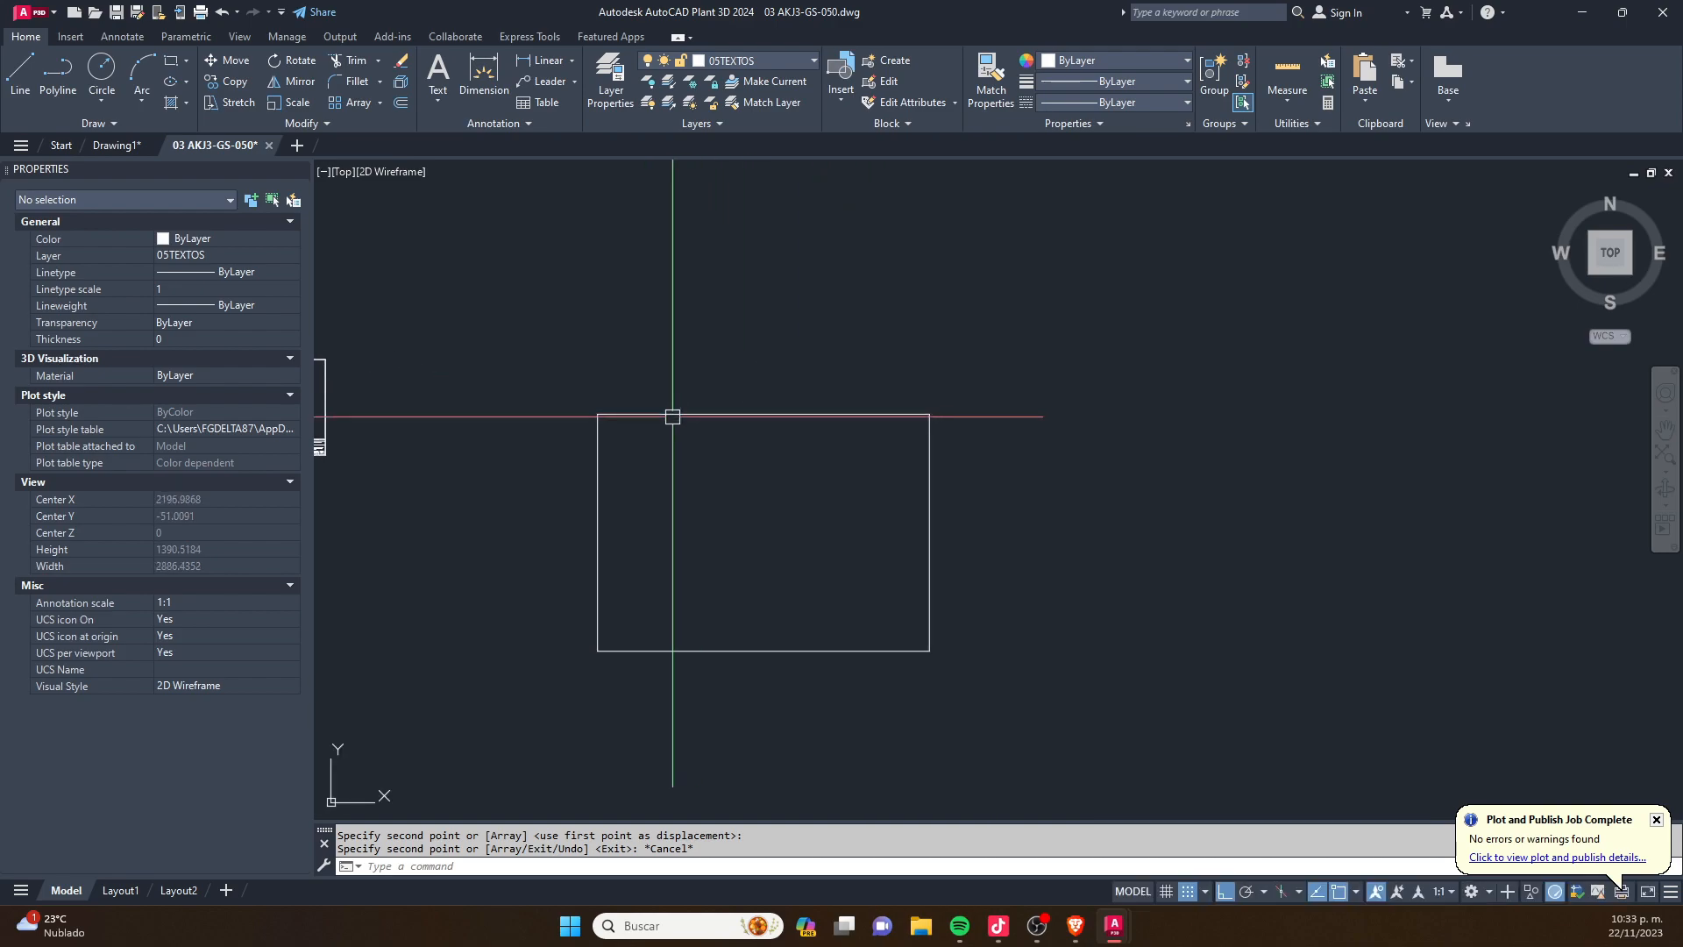
text(I)
key(Return)
click(598, 415)
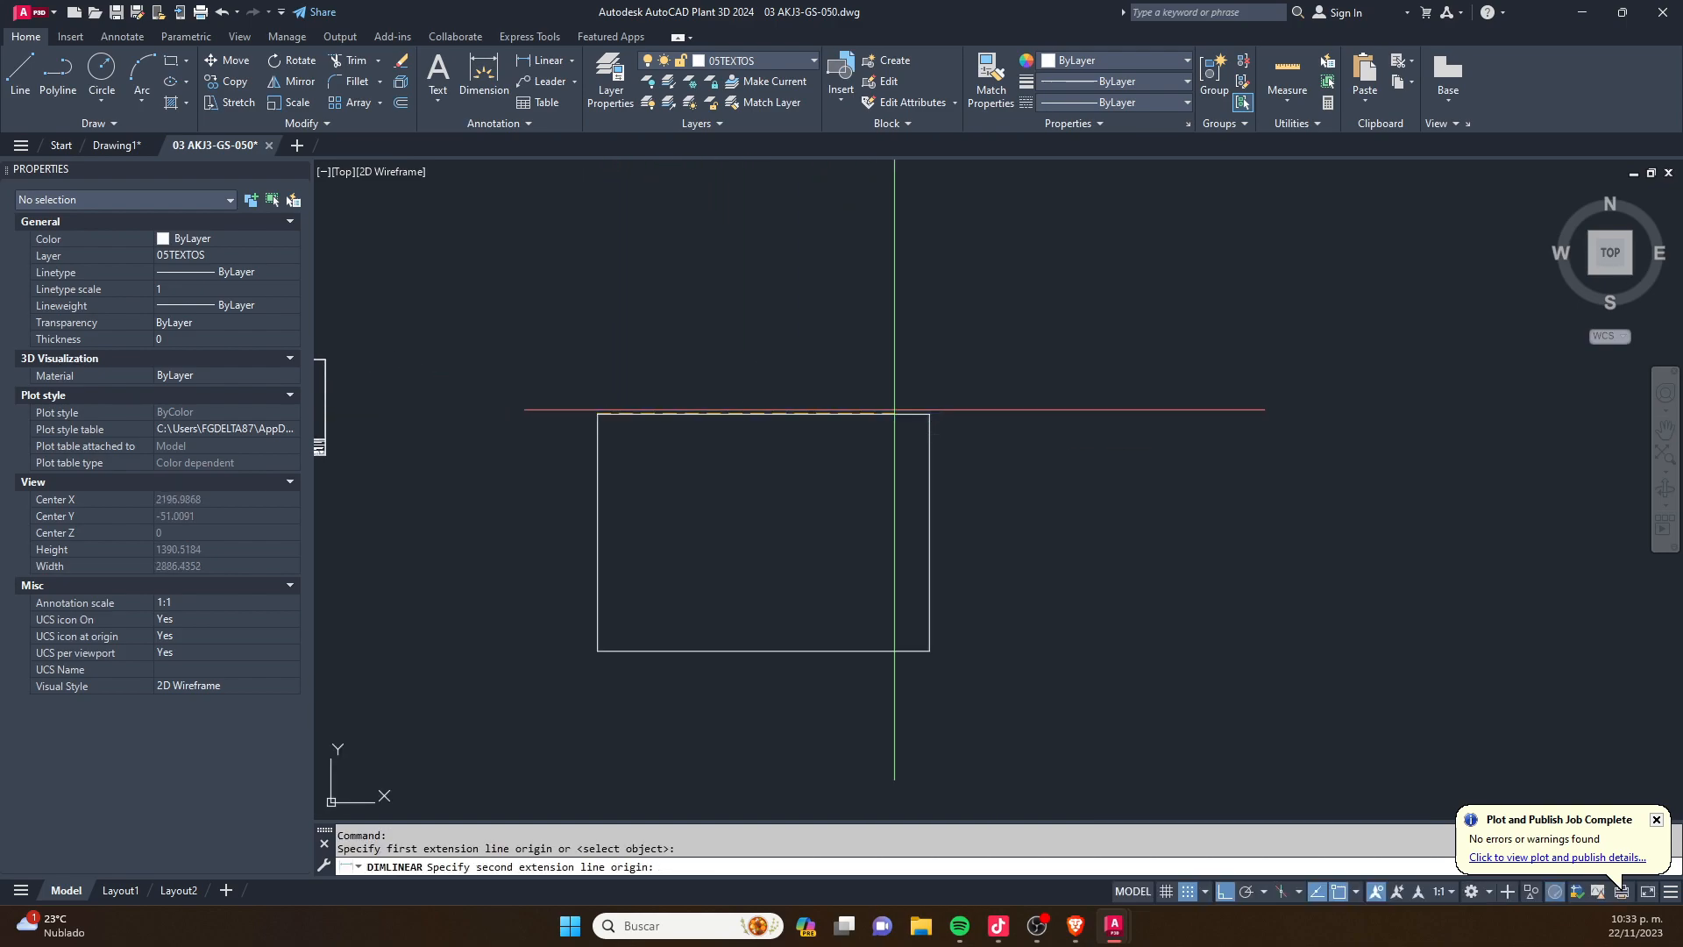
click(927, 413)
click(927, 400)
- Add a vertical linear dimension to the rectangle's left edge, placing the dimension line just outside it
key(Return)
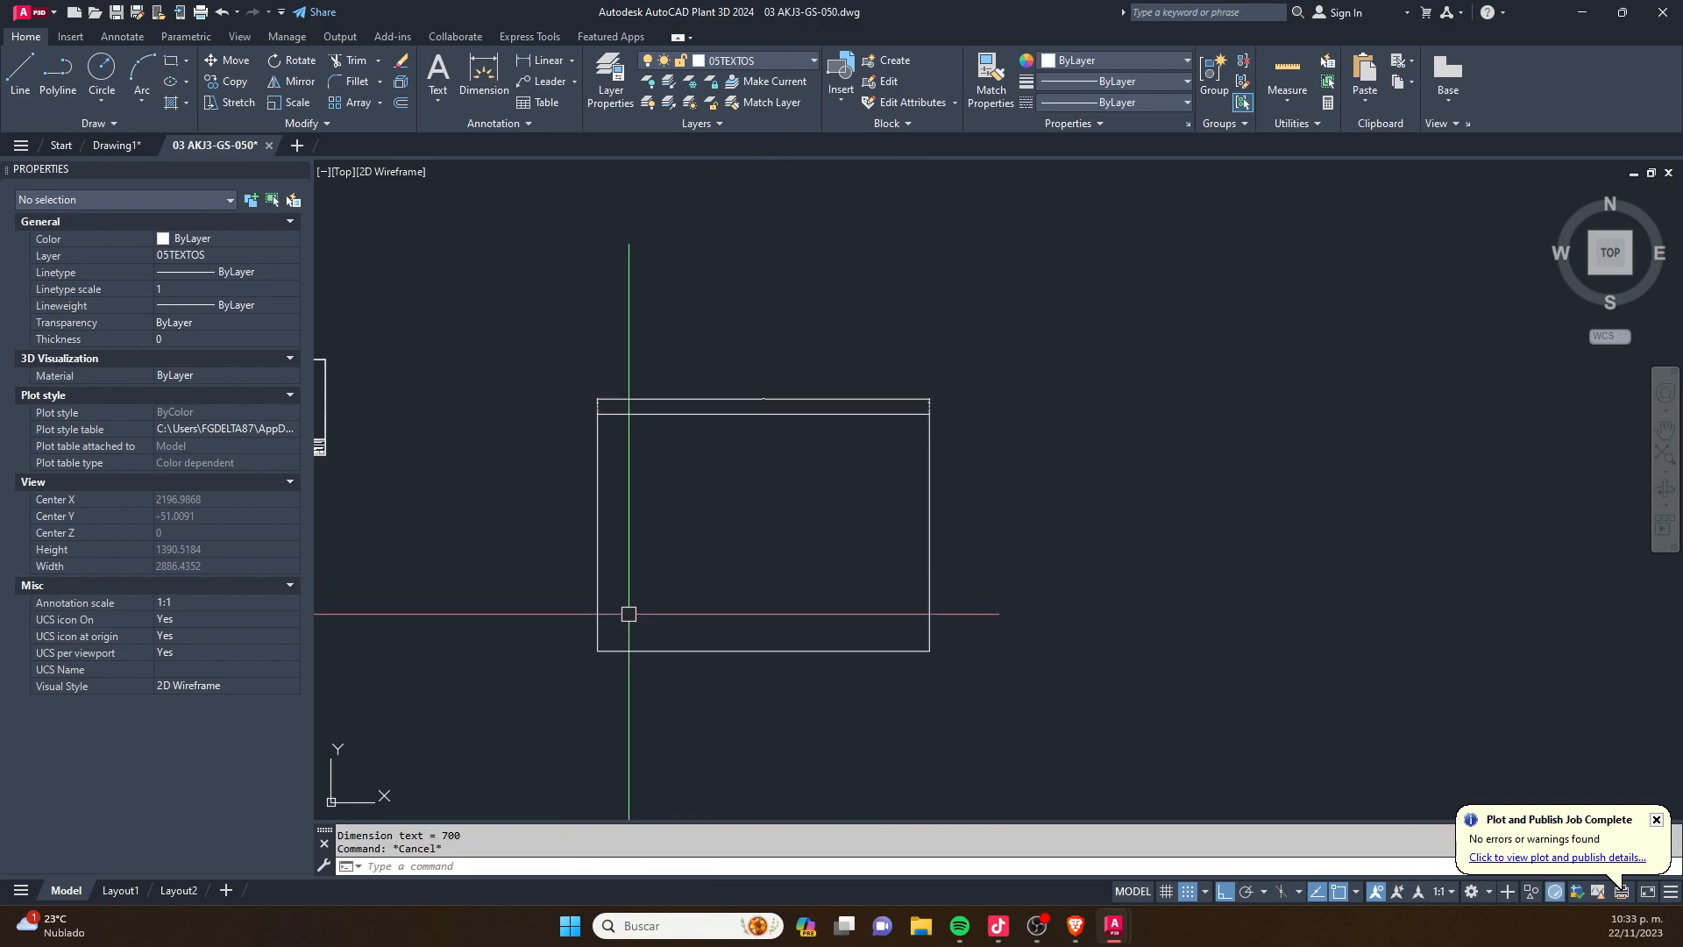
click(596, 652)
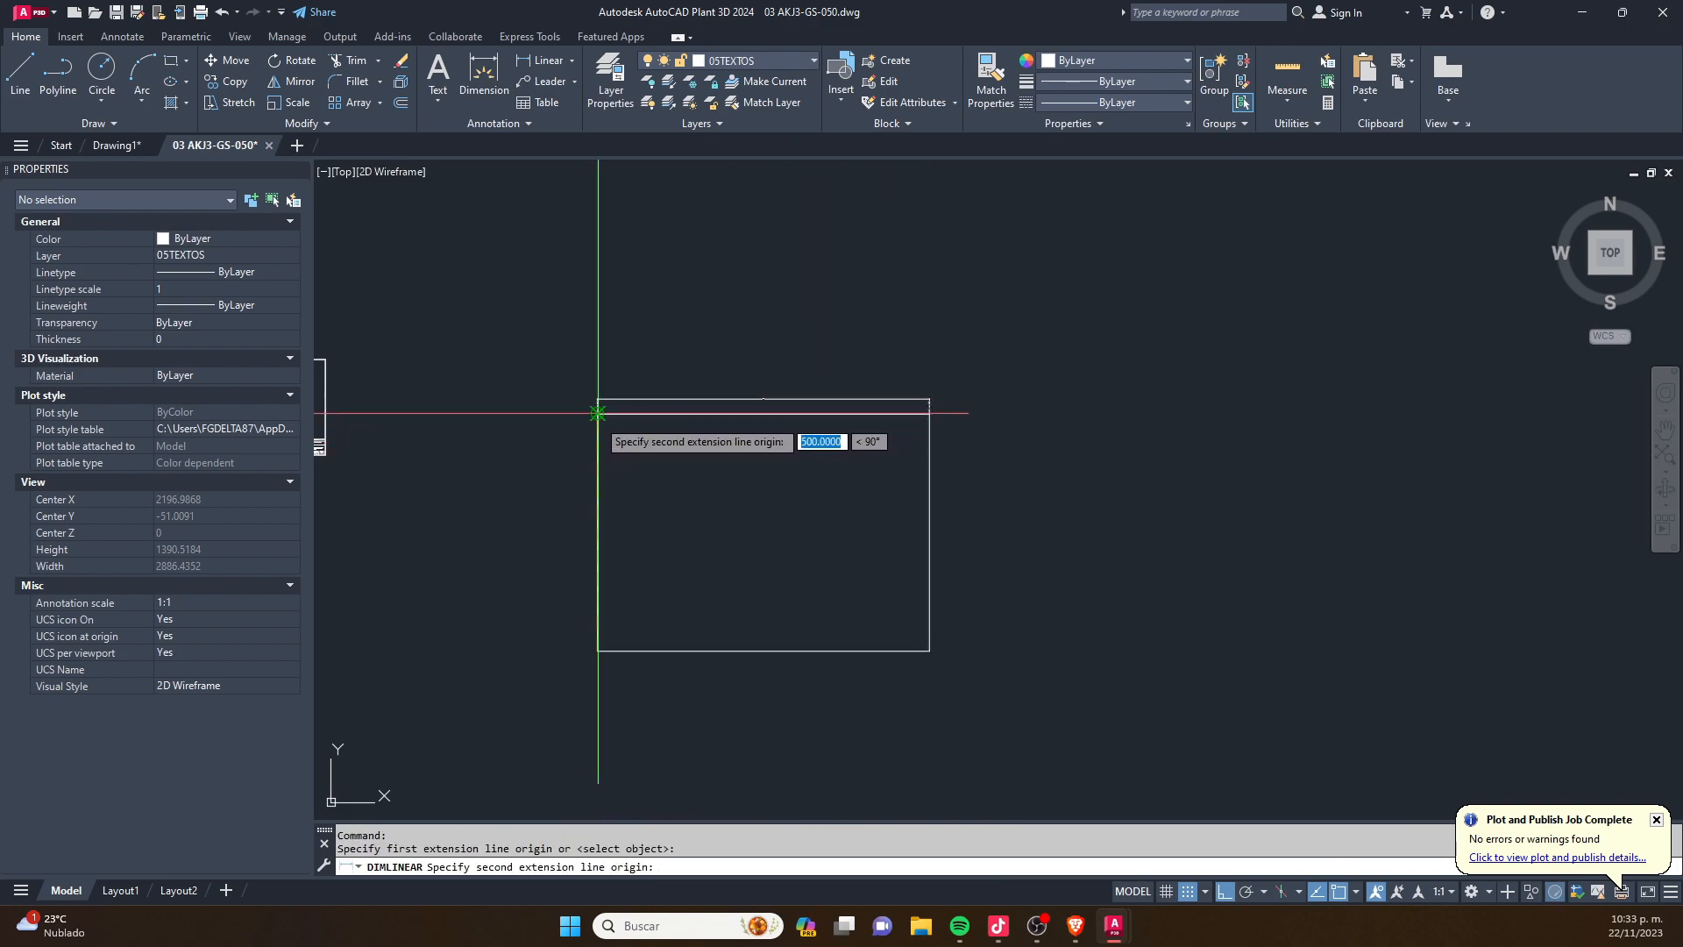
click(597, 417)
scroll(598, 418, up, 4)
click(565, 410)
scroll(579, 408, down, 4)
key(Escape)
- Delete the AKAL-J/3 key plan with its title text from the upper corner of the sheet
scroll(741, 437, down, 6)
middle_drag(693, 462, 823, 462)
scroll(781, 453, up, 7)
scroll(613, 394, up, 8)
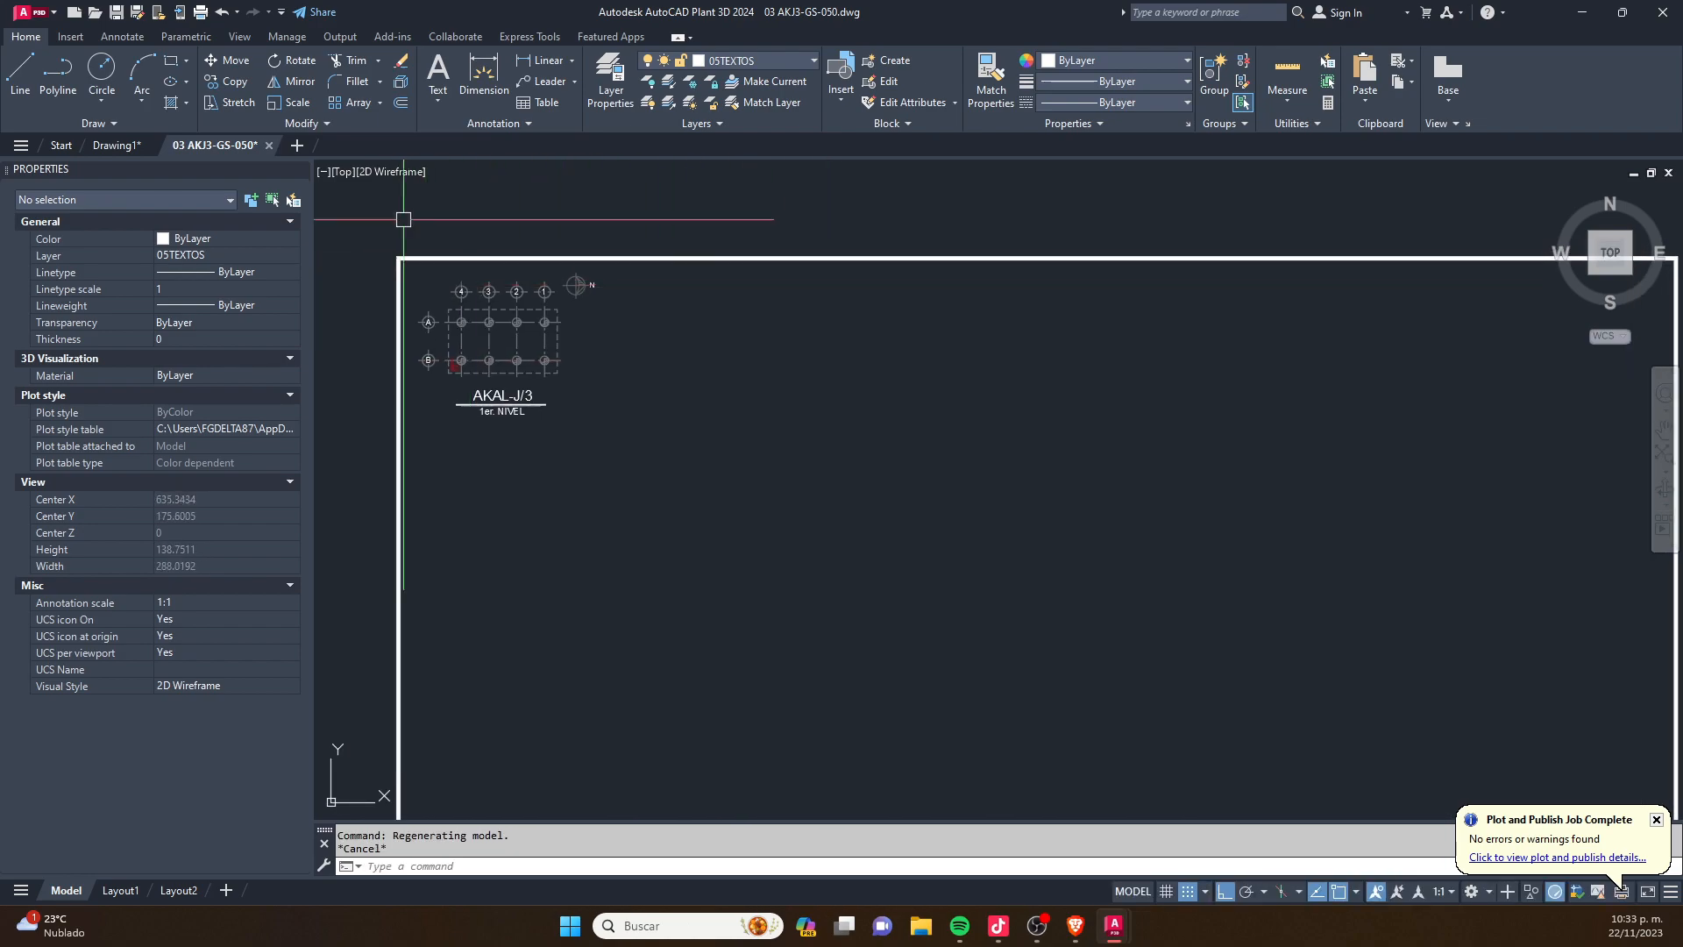
click(639, 499)
key(Escape)
click(377, 239)
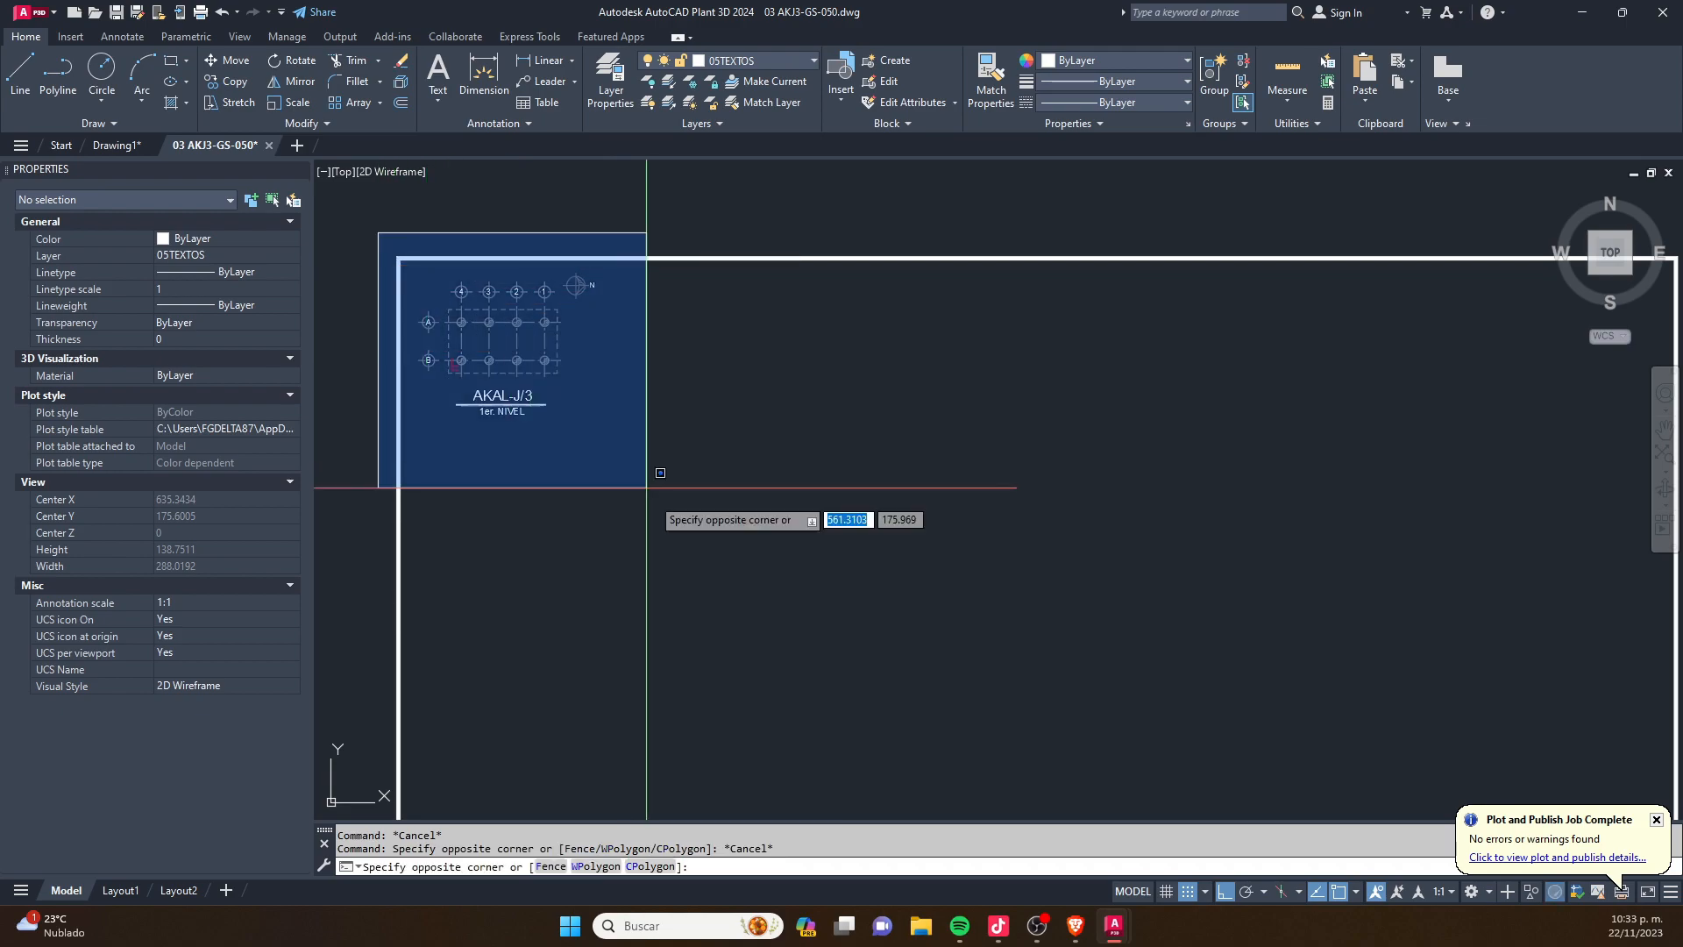
click(658, 470)
scroll(563, 458, down, 2)
key(Delete)
scroll(651, 519, down, 2)
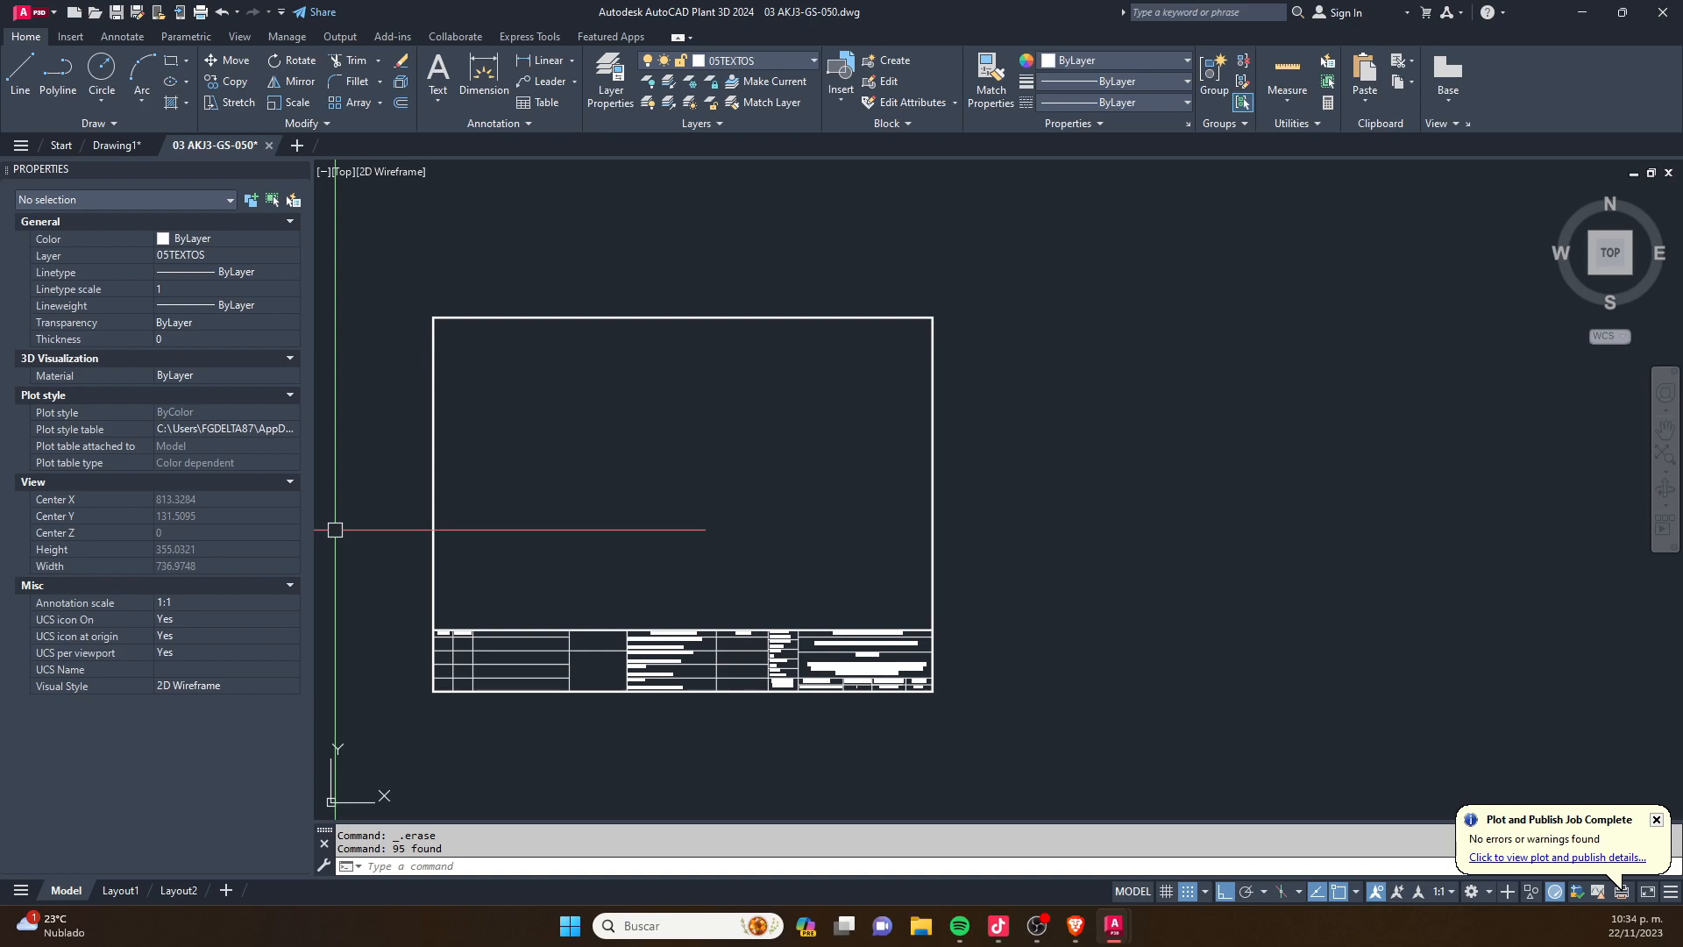
key(Escape)
key(Escape)
scroll(425, 496, down, 8)
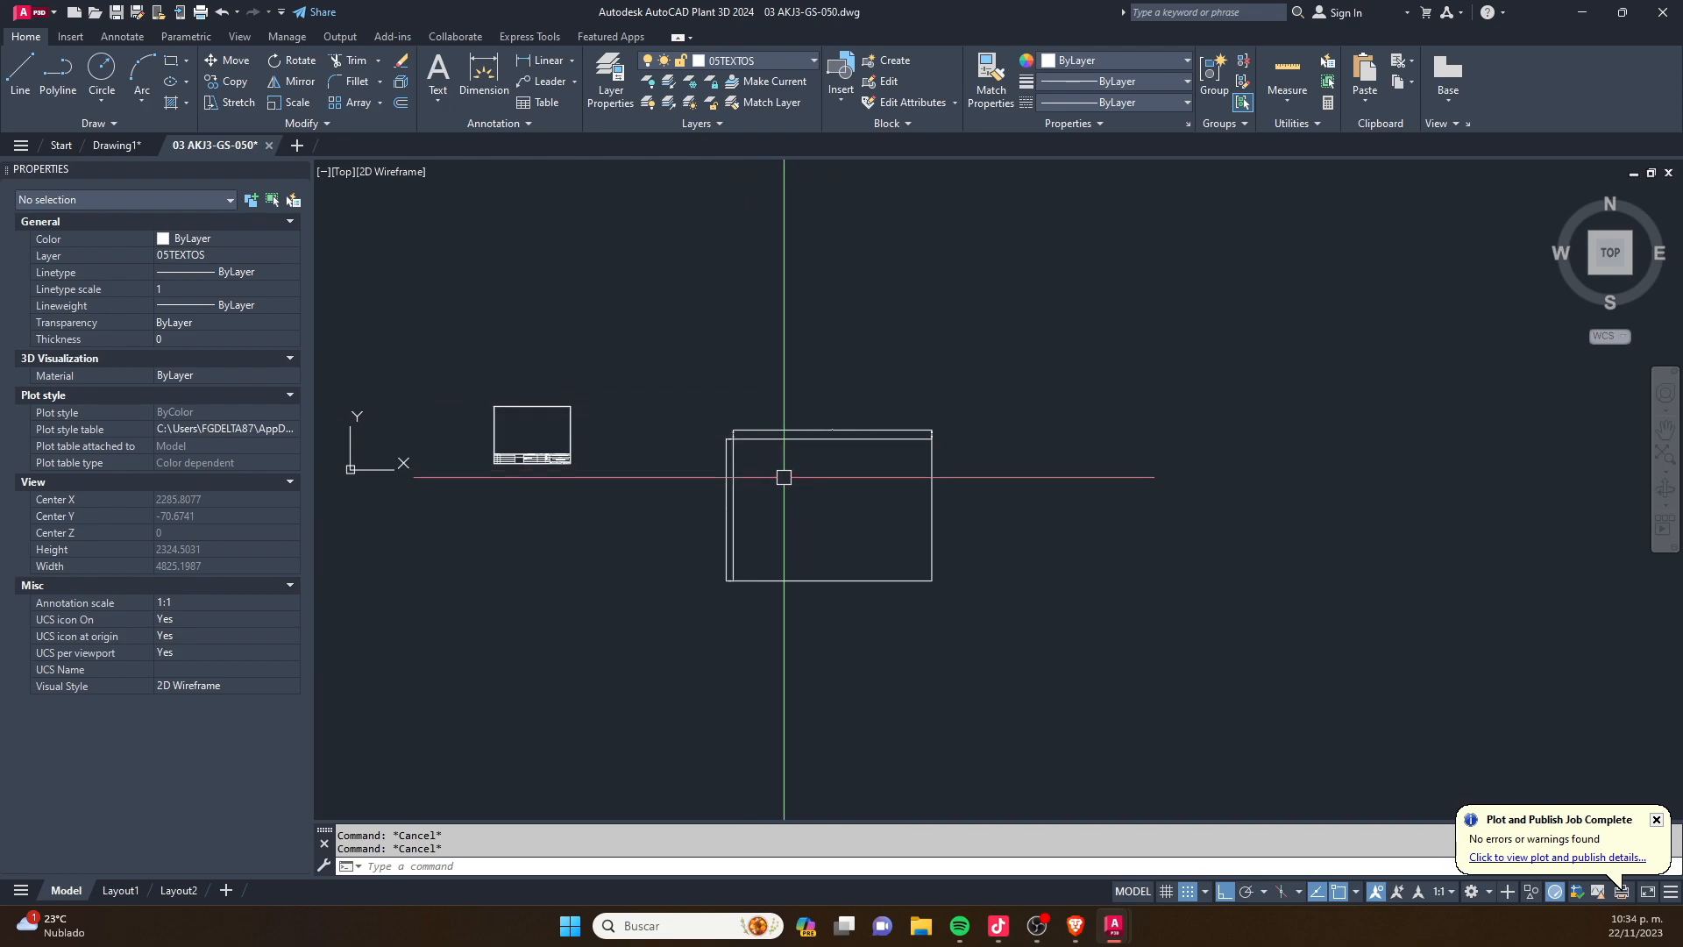
- Create a new blank drawing and turn off its grid
click(297, 146)
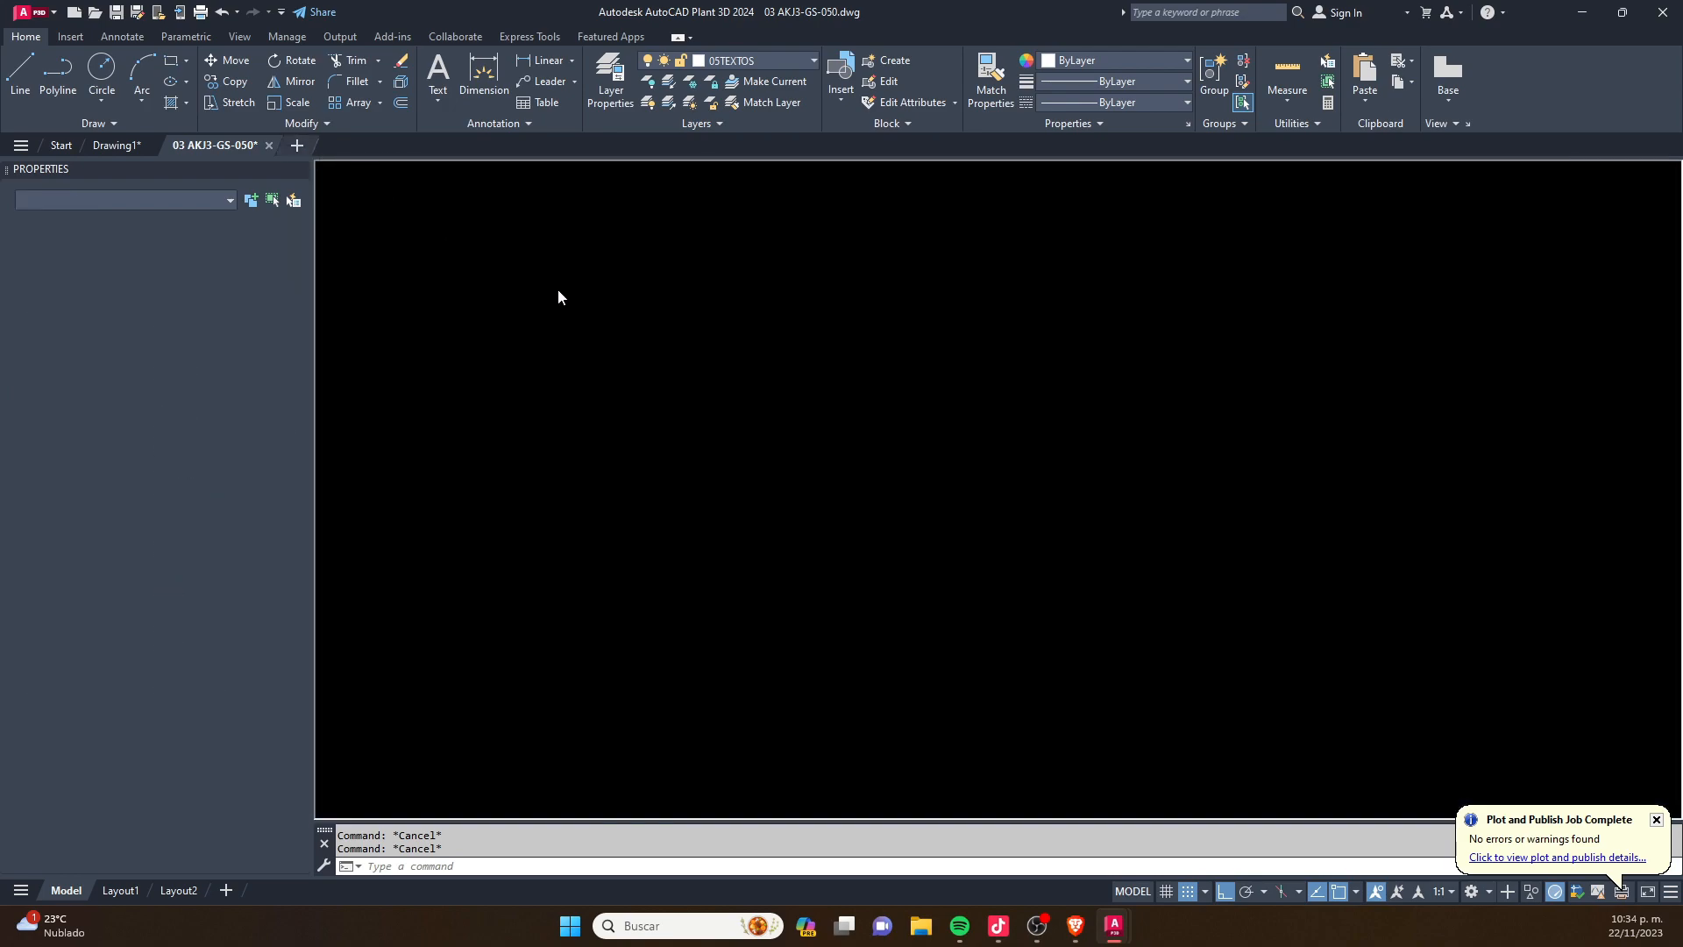
key(F7)
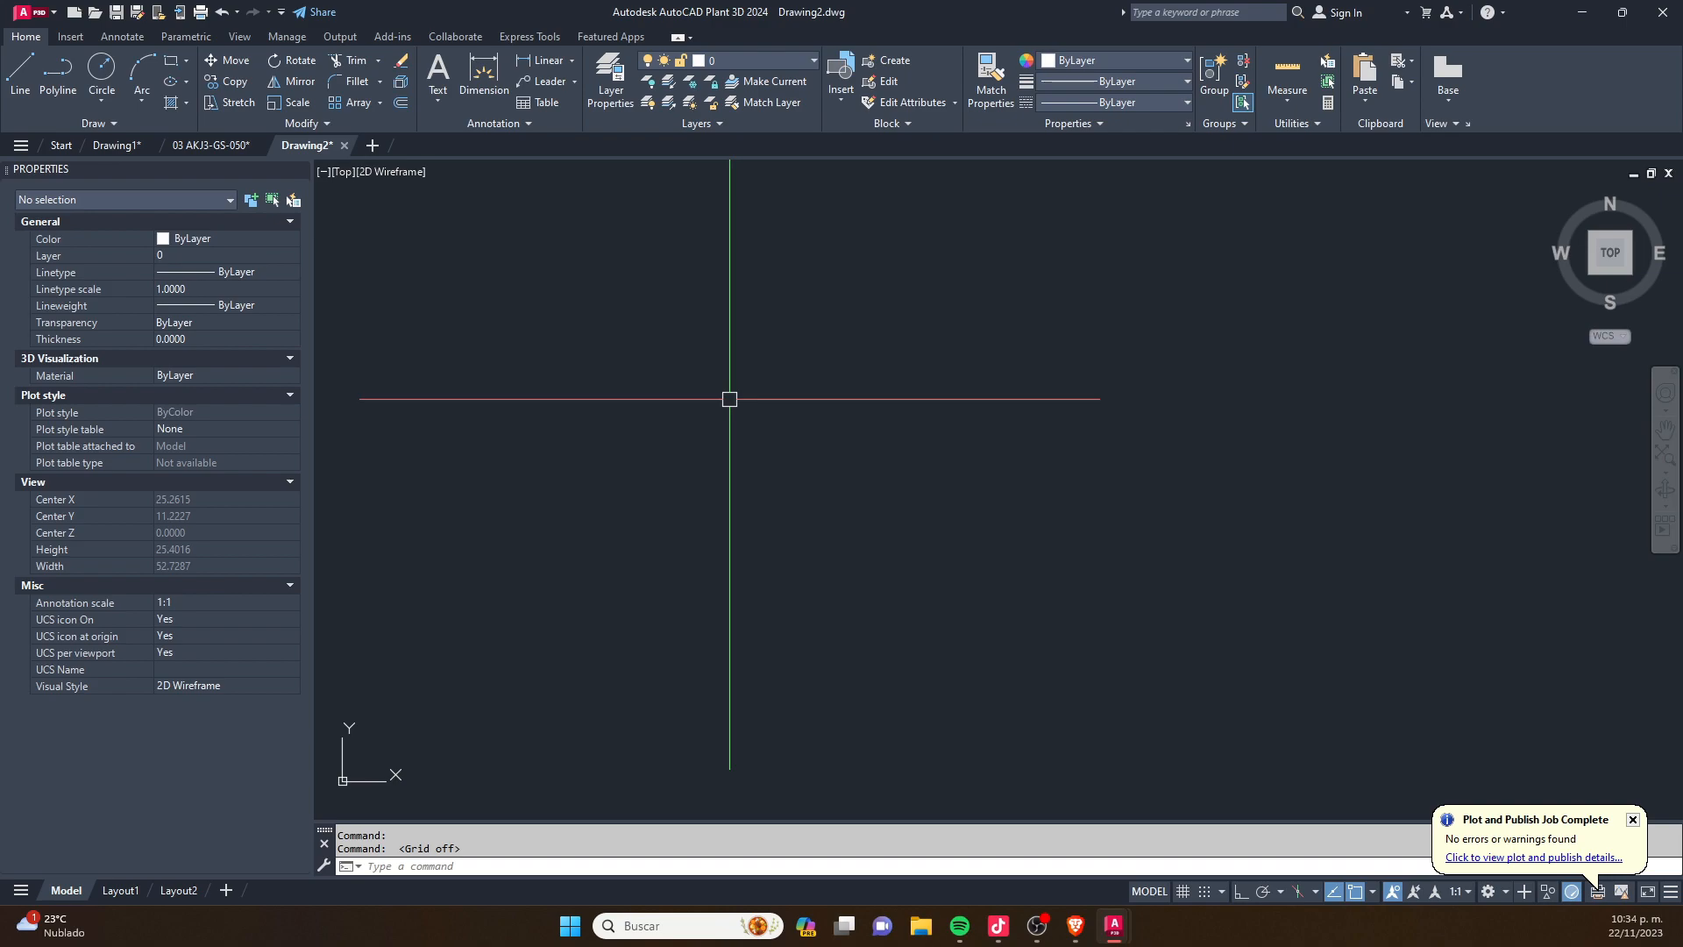
text(off)
key(Escape)
key(Escape)
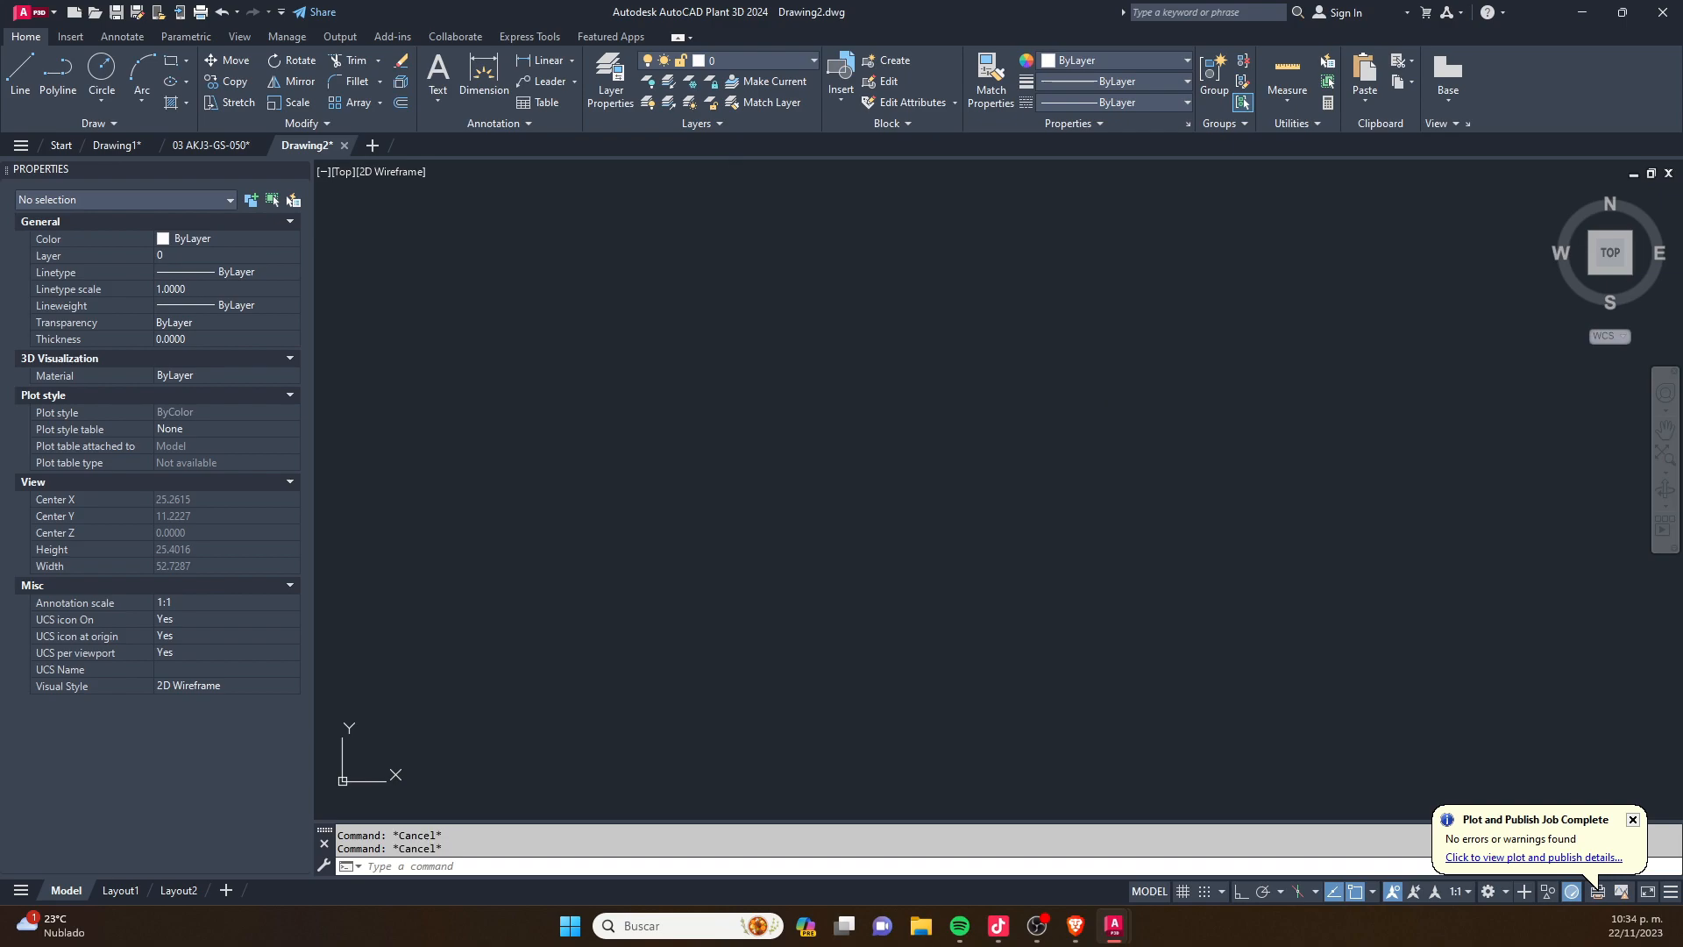
- Run -DWGUNITS in the new drawing, choosing millimetres as the length unit and the decimal display format
text(-DW)
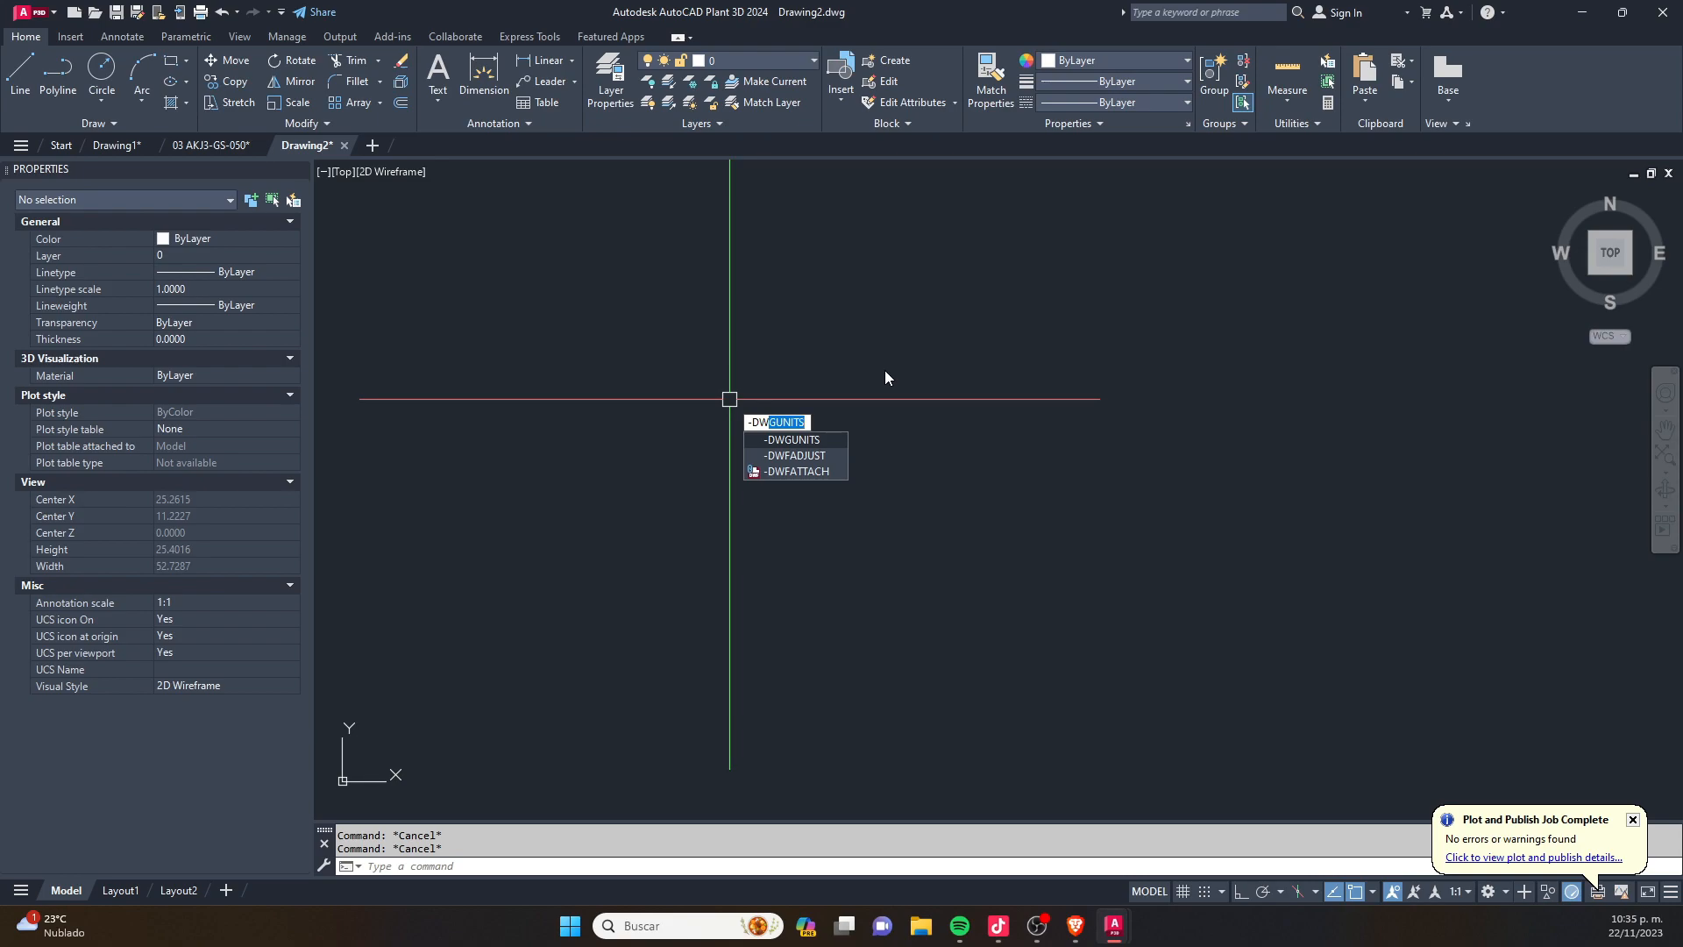
key(Escape)
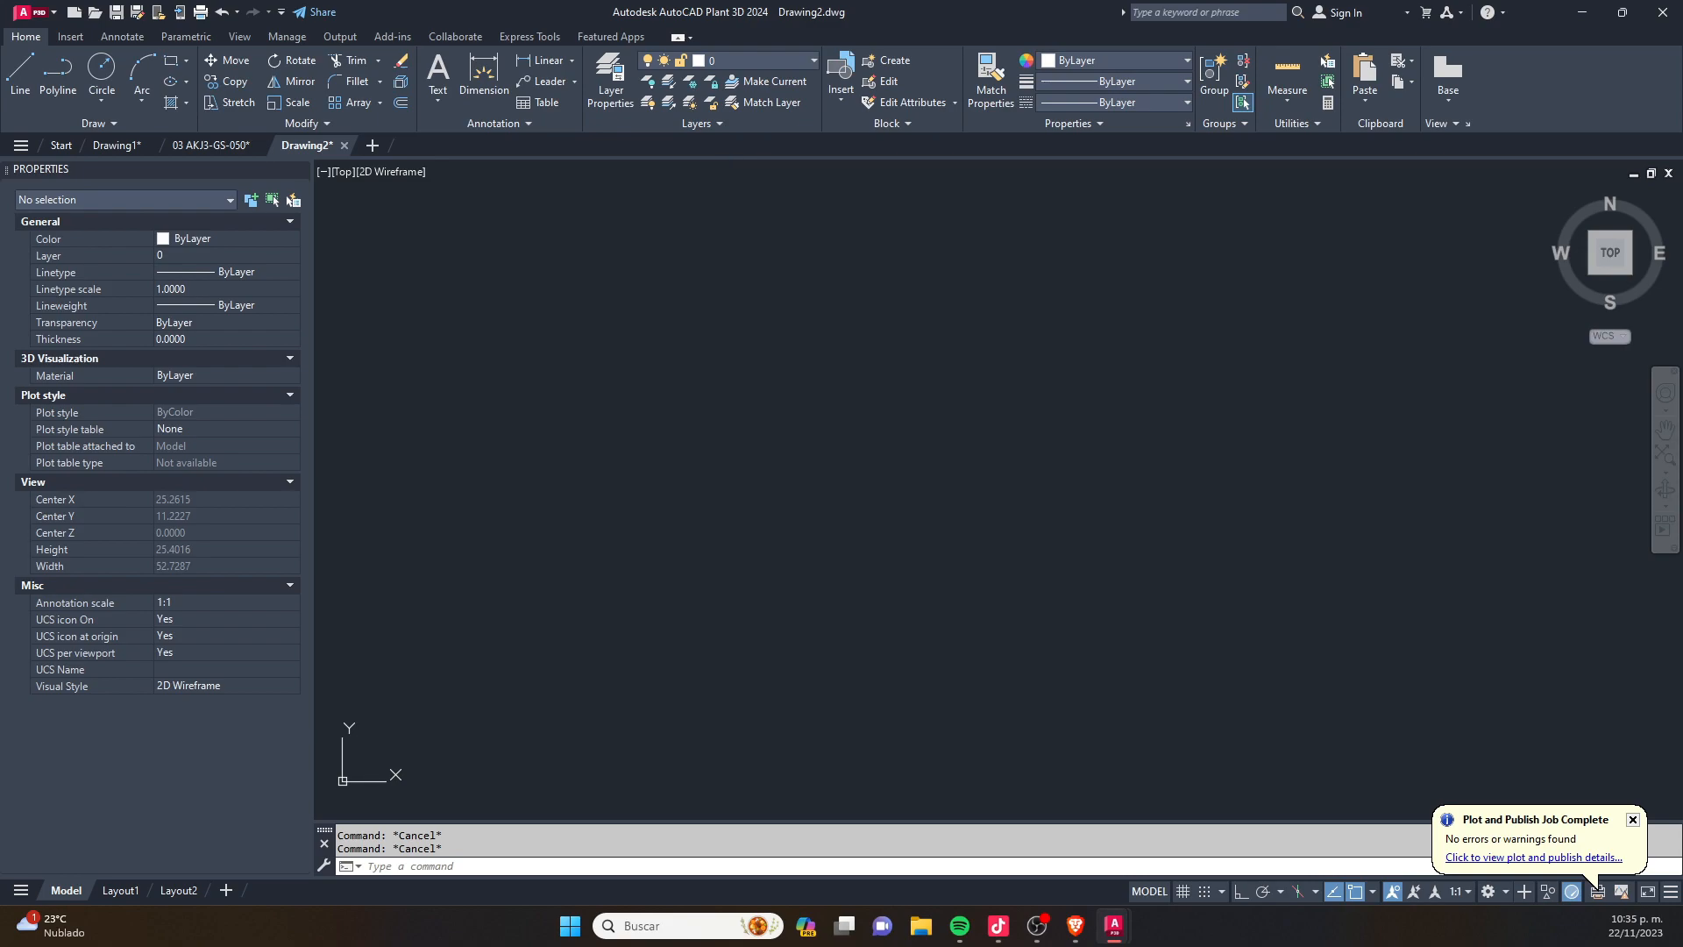
drag(301, 420, 721, 335)
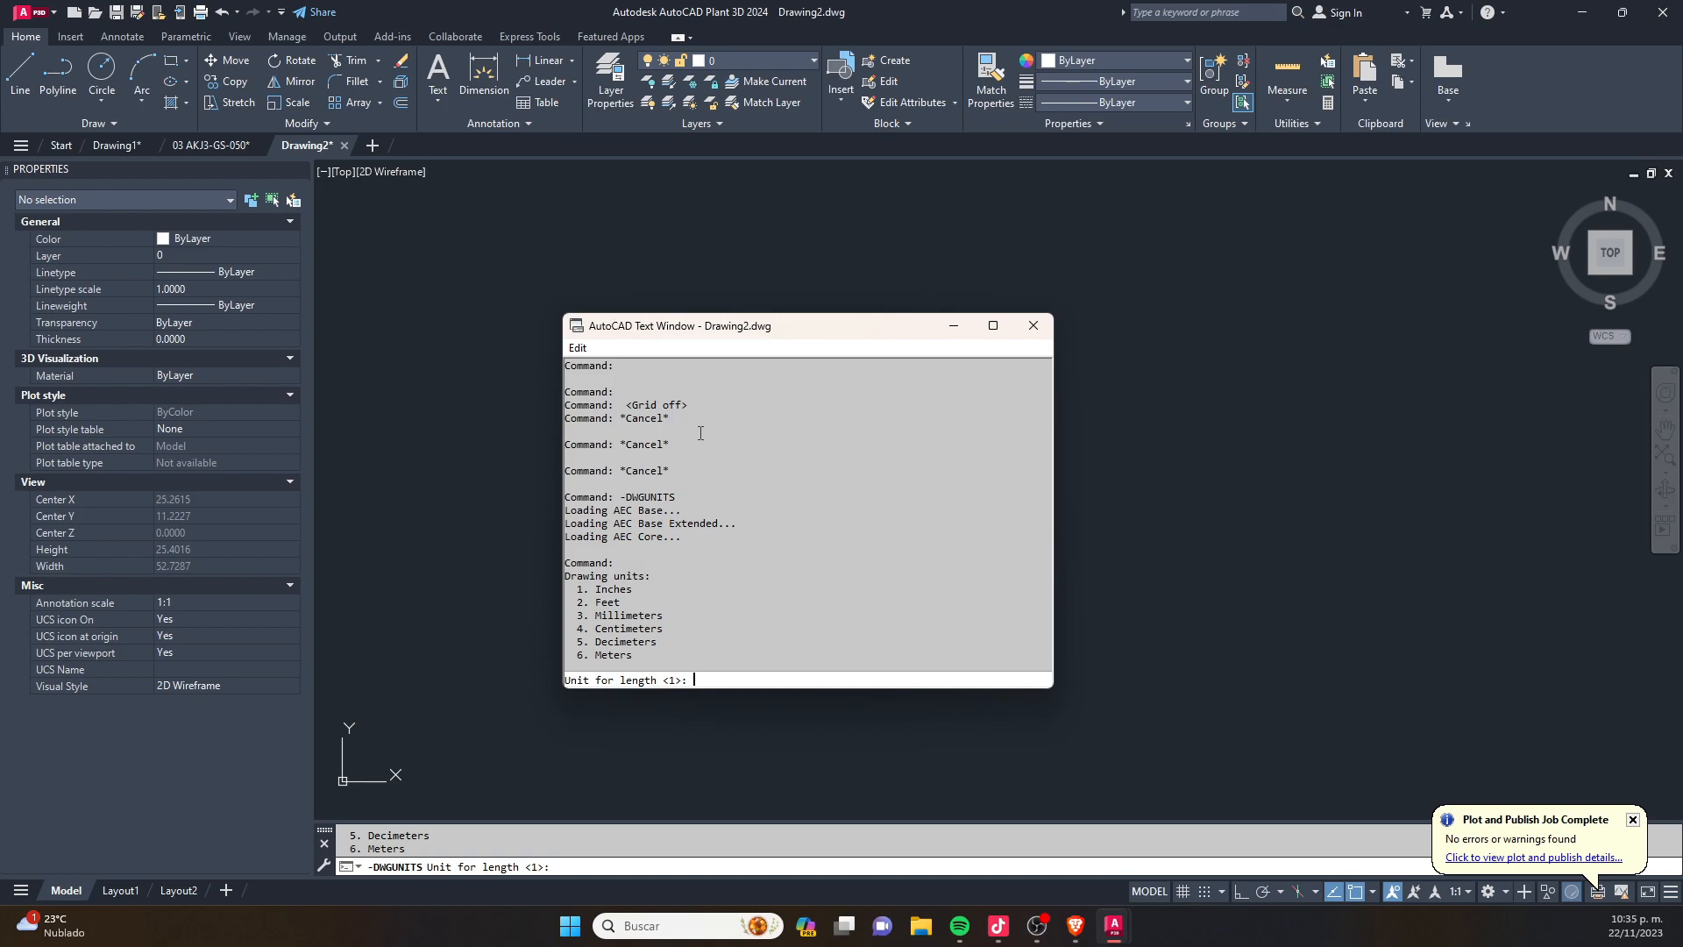
text(3)
key(Return)
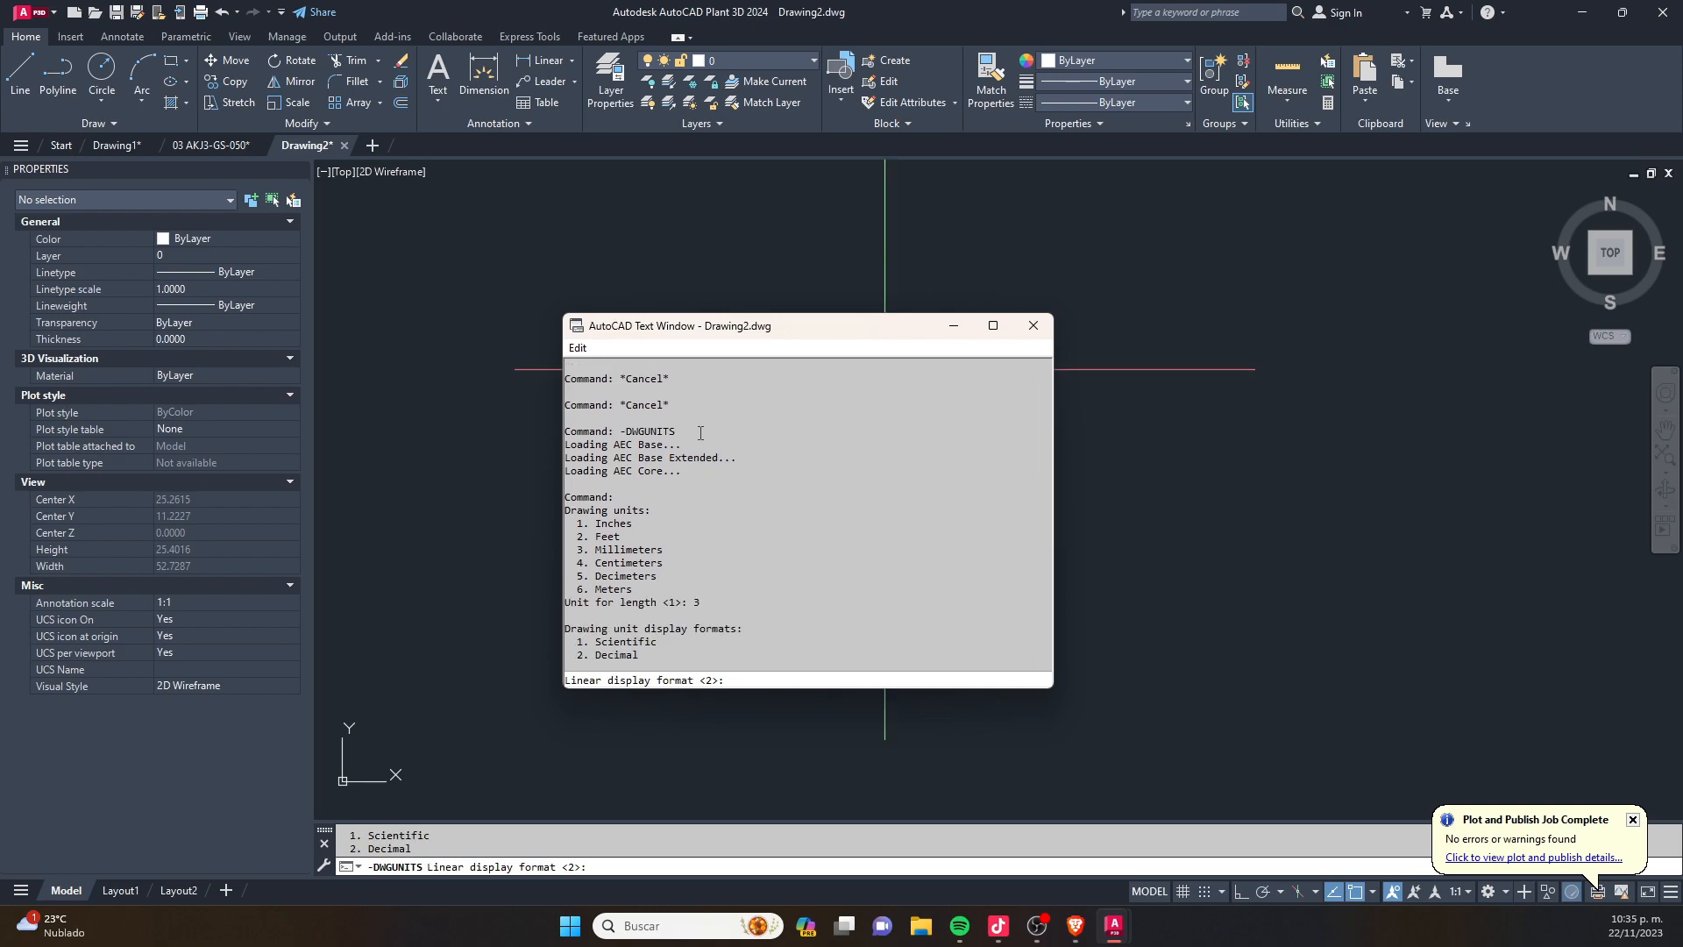
key(Return)
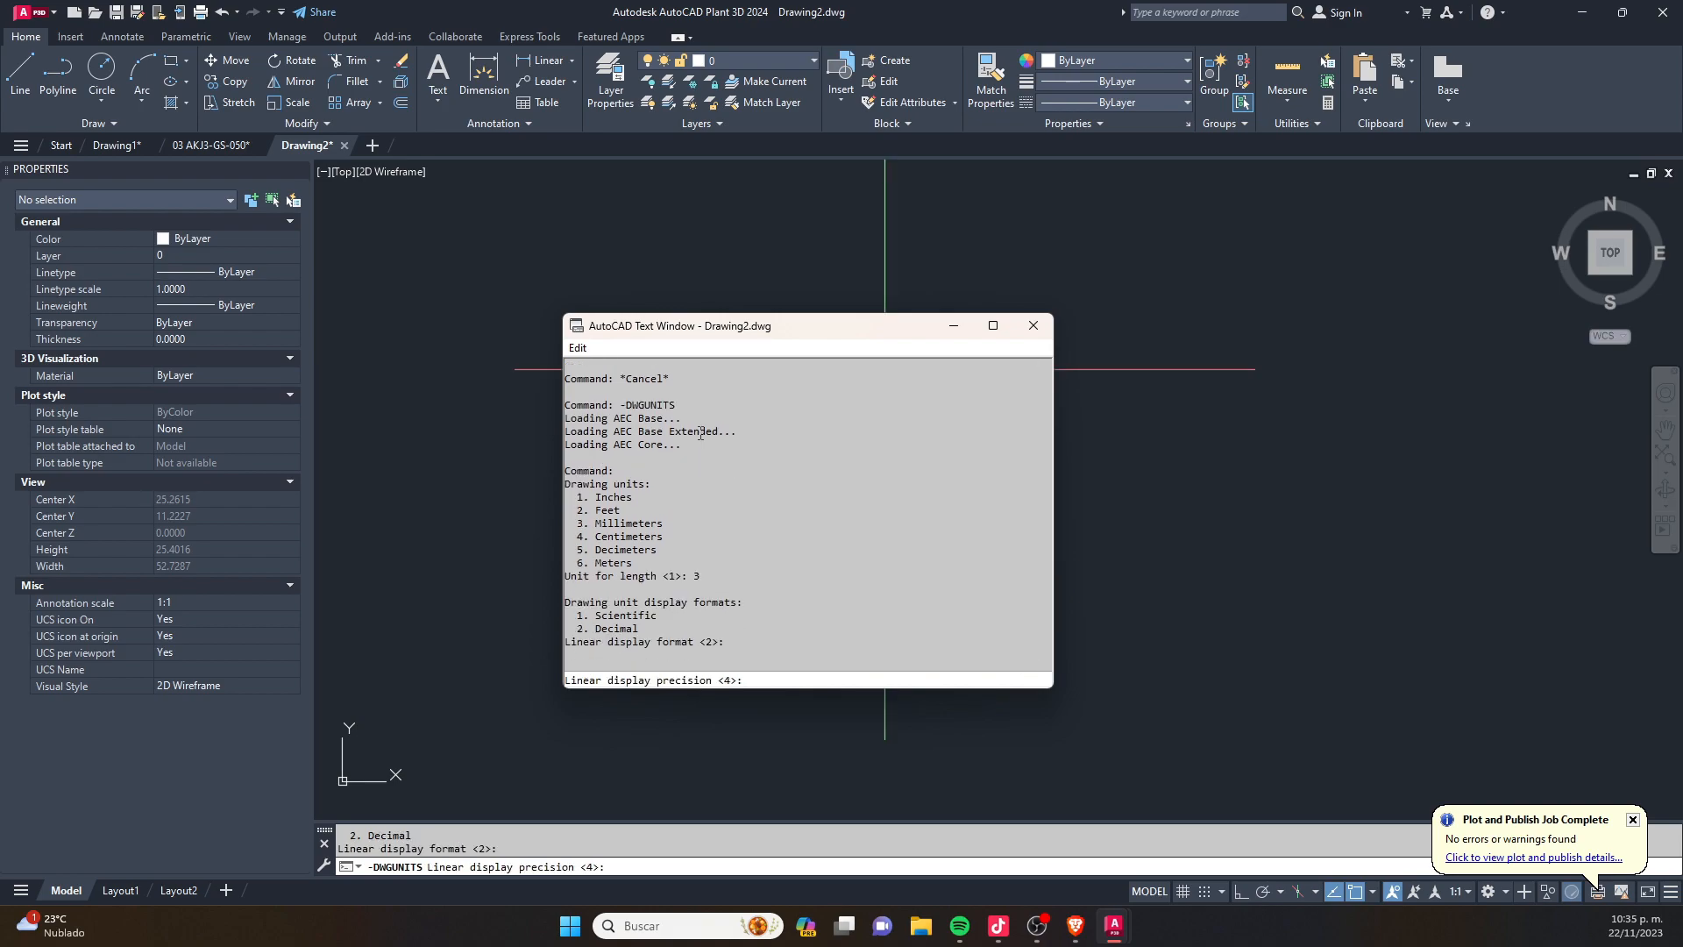
- Set the linear precision to 2 and accept Yes for the remaining scaling, INSUNITS and paper space options, closing the text window
text(2)
key(Return)
key(Return)
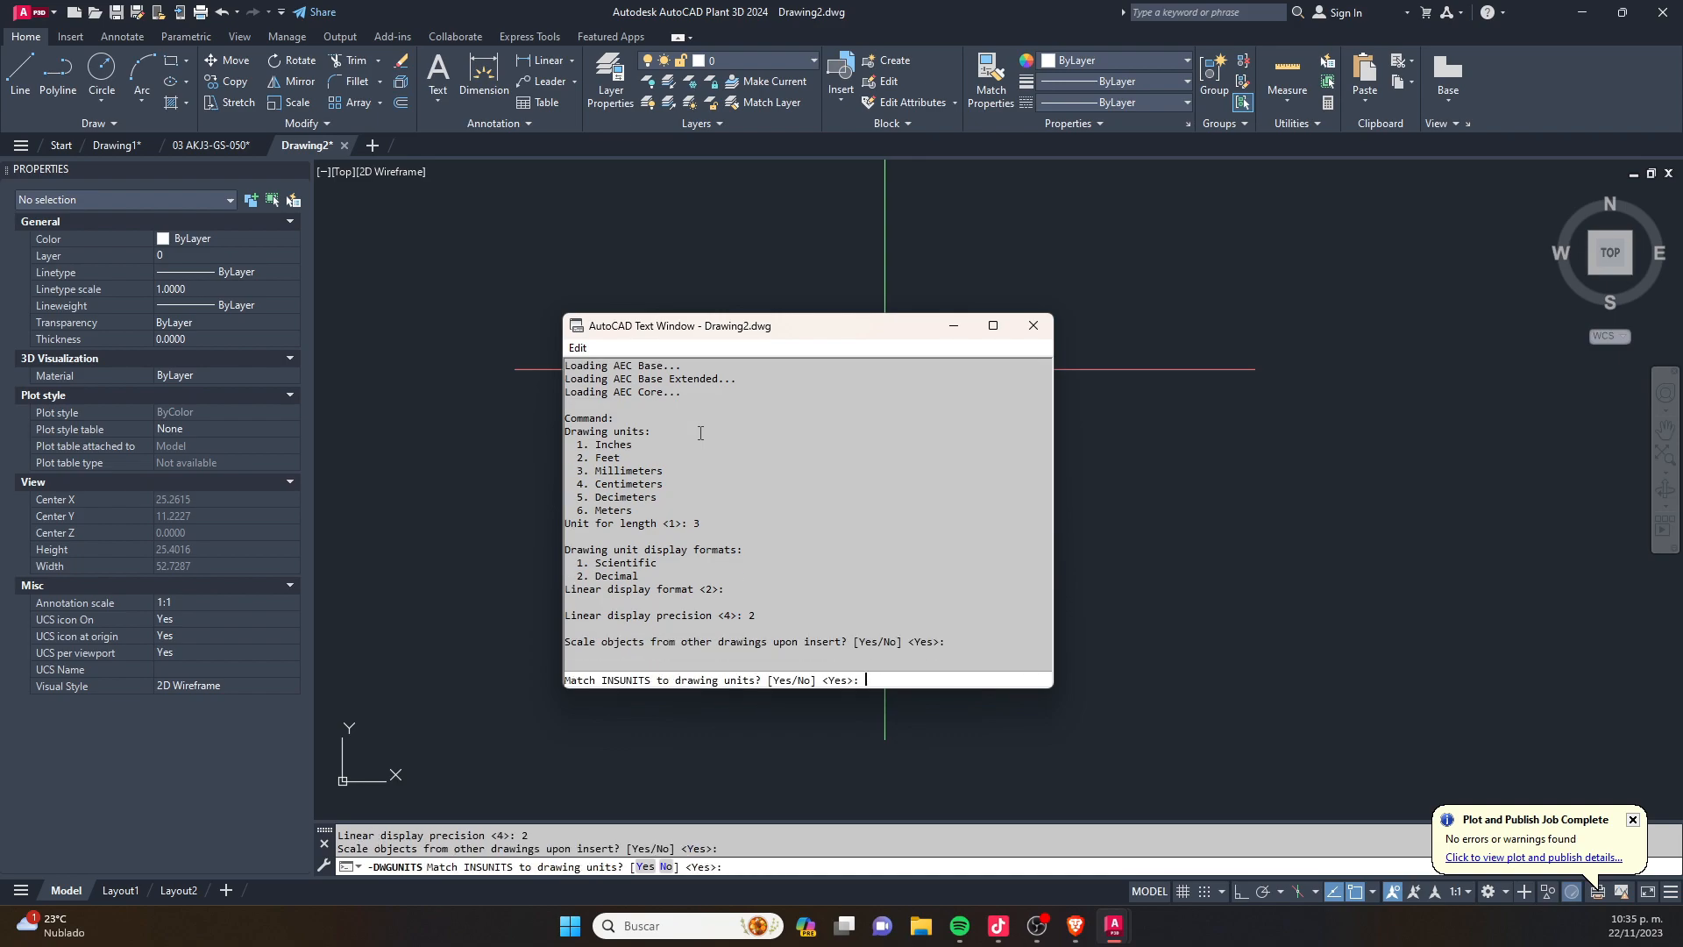
key(Return)
key(Return)
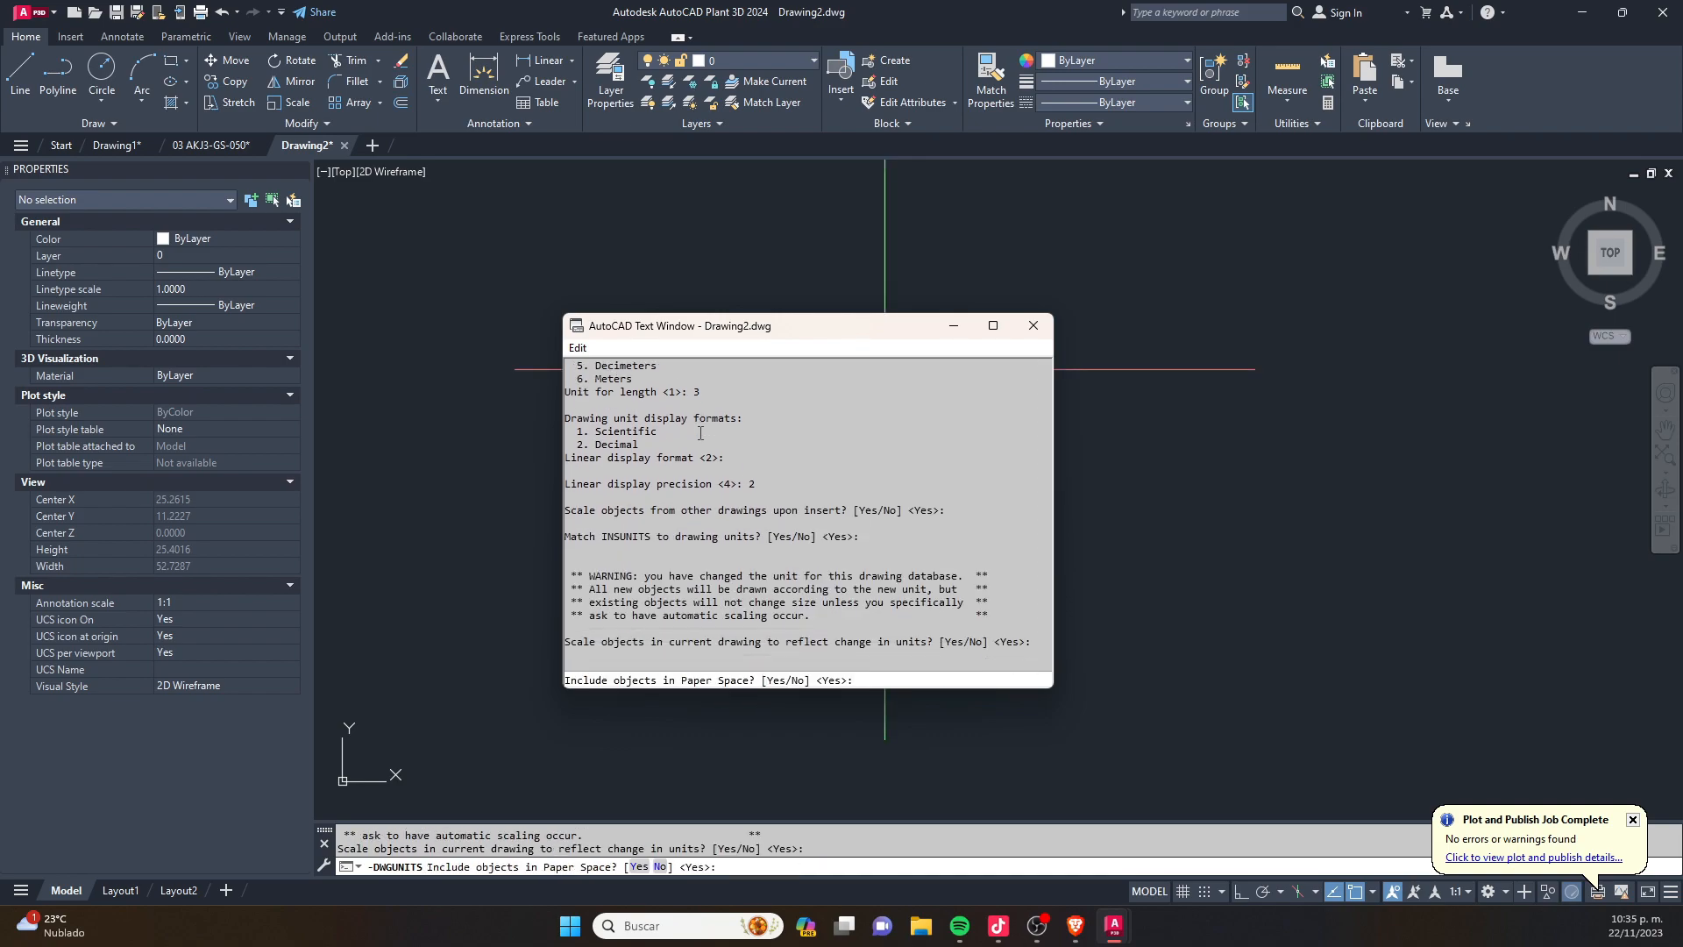
key(Return)
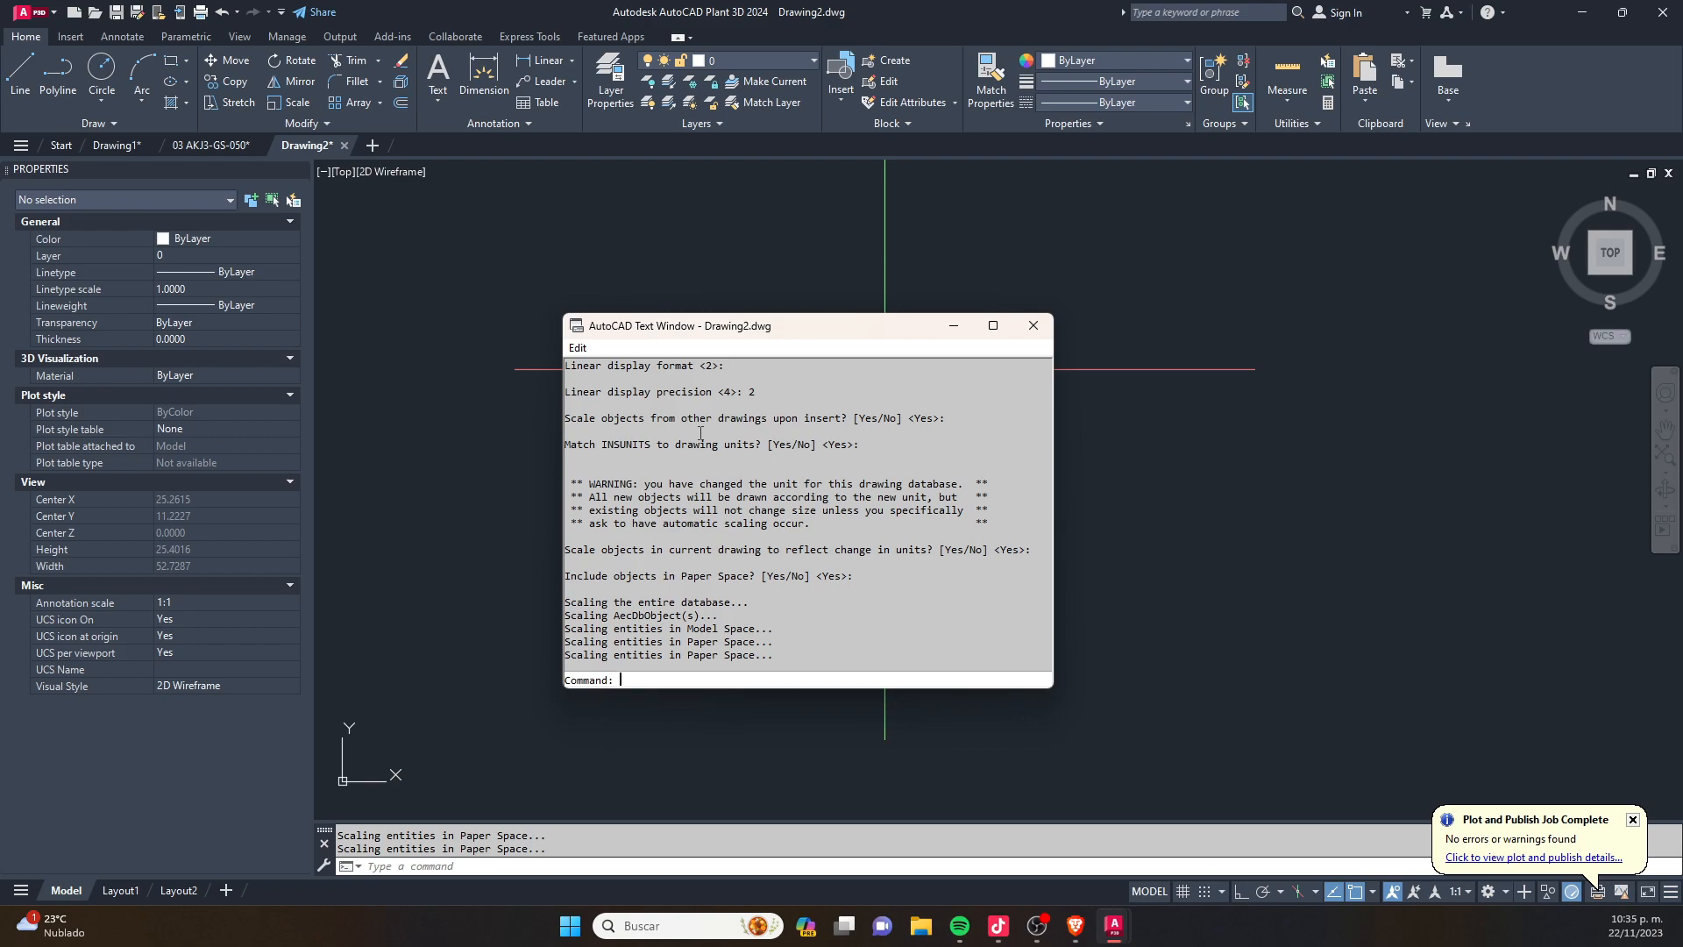
click(1033, 325)
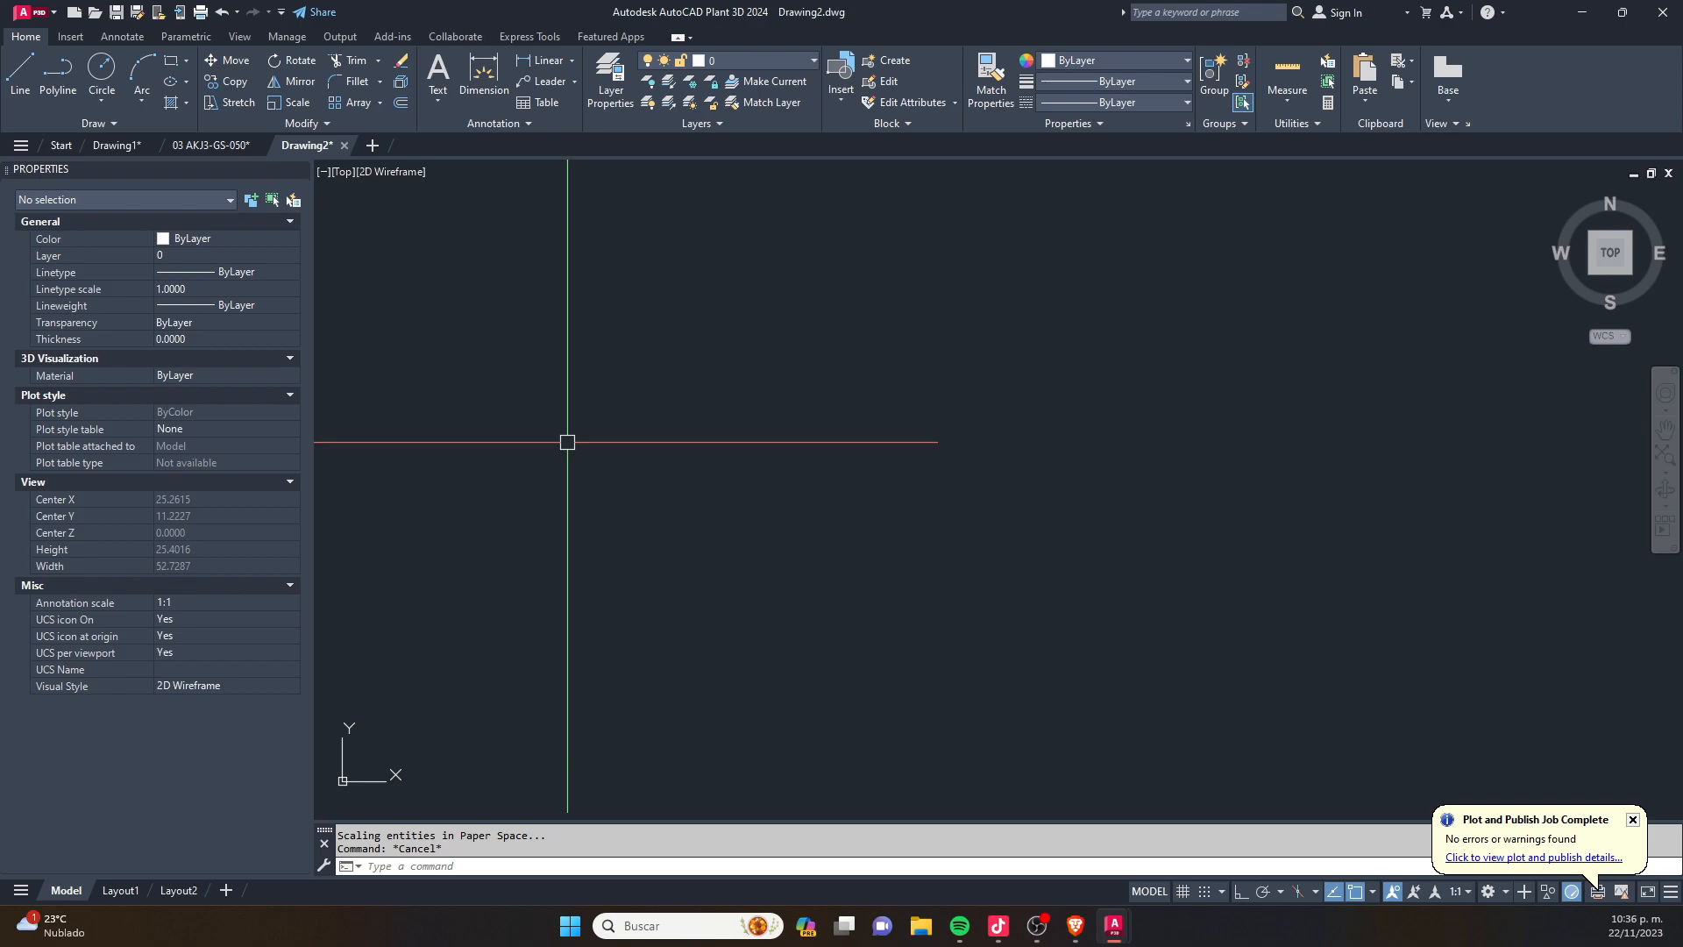
- Create another new drawing and run -DWGUNITS to review the length units it offers
click(372, 146)
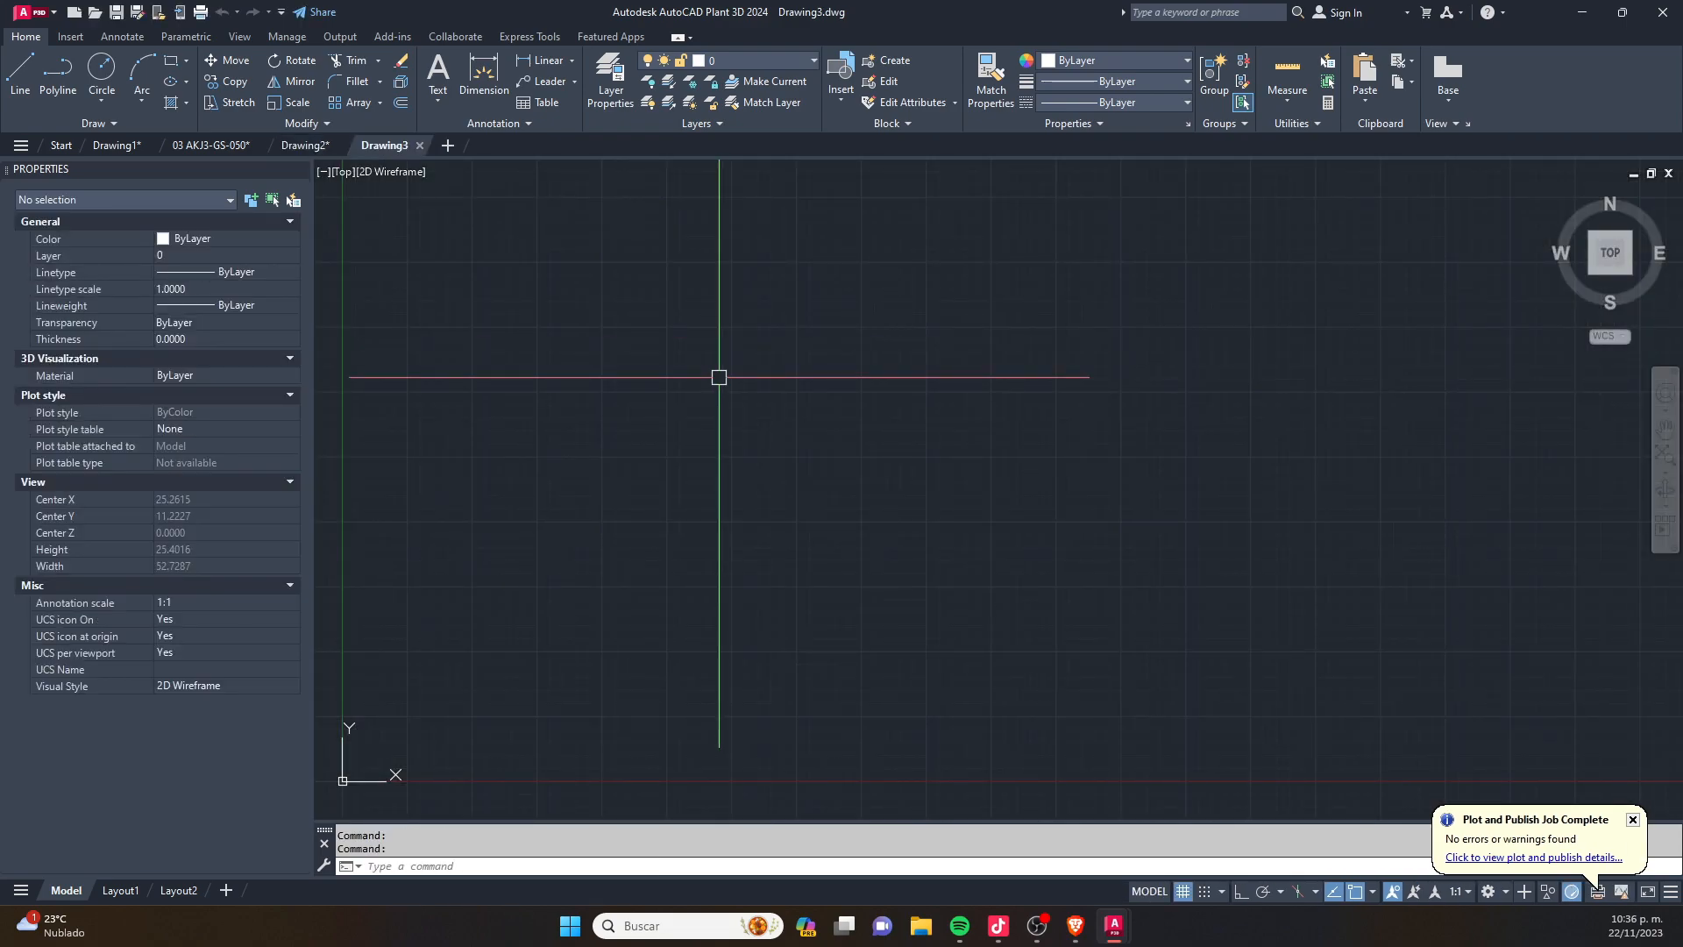
text(.)
text(-DW)
key(Return)
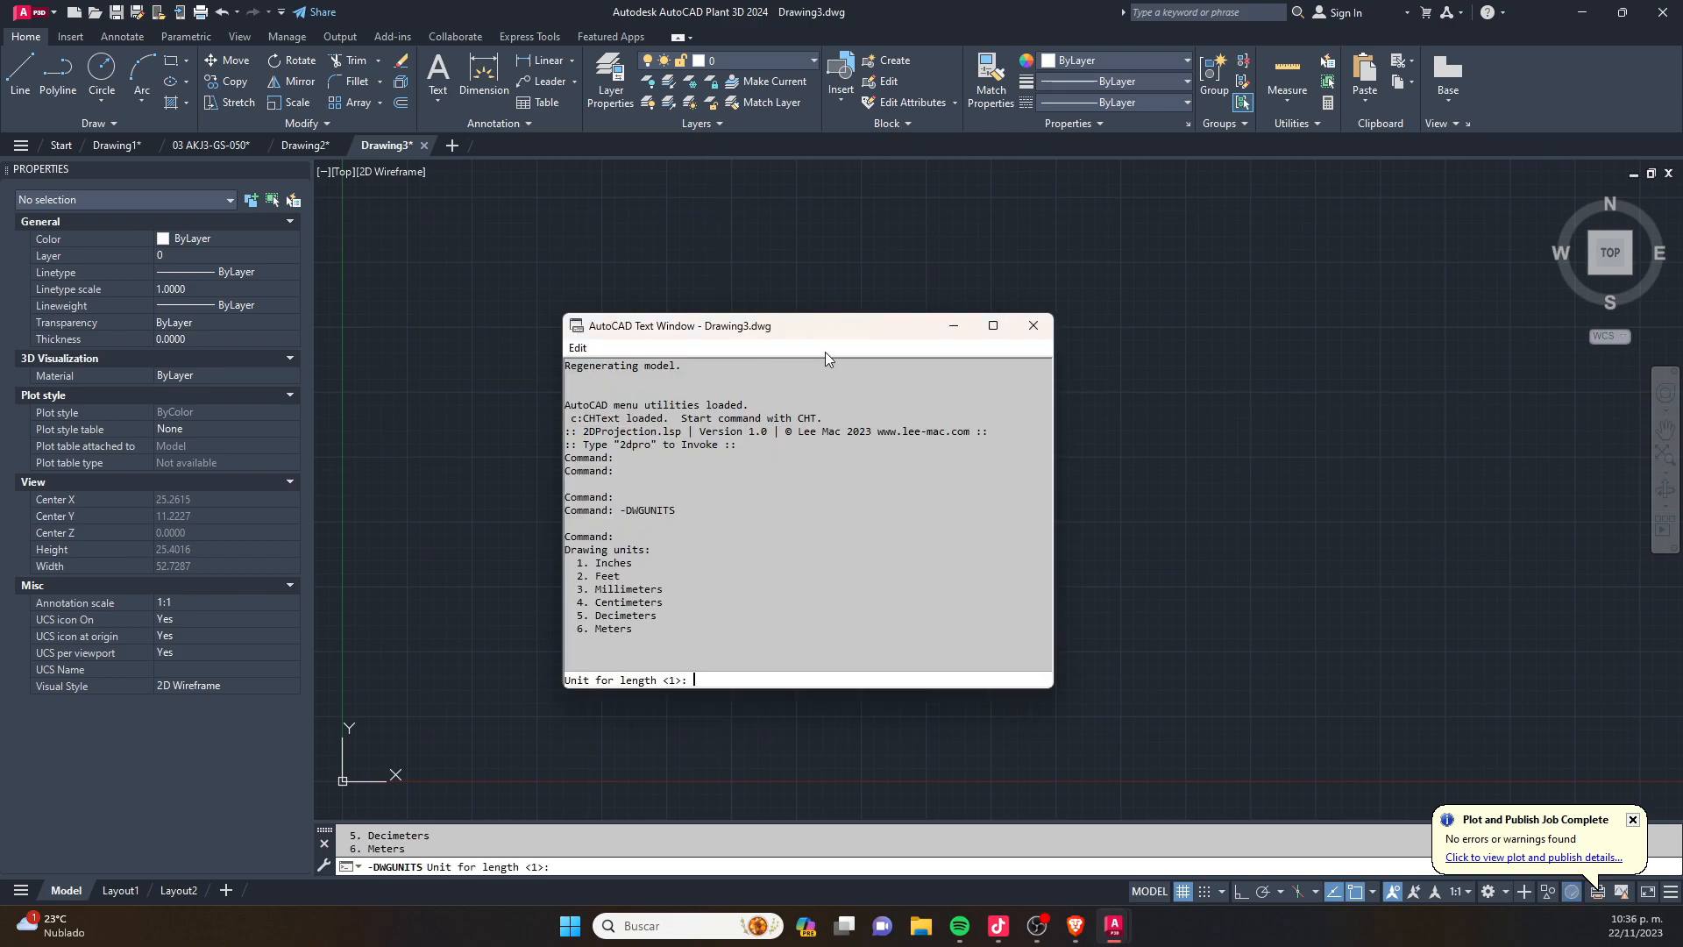
click(1034, 325)
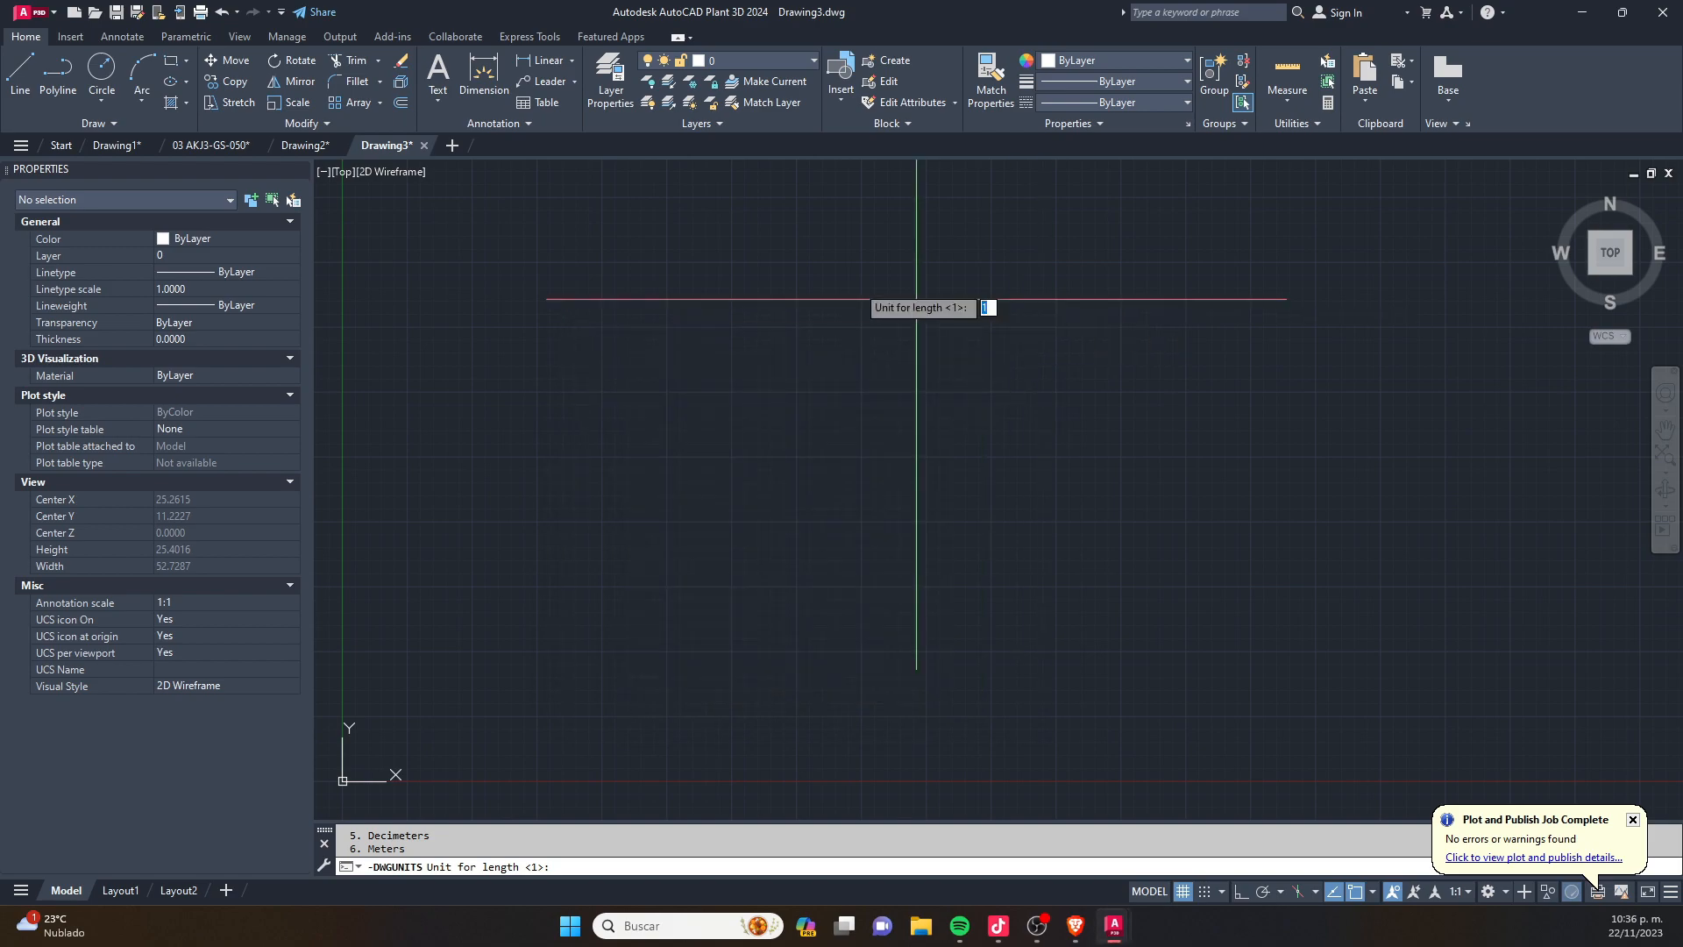
- Return to the drawing 03 AKJ3-GS-050.dwg with nothing selected
click(294, 146)
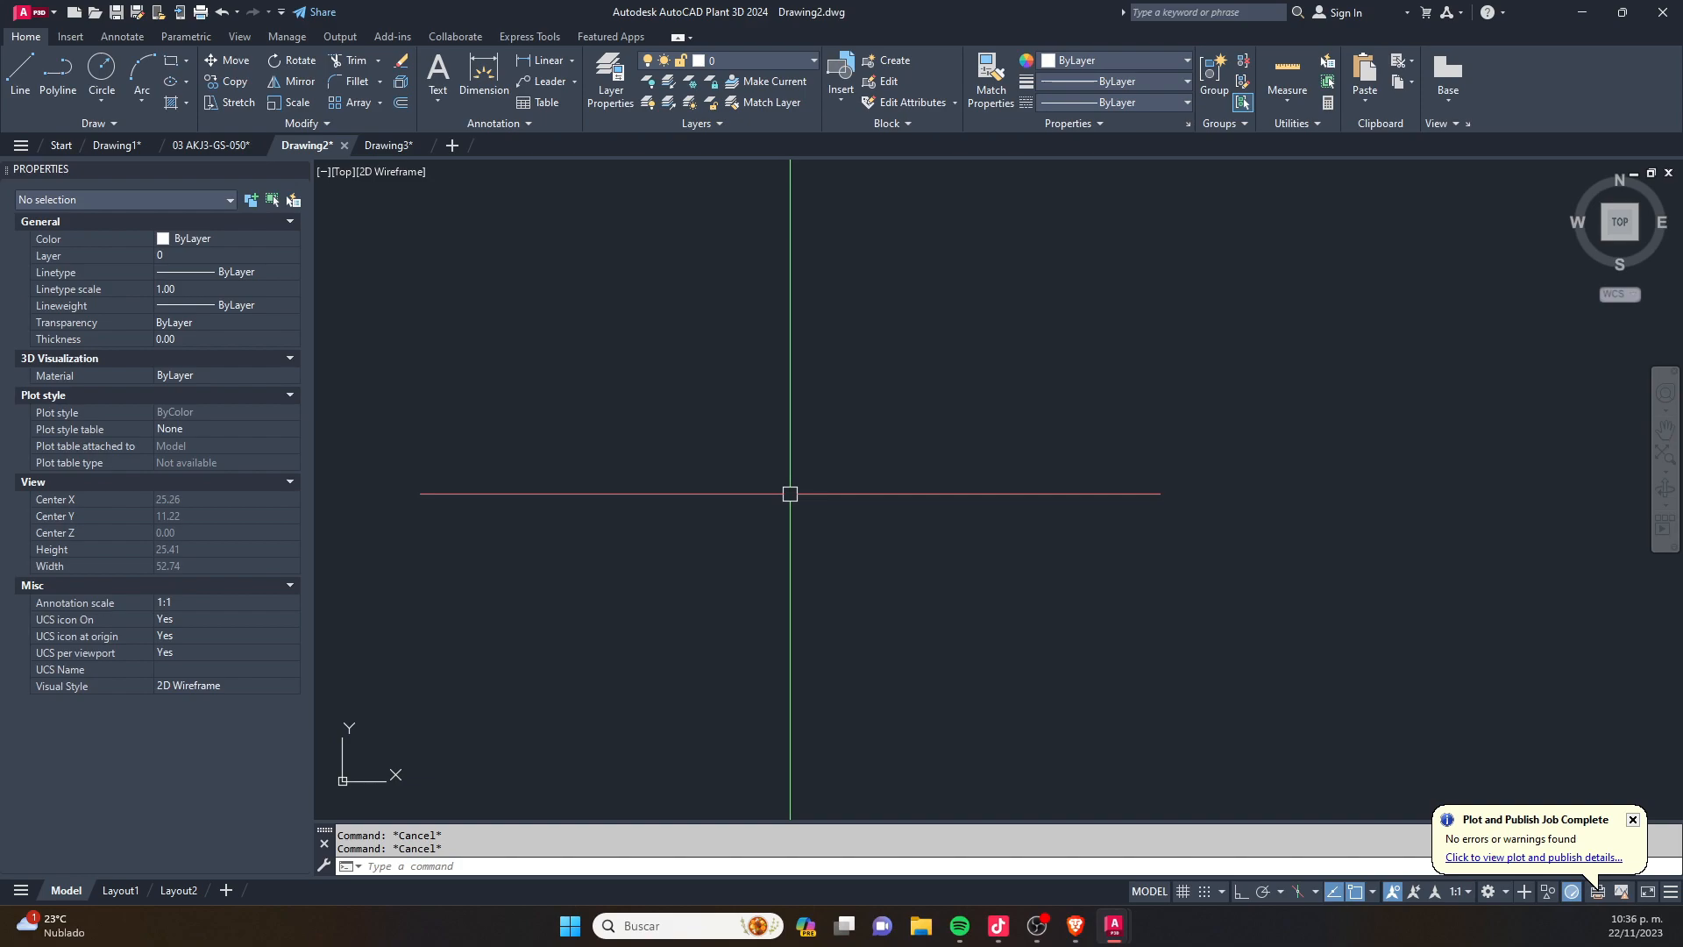
click(210, 145)
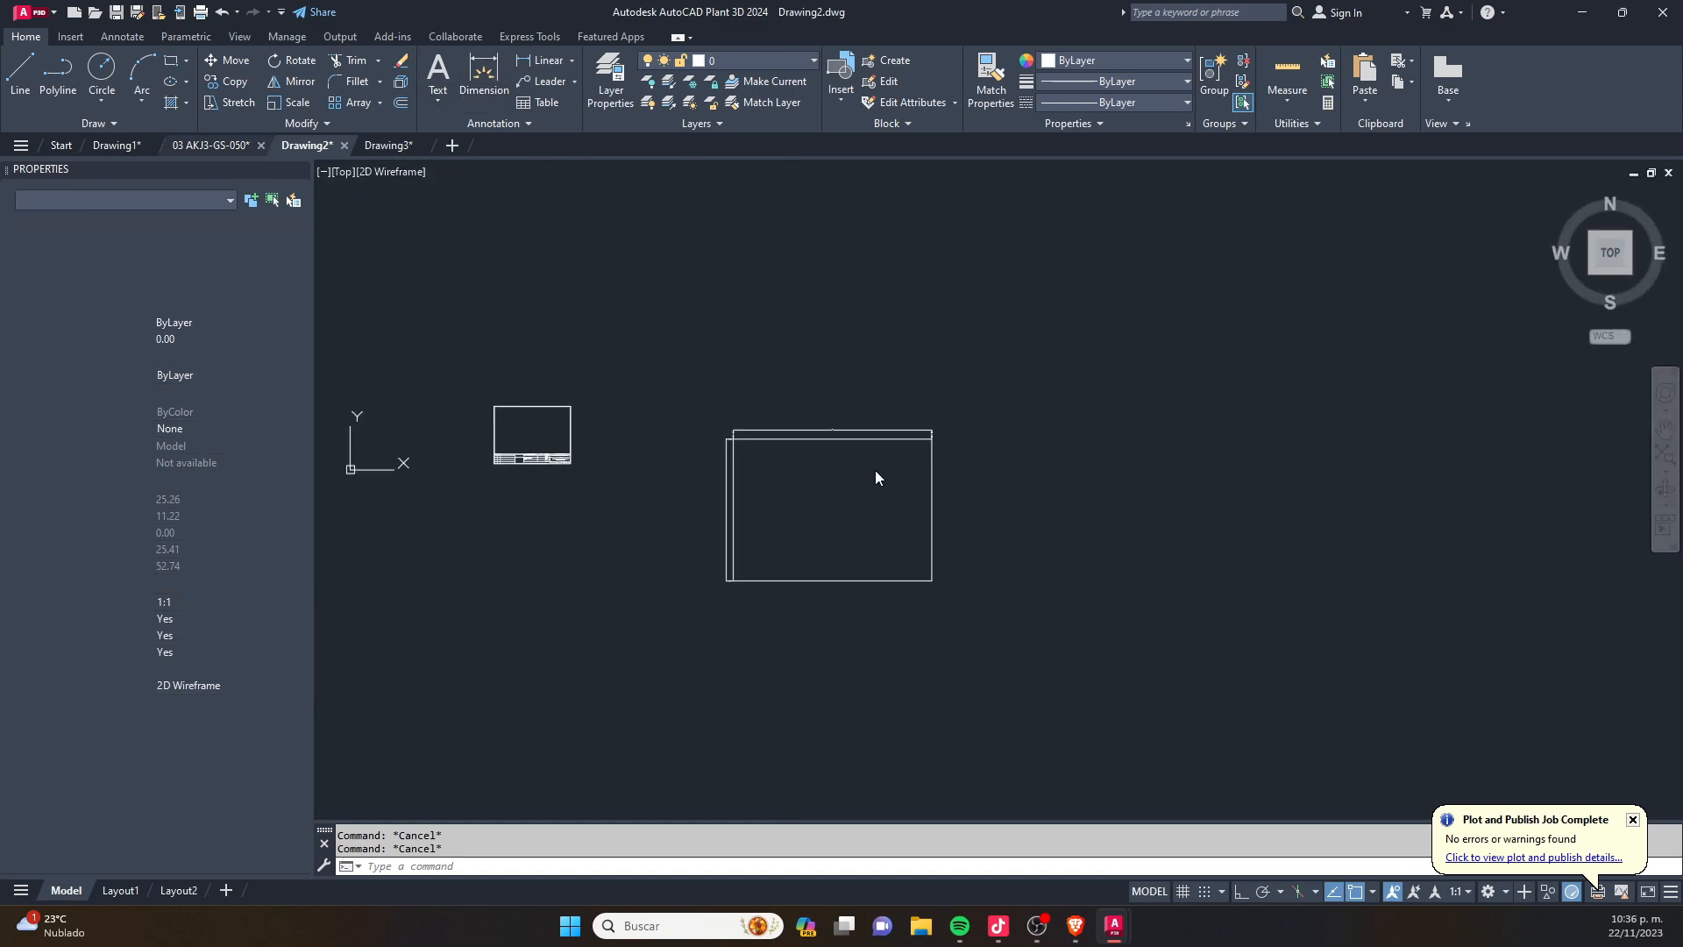
click(888, 482)
key(Escape)
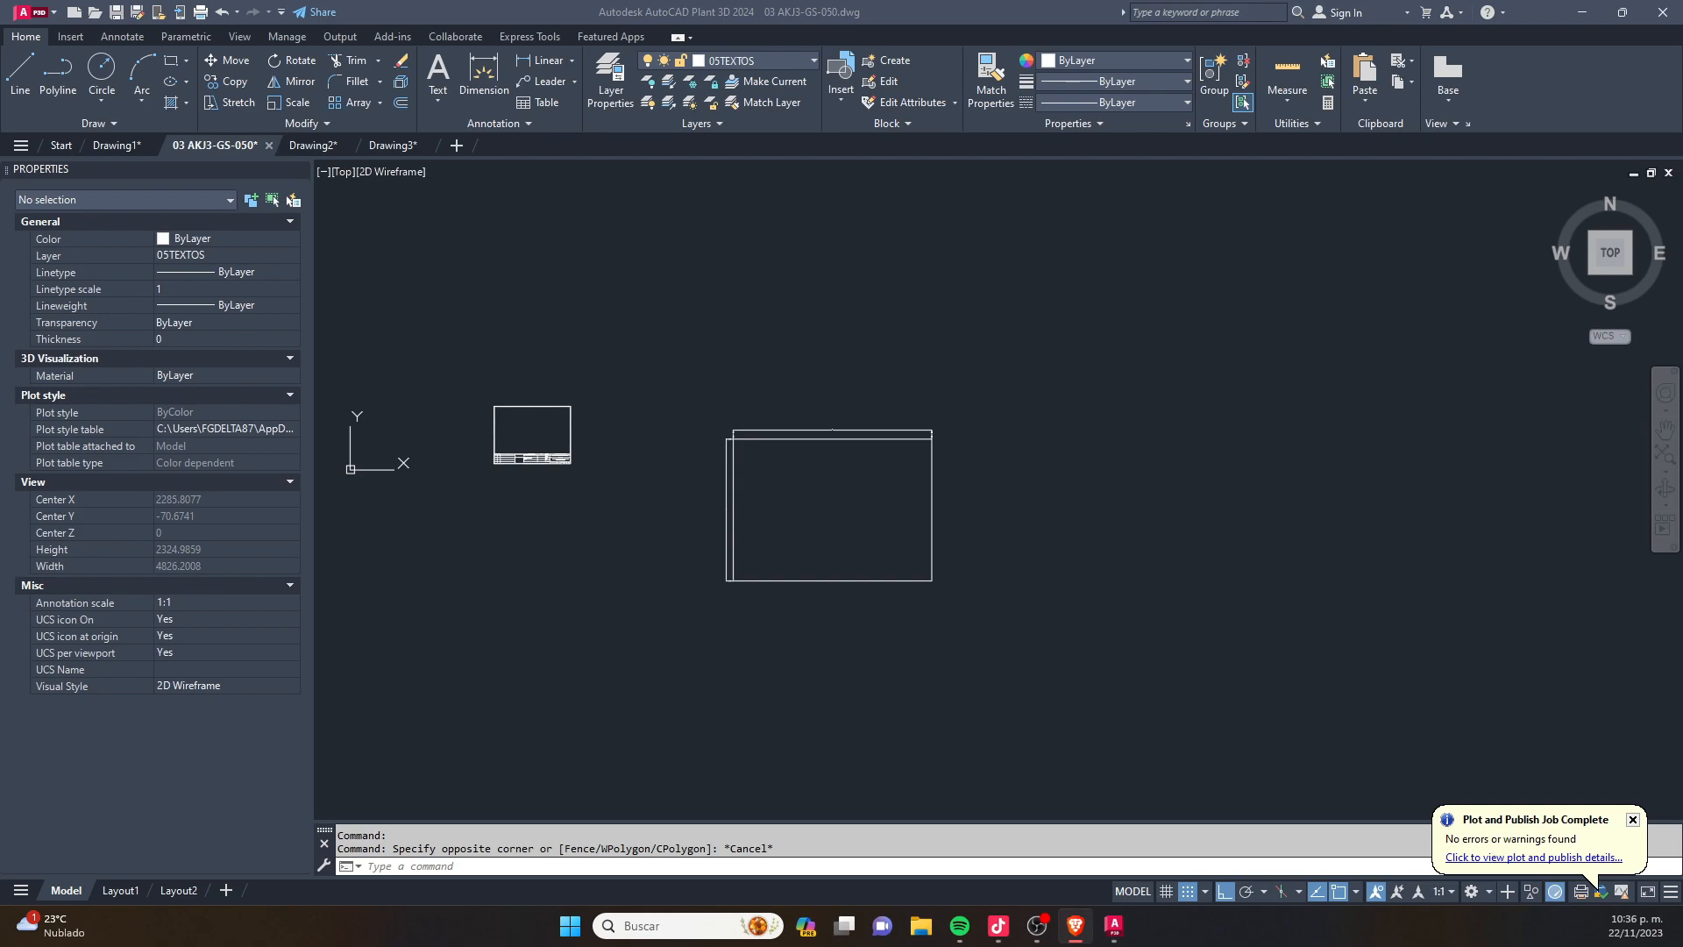
- Check the Kick stream dashboard in the browser and return to the AutoCAD drawing
drag(0, 127, 1028, 1)
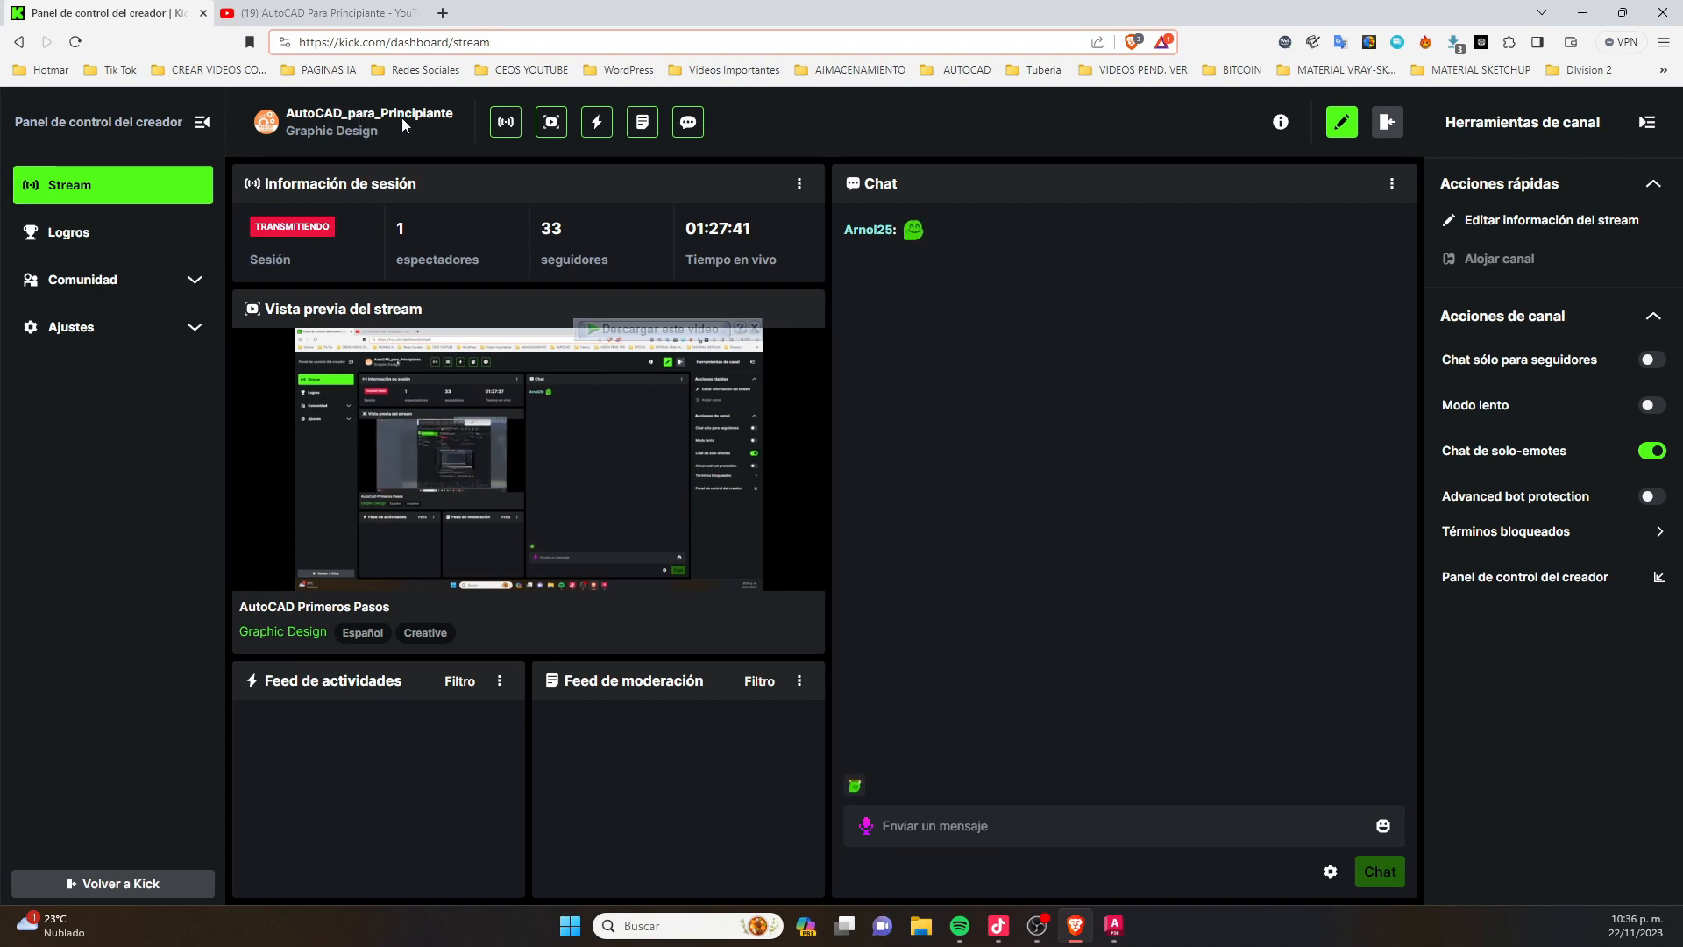
click(1582, 13)
click(1001, 322)
key(Escape)
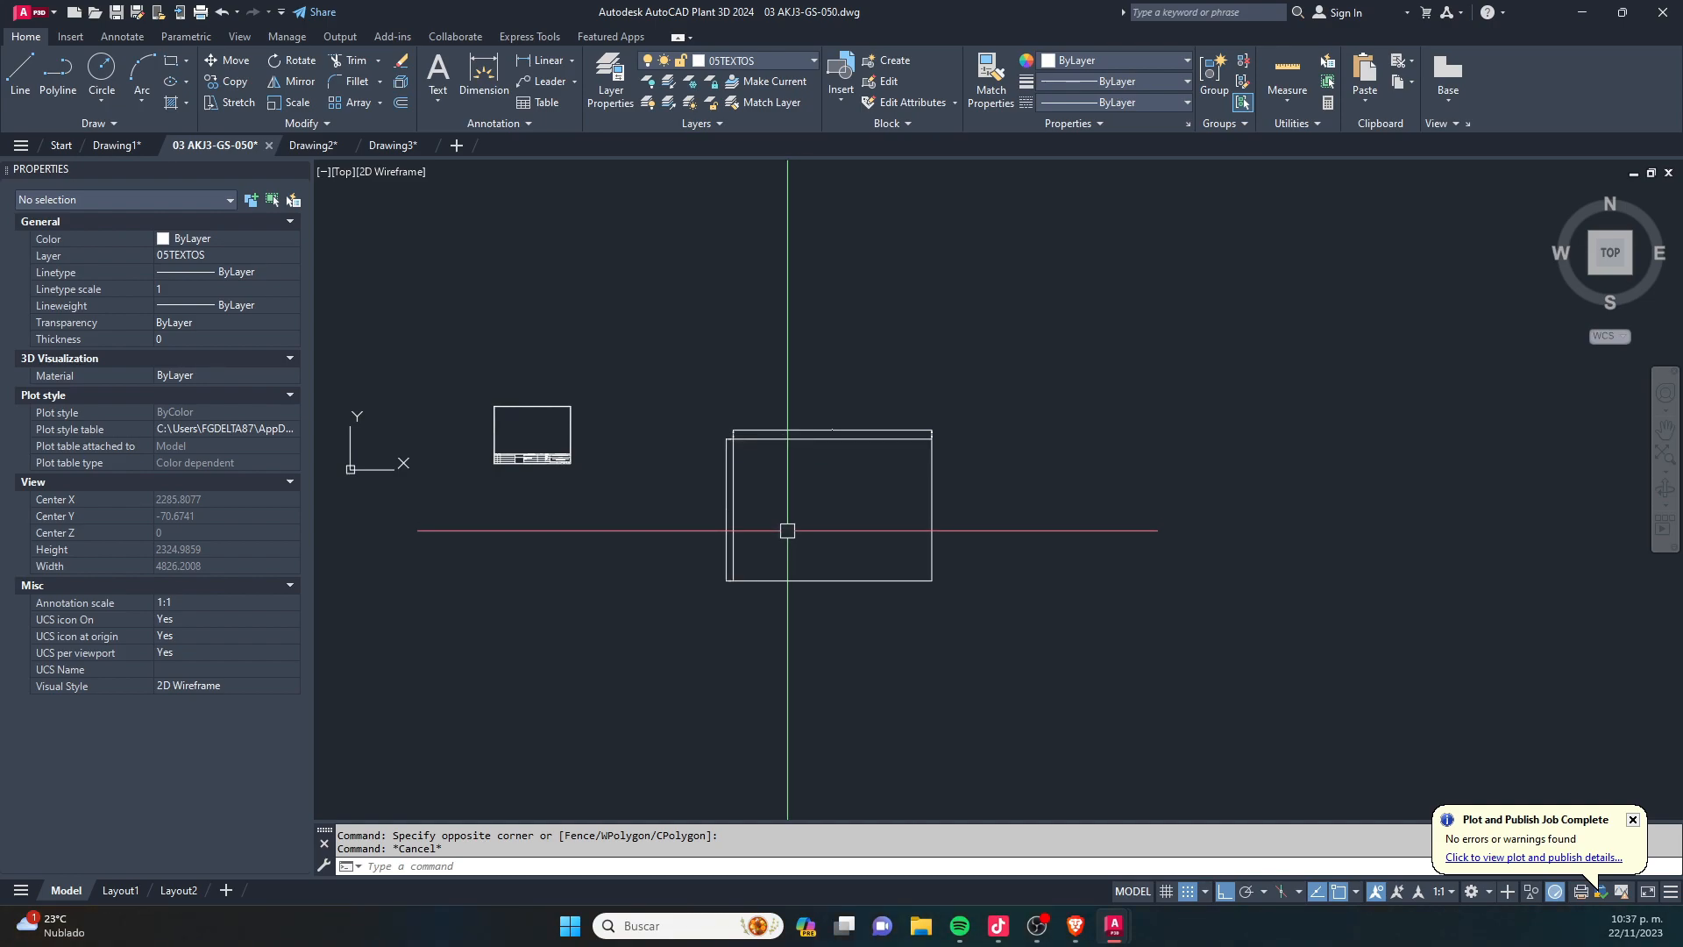
- Examine the rectangle's dimensions up close and compare the rectangle's size with the sheet
scroll(788, 531, up, 8)
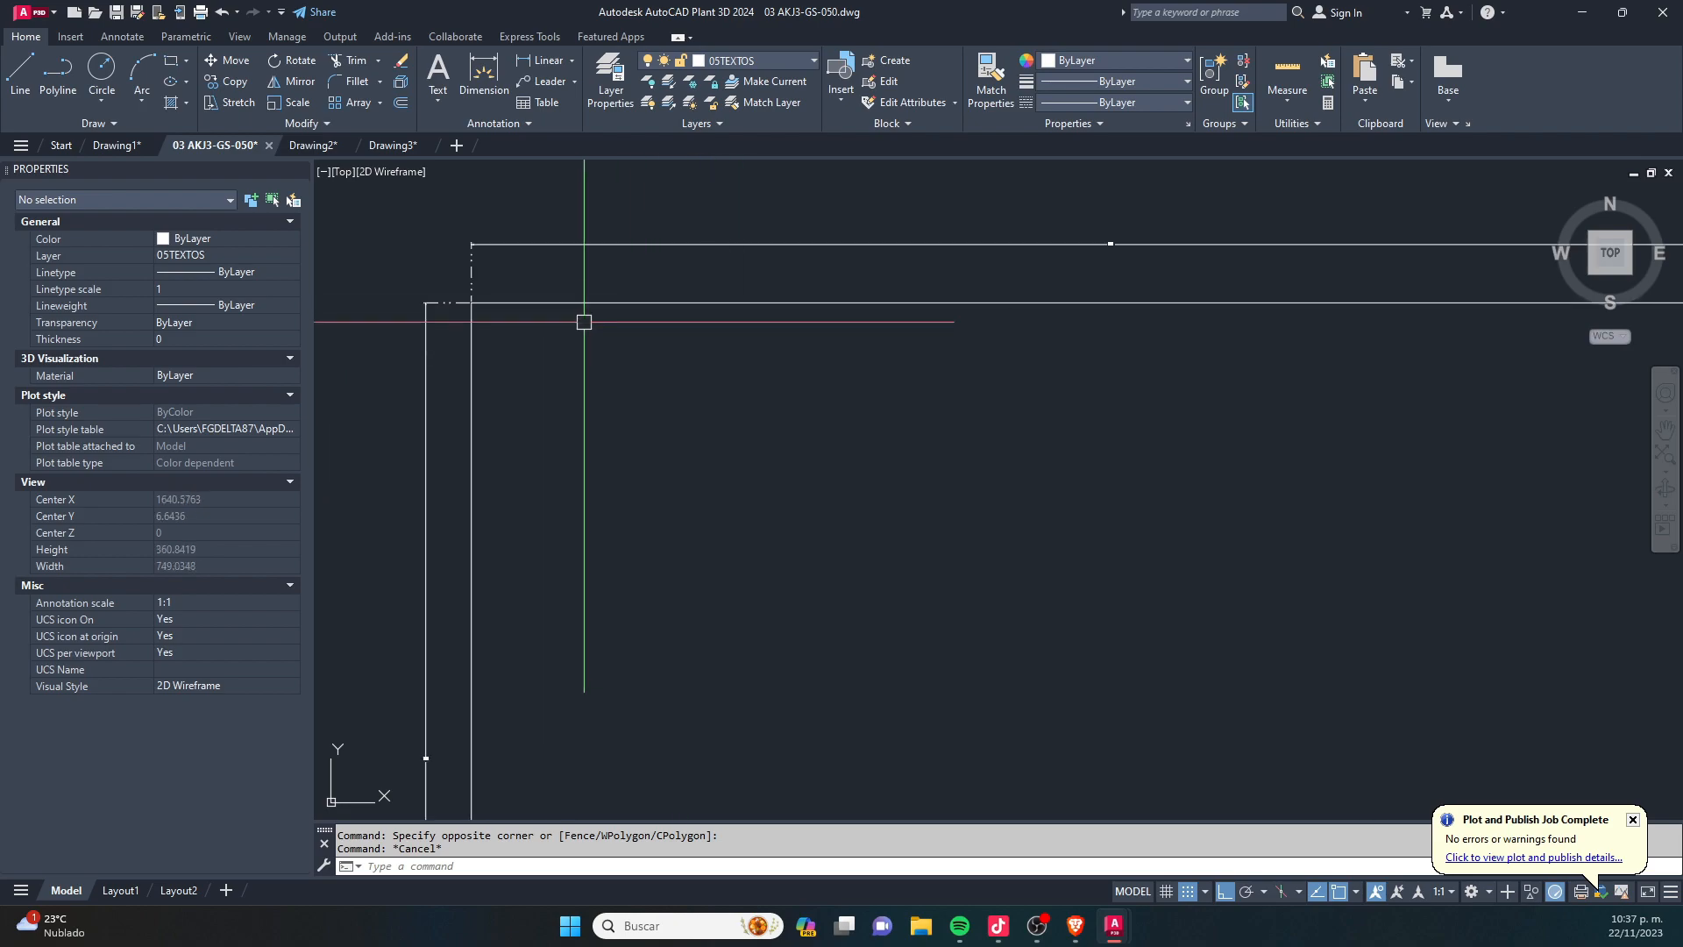
scroll(523, 628, up, 4)
scroll(682, 450, down, 4)
scroll(790, 316, down, 2)
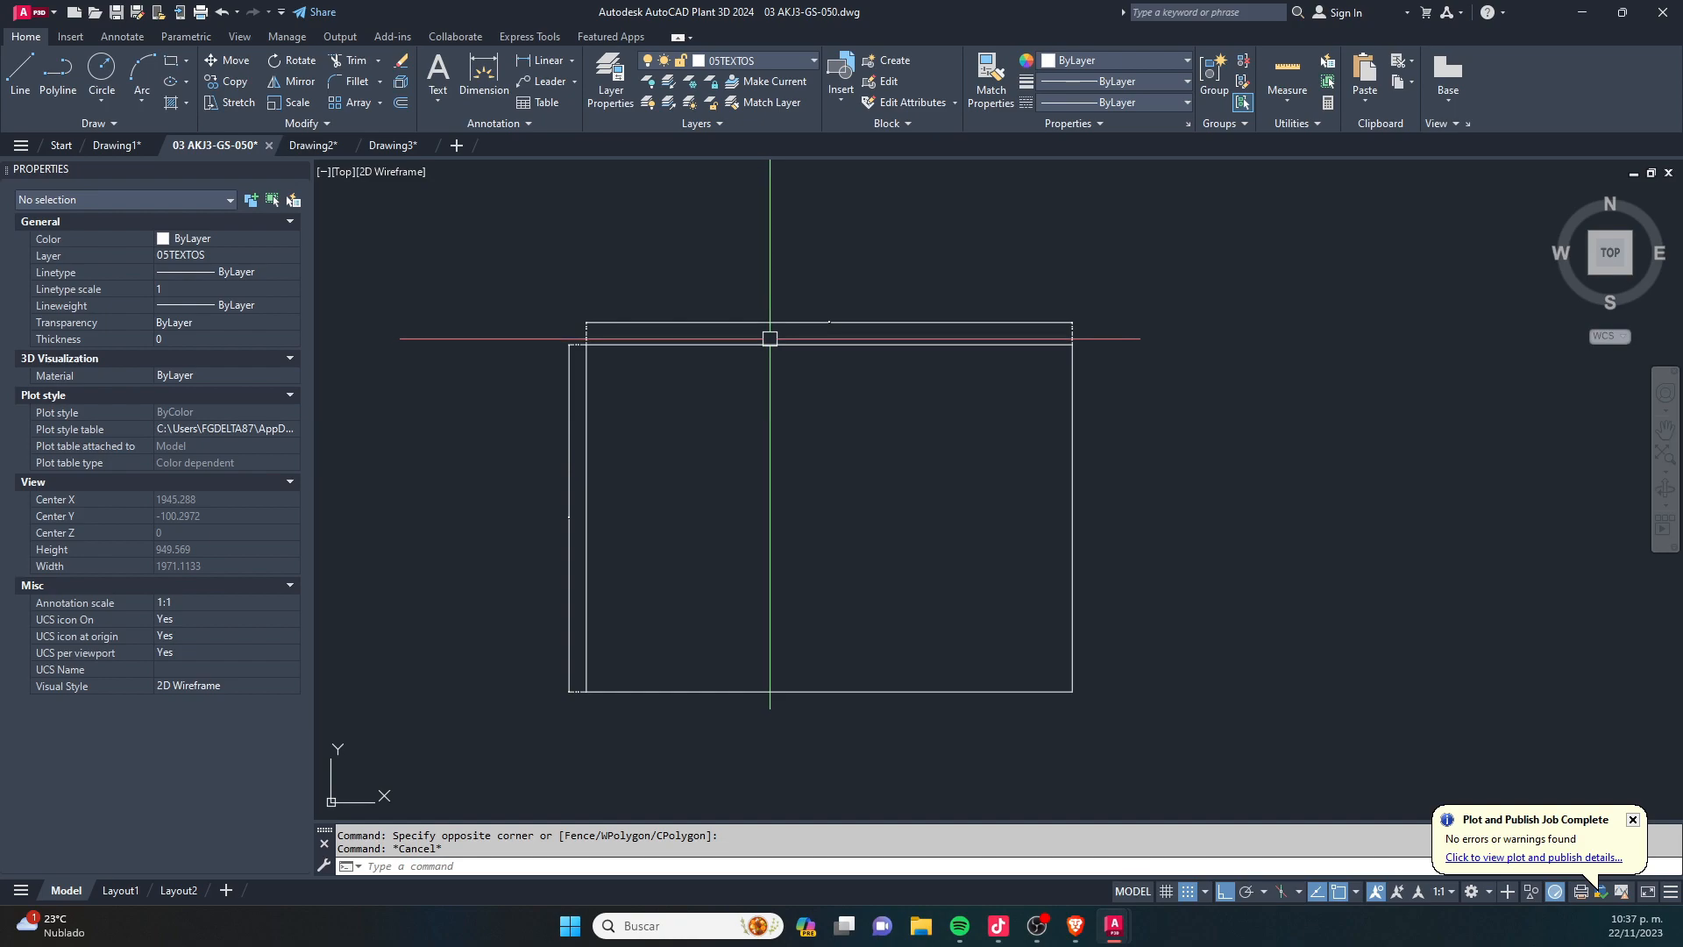
scroll(770, 463, down, 5)
scroll(717, 425, up, 2)
middle_drag(797, 478, 668, 376)
scroll(970, 381, up, 2)
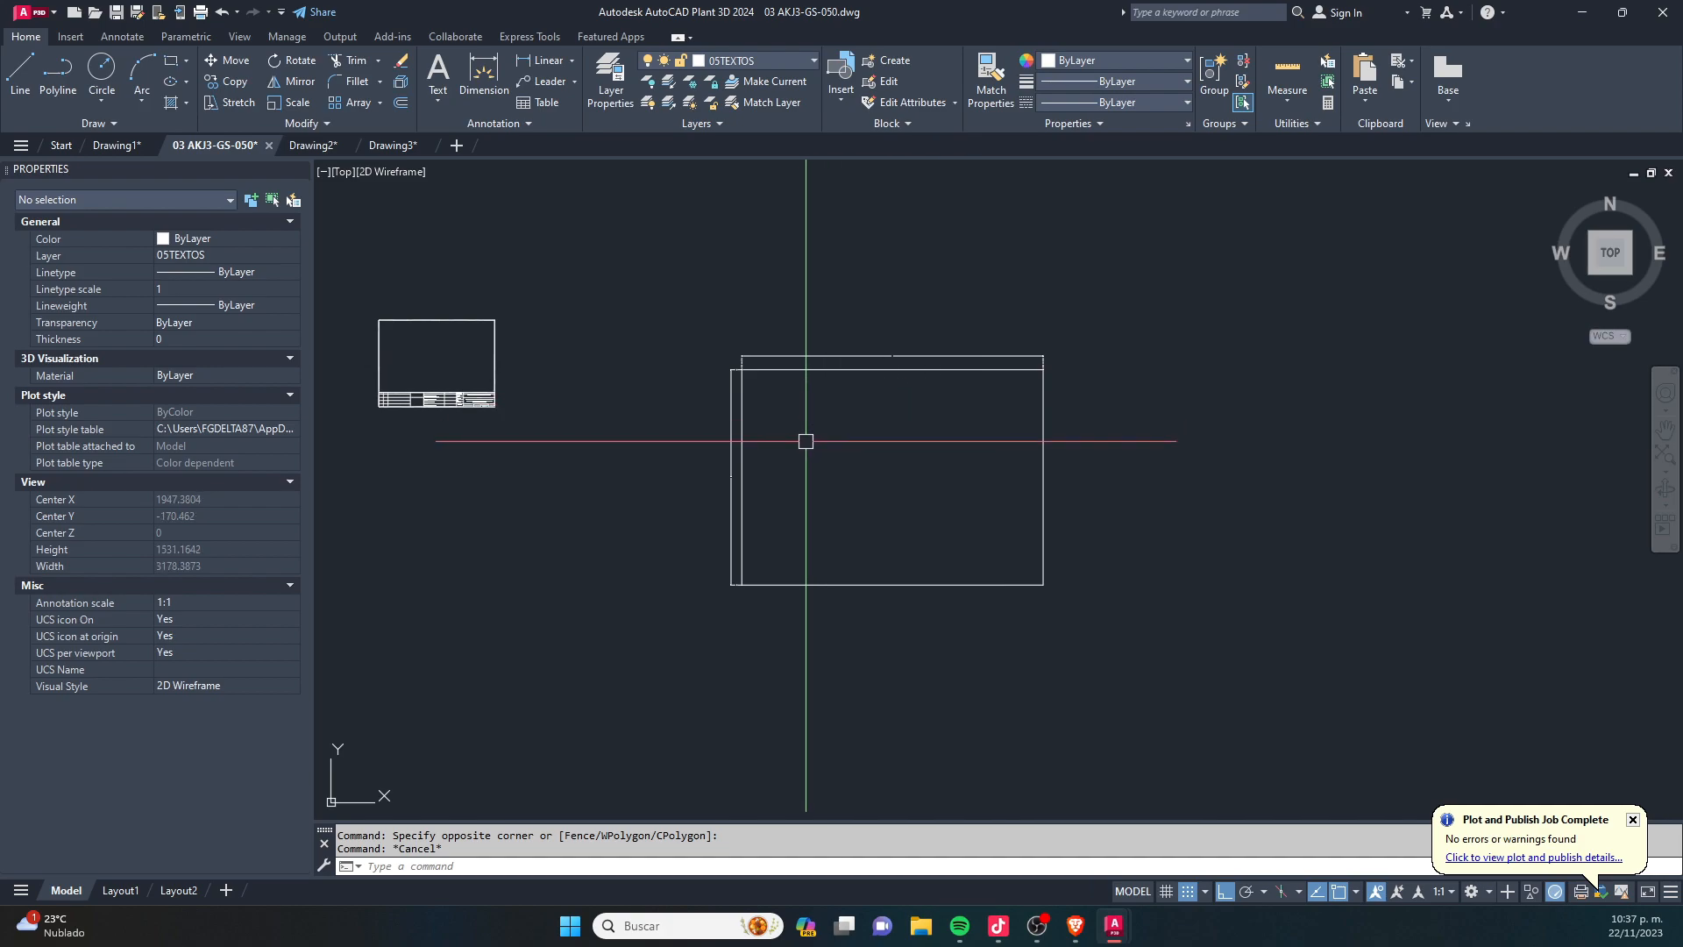
- Scale the rectangle and its dimensions by a factor of 1/20 from a base point inside the rectangle
text(sc)
key(Return)
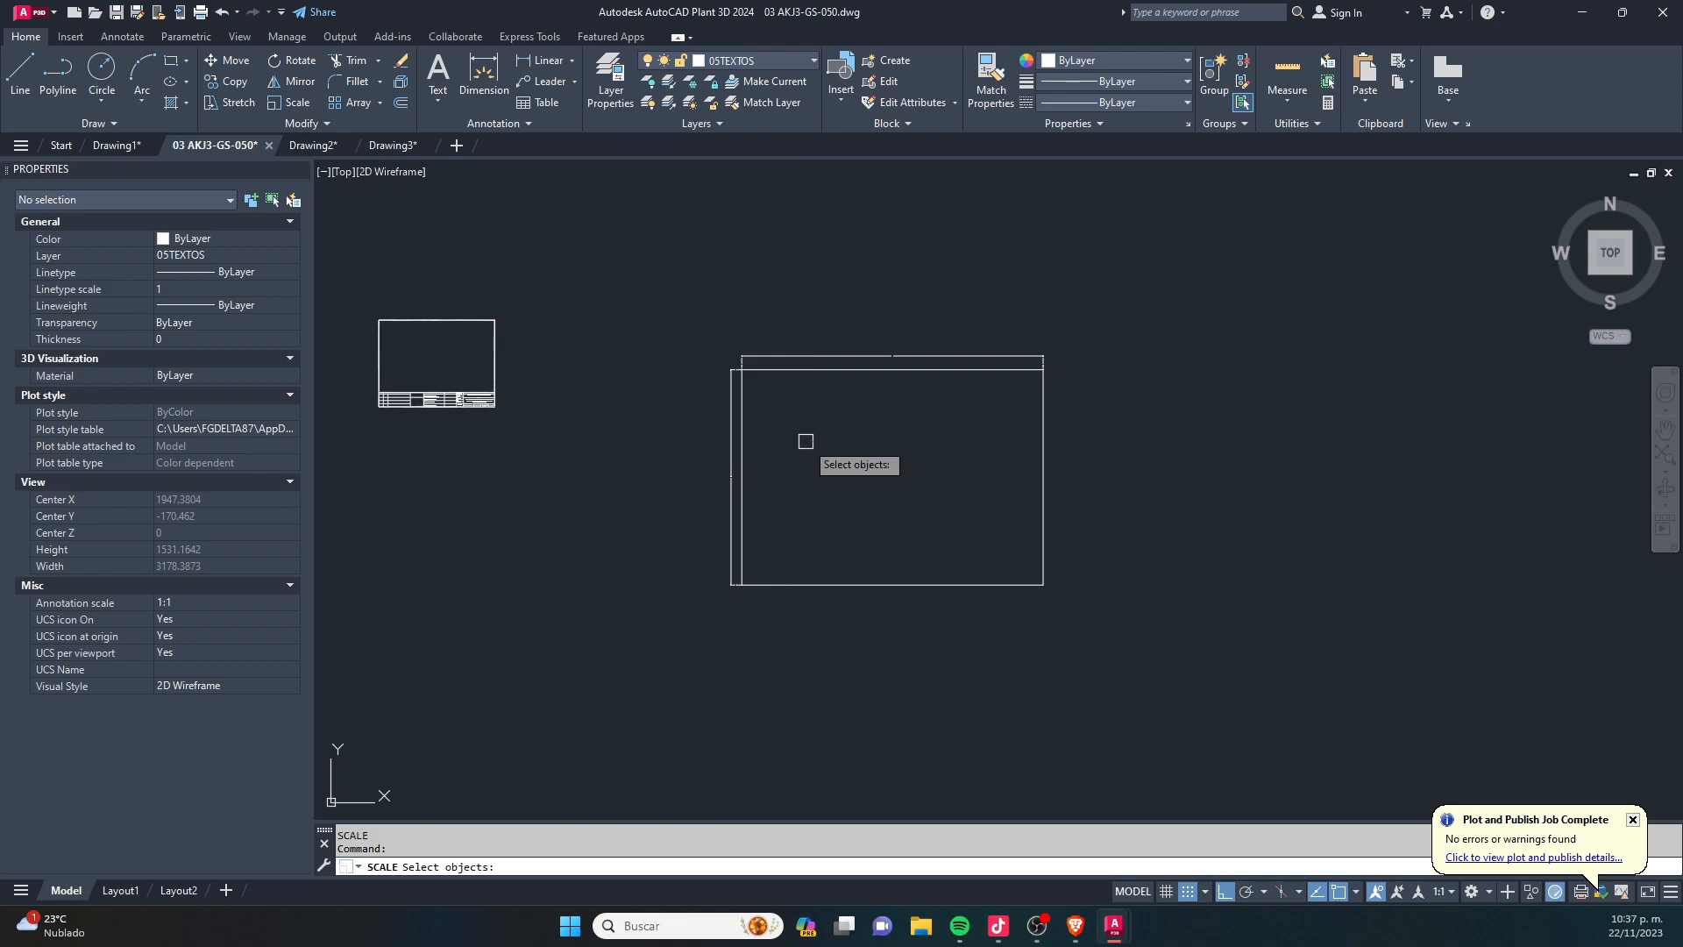
click(1202, 249)
click(633, 706)
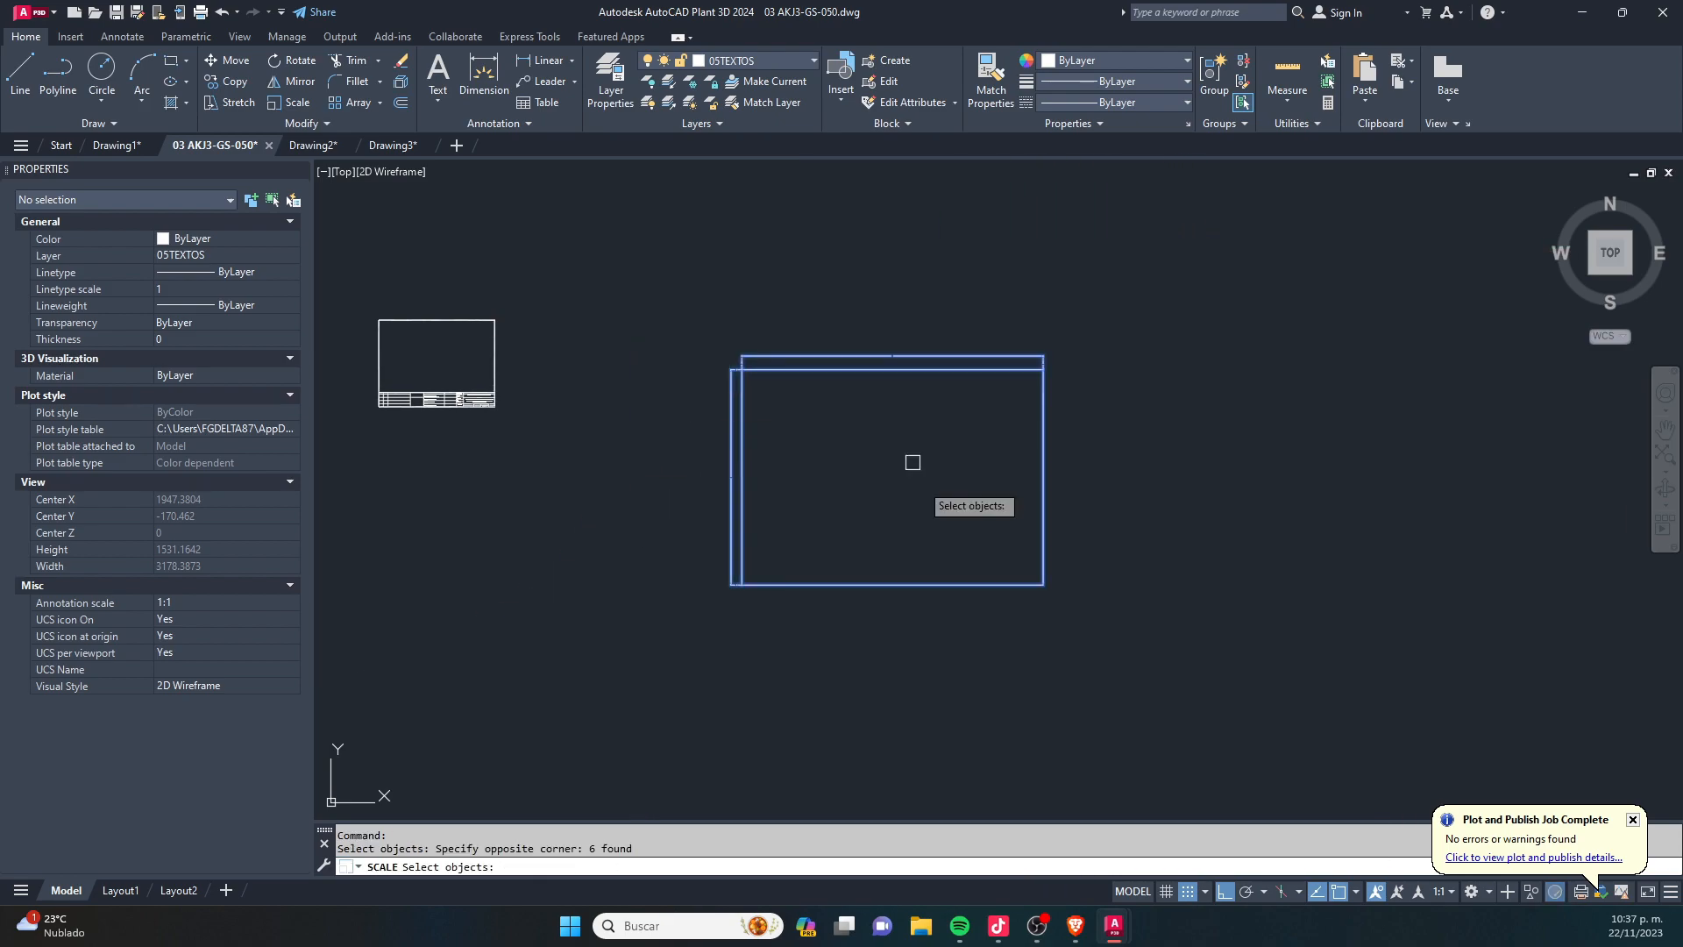
click(918, 445)
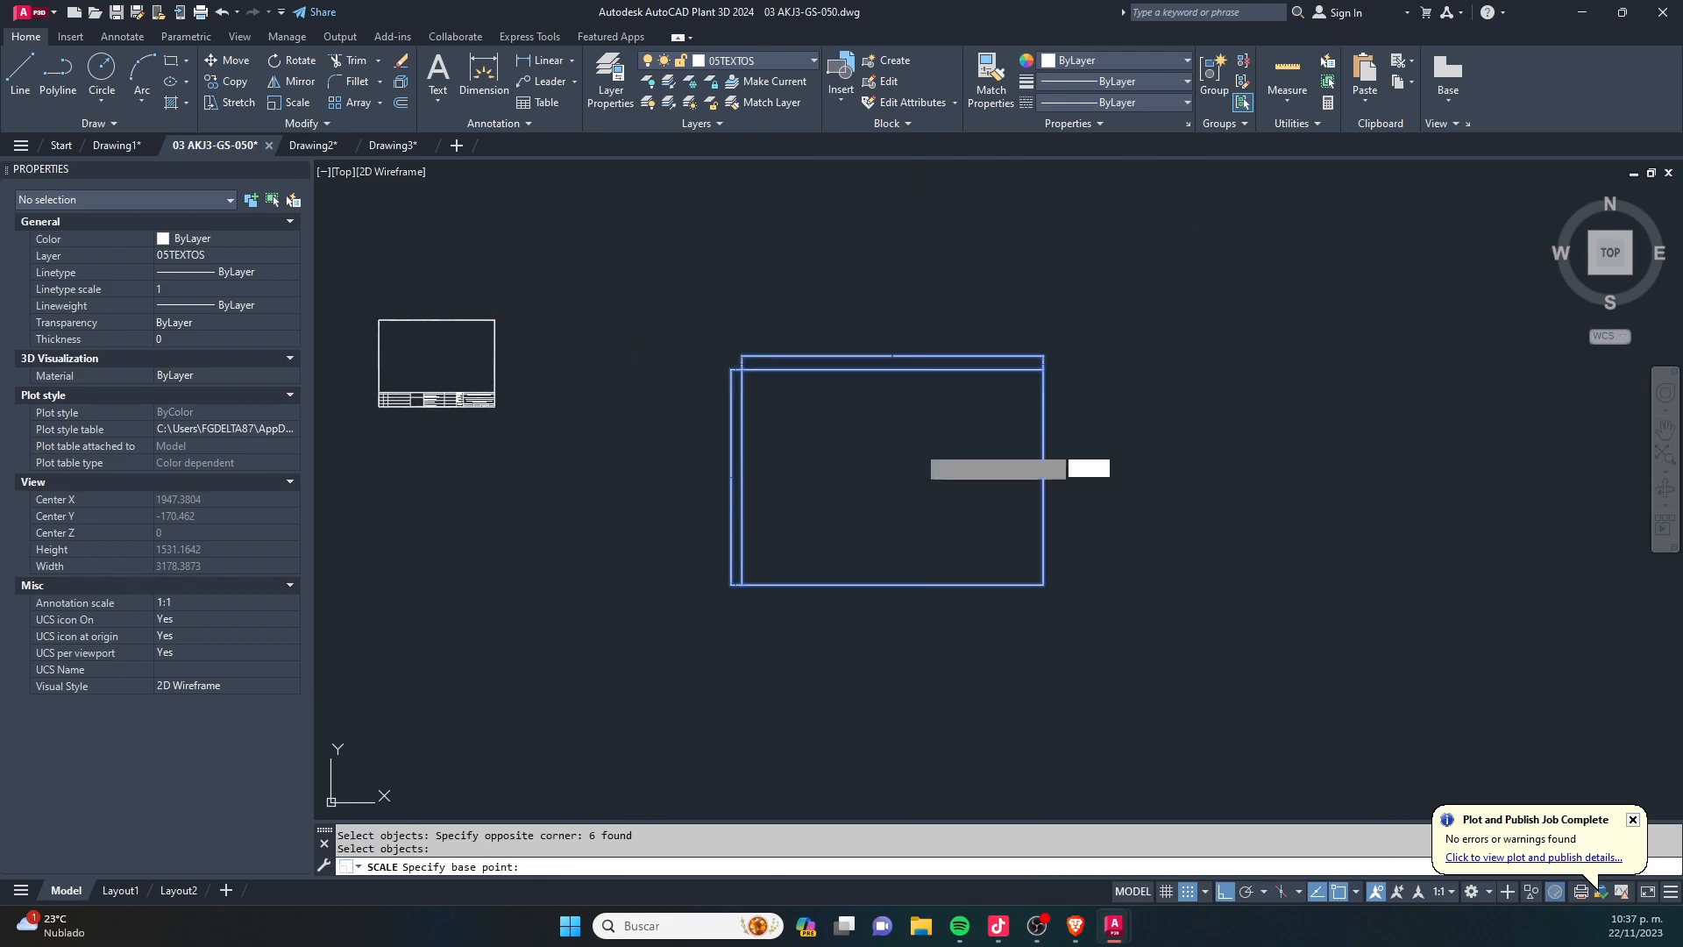
text(1/20)
key(Return)
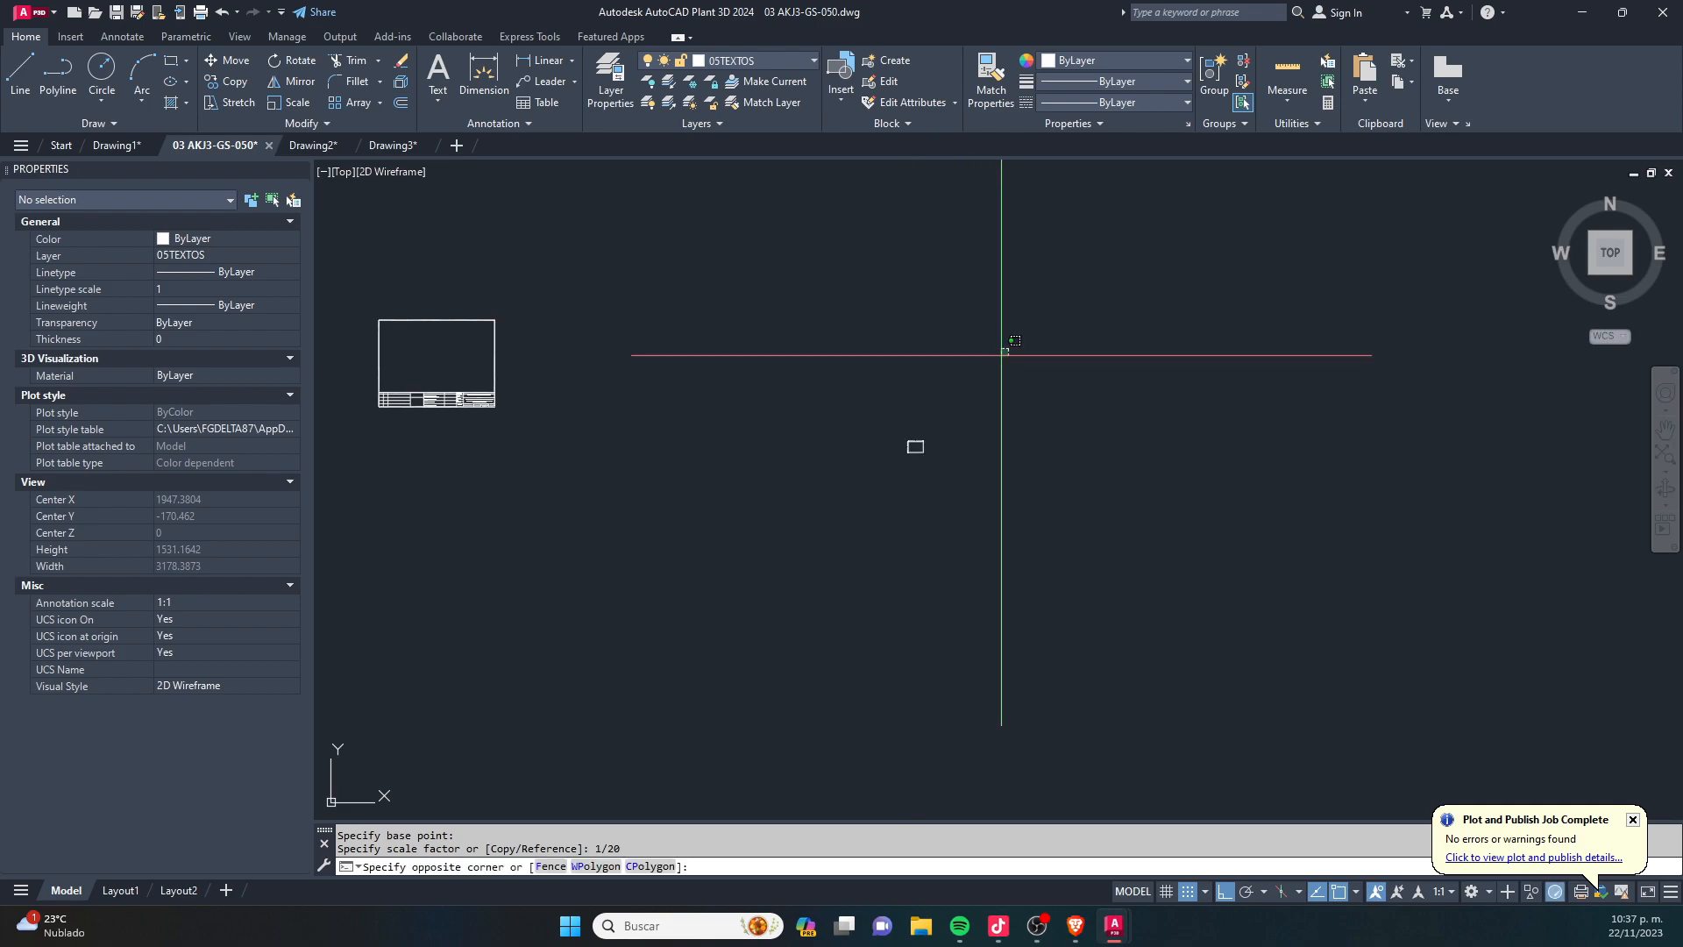
- Try to move the scaled rectangle into the sheet frame with Ortho off, and undo the 1/20 scaling
click(1008, 349)
click(849, 489)
text(m)
key(Return)
click(907, 442)
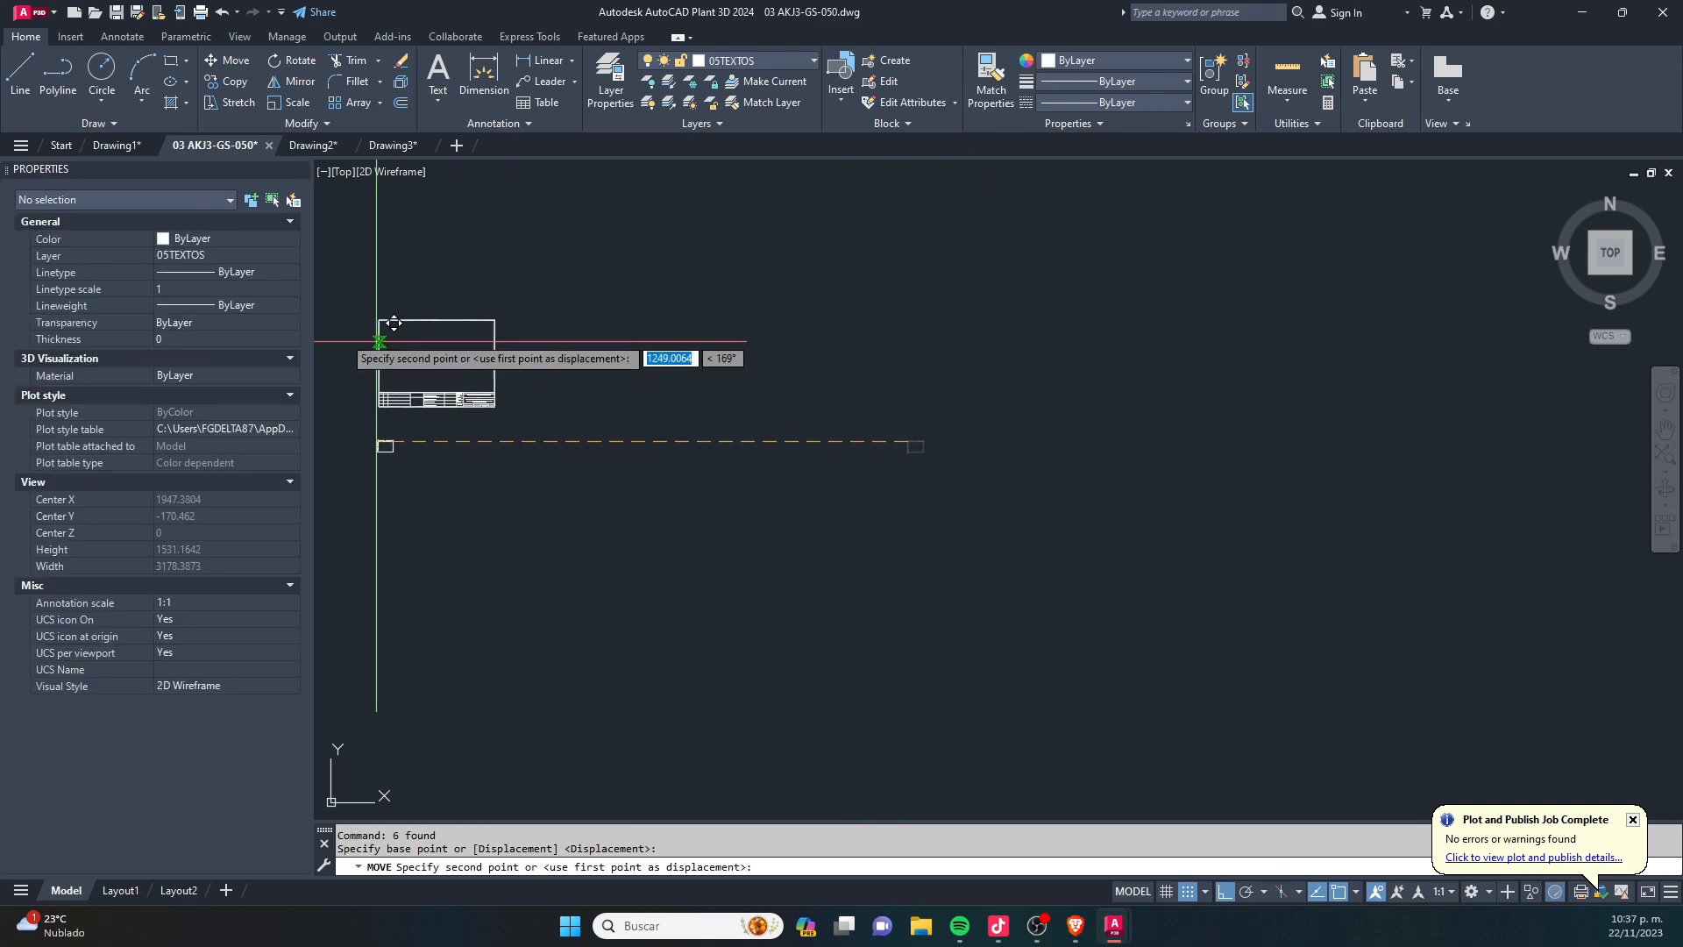
scroll(594, 428, up, 8)
key(F8)
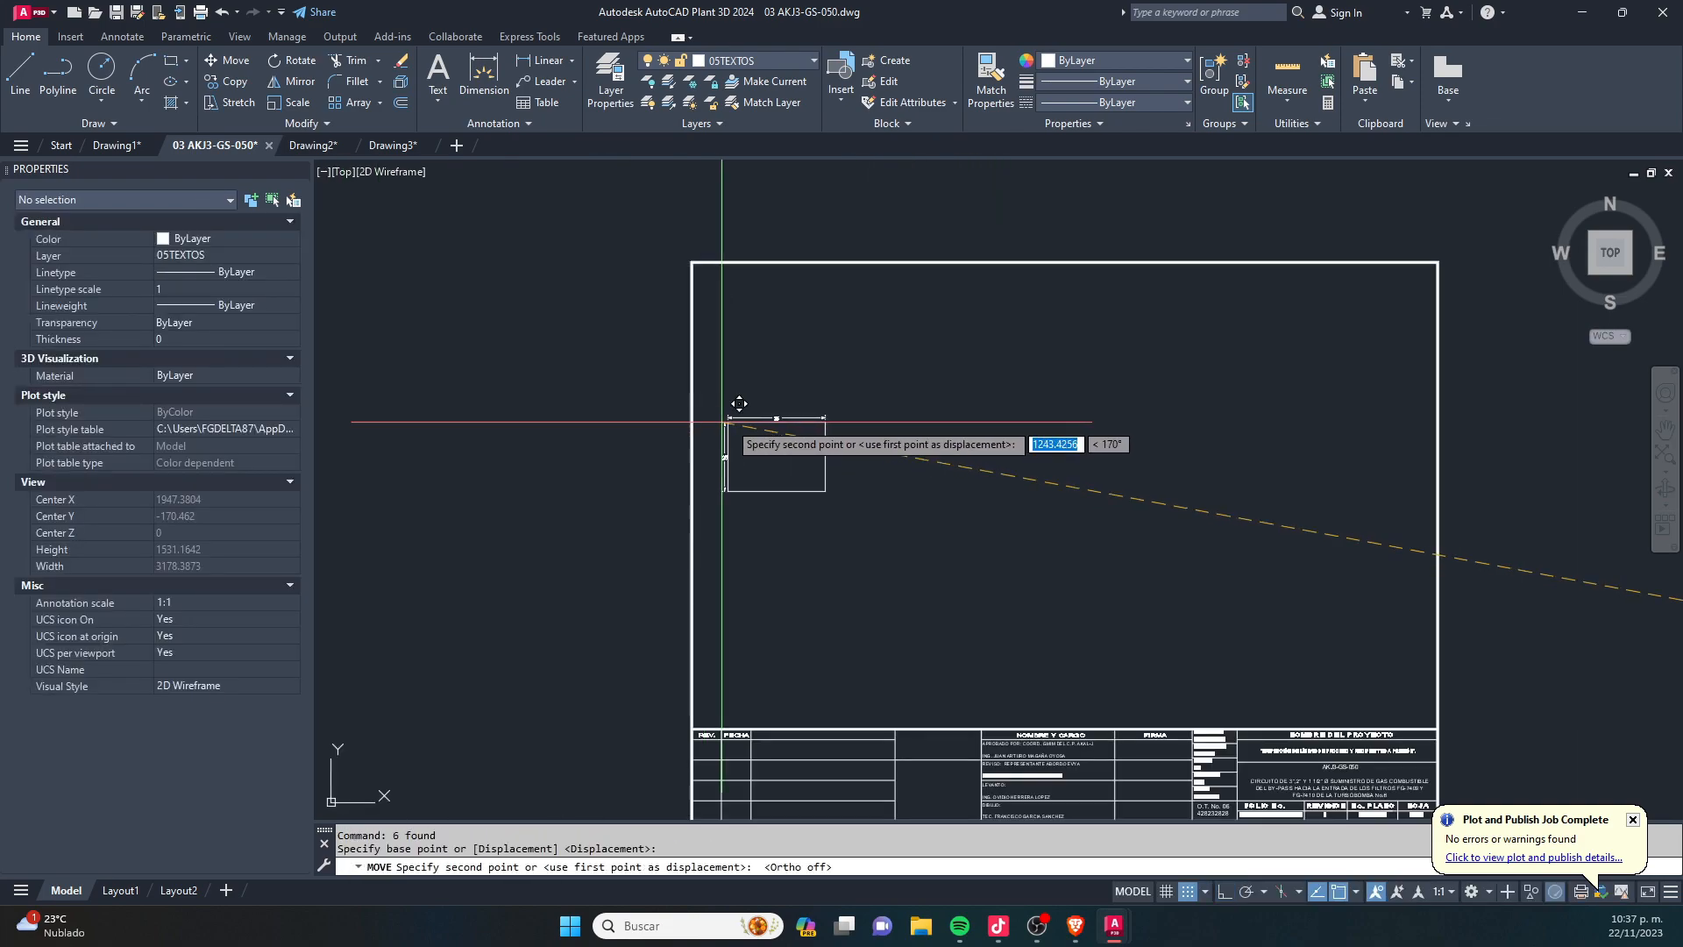
key(Escape)
scroll(614, 364, down, 6)
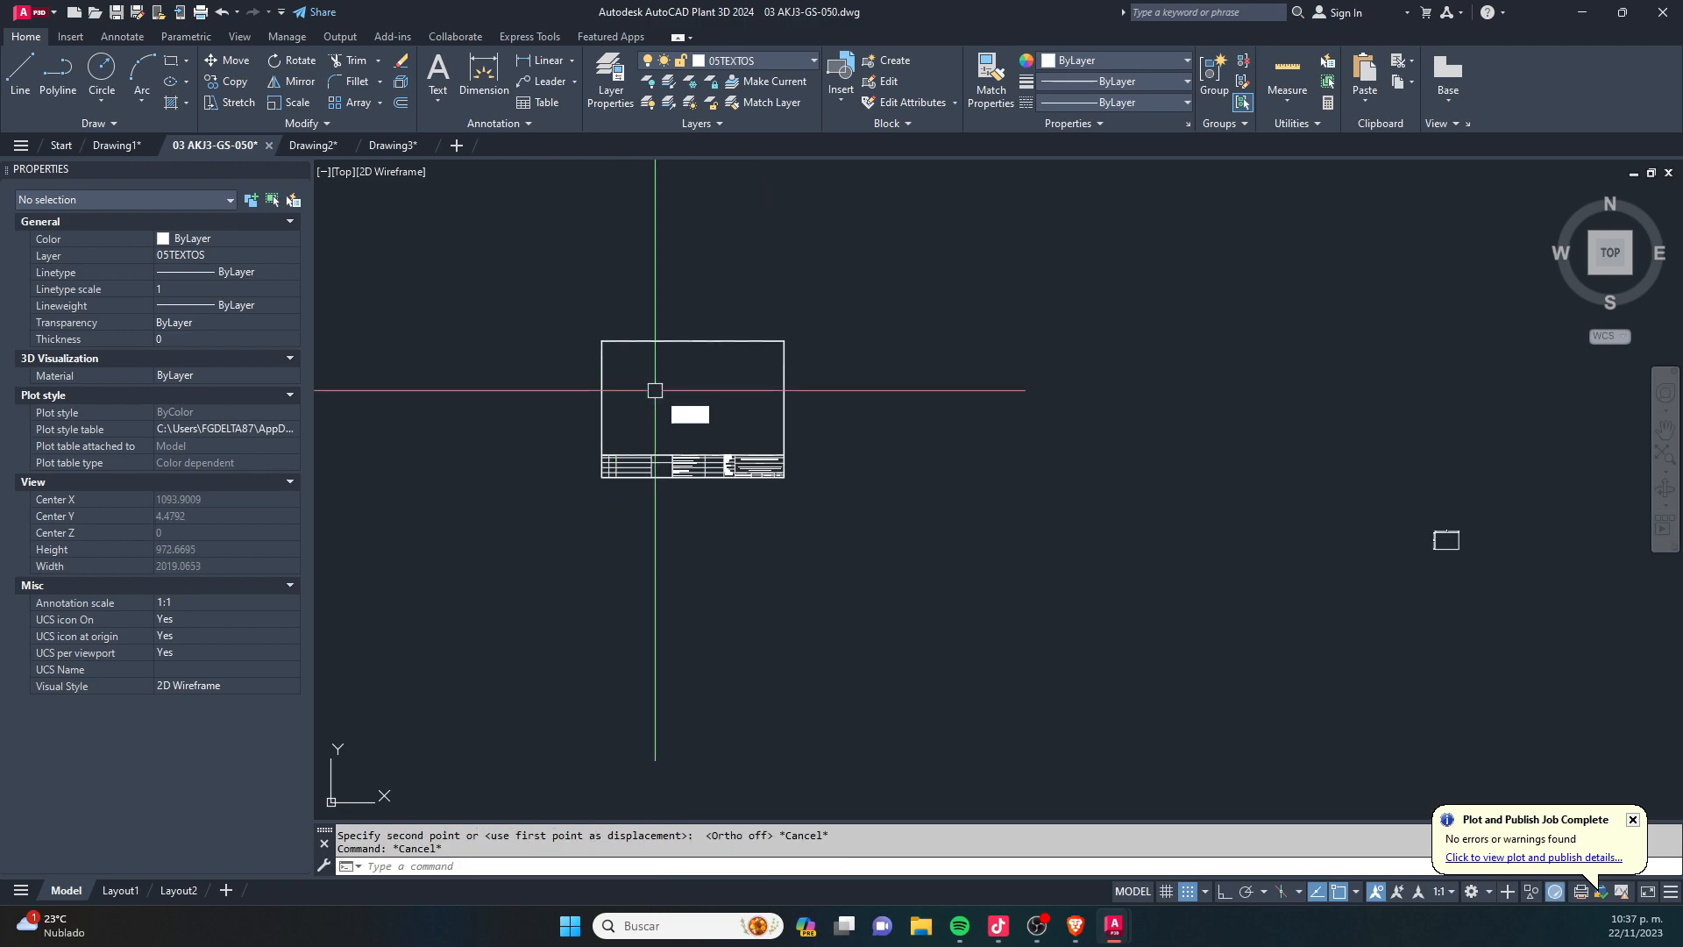
text(u)
key(Return)
text(SC)
key(Return)
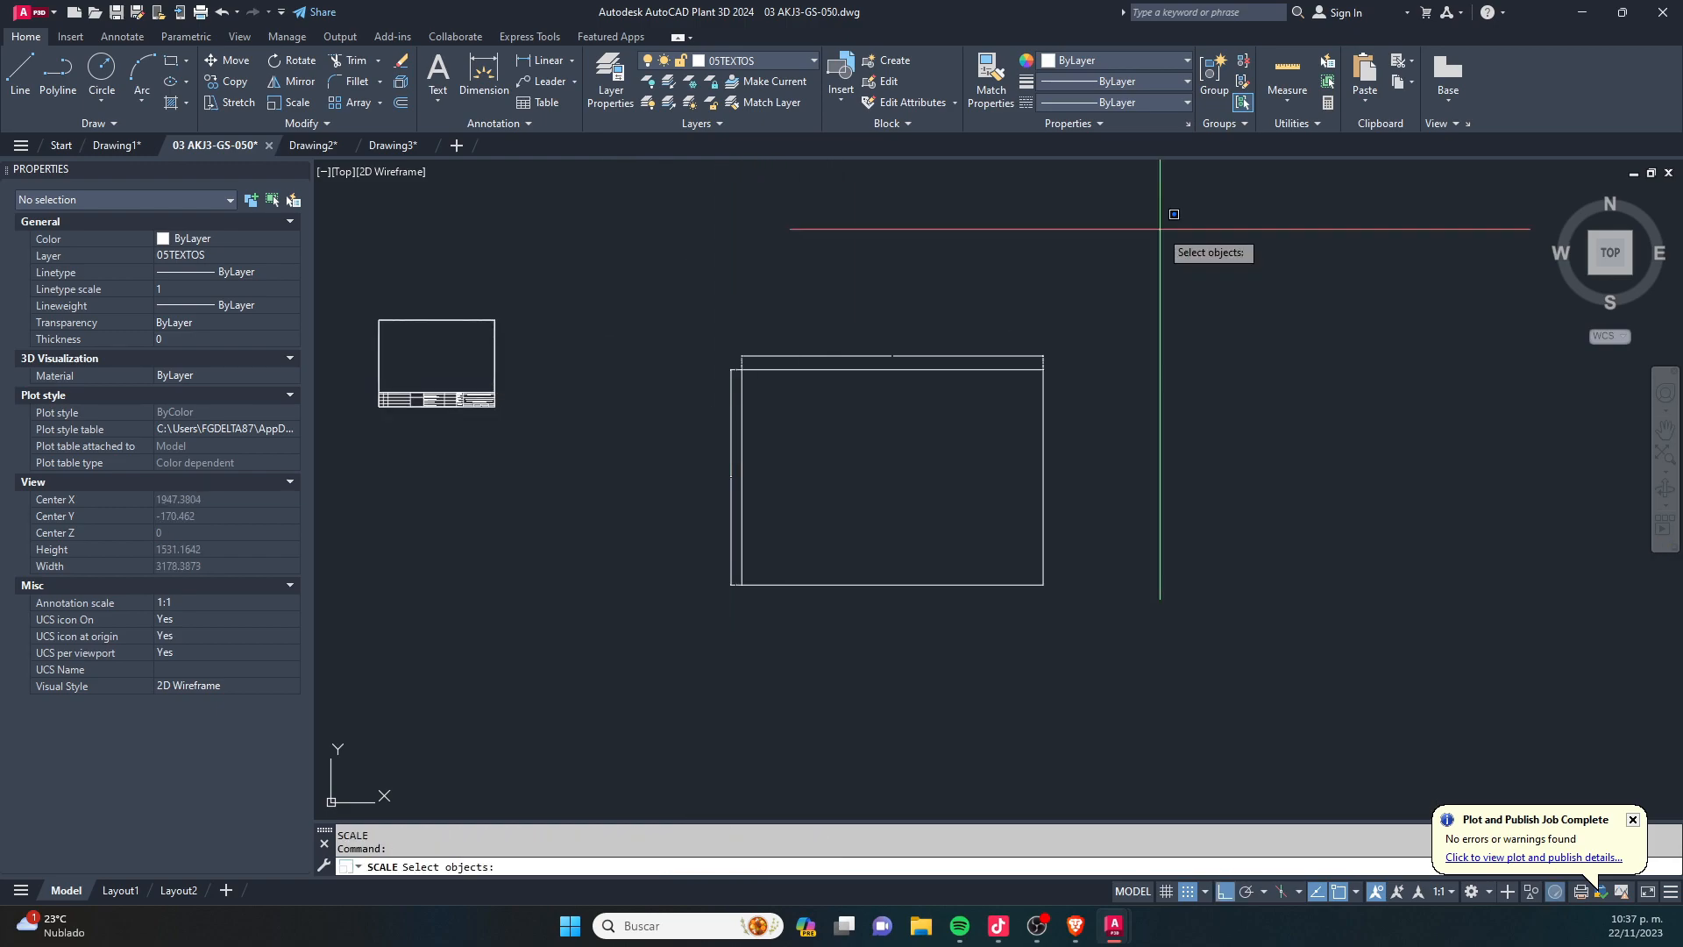
click(1166, 226)
click(646, 715)
key(Return)
click(888, 540)
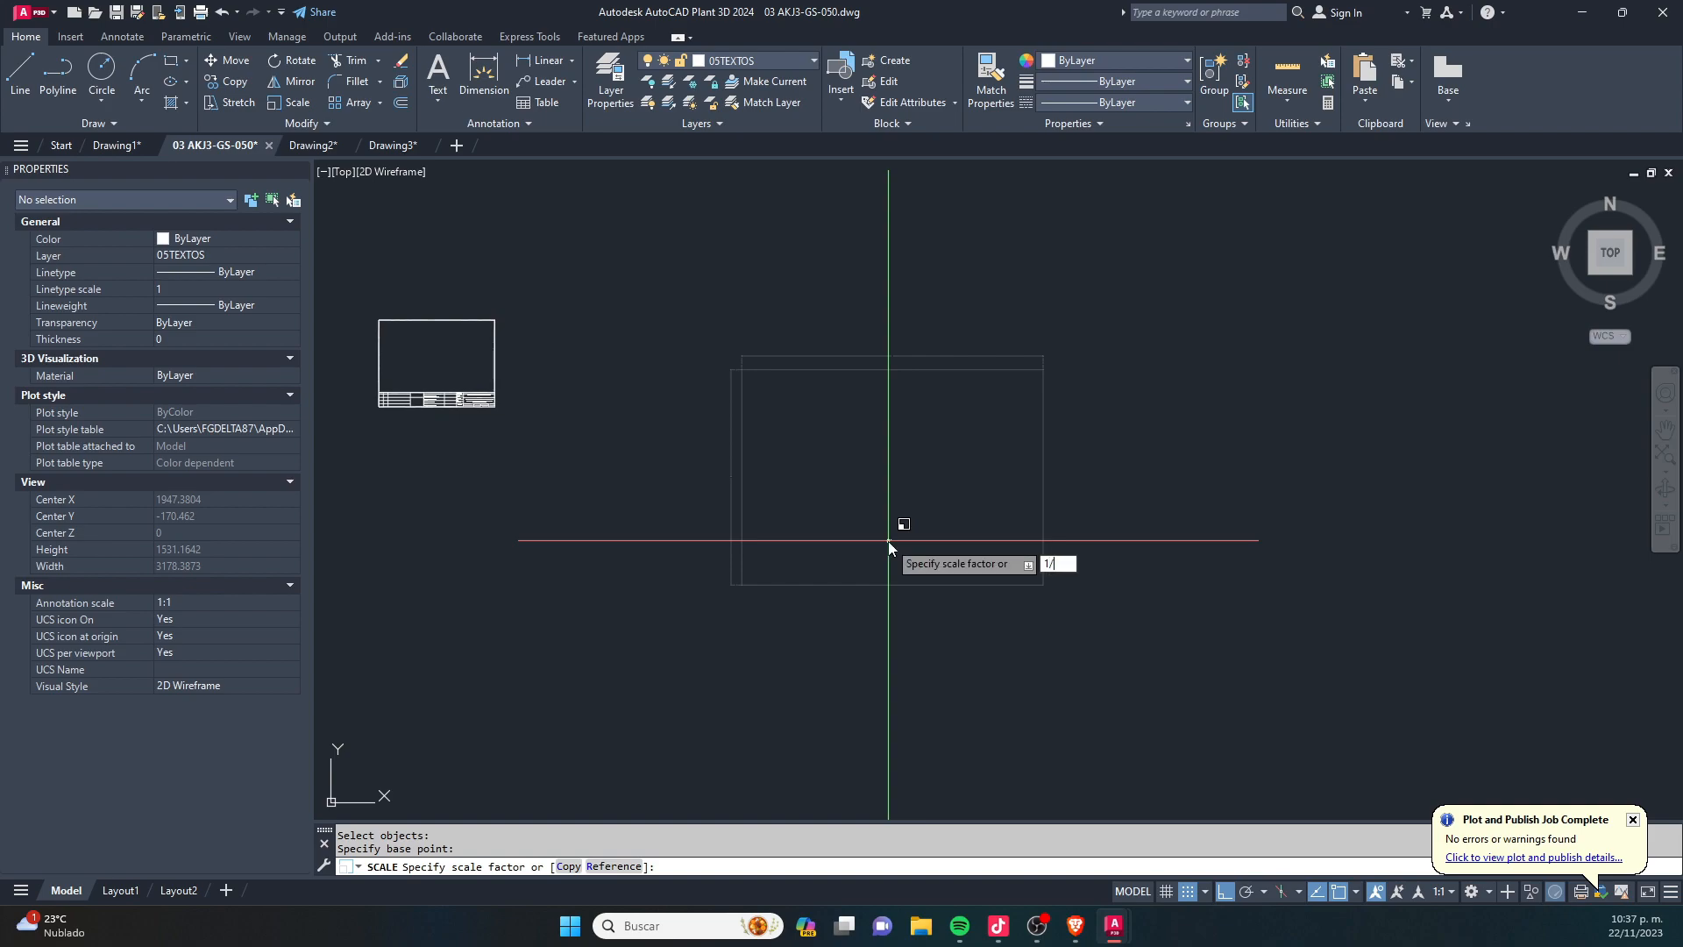
key(Escape)
key(Escape)
- Scale the rectangle and its dimensions by a factor of 1/10 from a base point inside the rectangle
text(SC)
key(Return)
click(1142, 274)
click(637, 713)
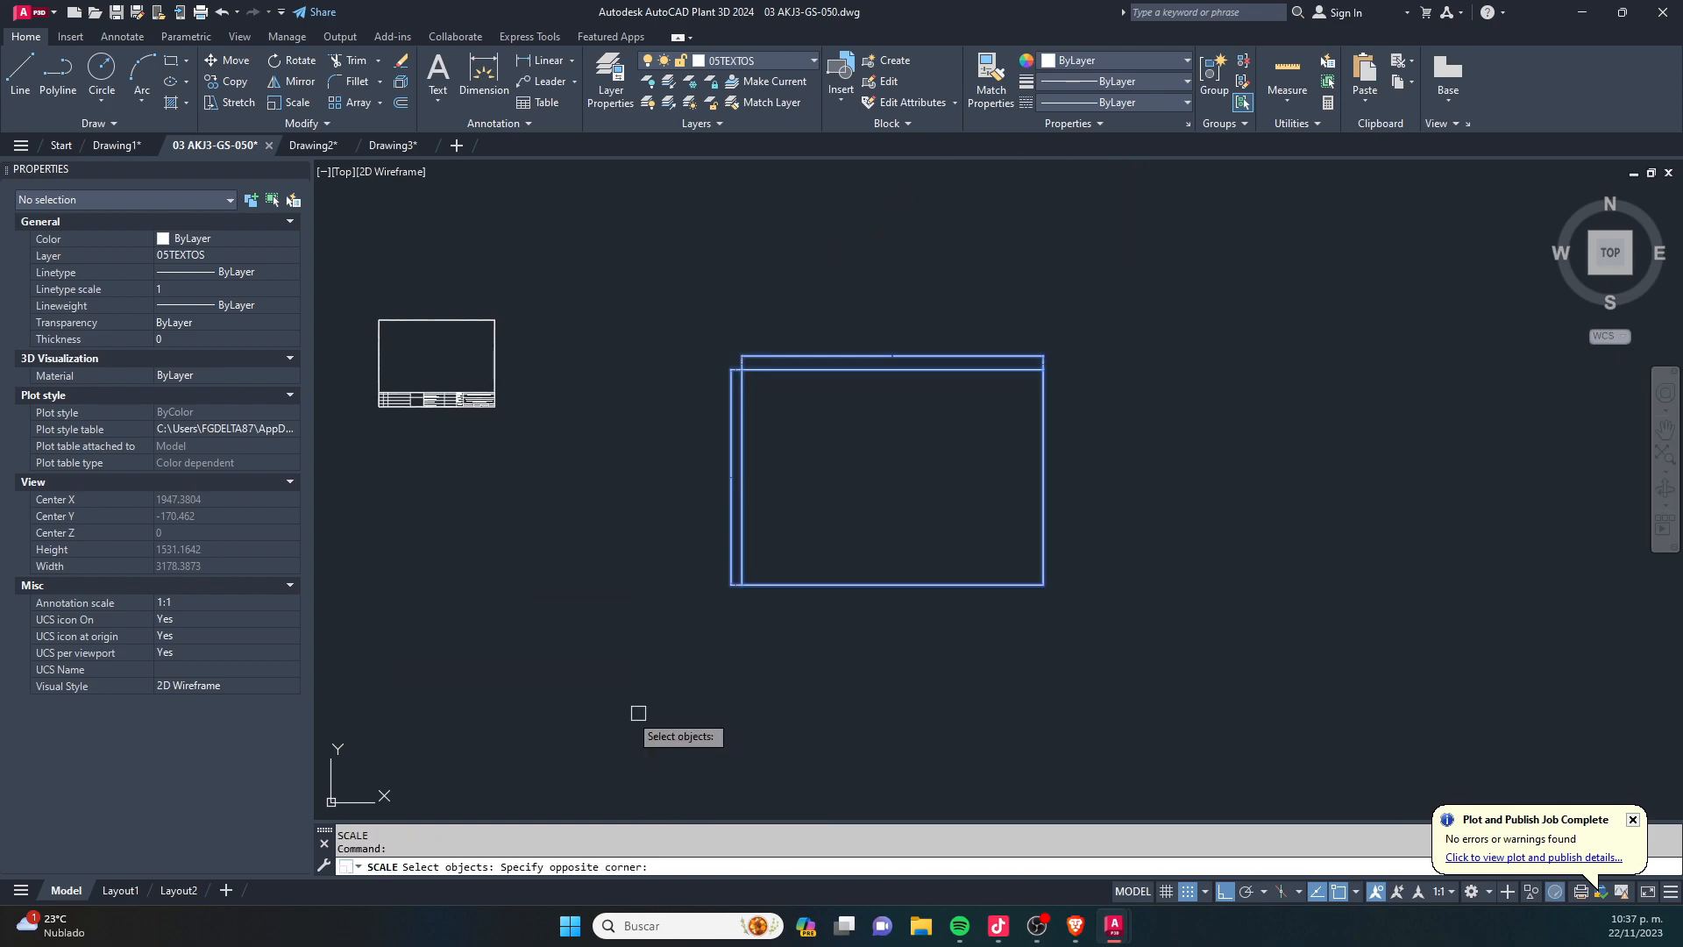
key(Return)
click(864, 521)
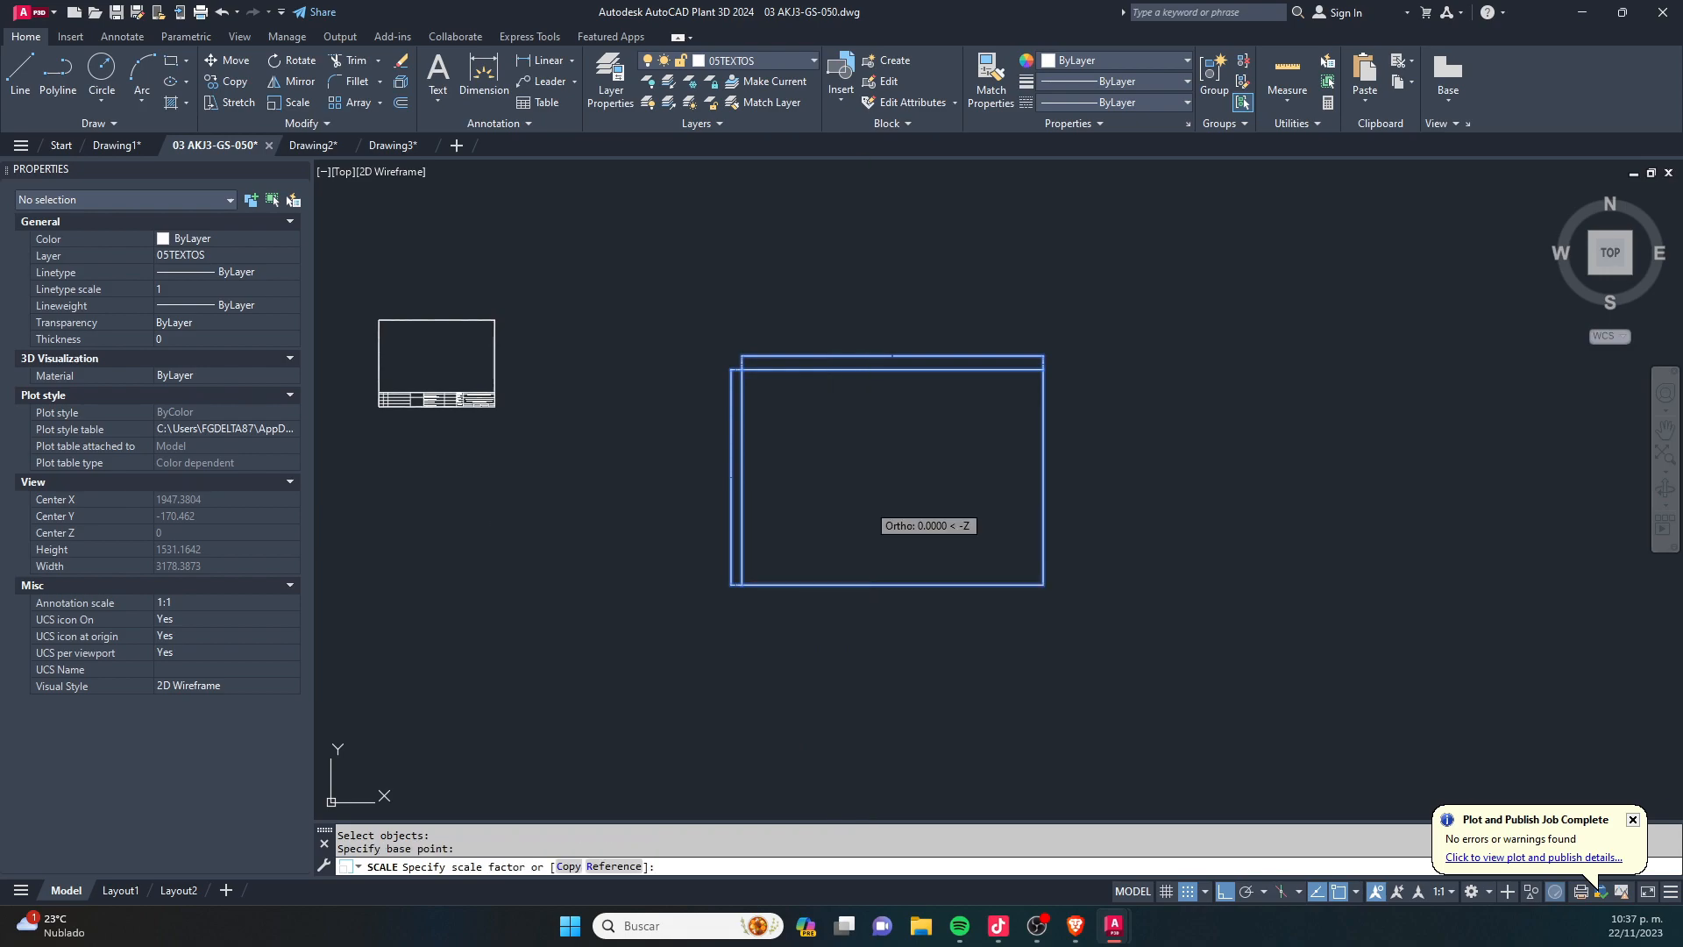
text(1/10)
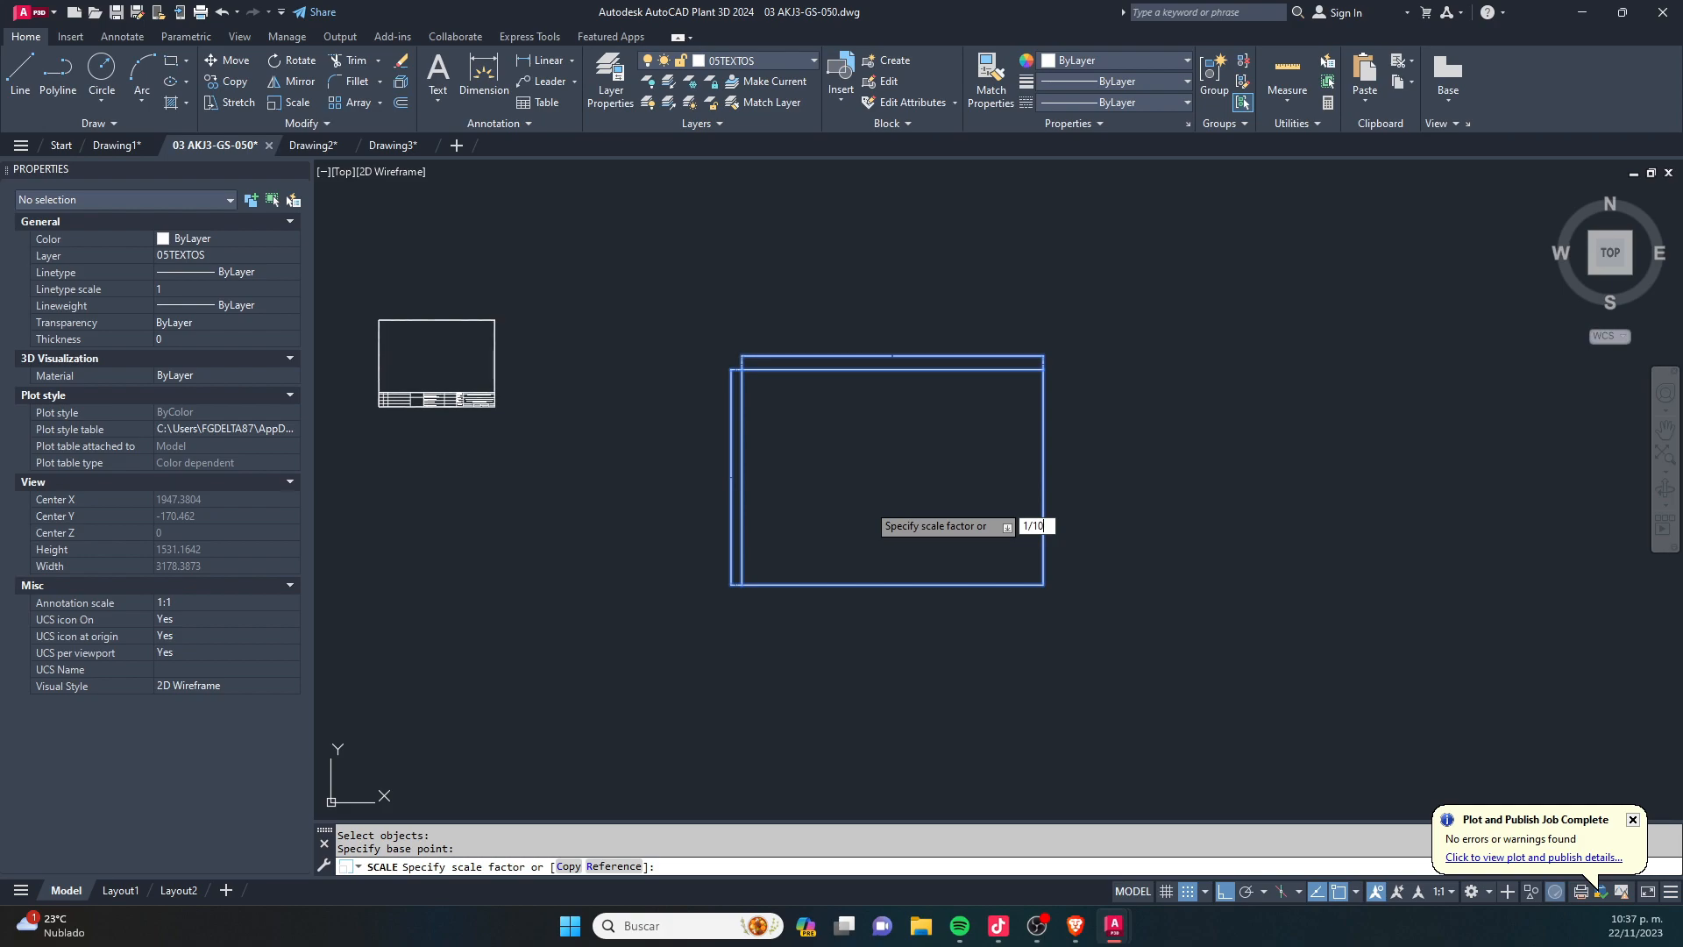
key(Return)
- Move the scaled rectangle and its dimensions into the upper-left area of the sheet frame with Ortho off
click(932, 467)
click(784, 528)
text(M)
key(Return)
click(853, 499)
middle_drag(412, 371, 589, 464)
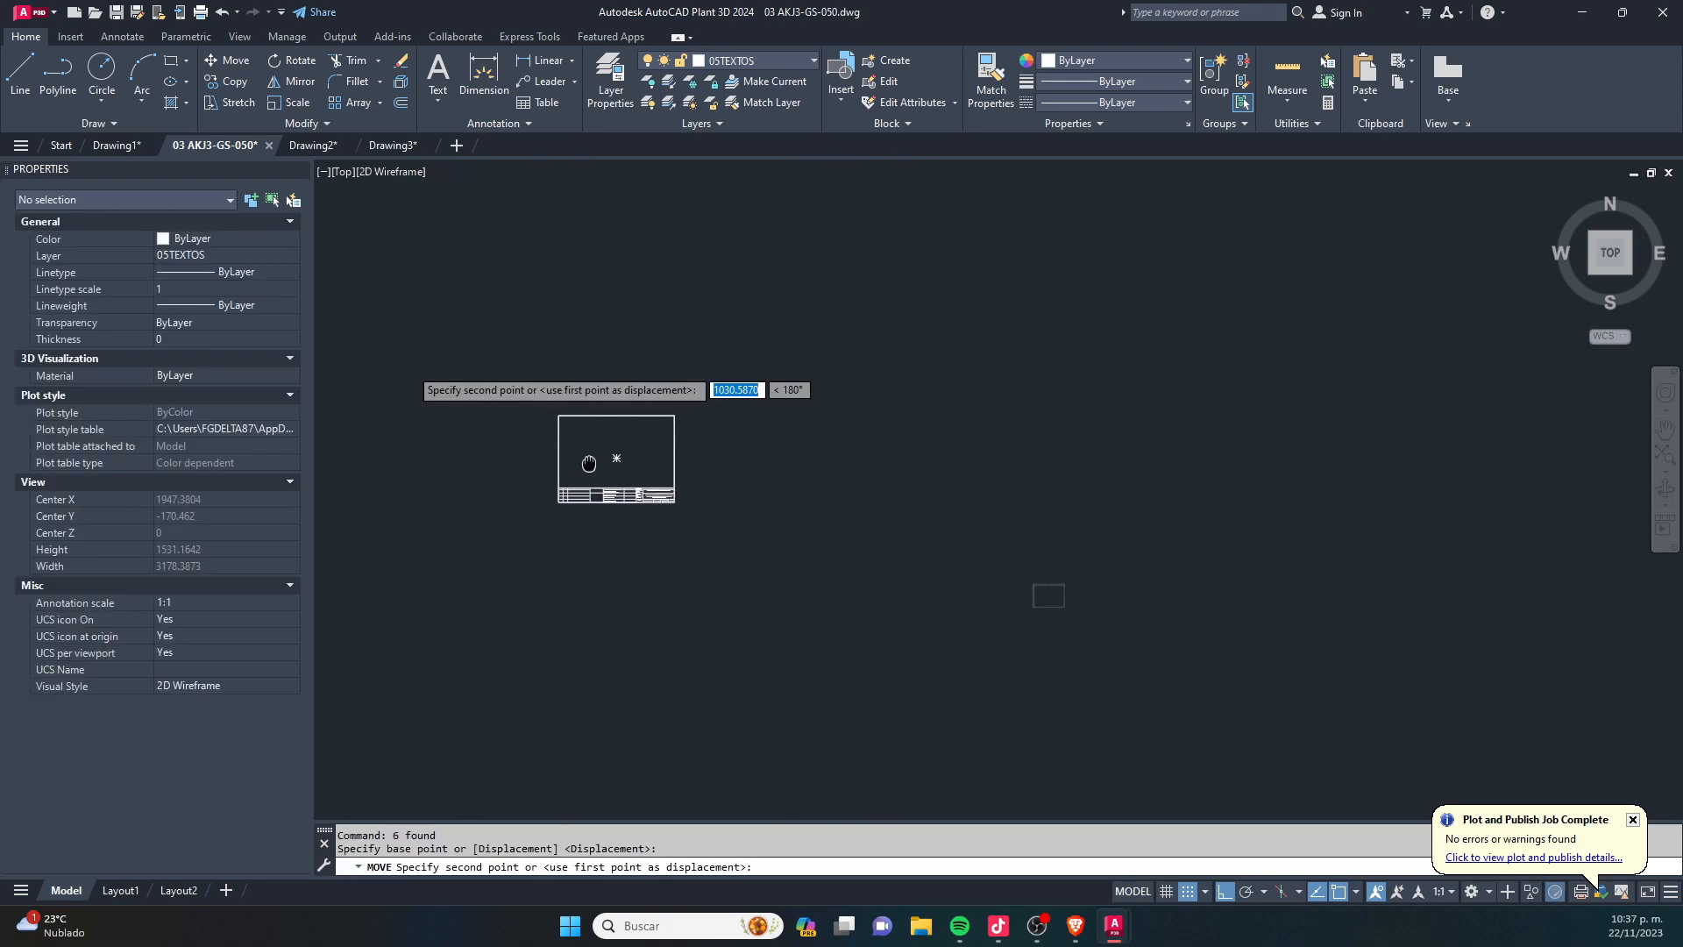
key(F8)
scroll(575, 443, up, 3)
scroll(578, 412, up, 7)
key(Escape)
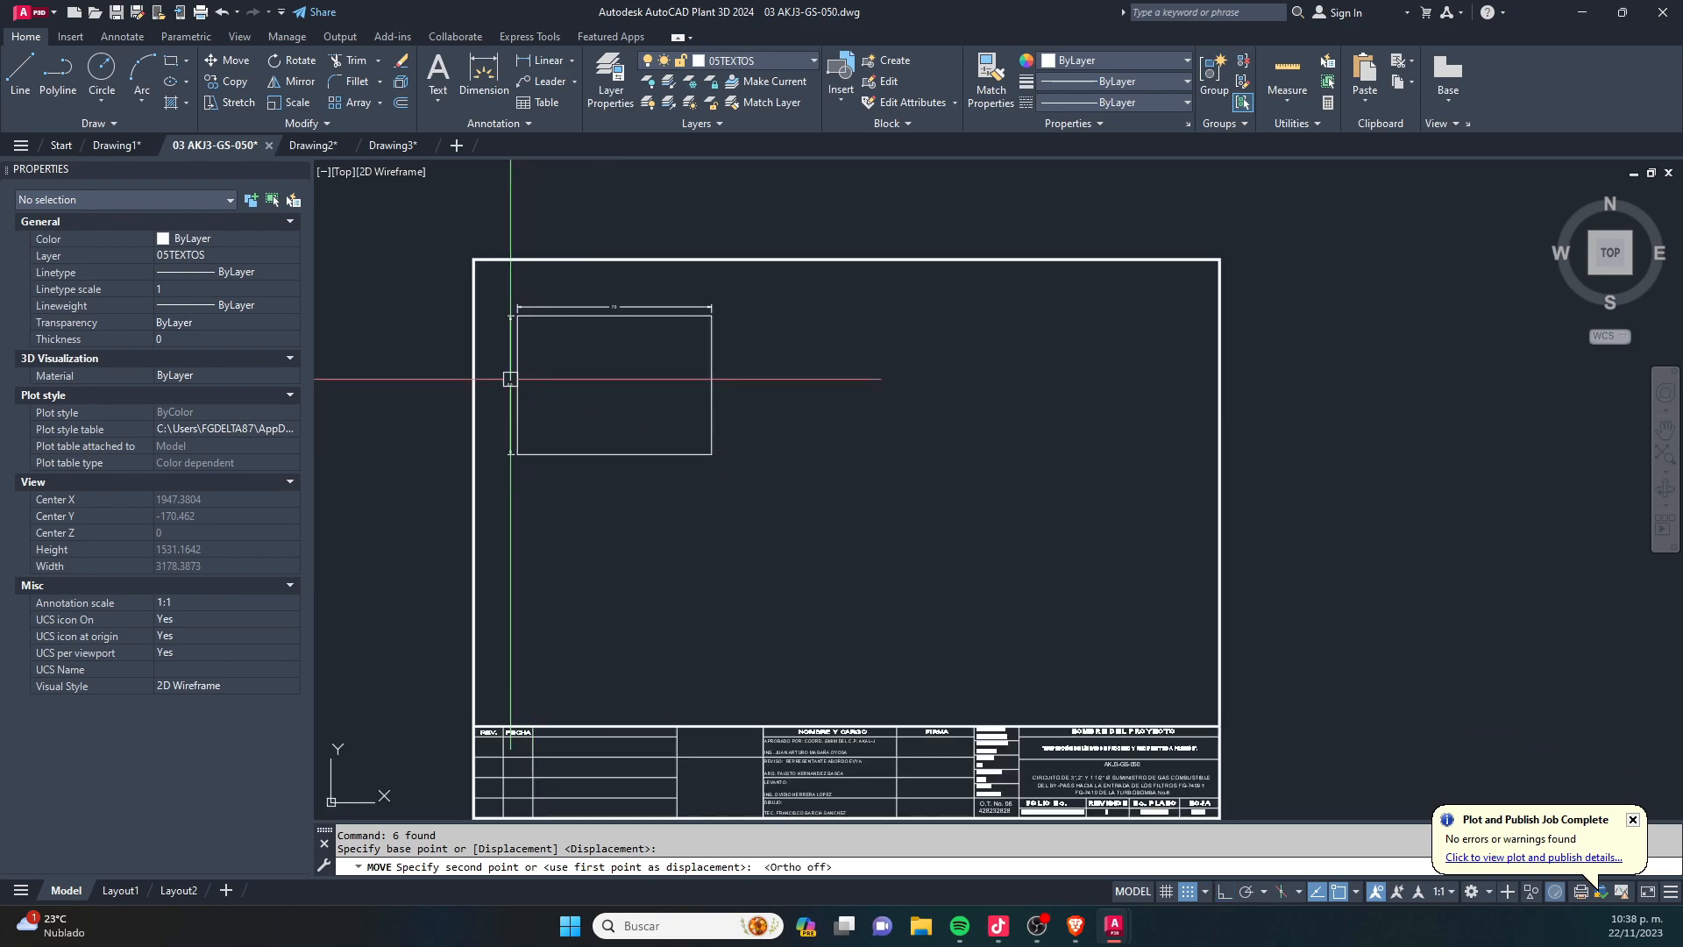
- Set the linear dimension scale of the rectangle's two rotated dimensions to 10
scroll(508, 376, up, 6)
middle_drag(612, 319, 827, 278)
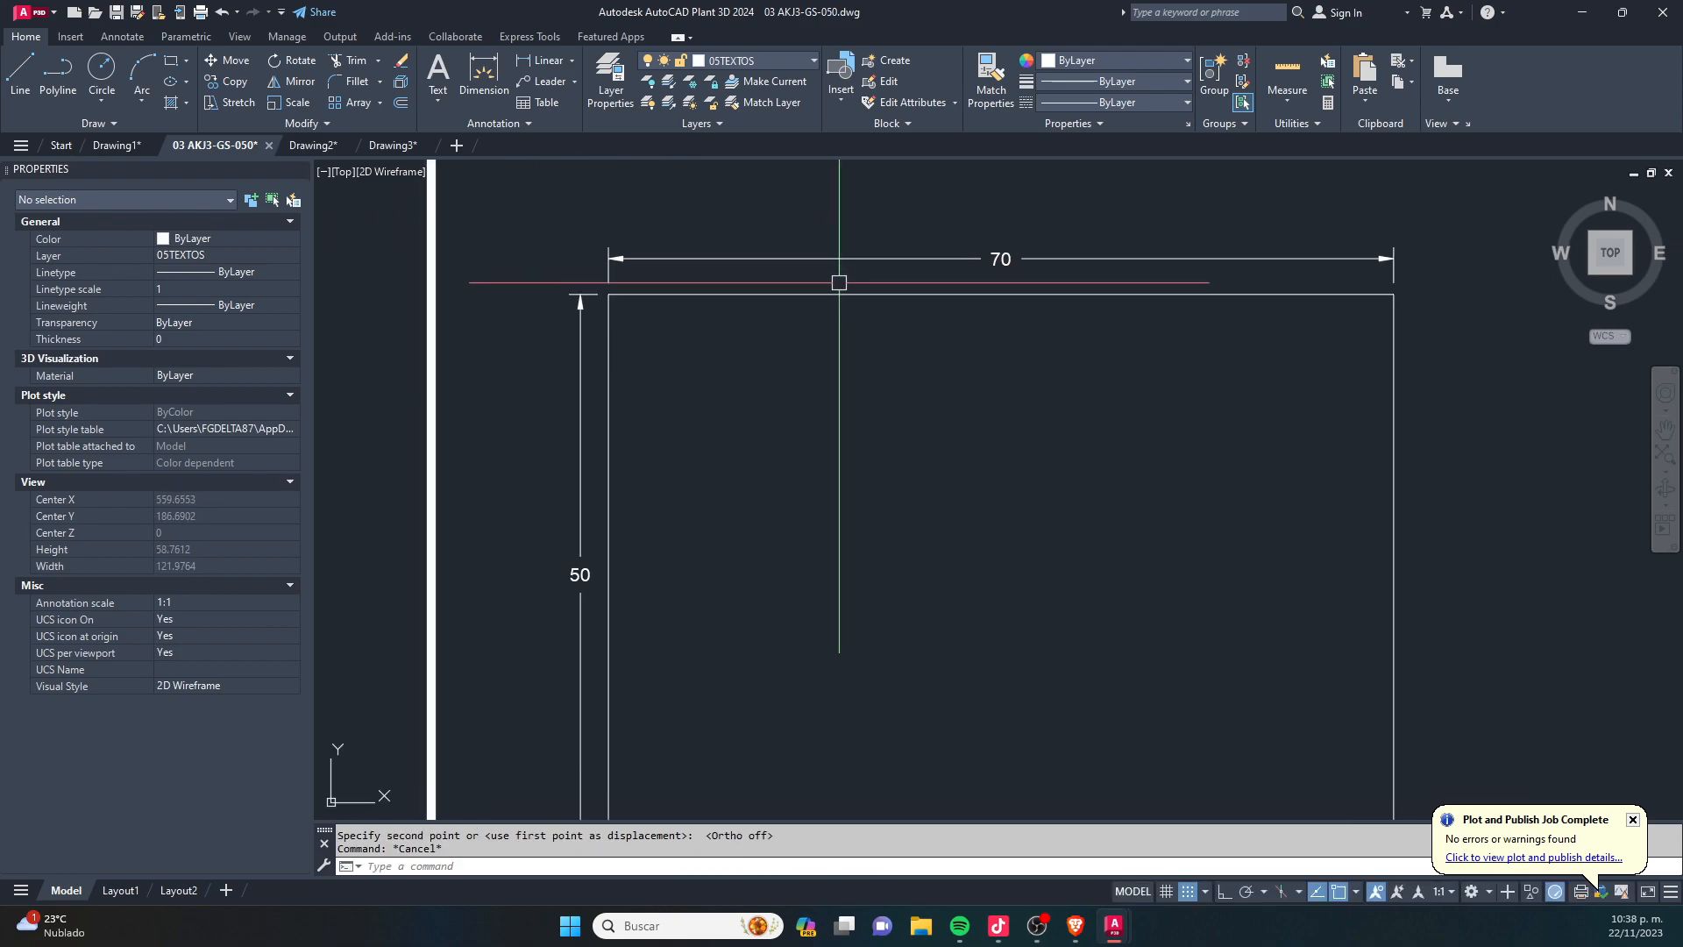
scroll(812, 315, down, 2)
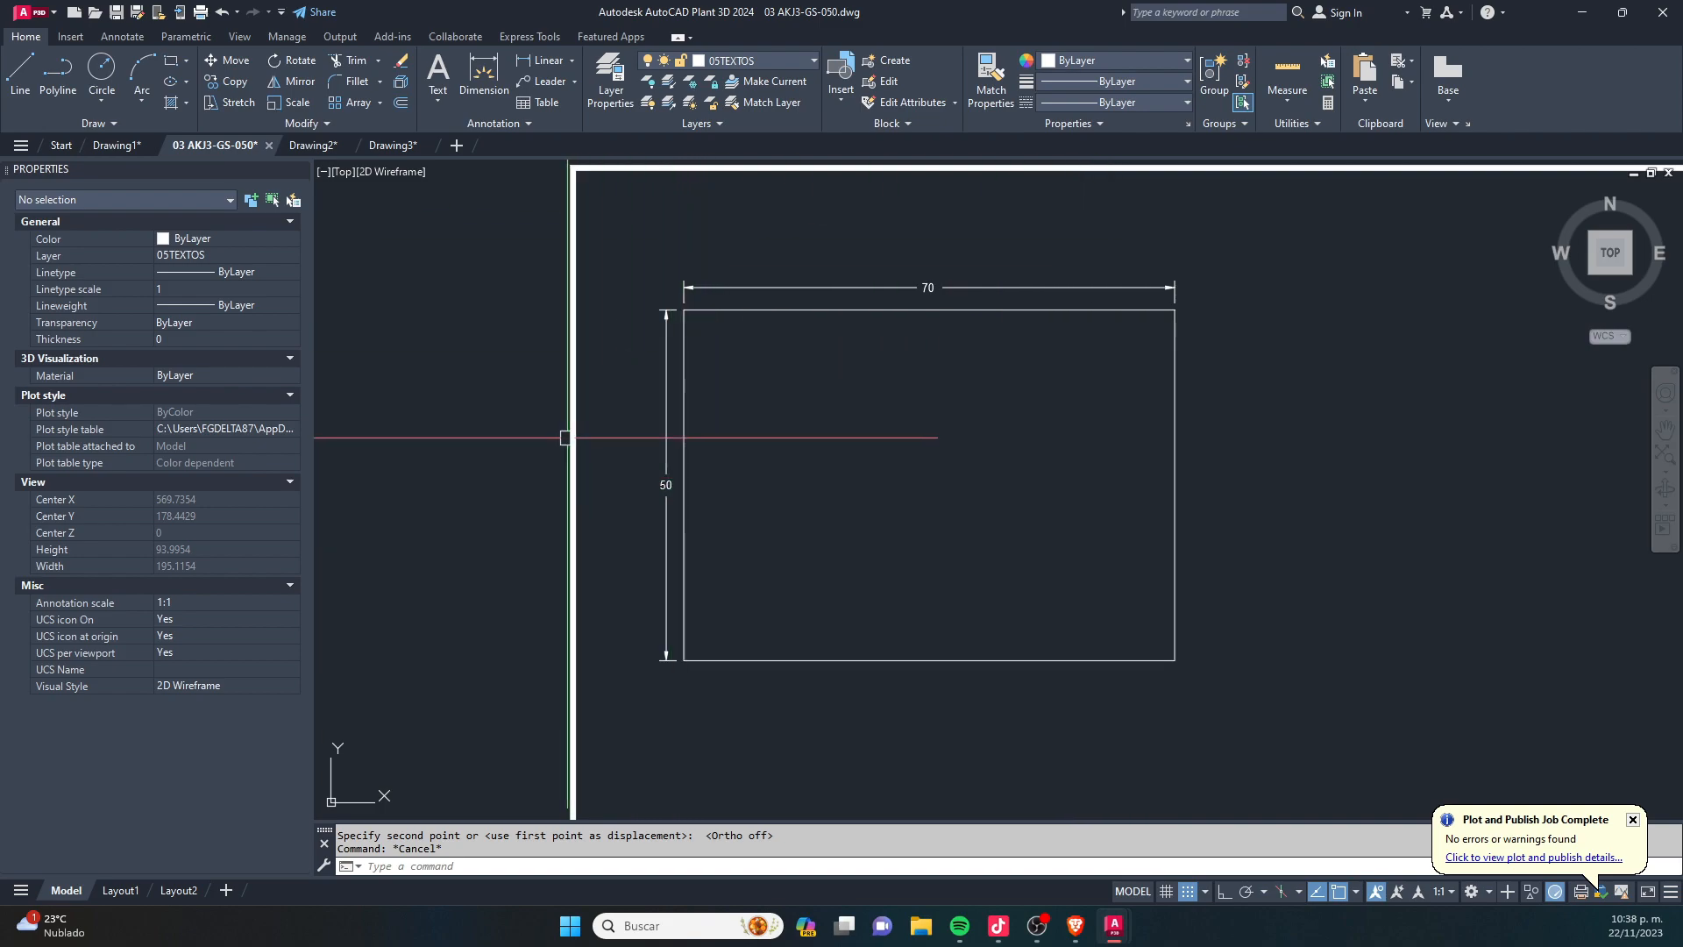
click(854, 267)
click(848, 272)
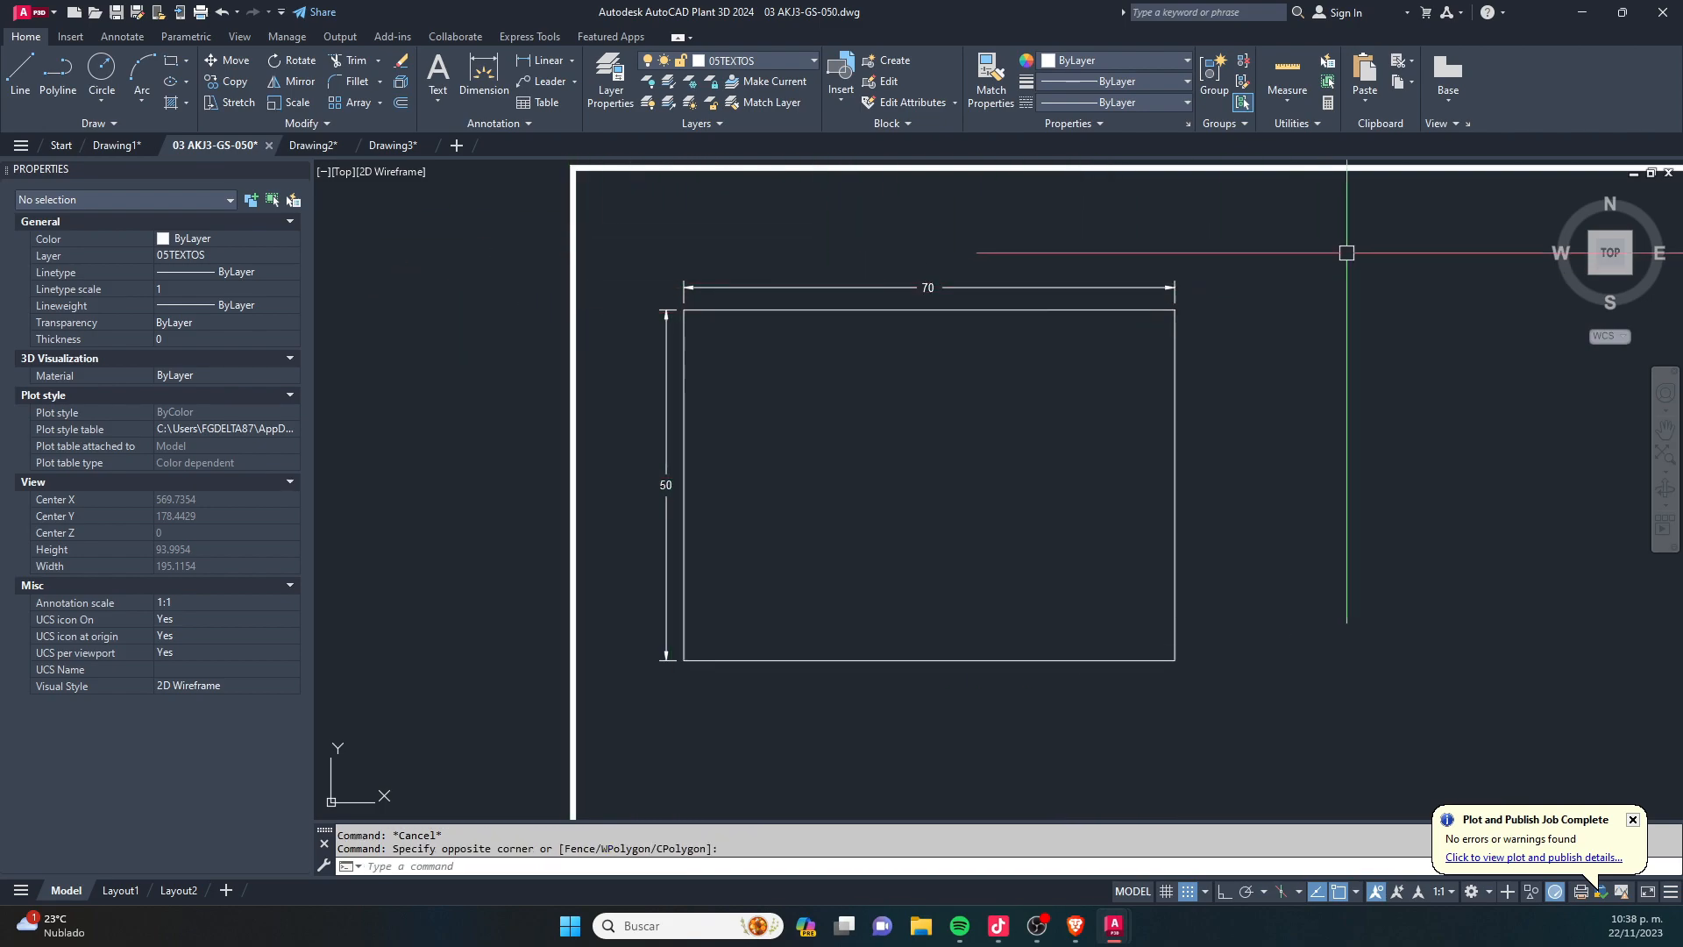
click(733, 702)
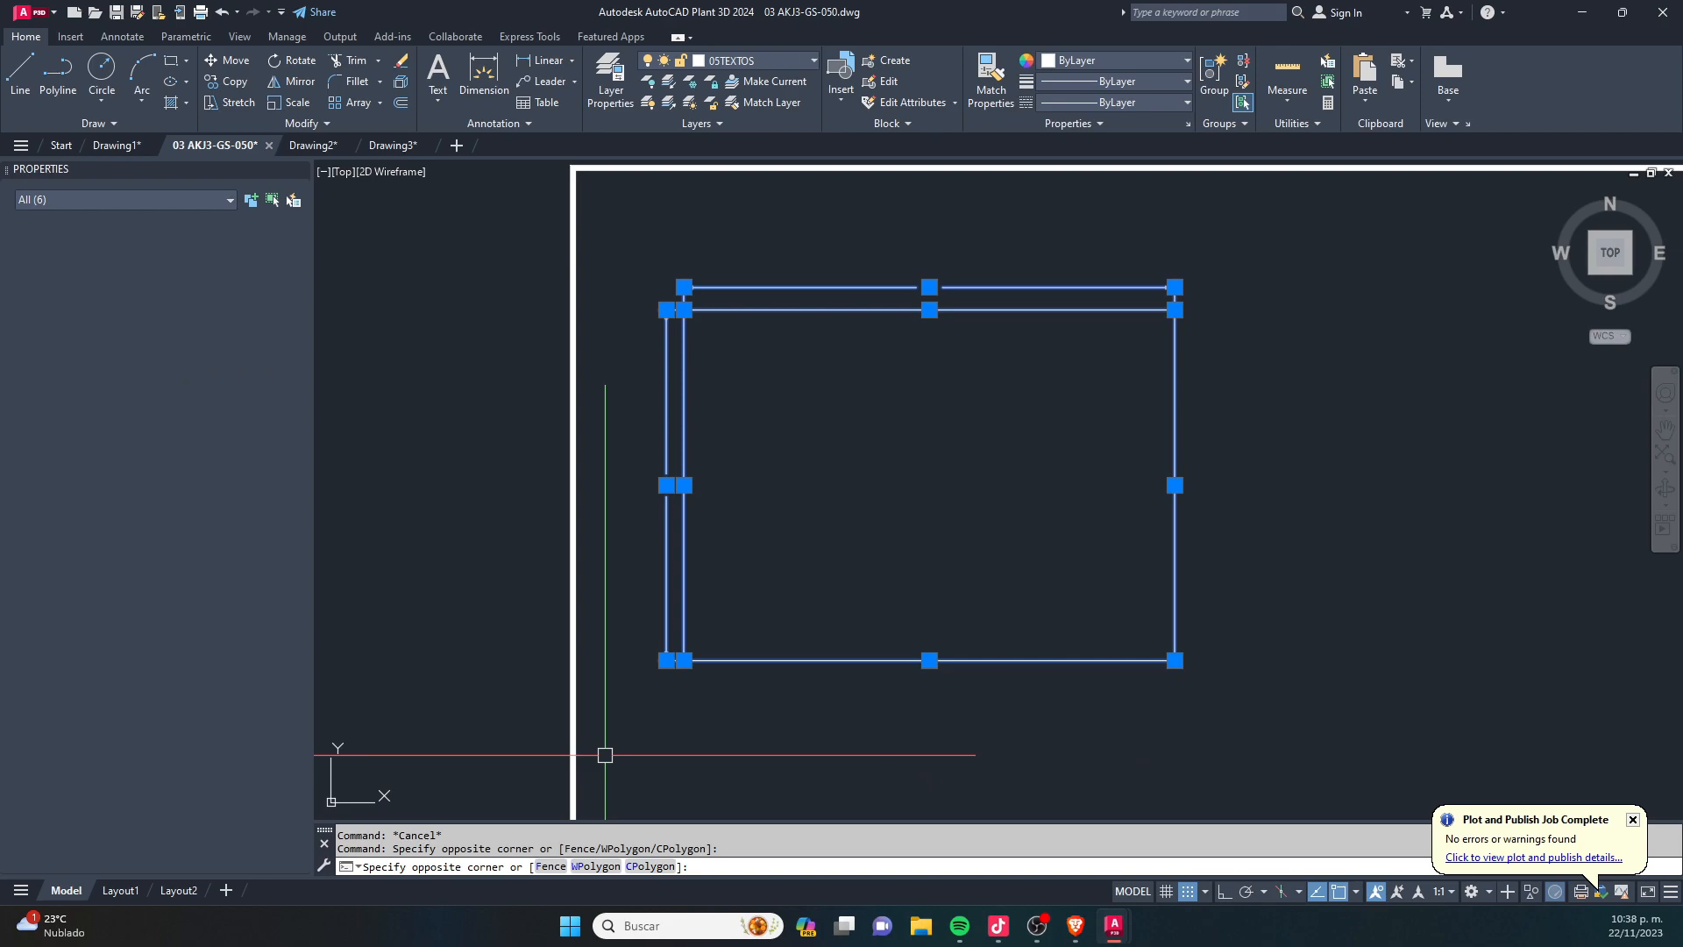
click(177, 194)
click(196, 254)
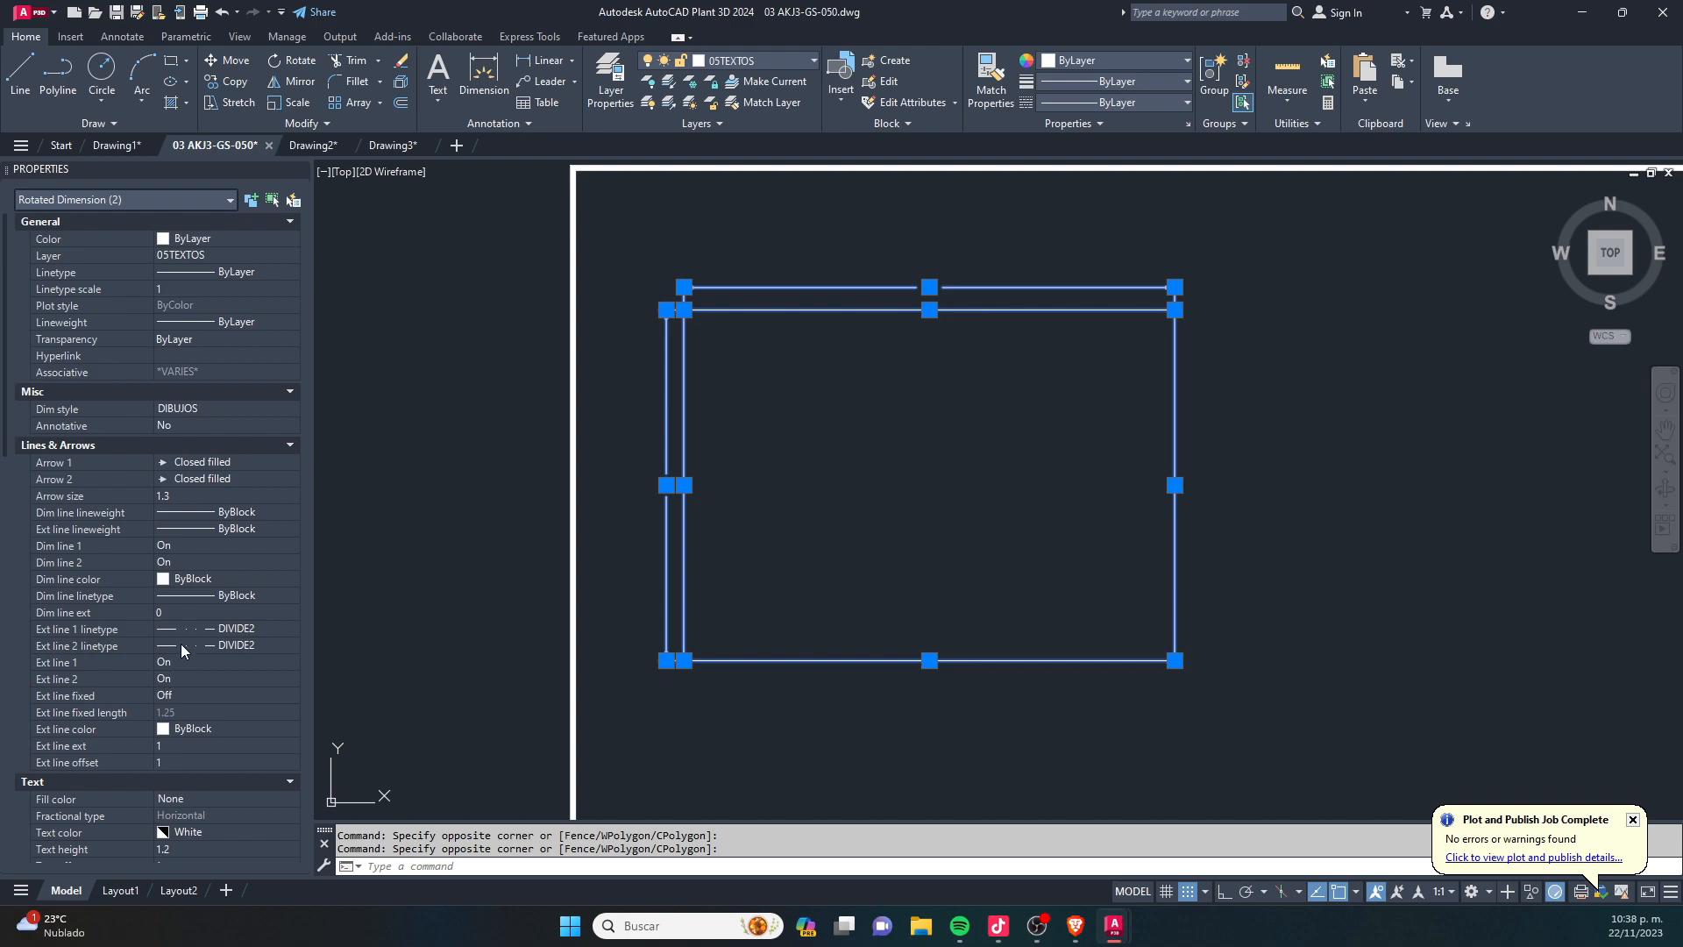
scroll(181, 650, down, 10)
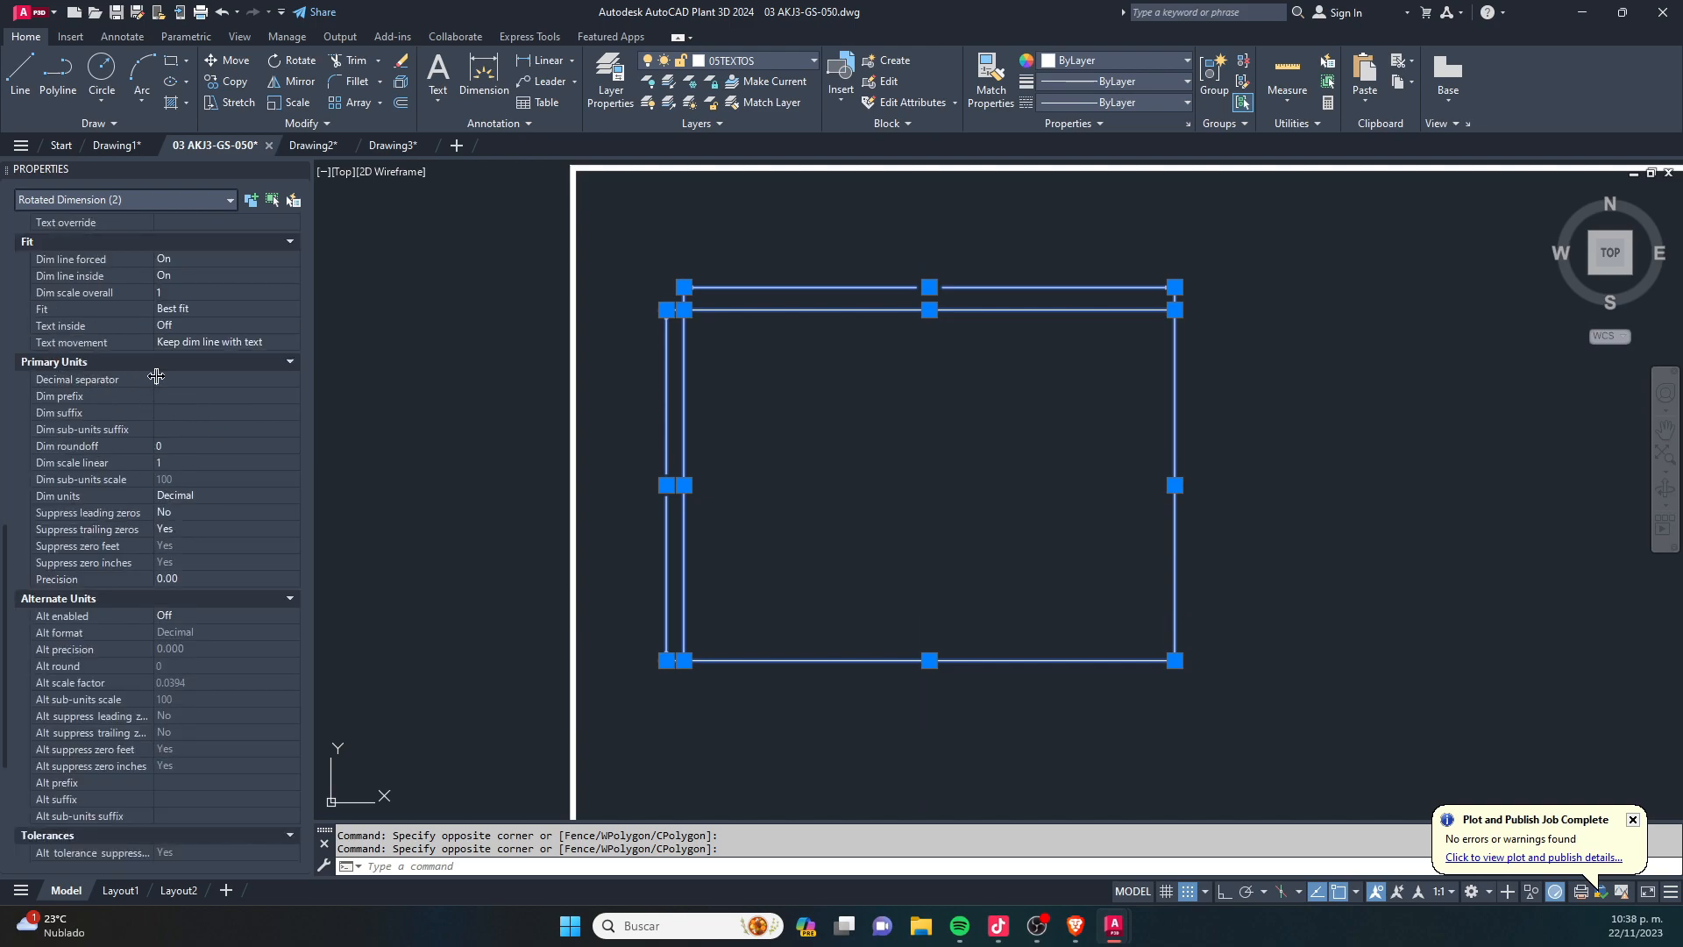
click(224, 464)
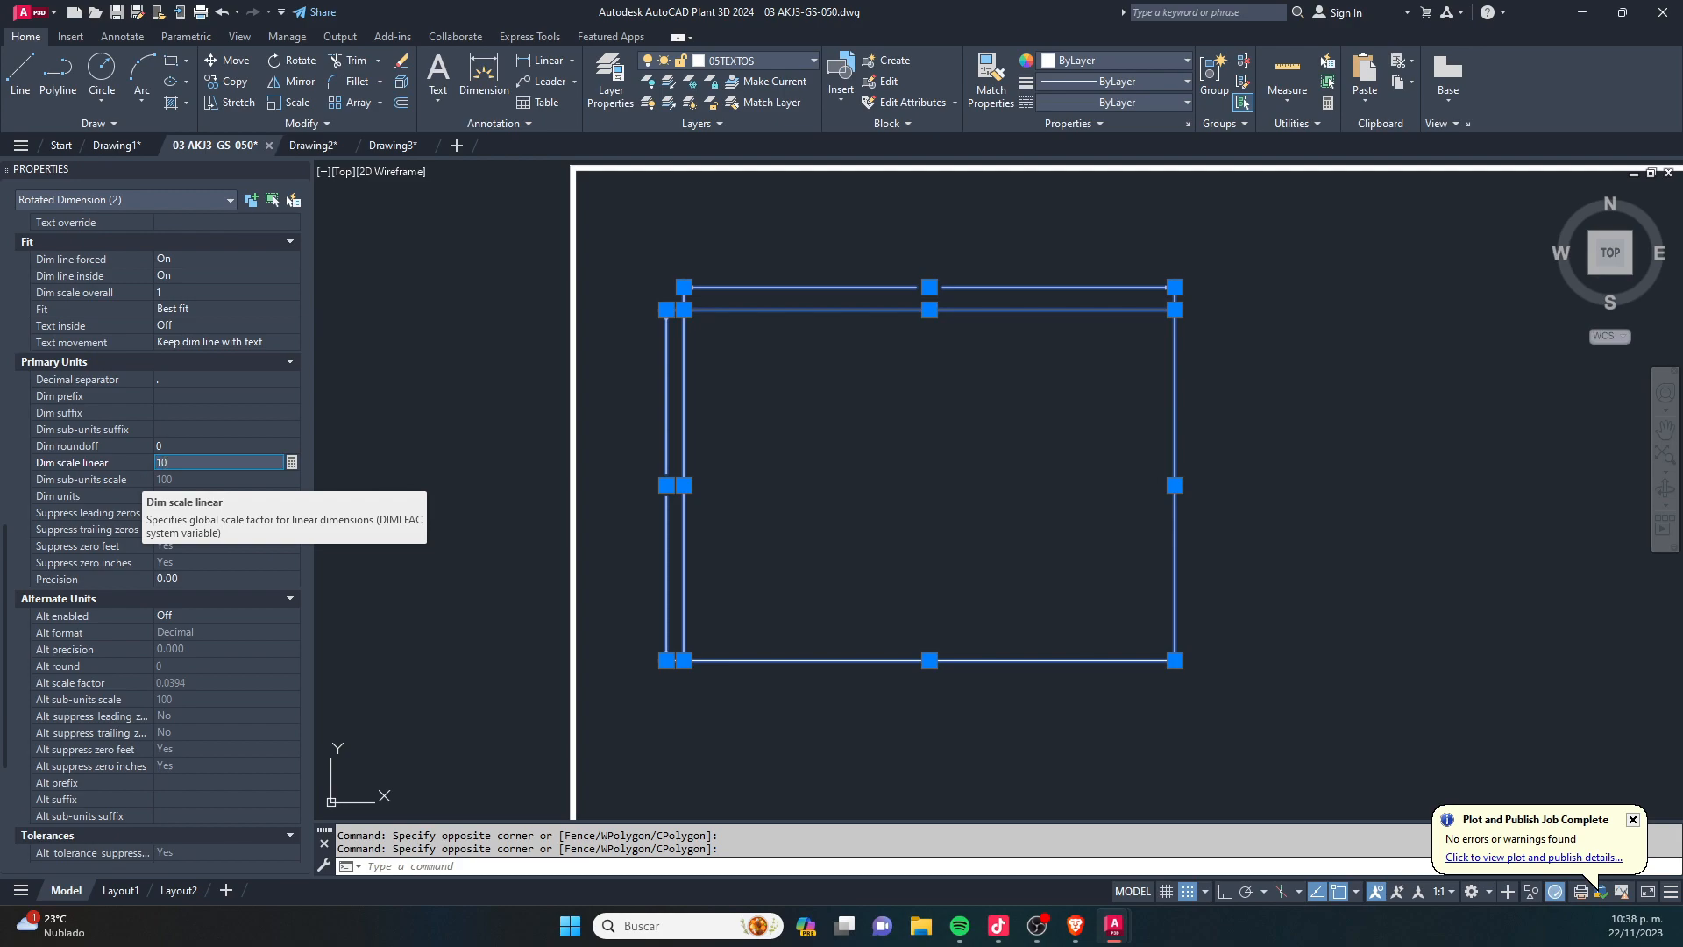
text(10)
key(Return)
key(Escape)
key(Escape)
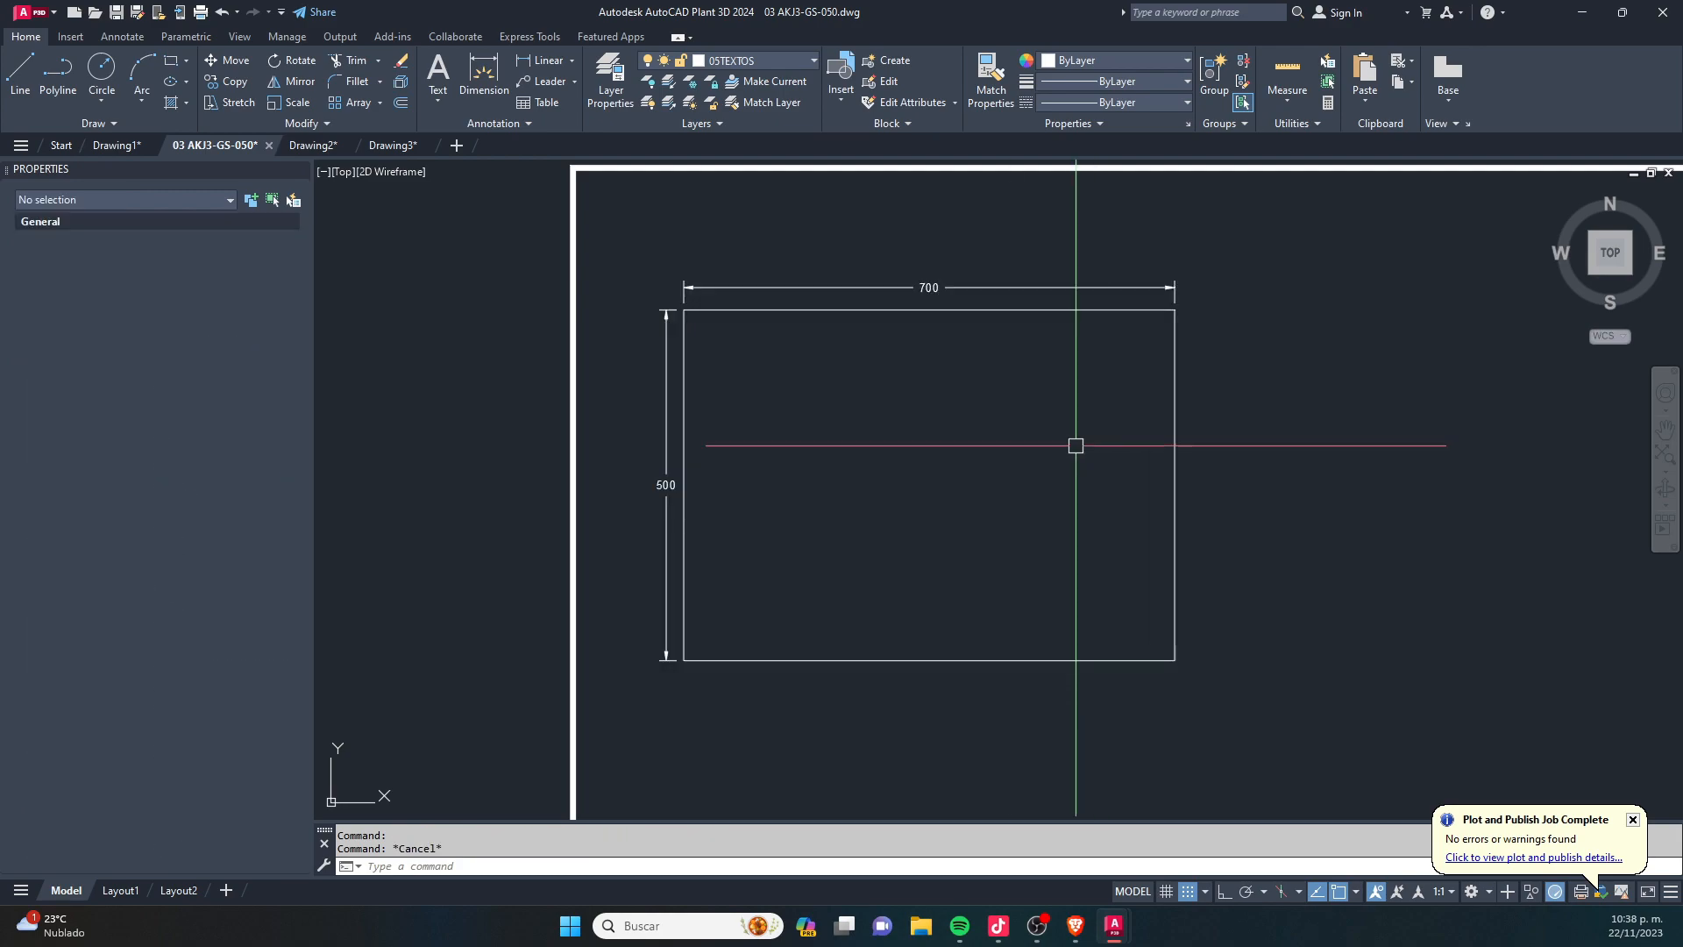
- Copy the dimensioned rectangle straight down into the sheet's lower-left area with Ortho on
scroll(926, 313, up, 5)
scroll(921, 307, down, 2)
scroll(920, 307, up, 2)
scroll(740, 369, down, 2)
scroll(526, 579, down, 8)
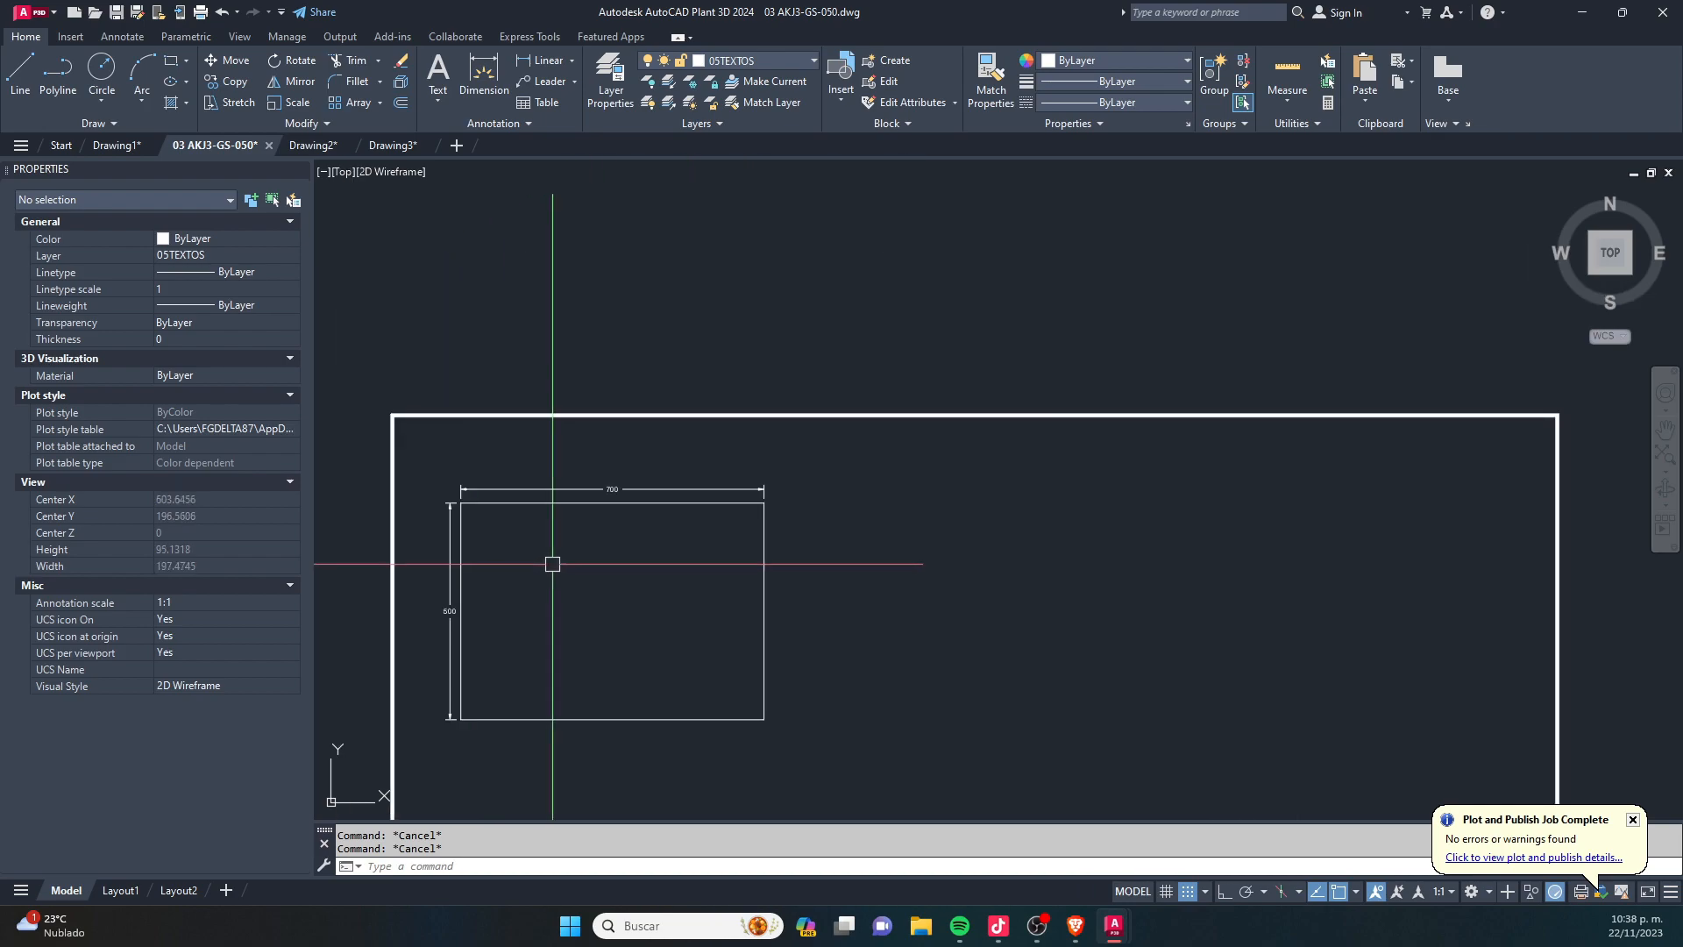
click(735, 524)
scroll(637, 428, up, 2)
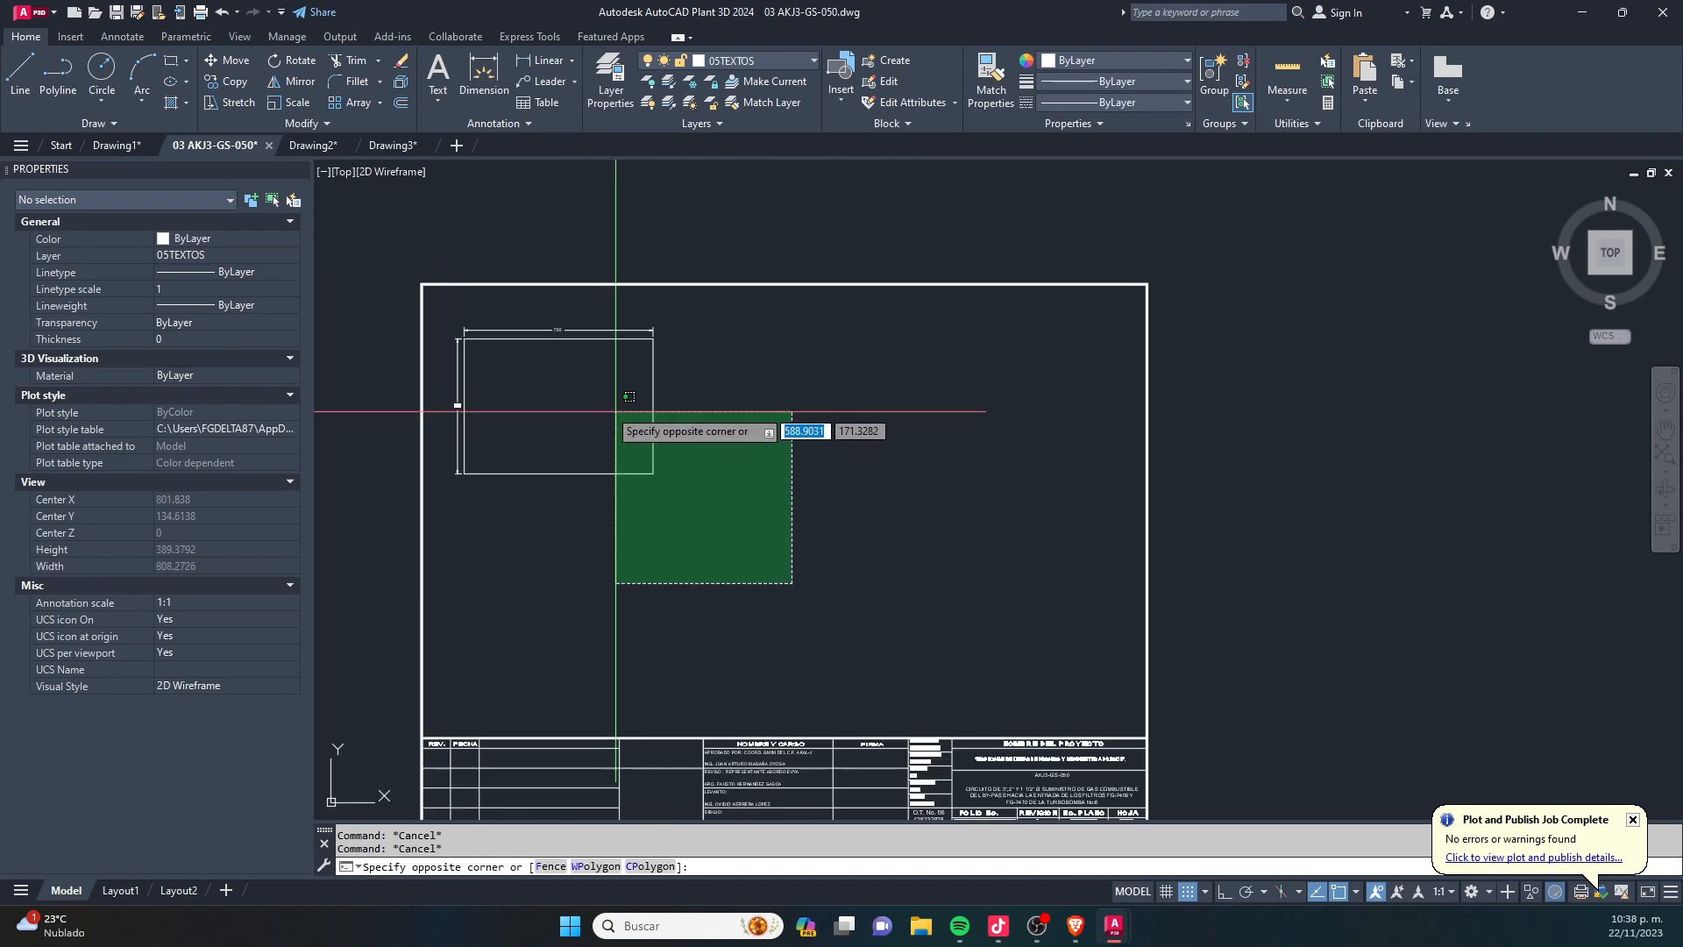
click(434, 312)
text(m)
key(space)
click(782, 353)
key(F8)
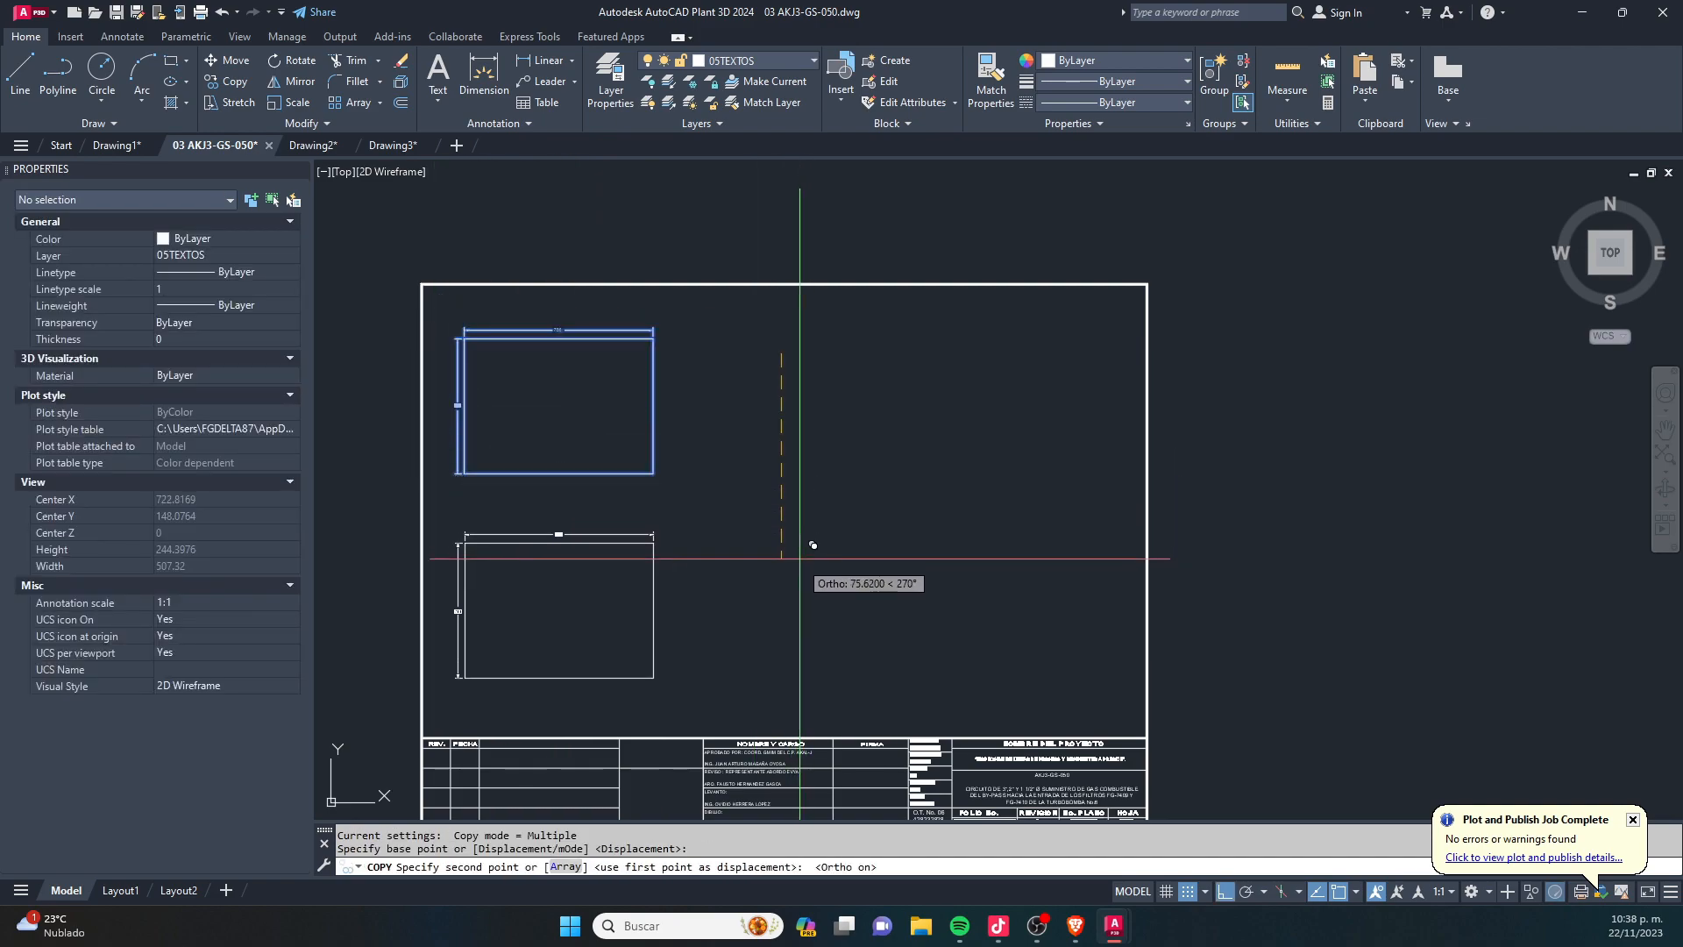
click(781, 562)
key(Escape)
click(450, 303)
key(Escape)
key(Escape)
- Copy both dimensioned rectangles horizontally into the right half of the sheet
click(402, 235)
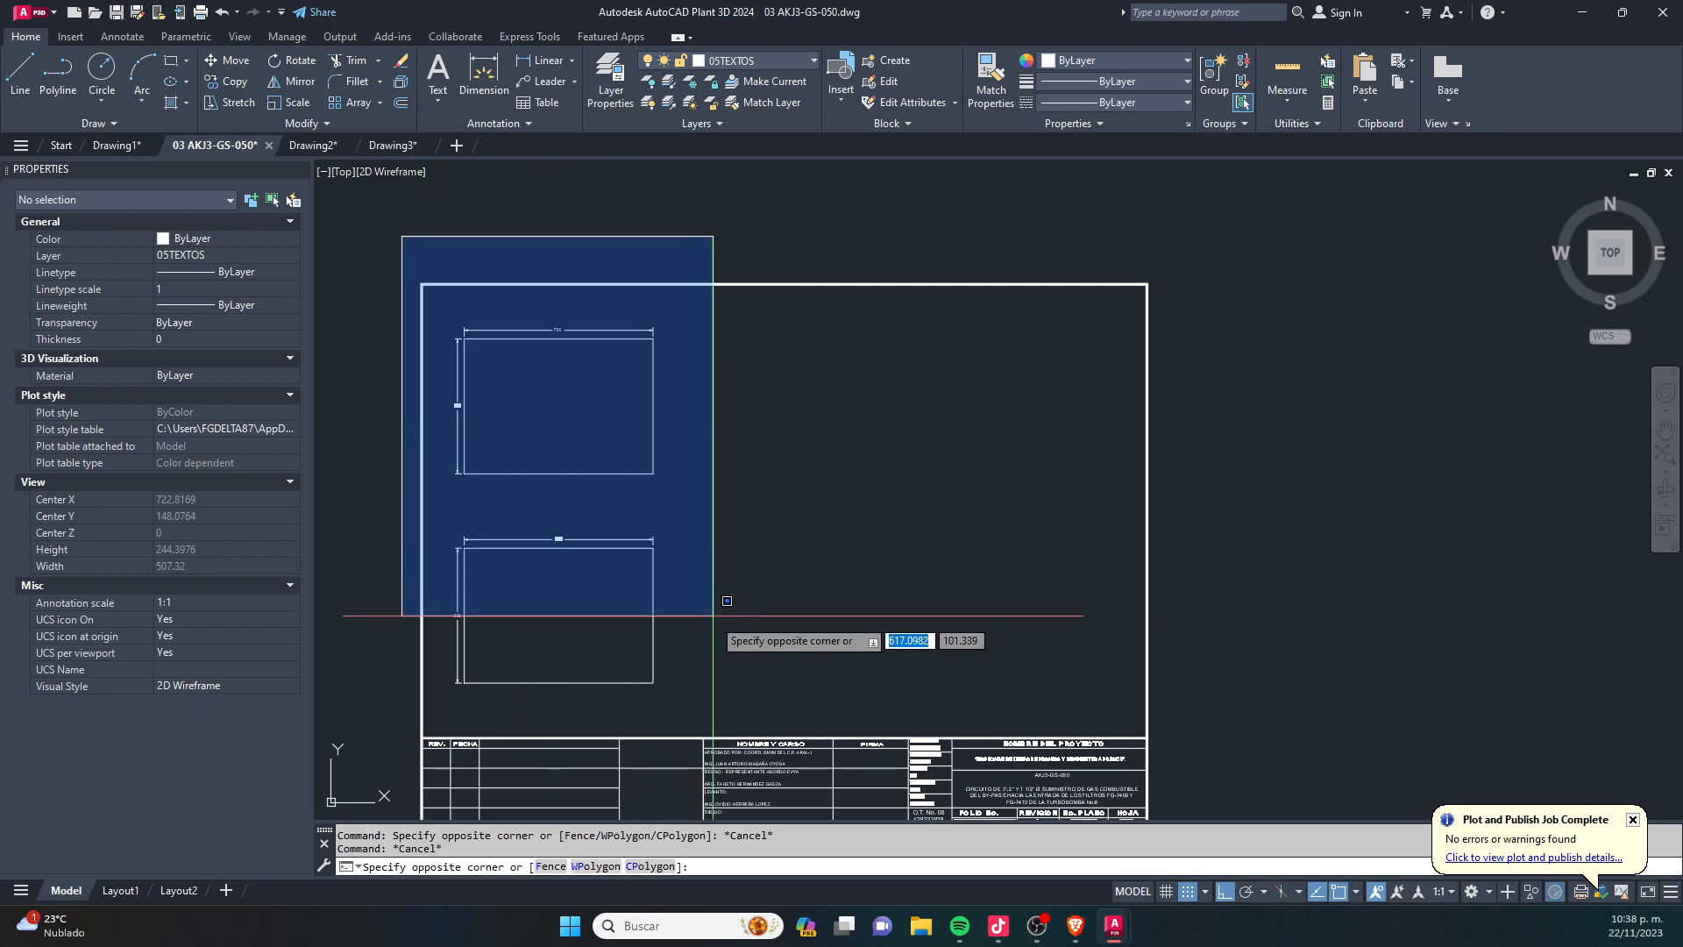
click(751, 714)
text(co)
key(space)
click(636, 538)
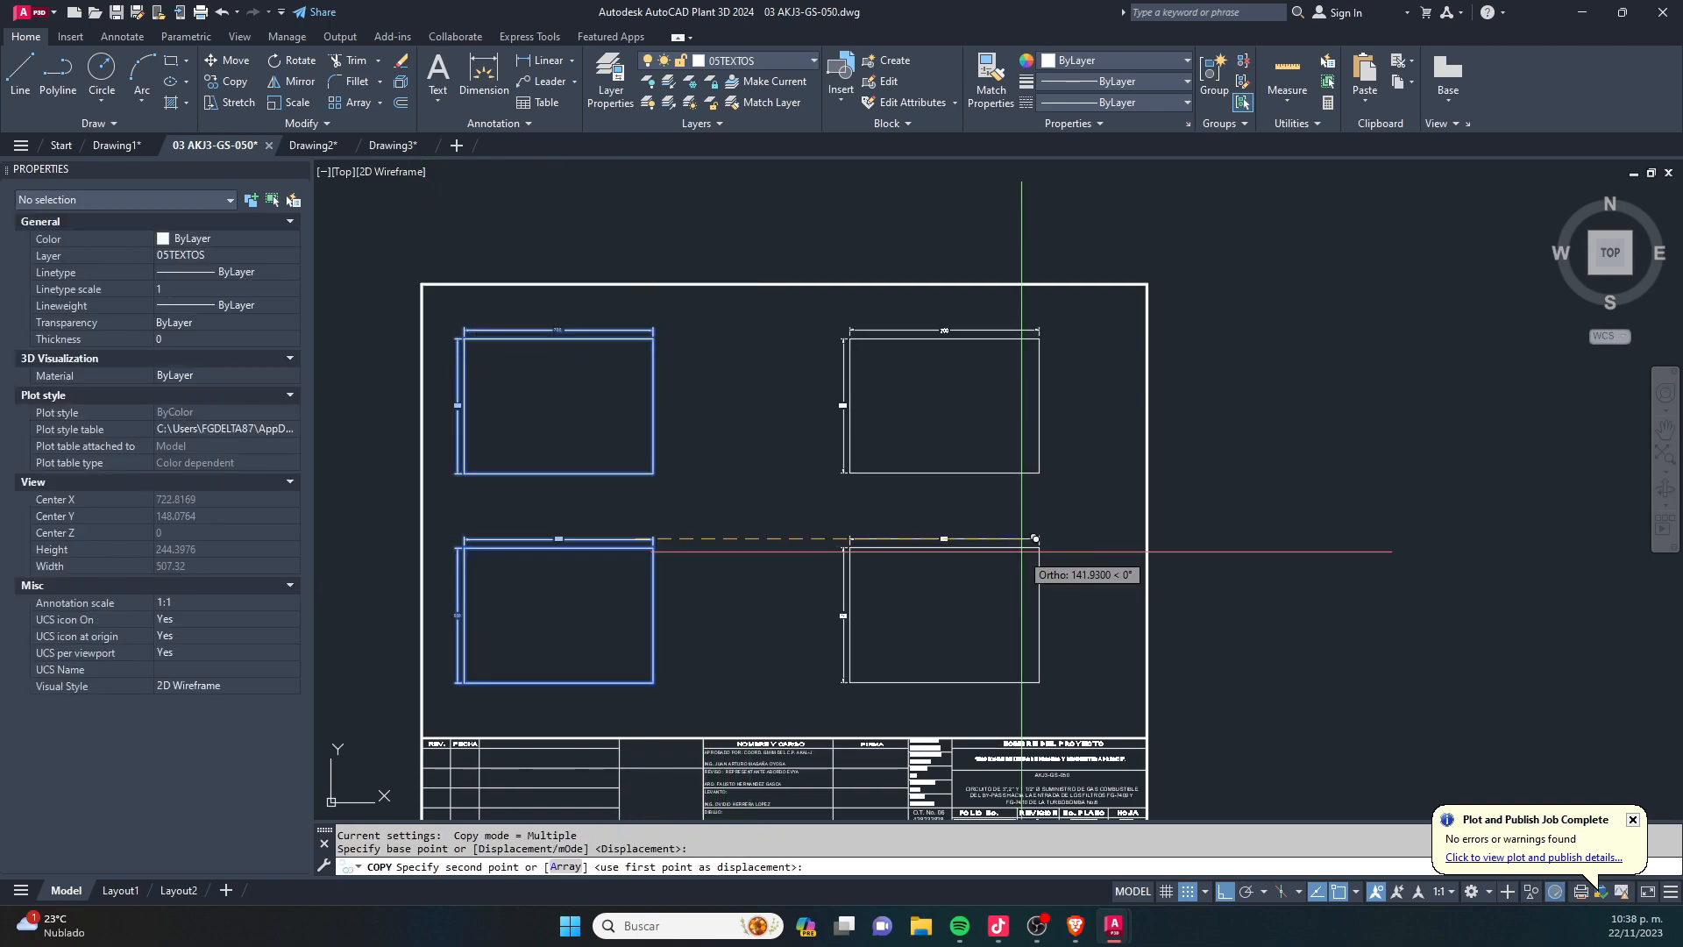
click(990, 538)
key(Escape)
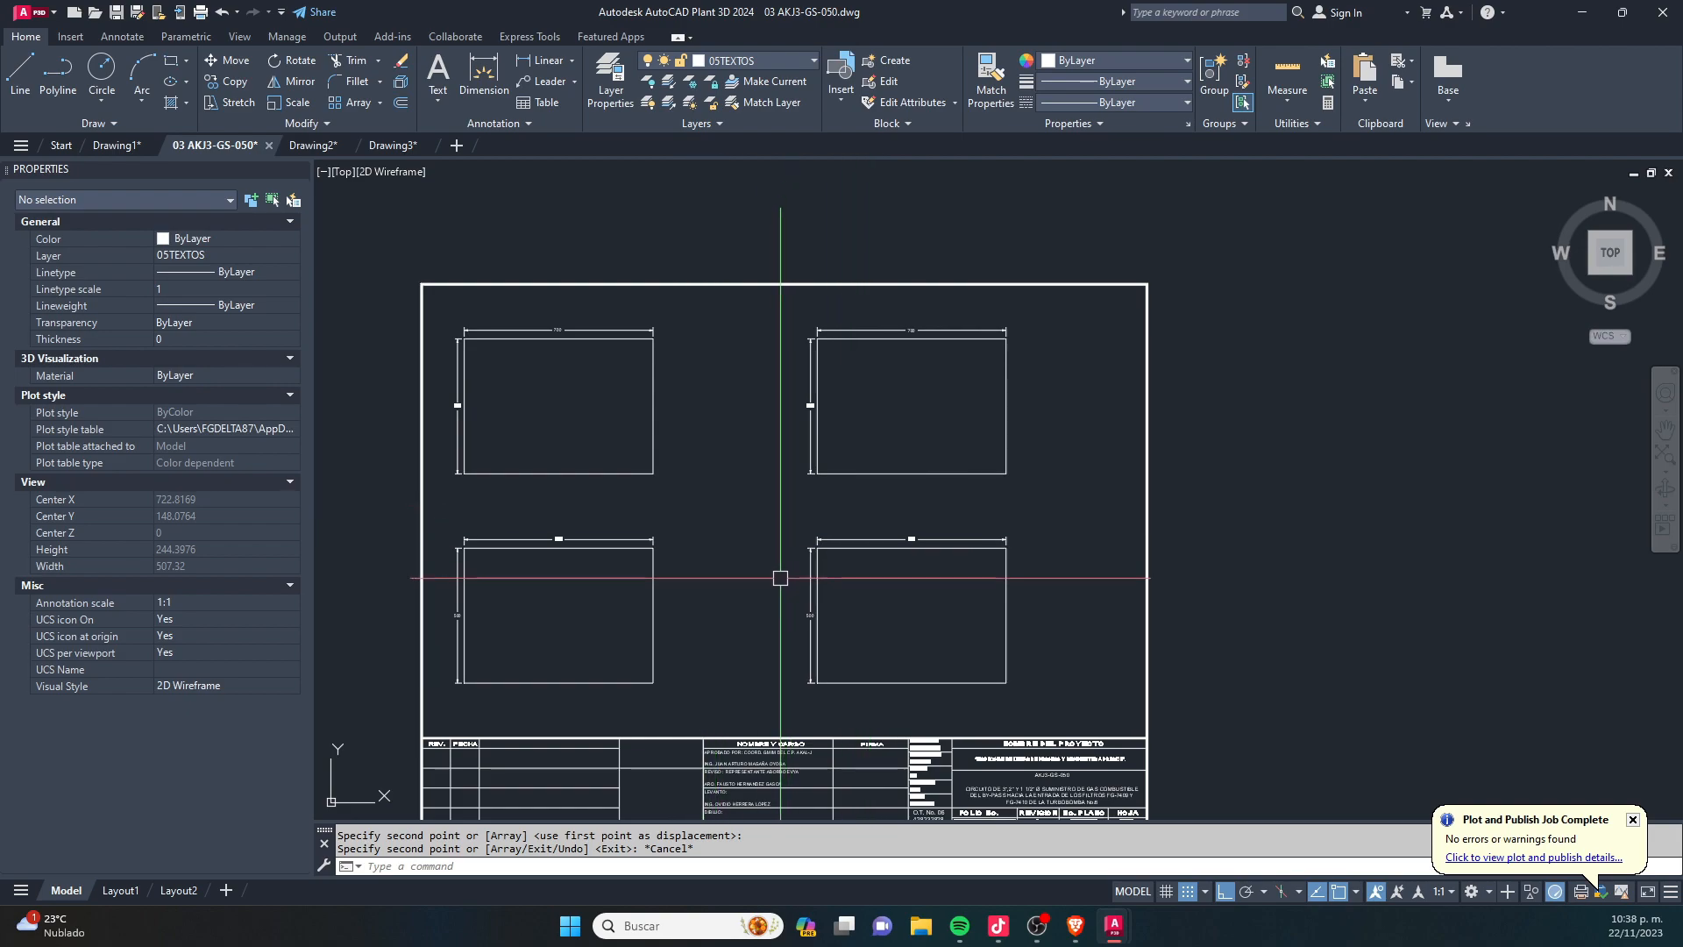
middle_drag(780, 593, 841, 501)
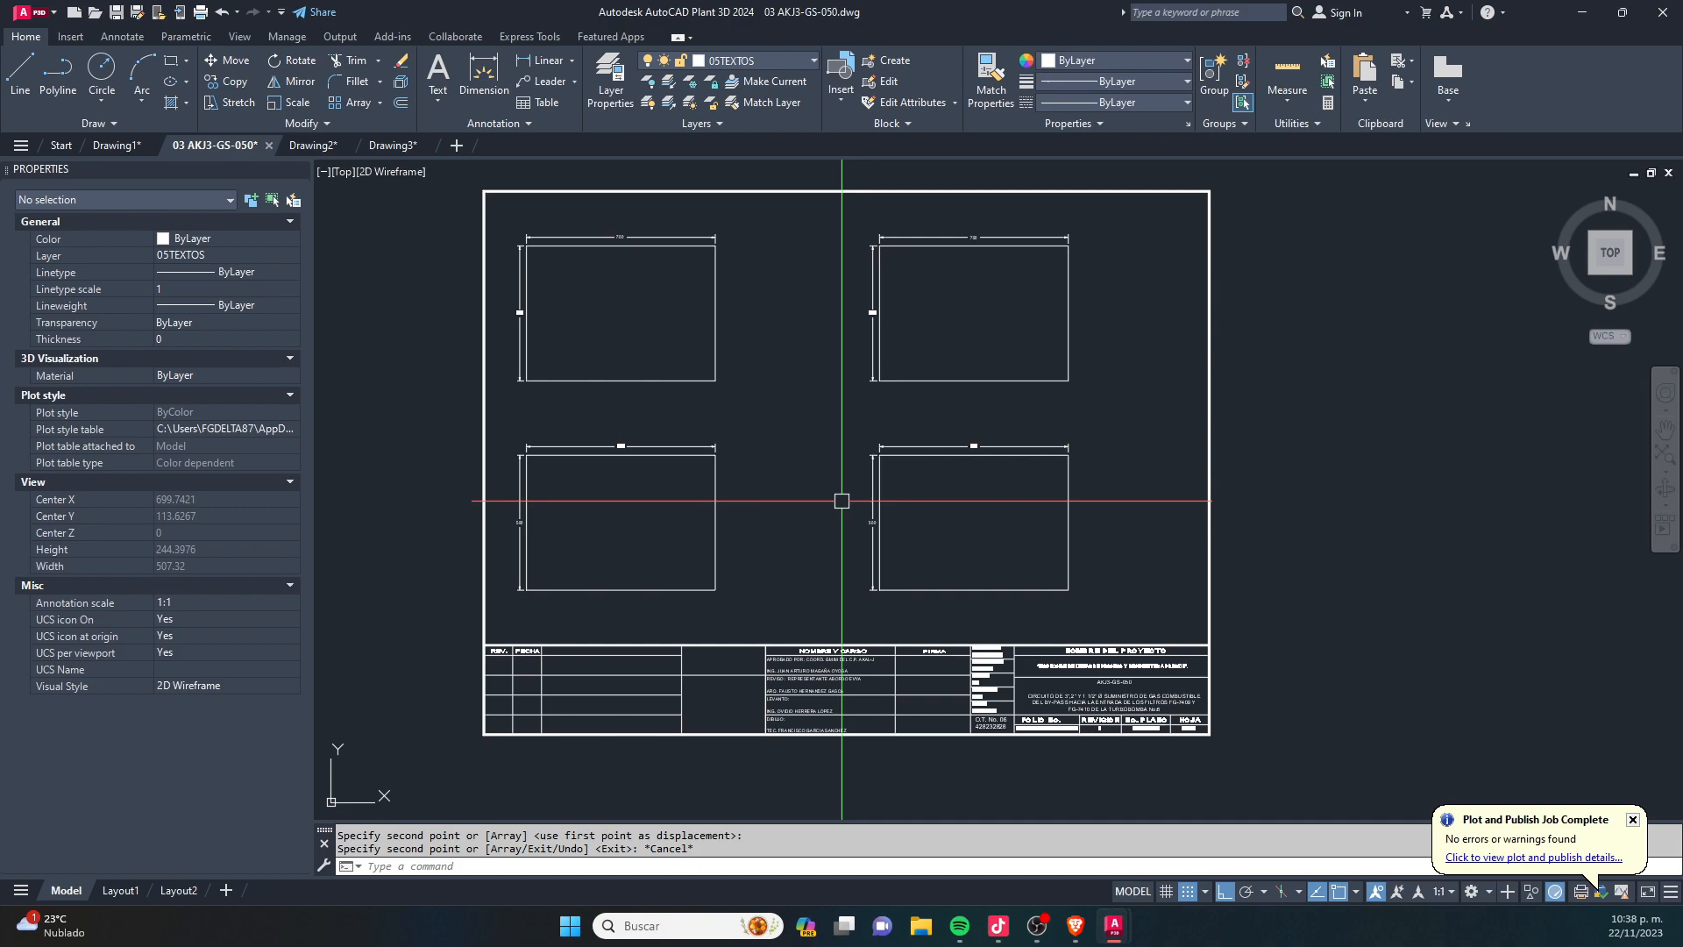
key(Escape)
click(719, 609)
click(685, 561)
click(1090, 553)
click(1045, 598)
scroll(882, 415, up, 4)
click(912, 518)
click(880, 559)
middle_drag(565, 524, 1024, 418)
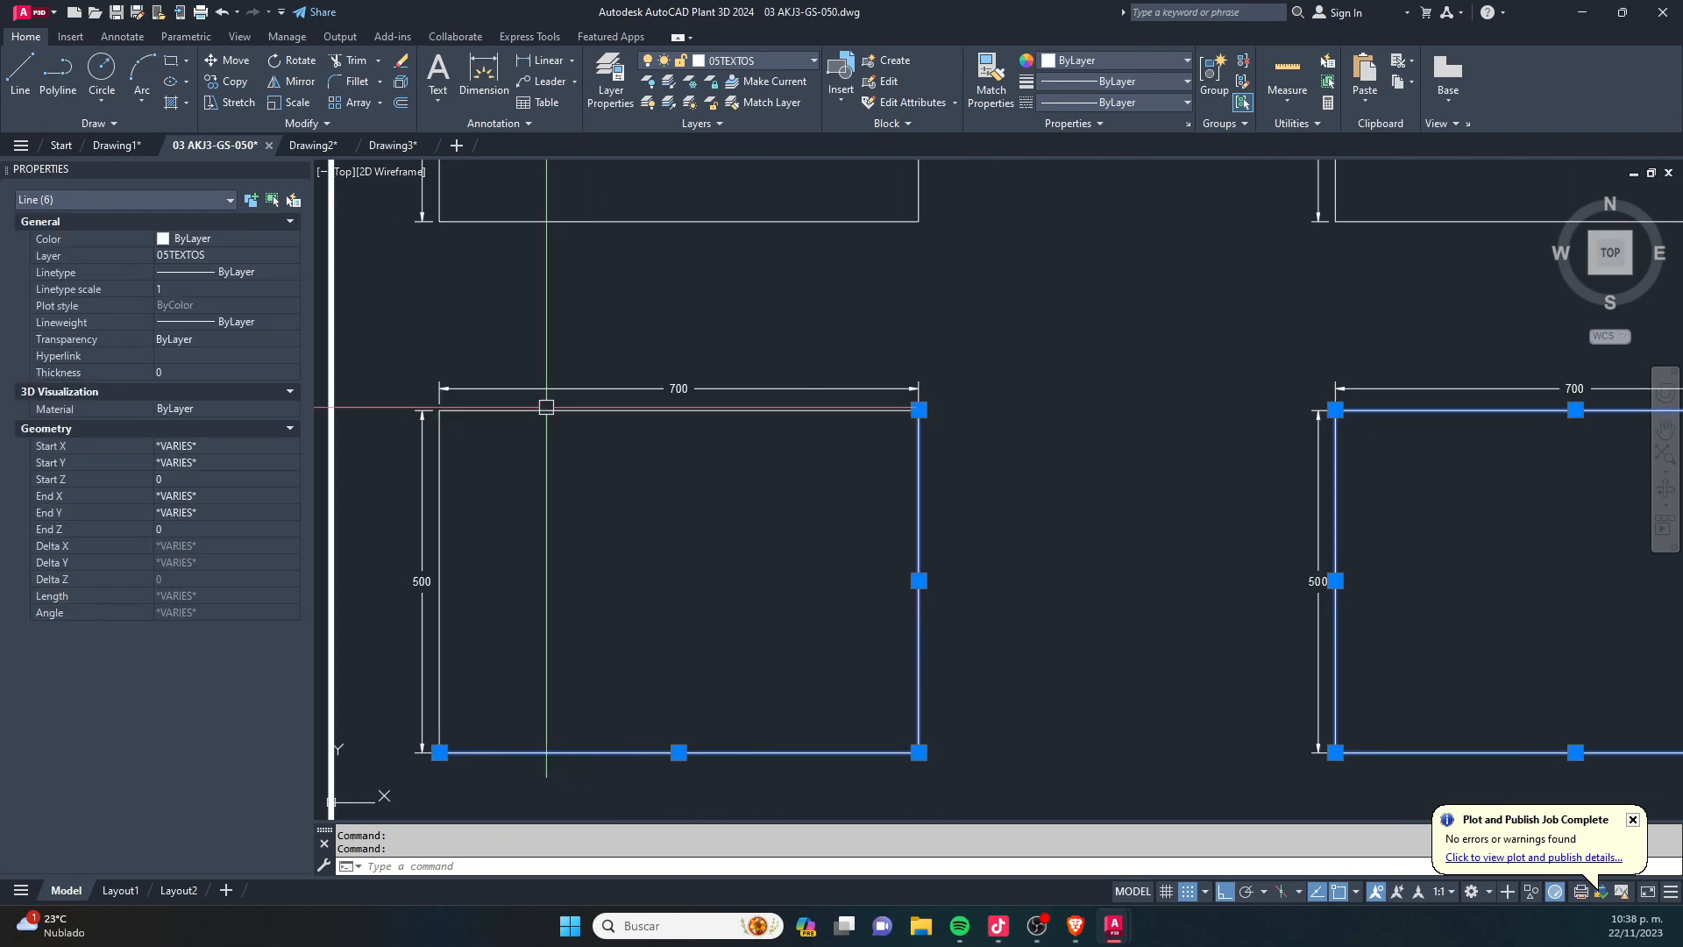
click(531, 402)
click(433, 462)
middle_drag(677, 274, 657, 440)
click(991, 290)
click(812, 452)
scroll(716, 524, down, 2)
middle_drag(609, 305, 618, 352)
key(Escape)
key(Escape)
click(906, 789)
scroll(653, 572, up, 2)
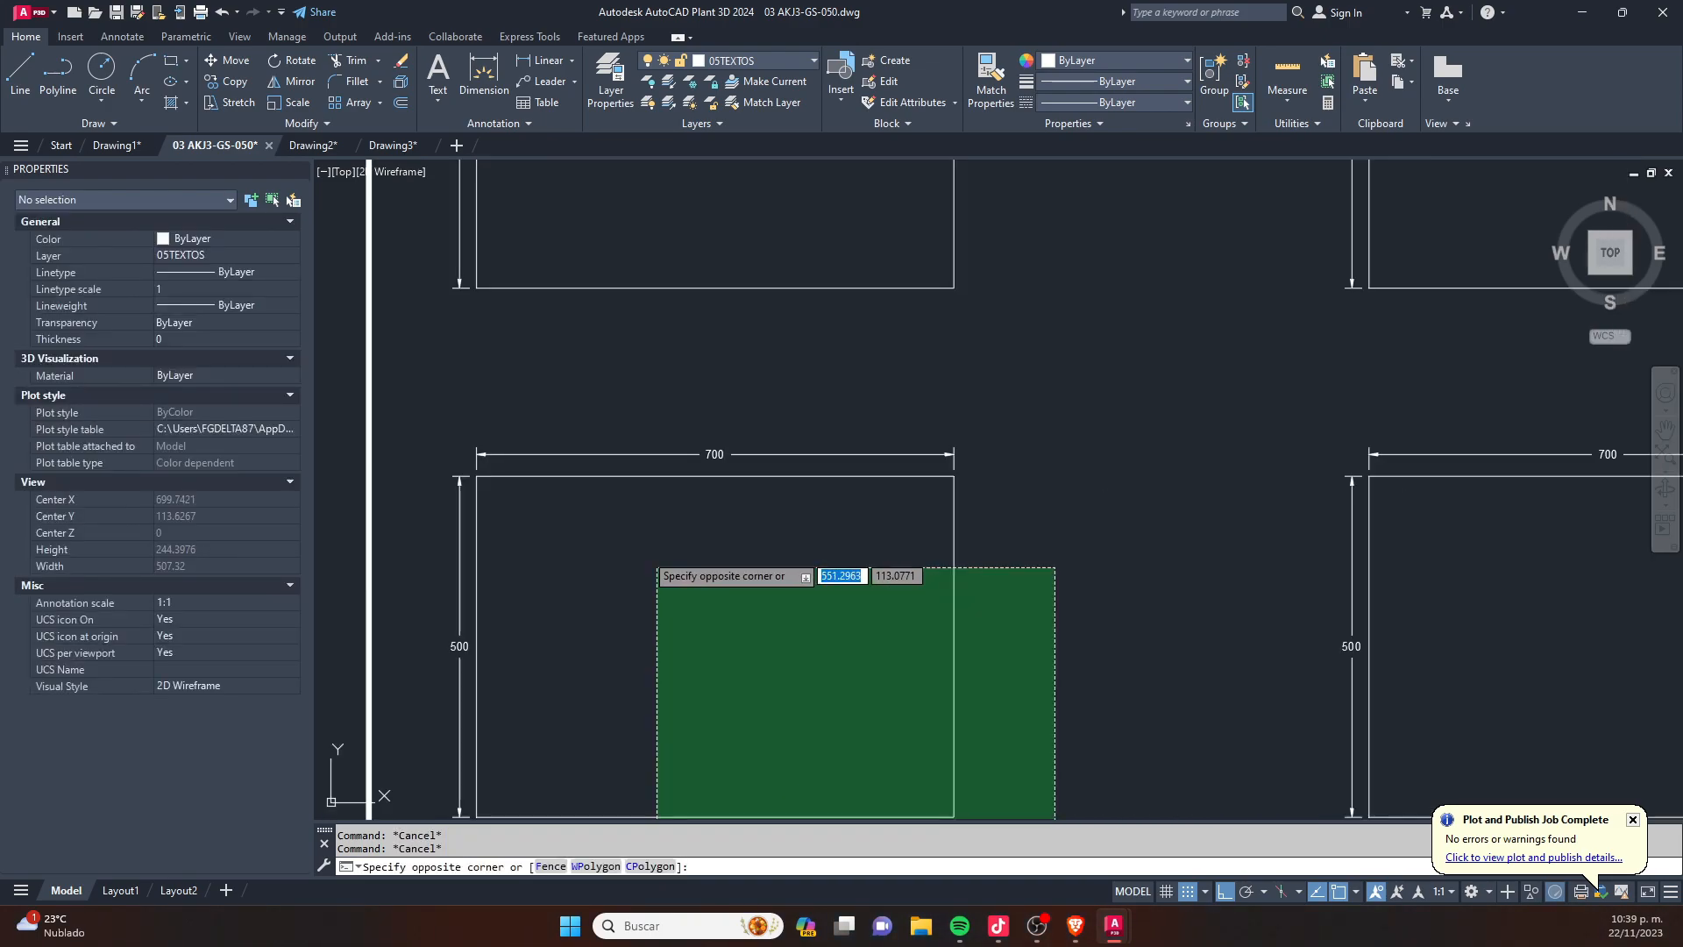
click(609, 458)
key(Escape)
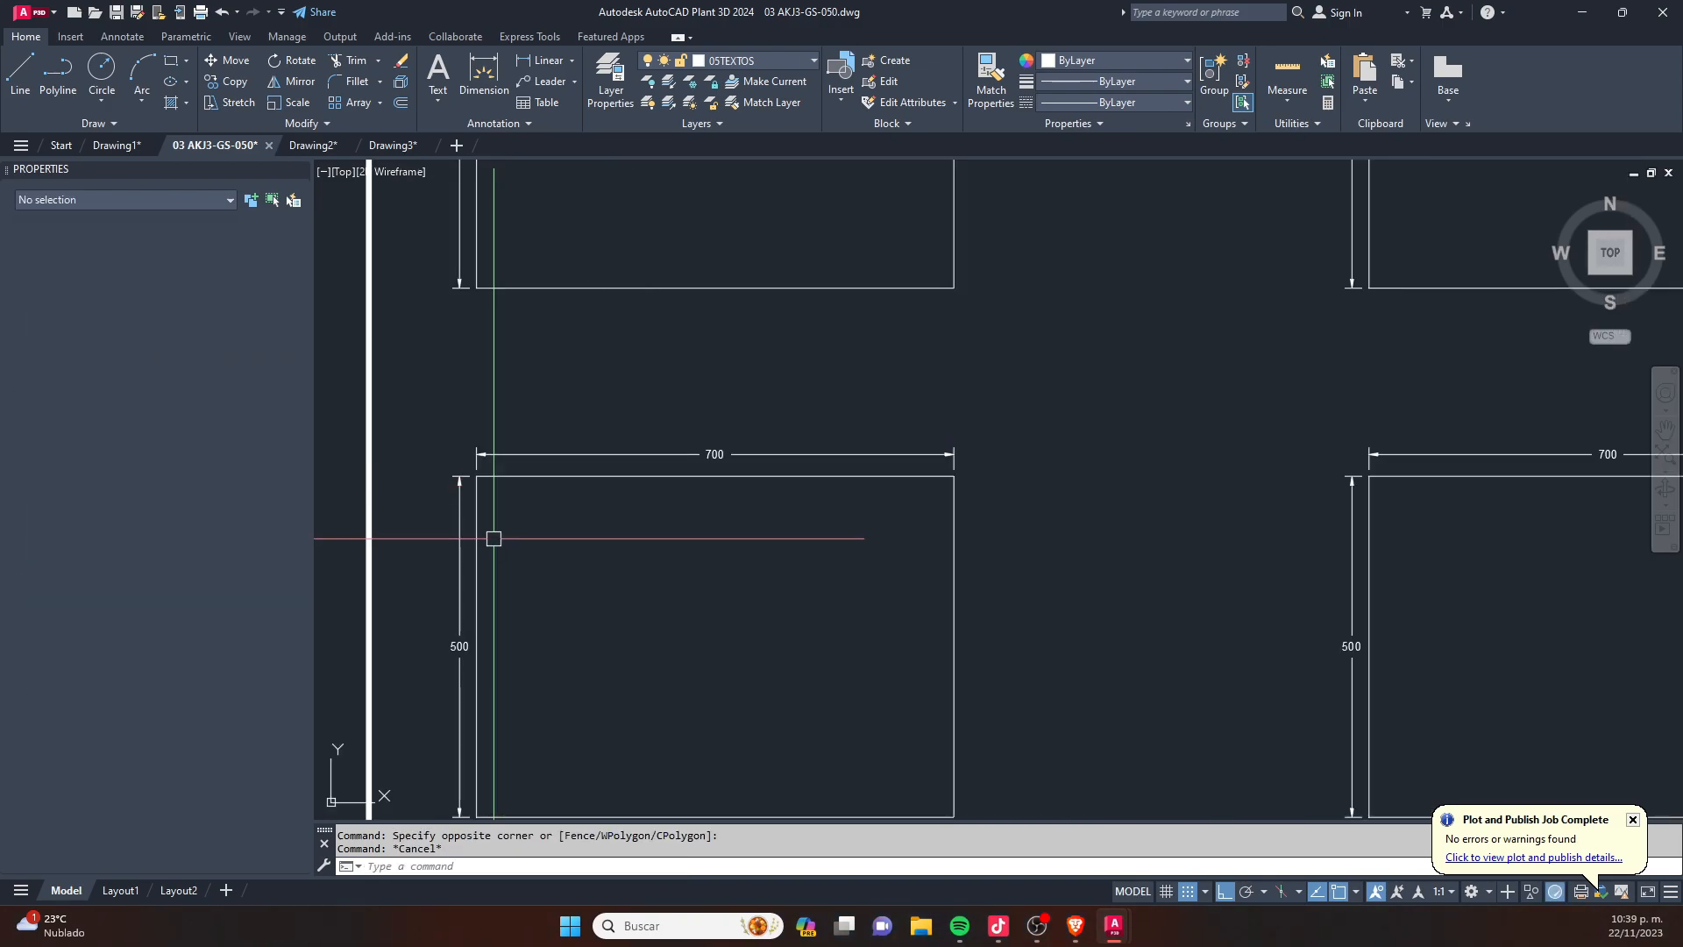
scroll(647, 425, down, 2)
click(962, 396)
key(Escape)
- Change the four lines of the sheet's lower-left rectangle to colour 1 (red), leaving out its dimensions
click(909, 683)
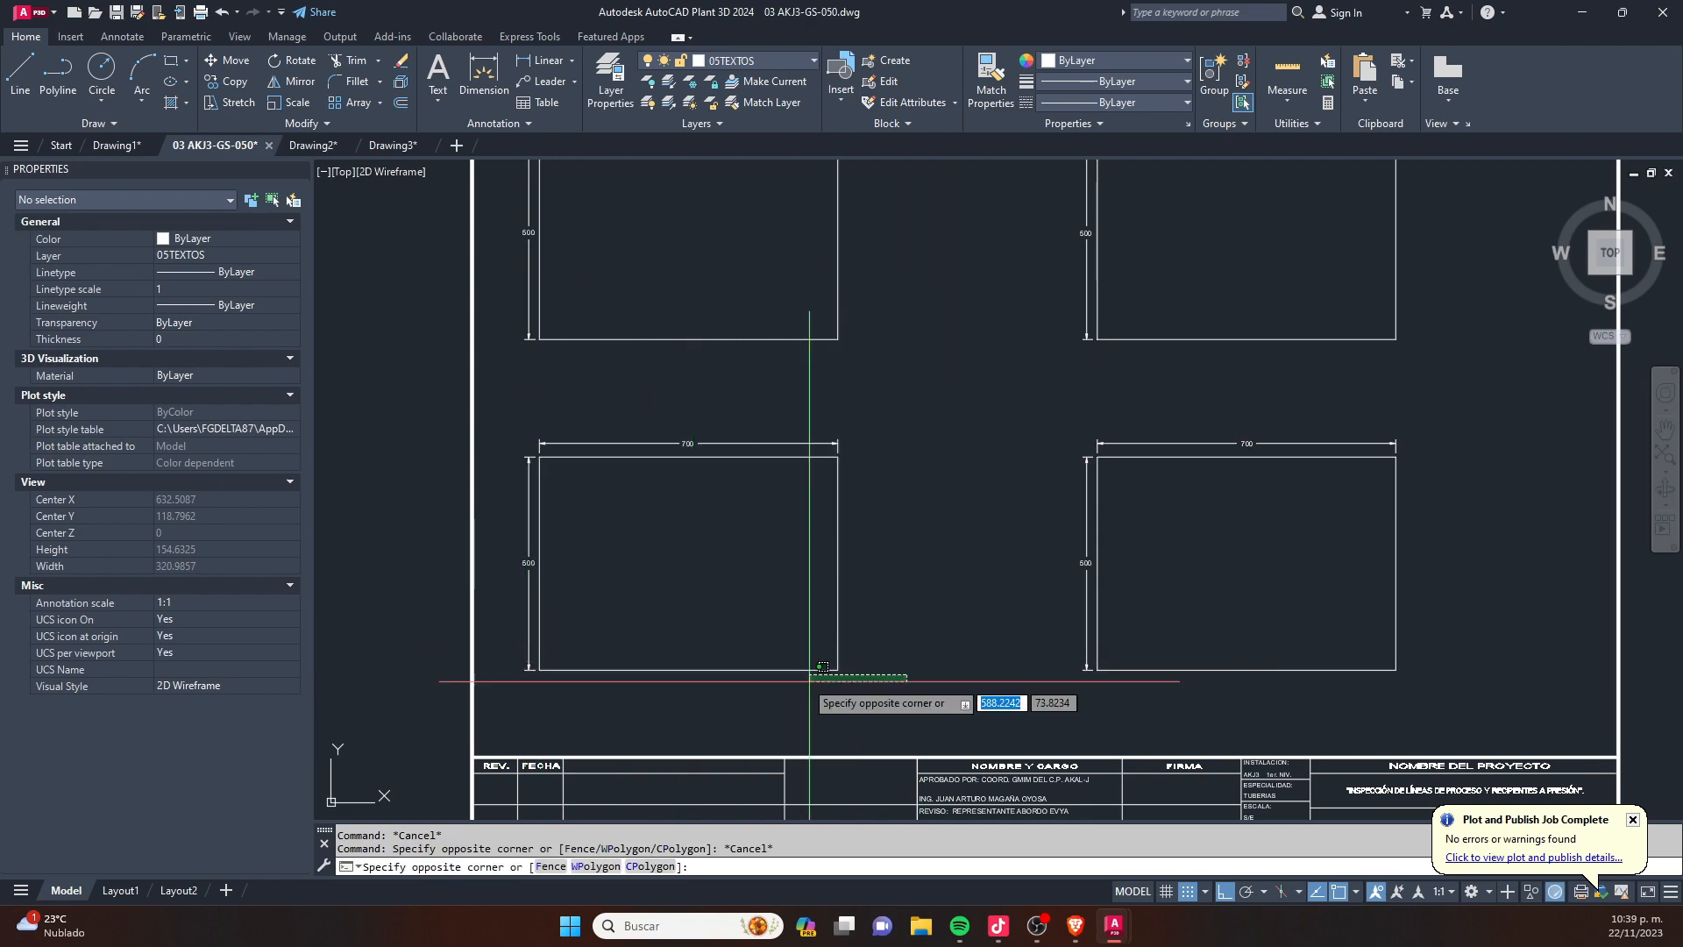
click(749, 562)
scroll(558, 492, up, 2)
click(526, 481)
click(579, 435)
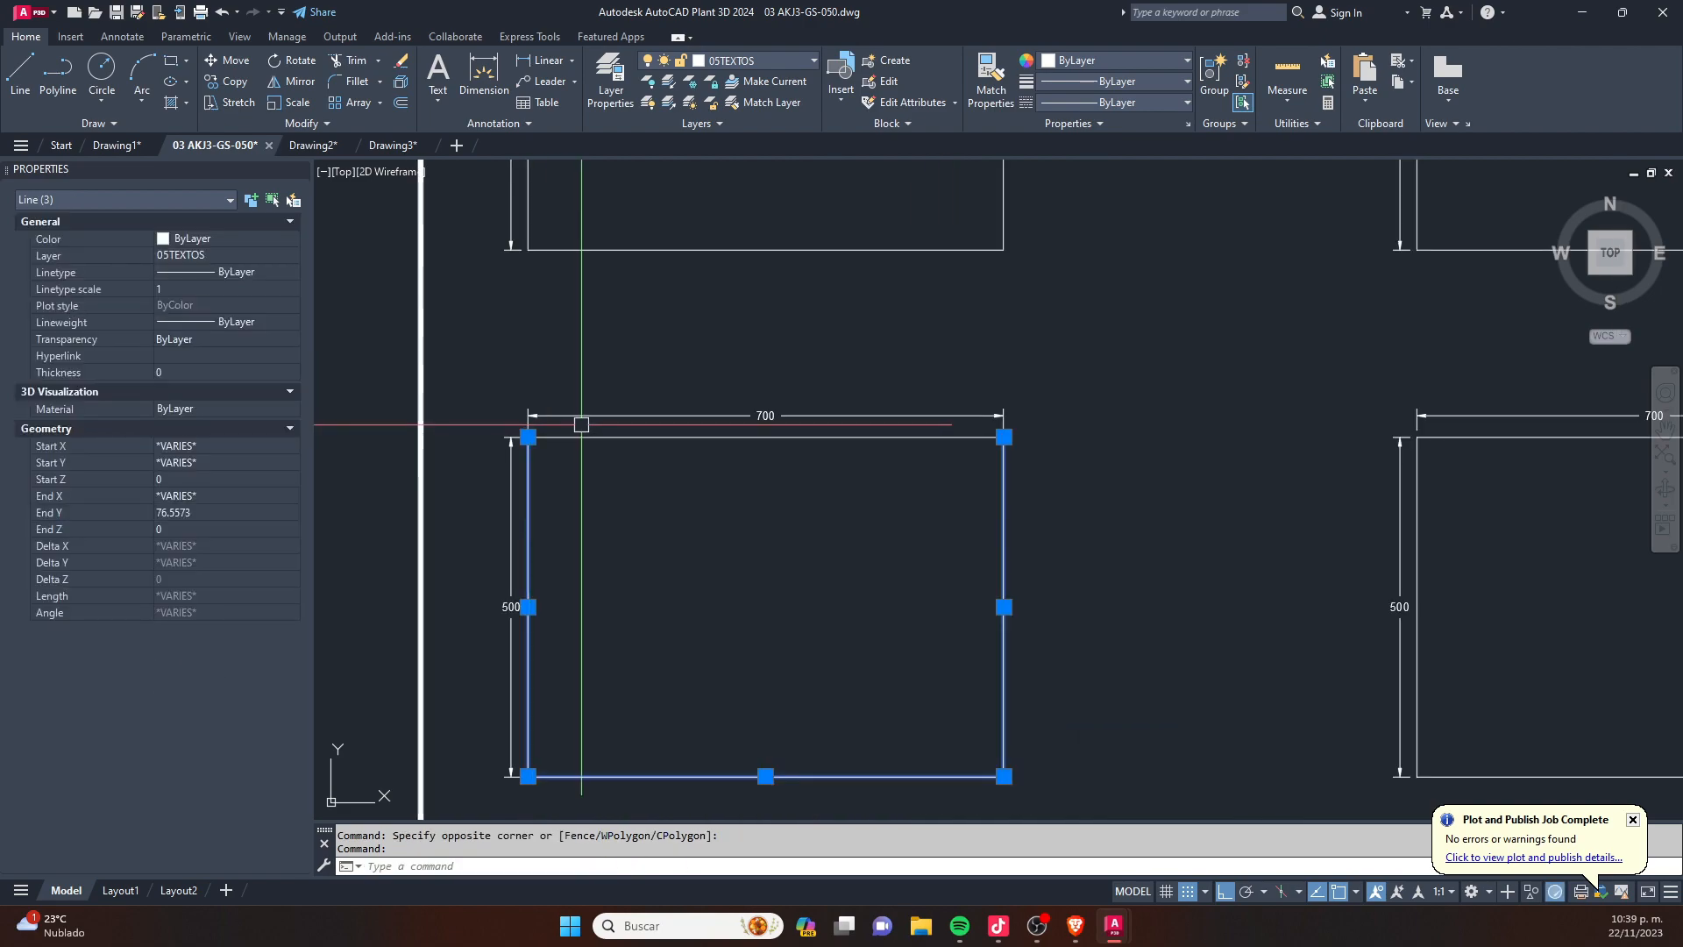
text(1)
key(space)
- Change the four lines of the sheet's lower-right rectangle to colour 2 (yellow), leaving out its dimensions
scroll(579, 457, down, 2)
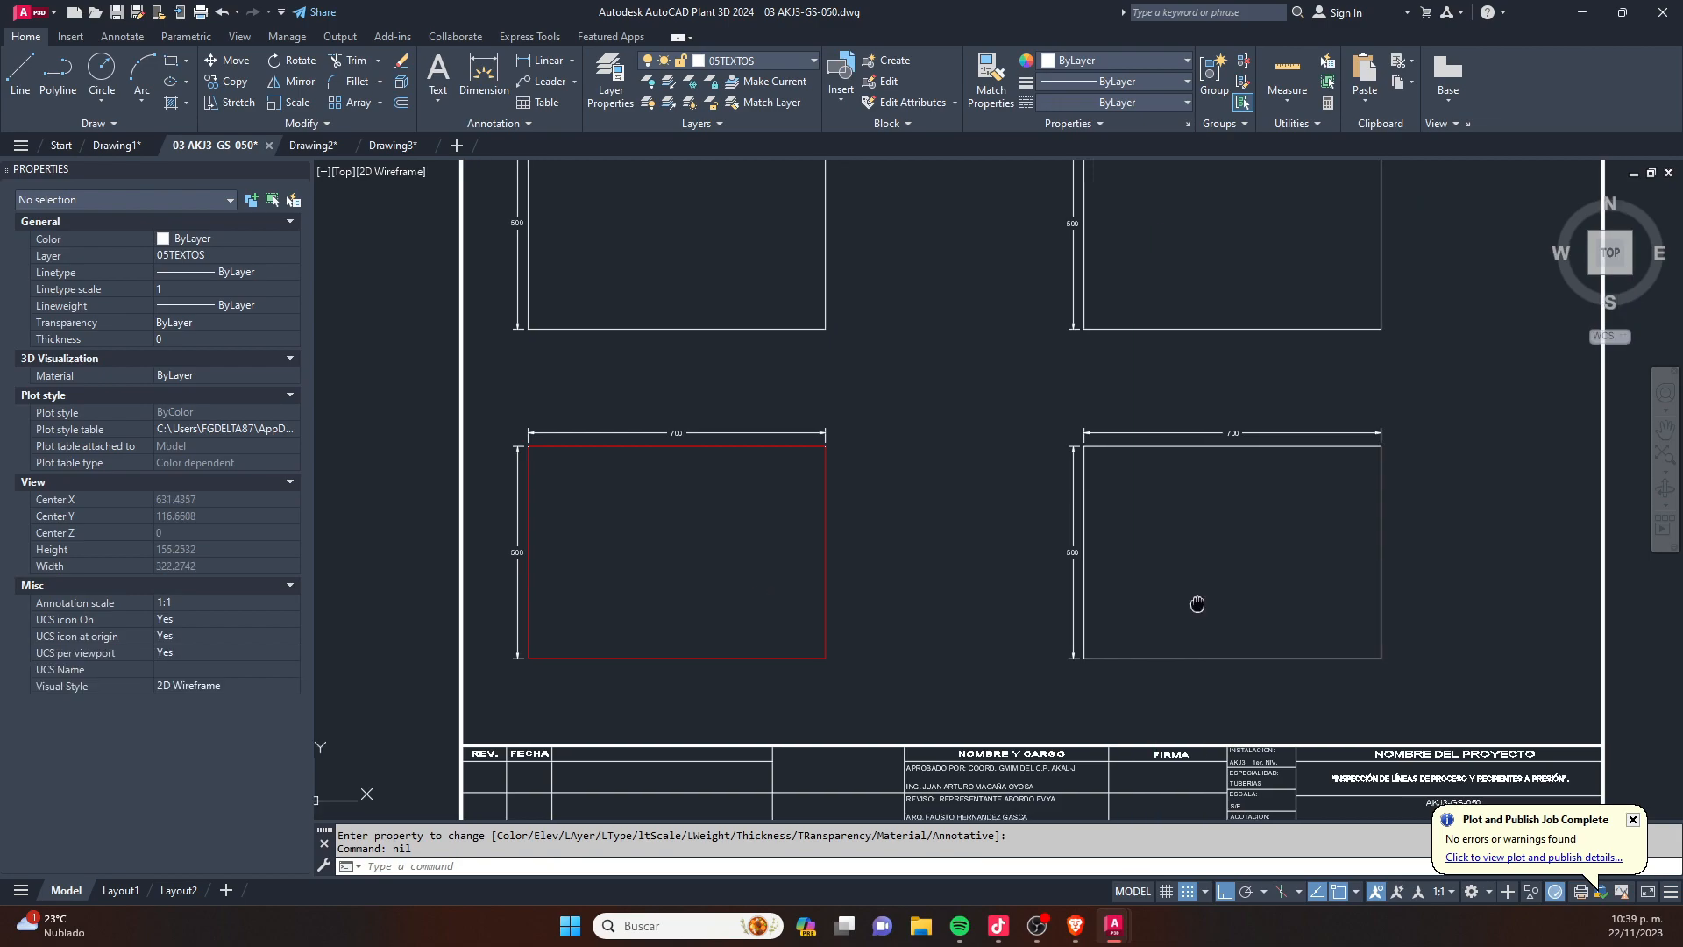
middle_drag(1229, 602, 998, 559)
click(1217, 654)
click(1037, 494)
scroll(889, 381, up, 2)
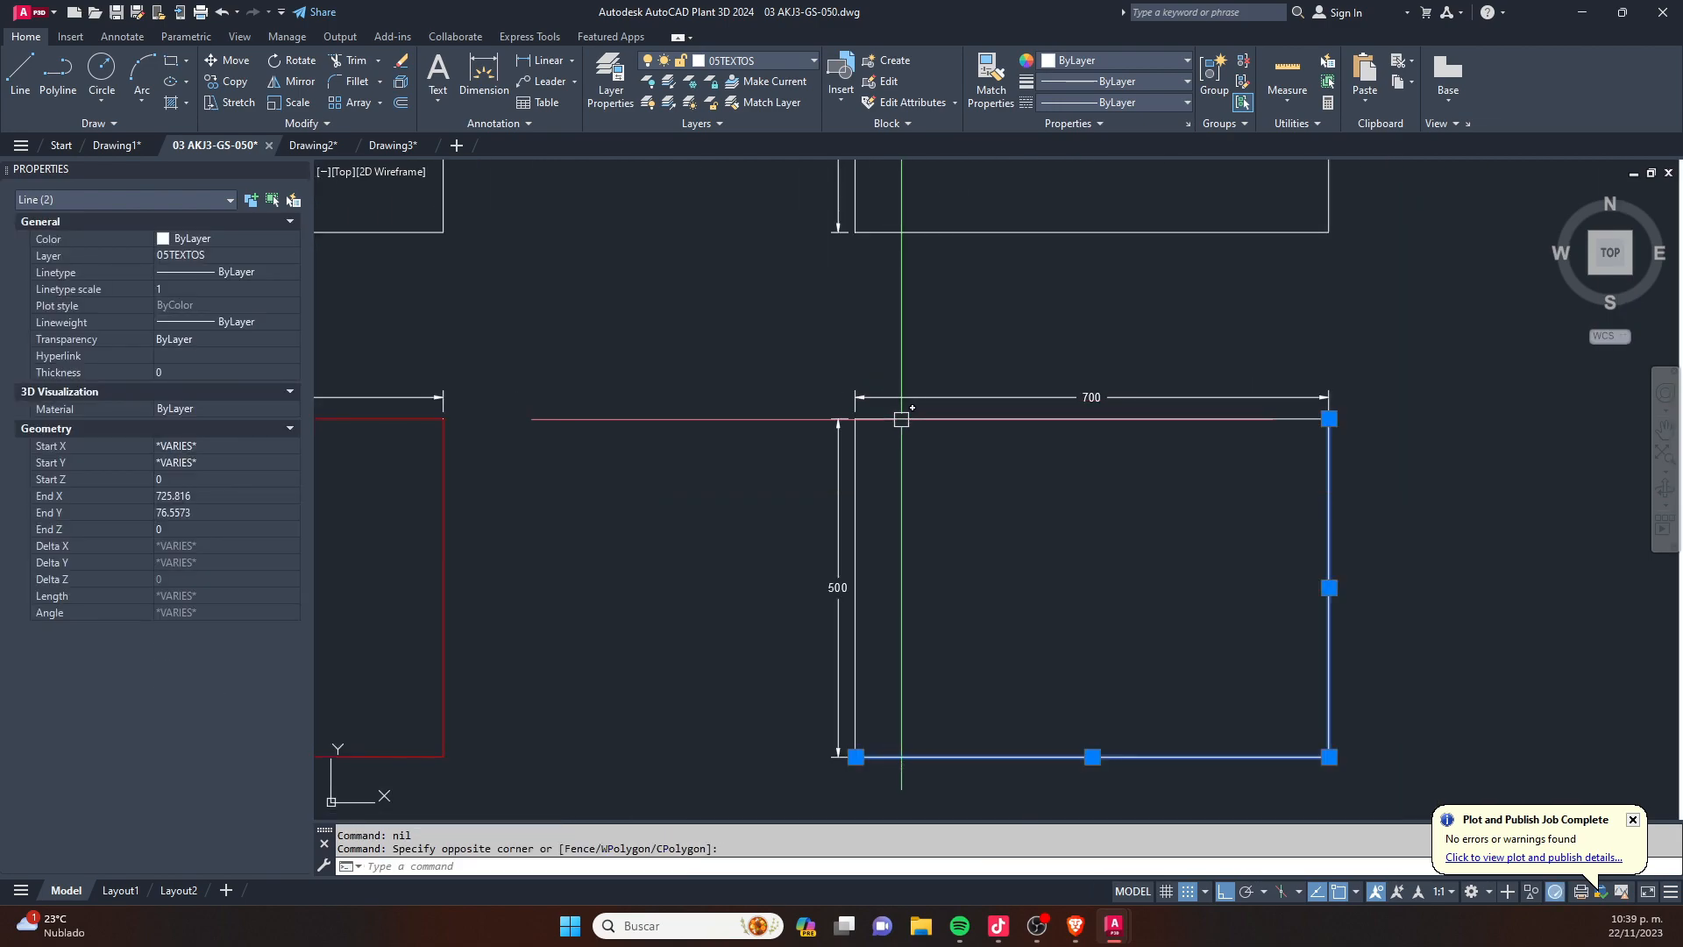
click(901, 418)
click(855, 471)
text(2)
key(space)
- Change the four lines of the sheet's upper-right rectangle to colour 3 (green), leaving out its dimensions
scroll(961, 480, down, 2)
middle_drag(1025, 304, 921, 551)
click(1154, 590)
click(976, 466)
scroll(833, 363, up, 4)
click(782, 341)
click(740, 439)
click(691, 425)
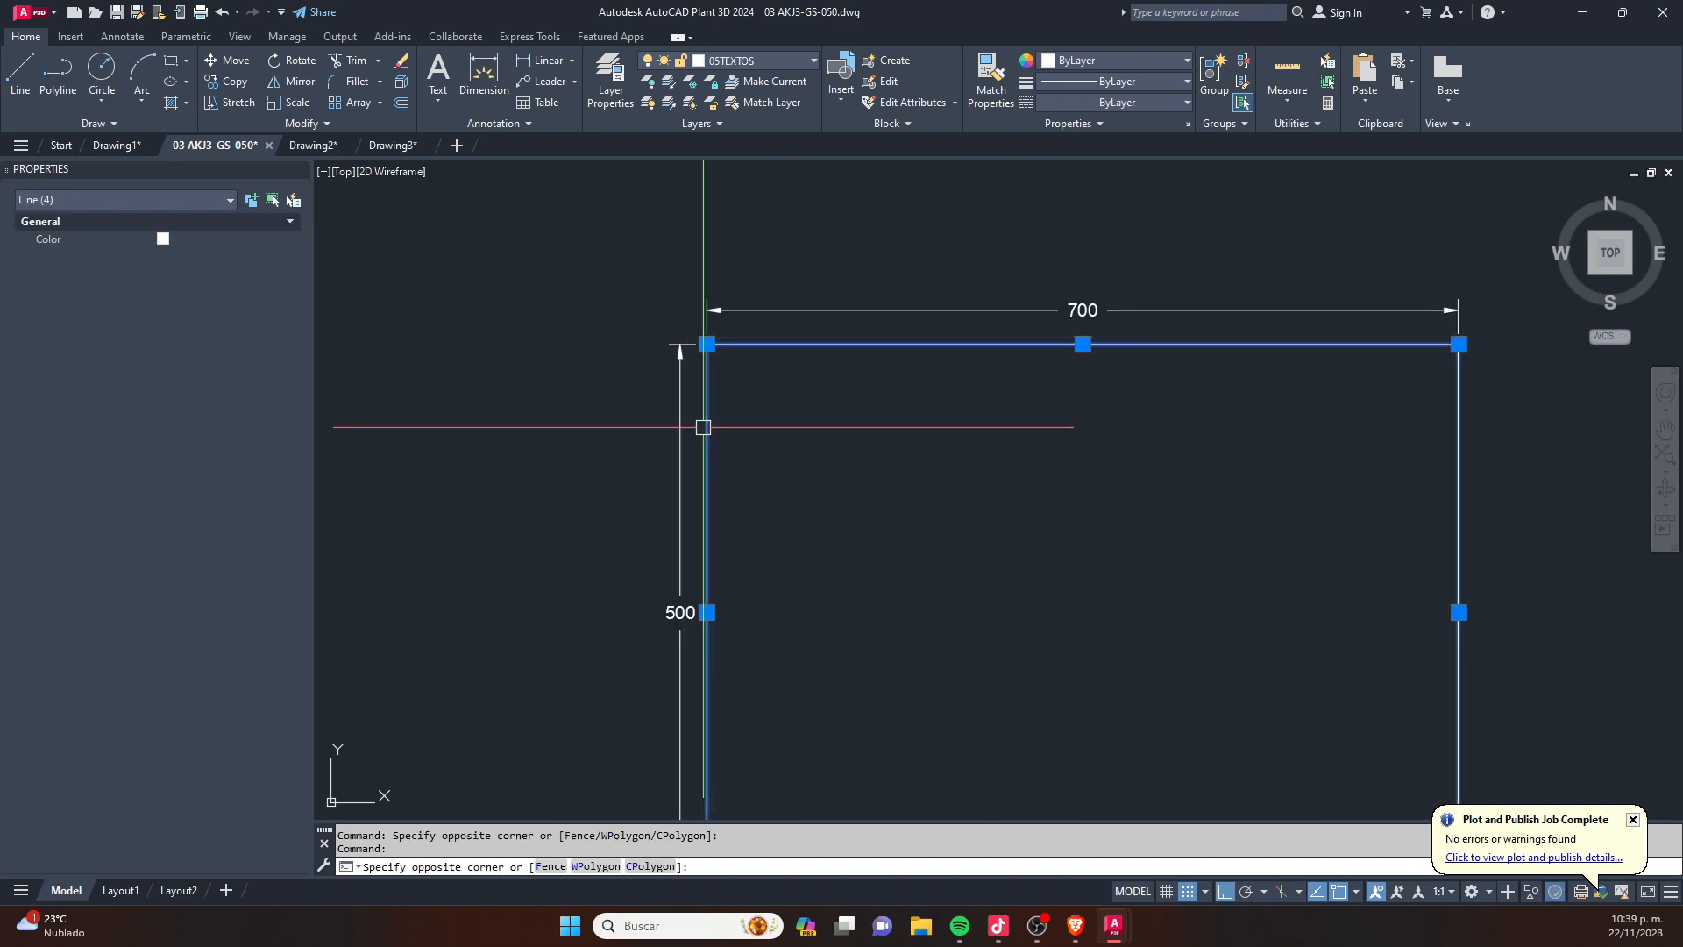
text(3)
key(space)
- Change the four lines of the sheet's upper-left rectangle to colour 4 (cyan), leaving out its dimensions
scroll(1222, 417, down, 4)
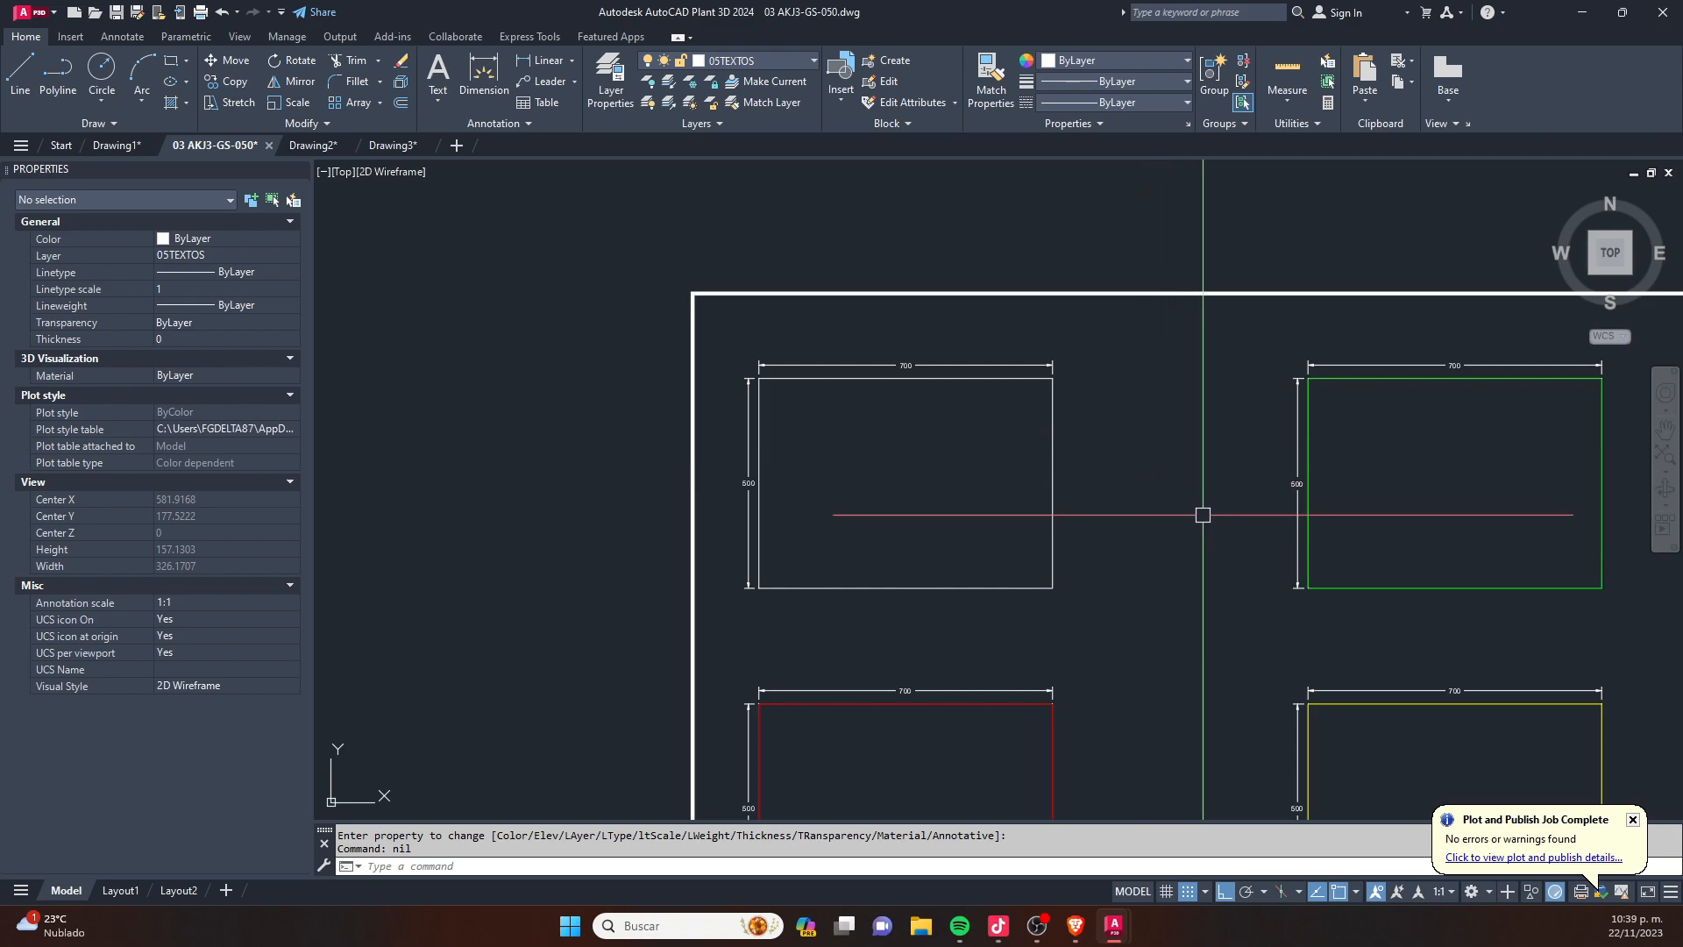
click(1145, 589)
click(924, 492)
scroll(759, 354, up, 4)
click(766, 420)
text(4)
key(space)
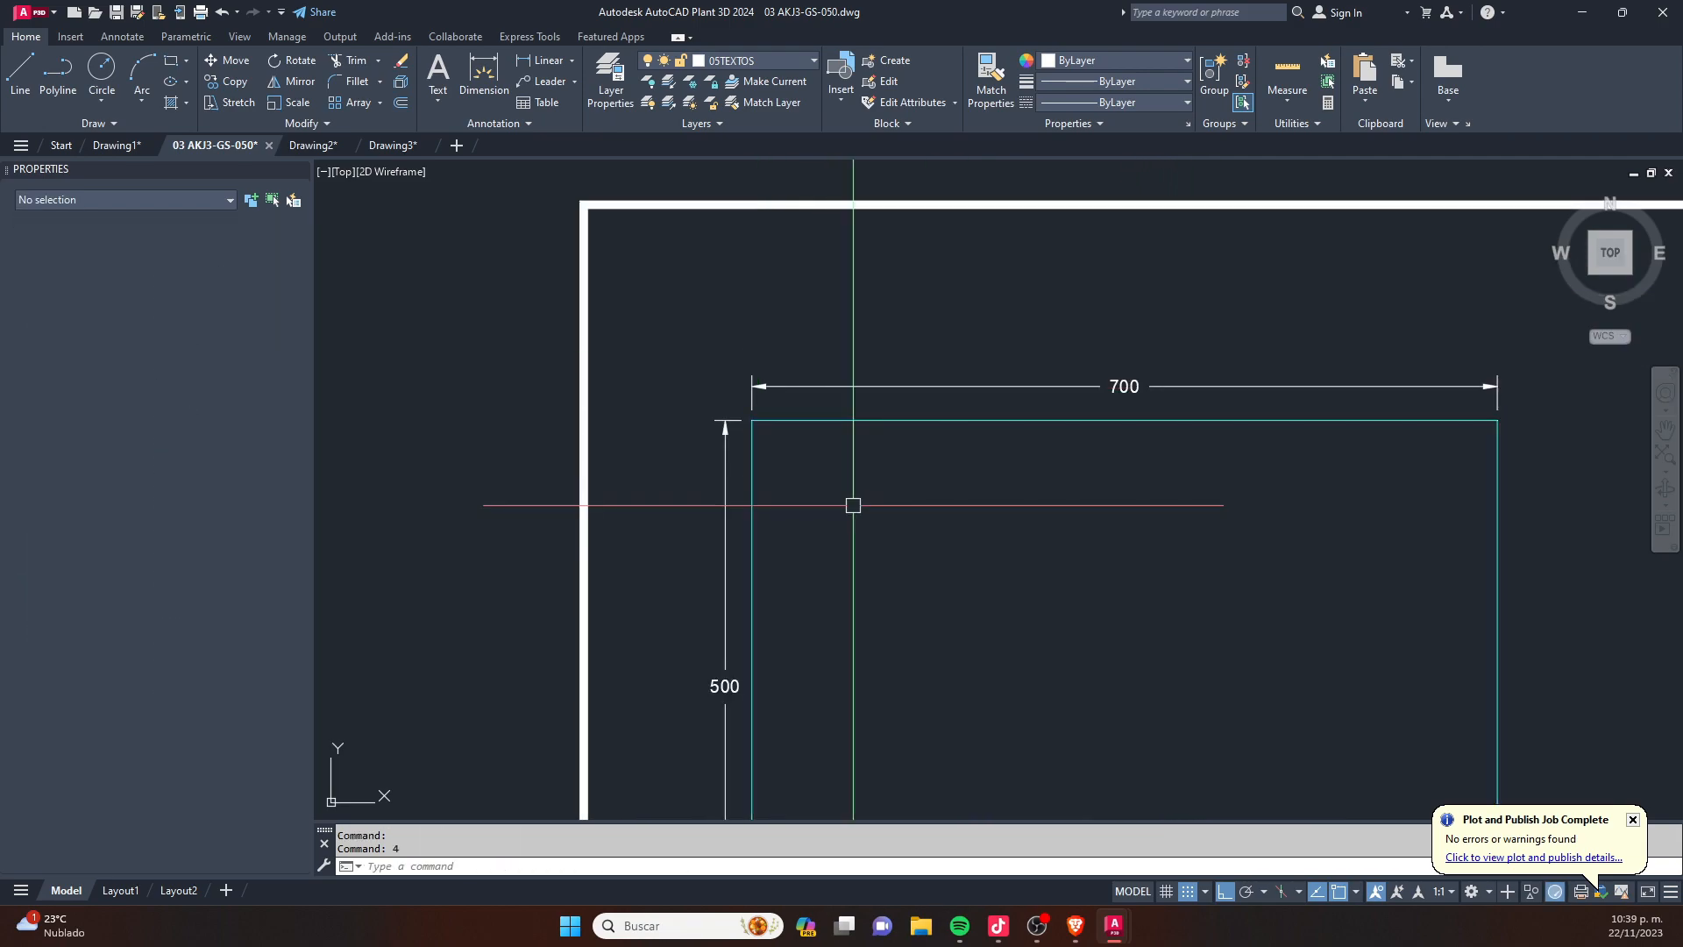
- Start plotting the model and choose AutoCAD PDF (High Quality Print).pc3 as the plotter
scroll(910, 415, down, 4)
scroll(910, 415, down, 3)
key(Escape)
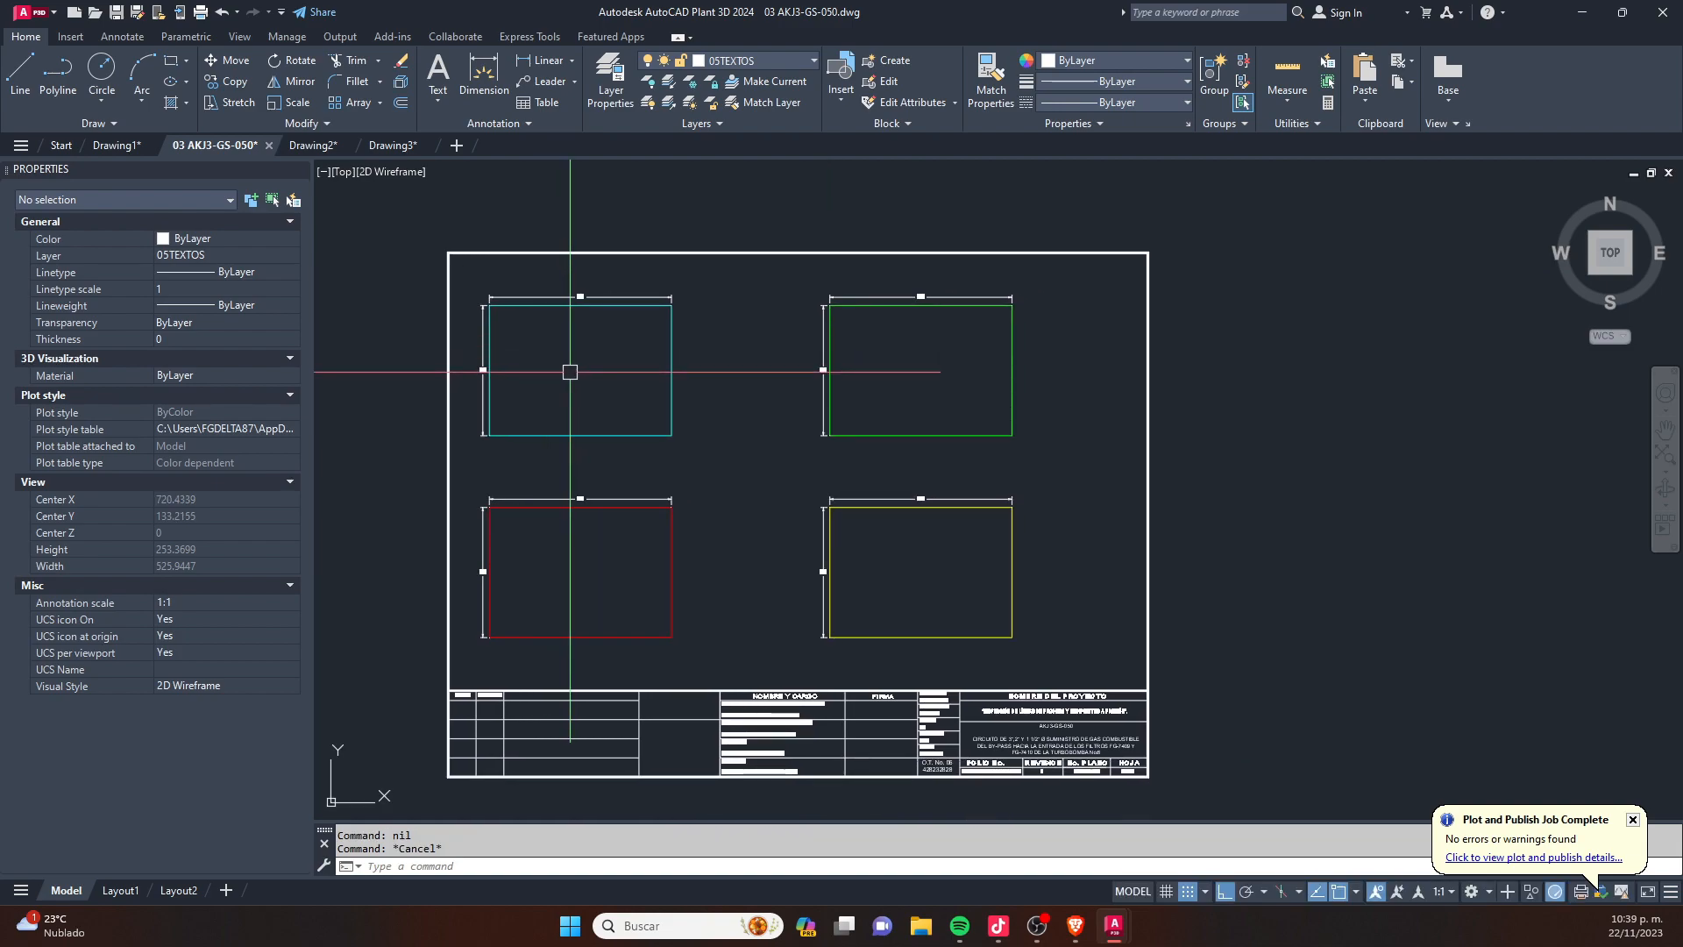
middle_drag(744, 475, 857, 434)
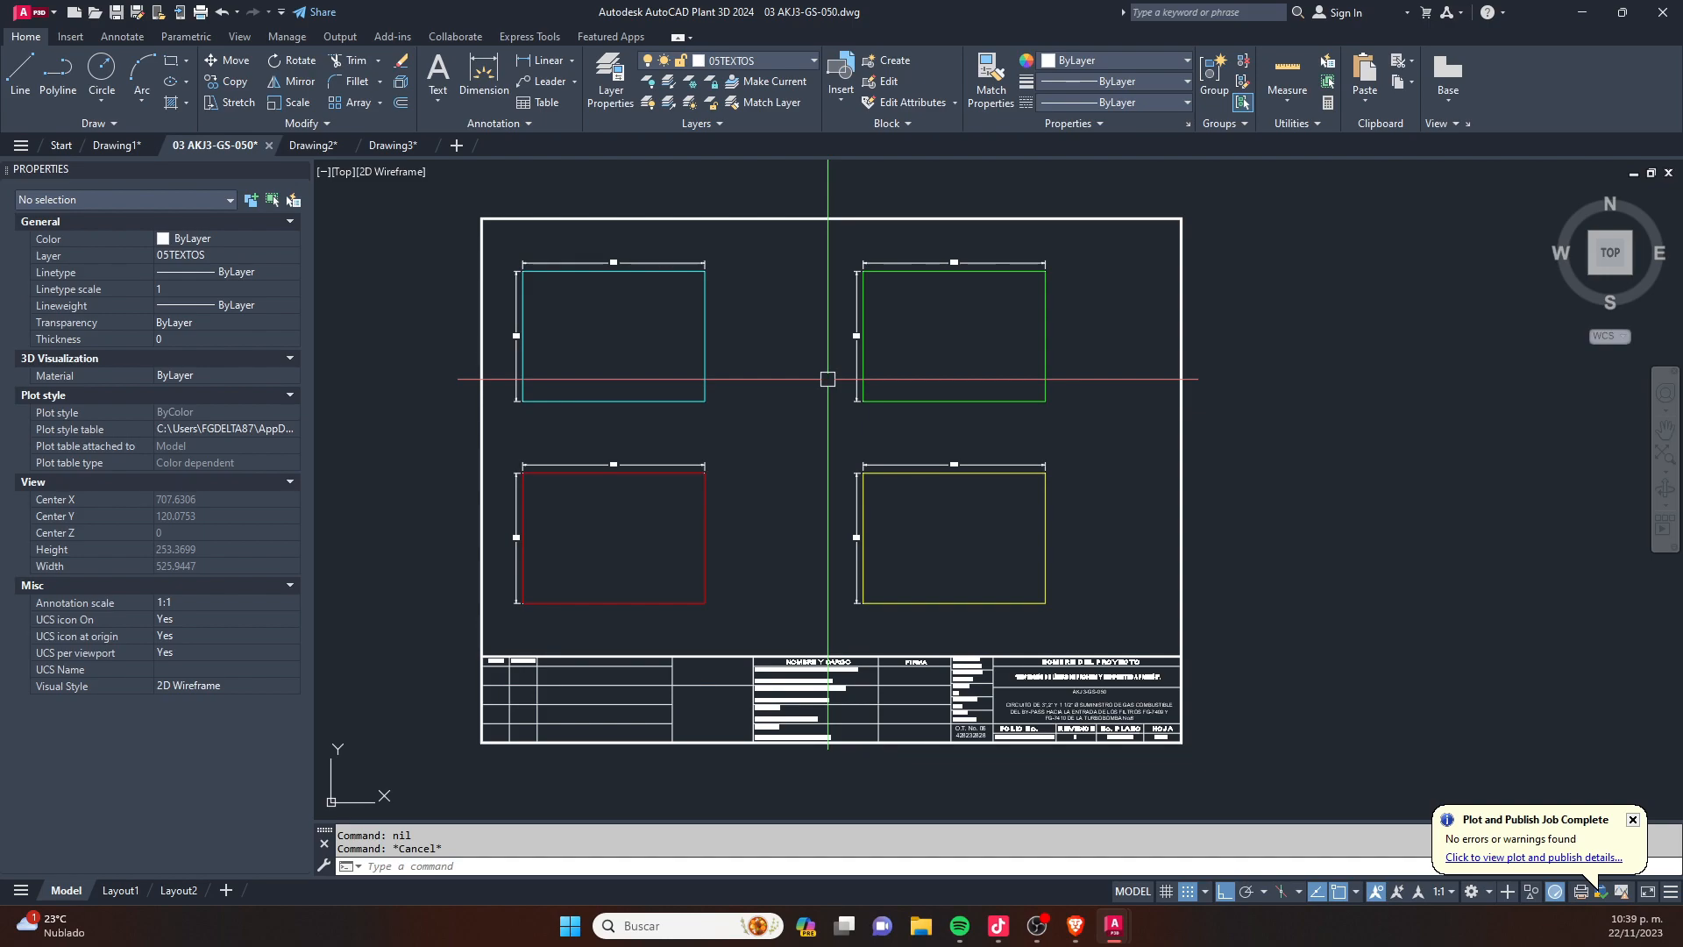
key(ctrl+p)
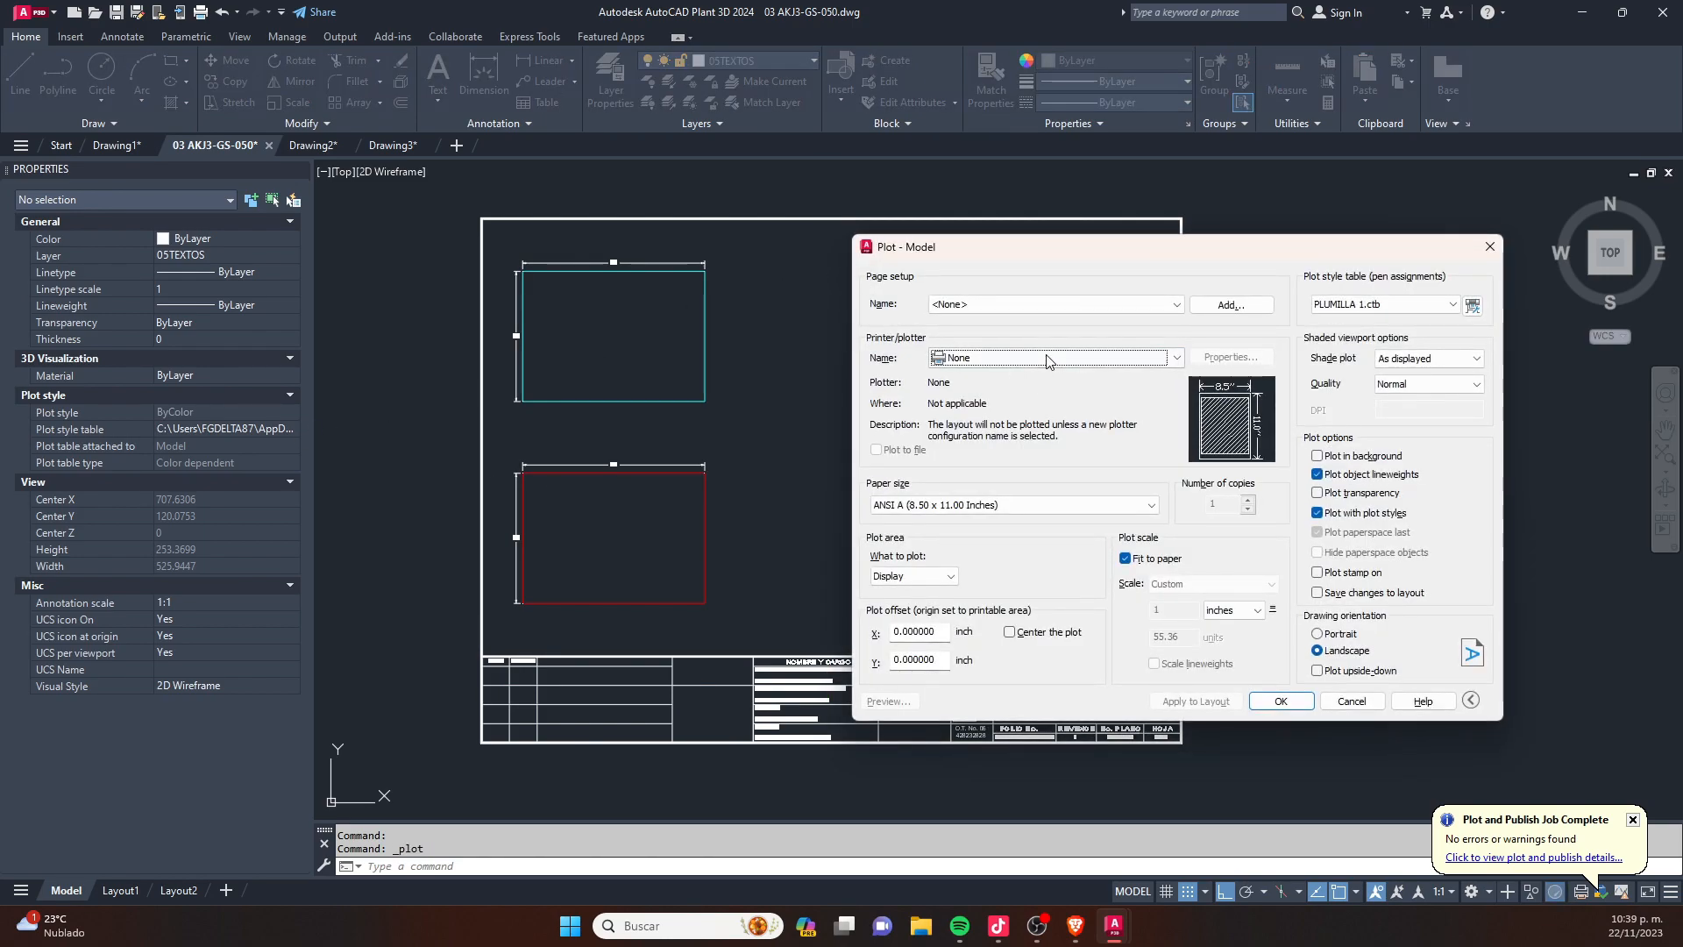
click(1022, 358)
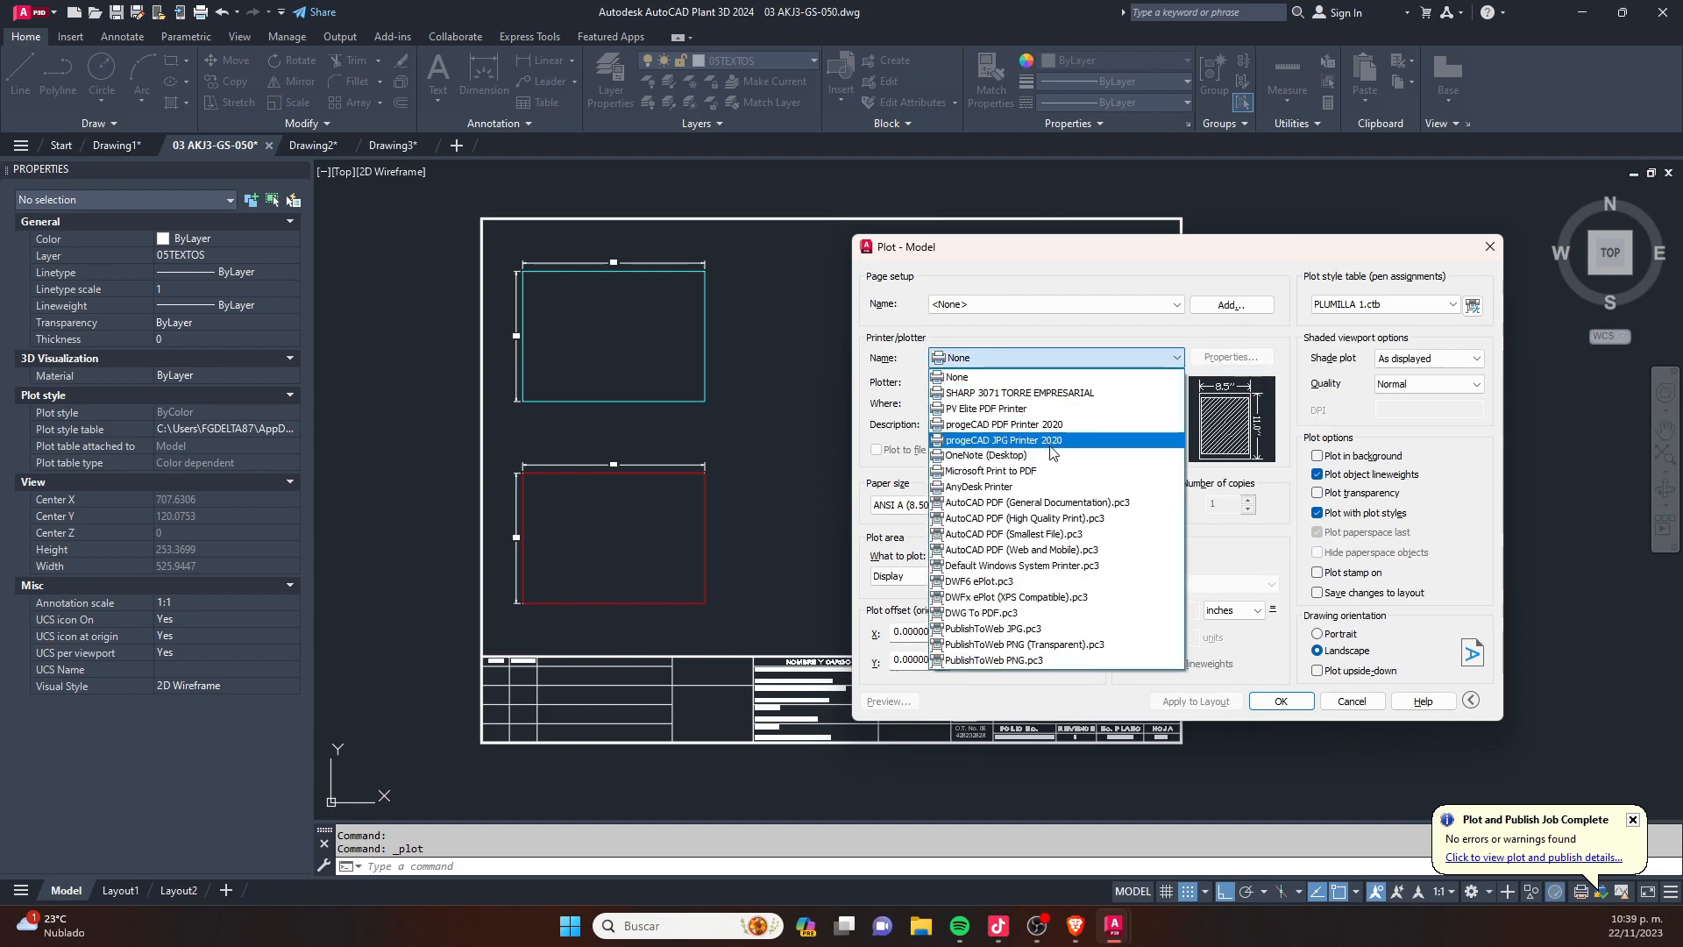
click(1068, 523)
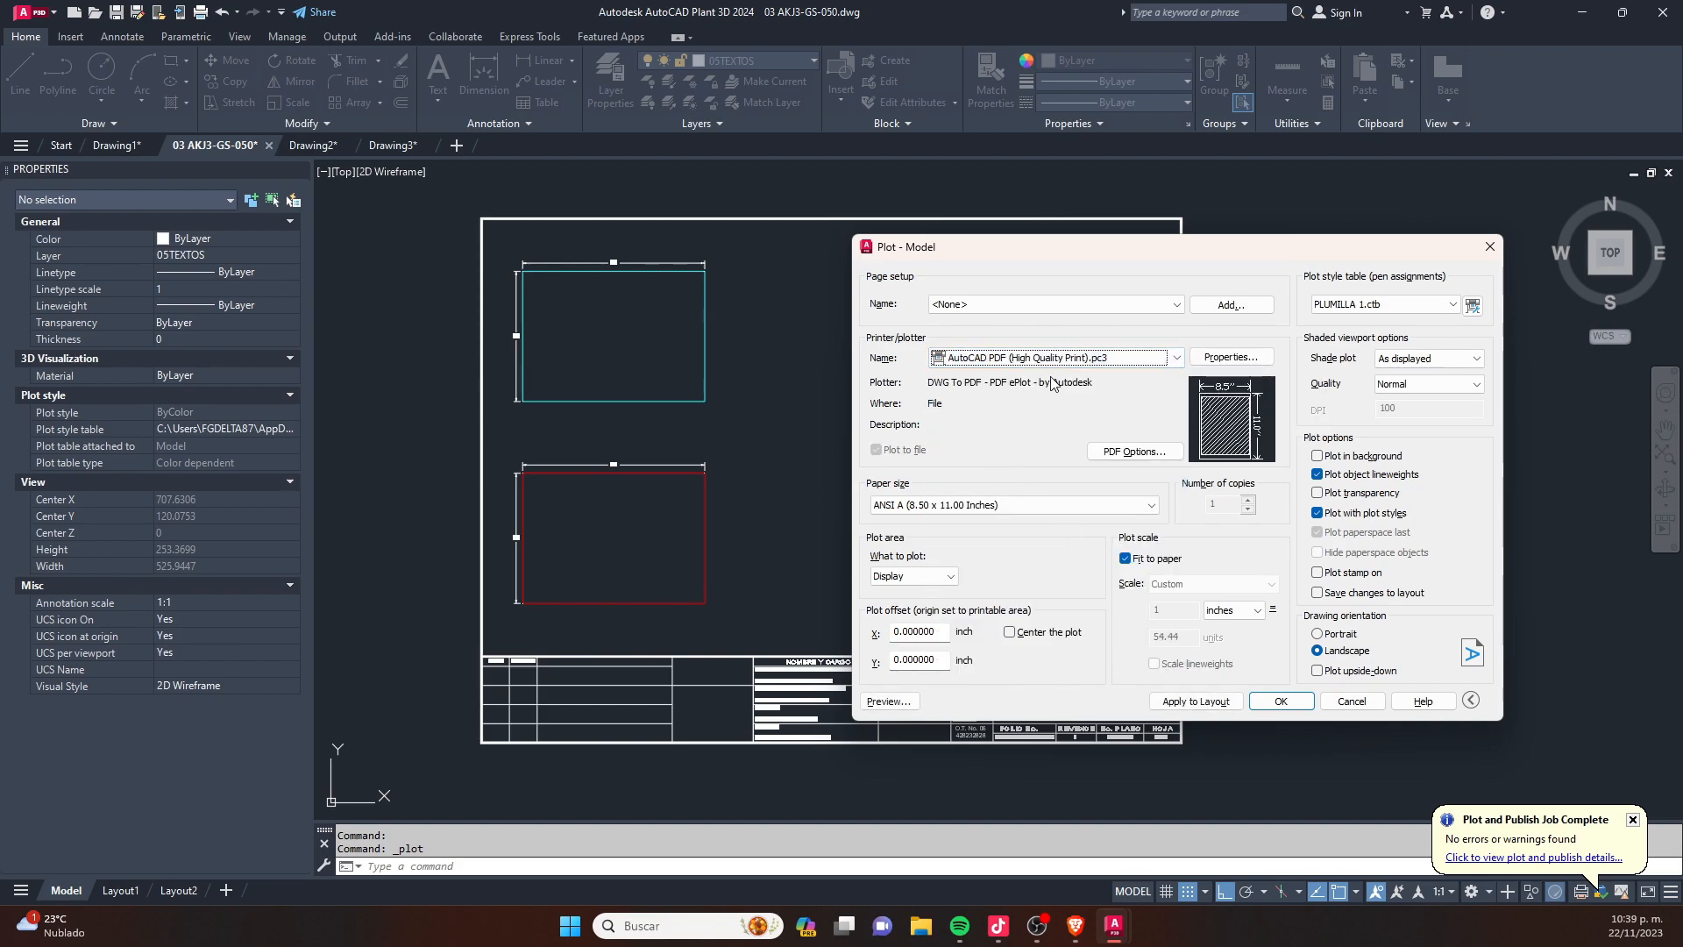
drag(1179, 259, 982, 234)
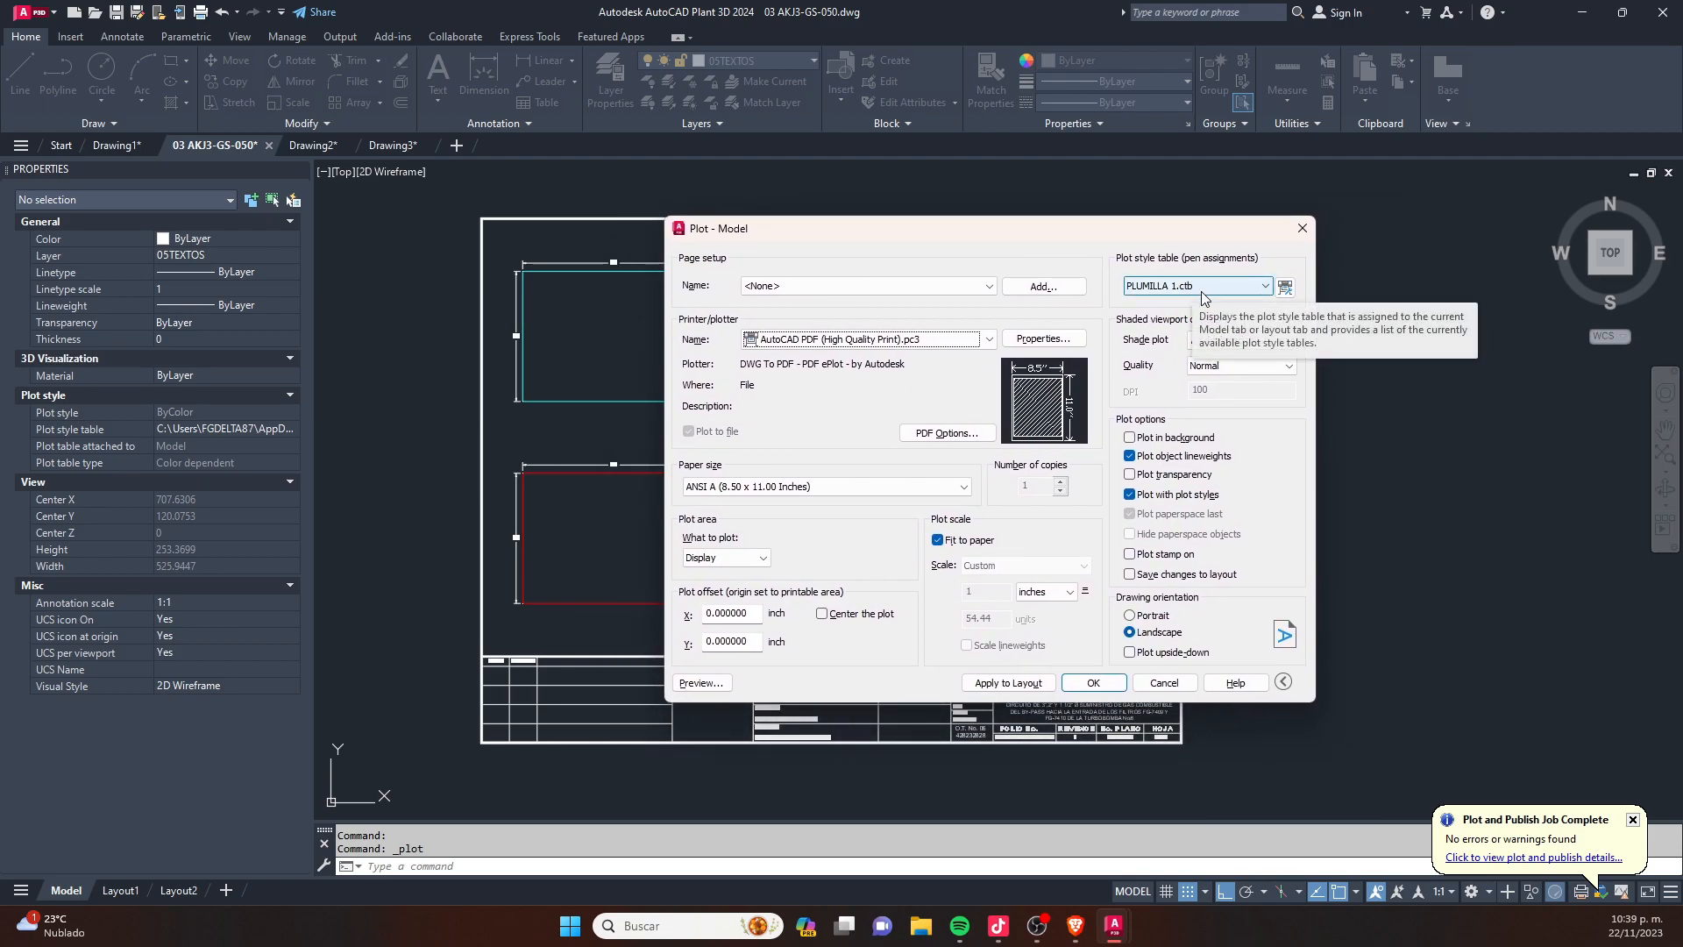
- Edit the PLUMILLA 1.ctb plot style table and set the lineweight of Color 1 to 0.3500 mm
click(1285, 286)
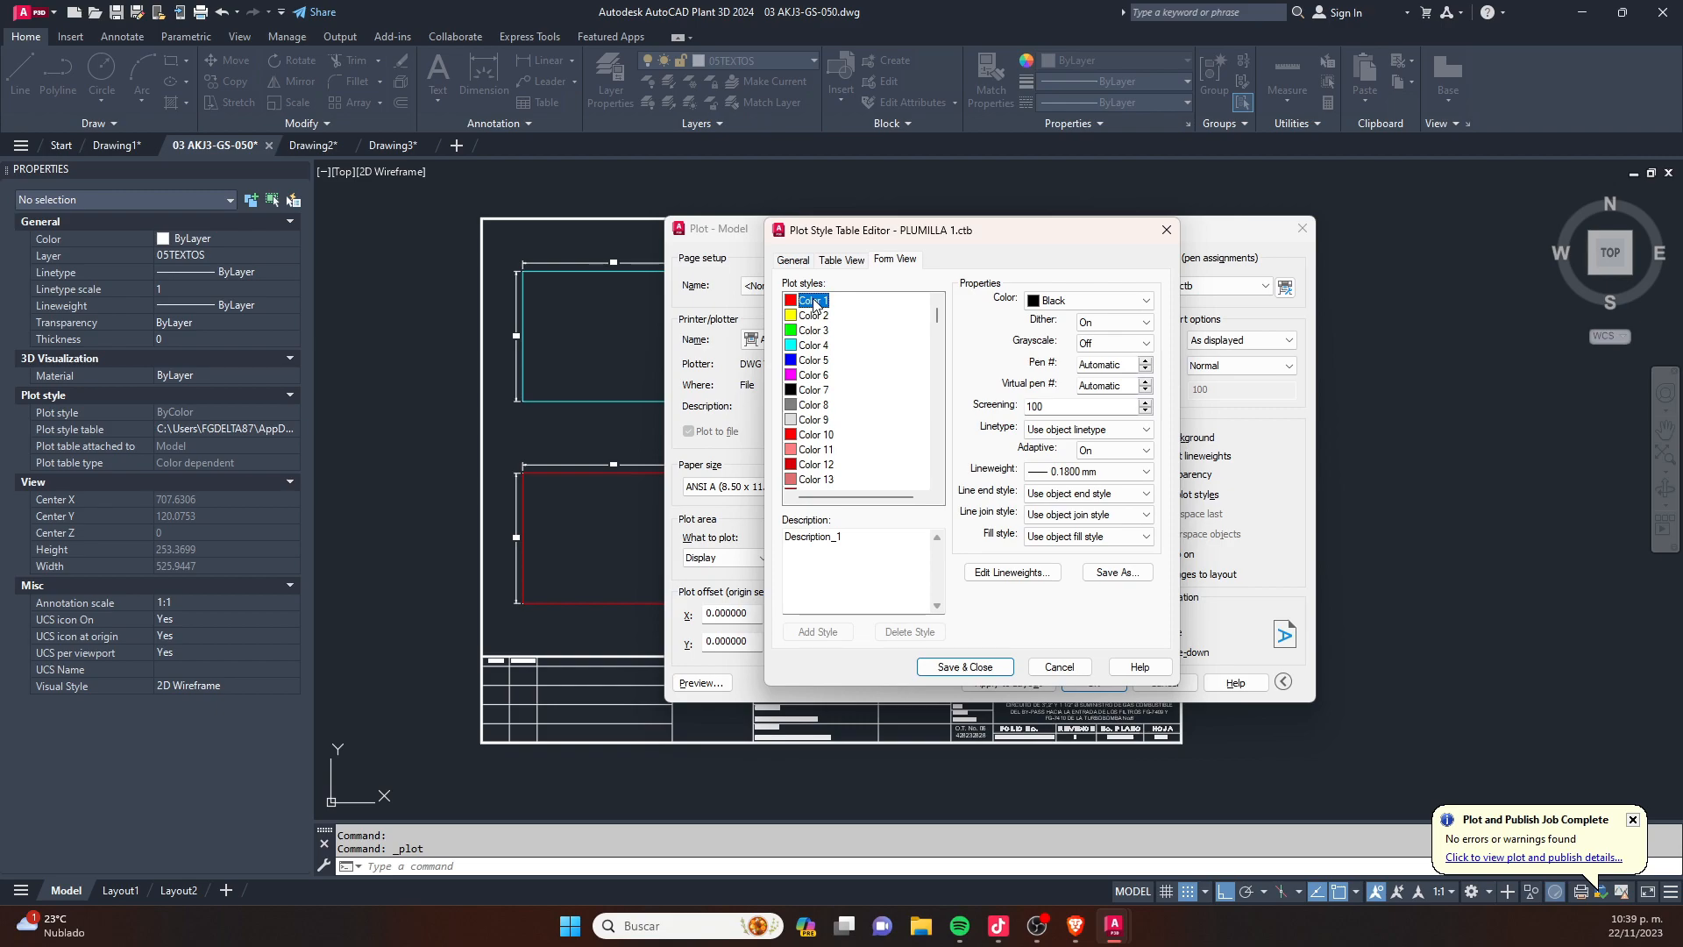
click(1092, 301)
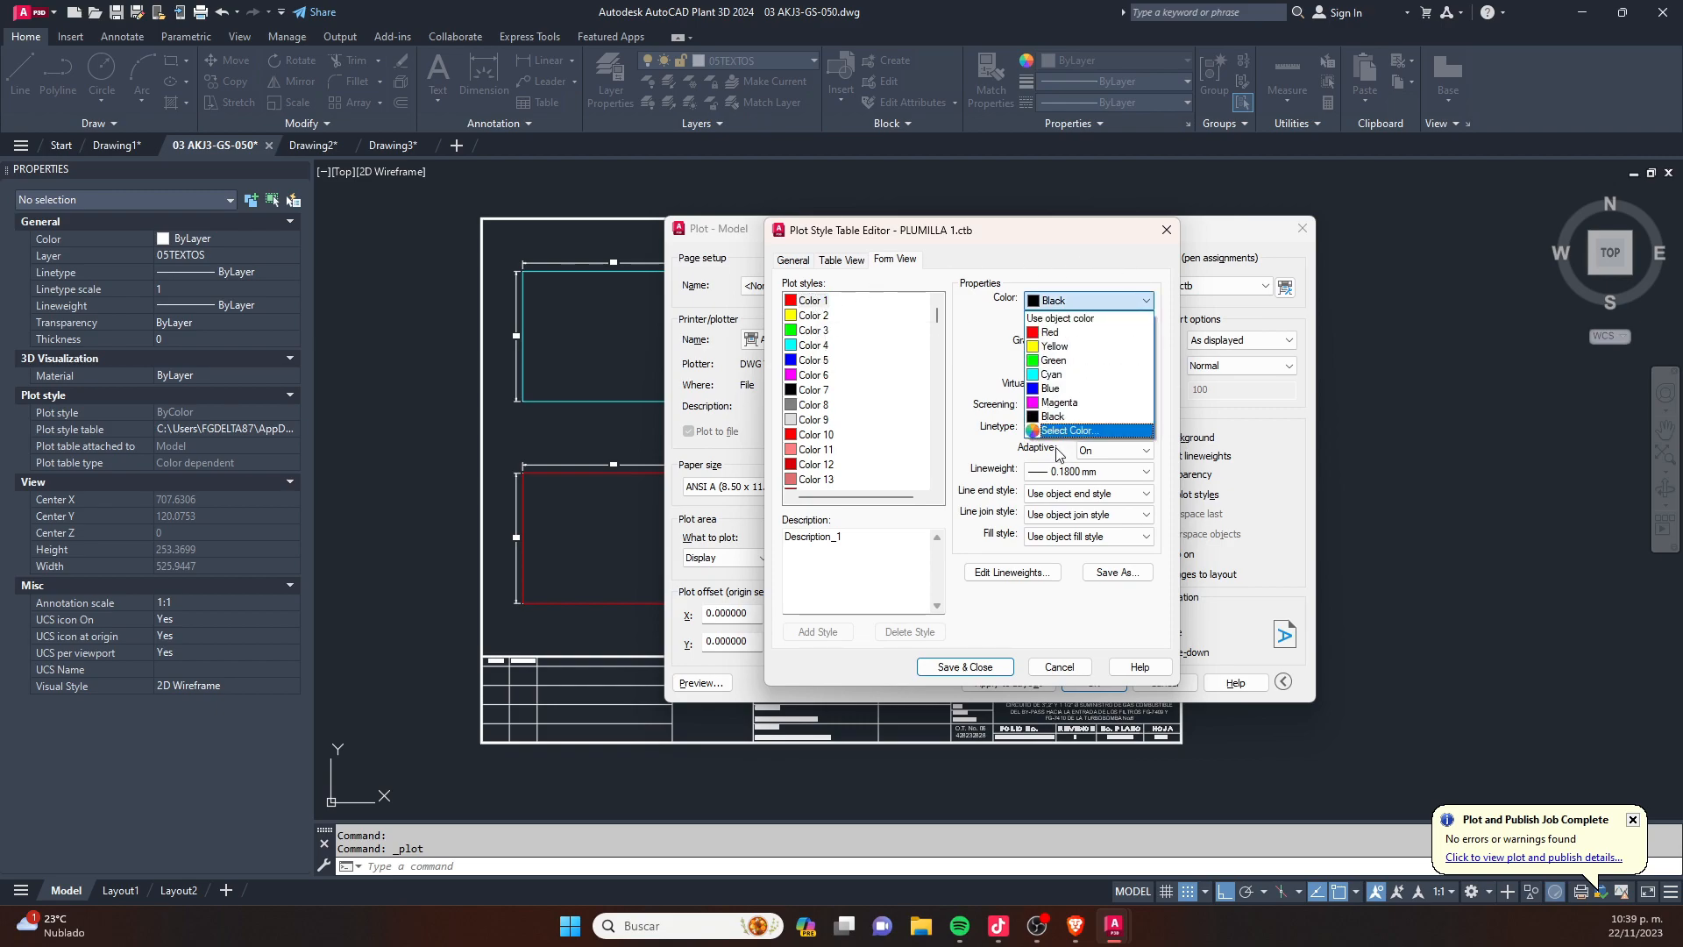
click(1054, 306)
click(1060, 298)
click(1060, 298)
click(1070, 471)
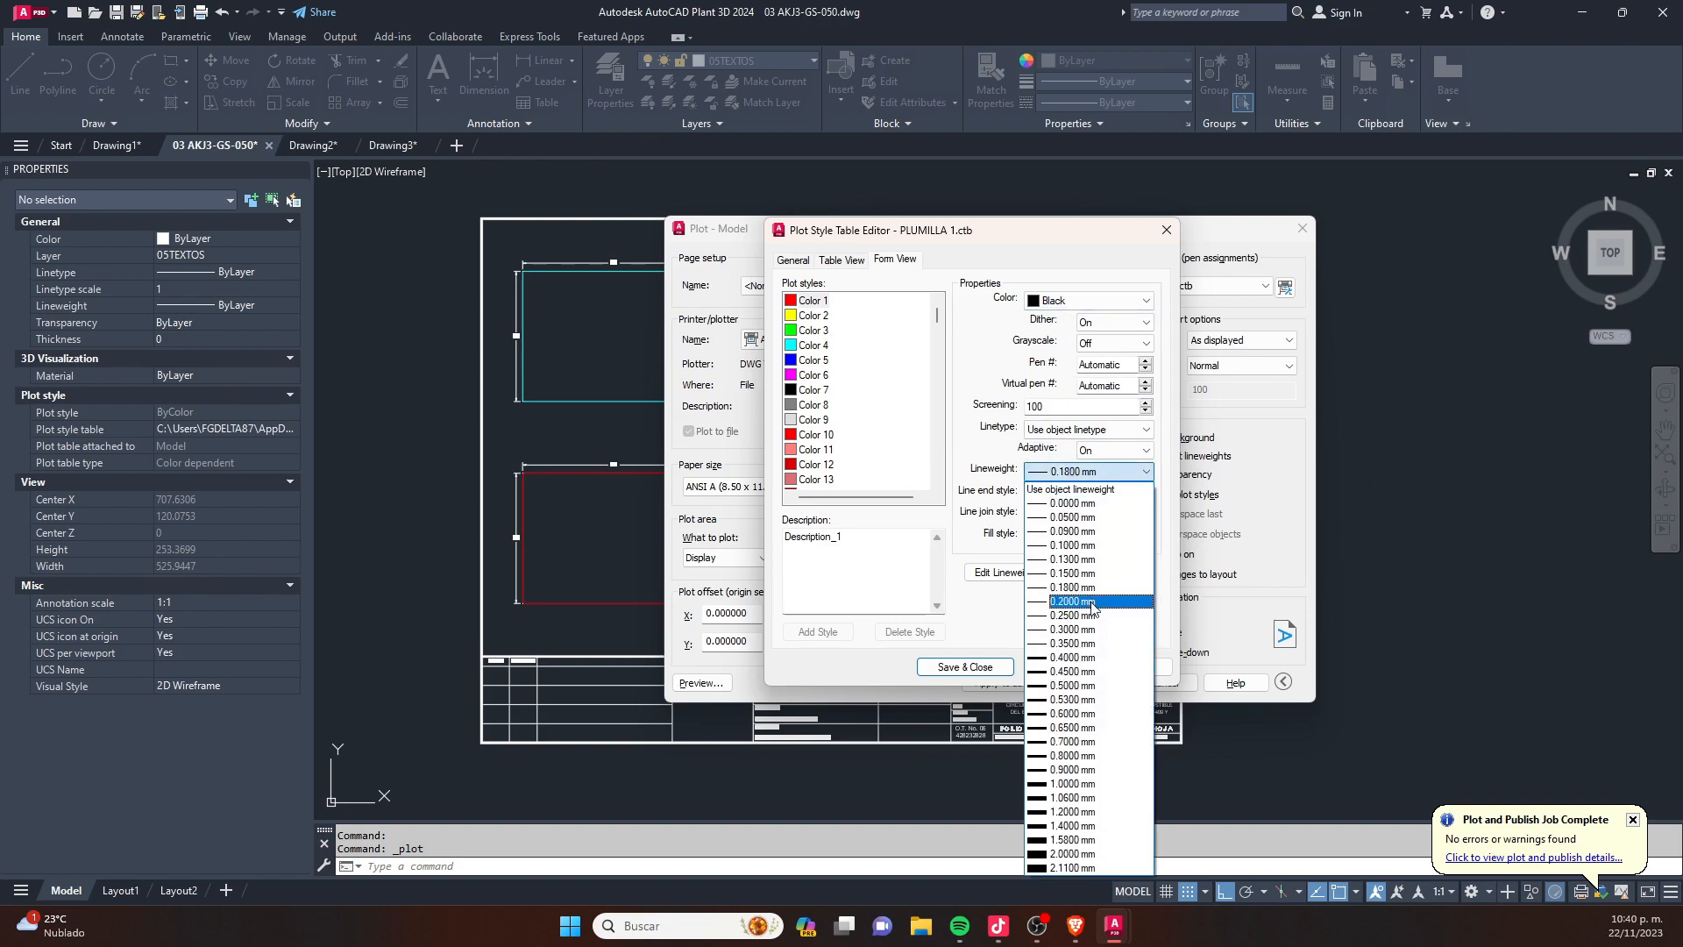
click(1086, 644)
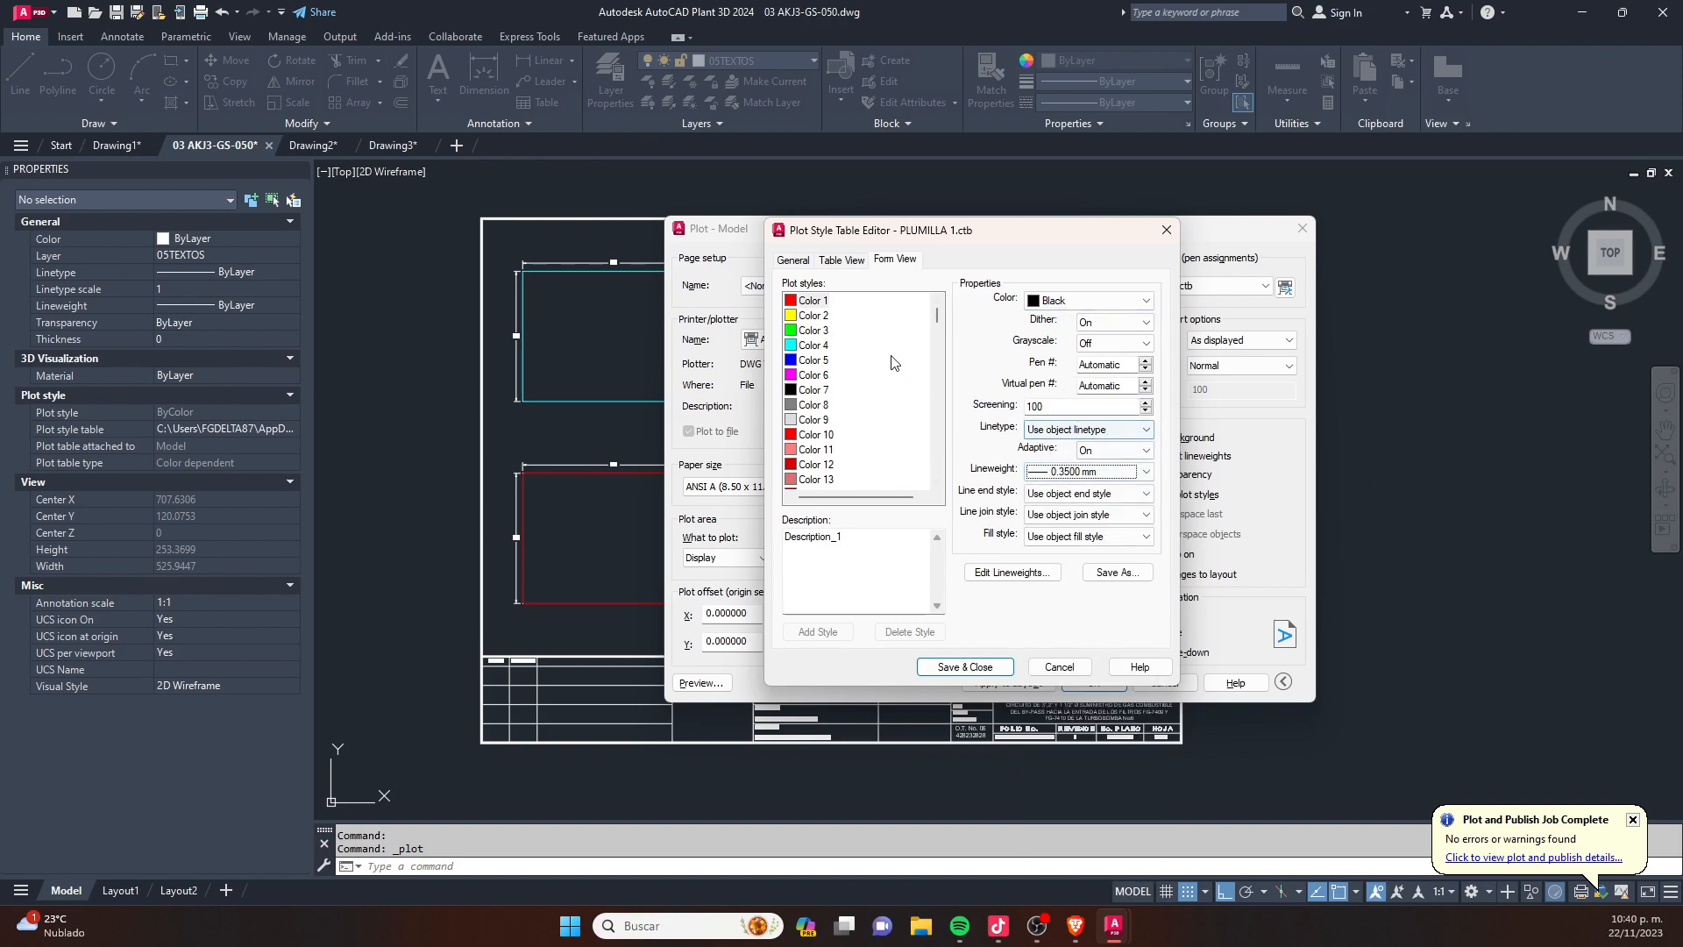
- Set plot style Color 2 to plot in Black with a lineweight of 0.3000 mm
click(857, 314)
click(1055, 301)
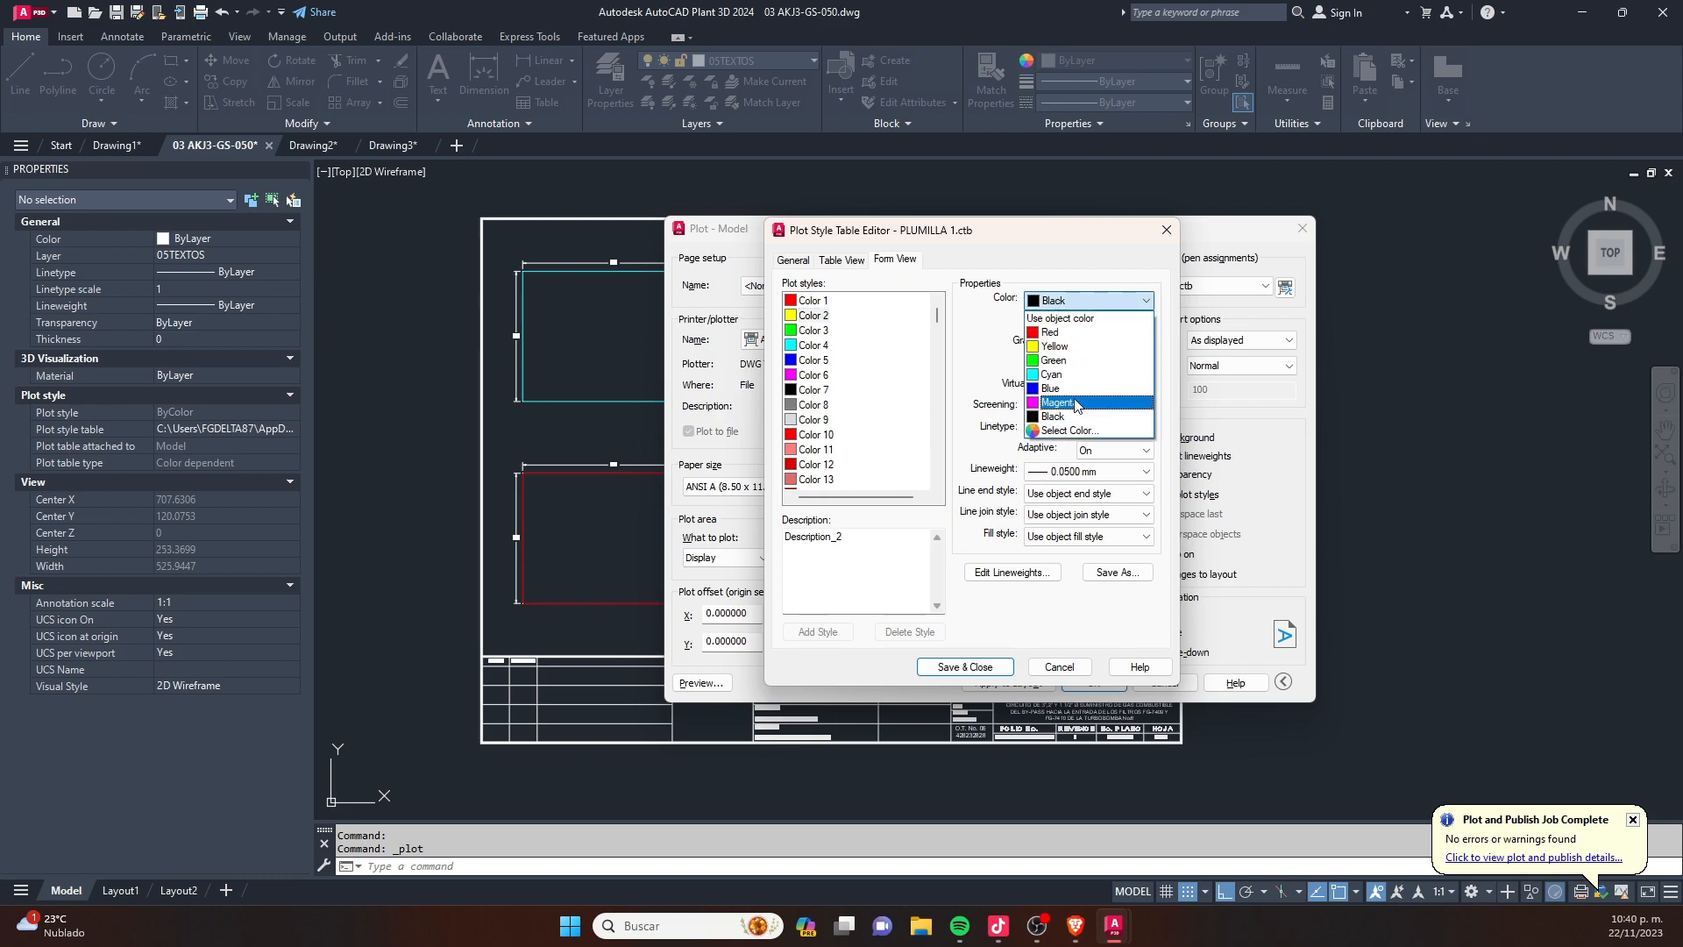
click(1076, 420)
click(1096, 472)
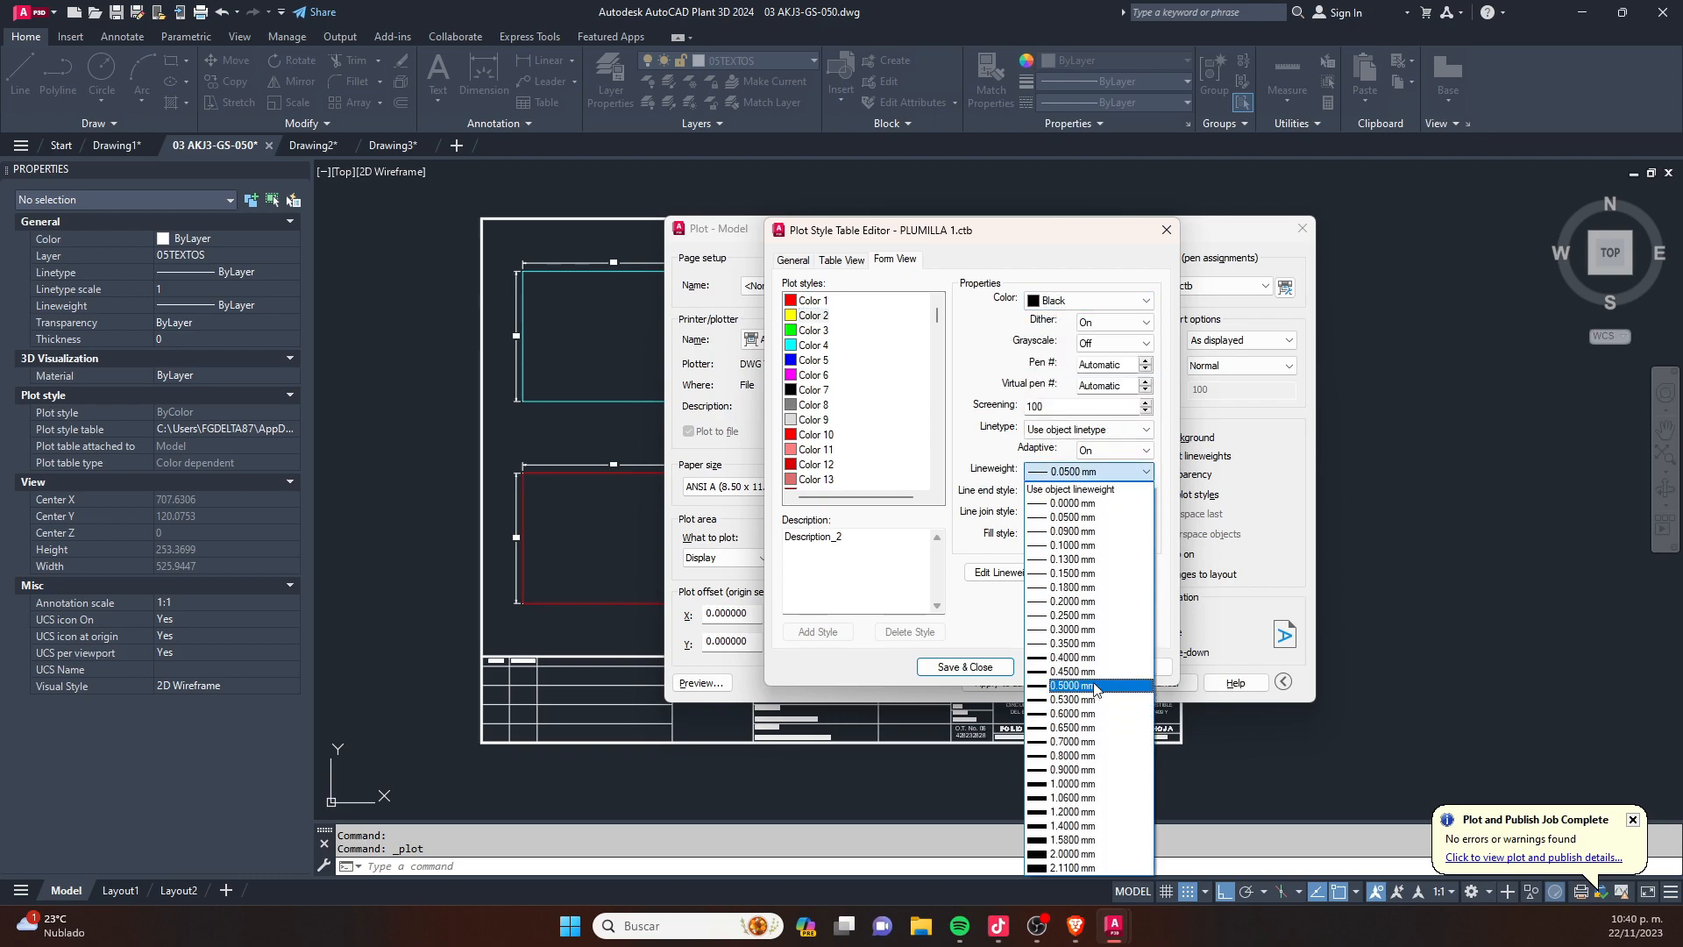
click(1075, 629)
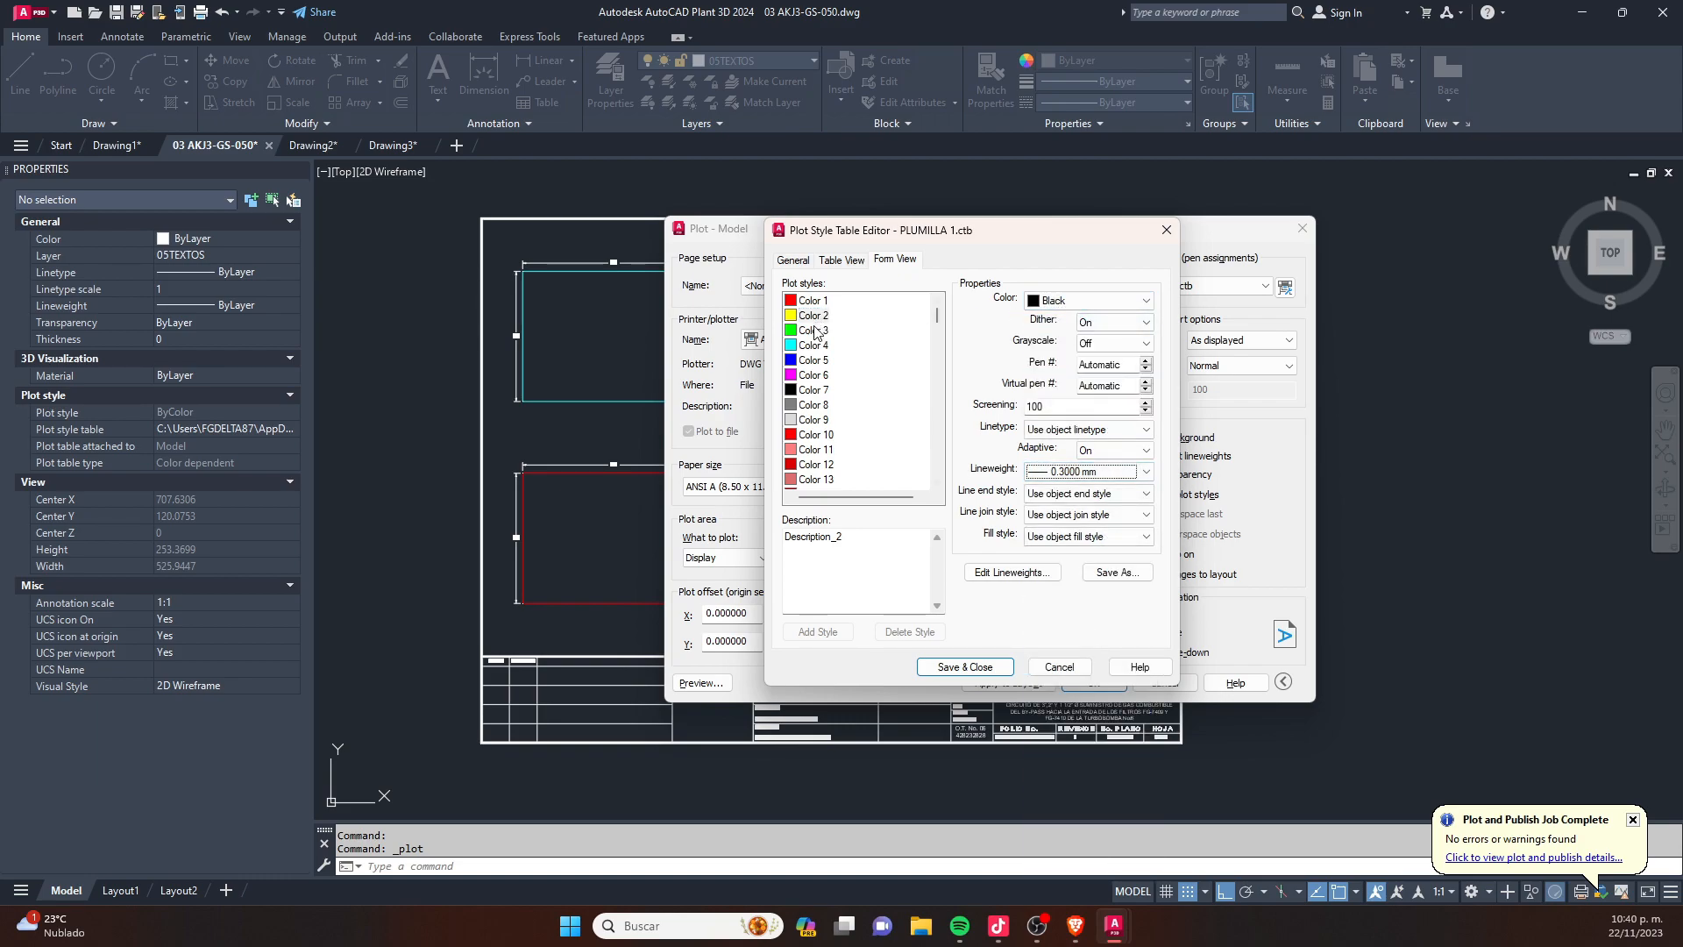
- Set plot style Color 3 to plot in Black with a lineweight of 0.2500 mm
click(1054, 301)
click(1066, 419)
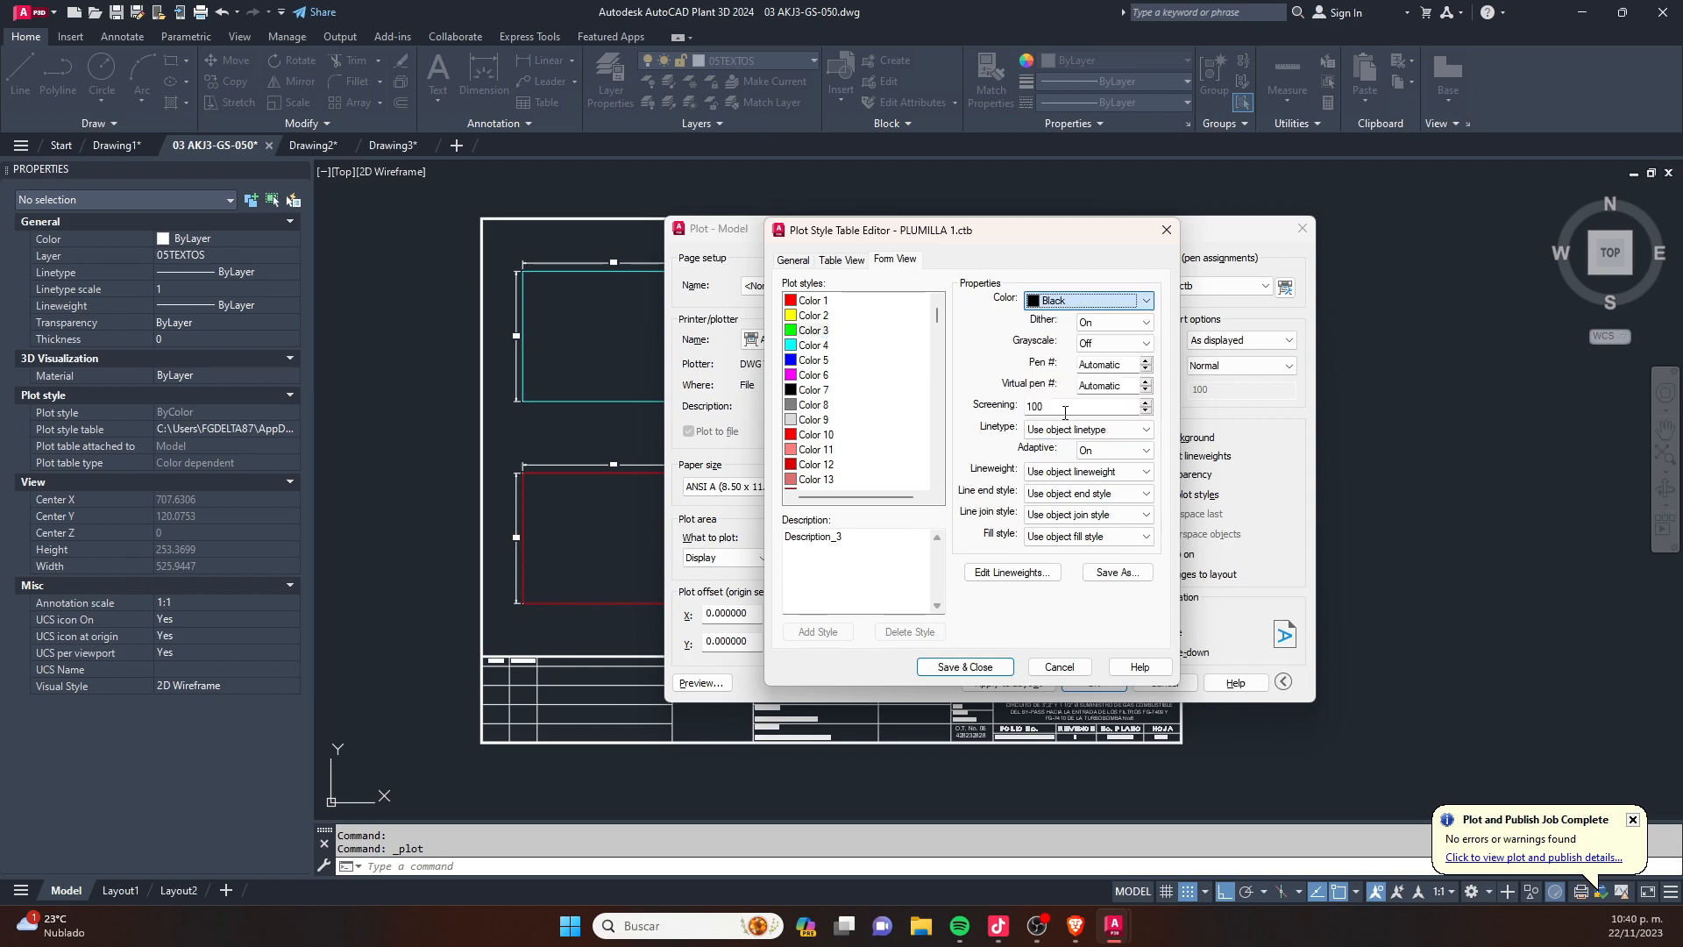
click(1063, 475)
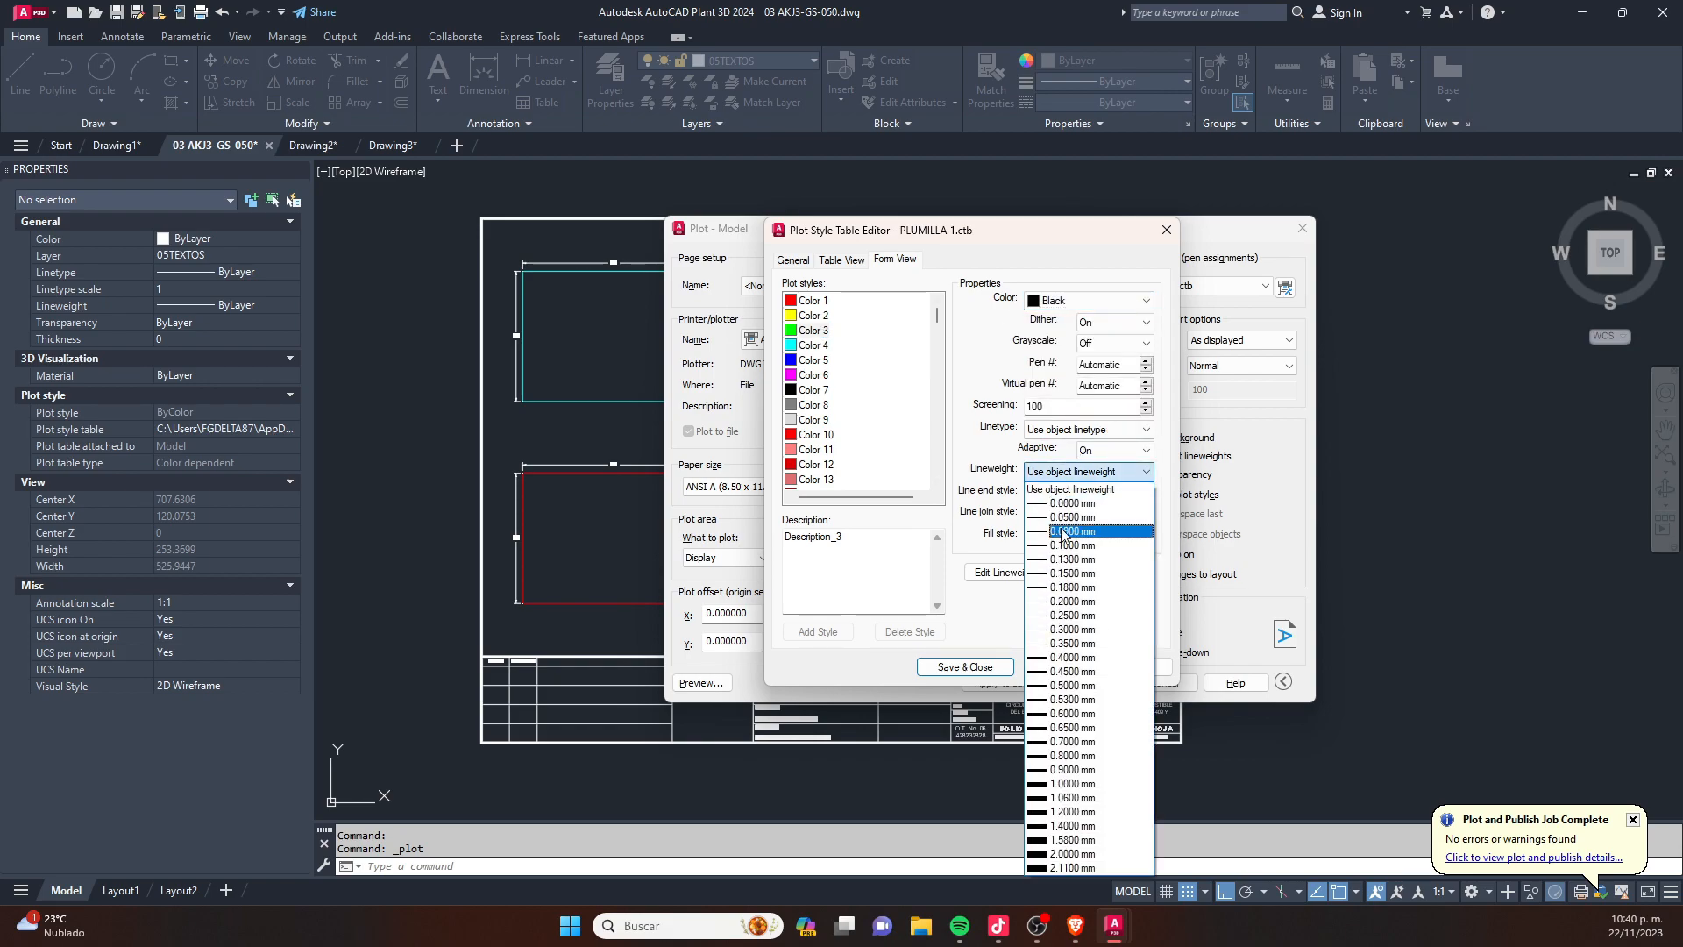
click(1071, 631)
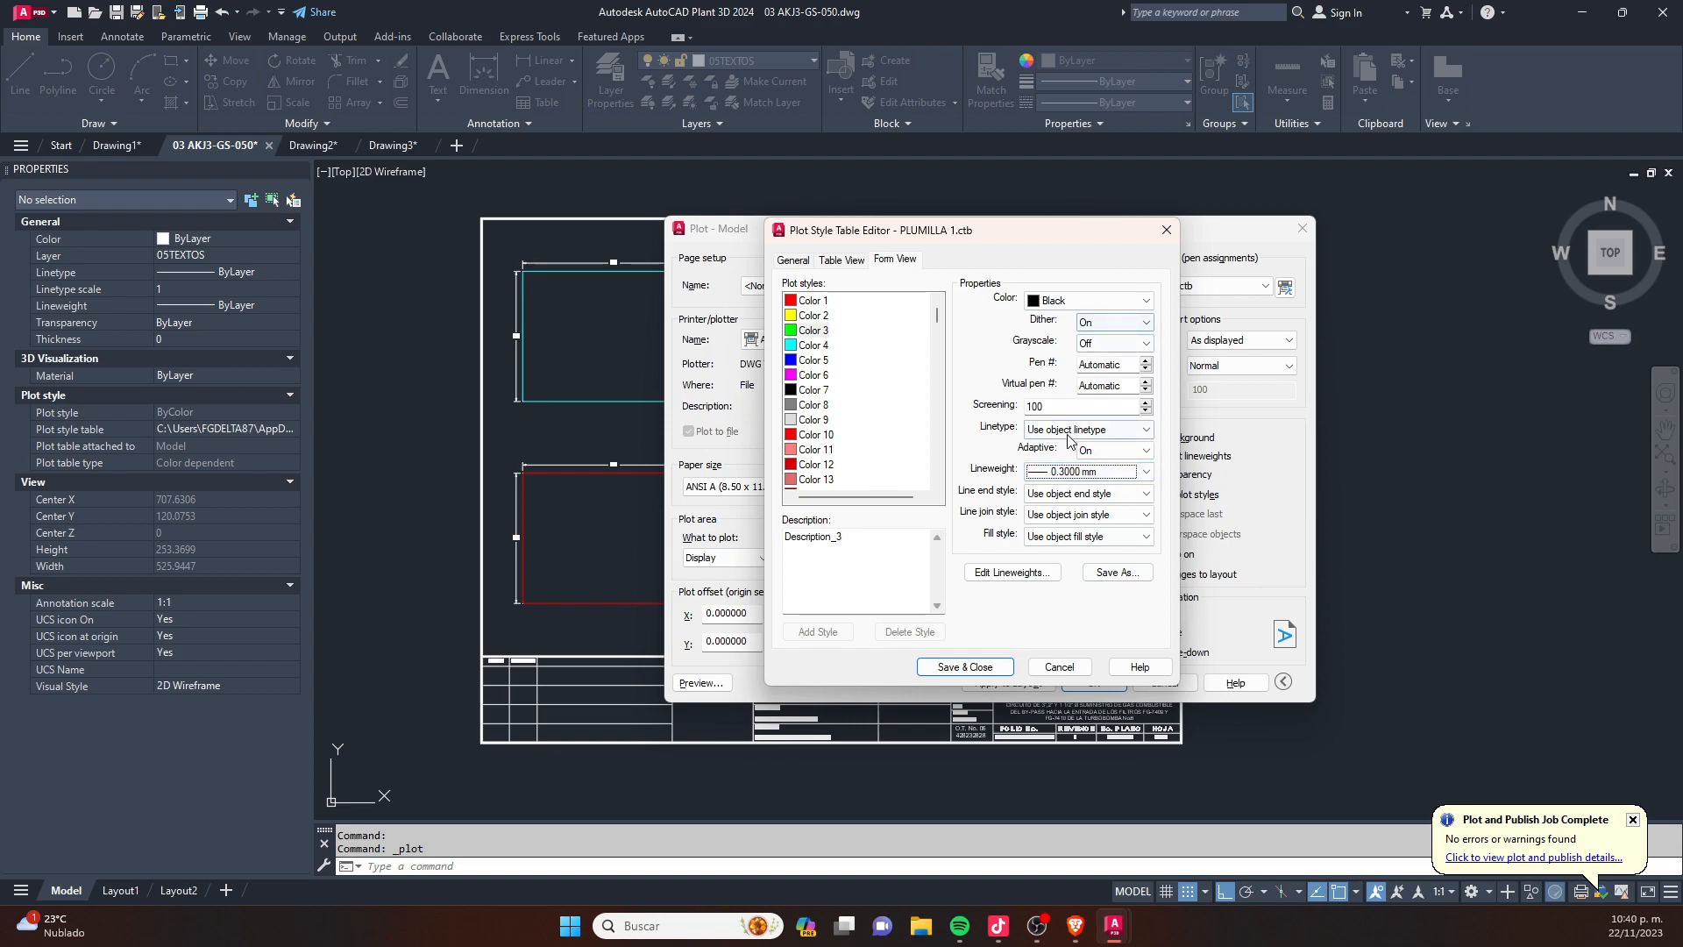
click(1066, 473)
click(1069, 615)
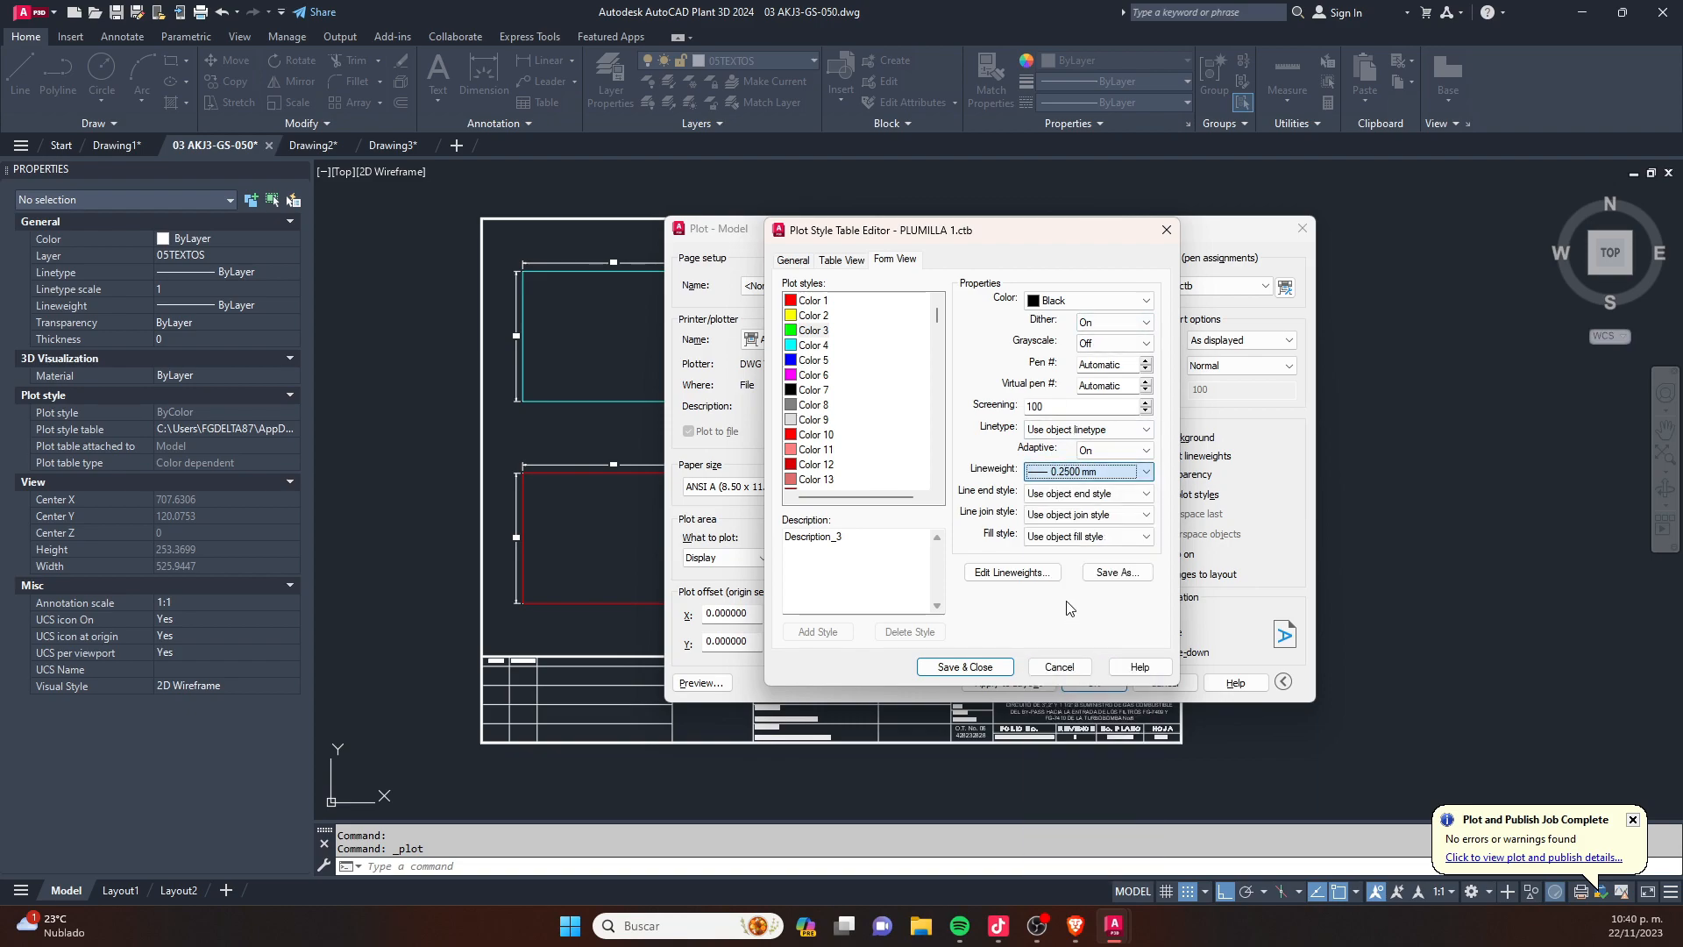
- Set plot style Color 4 to Black with a 0.2500 mm lineweight, and save the plot style table
click(1106, 300)
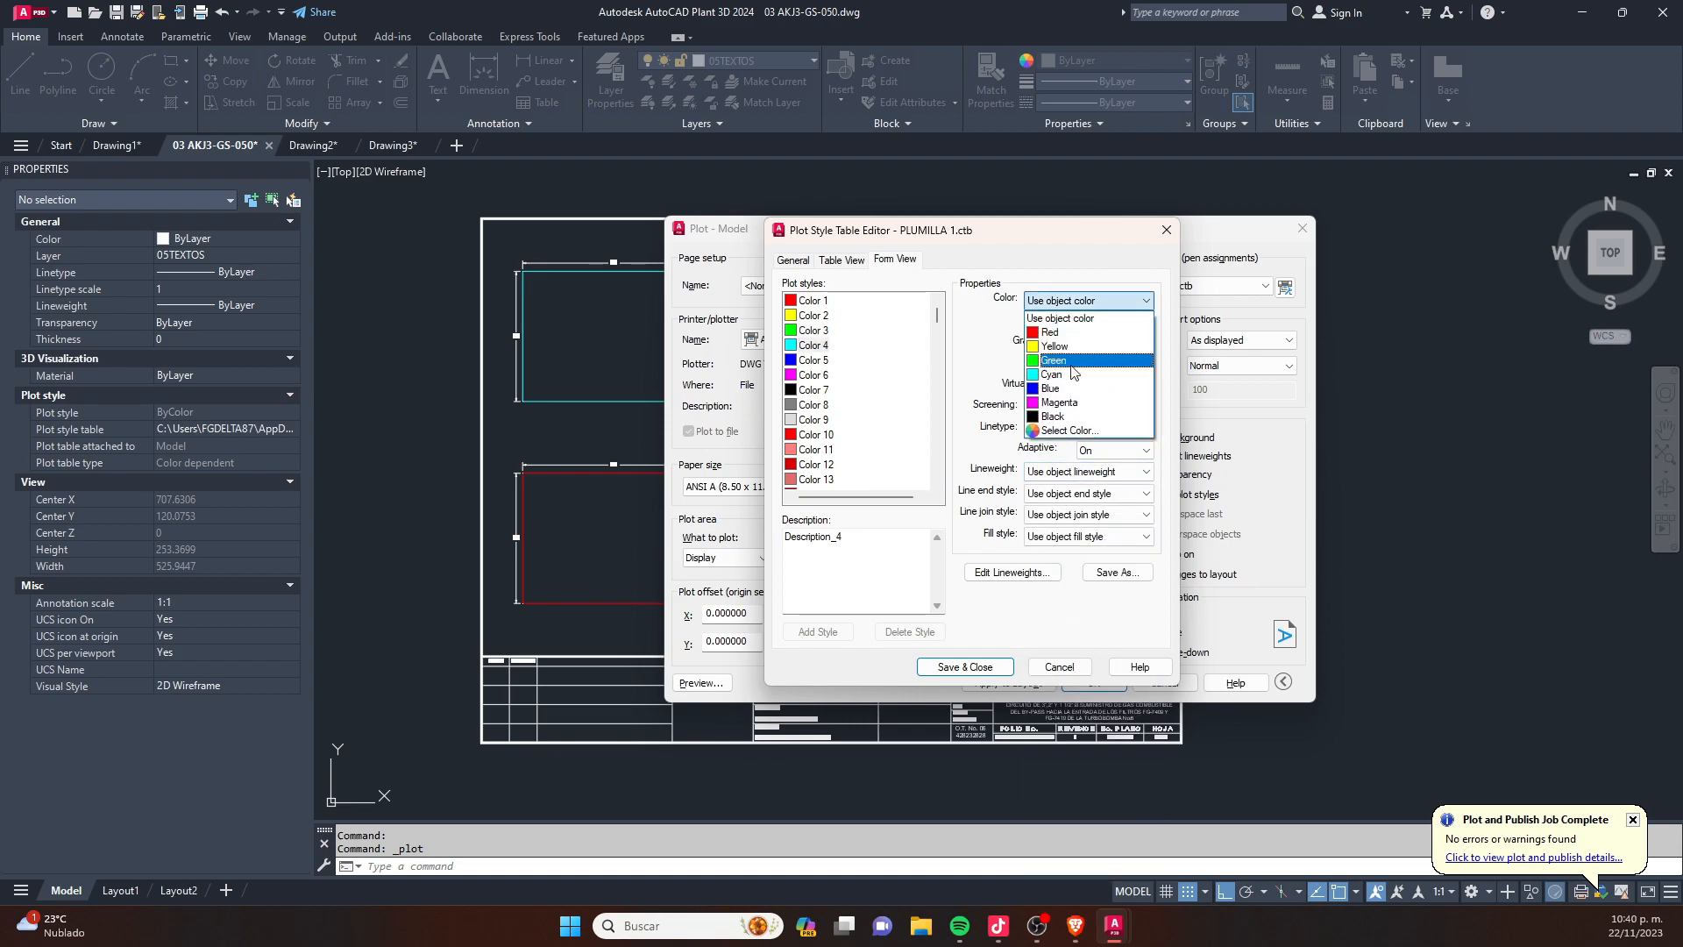
click(1057, 417)
click(1087, 472)
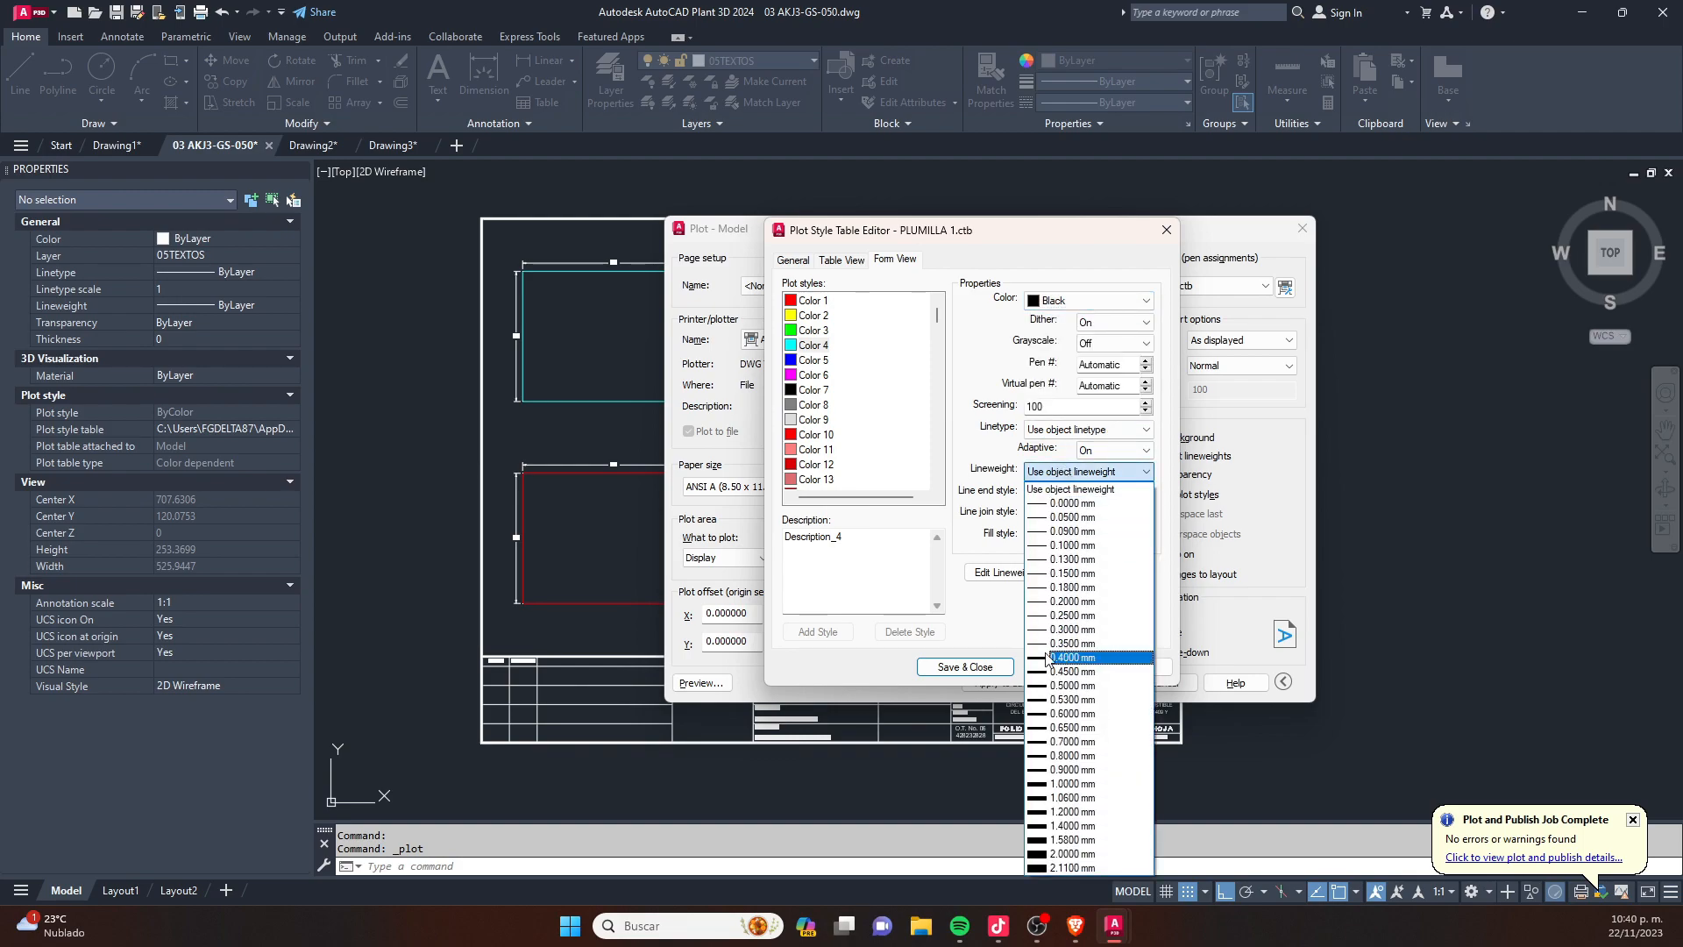
click(1070, 615)
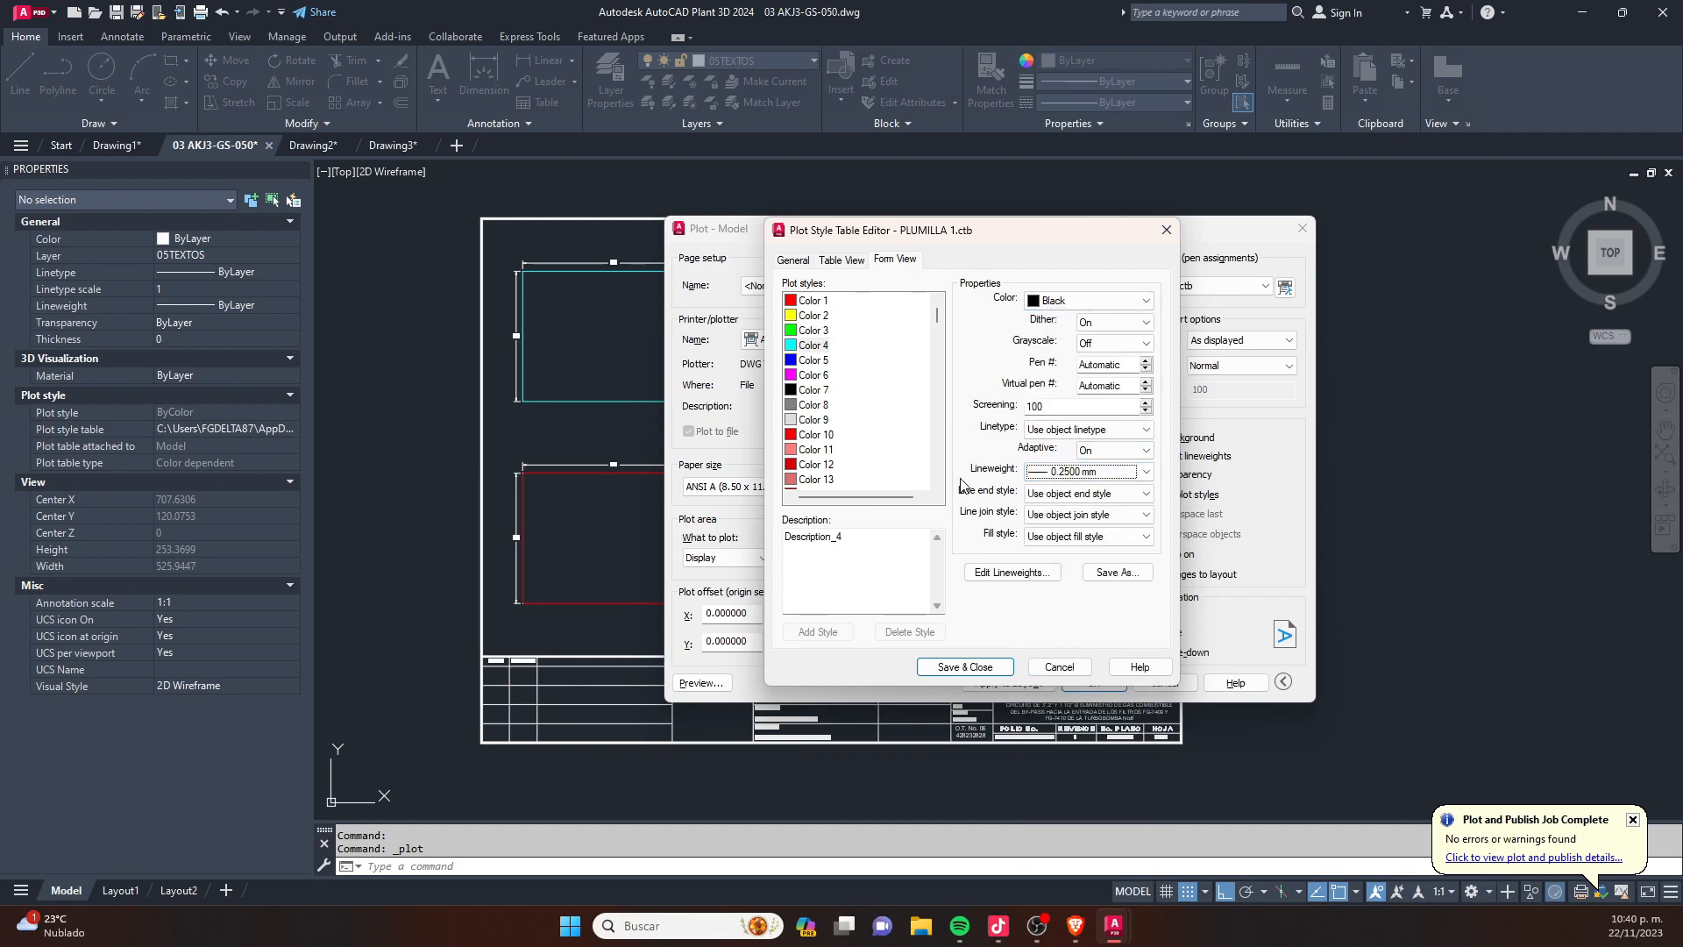
click(983, 662)
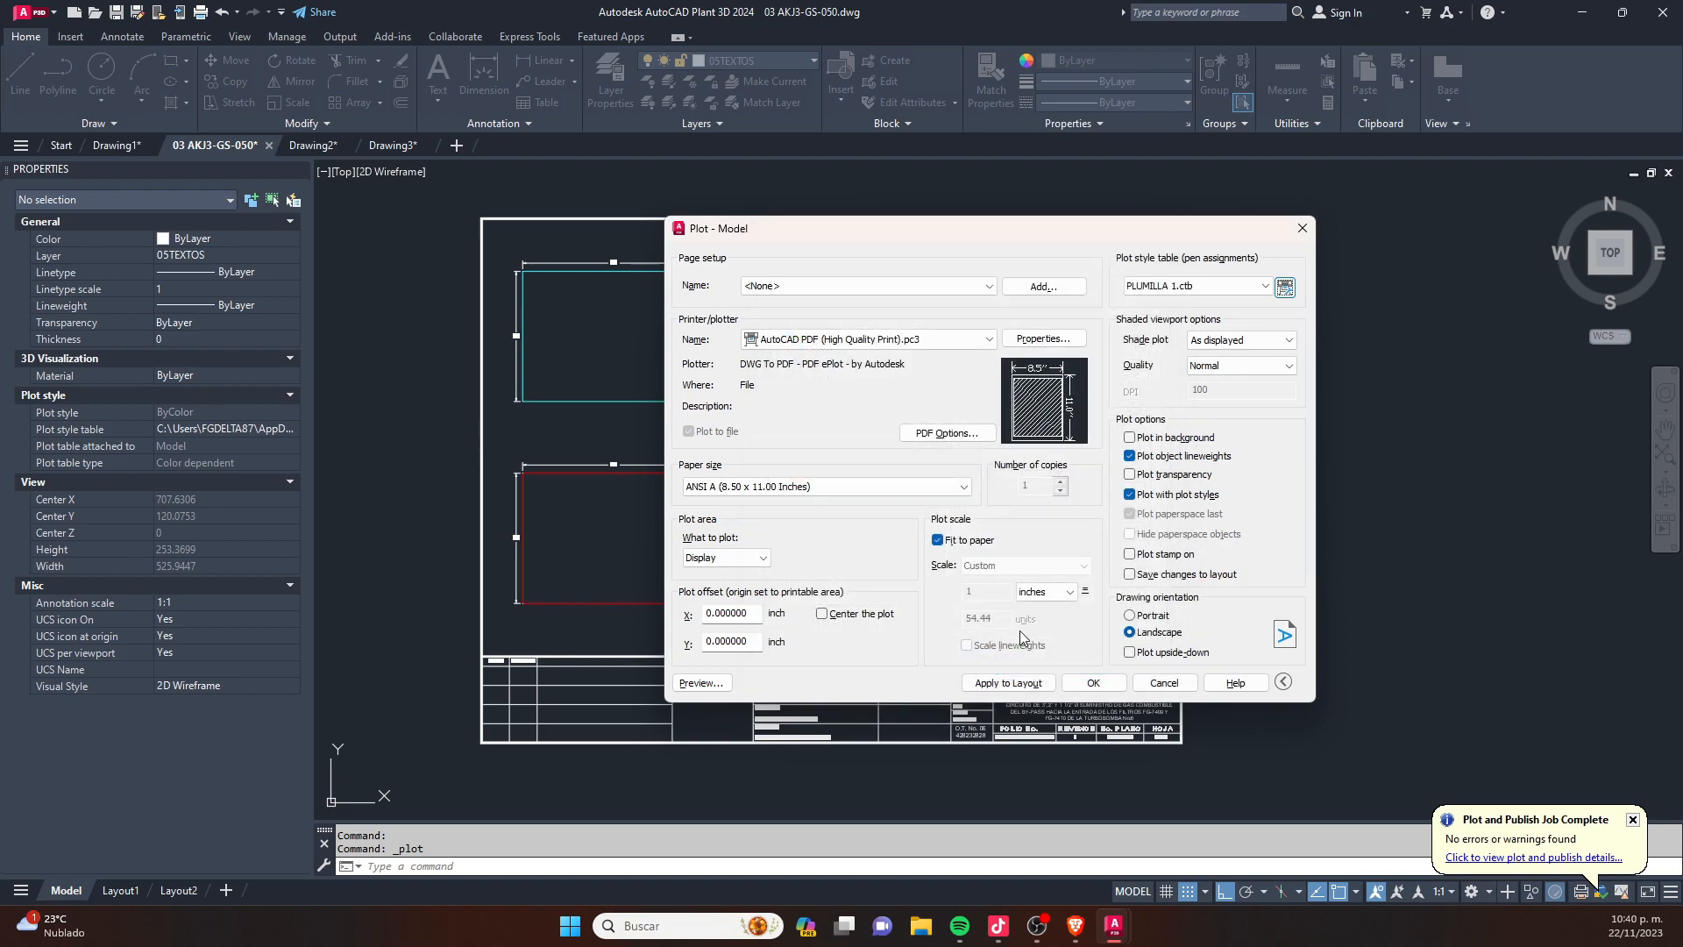
- Set the plot area to a window spanning the opposite corners of the sheet's outer frame
click(716, 684)
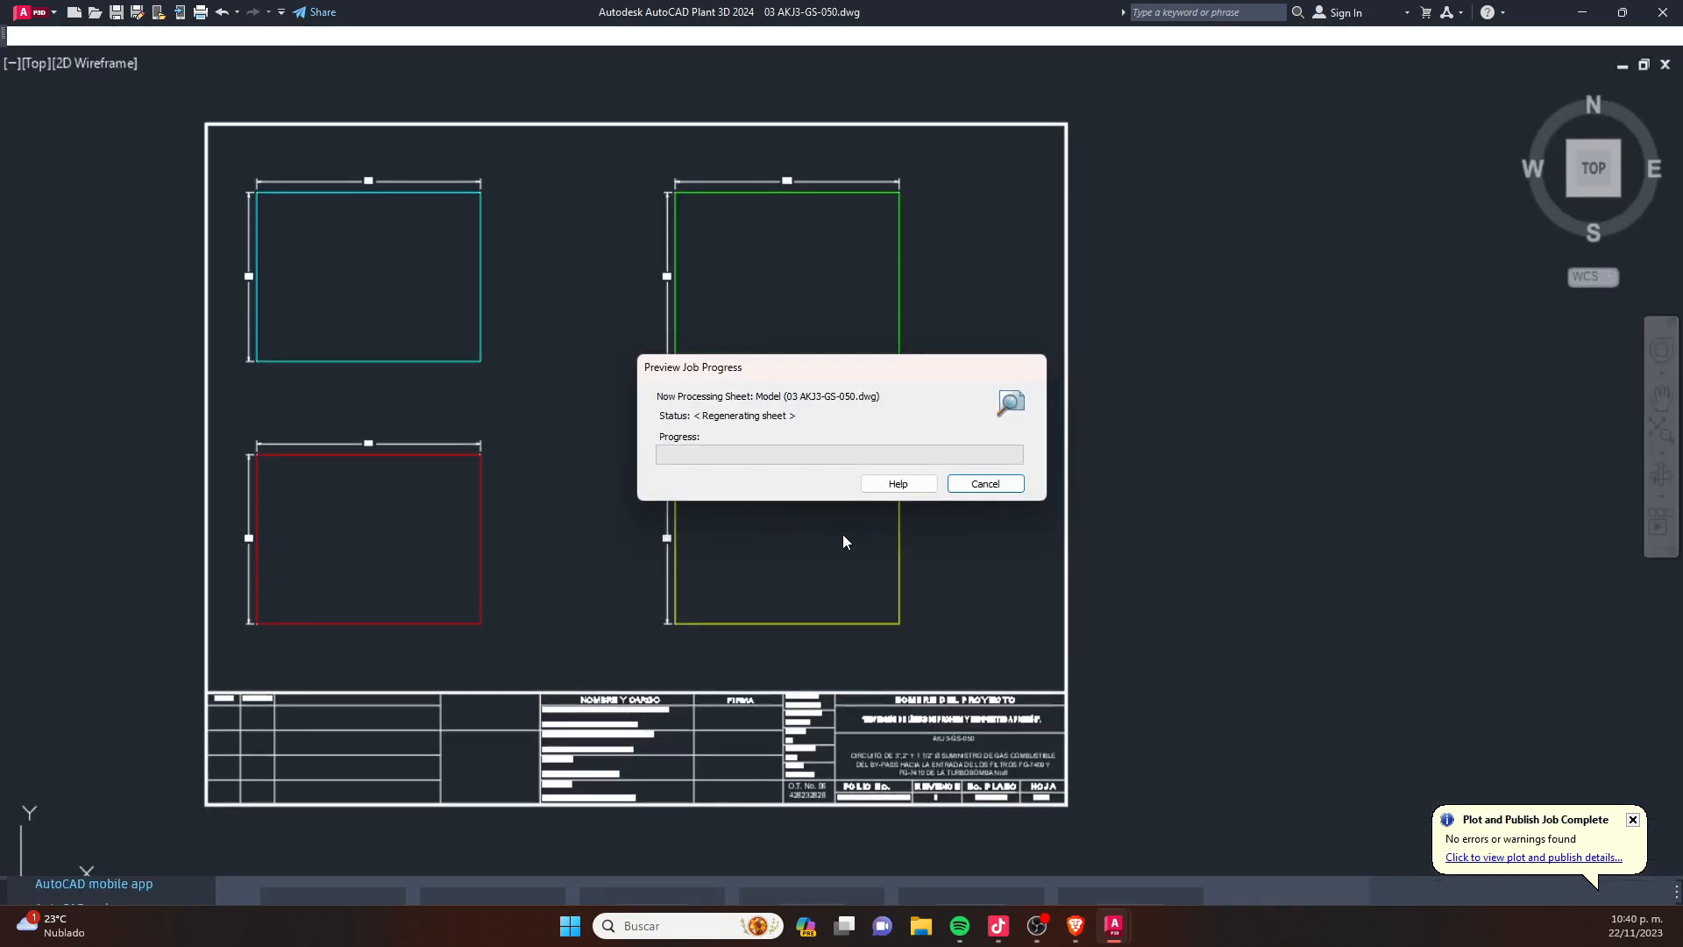
key(Escape)
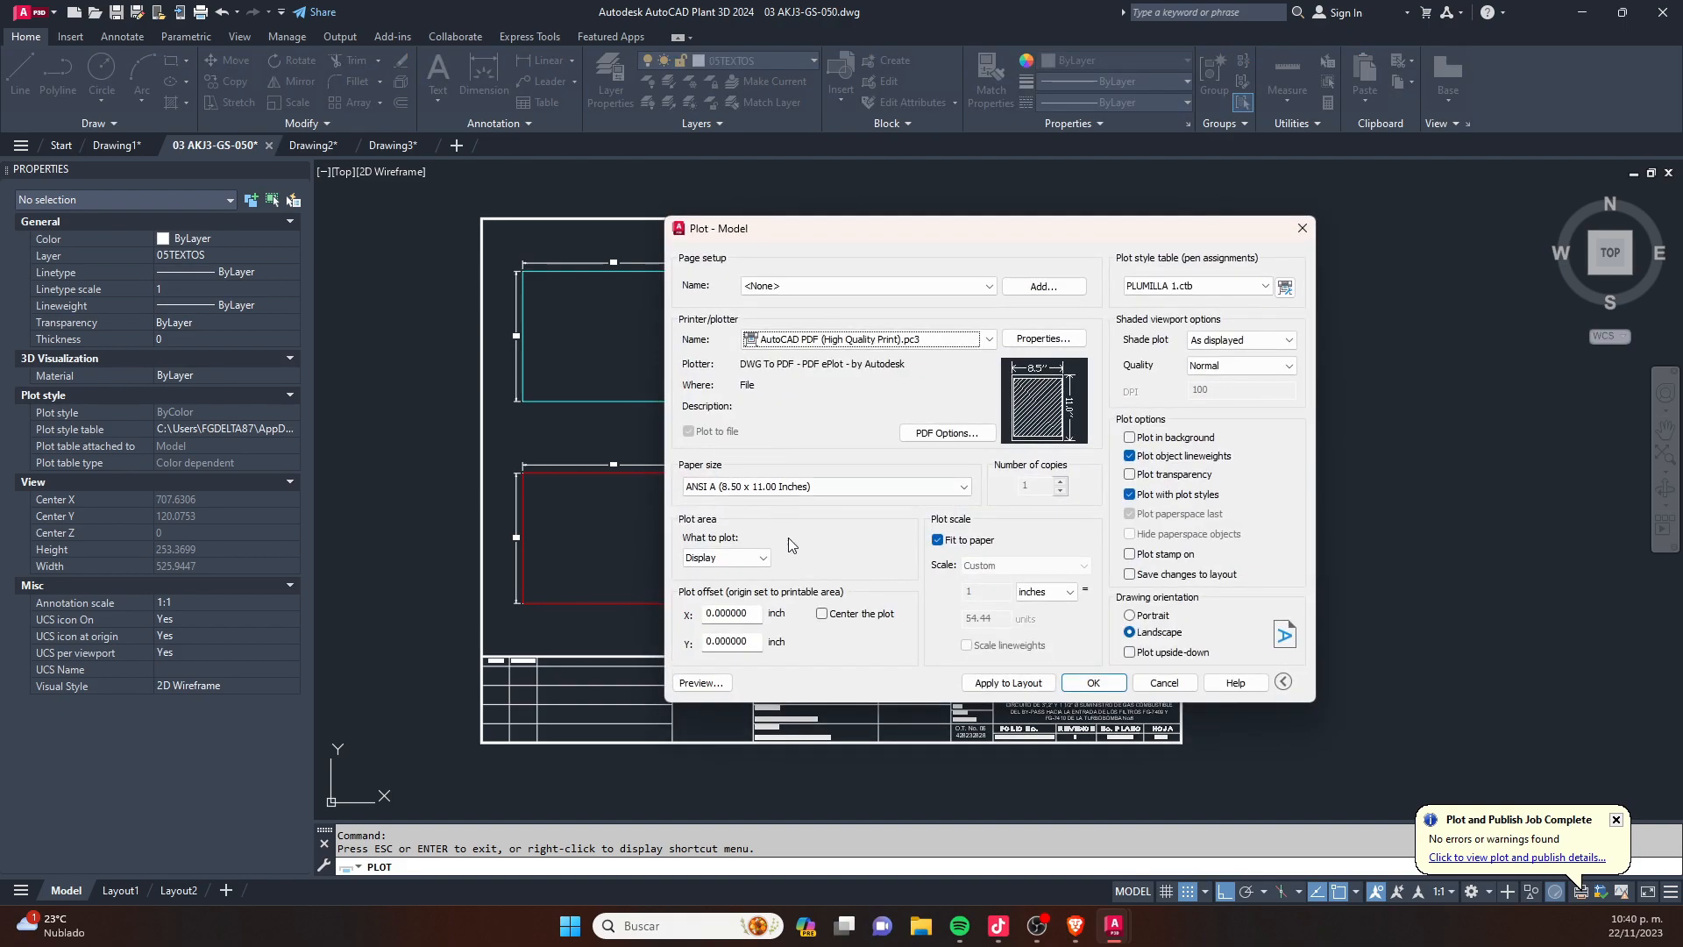
click(727, 557)
click(706, 613)
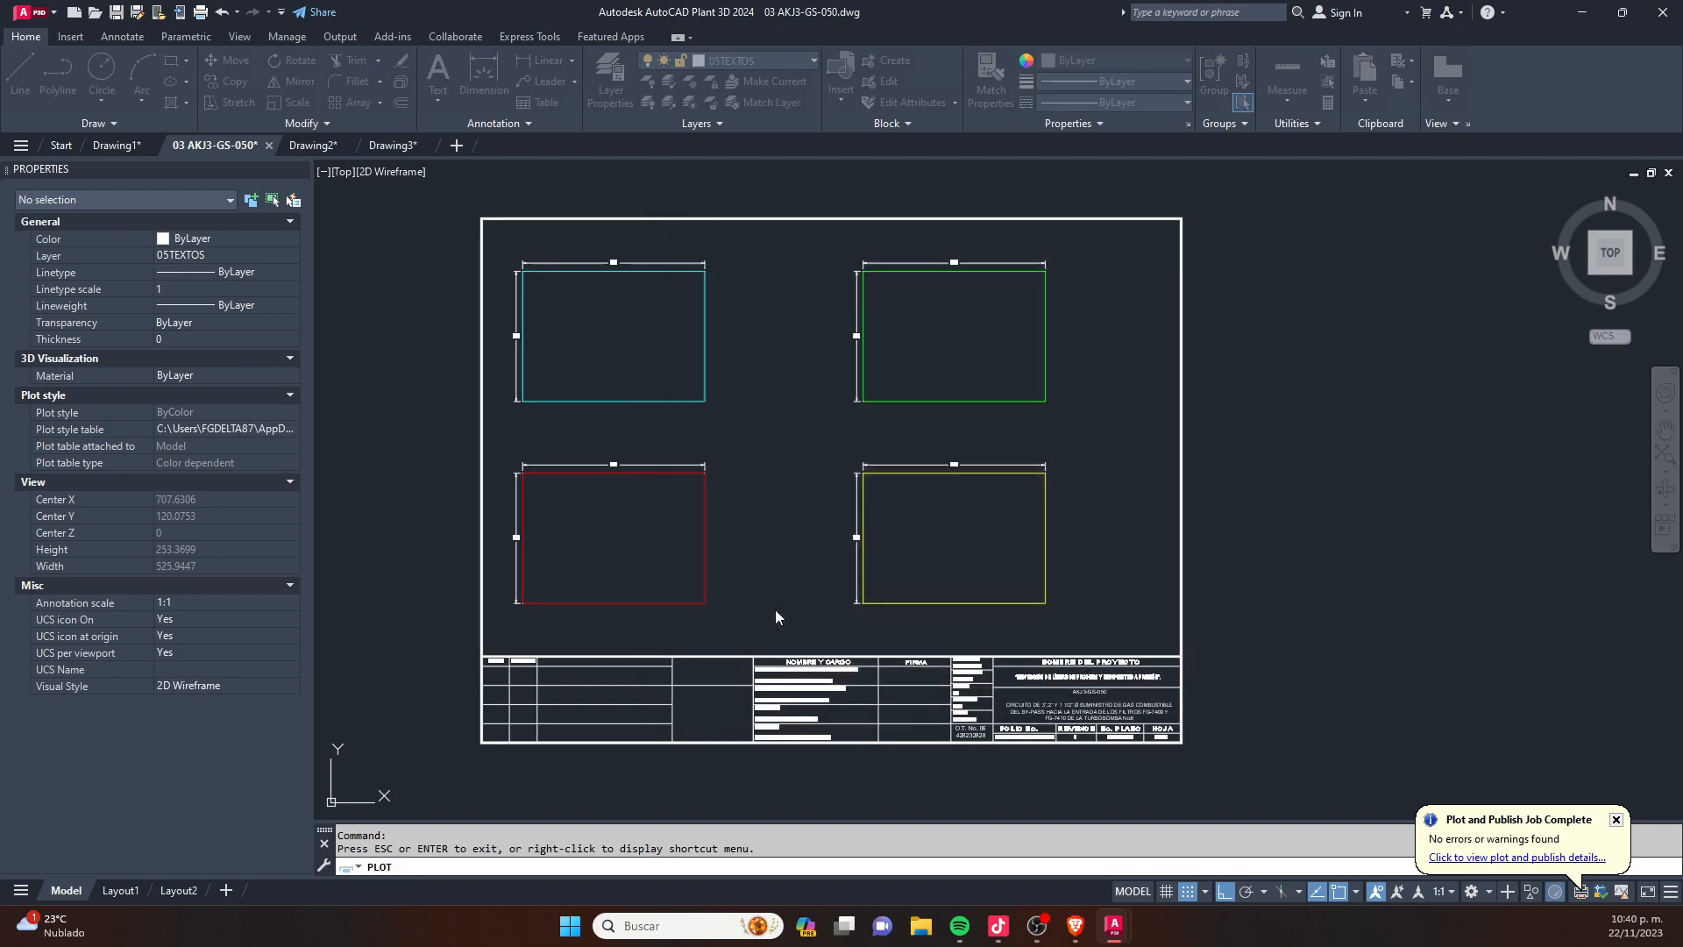
click(831, 480)
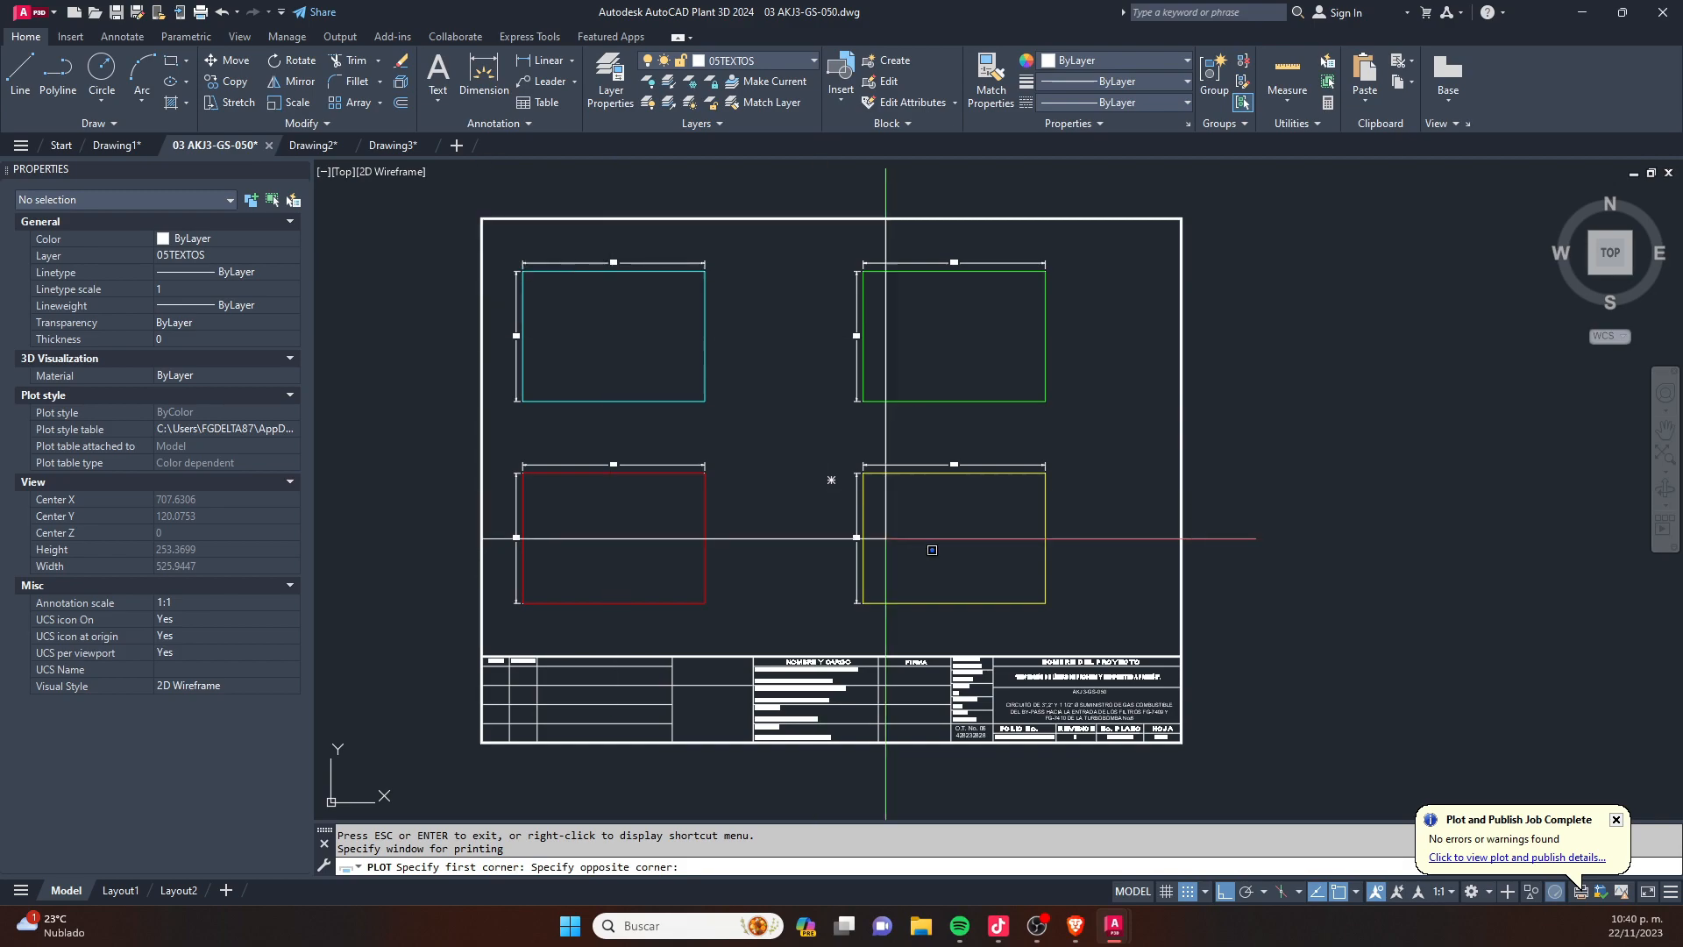
click(1181, 741)
- Preview the plot and examine up close how thick the outlines of the four rectangles print
click(700, 683)
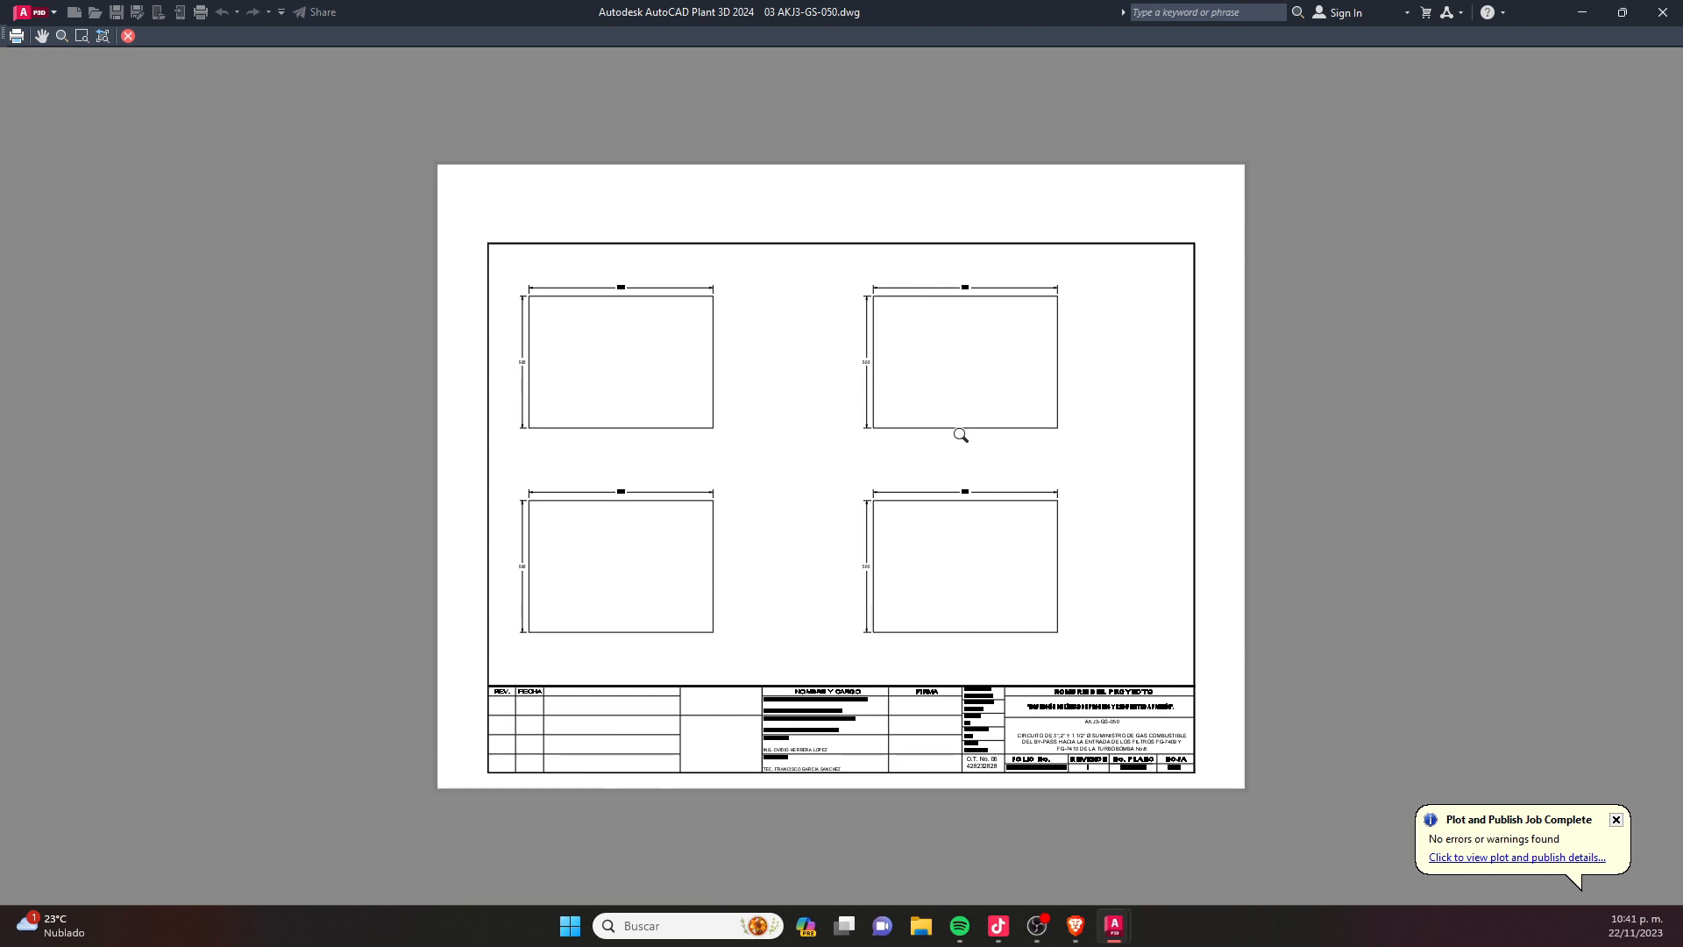
scroll(947, 377, down, 8)
scroll(921, 394, up, 15)
scroll(802, 443, down, 6)
scroll(1515, 391, up, 9)
scroll(886, 488, down, 5)
scroll(1096, 469, down, 5)
scroll(745, 323, up, 6)
scroll(1082, 312, down, 2)
scroll(698, 313, down, 3)
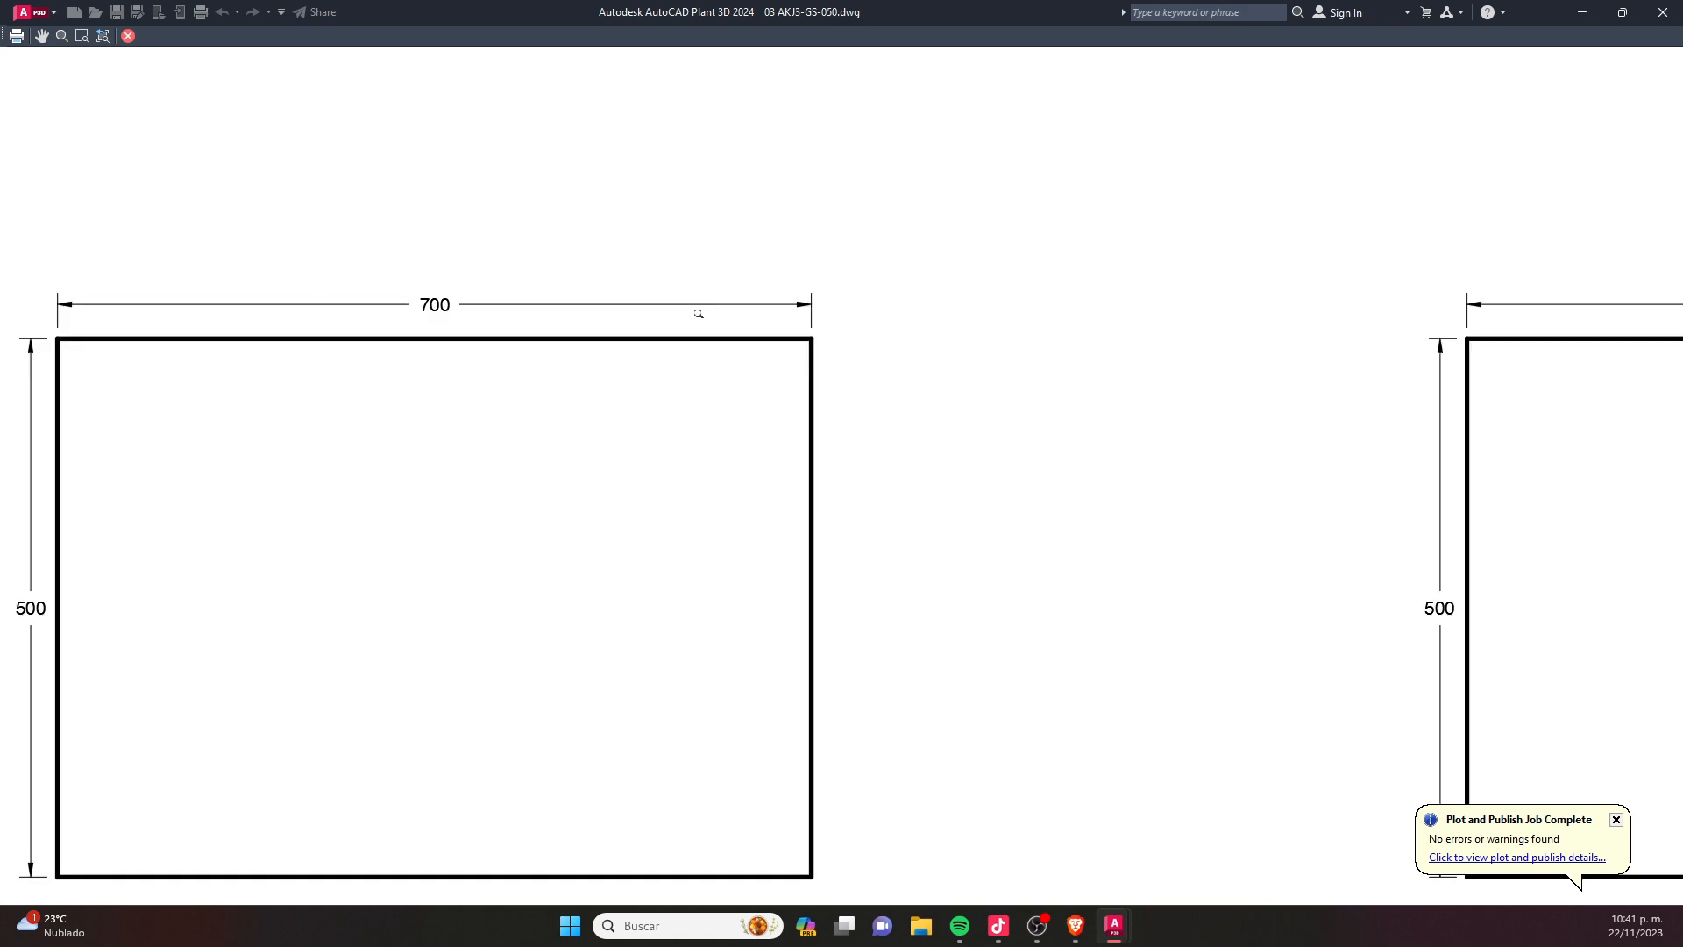
middle_drag(1564, 375, 950, 361)
scroll(860, 331, up, 6)
scroll(869, 416, down, 6)
scroll(869, 415, down, 5)
scroll(866, 376, up, 6)
scroll(753, 436, up, 5)
scroll(824, 481, down, 6)
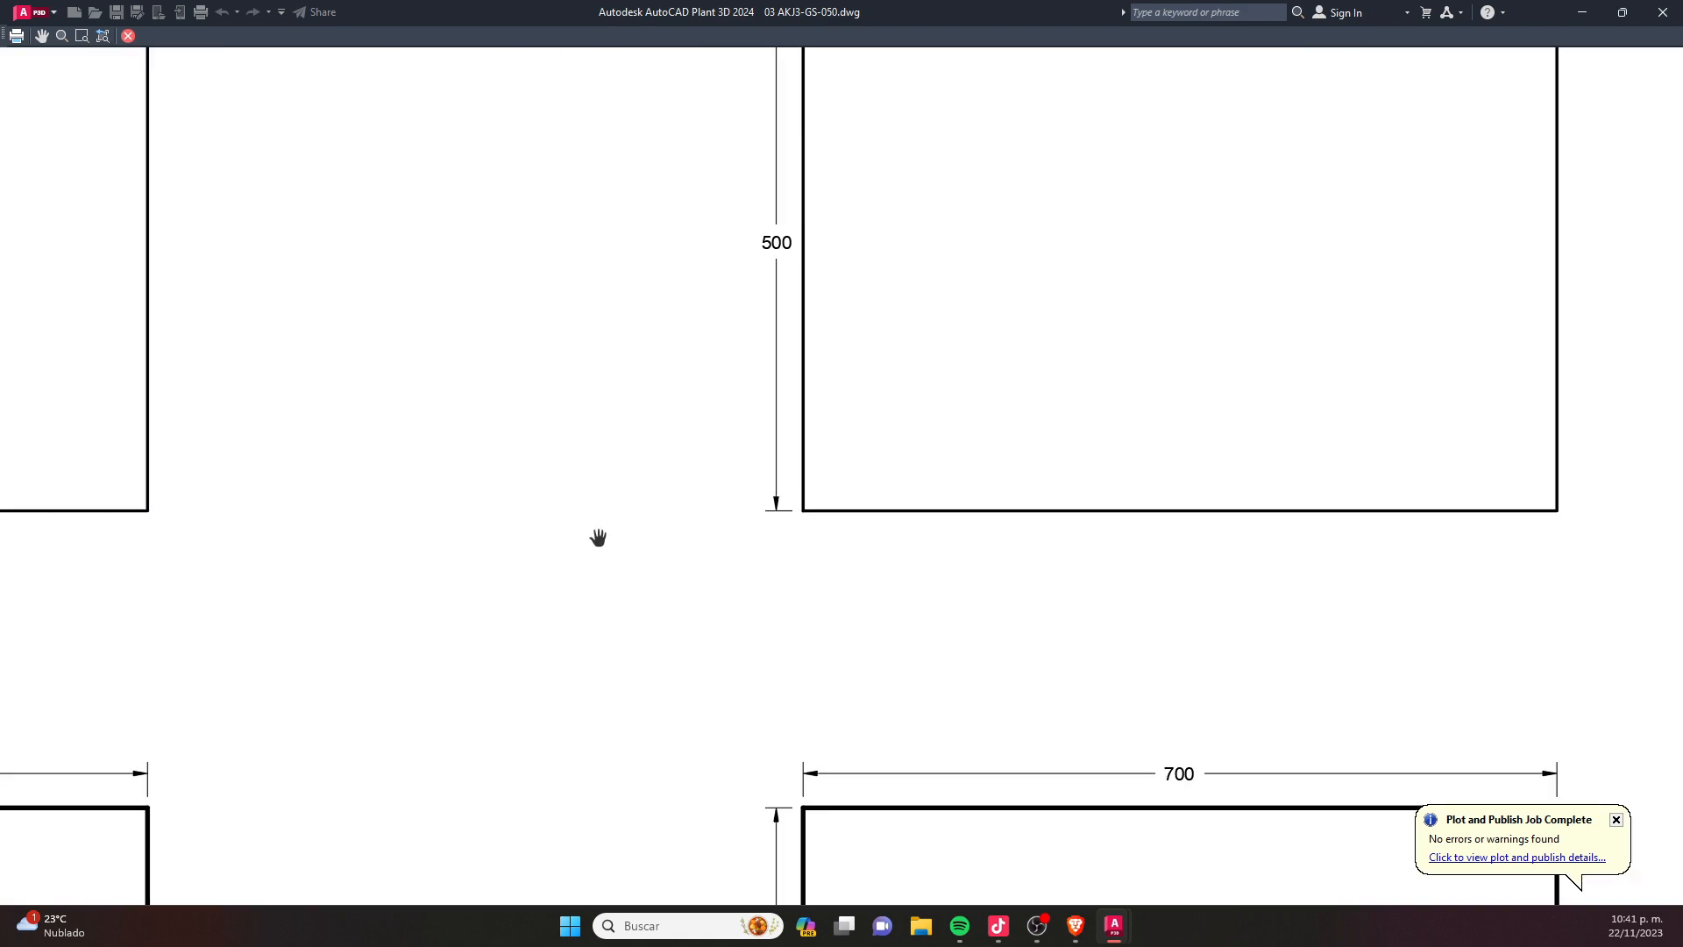
middle_drag(219, 456, 699, 402)
scroll(693, 401, up, 4)
scroll(750, 452, down, 4)
scroll(730, 460, down, 1)
scroll(701, 508, down, 6)
scroll(679, 561, up, 2)
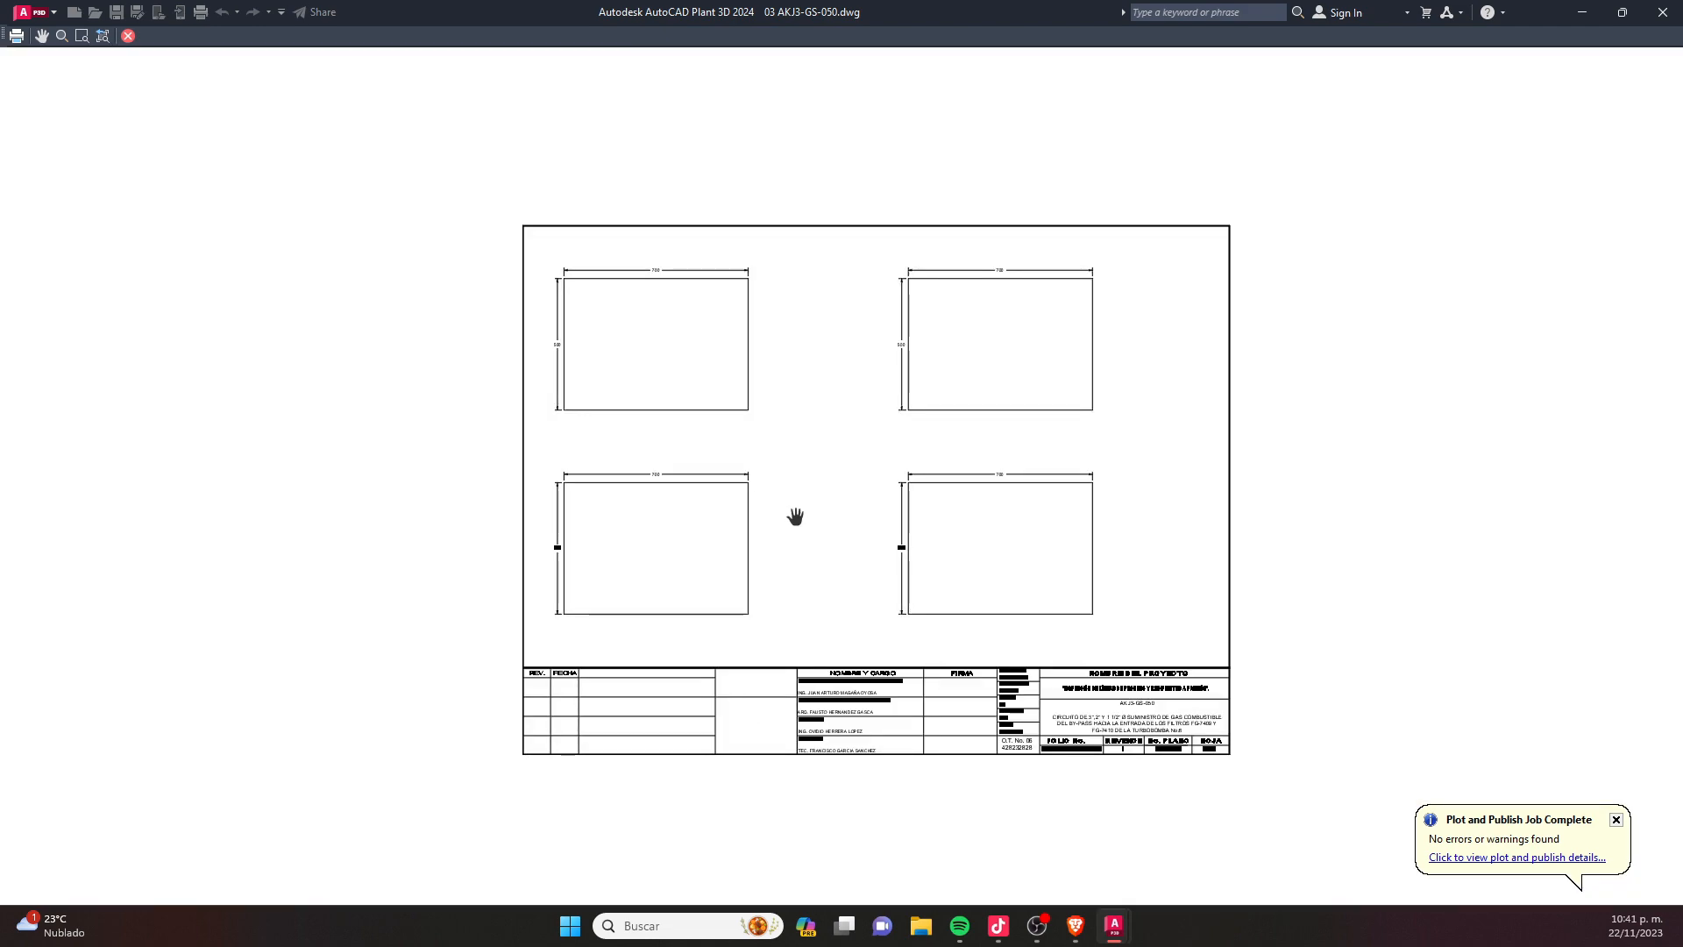
key(Escape)
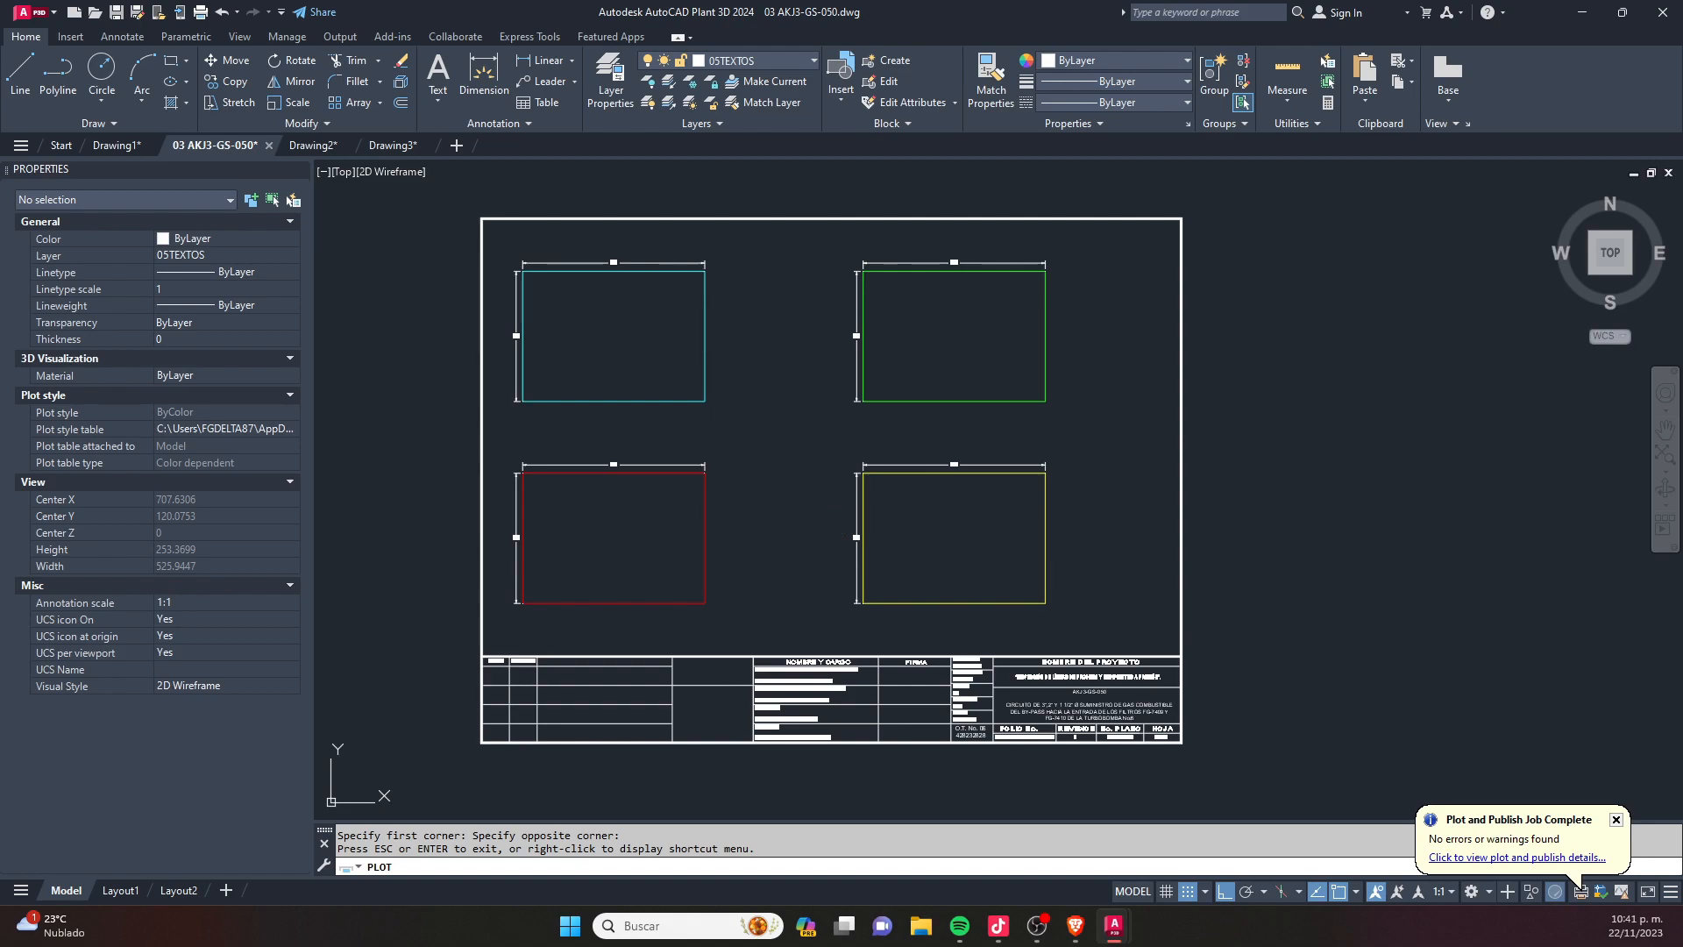
- Centre the plot on the paper and preview the sheet again
click(822, 614)
click(701, 683)
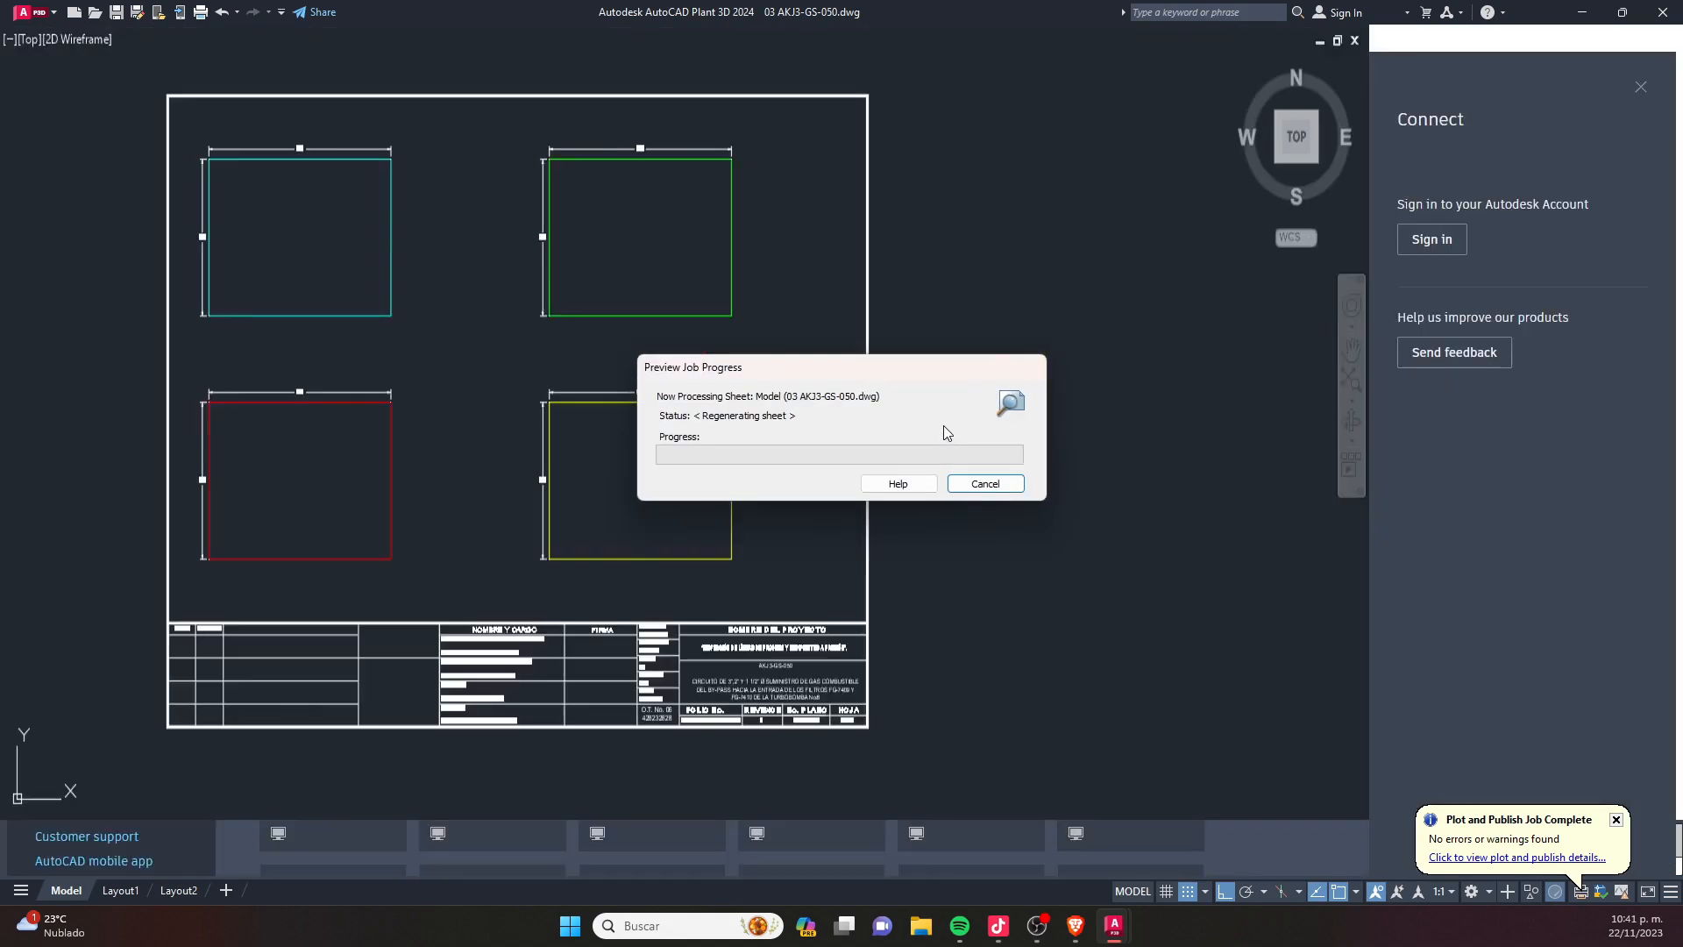
scroll(904, 600, up, 5)
scroll(916, 583, down, 6)
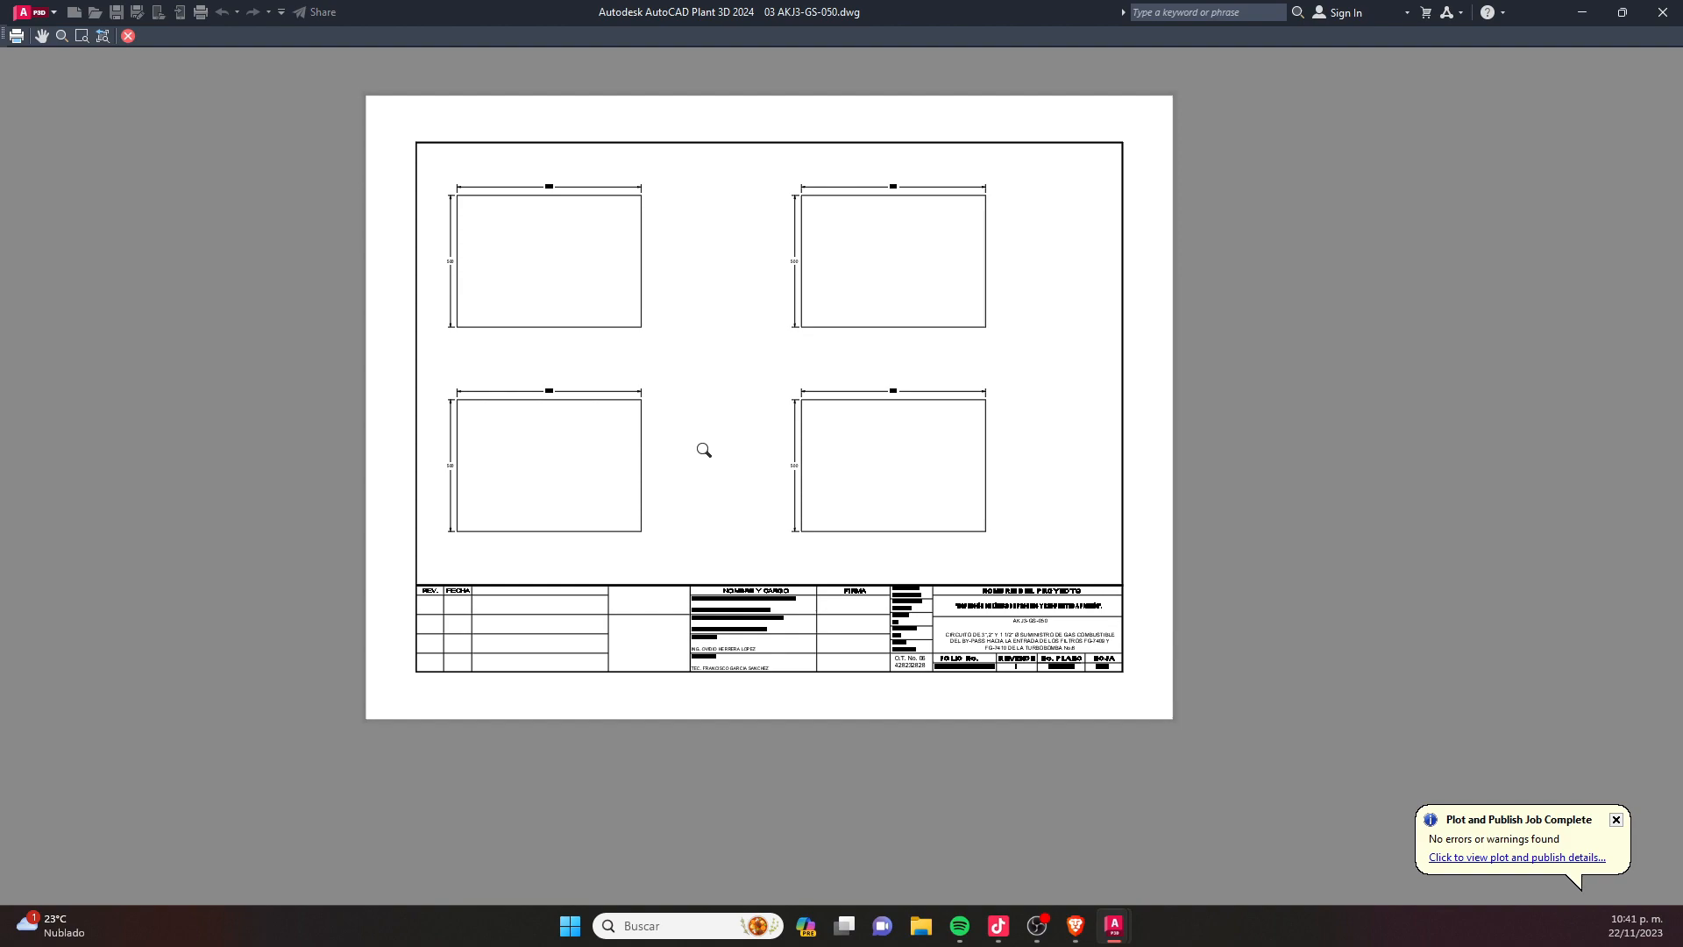
key(Escape)
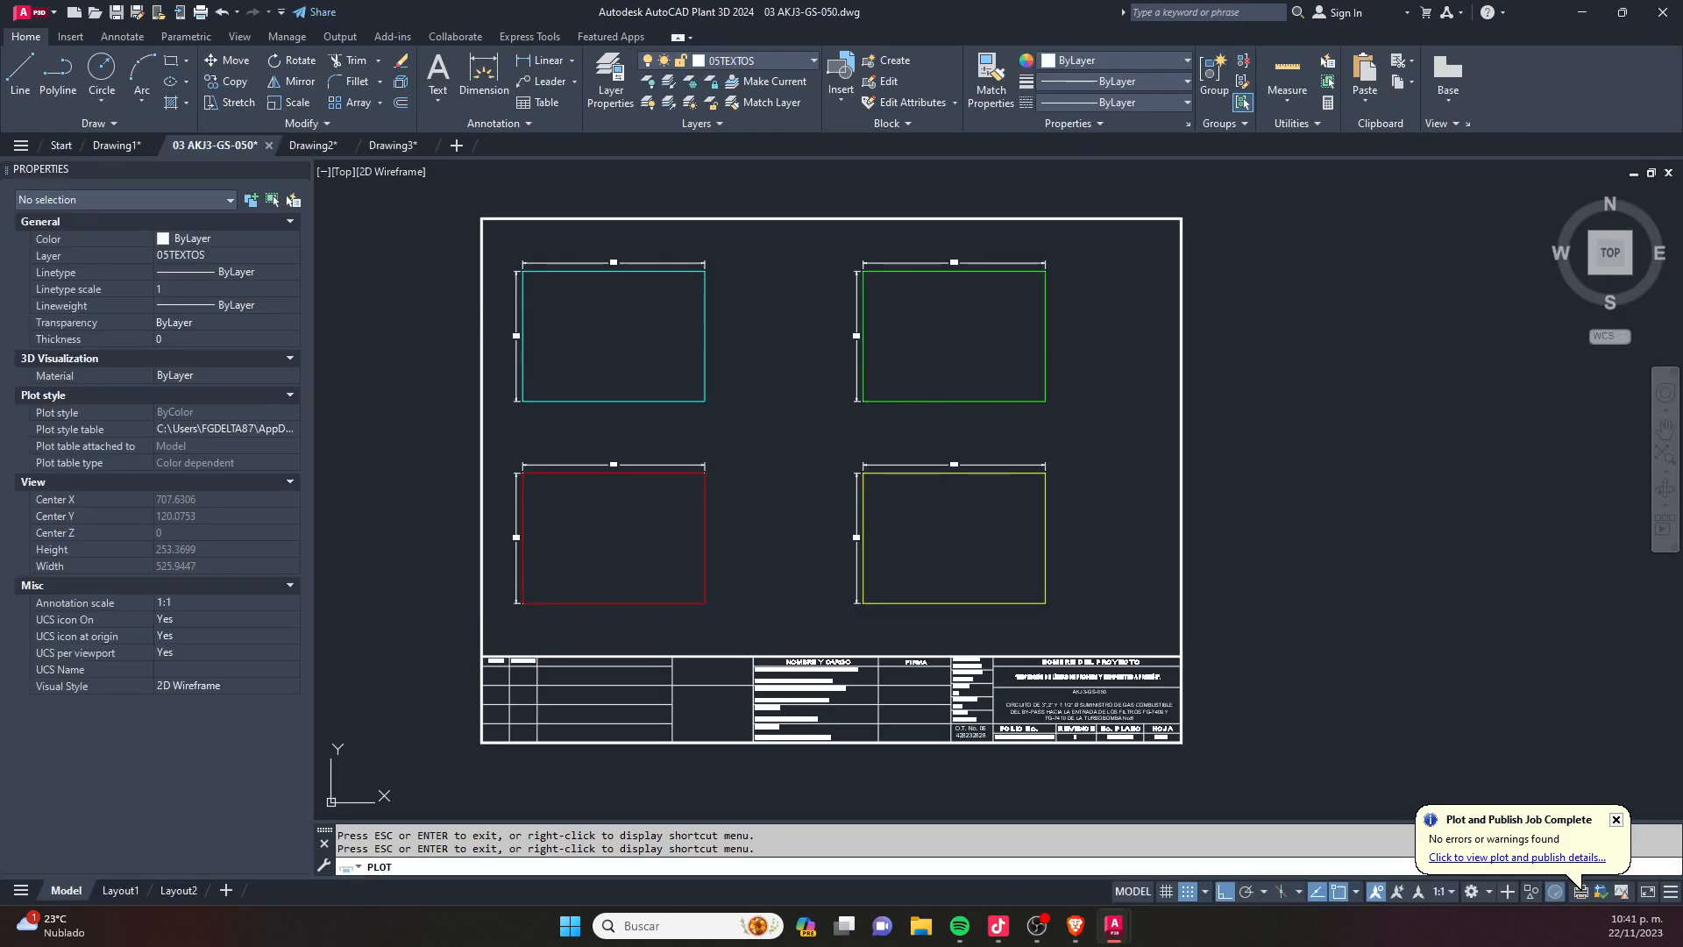
- Close the plot setup without plotting and return to the four coloured rectangles on the sheet
key(Escape)
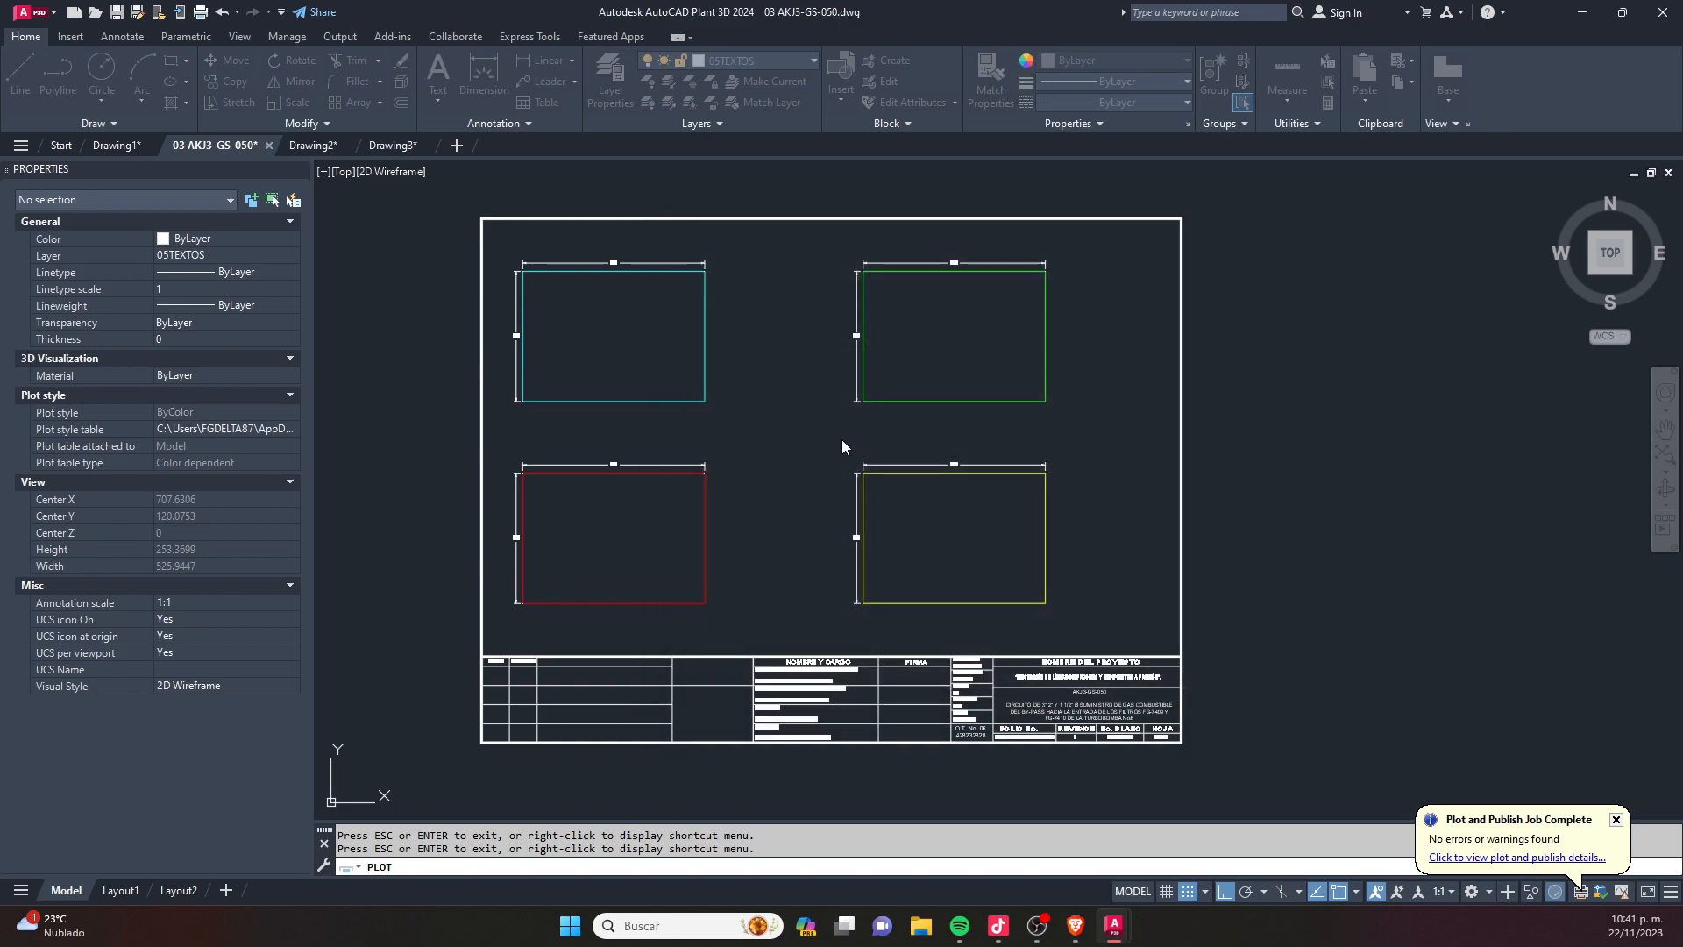
click(768, 476)
key(Escape)
scroll(779, 494, down, 3)
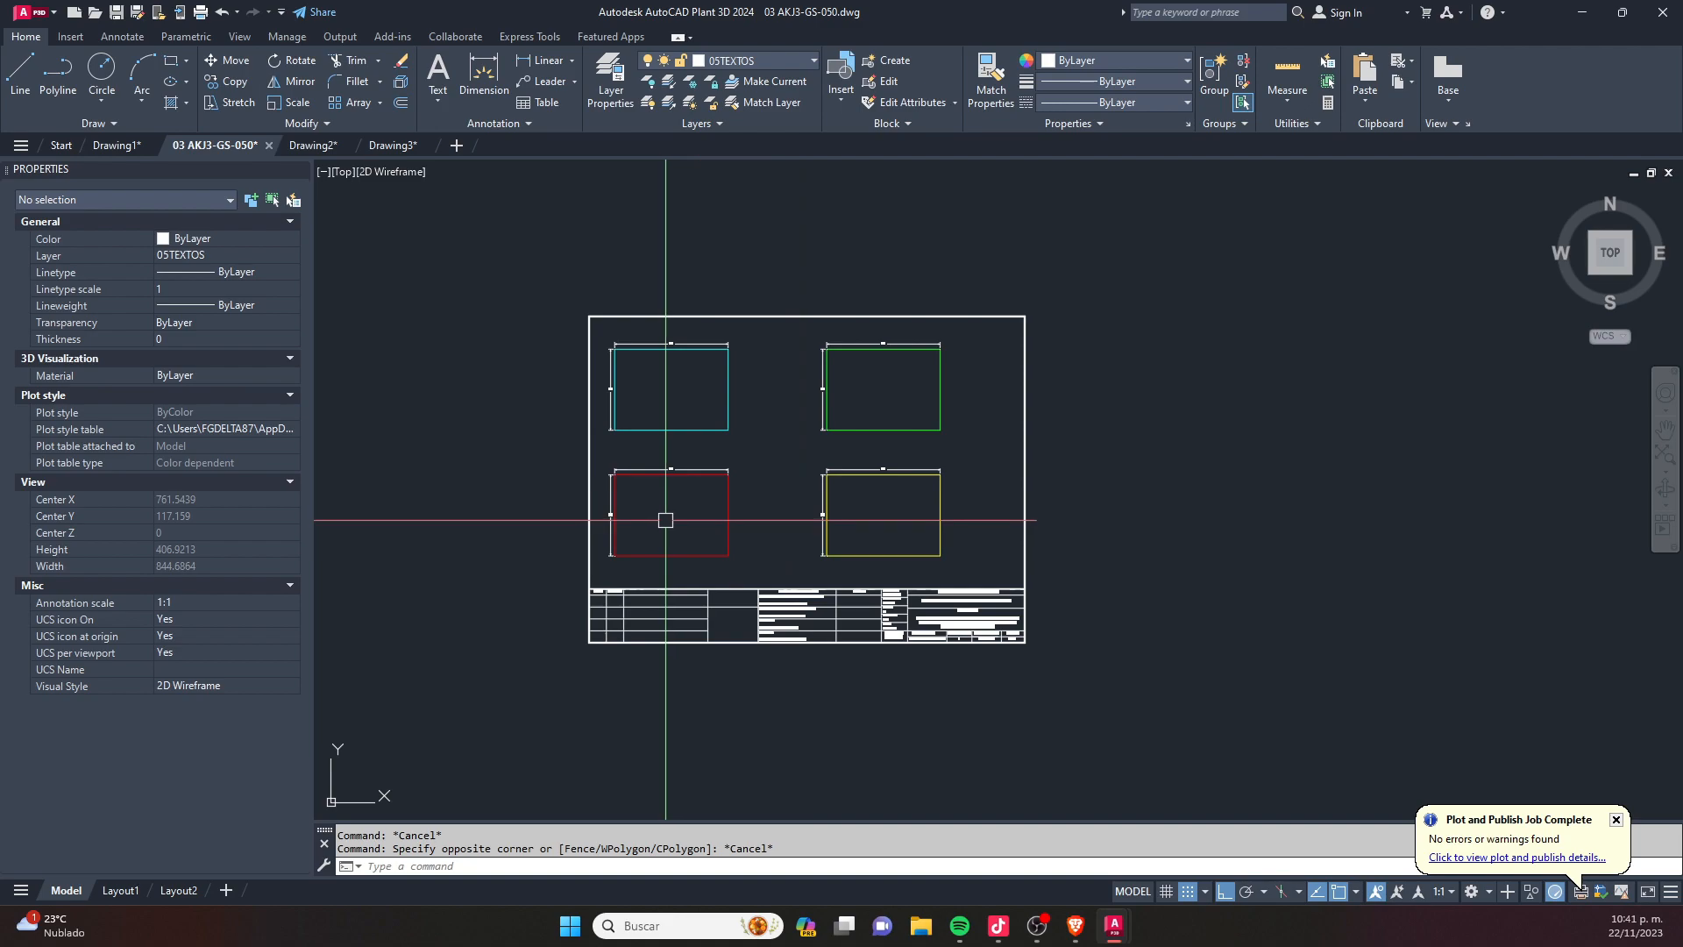
scroll(669, 516, up, 2)
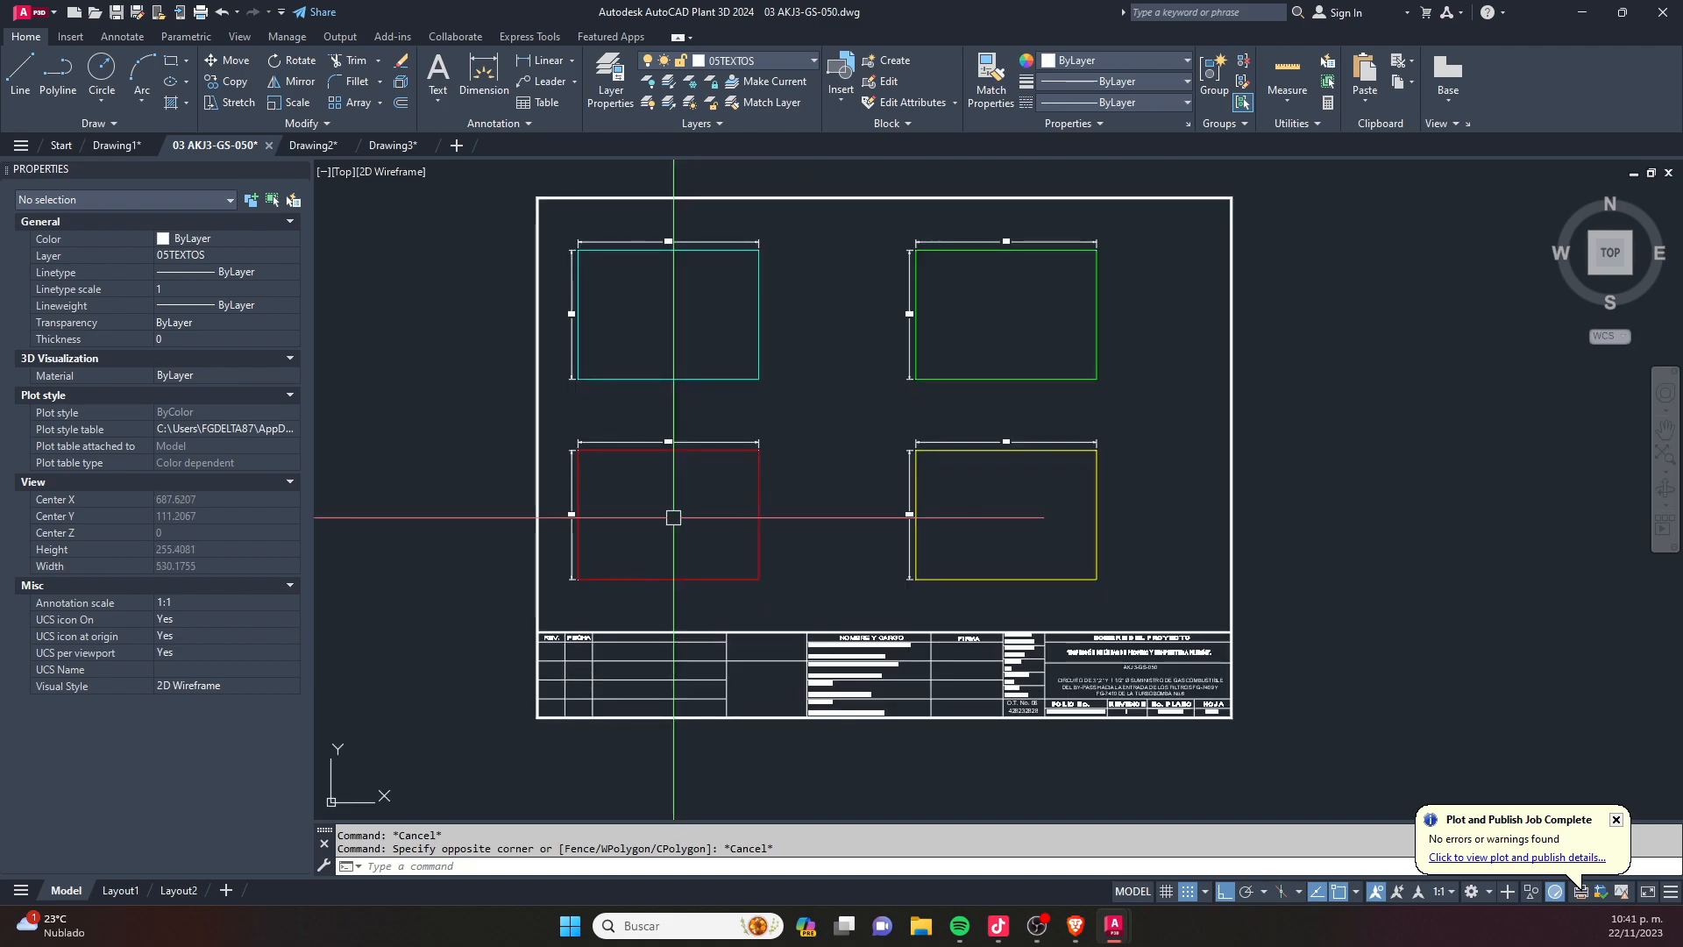
middle_drag(820, 436, 818, 462)
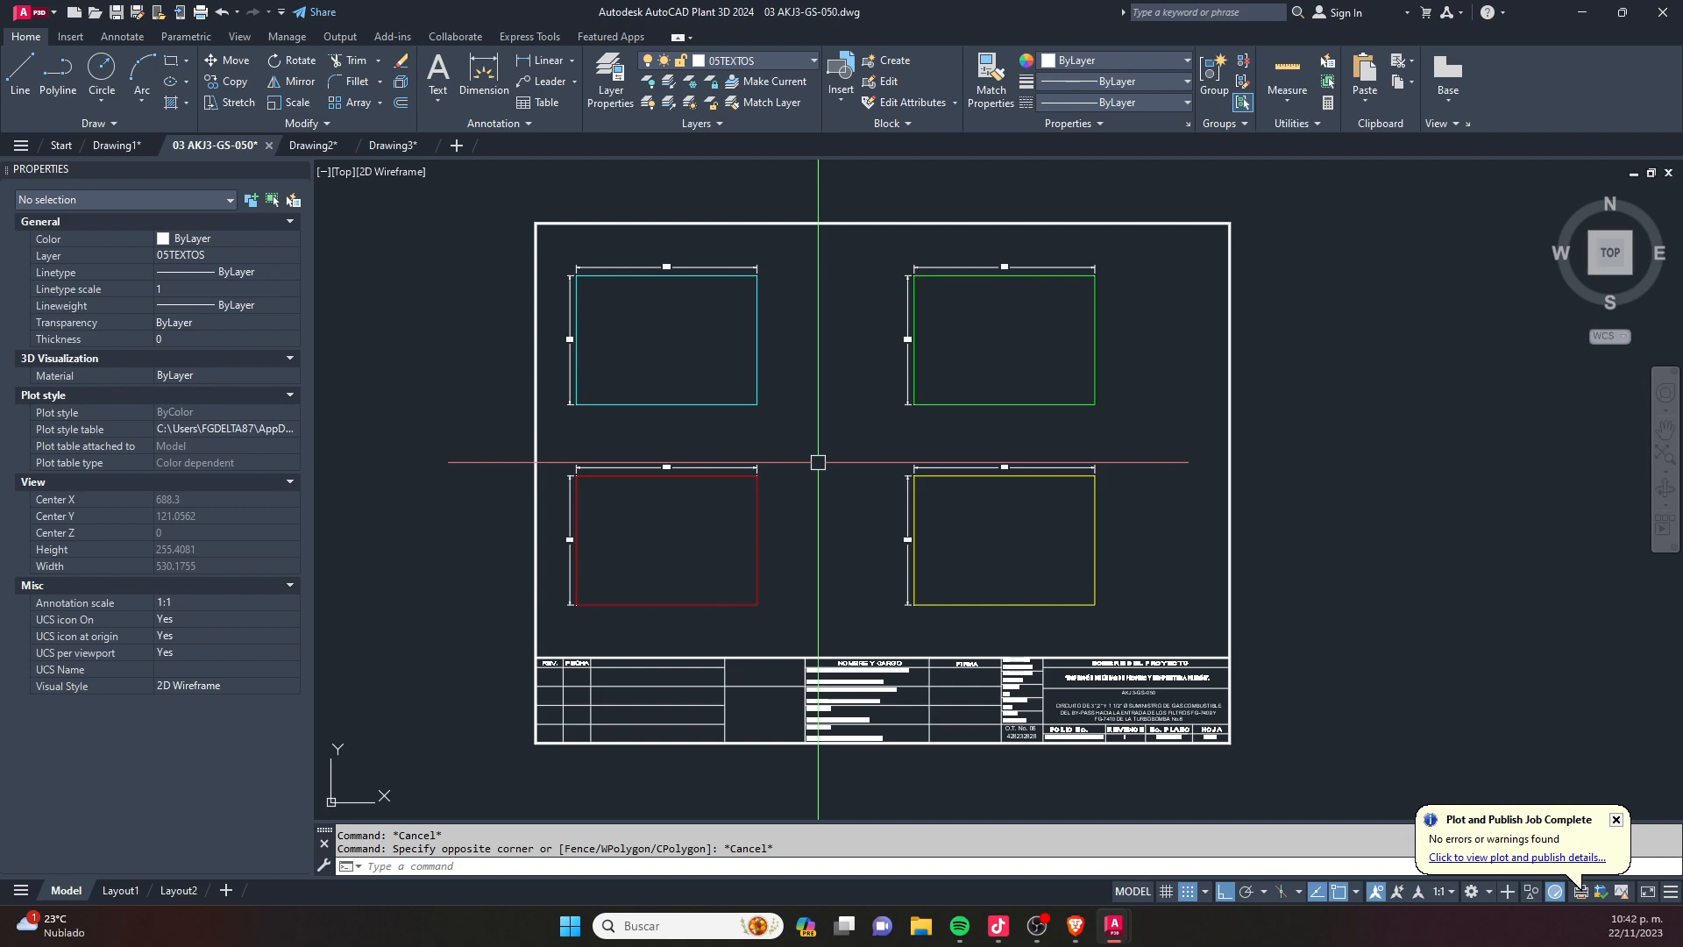
scroll(718, 383, up, 2)
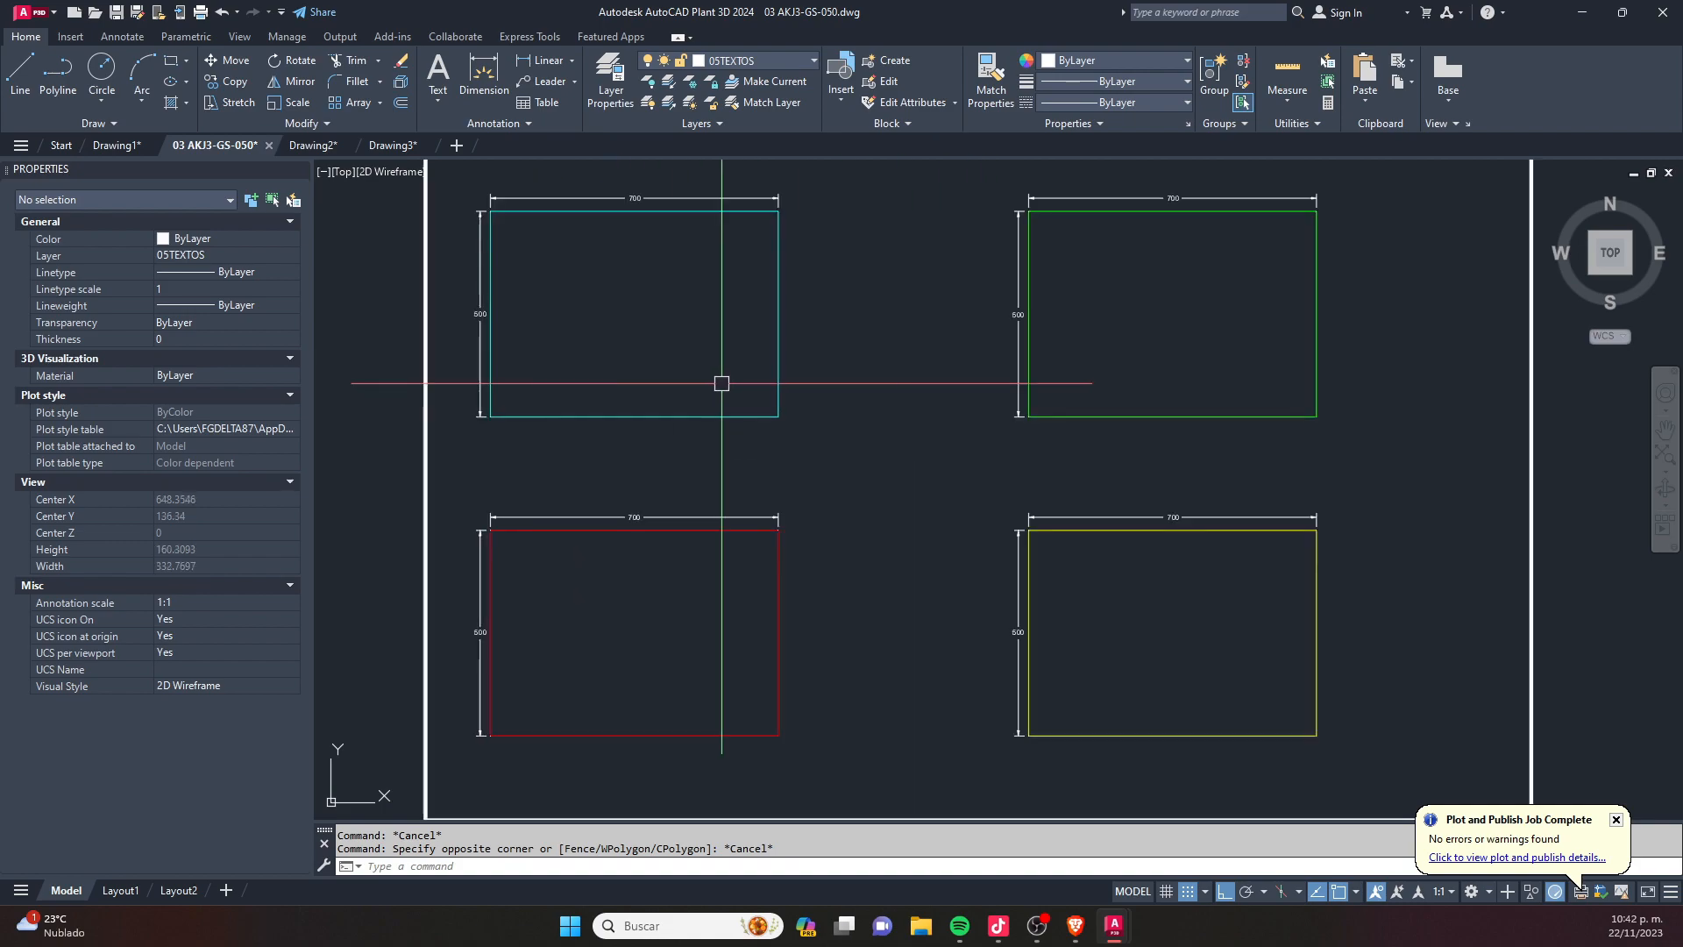